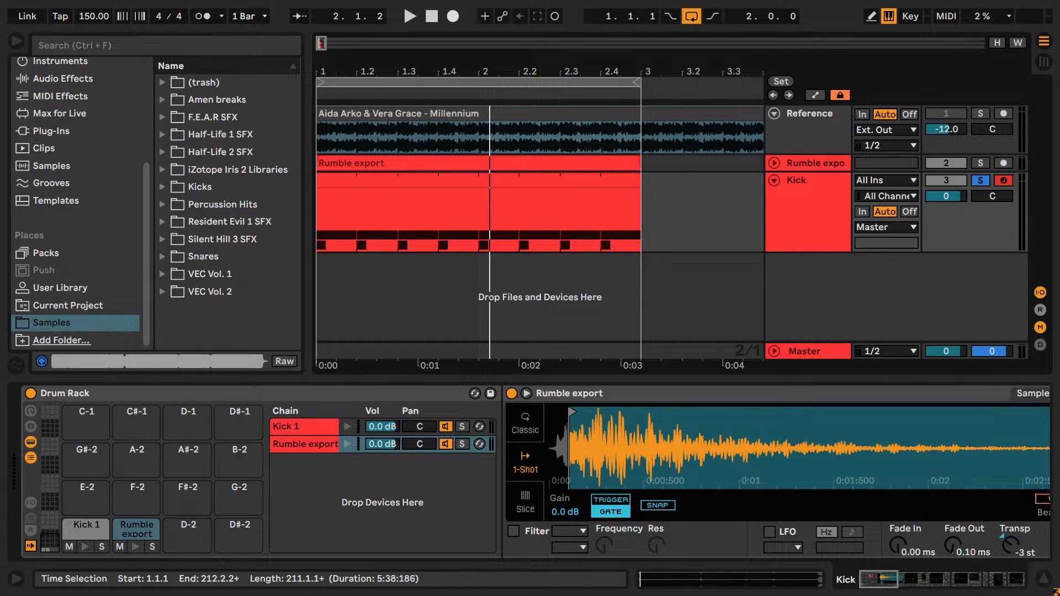
- Switch to YouTube Studio in Microsoft Edge to check the livestream's status and analytics, and return to Ableton Live
key(alt+Tab)
key(alt+Tab)
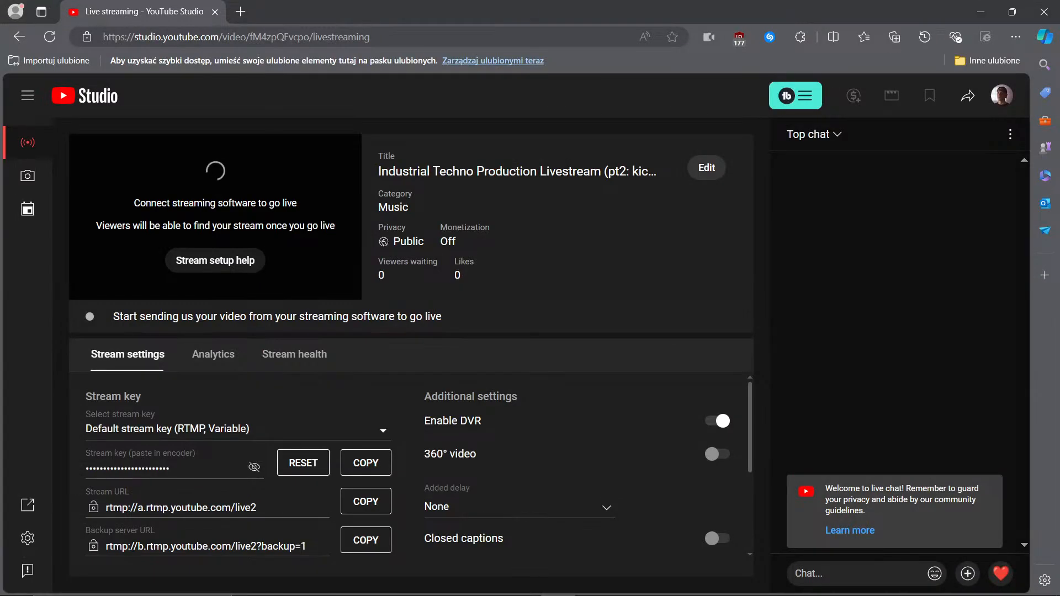
key(alt+Tab)
key(alt+Tab)
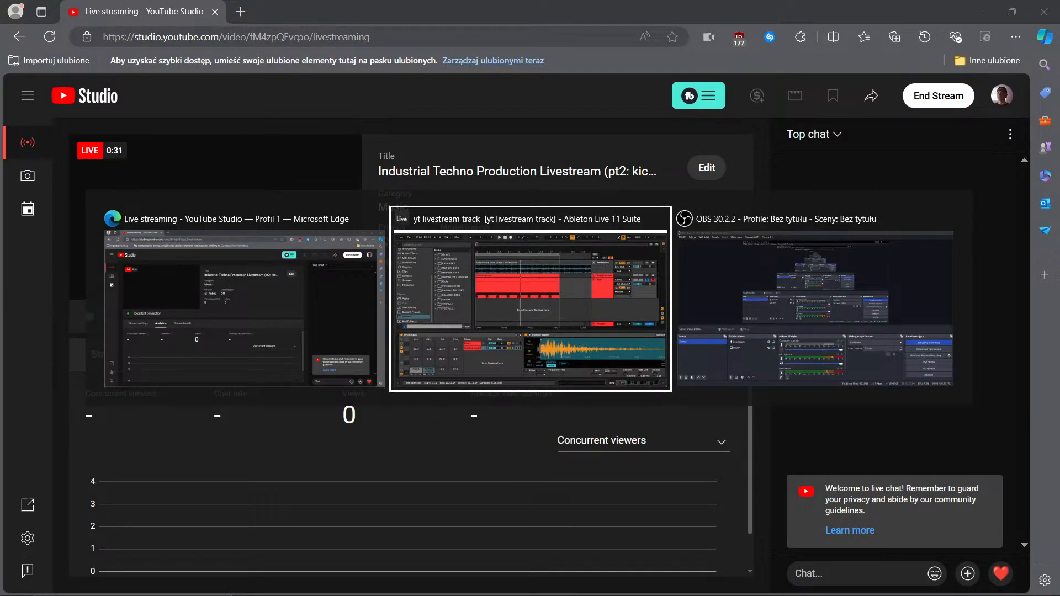
key(alt+shift+Tab)
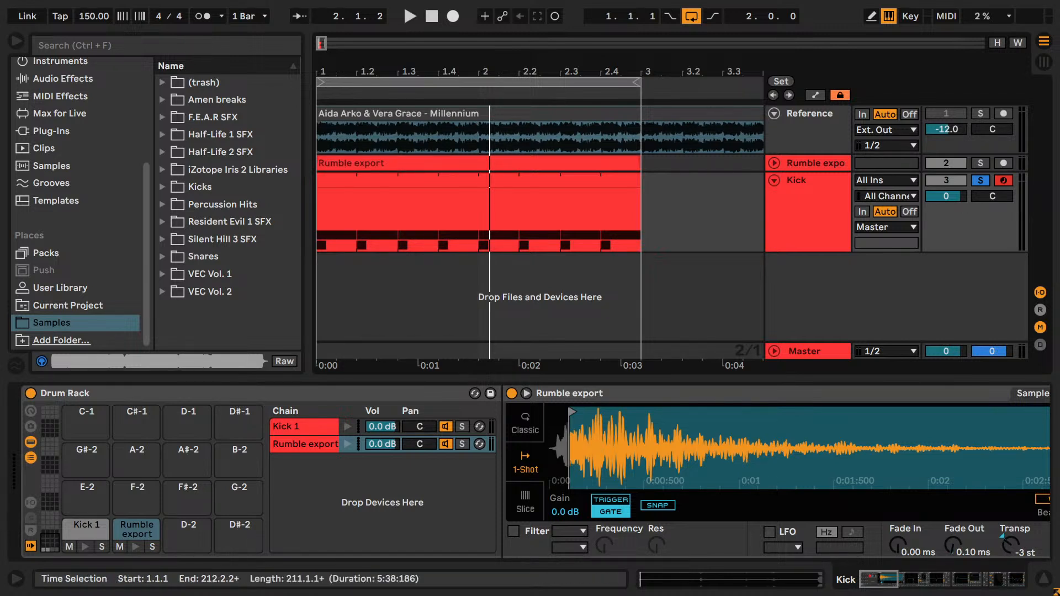
- Listen to the Kick track's loop and look through the effects in its device chain
key(space)
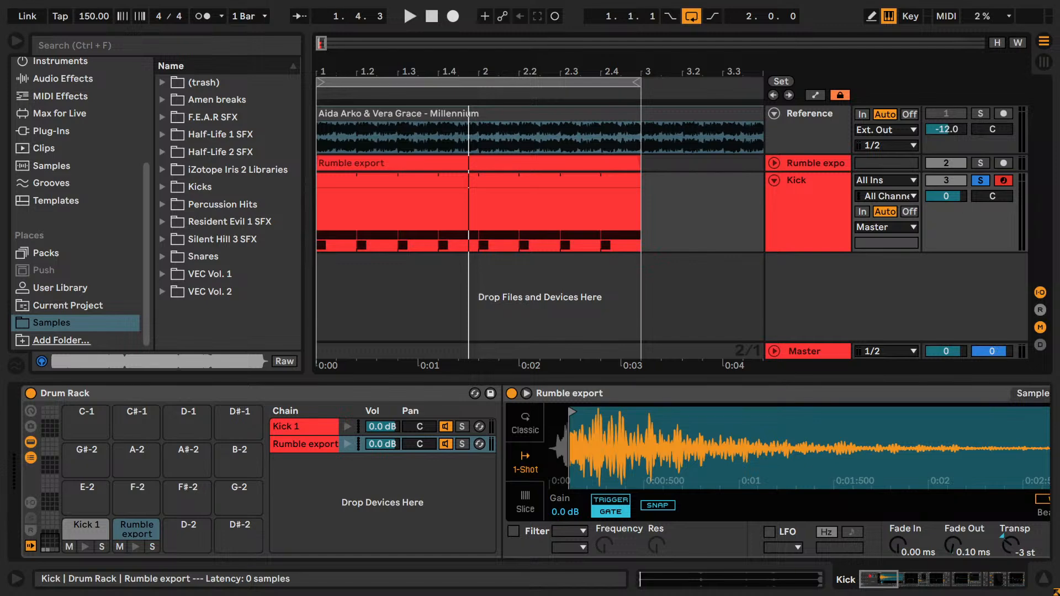
scroll(530, 472, right, 10)
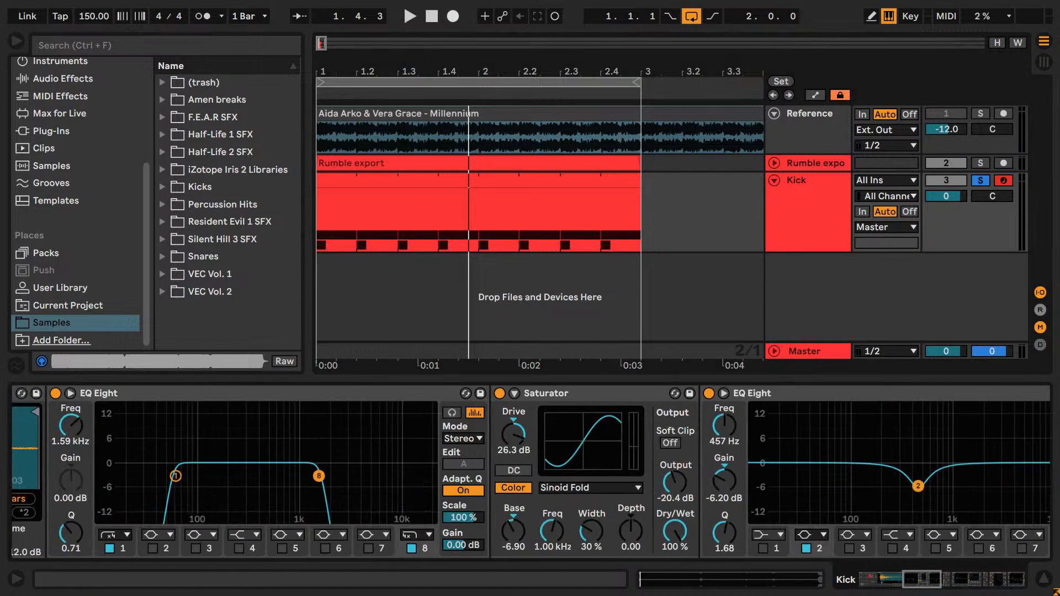
scroll(530, 472, right, 10)
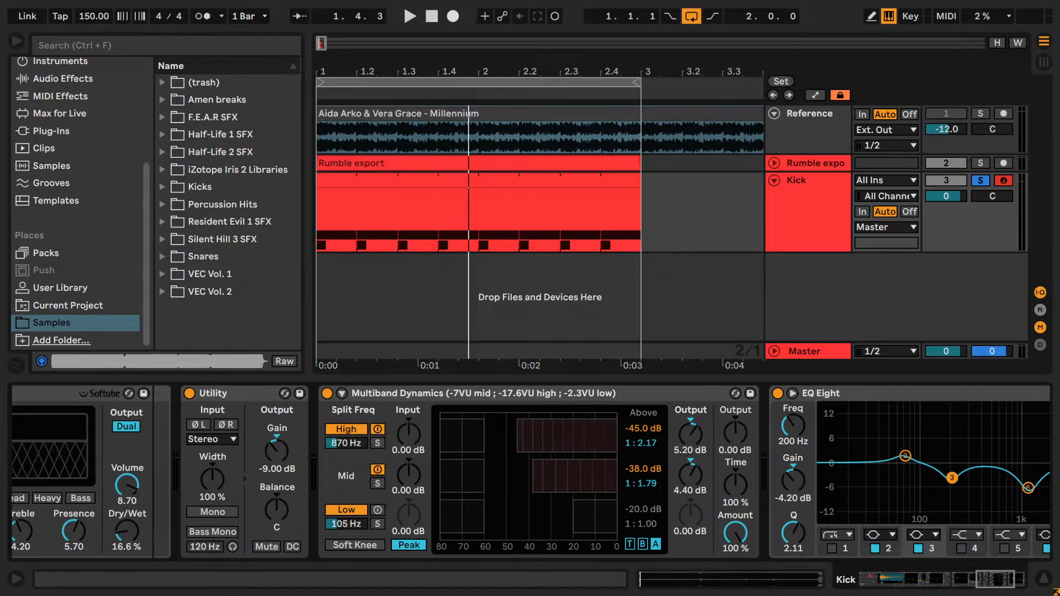
key(super+plus)
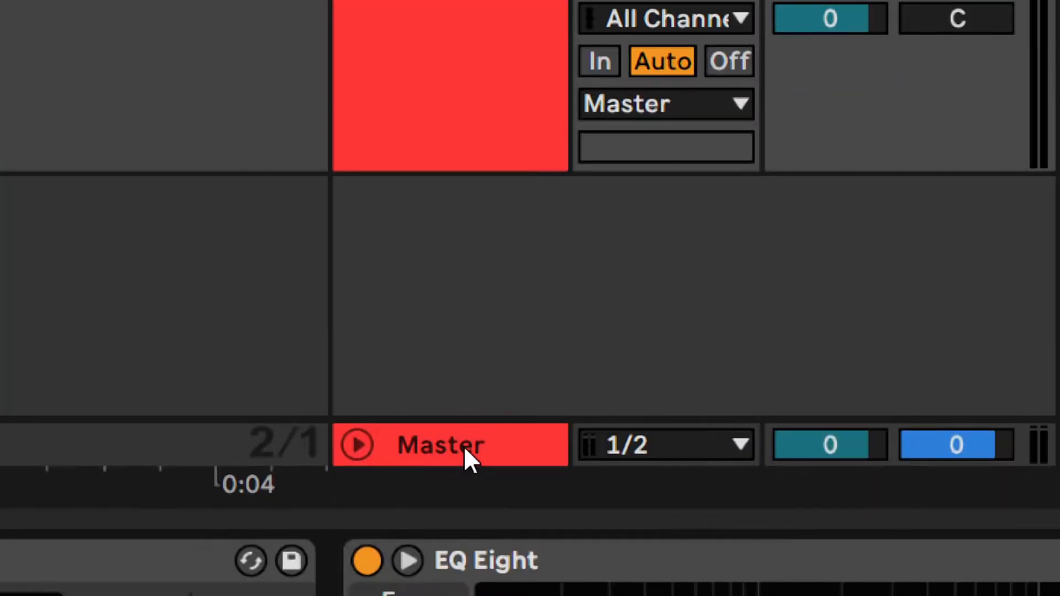
key(super+Escape)
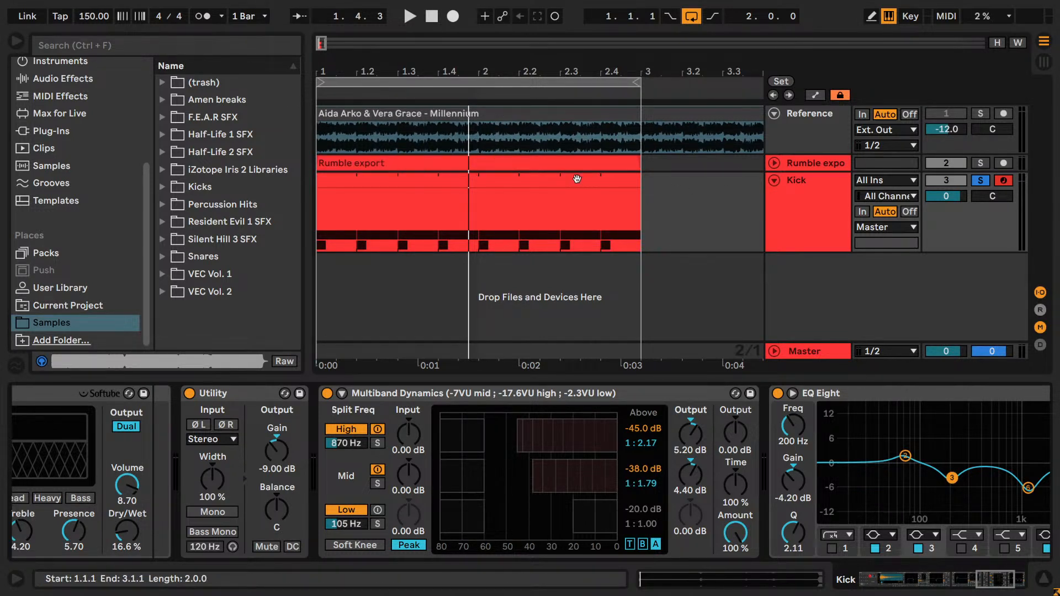
mouse_move(310, 176)
mouse_down()
mouse_move(330, 175)
mouse_move(317, 175)
mouse_up()
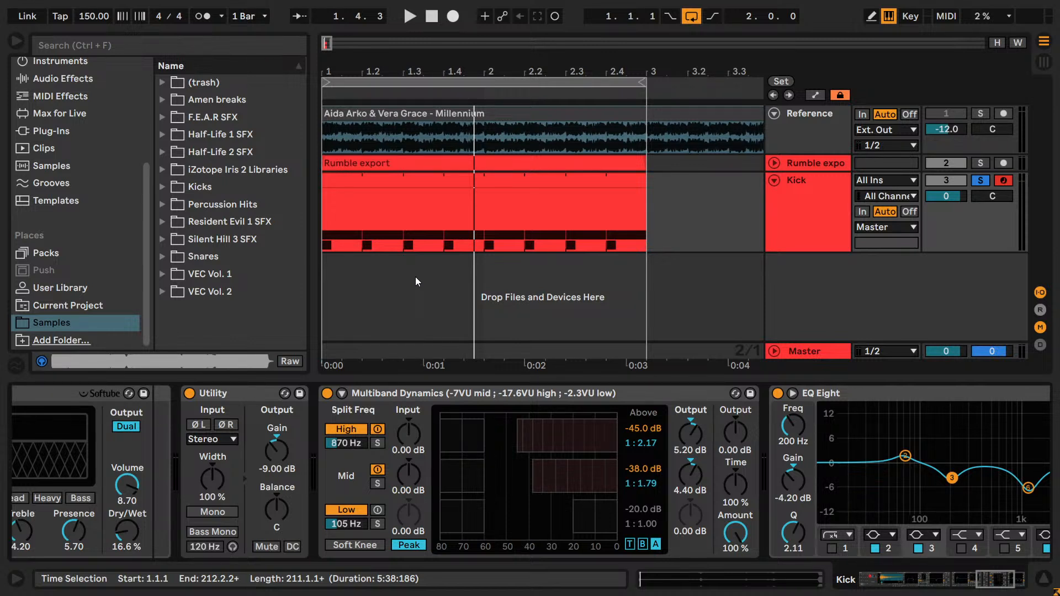
drag(313, 268, 296, 272)
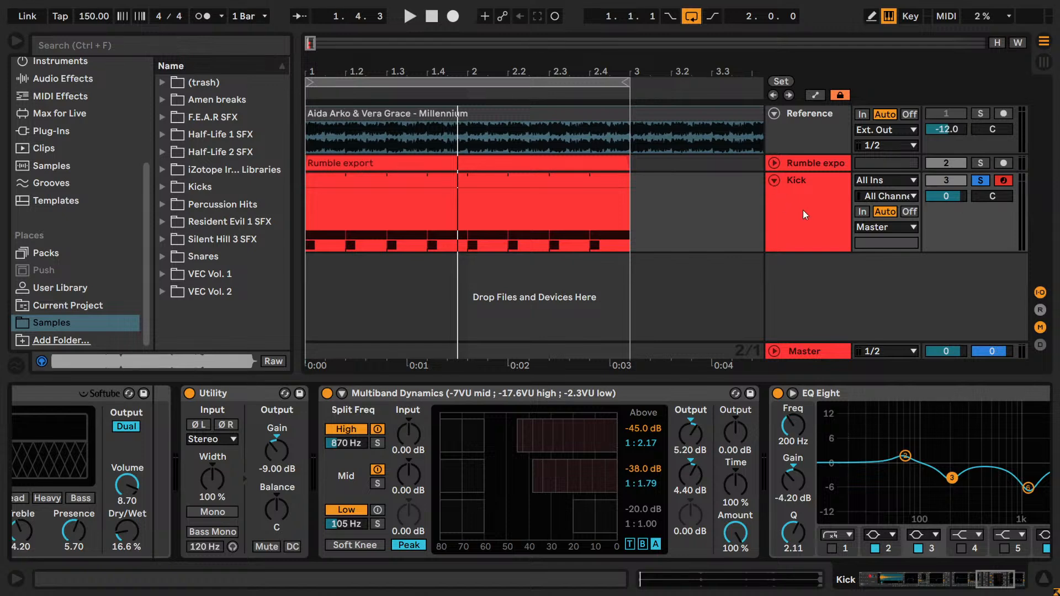
- Play the Kick track's loop briefly and select the Rumble export chain in its Drum Rack
key(space)
key(space)
drag(976, 578, 869, 578)
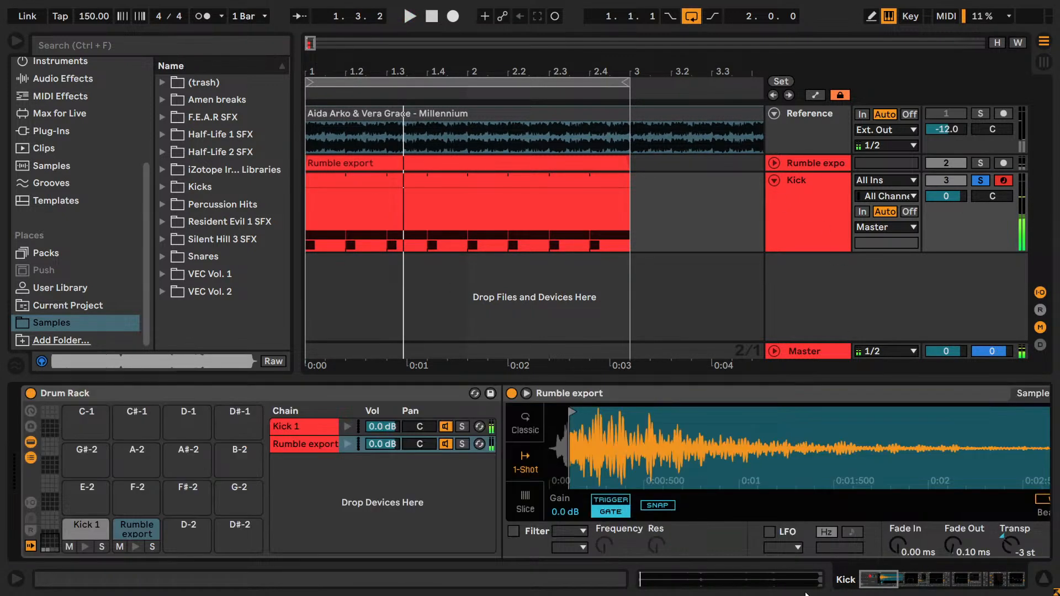
click(307, 445)
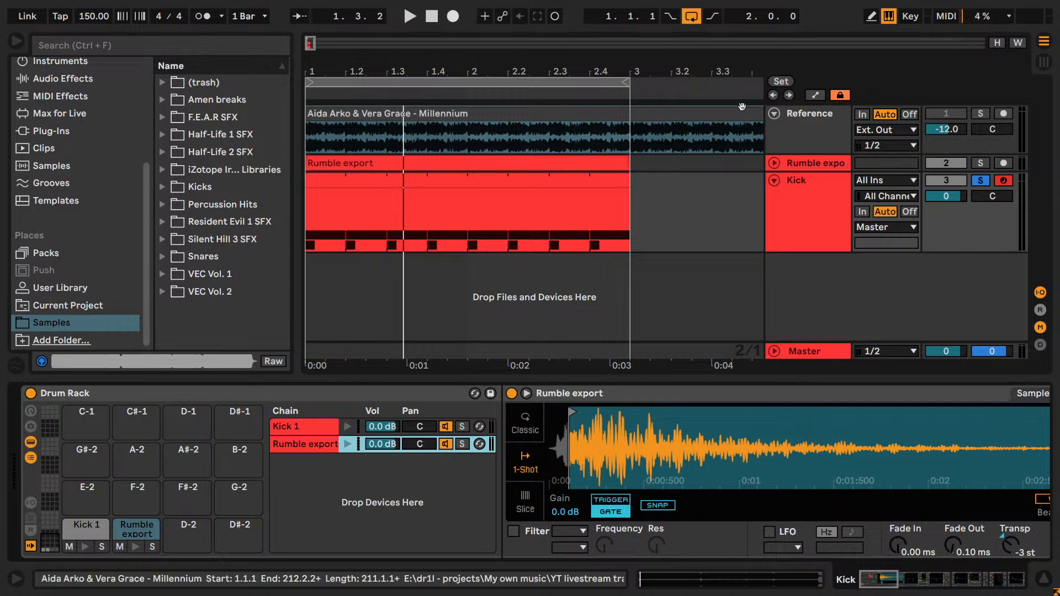
- Audition the soloed Reference track against the soloed Kick track, ending with only Kick soloed
click(980, 113)
key(space)
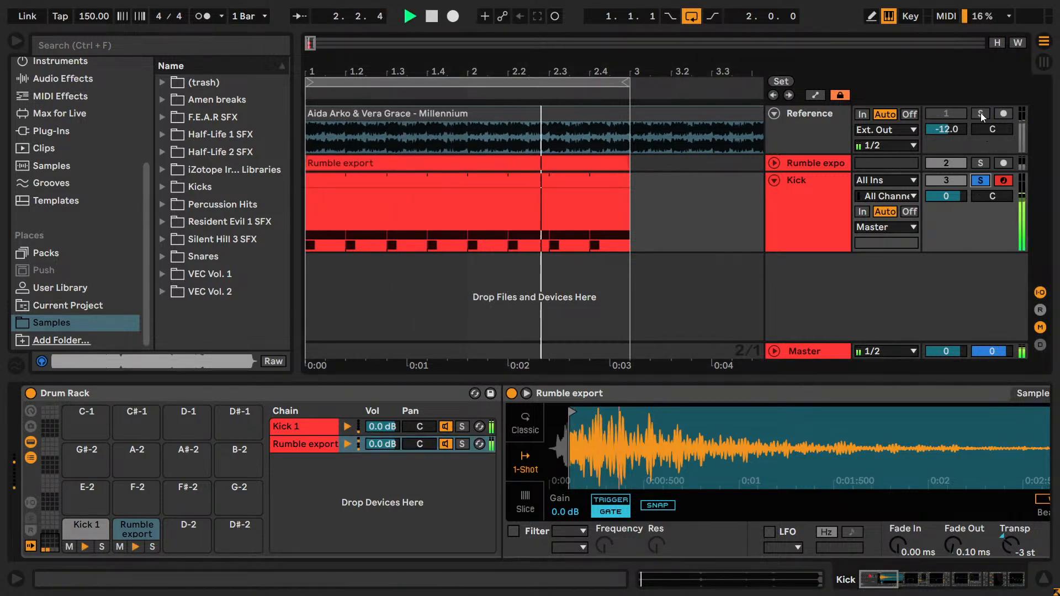
click(980, 180)
key(space)
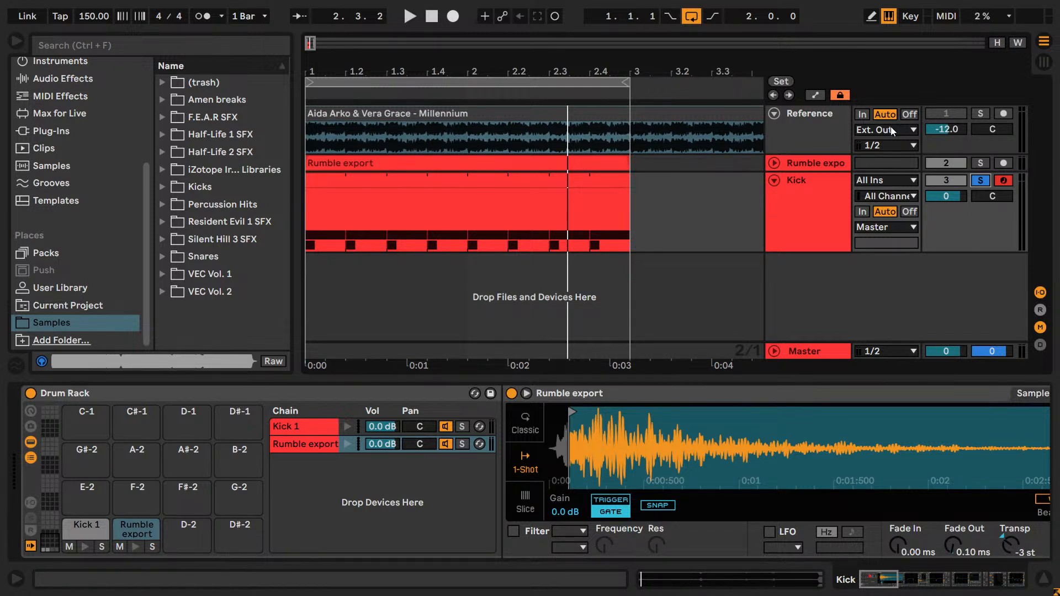
- Audition the Rumble export chain of the Kick track's Drum Rack on its own, and release its solo
click(805, 182)
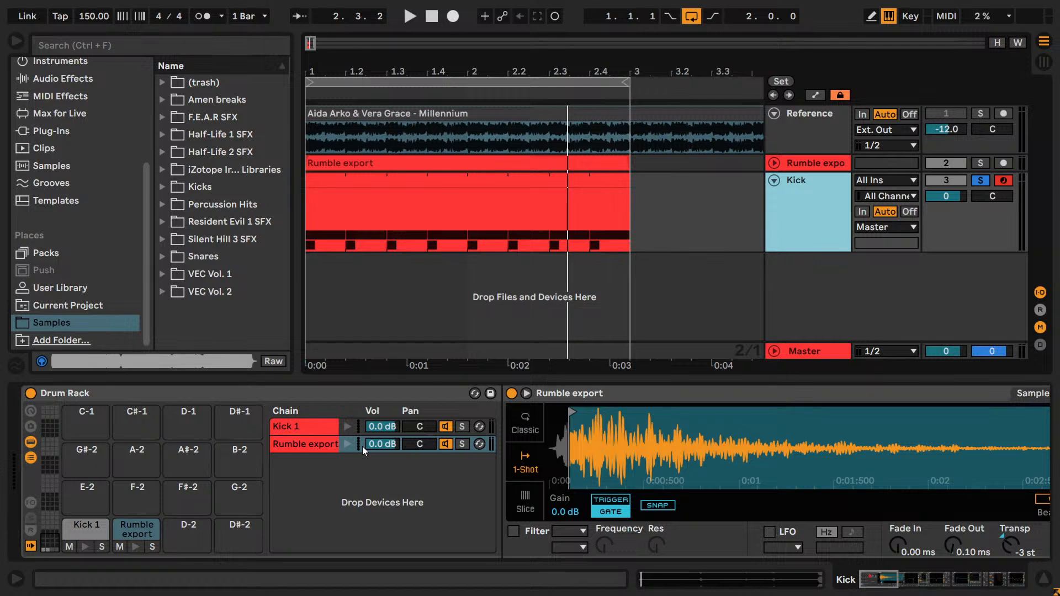
click(337, 440)
key(space)
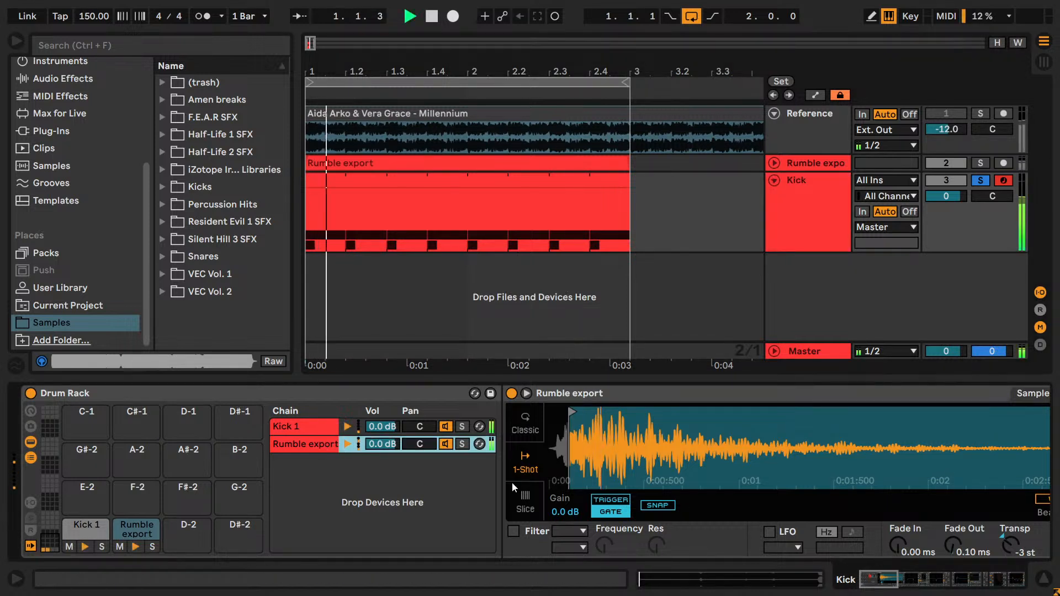
click(462, 444)
key(space)
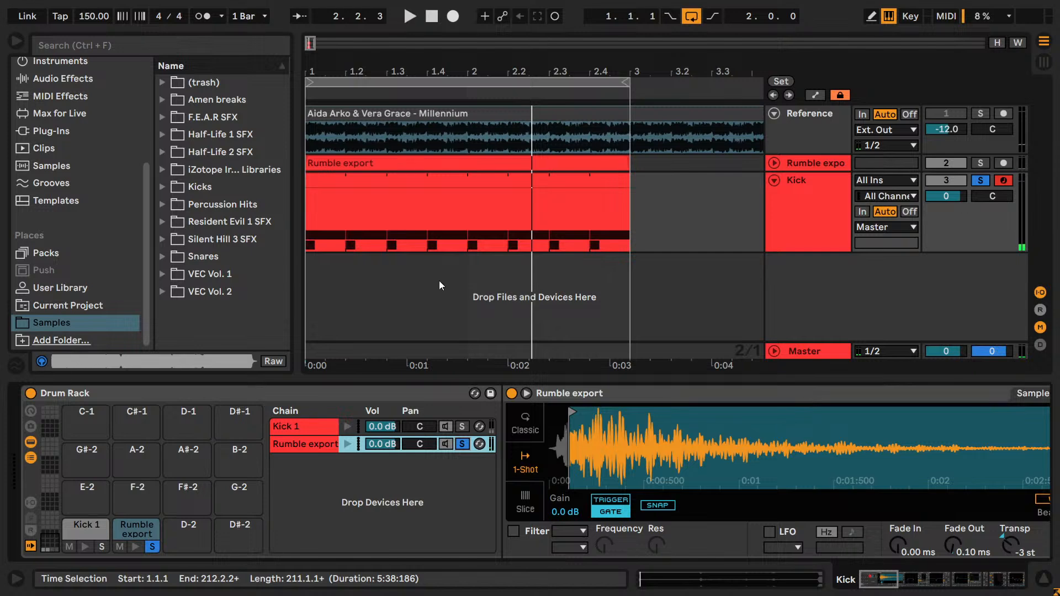
click(462, 444)
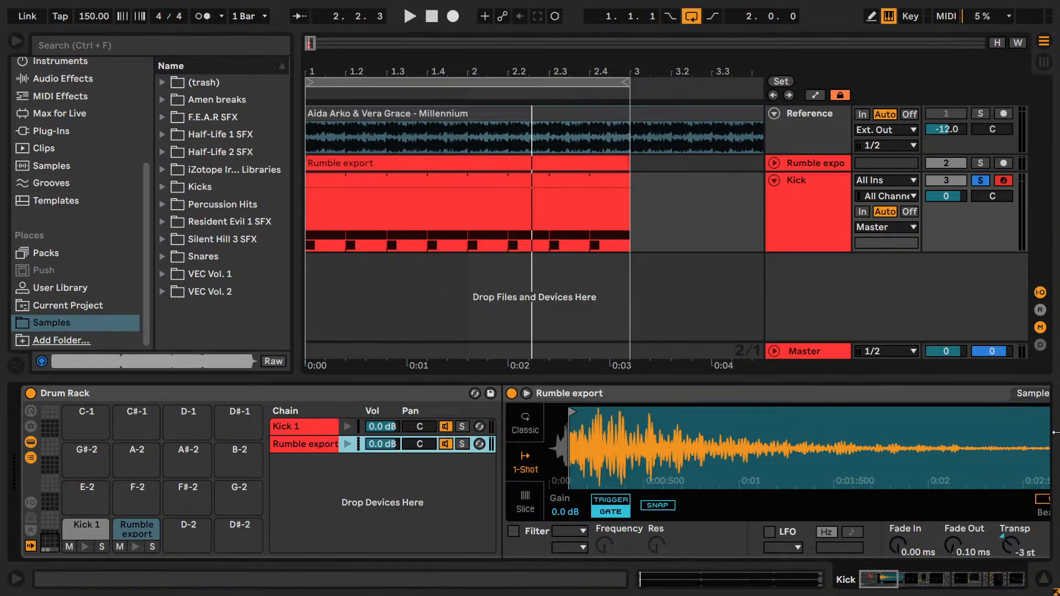
- Open the enlarged display of the EQ Eight that follows the Saturator in the rumble chain, and hide the browser
drag(861, 581, 920, 582)
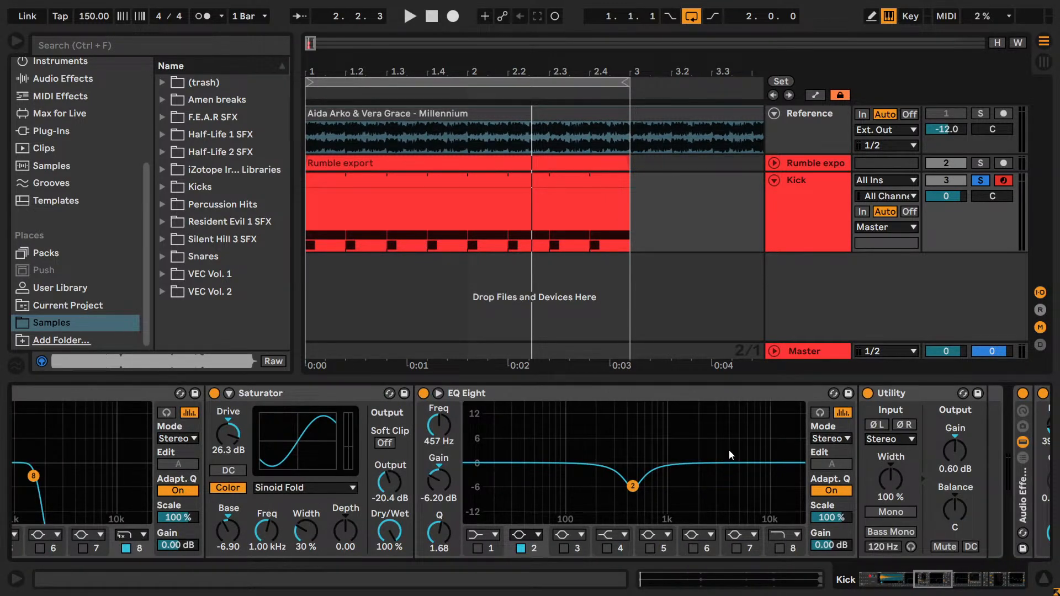
mouse_move(923, 585)
mouse_down()
mouse_move(933, 585)
mouse_move(883, 587)
mouse_move(927, 584)
mouse_up()
click(378, 421)
click(601, 391)
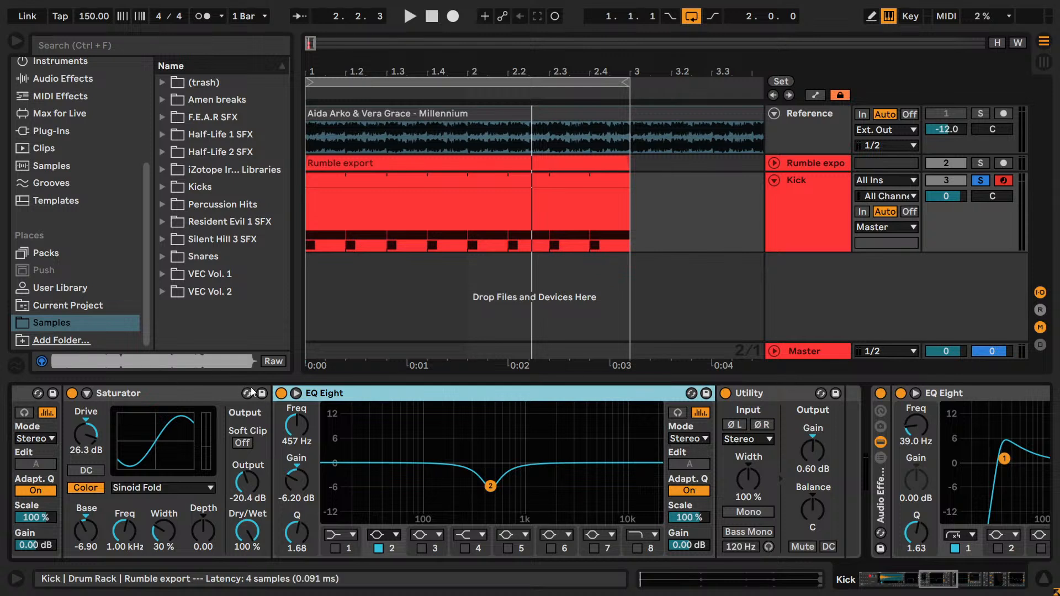
click(297, 393)
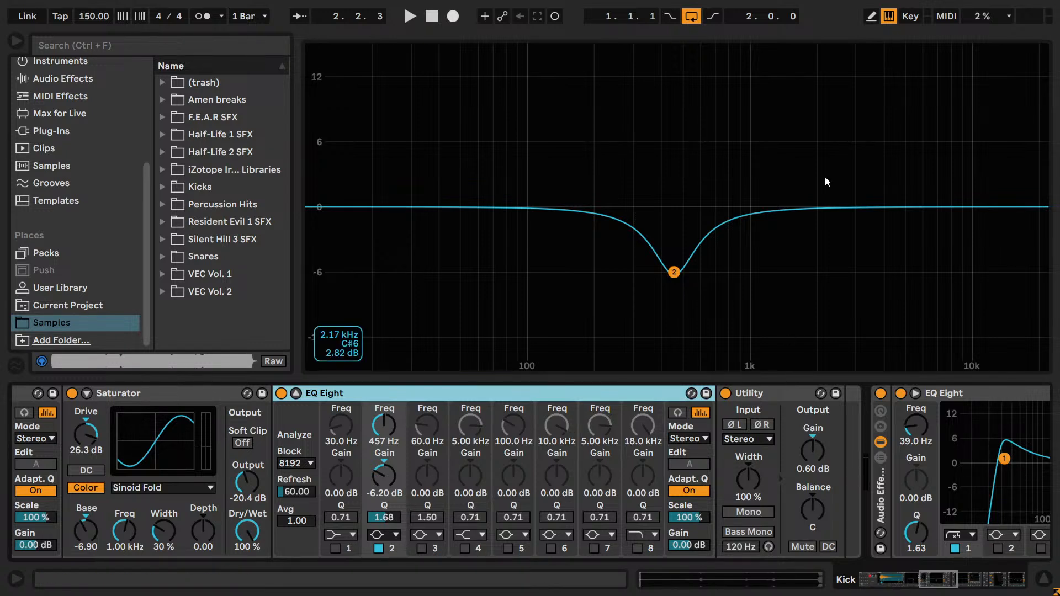
click(16, 40)
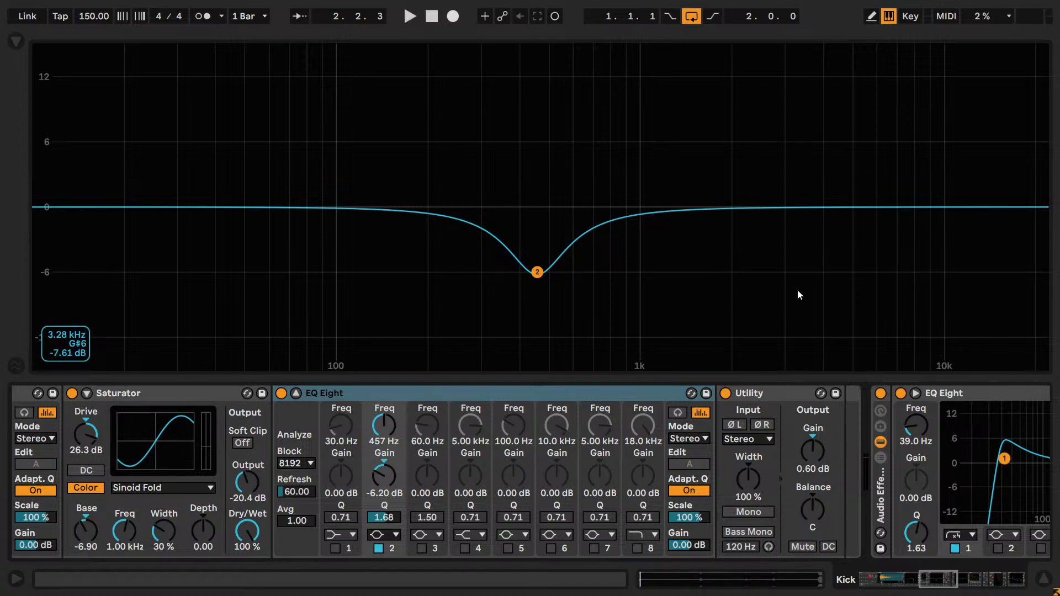
- Enable high-cut band 8 on the EQ Eight after the Saturator and set its frequency to 1.43 kHz while the loop plays
key(space)
click(637, 548)
drag(642, 426, 641, 441)
mouse_move(647, 426)
mouse_down()
mouse_move(646, 455)
mouse_move(647, 423)
mouse_move(647, 450)
mouse_move(647, 427)
mouse_move(647, 449)
mouse_move(647, 435)
mouse_up()
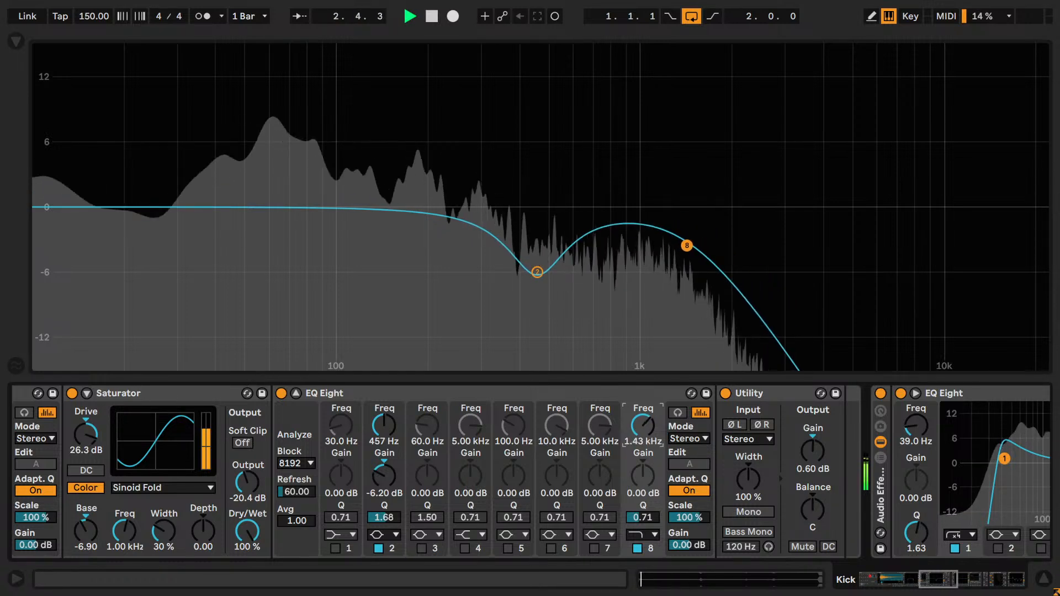
key(space)
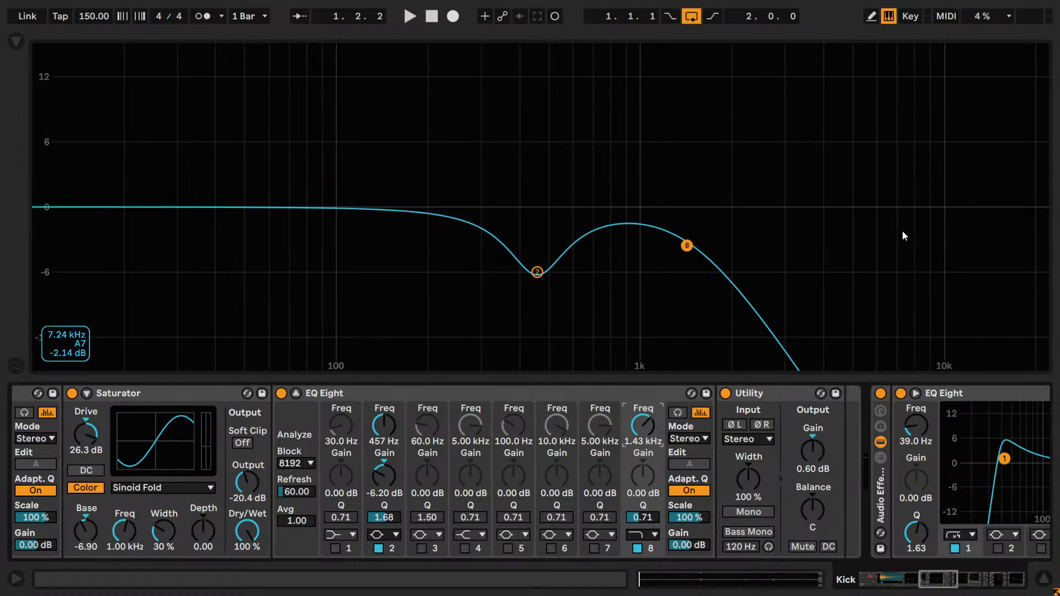
- Review the settings of the first EQ Eight and the Saturator in the rumble chain, and return to the expanded EQ Eight
drag(938, 578, 888, 578)
click(790, 468)
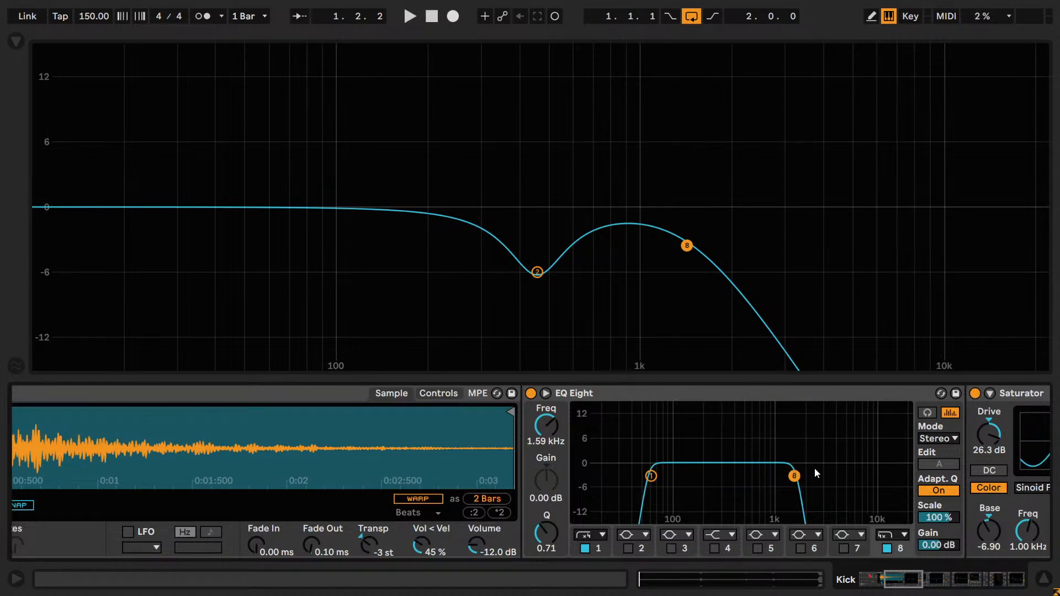
drag(898, 584, 915, 591)
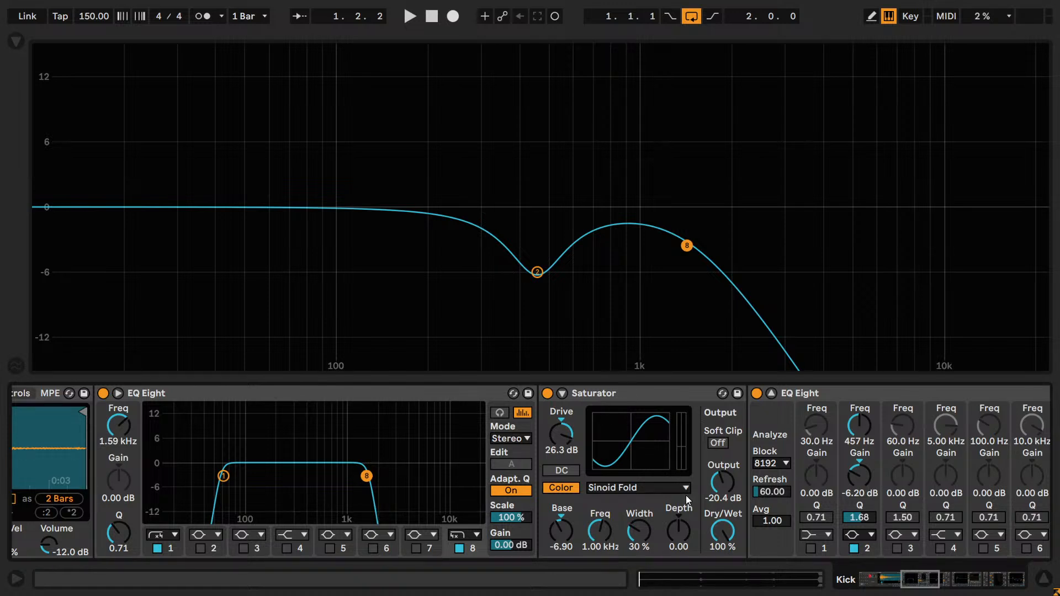
click(651, 450)
drag(919, 587, 941, 587)
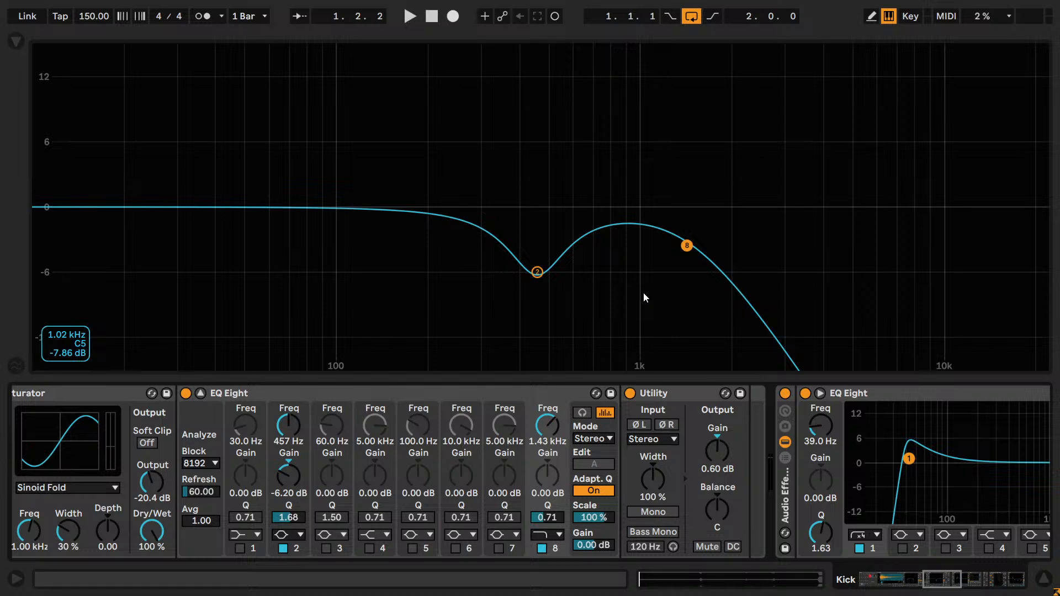
- With the loop playing, set the expanded EQ Eight's band 8 high cut to 1.25 kHz
key(space)
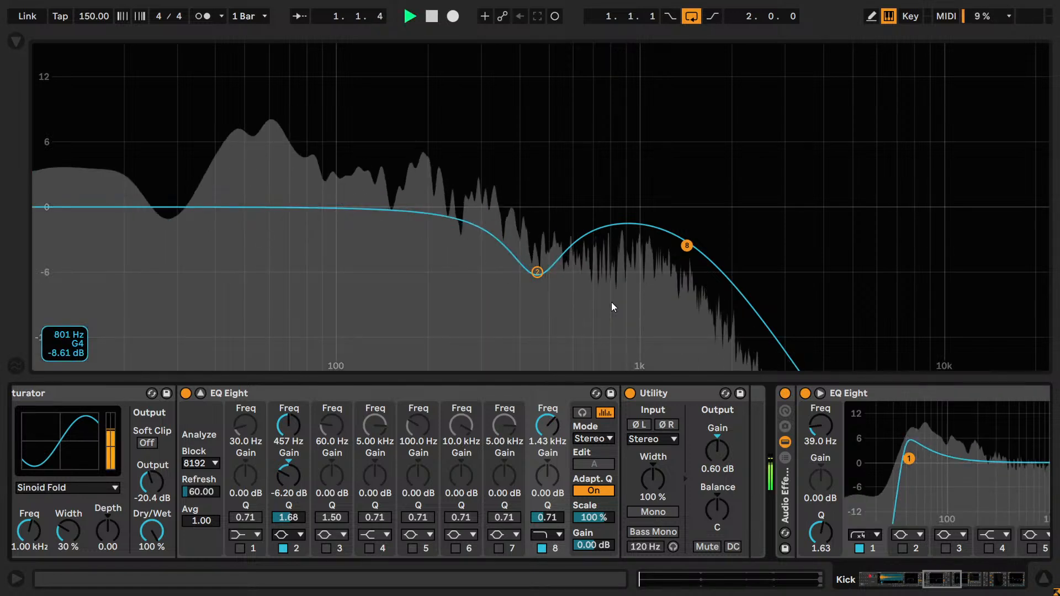
click(548, 424)
text(115)
key(BackSpace)
key(BackSpace)
text(500)
key(Return)
key(Down)
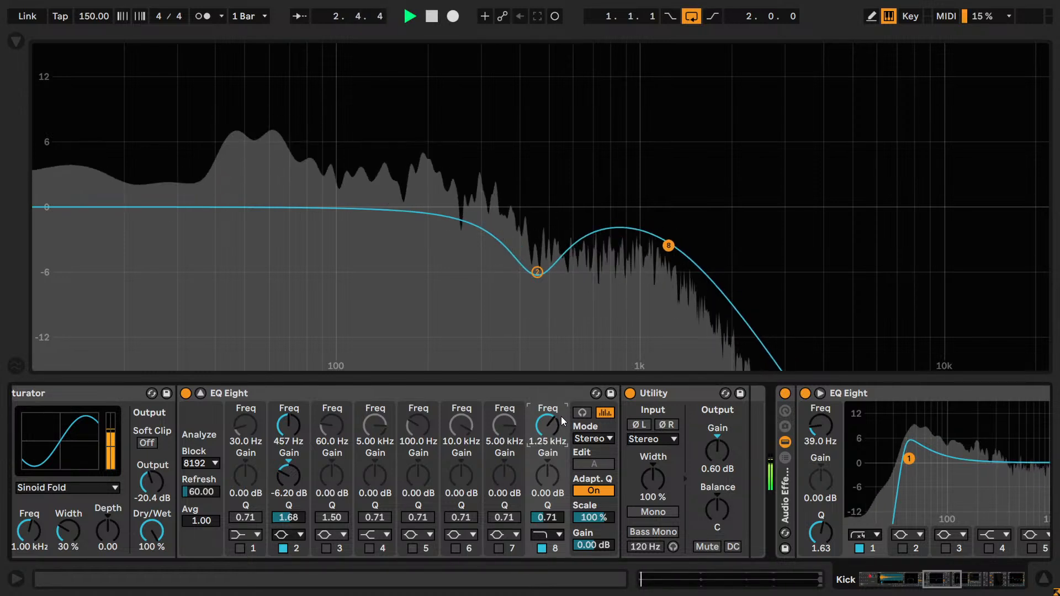
key(Down)
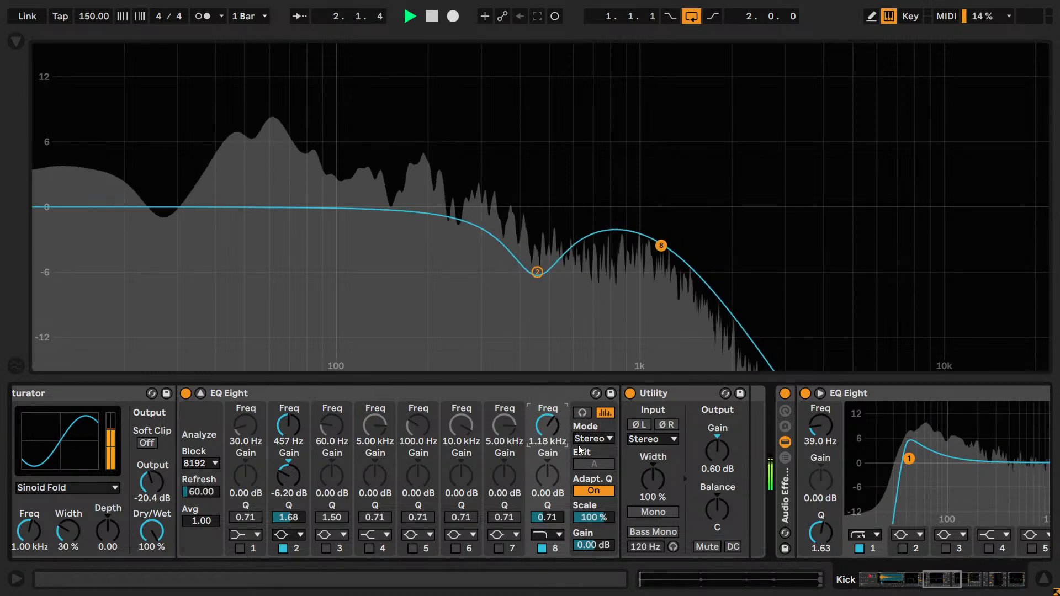
key(Down)
key(Down)
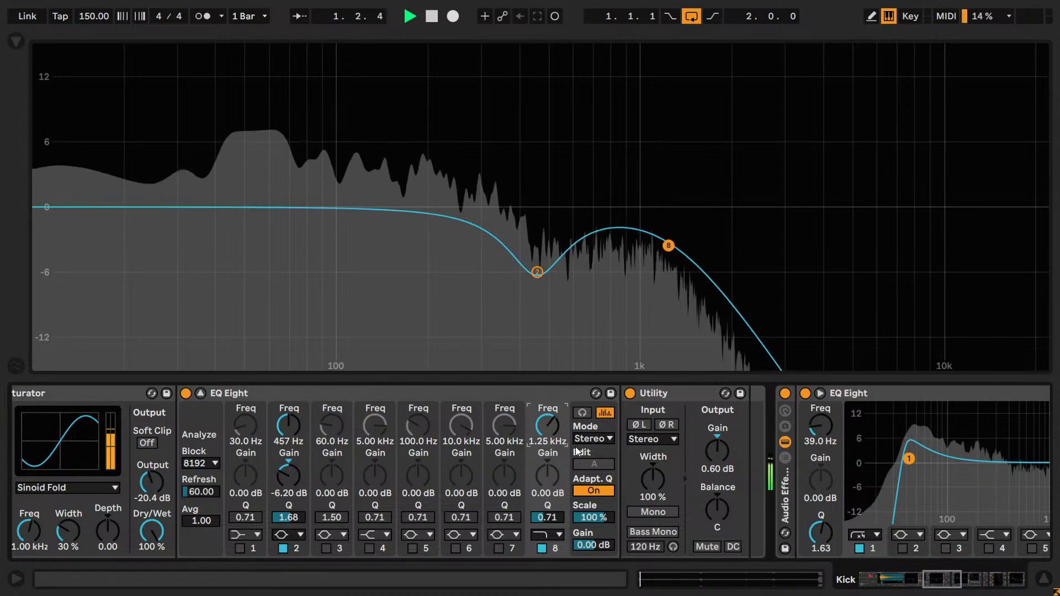
key(Up)
click(546, 537)
click(546, 540)
key(Up)
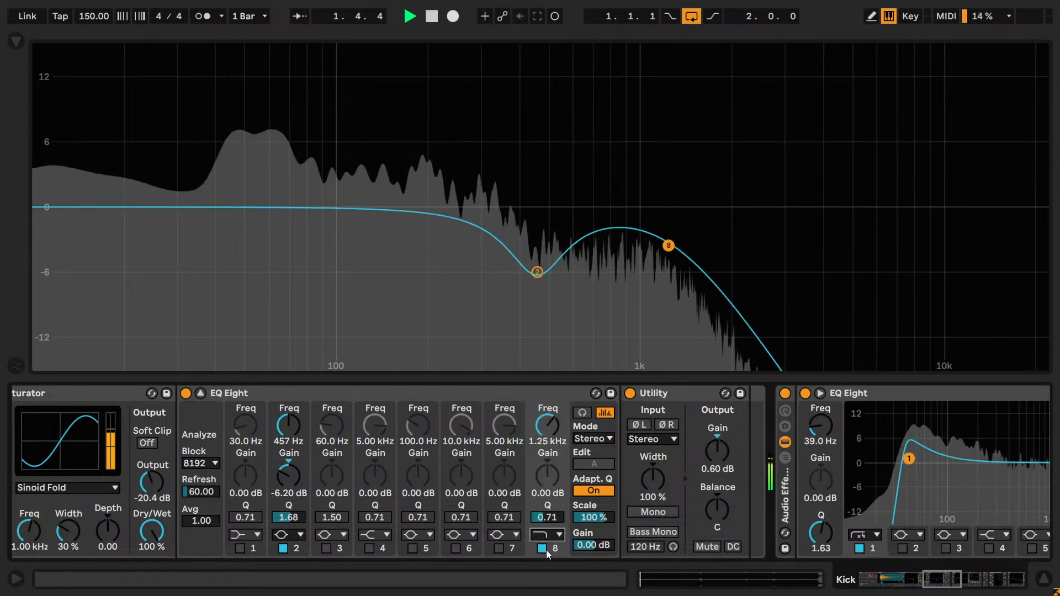
- Enable band 7 of the expanded EQ Eight as a high-cut filter at 1.25 kHz
click(504, 430)
text(1250)
key(Return)
click(502, 536)
click(501, 511)
click(498, 548)
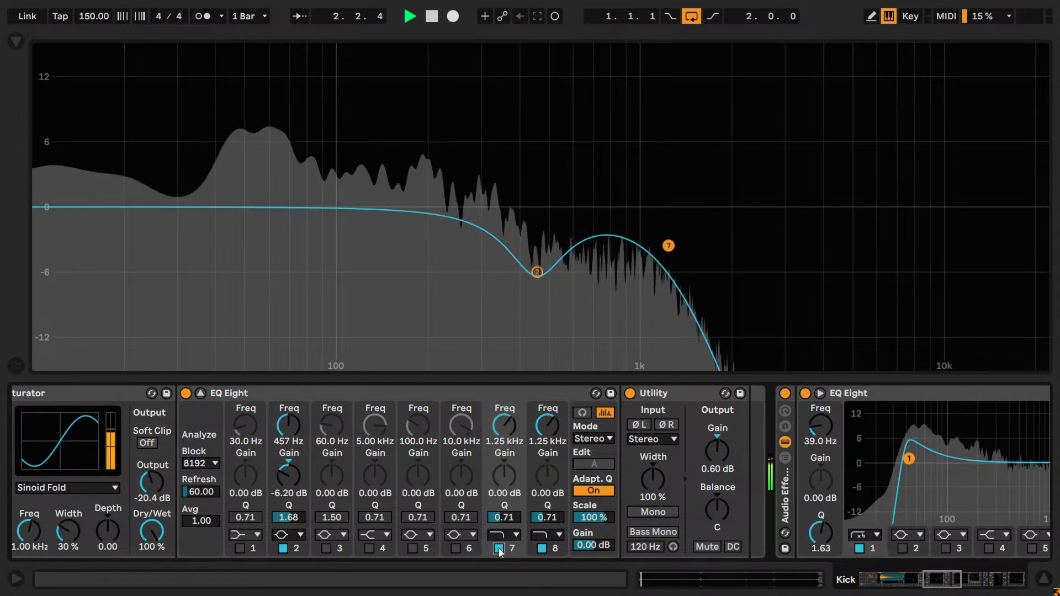
- Adjust the high-cut frequencies of bands 7 and 8 together, settling both at 1.18 kHz
click(508, 423)
key(Down)
click(545, 424)
key(Down)
click(513, 432)
key(Down)
click(541, 430)
key(Down)
click(512, 429)
key(Up)
click(536, 427)
key(Up)
click(512, 428)
key(Up)
click(540, 429)
key(Up)
click(504, 428)
click(554, 434)
key(Down)
click(510, 426)
key(Down)
click(540, 428)
key(Down)
click(504, 428)
key(Down)
key(Up)
click(547, 429)
key(Up)
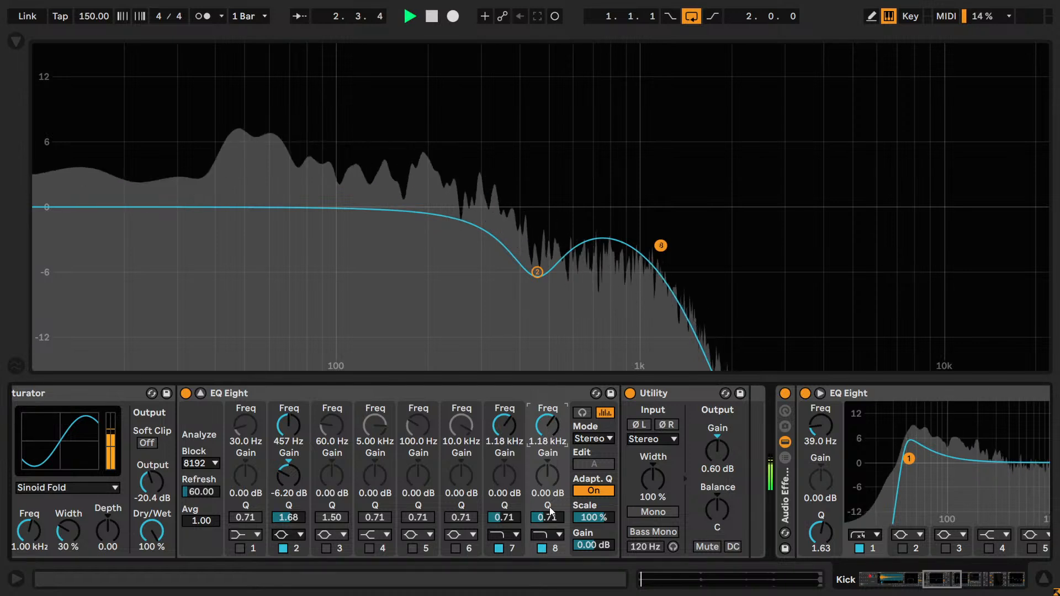
- Turn off high-cut bands 8 and 7 on the expanded EQ Eight while the loop plays
click(540, 548)
click(497, 549)
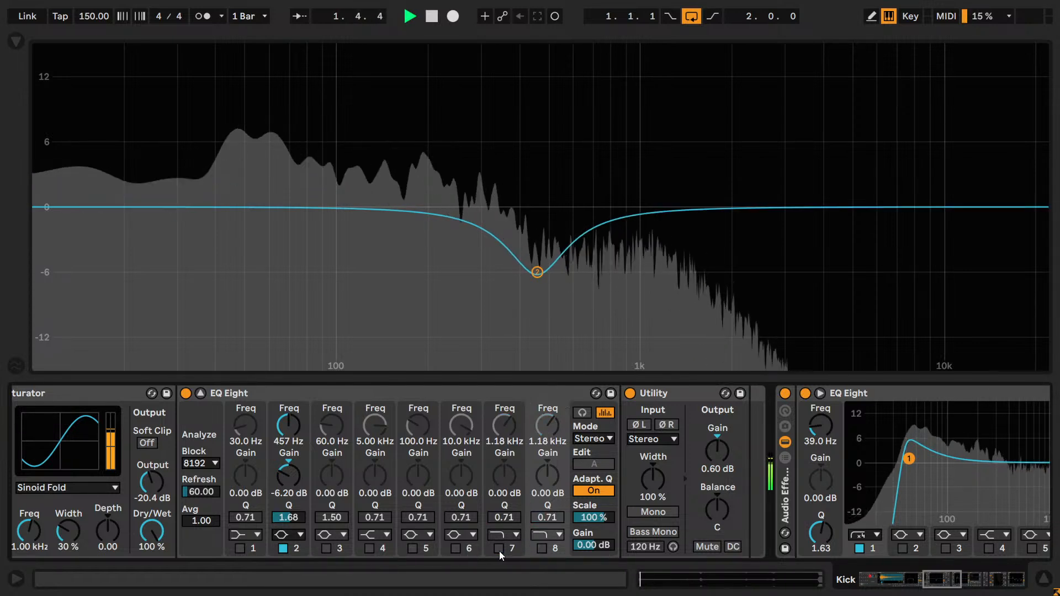
- Turn high-cut bands 7 and 8 of the expanded EQ Eight back on while the loop plays
click(499, 549)
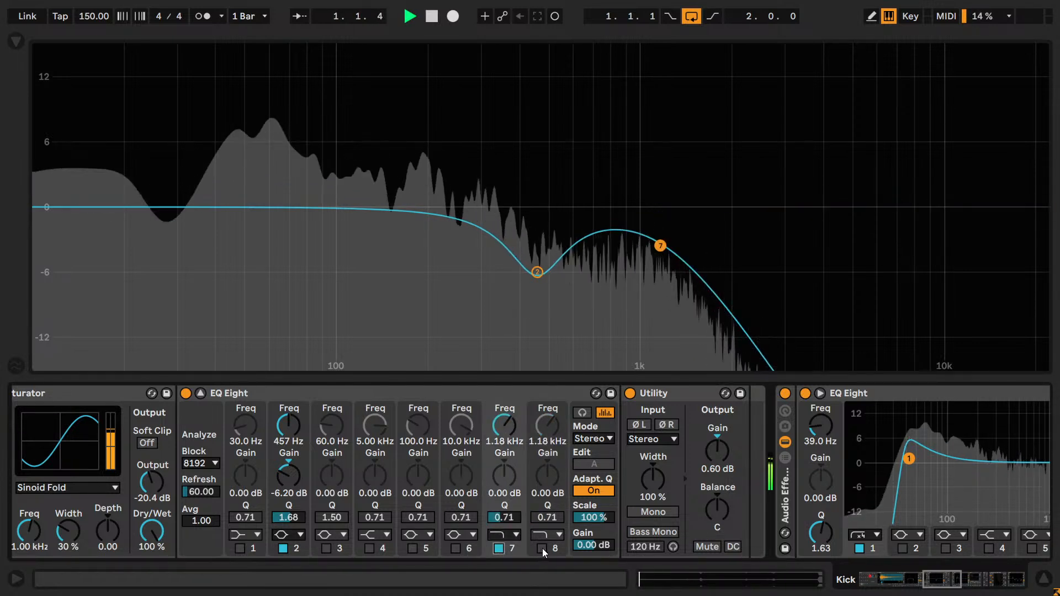
click(541, 548)
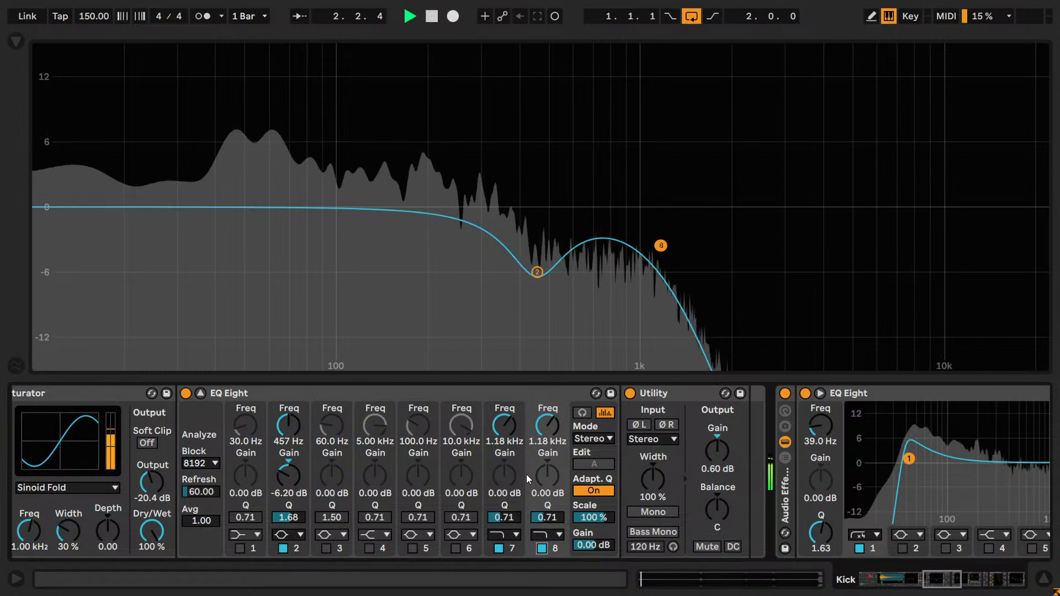
- Nudge the high-cut frequencies of bands 7 and 8 down and up while listening, return both to 1.18 kHz, and stop playback
click(509, 431)
key(Down)
click(543, 433)
key(Down)
click(521, 429)
key(Up)
click(542, 431)
key(Up)
click(508, 429)
key(Up)
click(538, 430)
key(Up)
key(Down)
click(503, 429)
key(Down)
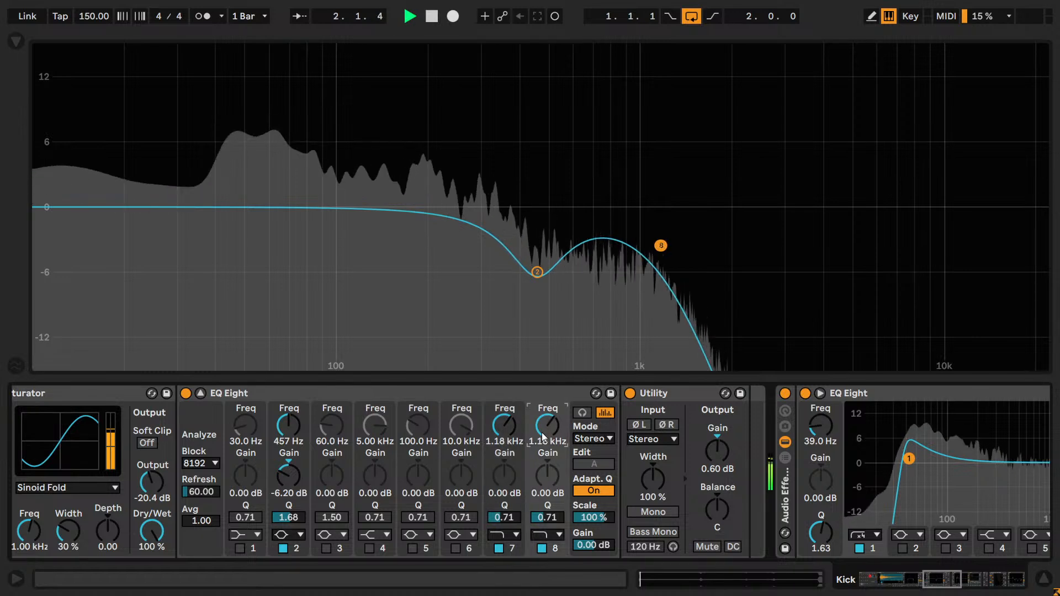
key(space)
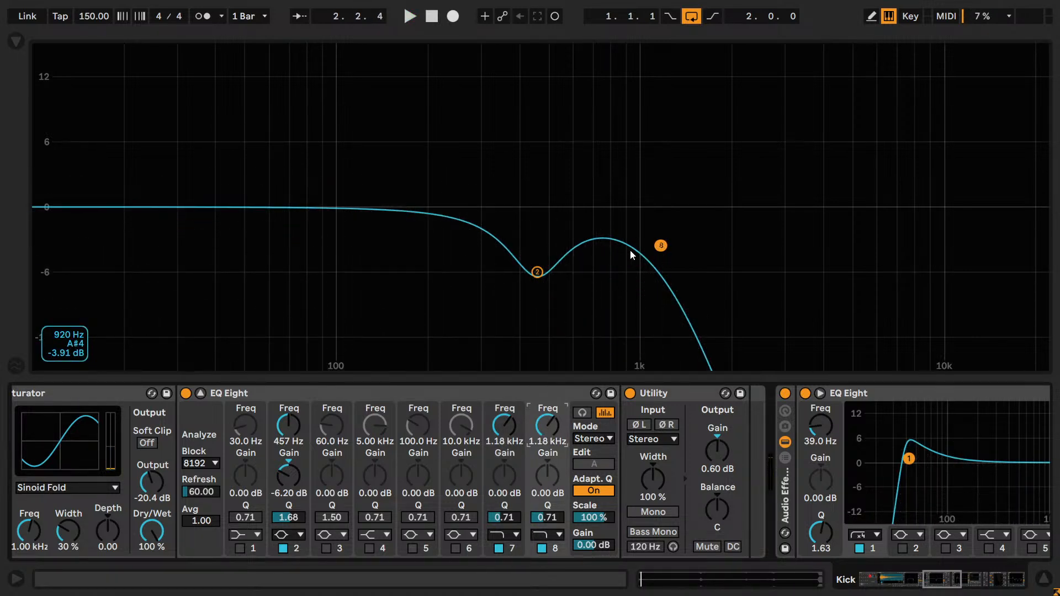
- Toggle band 8 of the expanded EQ Eight to compare single and stacked high-cut slopes, leaving it off
click(497, 554)
click(541, 547)
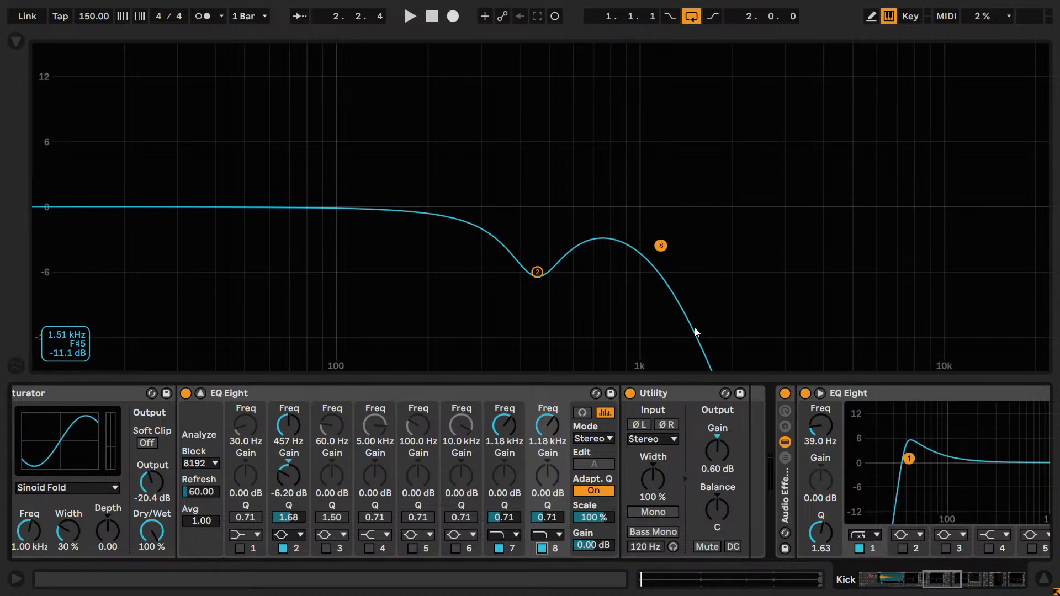
click(542, 548)
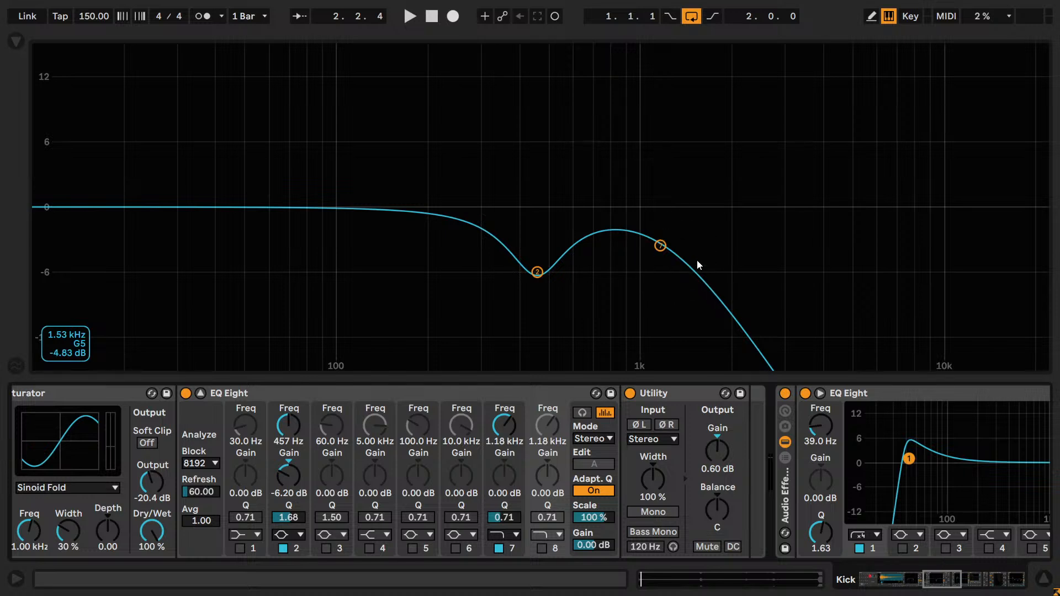
click(501, 534)
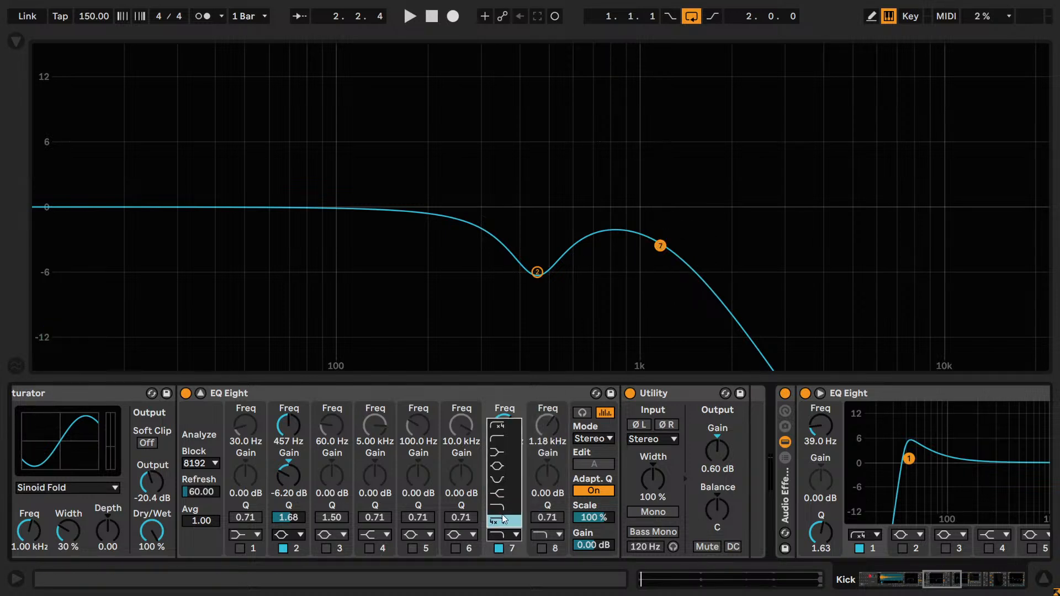
click(539, 548)
click(540, 548)
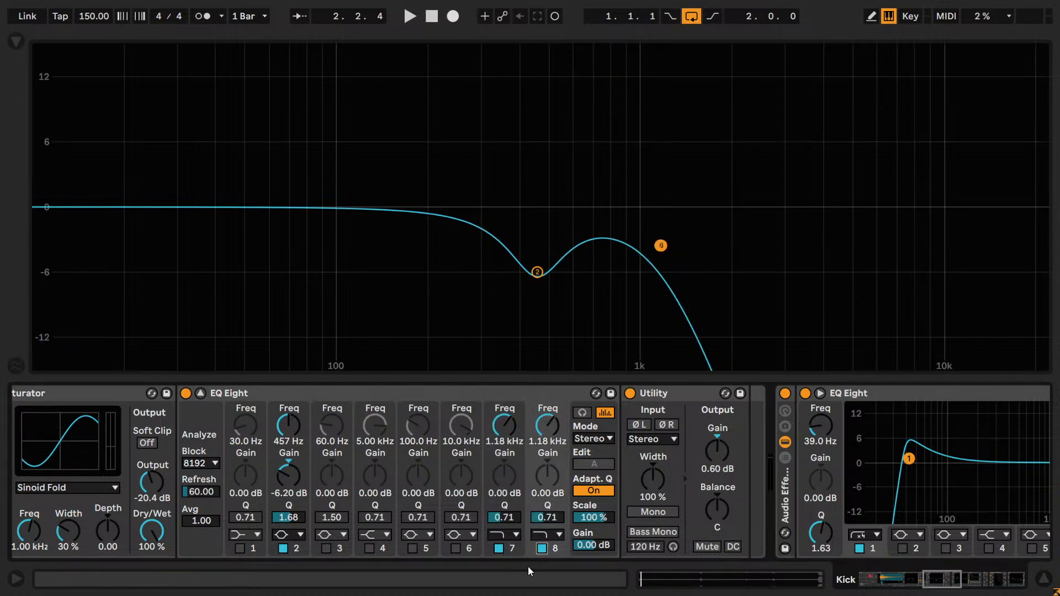
click(542, 548)
- Change band 7 of the EQ Eight to the steeper x4 high cut and audition the loop
click(501, 533)
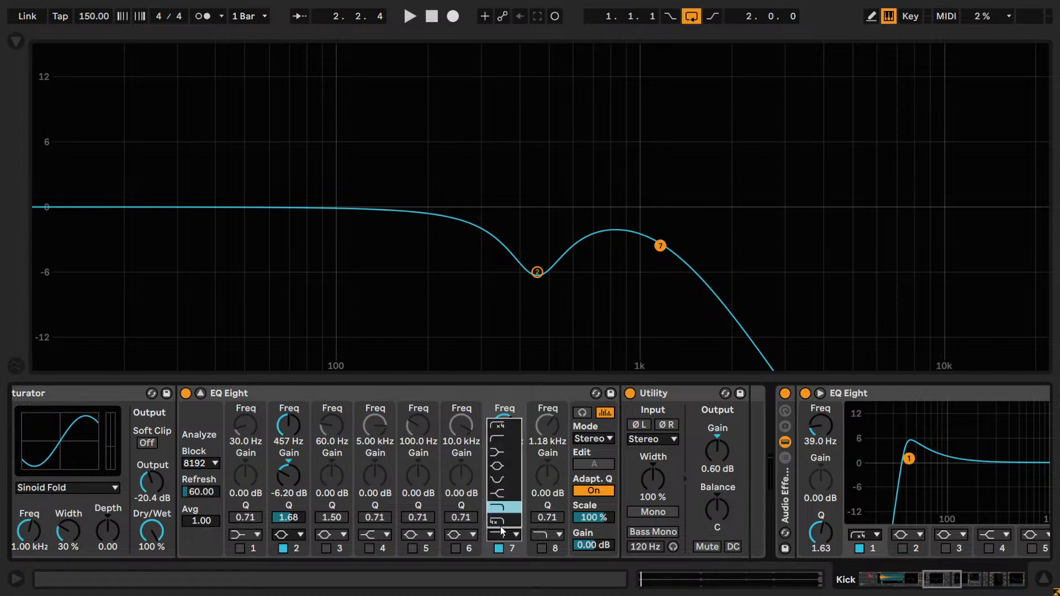
click(498, 520)
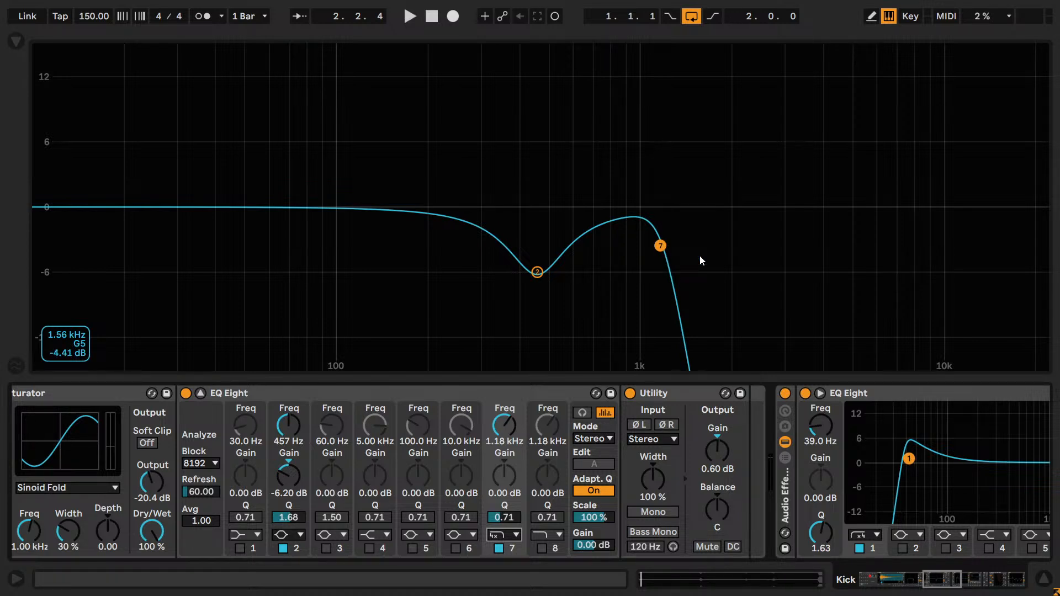
key(space)
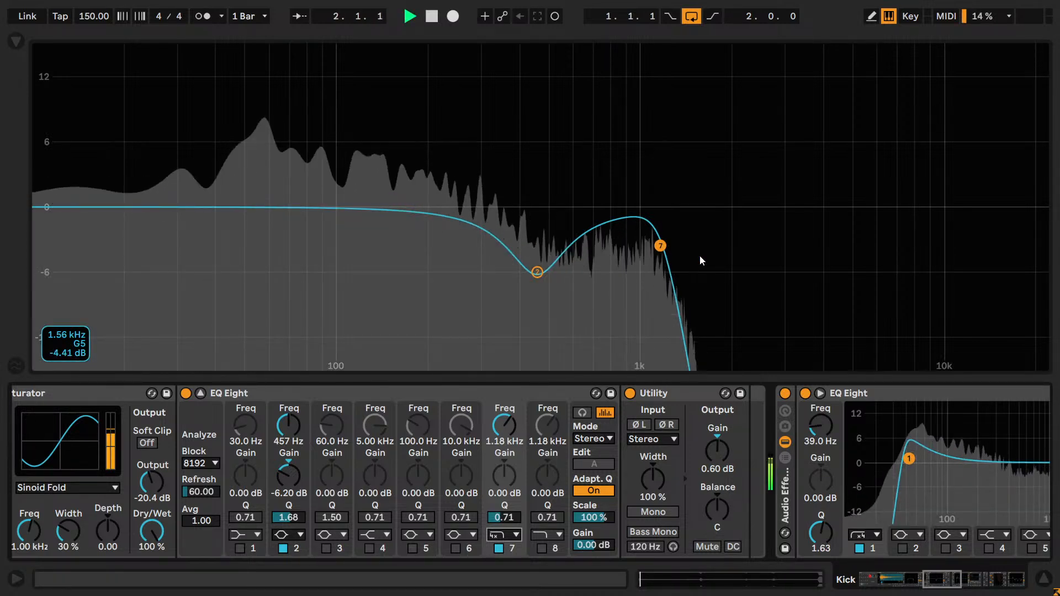
key(space)
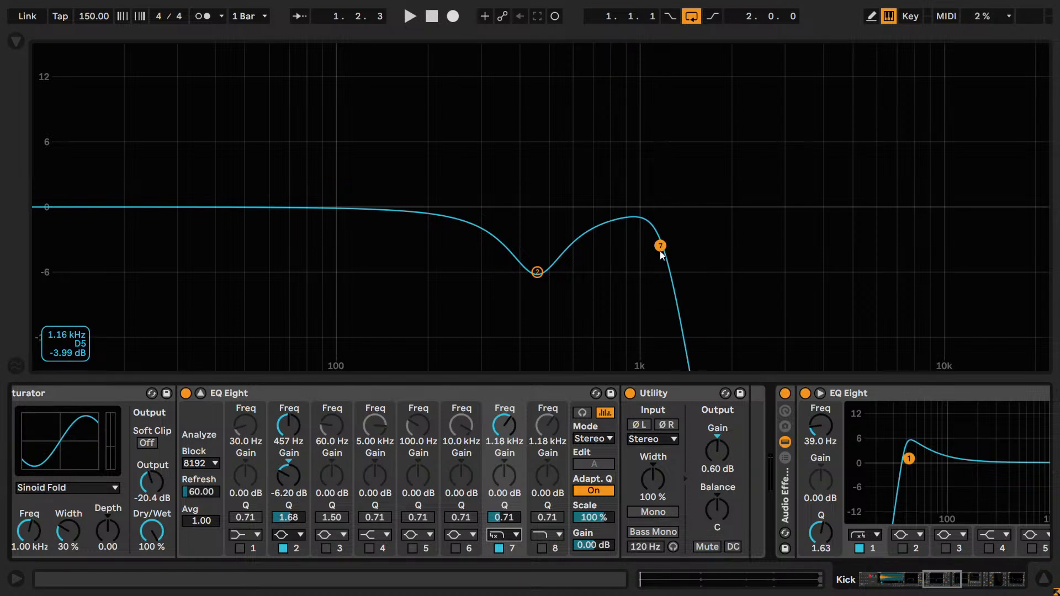
- With the loop playing, restore band 7 to the regular high cut and re-enable band 8, and stop playback
key(space)
click(501, 539)
click(503, 507)
click(543, 549)
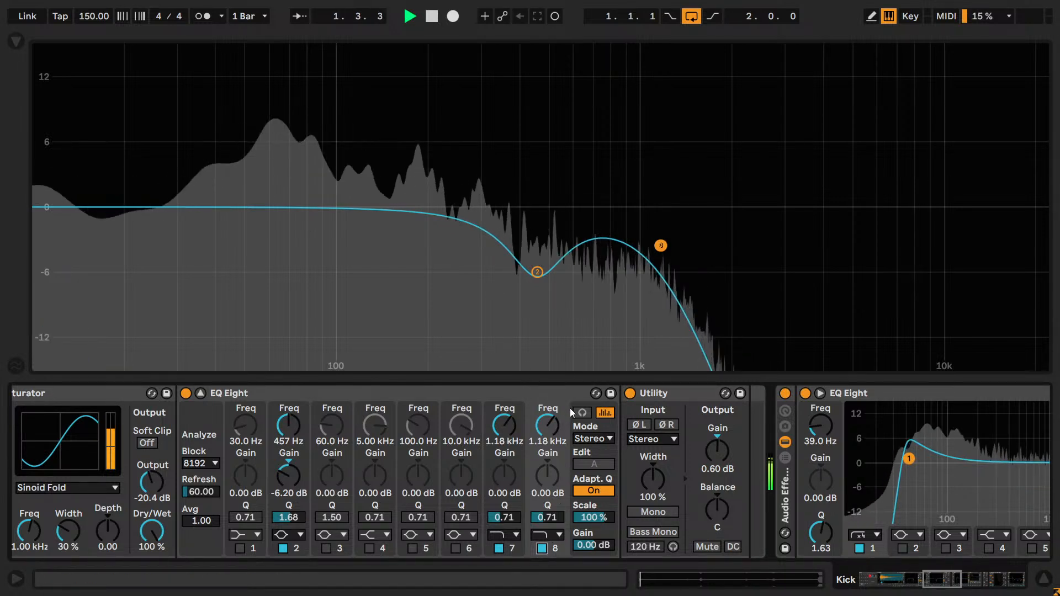
key(space)
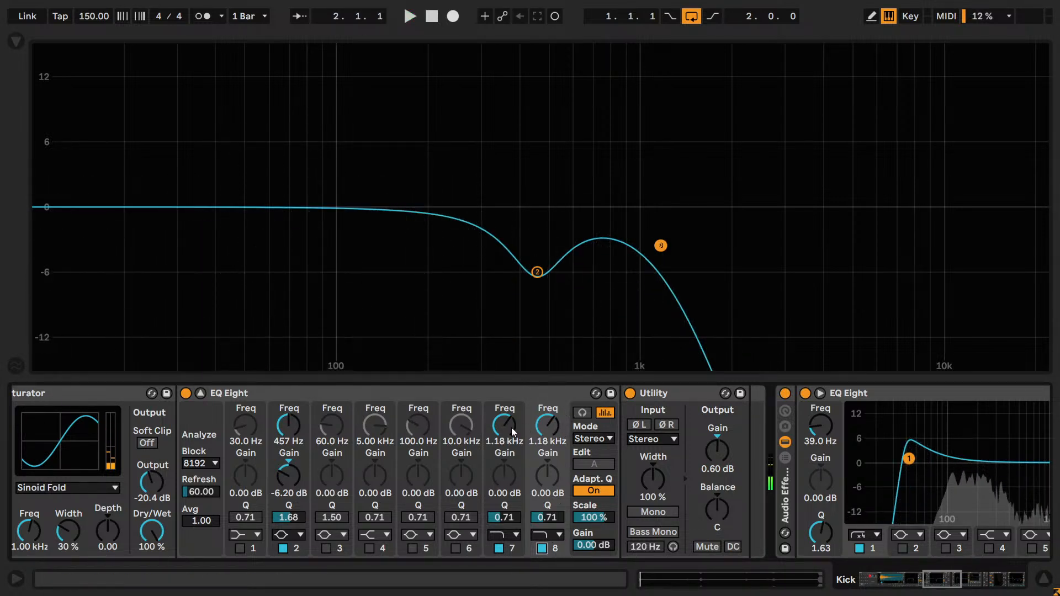
- Collapse the expanded EQ Eight display to bring back the arrangement
click(534, 422)
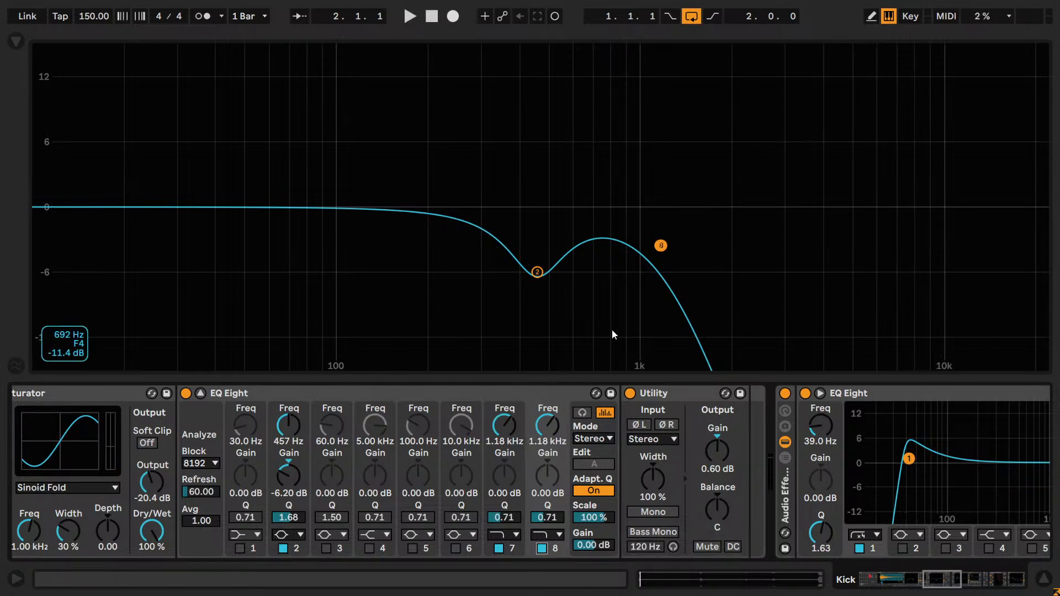
click(663, 264)
click(202, 393)
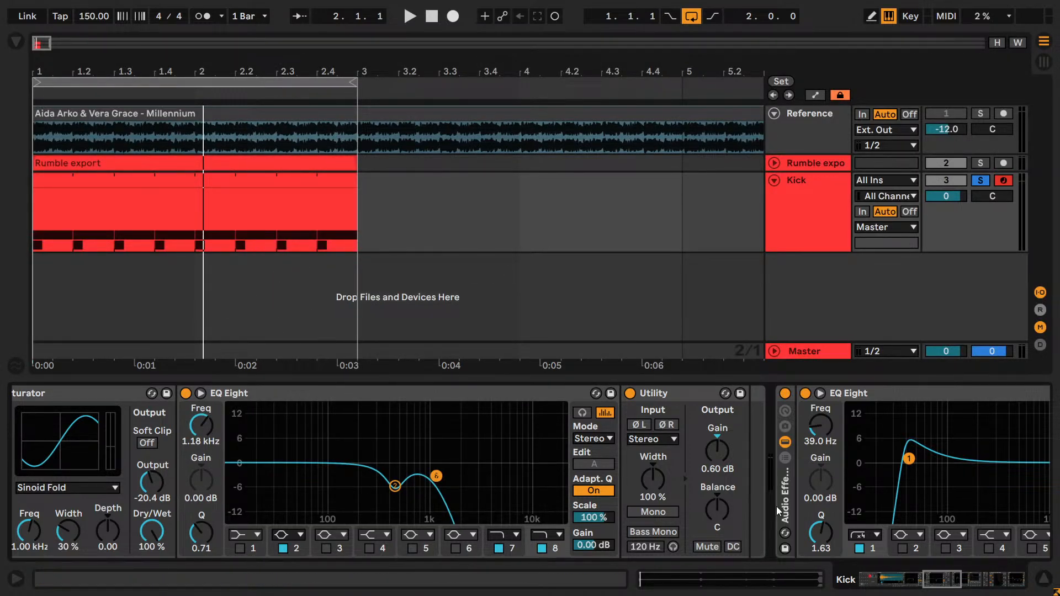
- Play the loop with the Utility after the EQ Eight muted and unmuted to compare the kick without and with the rumble
click(706, 546)
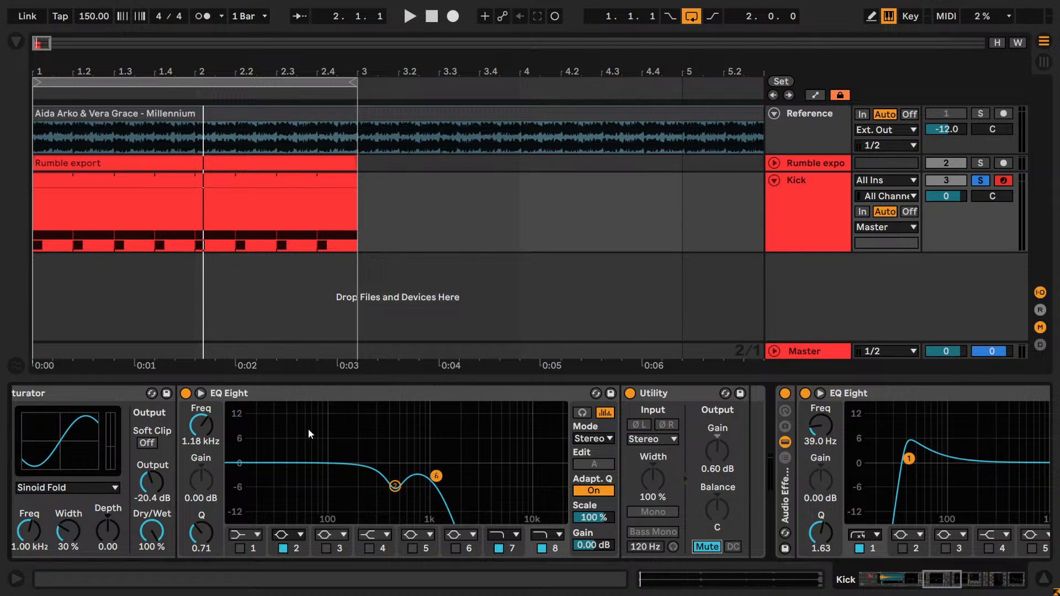
key(space)
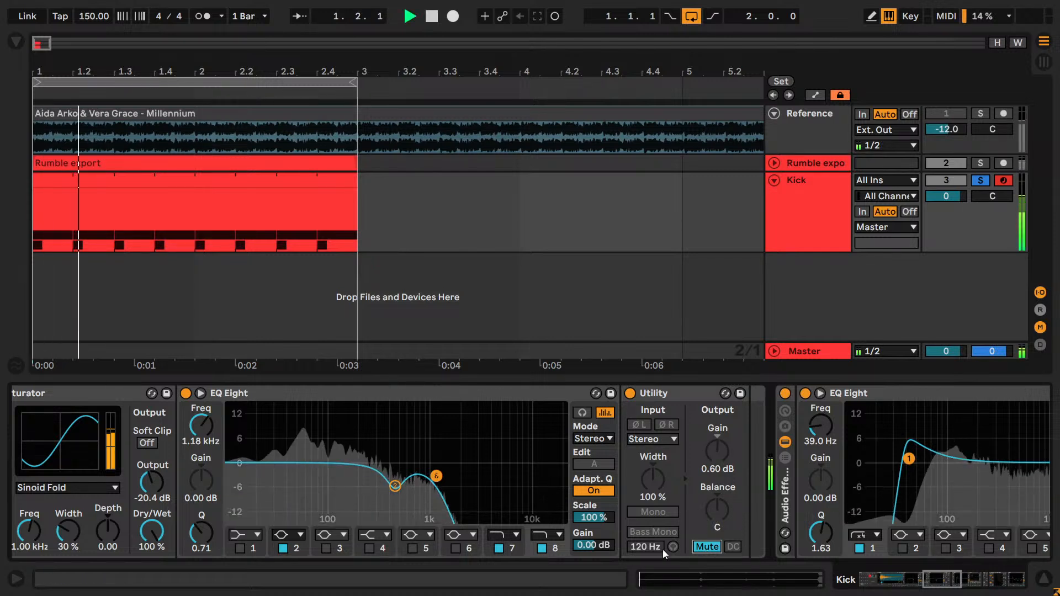
click(706, 547)
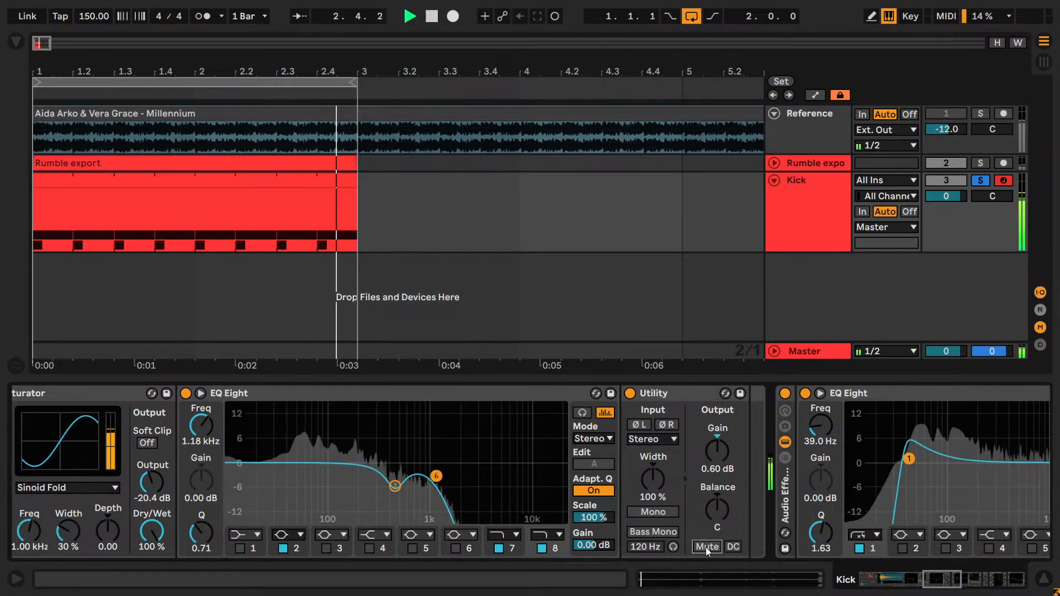
key(space)
- Solo the Reference track and play it briefly for comparison
click(980, 114)
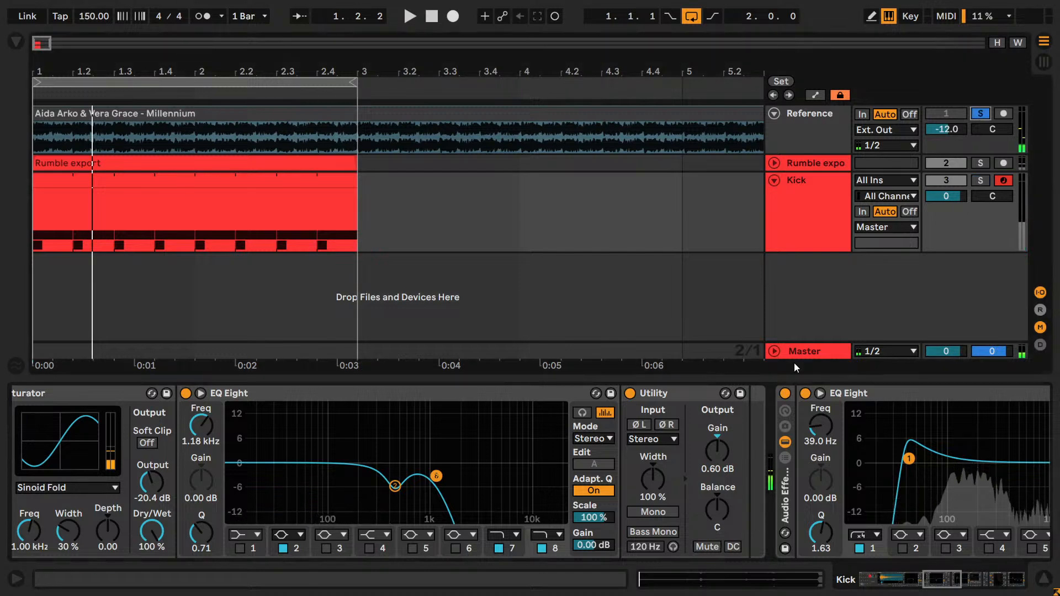
key(space)
key(space)
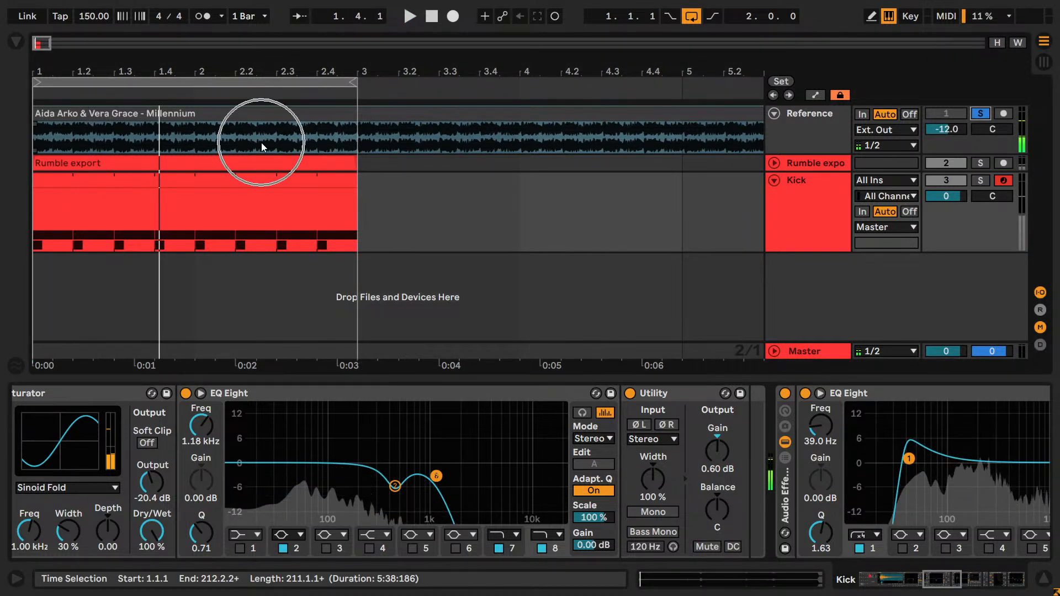
- Select the Reference track, show the browser and search the plug-ins for "sp"
click(820, 351)
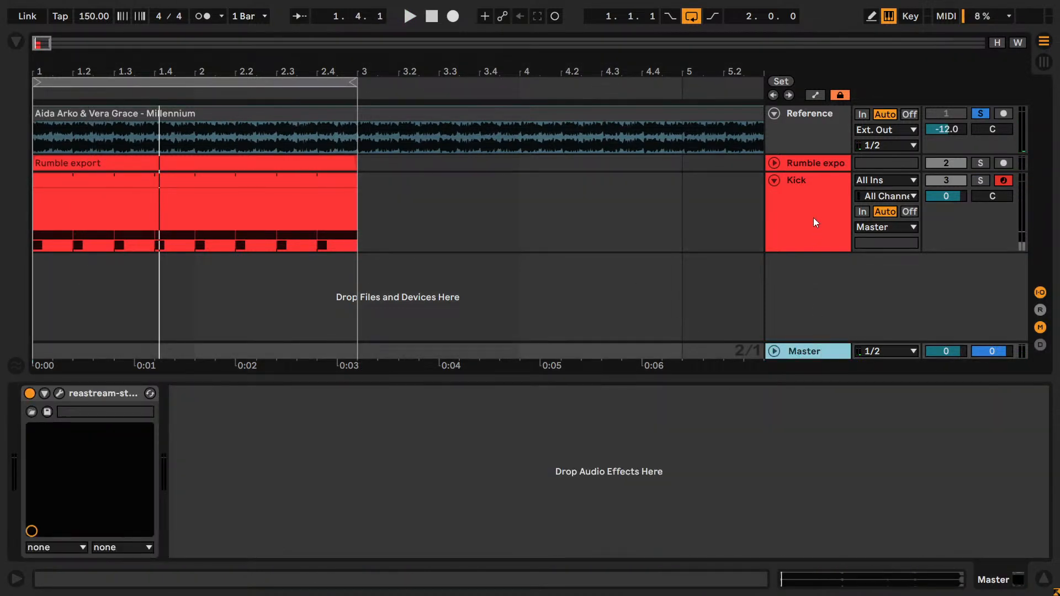
click(789, 129)
click(14, 42)
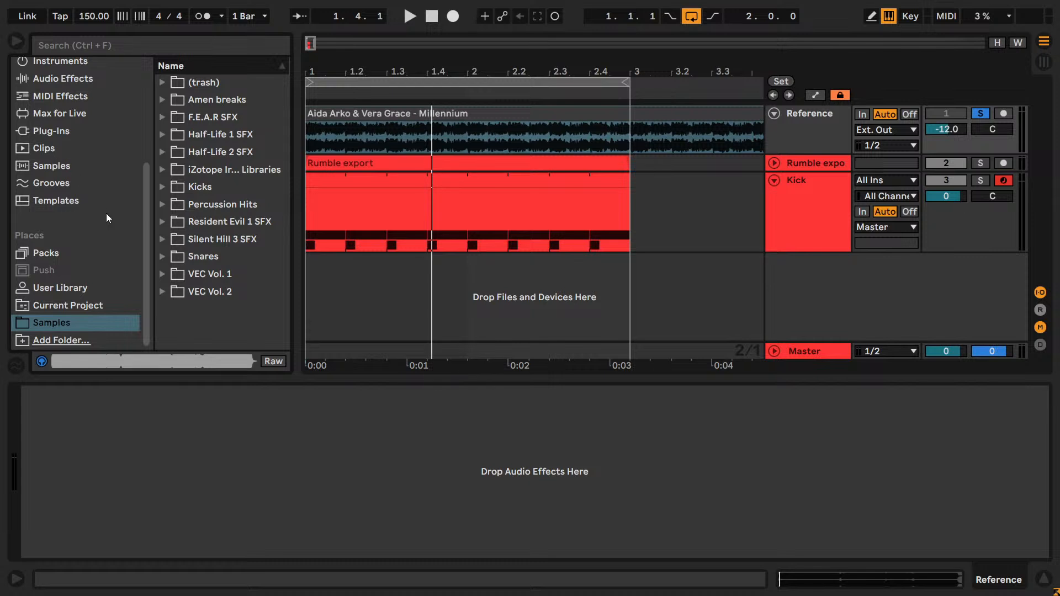
click(117, 132)
click(163, 83)
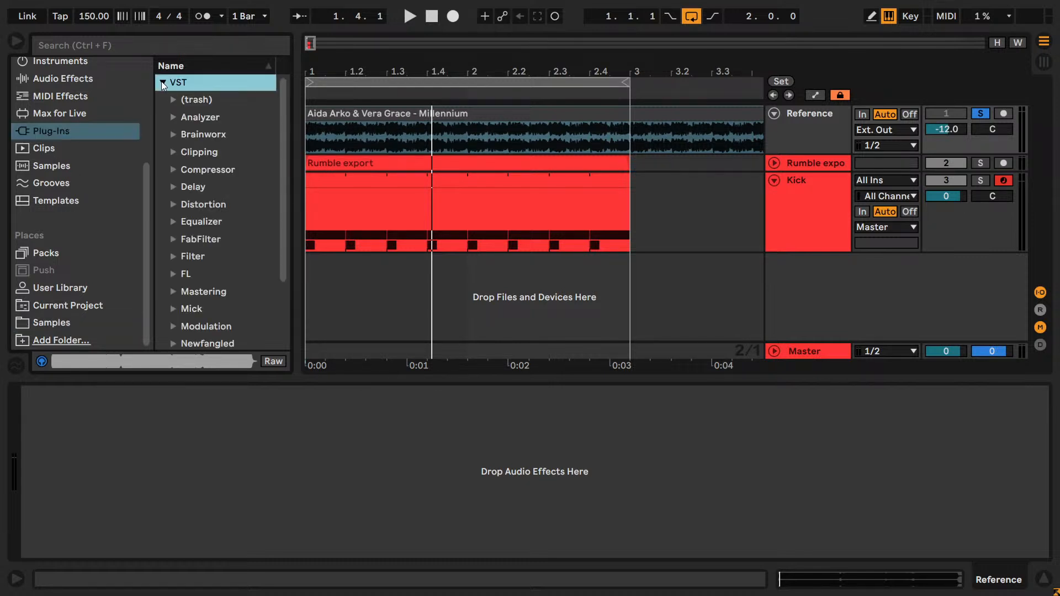
click(126, 47)
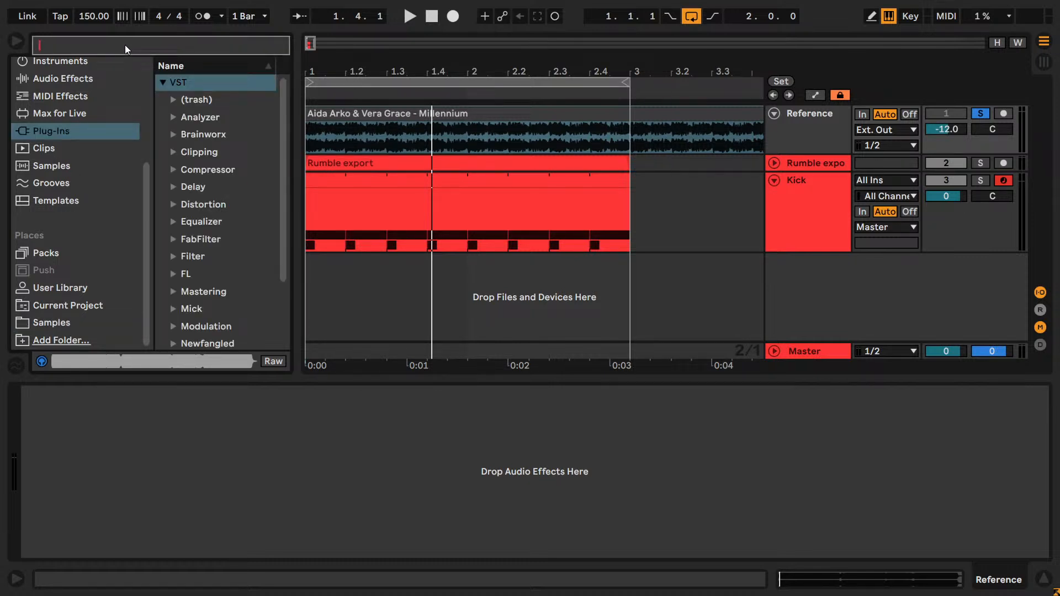
text(sp)
- Load Voxengo SPAN from the Analyzer folder onto the Reference track, and enlarge and reposition its window
click(172, 101)
drag(214, 118, 246, 503)
mouse_move(383, 53)
mouse_down()
mouse_move(366, 34)
mouse_move(395, 37)
mouse_up()
drag(505, 354, 549, 387)
drag(231, 48, 205, 51)
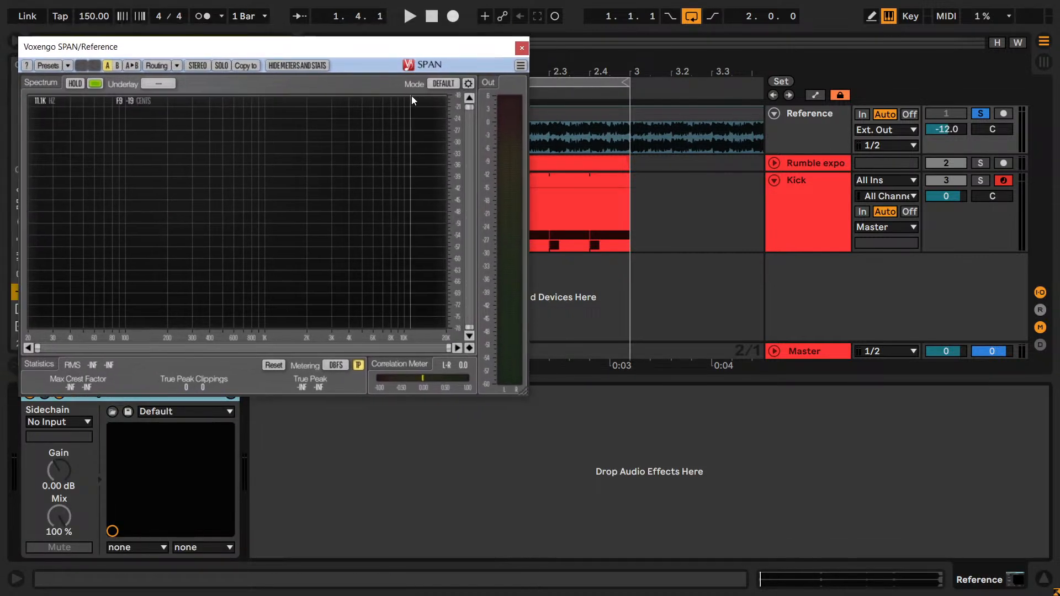
- In SPAN's Spectrum Mode Editor, set the block size to 4096 and the overlap to 93.8
click(468, 83)
click(457, 261)
click(457, 324)
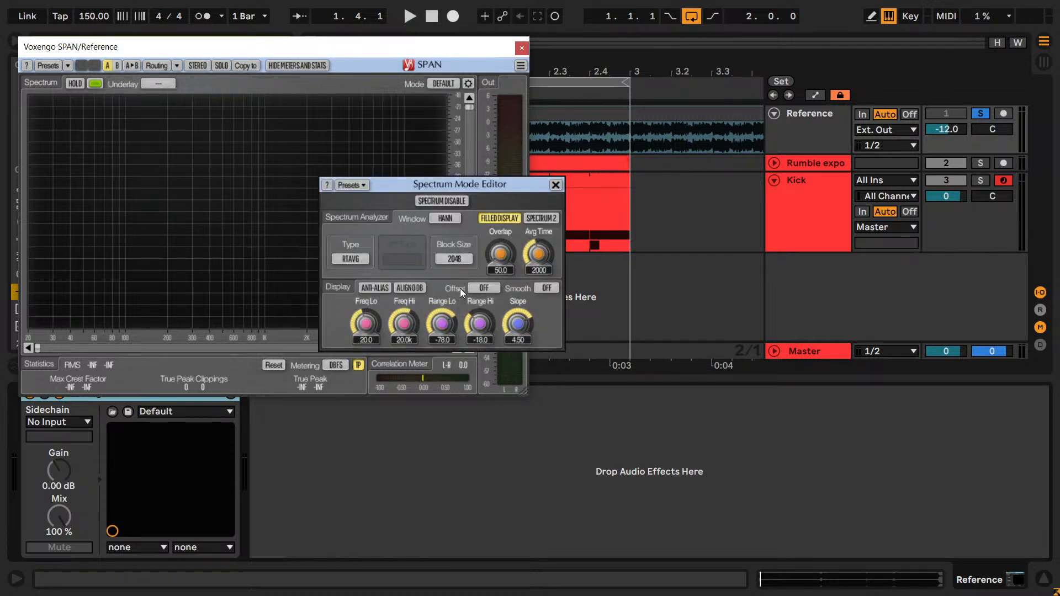
click(463, 336)
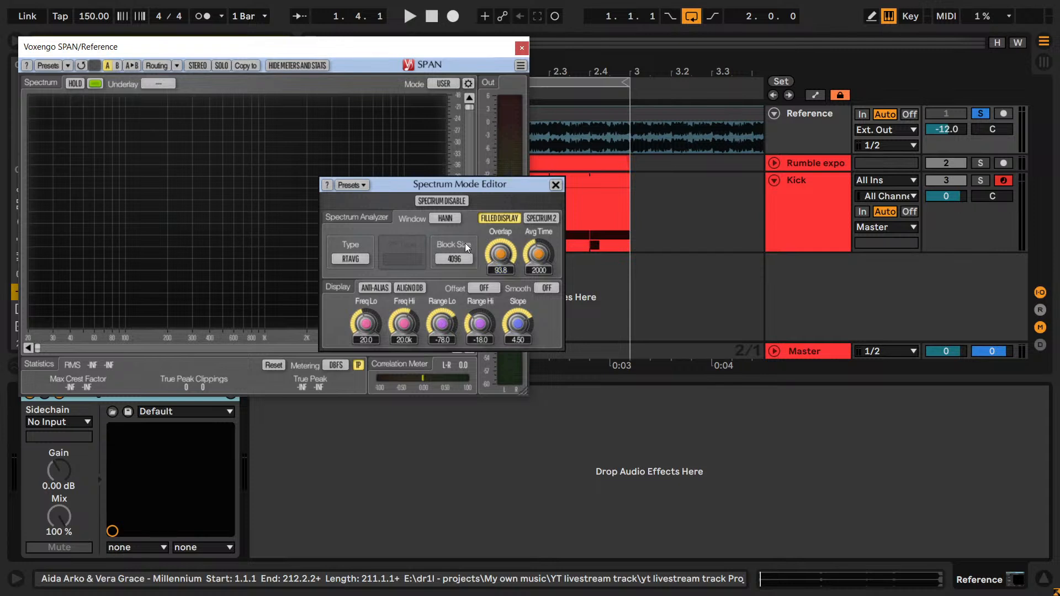
- Set SPAN's average time to 500 and close the Spectrum Mode Editor
drag(538, 259, 536, 314)
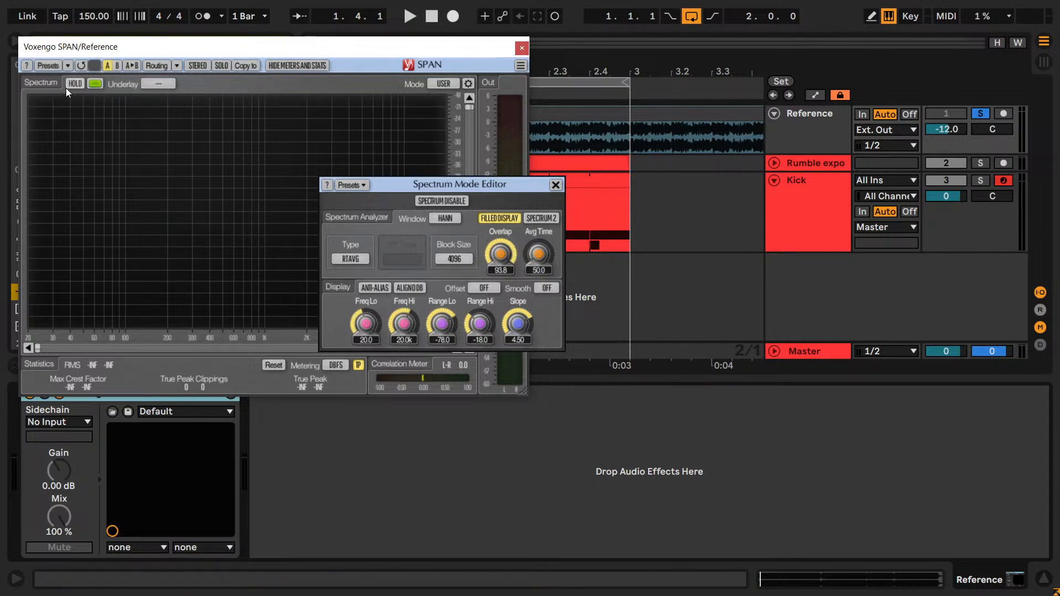
double_click(540, 271)
text(500)
key(Return)
click(555, 184)
- While the reference plays, set SPAN's block size to 8192 and turn on spectrum hold, and stop playback
key(space)
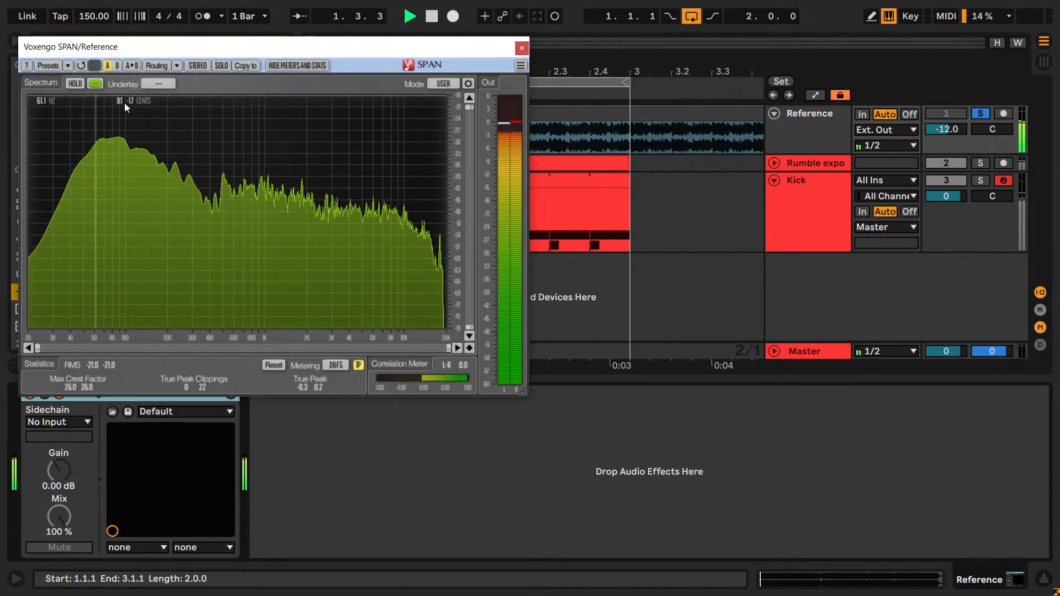
click(467, 84)
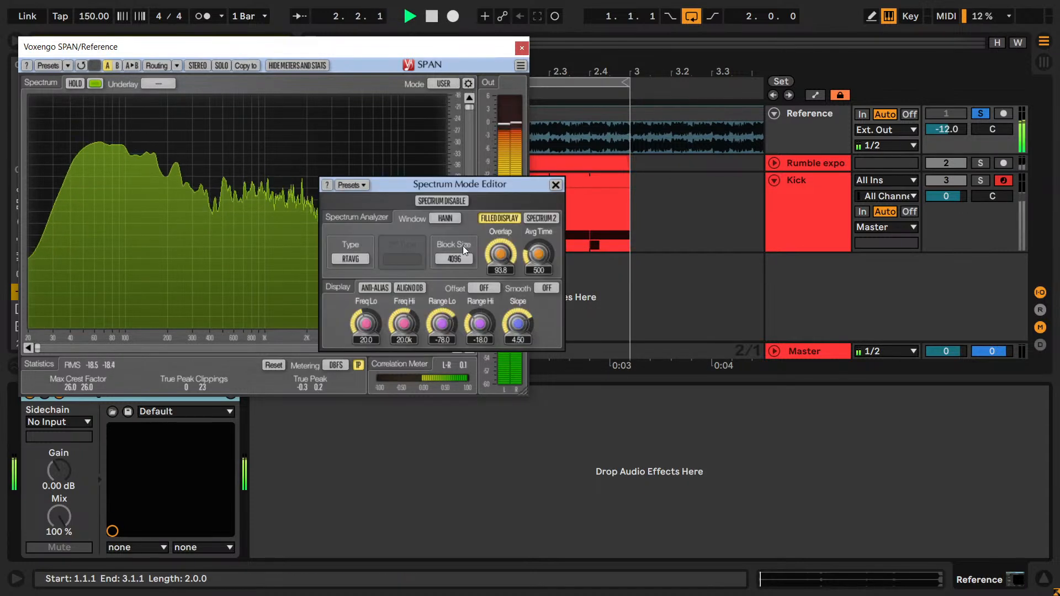
click(555, 184)
click(74, 85)
key(space)
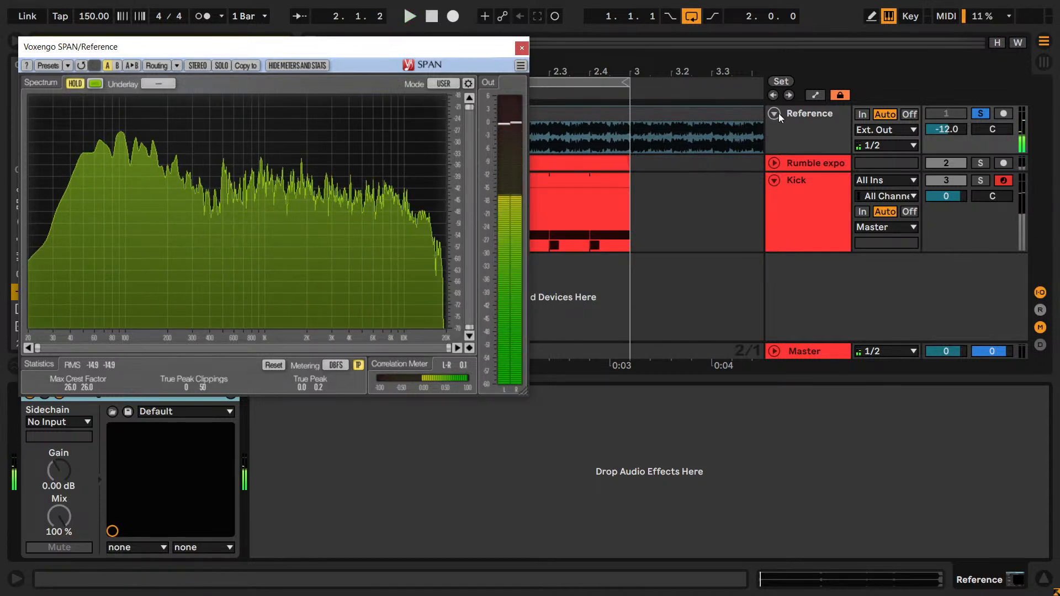
- Select and solo the Kick track, and move the SPAN window clear of the plug-in browser
click(800, 197)
click(828, 244)
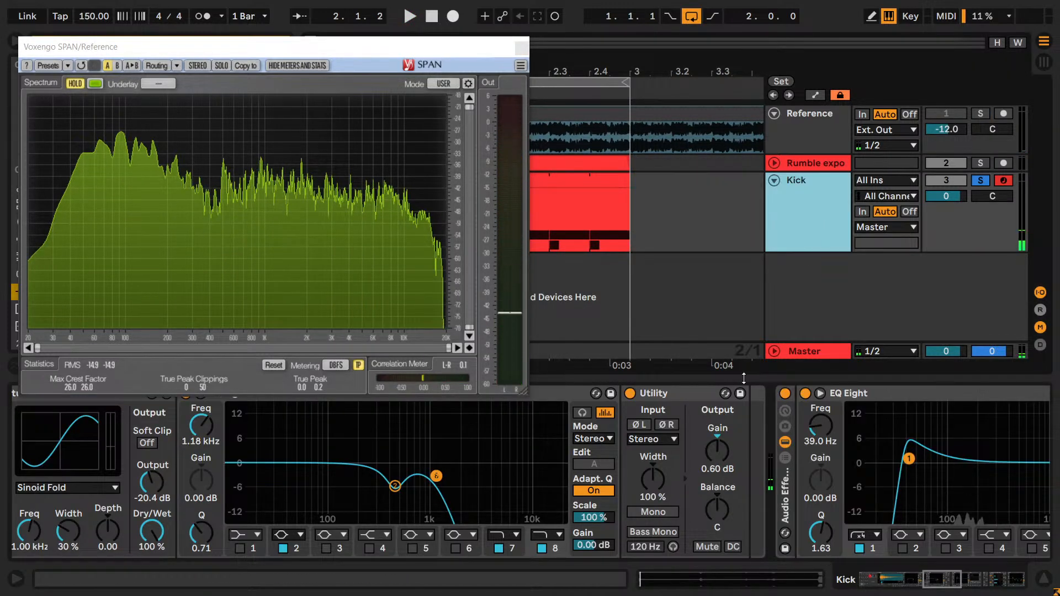
drag(370, 47, 105, 411)
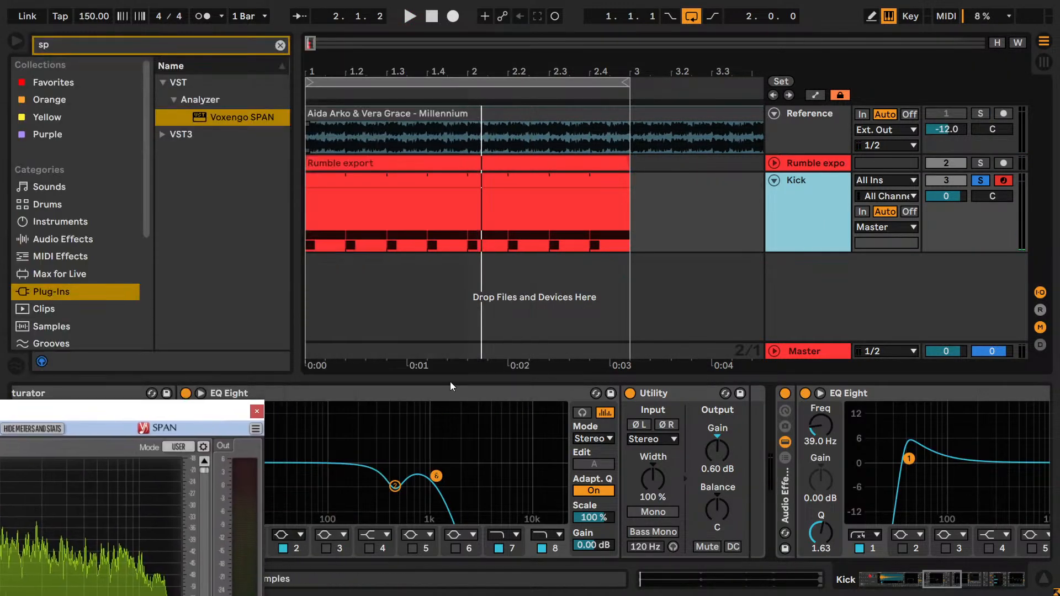
- Copy the Reference track's SPAN analyzer to the end of the Kick track's device chain, and move its window clear of the devices
click(202, 117)
click(804, 161)
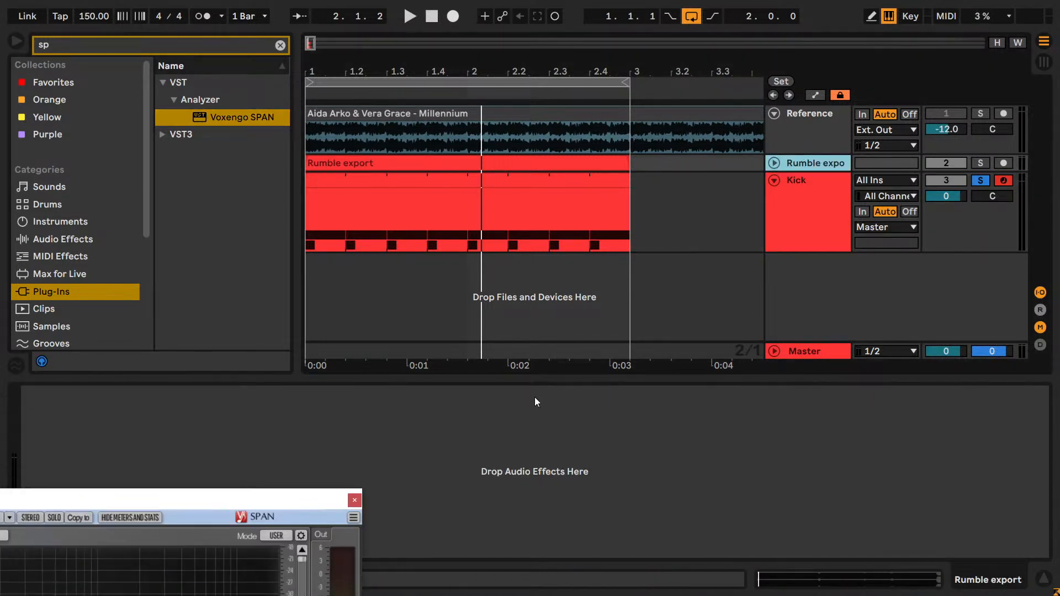
click(840, 120)
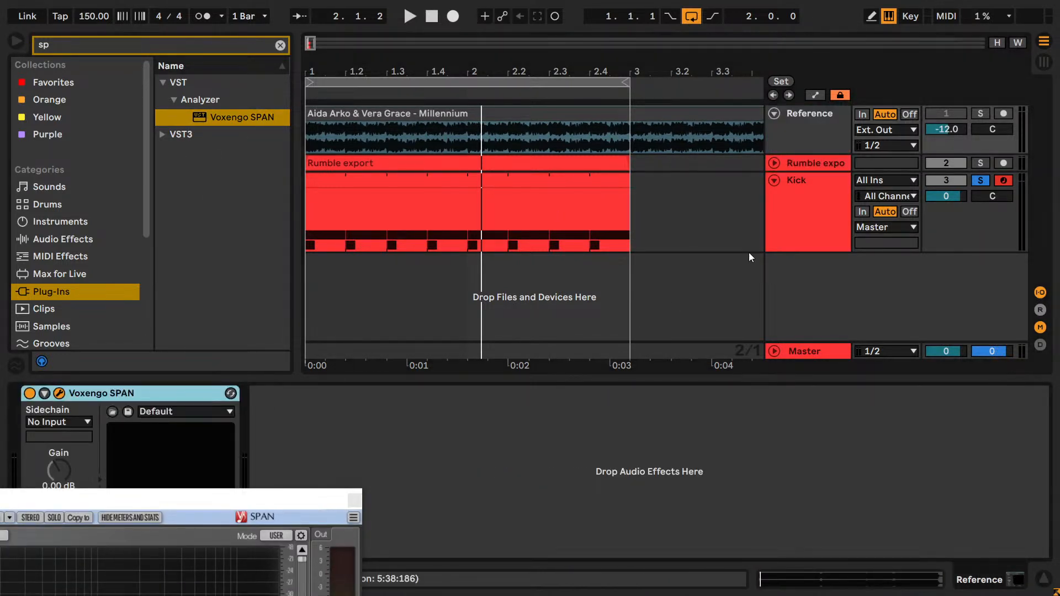
click(807, 215)
drag(953, 579, 1020, 579)
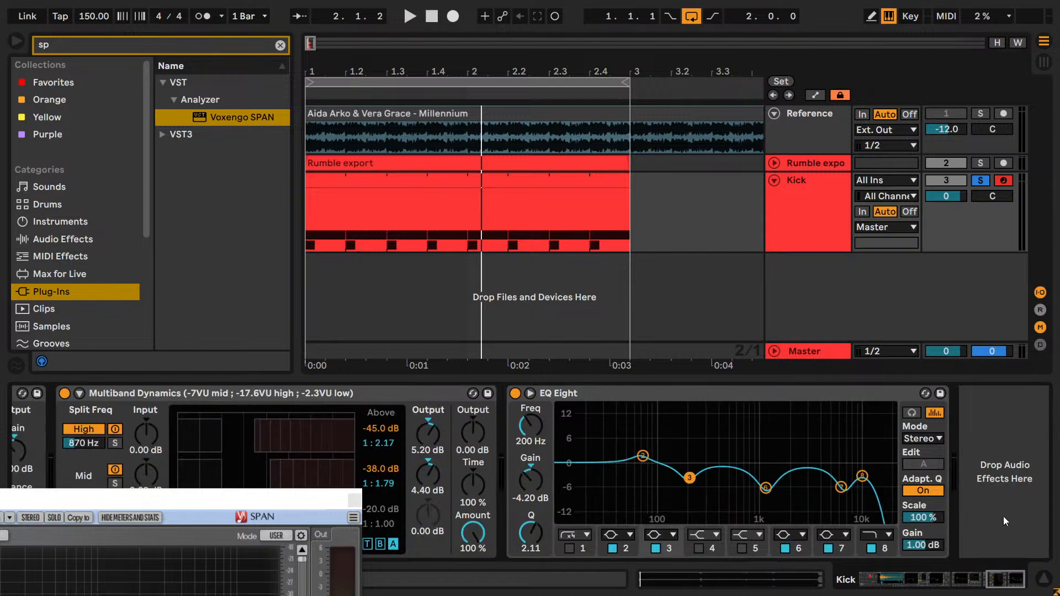
click(1004, 517)
key(ctrl+v)
drag(270, 249, 801, 28)
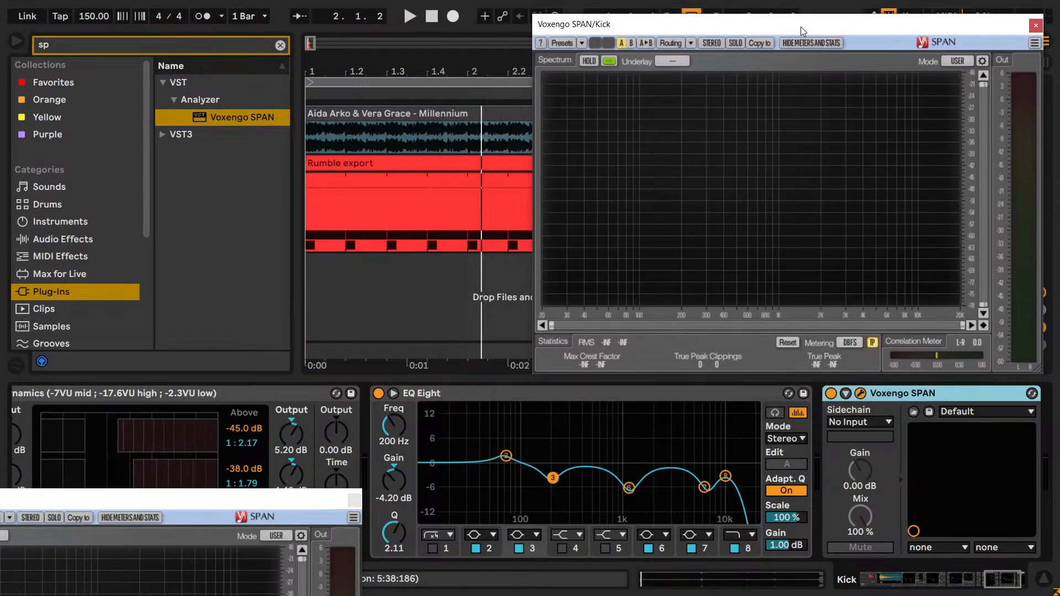
- Play the loop with spectrum hold turned on in the Kick's SPAN, and stop playback
key(space)
click(596, 63)
key(space)
- Arrange the Reference and Kick SPAN windows side by side, leaving the track solo controls accessible
drag(606, 31, 680, 28)
drag(271, 507, 448, 19)
drag(699, 11, 661, 228)
drag(331, 11, 343, 231)
- Play the loop and alternately solo and unsolo the Reference track to compare it with the kick and rumble, and stop playback
key(space)
click(980, 113)
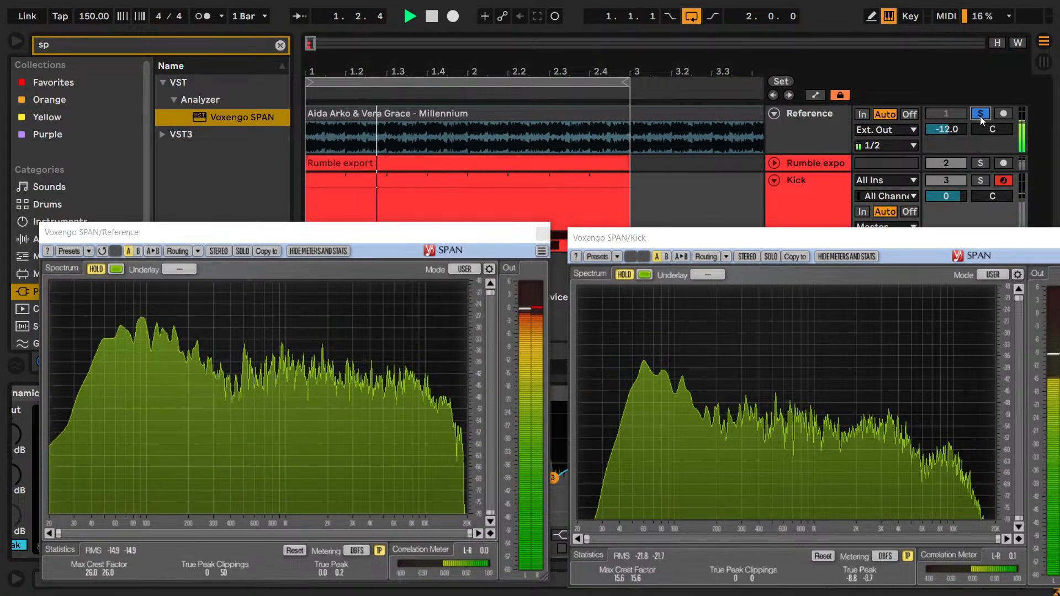
click(978, 116)
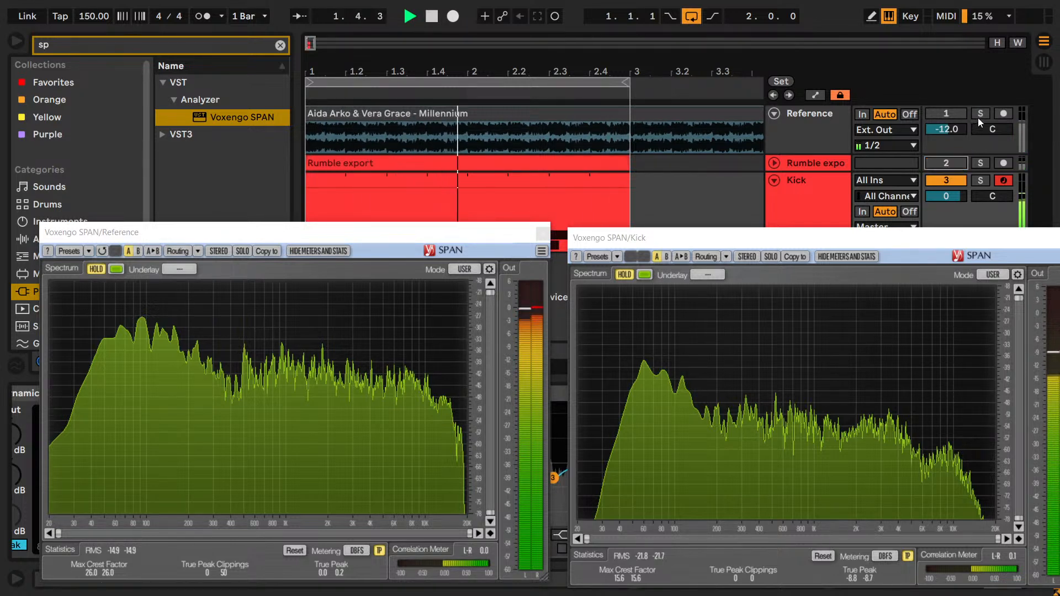
click(982, 115)
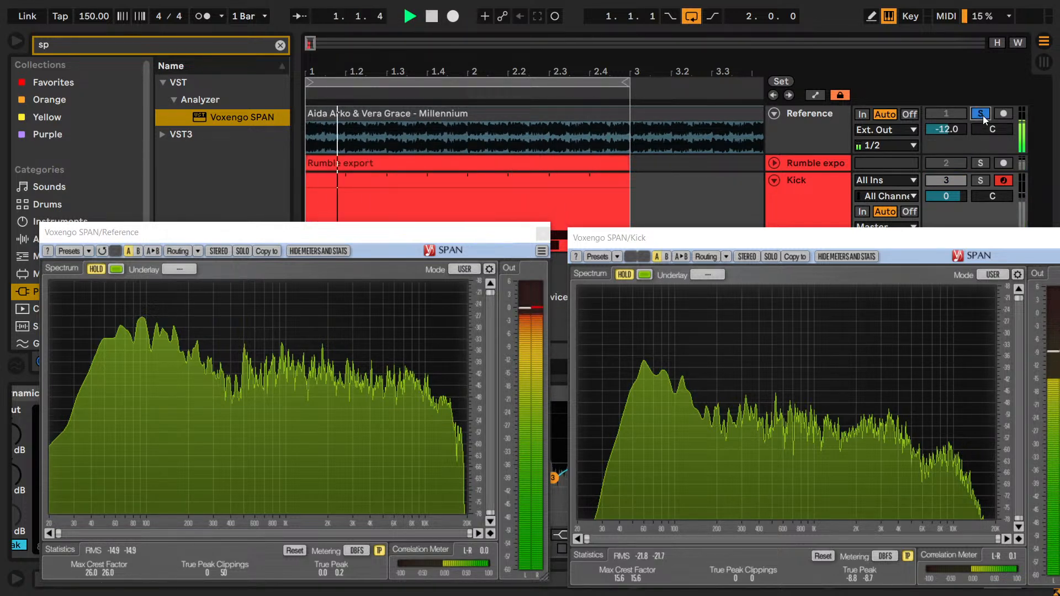
click(983, 114)
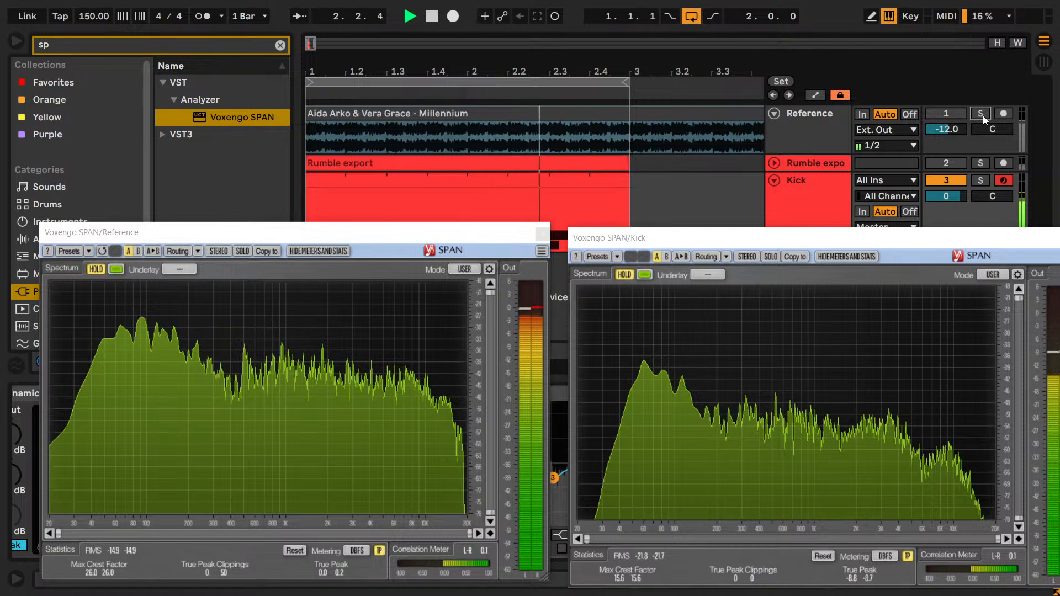
click(982, 115)
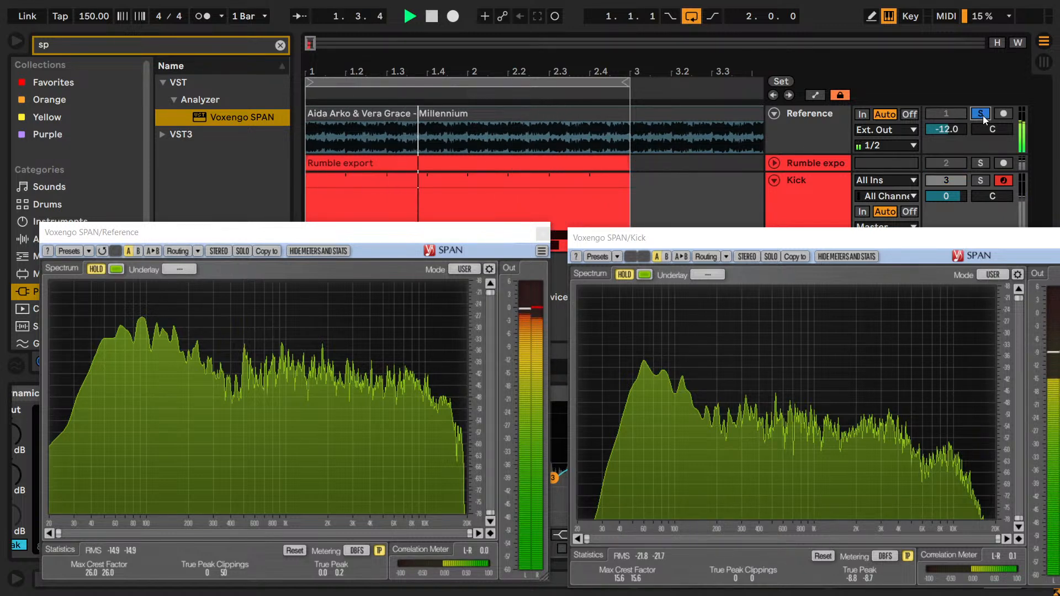
click(983, 115)
key(space)
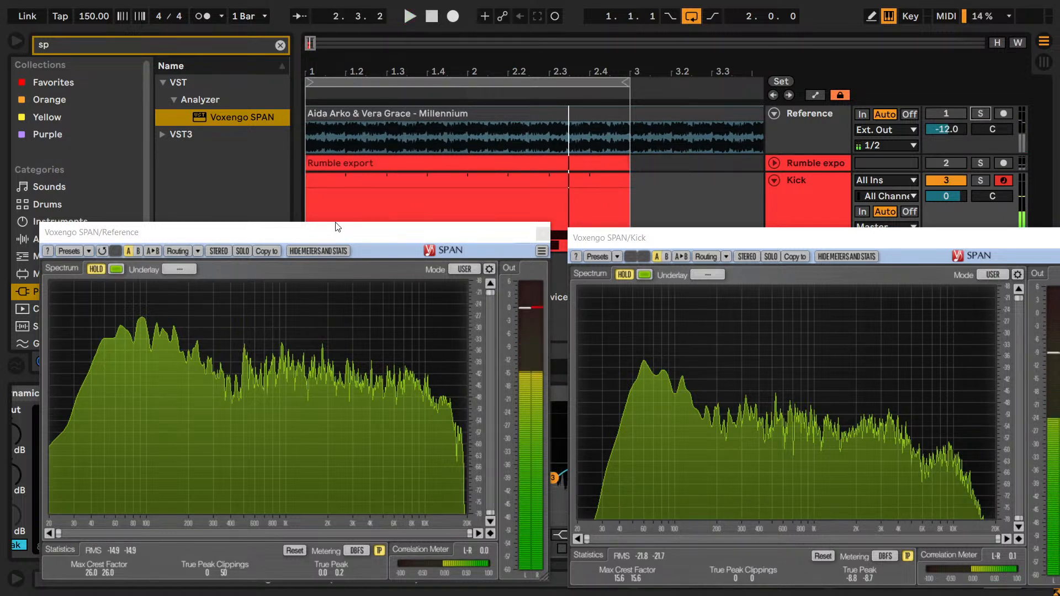
- Examine the Kick's held spectrum in SPAN against the reference, from the sub region up through the low mids
drag(338, 227, 332, 218)
drag(602, 245, 595, 231)
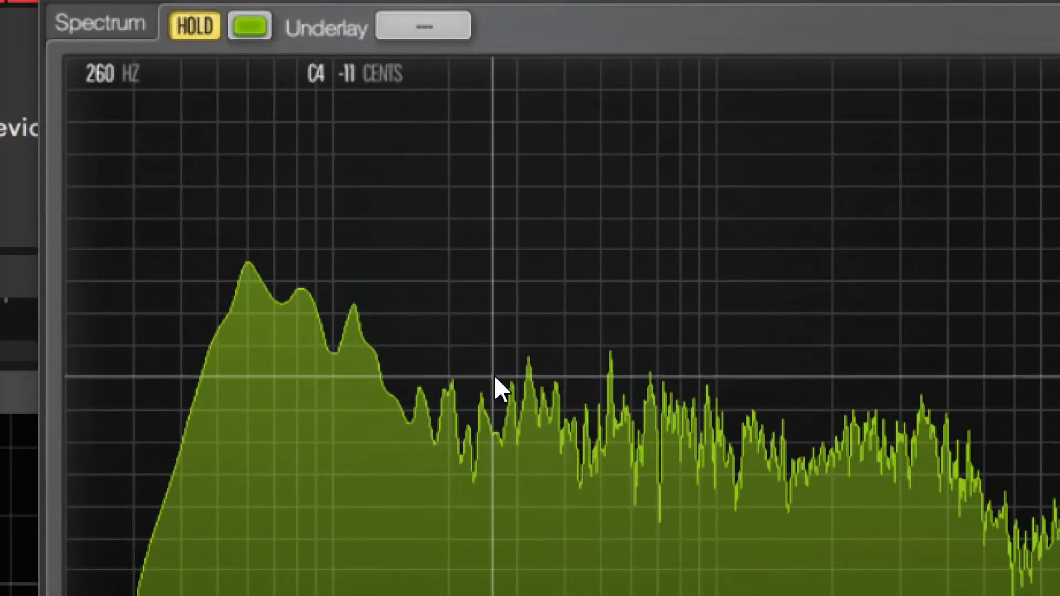
click(501, 360)
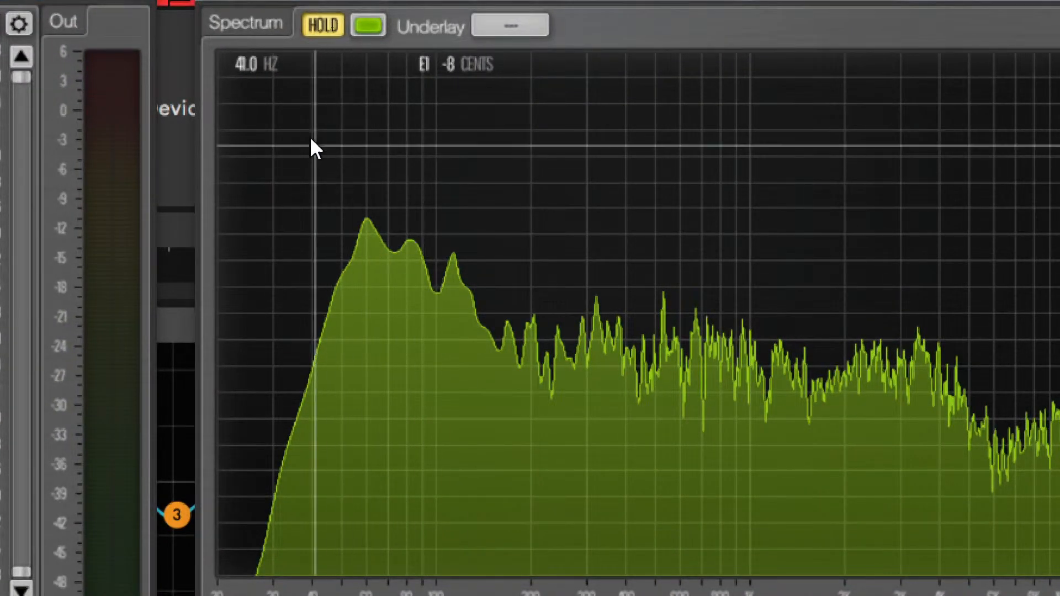
key(ctrl)
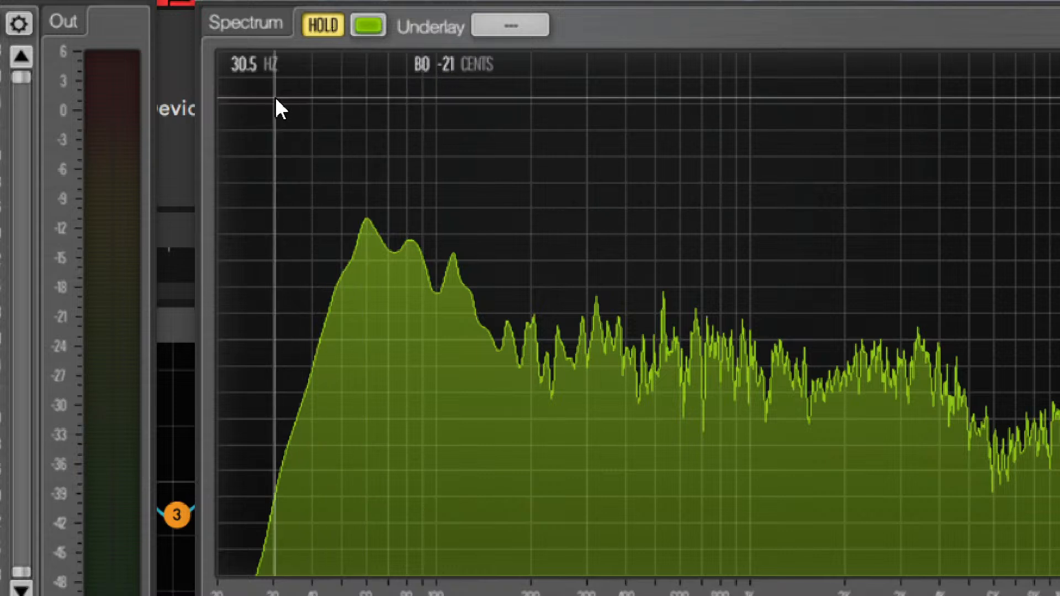
key(ctrl)
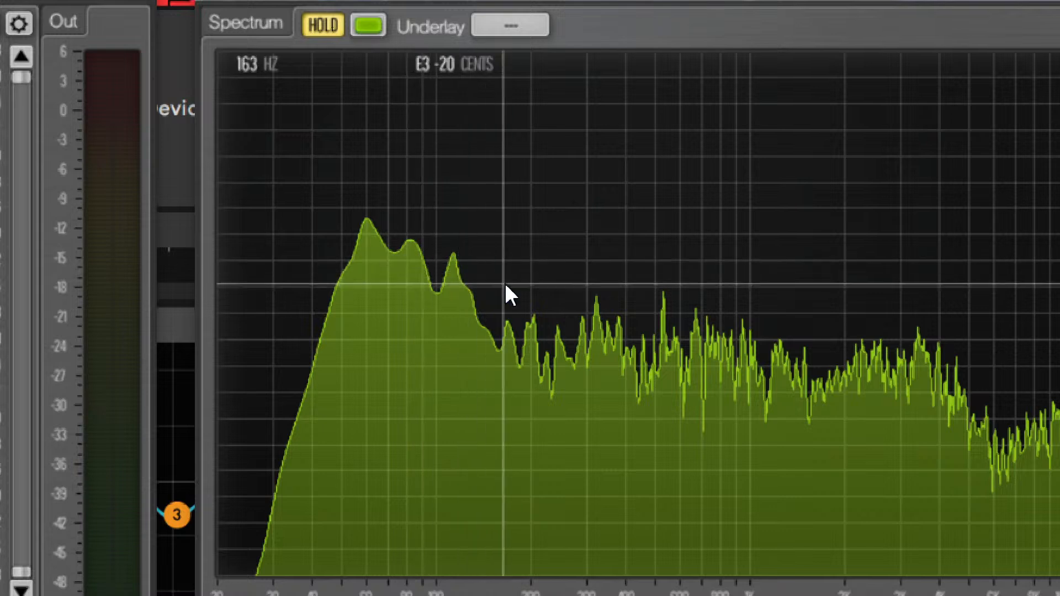
key(ctrl)
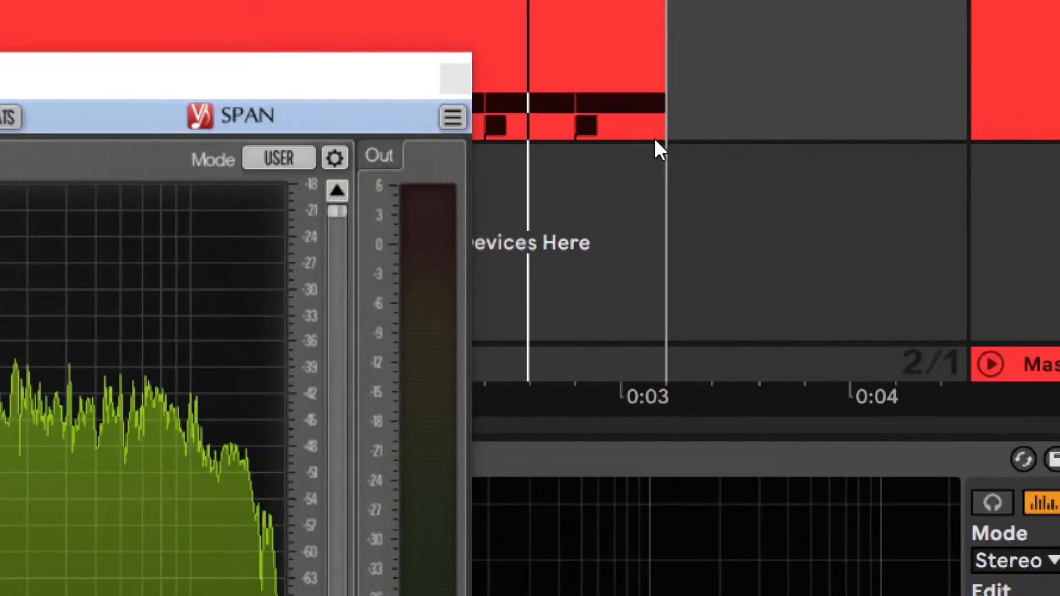
- Select the Kick track and open the expanded display of the rumble's EQ Eight that follows the Saturator
click(1058, 79)
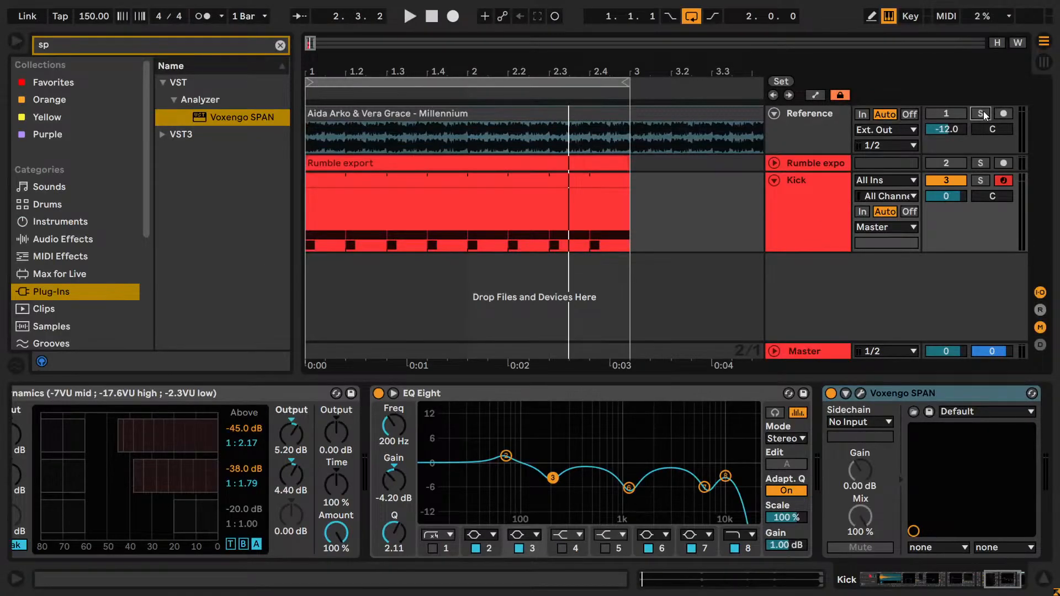
click(819, 220)
drag(1003, 586, 941, 587)
click(174, 393)
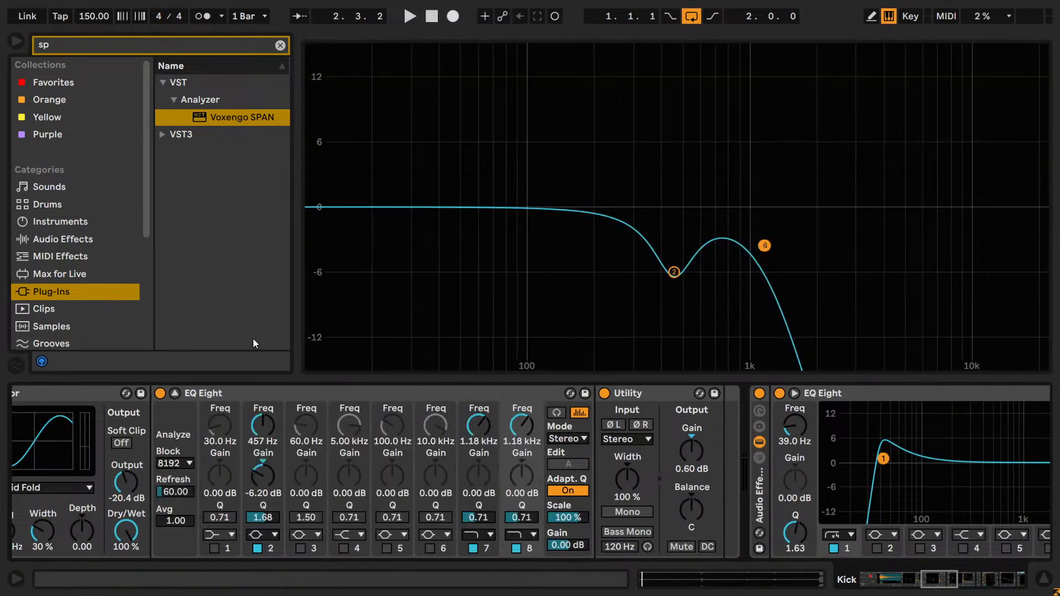
- Clear the plug-in search, start playback and hide the browser to enlarge the EQ display
click(280, 45)
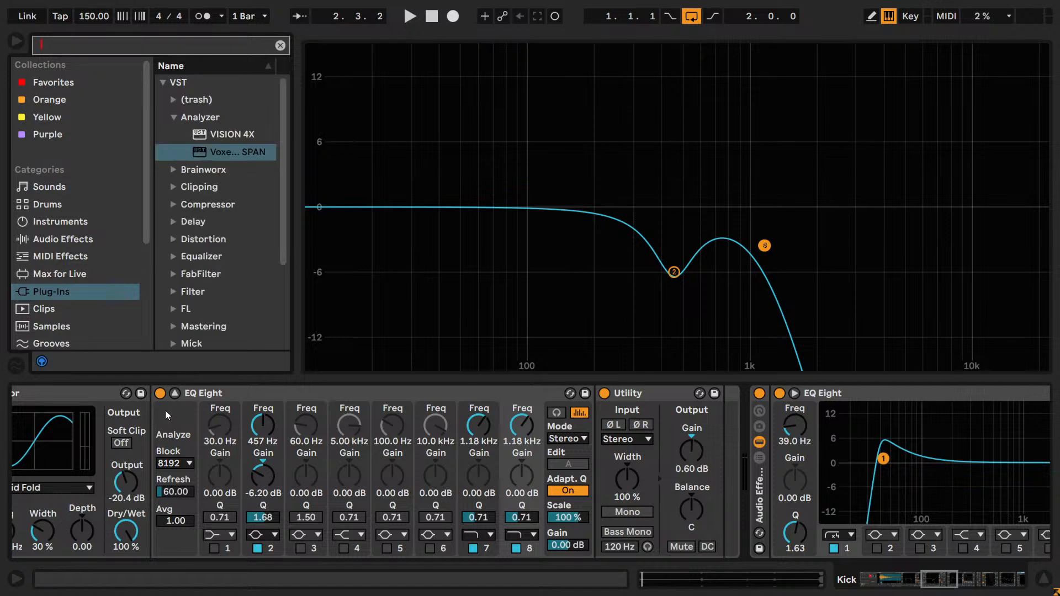
click(174, 393)
key(space)
click(175, 393)
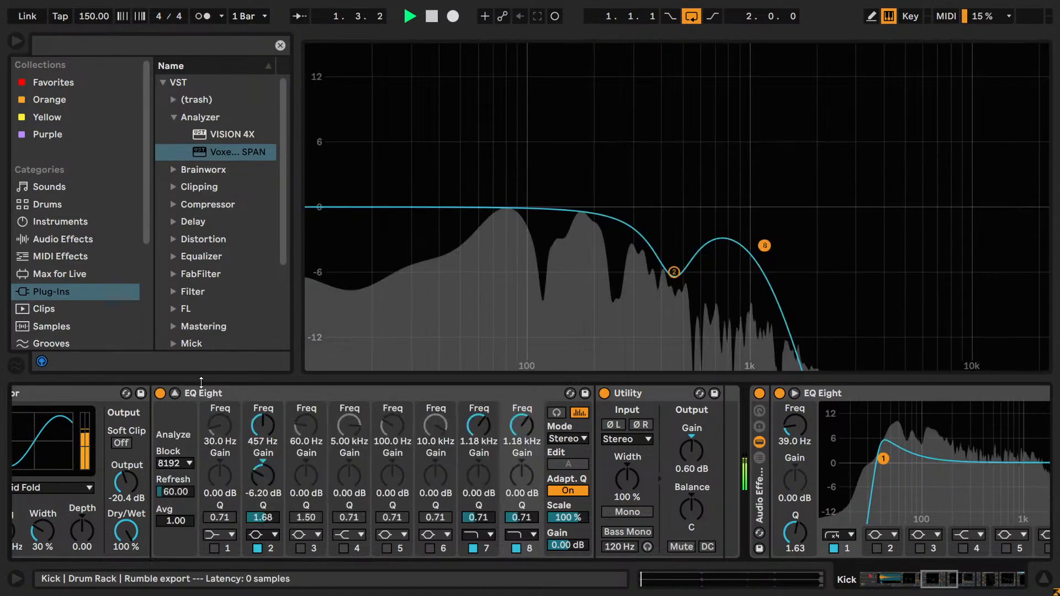
click(16, 41)
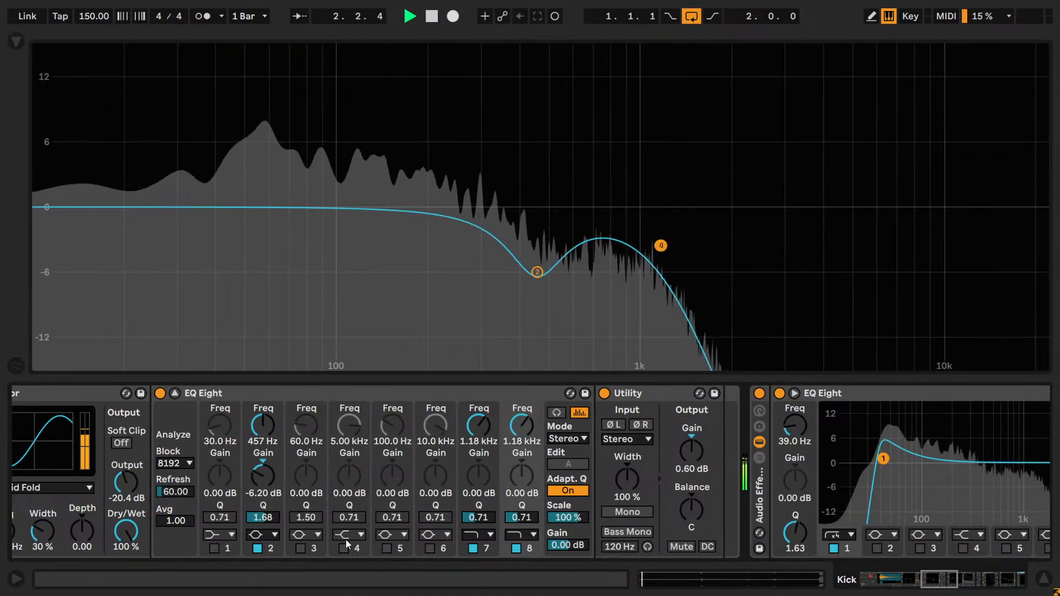
- Enable band 3 in the rumble's EQ Eight, boost it 4.53 dB at 96.1 Hz, and stop playback
click(300, 548)
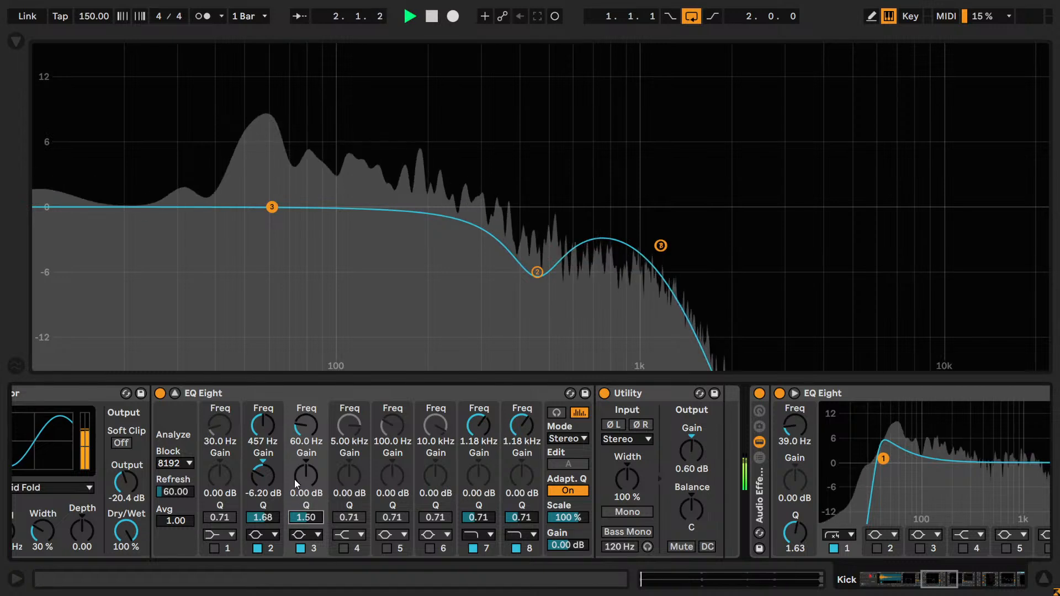
drag(271, 207, 332, 158)
key(space)
mouse_move(934, 581)
mouse_down()
mouse_move(988, 583)
mouse_move(924, 585)
mouse_move(934, 587)
mouse_up()
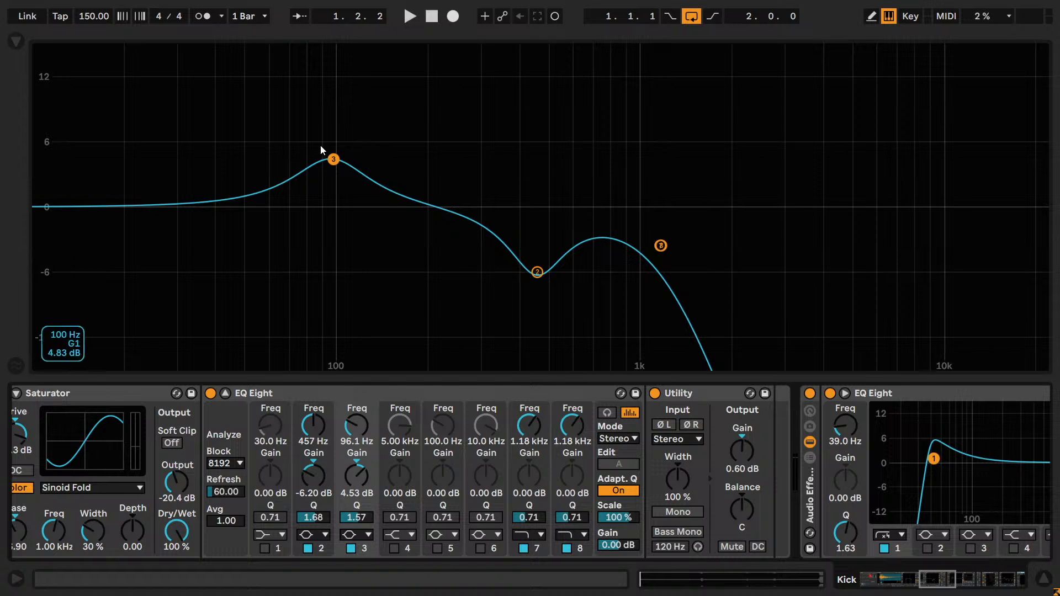
click(343, 165)
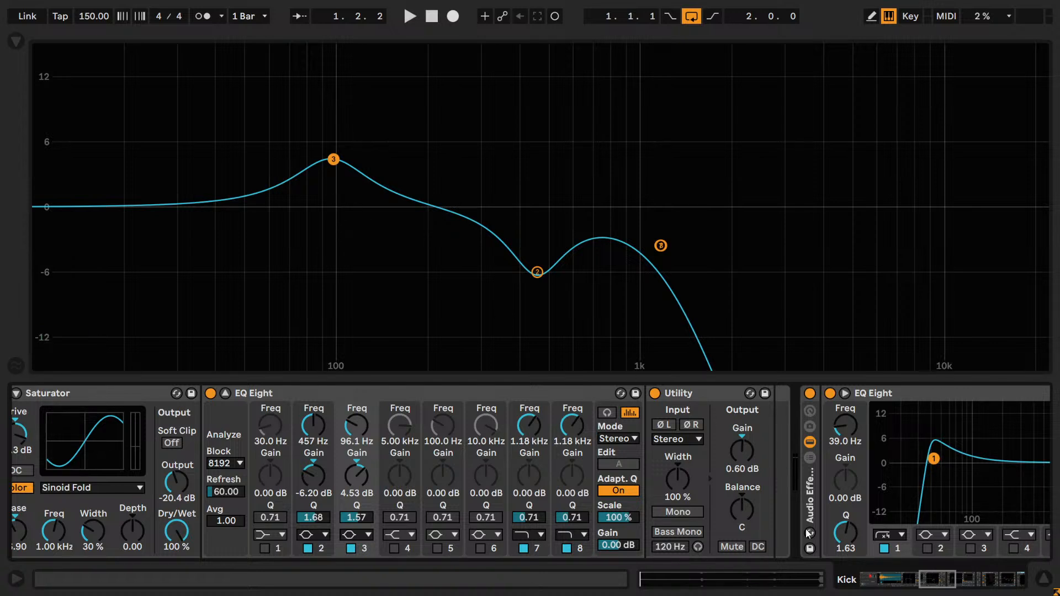
click(952, 588)
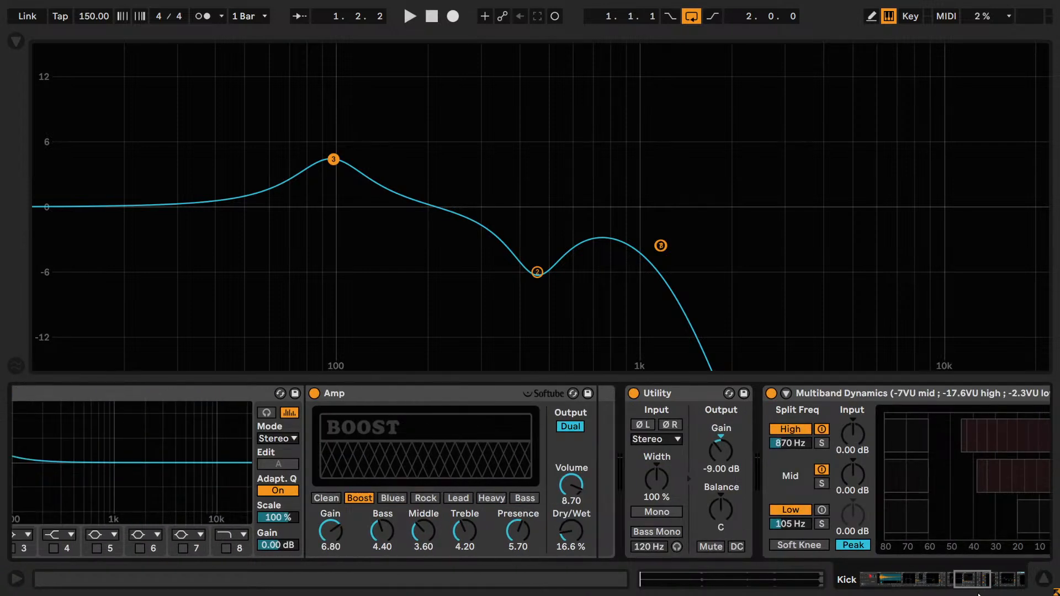
click(969, 591)
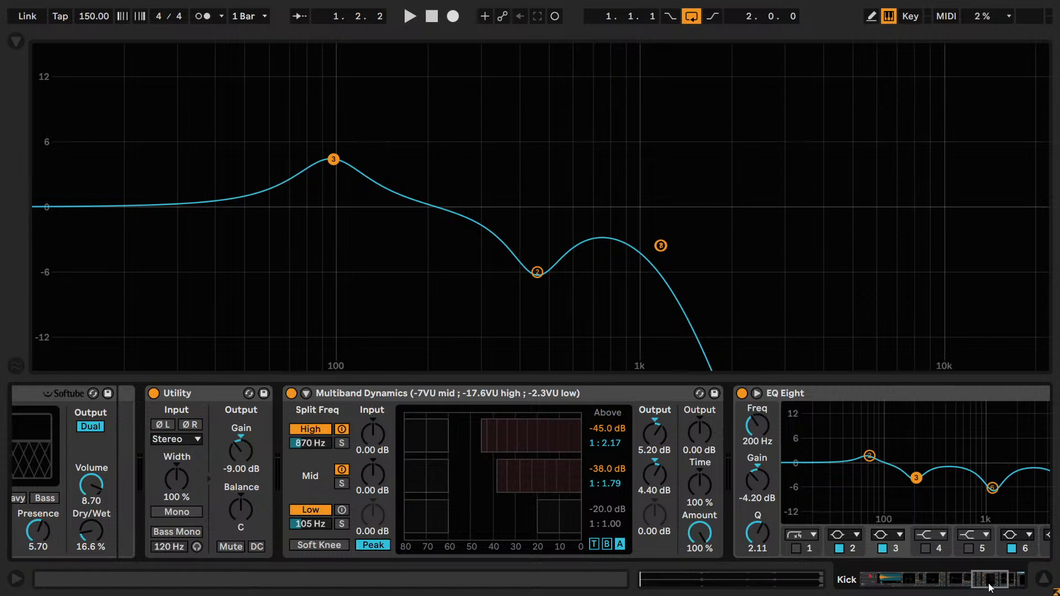
click(941, 579)
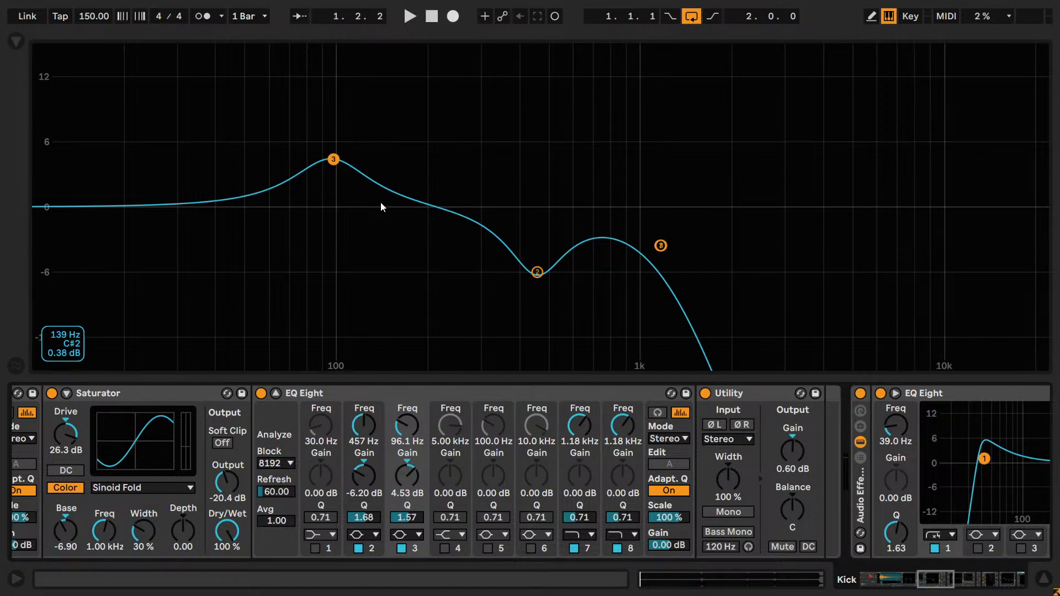
- Try band 3 of the rumble's EQ at 99.6 Hz with 5.76 dB, and at 133 Hz with 6.02 dB, while listening
key(space)
drag(335, 160, 386, 138)
mouse_move(350, 143)
mouse_down()
mouse_move(305, 145)
mouse_move(339, 146)
mouse_up()
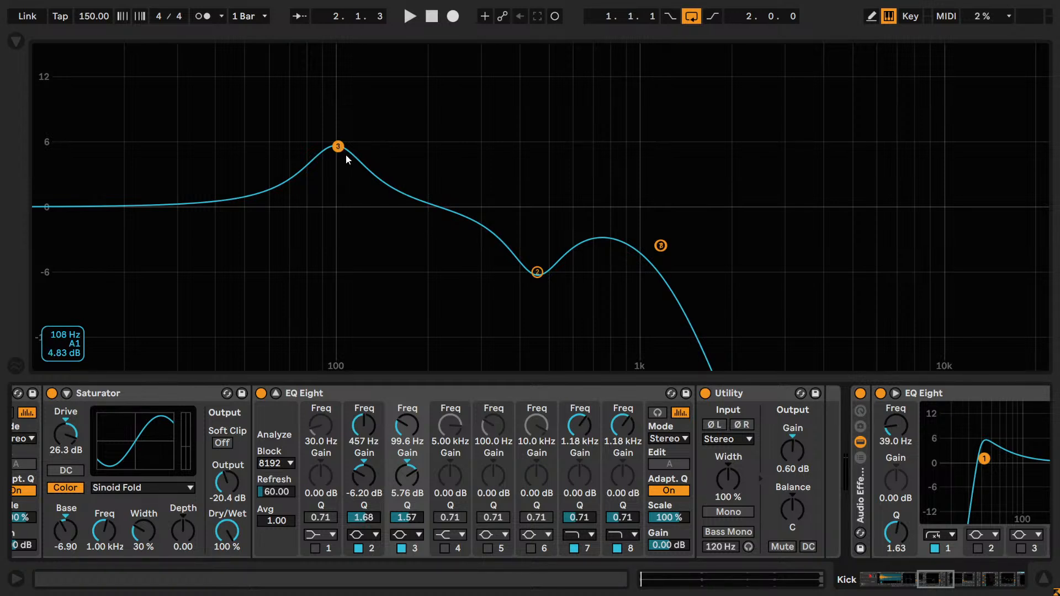
key(space)
drag(339, 151, 359, 143)
- Set band 3's frequency to 125 Hz and reset its gain to 0 dB
click(399, 425)
text(1250)
key(Return)
text(125)
key(Return)
text(118)
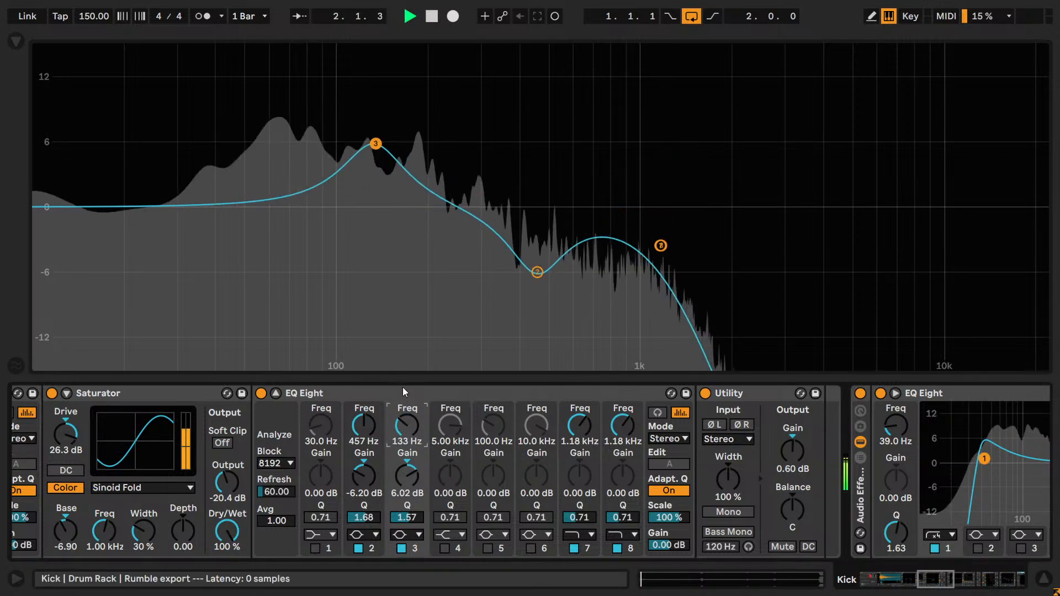
key(Return)
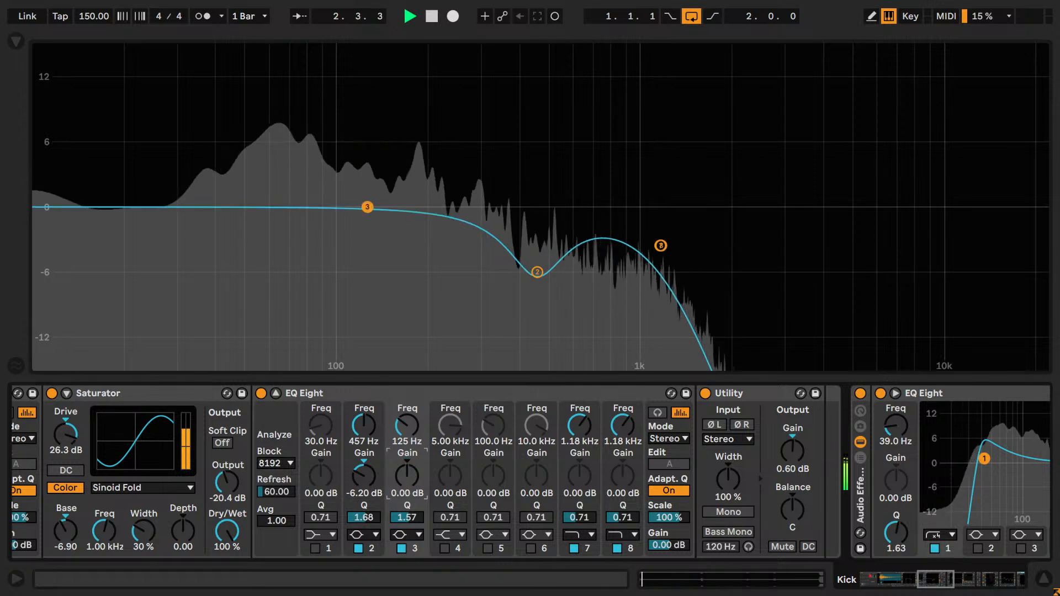
- Raise band 3's gain to 3.20 dB in coarse and fine increments while the loop plays
key(Up)
key(Up)
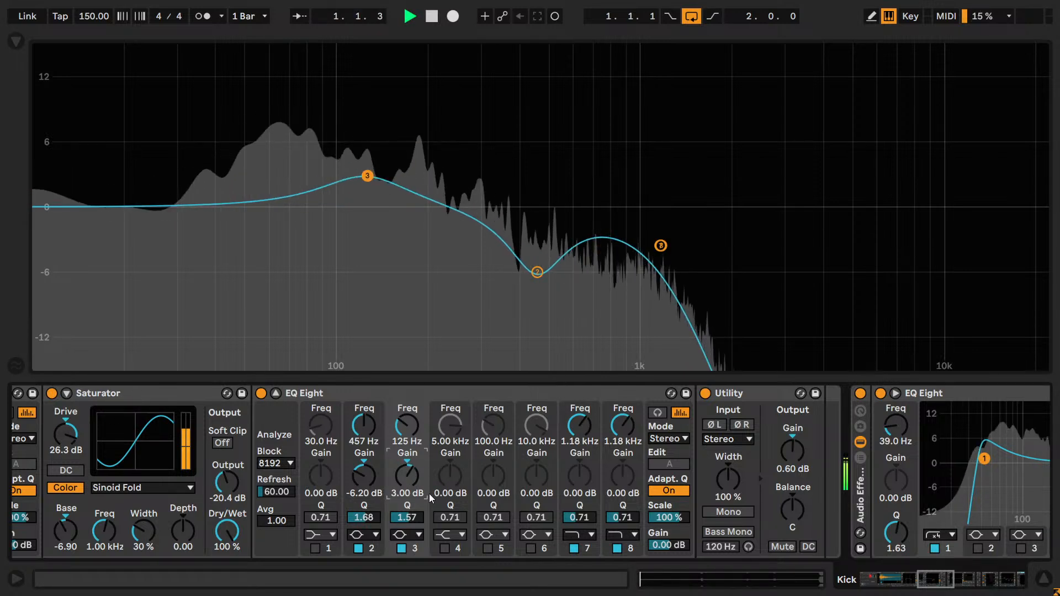
key(Down)
key(Up)
key(shift+Up)
key(shift+Up)
key(shift+Up)
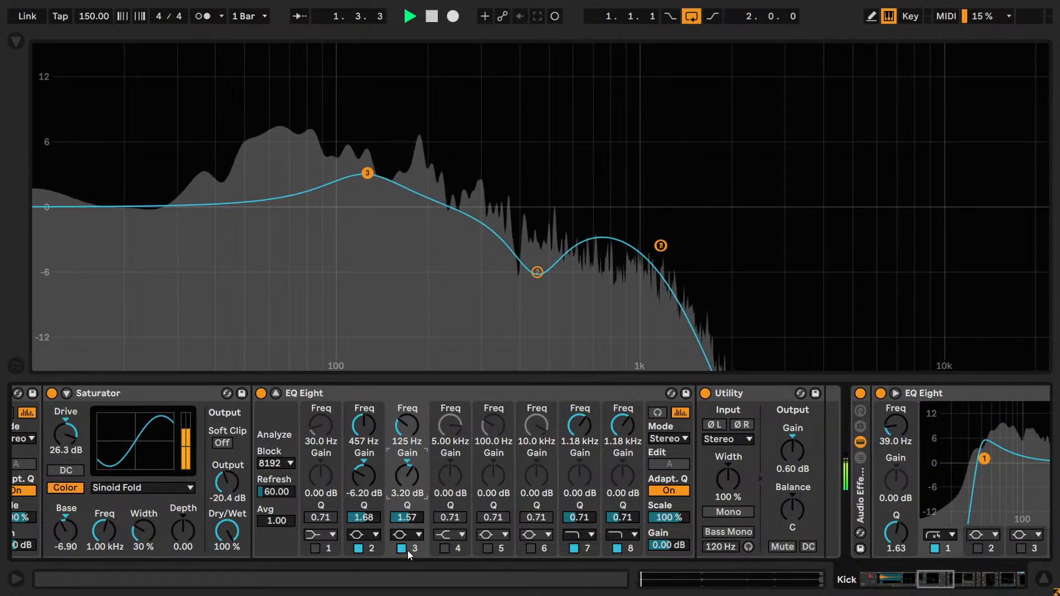
key(shift+Up)
- Switch band 3 off and on repeatedly to compare the rumble with and without the boost, leaving the band enabled
click(402, 548)
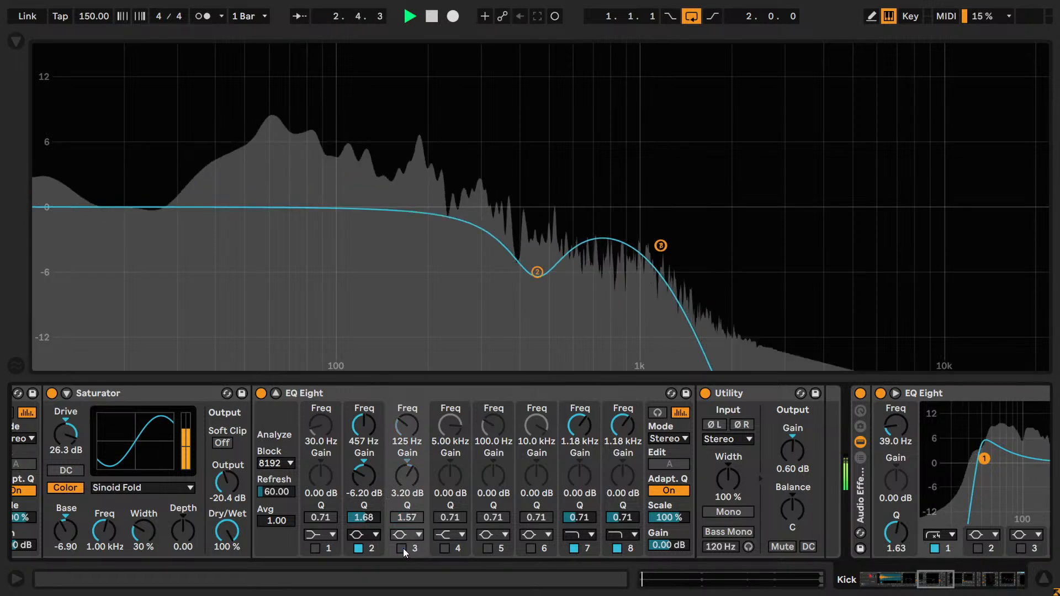
click(402, 548)
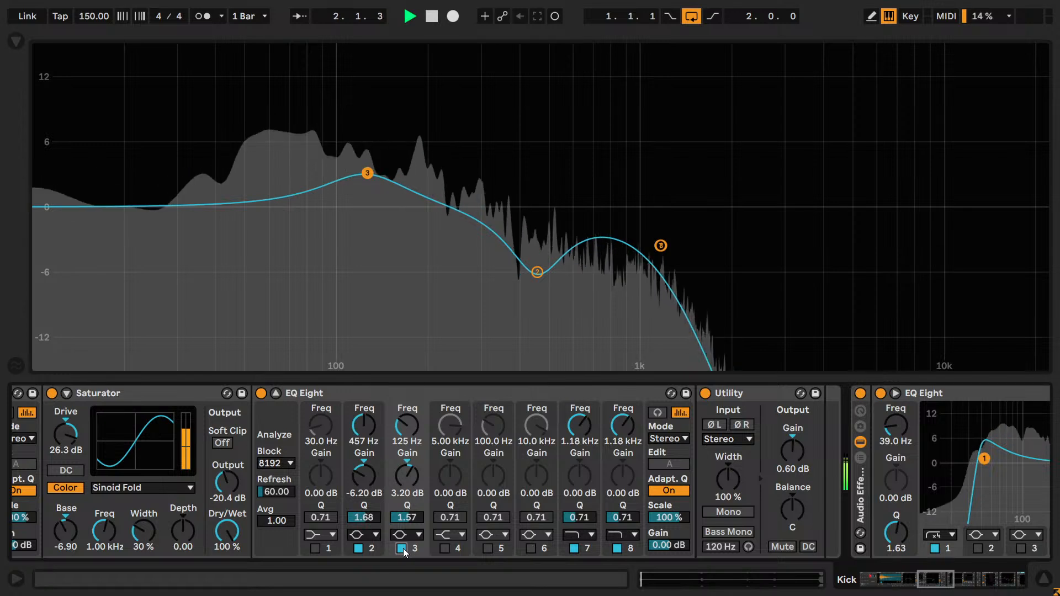
click(402, 548)
click(402, 548)
drag(403, 478, 406, 478)
click(401, 549)
click(401, 548)
click(400, 551)
click(400, 551)
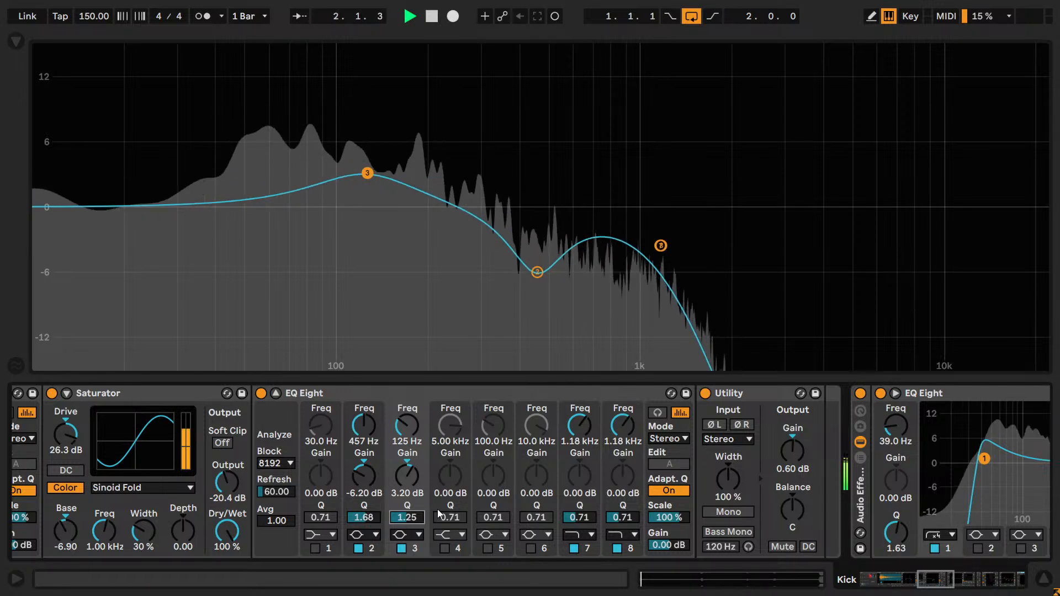
- Try a Q of 1.25 and 1.30 on band 3 and settle on 1.36 while the loop plays
text(2)
key(Return)
text(1.2)
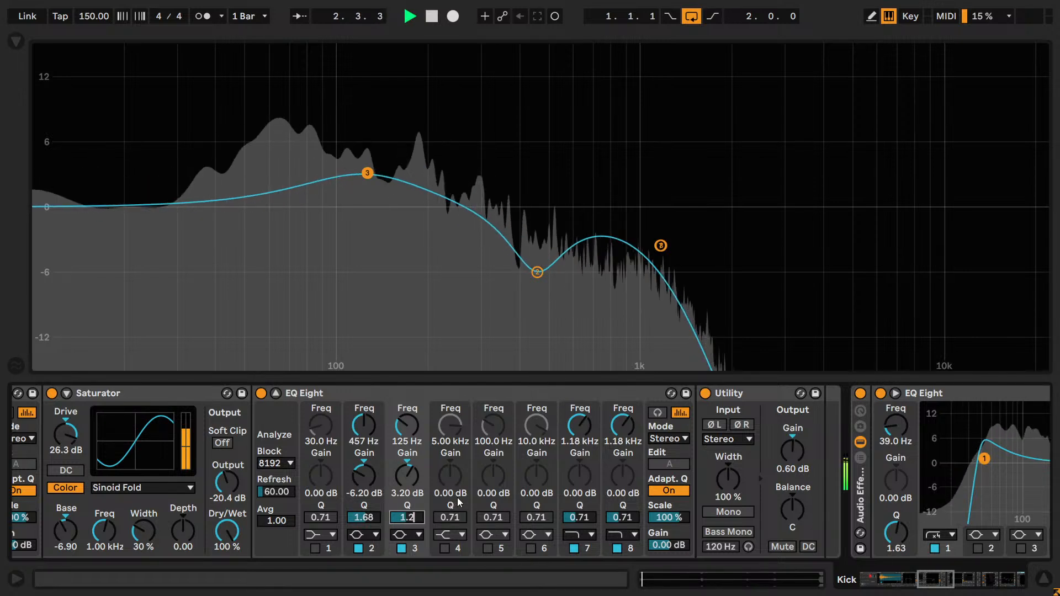
text(5)
key(Return)
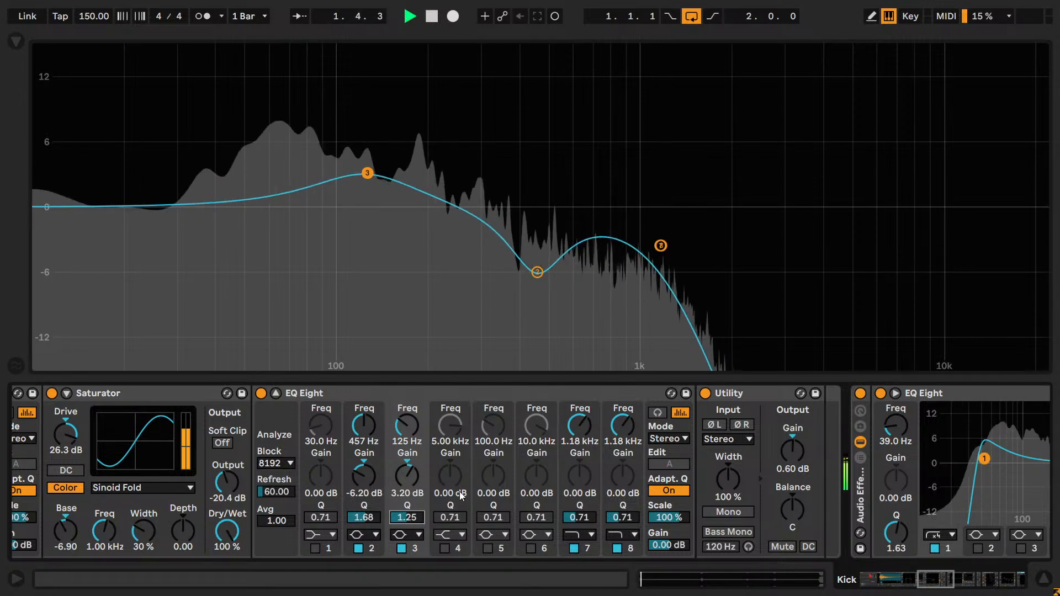
text(1.3)
key(Return)
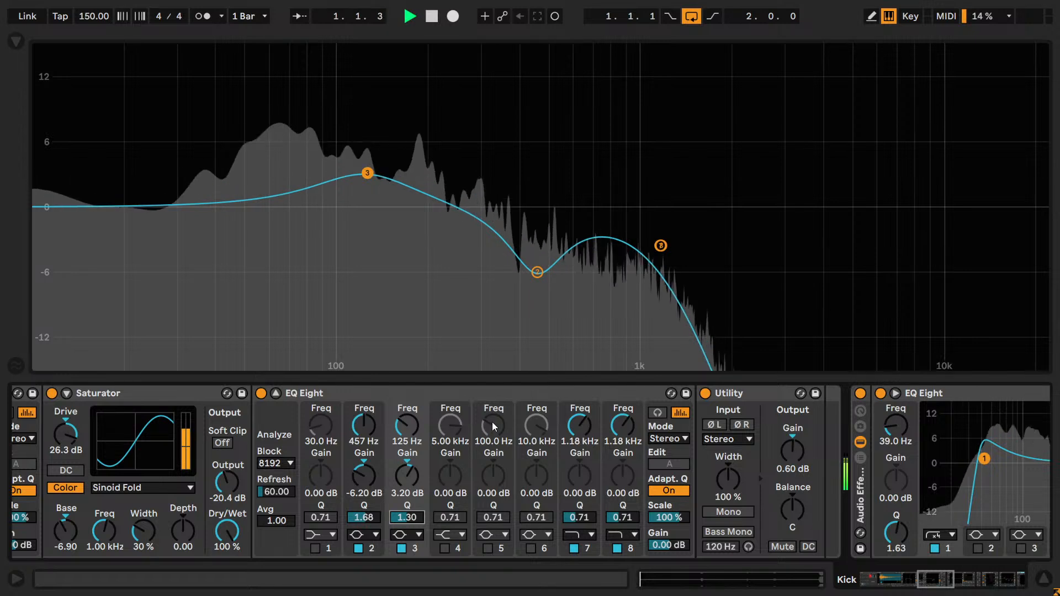
- Bypass and re-enable band 3 to compare the rumble with and without the low boost, leaving the band on
click(402, 549)
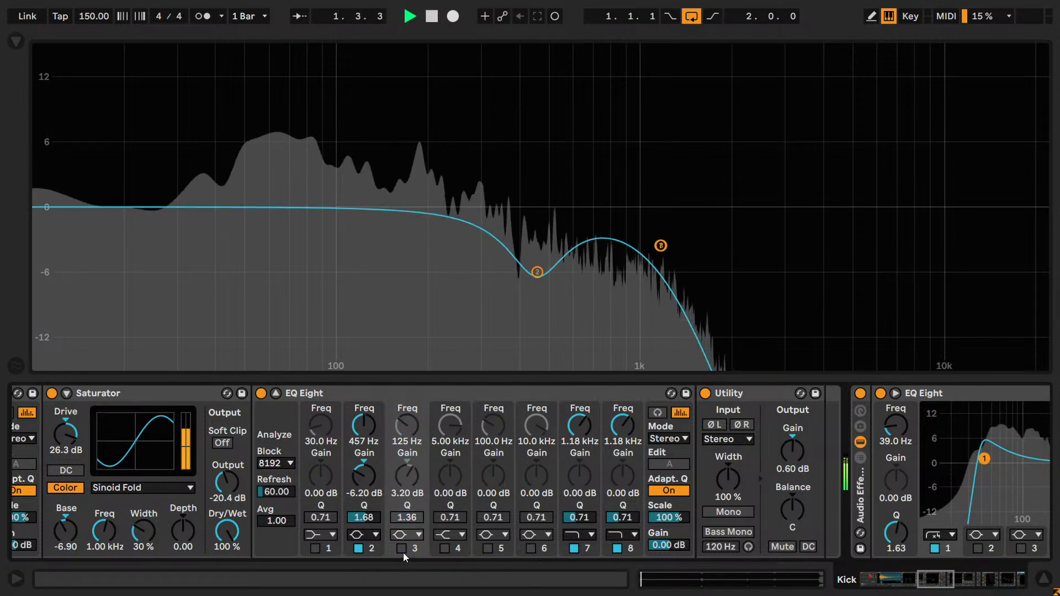
click(402, 549)
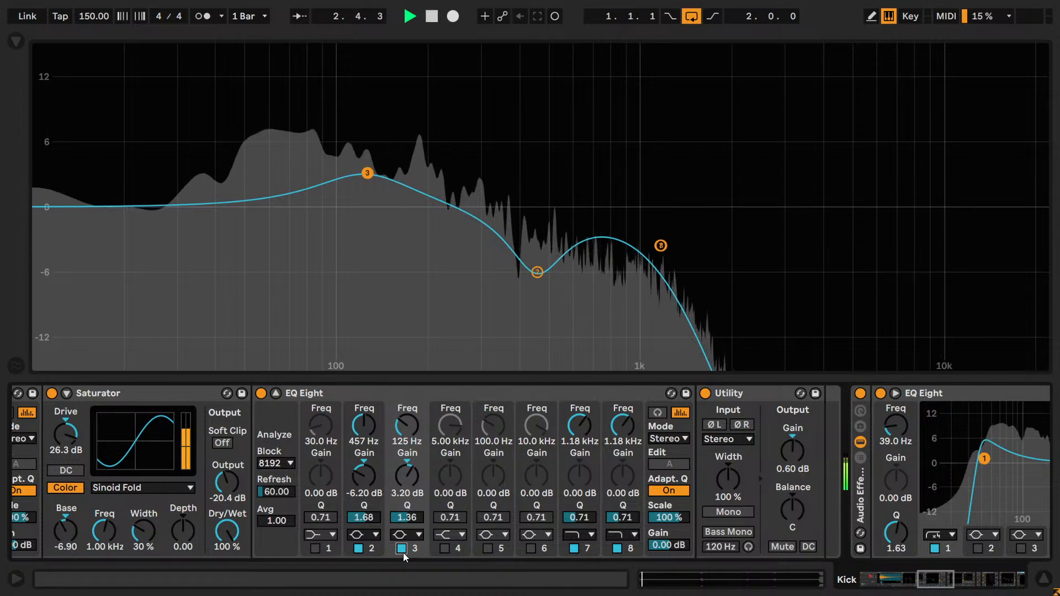
click(402, 548)
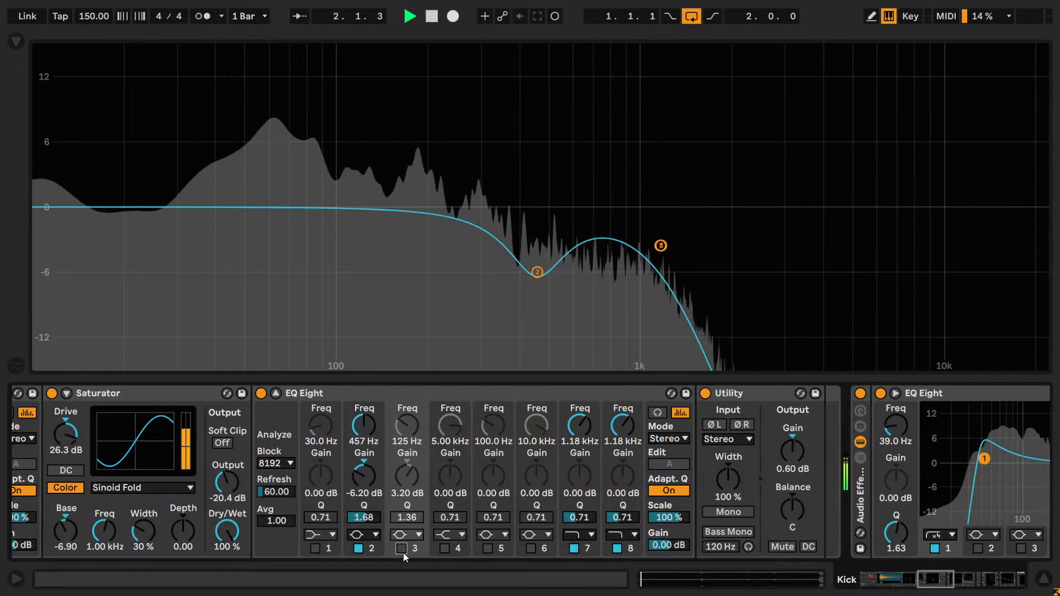
click(402, 548)
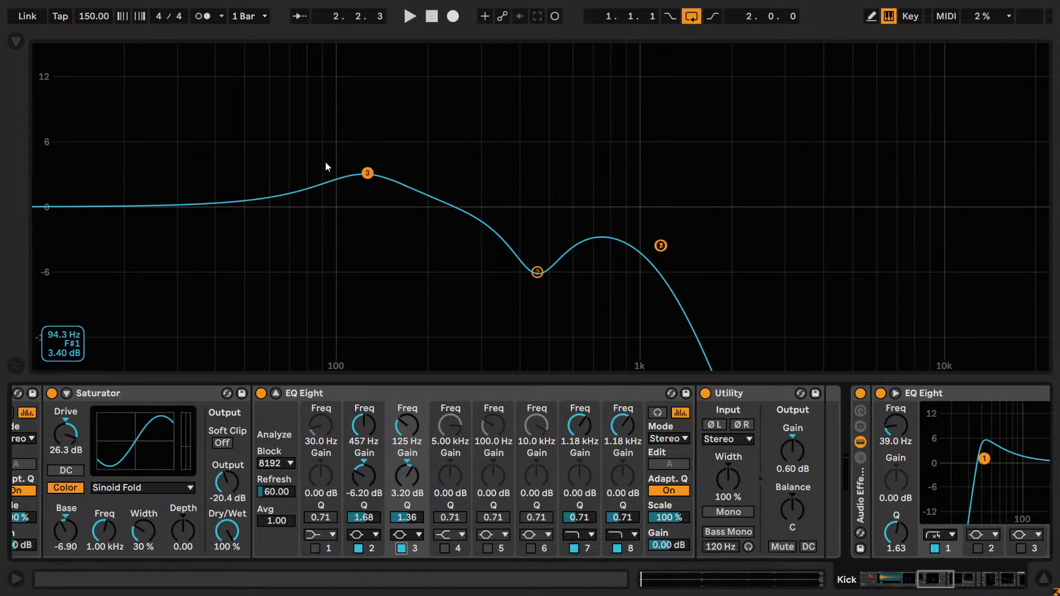
click(356, 177)
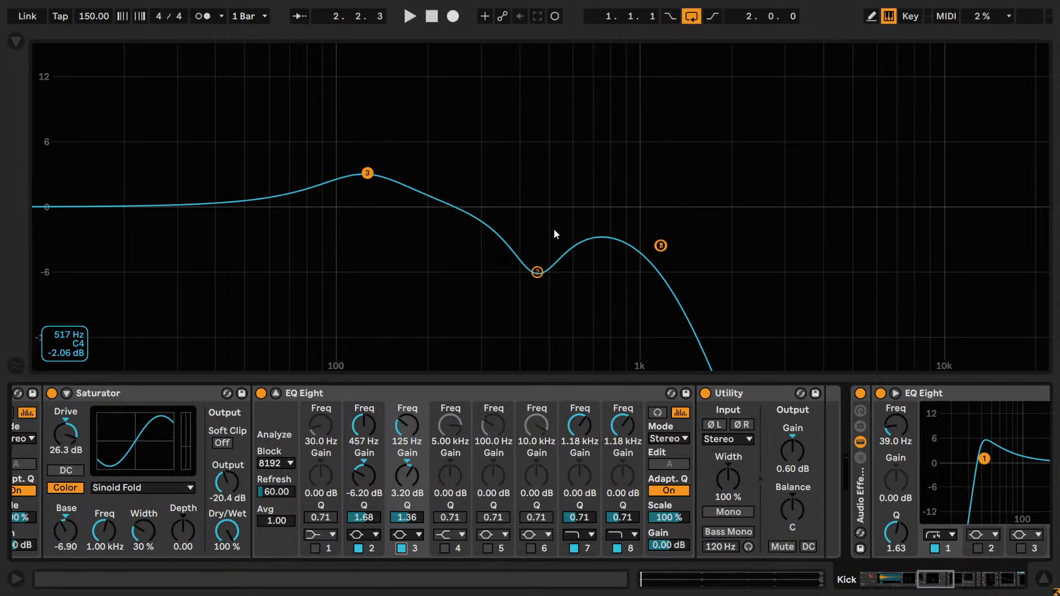
- Enable band 5 with a -4.10 dB cut at 723 Hz and a Q of 3.24, and compare it on and off
click(487, 549)
drag(339, 207, 596, 249)
key(space)
click(487, 548)
click(487, 548)
click(488, 550)
click(488, 548)
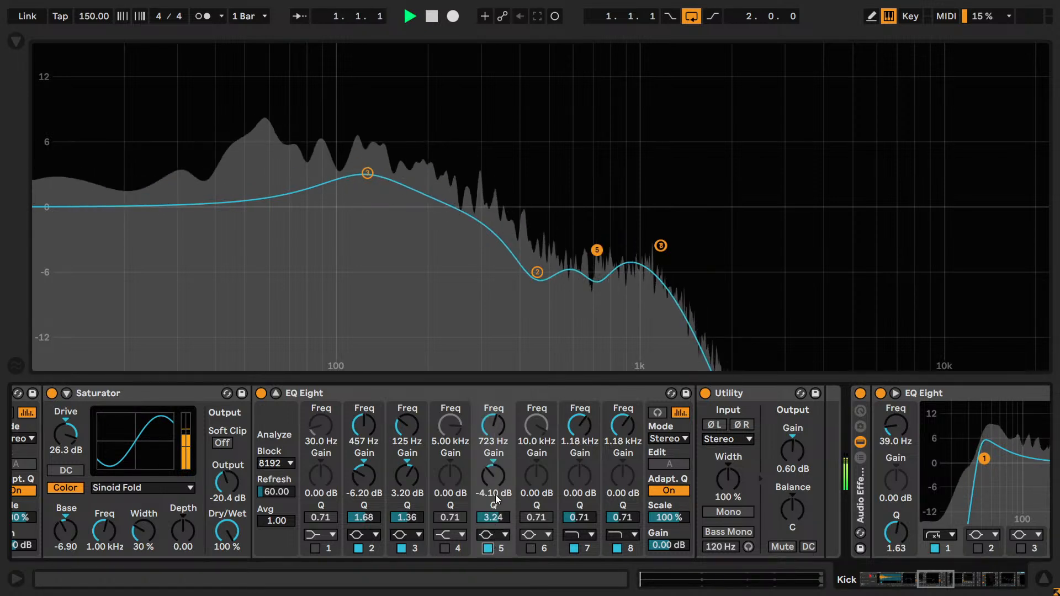
- Shift band 5 to 737 Hz and toggle the band while the loop plays to judge the cut
drag(493, 432, 493, 460)
click(488, 550)
click(488, 550)
drag(485, 415, 485, 387)
click(488, 549)
click(488, 550)
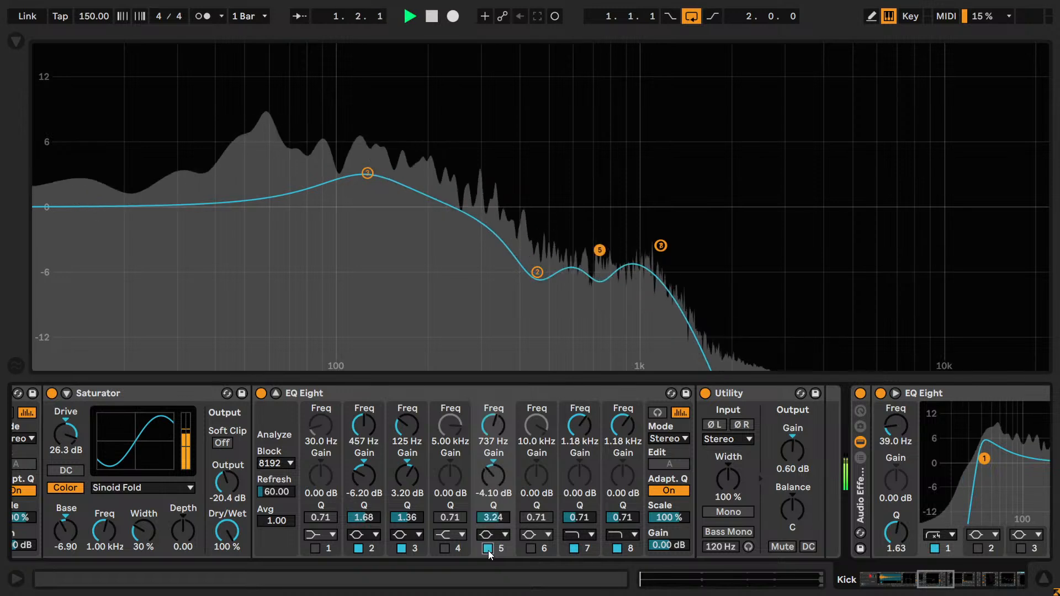
click(488, 550)
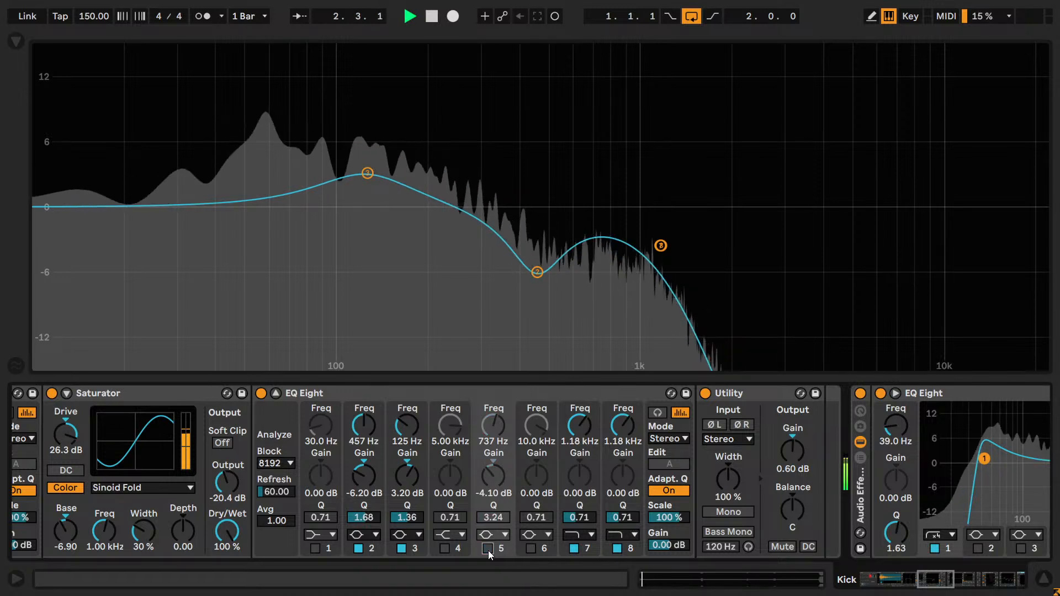
click(488, 550)
key(space)
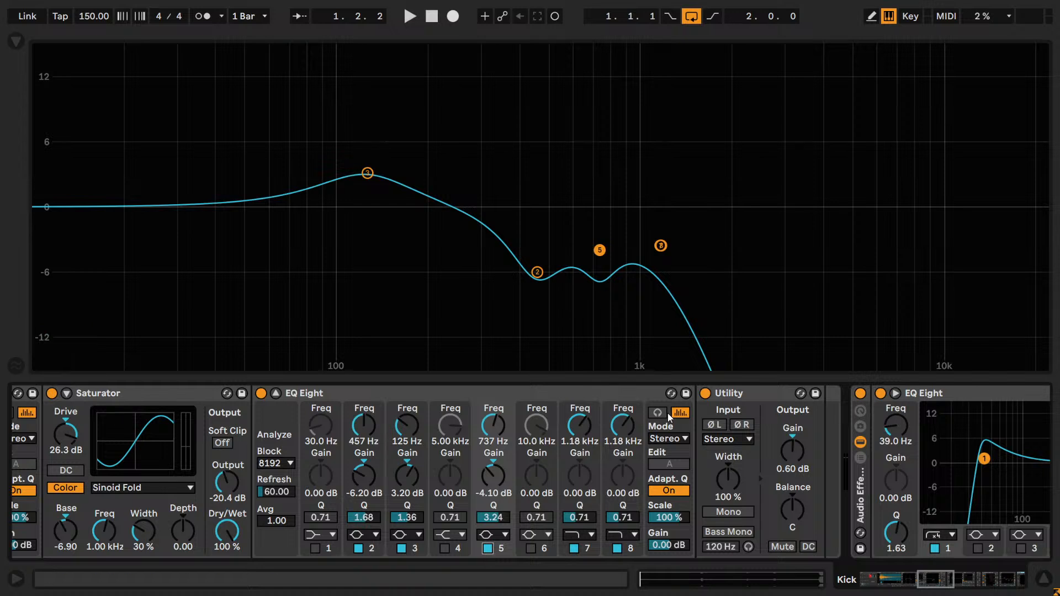
- Audition band 5 alone with a 6.80 dB boost at 781 Hz, and change it to a -5.06 dB cut at 786 Hz
drag(599, 249, 607, 135)
key(space)
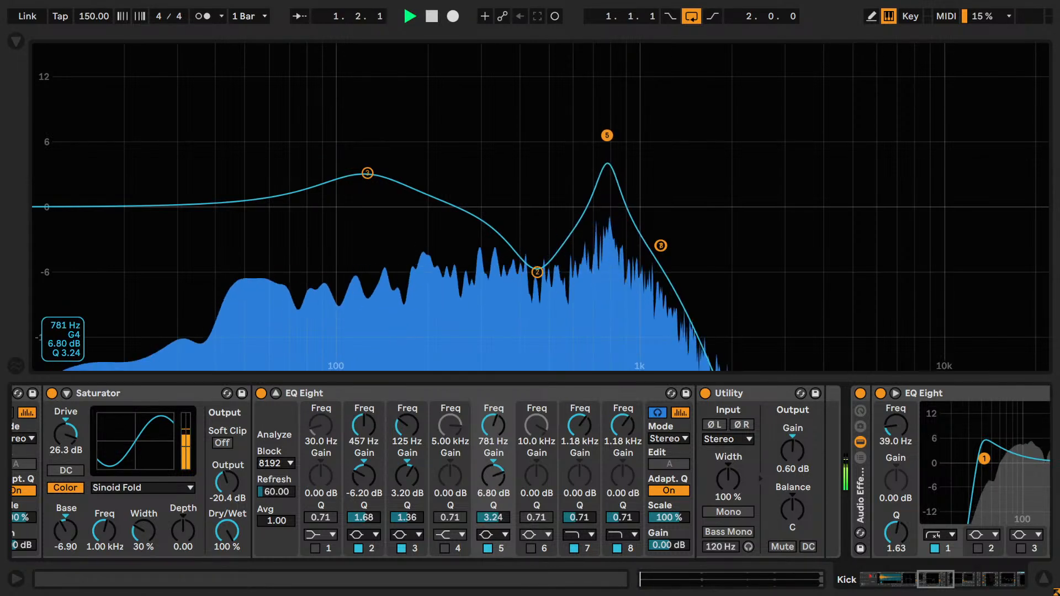
key(space)
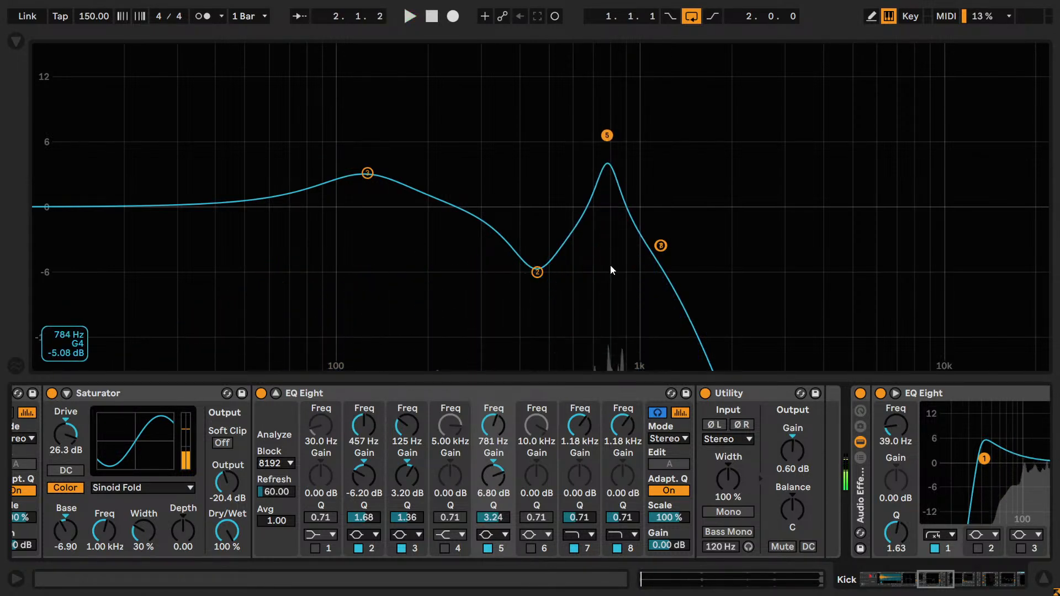
drag(606, 137, 608, 260)
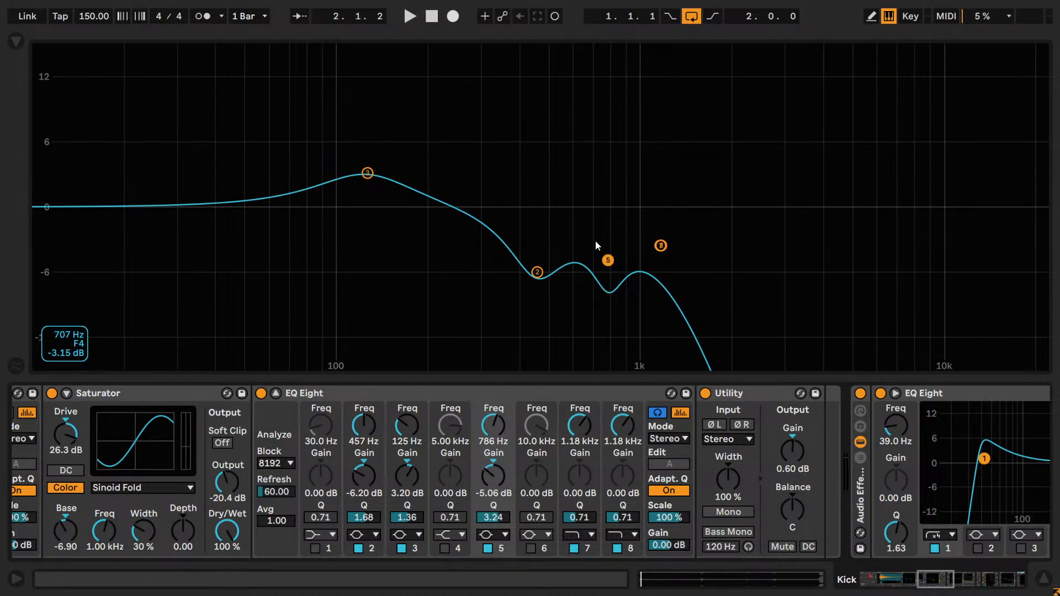
- Reset band 5's Q, gain and frequency to their defaults and disable the band
click(491, 519)
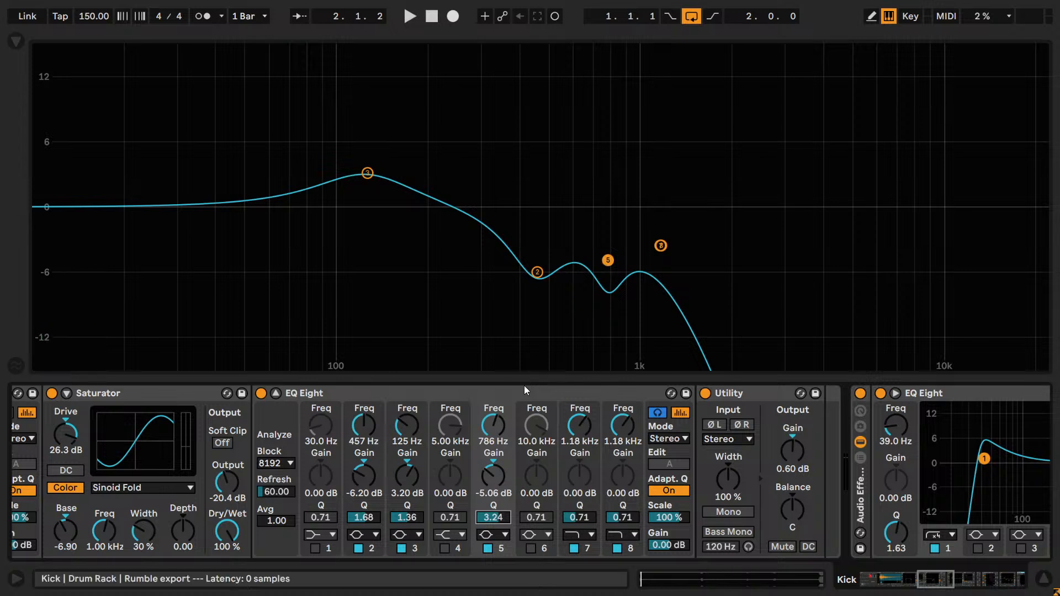
double_click(491, 517)
double_click(493, 476)
double_click(493, 427)
click(488, 549)
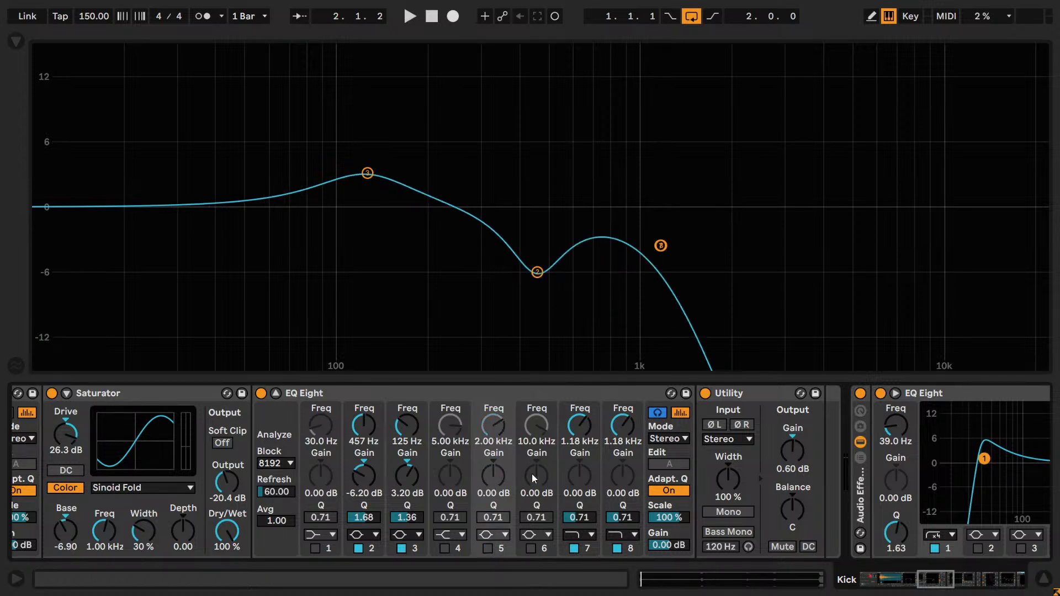
drag(584, 520, 622, 524)
key(ctrl+z)
key(ctrl+z)
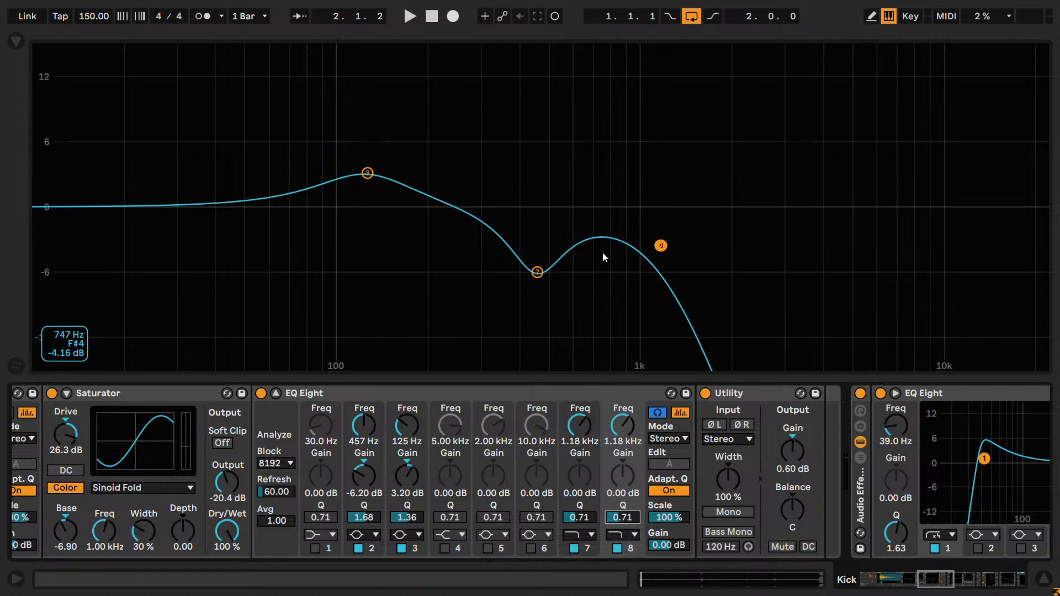
- Lower the Q of high-cut bands 7 and 8 to 0.47 while the loop plays
key(space)
drag(581, 518, 616, 519)
click(591, 516)
click(585, 518)
key(Down)
key(Down)
click(617, 519)
key(Down)
key(Down)
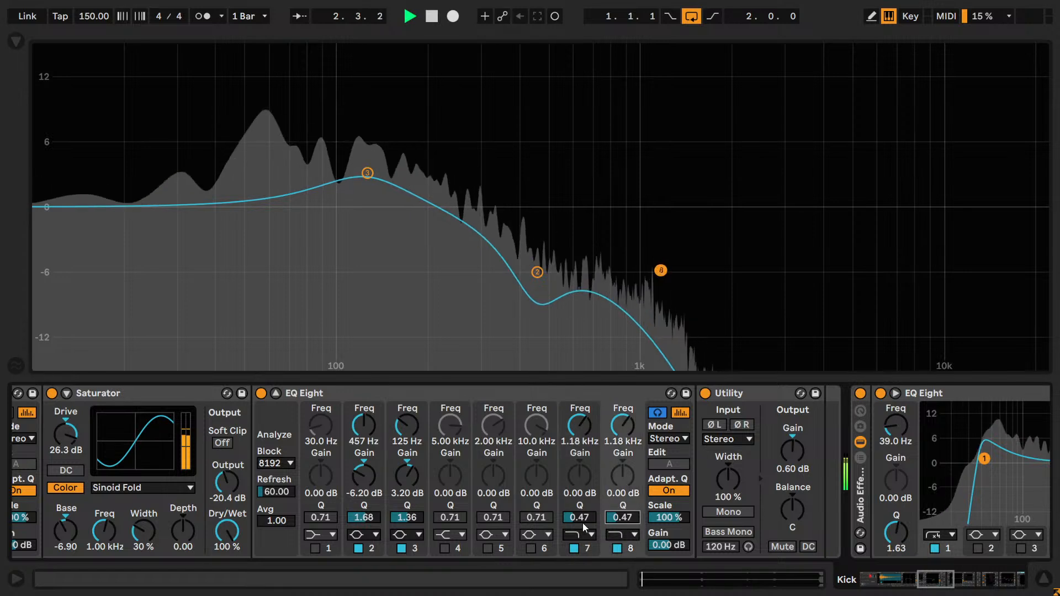
- Fine-tune the Q of bands 7 and 8 to 0.51, and stop playback
click(581, 518)
drag(611, 523, 581, 521)
drag(611, 519, 612, 521)
drag(581, 520, 582, 522)
mouse_move(611, 519)
mouse_down()
mouse_move(582, 519)
mouse_move(610, 517)
mouse_up()
click(584, 520)
key(space)
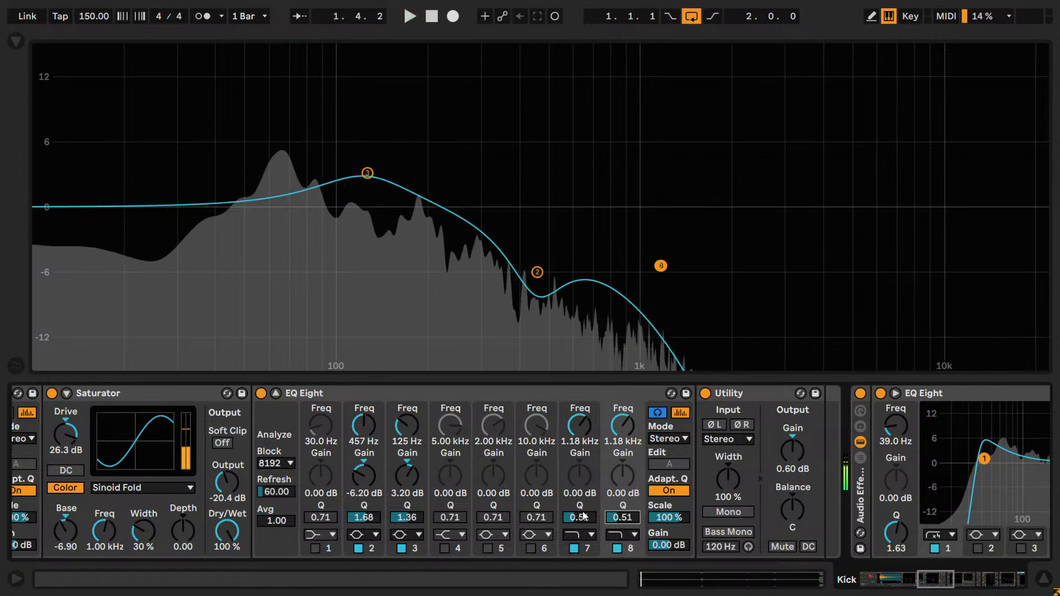
- Compare the default Q of 0.71 on bands 7 and 8 against 0.51 during playback, keep 0.51, and save the set
key(Delete)
click(575, 513)
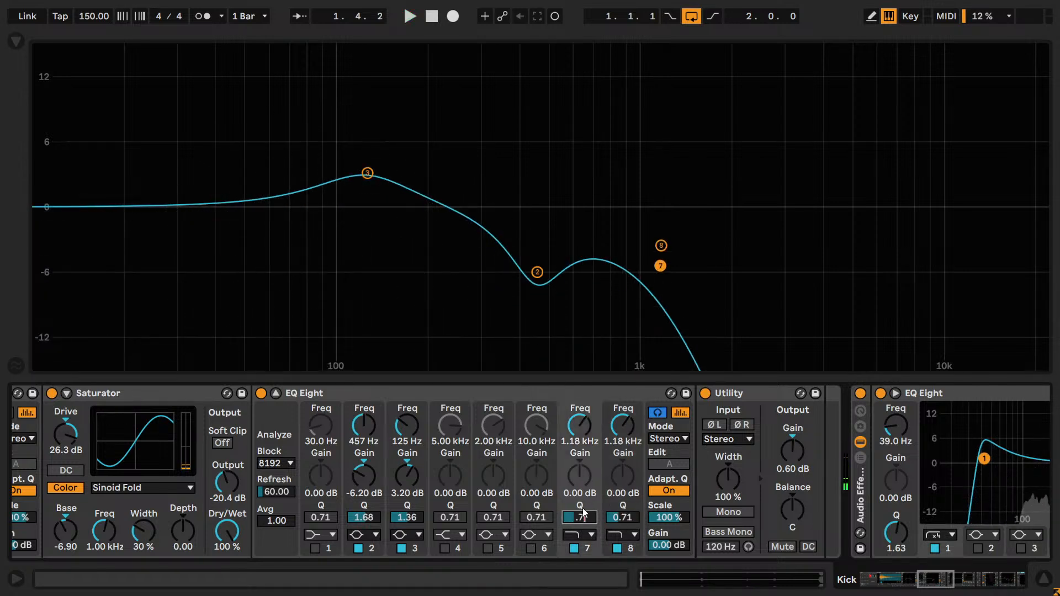
key(ctrl+z)
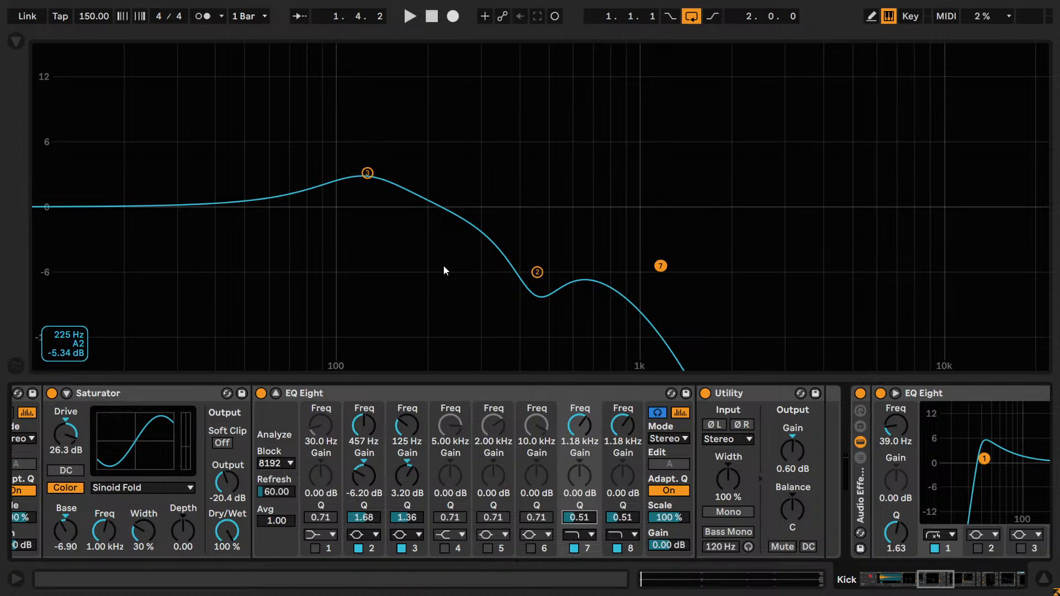
key(space)
key(Delete)
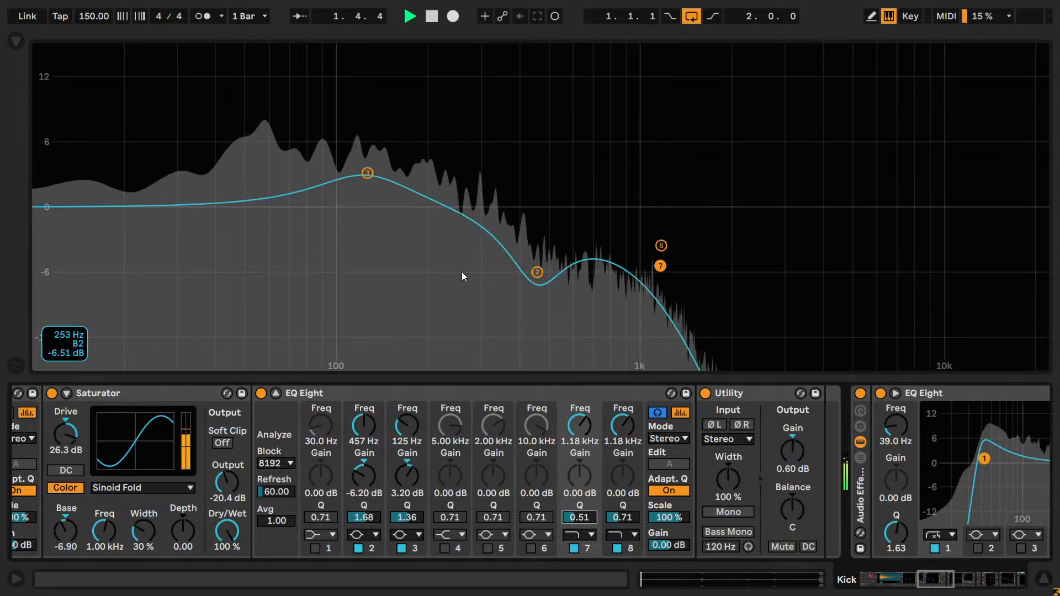
key(ctrl+z)
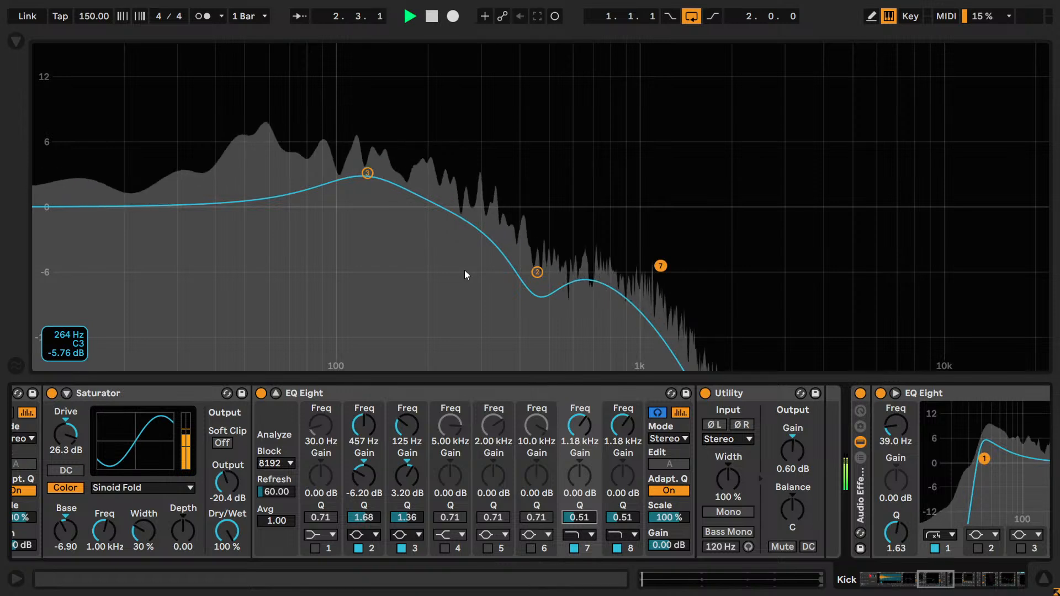
key(ctrl+y)
key(ctrl+y)
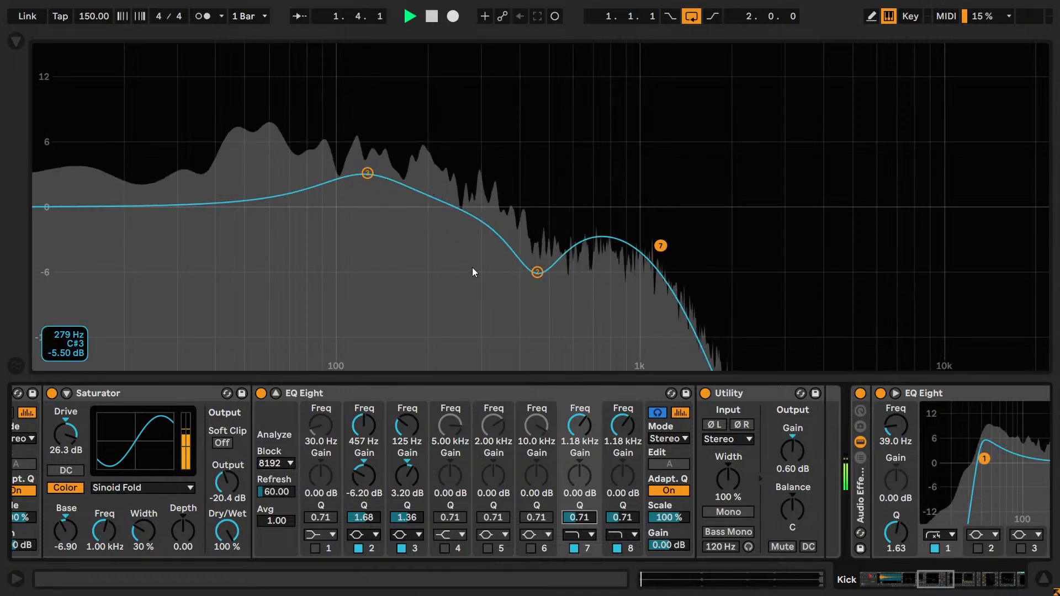
key(ctrl+z)
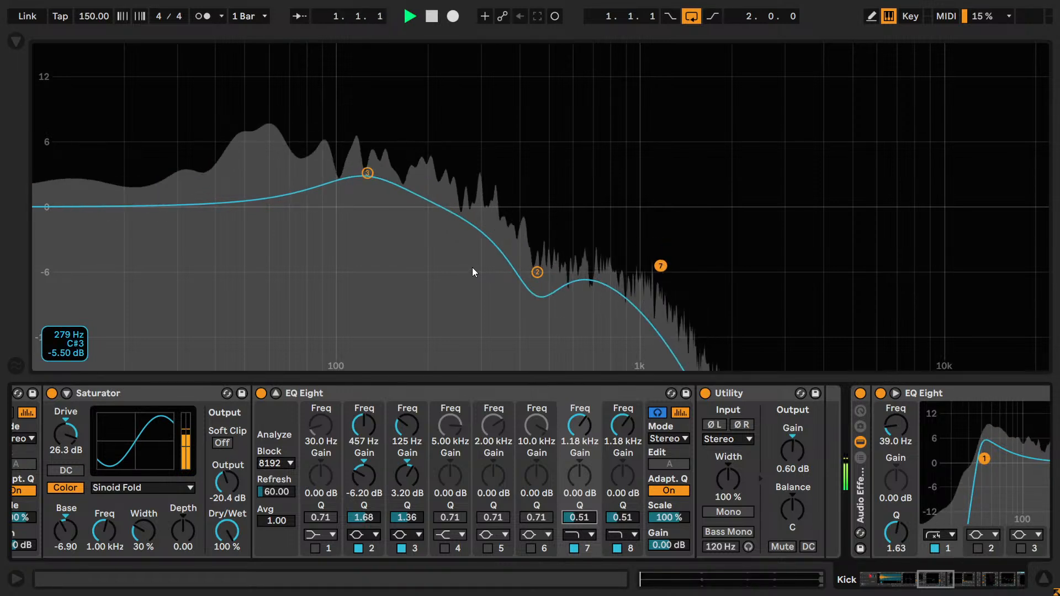
key(ctrl+z)
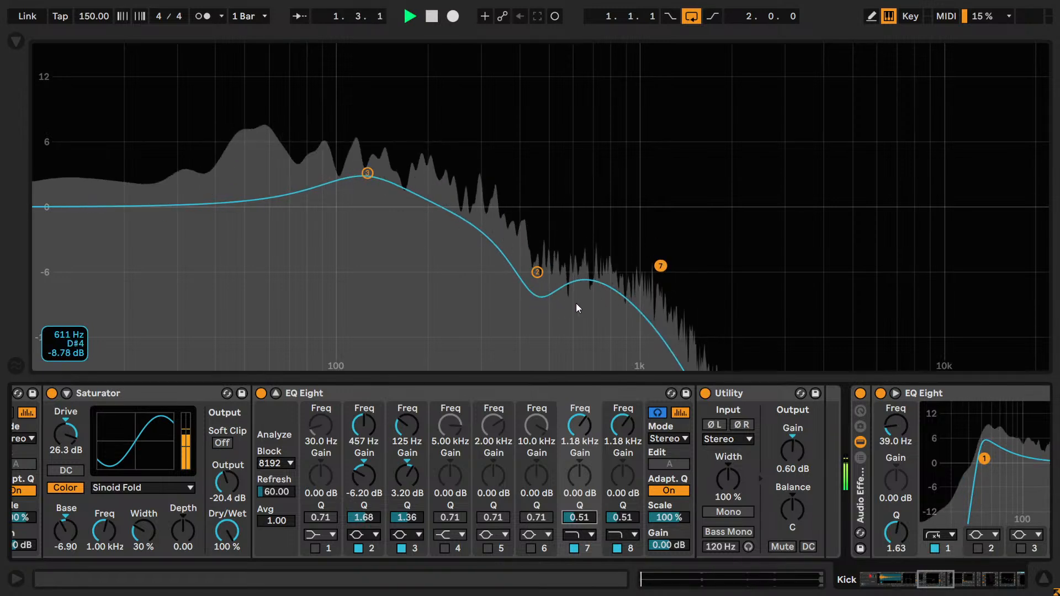
key(ctrl+s)
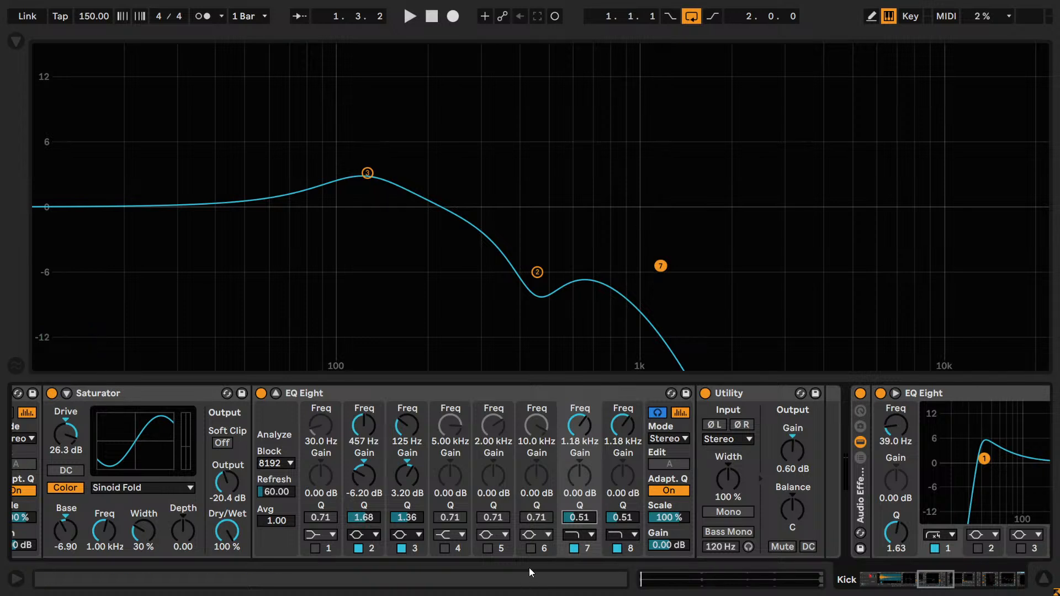
- Enable band 6 with a -5.00 dB cut at 297 Hz and a Q of 1.50 while the loop plays
click(531, 549)
text(1-5)
key(Return)
key(space)
mouse_move(532, 429)
mouse_down()
mouse_move(532, 464)
mouse_move(545, 415)
mouse_move(545, 432)
mouse_up()
- Compare the kick with band 6 on and off and against the soloed Reference track, leaving band 6 enabled in the expanded EQ
click(531, 548)
click(531, 549)
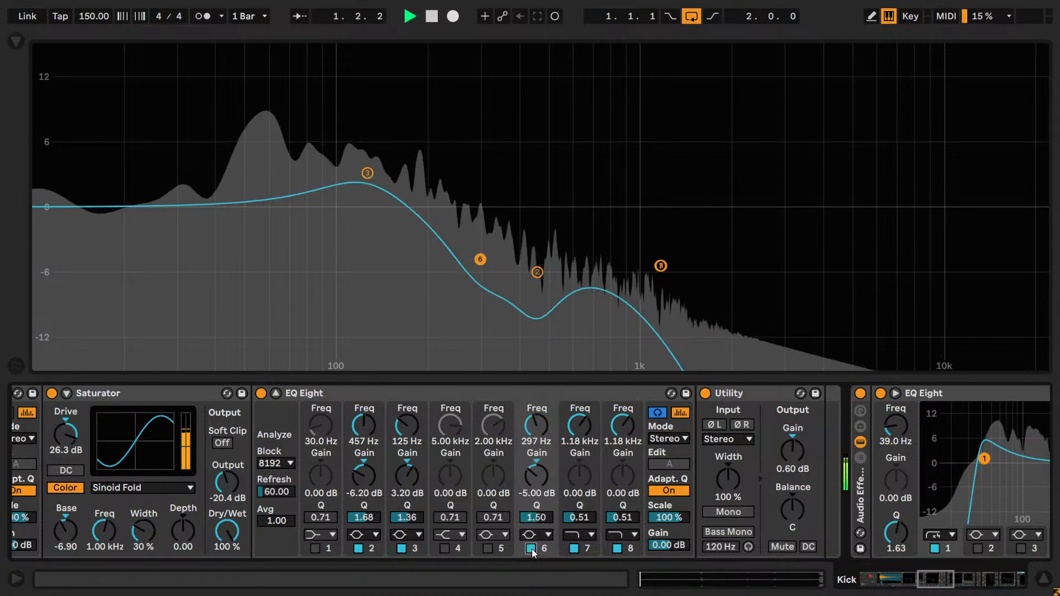
click(274, 394)
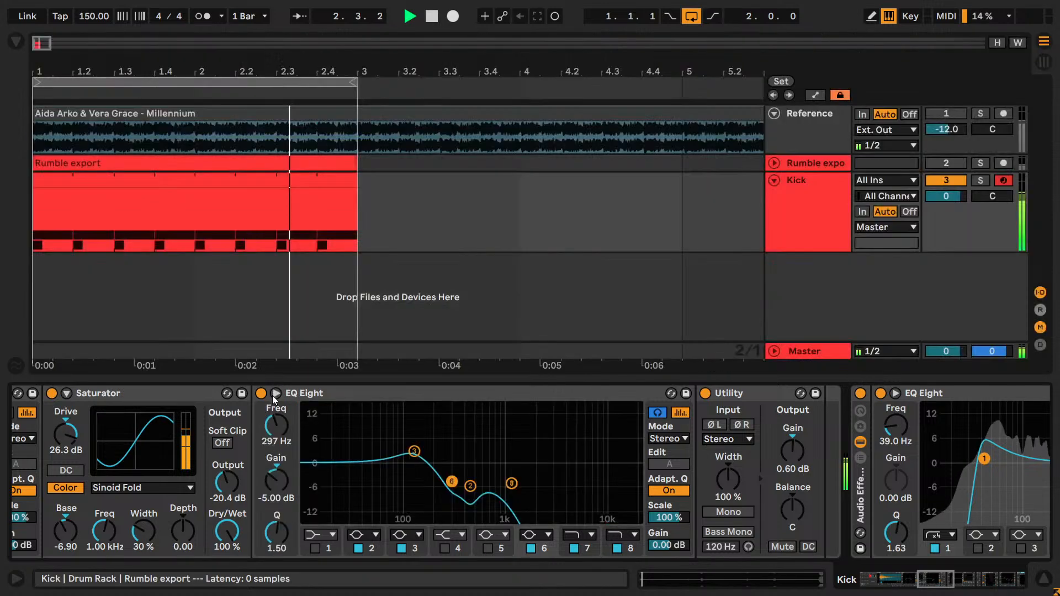
click(981, 113)
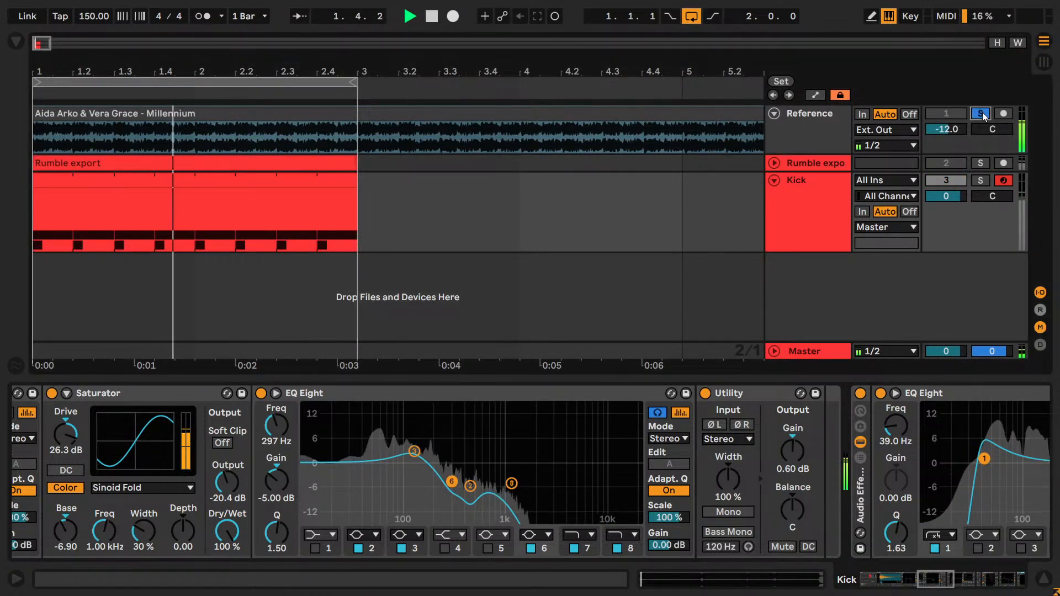
click(981, 115)
click(532, 549)
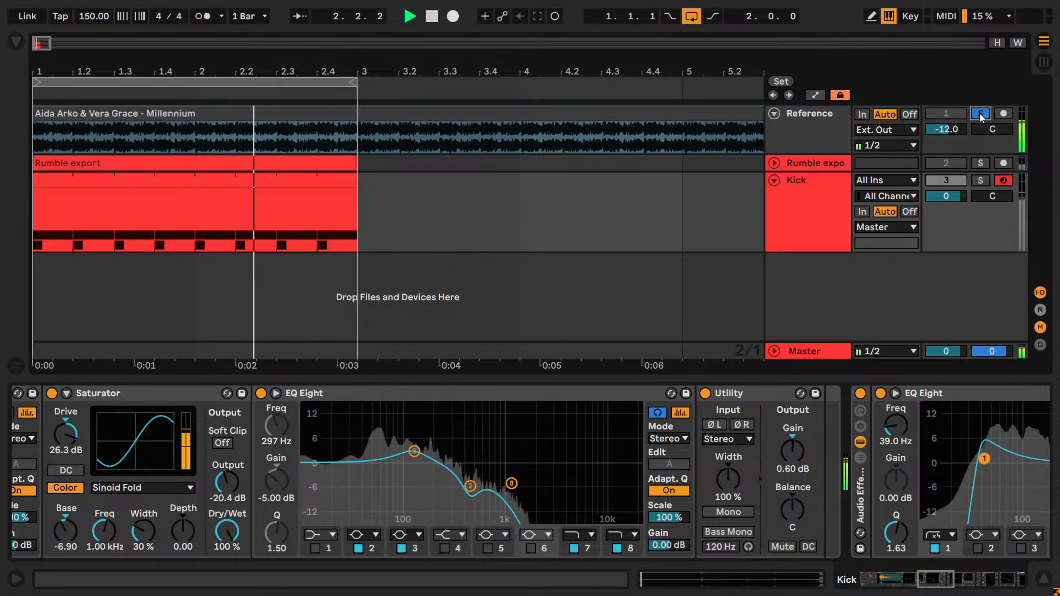
click(531, 548)
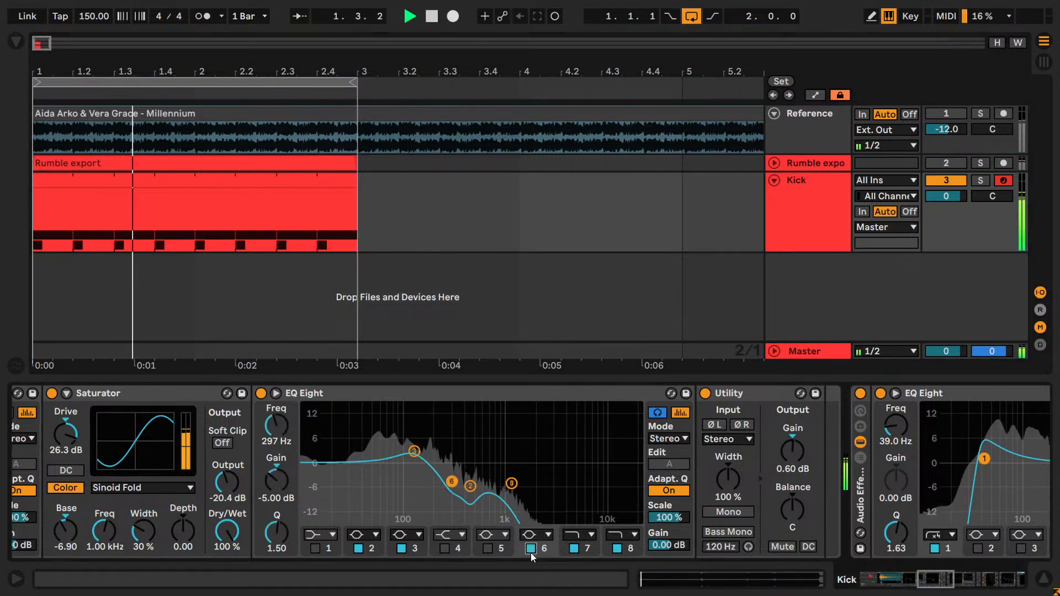
click(531, 549)
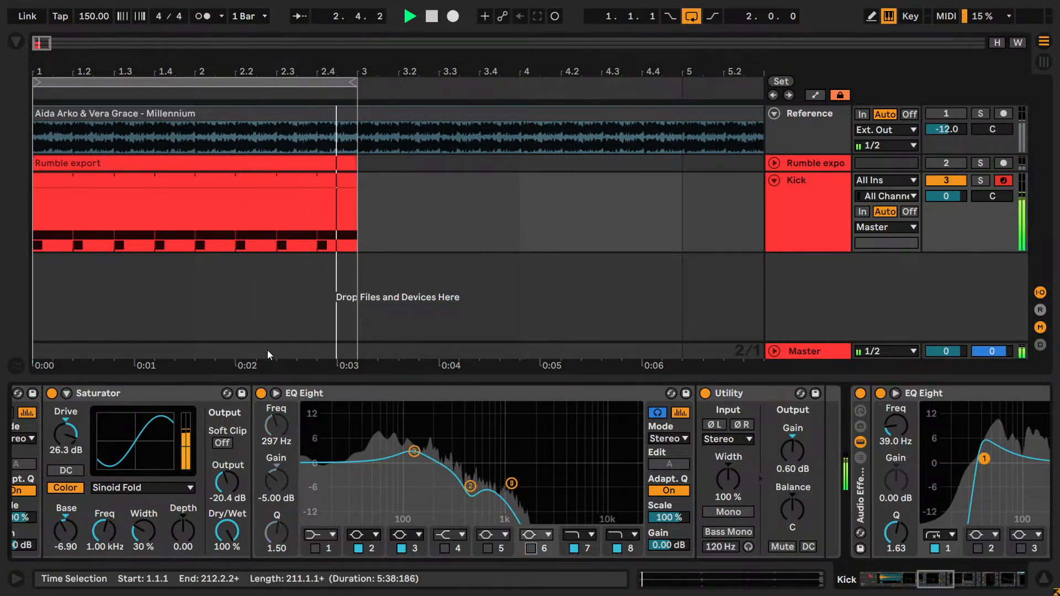
click(276, 393)
click(531, 548)
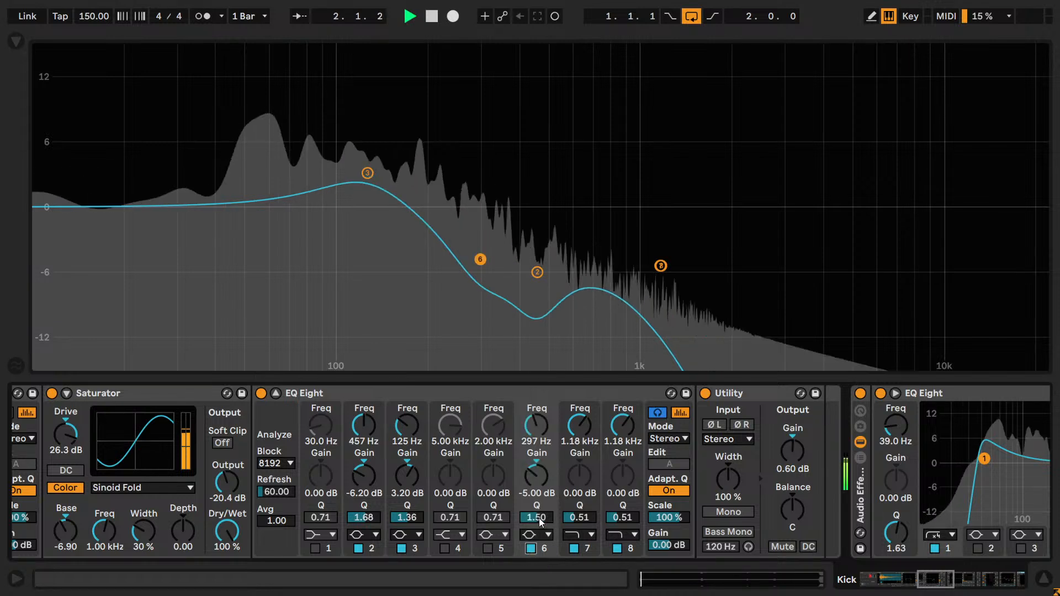
- Set band 6's frequency to 250 Hz, and compare the EQ curve with that band off and on while playback is stopped
mouse_move(533, 429)
mouse_down()
mouse_move(533, 457)
mouse_move(533, 429)
mouse_move(537, 440)
mouse_up()
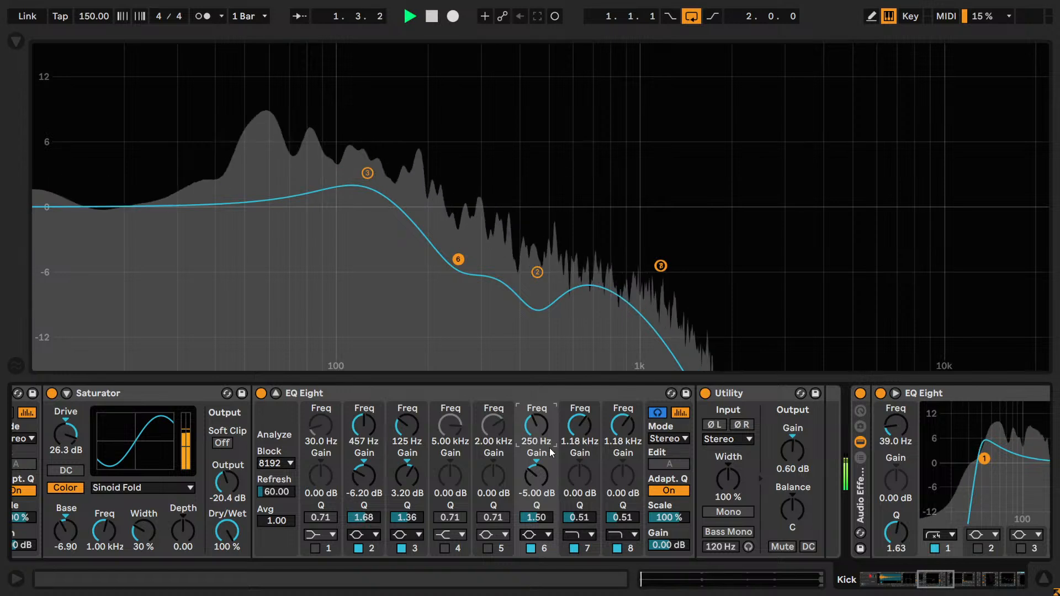
key(space)
key(ctrl)
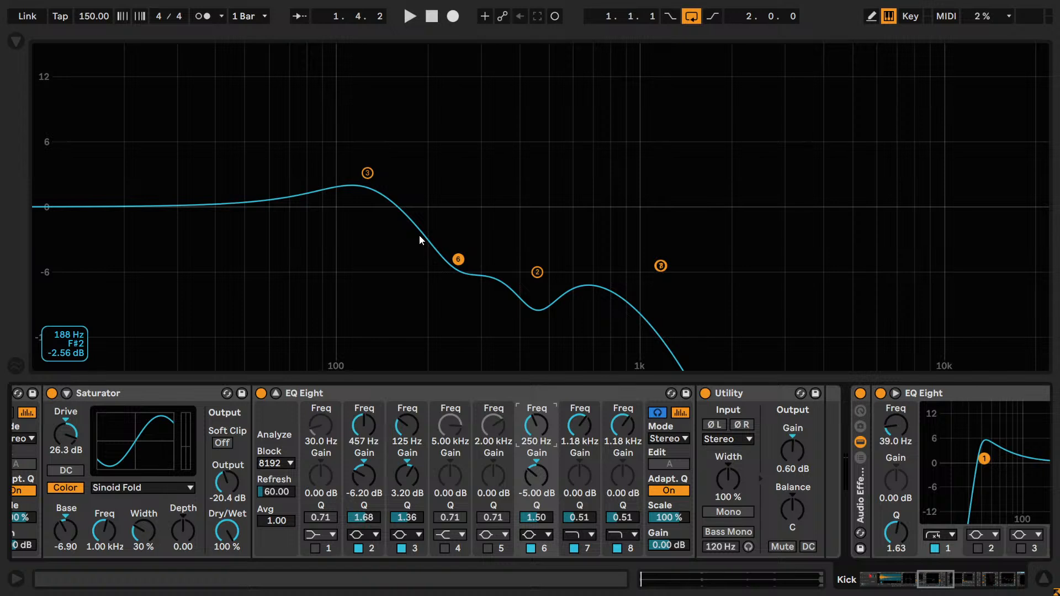
click(533, 552)
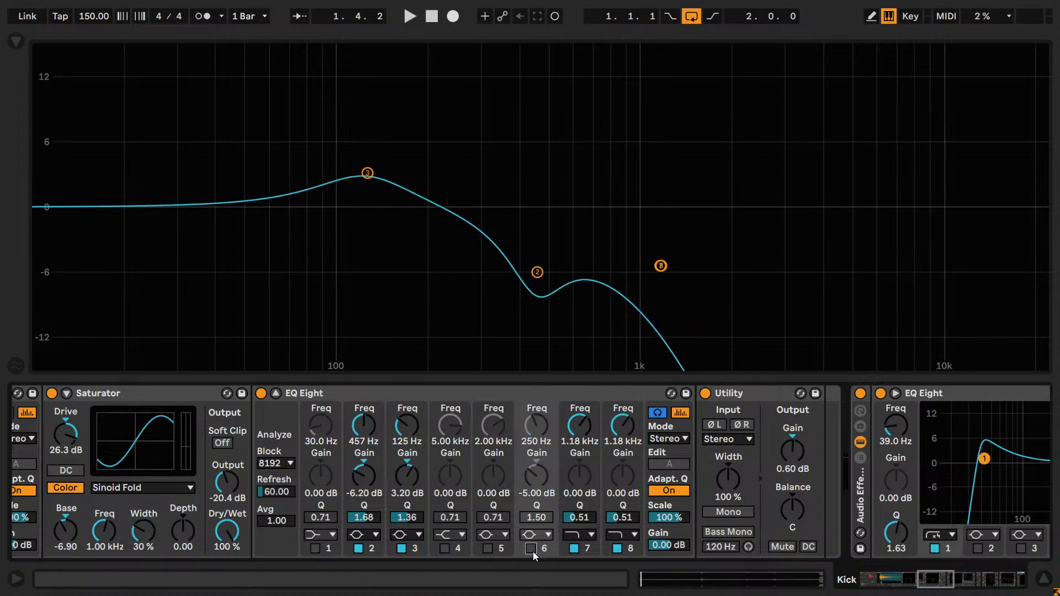
click(532, 552)
click(532, 551)
click(532, 552)
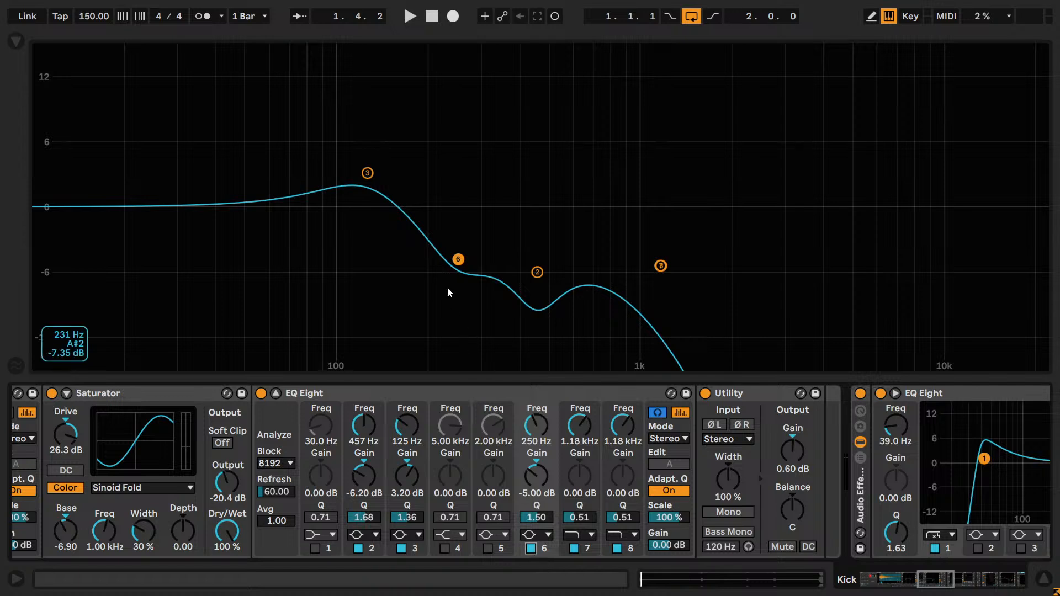
- Check the Kick track in the arrangement, and return to its expanded EQ Eight to compare the curve with band 6 off and on
click(276, 393)
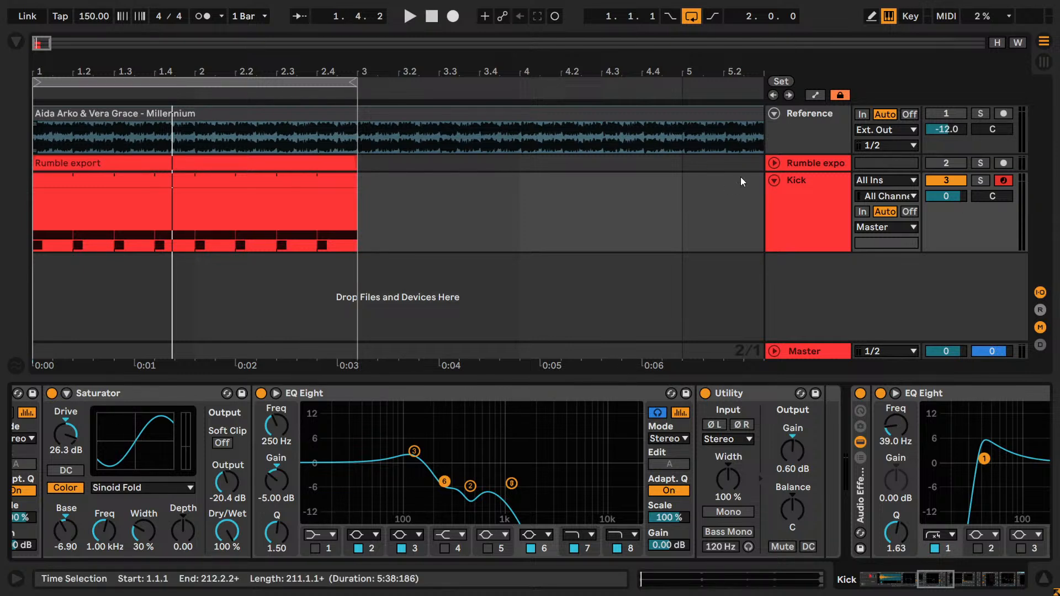
click(792, 203)
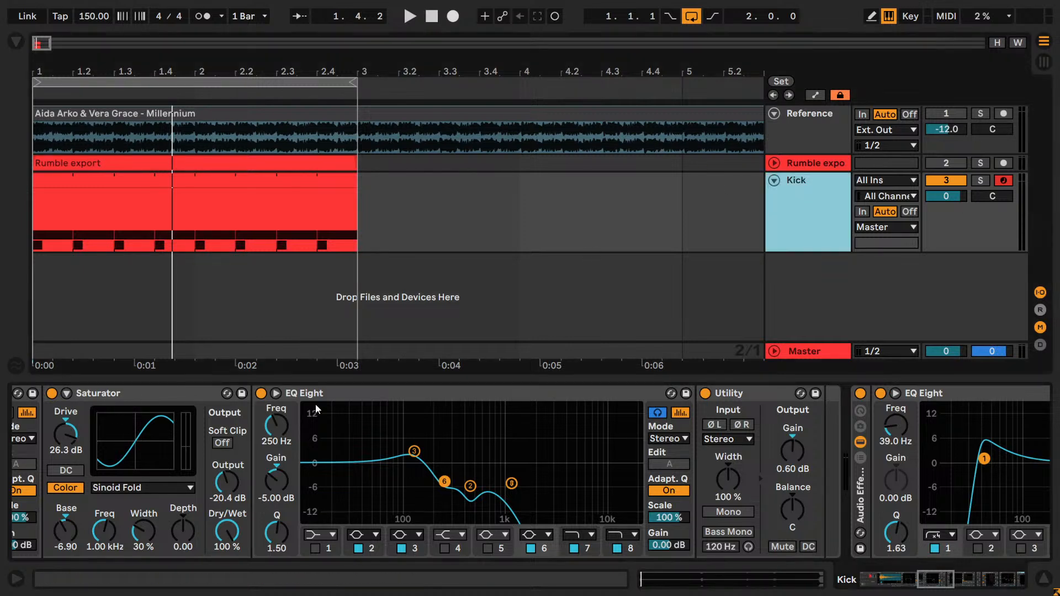
click(275, 393)
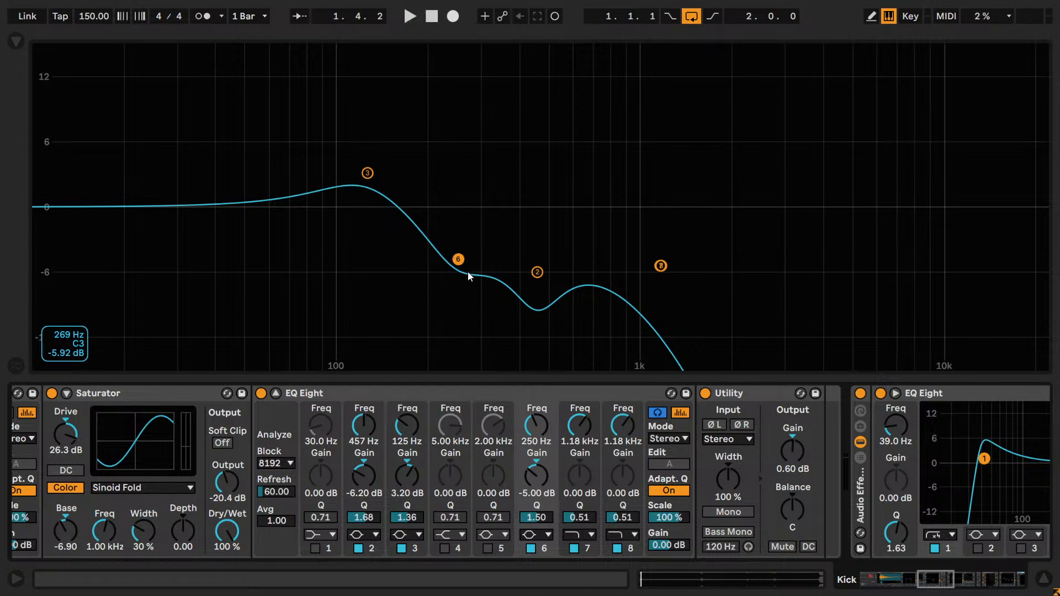
click(531, 549)
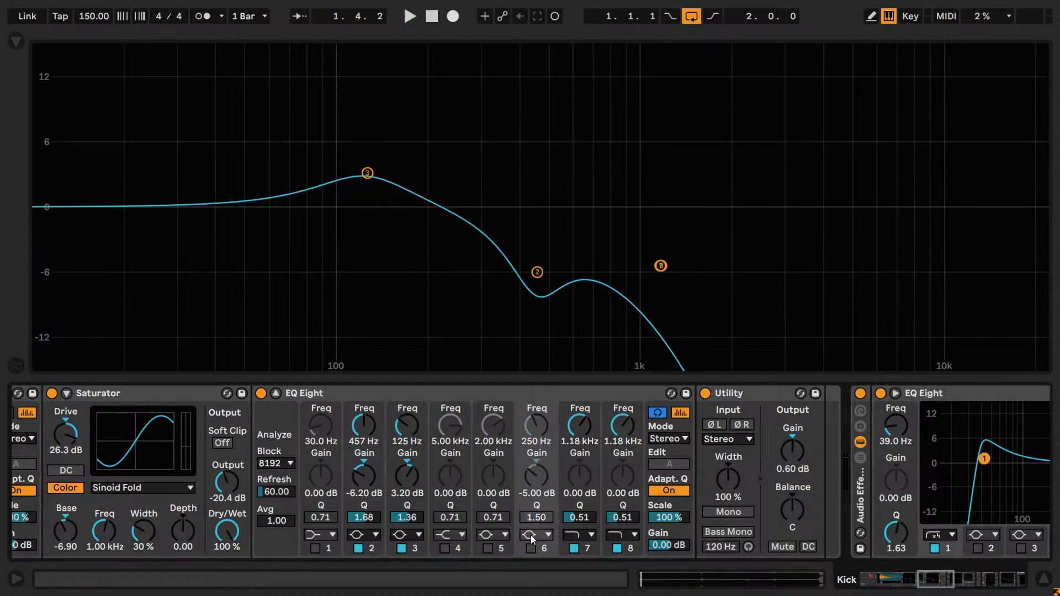
click(531, 549)
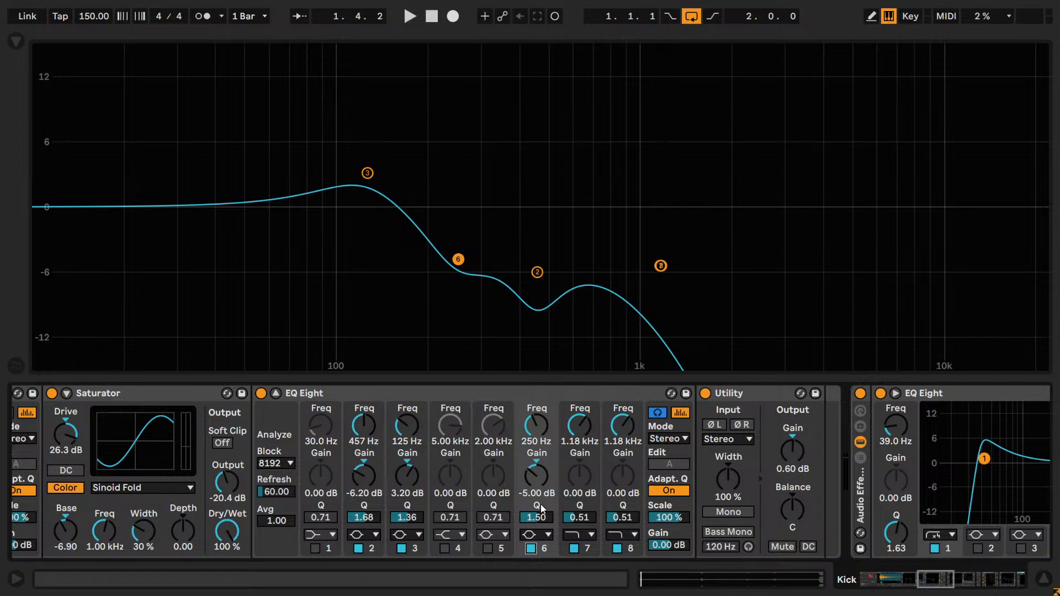
- Start playback and reduce band 6's cut to -4.00 dB
key(space)
drag(537, 433, 537, 433)
key(ctrl+z)
click(534, 464)
double_click(535, 472)
key(Down)
key(Down)
key(Down)
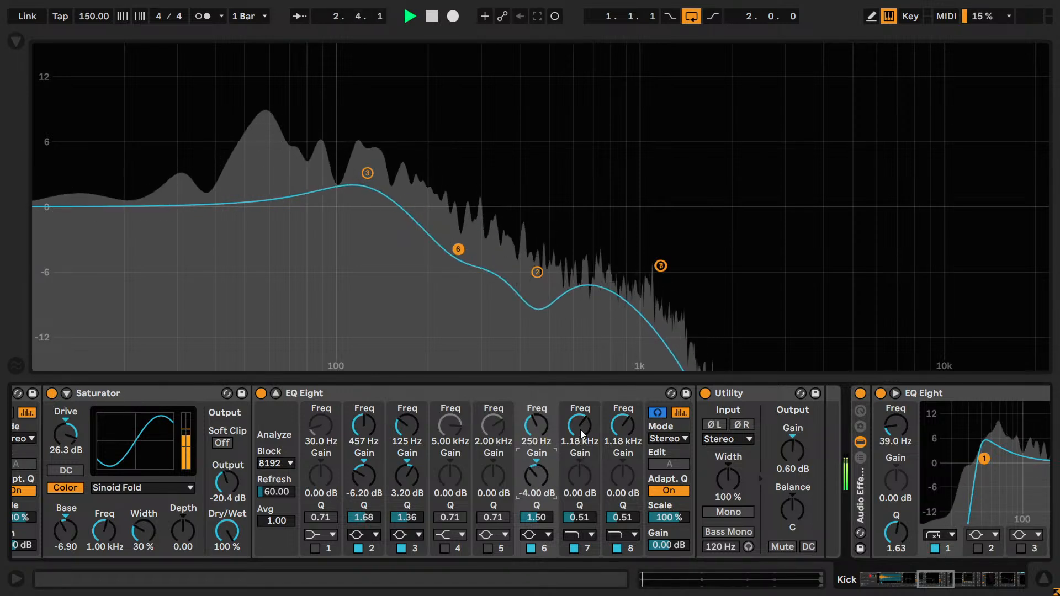
- Soften band 6's cut further to -2.20 dB while the loop plays
drag(532, 468, 532, 468)
key(shift+Up)
key(shift+Up)
key(shift+Up)
key(shift+Up)
key(shift+Up)
key(shift+Up)
key(shift+Up)
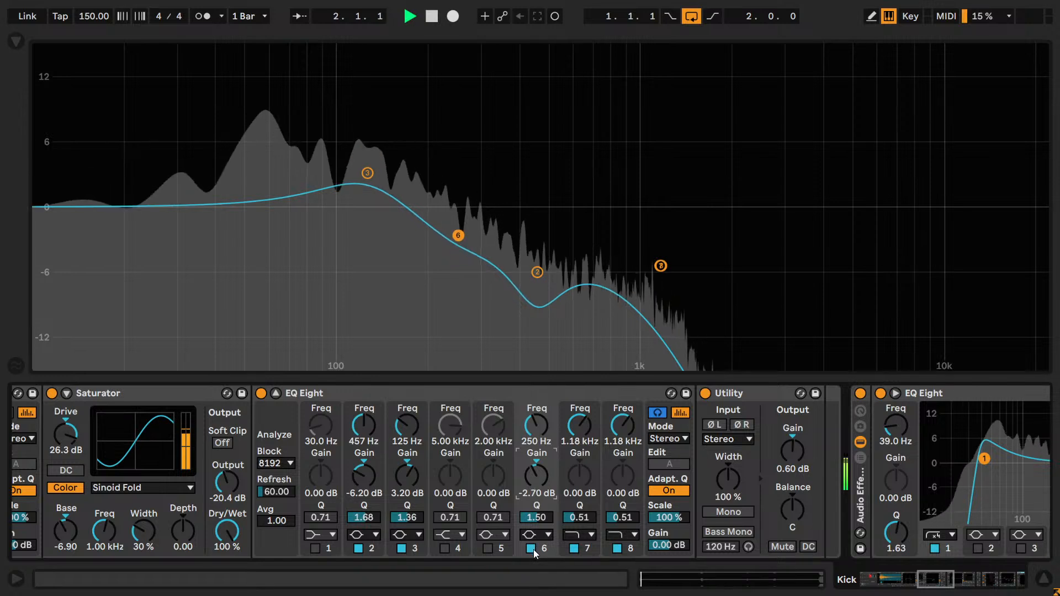
key(shift+Down)
key(shift+Down)
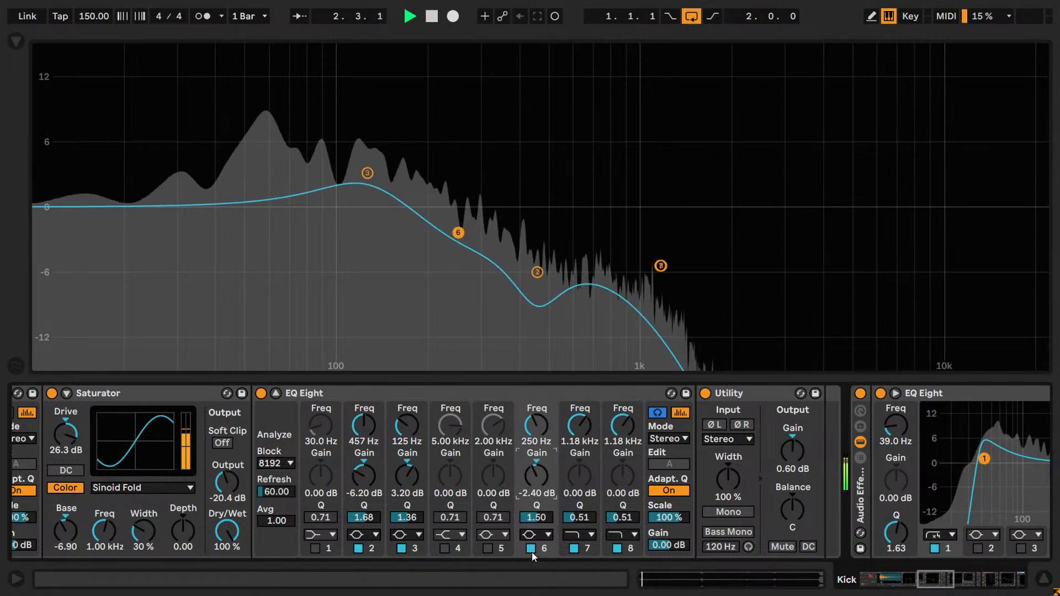
click(531, 479)
key(Up)
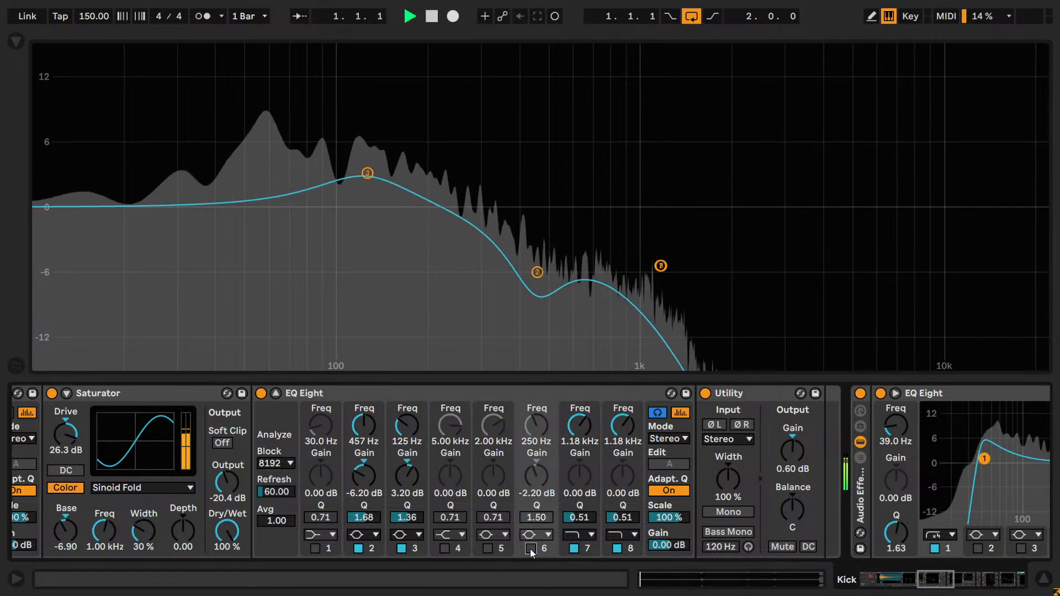
- Compare the kick with band 6 off and on, trying a gain of -2.30 dB and returning it to -2.20 dB
click(530, 548)
click(530, 549)
drag(539, 470, 538, 468)
click(539, 496)
click(530, 549)
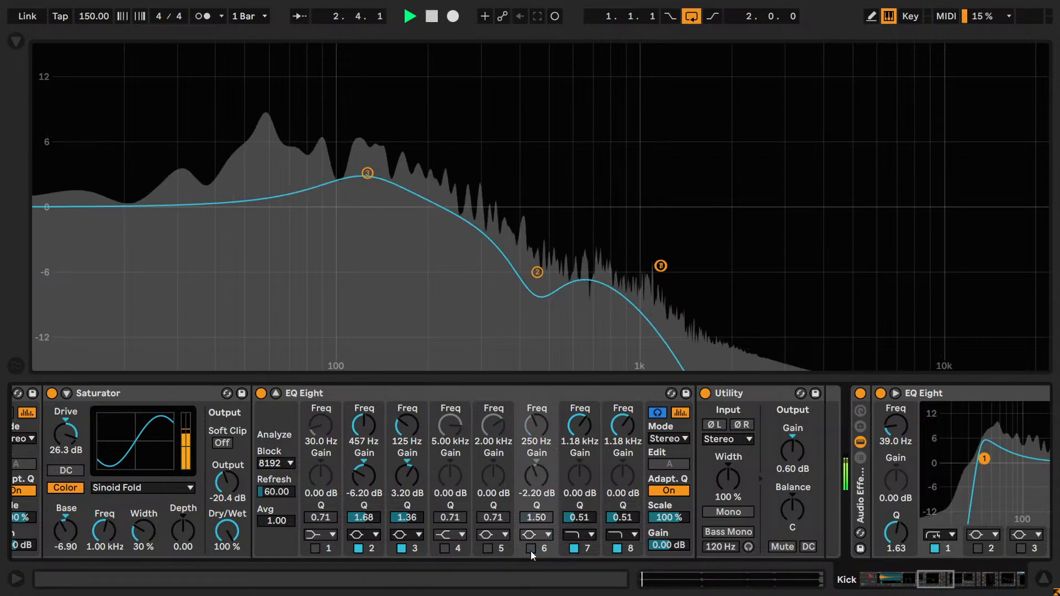
click(531, 551)
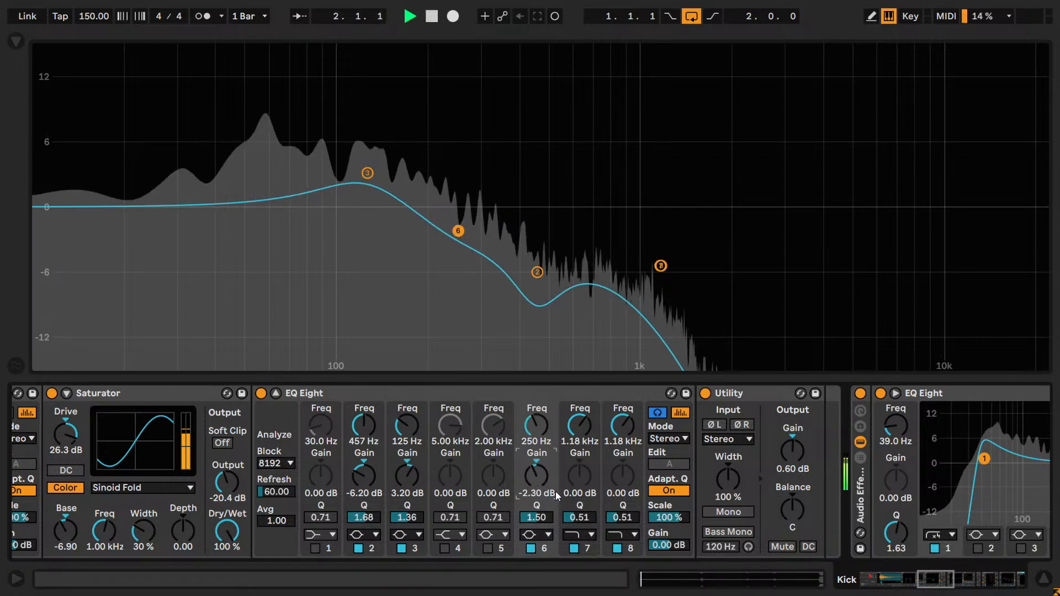
scroll(555, 492, up, 1)
click(530, 548)
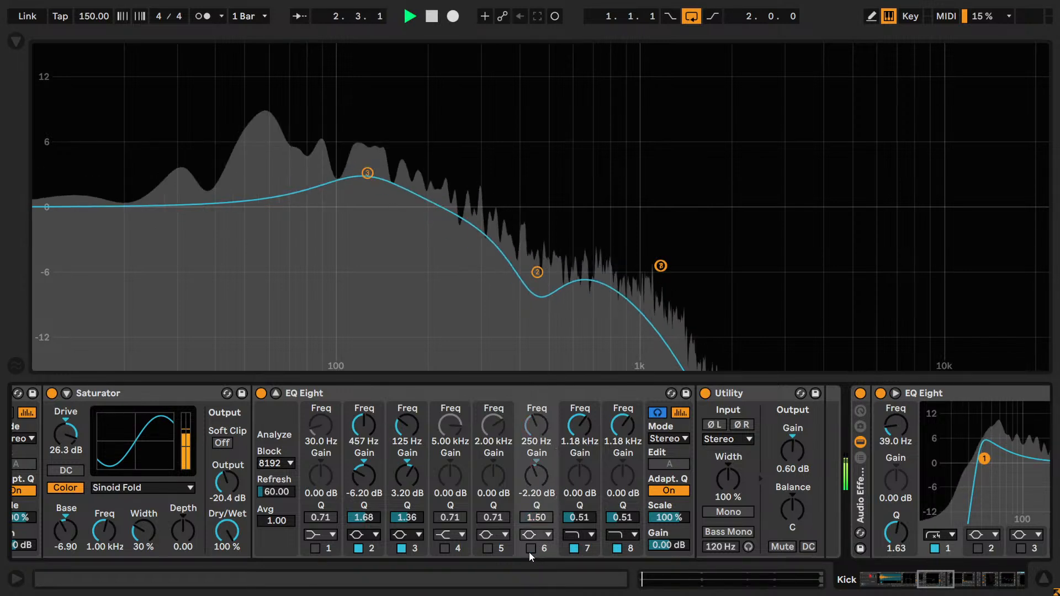
click(531, 549)
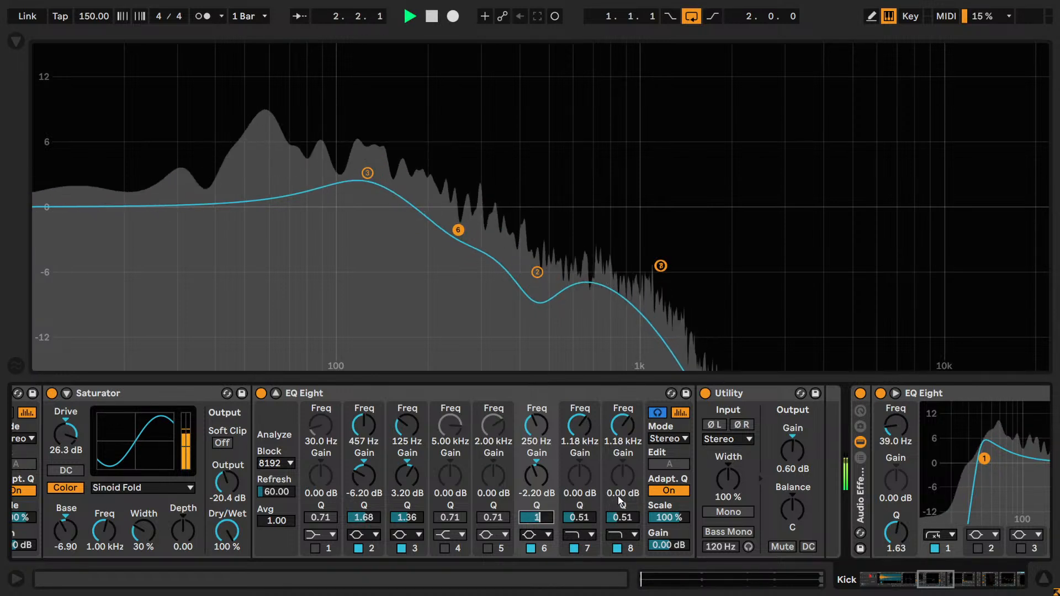
- Try Q values of 3, 1 and 1.50 on band 6 during playback
text(3)
key(Return)
text(1)
key(Return)
text(1.5)
key(Return)
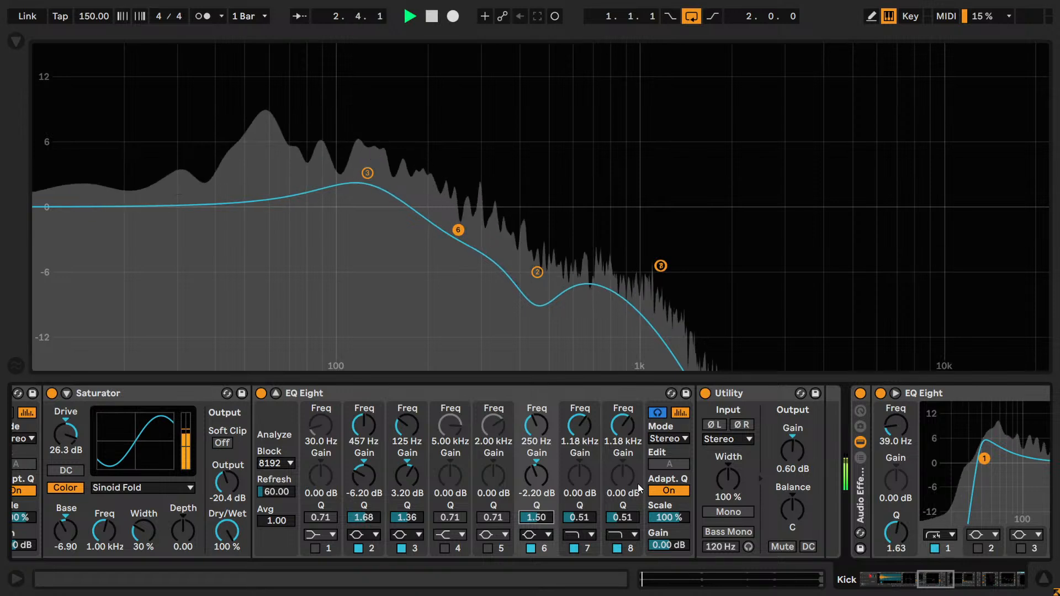
- Compare Q values of 1.38 and 1.50 on band 6, and settle on 1.44
text(1.38)
key(Return)
text(1.5)
key(Return)
text(1.44)
key(Return)
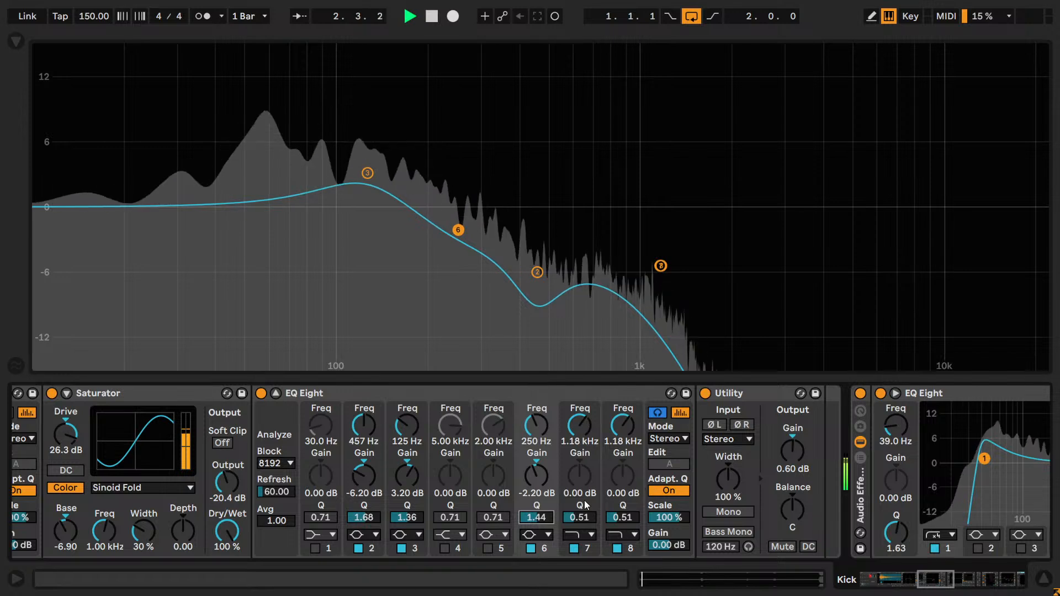
- Compare the kick with band 6 off and on, leave the band enabled, and stop playback
click(531, 550)
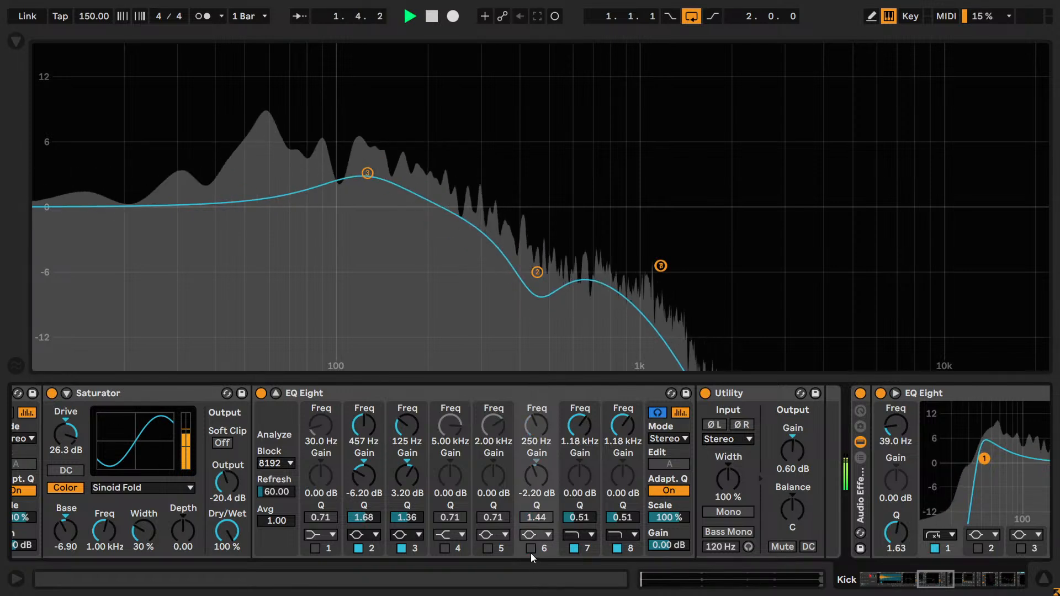
click(531, 550)
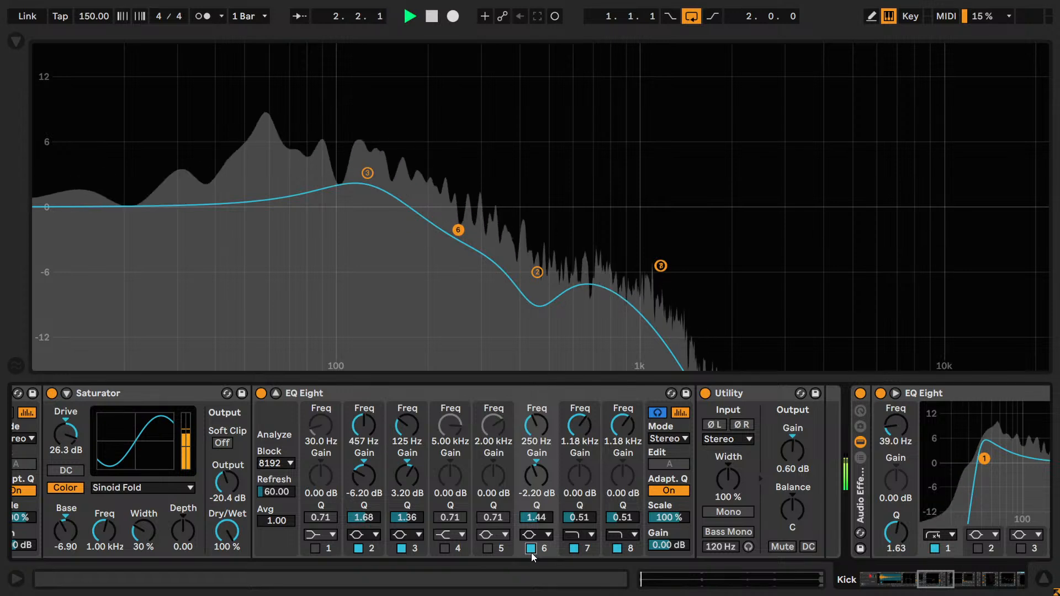
click(531, 550)
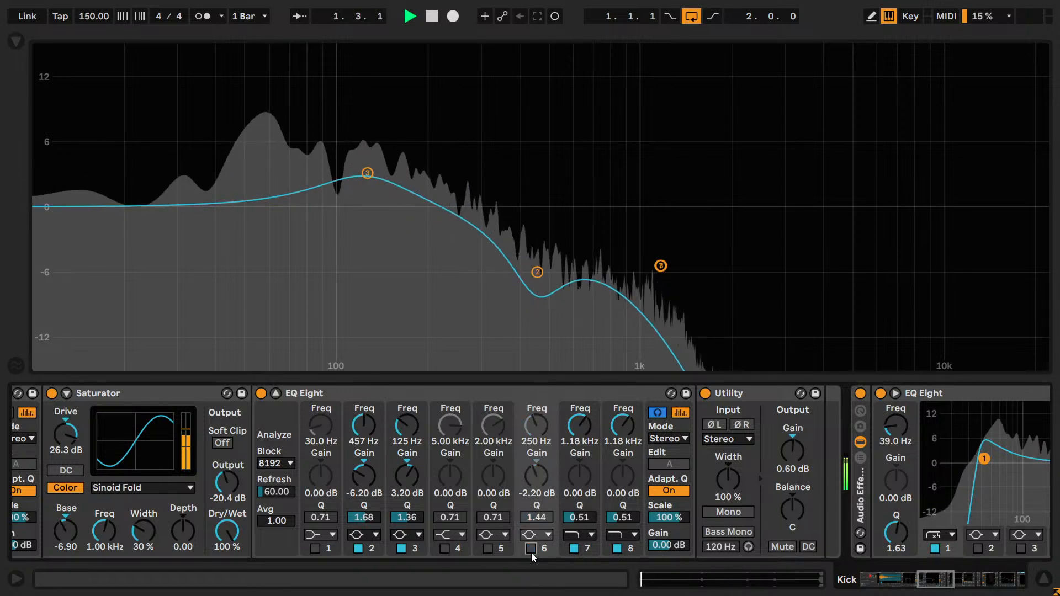
click(530, 549)
key(space)
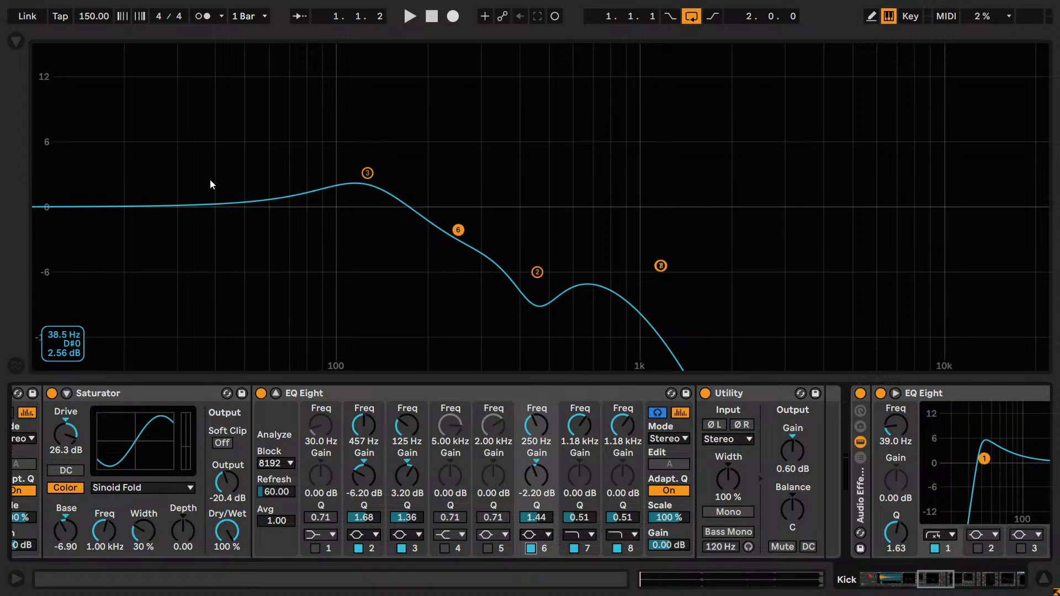
- Enable band 5 with a gain of -4.00 dB and a Q of 2.50
click(488, 548)
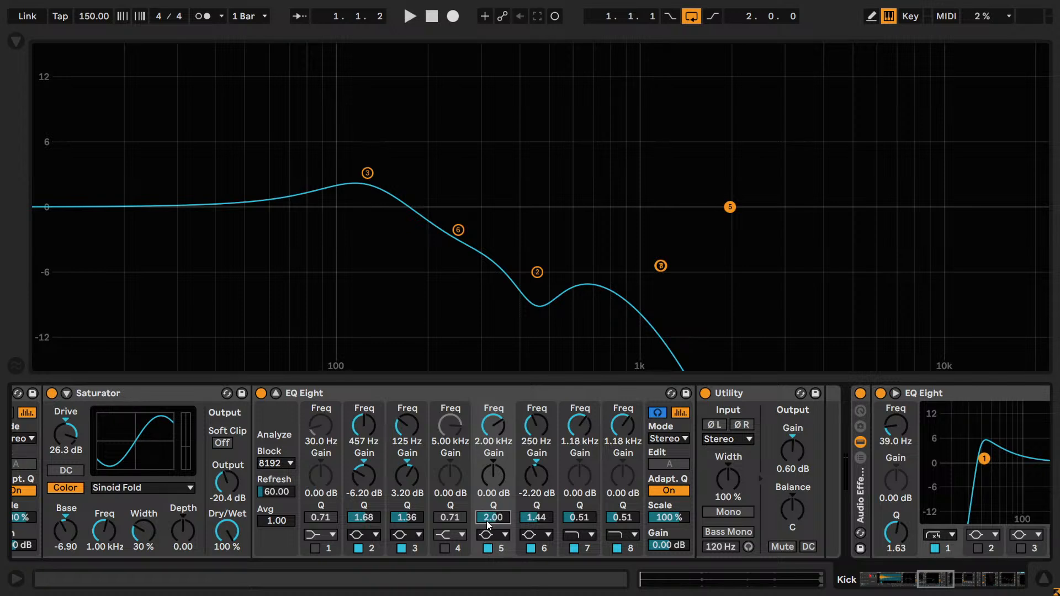
click(493, 483)
text(-4)
key(Return)
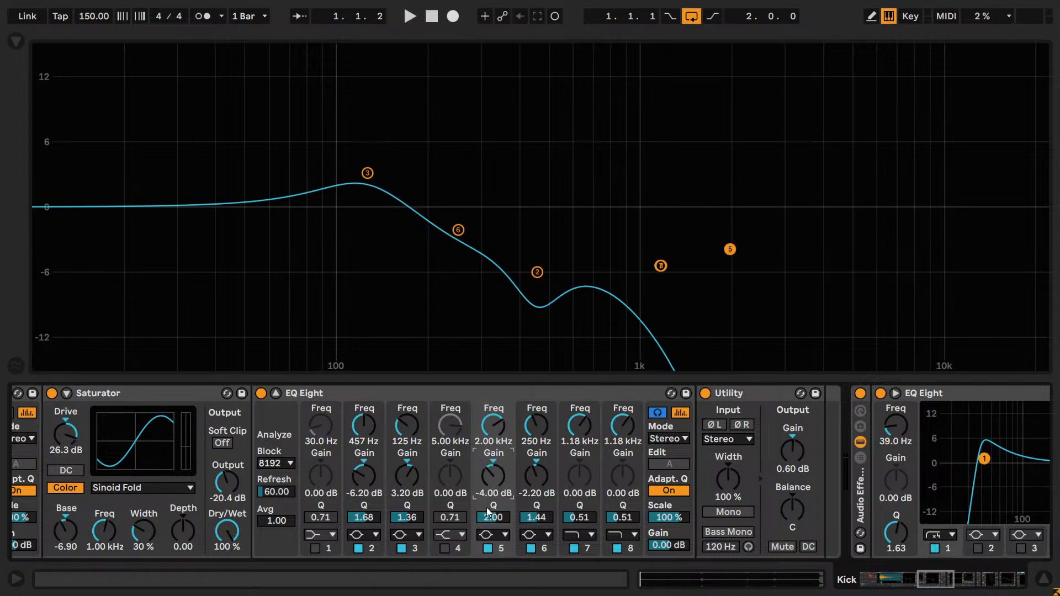
text(2.5)
key(Return)
- Move band 5 down to 58.4 Hz and deepen its cut to -5.00 dB
drag(492, 426, 492, 488)
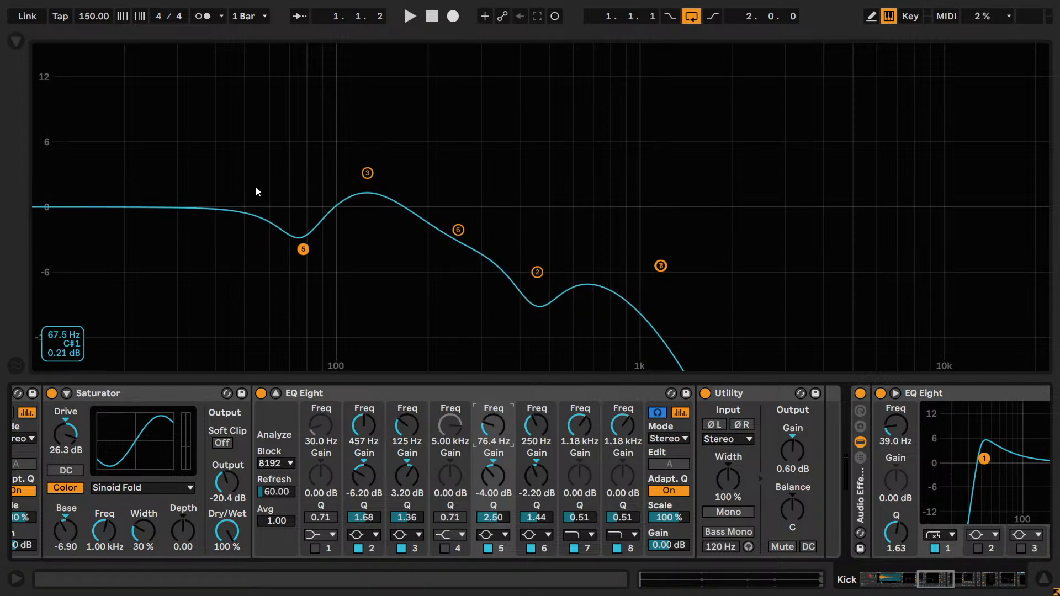
click(206, 143)
drag(503, 441, 506, 469)
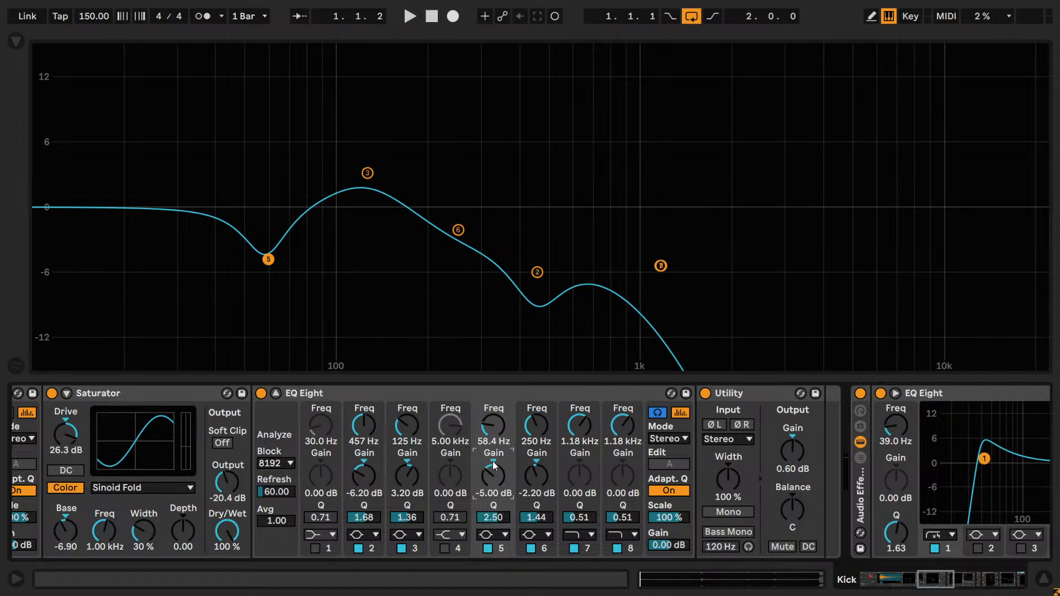
- Try band 5's cut at 80.8 Hz during playback, comparing the kick with the band off and on
key(space)
mouse_move(493, 425)
mouse_down()
mouse_move(493, 459)
mouse_move(493, 420)
mouse_up()
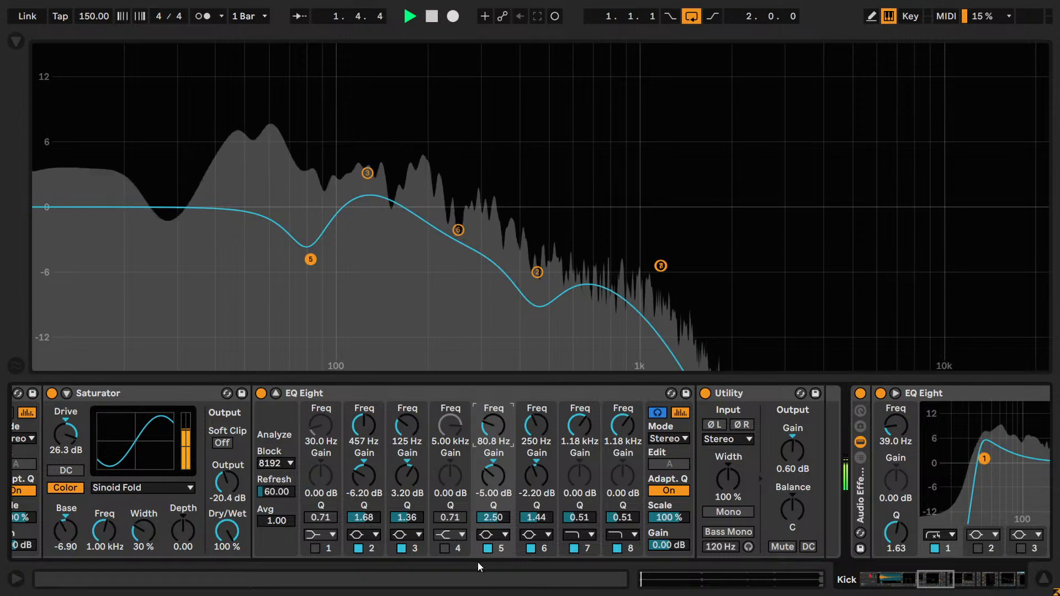
click(487, 548)
click(488, 548)
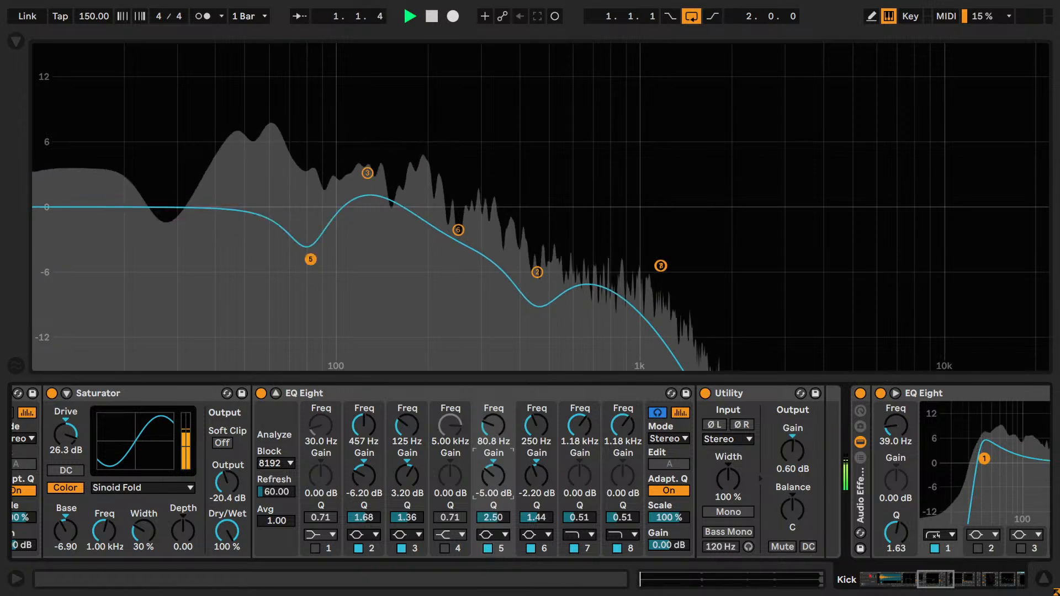
click(488, 548)
click(488, 548)
- Set band 5 to a -3.52 dB cut at 68.5 Hz, and compare the kick with the band off and on
drag(493, 425, 493, 470)
drag(492, 425, 493, 386)
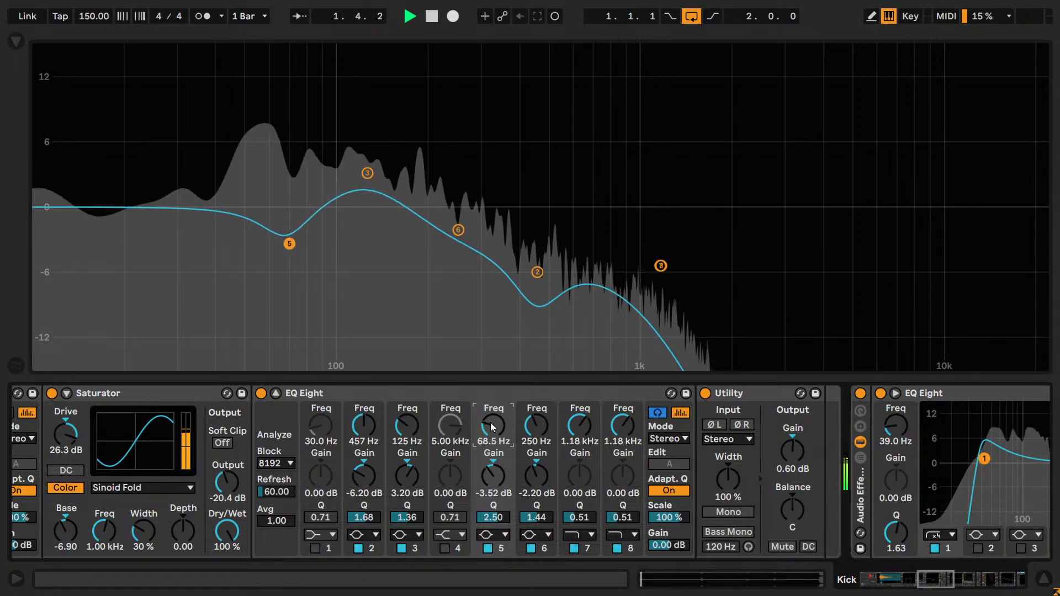
click(488, 549)
click(488, 549)
- Try band 5's cut at about 327 Hz, repeatedly comparing the kick with the band off and on
drag(493, 438, 493, 417)
click(488, 548)
click(488, 549)
click(488, 548)
click(488, 549)
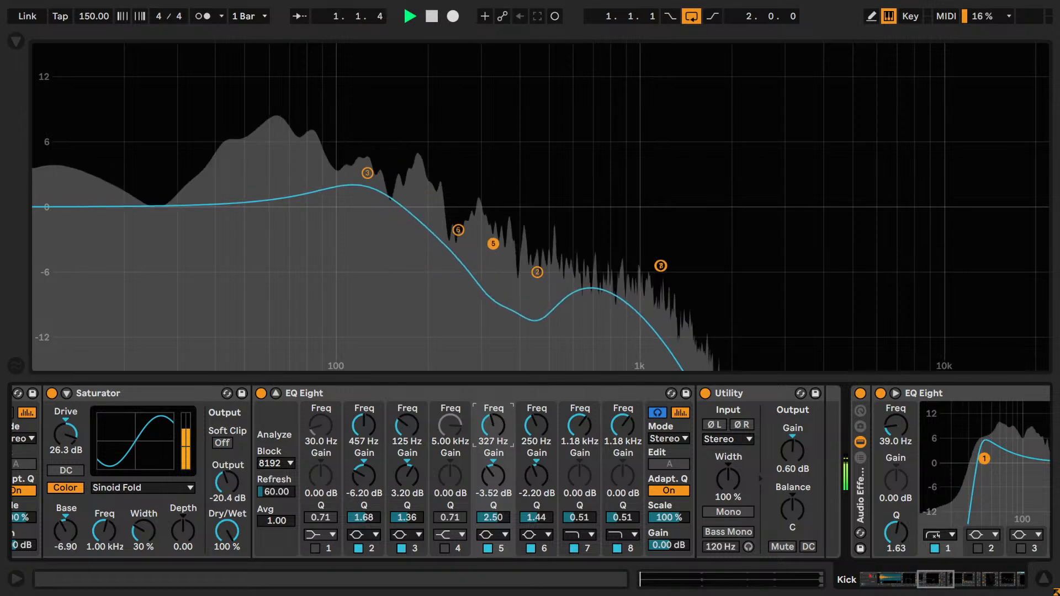
click(488, 549)
click(488, 549)
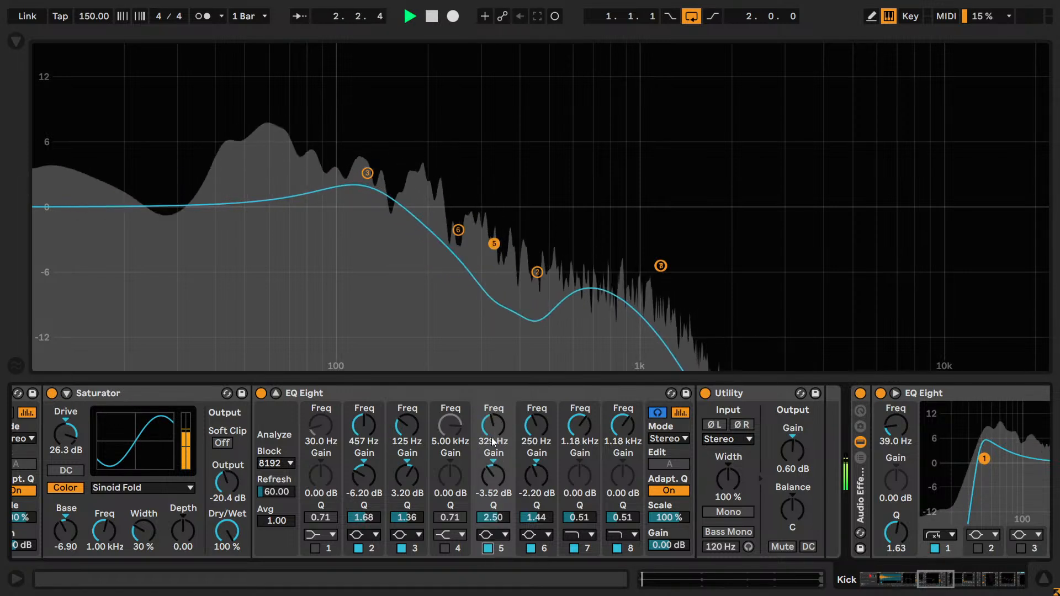
click(488, 549)
click(487, 549)
- Set band 5's frequency to 750 Hz, compare the kick with the band off and on, and stop playback with it enabled
drag(493, 427, 493, 412)
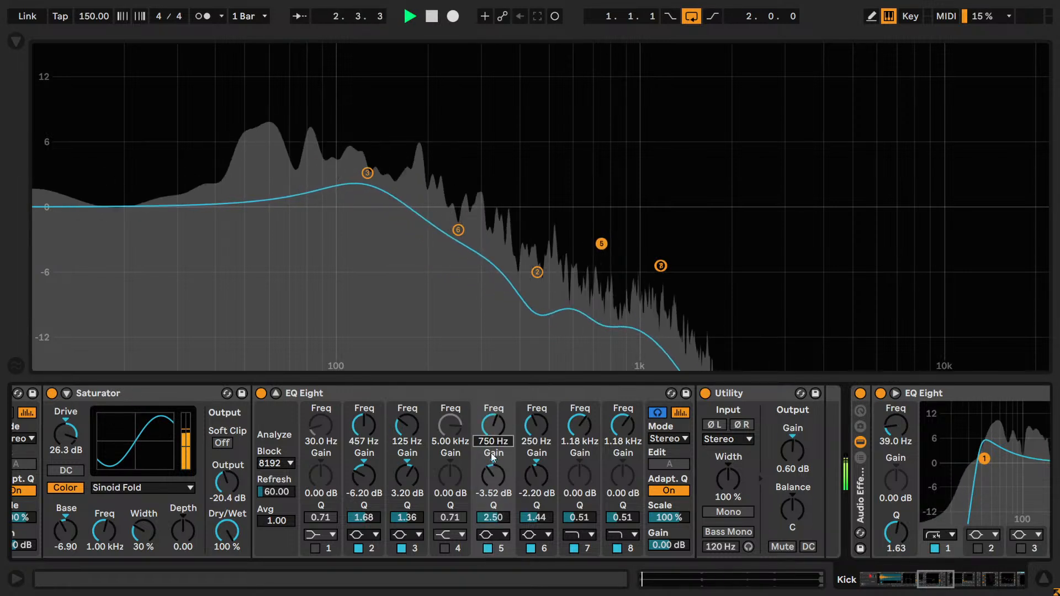
click(488, 549)
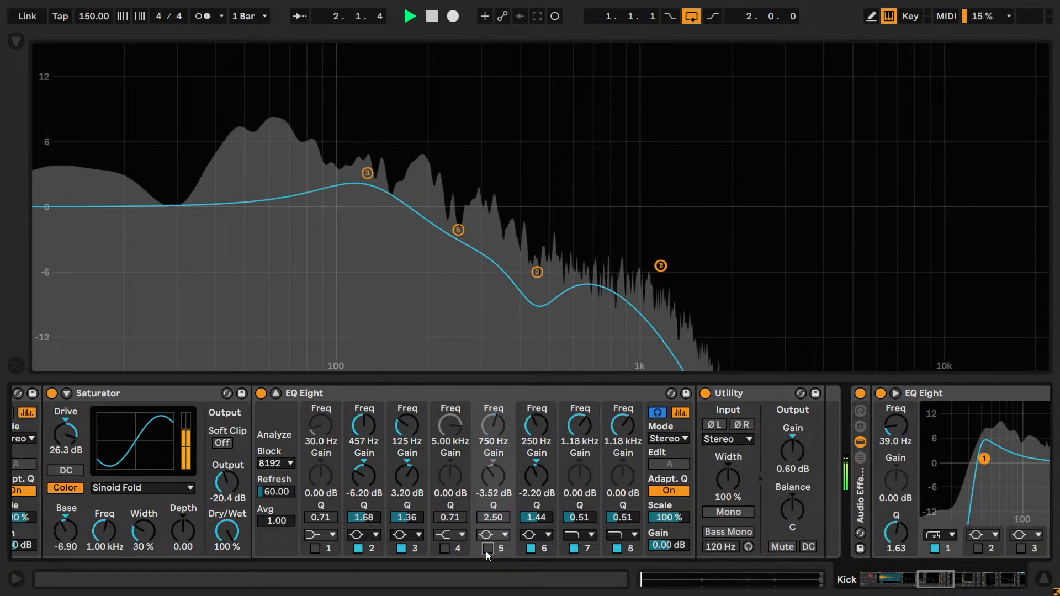
click(487, 549)
click(491, 477)
key(space)
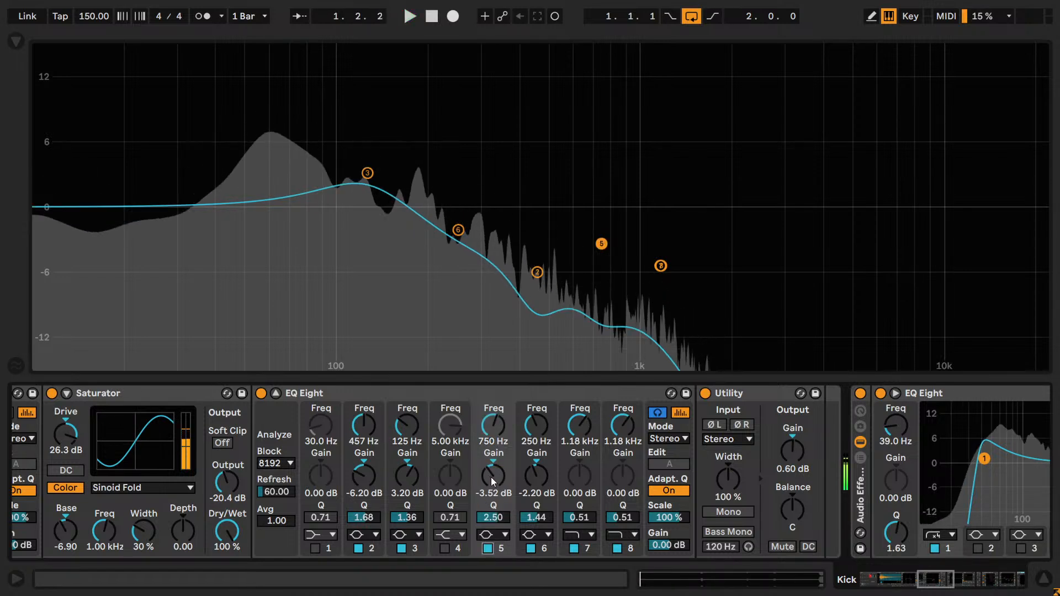
- Try a 3.50 dB boost on band 5, sweeping its frequency from 19.8 Hz up to about 6.18 kHz during playback
text(3.5)
key(Return)
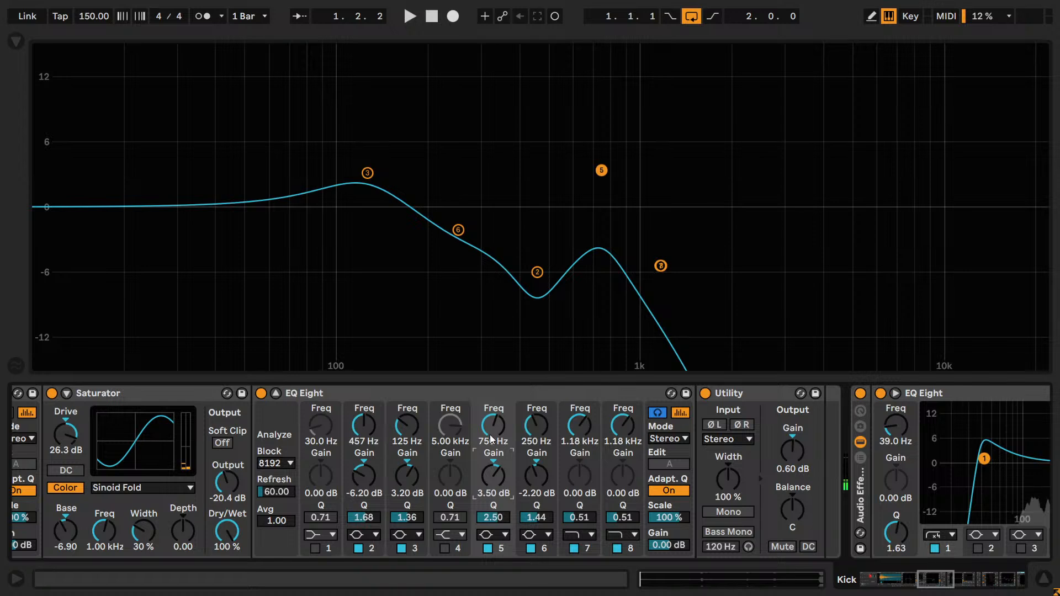
drag(488, 433, 485, 505)
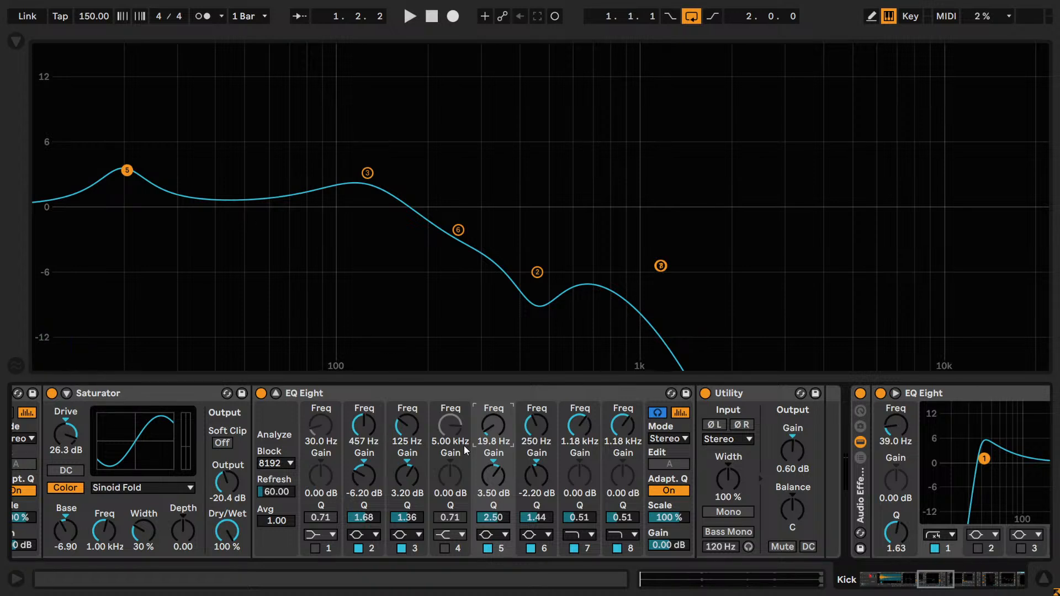
key(space)
drag(91, 170, 869, 170)
drag(493, 434, 492, 432)
key(space)
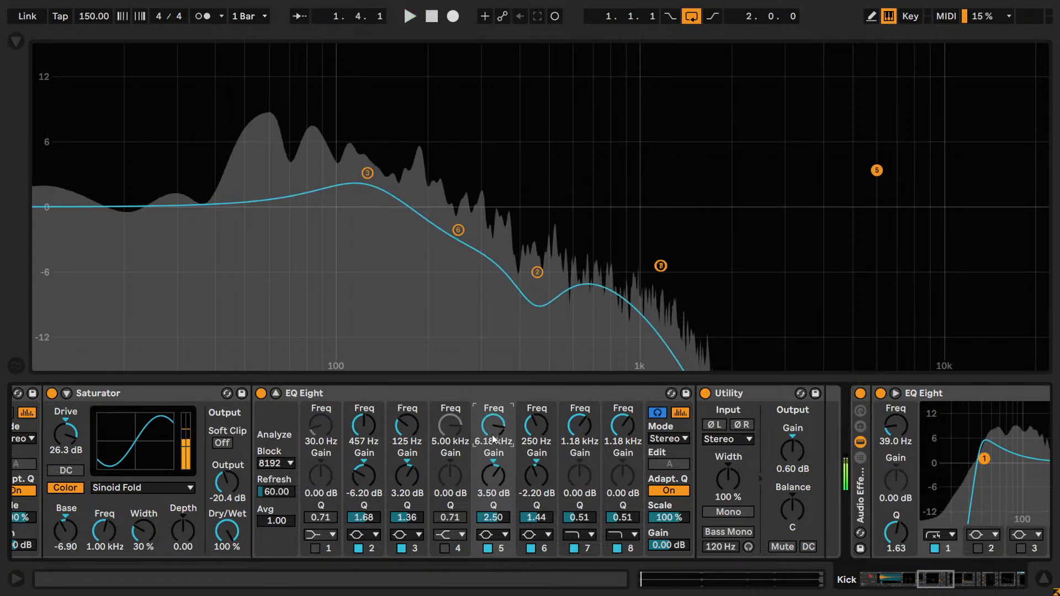
- Reset band 5's frequency, gain and Q to their defaults and switch the band off
double_click(493, 432)
double_click(493, 476)
double_click(492, 516)
click(487, 548)
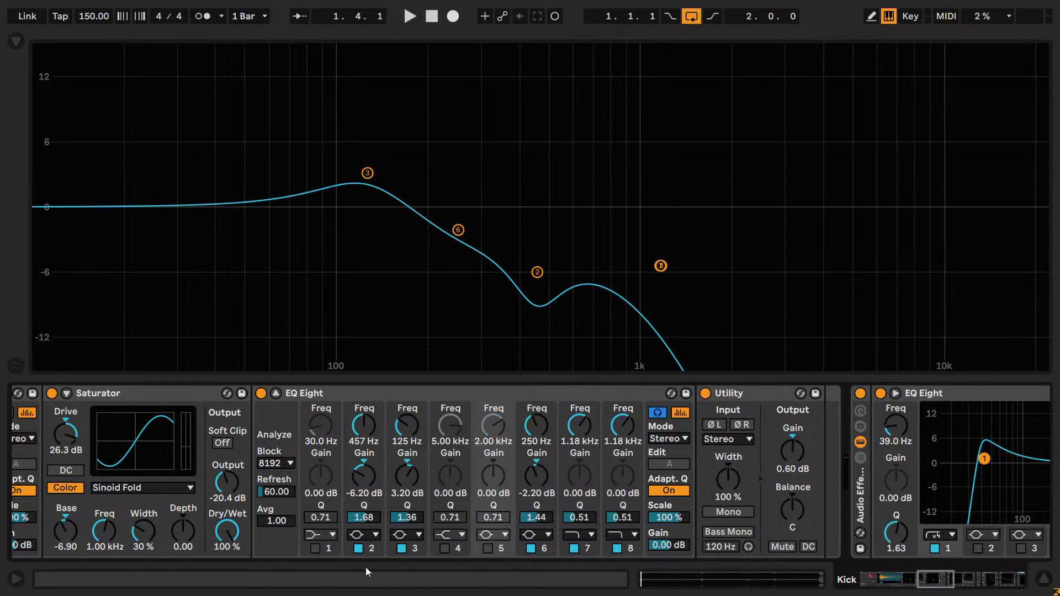
- Switch off bands 2, 3, 6, 7 and 8, and play the kick without any EQ shaping
click(401, 548)
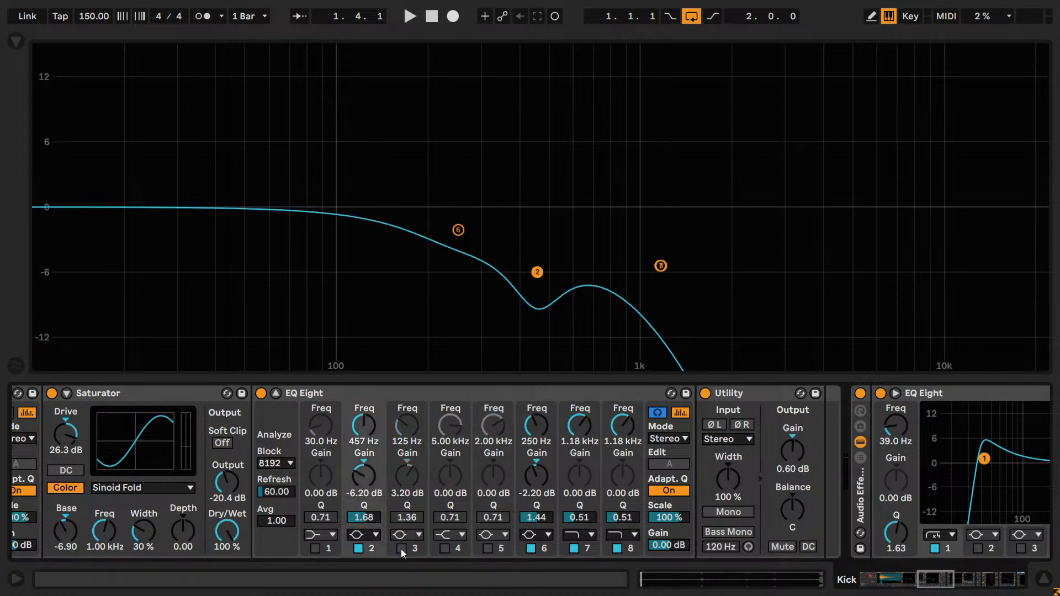
click(358, 548)
click(574, 549)
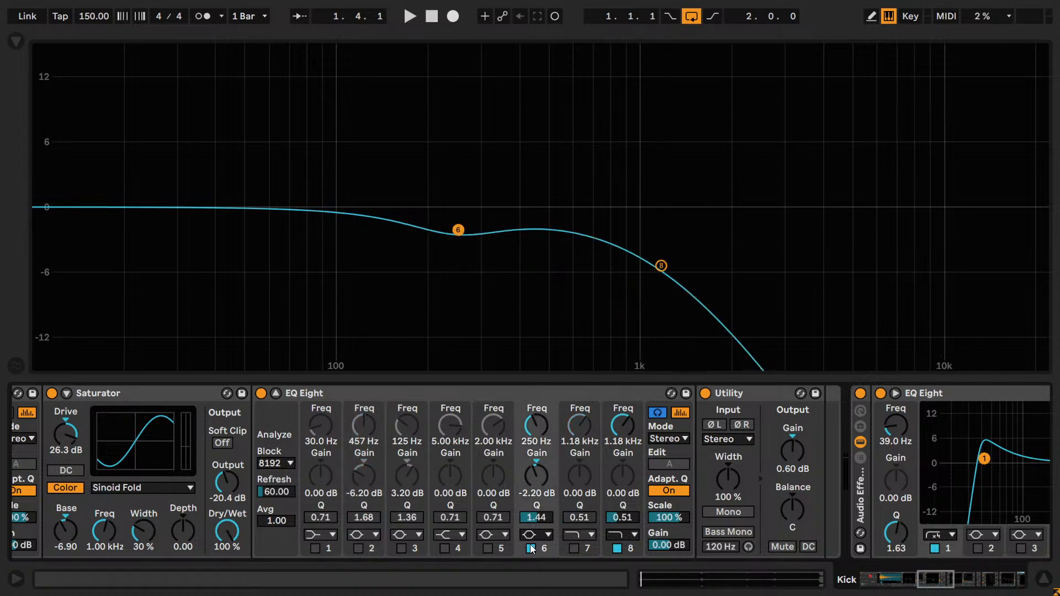
click(531, 548)
click(614, 549)
key(space)
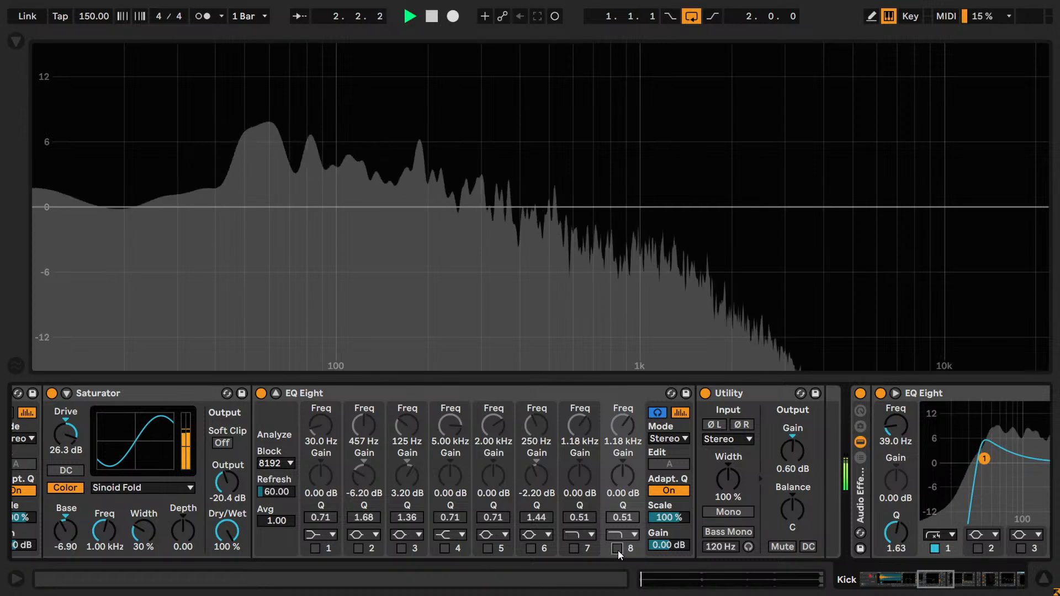
- Re-enable bands 8, 7 and 6 during playback, comparing band 6's cut off and on
click(617, 550)
click(574, 549)
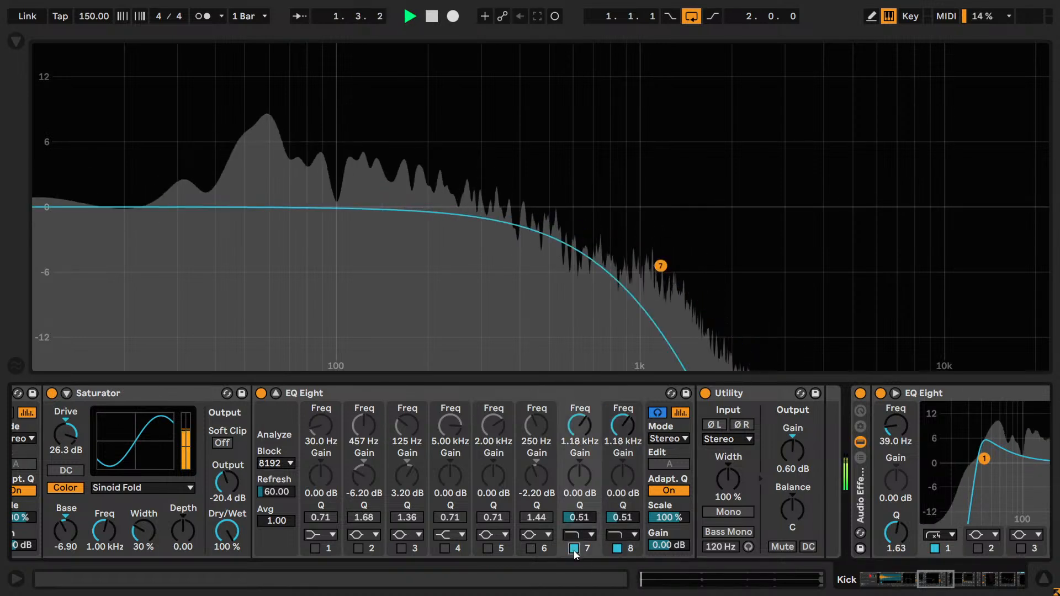
click(529, 548)
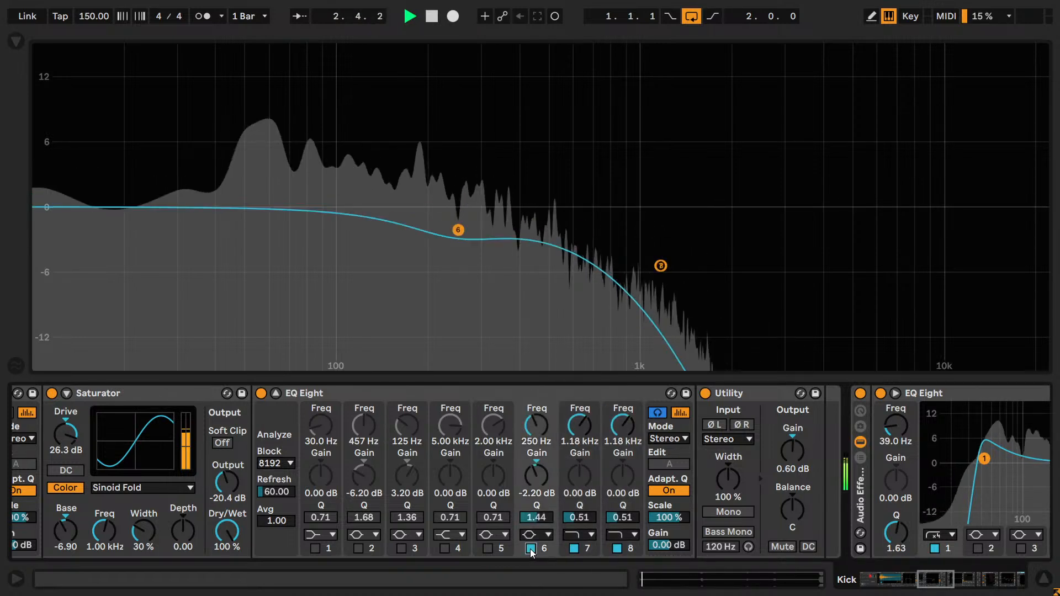
click(530, 549)
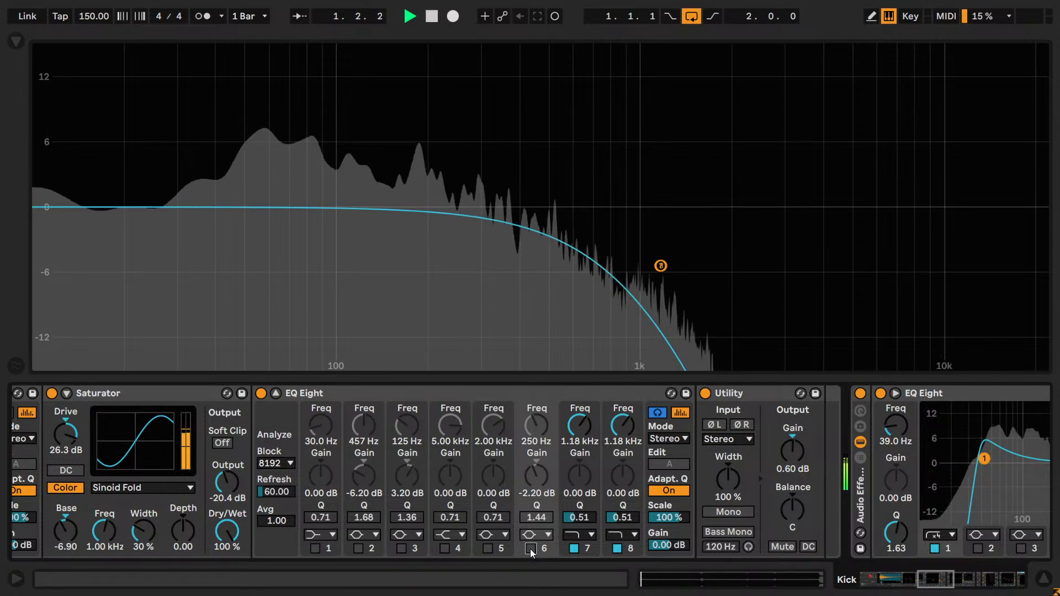
click(530, 548)
- Compare the kick with high-cut bands 7 and 8 off and on, leaving both enabled
click(574, 549)
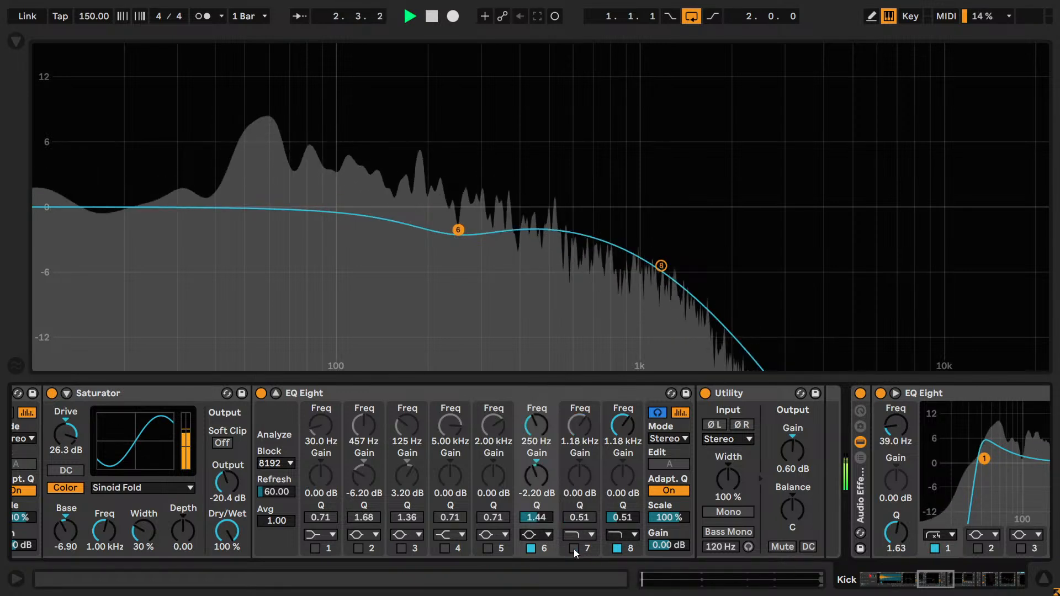
click(574, 549)
click(617, 548)
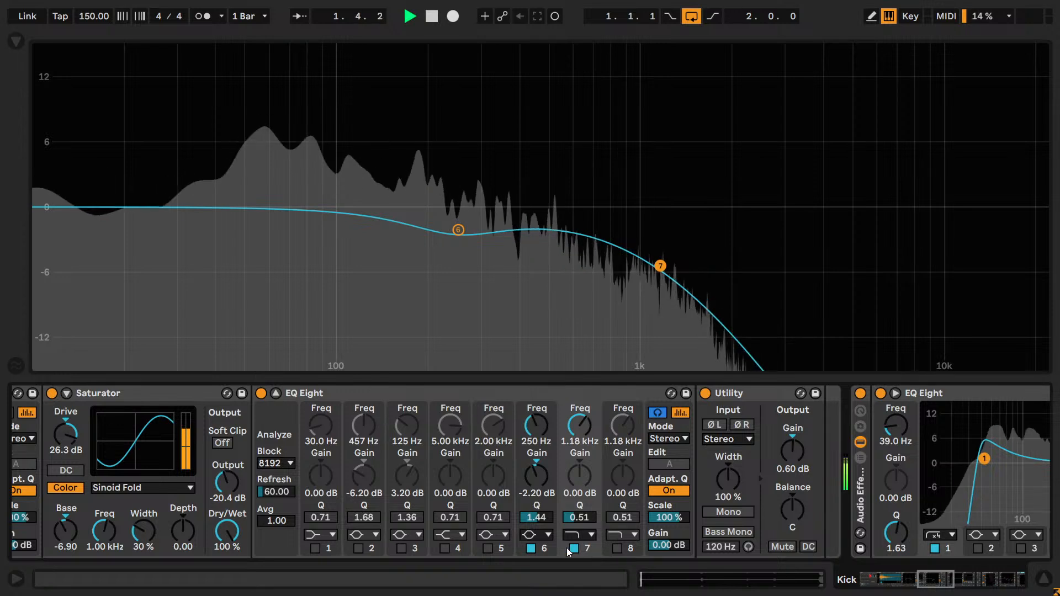
click(572, 549)
click(573, 548)
click(618, 548)
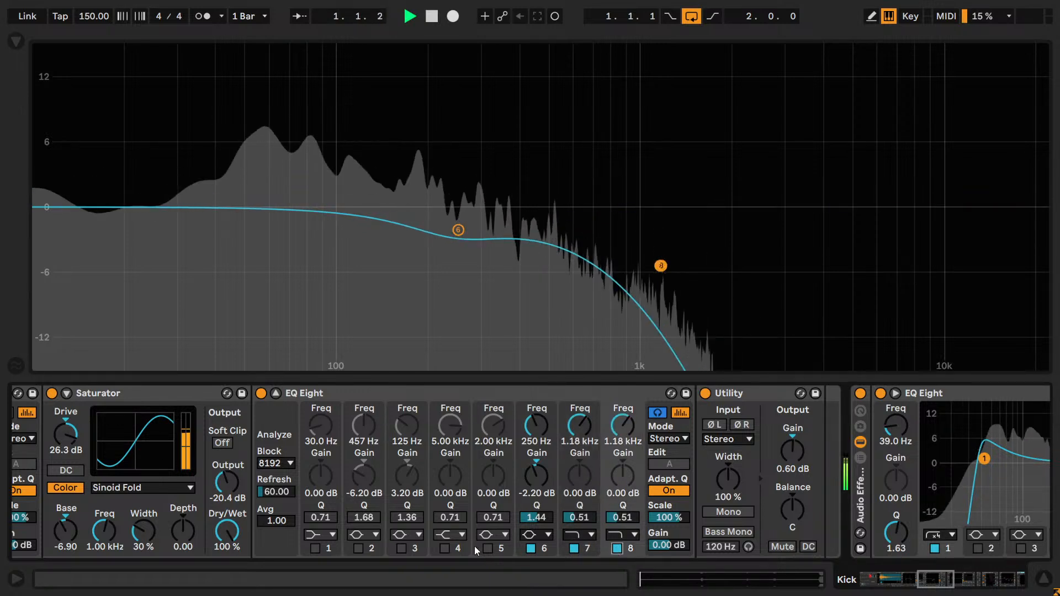
- Re-enable bands 3 and 2 during playback, collapse the large EQ display and stop playback
click(401, 549)
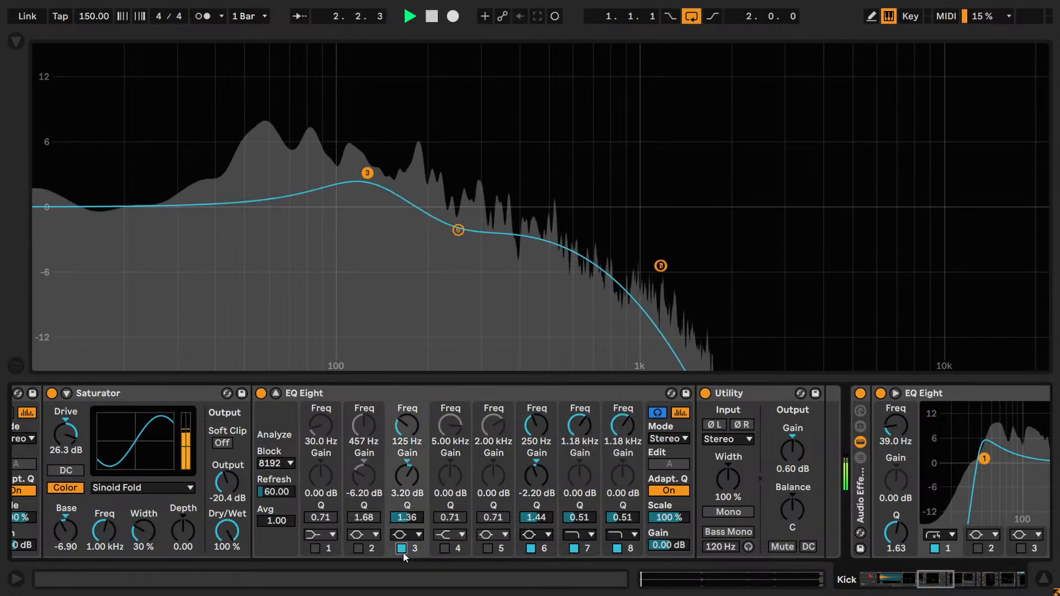
click(359, 548)
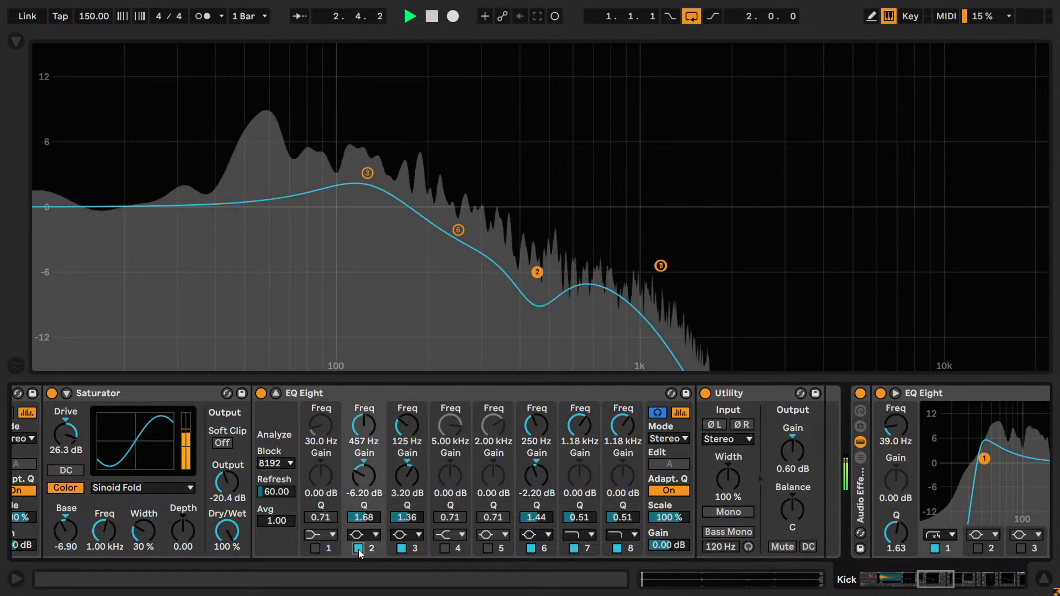
click(275, 393)
key(space)
- Return to the Audio Effect Rack's chains and audition the Dist reverb and Punch chains soloed in turn
click(657, 419)
key(ctrl)
drag(940, 578, 903, 587)
click(283, 426)
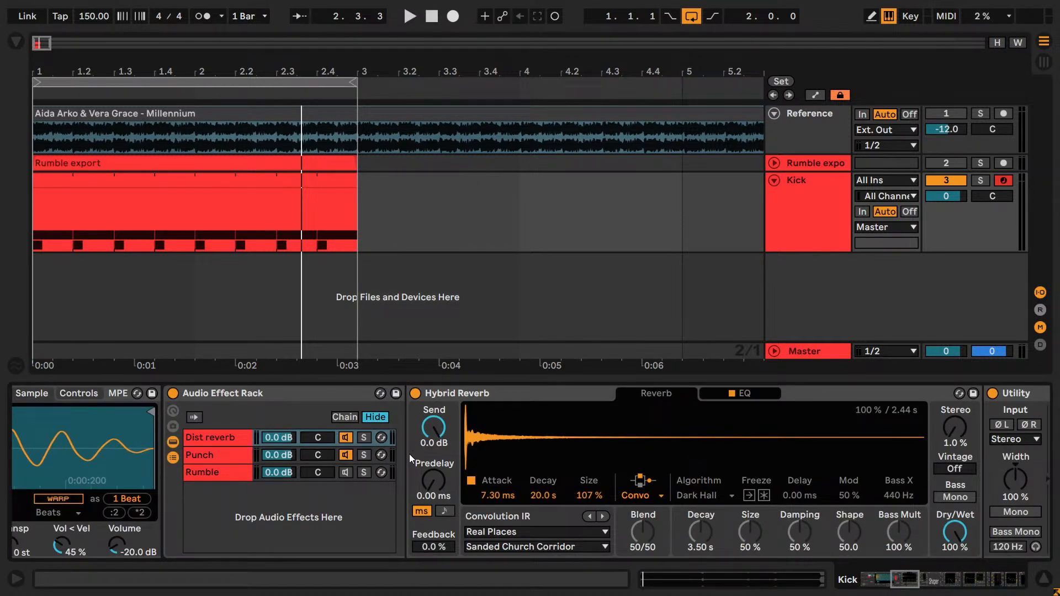
click(365, 455)
key(space)
click(363, 441)
key(space)
key(space)
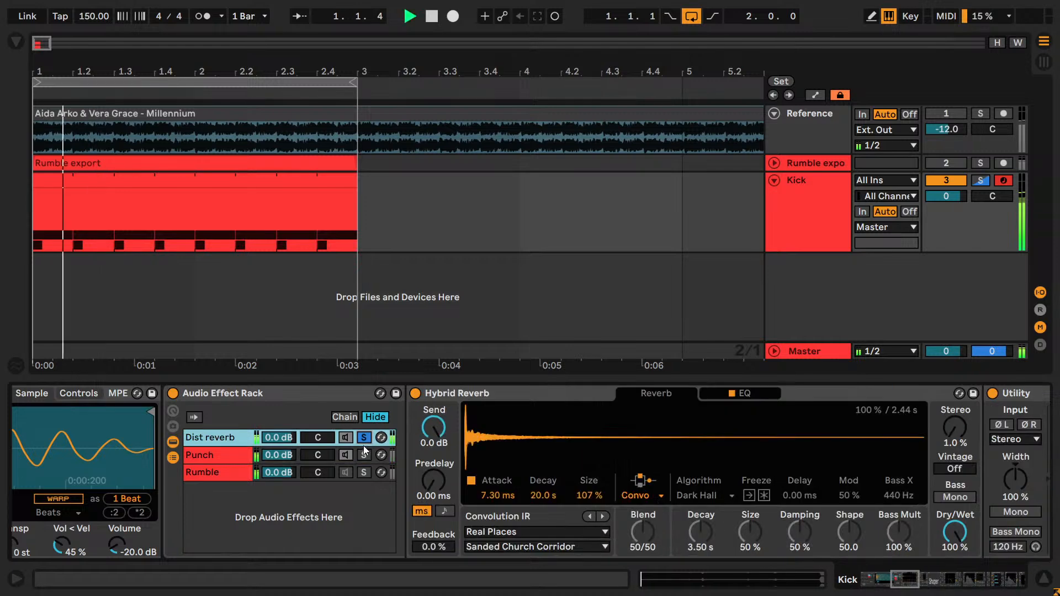
click(362, 454)
key(space)
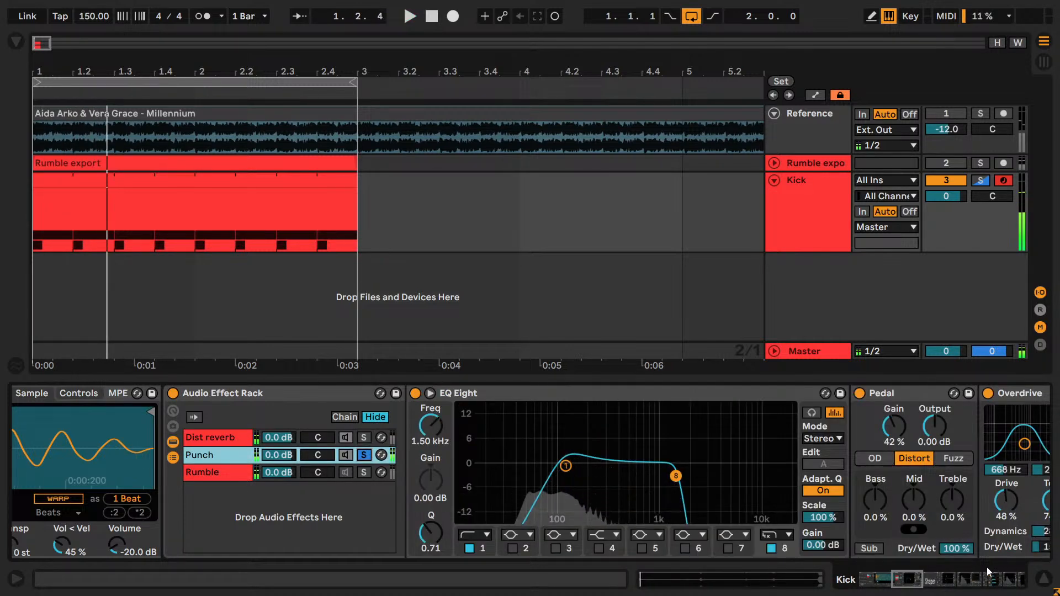
- Play the soloed Punch chain again, briefly compare it with the Dist reverb chain, and stop playback with Punch soloed
drag(991, 574, 835, 582)
click(441, 444)
click(303, 430)
key(space)
drag(873, 582, 893, 583)
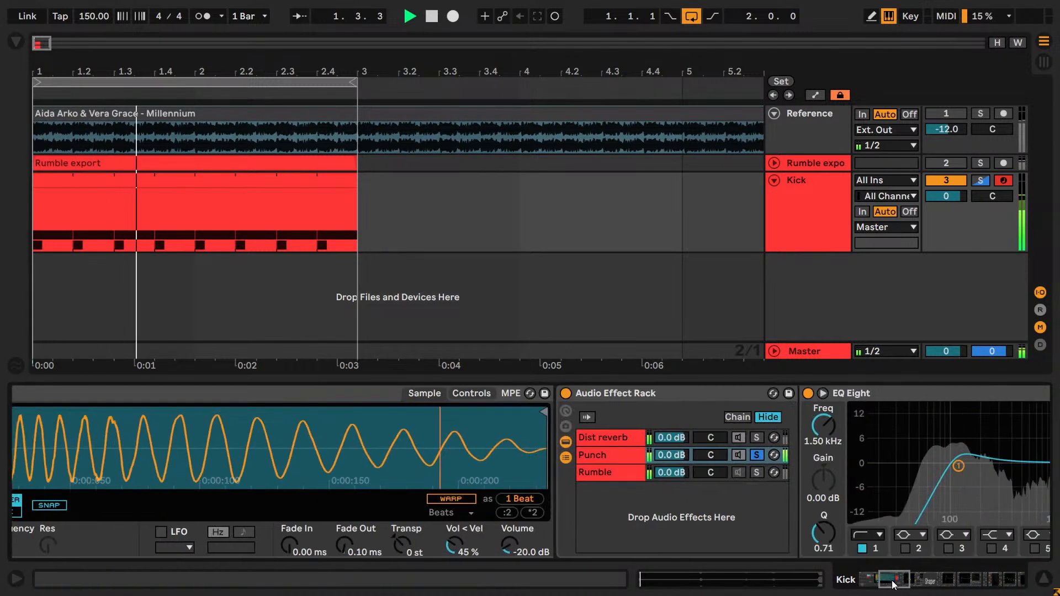
click(756, 438)
click(756, 454)
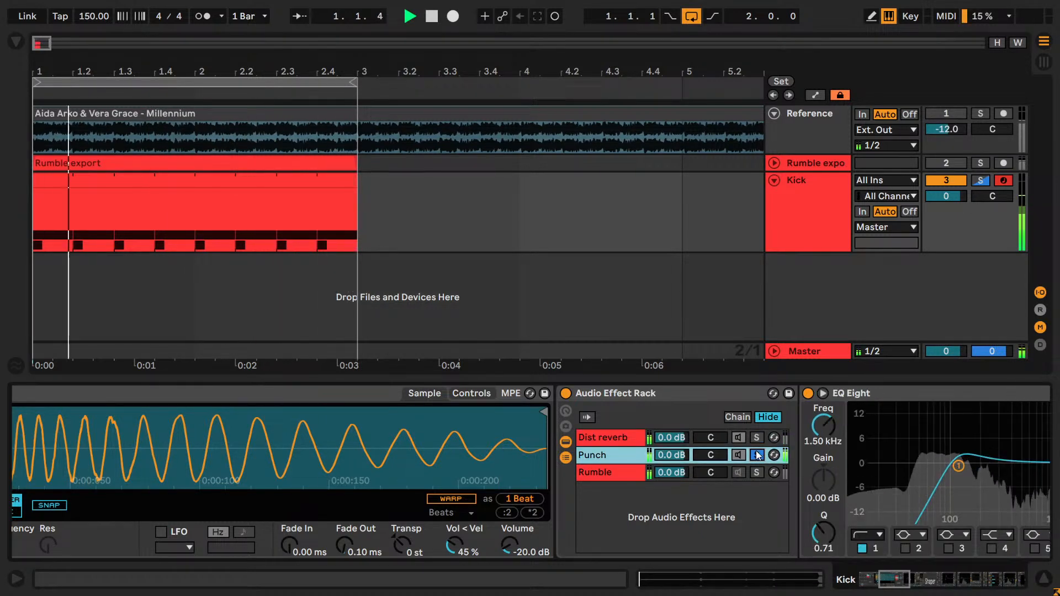
key(space)
- Open the large display of the EQ Eight after Utility in the Punch chain and select its band 2
mouse_move(902, 587)
mouse_down()
mouse_move(873, 583)
mouse_move(905, 583)
mouse_up()
click(445, 444)
click(306, 425)
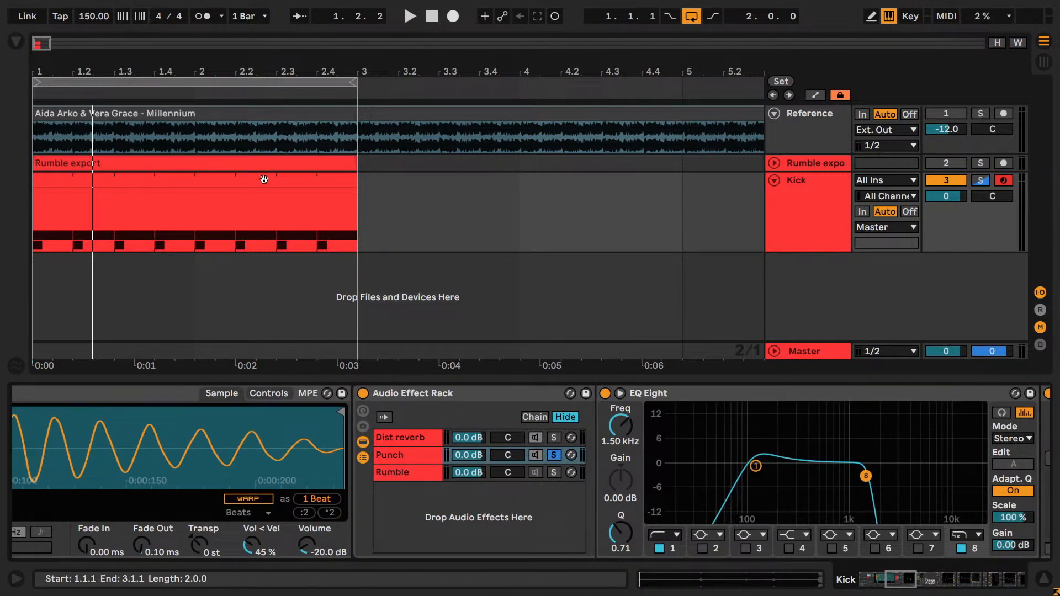
drag(908, 579, 956, 586)
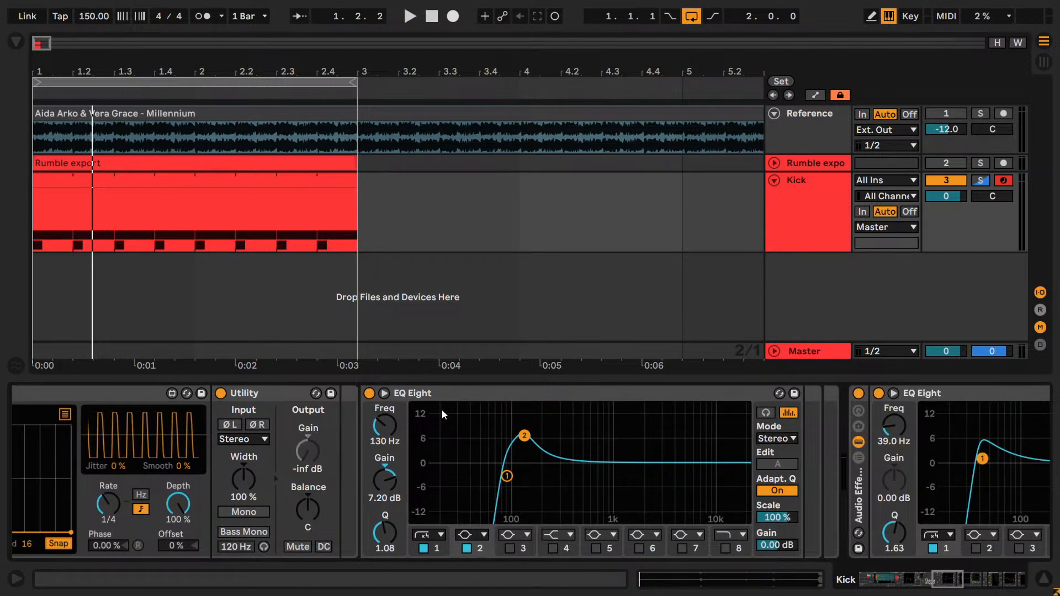
click(453, 391)
click(384, 393)
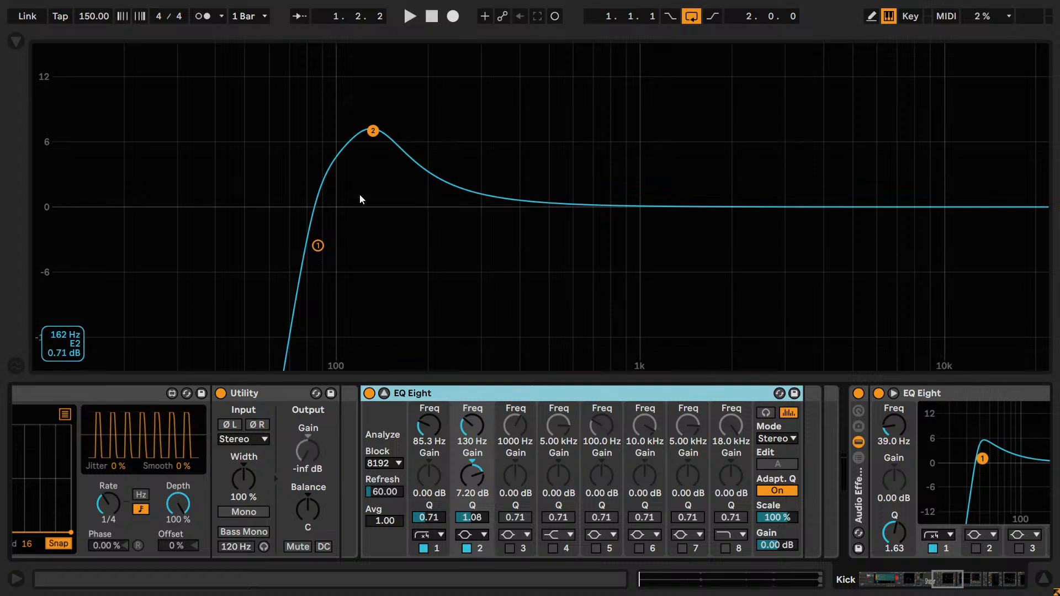
click(373, 132)
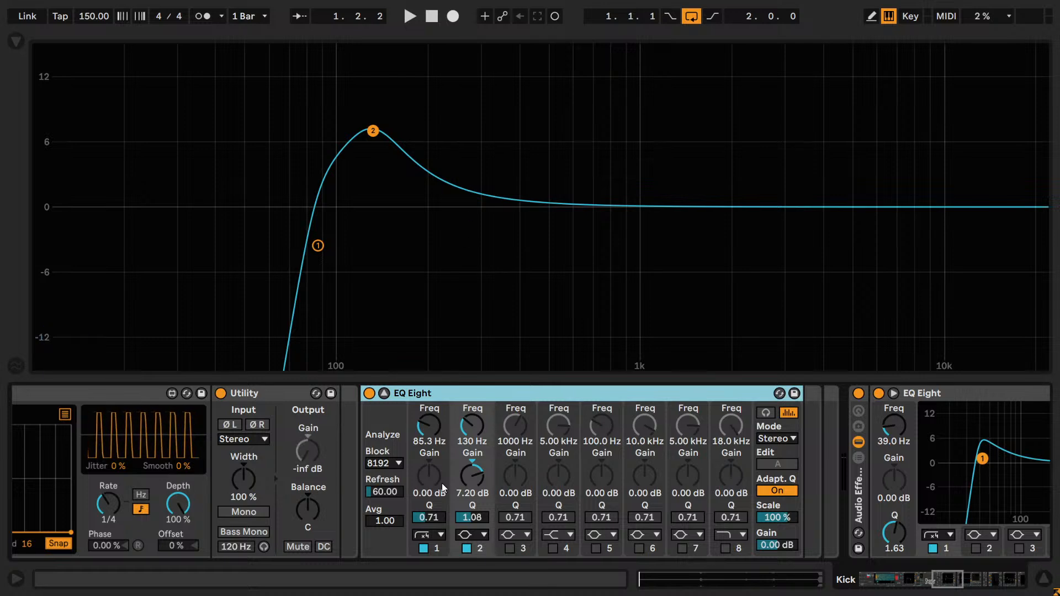
- Compare the punch layer with band 2's boost at 130 Hz off and on, leaving the band enabled
key(space)
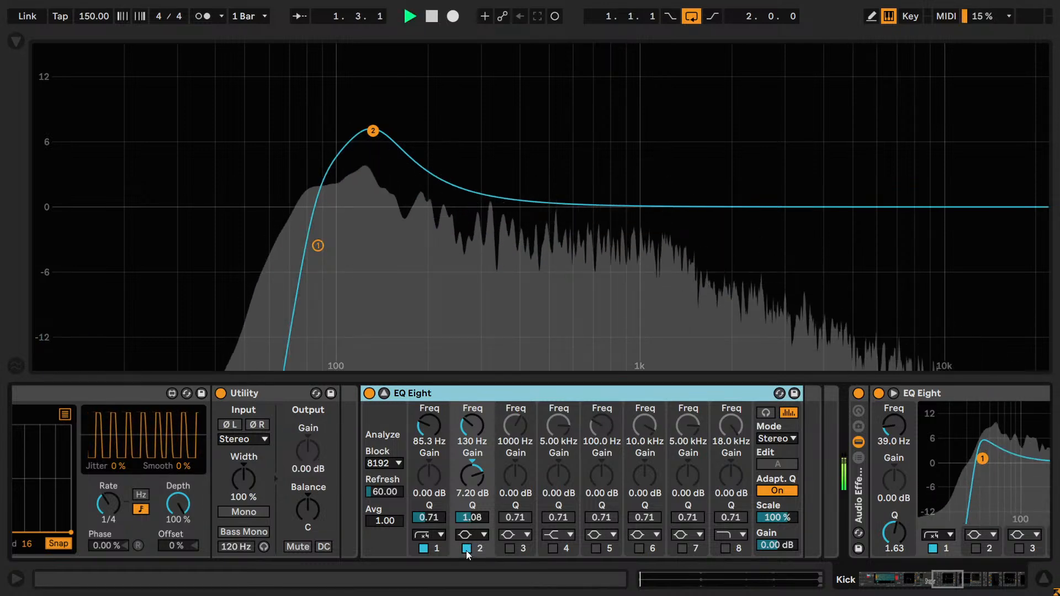
click(466, 548)
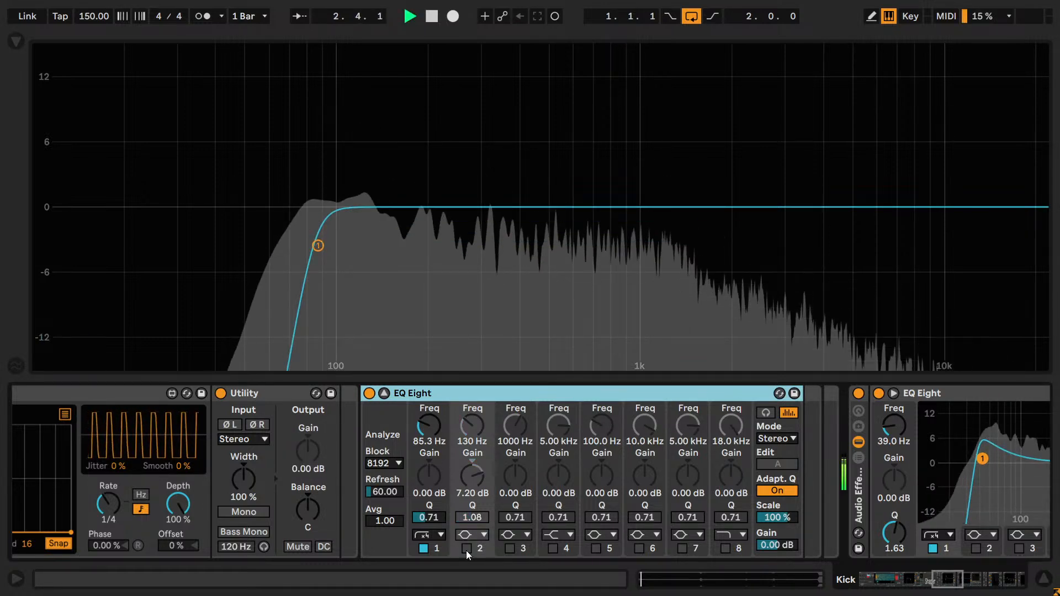
click(466, 548)
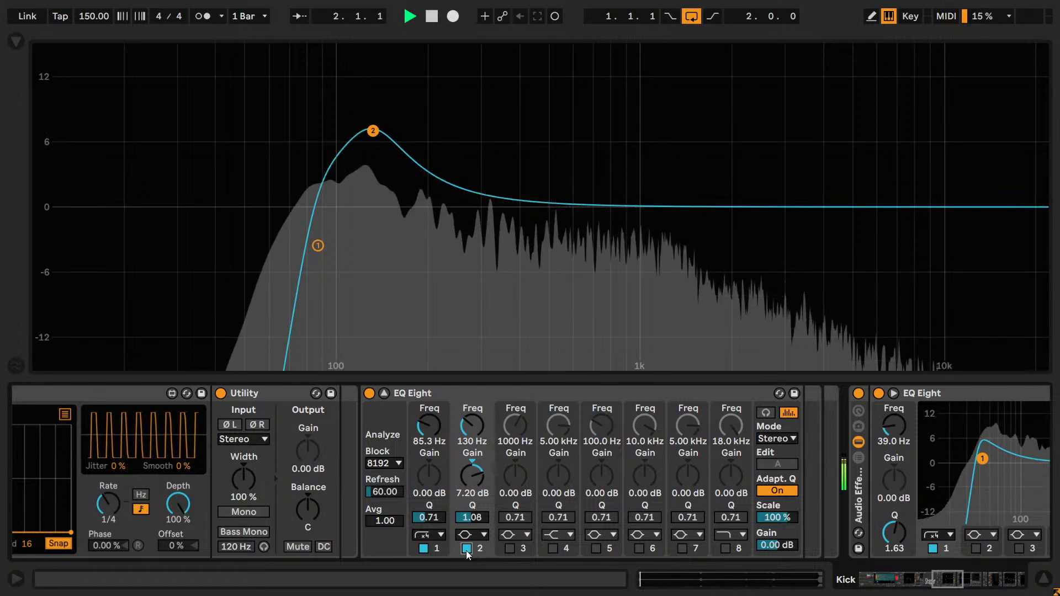
click(466, 550)
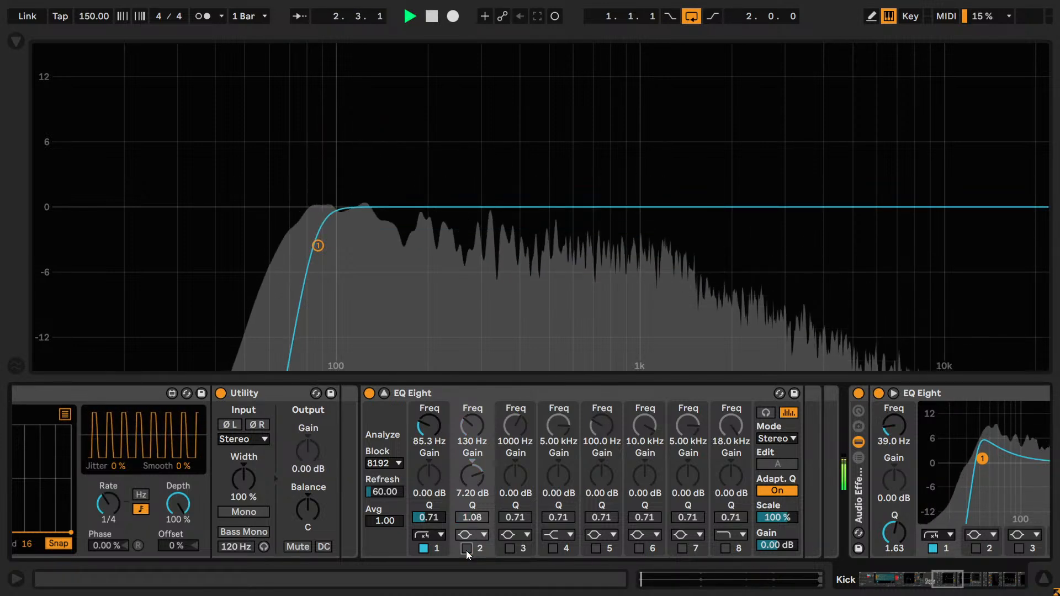
click(466, 549)
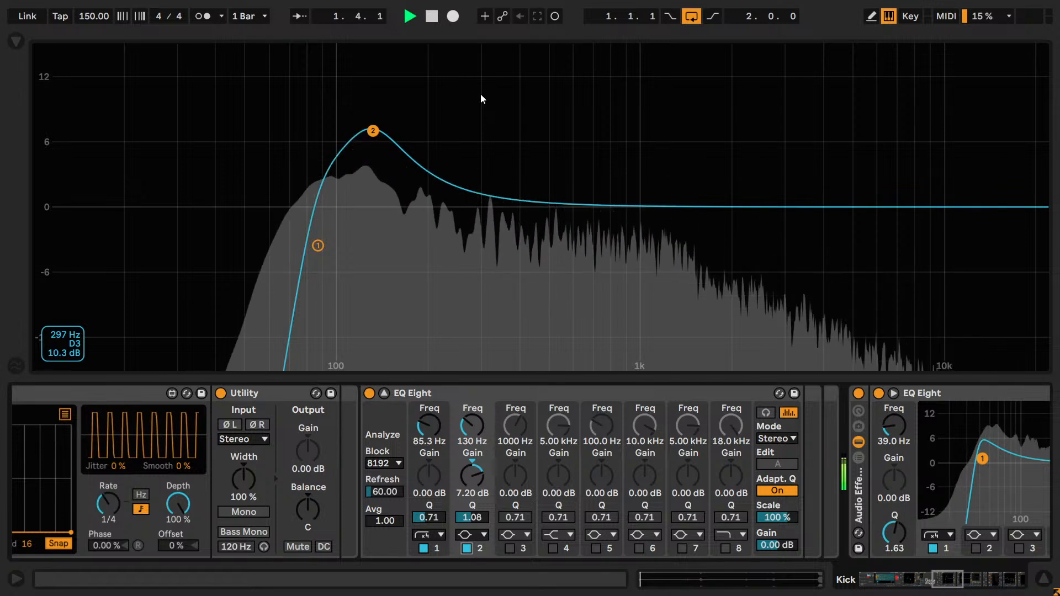
key(space)
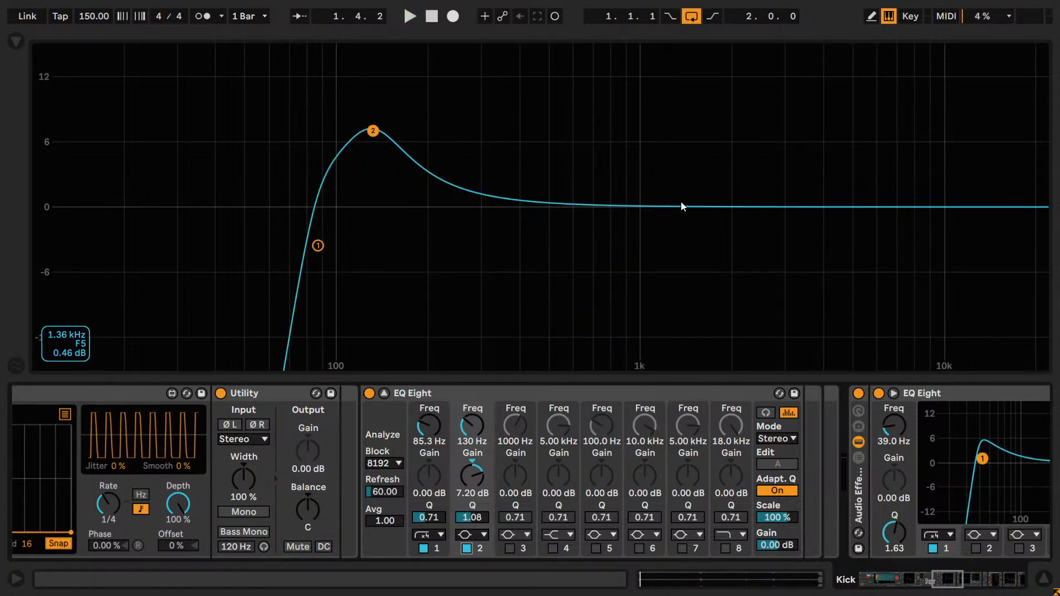
key(space)
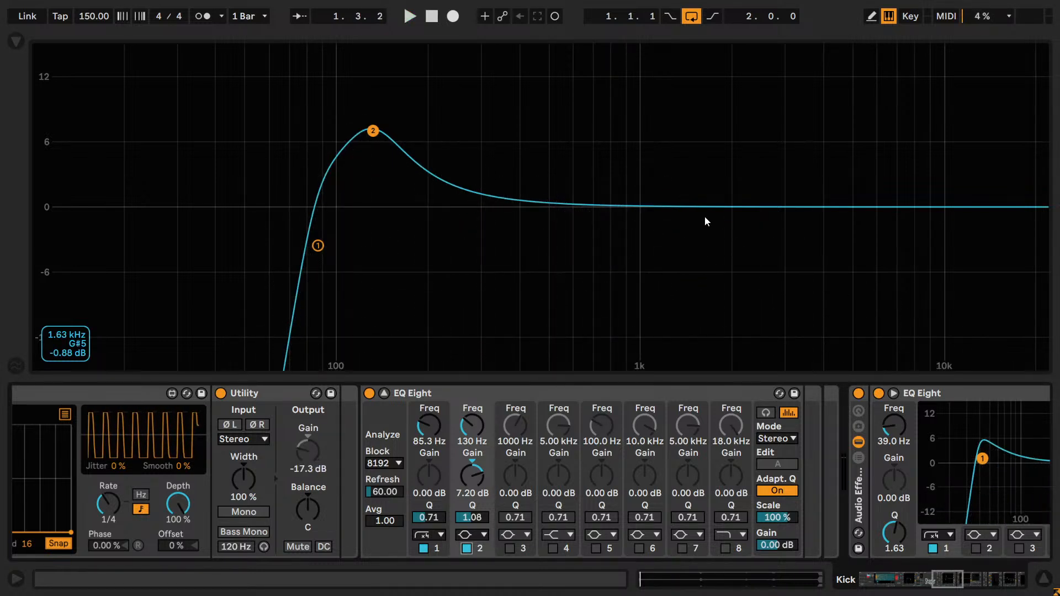
click(628, 219)
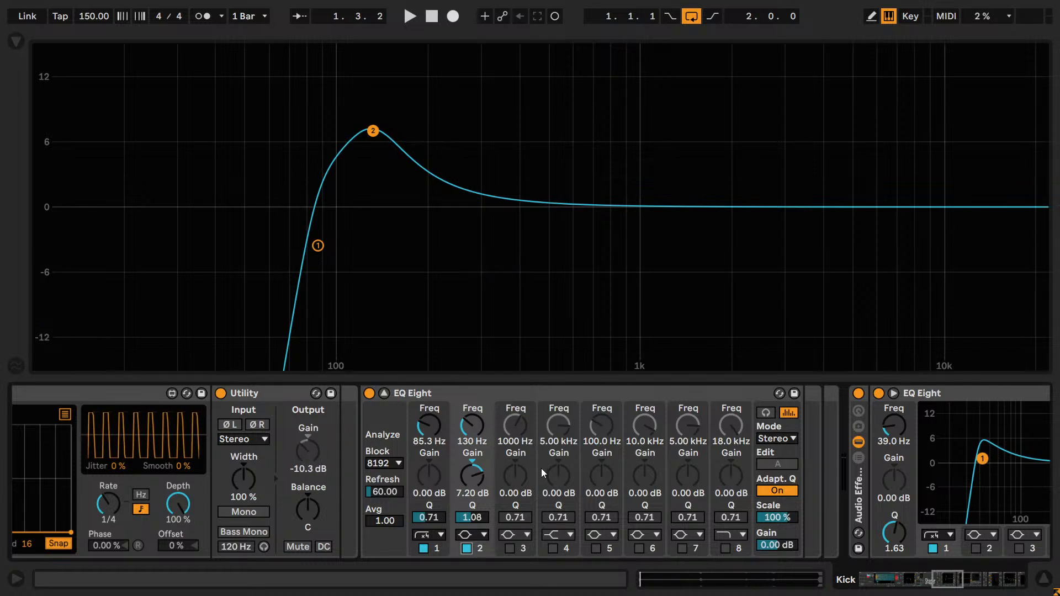
- Enable band 3 of the Punch EQ with a -5 dB gain, a Q of 2.00 and a frequency of about 1.21 kHz
click(510, 548)
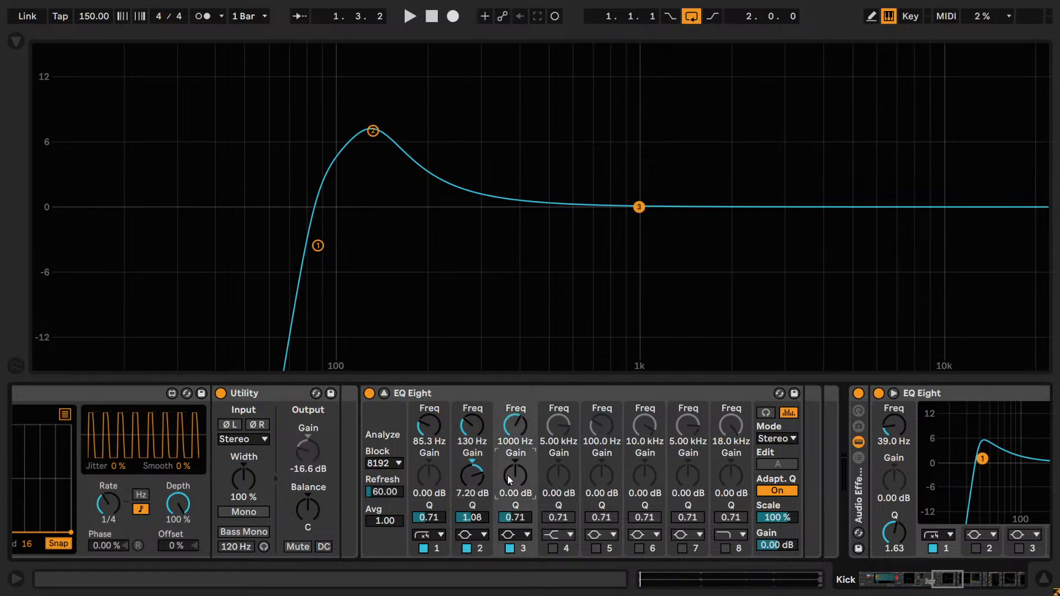
drag(508, 475, 515, 521)
click(517, 522)
text(2)
key(Return)
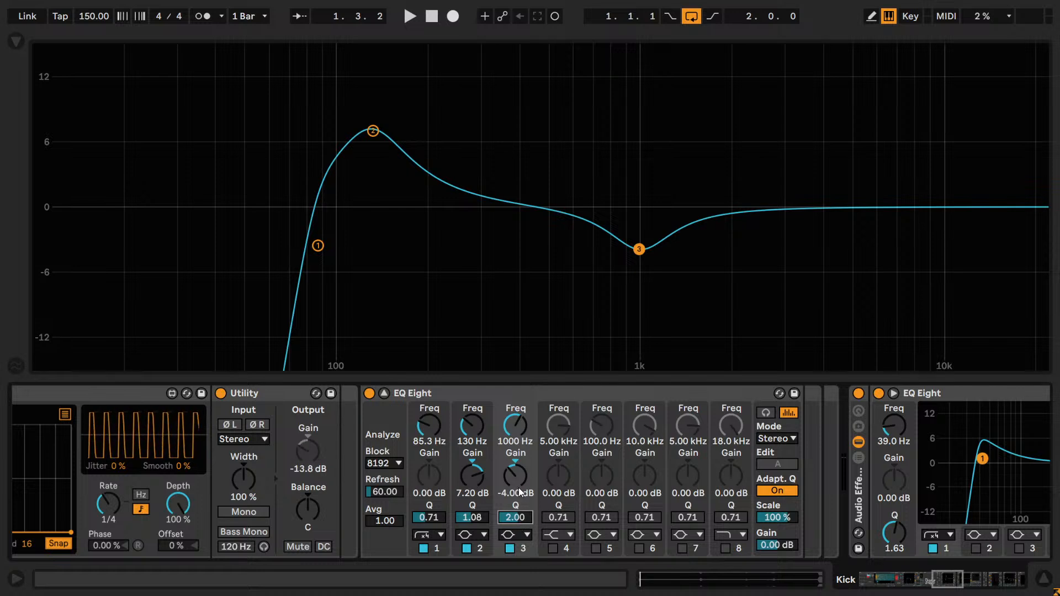
text(-5)
key(Return)
mouse_move(514, 425)
mouse_down()
mouse_move(514, 396)
mouse_move(514, 442)
mouse_move(512, 424)
mouse_up()
key(ctrl)
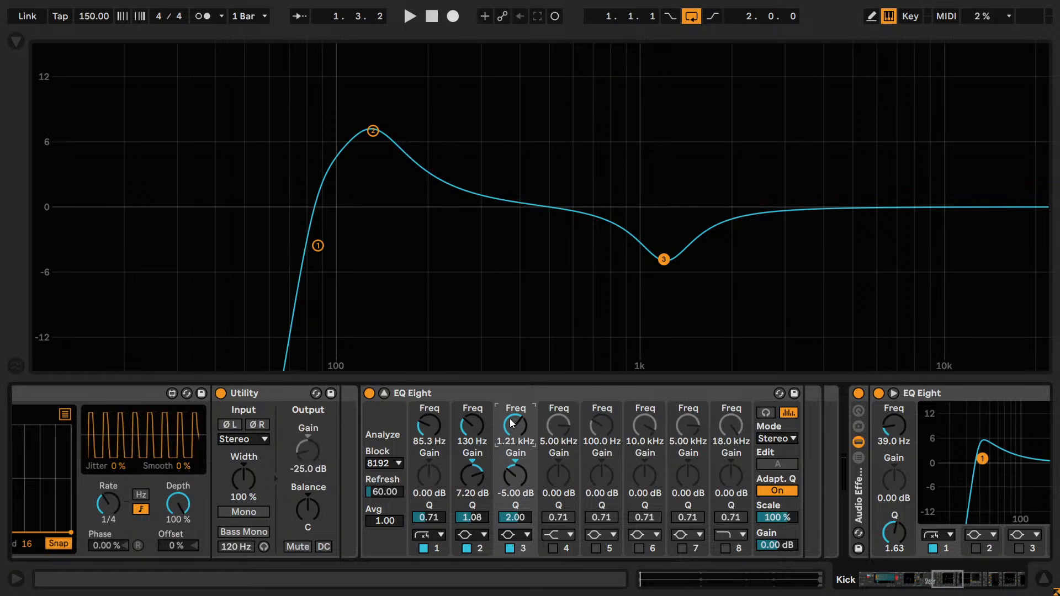
- Try a Q of 1.50 on band 3 of the Punch EQ and settle on 1.75
text(1.5)
key(Return)
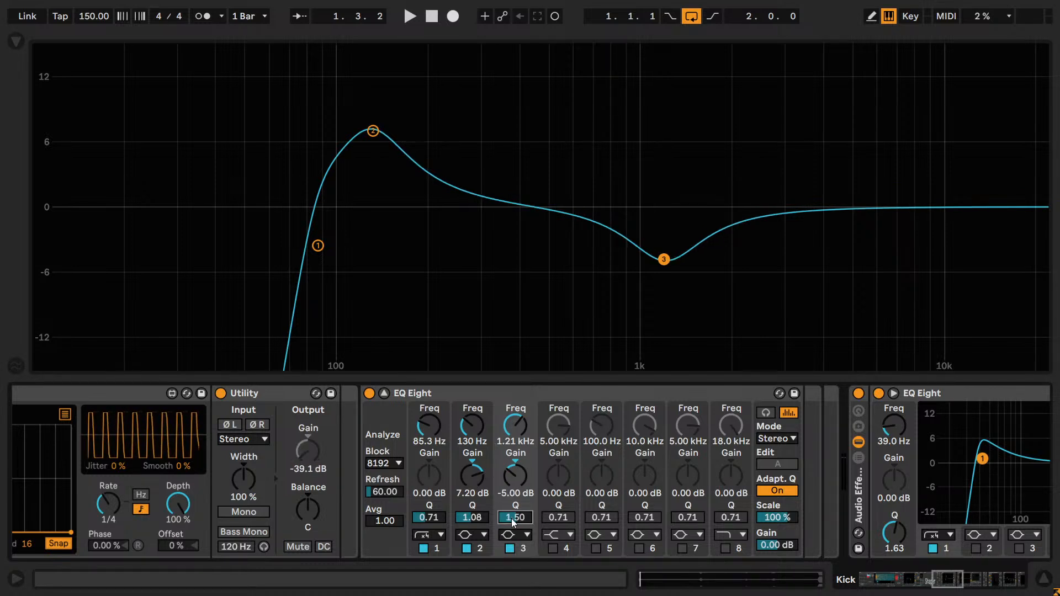
text(1.7)
key(Return)
text(5)
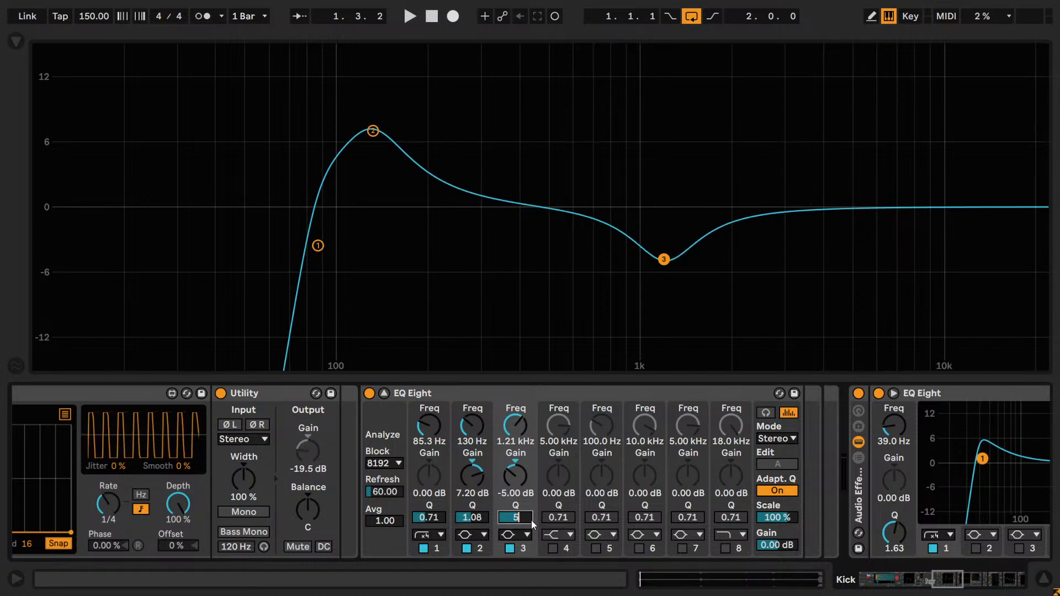
key(Return)
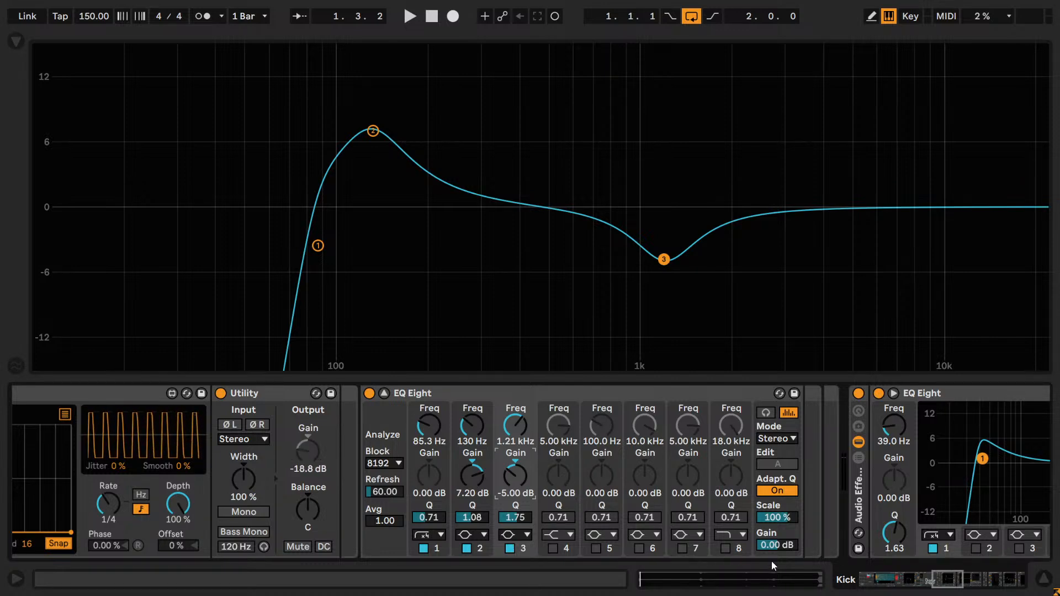
- Review the Shaper's gain curve before Utility in the Punch chain and return to the EQ Eight controls
click(936, 591)
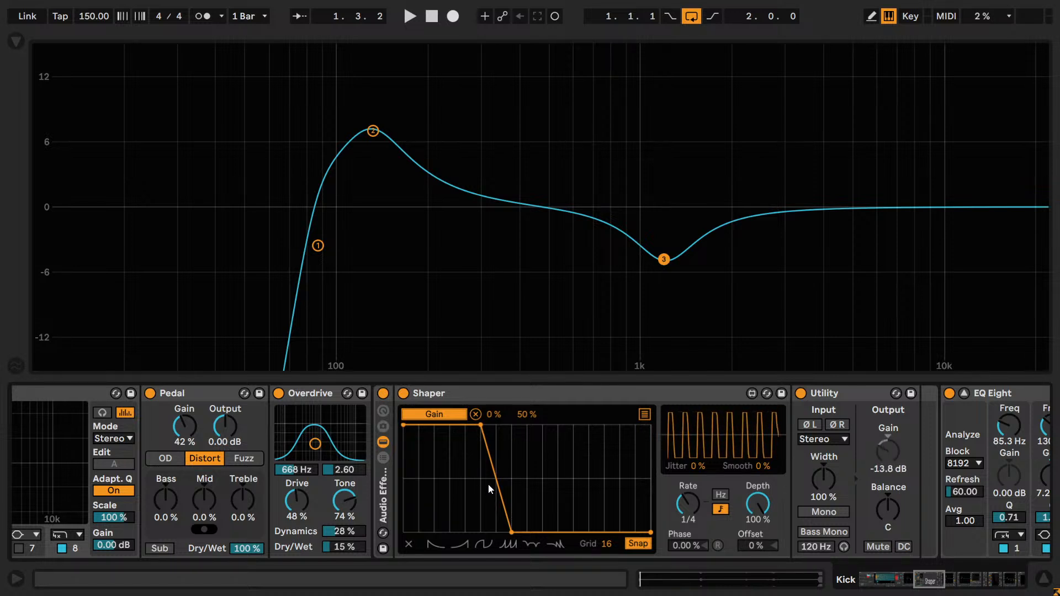
key(ctrl)
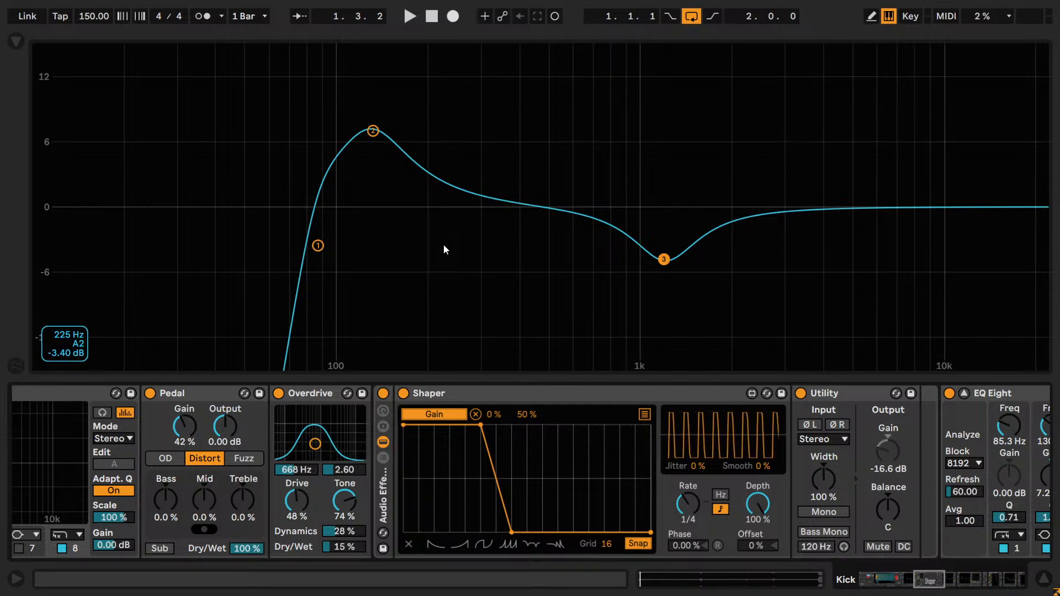
click(524, 395)
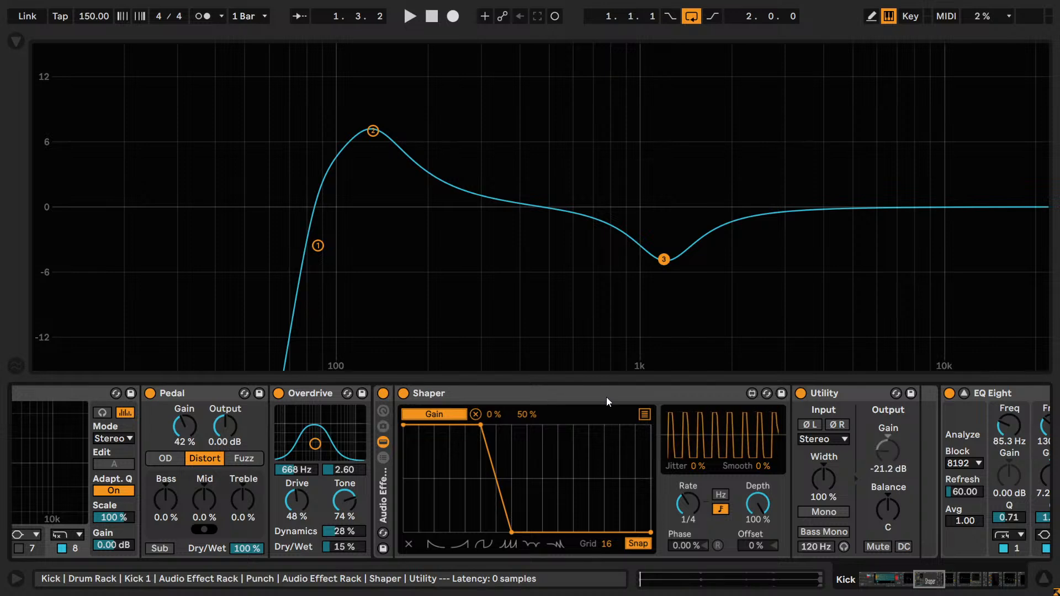
drag(924, 583, 947, 584)
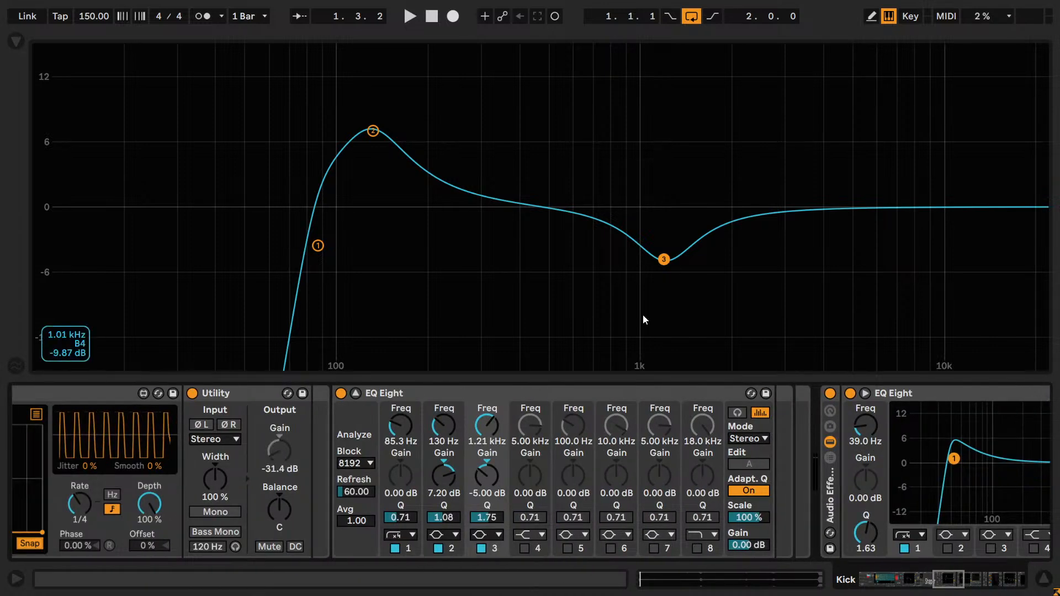
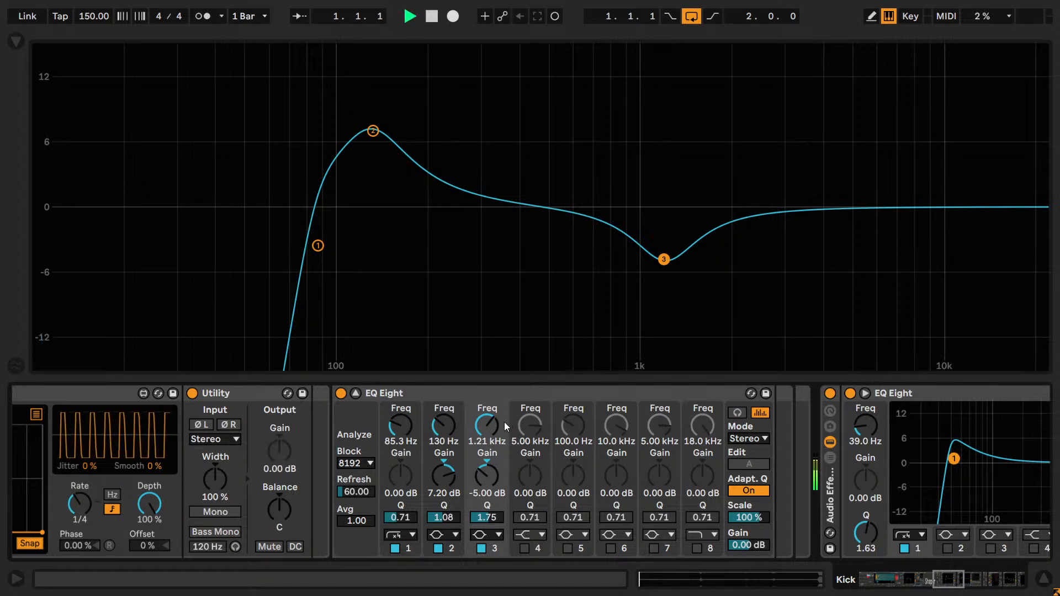
- Audition band 3's -5 dB cut at 2.01 kHz and 976 Hz in the Punch EQ, comparing the band off and on
key(space)
mouse_move(497, 424)
mouse_down()
mouse_move(497, 351)
mouse_move(497, 403)
mouse_move(482, 422)
mouse_up()
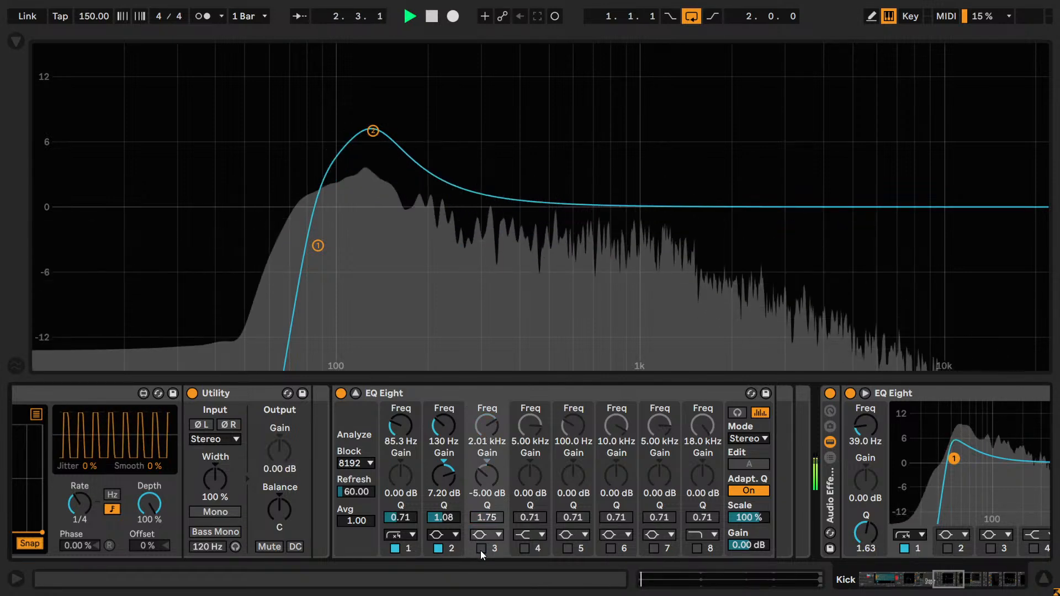
drag(488, 429, 484, 431)
click(483, 548)
click(483, 548)
click(483, 548)
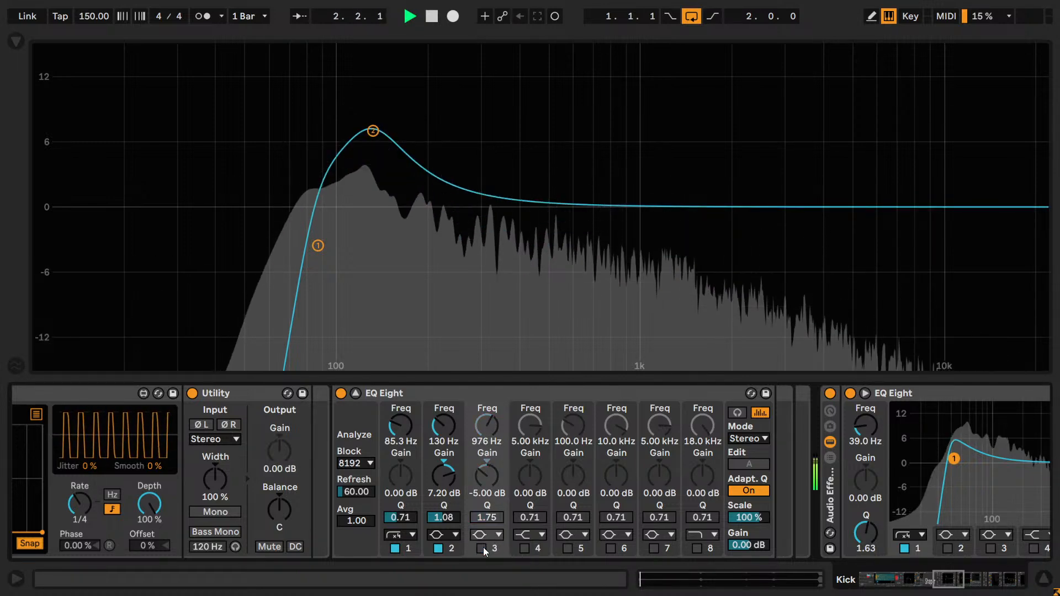
click(482, 547)
- Try band 3's cut at 808 Hz and compare the punch layer with the band off and on
drag(483, 426, 485, 488)
click(487, 548)
click(487, 548)
click(482, 550)
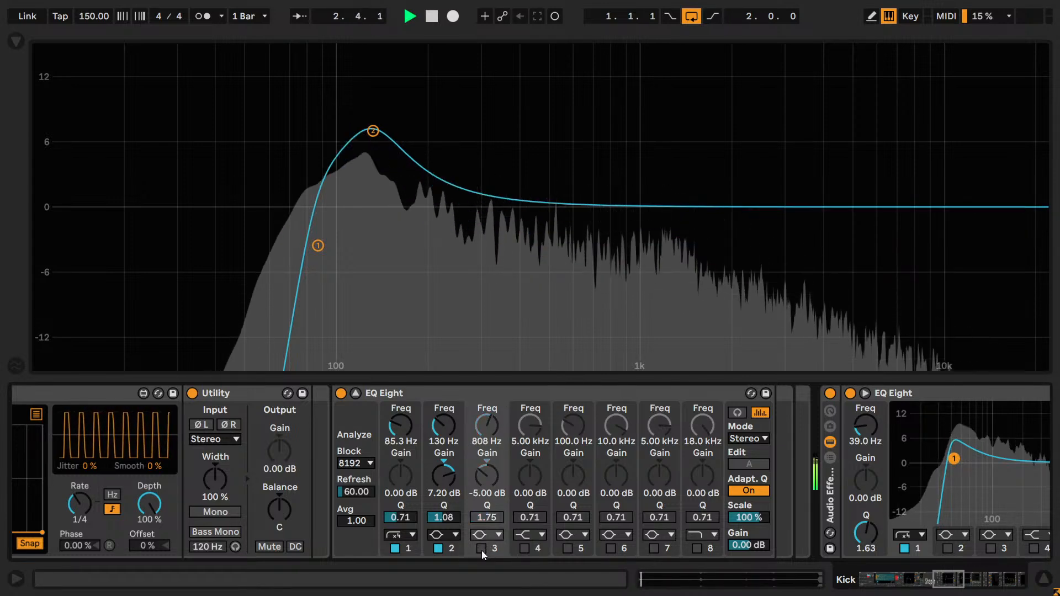
click(481, 551)
- Lower band 3's cut to 681 Hz, check it off and on, and stop playback
drag(485, 436, 486, 459)
click(482, 548)
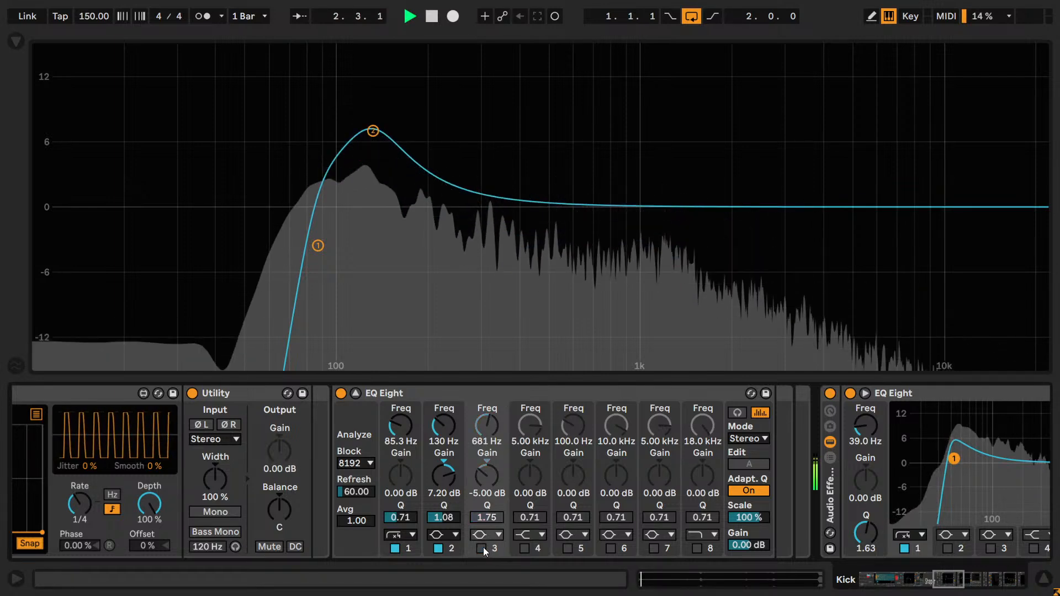
click(481, 549)
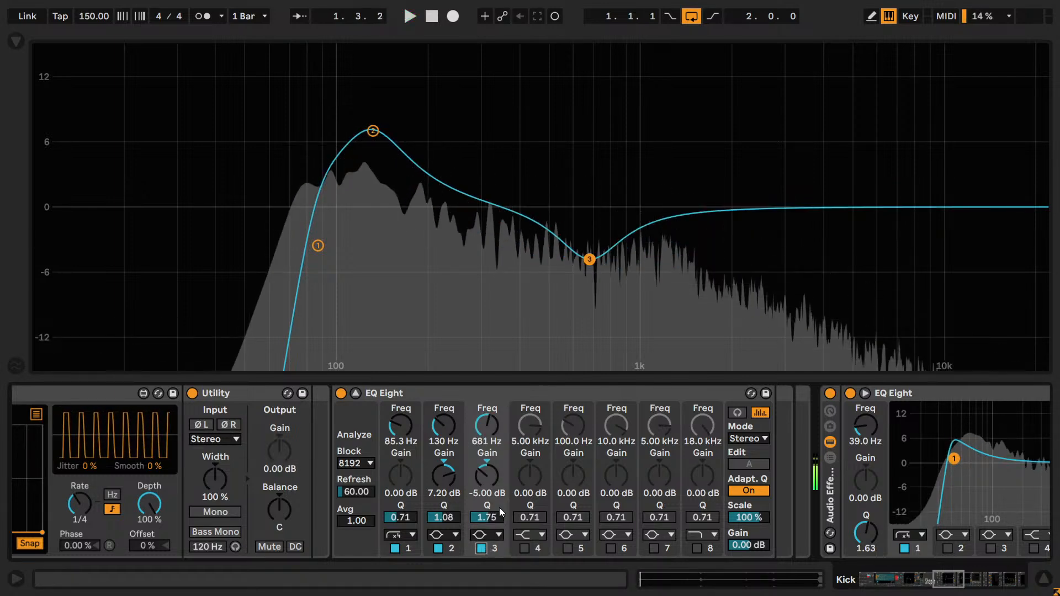
key(space)
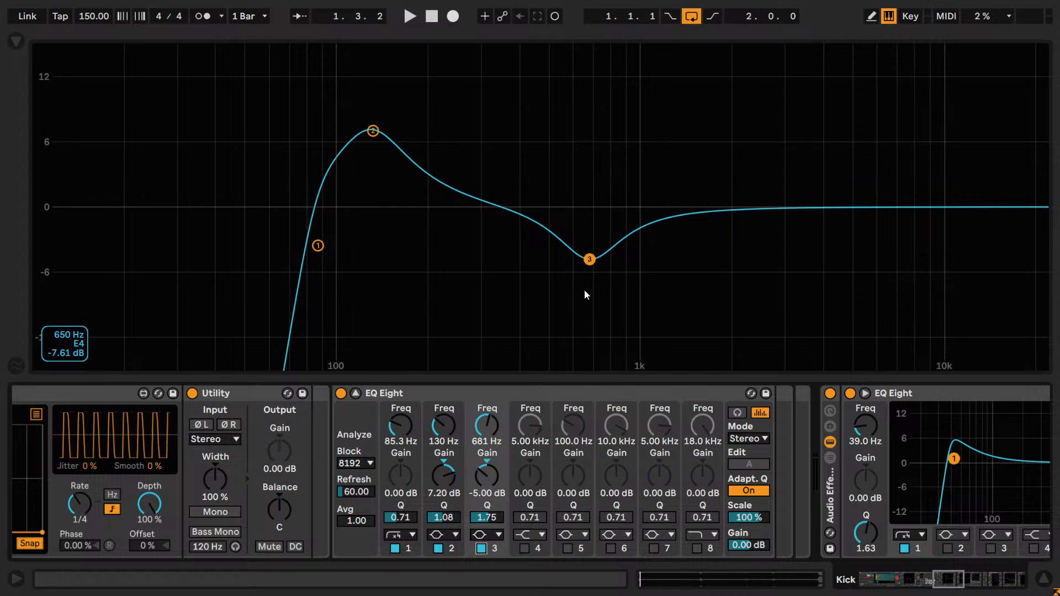
click(590, 256)
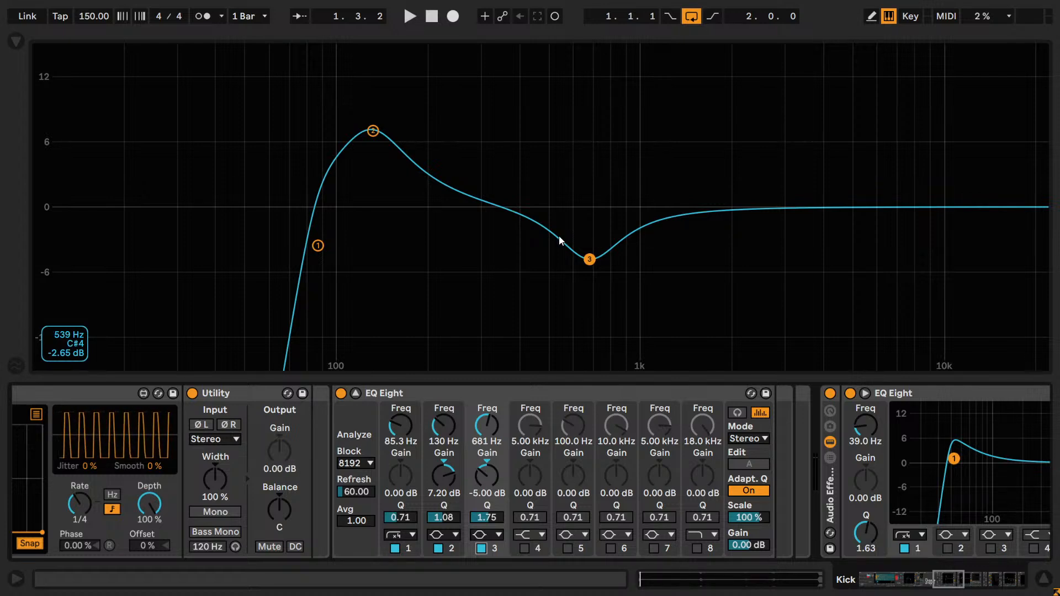
- Play the punch layer and compare it with band 3's 681 Hz cut repeatedly disabled and enabled
key(space)
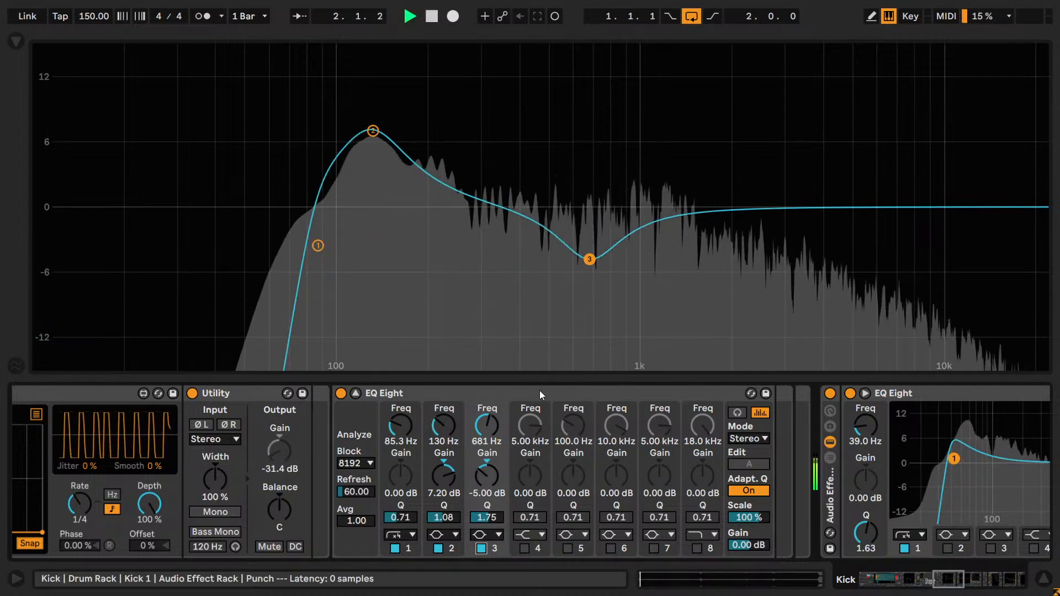
click(481, 548)
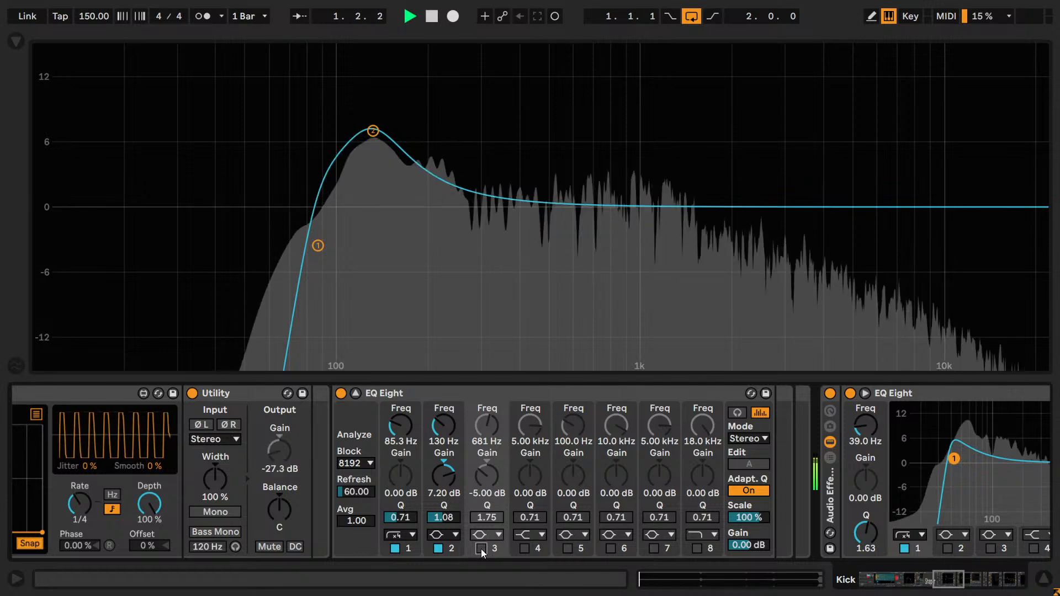
click(482, 548)
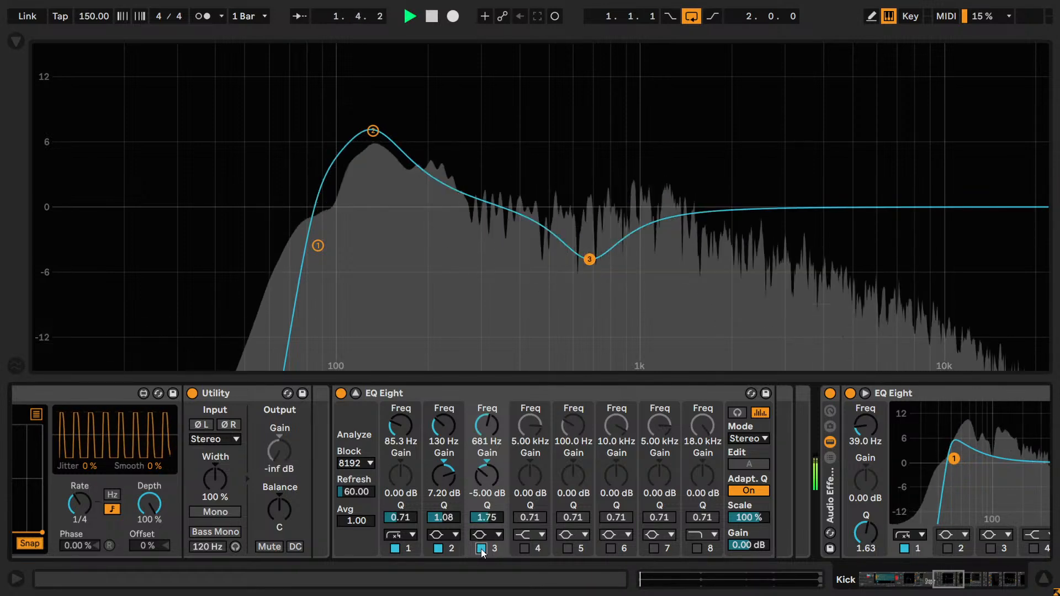
click(481, 548)
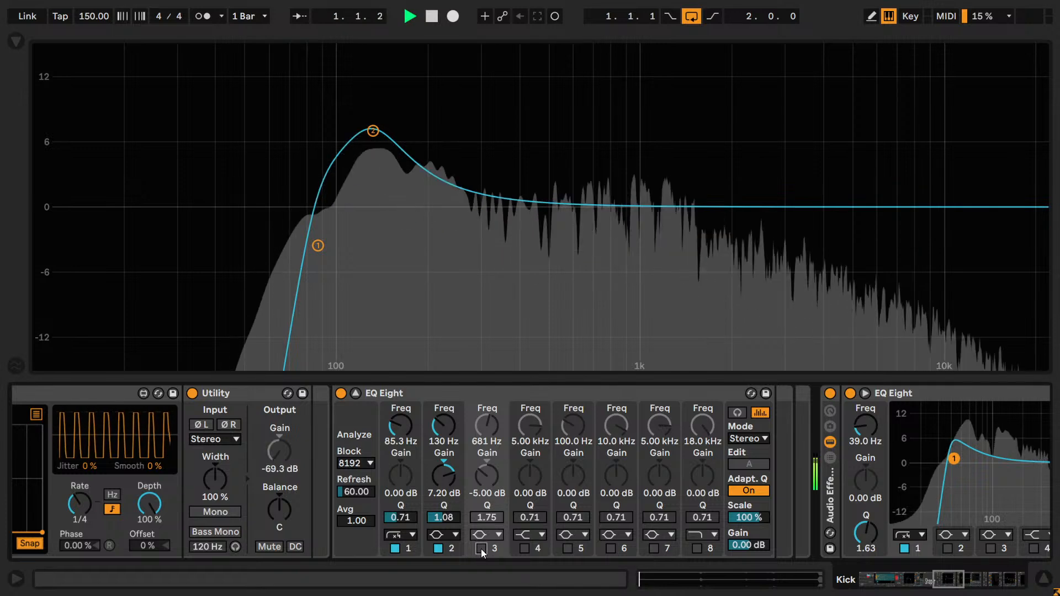
click(481, 549)
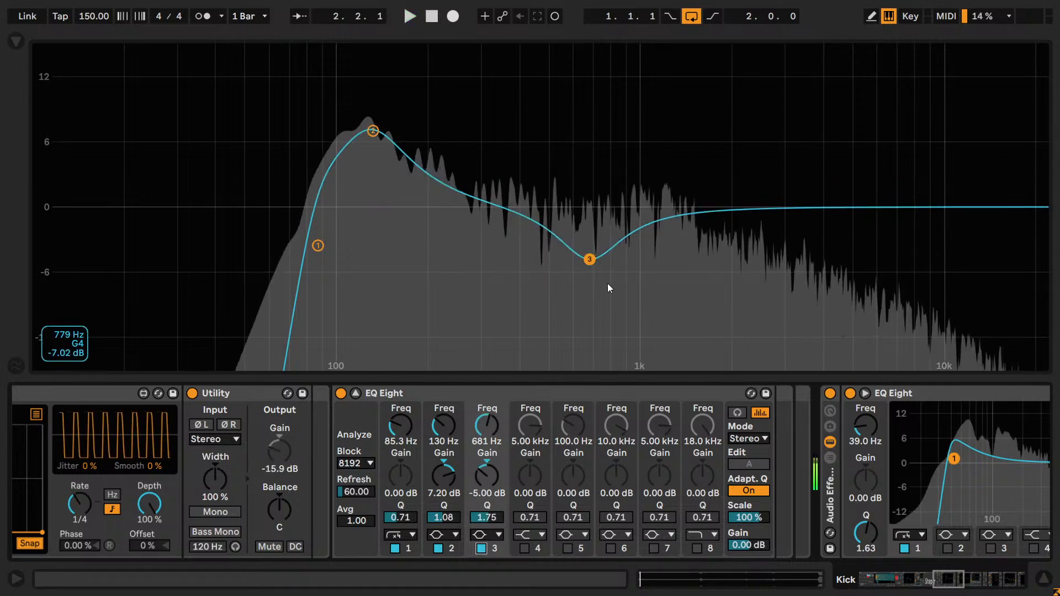
key(space)
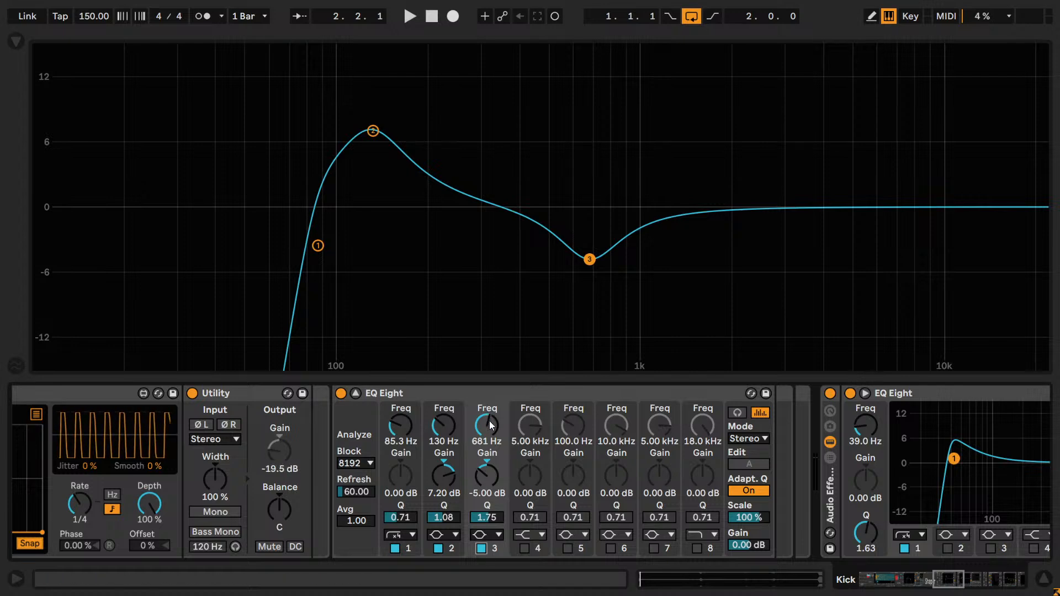
- Try band 3's cut at 300 Hz and 880 Hz, comparing each setting with the band off and on
key(space)
drag(488, 427, 488, 461)
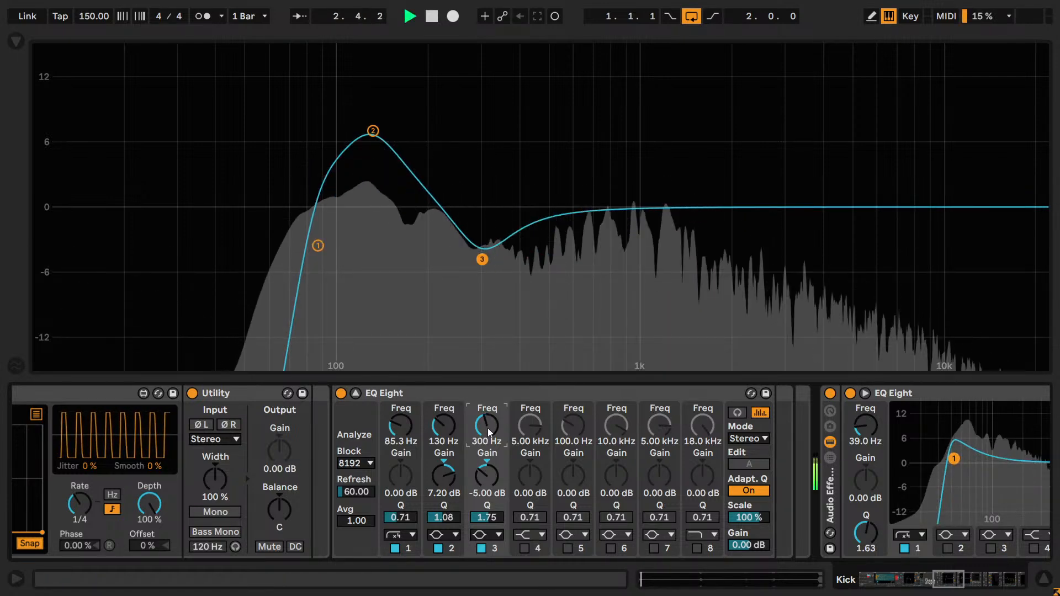
click(481, 552)
click(480, 548)
drag(487, 427, 486, 385)
click(480, 549)
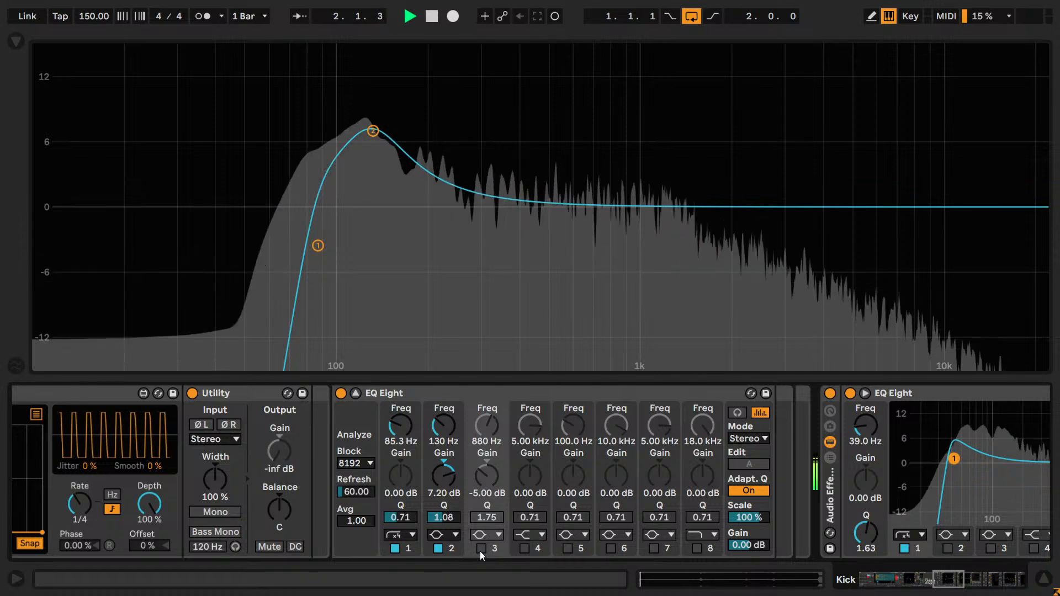
click(481, 548)
- Move band 3's cut up to 3.17 kHz and 7.19 kHz, comparing each setting with the band off and on
drag(487, 428, 487, 414)
click(484, 548)
click(485, 548)
click(481, 548)
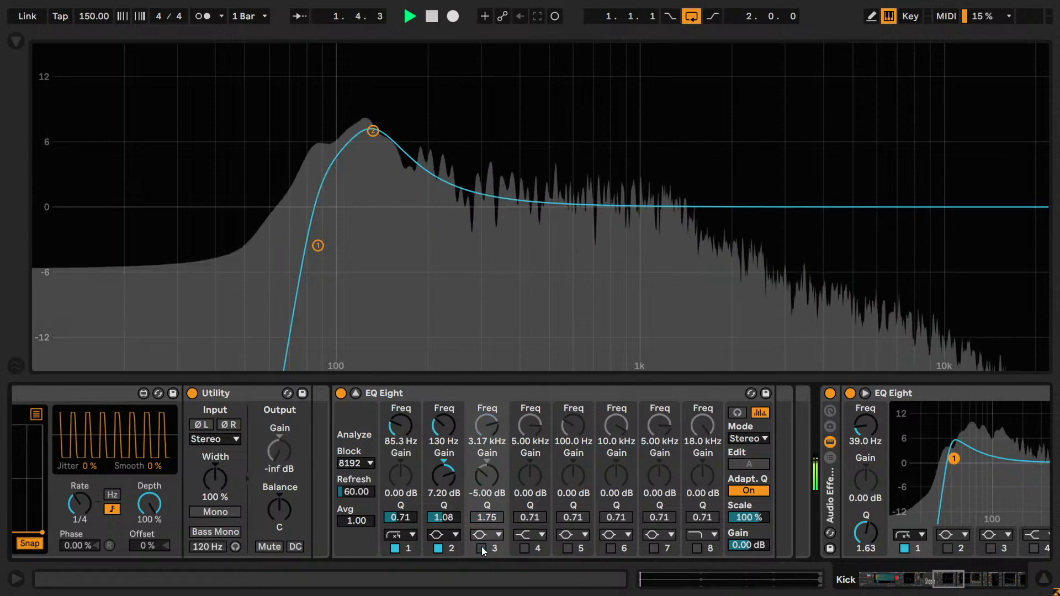
click(482, 548)
drag(479, 429, 485, 433)
click(479, 548)
click(479, 549)
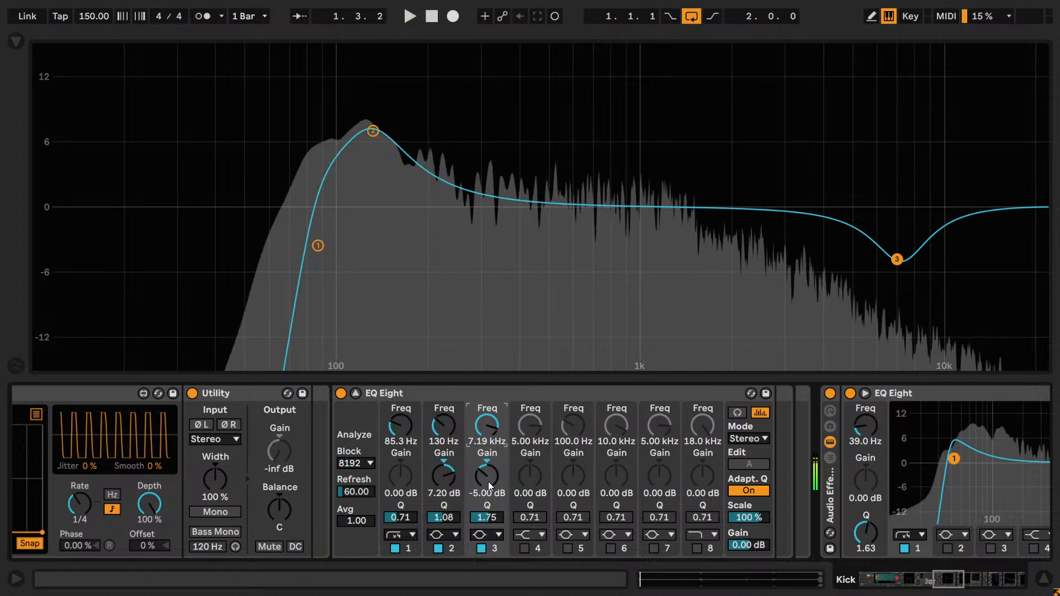
- Turn band 3 of the Punch EQ into a high shelf boosting 4.29 dB at 7.02 kHz
text(4)
key(Return)
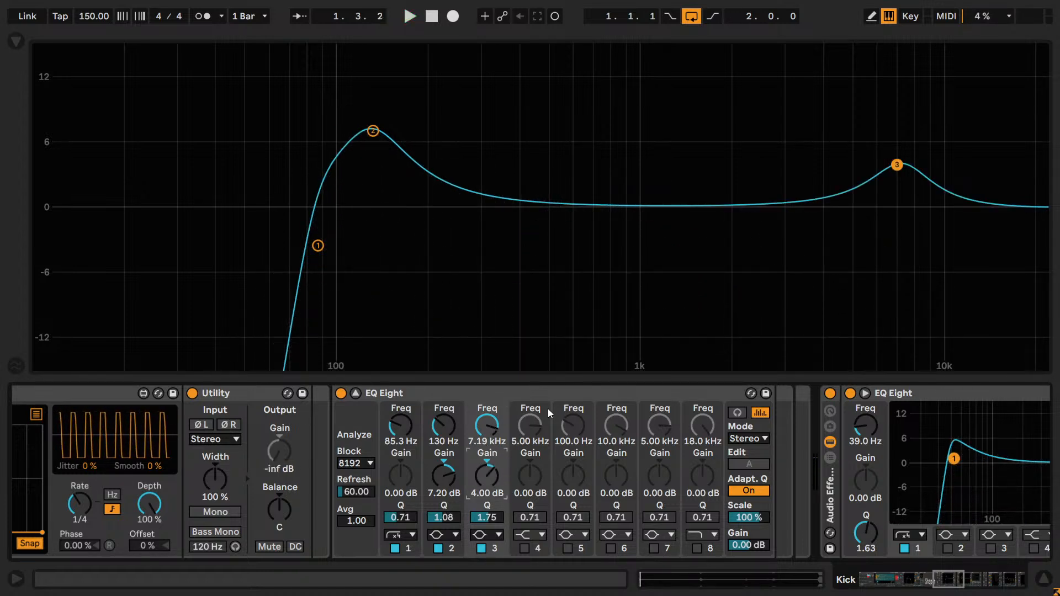
double_click(483, 432)
double_click(485, 476)
click(488, 535)
click(488, 492)
drag(483, 449, 483, 354)
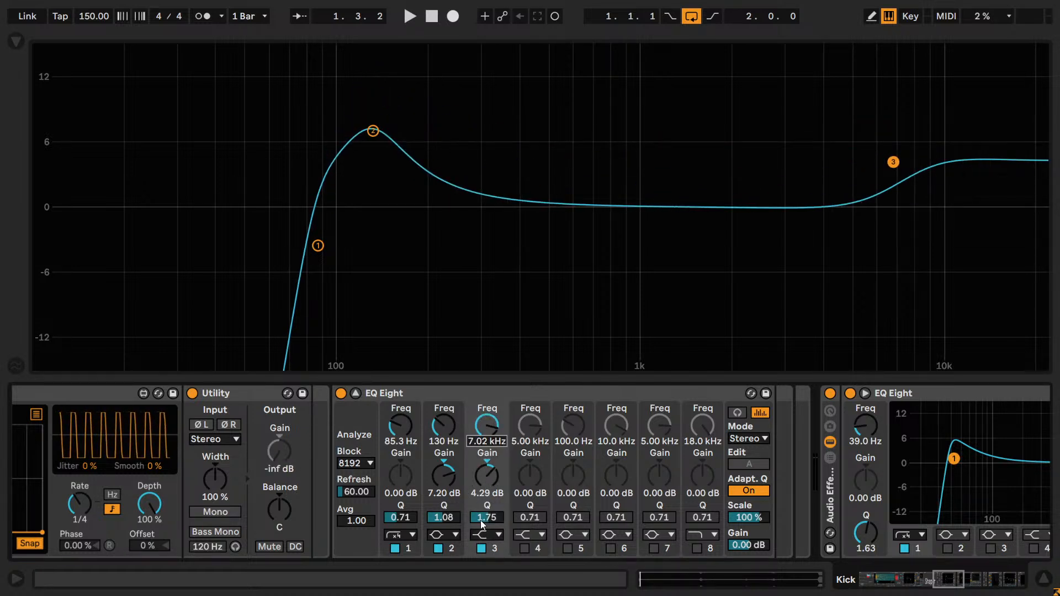
- Set the high shelf's Q to 1.38 and its frequency to 2.99 kHz, and compare playback with the band off and on
drag(481, 520, 481, 529)
key(space)
drag(482, 439, 482, 456)
click(480, 553)
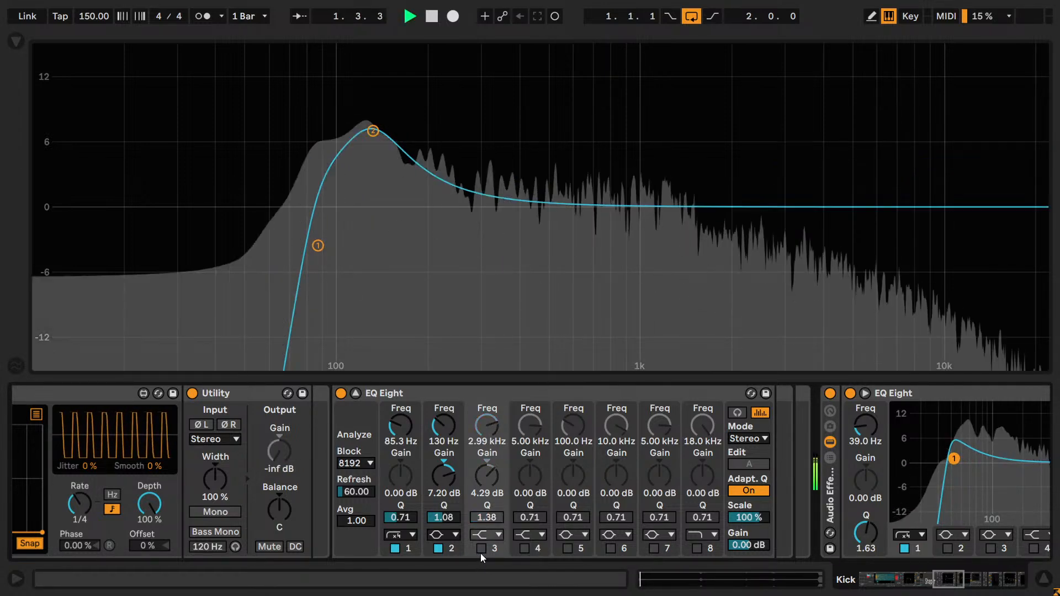
click(480, 550)
- Try the high shelf at 1.98 kHz and compare the punch layer with the band off and on
drag(485, 427, 485, 437)
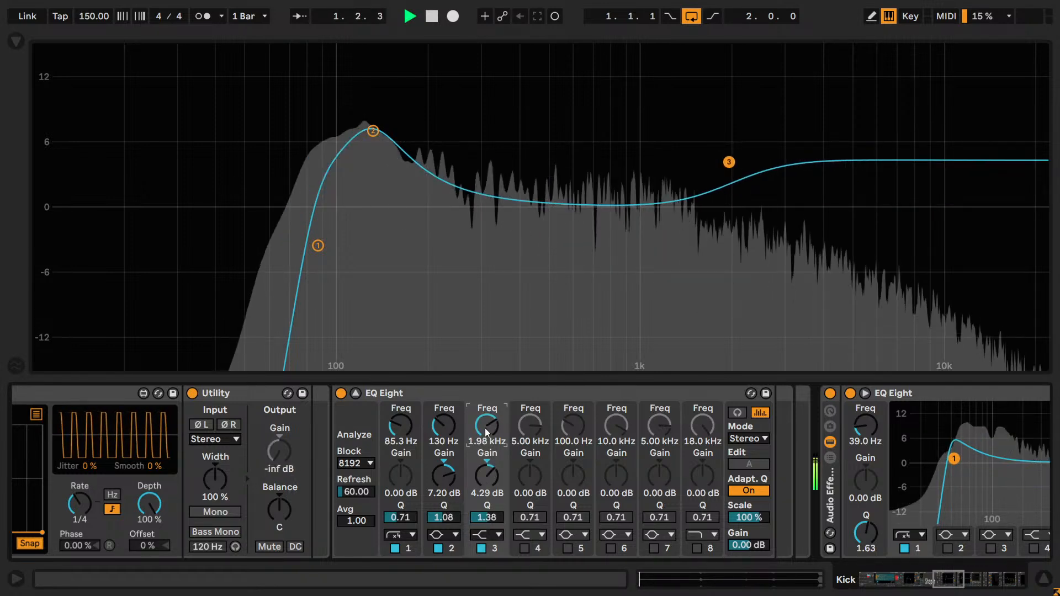
click(482, 550)
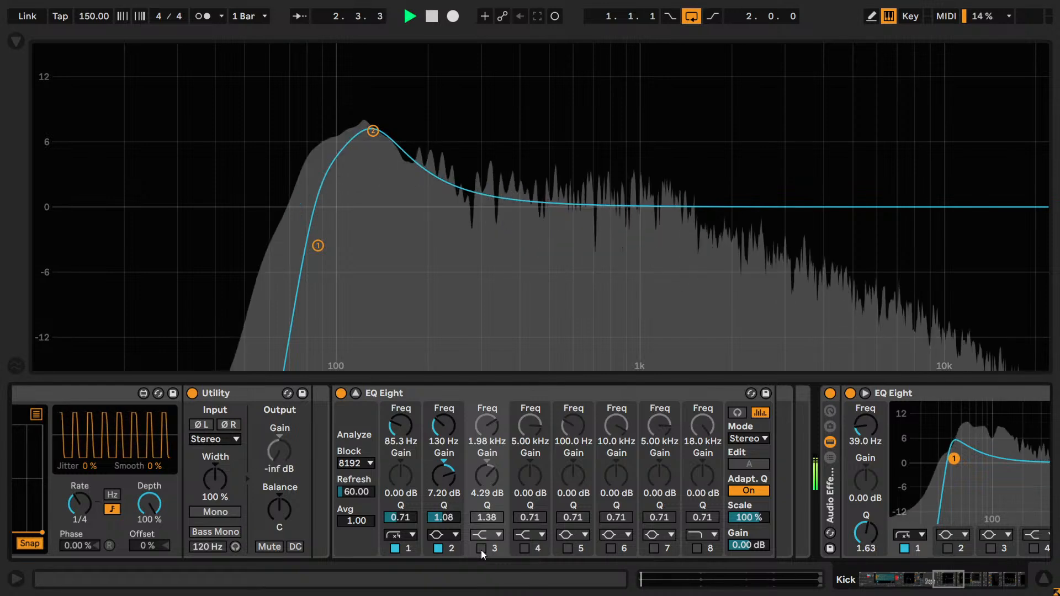
click(482, 549)
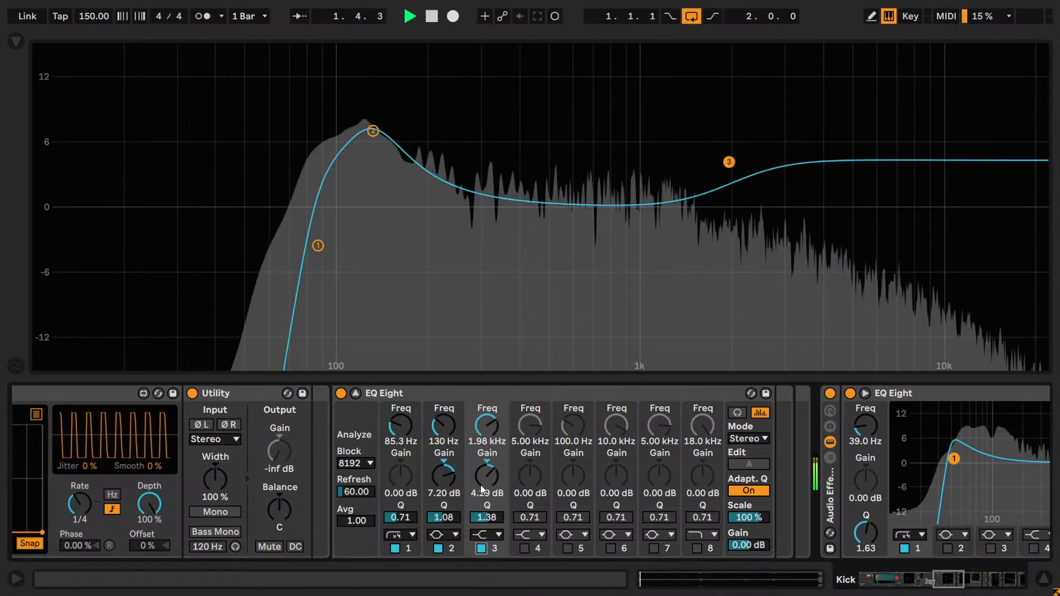
key(space)
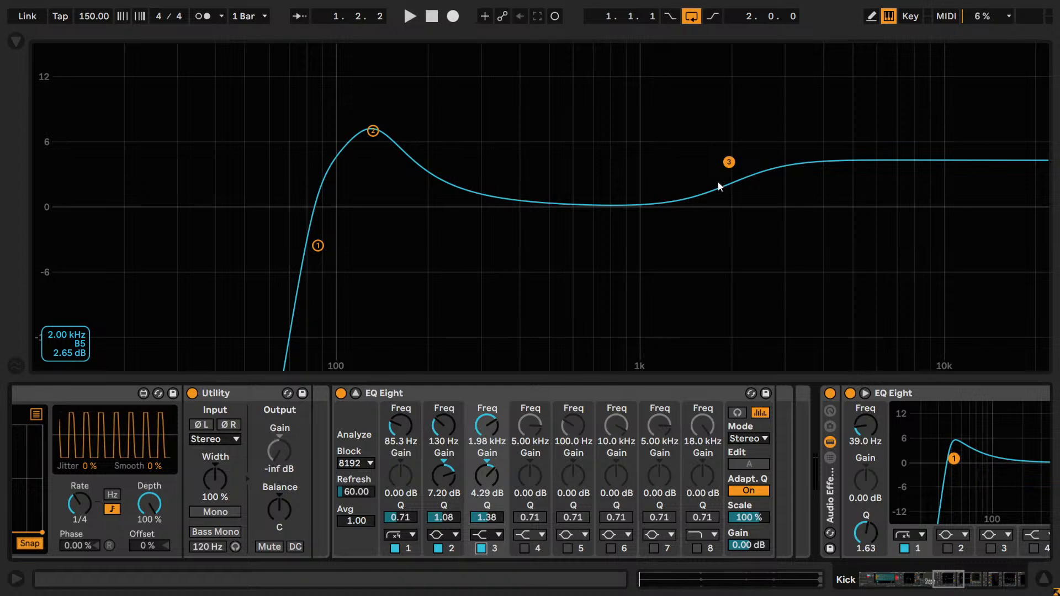
- Raise the high shelf's gain to 5.29 dB and set its frequency to 2.50 kHz
drag(488, 480, 499, 481)
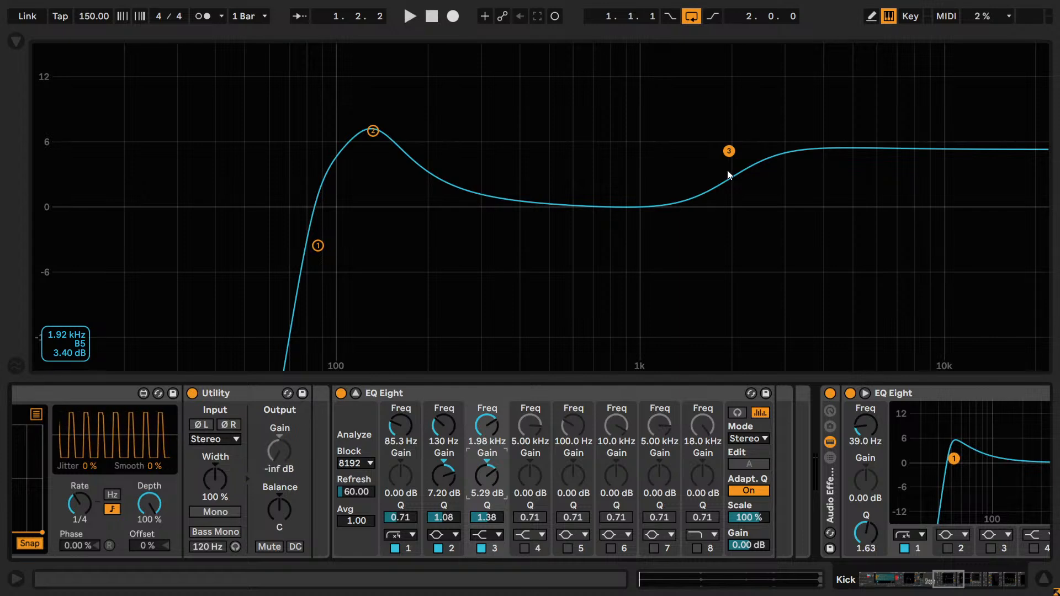
key(space)
mouse_move(486, 431)
mouse_down()
mouse_move(487, 407)
mouse_move(495, 428)
mouse_up()
text(2500)
key(Return)
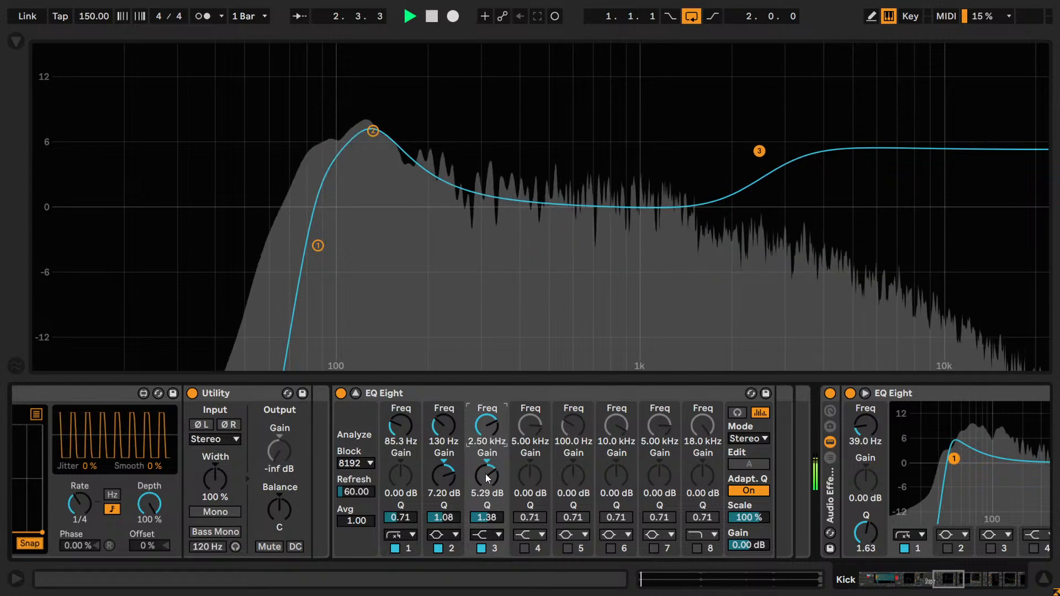
- Pull the high shelf's gain down during playback and bring it back up to 3 dB
scroll(490, 478, down, 5)
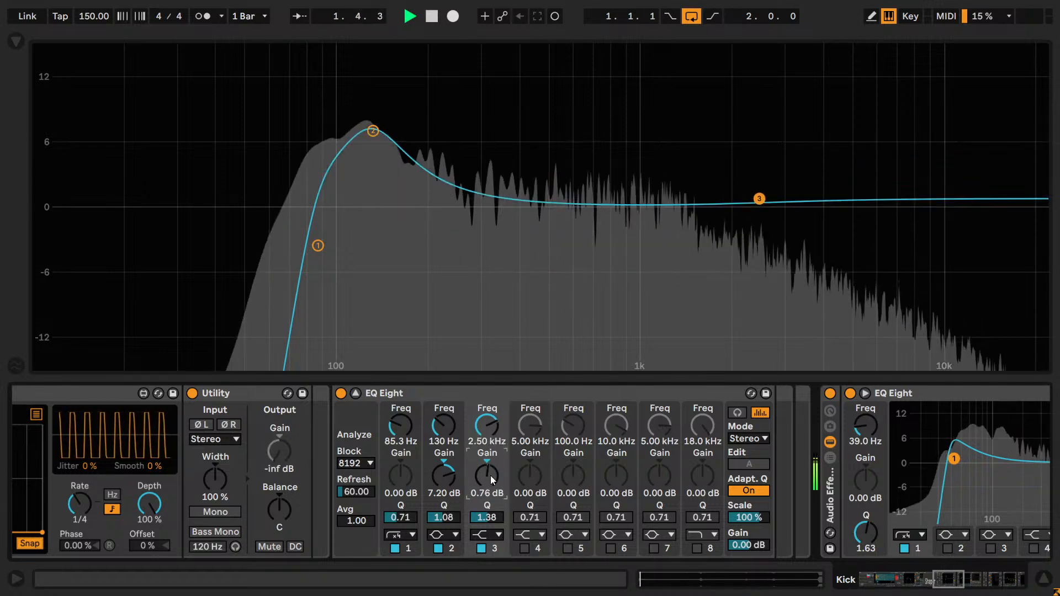
double_click(493, 478)
key(Up)
key(Up)
key(Up)
key(Up)
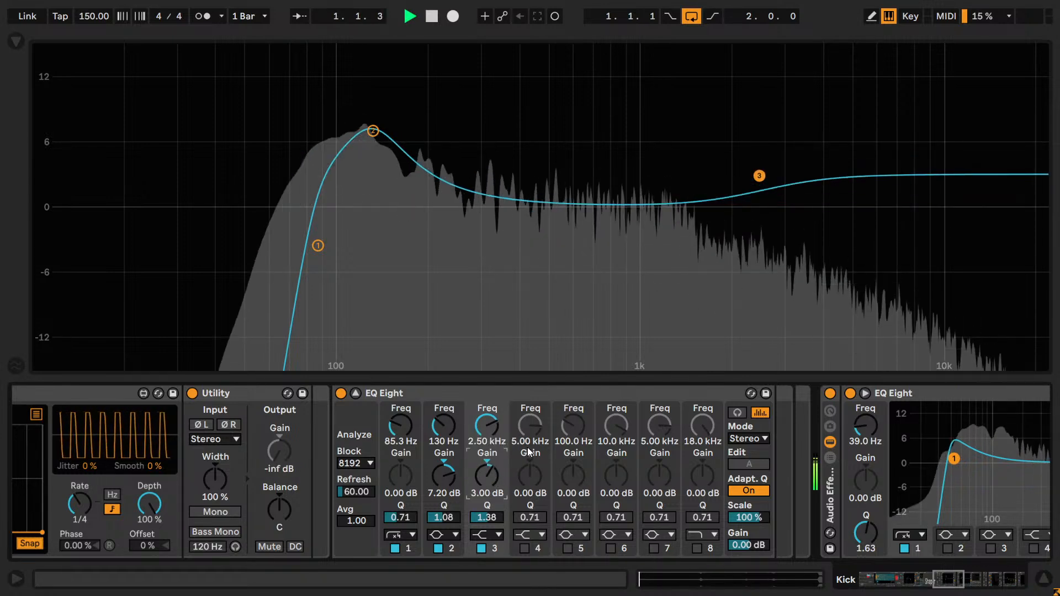
- Fine-tune the high shelf's gain to 5.40 dB and compare the punch layer with the band off and on
key(Down)
key(shift+Up)
key(shift+Up)
key(shift+Up)
key(shift+Up)
key(shift+Down)
key(shift+Down)
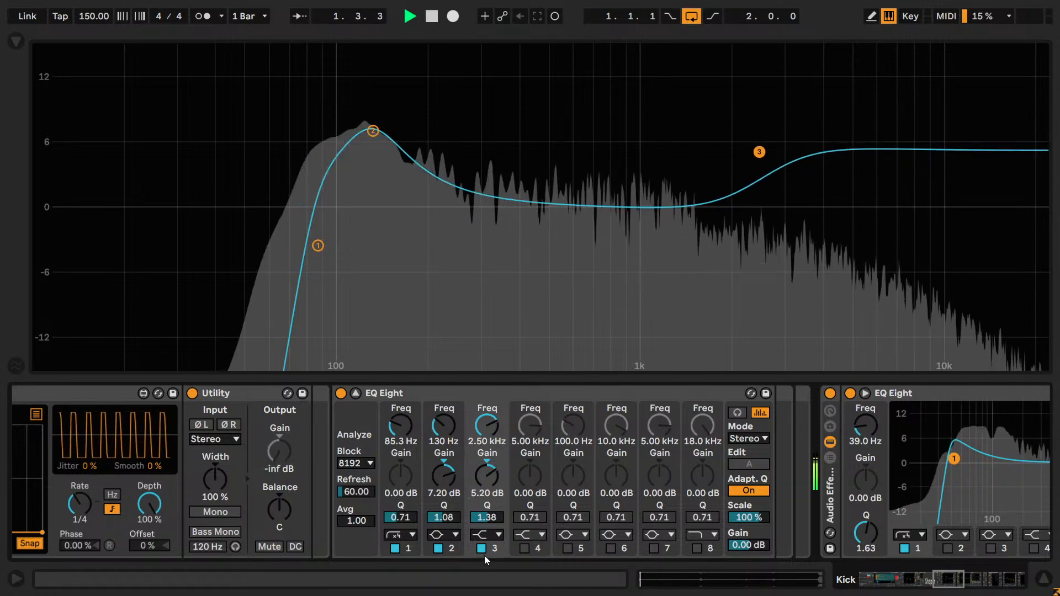
key(shift+Up)
key(shift+Up)
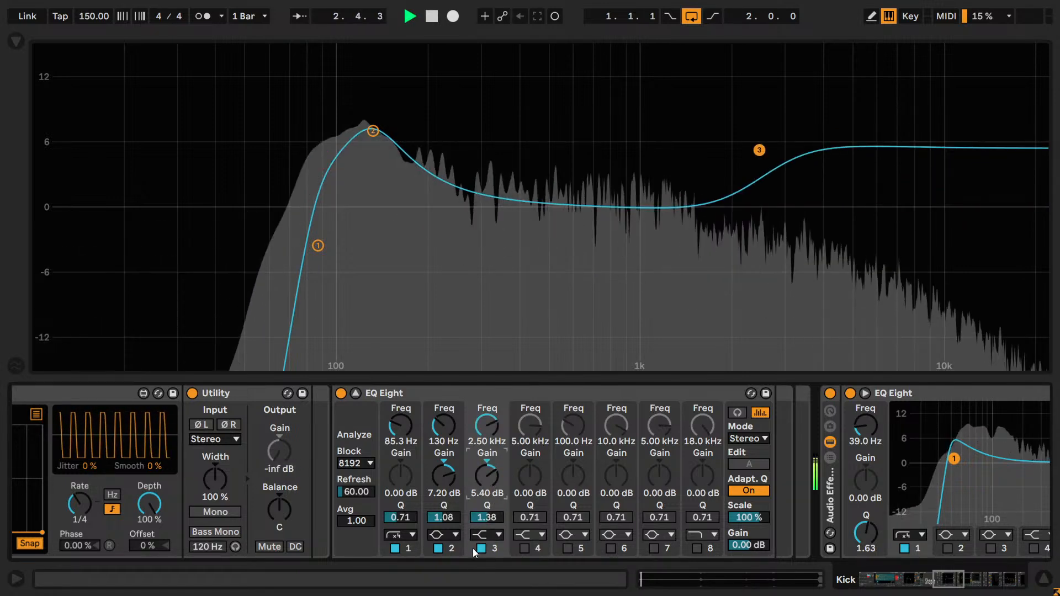
click(480, 550)
click(480, 549)
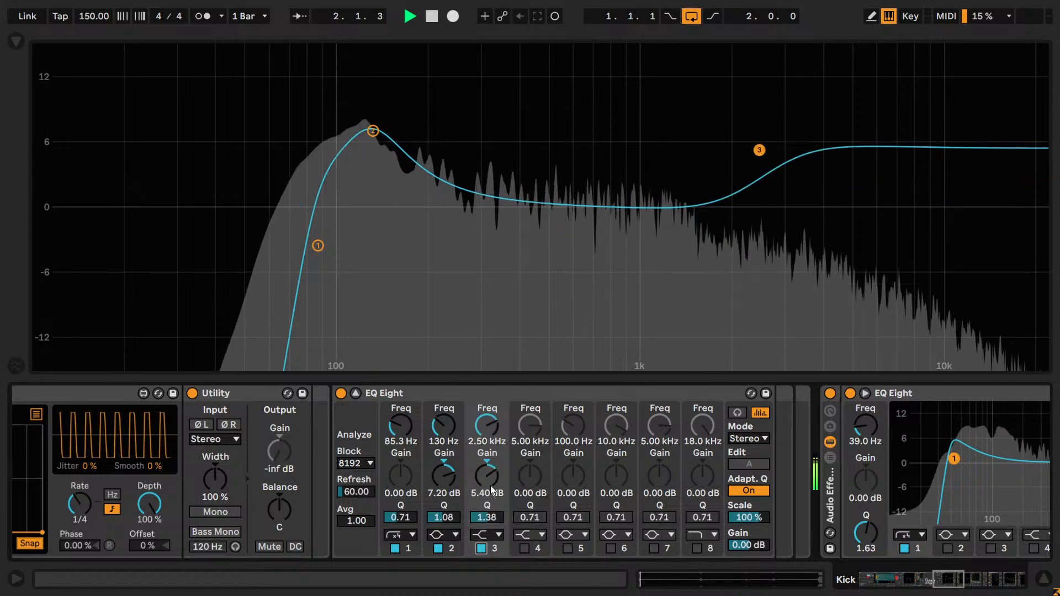
- Try a gain of 5.60 dB on the high shelf, comparing it with the band off and on
key(shift+Up)
key(shift+Up)
click(480, 551)
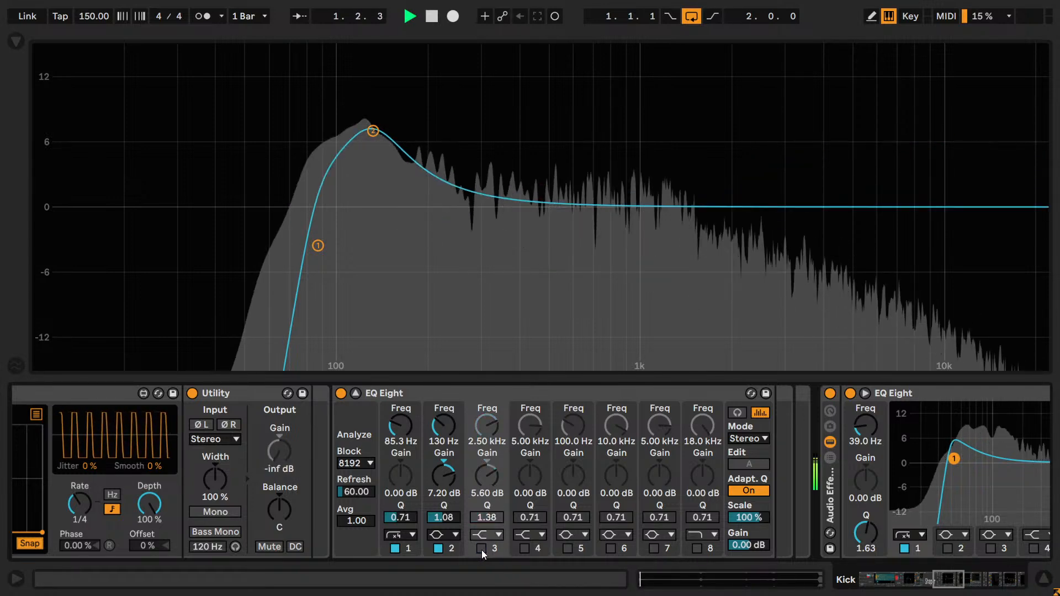
click(481, 550)
- Settle the high shelf's gain at 5.50 dB and compare the band off and on, leaving it enabled
key(shift+Down)
key(shift+Down)
click(479, 549)
click(479, 547)
click(490, 491)
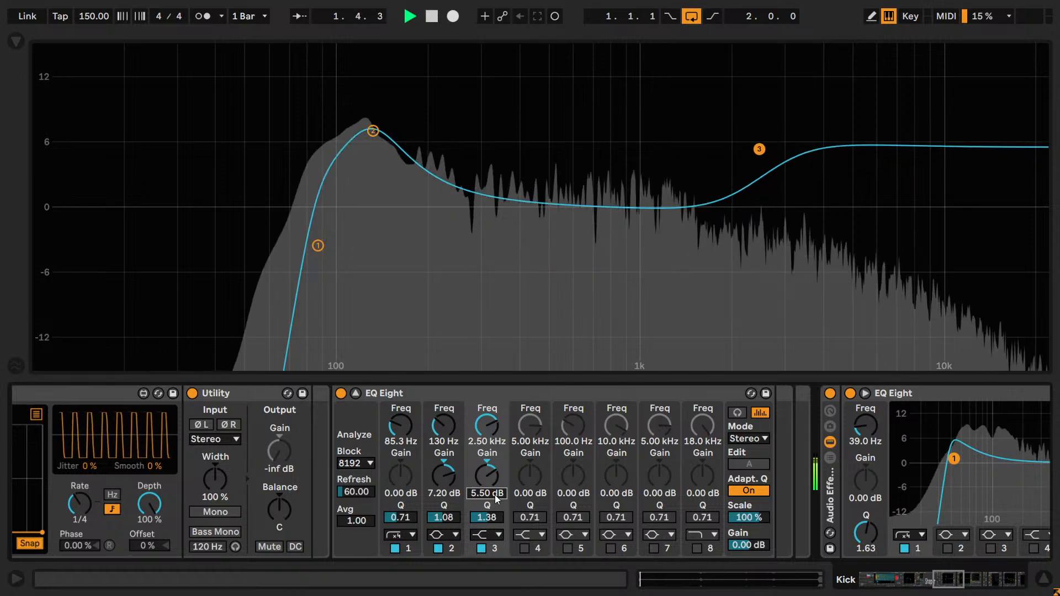
key(shift+Up)
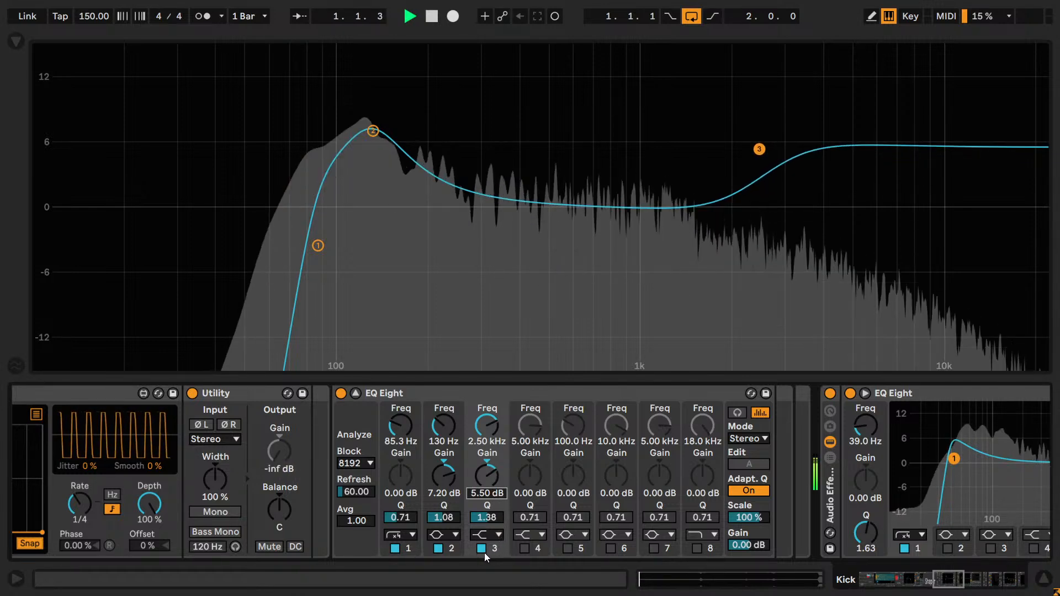
click(481, 550)
click(480, 551)
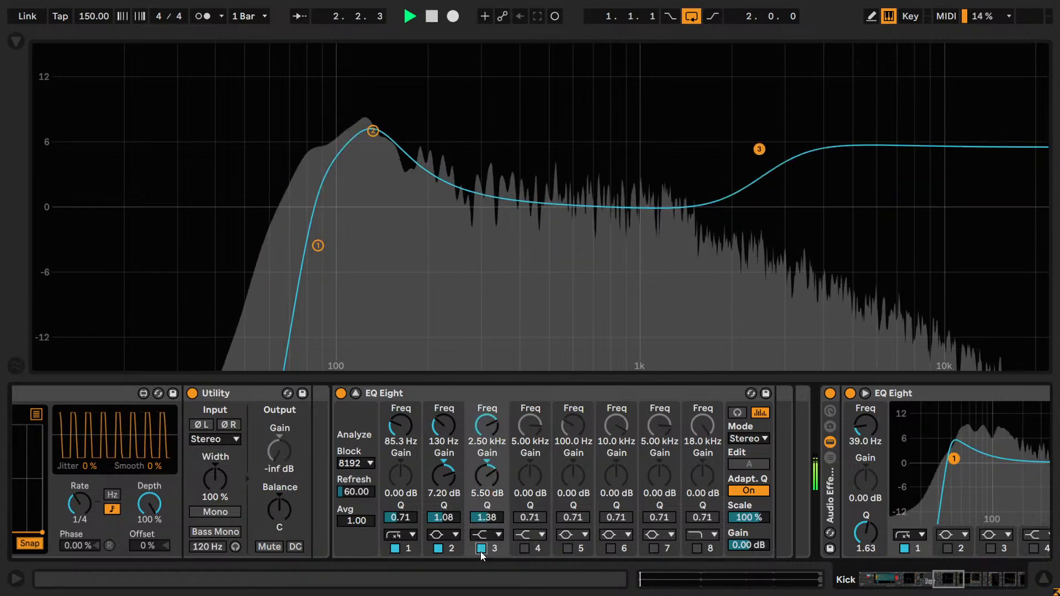
- Set the high shelf to 2.35 kHz with 5.50 dB gain and compare the punch layer with the band off and on
key(shift+Down)
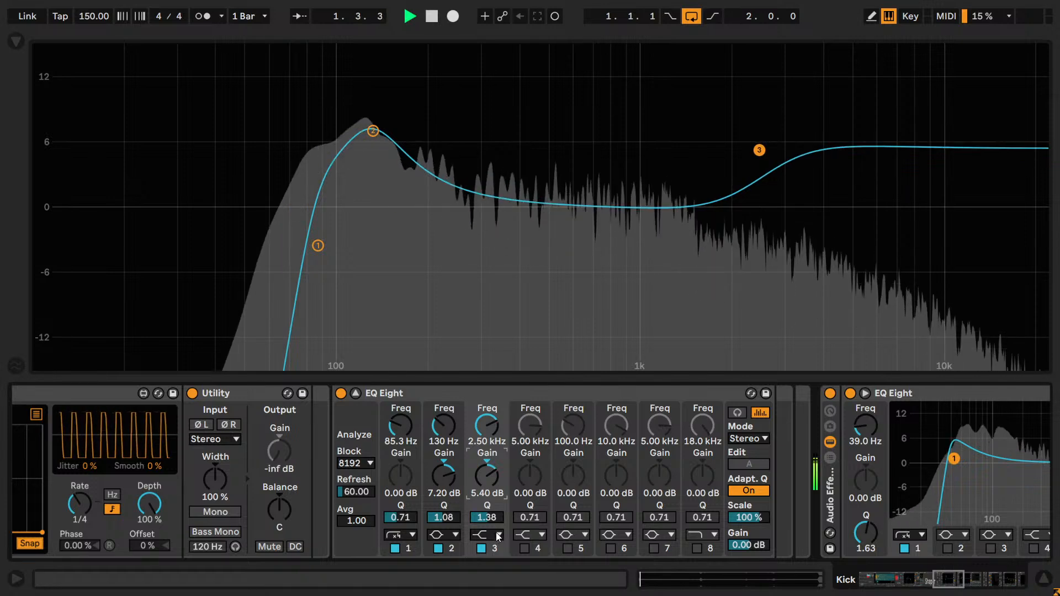
key(shift+Up)
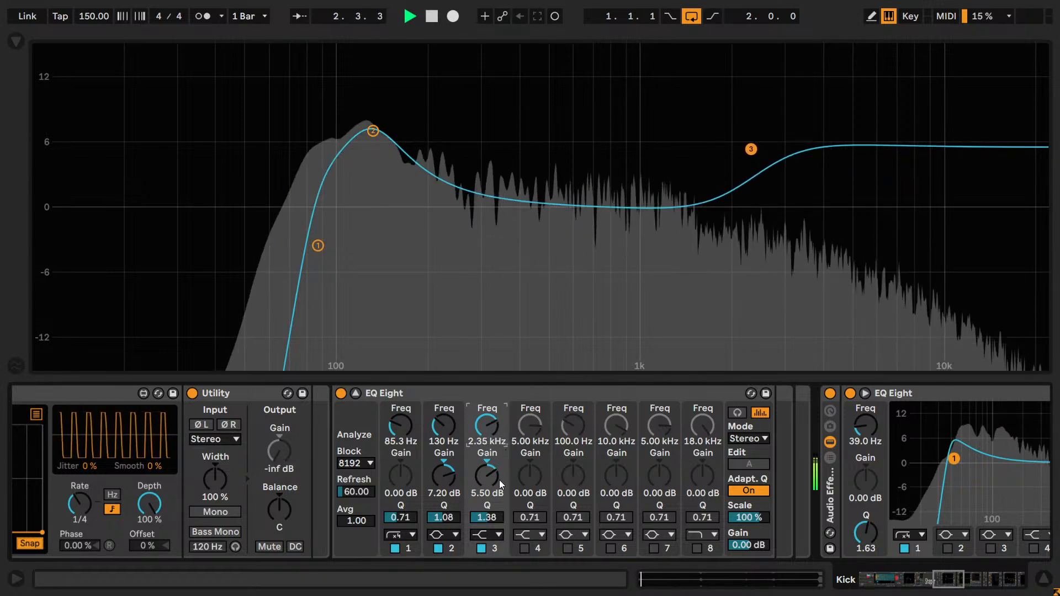
click(495, 500)
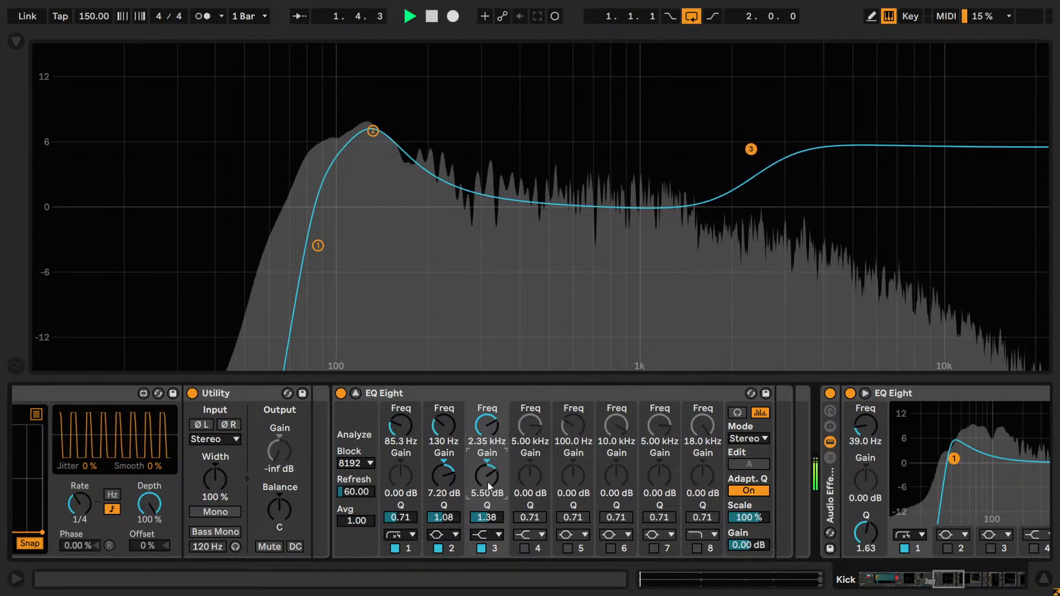
click(482, 548)
click(482, 549)
- Lower the high shelf's Q to 1.13 and compare the punch layer with the band off and on, leaving it enabled
drag(495, 500, 502, 521)
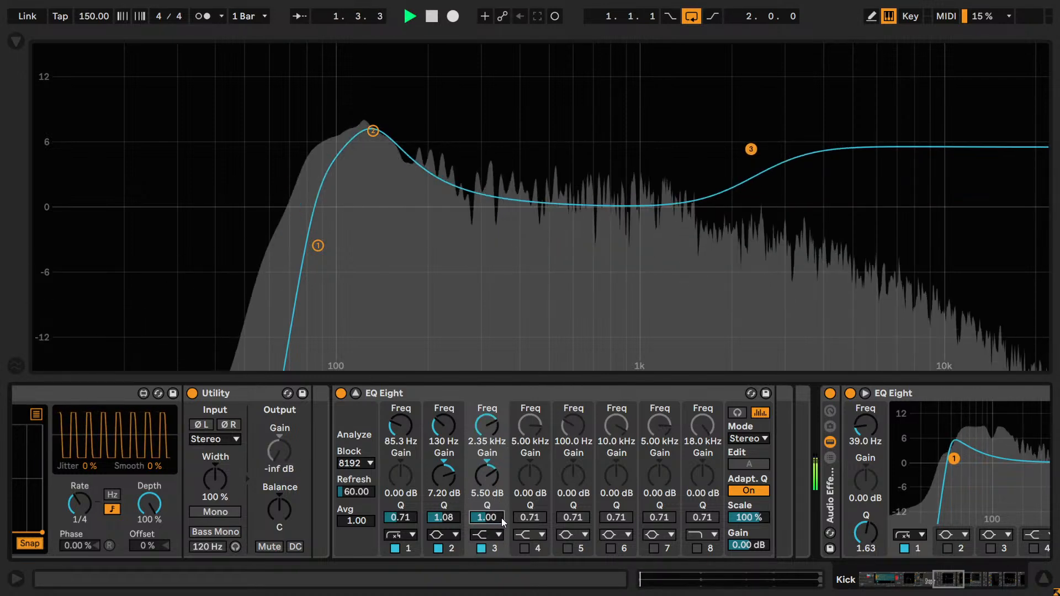
key(Escape)
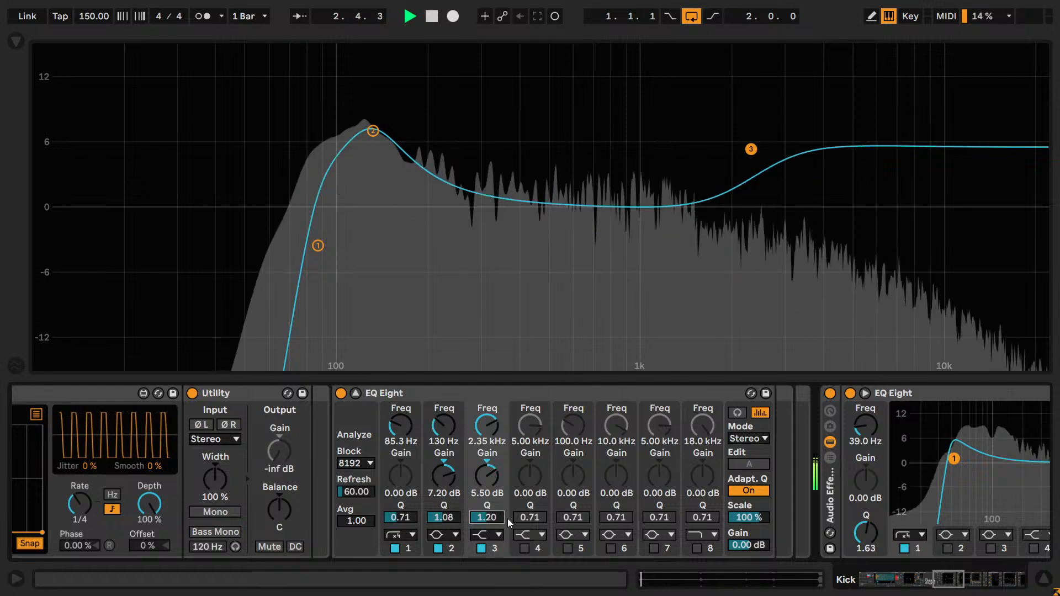
key(Up)
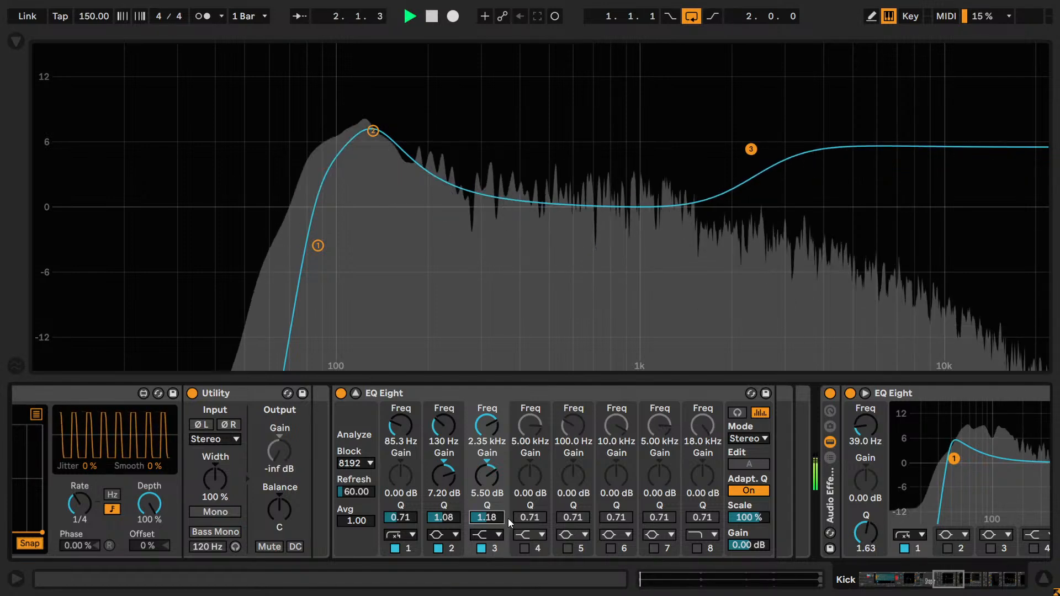
click(482, 548)
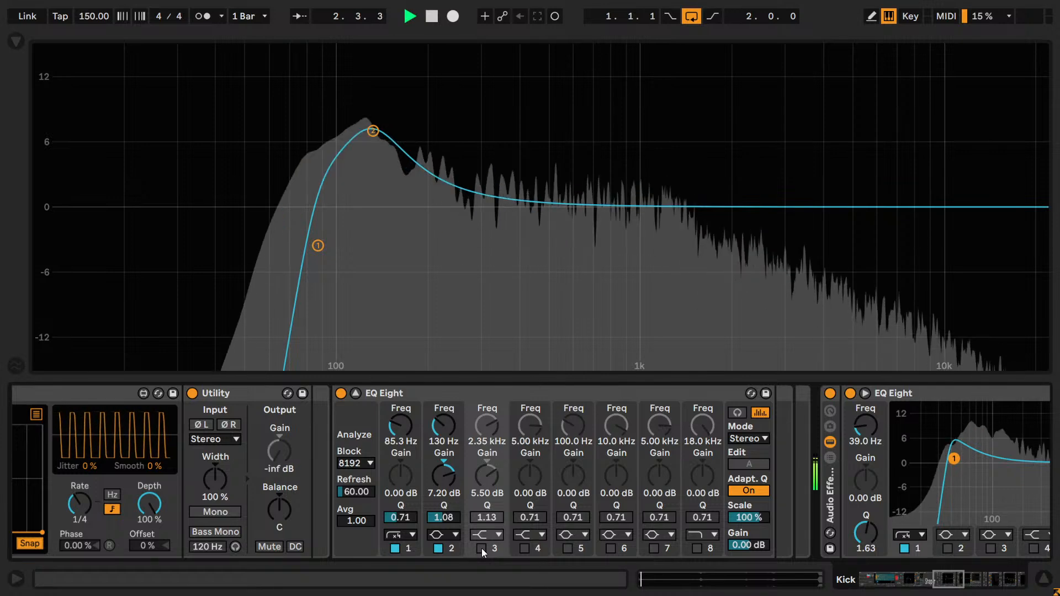
click(482, 548)
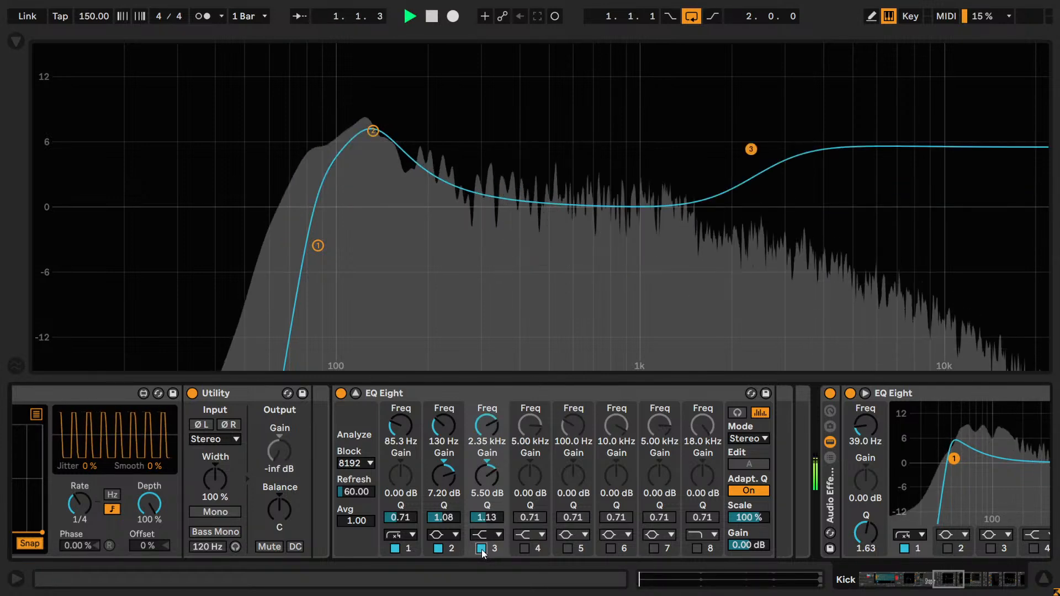
click(481, 549)
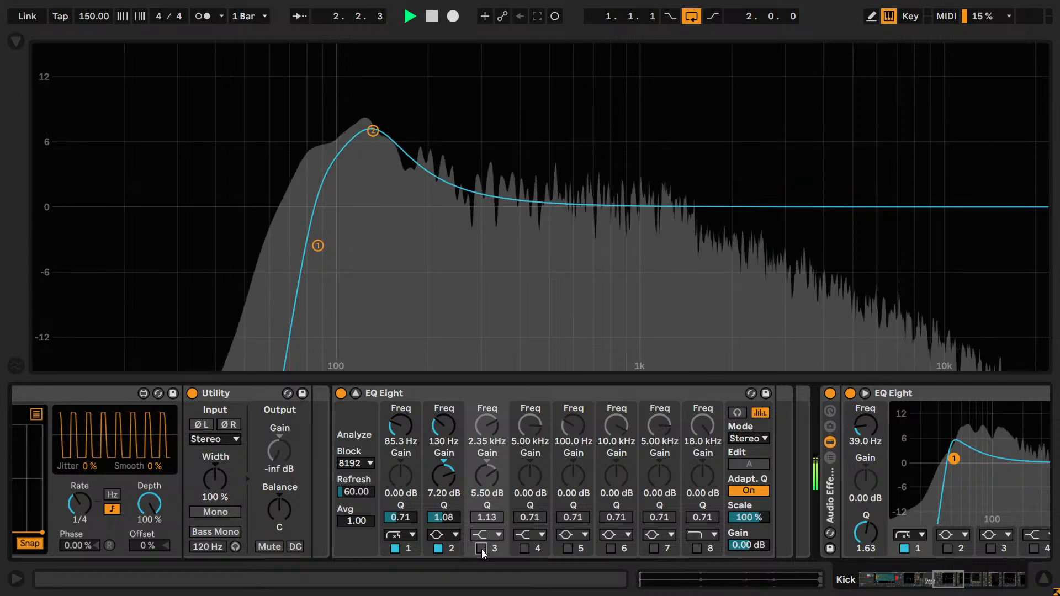
click(481, 548)
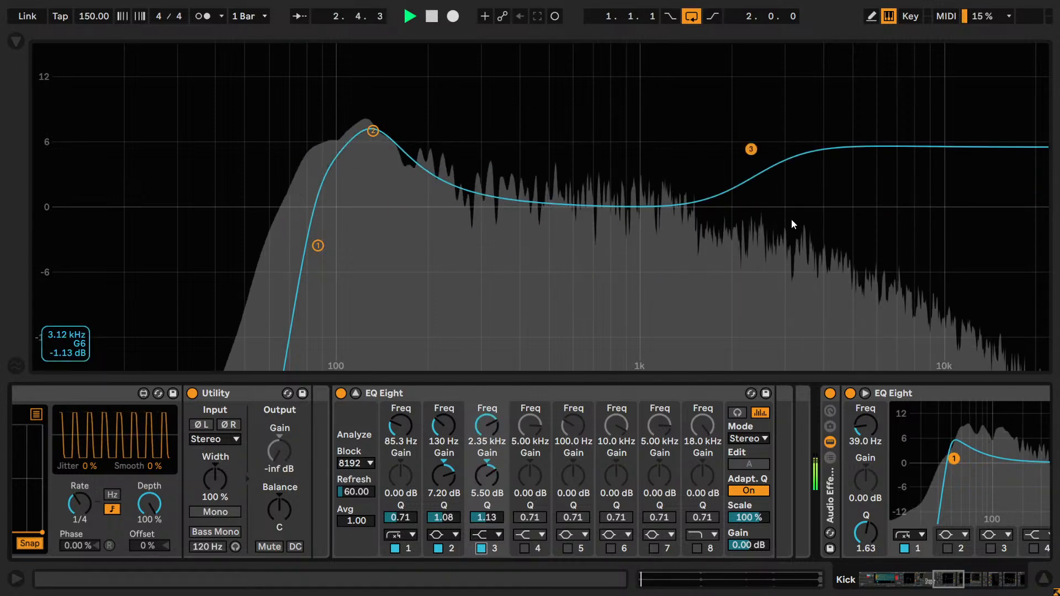
- Stop playback and take the Punch chain out of solo in the kick's Audio Effect Rack
key(space)
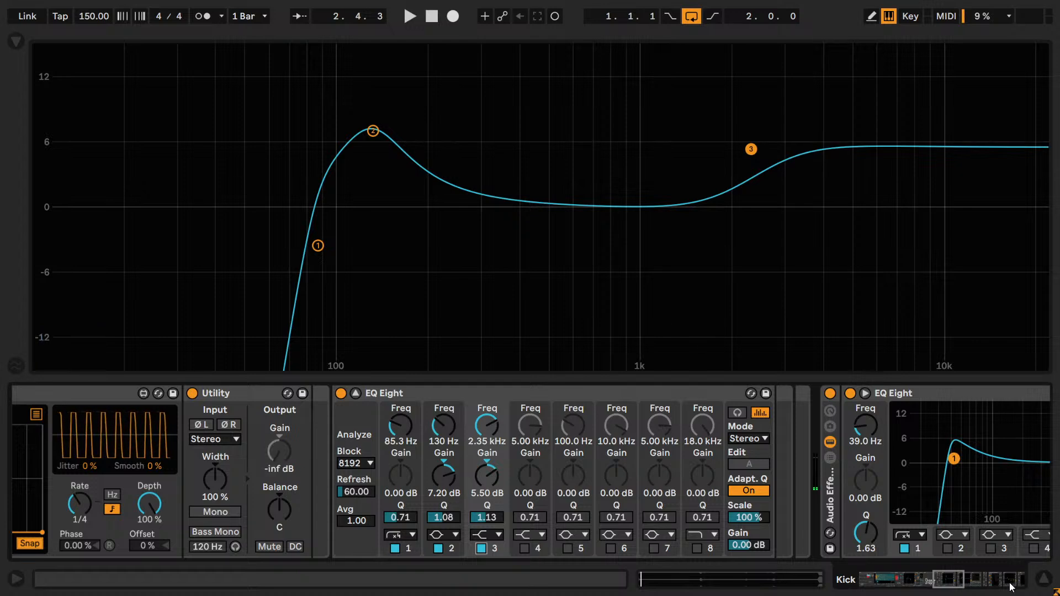
scroll(772, 532, left, 10)
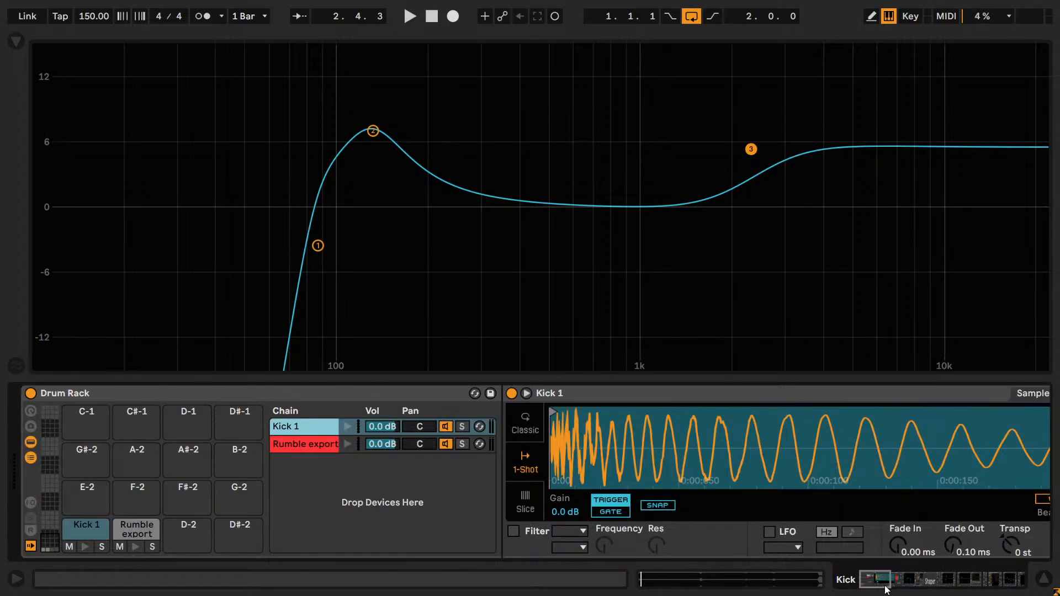
drag(886, 590, 912, 588)
click(557, 455)
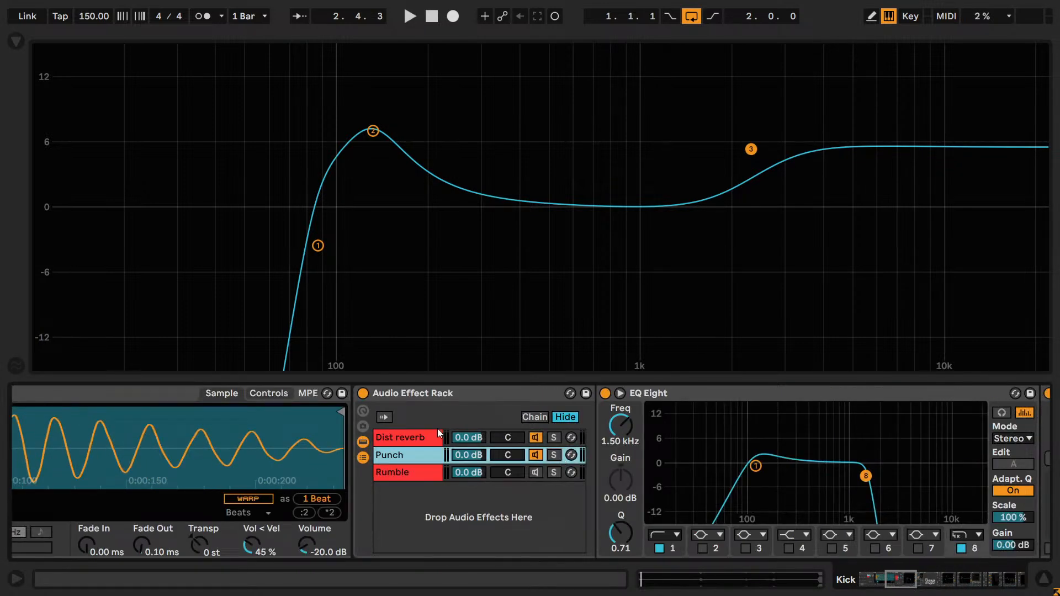
key(ctrl)
- Play the kick with its layers together and compare the punch EQ's high shelf off and on
drag(877, 578, 948, 590)
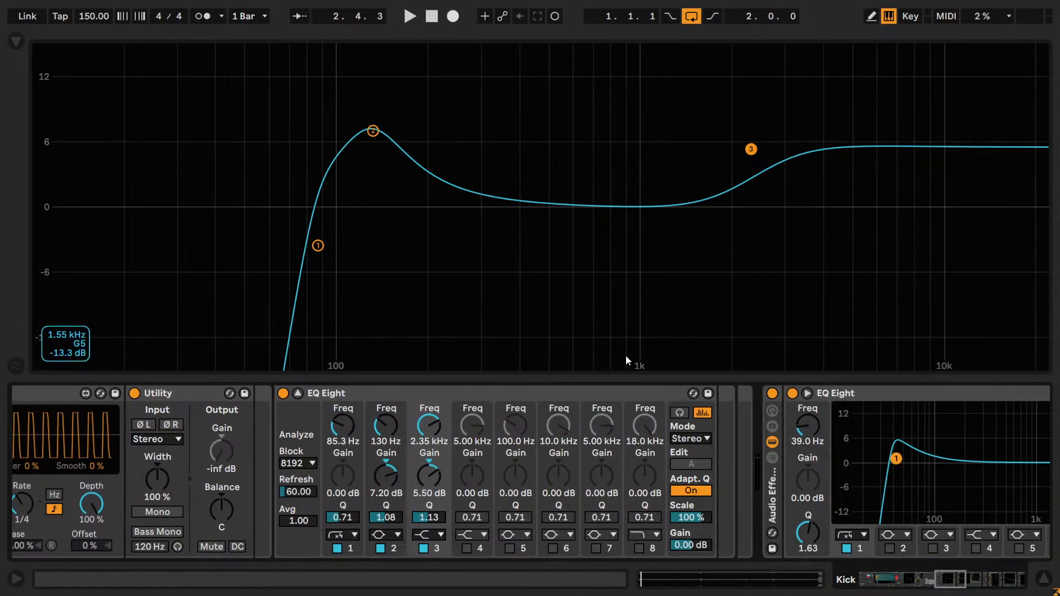
key(space)
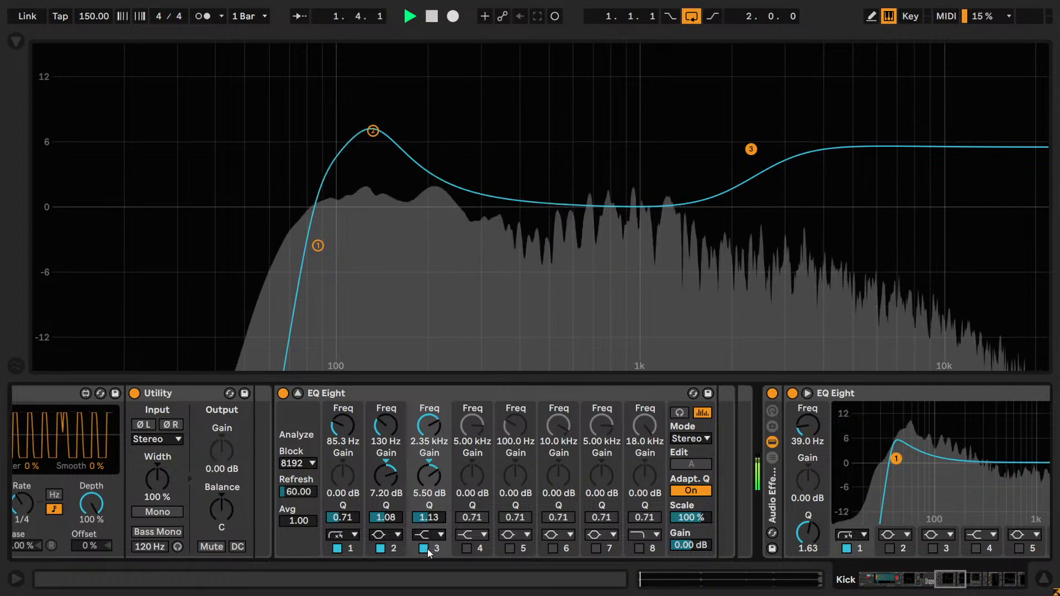
click(424, 549)
click(424, 549)
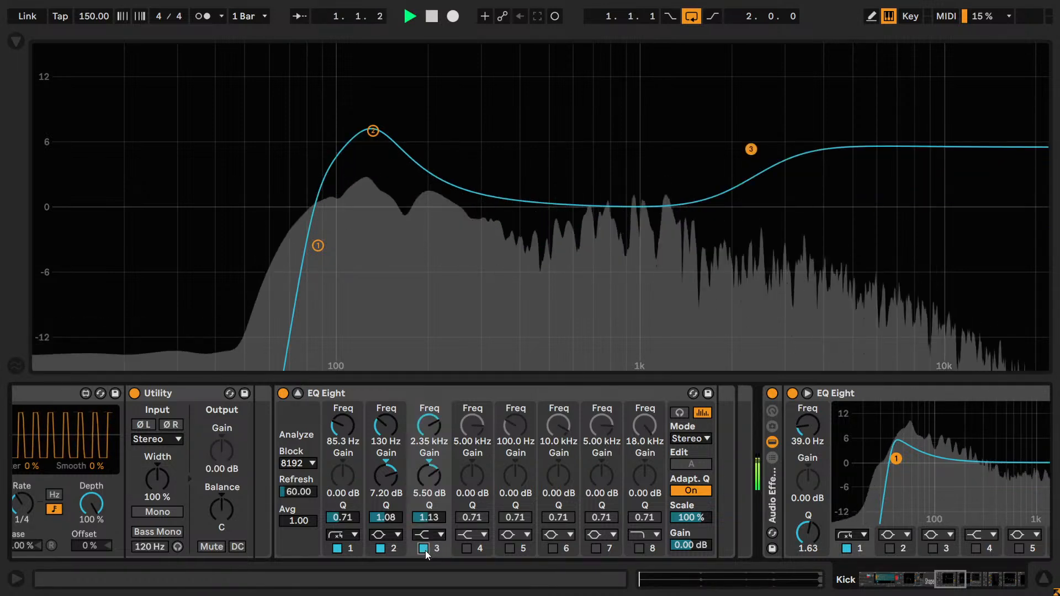
drag(428, 482, 430, 478)
click(425, 549)
click(425, 550)
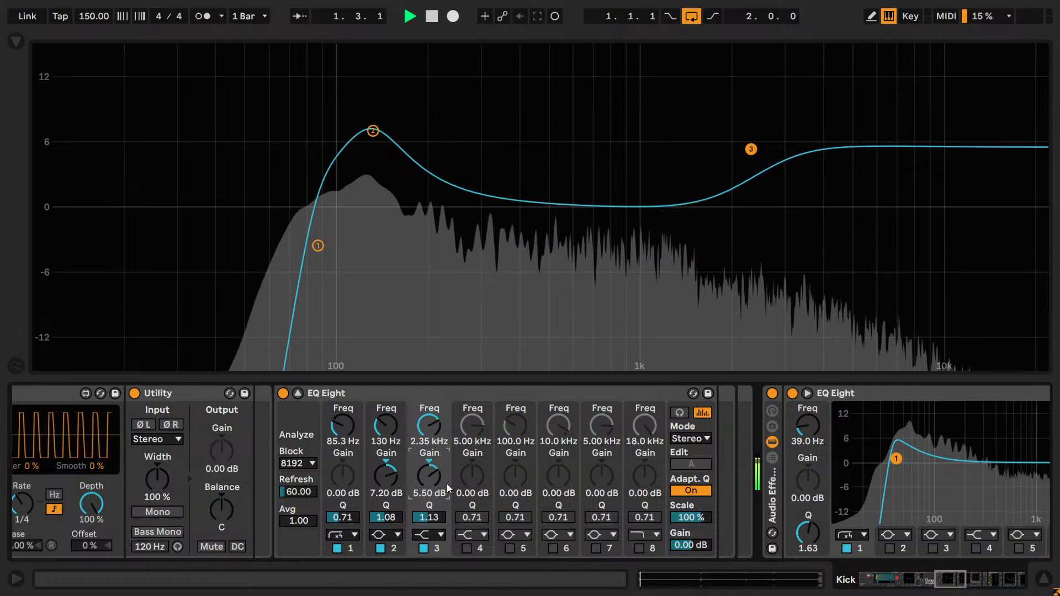
- Lower the high shelf's gain to 5.40 dB, nudge its frequency around 2.35 kHz, and stop playback
key(Down)
click(429, 432)
key(Up)
key(Down)
key(Down)
key(Up)
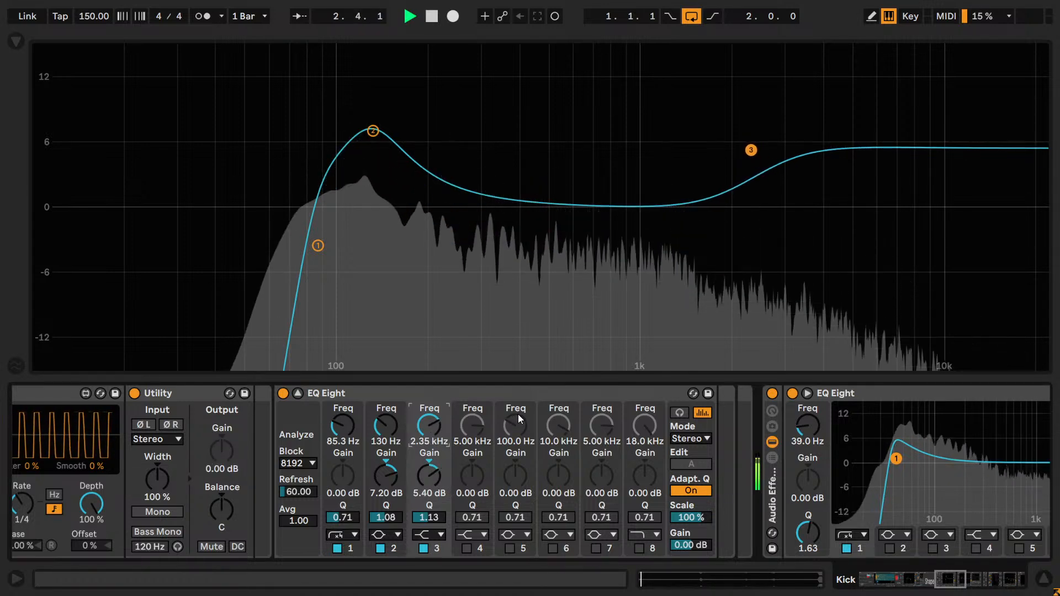
key(space)
- Enable band 4 of the punch EQ as a bell with a Q of 2.00 and 4 dB of gain
click(465, 534)
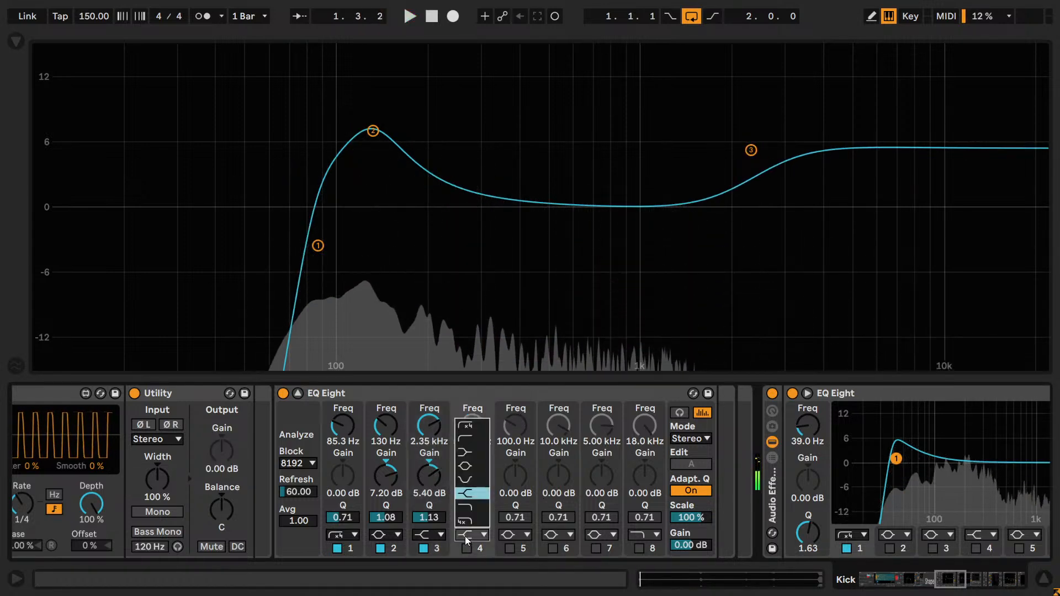
click(465, 466)
click(466, 548)
text(2)
click(472, 491)
text(40)
key(Return)
key(ctrl+z)
text(4)
key(Return)
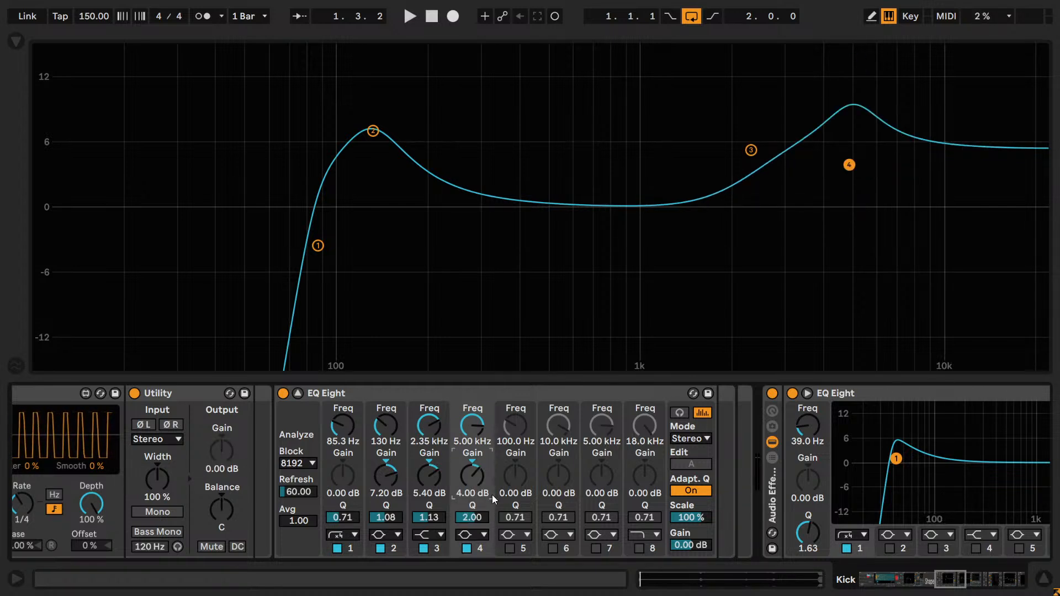
- Move the band 4 bell down to 253 Hz and set its Q to 1.80
mouse_move(465, 431)
mouse_down()
mouse_move(465, 422)
mouse_move(465, 491)
mouse_move(463, 424)
mouse_up()
click(473, 519)
text(1.8)
key(Return)
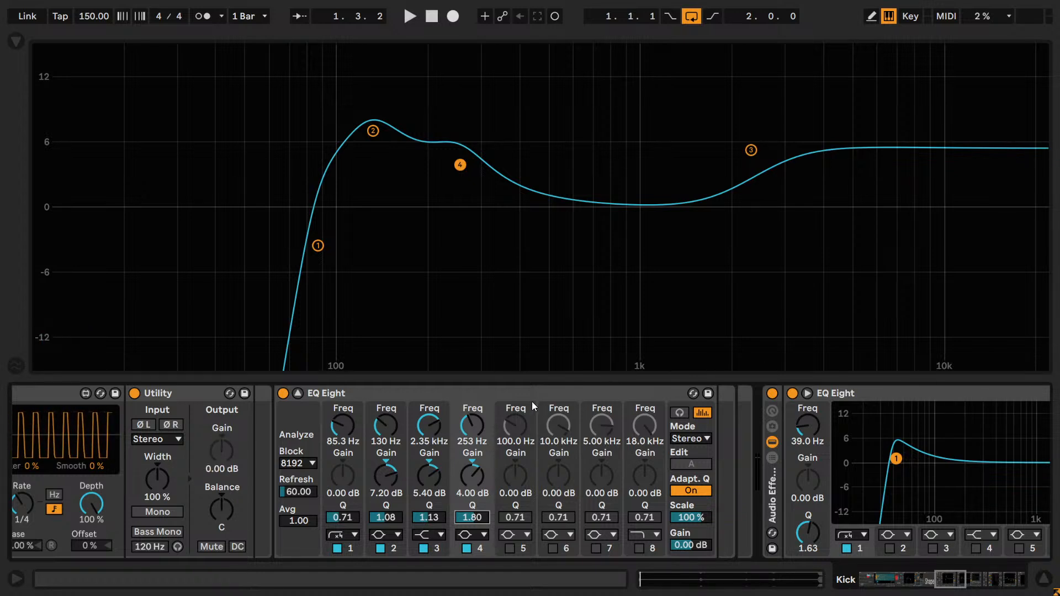
- Look over the final EQ Eight and Voxengo SPAN in the Kick chain and return to the punch EQ
drag(947, 594, 1020, 586)
key(ctrl)
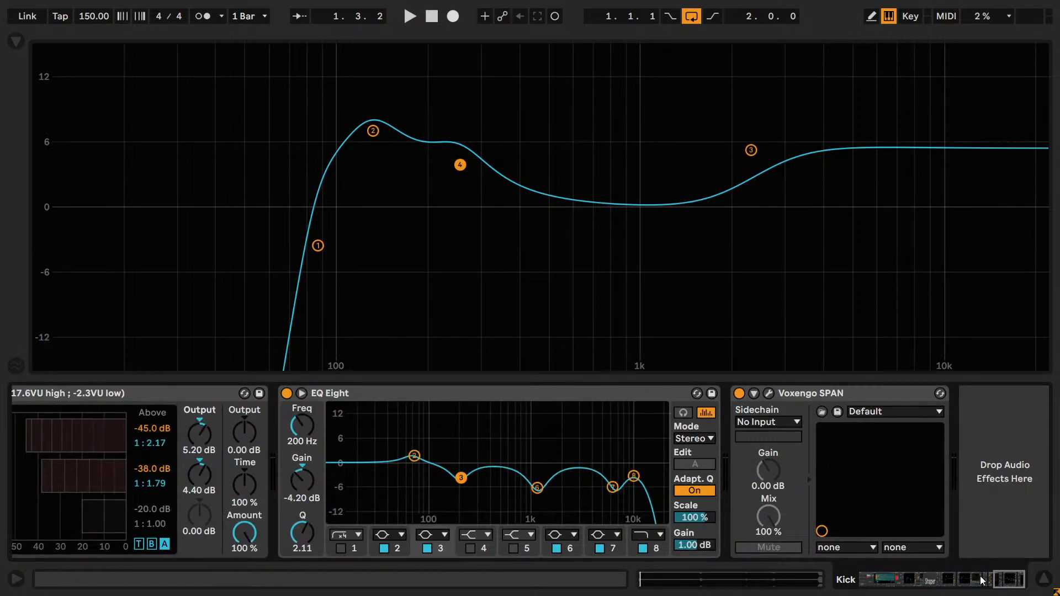
drag(1008, 583, 945, 574)
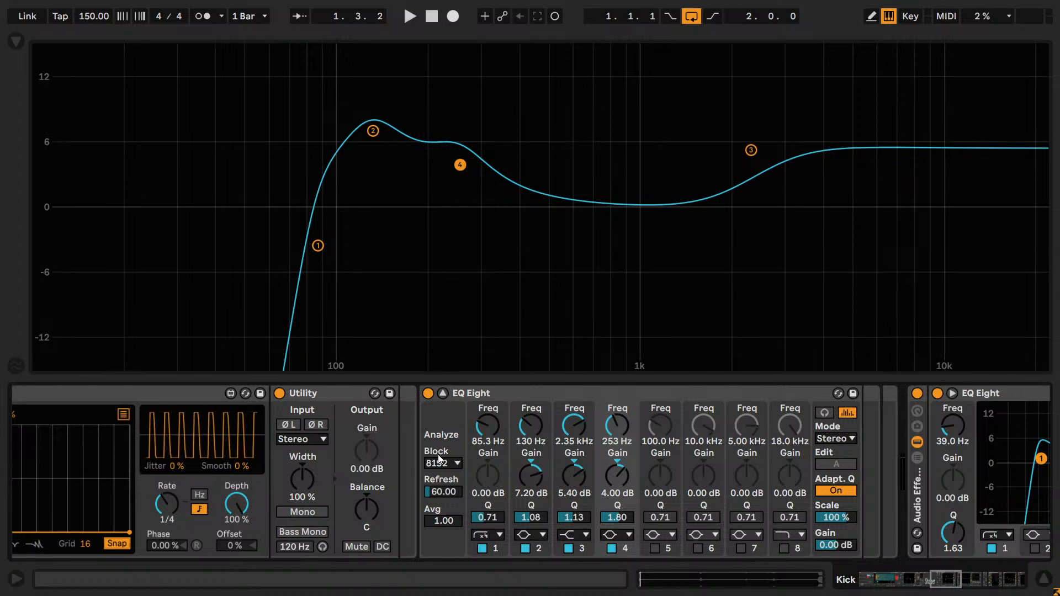
- Play the loop and try the band 4 bell at 2.35 kHz and 994 Hz, comparing it off and on
key(space)
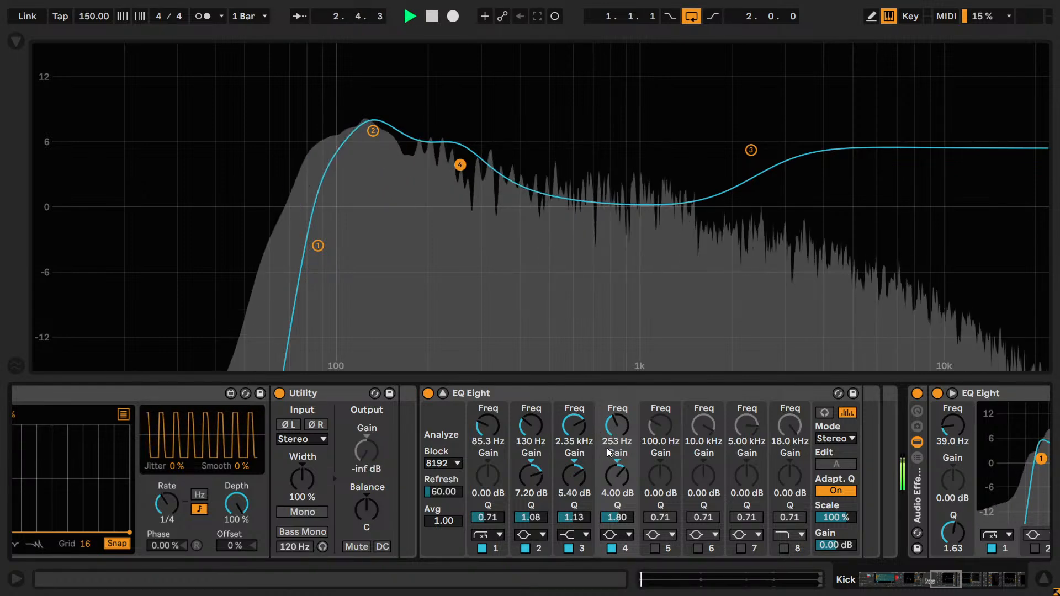
drag(611, 447, 611, 411)
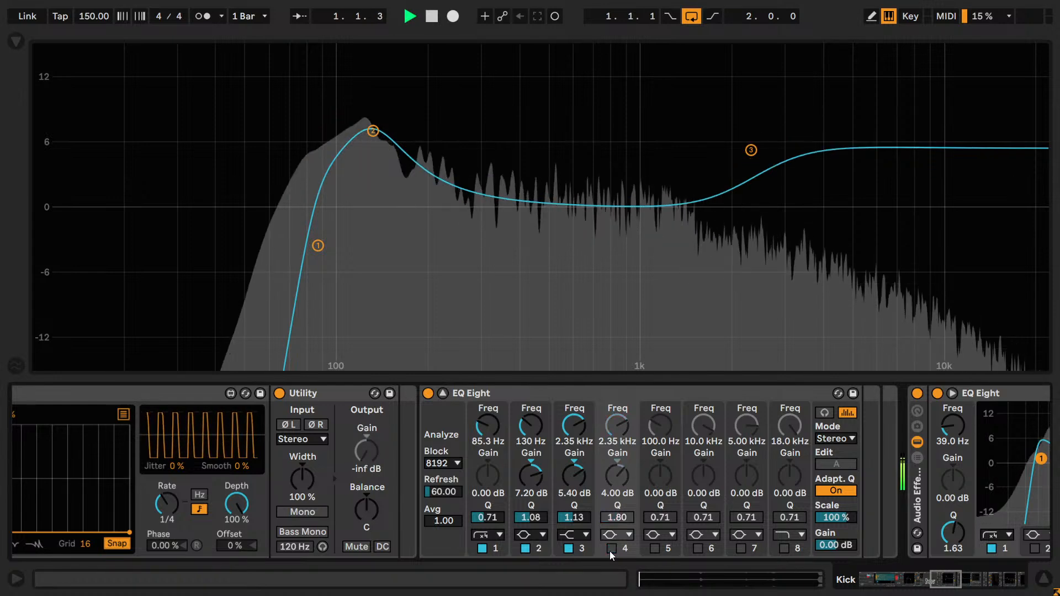
click(442, 392)
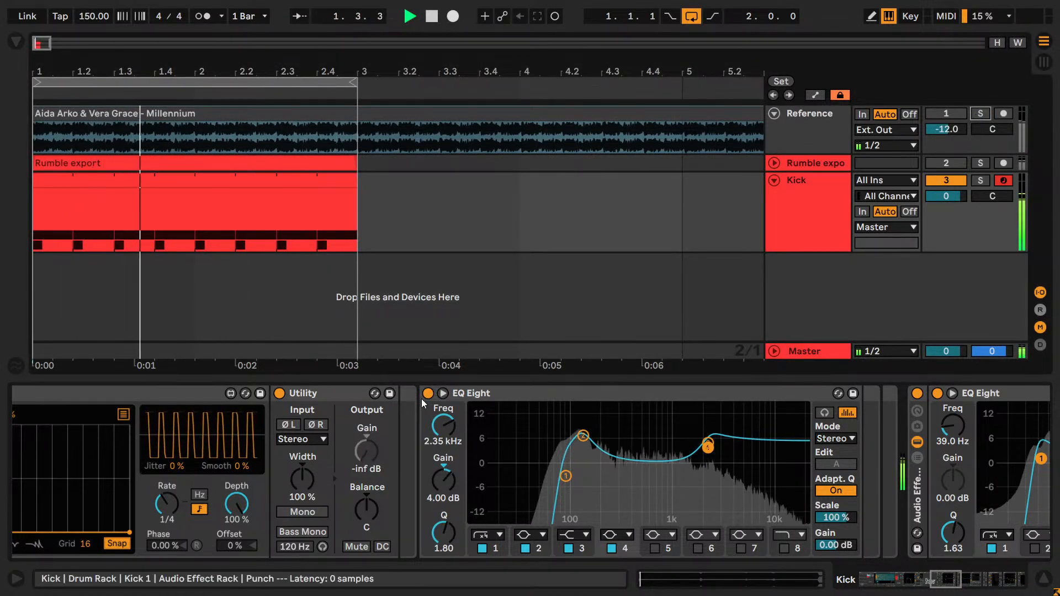
click(442, 392)
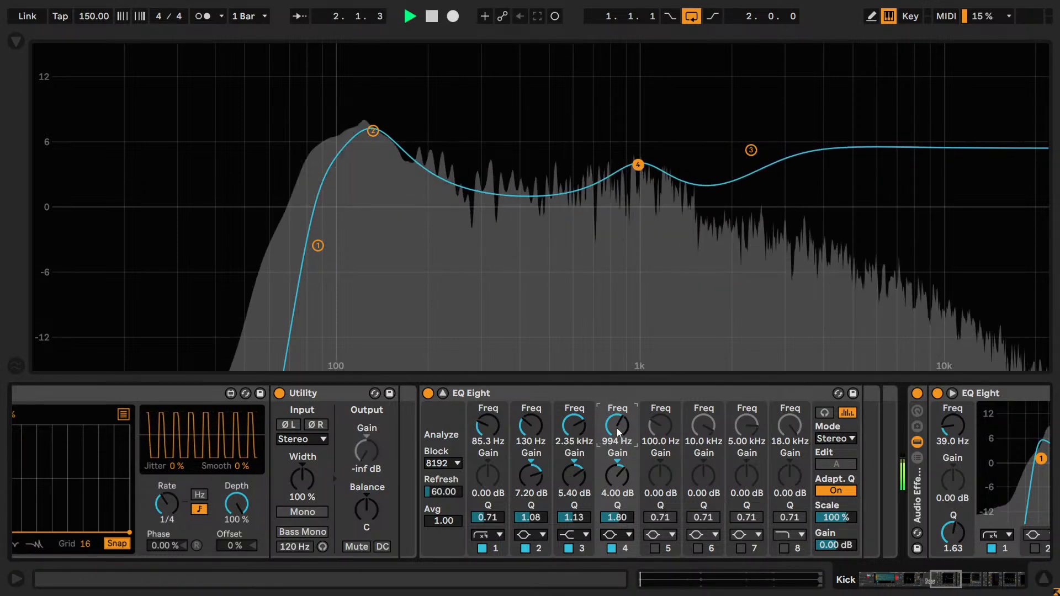
click(611, 549)
click(611, 550)
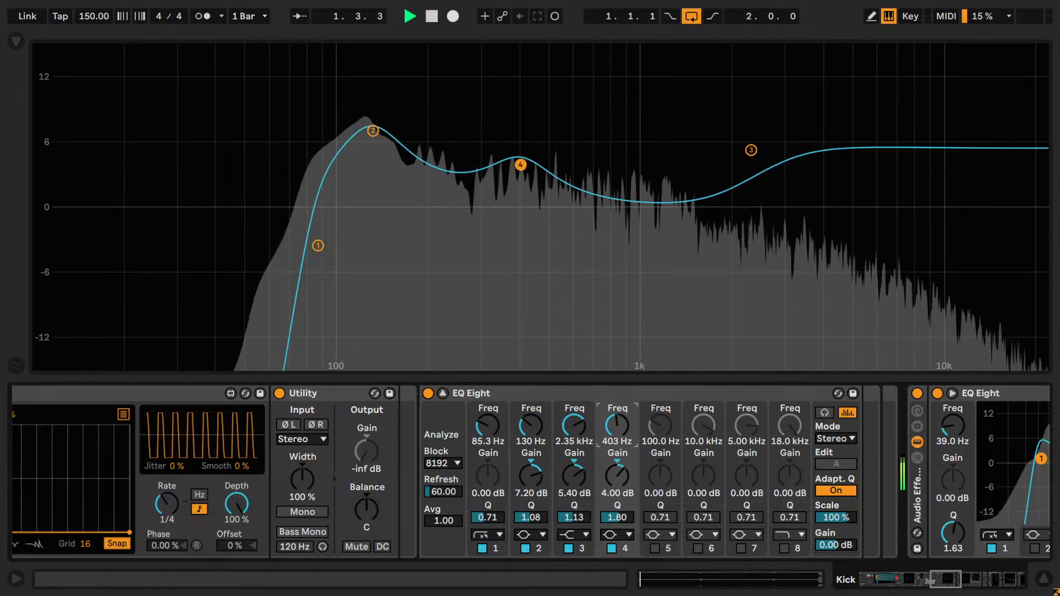
- Settle the band 4 bell at 463 Hz, compare it off and on, leave it enabled, and stop playback
click(612, 548)
click(611, 548)
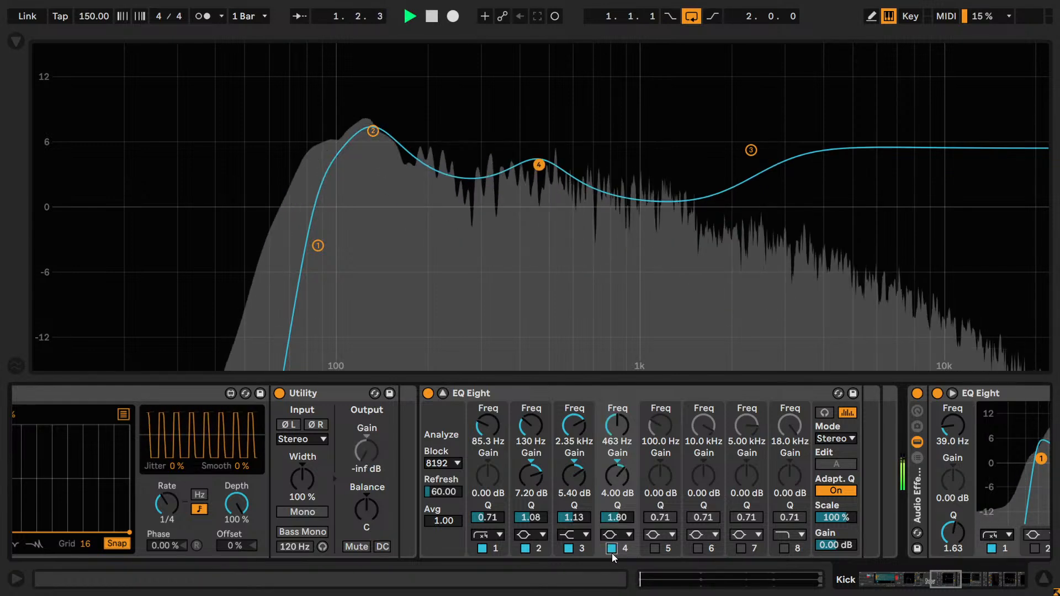
click(612, 548)
click(612, 551)
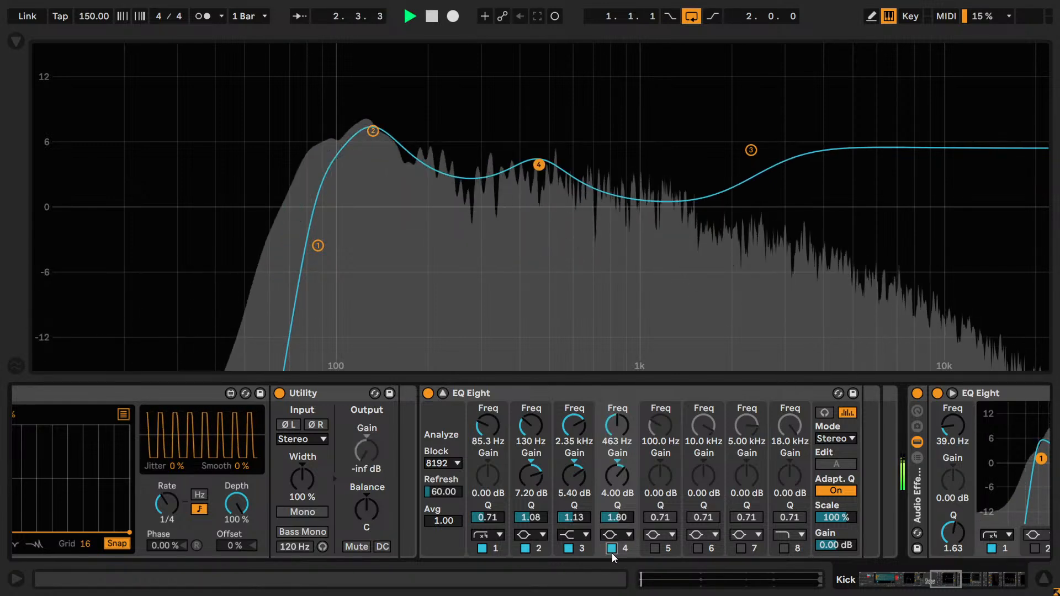
key(space)
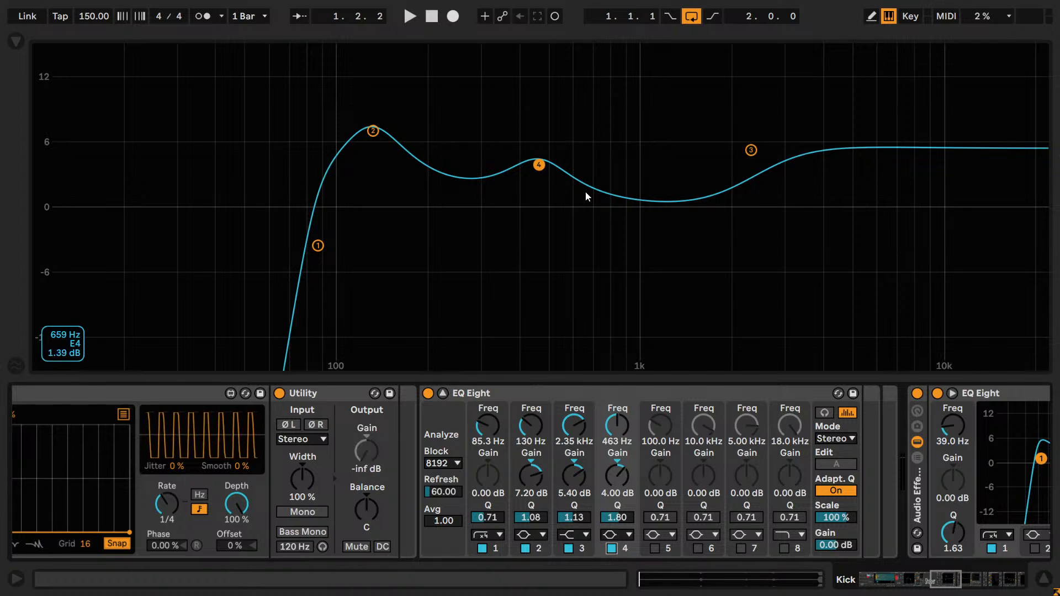
click(442, 392)
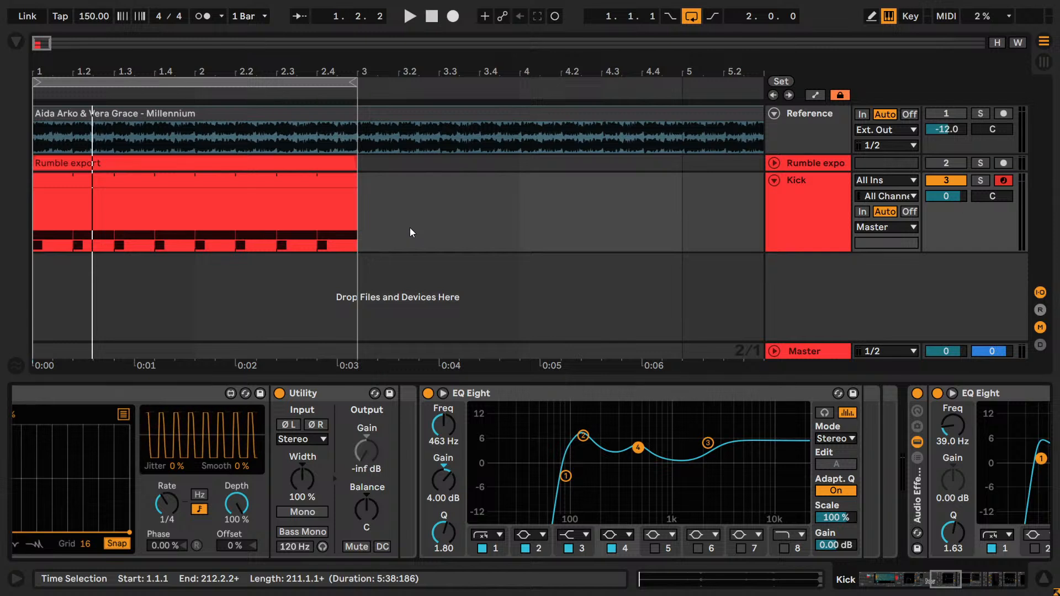
click(443, 392)
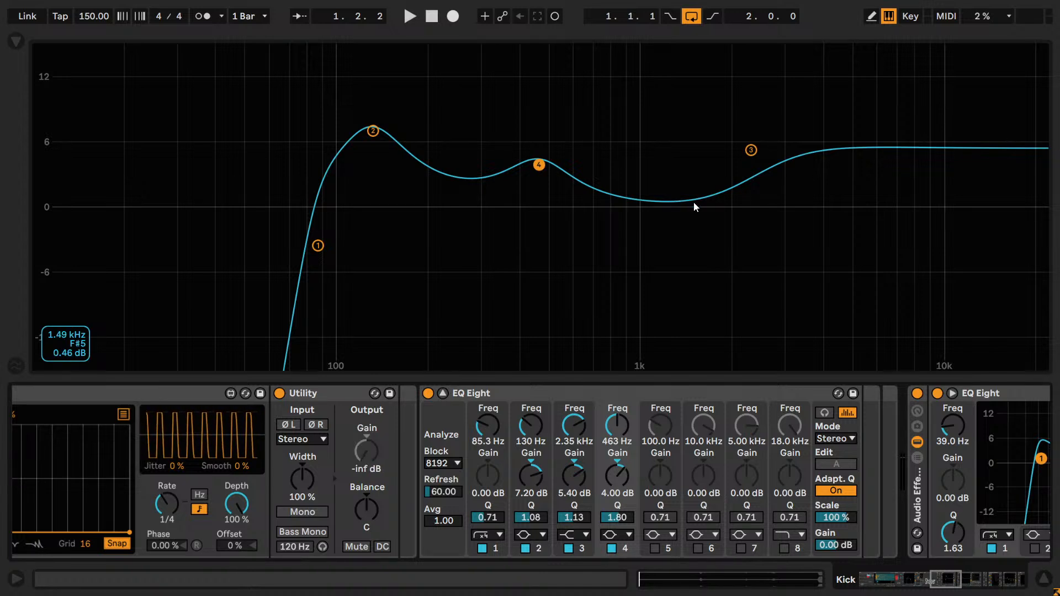
click(539, 174)
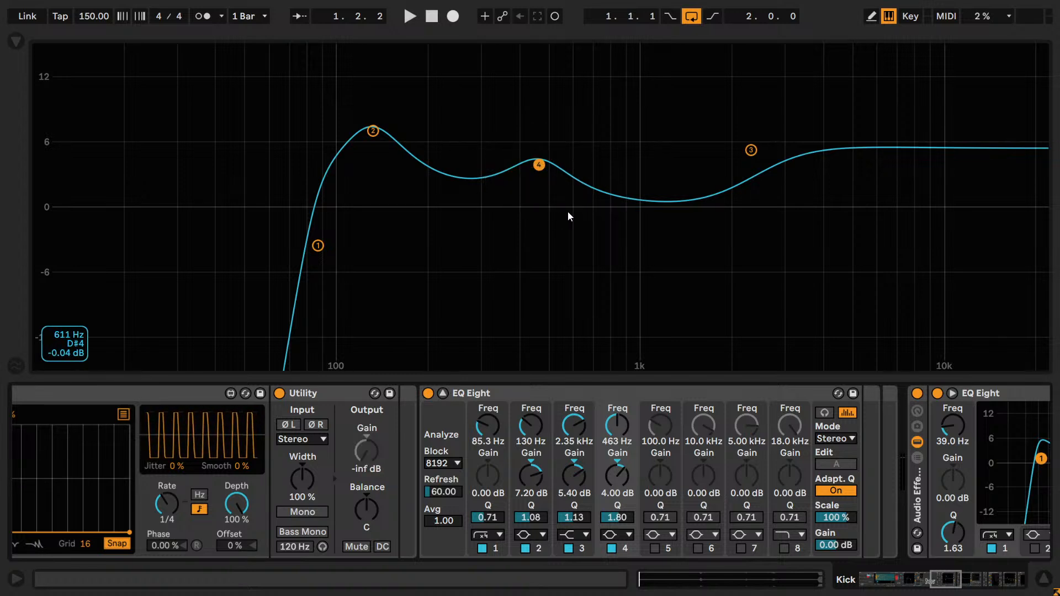
click(546, 174)
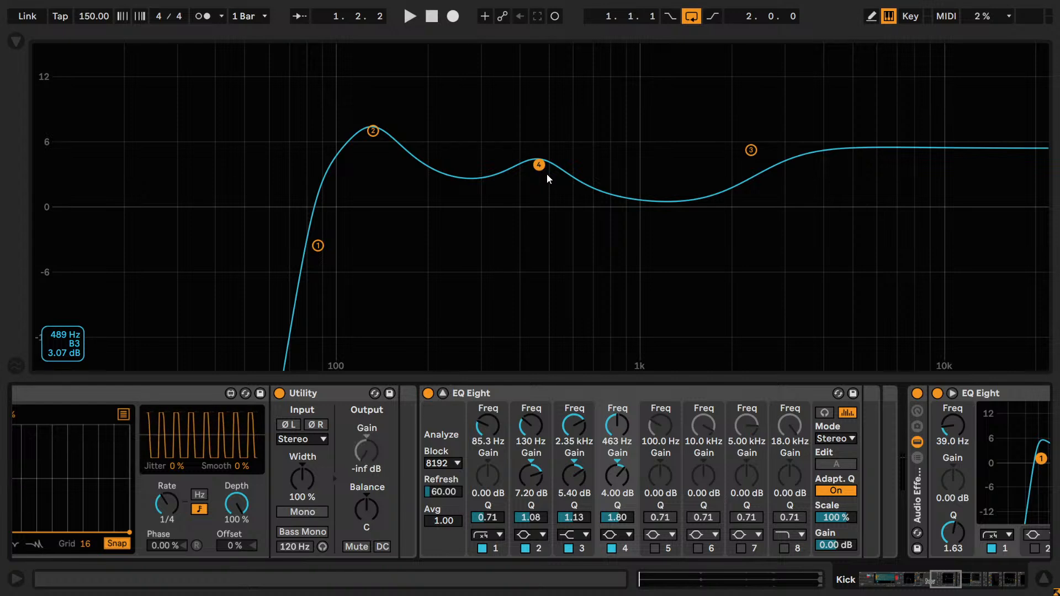
- Play the loop, retune the band 4 bell to 500 Hz and lower its gain to 3.60 dB
key(space)
mouse_move(618, 430)
mouse_down()
mouse_move(618, 419)
mouse_move(618, 430)
mouse_up()
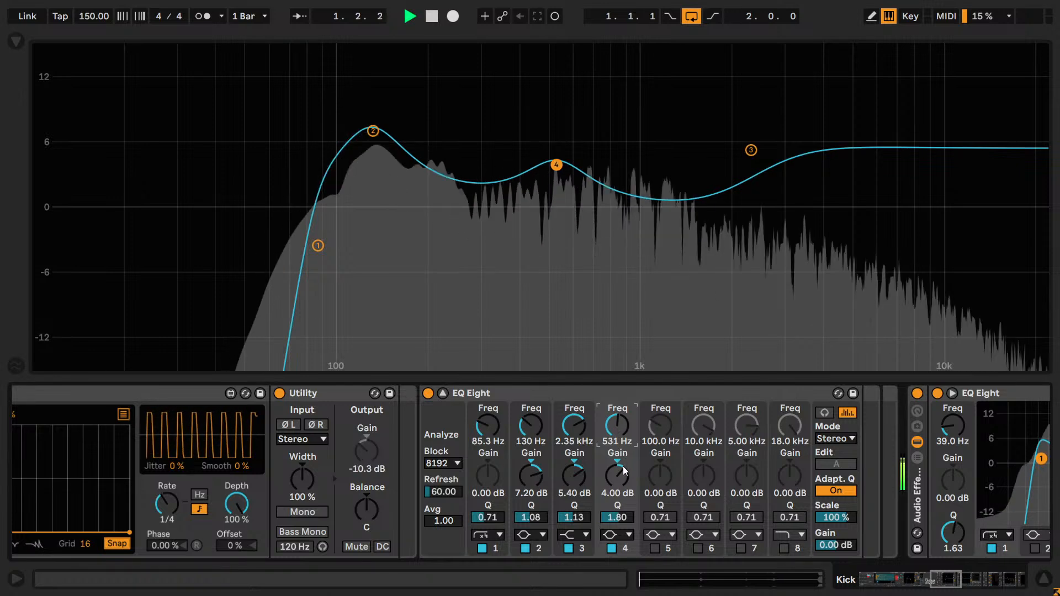
drag(617, 461, 618, 478)
key(ctrl+z)
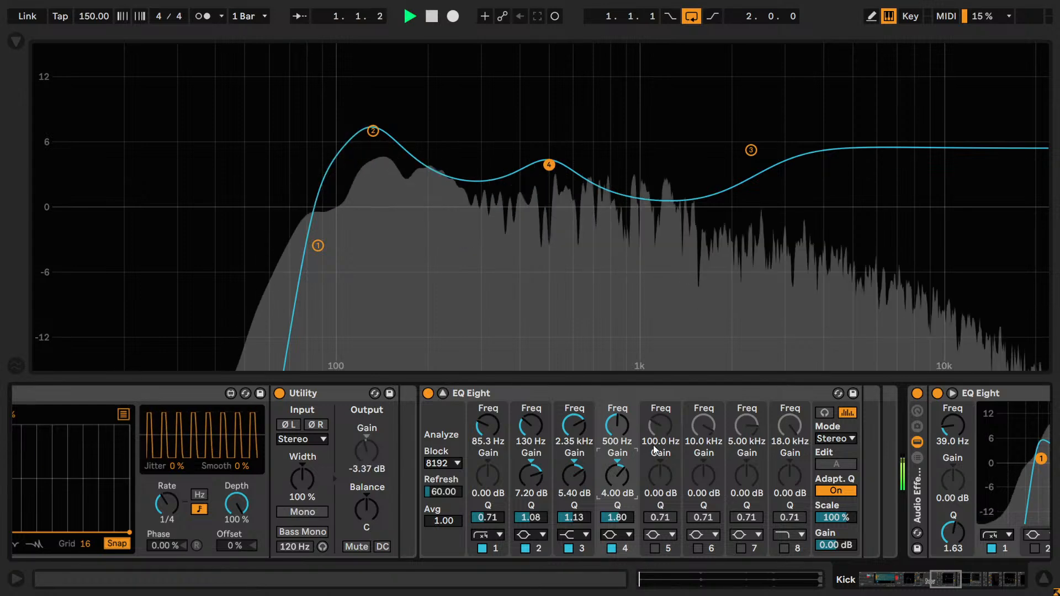
key(Down)
key(Down)
key(Down)
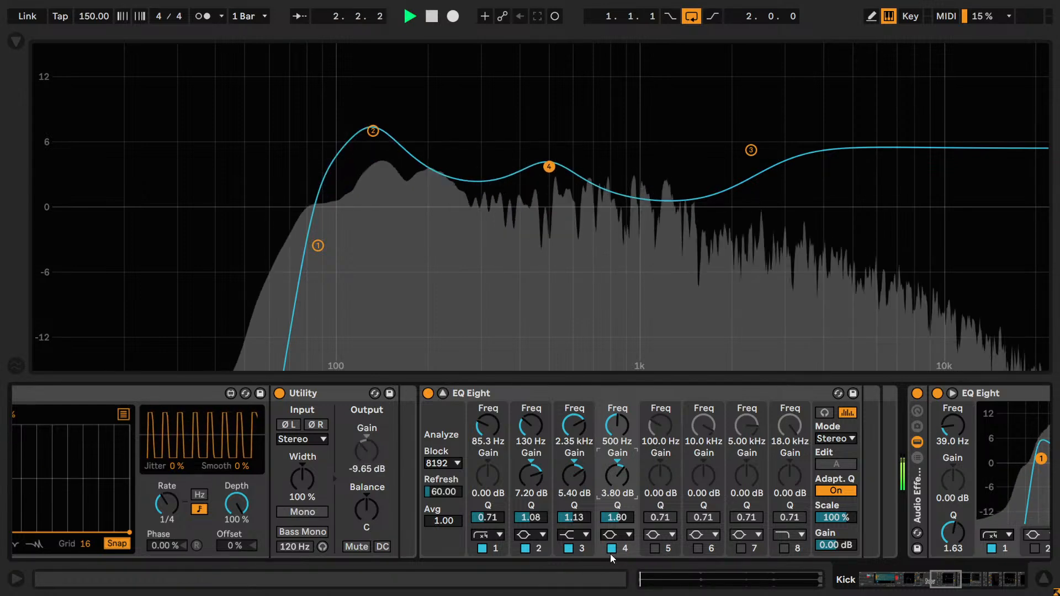
key(Up)
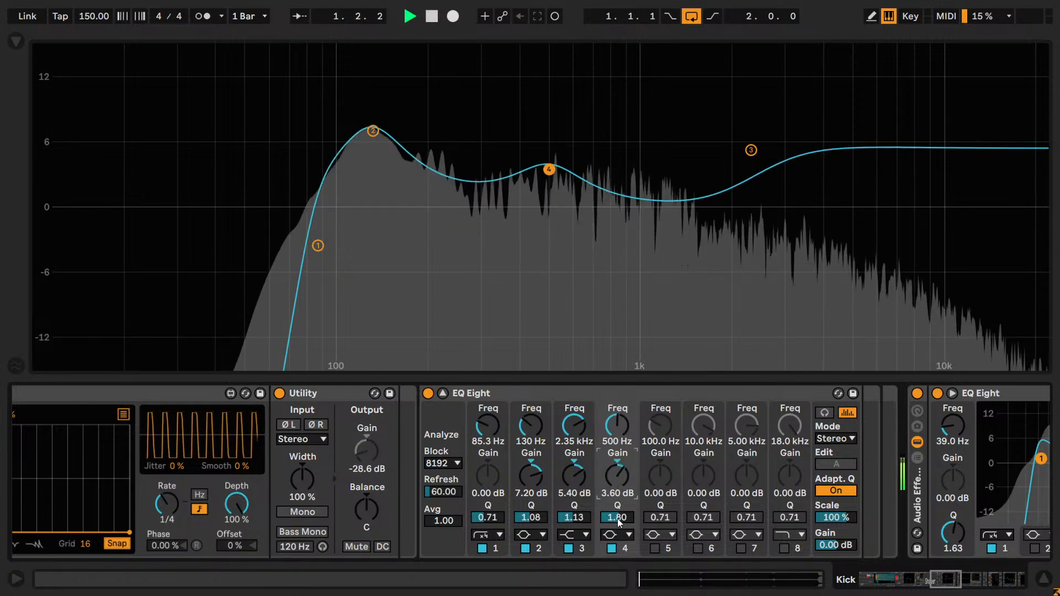
- Compare the band 4 bell off and on repeatedly, leave it enabled, and settle its gain at 3.70 dB
click(611, 548)
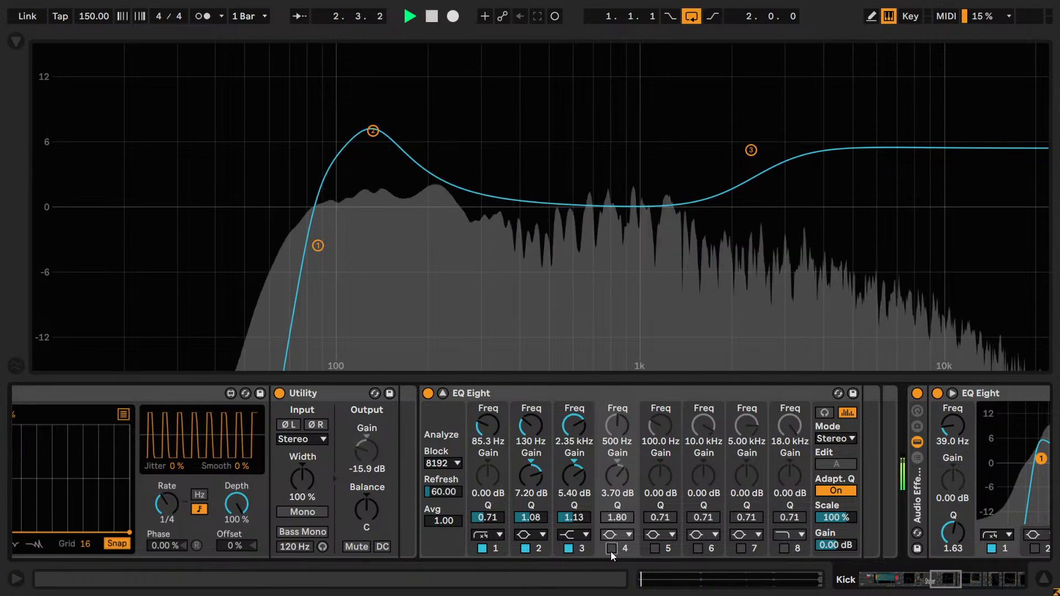
click(611, 548)
click(610, 551)
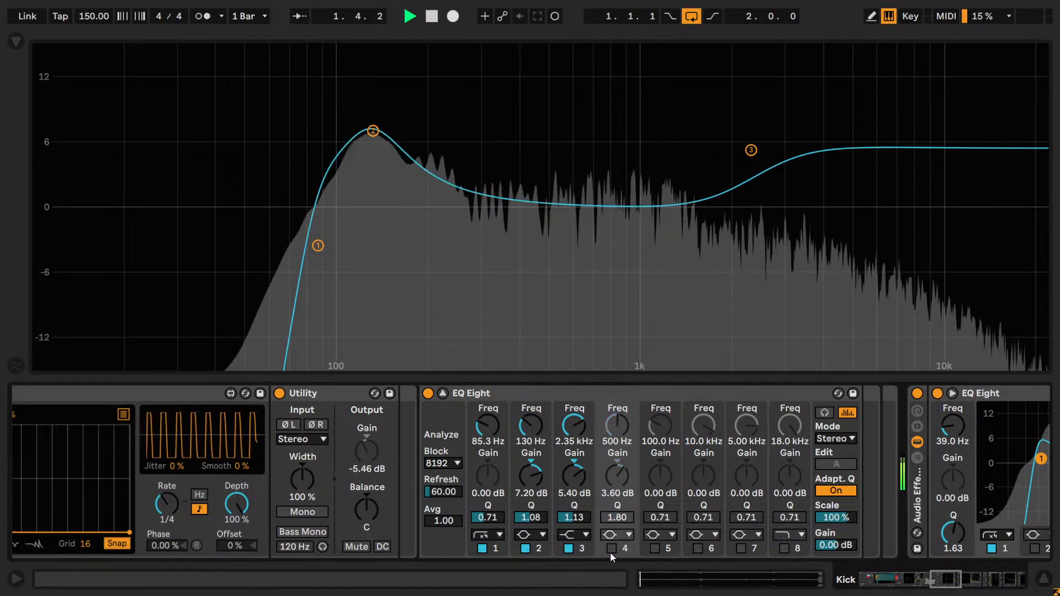
click(611, 551)
click(612, 550)
click(611, 550)
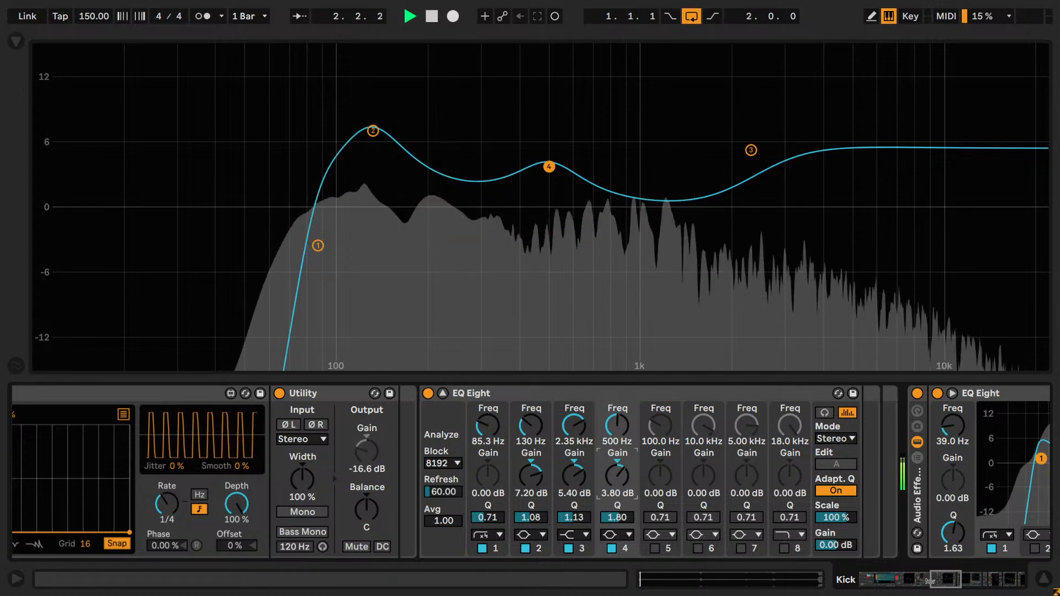
click(611, 550)
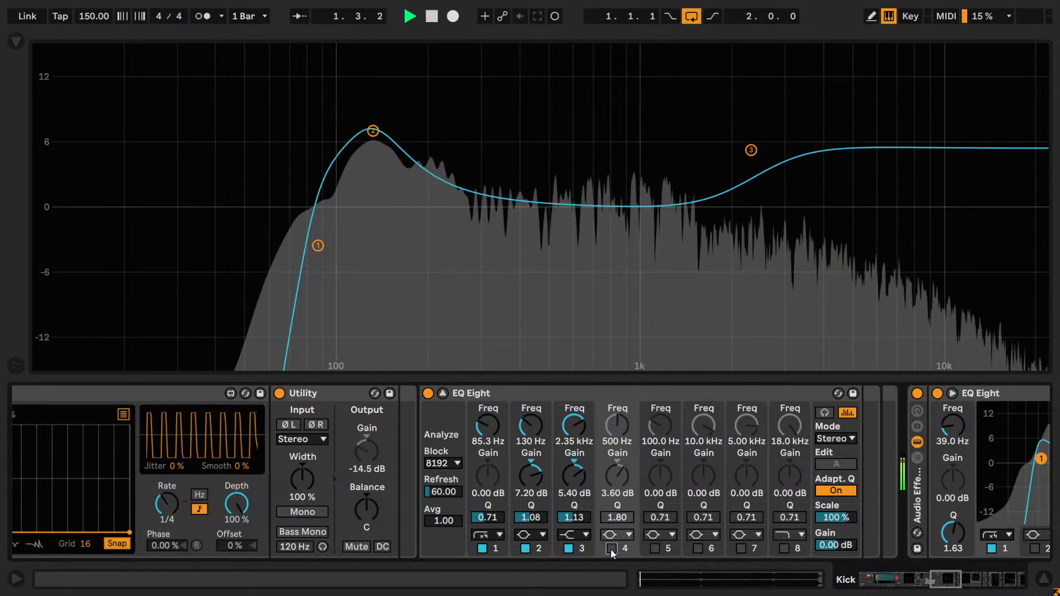
click(612, 550)
scroll(621, 482, up, 1)
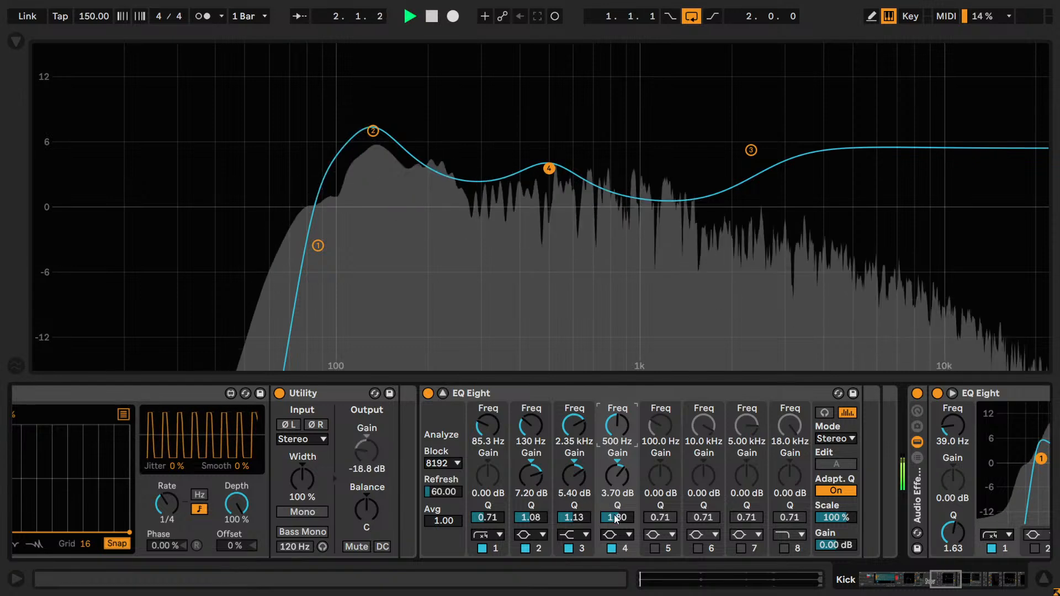
scroll(630, 523, down, 5)
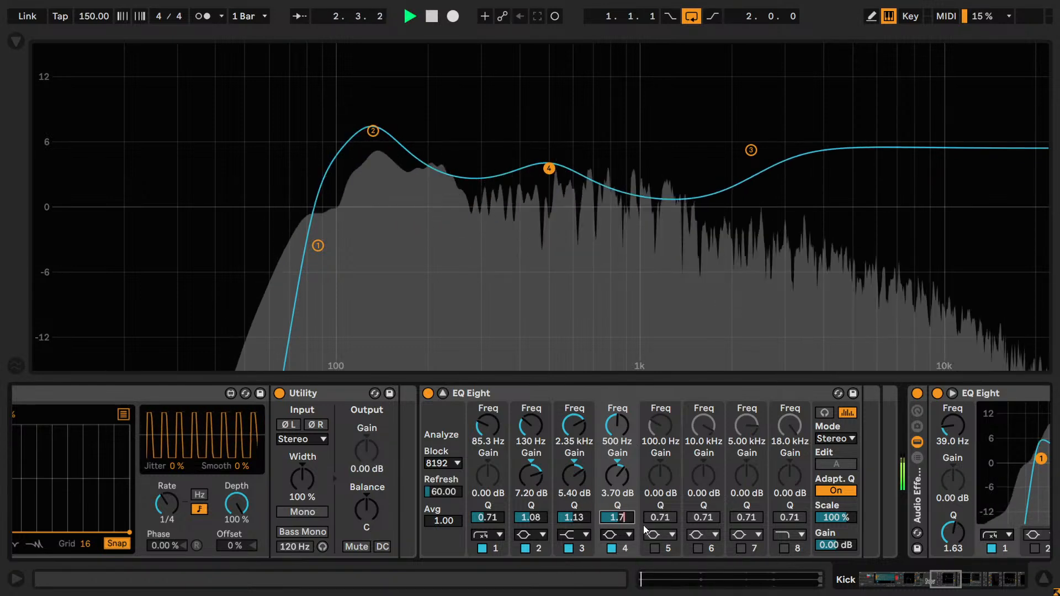
- Try Q values around 1.60 and 1.74 on the band 4 bell and settle on 1.67
text(70)
key(Return)
text(1)
key(Return)
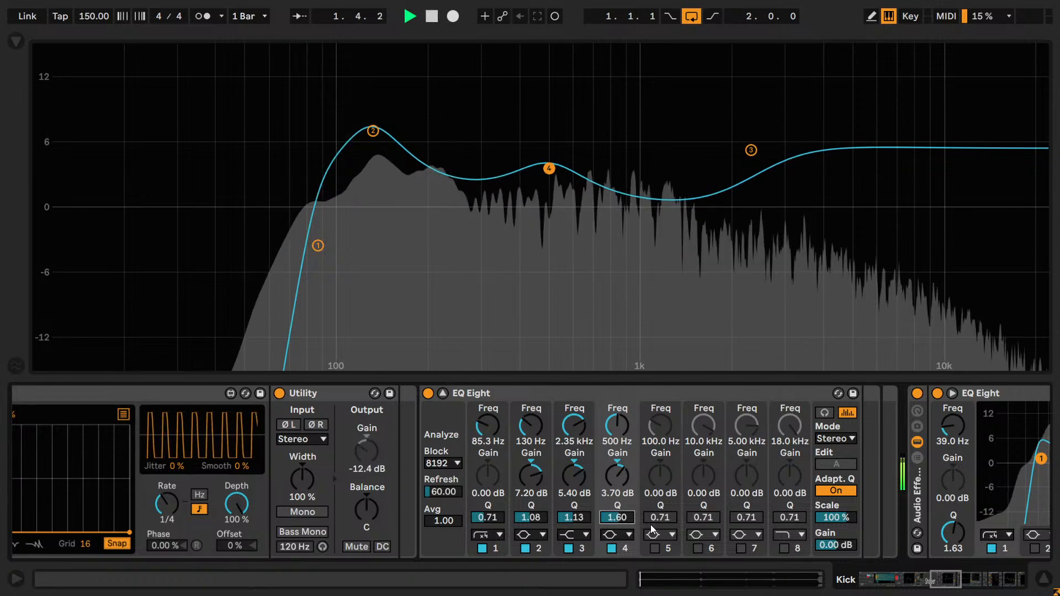
text(1.6)
key(Return)
key(Up)
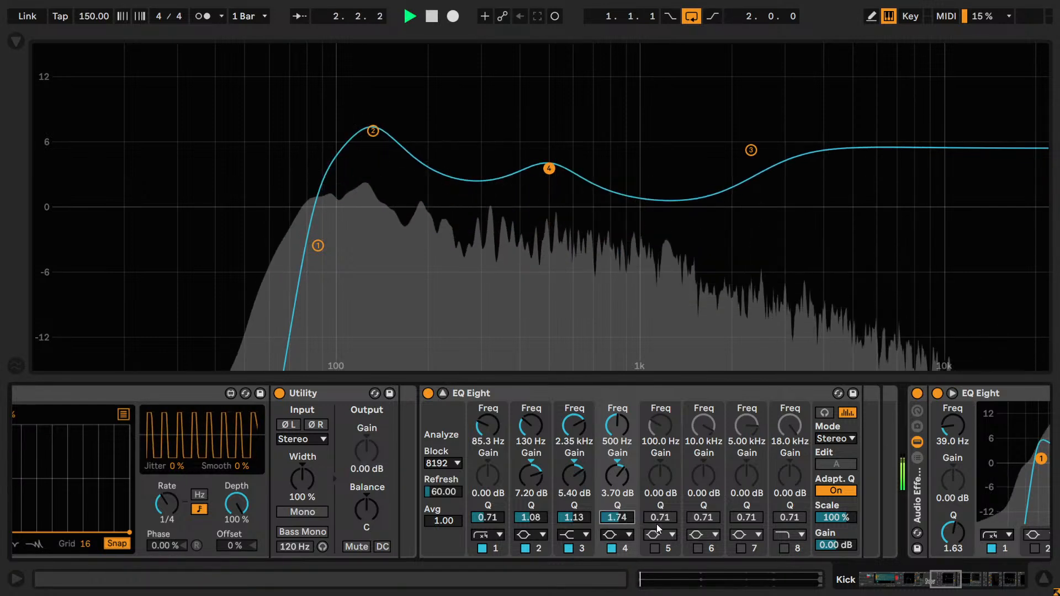
key(Up)
key(Down)
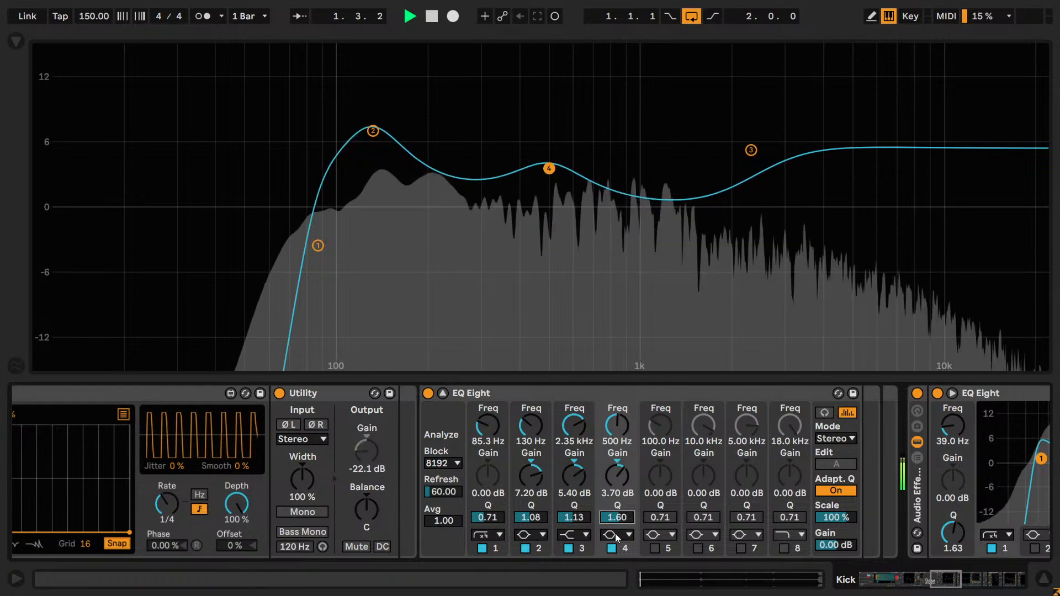
- Compare the 500 Hz bell off and on, leave it enabled, stop playback, and save the set
click(611, 548)
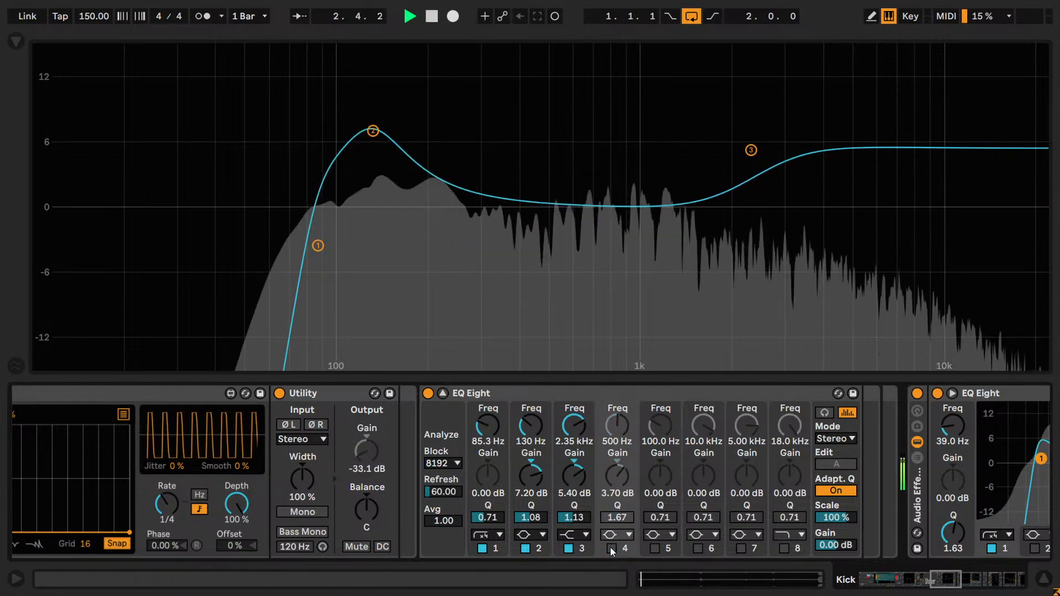
click(610, 548)
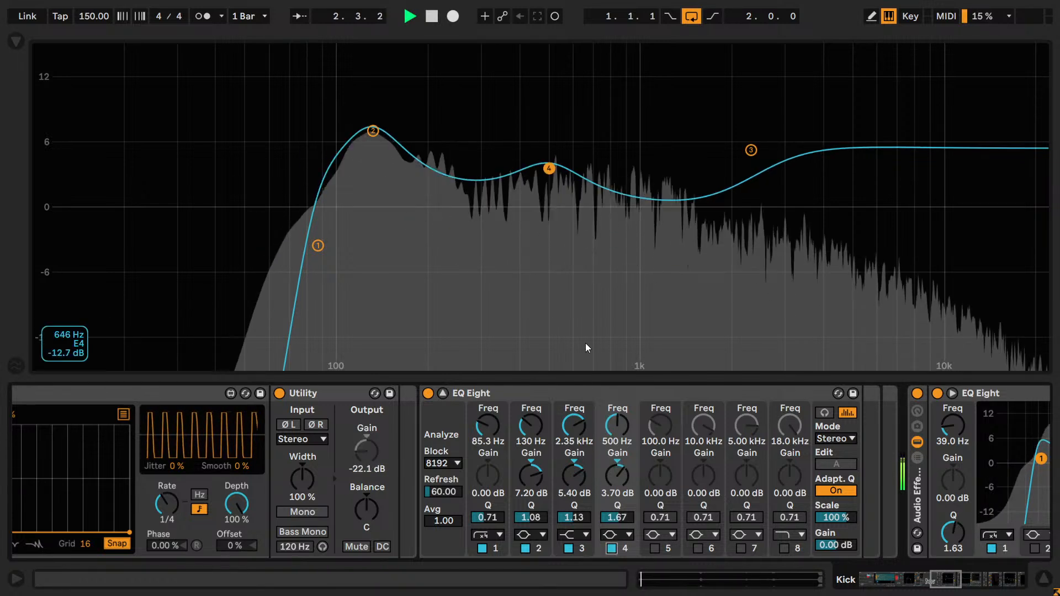
key(space)
key(ctrl+s)
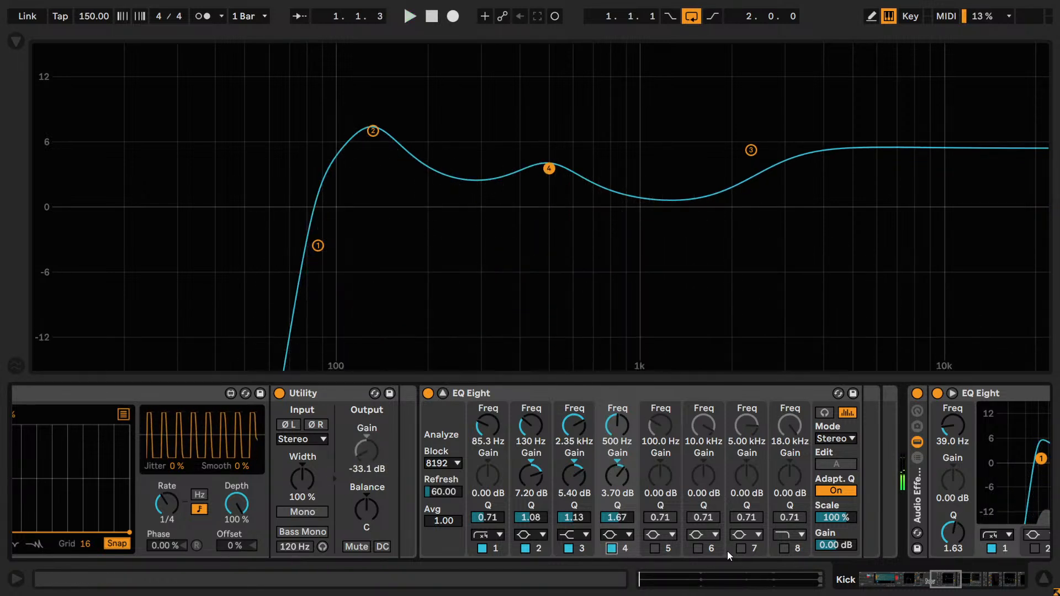
- Enable band 5 with Q 2.00 and 4.00 dB gain and sweep its frequency from 22.0 kHz to about 120 Hz during playback
click(655, 548)
click(660, 518)
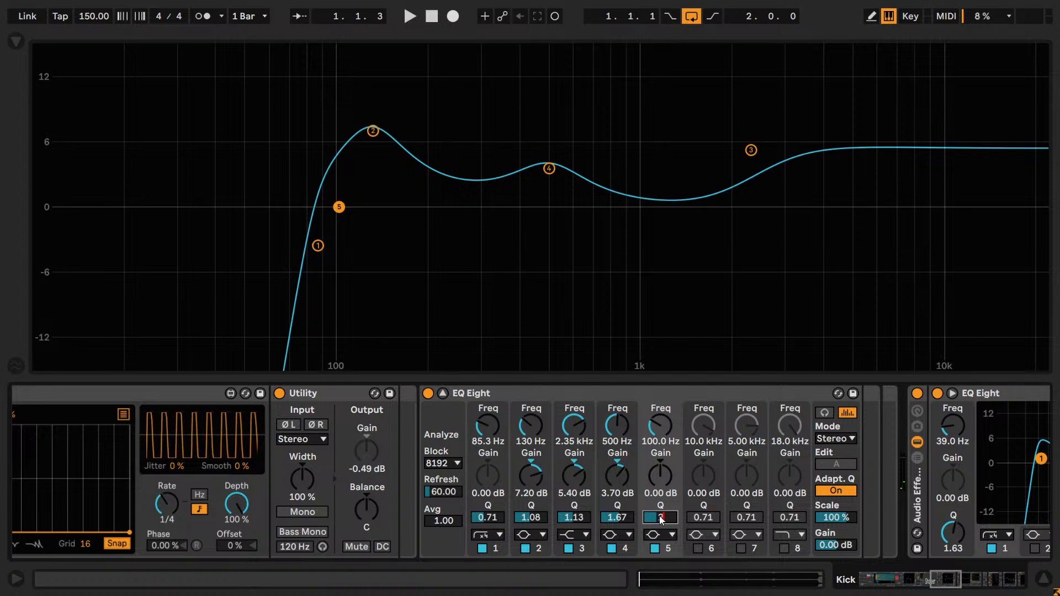
drag(665, 497, 667, 484)
drag(659, 433, 660, 375)
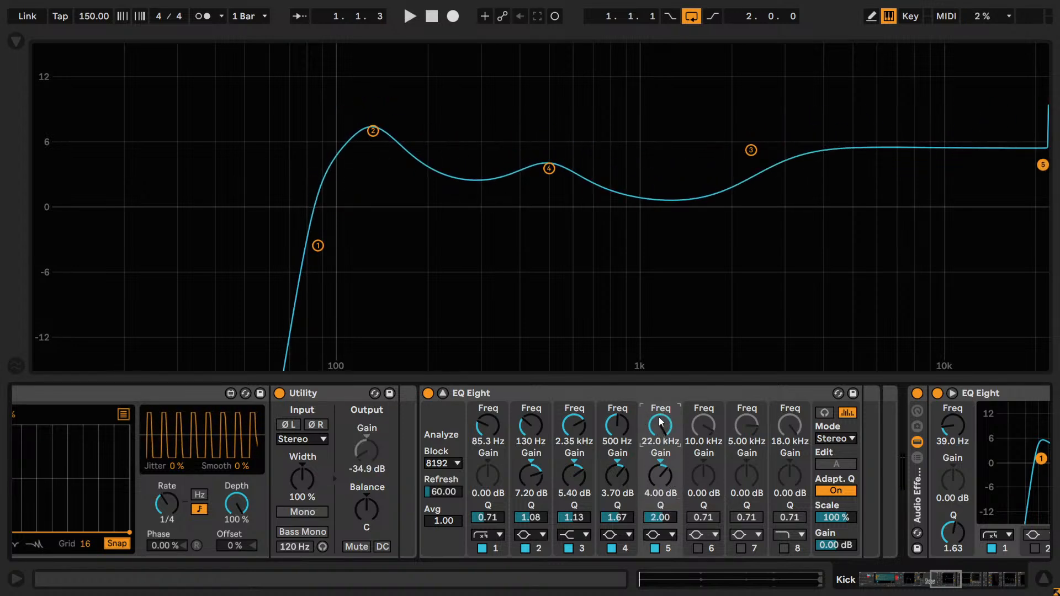
key(space)
drag(657, 427, 656, 492)
key(space)
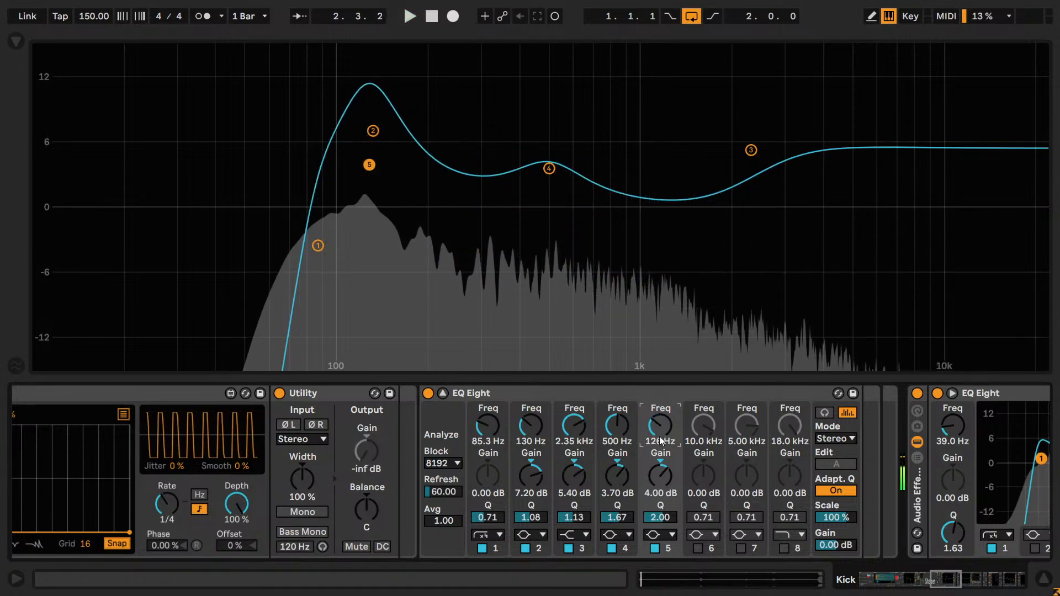
- Reset band 5's frequency and gain to their defaults and disable the band
double_click(659, 436)
double_click(662, 474)
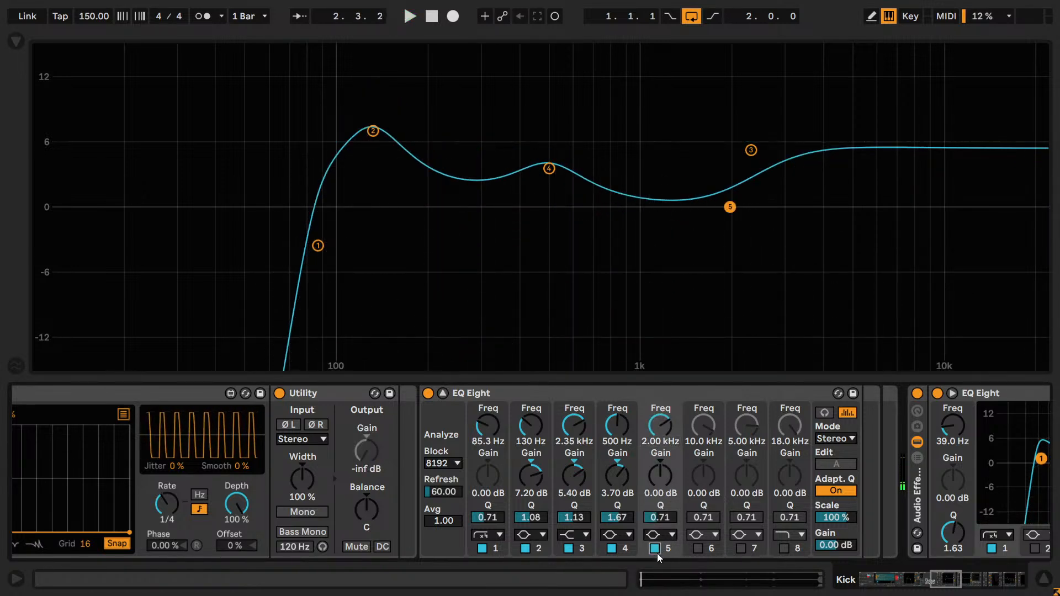
click(656, 549)
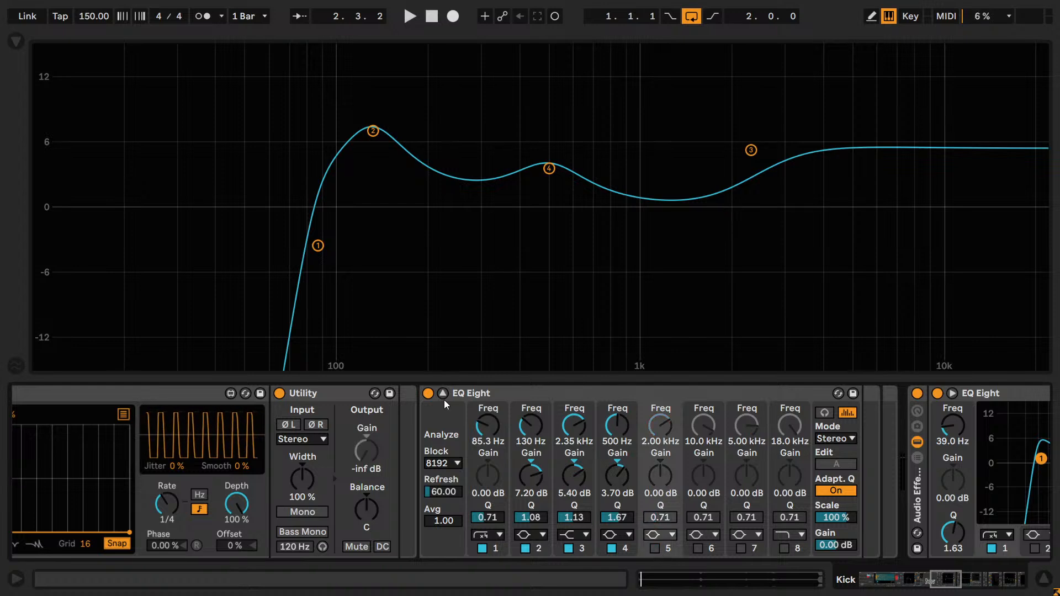
- Collapse the enlarged punch EQ, return to the Drum Rack, and listen to the Kick 1 chain soloed before unsoloing it
click(443, 393)
drag(935, 583, 835, 583)
click(548, 441)
click(466, 431)
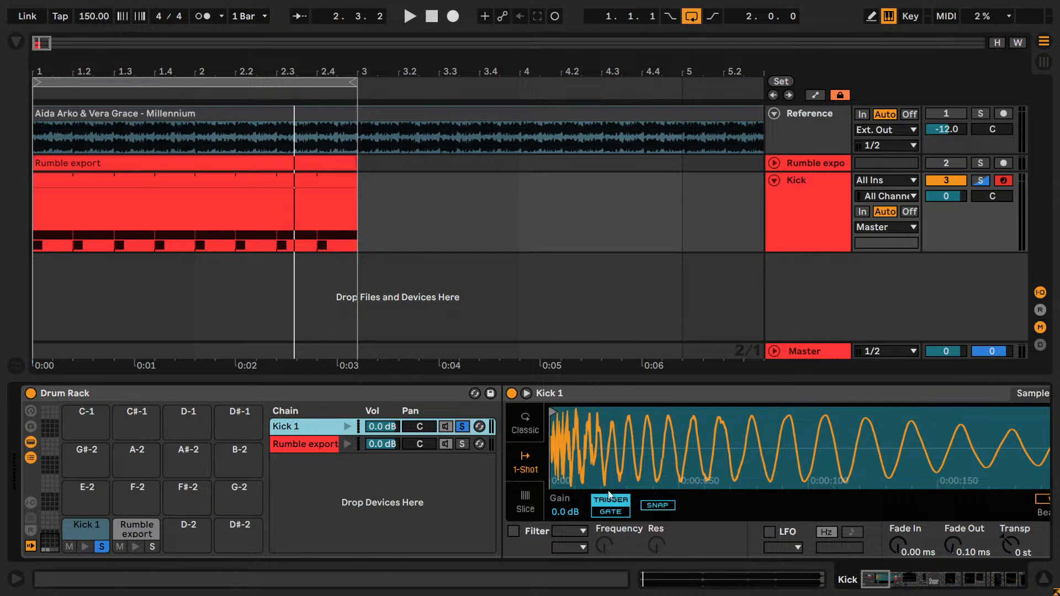
key(space)
key(space)
click(462, 426)
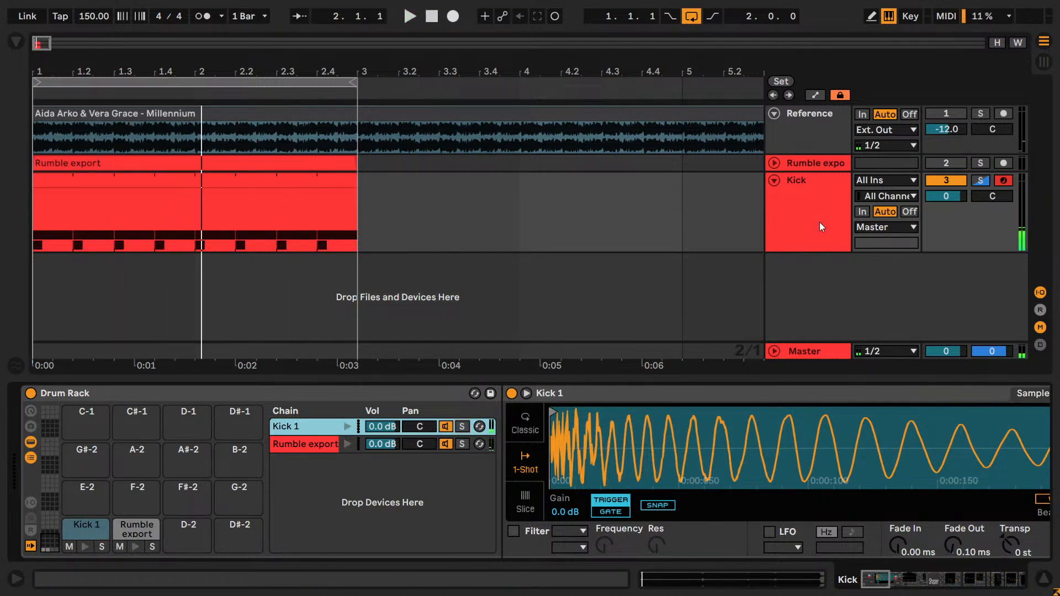
- Select the Dist reverb chain in the Audio Effect Rack and open its EQ Eight in the enlarged view
click(881, 587)
click(237, 437)
click(230, 436)
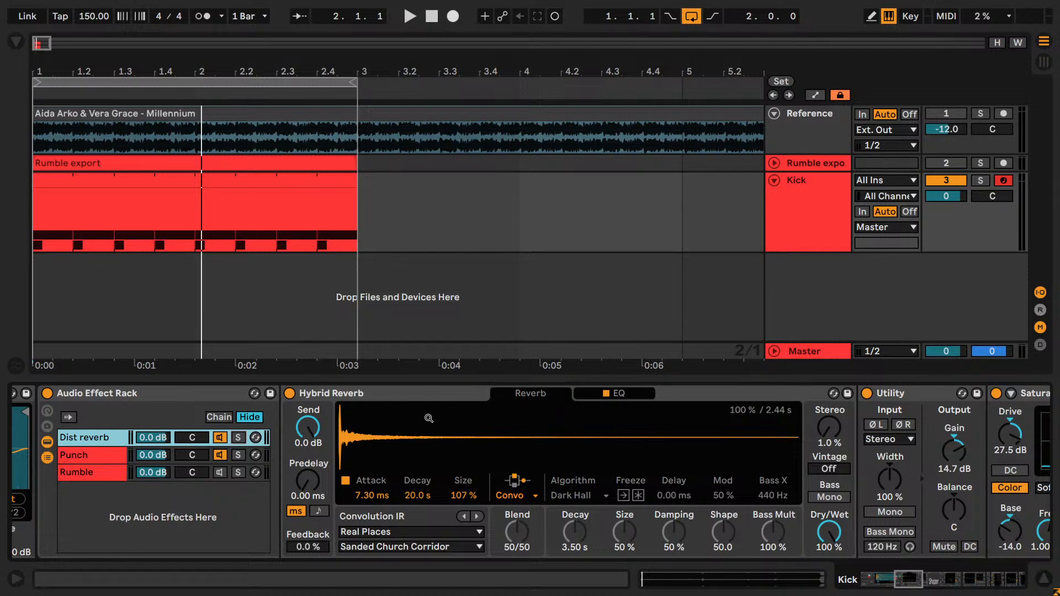
click(917, 577)
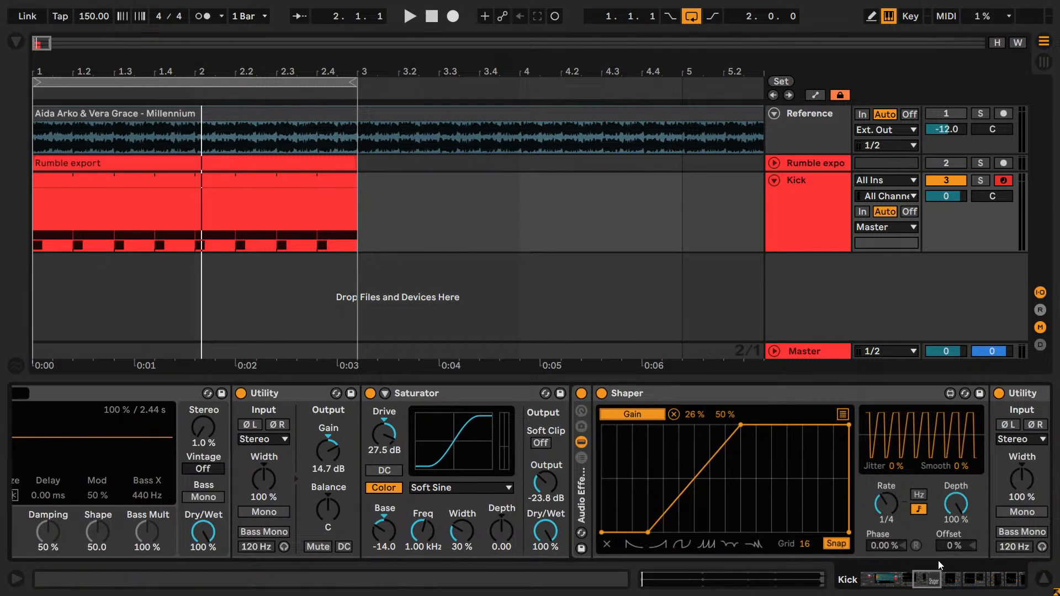
click(938, 581)
click(944, 578)
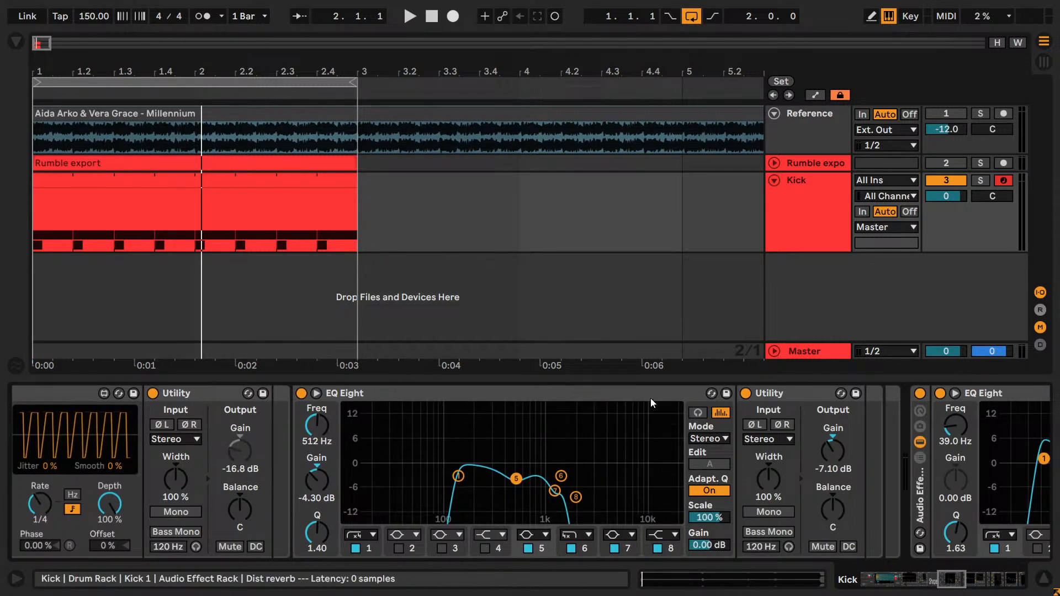
click(316, 393)
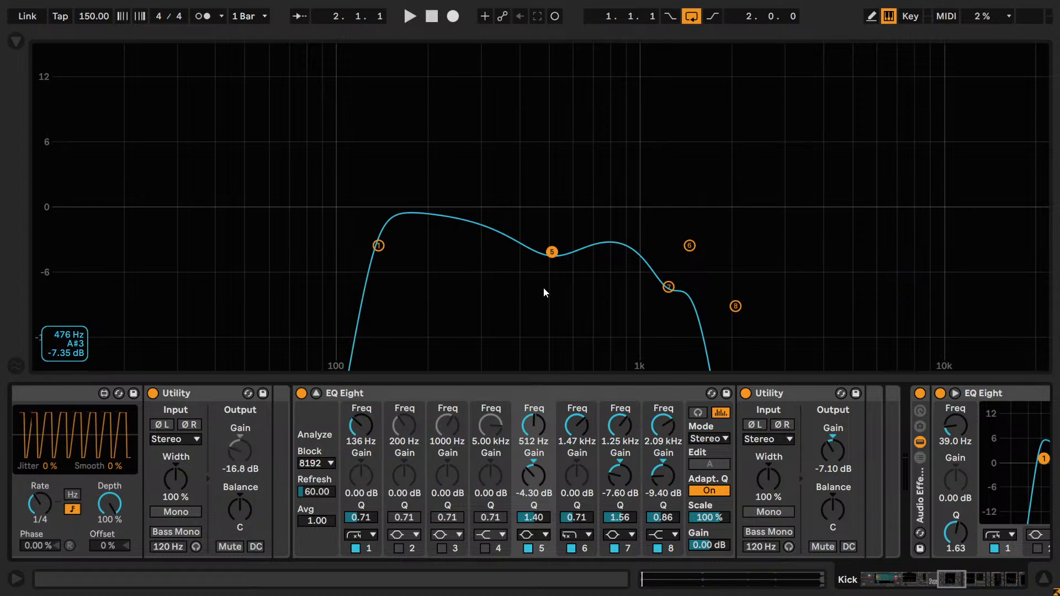
- Play the loop and try a different band 1 low-cut frequency and a 1.17 kHz band 6 high cut, undoing each change
key(space)
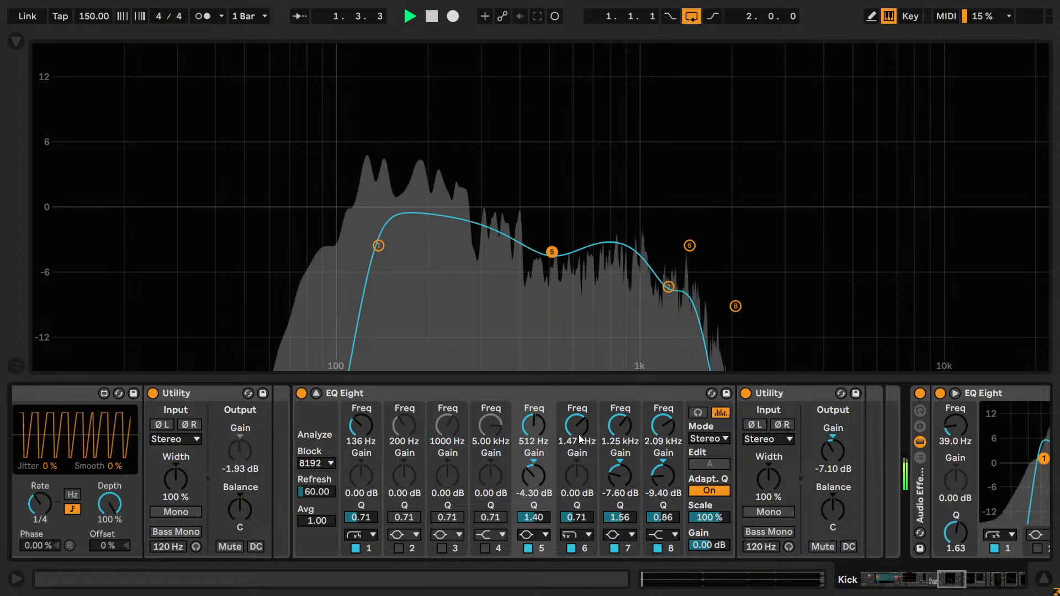
key(space)
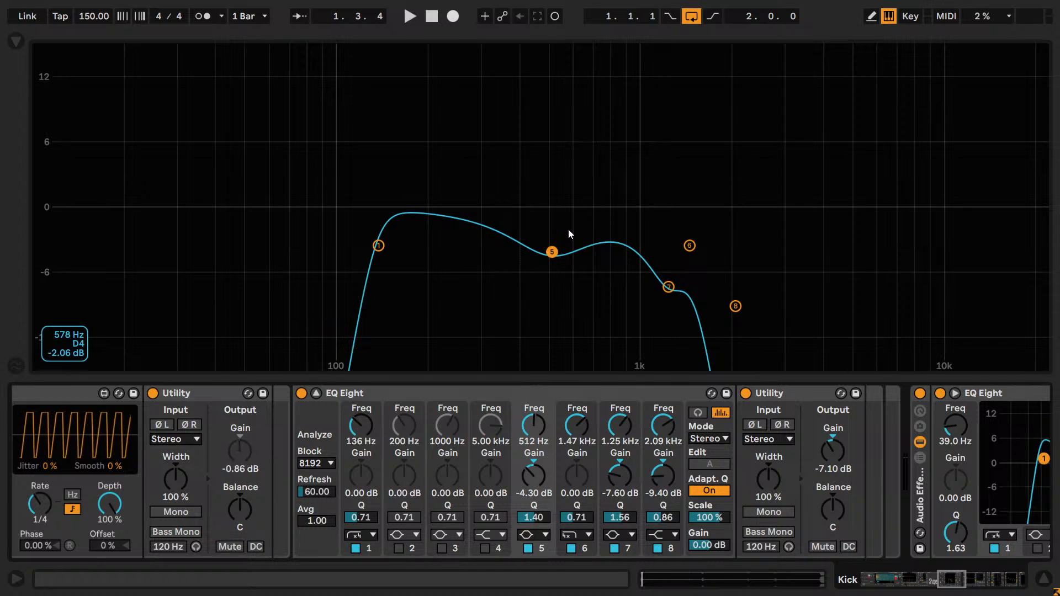
key(space)
drag(360, 426, 361, 435)
key(ctrl+z)
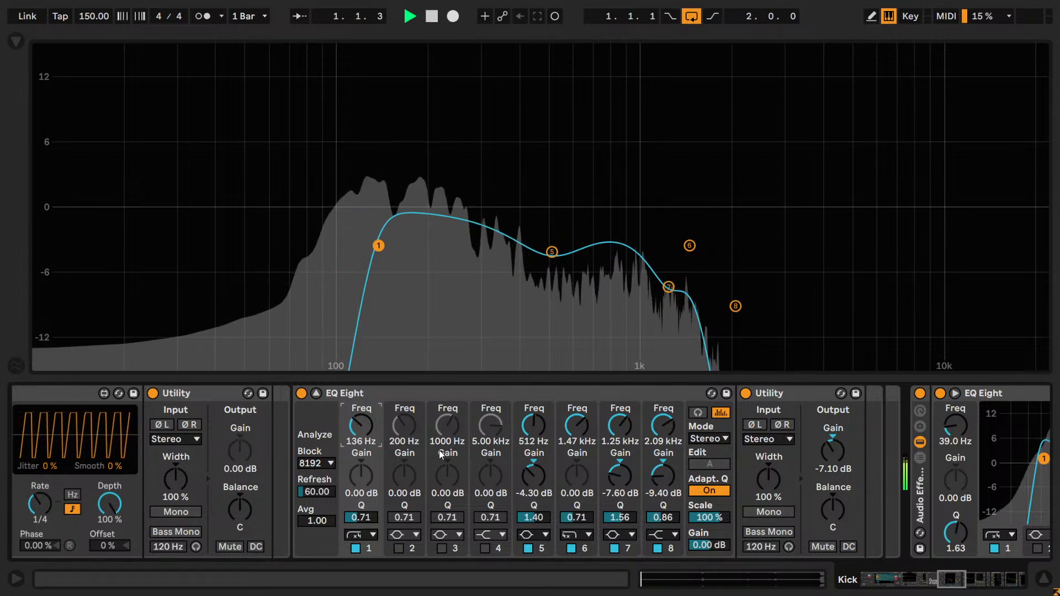
drag(573, 440, 573, 446)
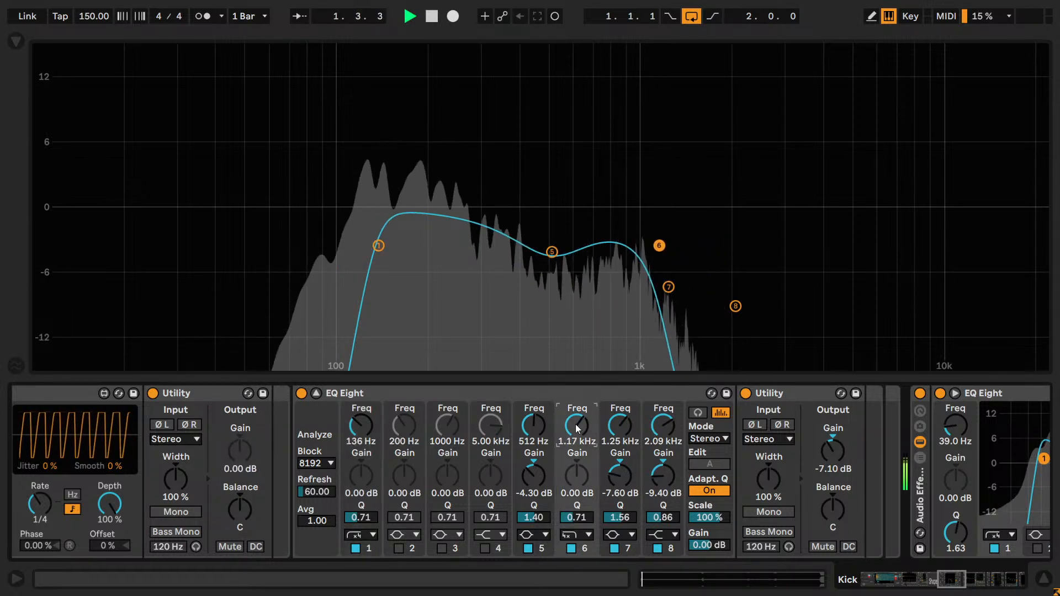
key(ctrl+z)
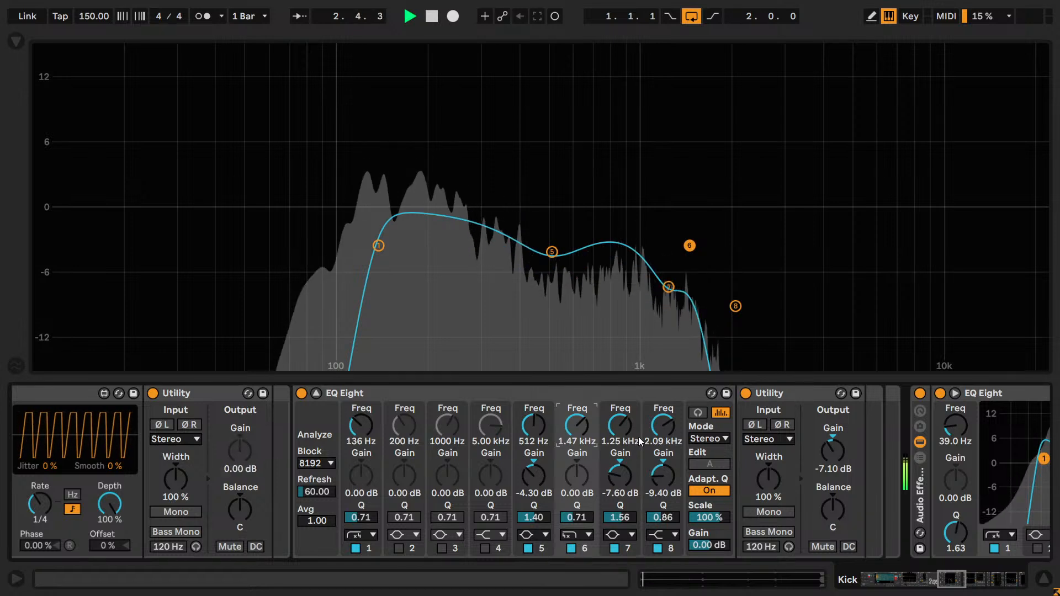
- Set band 8's frequency to 1.55 kHz and band 7's gain to -8.10 dB, comparing with each band bypassed
drag(665, 429, 660, 436)
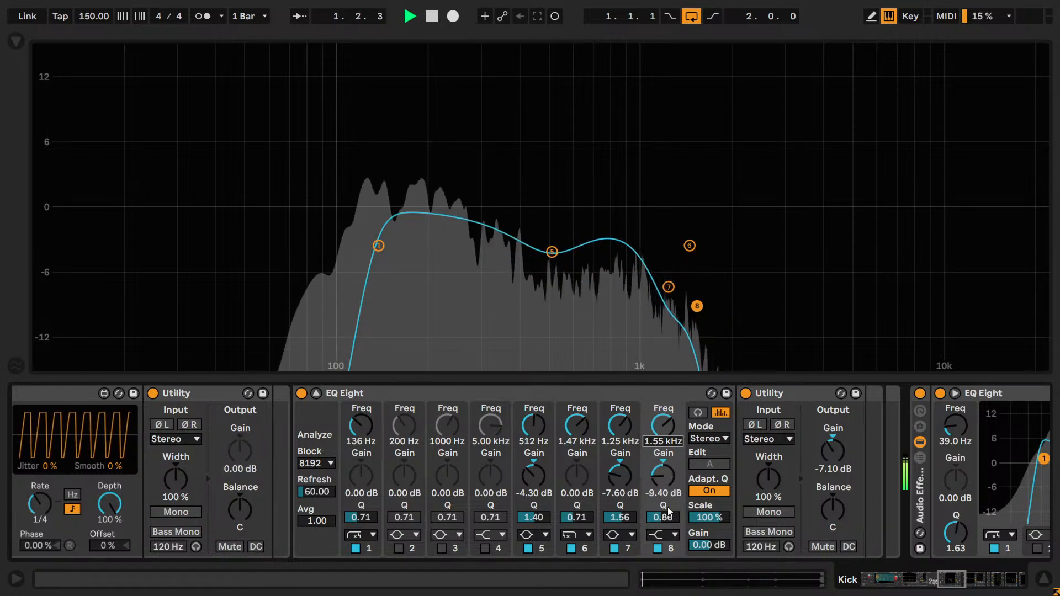
click(658, 549)
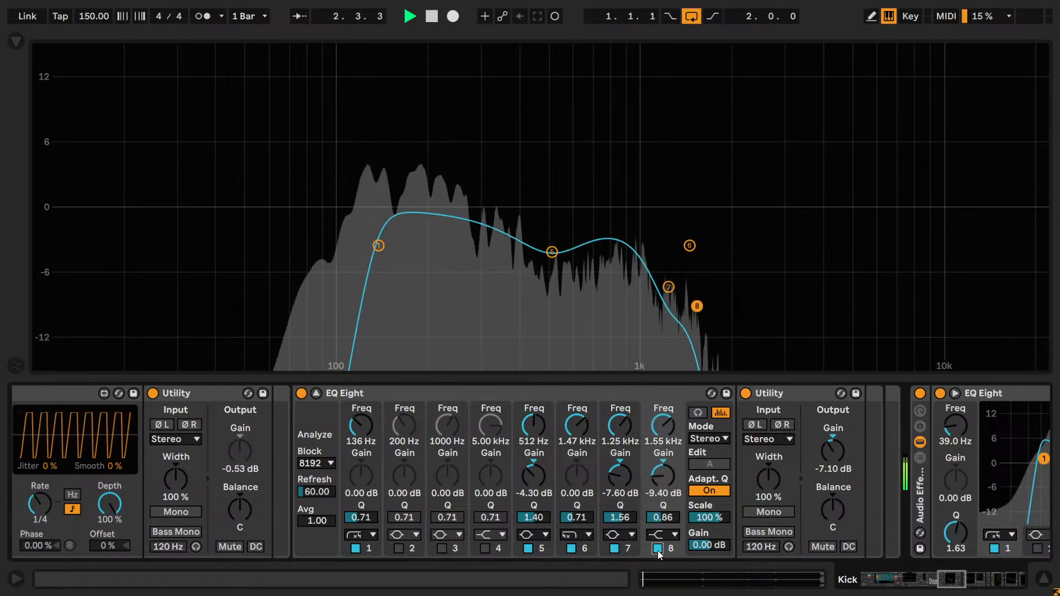
click(615, 549)
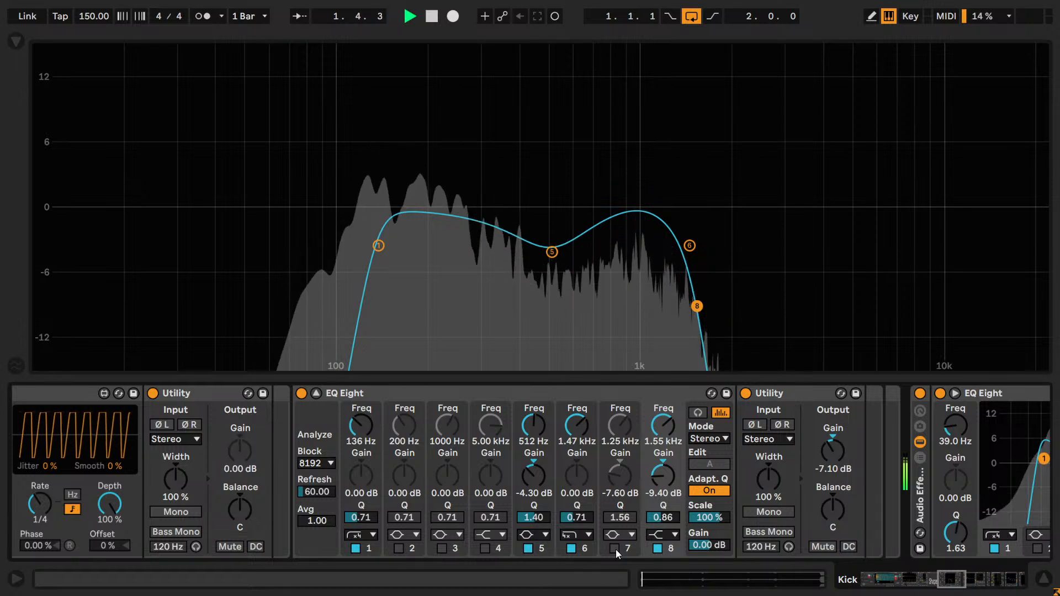
click(615, 548)
drag(625, 429, 623, 424)
drag(623, 480, 628, 473)
key(Up)
key(Up)
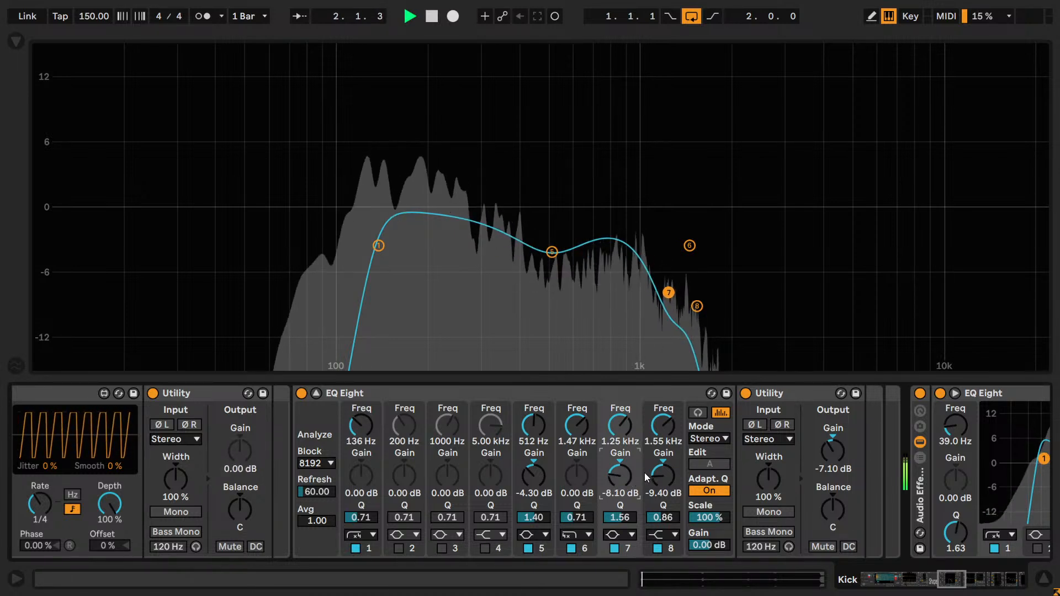
- Compare the sound with bands 7, 6 and 5 bypassed in turn, and set band 5's gain to -5.10 dB
click(613, 548)
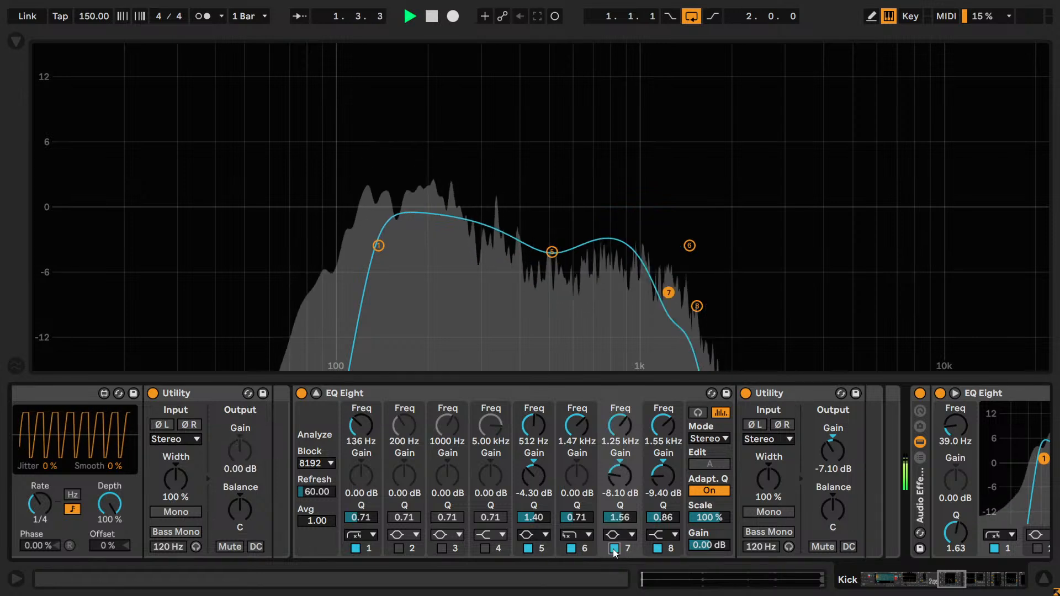
click(570, 548)
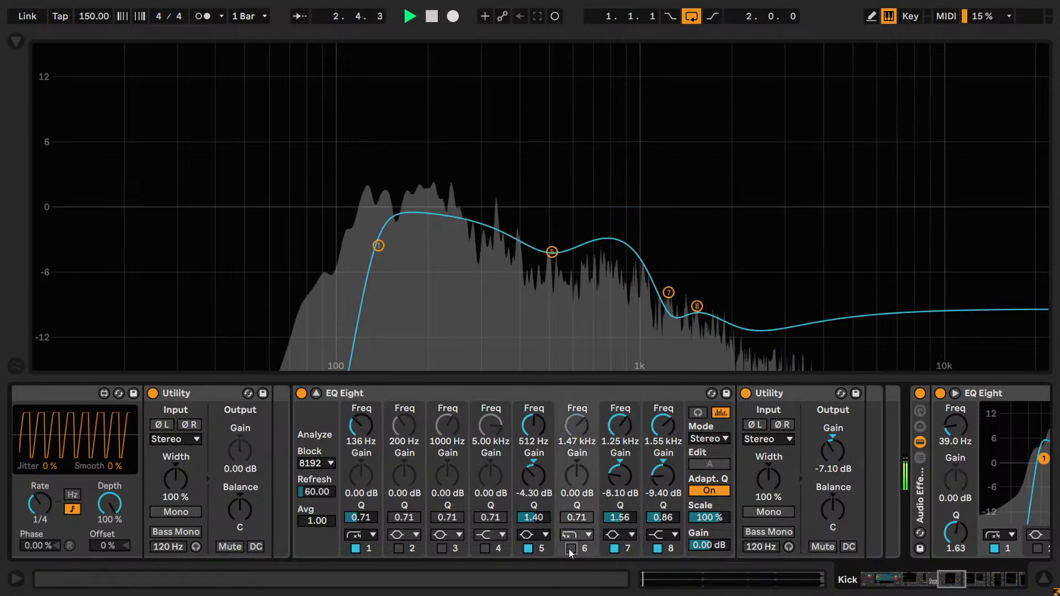
click(527, 548)
drag(540, 475, 540, 483)
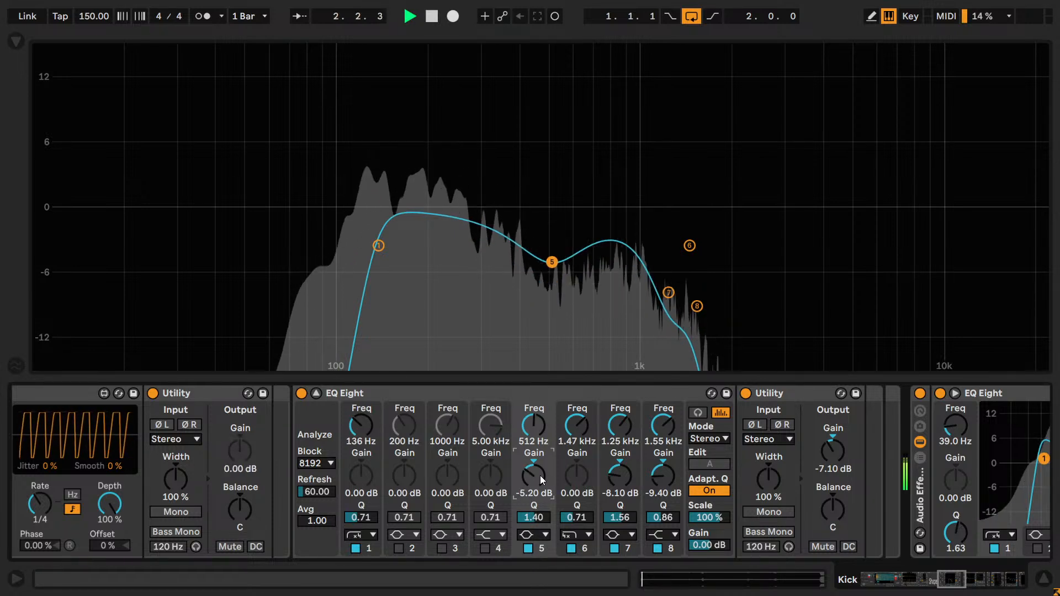
drag(540, 475, 540, 474)
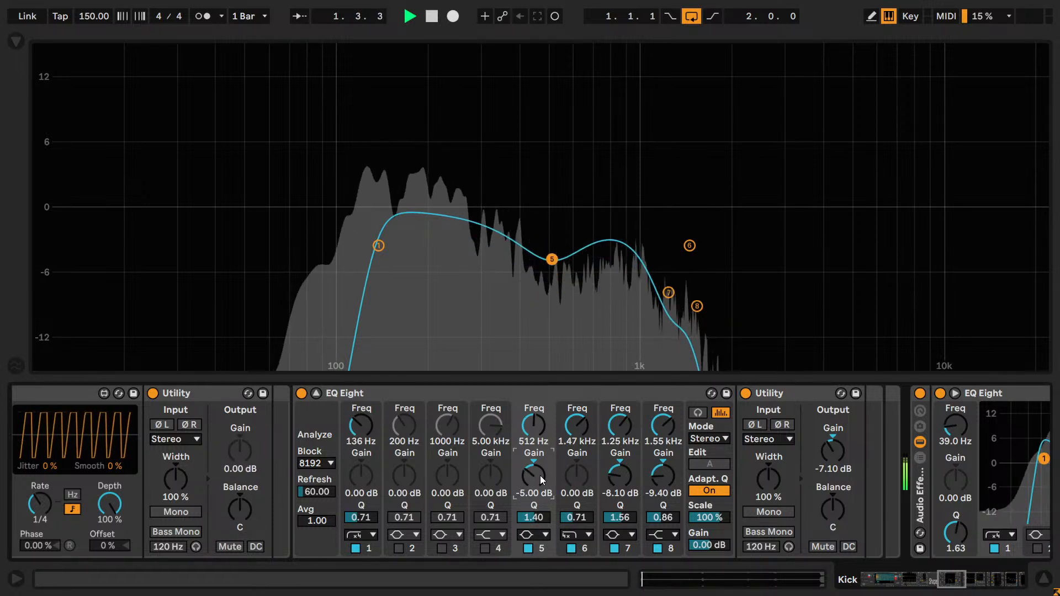
drag(542, 425, 543, 424)
- Enable band 3 as a 4.00 dB bell with a Q of 2.00 and tune it to about 208 Hz
key(space)
click(441, 548)
drag(447, 517, 448, 493)
key(Return)
drag(444, 426, 444, 416)
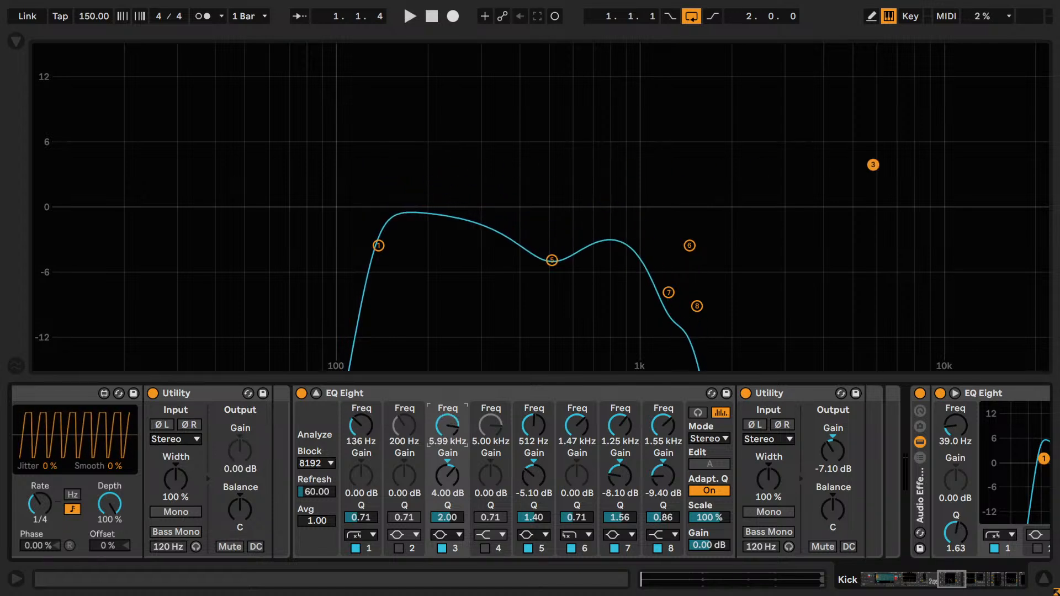
drag(440, 429, 439, 419)
key(space)
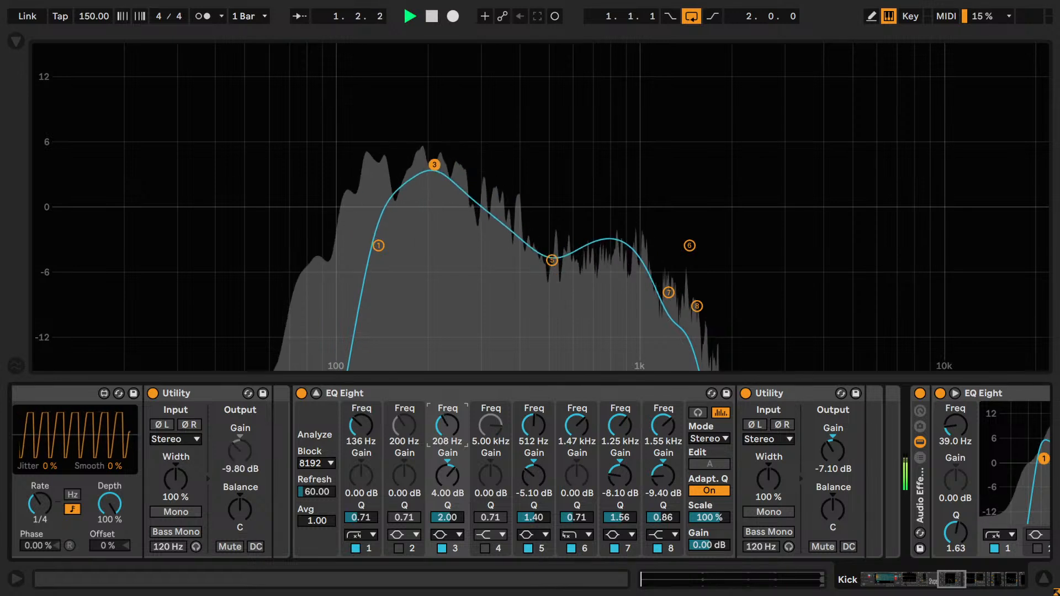
- Turn band 3 into a -5.50 dB cut at 196 Hz with a Q of 2.50 while the loop plays
drag(452, 480, 448, 520)
click(447, 517)
text(2.5)
key(Return)
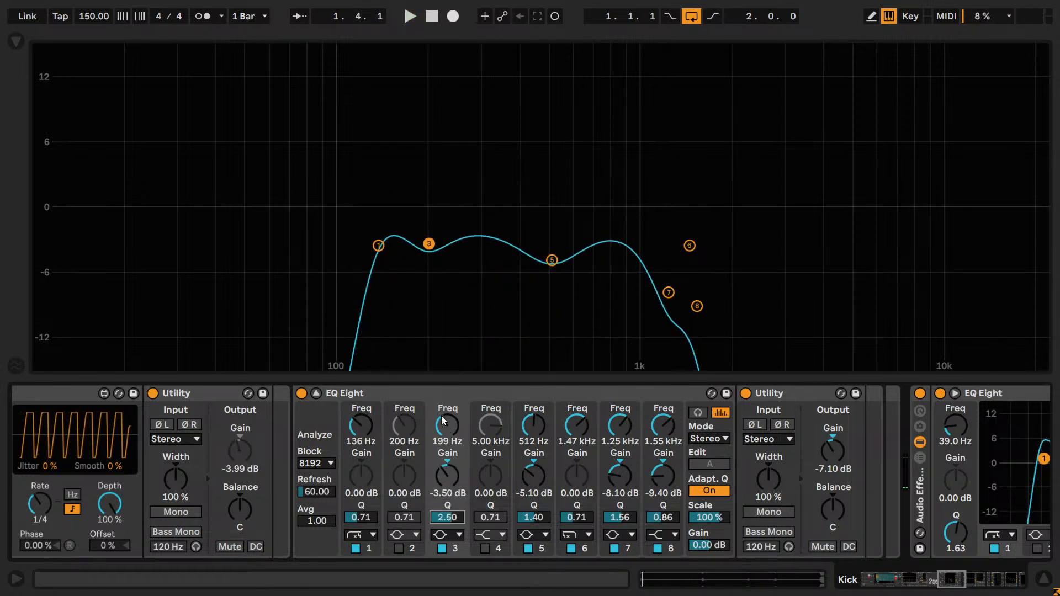
key(space)
mouse_move(444, 427)
mouse_down()
mouse_move(444, 442)
mouse_move(444, 428)
mouse_up()
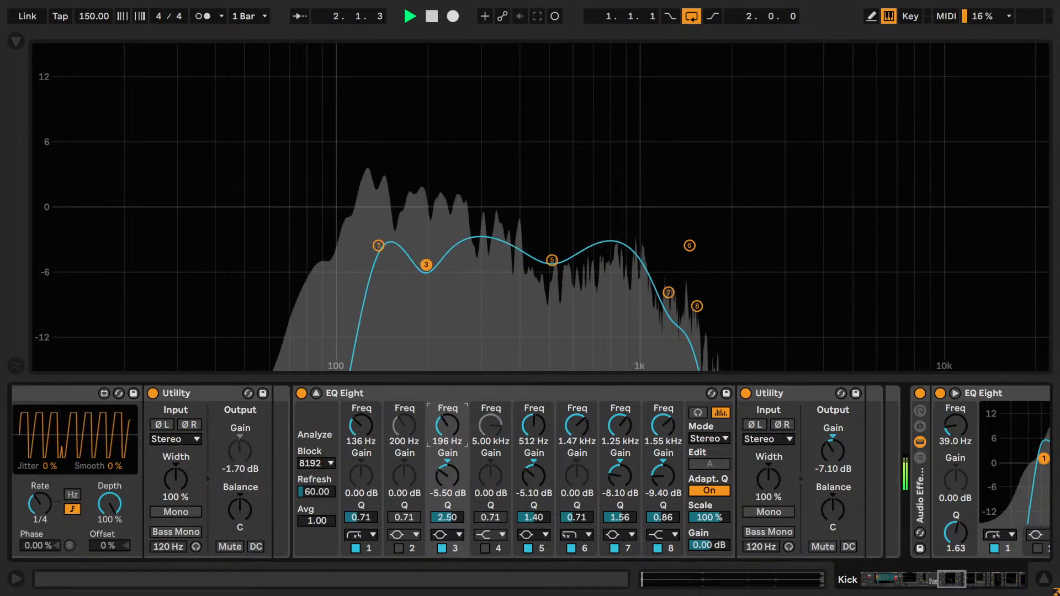
- Compare the sound with band 3 bypassed, and refine its cut to 207 Hz at -5.95 dB
click(441, 548)
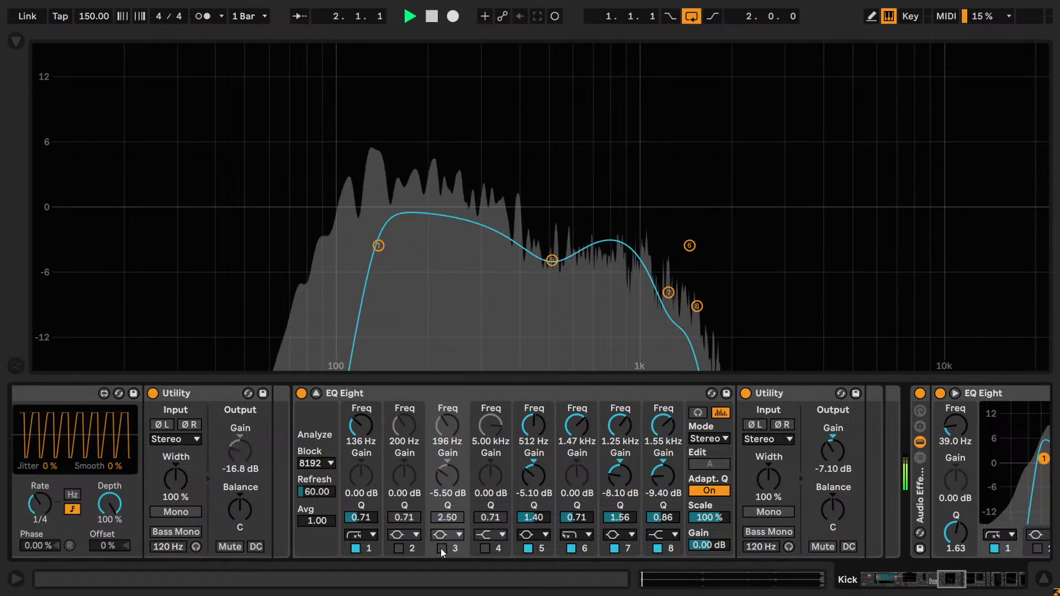
click(441, 548)
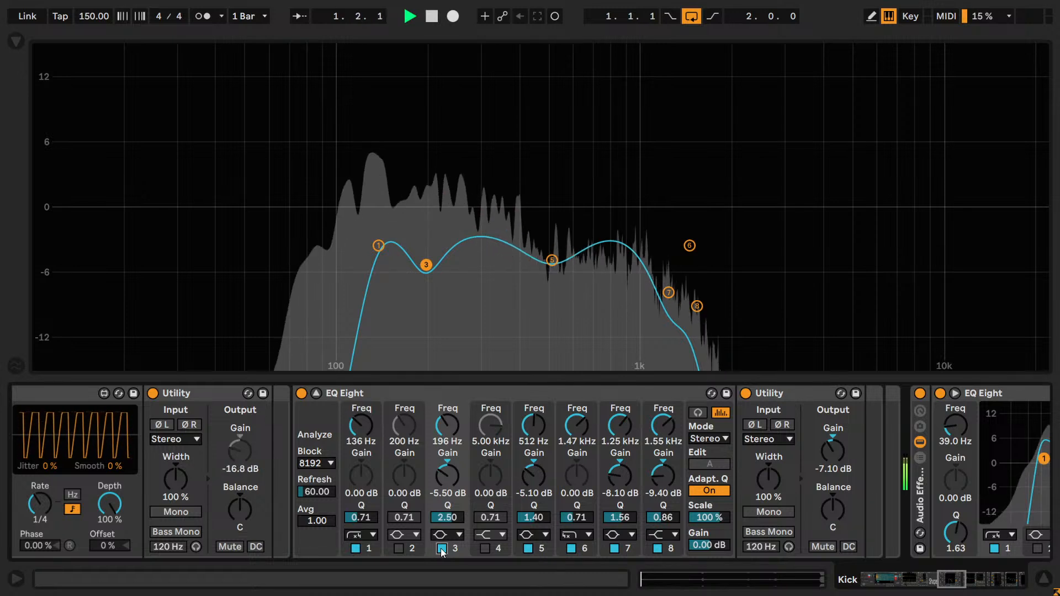
drag(443, 445, 443, 448)
click(446, 485)
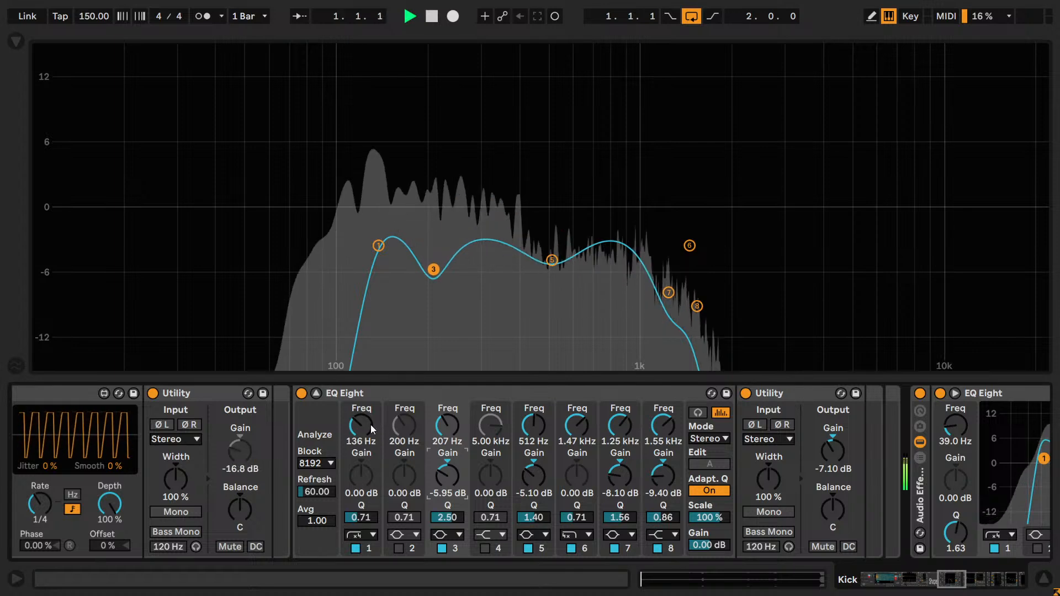
- Compare the kick with the soloed Reference track, and check the enlarged Dist reverb EQ with band 3 off and on
click(316, 393)
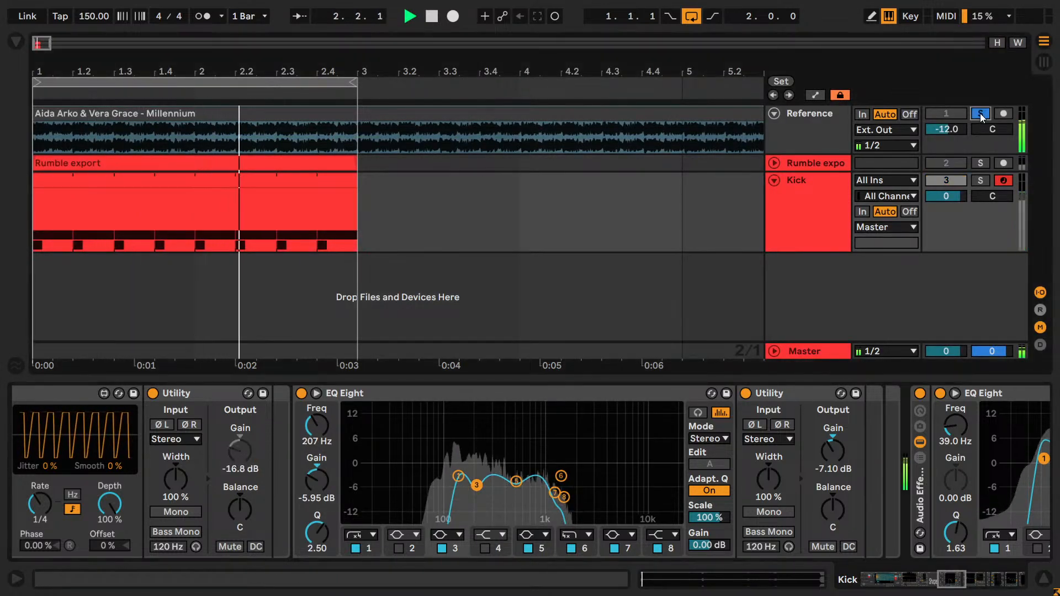
click(812, 206)
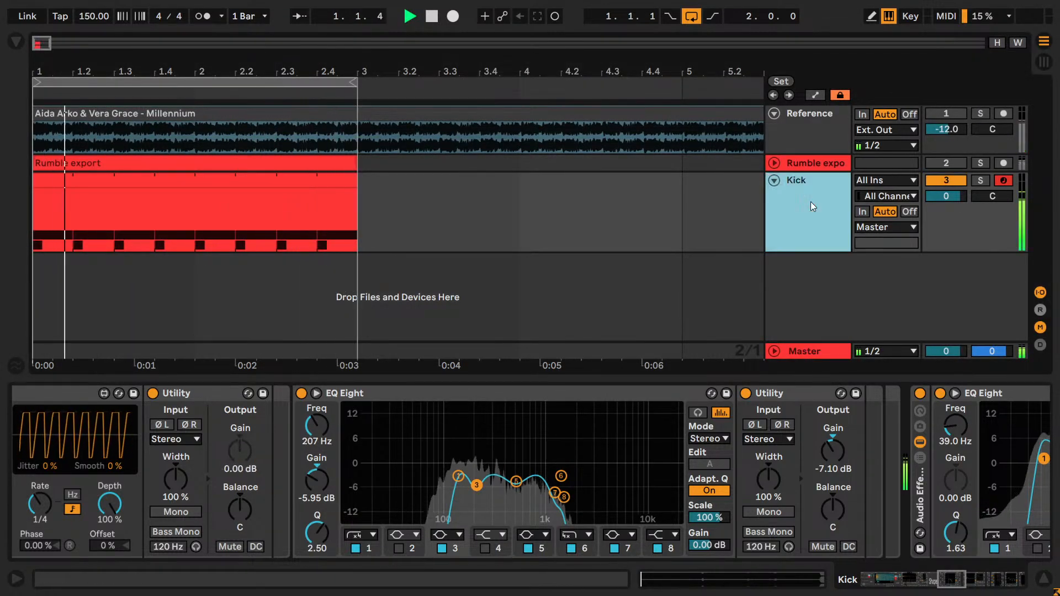
click(316, 393)
click(441, 548)
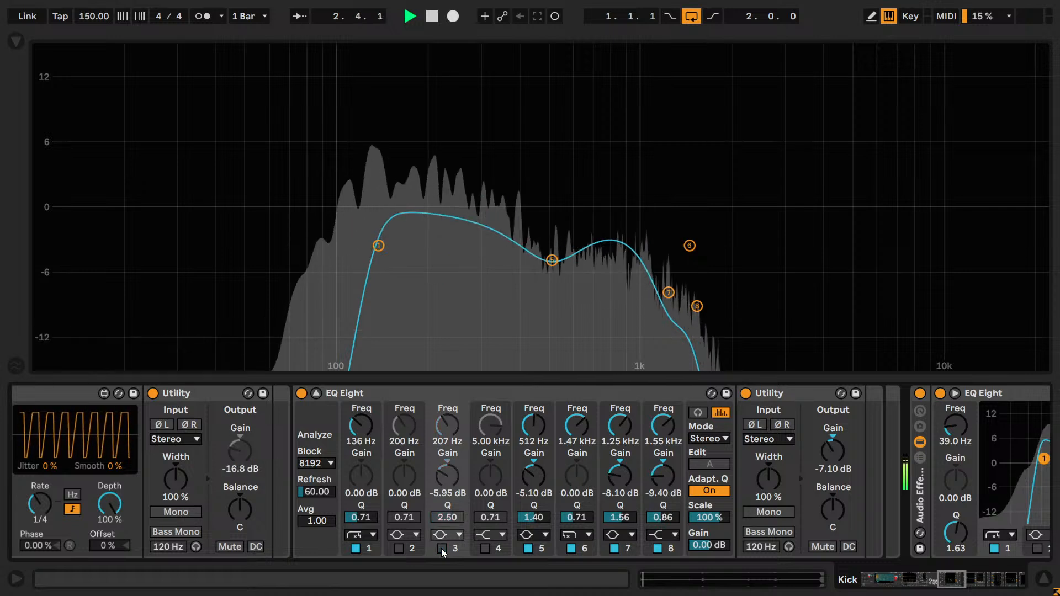
click(442, 548)
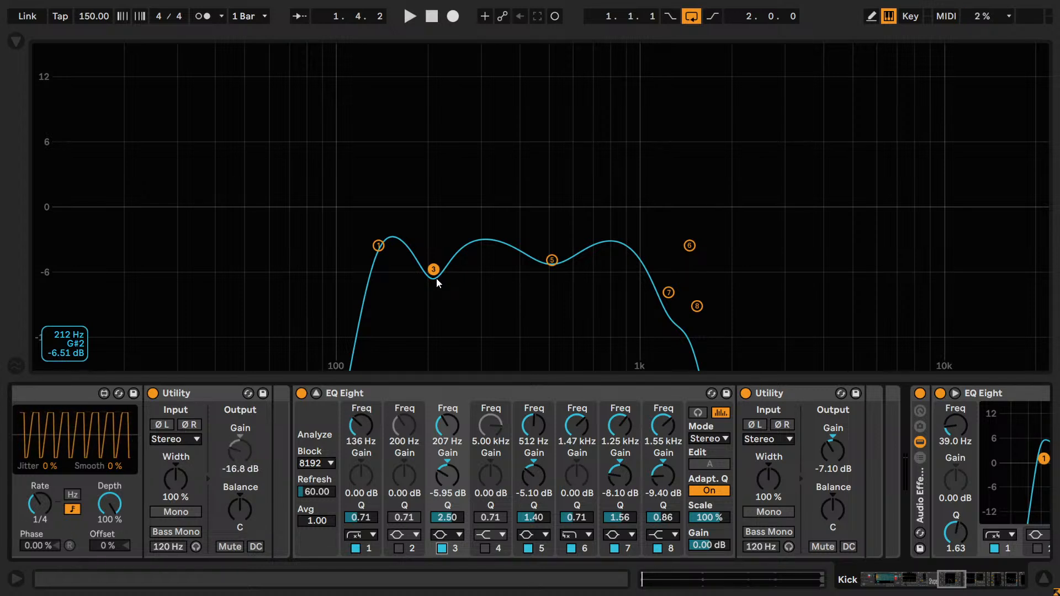
- Select the Rumble export chain in the Drum Rack and examine its enlarged EQ Eight, especially the band 6 bell
drag(944, 583, 922, 582)
click(864, 574)
click(296, 448)
click(275, 393)
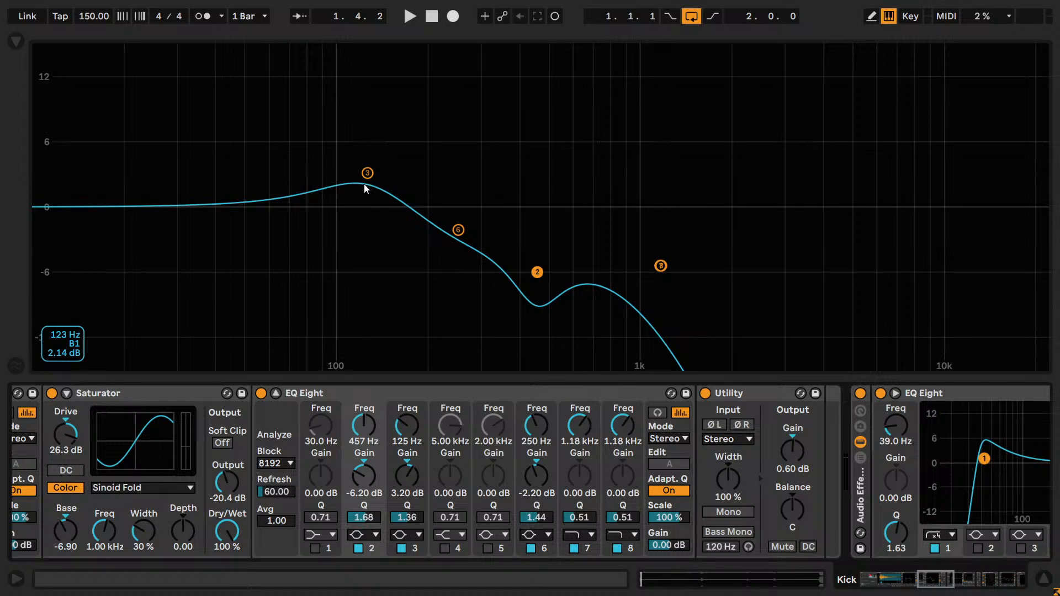
click(537, 551)
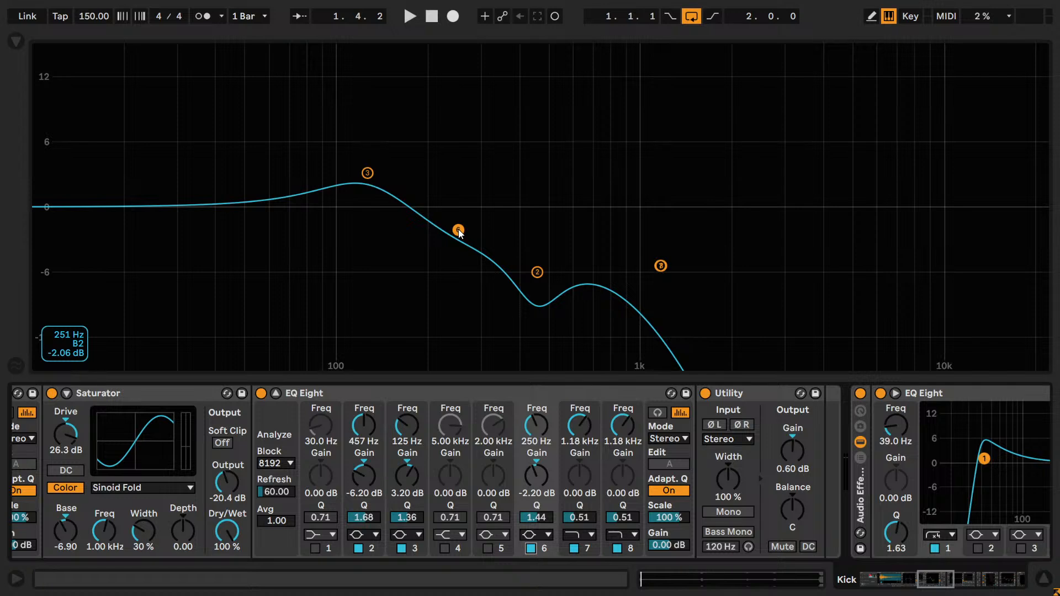
- Go back to the Kick 1 chain and bring its Dist reverb EQ Eight into view
click(893, 585)
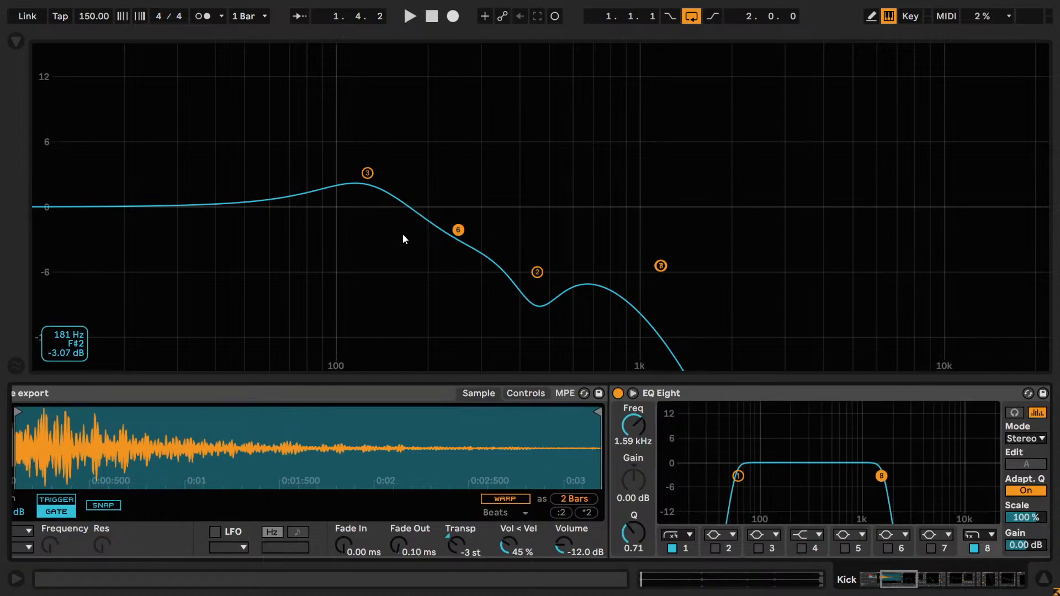
click(882, 568)
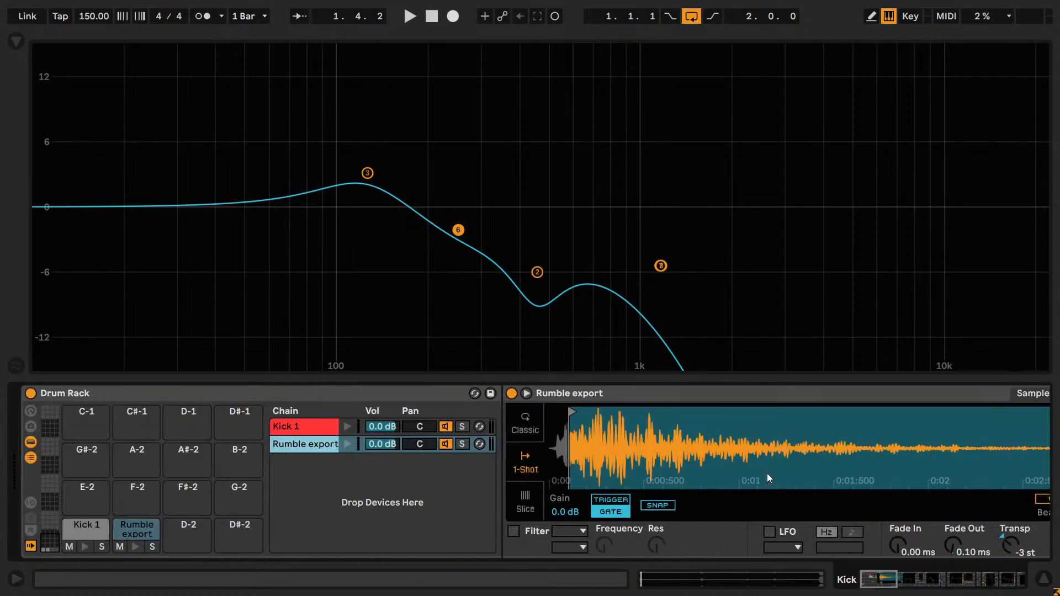
click(291, 425)
drag(882, 584, 935, 586)
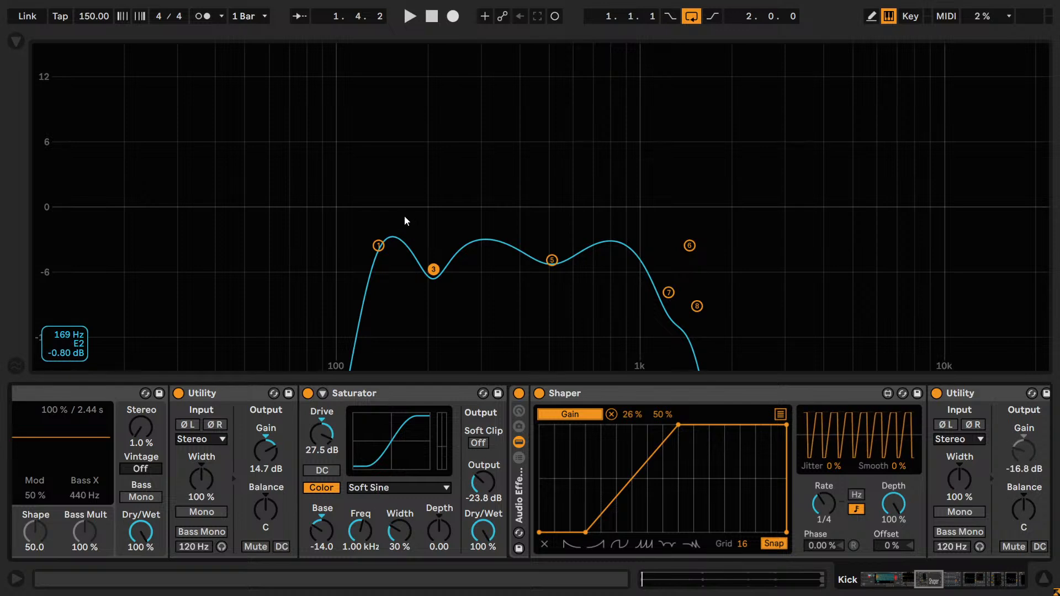
drag(930, 582, 958, 591)
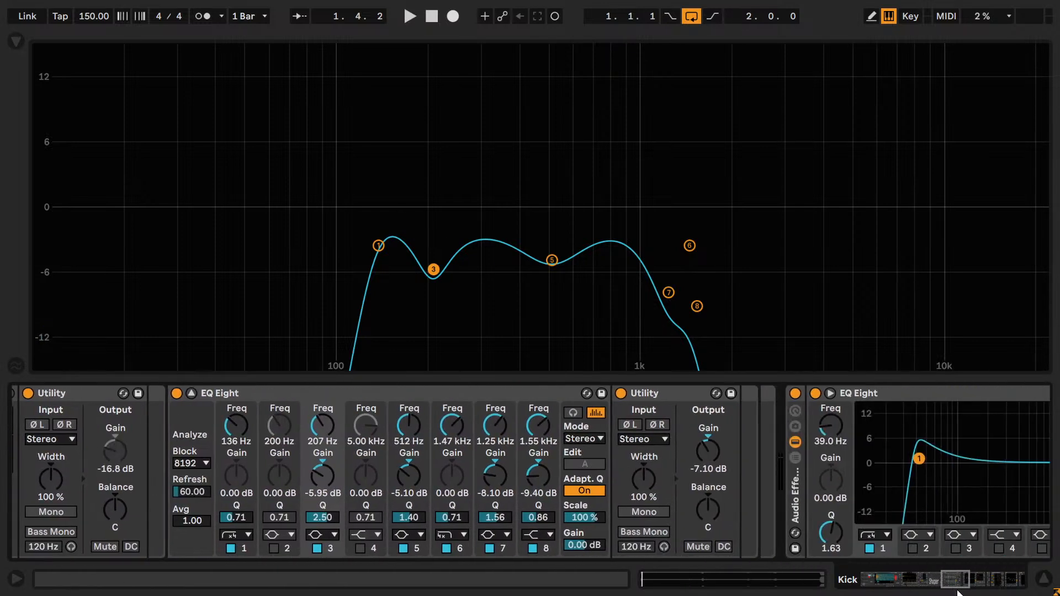
- Try a band 1 Q of 0.40 in place of the band 3 cut, undo it each time and re-enable band 3
click(320, 551)
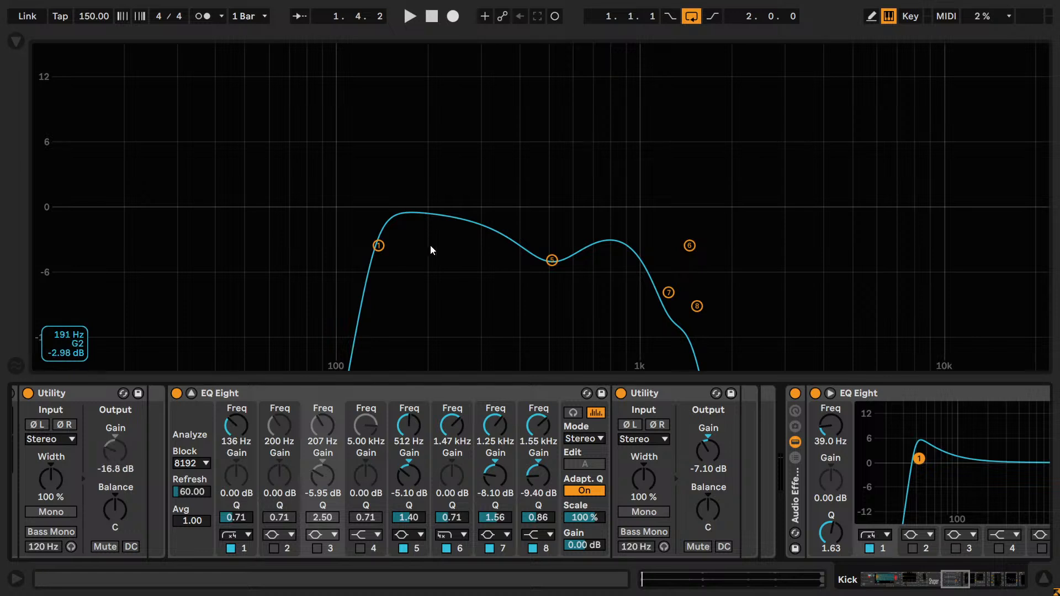
click(239, 517)
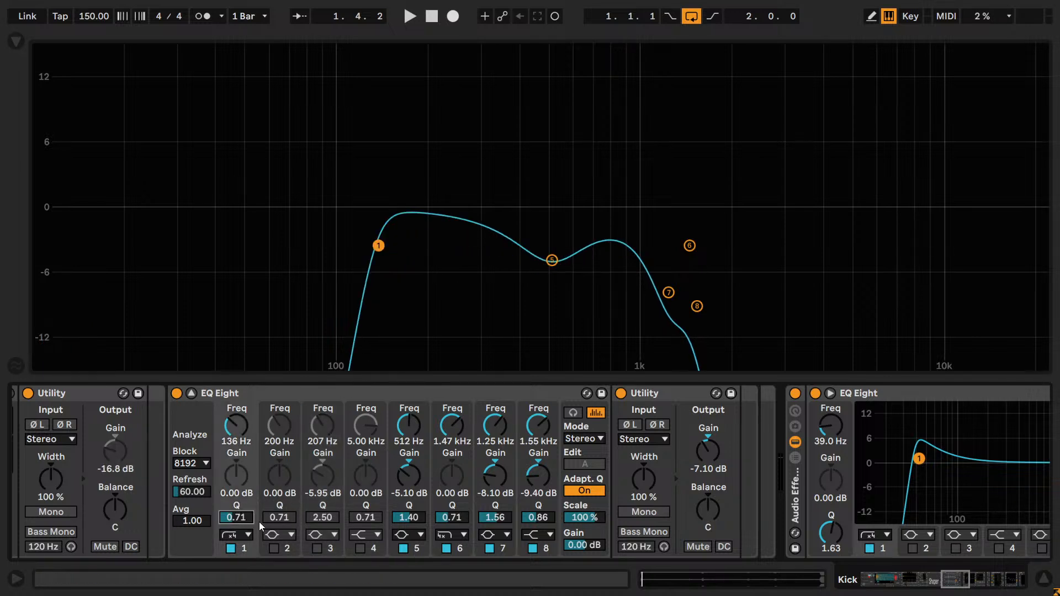
click(317, 549)
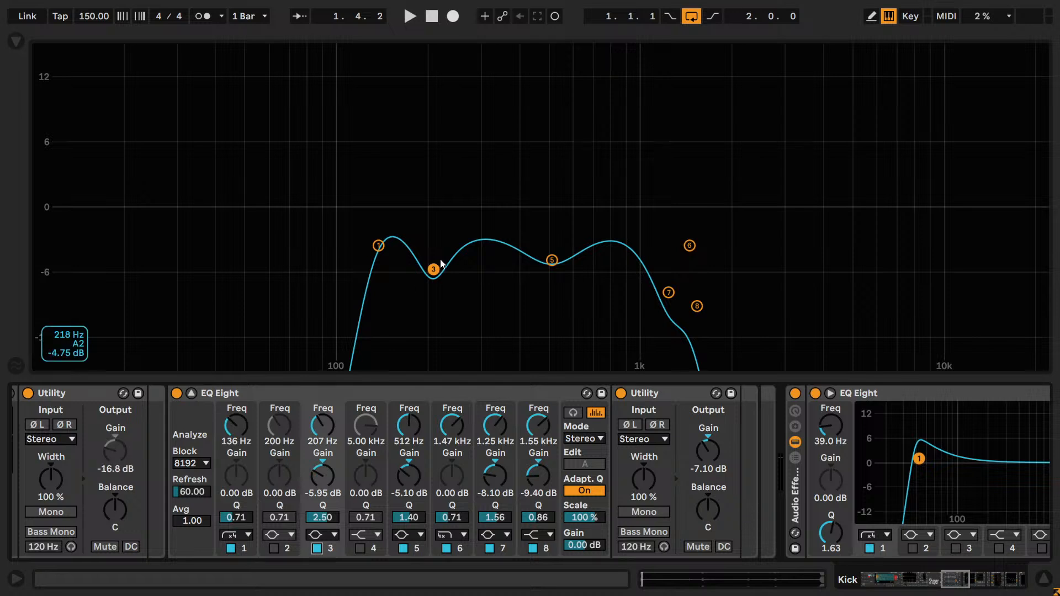
click(317, 549)
drag(247, 523, 249, 527)
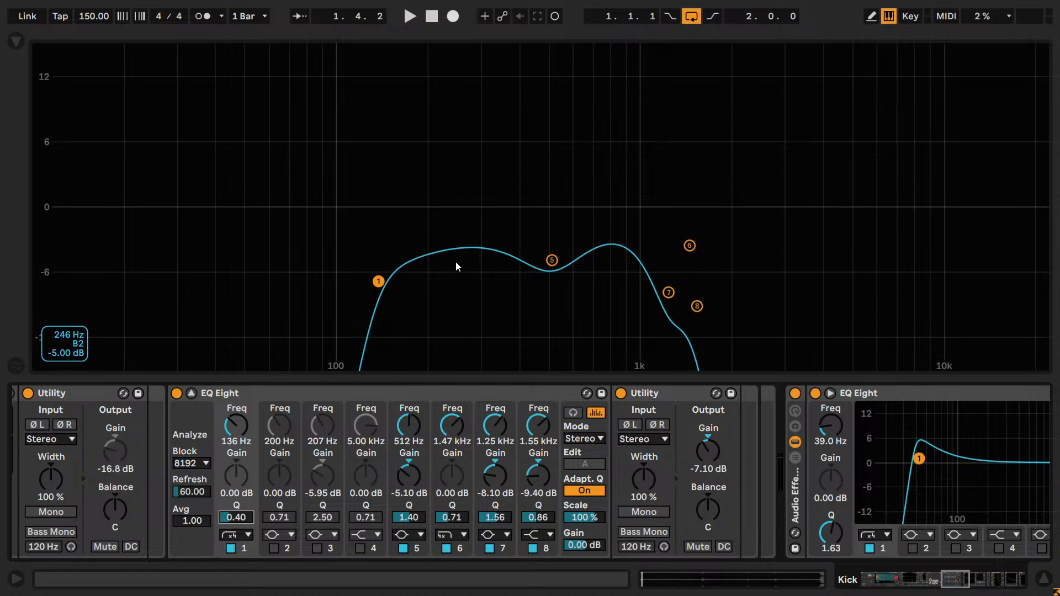
key(ctrl+z)
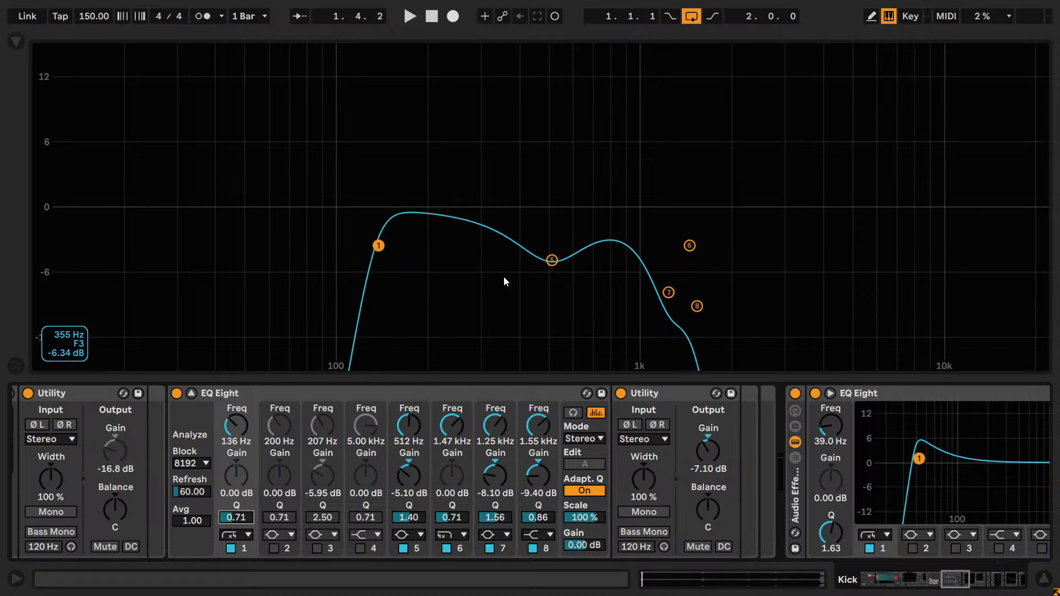
key(space)
drag(238, 520, 237, 543)
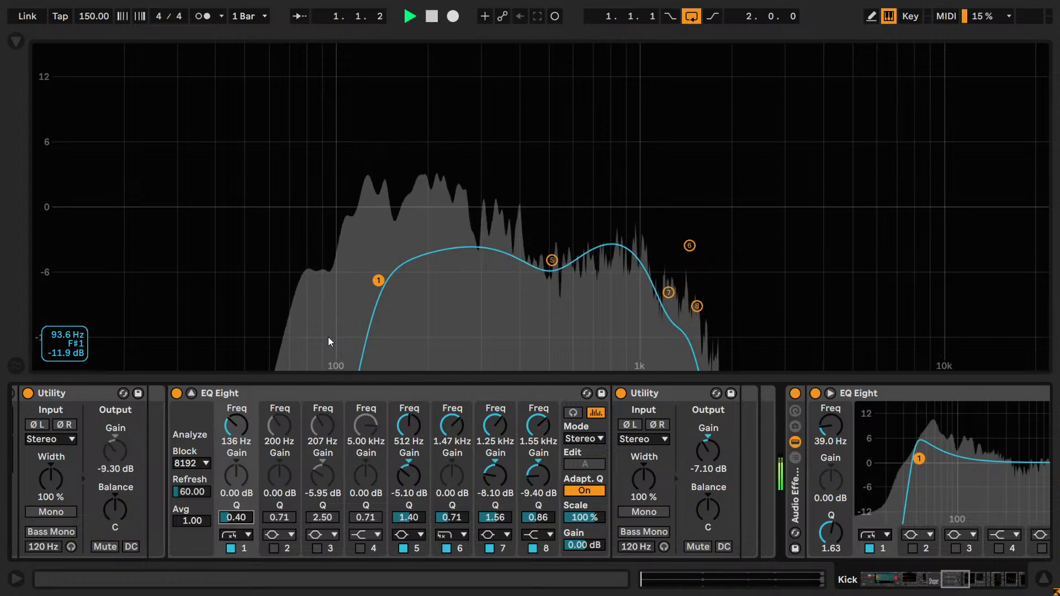
key(ctrl+z)
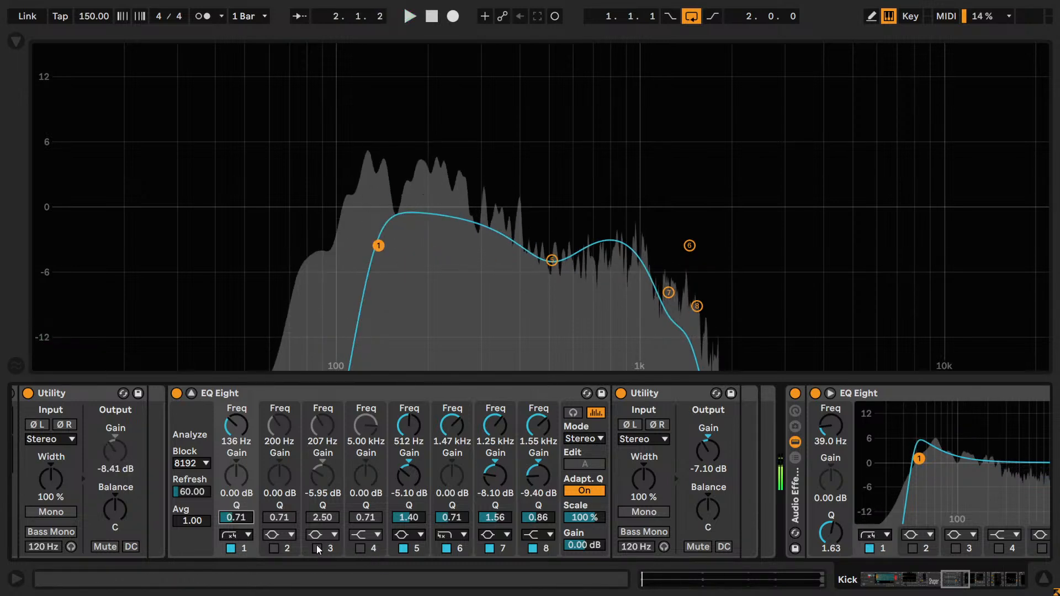
click(318, 546)
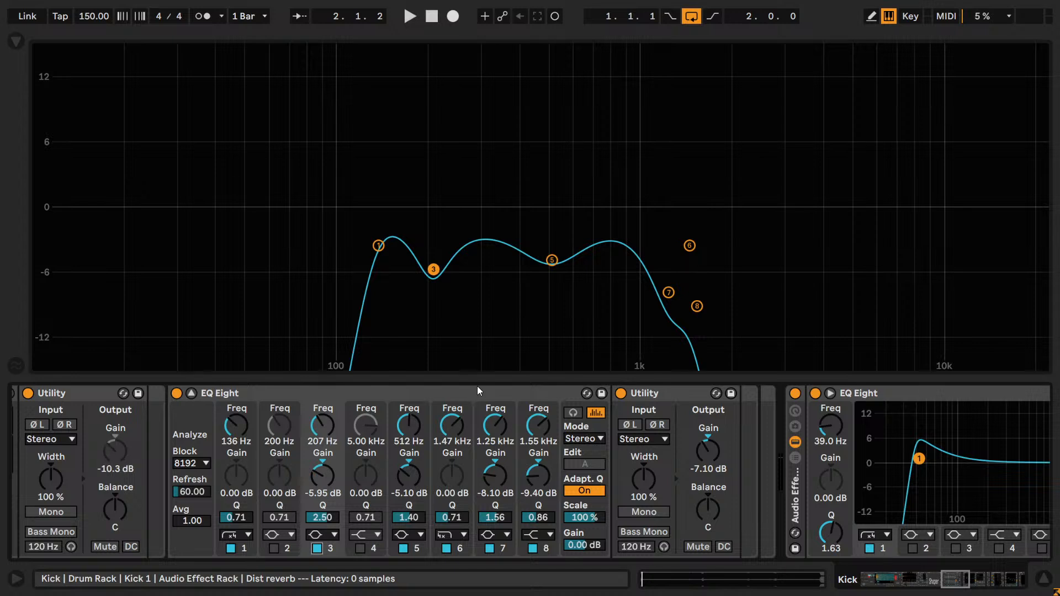
- Play the loop and retune the band 3 cut to 212 Hz with a gain of -5.40 dB
key(space)
drag(322, 431, 323, 438)
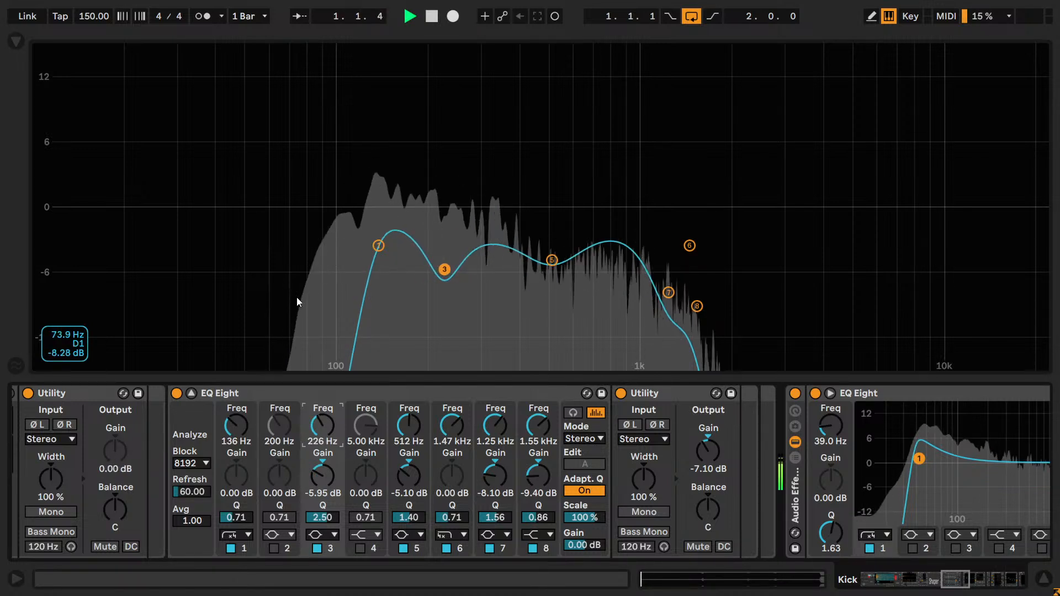
double_click(320, 473)
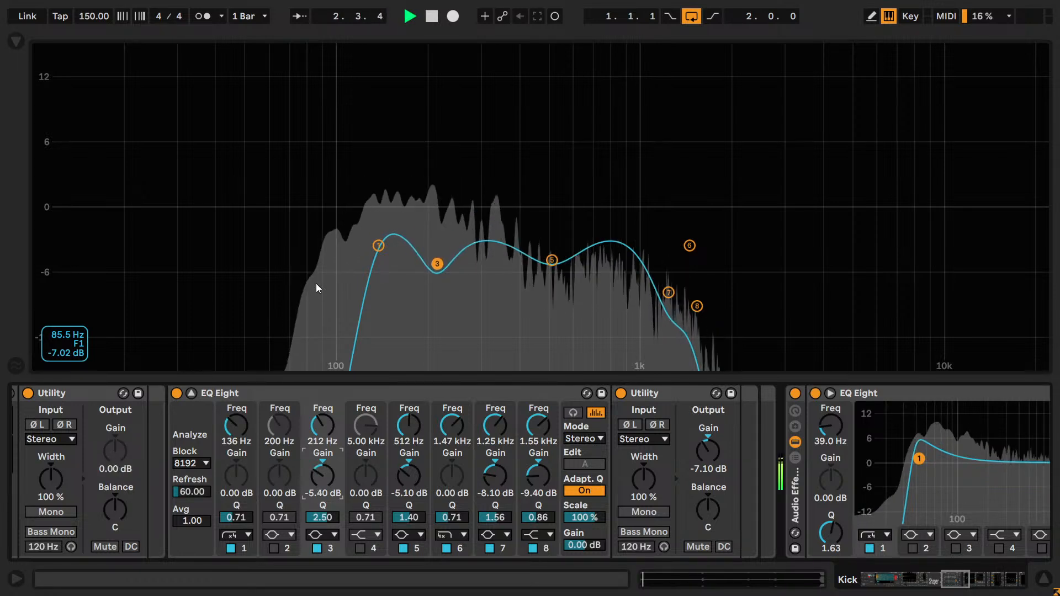
- Fine-tune the band 3 cut at 212 Hz by setting its Q to 2.17
drag(333, 435, 333, 431)
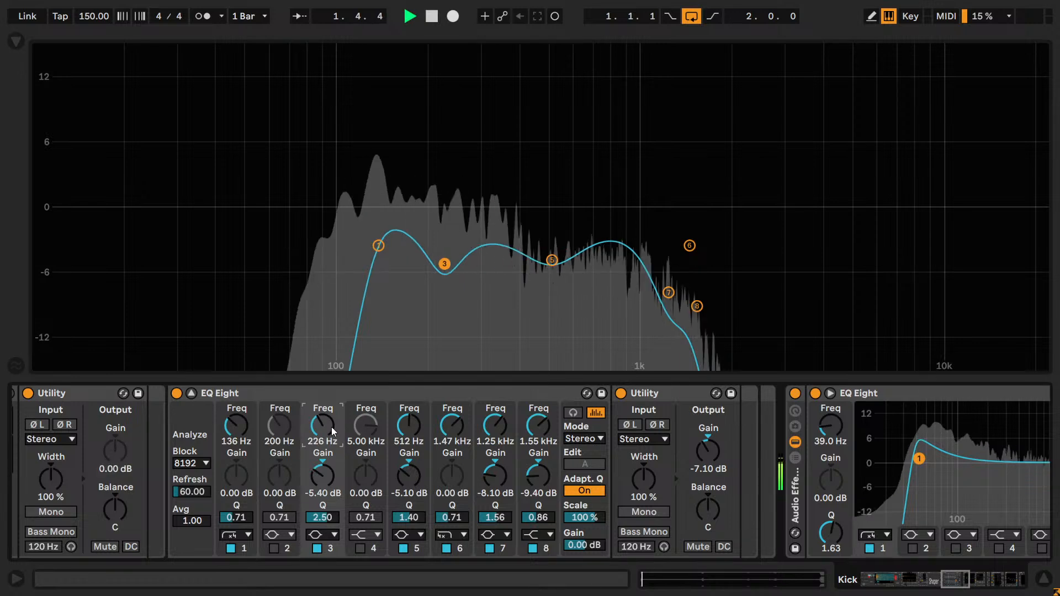
click(322, 519)
drag(320, 520, 321, 547)
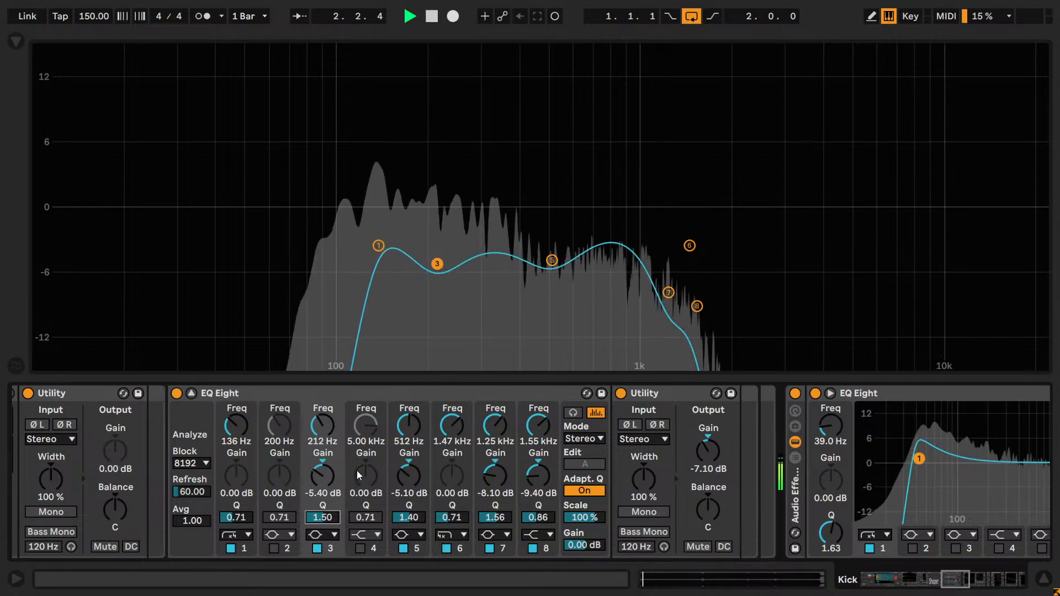
text(2.25)
key(Return)
key(Down)
key(Up)
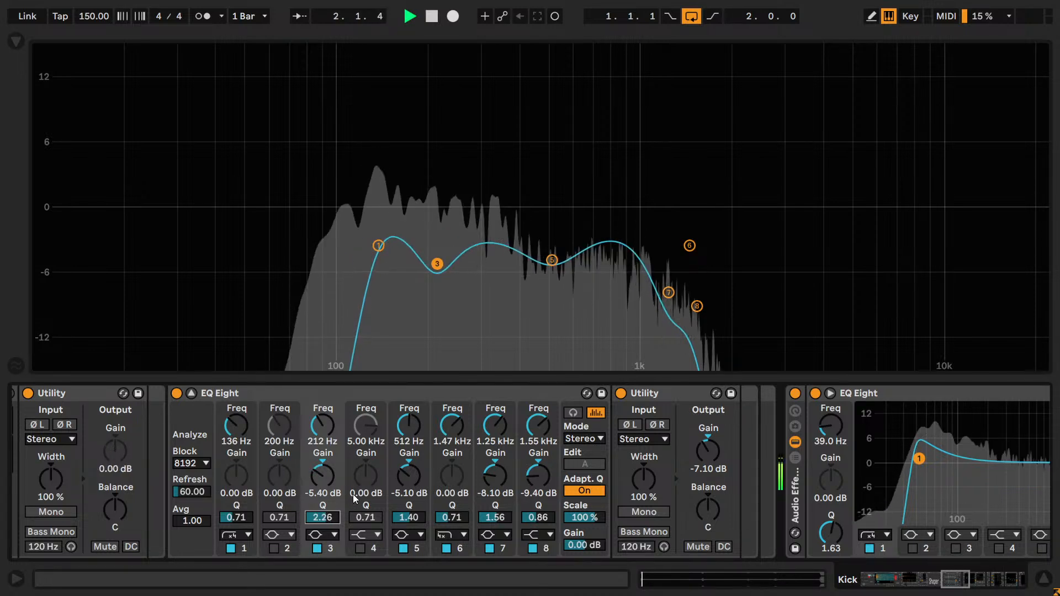
key(Down)
key(Down)
key(Up)
drag(322, 479, 323, 475)
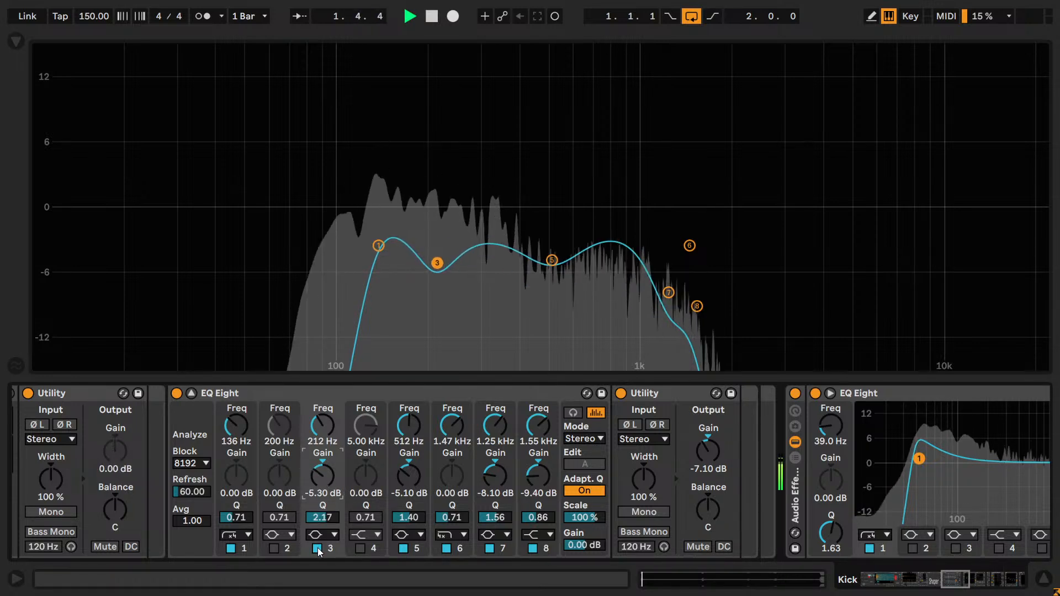
- Bypass and re-enable band 3 repeatedly while the loop plays to compare the kick with and without the 212 Hz cut
click(317, 548)
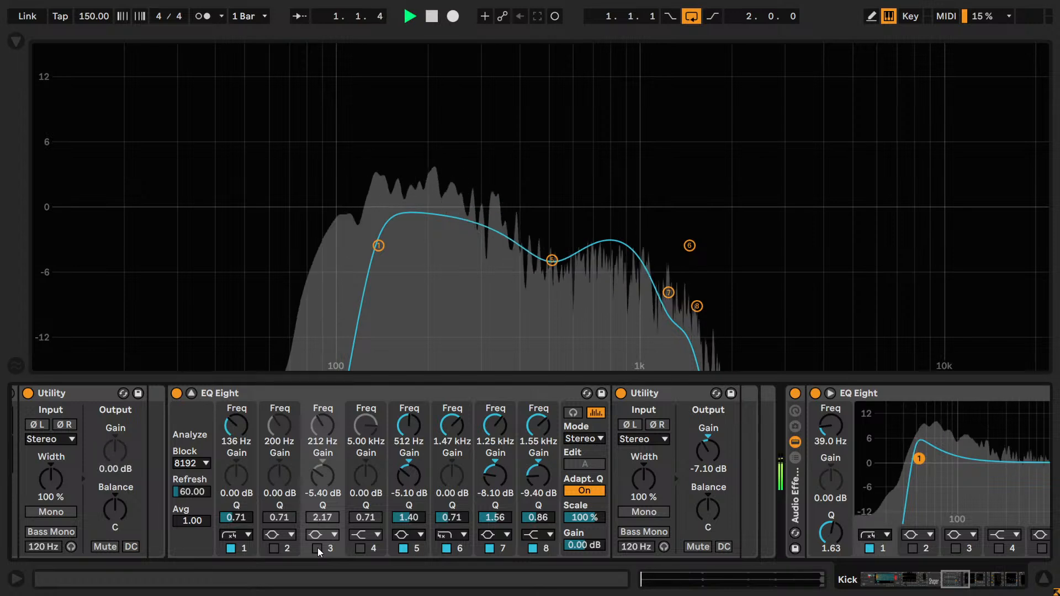
click(317, 547)
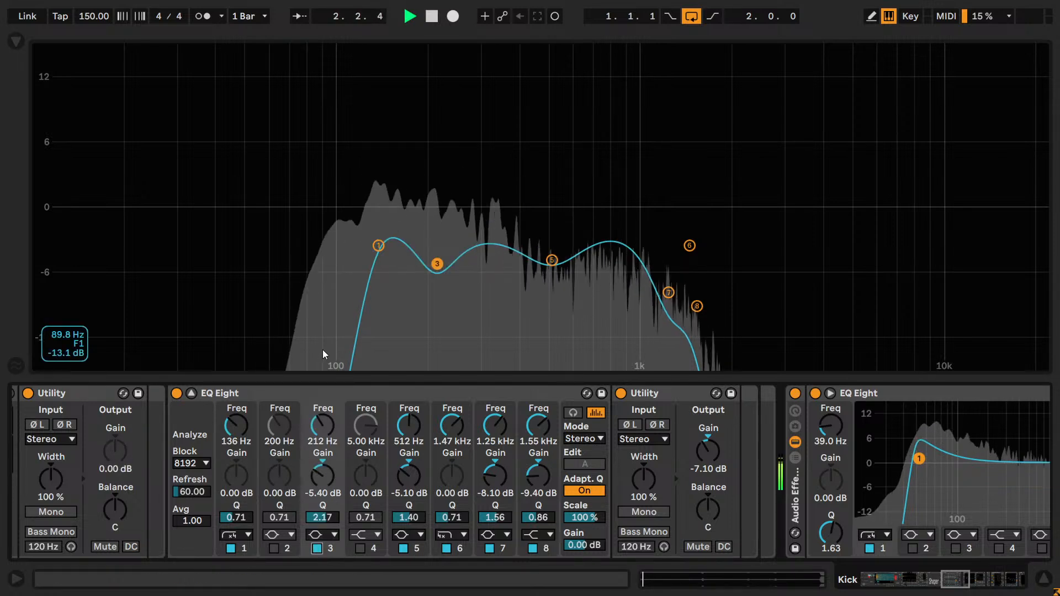
key(space)
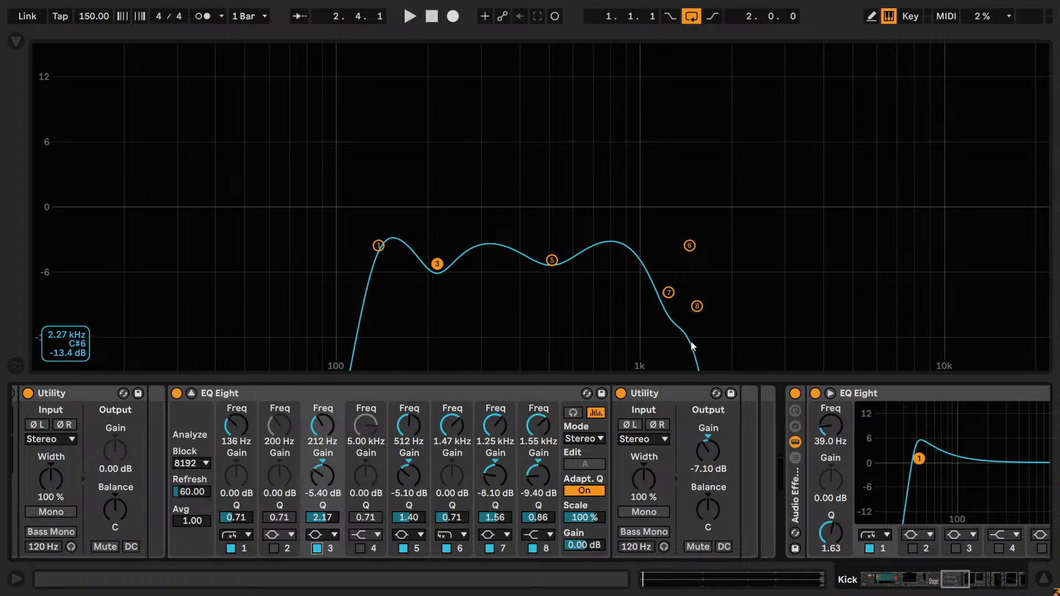
key(space)
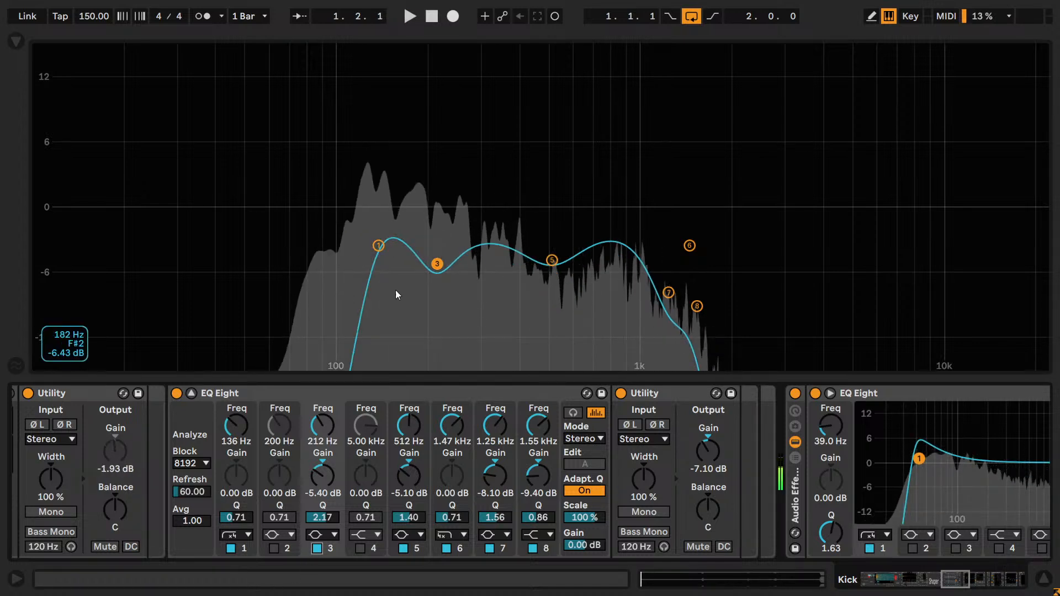
click(317, 548)
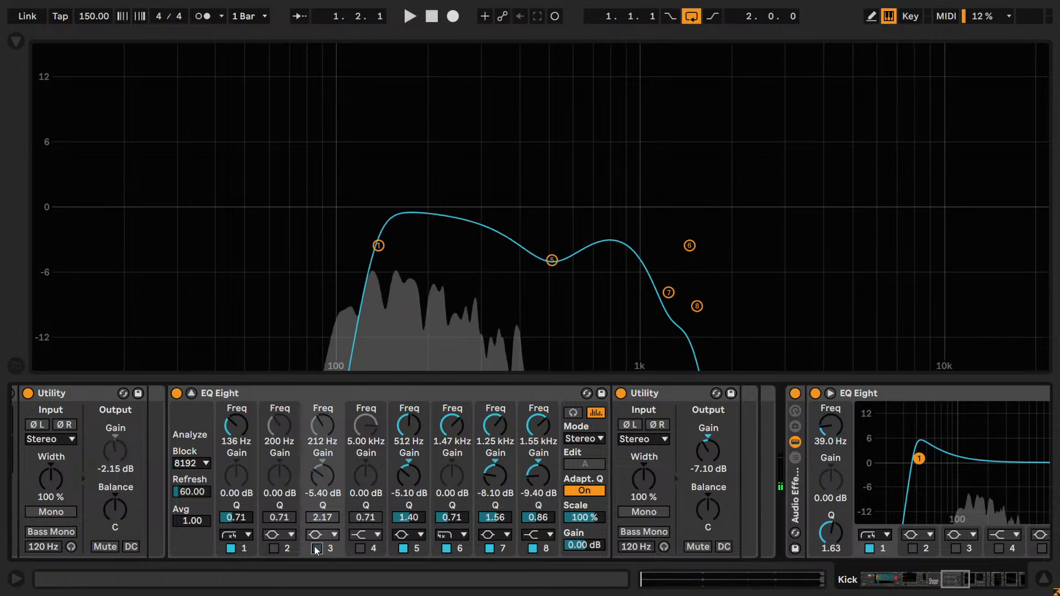
click(317, 548)
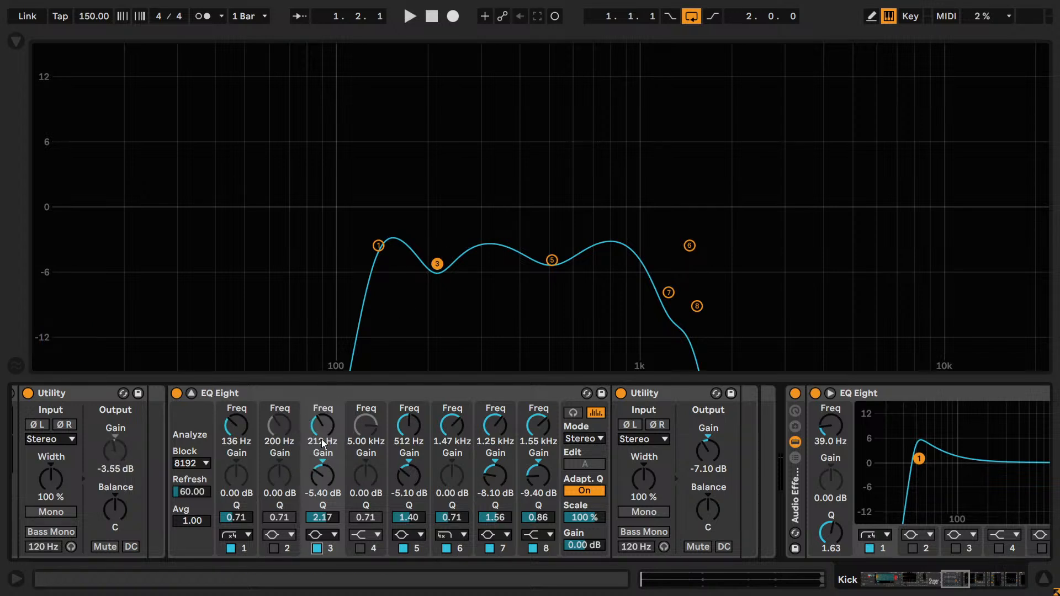
key(space)
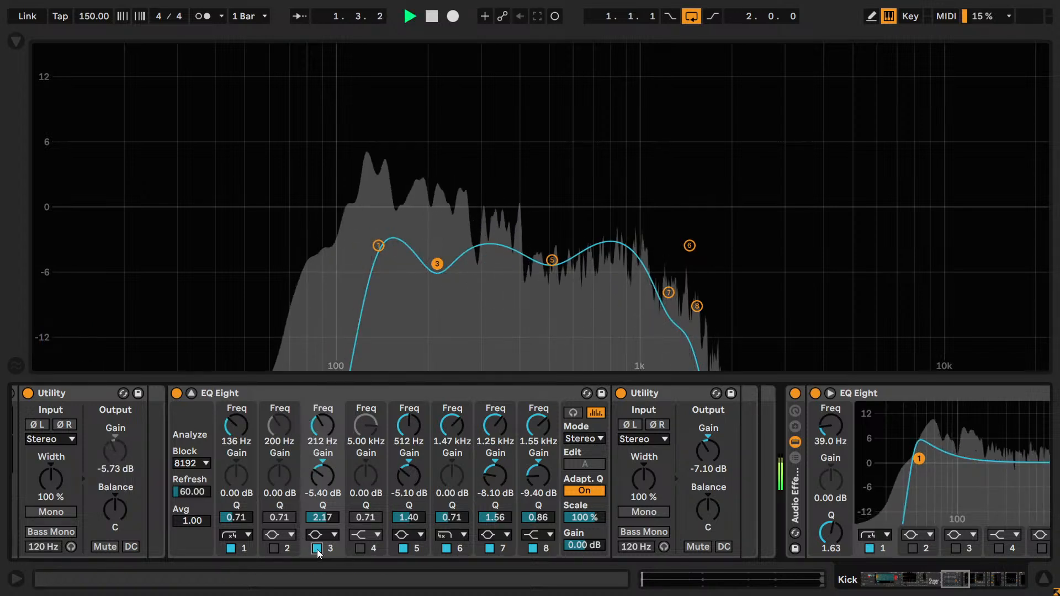
click(317, 549)
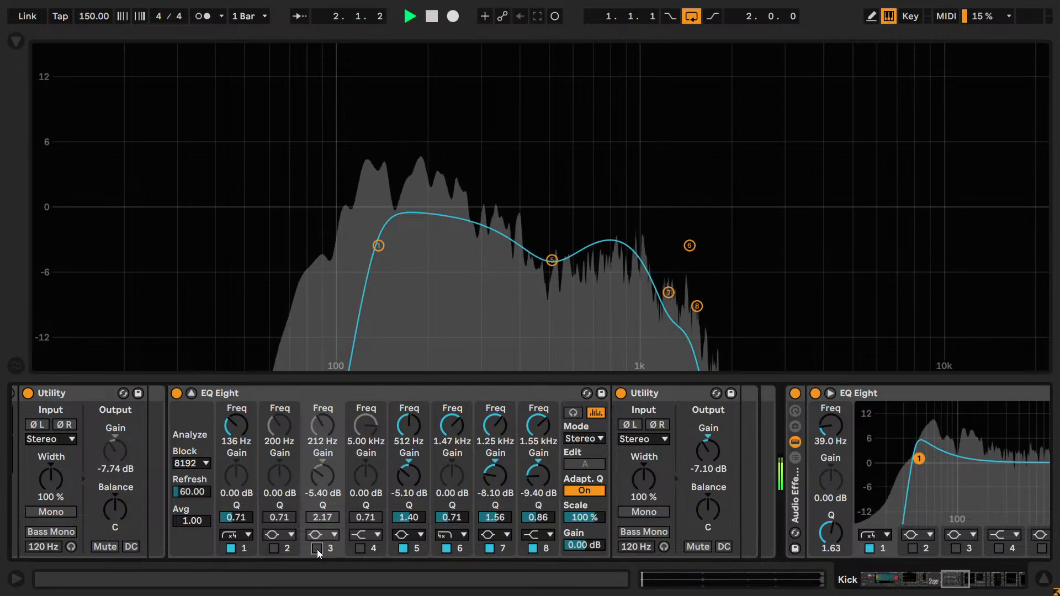
click(317, 549)
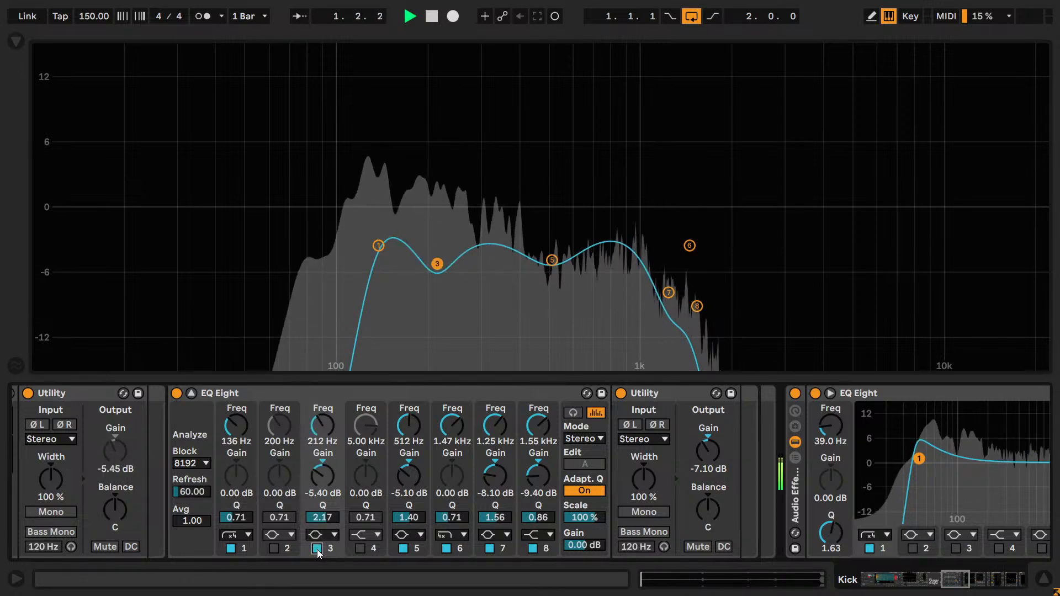
click(318, 551)
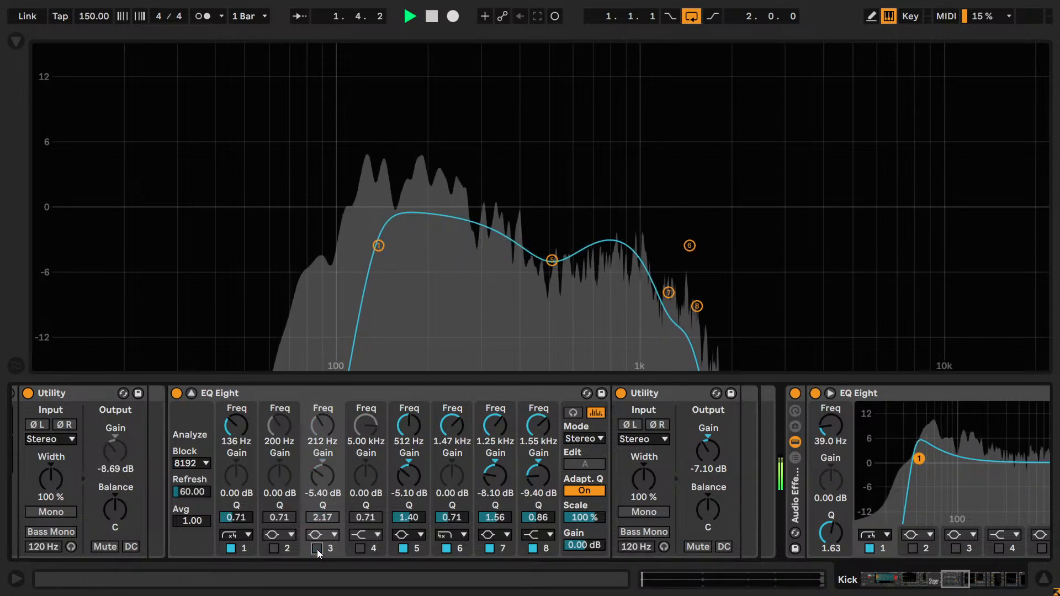
click(317, 549)
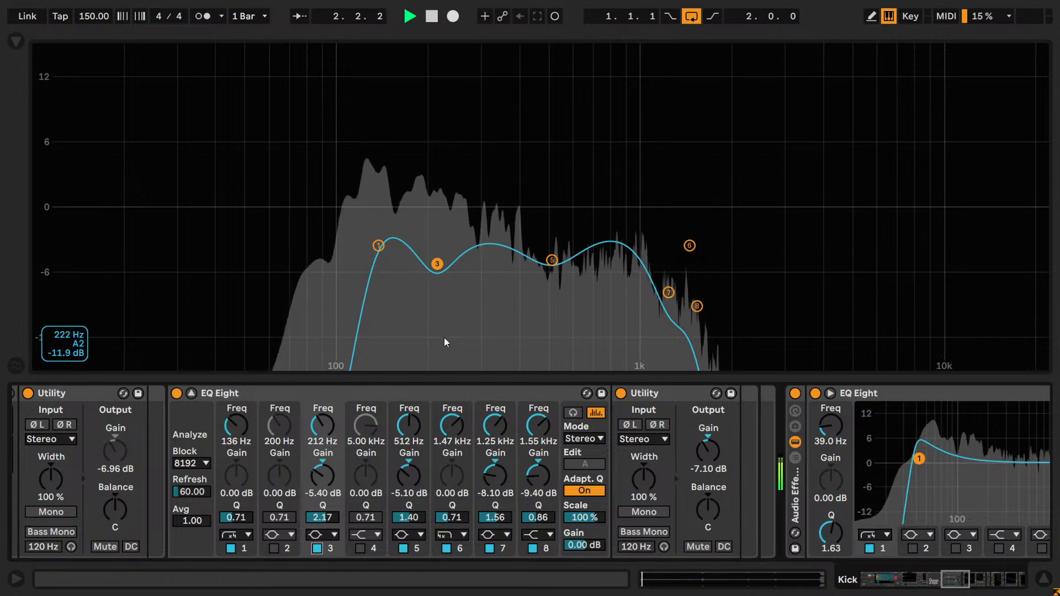
- Enable band 2 as a bell with a Q of 2.00 and a gain of 5.00 dB
click(275, 548)
click(274, 517)
text(2)
key(Return)
click(284, 481)
text(5)
key(Return)
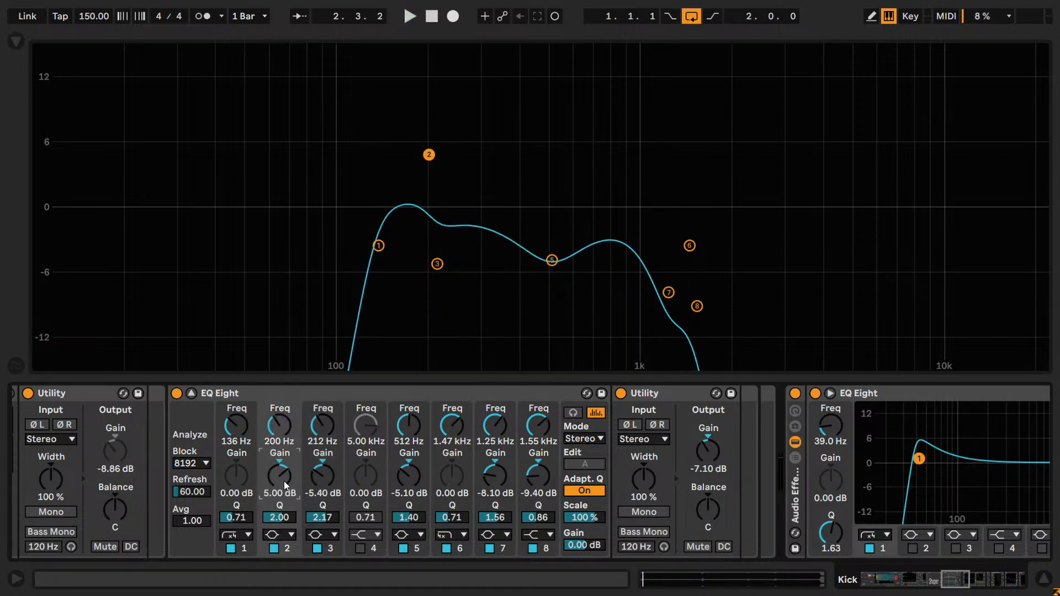
- Play the loop and turn band 2 into a cut at 798 Hz with a gain of -4.00 dB
text(3.5)
key(Return)
drag(288, 409, 279, 376)
key(space)
drag(282, 474, 282, 496)
drag(277, 430, 277, 459)
- Compare the loop with band 2 bypassed and enabled, fine-tune its frequency to 803 Hz and stop playback with it enabled
click(274, 548)
click(274, 548)
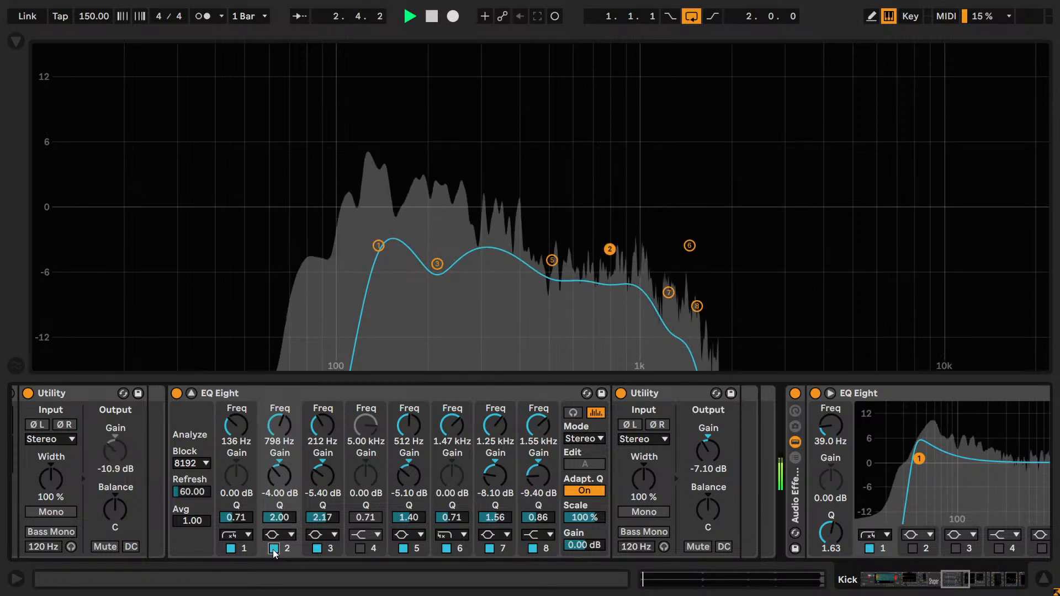
click(275, 548)
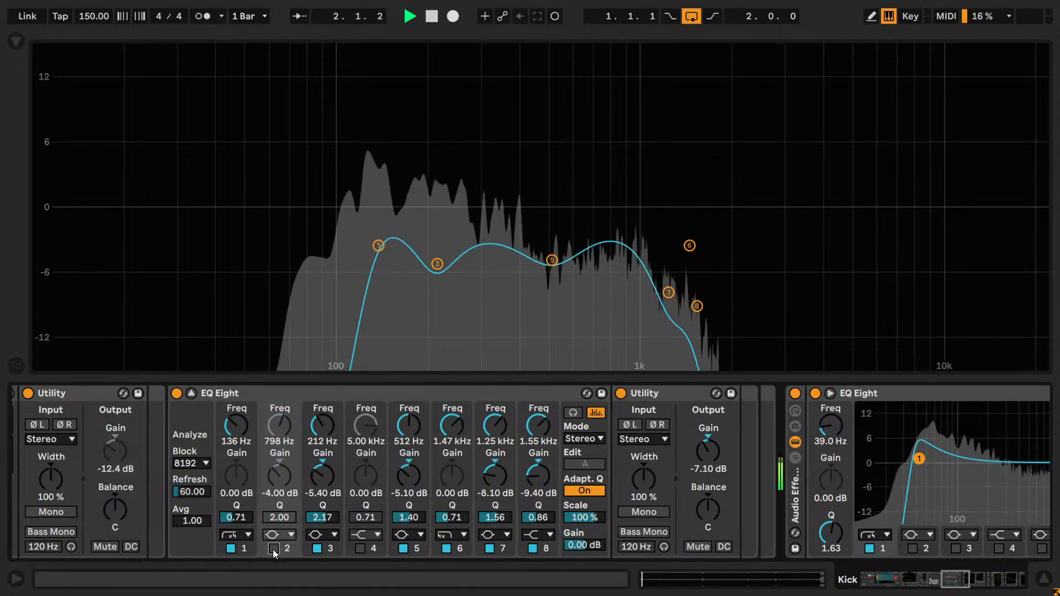
click(275, 550)
mouse_move(279, 425)
mouse_down()
mouse_move(279, 458)
mouse_move(279, 426)
mouse_up()
click(275, 548)
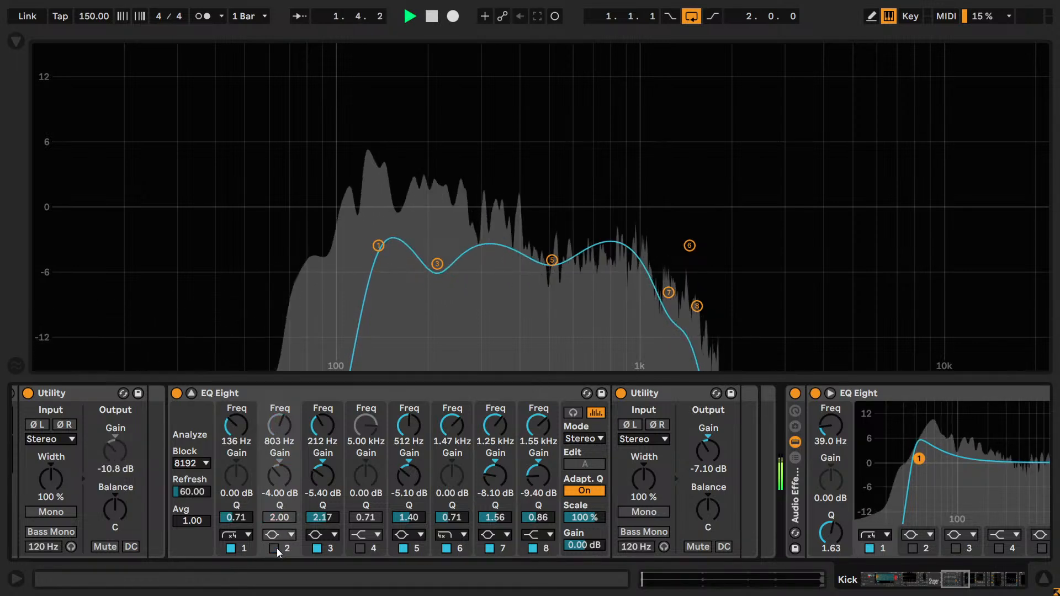
click(274, 548)
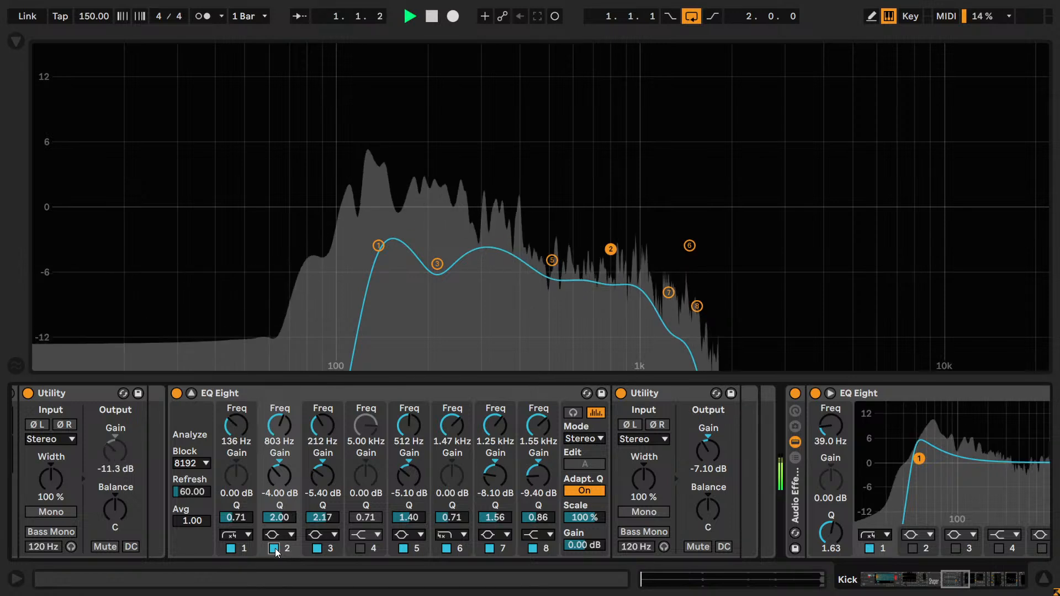
click(274, 548)
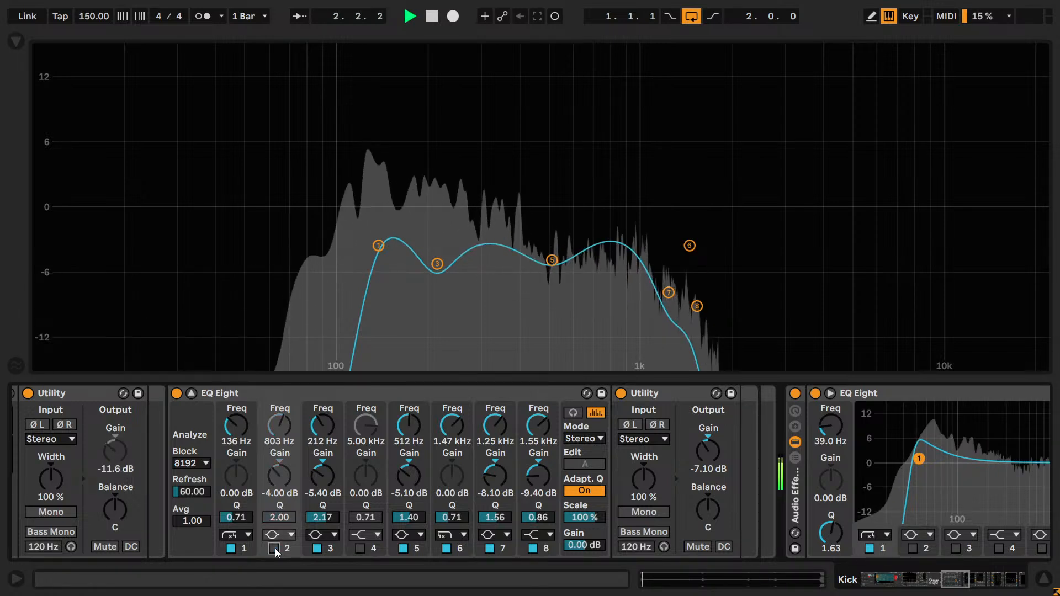
click(274, 548)
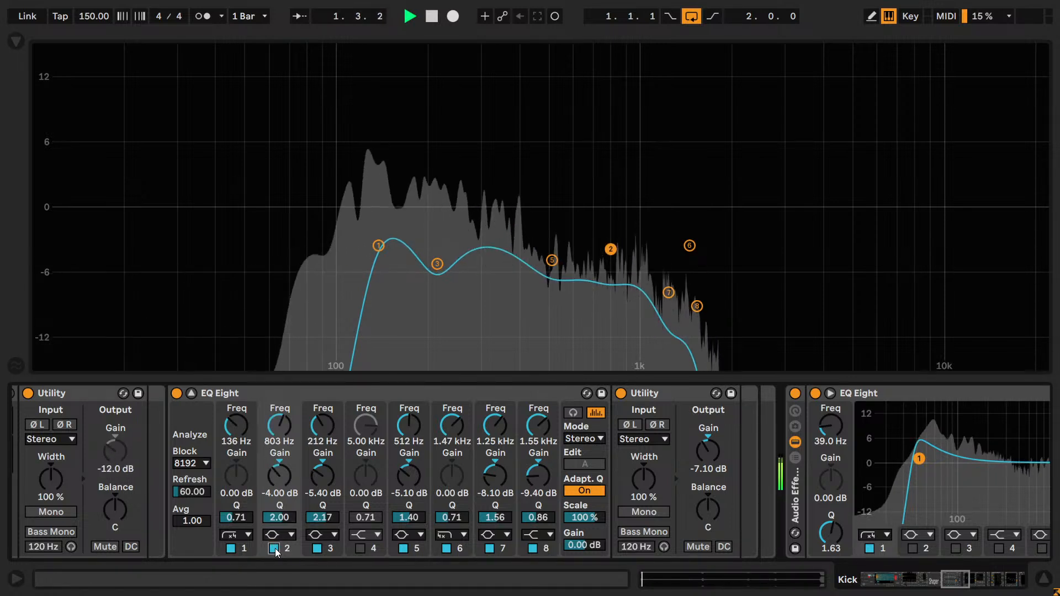
key(space)
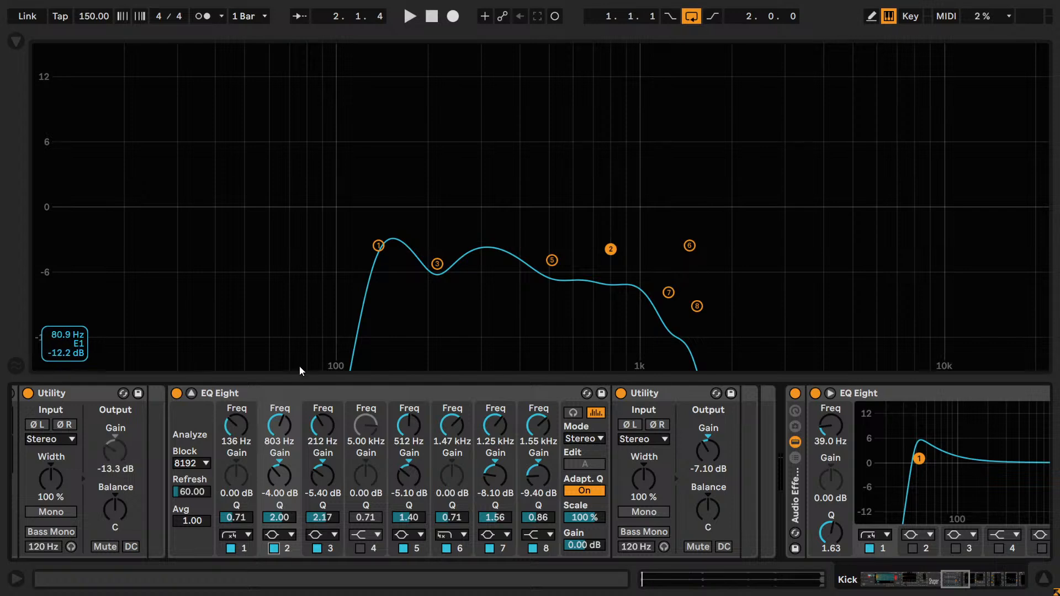
- Check the EQ curve of the Rumble export chain and return to the distorted reverb EQ Eight in the Kick 1 chain
key(ctrl)
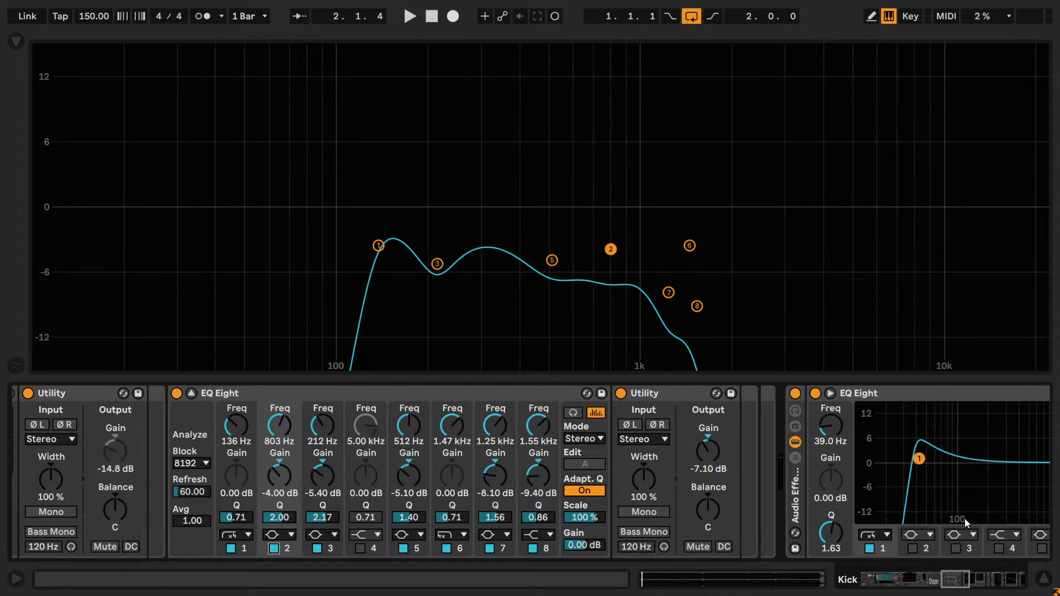
drag(948, 579, 869, 577)
click(293, 447)
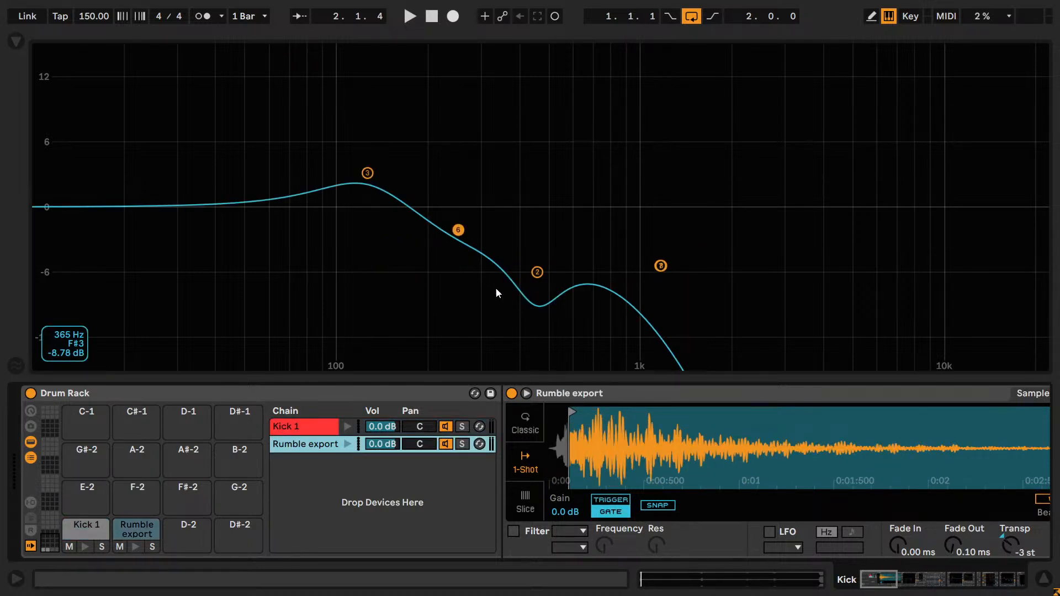
click(309, 426)
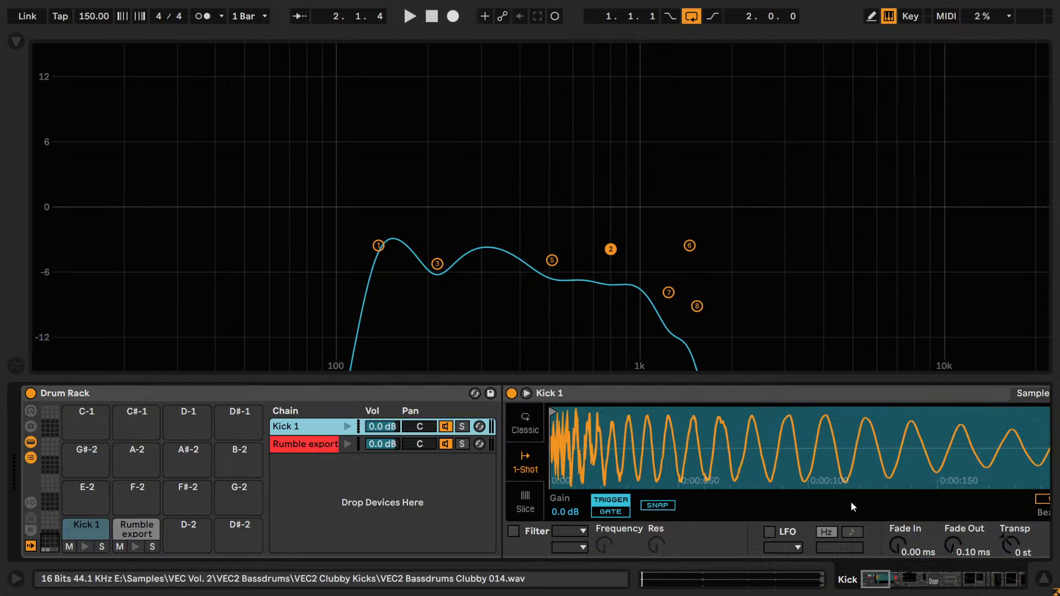
drag(861, 574, 959, 579)
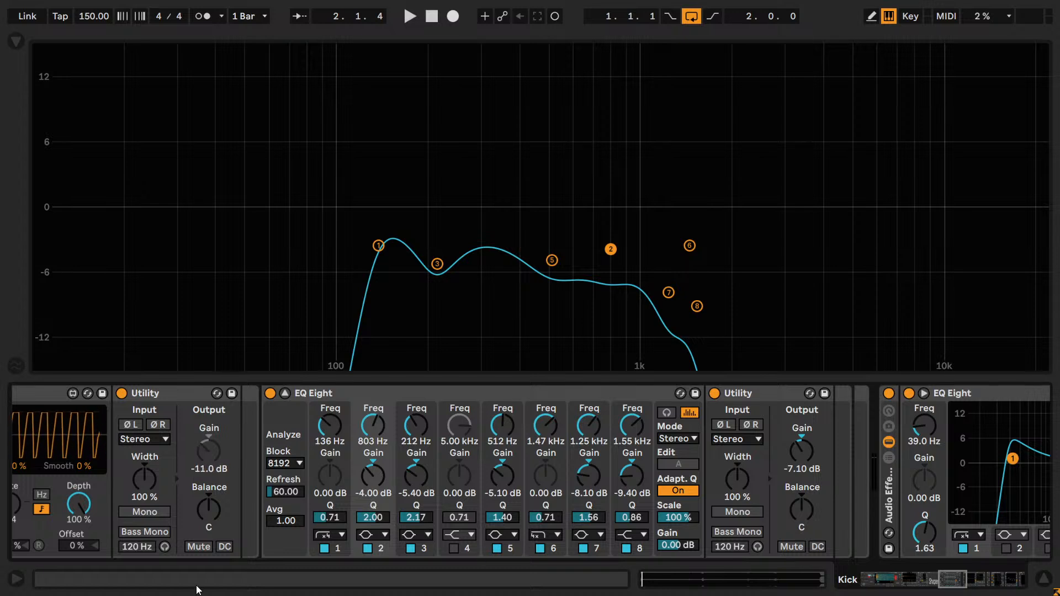
- Play the loop, compare band 5 bypassed and enabled, and retune it to 425 Hz with a gain of -4.30 dB
click(495, 548)
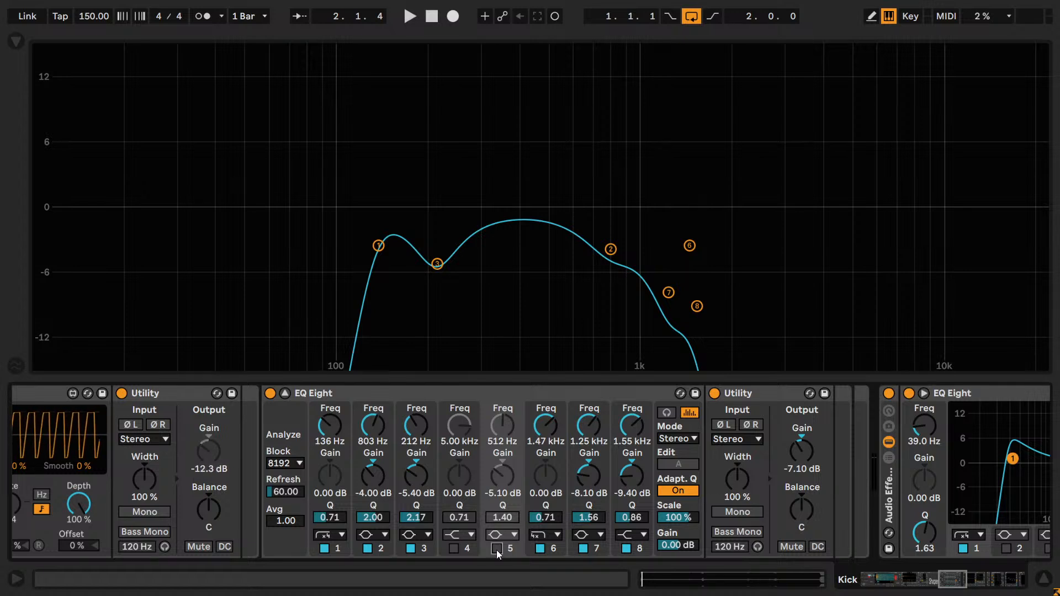
key(space)
click(496, 548)
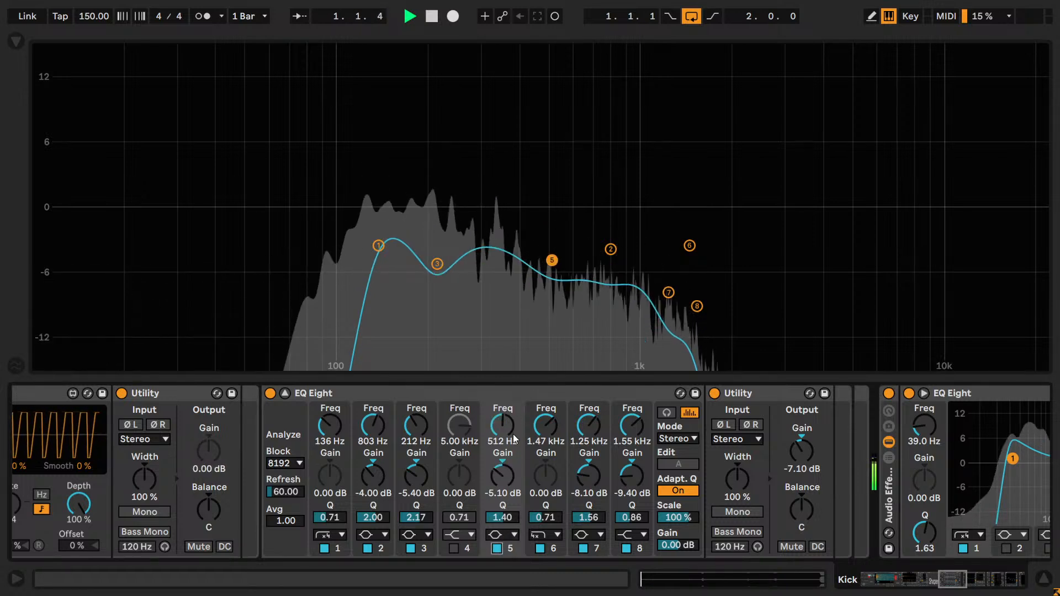
mouse_move(513, 439)
mouse_down()
mouse_move(514, 458)
mouse_move(502, 426)
mouse_up()
text(42)
key(Return)
text(400)
key(Return)
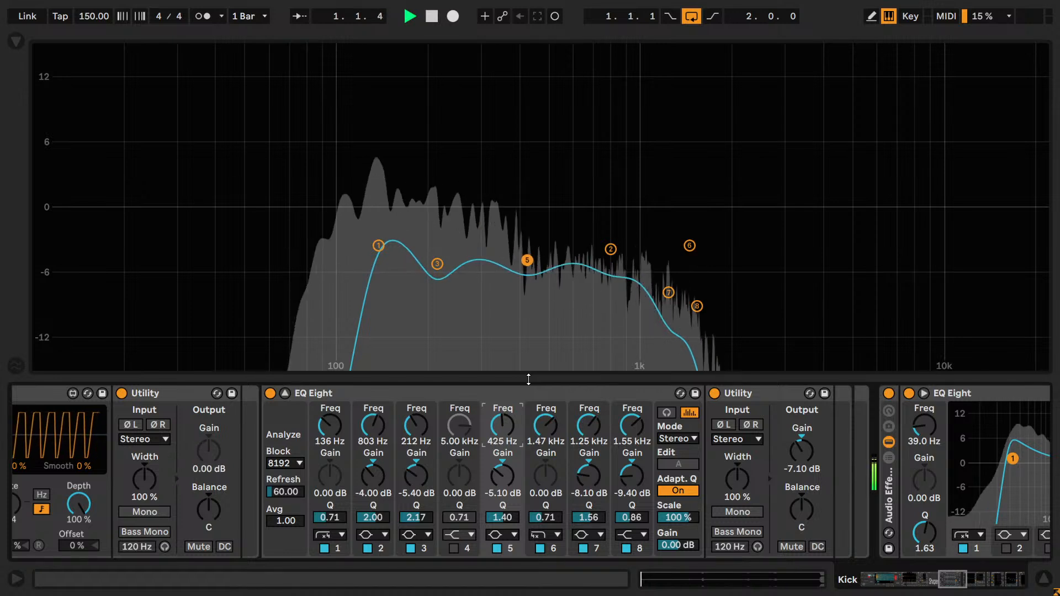
mouse_move(503, 467)
mouse_down()
mouse_move(503, 442)
mouse_move(519, 474)
mouse_up()
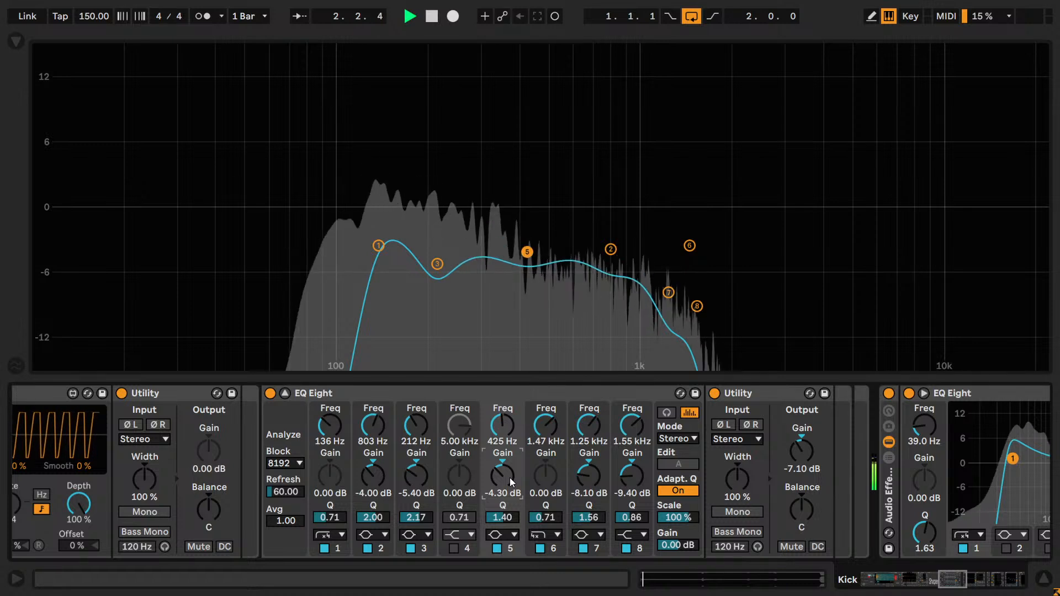
- Recheck band 5 against its bypassed state, try Q values of 1.4 and 1.6, and set its Q to 1.54
click(497, 548)
click(497, 548)
click(505, 519)
text(1.4)
key(Return)
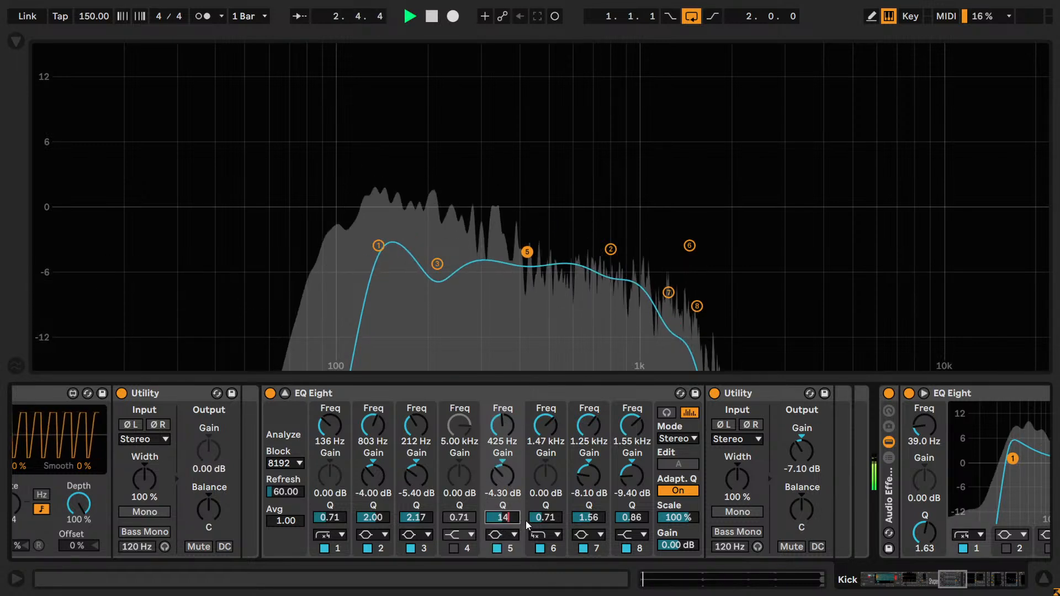
text(1.6)
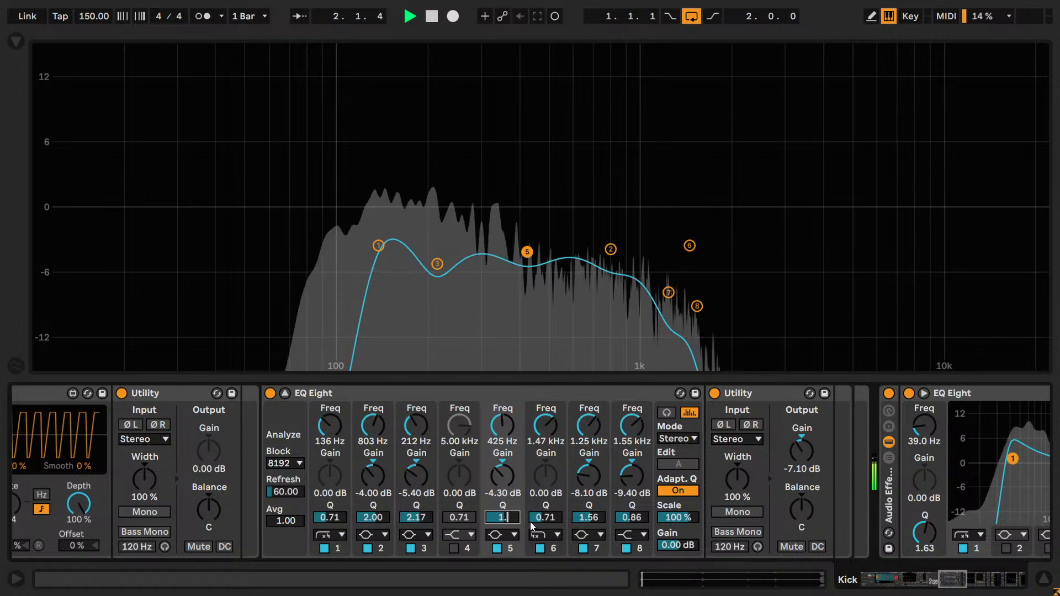
key(Return)
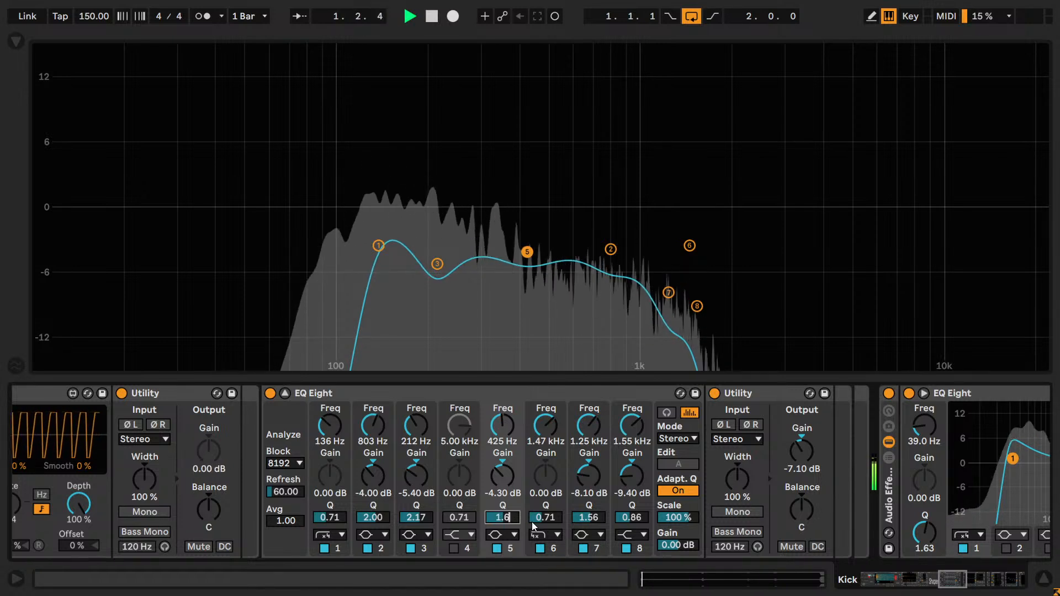
text(1.54)
key(Return)
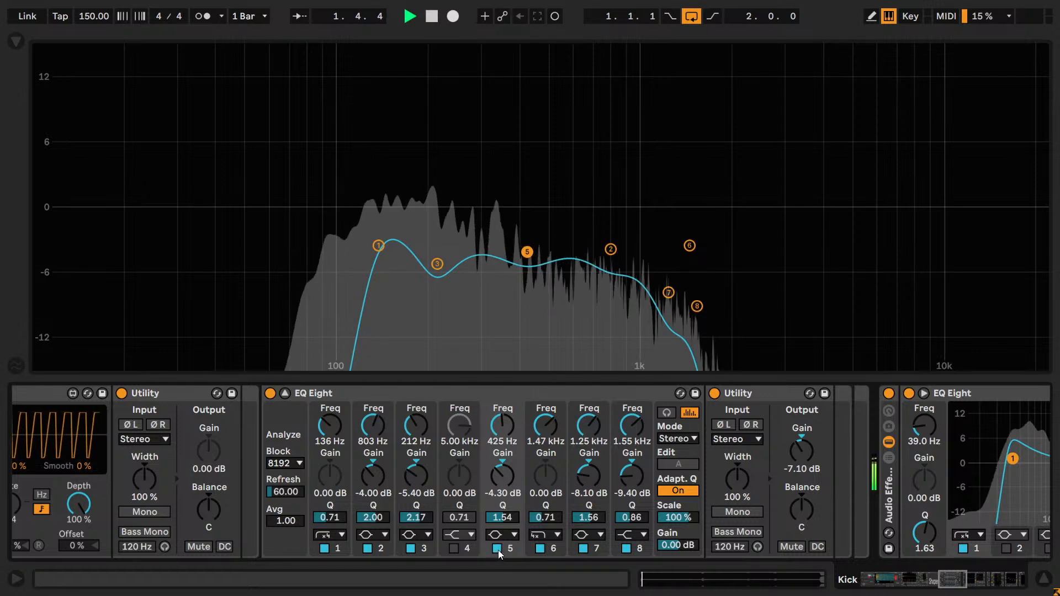
- Recheck band 5 bypassed and enabled, leave it on, and save the set with playback stopped
click(497, 549)
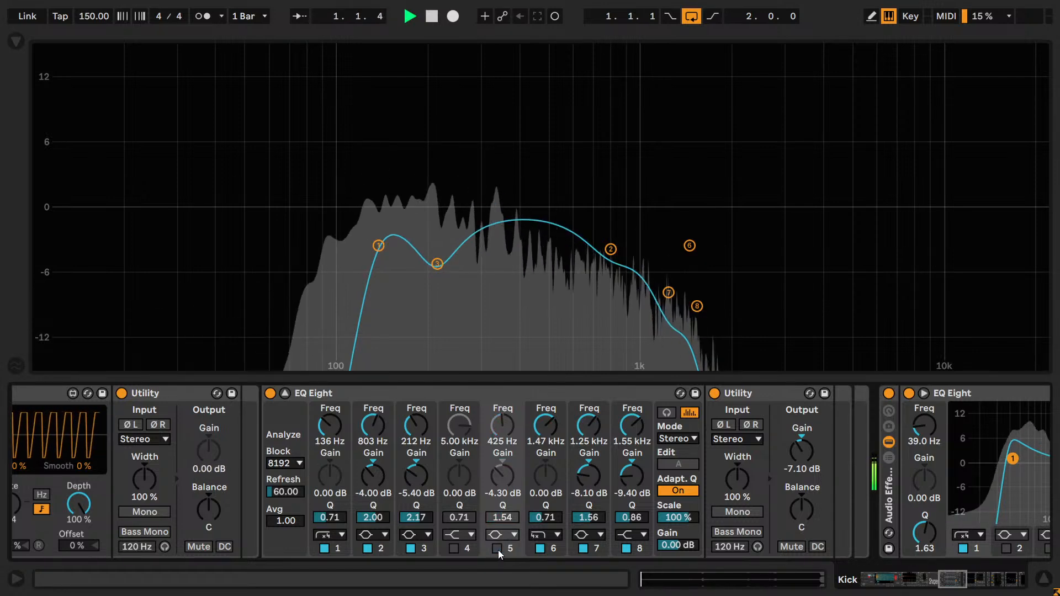
click(497, 549)
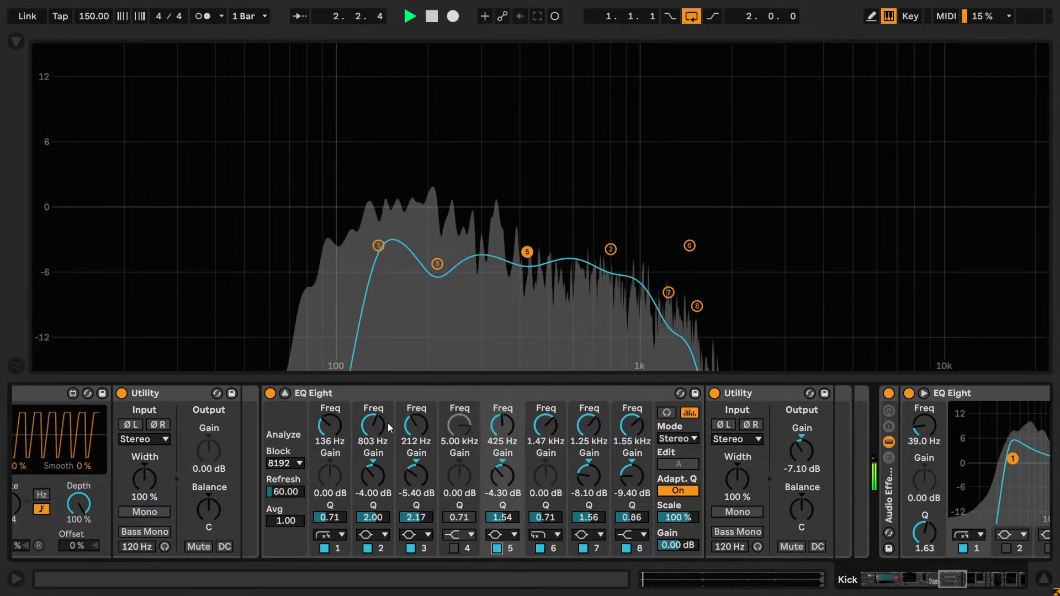
click(285, 393)
key(space)
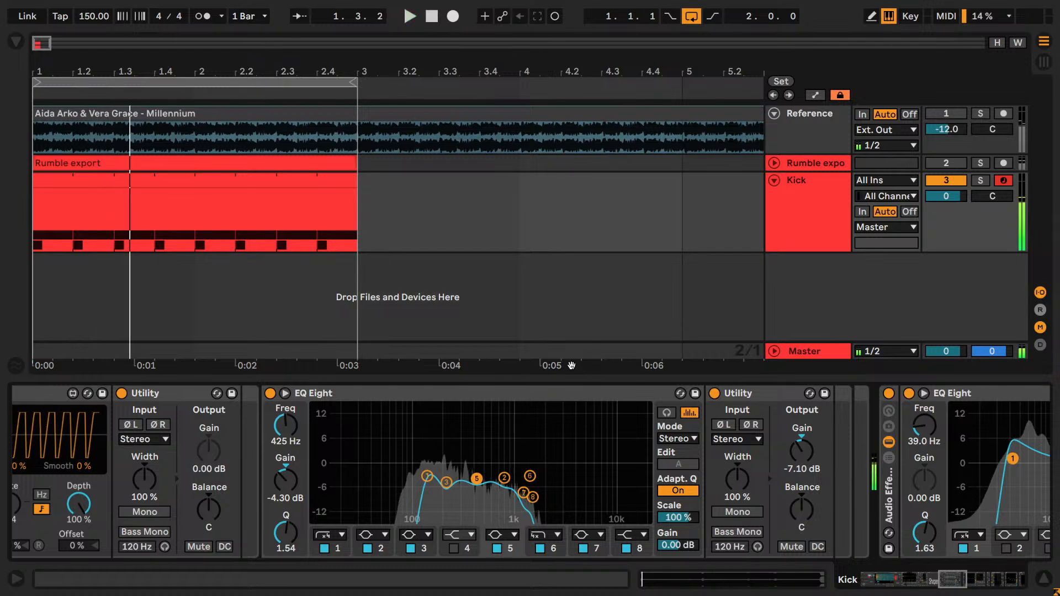
key(ctrl+s)
- Examine the EQ curve of the last EQ Eight at the end of the Kick chain
drag(953, 578, 1040, 581)
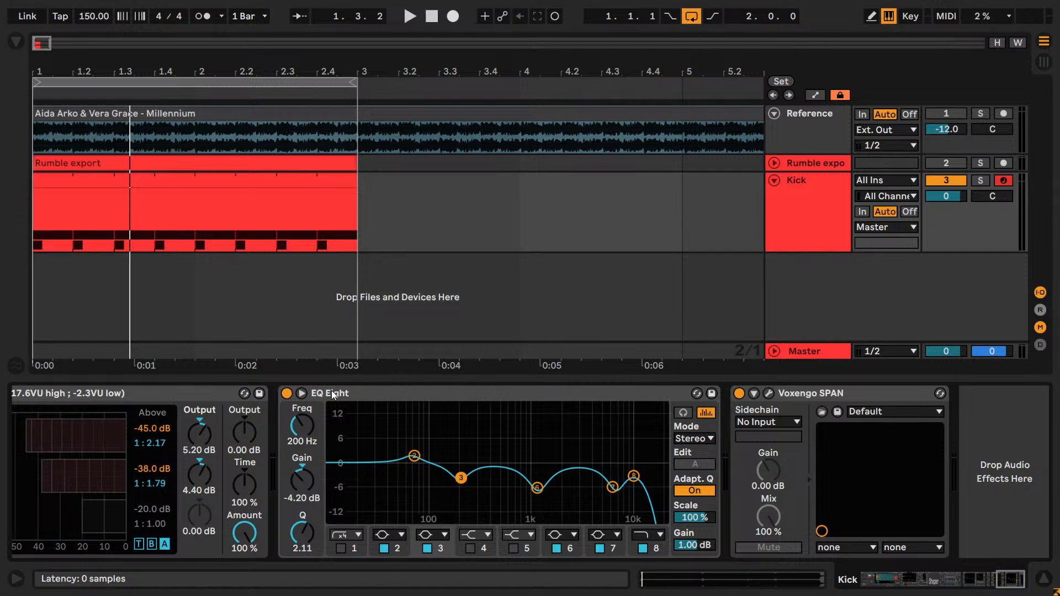
click(302, 393)
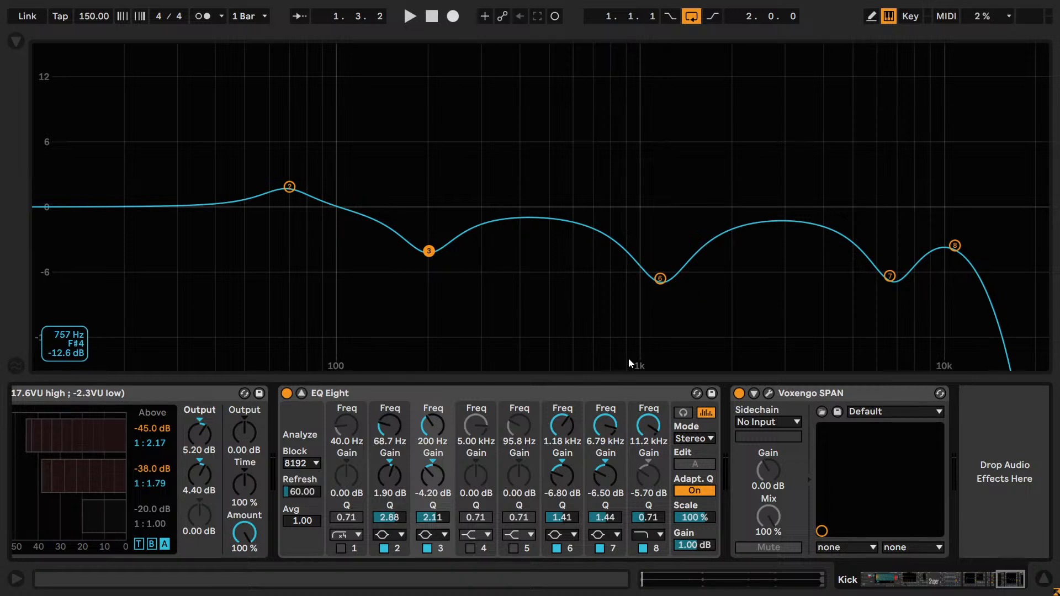
click(302, 393)
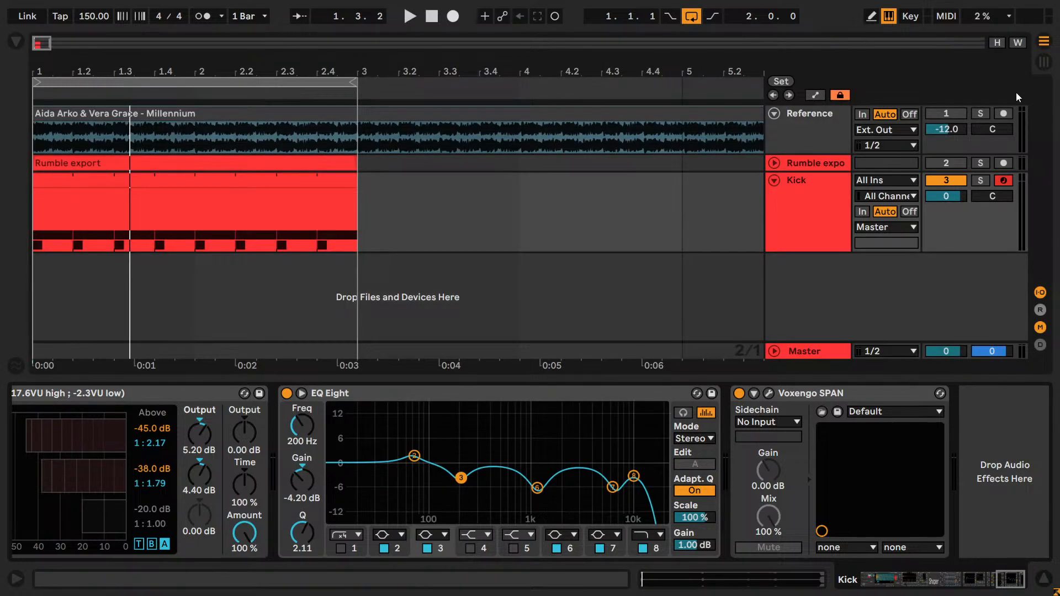
- Play the loop alternating solo between Reference and Kick, set the Reference volume to -11.0 dB, and stop with Kick soloed
click(980, 114)
key(space)
click(980, 180)
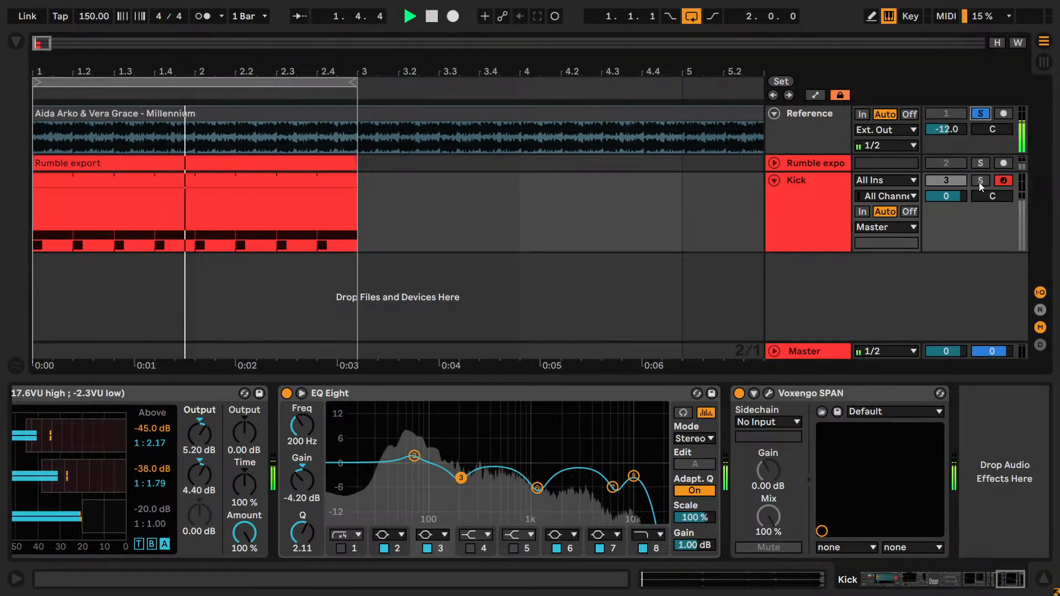
click(979, 115)
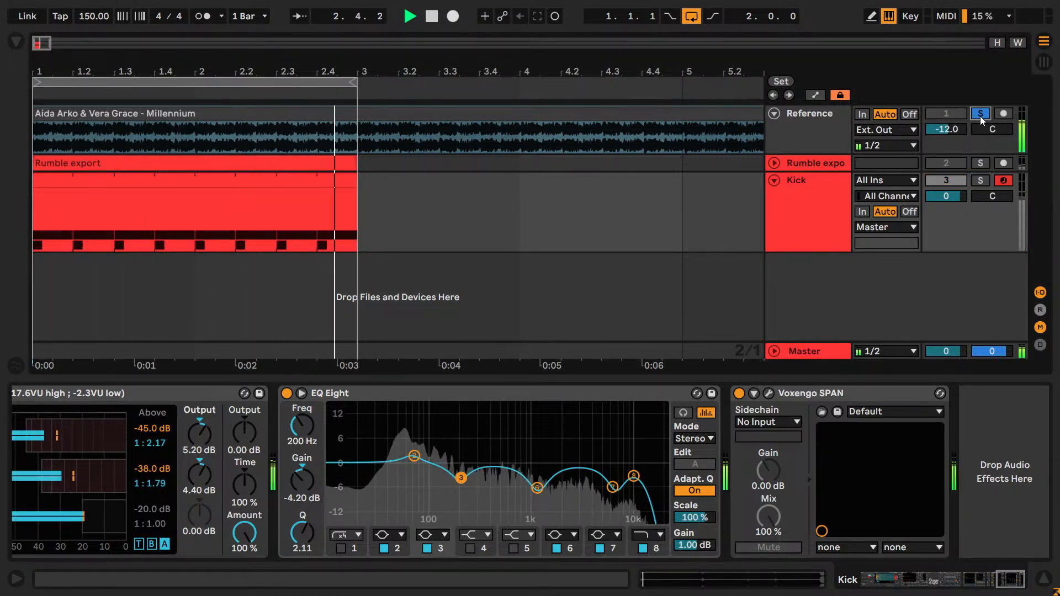
click(981, 180)
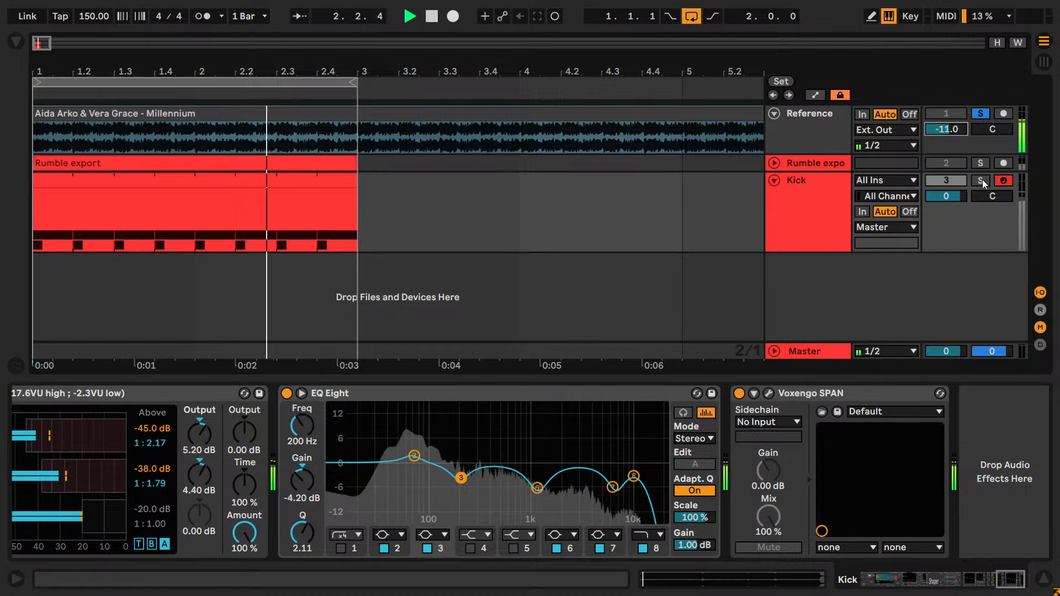
click(980, 114)
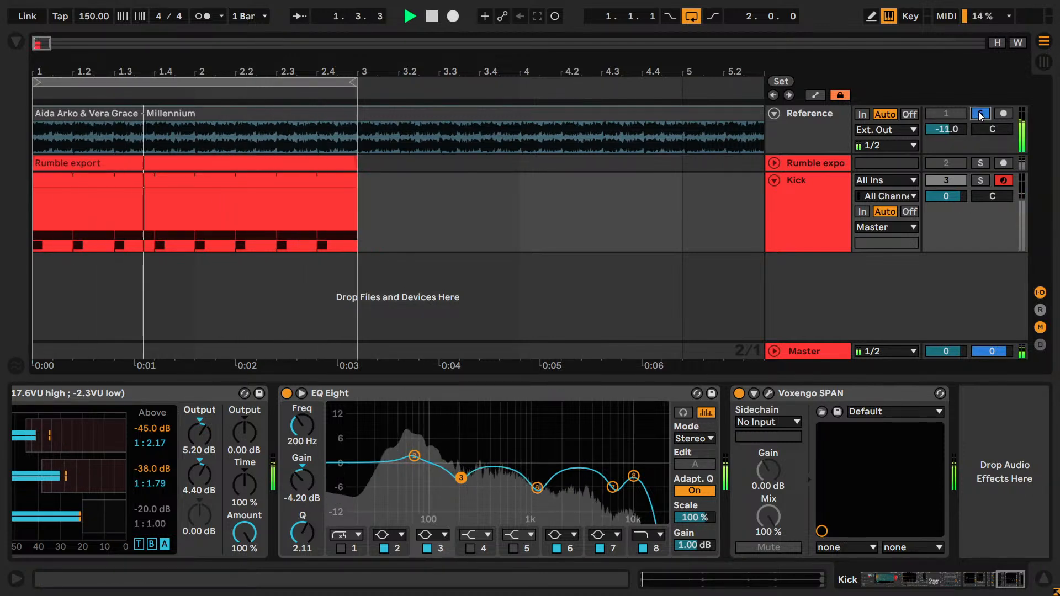
click(837, 204)
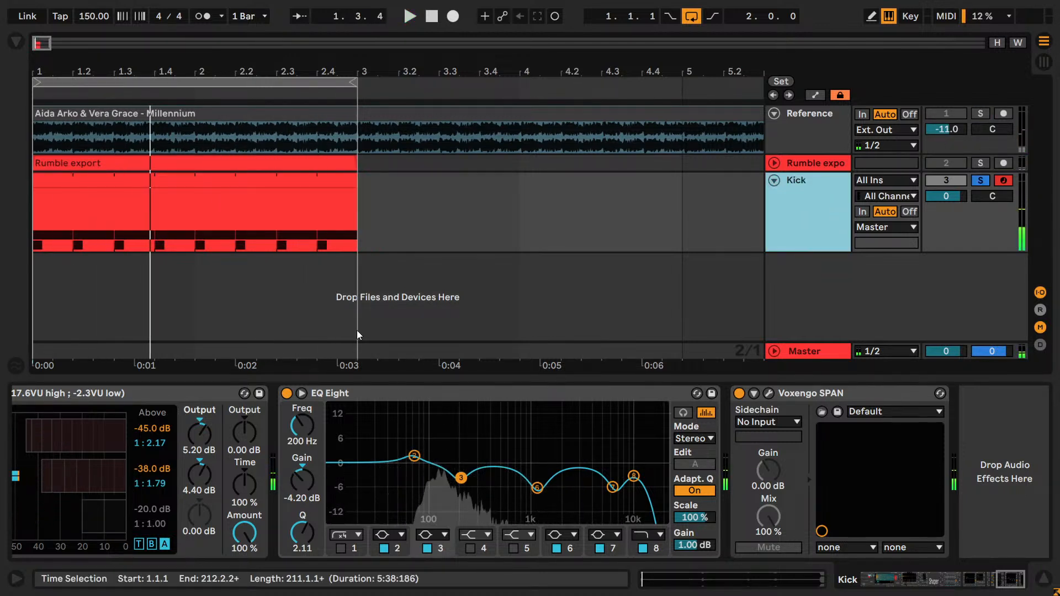
- Compare band 6 of the final EQ Eight bypassed and enabled during playback, and set its gain to -9.20 dB
click(301, 393)
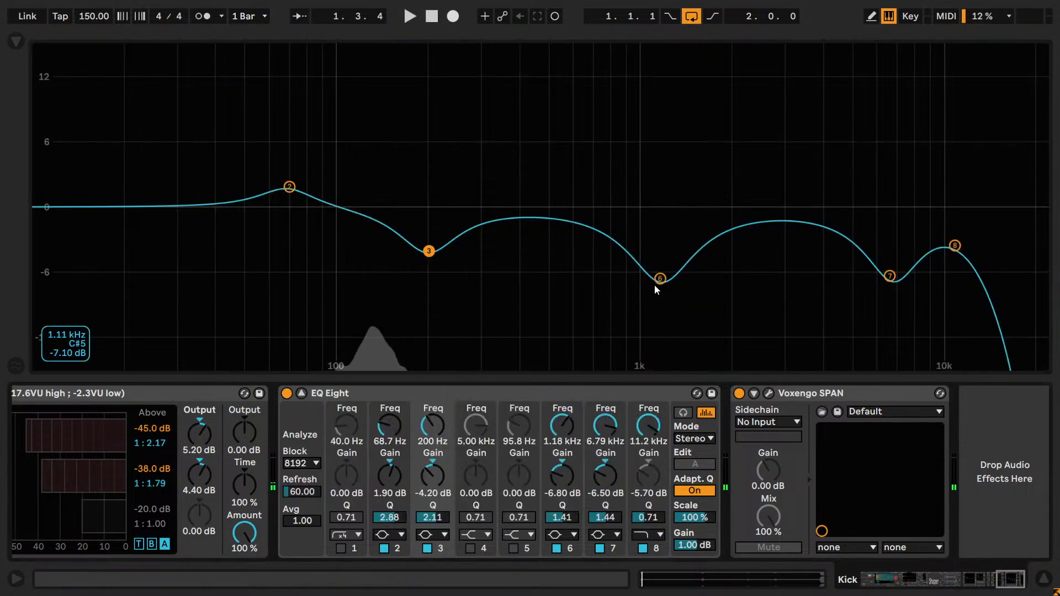
key(space)
click(556, 549)
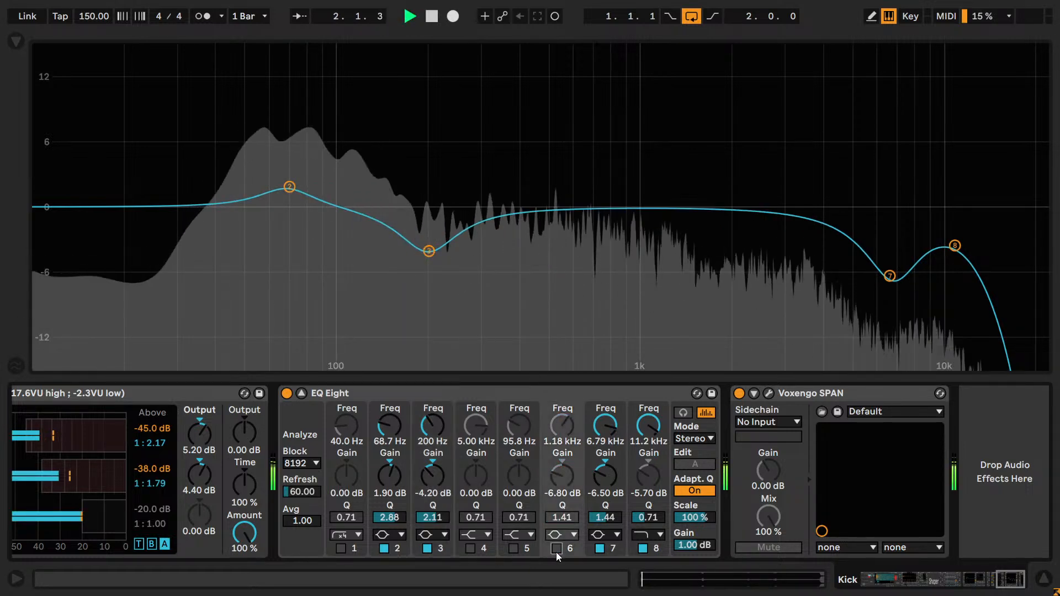
click(556, 549)
click(561, 475)
key(Down)
key(Down)
key(Up)
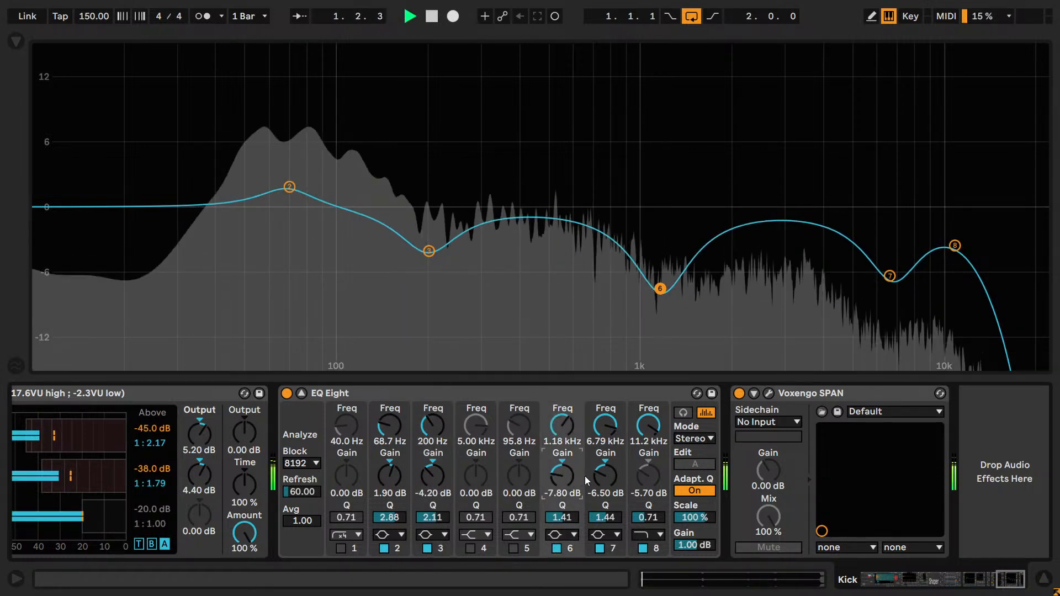
key(Down)
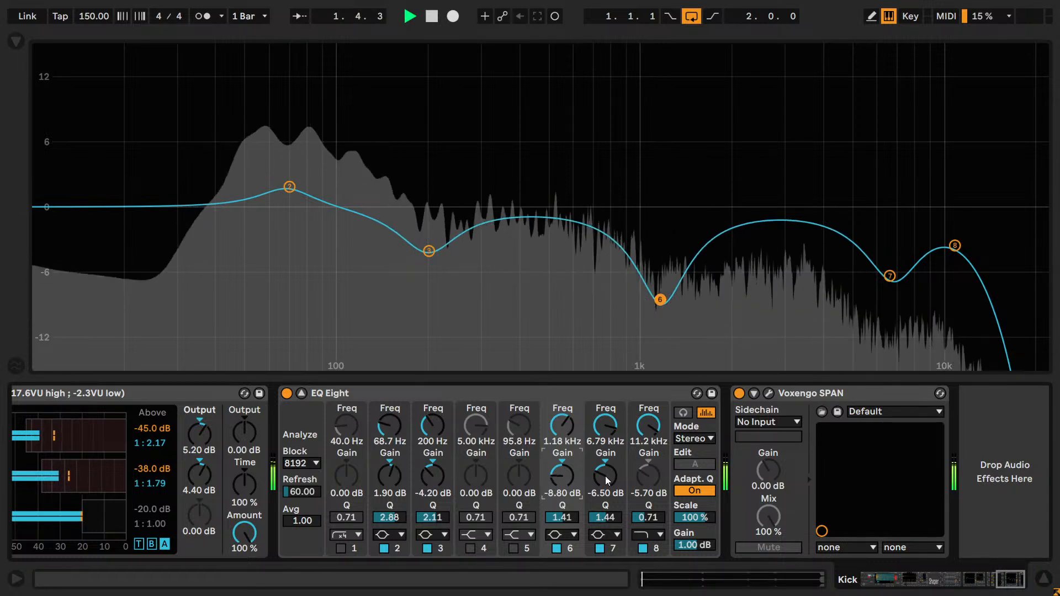
key(Down)
key(Up)
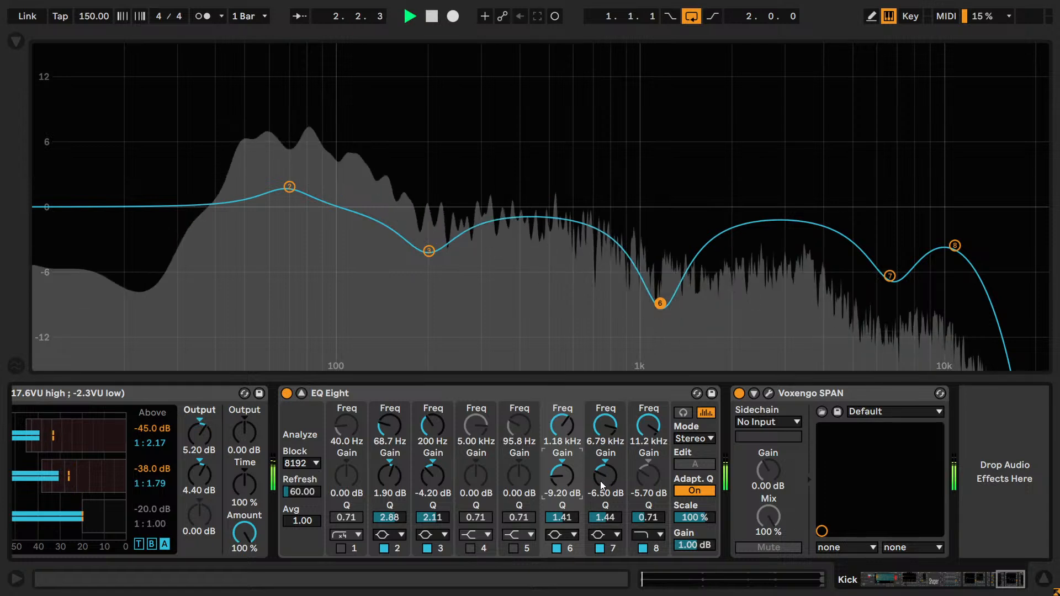
- Try band 6 at a frequency of 1.25 kHz and with a Q of 1.47
drag(563, 441, 564, 444)
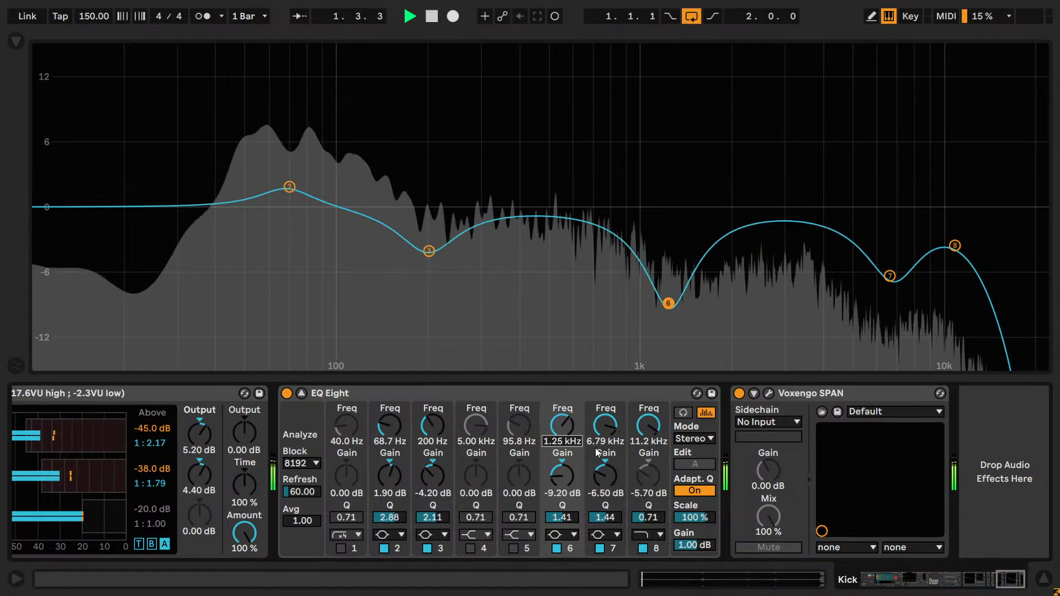
drag(564, 521, 565, 523)
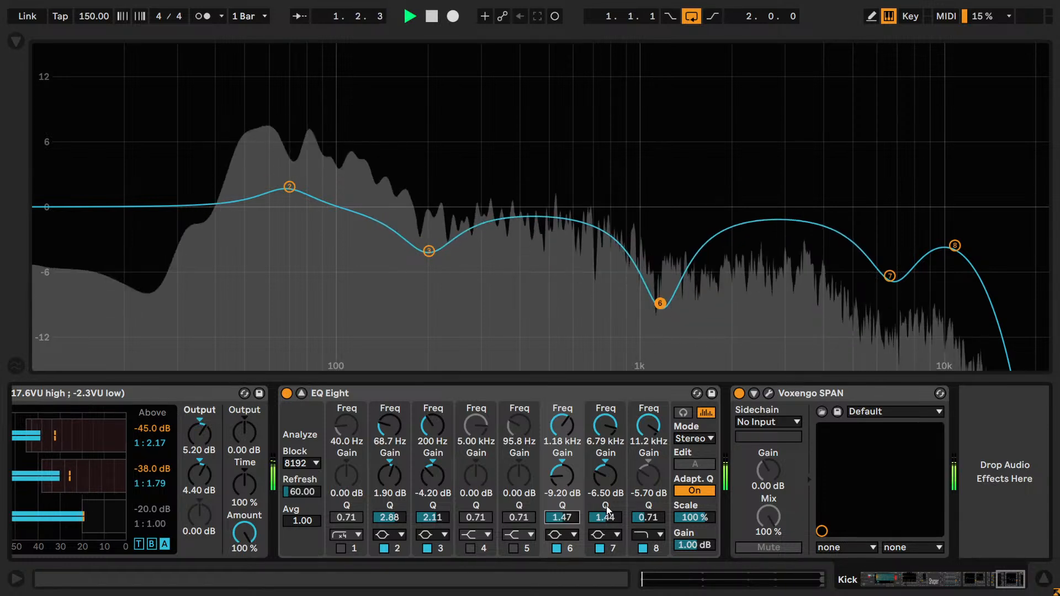
- Compare bands 7 and 8 bypassed and enabled, trying band 7 at a gain of -5.50 dB and a frequency of 6.02 kHz
click(598, 550)
click(599, 550)
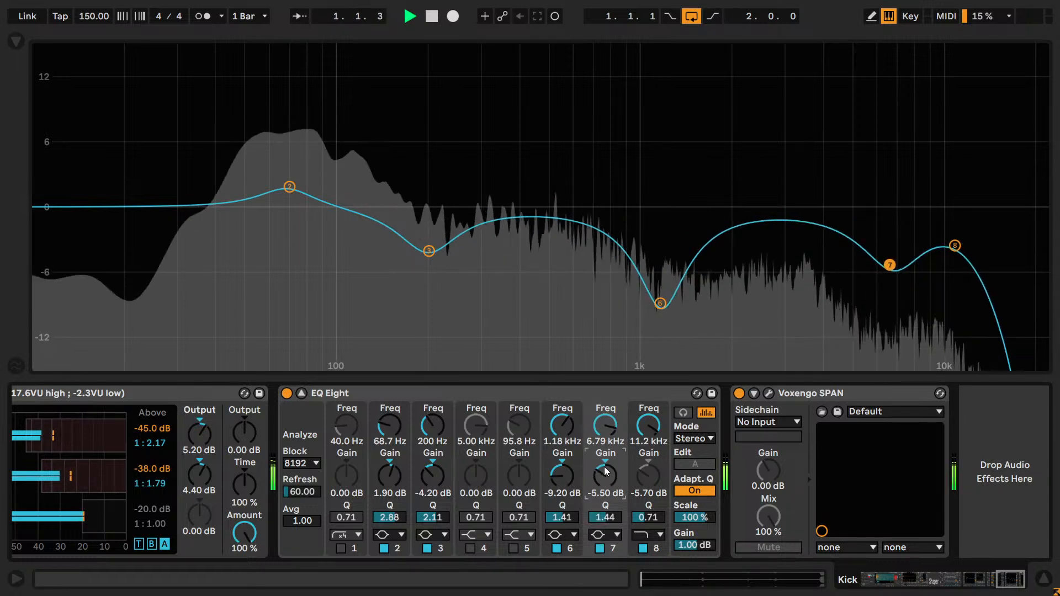
scroll(610, 437, down, 3)
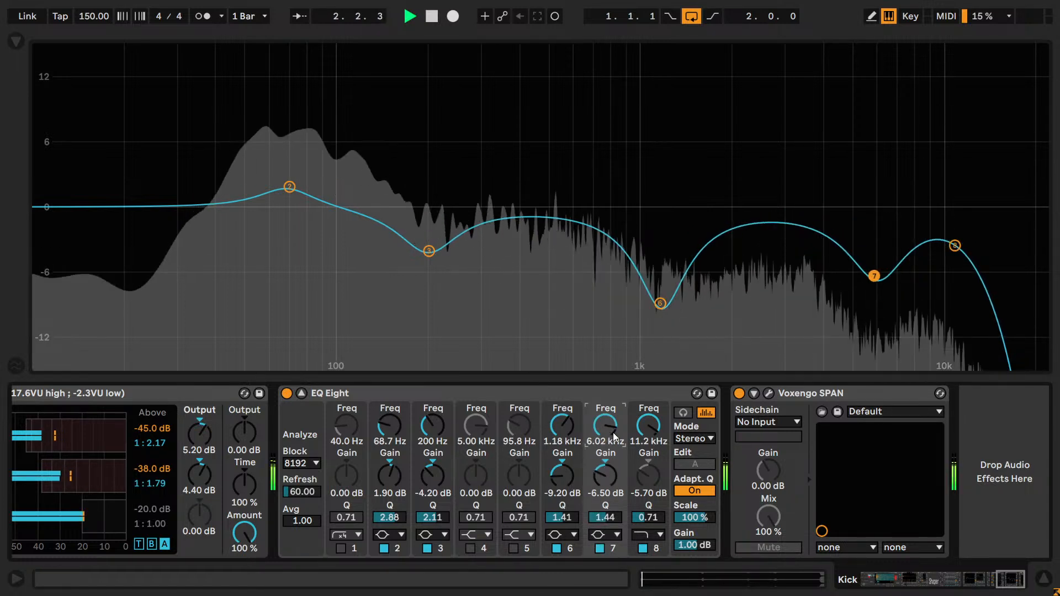
click(644, 549)
click(644, 548)
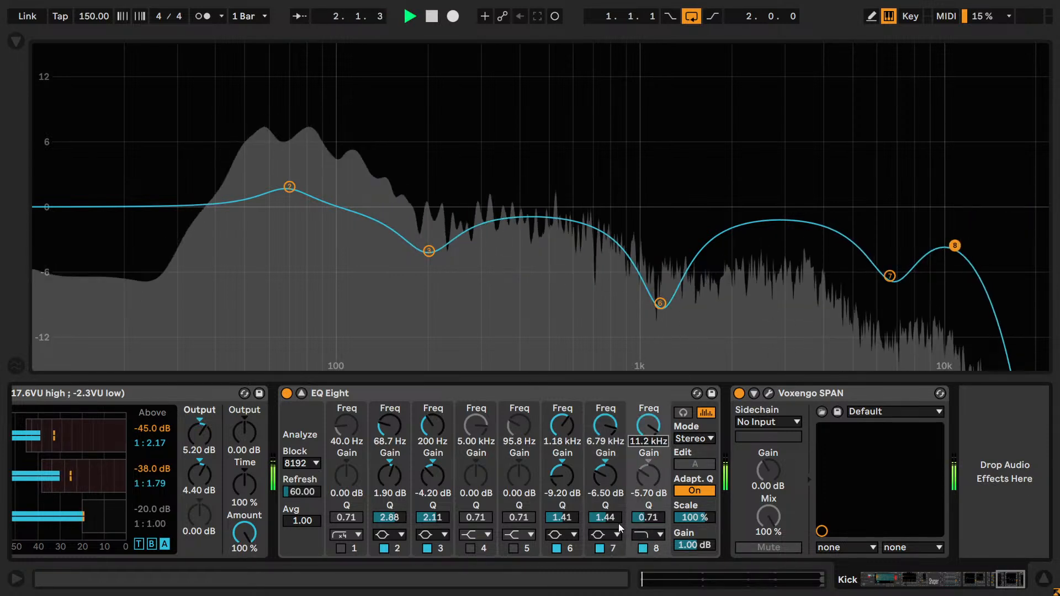
- Compare band 3 bypassed and enabled, try gains of -3.20 and -4.60 dB, and set its gain to -4.50 dB
click(426, 548)
click(425, 548)
scroll(433, 479, down, 2)
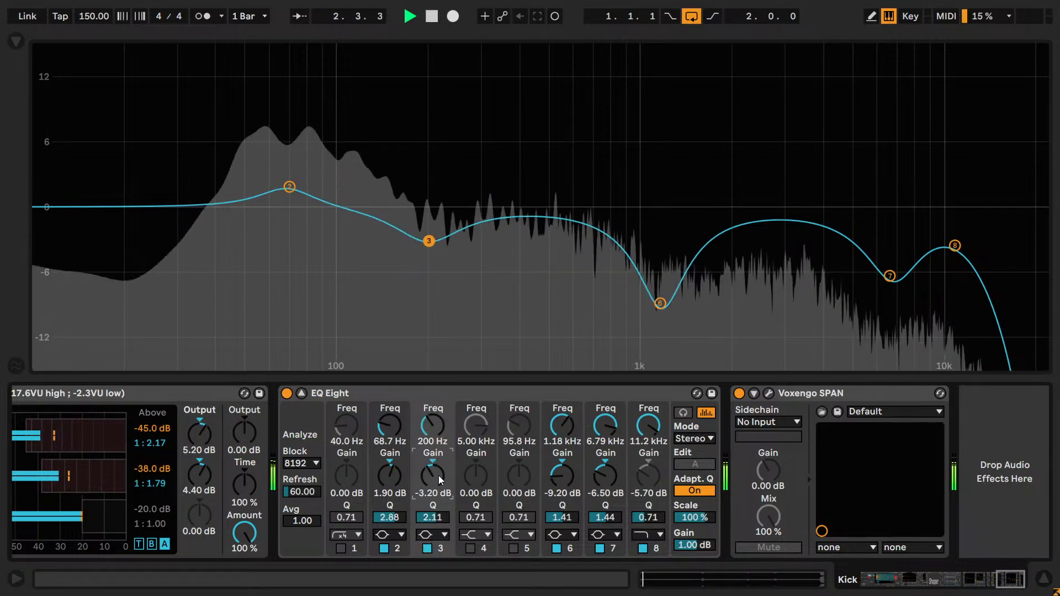
scroll(438, 475, down, 1)
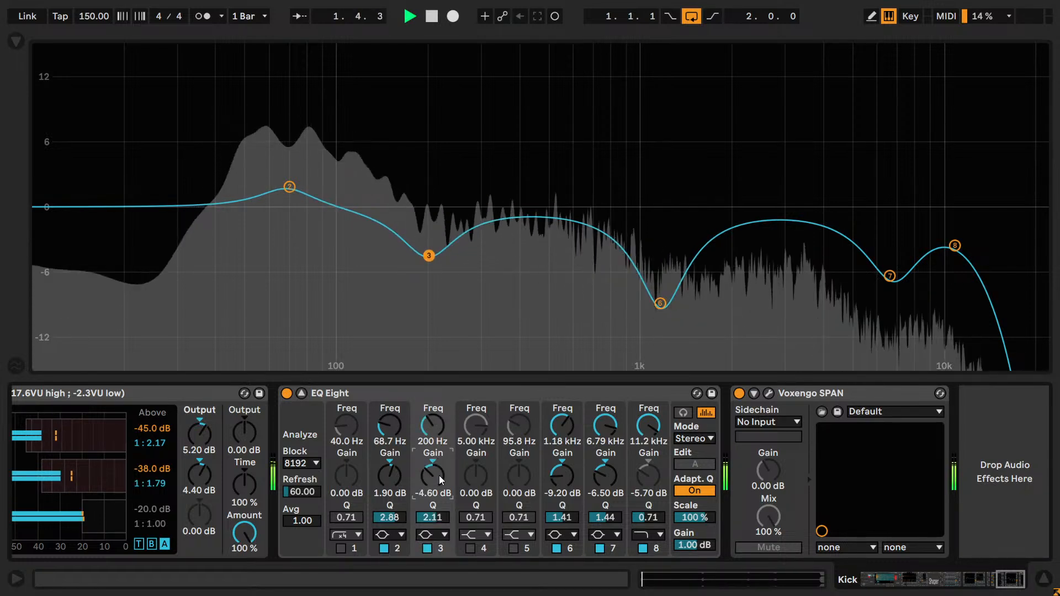
scroll(439, 475, up, 1)
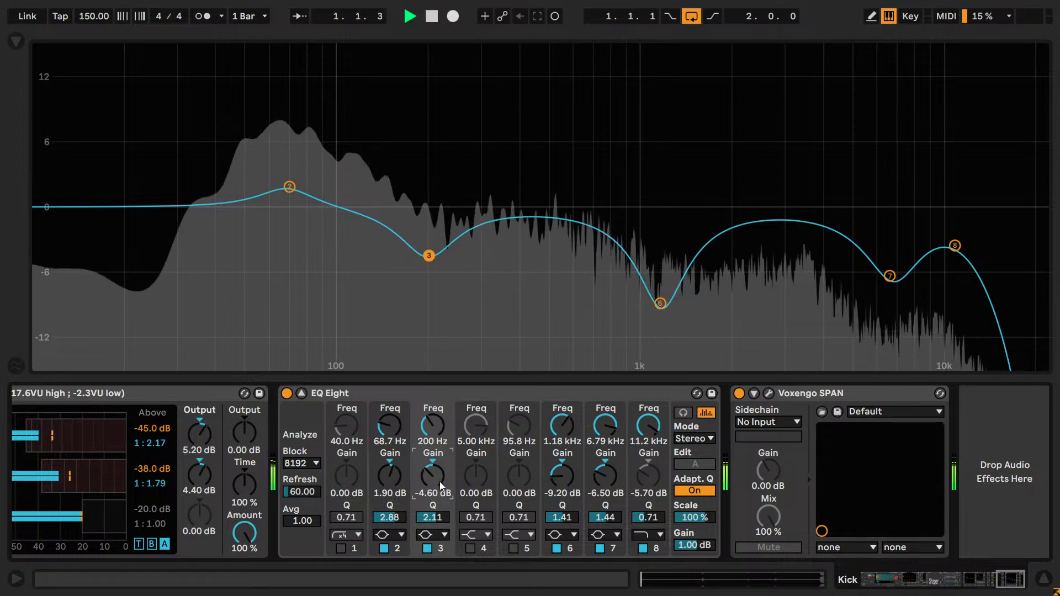
scroll(439, 521, down, 2)
scroll(446, 525, up, 2)
- Compare the loop with band 2 bypassed and enabled, try small changes to its gain, and stop playback
click(384, 547)
click(383, 548)
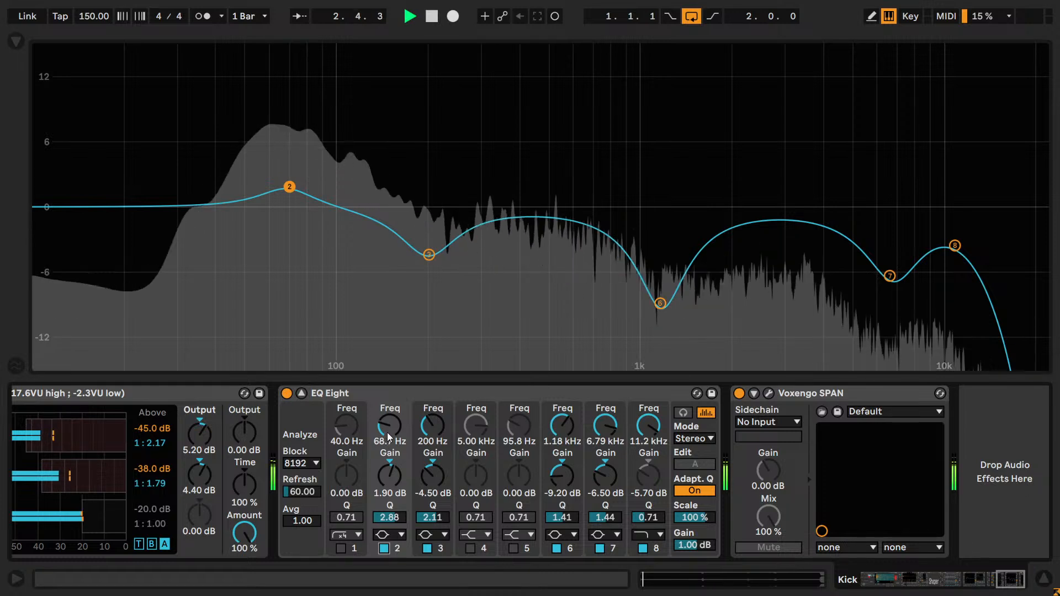
scroll(393, 476, up, 10)
scroll(393, 475, down, 11)
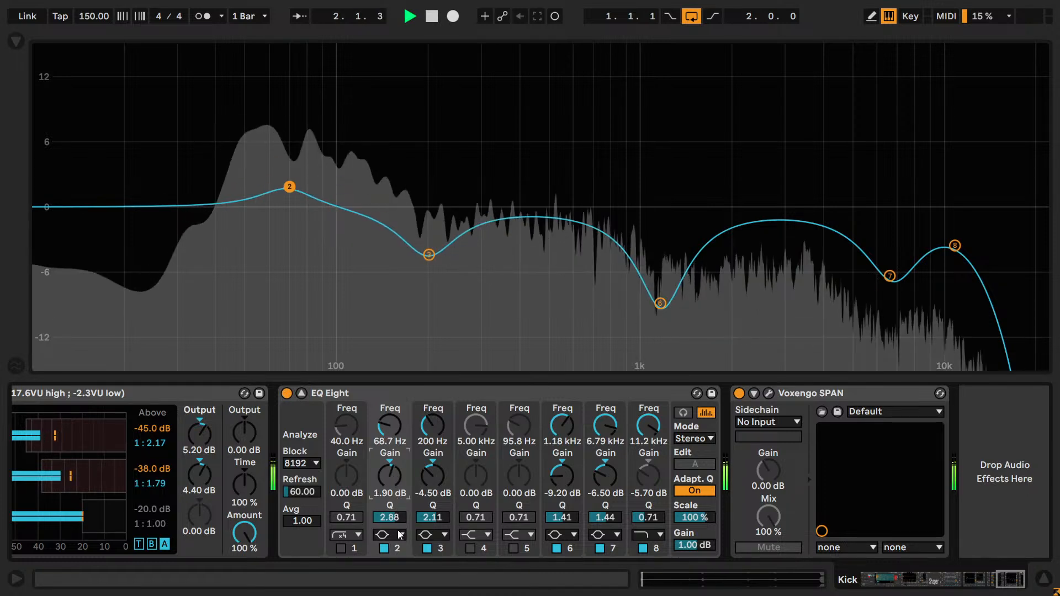
drag(395, 542, 396, 537)
key(space)
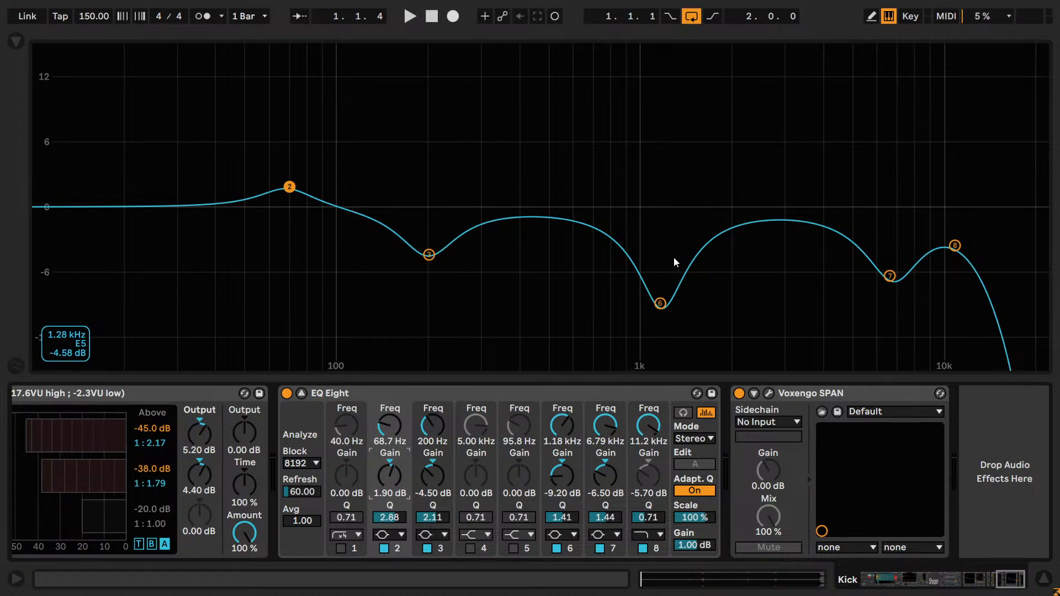
- Turn on audition mode, try boosting band 6 to 8.55 dB at 1.22 kHz during playback, and undo the boost
click(683, 413)
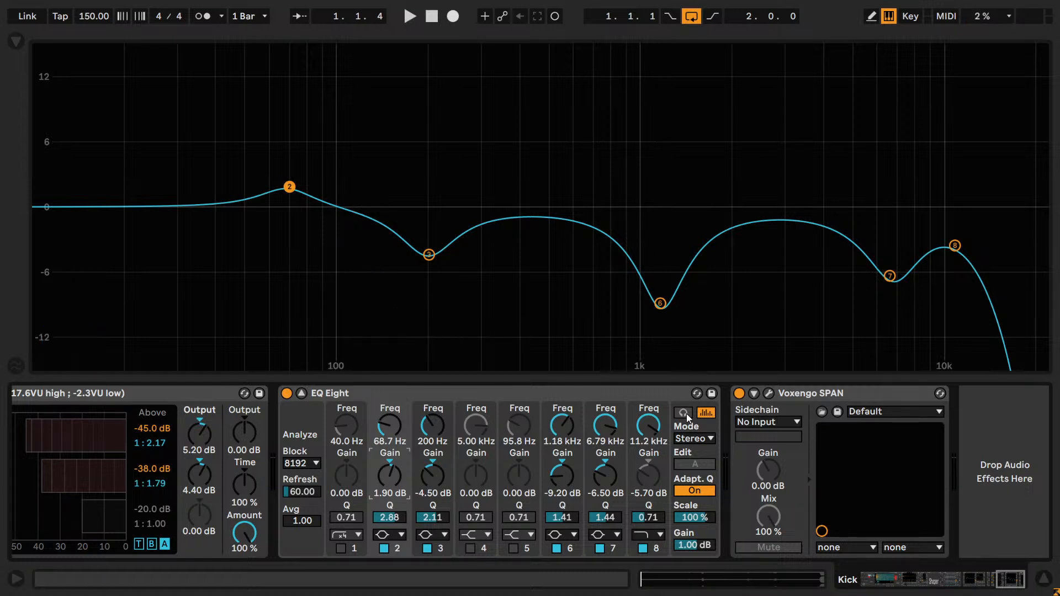
click(660, 305)
drag(660, 304, 664, 118)
key(space)
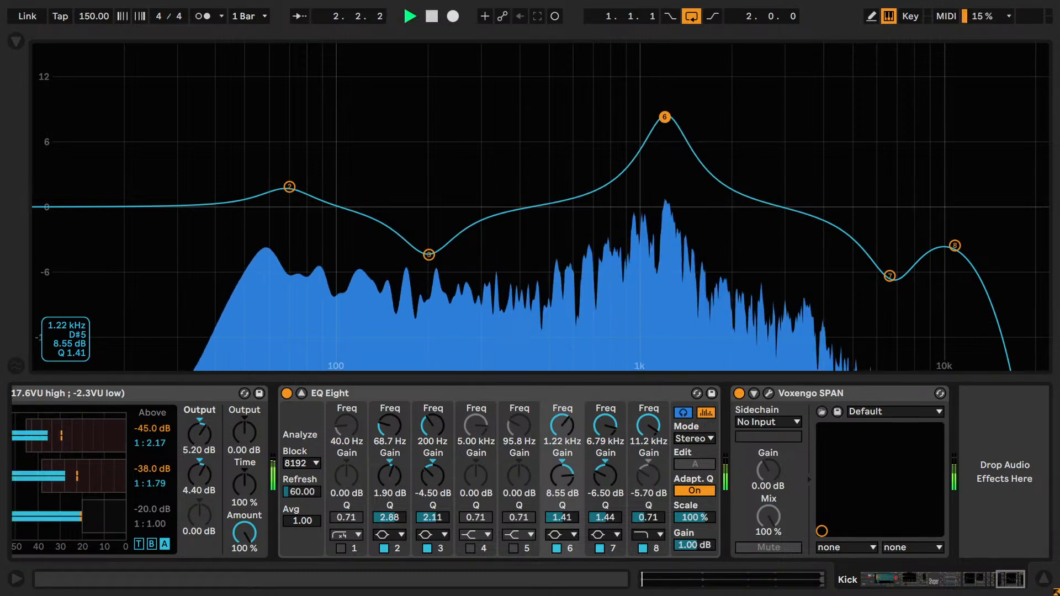
key(space)
key(ctrl+z)
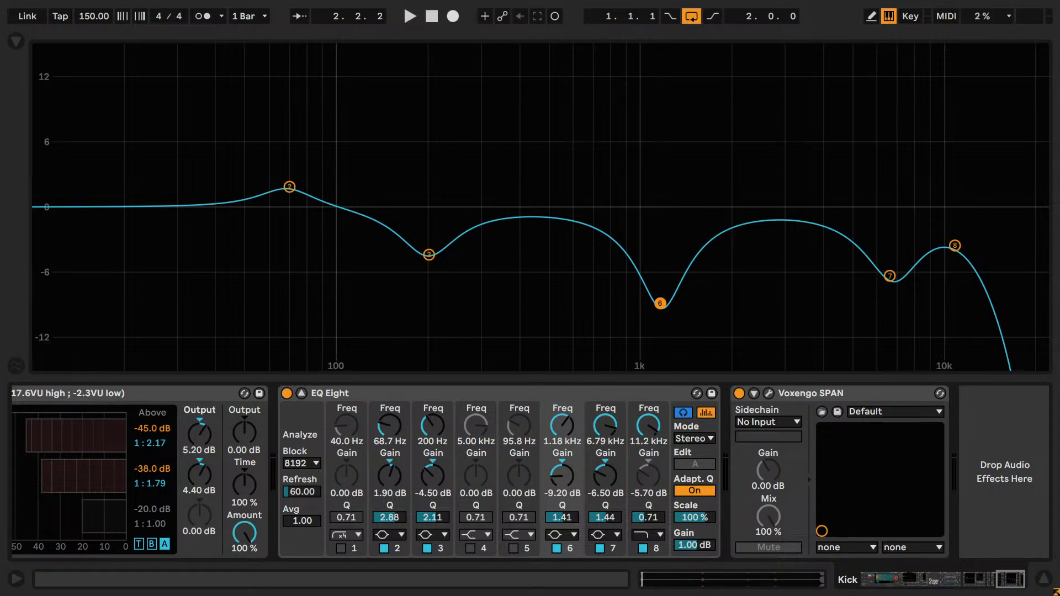
- Enable band 4 as a bell with 4.00 dB gain and a Q of 2.00, and tune it to 537 Hz during playback
click(475, 533)
click(478, 461)
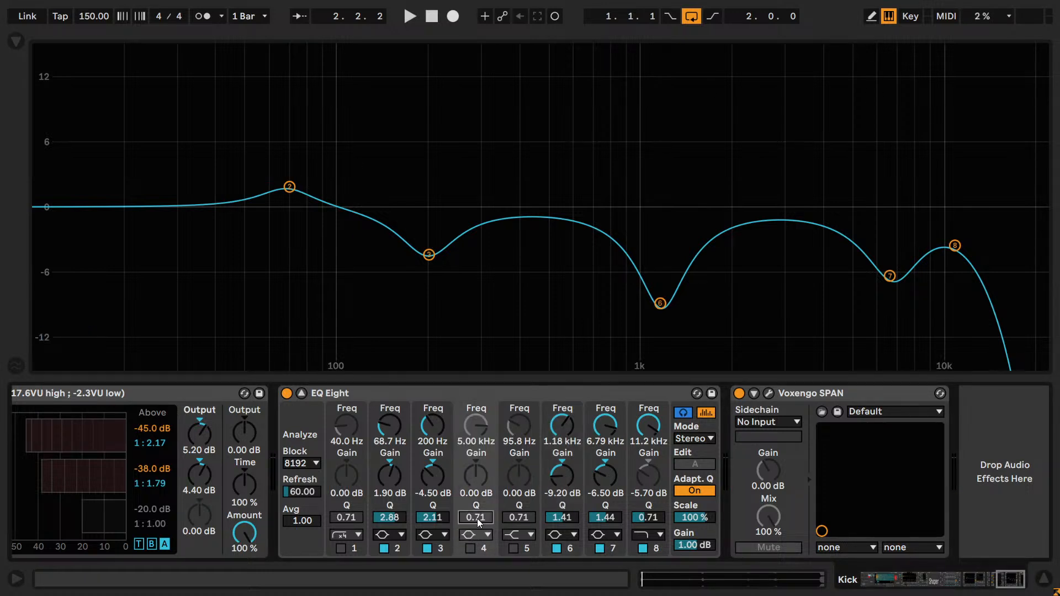
mouse_move(475, 473)
mouse_down()
mouse_move(476, 423)
mouse_move(478, 485)
mouse_up()
key(space)
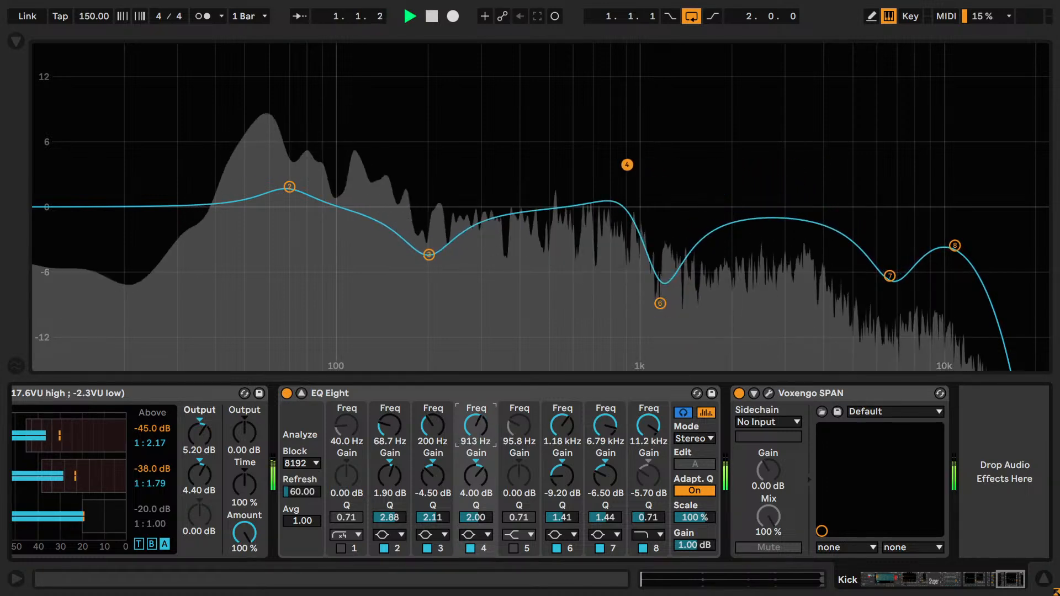
mouse_move(487, 440)
mouse_down()
mouse_move(487, 462)
mouse_move(488, 441)
mouse_up()
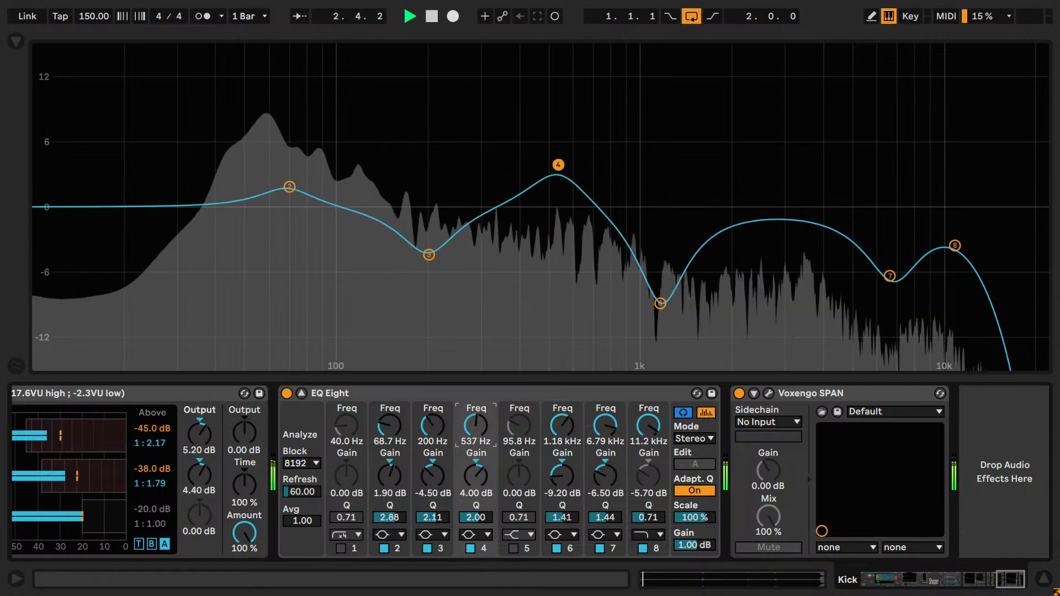
- Compare the loop with the band 4 boost bypassed and enabled, leaving the band on
click(471, 549)
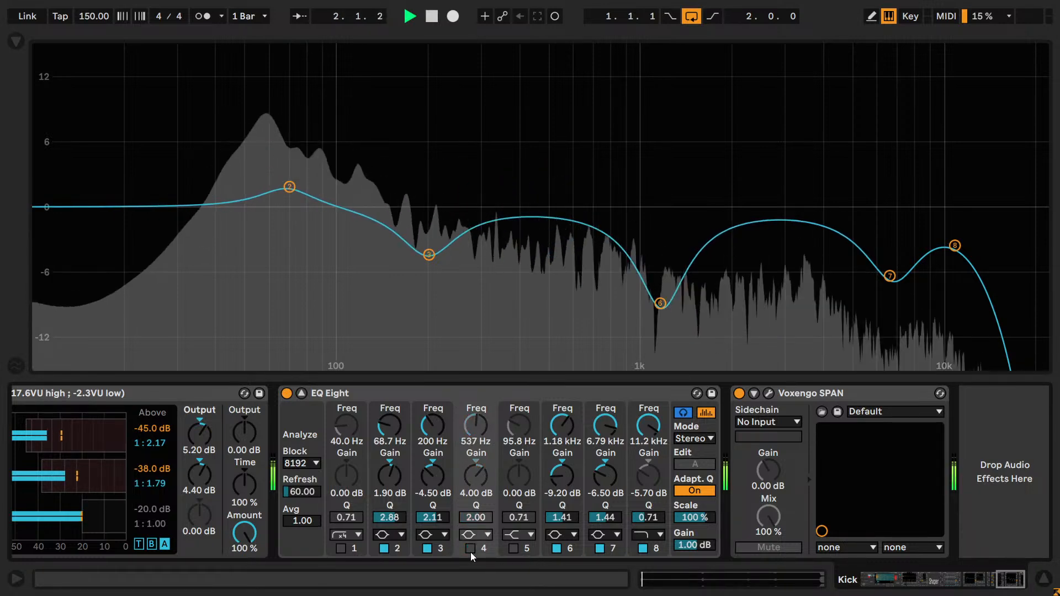
click(470, 550)
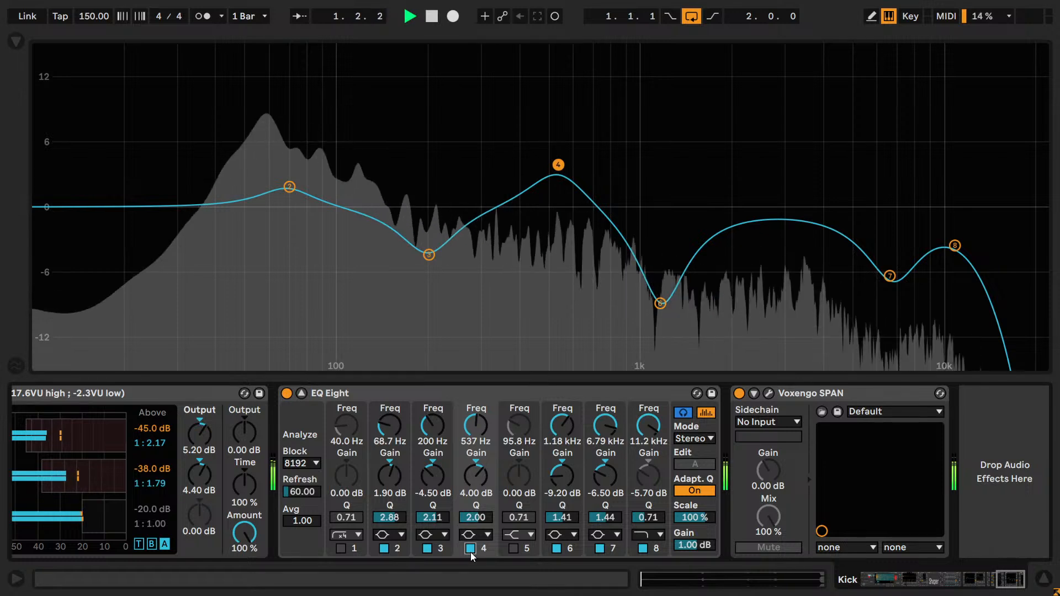
click(471, 551)
click(472, 551)
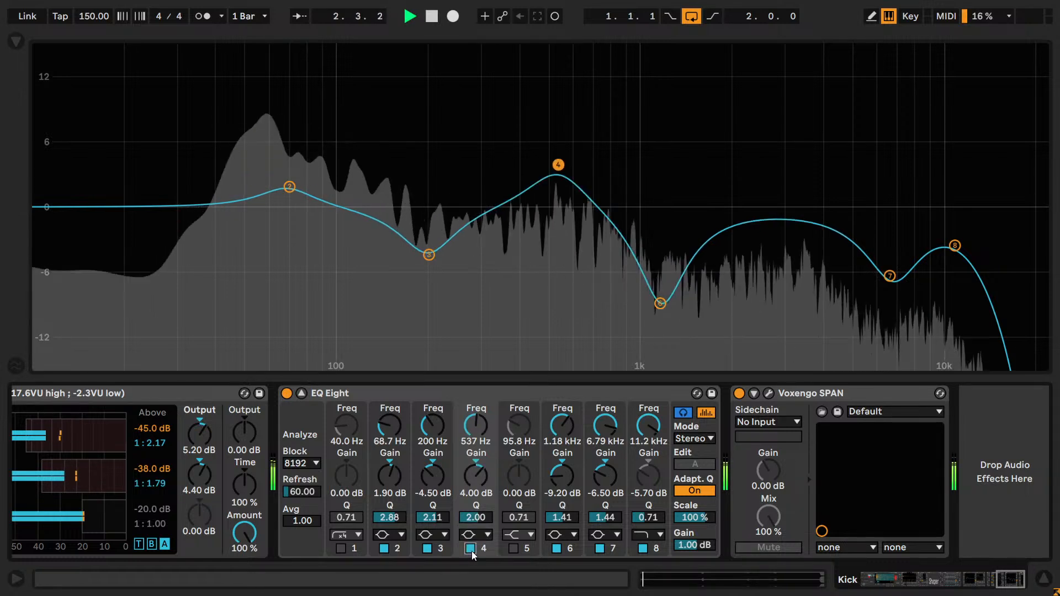
- Bypass and re-enable EQ Eight band 4 once more during the loop, stop playback and select the band's node
click(470, 549)
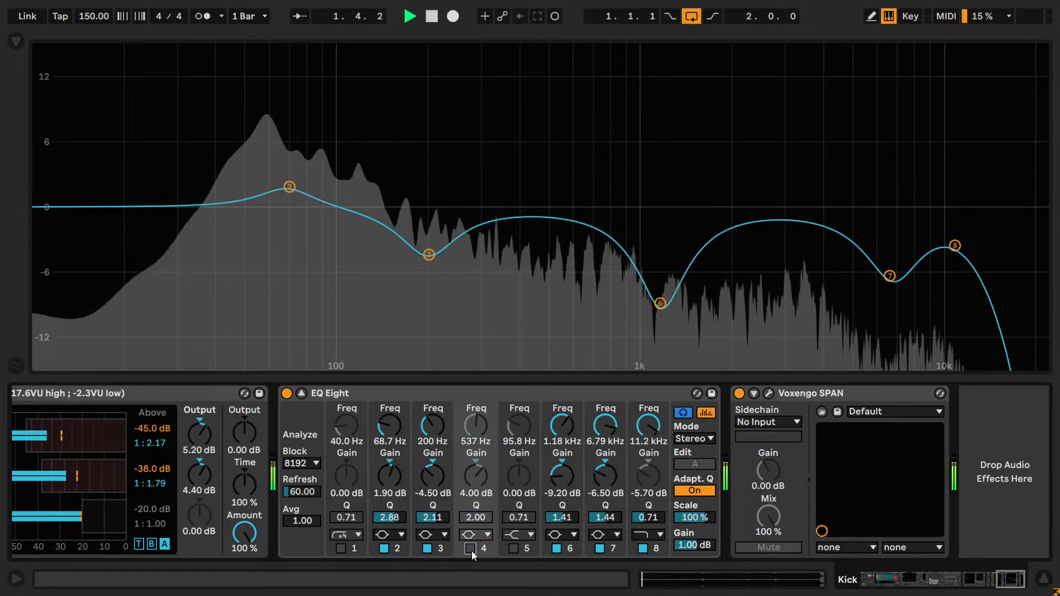
click(471, 551)
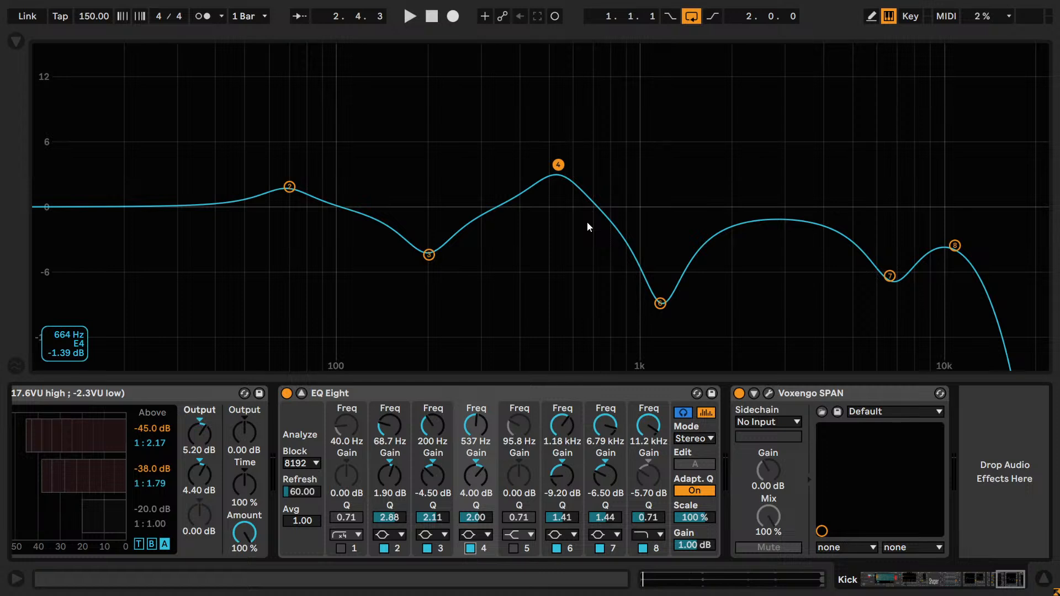
click(558, 164)
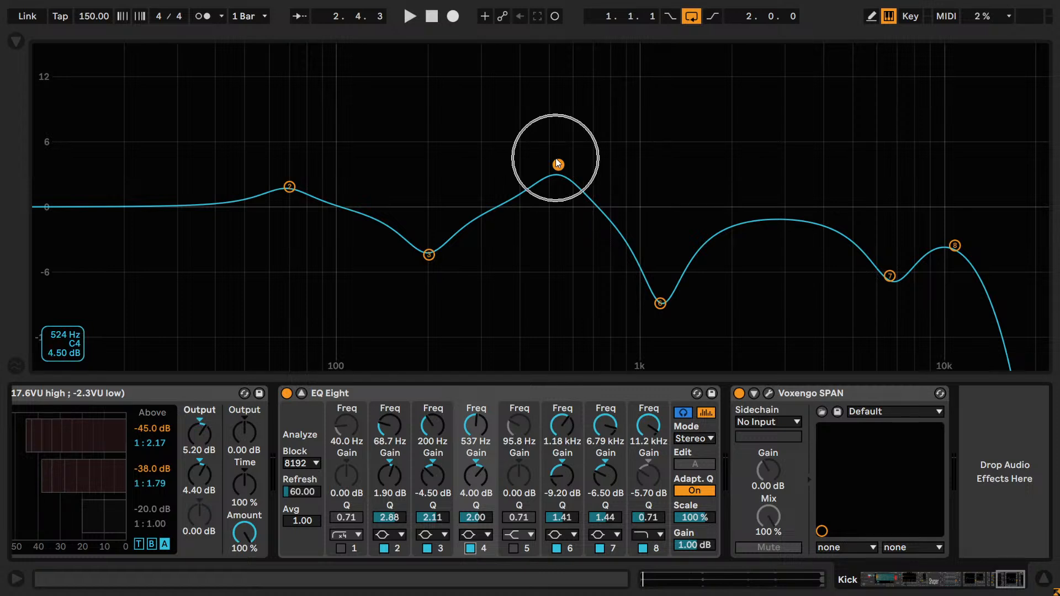
- Search the audio effects in the browser for "shap"
click(16, 42)
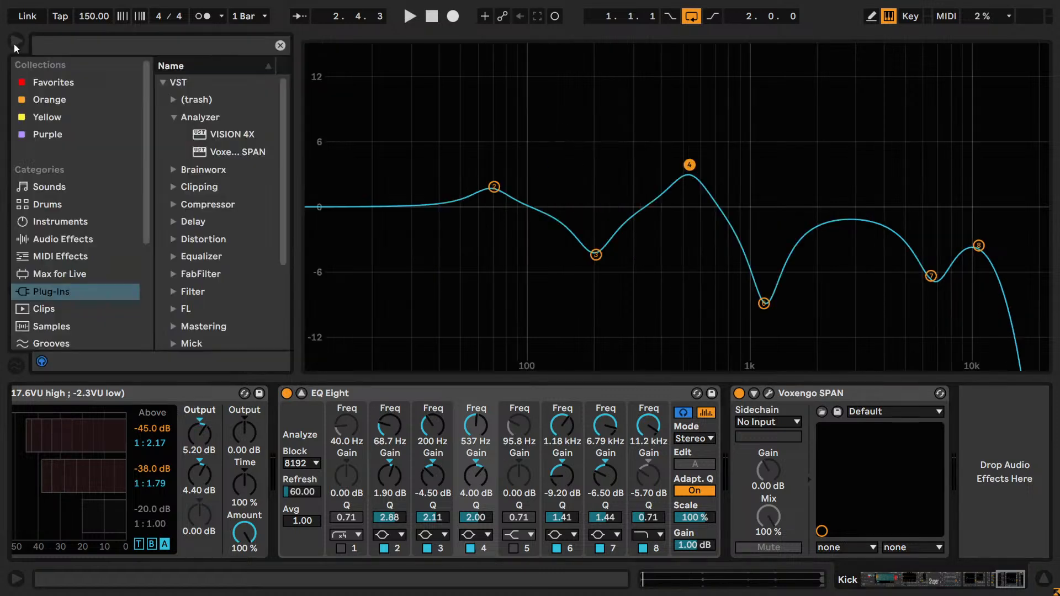
click(59, 237)
click(156, 53)
text(sh)
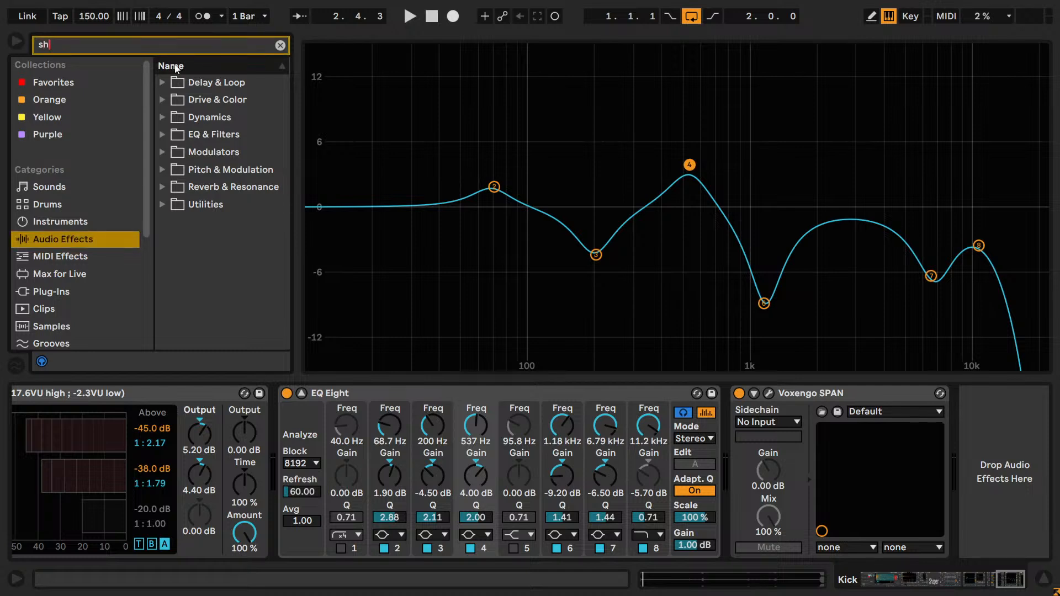
key(Caps_Lock)
text(a)
key(Caps_Lock)
text(p)
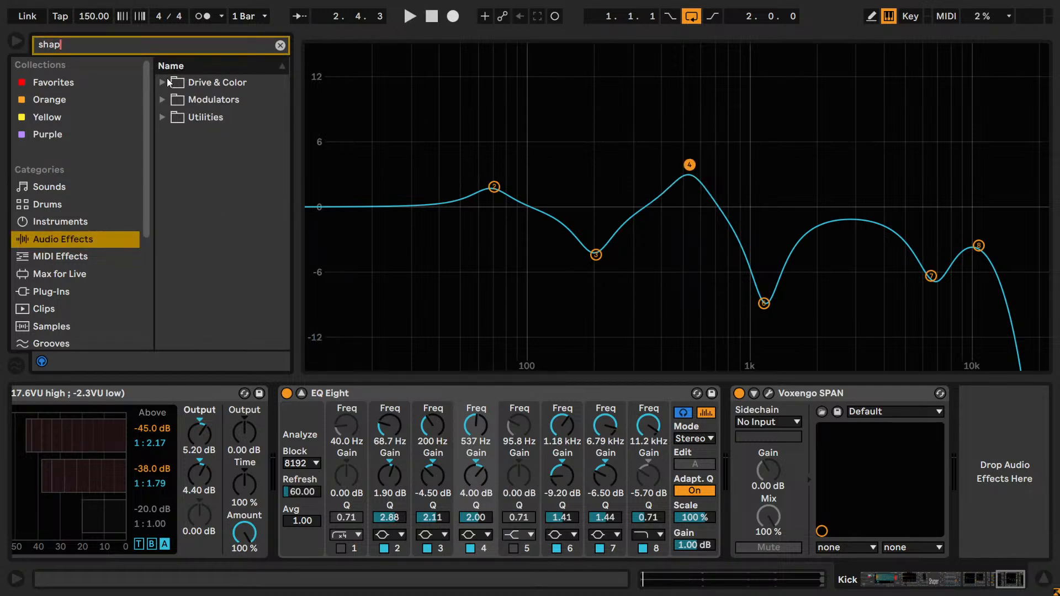
- Insert the Shaper modulator directly before the final EQ Eight, clear the search and hide the browser
click(162, 117)
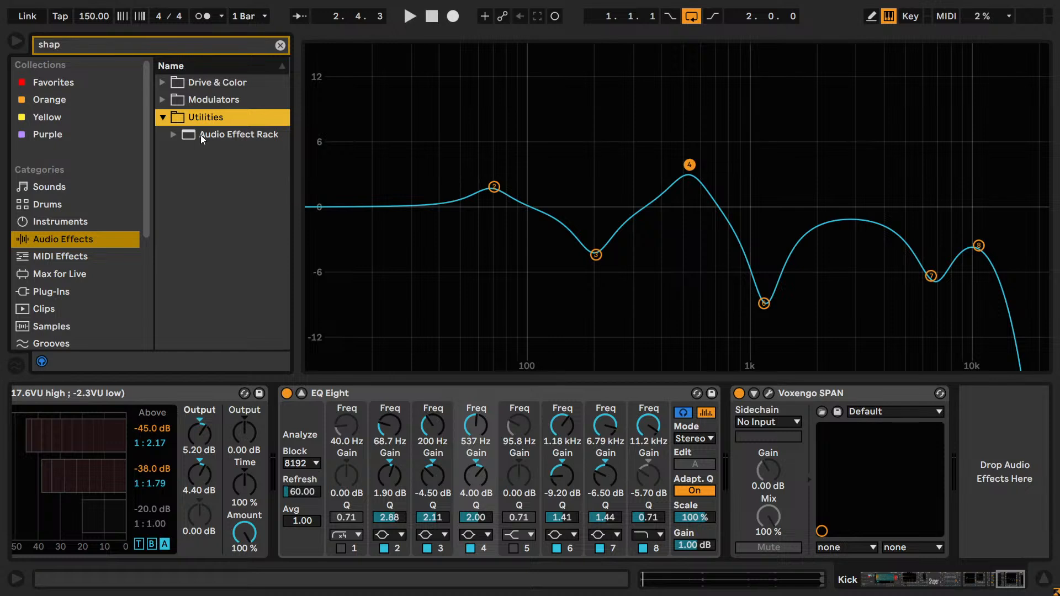
click(171, 134)
click(162, 117)
click(162, 99)
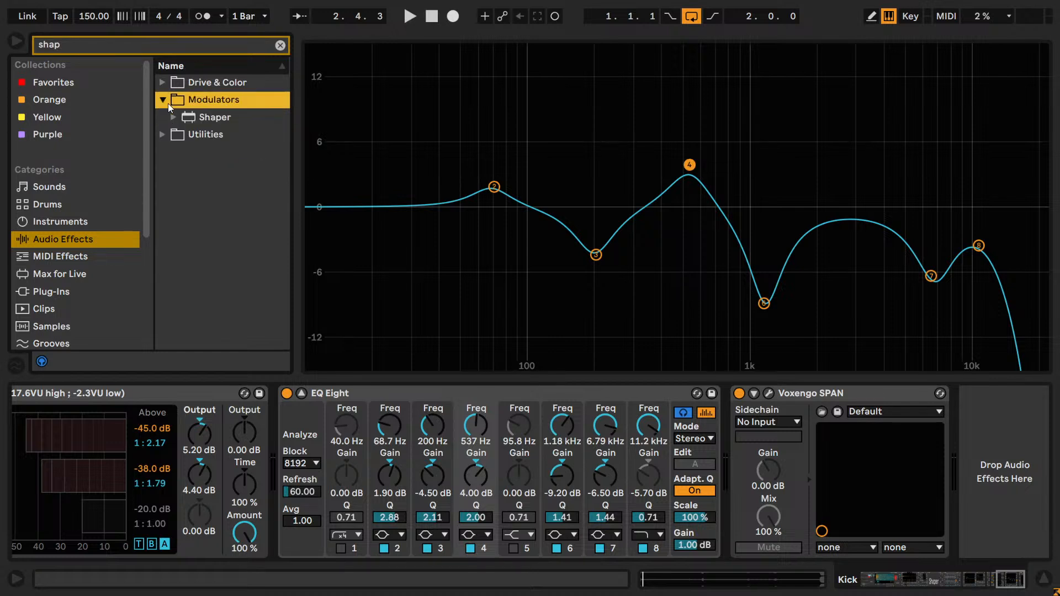
double_click(202, 117)
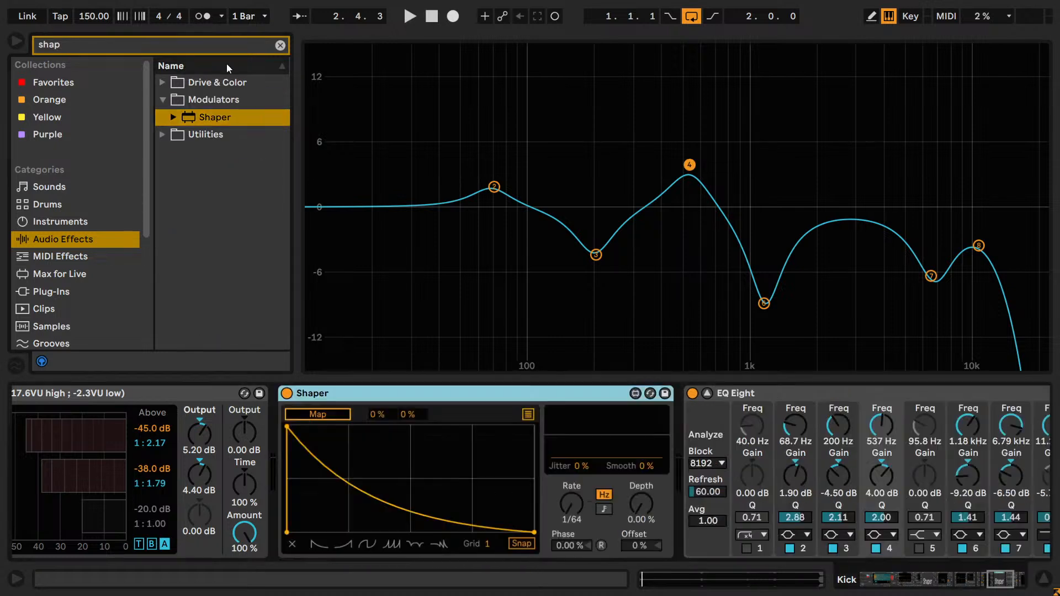
click(279, 46)
click(16, 41)
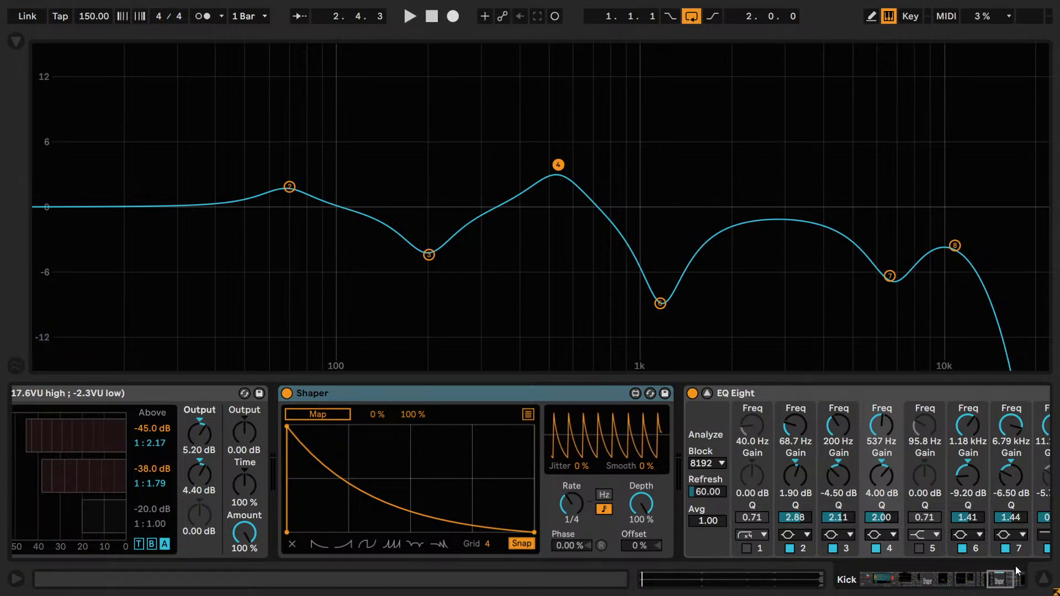
- Map the Shaper to the gain of band 4 in the final EQ Eight
click(1000, 581)
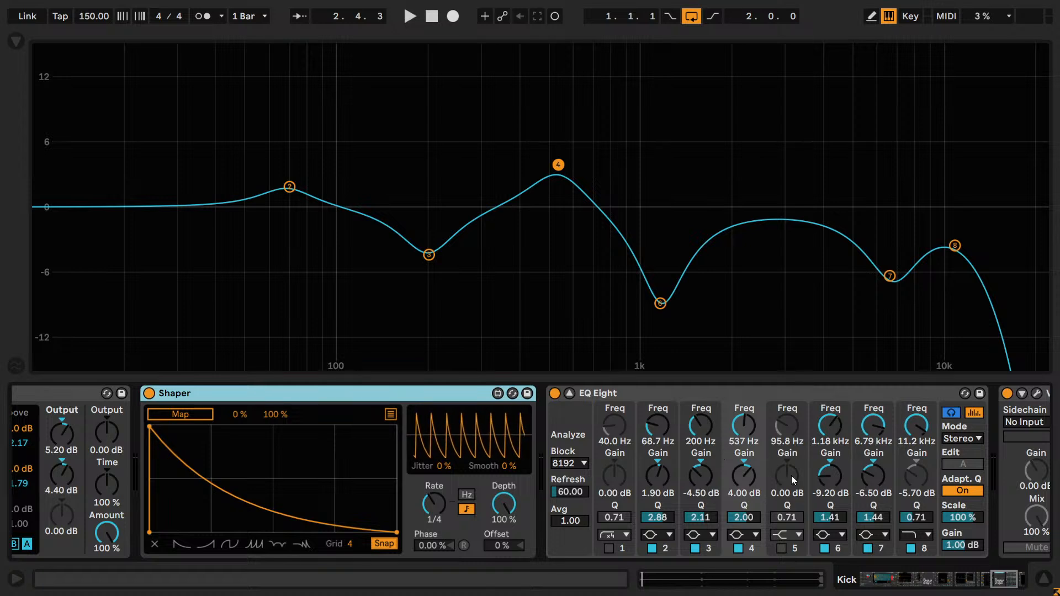
click(199, 413)
click(743, 475)
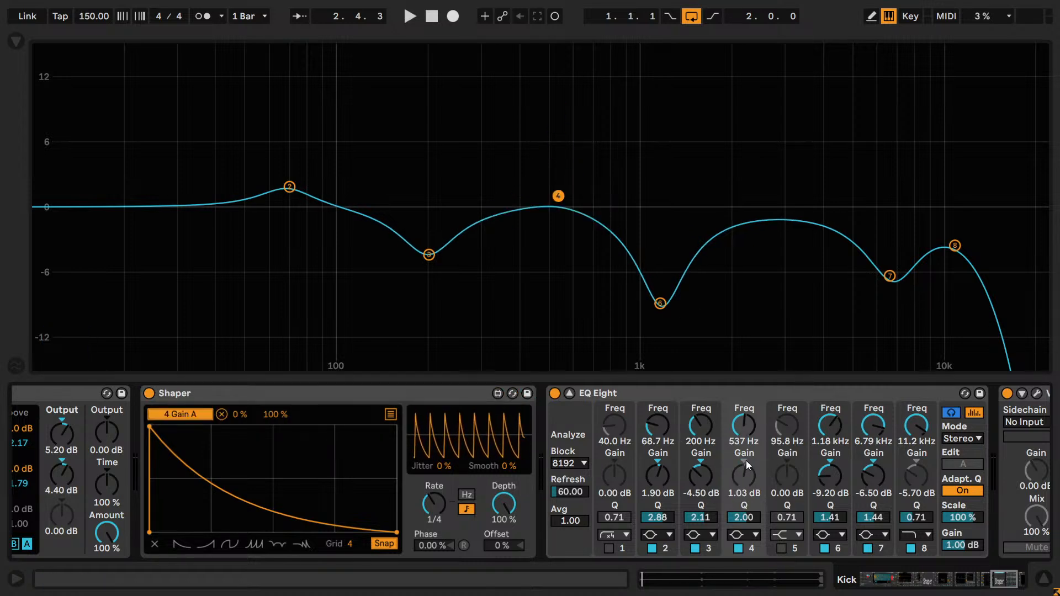
- Set the Shaper's band 4 gain mapping range to a minimum of 50% and a maximum of 60%
drag(270, 415, 270, 475)
drag(235, 415, 249, 469)
click(265, 415)
text(50)
key(Return)
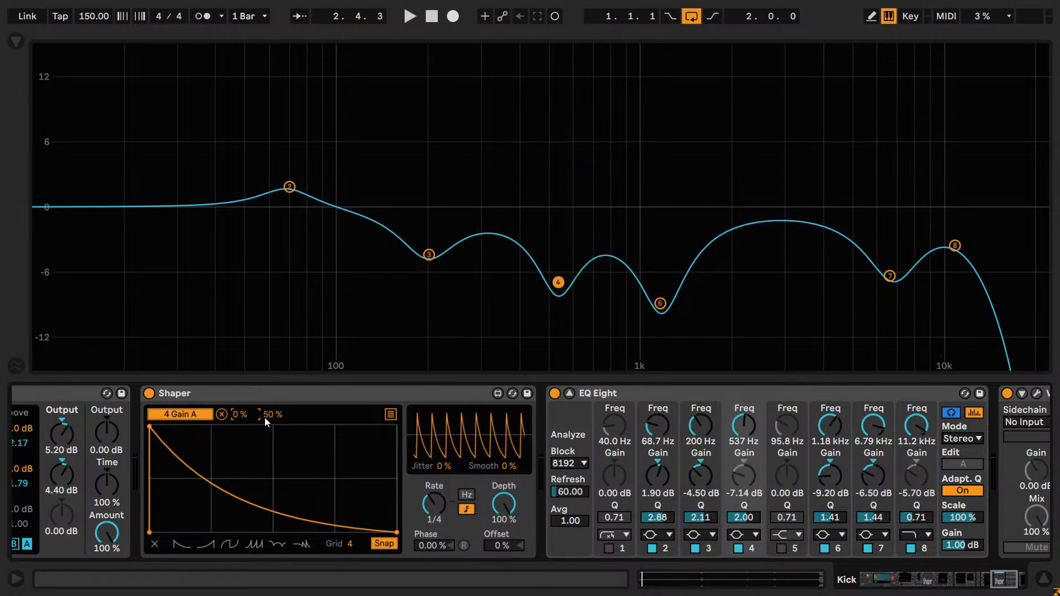
text(60)
key(Return)
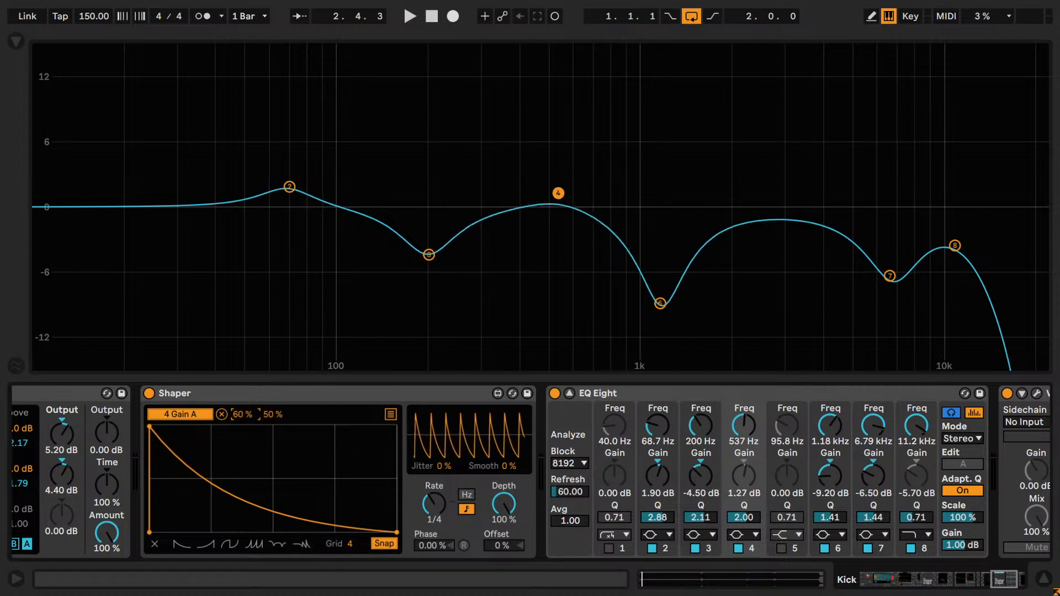
text(50)
key(Return)
click(264, 416)
text(60)
key(Return)
- Play the loop and raise the Shaper mapping's maximum to 70%
key(space)
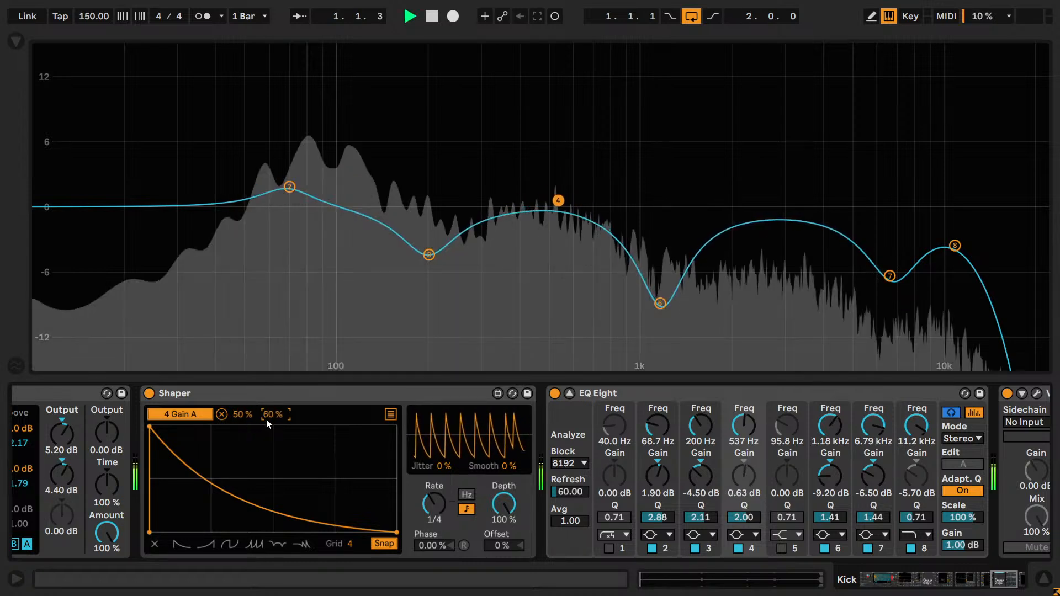
key(Up)
key(Up)
key(Up)
key(Up)
key(Up)
key(Up)
key(Up)
key(Up)
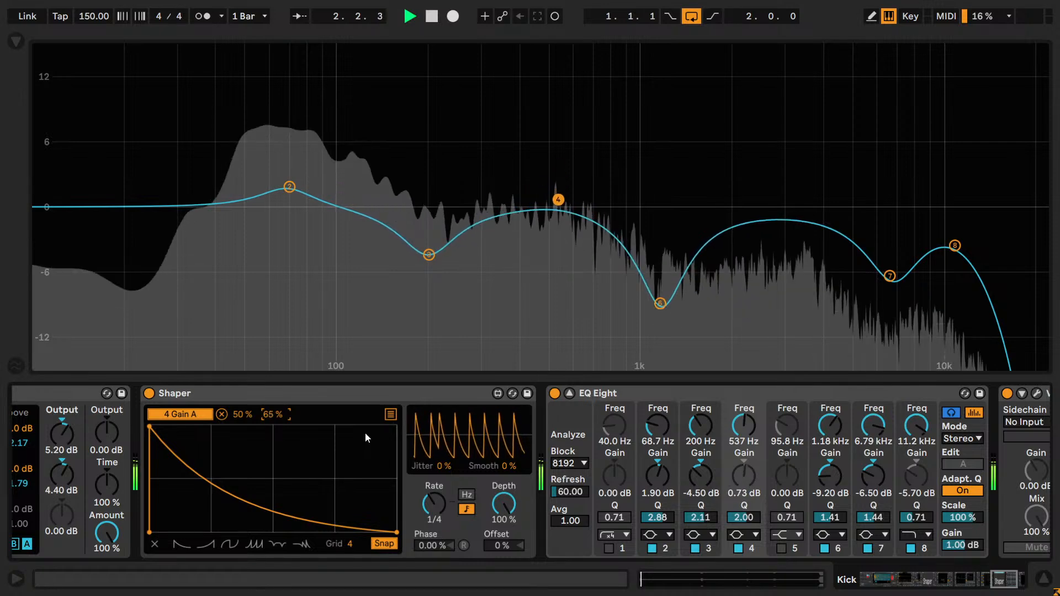
key(Up)
key(Up)
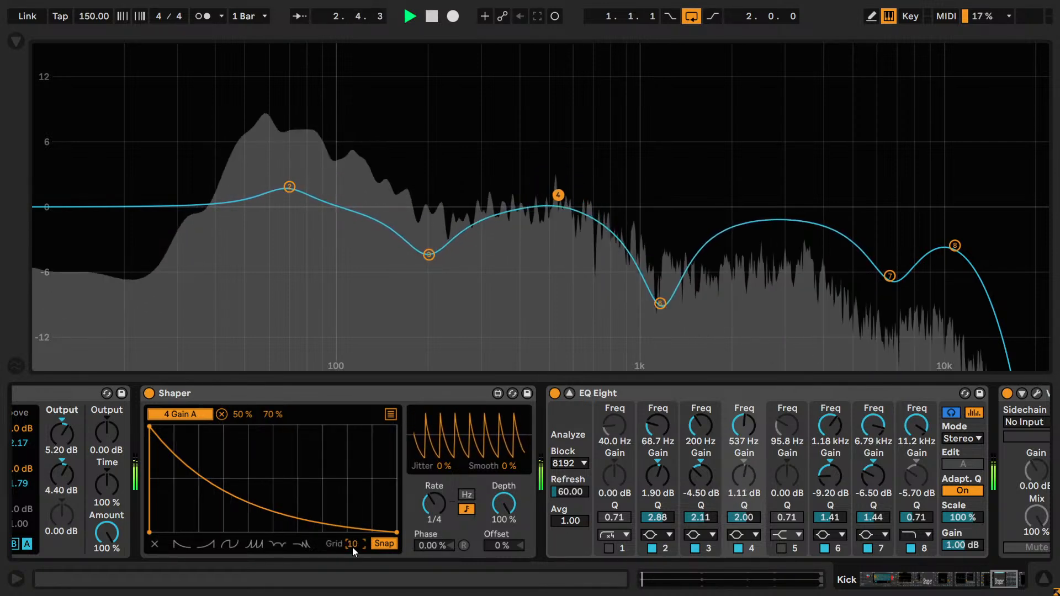
- Set the Shaper grid to 8 and reshape its curve into a short full-level hold followed by a straight drop to zero
drag(353, 548, 353, 535)
drag(183, 449, 205, 411)
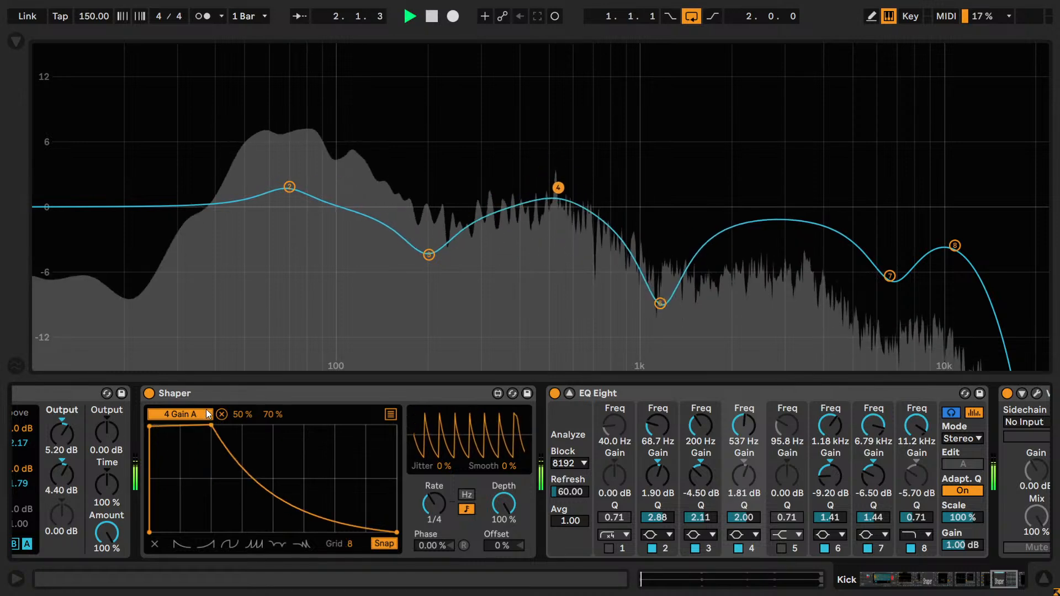
drag(201, 425, 181, 416)
click(267, 511)
click(271, 534)
click(273, 513)
drag(273, 512, 247, 534)
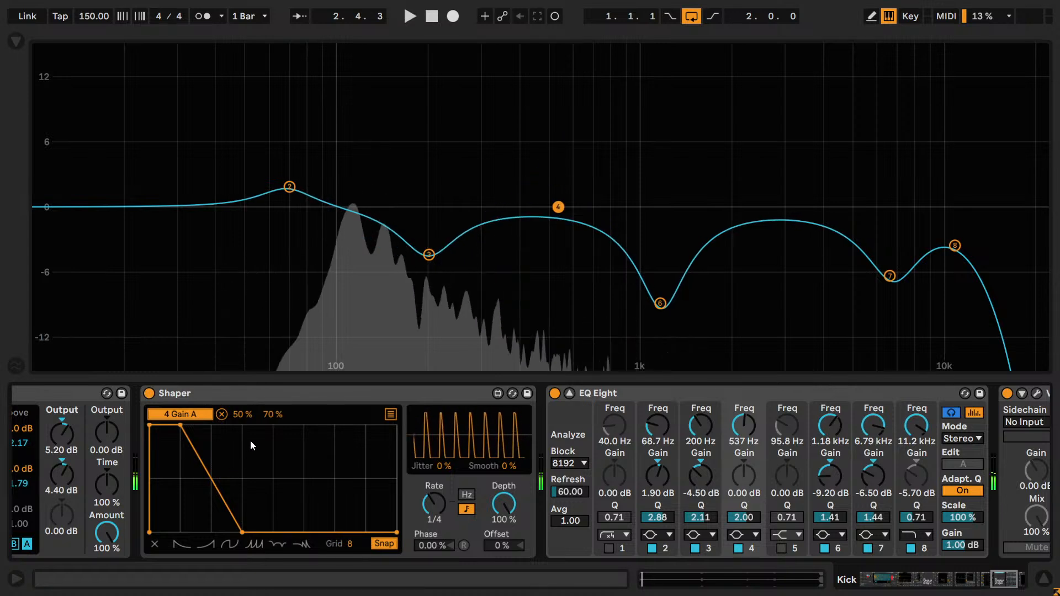
- Audition the band 4 gain modulation with mapping maximums of 50%, 70% and 55%, and stop playback
drag(265, 415, 264, 427)
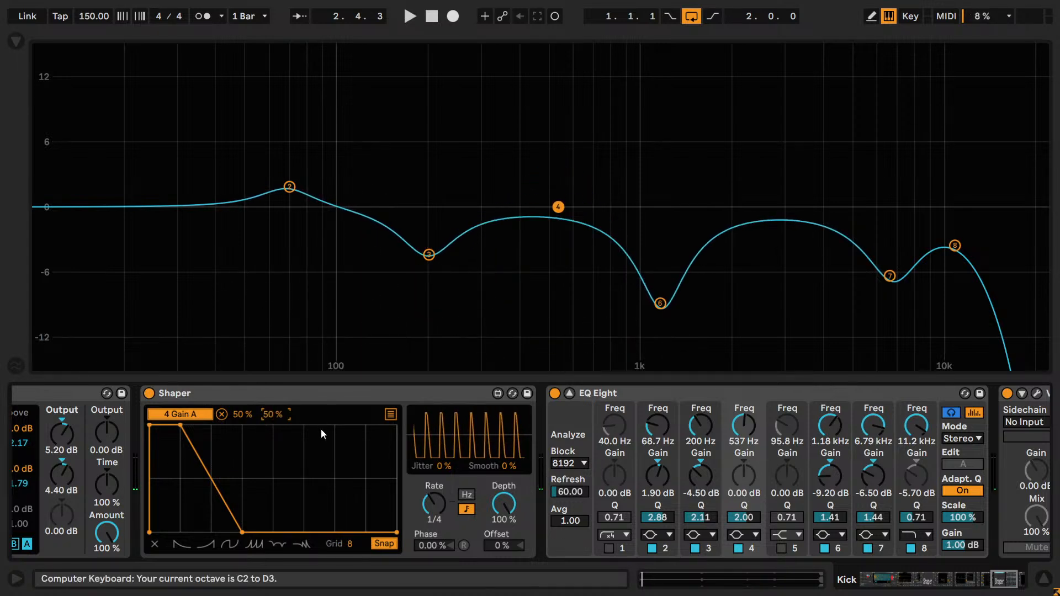
key(a)
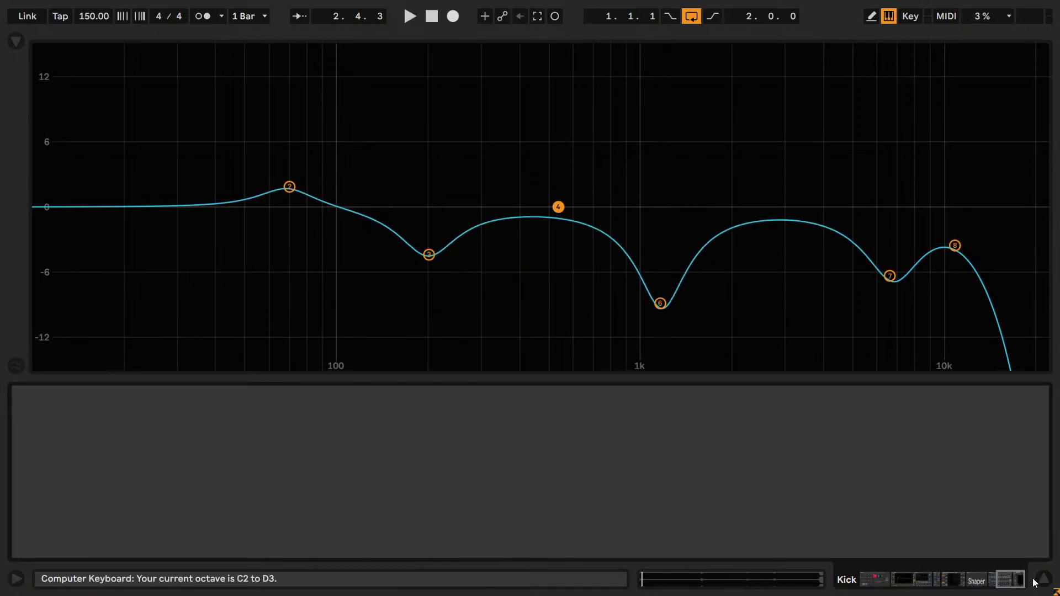
click(974, 581)
key(space)
drag(323, 415, 317, 421)
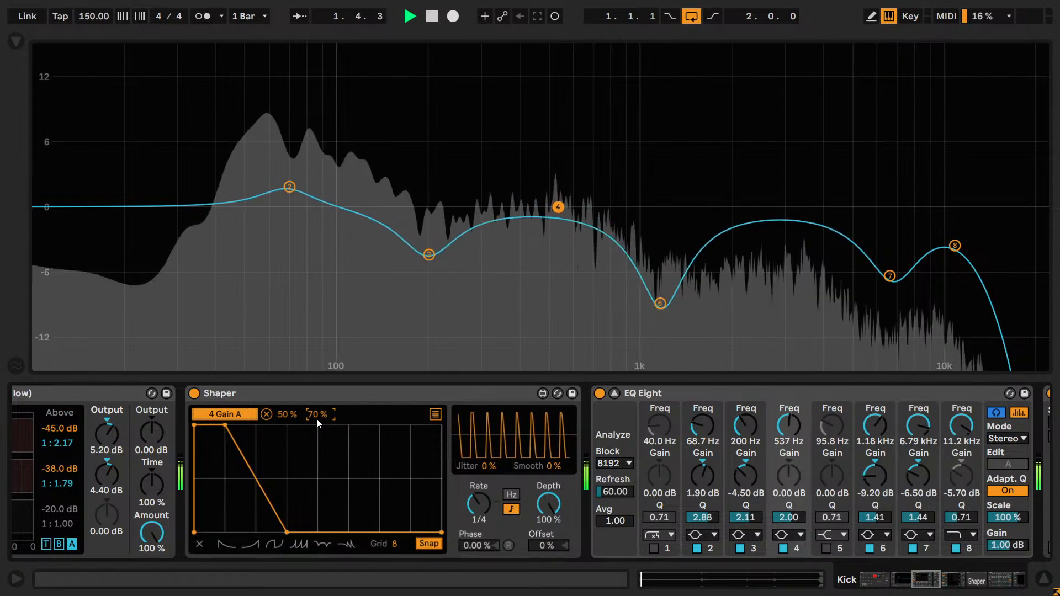
mouse_move(316, 418)
mouse_down()
mouse_move(316, 429)
mouse_move(316, 407)
mouse_up()
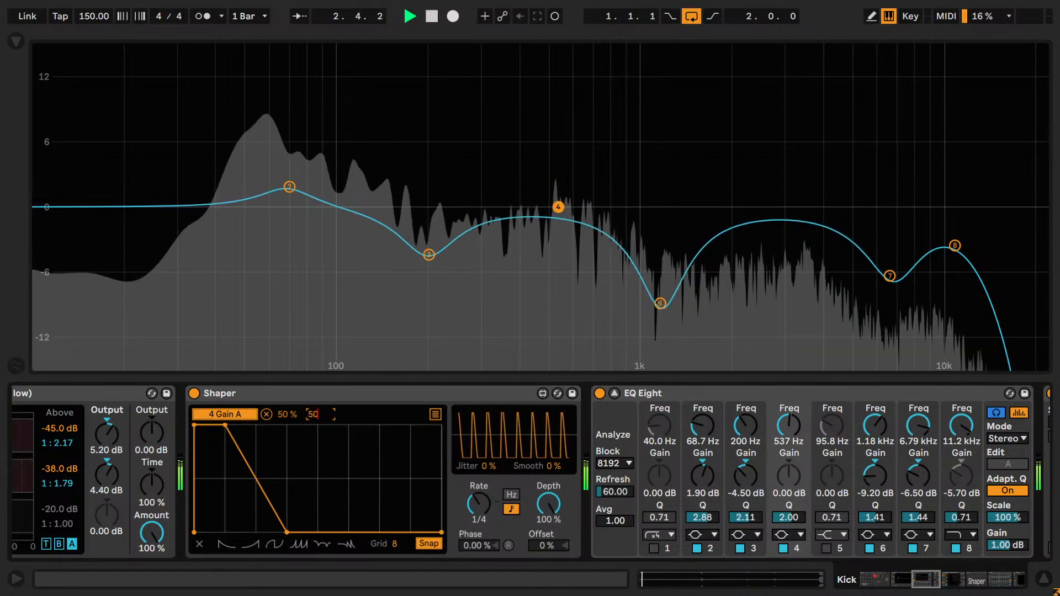
mouse_move(316, 415)
mouse_down()
mouse_move(316, 426)
mouse_move(327, 416)
mouse_up()
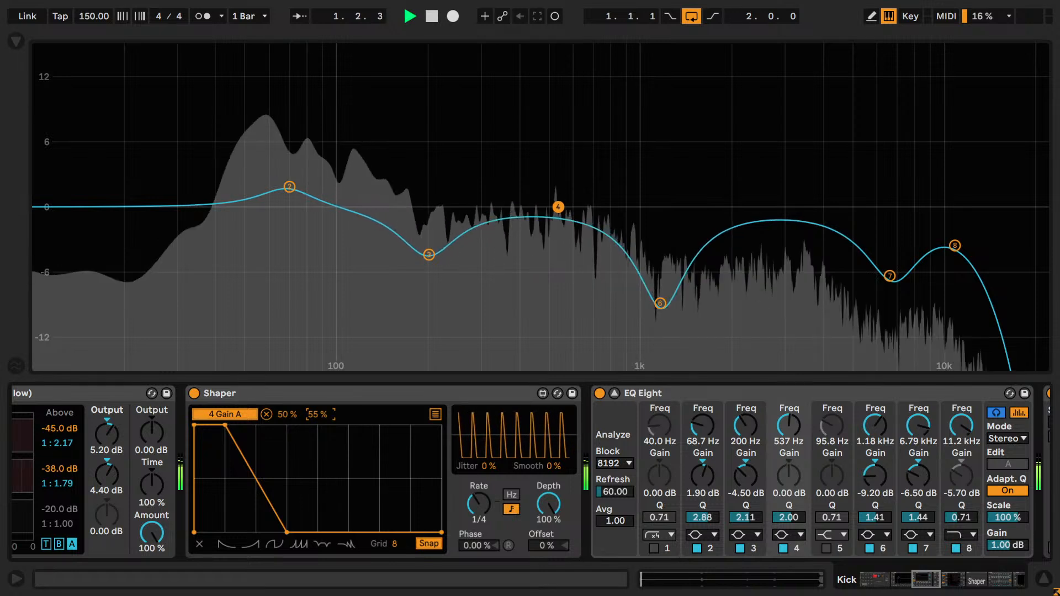
key(space)
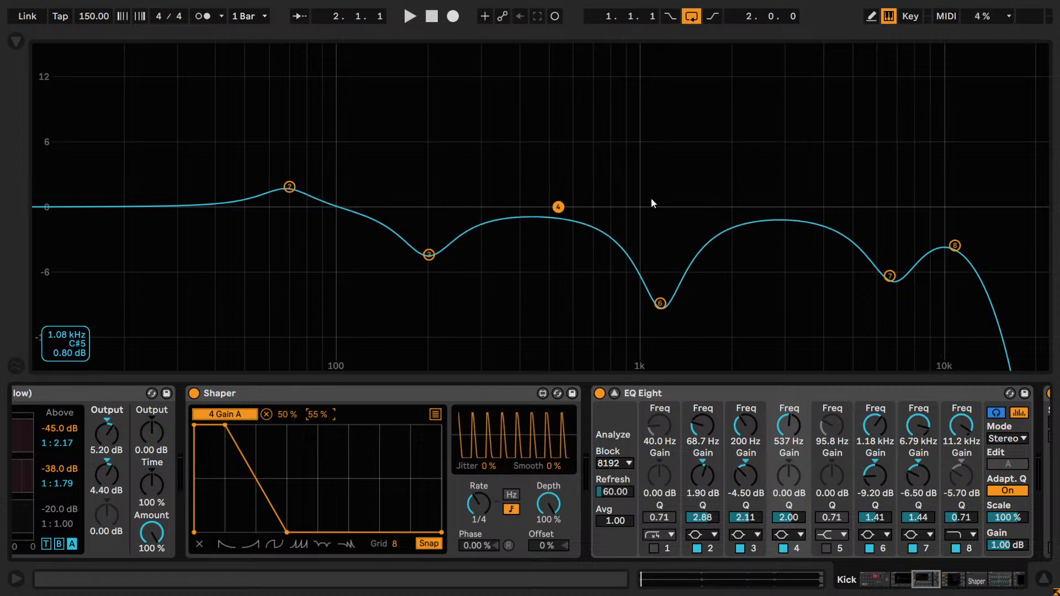
- Set both ends of the Shaper mapping range to 65% and briefly audition the constant band 4 boost
mouse_move(291, 415)
mouse_down()
mouse_move(290, 400)
mouse_move(285, 424)
mouse_up()
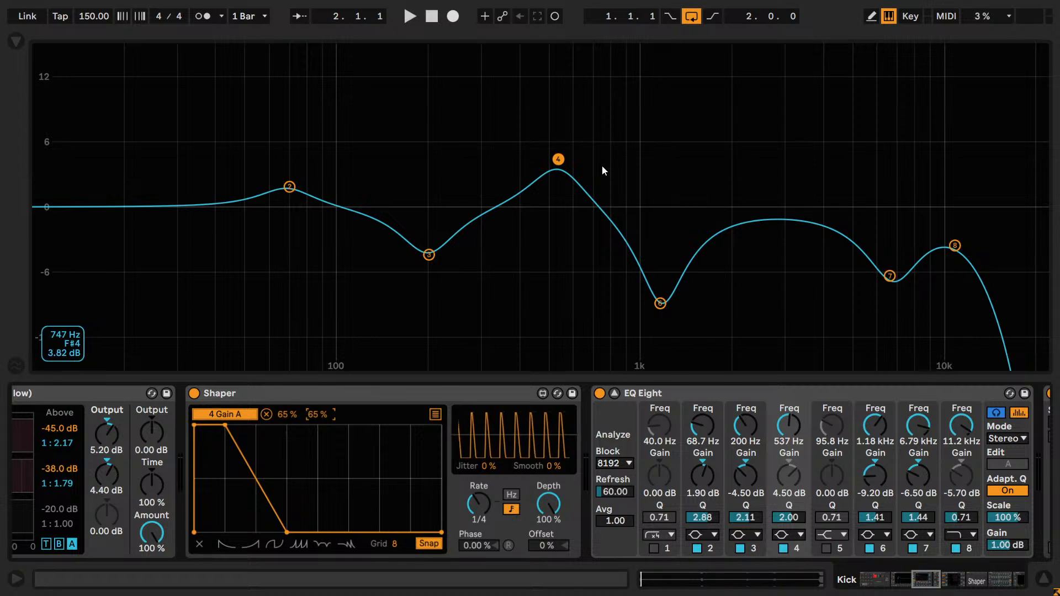
key(space)
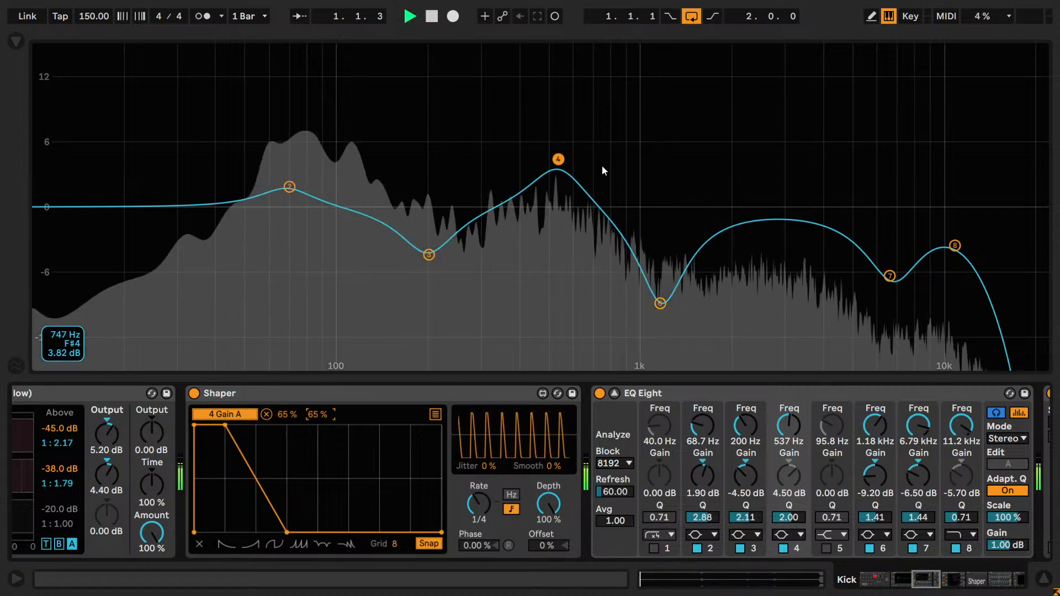
key(space)
- Set the Shaper mapping range to a minimum of 50% and a maximum of 70% while auditioning the loop
drag(287, 417, 287, 433)
key(space)
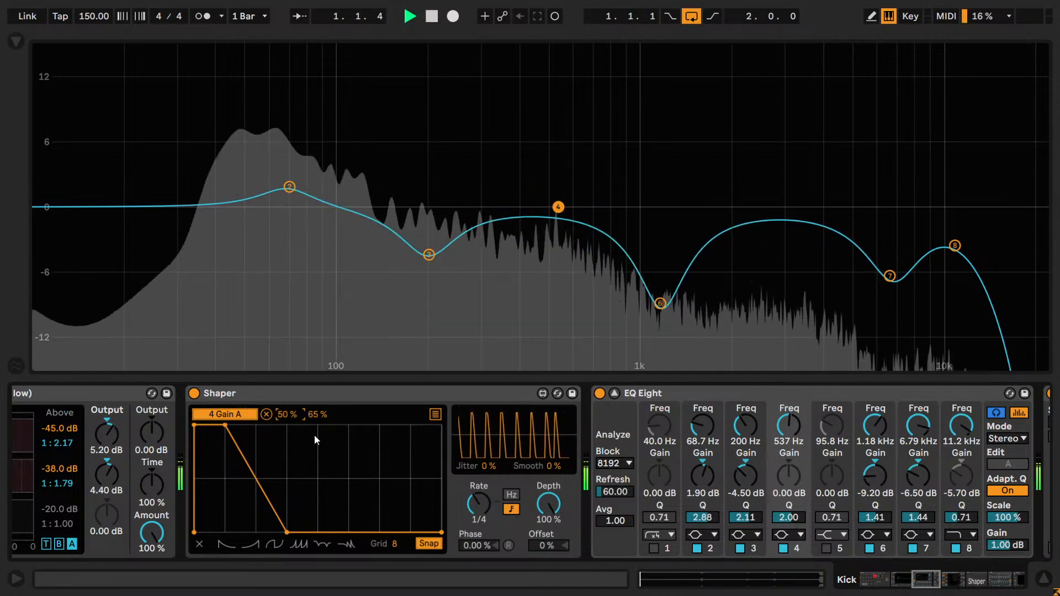
click(313, 420)
drag(313, 419, 313, 414)
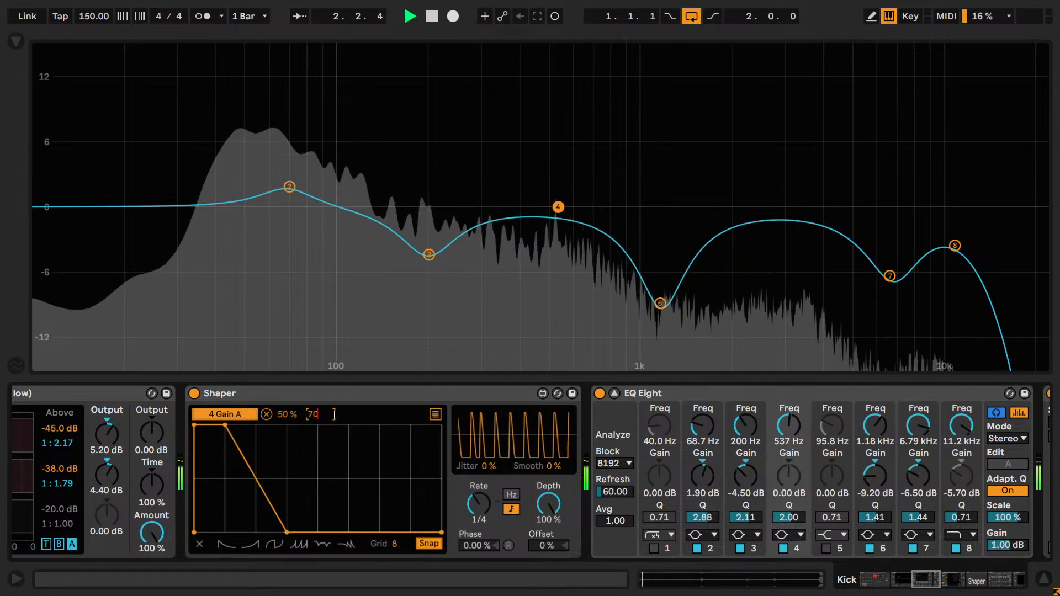
- Tune band 4's frequency during playback, comparing 400 Hz with 451 Hz and leaving it at 425 Hz
mouse_move(783, 431)
mouse_down()
mouse_move(783, 418)
mouse_move(784, 448)
mouse_up()
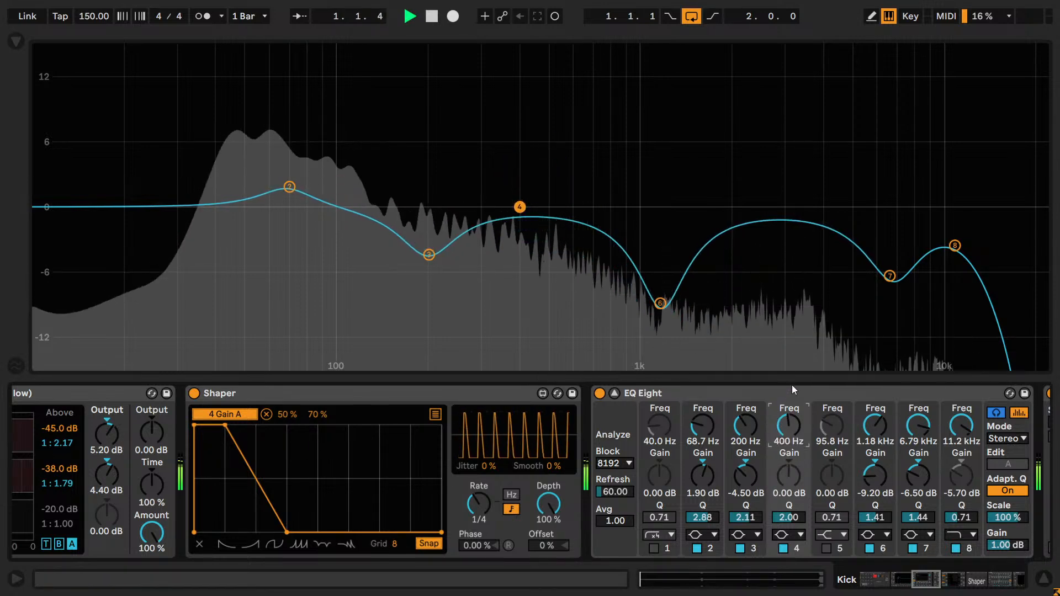
key(Up)
key(Up)
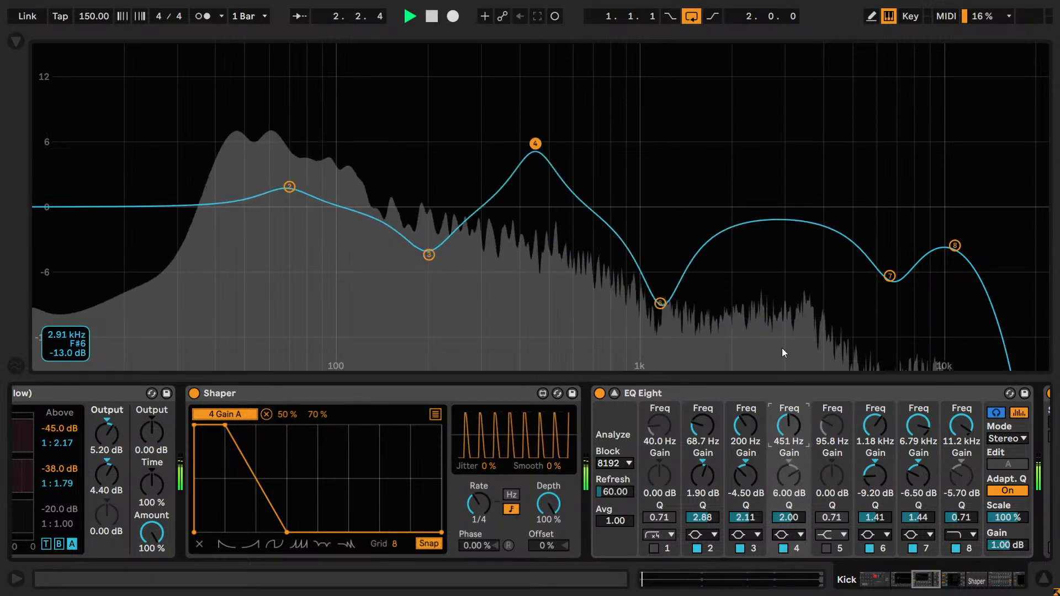
key(Down)
key(Down)
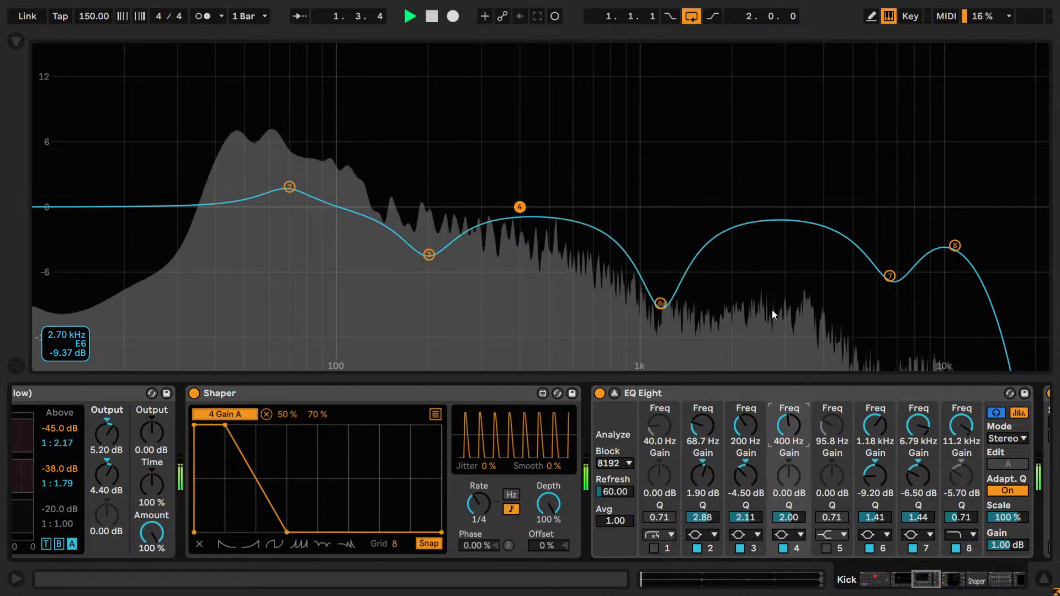
key(Up)
key(Up)
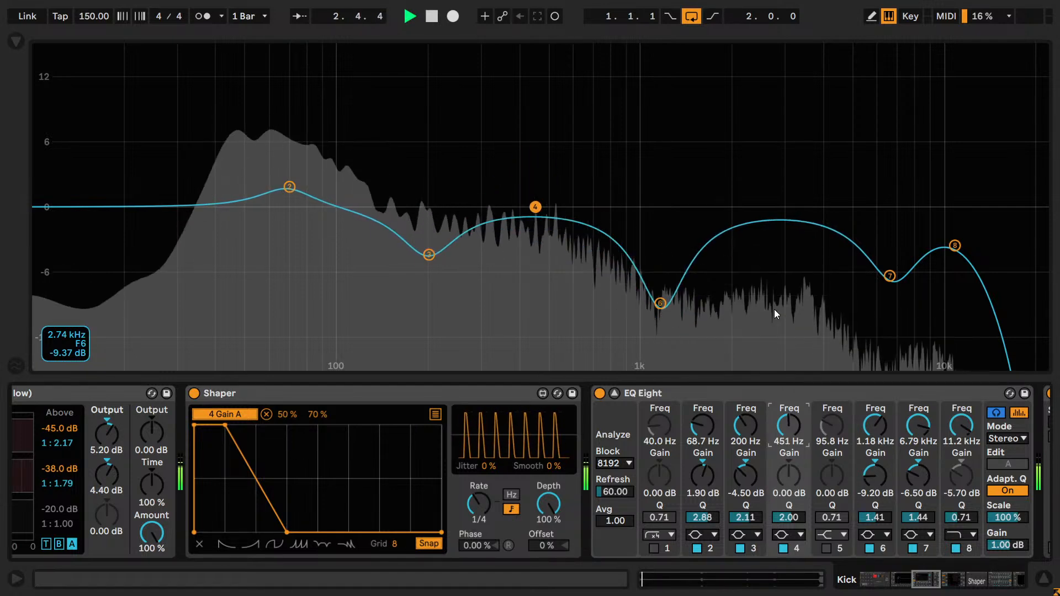
key(Down)
key(Down)
key(Up)
- Try band 4 Q values of 1.00, 1.5, 1.75 and 1.9 during playback, and leave the Q at 1.82
drag(788, 519, 787, 538)
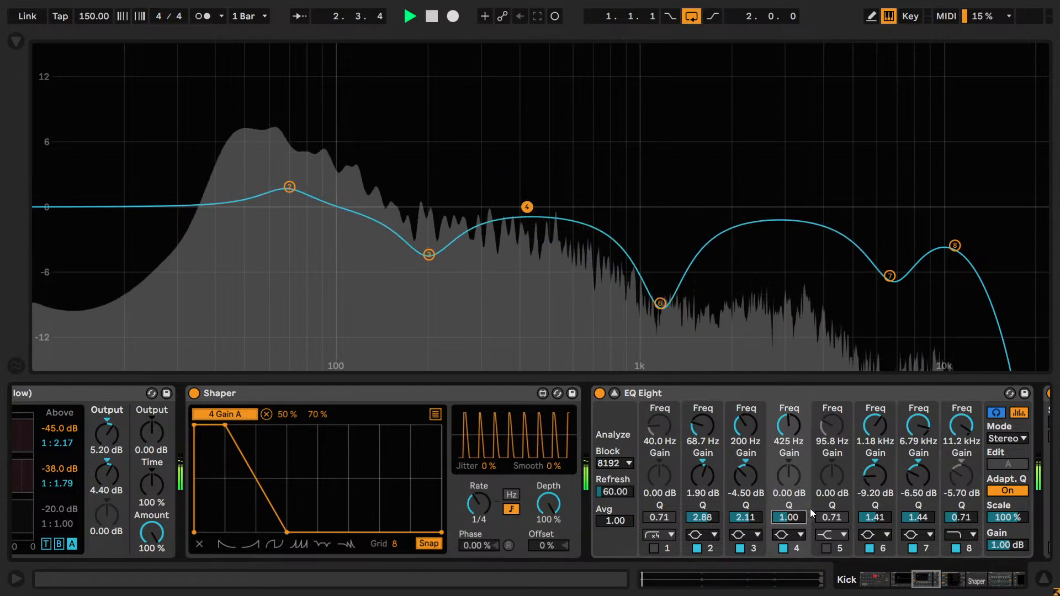
text(1.5)
key(Return)
text(1.75)
key(Return)
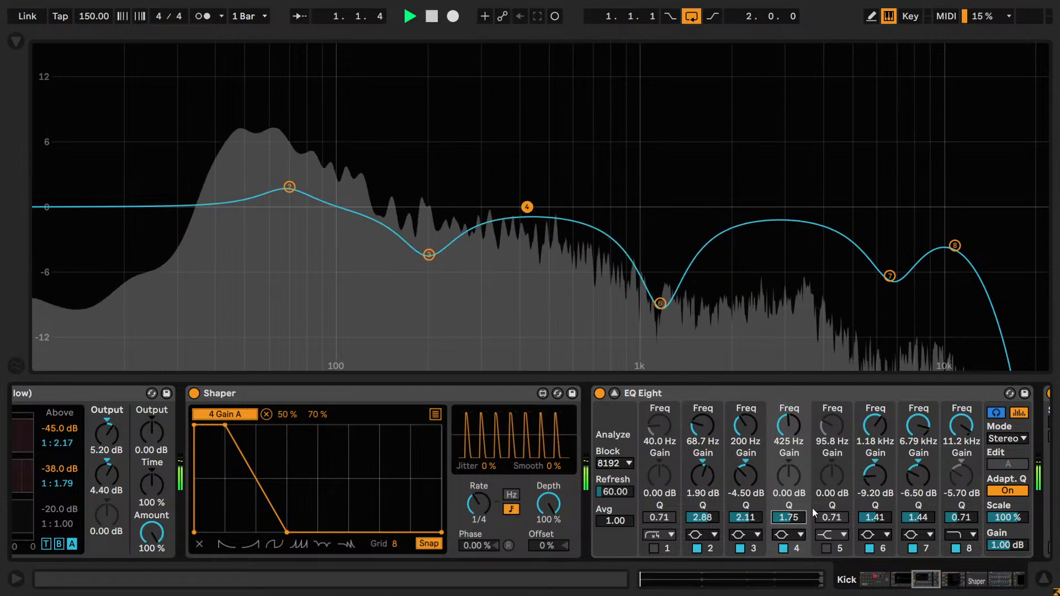
text(1.9)
key(Return)
key(Down)
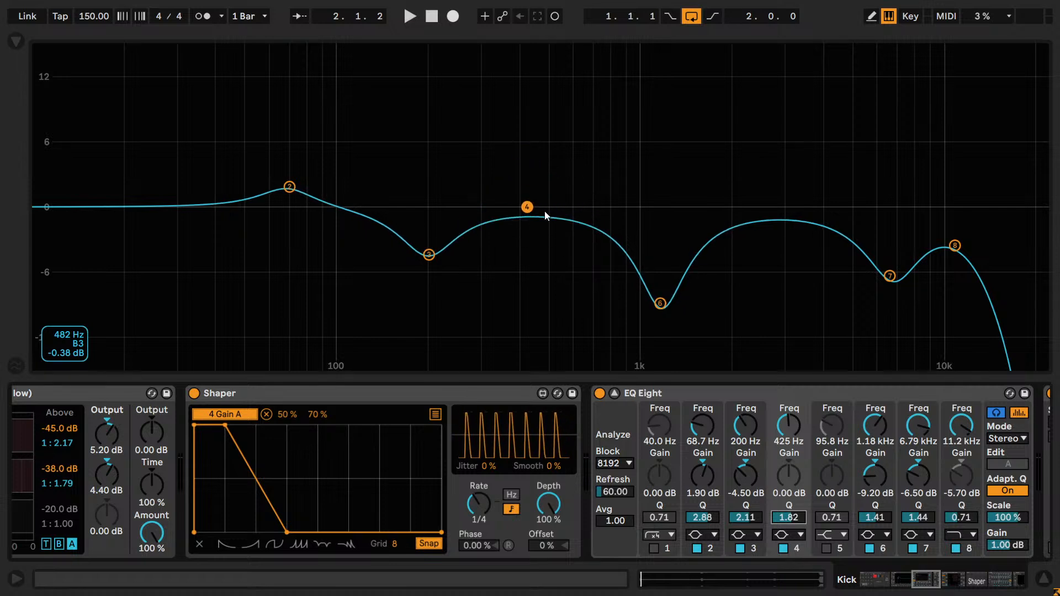
key(ctrl)
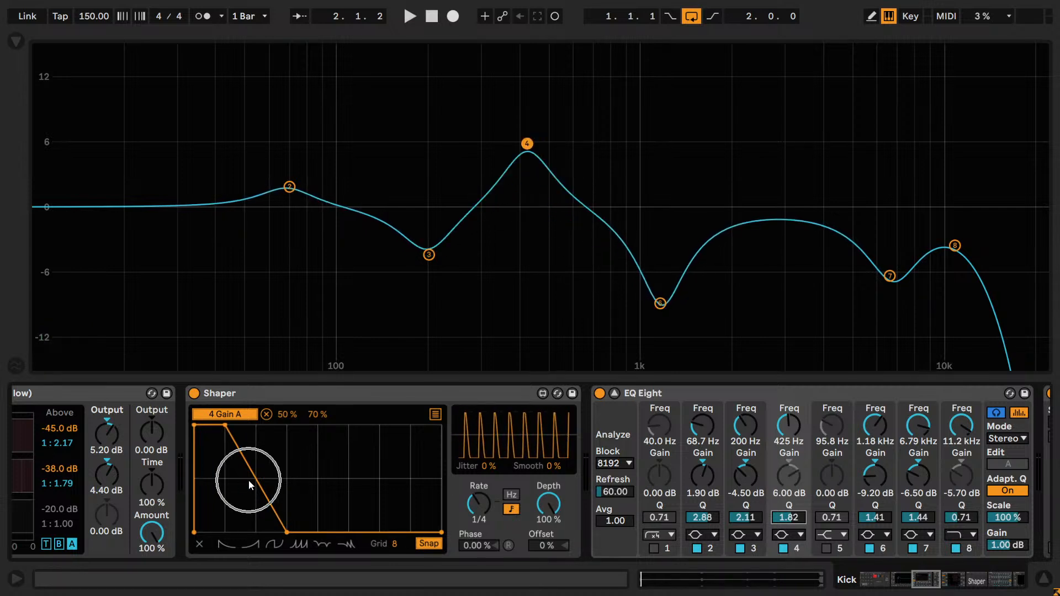
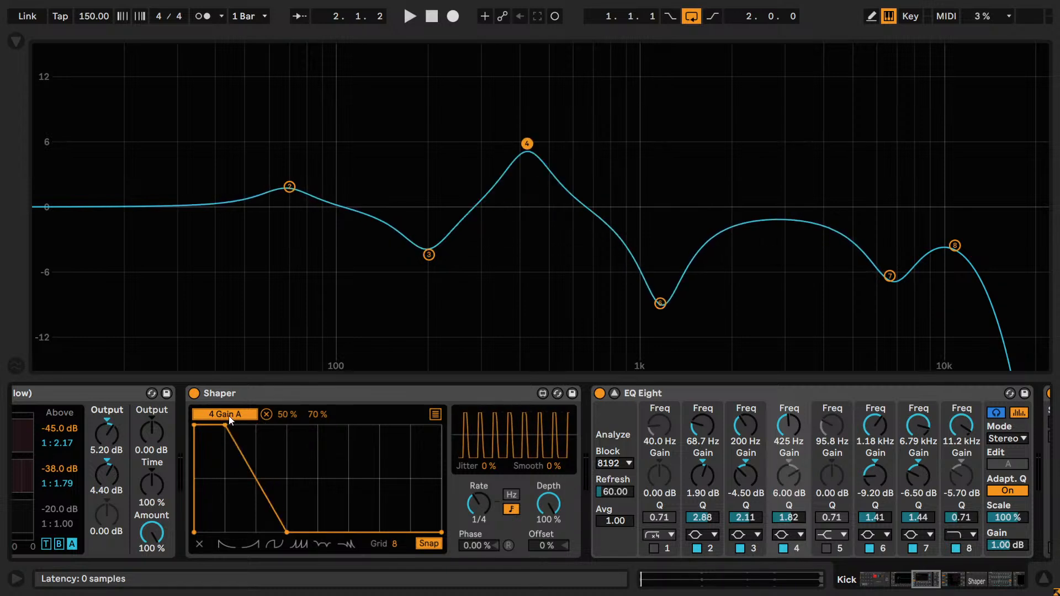
- Set the Shaper grid to 16 and, during playback, place its upper breakpoint at 4/16 and its lower breakpoint at 7/16
key(space)
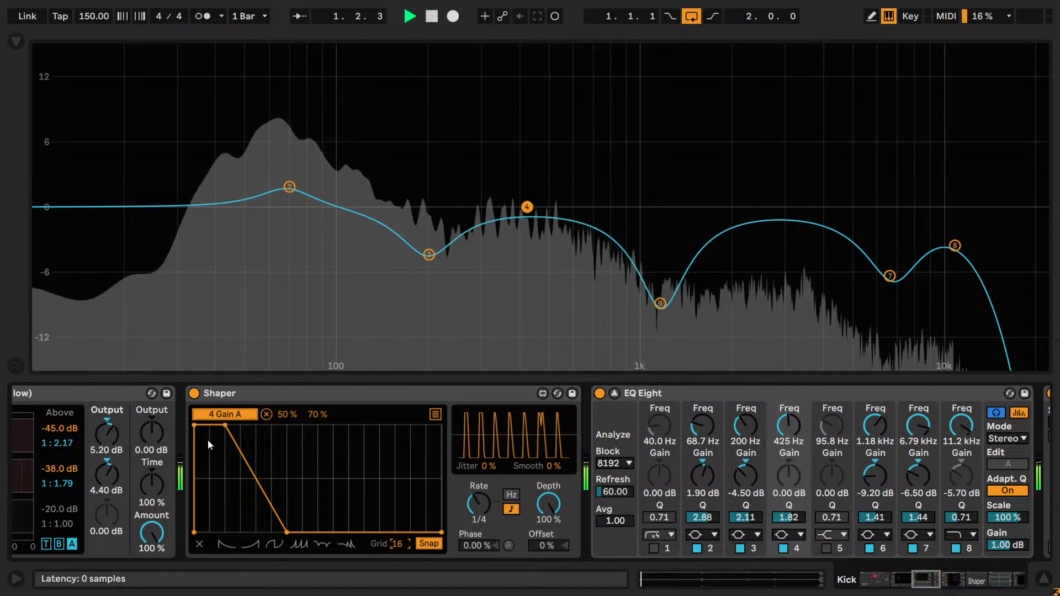
drag(224, 425, 267, 419)
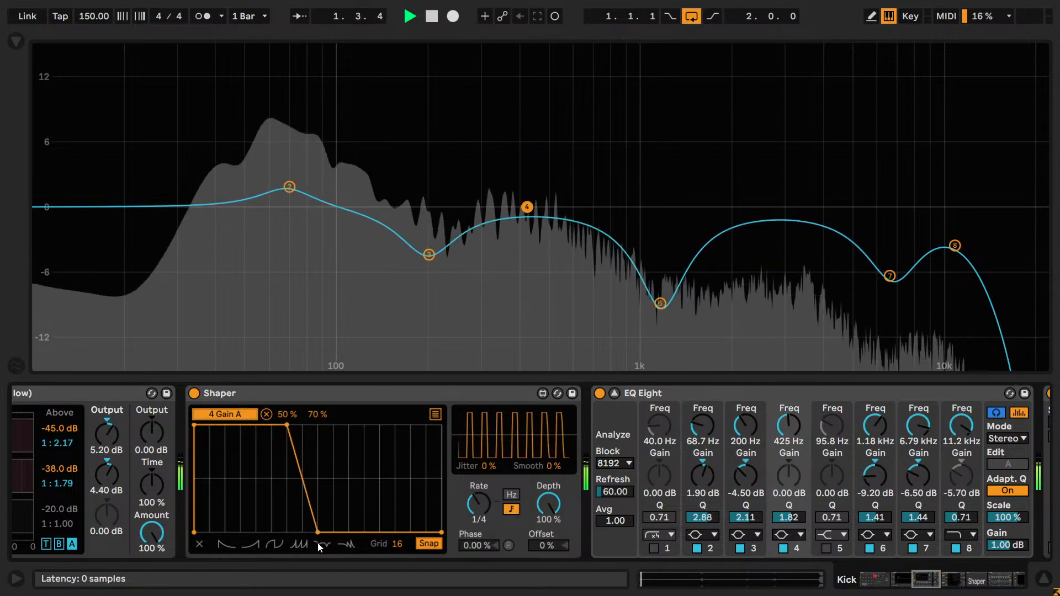
drag(271, 425, 261, 425)
shift+click(286, 426)
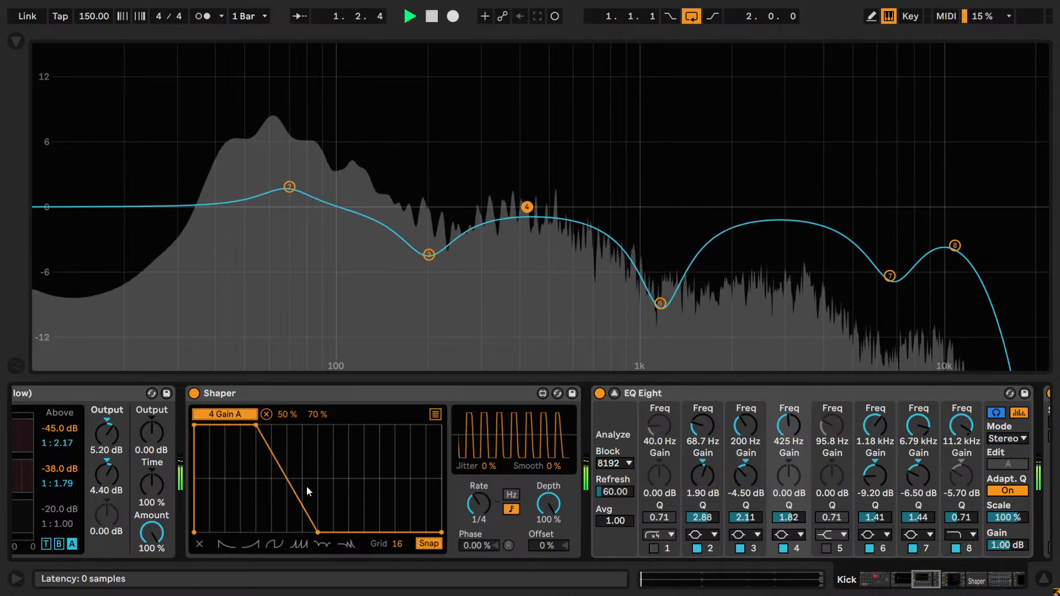
drag(316, 532, 293, 530)
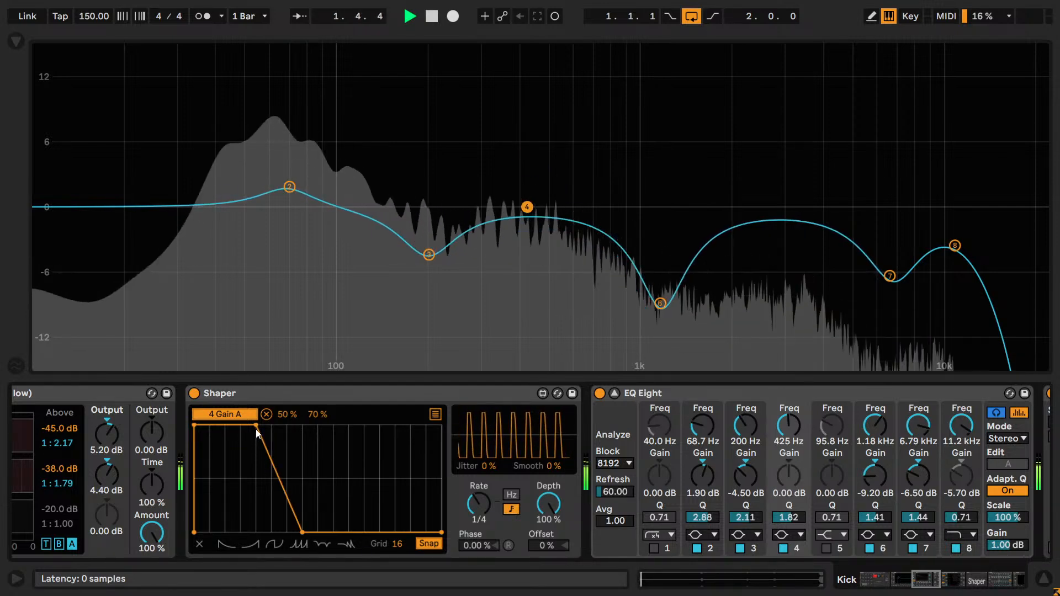
- Reshape the Shaper curve during playback so that it holds its peak until 5/16 and falls to its minimum at 7/16
drag(256, 427, 271, 426)
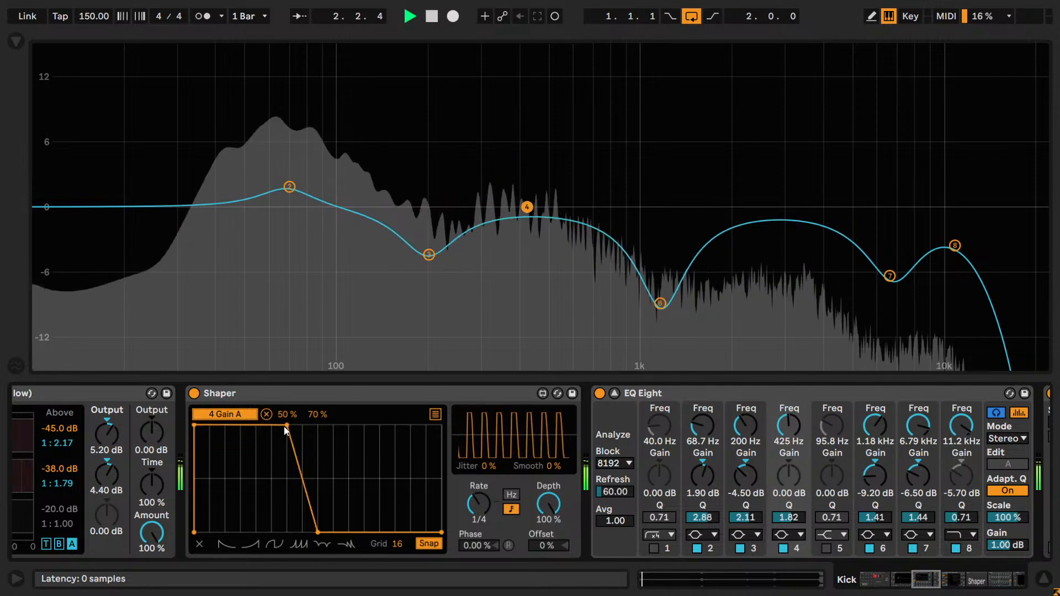
drag(284, 426, 273, 424)
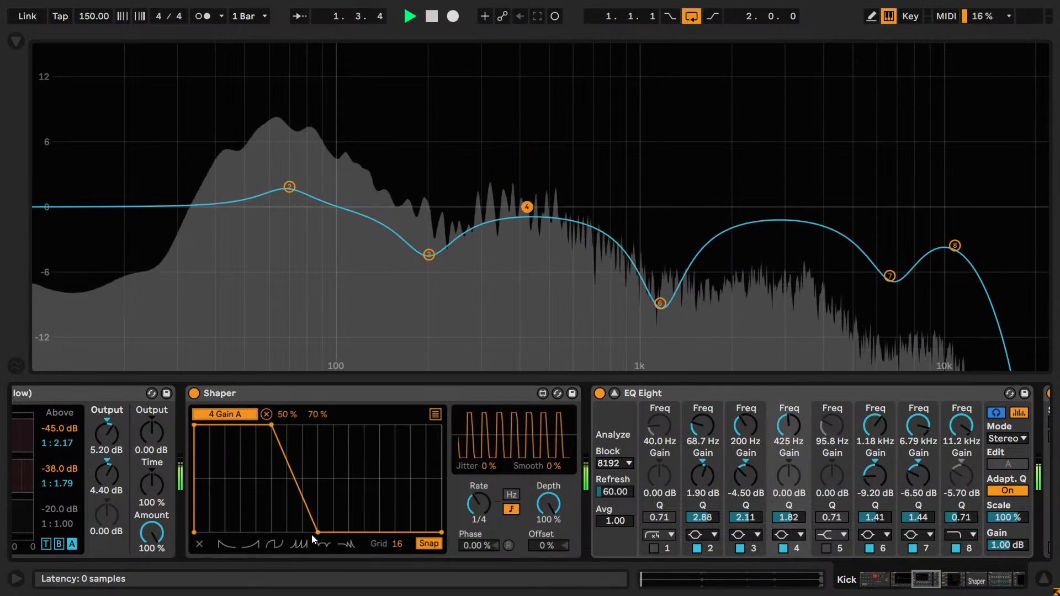
mouse_move(311, 535)
mouse_down()
mouse_move(295, 536)
mouse_move(319, 539)
mouse_move(292, 538)
mouse_move(312, 545)
mouse_up()
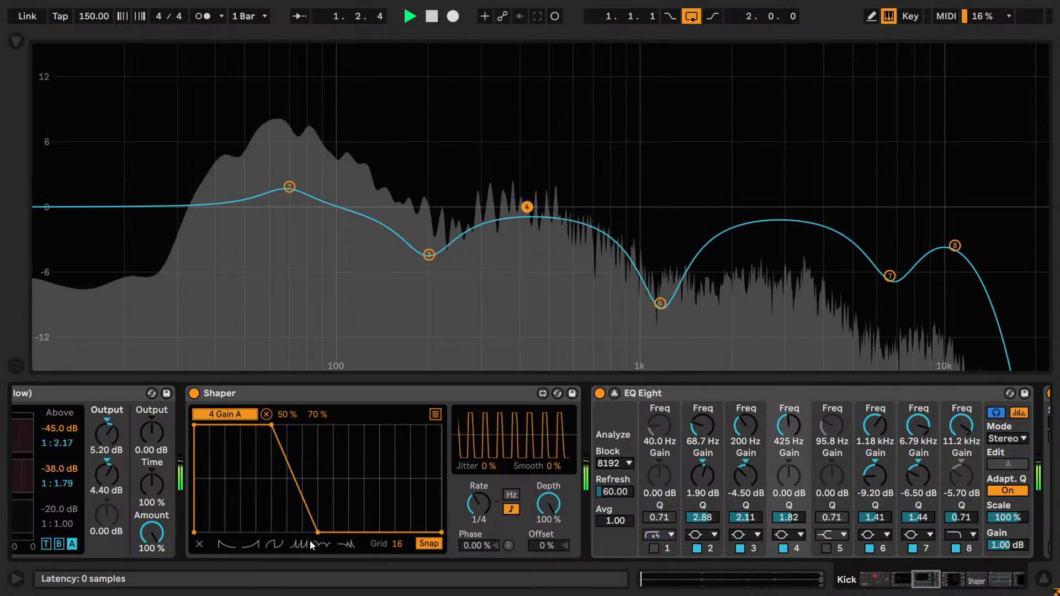
mouse_move(273, 428)
mouse_down()
mouse_move(257, 425)
mouse_move(286, 424)
mouse_move(272, 421)
mouse_up()
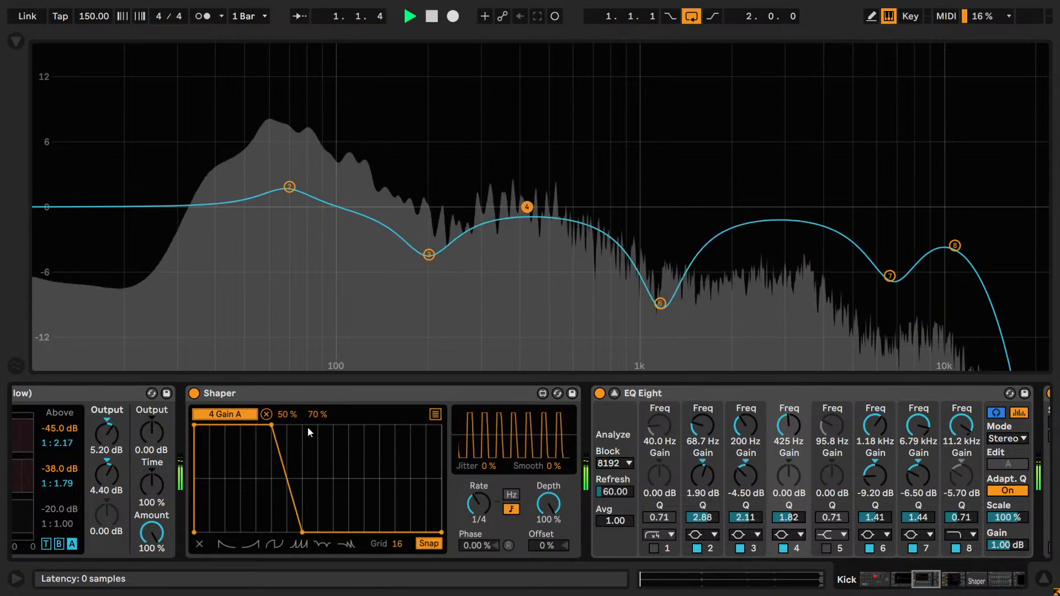
key(space)
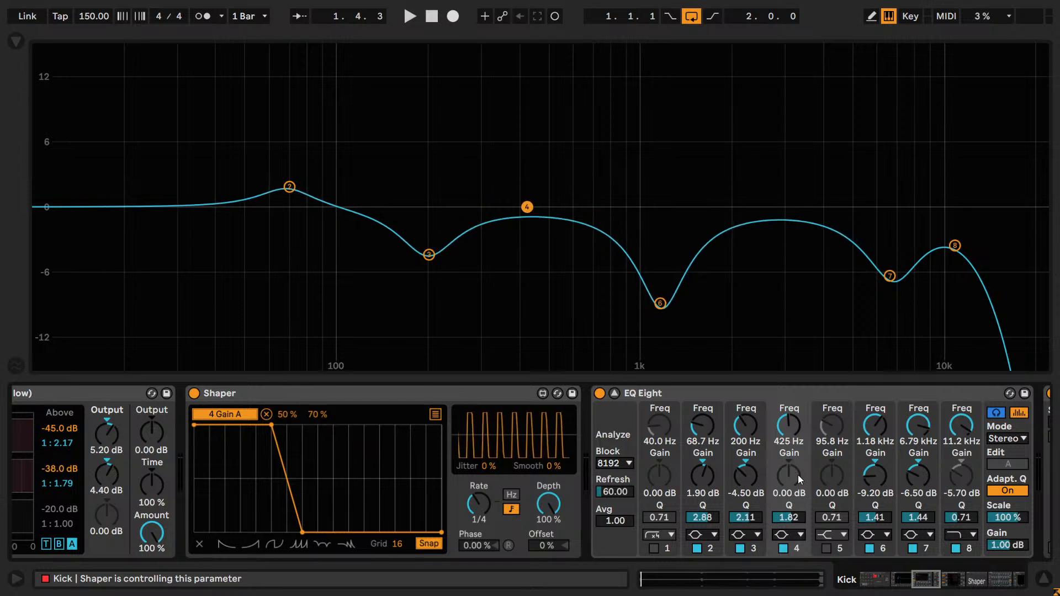
- Try Shaper mapping maximums of 60% and 58% during playback, comparing the sound with band 4 off and on
click(318, 421)
key(space)
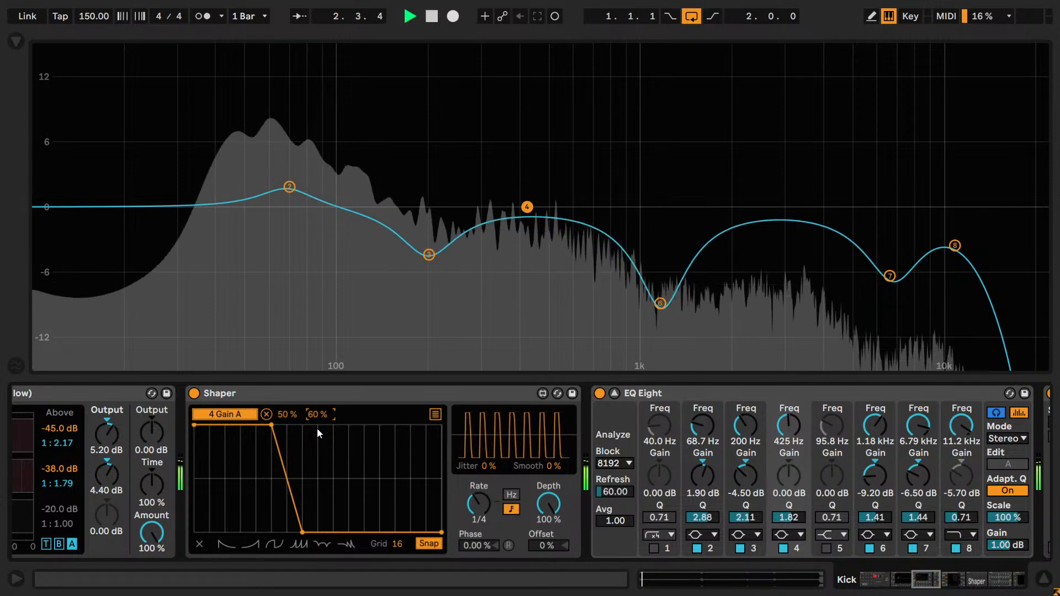
drag(317, 415, 318, 418)
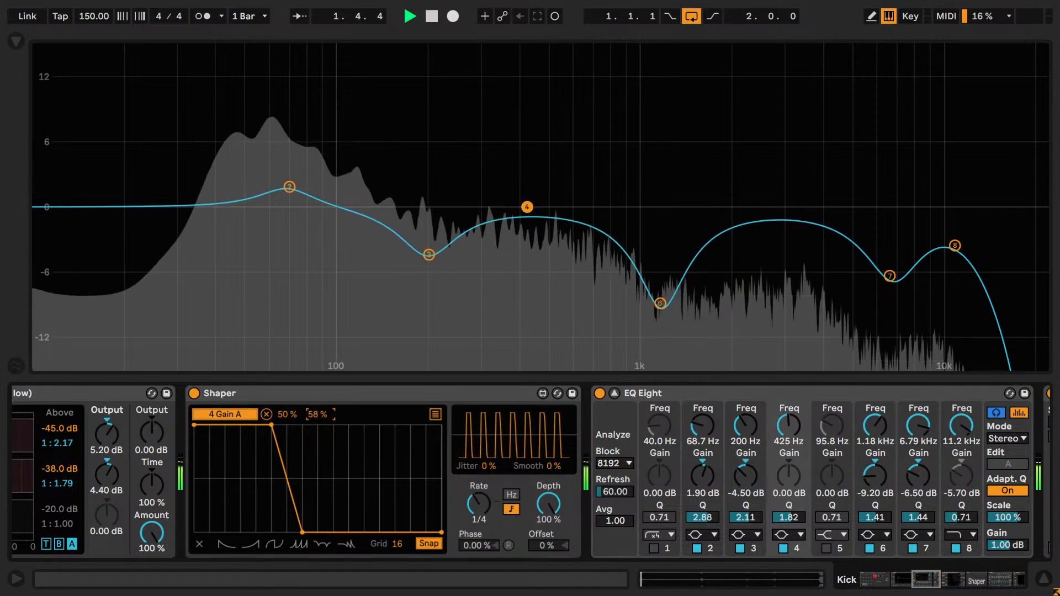
click(785, 551)
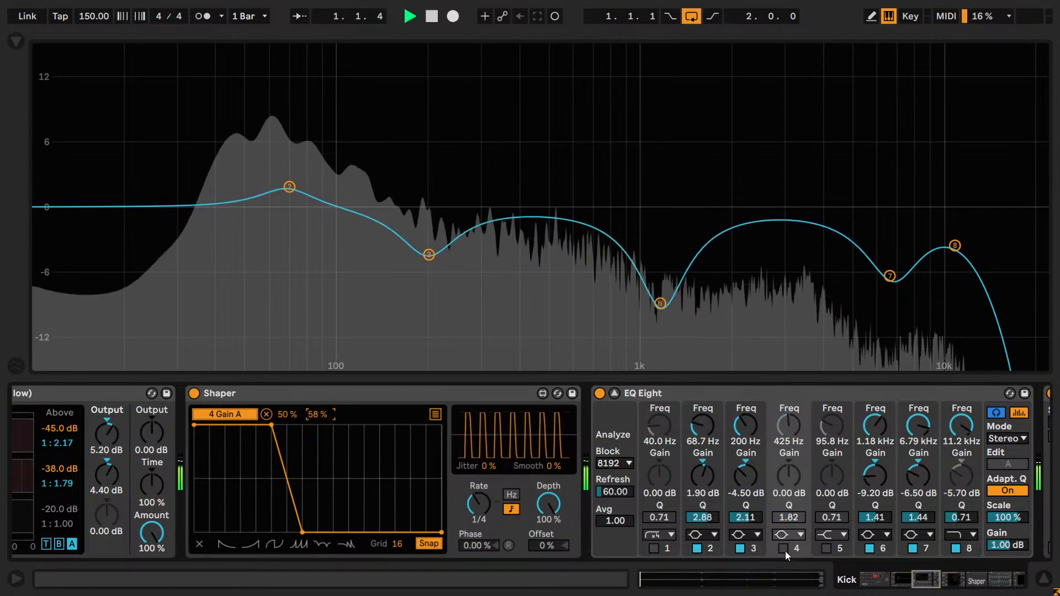
click(785, 550)
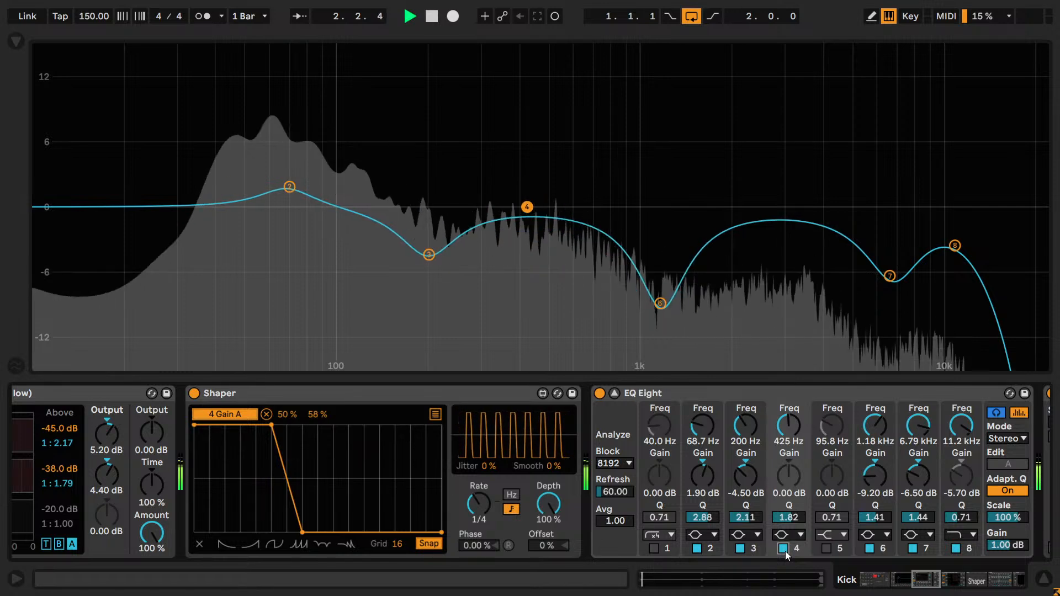
- Compare Shaper mapping maximums of 56% and 58% while repeatedly switching band 4 off and on
click(785, 551)
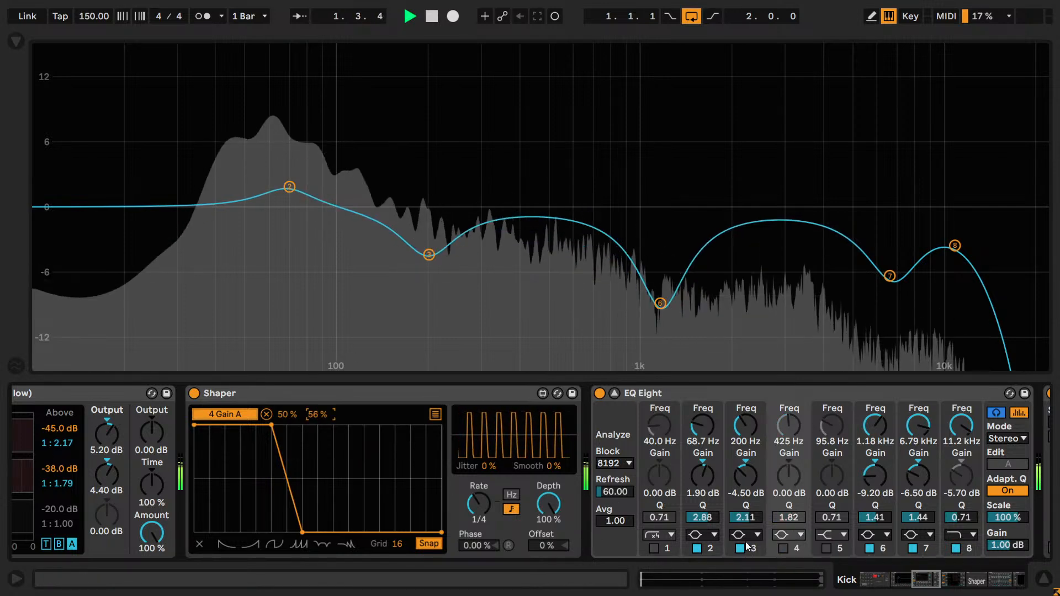
click(783, 549)
click(783, 549)
click(782, 549)
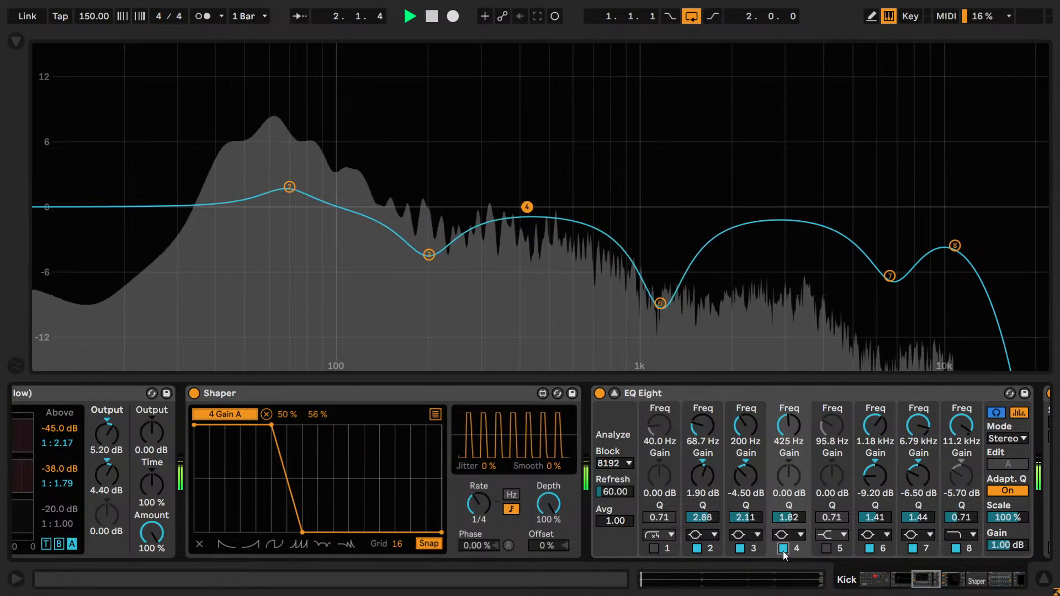
click(783, 549)
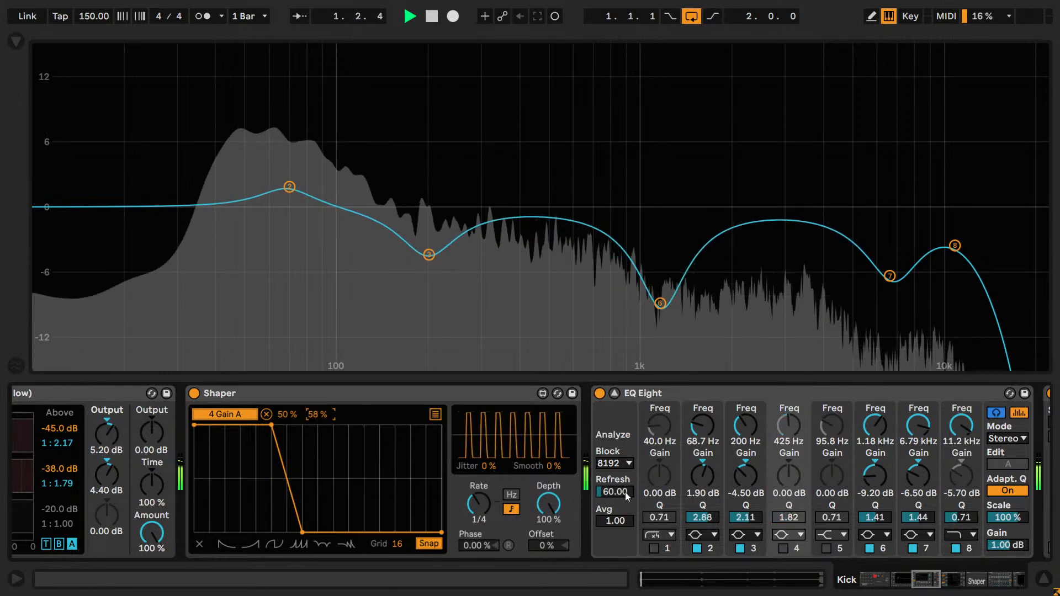
click(784, 548)
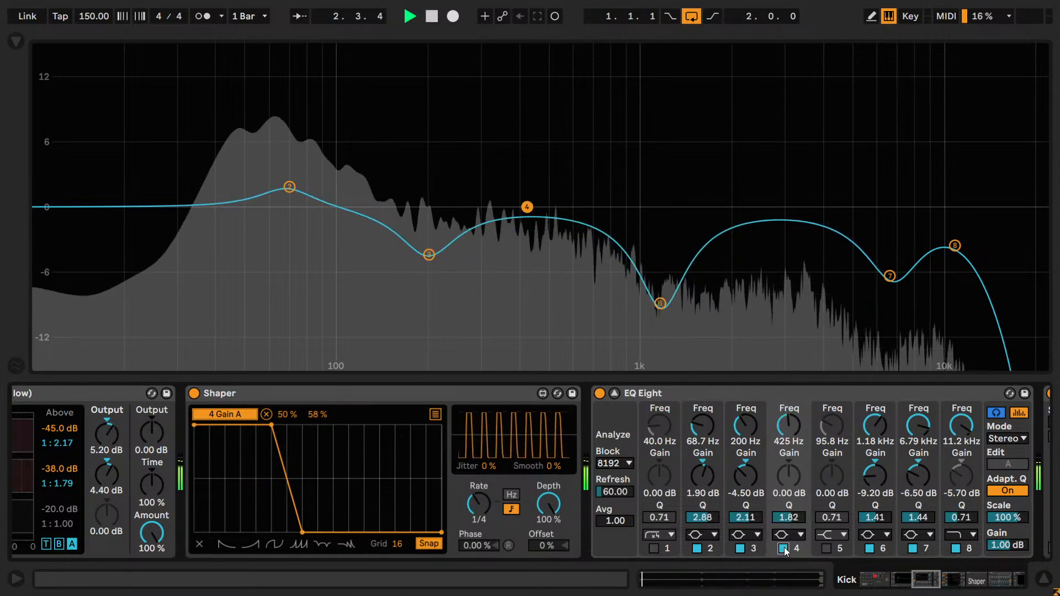
click(783, 548)
click(783, 548)
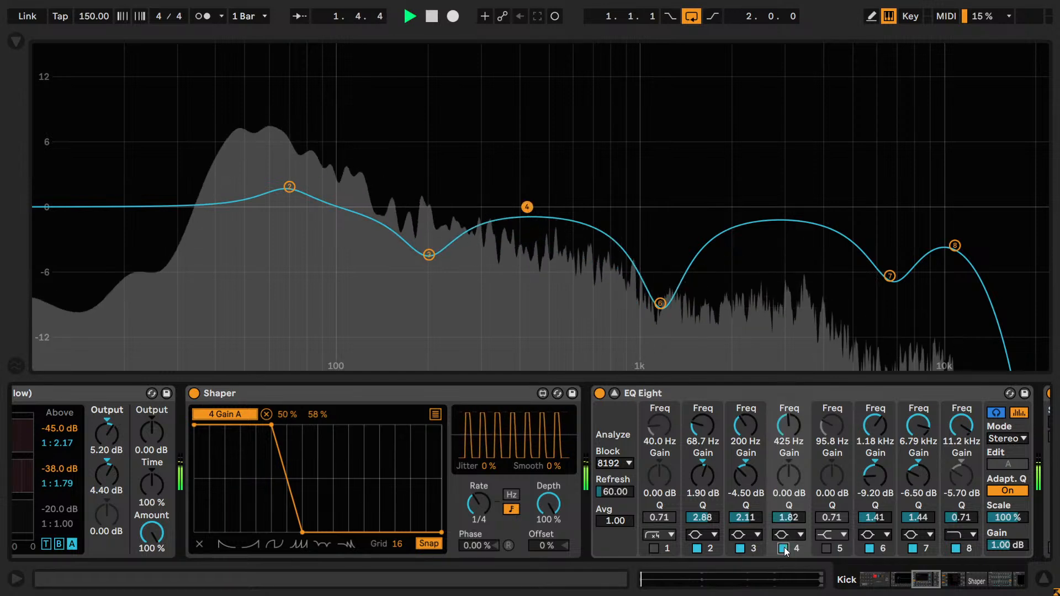
click(783, 548)
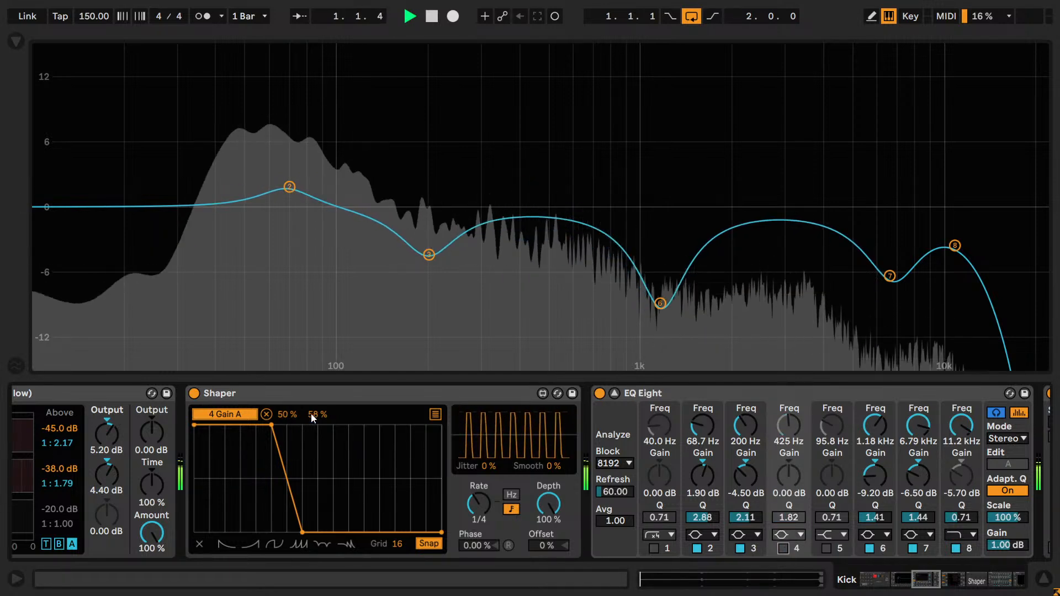
- Set the Shaper mapping maximum to 57%, check the boost by switching band 4 on and off, and stop playback
click(783, 548)
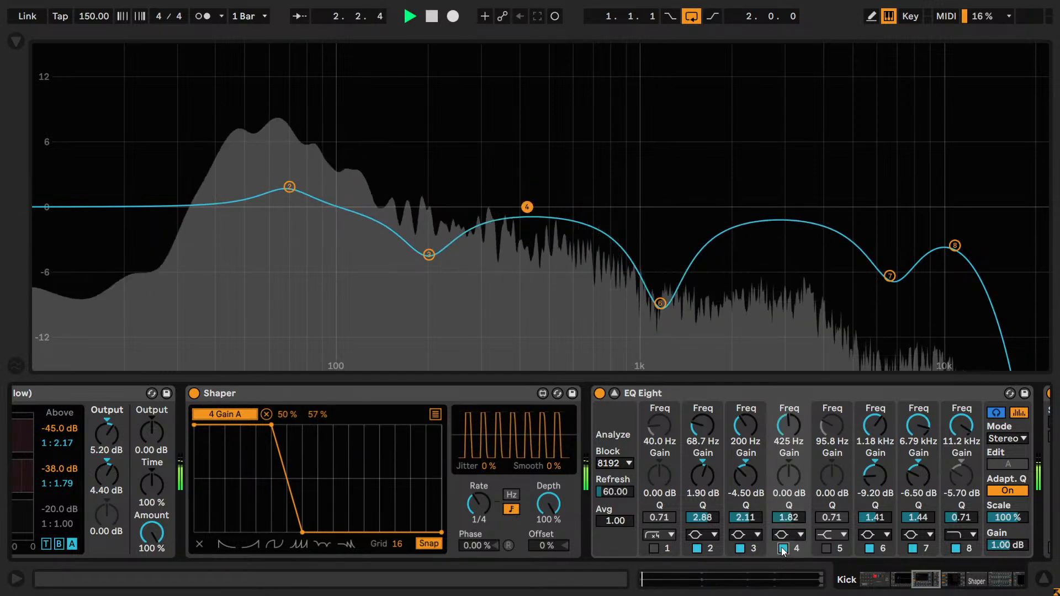
click(783, 548)
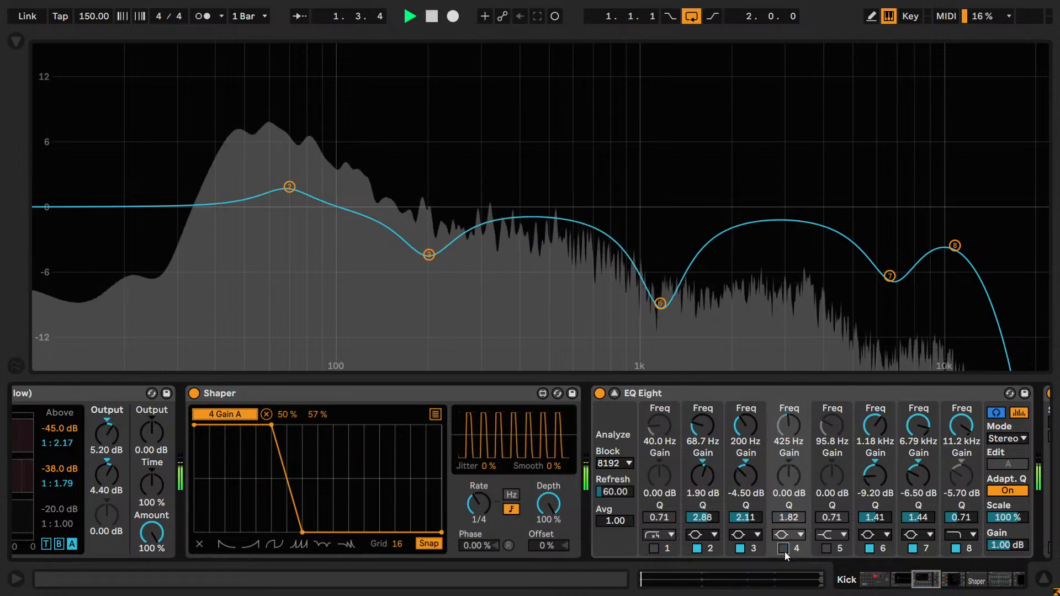
click(783, 548)
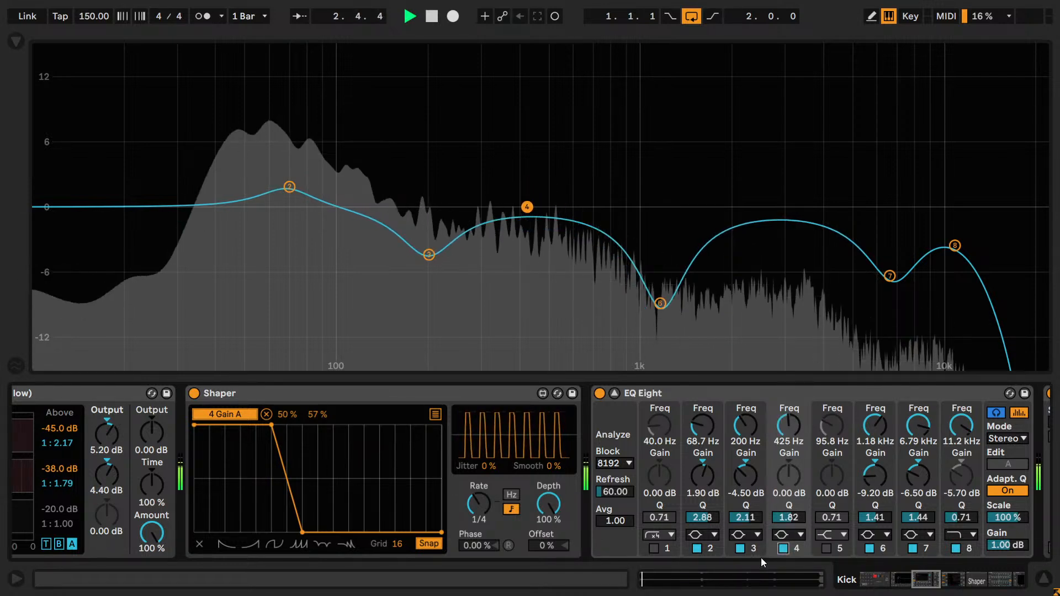
mouse_move(272, 426)
mouse_down()
mouse_move(255, 423)
mouse_move(272, 417)
mouse_up()
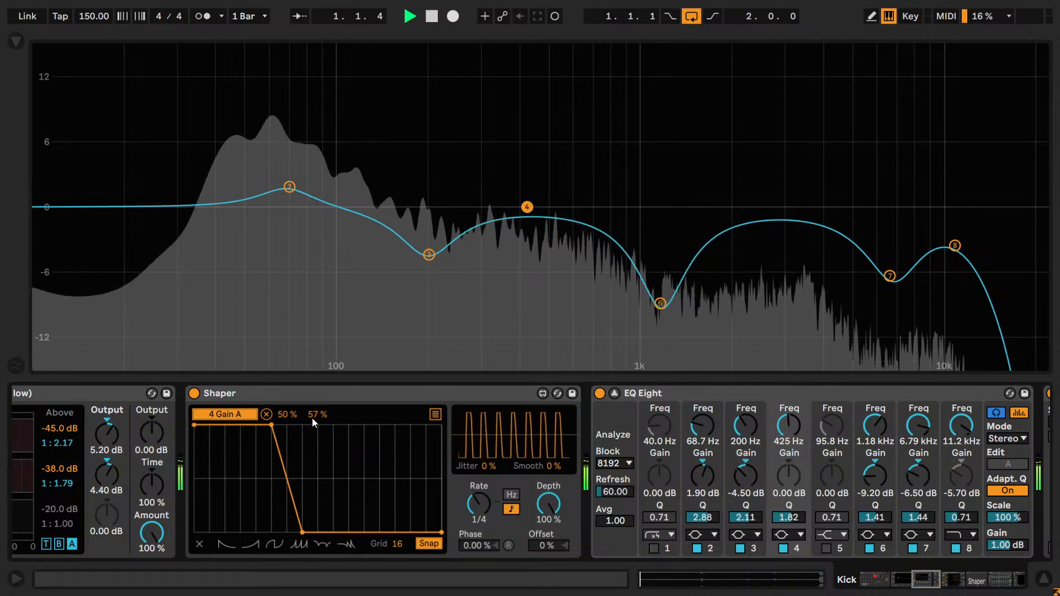
click(784, 549)
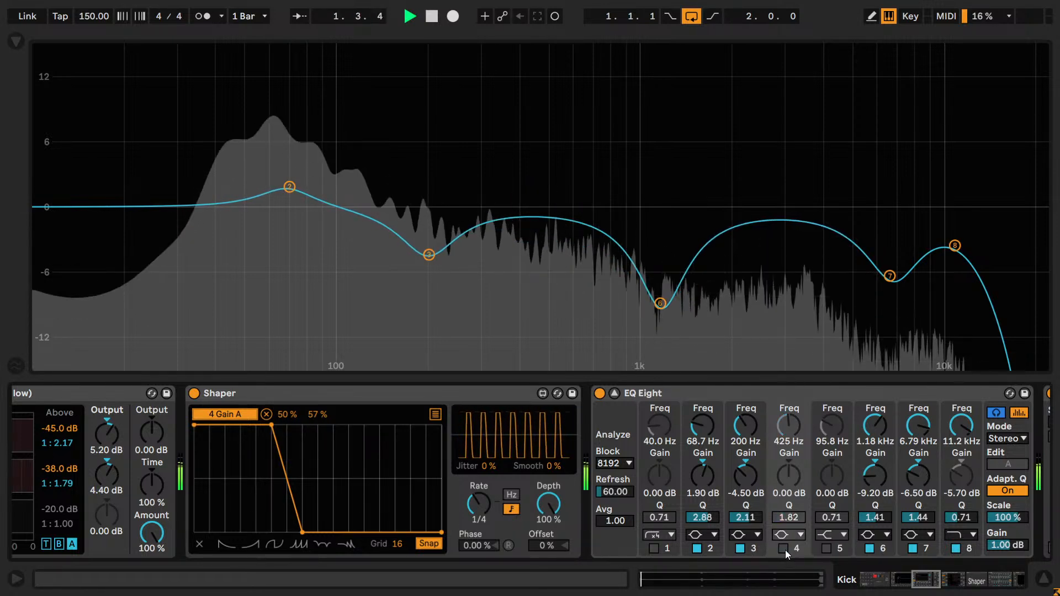
click(783, 548)
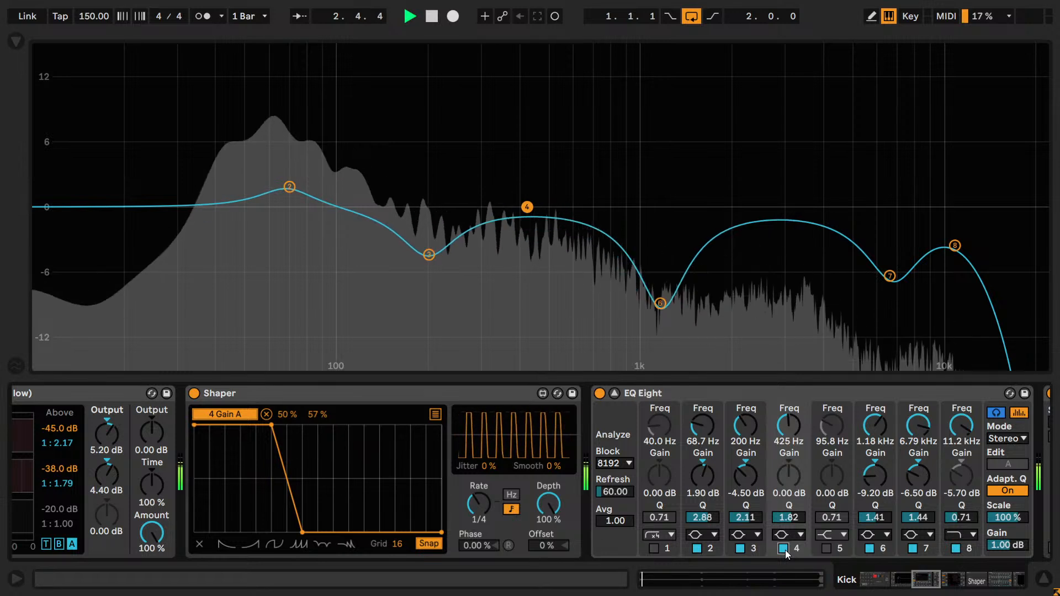
key(space)
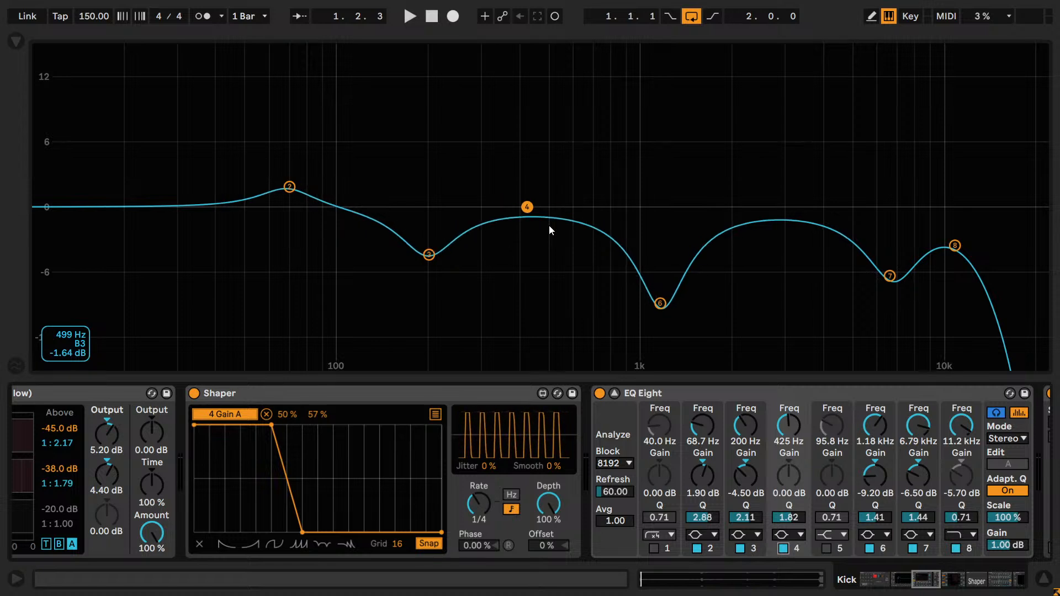
- Enable EQ Eight band 5 as a bell filter with a gain of 4 dB and a Q of 2.00
click(826, 548)
click(832, 534)
click(835, 480)
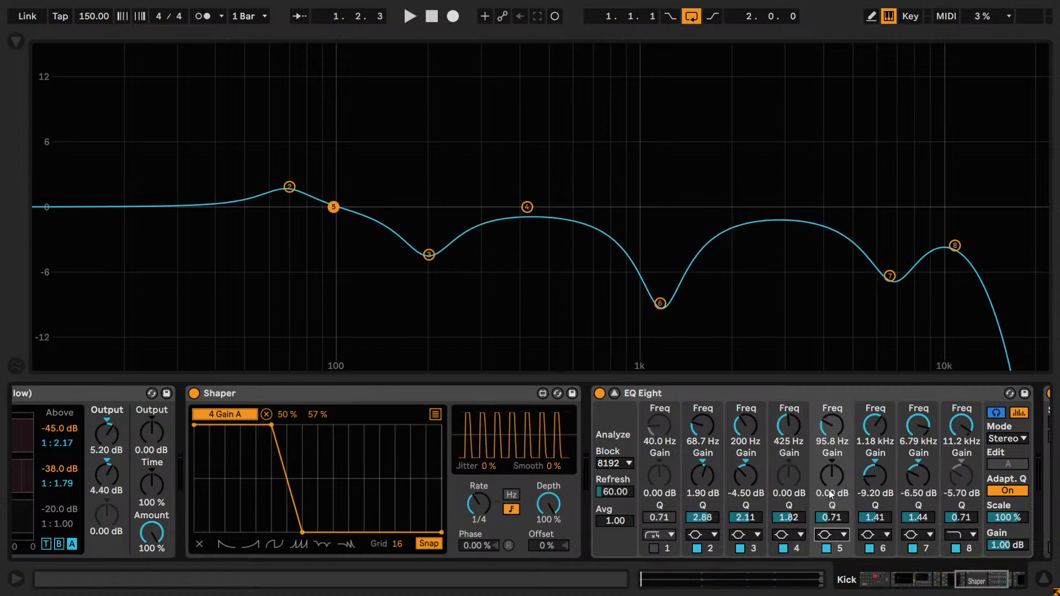
text(4)
key(Return)
click(829, 518)
text(2)
key(Return)
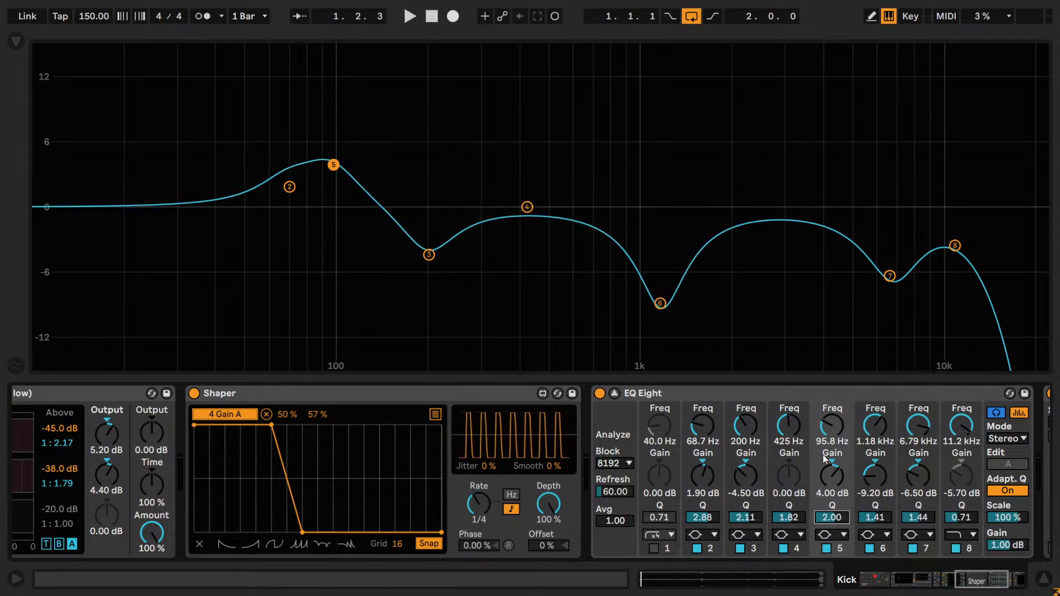
- Sweep the band 5 boost from 10 Hz up to 11.2 kHz during playback, and change its gain to -4 dB
drag(831, 426, 831, 453)
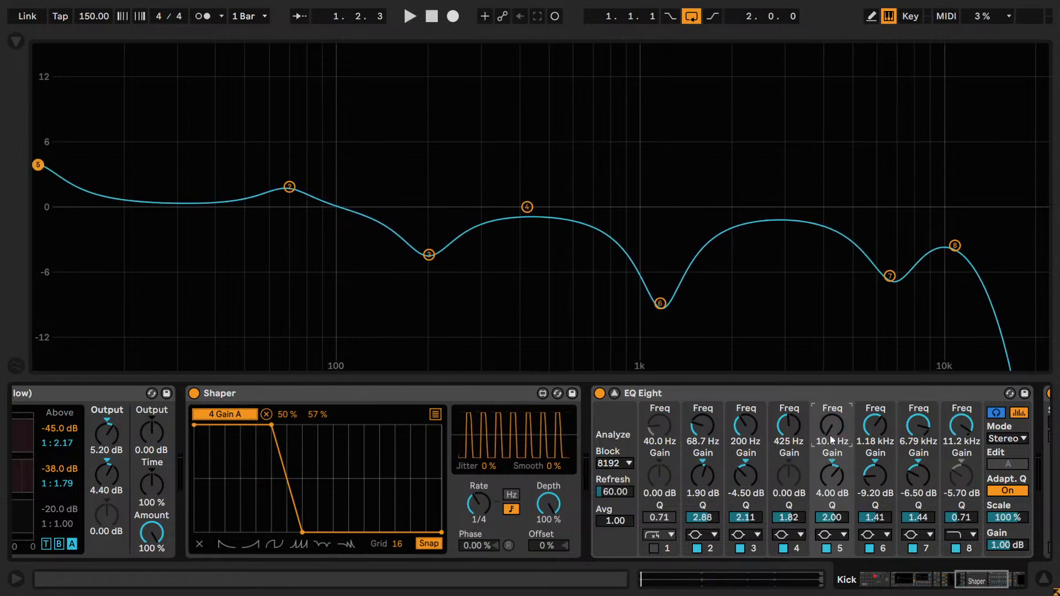
key(space)
drag(827, 432, 827, 341)
click(831, 474)
text(-4)
key(Return)
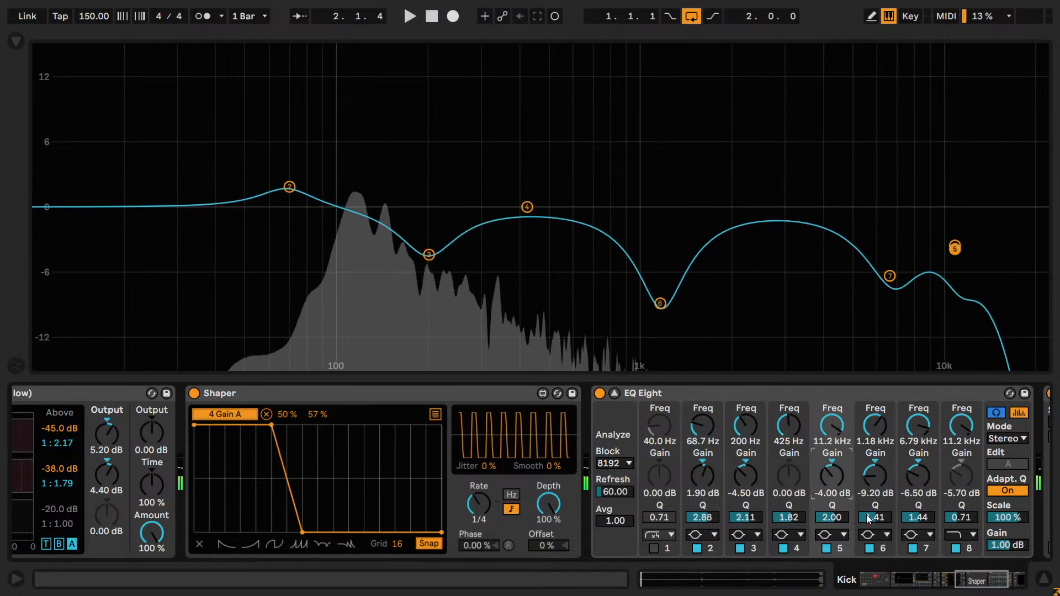
- Try the band 5 cut at 2.97 kHz during playback, switching the band off and on to compare
mouse_move(835, 425)
mouse_down()
mouse_move(835, 414)
mouse_move(836, 428)
mouse_up()
key(space)
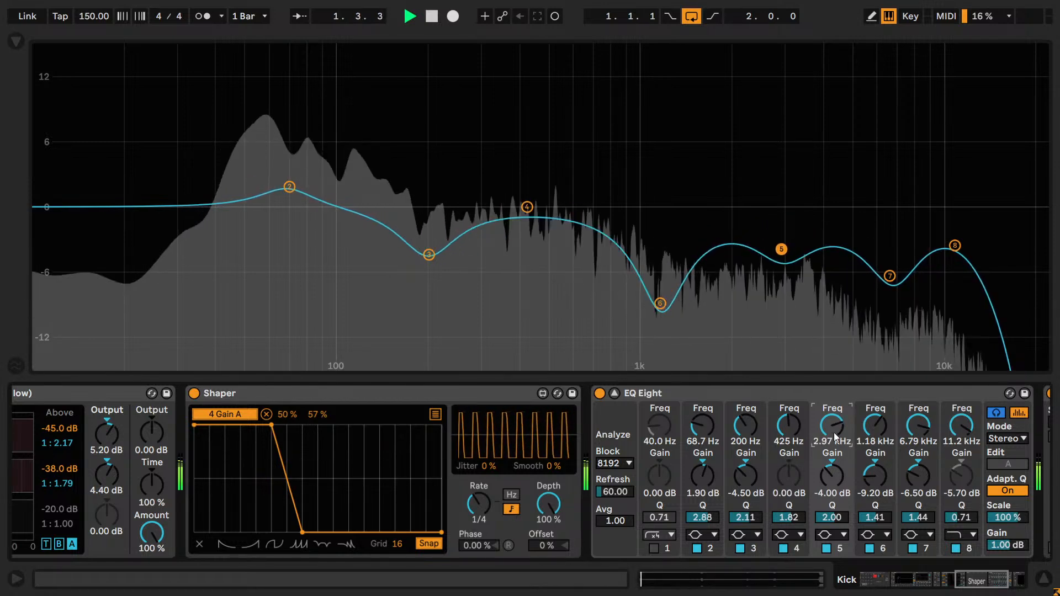
click(827, 547)
click(827, 549)
- Move the band 5 cut to 715 Hz and reduce it to -2 dB, comparing the band on and off during playback
drag(832, 425, 832, 427)
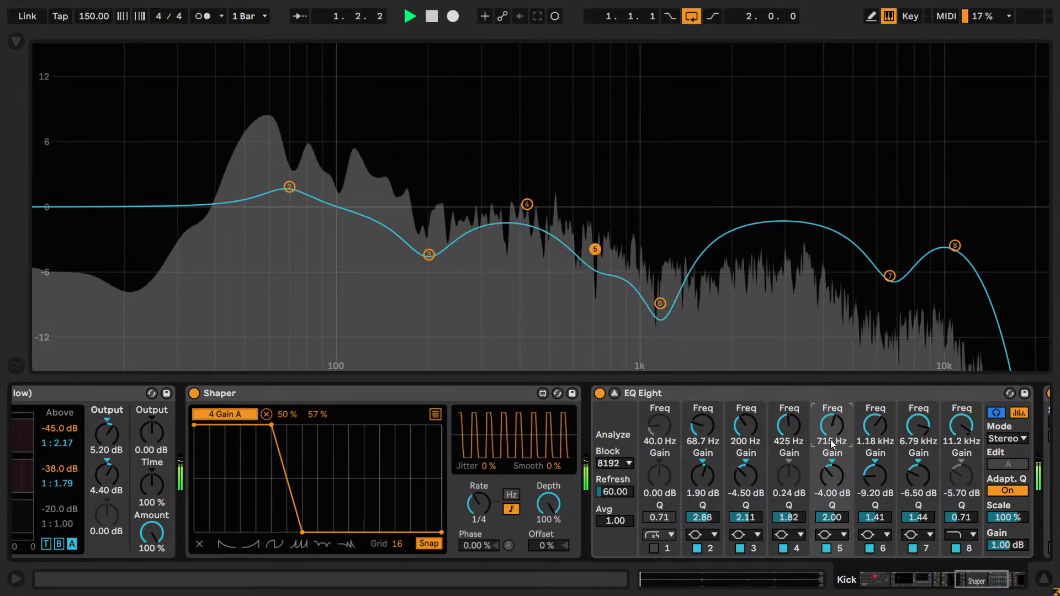
click(825, 548)
click(824, 548)
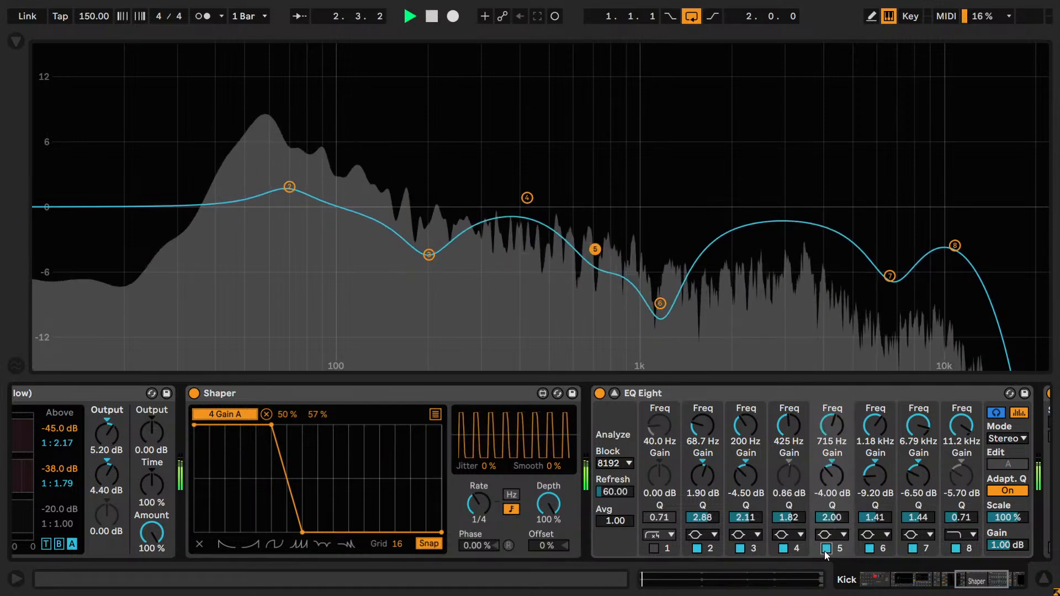
click(825, 548)
click(825, 547)
drag(826, 482, 827, 476)
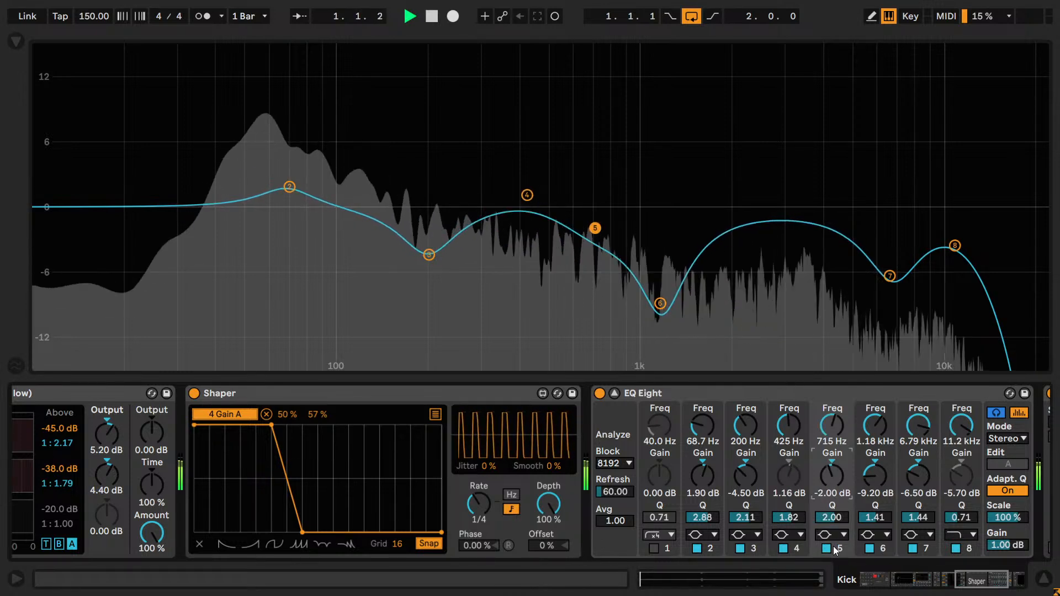
click(827, 551)
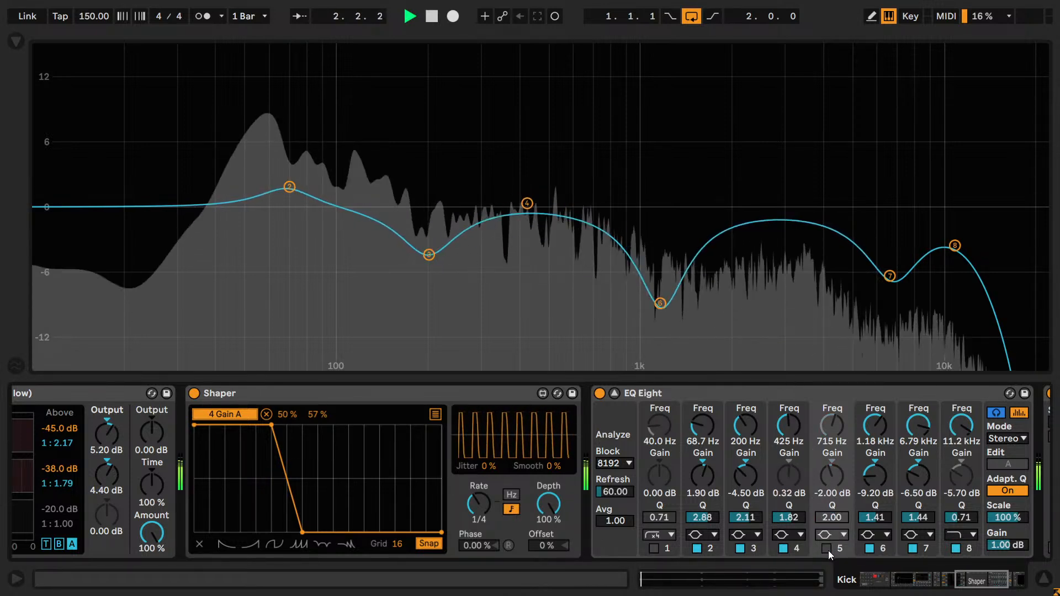
- Reset EQ Eight band 5 to 2.00 kHz, 0.00 dB and a Q of 0.71, and switch the band off
click(828, 551)
drag(820, 485, 824, 487)
drag(830, 425, 833, 426)
key(space)
double_click(831, 473)
double_click(829, 432)
double_click(831, 519)
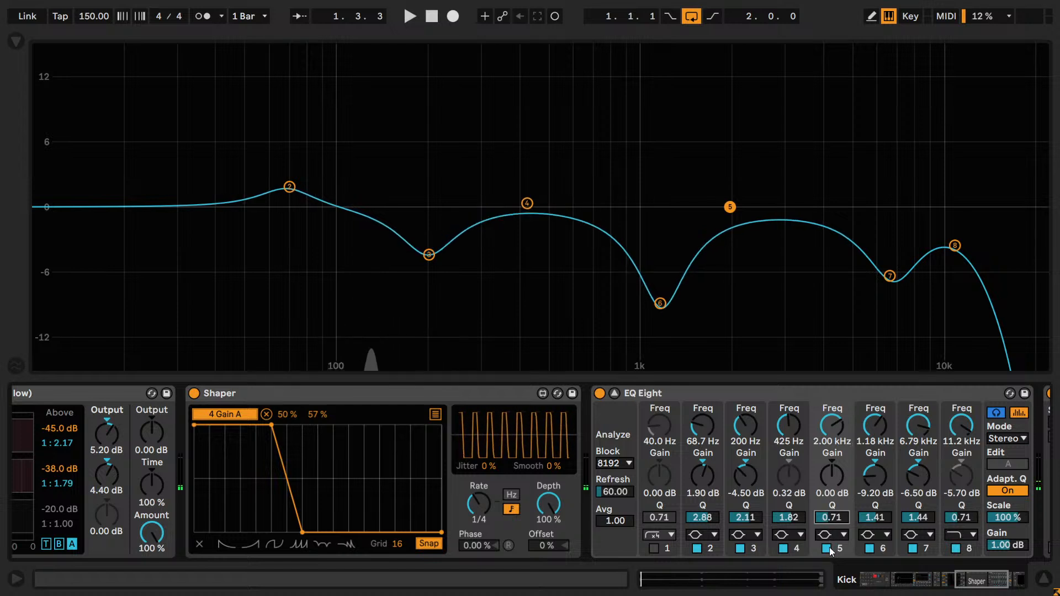
click(827, 548)
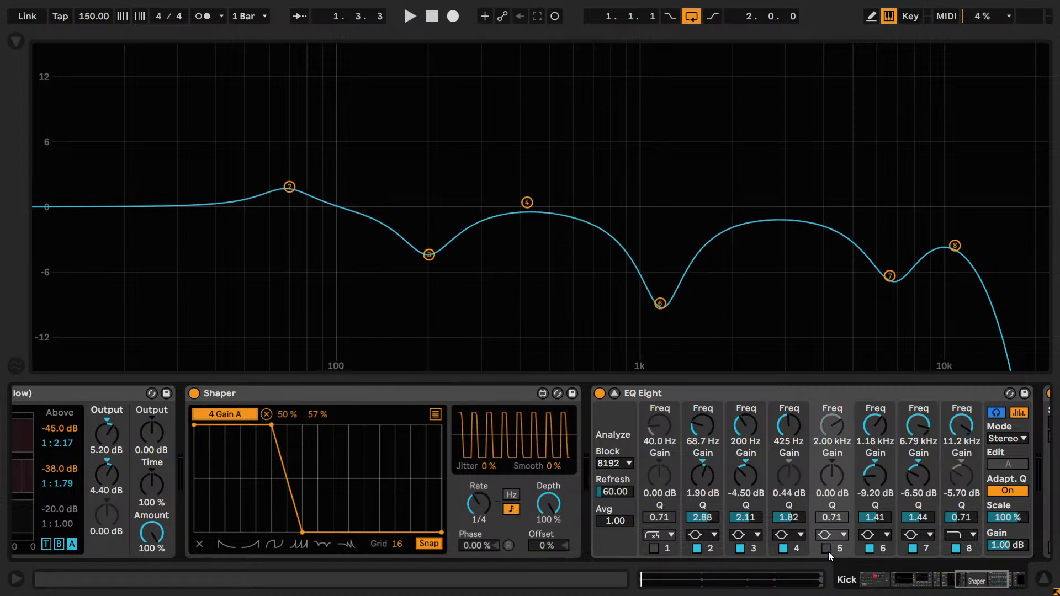
- Try EQ Eight band 5 as a high shelf boosted 3.49 dB at 2.09 kHz during playback
click(827, 548)
click(828, 535)
click(829, 492)
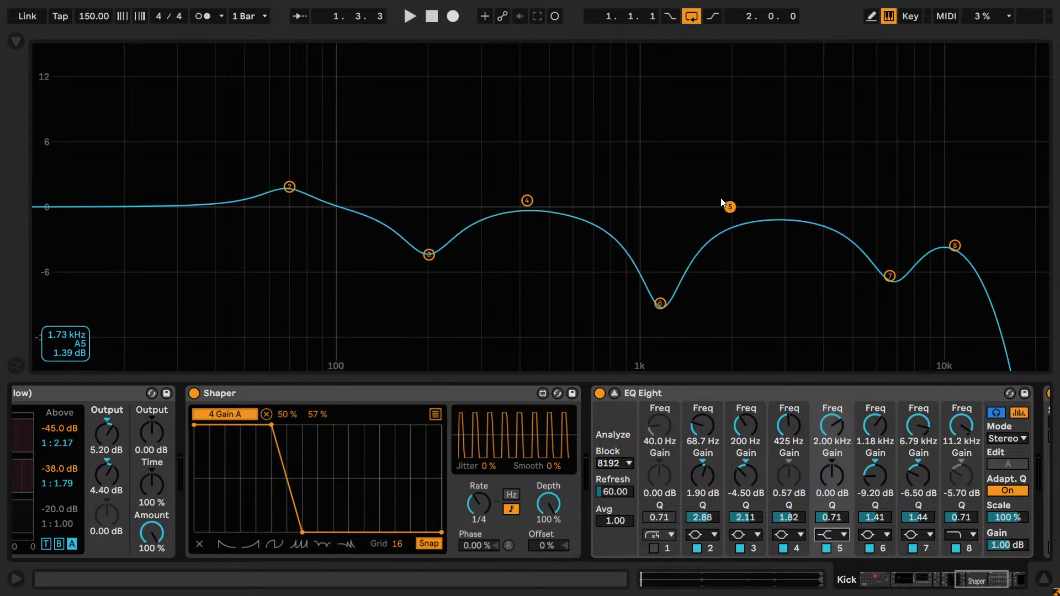
drag(729, 207, 735, 170)
key(space)
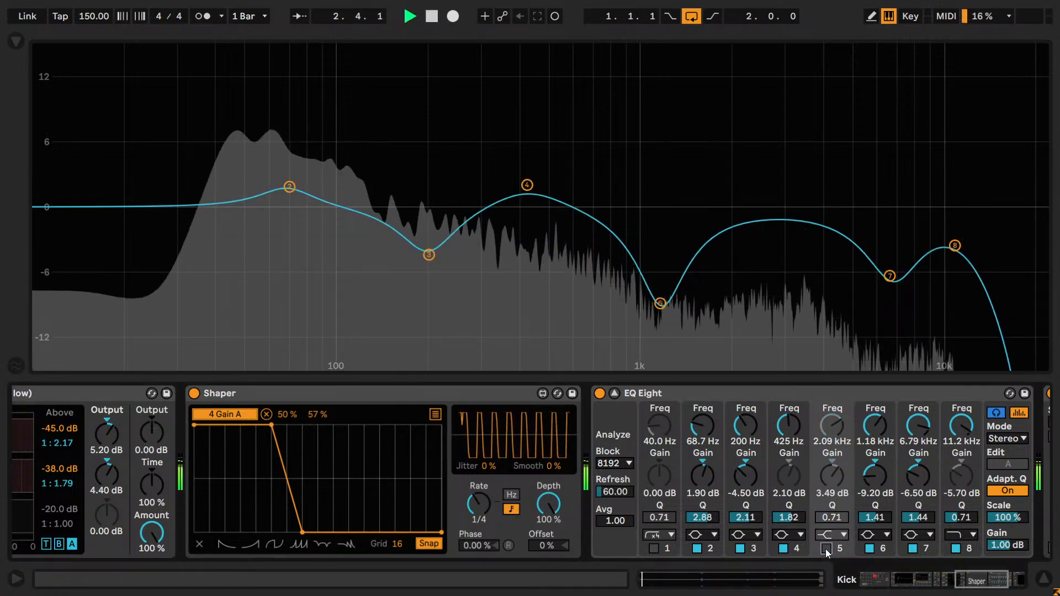
- Lower the band 5 shelf to -2.14 dB at 2.15 kHz, comparing the band on and off during playback
drag(735, 170, 738, 211)
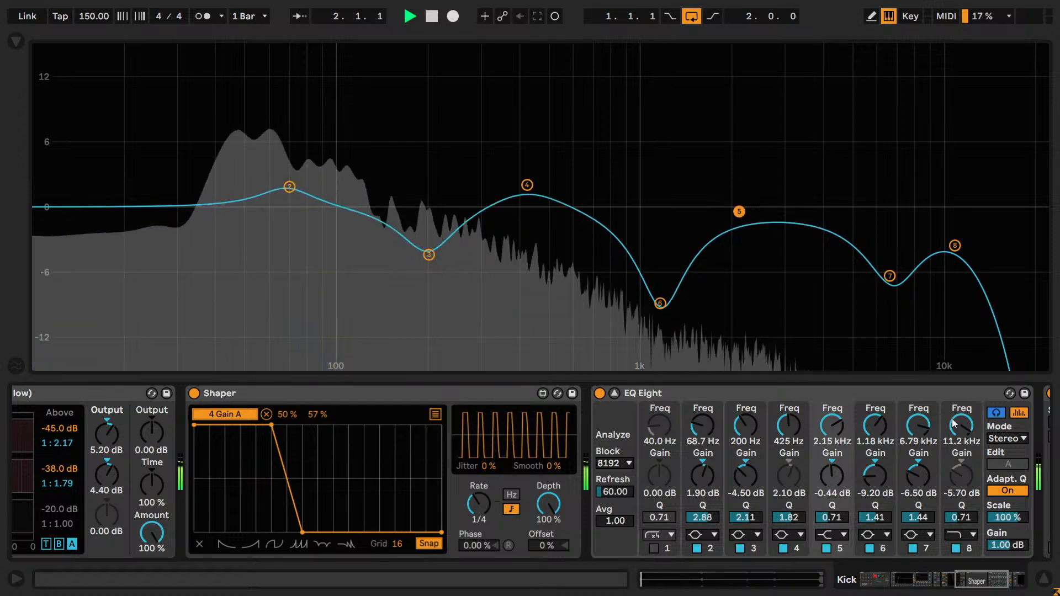
click(827, 548)
click(826, 549)
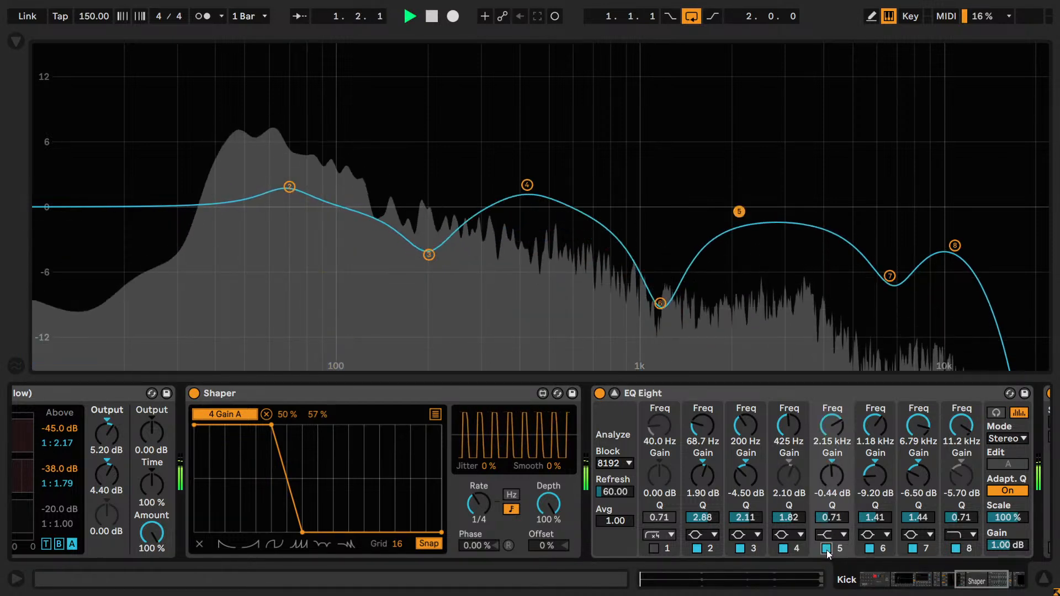
drag(831, 476, 831, 486)
click(825, 550)
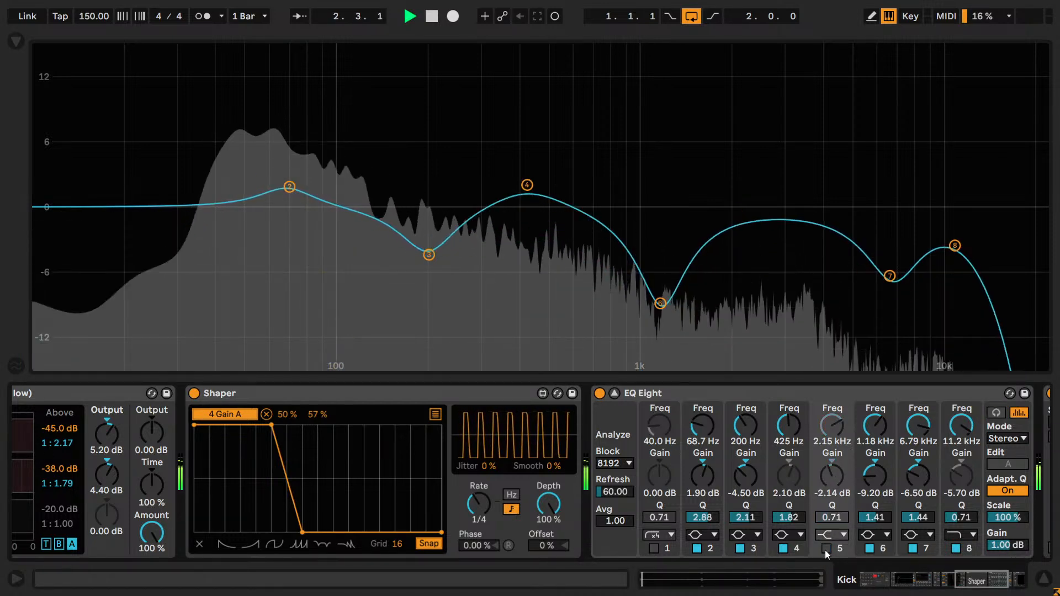
click(825, 549)
- Stop playback, restore band 5 to 0.00 dB and 2.00 kHz, and disable the band
key(space)
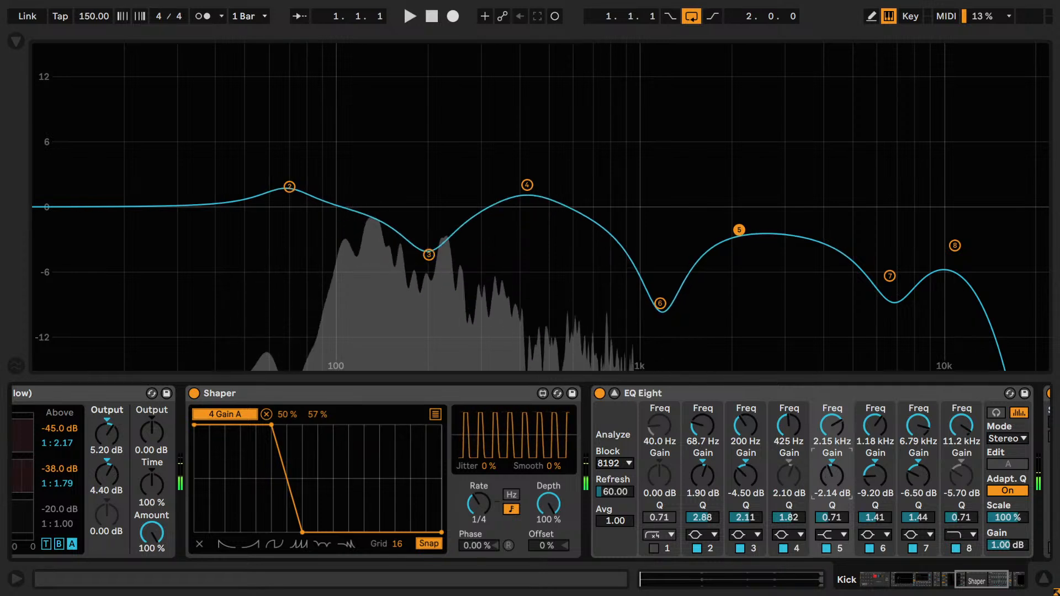
double_click(832, 476)
double_click(831, 428)
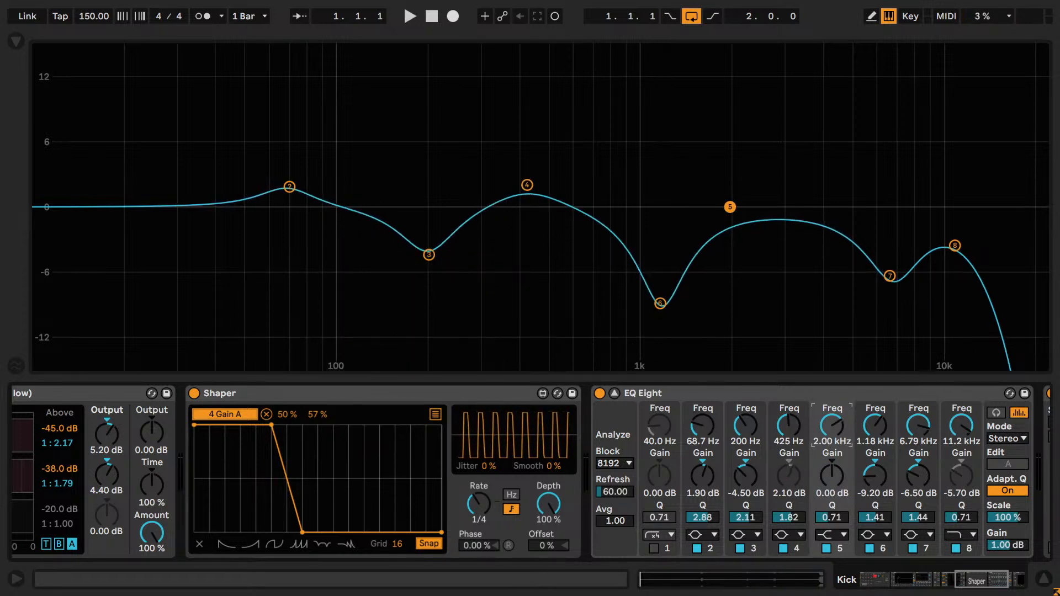
click(826, 548)
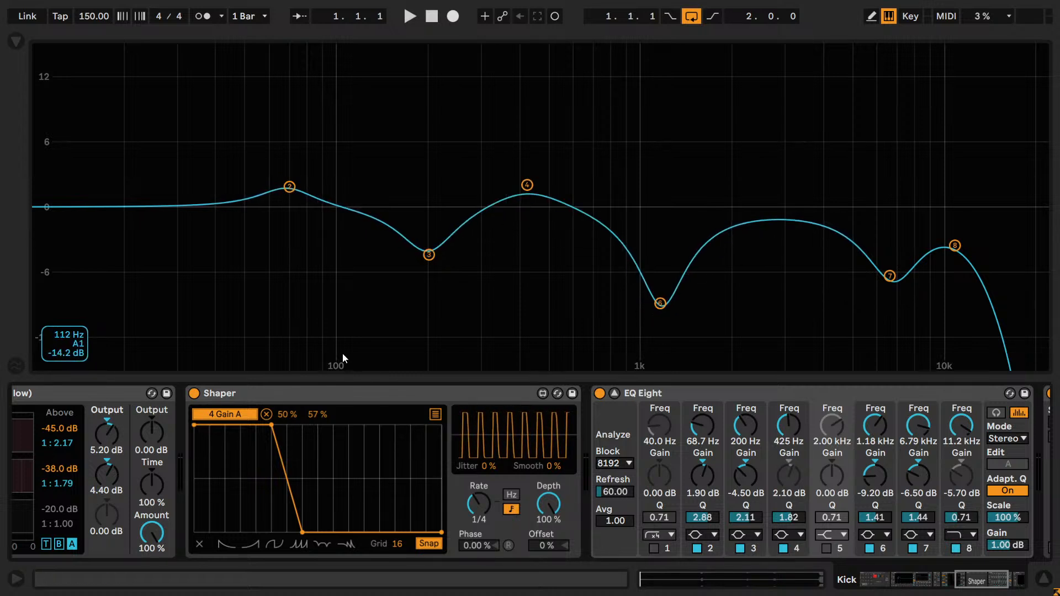
- Group the Shaper and EQ Eight into an Audio Effect Rack and delete the device that follows it
click(385, 393)
shift+click(717, 394)
key(ctrl+g)
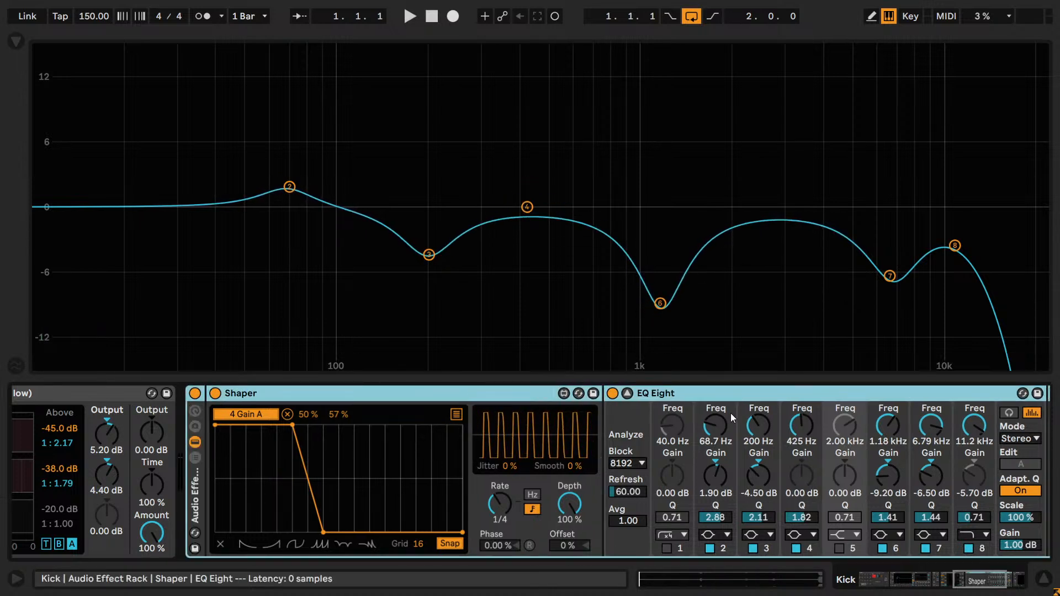
drag(983, 583, 1009, 584)
click(832, 395)
key(Delete)
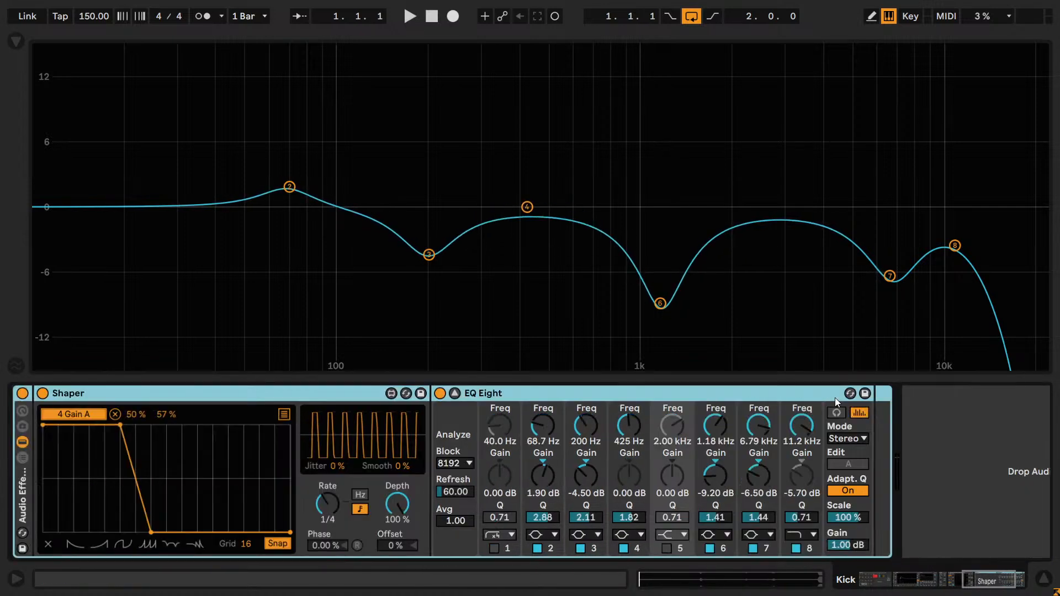
- Look through the Kick track's device chain and close the expanded EQ Eight display to show the arrangement
drag(987, 578, 789, 582)
click(268, 426)
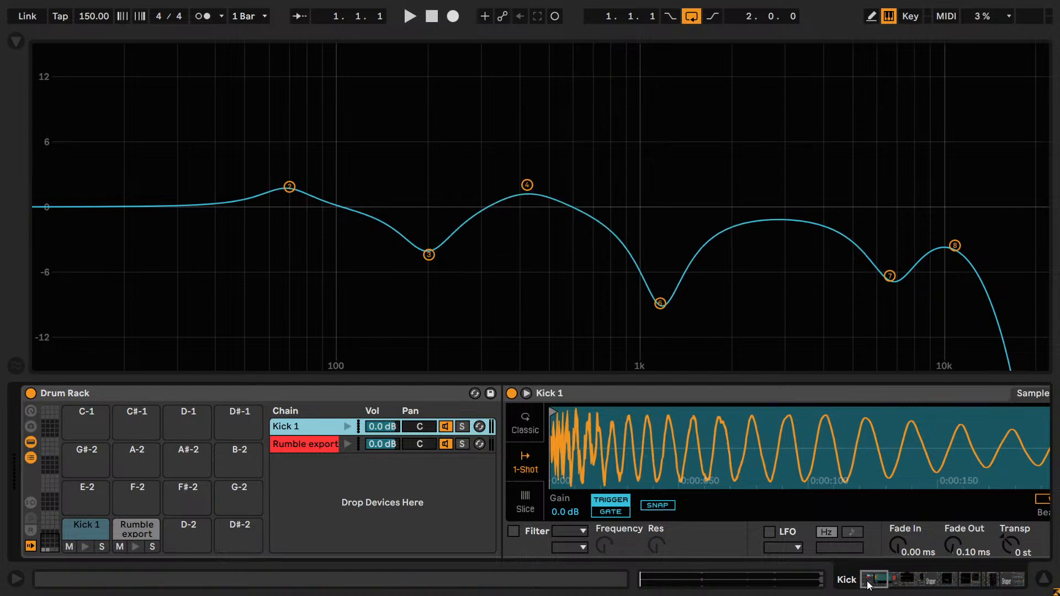
click(881, 573)
click(908, 575)
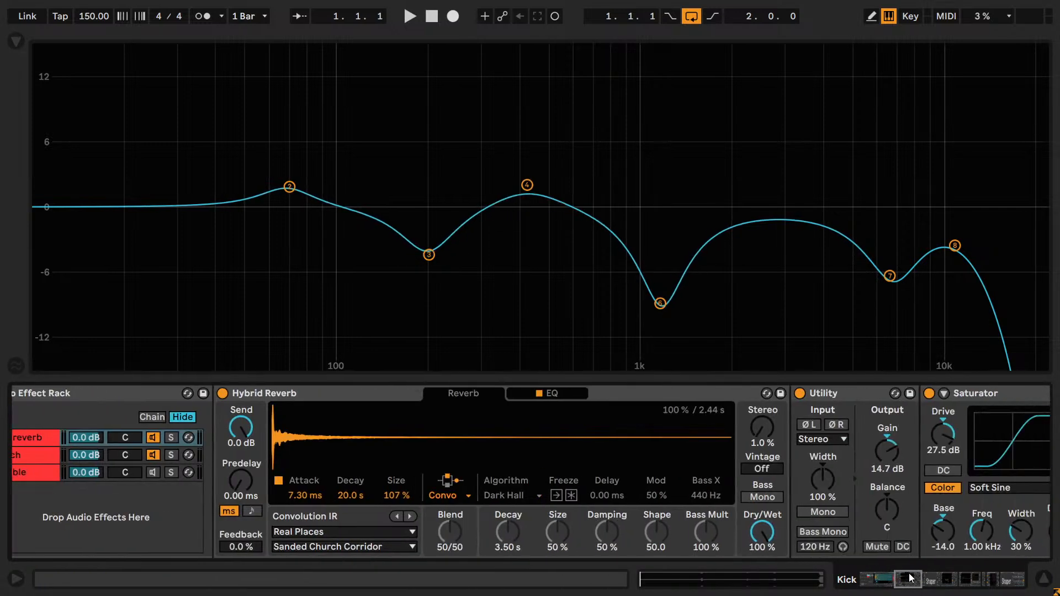
drag(904, 585, 1021, 586)
click(512, 393)
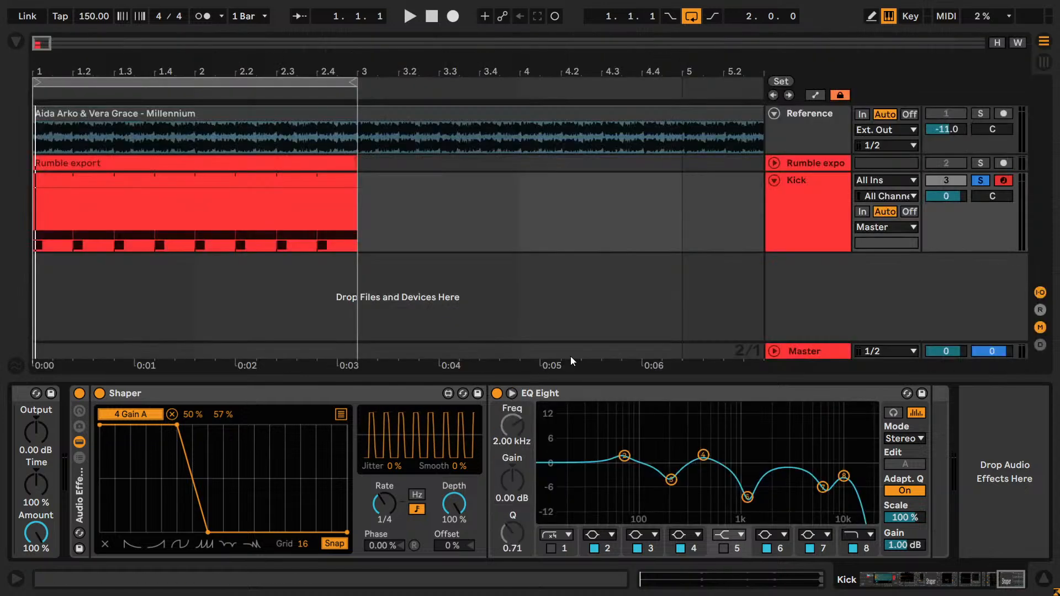
- Review the Kick 1 sample and the devices in the Dist reverb and Punch chains, playing the loop
drag(1007, 577, 913, 590)
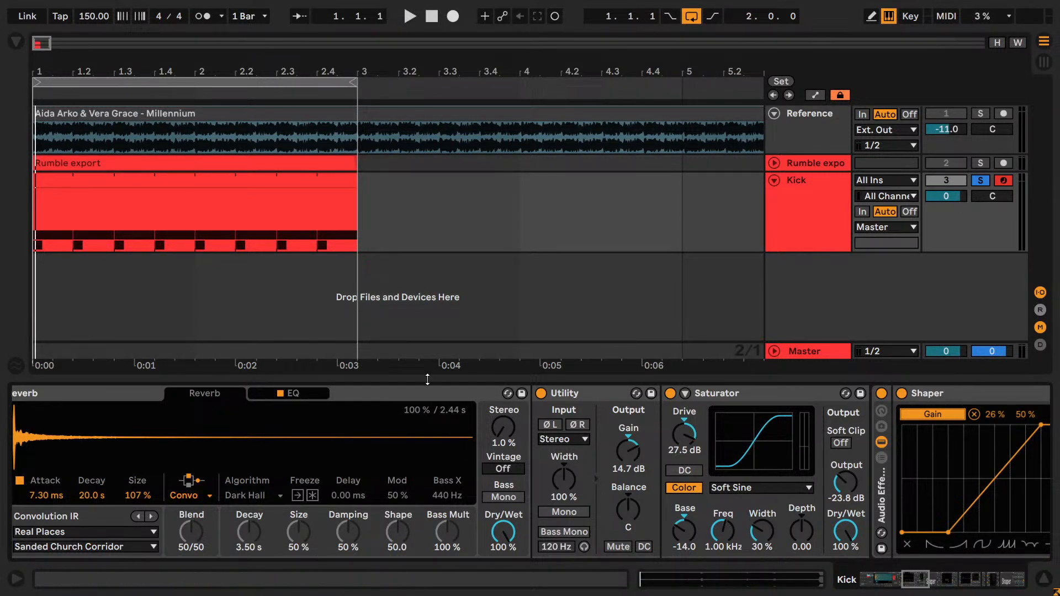
drag(908, 571, 882, 568)
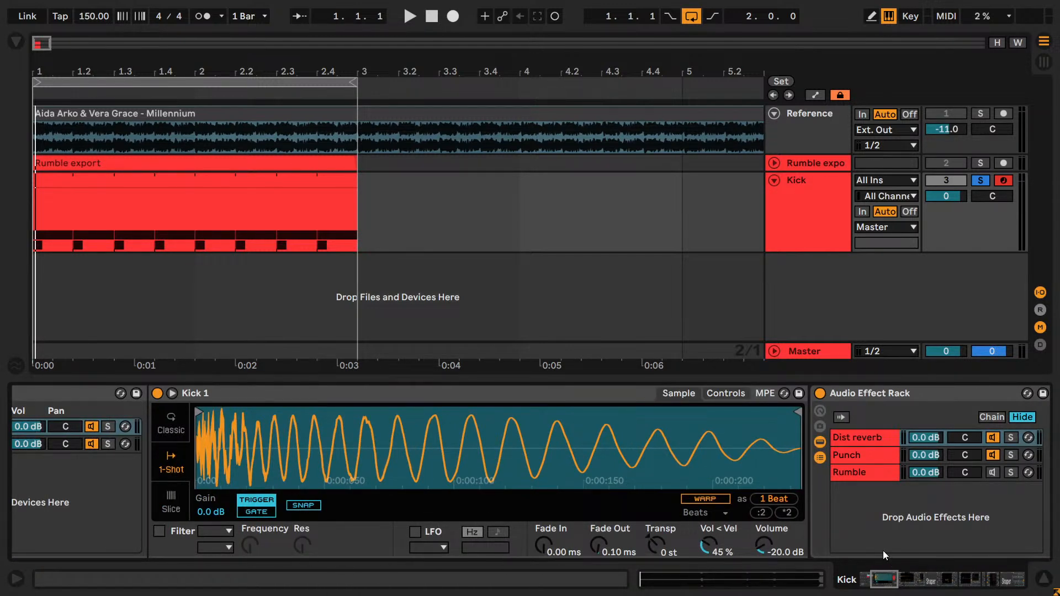
click(231, 199)
scroll(863, 555, right, 10)
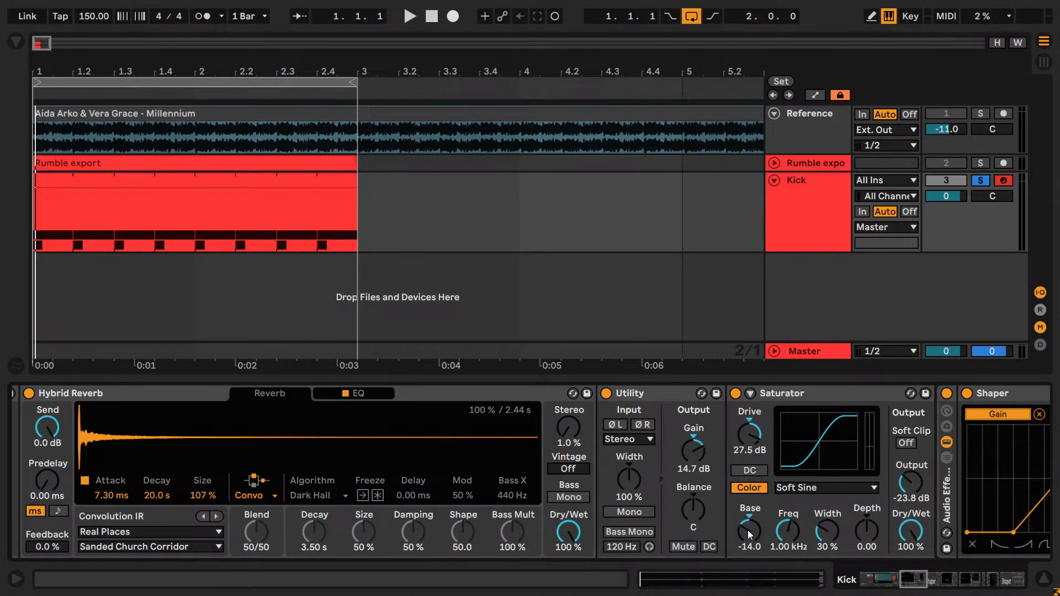
click(753, 531)
key(space)
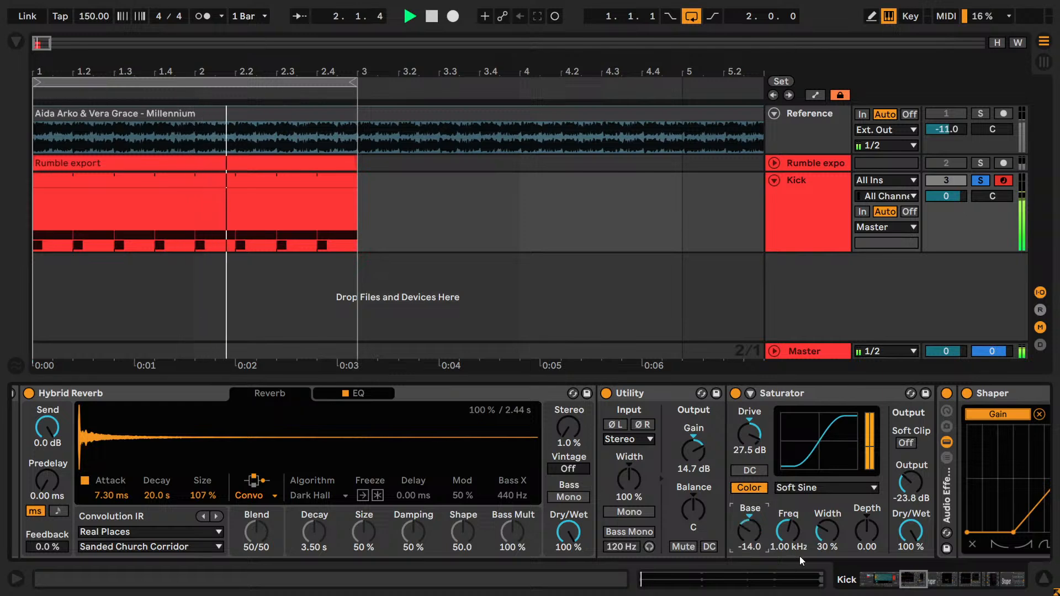
drag(902, 581, 920, 582)
click(415, 455)
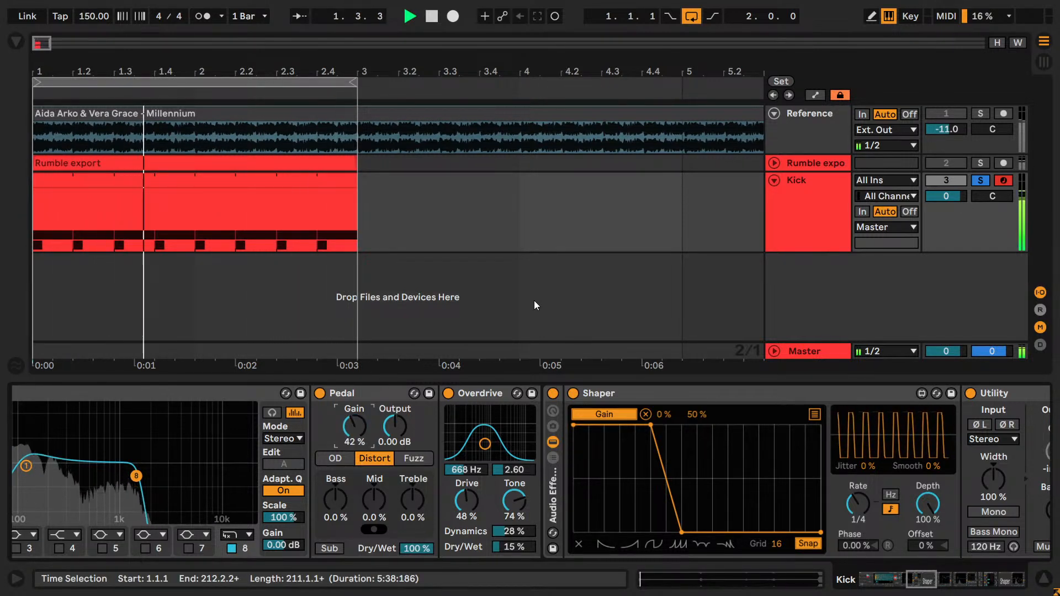
key(space)
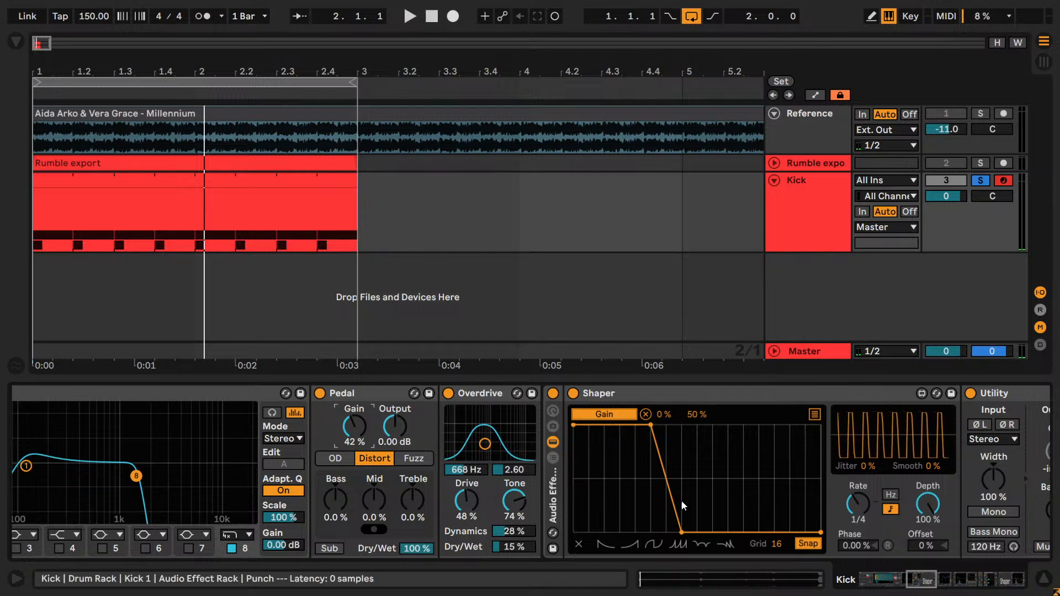
- Try the Punch chain's Pedal gain at 0.0 % and undo the change each time
drag(934, 585, 915, 581)
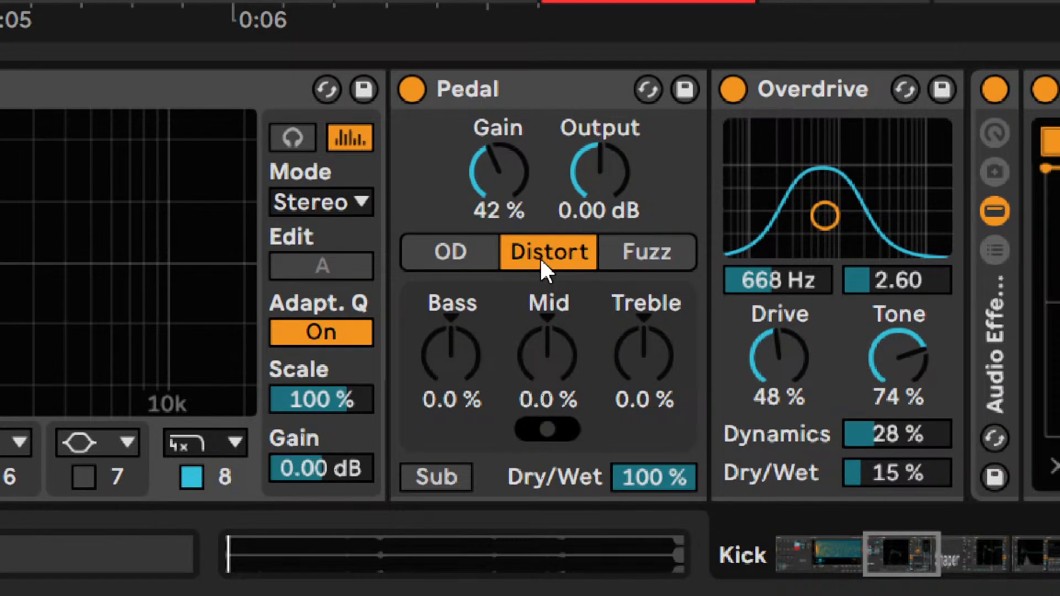
drag(511, 171, 511, 215)
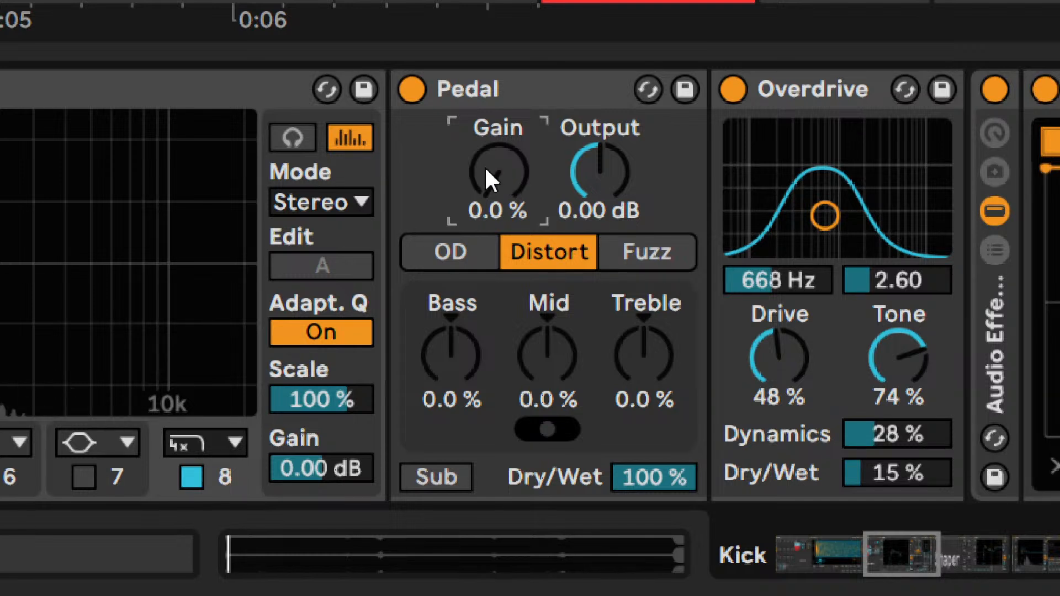
key(ctrl+z)
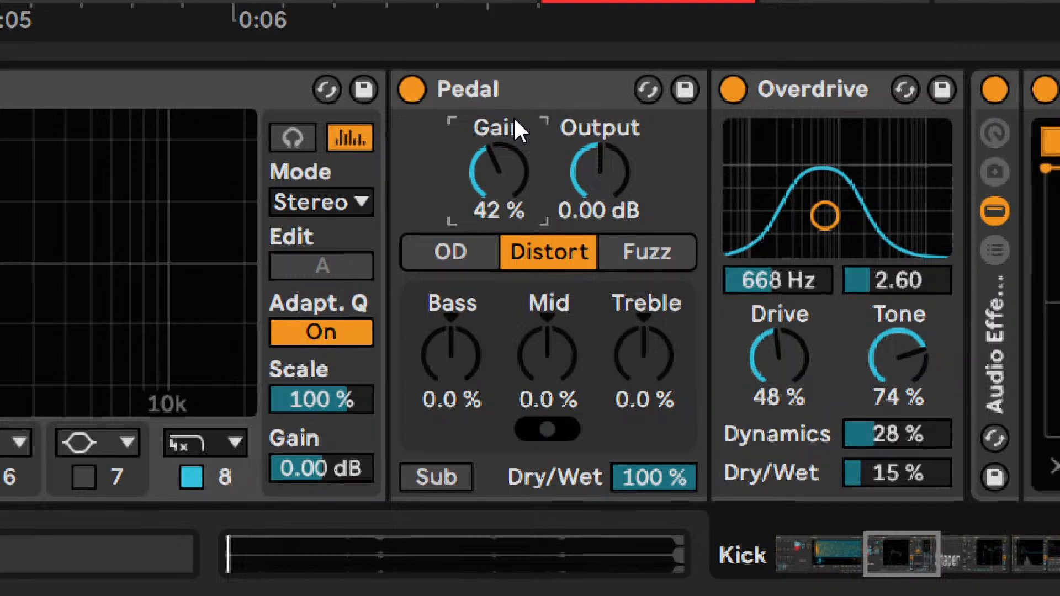
double_click(494, 167)
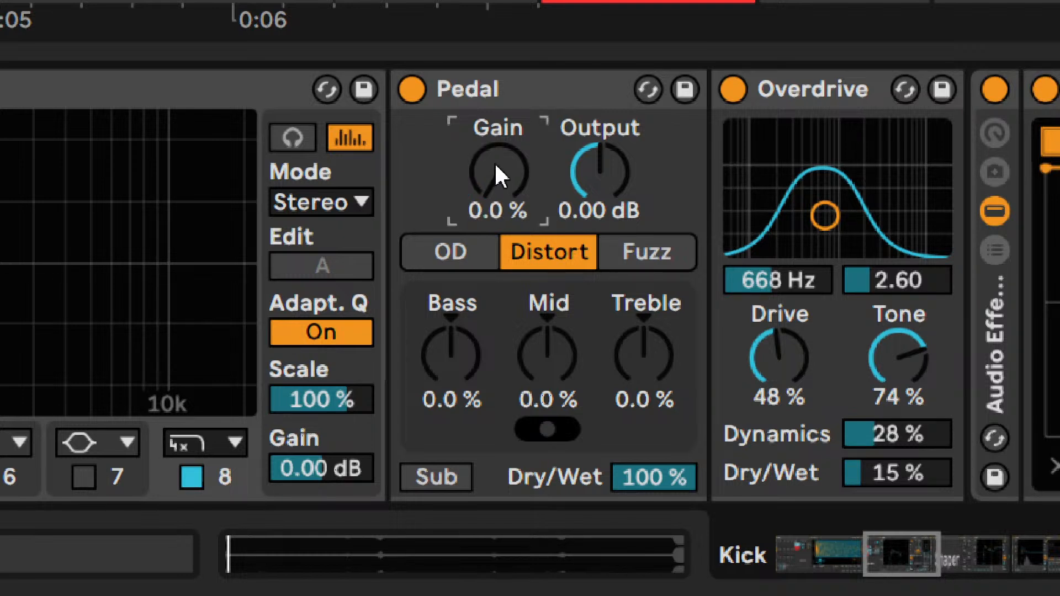
key(ctrl+z)
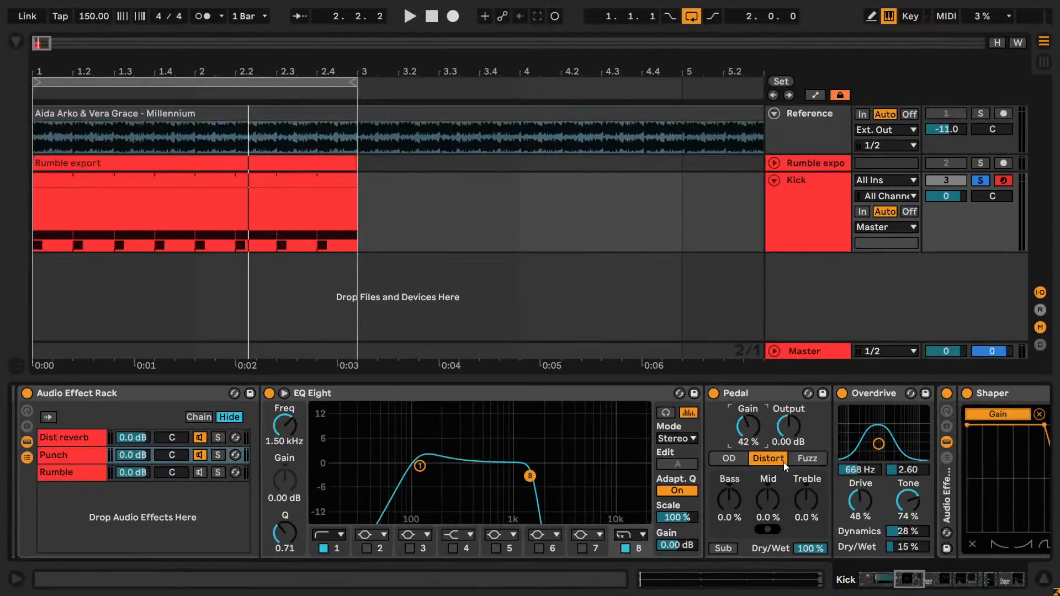
- Try a 4.10 ms fade-in on the Kick 1 sample during playback and reset it to 0.00 ms
drag(919, 581, 883, 567)
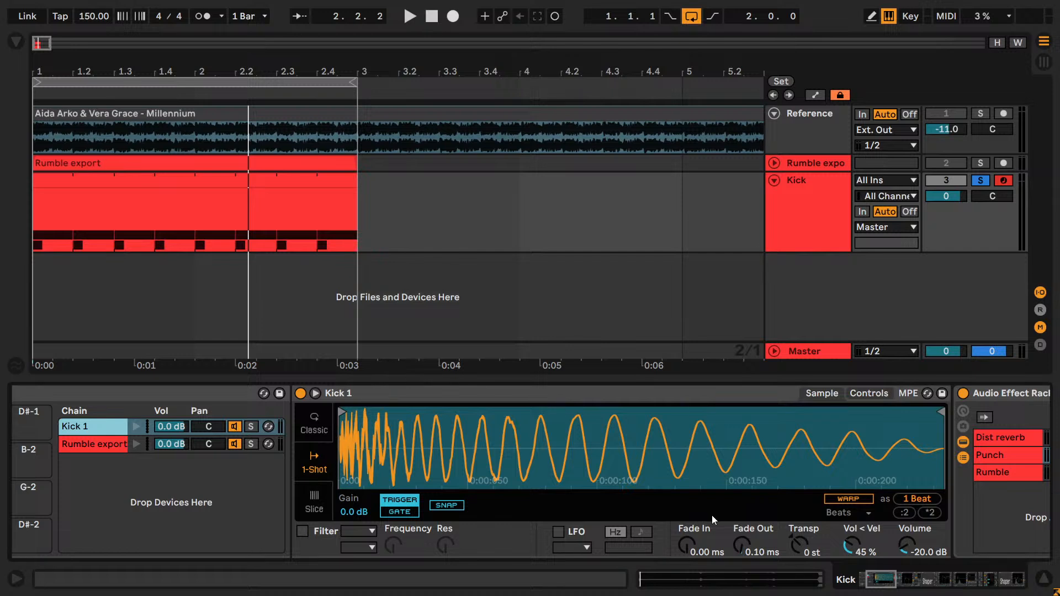
key(space)
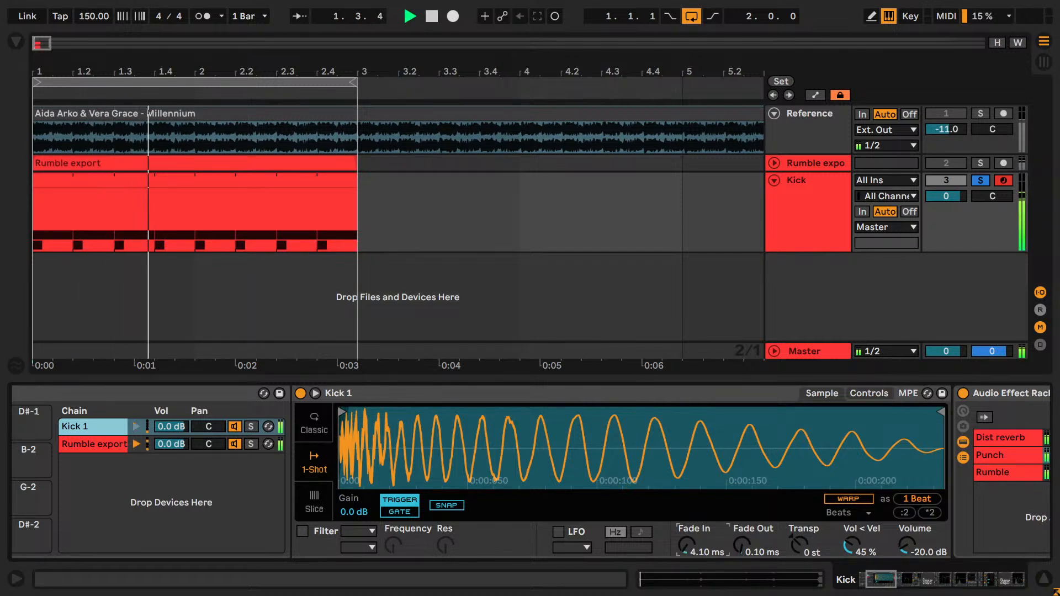
drag(684, 547, 685, 530)
double_click(684, 546)
- Try transposing the Kick 1 sample to -5 st and 12 st during playback, and return it to 0 st
drag(800, 546, 809, 558)
key(Down)
key(Down)
key(Down)
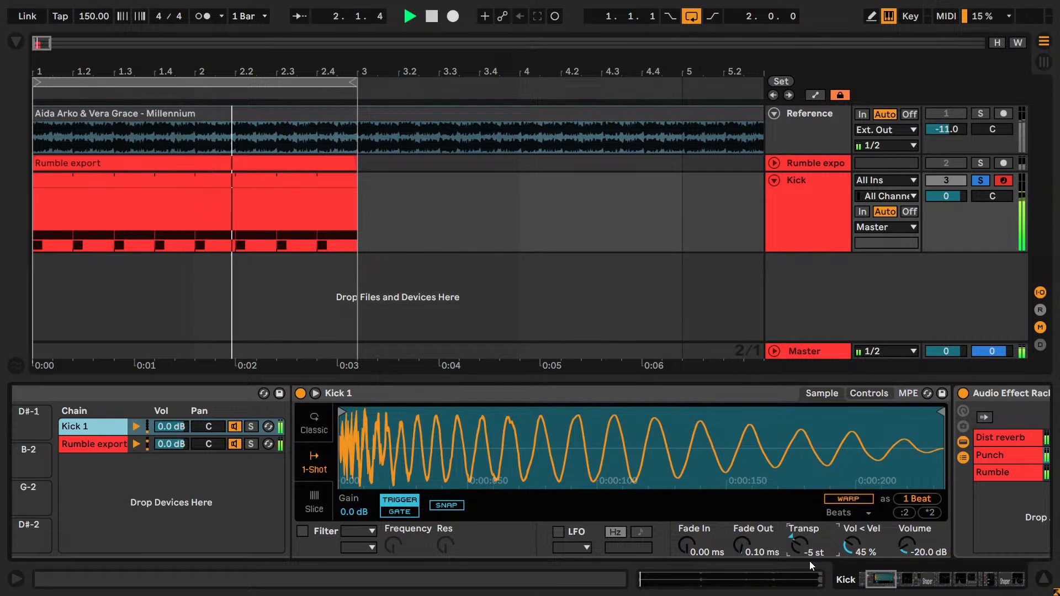
key(Down)
key(Down)
key(Down)
key(Down)
key(Down)
key(Down)
key(Down)
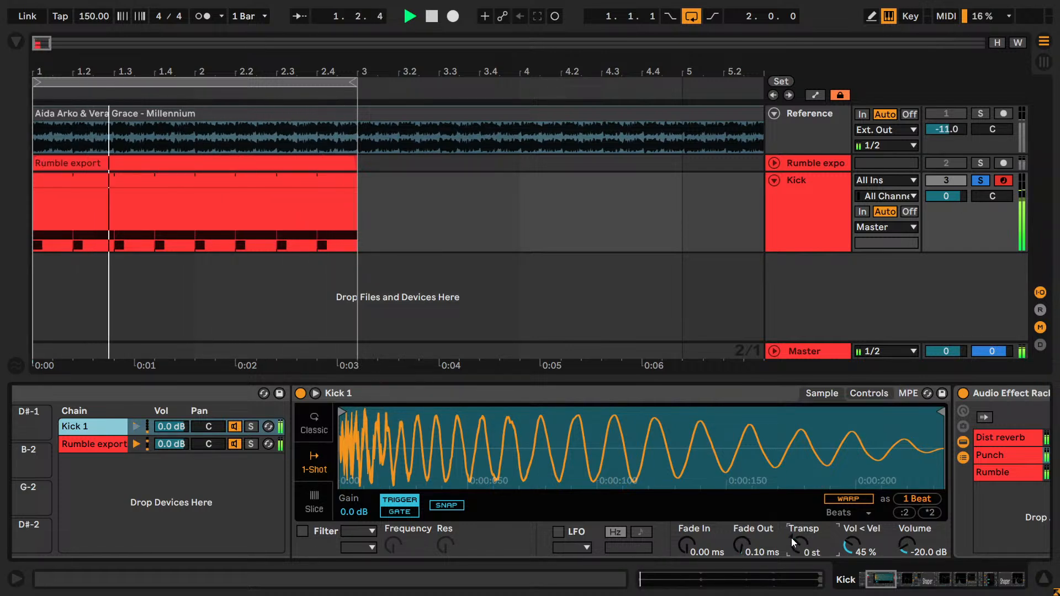
text(12)
key(Return)
text(0)
key(Return)
- Try a lower volume on the Kick 1 sample and undo the change
drag(872, 579, 880, 583)
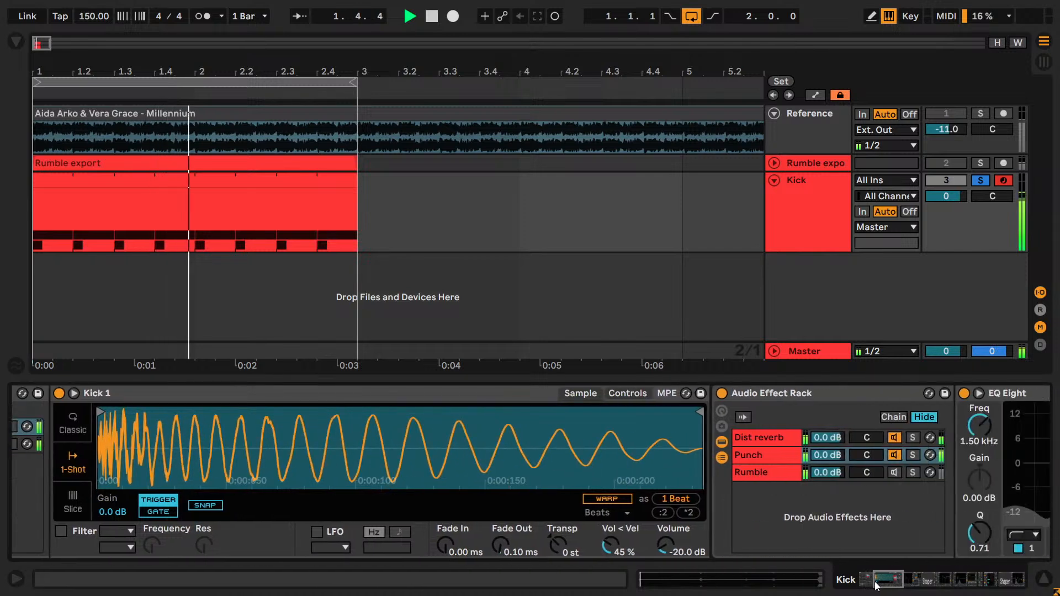
drag(674, 542, 674, 571)
key(ctrl+z)
- Audition other Real Places impulse responses in the Dist reverb chain's Hybrid Reverb and return to Sanded Church Corridor
click(750, 438)
drag(884, 581, 905, 584)
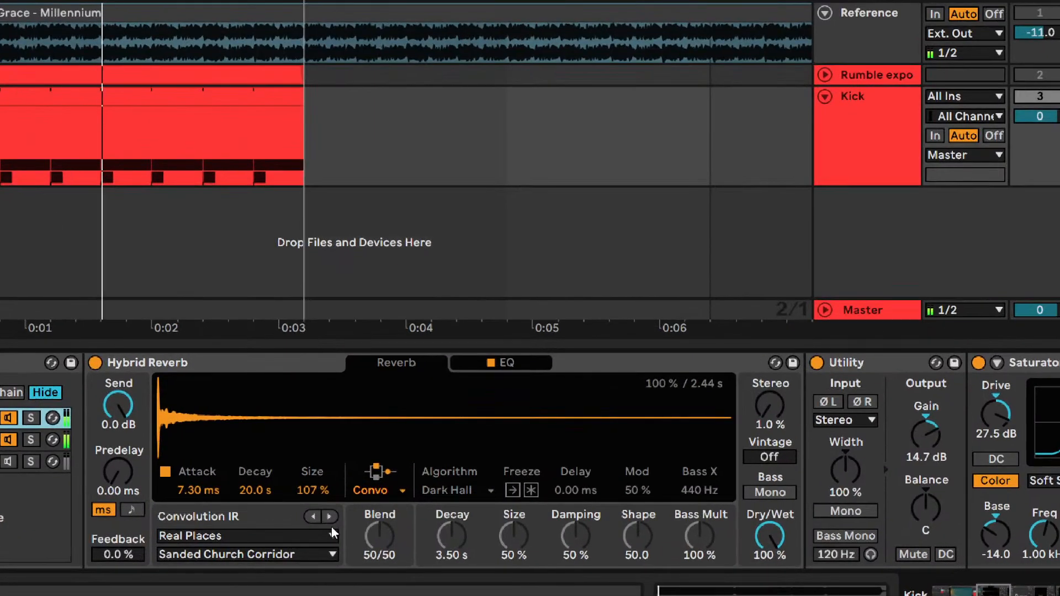
click(379, 517)
click(316, 515)
click(317, 515)
click(316, 515)
click(325, 518)
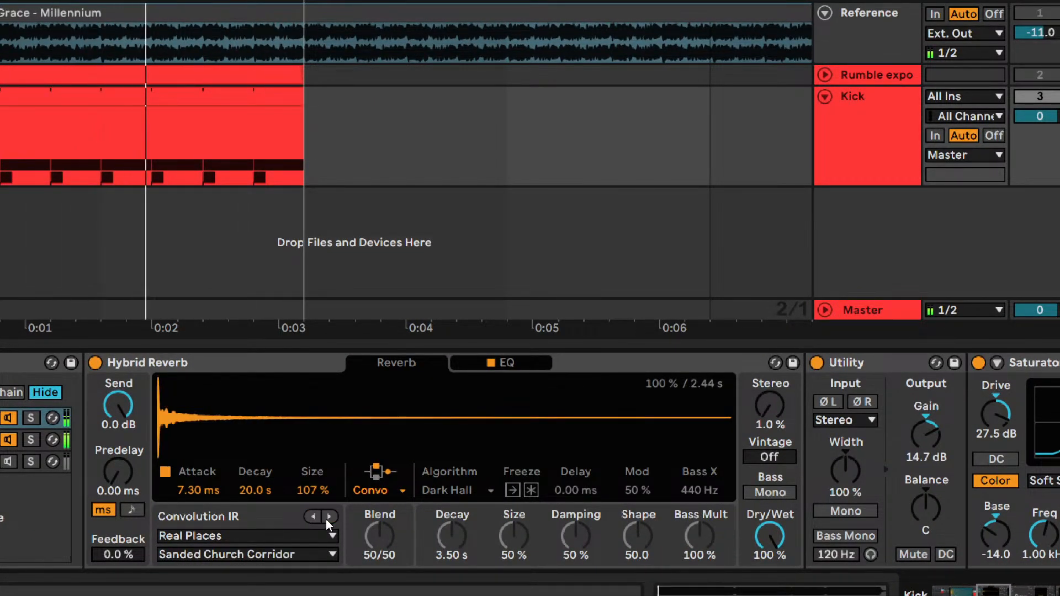
- Show the Hybrid Reverb's EQ, try its band 1 filter at the default frequency, and undo the change
click(505, 364)
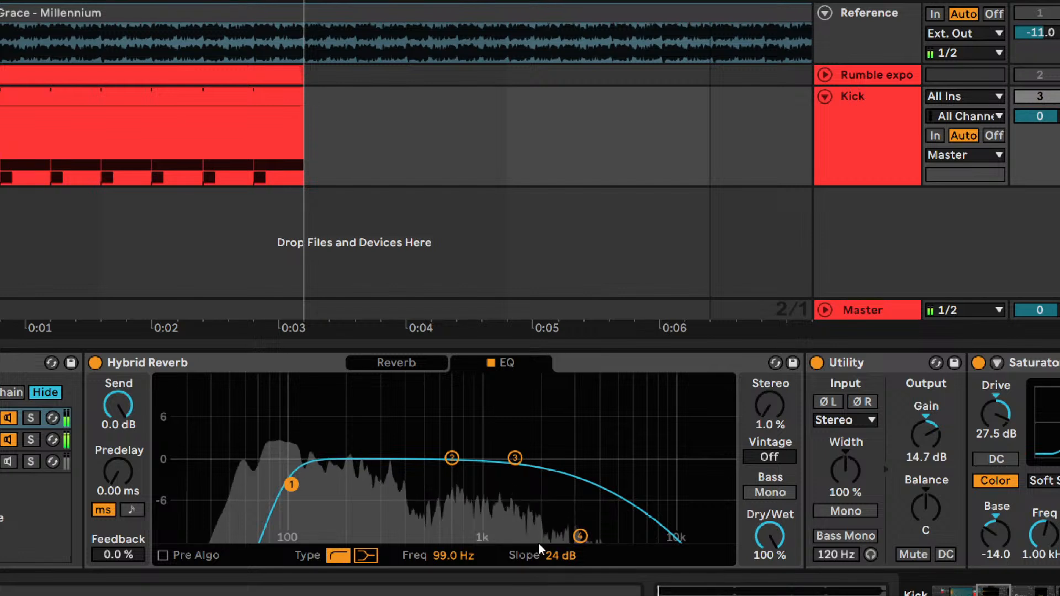
double_click(436, 555)
key(ctrl+z)
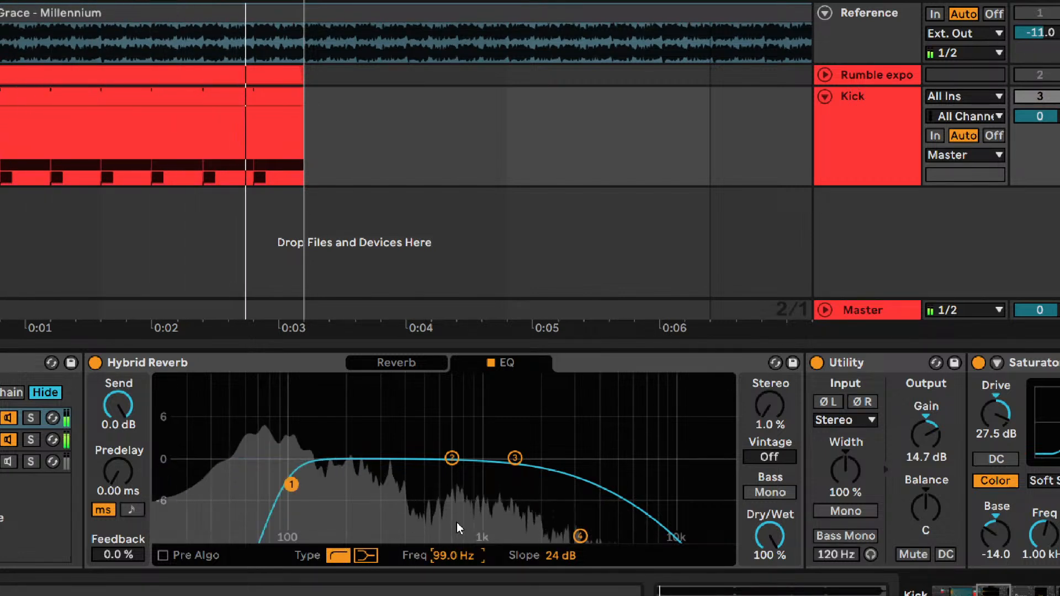
- Try the Hybrid Reverb EQ's band 4 filter at 17.0 kHz in the Dist reverb chain
click(578, 536)
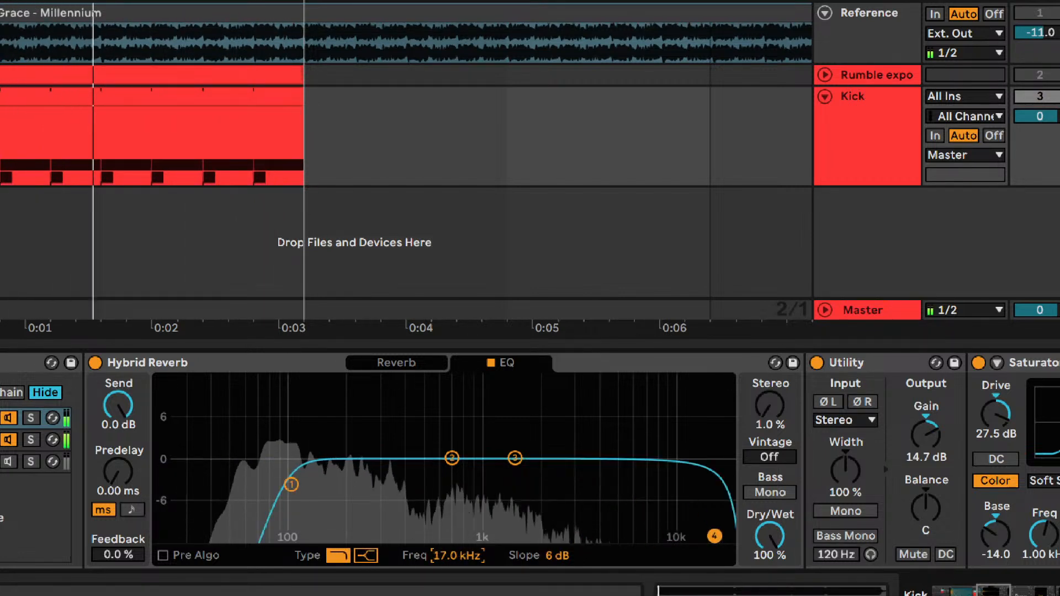
- Try different Drive, Base and Depth values on the Dist reverb chain's Saturator, undoing each change
scroll(721, 434, right, 6)
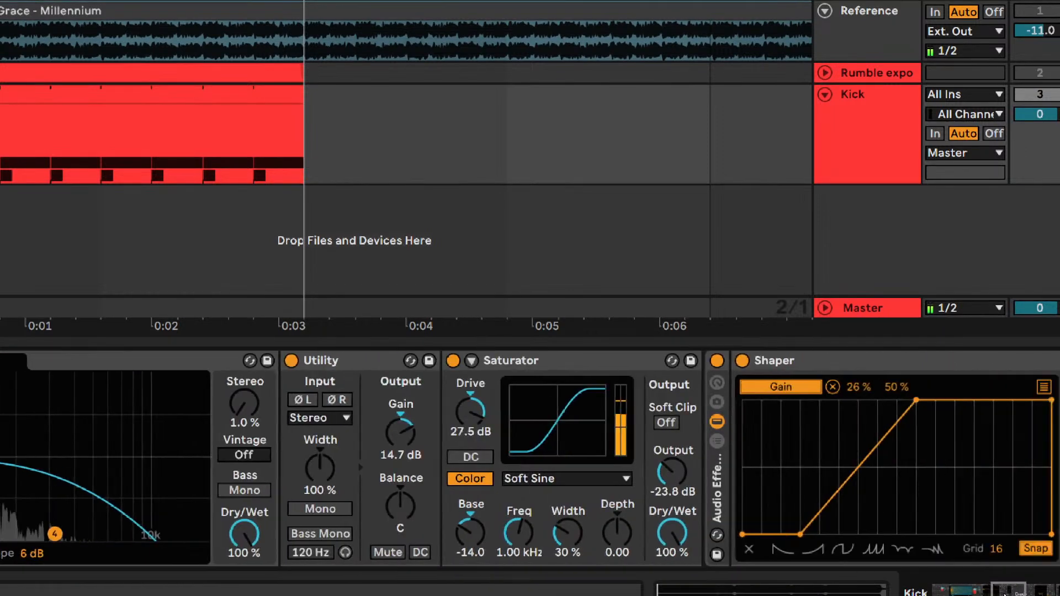
drag(470, 412, 470, 454)
key(ctrl+z)
mouse_move(468, 527)
mouse_down()
mouse_move(468, 513)
mouse_move(468, 542)
mouse_up()
key(ctrl+z)
click(617, 534)
mouse_move(617, 533)
mouse_down()
mouse_move(616, 518)
mouse_move(616, 550)
mouse_up()
key(ctrl+z)
- Try other Output, Dry/Wet and Soft Clip settings on the Saturator and return to the original settings
drag(672, 473, 672, 443)
mouse_move(662, 486)
mouse_down()
mouse_move(662, 510)
mouse_move(671, 489)
mouse_up()
click(667, 422)
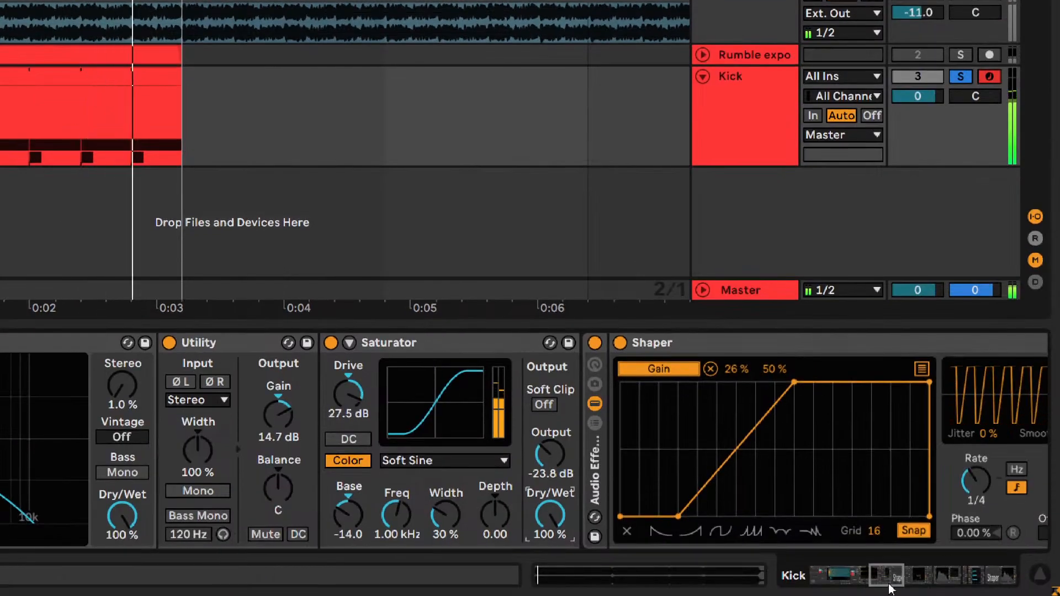
- Bypass and re-enable the Shaper's effect rack in the Dist reverb chain to compare the sound
click(889, 584)
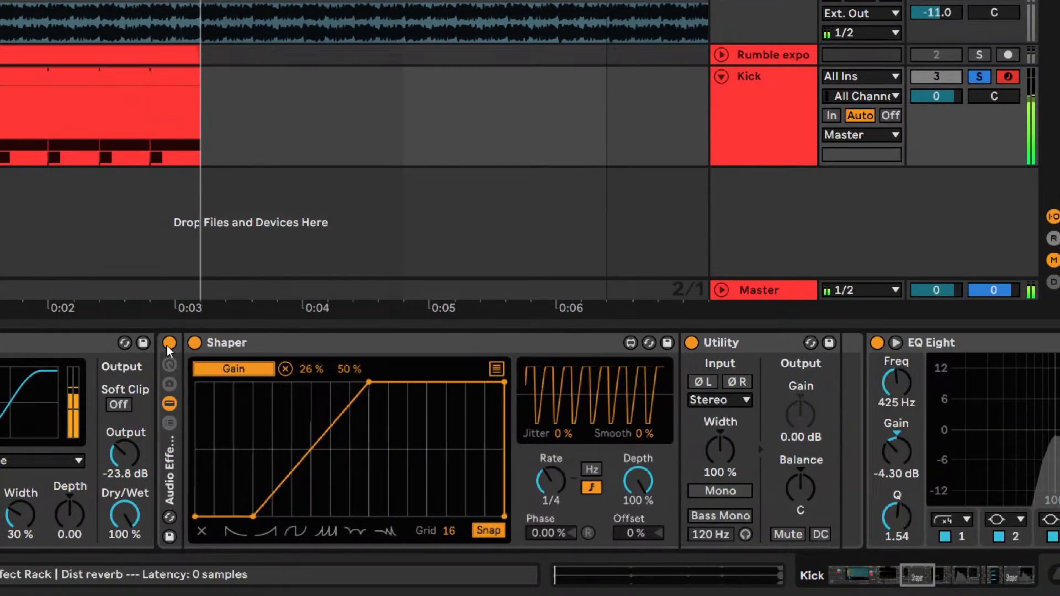
click(150, 345)
click(169, 344)
- Mute and unmute the Utility after the Dist reverb EQ Eight, try another gain, and return it to -7.10 dB
click(939, 575)
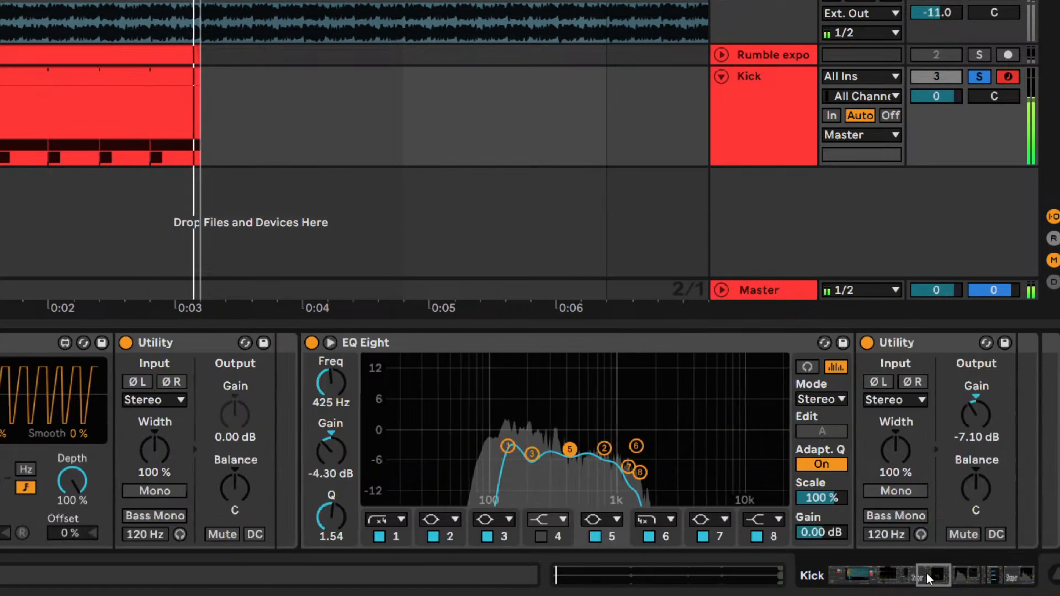
click(509, 536)
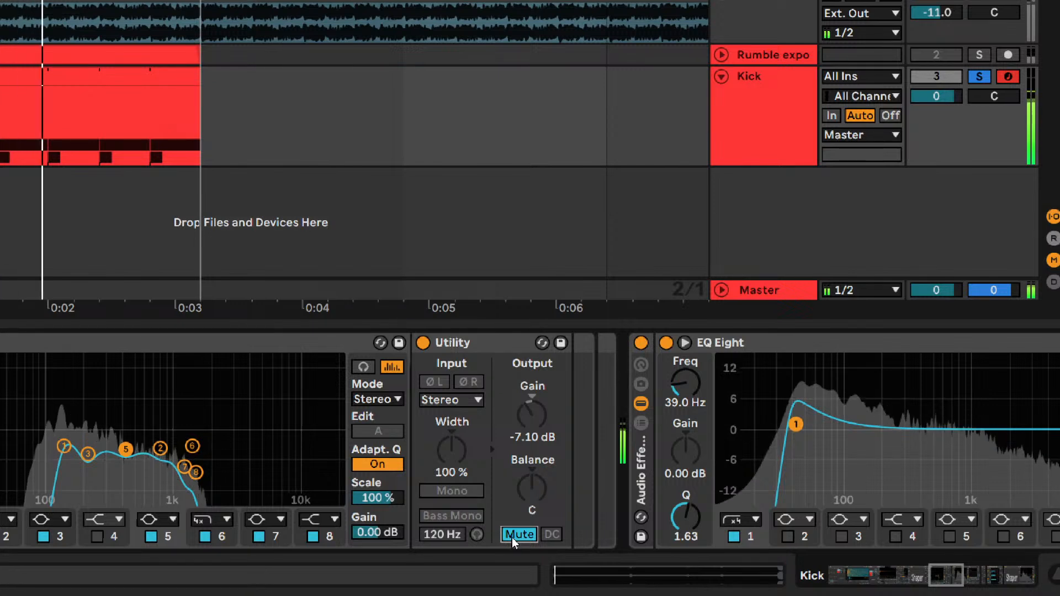
click(512, 537)
drag(532, 432, 558, 444)
click(512, 534)
click(514, 535)
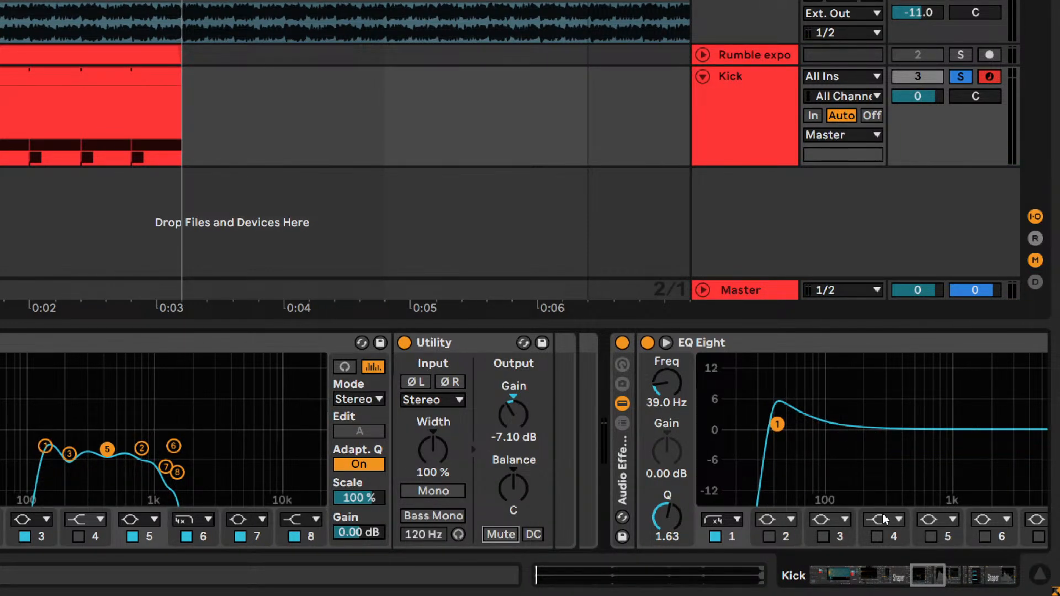
- Inspect the Dist reverb EQ Eight's curve and all band settings in its expanded view, and collapse it again
click(938, 577)
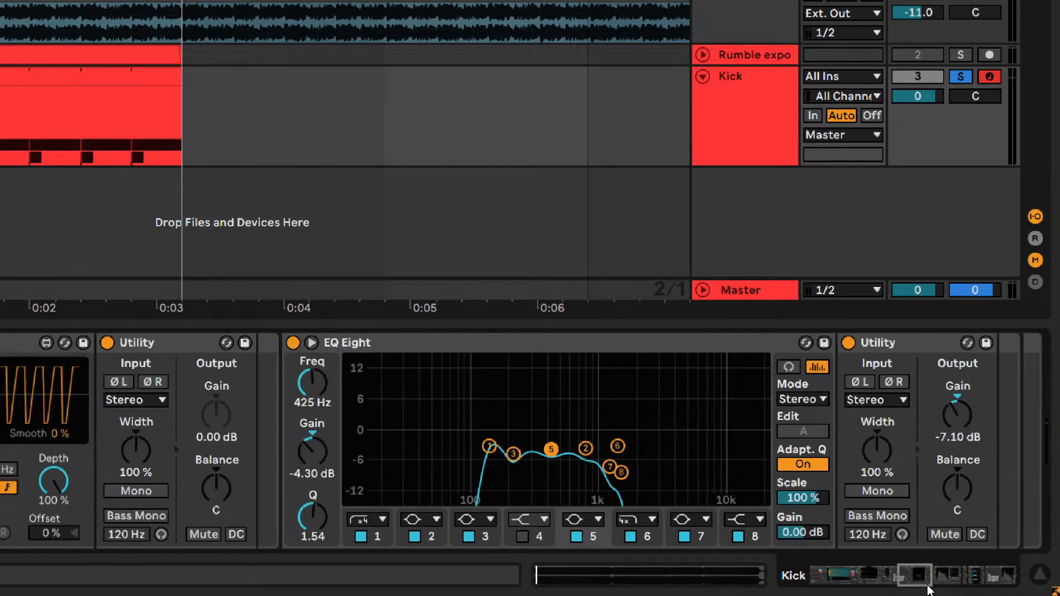
click(351, 342)
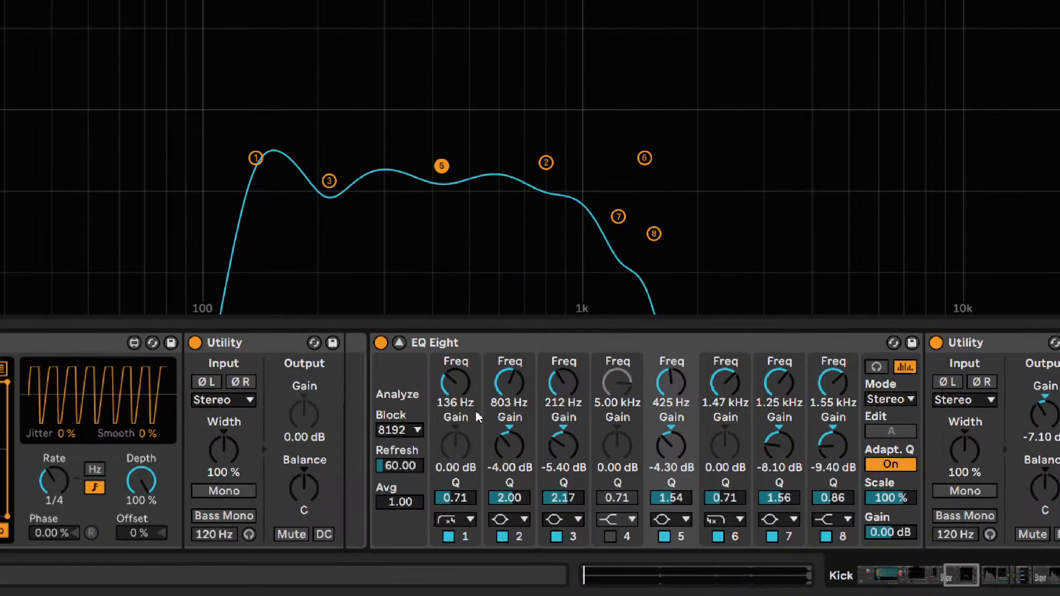
click(399, 463)
drag(961, 575, 975, 575)
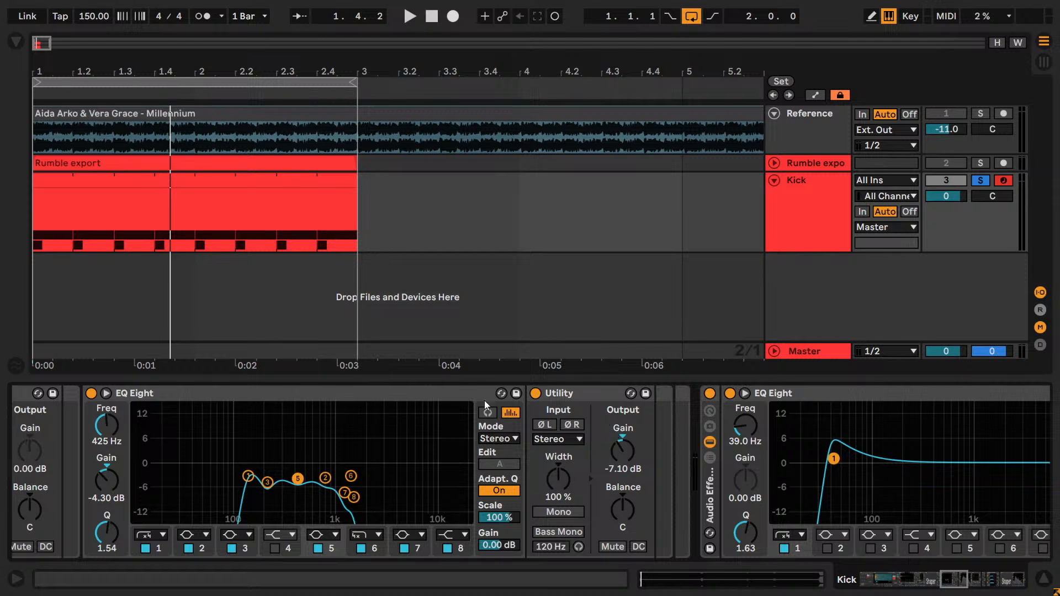
- During playback, compare the Dist reverb chain's final Utility muted and unmuted, and raise its gain to -5.10 dB
key(space)
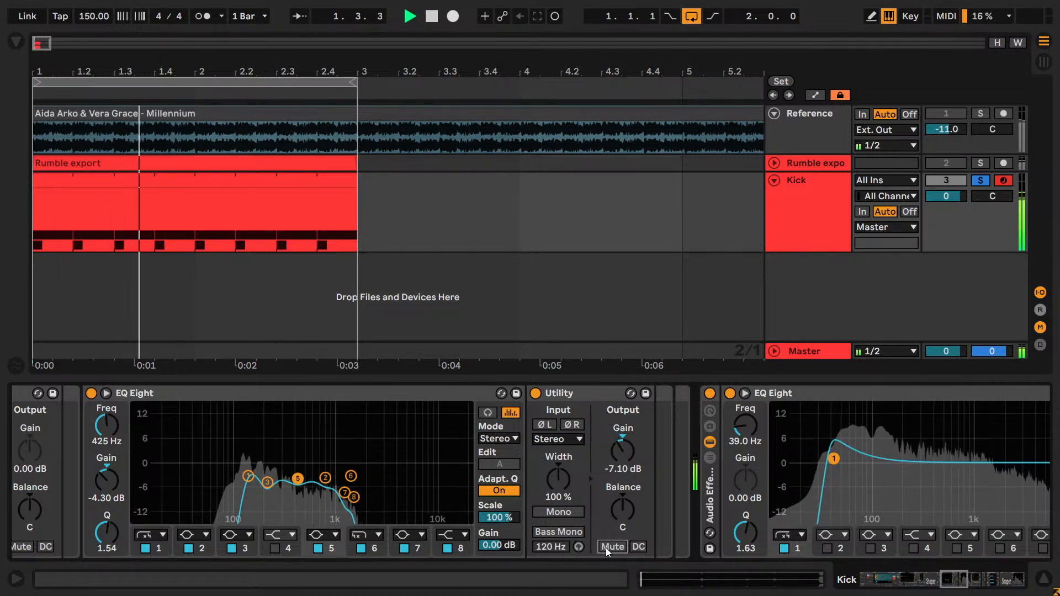
click(606, 549)
click(606, 548)
click(624, 455)
key(Up)
- Keep comparing the Utility muted and unmuted while adjusting its level, and settle its gain at -6.00 dB
key(Up)
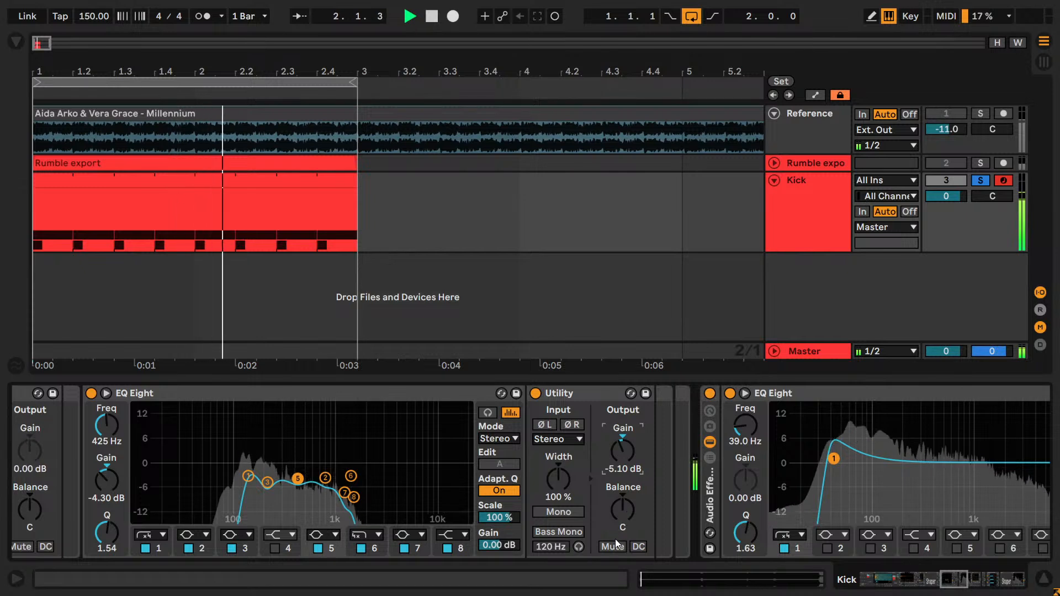
click(613, 546)
click(613, 546)
click(613, 546)
drag(617, 458, 623, 458)
click(617, 550)
click(615, 551)
click(614, 551)
click(623, 550)
click(613, 546)
key(Down)
key(Down)
key(Down)
key(Up)
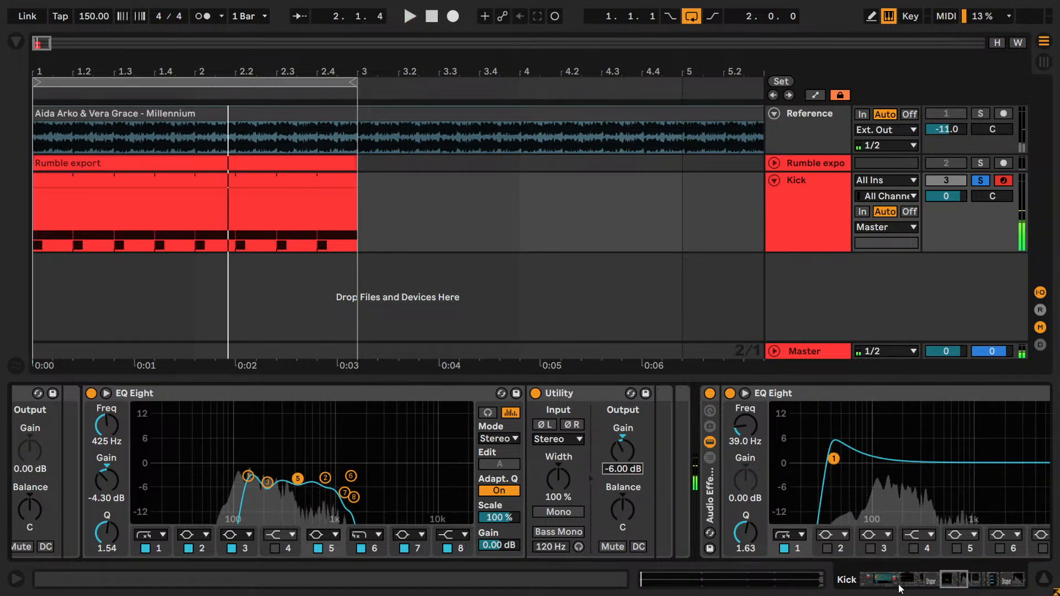
- Show the Punch chain's devices in the Audio Effect Rack and start playback
drag(966, 577, 910, 579)
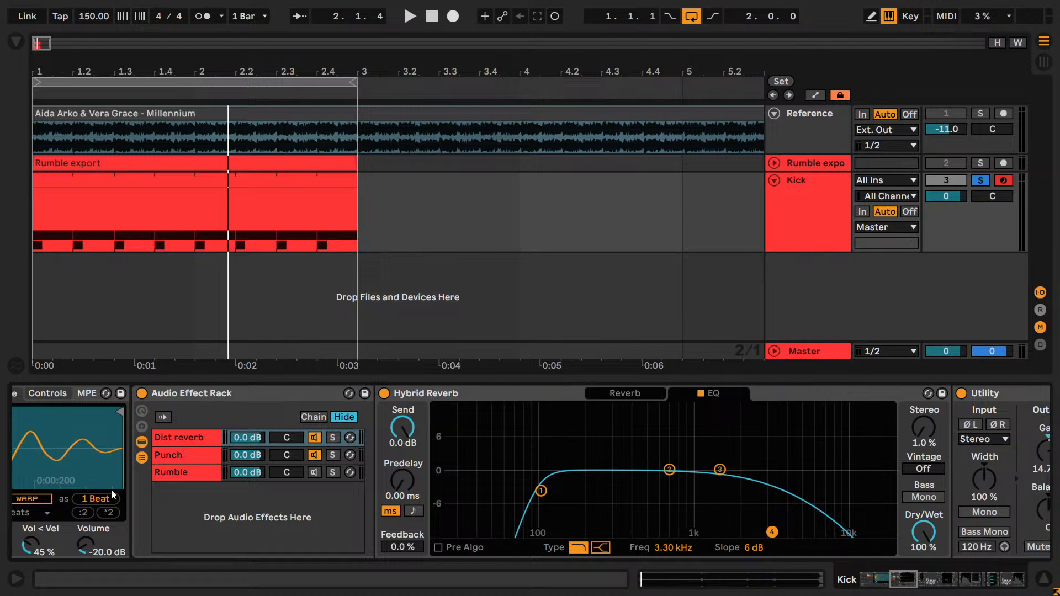
click(176, 460)
key(space)
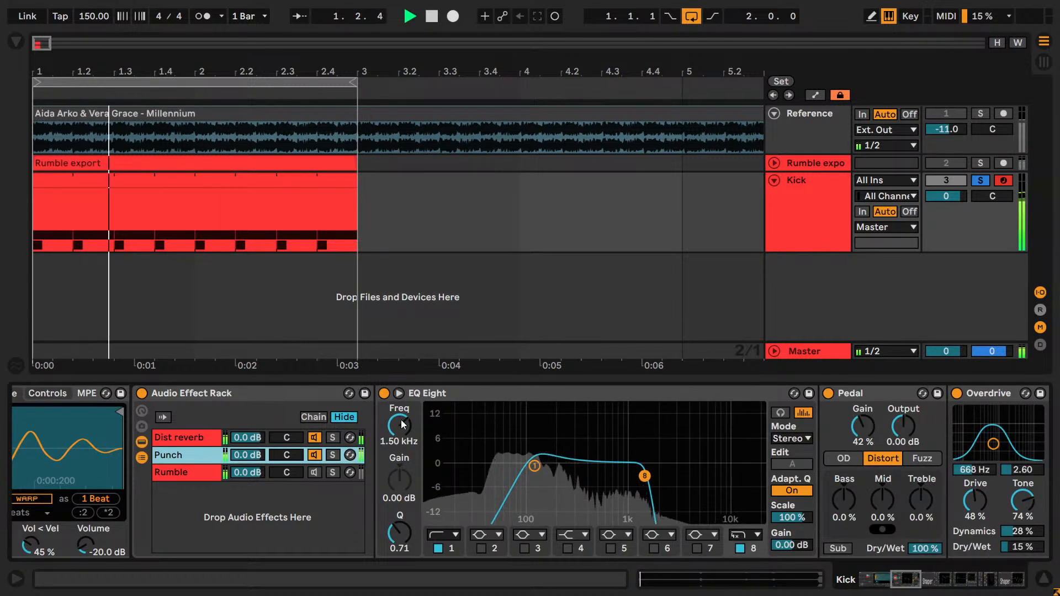
- Try other band 8 frequencies in the Punch chain's EQ Eight, toggle band 1, and undo the changes
drag(404, 427, 402, 392)
mouse_move(405, 427)
mouse_down()
mouse_move(405, 469)
mouse_move(406, 417)
mouse_move(393, 433)
mouse_up()
click(452, 548)
key(ctrl+z)
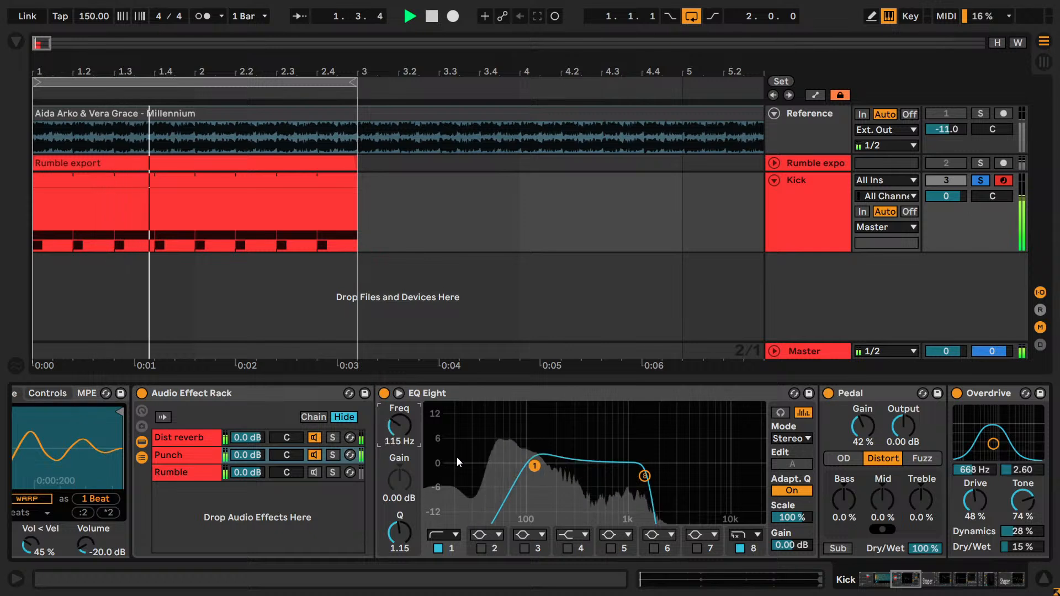
- Enable band 3 of the Punch EQ Eight as a -10.8 dB cut at 235 Hz, and compare it on and off
click(523, 548)
drag(627, 463, 564, 503)
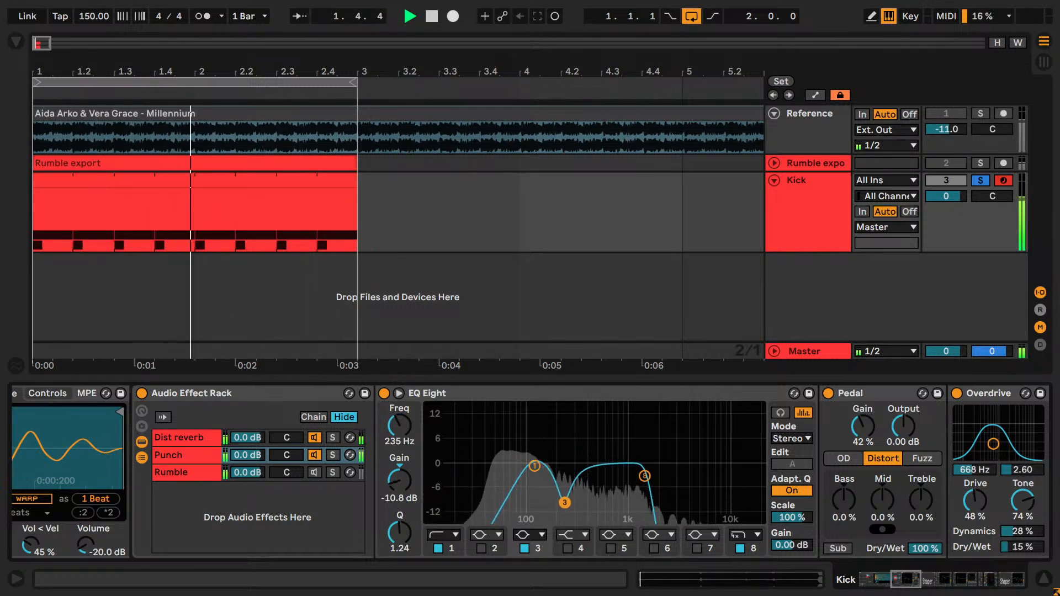
click(522, 549)
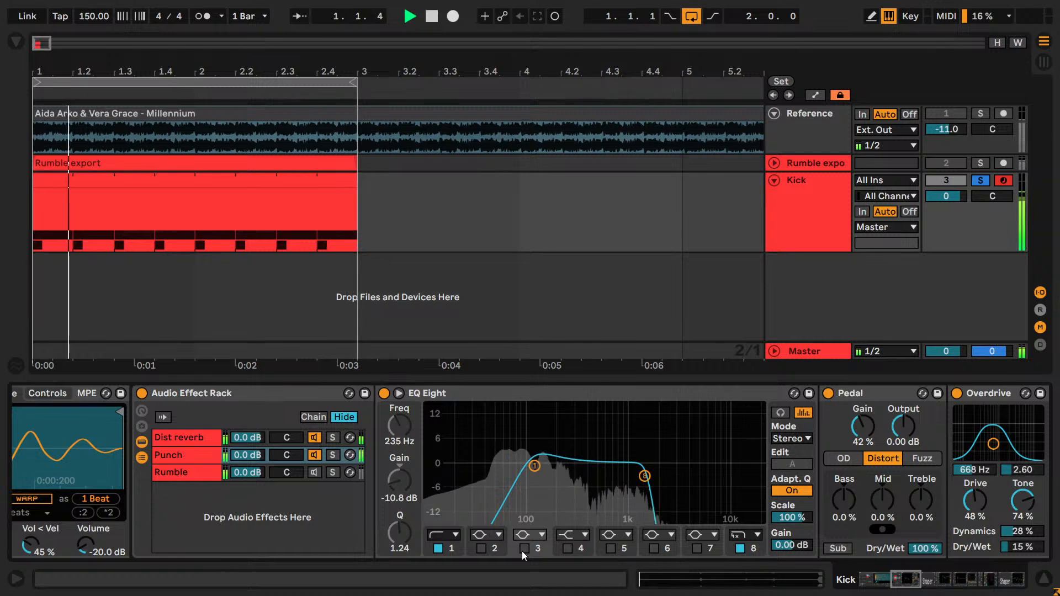
click(523, 549)
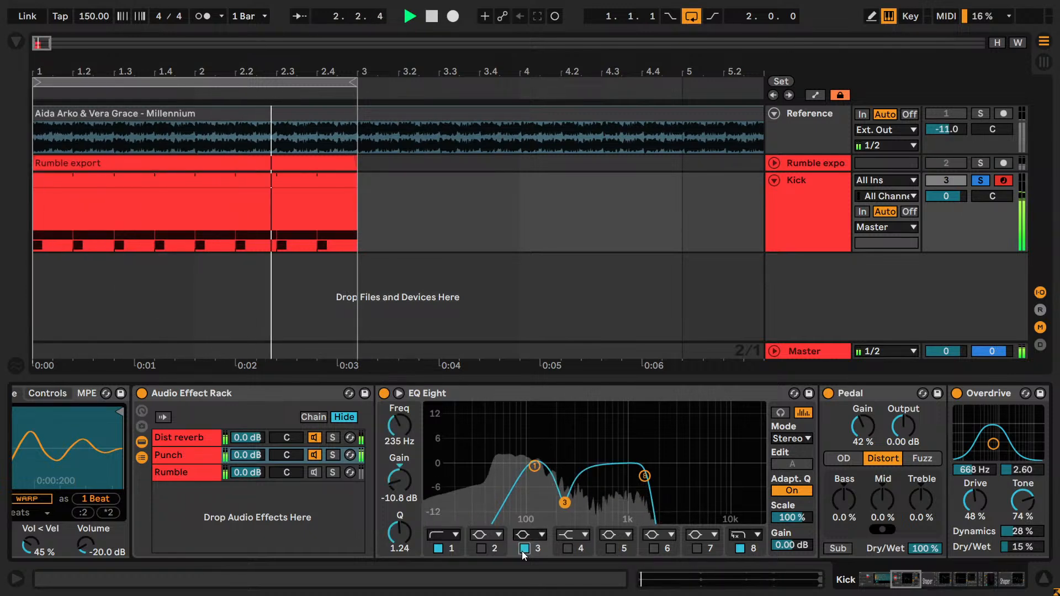
key(space)
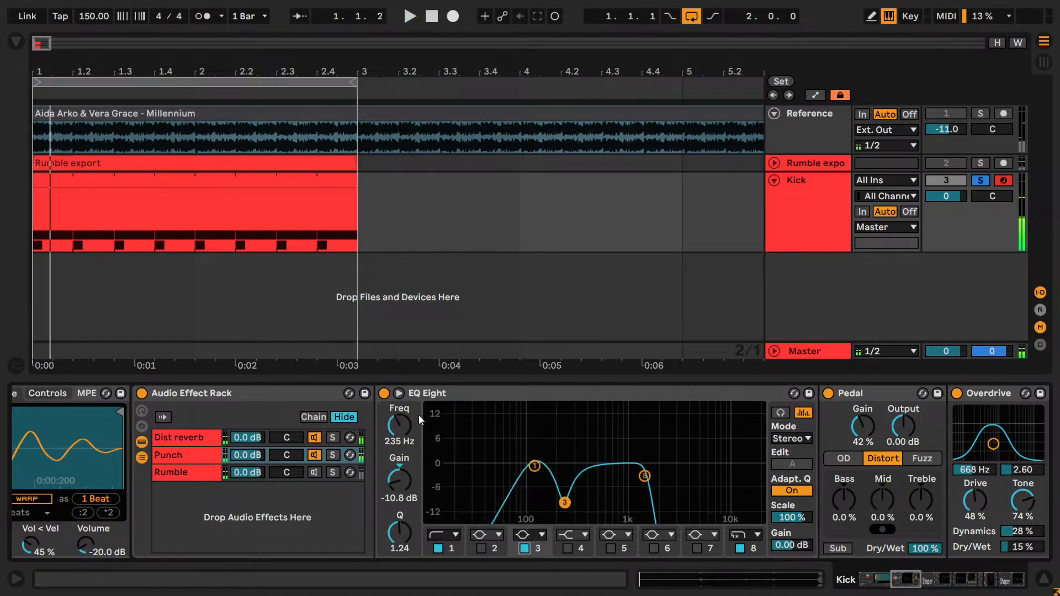
- Expand the Punch EQ Eight's display and look over the Pedal, Overdrive and Shaper that follow it
click(398, 393)
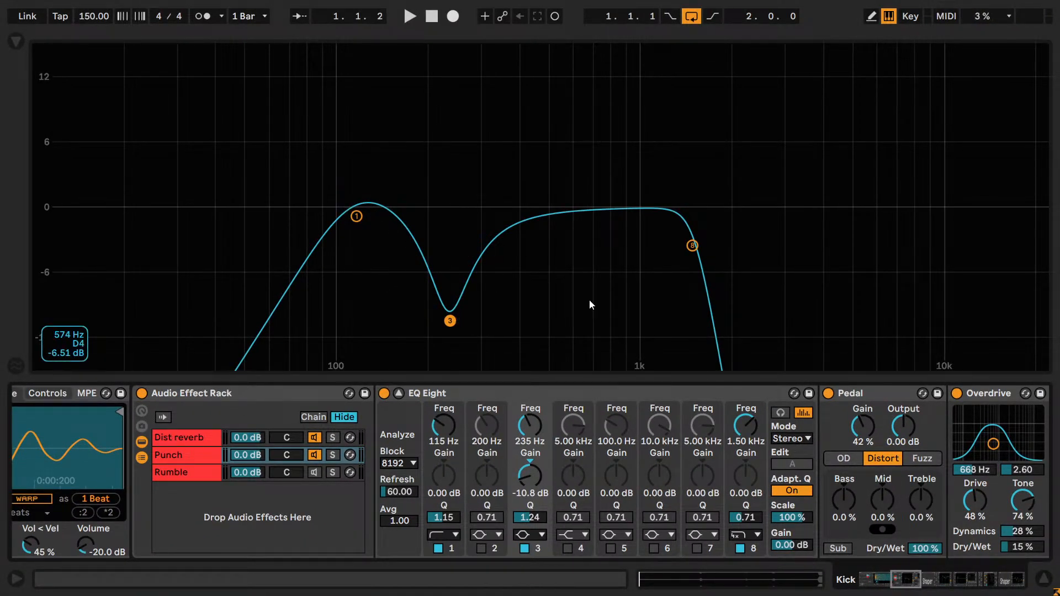
click(911, 580)
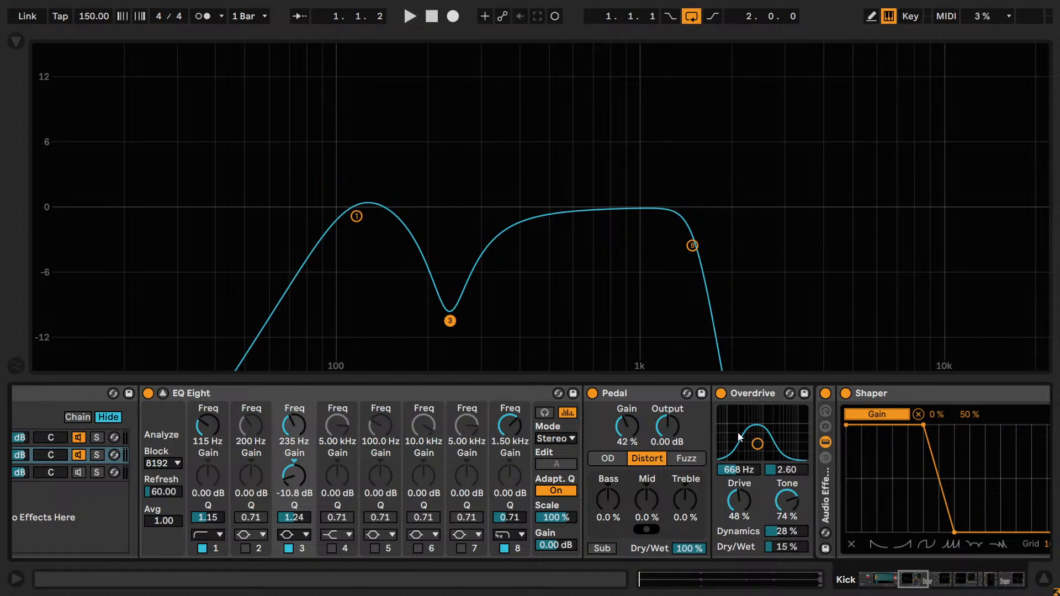
click(877, 585)
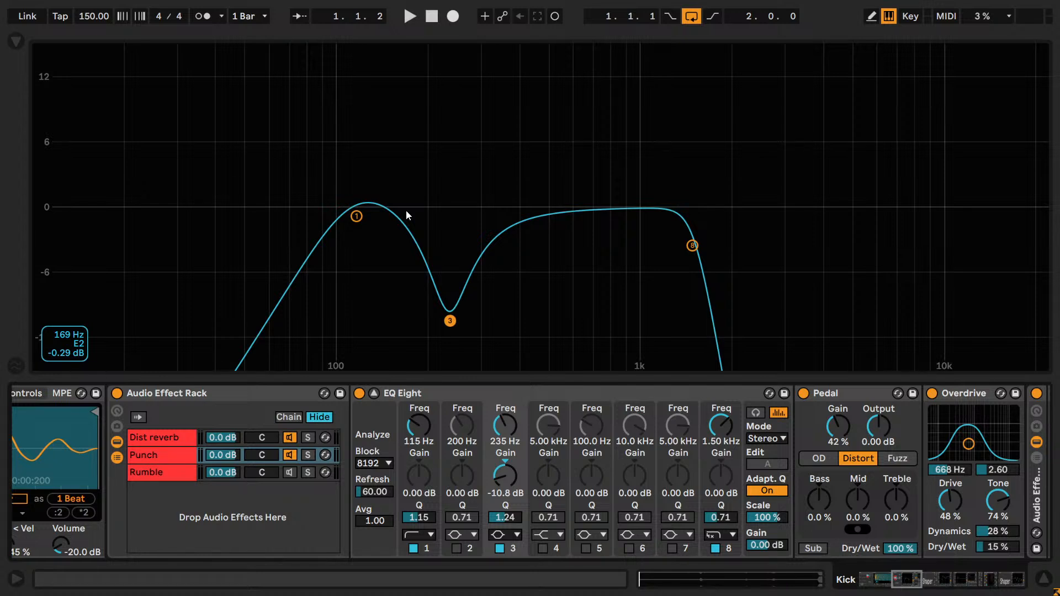
- Compare the Punch EQ Eight repeatedly with band 3 off and on, including during playback, leaving the band enabled
click(440, 259)
key(space)
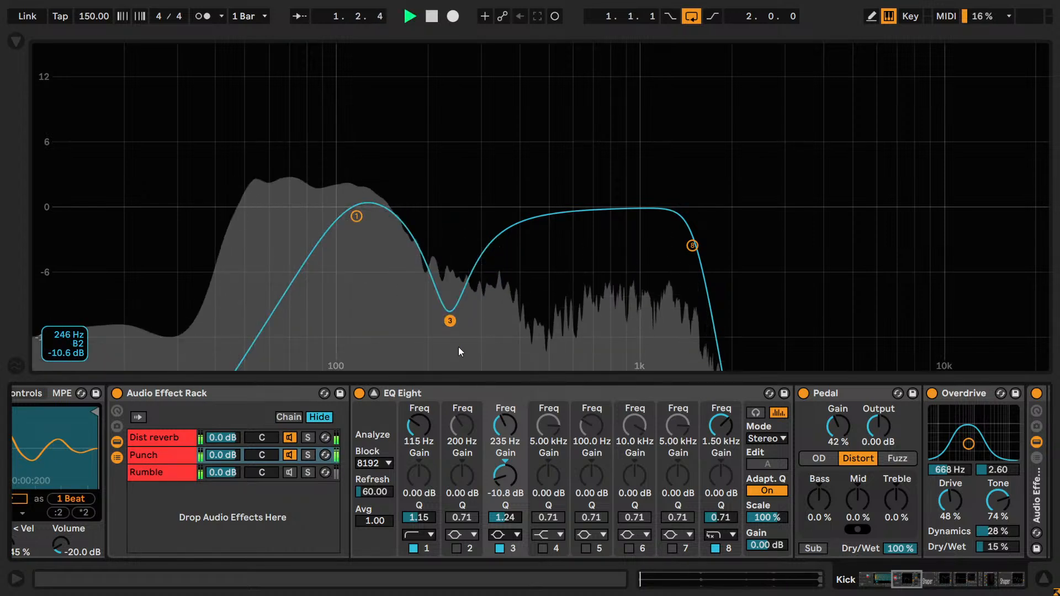
click(501, 550)
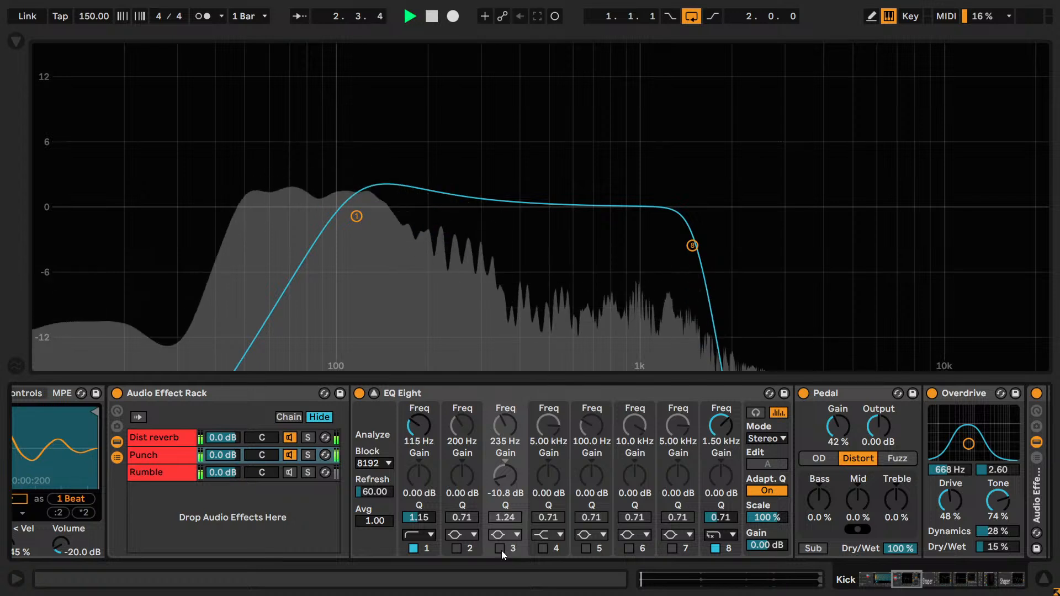
click(501, 549)
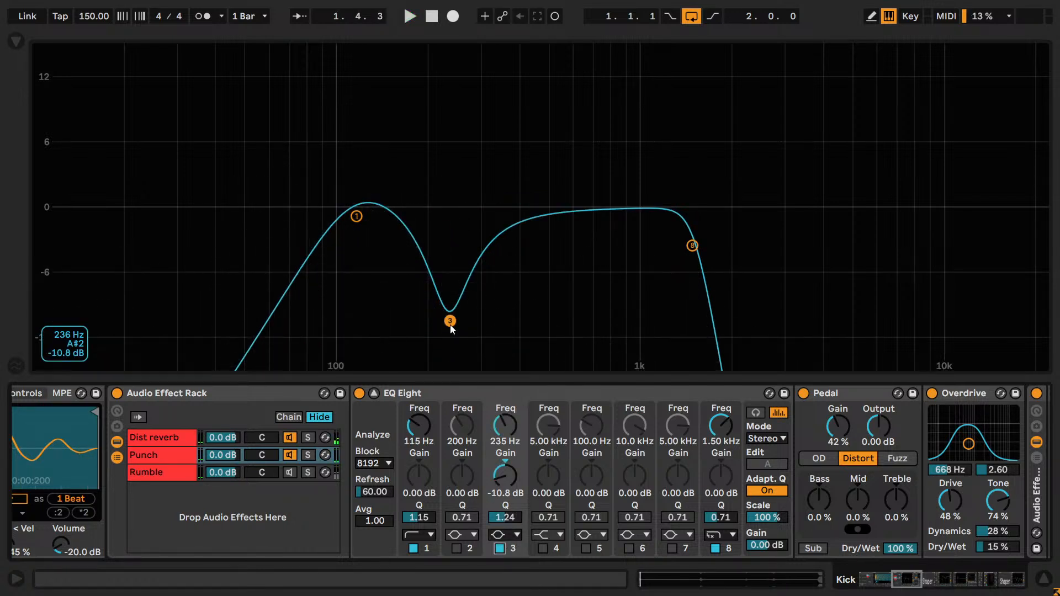
click(499, 548)
click(498, 548)
click(498, 548)
click(498, 548)
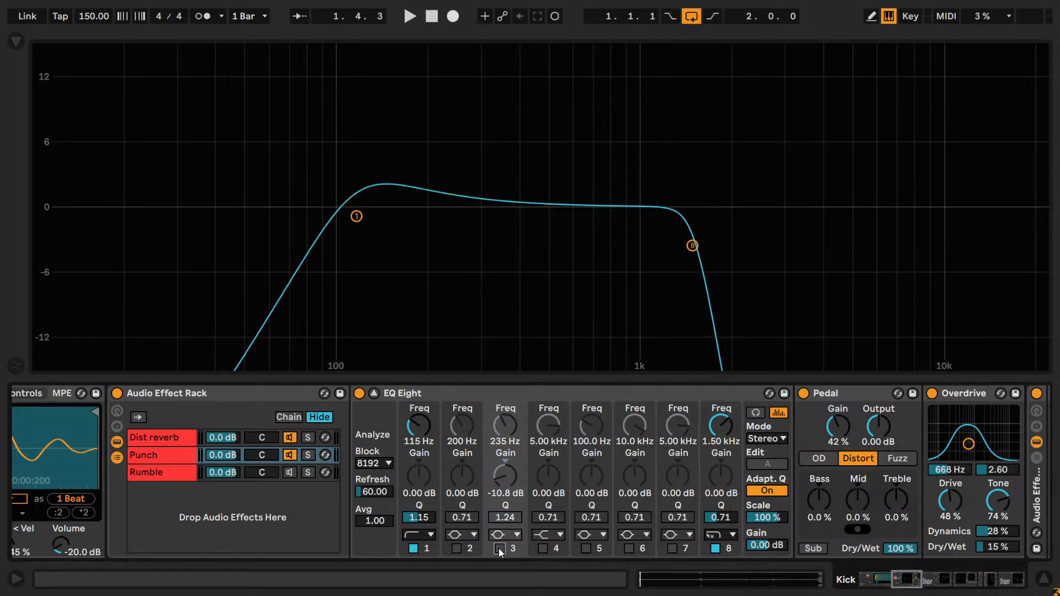
click(498, 548)
click(499, 548)
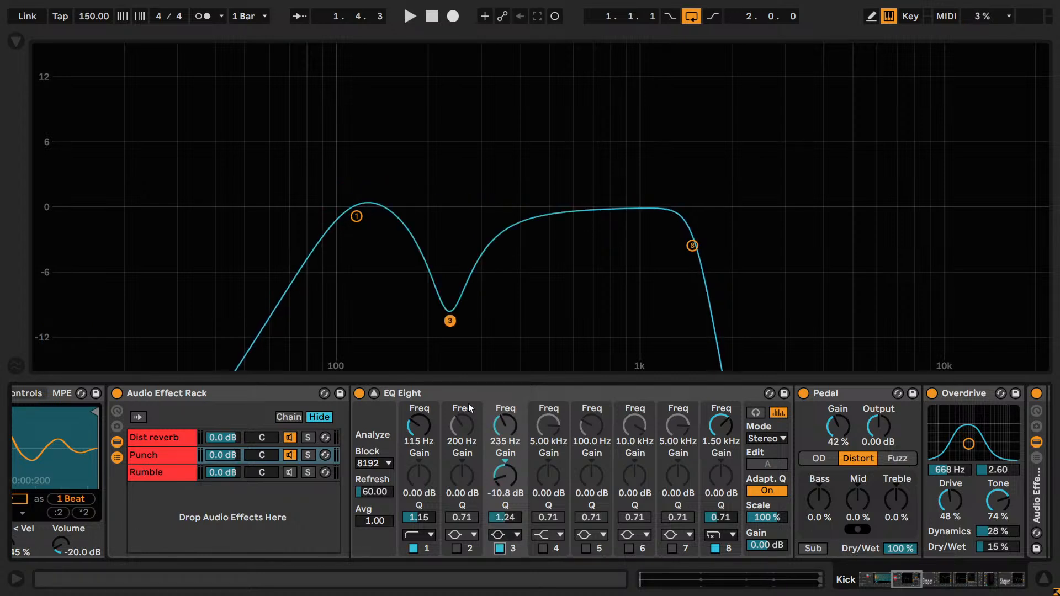
click(499, 548)
click(499, 548)
click(499, 548)
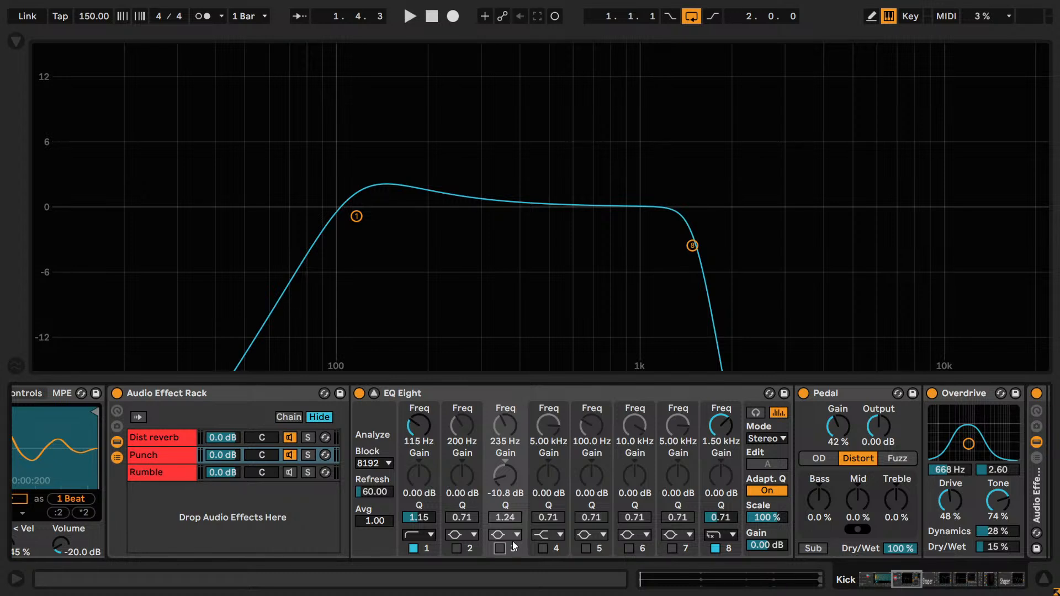
key(space)
click(500, 549)
- Move the Punch EQ Eight's band 3 to 232 Hz and change its filter type to notch
mouse_move(502, 425)
mouse_down()
mouse_move(501, 415)
mouse_move(501, 439)
mouse_move(501, 368)
mouse_move(501, 424)
mouse_up()
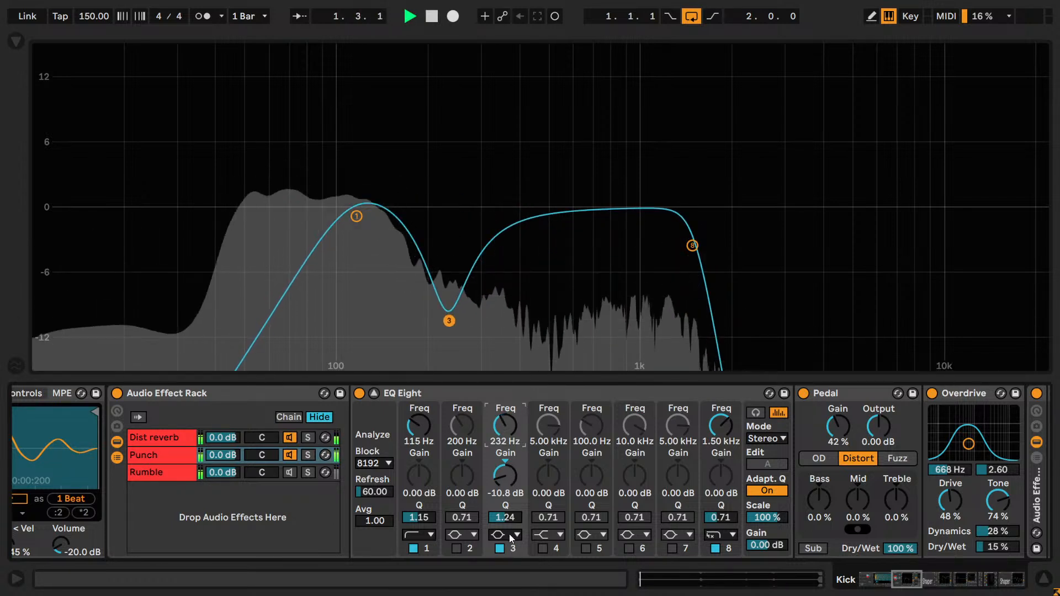
click(509, 533)
click(499, 487)
click(507, 534)
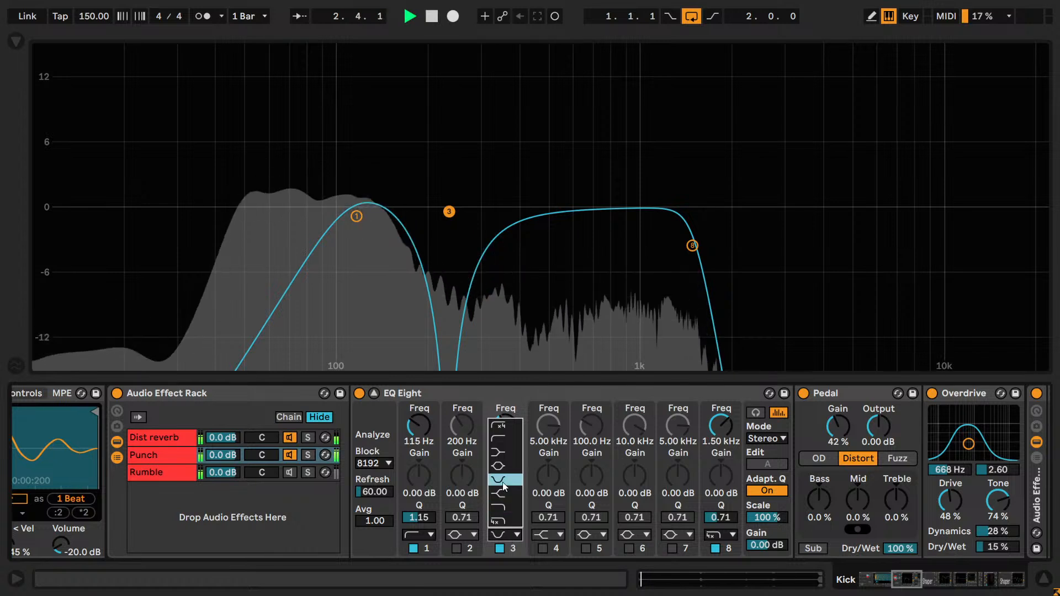
click(492, 489)
- Sweep the band 3 notch up and then down to 206 Hz during playback, and settle it at 238 Hz
click(498, 424)
key(Up)
key(Up)
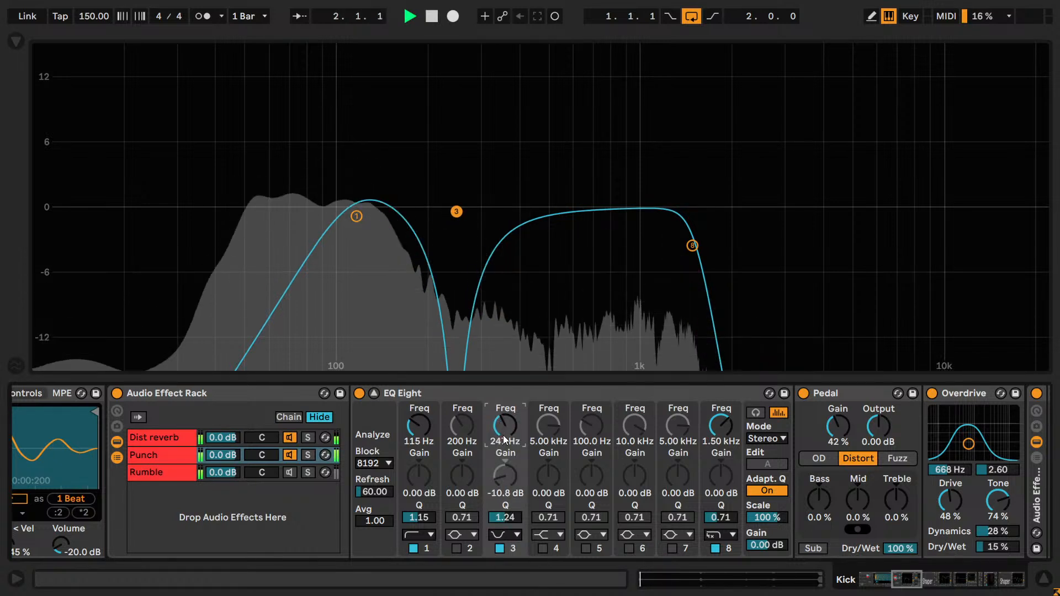
key(Down)
key(Down)
key(Down)
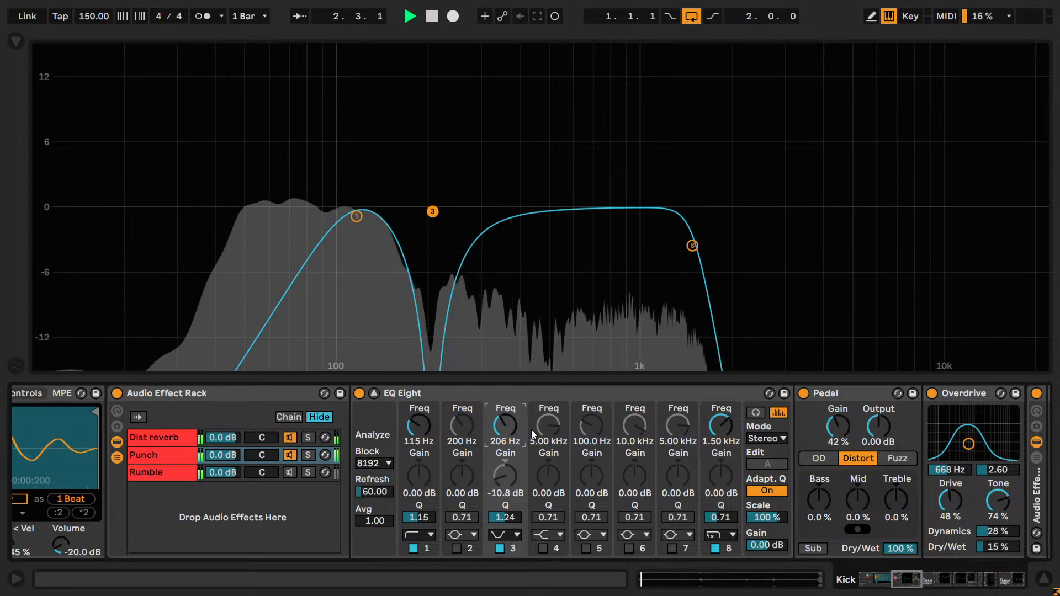
key(Up)
key(Up)
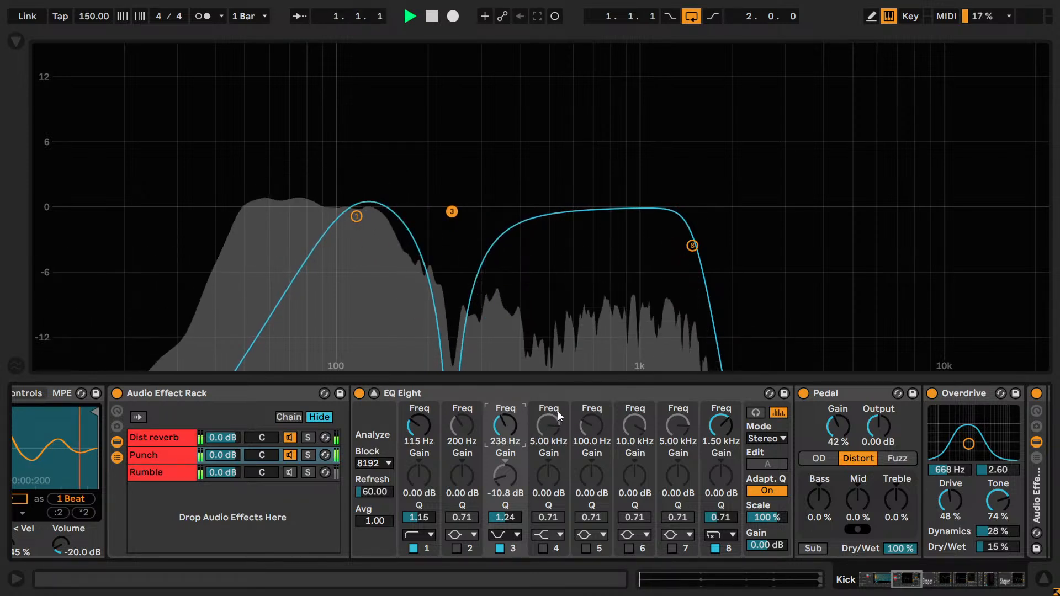
key(Up)
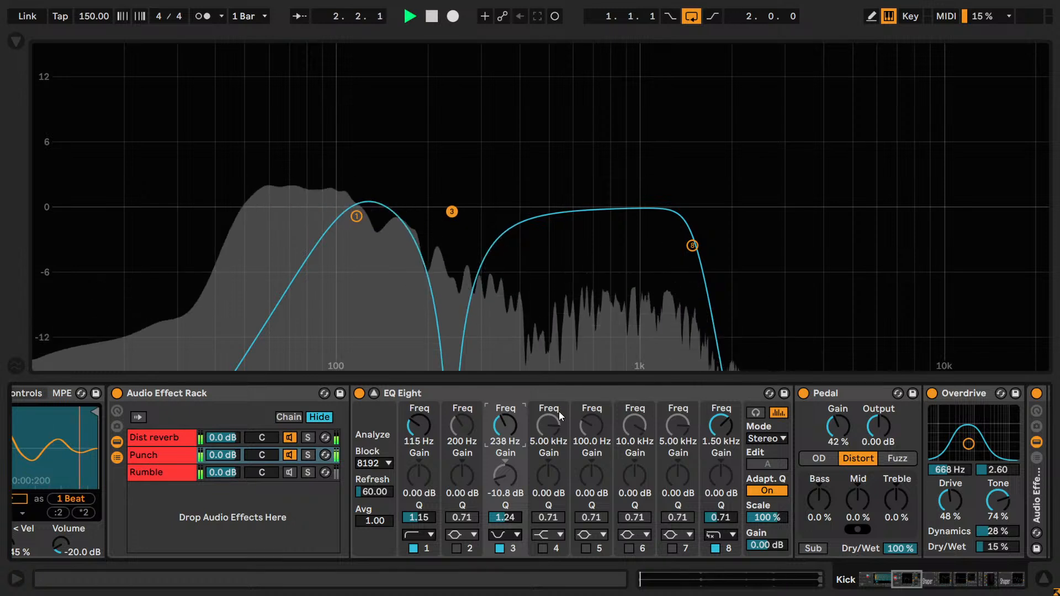
- Try several Q values on the Punch EQ Eight's band 3 notch during playback, and set it to 1.25
key(Down)
drag(503, 517, 511, 485)
text(1.)
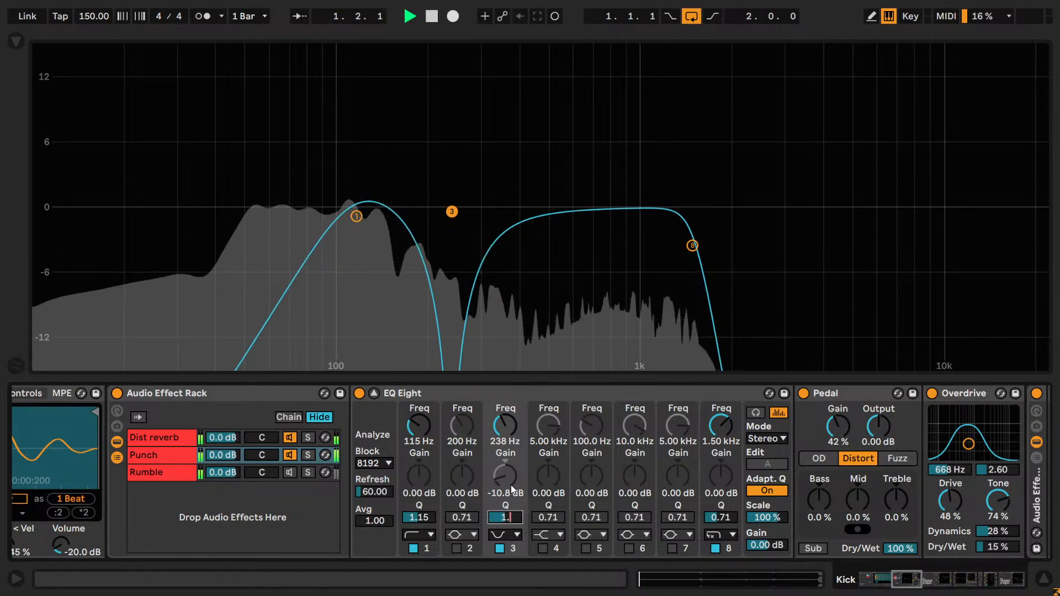
key(BackSpace)
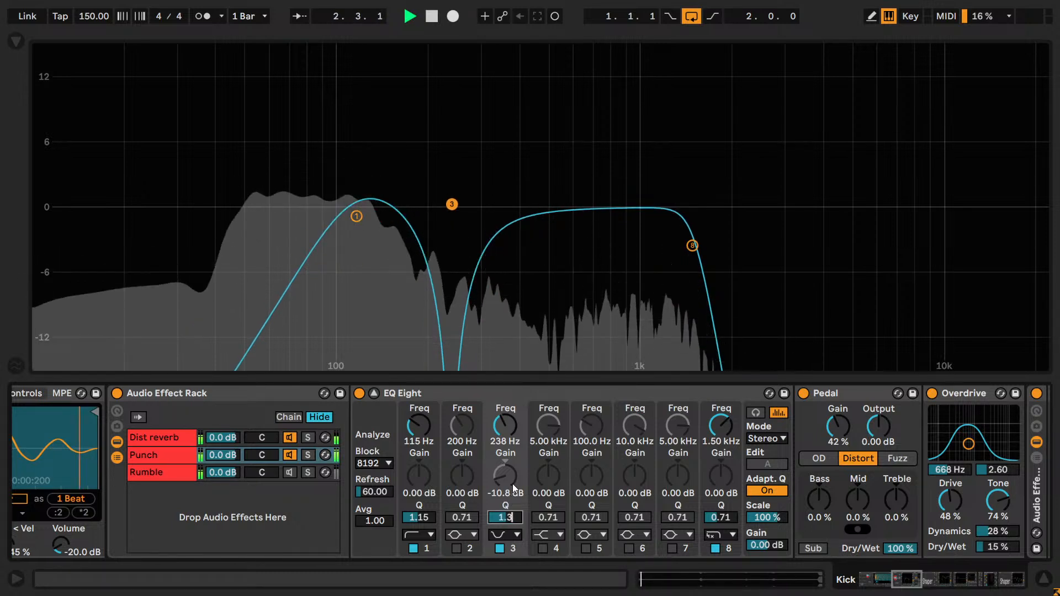
text(.)
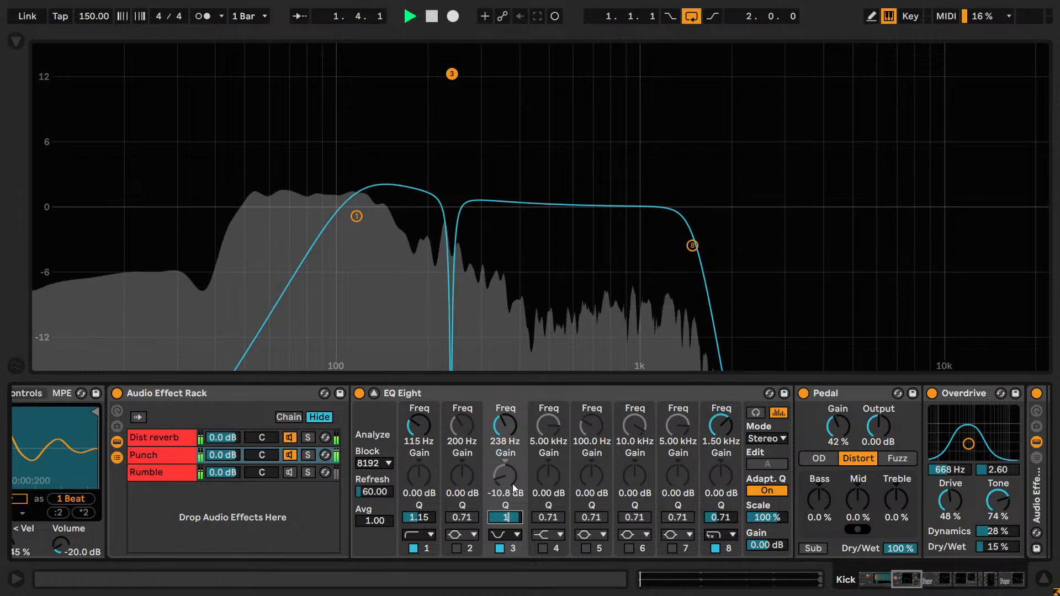
text(20)
key(Return)
key(Up)
key(Down)
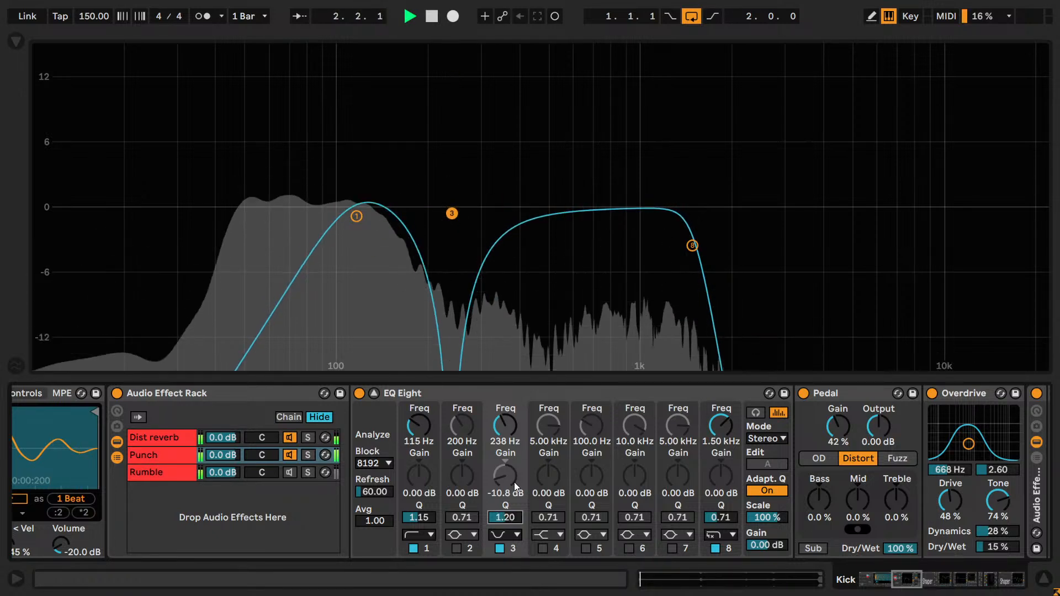
key(Up)
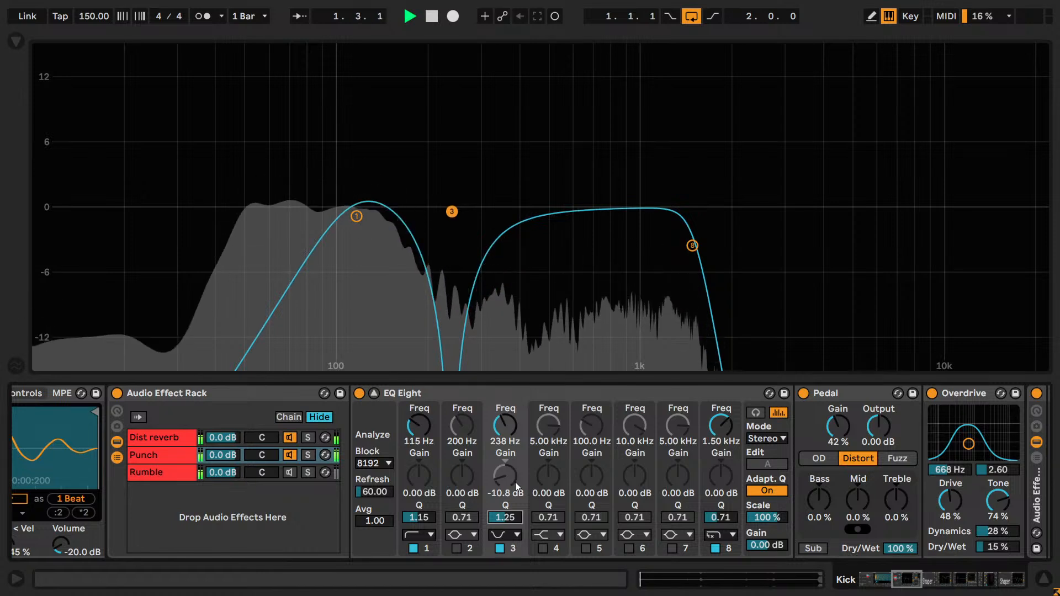
- Compare the kick with the Punch EQ Eight's band 3 off and on, save the set, and resume playback
click(500, 548)
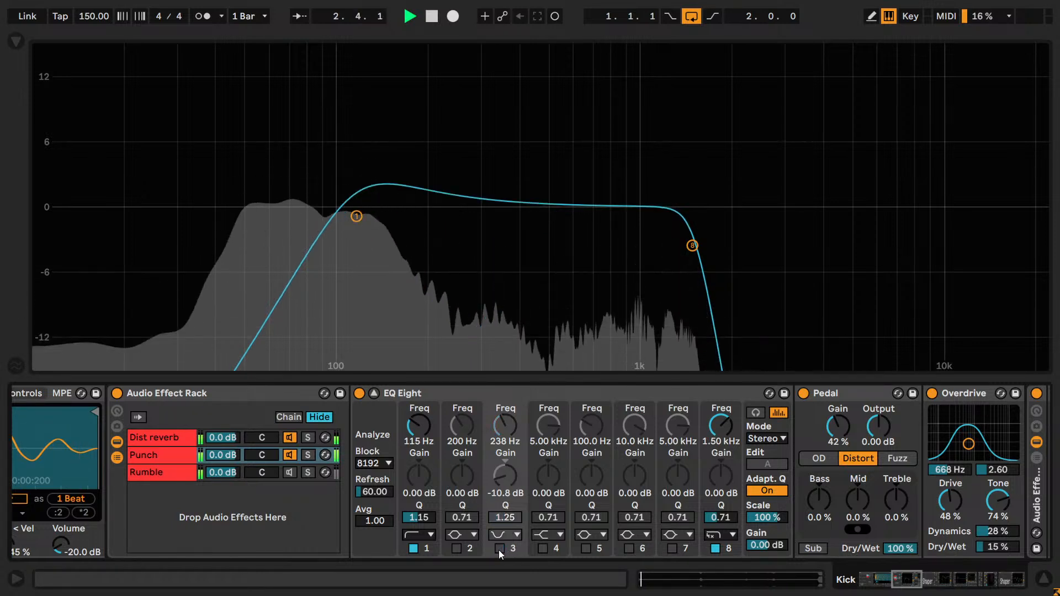
click(498, 549)
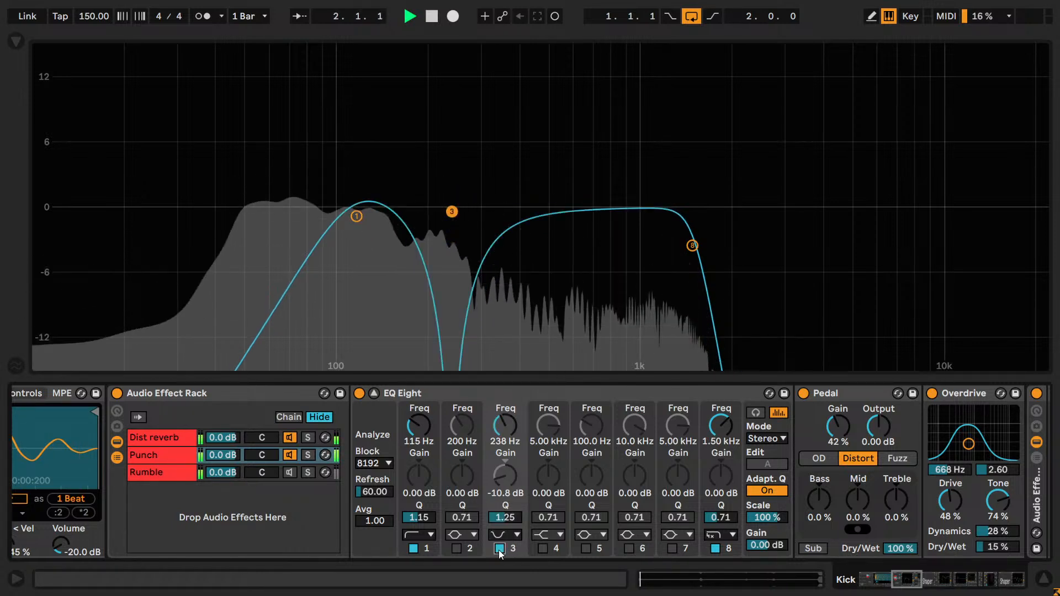
key(space)
key(ctrl+s)
key(space)
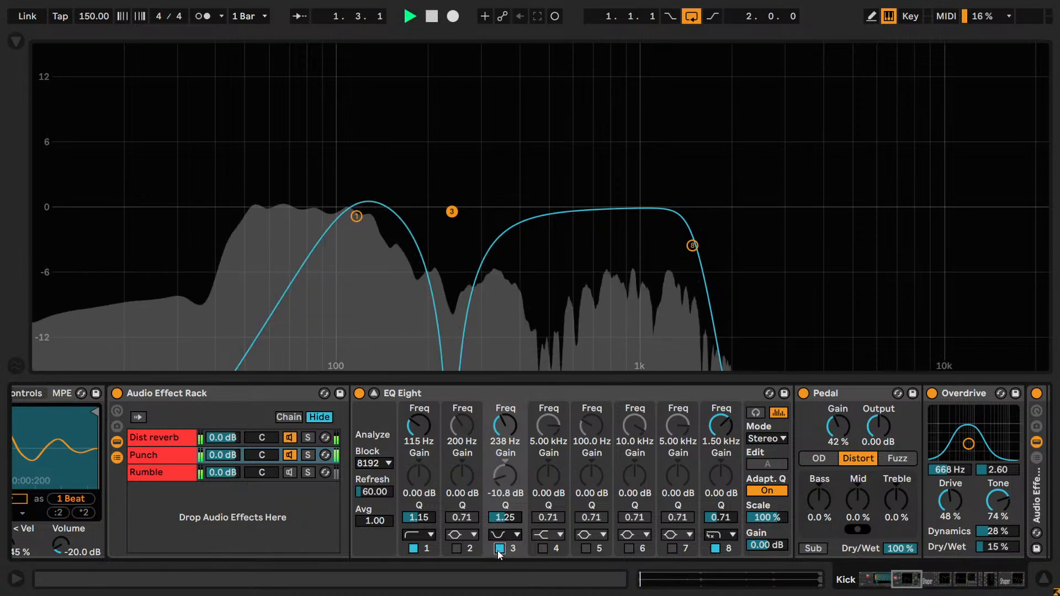
- Switch band 3 off and on twice more during playback, leave it enabled, and stop playback
click(498, 550)
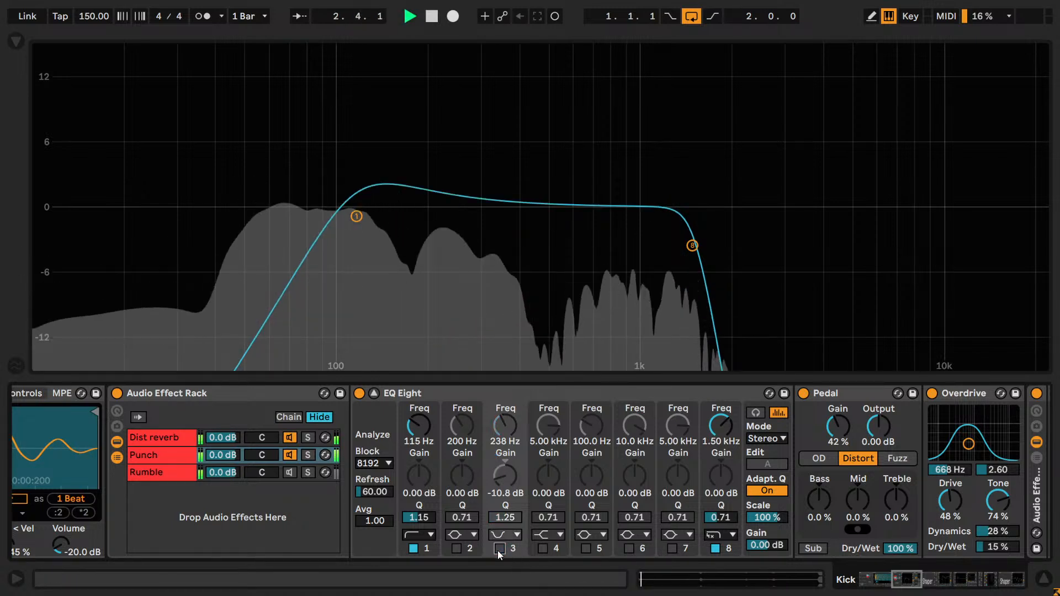
click(498, 549)
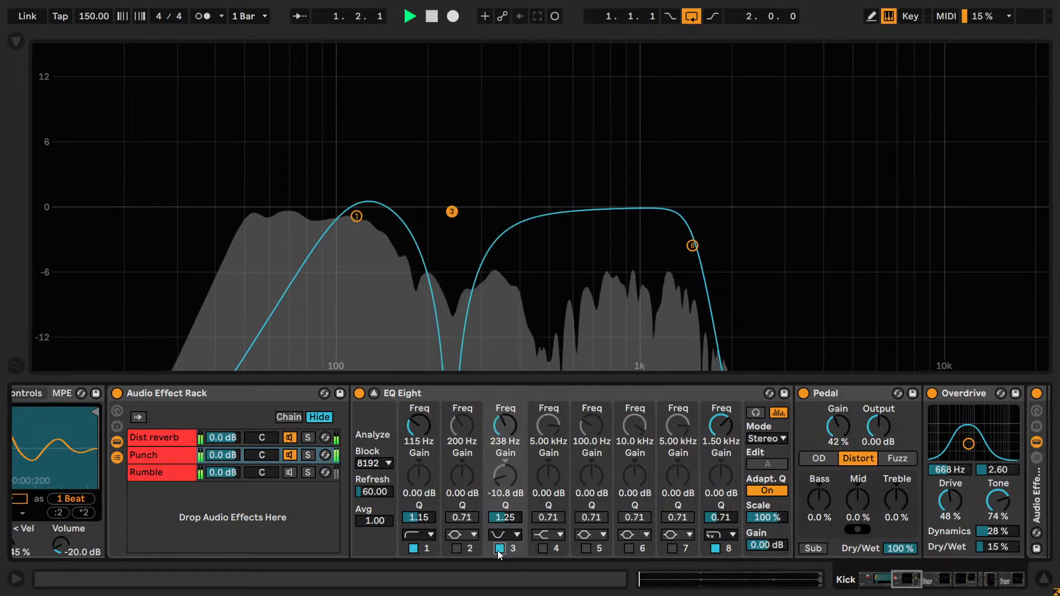
click(497, 550)
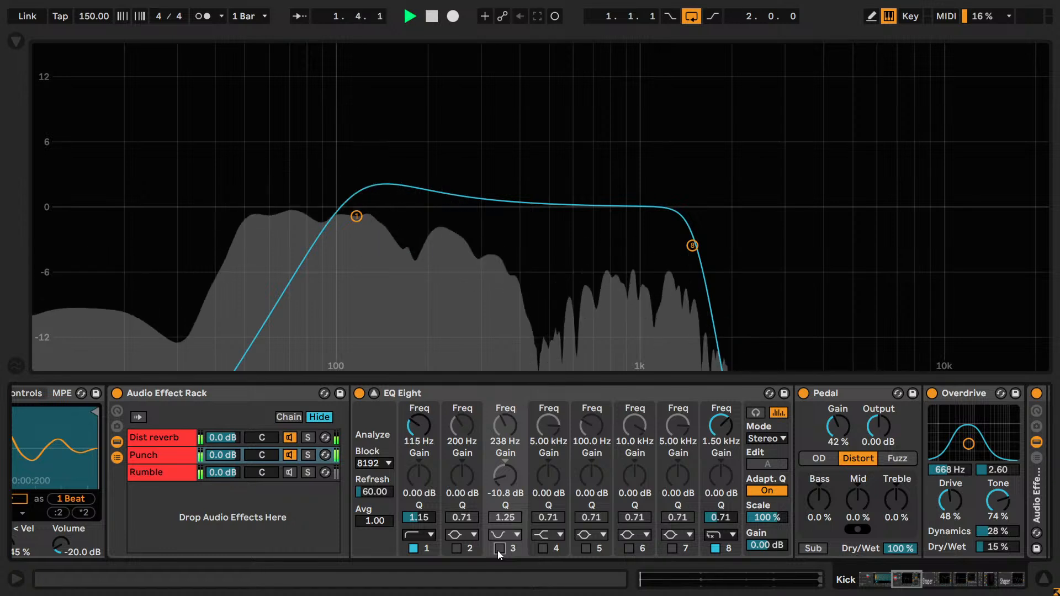
click(499, 548)
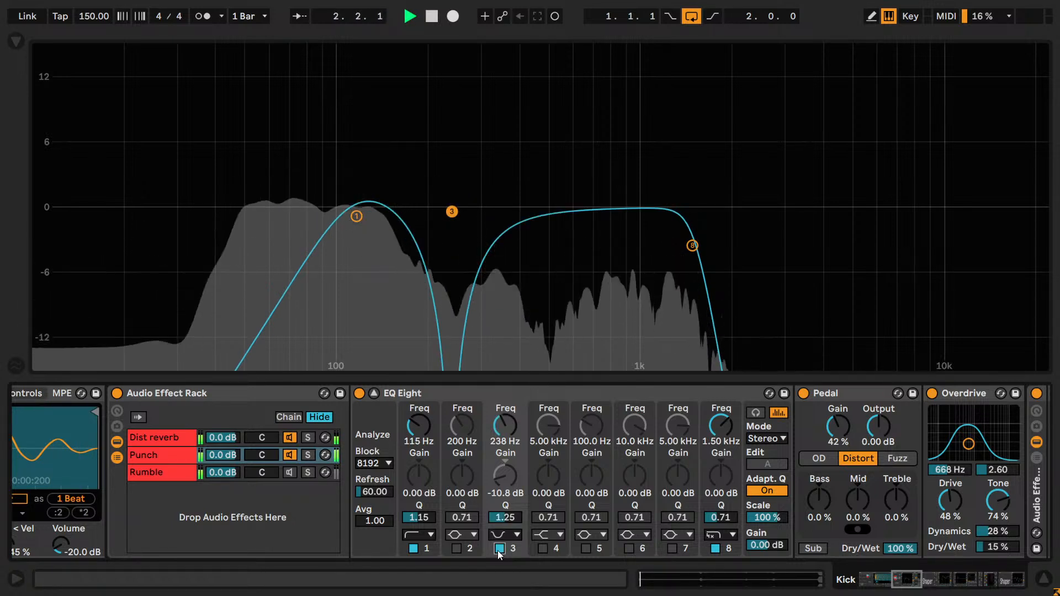
key(space)
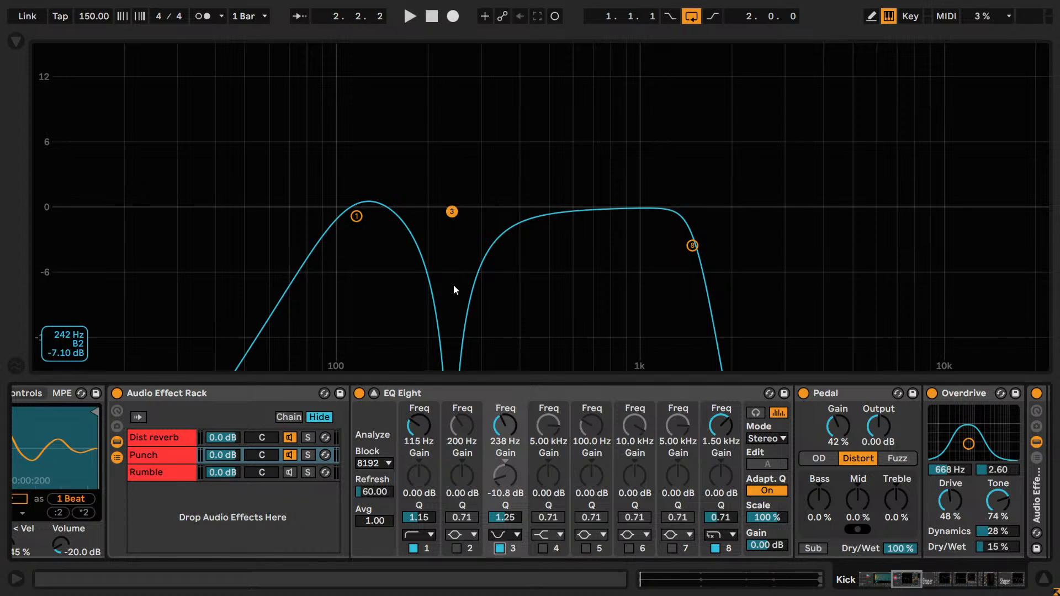
- Collapse the Punch EQ Eight's expanded display, keep band 3 enabled, and show the Info View
click(374, 393)
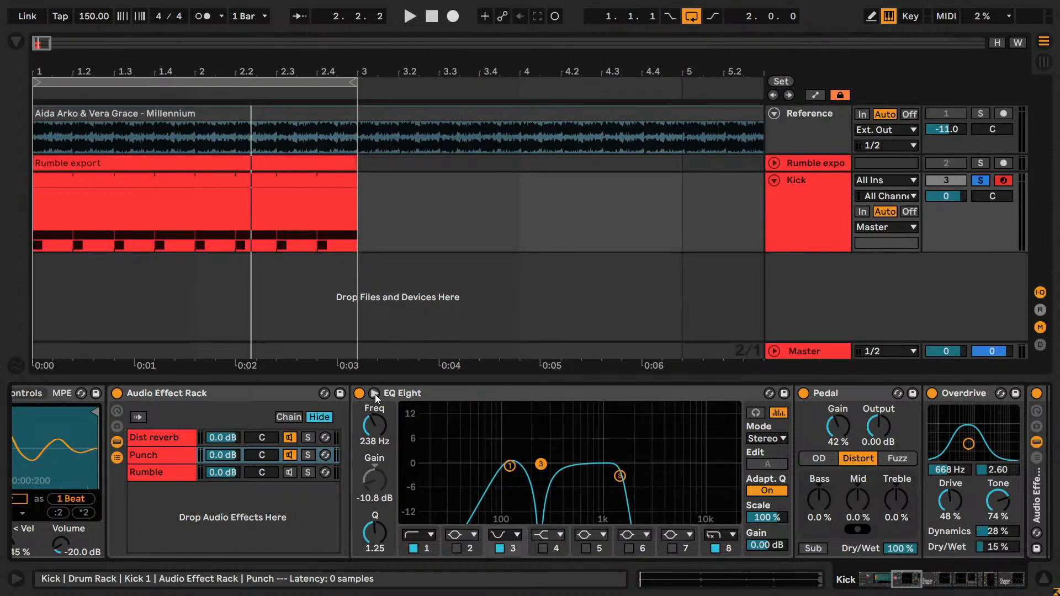
click(500, 548)
click(500, 548)
key(shift+question)
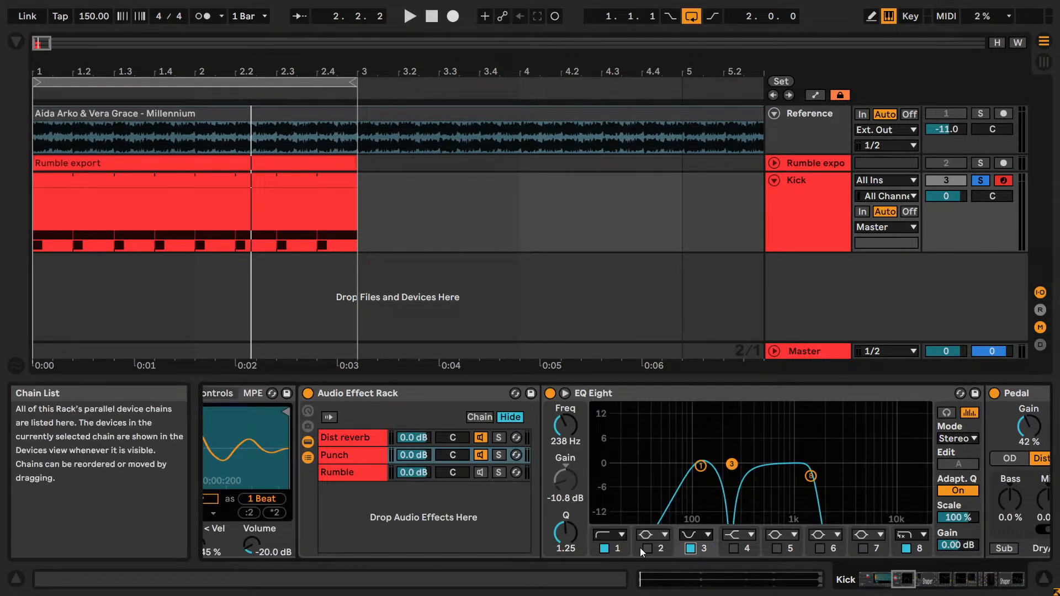
- Write the Kick track's info text as "To automate:" followed by "- Punch EQ ; band 3 on/off"
right_click(799, 213)
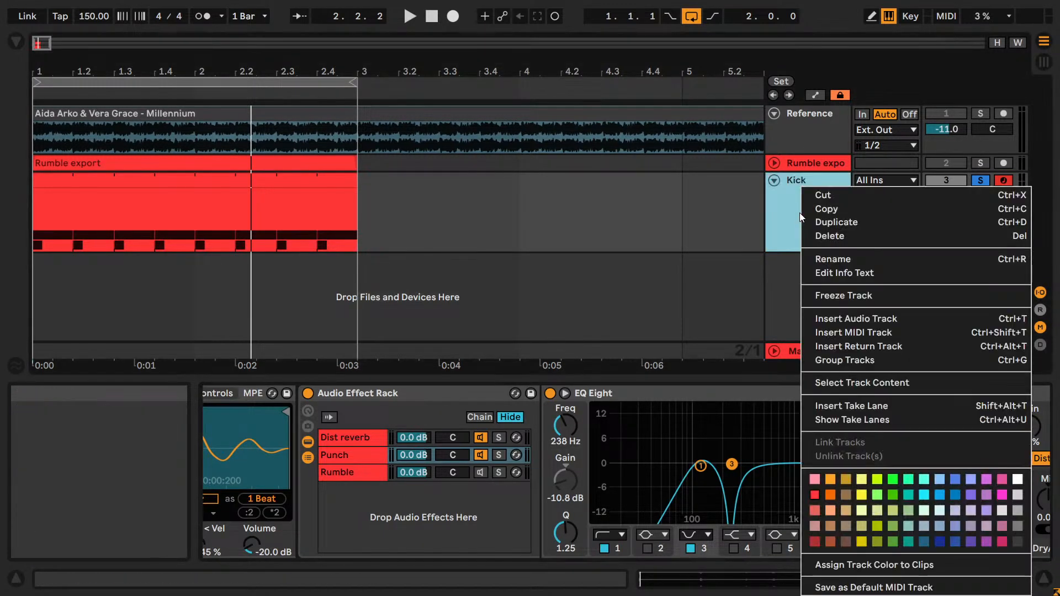
click(825, 271)
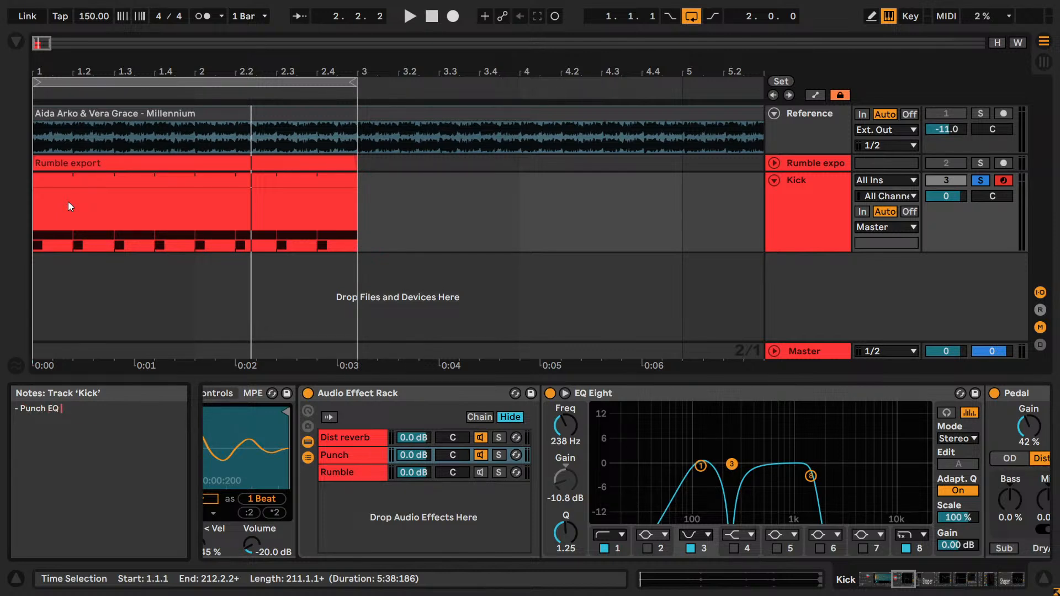
text(and 3 on/off)
key(Return)
key(Return)
key(Up)
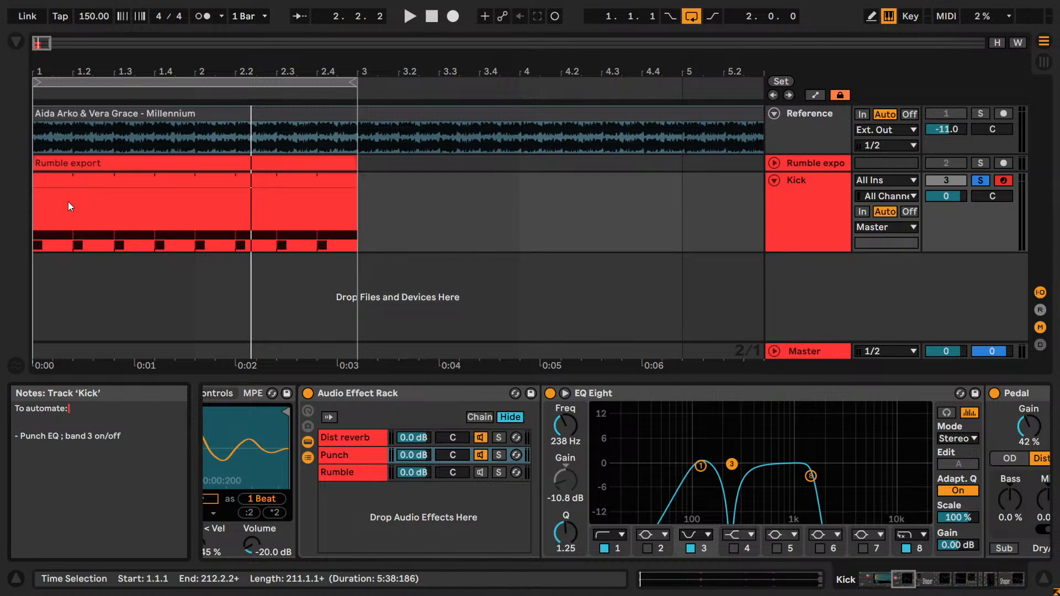
click(494, 505)
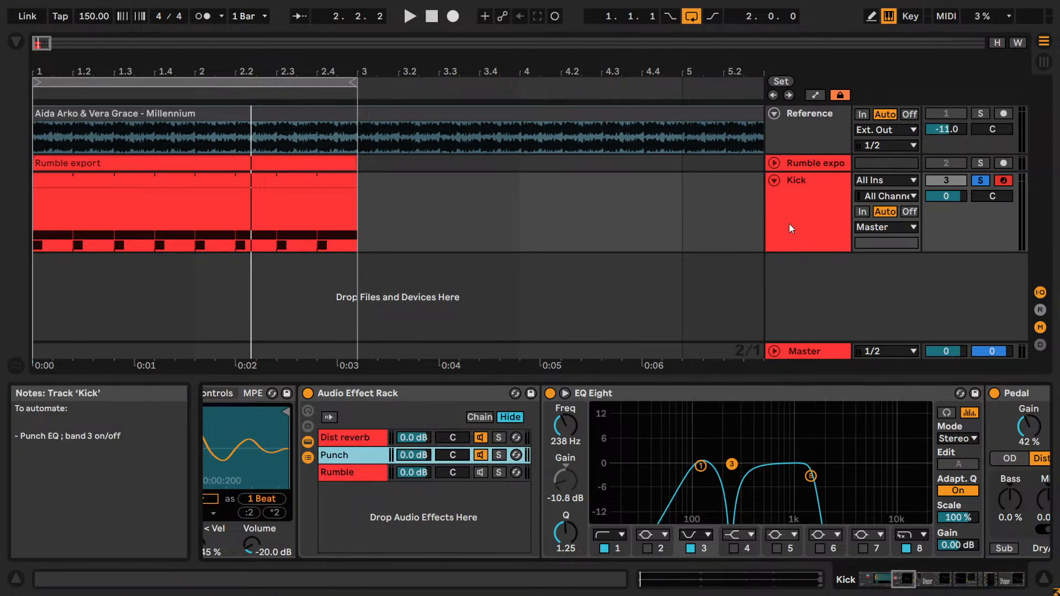
- Start playback, try the Punch chain Pedal in Fuzz mode, and return it to Distort
key(space)
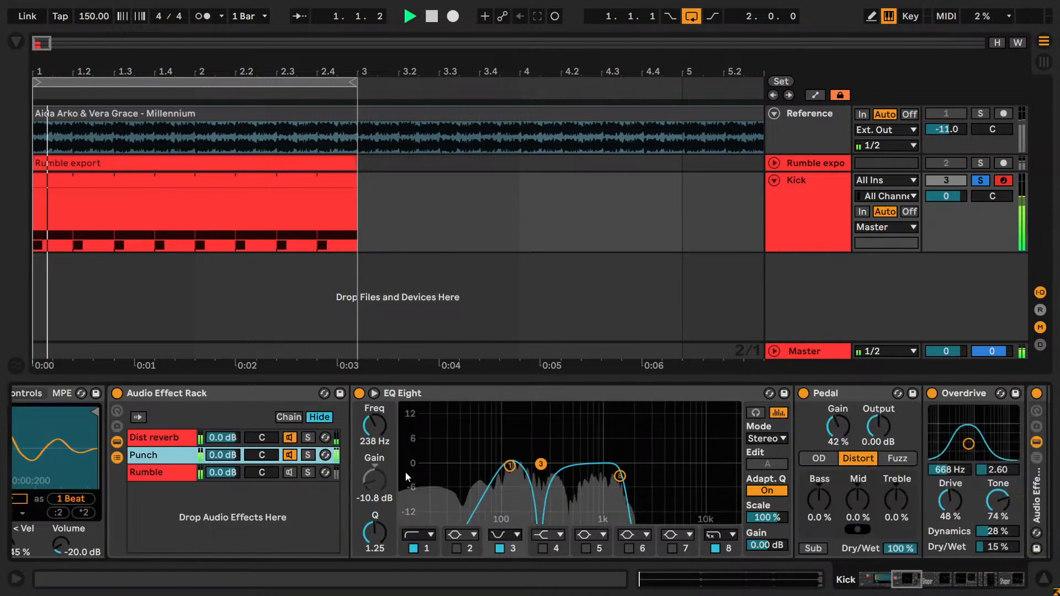
scroll(726, 495, right, 5)
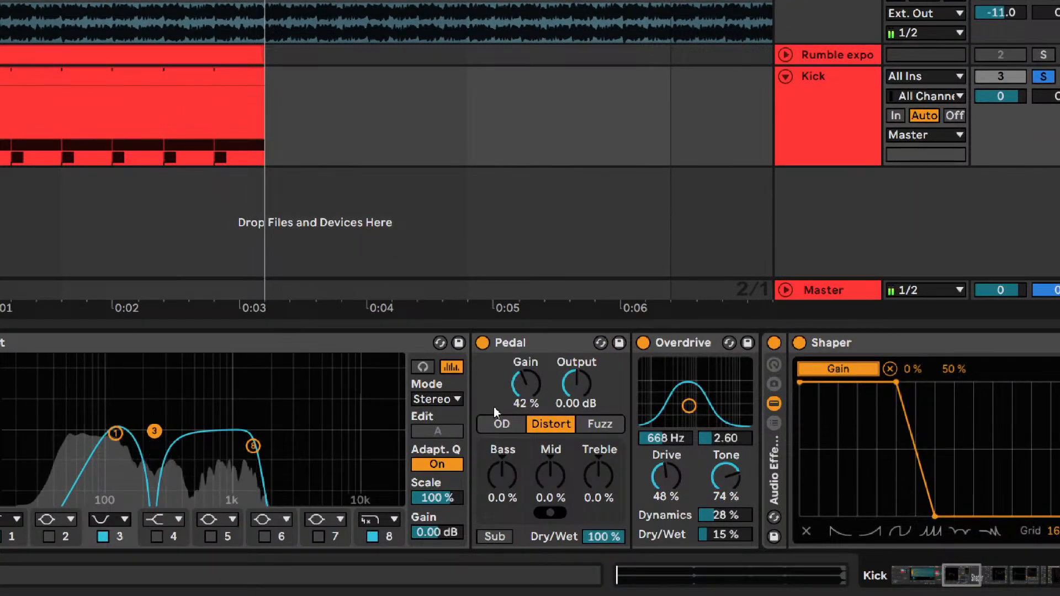
drag(566, 427, 566, 420)
drag(517, 391, 518, 381)
click(599, 424)
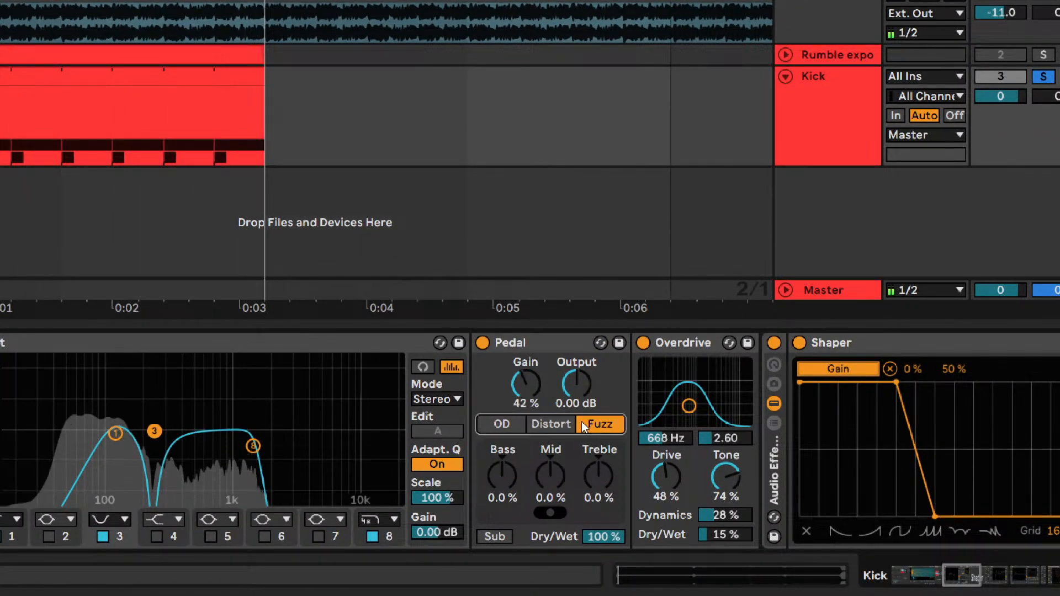
click(550, 423)
- Try the Overdrive's frequency, drive, tone and dynamics as automation candidates, restoring the original settings
drag(665, 437, 674, 422)
mouse_move(650, 488)
mouse_down()
mouse_move(650, 458)
mouse_move(650, 491)
mouse_up()
mouse_move(720, 489)
mouse_down()
mouse_move(720, 532)
mouse_move(720, 478)
mouse_up()
key(ctrl+z)
drag(729, 516, 737, 534)
- Compare the Punch chain's Shaper rack off and on, and examine the breakpoints of its gain curve
drag(979, 585, 993, 585)
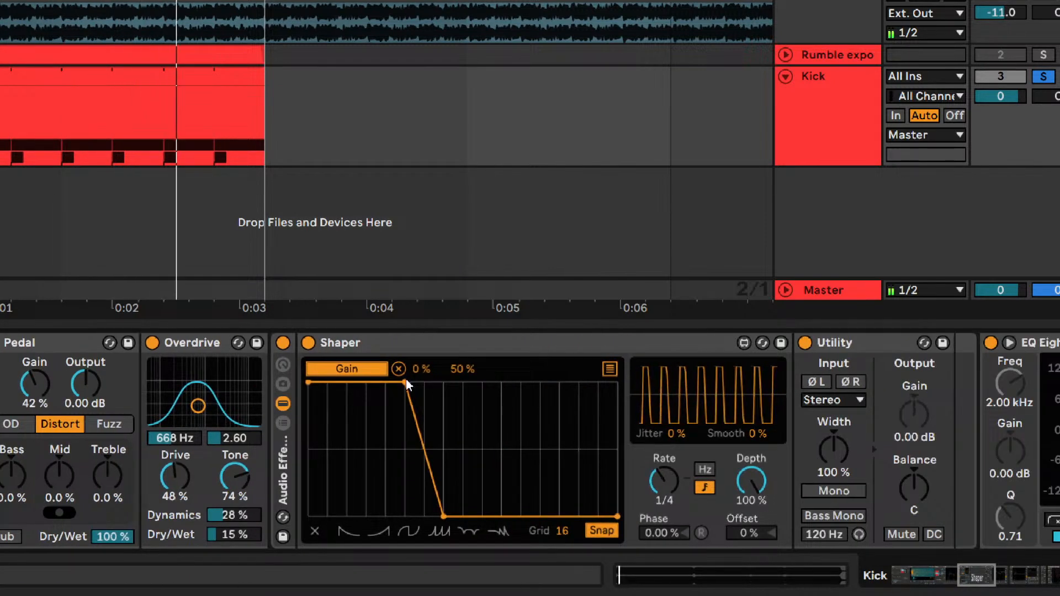
click(282, 343)
click(282, 343)
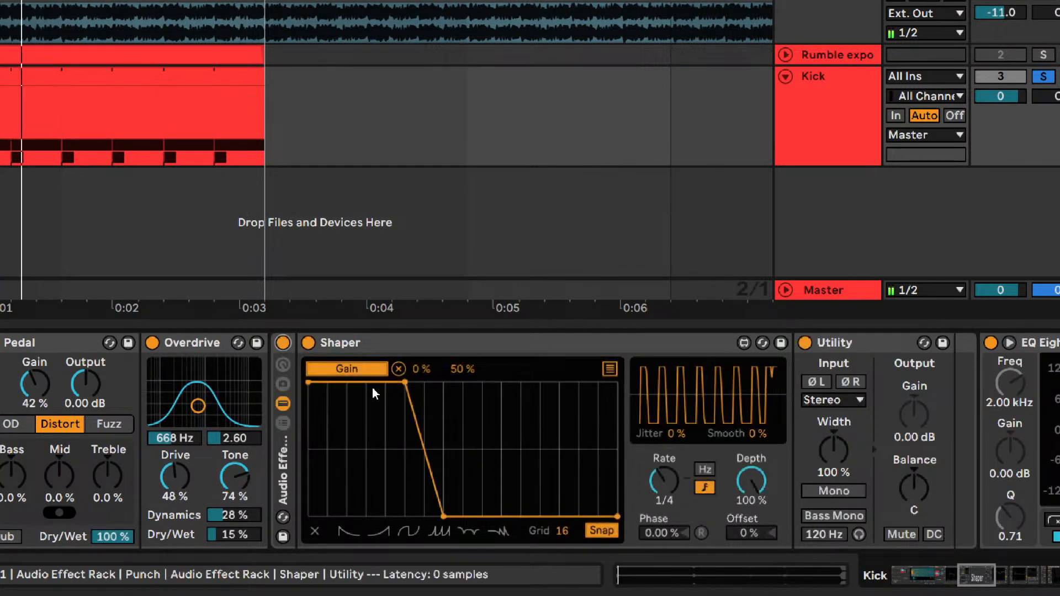
mouse_move(404, 383)
mouse_down()
mouse_move(366, 380)
mouse_move(439, 370)
mouse_move(411, 370)
mouse_up()
mouse_move(444, 518)
mouse_down()
mouse_move(428, 523)
mouse_move(455, 525)
mouse_move(442, 528)
mouse_up()
- In the Rumble export chain, try a transposition of -5 st and a sample volume of -21.4 dB, restoring both
drag(968, 576, 897, 580)
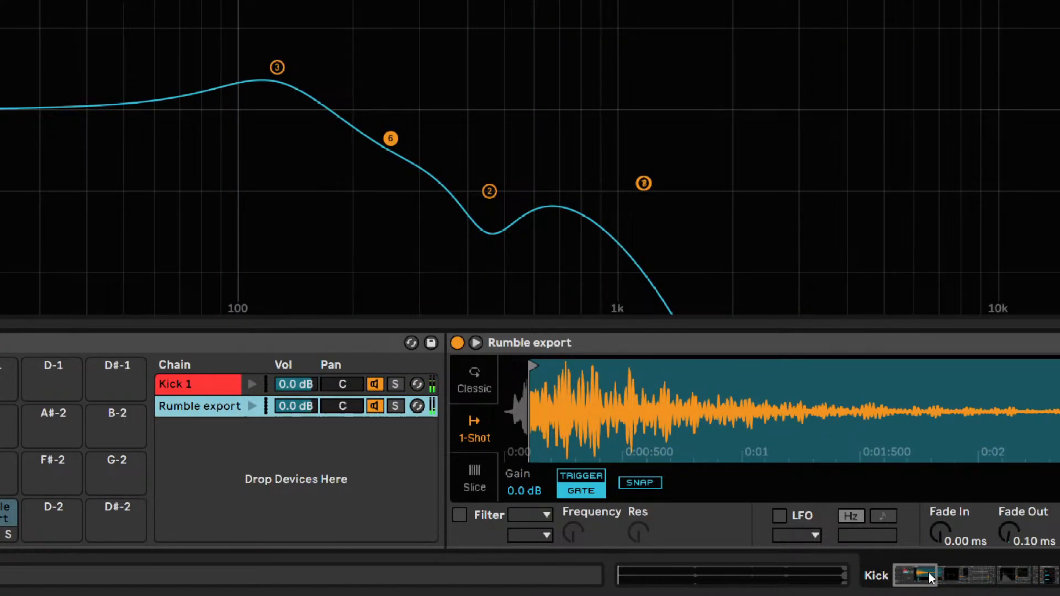
drag(930, 578, 939, 577)
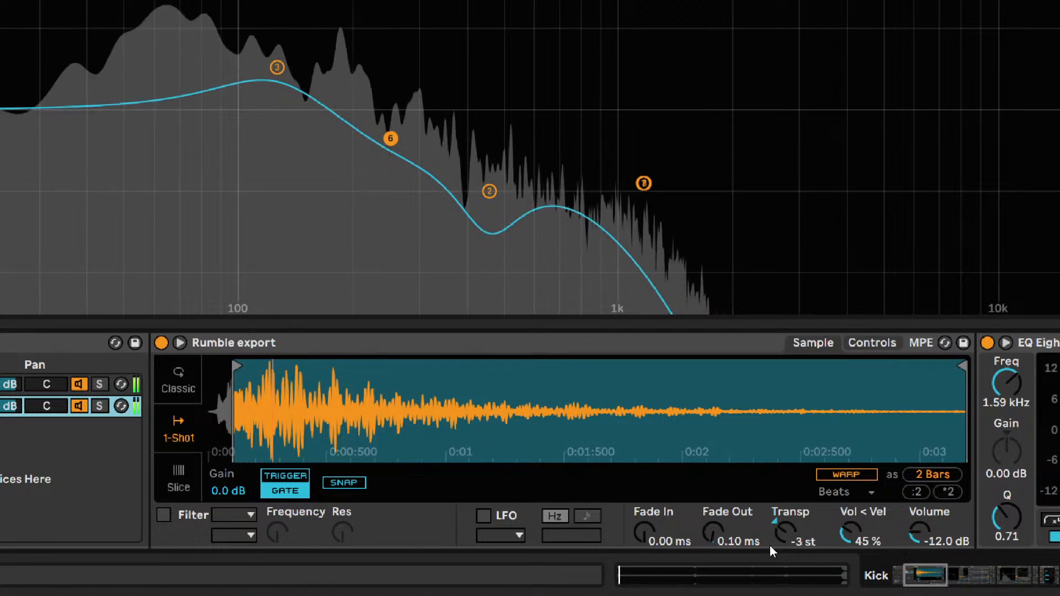
key(Down)
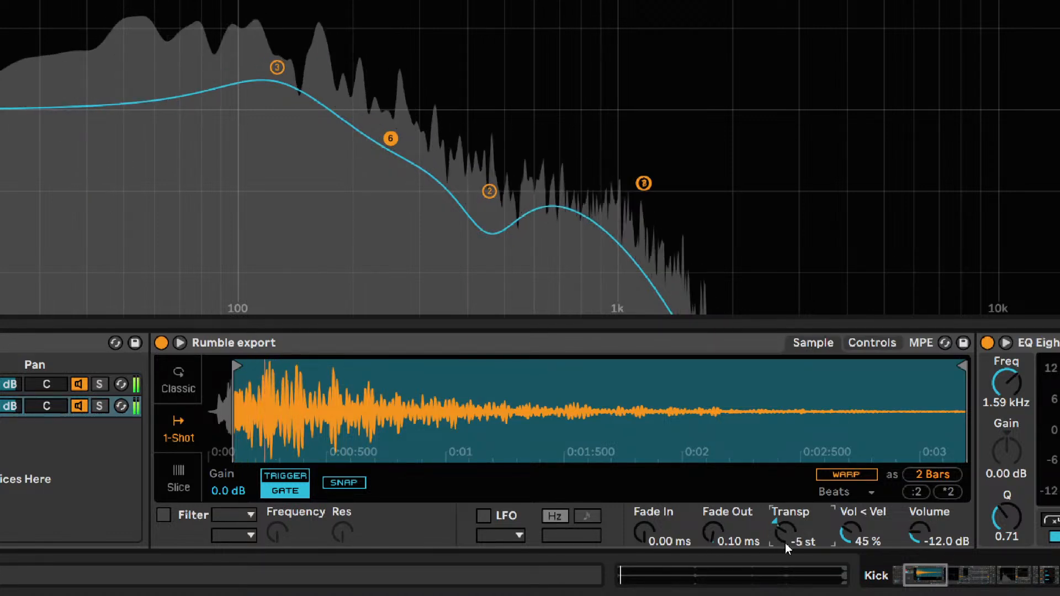
key(Down)
drag(936, 576, 949, 576)
drag(592, 515, 592, 543)
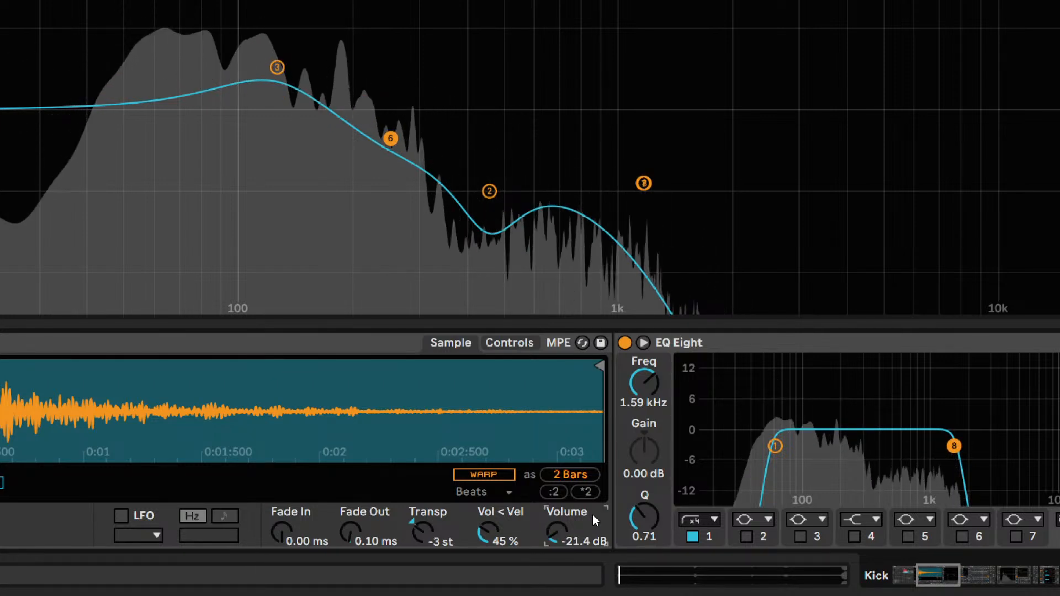
double_click(591, 515)
- Try changes to the Rumble export chain's EQ Eight frequency and the effects after it, undoing each one
click(644, 402)
mouse_move(644, 384)
mouse_down()
mouse_move(644, 355)
mouse_move(644, 409)
mouse_move(644, 365)
mouse_move(644, 402)
mouse_move(644, 384)
mouse_up()
key(ctrl+z)
click(707, 534)
drag(938, 577, 966, 578)
drag(382, 388, 382, 395)
key(ctrl+z)
mouse_move(374, 514)
mouse_down()
mouse_move(374, 486)
mouse_move(378, 520)
mouse_up()
key(ctrl+z)
- Check the Multiband Dynamics with its mid band off and on, and briefly view its sidechain settings
drag(954, 575, 1008, 574)
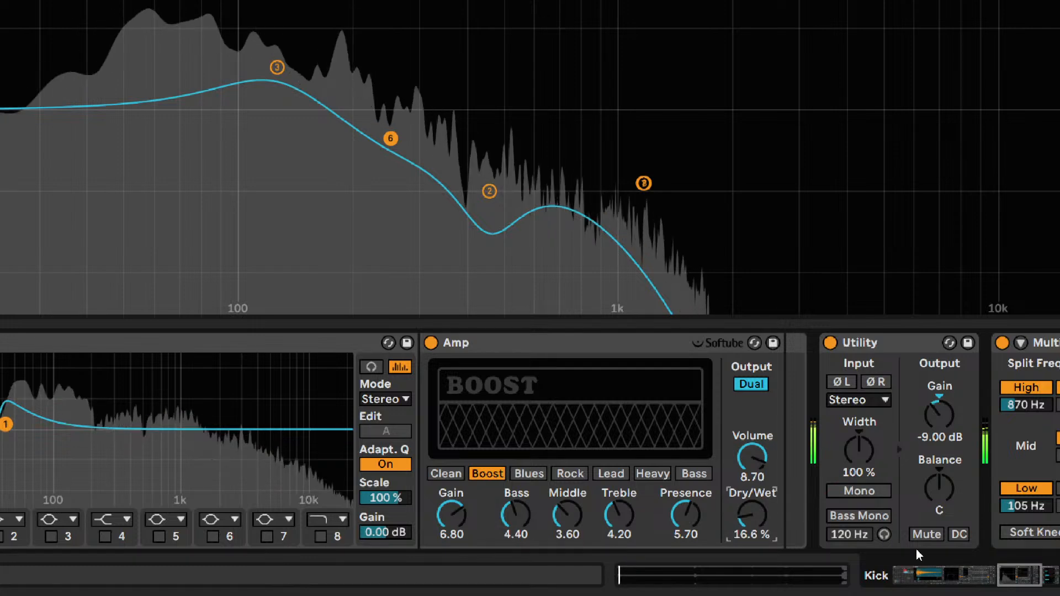
click(1017, 579)
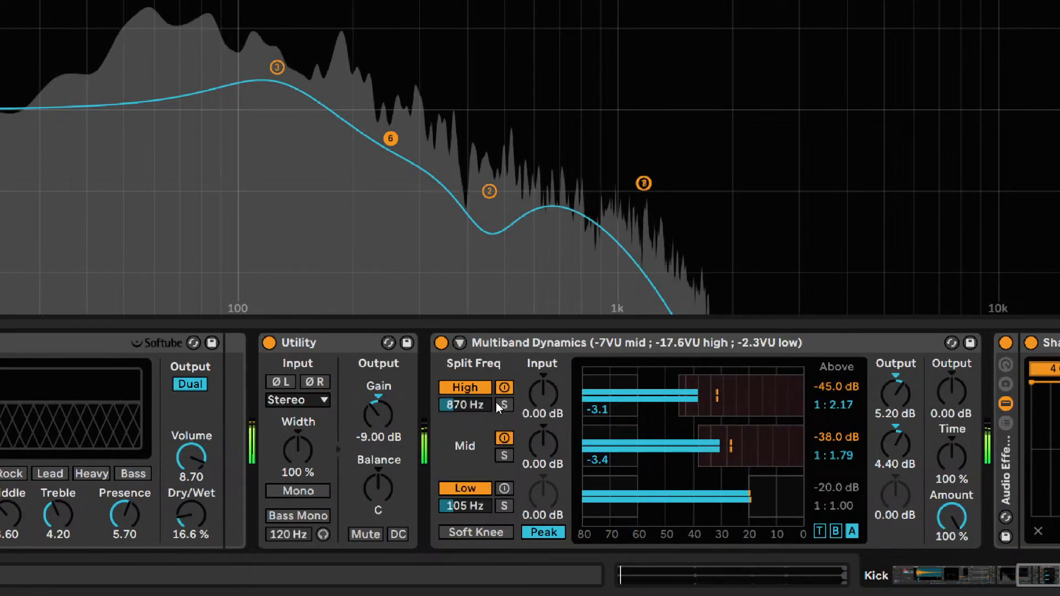
click(502, 438)
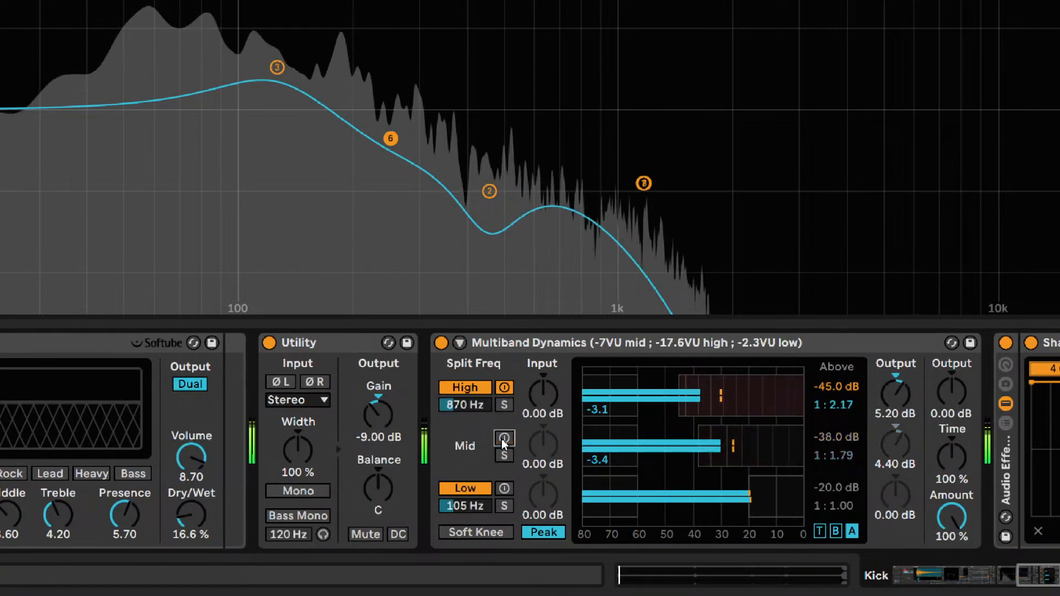
click(502, 438)
click(460, 343)
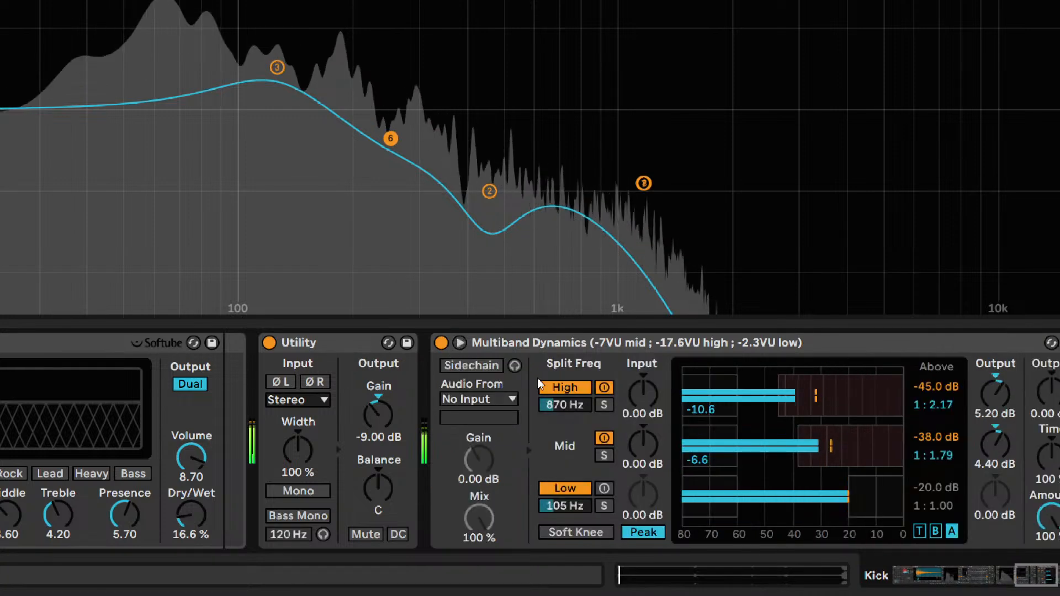
click(459, 343)
- Examine the Shaper, final EQ Eight and Kick 1 chain, and return to the Multiband Dynamics and Shaper
drag(1033, 588, 1042, 584)
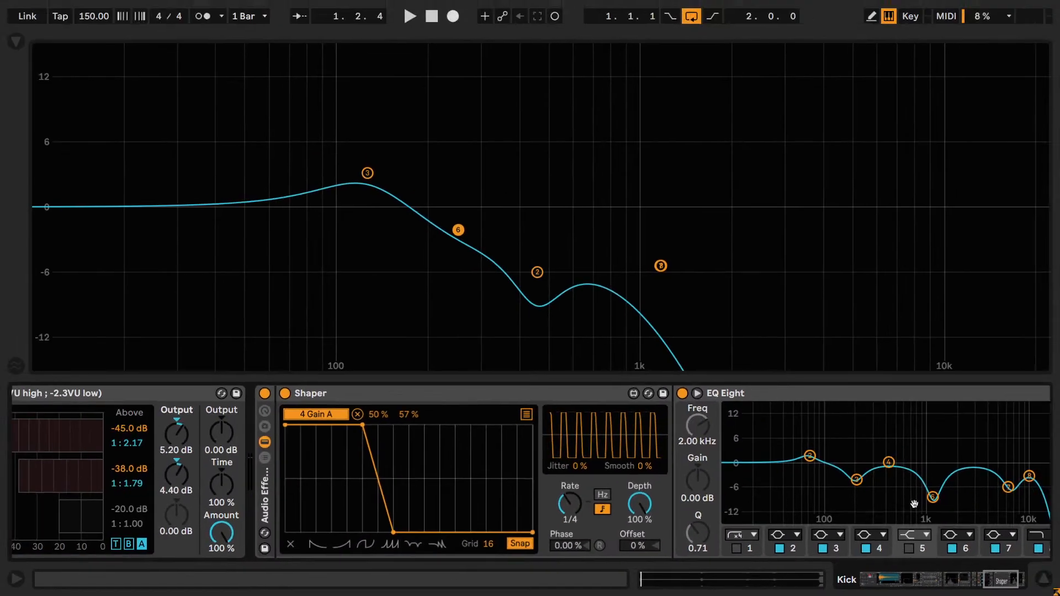
drag(1015, 580, 990, 579)
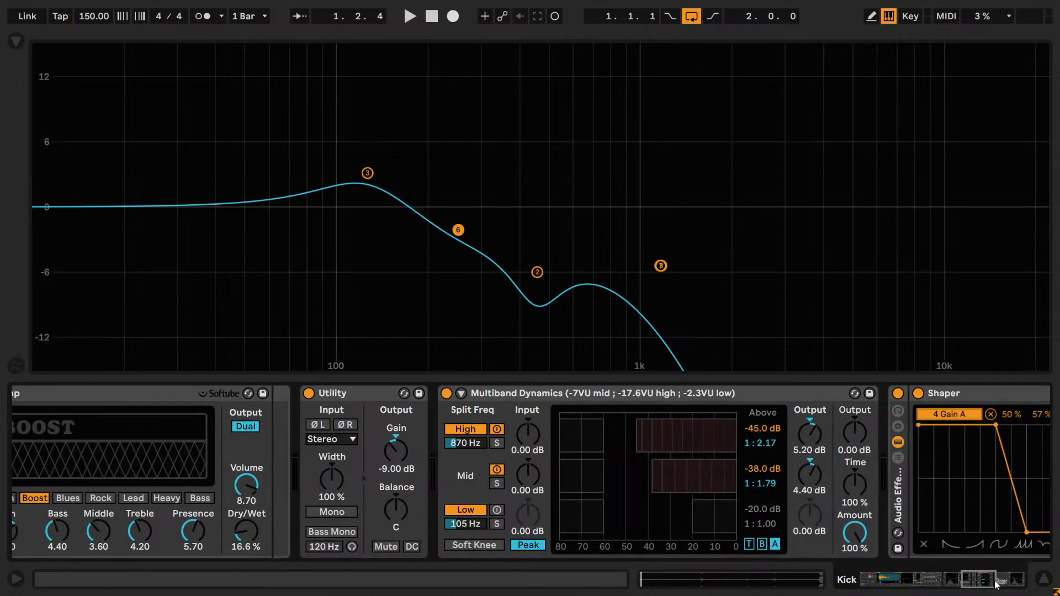
drag(990, 580, 879, 542)
click(290, 427)
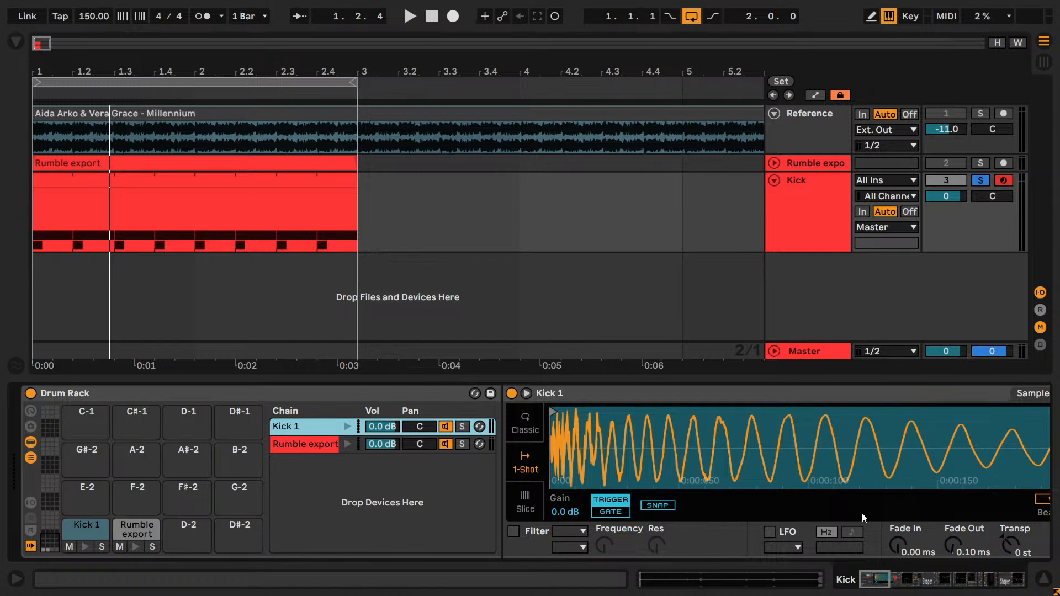
click(925, 585)
drag(926, 587, 990, 579)
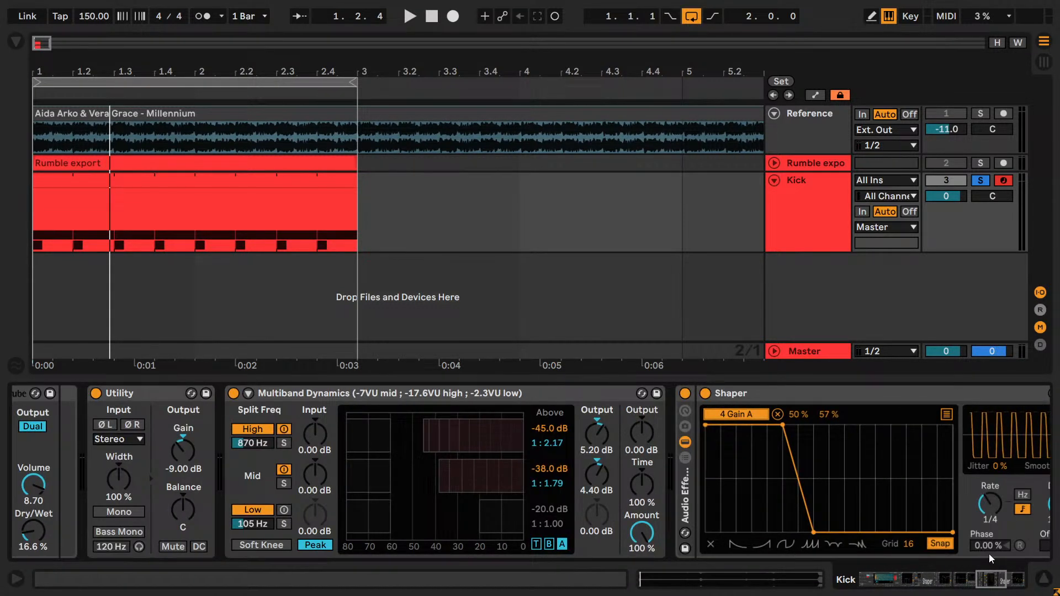
- Save the set and show the Drive & Color audio effects in the browser
key(ctrl+s)
key(ctrl+alt+b)
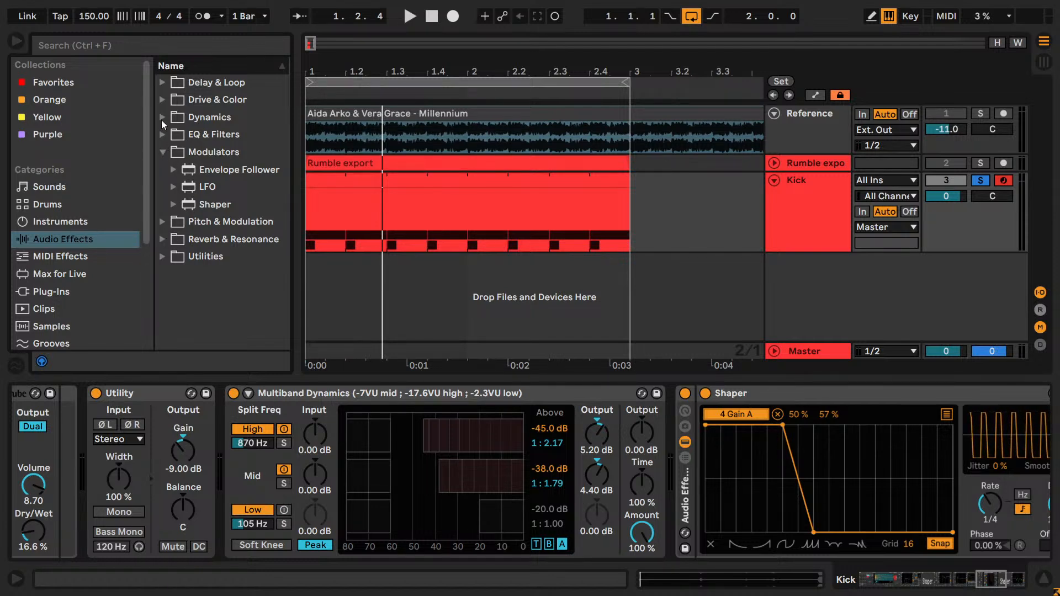
click(162, 100)
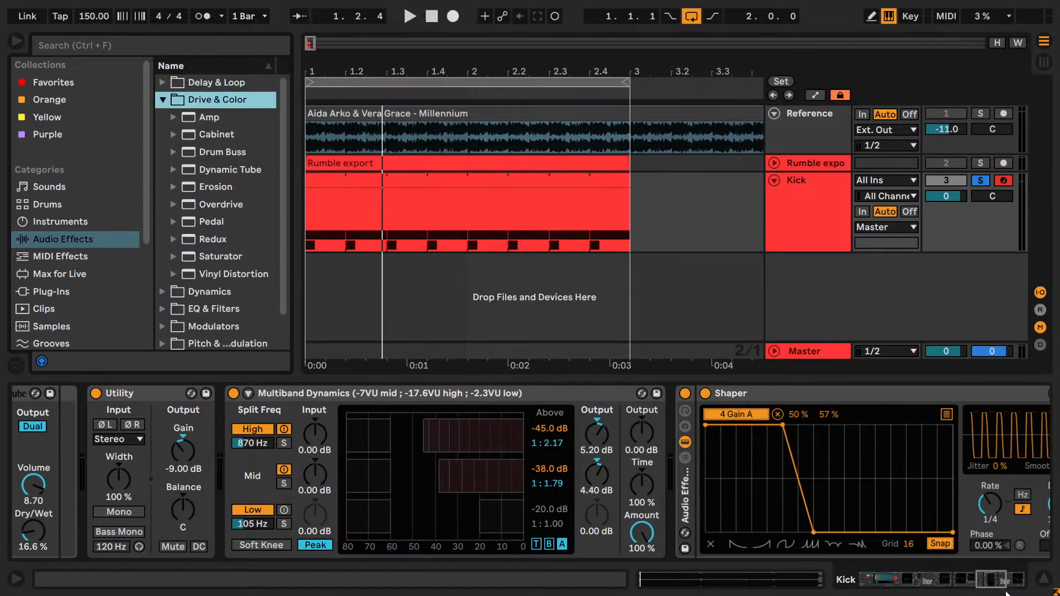
- Insert Saturator, Redux, Pedal, Overdrive, Dynamic Tube and Drum Buss after the Amp in the Kick track's device chain
drag(994, 580, 978, 582)
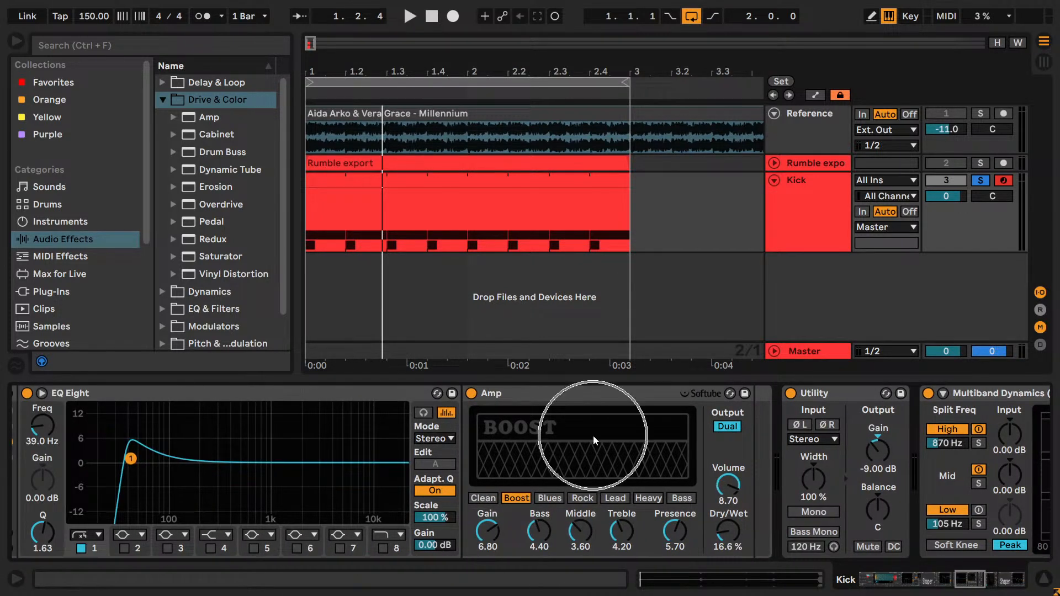
drag(220, 151, 777, 457)
drag(259, 170, 806, 469)
drag(218, 203, 718, 400)
drag(213, 223, 811, 461)
drag(237, 257, 889, 516)
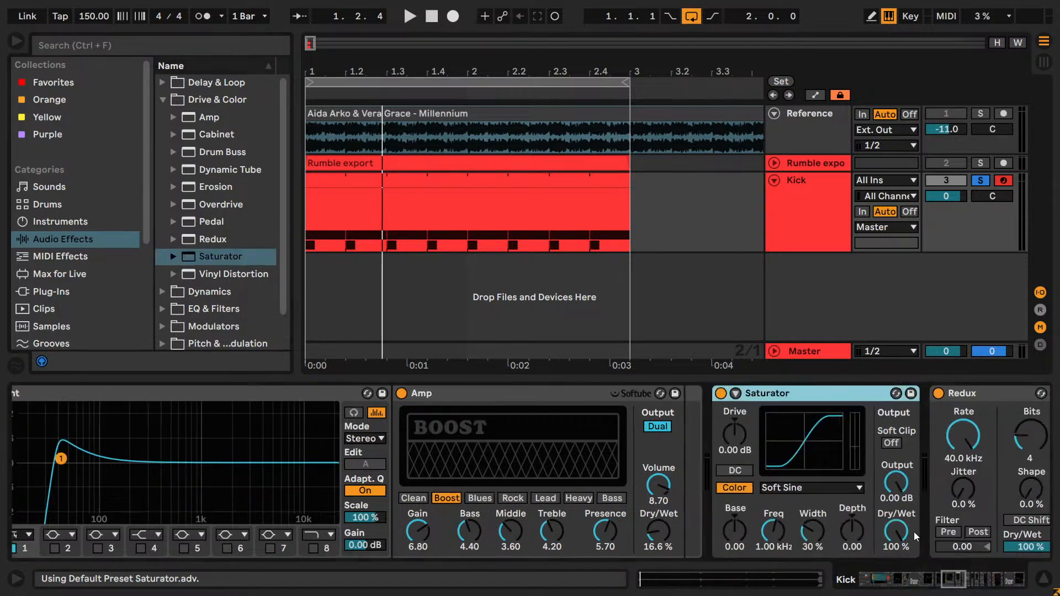
scroll(804, 436, right, 10)
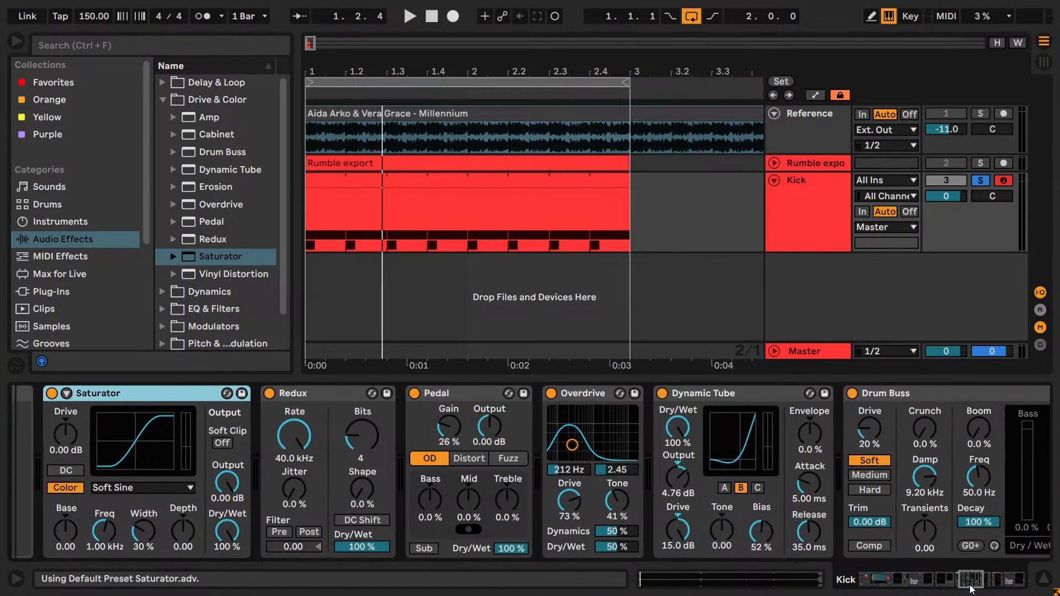
- Group the six new distortion effects into an Audio Effect Rack and switch all six devices off
shift+click(823, 400)
scroll(911, 525, left, 3)
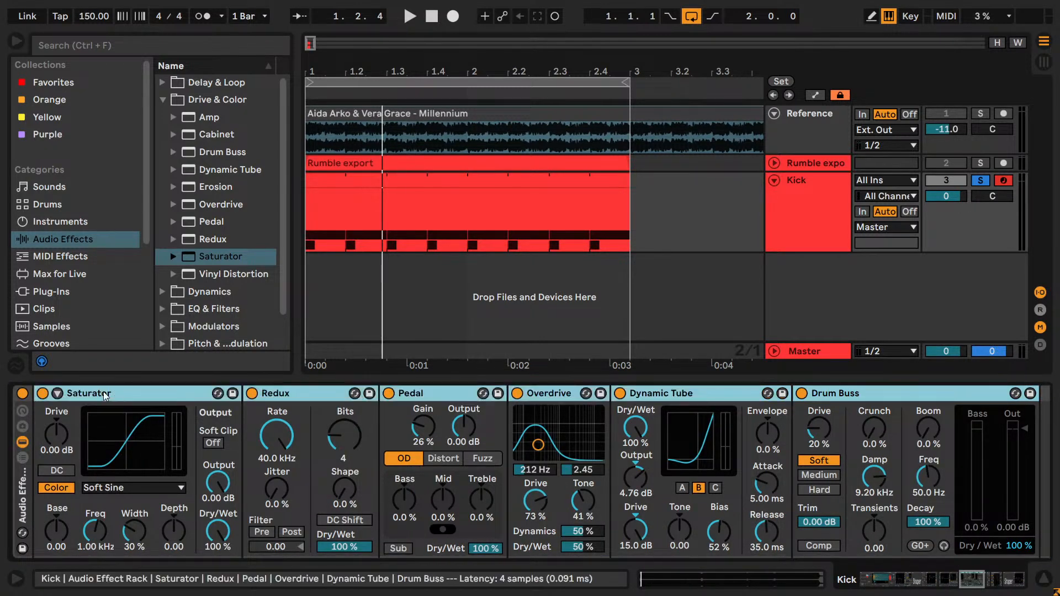
click(42, 393)
drag(979, 586, 955, 584)
double_click(154, 496)
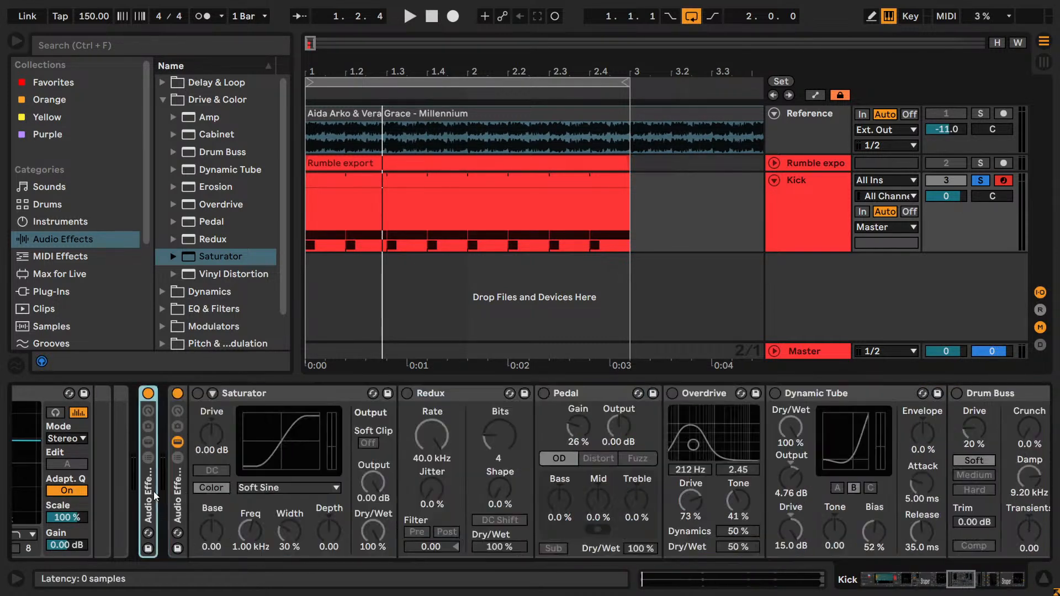
drag(980, 580, 965, 584)
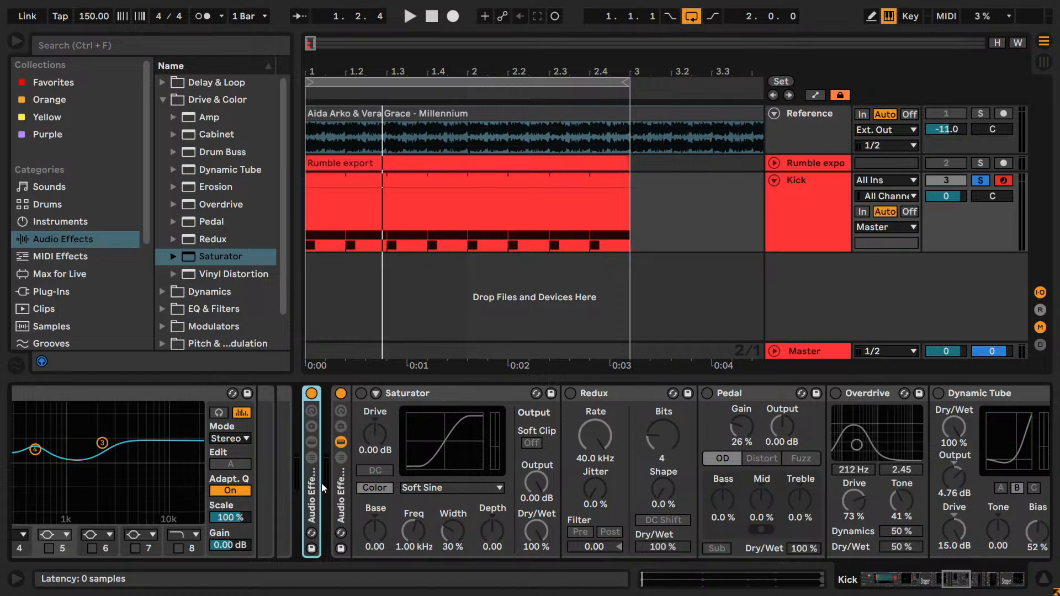
- Enable the rack's Saturator during playback and try the Hard Curve with the drive at 14.3 dB
click(362, 393)
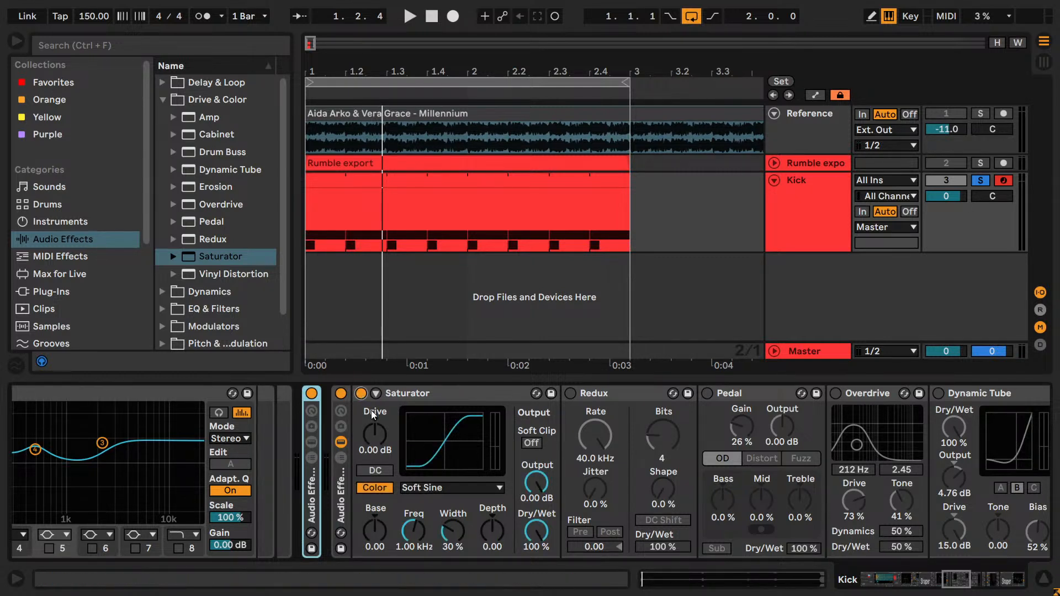
key(space)
mouse_move(376, 431)
mouse_down()
mouse_move(376, 406)
mouse_move(373, 431)
mouse_up()
scroll(418, 485, down, 2)
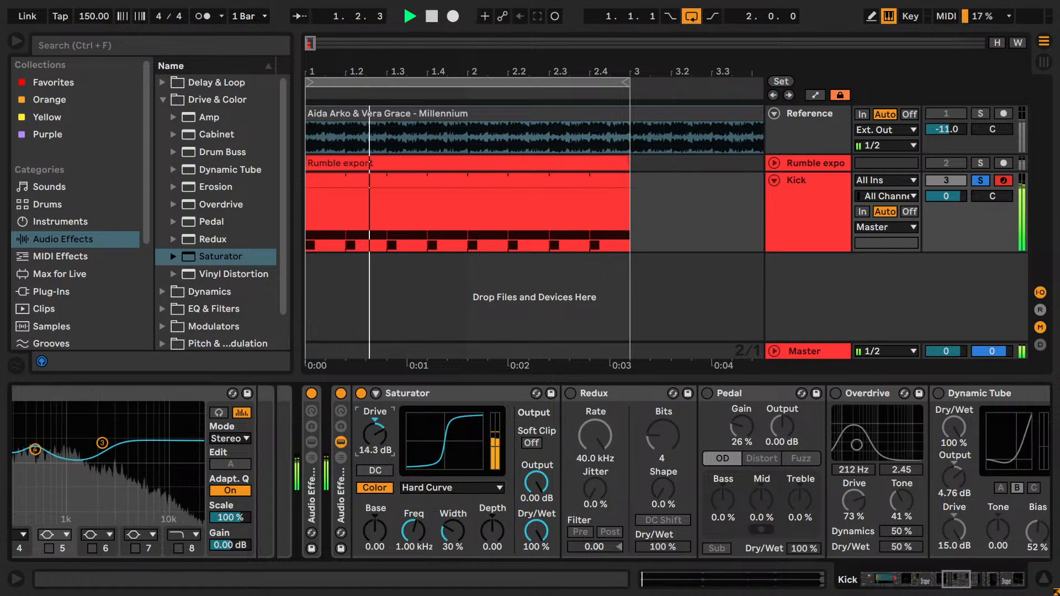
- Set the Saturator to Medium Curve with drive 18.9 dB, base -28.0 and output -16.0 dB
click(411, 488)
click(430, 528)
drag(537, 487, 537, 516)
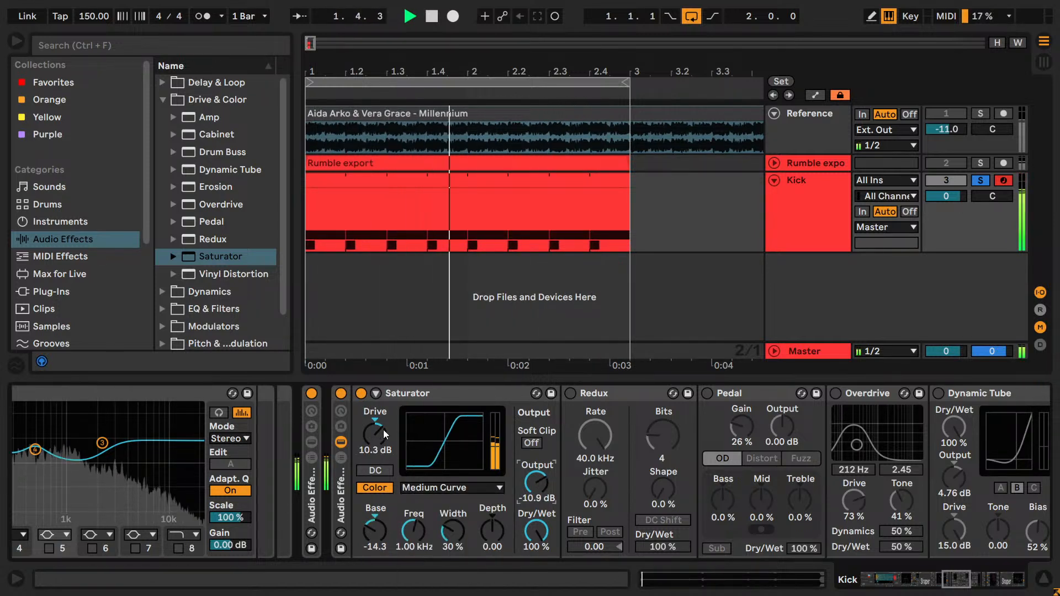
drag(375, 435, 375, 430)
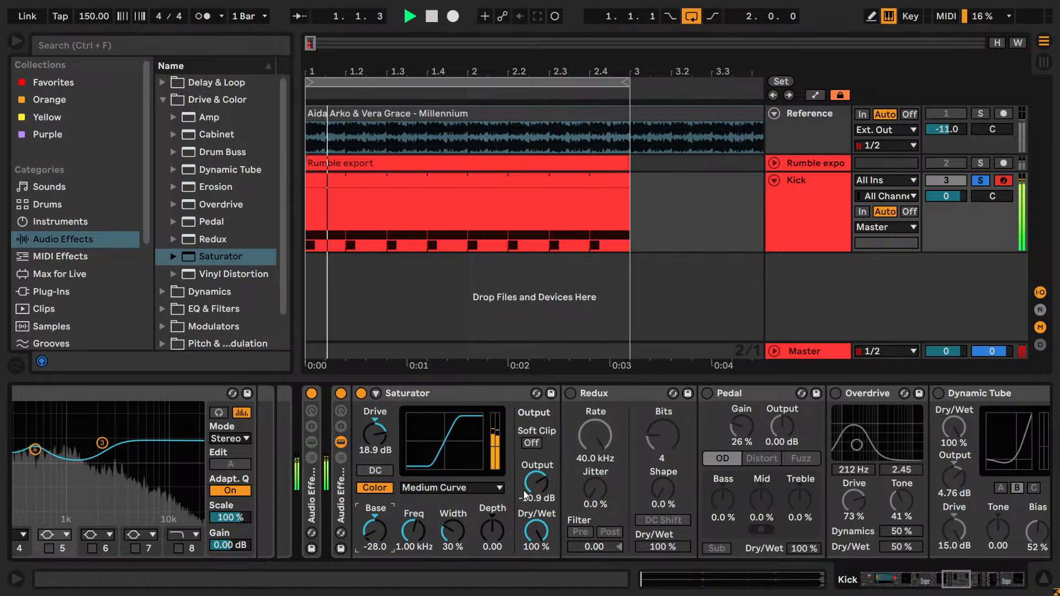
drag(536, 481, 536, 492)
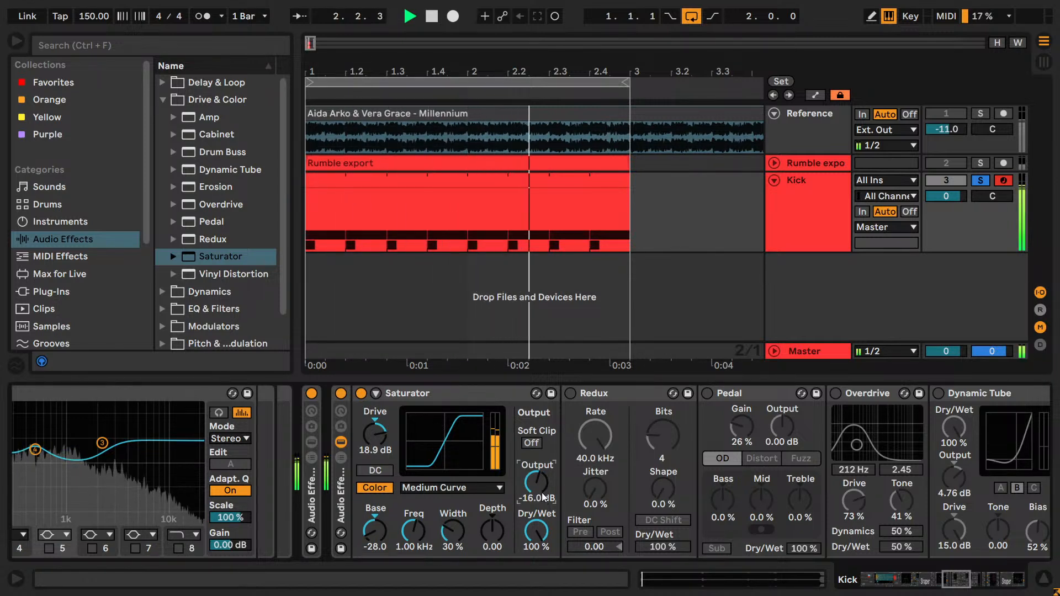
- Set the Saturator's drive to 19.7 dB and choose the Soft Sine curve
drag(379, 431, 380, 429)
click(409, 489)
click(409, 488)
click(409, 488)
click(416, 542)
key(Up)
key(Up)
key(Up)
key(Down)
- Set the Saturator's color width to 43 %, depth to 11.8 and frequency to 1.18 kHz
drag(450, 533, 449, 500)
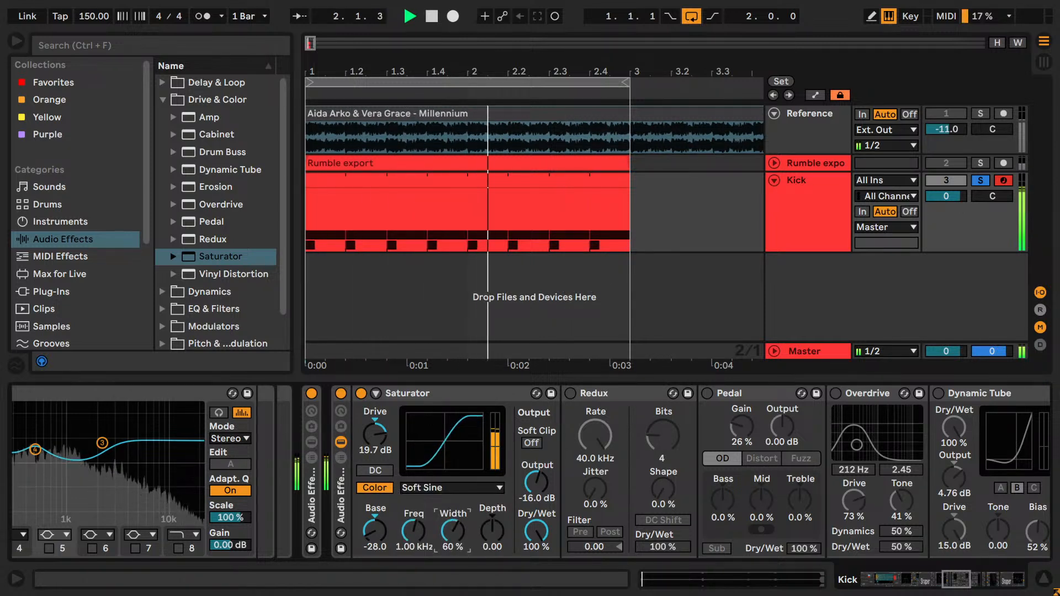
mouse_move(493, 533)
mouse_down()
mouse_move(493, 546)
mouse_move(492, 528)
mouse_up()
drag(417, 532, 417, 551)
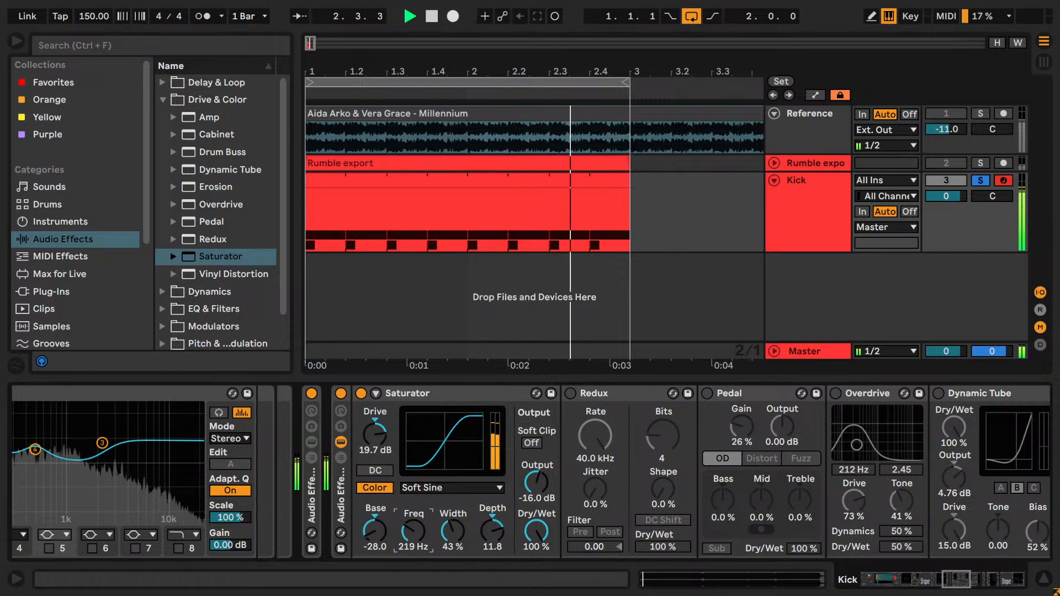
- Move the distortion rack ahead of the rack before it and reduce the Saturator's drive to 5.14 dB and base to -9.71
click(341, 499)
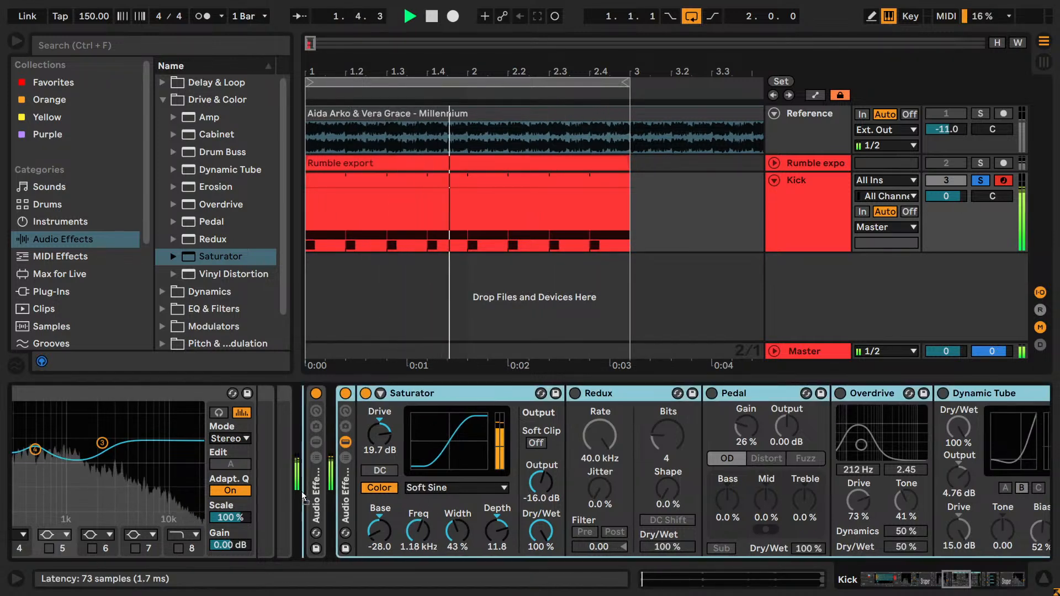
click(880, 581)
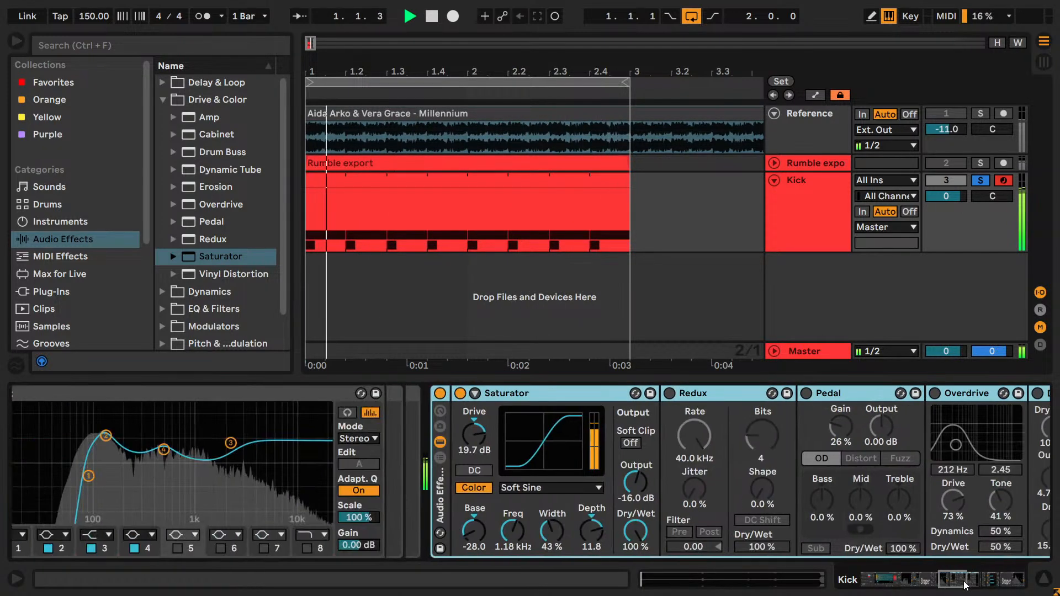
drag(476, 434, 476, 425)
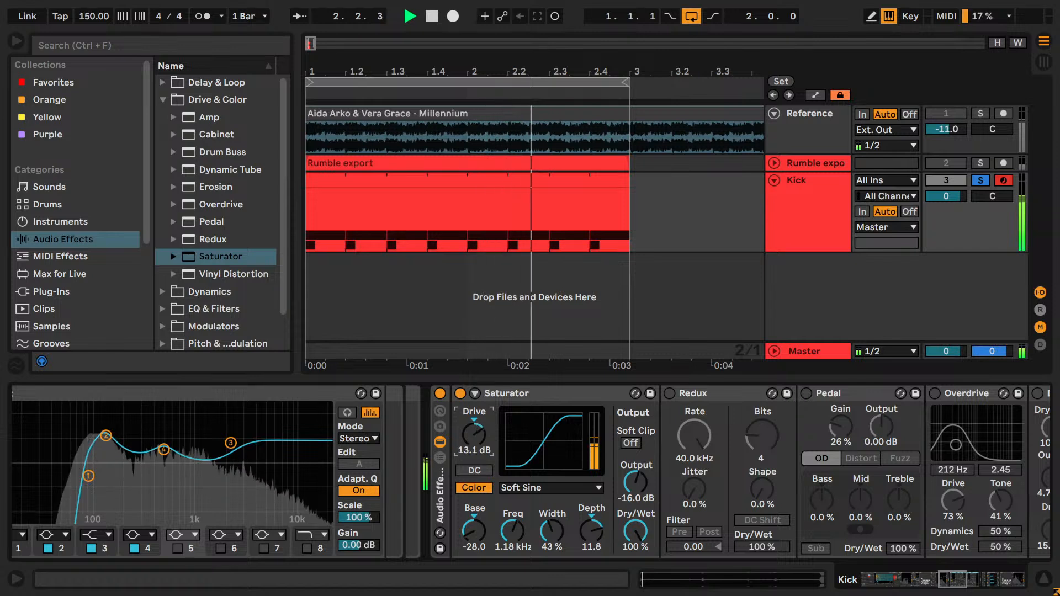
- Bypass the Saturator, enable Redux and lower its rate to 4.42 kHz, keeping the shape at 0 %
click(460, 393)
click(669, 393)
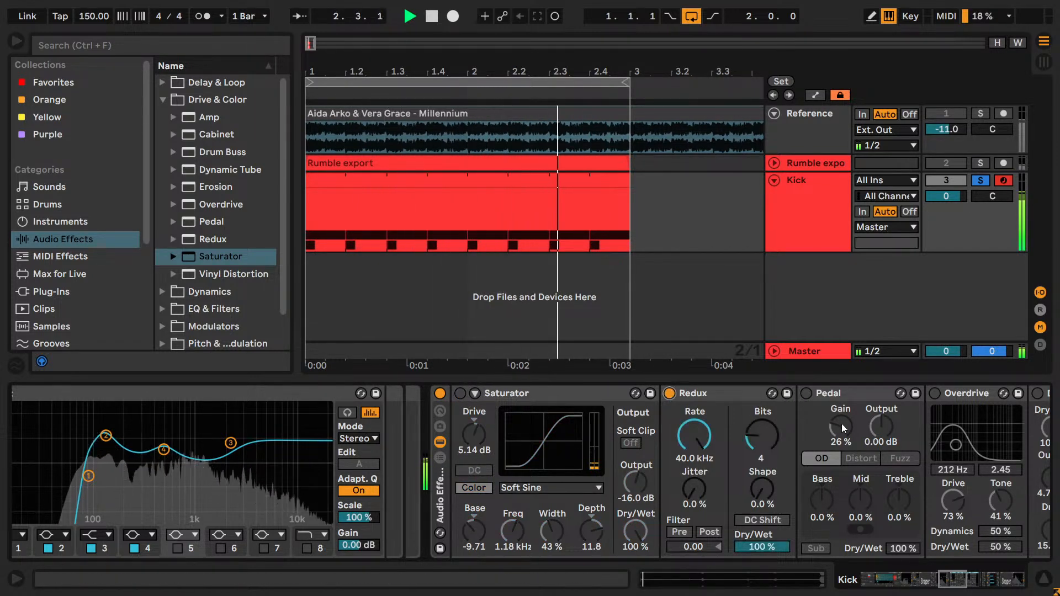
click(763, 441)
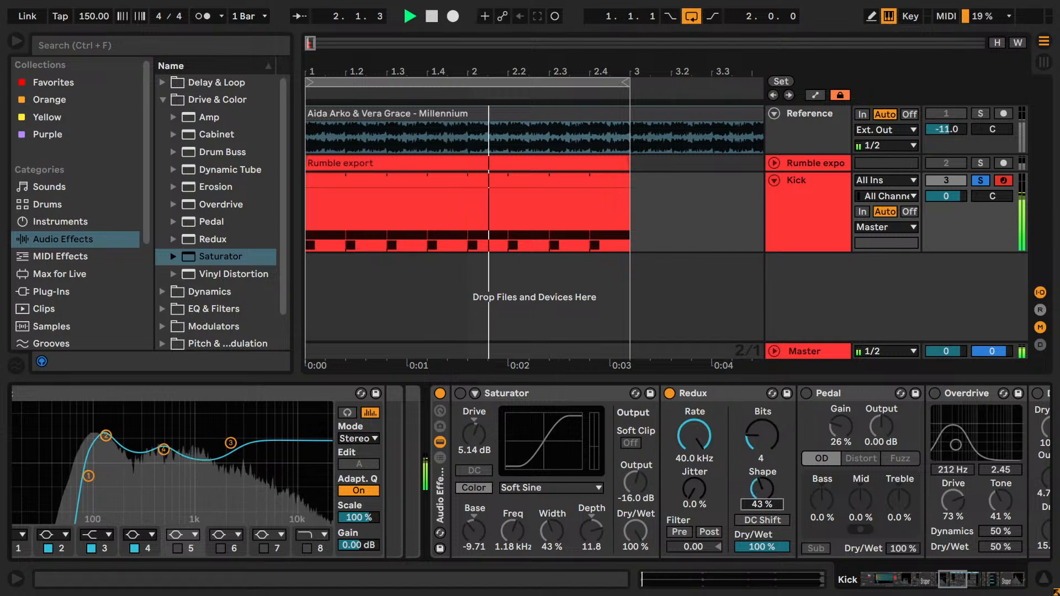
click(757, 518)
drag(694, 436, 694, 481)
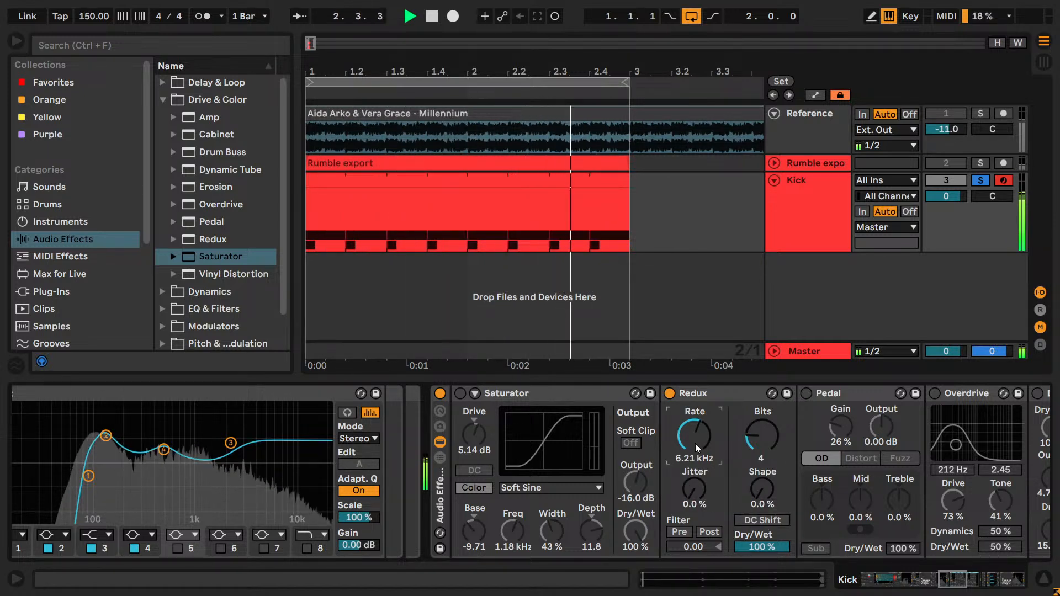
- Try the folded distortion rack after the neighbouring rack and return it to the position in front
double_click(444, 491)
click(477, 491)
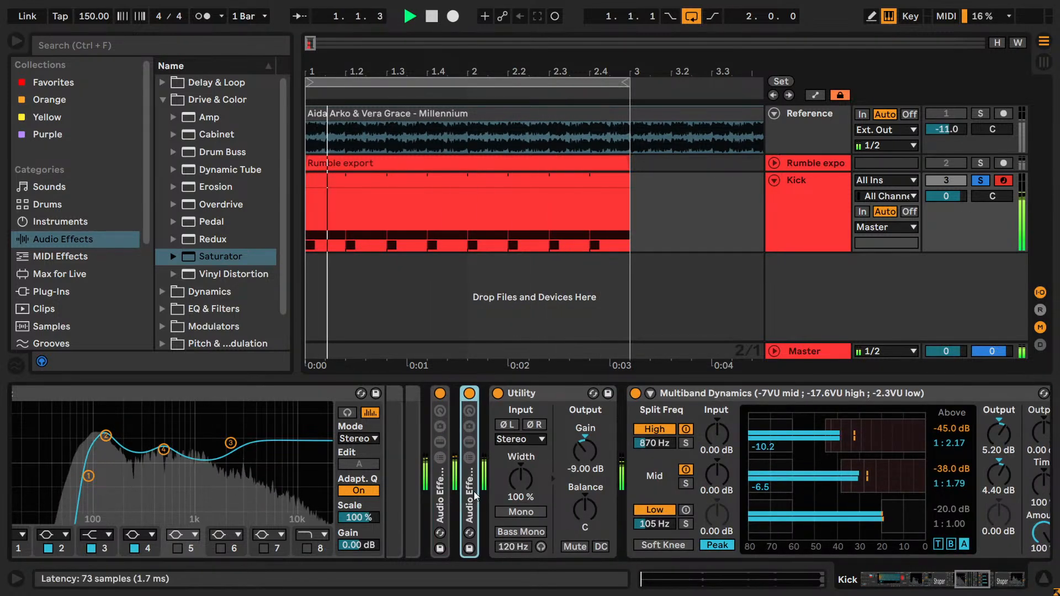
double_click(474, 491)
drag(469, 496, 434, 501)
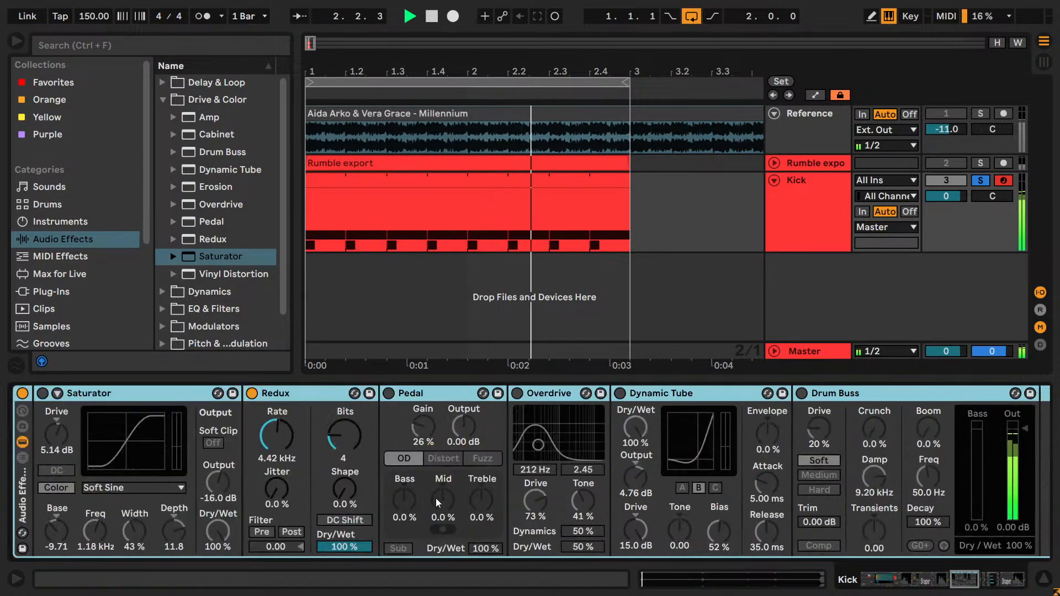
- Set Redux to a rate of 14.0 kHz with dry/wet at 21 %
click(278, 437)
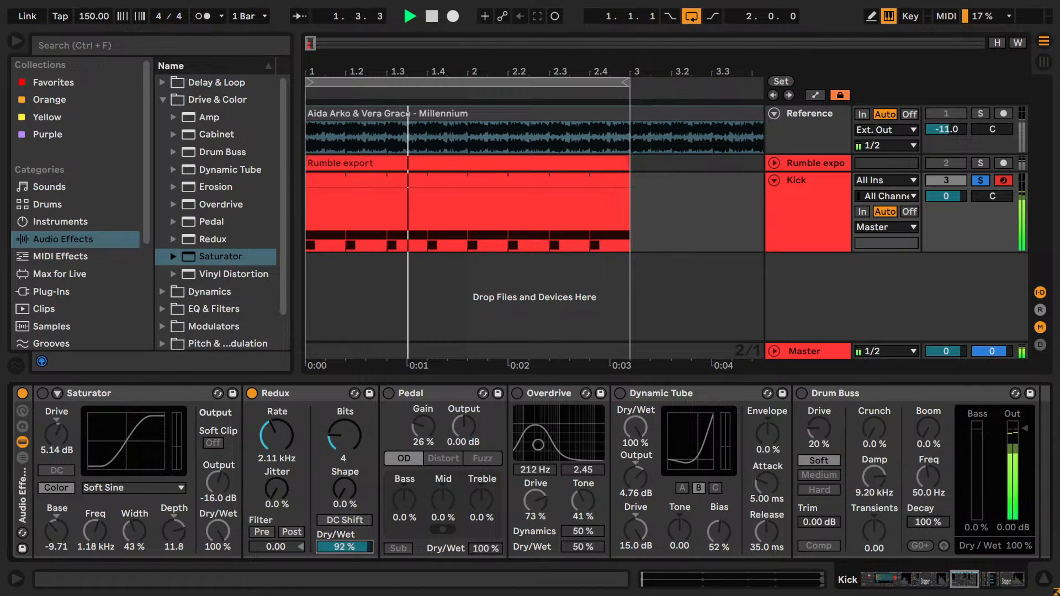
drag(278, 438, 278, 429)
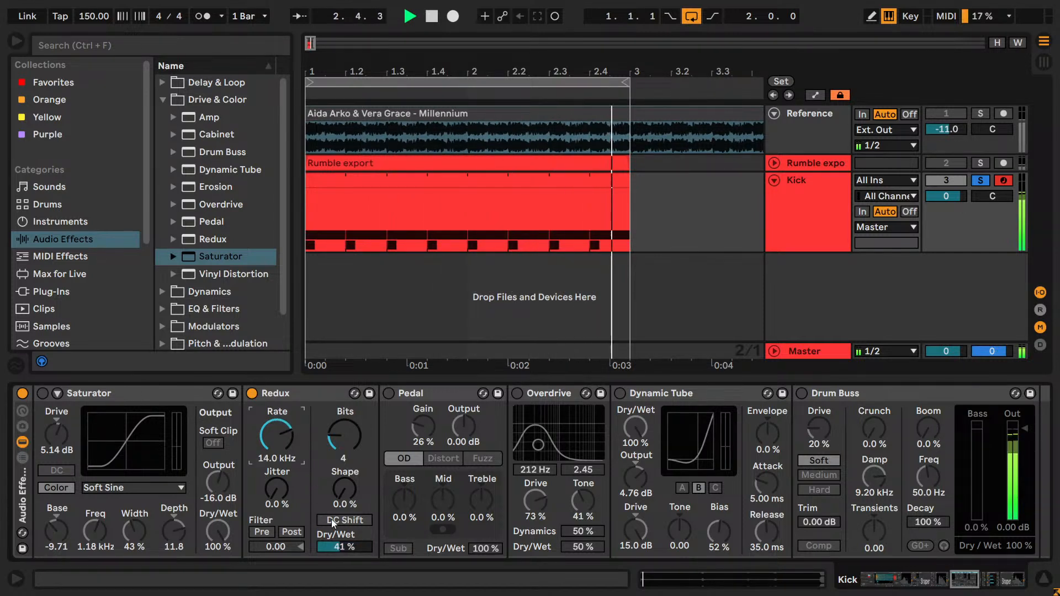
drag(345, 546, 345, 551)
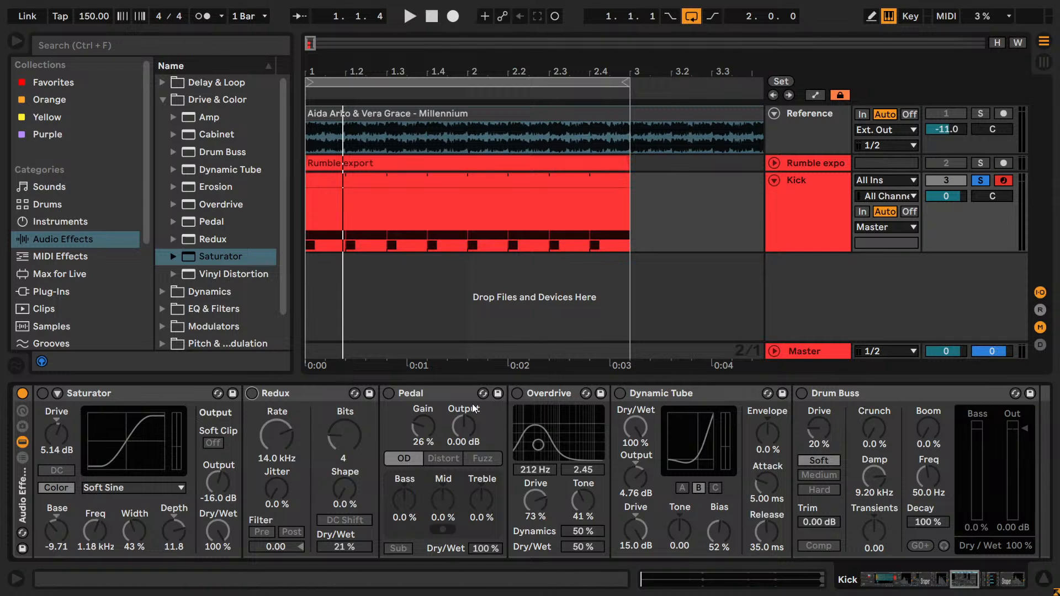
- Enable the Pedal during playback, comparing its distortion modes and setting the gain to 21 % with Distort
click(388, 394)
key(space)
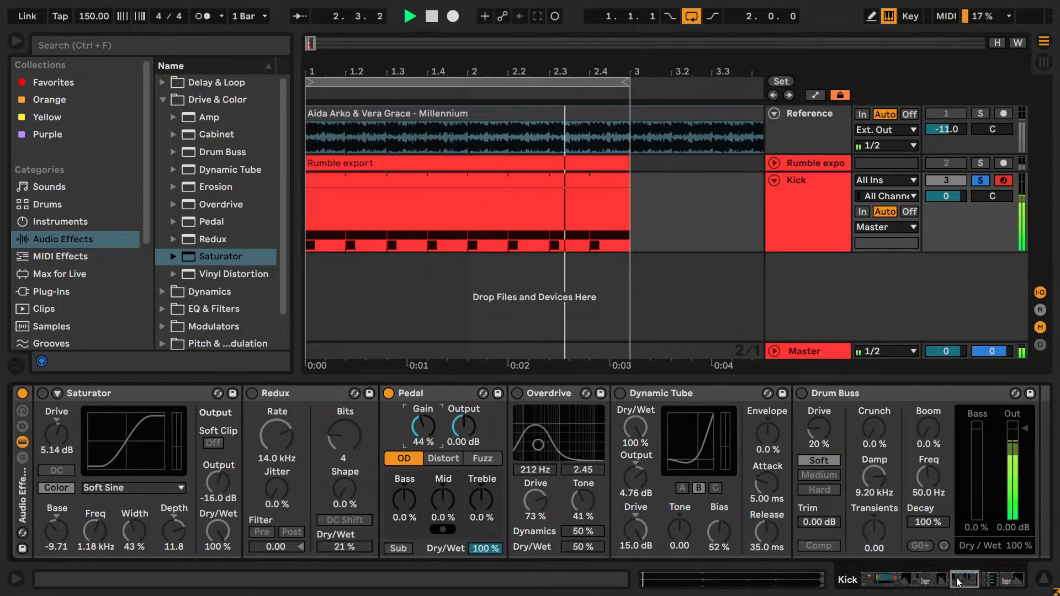
drag(963, 577, 957, 577)
click(632, 458)
drag(597, 436, 597, 458)
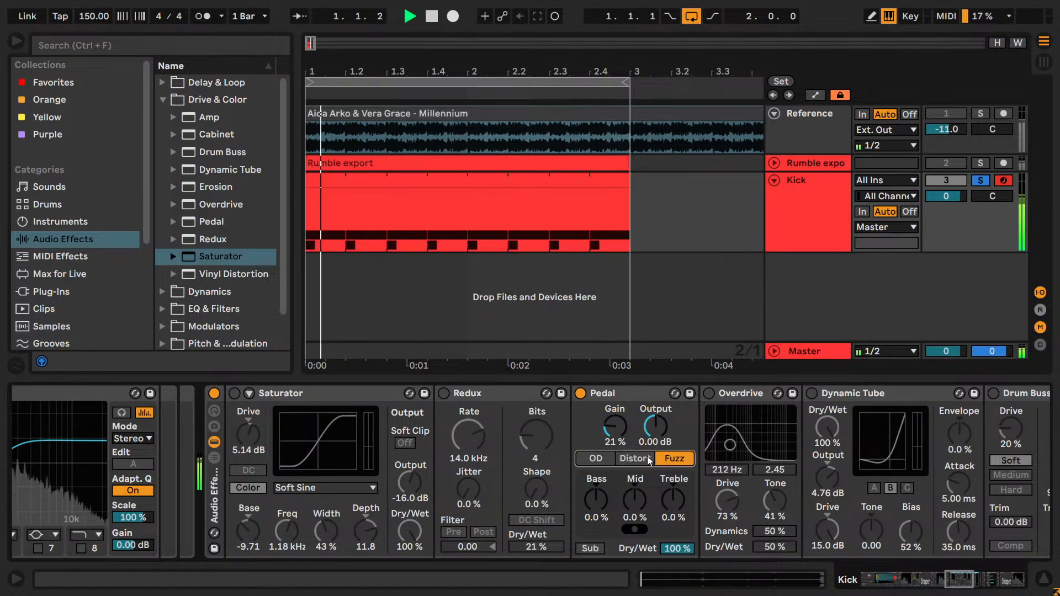
- Fold the distortion rack, move it after the neighbouring rack and unfold it again
double_click(214, 491)
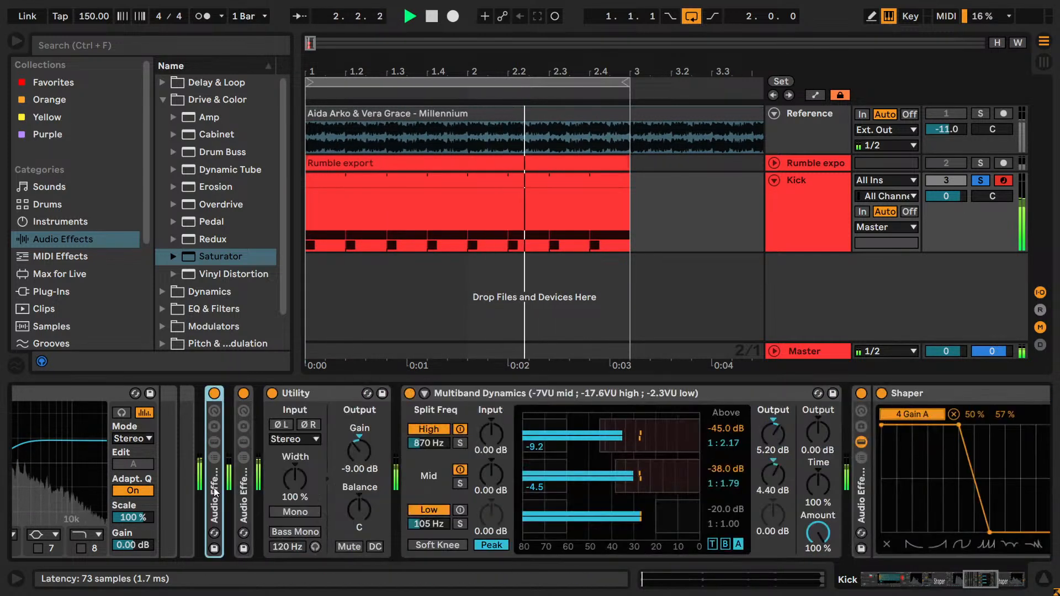
click(244, 490)
double_click(243, 490)
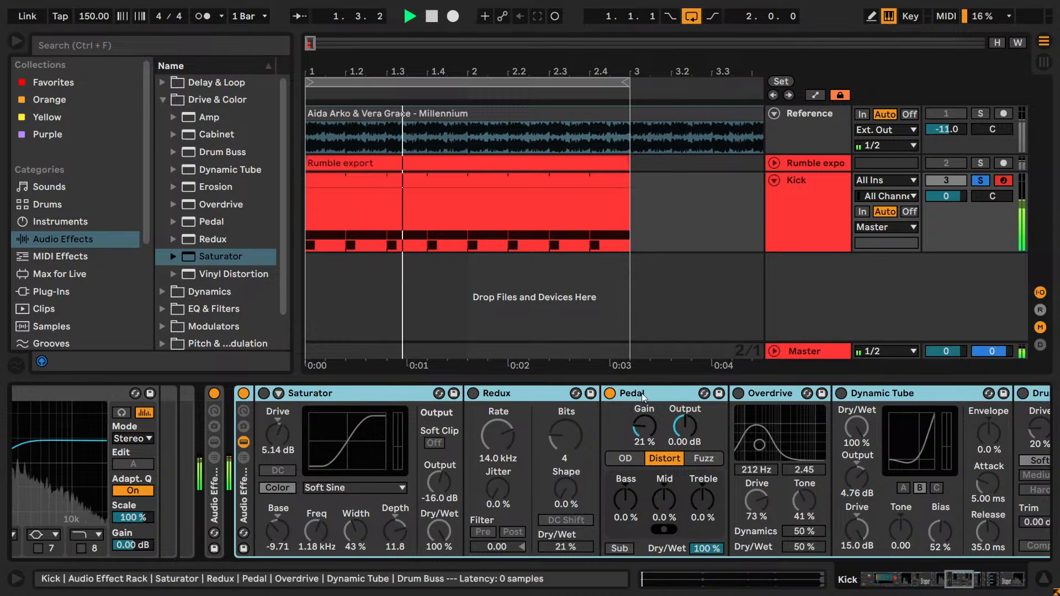
- Bypass the Pedal and enable the Overdrive with its frequency at 1.39 kHz and dry/wet at 41 %
click(610, 393)
click(737, 393)
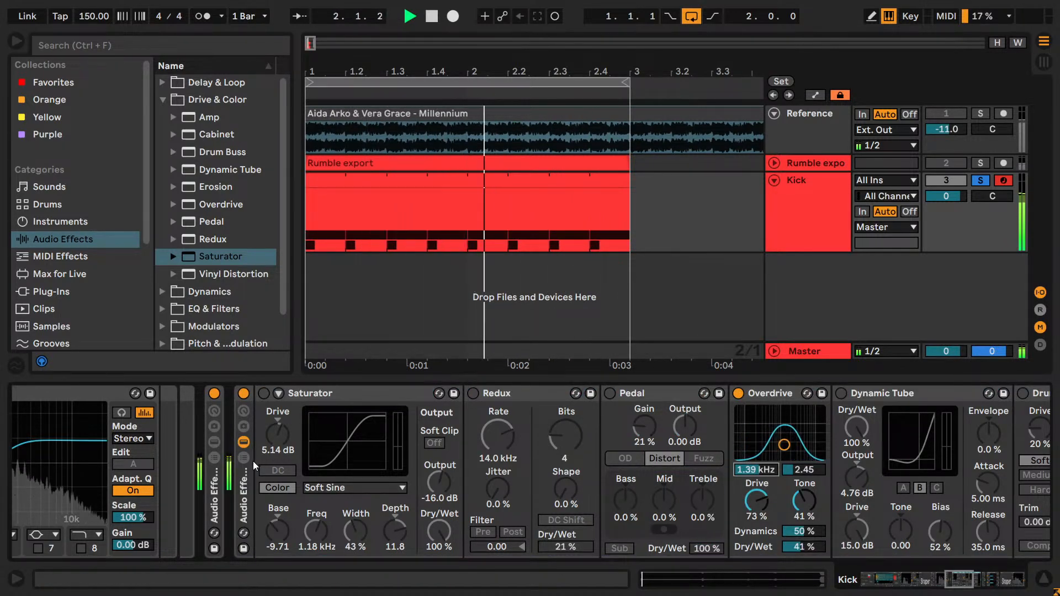
- Move the folded distortion rack back ahead of the neighbouring rack and unfold it
double_click(242, 497)
drag(240, 496, 191, 486)
double_click(210, 490)
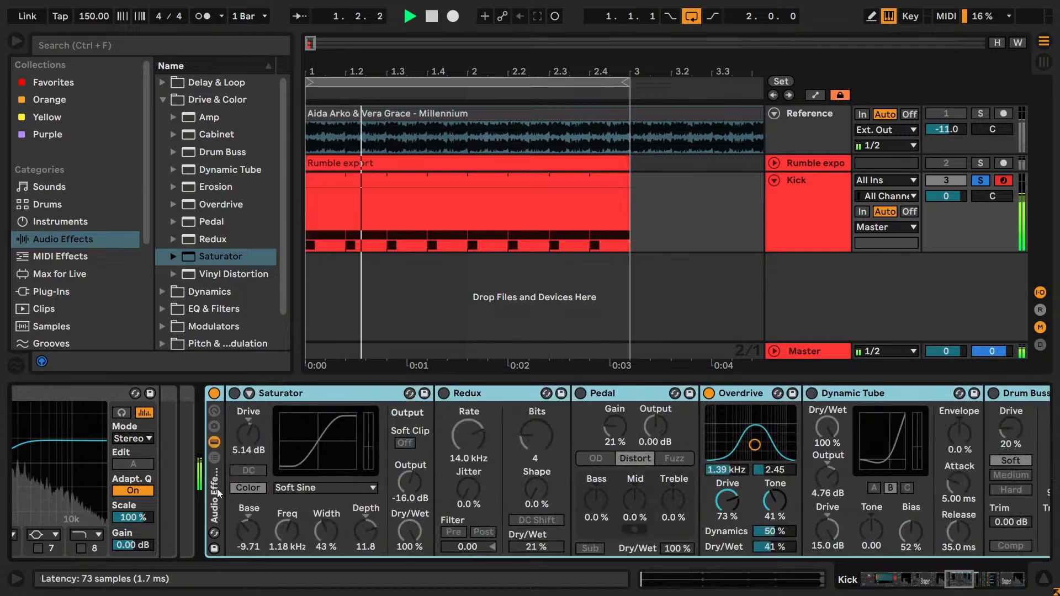
- Set the Overdrive to 675 Hz with bandwidth 3.35, drive 79 %, dynamics 30 % and dry/wet 9 %
mouse_move(754, 444)
mouse_down()
mouse_move(726, 443)
mouse_move(749, 442)
mouse_up()
mouse_move(727, 500)
mouse_down()
mouse_move(727, 524)
mouse_move(726, 495)
mouse_up()
drag(773, 546, 774, 570)
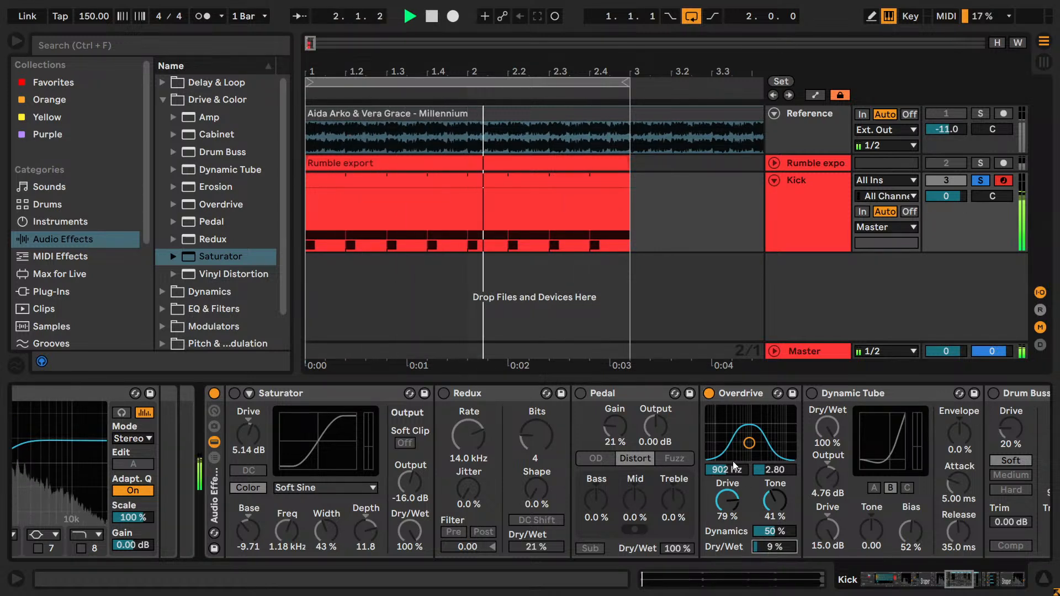
drag(768, 531, 737, 519)
drag(734, 470, 777, 467)
- Compare the kick with the Overdrive bypassed and active, and set its dry/wet to 5 %
click(709, 394)
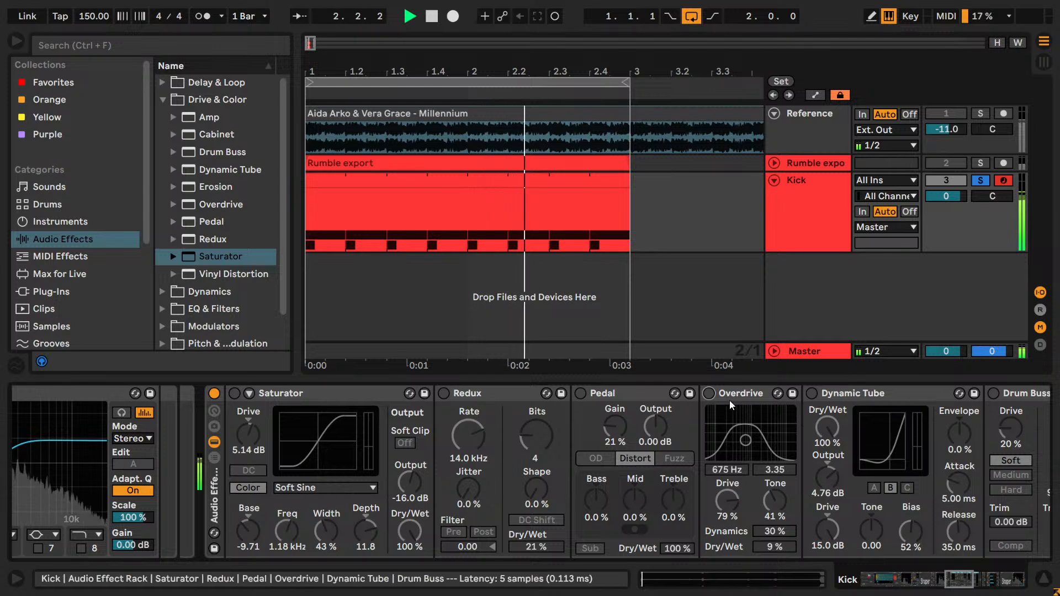
click(707, 394)
drag(774, 547, 774, 550)
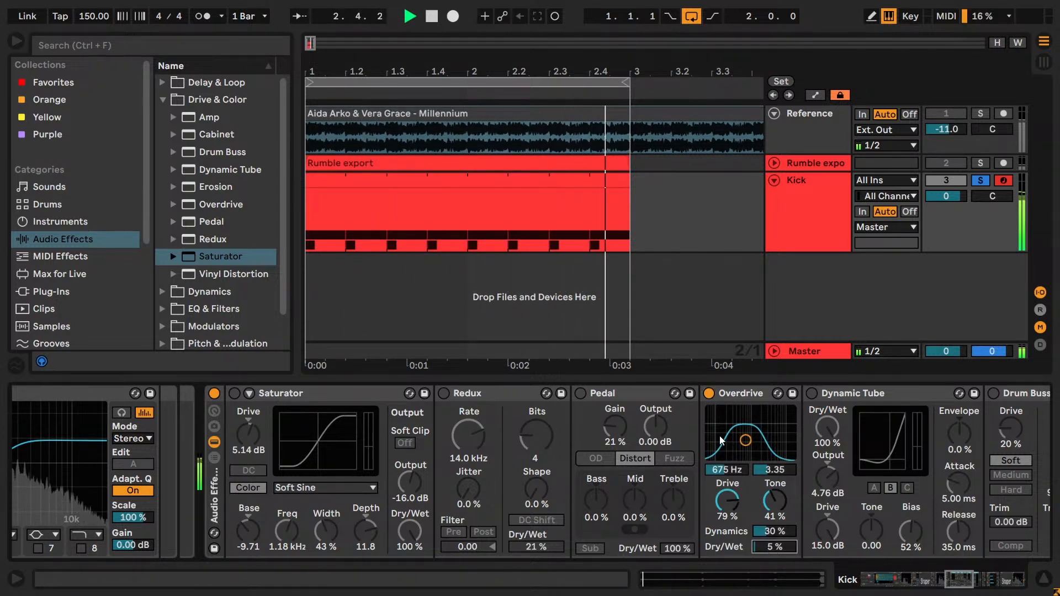
- Bypass the Overdrive, enable the Dynamic Tube, and move the distortion rack behind the neighbouring rack
click(708, 394)
click(812, 394)
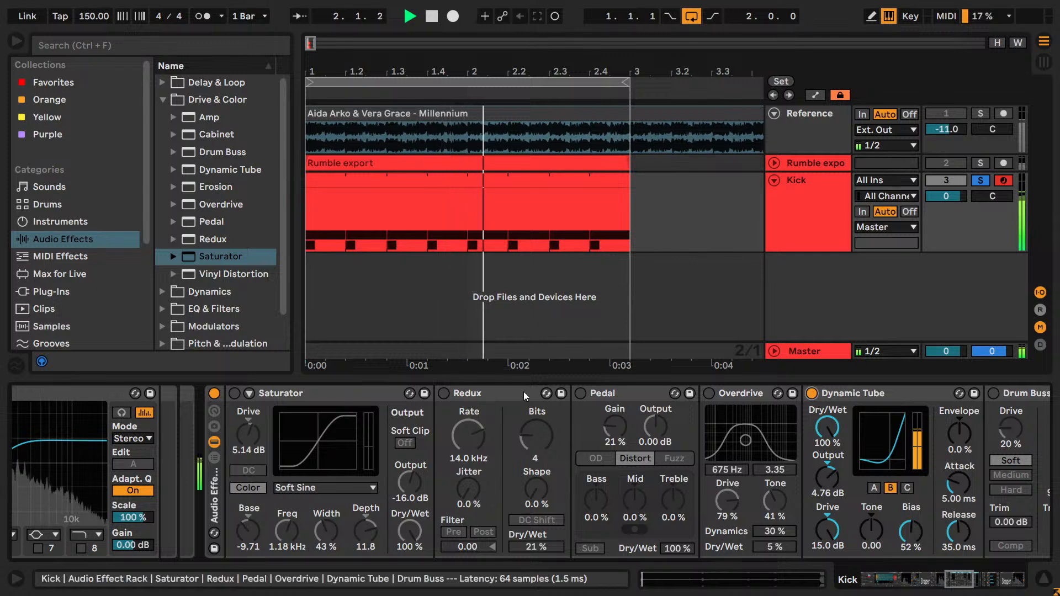
double_click(214, 499)
double_click(244, 500)
double_click(245, 500)
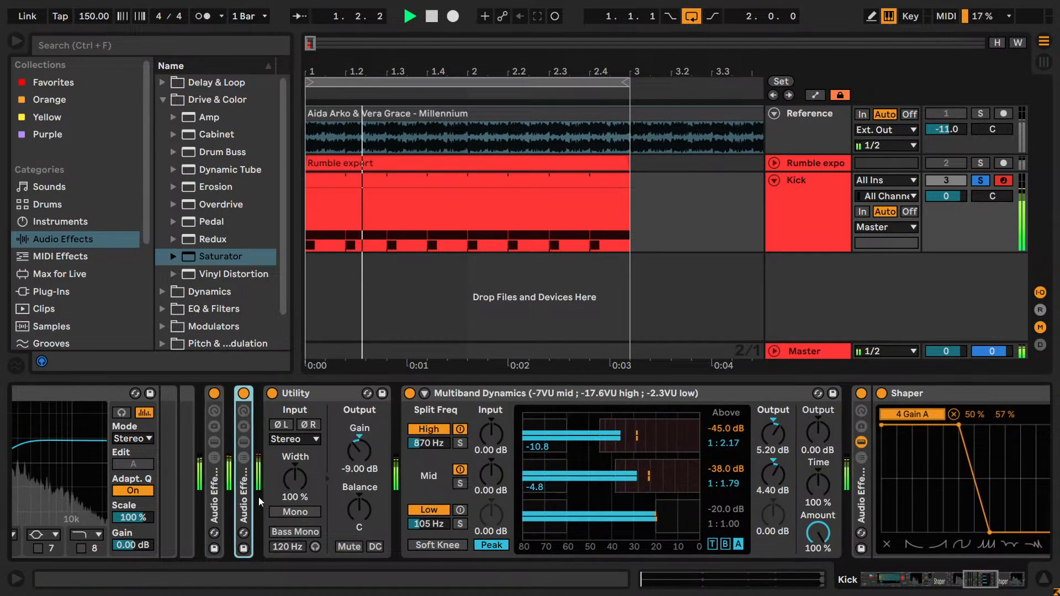
double_click(244, 501)
- Replace the Dynamic Tube with the Drum Buss and move the distortion rack back ahead of the neighbouring rack
click(845, 400)
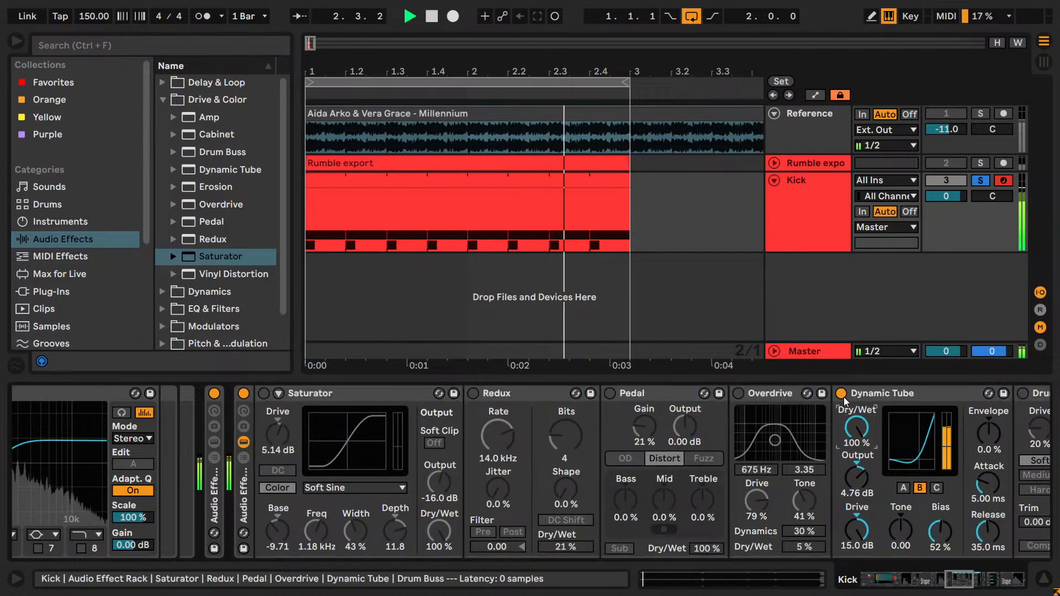
double_click(850, 397)
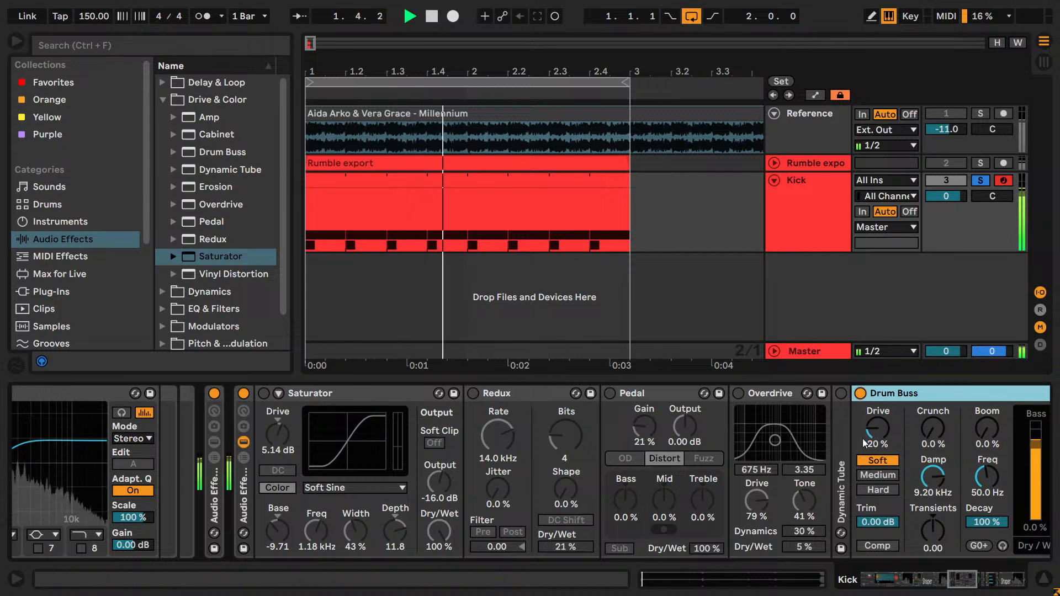
double_click(244, 503)
drag(243, 504, 212, 505)
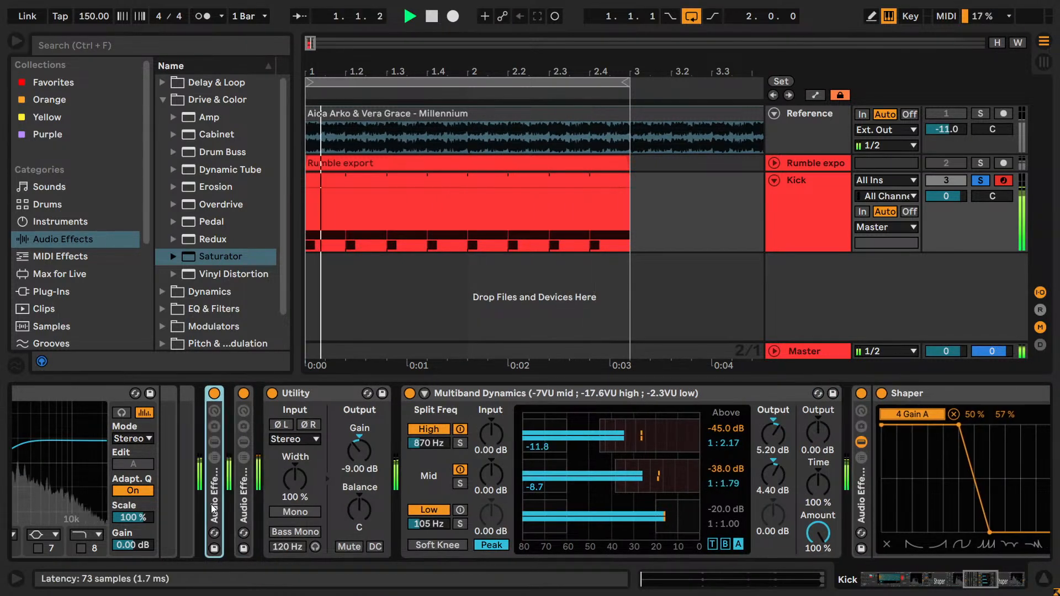
double_click(212, 508)
- Switch the Drum Buss distortion to Hard, audition it and stop playback
click(970, 578)
click(522, 490)
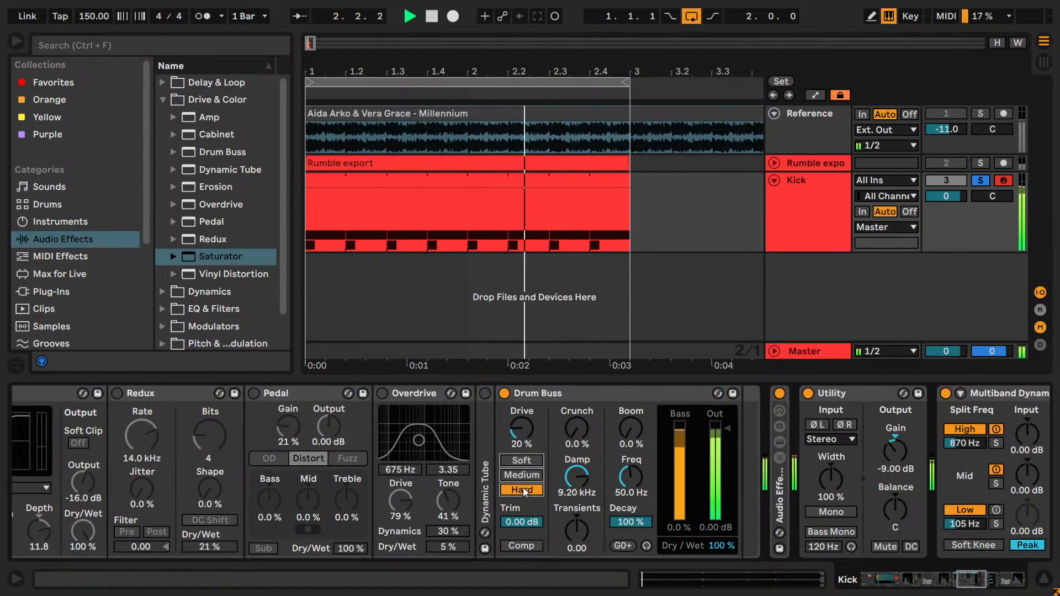
key(space)
- Delete the distortion test rack from the Kick chain and unfold the rack that follows it
click(943, 574)
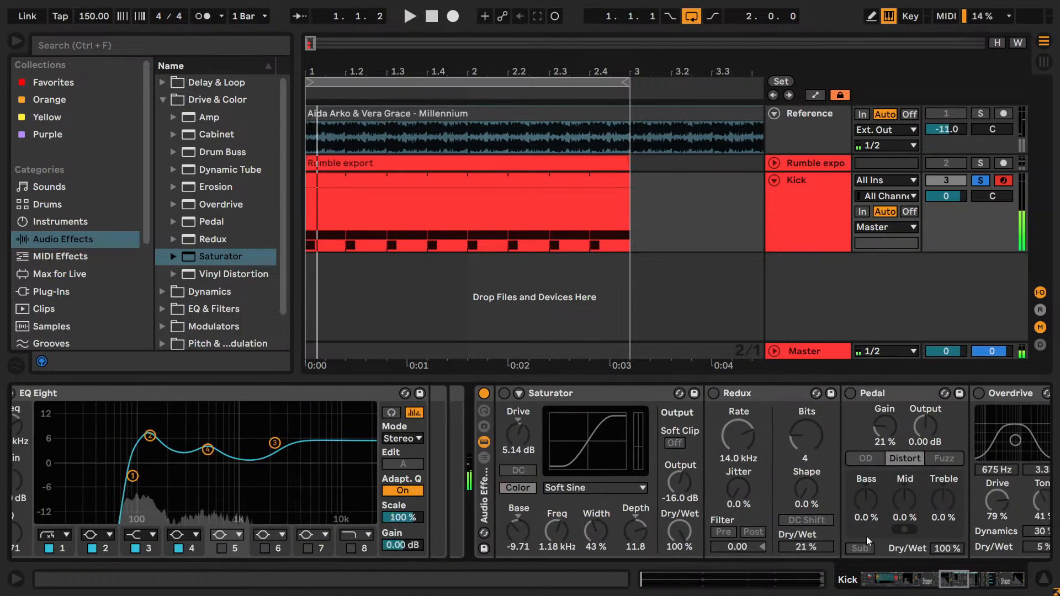
double_click(482, 496)
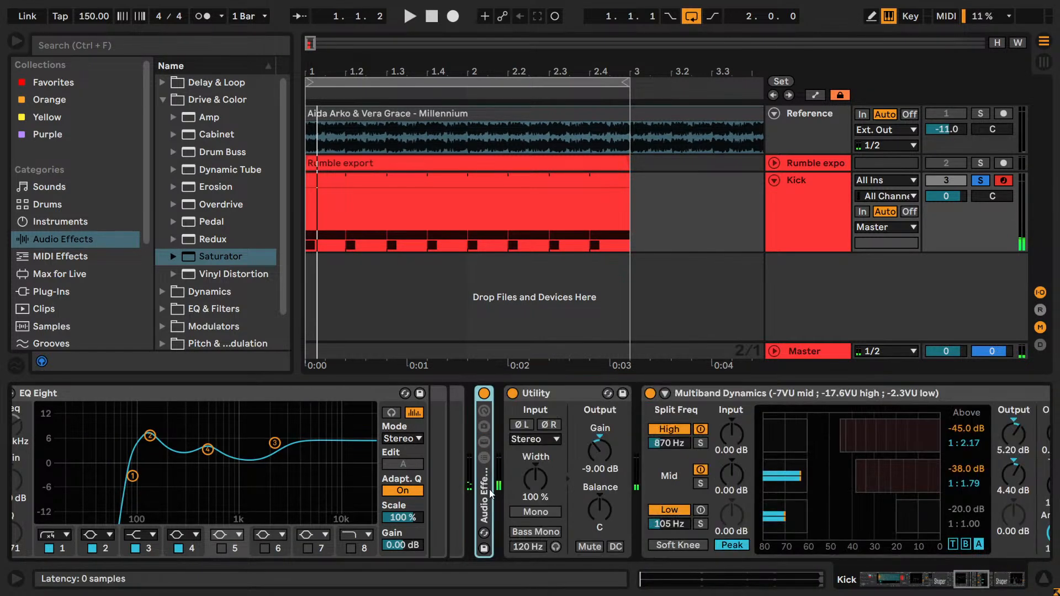
double_click(488, 503)
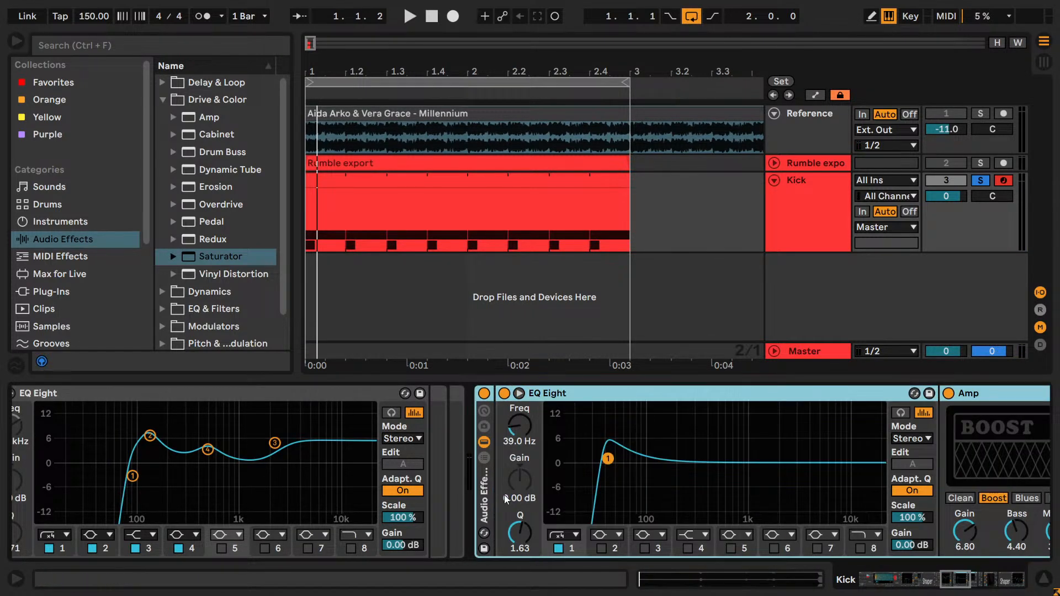
drag(962, 590, 882, 594)
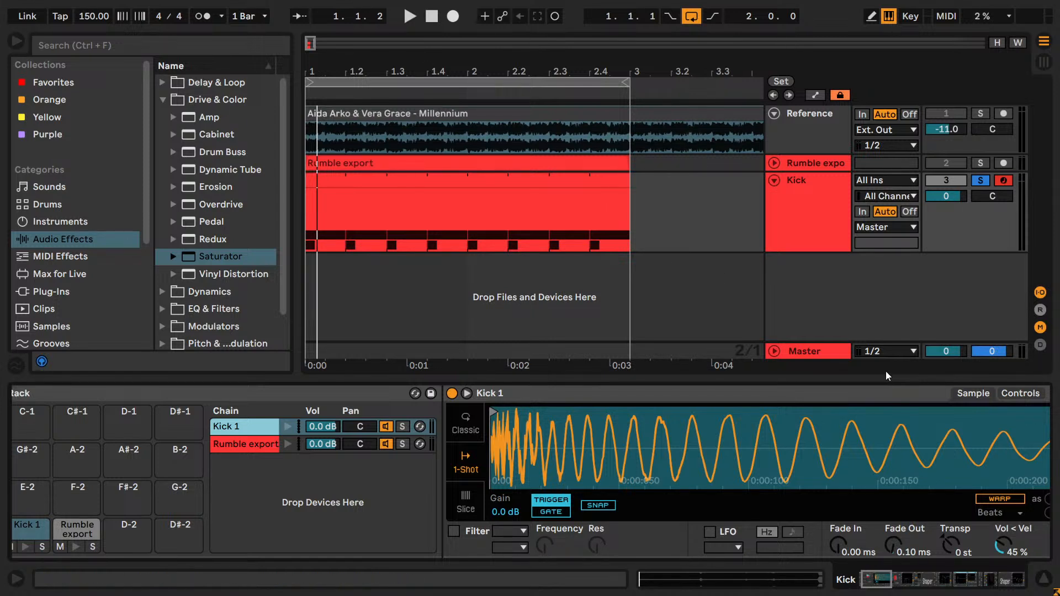
- Reduce the Kick track's height, hide the browser and duplicate the Kick track
drag(820, 252, 822, 222)
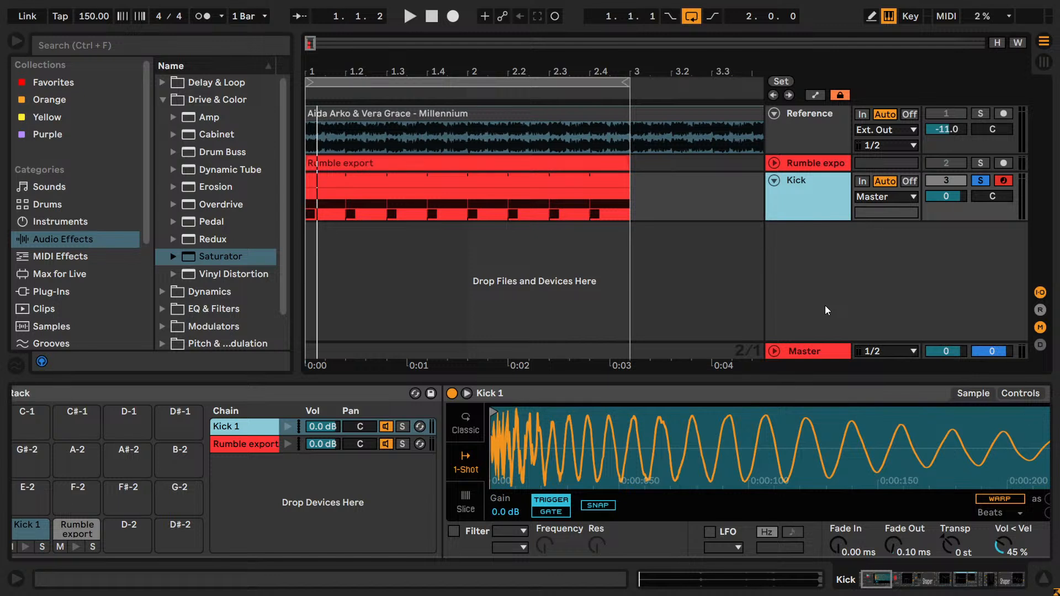
click(17, 42)
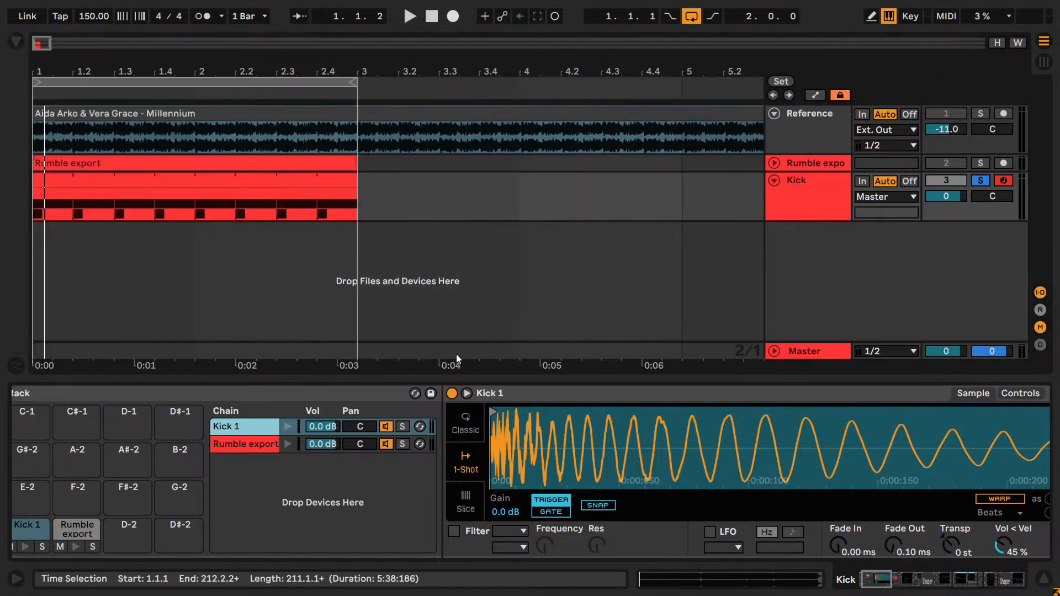
click(828, 274)
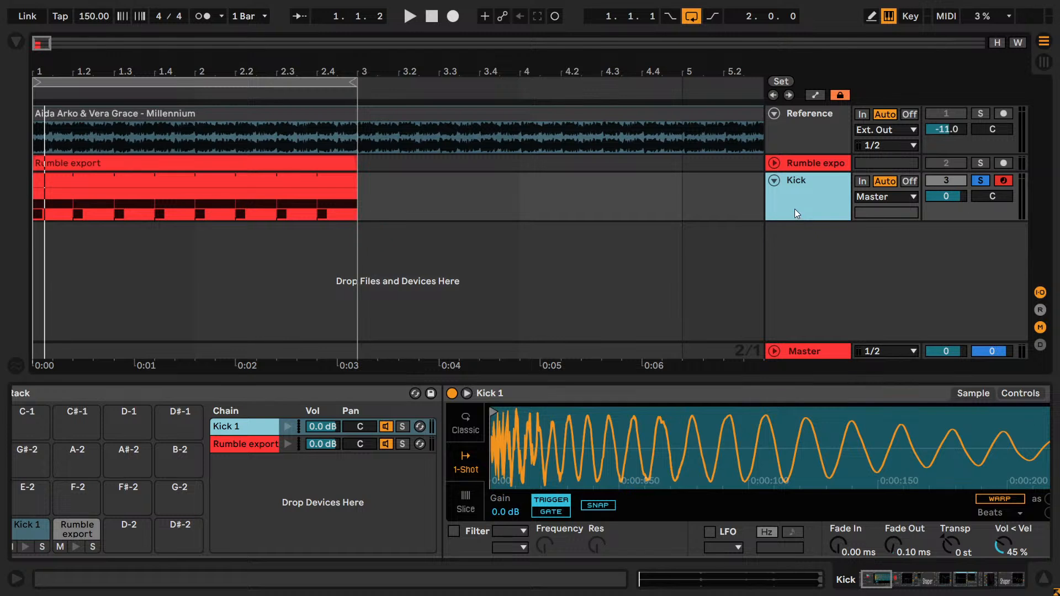
key(ctrl+d)
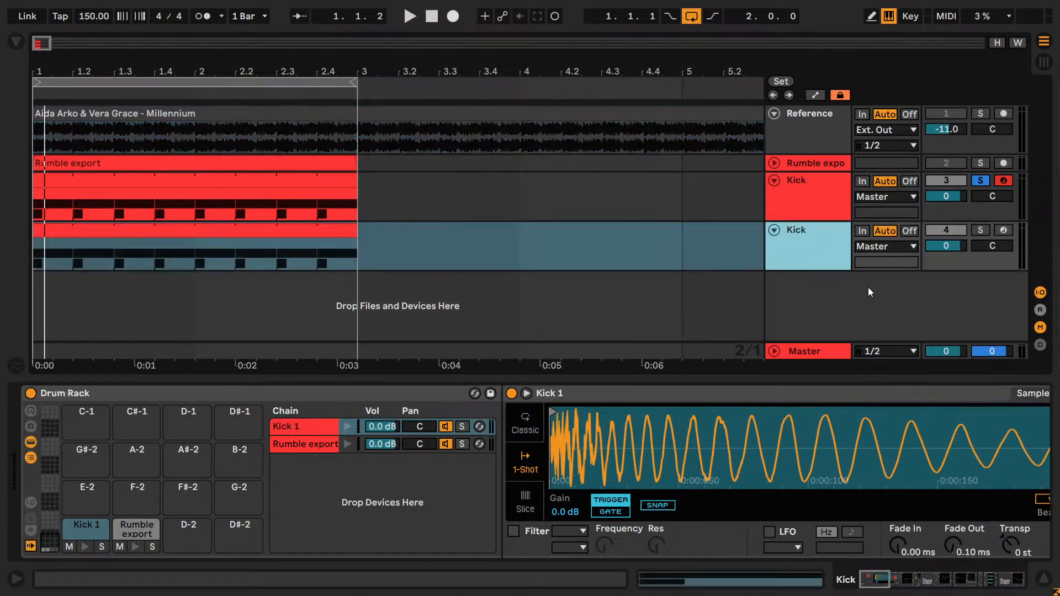
- Solo the duplicated Kick track and its Rumble export chain, and audition the rumble alone
click(978, 231)
click(317, 444)
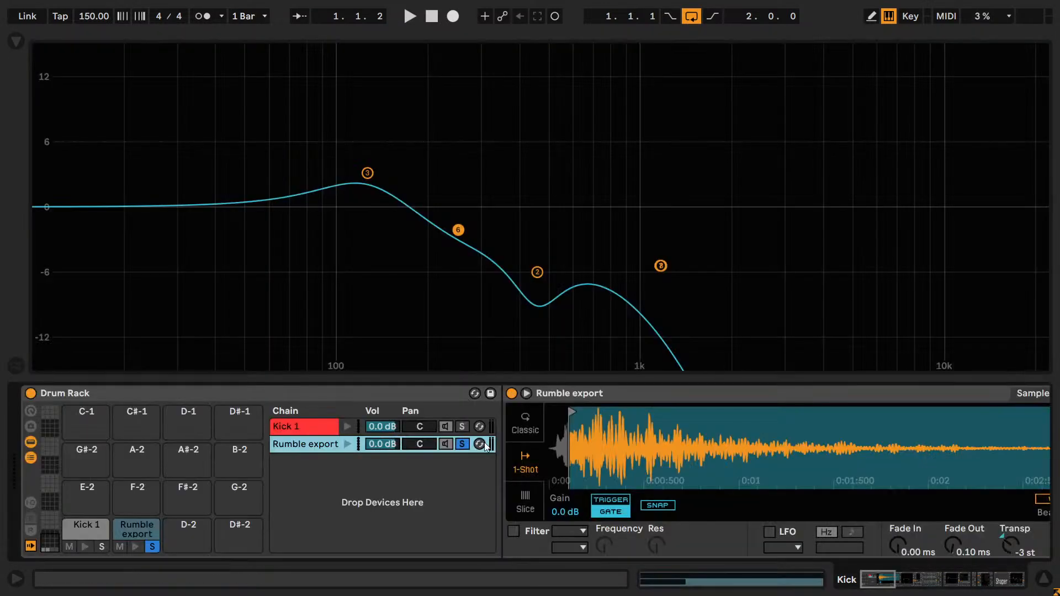
key(space)
click(527, 395)
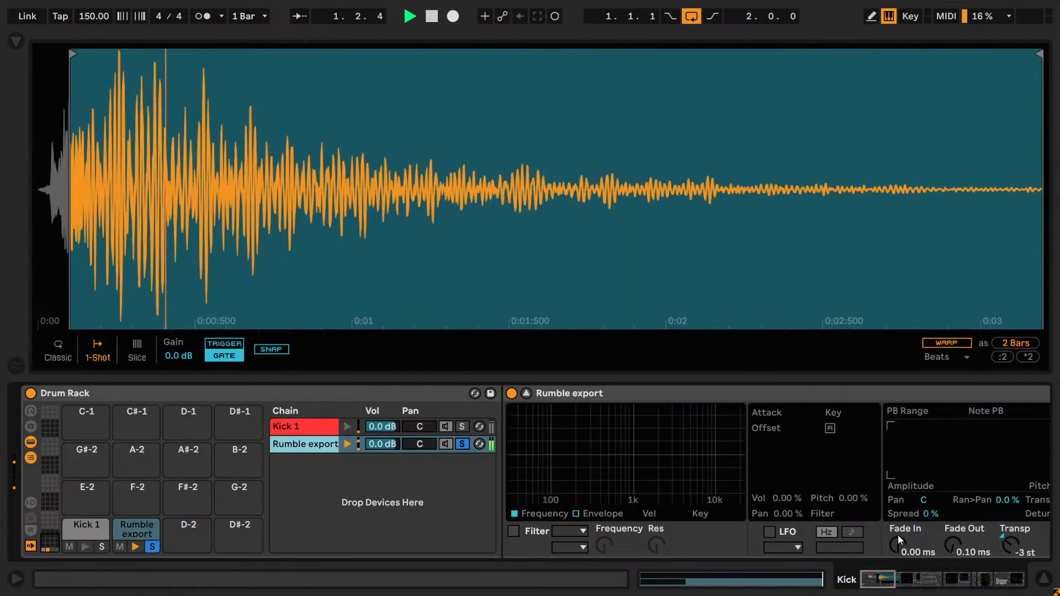
click(527, 394)
key(space)
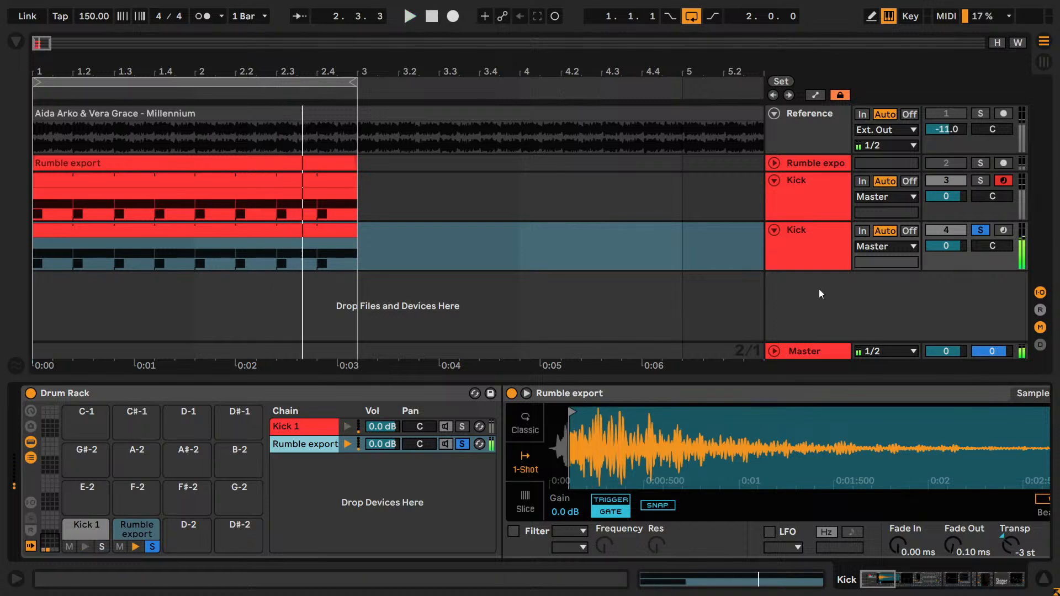
click(810, 279)
key(space)
key(space)
- Set a fixed grid of 1/4, shorten the duplicated track's MIDI clips to a single beat and audition the result
click(257, 259)
right_click(257, 259)
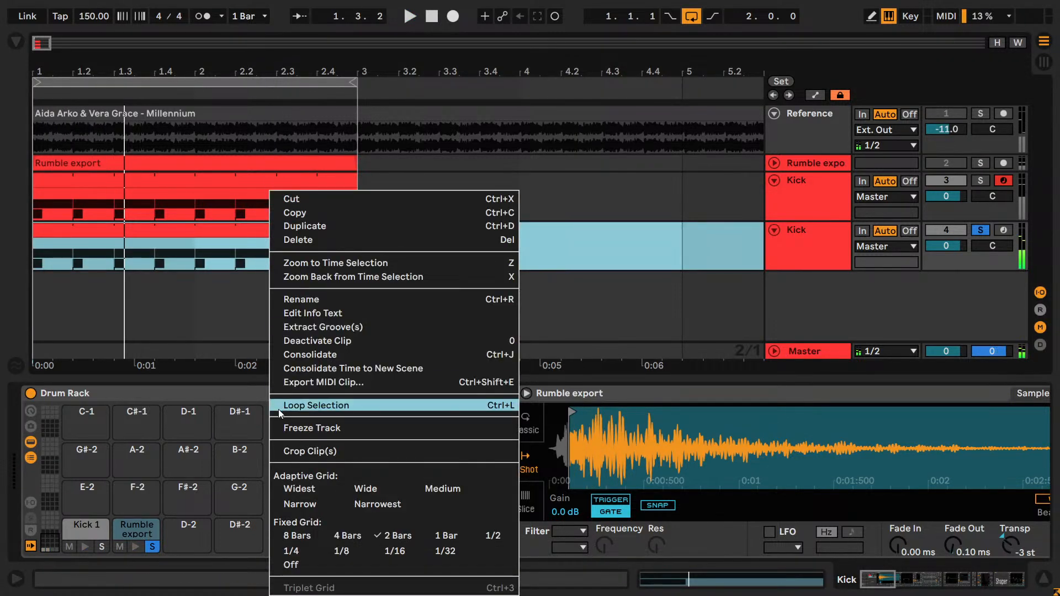
click(346, 405)
right_click(357, 245)
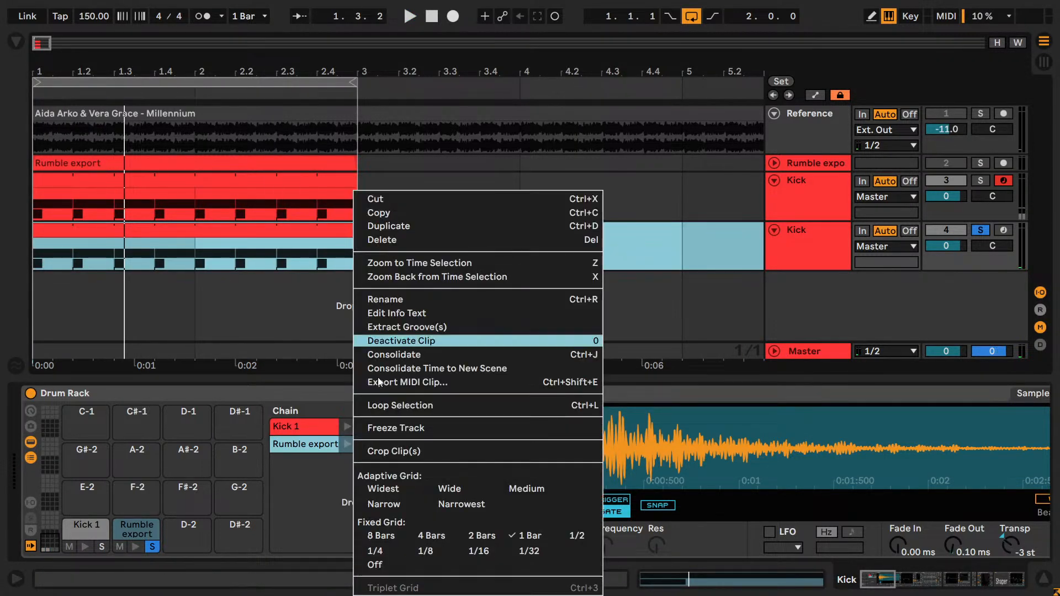
click(391, 555)
drag(356, 231, 78, 231)
key(space)
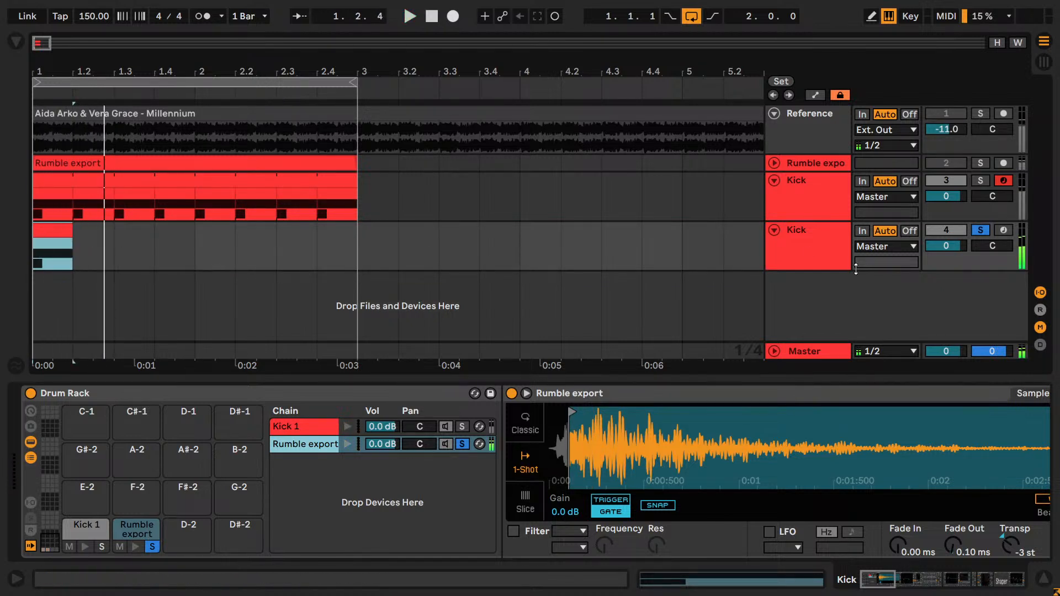
click(789, 243)
right_click(813, 238)
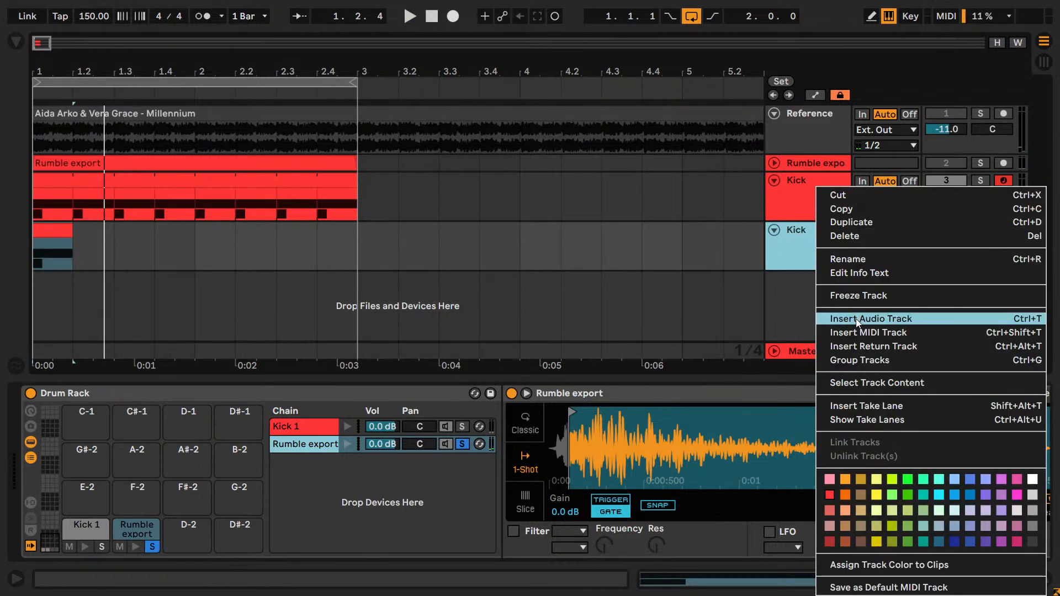
click(788, 278)
click(792, 262)
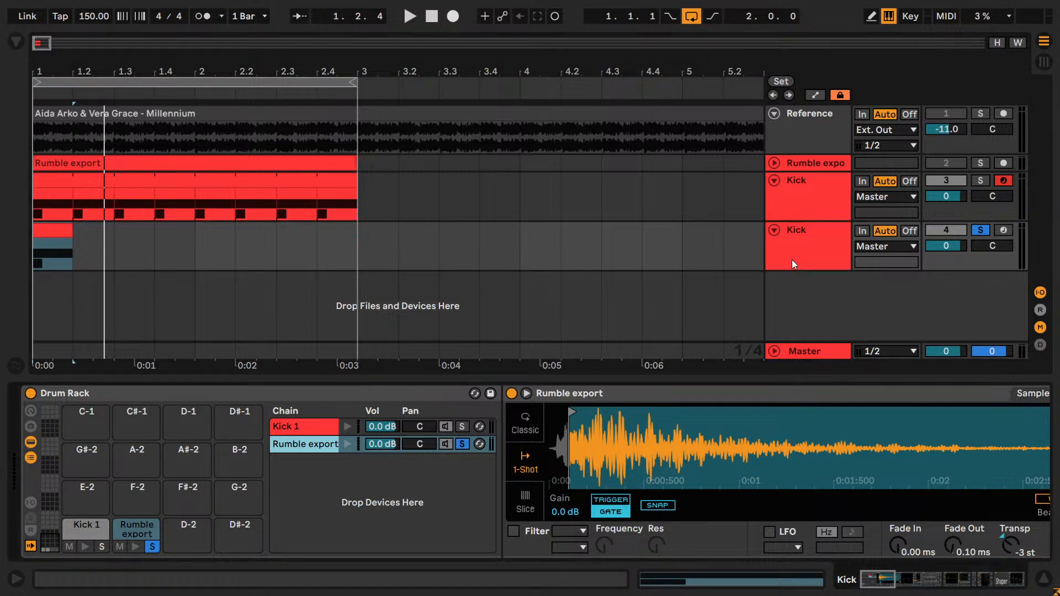
- Duplicate the shortened Kick track and solo the Kick 1 chain in the copy's Drum Rack
click(794, 253)
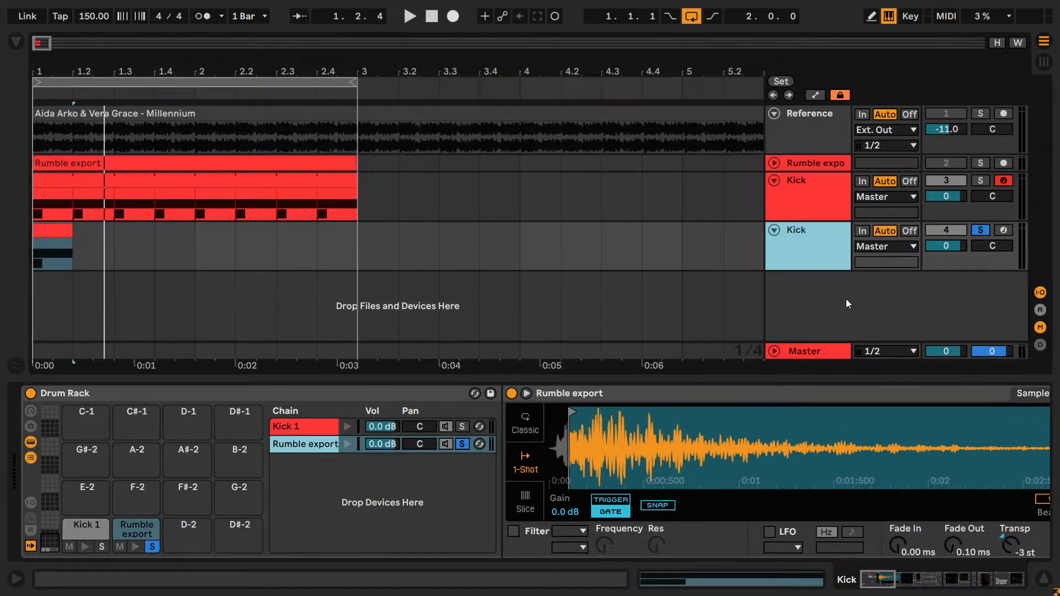
key(ctrl+d)
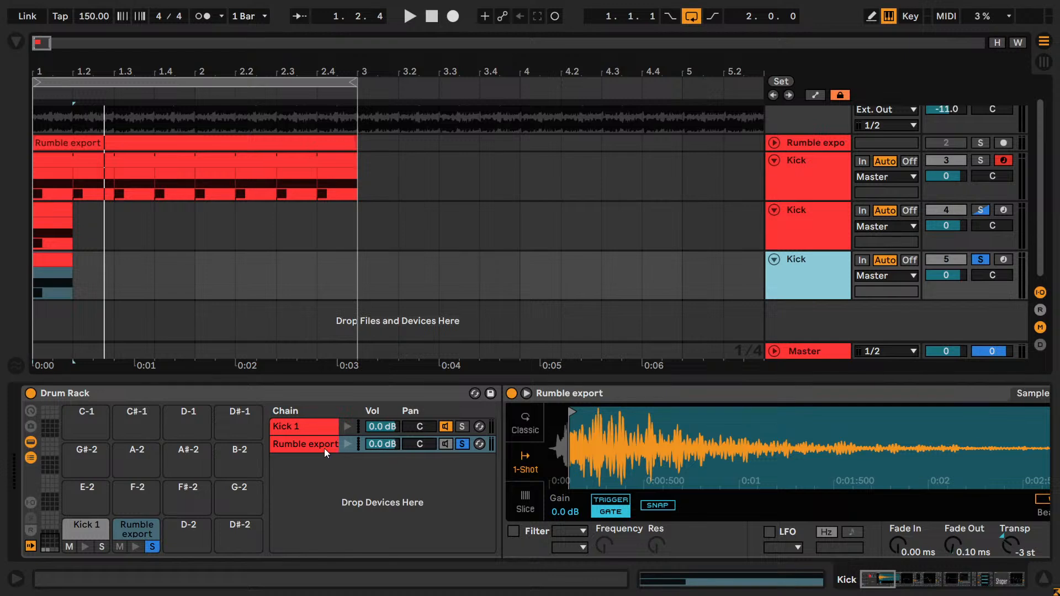
click(476, 431)
click(475, 431)
click(462, 427)
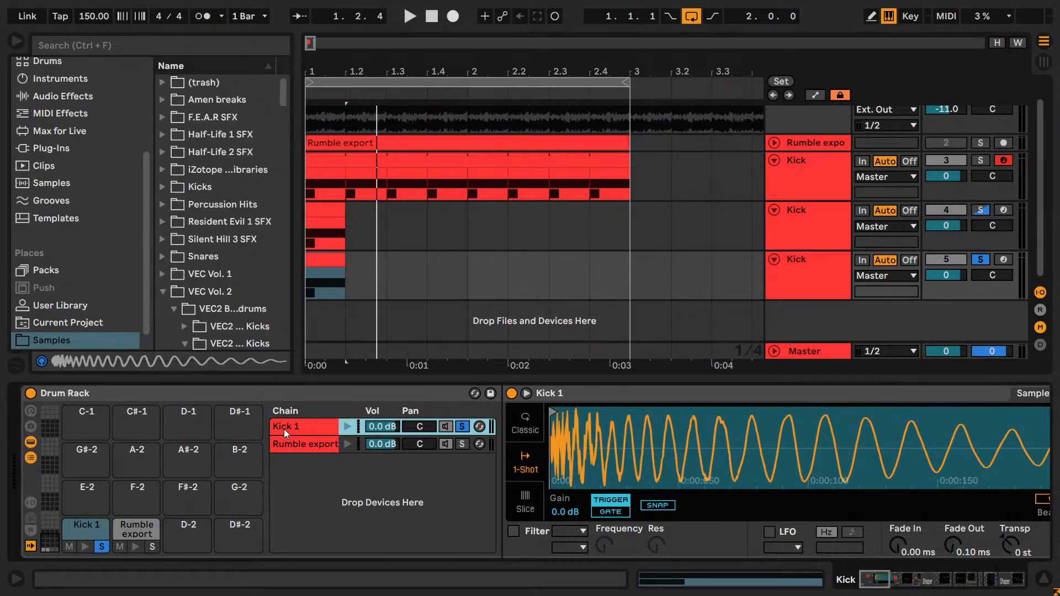
- Solo the Punch chain in the newest copy's Audio Effect Rack and audition it
drag(871, 582, 890, 582)
key(space)
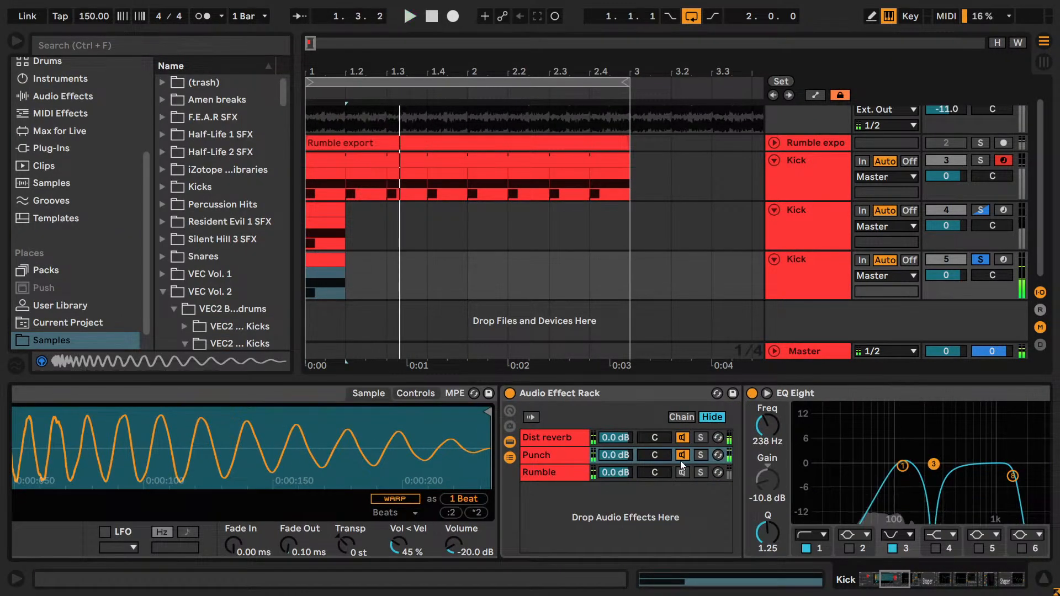
click(697, 455)
key(space)
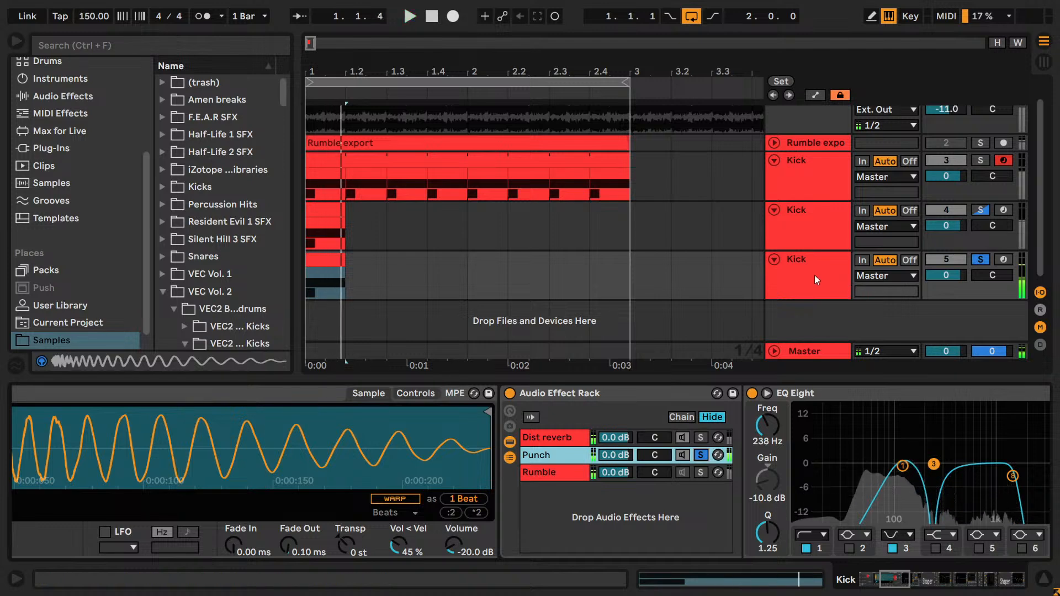
- Duplicate the Punch track, solo the Dist reverb chain in the copy, audition it and hide the browser
click(813, 274)
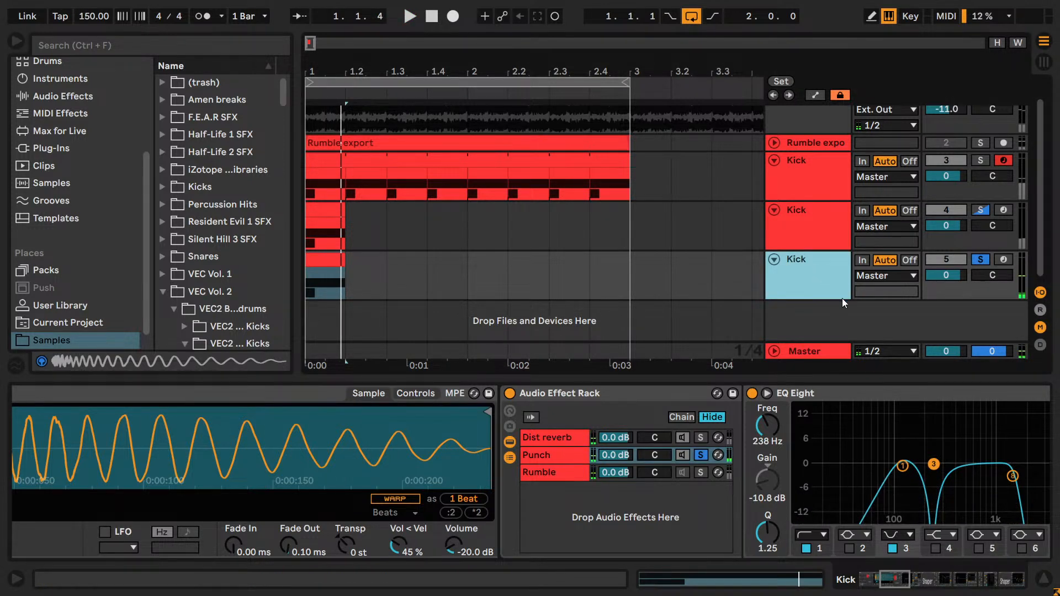
key(ctrl+d)
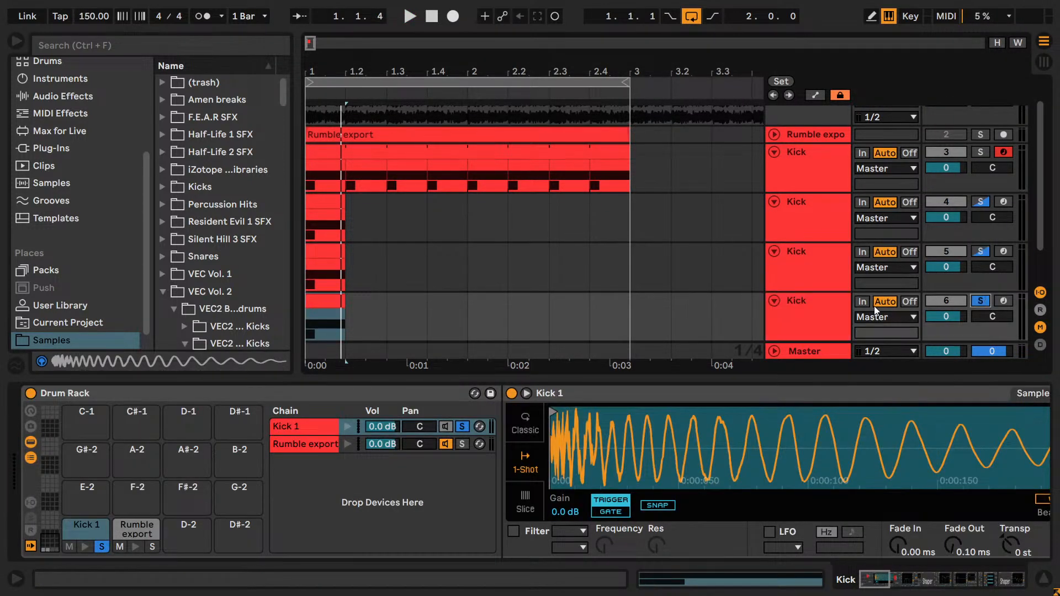
click(899, 582)
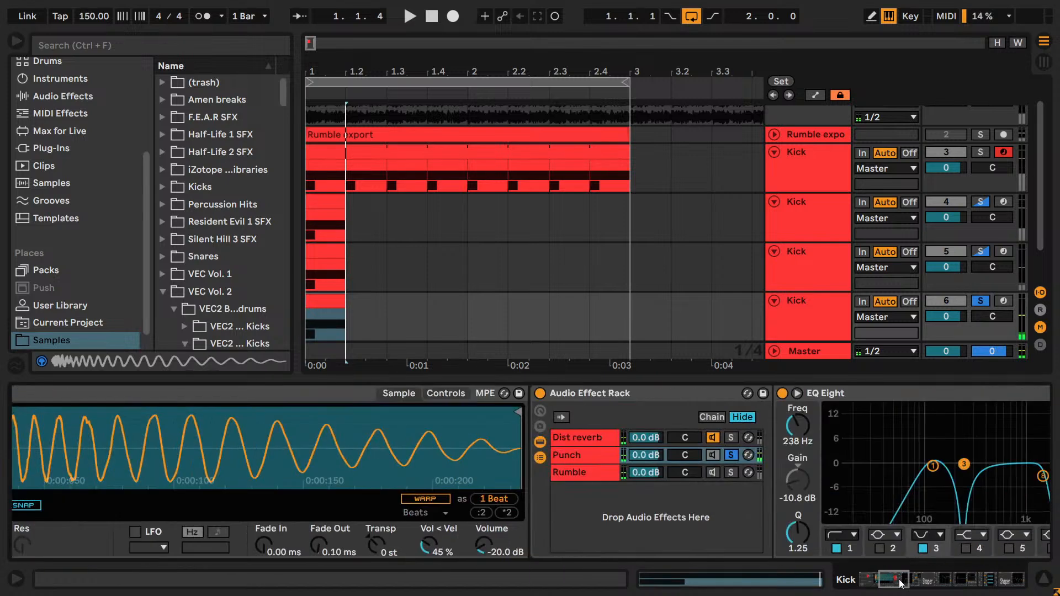
click(730, 437)
key(space)
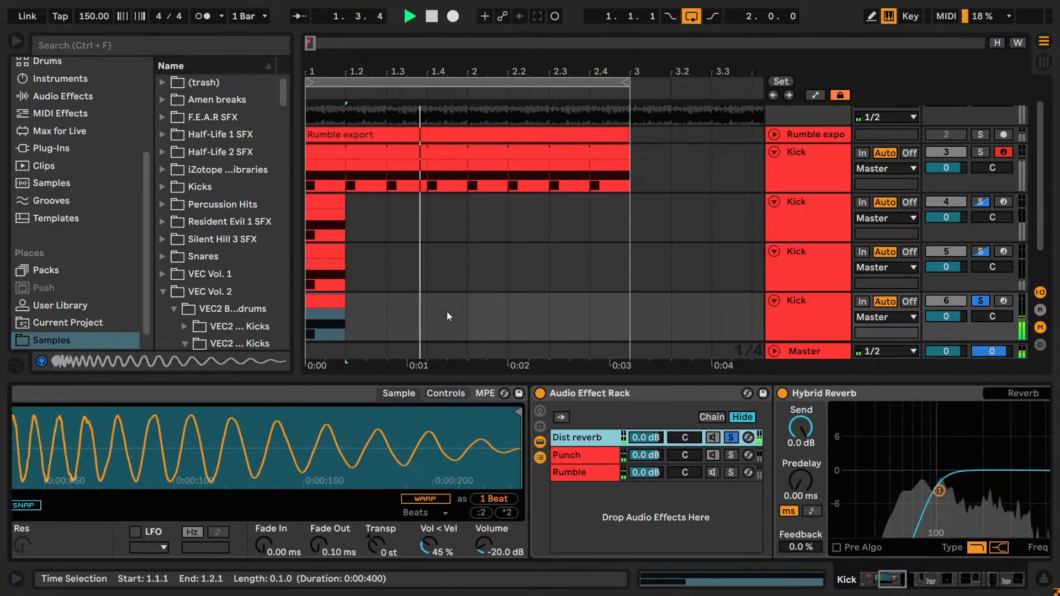
key(ctrl+alt+b)
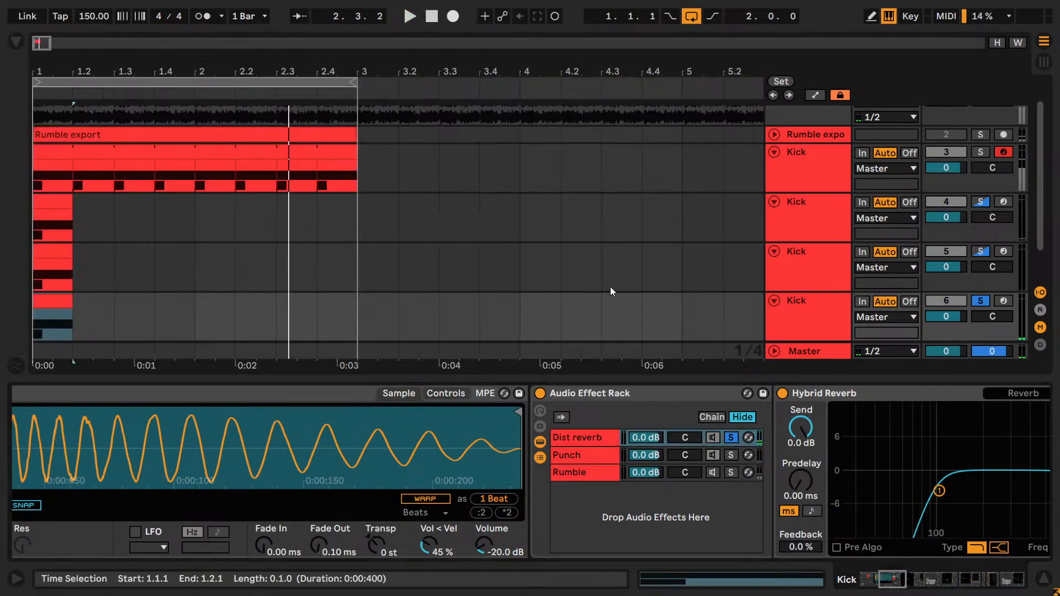
- Audition the Punch and Rumble export tracks in solo, and turn track solo off
click(987, 255)
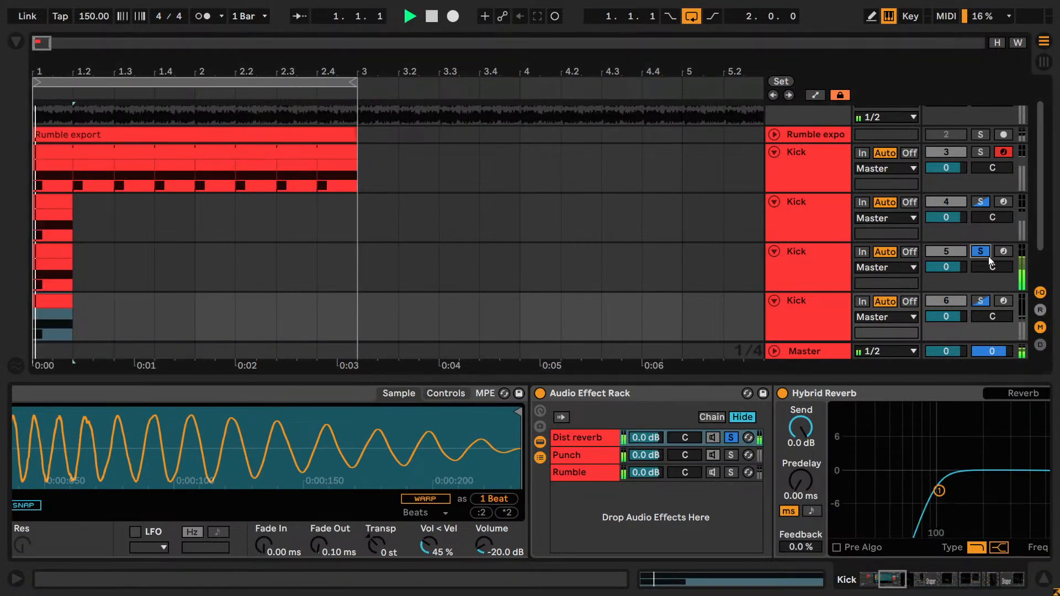
click(980, 203)
key(space)
click(980, 203)
- Freeze and flatten the lowest Kick track, the copy with the Dist reverb chain soloed
click(814, 216)
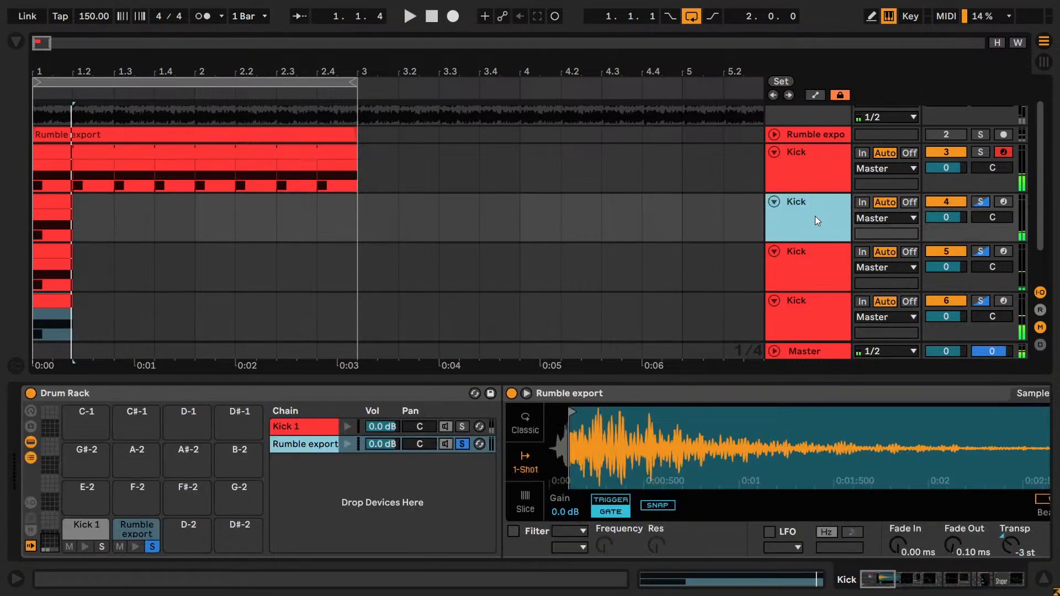
scroll(813, 258, down, 1)
right_click(815, 259)
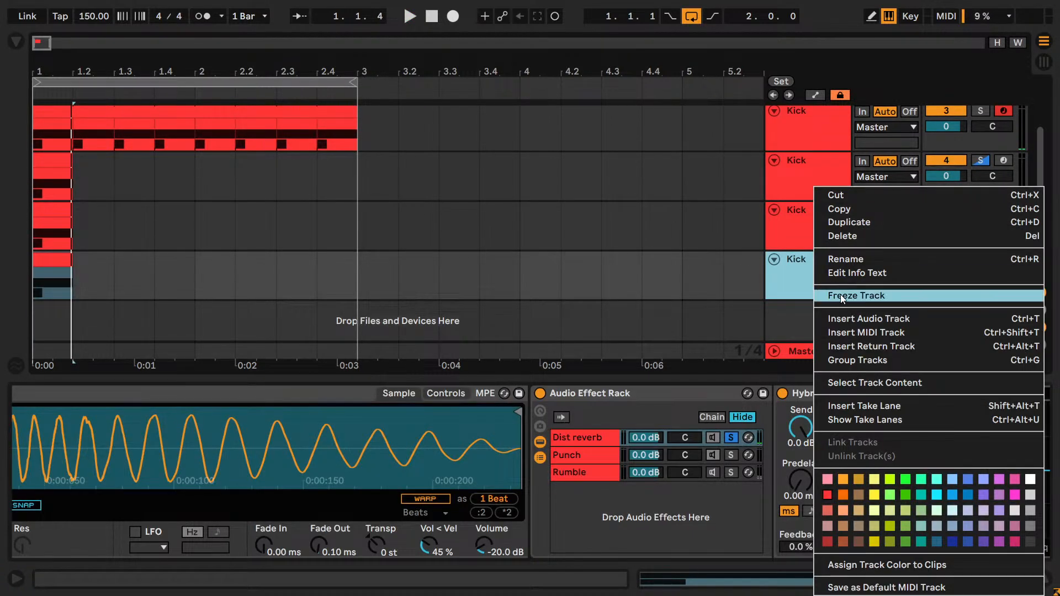
click(840, 296)
right_click(829, 283)
click(751, 295)
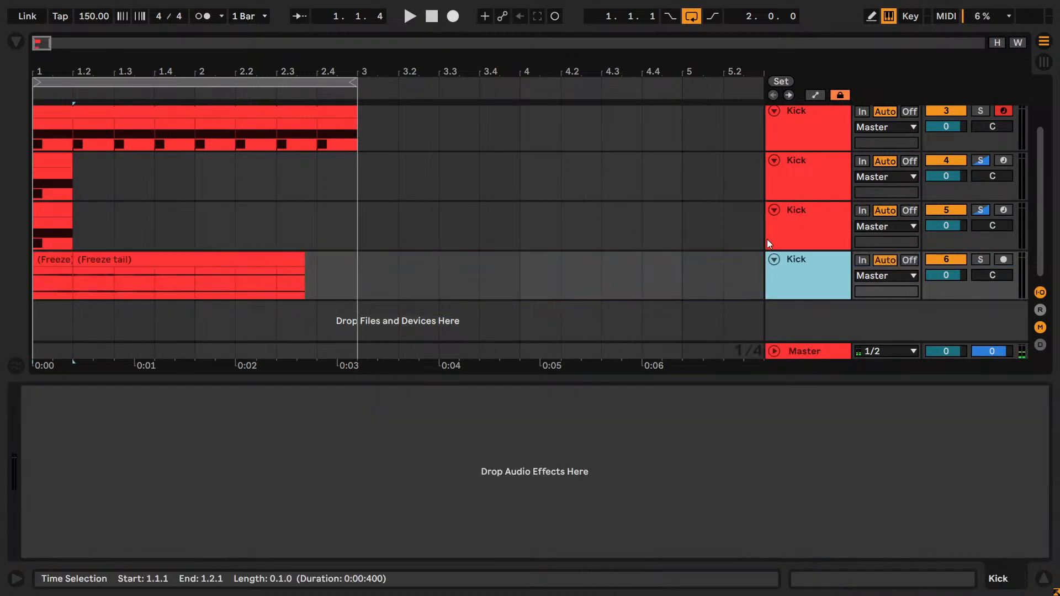
- Freeze and flatten the Kick track copy that has the Punch chain soloed
right_click(792, 248)
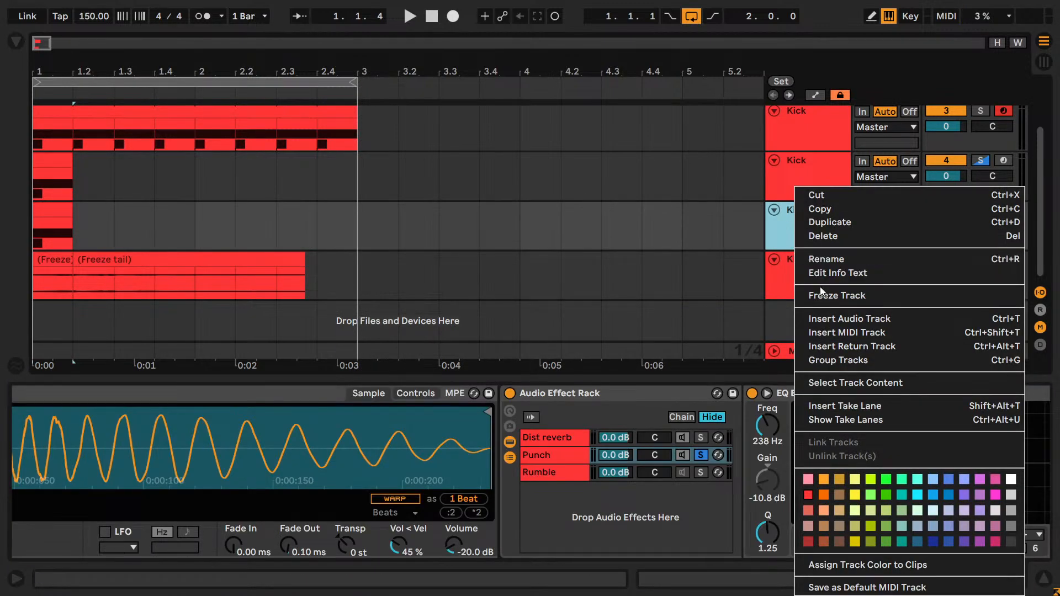
click(819, 286)
right_click(802, 233)
click(839, 296)
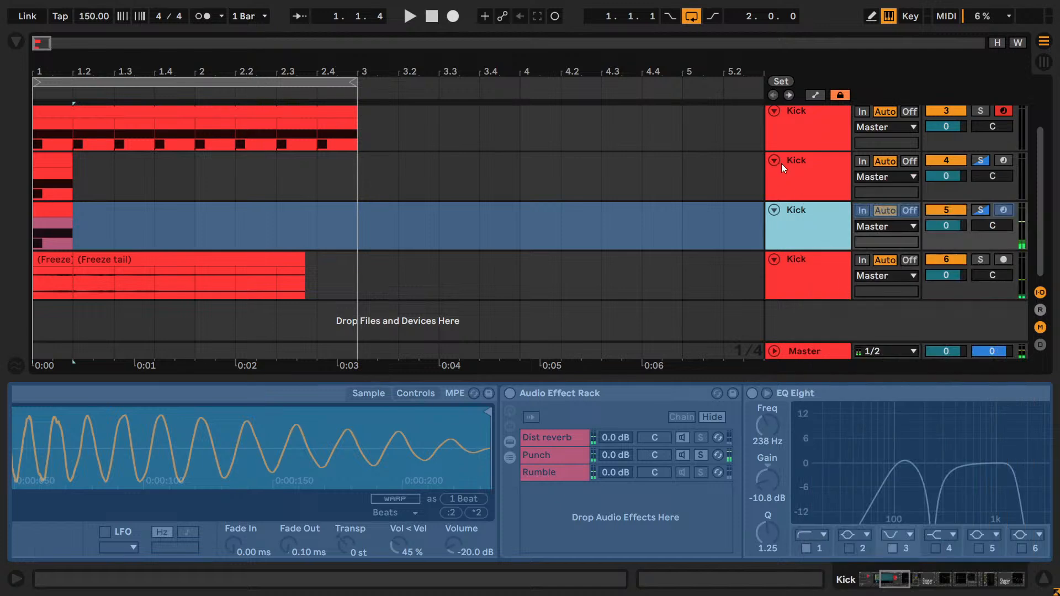
- Freeze and flatten the Kick track copy with Rumble export soloed in its Drum Rack
right_click(802, 178)
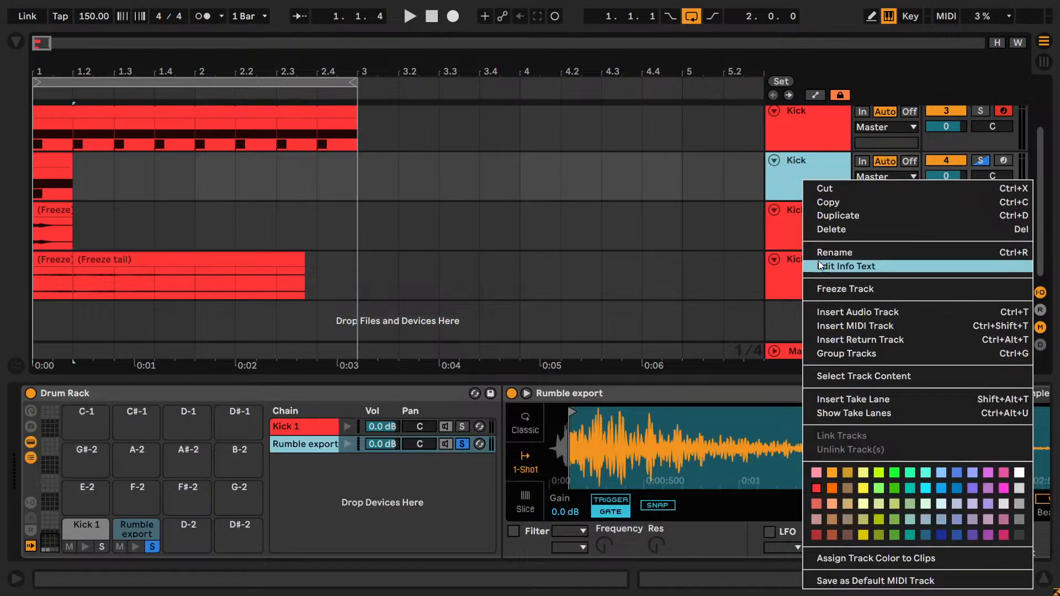
click(831, 290)
right_click(798, 165)
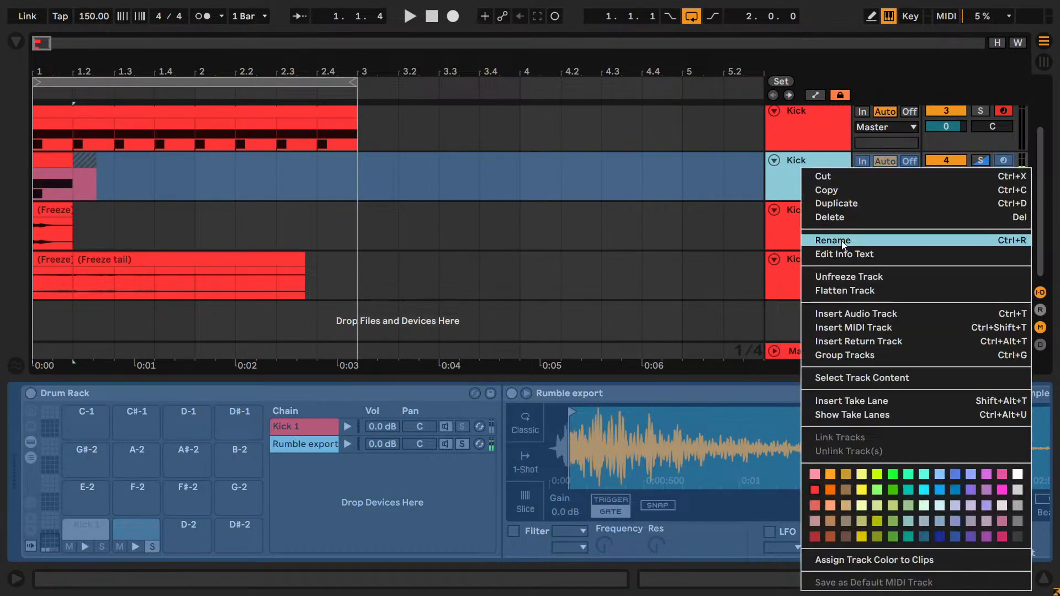
click(831, 291)
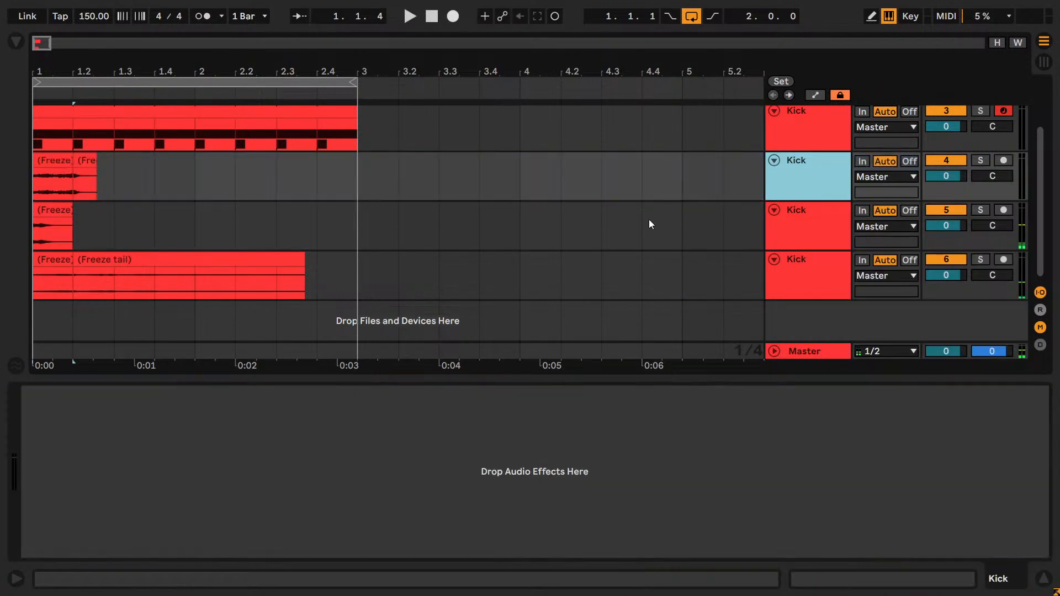
- Consolidate the frozen clip with its freeze tail on both the rumble and the distorted reverb Kick tracks
click(57, 161)
shift+click(78, 162)
key(ctrl+j)
click(55, 207)
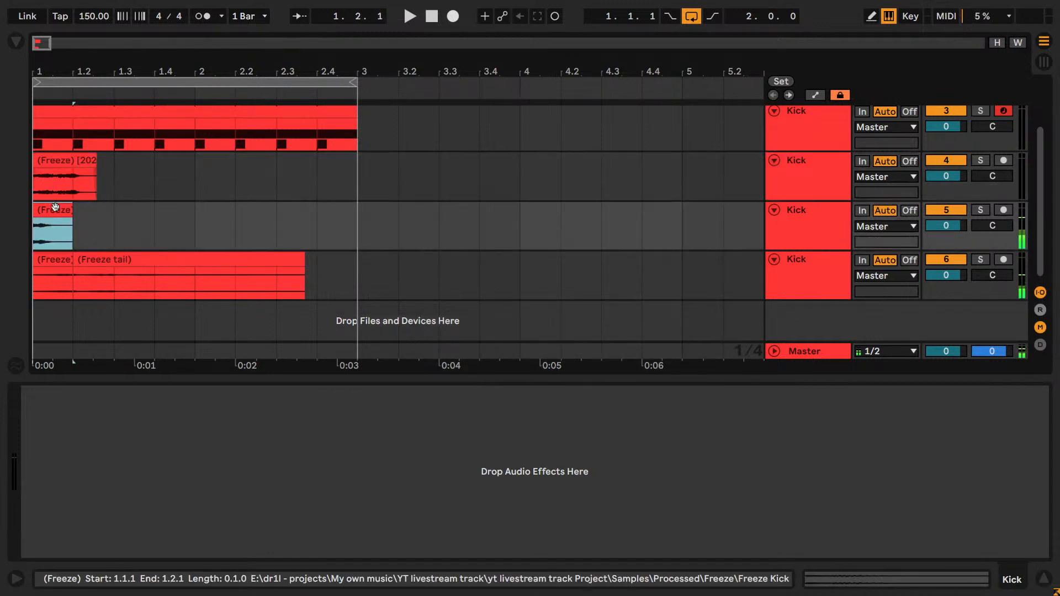
click(86, 208)
click(89, 260)
shift+click(64, 261)
key(ctrl+j)
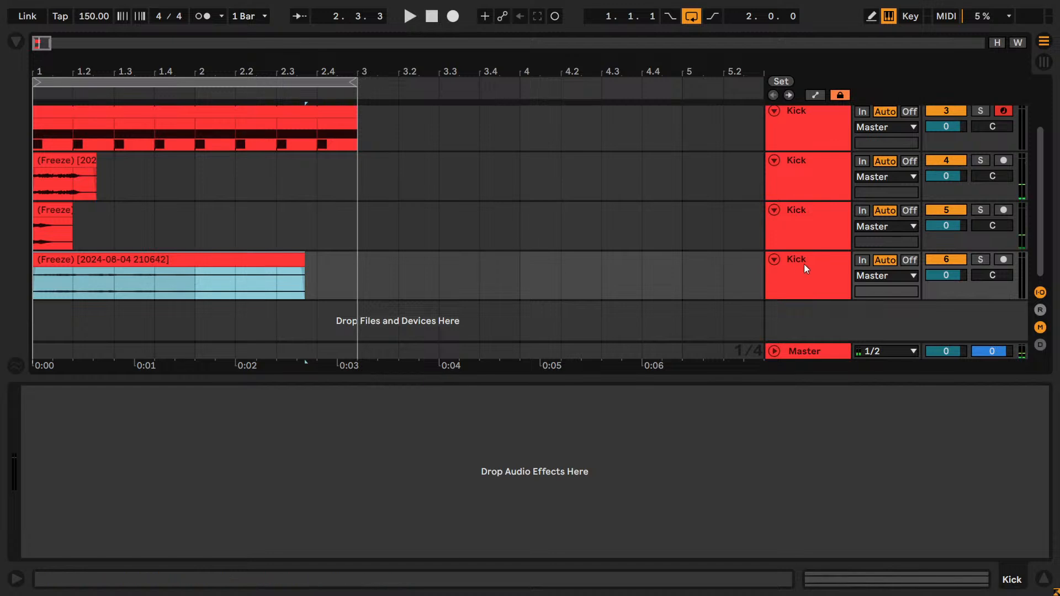
- Insert a MIDI track directly beneath the original Kick track, name it Pad and colour it blue
right_click(836, 319)
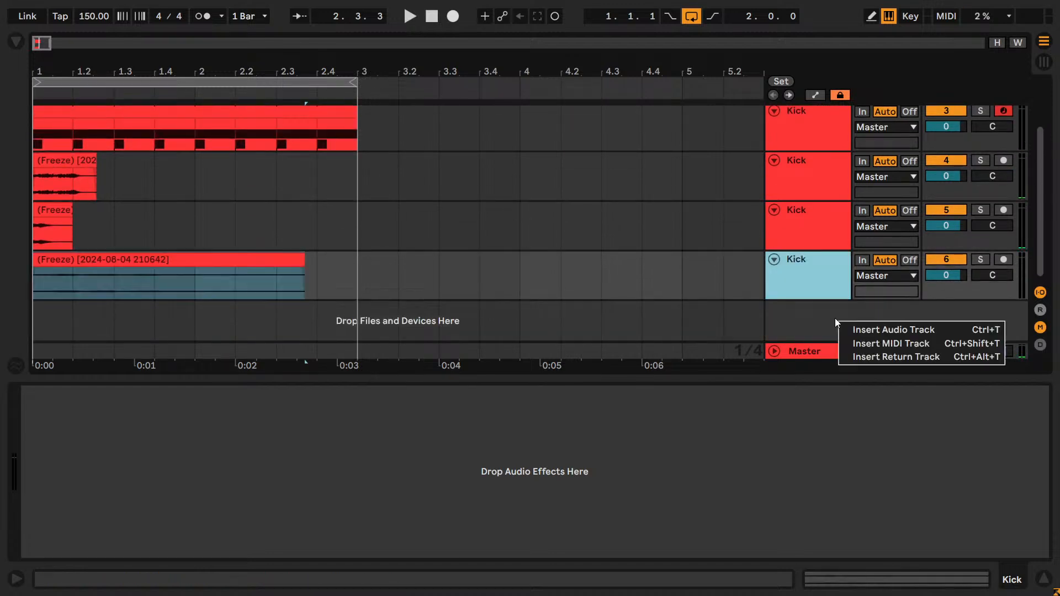
click(856, 343)
drag(819, 303, 797, 216)
key(ctrl+r)
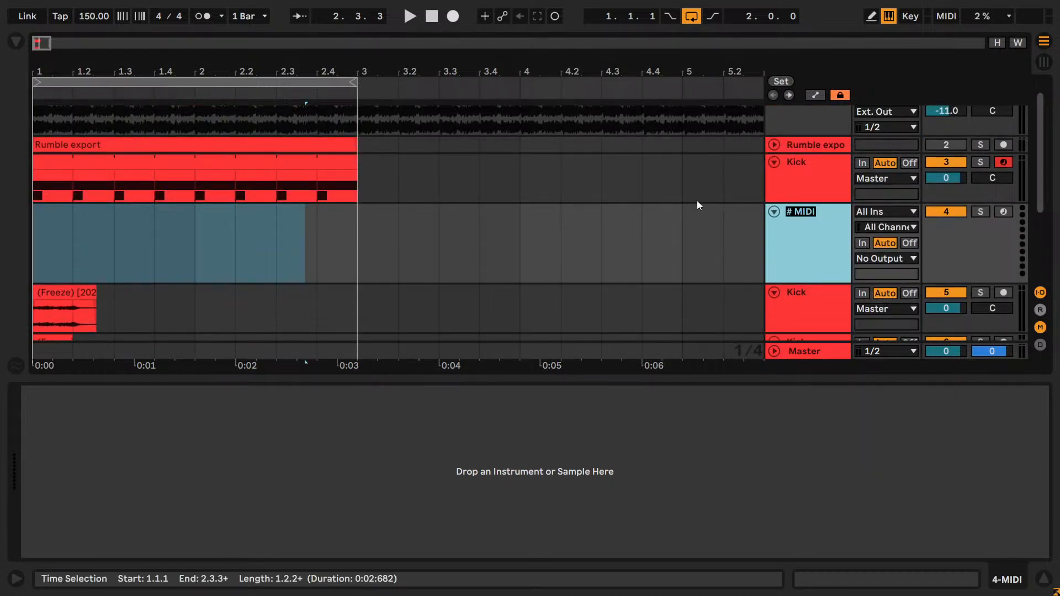
text(Pad)
key(Return)
right_click(823, 198)
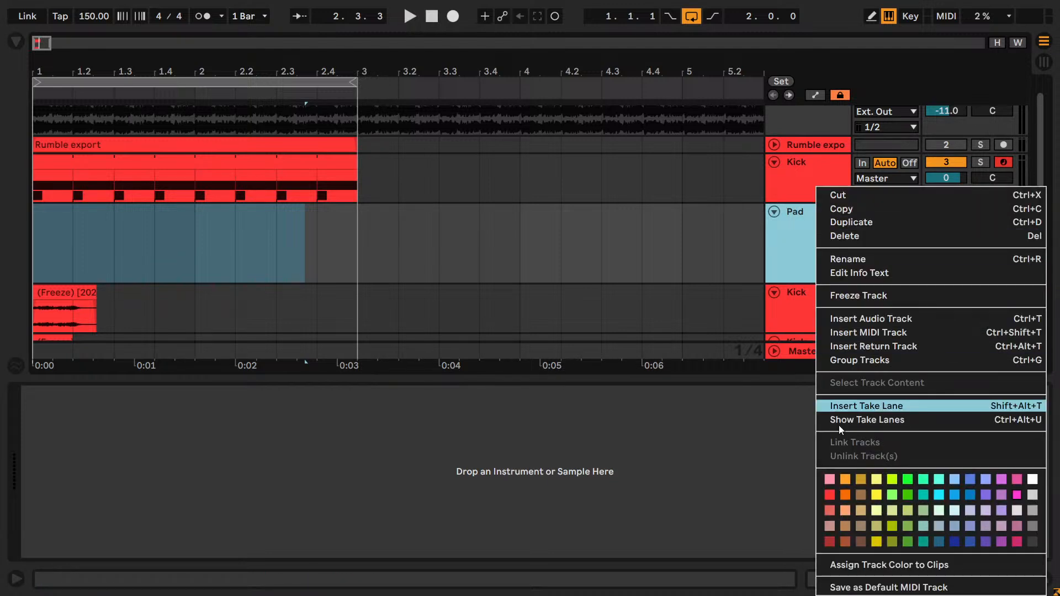
click(955, 495)
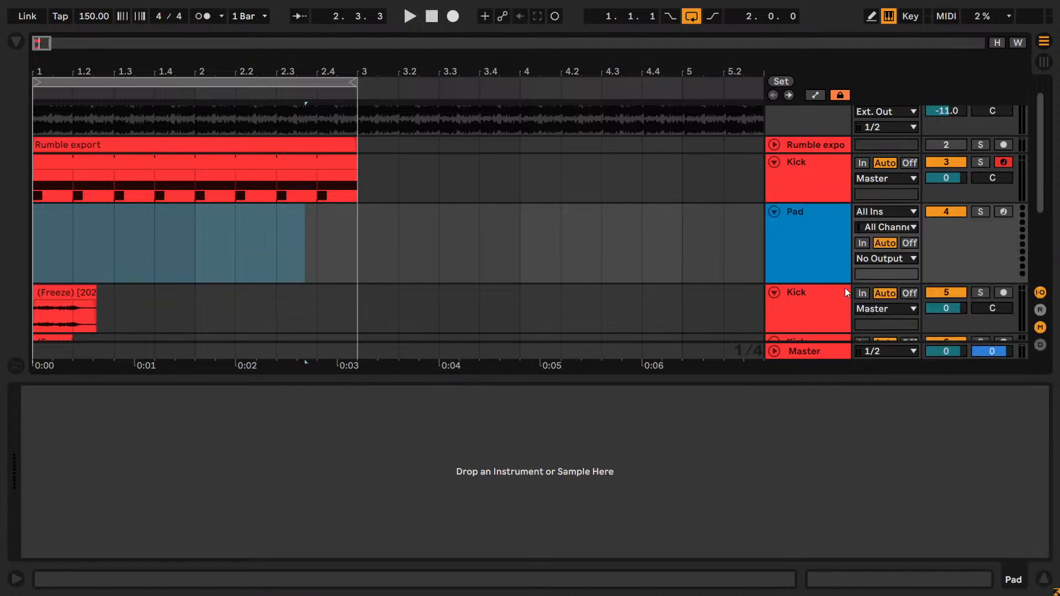
drag(826, 284, 794, 262)
- Show the browser and load an empty Drum Rack instrument onto the Pad track
click(16, 42)
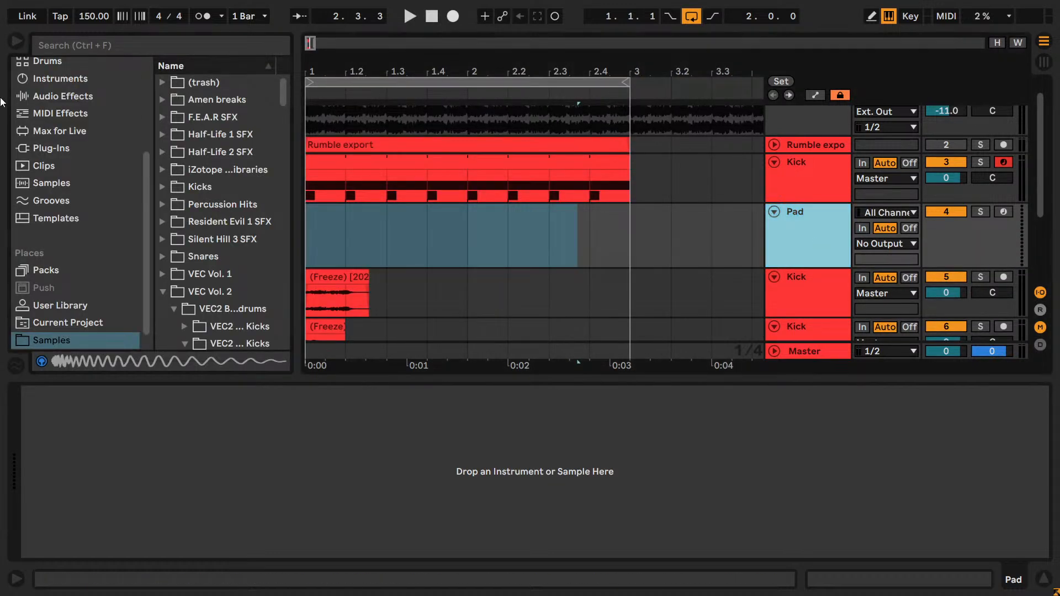
click(71, 94)
click(162, 100)
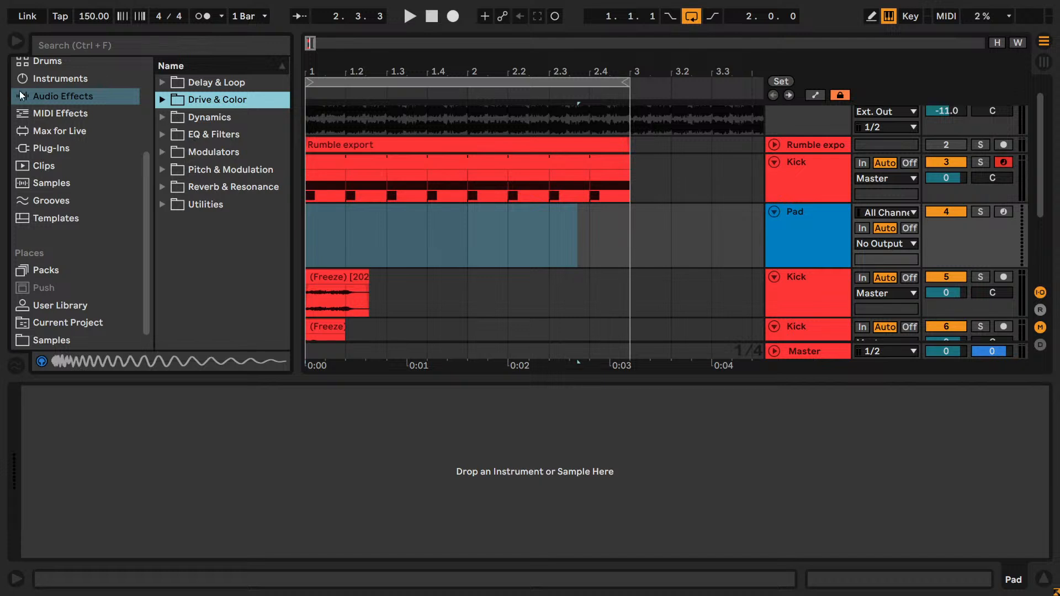
click(54, 79)
drag(199, 134, 277, 457)
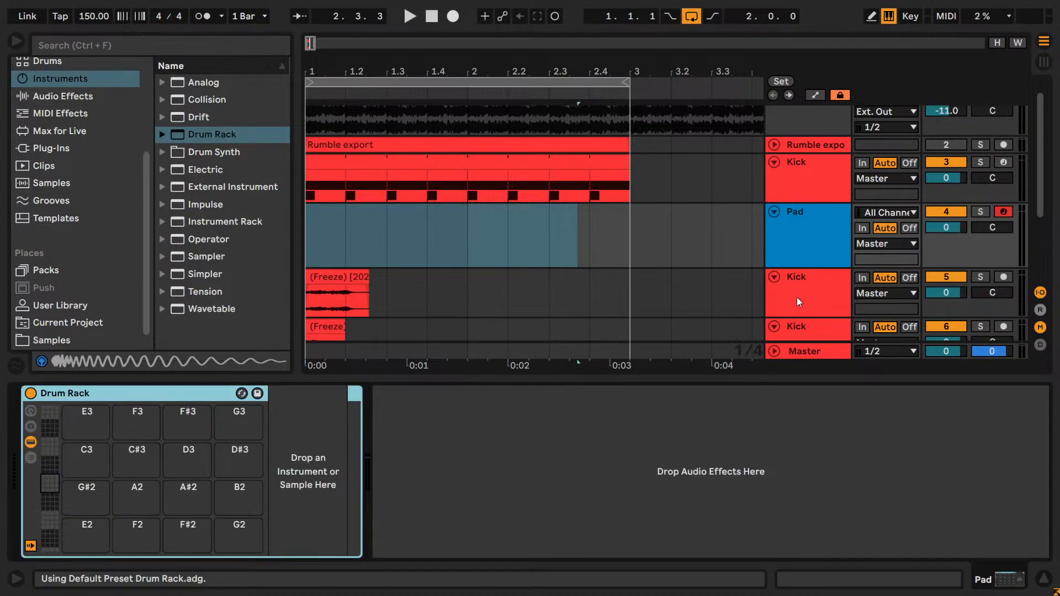
- Locate the consolidated rumble clip's file in the browser and load it onto the Drum Rack's C-2 pad
click(806, 292)
scroll(824, 285, down, 2)
click(364, 218)
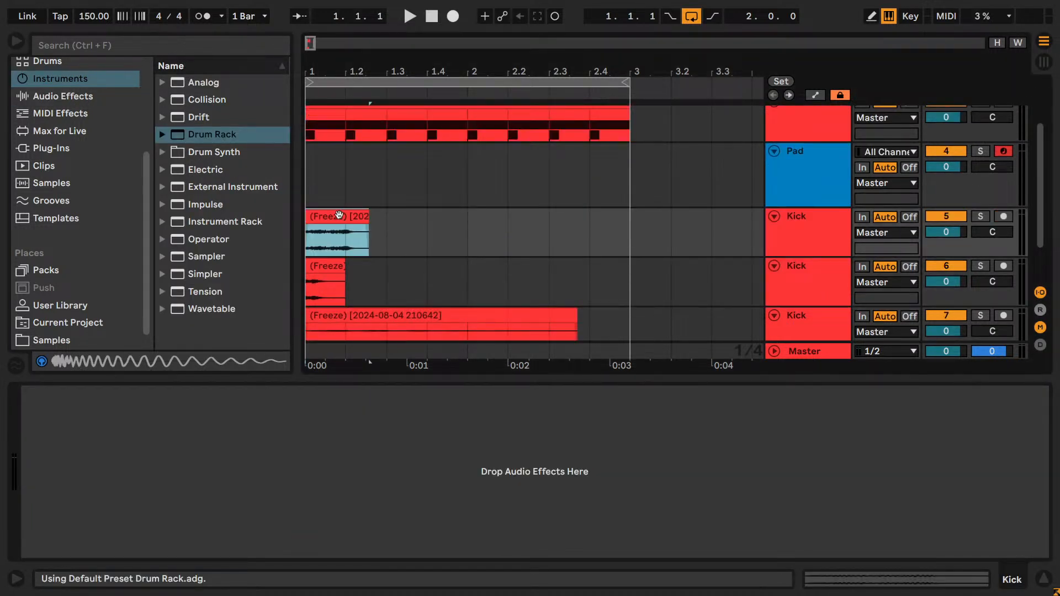
right_click(343, 223)
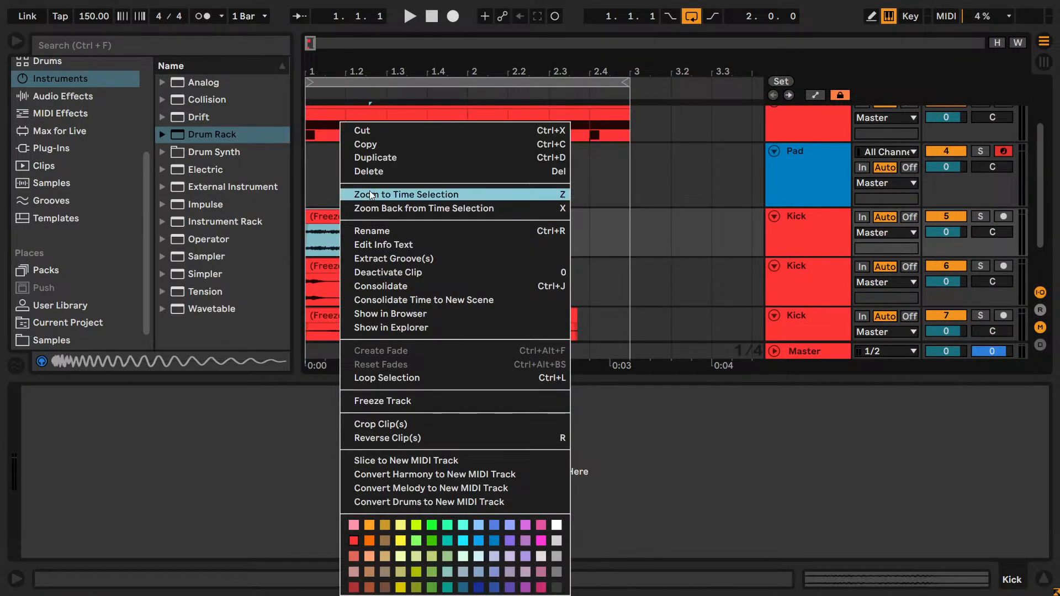
click(396, 314)
click(807, 177)
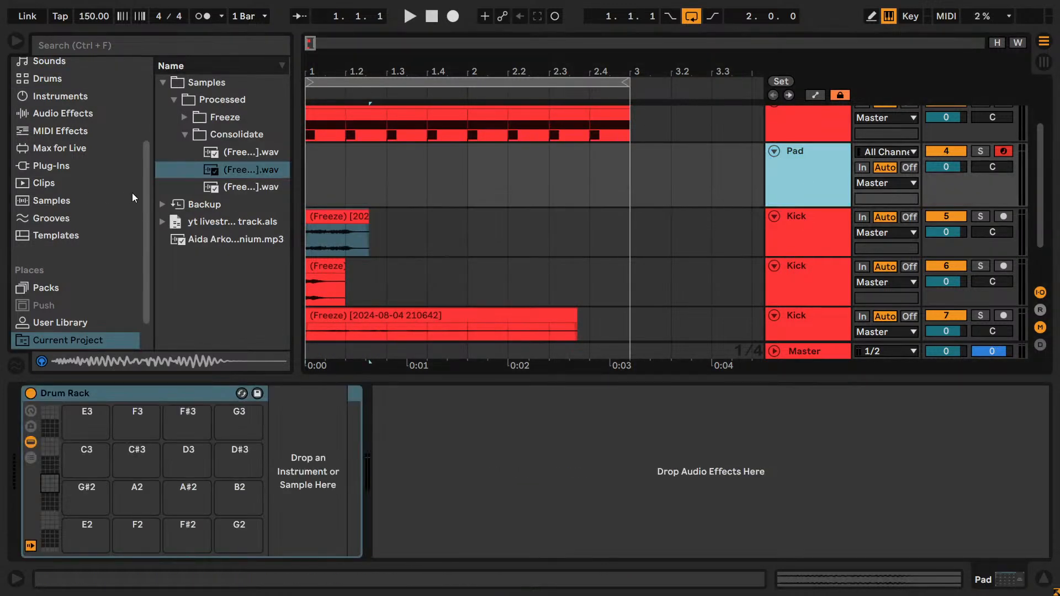
drag(47, 536, 88, 546)
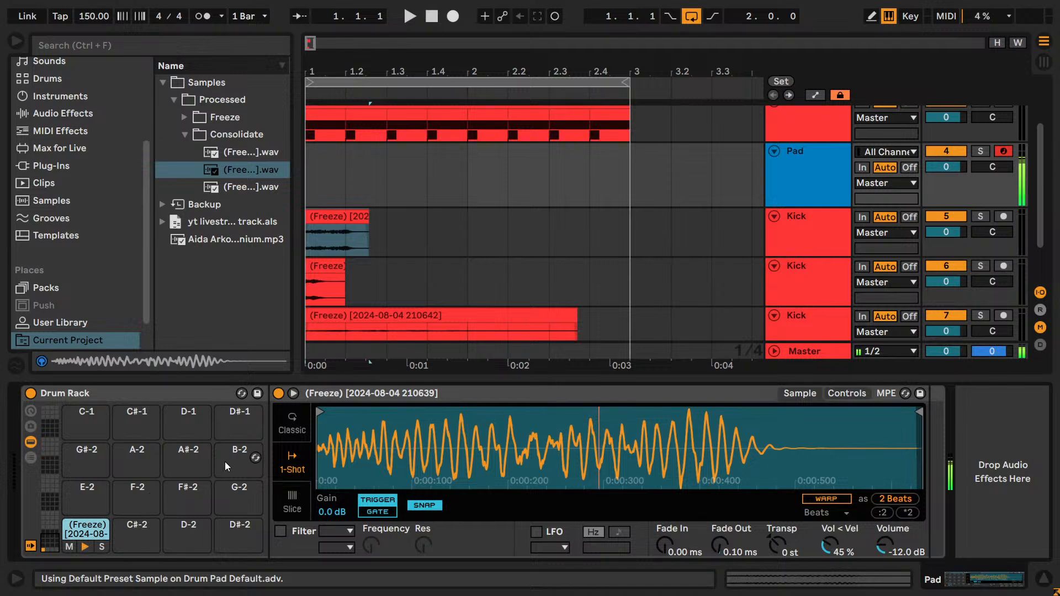
- Rename the sample on the C-2 pad to Rumble
click(334, 396)
key(ctrl+r)
text(Rumble)
key(Return)
- Locate the flattened punch clip's file, load it onto the C#-2 pad and rename it Punch
click(897, 296)
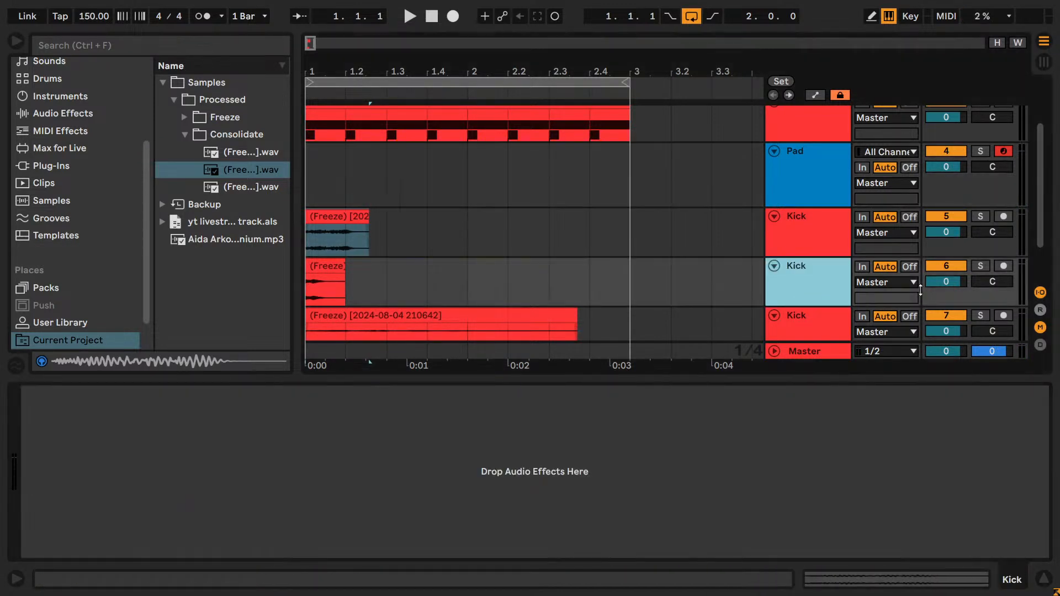
right_click(305, 266)
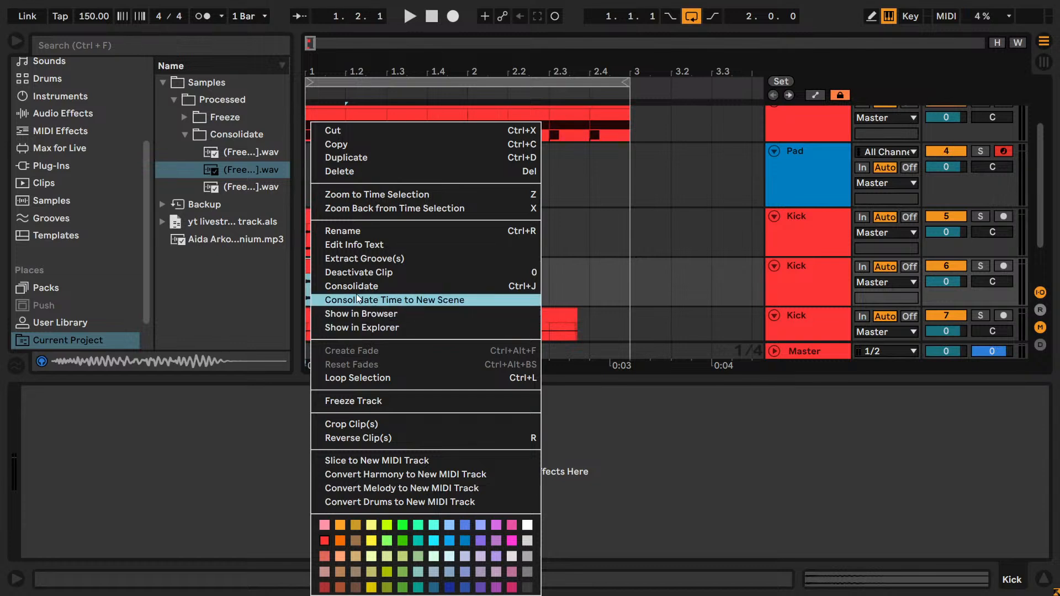
click(354, 315)
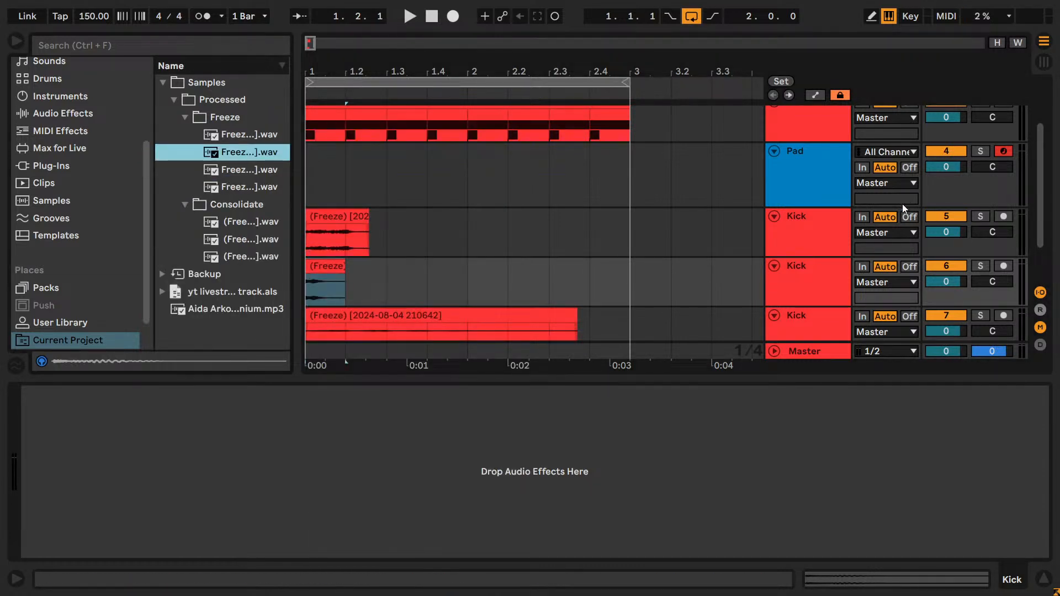
click(786, 193)
drag(229, 153, 137, 531)
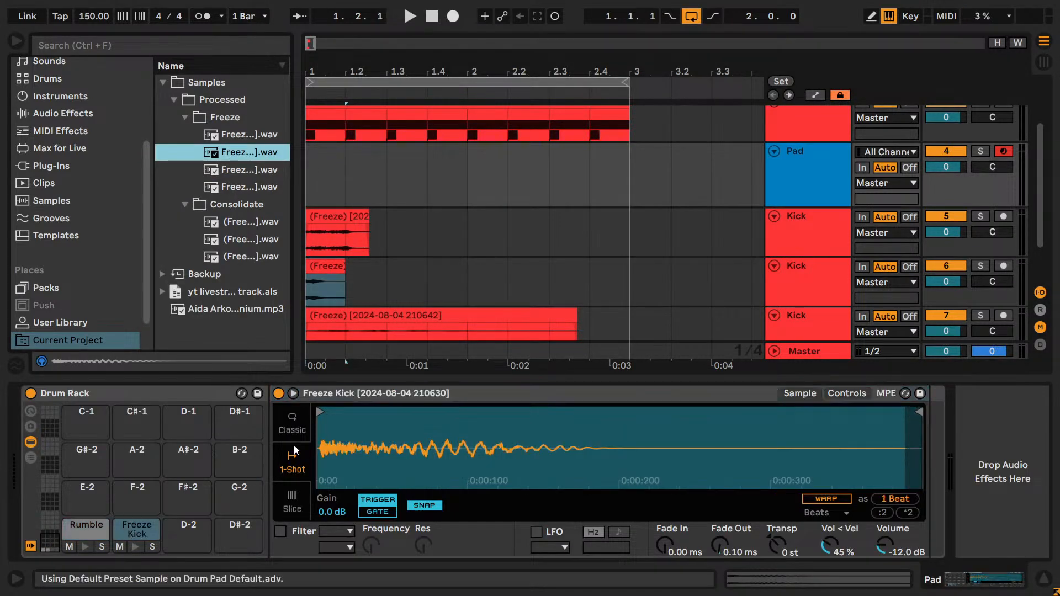
text(Punch)
key(Return)
- Audition the distorted reverb Kick track in solo, and load its consolidated clip's file onto the D-2 pad
click(980, 316)
key(space)
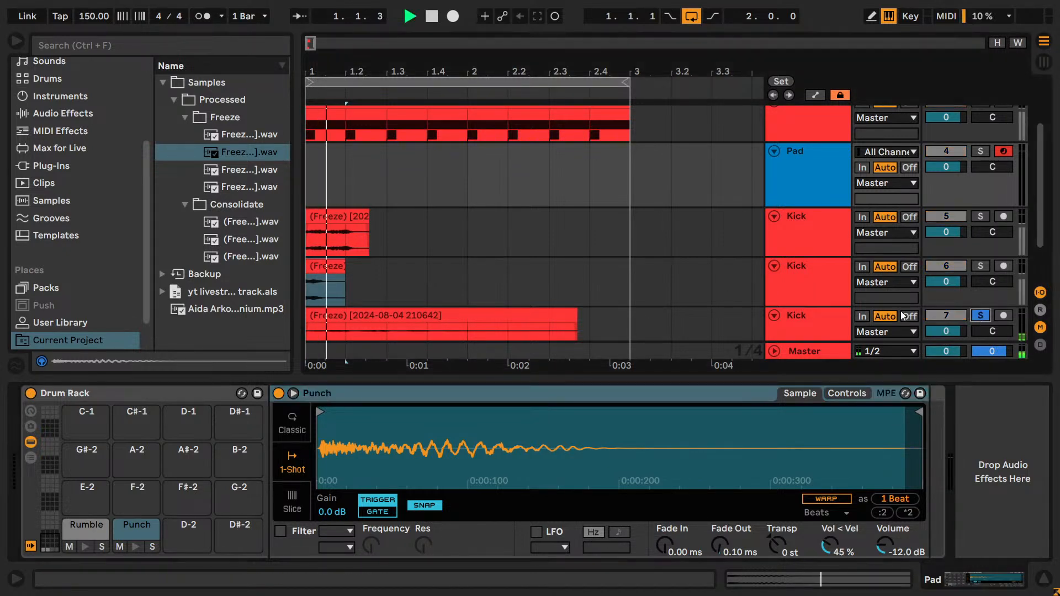
key(space)
click(818, 322)
right_click(345, 315)
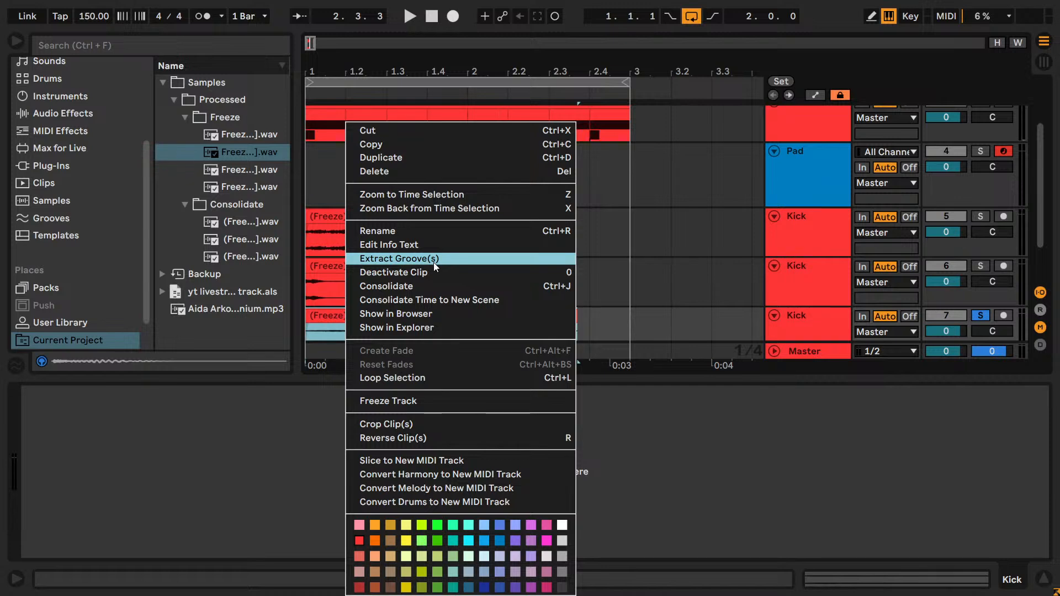
click(417, 313)
click(832, 181)
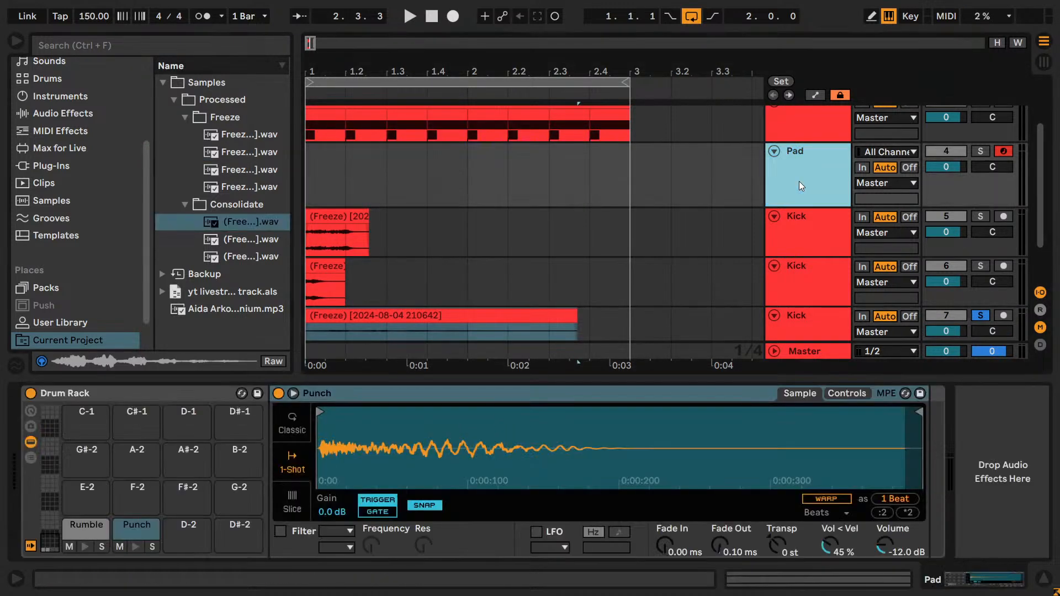
drag(246, 221, 187, 532)
- Rename the sample on the D-2 pad to Dist reverb
scroll(826, 276, down, 2)
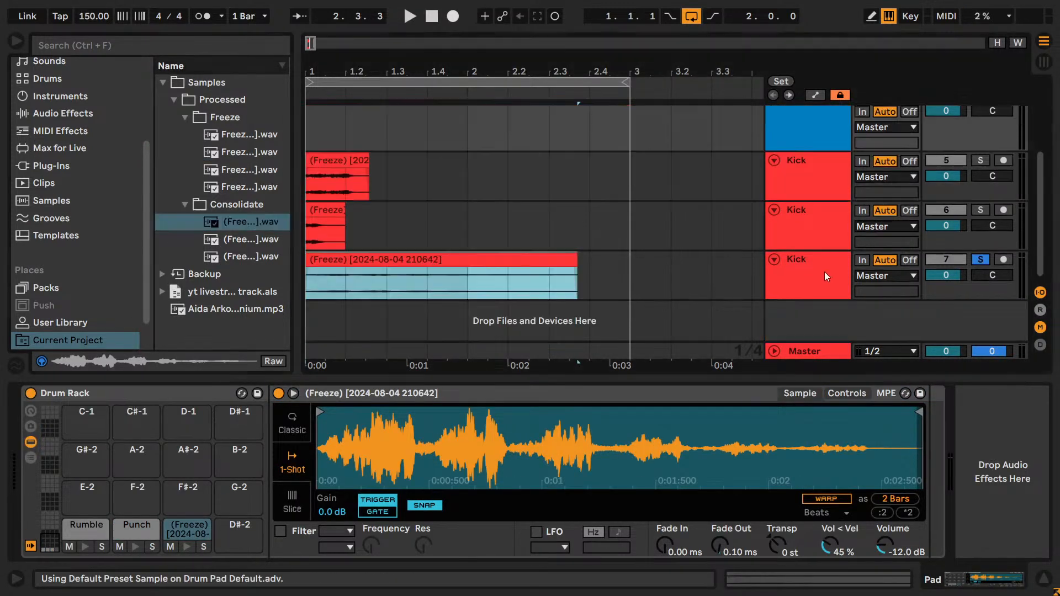
click(340, 393)
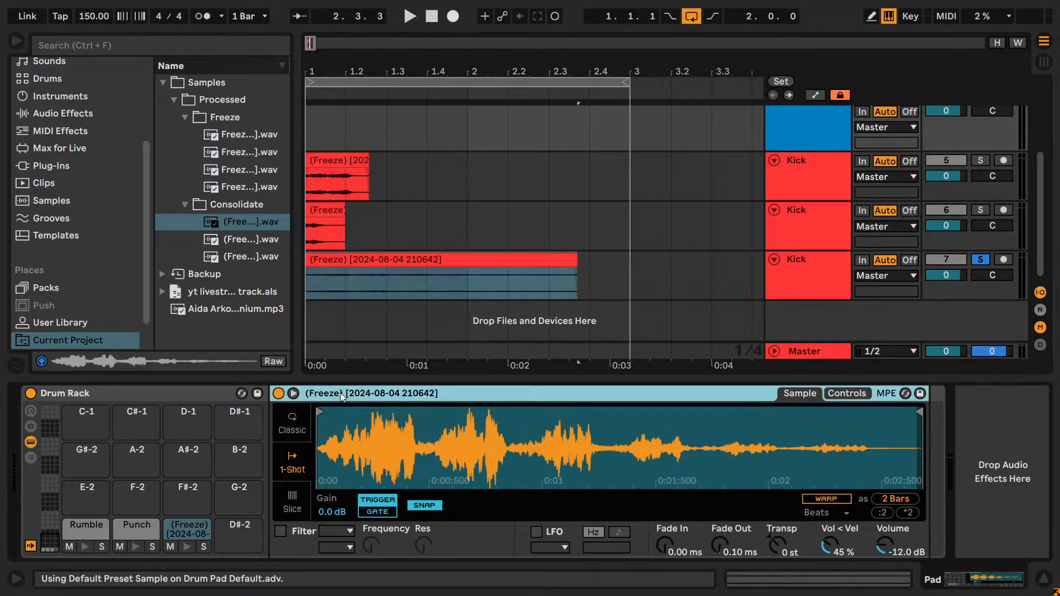
key(ctrl+r)
text(D)
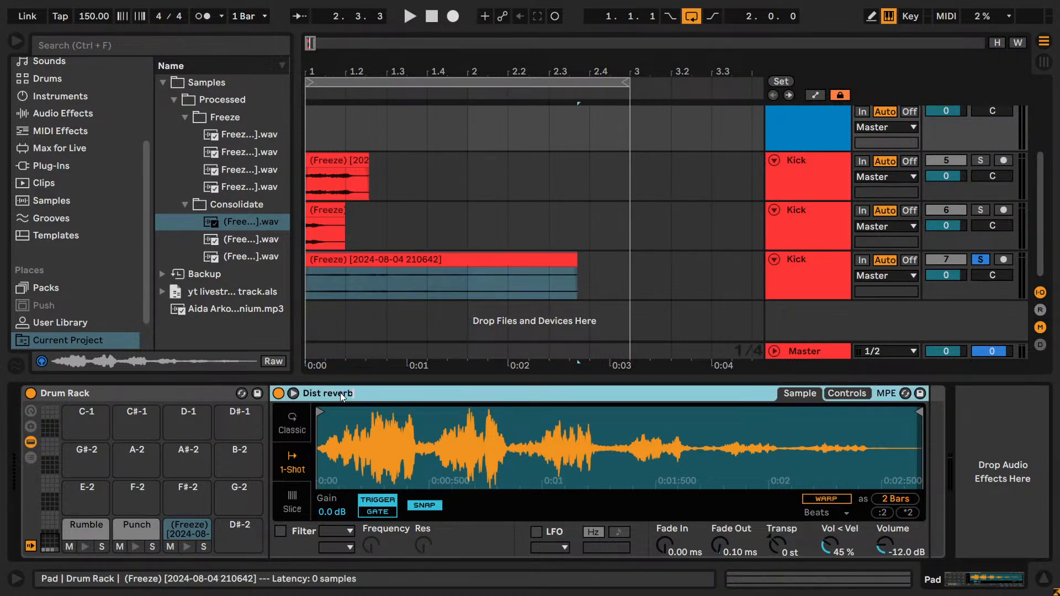
- Solo the Pad track and audition the Dist reverb pad in its Drum Rack
click(187, 547)
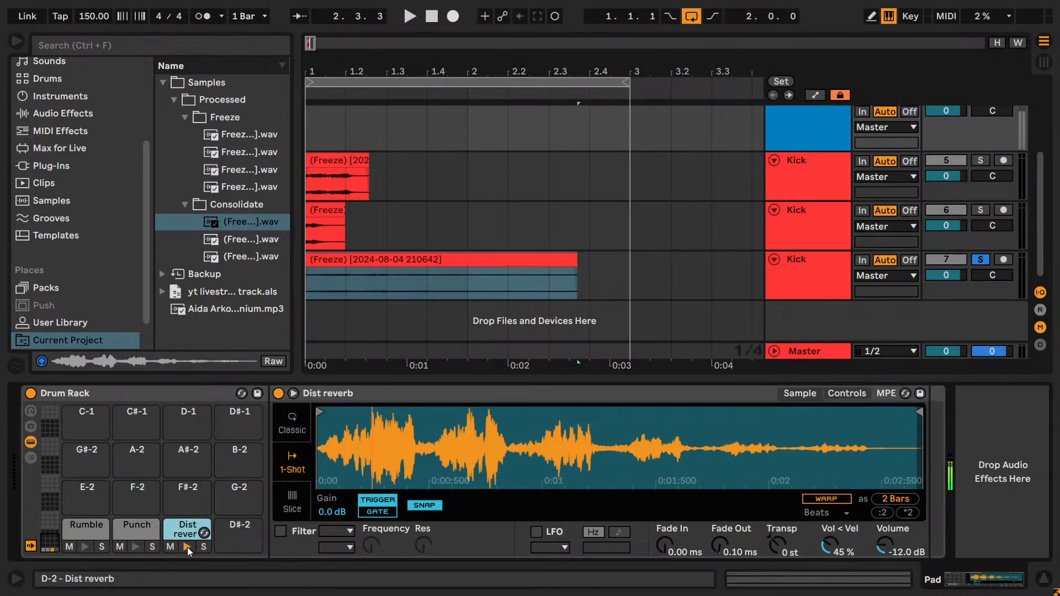
scroll(977, 178, up, 2)
scroll(977, 178, up, 1)
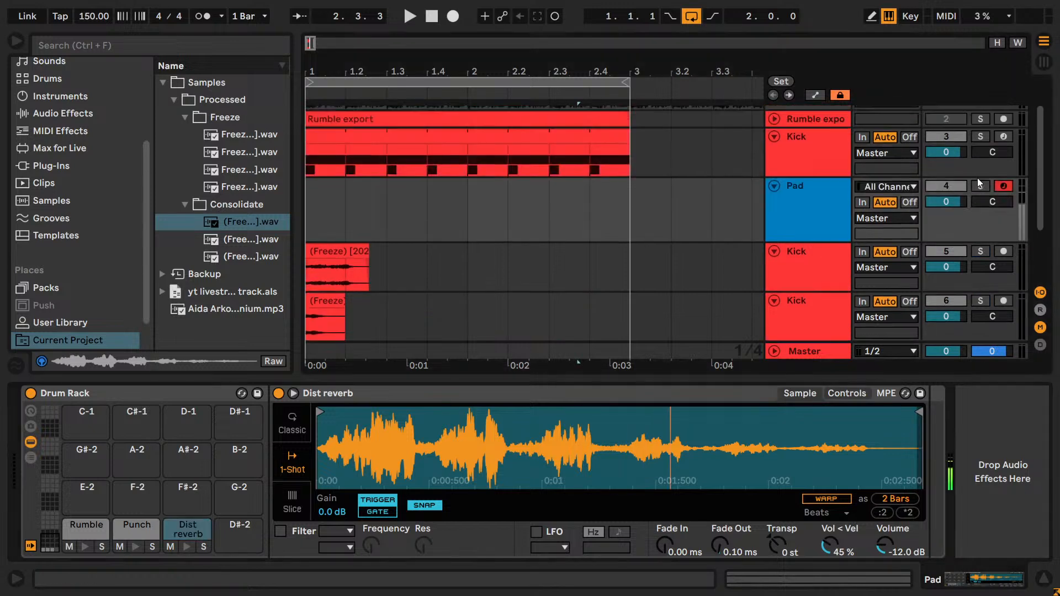
click(979, 186)
click(185, 547)
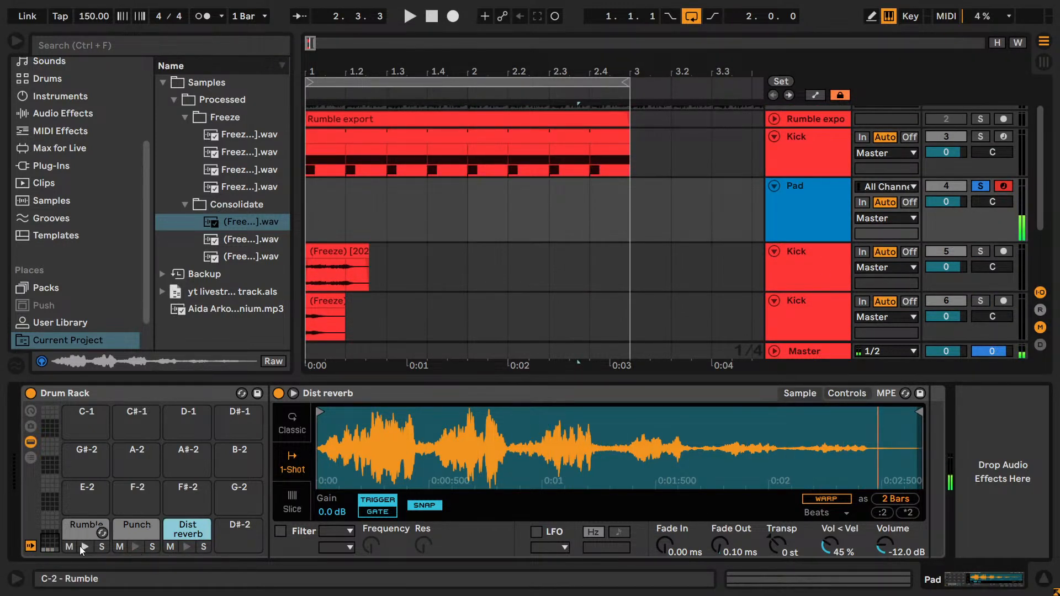
- Delete the three flattened Kick audio tracks below the Pad track
click(795, 269)
scroll(806, 273, down, 3)
shift+click(815, 276)
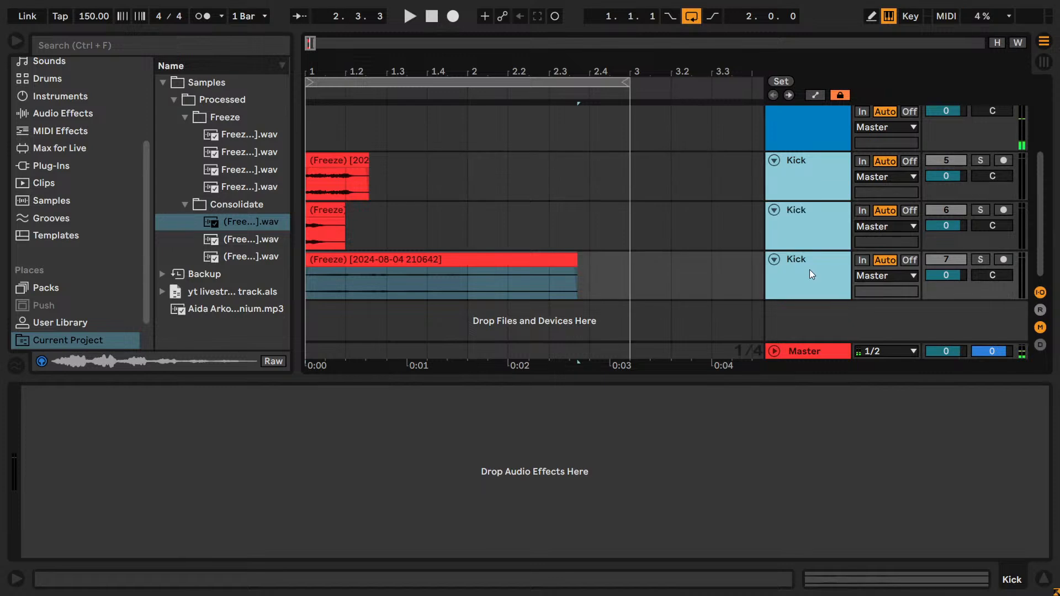
key(Delete)
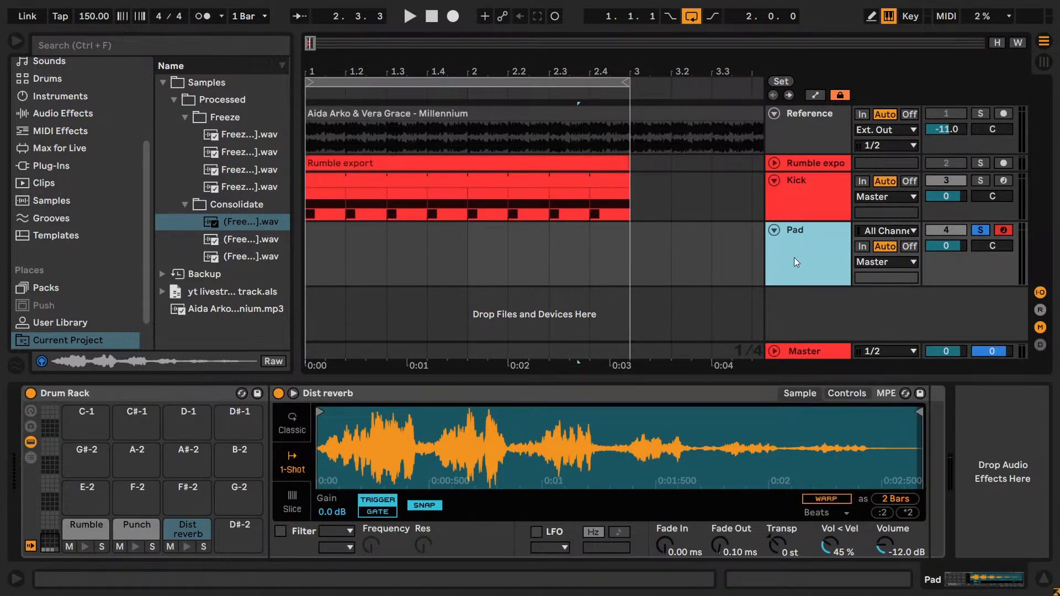
- Create an empty one-beat MIDI clip at the start of the Pad track, from 1.1.1 to 1.2.1
double_click(336, 256)
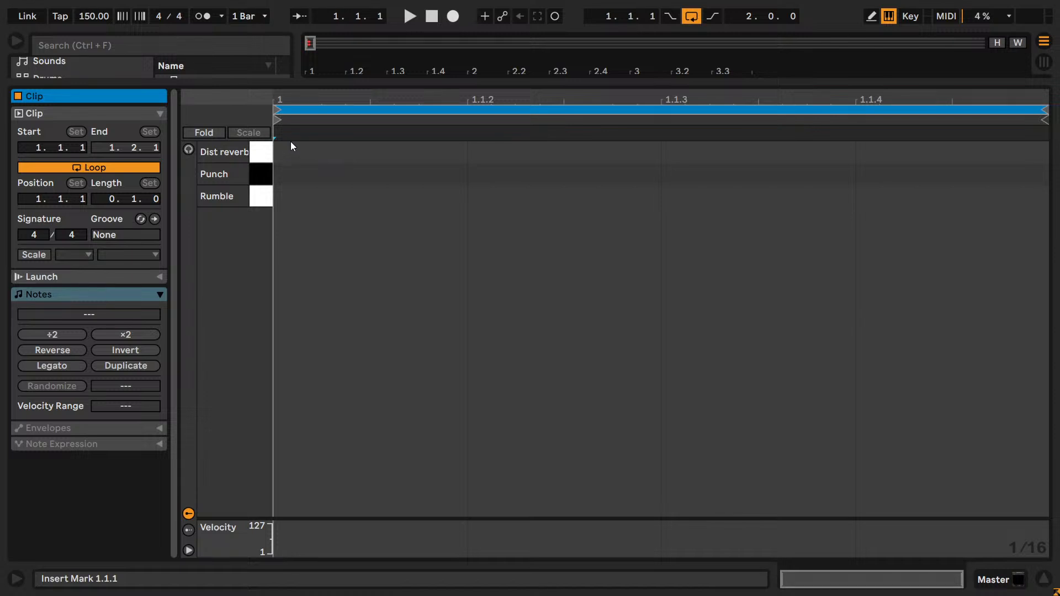
key(shift+Tab)
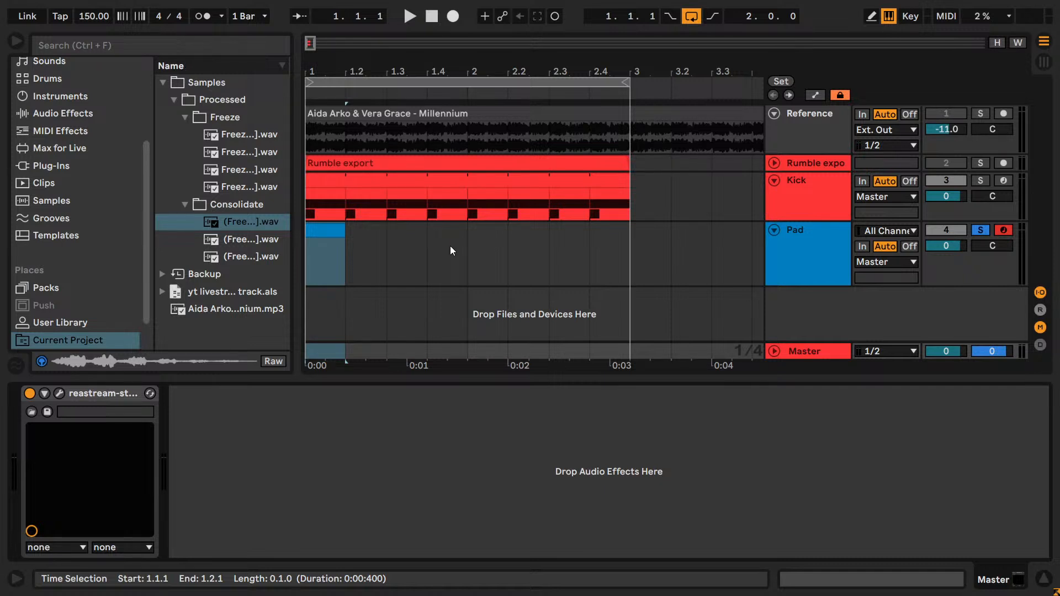
- Audition the Punch pad with its sample transposed to -37, -33 and -42 st, and reset the transposition to 0 st
click(797, 271)
click(134, 546)
click(135, 550)
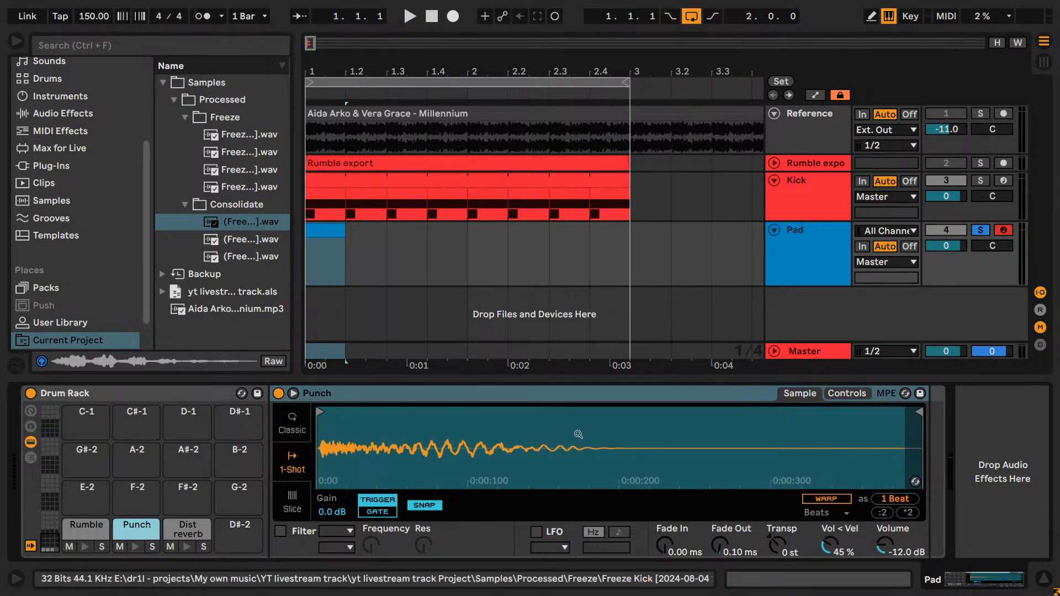
drag(784, 544, 784, 585)
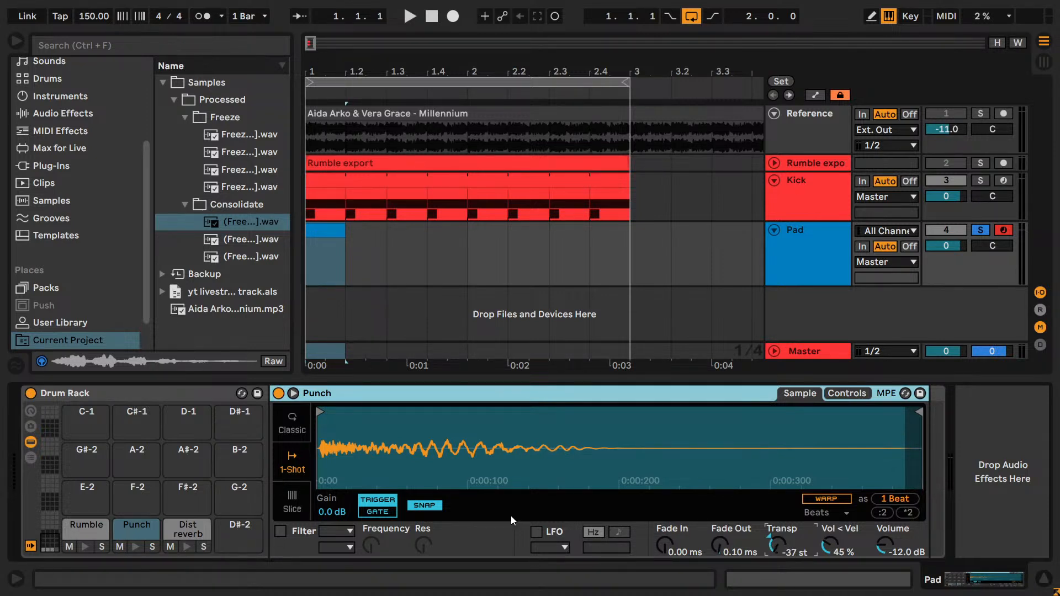
click(133, 549)
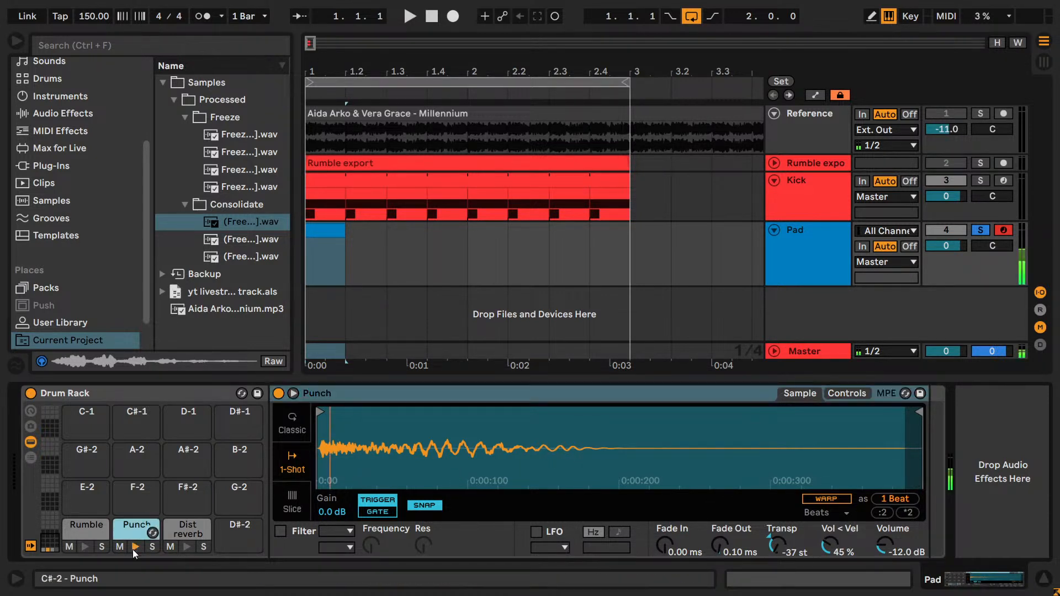
drag(775, 547, 776, 558)
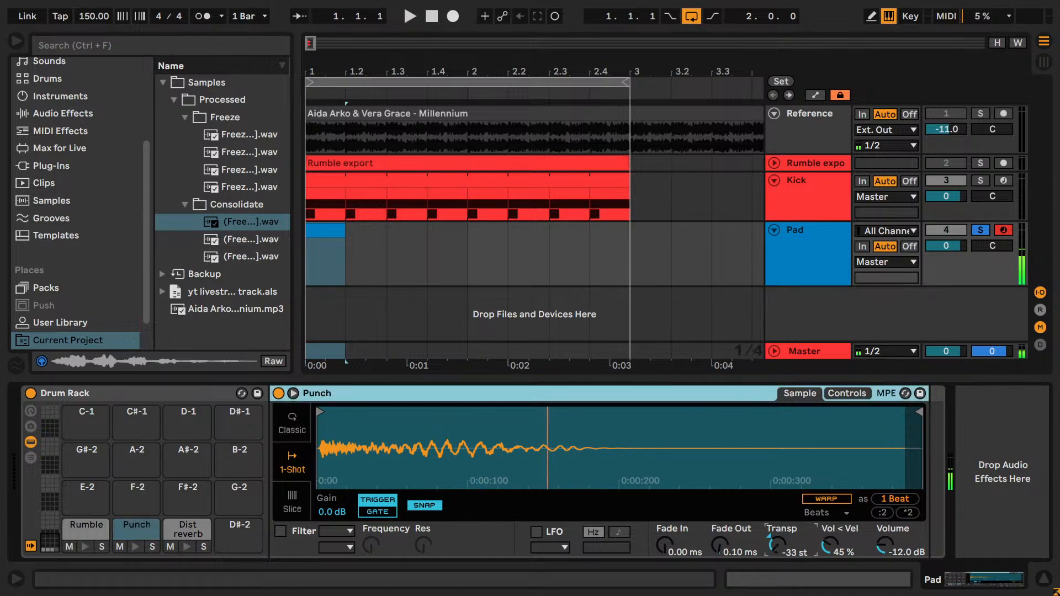
click(134, 547)
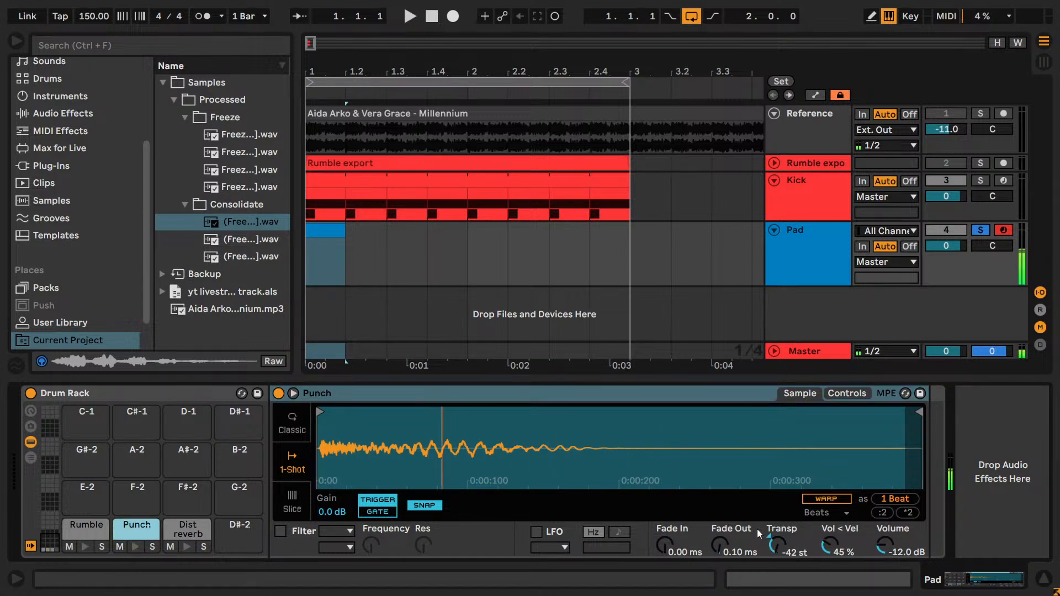
double_click(784, 554)
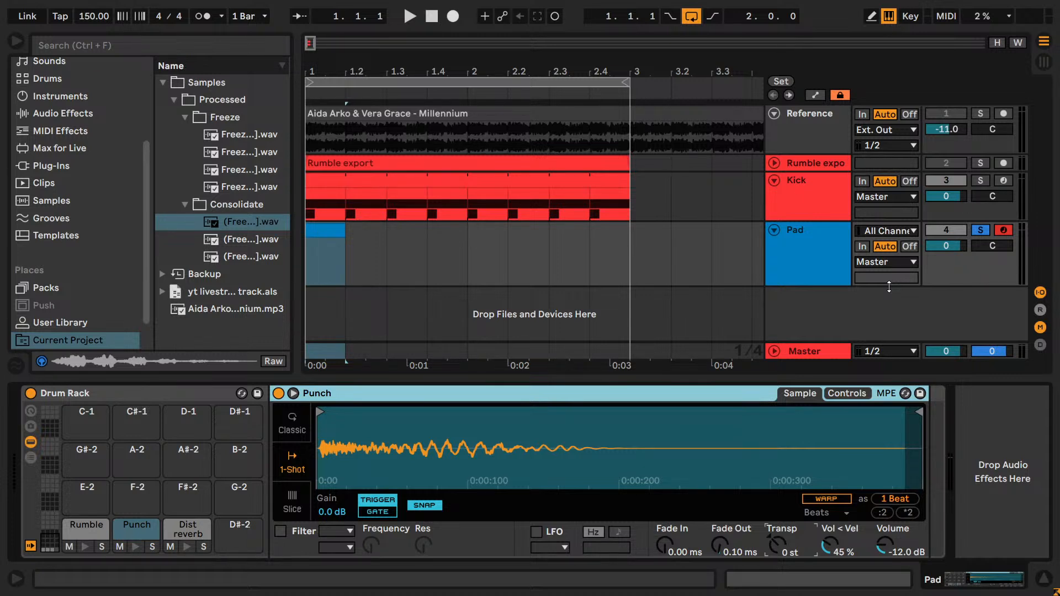
- Show the Dist reverb pad's sample and lengthen the Pad track's empty MIDI clip to one bar, from 1.1.1 to 2.1.1
click(183, 529)
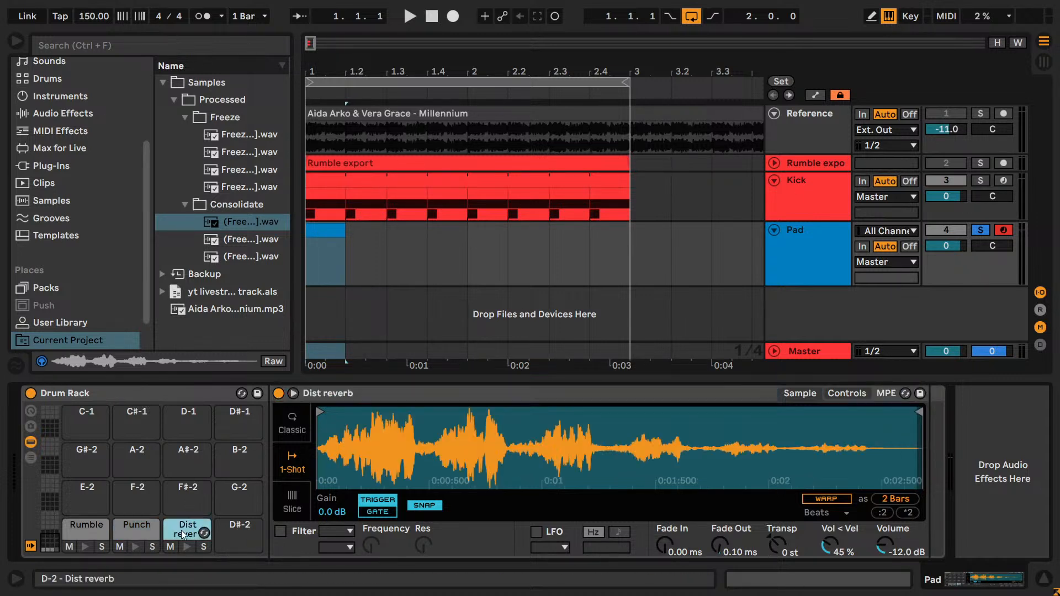
drag(337, 265, 428, 235)
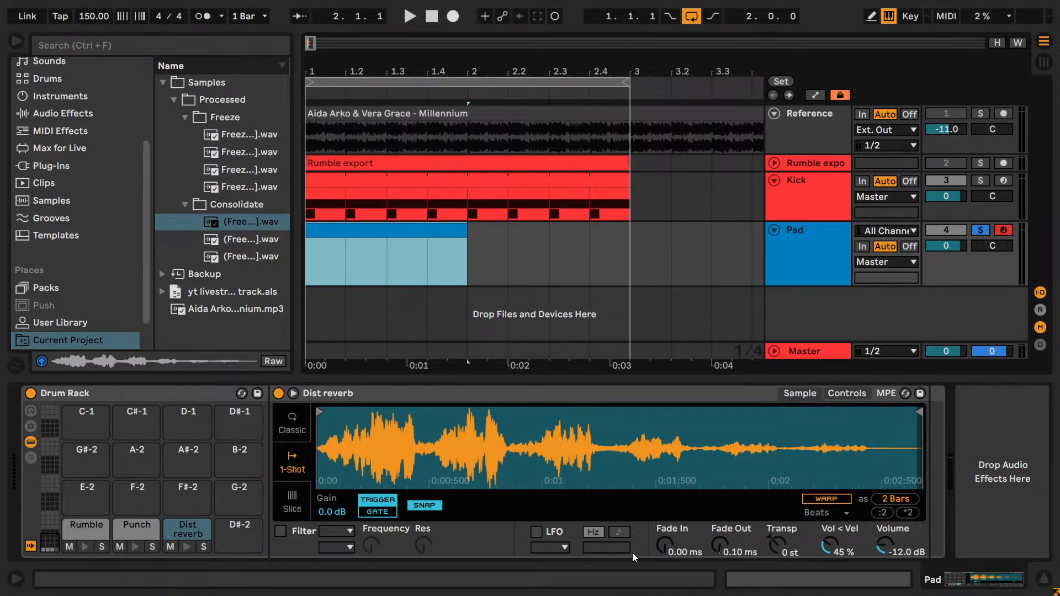
- Transpose the Dist reverb sample to -9 st, set its volume to -16 dB and audition the pad
click(777, 543)
drag(780, 542, 780, 552)
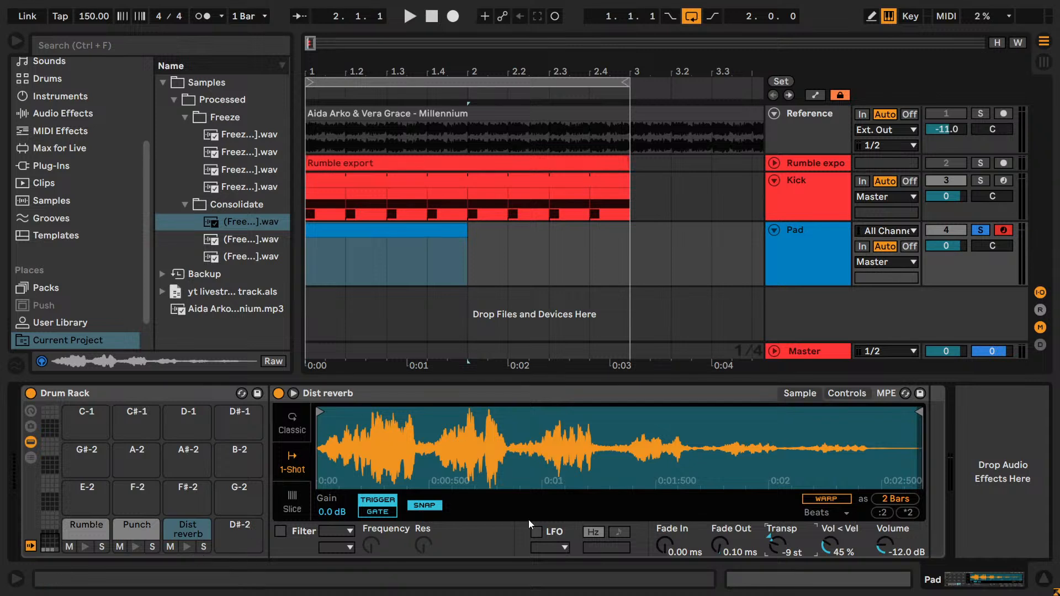
drag(884, 555, 883, 546)
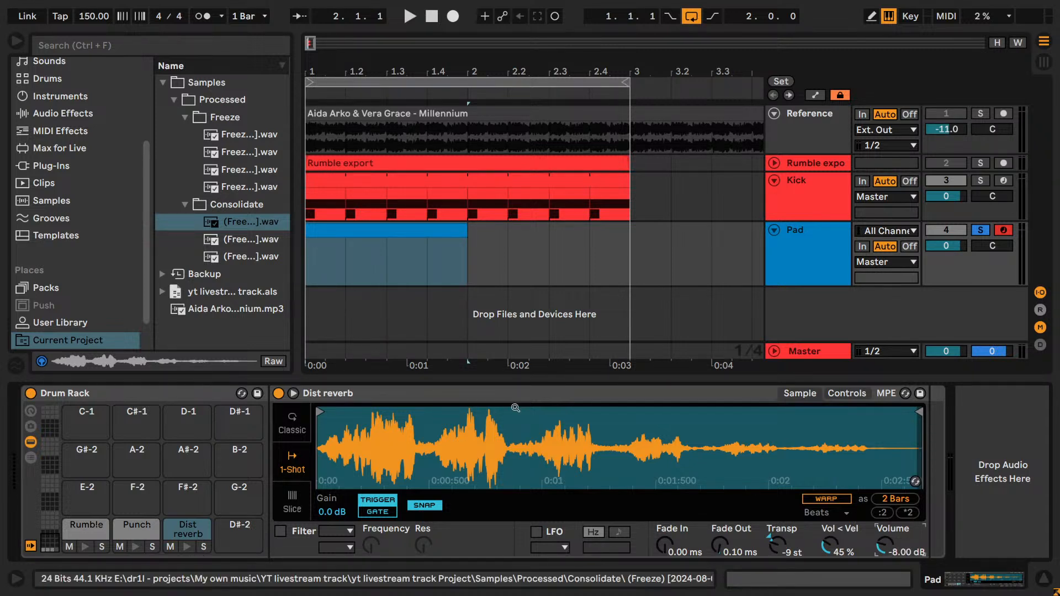
text(-16)
key(Return)
click(185, 547)
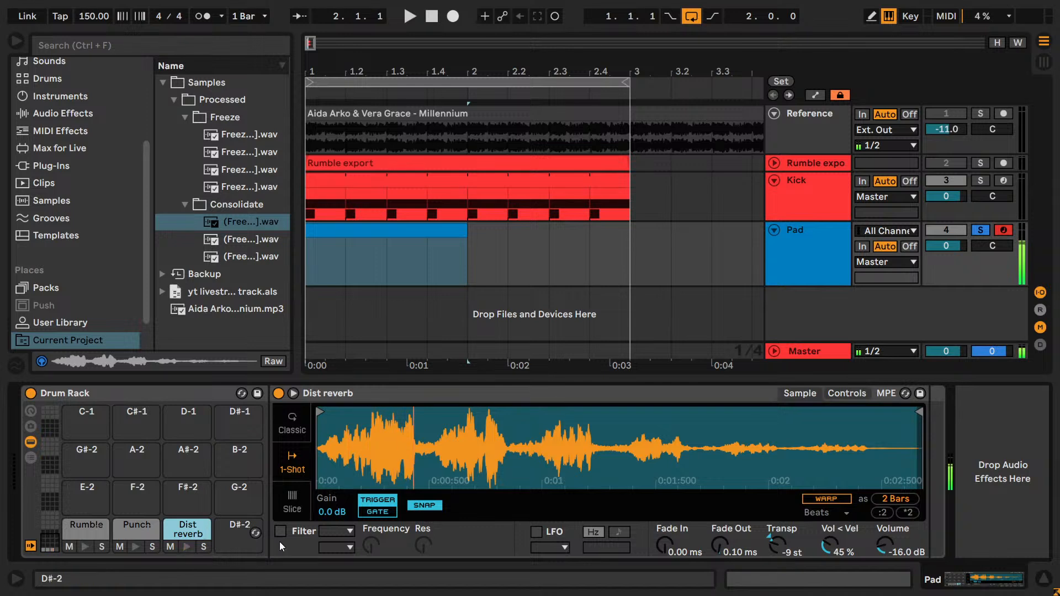
- Raise the Dist reverb sample's transposition to +24 st, auditioning the pad repeatedly
drag(776, 545, 407, 515)
click(186, 547)
click(186, 548)
drag(774, 553, 770, 550)
click(186, 547)
click(188, 547)
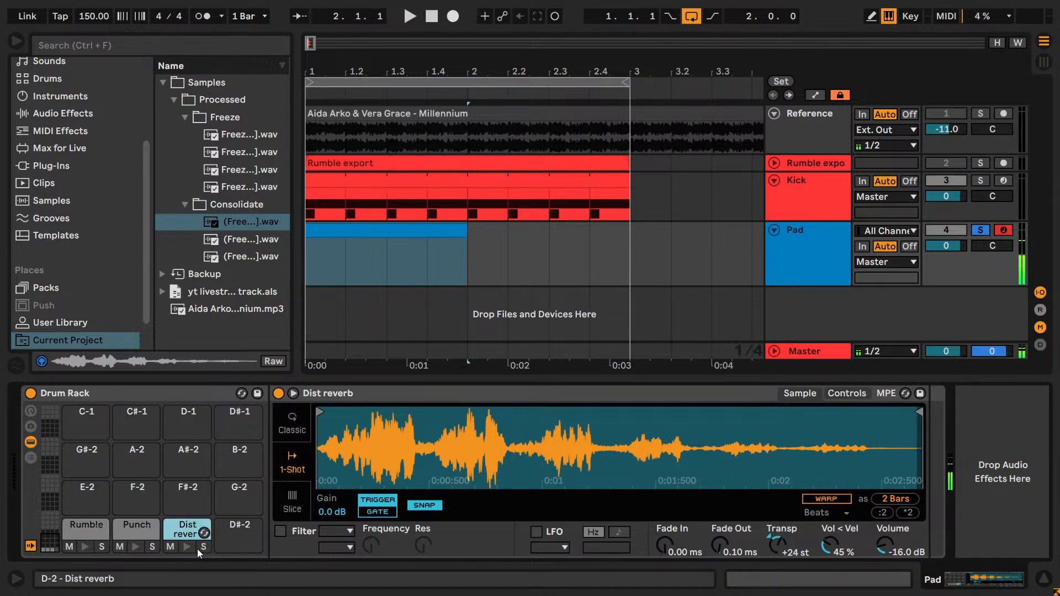
drag(780, 540, 778, 549)
click(188, 547)
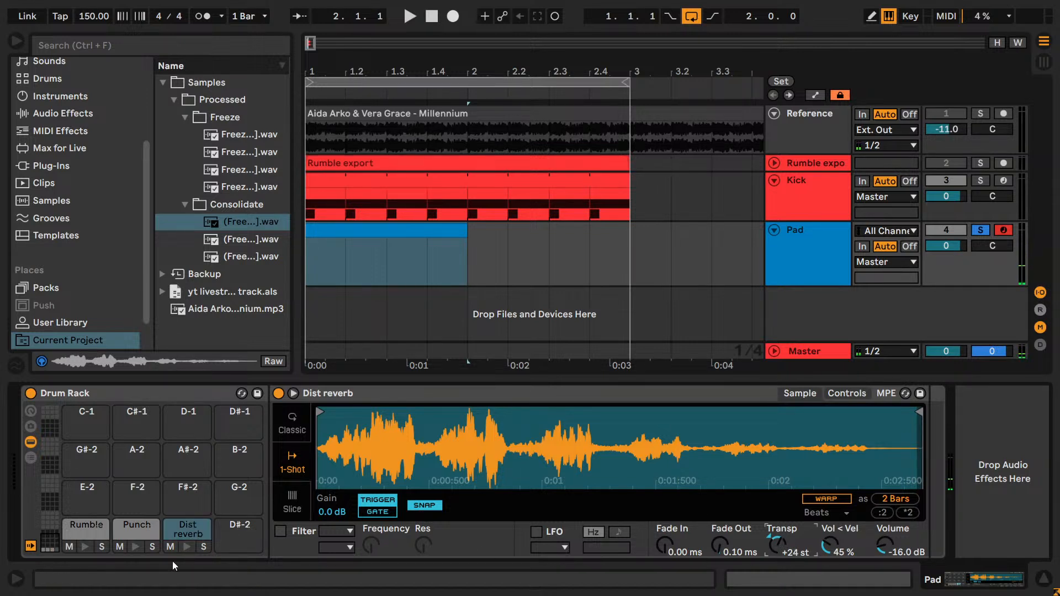
click(186, 546)
- Turn on warping for the Dist reverb sample and audition it in warp modes including Beats and Pro
click(818, 498)
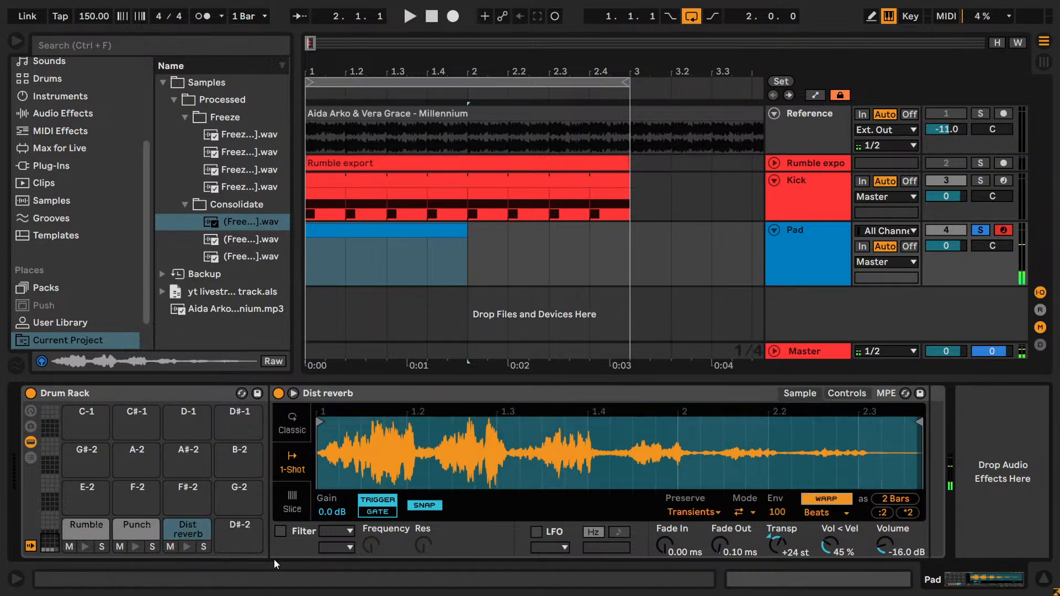
click(187, 551)
click(826, 513)
click(831, 498)
click(191, 548)
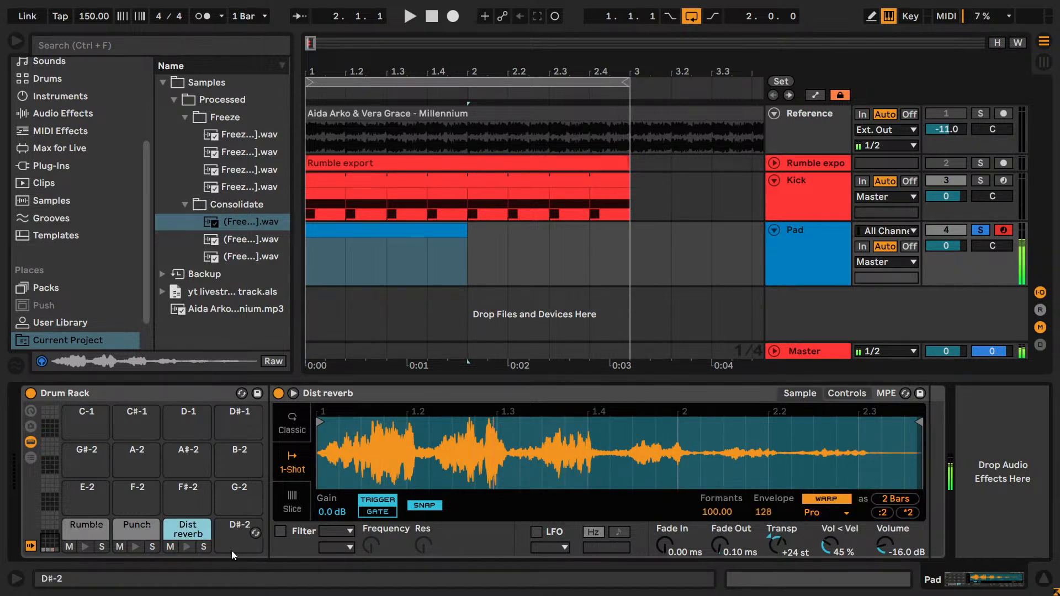
click(826, 513)
click(827, 501)
click(183, 547)
- Audition the Dist reverb sample in Tones warp mode, and audition it again with warping turned off
click(810, 513)
click(816, 442)
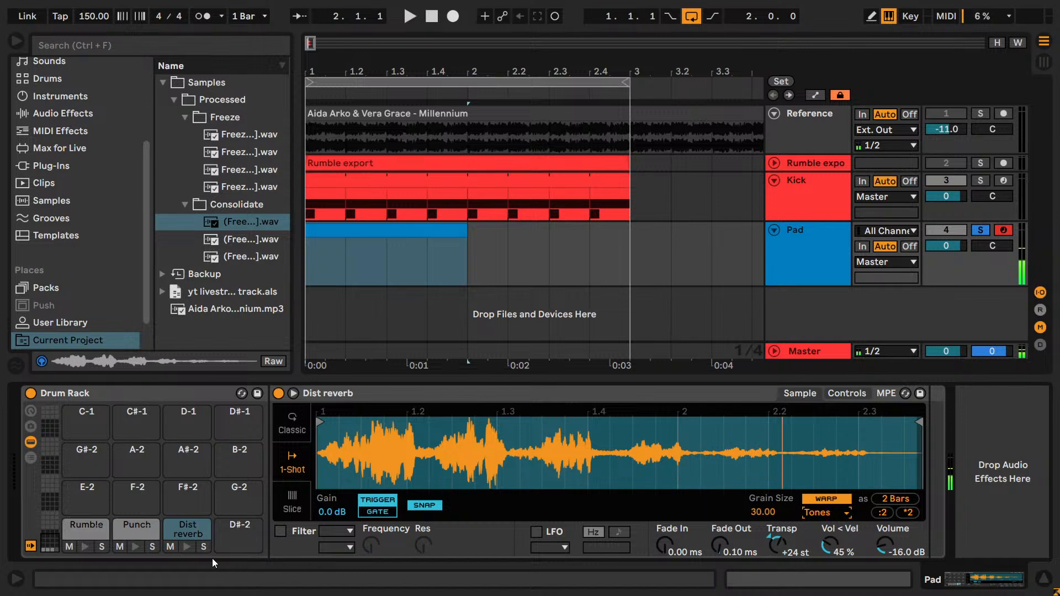
click(189, 542)
drag(814, 528, 778, 532)
click(823, 499)
click(186, 550)
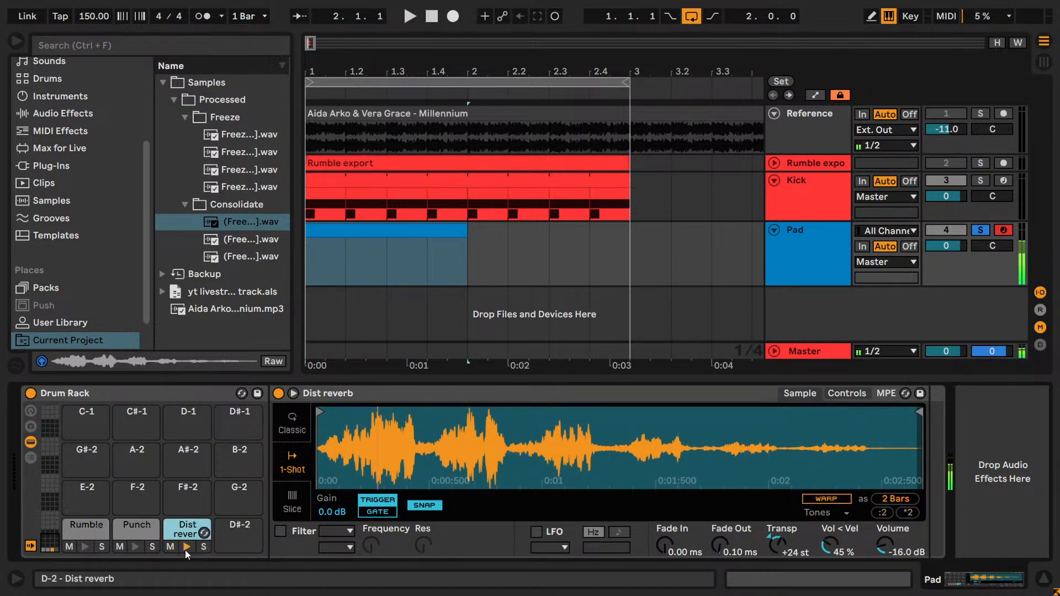
- Reverse the Dist reverb sample and audition the pad several times
right_click(349, 473)
click(389, 559)
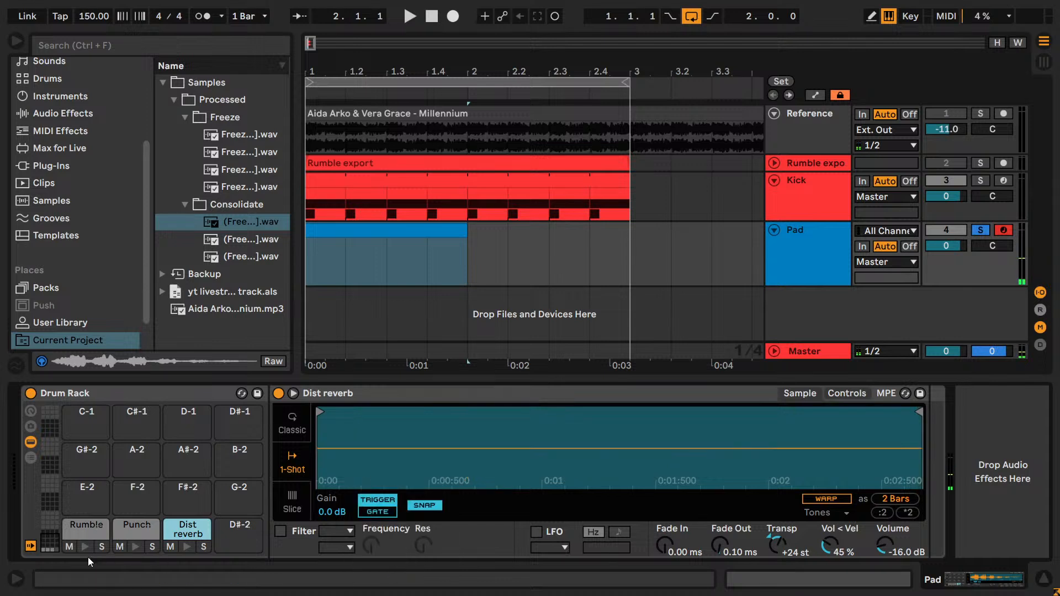
click(182, 551)
click(188, 550)
click(187, 551)
click(187, 551)
click(187, 551)
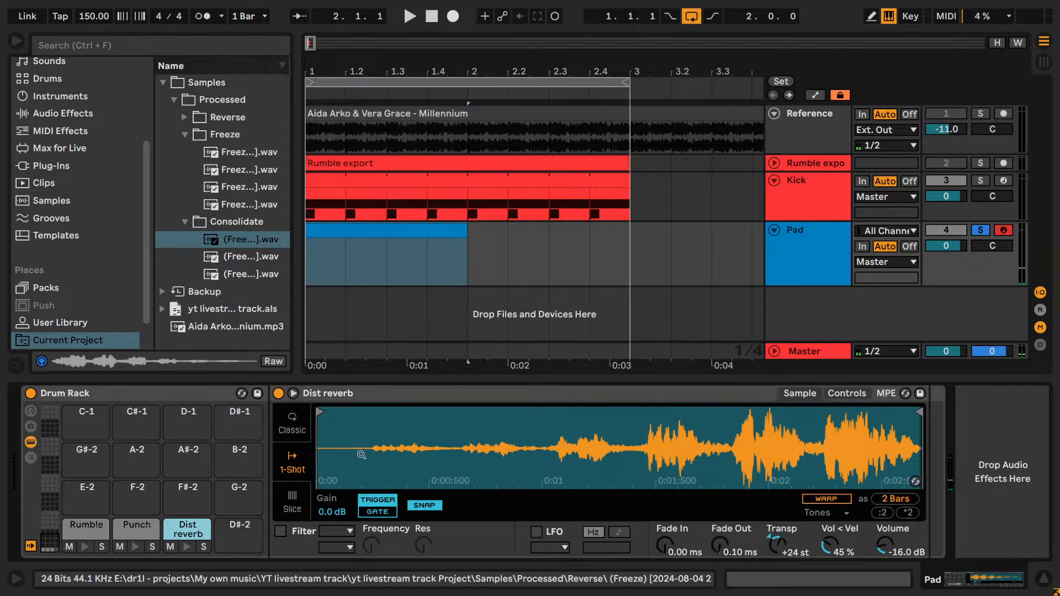
- Audition the reversed Dist reverb pad and move it from D-2 to the empty D#-2 pad
click(381, 452)
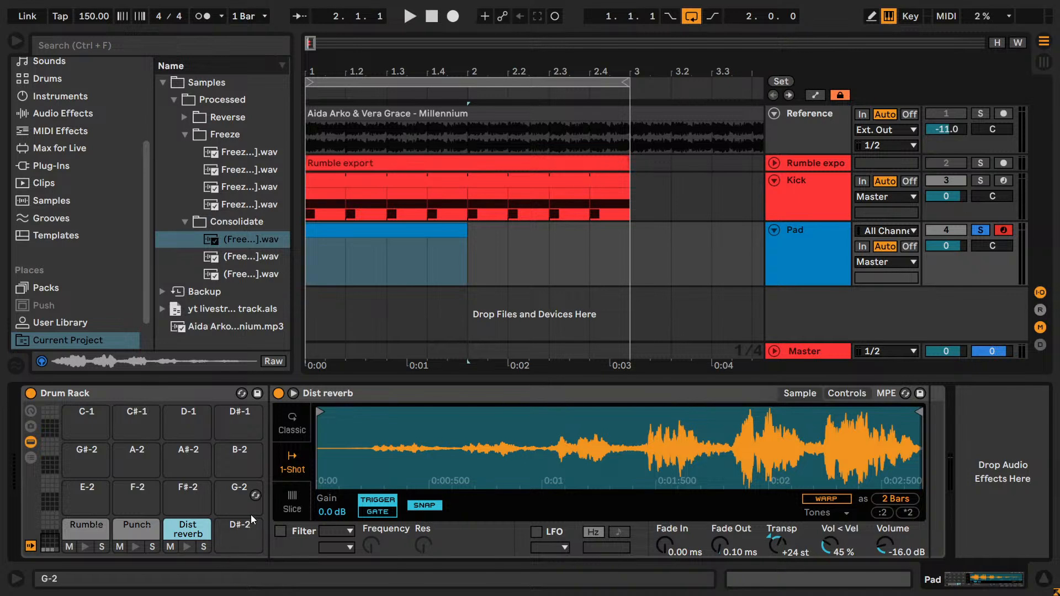
click(189, 547)
drag(180, 532, 239, 530)
- Audition the Punch sample, including with warping on at +21 st, and restore it to unwarped at 0 st
click(121, 538)
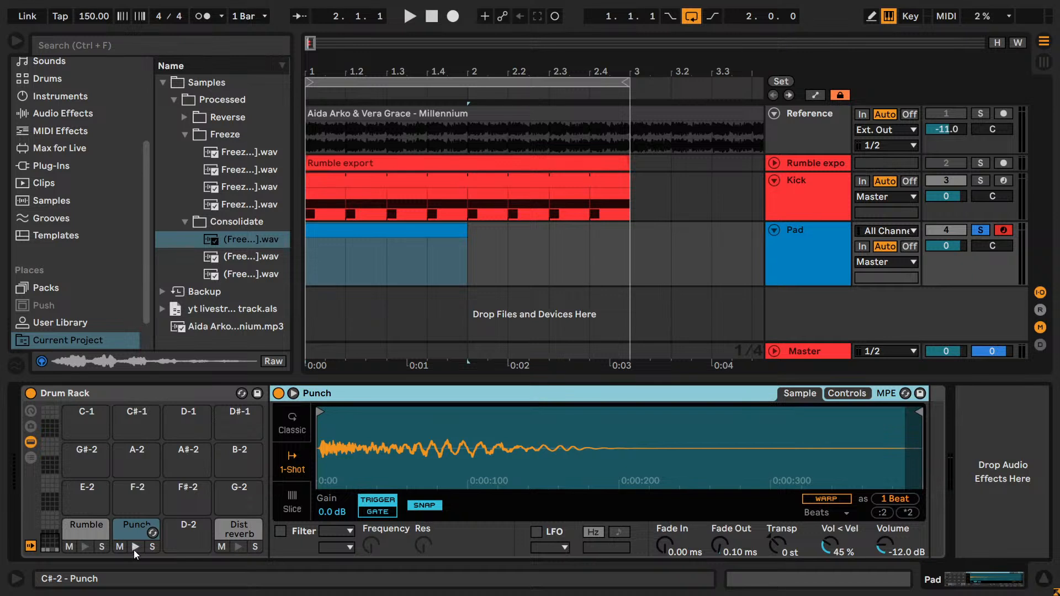
click(135, 547)
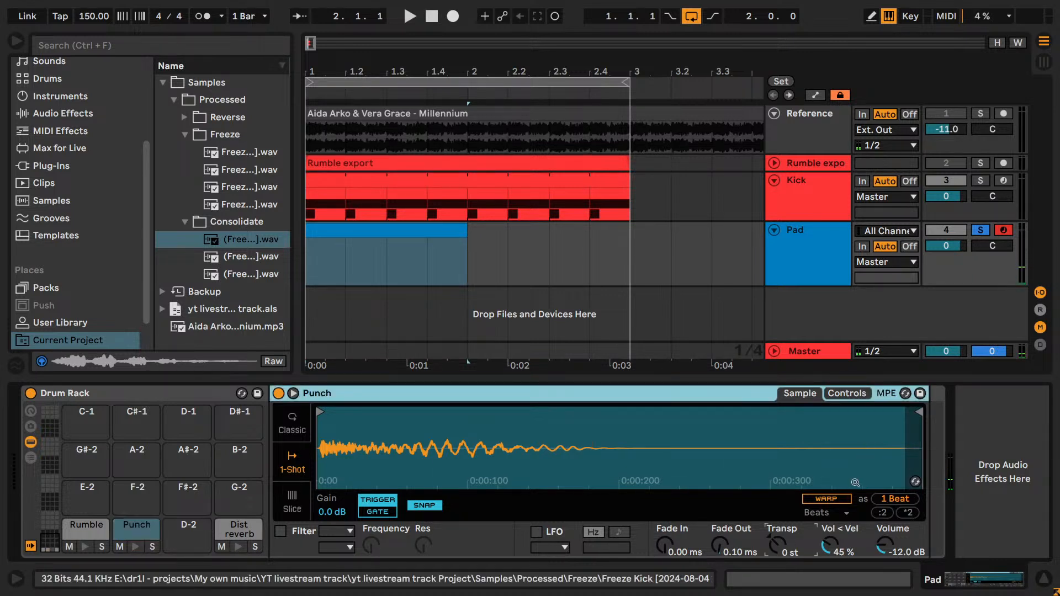
click(842, 498)
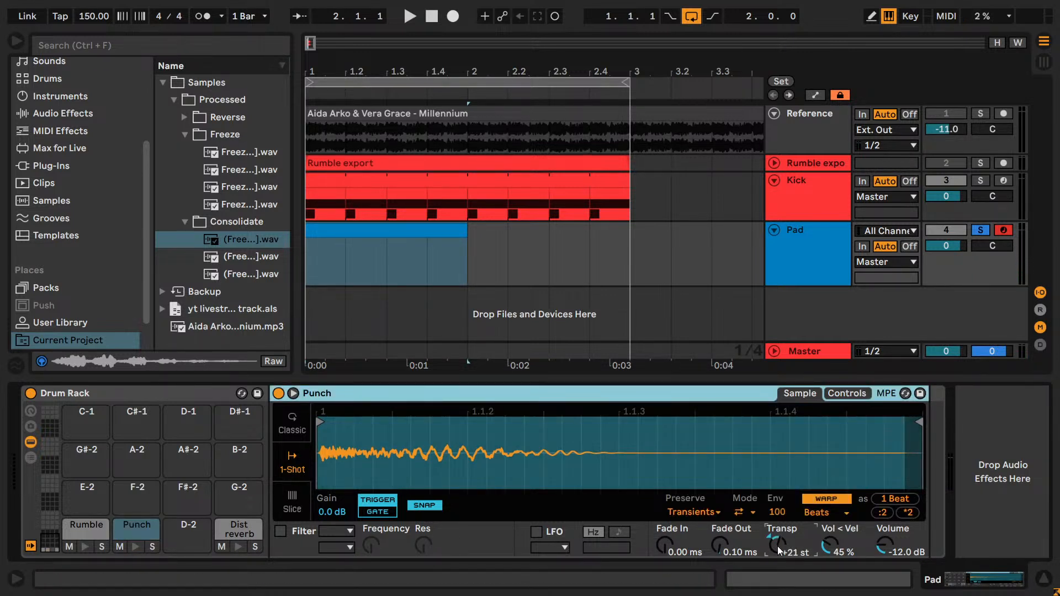
click(135, 546)
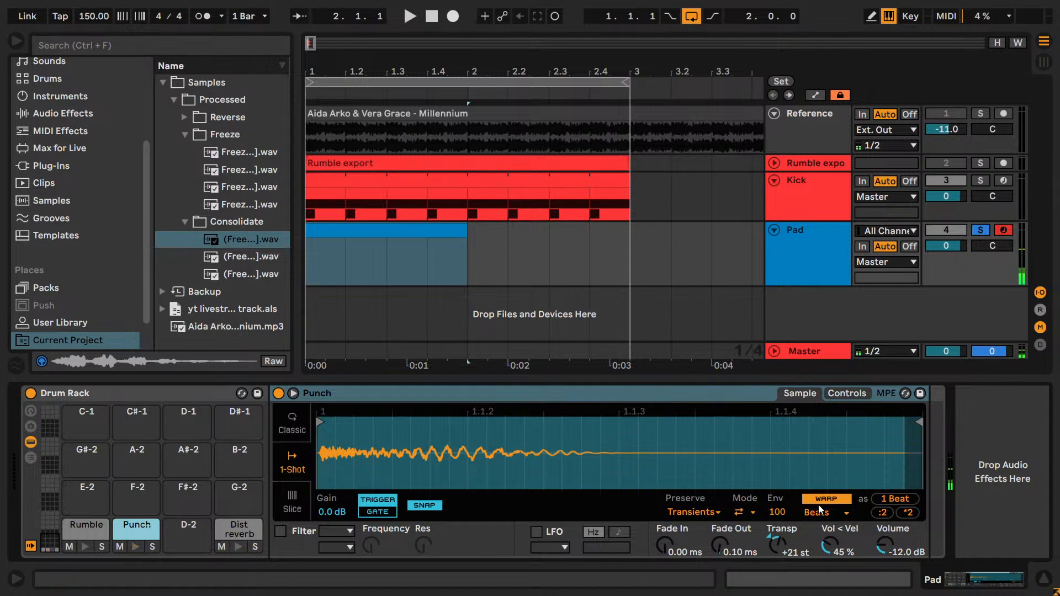
click(826, 500)
drag(779, 535, 776, 538)
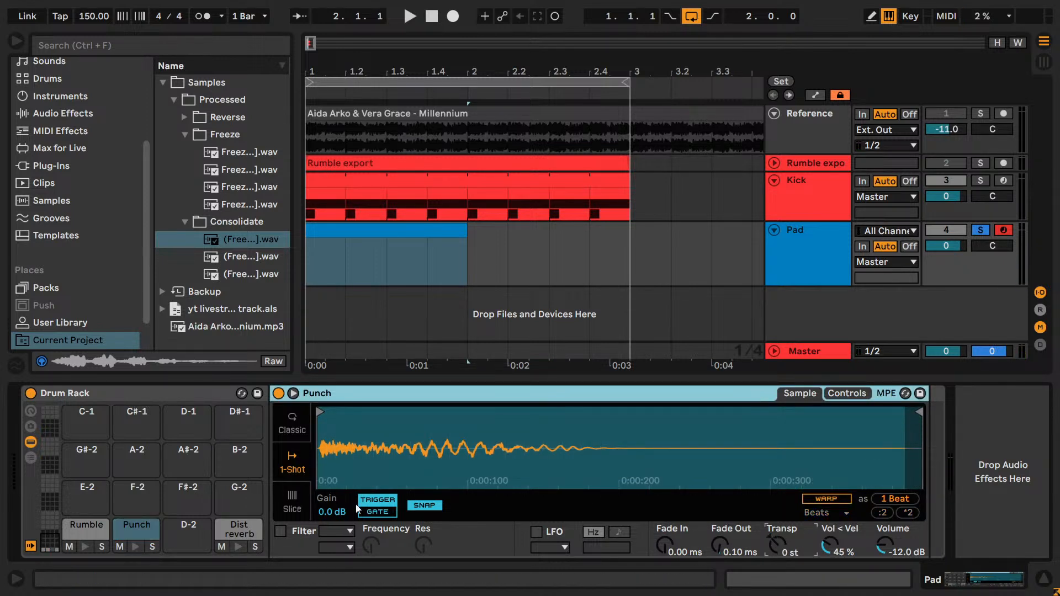
- Set the Rumble sample's volume to -16 dB and audition it transposed to +16 st
click(84, 546)
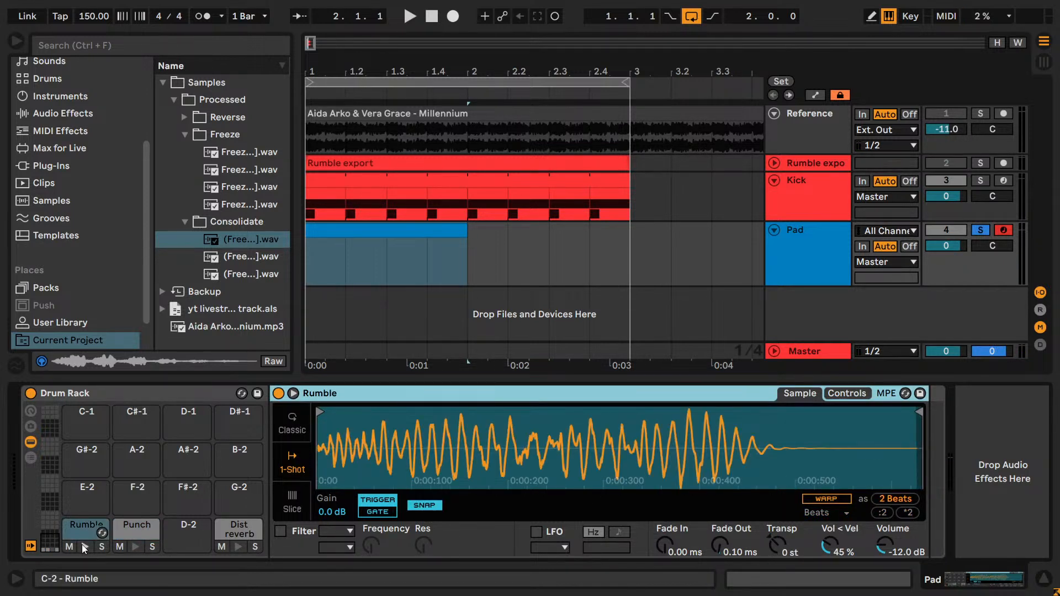
click(82, 544)
drag(884, 547, 882, 567)
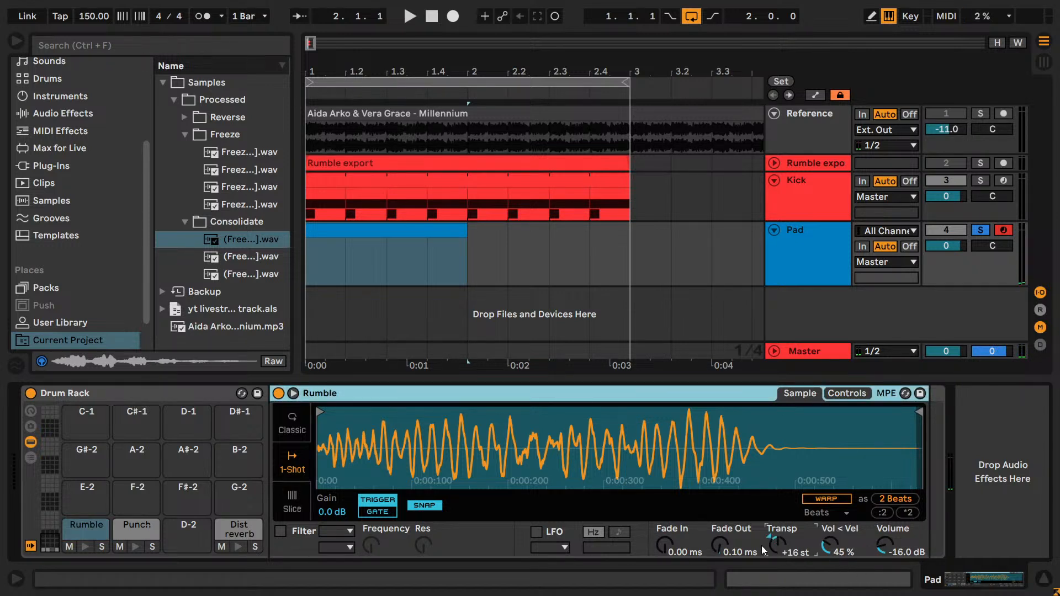
click(86, 547)
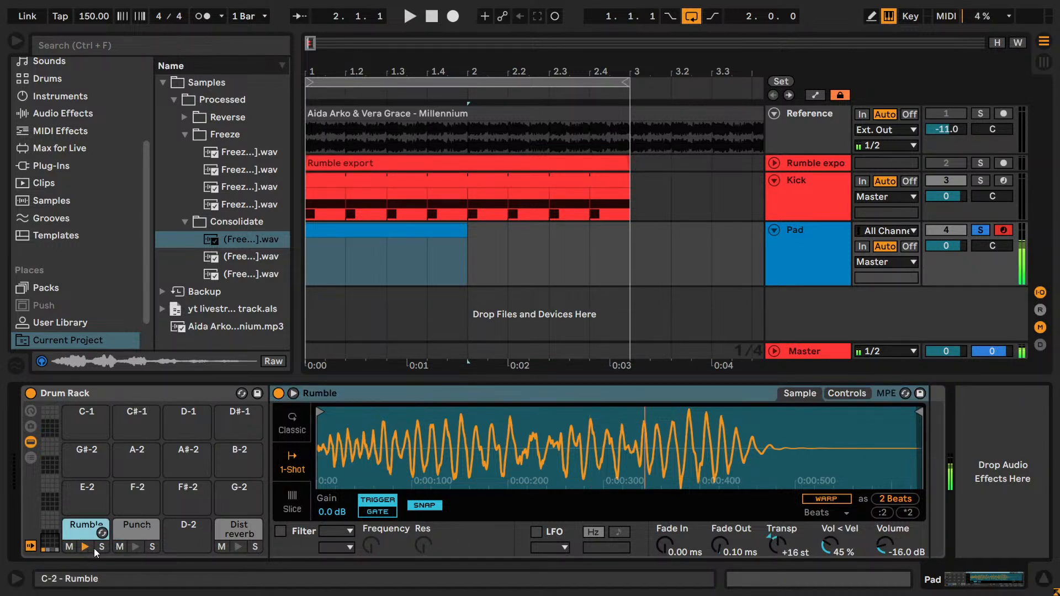
- Audition Rumble warped at +19 st and unwarped at -12 st, and reset its transposition to 0 st
click(786, 536)
click(808, 500)
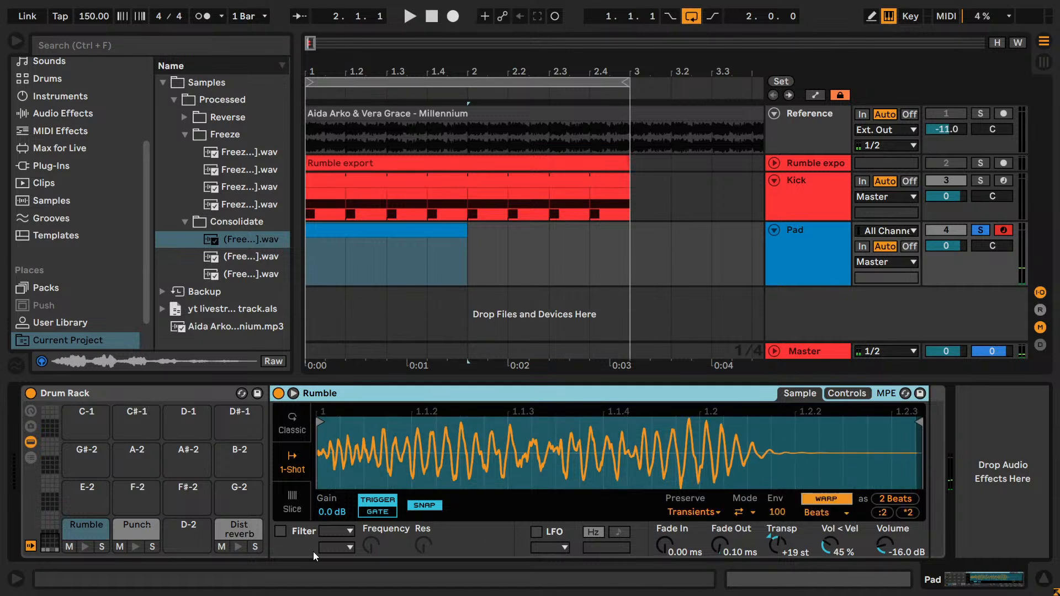
click(83, 548)
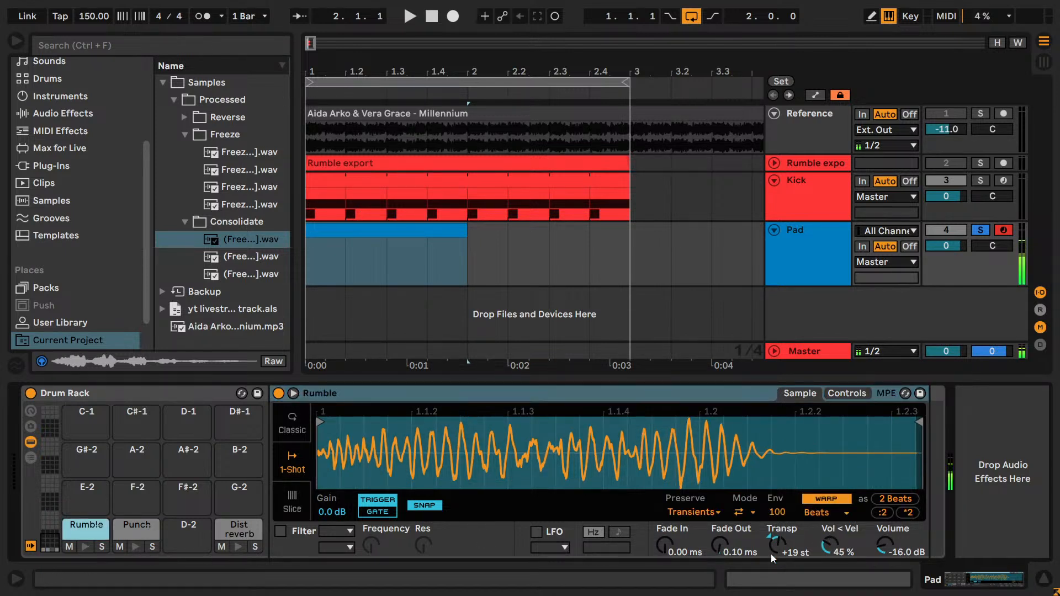
click(817, 499)
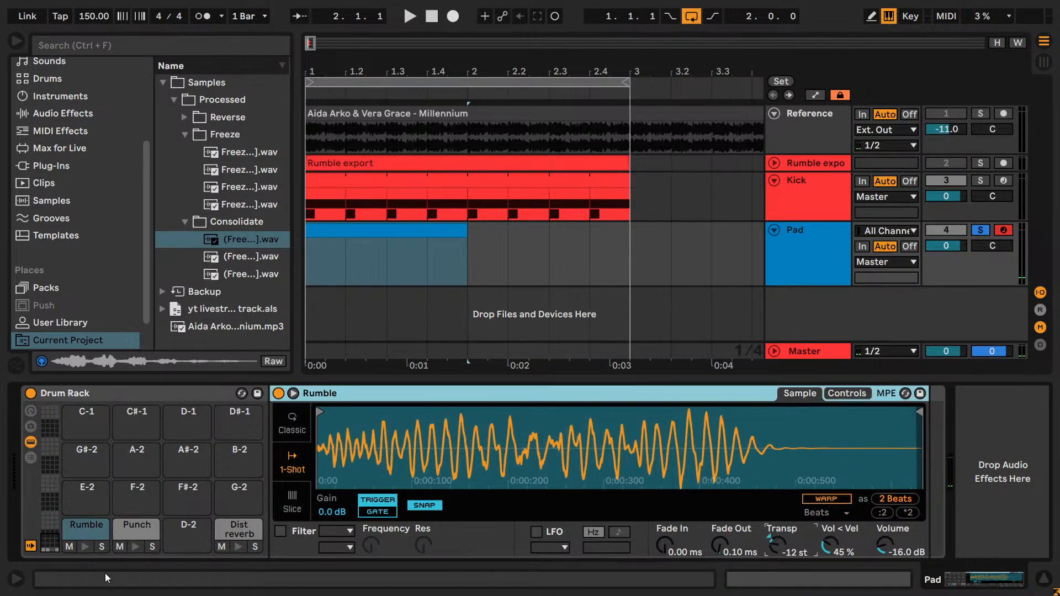
click(84, 548)
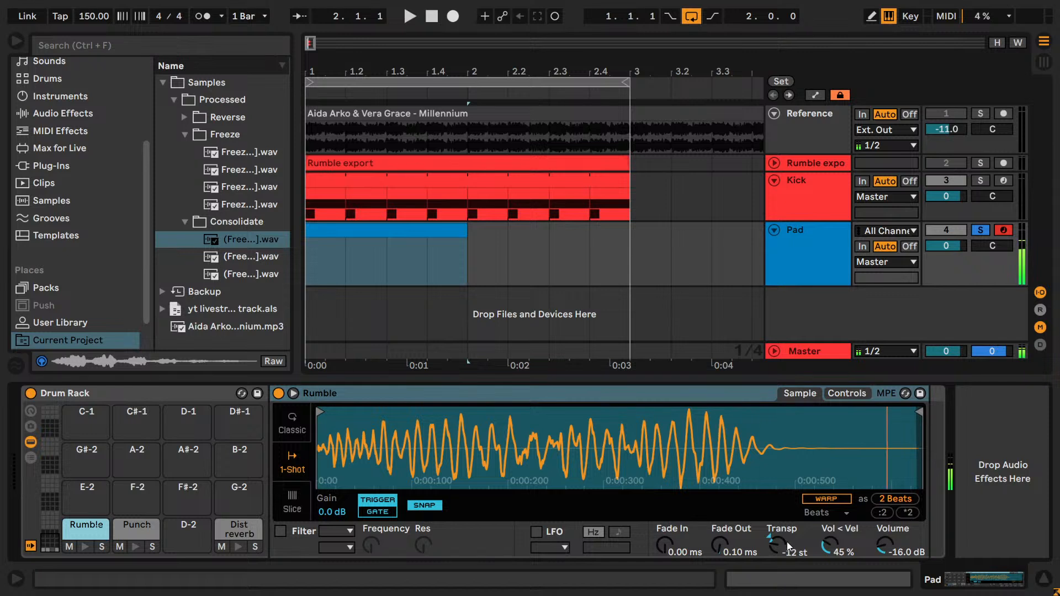
double_click(782, 545)
click(85, 548)
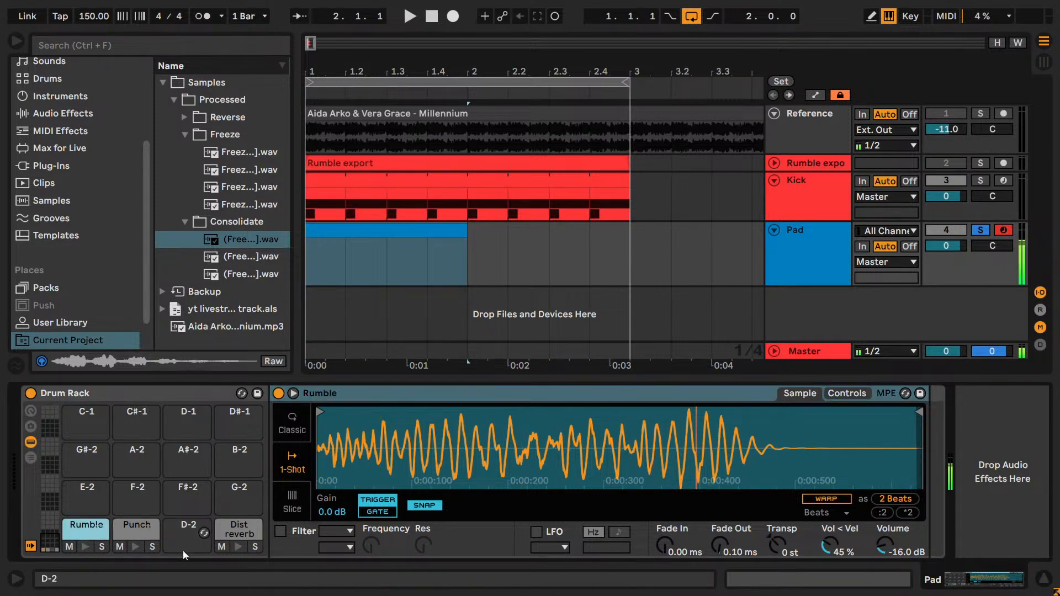
- Widen the browser and search the audio effects for "reve"
drag(291, 197, 371, 197)
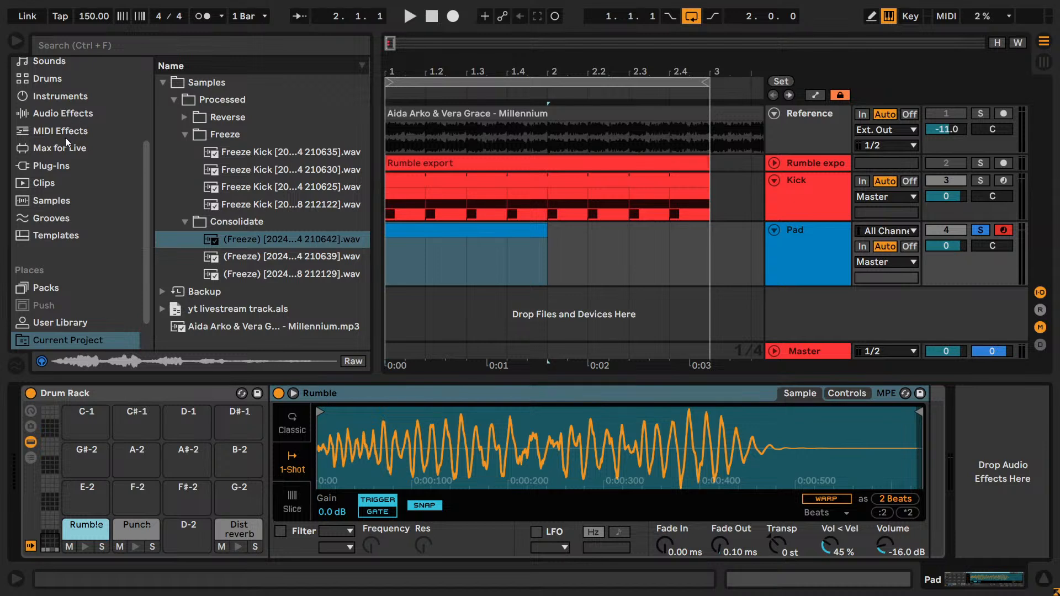
click(53, 166)
key(ctrl+f)
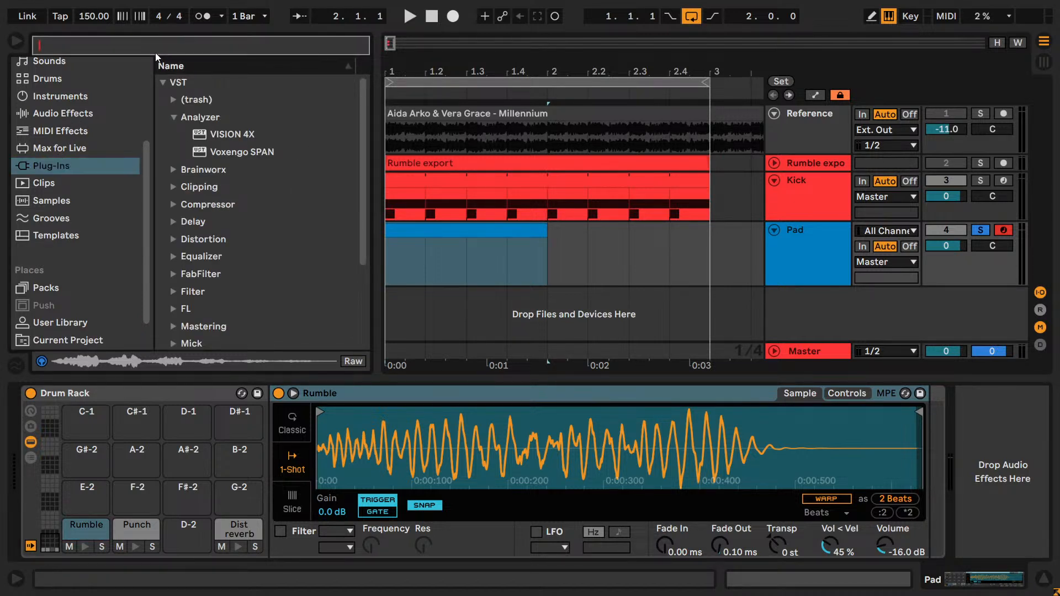
text(reve)
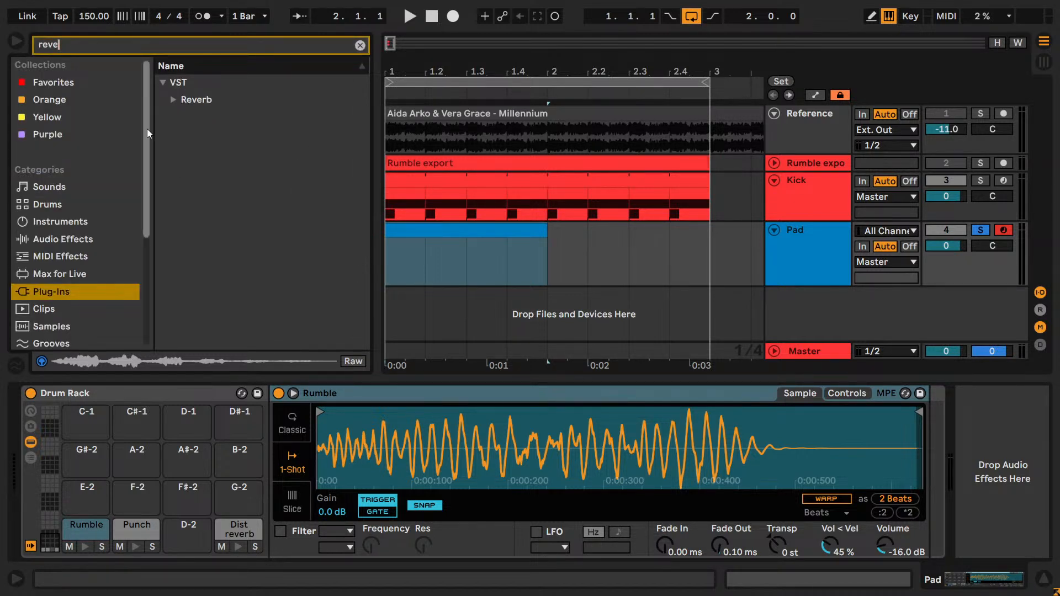
click(72, 239)
- Review the Dist reverb, Punch and Rumble pads in the Drum Rack
click(253, 531)
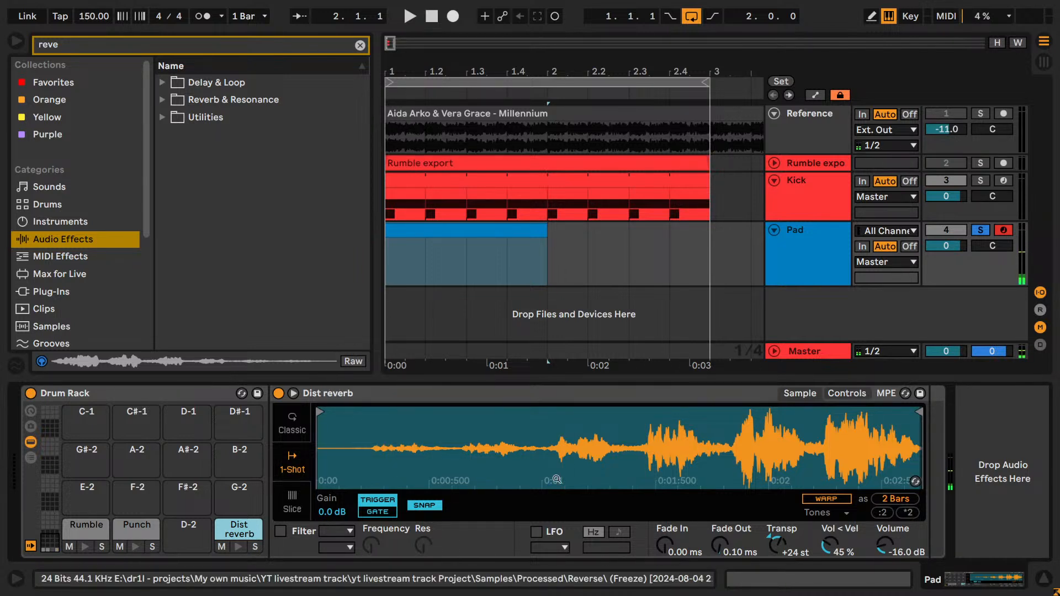
click(623, 479)
click(580, 446)
click(133, 536)
click(93, 532)
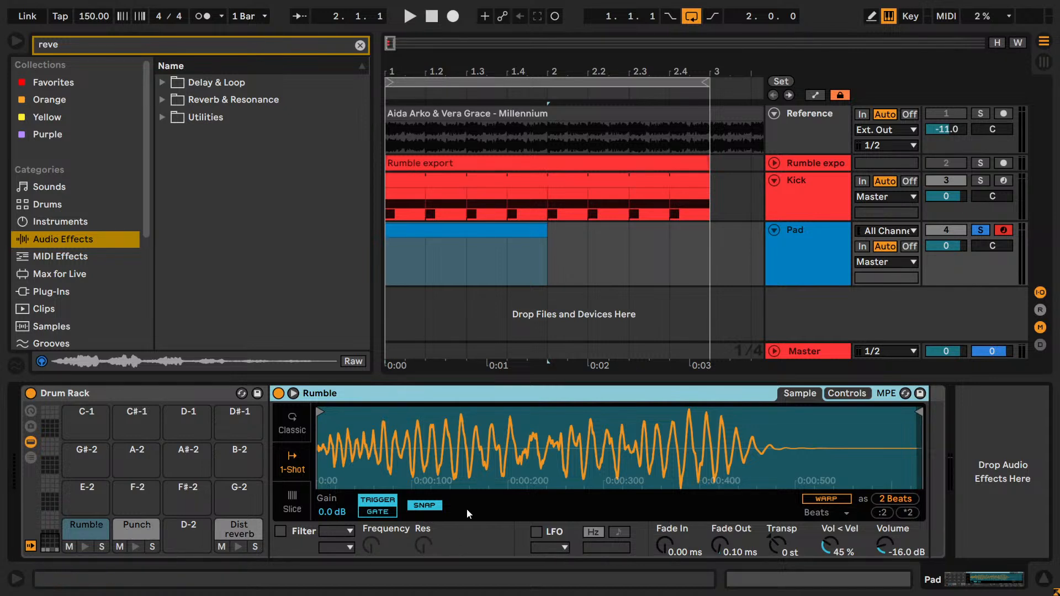
- Add the Dry + Reverb audio effect rack after the Drum Rack on the Pad track
click(164, 119)
drag(223, 172, 937, 409)
drag(990, 573, 1002, 574)
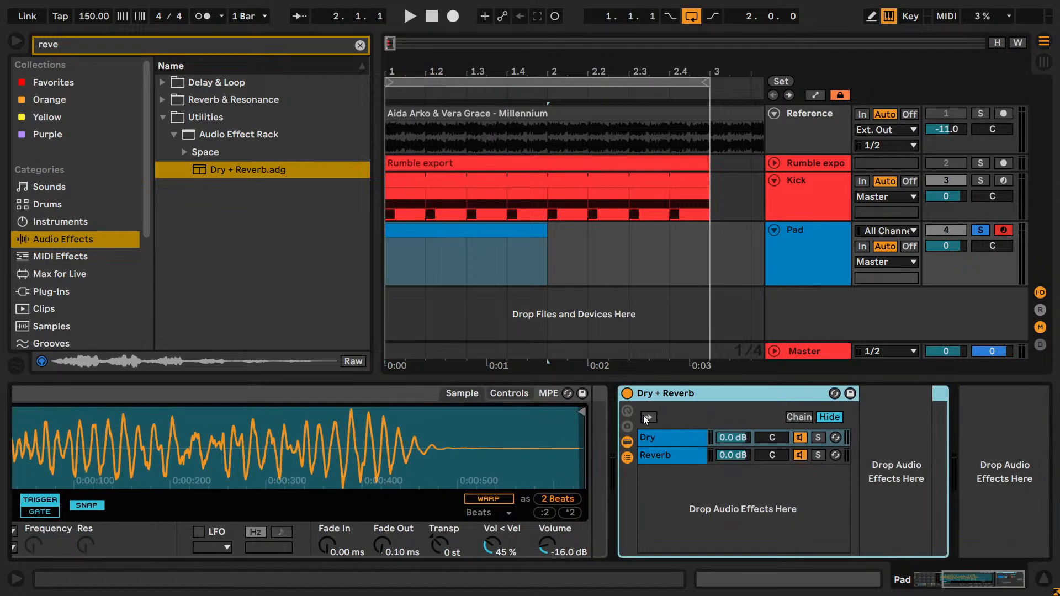
- Show the devices of the rack's Reverb chain and select its Reverb device
click(684, 455)
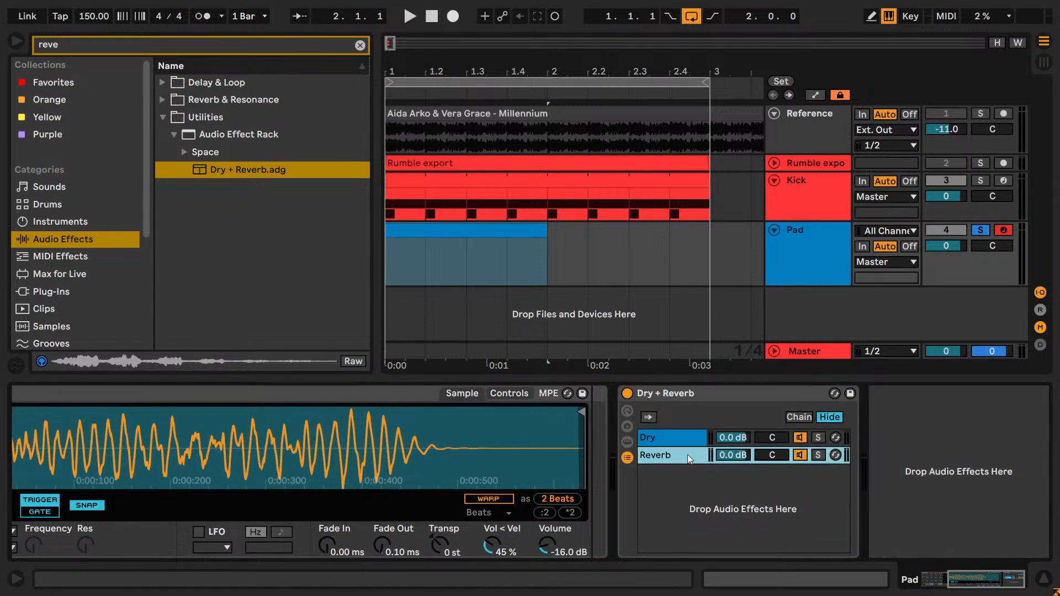
double_click(687, 454)
drag(954, 583, 990, 581)
click(549, 388)
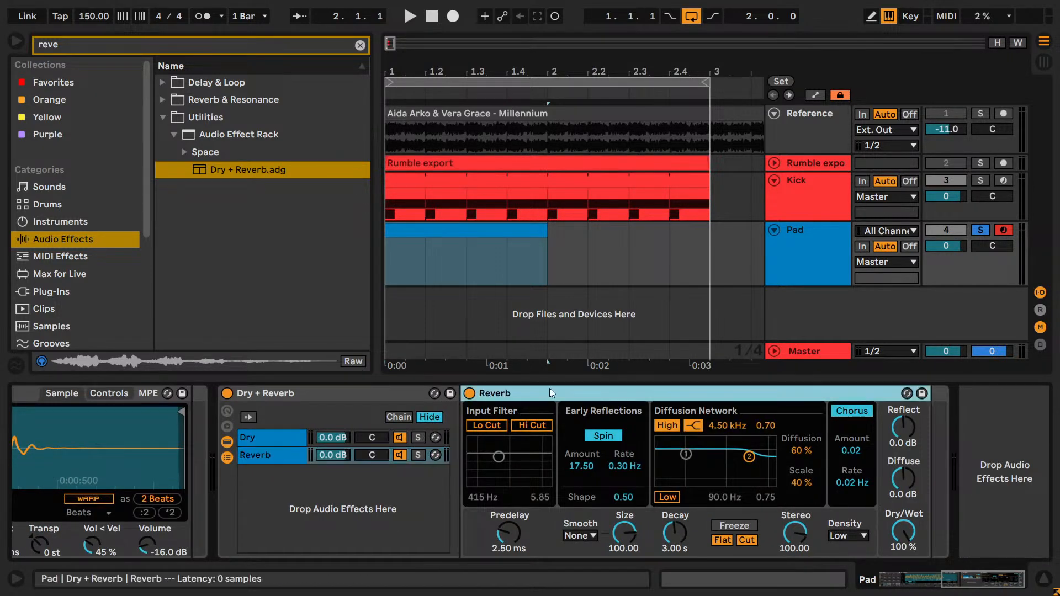
- Replace the Reverb device in the Dry + Reverb rack's Reverb chain with Hybrid Reverb from the Reverb & Resonance audio effects
key(Delete)
click(61, 292)
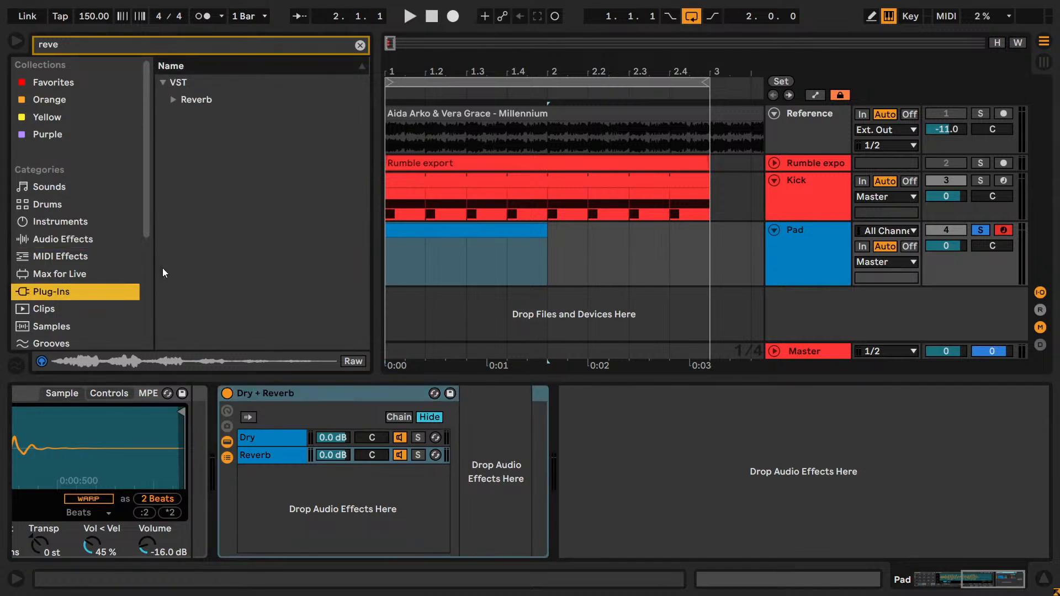
click(360, 45)
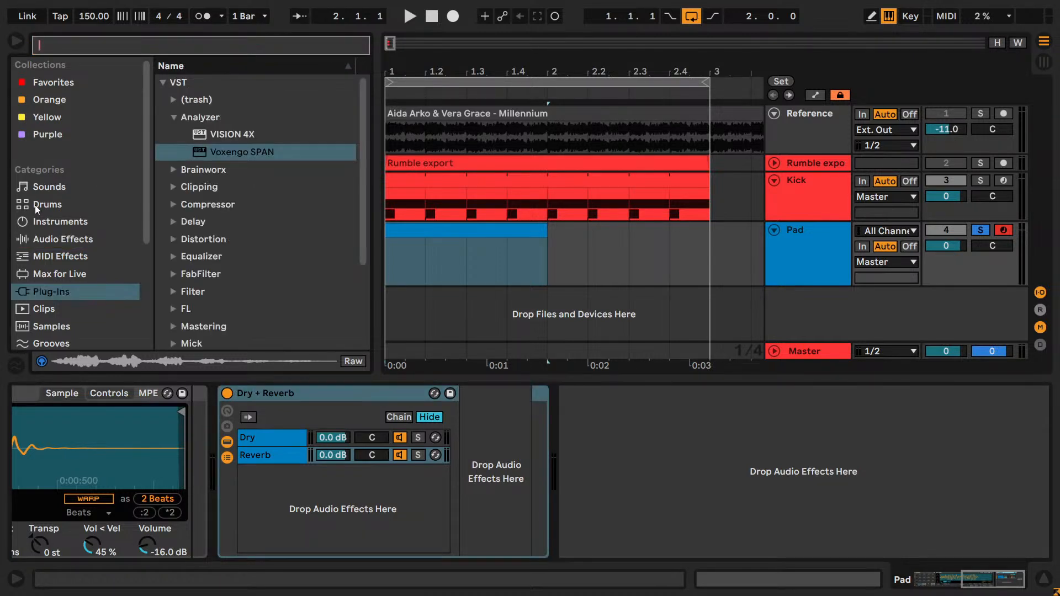
click(59, 240)
click(162, 204)
click(162, 187)
drag(231, 221, 528, 454)
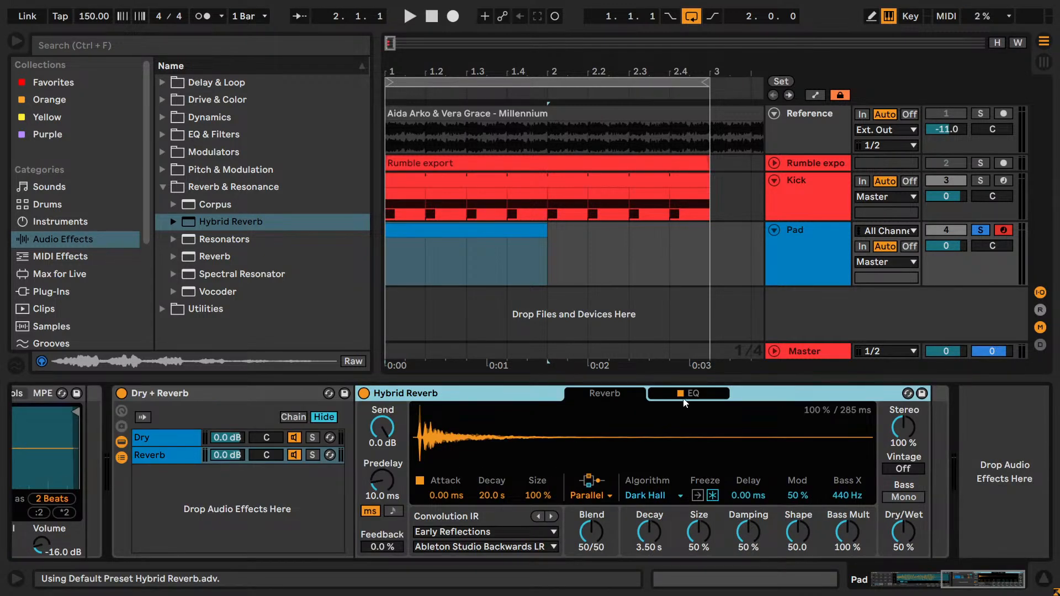
- Turn off Hybrid Reverb's EQ, set its Dry/Wet to 100 % and deactivate the rack's Dry chain
click(690, 394)
click(680, 393)
click(604, 393)
drag(902, 534, 903, 508)
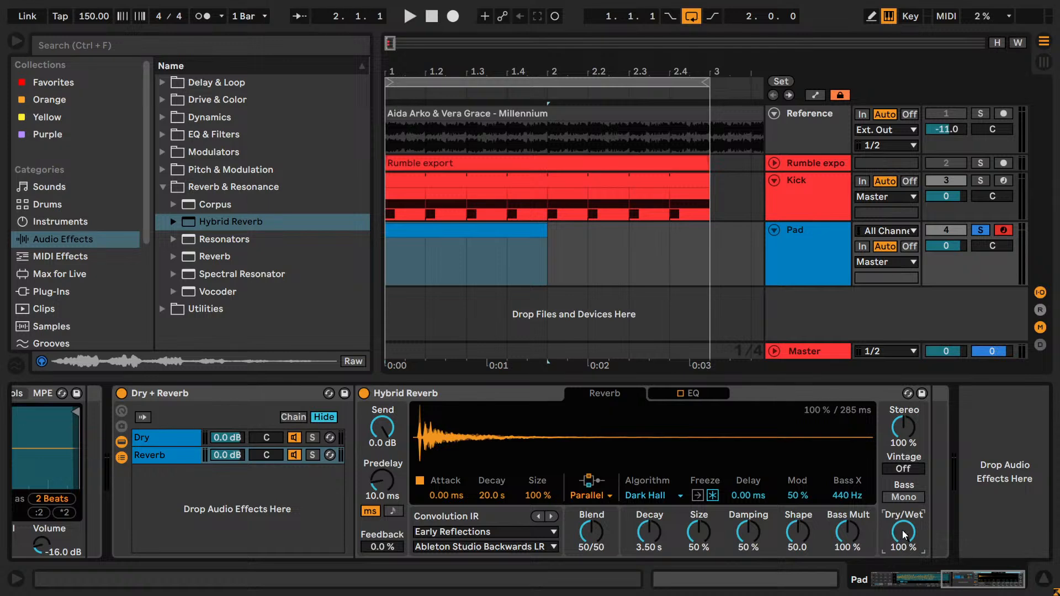
click(294, 438)
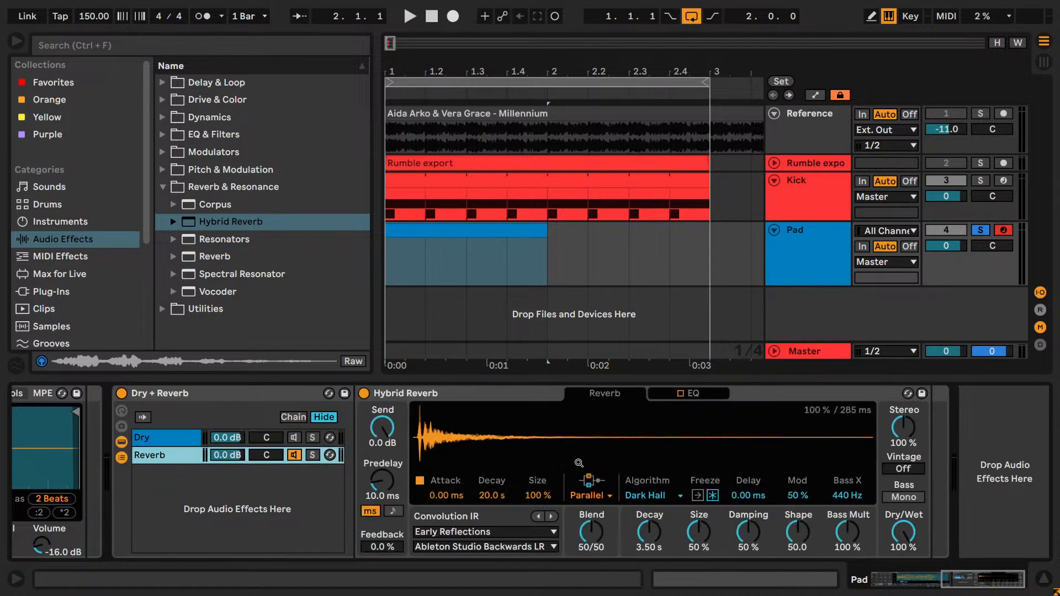
- Draw a one-beat note at 1.1.1 in the Pad clip and place it on the Rumble lane
click(585, 463)
drag(980, 591, 868, 589)
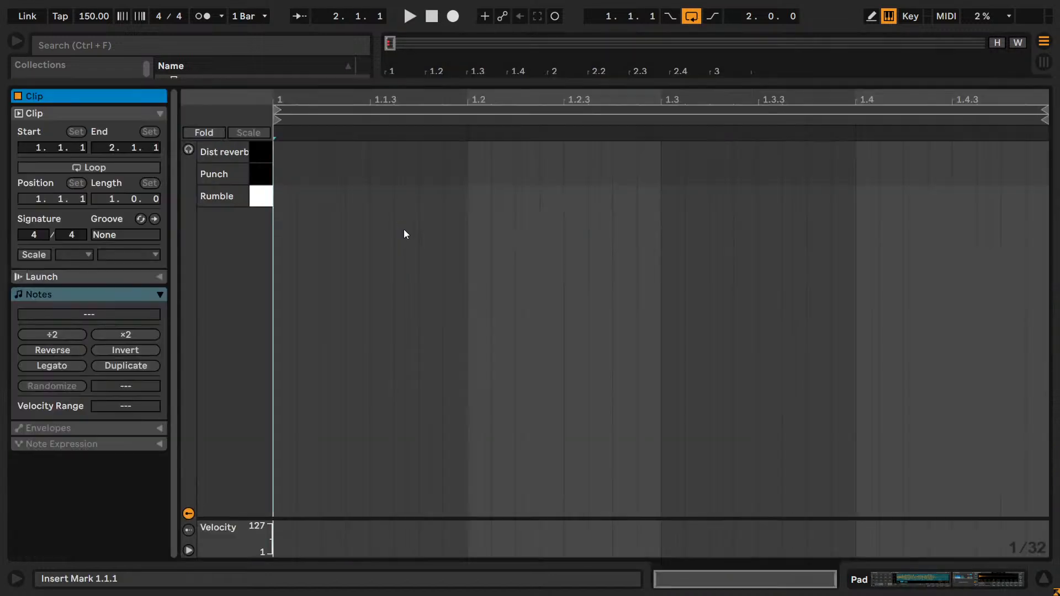
double_click(293, 175)
drag(295, 179, 466, 175)
key(space)
key(Up)
key(Down)
key(Down)
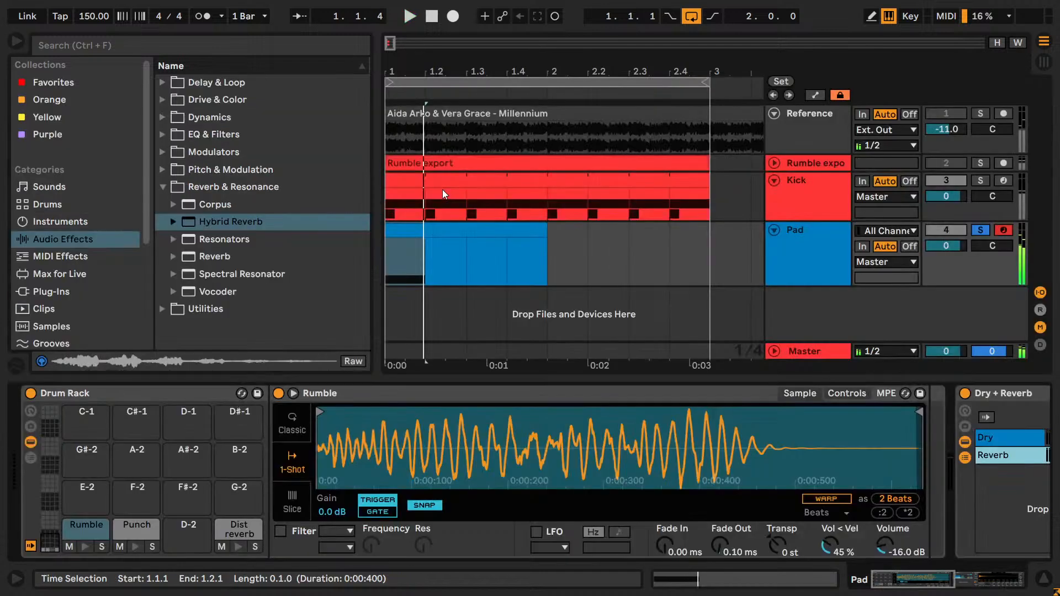
- Set Hybrid Reverb's convolution IR category to Textures and browse its impulse responses as far as Igny Church Hit during playback
click(926, 584)
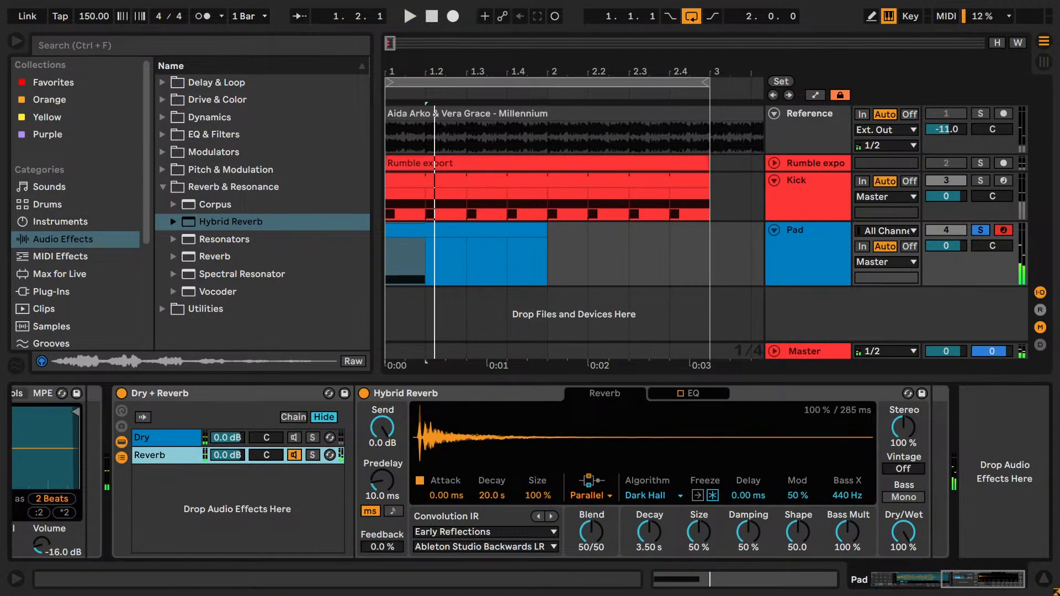
click(521, 528)
click(511, 503)
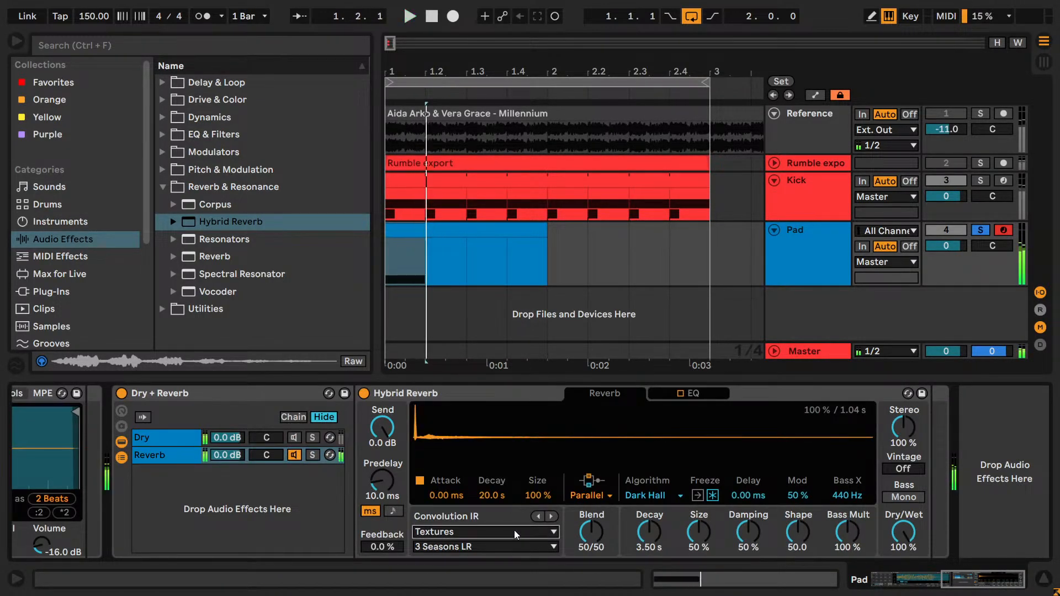
click(552, 515)
key(space)
click(552, 515)
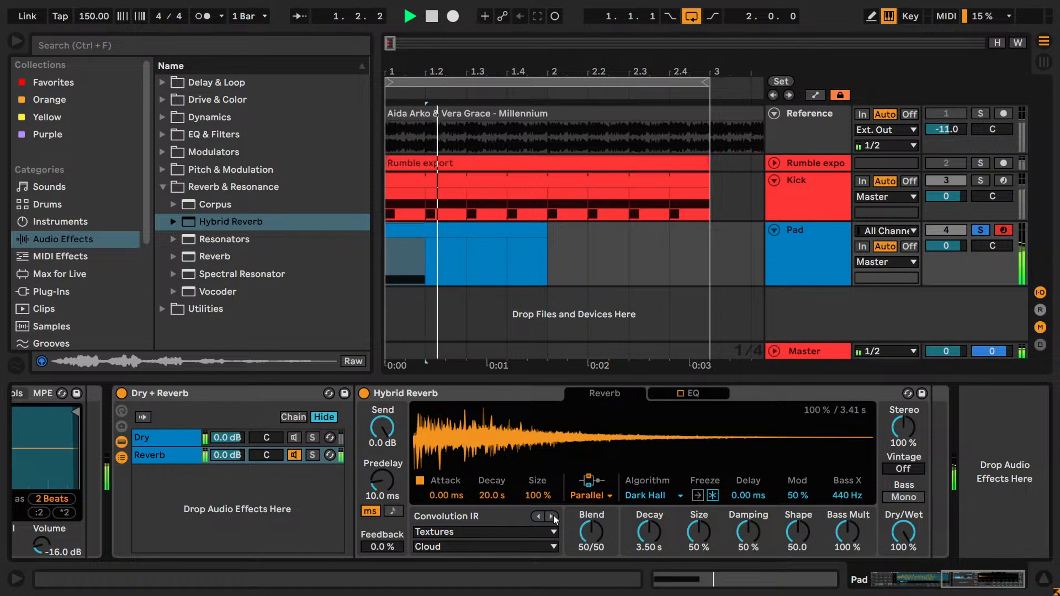
click(552, 516)
click(552, 516)
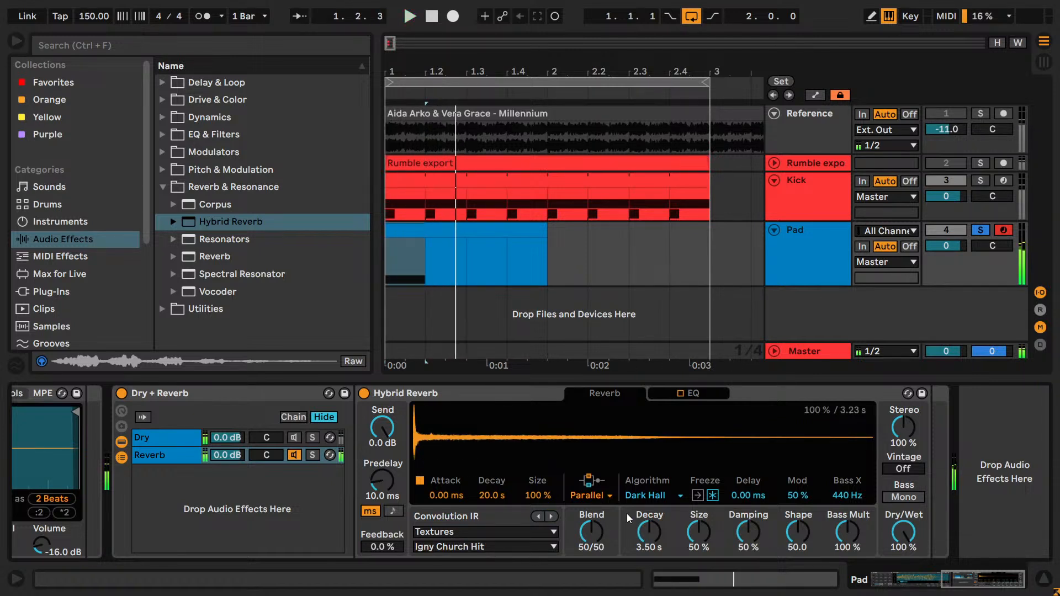
- Try Hybrid Reverb's routing modes and set the routing to Algorithm
click(588, 495)
click(596, 528)
click(580, 497)
click(586, 547)
click(589, 495)
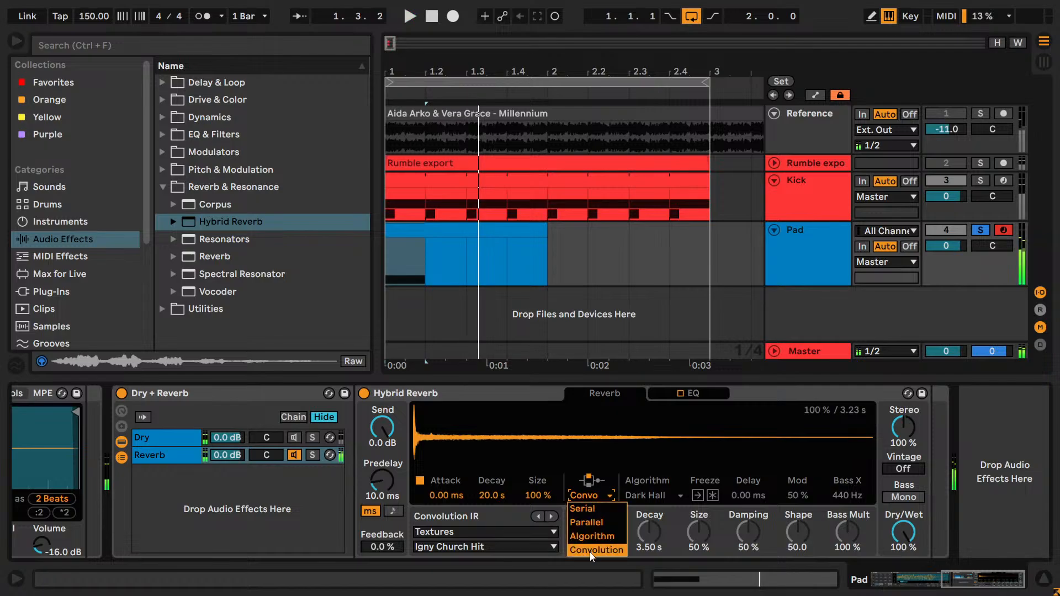
click(589, 538)
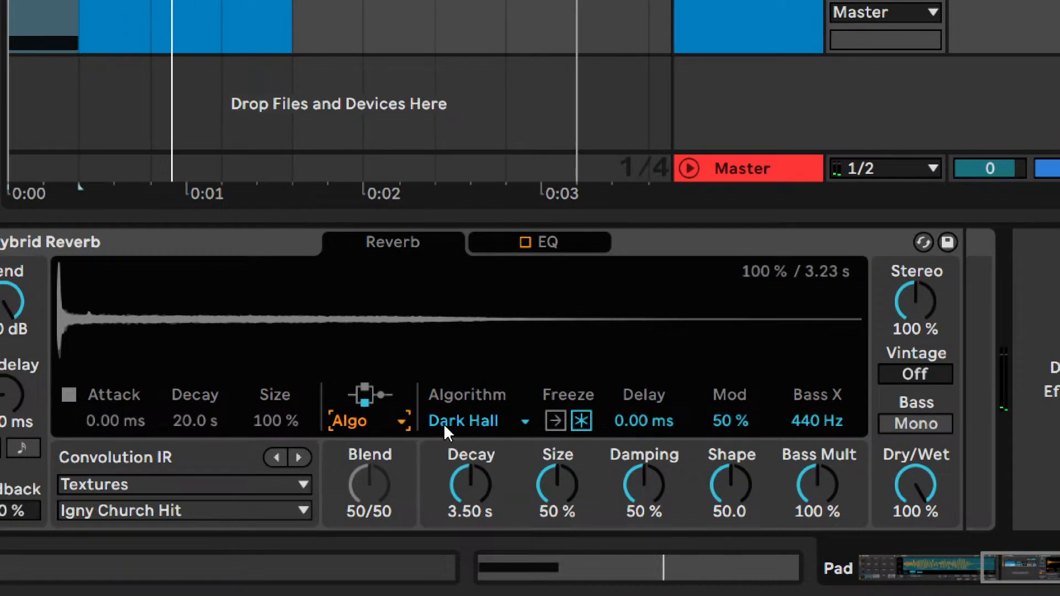
- Audition the Dark Hall algorithm's Freeze by switching it on and off during playback
click(581, 422)
click(582, 422)
click(581, 422)
click(581, 422)
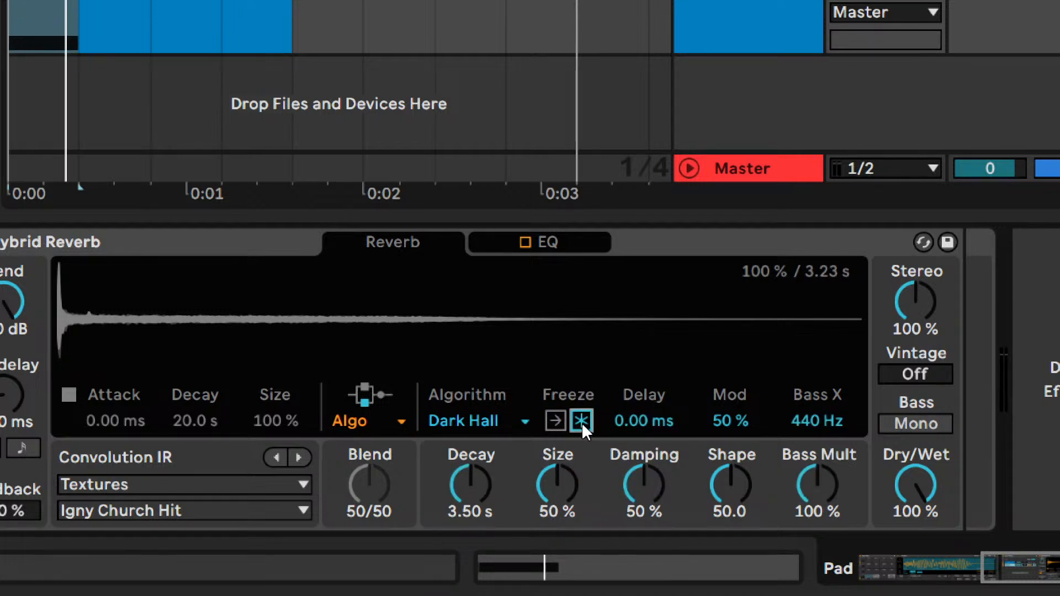
key(space)
click(581, 422)
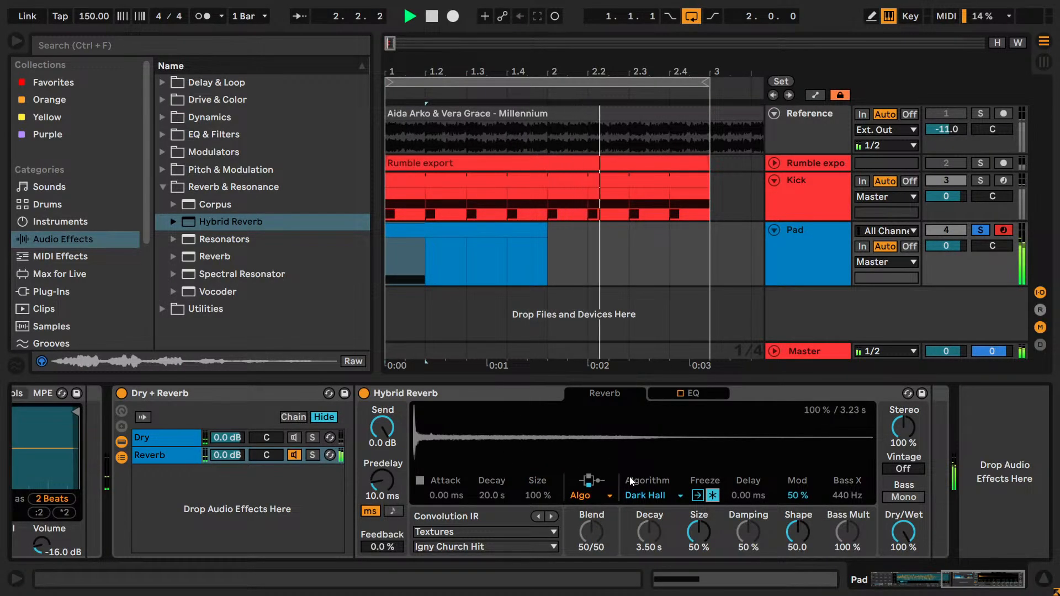
key(space)
click(712, 495)
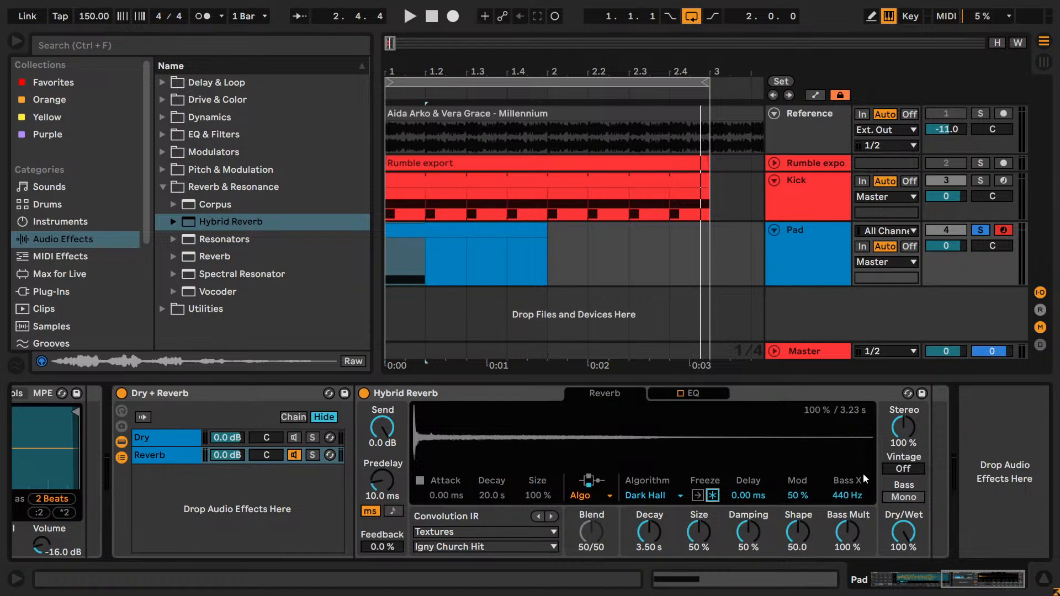
- Transpose the Rumble sample up 36 semitones in the Drum Rack and play it back
drag(978, 586, 904, 578)
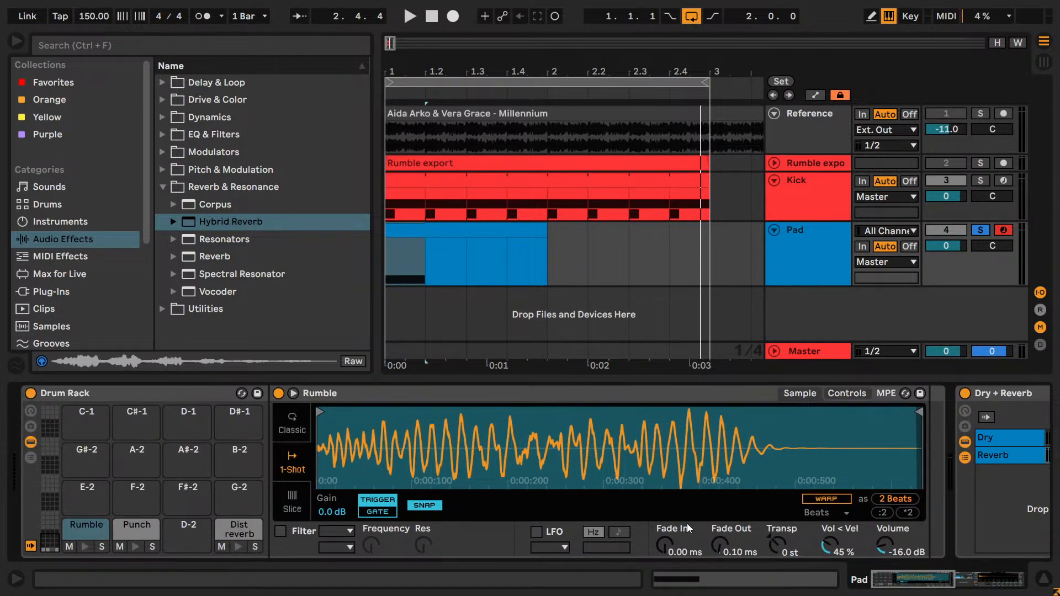
drag(773, 546, 773, 518)
key(space)
key(space)
key(space)
text(36)
key(Return)
key(space)
key(space)
key(space)
key(space)
- Audition the transposed Rumble through the Dark Hall algorithm with Freeze on and off
drag(919, 581, 1008, 581)
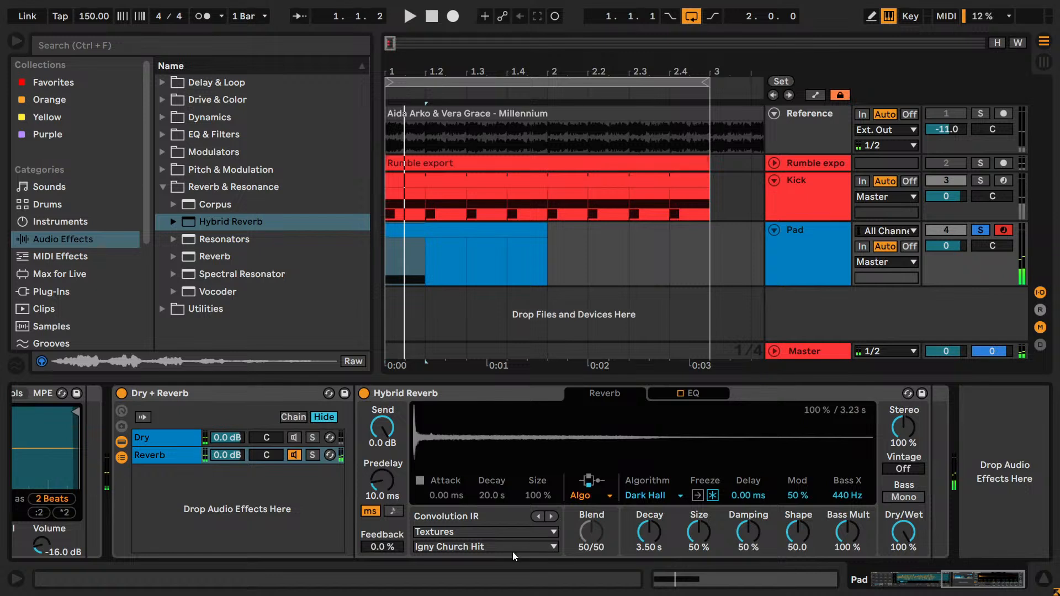
click(713, 498)
key(space)
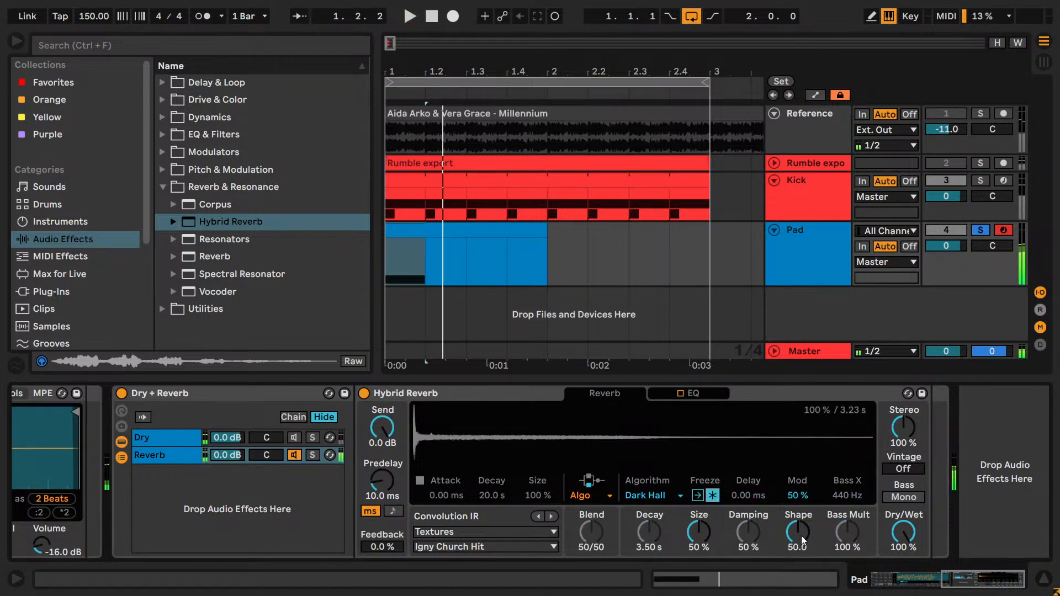
mouse_move(958, 583)
mouse_down()
mouse_move(911, 583)
mouse_move(941, 584)
mouse_up()
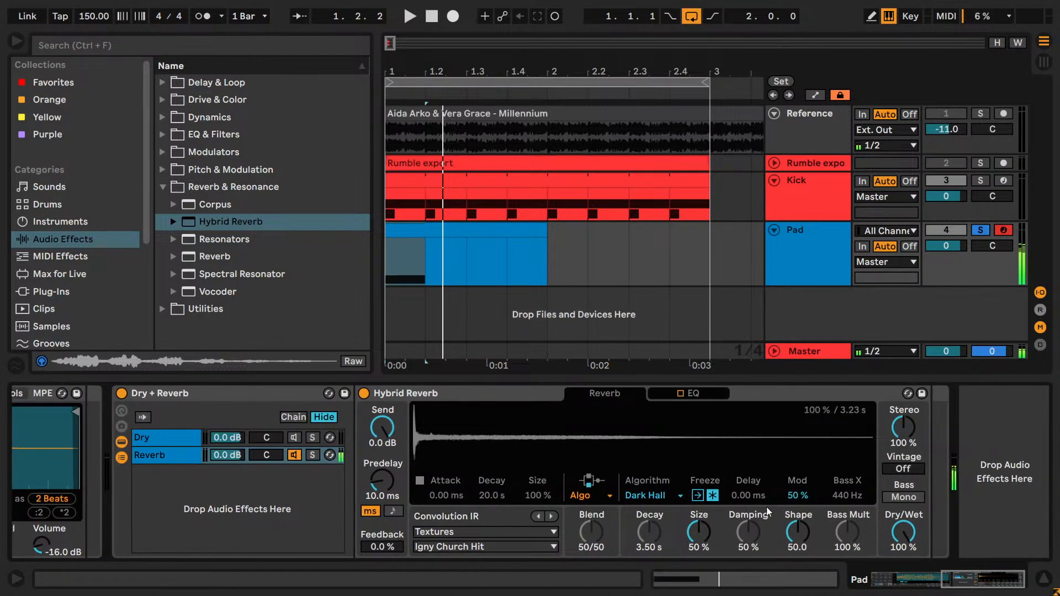
key(space)
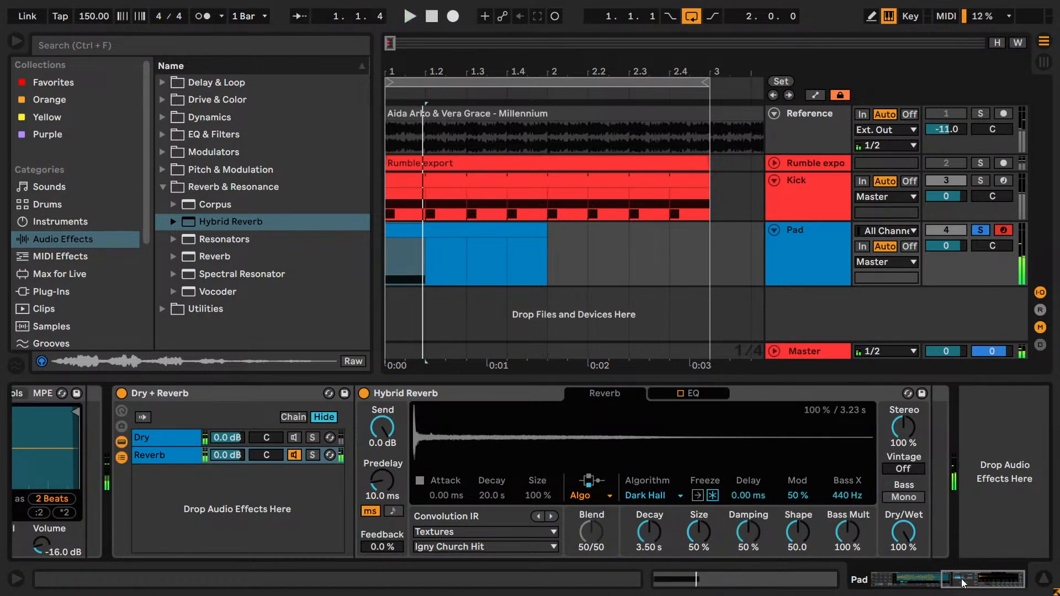
- Audition the Rumble through Hybrid Reverb's Quartz and Shimmer algorithms
click(642, 498)
click(649, 524)
key(space)
key(space)
key(space)
- Audition the Rumble through Hybrid Reverb's Tides and Prism algorithms
key(space)
click(648, 500)
click(653, 533)
key(space)
- Compare Quartz once more and set Hybrid Reverb's algorithm to Shimmer
key(space)
key(space)
key(space)
click(654, 498)
click(654, 549)
key(space)
key(space)
click(667, 499)
click(661, 565)
key(space)
click(661, 496)
click(661, 522)
click(658, 496)
click(654, 534)
key(space)
key(space)
key(space)
- Move the one-beat note in the Pad clip up to the Punch lane and play the clip
drag(987, 584, 875, 565)
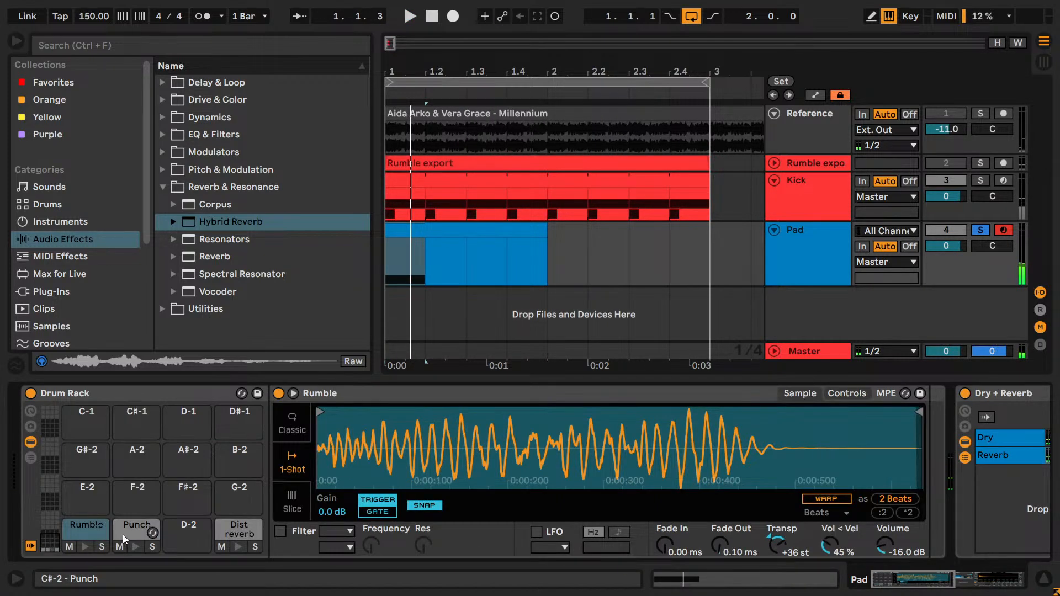
double_click(410, 230)
key(Up)
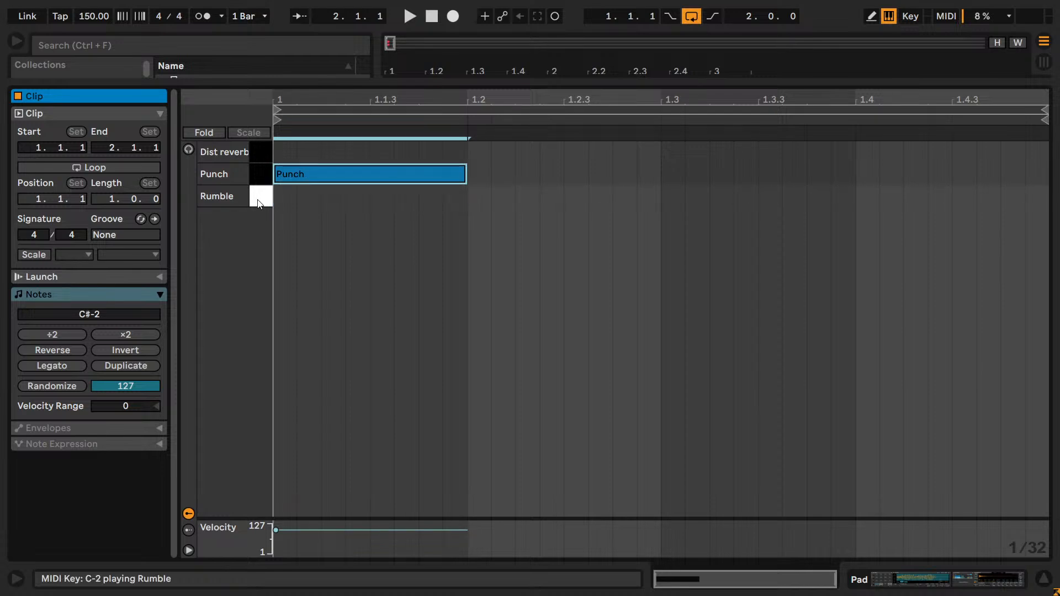
key(shift+Tab)
drag(898, 577, 1004, 582)
key(space)
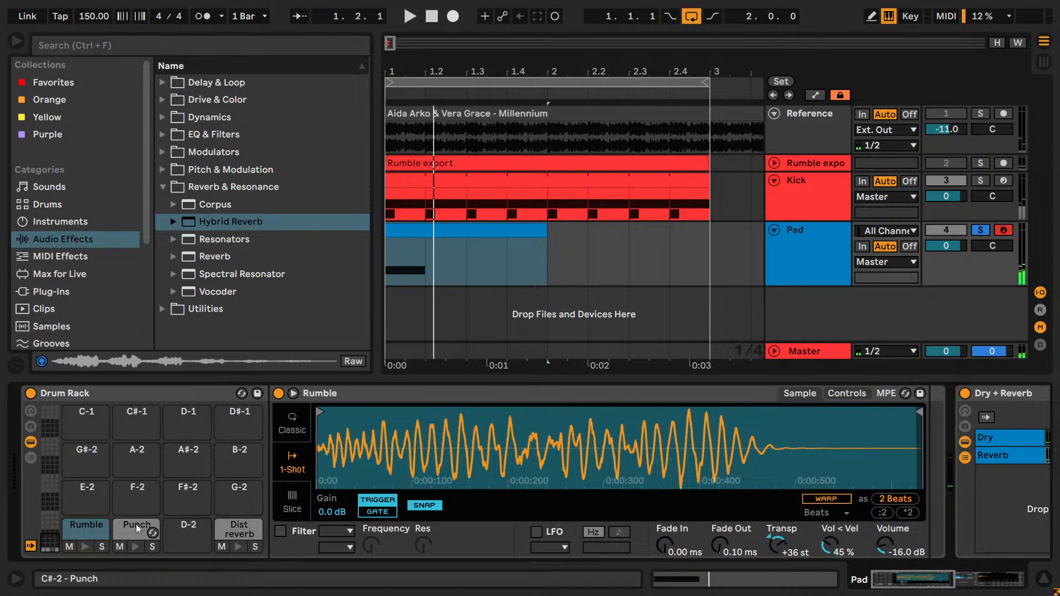
- Transpose the Punch sample up 24 semitones in the Drum Rack and audition it
key(ctrl+y)
key(space)
key(space)
key(ctrl+z)
key(ctrl+y)
key(space)
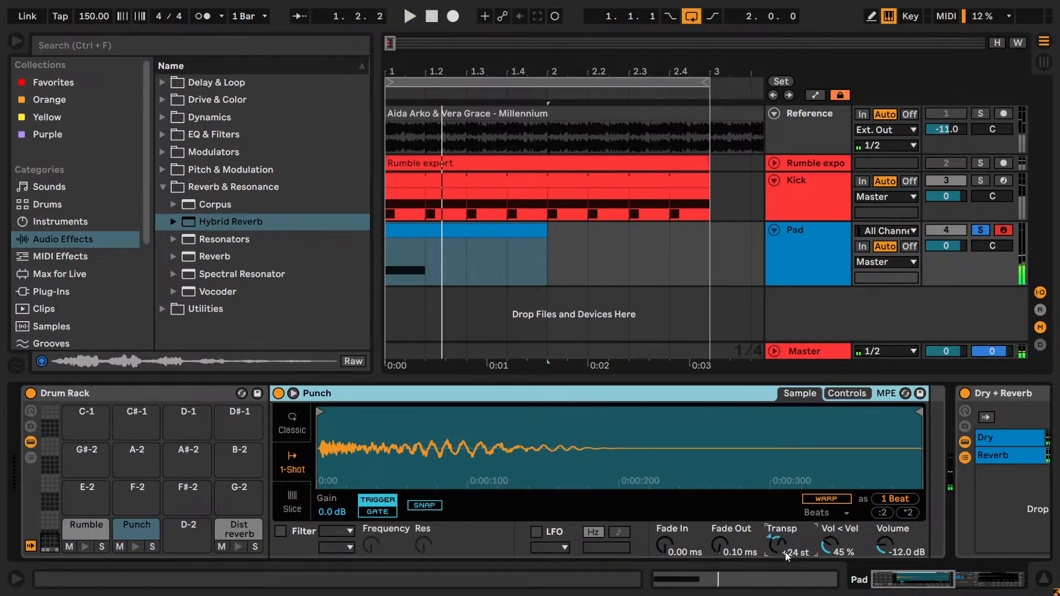
- Audition the Punch with the Shimmer reverb frozen and through the Tides algorithm
click(1021, 579)
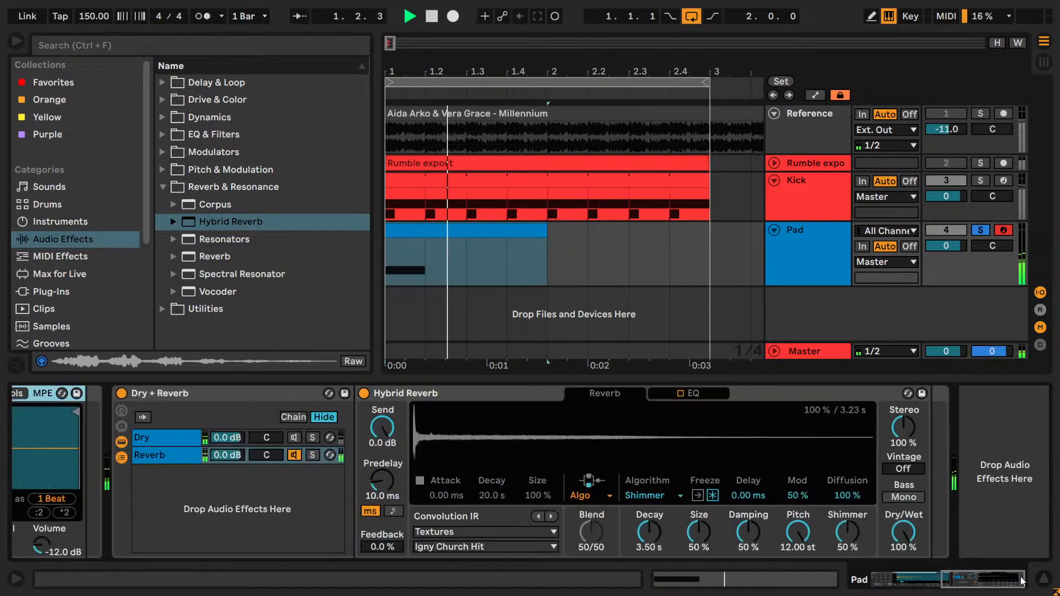
click(714, 499)
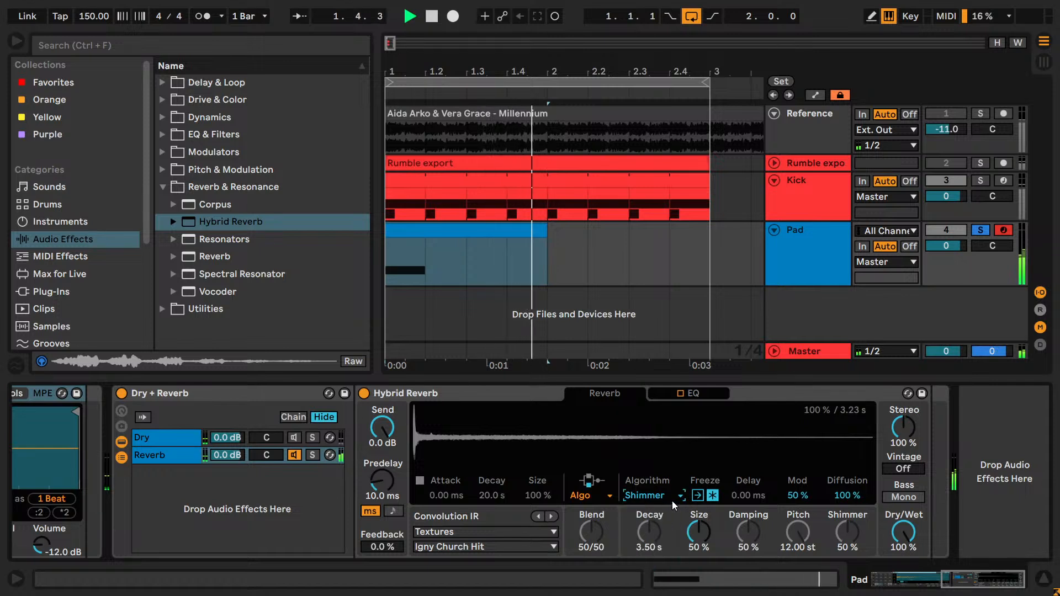
scroll(671, 501, down, 1)
click(713, 499)
key(space)
- Audition the Punch through Hybrid Reverb's Prism and Quartz algorithms, toggling Freeze
click(671, 496)
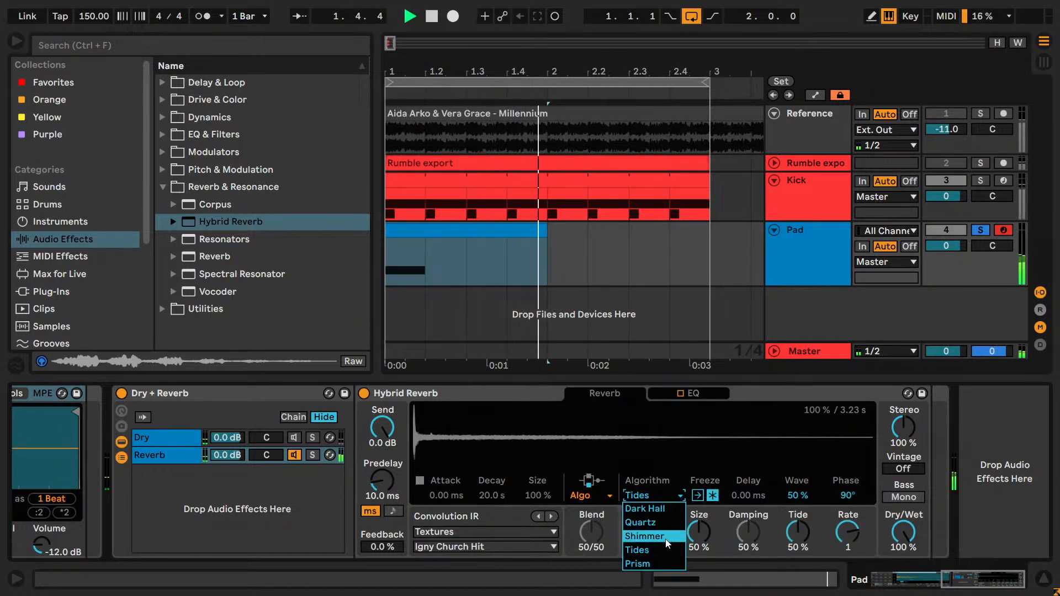
click(637, 563)
click(711, 496)
click(711, 495)
key(space)
click(680, 496)
click(635, 521)
click(712, 495)
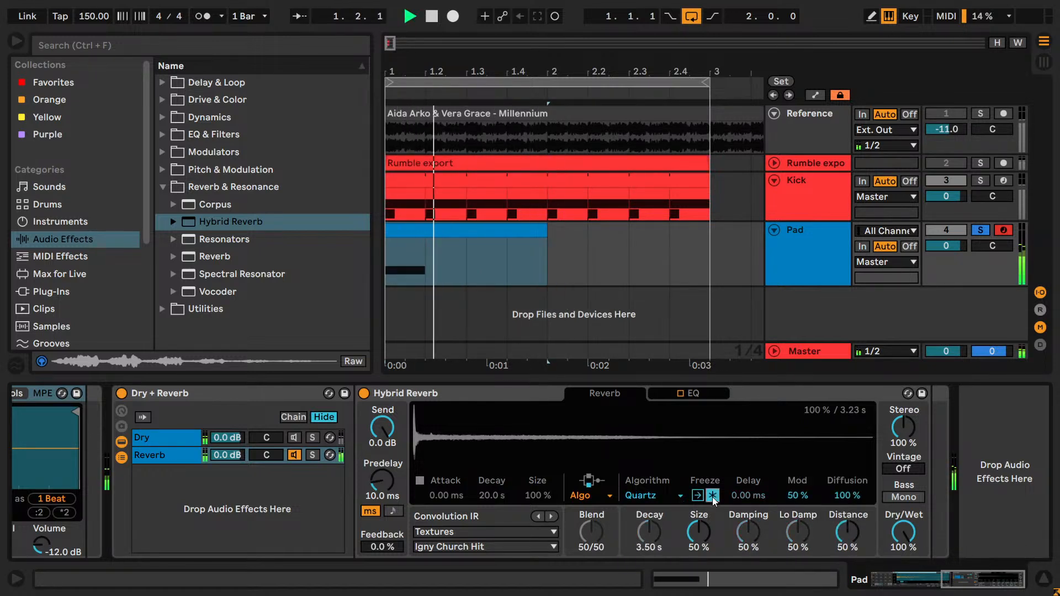
click(712, 495)
- Audition the Punch through Hybrid Reverb's Dark Hall algorithm, toggling Freeze
click(654, 499)
click(674, 505)
key(space)
key(space)
key(space)
click(714, 496)
click(714, 496)
- Set Hybrid Reverb's algorithm back to Shimmer and the Punch sample's transposition to +12 semitones
key(space)
key(space)
click(651, 496)
click(646, 535)
key(space)
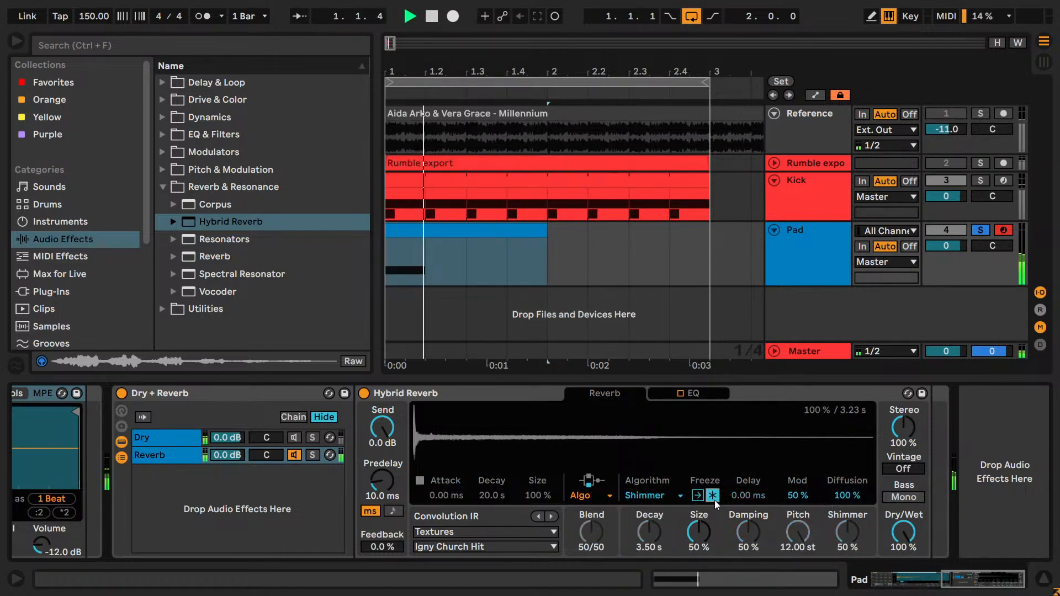
click(899, 589)
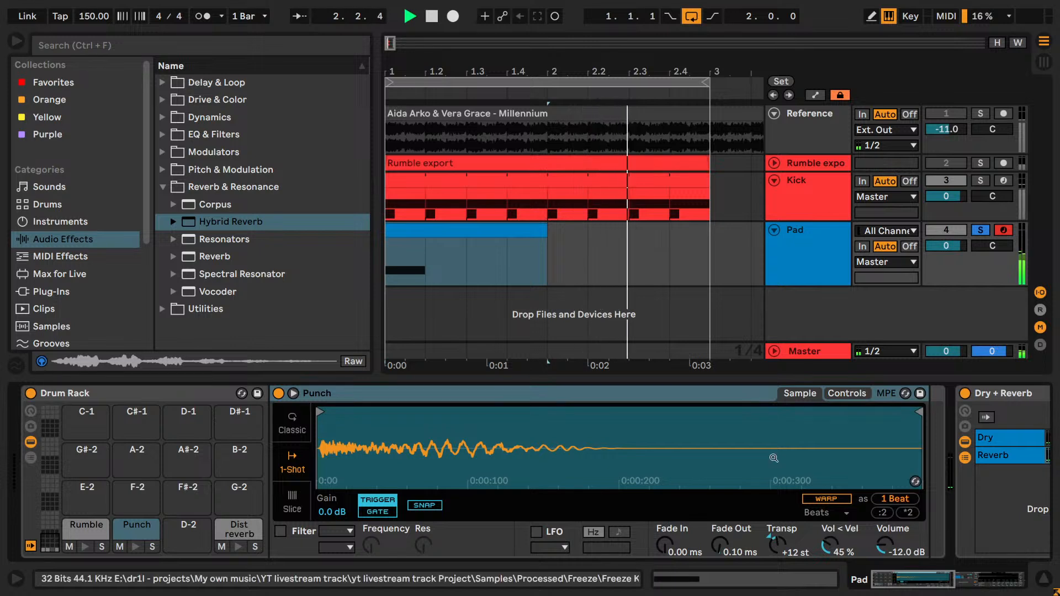
- Play the Pad together with the soloed Kick, stop playback and solo the Pad track alone again
click(980, 180)
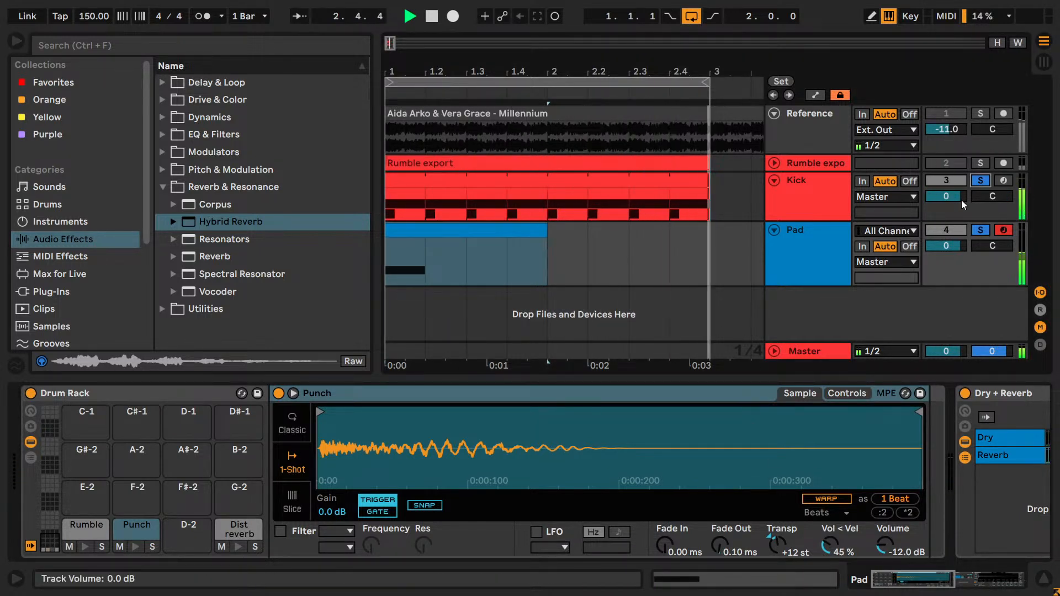
click(940, 248)
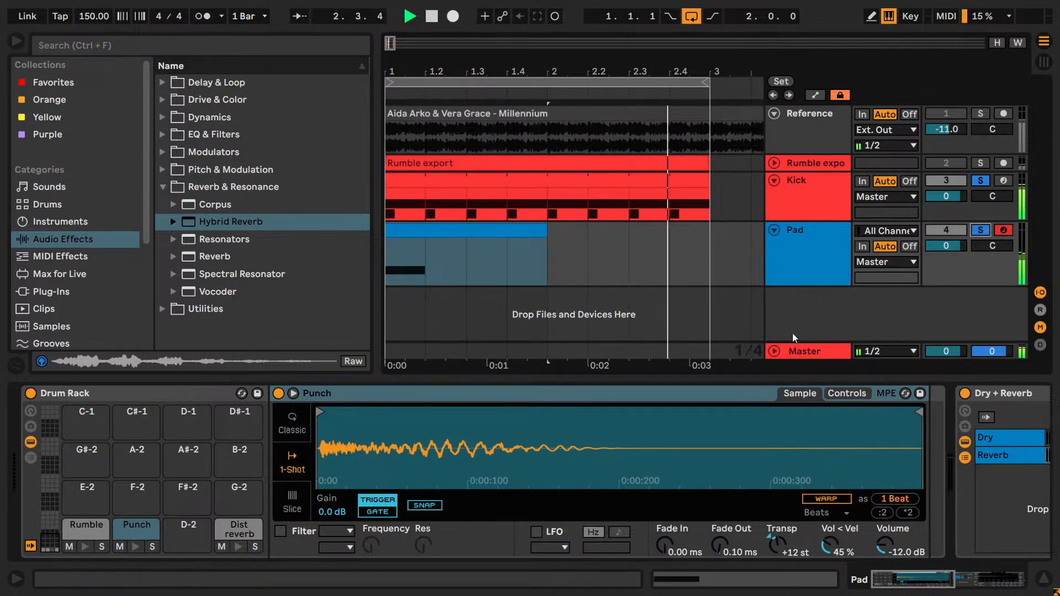
key(space)
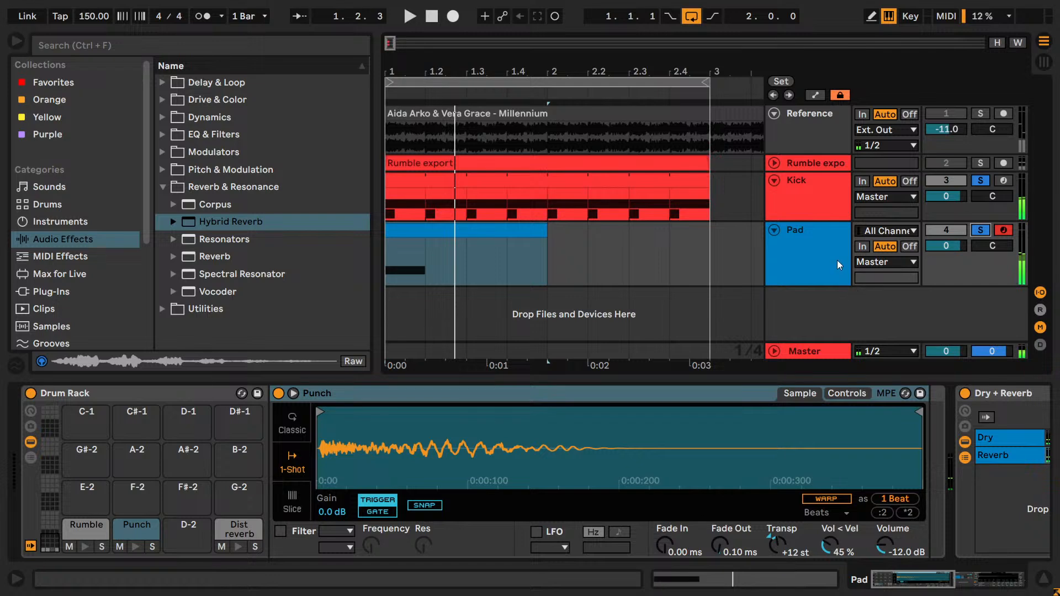
click(979, 231)
click(938, 581)
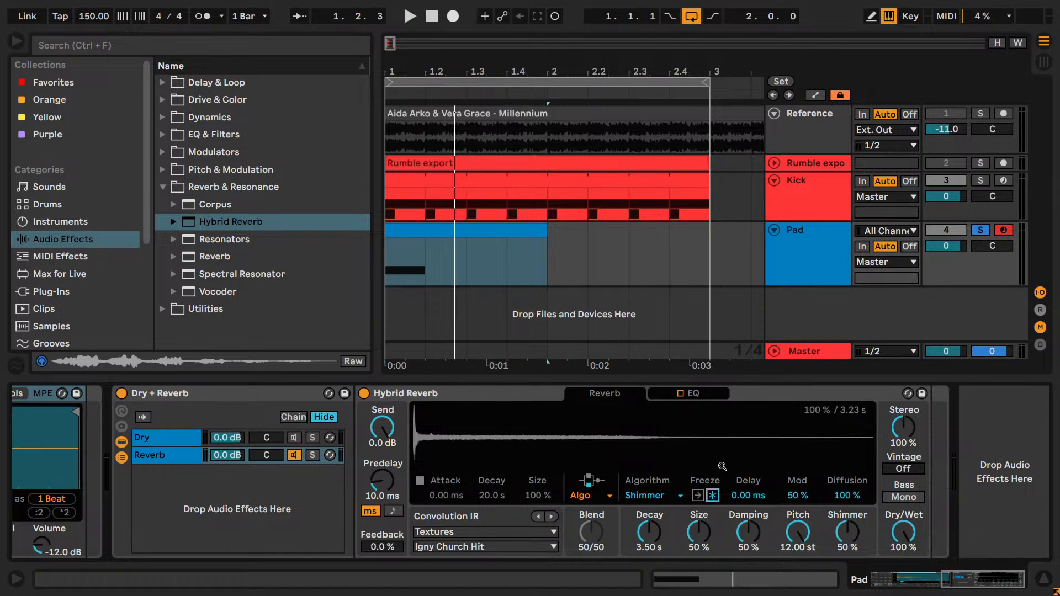
- Shorten the Pad clip to end at 1.3 and set the arrangement loop to the clip's length
key(ctrl)
drag(973, 582, 900, 577)
key(ctrl)
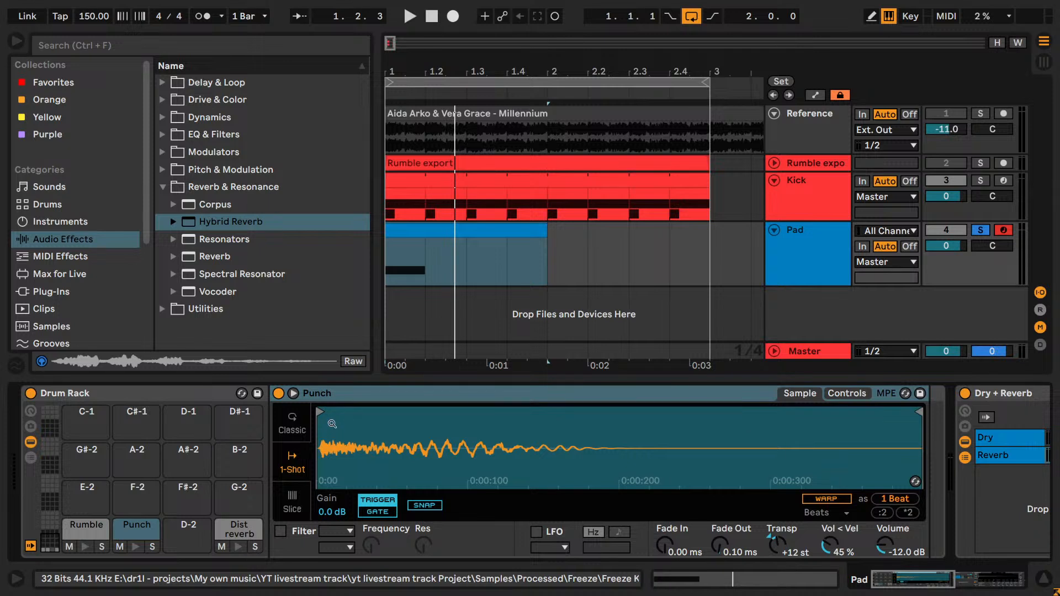
drag(545, 229, 465, 230)
key(space)
key(ctrl+l)
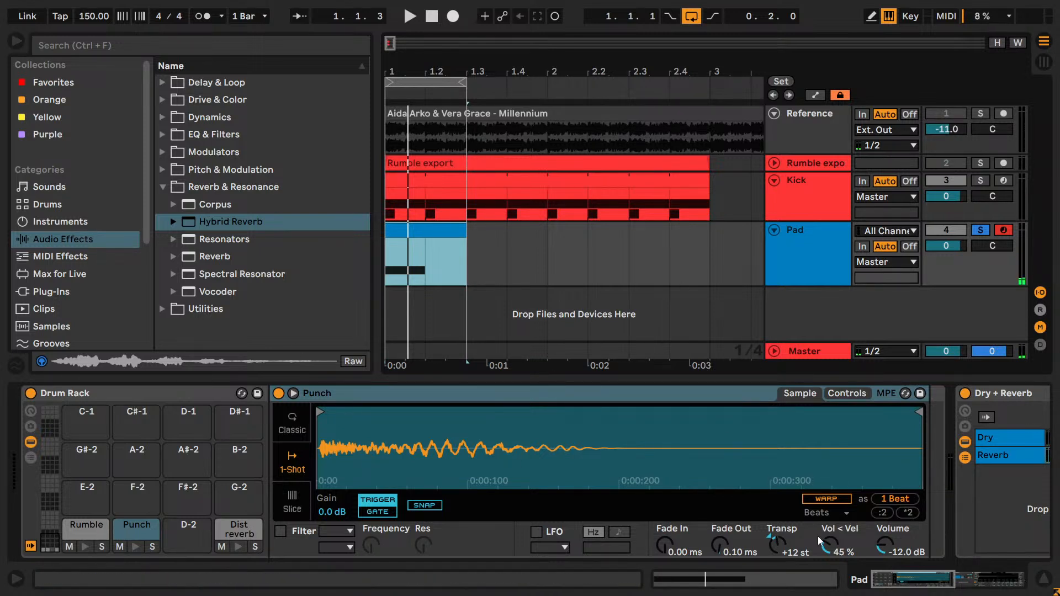
- Play the loop and try the Punch sample's transposition at +24 semitones
drag(913, 588, 920, 588)
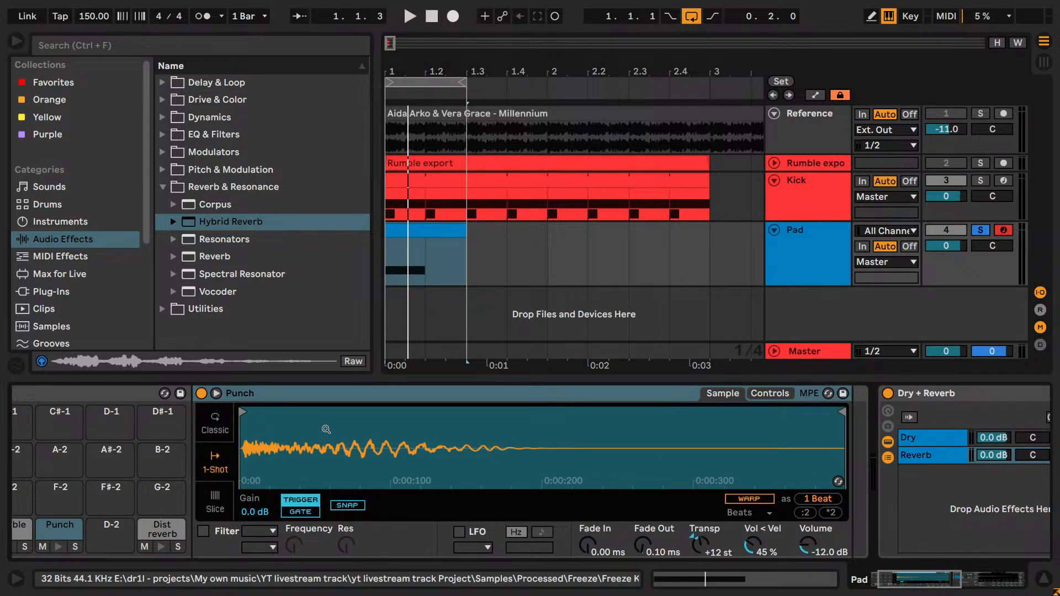
click(388, 429)
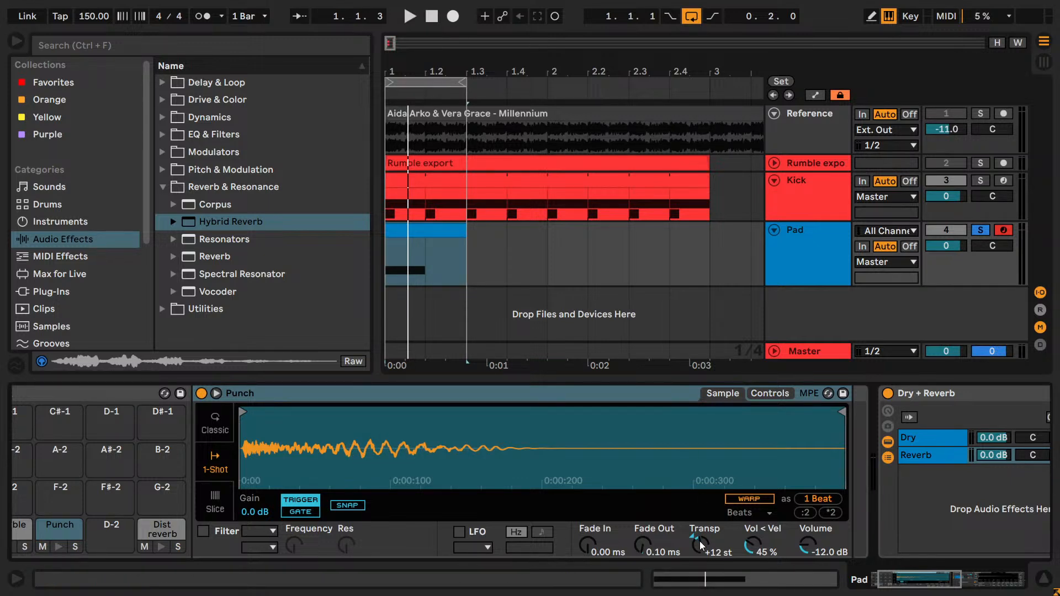
drag(916, 585, 980, 585)
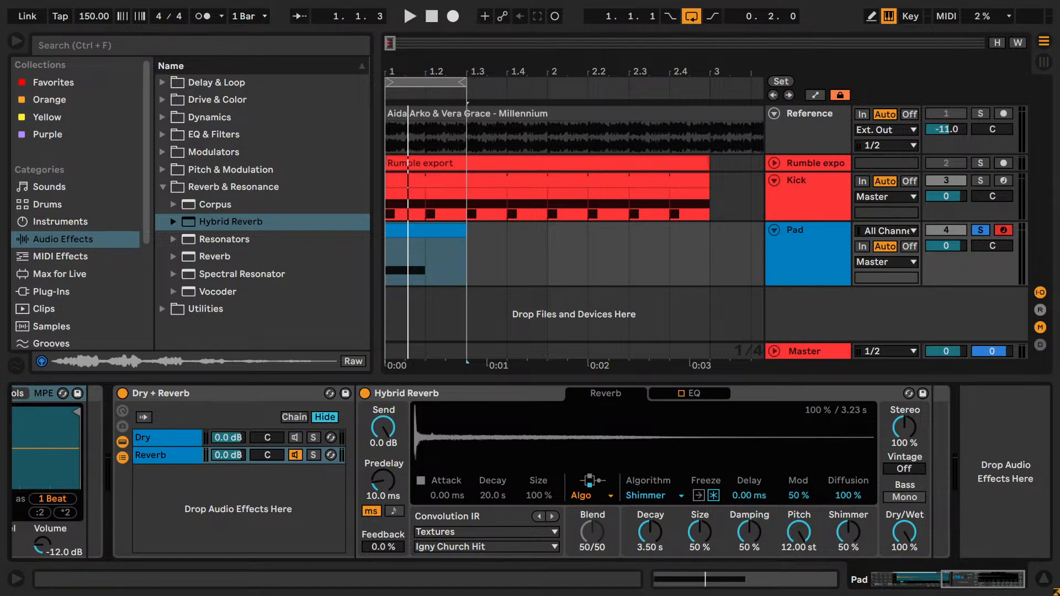
key(space)
drag(955, 583, 788, 589)
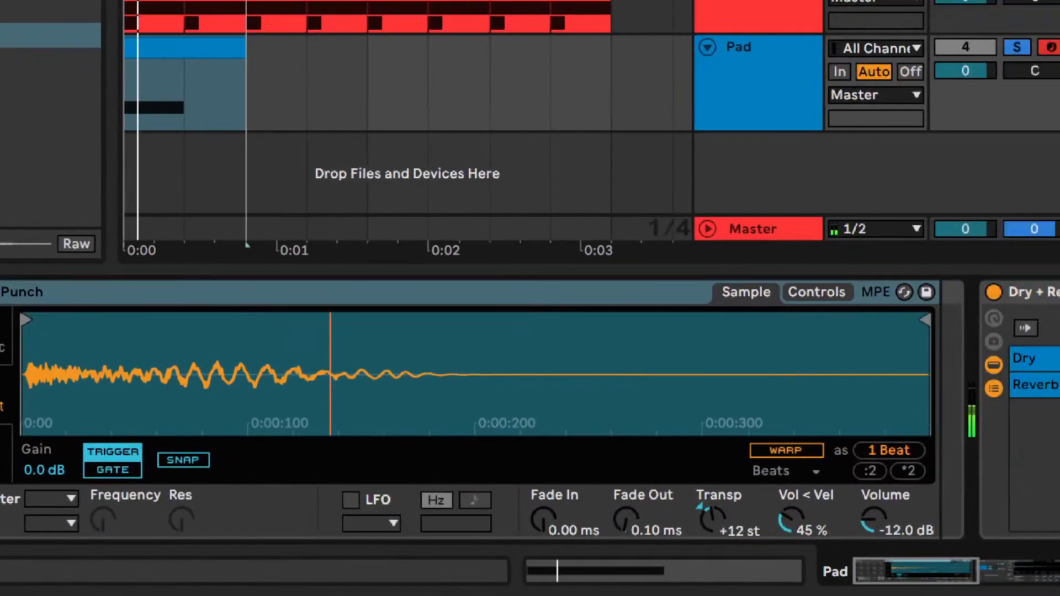
drag(711, 511, 757, 531)
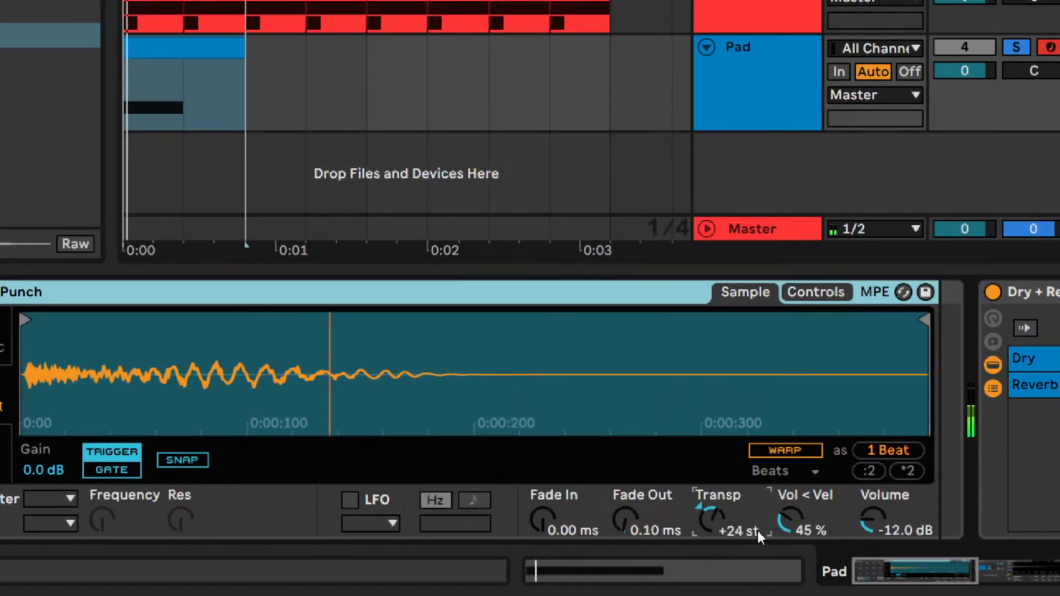
- Turn on Warp for the Punch sample, trying Complex Pro and setting the warp mode to Complex
click(782, 450)
click(770, 473)
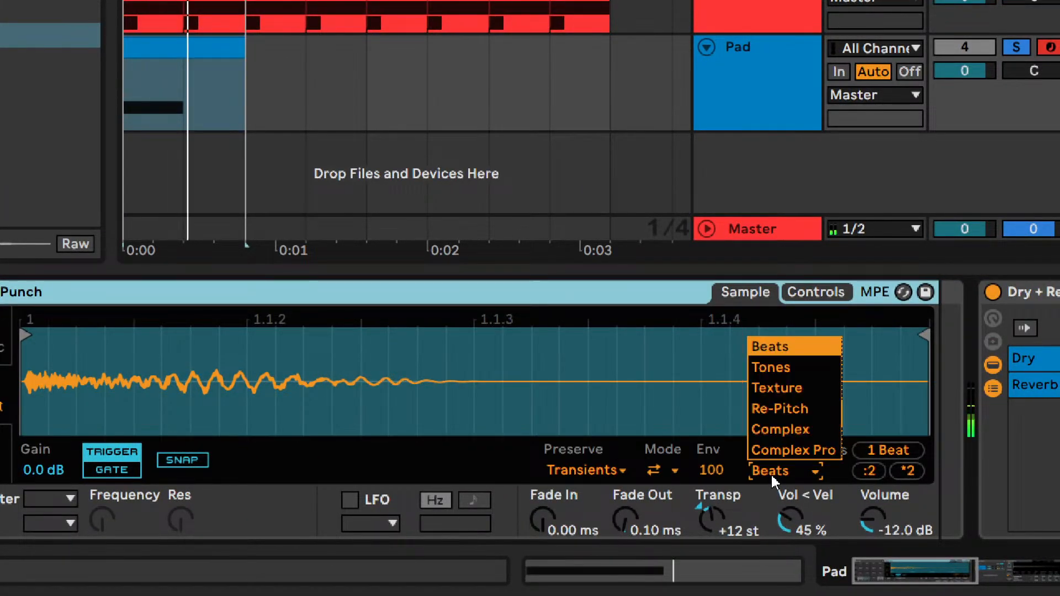
click(770, 448)
click(775, 469)
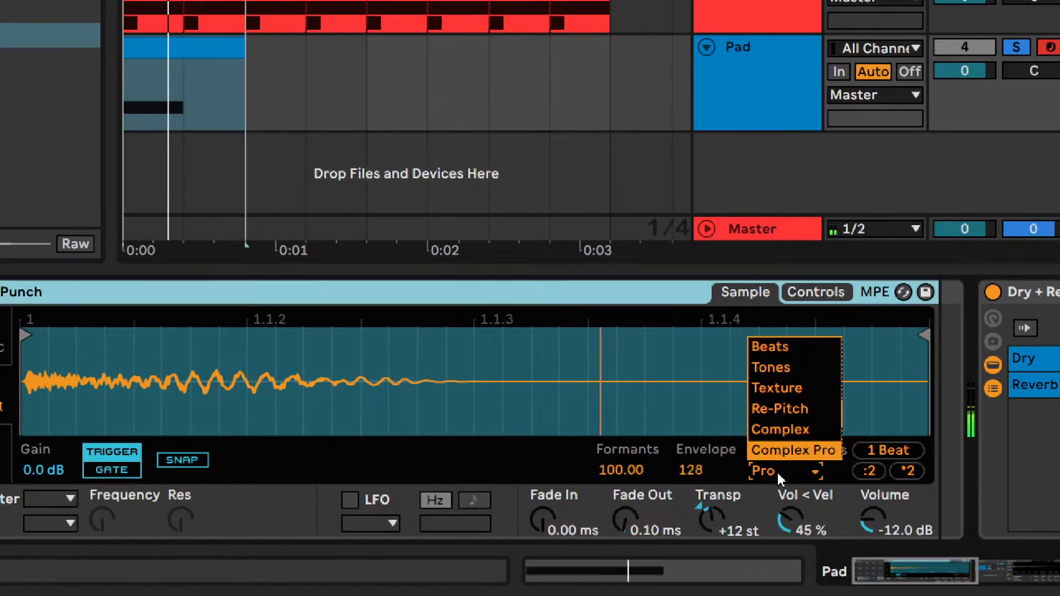
click(774, 433)
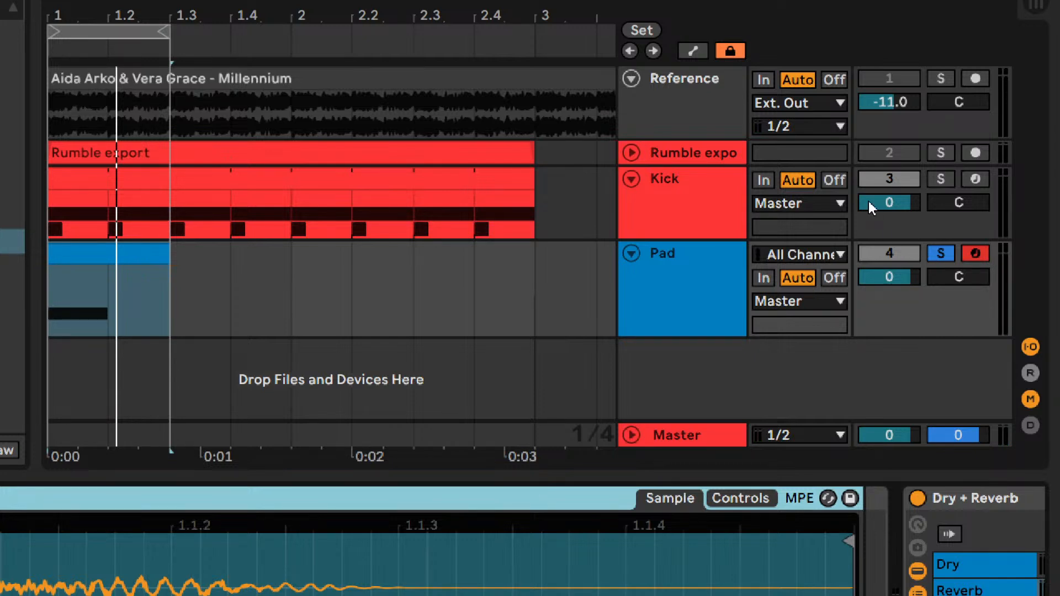
- Lower the Kick track's volume to -14 dB and solo it alongside the Pad
drag(883, 200, 883, 231)
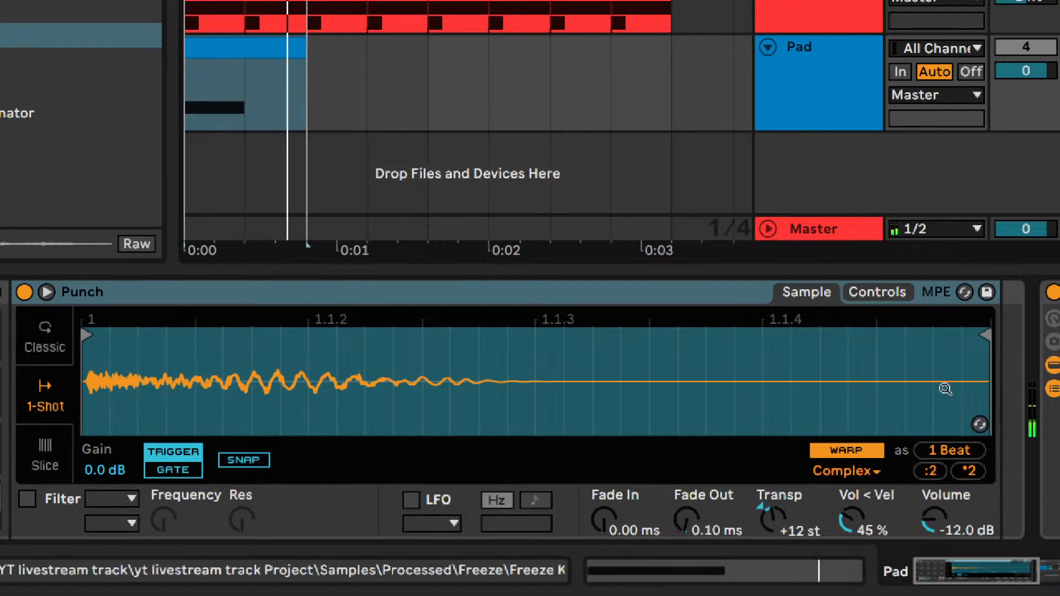
- Audition the Re-Pitch, Tones, Texture and Complex Pro warp modes on the Punch sample and return to Complex
click(788, 525)
click(821, 473)
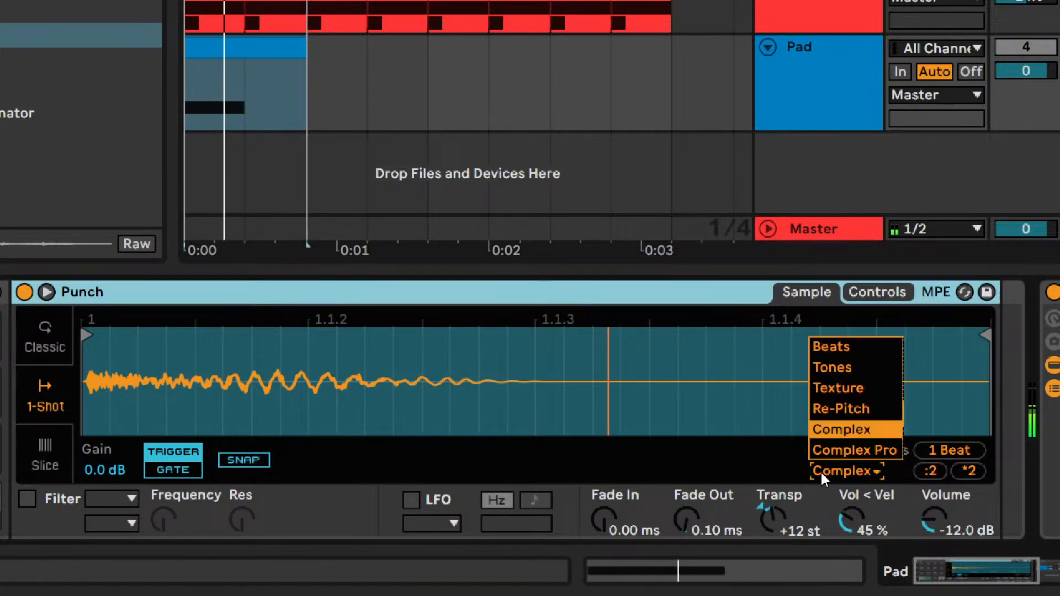
click(822, 473)
key(Down)
key(Up)
key(Up)
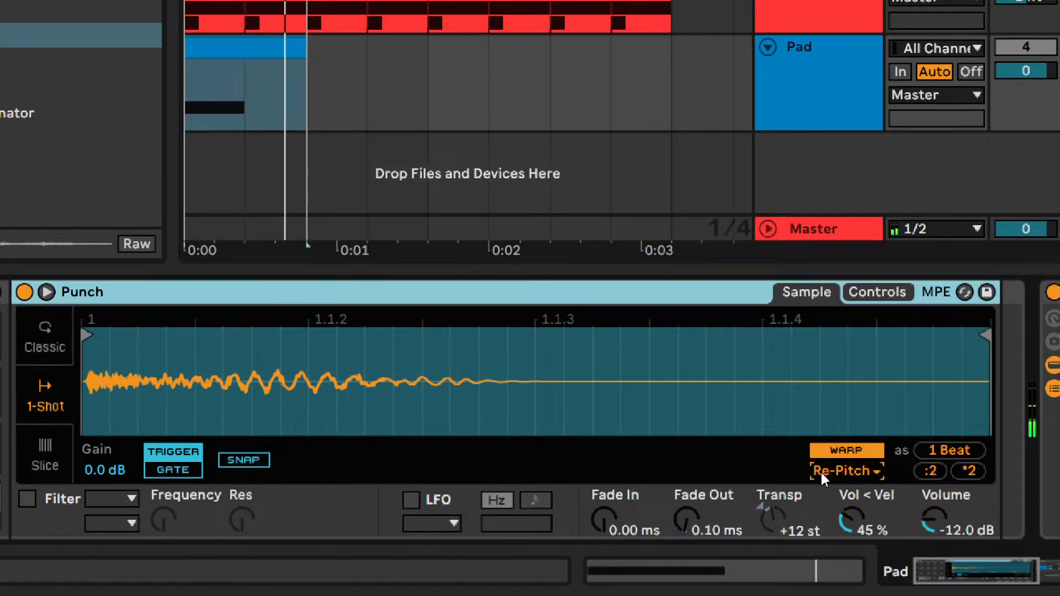
key(Up)
key(Up)
key(Up)
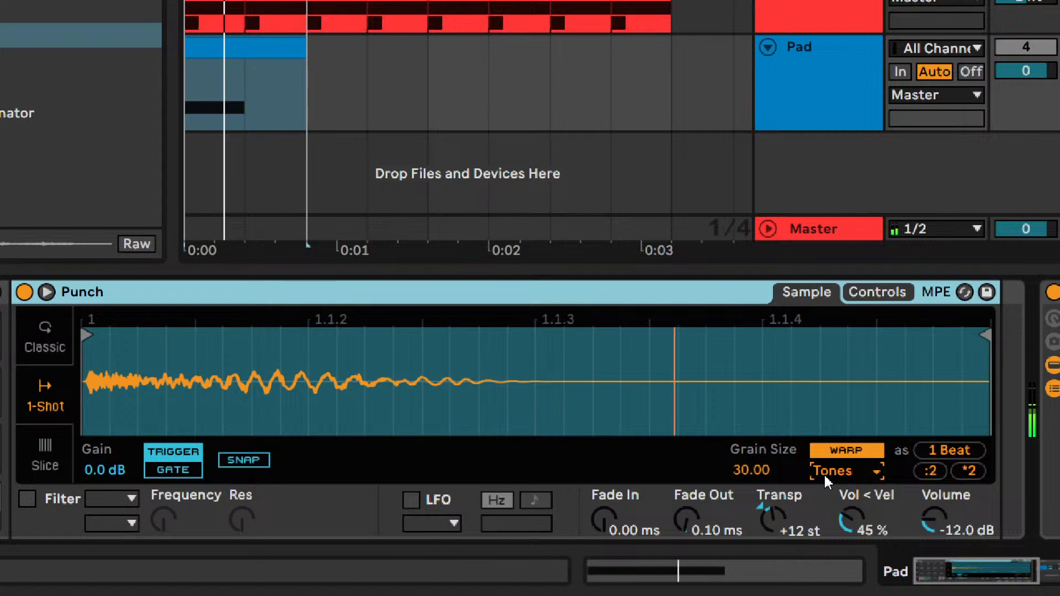
key(Down)
key(Up)
key(Down)
key(Down)
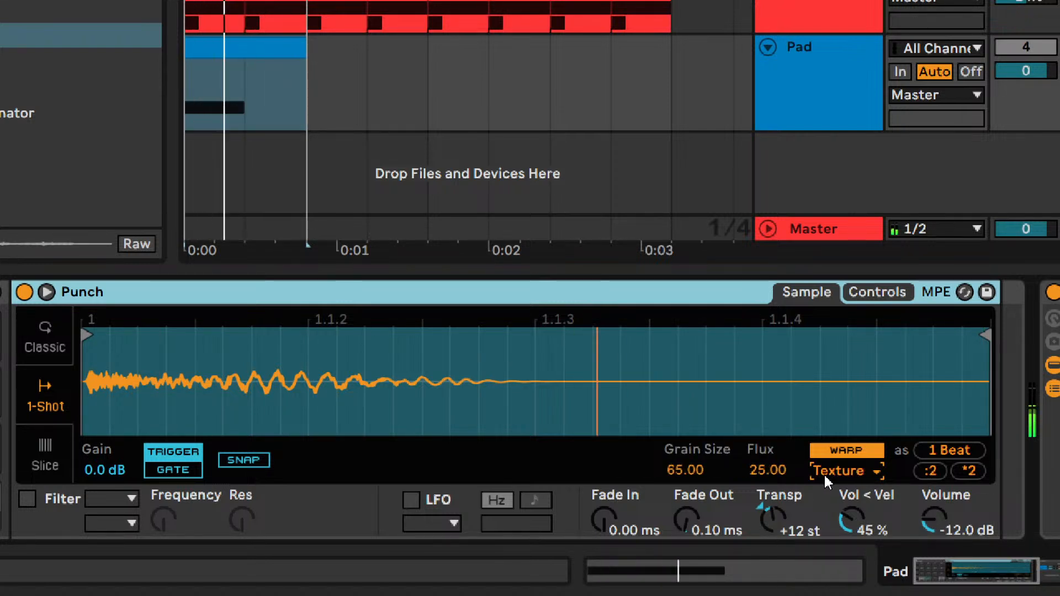
key(Down)
key(Down)
key(Down)
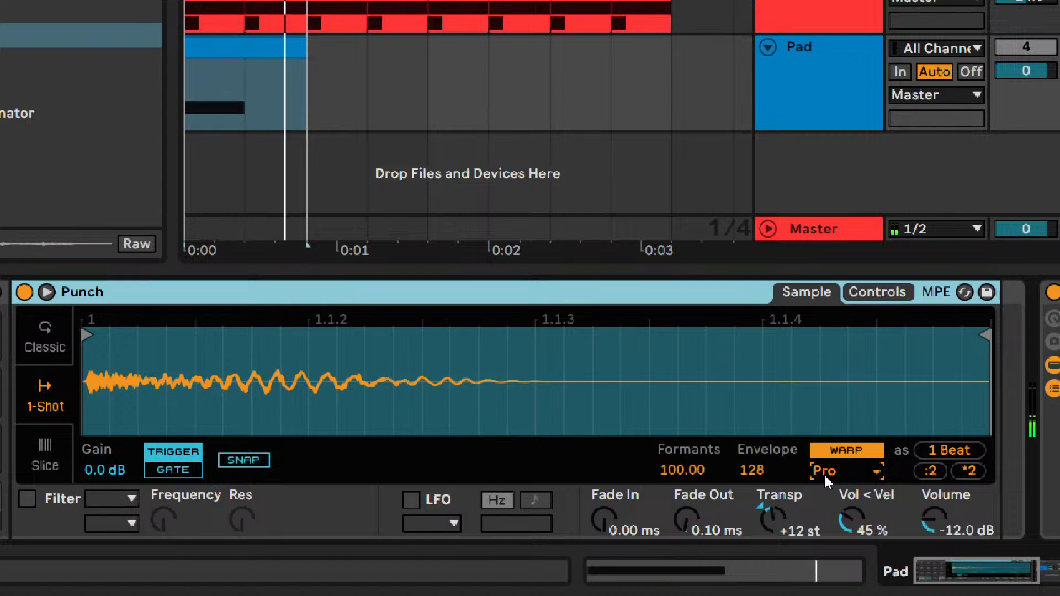
key(Up)
- Try the warped Punch sample at +24 semitones and undo the transposition change
click(795, 530)
text(24)
key(Return)
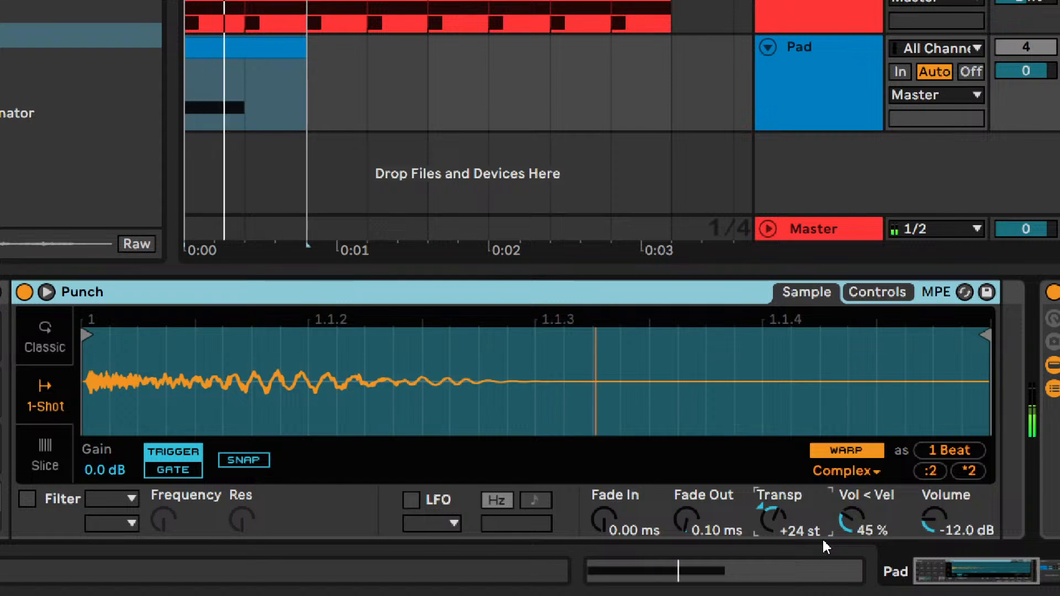
key(ctrl+z)
- Step the Punch sample's transposition up and down in semitones during playback, settling on +23 semitones
key(Up)
key(Up)
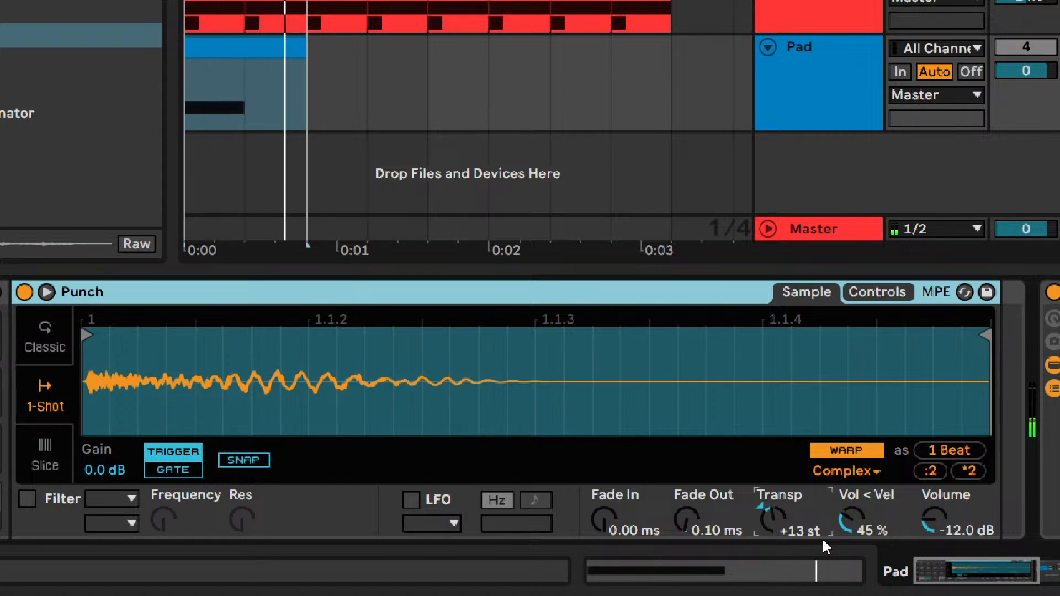
key(Up)
key(Up)
key(Down)
key(Down)
key(Down)
key(Down)
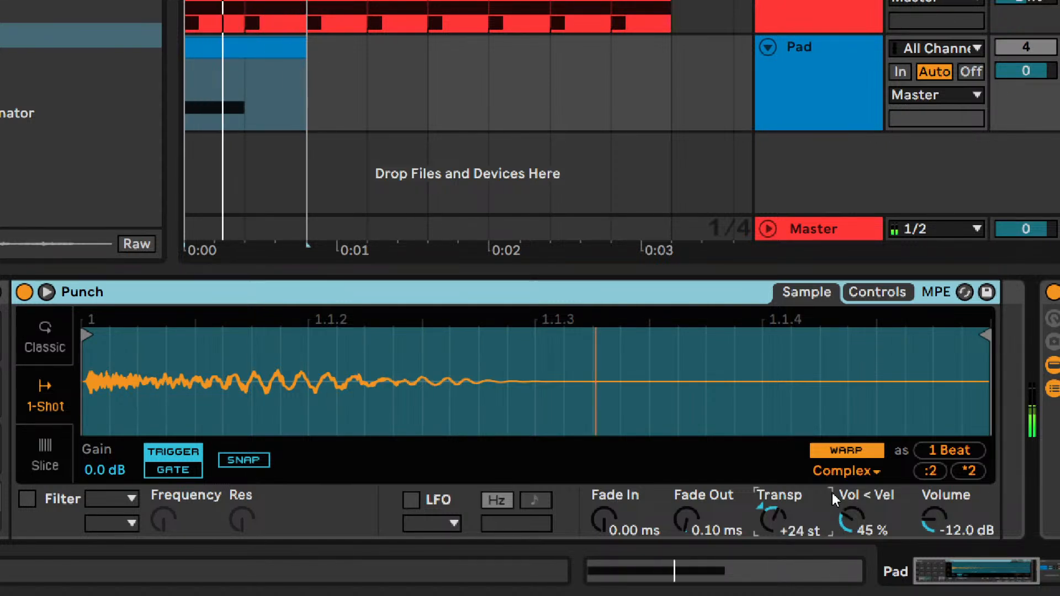
key(Up)
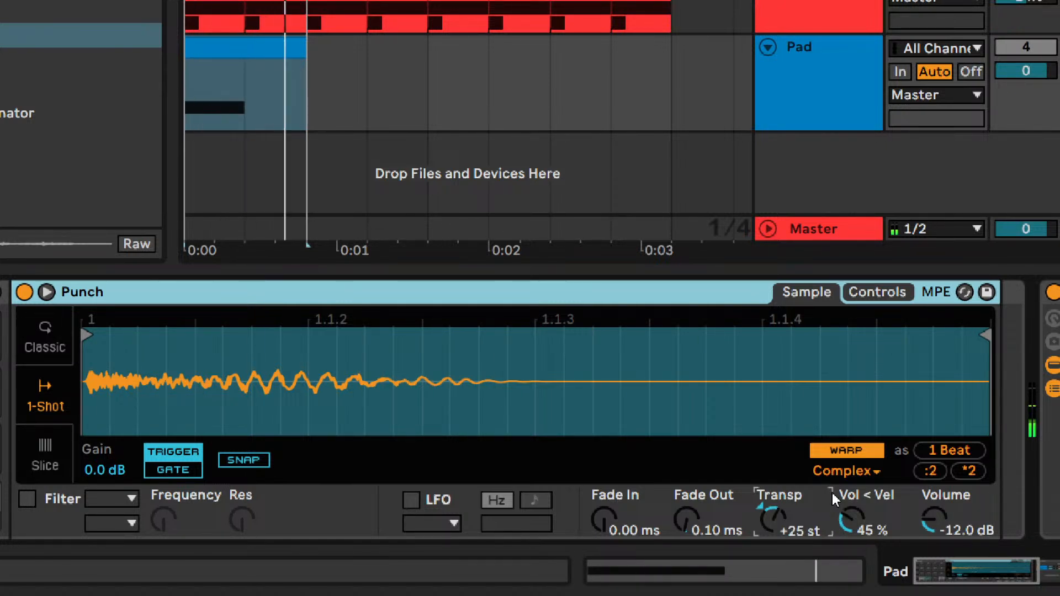
key(Up)
key(Up)
key(Up)
key(Down)
key(Down)
key(Down)
key(Down)
key(Down)
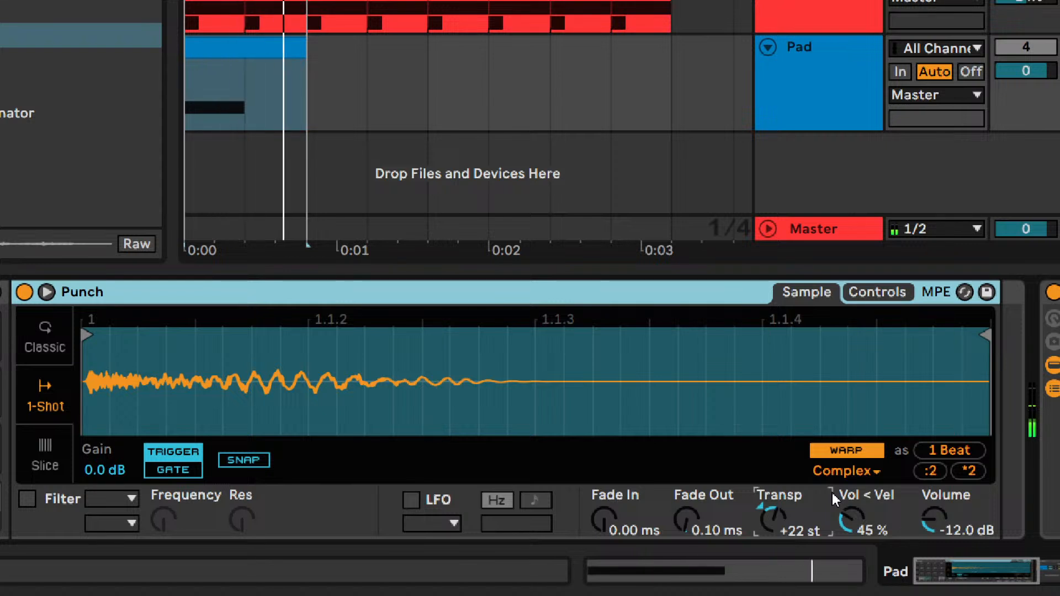
key(Down)
key(Up)
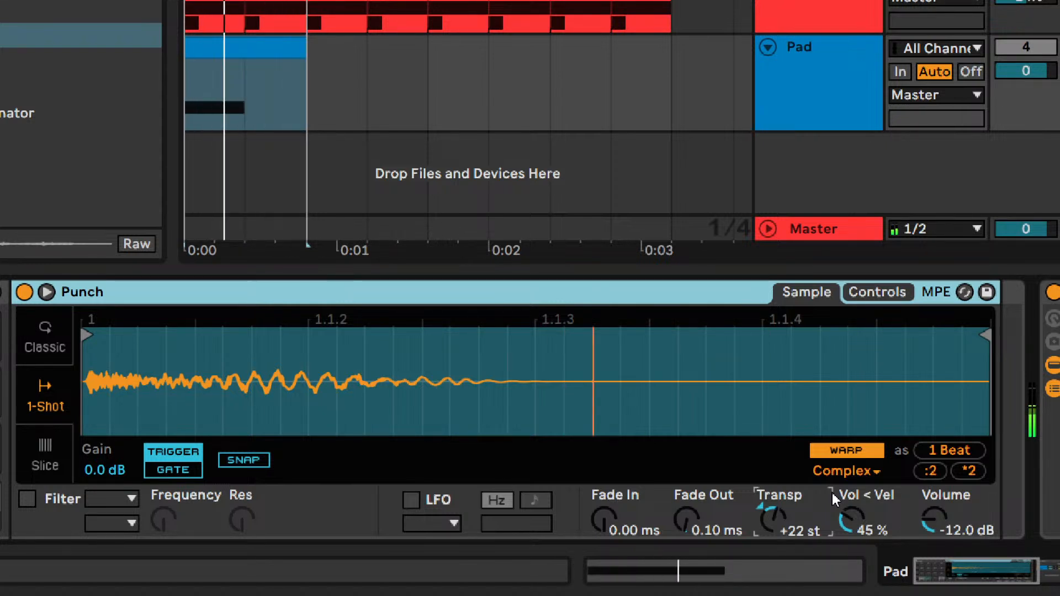
key(Down)
key(Up)
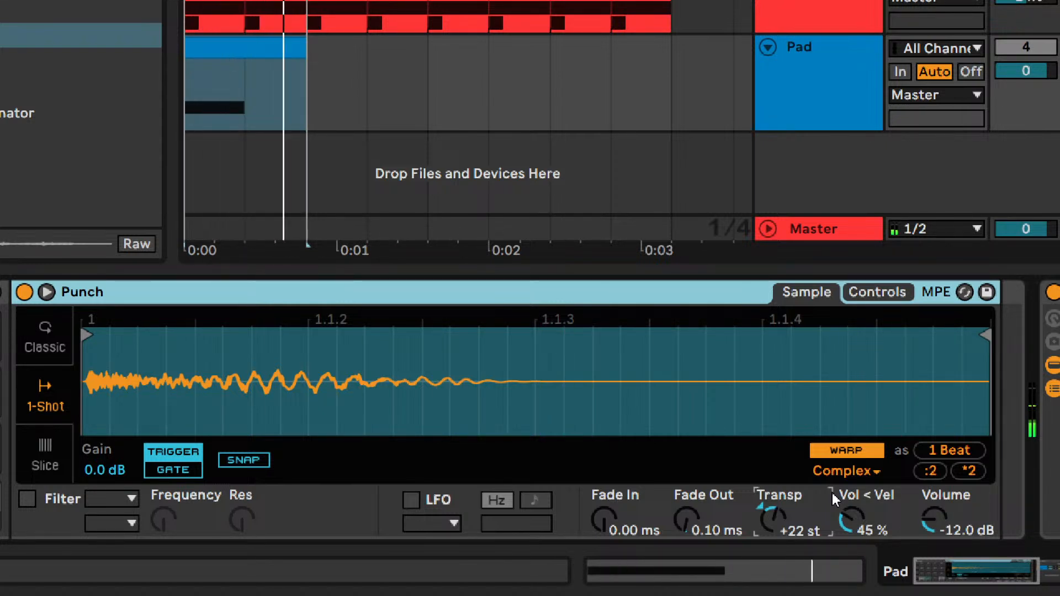
key(Up)
key(Up)
key(Down)
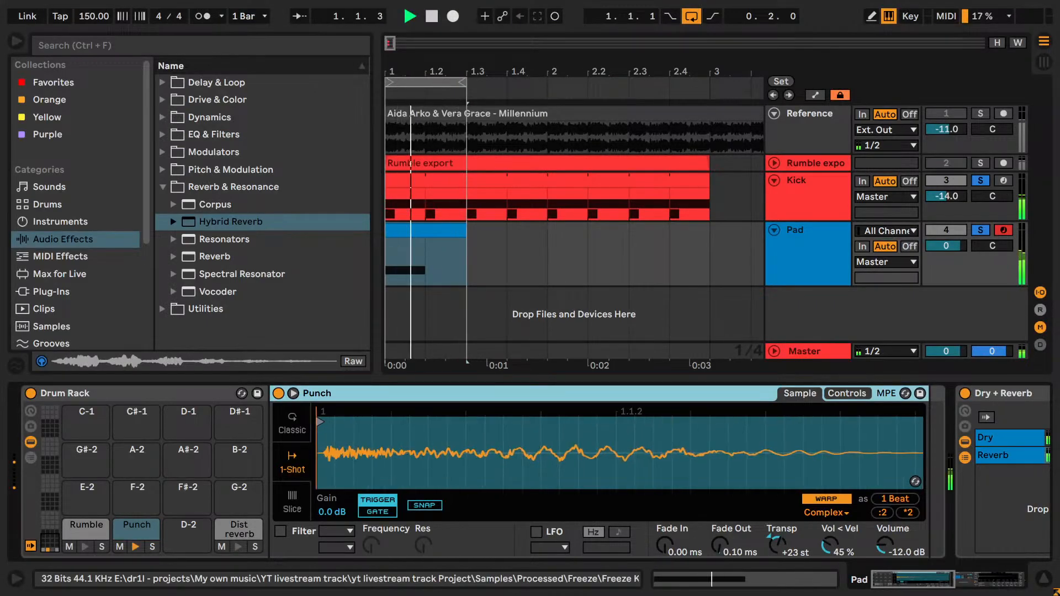
- Move the Punch sample's start point to just before 1.1.2 and raise its volume to -7.43 dB
drag(323, 413, 583, 410)
drag(900, 549, 900, 527)
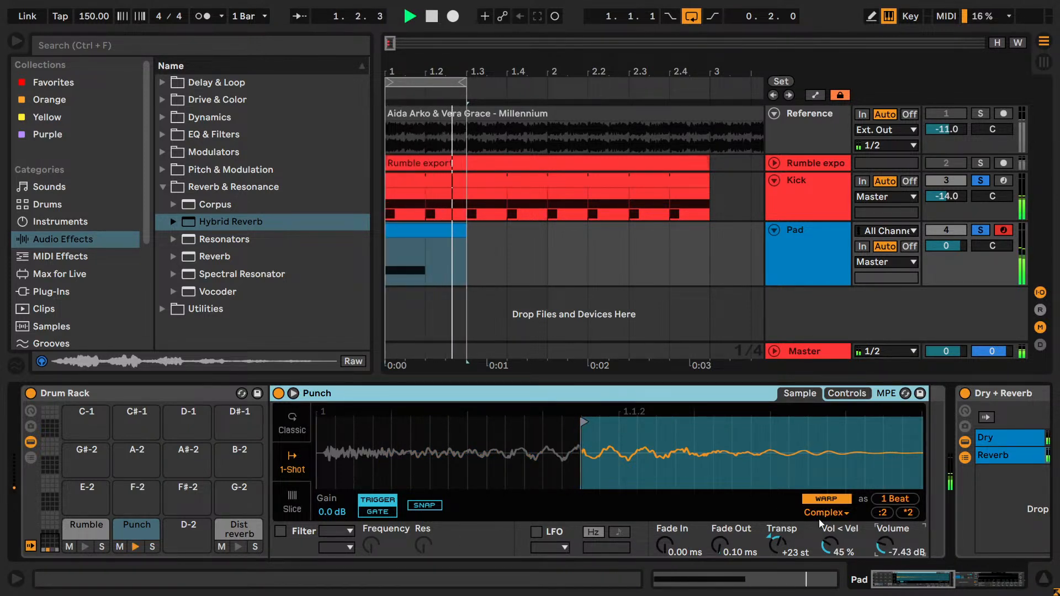
mouse_move(603, 434)
mouse_down()
mouse_move(516, 432)
mouse_move(748, 434)
mouse_move(544, 425)
mouse_move(533, 402)
mouse_up()
mouse_move(508, 448)
mouse_down()
mouse_move(507, 433)
mouse_move(563, 417)
mouse_move(446, 407)
mouse_move(461, 409)
mouse_move(459, 435)
mouse_move(474, 446)
mouse_move(496, 434)
mouse_move(461, 418)
mouse_move(496, 409)
mouse_move(482, 443)
mouse_move(456, 440)
mouse_move(442, 422)
mouse_move(473, 423)
mouse_move(458, 423)
mouse_move(461, 443)
mouse_move(486, 422)
mouse_up()
key(space)
- Try the Punch sample reversed with a later start point and return it to its original direction
right_click(607, 451)
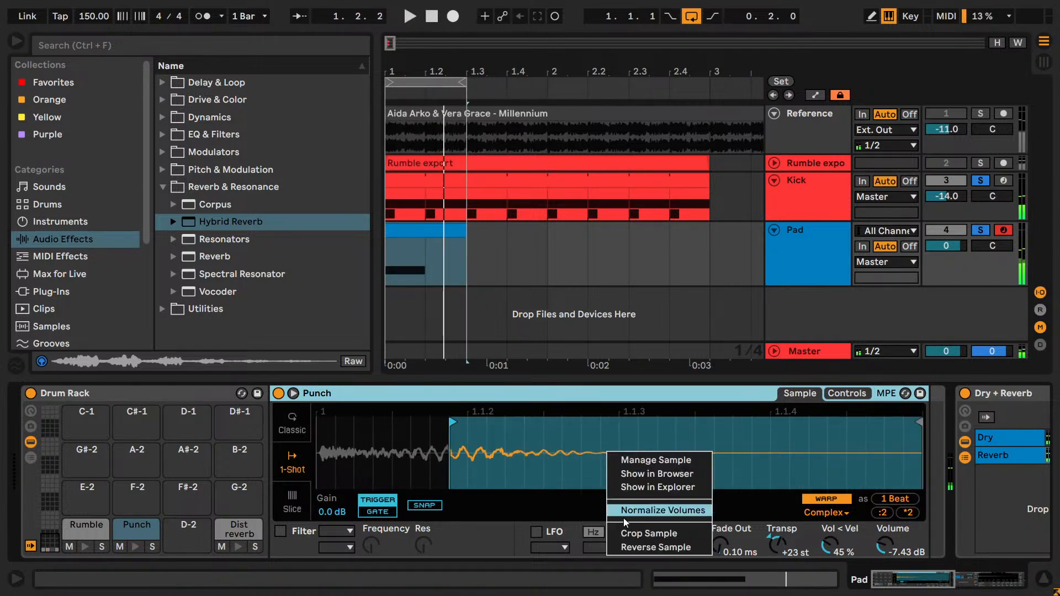
click(631, 547)
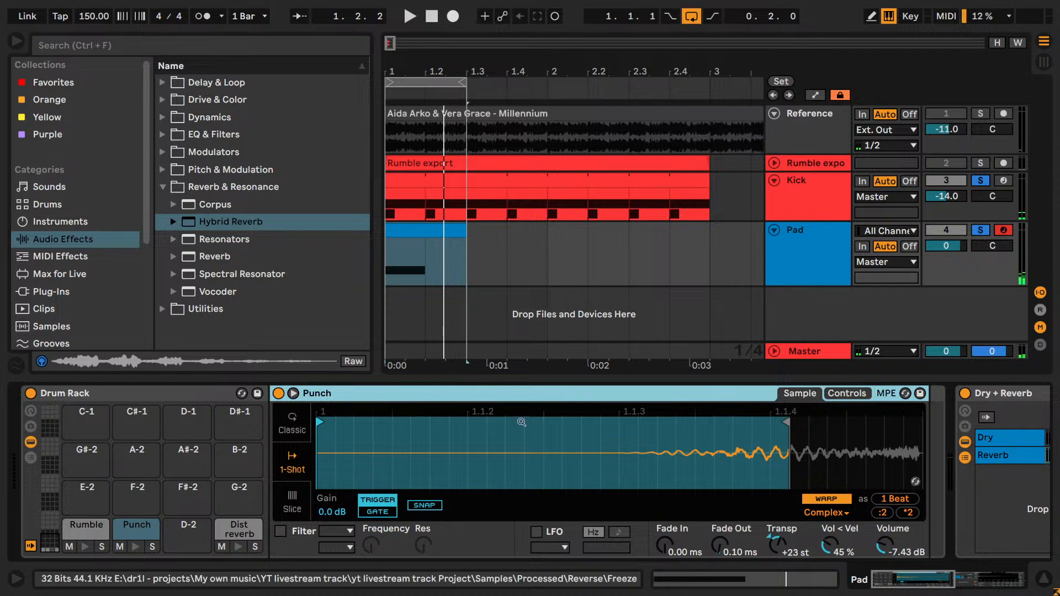
mouse_move(320, 422)
mouse_down()
mouse_move(726, 422)
mouse_move(675, 424)
mouse_up()
key(space)
key(space)
key(ctrl+z)
key(ctrl+z)
right_click(736, 448)
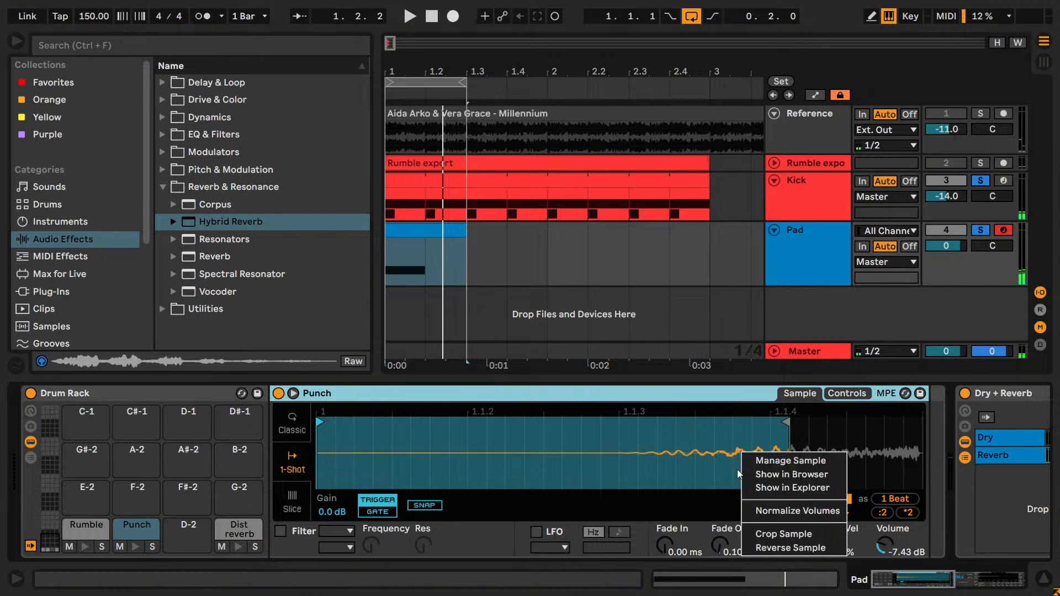
click(763, 551)
- Play the loop while trying a lower transposition on the Punch and checking its warp mode options
key(space)
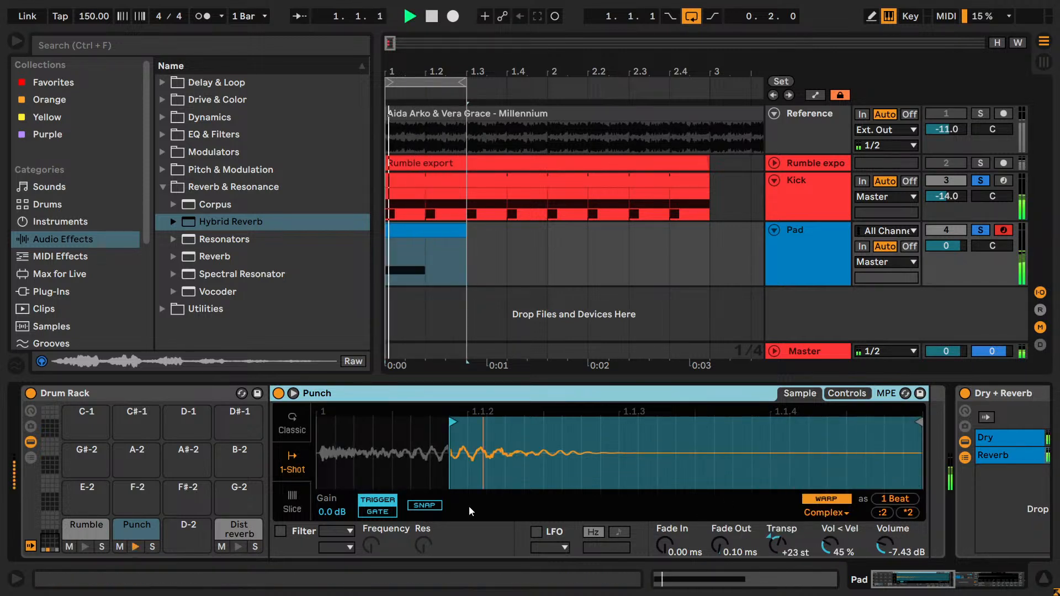
click(784, 546)
key(Down)
drag(786, 538, 786, 535)
key(Down)
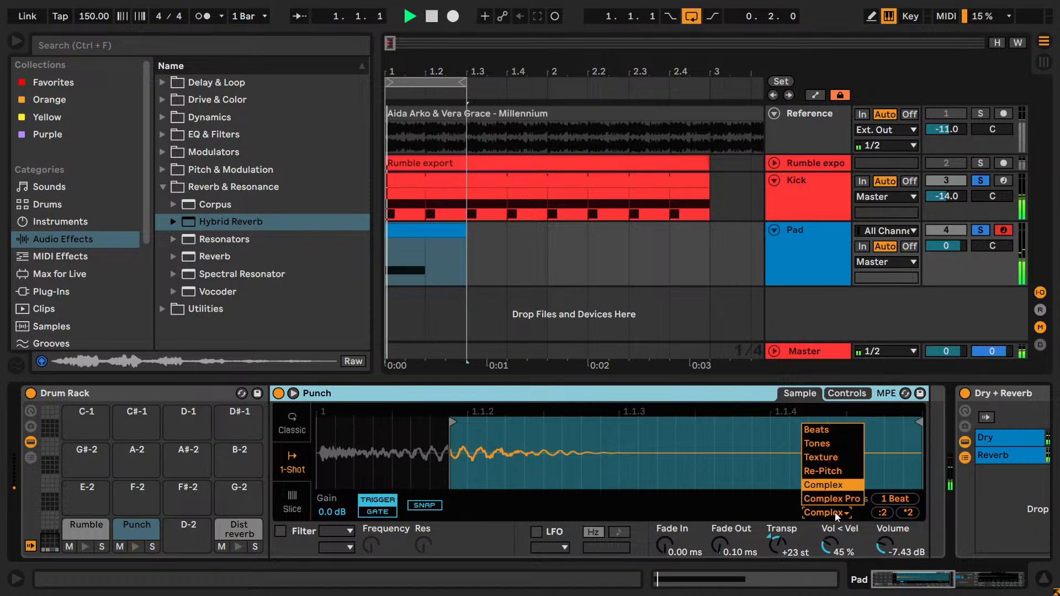
click(834, 512)
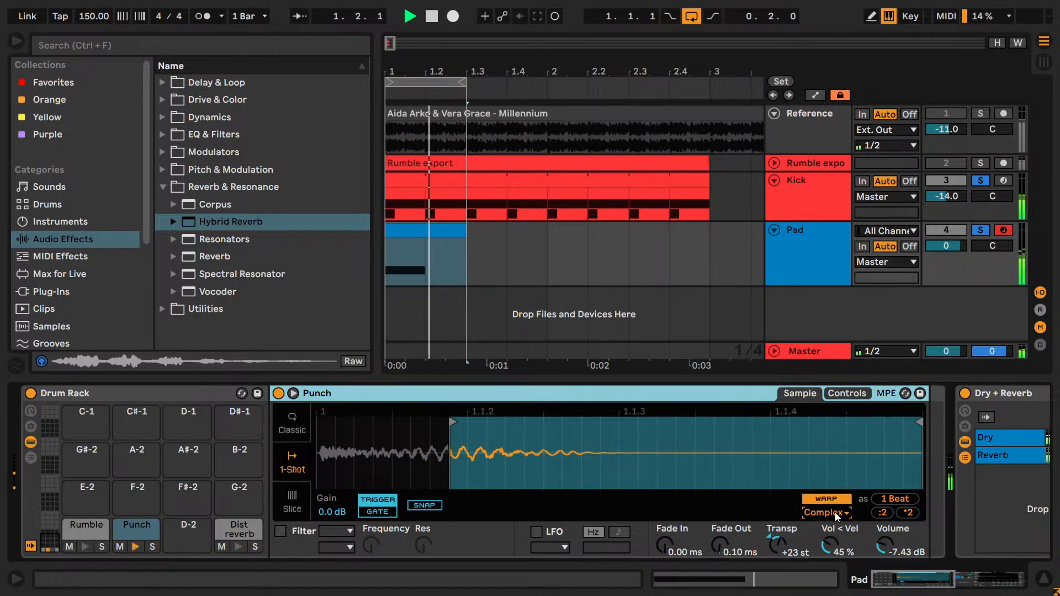
key(space)
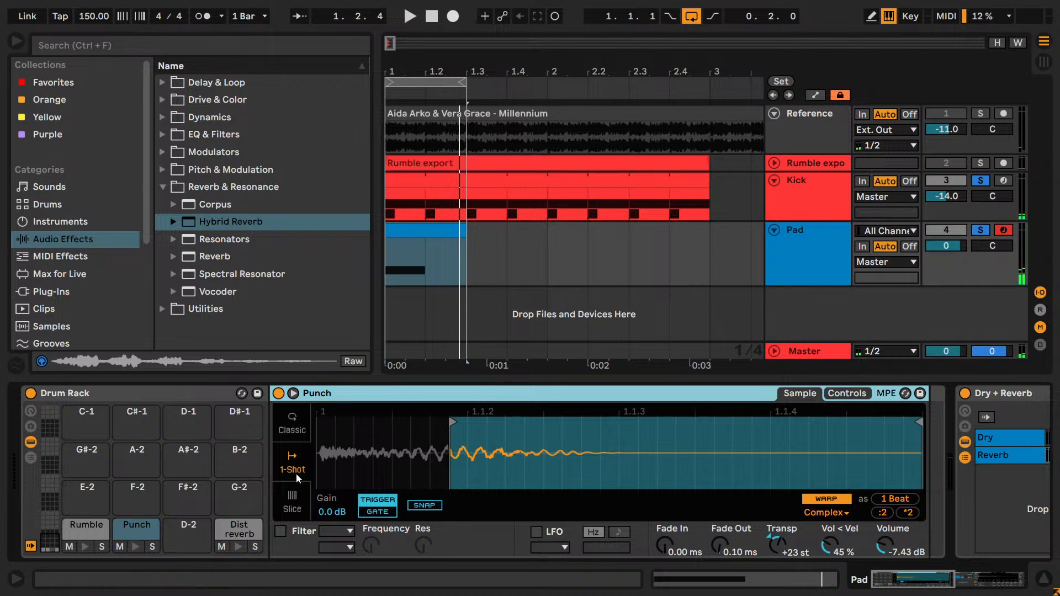
- Set the Punch sample's volume to -8 dB
mouse_move(476, 448)
mouse_down()
mouse_move(476, 480)
mouse_move(476, 459)
mouse_up()
drag(906, 591, 925, 591)
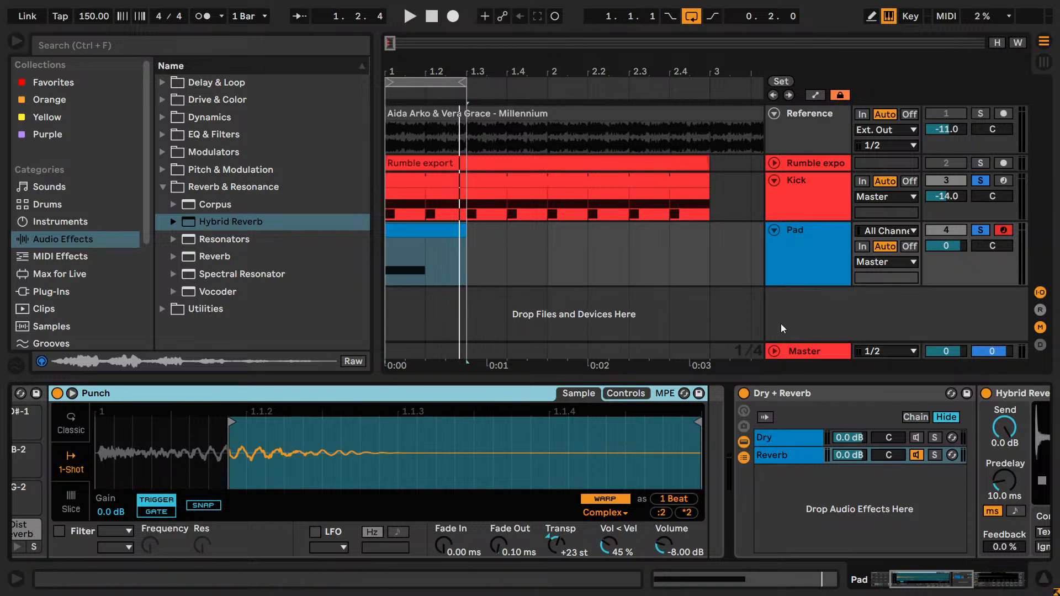
click(966, 591)
click(631, 387)
drag(252, 419, 1015, 458)
click(180, 395)
key(Delete)
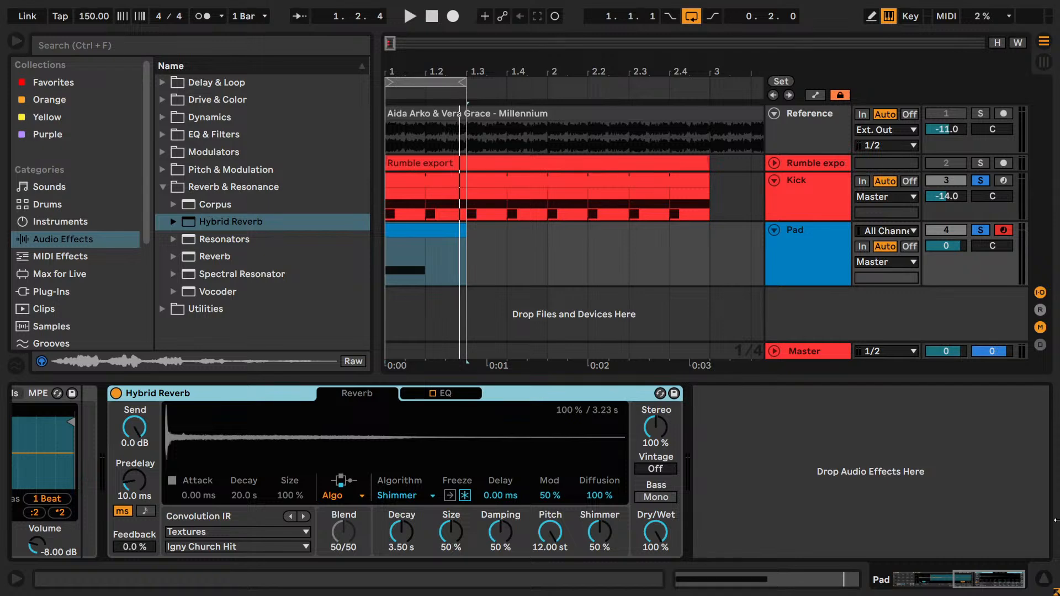
drag(994, 582, 950, 579)
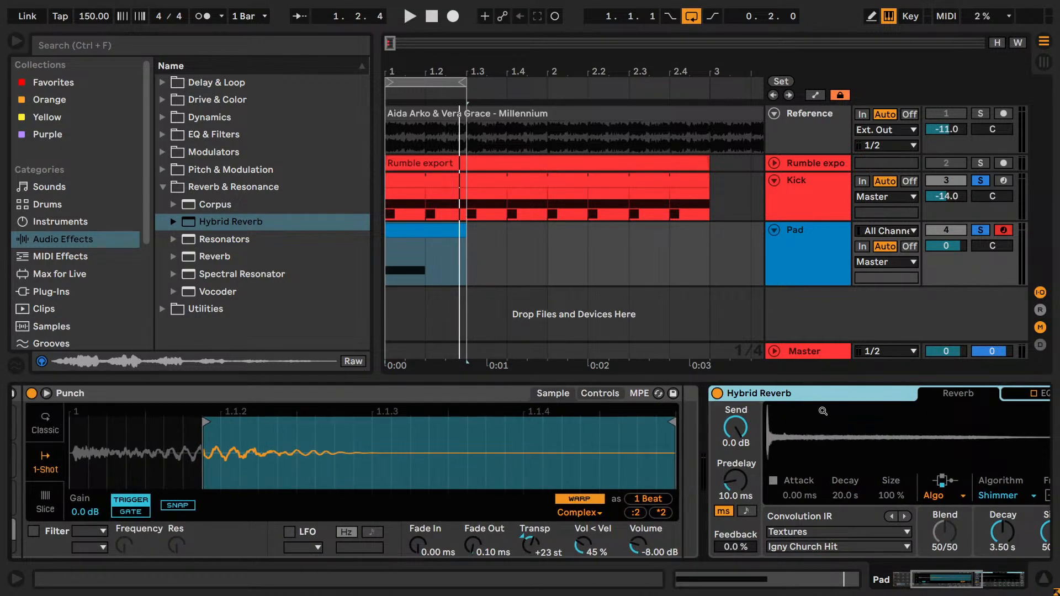
- Reduce the Pad track's height slightly and play the loop with the whole Hybrid Reverb in view
scroll(692, 408, right, 5)
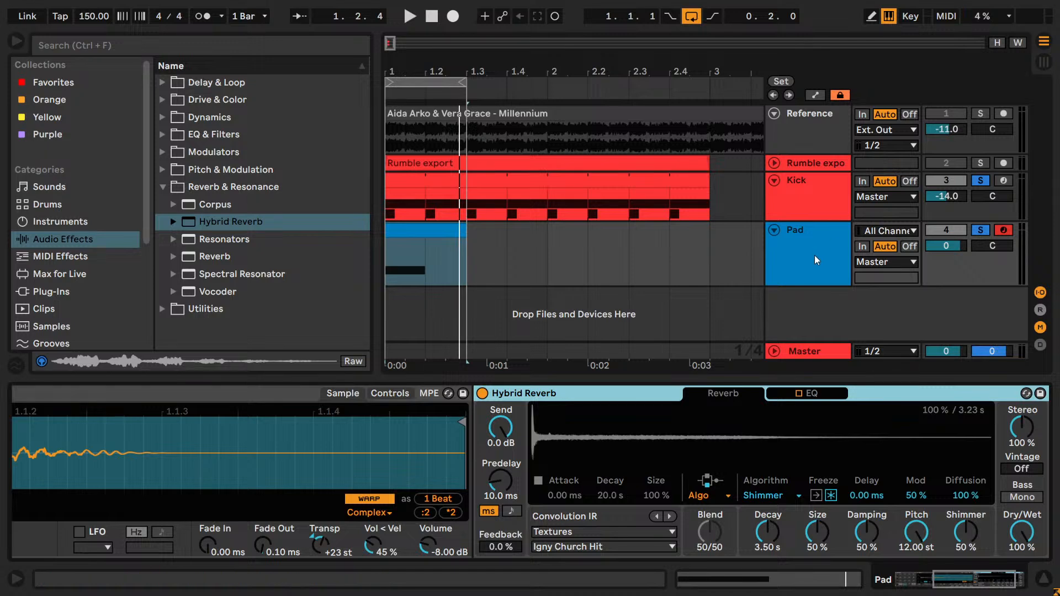
drag(817, 285, 818, 271)
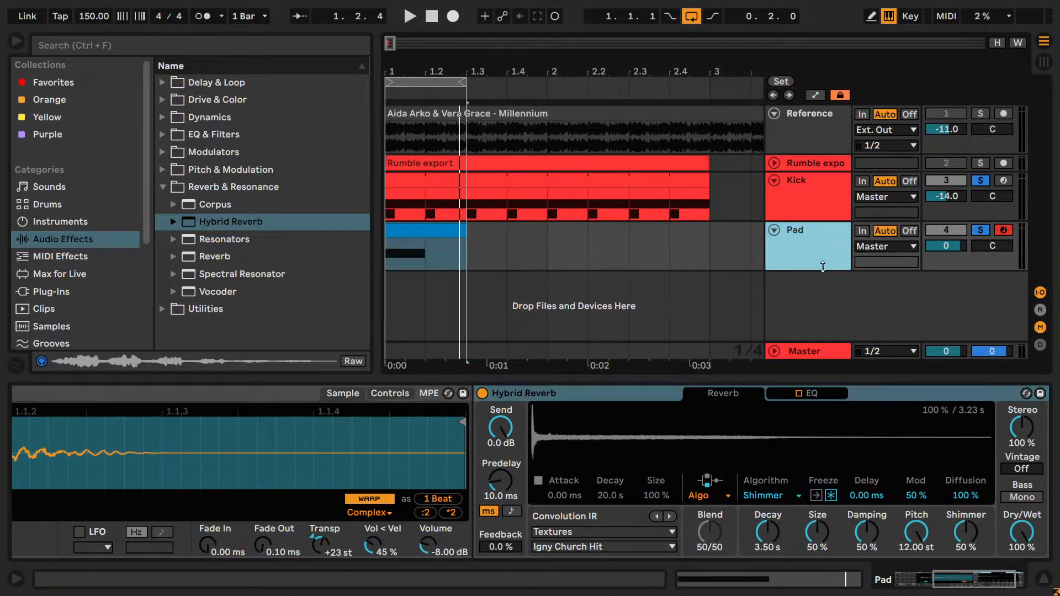
key(space)
drag(961, 585, 985, 584)
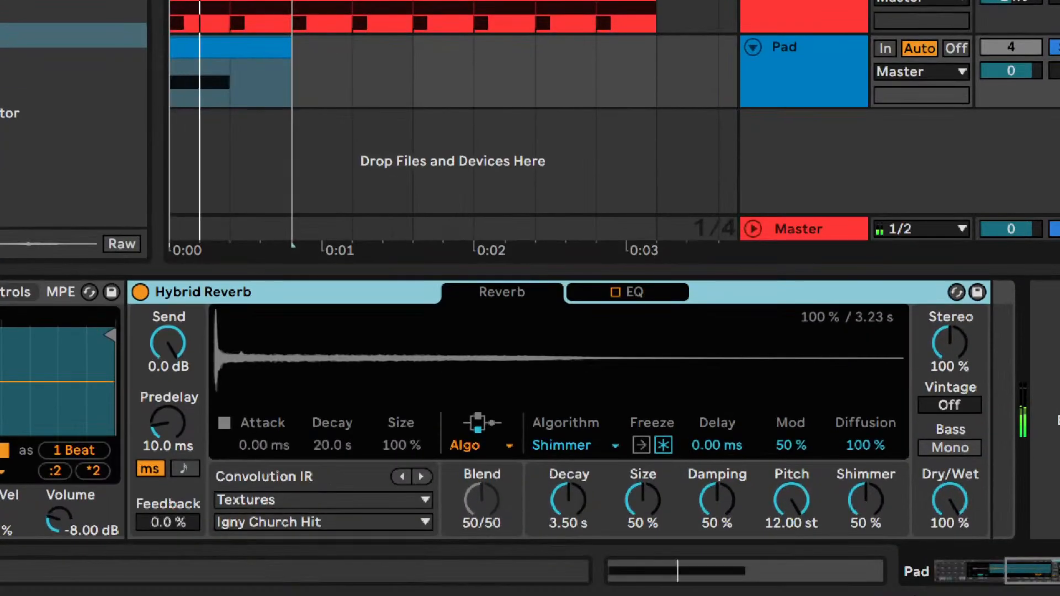
- Audition the Quartz, Dark Hall, Tides and Prism algorithms in Hybrid Reverb and return to Shimmer
click(635, 495)
scroll(543, 445, up, 1)
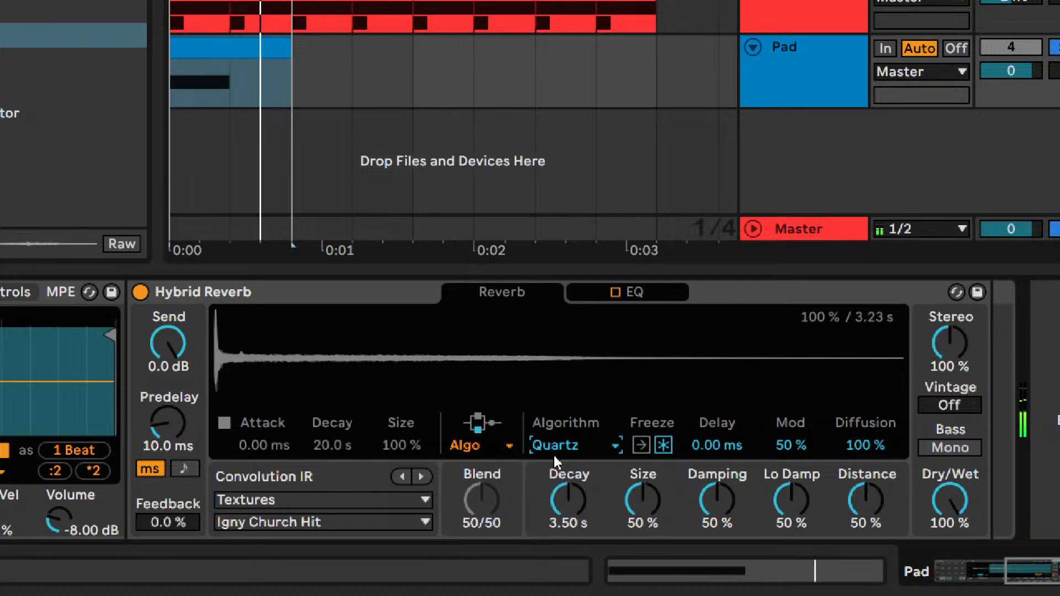
scroll(555, 450, up, 1)
click(557, 449)
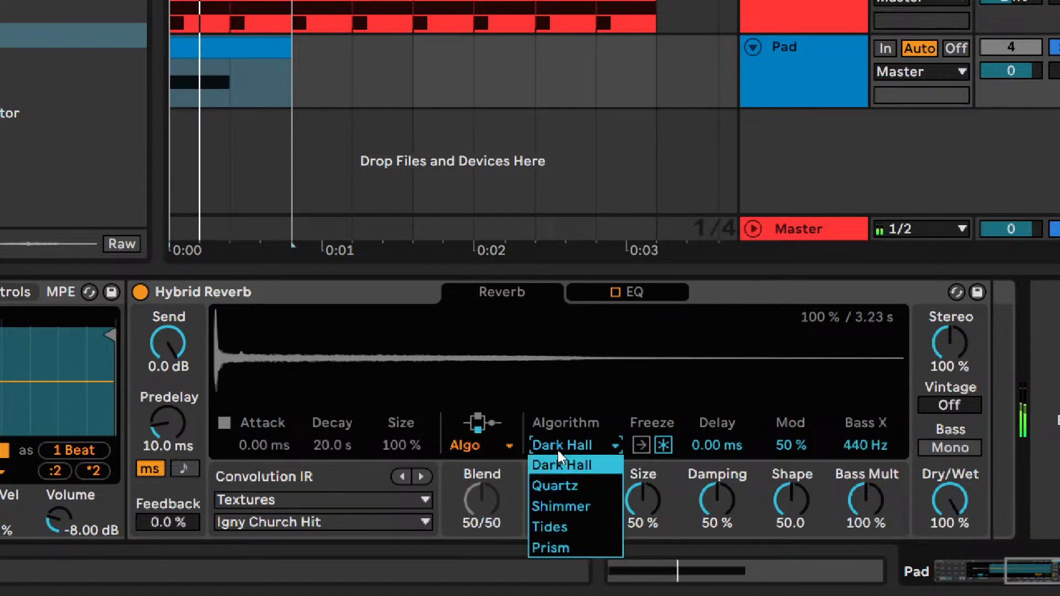
click(557, 450)
key(Down)
key(Down)
key(Down)
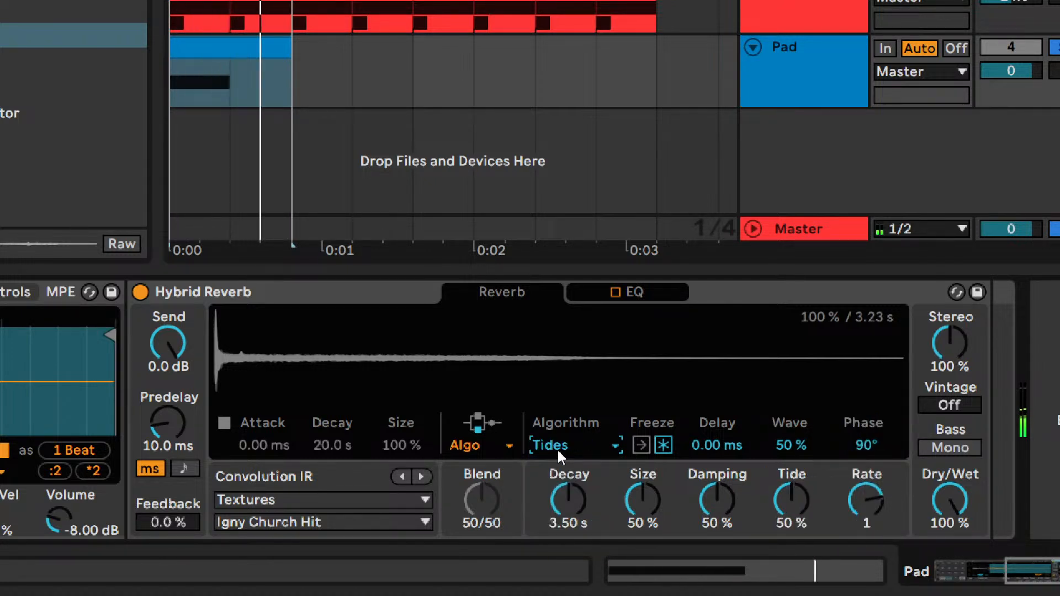
key(Down)
key(Up)
key(Up)
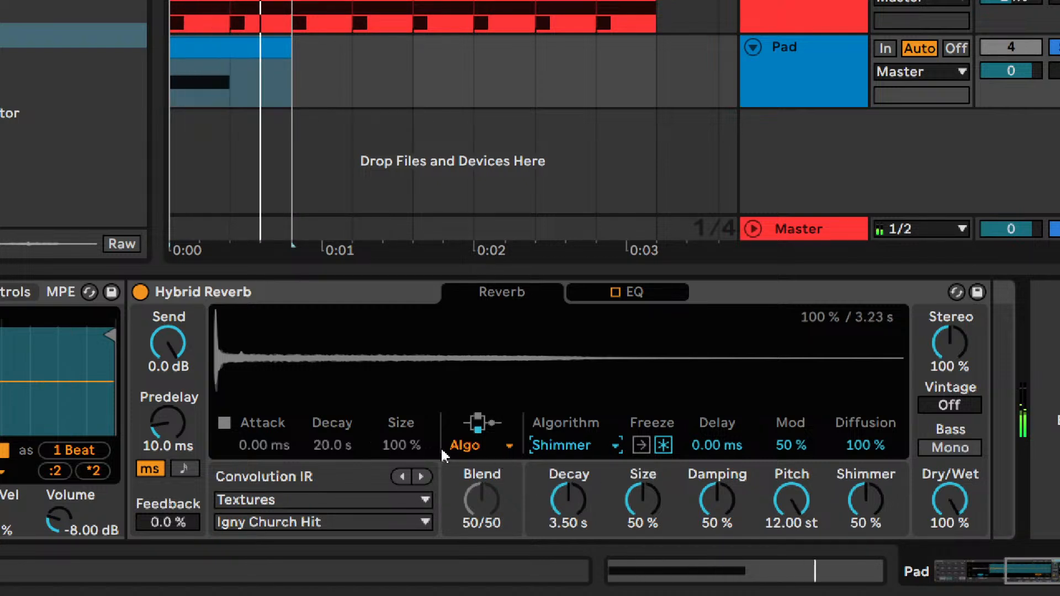
- Try Hybrid Reverb Size values of 70 %, 25 %, 40 % and 35 % while the loop plays
click(645, 498)
text(70)
key(Return)
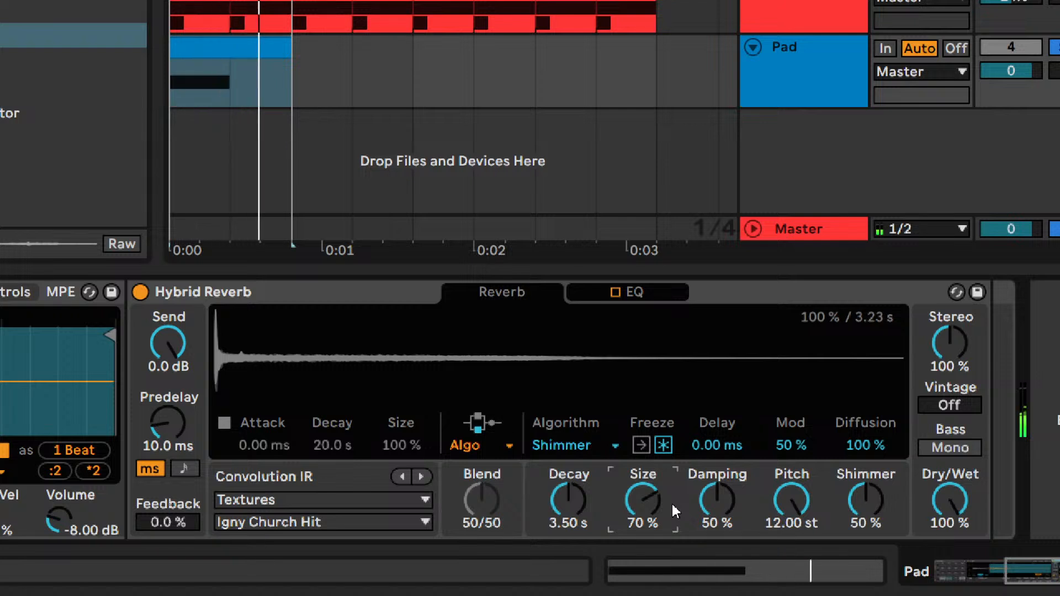
text(25)
key(Return)
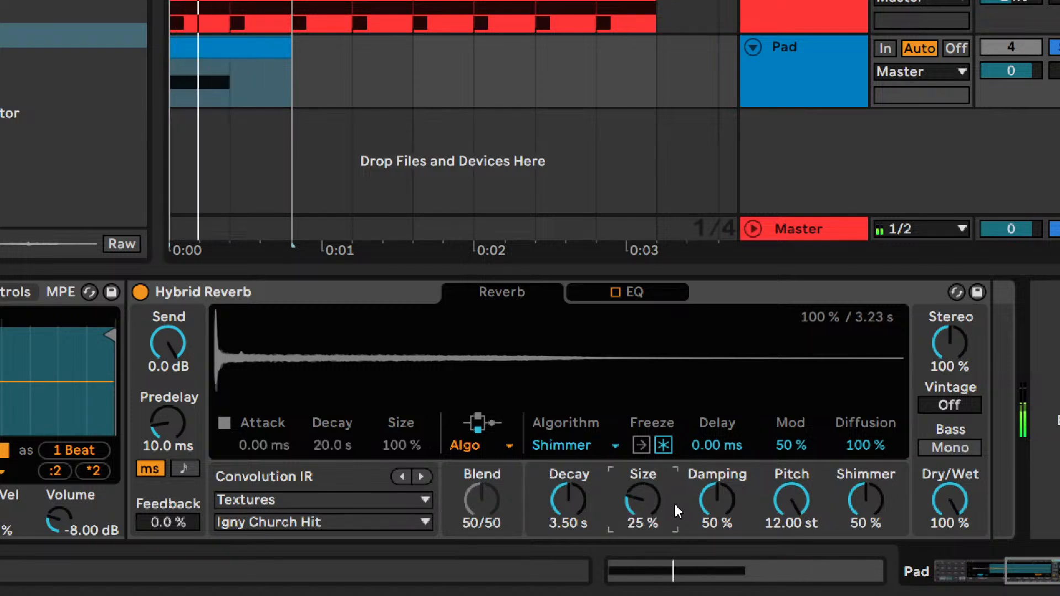
text(35)
key(Return)
text(40)
key(Return)
text(35)
key(Return)
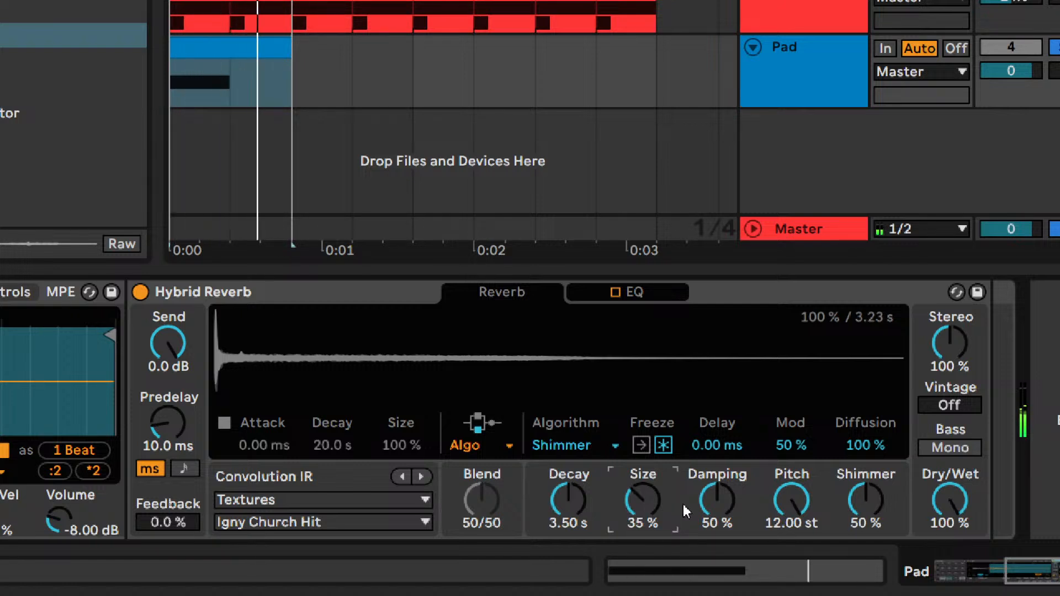
- Fine-tune the Hybrid Reverb Size from 30 % upwards and settle on 33 %
text(30)
key(Return)
key(Up)
key(Up)
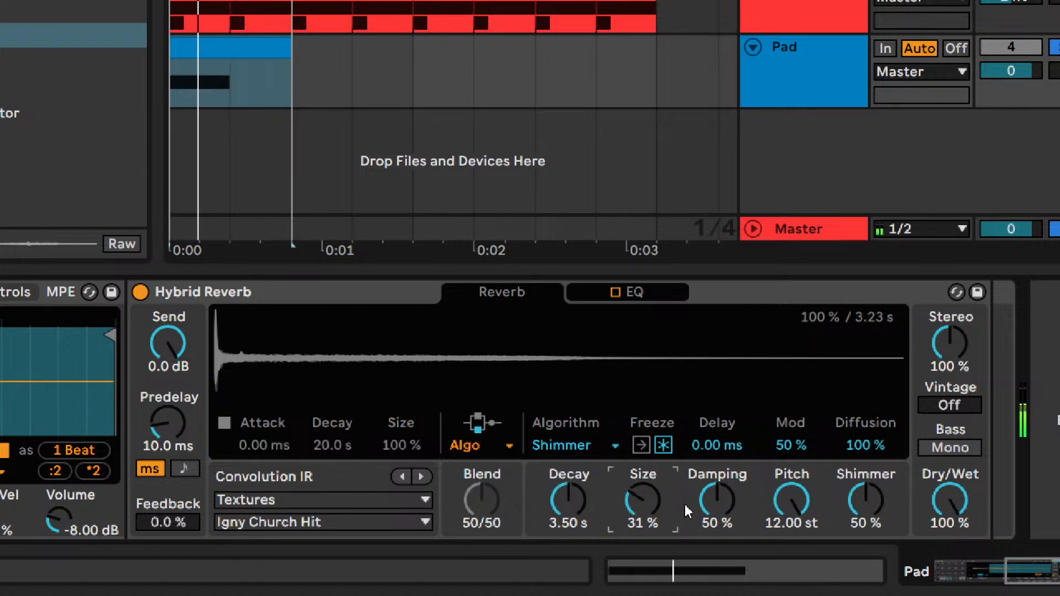
key(Up)
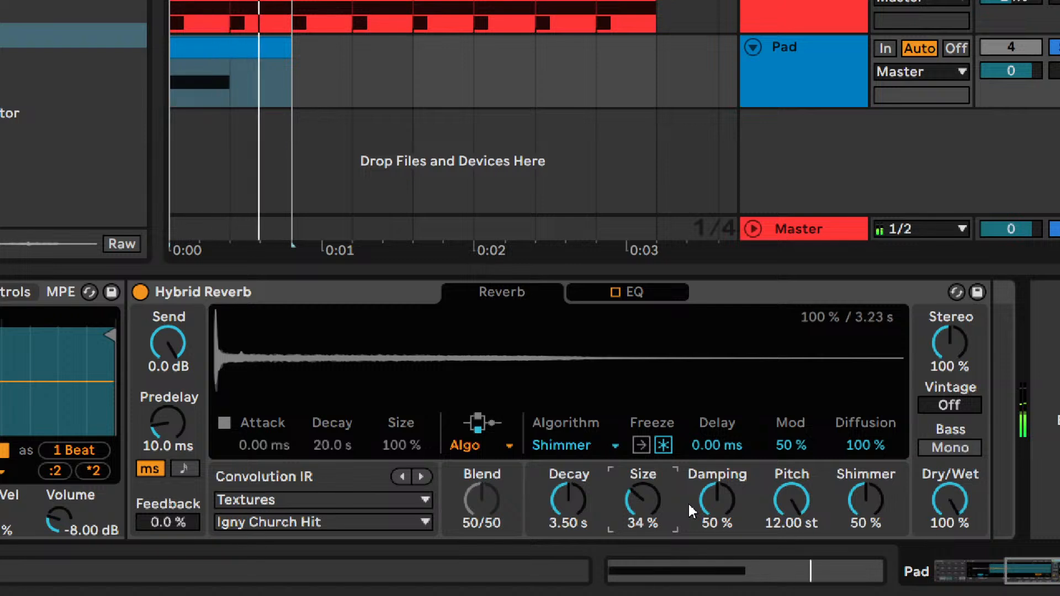
key(Down)
key(Down)
key(Up)
key(Down)
key(Down)
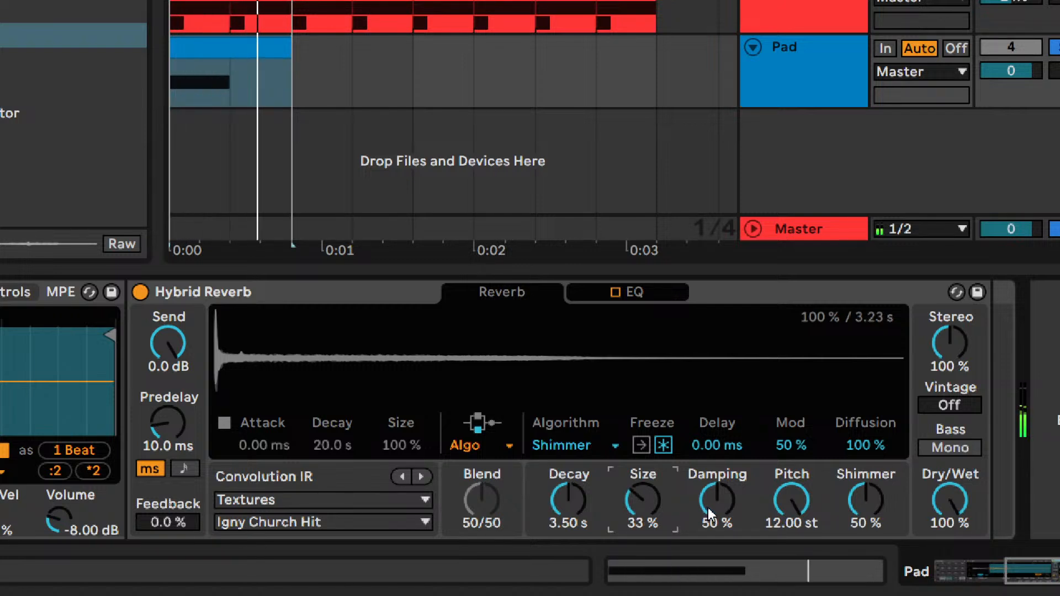
key(Up)
- Compare Hybrid Reverb Damping at 60 % and 40 %, and settle on 46 %
drag(720, 507, 721, 505)
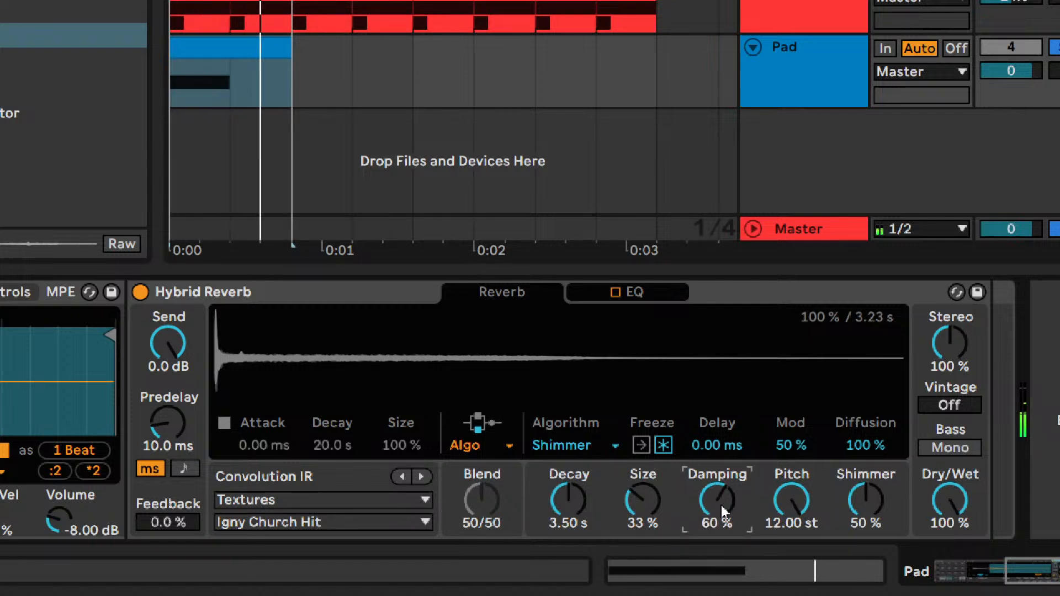
text(50)
key(Return)
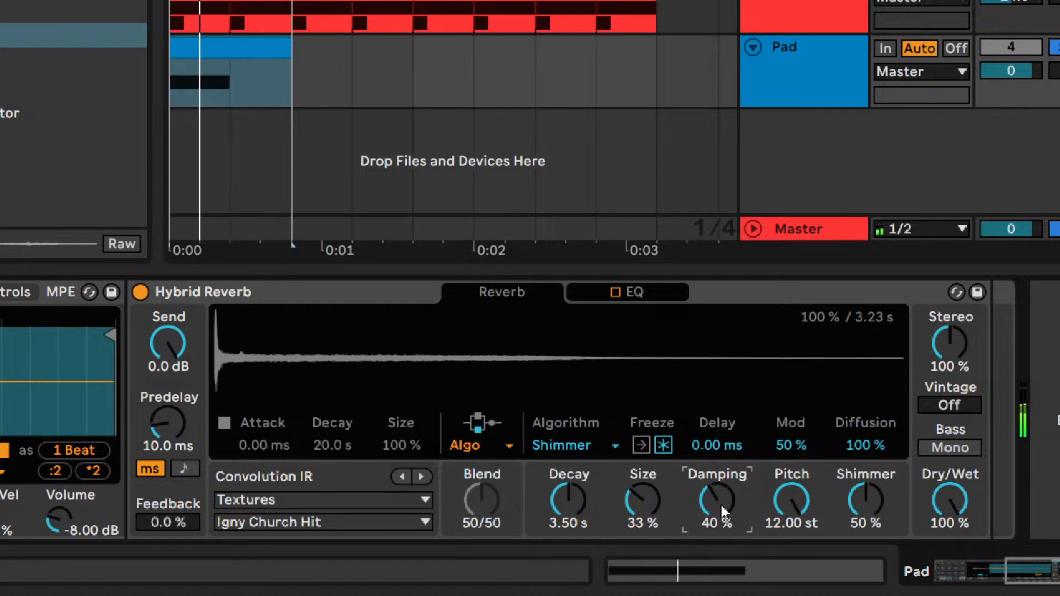
key(Down)
key(Down)
key(Down)
key(Down)
key(Down)
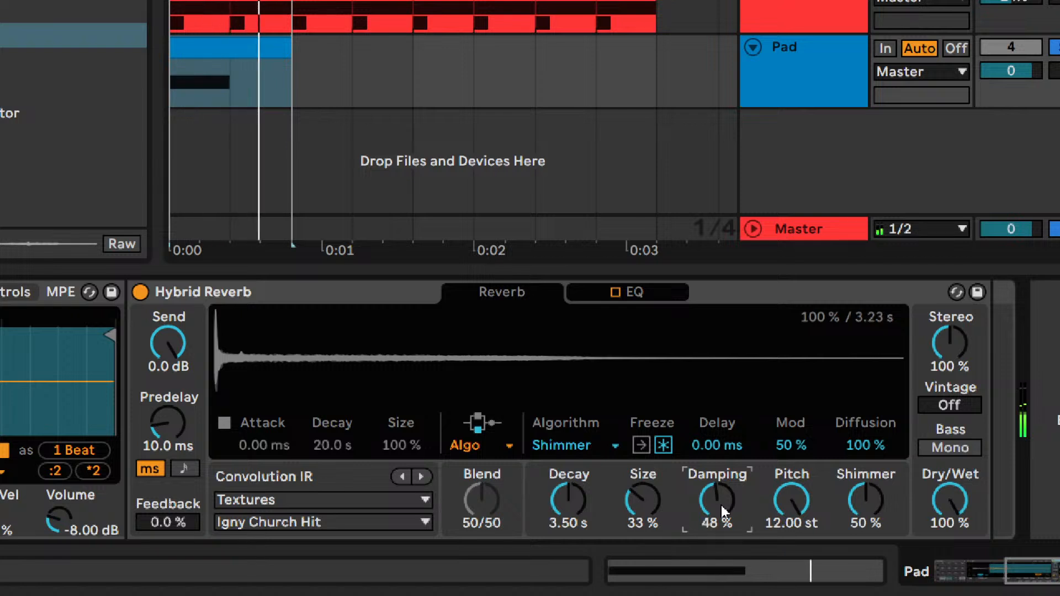
key(Up)
key(Up)
key(Up)
key(Down)
key(Down)
key(Up)
key(Up)
key(Down)
- Recheck the reverb Size between 32 % and 35 % and return it to 33 %
click(635, 499)
key(Down)
key(Down)
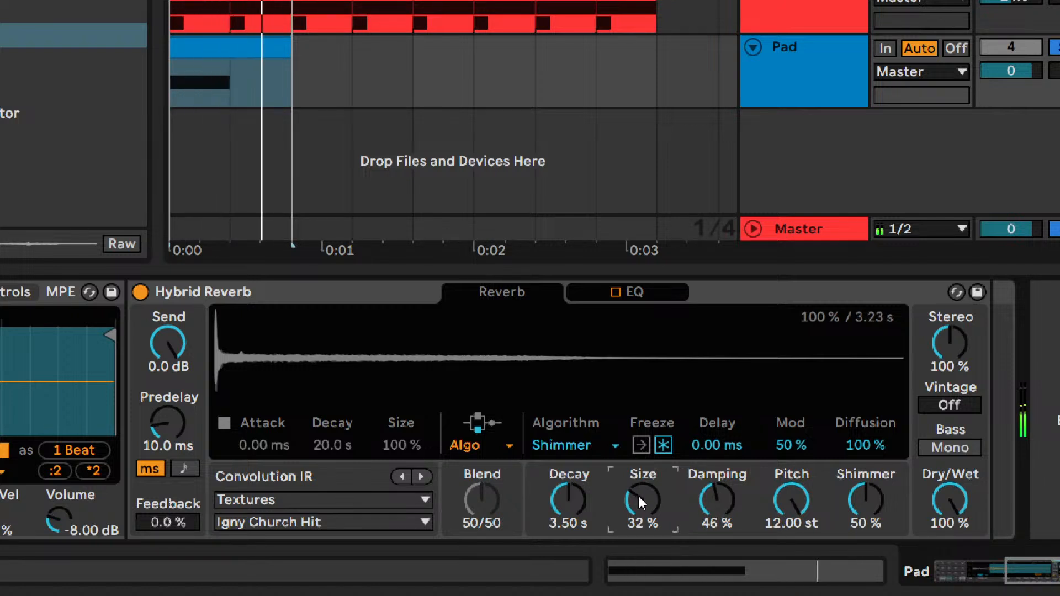
key(Up)
key(Up)
key(Up)
key(Up)
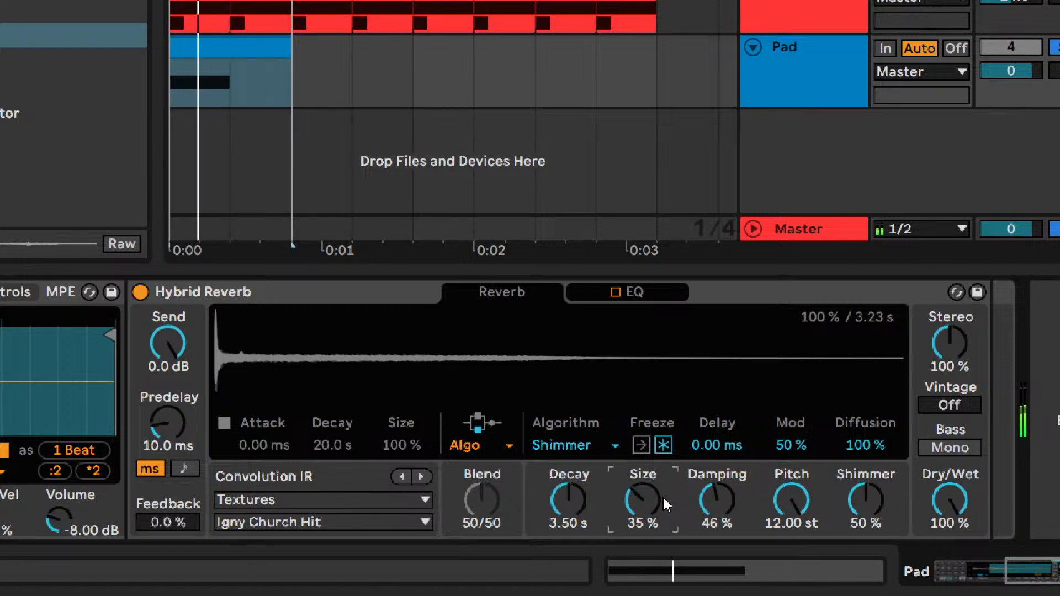
key(Down)
key(Down)
- Try lower shimmer Pitch values such as 10 st and return the Pitch to 12 st
drag(784, 501, 786, 516)
text(12)
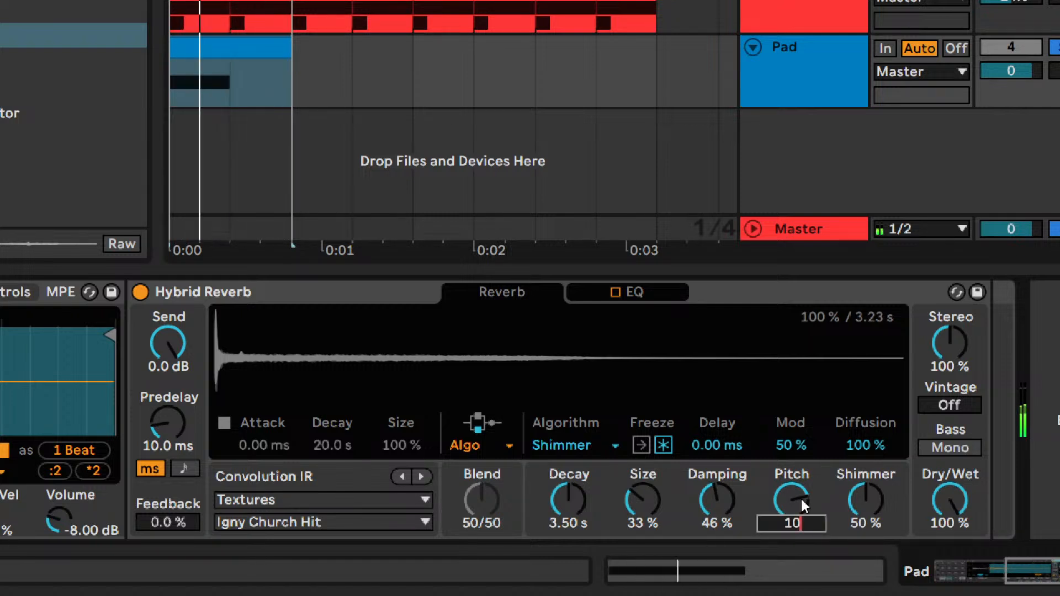
key(Return)
text(10)
key(Return)
key(Down)
text(12)
key(Return)
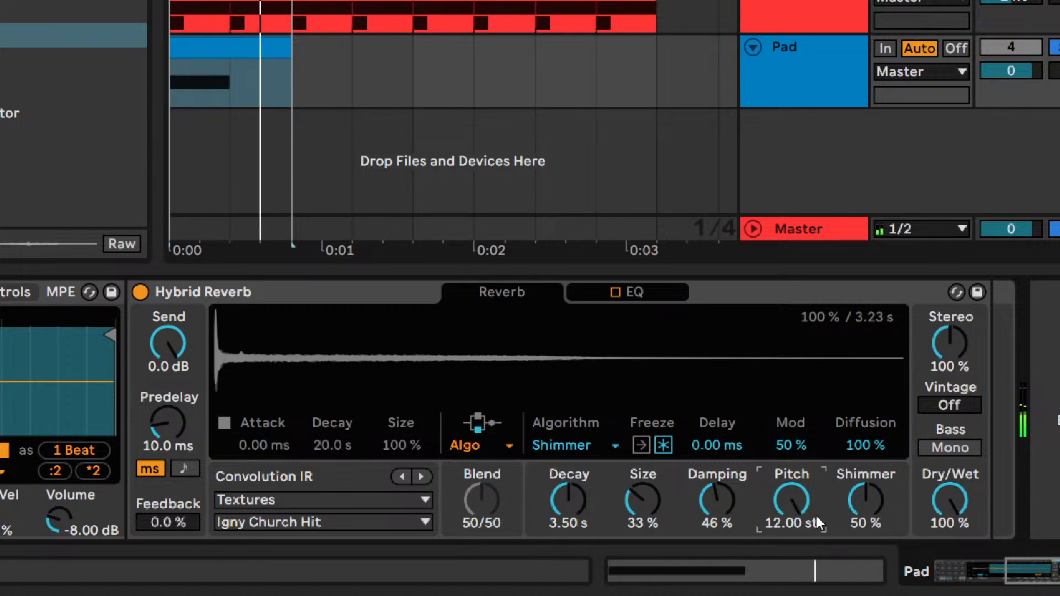
- Try raising the Shimmer amount through 70 %, 80 % and 90 % up to 100 %
drag(880, 515, 880, 509)
text(70)
key(Return)
key(Up)
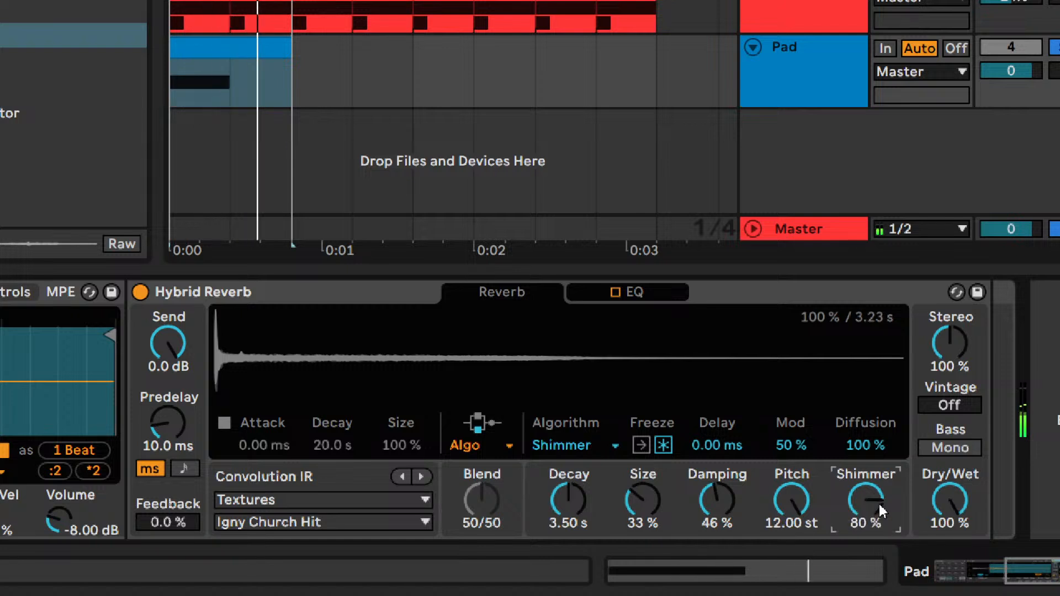
key(Up)
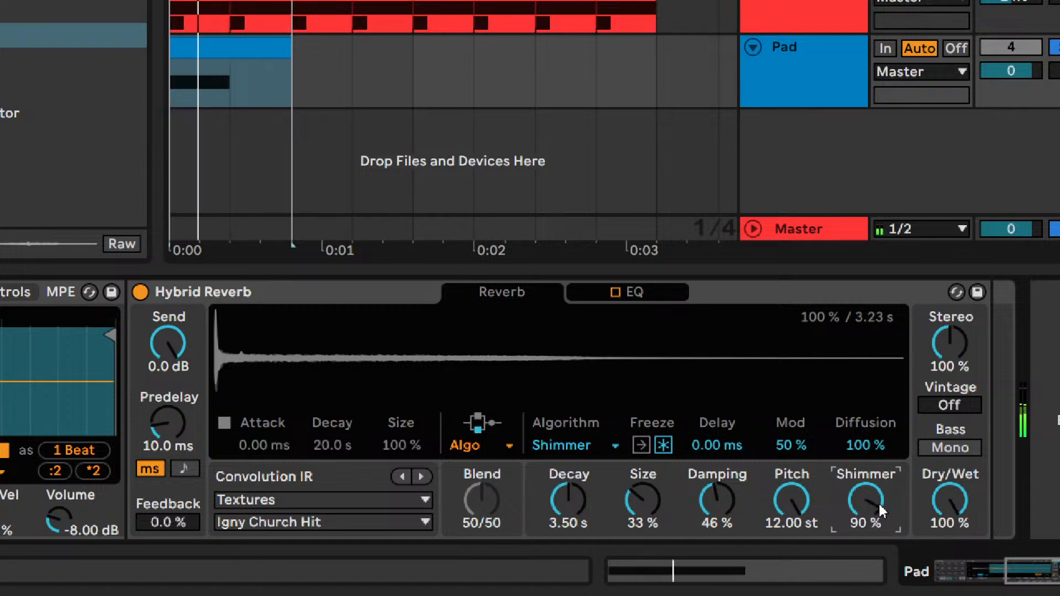
text(100)
key(Return)
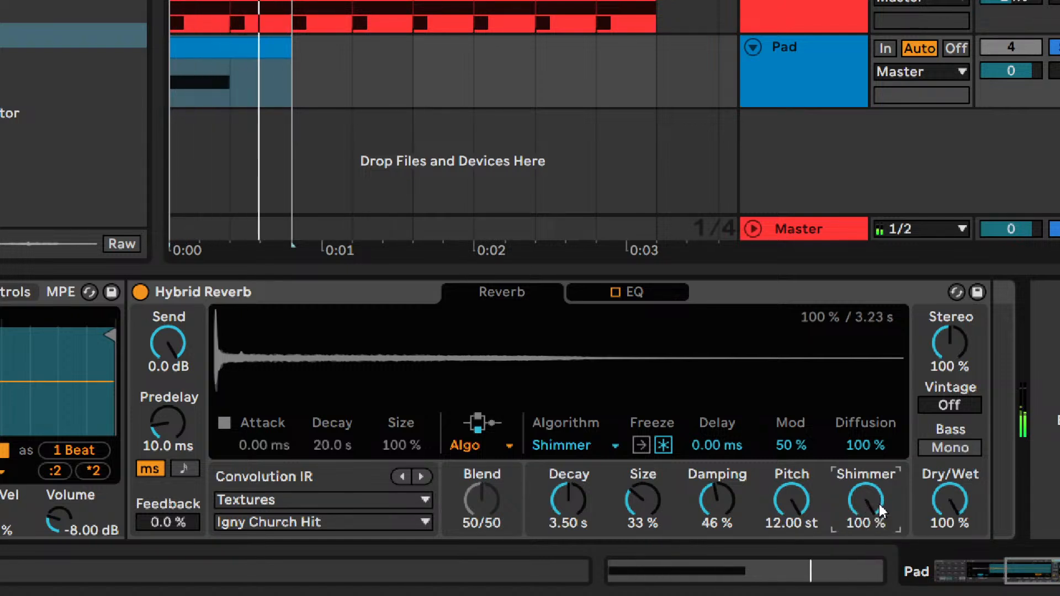
- Bring the Shimmer amount back down and fine-tune it to 83 %
text(90)
key(Return)
text(85)
key(Return)
text(8.0)
key(Return)
drag(883, 504, 885, 499)
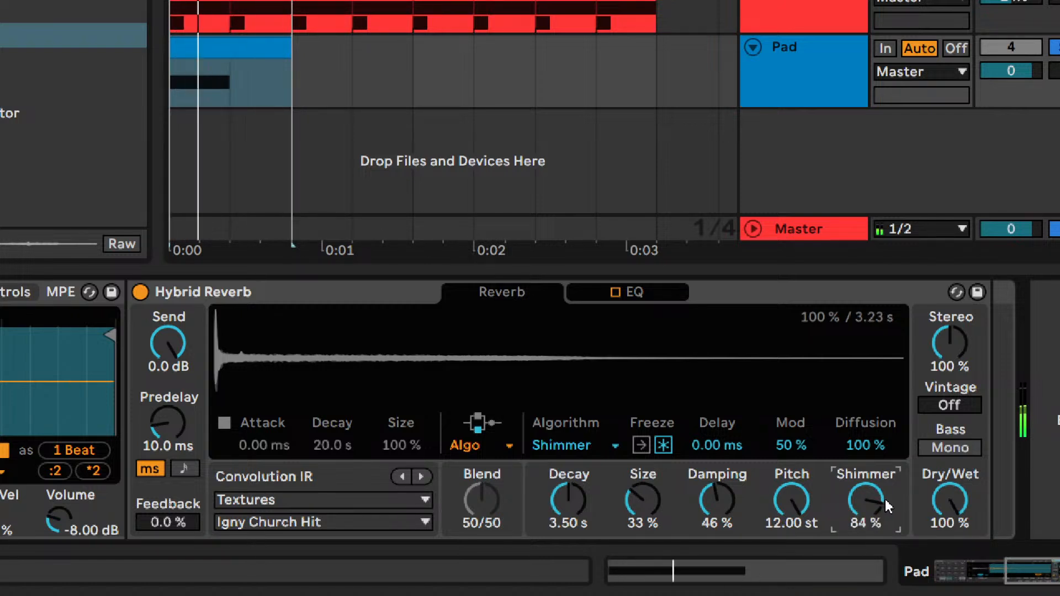
key(Down)
key(Down)
key(Up)
key(Up)
key(Down)
- Set the reverb's Diffusion to 0 % after comparing it with 20 % and 10 %
click(860, 446)
text(0)
key(Return)
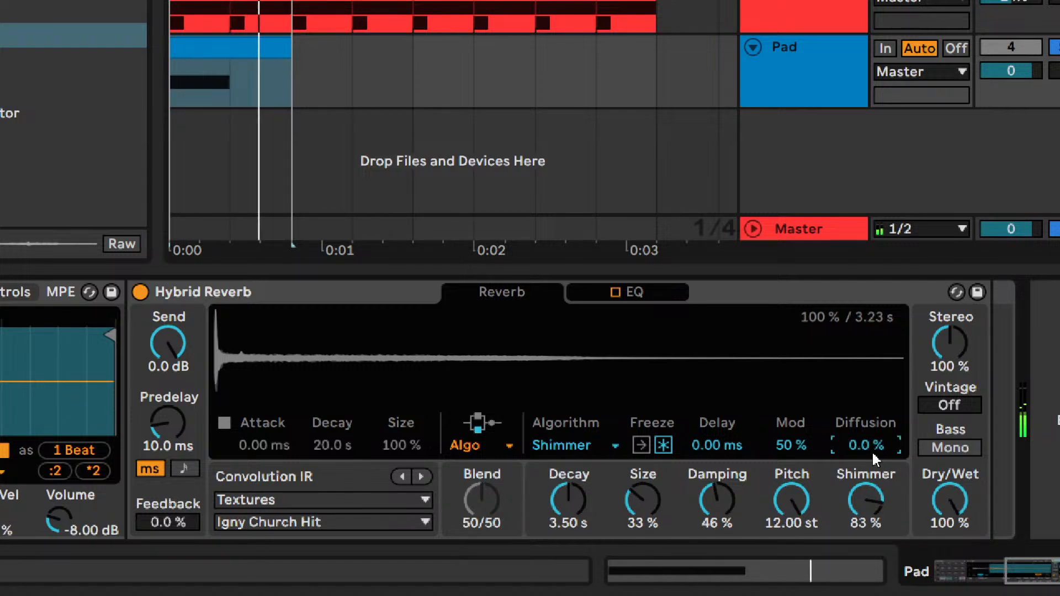
text(20)
key(Return)
text(0)
key(Return)
text(10)
key(Return)
text(0)
key(Return)
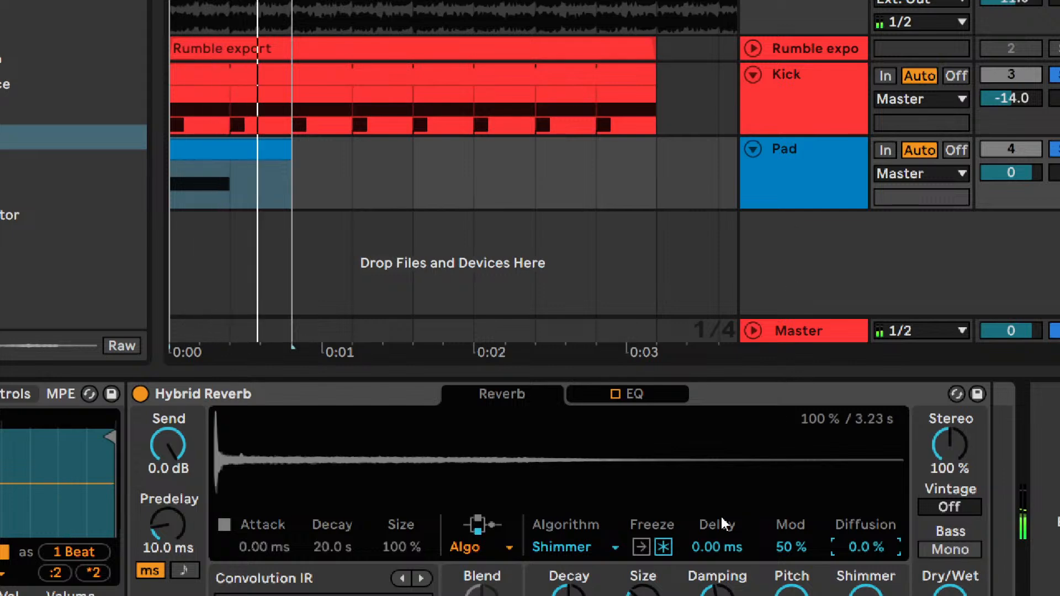
click(663, 549)
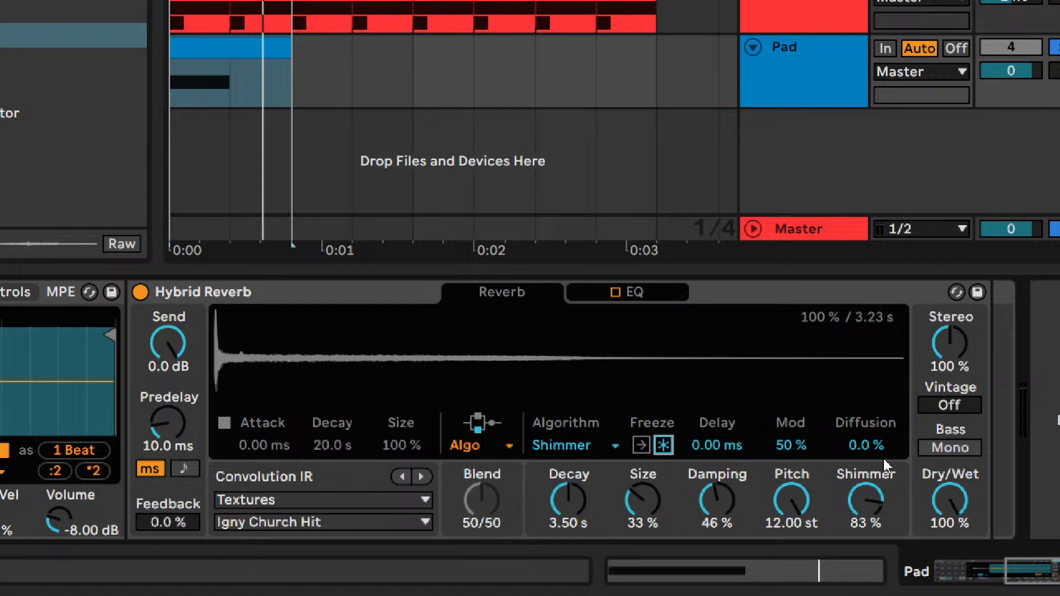
click(857, 454)
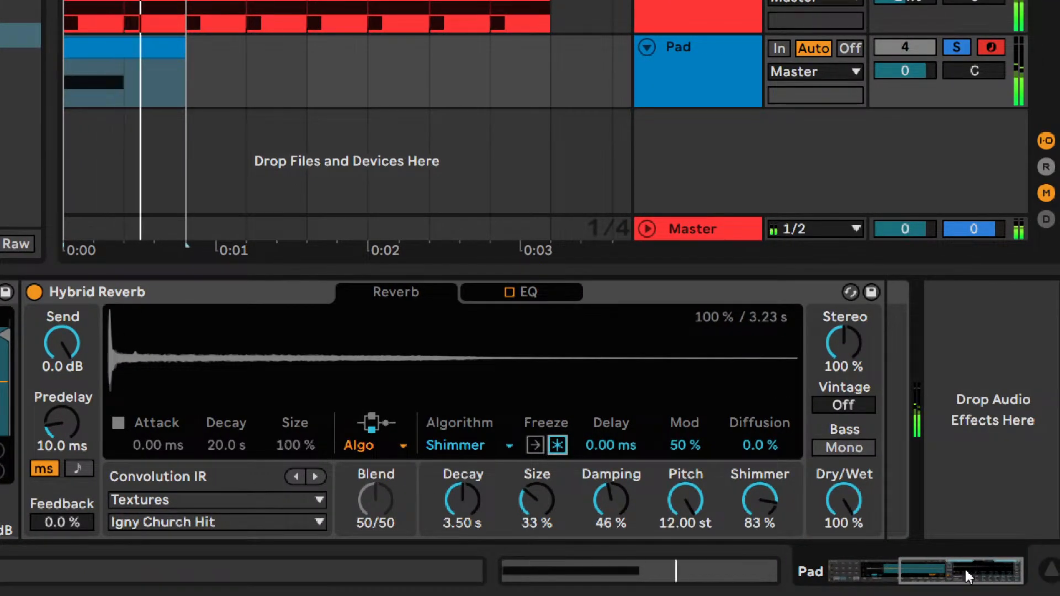
- Copy the Punch pad in the Drum Rack and place the duplicate on the C-1 pad
drag(962, 571, 856, 578)
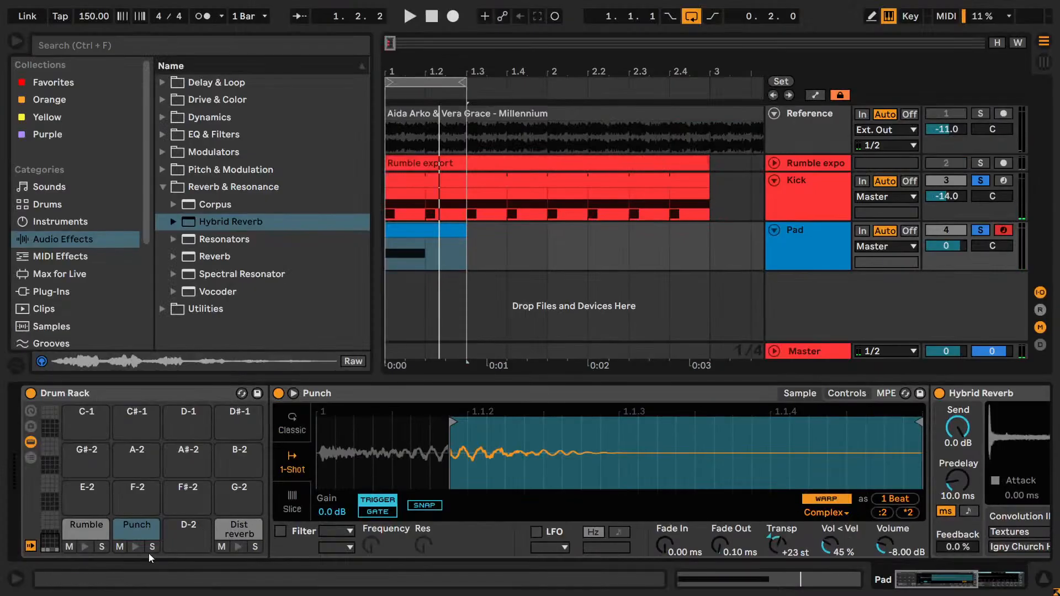
click(124, 538)
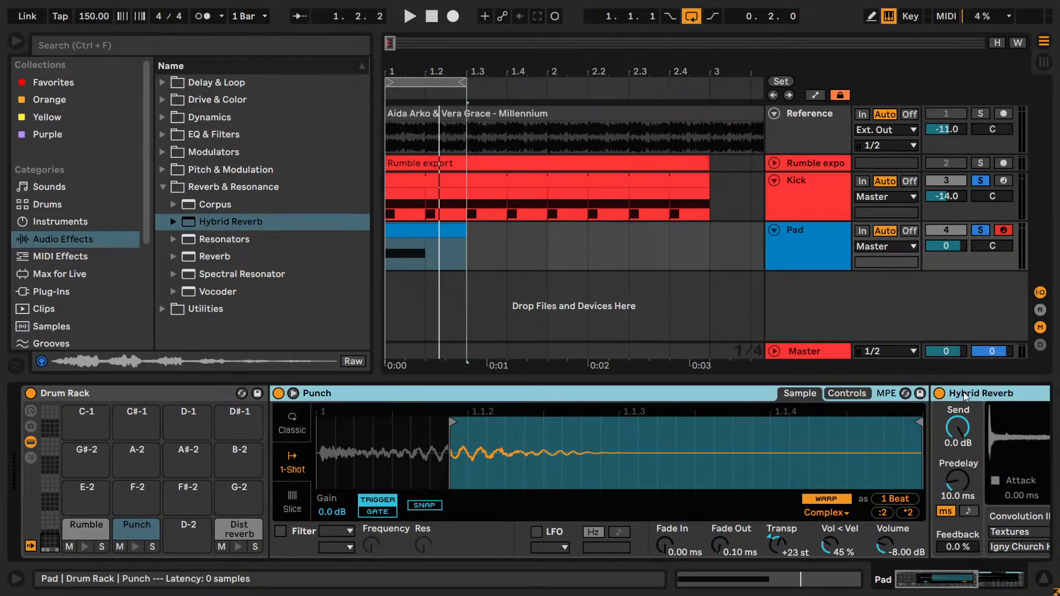
click(139, 499)
key(ctrl+v)
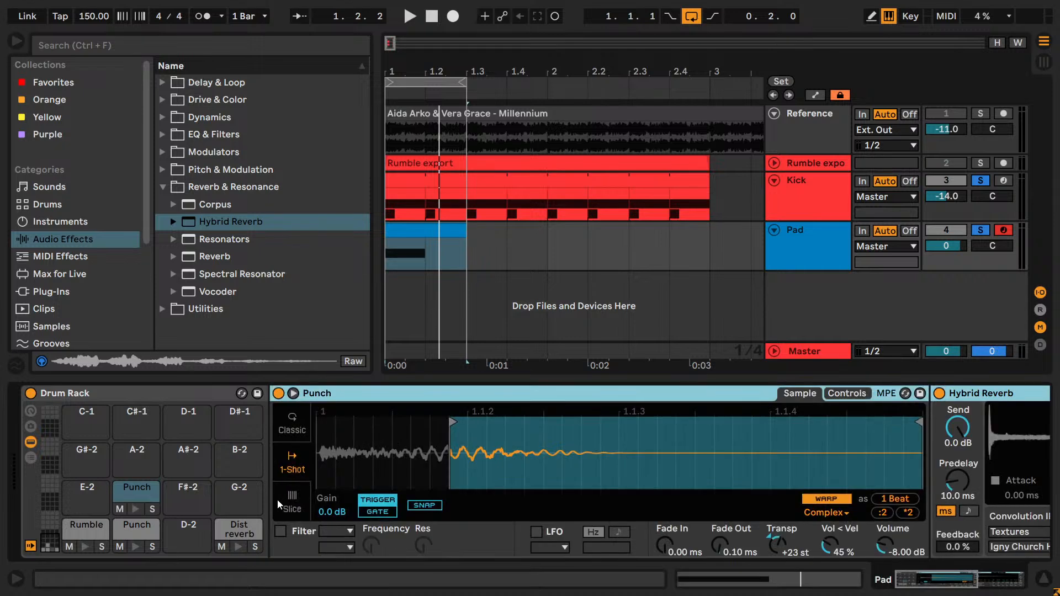
drag(129, 496, 81, 411)
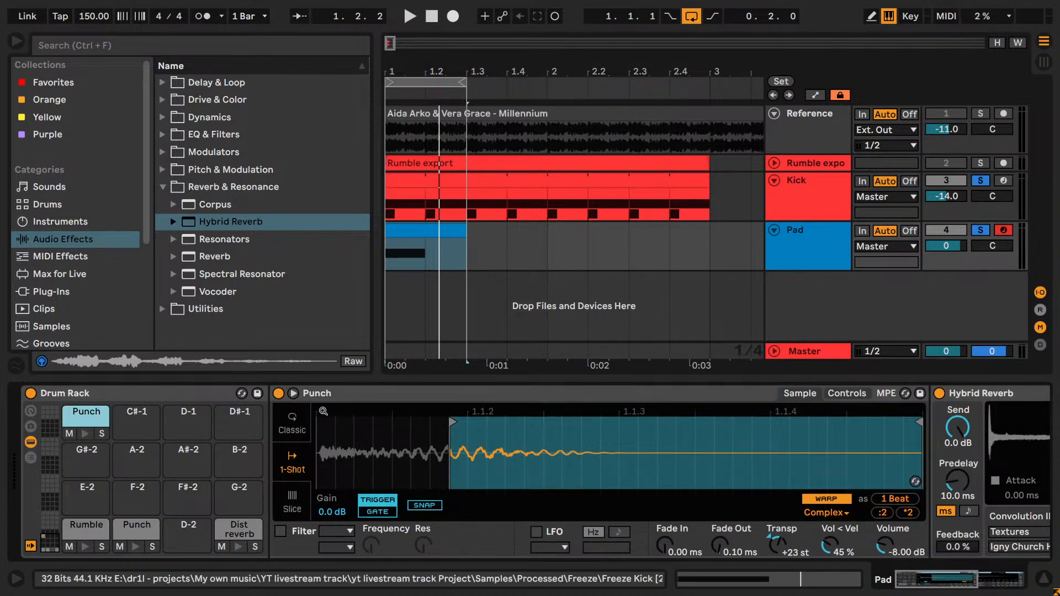
- Rename the duplicate on C-1 as One-shot???, reselect the original Punch pad and return to Hybrid Reverb
click(372, 395)
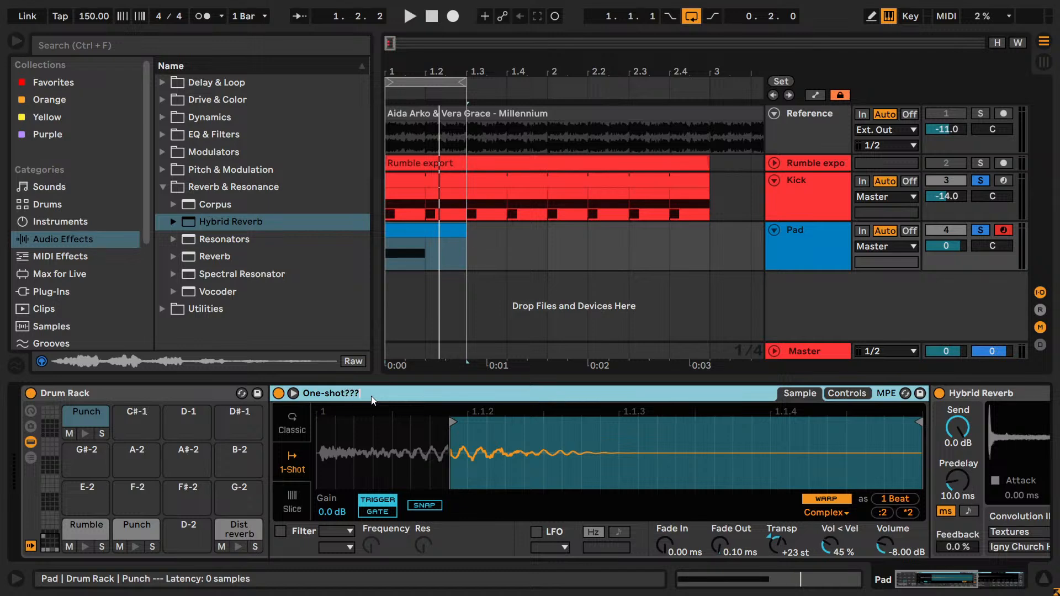
click(123, 528)
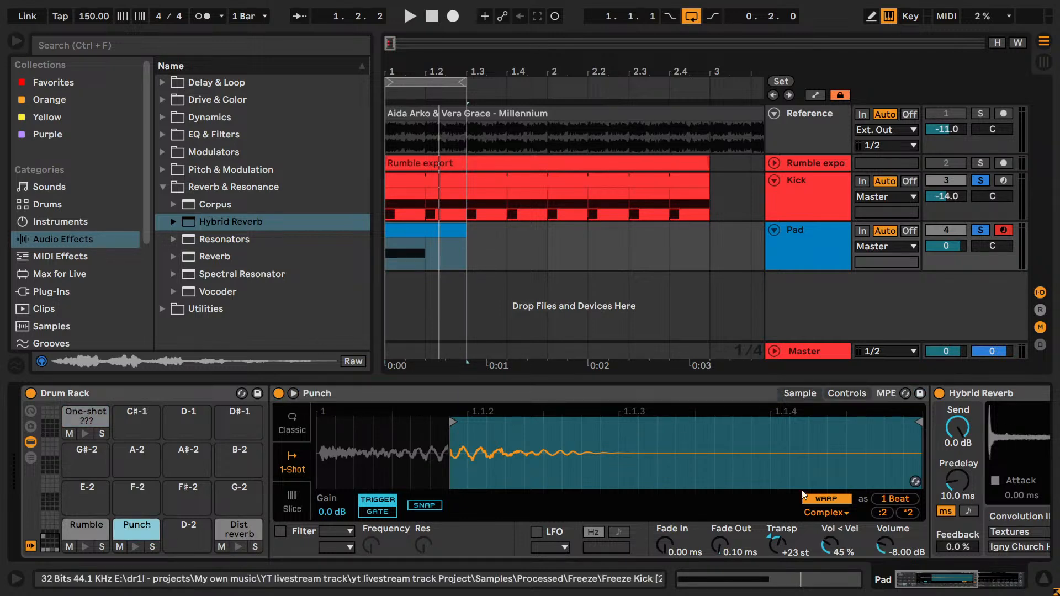
drag(960, 585, 1006, 580)
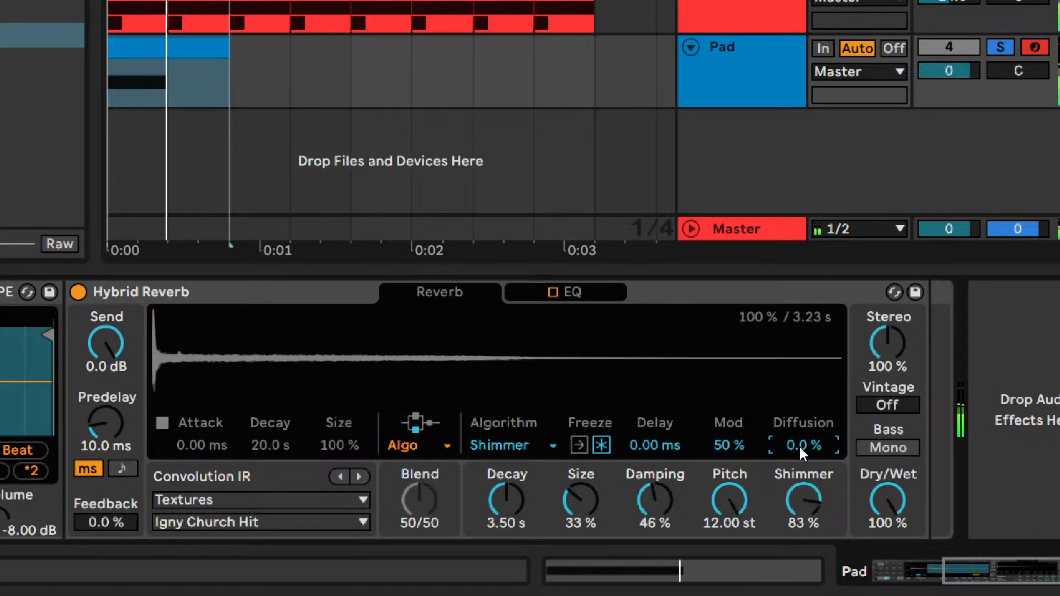
- Compare the Hybrid Reverb's Diffusion at 10, 20, 30, 40 and 50 %
drag(795, 445, 790, 383)
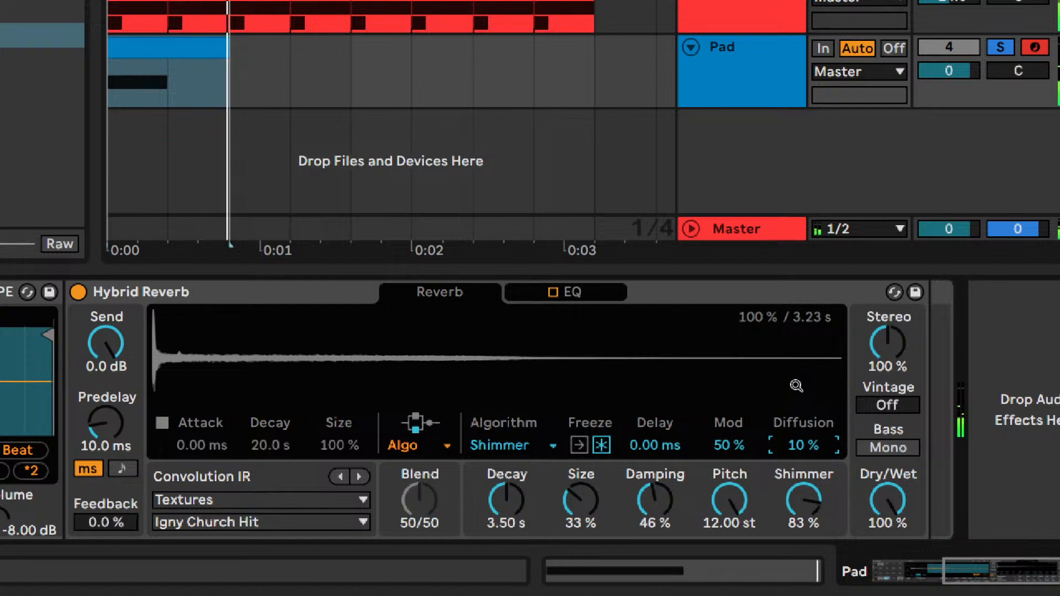
text(20)
key(Return)
text(30)
key(Return)
text(40)
key(Return)
text(50)
key(Return)
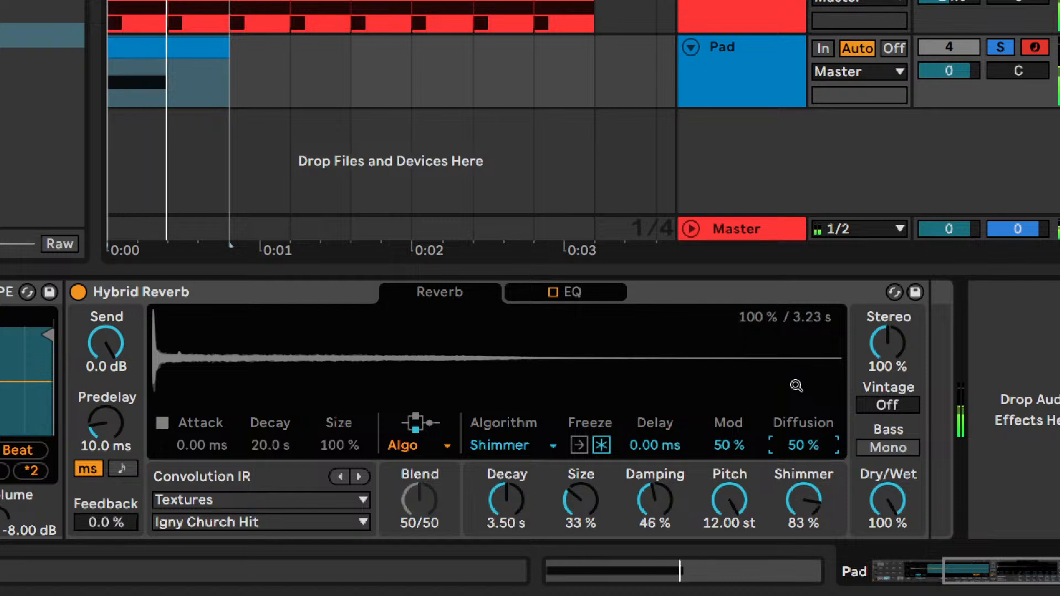
- Fine-tune the Hybrid Reverb's Diffusion to 43 % after comparing values between 42 and 46 %
text(46)
key(Return)
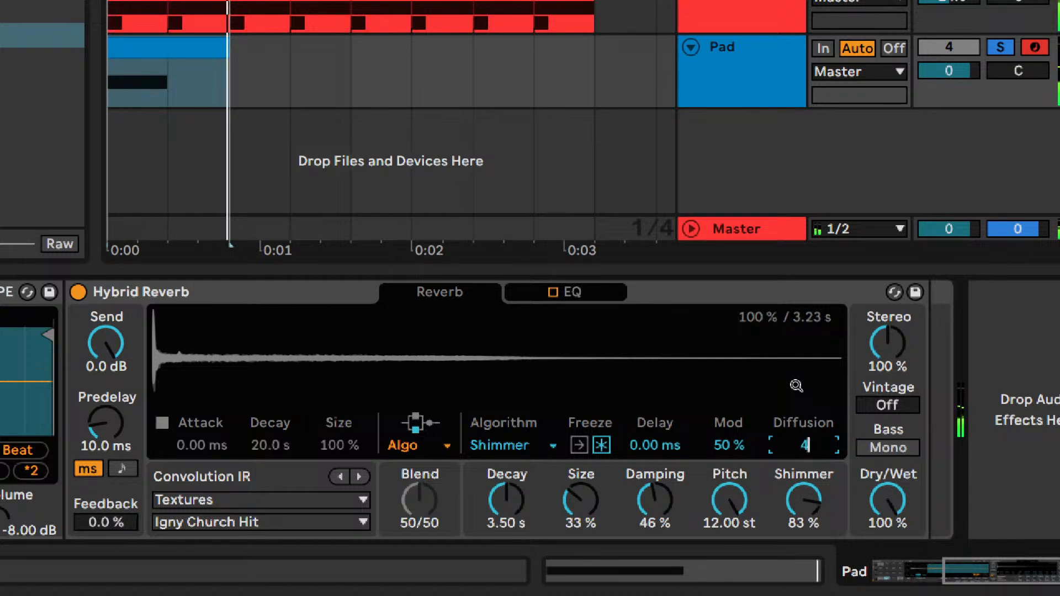
text(44)
key(Return)
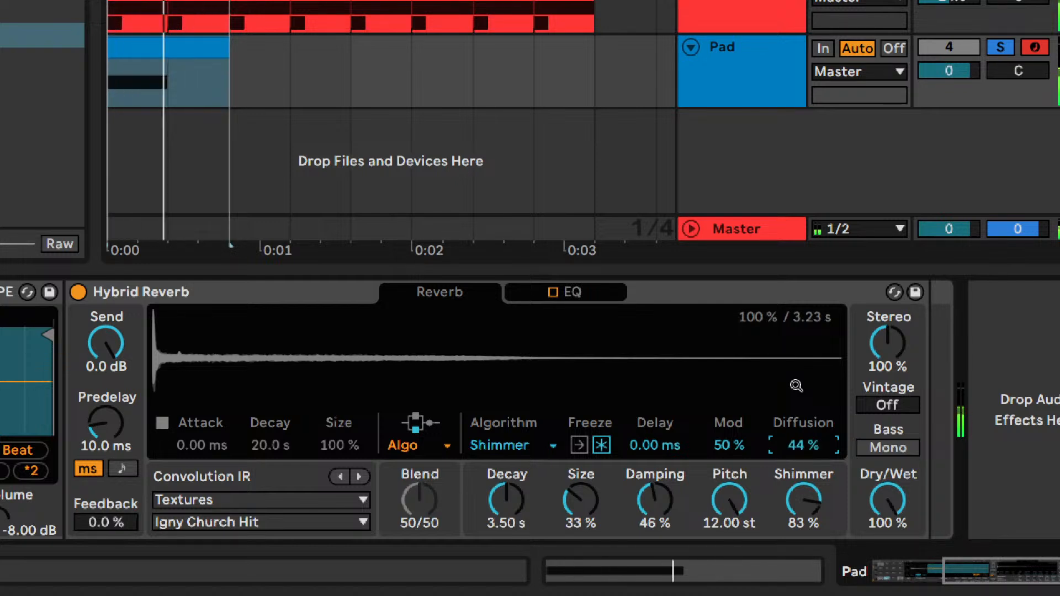
text(43)
key(Return)
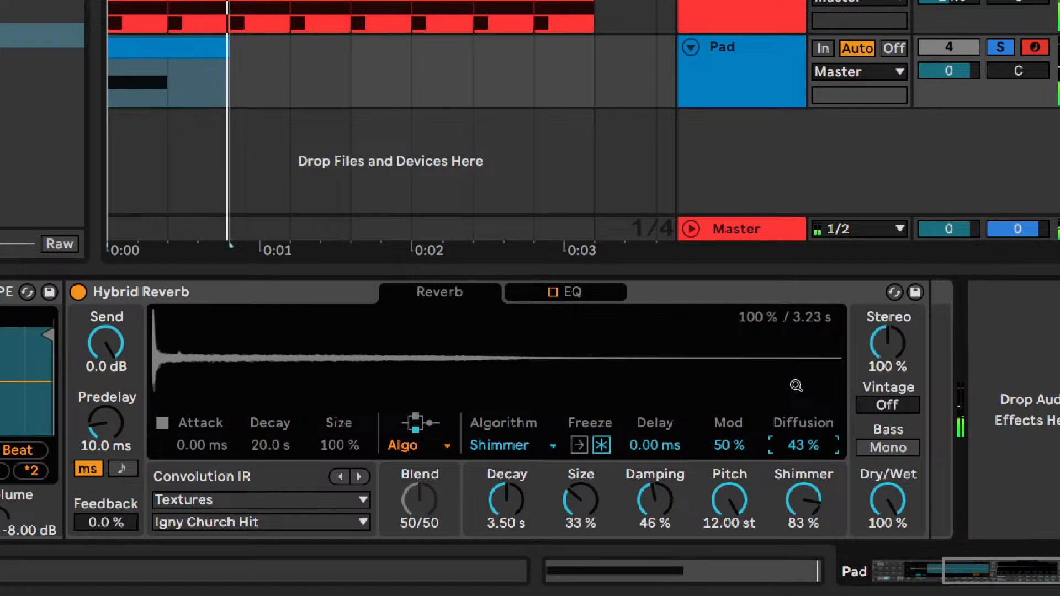
text(44)
key(Return)
text(43)
text(42)
key(Return)
text(43)
key(Return)
text(44)
key(Return)
text(43)
key(Return)
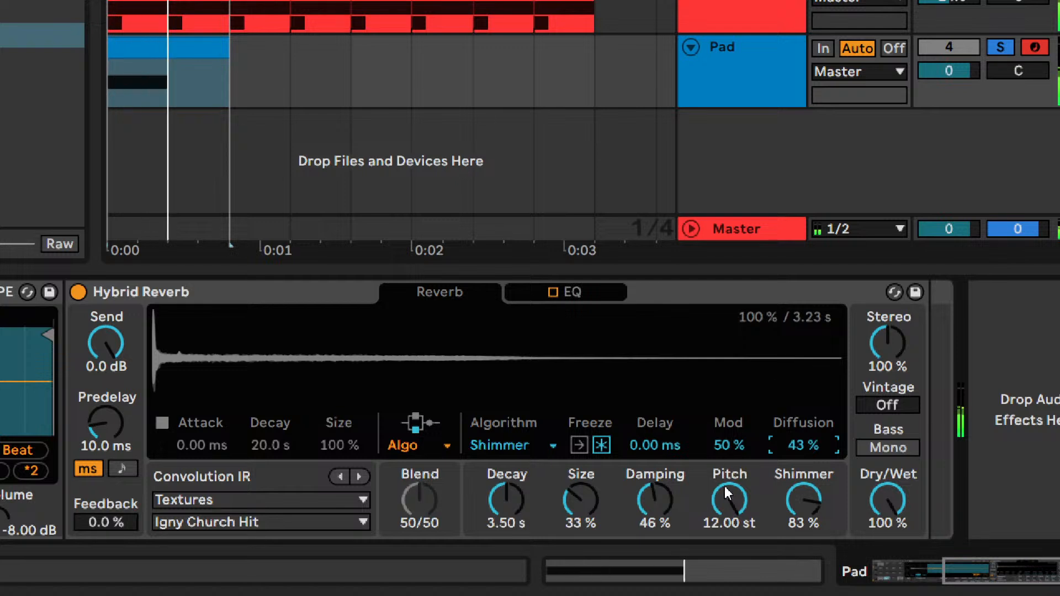
- Set the reverb's Mod to 62 % after comparing 20 % and 80 %, and keep Diffusion at 43 % after testing slightly lower
drag(734, 445, 740, 452)
text(20)
key(Return)
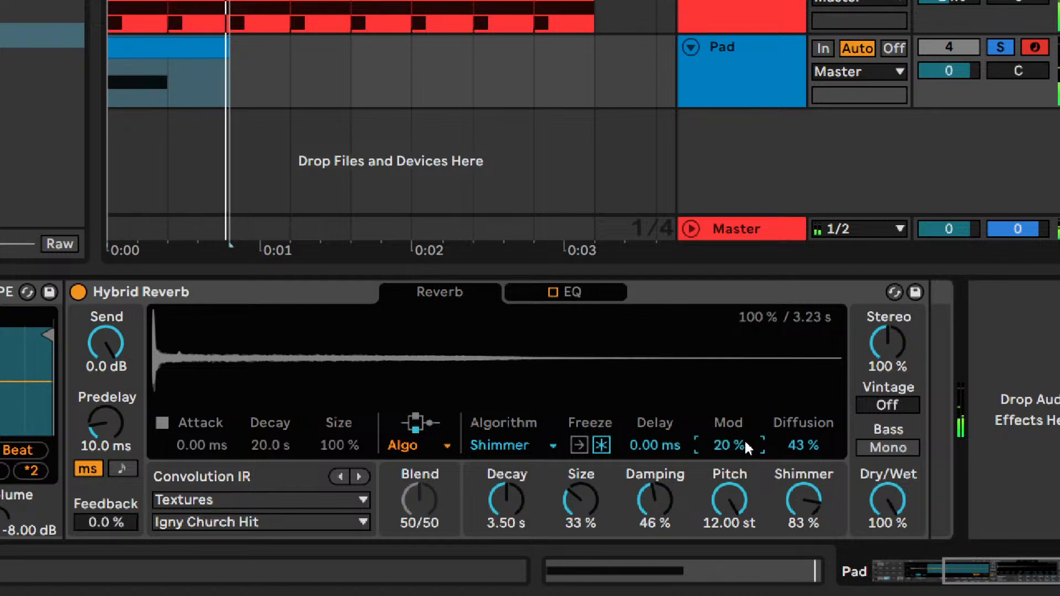
text(8)
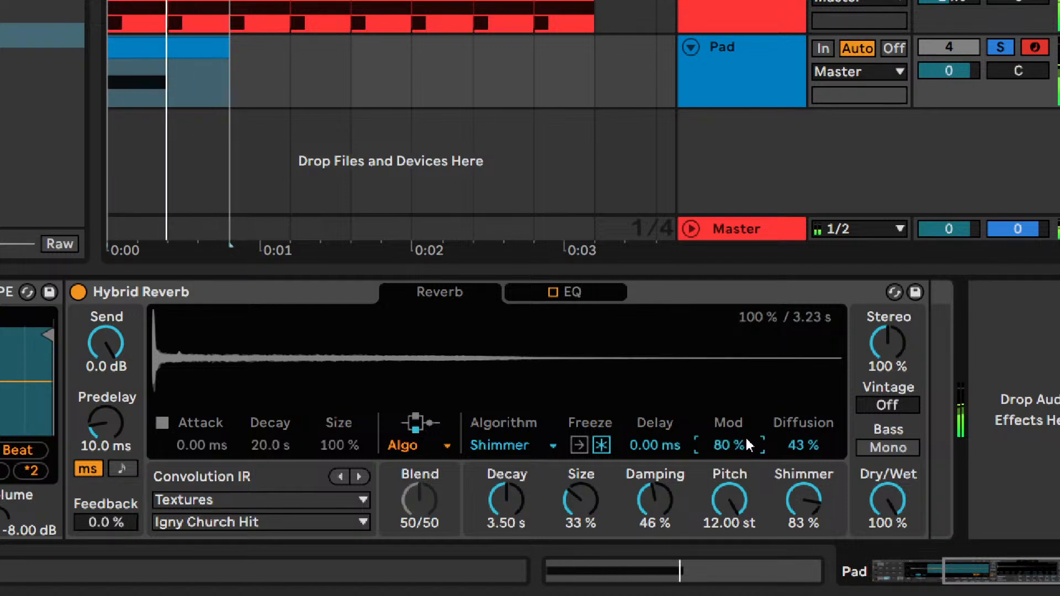
drag(747, 440, 747, 450)
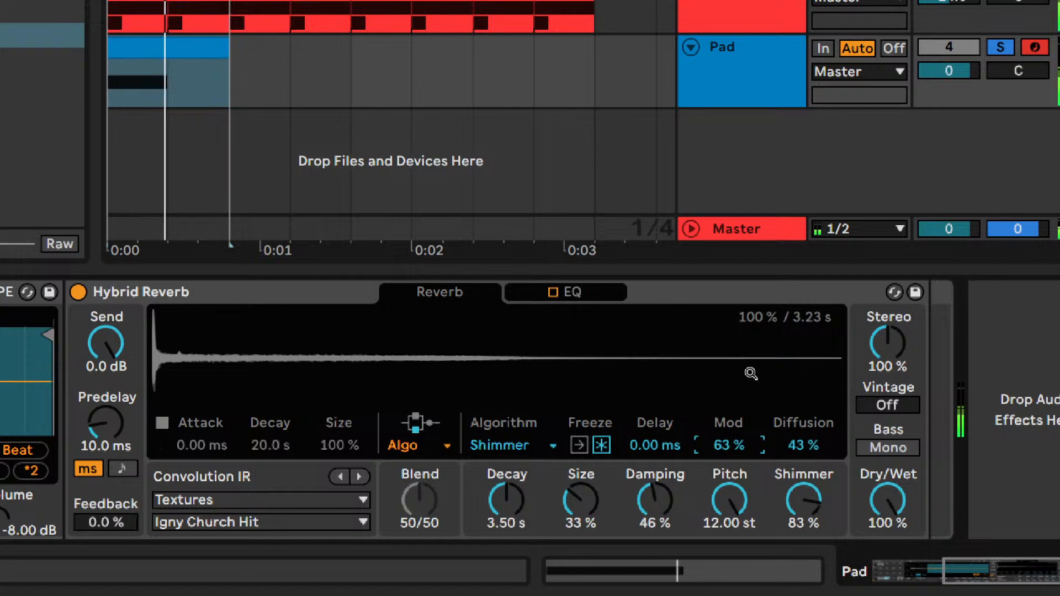
drag(812, 451, 814, 456)
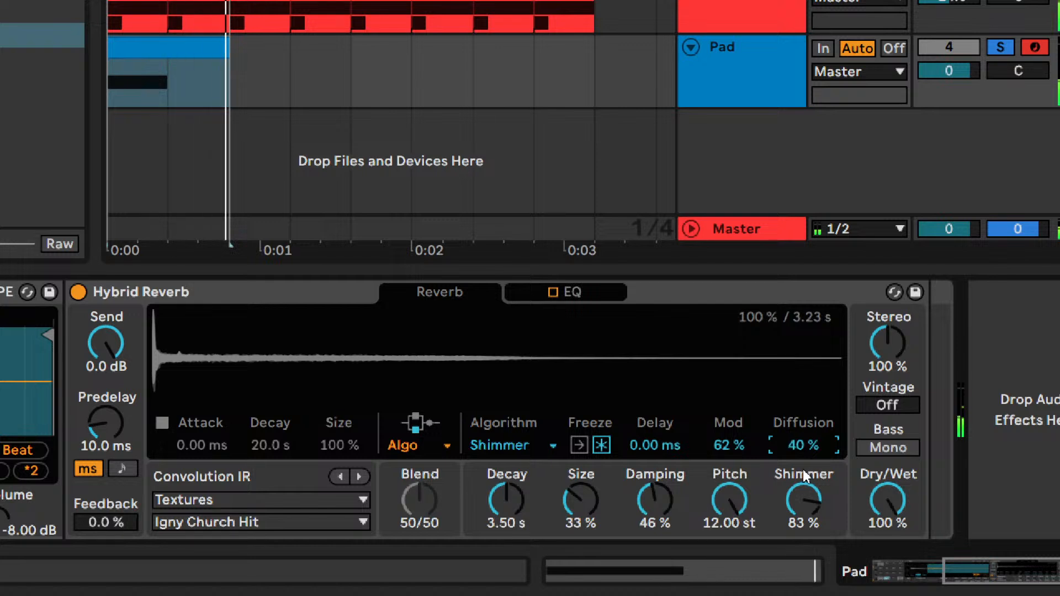
- Try the reverb's algorithm Delay at 40 ms and 5 ms, then return it to 0 ms
drag(644, 450, 670, 449)
text(40)
key(Return)
text(0)
key(Return)
text(5)
key(Return)
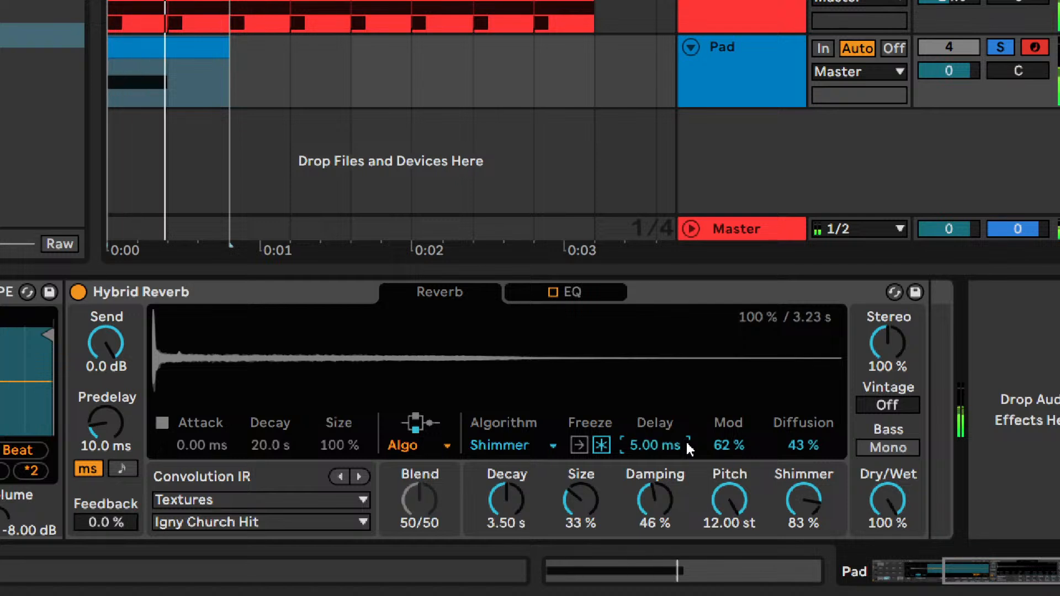
text(0)
key(Return)
- Set the Hybrid Reverb's Predelay to 0 ms after comparing 20 ms and 30 ms
drag(106, 421, 106, 474)
text(20)
key(Return)
text(30)
key(Return)
text(0)
key(Return)
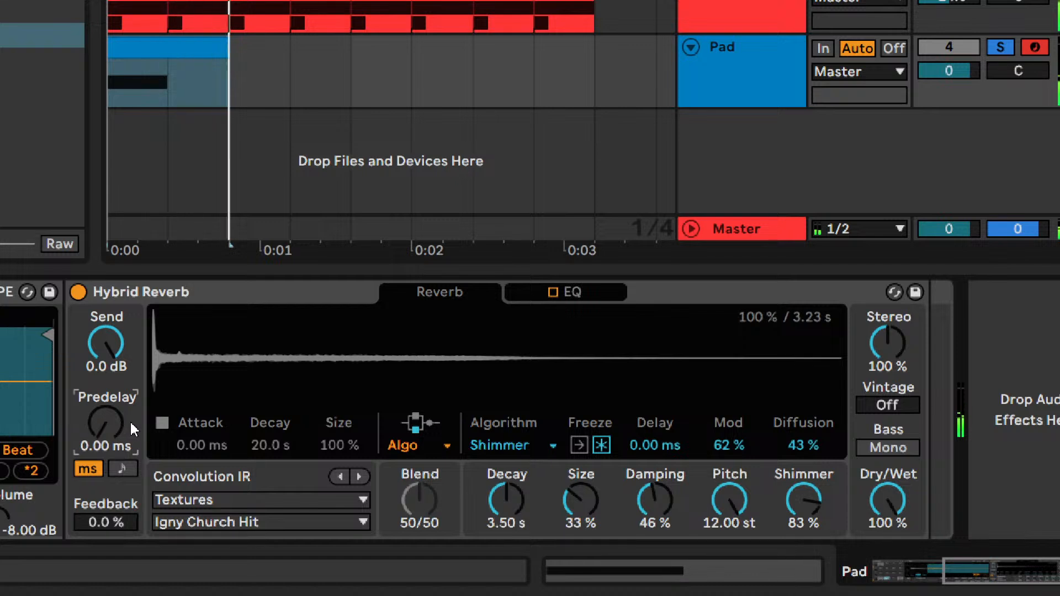
- Try the reverb's Feedback, Stereo and Vintage settings, then restore them to 0 %, 100 % and Off
mouse_move(113, 519)
mouse_down()
mouse_move(113, 458)
mouse_move(113, 520)
mouse_up()
drag(887, 343, 891, 425)
double_click(888, 343)
click(888, 405)
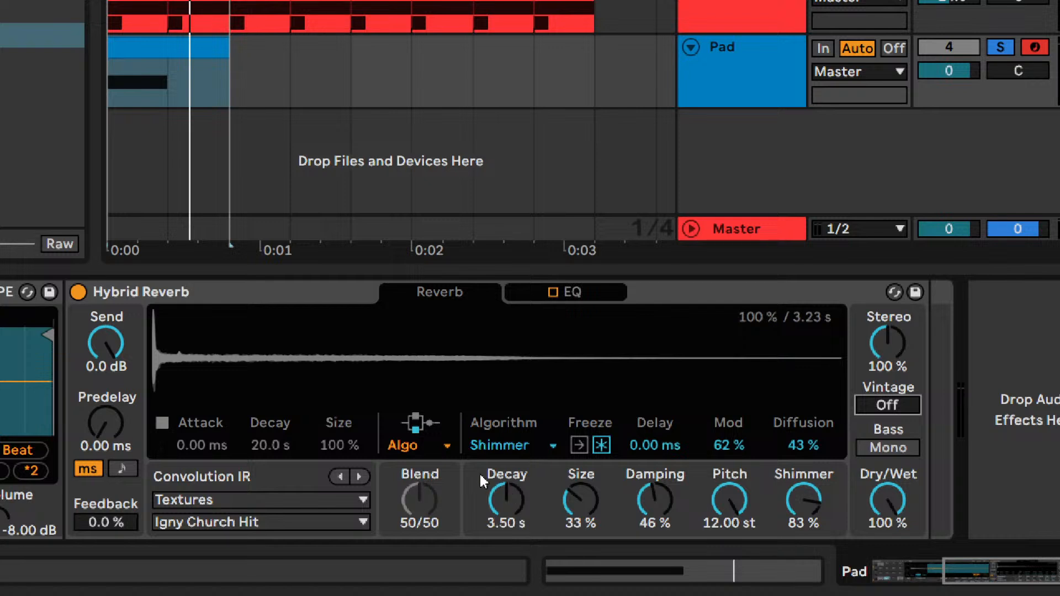
click(612, 453)
key(ctrl)
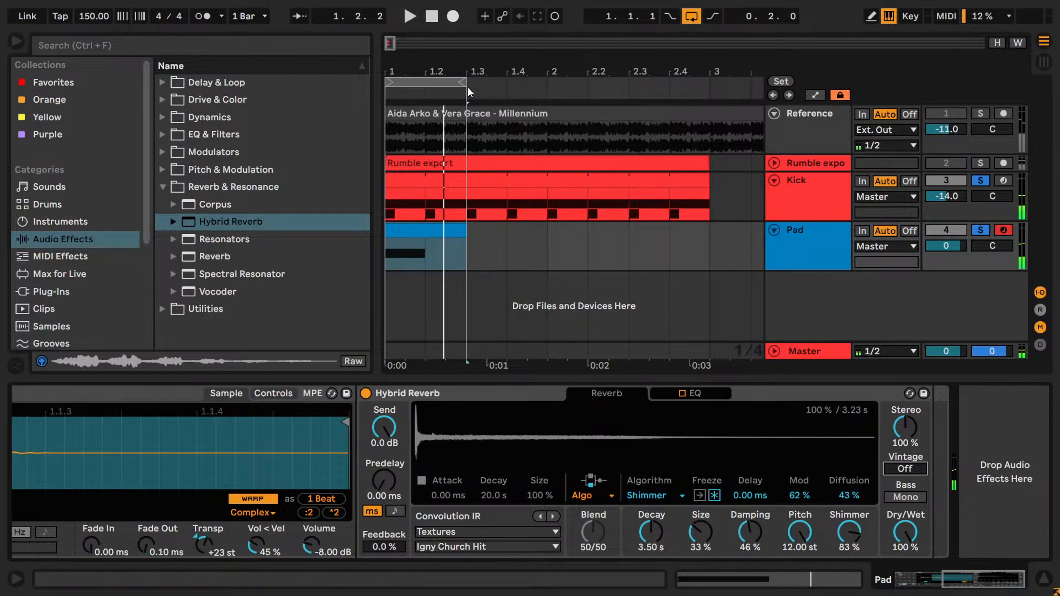
- Extend the arrangement loop so that it ends at bar 3
drag(463, 84, 710, 84)
right_click(814, 292)
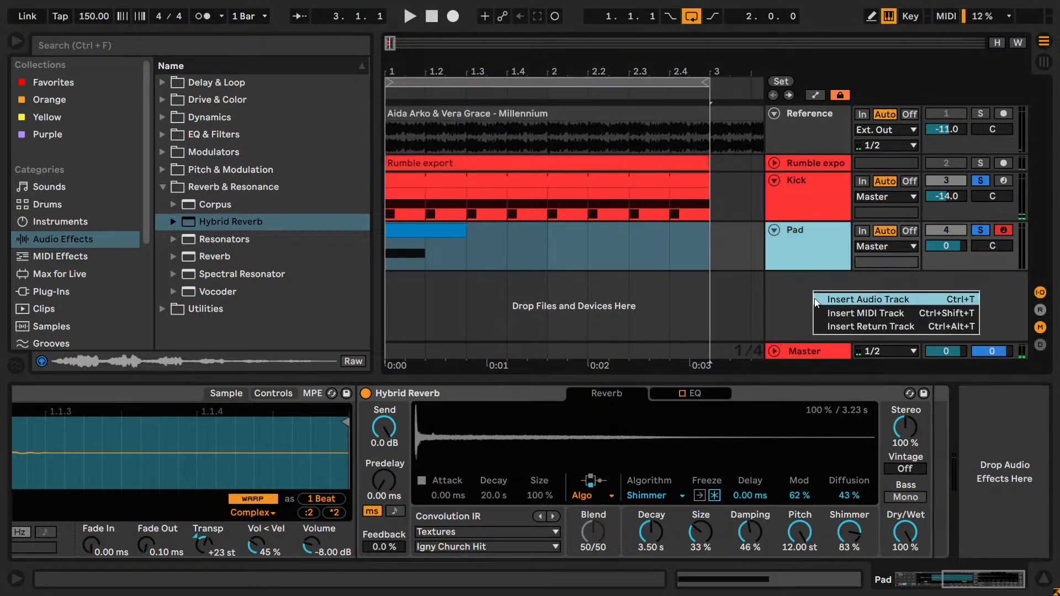
click(827, 312)
key(ctrl+z)
- Insert an audio track below Pad, name it Pad export and reduce its height
right_click(812, 295)
click(828, 306)
text(Pad export)
key(Return)
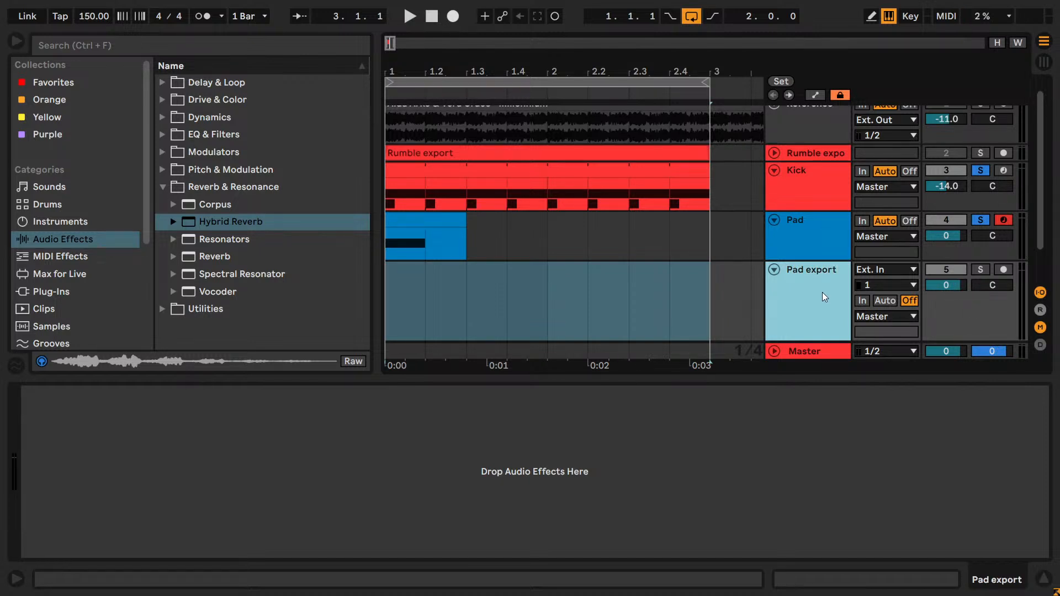
scroll(805, 291, down, 1)
drag(791, 300, 796, 268)
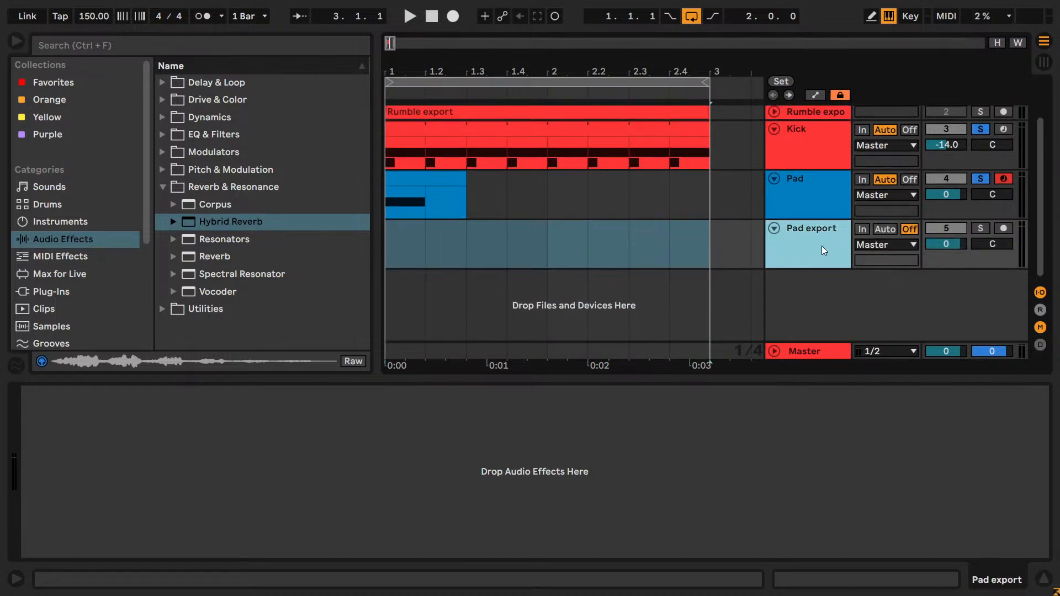
- Route the Pad track's output into Pad export, with Pad export monitoring set to In, record-armed and soloed
click(861, 229)
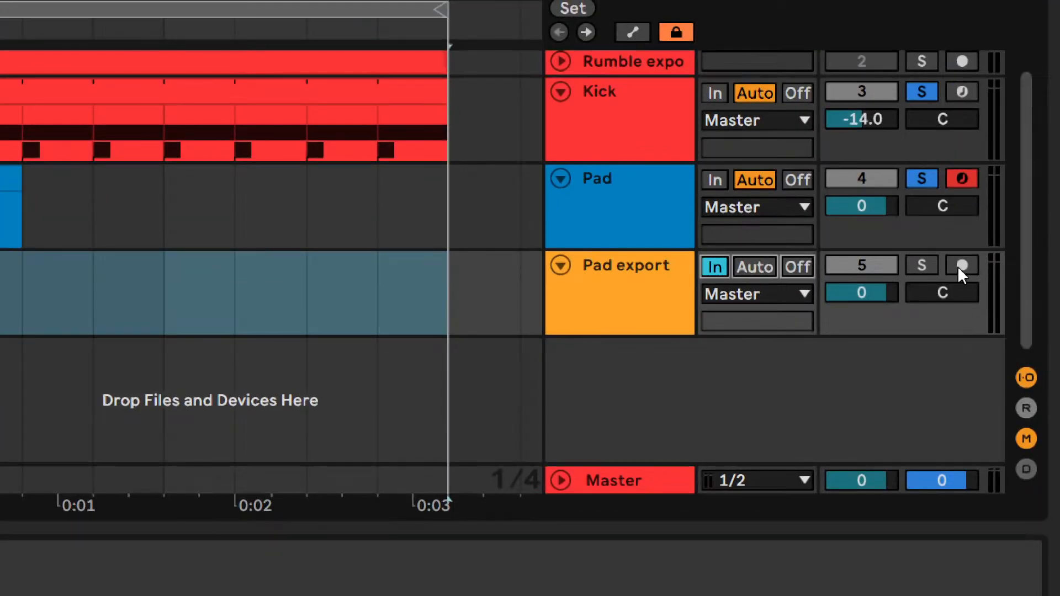
click(960, 266)
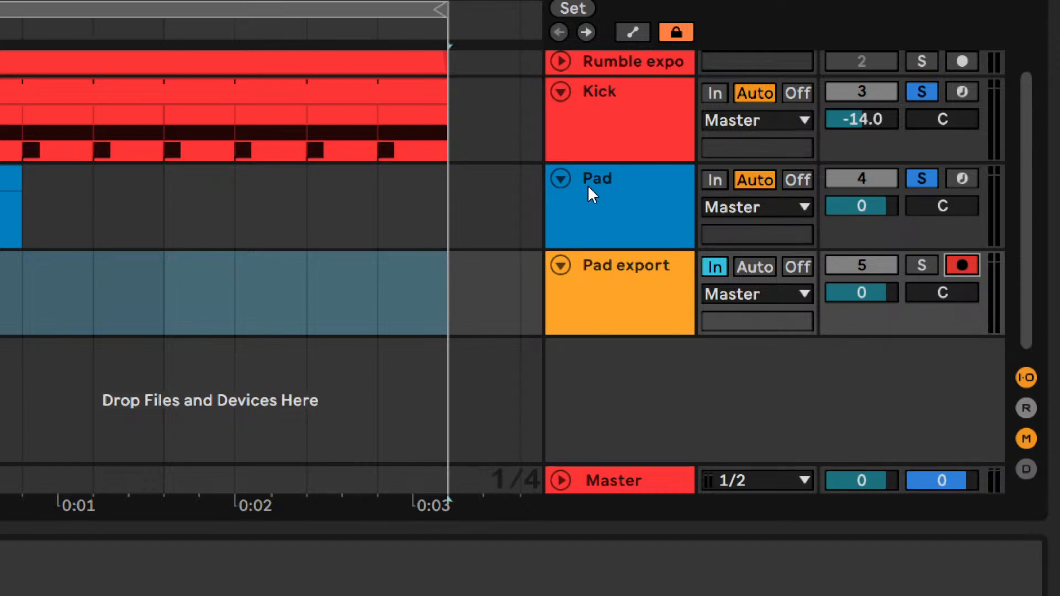
click(738, 208)
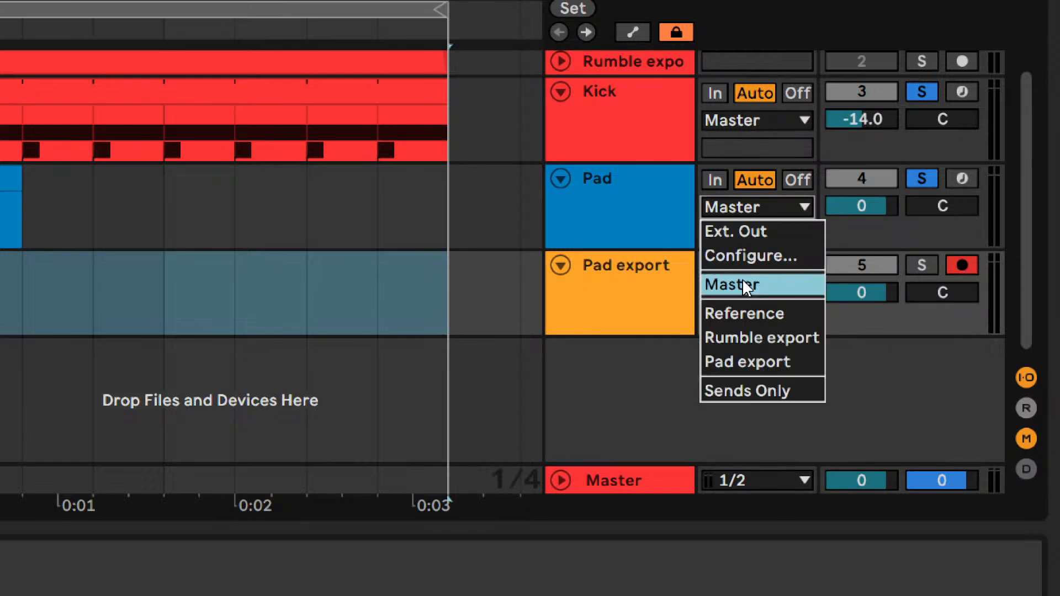
click(746, 361)
key(space)
click(981, 228)
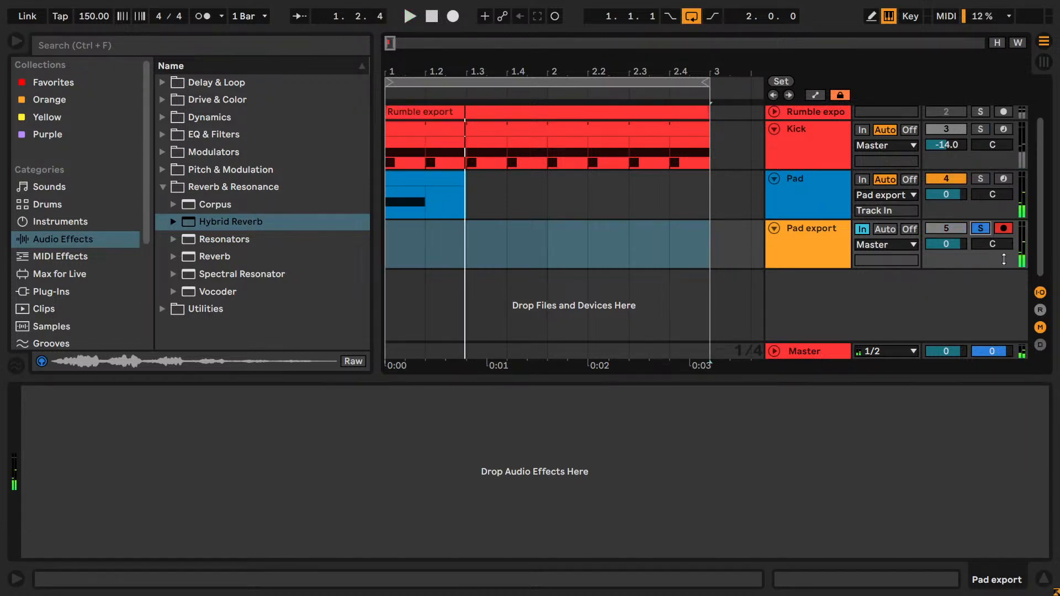
- Try recording the pad into the Pad export track, then stop and delete the short take
click(827, 195)
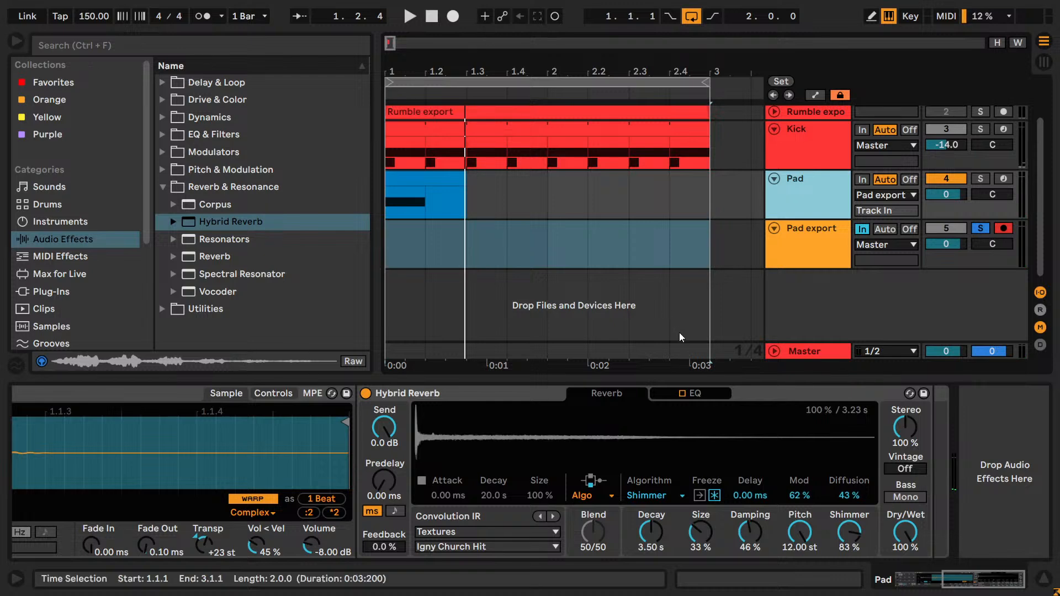
click(452, 18)
click(430, 19)
click(430, 20)
click(452, 230)
key(Delete)
click(815, 249)
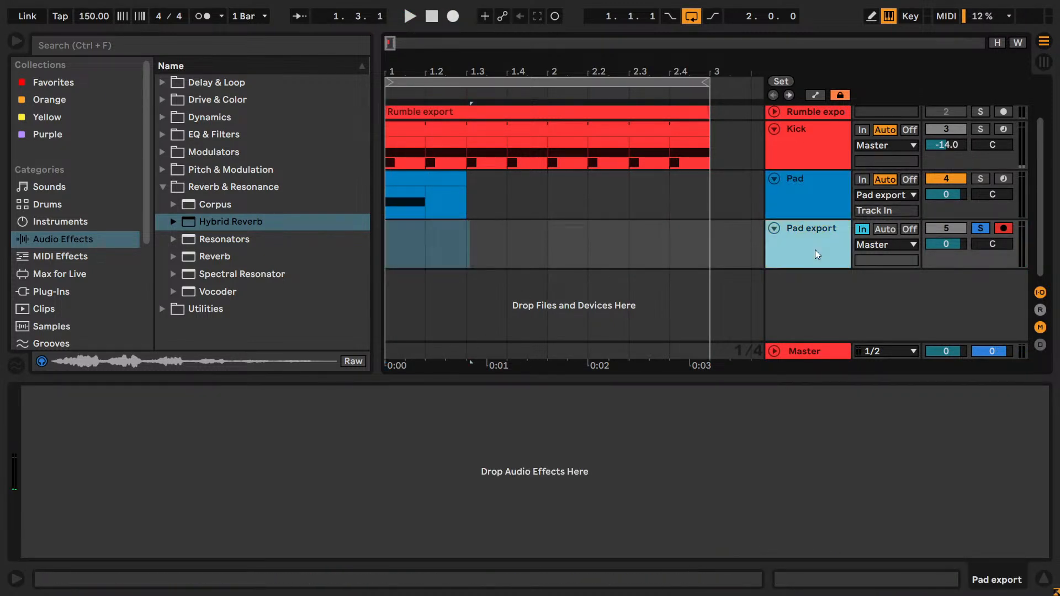
- Turn on Freeze in the Pad's Hybrid Reverb, try recording it into Pad export and undo the take
click(813, 202)
click(714, 495)
click(409, 16)
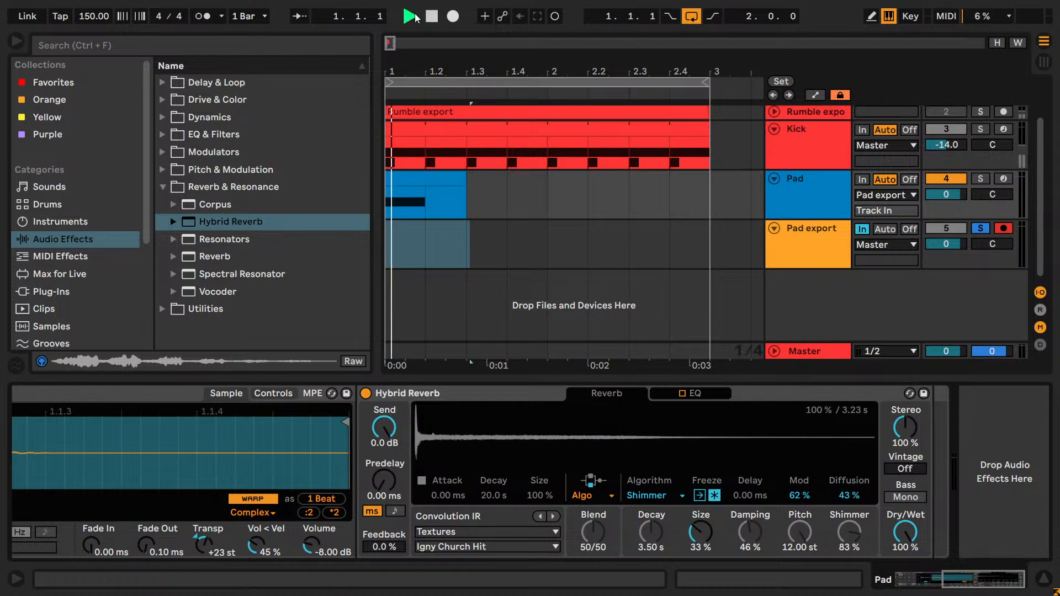
click(433, 18)
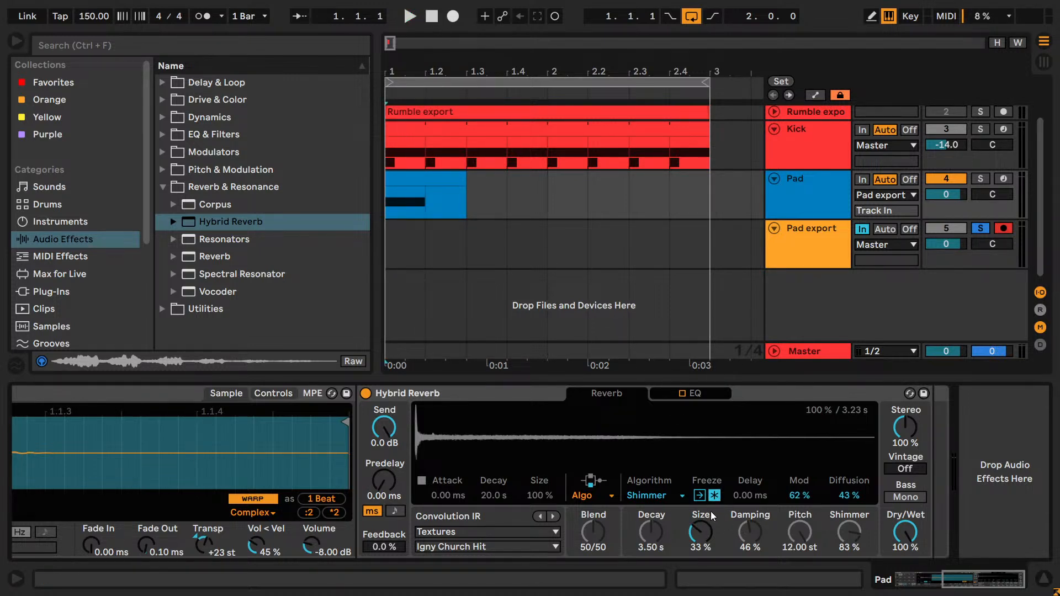
click(451, 21)
key(space)
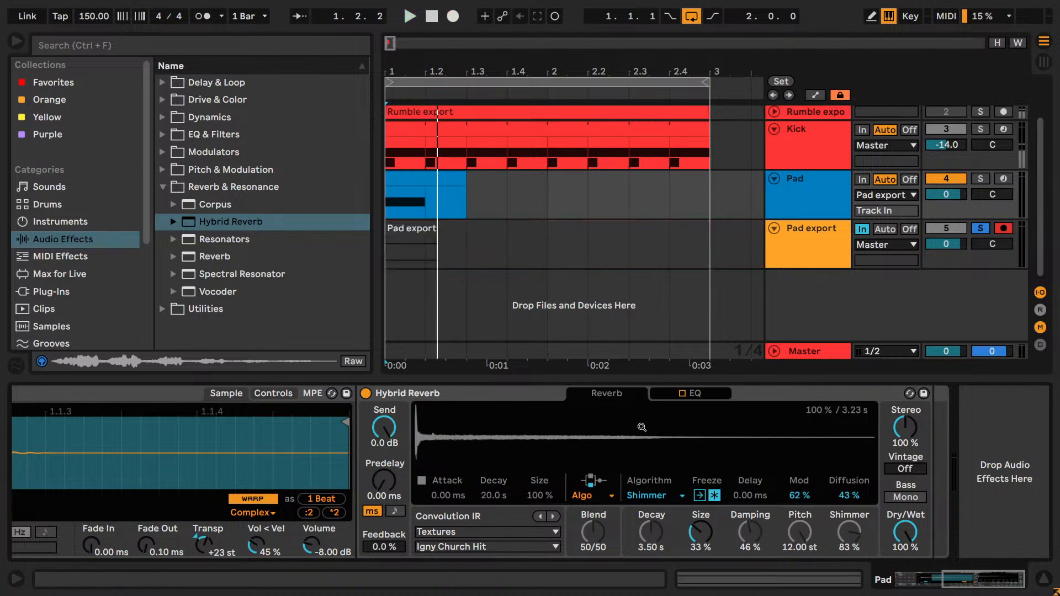
key(ctrl+z)
click(805, 249)
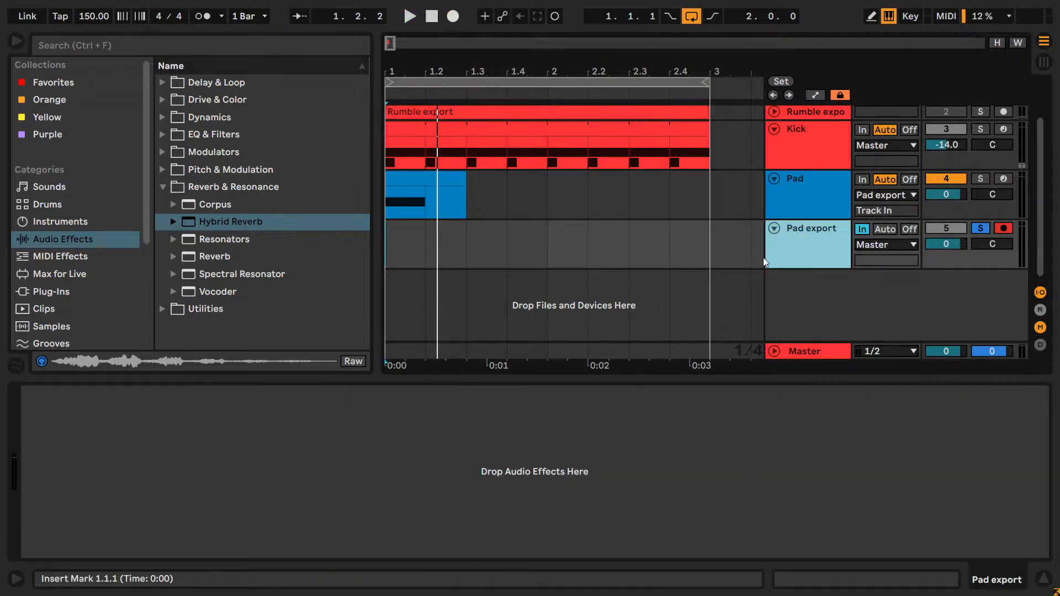
- Turn off Freeze in the Pad's Hybrid Reverb and look up the Arrangement Record shortcut in the Info View
click(795, 203)
click(714, 498)
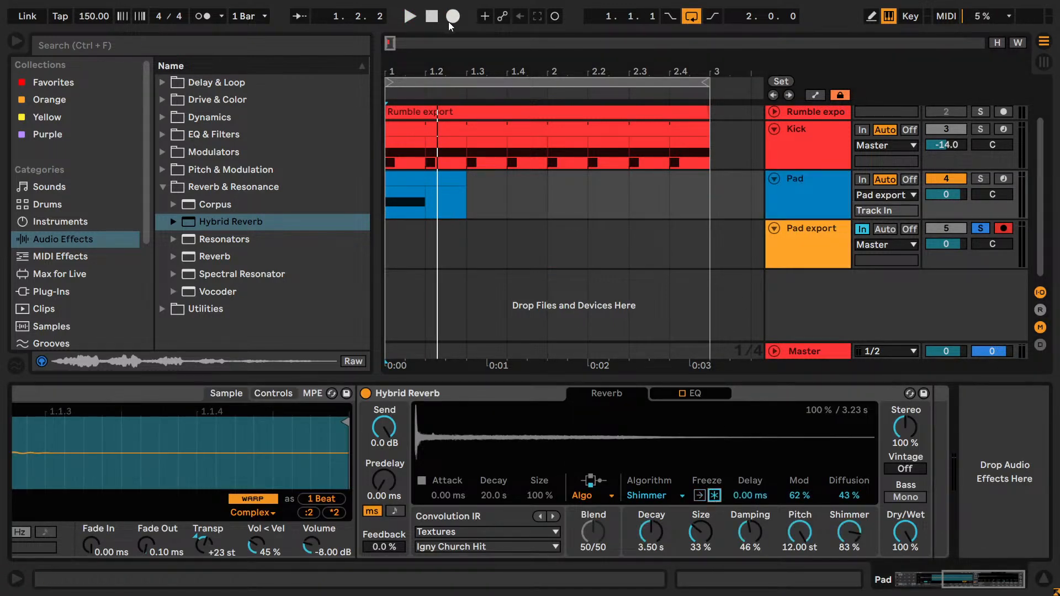
key(ctrl+shift+question)
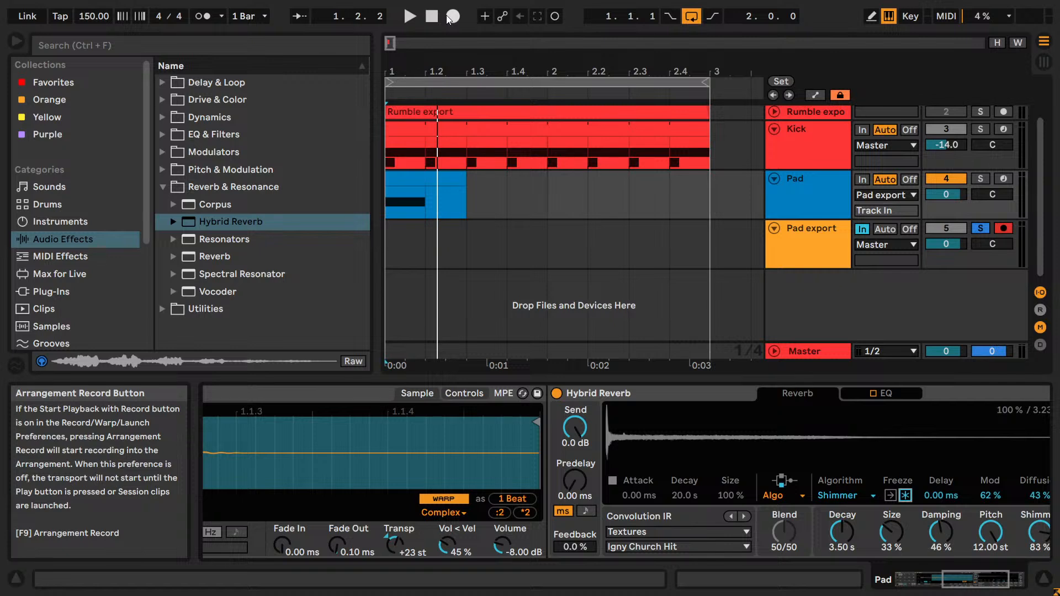
key(shift+question)
- Start another arrangement recording with Freeze off, then stop it and undo the take
key(F9)
key(space)
key(ctrl+z)
key(space)
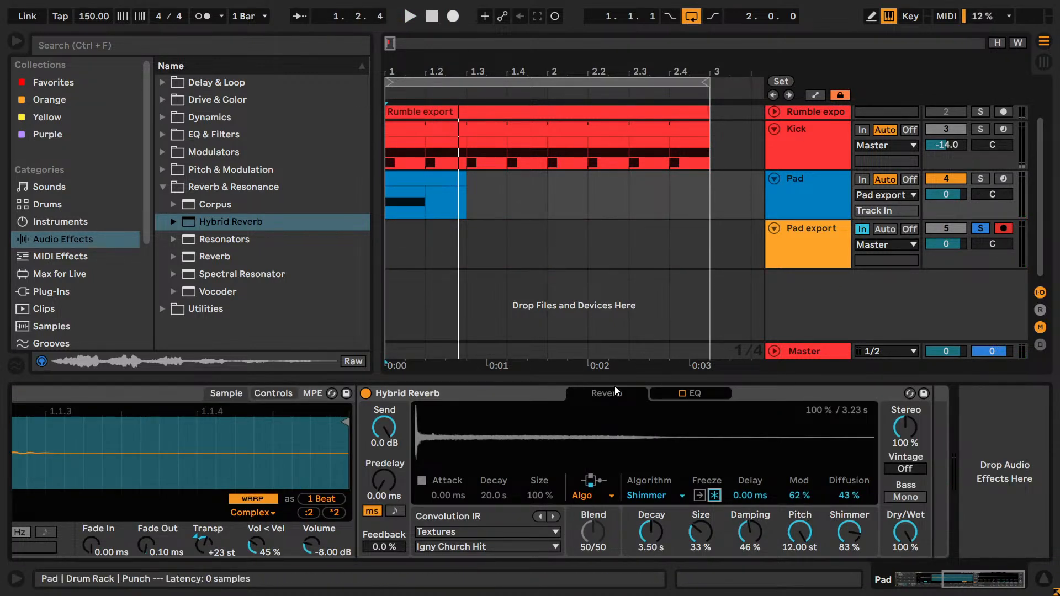
- Record the pad with the Hybrid Reverb frozen and the loop off into Pad export, stopping in bar 9
click(714, 495)
key(F9)
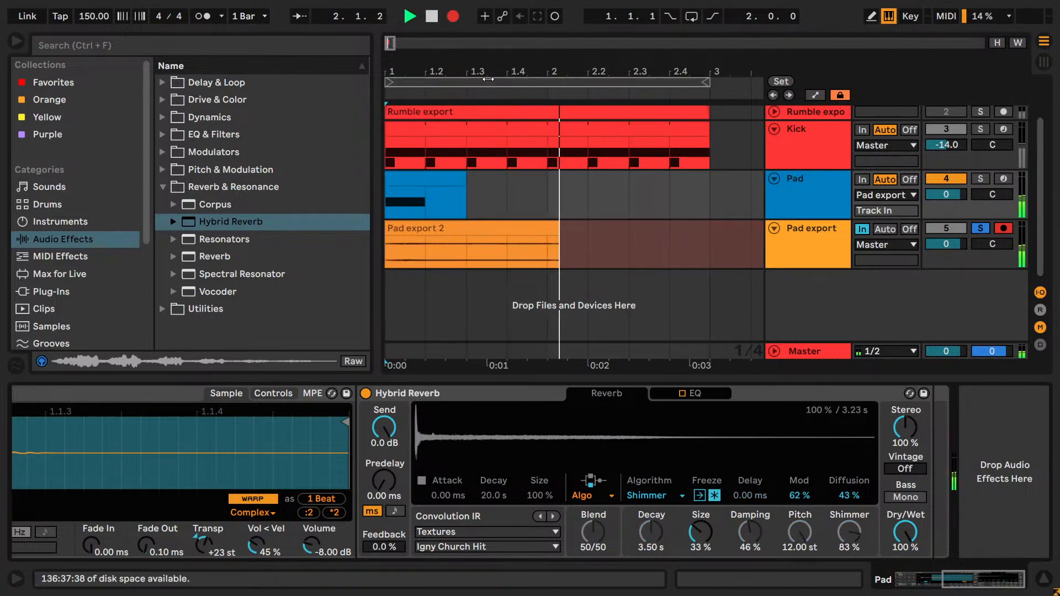
drag(553, 72, 554, 37)
drag(501, 71, 501, 41)
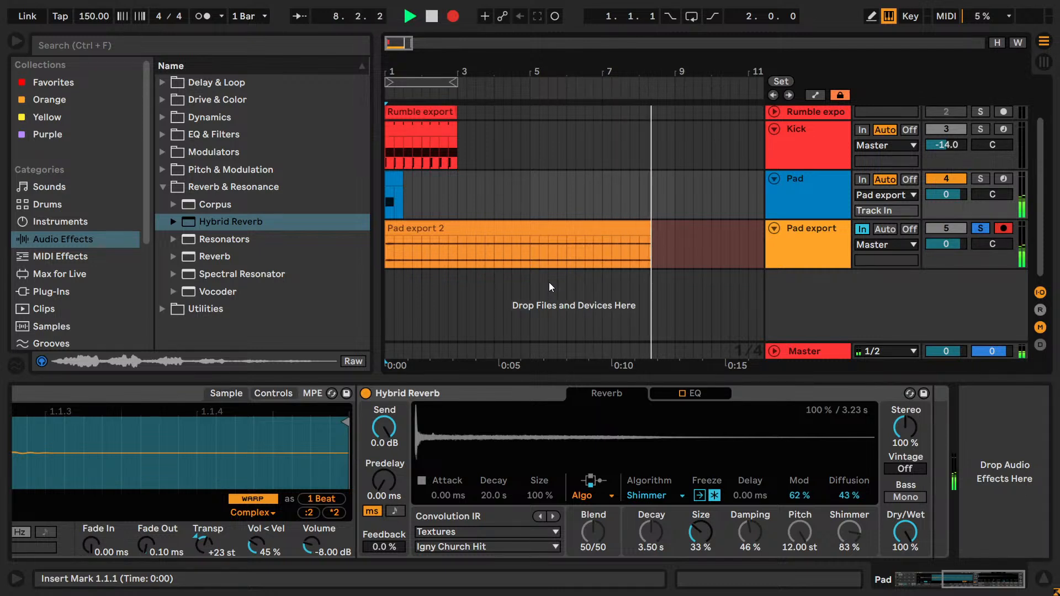
click(452, 16)
key(space)
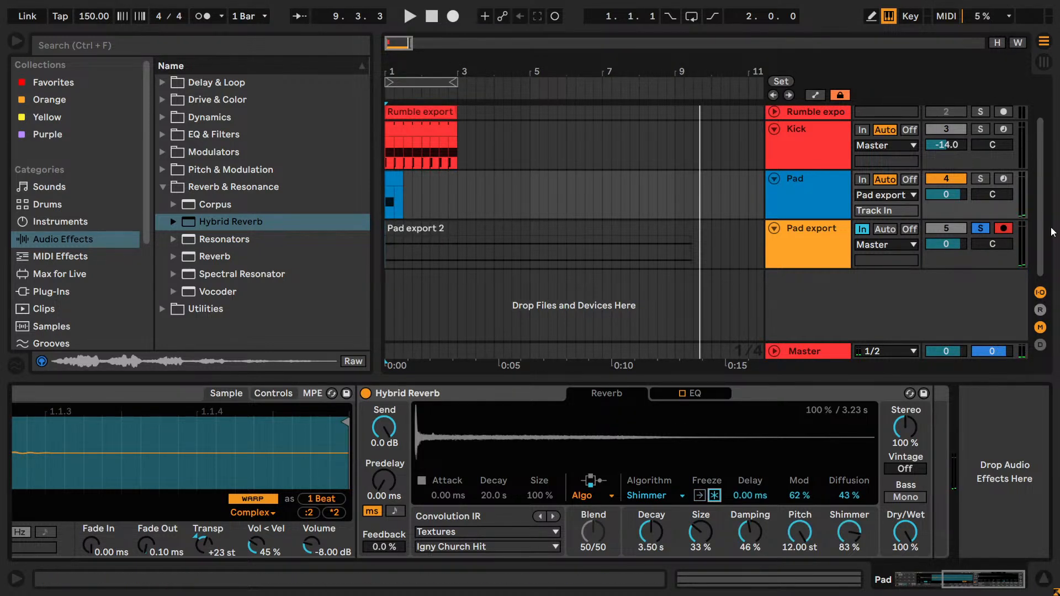
- Set the Pad export track's monitoring to Off and play back the recorded clip
click(909, 228)
click(823, 251)
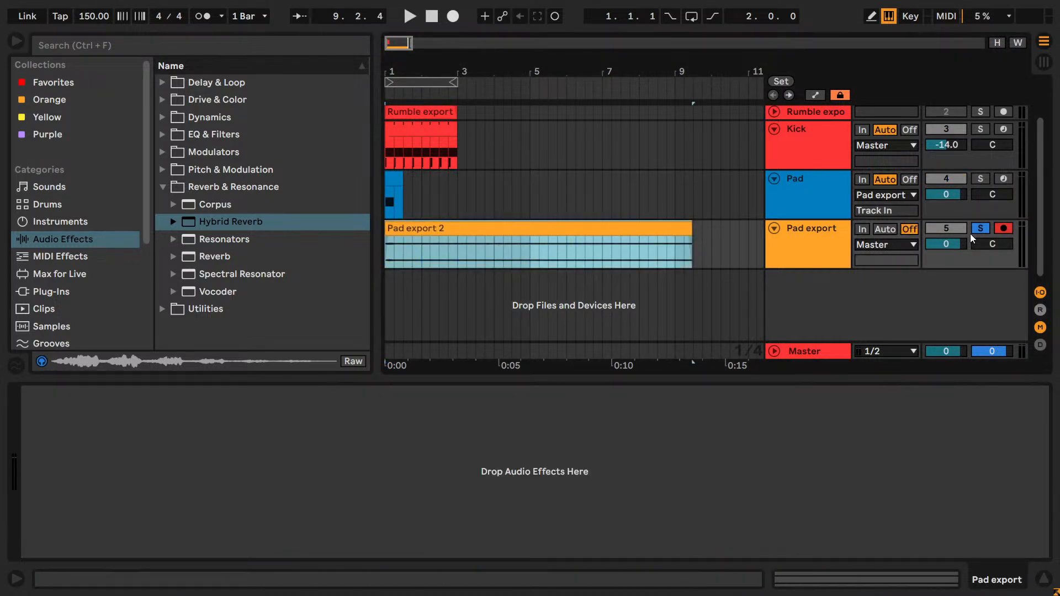
click(825, 237)
key(space)
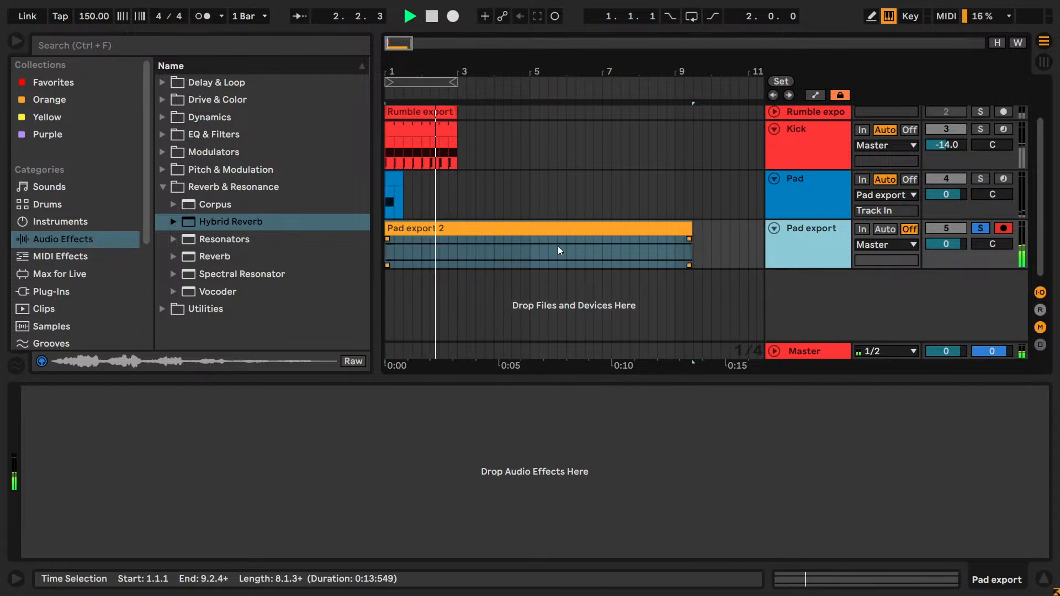
- Stop playback and move the Pad track's clip from the start of the arrangement to bar 10
key(space)
click(464, 242)
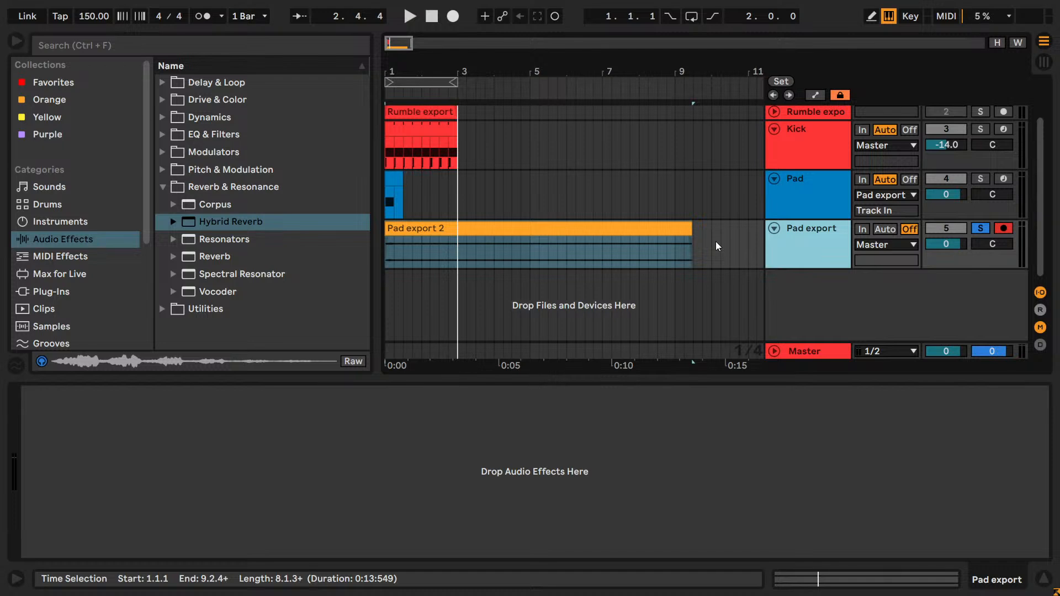
key(super)
key(super)
click(826, 200)
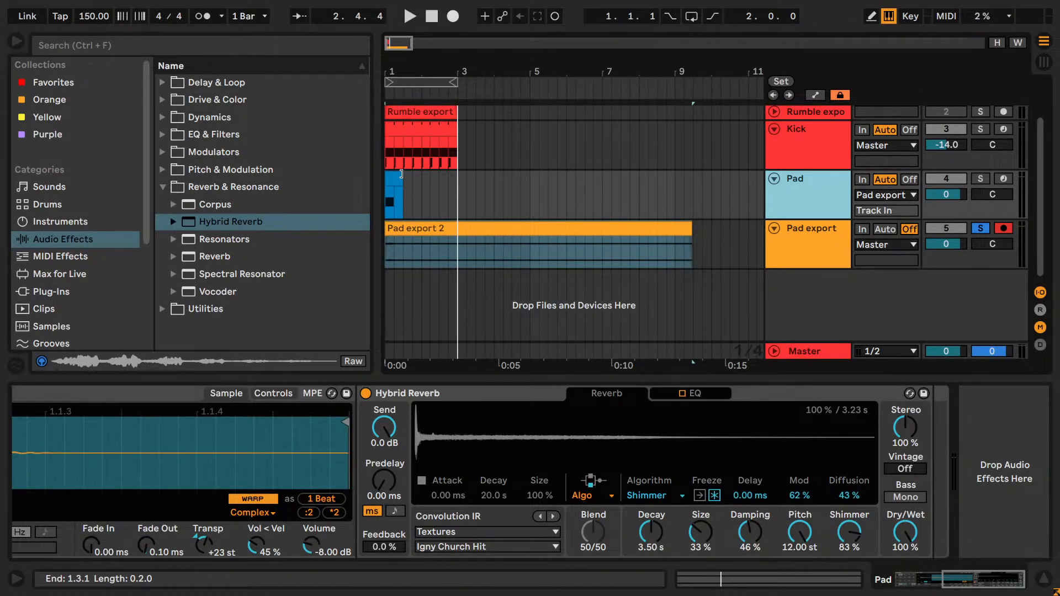
drag(399, 48, 399, 32)
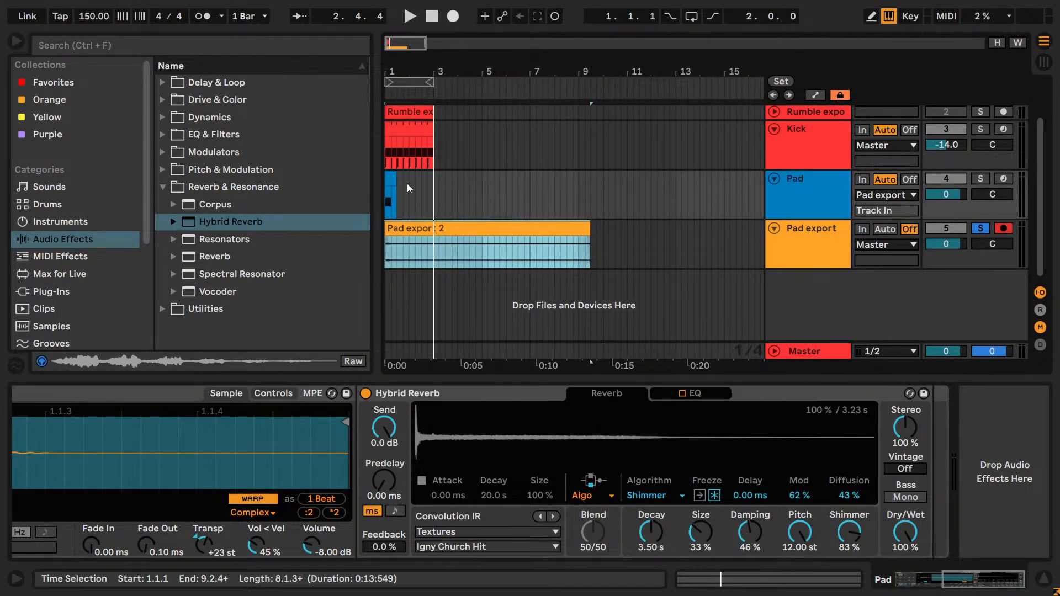
click(388, 180)
drag(387, 180, 608, 174)
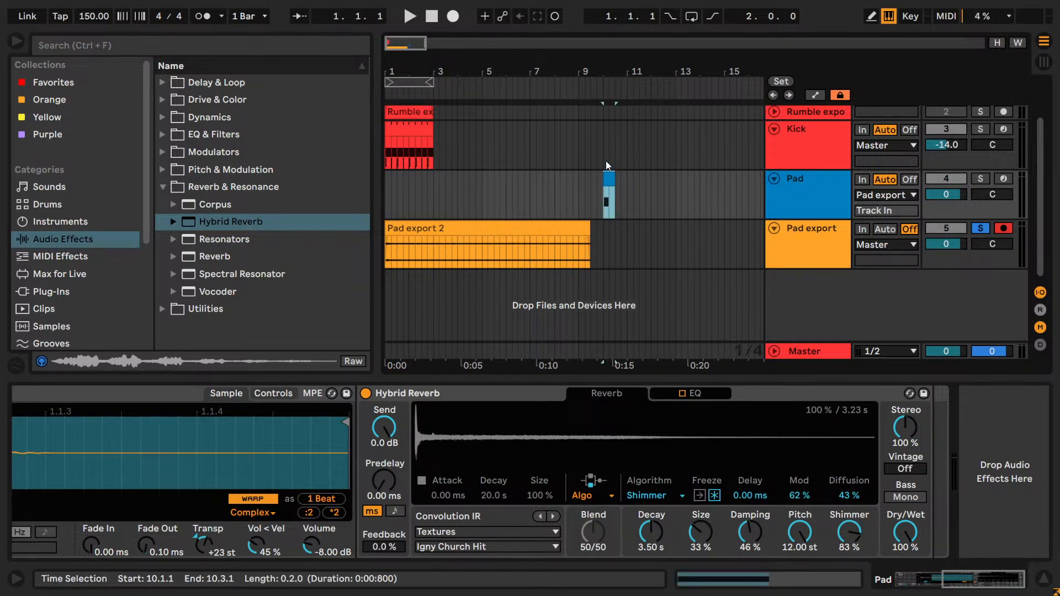
- Try an arrangement recording from bar 10 with Pad export's monitoring Off, then stop it and undo the take
click(605, 150)
click(823, 240)
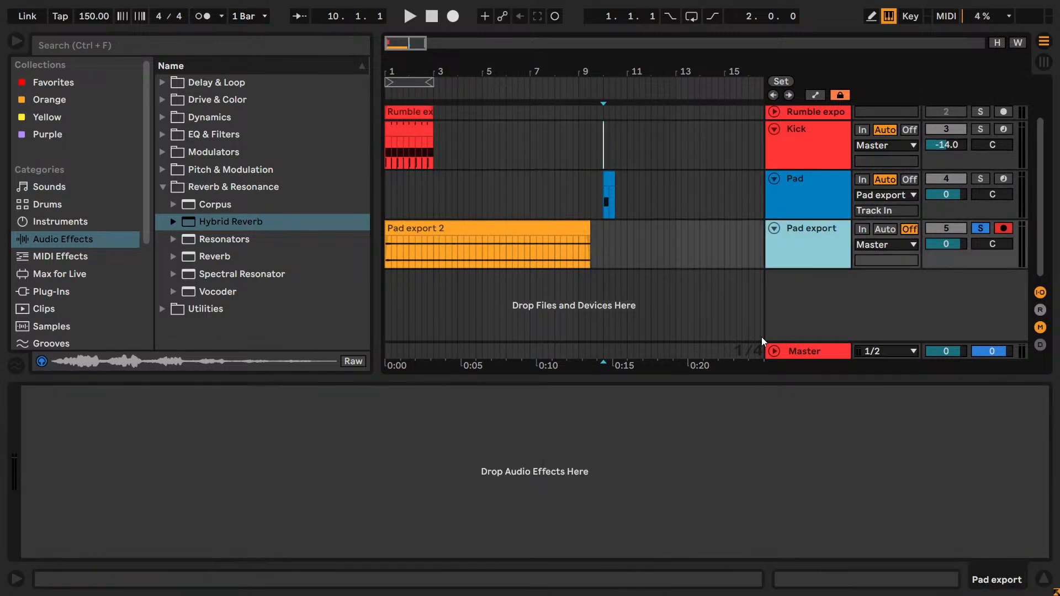
click(805, 214)
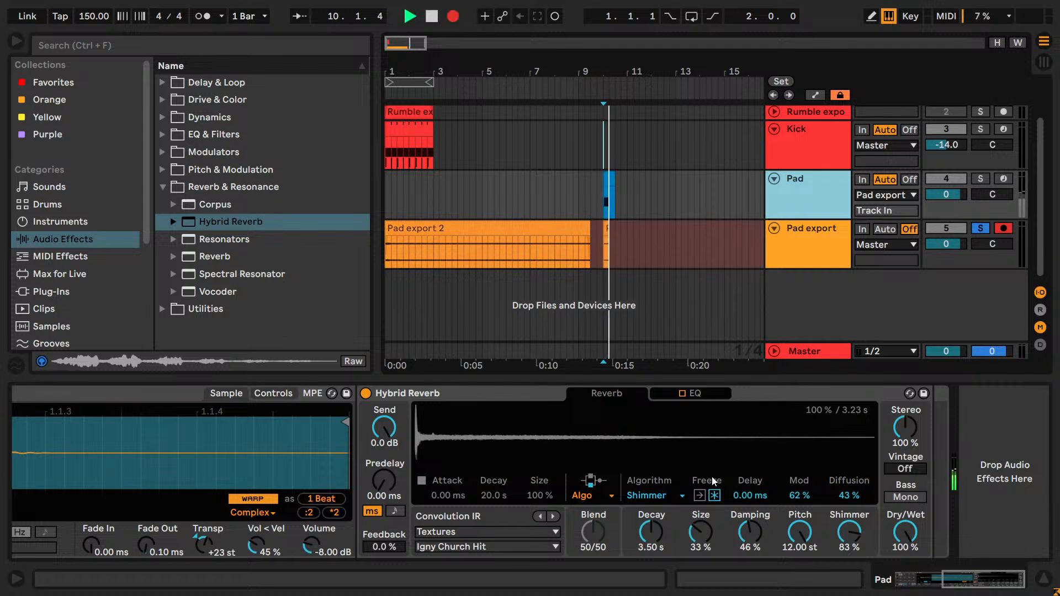
key(space)
key(space)
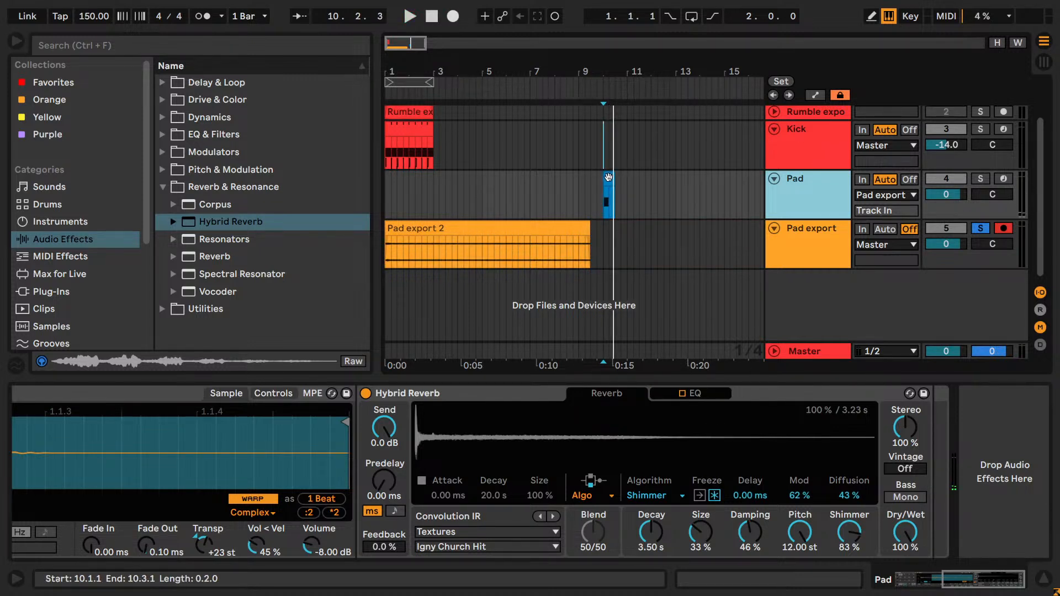
- Set Pad export's monitoring to In and record the pad from bar 10 with Hybrid Reverb Freeze on, stopping in bar 19
click(862, 229)
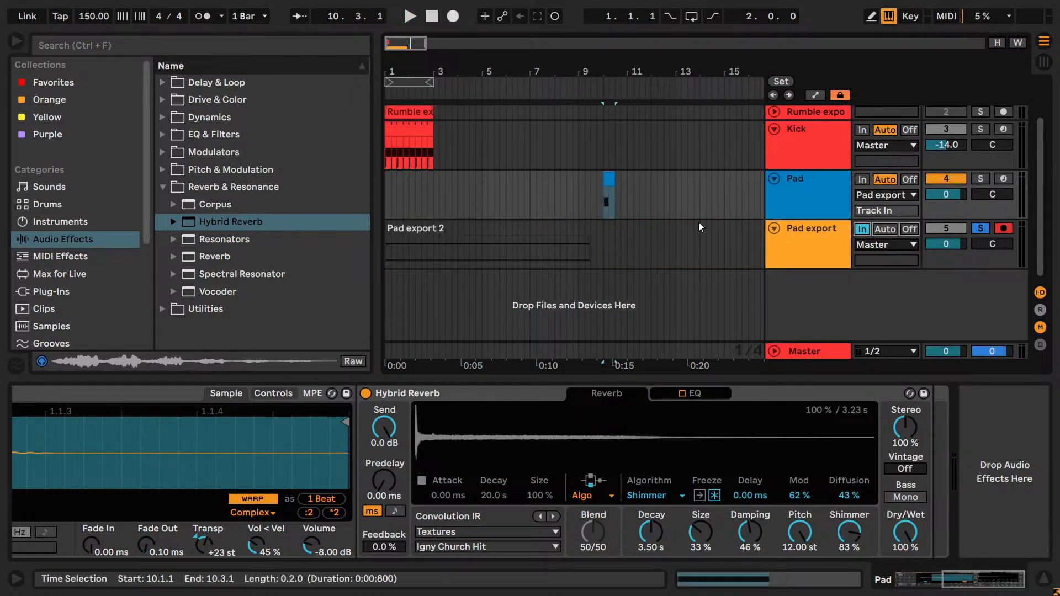
click(604, 234)
click(785, 184)
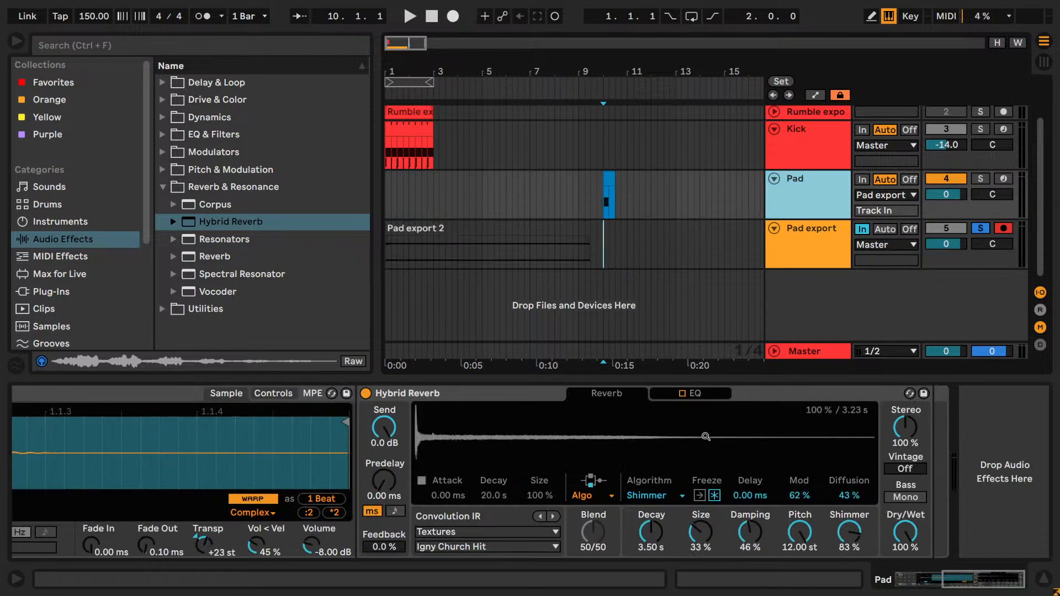
key(F9)
click(714, 495)
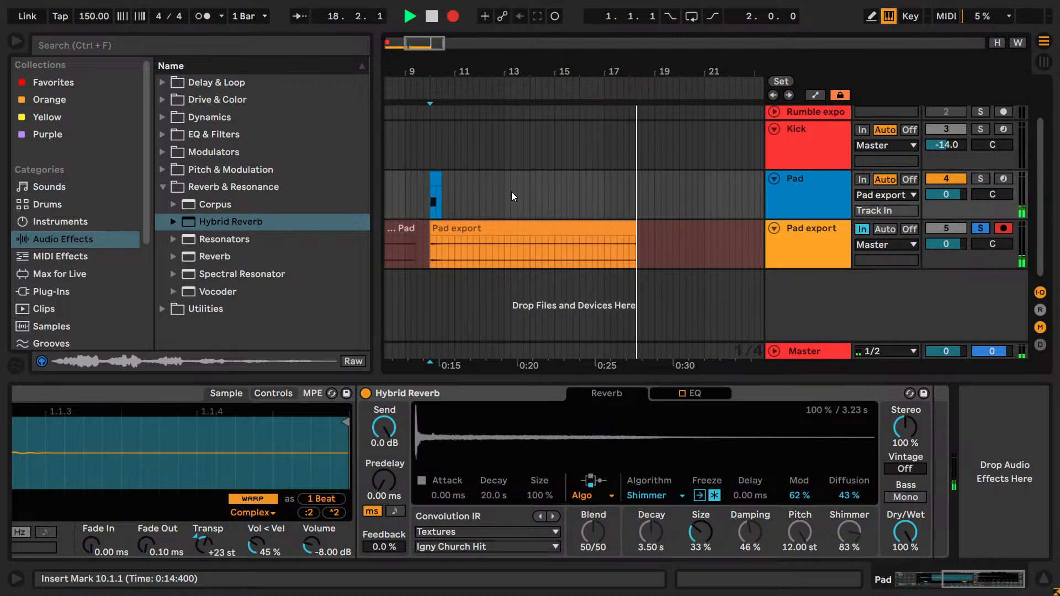
click(454, 16)
click(430, 21)
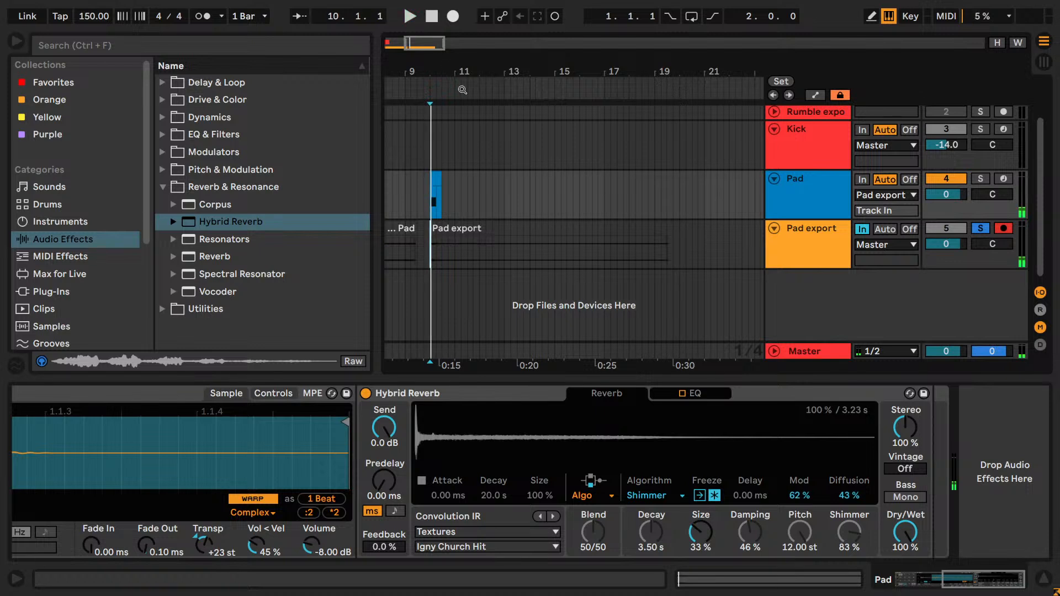
- Turn off the Hybrid Reverb's Freeze and place the Pad clip and the insert marker at bar 21
click(718, 498)
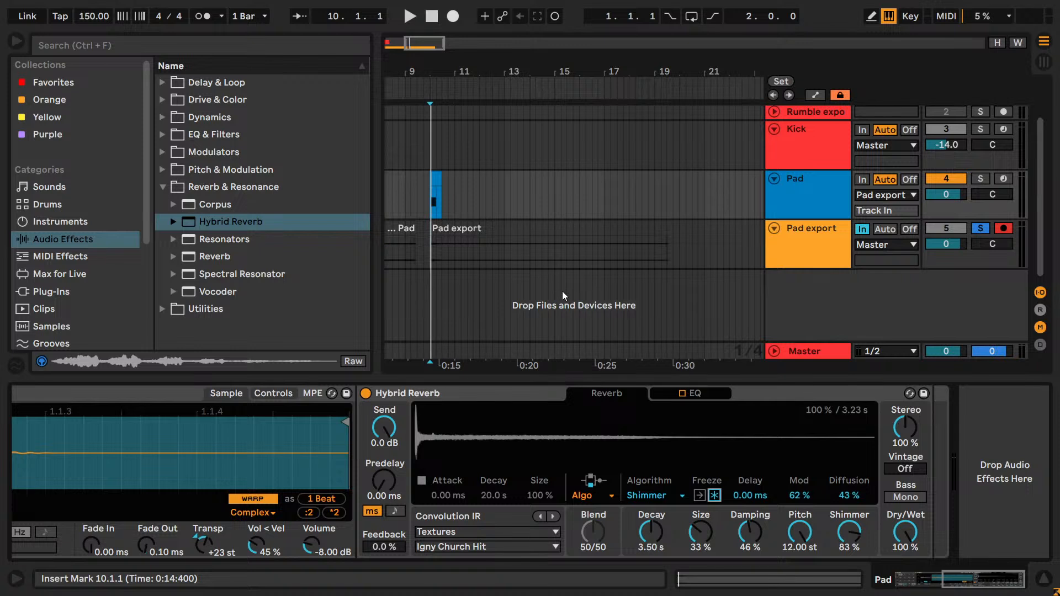
drag(438, 185, 708, 178)
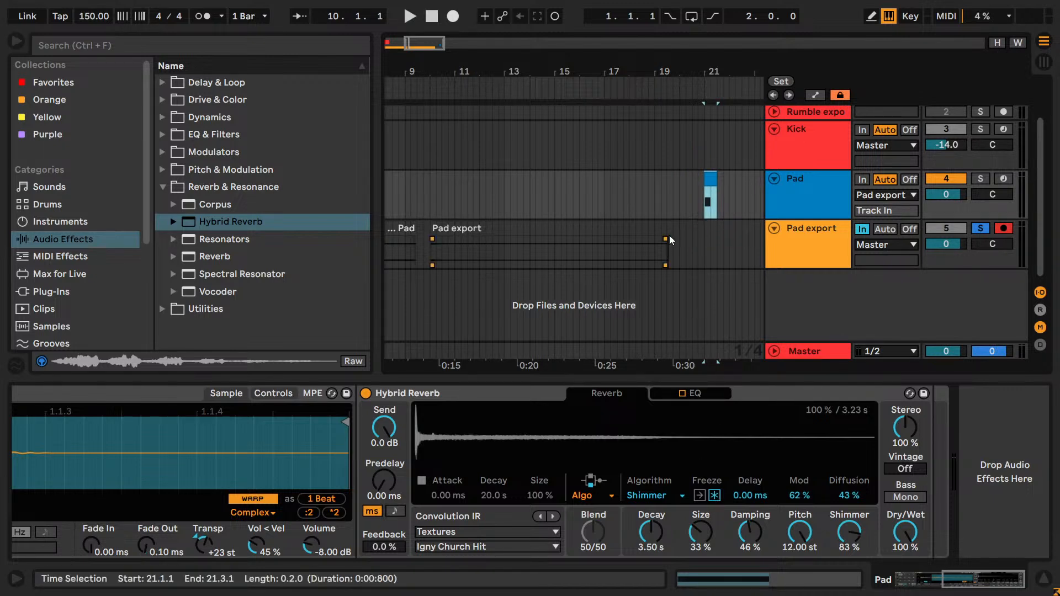
click(705, 246)
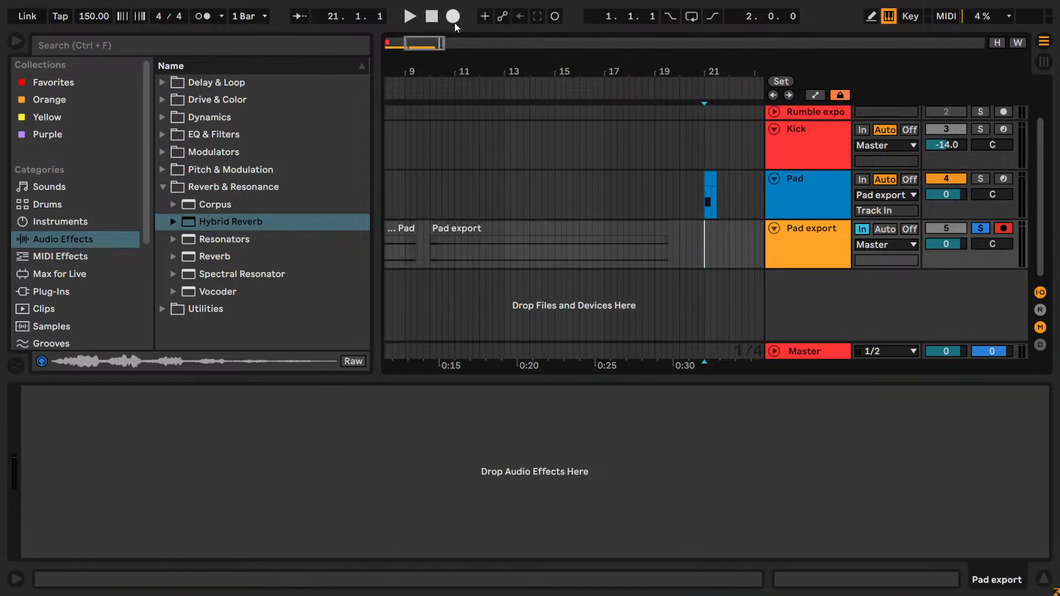
- Record another pad take into Pad export from bar 21 with Hybrid Reverb Freeze on, stopping near bar 32
click(814, 193)
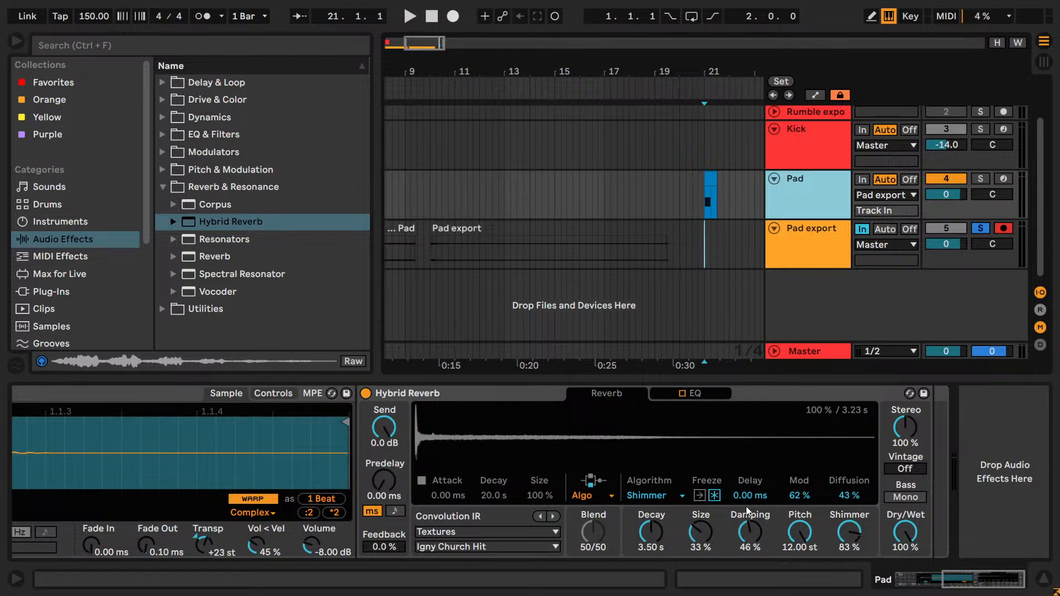
click(714, 498)
key(F9)
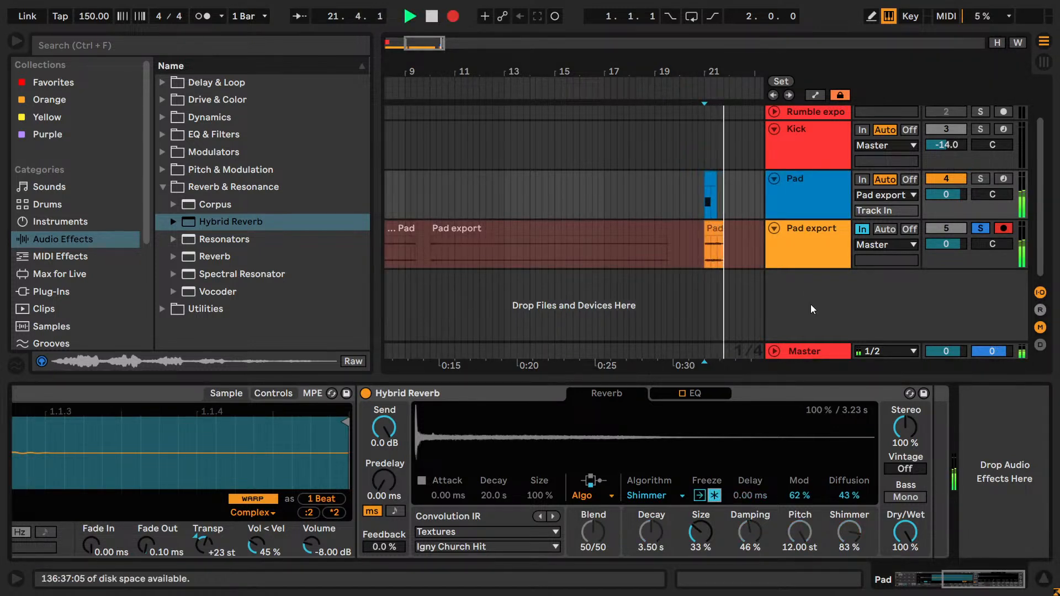
drag(413, 42, 442, 54)
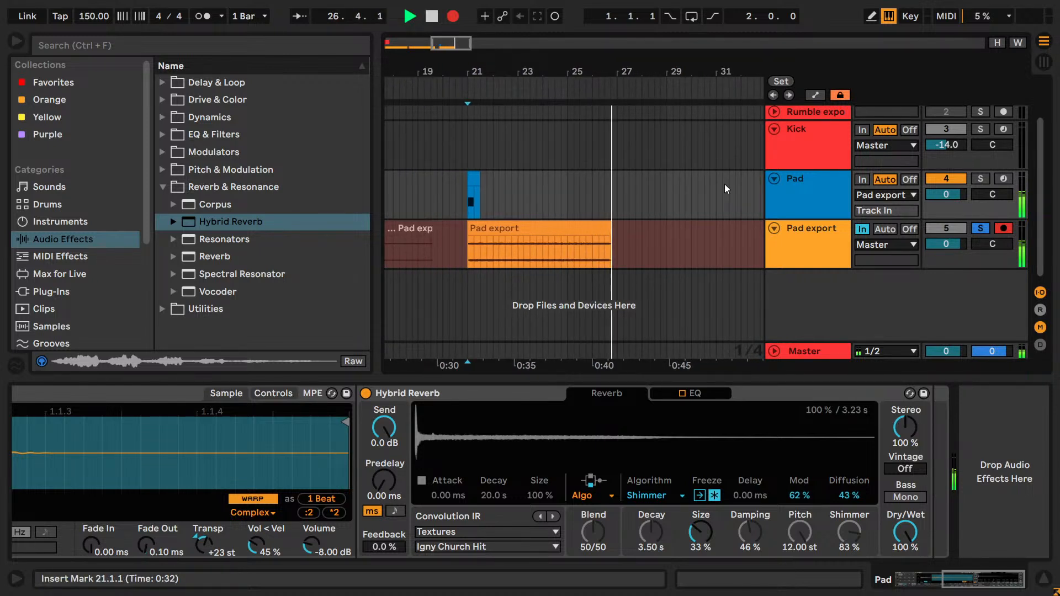
drag(452, 42, 452, 40)
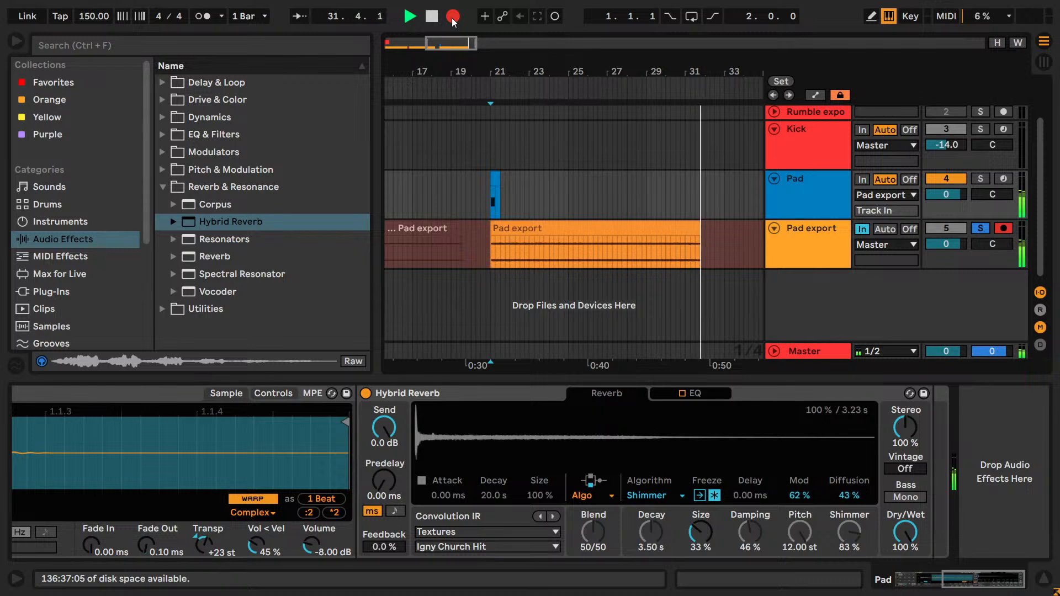
click(452, 17)
click(432, 18)
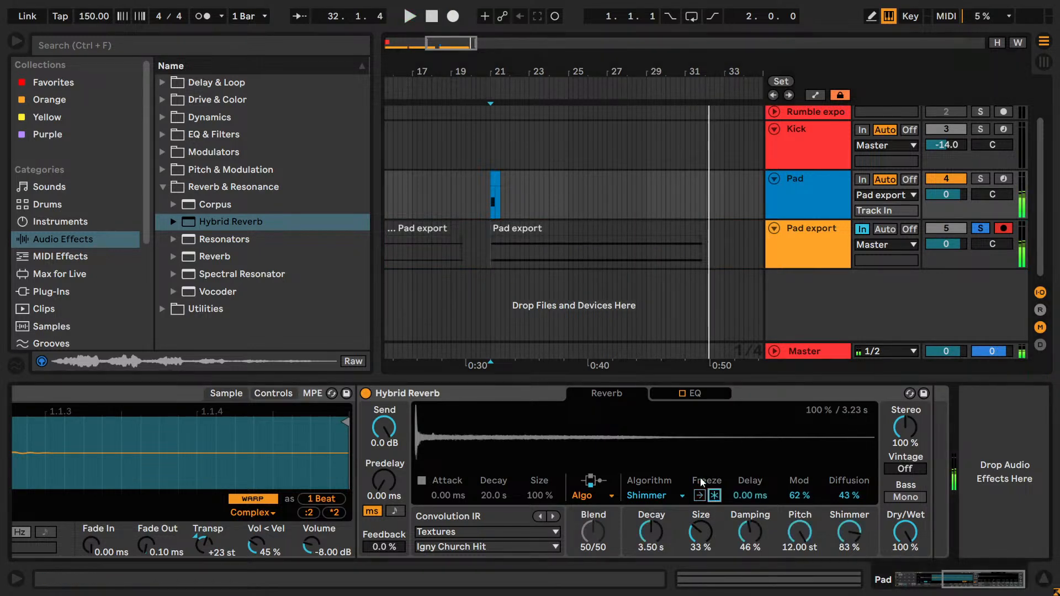
- Route the Pad track's output to Master and deactivate it, and unsolo Pad export
click(880, 196)
click(870, 242)
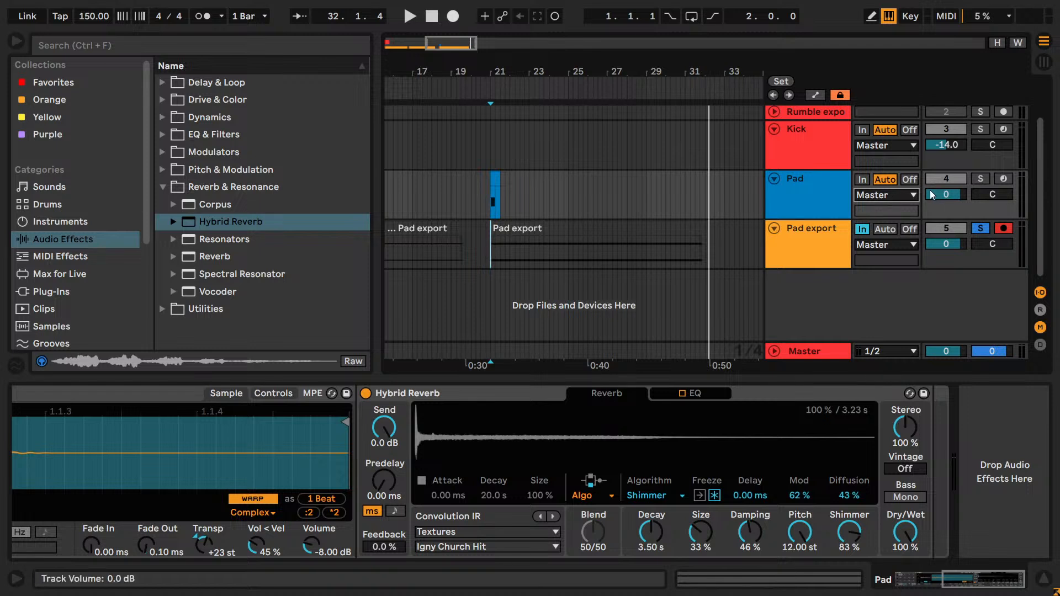
click(979, 231)
click(946, 179)
- Move the Pad clip from bar 21 back to bar 1
drag(465, 91, 464, 83)
drag(571, 177, 386, 178)
drag(394, 55, 488, 105)
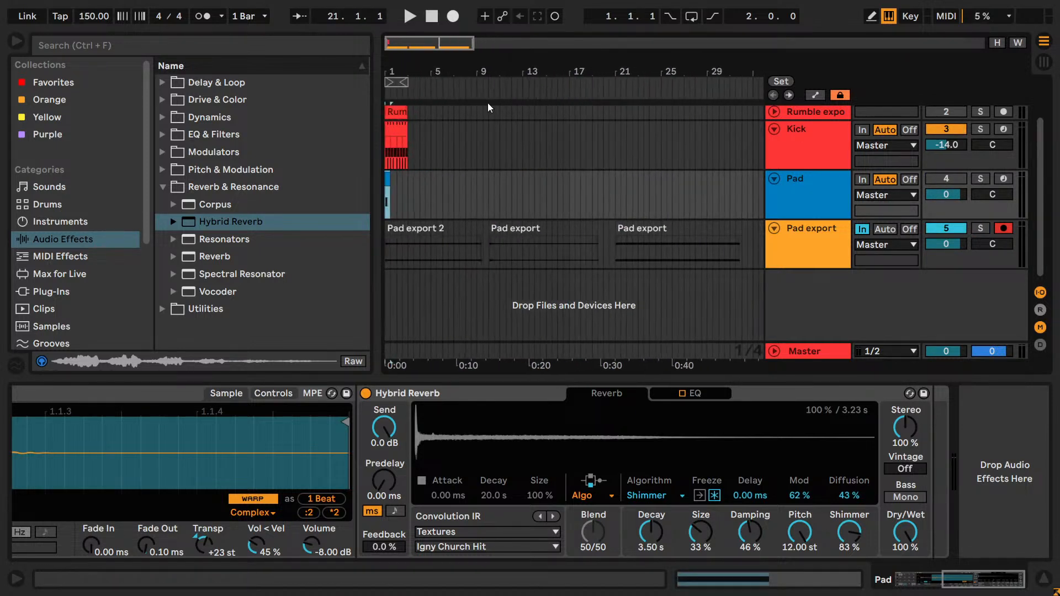
- Set Pad export's monitoring to Auto, solo the track and play back its first take from bar 3
click(886, 230)
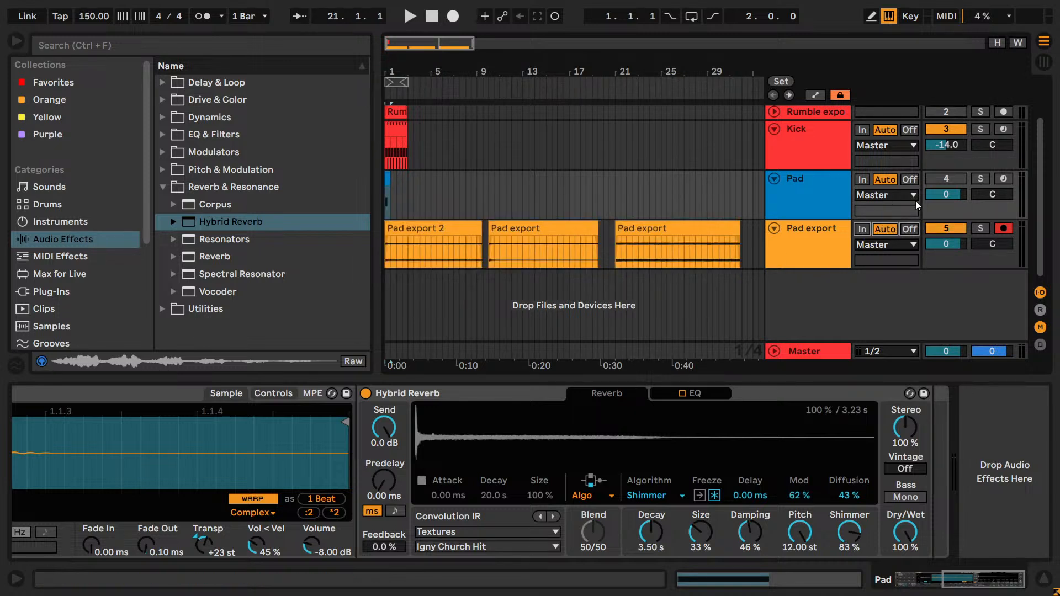
click(981, 228)
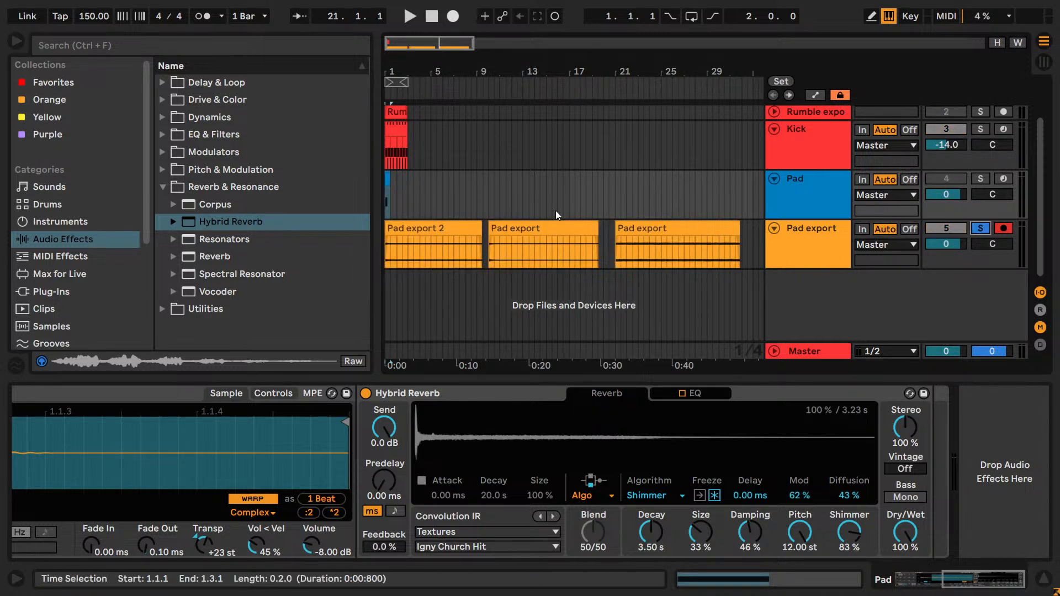
click(412, 263)
key(space)
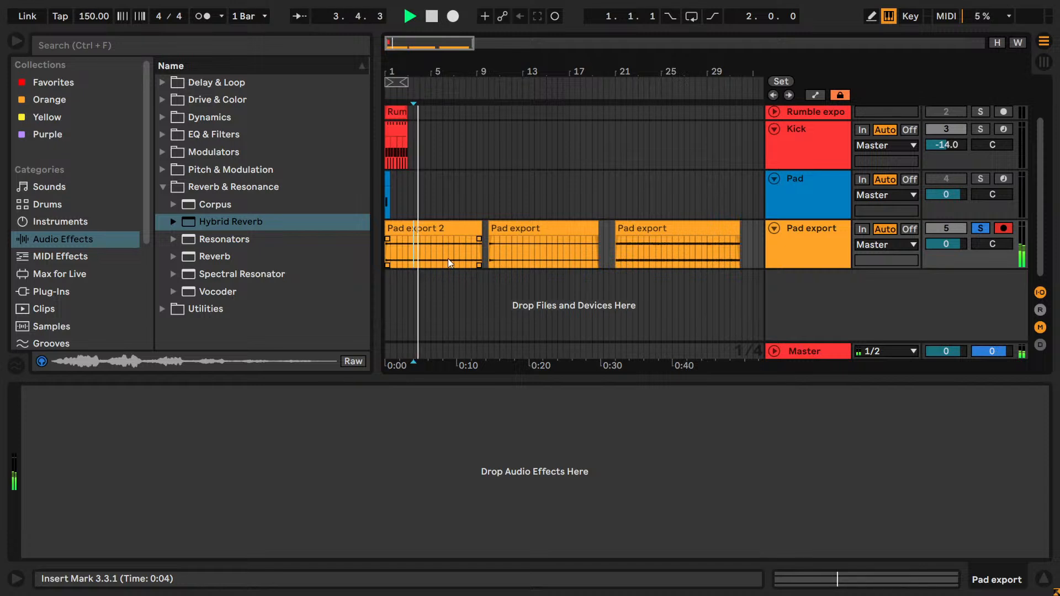
- Play back the Pad export take that starts at bar 10 from several points
click(529, 258)
key(space)
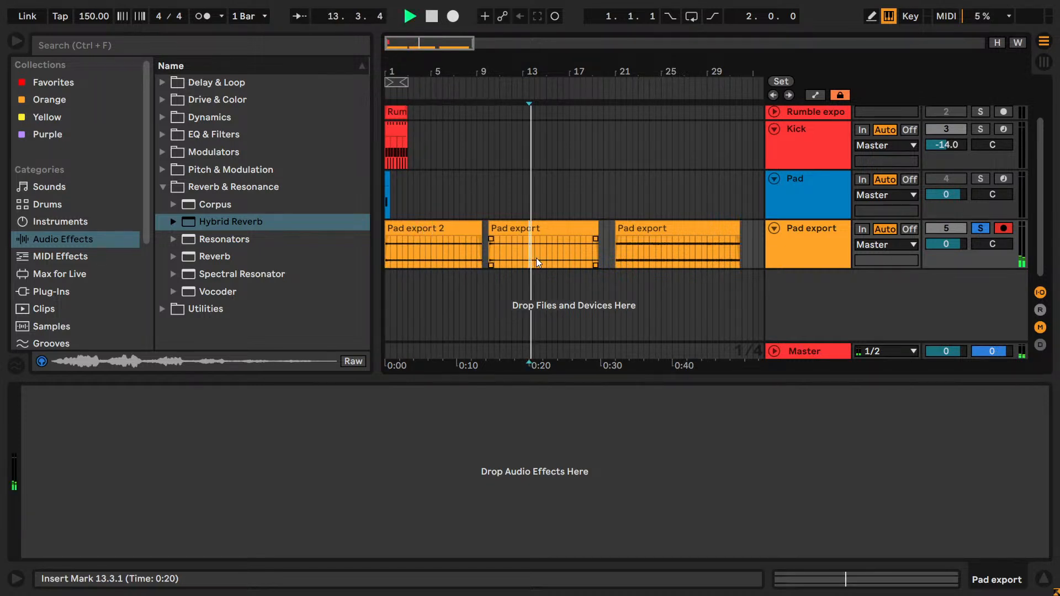
click(561, 255)
key(space)
key(space)
- Open the bar 10 Pad export clip, try adjusting its gain during playback, and reset the gain
double_click(532, 227)
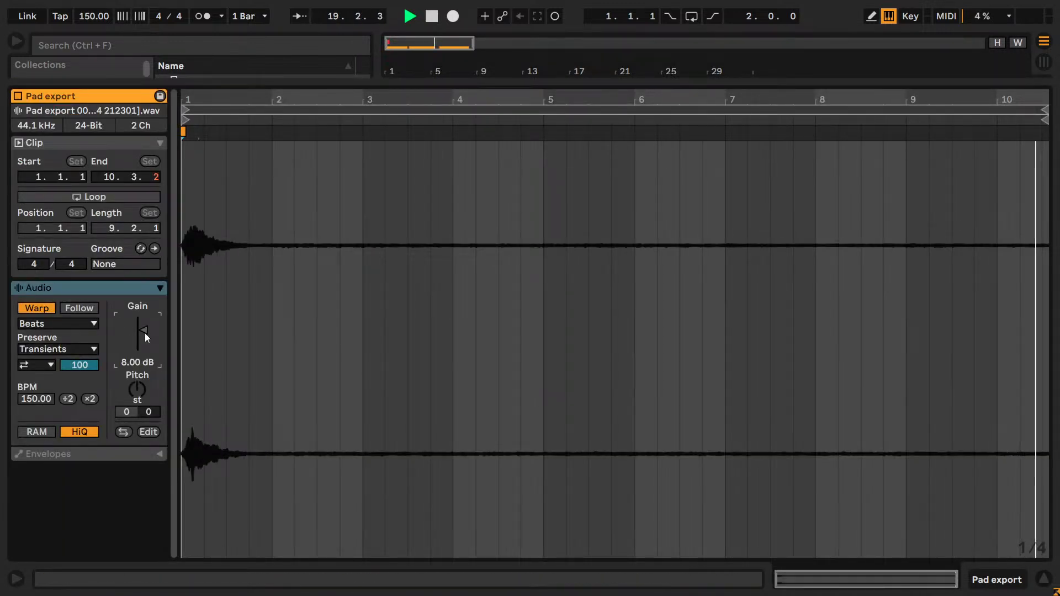
key(shift+Tab)
click(529, 261)
key(shift+Tab)
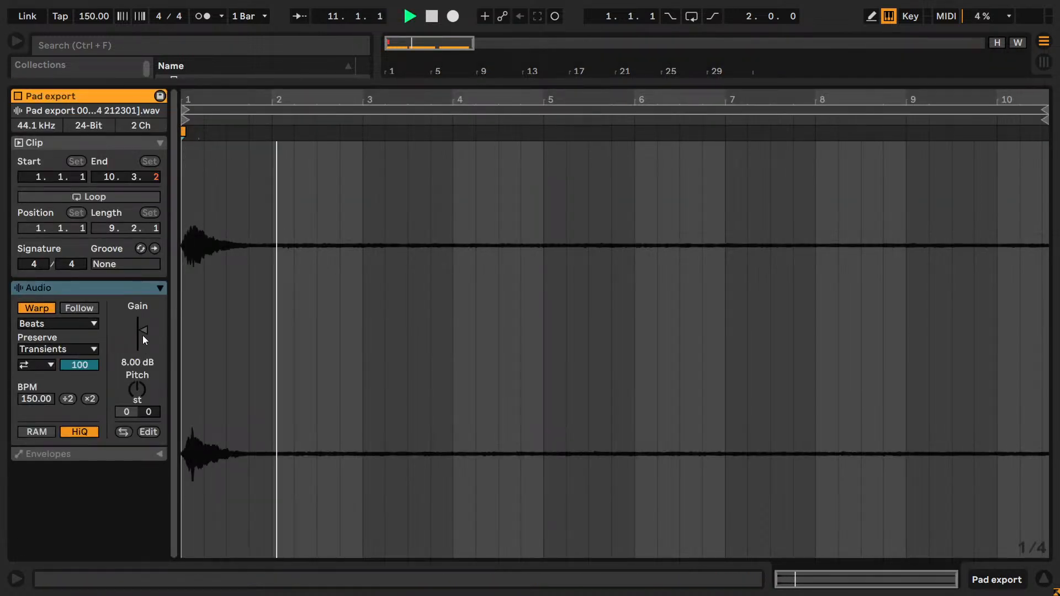
mouse_move(142, 335)
mouse_down()
mouse_move(142, 318)
mouse_move(145, 329)
mouse_up()
key(Delete)
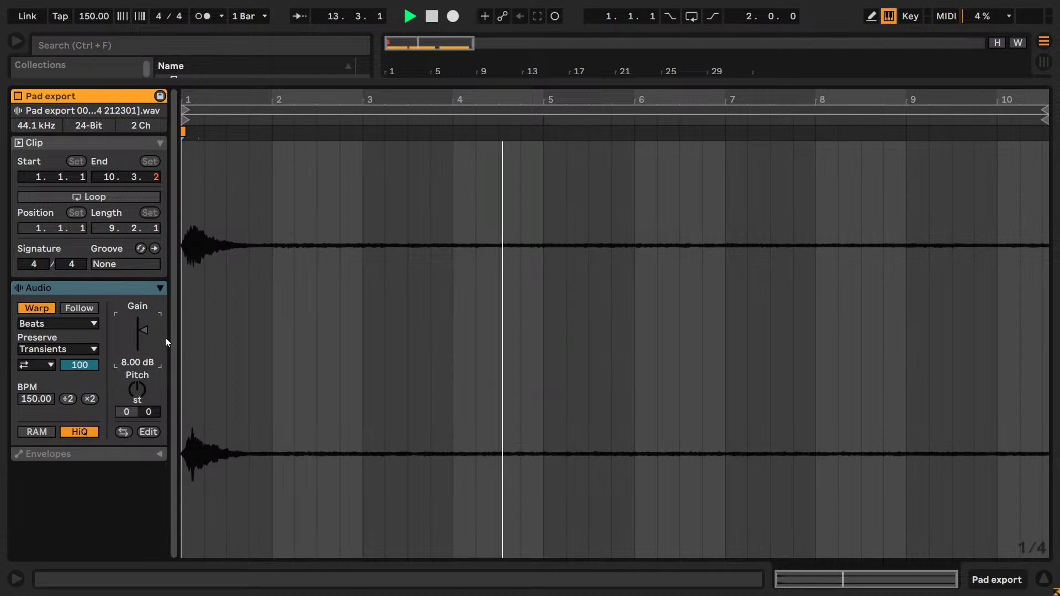
- Close the clip view and play back the Pad export take that starts at bar 21 from bar 24
key(shift+Tab)
click(583, 260)
click(635, 259)
key(space)
click(655, 289)
key(space)
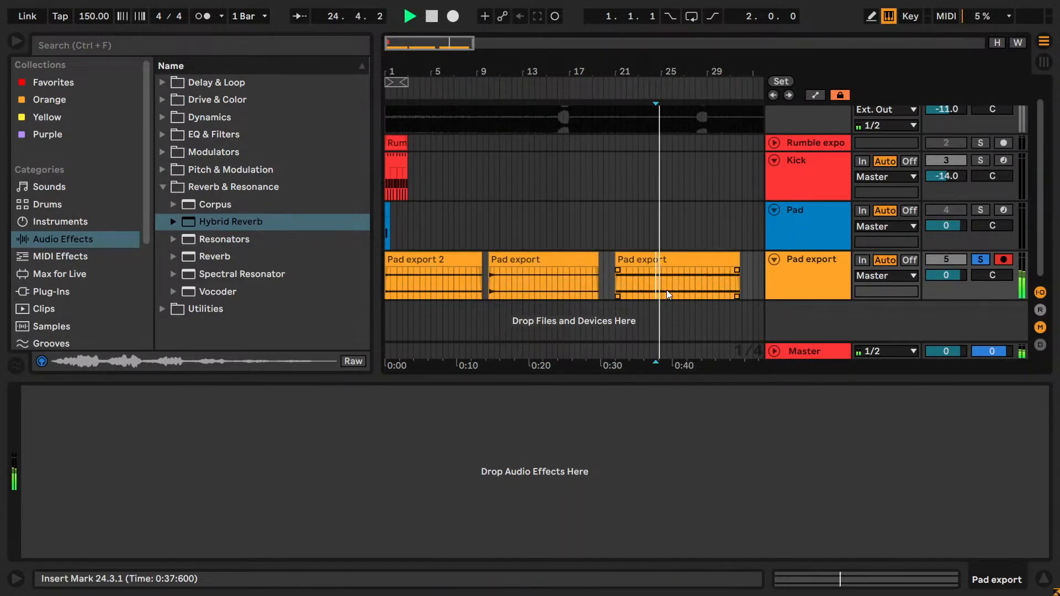
- Audition the bar 21 take at several spots and compare it with the first Pad export take
click(699, 289)
click(638, 286)
click(659, 283)
click(438, 286)
click(396, 287)
click(668, 276)
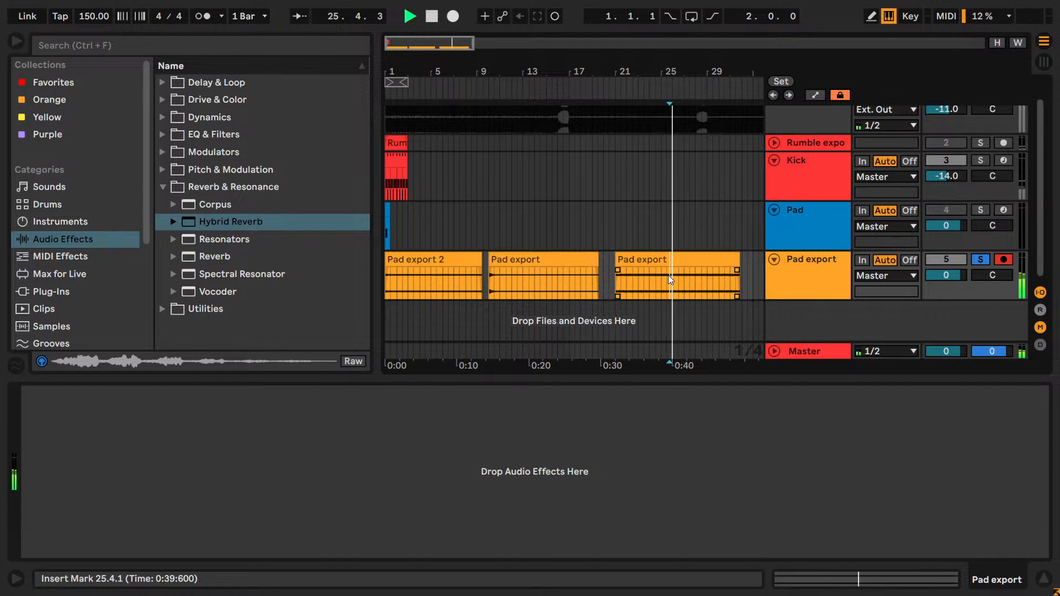
- Delete the Pad export take that starts at bar 10 and stop playback
click(563, 261)
key(Delete)
key(space)
drag(427, 42, 427, 54)
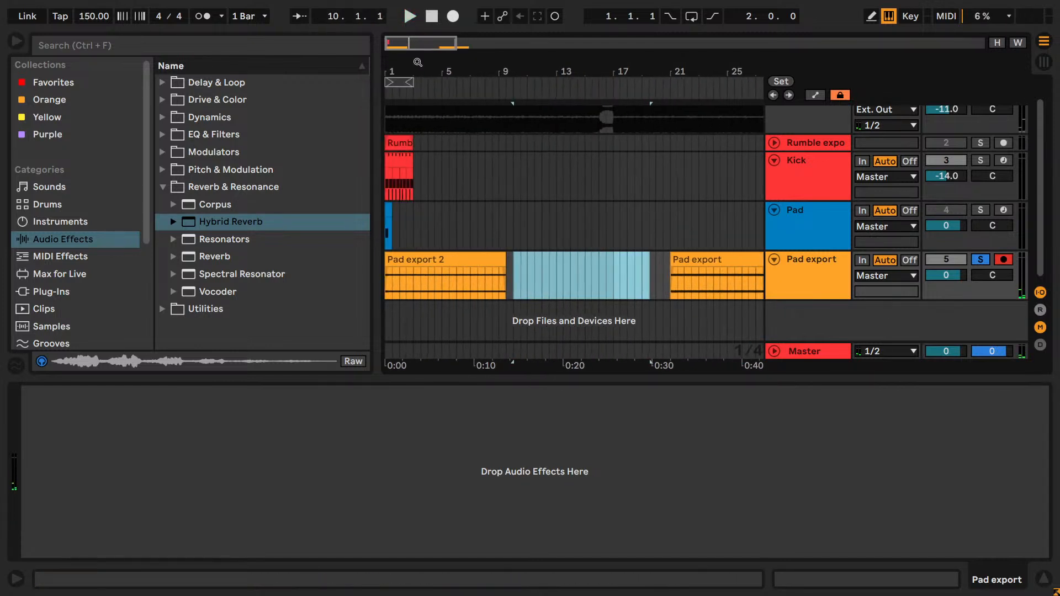
- Try pasting the Rumble export clip onto the Kick track at bar 21, then undo the paste
click(401, 143)
click(669, 177)
key(ctrl+v)
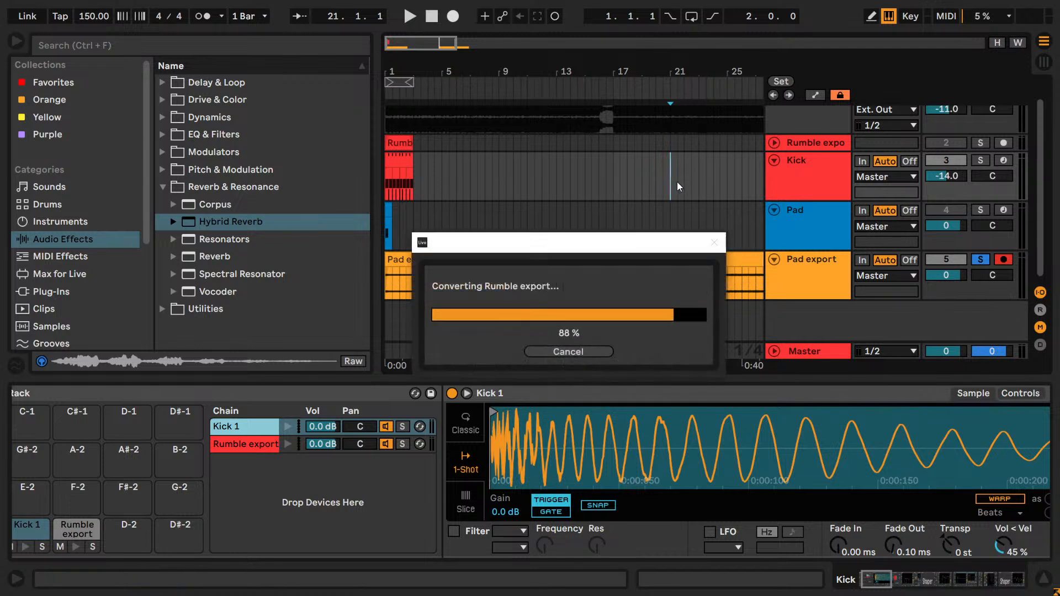
key(ctrl+z)
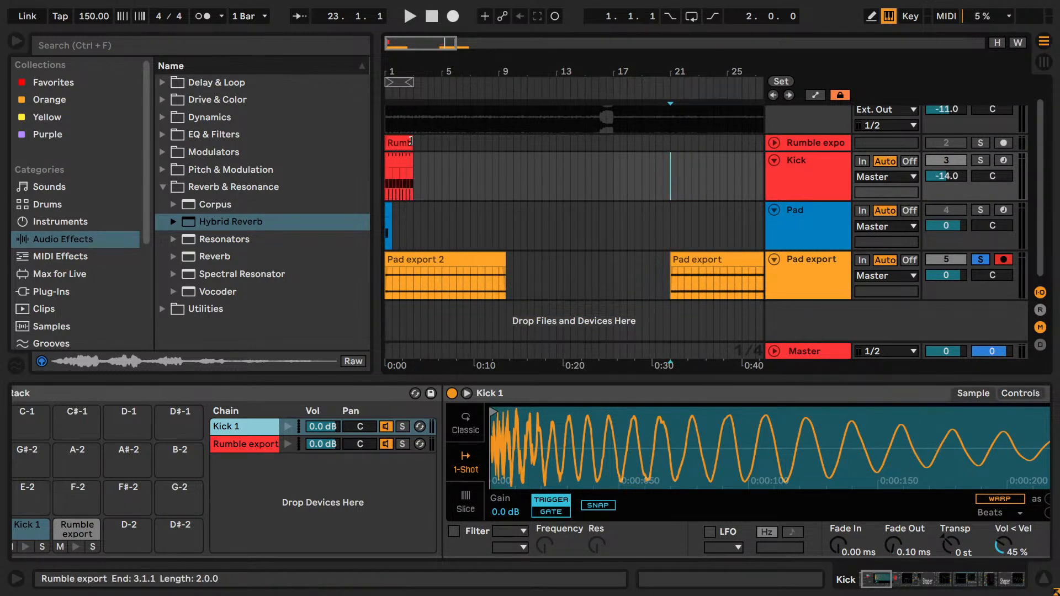
- Copy the two-bar Kick clip to bar 21 above the remaining pad take and play them together
click(673, 163)
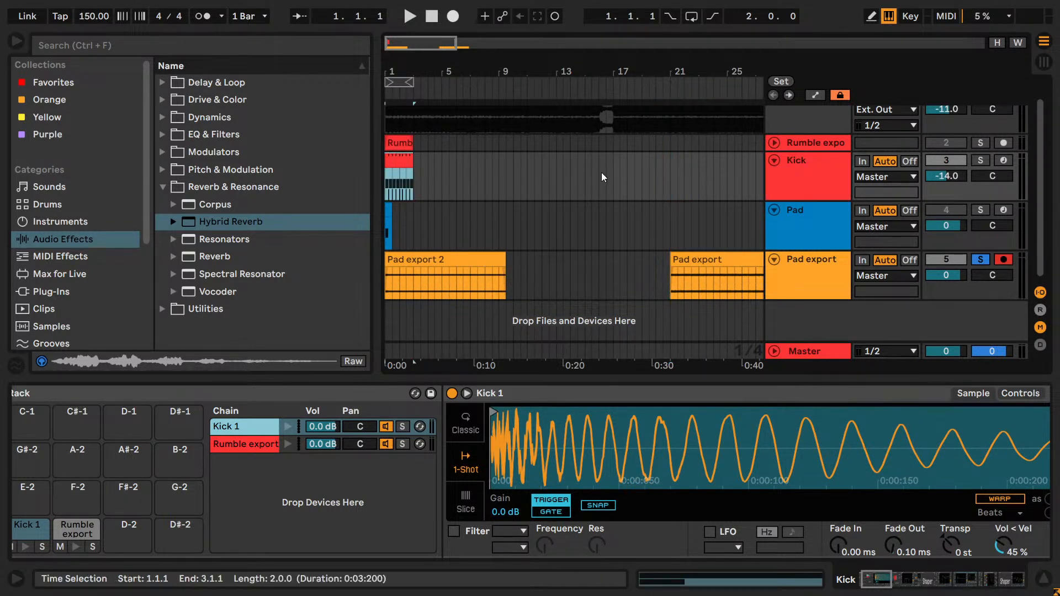
click(669, 177)
key(ctrl+v)
key(space)
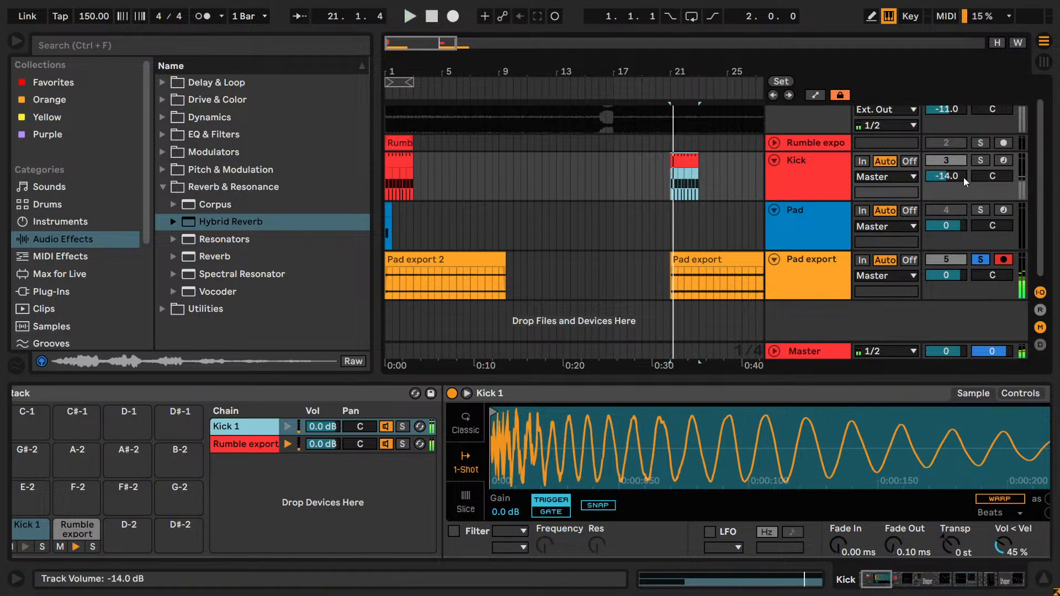
- Solo the Kick track, move its bar 21 clip to 26.2.1 and play it with the later part of the pad take
click(981, 160)
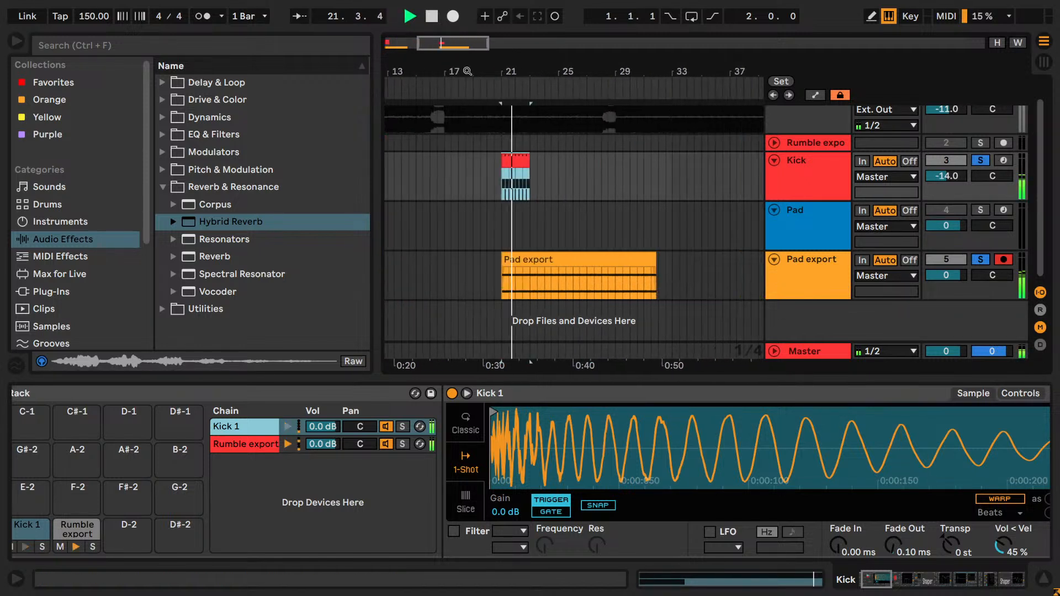
drag(509, 155, 601, 164)
key(space)
key(space)
key(space)
key(space)
- Play the Kick clip at bar 1 together with the Pad export 2 take for comparison
click(396, 43)
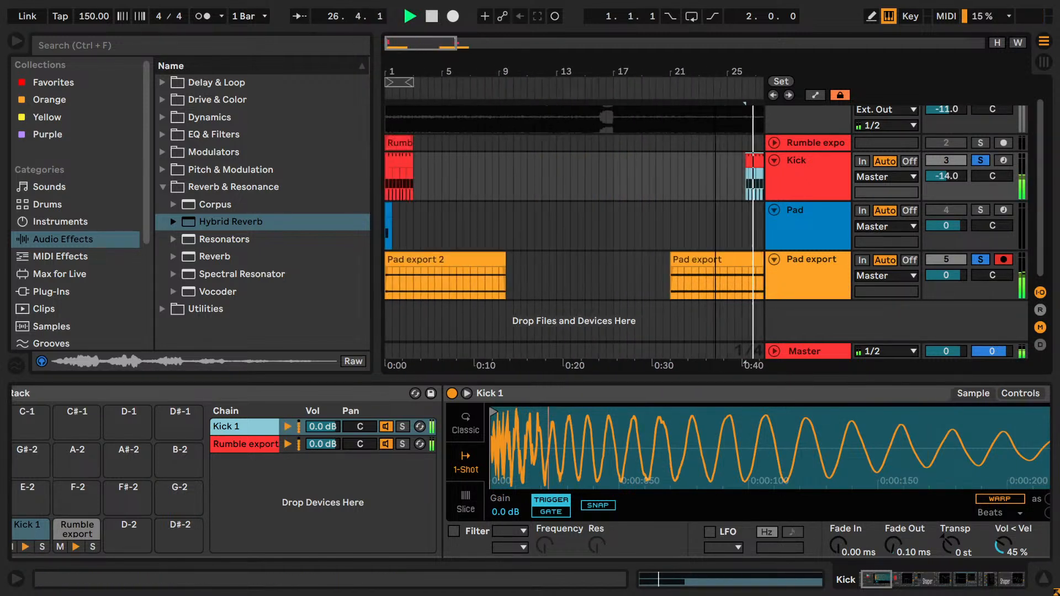
click(394, 163)
key(space)
key(space)
key(space)
mouse_move(394, 163)
mouse_down()
mouse_move(454, 163)
mouse_move(398, 160)
mouse_up()
key(space)
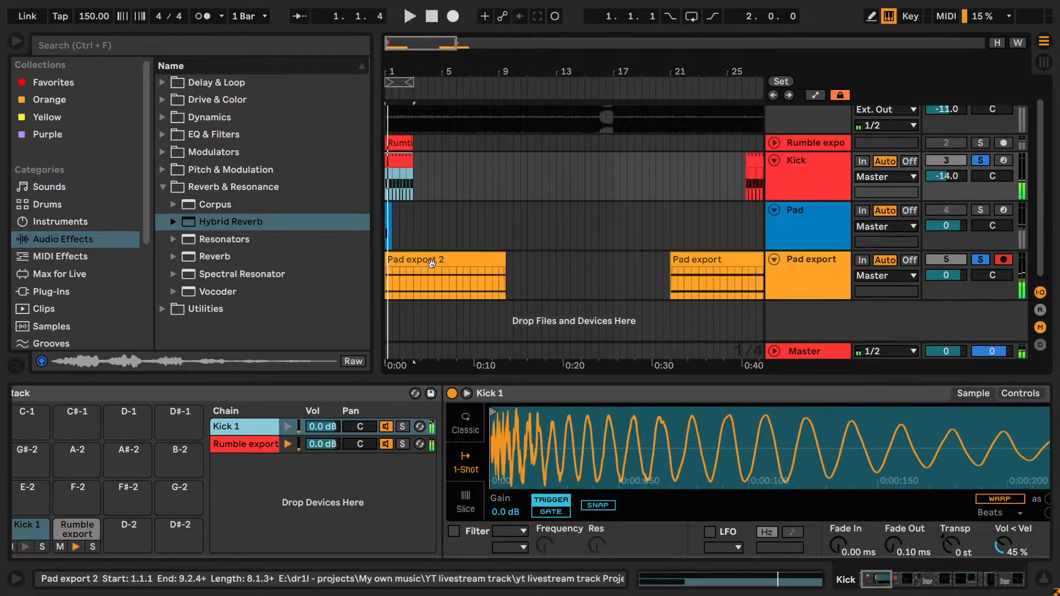
- Delete the Pad export 2 take at bar 1 and move the bar 21 pad take into its place
click(430, 259)
key(Delete)
click(687, 260)
mouse_move(432, 44)
mouse_down()
mouse_move(452, 39)
mouse_move(437, 43)
mouse_up()
drag(668, 259, 431, 262)
- Delete the Kick copy at 26.2.1 and clear the name of the pad clip at bar 1
click(691, 177)
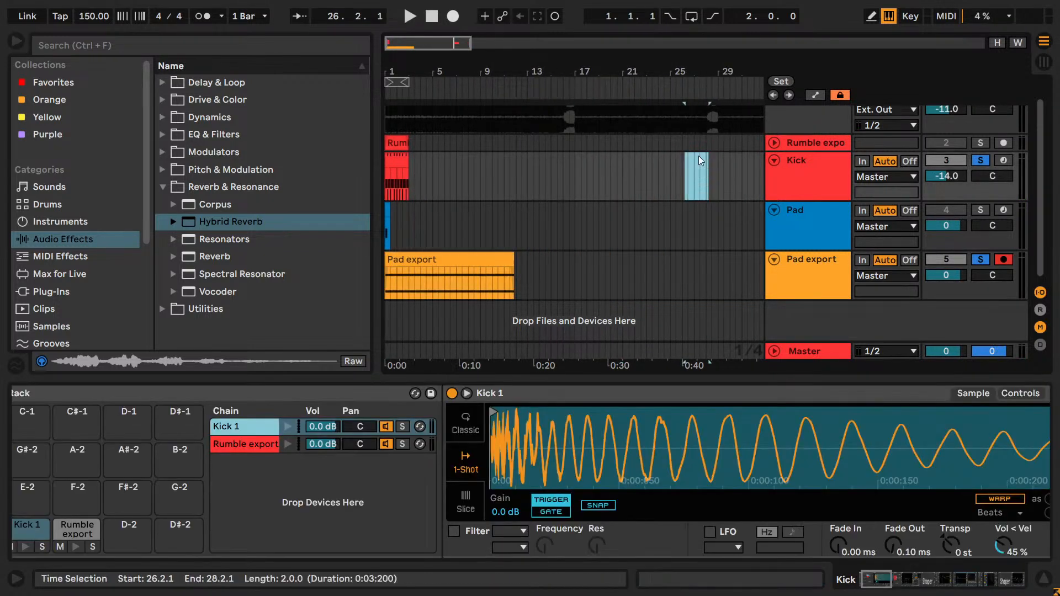
drag(392, 47, 391, 65)
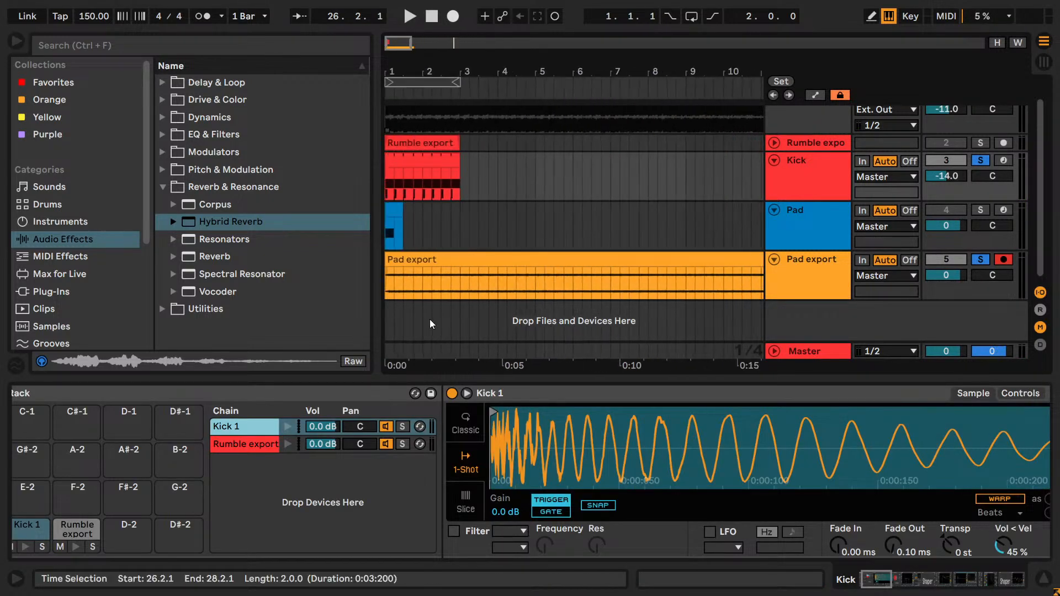
click(418, 258)
key(ctrl+r)
key(BackSpace)
key(Return)
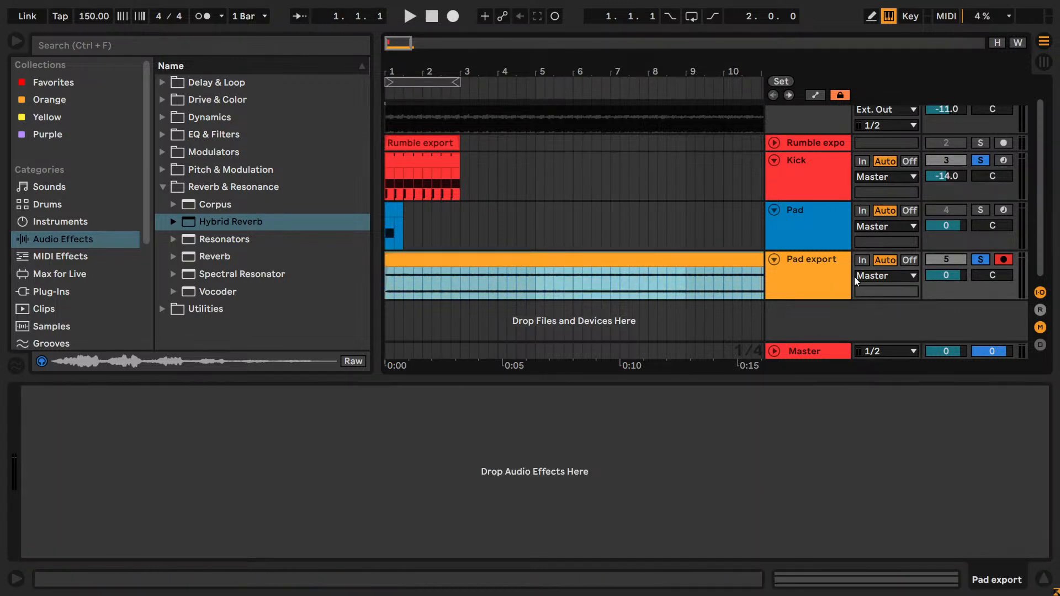
- Rename the Pad track as FX Drum Rack, fold it and place the Pad export track above it
click(783, 222)
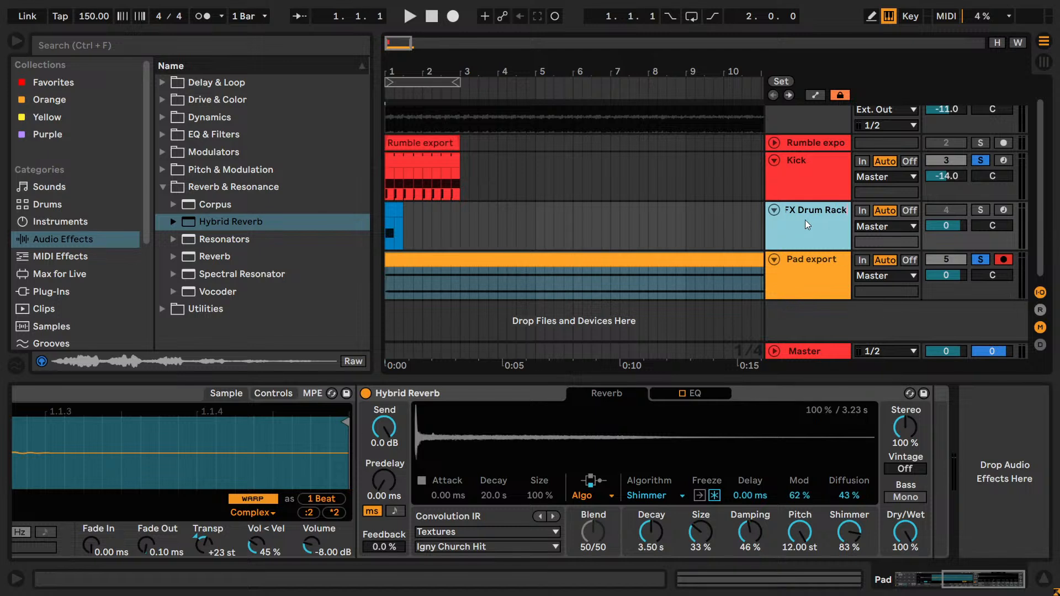
click(775, 211)
drag(794, 256, 797, 225)
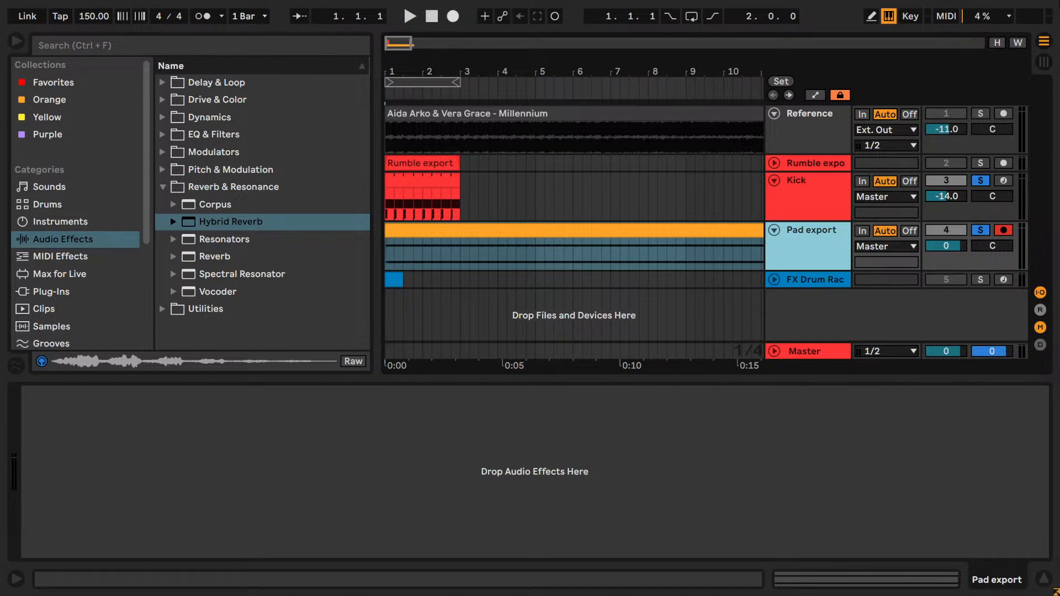
- Extend the Kick clip to bar 9 and loop the eight bars from bar 1
key(space)
click(420, 181)
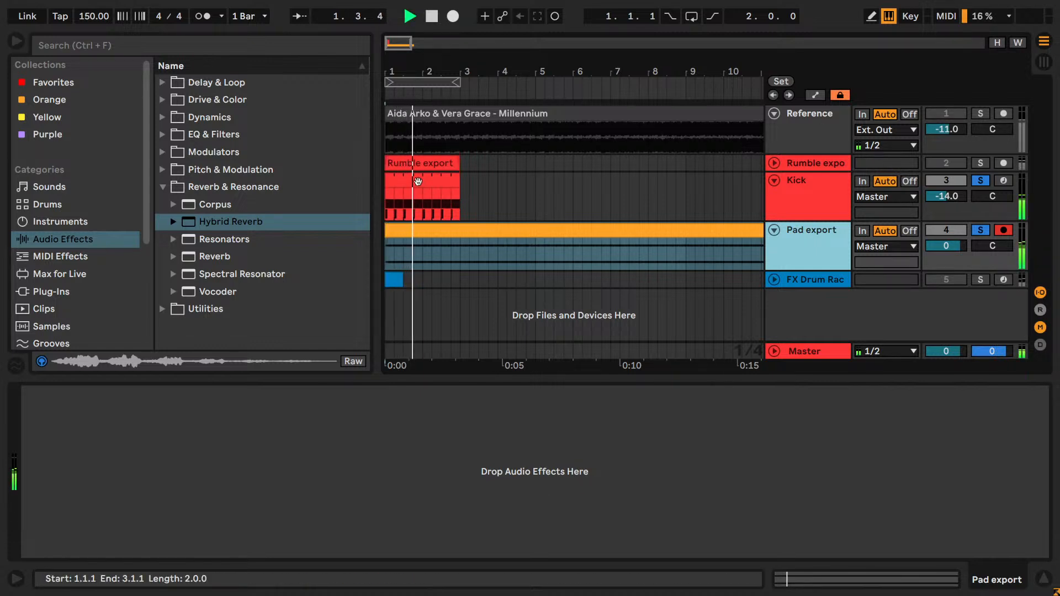
drag(460, 176, 686, 183)
key(ctrl+l)
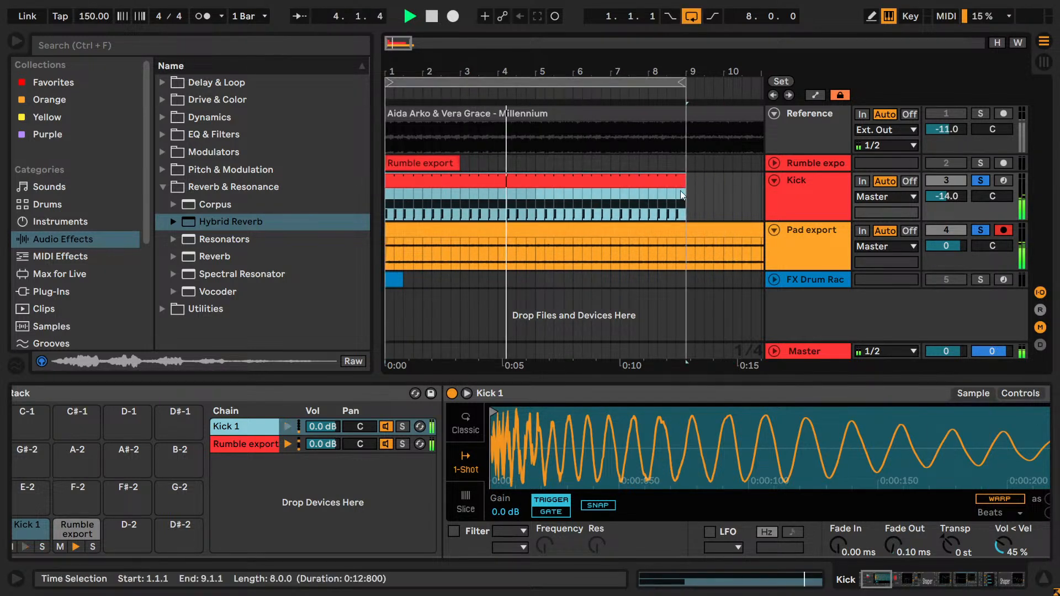
- Play the kick and pad from bar 1, stop playback and turn off the Kick track's solo
drag(394, 47, 394, 70)
key(space)
key(space)
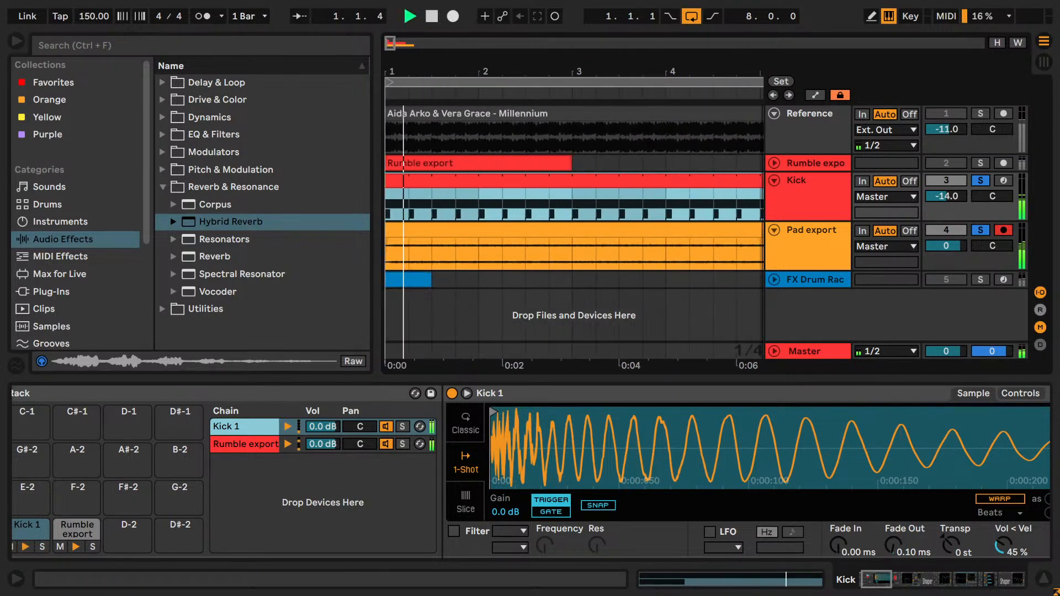
key(space)
click(981, 232)
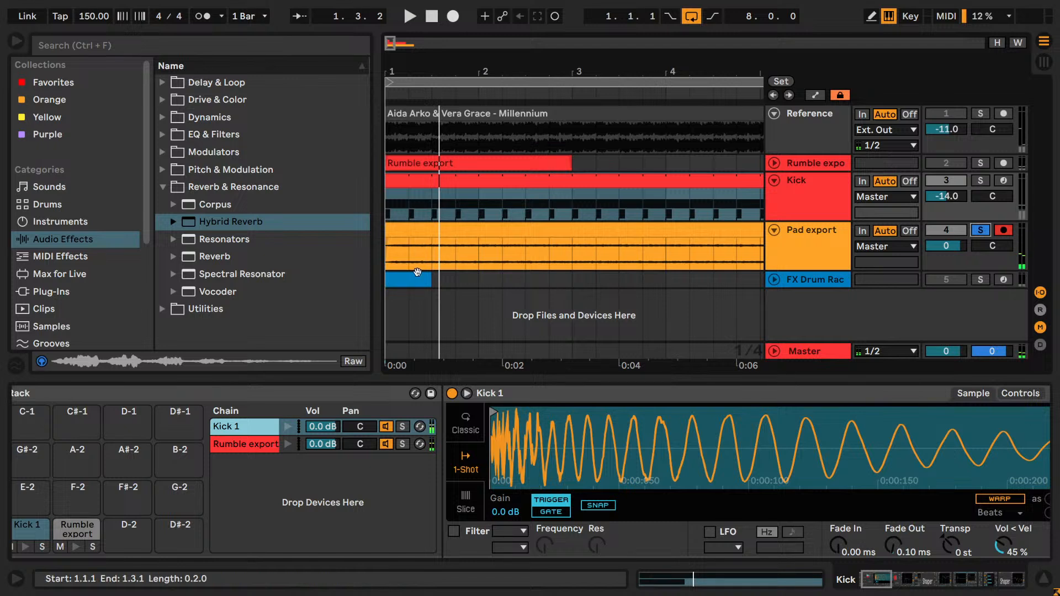
- Trim the start of the pad take to a length of about 8.2.2, move it back to bar 1 and audition it alone
click(396, 256)
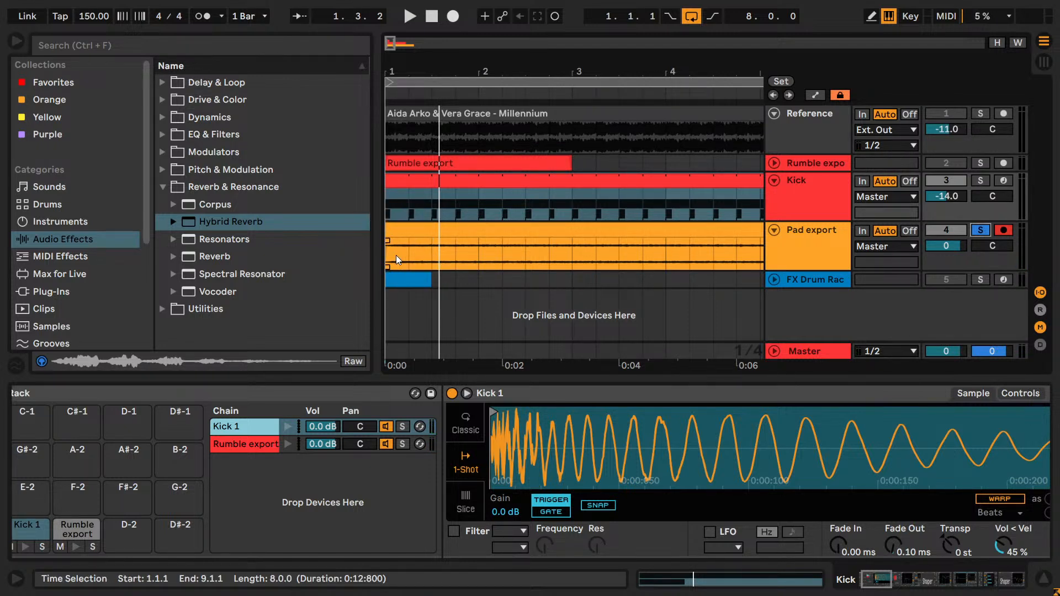
mouse_move(388, 244)
mouse_down()
mouse_move(481, 242)
mouse_move(409, 229)
mouse_move(481, 228)
mouse_move(397, 228)
mouse_up()
key(space)
key(space)
key(space)
key(space)
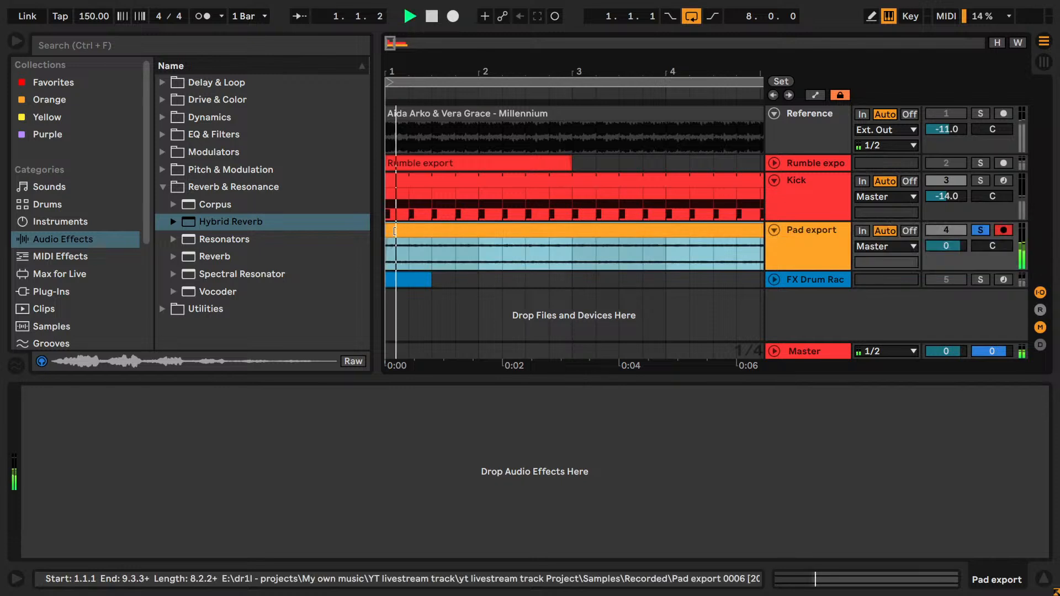
- Solo the Kick track again and trim the pad take's start to a length of about 7.3.2, keeping it at bar 1
key(space)
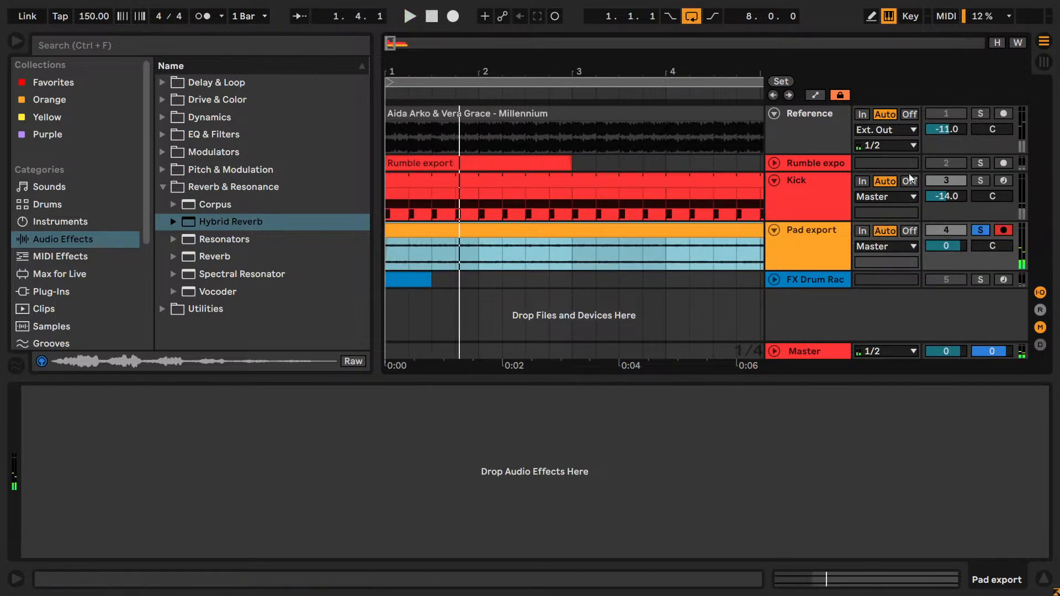
ctrl+click(975, 180)
- Audition the trimmed pad take with the kick across the eight-bar loop
key(space)
key(space)
drag(388, 229, 415, 229)
key(space)
key(space)
key(space)
key(space)
key(space)
key(space)
key(space)
drag(572, 71, 572, 35)
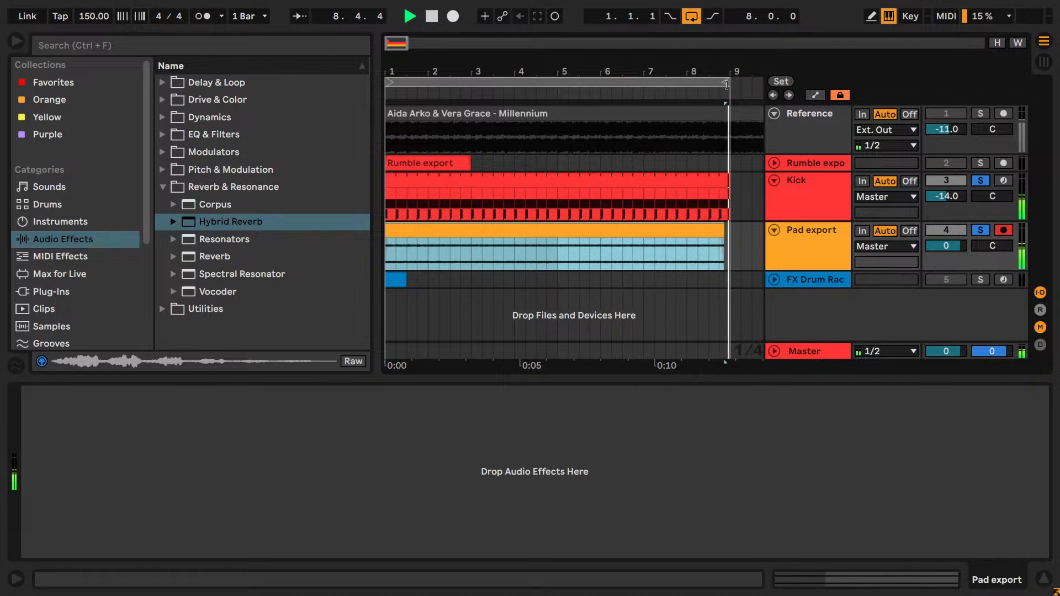
key(space)
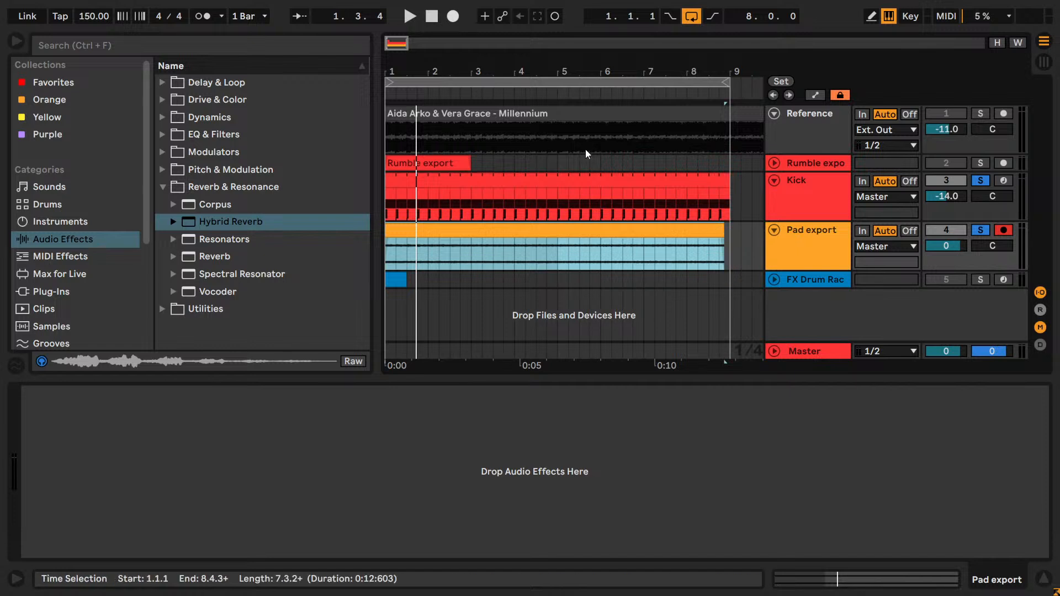
- Open the pad clip's sample settings, hide the browser and enlarge the clip view to show warp and pitch
double_click(562, 237)
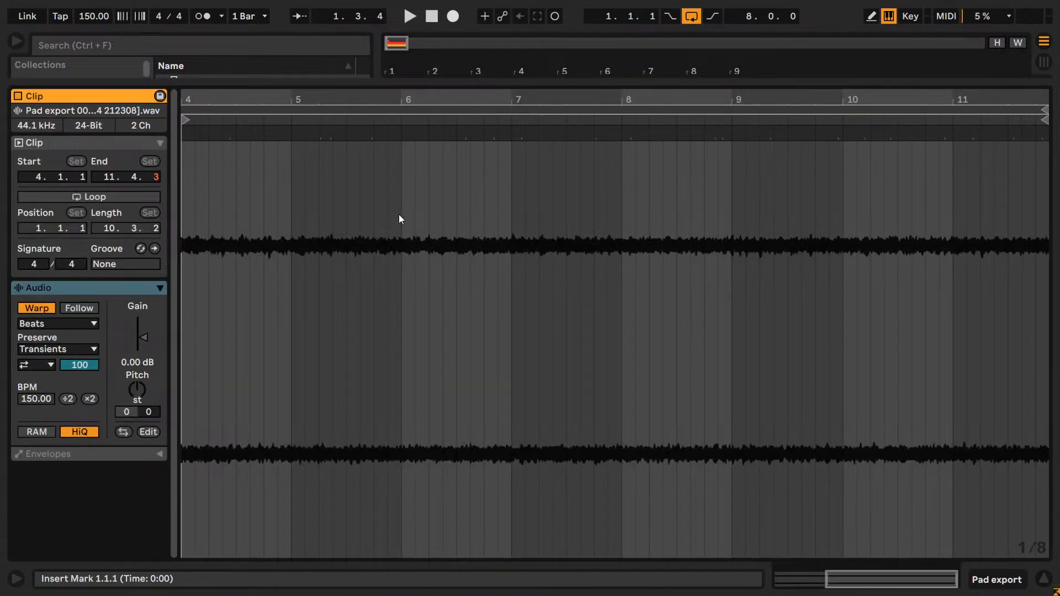
drag(335, 83, 388, 323)
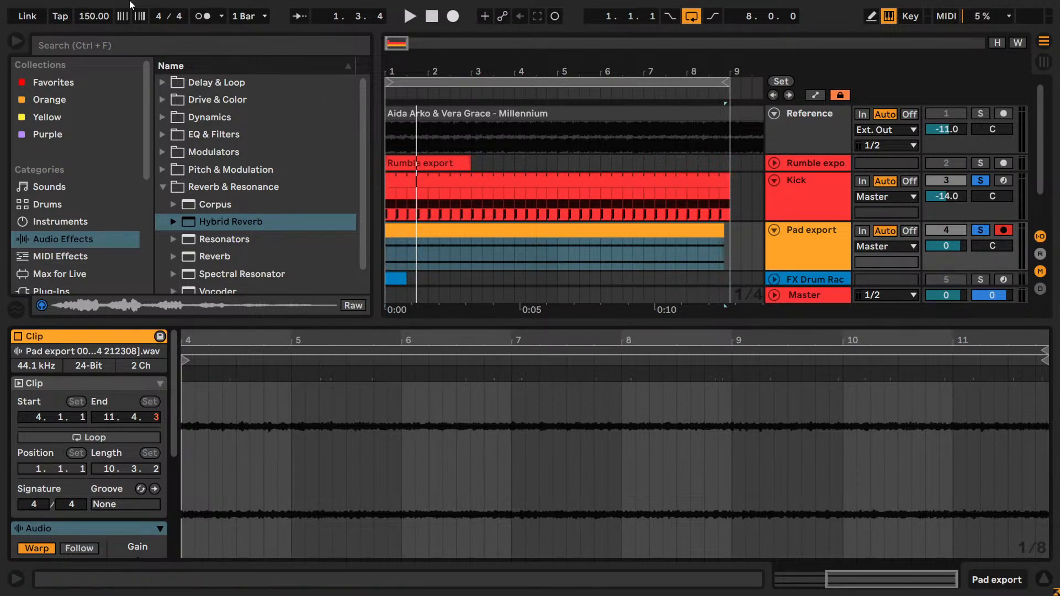
click(12, 40)
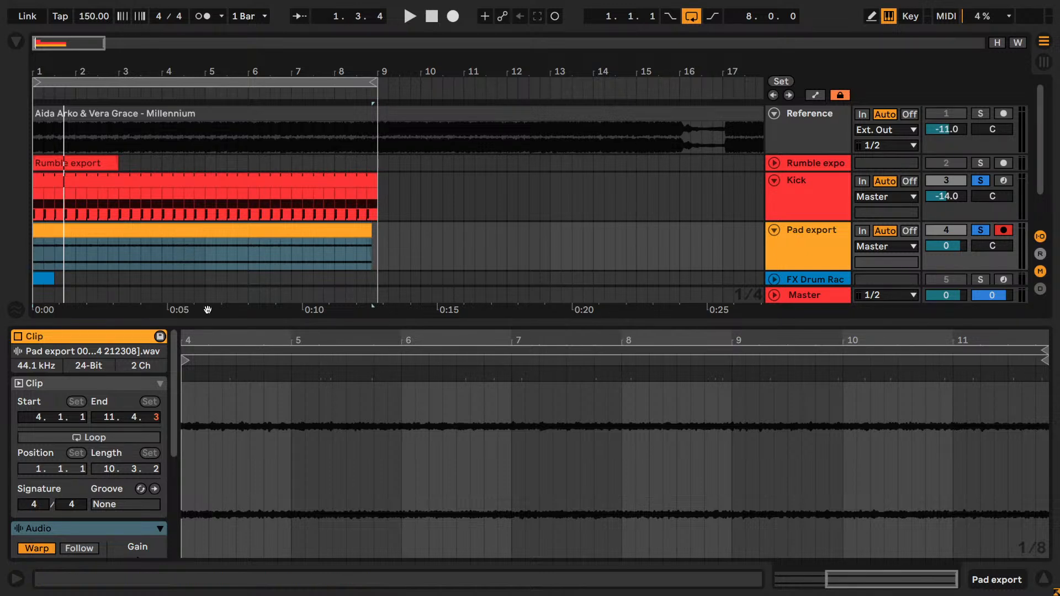
drag(222, 322, 219, 232)
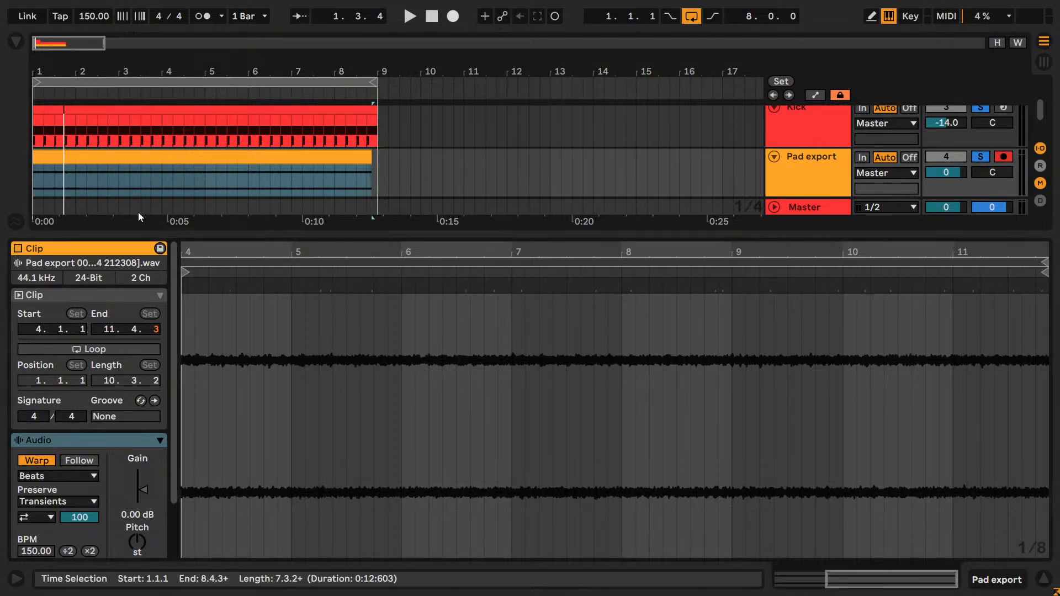
drag(135, 232, 135, 162)
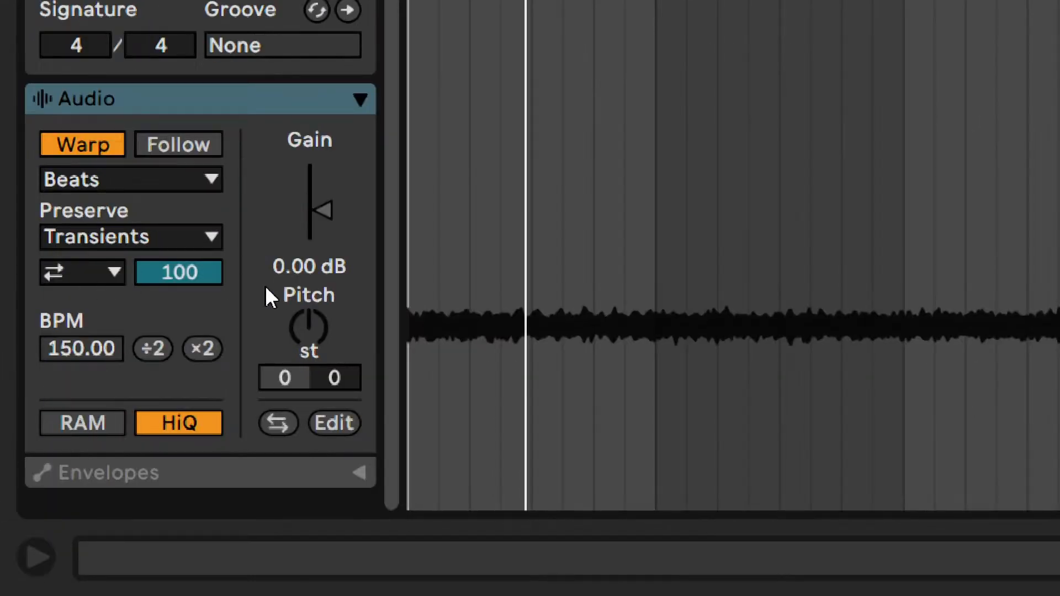
- Try transposing the pad clip by +12 and -12 semitones during playback, then reset its pitch
mouse_move(326, 317)
mouse_down()
mouse_move(325, 301)
mouse_move(322, 328)
mouse_up()
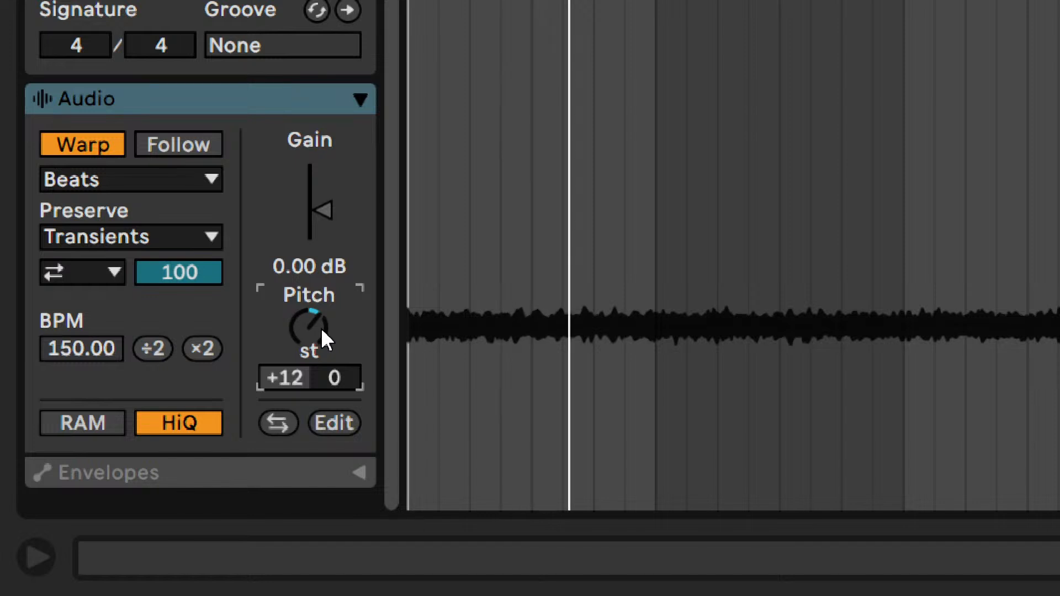
key(space)
text(-12)
key(Return)
key(space)
key(Delete)
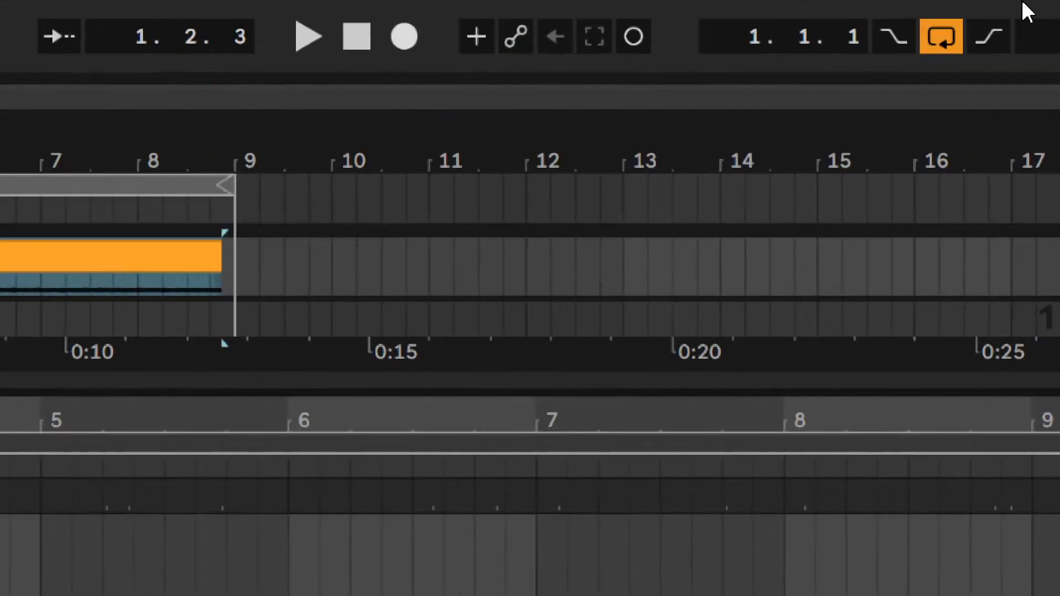
- Enlarge the arrangement area and try the Reference track's volume at -4 dB, then return it to -11 dB
drag(886, 382, 905, 541)
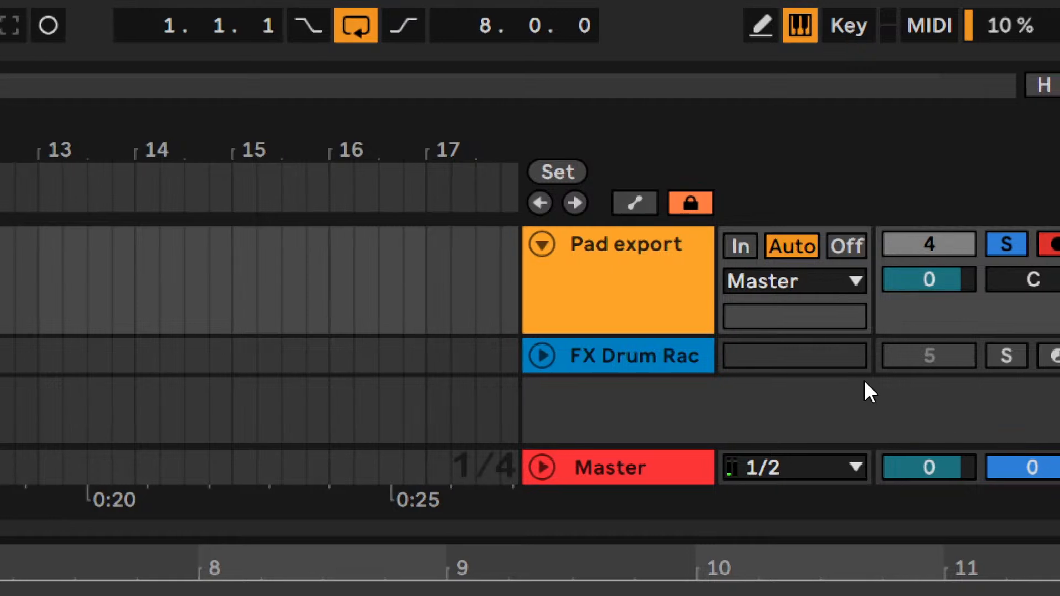
scroll(905, 361, up, 5)
key(Return)
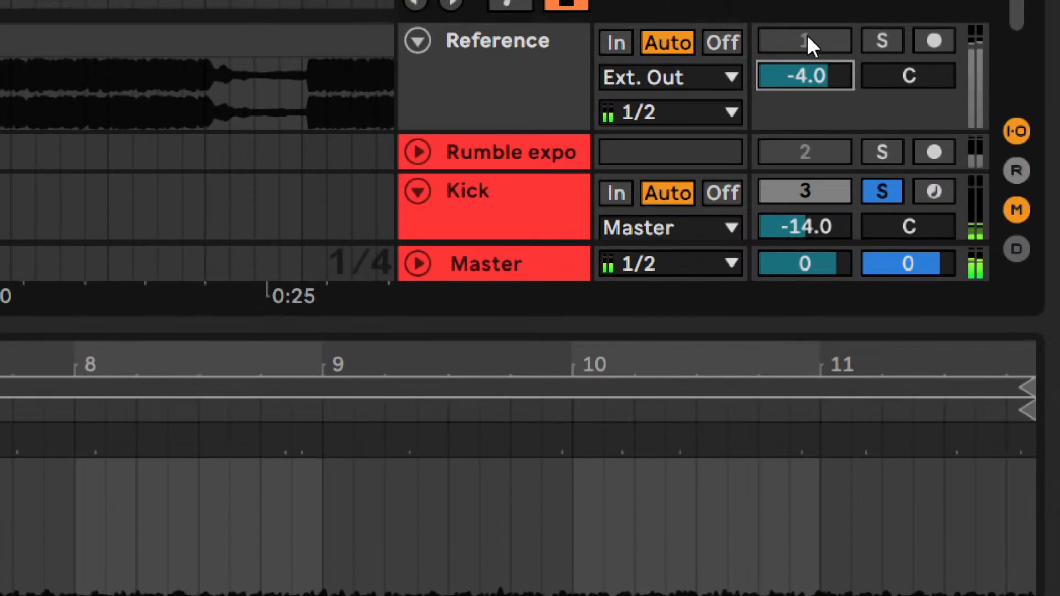
drag(809, 67, 809, 79)
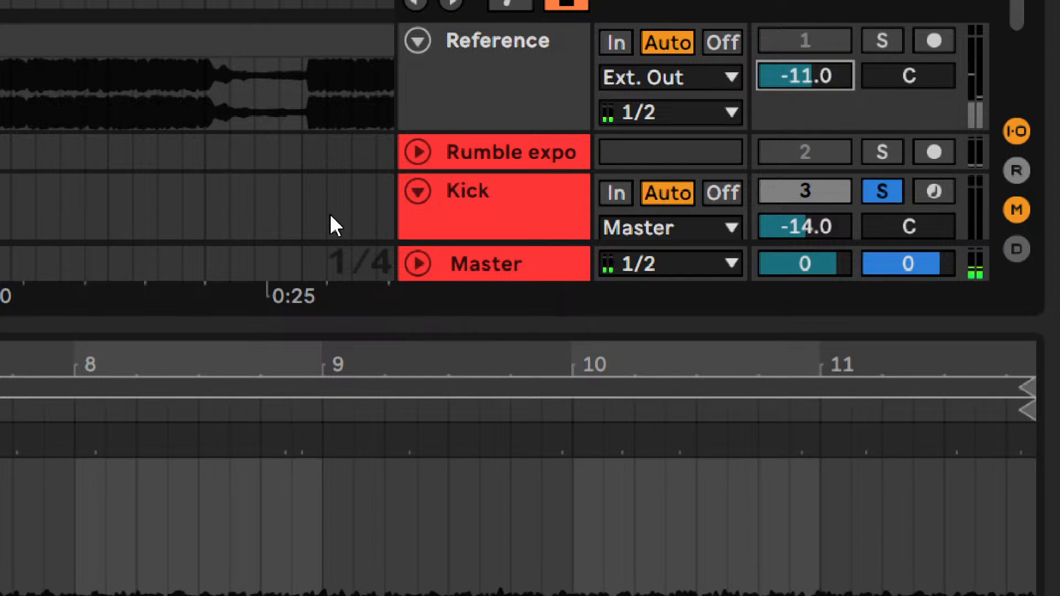
click(796, 226)
text(-)
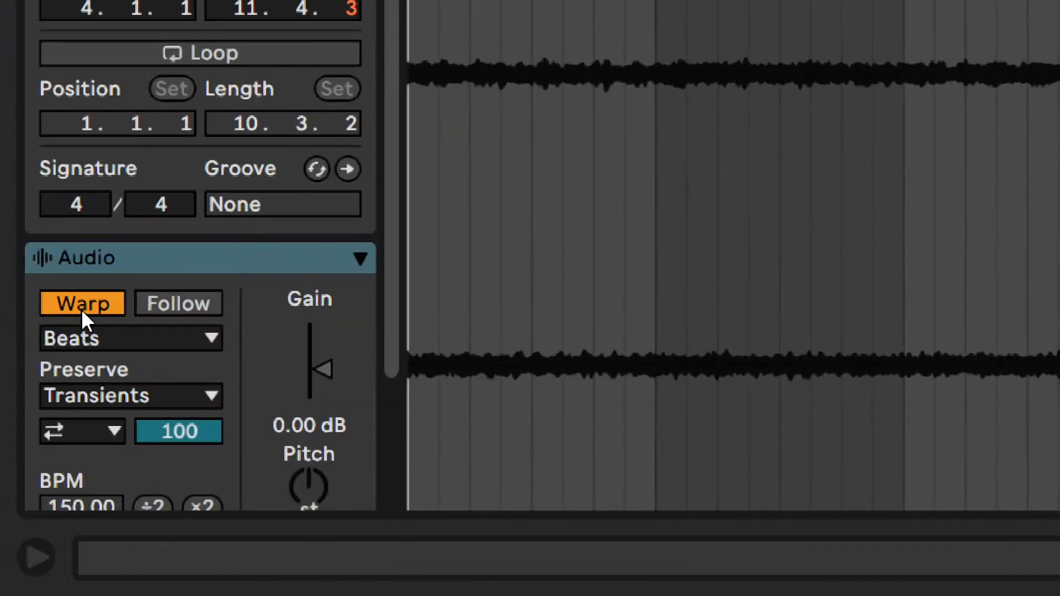
- Set the pad clip's pitch to +12 semitones and play it
scroll(233, 402, down, 5)
key(space)
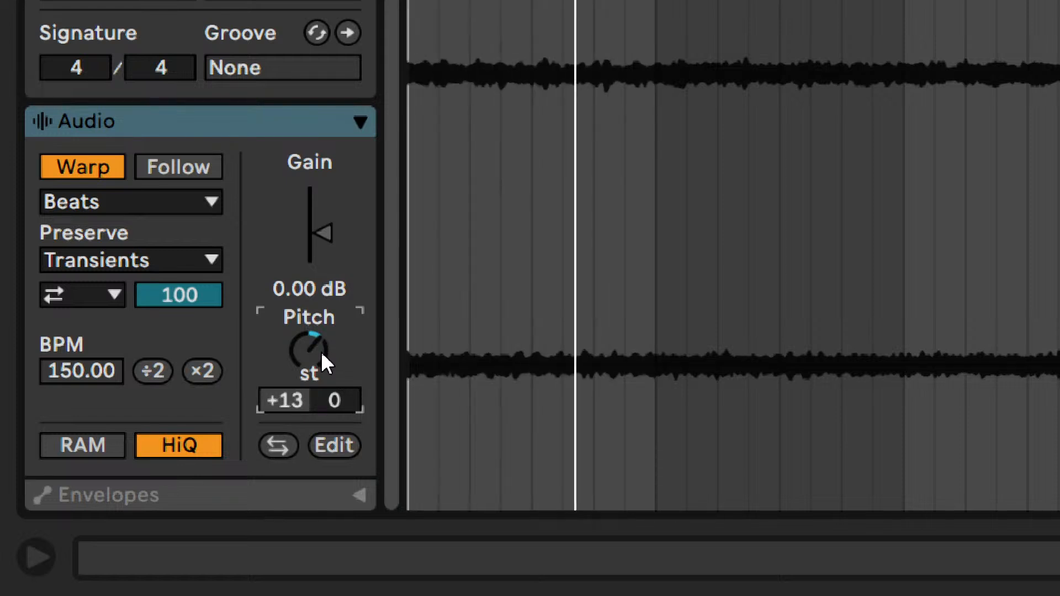
key(space)
- Audition the pad clip while raising its pitch in semitone steps past +16, and step it back down to +12
key(Up)
key(space)
key(space)
key(Up)
key(space)
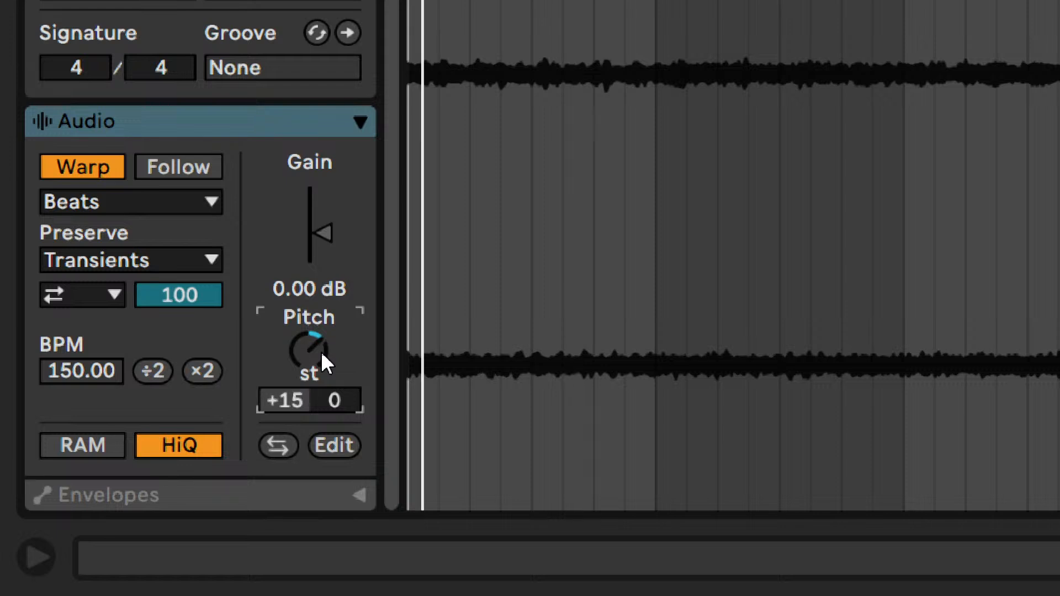
key(space)
key(Up)
key(space)
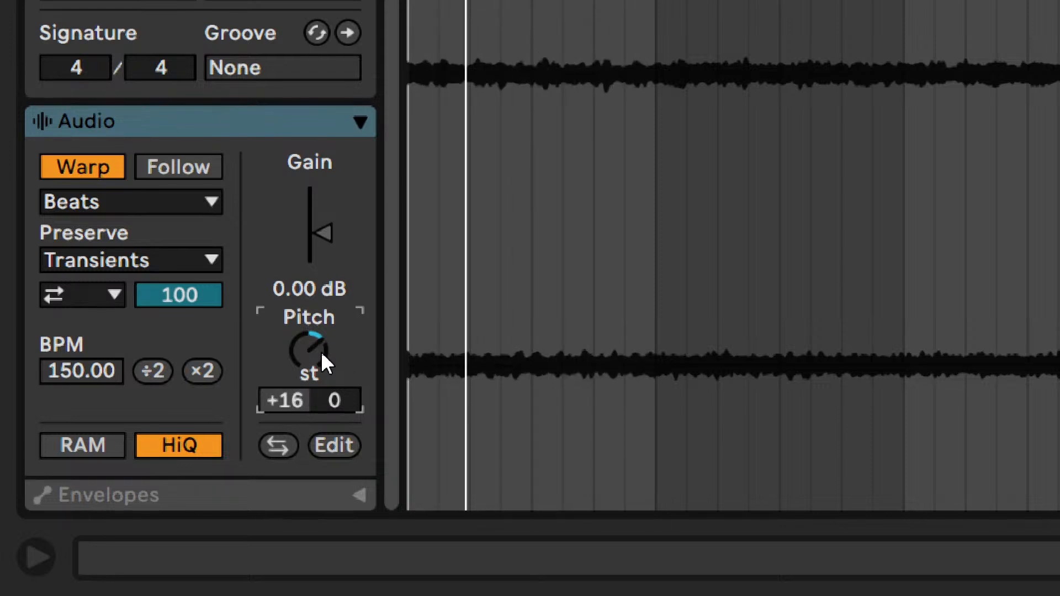
key(space)
key(Up)
key(space)
key(space)
key(Up)
key(space)
key(space)
key(Down)
key(space)
key(space)
key(Down)
key(space)
key(space)
key(Down)
key(space)
key(space)
key(Down)
key(space)
key(space)
key(Down)
key(space)
key(space)
key(Down)
- Compare pad pitches a few semitones above and below +12, and return to +12 semitones
key(space)
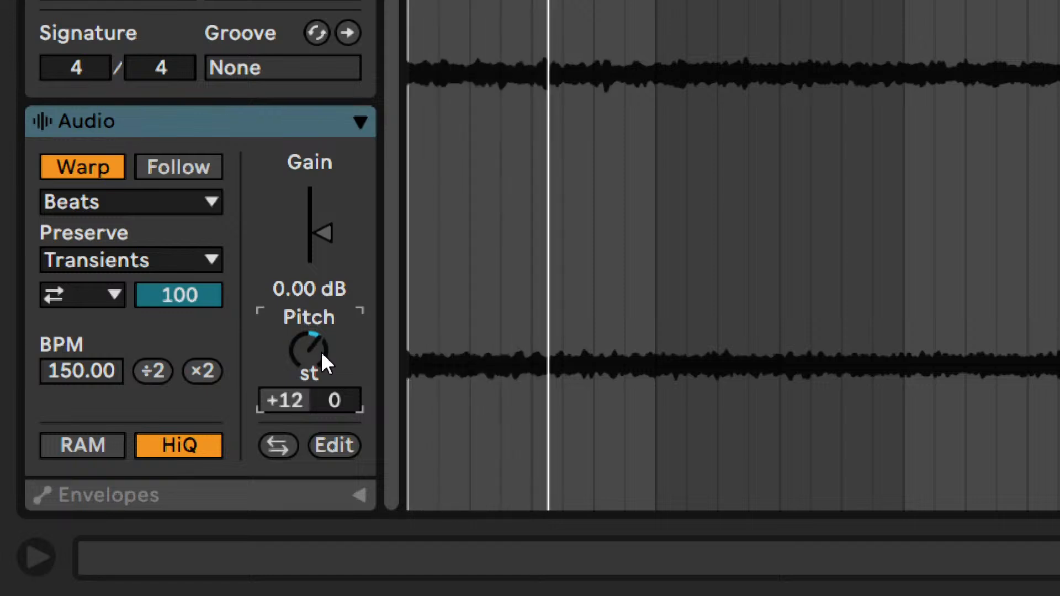
key(space)
key(Up)
key(space)
key(Up)
key(Down)
key(Down)
key(Down)
key(Down)
- Switch the pad clip's warp mode to Texture with Grain Size 248.73 and Flux 42.19
key(Down)
key(Up)
key(Up)
key(Up)
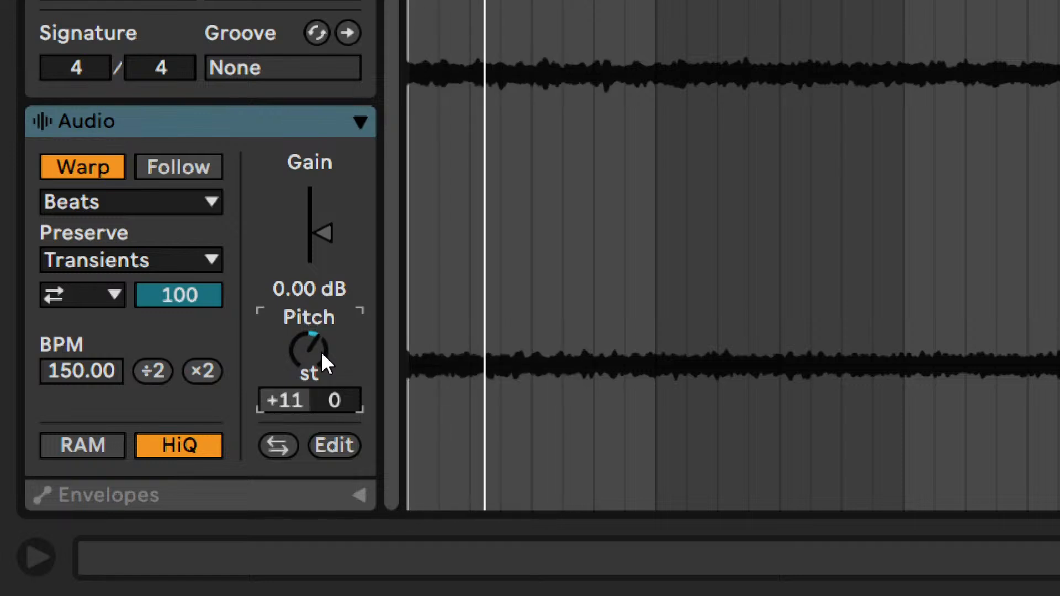
click(153, 198)
click(149, 195)
key(Down)
drag(148, 252, 110, 290)
double_click(143, 260)
click(110, 199)
click(134, 298)
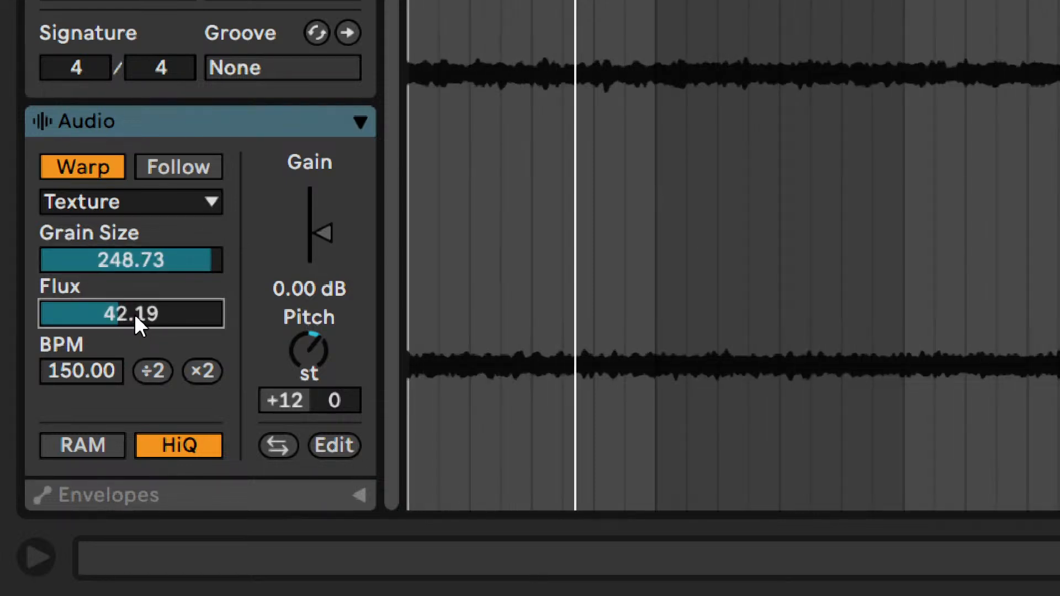
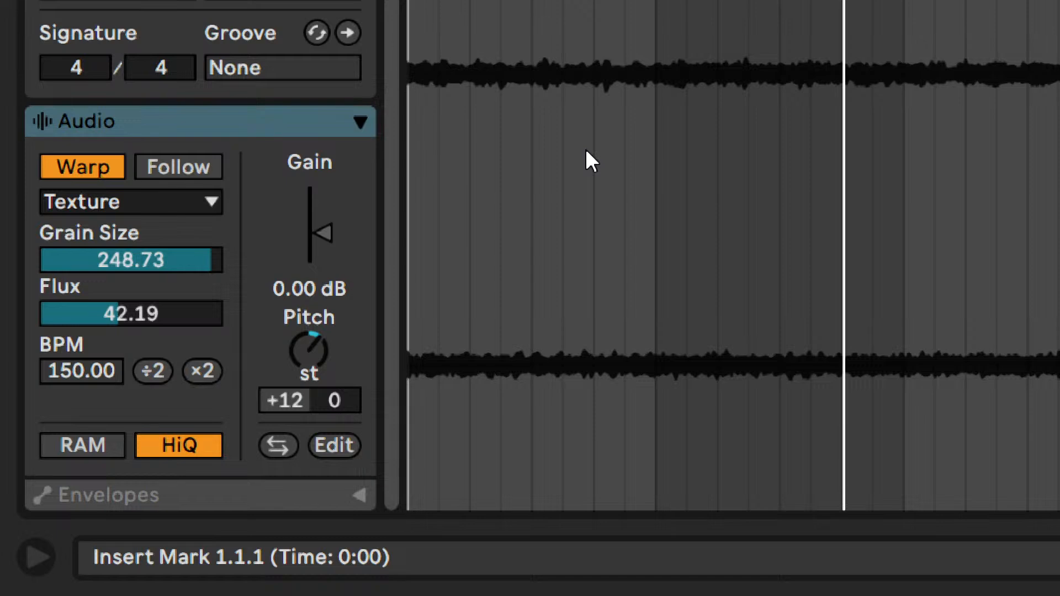
- Audition the pad clip in Beats warp mode during playback and solo the Kick track alongside the pad
key(space)
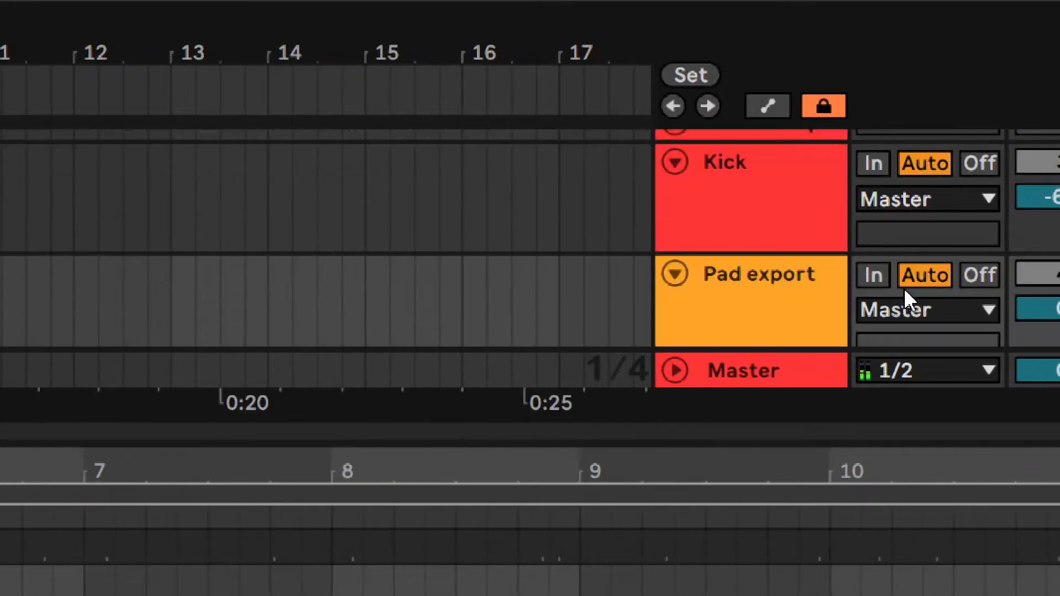
scroll(905, 293, down, 5)
scroll(994, 248, up, 3)
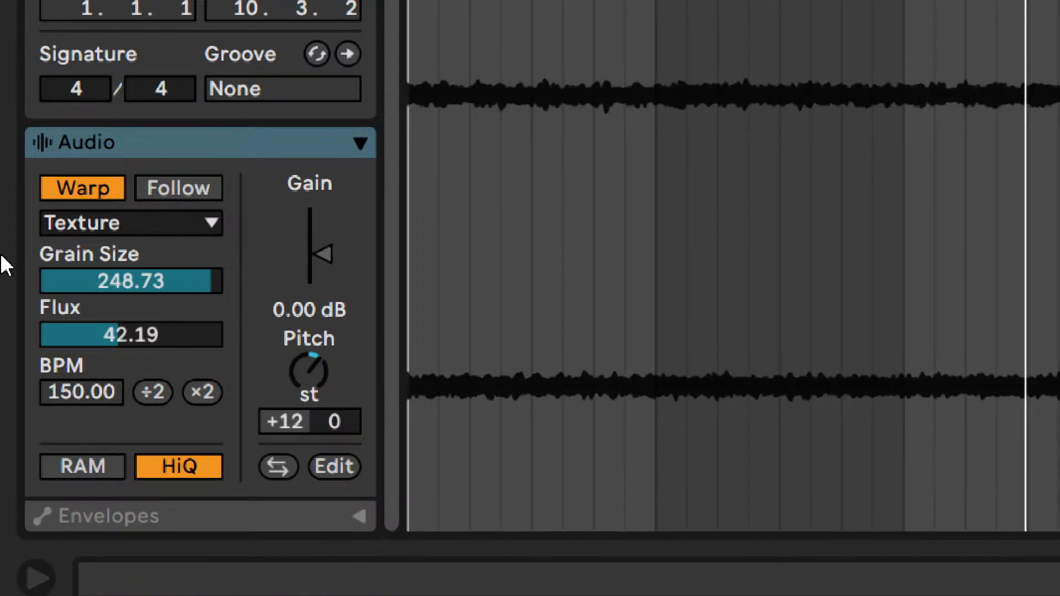
click(137, 223)
click(114, 260)
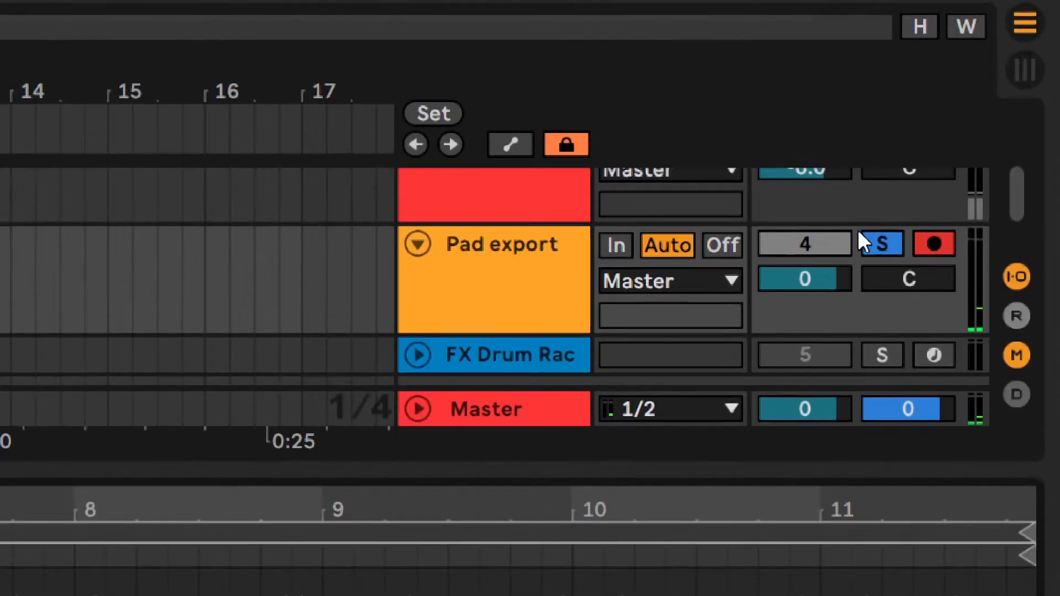
scroll(901, 277, up, 2)
click(881, 269)
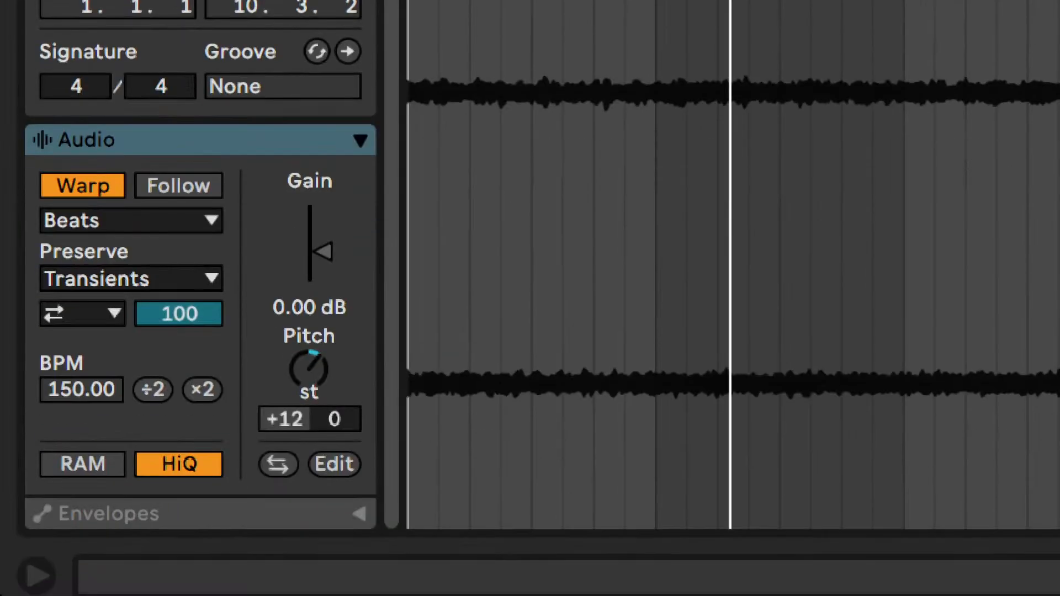
- Compare the Complex and Complex Pro warp modes on the pad clip and set it back to Texture
click(69, 221)
click(66, 315)
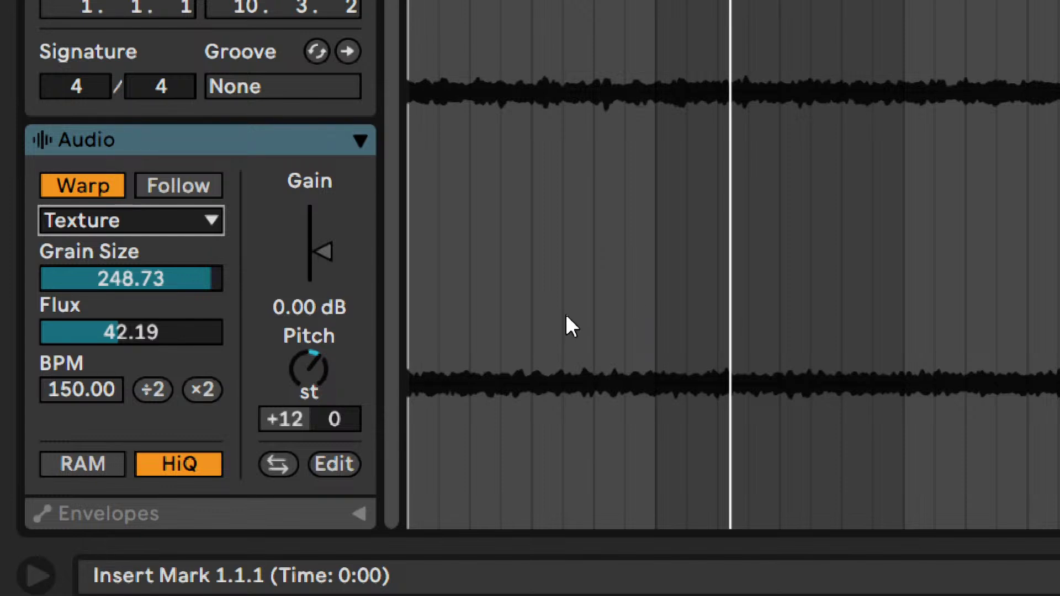
click(68, 221)
click(83, 375)
click(88, 221)
click(98, 407)
click(94, 221)
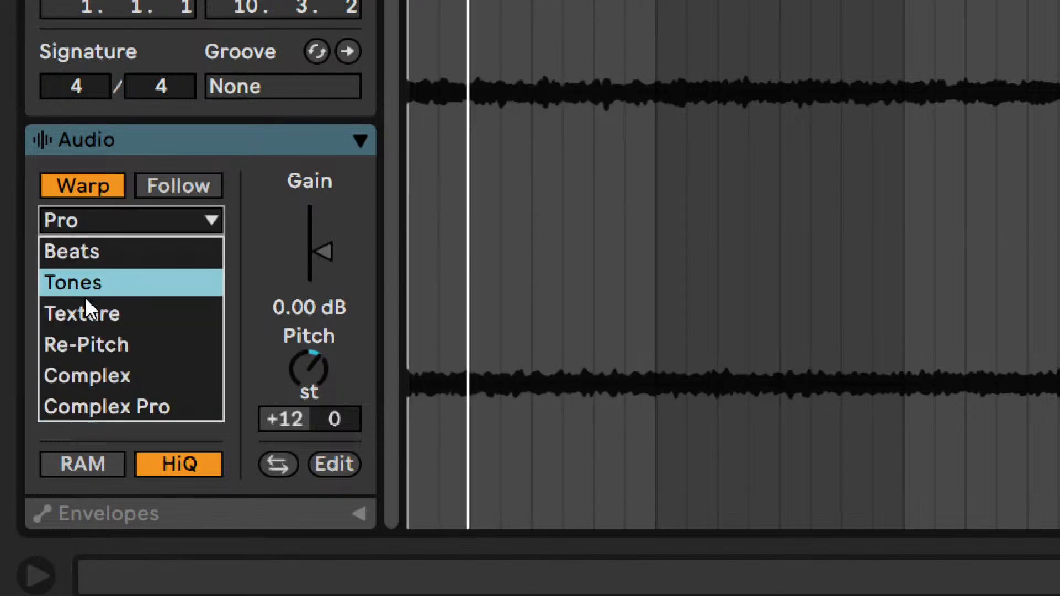
click(85, 300)
- Shorten the arrangement loop to four bars and adjust the pad clip's Texture warp to grain size 182.05 and Flux 23.05
drag(111, 276, 112, 274)
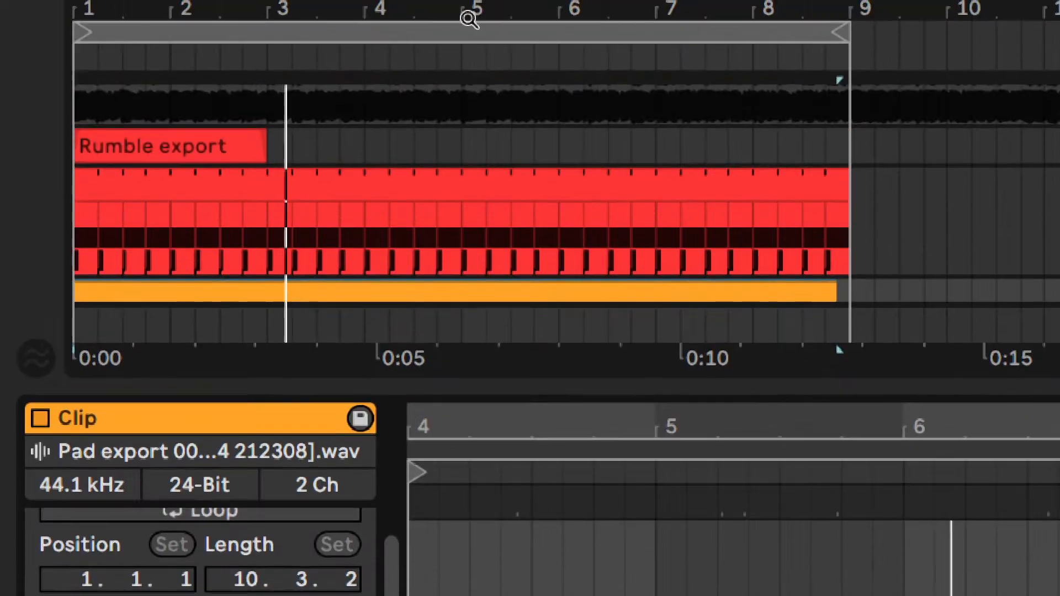
drag(841, 28, 464, 24)
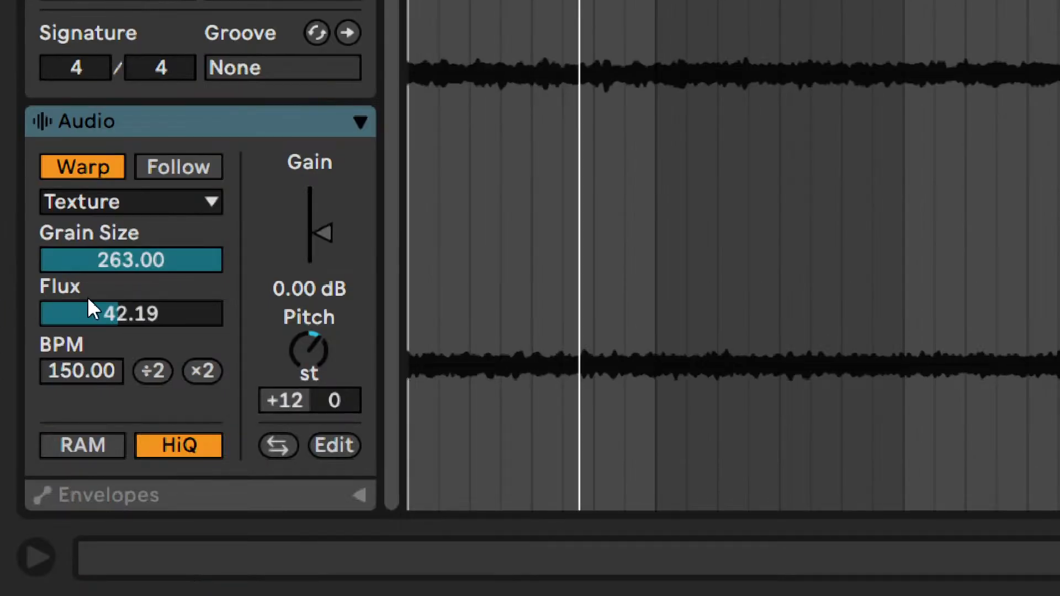
mouse_move(130, 268)
mouse_down()
mouse_move(131, 339)
mouse_move(130, 267)
mouse_up()
drag(110, 309, 110, 296)
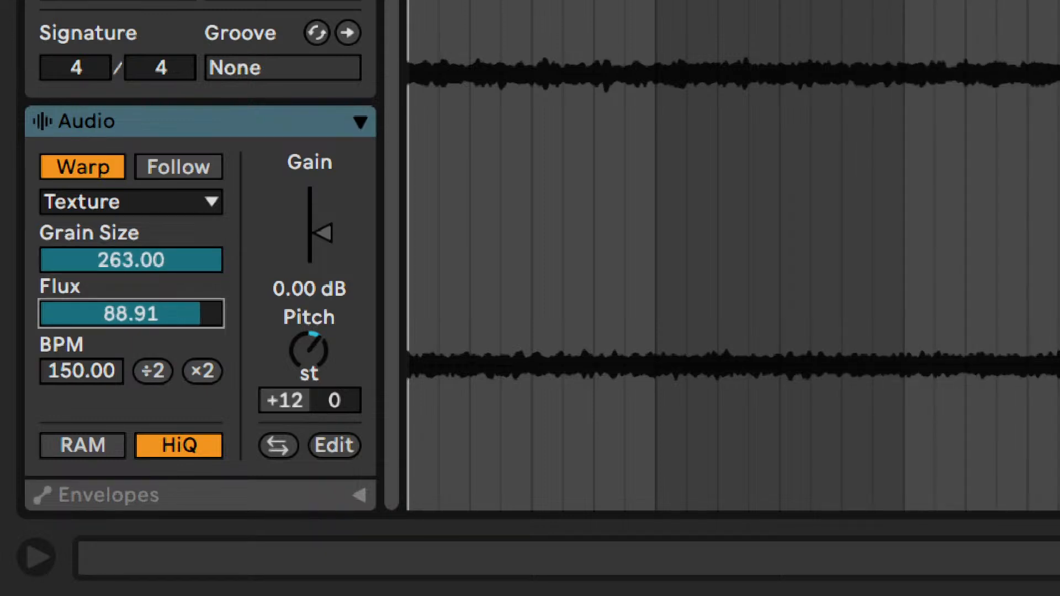
drag(123, 265, 123, 301)
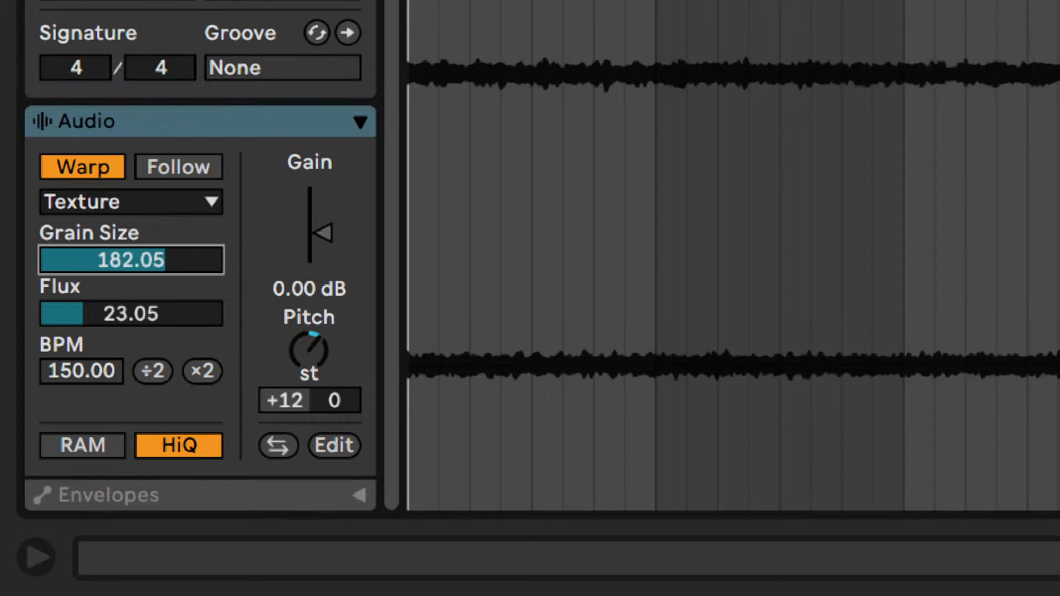
- Set the pad clip's grain size to 180 and nudge it down to 176
drag(120, 261, 119, 256)
text(180)
key(Return)
key(Down)
key(Down)
key(Down)
key(Down)
key(Down)
key(Down)
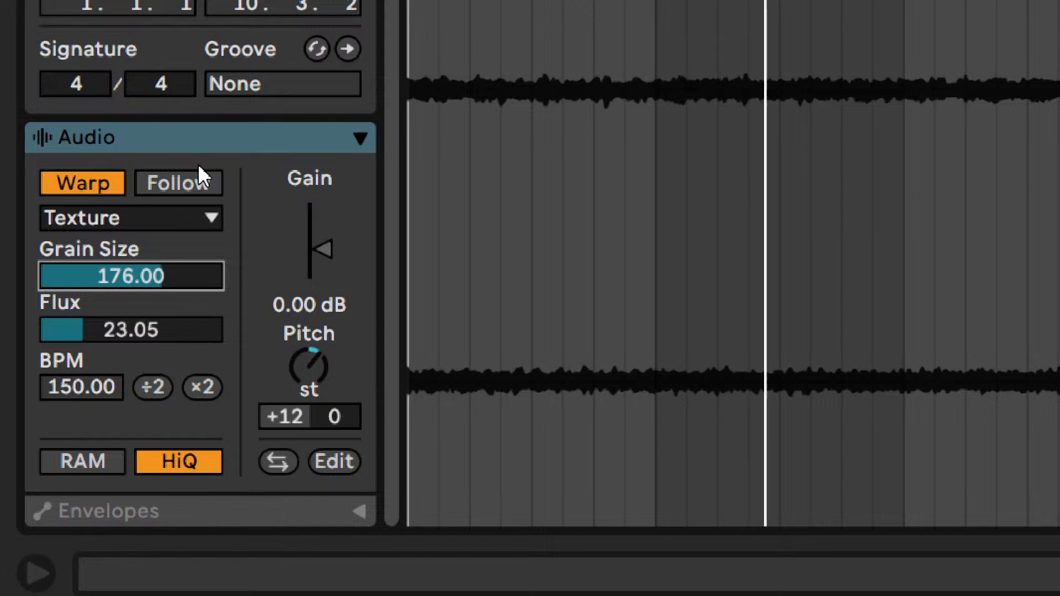
key(Up)
key(Up)
key(Down)
key(Up)
key(Up)
- Lower the pad clip's Flux to 13, comparing neighbouring values by ear
key(Down)
drag(90, 331, 90, 367)
key(Up)
key(Down)
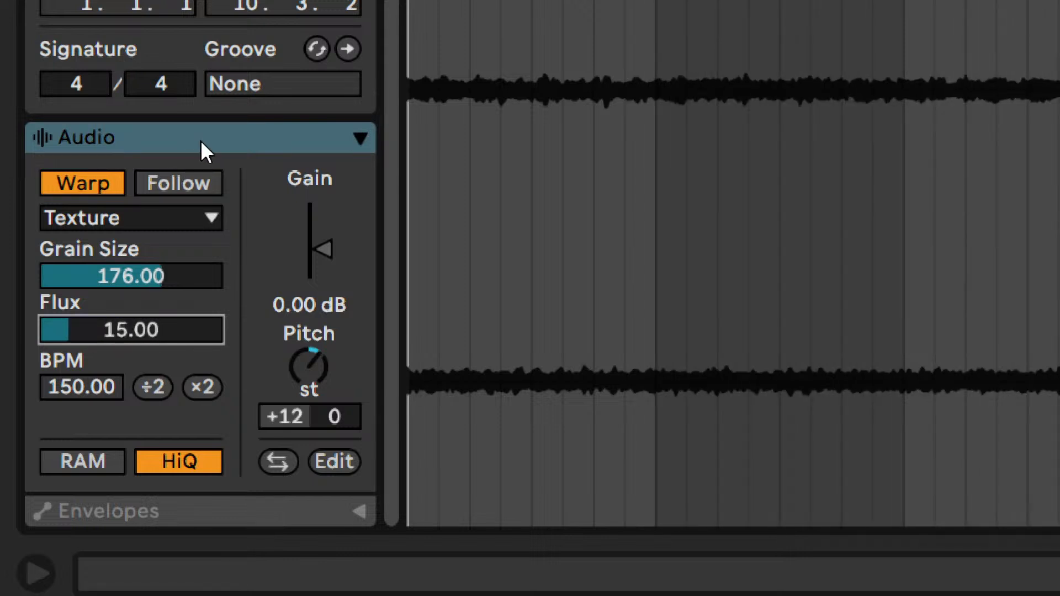
key(Down)
key(Down)
key(Down)
key(Down)
key(Up)
key(Up)
key(Down)
key(Down)
key(Up)
key(Up)
- Try the pad clip transposed one semitone above and one semitone below +12
key(Down)
click(314, 379)
key(Up)
key(Down)
key(Down)
key(Up)
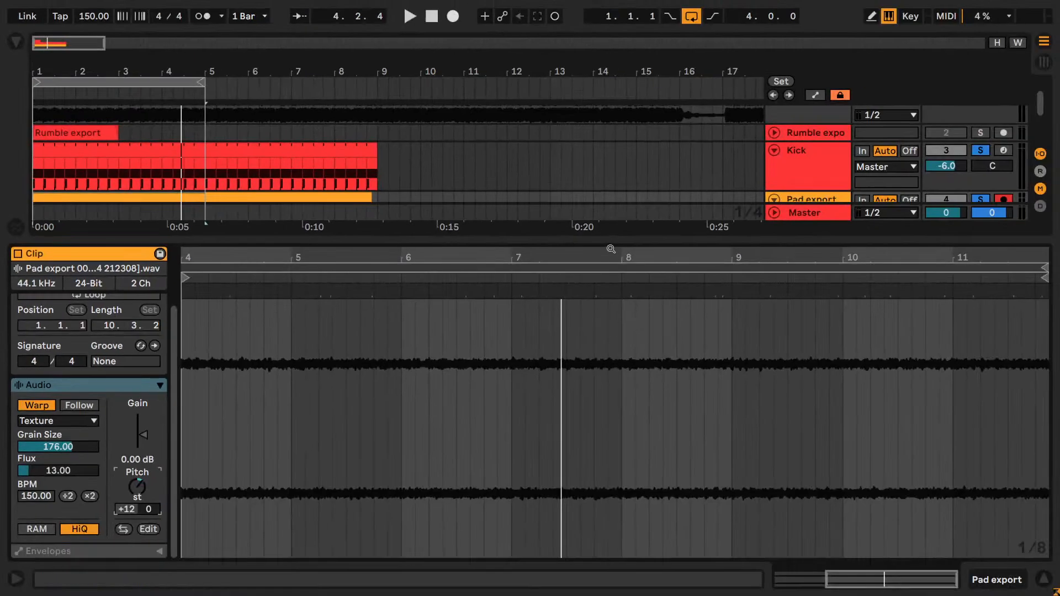
- Show the Pad export track's device chain and add a Utility effect to it
drag(611, 240, 675, 577)
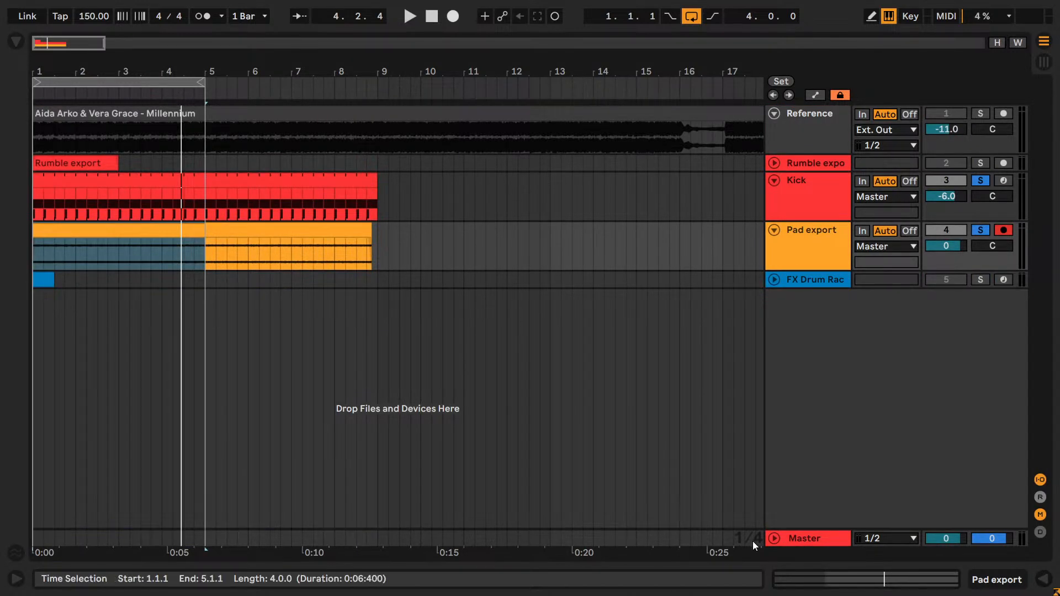
click(1052, 581)
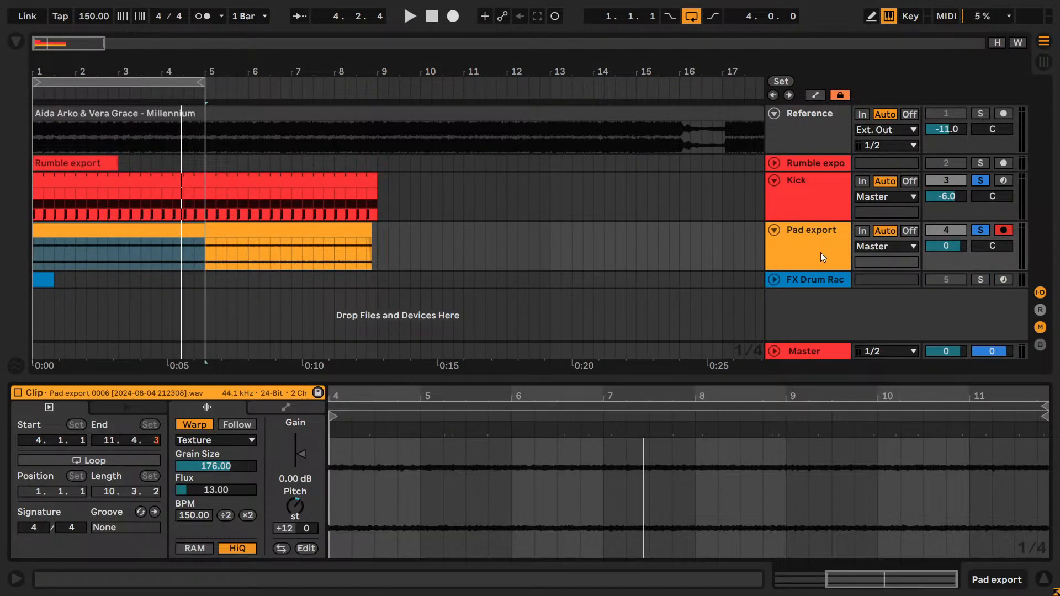
click(834, 267)
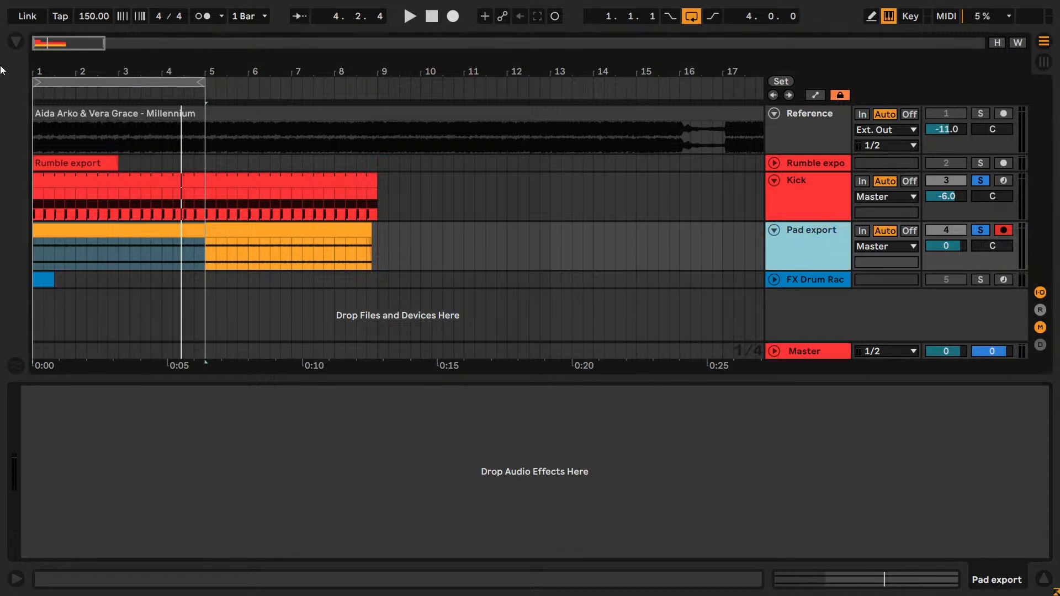
click(17, 43)
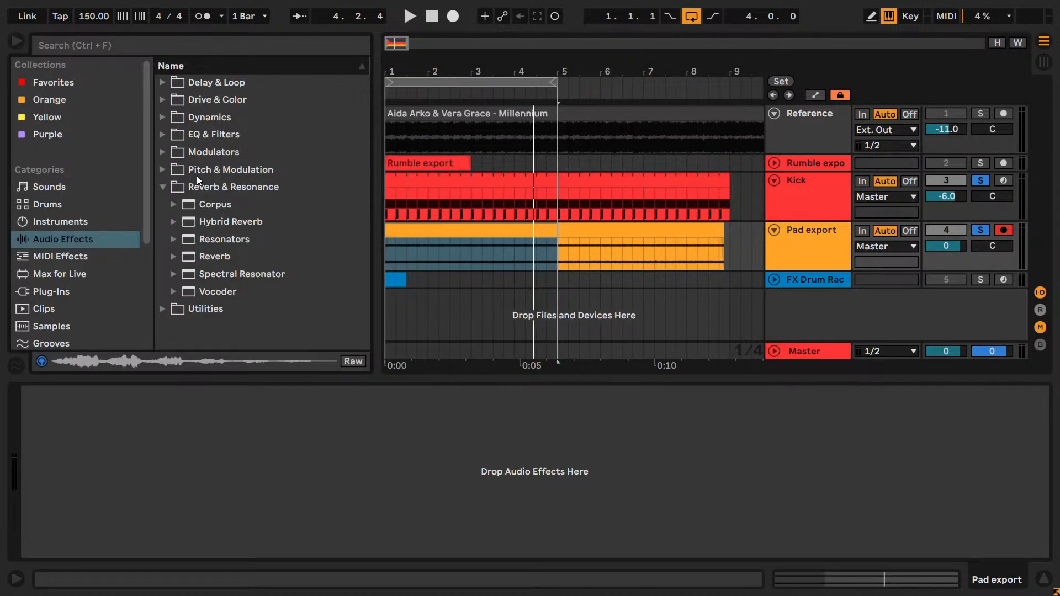
click(178, 308)
click(171, 240)
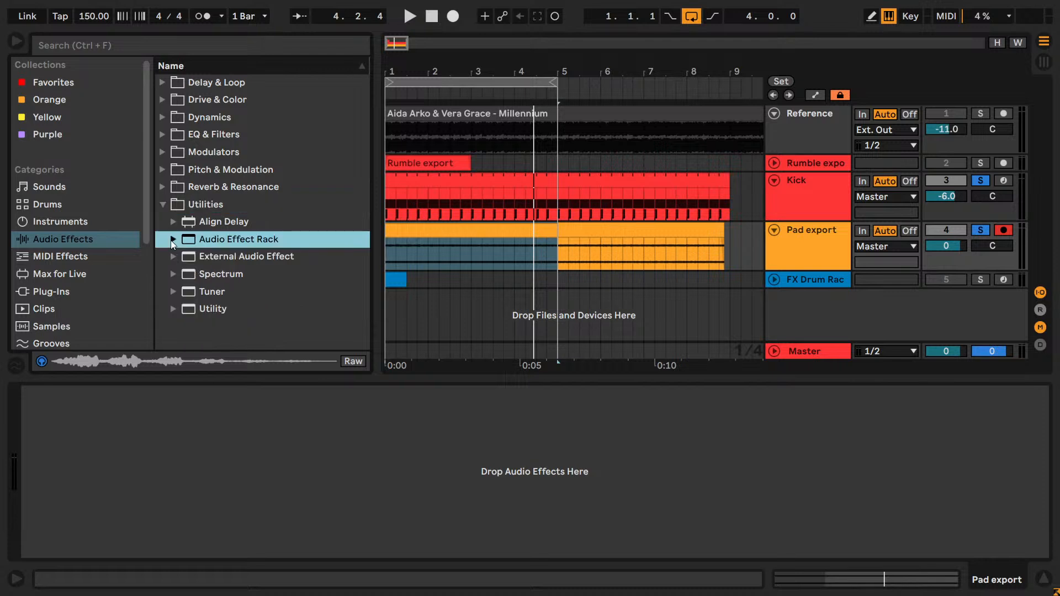
drag(184, 309, 242, 452)
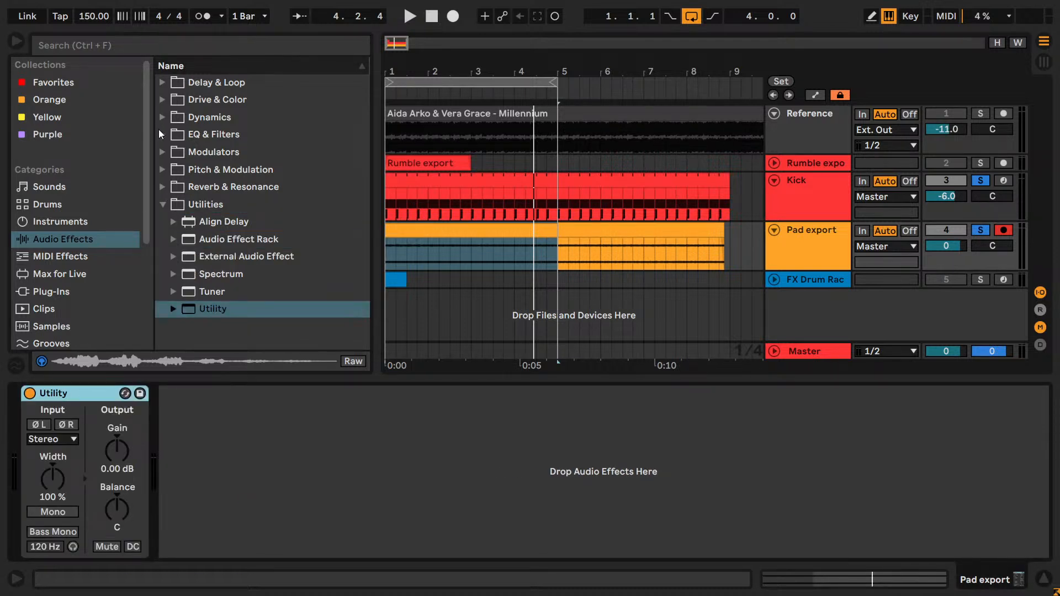
- Add a Shaper modulator ahead of the Utility on the Pad export track
click(164, 168)
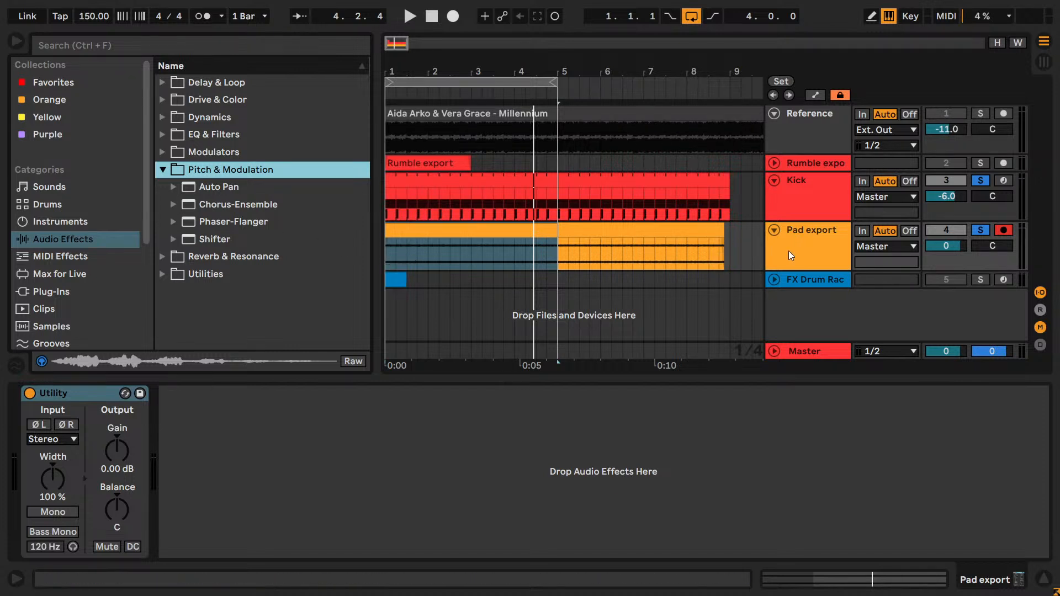
click(165, 120)
click(164, 138)
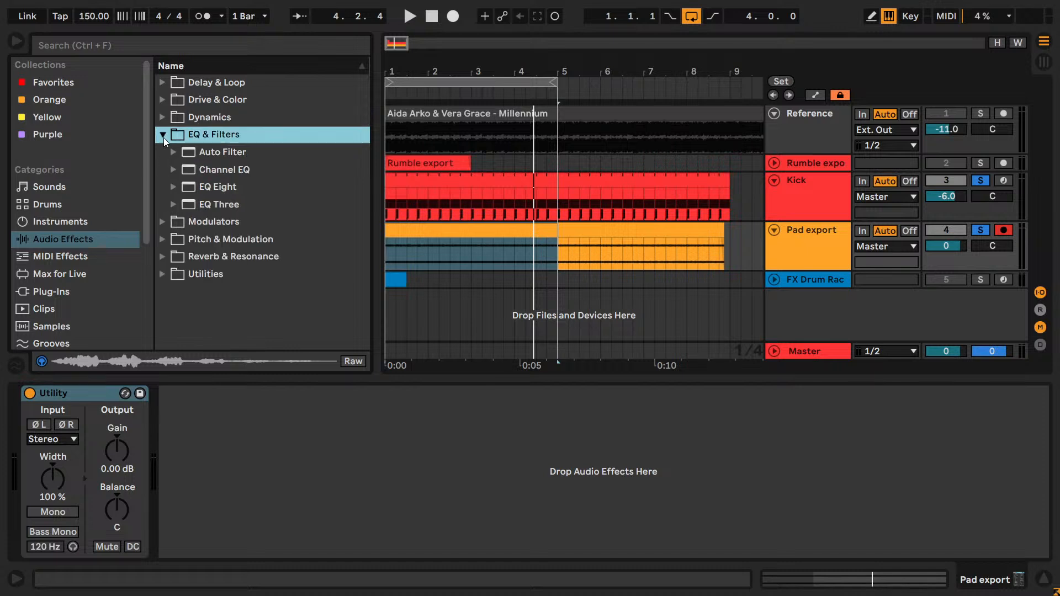
click(166, 152)
drag(214, 203, 78, 421)
- Group the Shaper and Utility into one deactivated, collapsed audio effect rack
shift+click(489, 392)
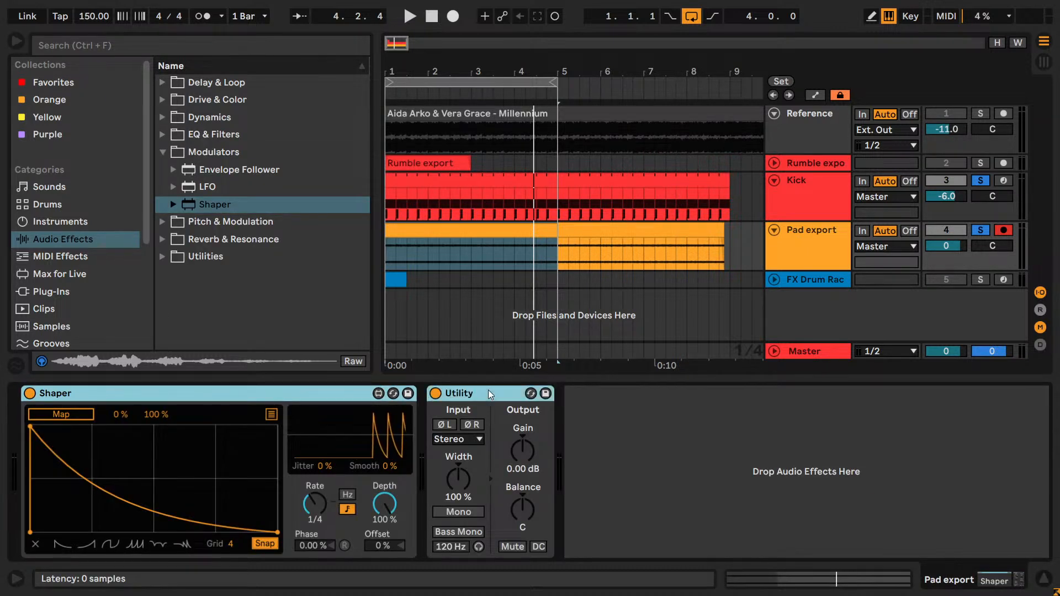
key(ctrl+g)
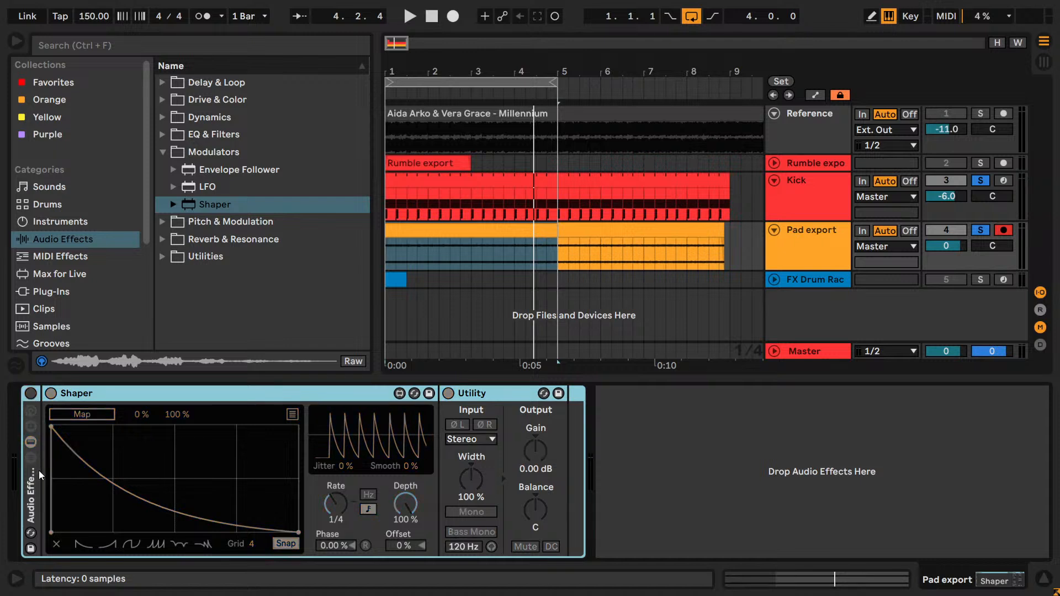
double_click(33, 488)
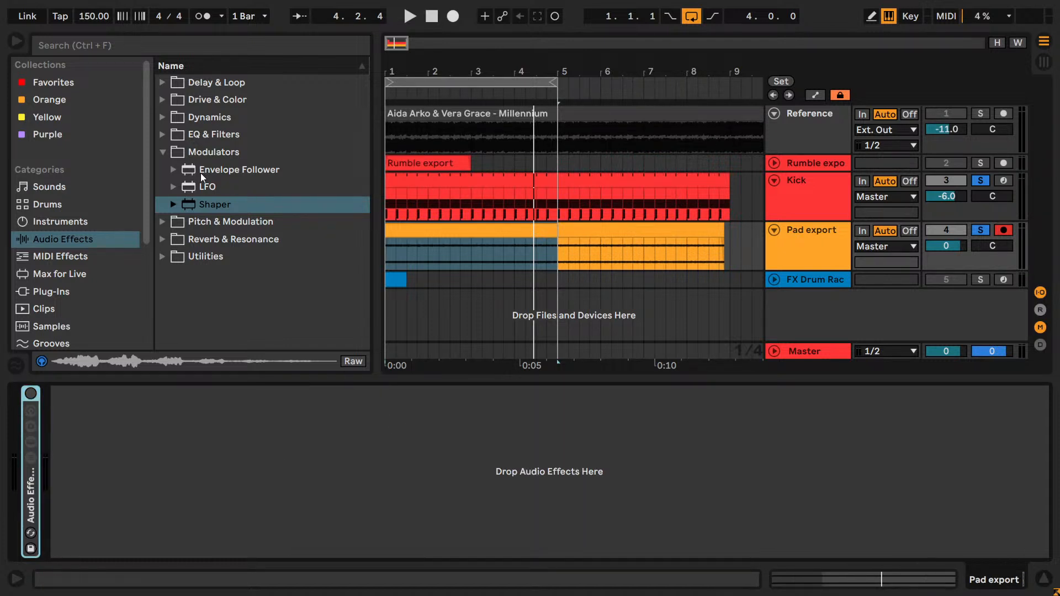
- Add a Shifter effect after the rack on the Pad export track and switch it to Freq mode during playback
click(165, 153)
click(163, 170)
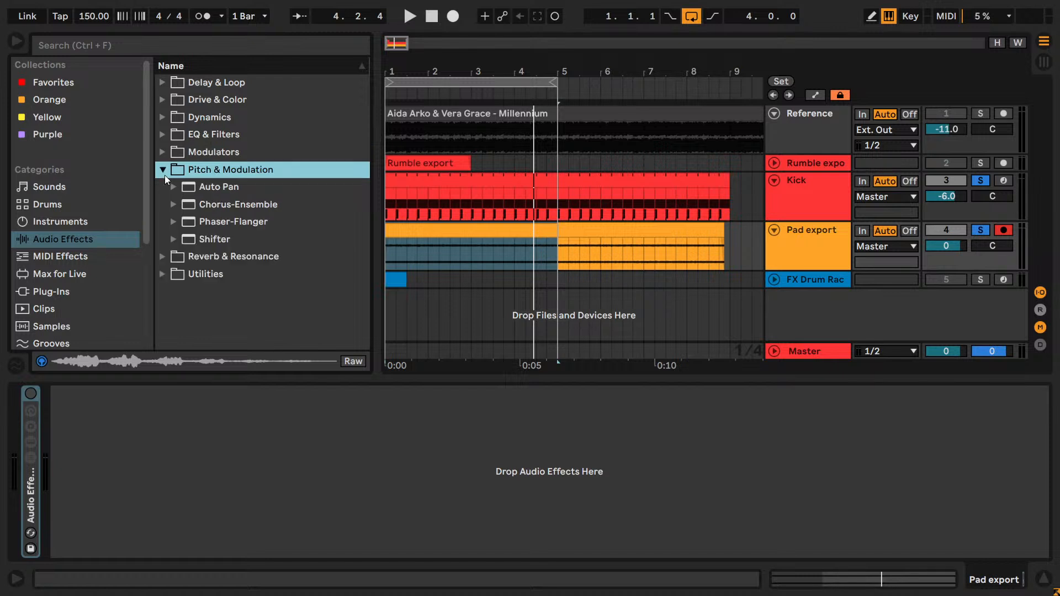
drag(217, 245, 184, 439)
key(space)
click(355, 438)
- Try coarse frequency shifts of -508 Hz and -476 Hz on the Shifter and reset Coarse to 0 Hz
drag(98, 440, 98, 458)
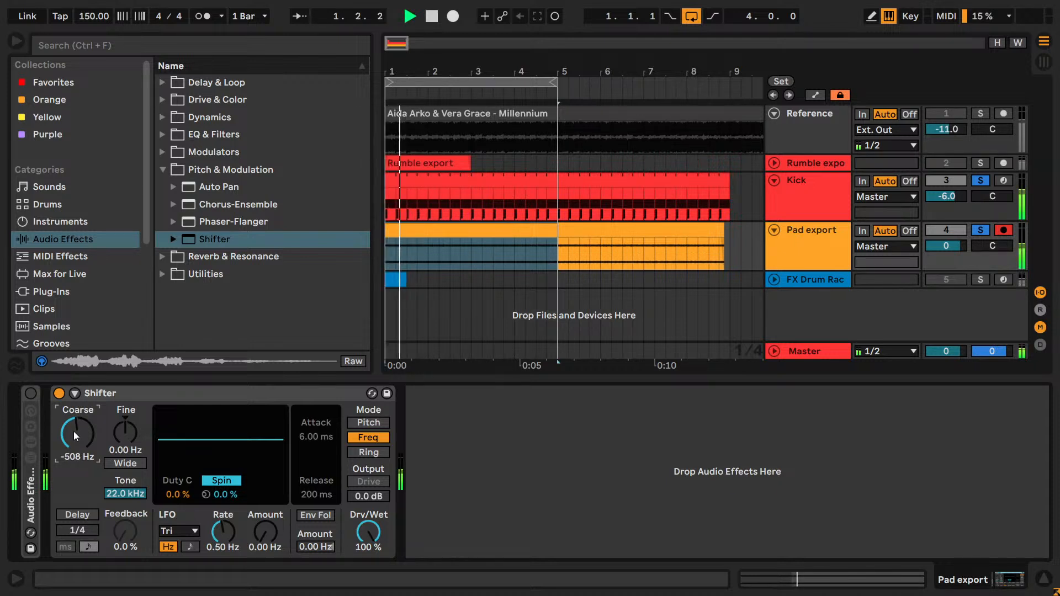
mouse_move(74, 432)
mouse_down()
mouse_move(74, 507)
mouse_move(81, 429)
mouse_up()
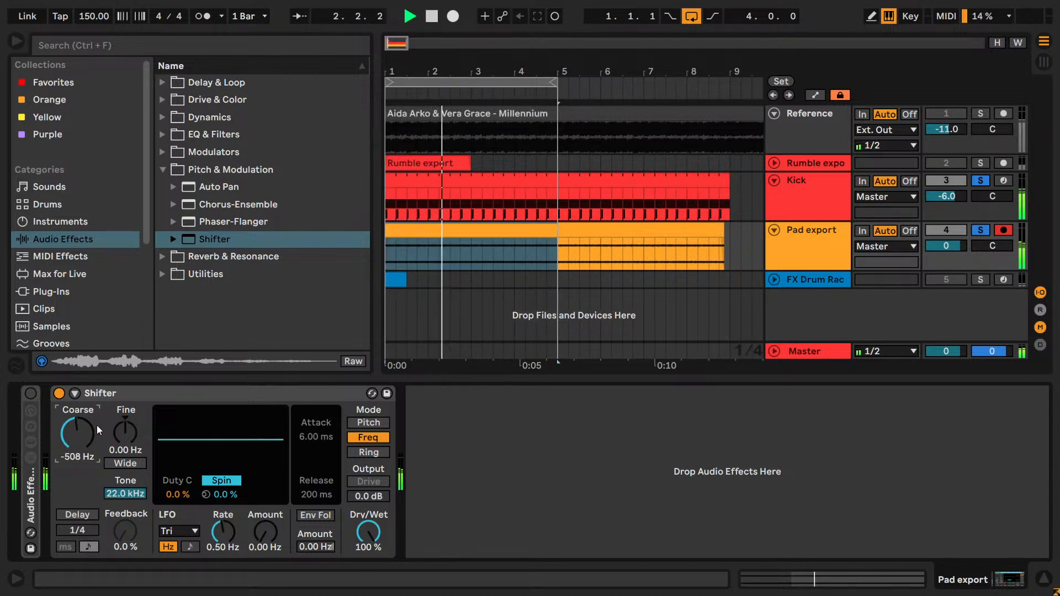
click(78, 433)
text(0)
key(Return)
drag(76, 436, 77, 447)
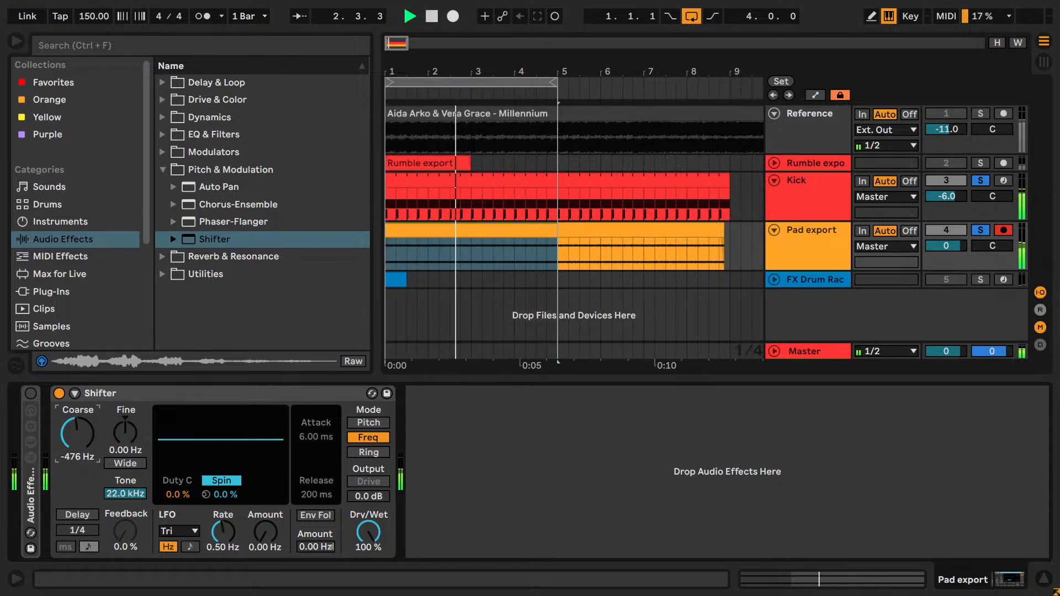
drag(75, 423, 77, 448)
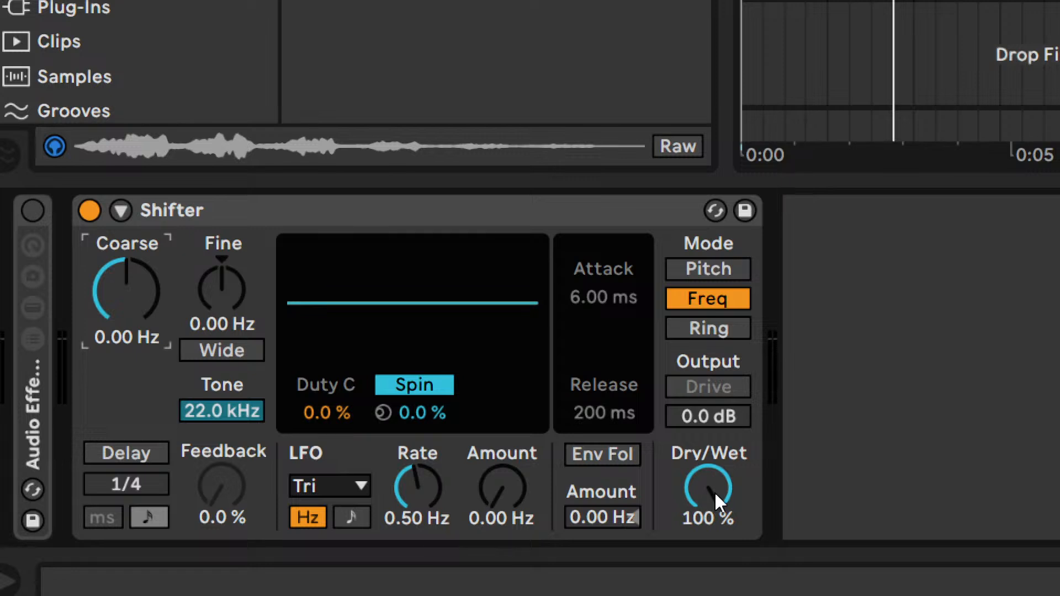
- Set the Shifter's Dry/Wet to 50 % and its Fine shift to 0.72 Hz
drag(716, 496, 716, 547)
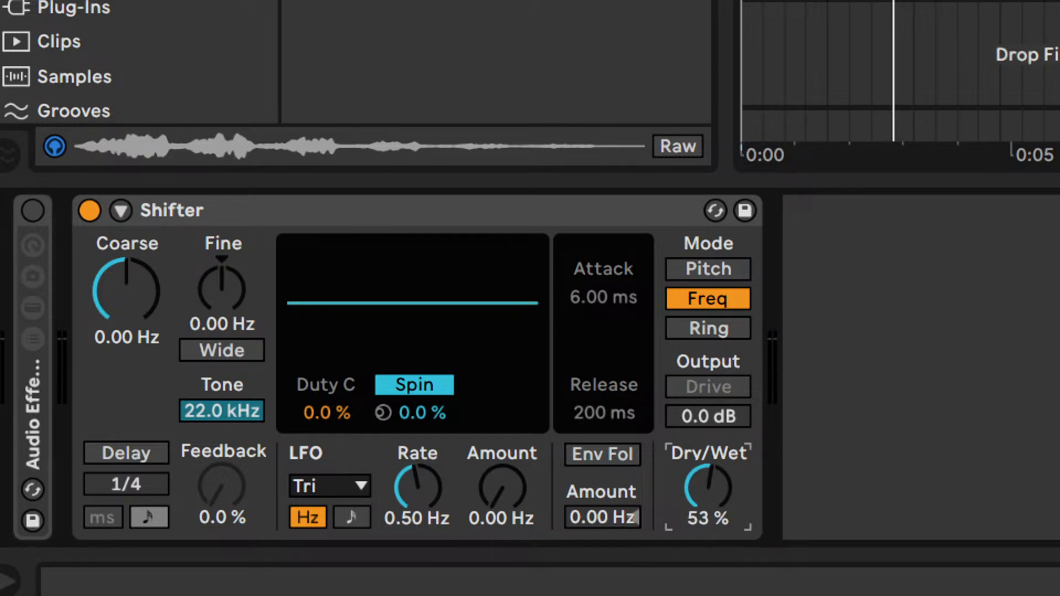
mouse_move(222, 287)
mouse_down()
mouse_move(221, 331)
mouse_move(222, 284)
mouse_up()
mouse_move(217, 294)
mouse_down()
mouse_move(216, 268)
mouse_move(216, 286)
mouse_up()
click(708, 486)
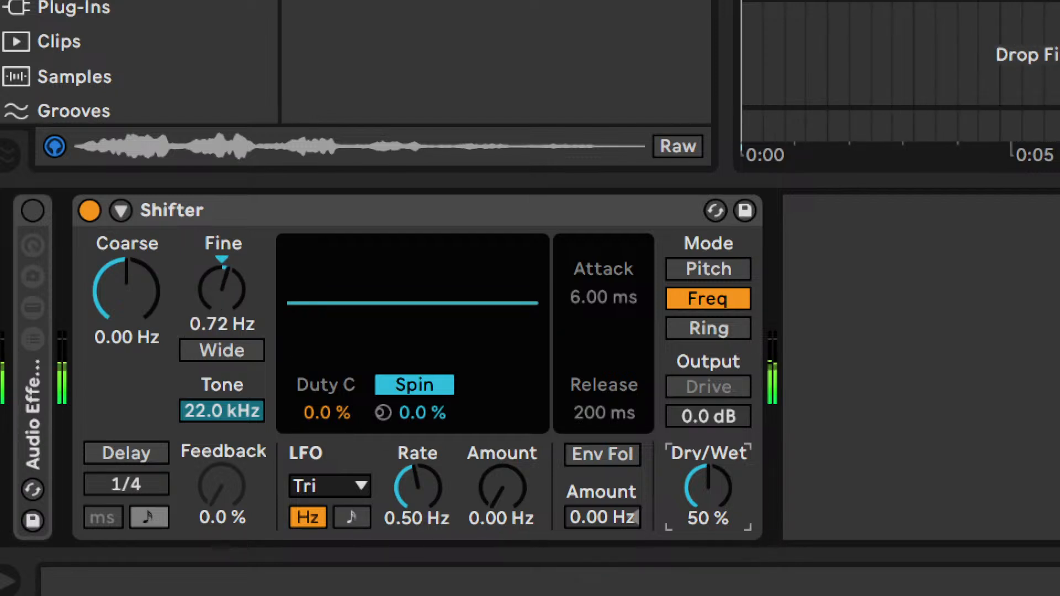
- Vary the Shifter's Fine shift and mix, ending with Fine at 0 Hz and Dry/Wet at 100 %
drag(707, 485, 707, 473)
drag(221, 287, 221, 267)
drag(708, 486, 708, 475)
mouse_move(217, 280)
mouse_down()
mouse_move(216, 298)
mouse_move(220, 260)
mouse_move(221, 284)
mouse_up()
drag(708, 488, 708, 478)
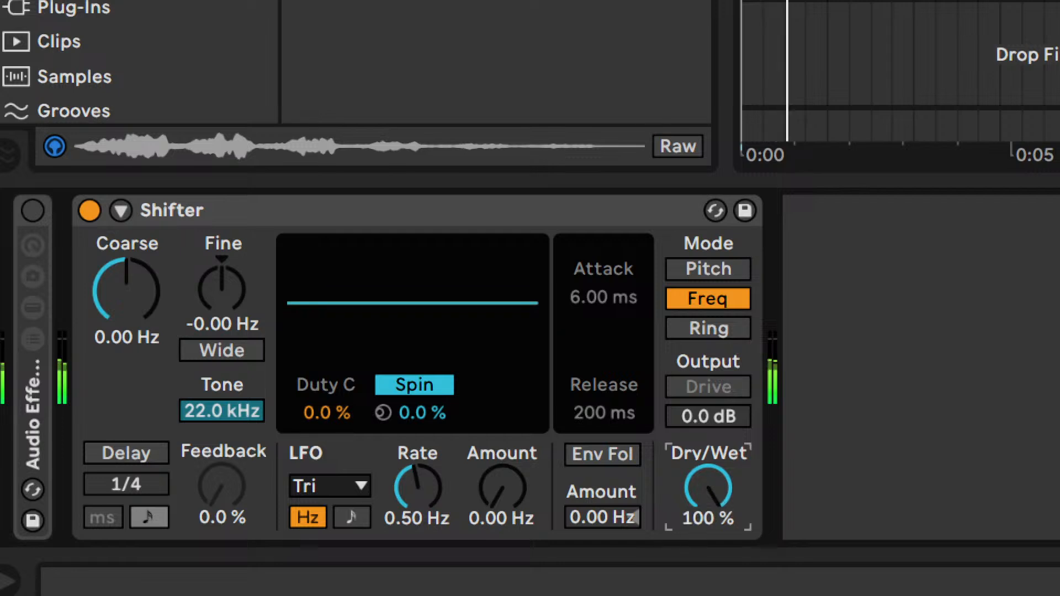
- Try small coarse shifts such as -64 Hz on the Shifter and reset Coarse to 0 Hz
drag(127, 292, 155, 305)
text(0)
key(Return)
drag(175, 301, 168, 302)
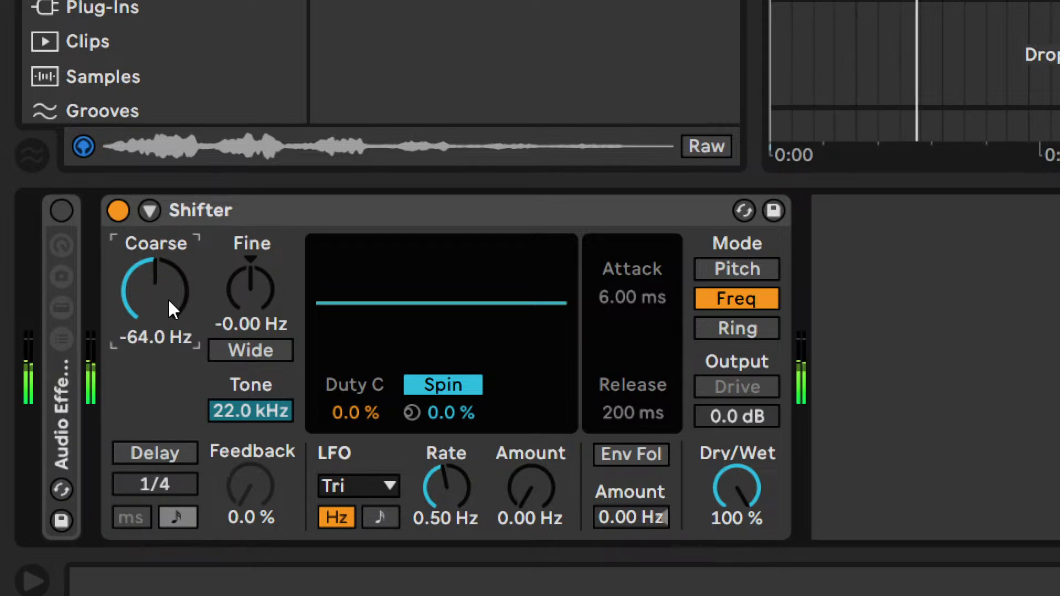
text(0)
key(Return)
- Switch the Shifter to Ring mode and set its Coarse frequency to 5.75 Hz during playback
click(281, 311)
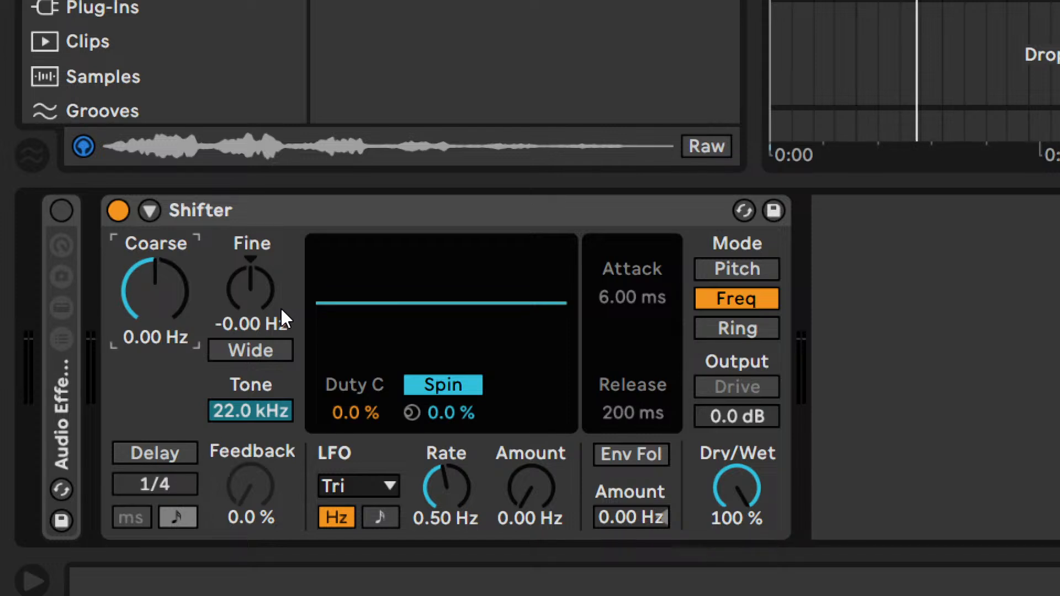
click(256, 274)
key(space)
click(737, 329)
drag(155, 292, 155, 463)
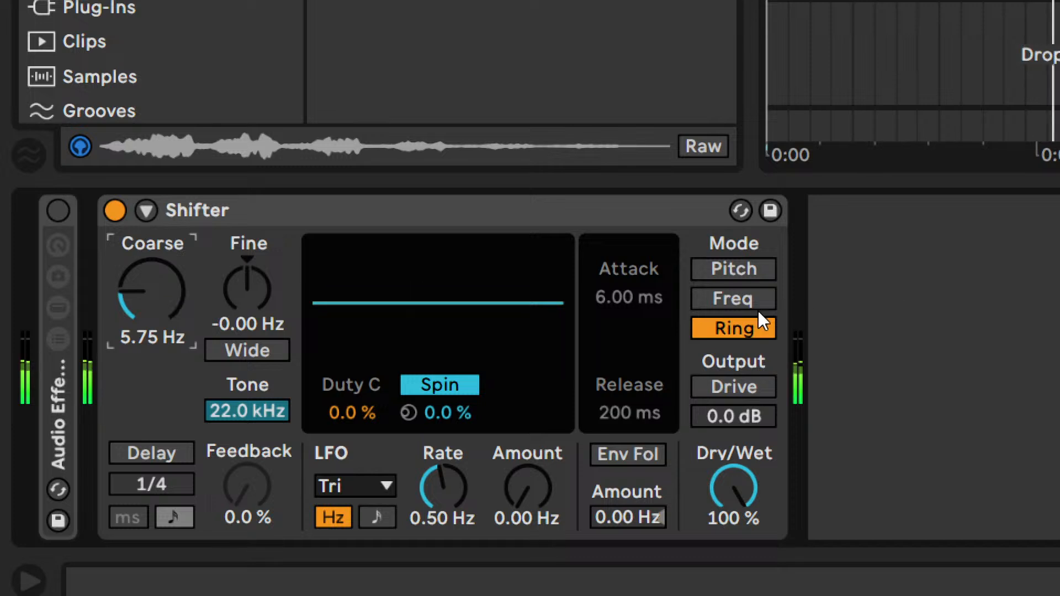
- Alternate the Shifter between Ring and Freq modes to compare them, ending in Freq mode
click(736, 325)
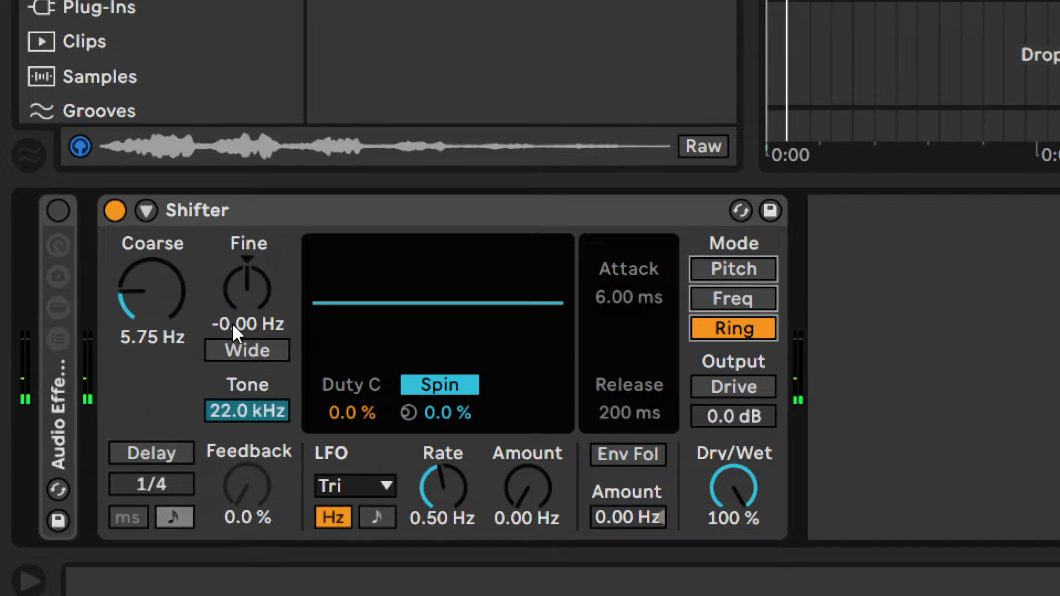
click(766, 297)
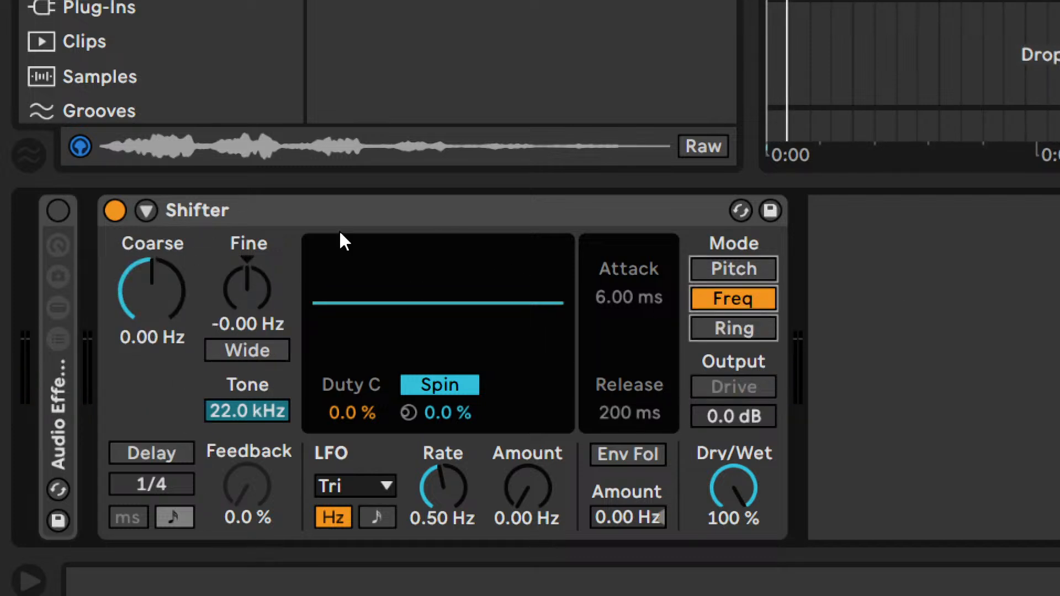
click(729, 333)
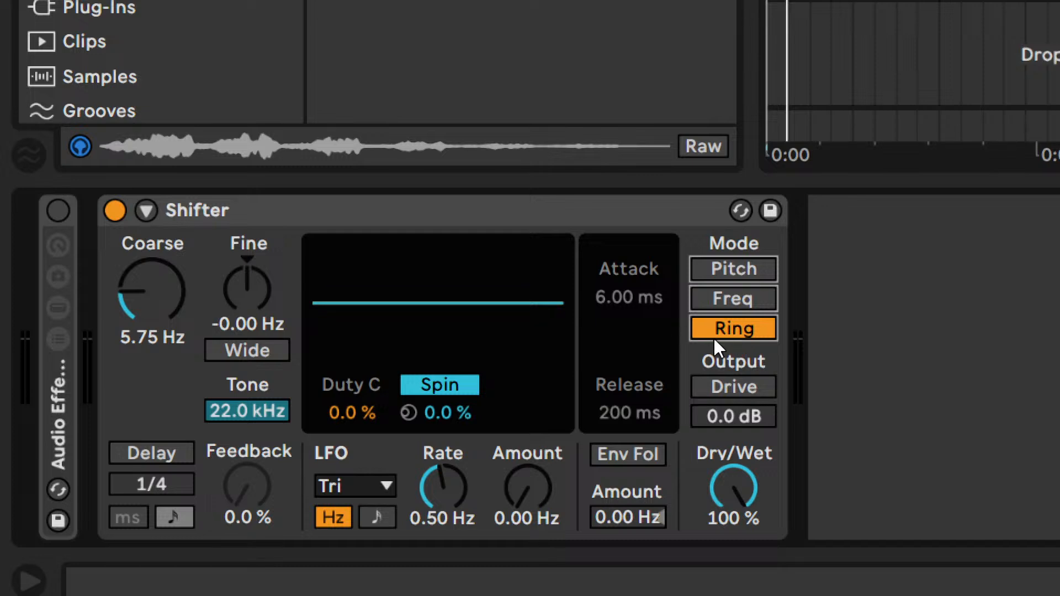
click(728, 301)
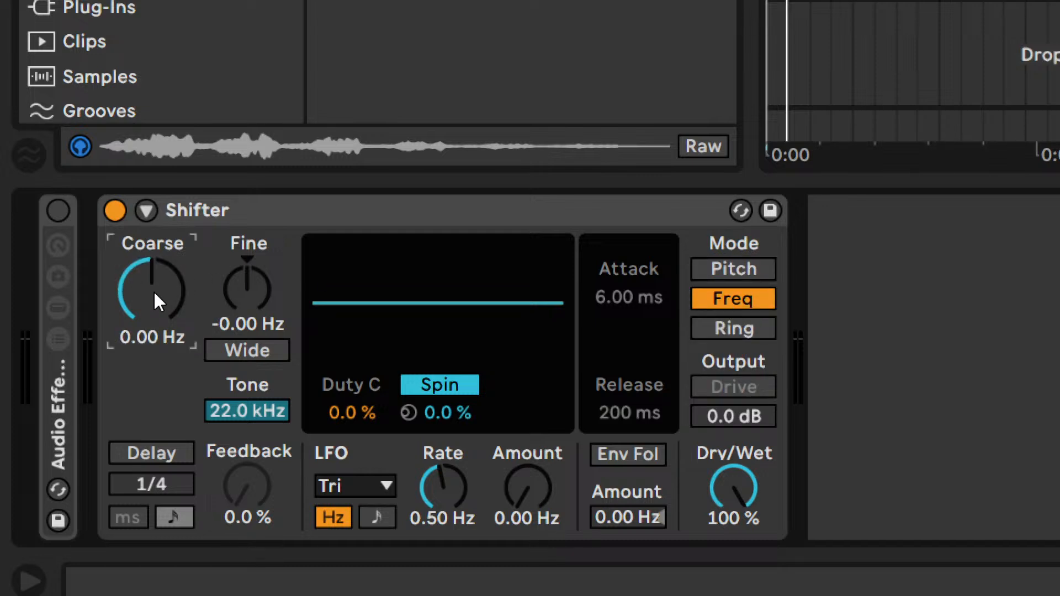
- Play the loop and try raising the Shifter's Coarse frequency in steps, such as 200 Hz
key(space)
key(Up)
key(Up)
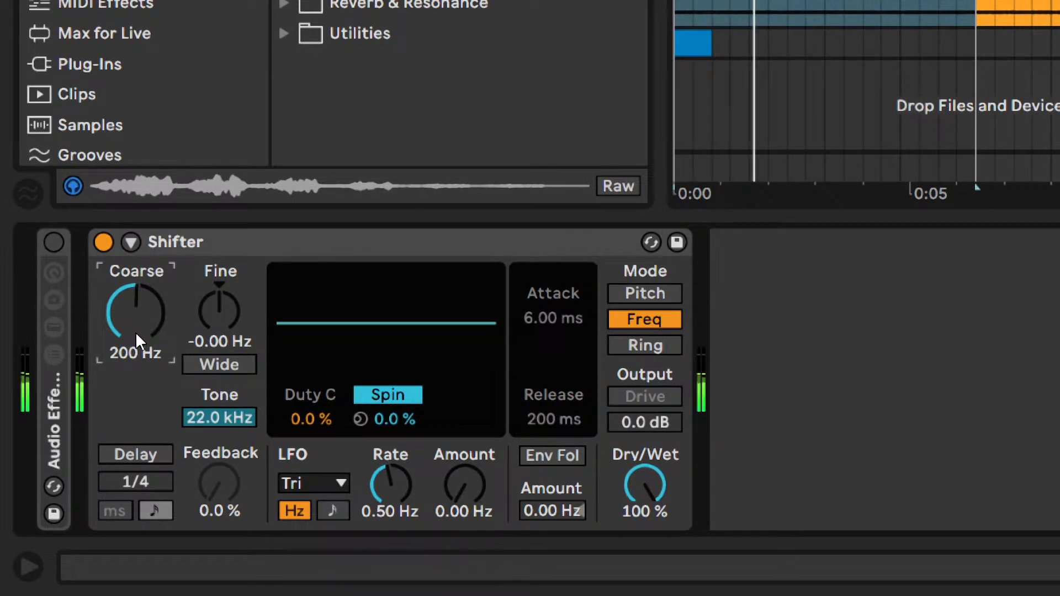
key(Up)
key(Up)
- Reset the Shifter's Coarse frequency and lower it in steps to -600 Hz
double_click(138, 331)
key(Down)
key(Down)
key(Down)
key(Down)
key(Down)
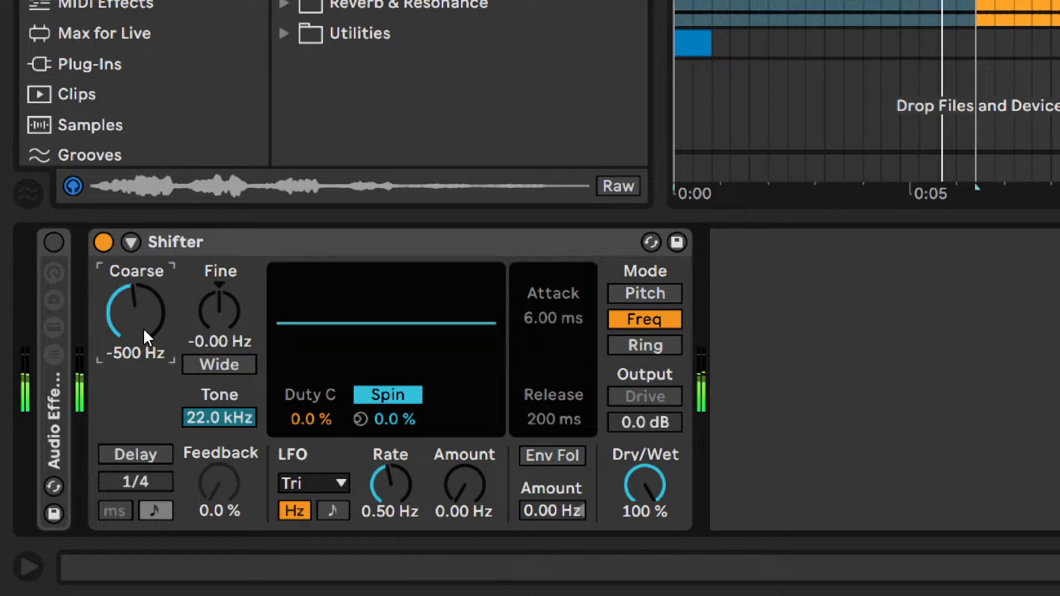
key(Down)
key(Down)
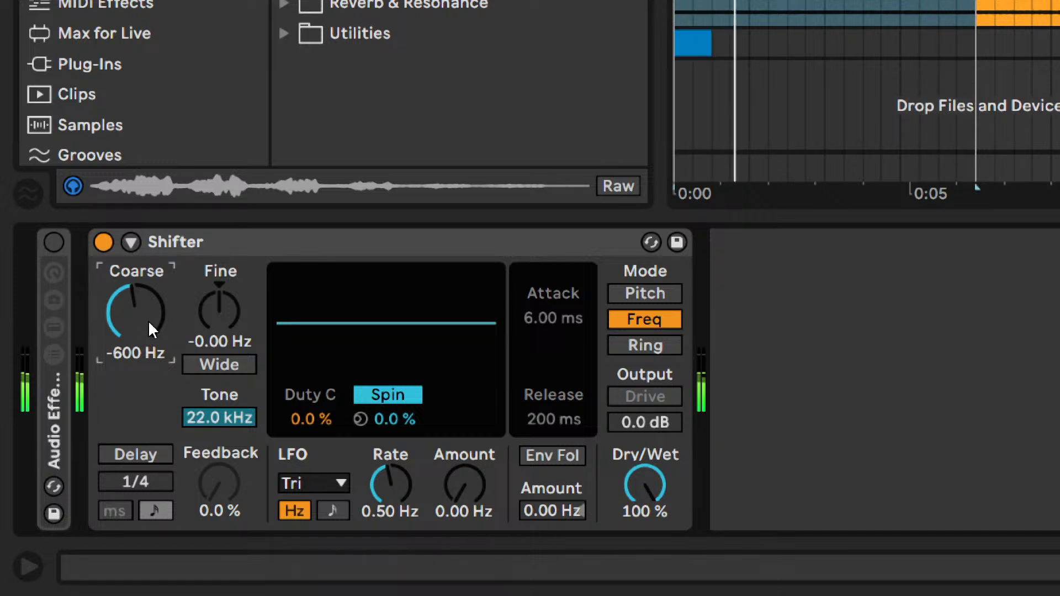
- Vary the Shifter's Coarse frequency between -400 Hz and -600 Hz during playback, ending at -500 Hz
key(Up)
key(Up)
key(Up)
key(Up)
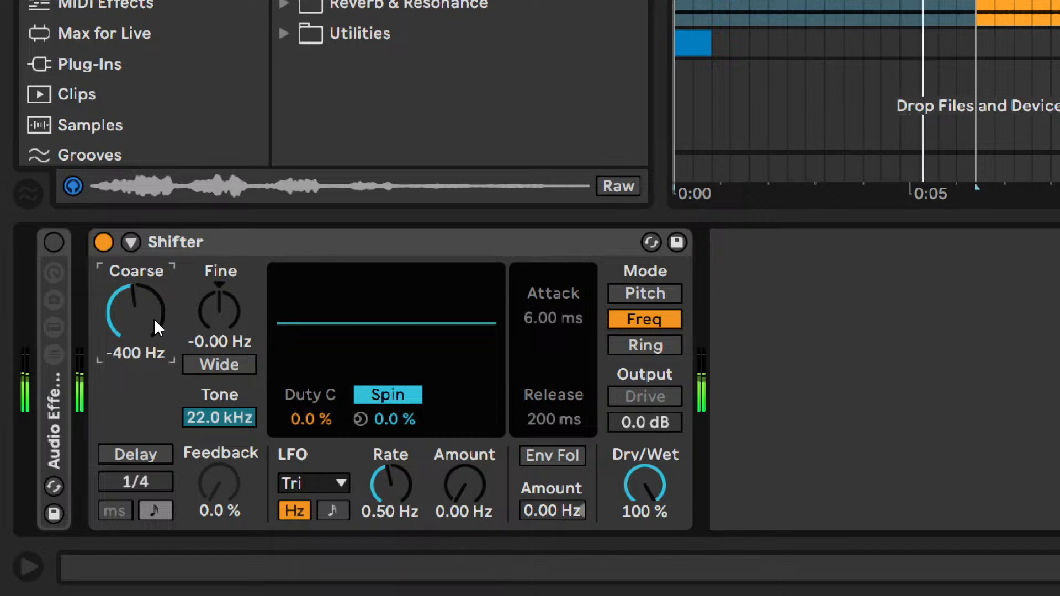
key(Down)
key(Down)
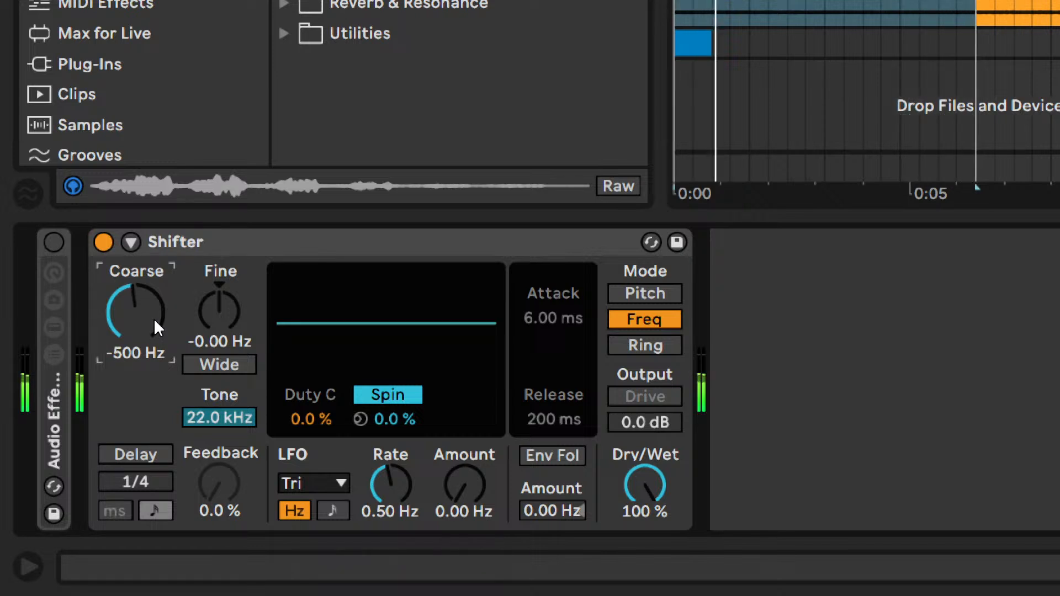
key(Down)
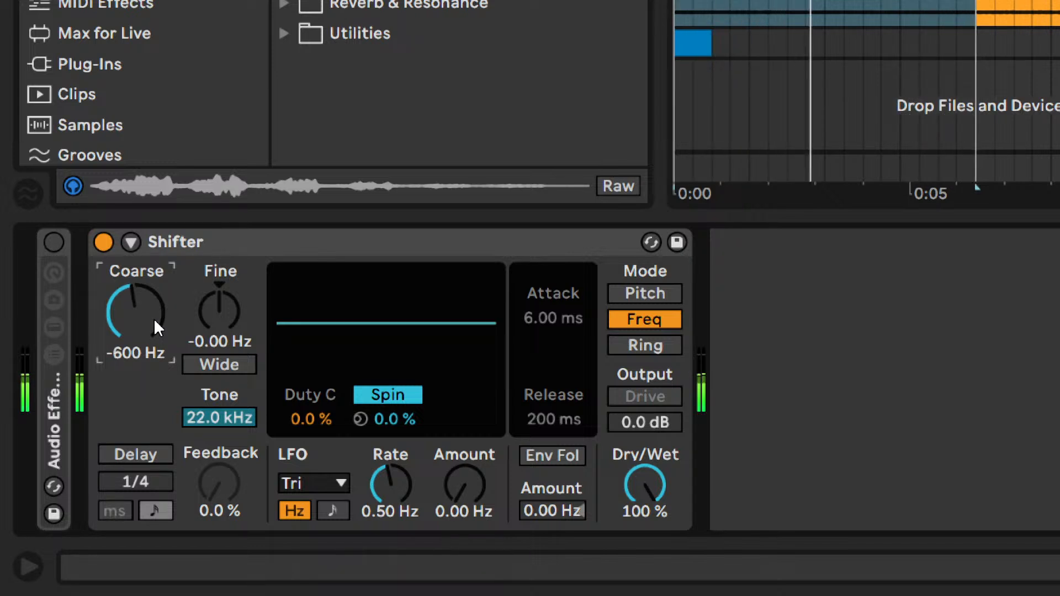
key(Up)
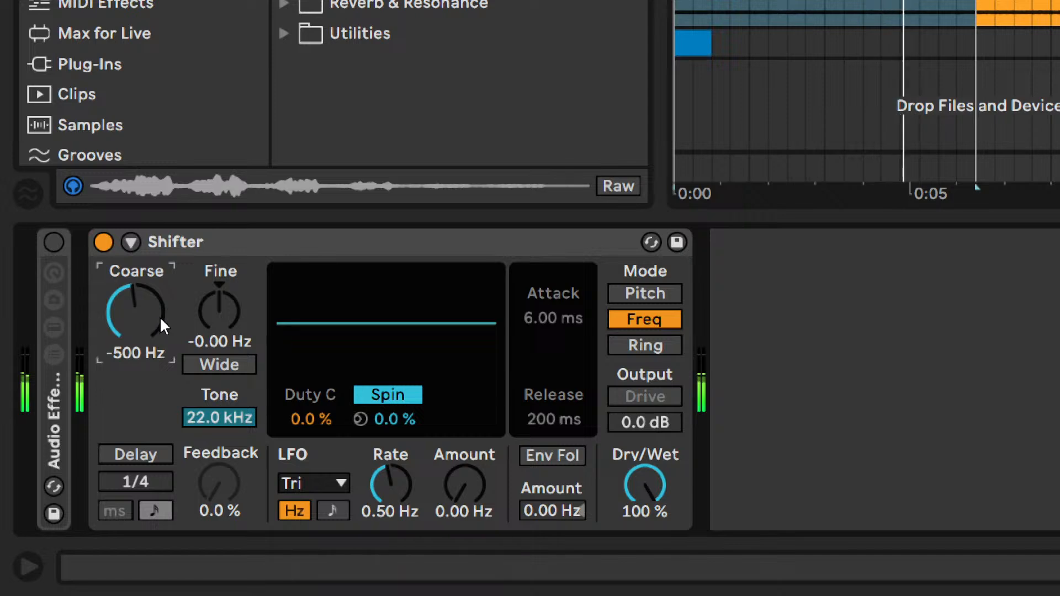
- Compare the pad with the Shifter bypassed and active, and delete the Shifter from the effect chain
click(103, 244)
click(104, 244)
click(104, 244)
click(251, 240)
key(Delete)
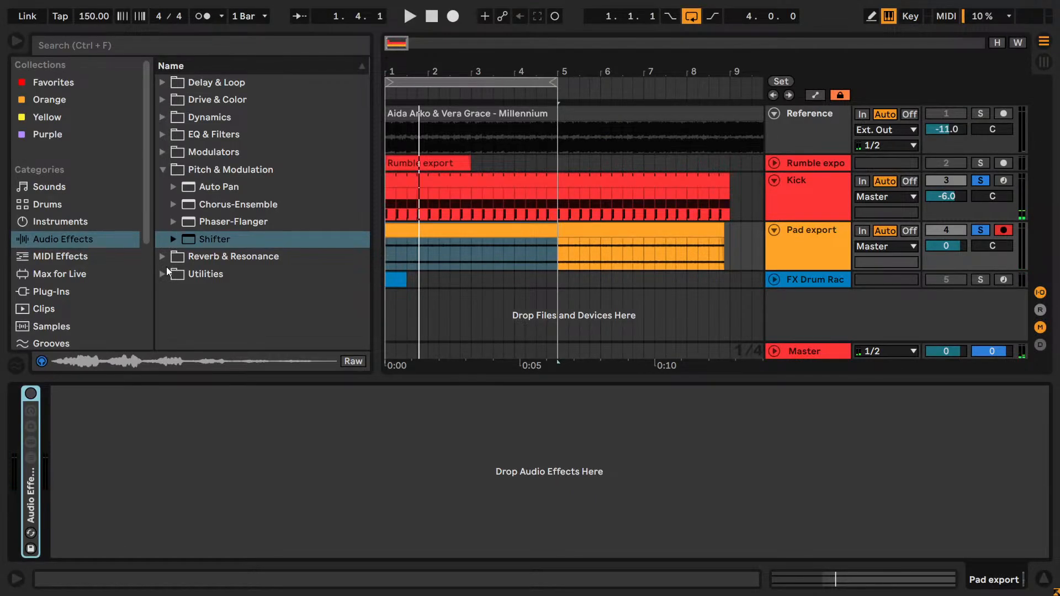
click(163, 274)
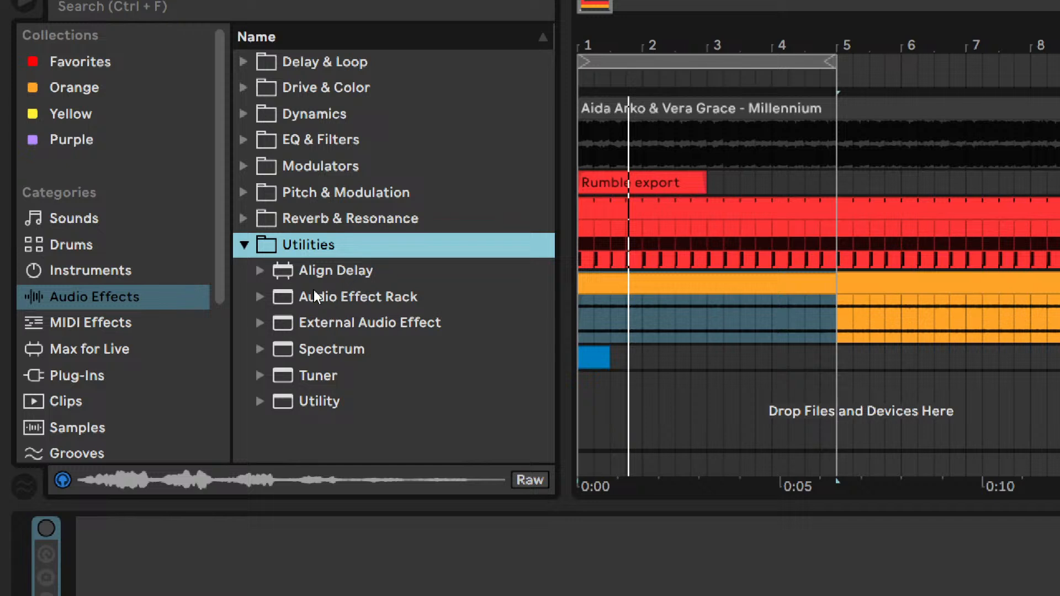
- Add a Corpus from the Reverb & Resonance effects to the pad's chain and set its Dry/Wet to 25 %
click(244, 245)
click(245, 219)
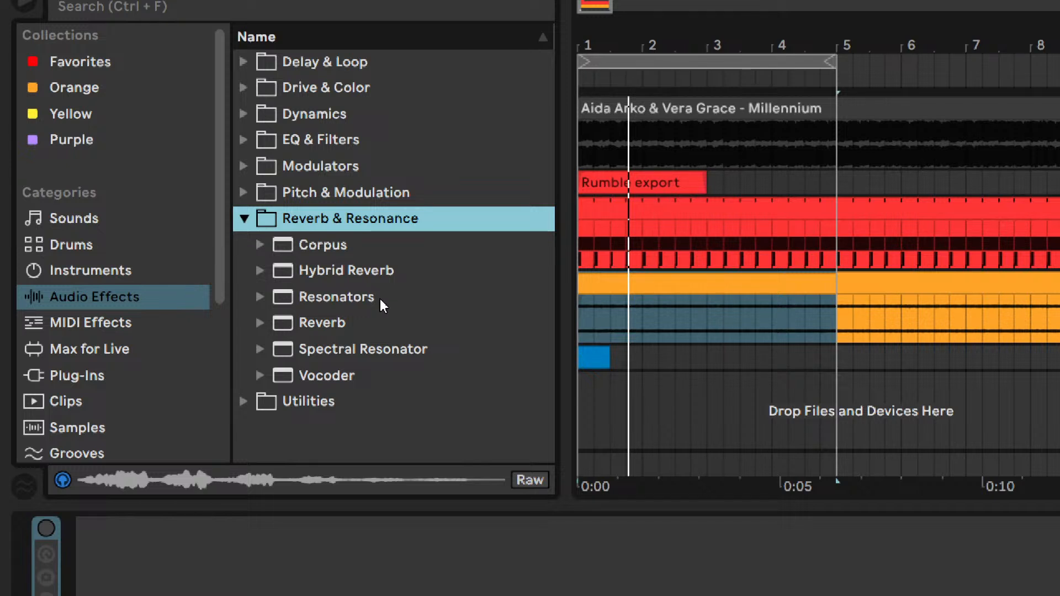
double_click(333, 246)
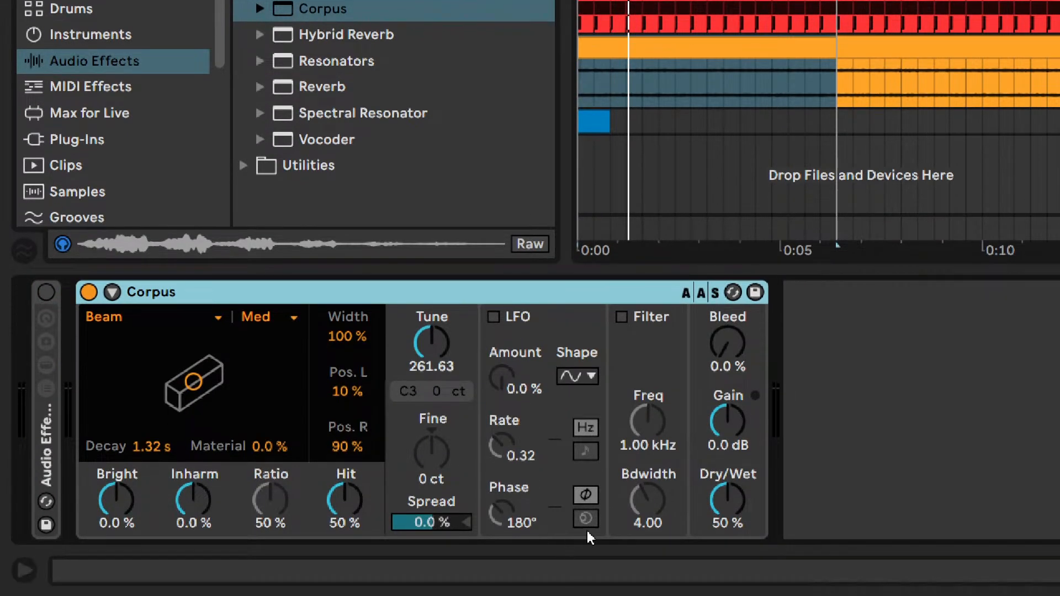
drag(727, 530, 728, 534)
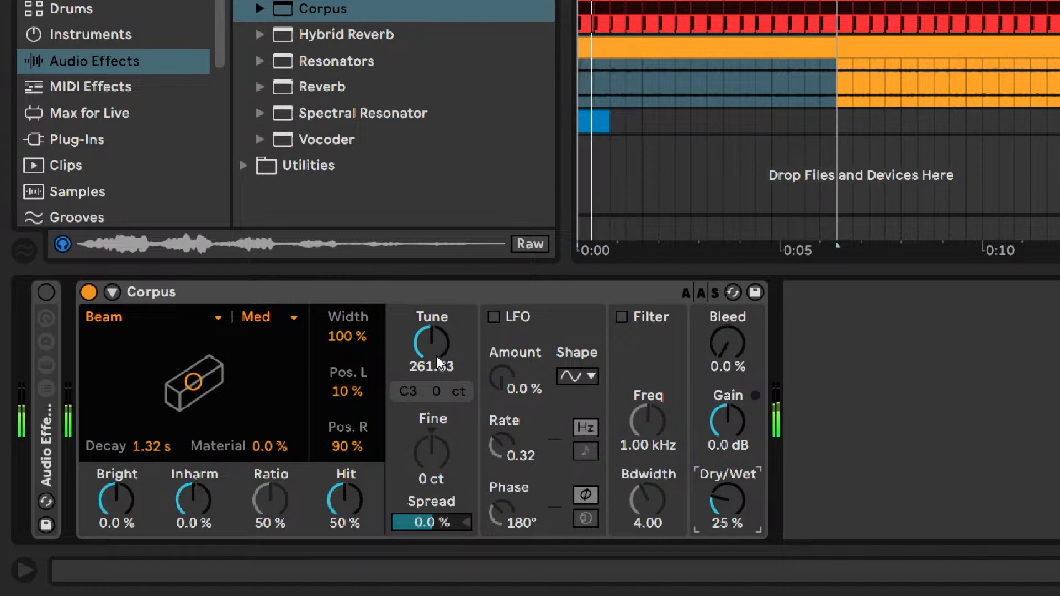
- Toggle the solo of the Pad export track and restart playback to audition the Corpus
key(space)
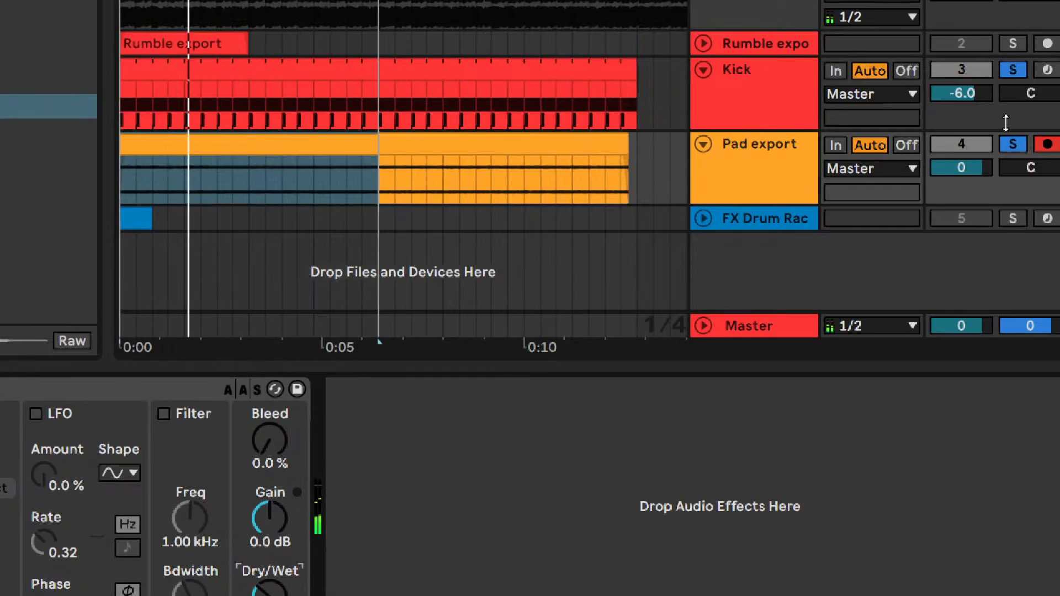
click(1008, 122)
click(1017, 142)
click(1017, 143)
key(space)
click(735, 153)
- Set the Corpus to the Pipe resonator with Tune at 79.73 and Dry/Wet at 33 %
drag(439, 353, 390, 331)
scroll(171, 326, down, 2)
click(167, 324)
click(167, 323)
key(Down)
key(Down)
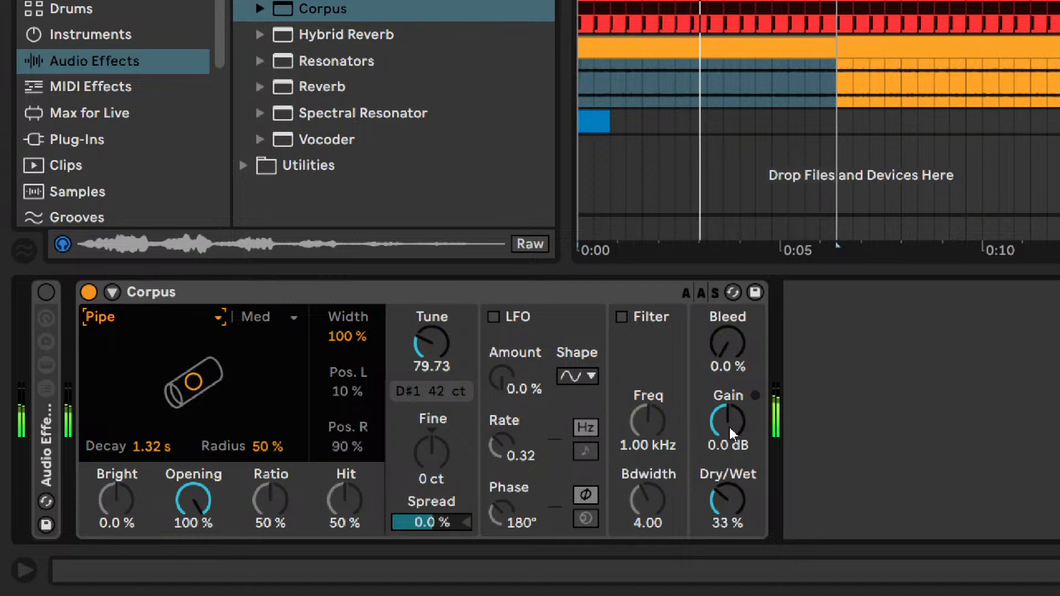
- Switch the Corpus to the Tube resonator with Gain at -1.9 dB, Dry/Wet at 100 % and Tune at 73.01
click(175, 319)
click(171, 462)
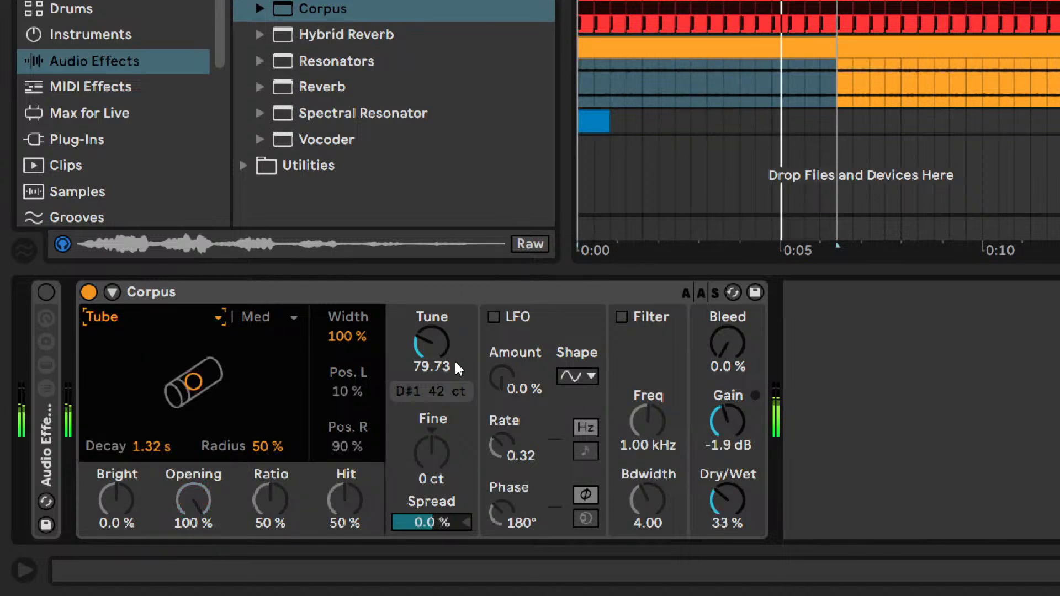
double_click(456, 365)
drag(455, 365, 456, 331)
drag(727, 500, 727, 408)
drag(458, 358, 466, 371)
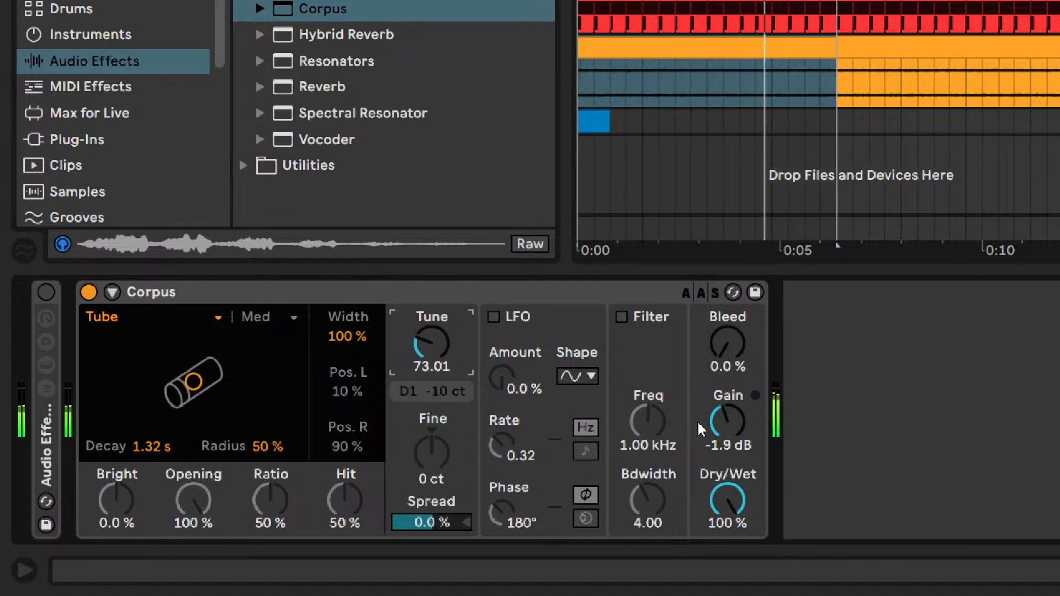
- Lower the Corpus's Tune to 34.55 and its Gain to -12 dB during playback
drag(727, 421, 727, 430)
drag(432, 345, 432, 376)
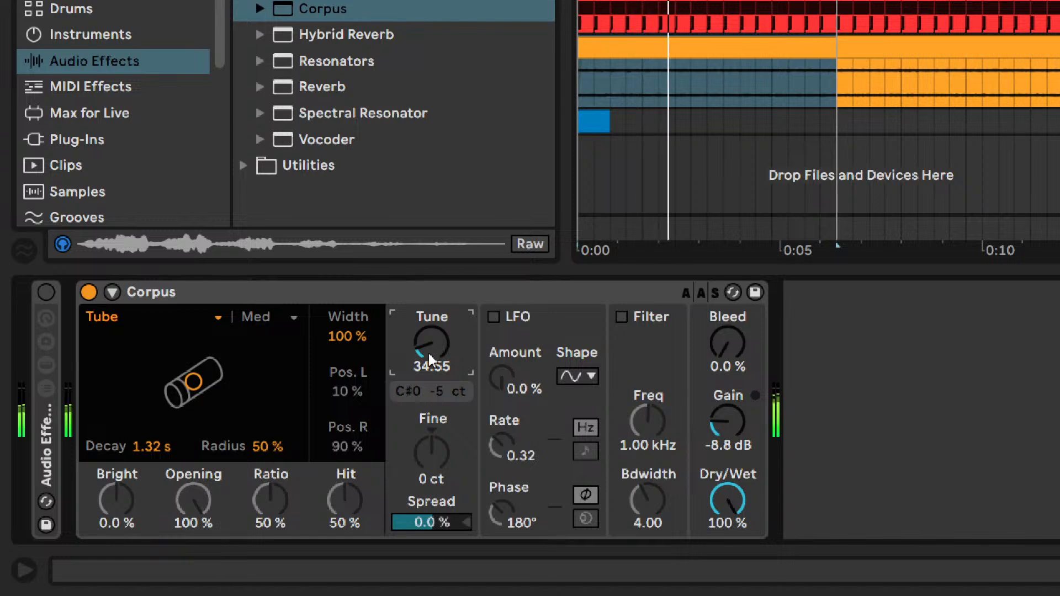
drag(712, 406, 712, 415)
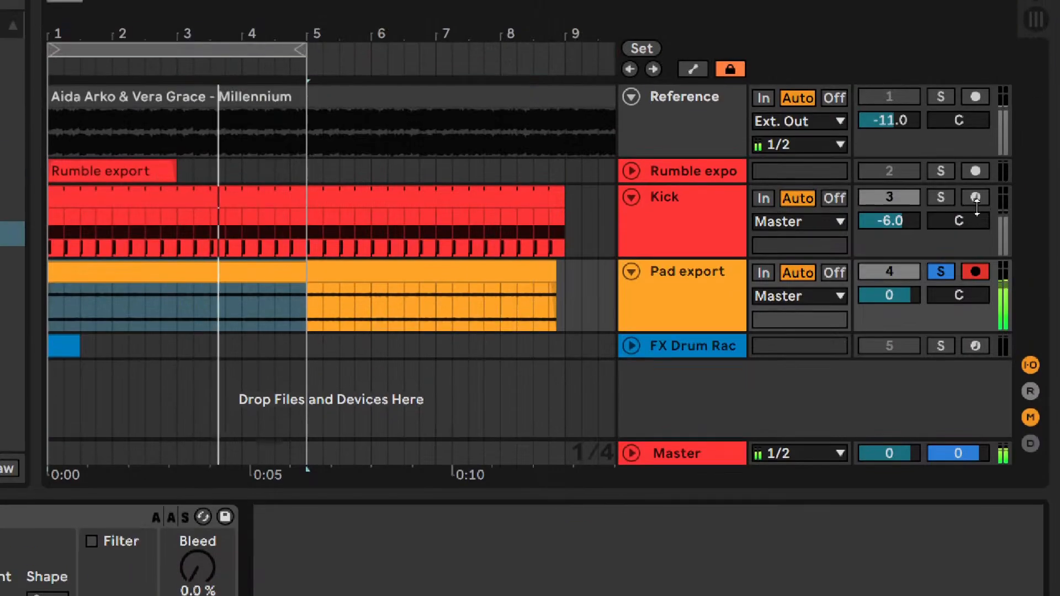
ctrl+click(933, 203)
ctrl+click(932, 204)
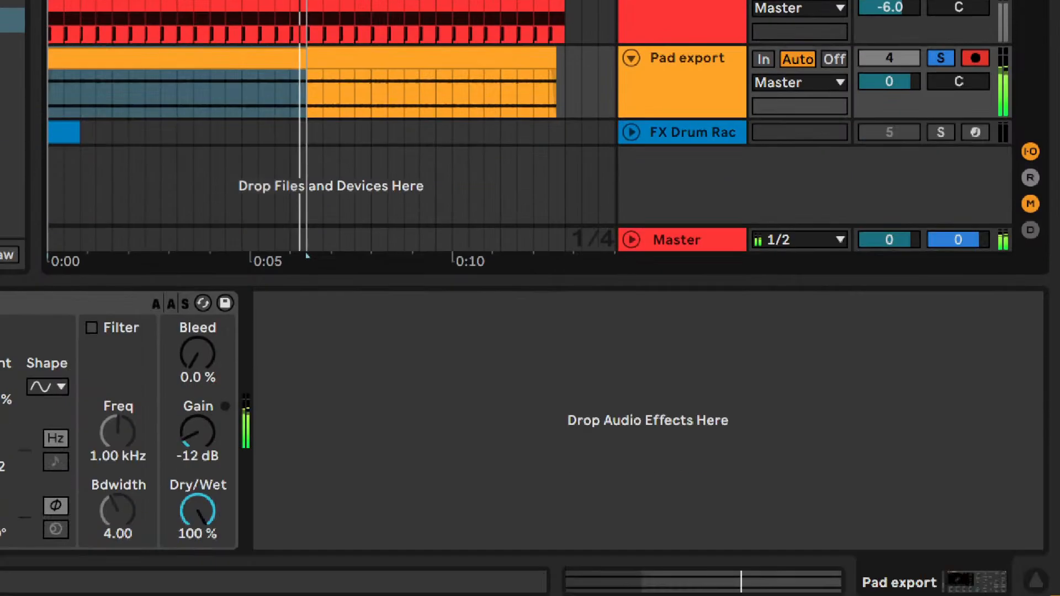
- Try the Pipe and Plate resonators with Tune at 73.01, and delete the Corpus
click(101, 319)
click(102, 442)
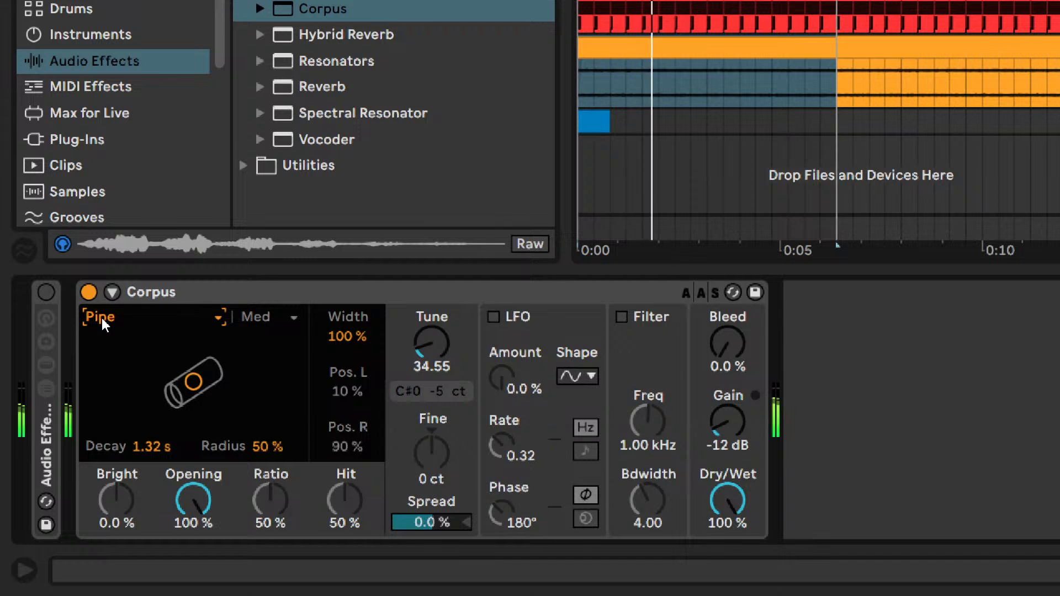
mouse_move(432, 343)
mouse_down()
mouse_move(431, 335)
mouse_move(431, 349)
mouse_up()
click(206, 316)
click(198, 422)
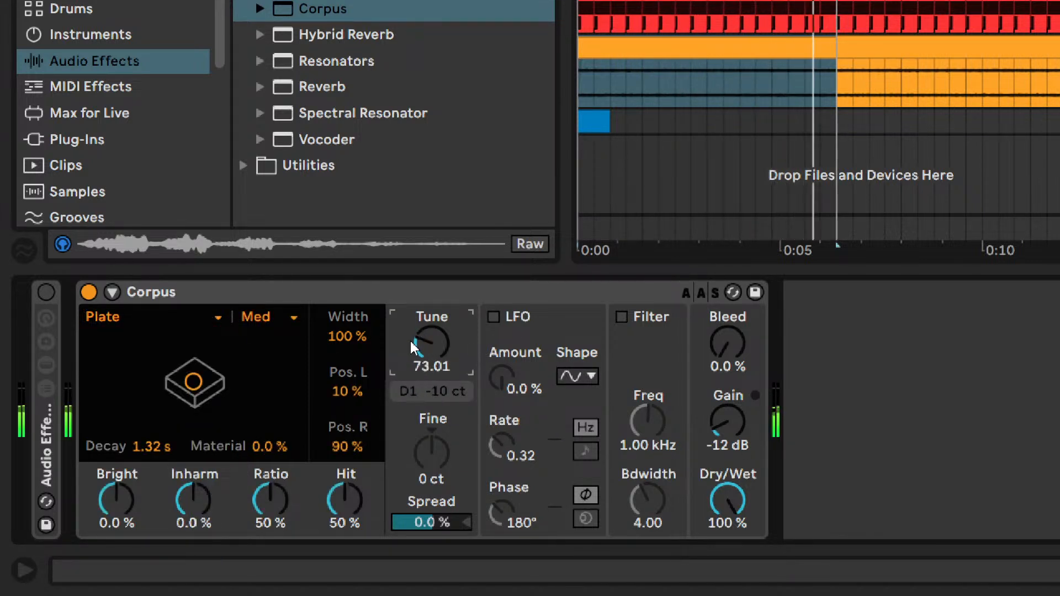
click(255, 297)
key(Delete)
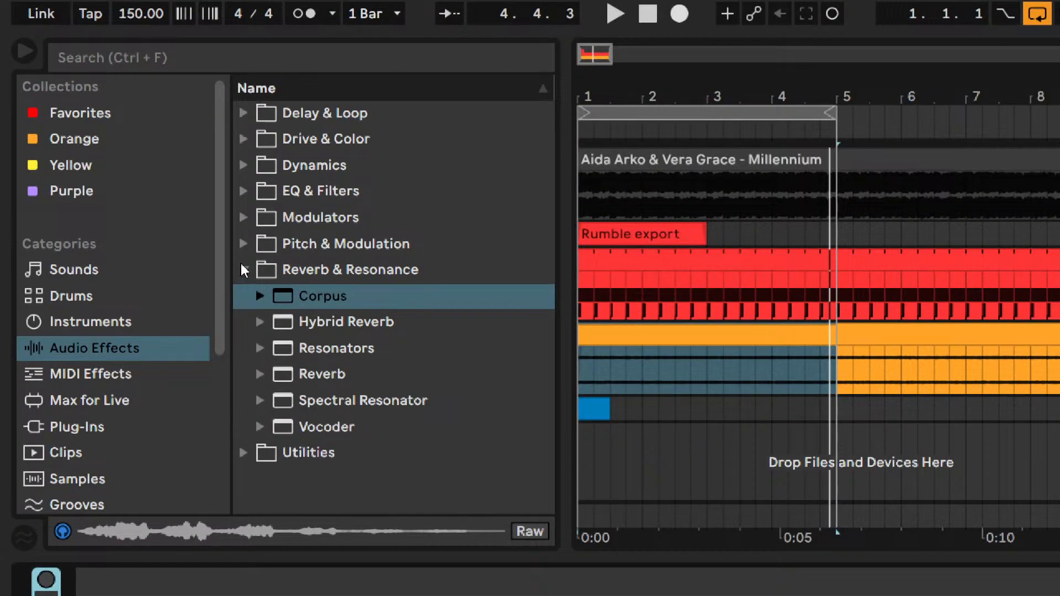
- Add a Chorus-Ensemble and a Phaser-Flanger from the Pitch & Modulation effects to the pad's chain
click(243, 269)
click(243, 243)
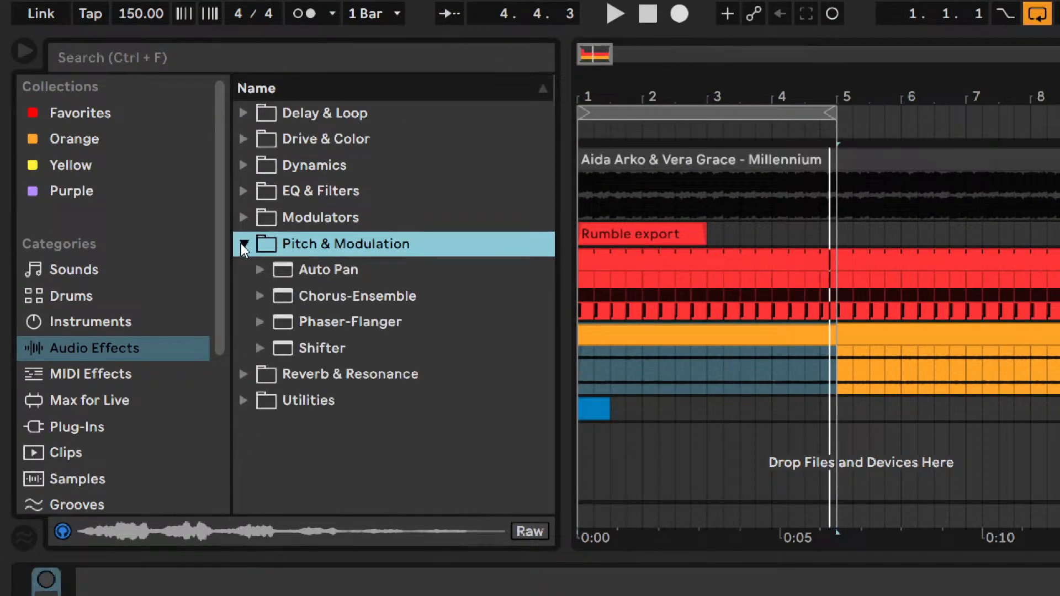
double_click(319, 291)
drag(302, 158, 532, 501)
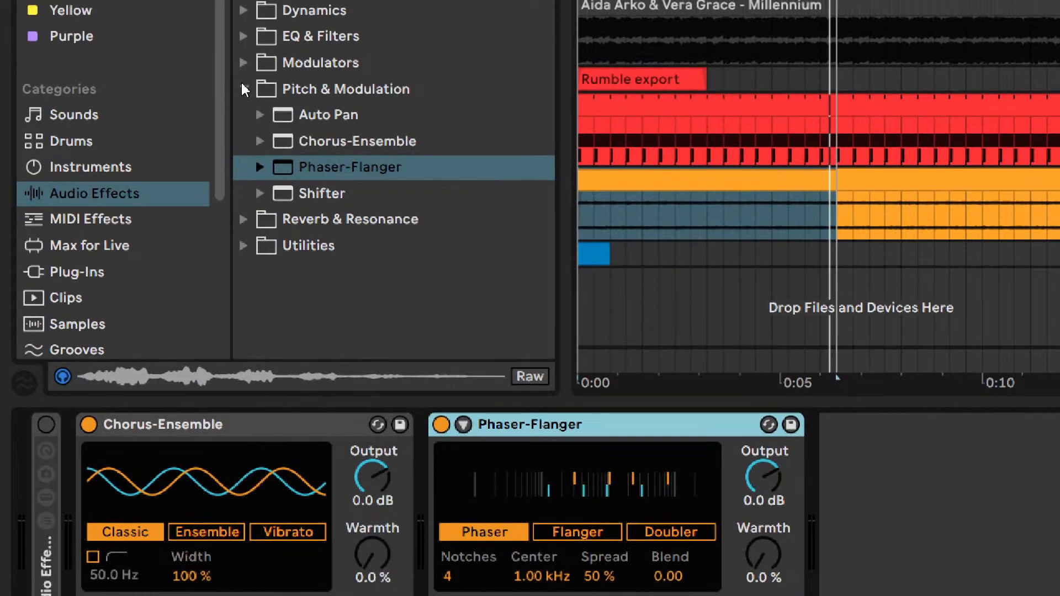
click(242, 89)
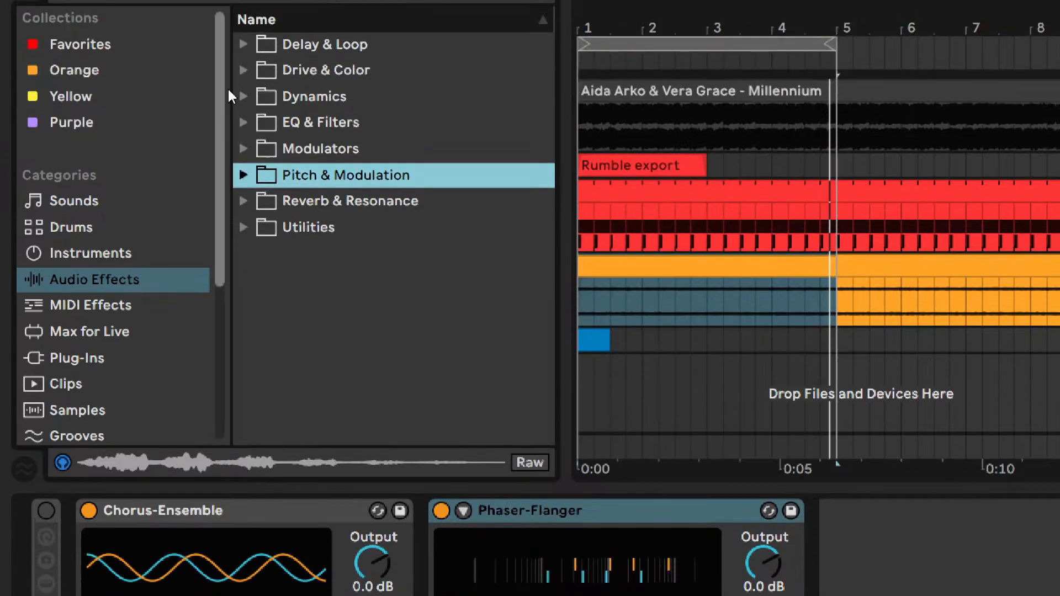
- Add a bypassed Redux and an Overdrive from the Drive & Color effects after the Phaser-Flanger
click(244, 0)
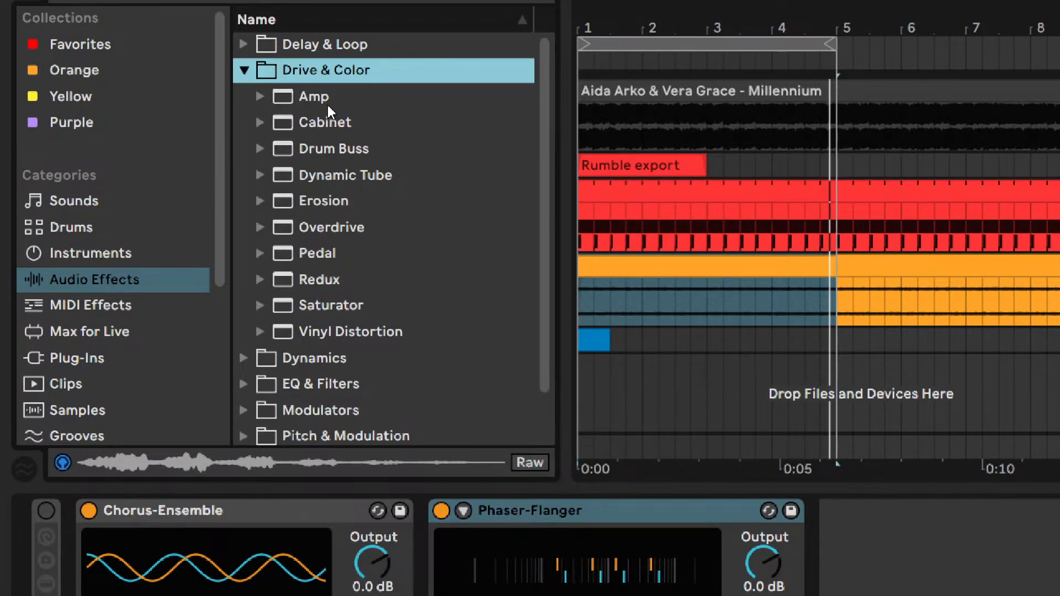
drag(314, 279, 837, 514)
click(832, 506)
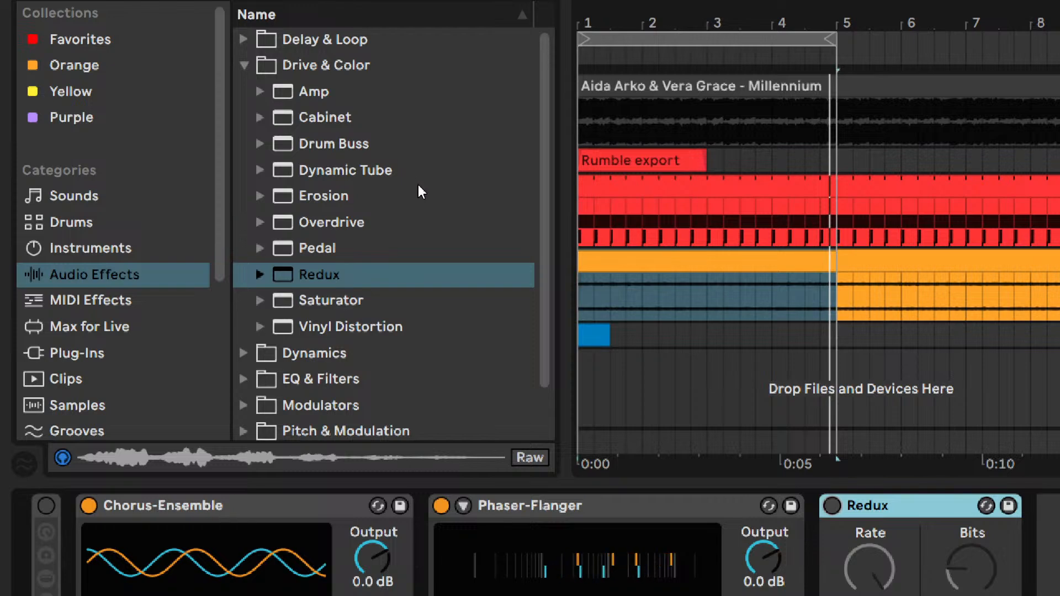
click(333, 222)
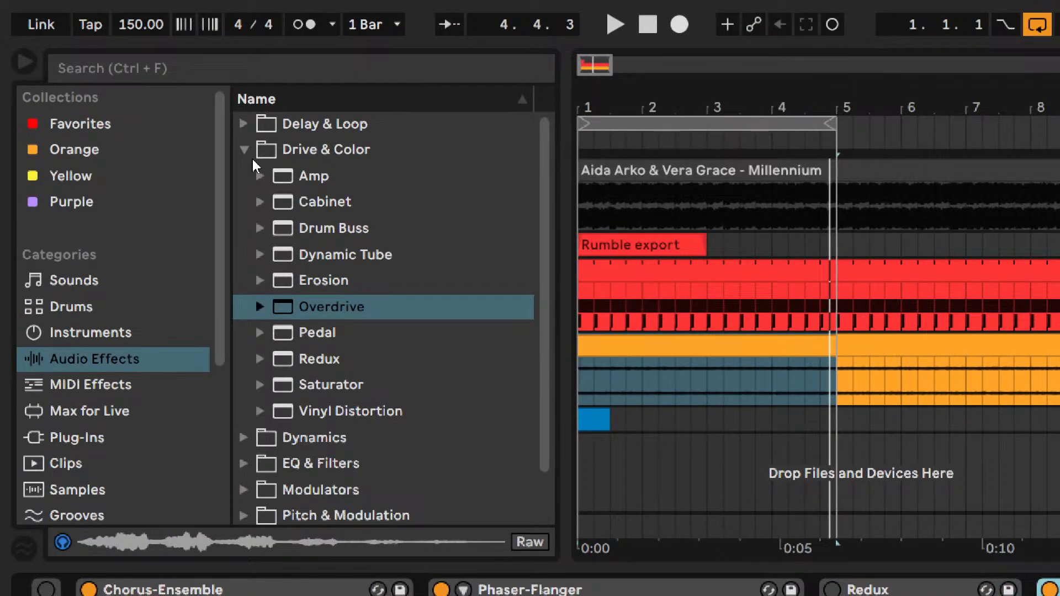
click(244, 150)
click(242, 125)
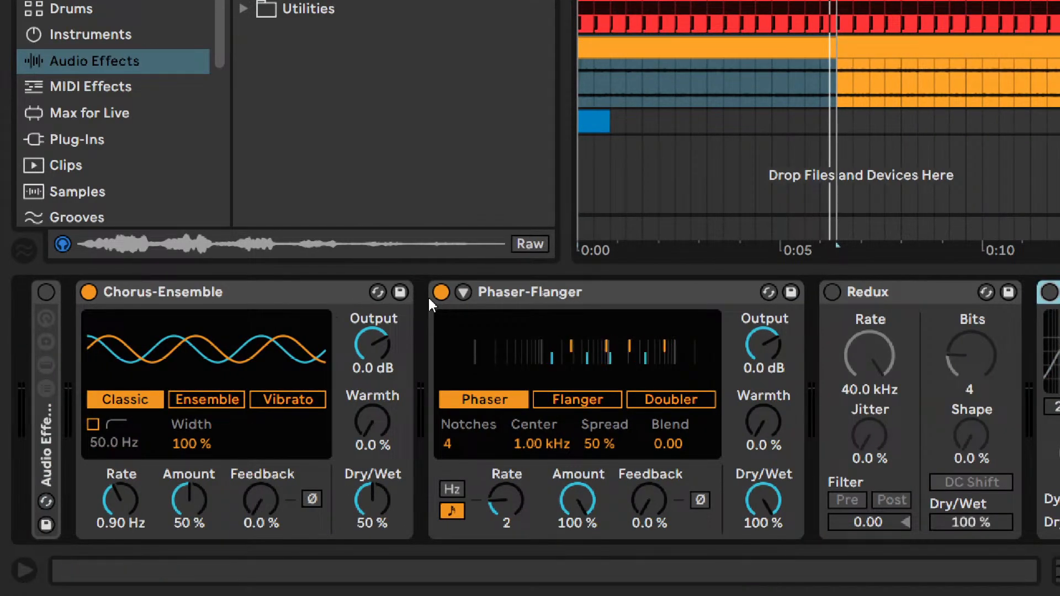
- Bypass the Phaser-Flanger and set the Chorus-Ensemble's Rate to 2.63 Hz, Amount to 74 % and Feedback to 69 %
click(160, 292)
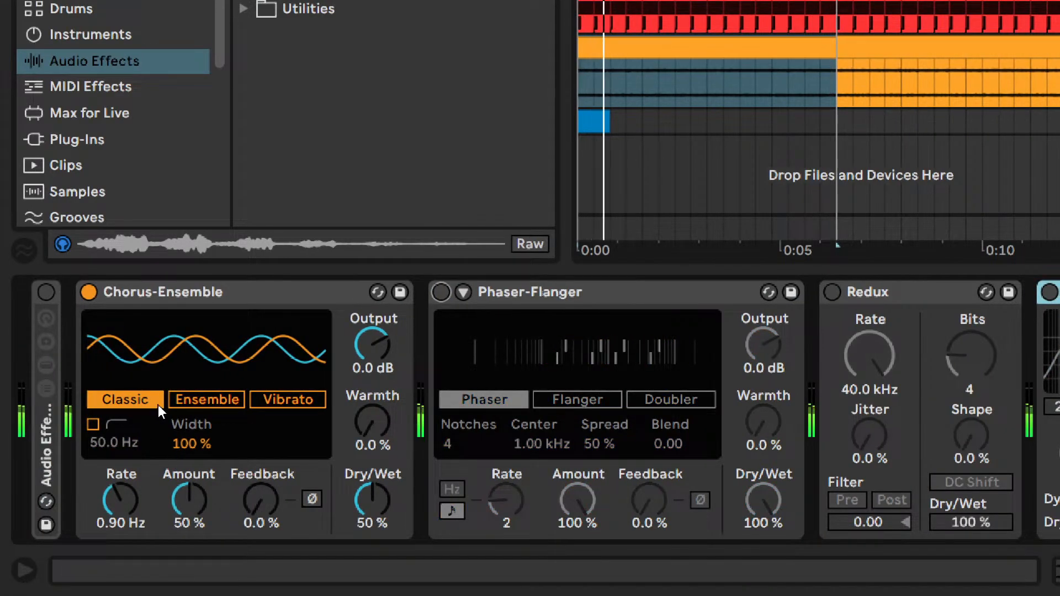
mouse_move(128, 492)
mouse_down()
mouse_move(128, 458)
mouse_move(128, 472)
mouse_up()
drag(204, 501, 205, 483)
drag(262, 501, 261, 475)
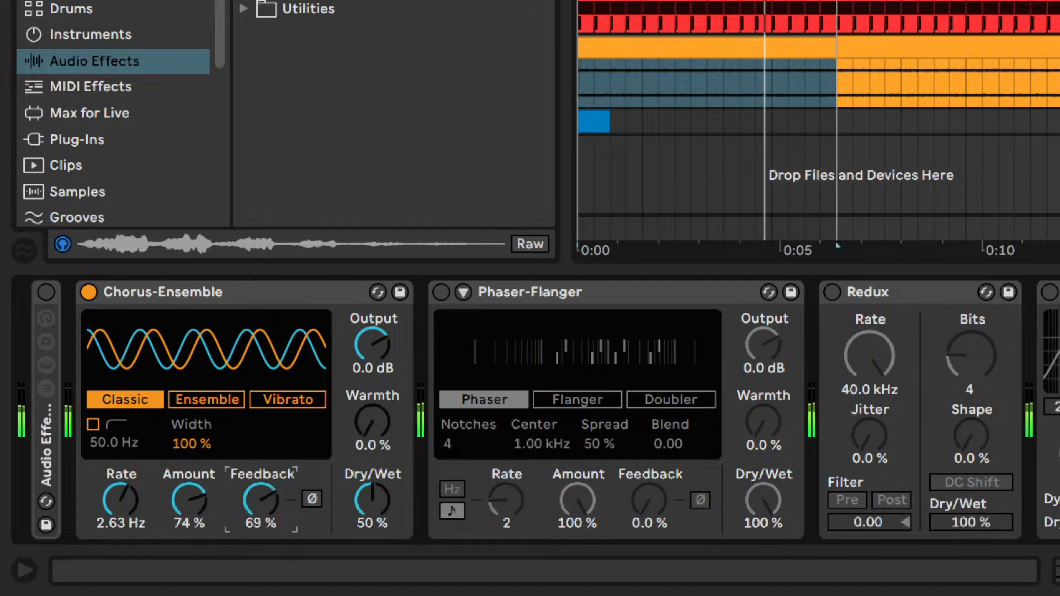
- Set the Chorus-Ensemble's Rate to 6.77 Hz, Amount to 21 % and Feedback to 0 %
drag(189, 500, 189, 543)
mouse_move(261, 500)
mouse_down()
mouse_move(261, 487)
mouse_move(211, 502)
mouse_move(261, 496)
mouse_up()
mouse_move(121, 500)
mouse_down()
mouse_move(121, 533)
mouse_move(121, 486)
mouse_up()
drag(260, 496, 260, 538)
drag(204, 514, 204, 515)
drag(121, 500, 121, 492)
- Compare the Chorus-Ensemble on and off, set its Dry/Wet to 41 %, and leave it bypassed
click(88, 292)
click(89, 292)
drag(372, 500, 372, 504)
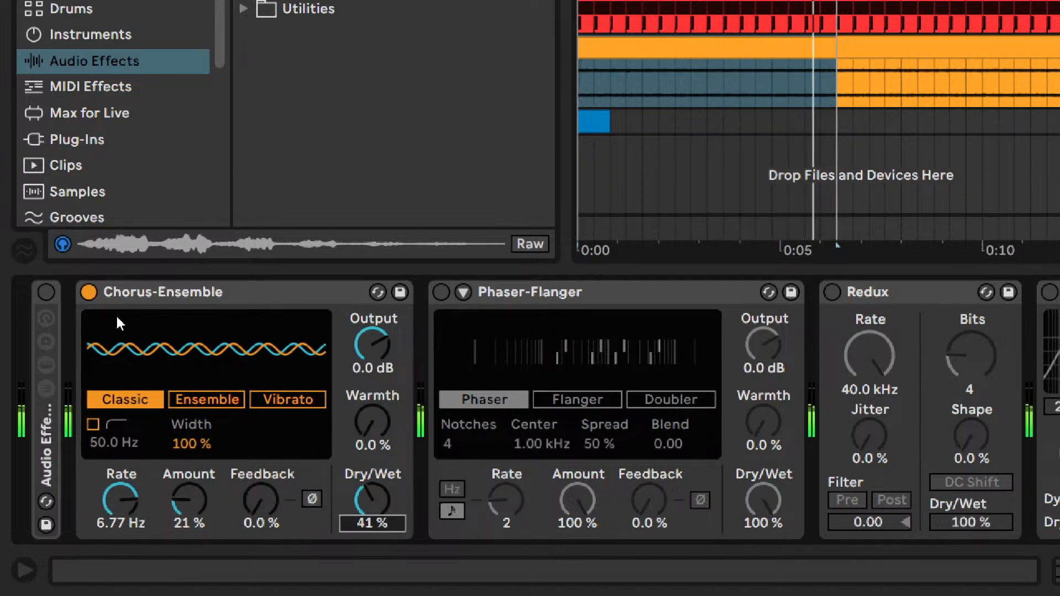
click(90, 292)
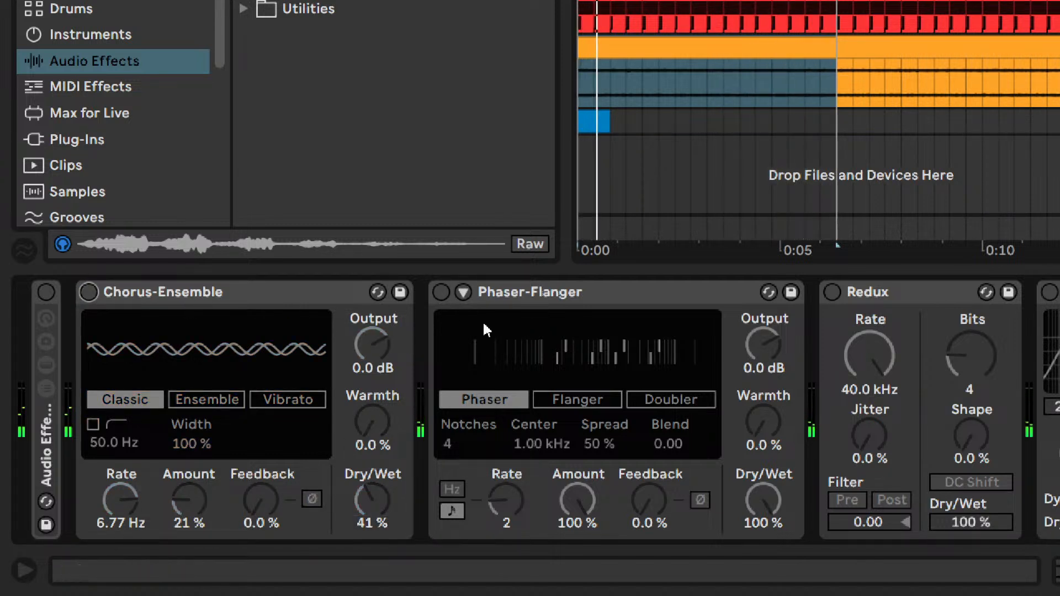
- Audition the Phaser-Flanger's Doubler, Phaser and Flanger modes at a 3/4 Rate and 15 % Feedback, then bypass it in Flanger mode
click(443, 299)
mouse_move(511, 494)
mouse_down()
mouse_move(505, 506)
mouse_move(504, 496)
mouse_up()
click(564, 402)
click(665, 400)
drag(648, 491, 650, 492)
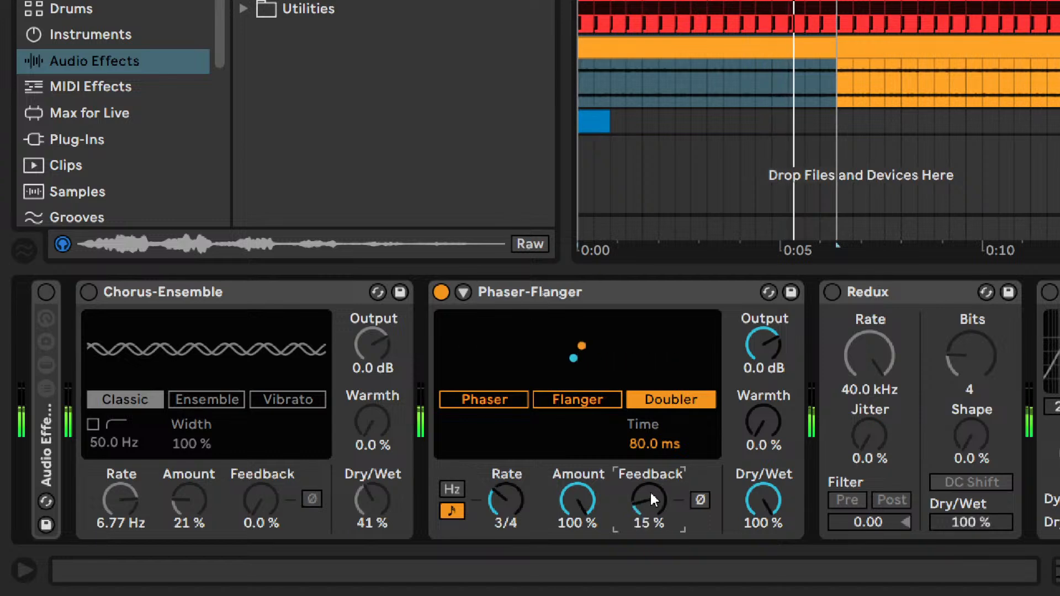
click(574, 399)
click(502, 399)
click(547, 400)
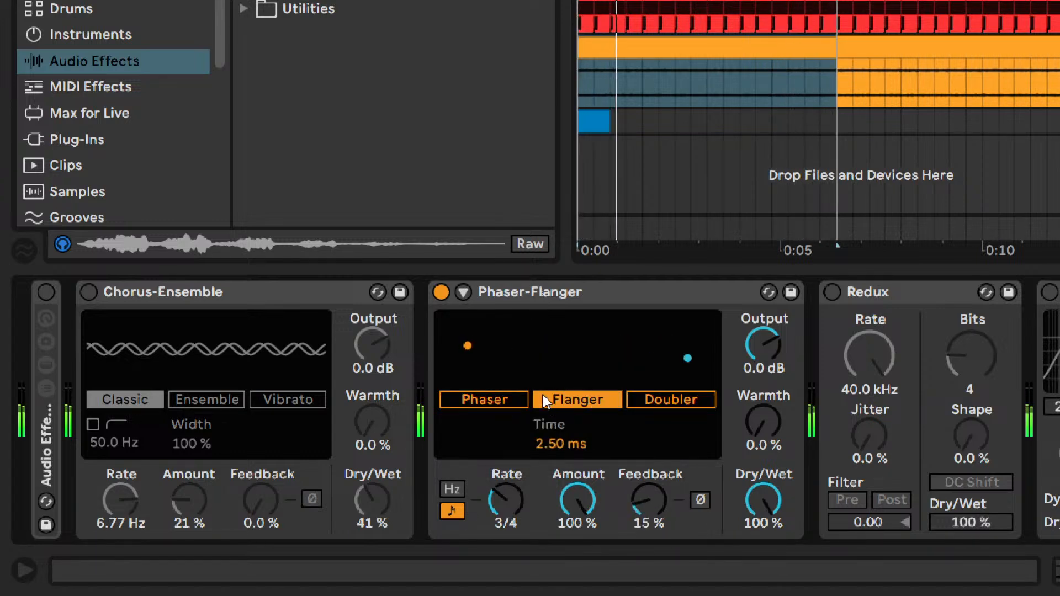
click(441, 292)
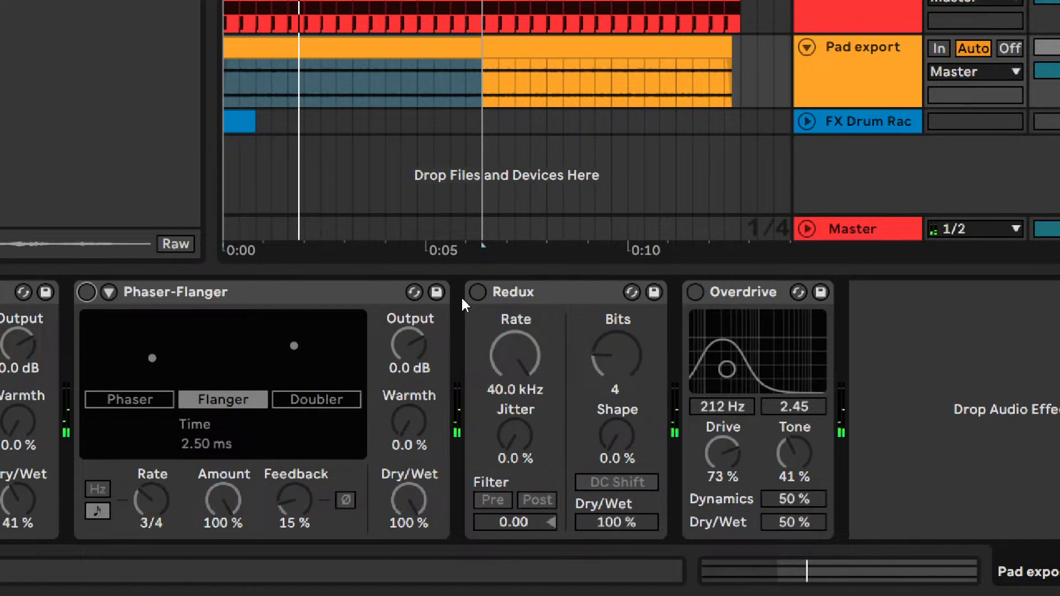
- Enable the Redux and set its Bits to 16, Rate to 1.13 kHz and Dry/Wet to 60 %
click(477, 292)
mouse_move(616, 353)
mouse_down()
mouse_move(616, 331)
mouse_move(616, 341)
mouse_up()
drag(527, 358, 527, 406)
drag(607, 356, 607, 314)
drag(617, 521, 617, 543)
drag(525, 350, 524, 375)
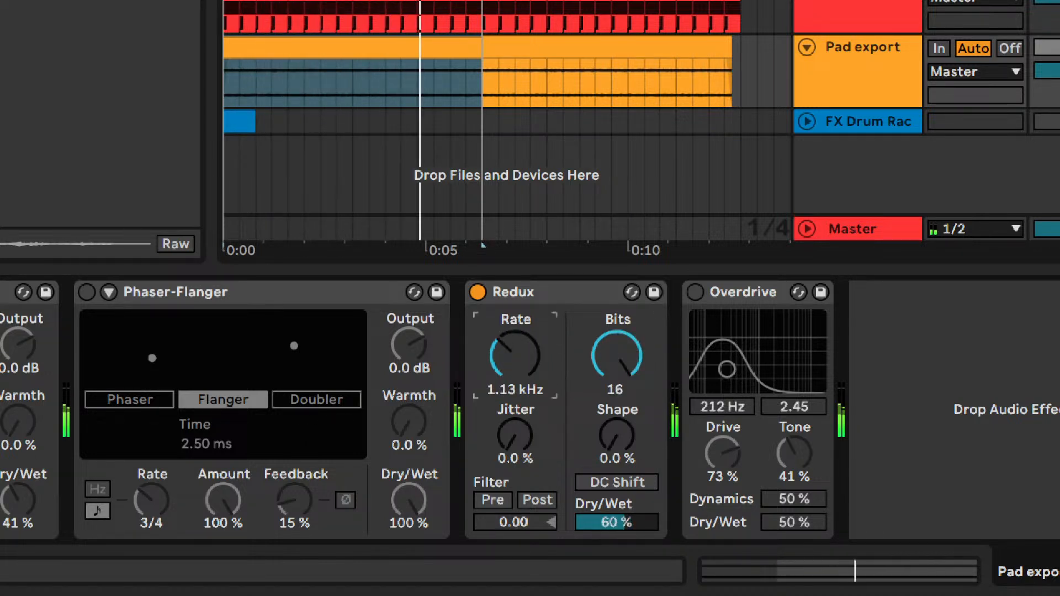
- Lower the Redux Rate to 435 Hz, raise its Dry/Wet to 75 %, and bypass it
drag(617, 528, 617, 526)
mouse_move(522, 370)
mouse_down()
mouse_move(522, 404)
mouse_move(522, 386)
mouse_up()
drag(616, 522, 616, 511)
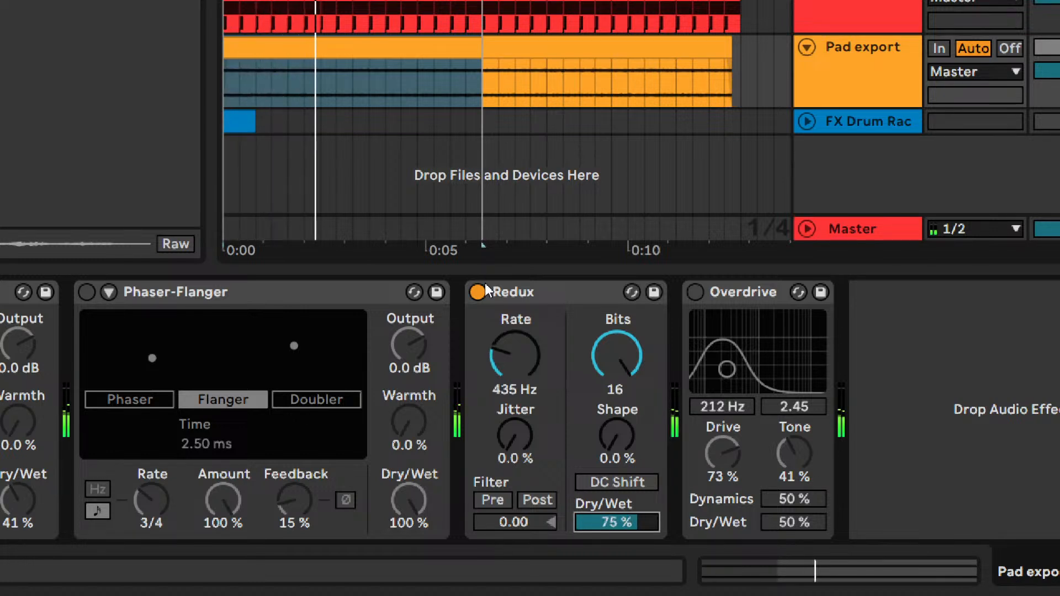
click(478, 292)
- Enable the Overdrive and set its filter to 842 Hz with a 0.50 bandwidth and its Dry/Wet to 89 %
click(685, 292)
click(694, 291)
key(space)
drag(727, 369, 774, 384)
drag(793, 522, 793, 539)
drag(773, 384, 724, 384)
drag(793, 522, 793, 494)
drag(723, 384, 750, 382)
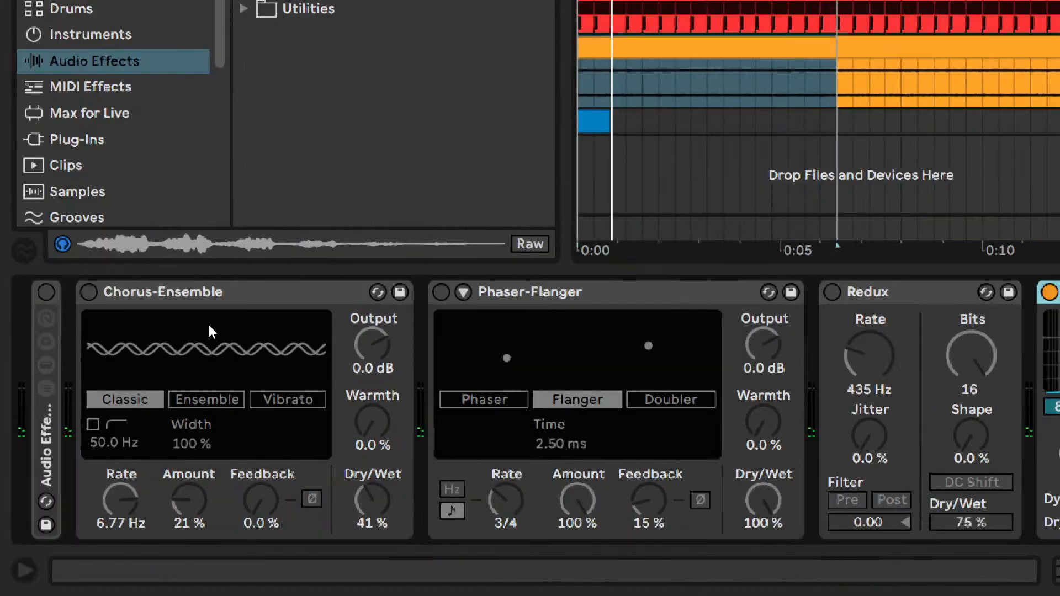
- Delete the Chorus-Ensemble, Phaser-Flanger, Redux and Overdrive from the pad track's device chain
click(199, 298)
key(ctrl+a)
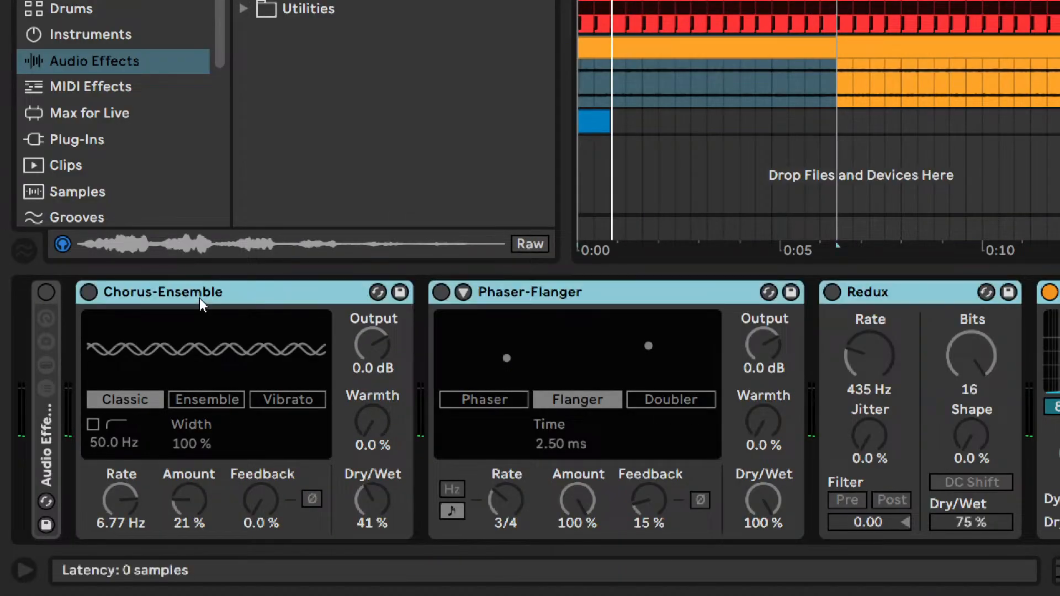
key(Delete)
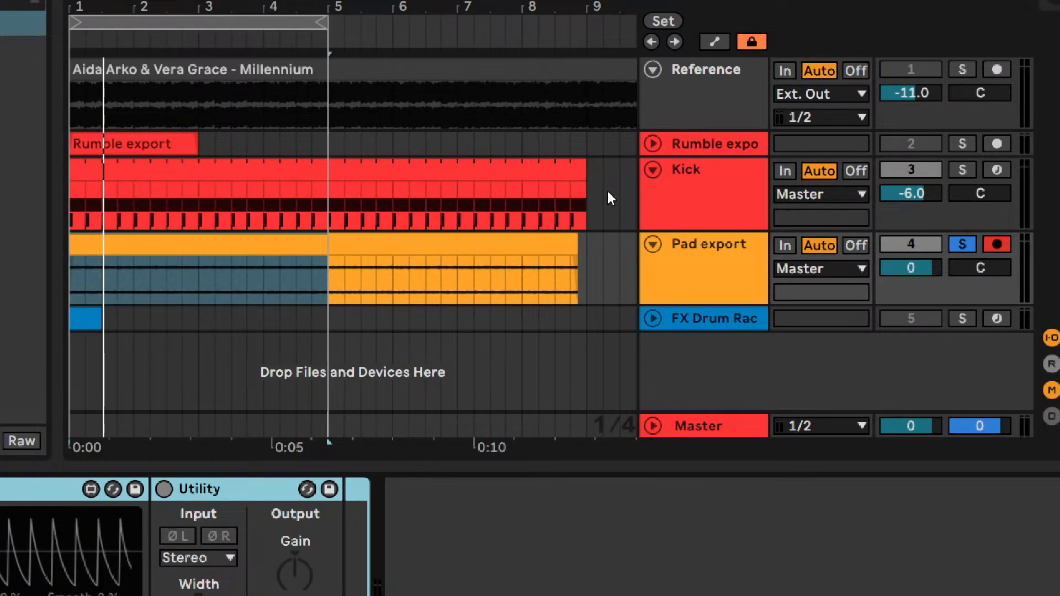
- Duplicate the Pad export track and group the original with its copy
click(688, 274)
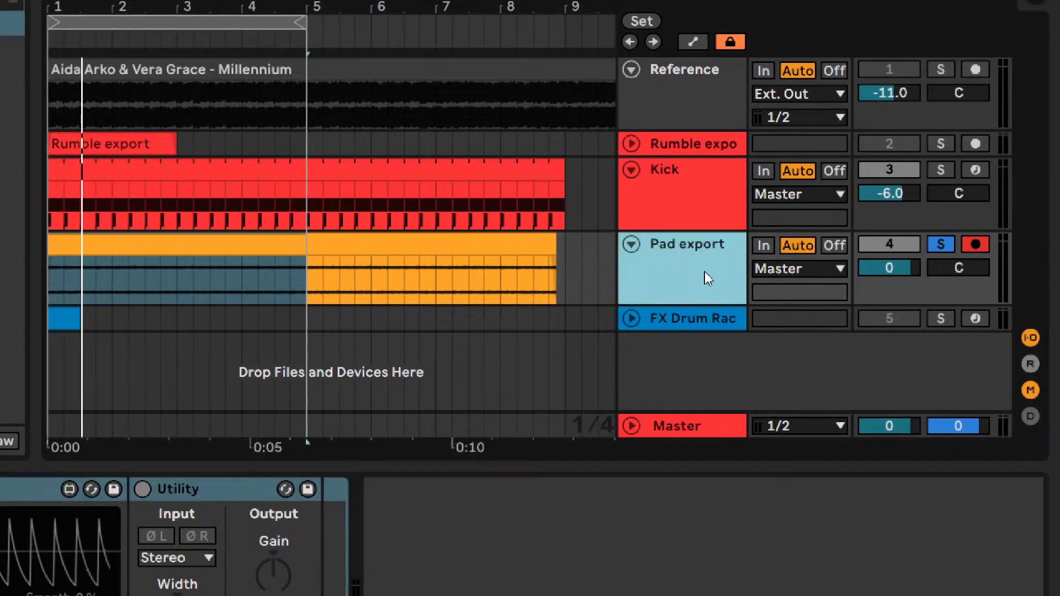
key(ctrl+d)
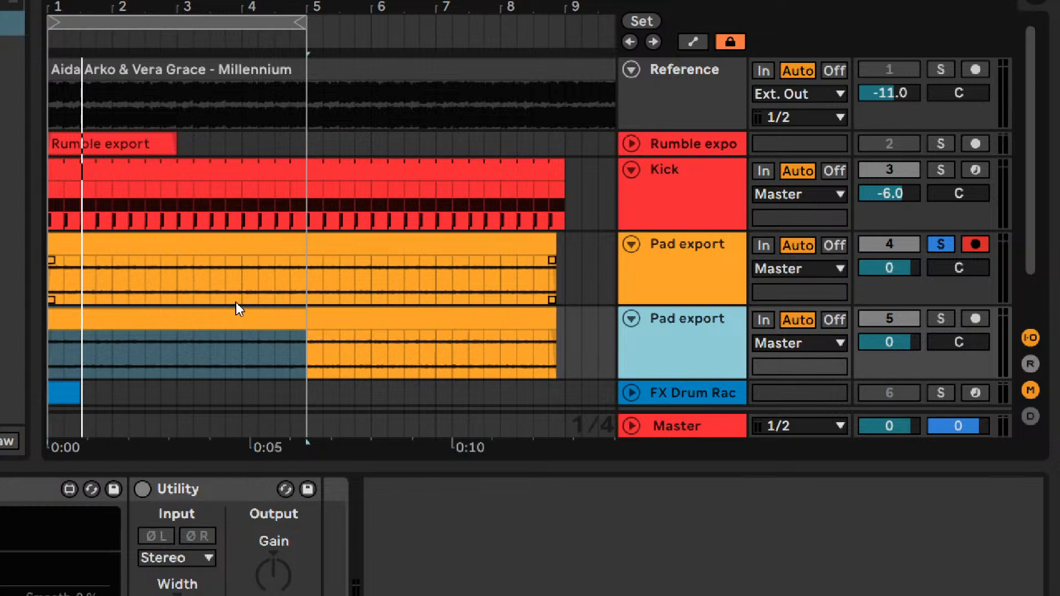
shift+click(664, 250)
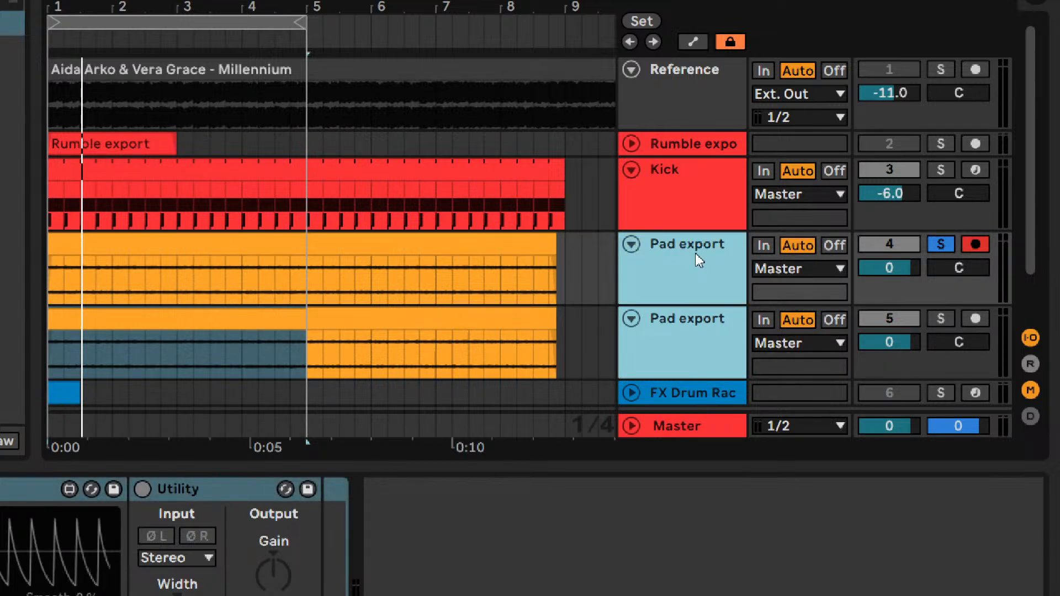
key(ctrl+g)
- Solo the duplicated pad track, show its clip settings, reset the clip's pitch to 0 st and play it
scroll(664, 368, down, 2)
scroll(663, 177, down, 1)
click(683, 172)
click(942, 138)
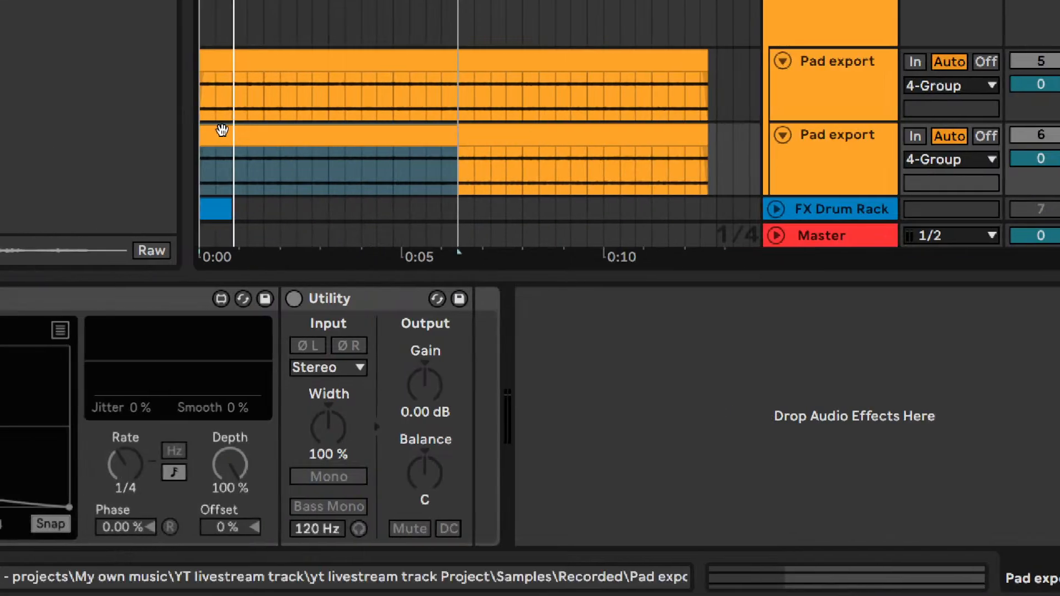
click(223, 133)
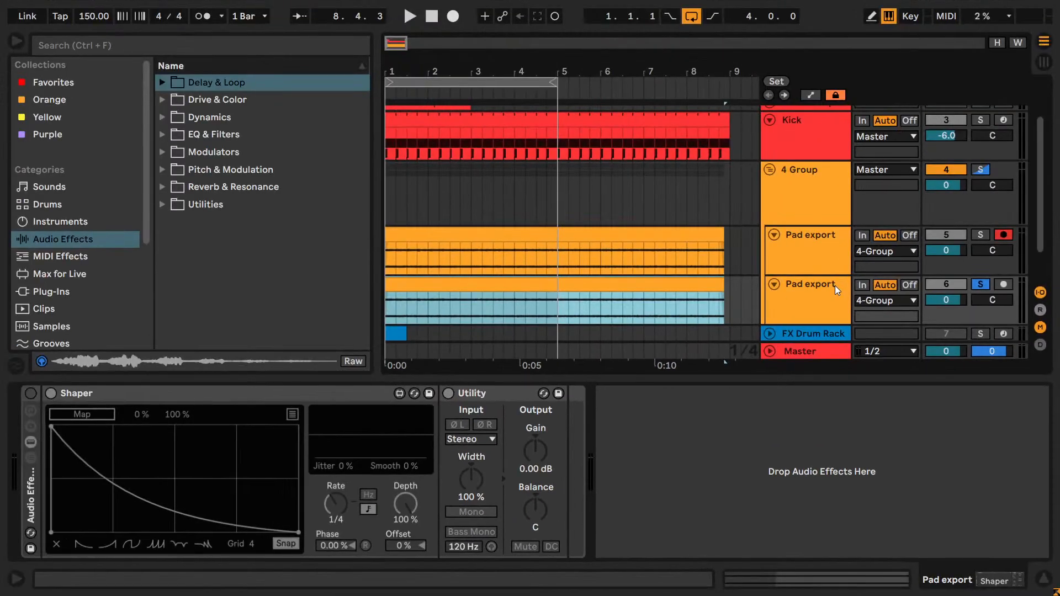
click(835, 286)
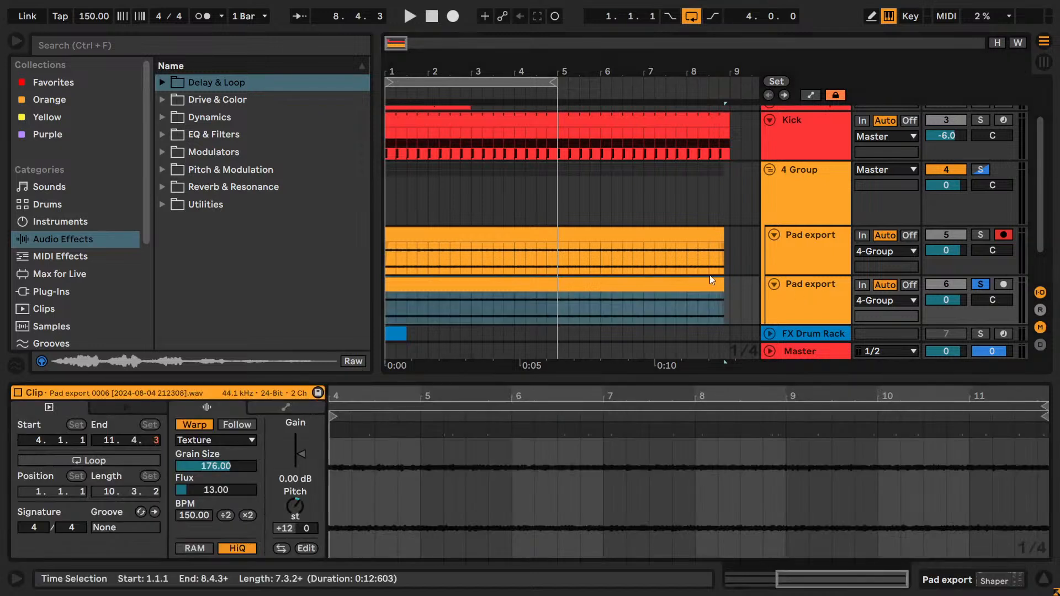
key(space)
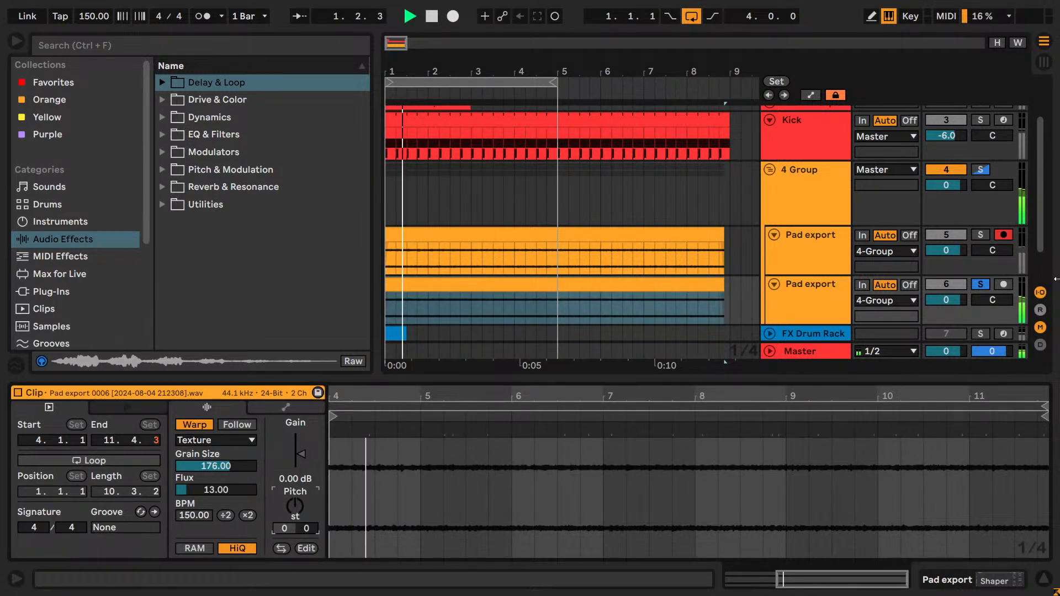
- Solo the original pad track as well and audition the duplicate clip transposed to -12 st and -24 st
click(979, 237)
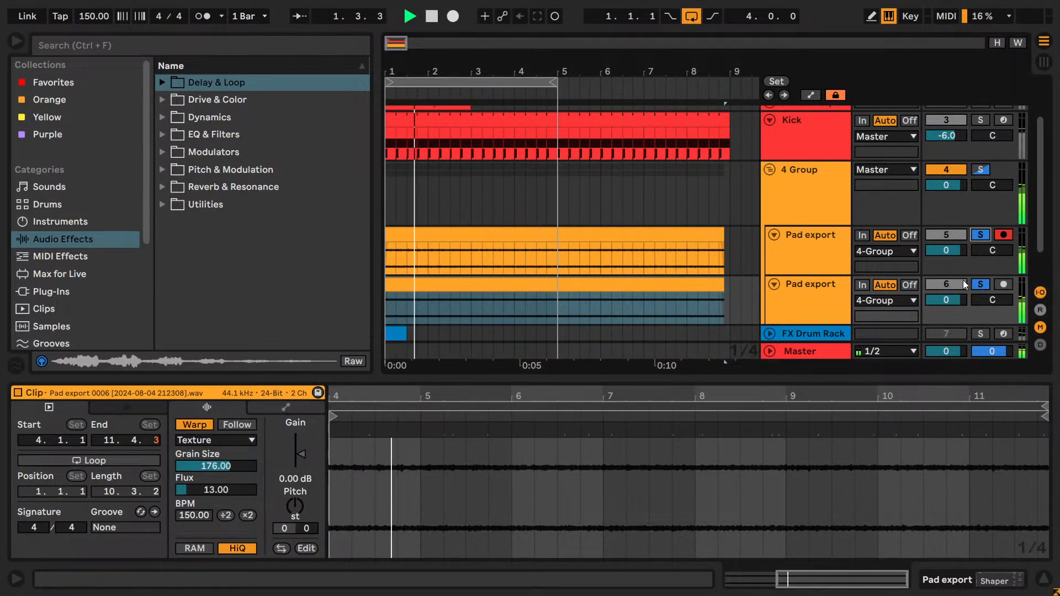
key(space)
key(space)
key(space)
drag(295, 505, 295, 518)
key(space)
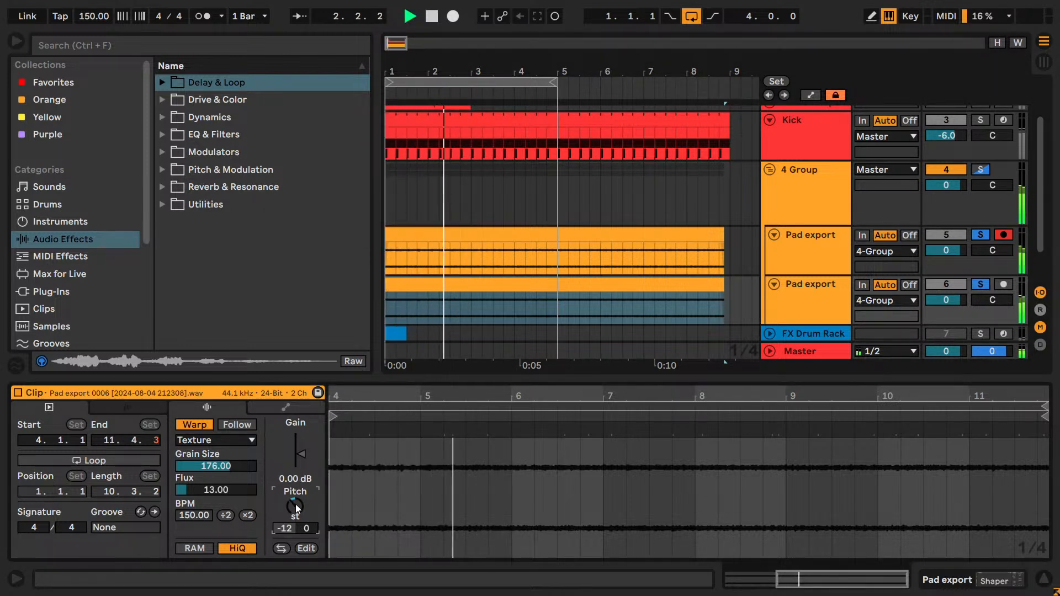
key(space)
drag(295, 504, 296, 519)
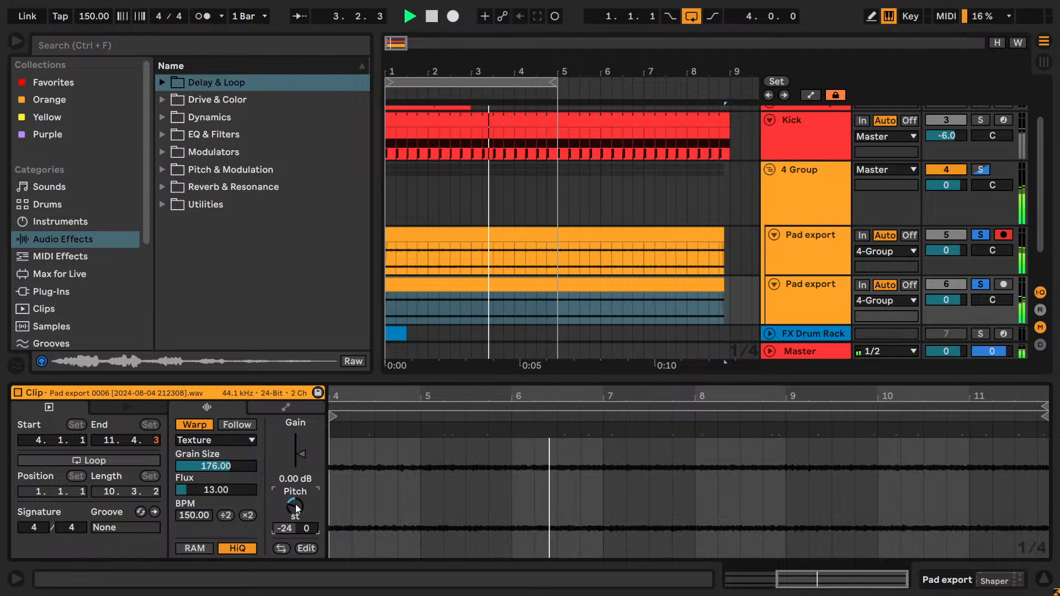
- Reset the duplicate clip's pitch to 0 st and audition it at +12 st and +24 st
double_click(296, 505)
key(space)
key(space)
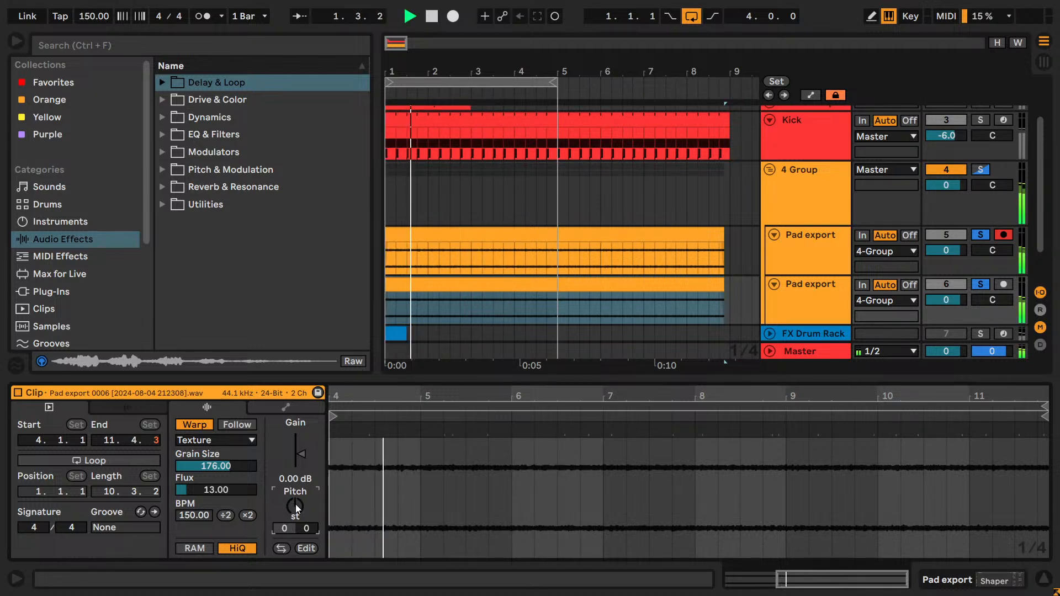
key(space)
drag(296, 504, 296, 480)
key(space)
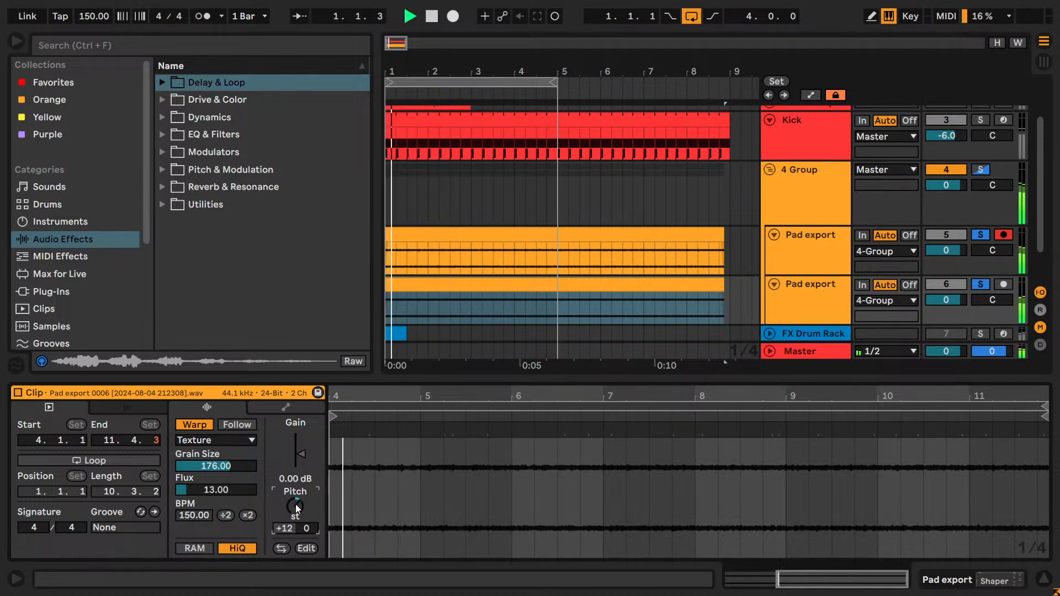
- Reset the duplicate clip's pitch and audition small transpositions in semitone steps, ending at +3 st
key(space)
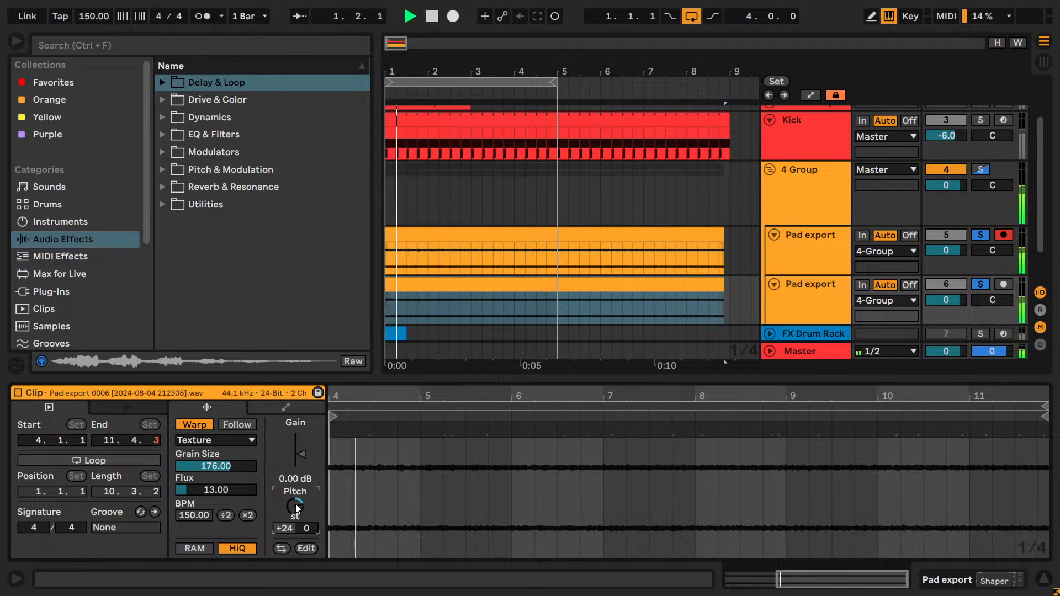
key(space)
key(space)
key(space)
double_click(296, 505)
key(space)
key(space)
key(space)
key(space)
mouse_move(296, 504)
mouse_down()
mouse_move(295, 493)
mouse_move(295, 506)
mouse_up()
key(space)
key(space)
key(space)
key(space)
key(space)
key(space)
key(Down)
key(space)
key(space)
key(Down)
key(space)
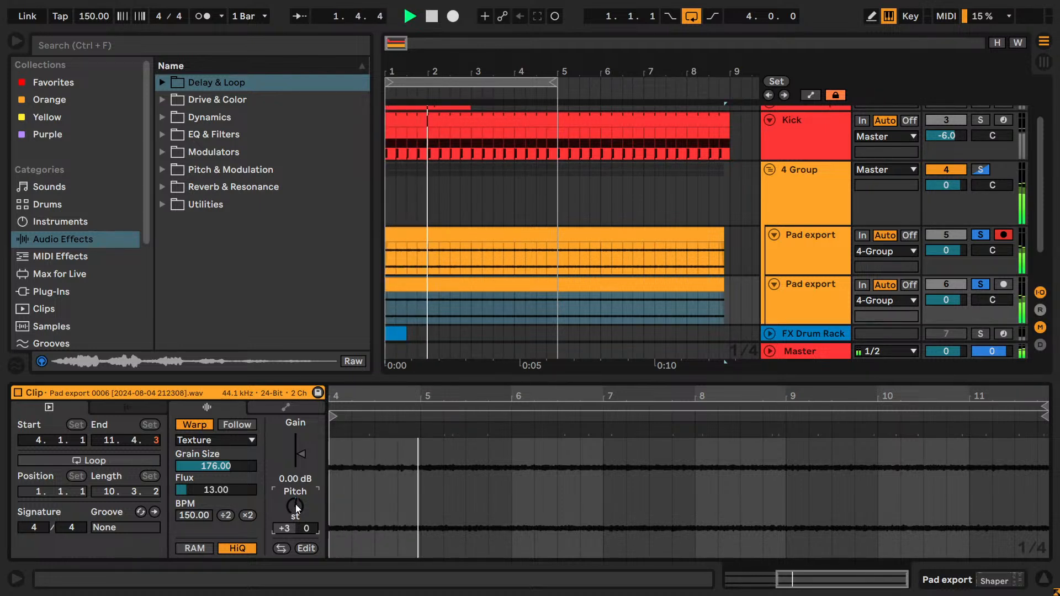
- Audition lower pitches for the duplicate clip in semitone and larger steps, ending at -11 st
key(space)
key(Down)
key(space)
key(space)
key(Down)
key(space)
key(space)
key(Down)
key(space)
key(Up)
key(space)
key(space)
key(shift+Down)
key(space)
key(space)
key(shift+Down)
key(space)
key(space)
key(space)
key(space)
key(shift+Up)
- Compare neighbouring semitones, set the duplicate clip's pitch to -12 st, and solo only the duplicated pad track
key(space)
key(space)
key(Up)
key(space)
key(space)
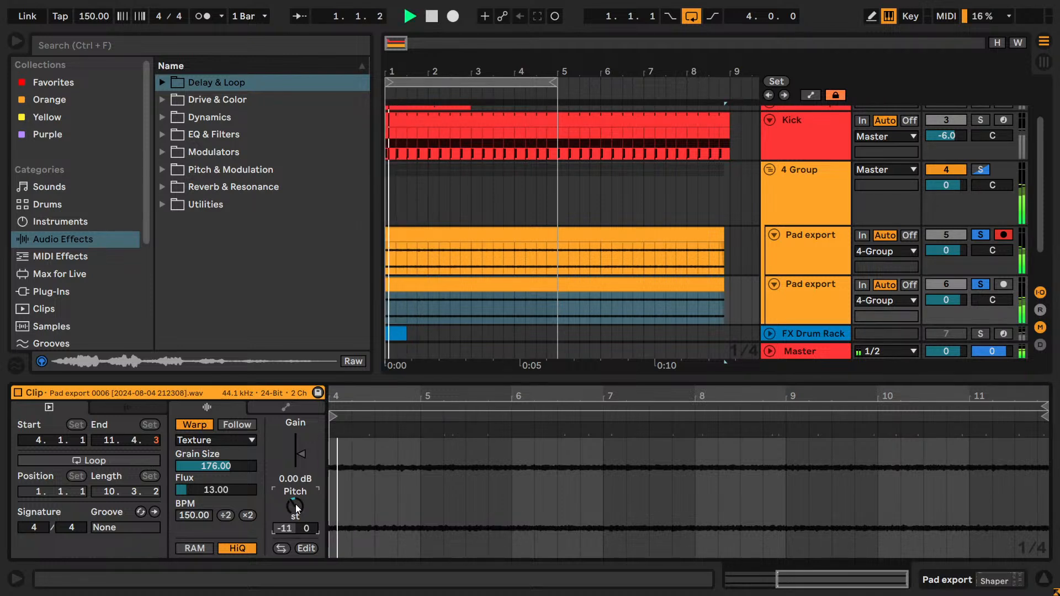
key(Up)
key(space)
key(space)
key(Up)
key(space)
key(space)
key(Down)
key(space)
key(Down)
key(space)
key(Down)
key(space)
key(space)
key(Down)
key(space)
key(space)
key(Up)
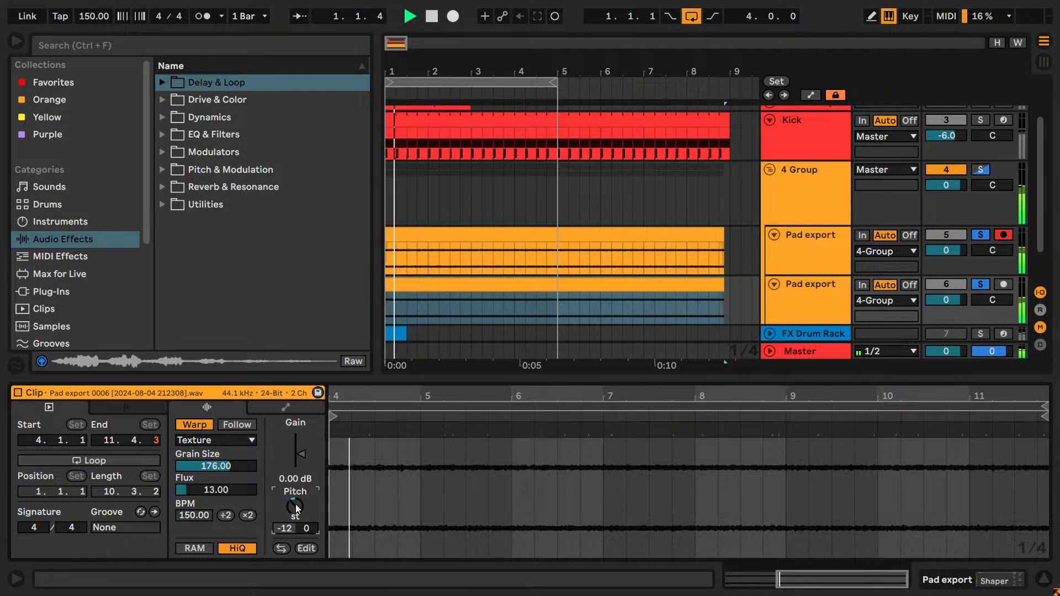
click(982, 284)
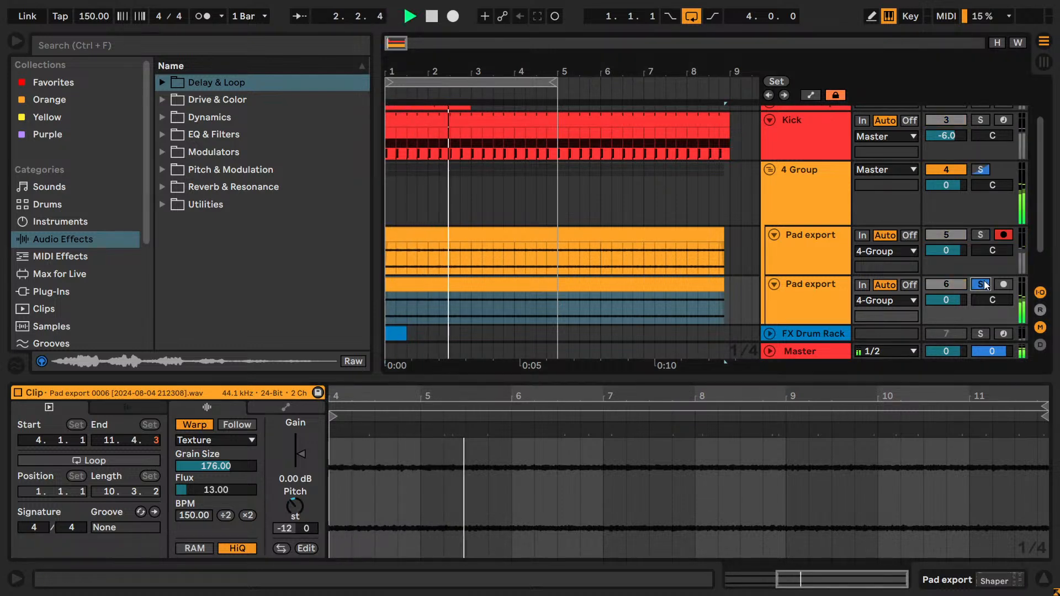
- Widen the track headers and rename the duplicated pad track to "Pad export (-12)"
click(805, 281)
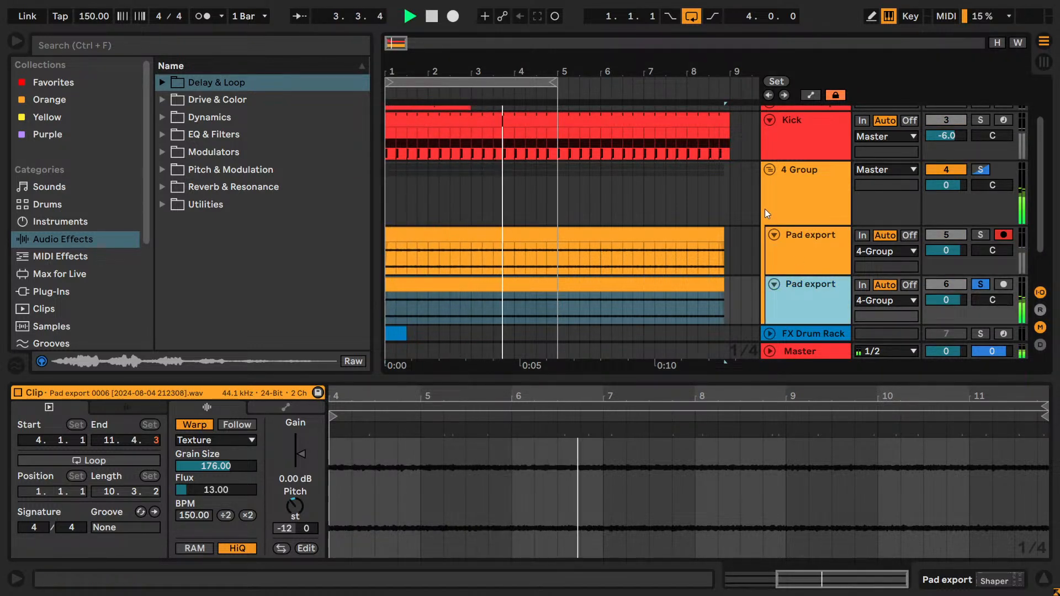
drag(764, 210, 724, 210)
key(ctrl+r)
key(Right)
text((-12)
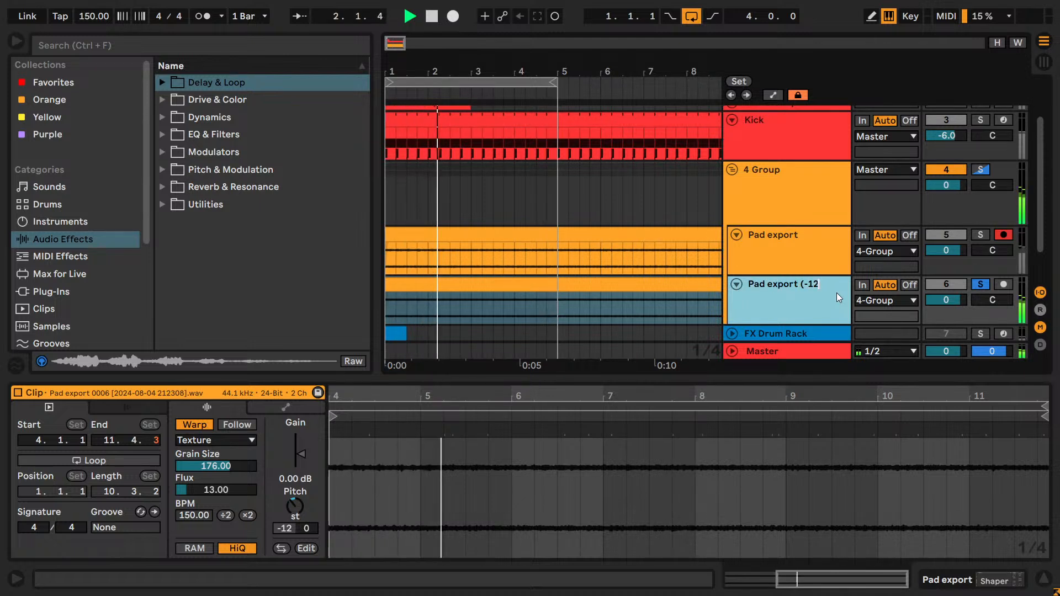
text())
- Check the original pad clip's transposition, stop playback and rename its track to "Pad export (+12)"
click(805, 258)
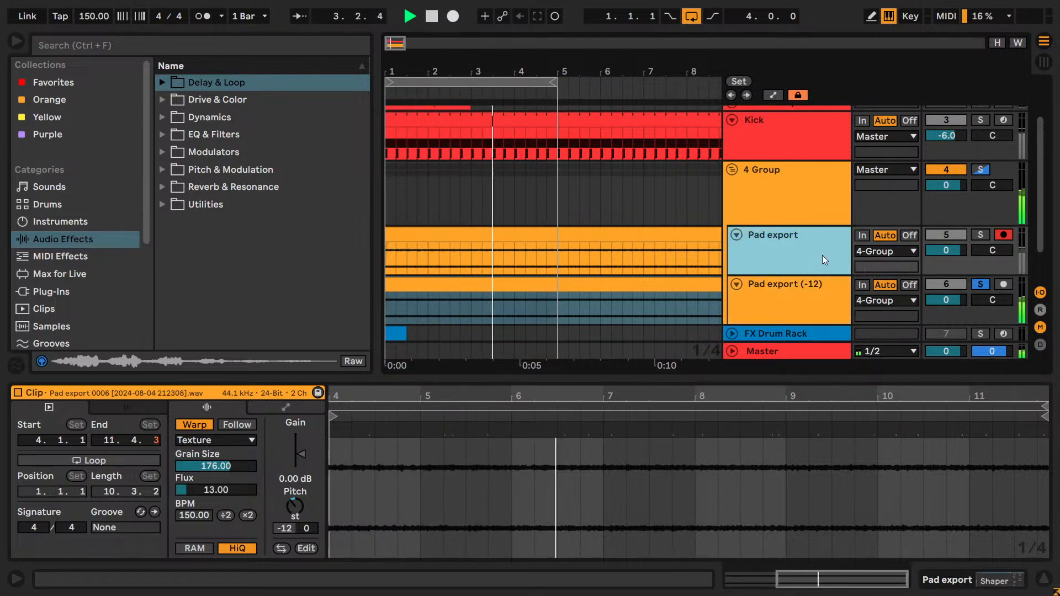
click(663, 224)
click(668, 228)
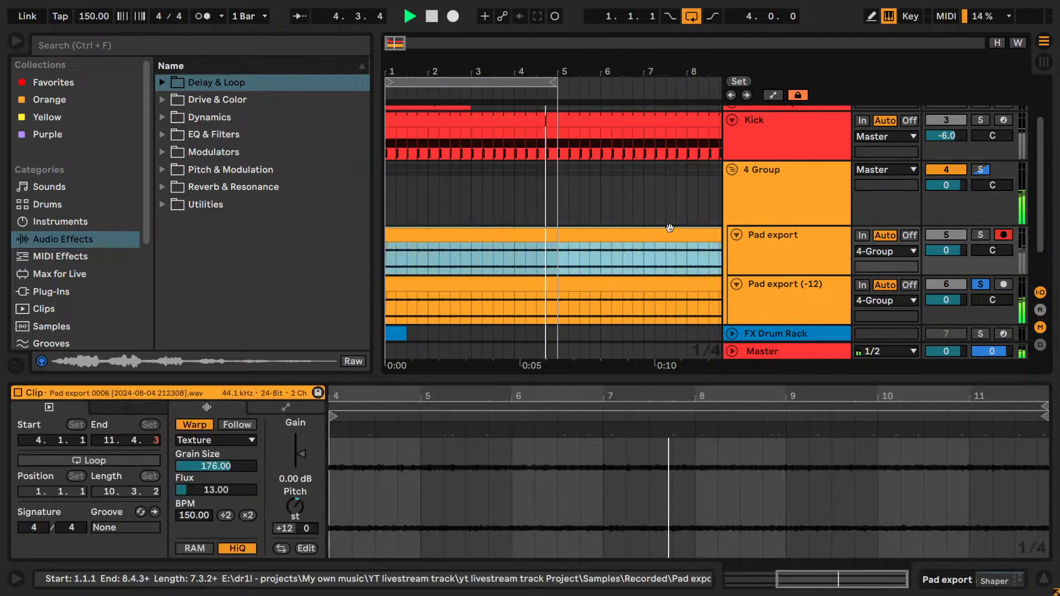
click(814, 248)
key(space)
key(ctrl+r)
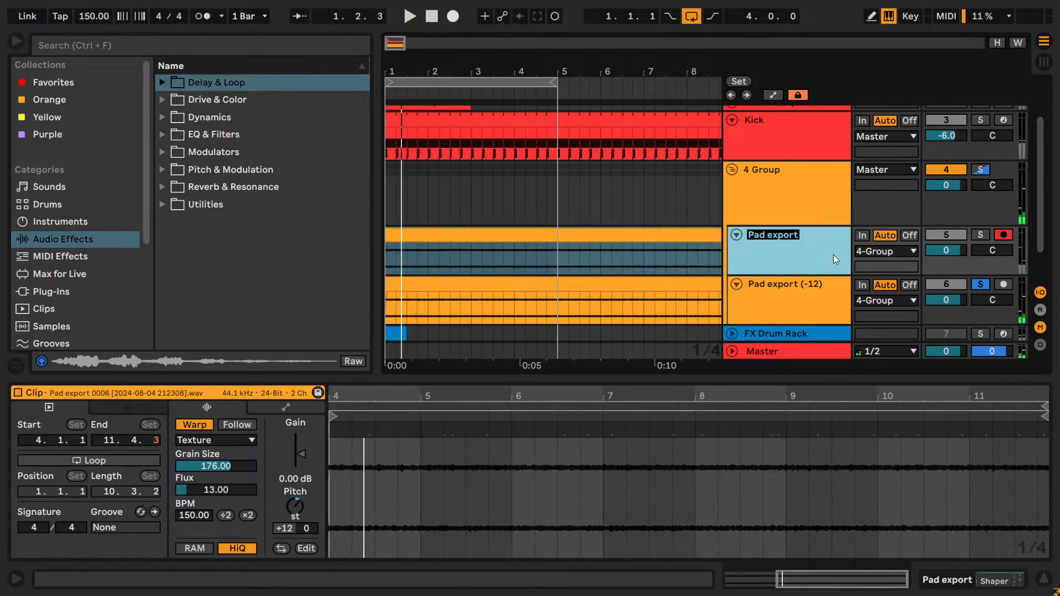
key(BackSpace)
key(ctrl+z)
key(ctrl+r)
key(Right)
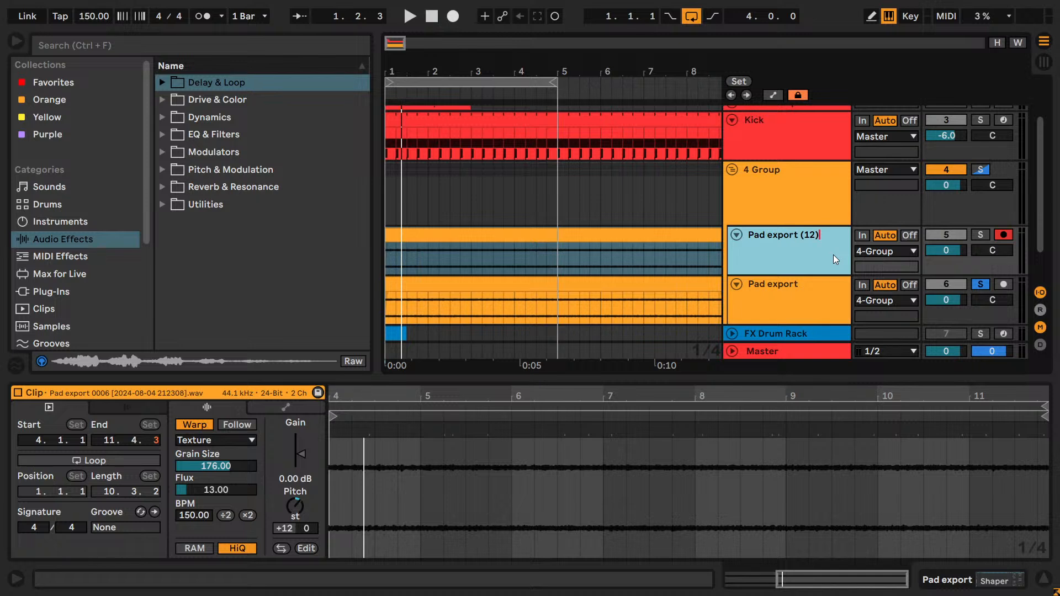
key(Return)
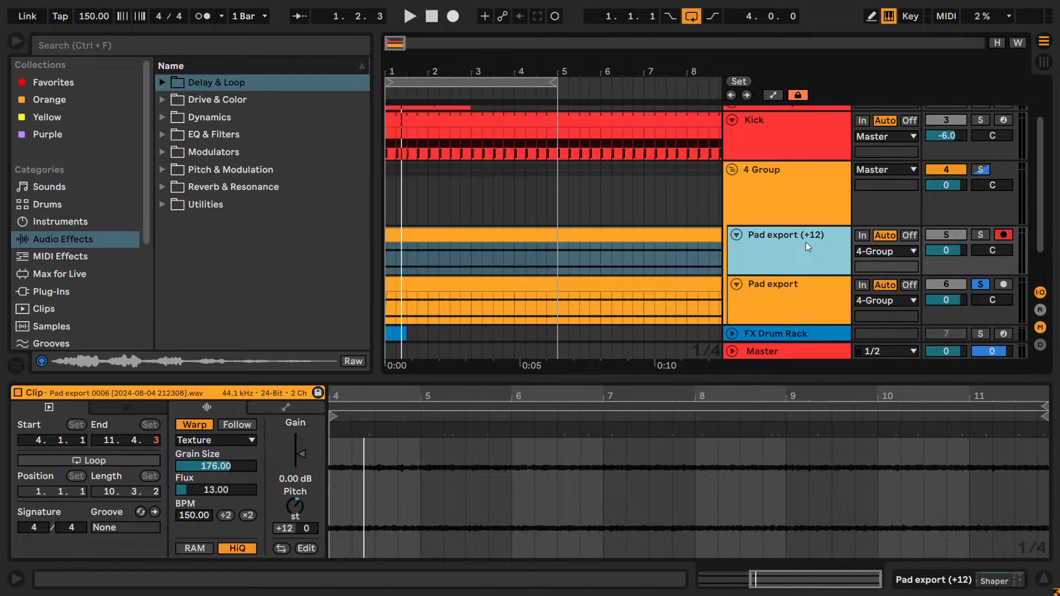
- Give the duplicated pad track the name "Pad export (-12)" again and solo the +12 pad alongside it
click(811, 319)
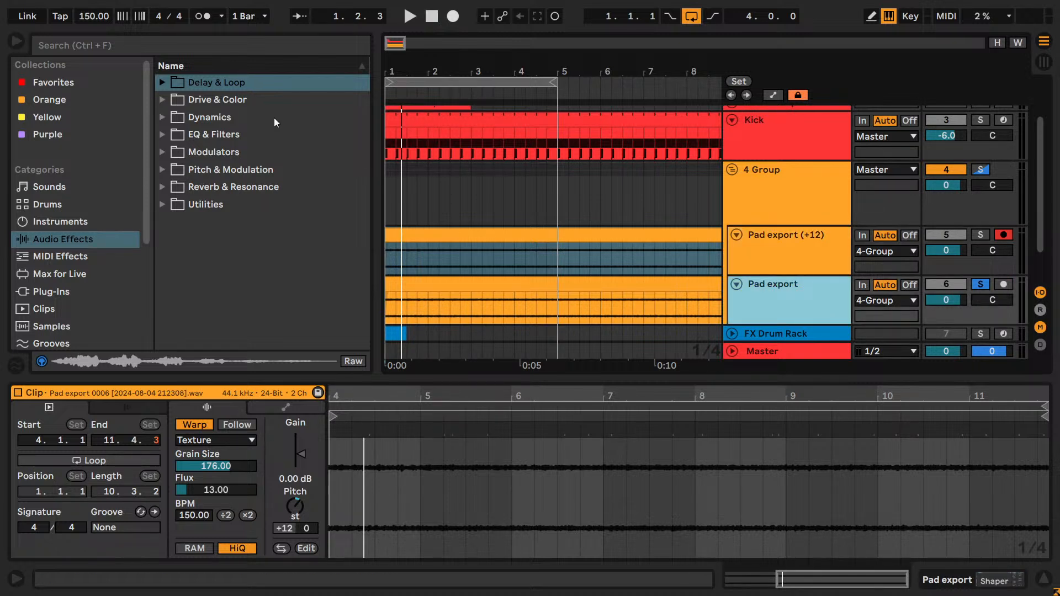
click(852, 320)
click(822, 288)
key(ctrl+r)
key(Right)
text((-12))
key(Return)
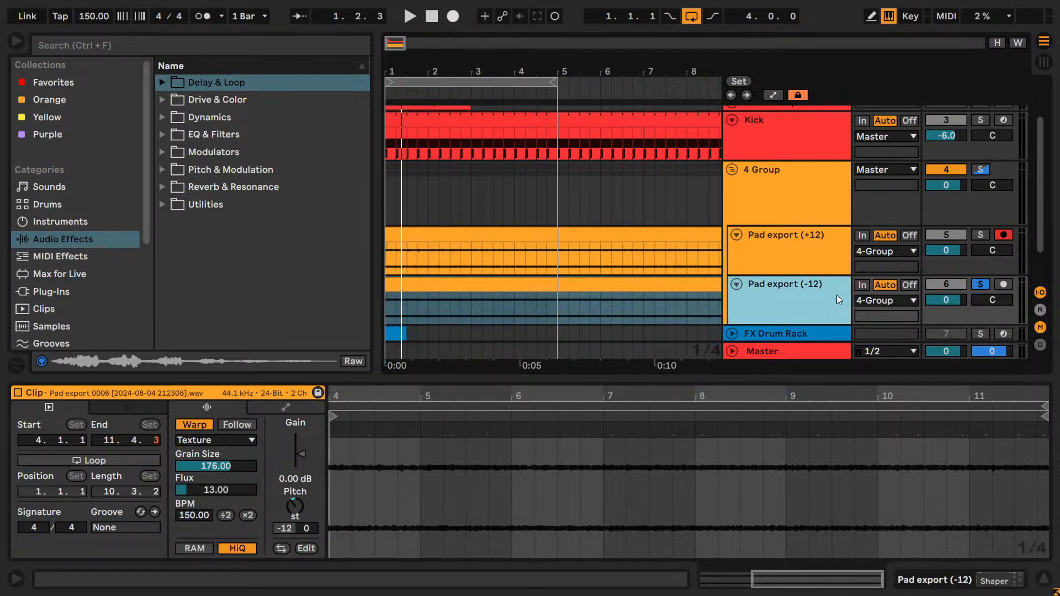
click(981, 235)
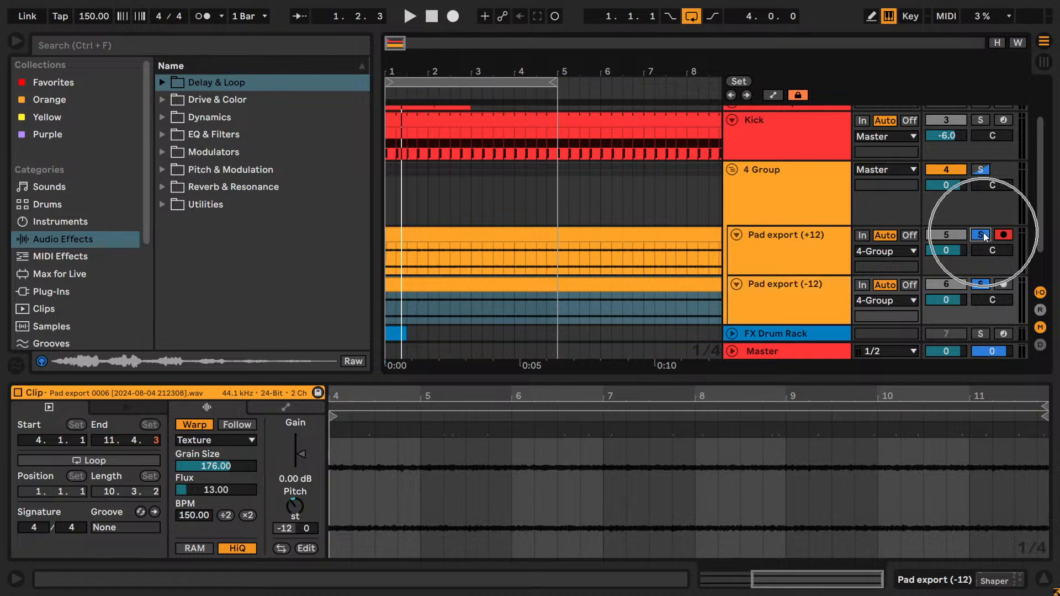
- Move the Shaper and Utility effect rack from the Pad export (-12) track onto the 4-Group track
key(space)
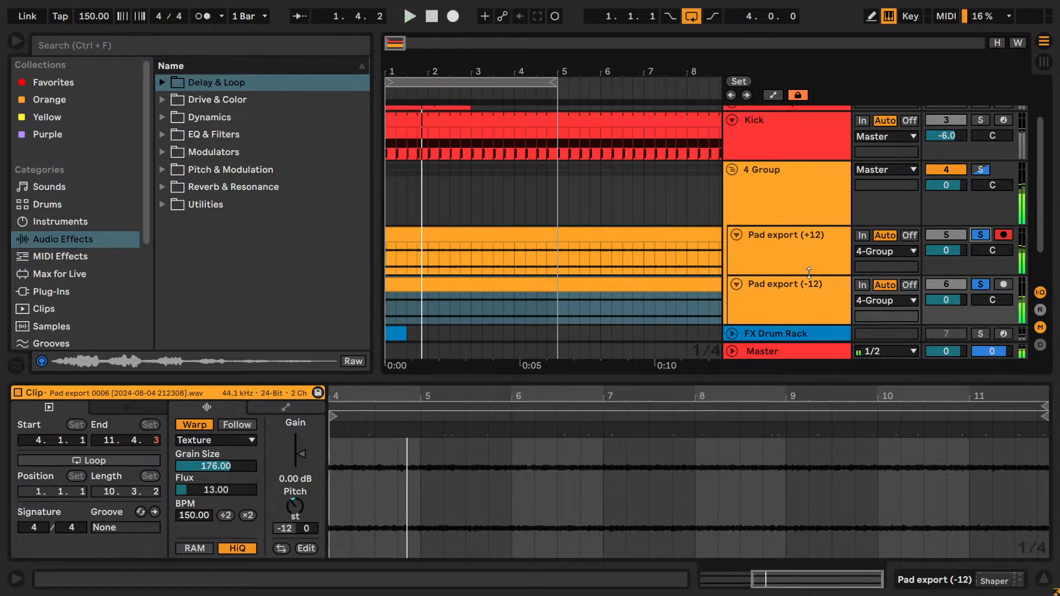
click(760, 221)
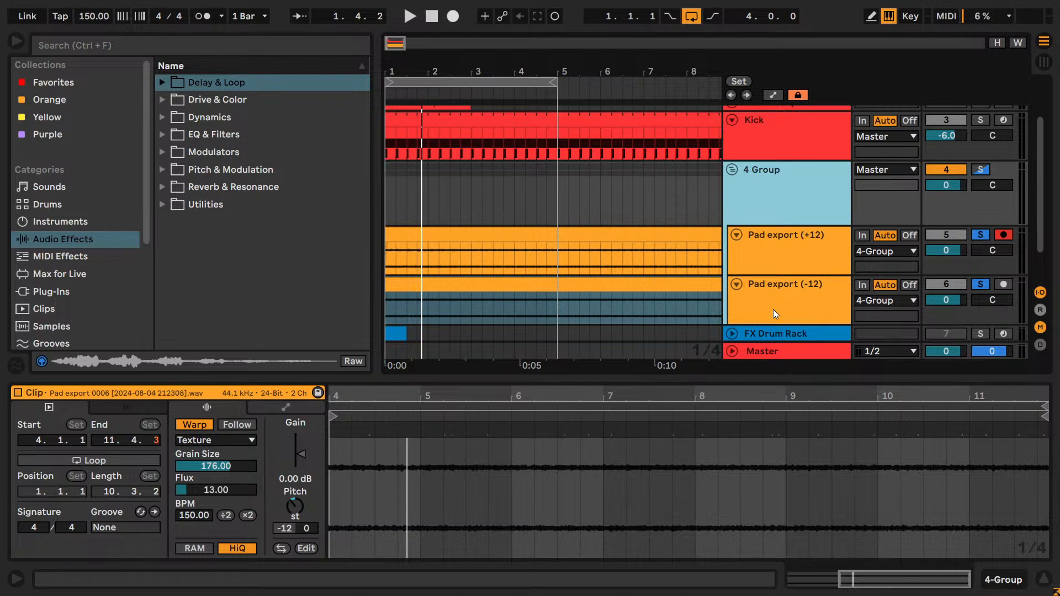
click(773, 287)
key(Caps_Lock)
key(Caps_Lock)
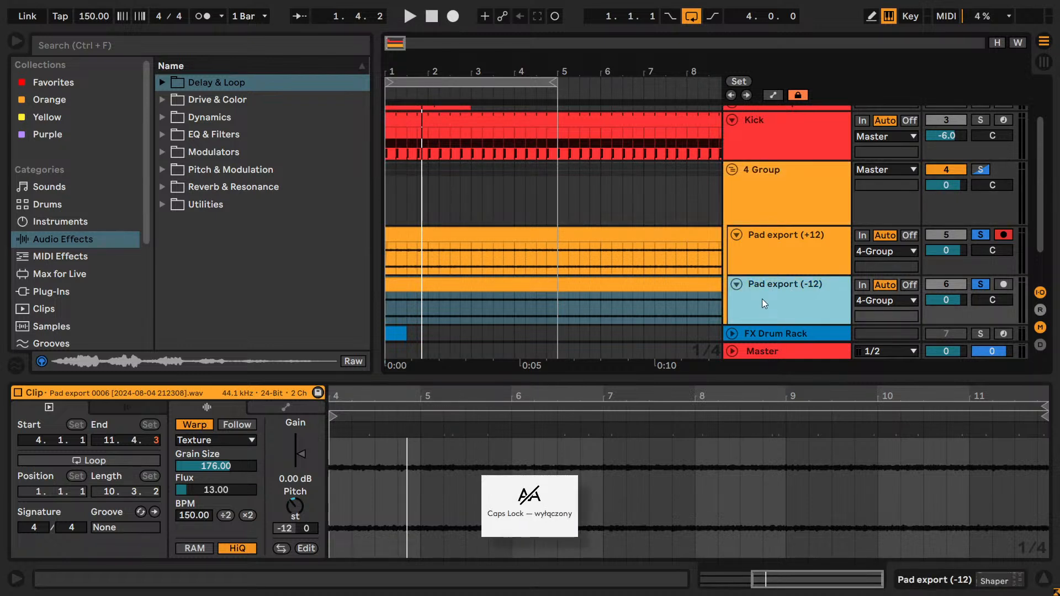
key(shift+Tab)
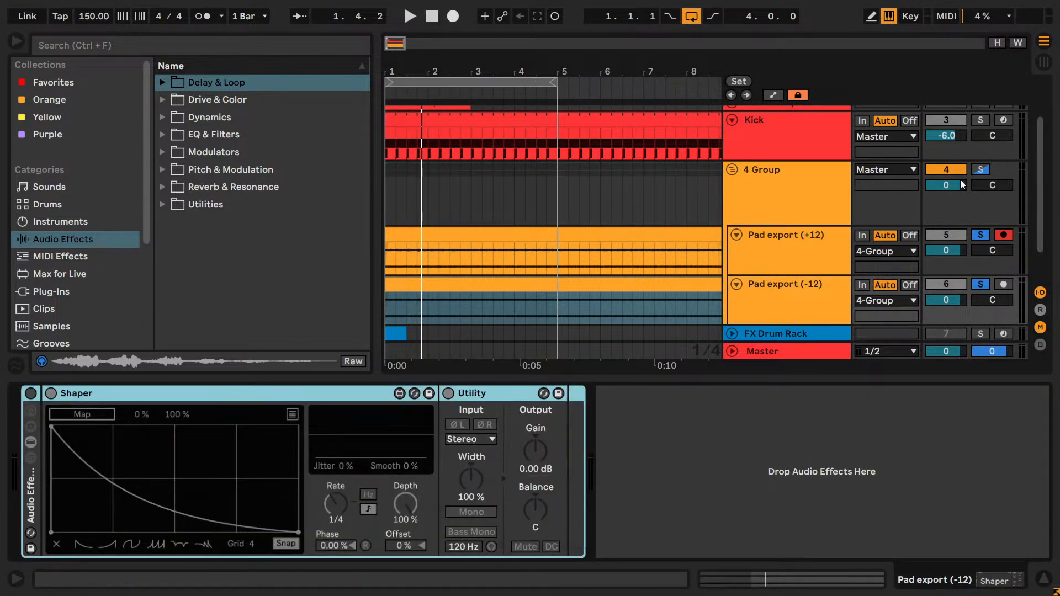
click(791, 190)
click(516, 391)
key(ctrl+v)
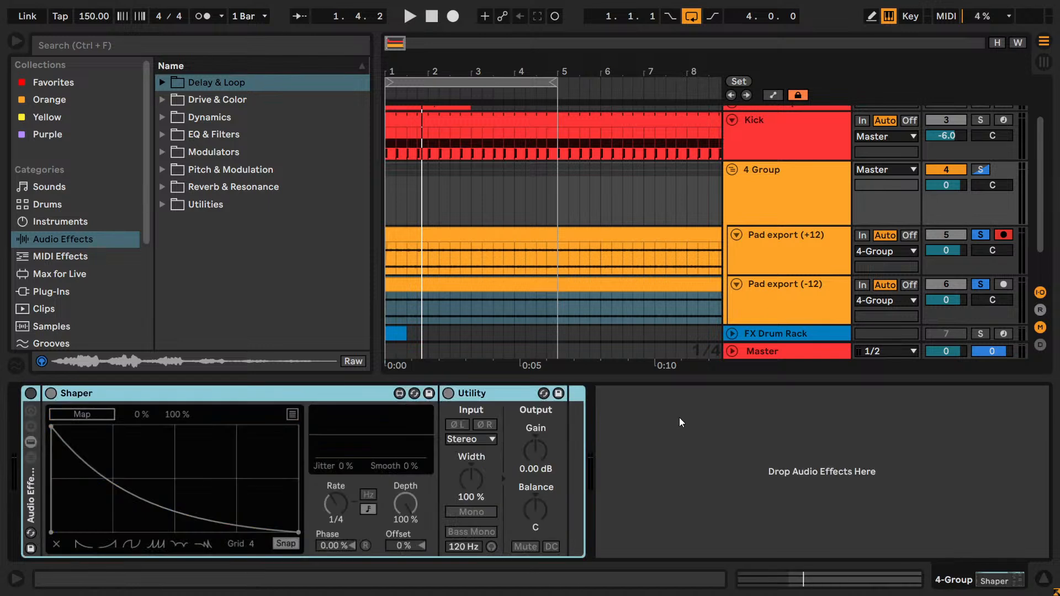
- Check the device chains of both pad tracks, then add EQ Eight to Pad export (-12) with bands 2, 3 and 4 disabled
click(749, 289)
scroll(757, 296, down, 2)
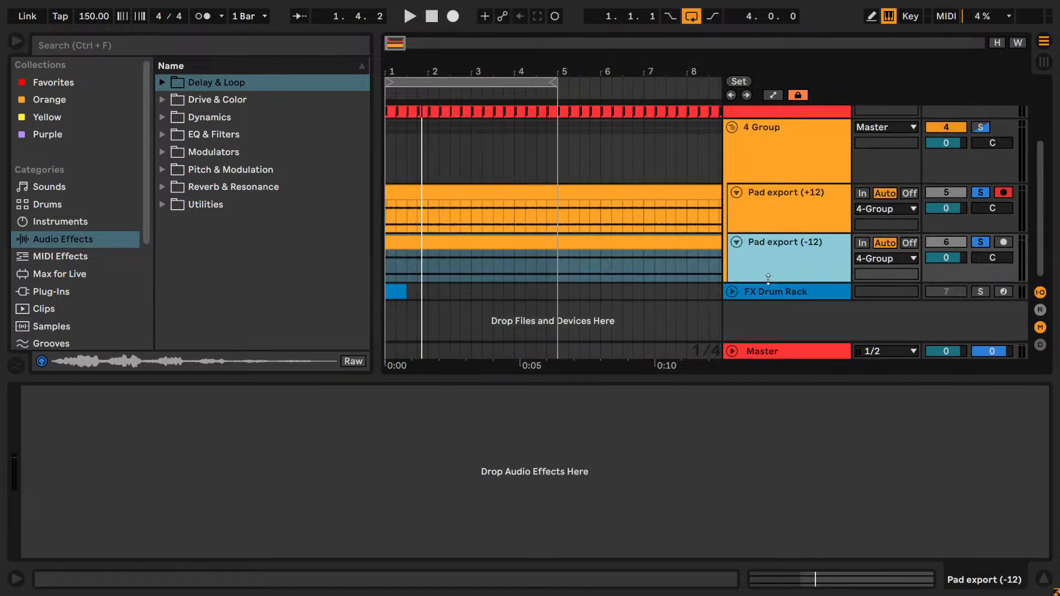
click(777, 276)
click(837, 212)
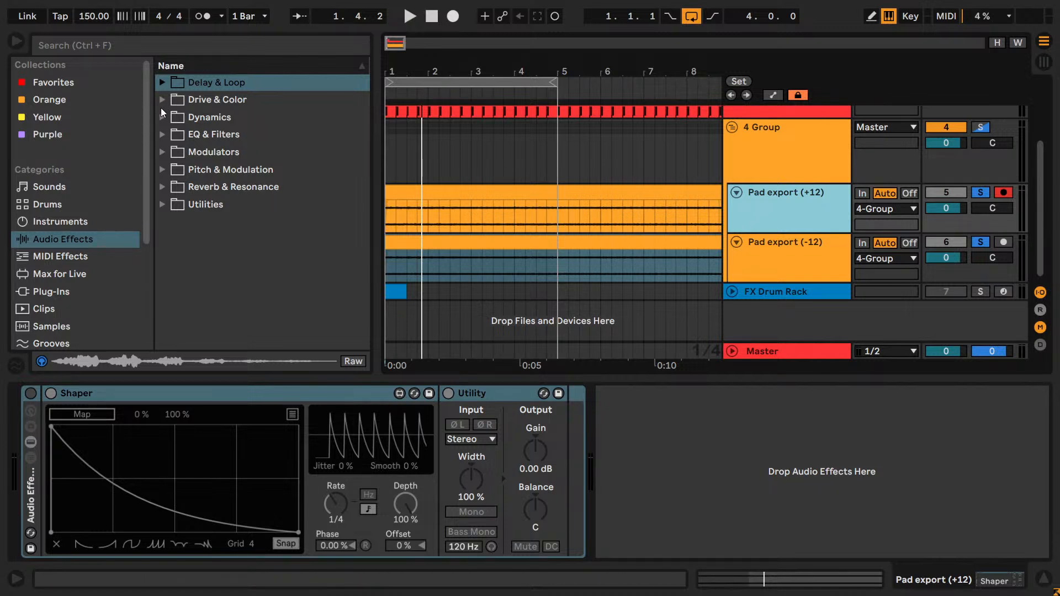
click(823, 245)
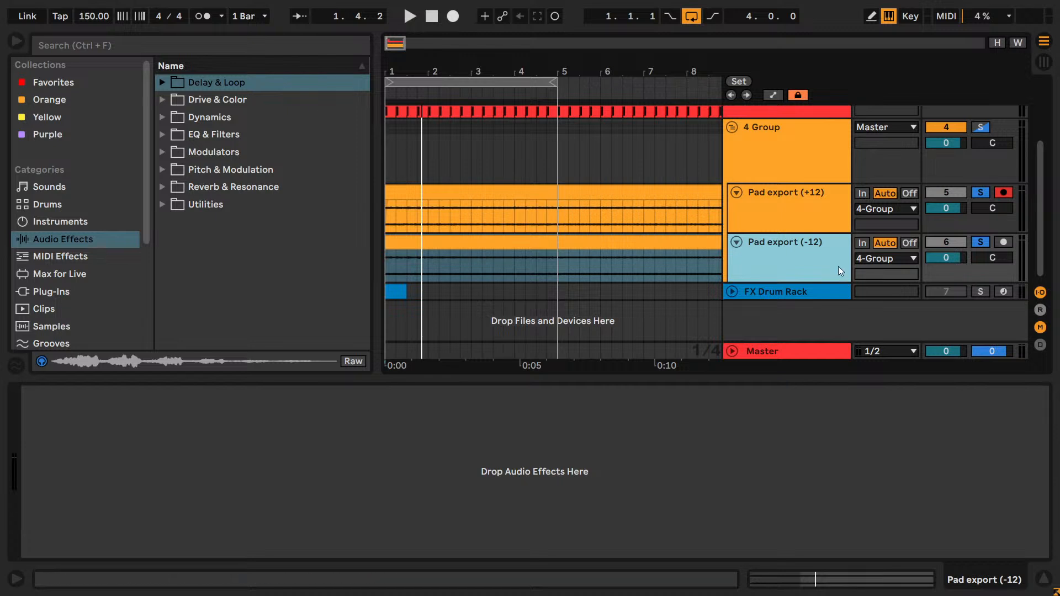
key(space)
click(163, 135)
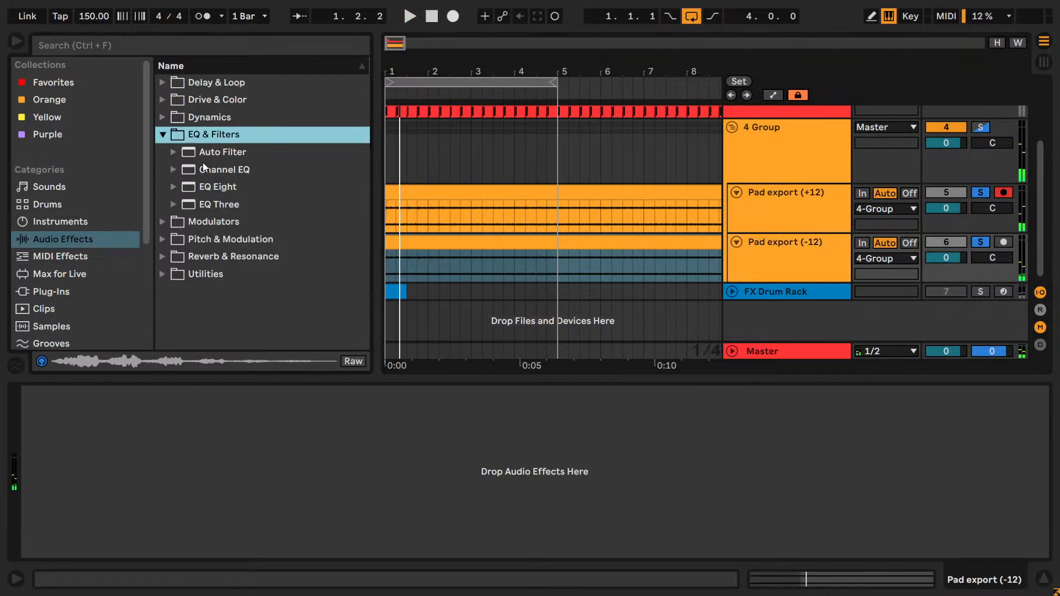
drag(217, 188, 330, 457)
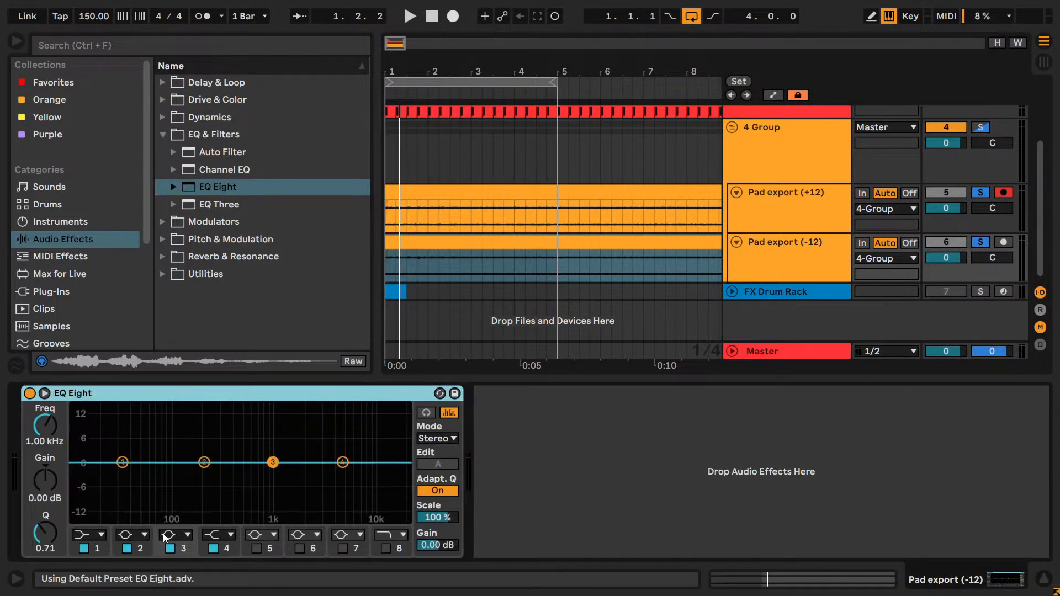
click(128, 548)
click(170, 548)
click(213, 548)
- Make band 1 a steep x4 low cut at 475 Hz and raise the EQ Eight output gain to 12 dB
click(88, 535)
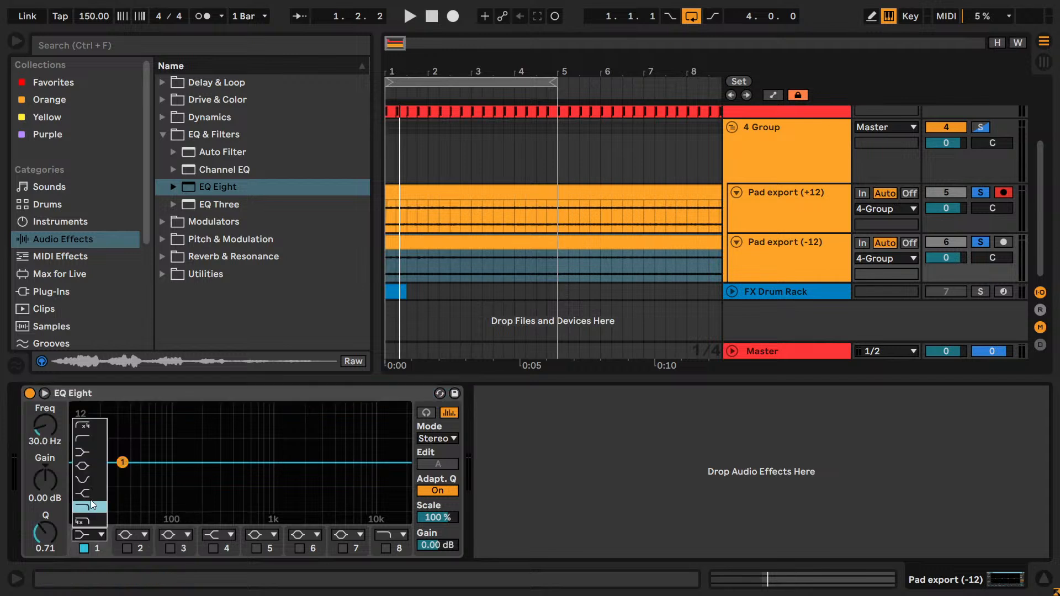
click(87, 426)
drag(120, 474, 217, 476)
drag(449, 545, 449, 519)
drag(44, 421, 44, 403)
drag(442, 546, 442, 517)
mouse_move(49, 427)
mouse_down()
mouse_move(49, 416)
mouse_move(48, 444)
mouse_move(48, 433)
mouse_up()
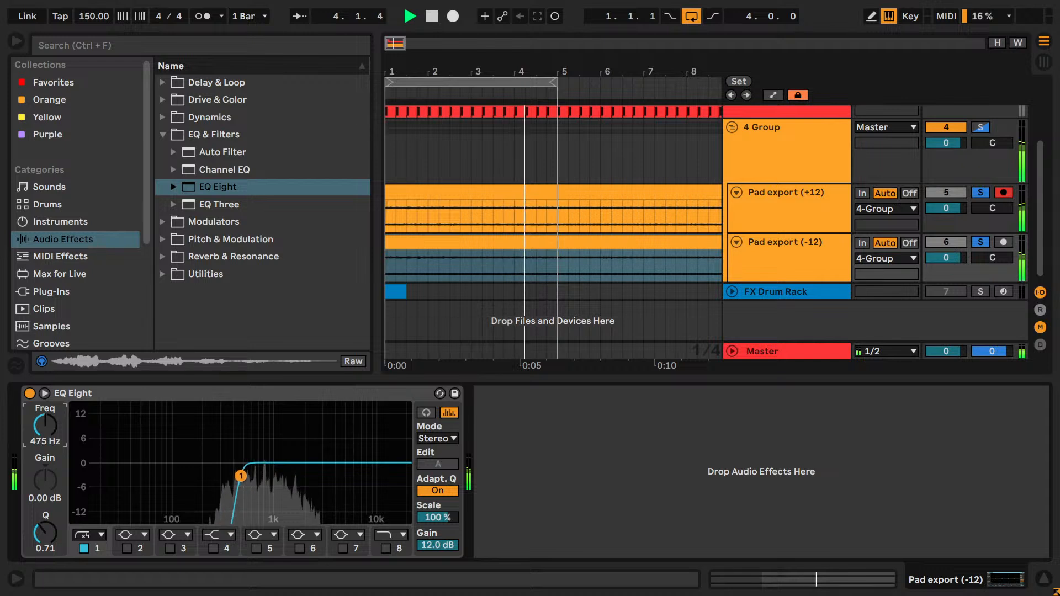
- Compare the layered pads by toggling the solo of the -12 track and the +12 track in turn
click(974, 243)
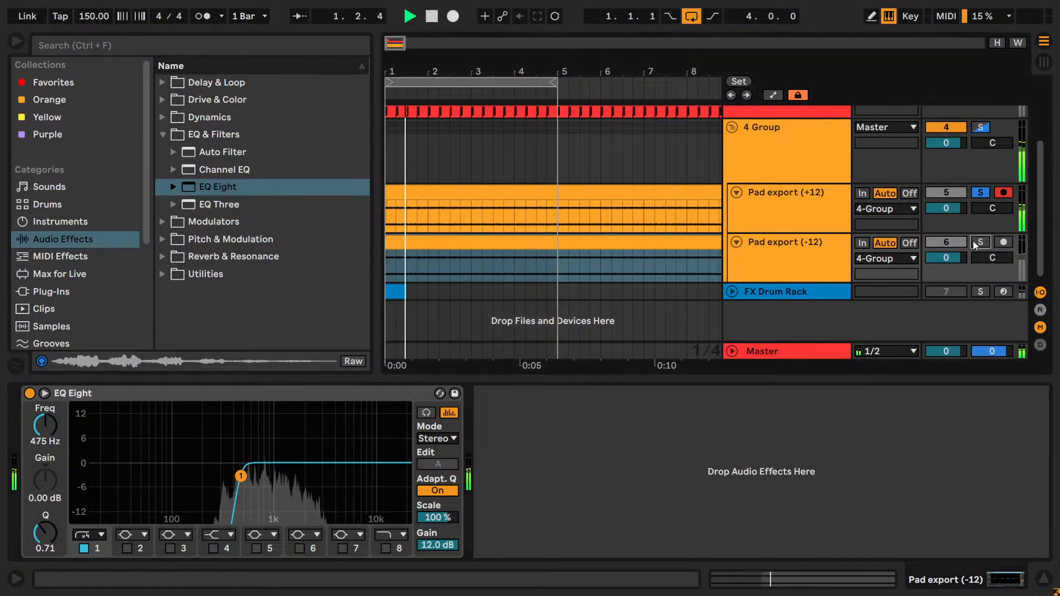
click(974, 241)
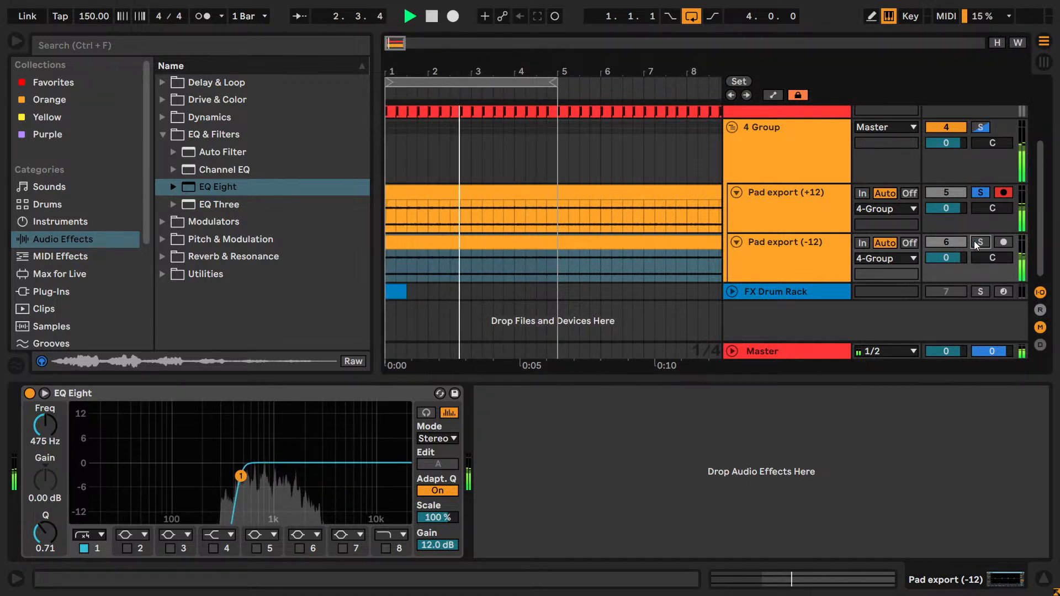
click(979, 192)
click(979, 192)
- Try a steep x4 high cut on band 8 of the -12 pad's EQ Eight at about 2.61 kHz
click(793, 274)
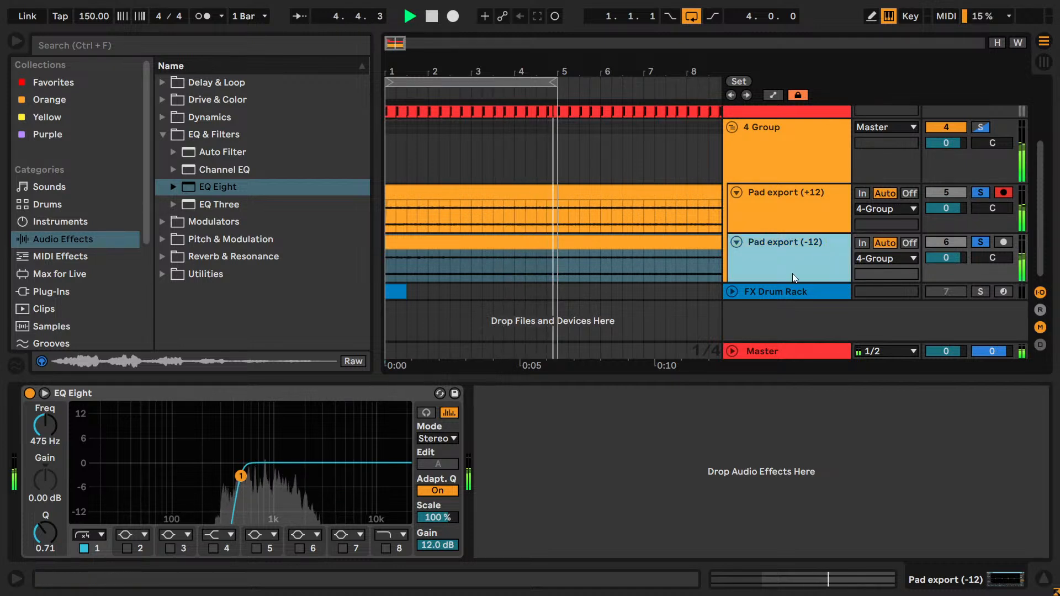
click(385, 534)
click(389, 518)
click(384, 548)
drag(397, 475, 311, 476)
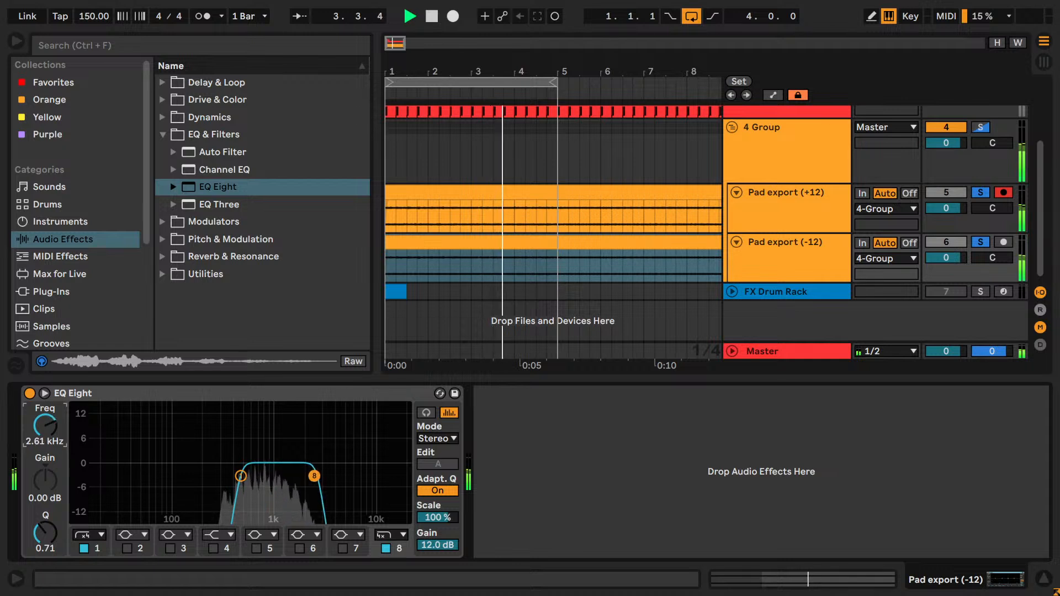
- Stop playback, take the effect rack off Pad export (+12) onto 4-Group, and delete that duplicate rack there
click(815, 231)
key(space)
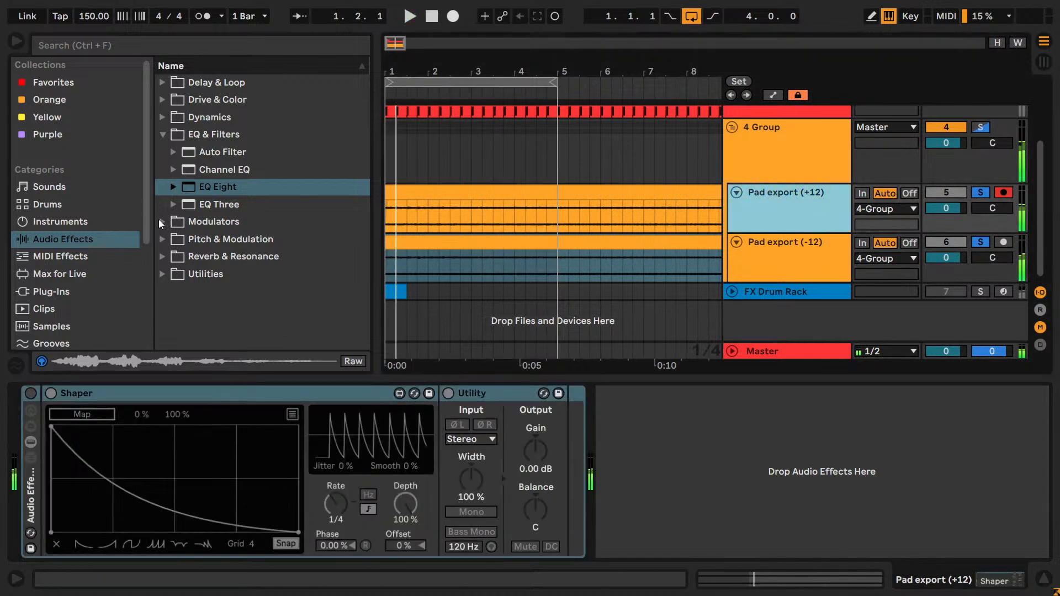
click(41, 487)
drag(40, 487, 768, 156)
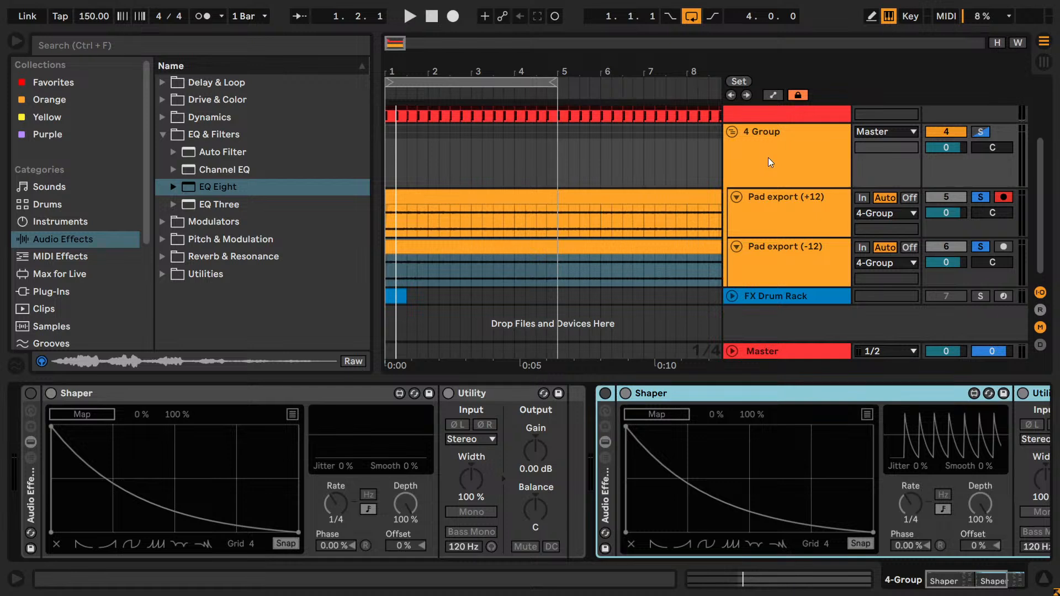
key(Delete)
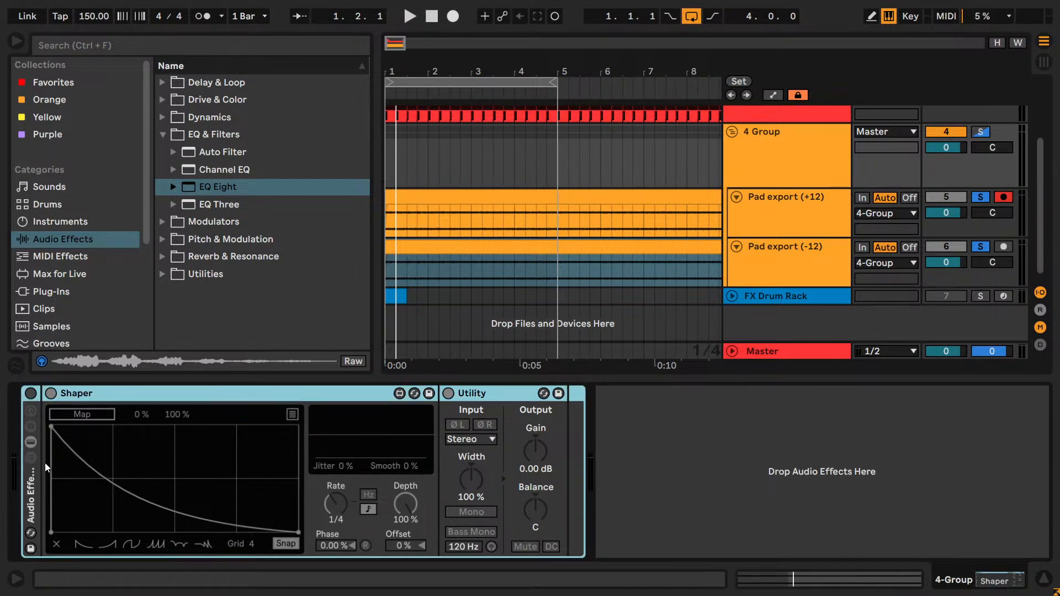
- Add EQ Eight to the Pad export (+12) track and leave only band 8 enabled while the pads play
click(755, 216)
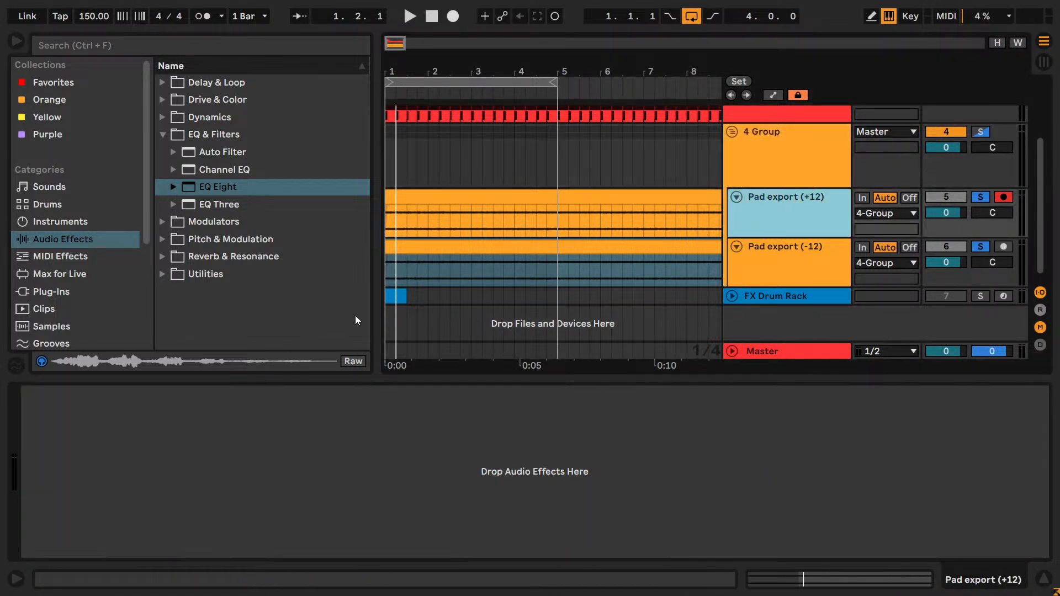
click(786, 262)
click(765, 234)
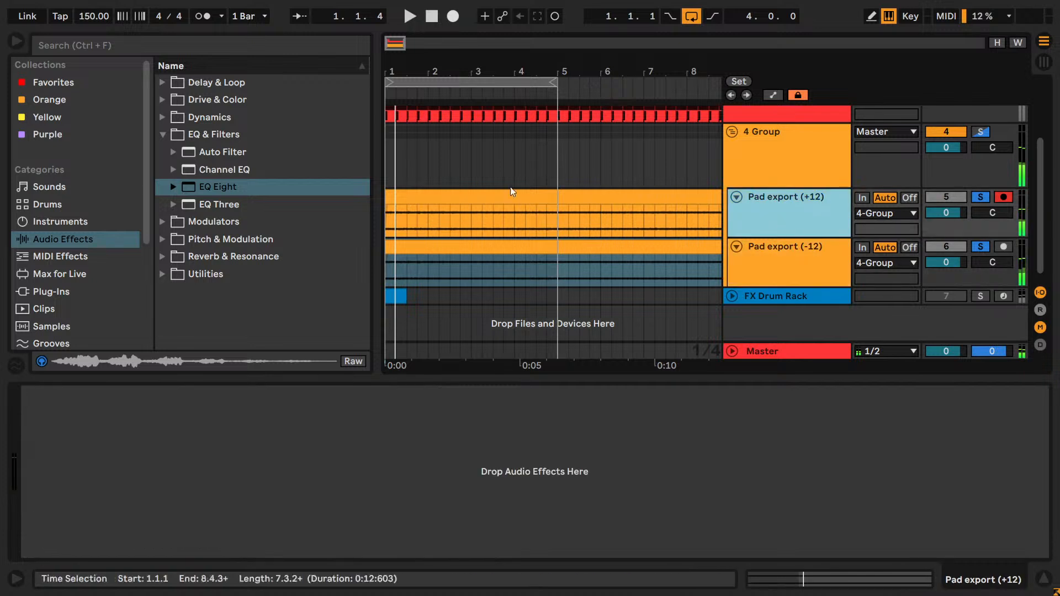
drag(210, 194, 287, 408)
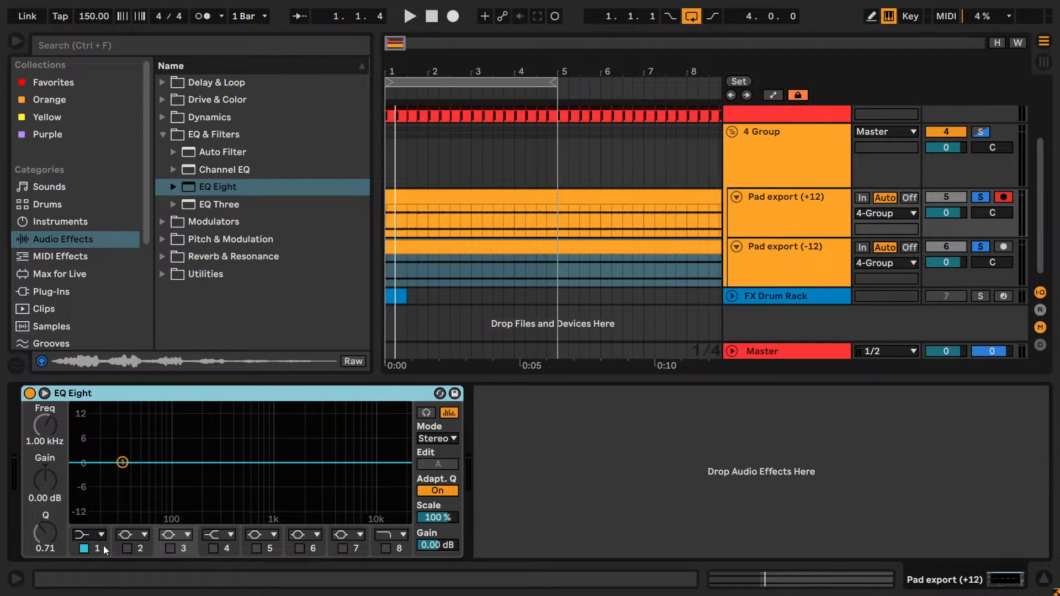
key(space)
click(386, 548)
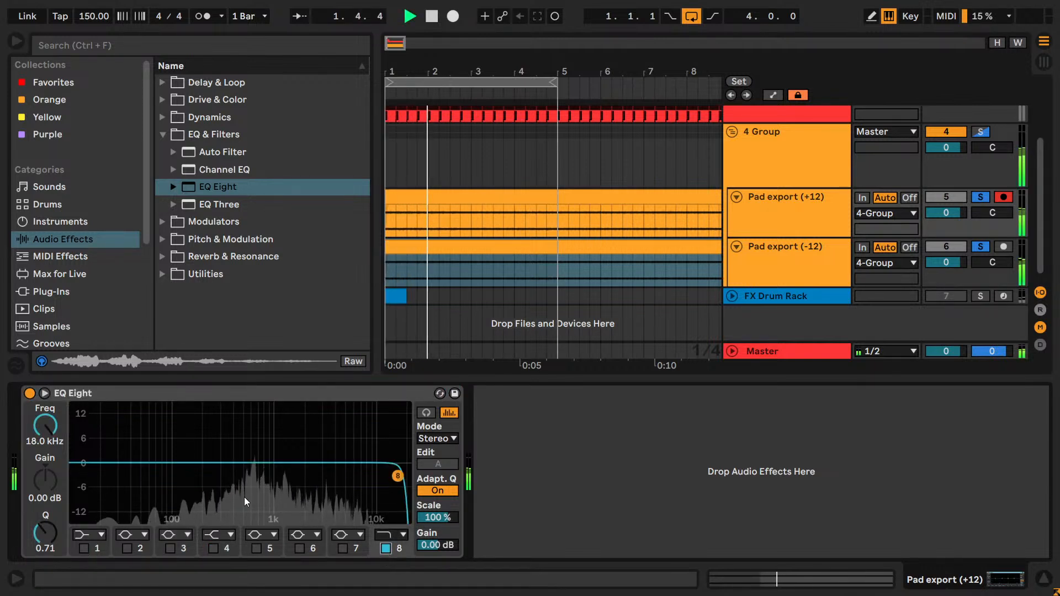
- Try a steep x4 high cut on band 8 at 286 Hz and audition the mix with and without the +12 pad
drag(50, 427, 50, 475)
click(395, 534)
click(385, 521)
mouse_move(43, 432)
mouse_down()
mouse_move(43, 423)
mouse_move(43, 451)
mouse_up()
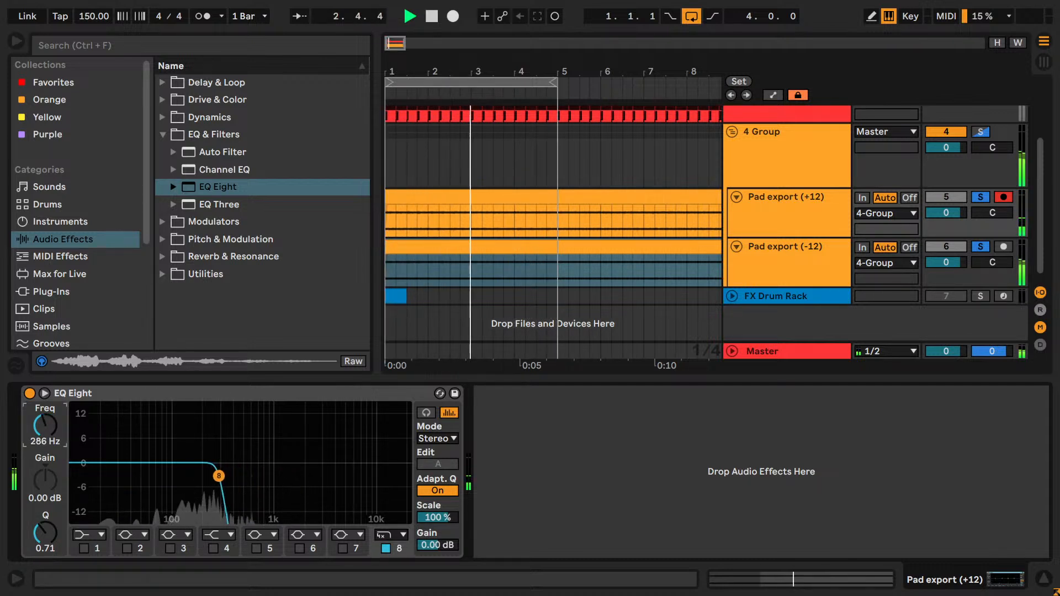
click(978, 196)
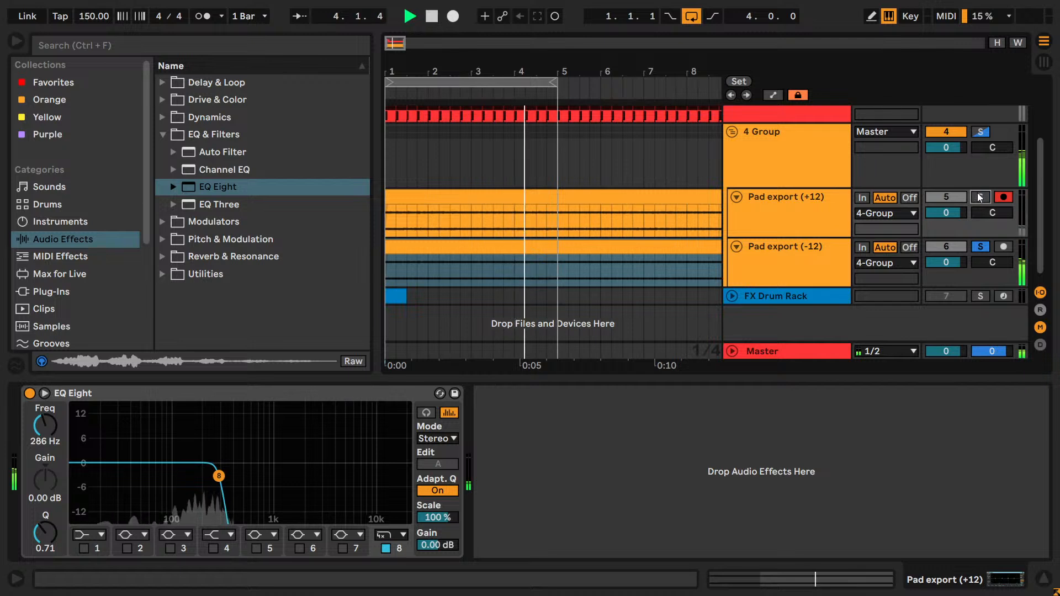
click(977, 197)
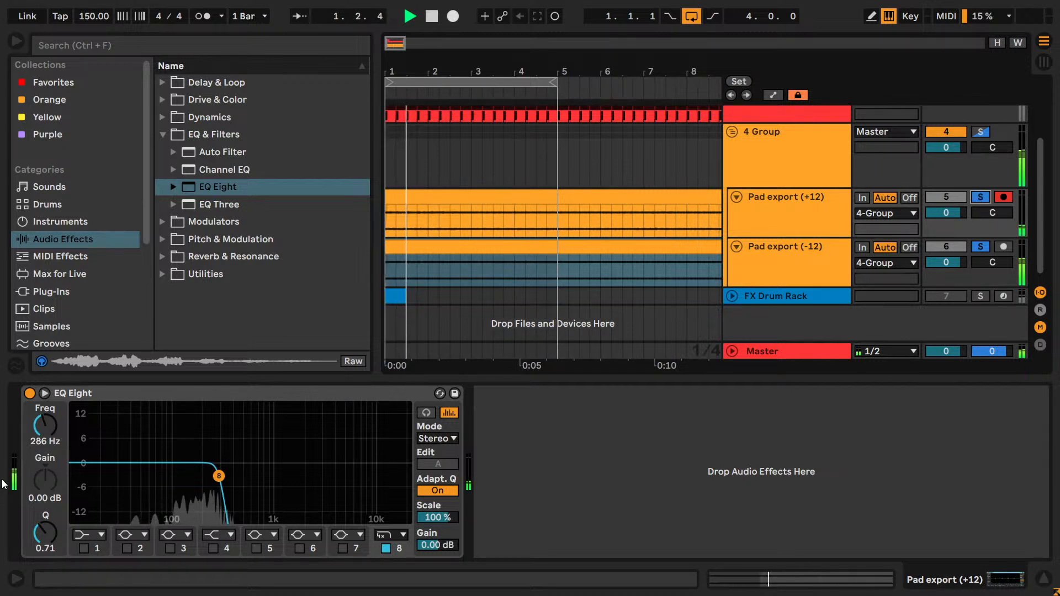
- Raise the +12 pad's cutoff and switch band 8 to the gentler high cut, ending at about 1.49 kHz
drag(46, 425, 45, 397)
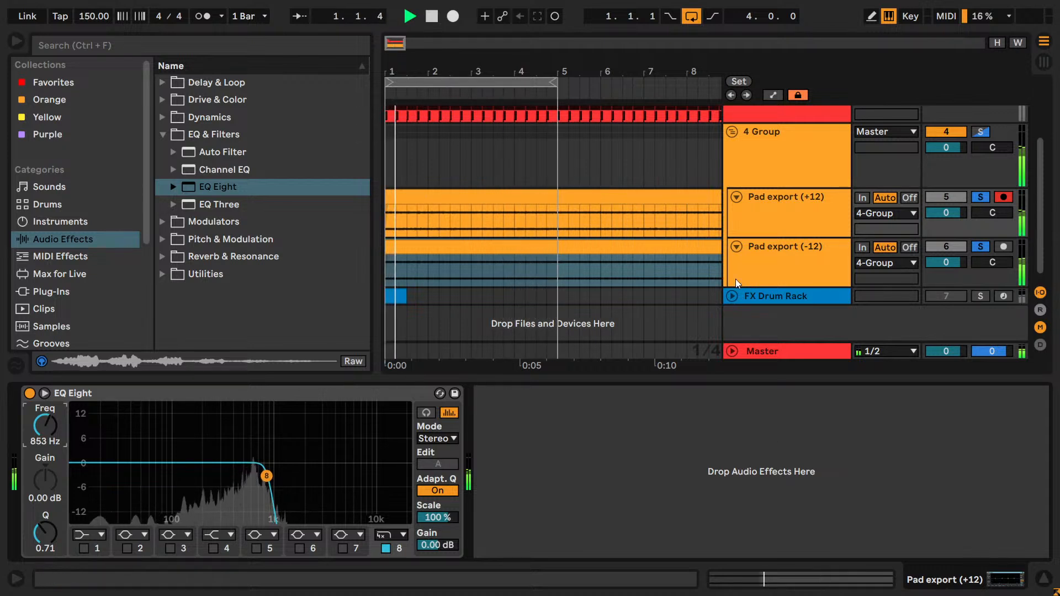
click(392, 534)
click(391, 502)
drag(30, 443, 30, 435)
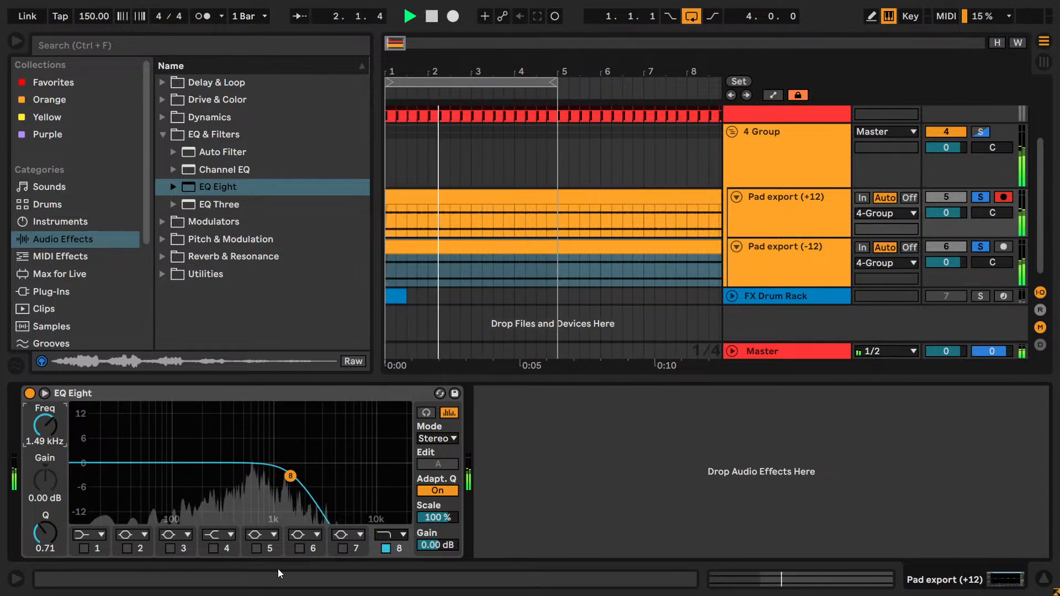
- Bypass EQ Eight on the +12 pad and add Auto Filter with a low-pass at about 1.49 kHz and 14% resonance
click(30, 394)
drag(221, 152, 641, 463)
drag(749, 436, 697, 498)
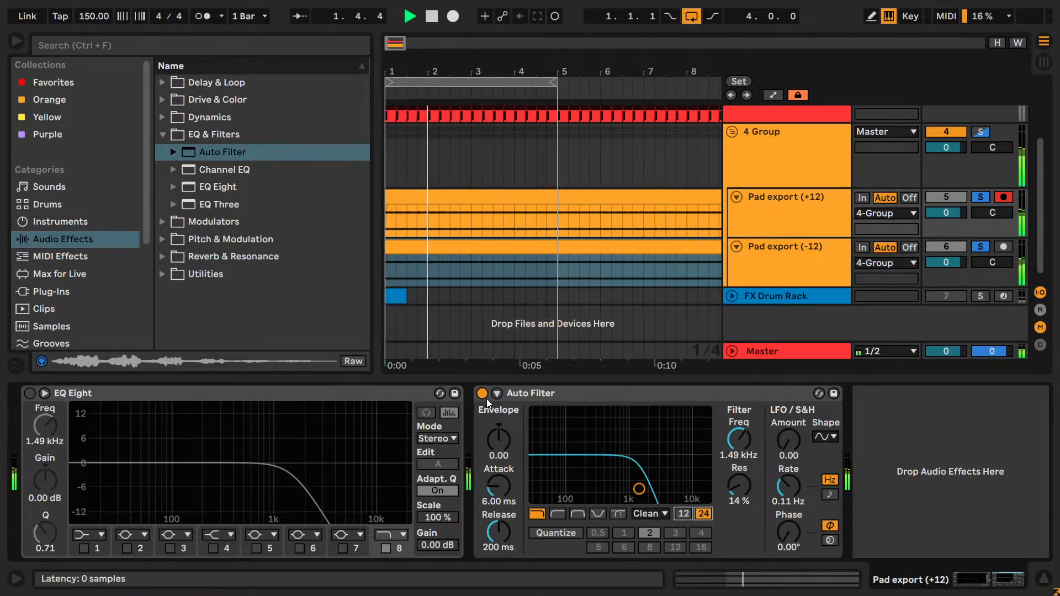
- Solo only the -12 pad and review the filter devices on both pad tracks
click(981, 198)
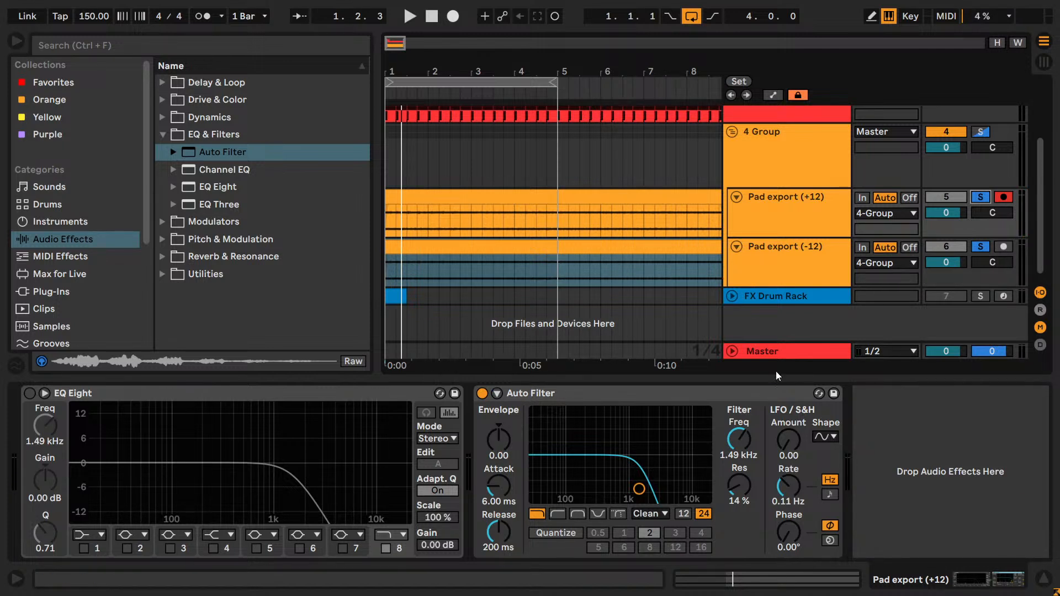
click(981, 247)
click(739, 262)
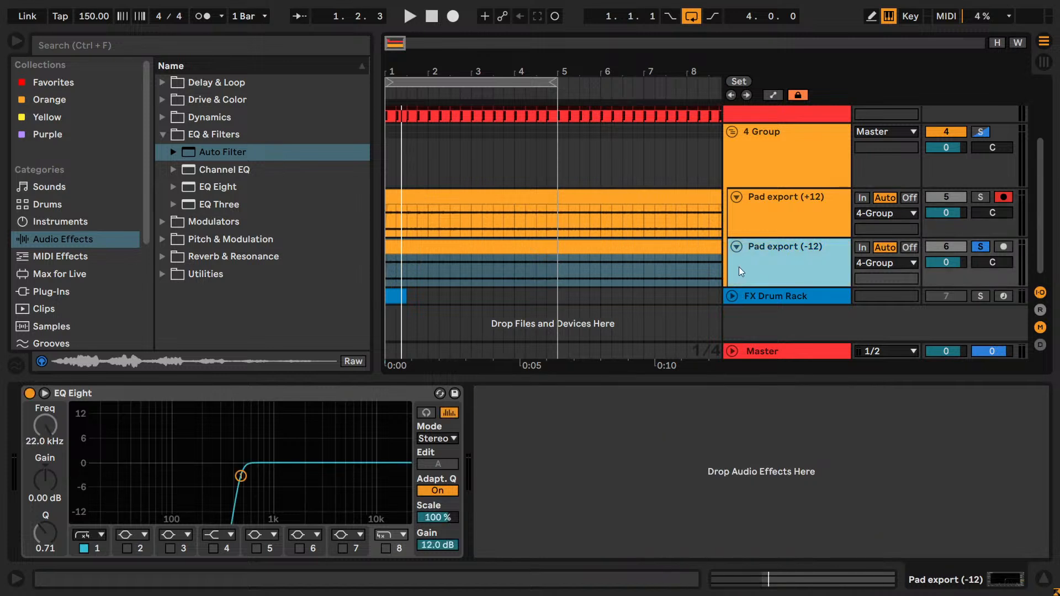
click(828, 208)
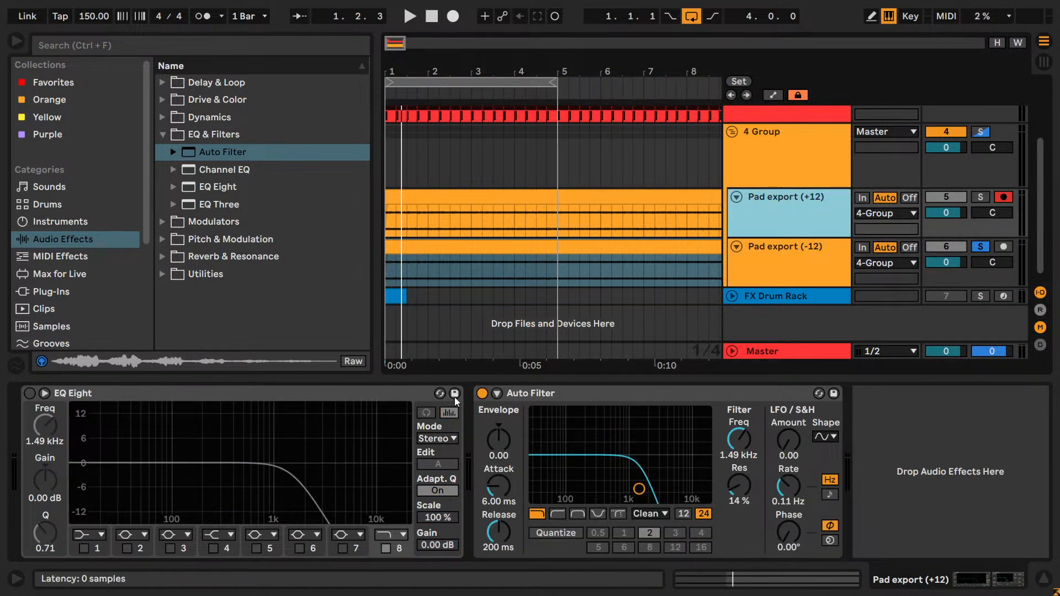
- Solo only the +12 pad with Auto Filter bypassed, audition it, and bypass EQ Eight on the -12 pad
click(979, 198)
click(796, 208)
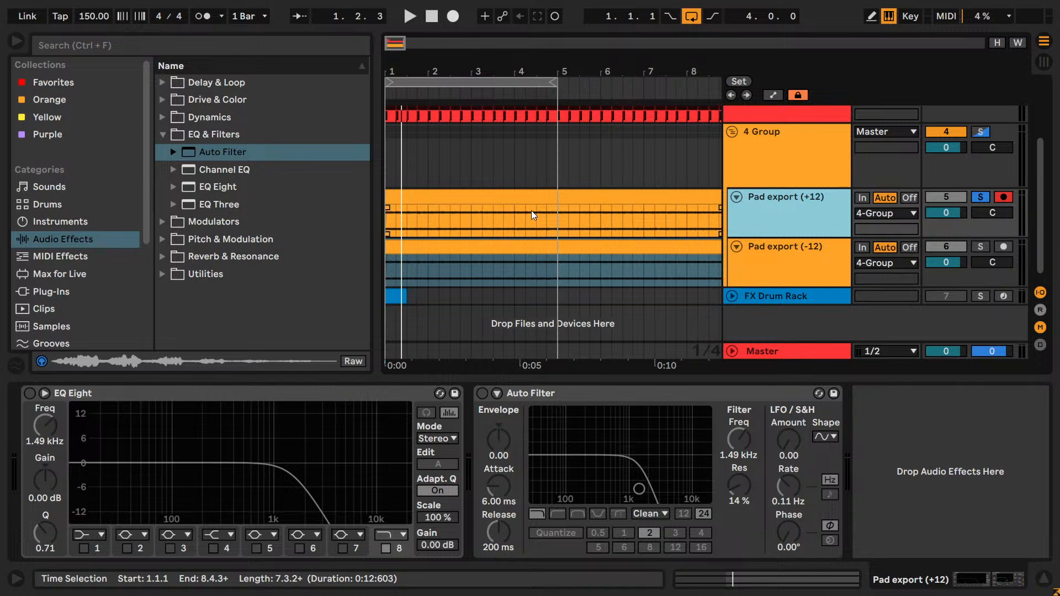
key(space)
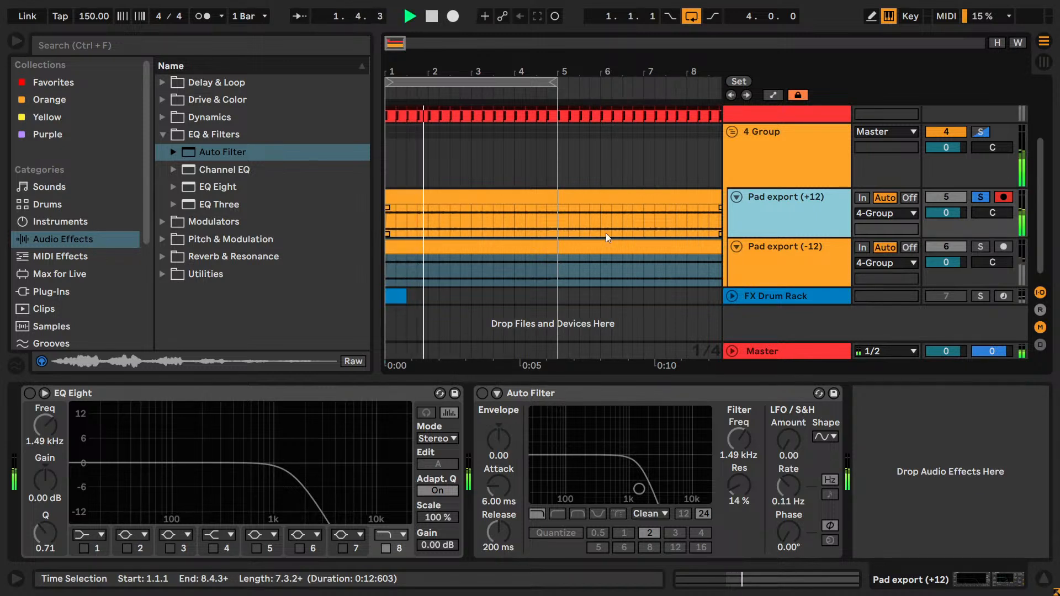
click(821, 267)
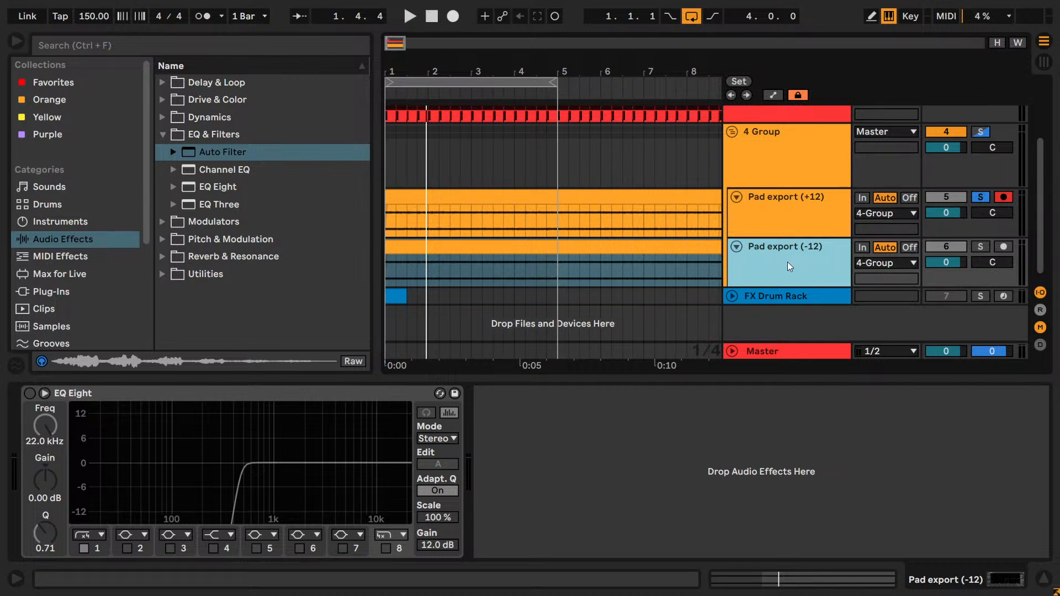
- Review the -12 pad clip's pitch and warp settings and the devices on both pad tracks
click(635, 260)
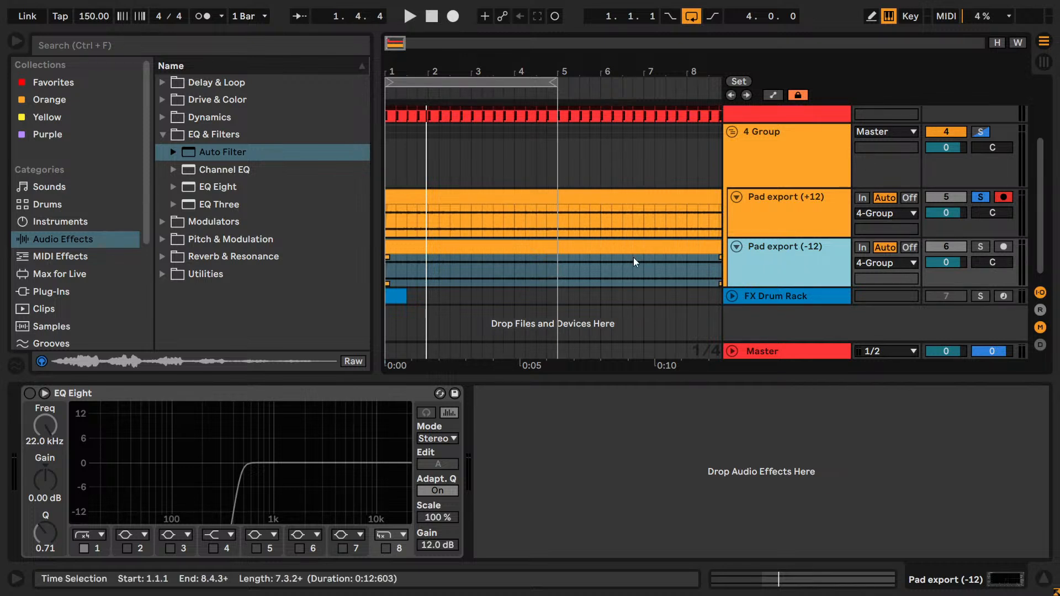
click(295, 513)
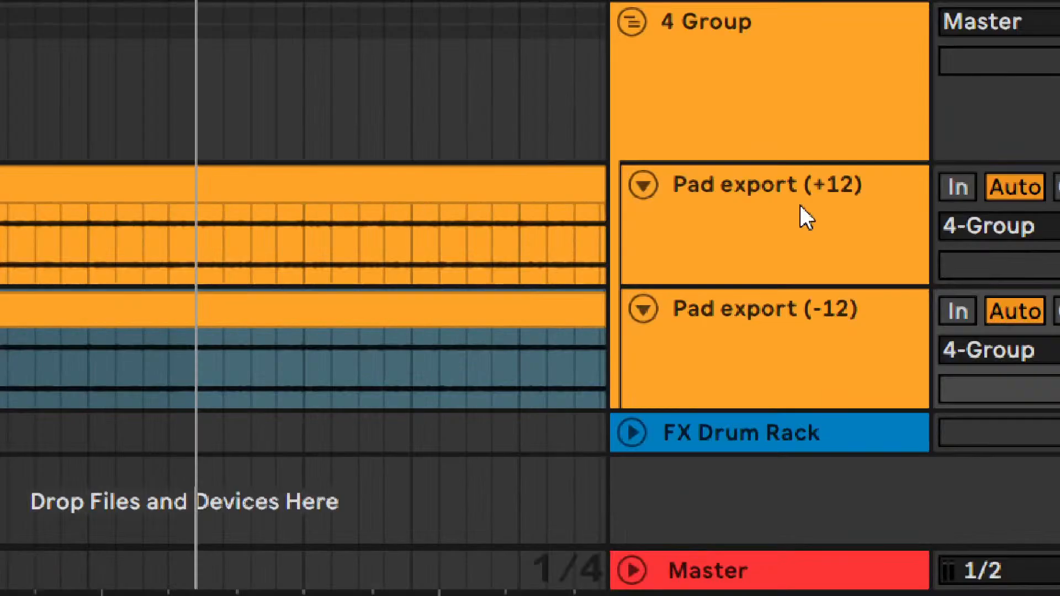
click(799, 205)
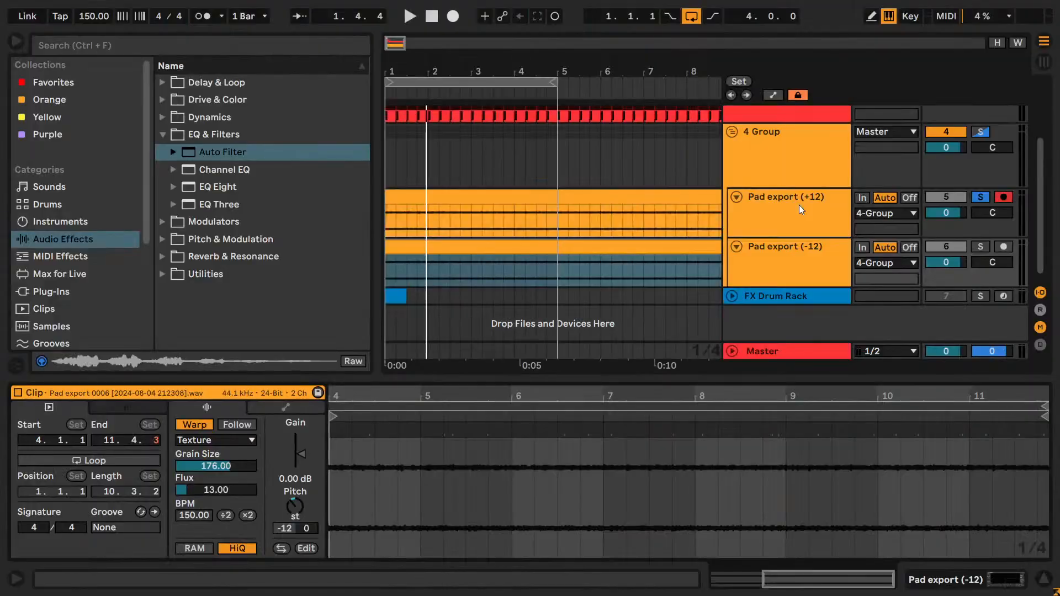
click(751, 309)
click(779, 247)
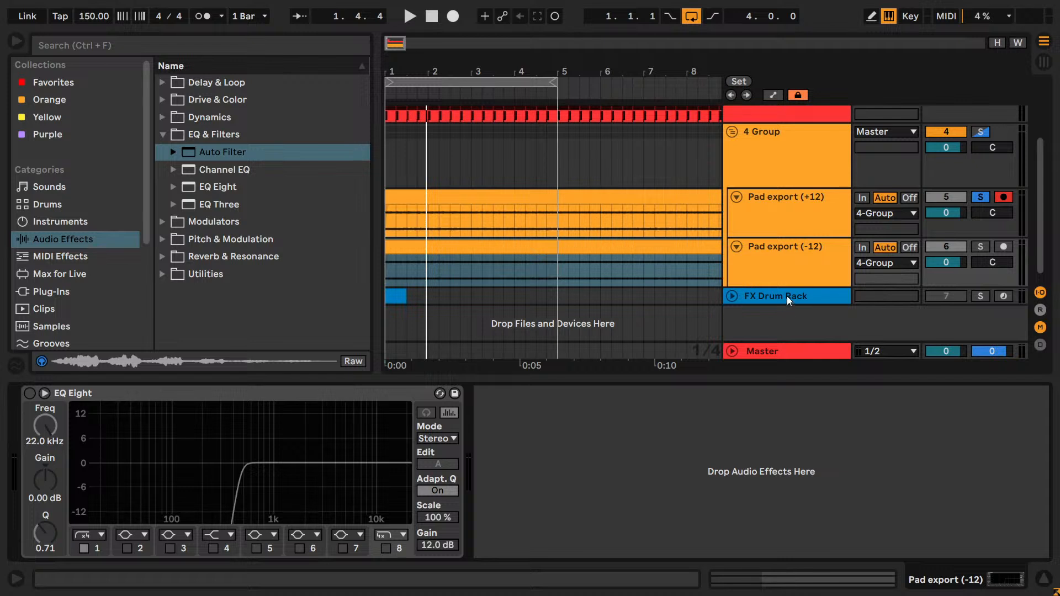
- Audition the -12 pad soloed, re-enable its EQ Eight, and switch the solo to the +12 pad
click(976, 247)
key(space)
click(796, 265)
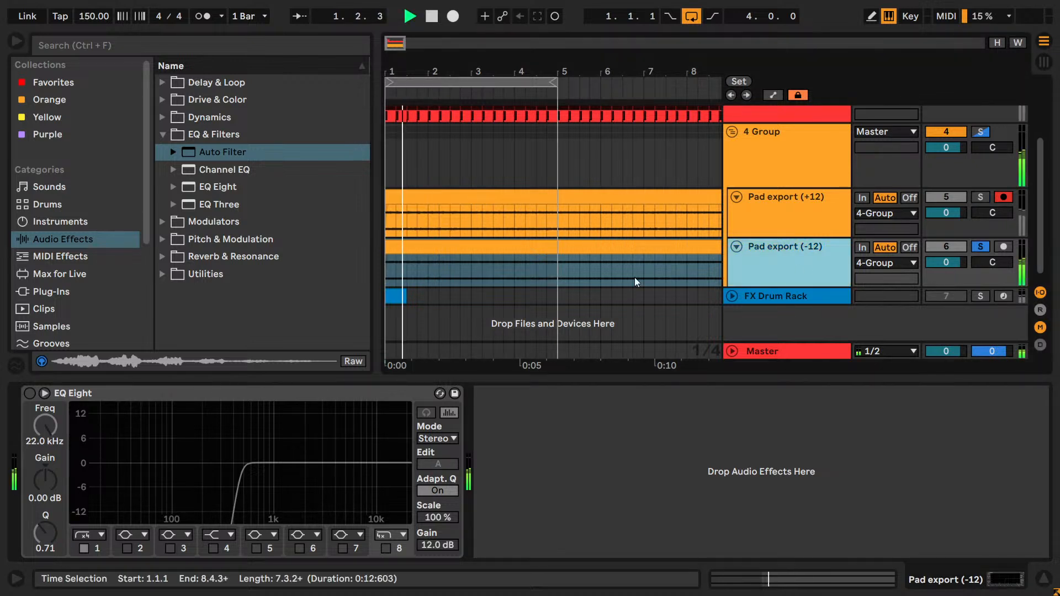
click(979, 197)
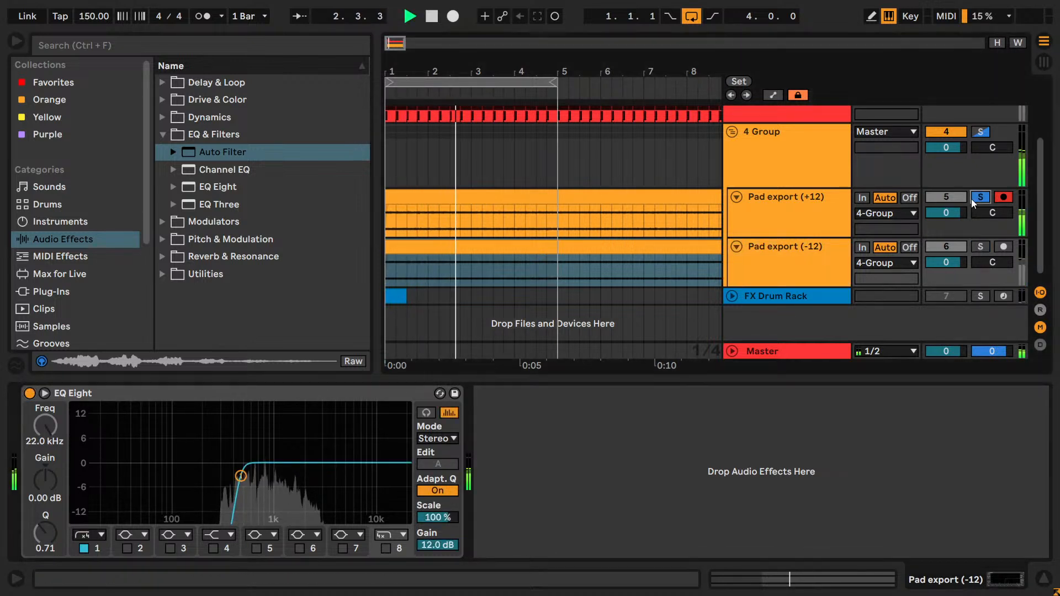
- Delete EQ Eight from the +12 pad, keeping Auto Filter switched on
click(773, 223)
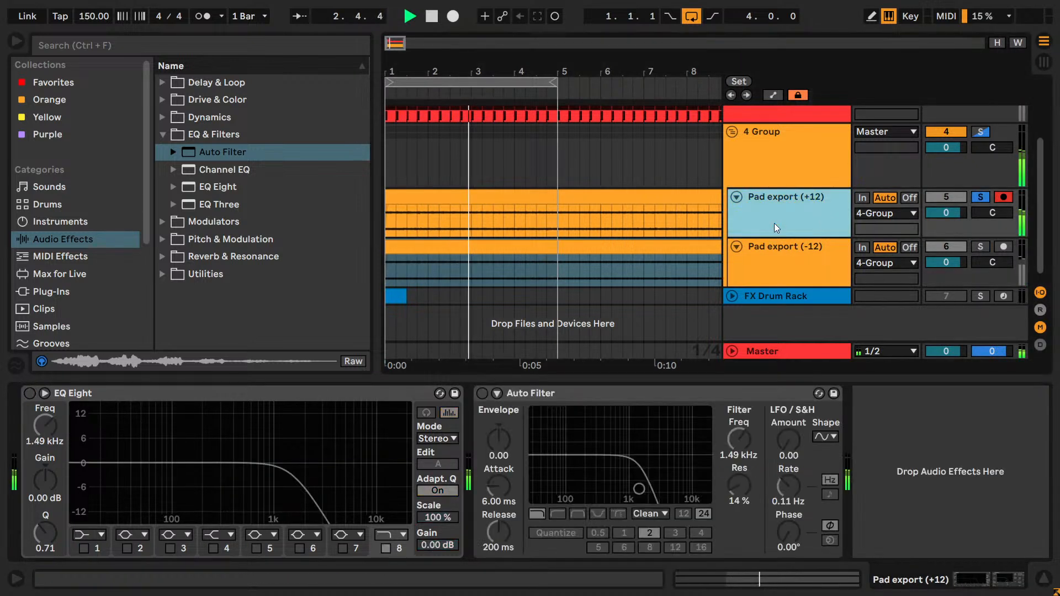
click(347, 395)
key(Delete)
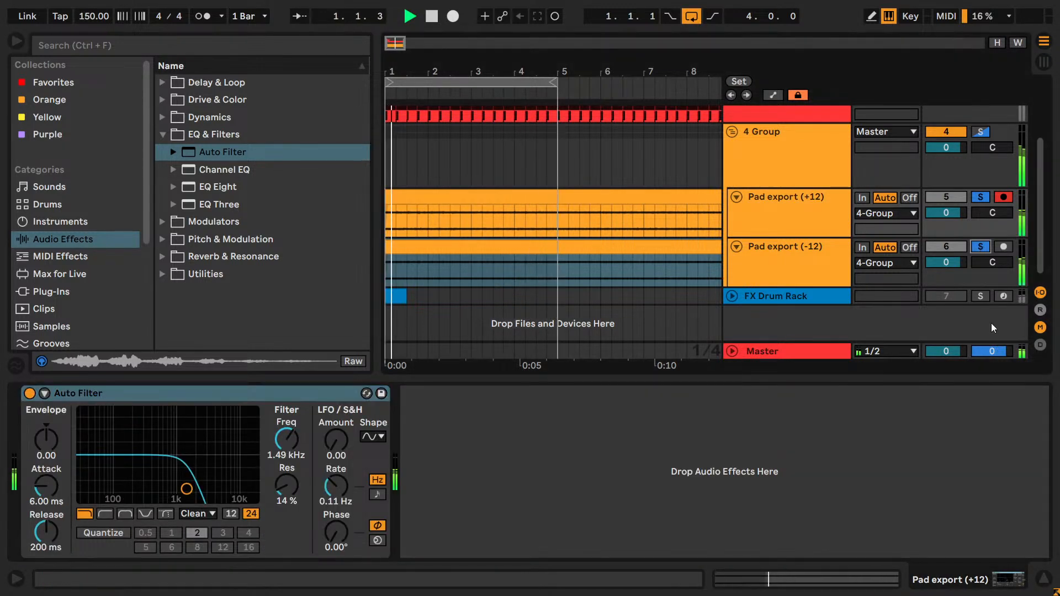
- Solo the Kick together with both pads and set the Kick's volume to 0 dB
scroll(993, 162, up, 3)
ctrl+click(986, 182)
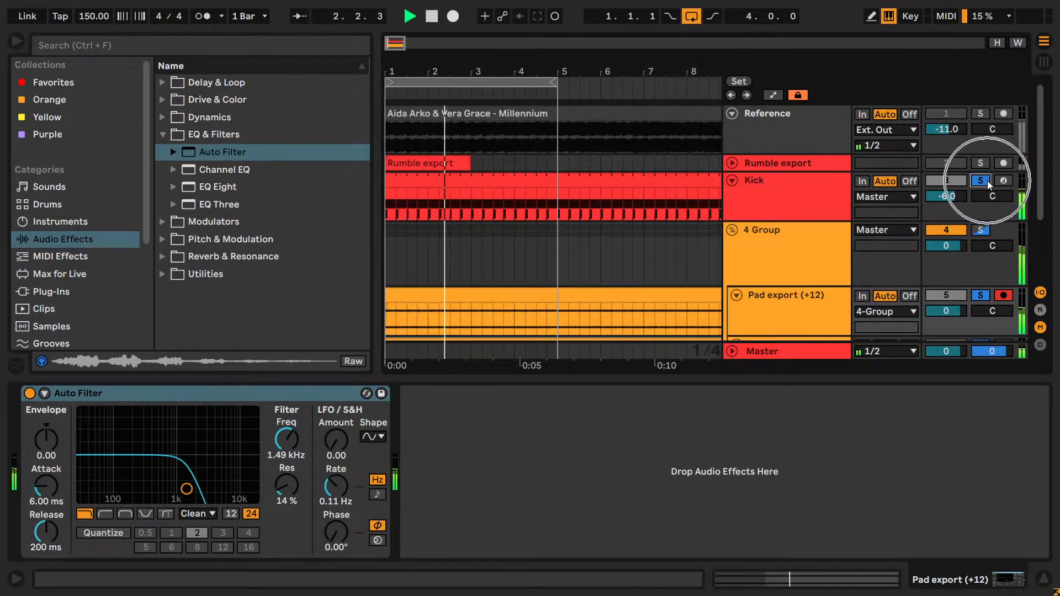
click(948, 195)
key(Delete)
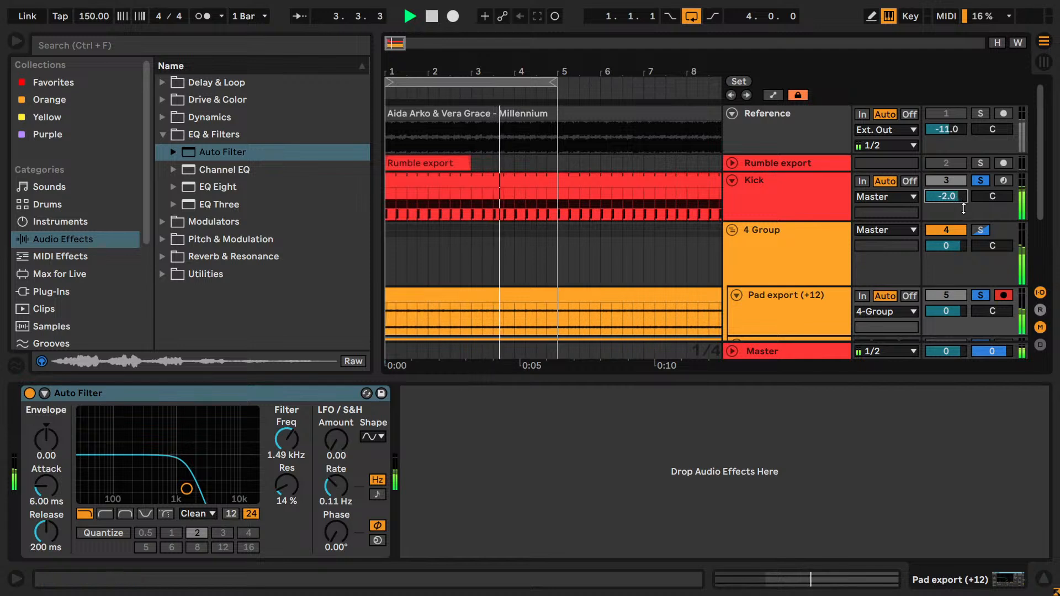
drag(476, 72, 544, 75)
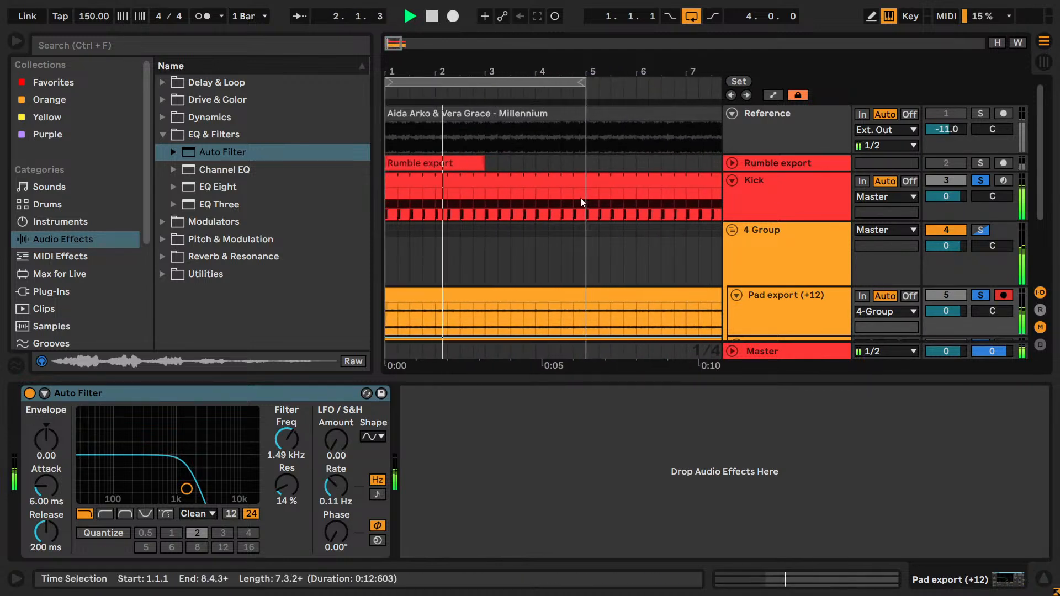
scroll(608, 225, down, 3)
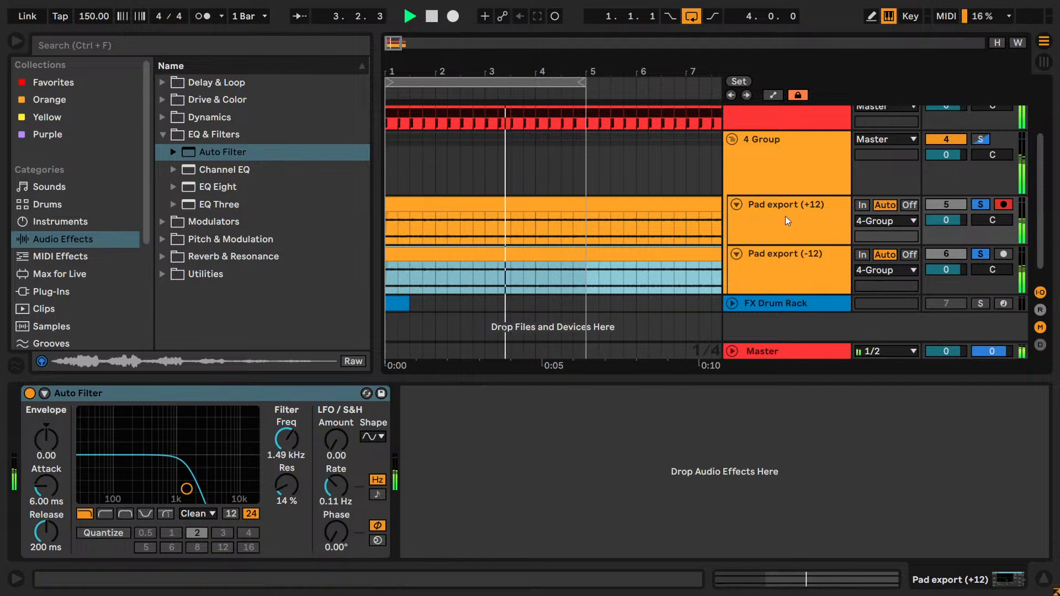
- Solo the pad group, check its effect rack and the +12 pad's filter, and set the Kick's volume to -7 dB
click(980, 139)
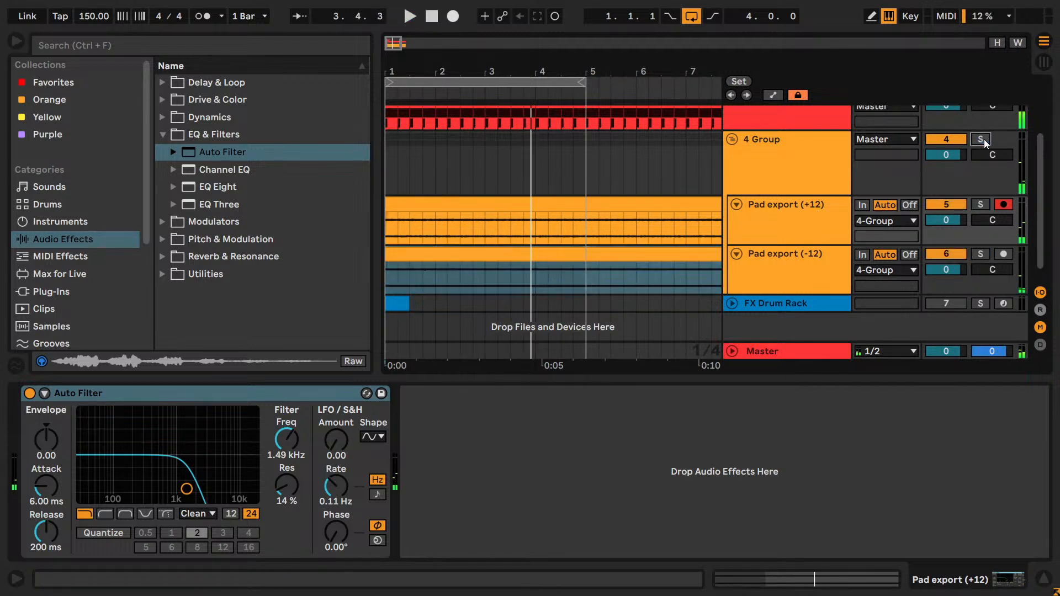
click(827, 175)
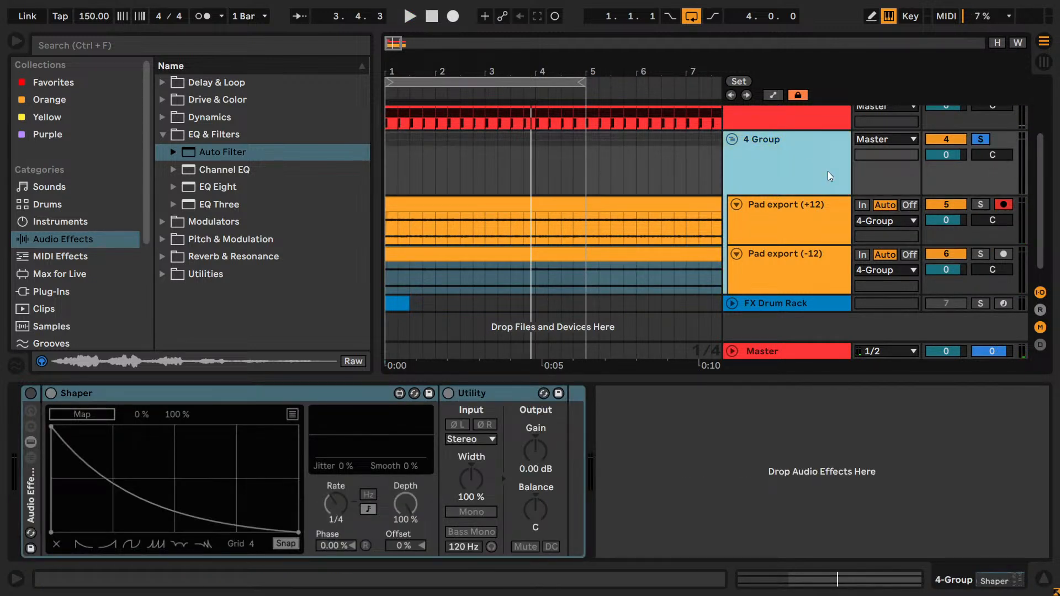
click(761, 237)
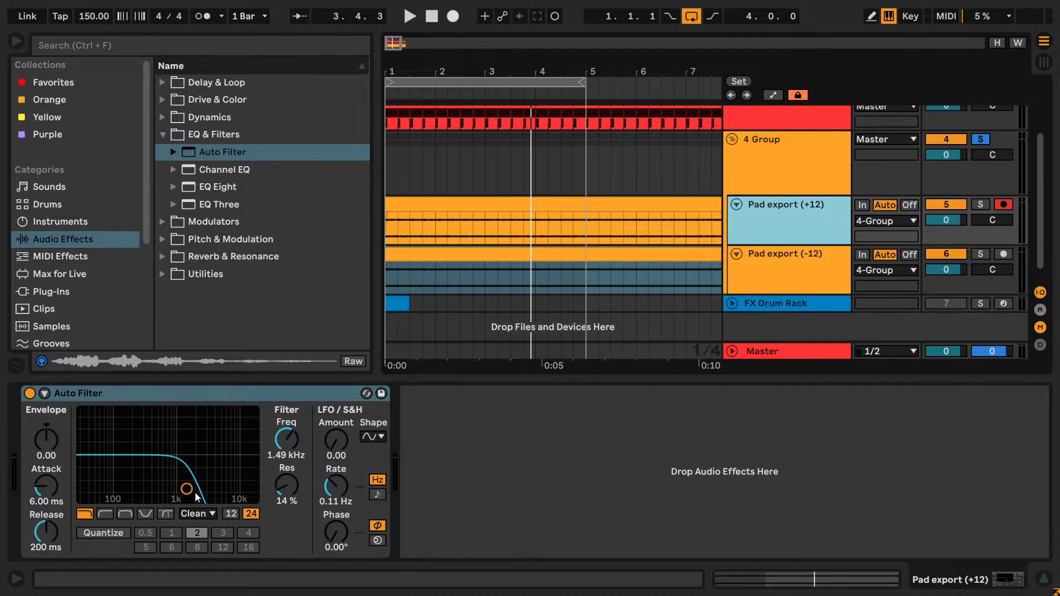
key(space)
scroll(889, 287, up, 4)
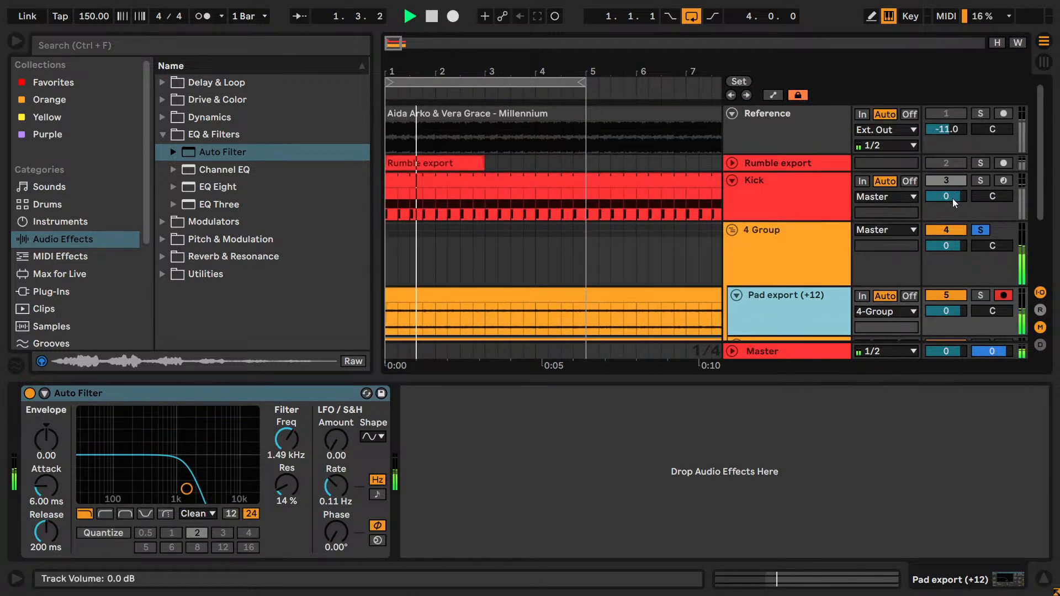
key(space)
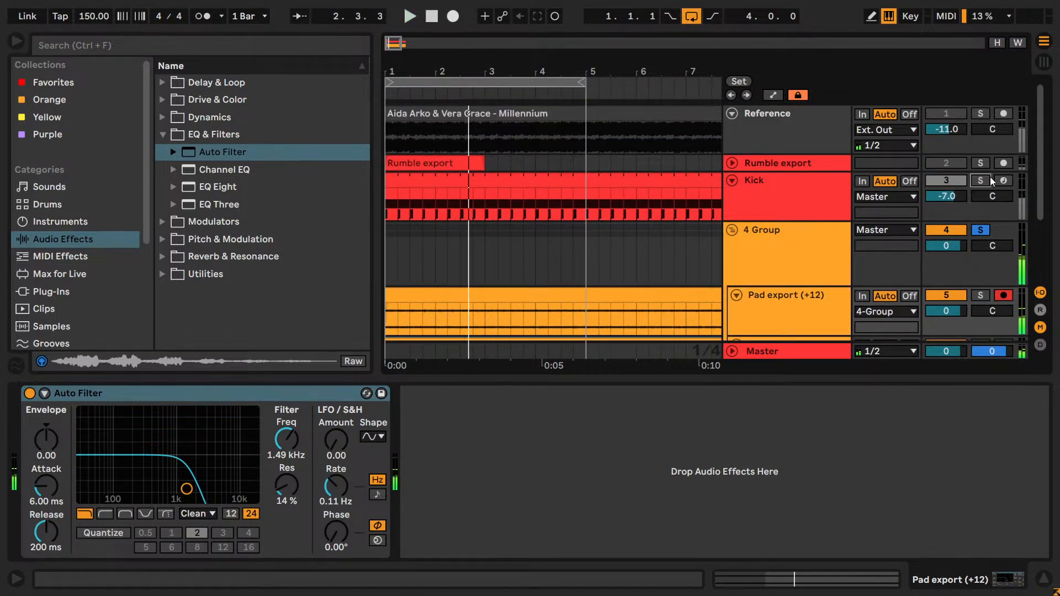
- Clear all solos and play the Kick together with both pads from the loop start
click(983, 181)
key(space)
key(space)
click(985, 183)
key(space)
scroll(955, 232, down, 3)
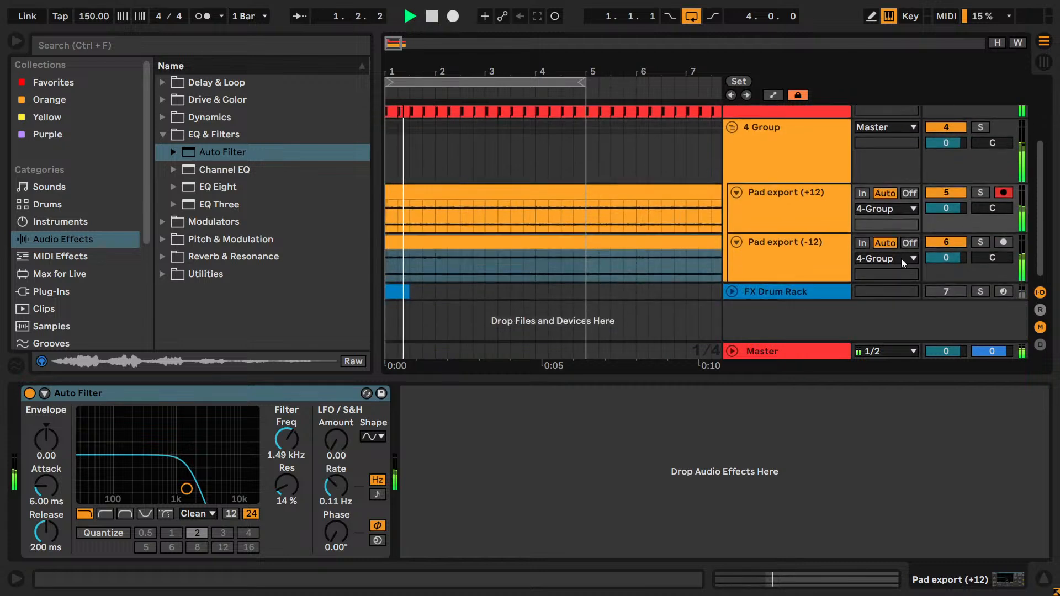
- Expand the -12 pad's EQ Eight and set band 1 to the gentler low cut at 400 Hz
click(939, 246)
click(44, 393)
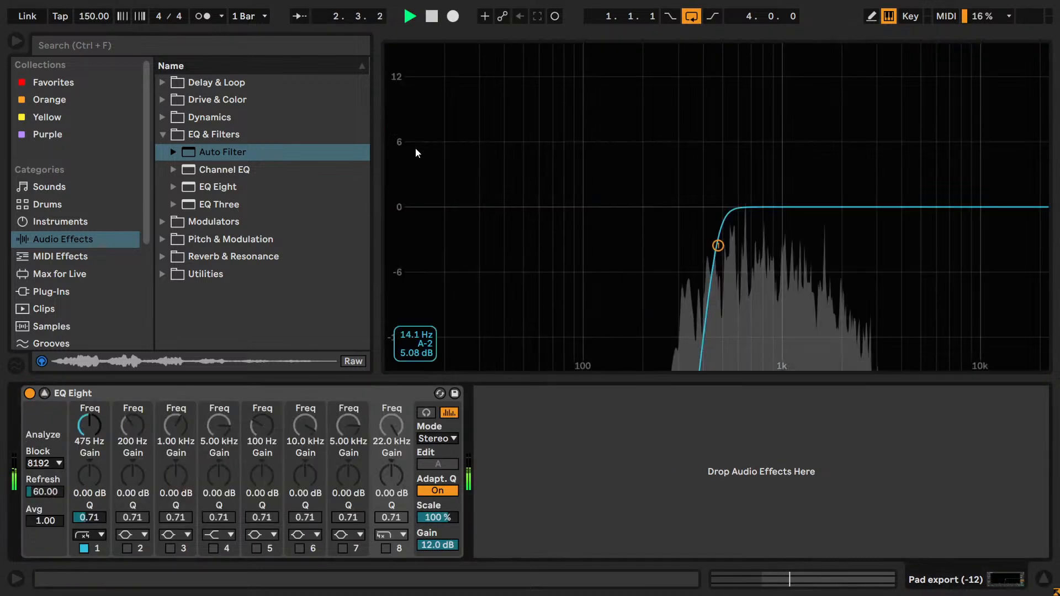
drag(89, 425, 92, 426)
text(400)
click(91, 534)
key(Down)
key(Up)
key(Down)
- Try a second gentle low cut at 400 Hz on band 2, compare it, and switch the band off
click(133, 442)
text(400)
key(Return)
click(134, 532)
click(134, 427)
key(Down)
click(129, 550)
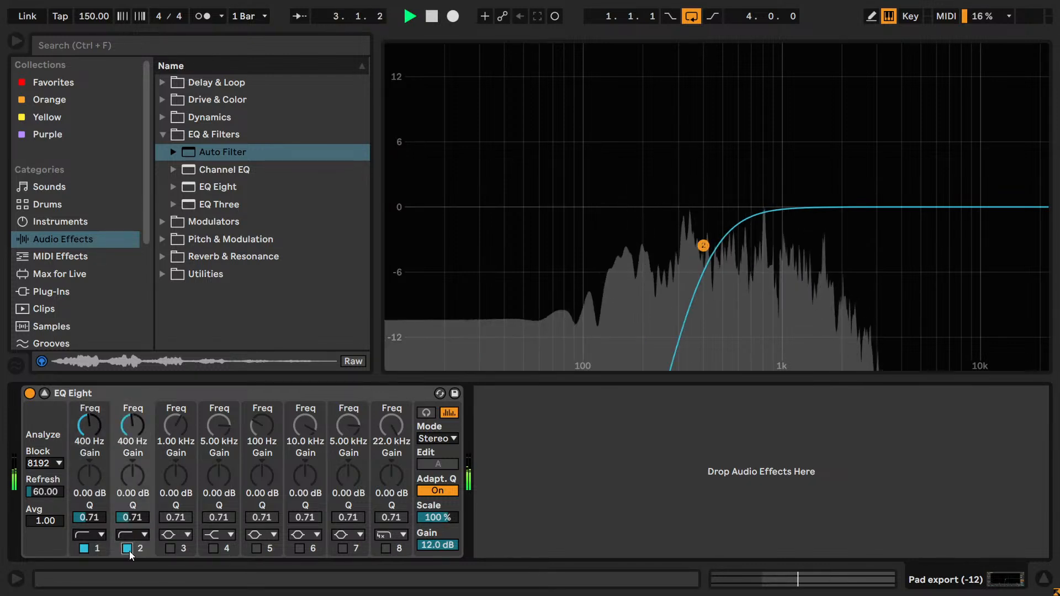
click(129, 551)
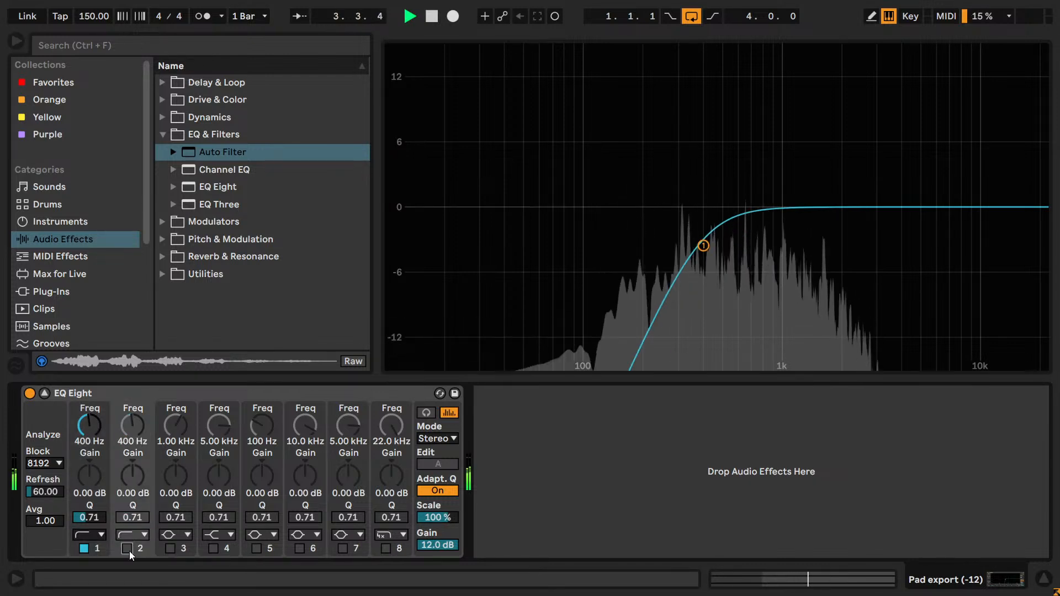
- Switch the -12 pad's band 1 to the steep x4 low cut at 425 Hz
click(89, 534)
click(81, 446)
drag(88, 426, 137, 426)
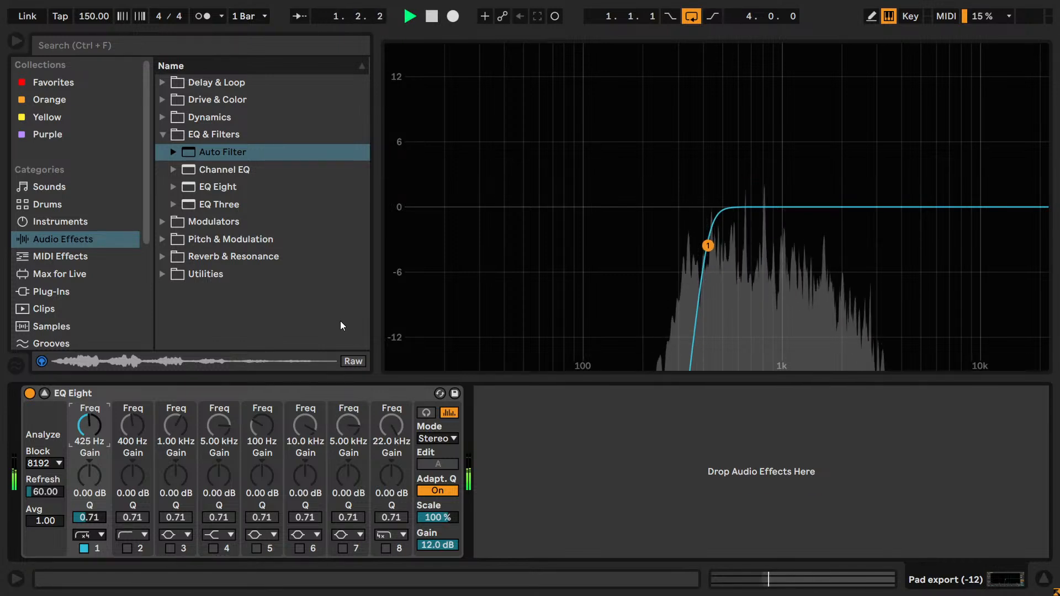
- Reset EQ Eight's output gain to 0 dB and add Utility after it with 12 dB of gain
double_click(445, 548)
key(space)
click(169, 274)
drag(212, 309, 516, 484)
key(space)
scroll(566, 461, up, 5)
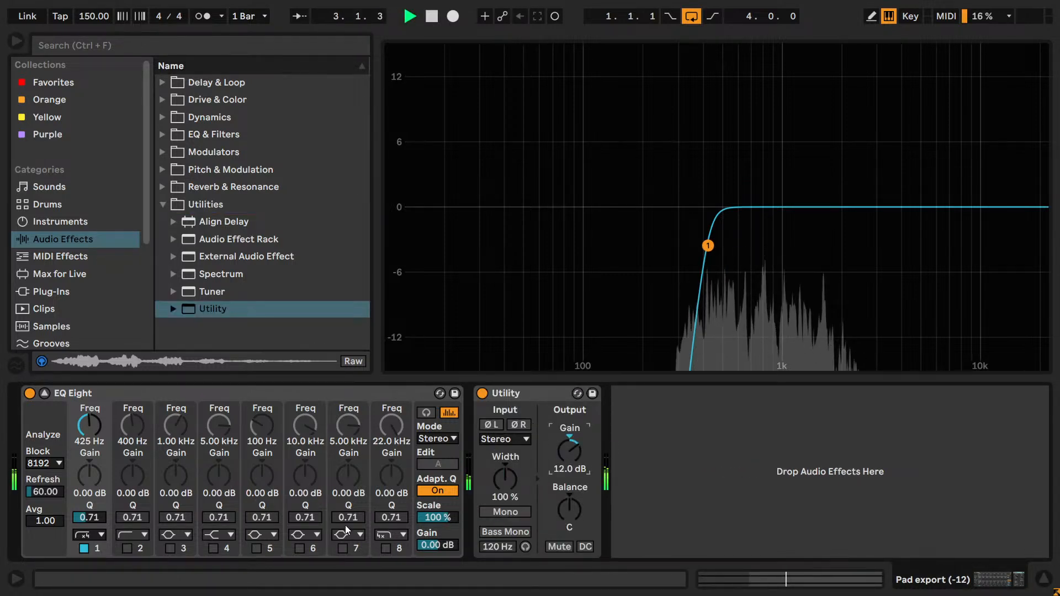
- Try a gentle high cut at about 994 Hz on the -12 pad's band 8 and compare it with the band off
click(385, 548)
mouse_move(378, 445)
mouse_down()
mouse_move(377, 475)
mouse_move(390, 442)
mouse_up()
click(389, 534)
click(389, 533)
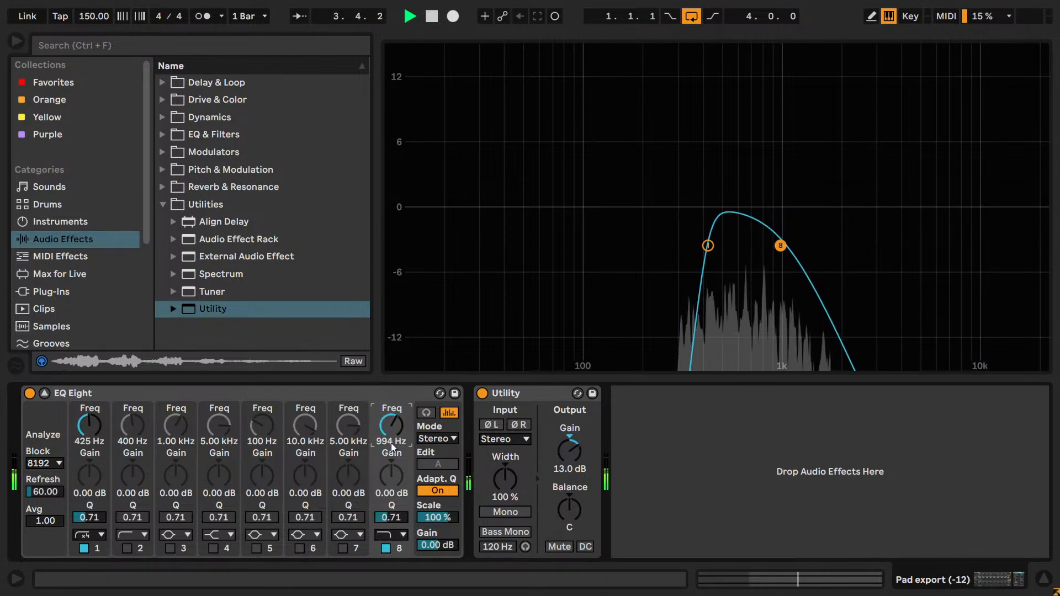
click(385, 551)
click(385, 551)
- Try band 8's high cut at about 2.35 kHz, then reset its frequency to 18 kHz and switch it off
drag(391, 434, 391, 409)
click(386, 549)
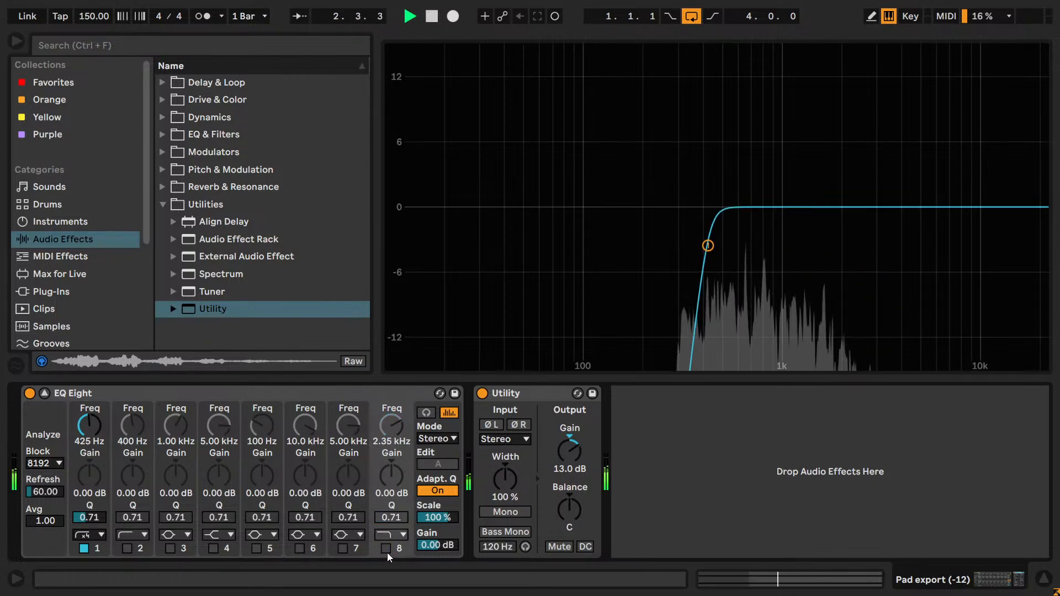
click(387, 552)
double_click(390, 433)
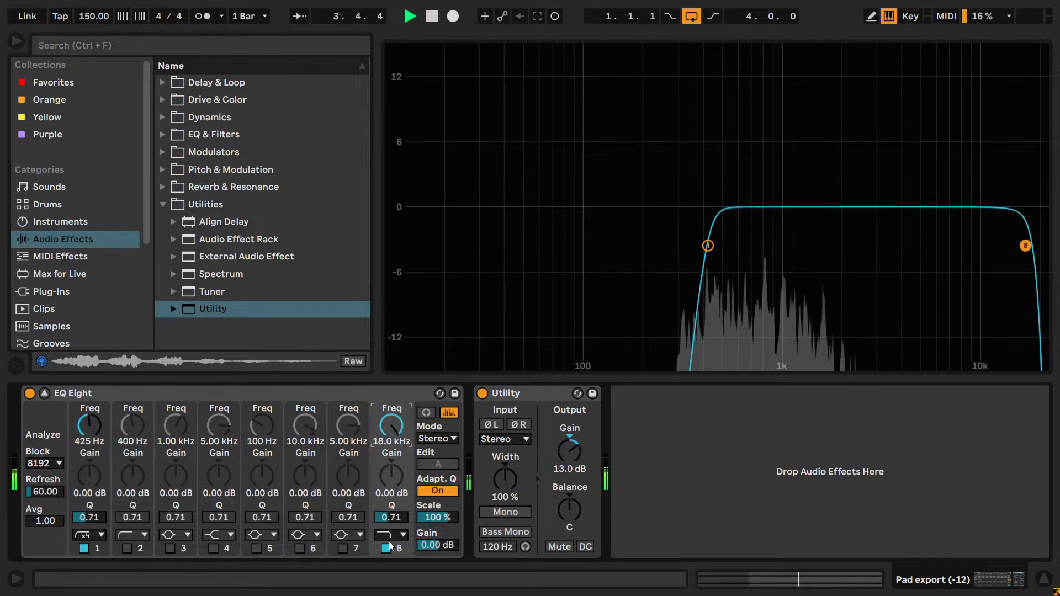
click(386, 548)
- Adjust the -12 pad's Utility gain, ending at 12 dB, and collapse the expanded EQ Eight
drag(569, 450, 570, 541)
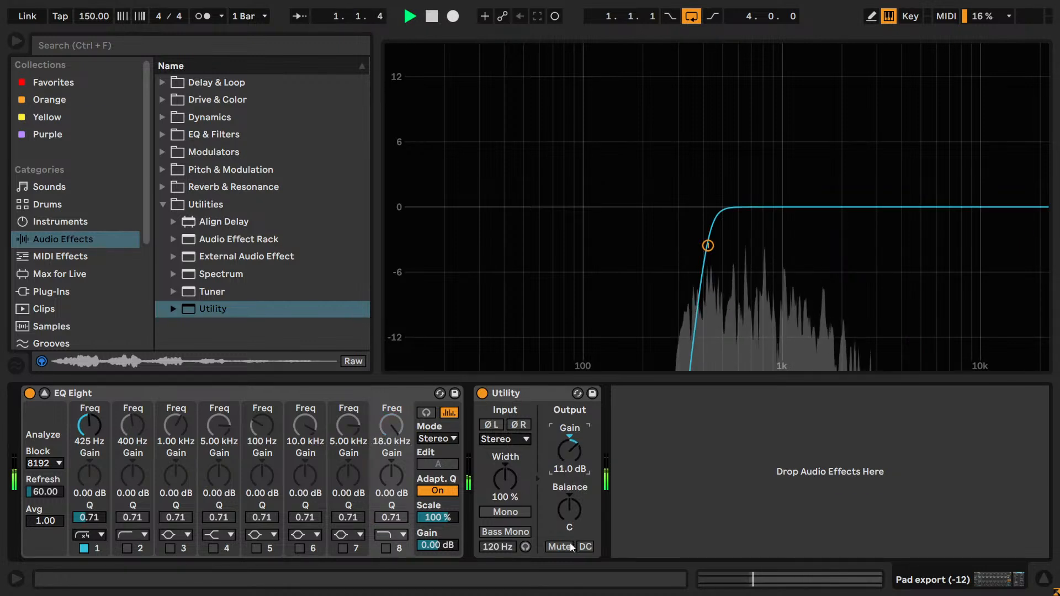
click(44, 394)
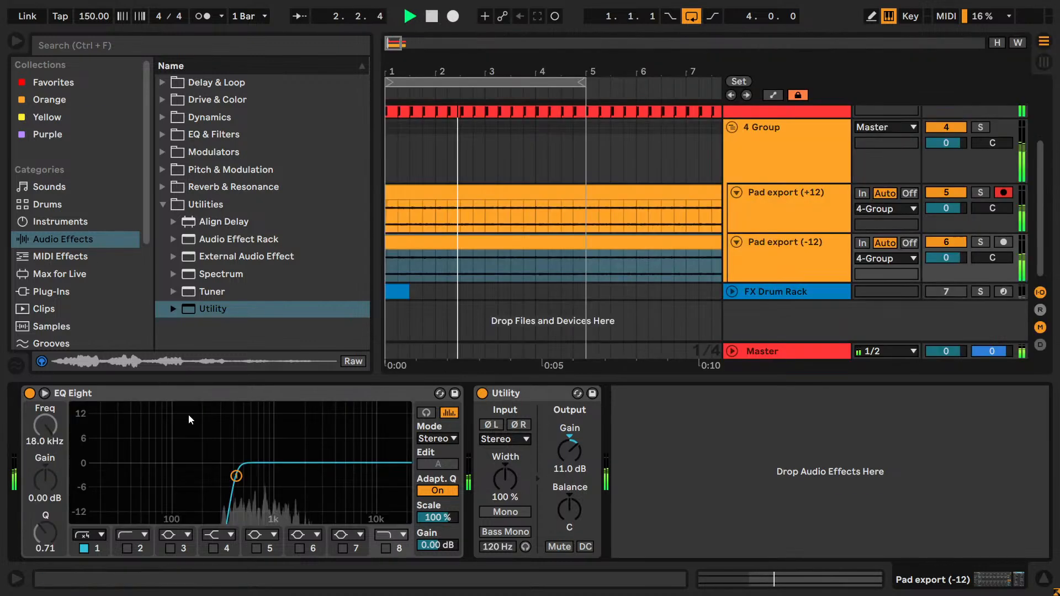
drag(575, 457, 575, 450)
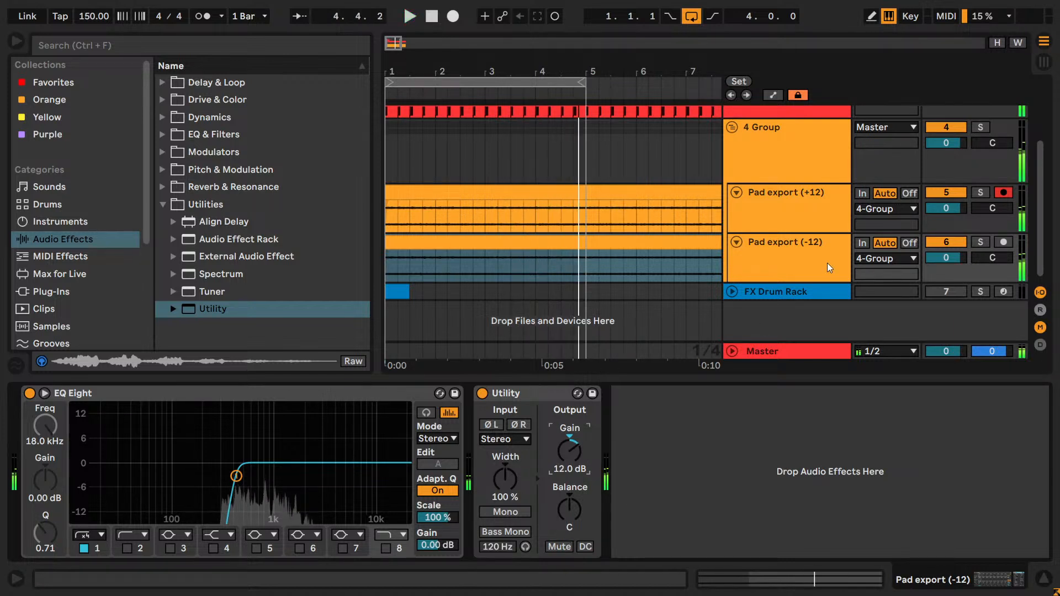
- Review the +12 pad's Auto Filter and audition it in the full mix
click(802, 192)
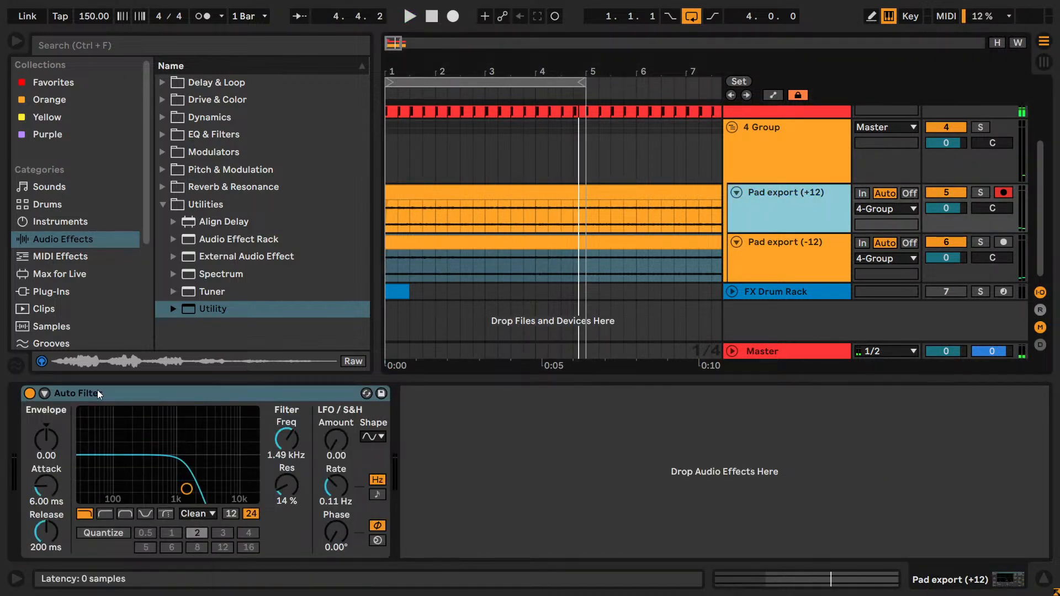
click(49, 395)
click(46, 395)
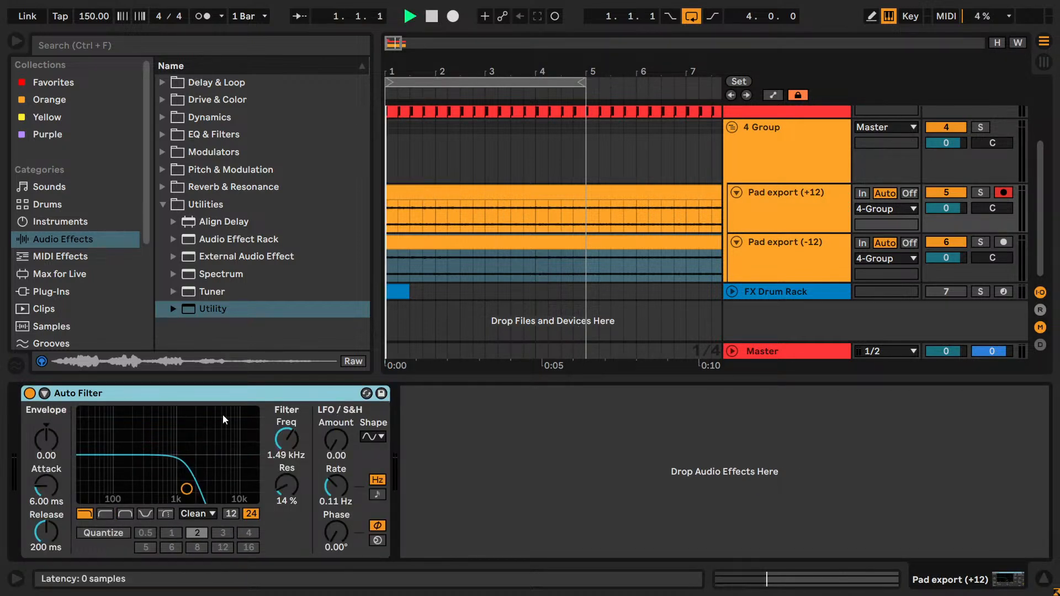
key(space)
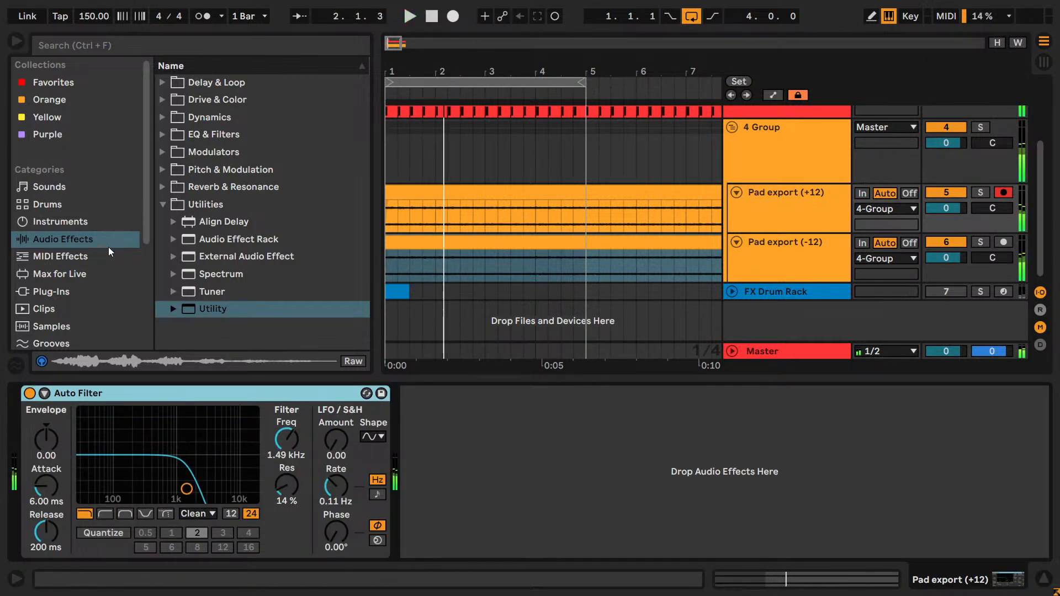
- Add EQ Eight after Auto Filter on the +12 pad and bypass Auto Filter
key(space)
click(195, 137)
double_click(220, 187)
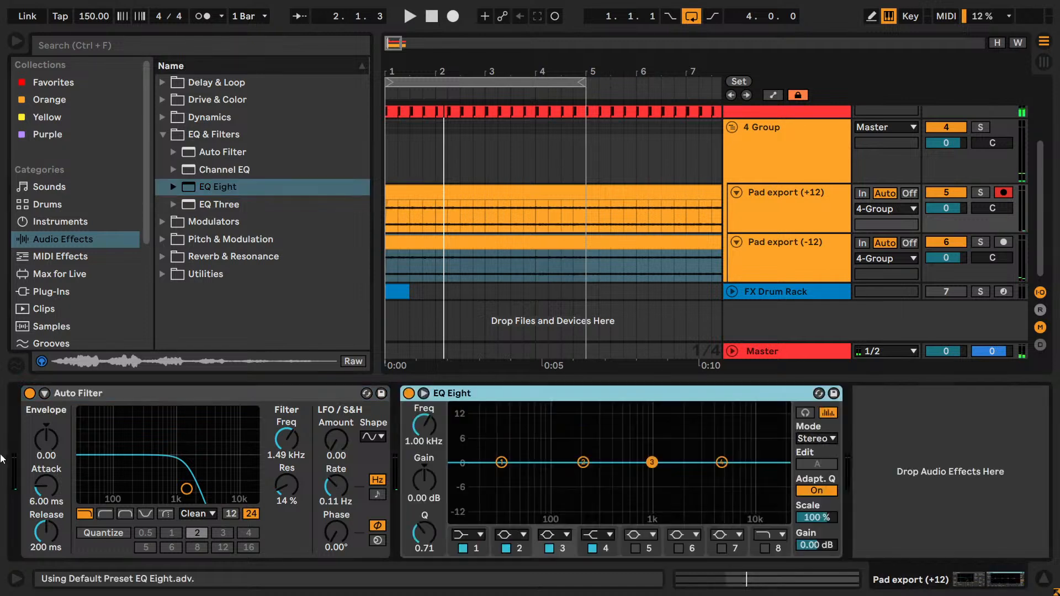
click(30, 393)
- Enable band 8 of the +12 pad's EQ Eight as a x4 high cut at 1.49 kHz and play the loop
click(764, 548)
click(782, 534)
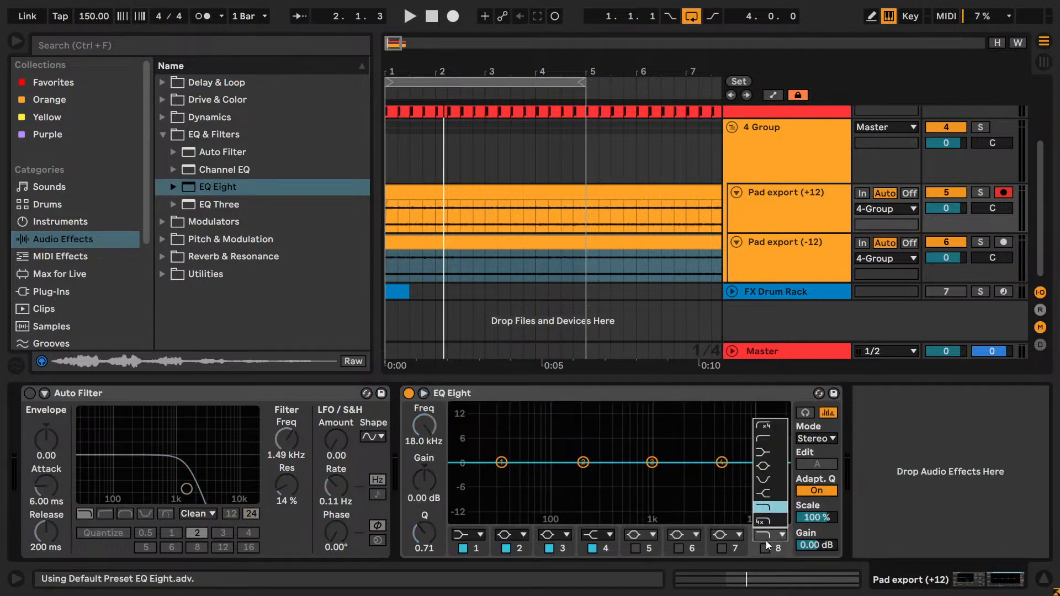
click(770, 549)
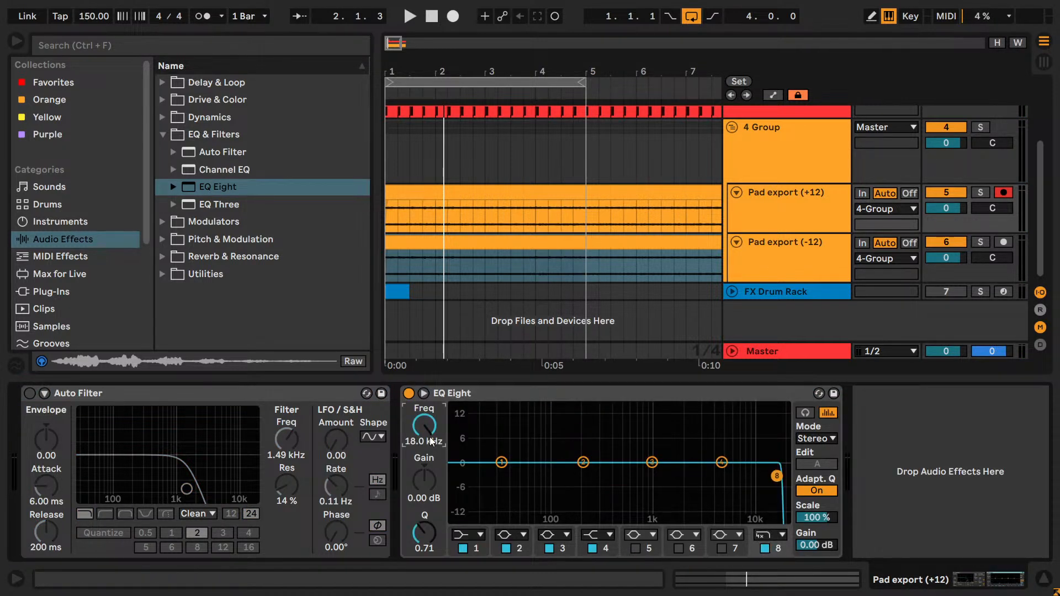
key(Return)
text(1490)
key(Return)
key(space)
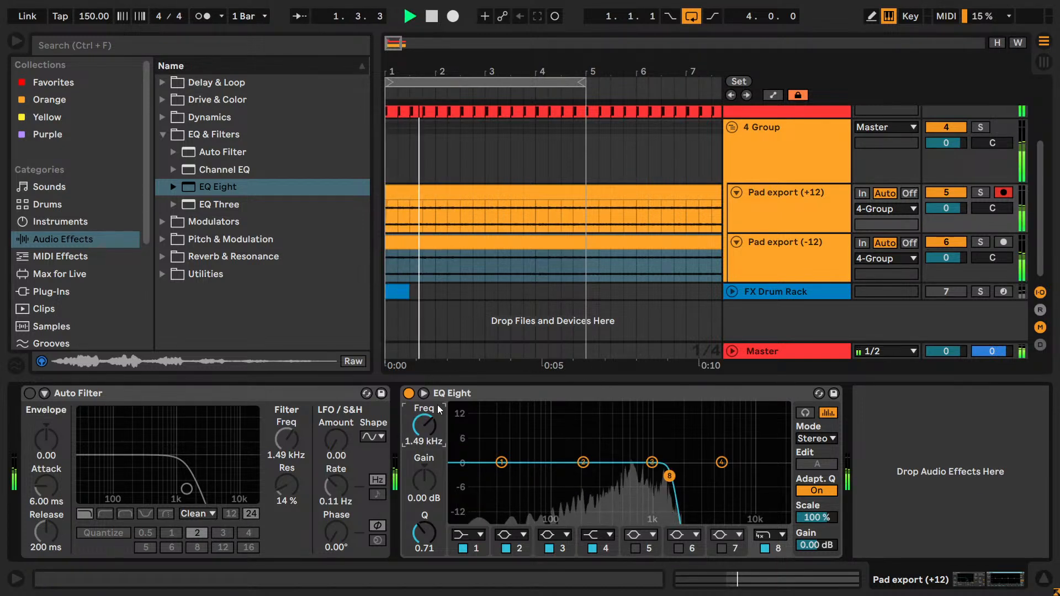
- Compare the +12 pad with EQ Eight bypassed and enabled during playback
click(412, 395)
click(413, 395)
key(space)
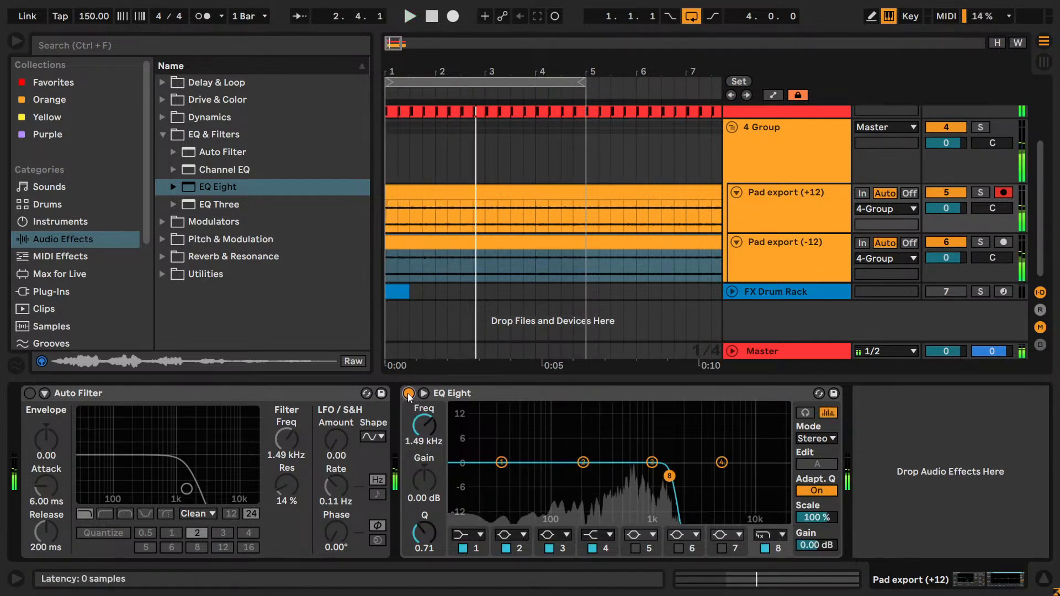
click(409, 394)
key(space)
click(29, 393)
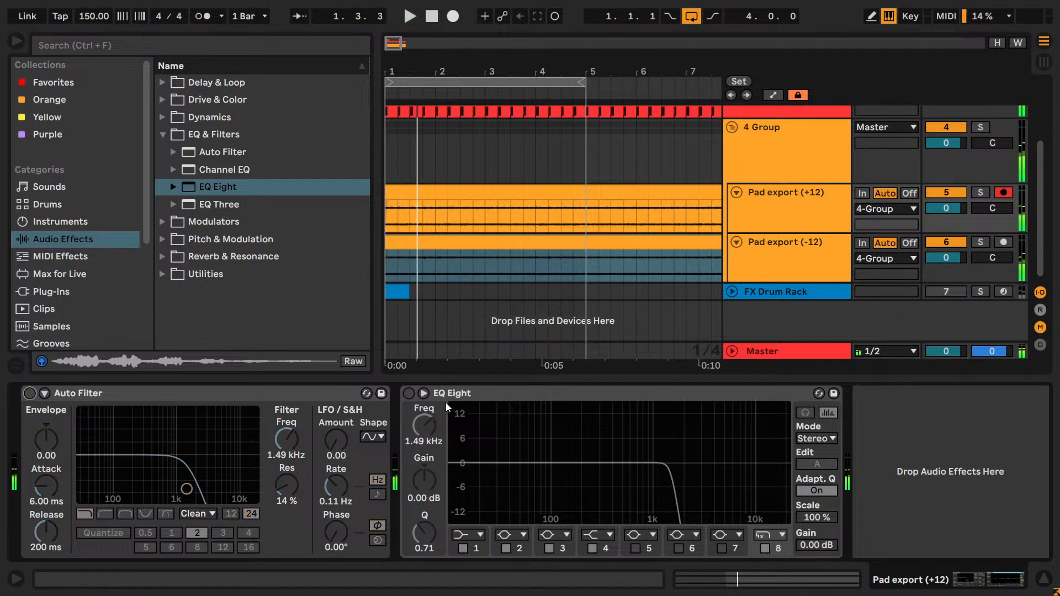
click(408, 394)
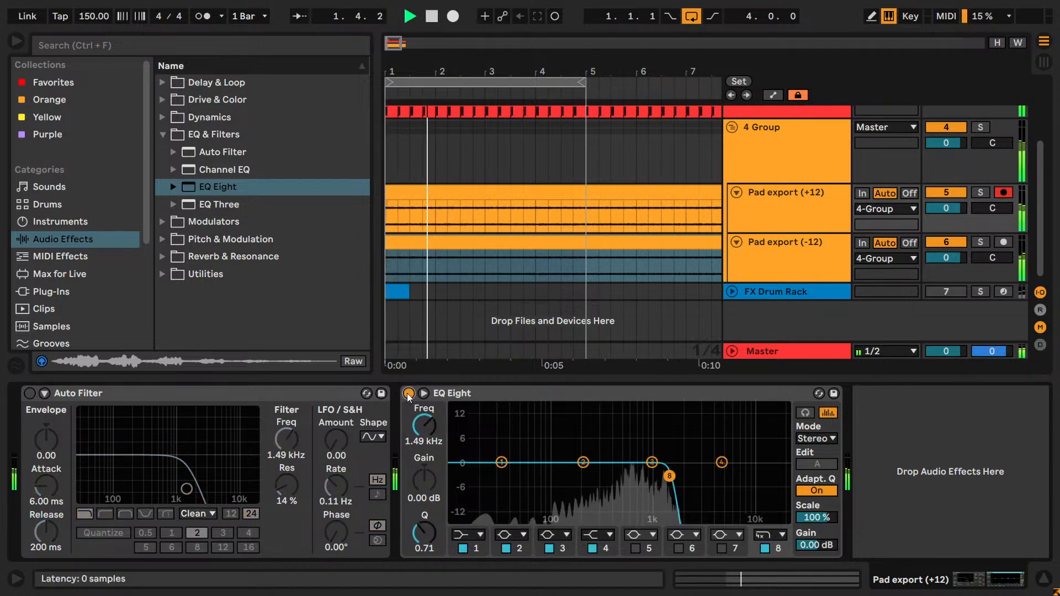
- Raise band 8's cutoff to about 2.25 kHz and delete Auto Filter from the +12 pad
mouse_move(669, 476)
mouse_down()
mouse_move(636, 476)
mouse_move(740, 476)
mouse_move(677, 476)
mouse_move(687, 476)
mouse_up()
click(251, 394)
key(Delete)
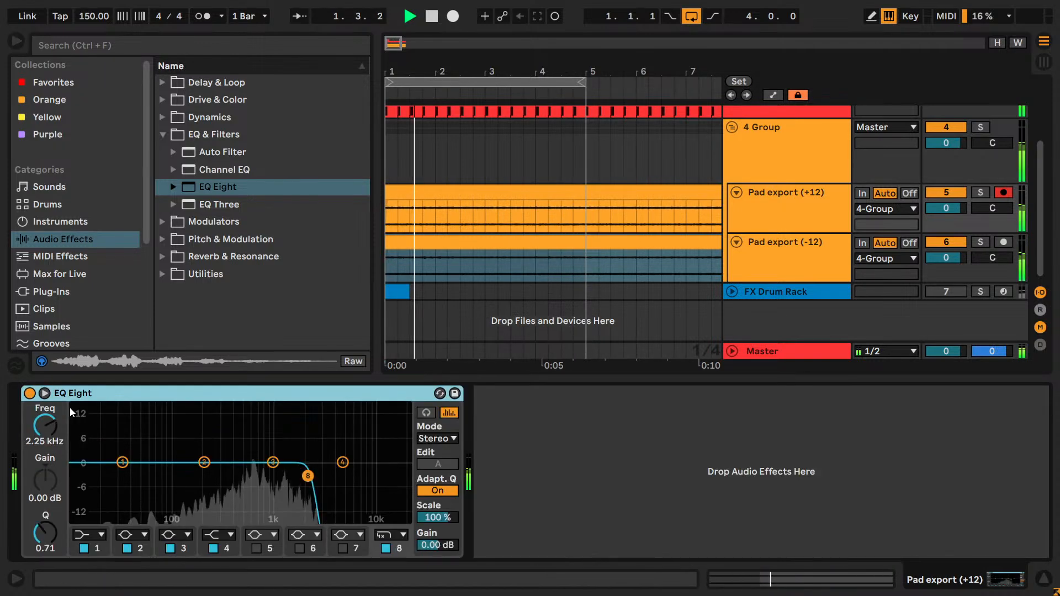
- Expand EQ Eight, switch off bands 1 to 4 and lower band 8's high cut to 1.22 kHz
click(44, 393)
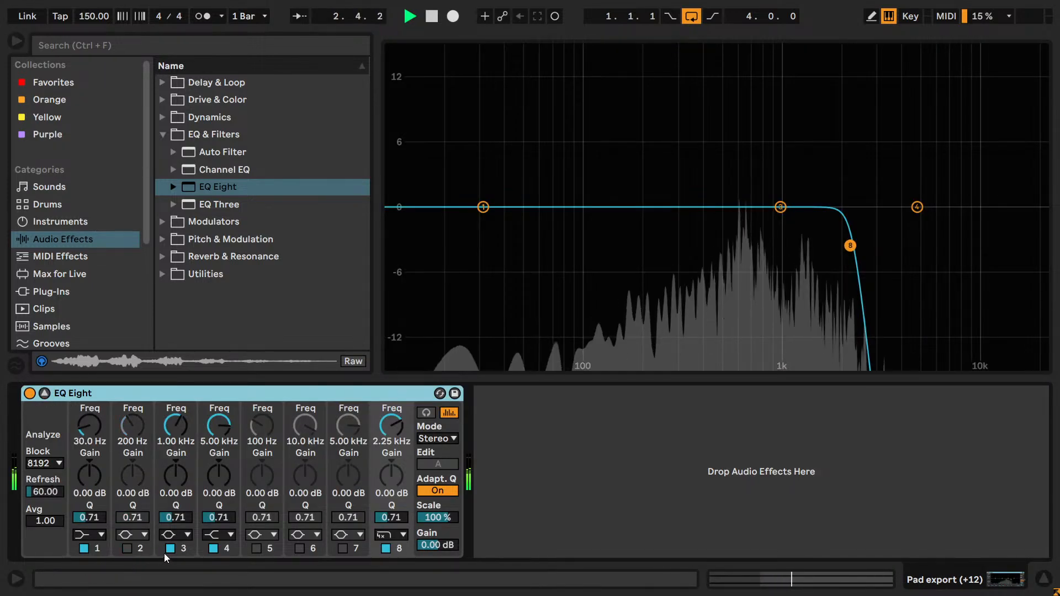
click(86, 549)
drag(218, 426, 218, 439)
click(213, 548)
drag(392, 425, 391, 440)
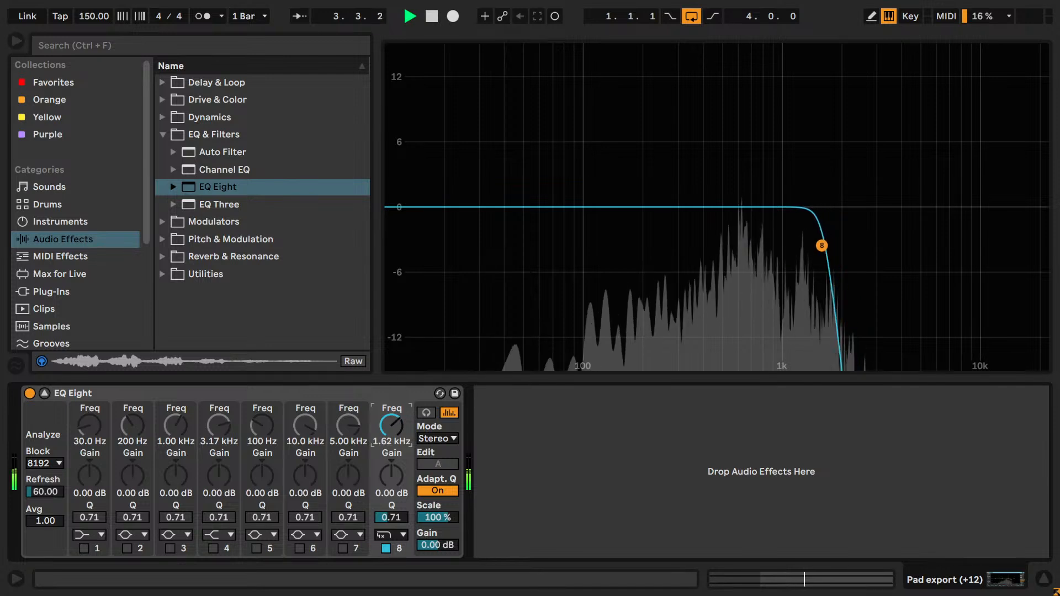
text(1500)
key(Return)
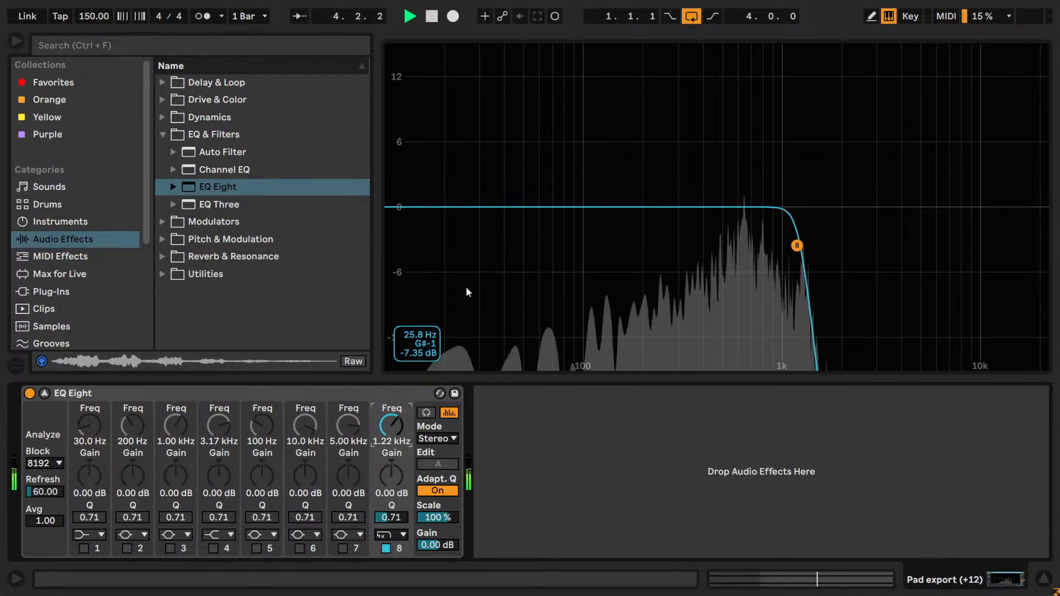
- Enable band 1 as a x4 low cut at 113 Hz and collapse the expanded EQ Eight
click(89, 533)
click(88, 425)
click(85, 547)
mouse_move(88, 427)
mouse_down()
mouse_move(88, 406)
mouse_move(87, 434)
mouse_up()
text(106)
key(Return)
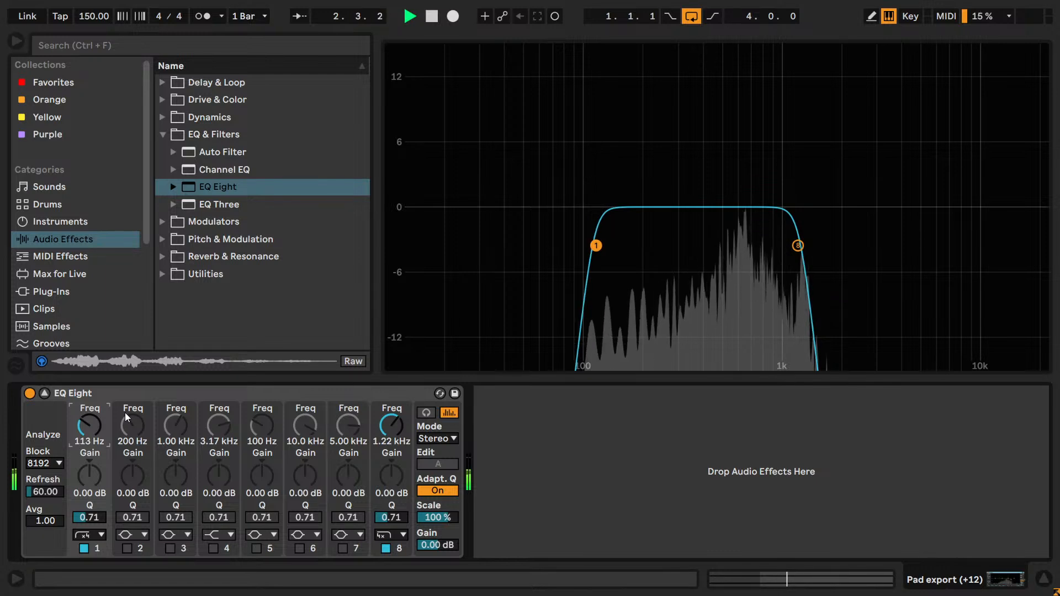
click(45, 393)
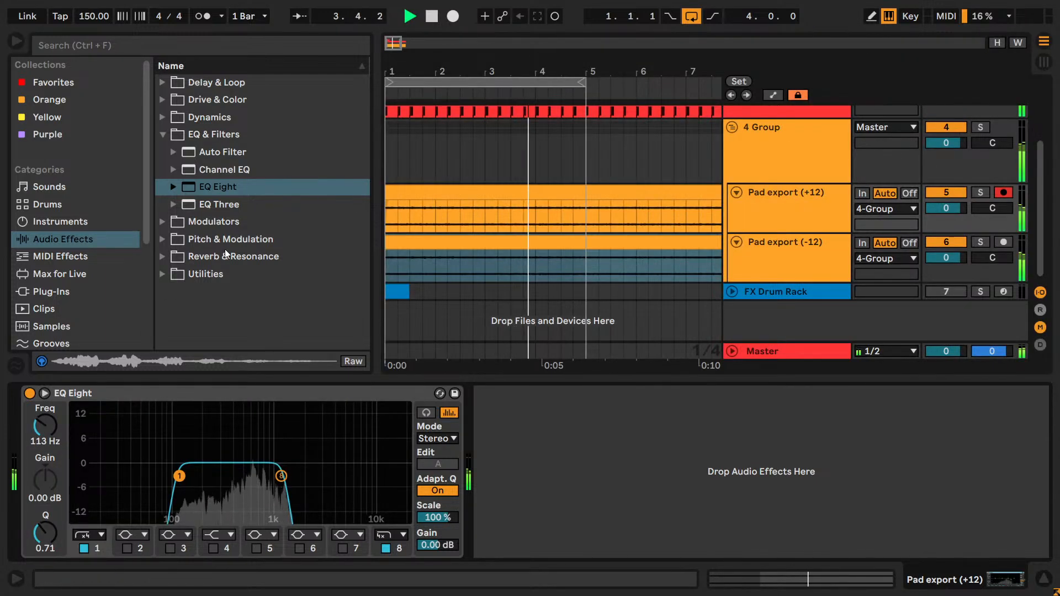
- Stop playback and rename the group track as Pad group
key(space)
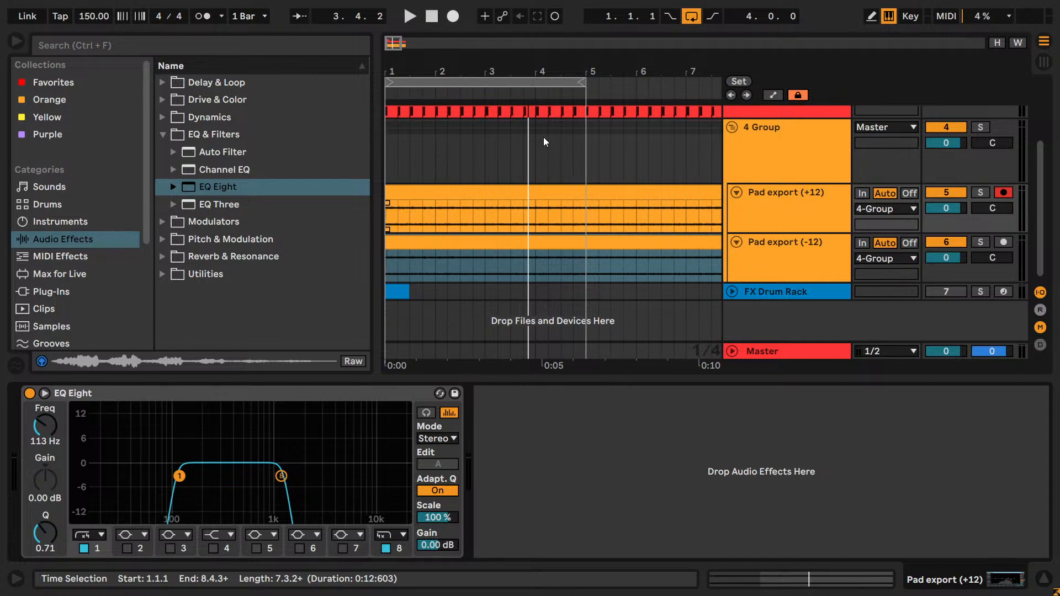
click(734, 160)
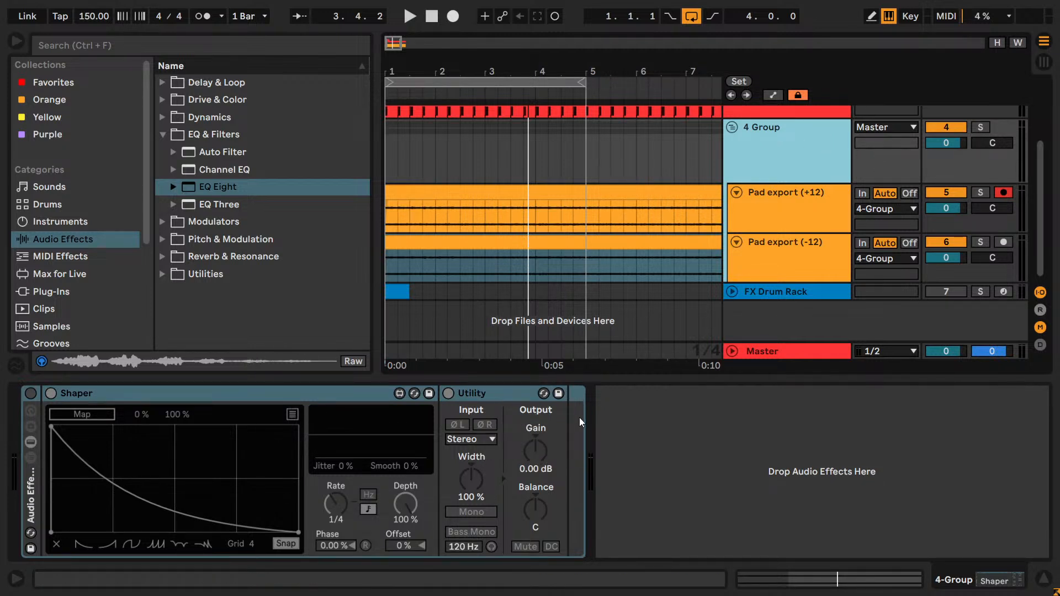
key(ctrl+r)
text(Pad group)
key(Return)
- Resume playback and add a Utility after EQ Eight on the +12 pad track
key(space)
click(790, 196)
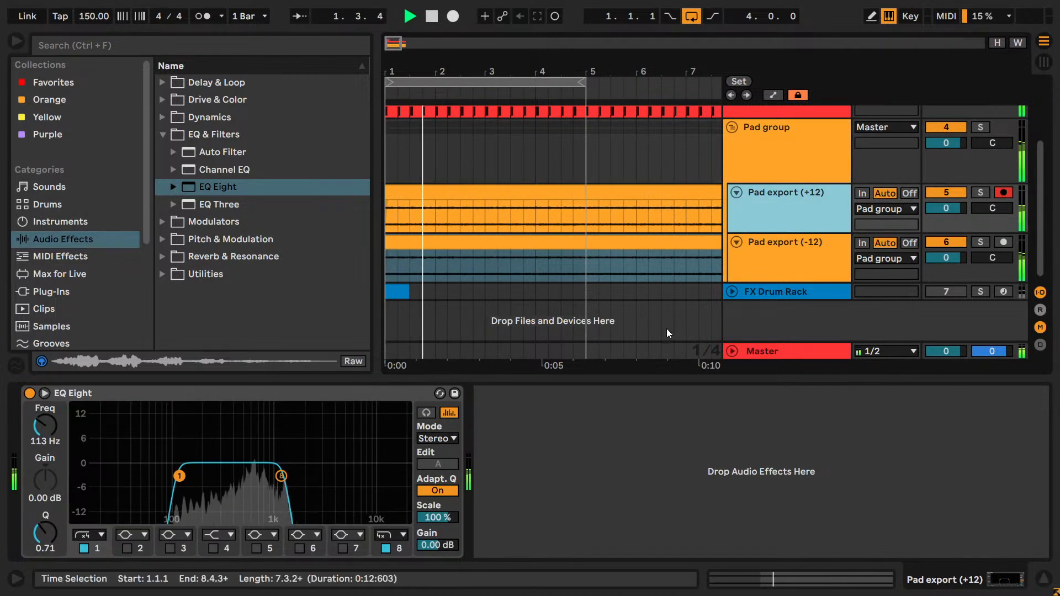
click(185, 273)
drag(221, 309, 498, 454)
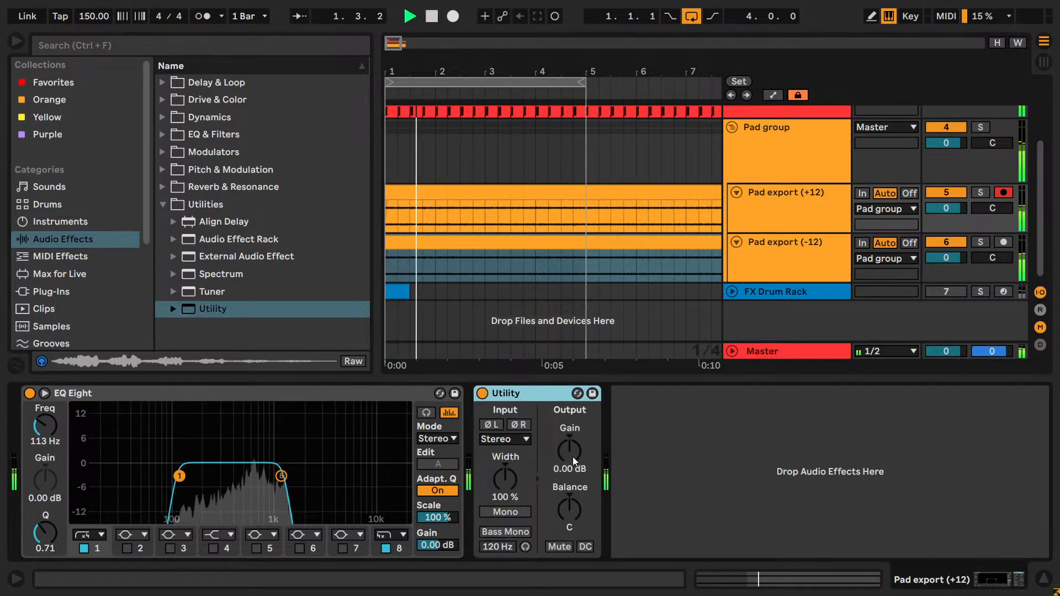
- Lower the +12 pad's Utility gain and shorten the arrangement loop to two bars
scroll(916, 201, up, 3)
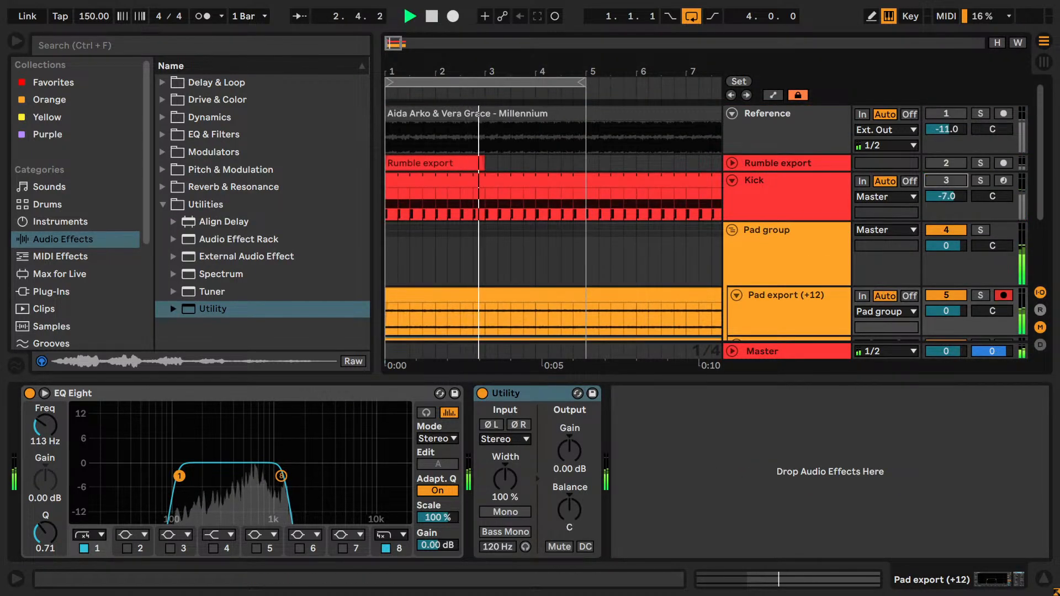
click(557, 547)
drag(570, 450, 570, 459)
key(space)
drag(580, 74, 484, 76)
key(space)
- Set the +12 pad's Utility gain to -3 dB and compare the layer repeatedly muted and unmuted
click(563, 546)
click(561, 548)
mouse_move(578, 473)
mouse_down()
mouse_move(559, 444)
mouse_move(569, 468)
mouse_up()
click(560, 547)
click(568, 548)
click(568, 548)
click(561, 548)
click(561, 546)
click(570, 547)
click(570, 547)
click(565, 550)
click(565, 549)
click(568, 546)
click(568, 546)
click(564, 549)
click(564, 549)
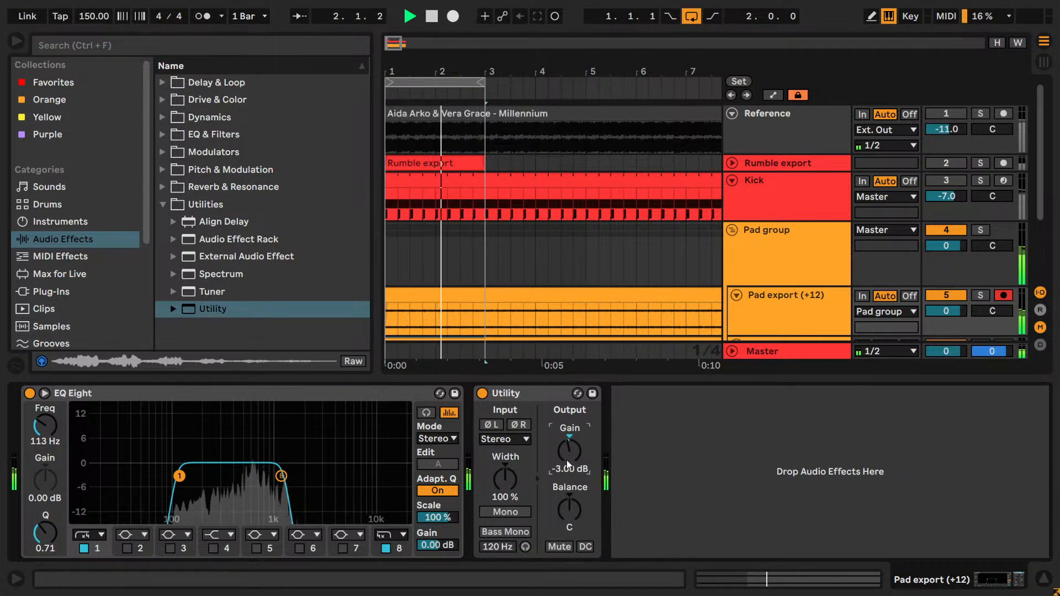
- Fine-tune the +12 pad's Utility gain to -2.90 dB and recheck the blend muted and unmuted
key(Down)
key(Down)
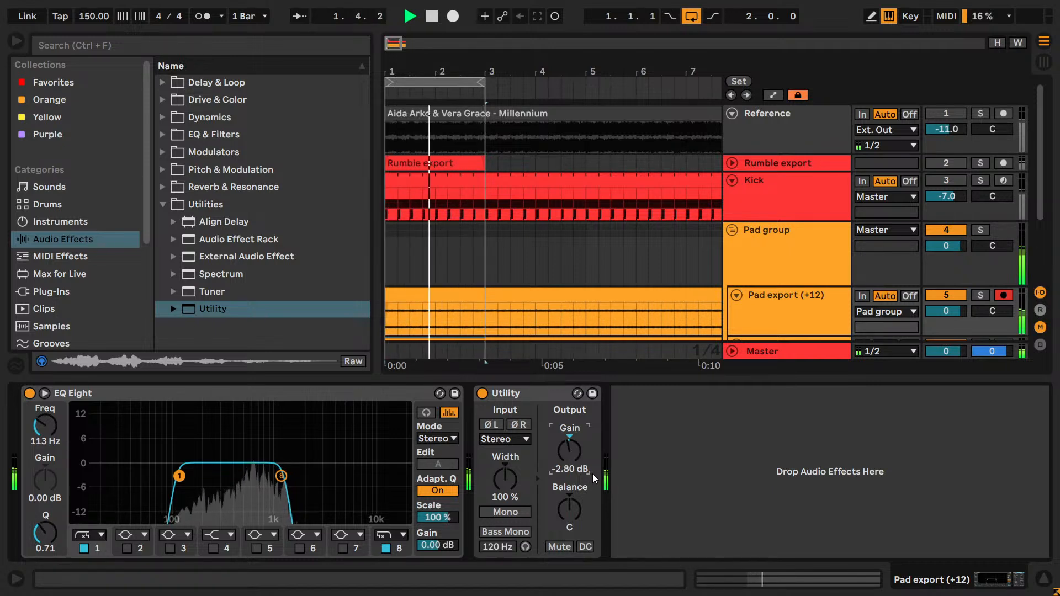
key(Up)
click(565, 549)
click(565, 549)
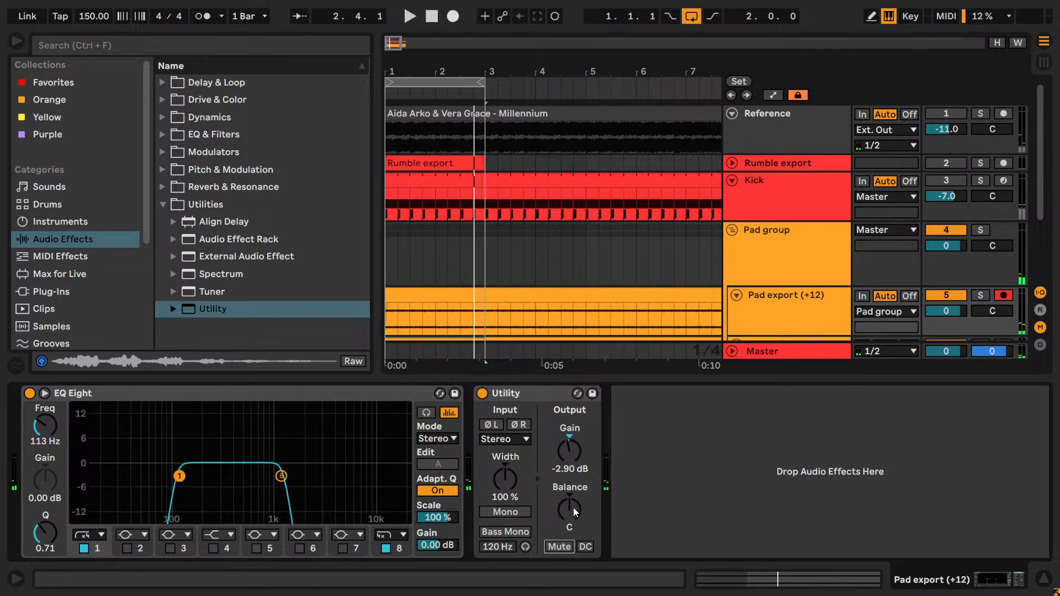
- Audition the Pad group and enable its audio effect rack containing Shaper and Utility
click(805, 257)
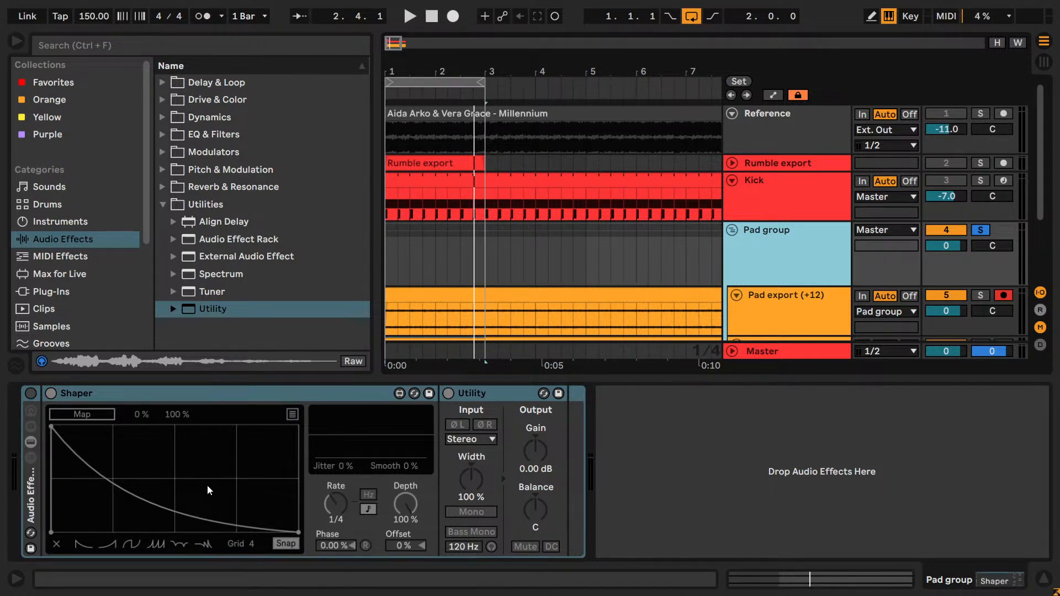
key(space)
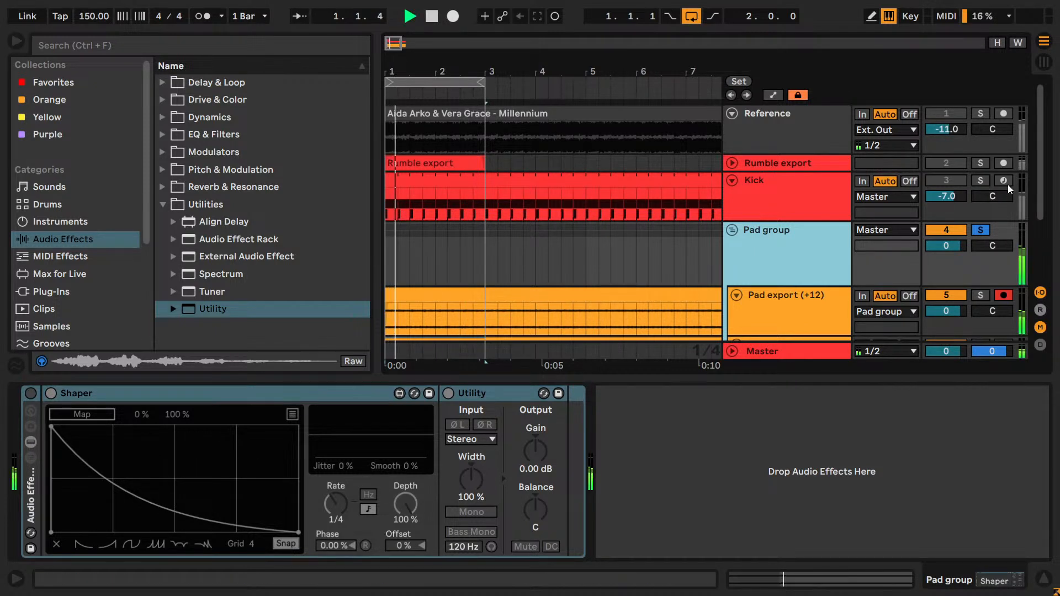
key(space)
key(space)
click(31, 393)
key(space)
key(space)
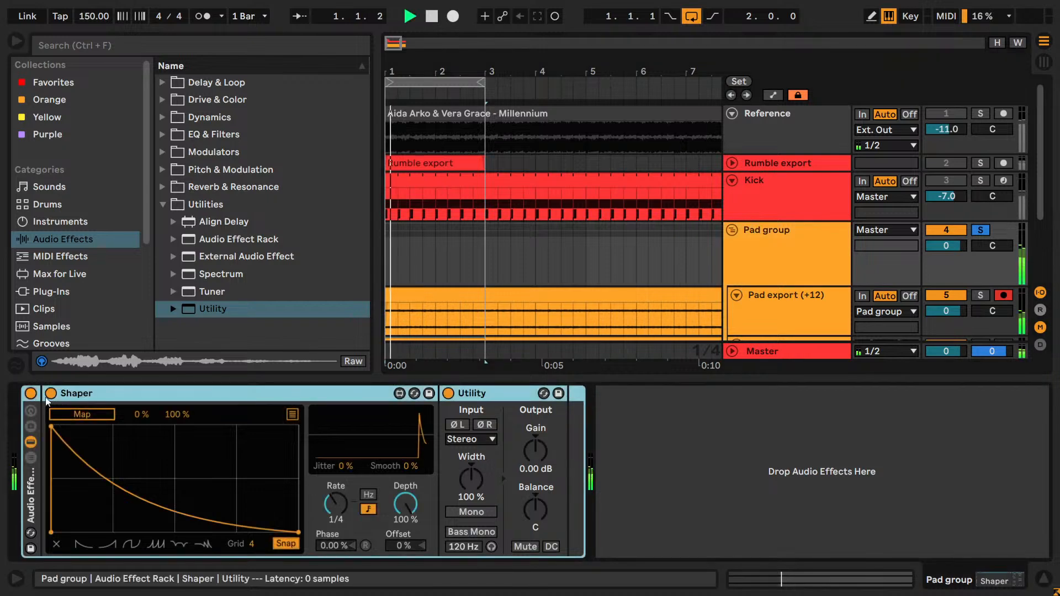
- Map Shaper to the Pad group's Utility gain with a 50 % maximum and set its rate to 1/16
click(87, 416)
click(537, 452)
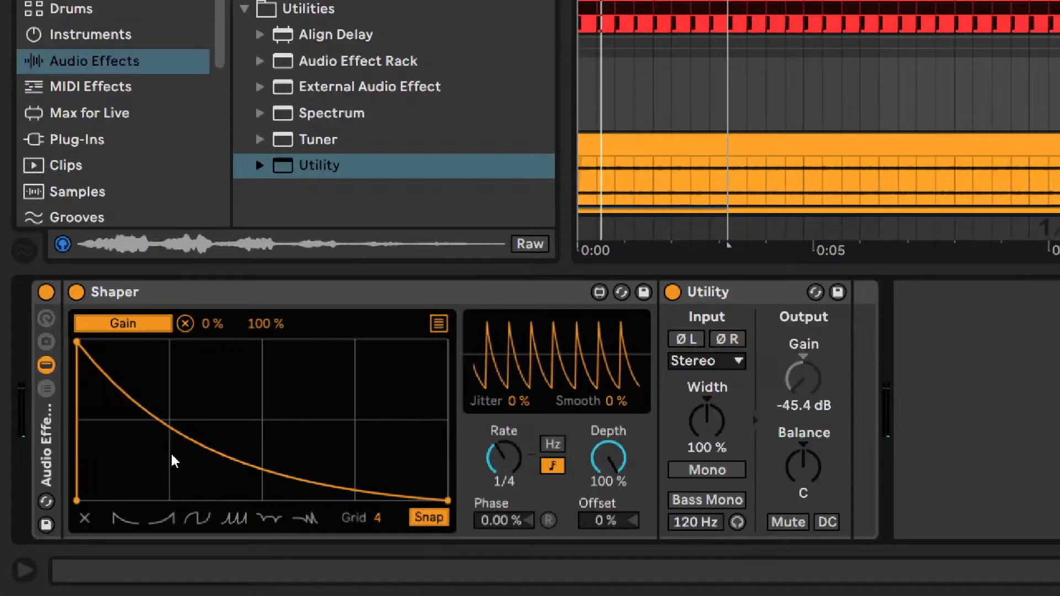
drag(266, 324, 255, 470)
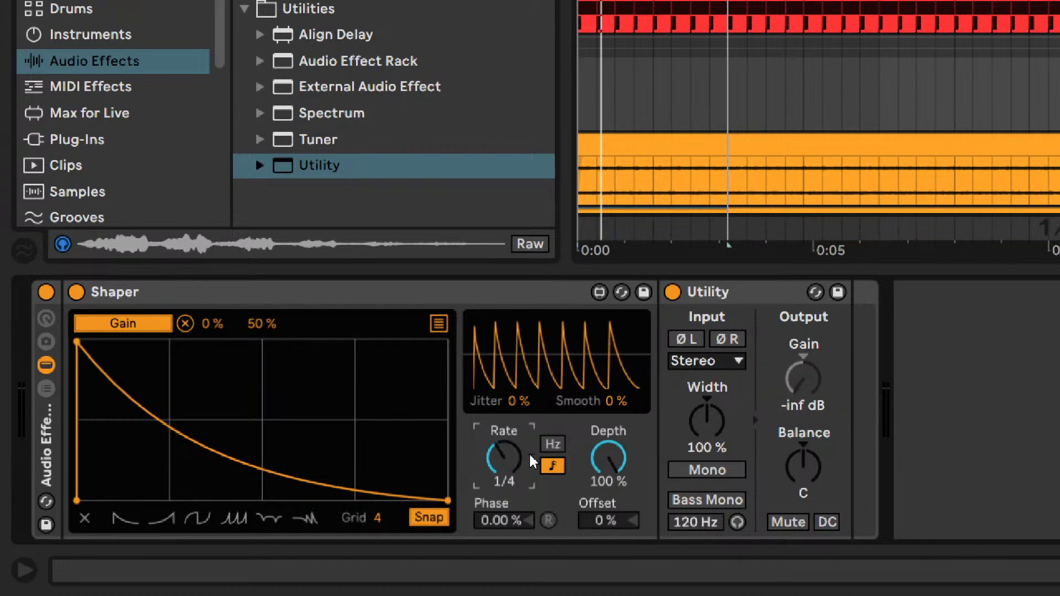
key(space)
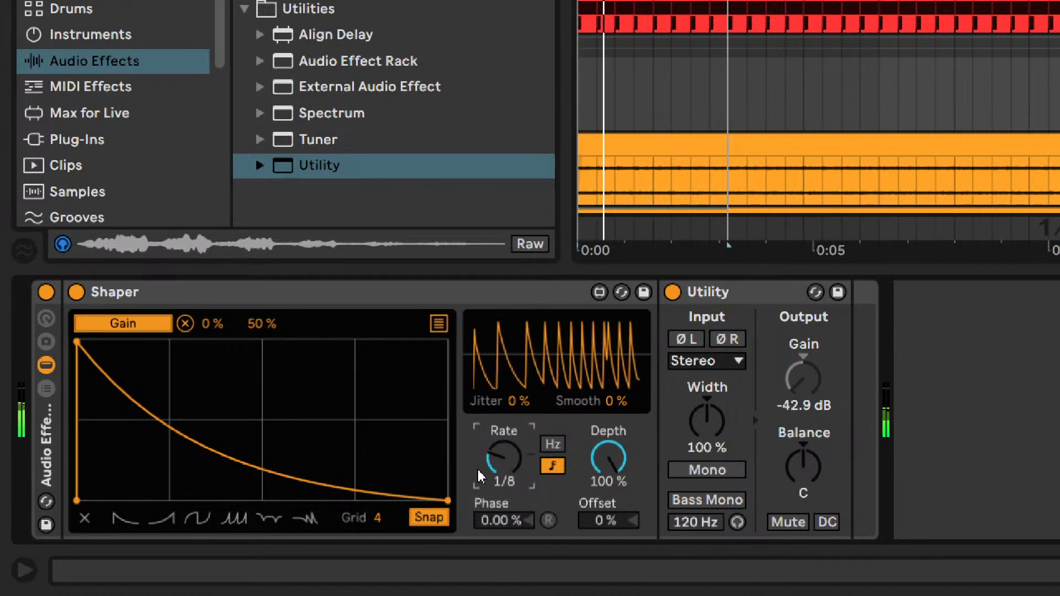
drag(478, 475, 473, 492)
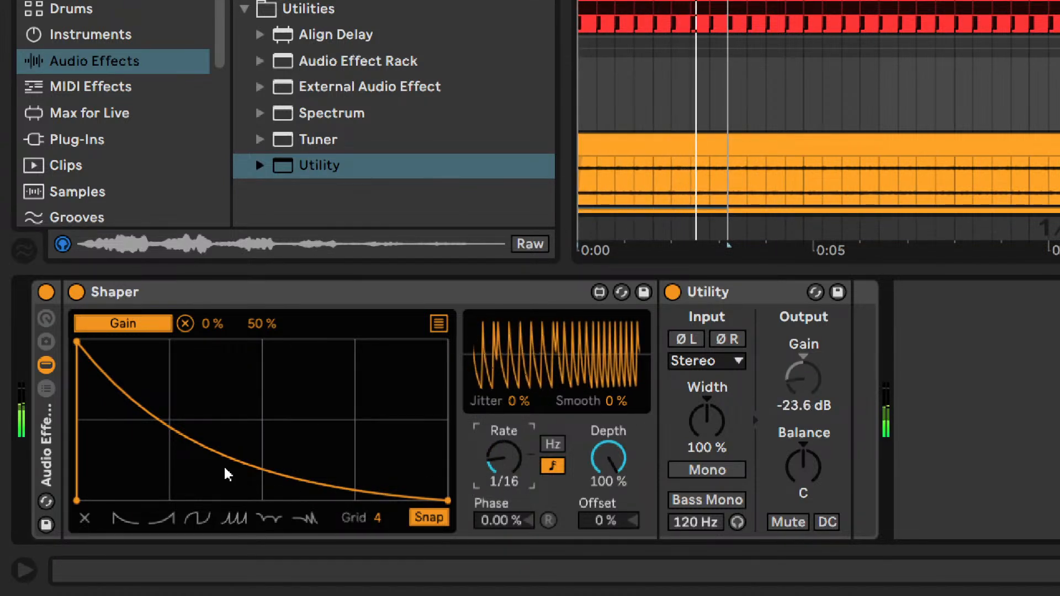
- Set Shaper's grid to 16 and shape its curve as a full-level hold to the midpoint followed by a straight decay
drag(378, 524, 378, 514)
drag(203, 362, 265, 295)
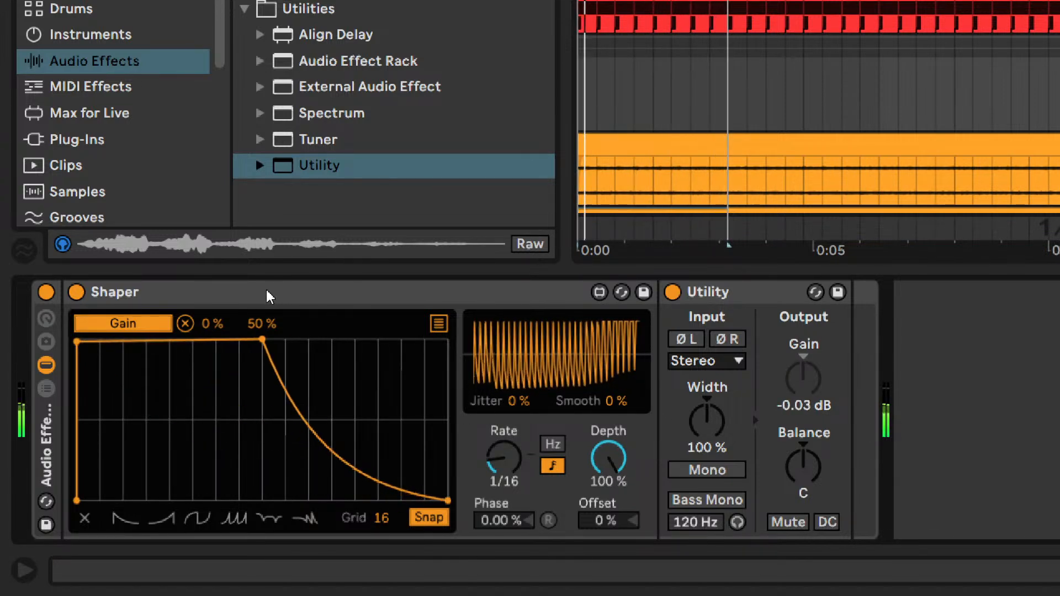
drag(74, 344, 75, 336)
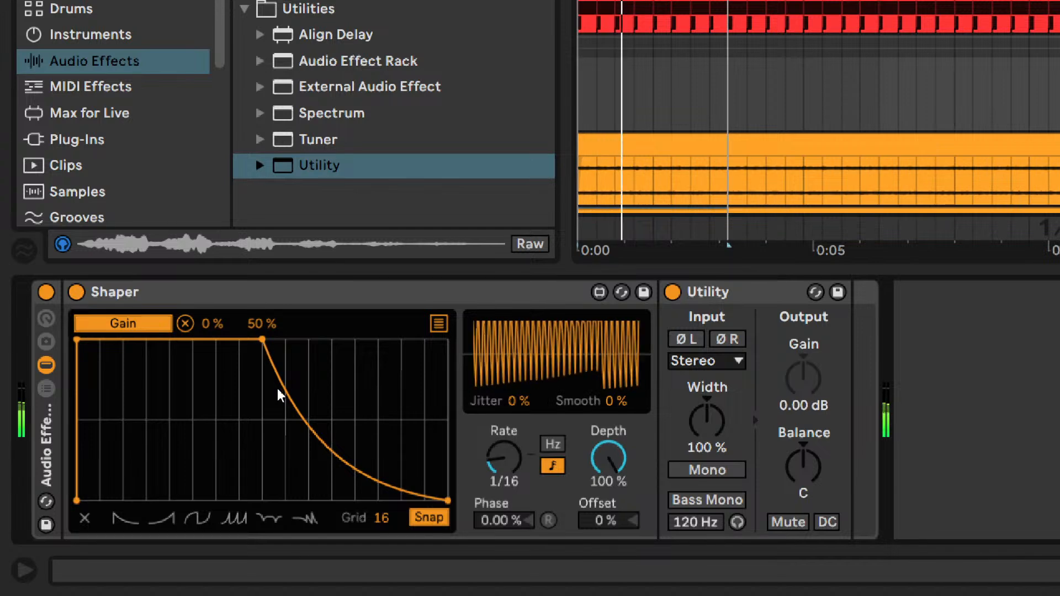
drag(262, 343, 185, 340)
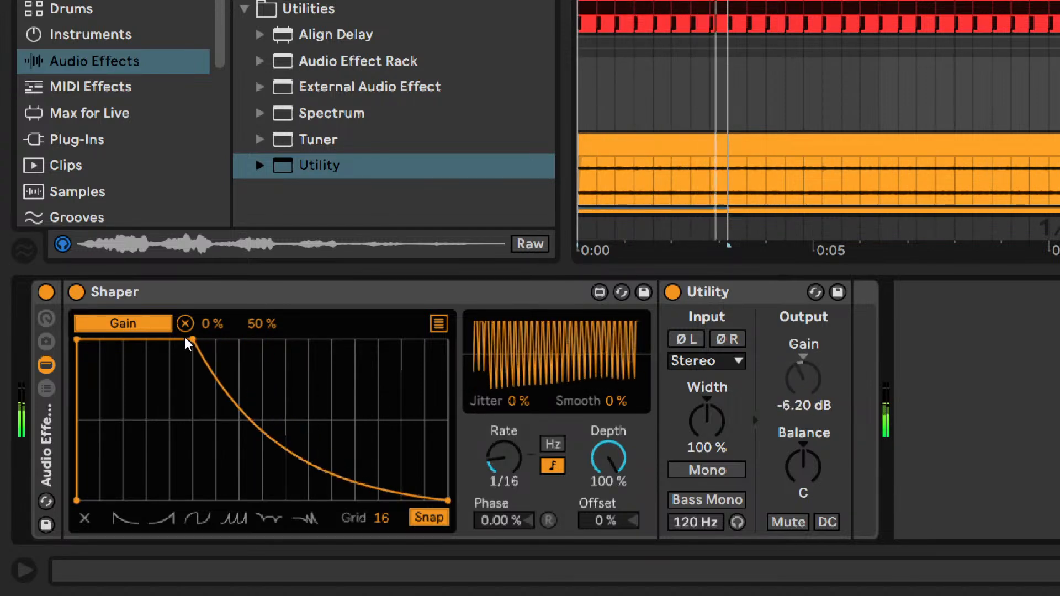
drag(288, 454, 289, 411)
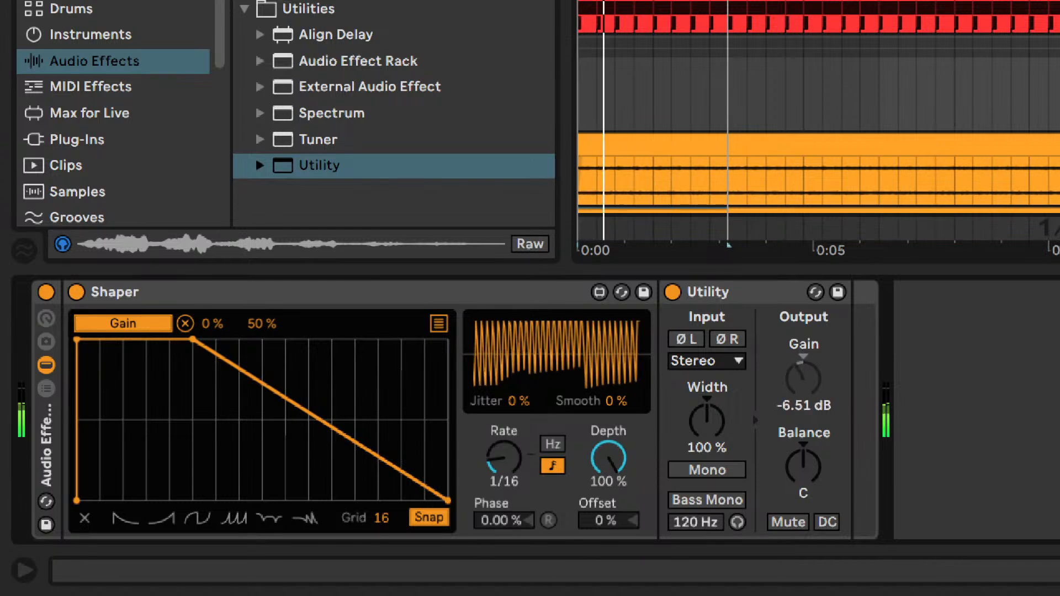
drag(196, 341, 261, 327)
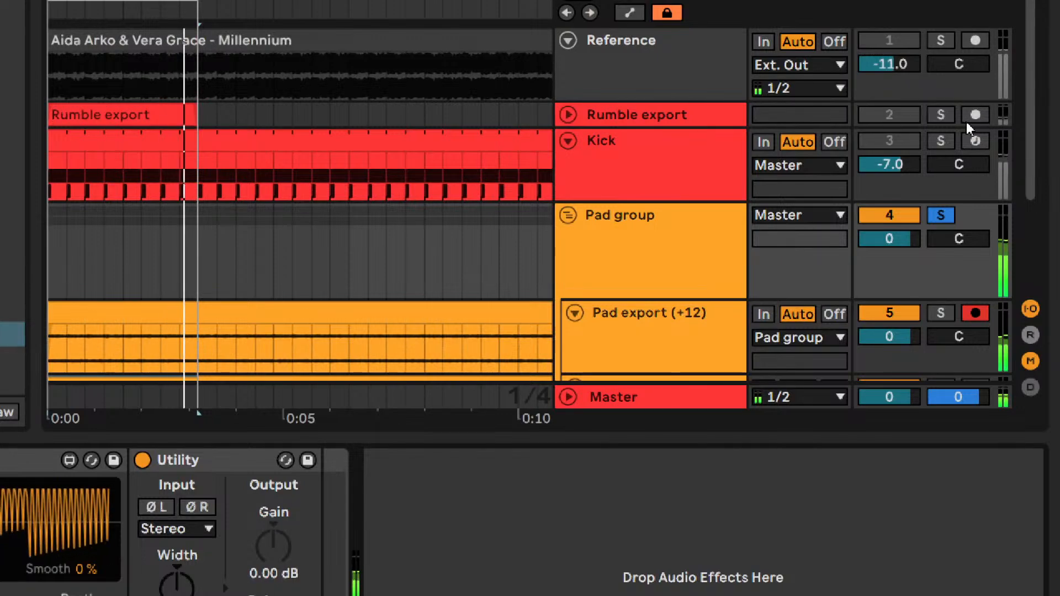
- Solo the Kick alongside the Pad group and raise the Kick track's volume to 0
click(941, 144)
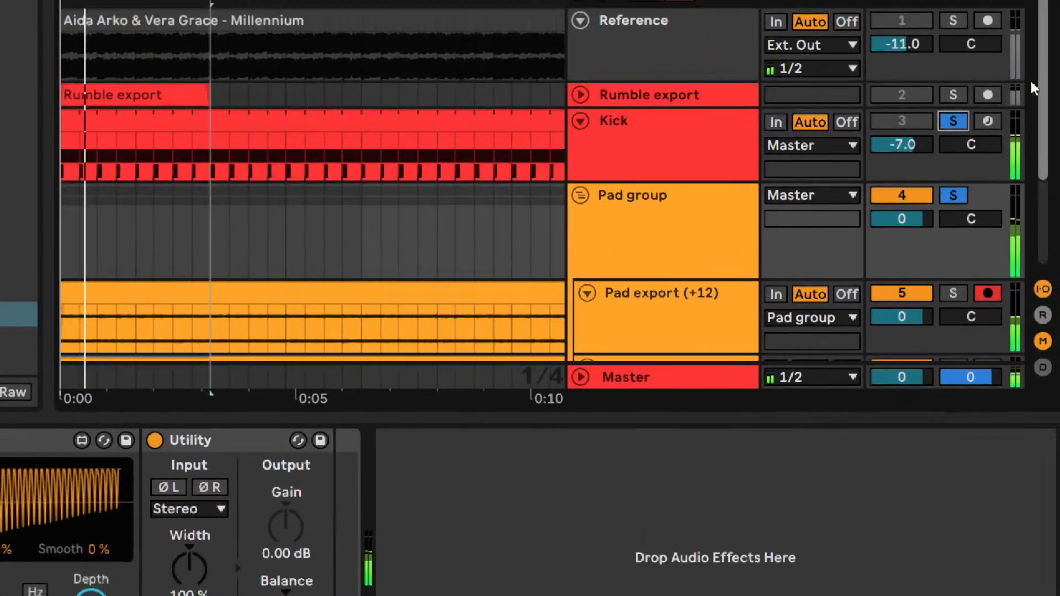
click(919, 144)
key(Up)
key(Up)
key(Up)
key(Up)
key(Up)
key(Up)
key(Up)
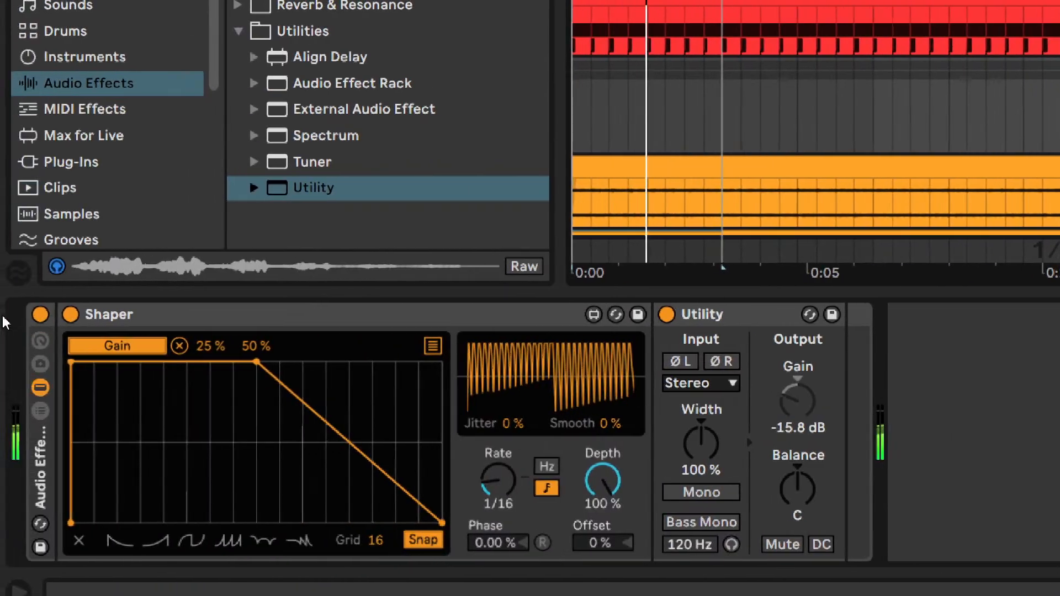
- Compare the Pad group with its rack bypassed and enabled, and set Shaper's mapping maximum to 54 %
click(40, 316)
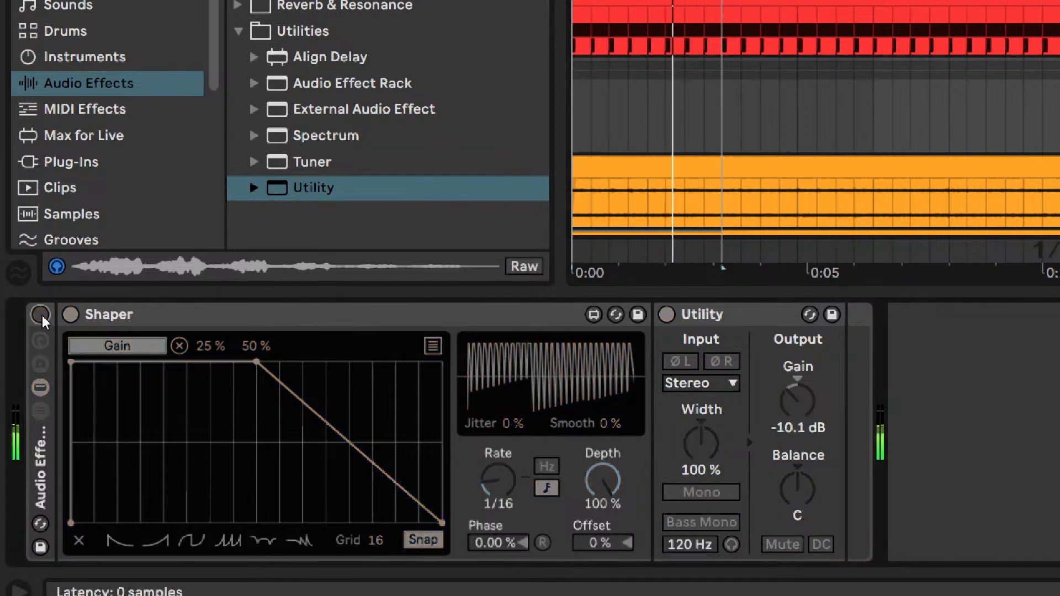
click(41, 315)
click(261, 346)
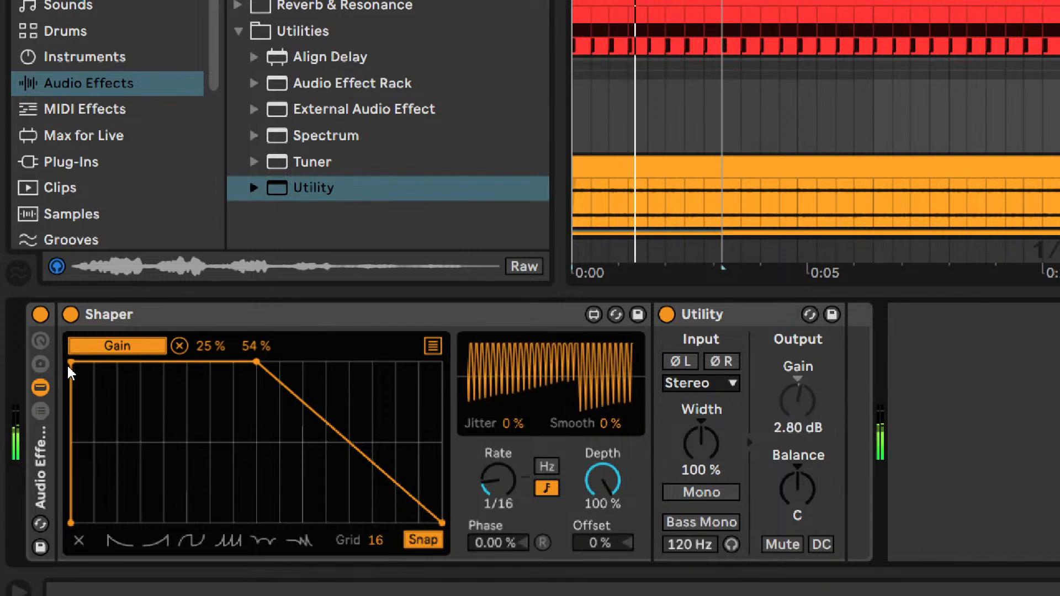
- Reshape Shaper's curve into a straight rise reaching full level at three-quarters of the cycle, followed by a full-level hold
click(191, 359)
shift+click(70, 362)
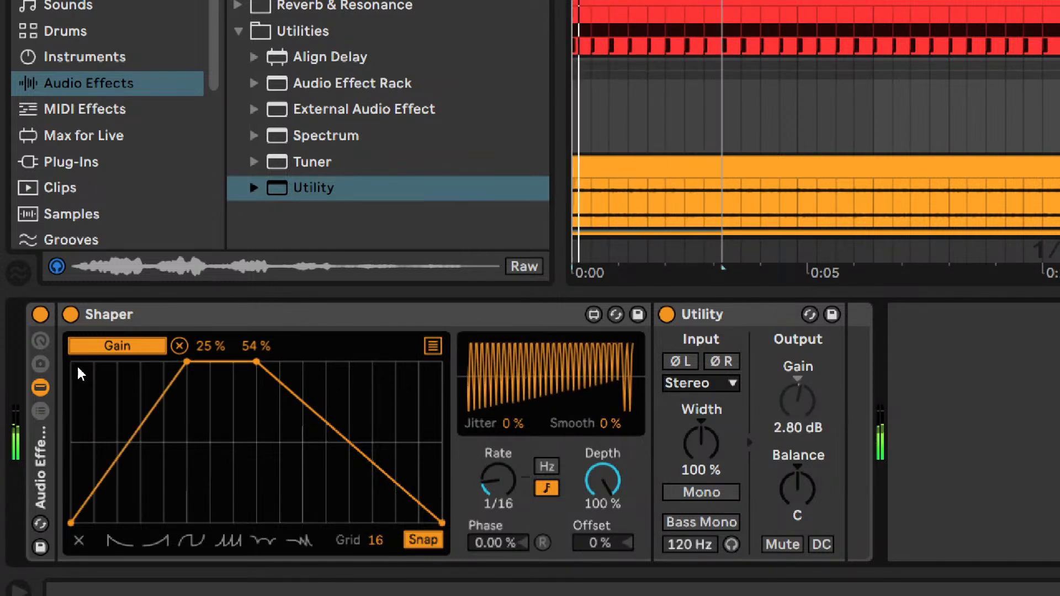
drag(187, 364, 463, 335)
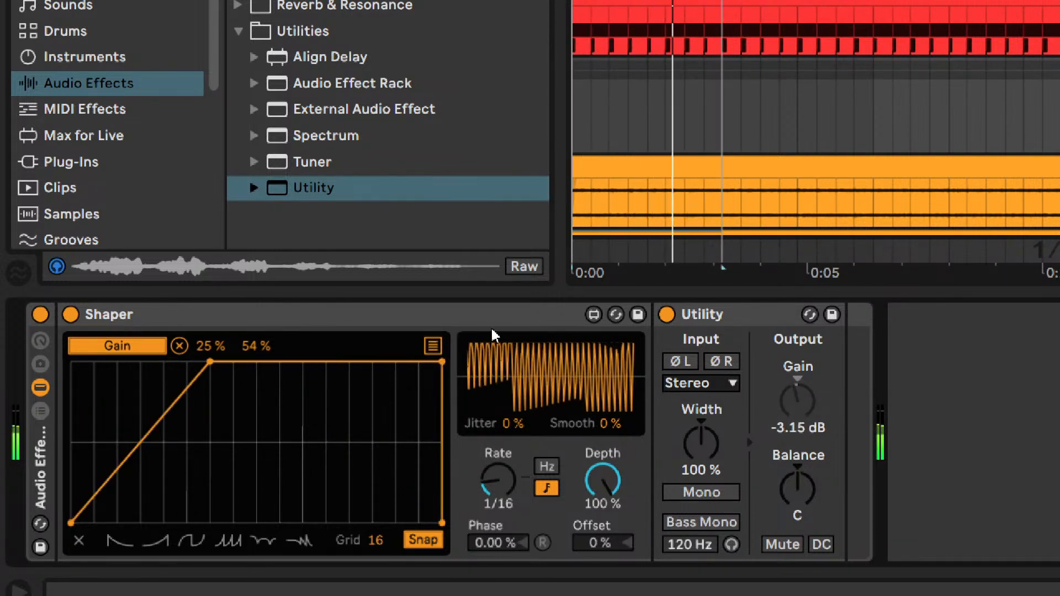
drag(210, 363, 296, 380)
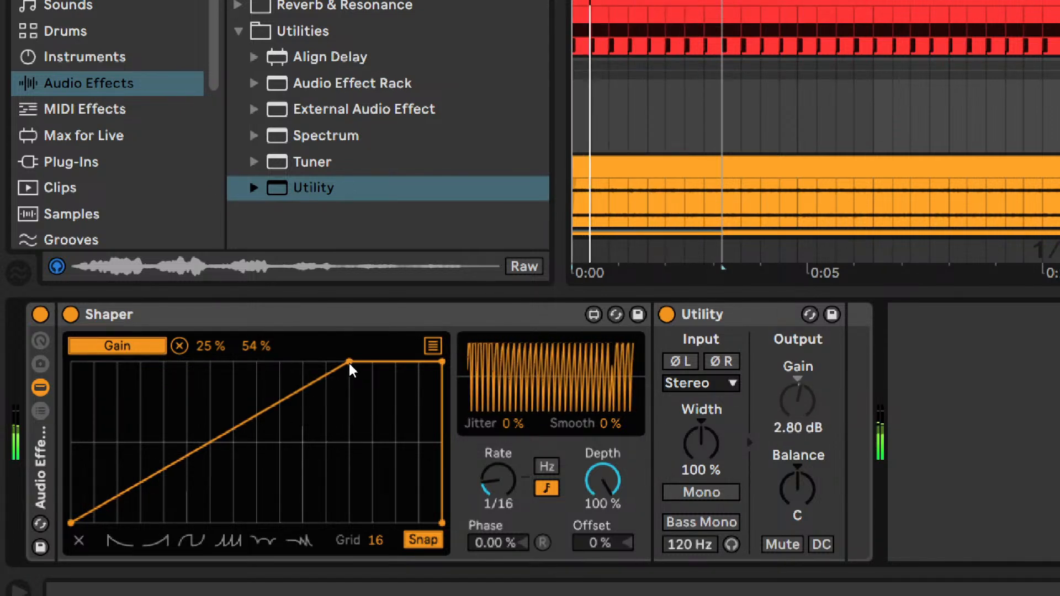
- Audition Shaper rates of 1/12, 1/16 and 1/6 against the kick, and set the rate to 1/8
drag(498, 484, 498, 480)
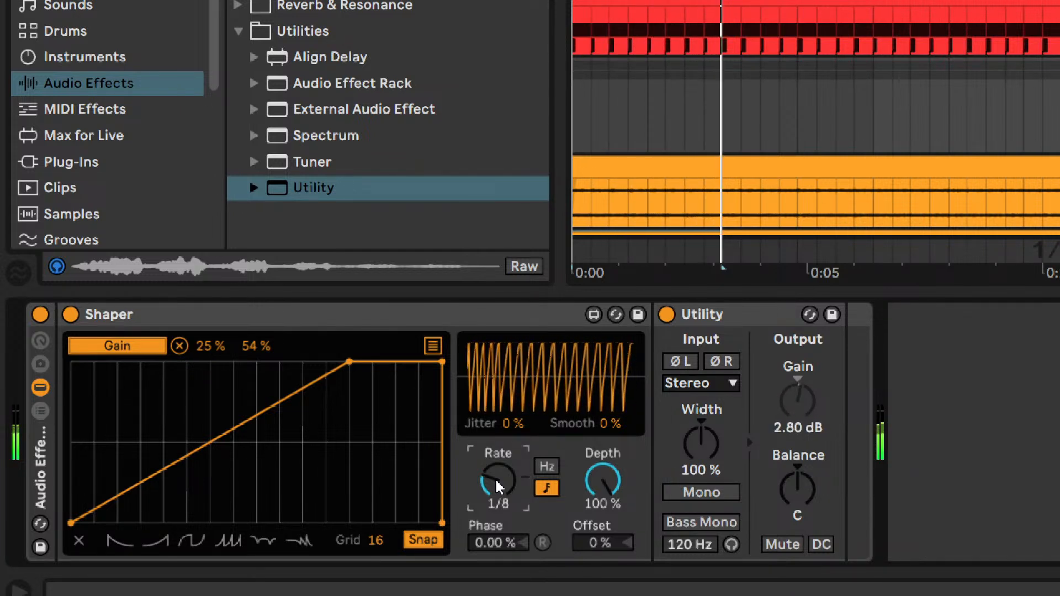
scroll(499, 486, down, 2)
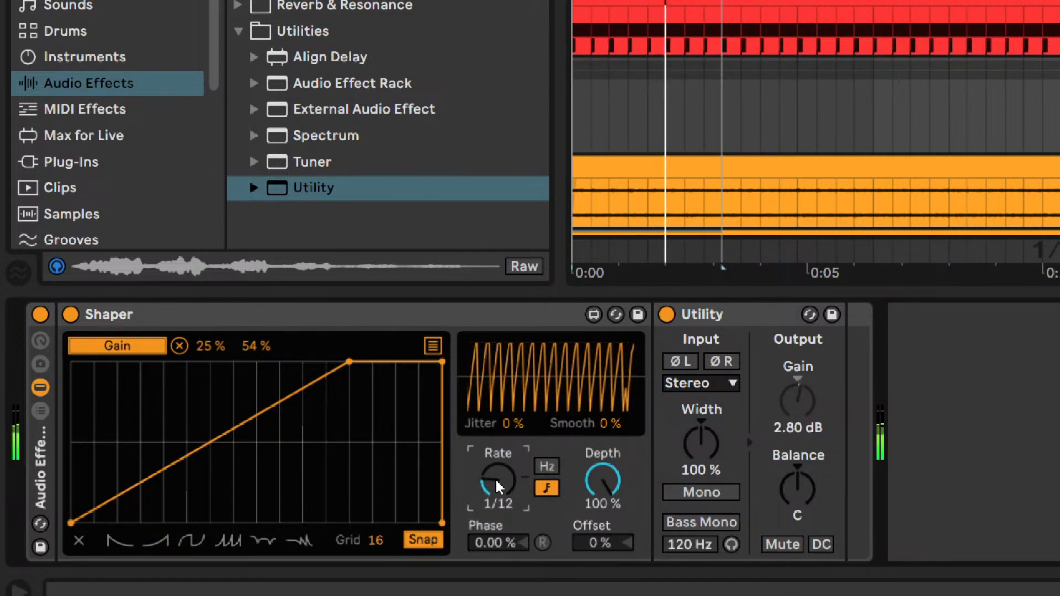
scroll(498, 486, up, 4)
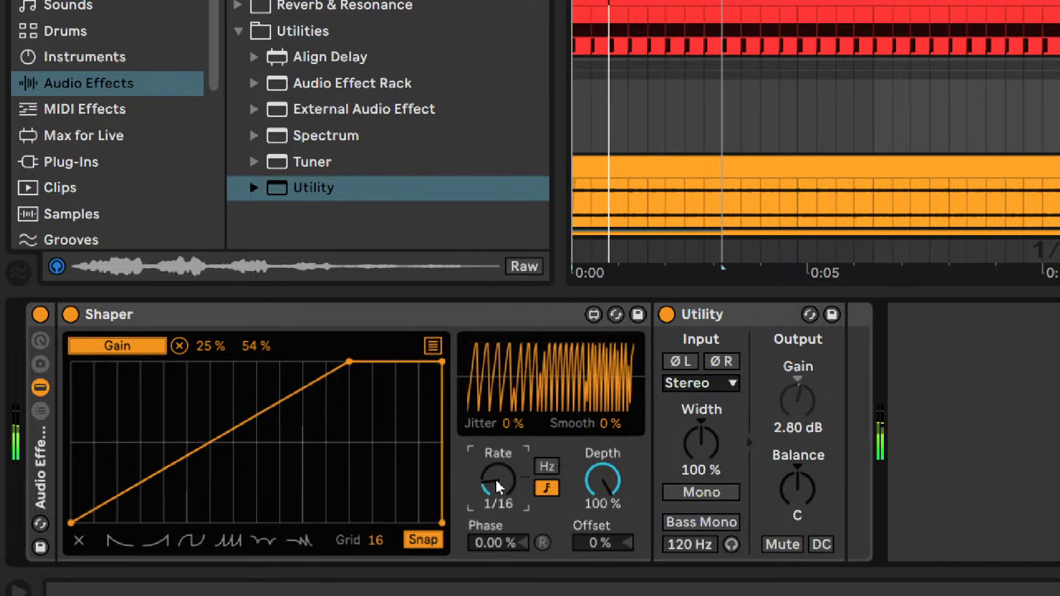
scroll(504, 485, up, 1)
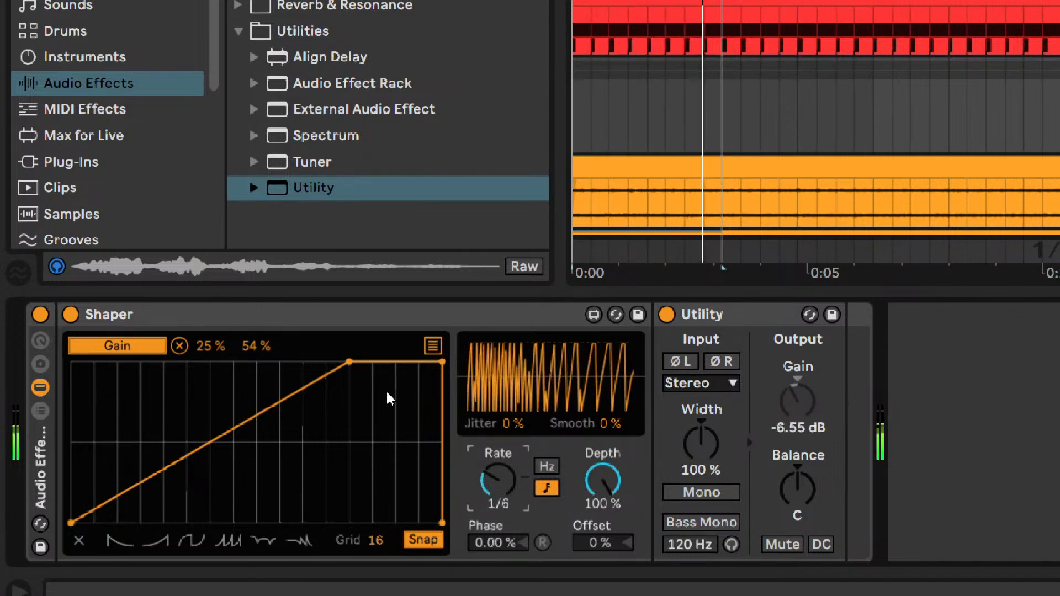
key(ctrl+z)
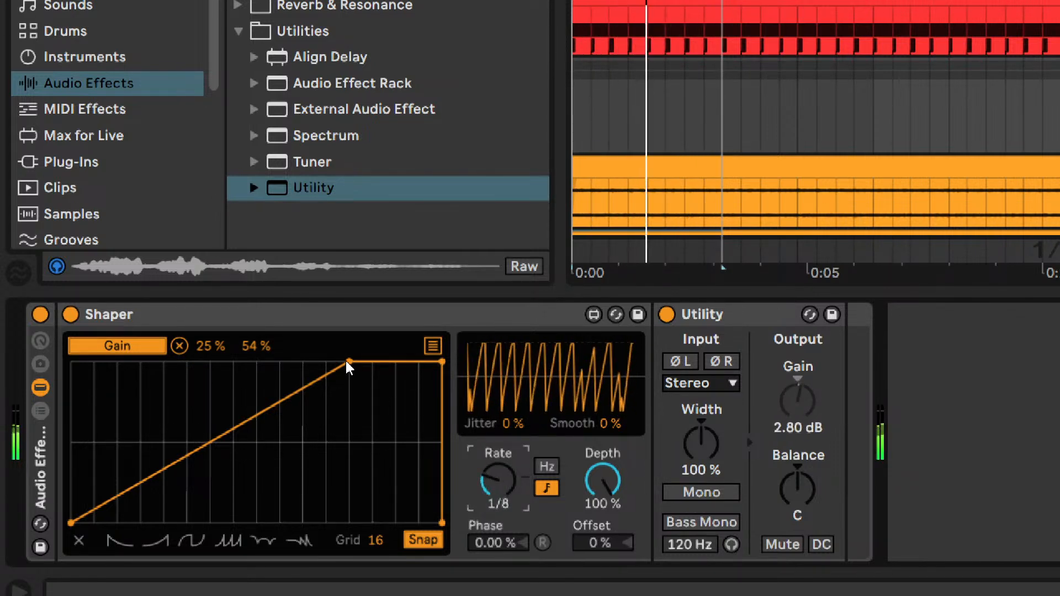
key(space)
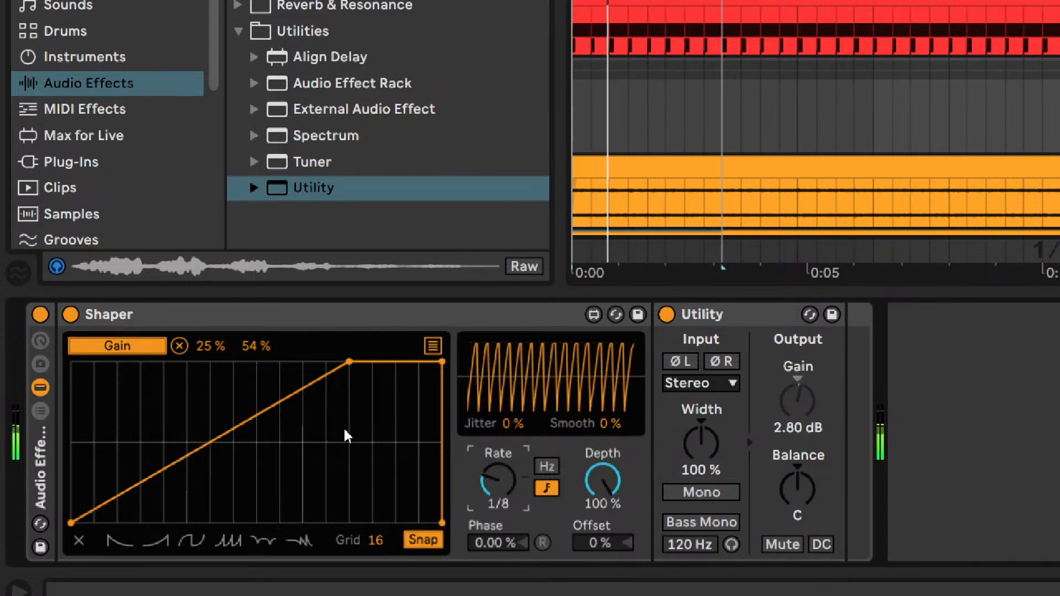
- Redraw Shaper's curve with a one-division zero-level hold, a downward-bowed rise to full level at three-quarters, and a hold to the end
drag(350, 362, 0, 340)
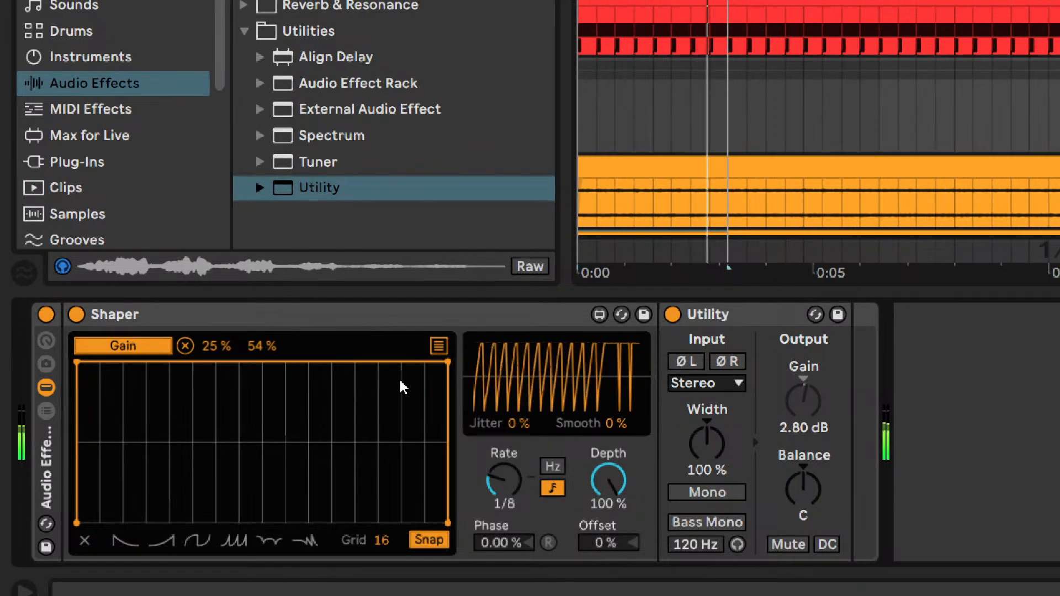
drag(448, 362, 355, 303)
drag(123, 520, 109, 554)
mouse_move(360, 362)
mouse_down()
mouse_move(343, 366)
mouse_move(380, 347)
mouse_move(356, 345)
mouse_up()
shift+click(447, 524)
drag(228, 442, 228, 473)
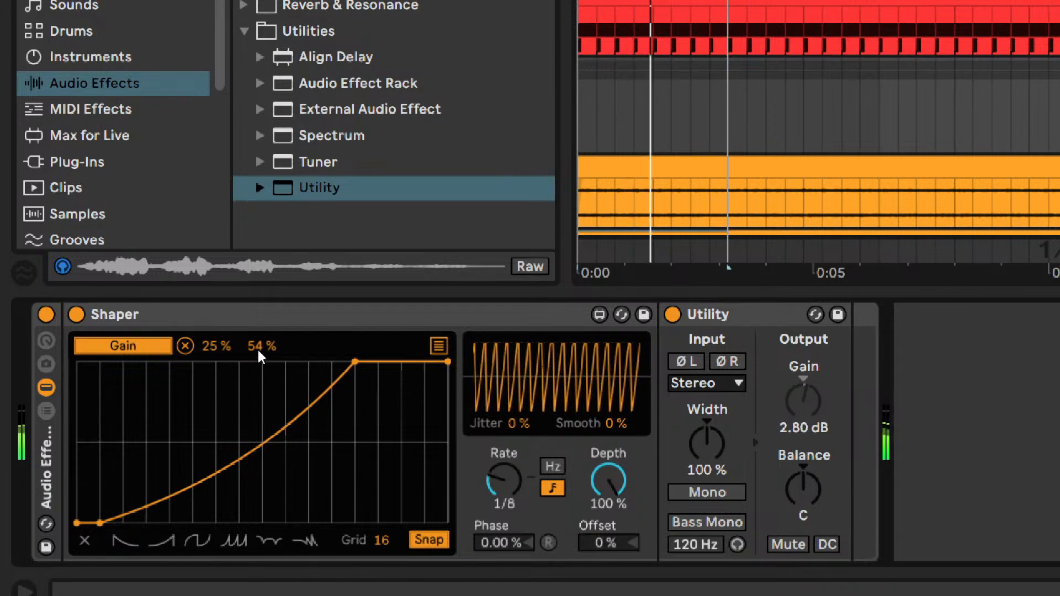
- Try raising Shaper's offset and shifting its phase to 90 % and 100 %, and return both to 0 %
drag(521, 480, 535, 558)
drag(607, 549, 608, 521)
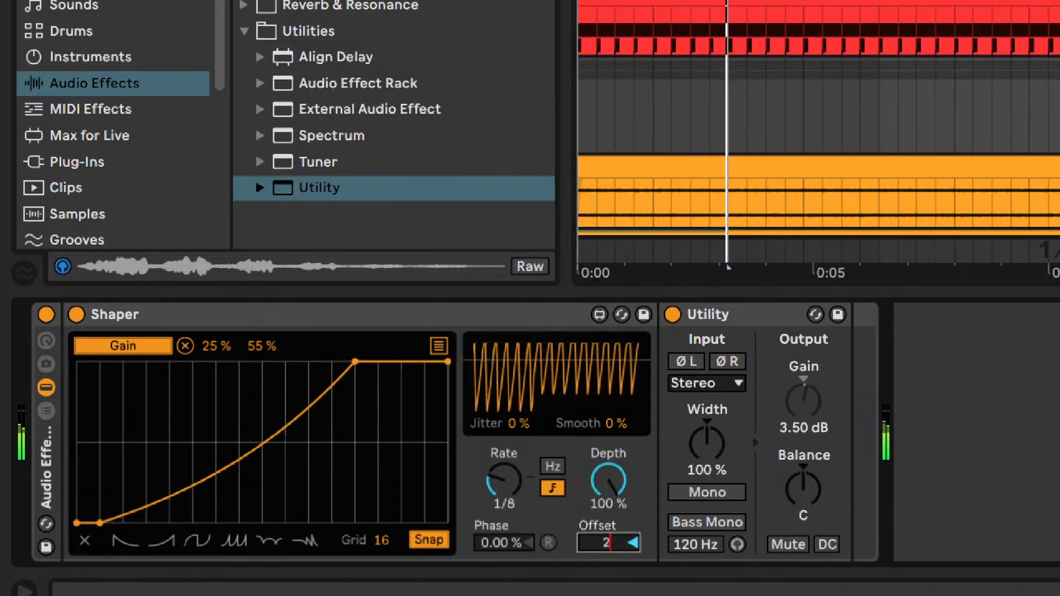
double_click(616, 545)
click(506, 549)
text(5)
text(0)
key(Return)
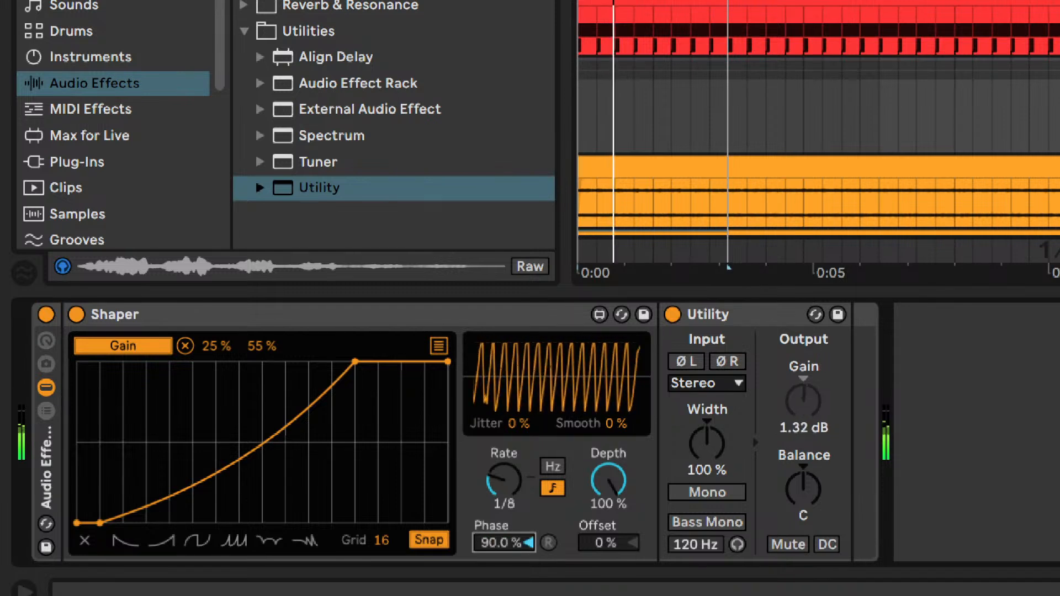
text(180)
key(Return)
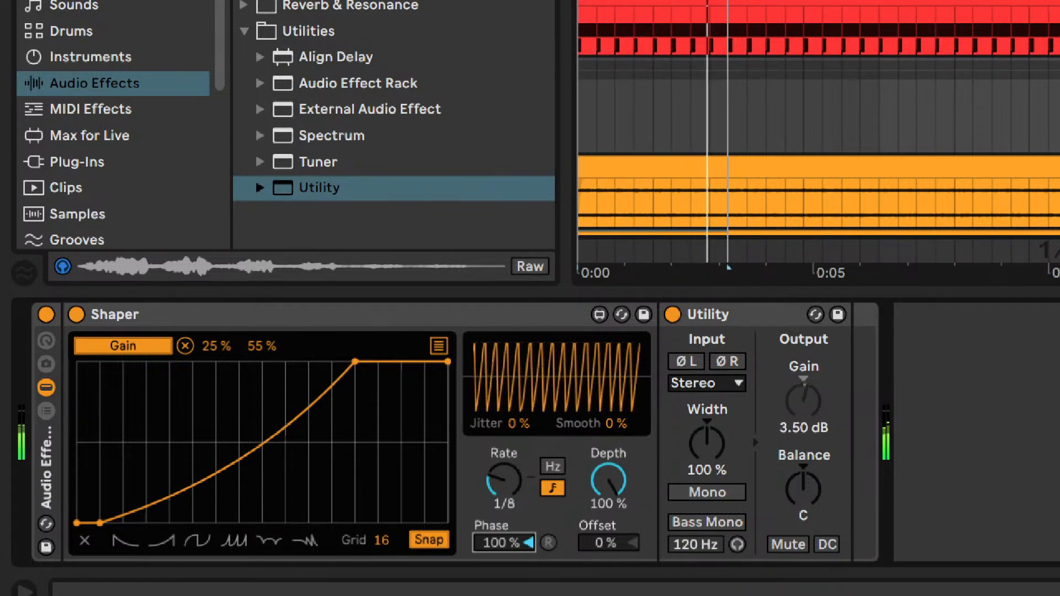
text(0)
key(Return)
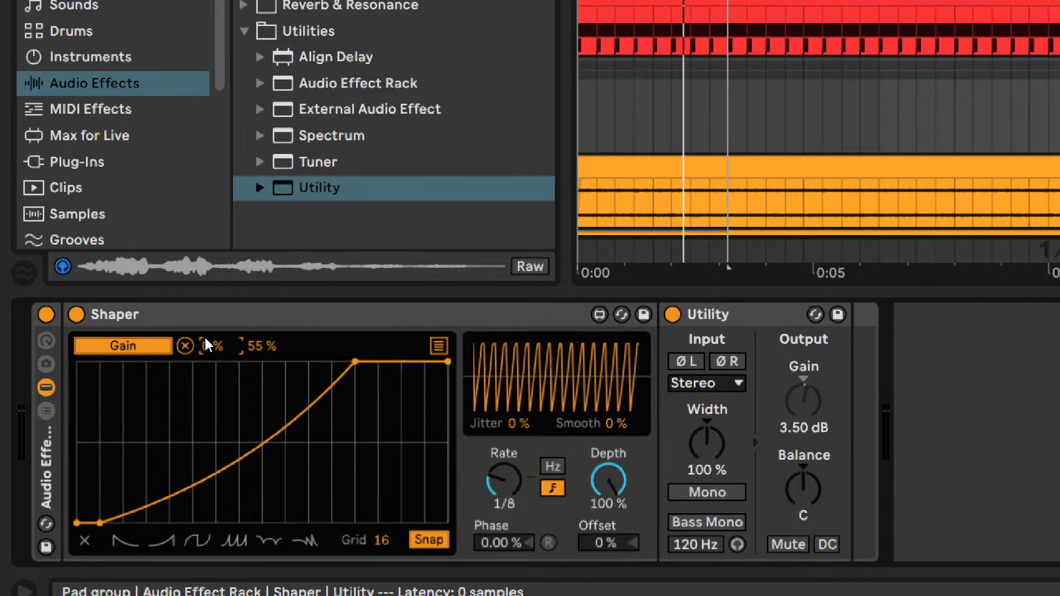
- Set Shaper's mapping minimum for the Utility gain to 25 %
text(5)
key(Return)
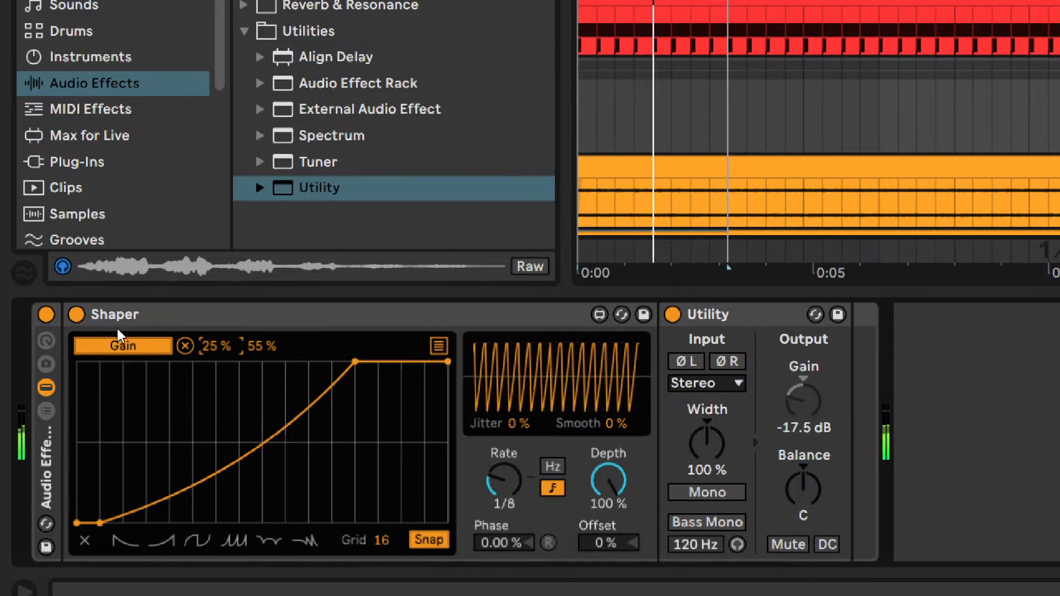
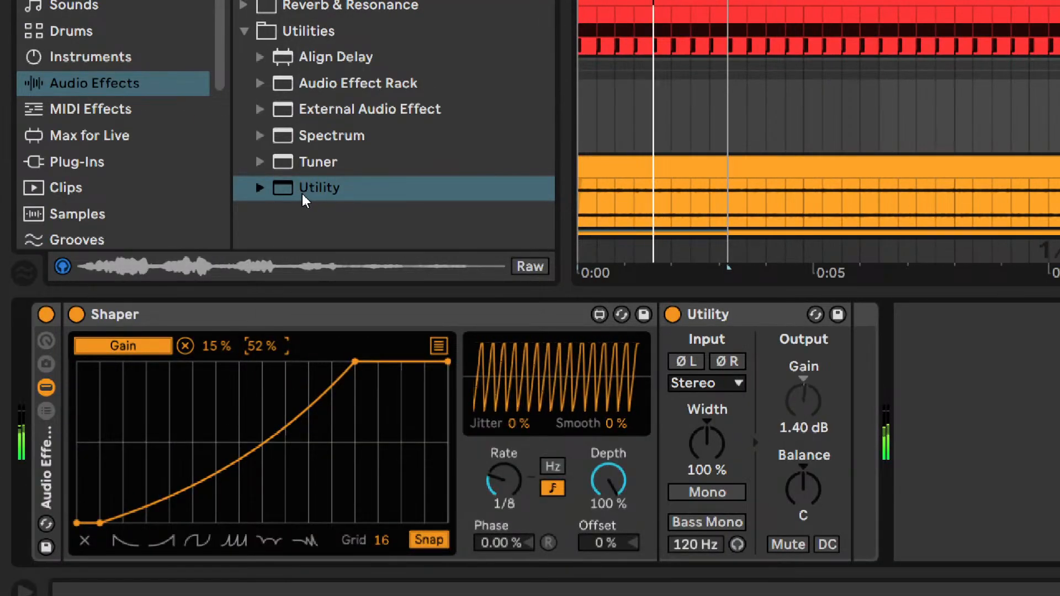
- Add a second Utility after the Pad group's effect rack and set its stereo width to 52 %
drag(303, 191, 979, 432)
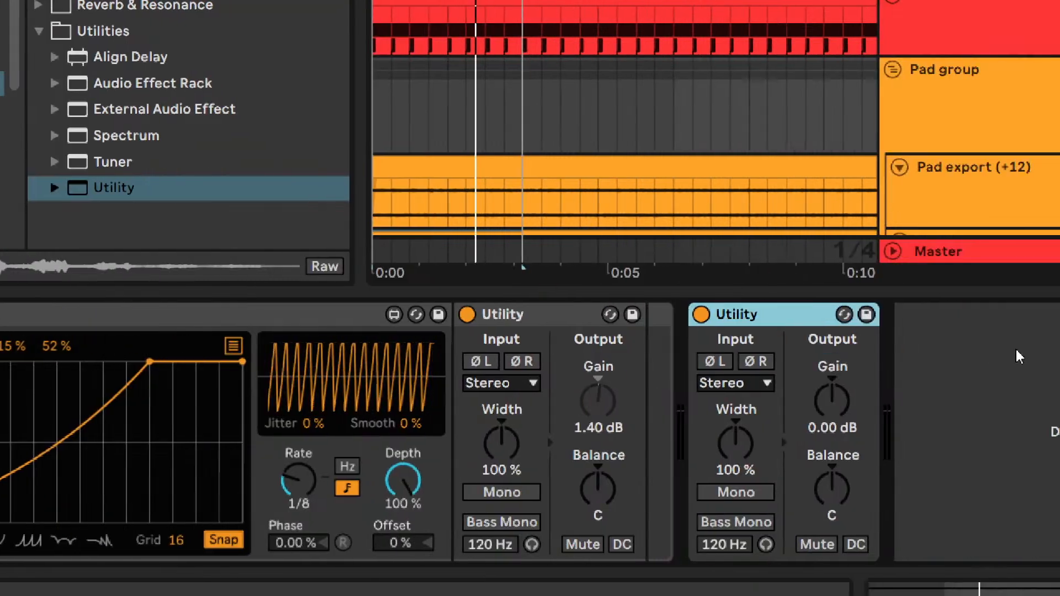
click(771, 446)
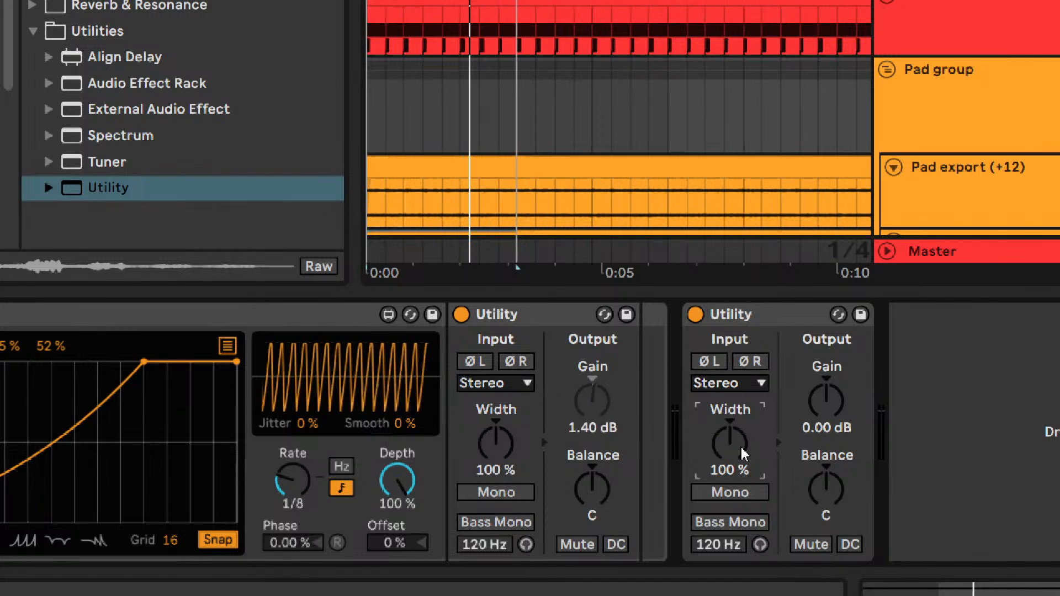
scroll(742, 453, down, 10)
scroll(742, 454, down, 1)
scroll(742, 453, up, 2)
scroll(742, 453, up, 3)
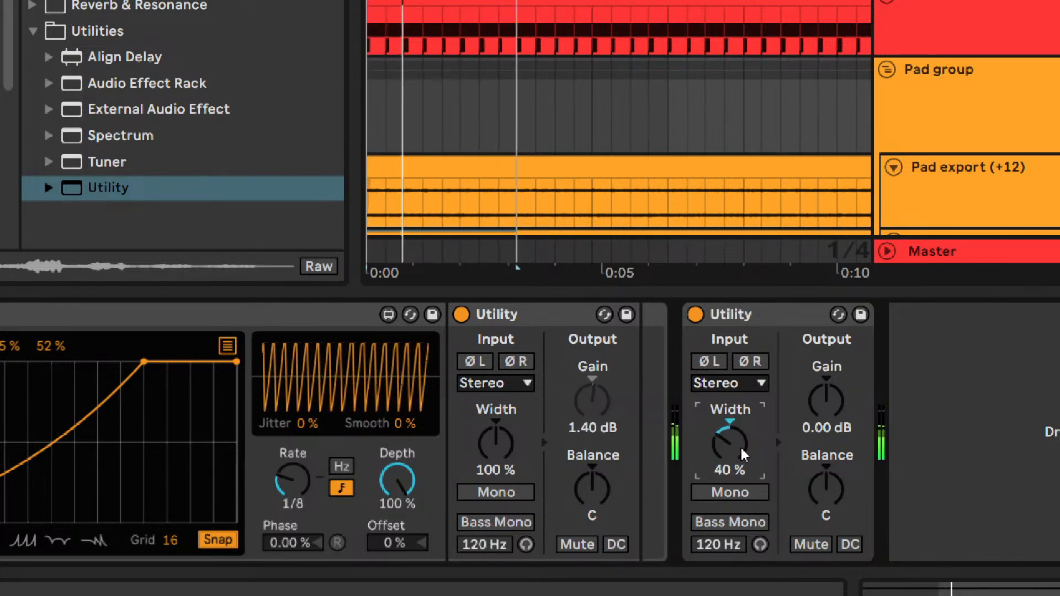
scroll(742, 453, up, 1)
scroll(743, 454, down, 2)
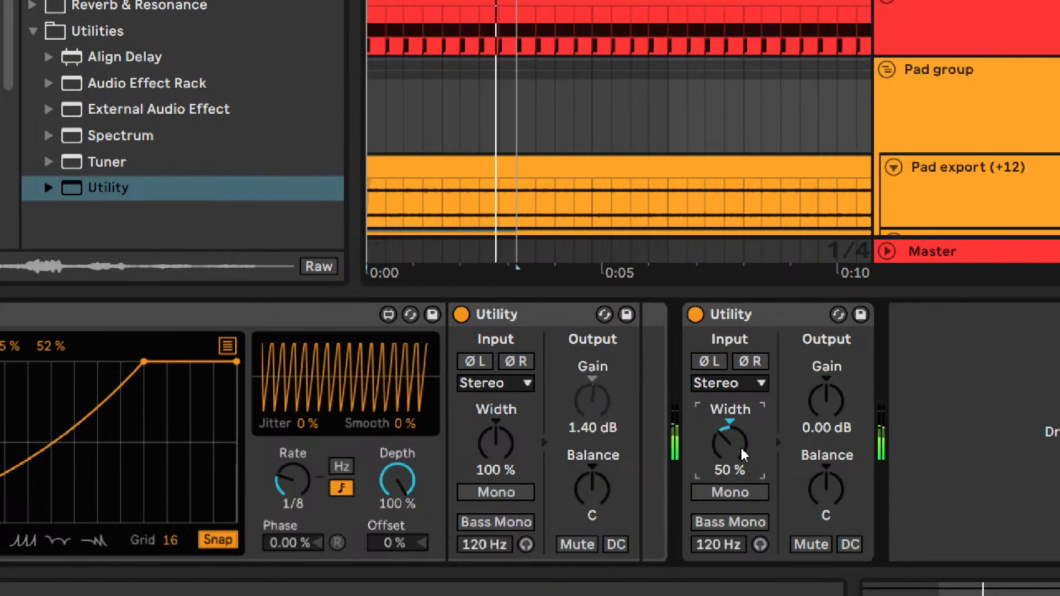
scroll(742, 453, down, 1)
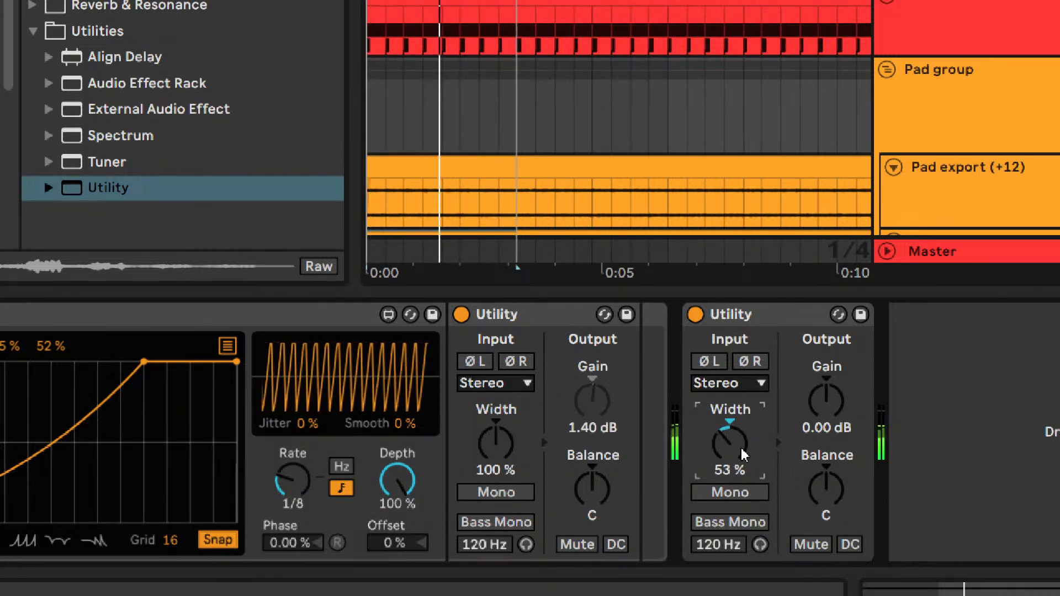
scroll(743, 453, up, 1)
scroll(743, 453, down, 2)
scroll(743, 453, up, 1)
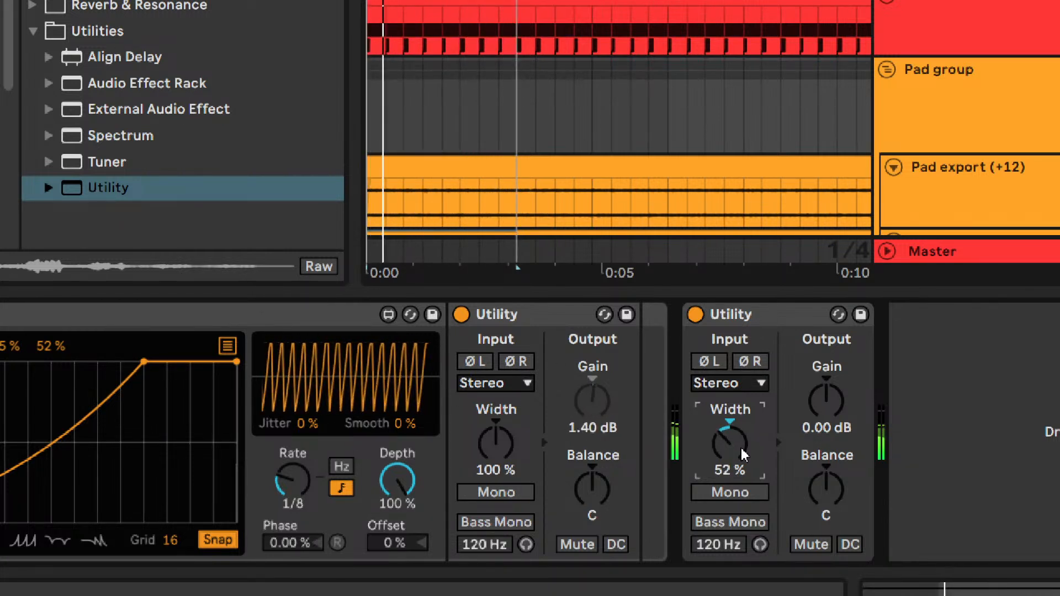
scroll(742, 453, down, 3)
scroll(742, 454, up, 2)
scroll(742, 454, down, 2)
scroll(742, 454, up, 2)
scroll(742, 453, down, 1)
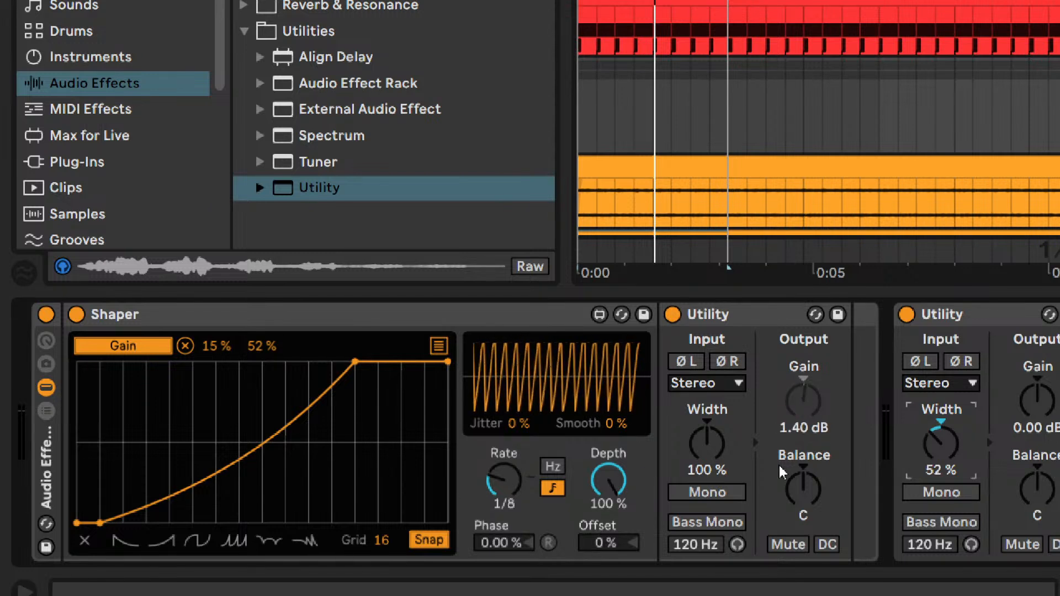
- Audition mapping maximums between 51 % and 53 % for Shaper's control of the Utility gain, and return to 52 %
key(ctrl)
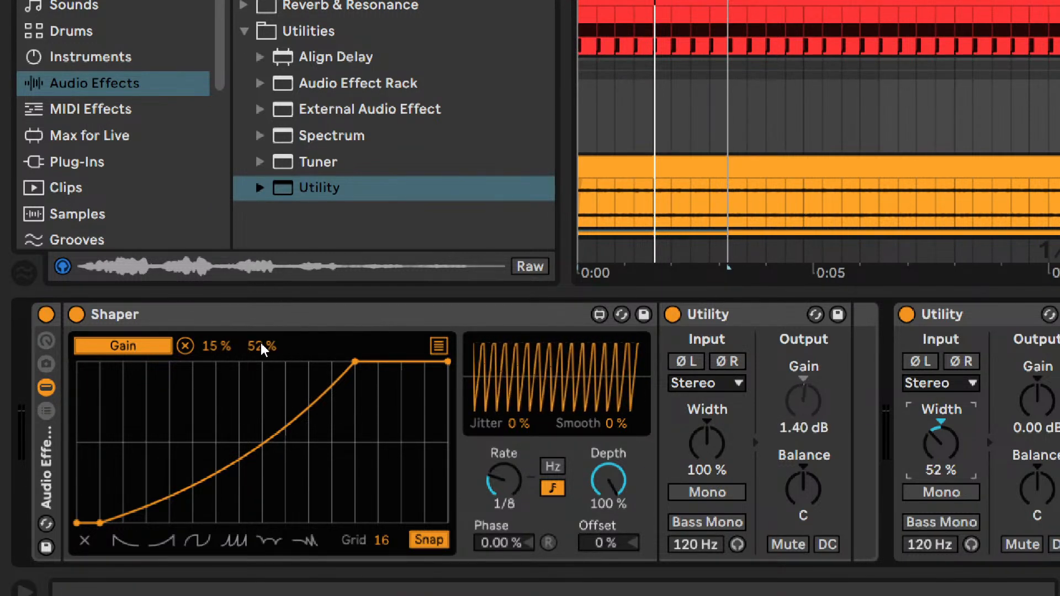
click(251, 350)
key(Up)
key(Up)
key(Down)
key(Down)
key(Up)
key(Up)
key(Up)
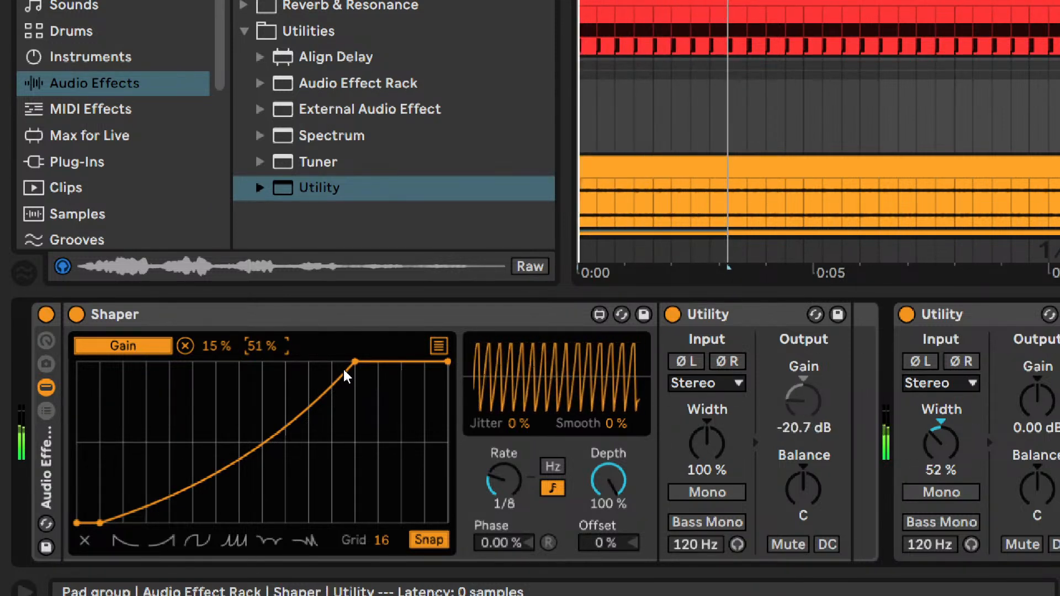
key(Up)
key(Up)
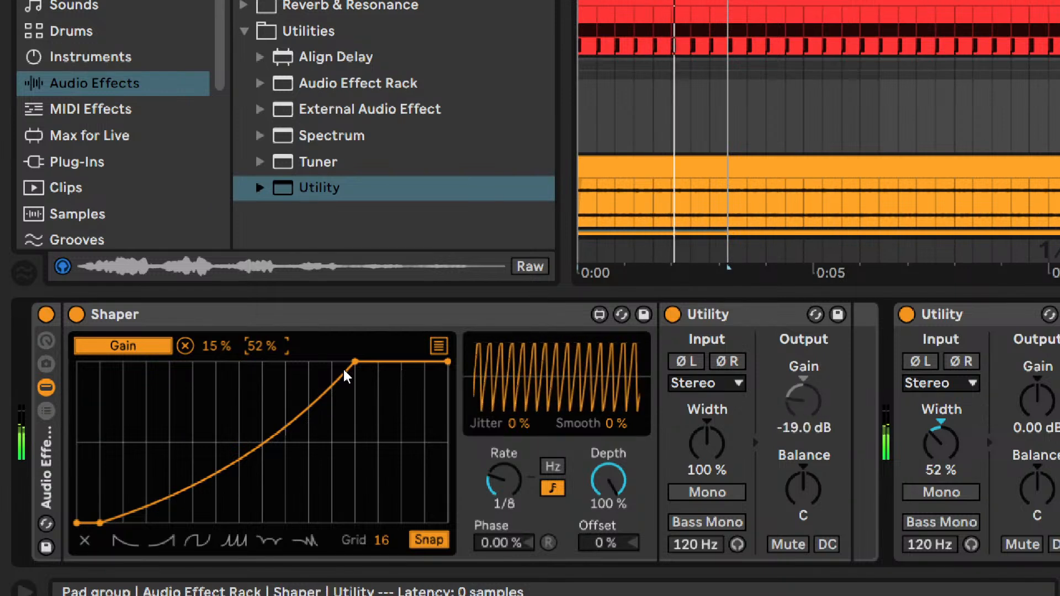
key(Up)
key(Up)
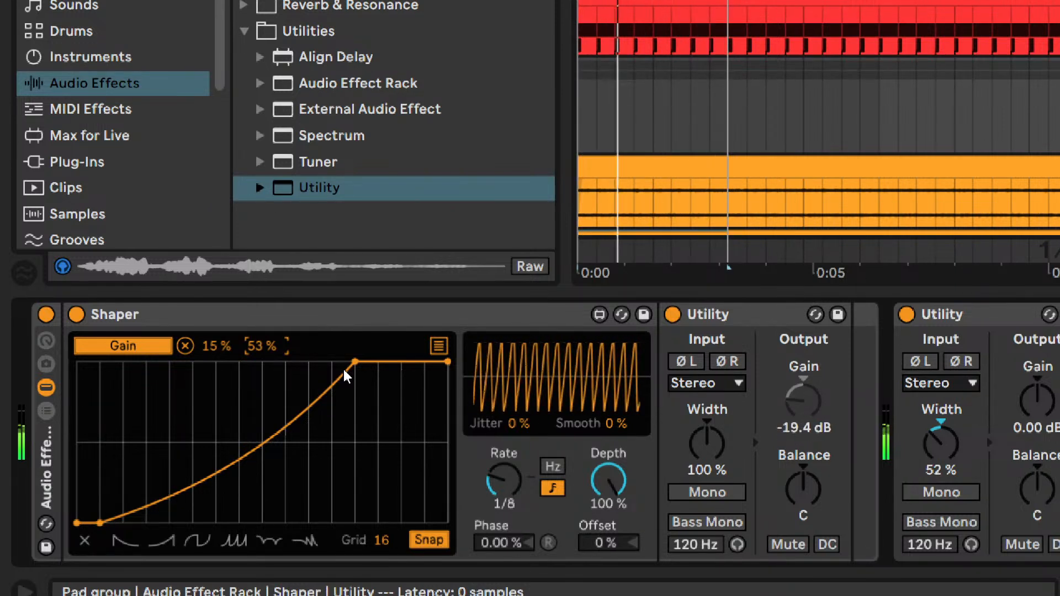
key(Down)
key(Down)
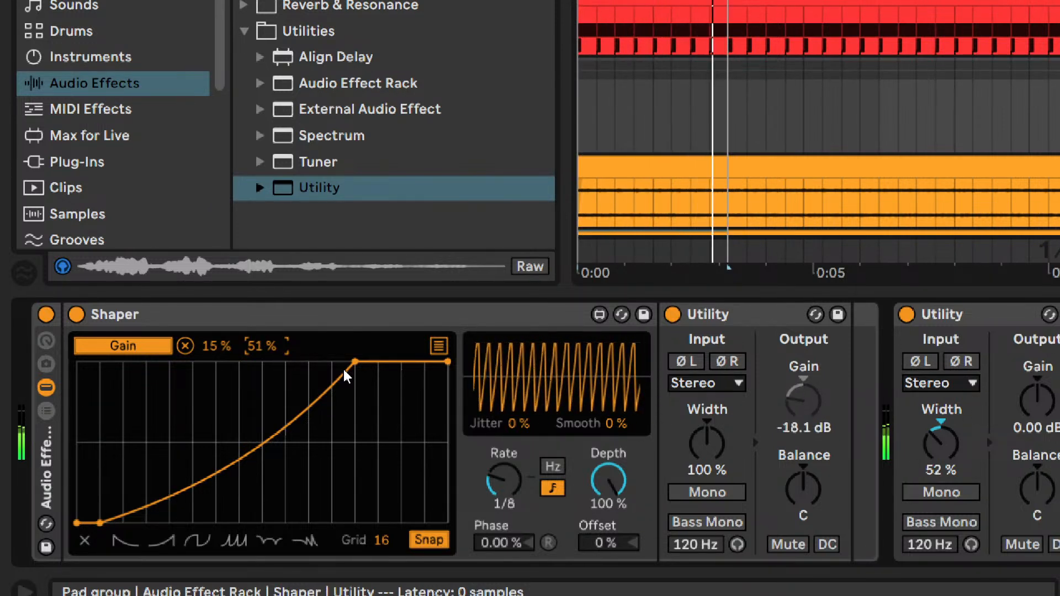
key(Down)
key(Down)
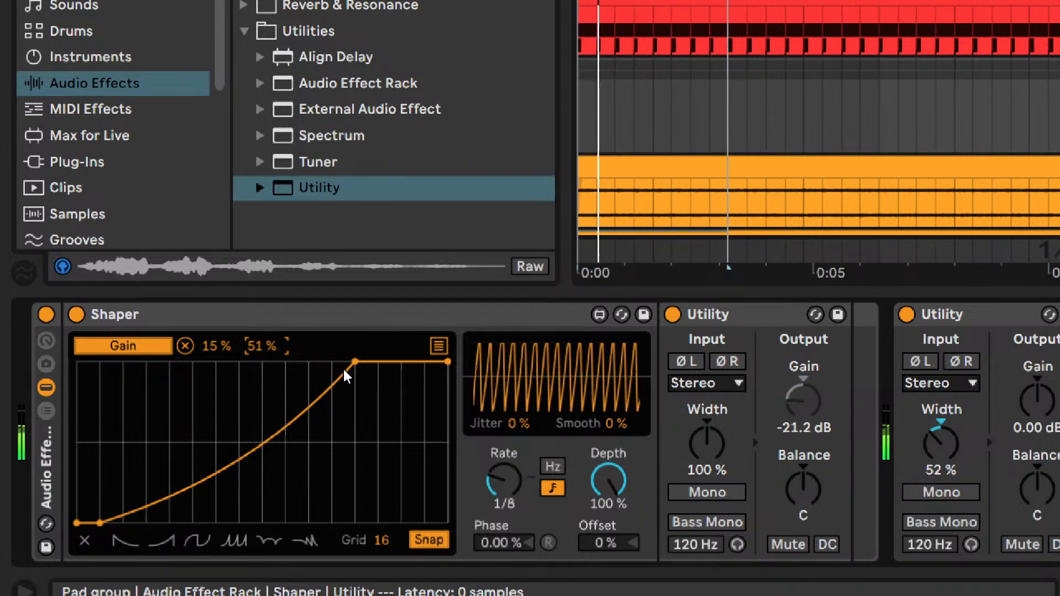
key(Up)
- Try raising Shaper's mapping minimum for the Utility gain and return it to 15 %
click(218, 348)
key(Up)
key(Up)
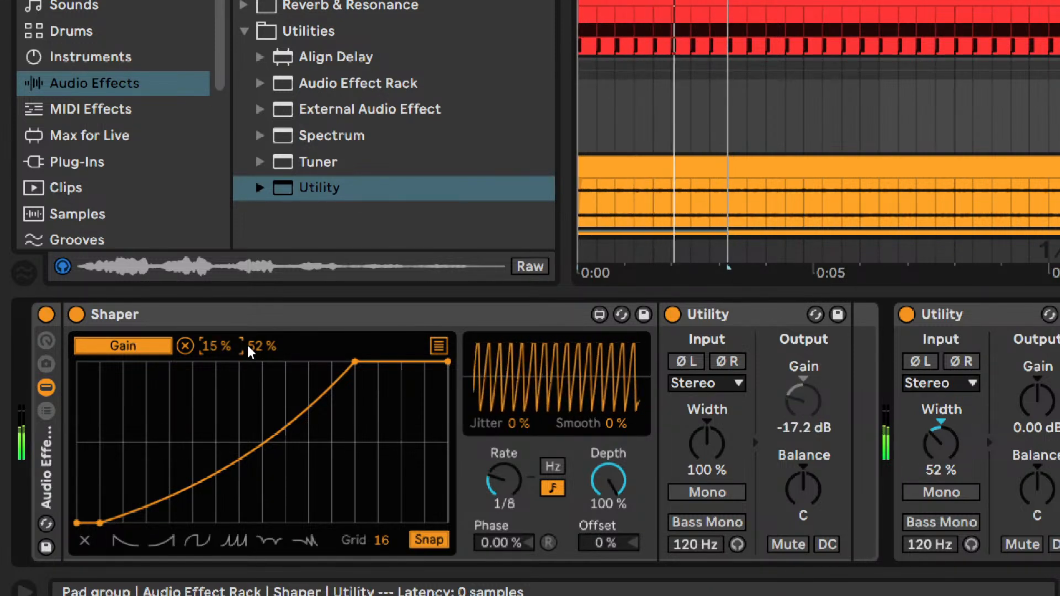
key(Down)
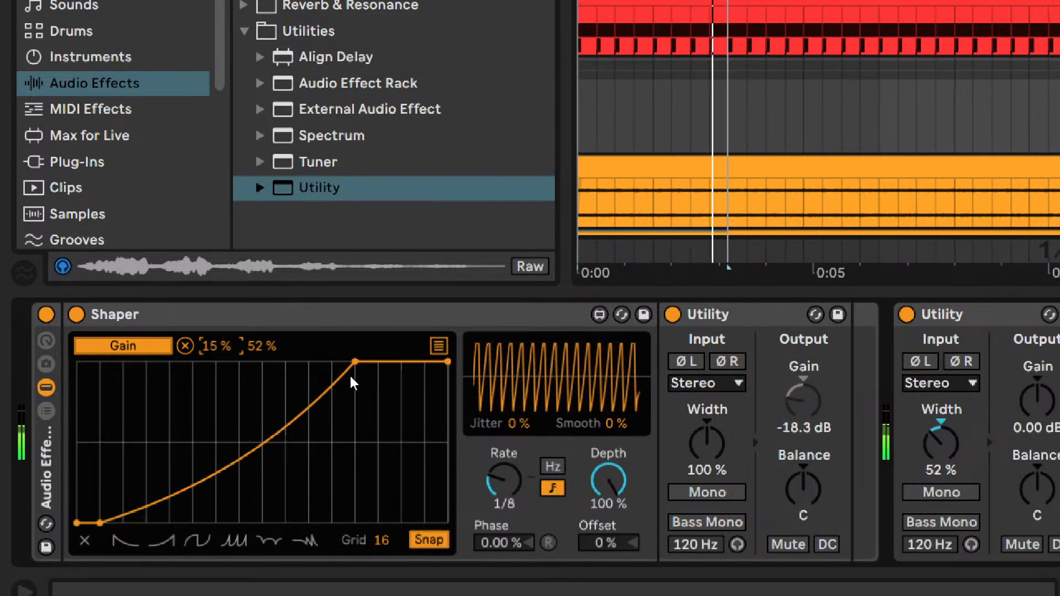
mouse_move(355, 362)
mouse_down()
mouse_move(339, 363)
mouse_move(389, 356)
mouse_move(362, 348)
mouse_up()
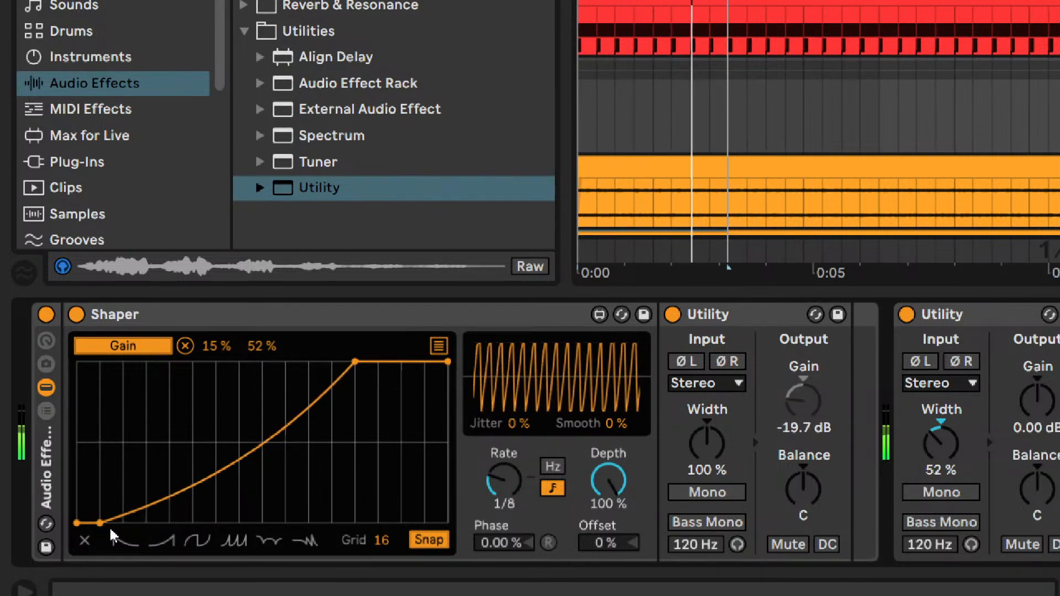
drag(500, 490, 502, 483)
key(Down)
key(Down)
key(Down)
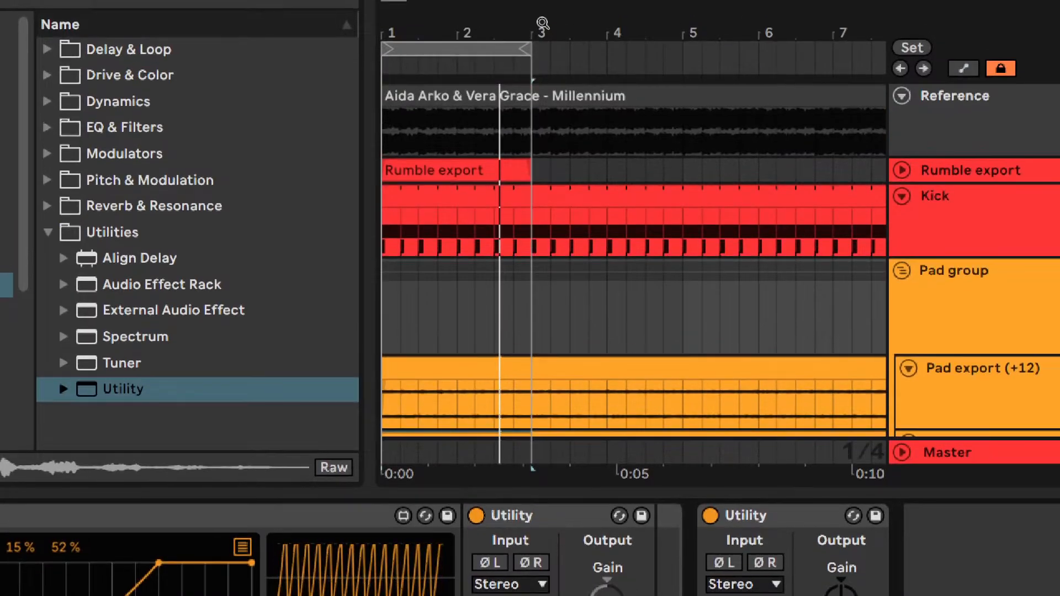
- Extend the arrangement loop to four bars and show Shaper's Rate automation in an enlarged lane on the Pad group
drag(531, 48, 684, 39)
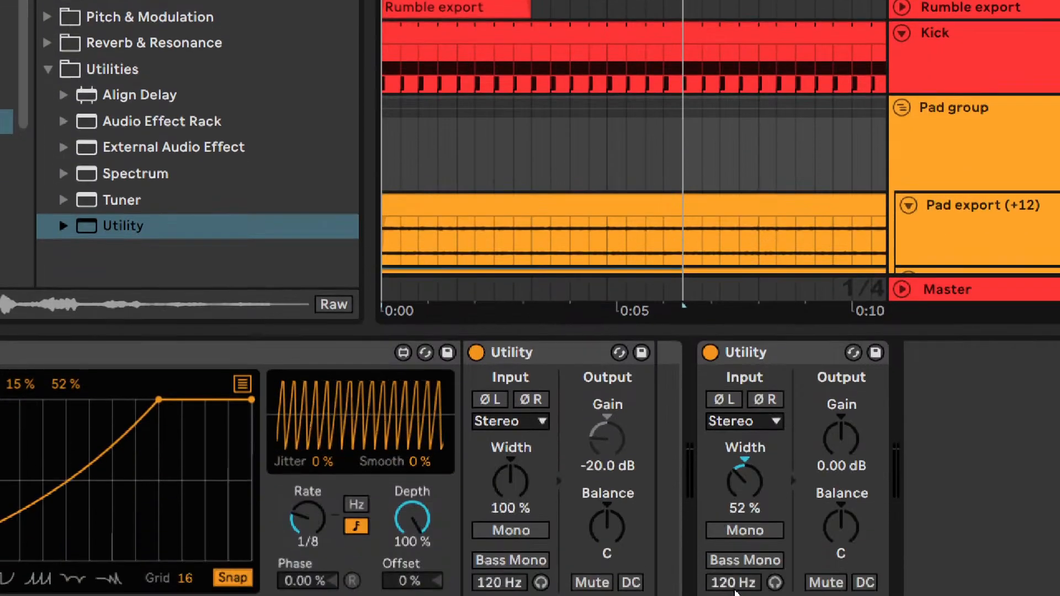
right_click(302, 518)
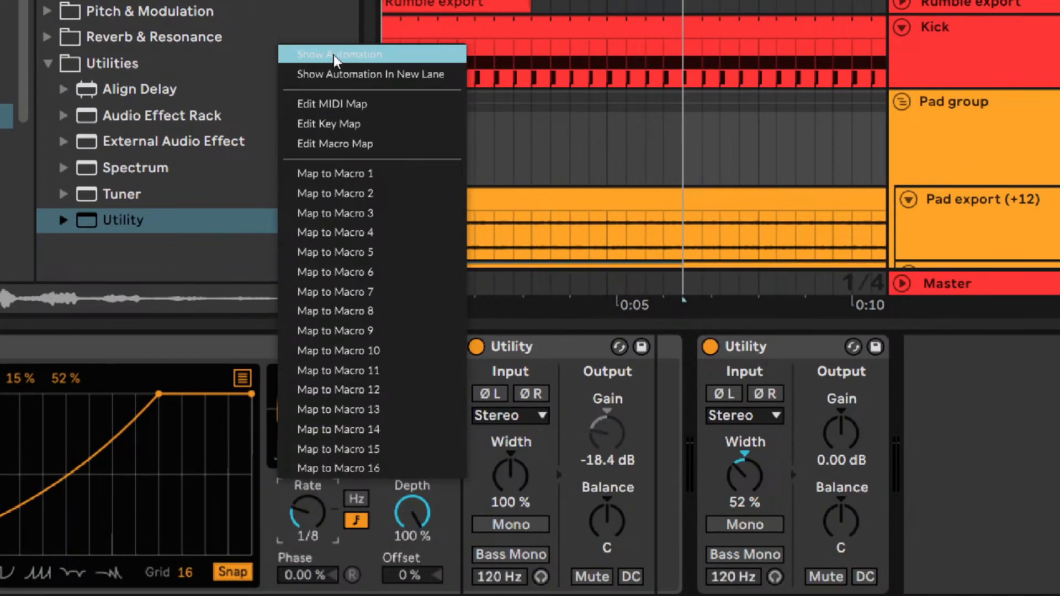
click(334, 53)
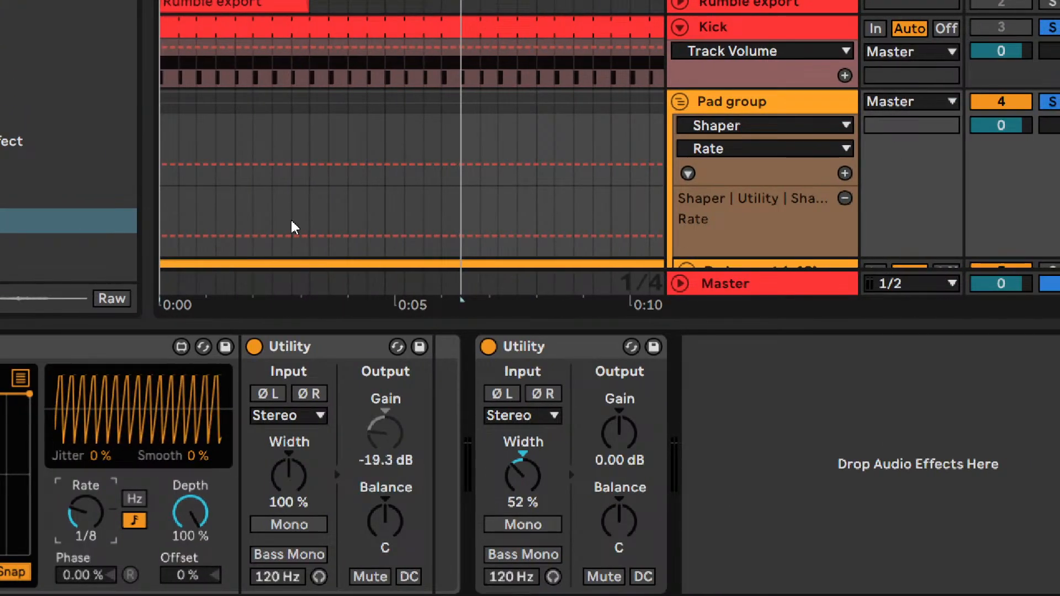
click(832, 251)
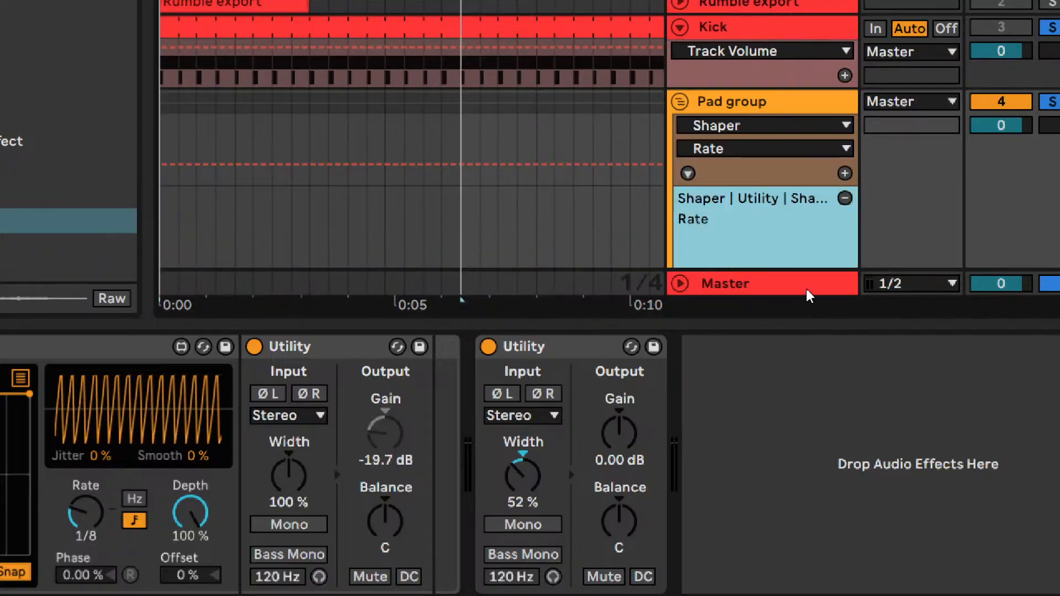
scroll(522, 316, down, 3)
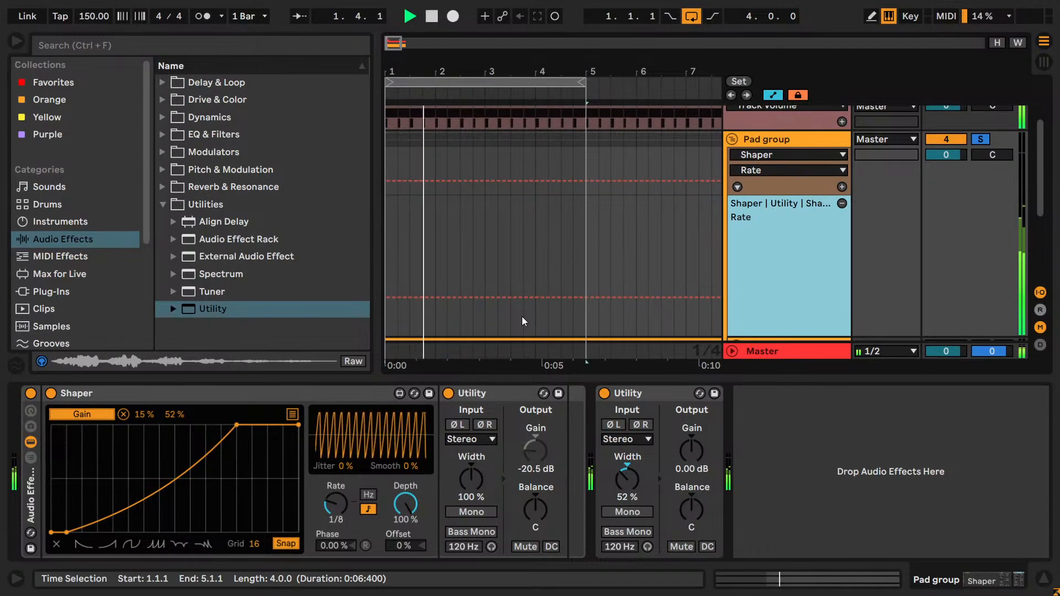
- Try a short drop to 1/16 at the end of bar 2 in Shaper's Rate automation, and delete that automation
drag(395, 43, 465, 167)
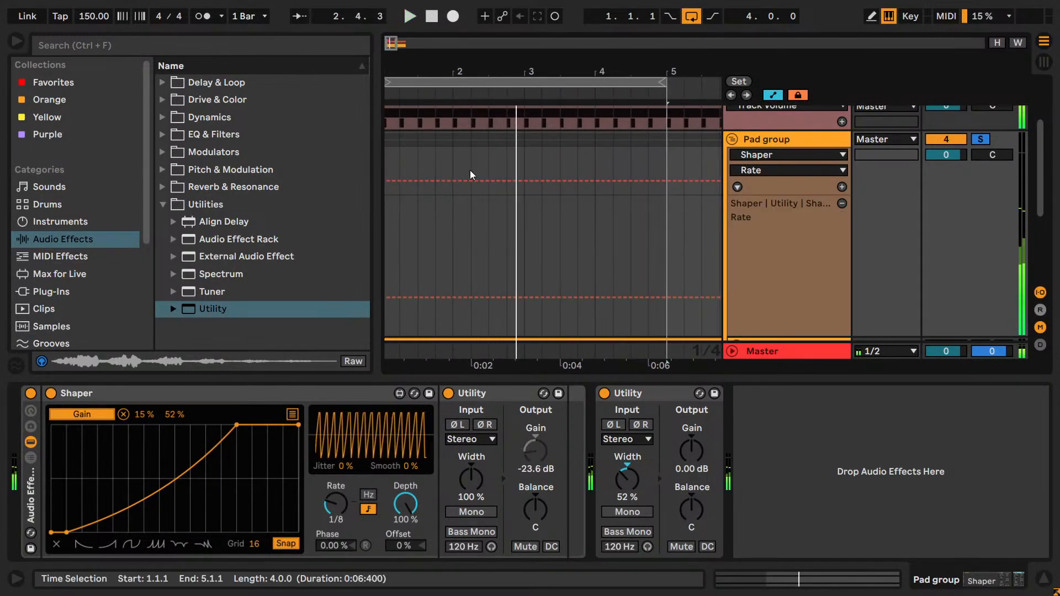
click(516, 312)
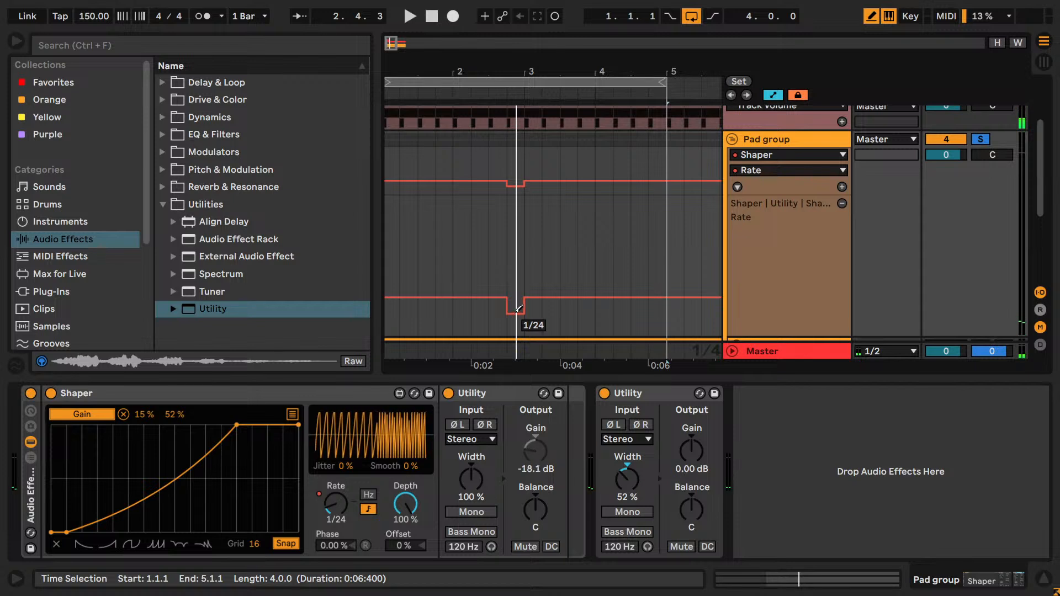
key(space)
key(b)
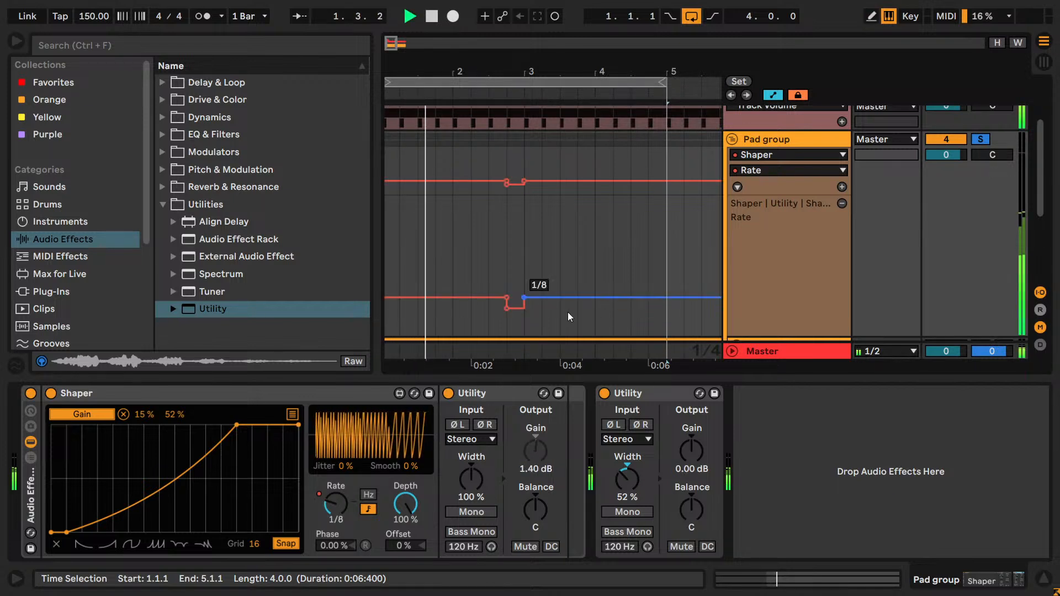
drag(523, 317, 416, 311)
key(ctrl+z)
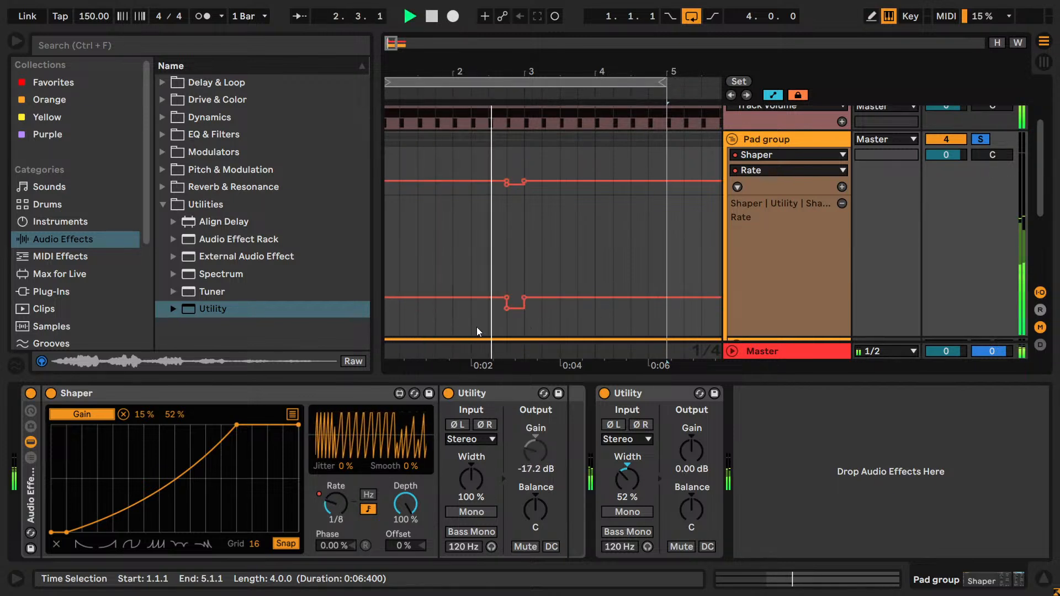
drag(517, 260, 380, 259)
click(511, 268)
key(space)
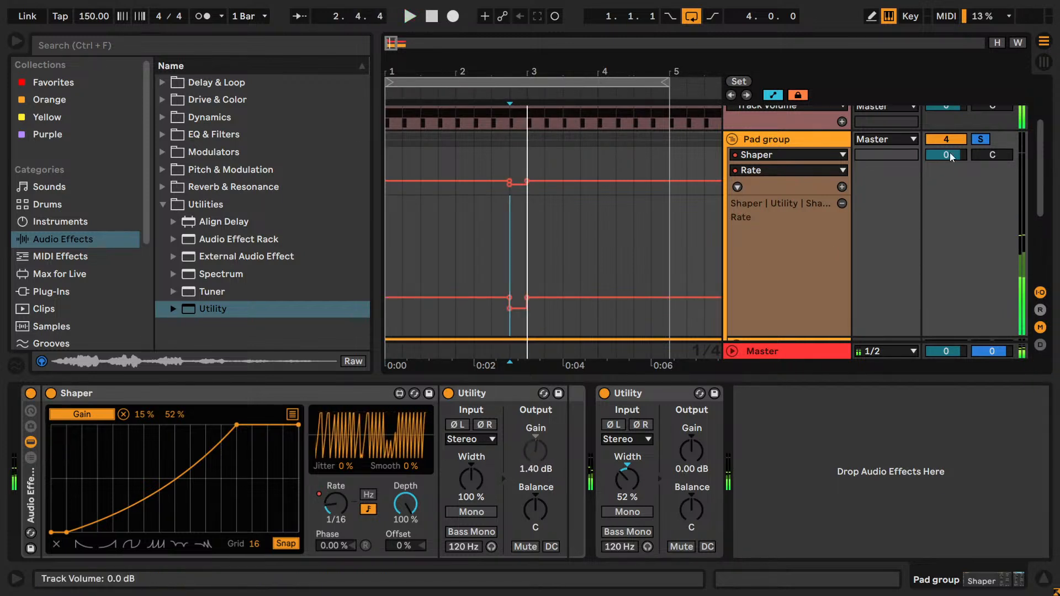
click(980, 140)
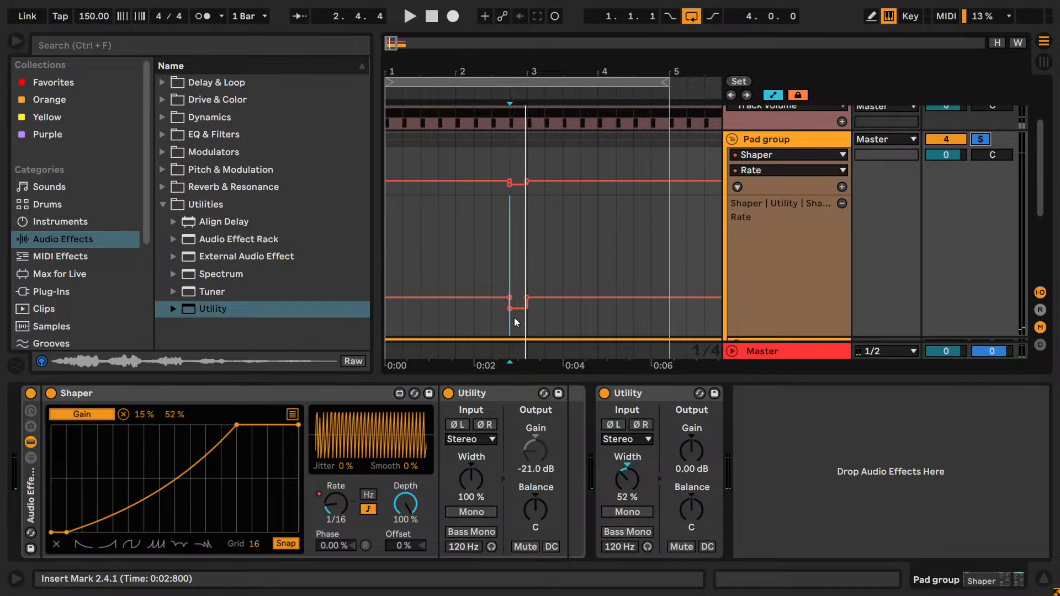
key(ctrl+BackSpace)
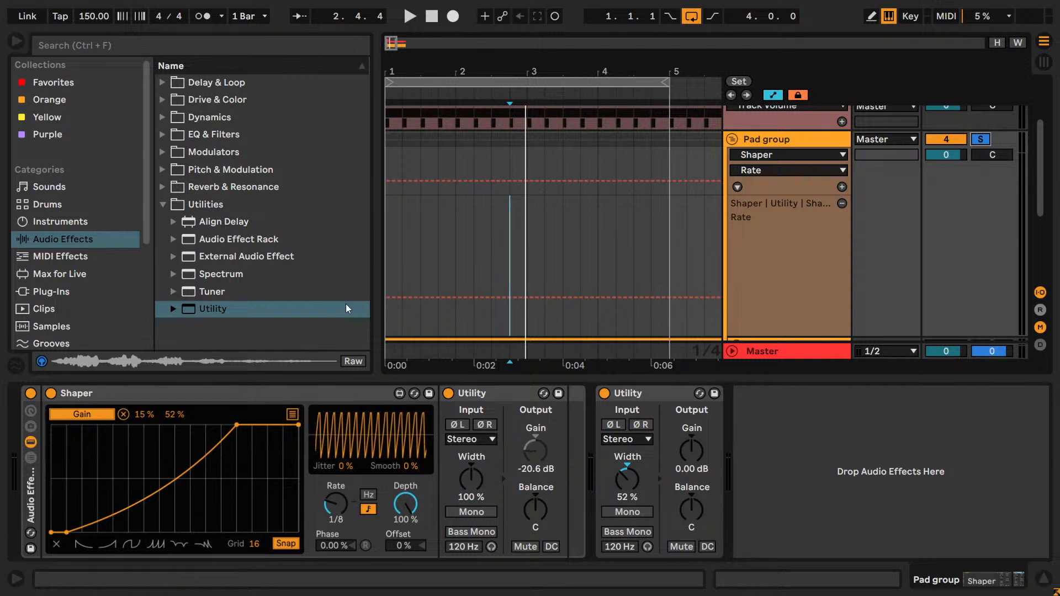
- Duplicate the Audio Effect Rack holding Shaper and Utility, and deactivate the original rack
click(34, 494)
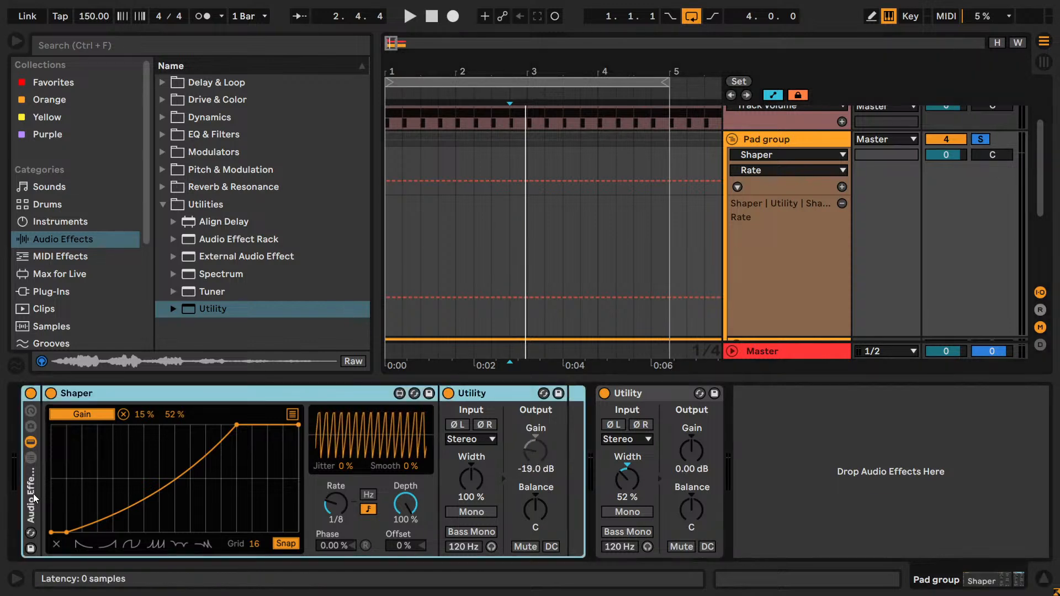
key(ctrl+d)
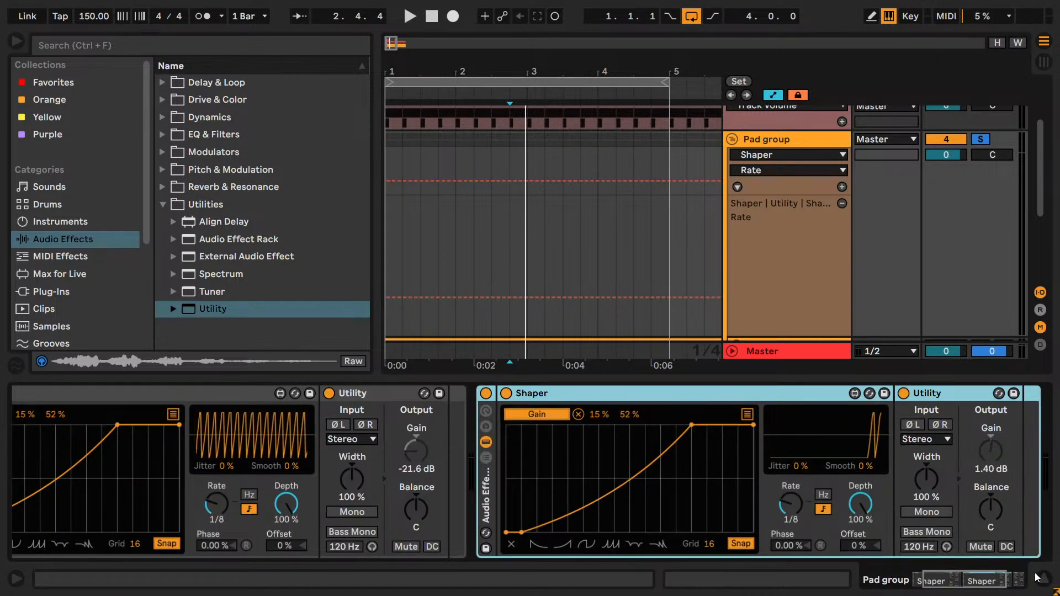
click(30, 393)
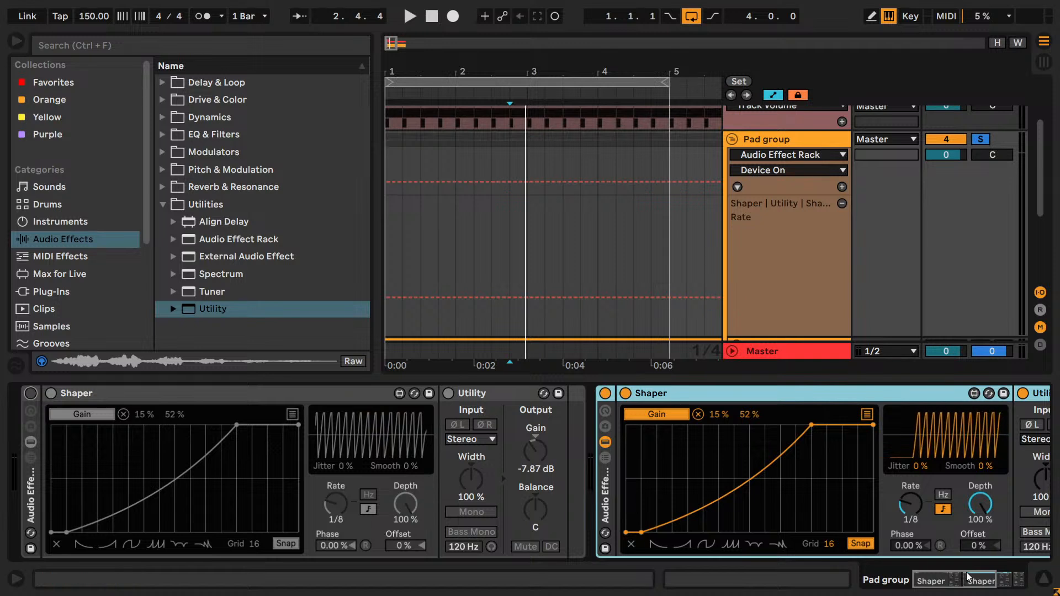
key(space)
- Set the duplicated Shaper's Rate to 1/16 and reshape its curve to start and hold at maximum before ramping straight down to zero
key(space)
drag(907, 504, 907, 516)
key(space)
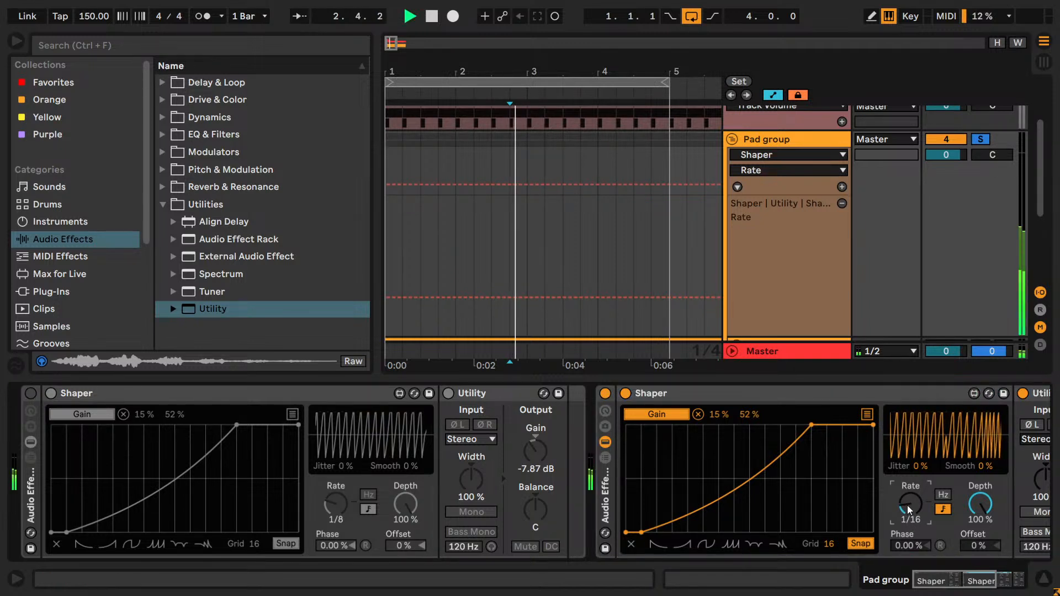
double_click(641, 532)
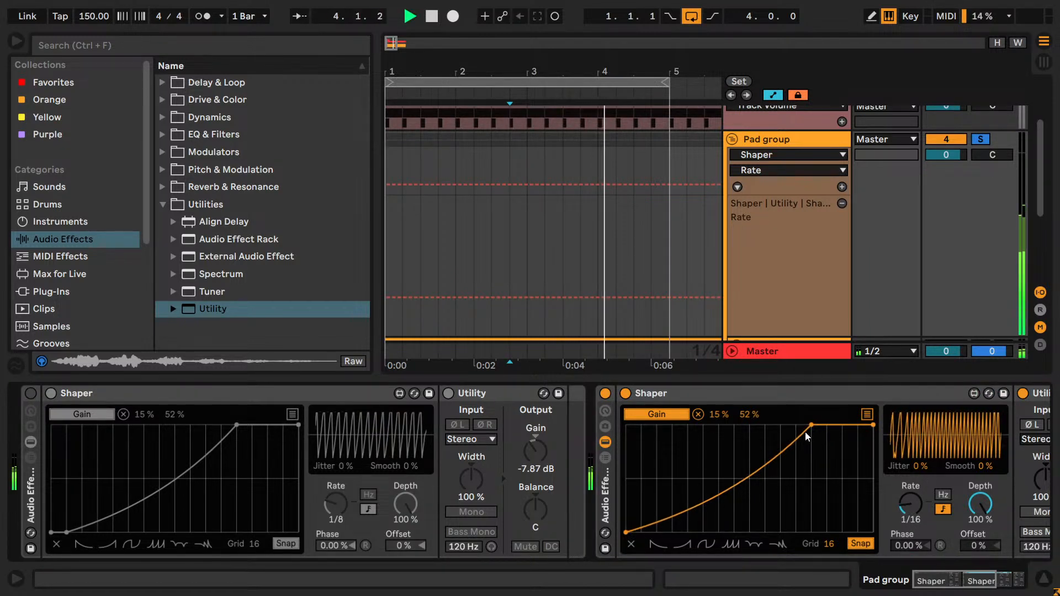
drag(814, 425, 625, 423)
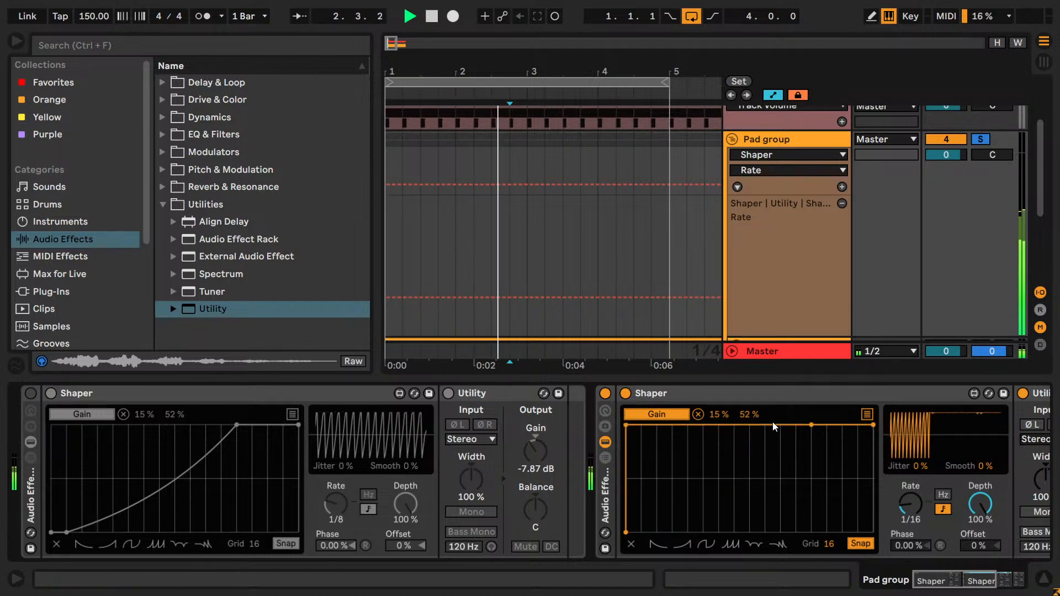
drag(817, 426, 880, 542)
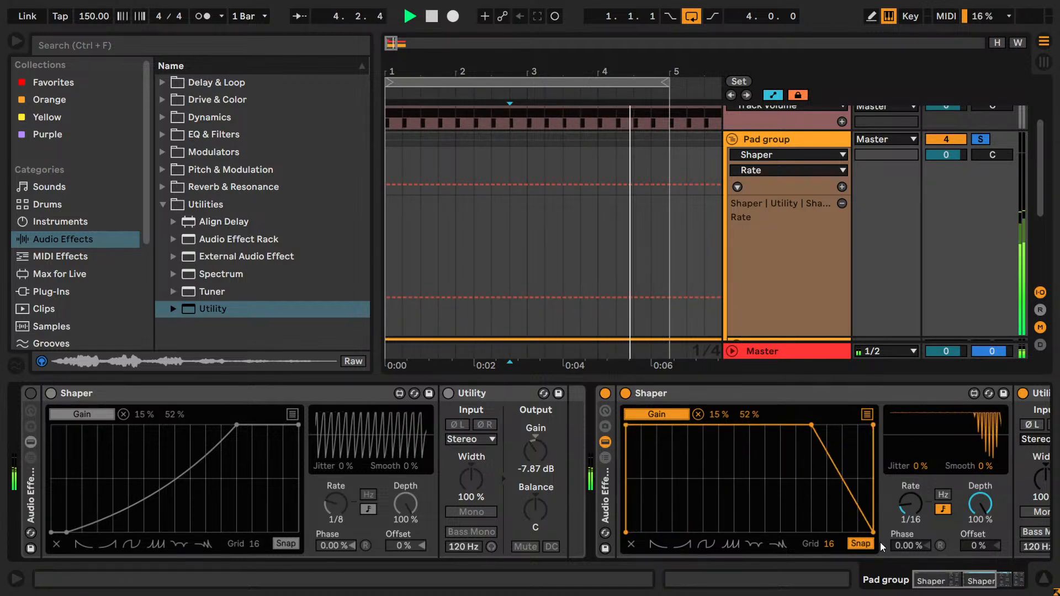
shift+click(872, 426)
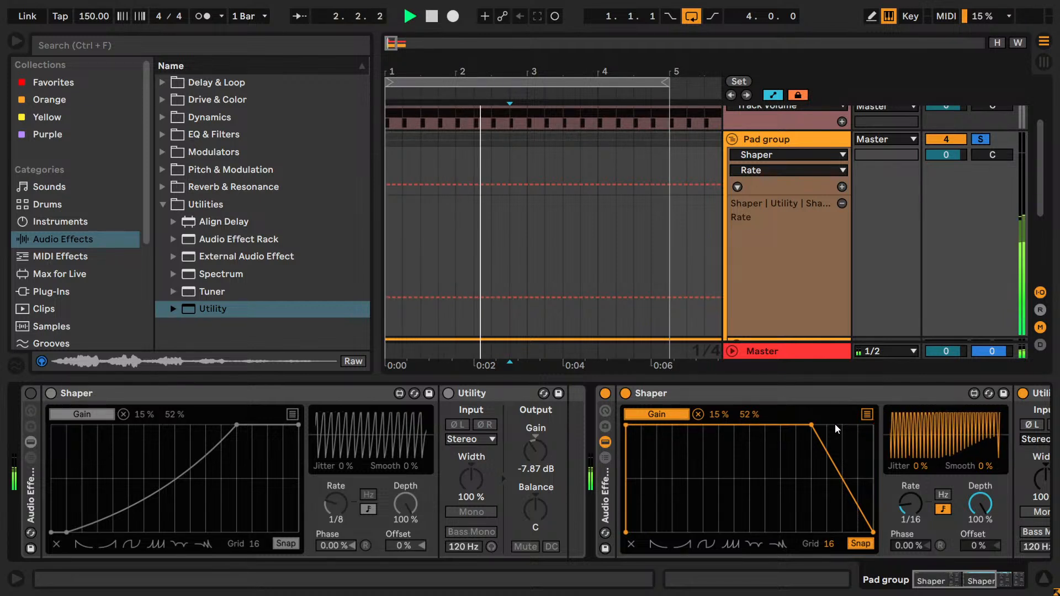
drag(812, 425, 781, 424)
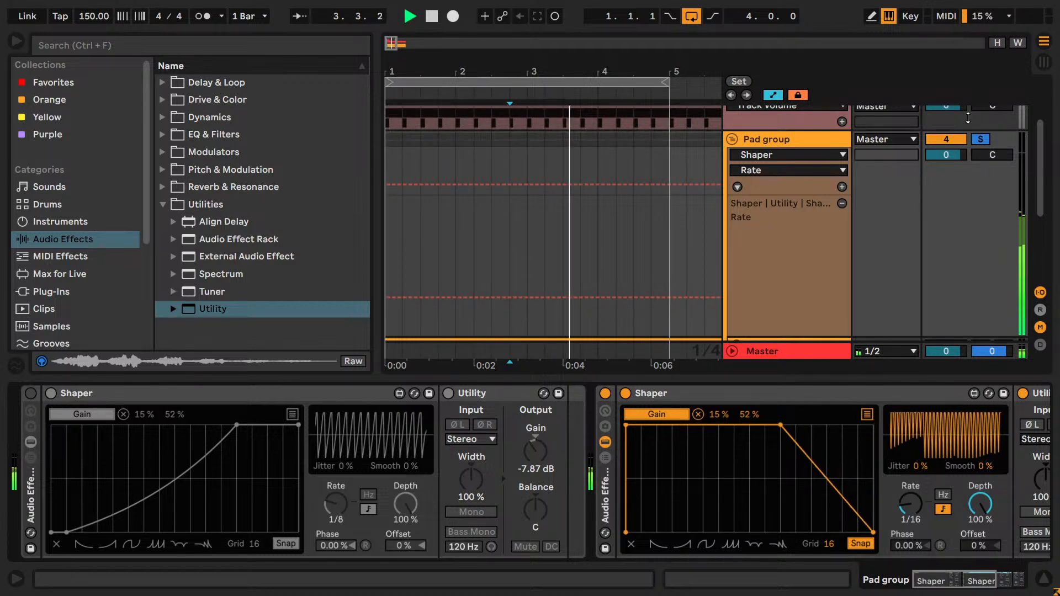
- Solo the Kick along with the Pad group and move the corner of the ramp-down Shaper curve to the middle of the grid
scroll(973, 142, up, 3)
key(space)
ctrl+click(981, 181)
key(space)
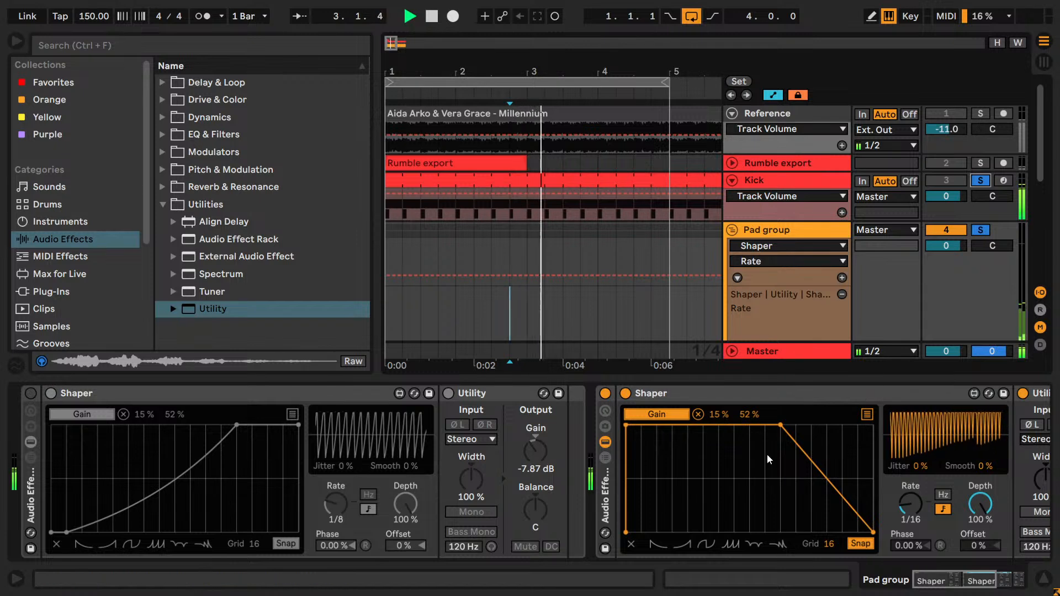
drag(779, 425, 754, 423)
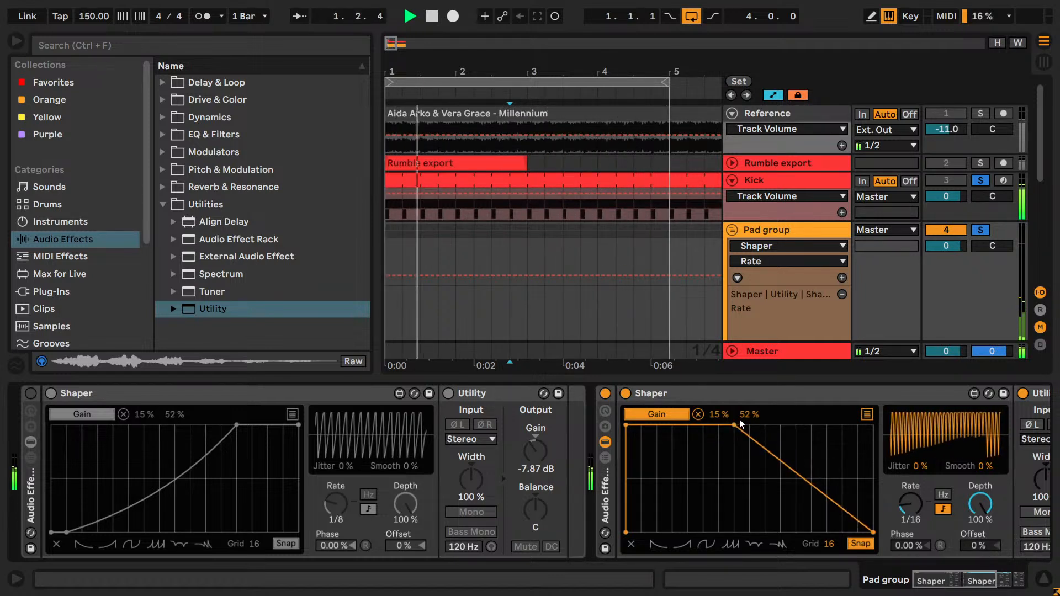
drag(871, 529, 878, 551)
mouse_move(751, 431)
mouse_down()
mouse_move(737, 430)
mouse_move(750, 427)
mouse_up()
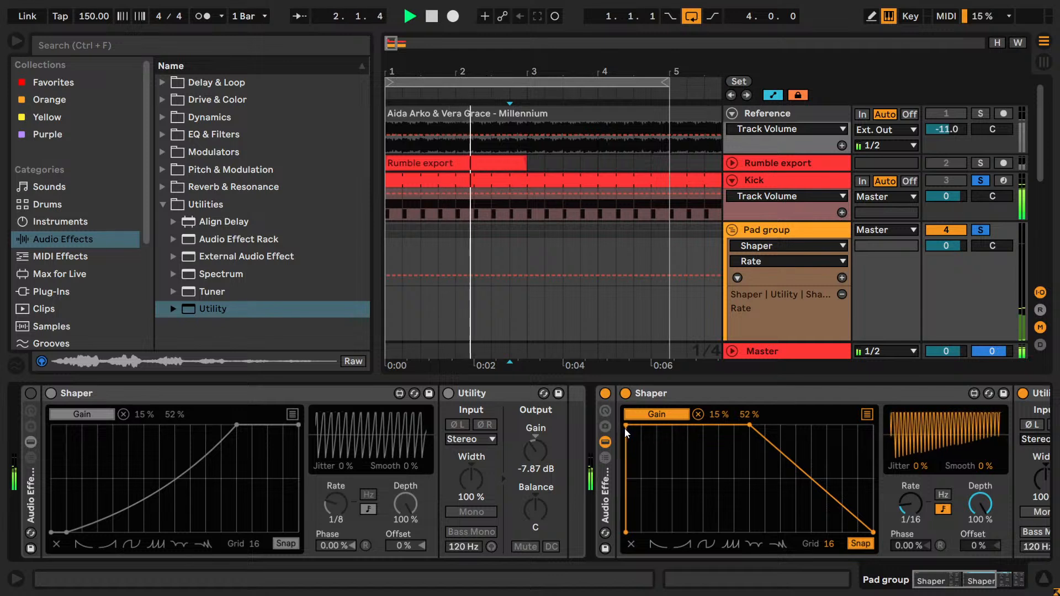
drag(626, 431, 631, 529)
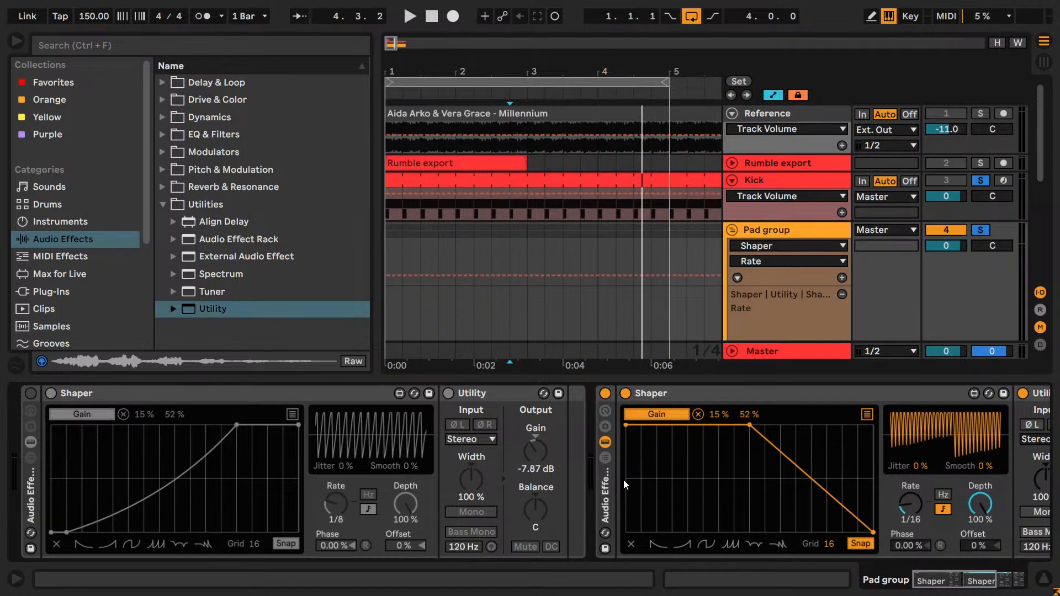
- Expand the original, deactivated Audio Effect Rack and rename it "Ramp up vol aut"
click(33, 458)
click(92, 392)
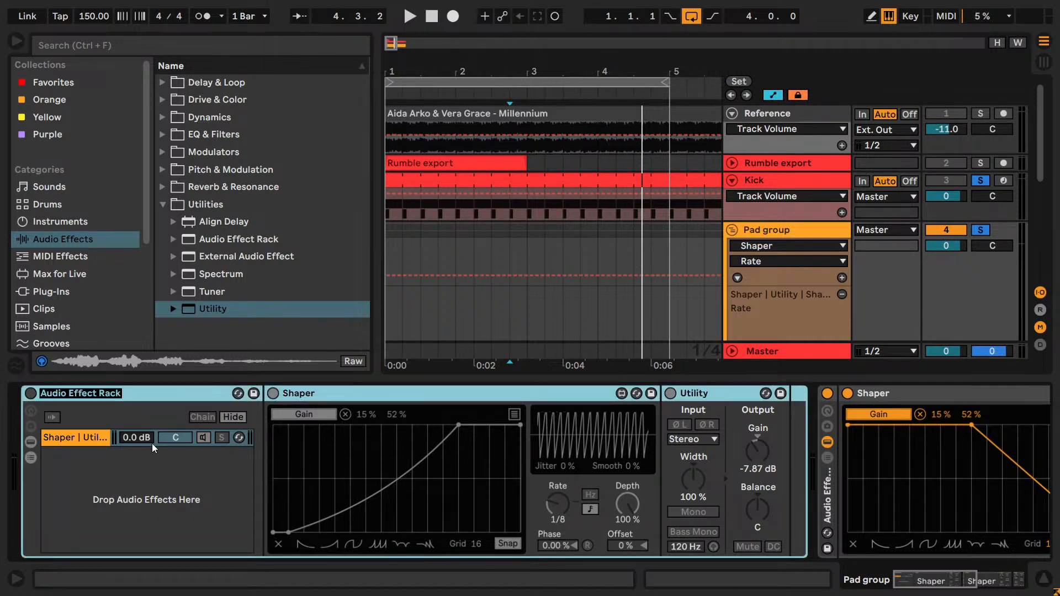
text(Ramp up)
key(Return)
text(vol aut)
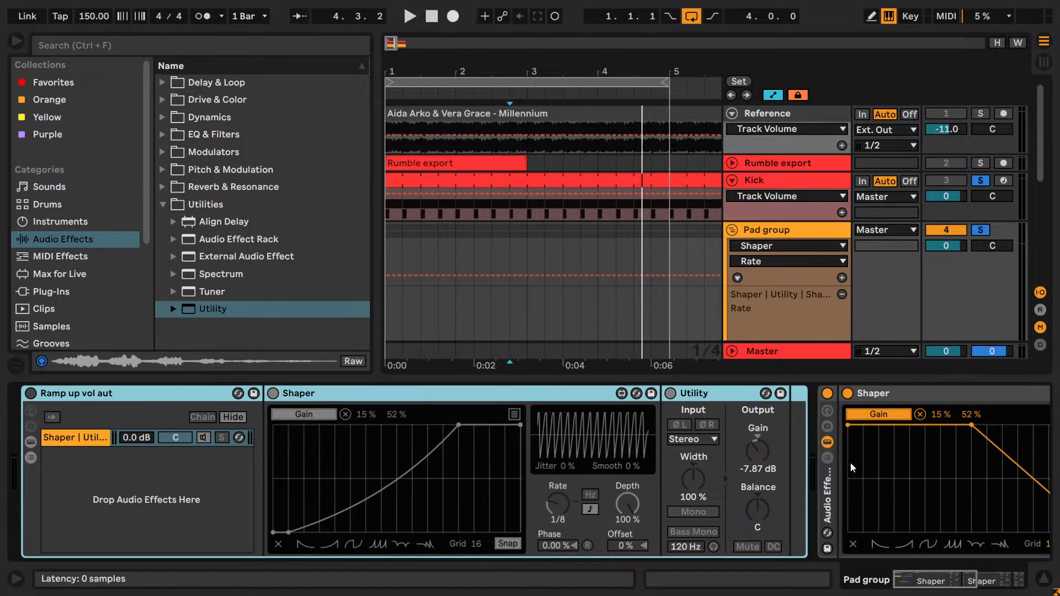
- Expand the duplicated Audio Effect Rack and rename it "Ramp down vol aut"
click(827, 457)
click(857, 396)
key(ctrl+r)
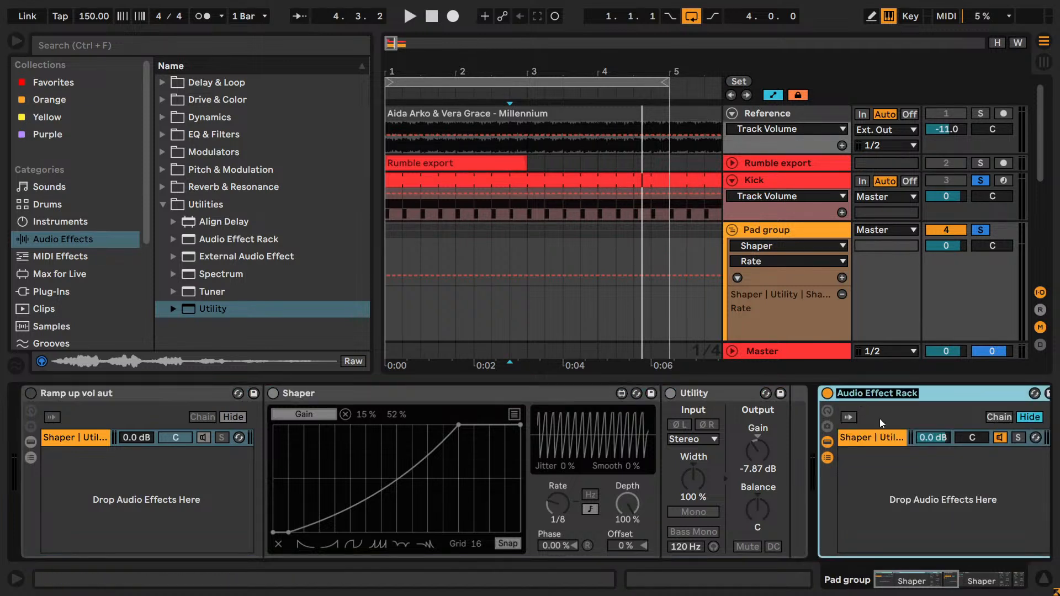
text(Ra)
key(BackSpace)
key(BackSpace)
text(Ramp down vol)
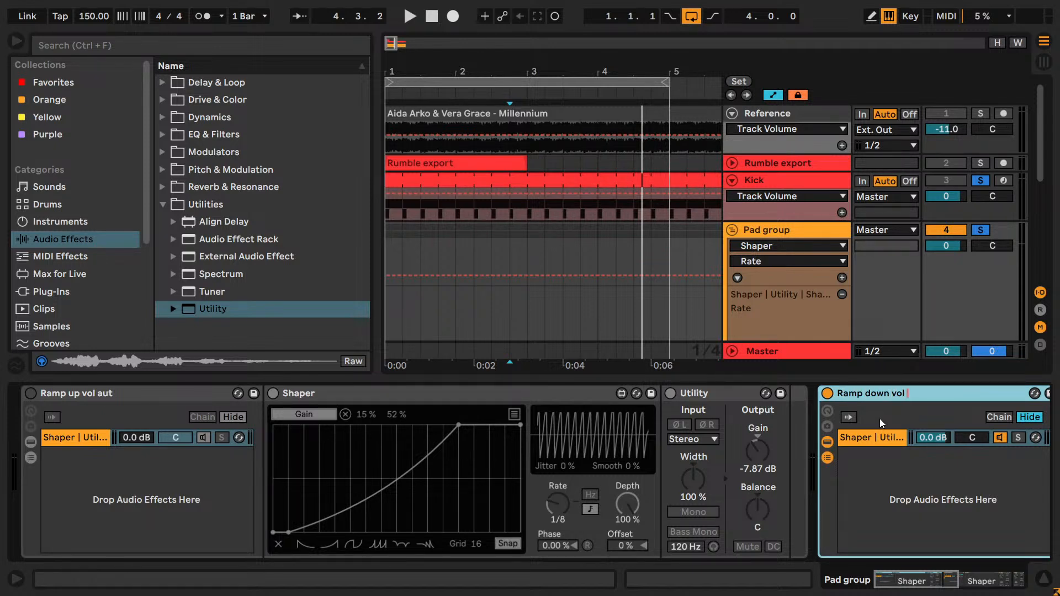
text(ut)
- Collapse both volume racks in the Pad group's device chain and deactivate the Ramp down rack
double_click(879, 394)
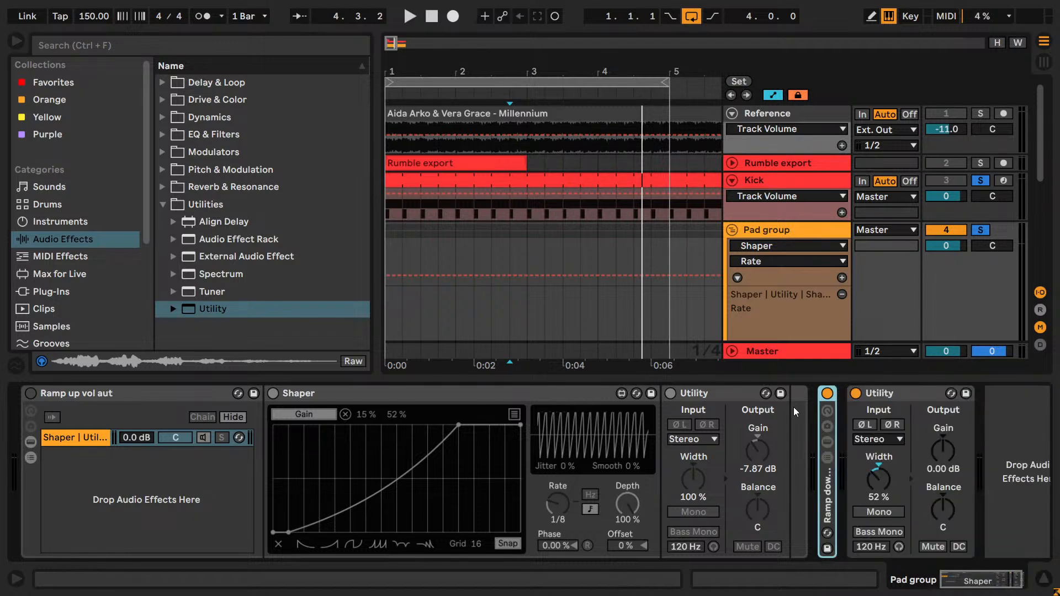
double_click(834, 485)
drag(925, 582, 880, 591)
double_click(868, 392)
double_click(71, 393)
right_click(31, 395)
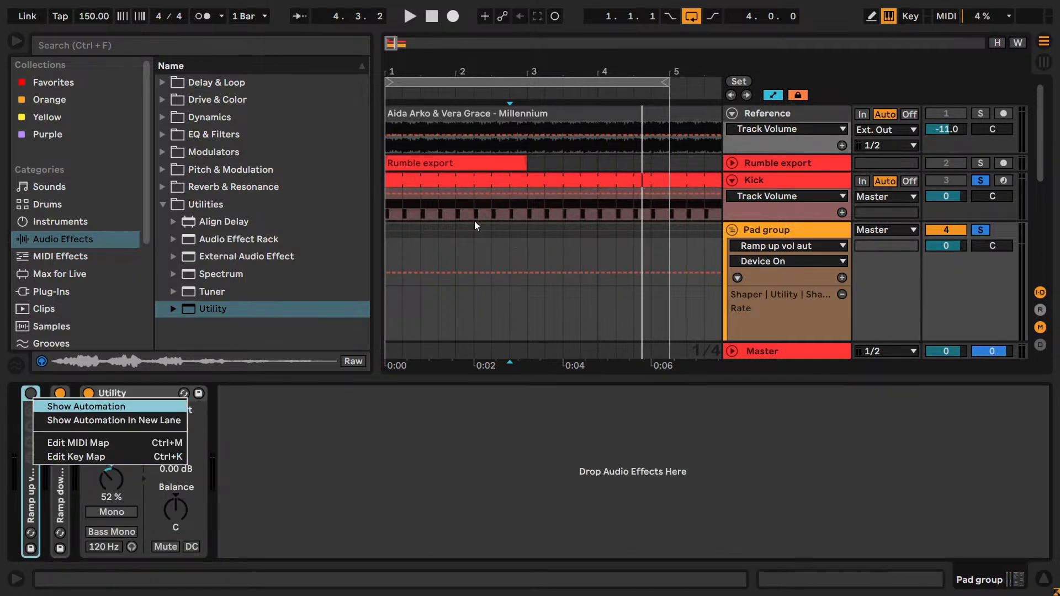
click(48, 406)
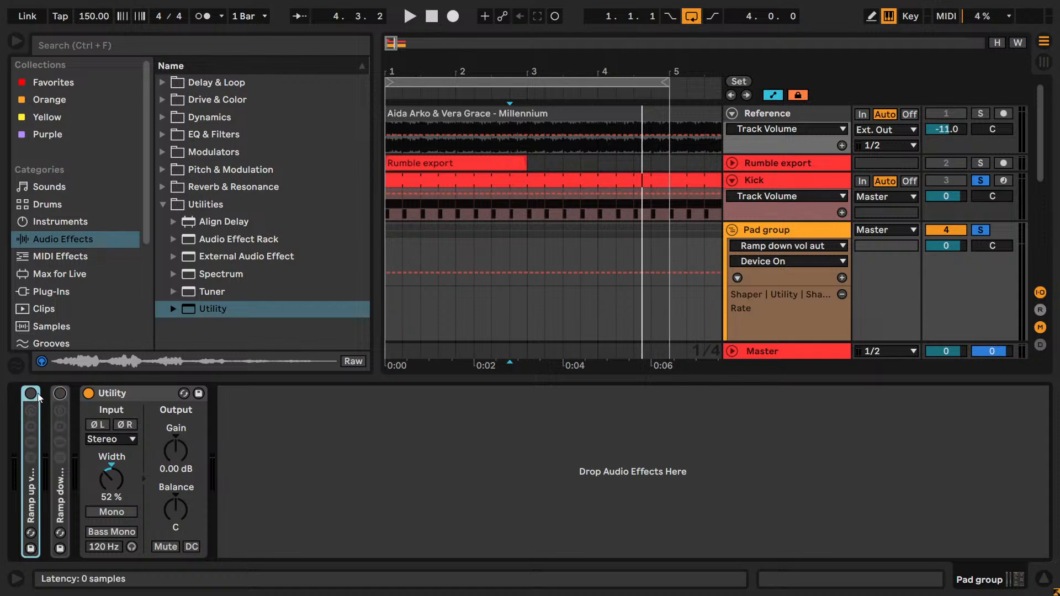
- Show the Ramp up rack's Device On automation in a new lane on the Pad group and remove Shaper's Rate lane
right_click(28, 393)
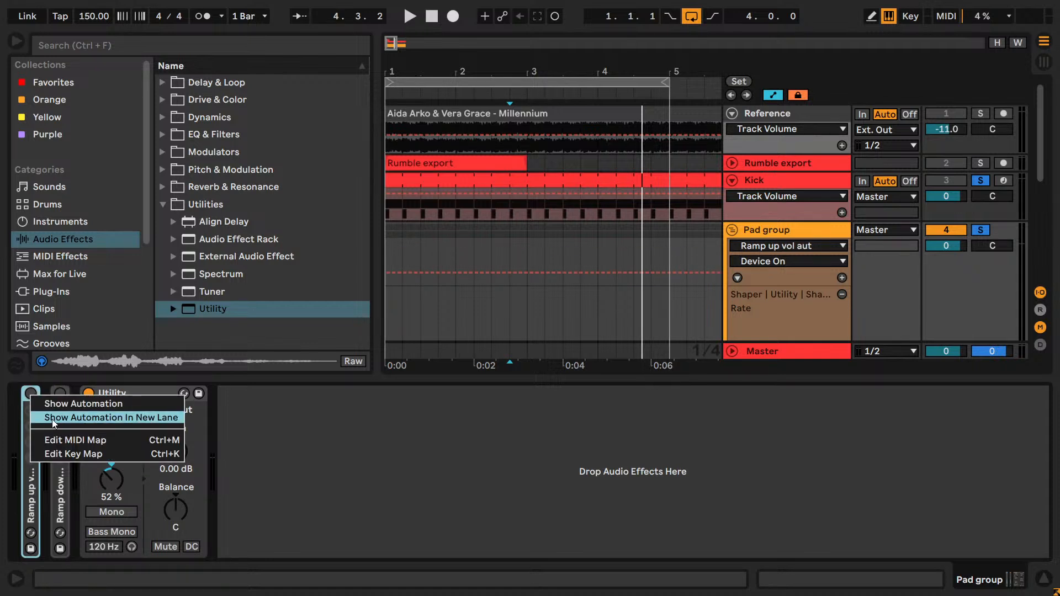
click(52, 418)
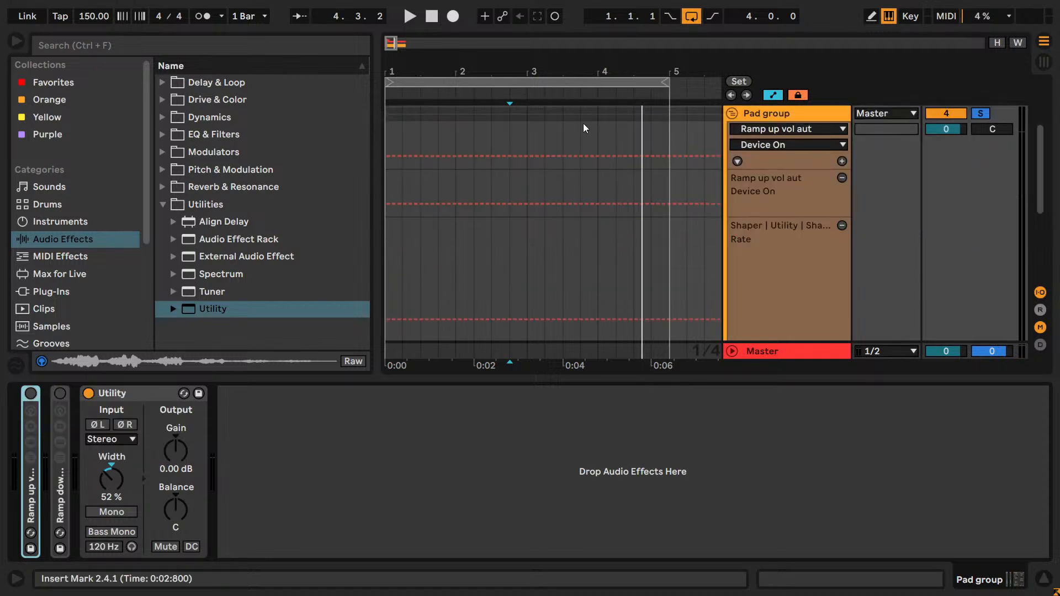
scroll(815, 256, down, 1)
click(841, 196)
scroll(808, 208, up, 2)
key(v)
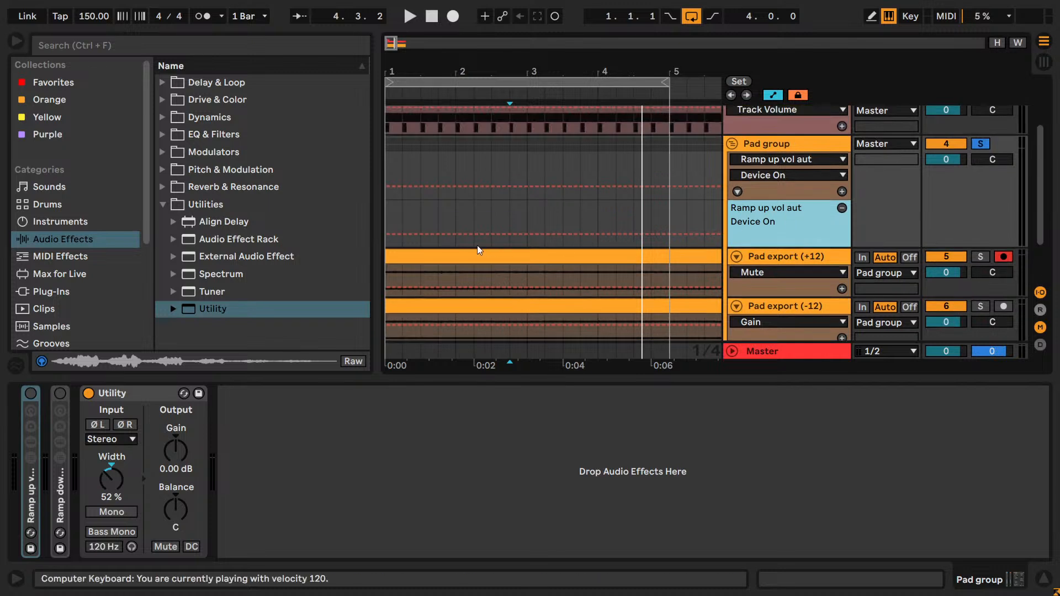
- Draw Device On automation for the Ramp up rack, on throughout the loop except for the last beat of bars 2 and 4
key(b)
drag(411, 218, 502, 183)
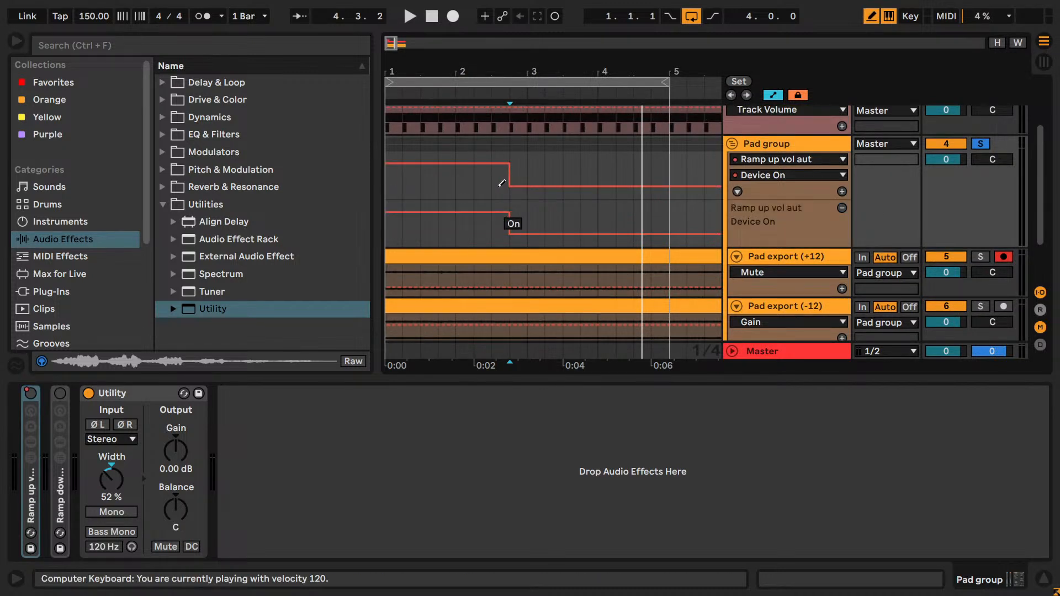
drag(528, 221, 652, 221)
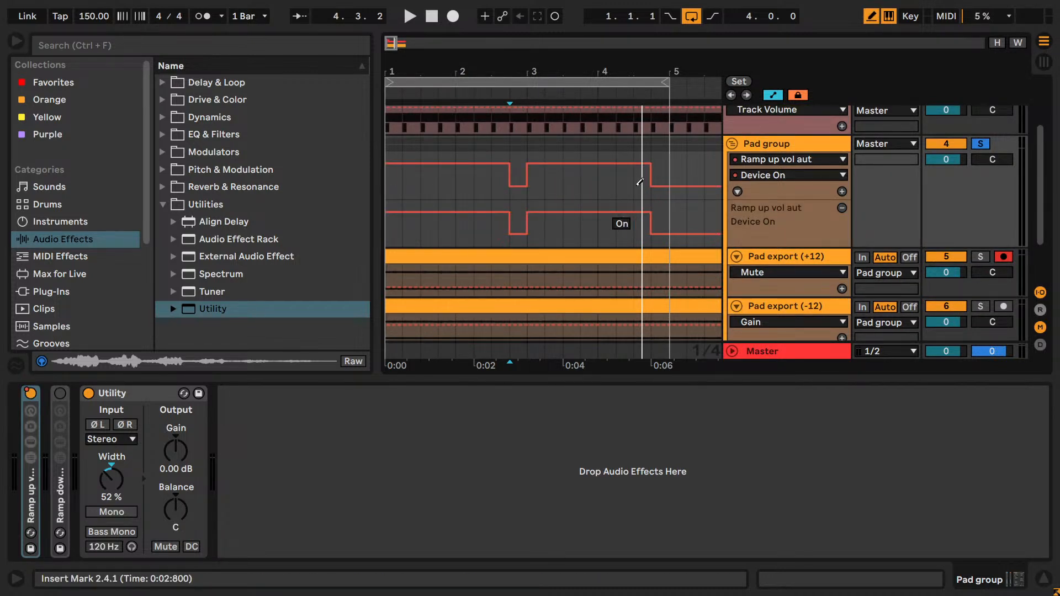
- Add a Device On lane for the Ramp down rack and draw it on only for the last beat of bars 2 and 4
right_click(59, 394)
click(81, 414)
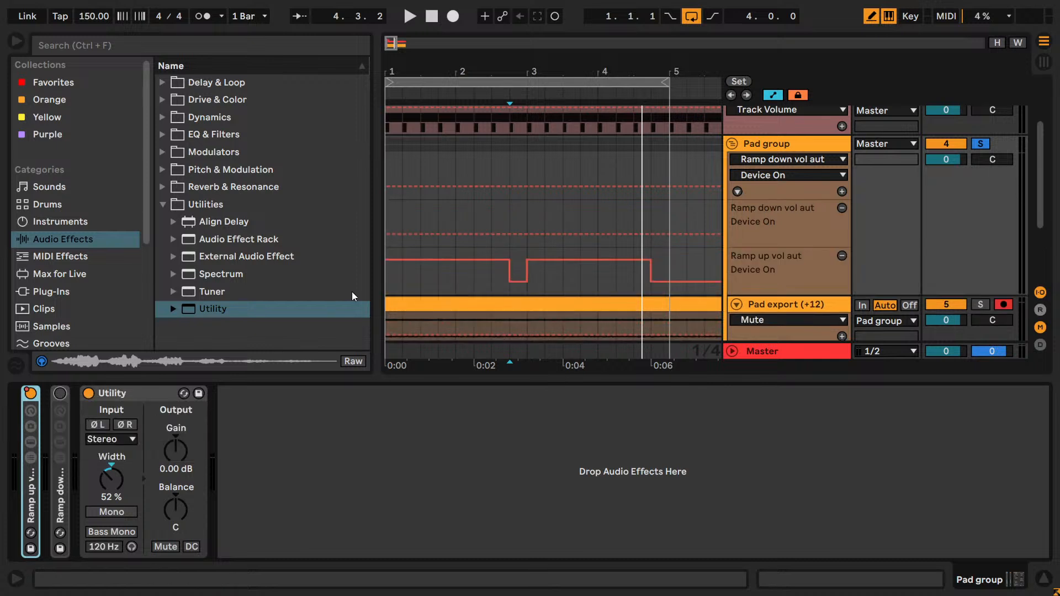
drag(520, 177, 506, 153)
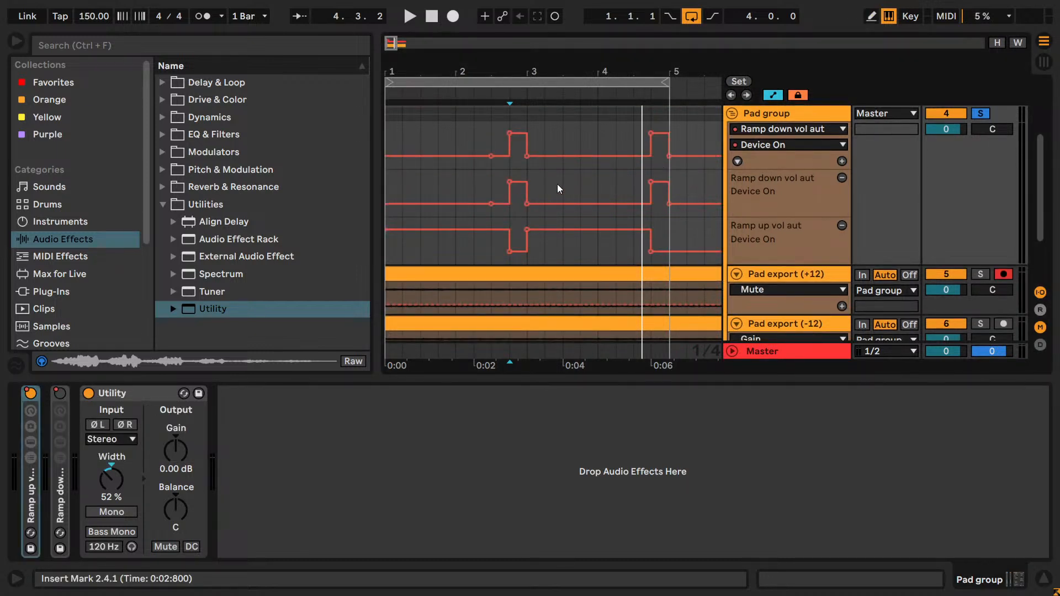
- Play the loop and redraw both Device On lanes so Ramp down replaces Ramp up on the first beat of bars 1 and 3
scroll(557, 188, up, 3)
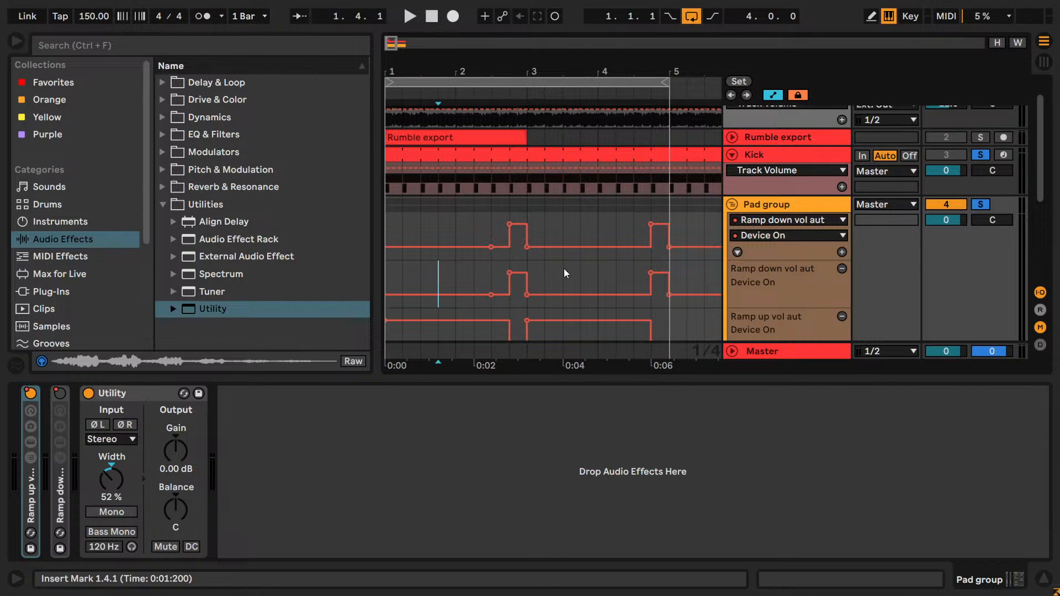
scroll(662, 237, down, 1)
key(space)
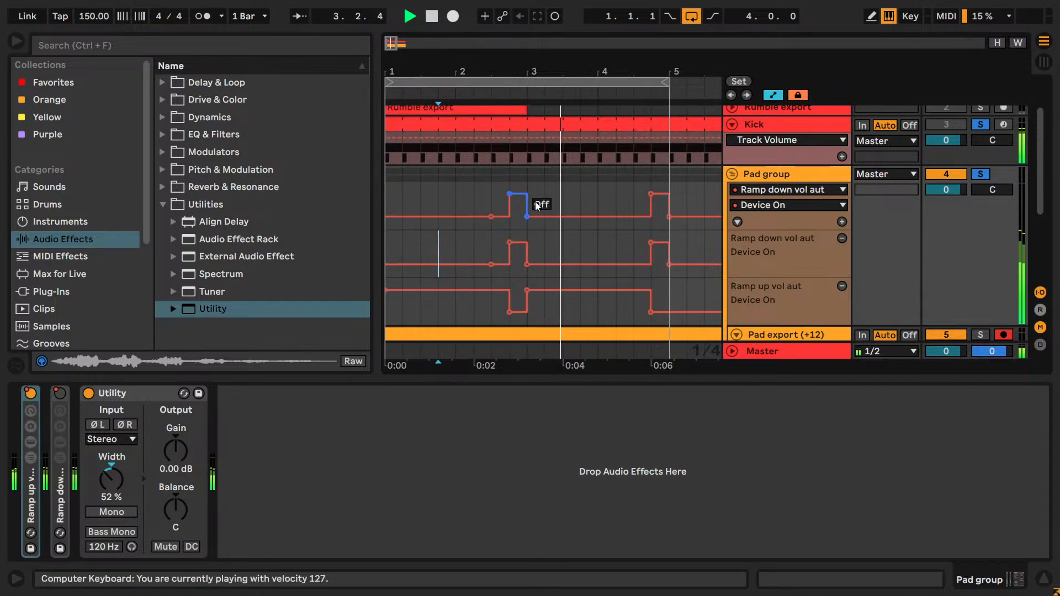
key(b)
click(541, 306)
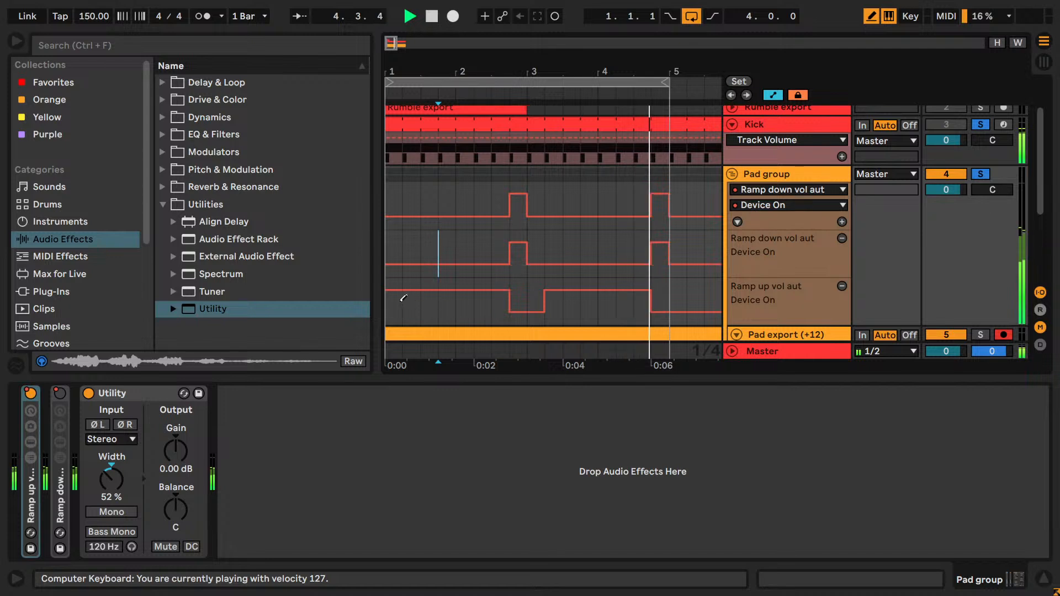
click(394, 201)
click(543, 186)
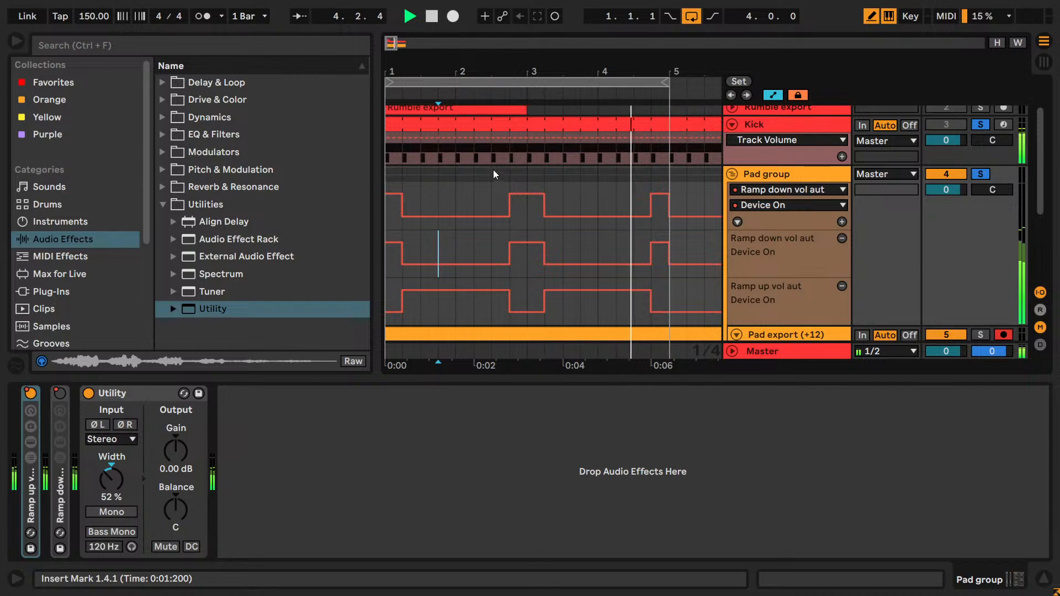
- Solo only the Pad group during playback, save the set, and stop playback
mouse_move(553, 72)
mouse_down()
mouse_move(553, 89)
mouse_move(537, 66)
mouse_up()
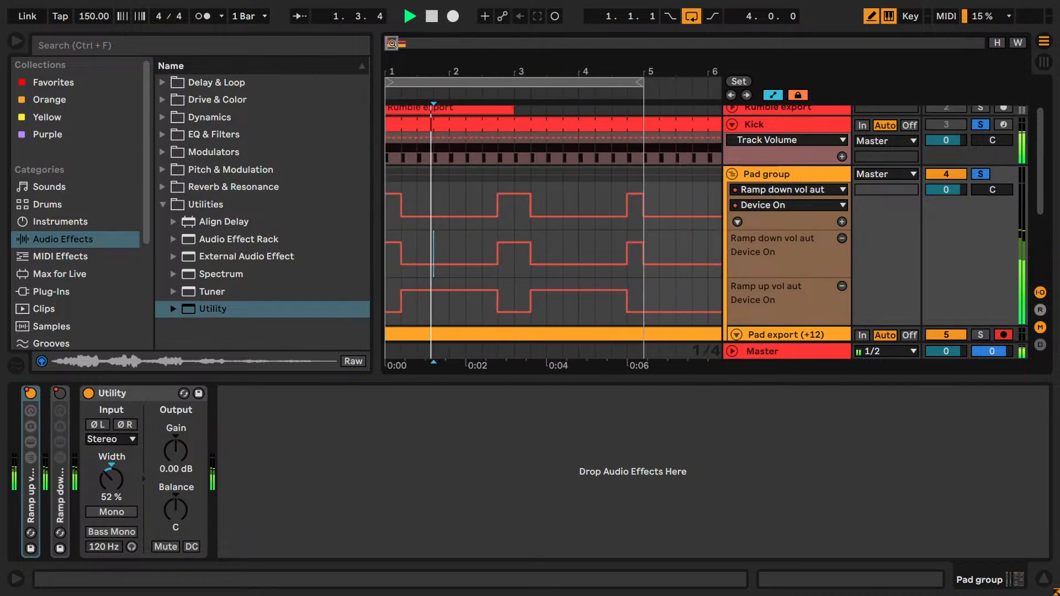
click(977, 174)
click(793, 174)
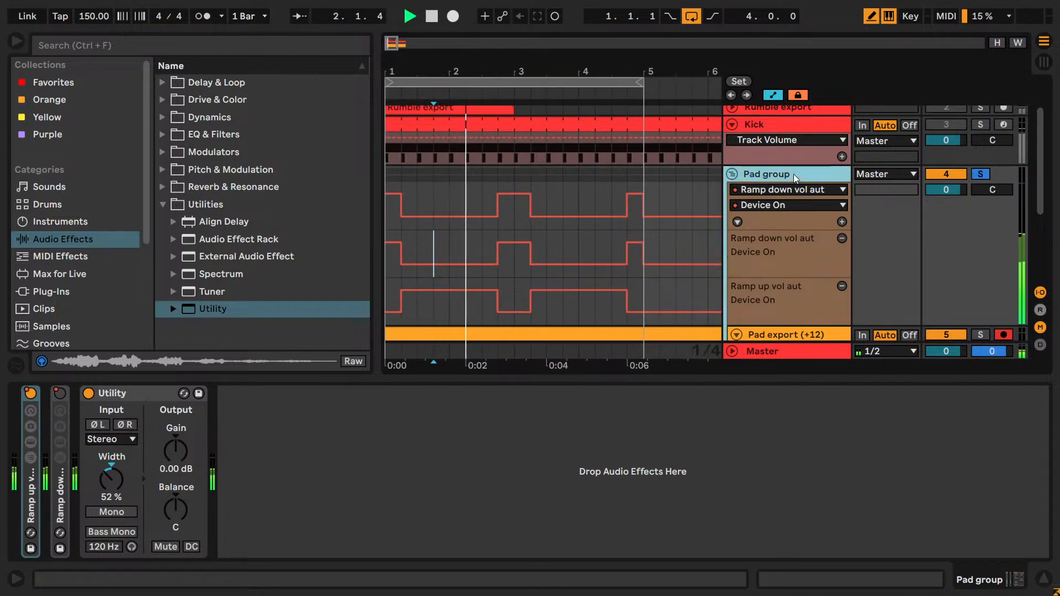
key(ctrl+s)
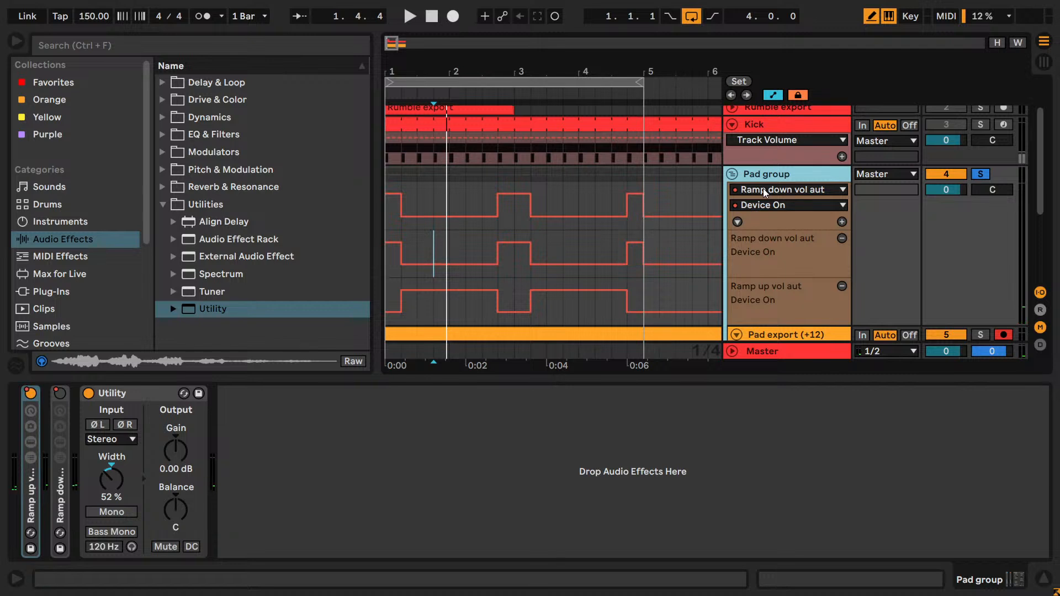
key(space)
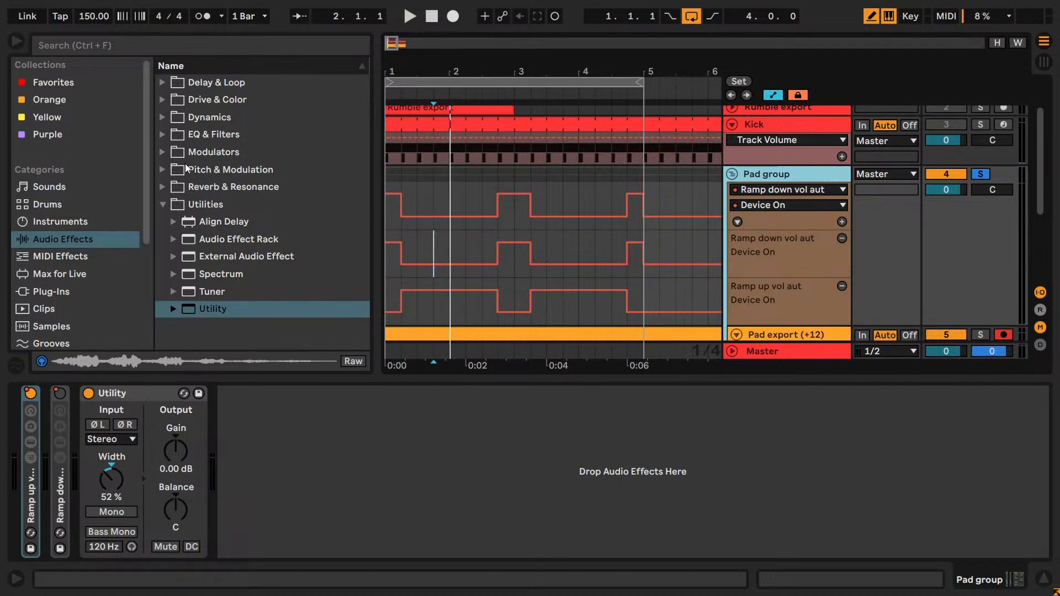
- Insert a Shifter before the Utility on the Pad group and set its Dry/Wet to 50 %
click(166, 170)
drag(223, 241, 133, 467)
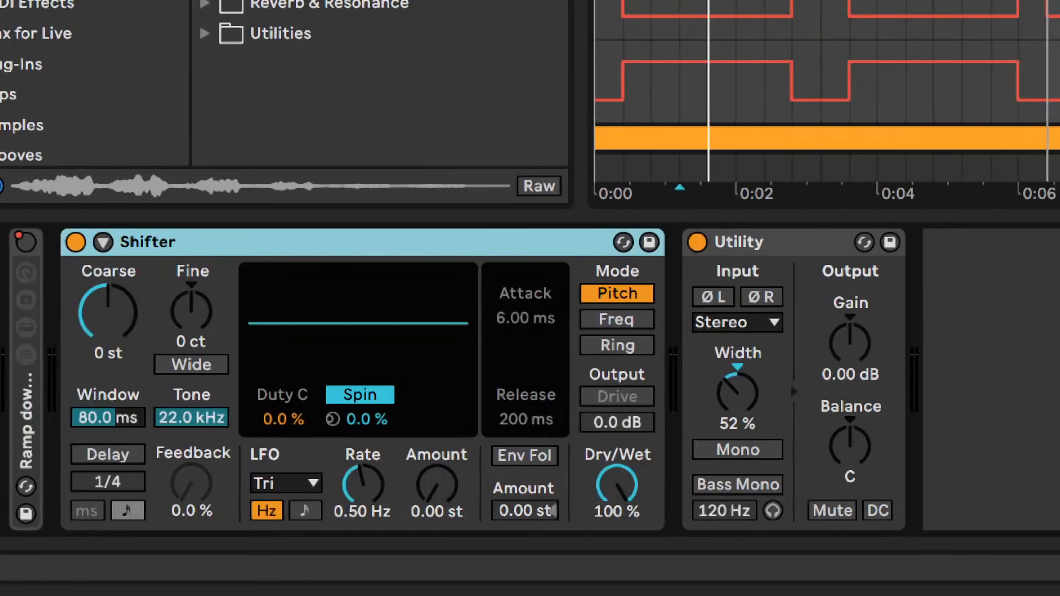
click(612, 502)
text(50)
key(Return)
- Switch Shifter to Freq mode, keep Coarse at 0.00 Hz, and raise Fine to 3.65 Hz
click(661, 320)
drag(155, 312, 154, 342)
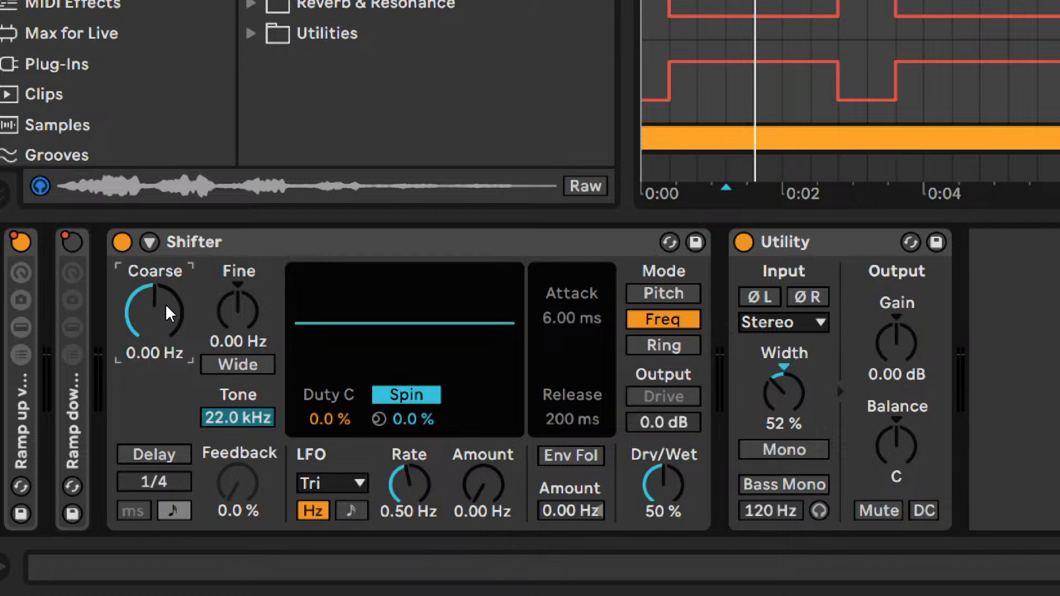
drag(238, 310, 237, 337)
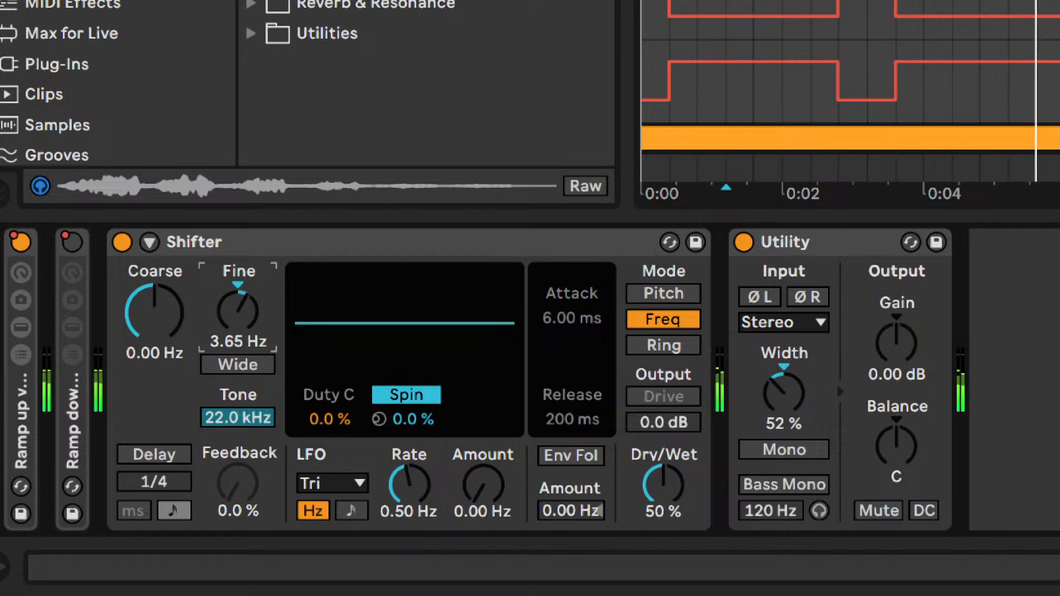
- Delete the Shifter from the Pad group and list the Drive & Color audio effects
click(188, 243)
key(Delete)
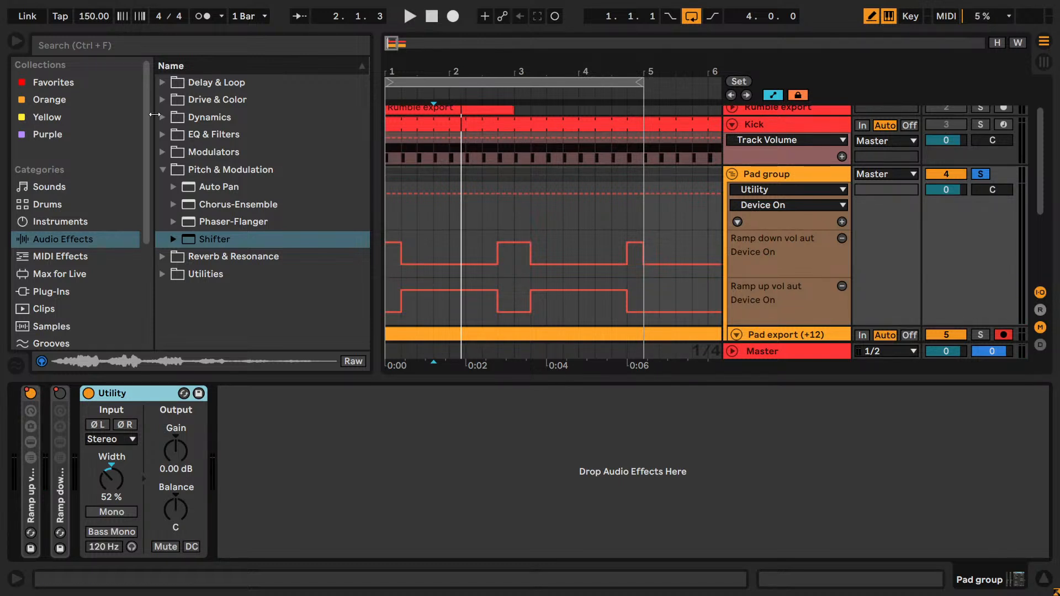
click(163, 99)
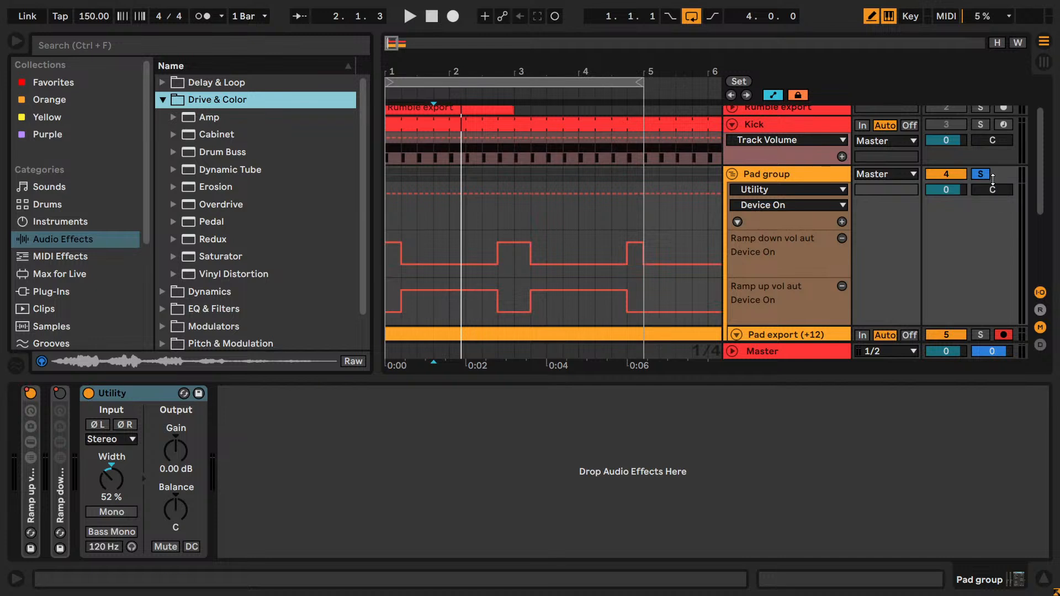
- Play the Kick and Pad group soloed together, stop playback, and leave only the Pad group soloed
click(981, 174)
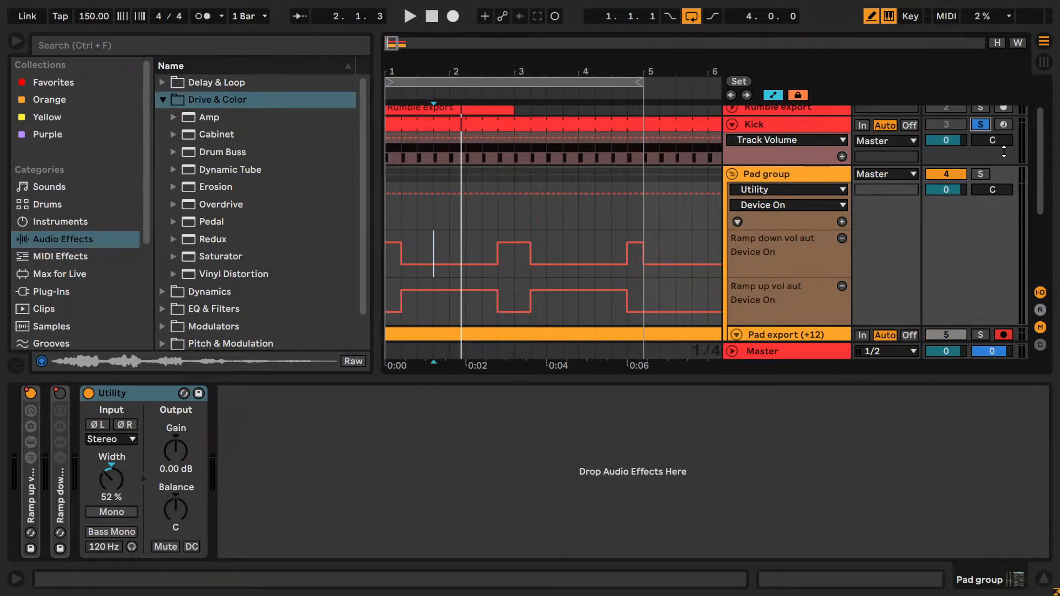
scroll(707, 257, up, 1)
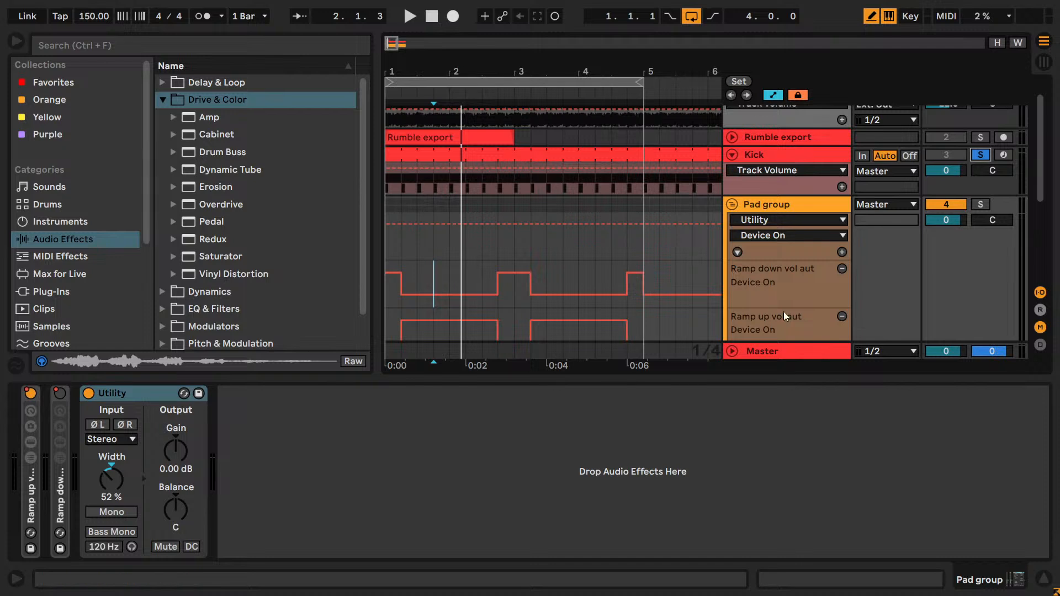
click(980, 205)
key(space)
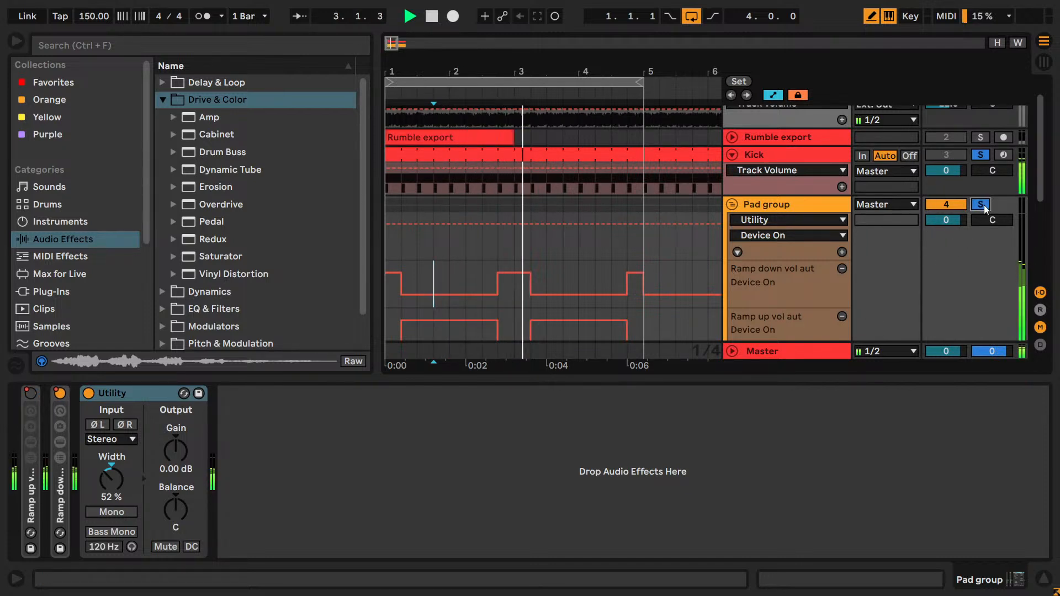
key(space)
click(982, 156)
click(803, 240)
- Insert Amp, Cabinet, Drum Buss, Dynamic Tube and Erosion in that order before the Pad group's Utility, switching each off
click(212, 123)
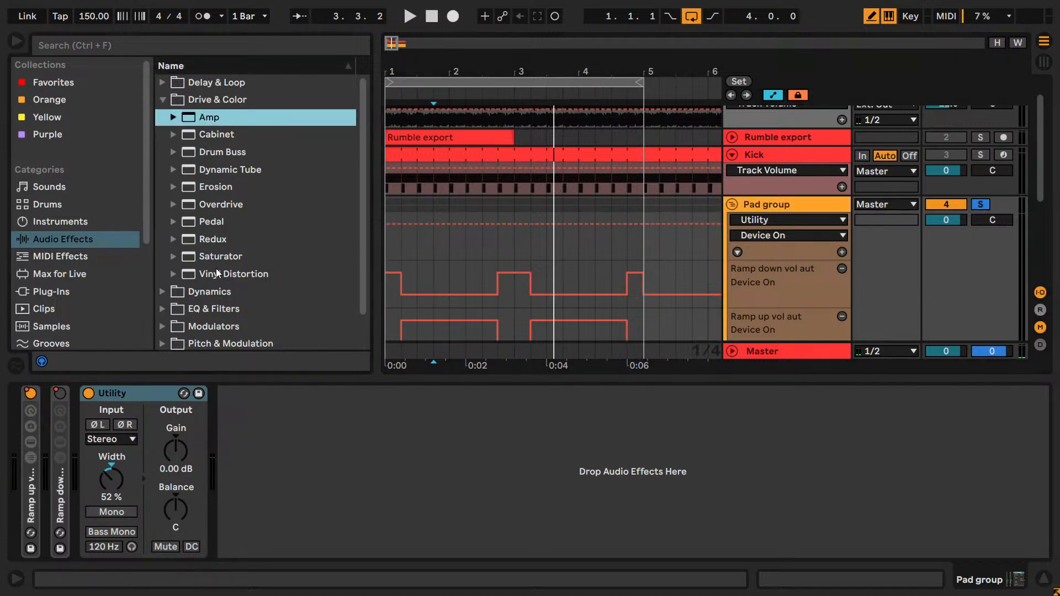
drag(211, 125, 134, 414)
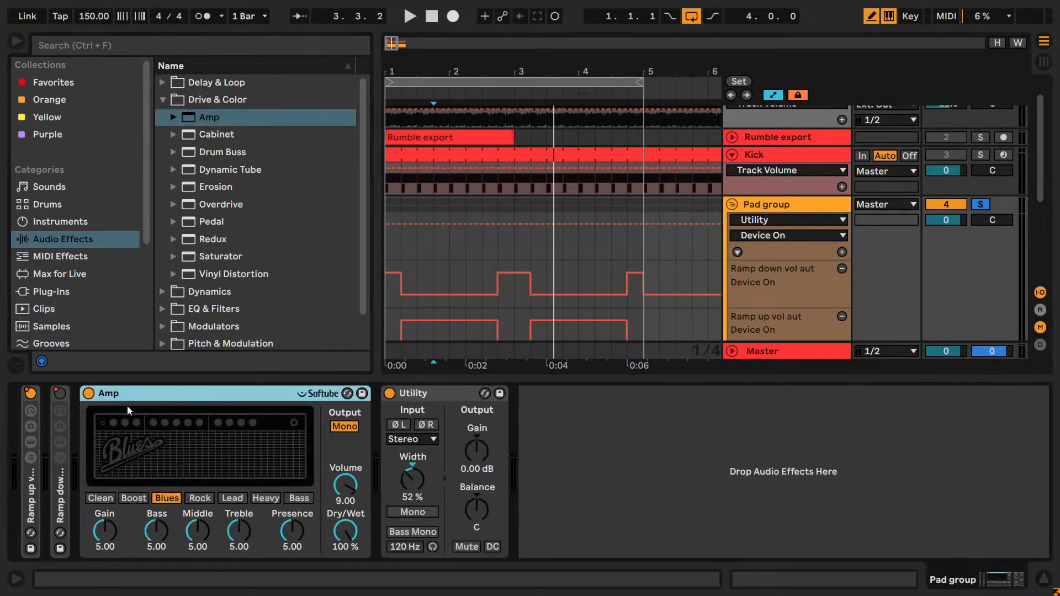
double_click(200, 135)
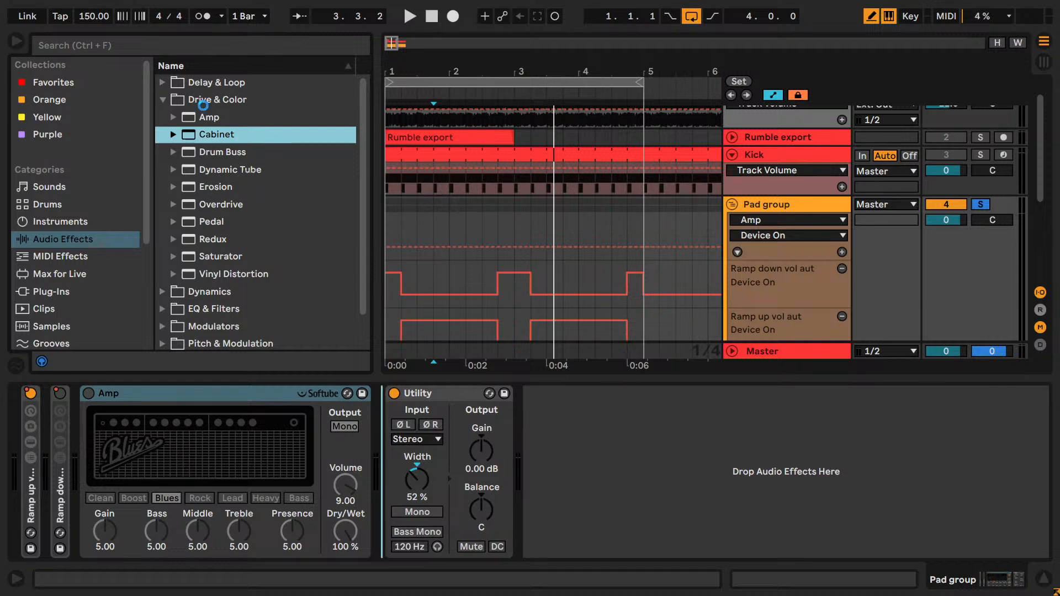
click(391, 394)
double_click(210, 153)
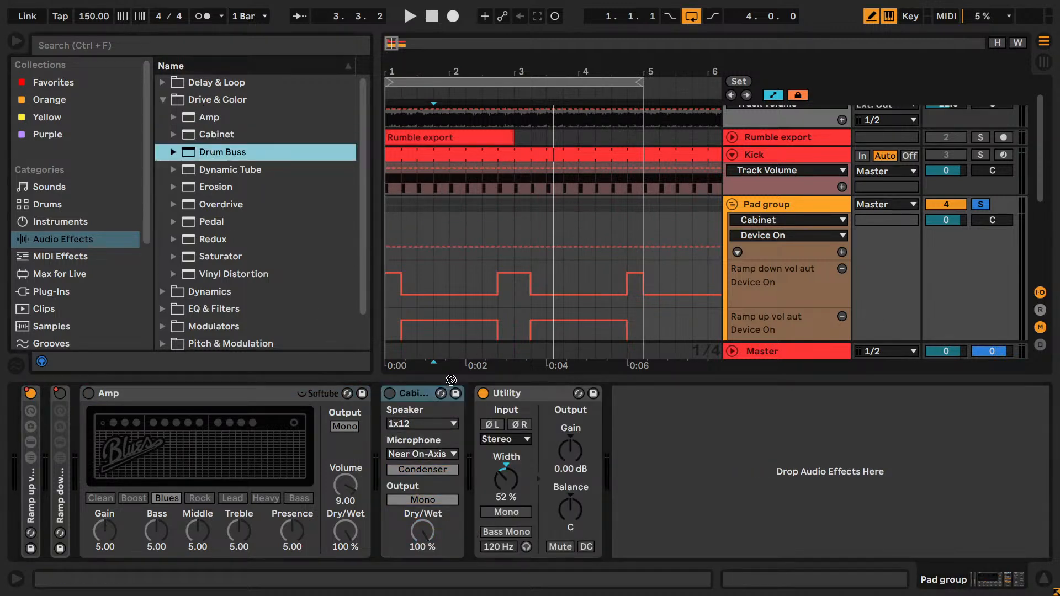
double_click(230, 170)
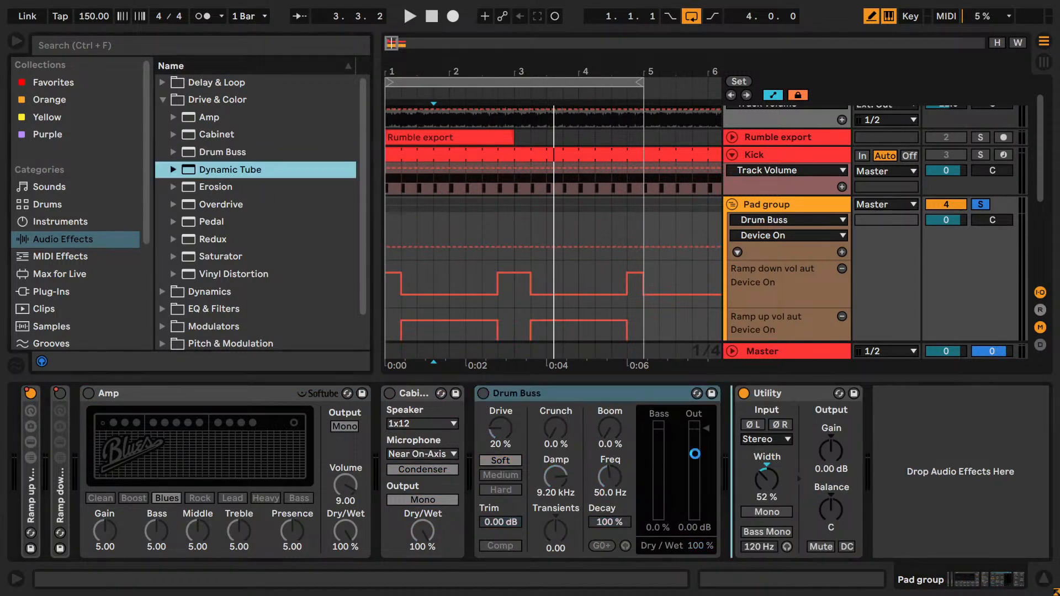
click(215, 188)
key(Return)
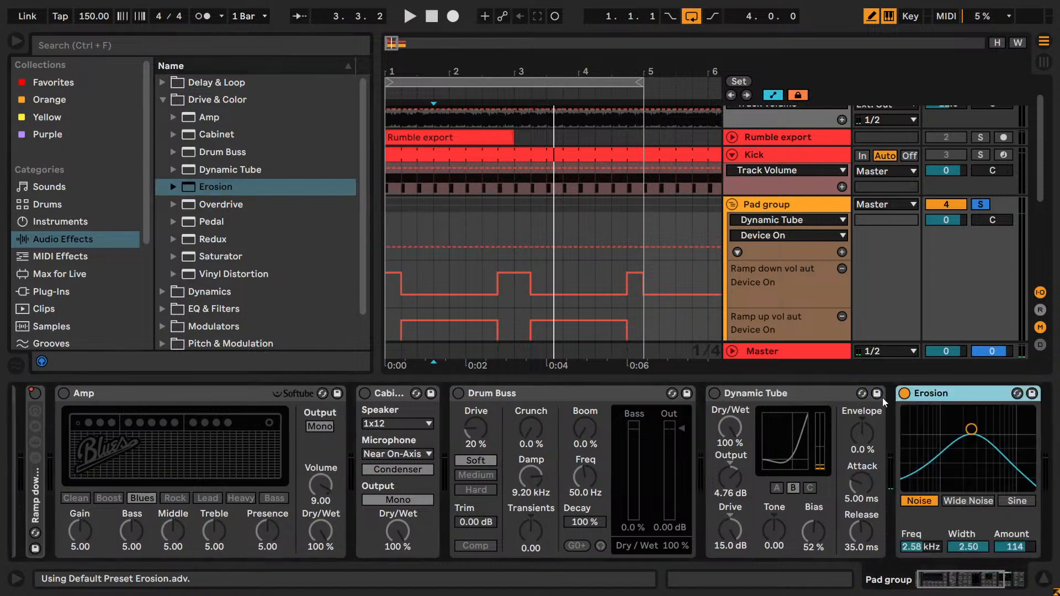
- Add Pedal, Redux, Vinyl Distortion, Saturator and Overdrive between Dynamic Tube and Erosion, switching each one off
drag(202, 203, 733, 432)
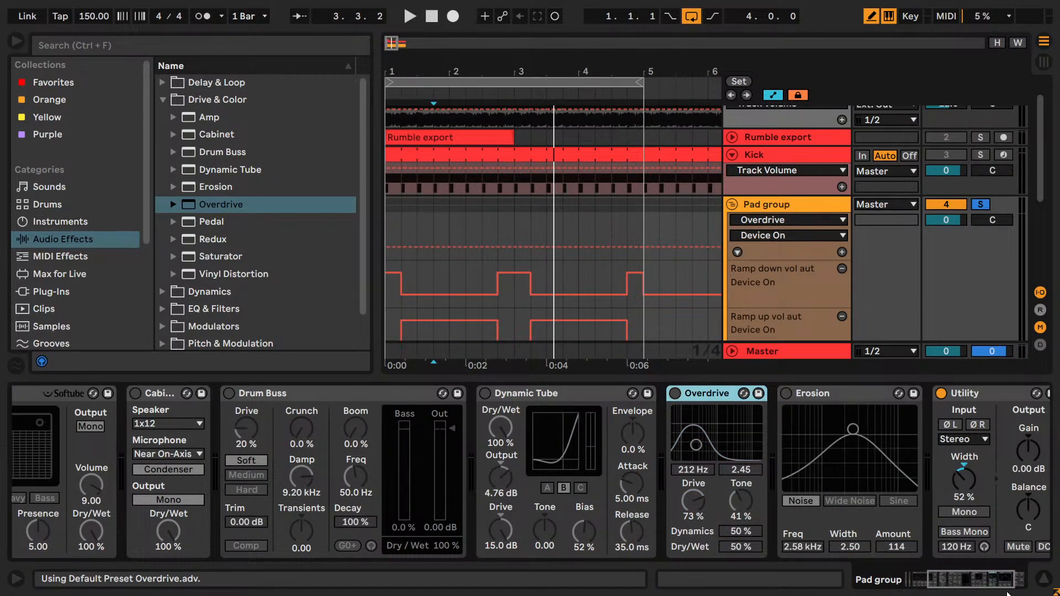
click(1008, 580)
drag(212, 223, 563, 399)
drag(217, 242, 687, 433)
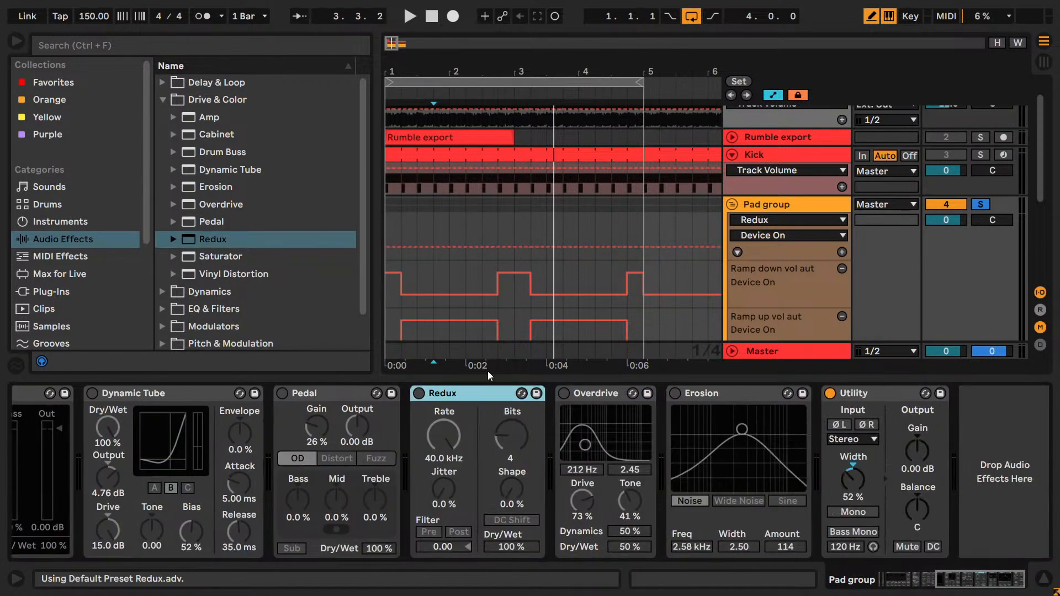
drag(178, 256, 574, 469)
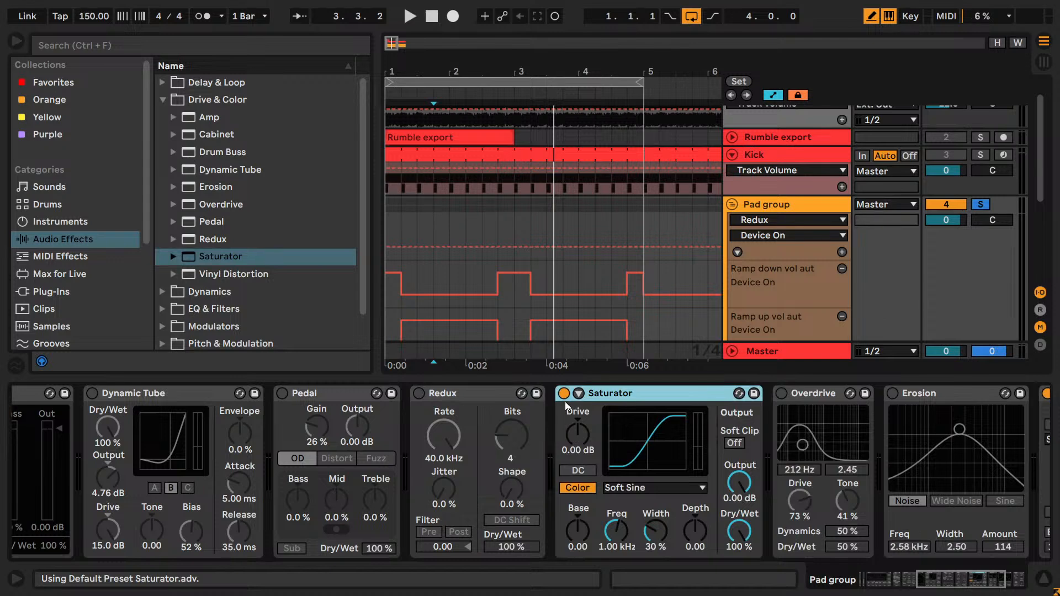
drag(202, 272, 561, 394)
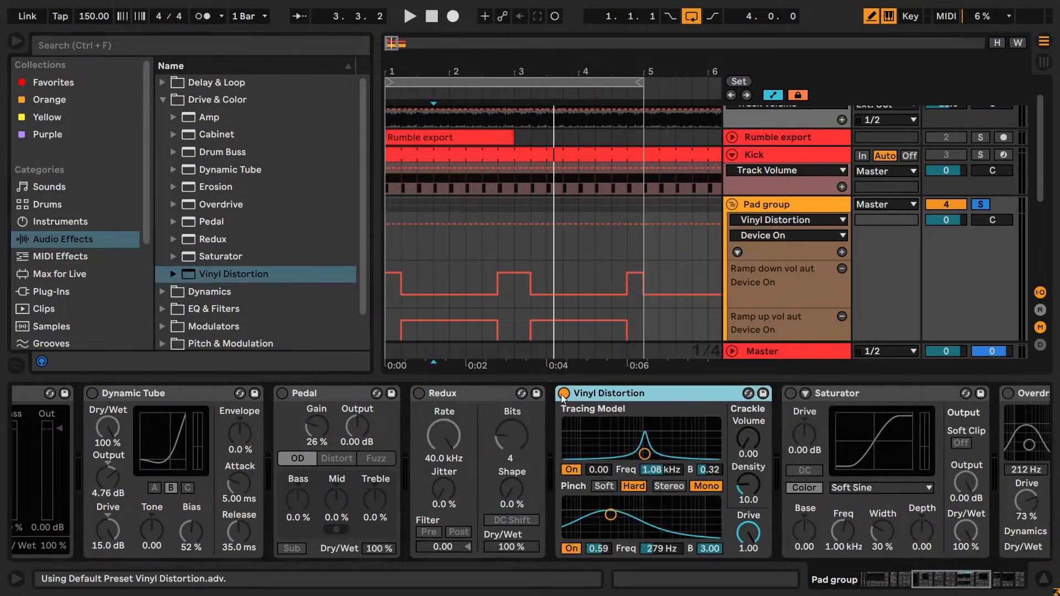
- Audition Dynamic Tube with Drive 13.8 dB, Tone 0.38, Bias 29 % and Output 3.10 dB, then switch it off and fold it
drag(991, 578, 896, 580)
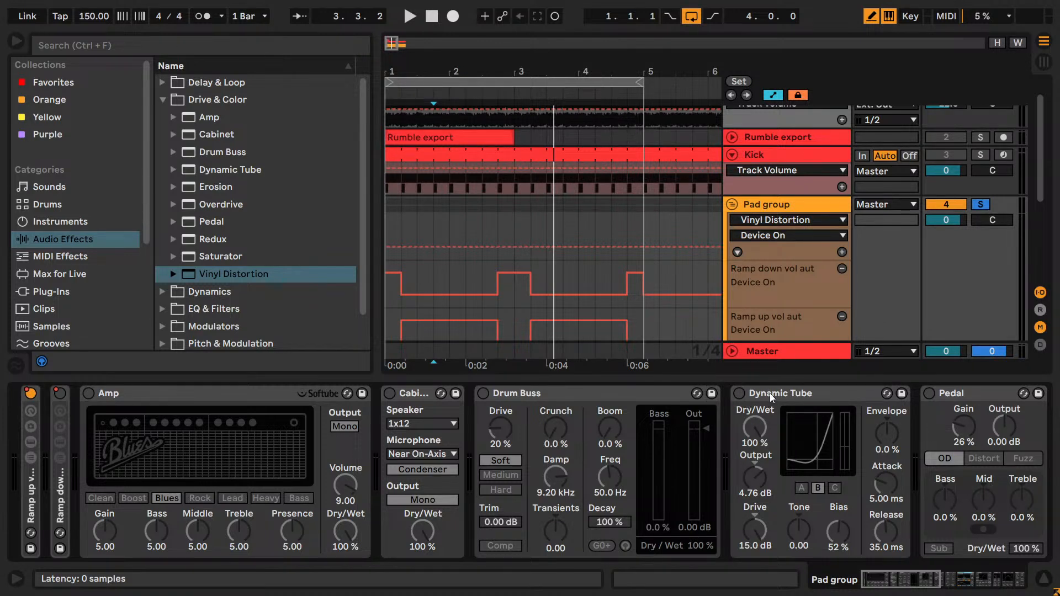
key(space)
click(739, 393)
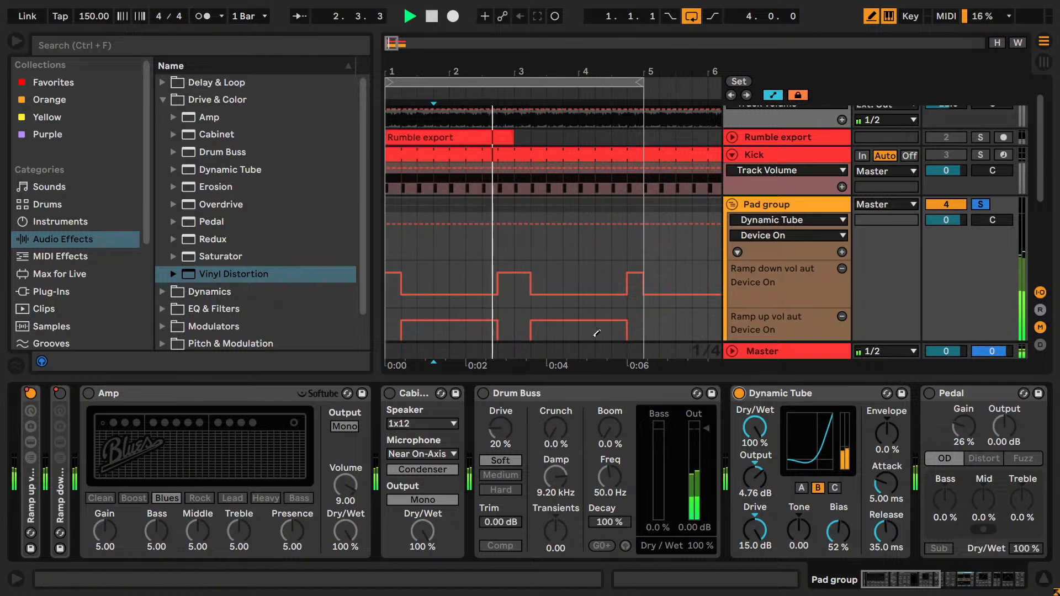
click(819, 489)
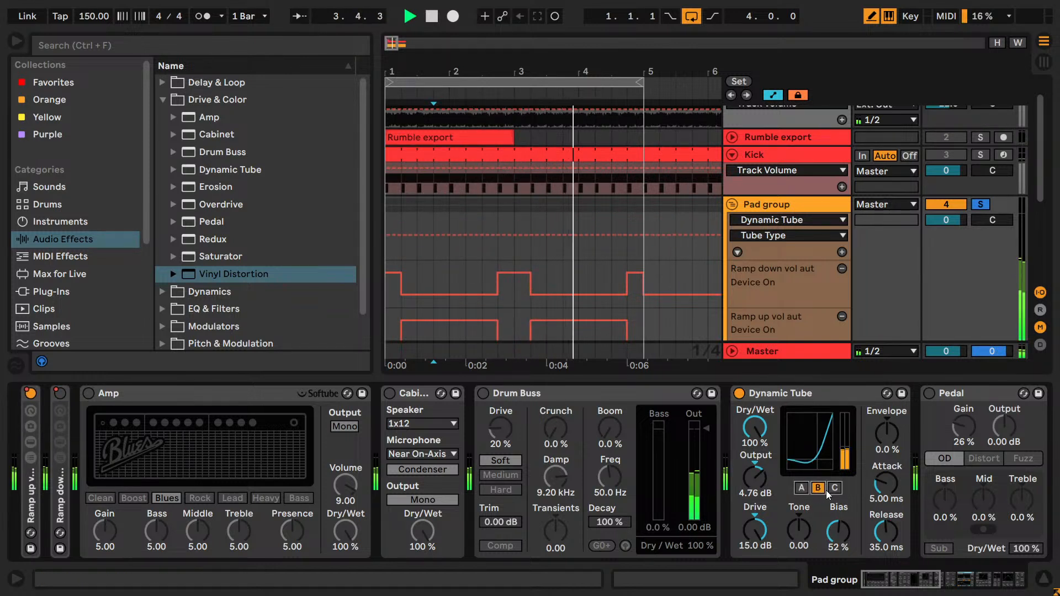
drag(781, 526, 754, 536)
drag(838, 531, 837, 546)
drag(754, 477, 754, 488)
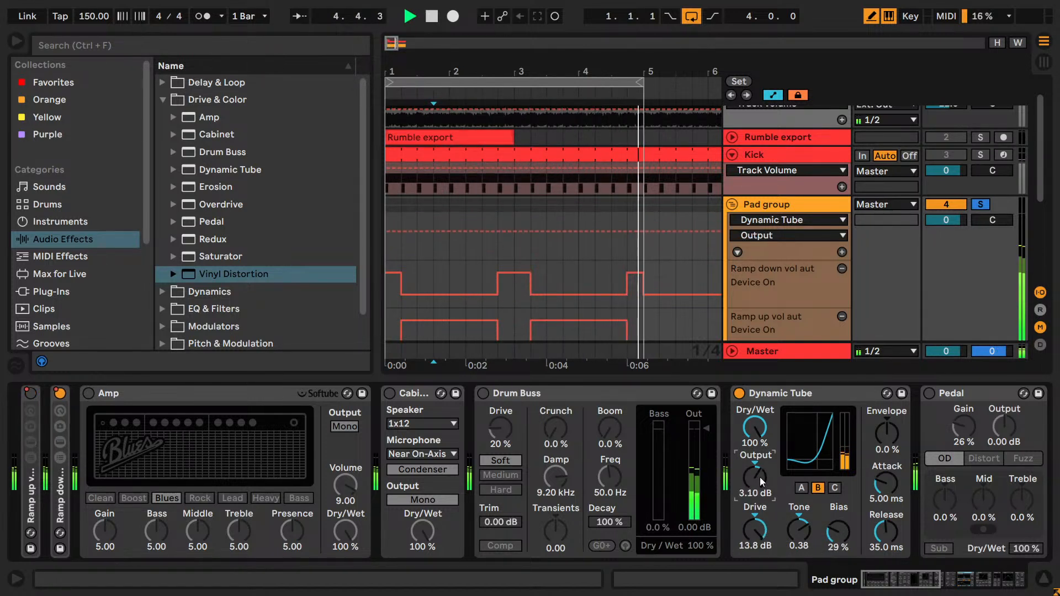
click(739, 393)
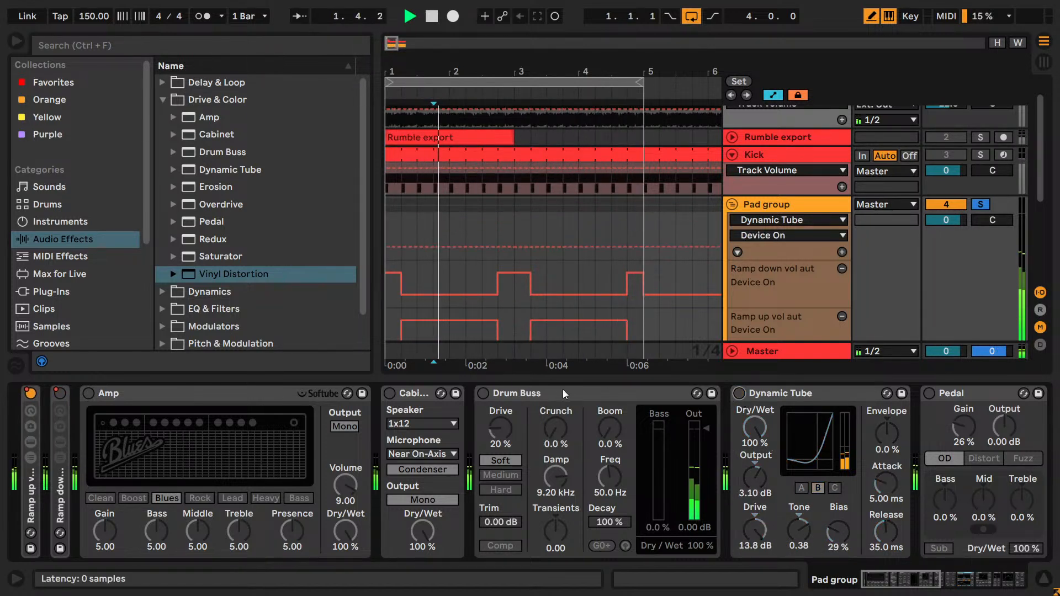
double_click(790, 394)
- Turn on Pedal, switch it to the Distort type, and lower its Gain to 6.3 %
click(767, 393)
drag(800, 426, 801, 436)
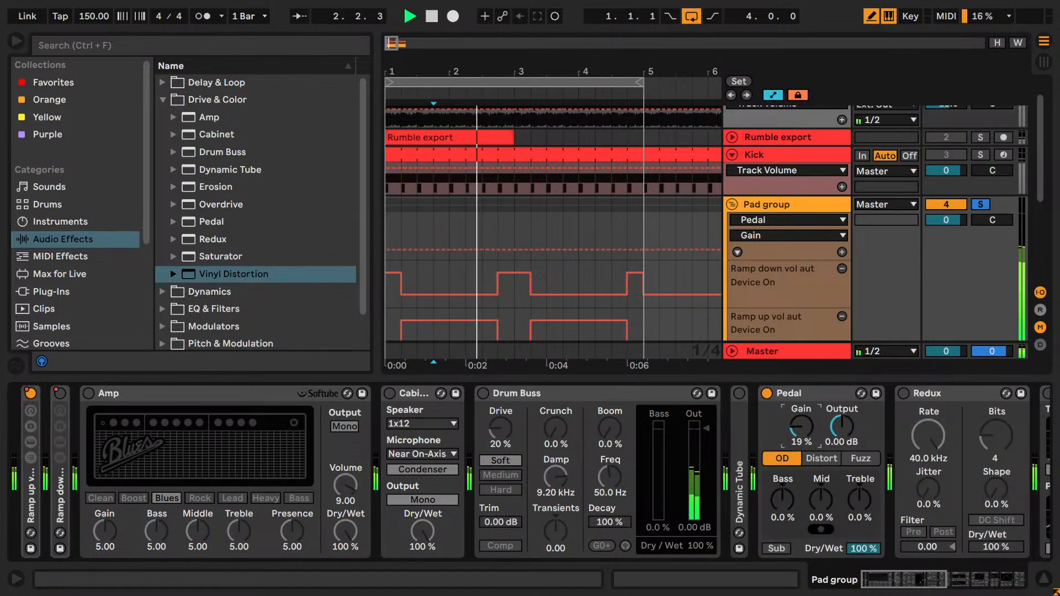
click(862, 547)
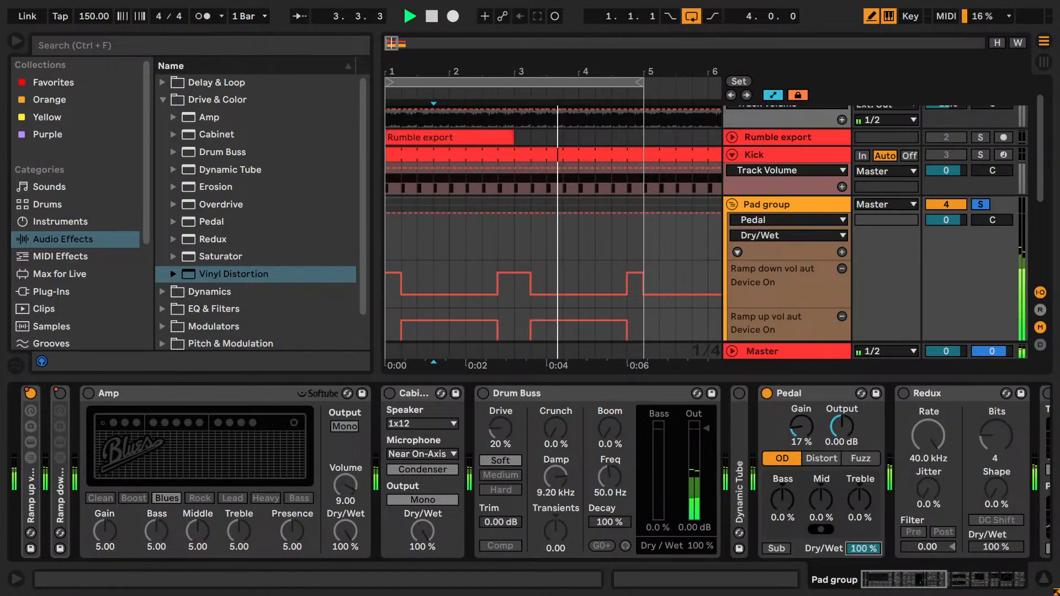
click(822, 458)
drag(802, 434, 825, 450)
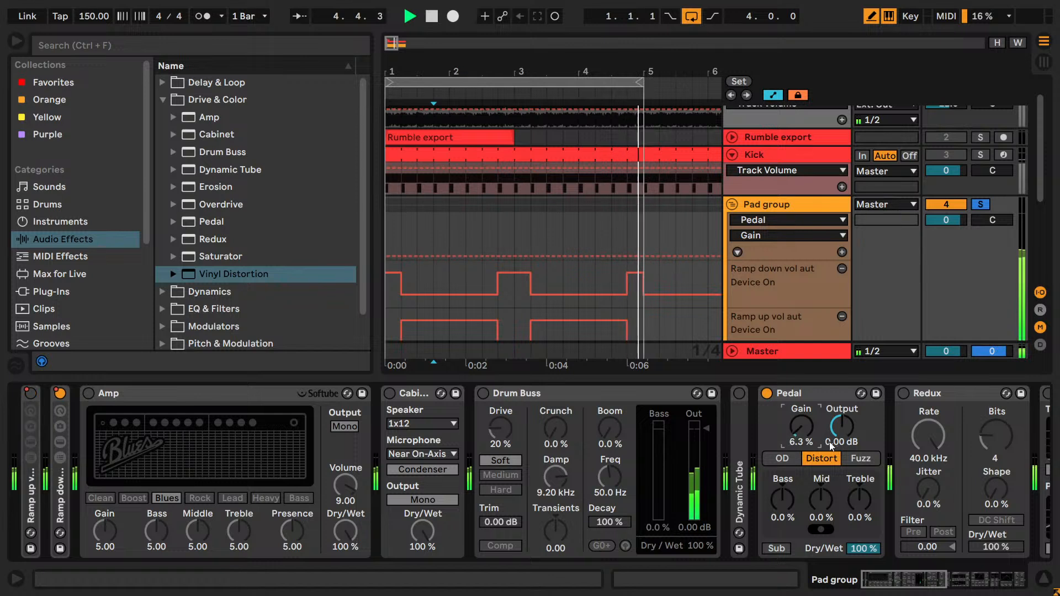
- Compare Pedal's Fuzz and Distort types, return it to OD with Gain at 4.8 %, and switch it off
click(847, 457)
click(820, 458)
click(780, 460)
mouse_move(868, 546)
mouse_down()
mouse_move(869, 573)
mouse_move(868, 546)
mouse_up()
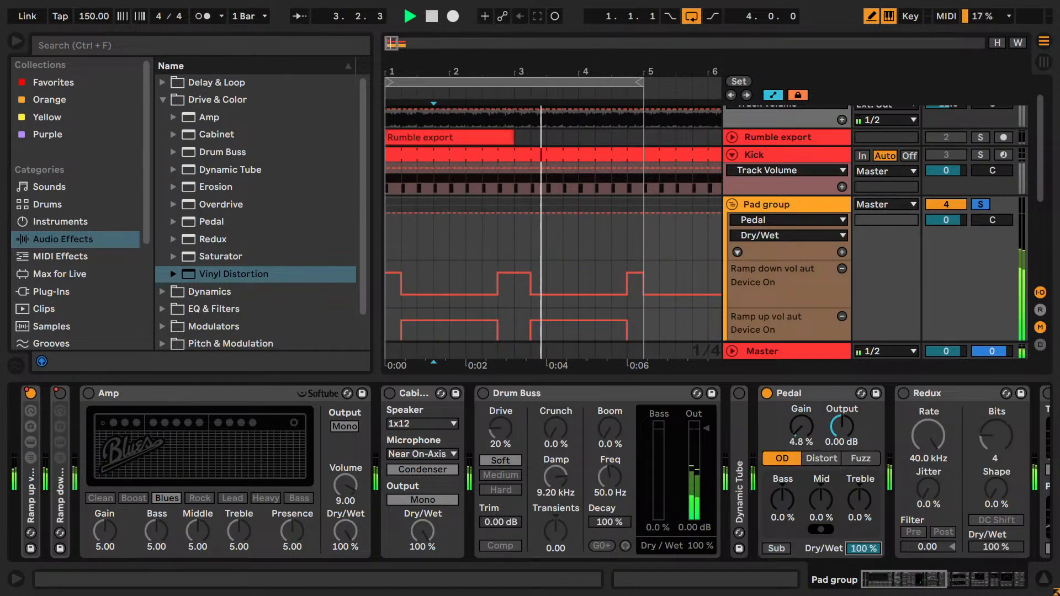
click(767, 395)
click(768, 396)
- Turn on Redux, try DC Shift and leave it off, and set Bits to 11 and Rate to 2.86 kHz
click(903, 393)
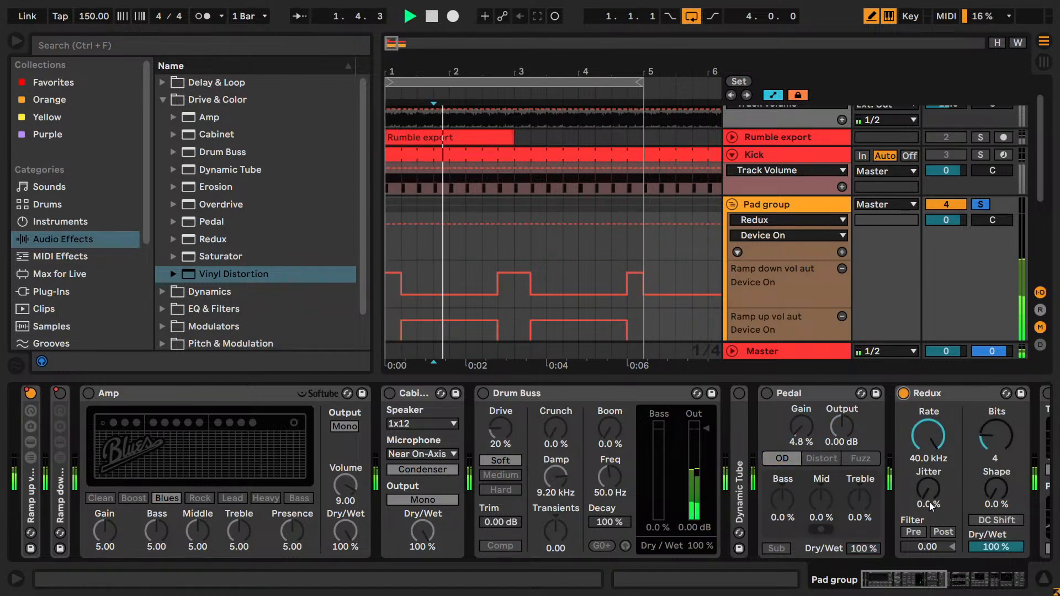
click(987, 522)
drag(989, 436, 990, 421)
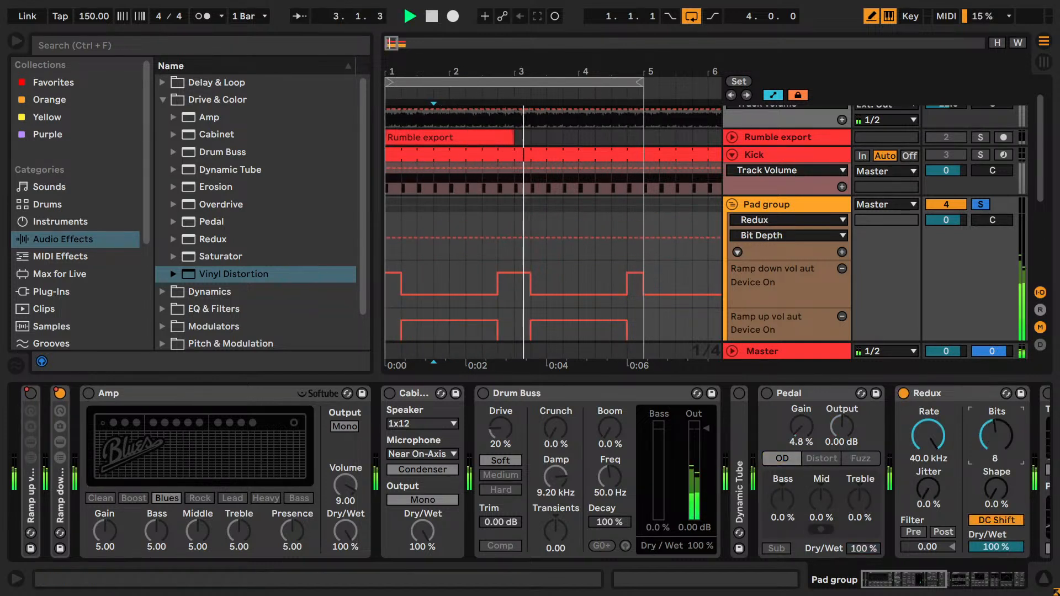
drag(934, 580, 955, 579)
click(742, 520)
drag(681, 438, 682, 469)
drag(745, 436, 745, 409)
drag(687, 440, 687, 469)
- Audition Redux with the Kick soloed too, try 60 % Dry/Wet, and compare the pads with Redux off and on
ctrl+click(980, 155)
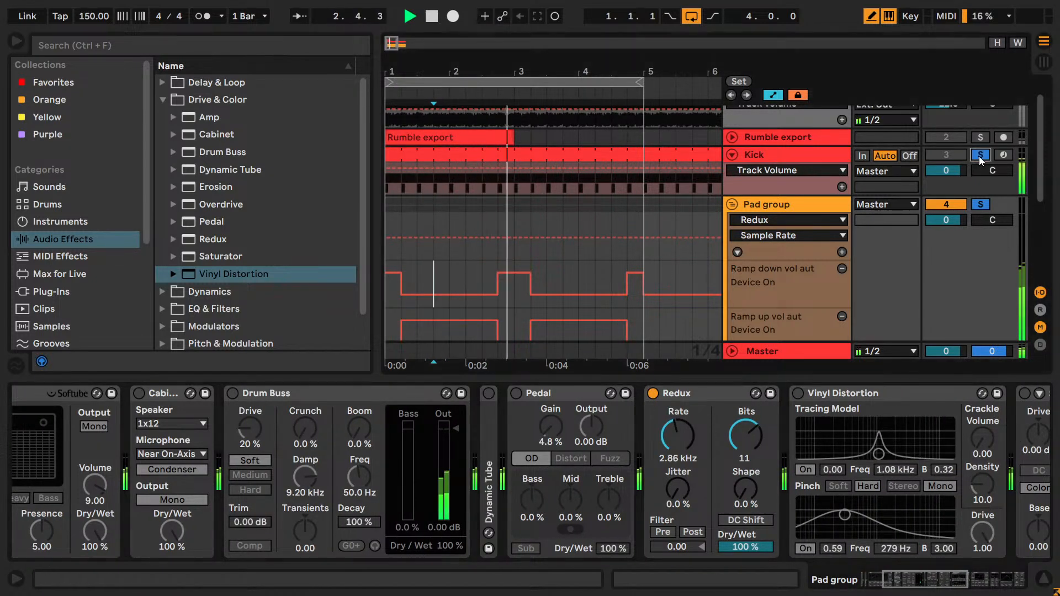
click(750, 550)
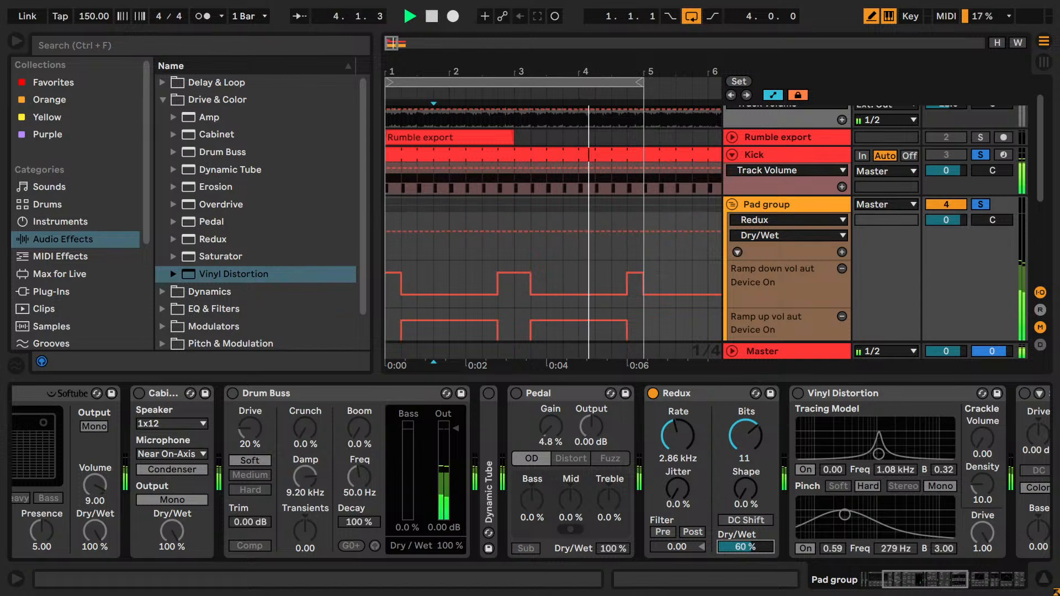
click(978, 205)
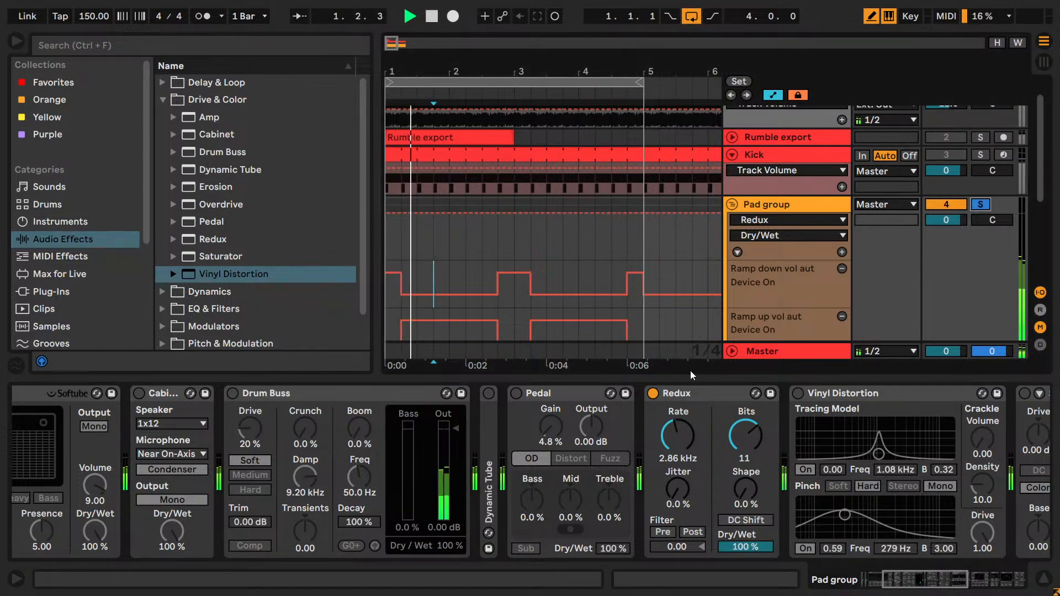
click(652, 394)
click(652, 395)
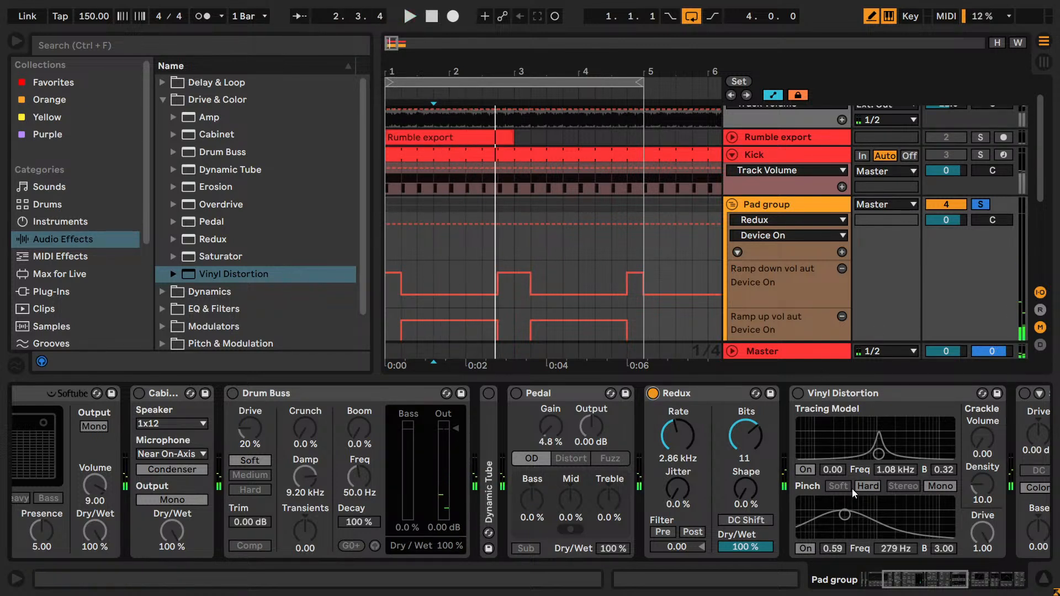
- Unfold the Ramp up vol aut rack and show its Shaper's list of mapping slots
drag(927, 590, 902, 592)
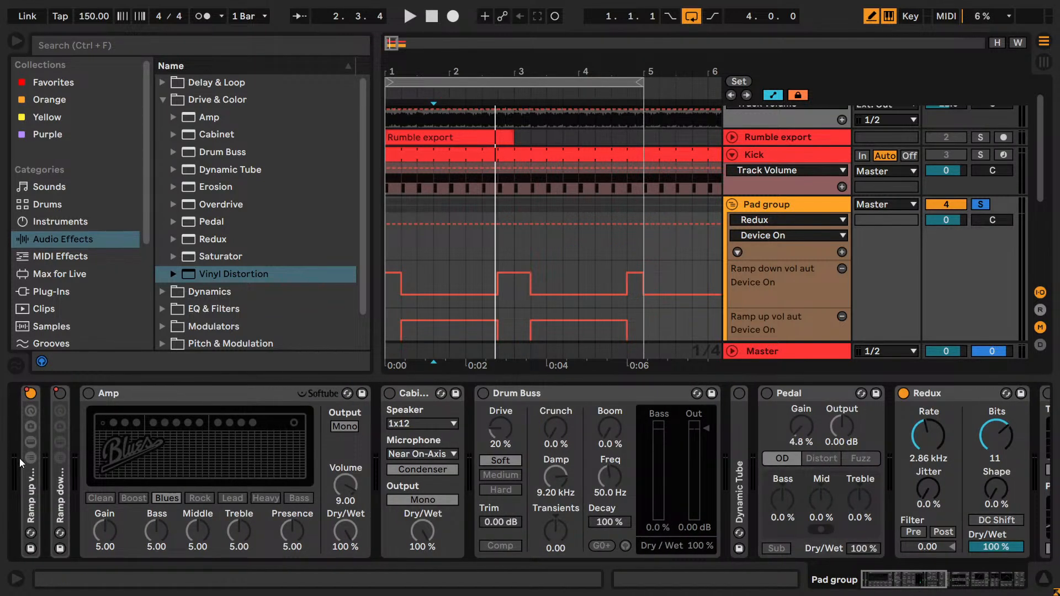
click(33, 493)
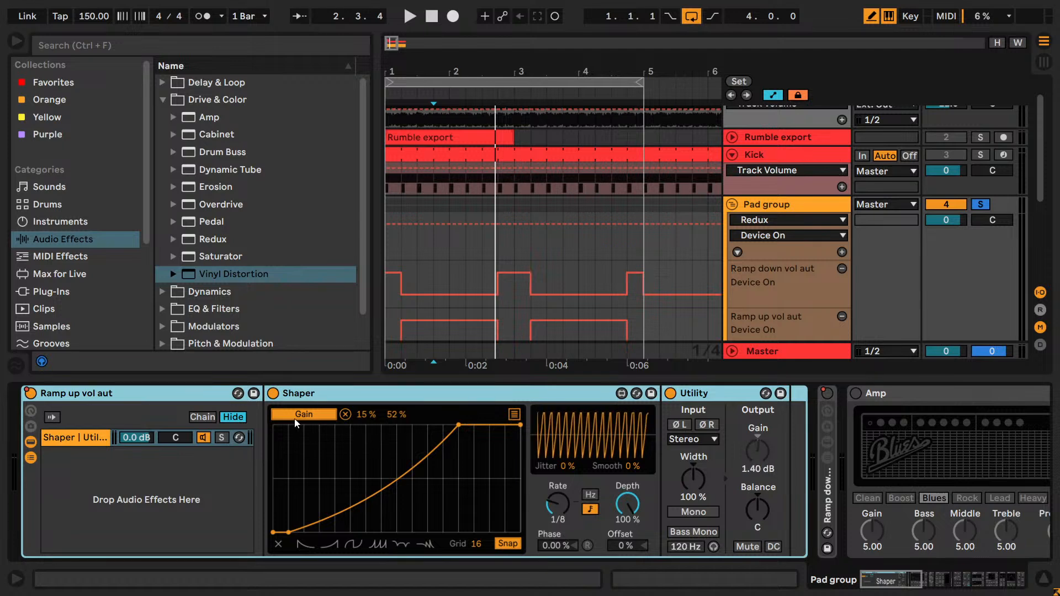
click(515, 415)
- Move Redux ahead of Amp, directly after the Ramp down rack in the Pad group's chain
drag(904, 579, 954, 577)
drag(861, 394, 533, 436)
drag(920, 582, 909, 585)
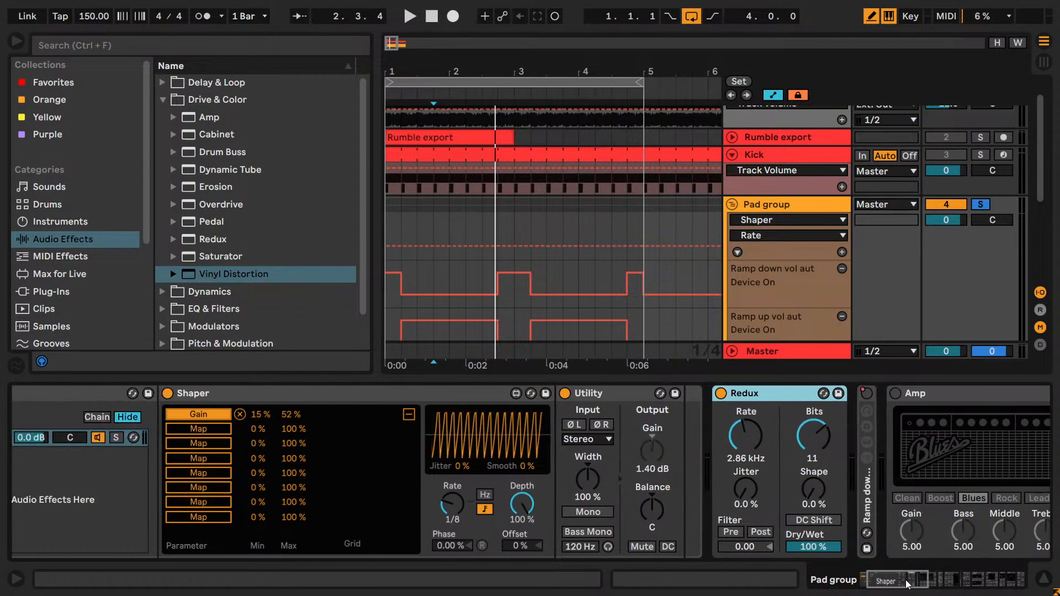
drag(724, 393, 821, 403)
- Map the Ramp up rack's Shaper to Redux's Dry/Wet, audition it with the maximum at 70 %, and remove the mapping
click(153, 429)
click(798, 547)
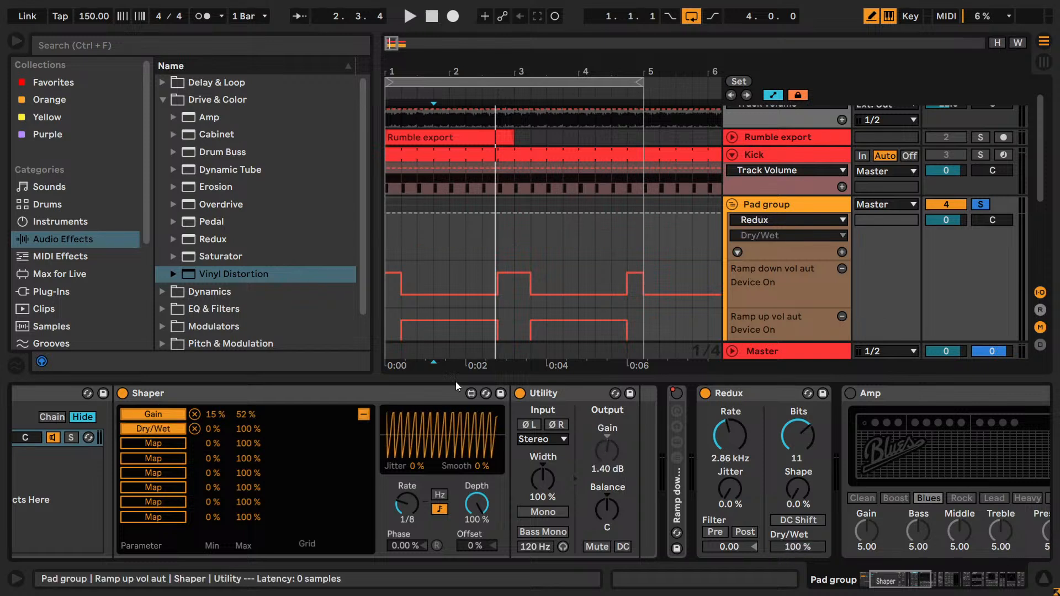
click(250, 432)
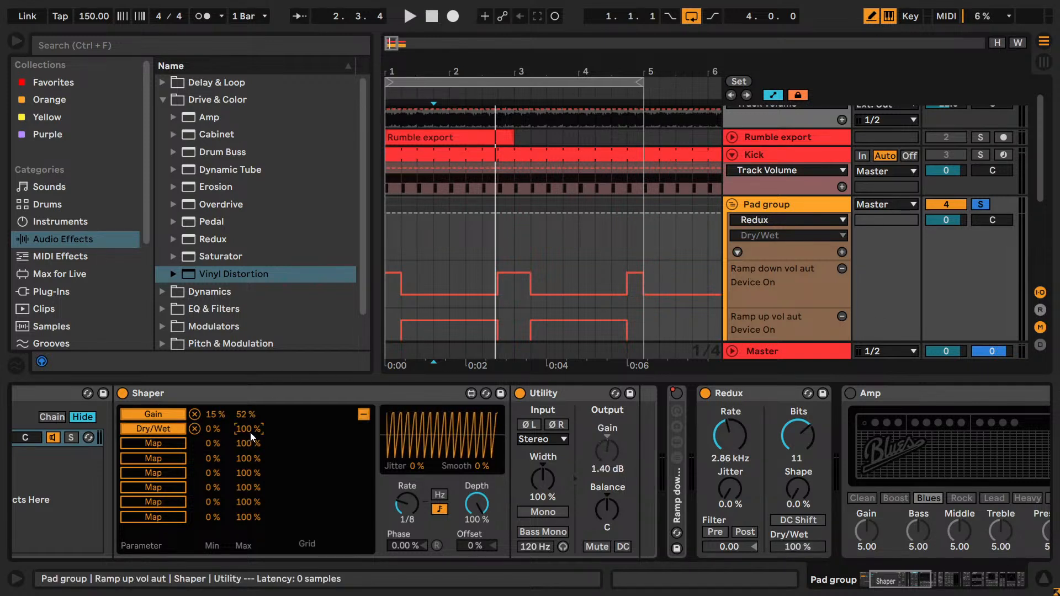
key(space)
drag(241, 433, 241, 448)
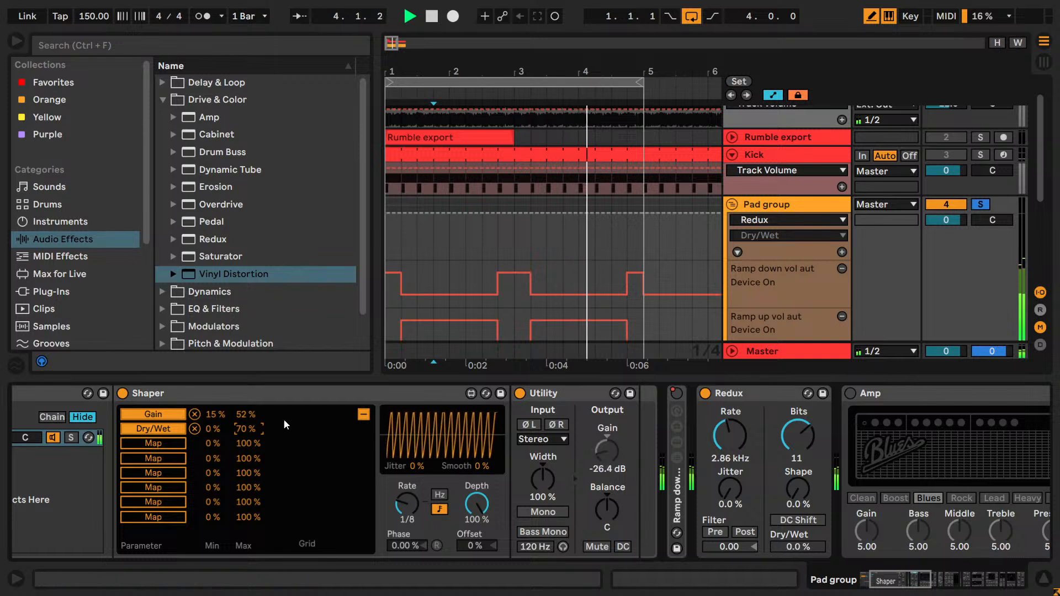
click(195, 429)
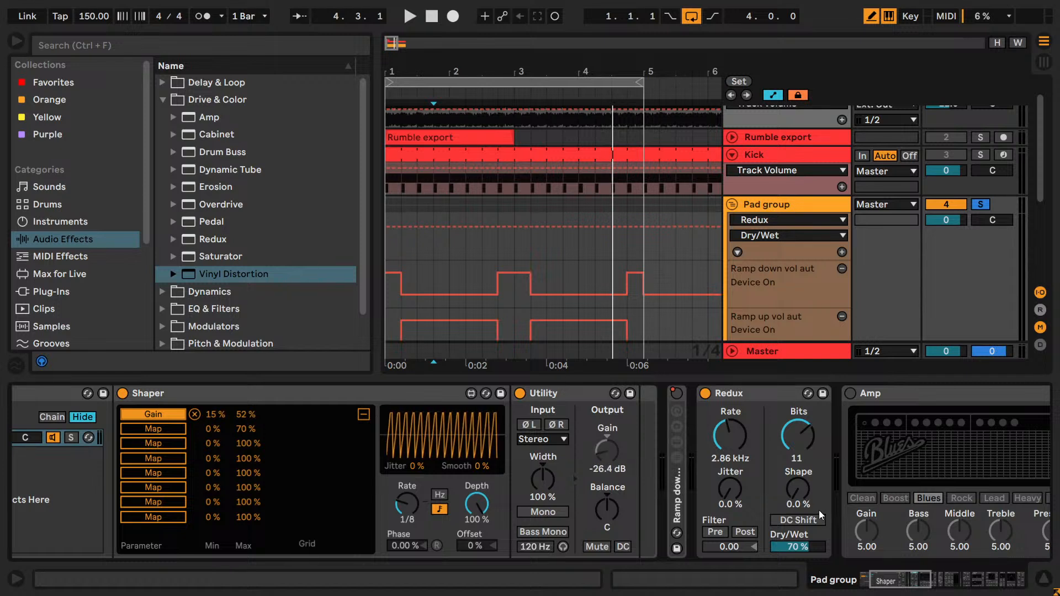
- Try the Shaper's Dry/Wet mapping on Redux with a 37 % maximum, remove it, and return Dry/Wet to 100 %
key(space)
click(172, 434)
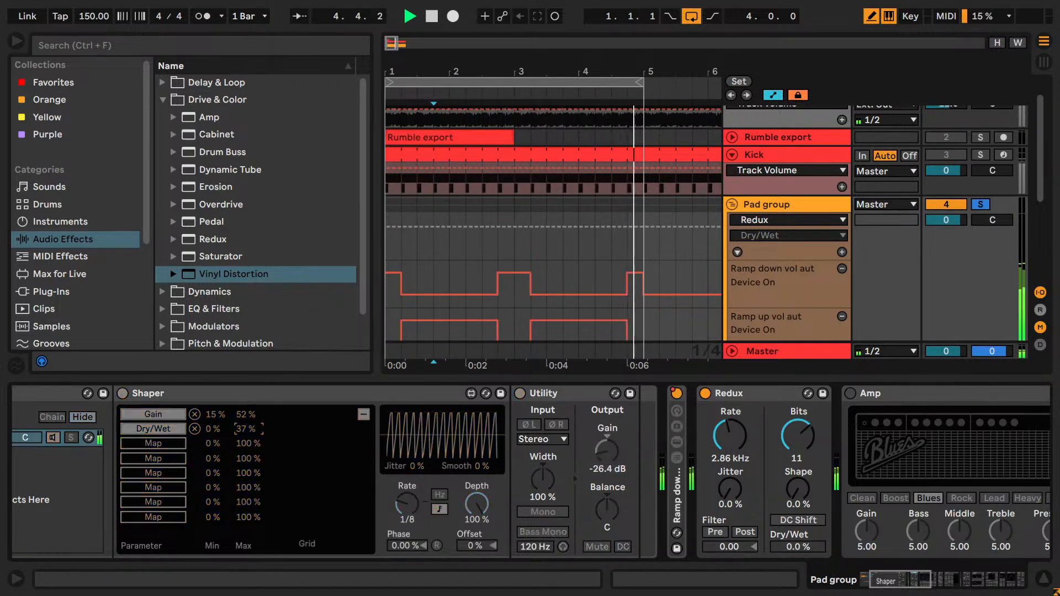
click(195, 429)
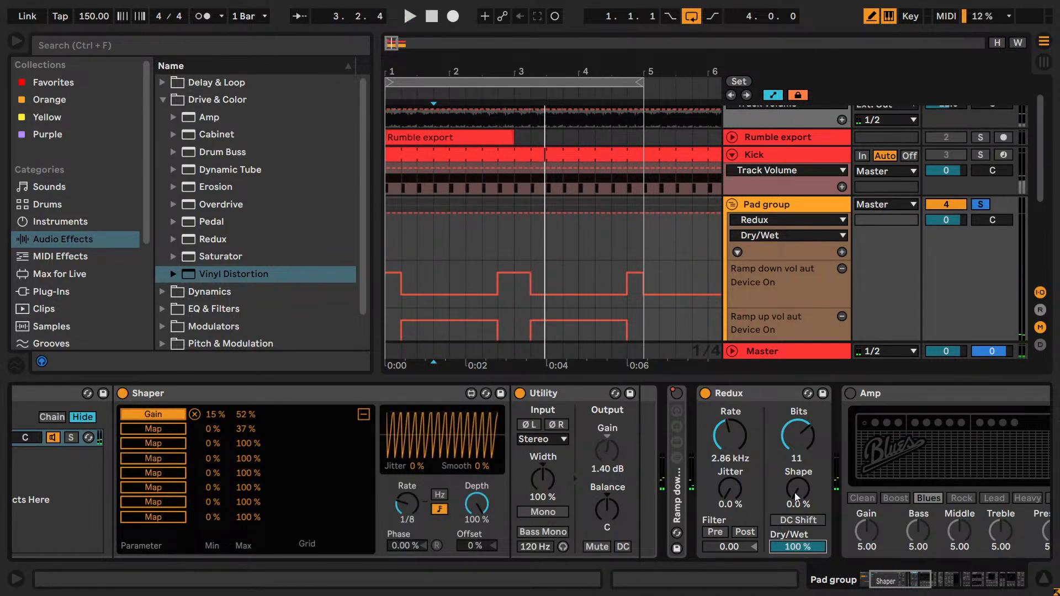
- Set Redux's Rate to 4.20 kHz and Jitter to 100 %, and audition the pads with the Kick soloed too
key(space)
drag(734, 458, 734, 449)
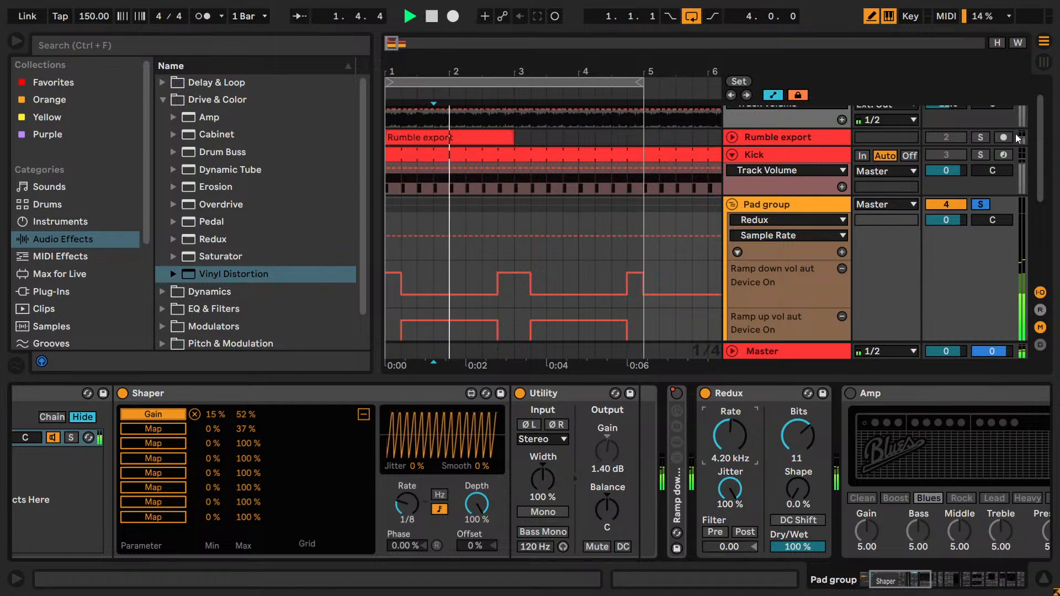
click(980, 154)
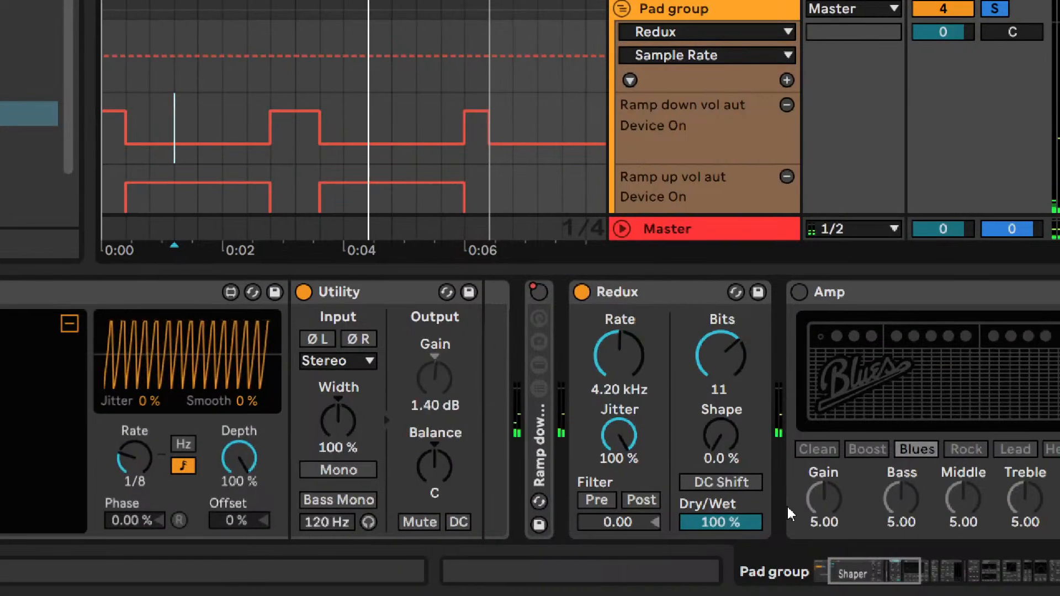
key(ctrl)
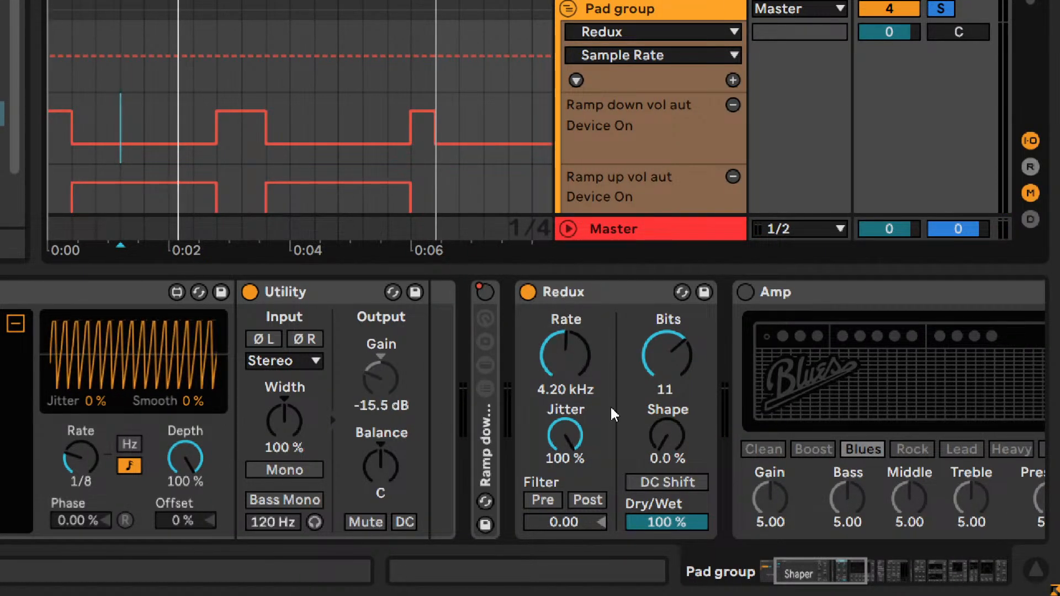
- Turn off Redux, turn on Amp, and set Amp's Volume to 10
drag(829, 573, 842, 573)
click(300, 292)
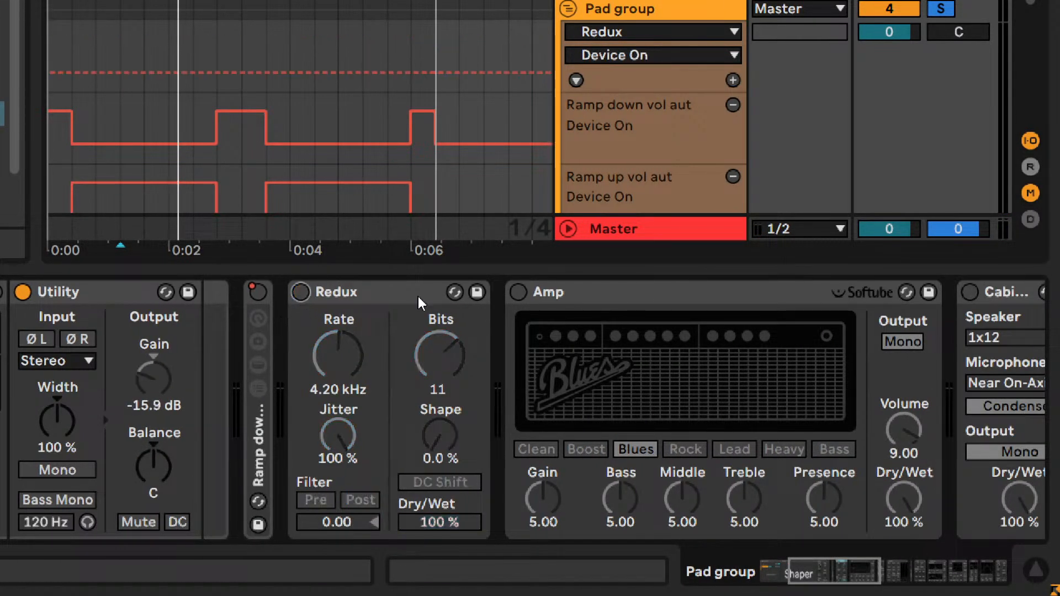
click(518, 292)
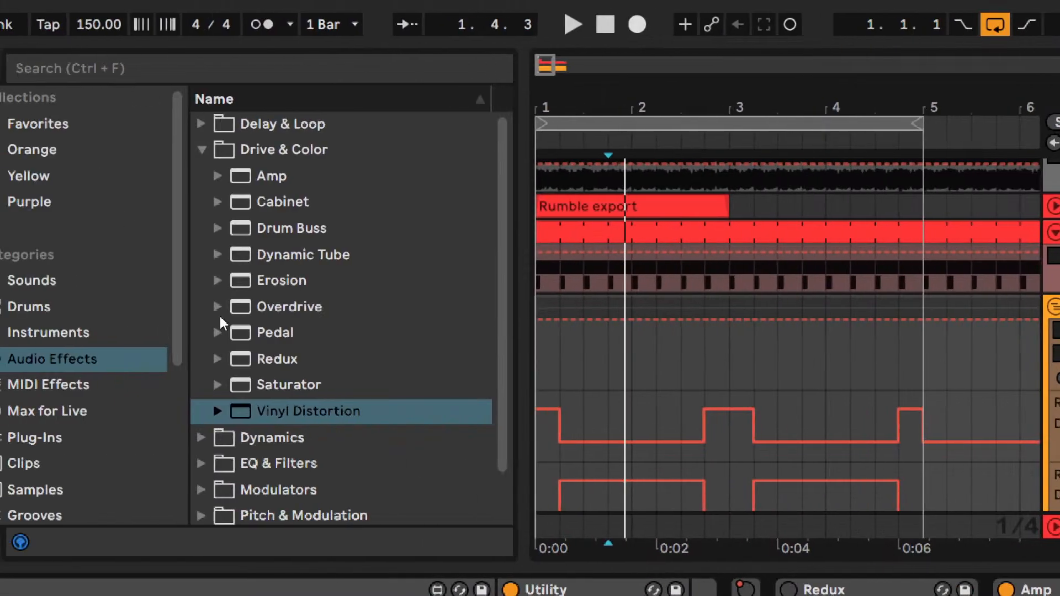
- Insert a Utility directly after Amp and group both devices into an Audio Effect Rack
click(201, 150)
click(200, 307)
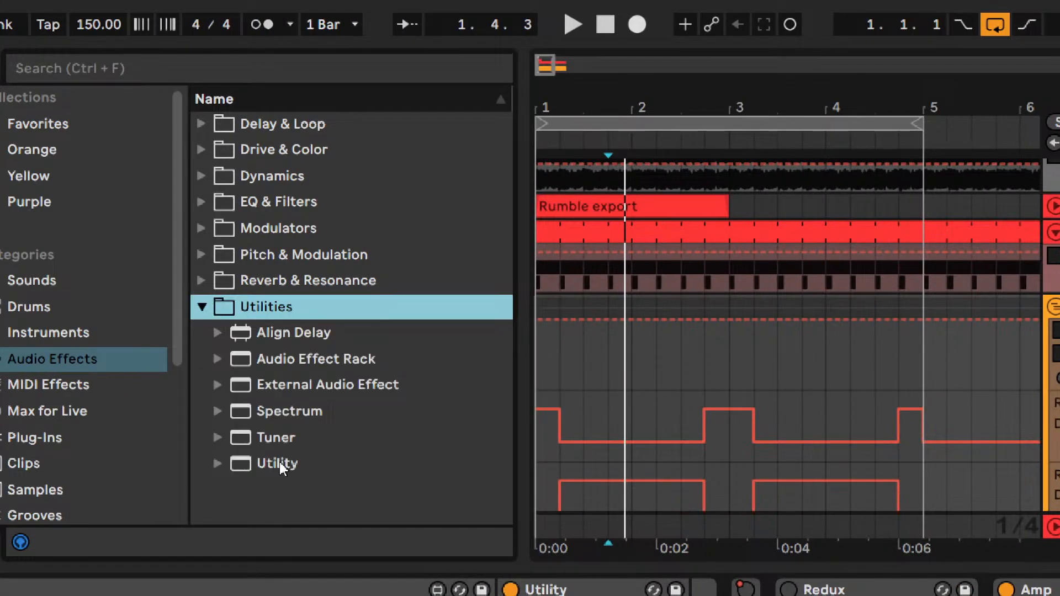
click(279, 464)
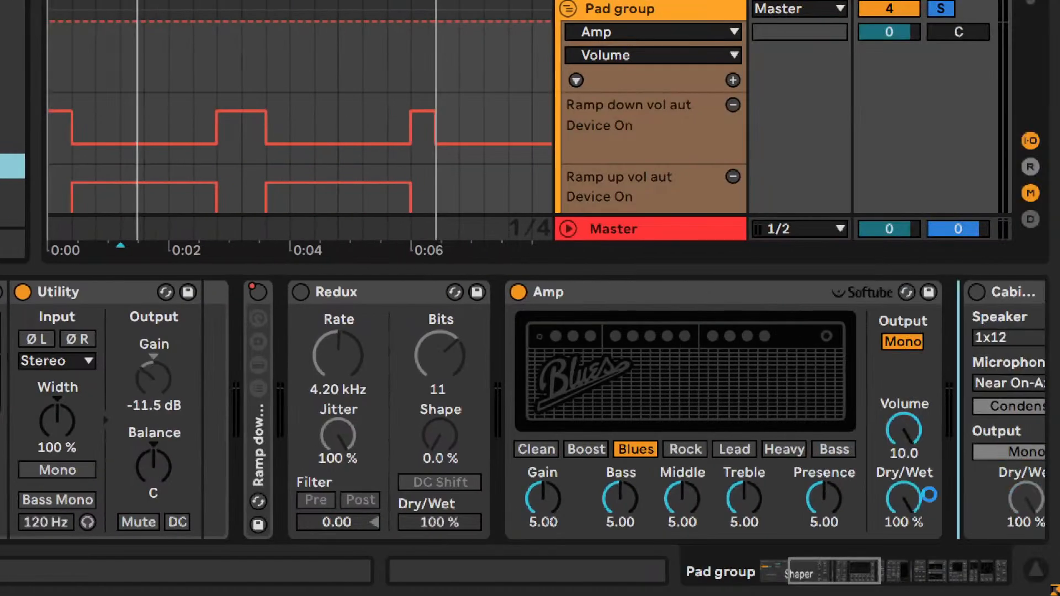
shift+click(528, 301)
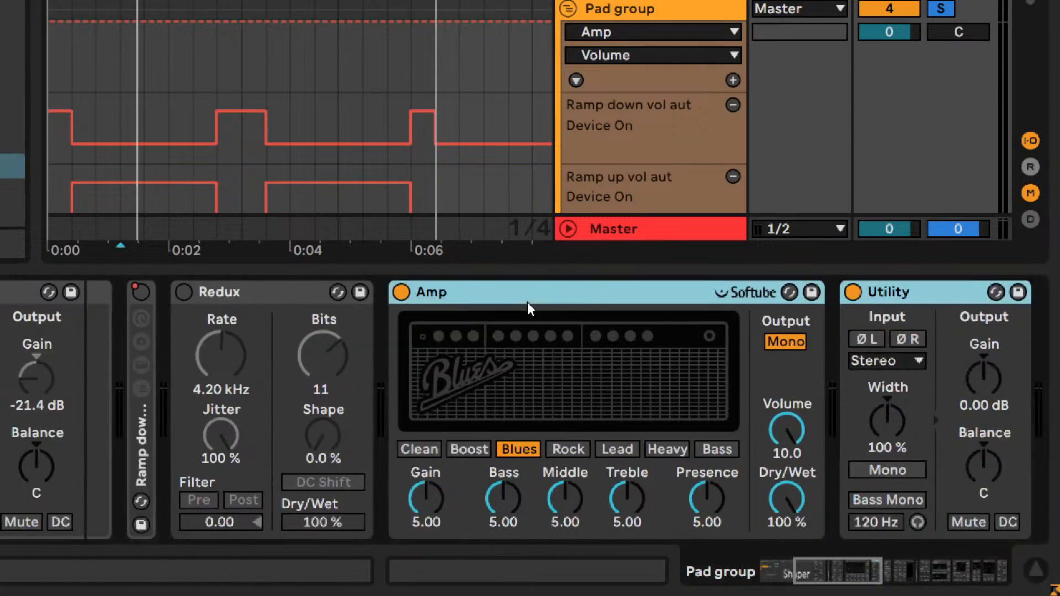
key(ctrl+g)
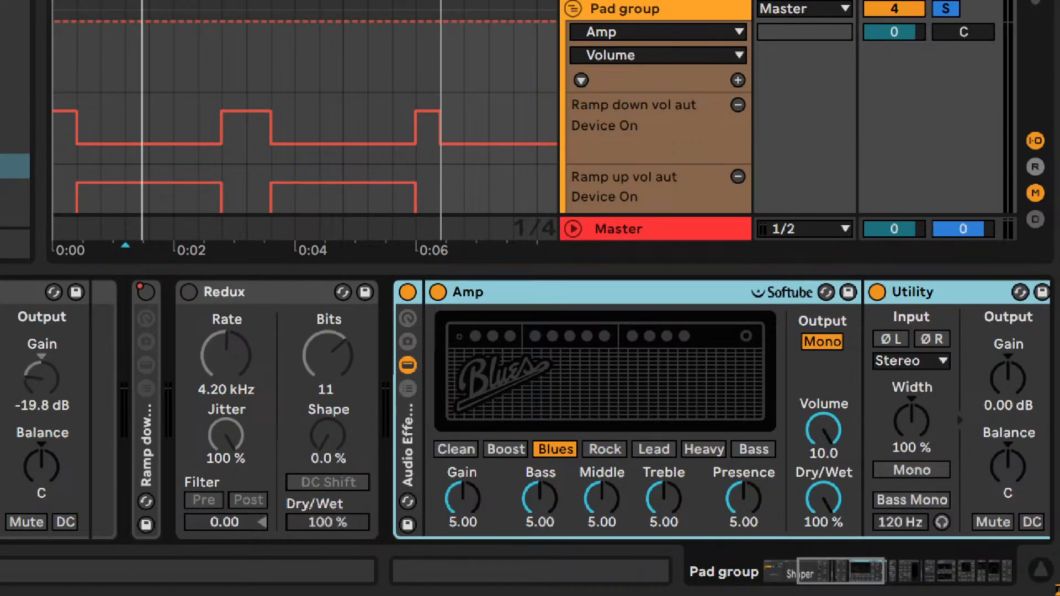
- Set the Gain of the Utility in the Amp rack to -7 dB
click(1003, 386)
key(Down)
key(Down)
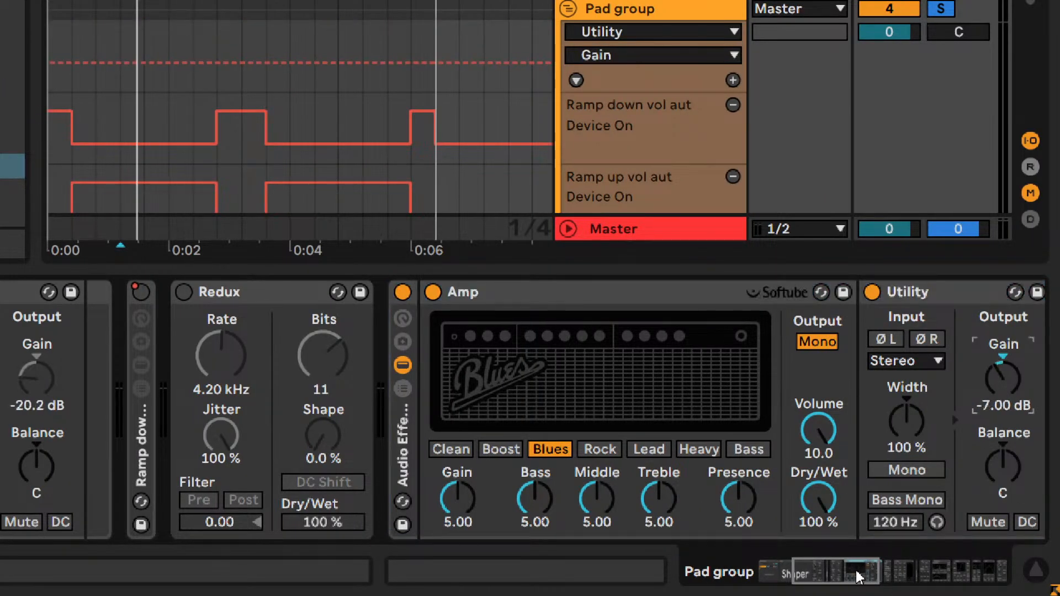
drag(859, 576, 867, 576)
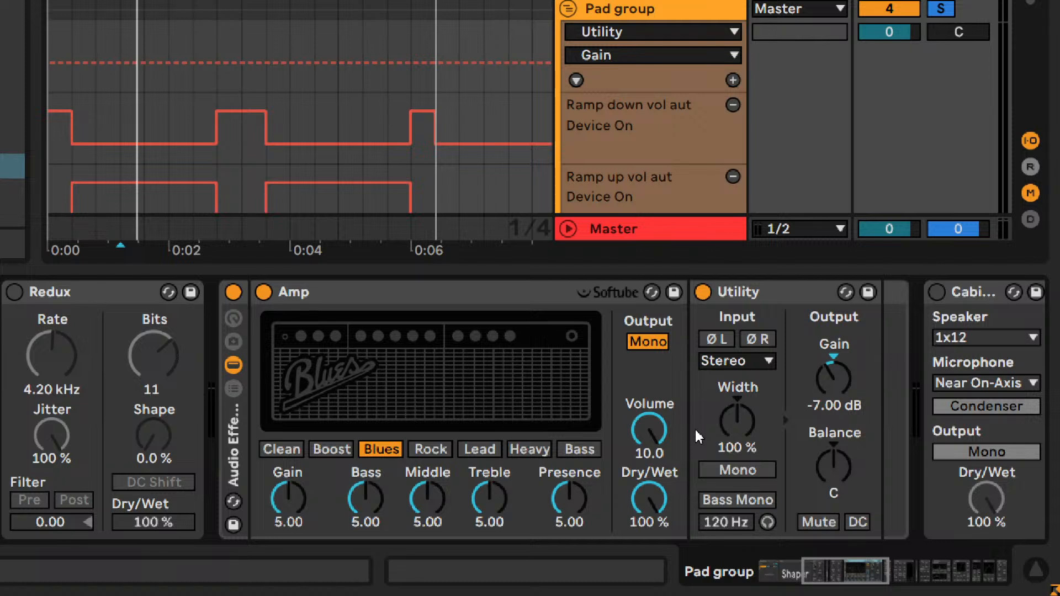
- Play the pads and try Amp's Boost, Clean and Rock types with Gain at 6.11
key(space)
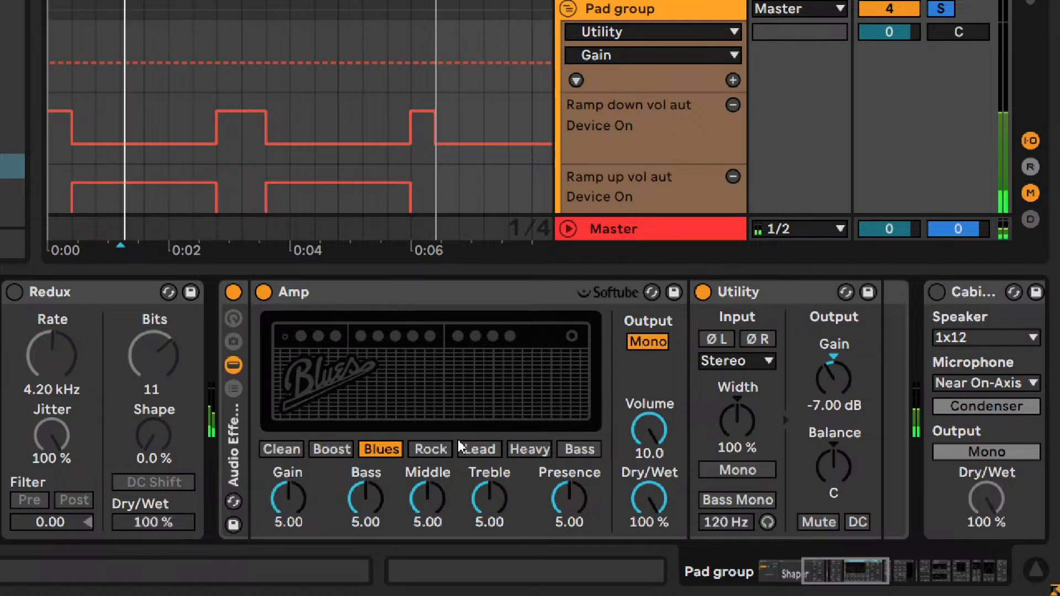
mouse_move(288, 499)
mouse_down()
mouse_move(288, 516)
mouse_move(288, 480)
mouse_move(289, 496)
mouse_up()
click(331, 449)
click(431, 449)
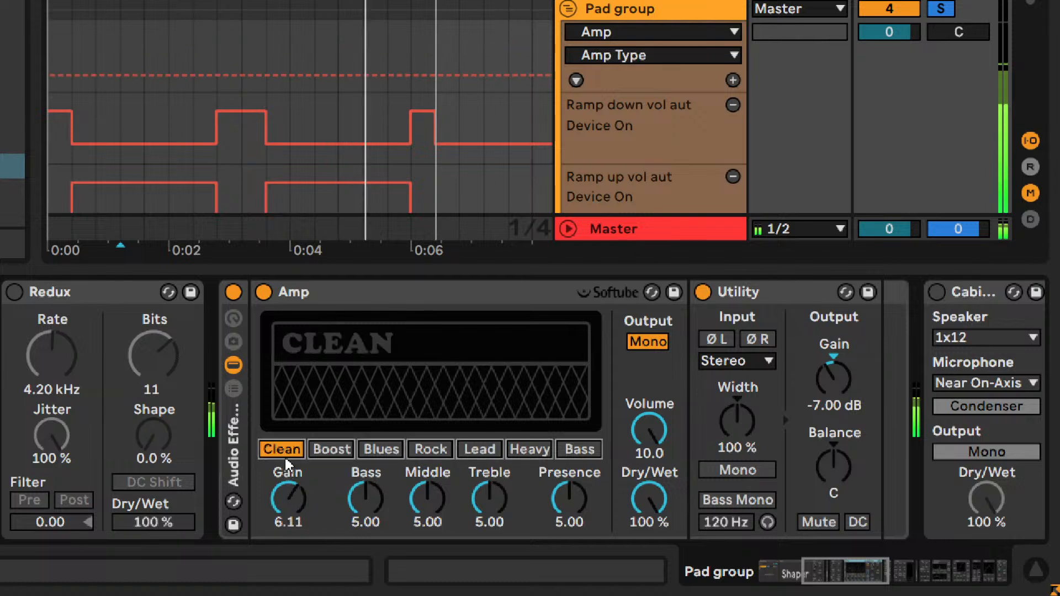
click(286, 472)
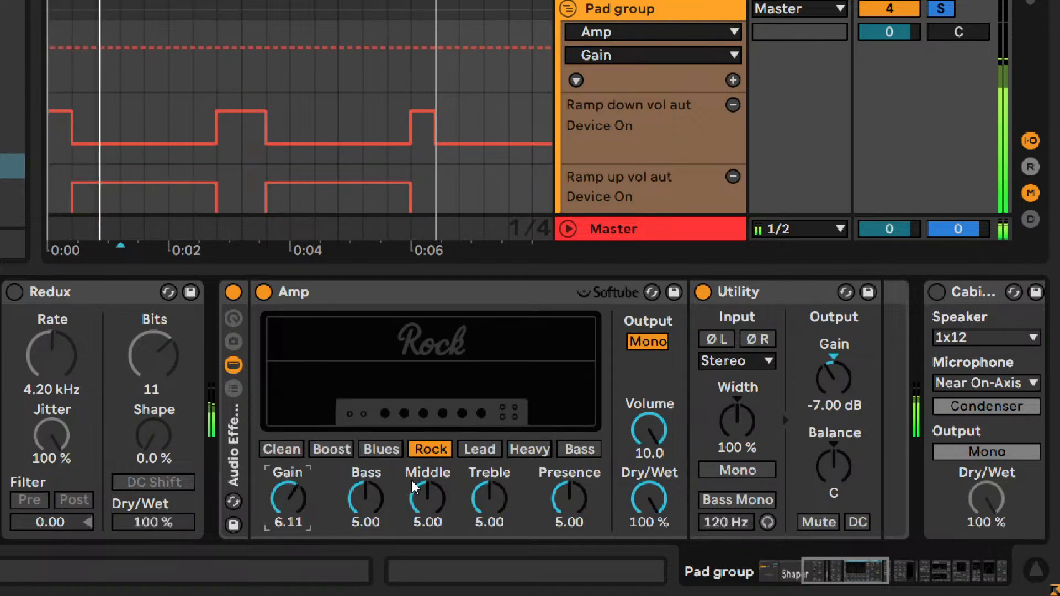
- Try Amp's Lead, Heavy, Bass and Boost types with Gain at 3.17, and turn off and fold its rack
click(478, 449)
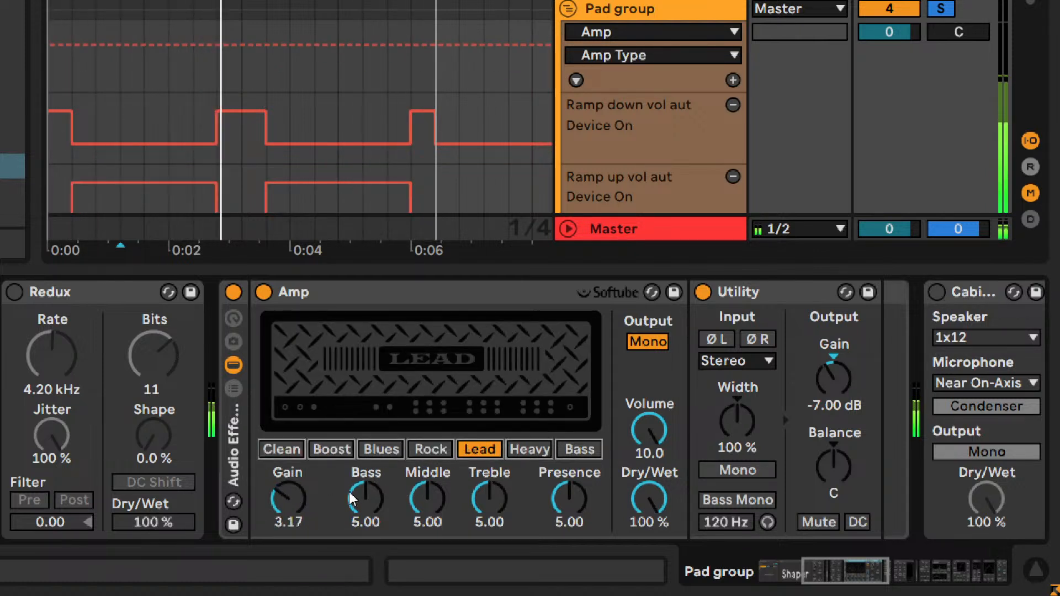
click(516, 451)
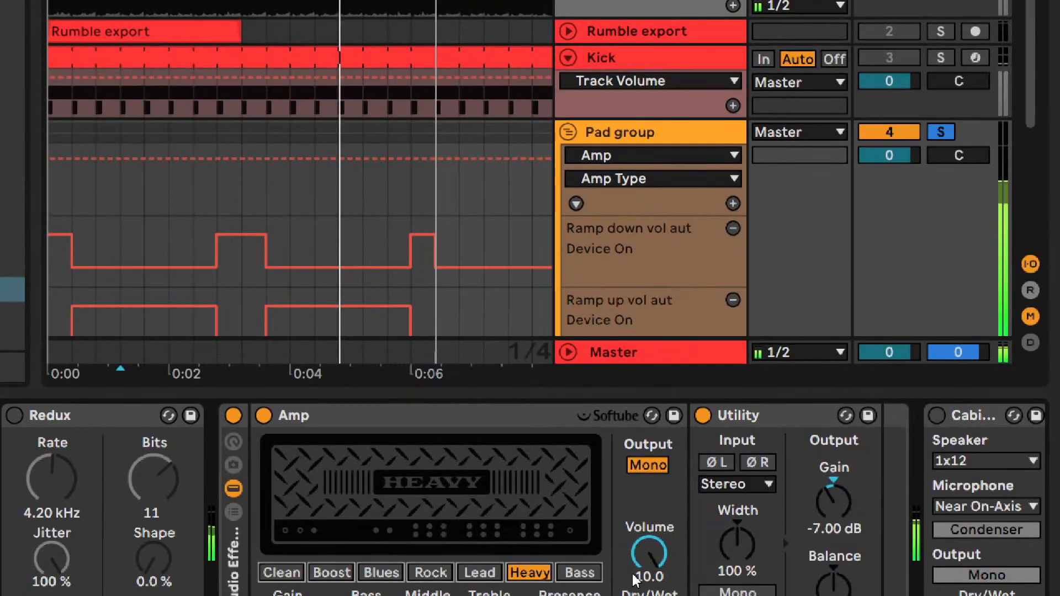
click(576, 449)
click(333, 501)
click(234, 344)
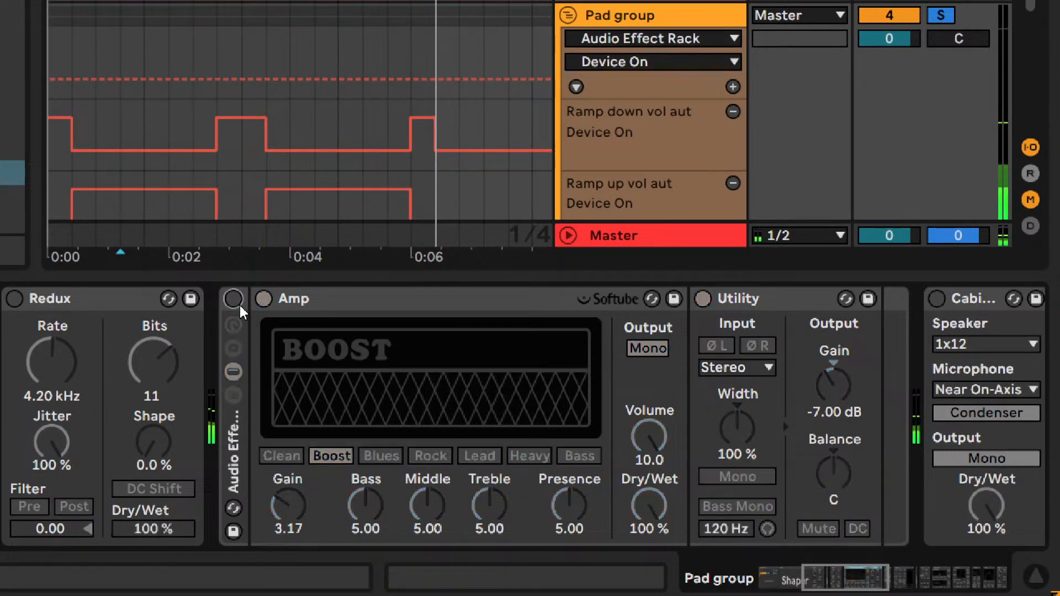
double_click(241, 515)
- Audition the pads through Cabinet and turn it off again
click(276, 299)
key(space)
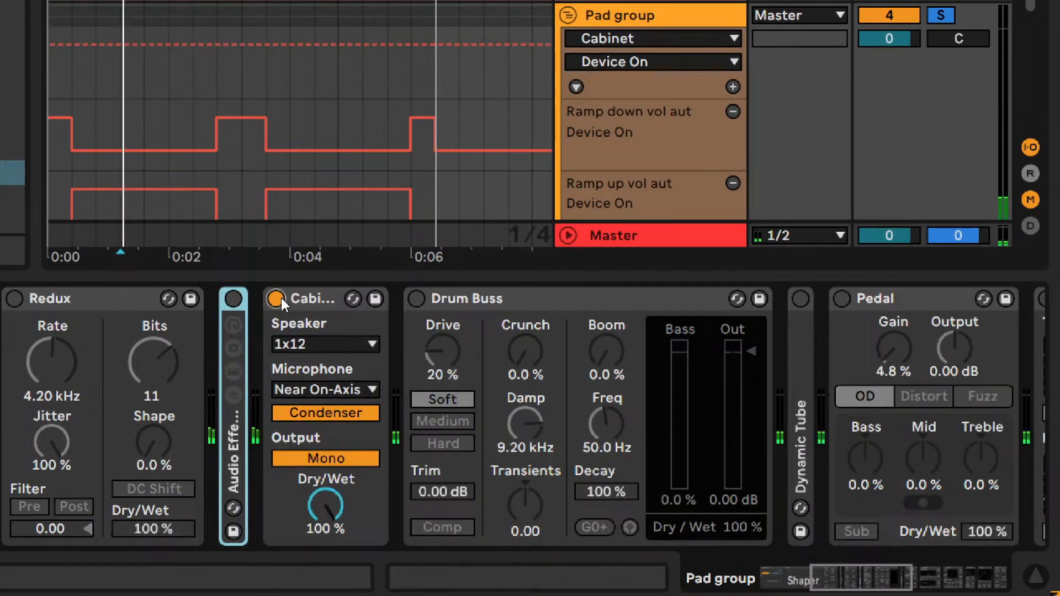
click(276, 298)
- Turn on Drum Buss with Hard distortion, Drive 87 %, Crunch 100 % and an output of -18.5 dB
click(411, 300)
click(410, 299)
drag(442, 353, 442, 323)
click(442, 443)
drag(758, 371, 758, 428)
drag(442, 350, 442, 326)
drag(524, 351, 525, 311)
drag(750, 427, 750, 420)
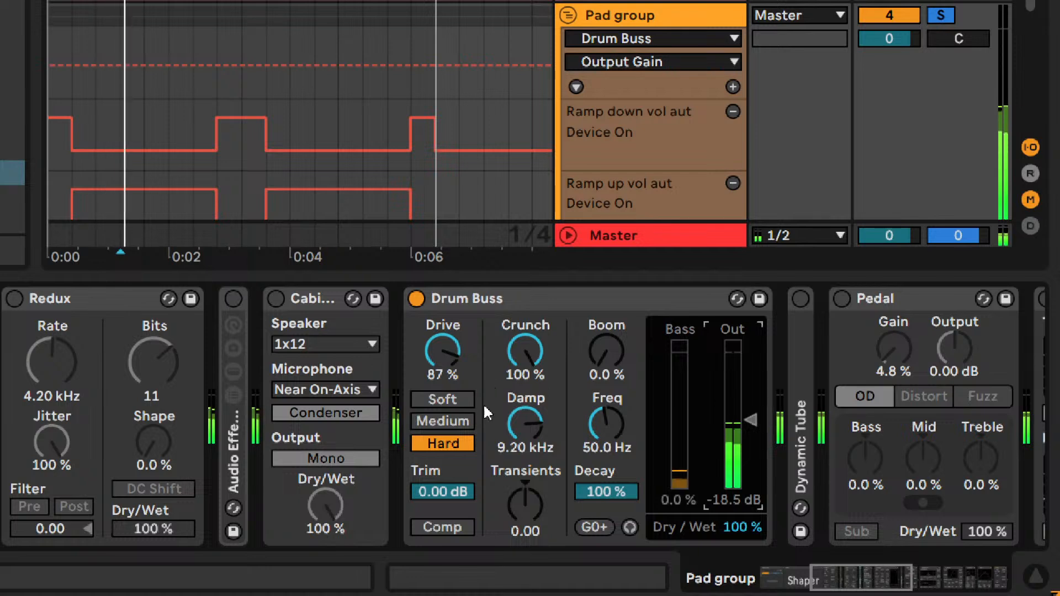
- Try Drum Buss's Soft and Medium modes with Transients at -0.43, and turn the device off
click(443, 399)
click(443, 421)
mouse_move(525, 505)
mouse_down()
mouse_move(525, 486)
mouse_move(525, 516)
mouse_up()
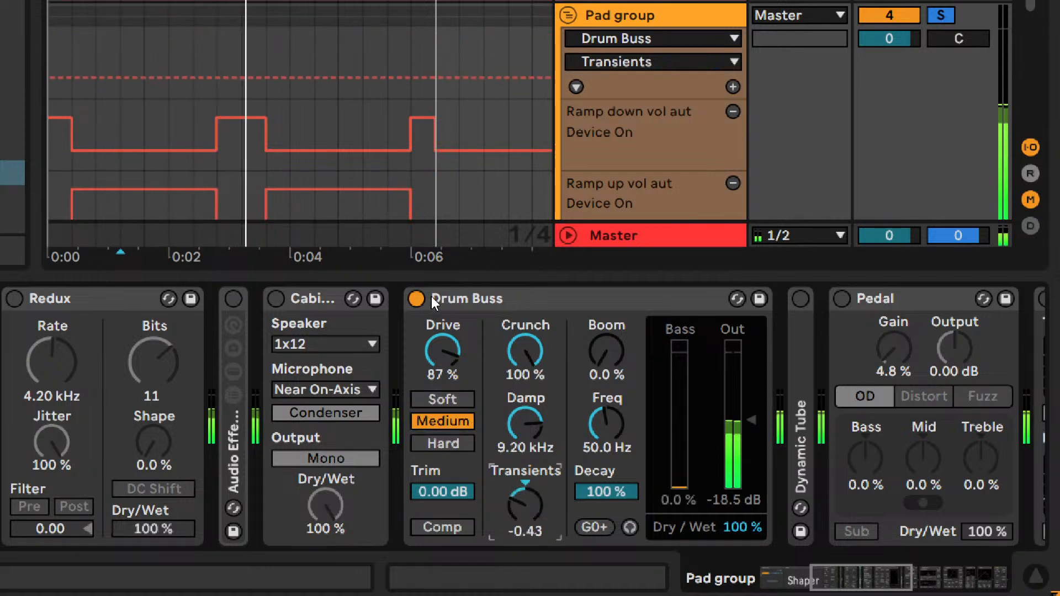
click(416, 298)
- Unfold Dynamic Tube, audition the pads through it, and turn it off
double_click(800, 415)
click(800, 299)
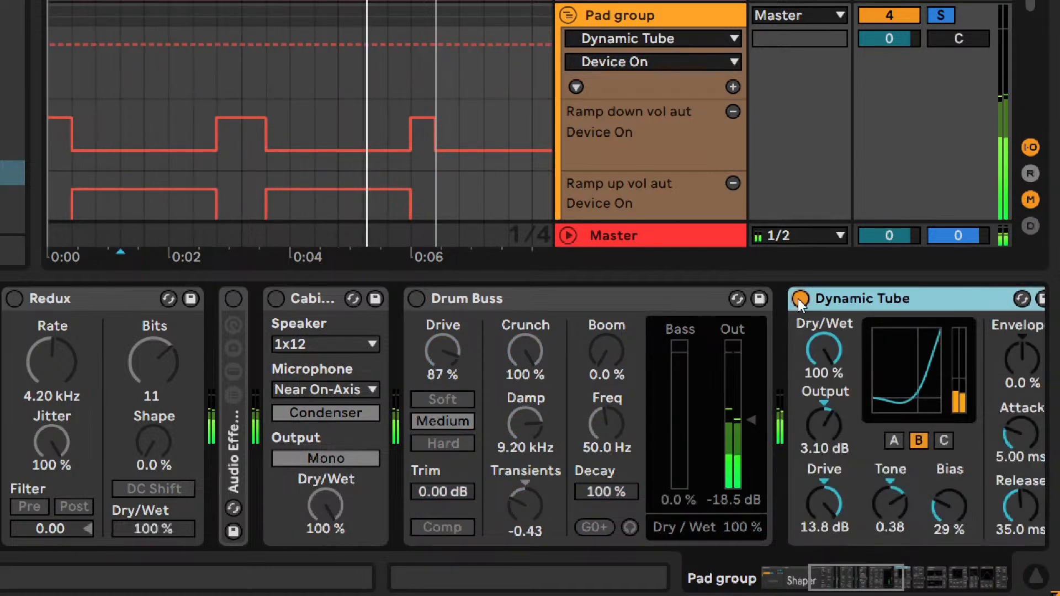
scroll(657, 462, right, 5)
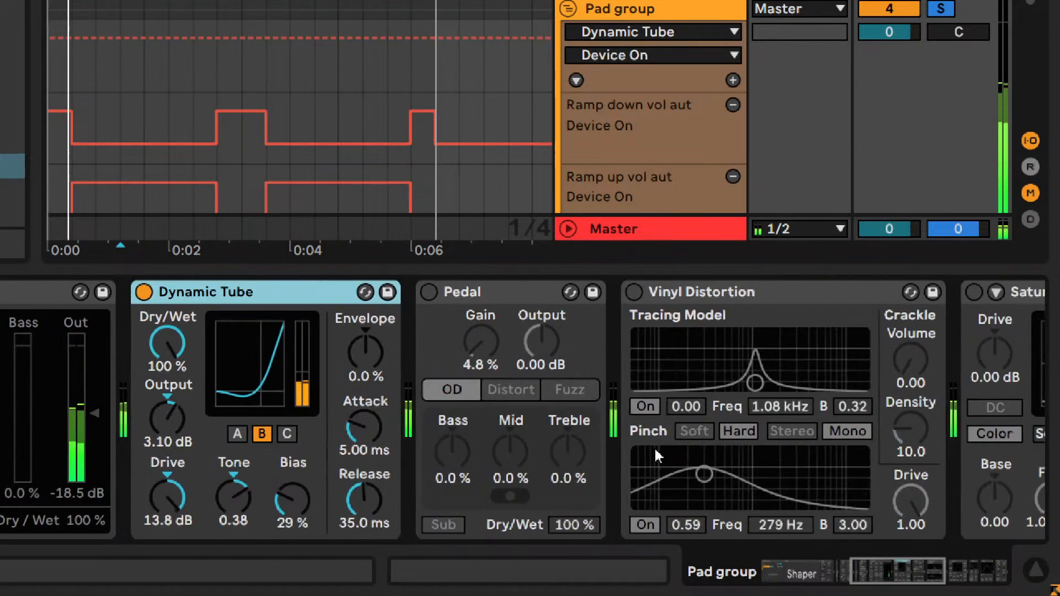
click(143, 292)
- Audition Pedal in Distort mode and turn it off
click(429, 292)
click(529, 392)
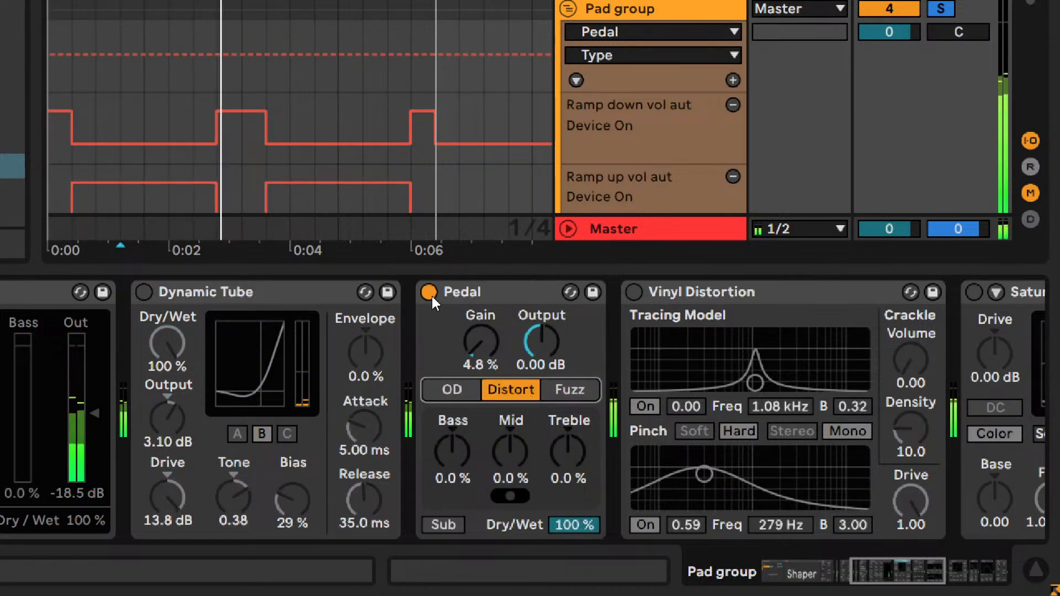
click(428, 292)
- Audition Vinyl Distortion with the Tracing Model at 2.16 kHz and 0.24, and turn the device off
click(634, 292)
drag(755, 382, 784, 371)
drag(912, 578, 944, 578)
click(132, 292)
- Audition Saturator with the Sinoid Fold curve, Base at -27.4 and Drive at 14.3 dB, and turn it off
click(487, 292)
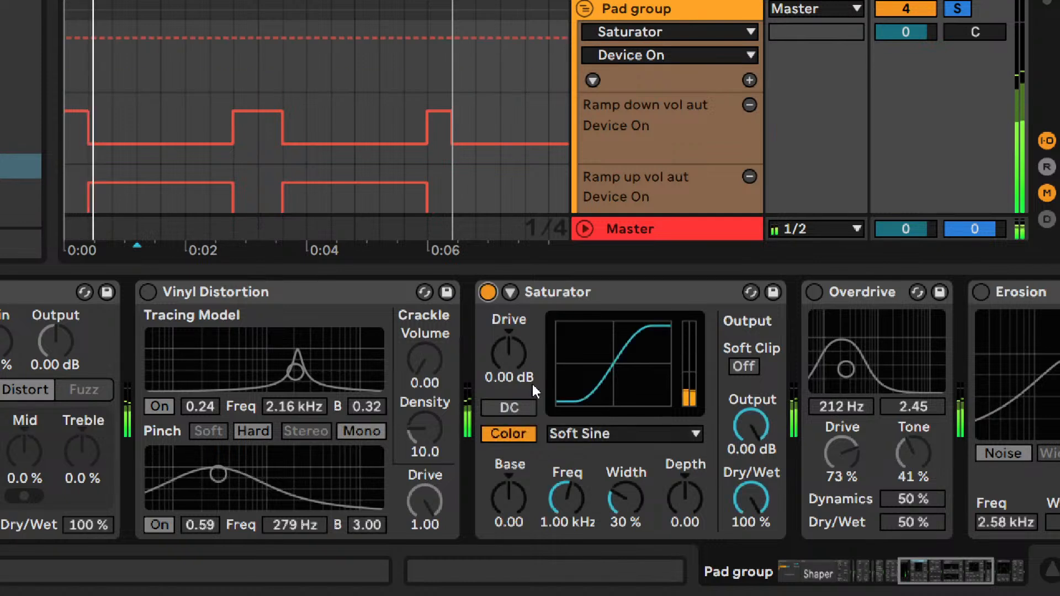
drag(509, 494, 508, 425)
drag(504, 327, 505, 298)
click(554, 438)
key(Down)
key(Down)
key(Down)
drag(518, 491, 517, 577)
mouse_move(519, 328)
mouse_down()
mouse_move(519, 279)
mouse_move(519, 314)
mouse_up()
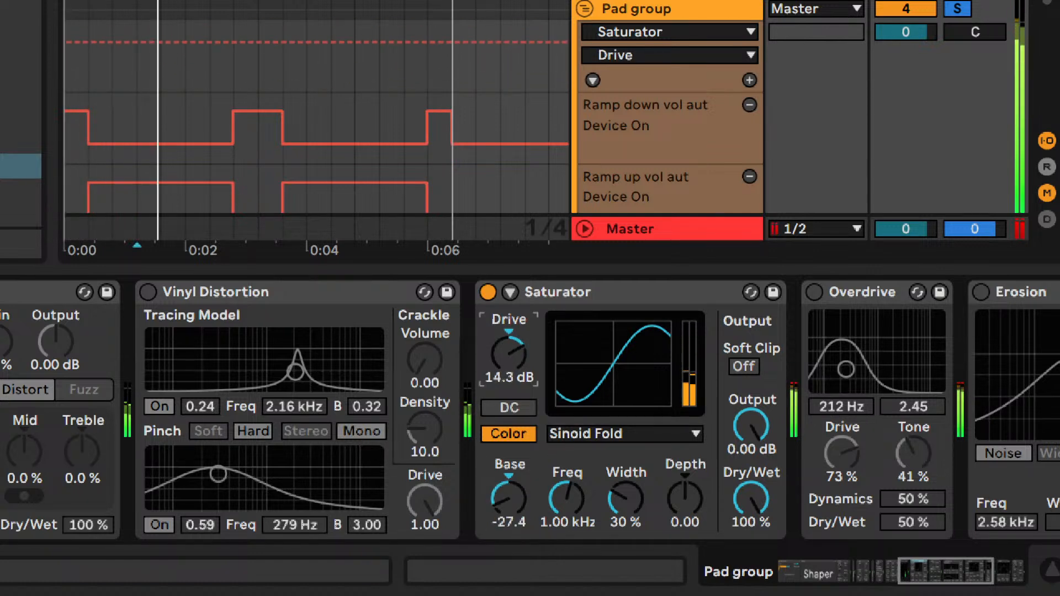
click(488, 292)
- Audition Overdrive with its filter at 1.19 kHz and a bandwidth of 1.74, and turn it off
click(814, 292)
drag(845, 369, 881, 375)
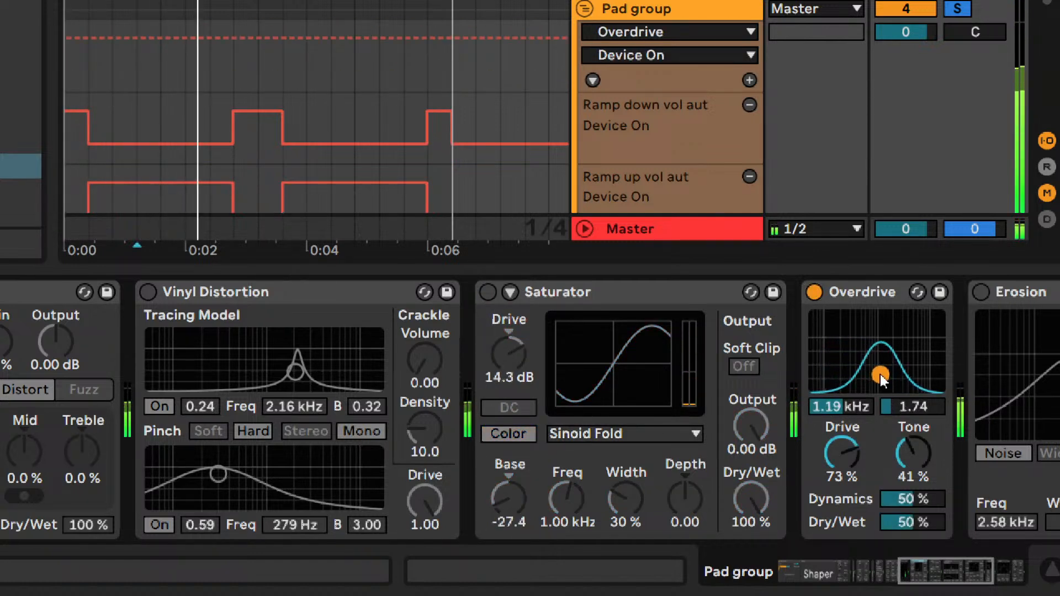
click(814, 292)
- Audition Erosion with its noise frequency lowered from the curve, and turn the device off
scroll(919, 555, right, 5)
click(980, 292)
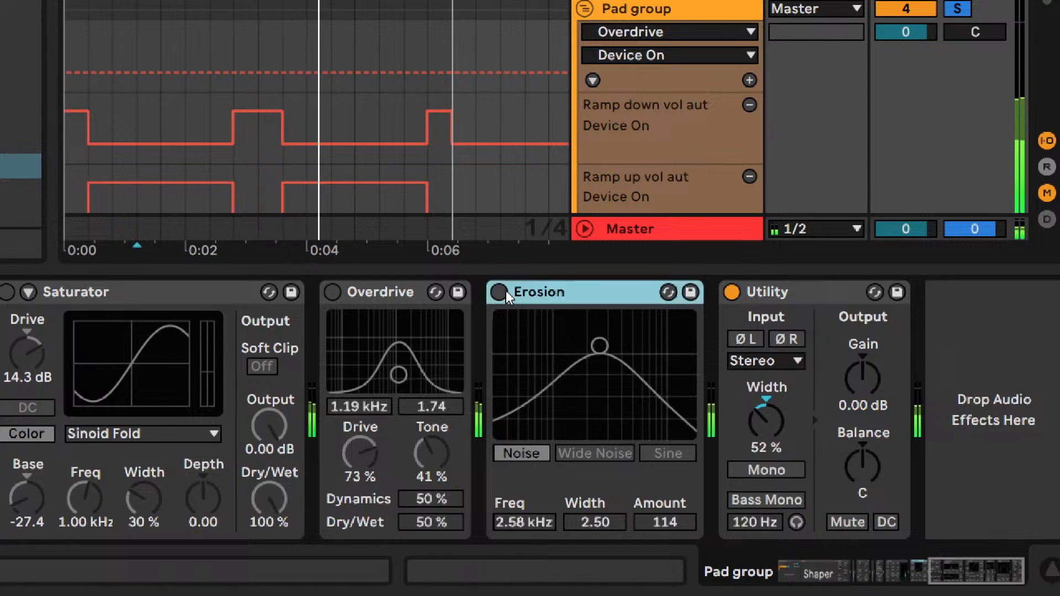
drag(601, 342, 566, 346)
click(601, 297)
- Delete the unused distortion devices from the Amp rack through Erosion, keeping Redux and the final Utility
drag(950, 575, 827, 574)
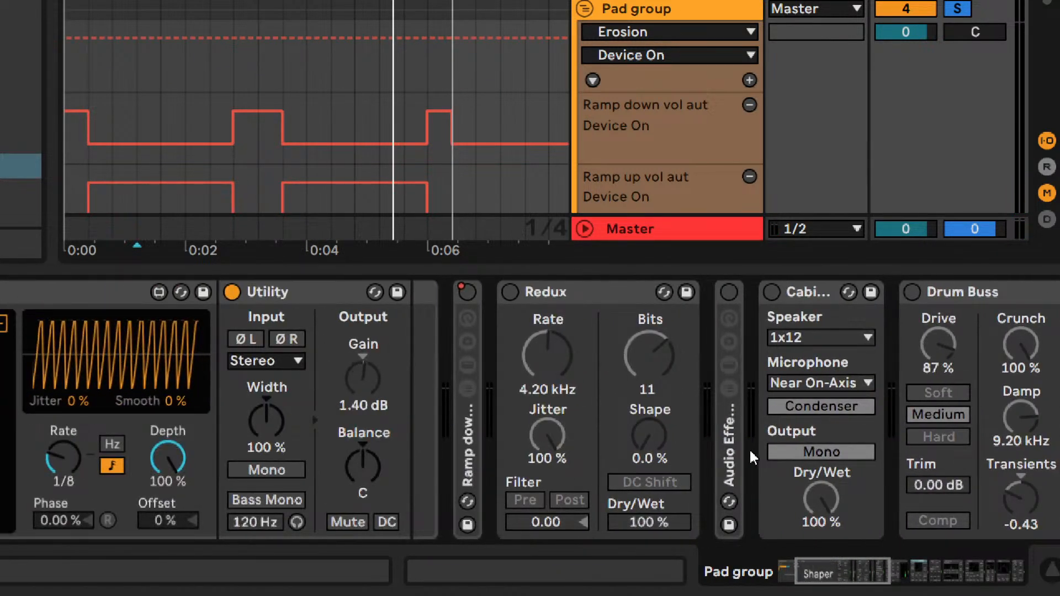
click(729, 468)
key(Delete)
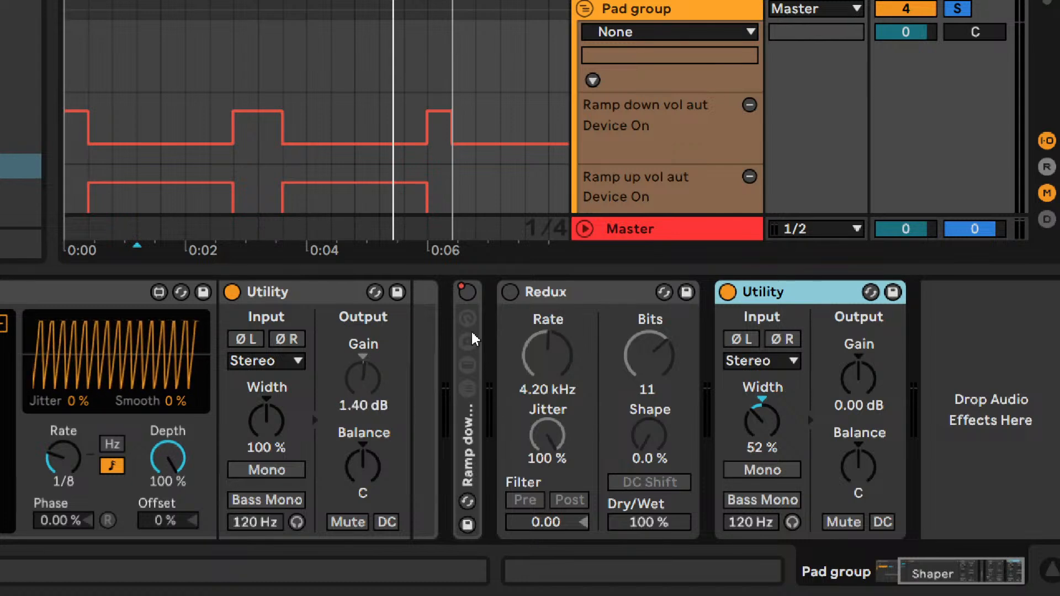
- Turn Redux back on and audition the pads through it
click(509, 292)
key(space)
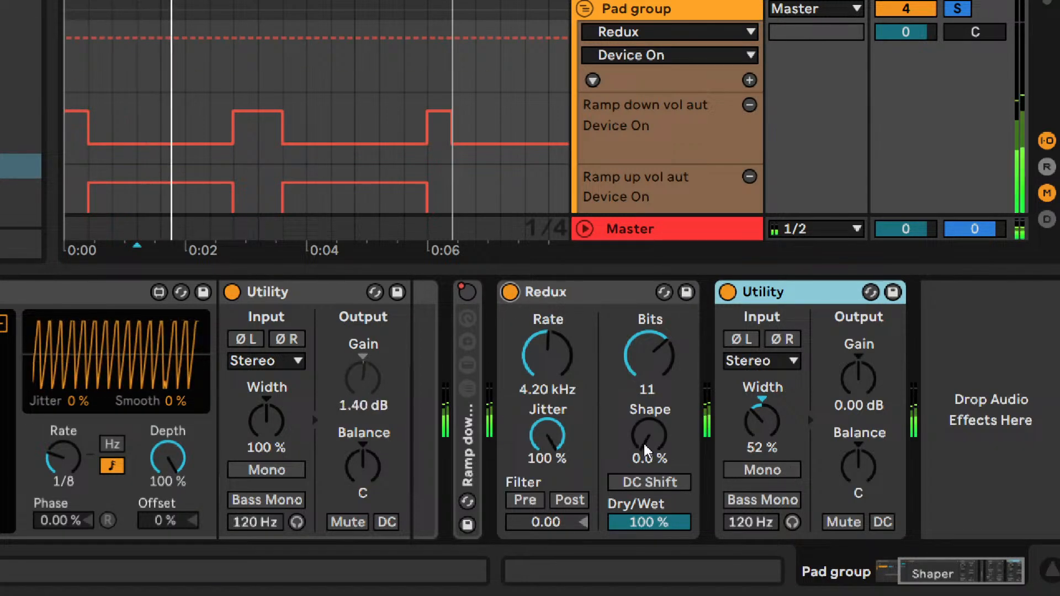
click(540, 443)
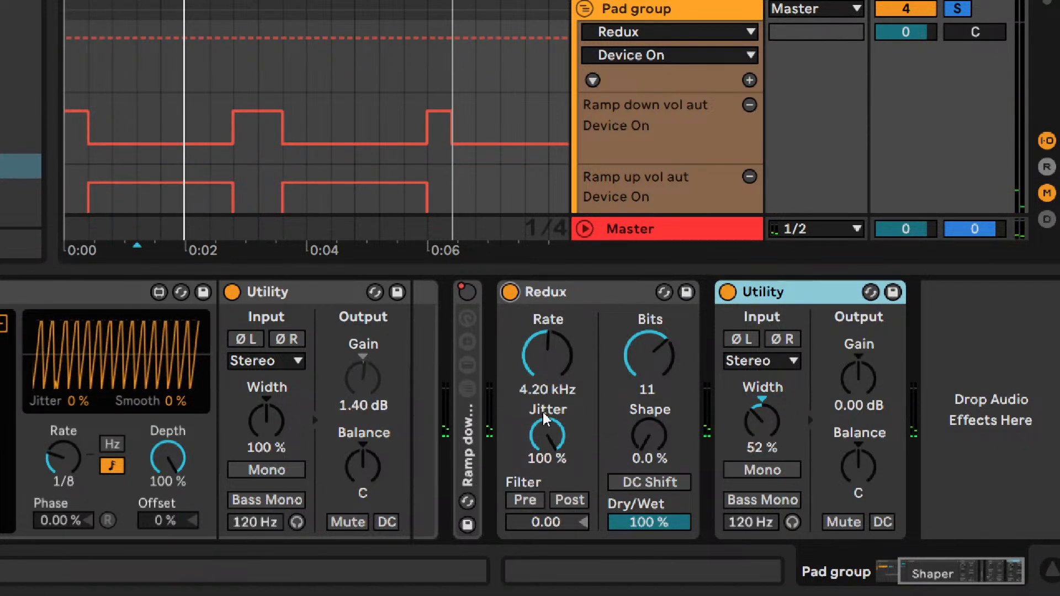
- Play the pads through Redux and set its Bits to 12
click(551, 292)
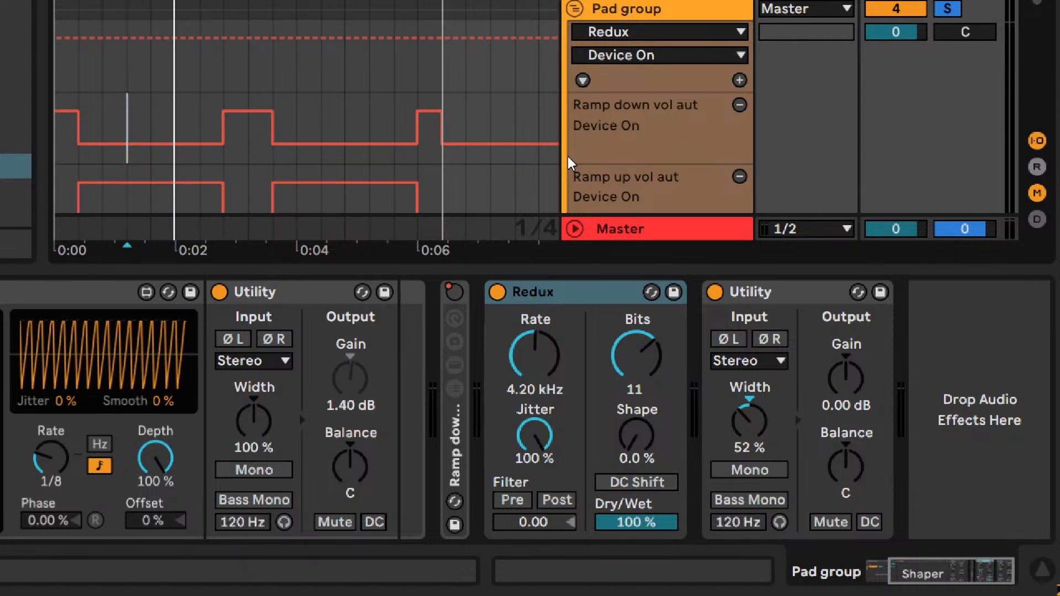
key(space)
drag(630, 362, 656, 344)
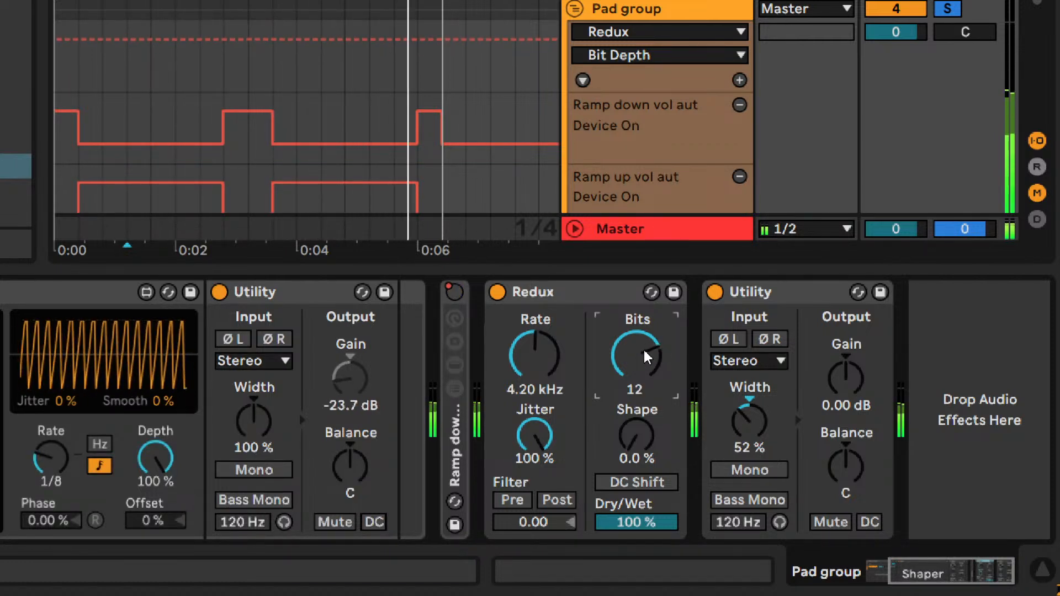
- Audition different Redux sample rates and settle the Rate at 5.47 kHz
click(546, 355)
drag(547, 355, 546, 299)
drag(594, 363, 656, 366)
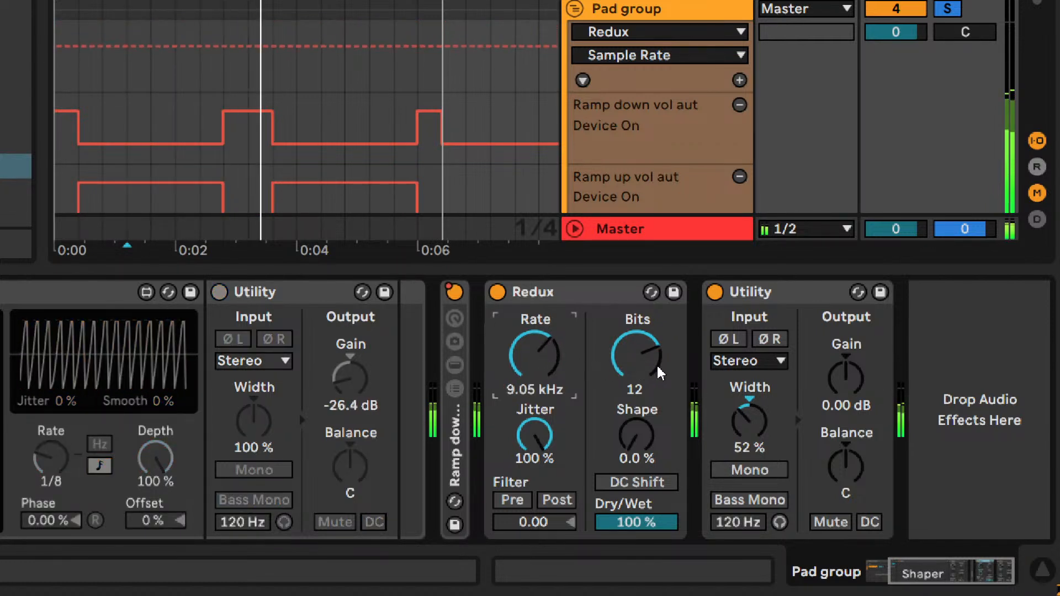
key(Down)
key(Down)
key(Down)
key(Down)
key(Down)
key(Down)
key(Down)
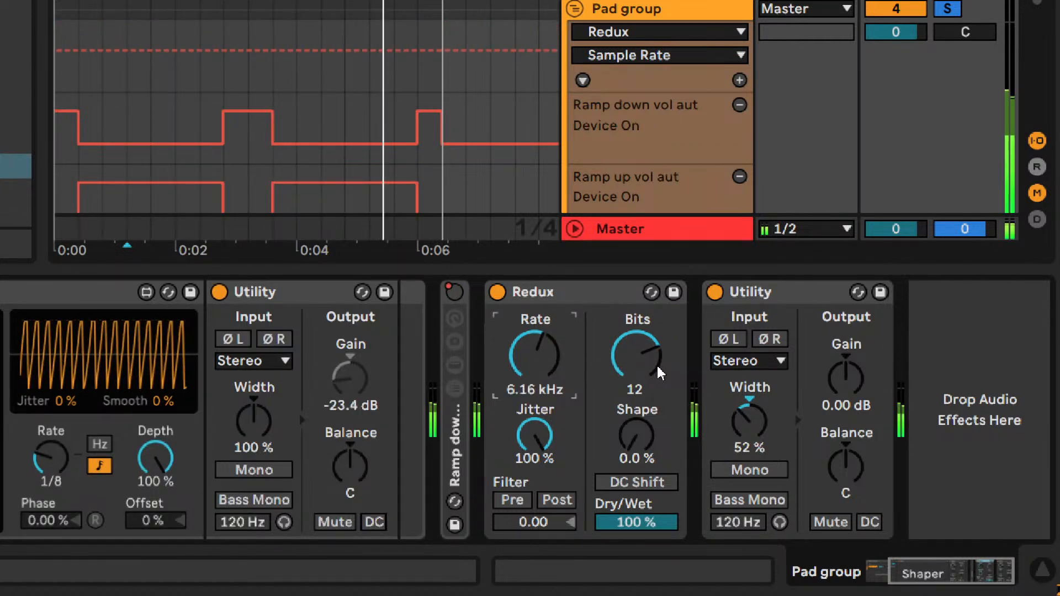
key(Down)
key(Down)
key(Down)
key(Up)
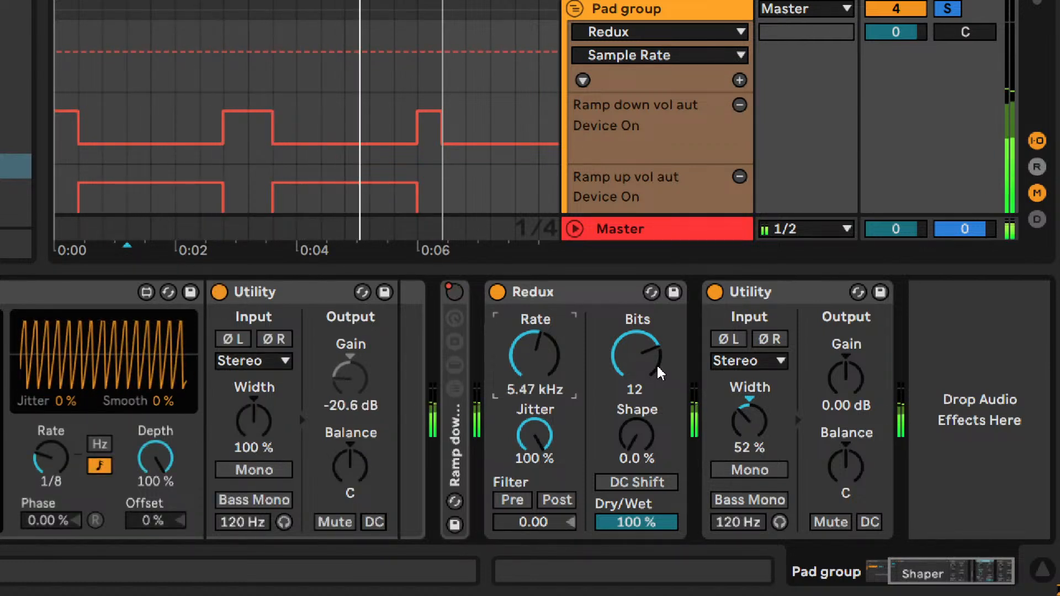
key(Up)
key(Down)
key(Down)
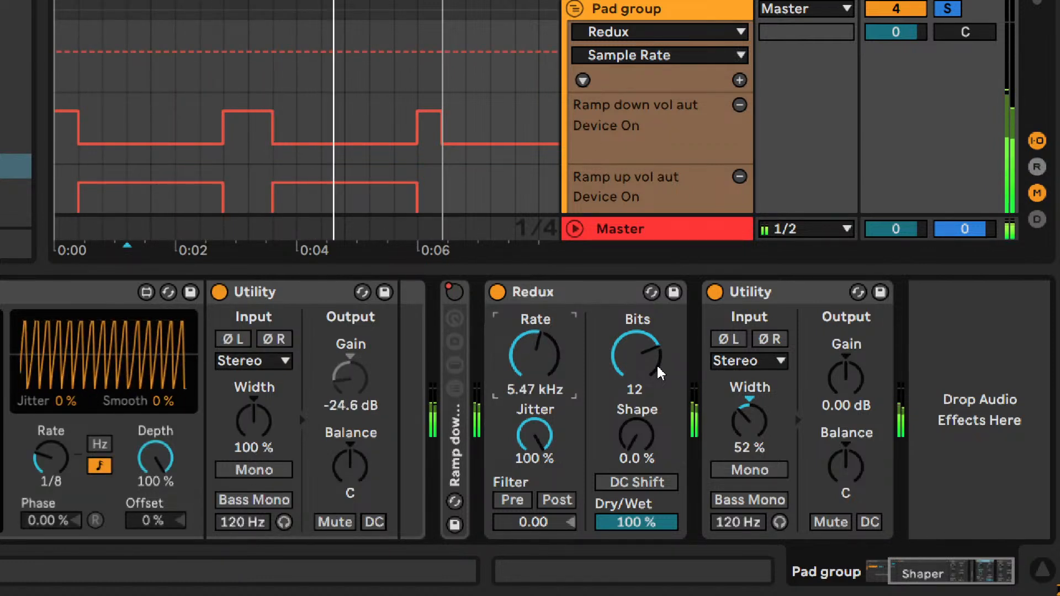
- Try other Jitter, Shape and DC Shift settings on Redux, returning Jitter to 100 % and Shape to 0 %
click(535, 433)
key(Down)
key(Down)
key(Down)
key(Down)
key(Down)
key(Down)
key(Up)
key(Up)
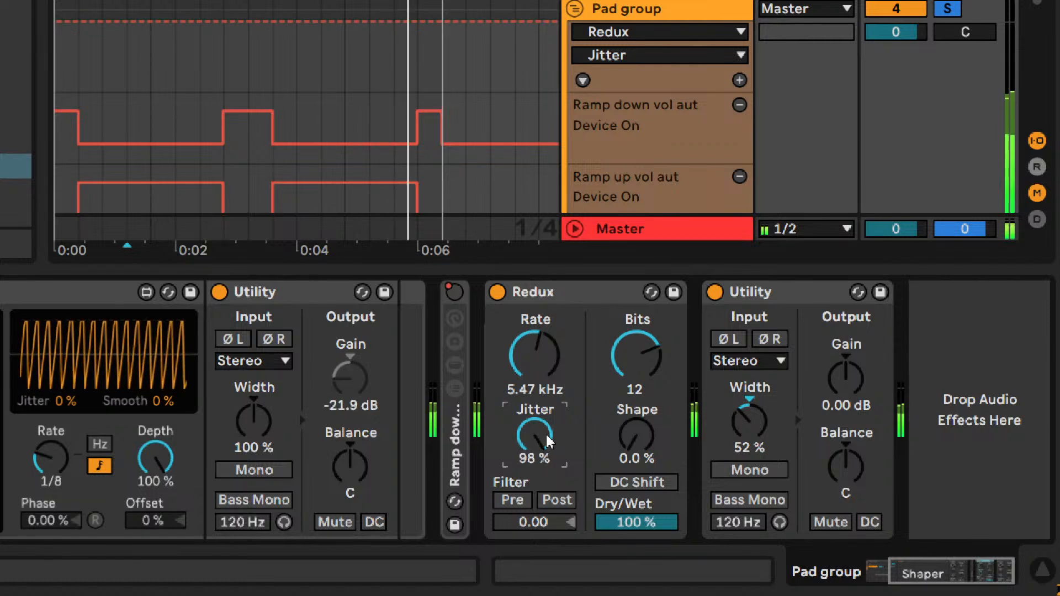
click(640, 442)
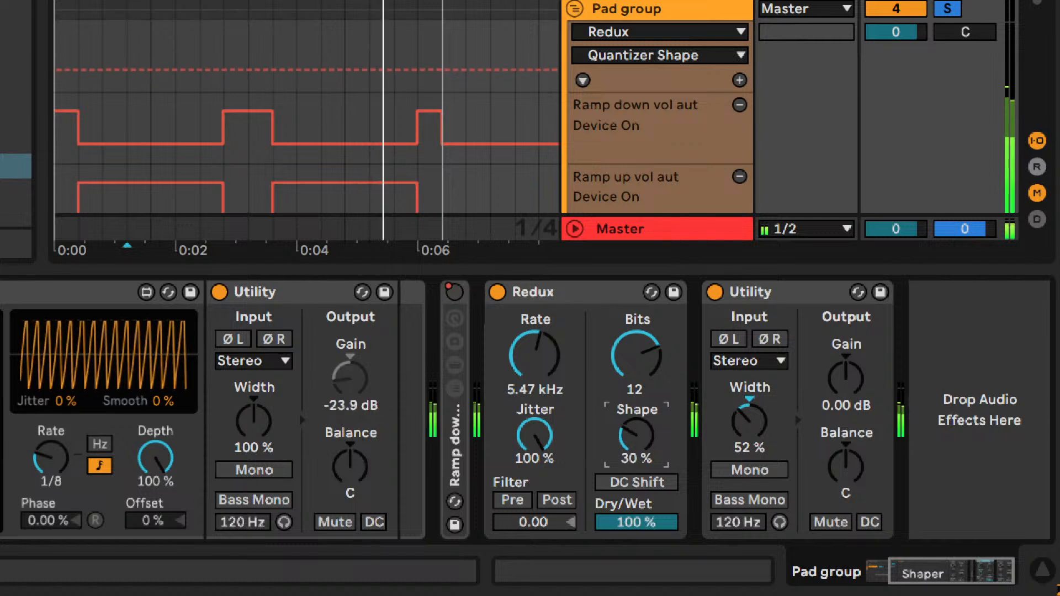
click(638, 481)
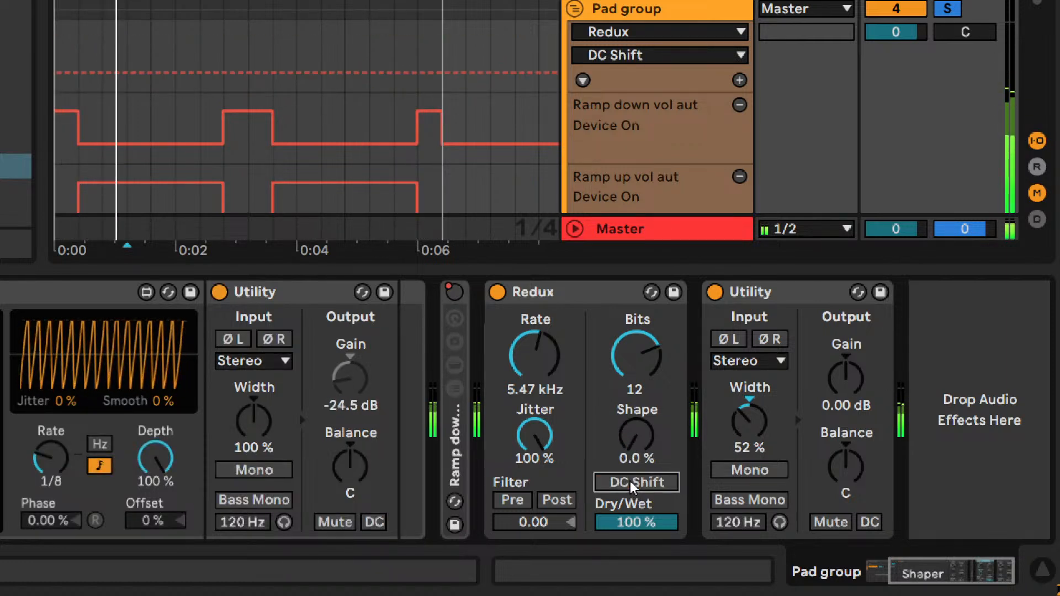
- Set Redux's Dry/Wet to 98 %
click(636, 522)
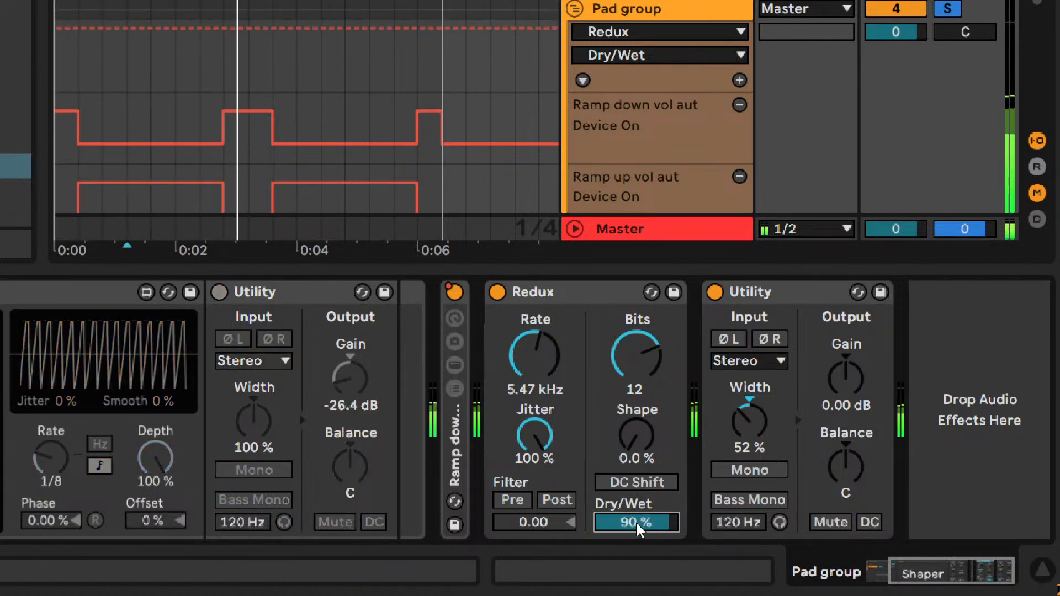
text(80)
key(Return)
text(900)
key(Return)
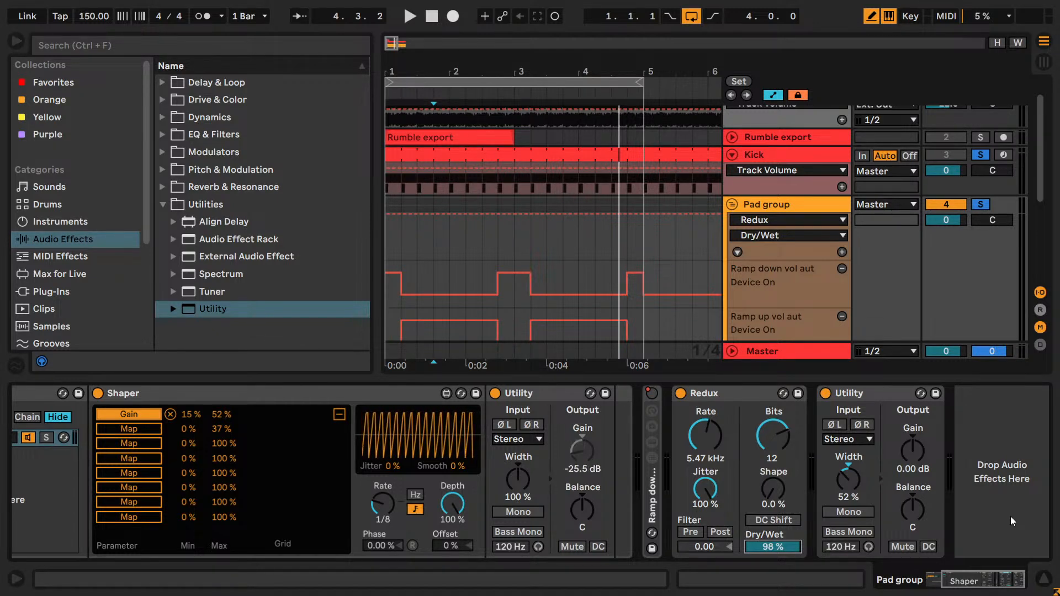
- Loop the Pad group's ramp-down section from 2.4.1 to 3.2.1 and play it with Redux on
scroll(558, 237, up, 2)
key(b)
click(498, 278)
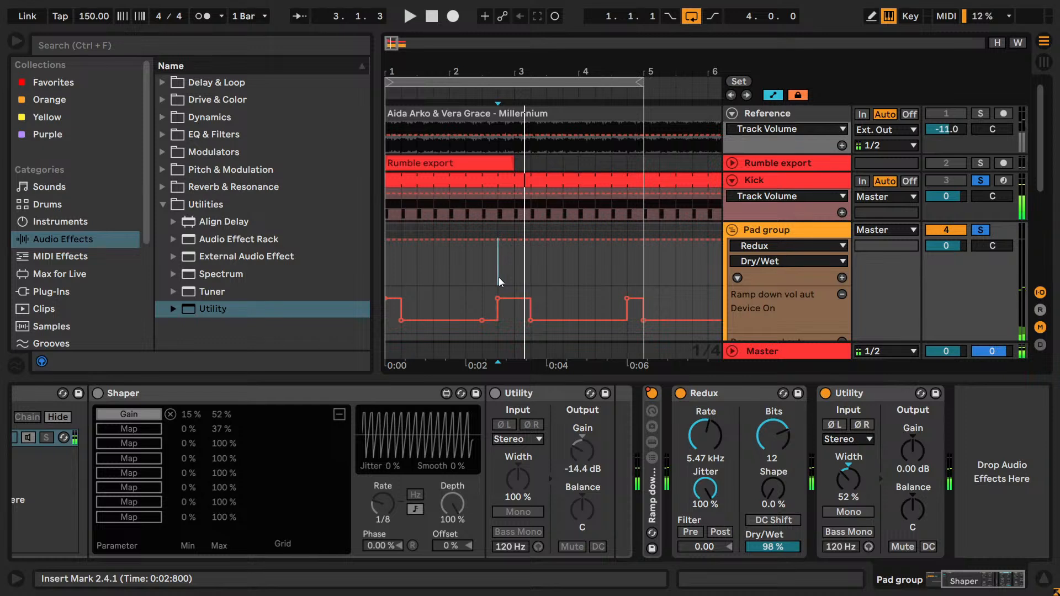
key(space)
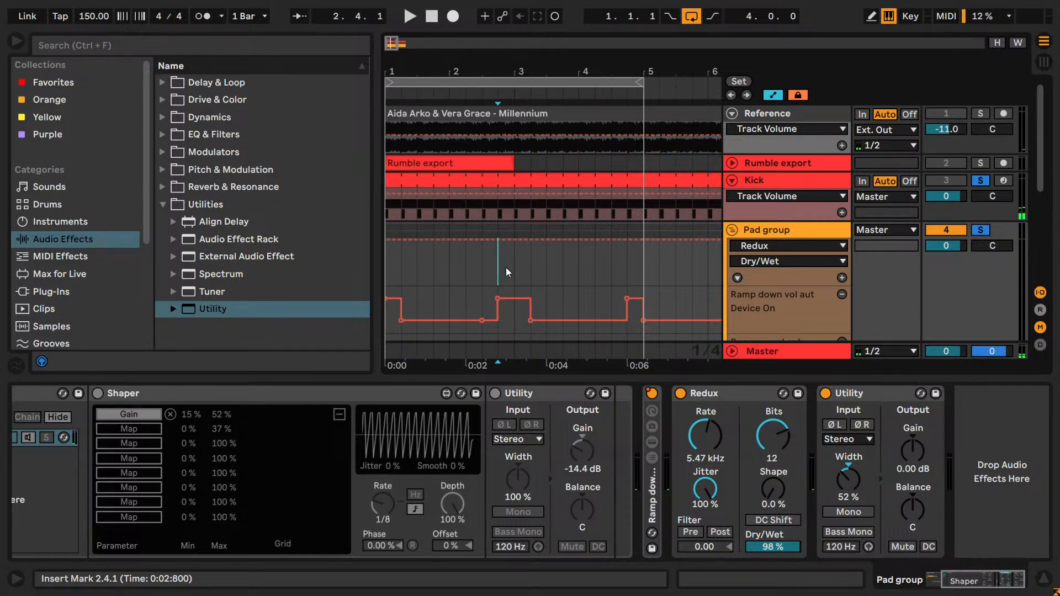
drag(500, 267, 530, 263)
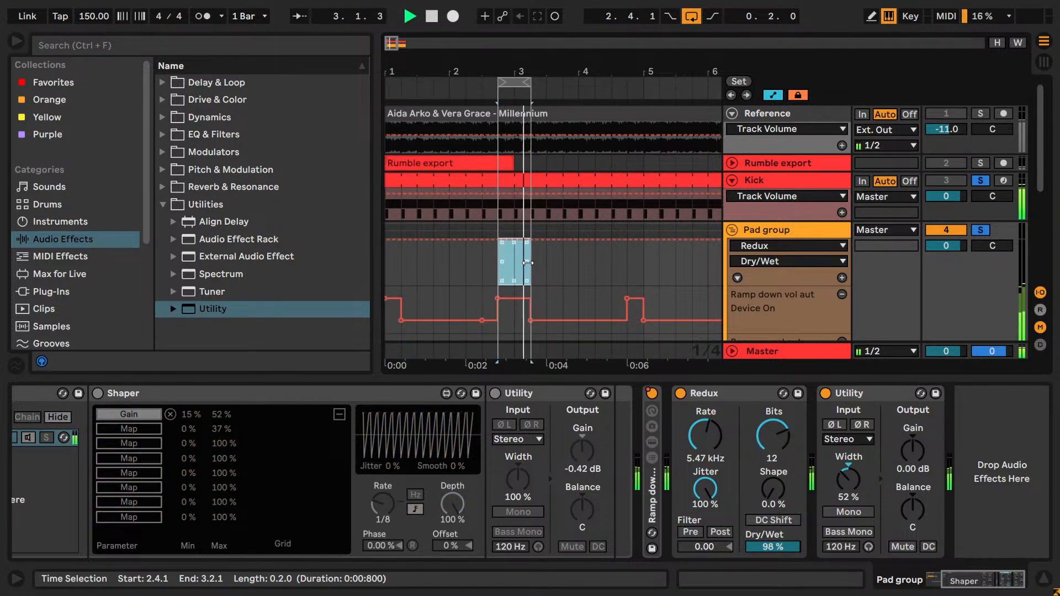
- Loop 2.1.1 to 2.4.1, audition the ramp-up section with Redux bypassed, and turn Redux back on
drag(447, 267, 498, 259)
key(space)
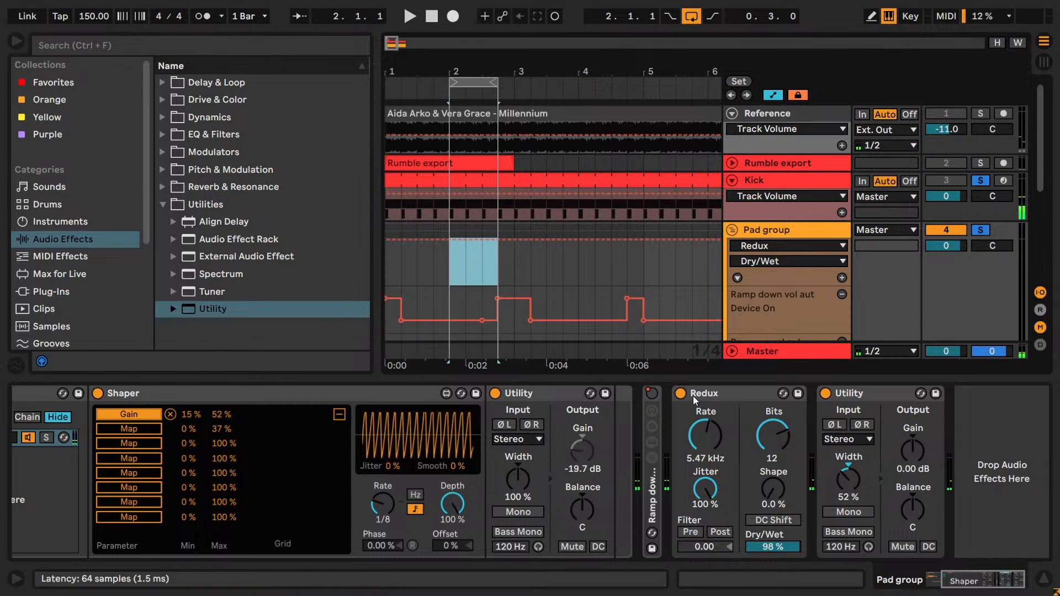
click(681, 393)
key(space)
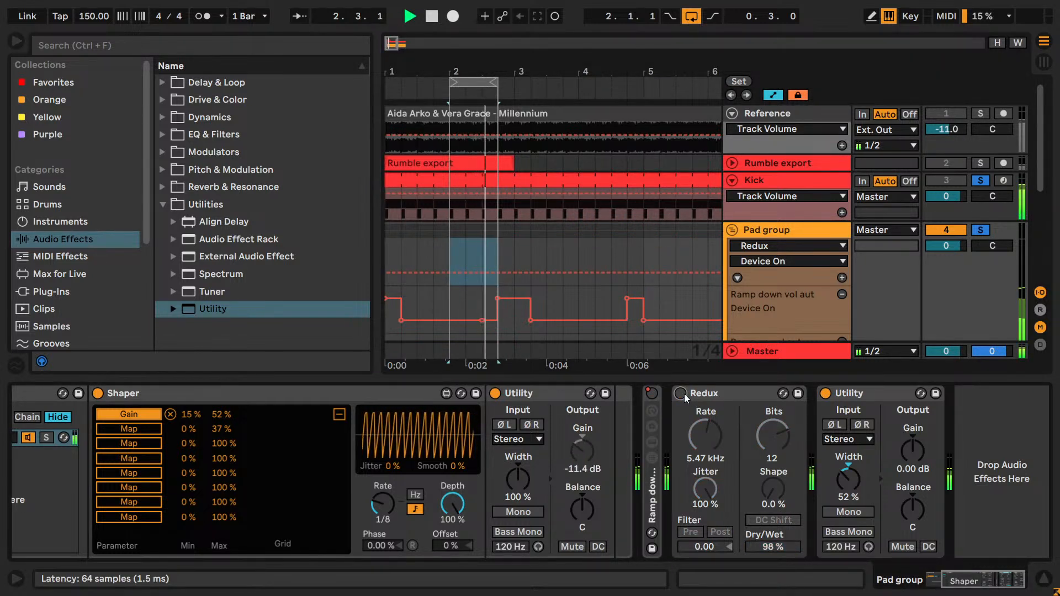
key(space)
click(679, 395)
- Show Redux's Device On automation in a new lane and draw it off from 1.2.1 to 2.4.1 and from 3.2.1 to 4.4.1
right_click(679, 397)
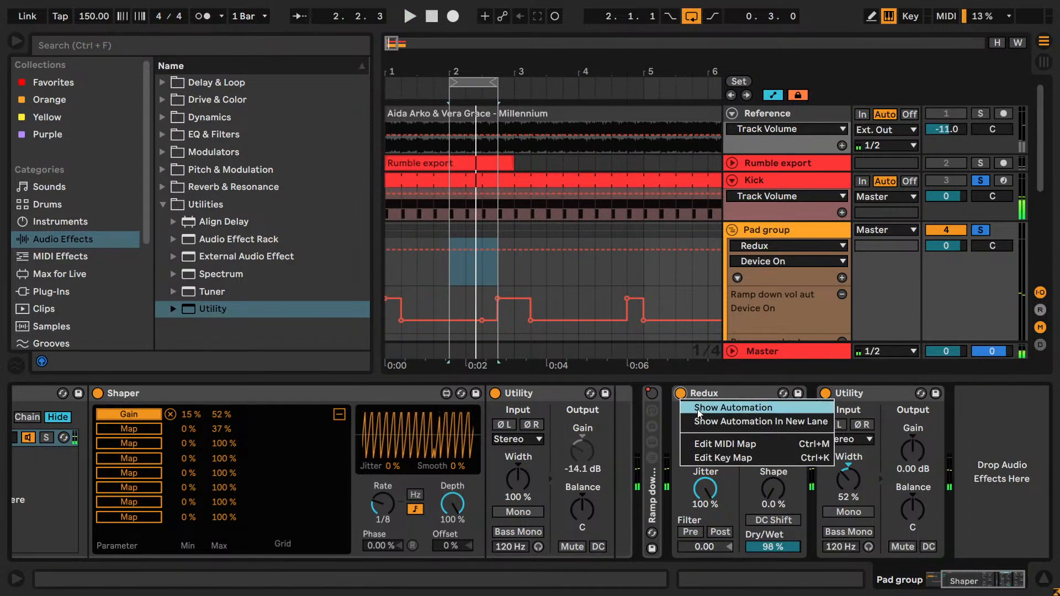
click(700, 420)
key(b)
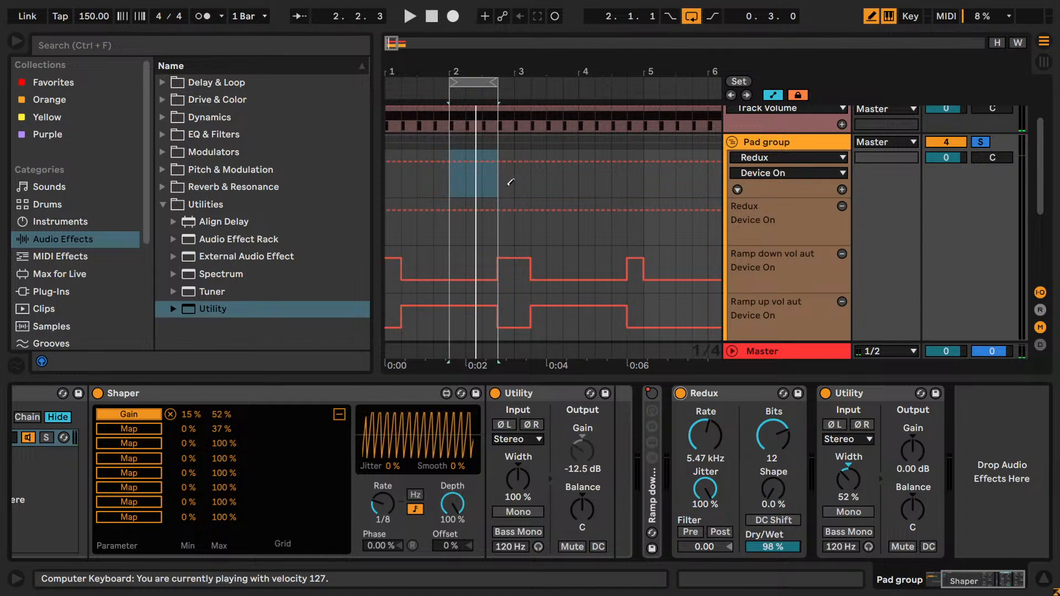
drag(496, 222, 409, 250)
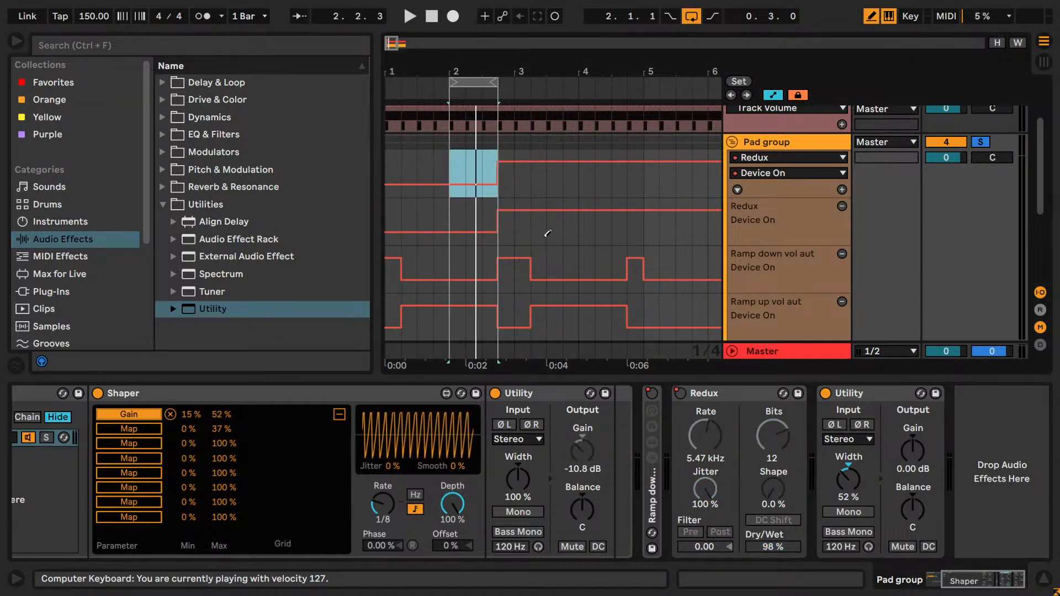
drag(550, 232, 628, 239)
key(b)
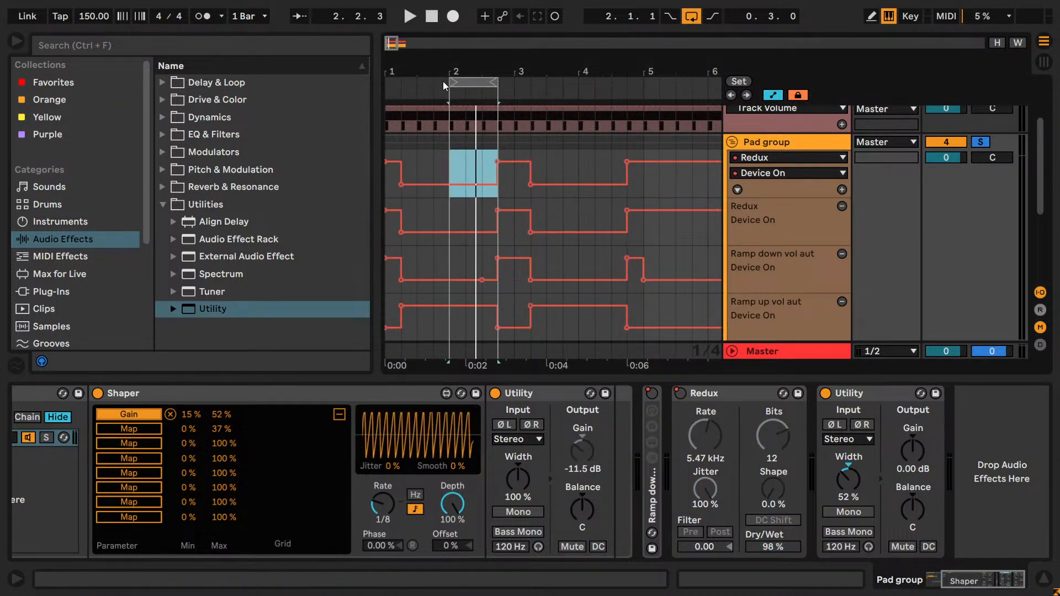
- Extend the loop to 1.1.1 through 5.1.1 and audition the pads with the Redux automation
drag(448, 82, 385, 82)
drag(491, 81, 642, 82)
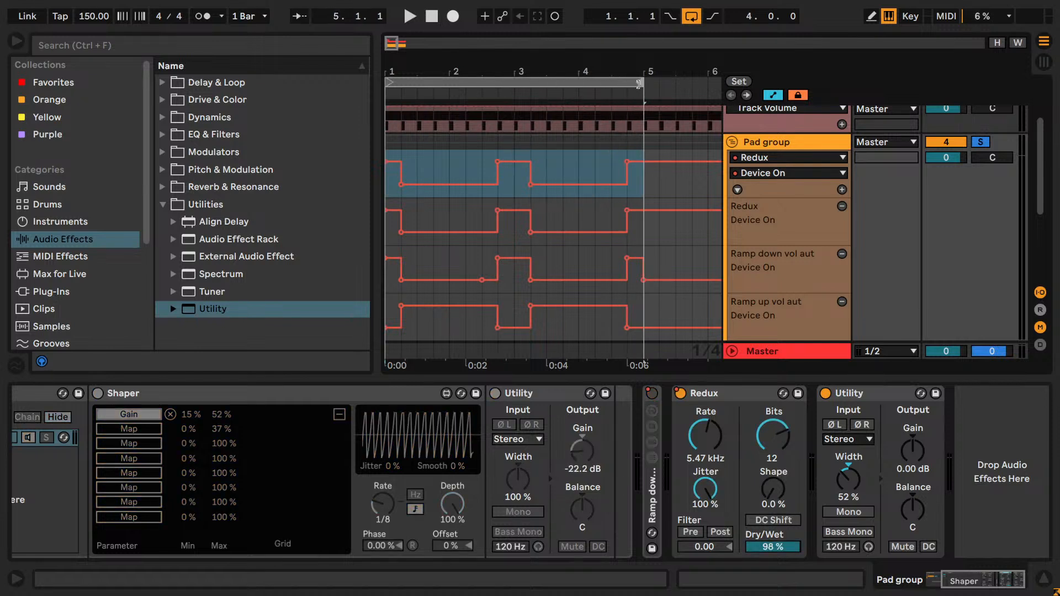
key(space)
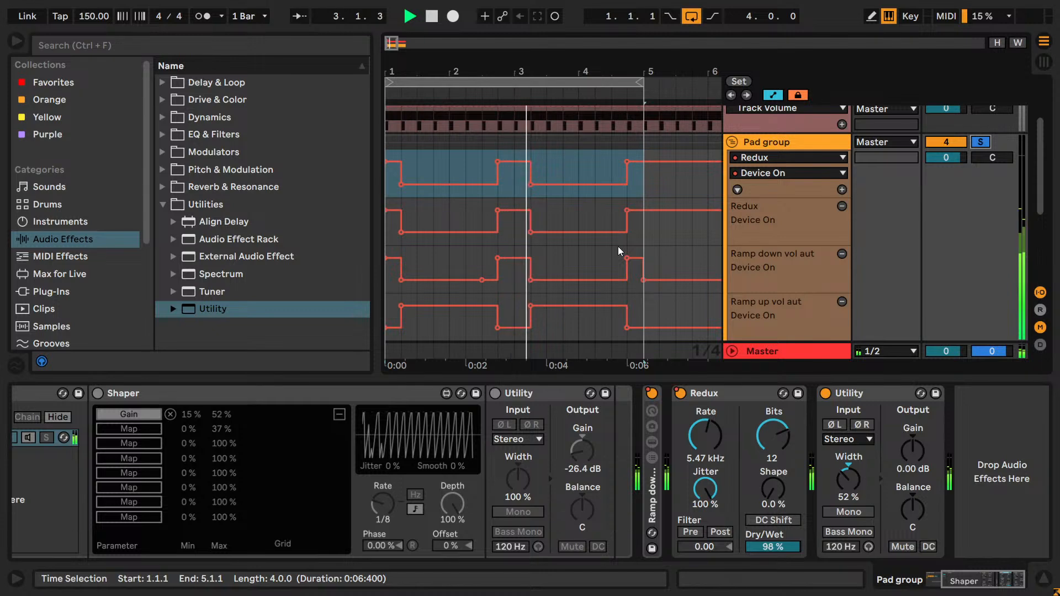
key(space)
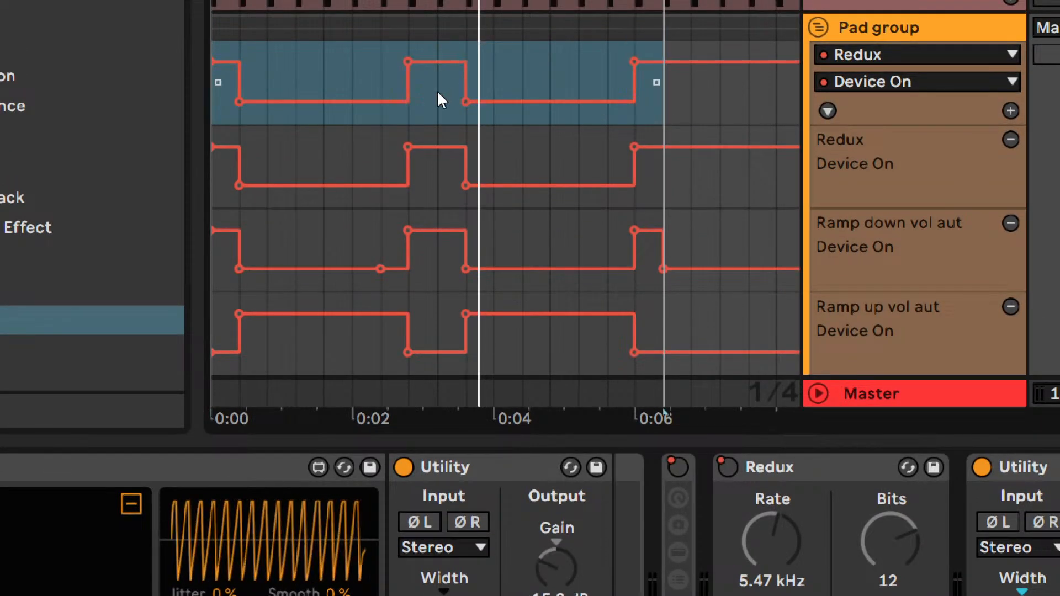
click(438, 92)
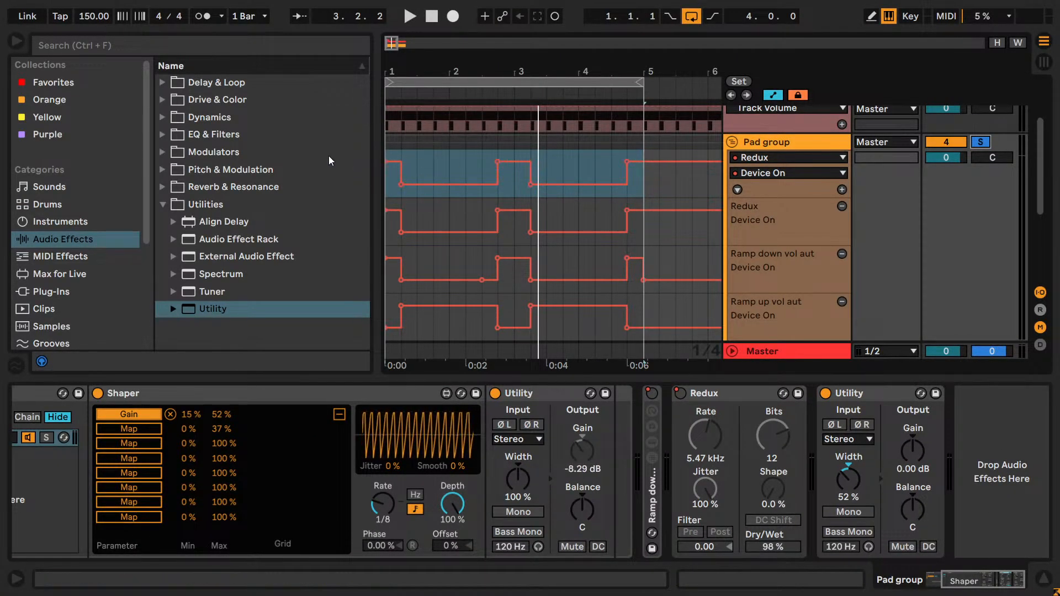
- Add an EQ Eight after Redux on the Pad group and turn off its bands 1 to 4
click(162, 134)
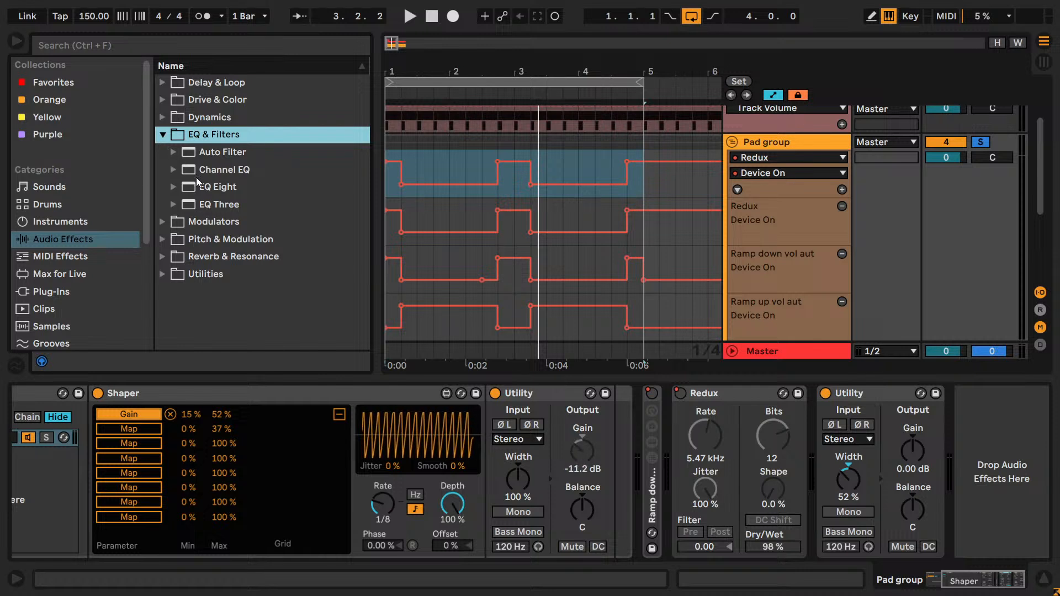
mouse_move(203, 187)
mouse_down()
mouse_move(806, 441)
mouse_move(776, 435)
mouse_up()
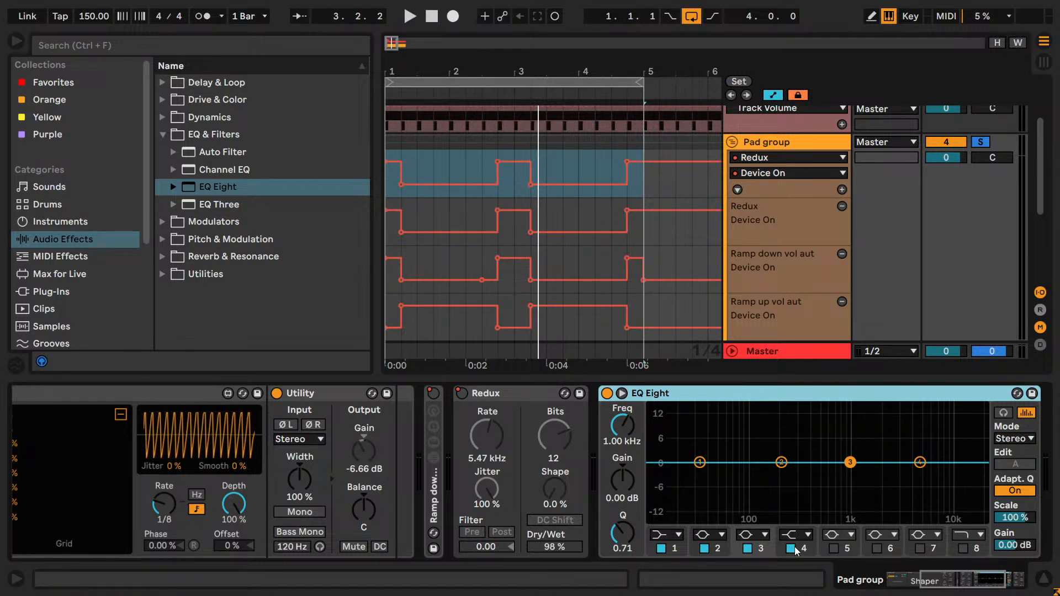
click(748, 549)
click(704, 549)
click(661, 549)
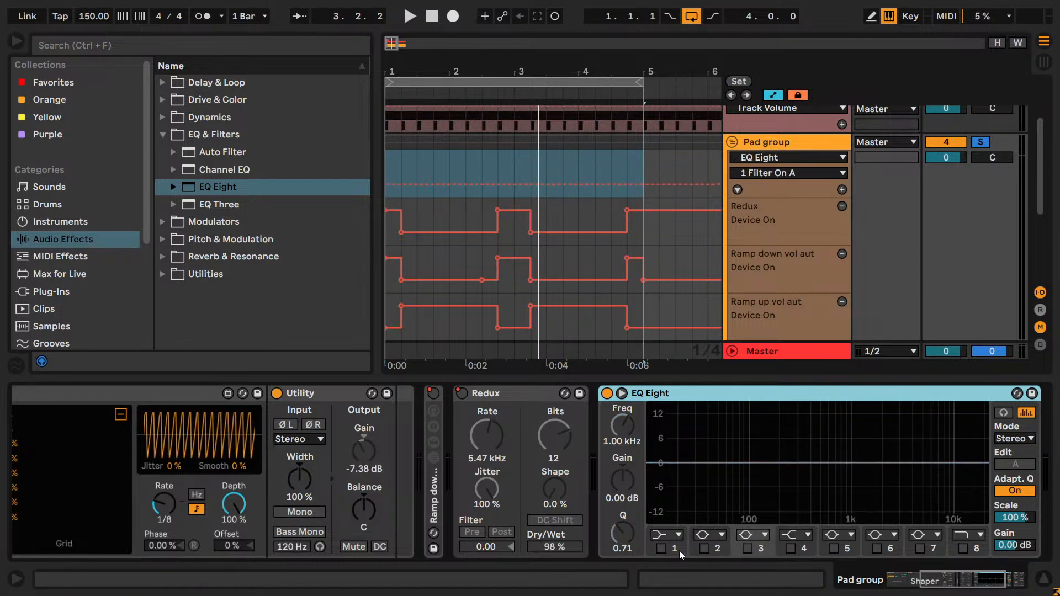
- Enable EQ Eight's band 8 as a high shelf boosting about 10.3 dB at 3.03 kHz
click(963, 539)
click(965, 512)
click(963, 548)
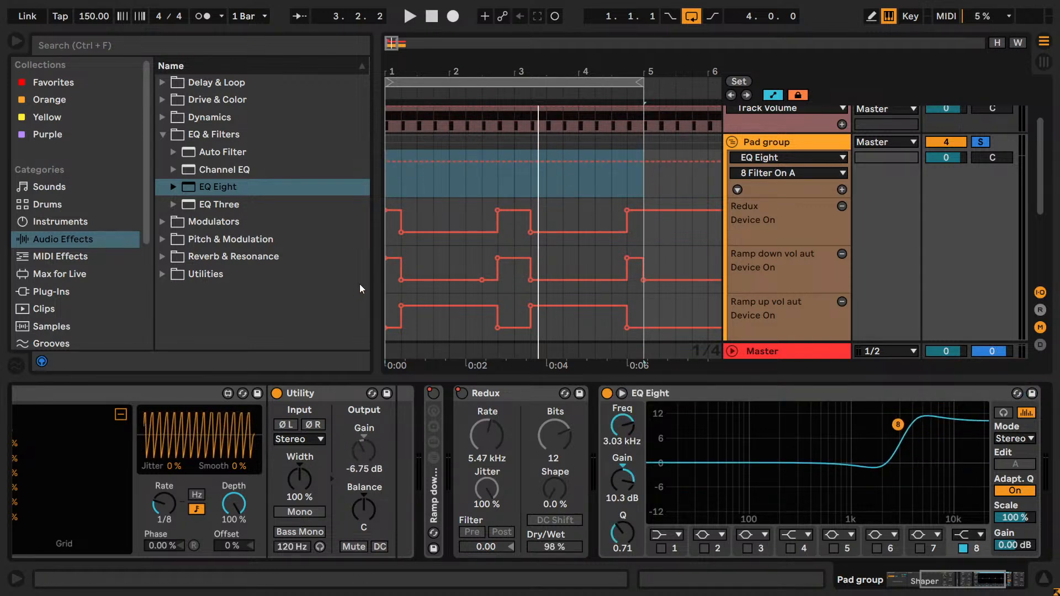
- Loop 1.2.1 to 2.4.1 and, during playback, adjust the band 8 high shelf to 1.19 kHz and 9.30 dB
drag(413, 185, 479, 187)
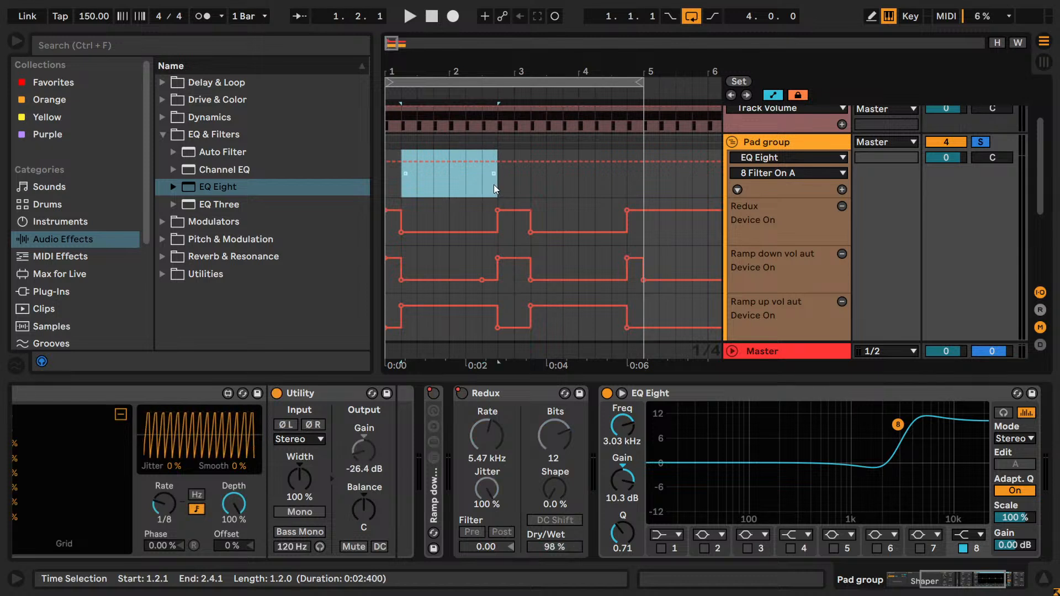
key(ctrl+l)
key(space)
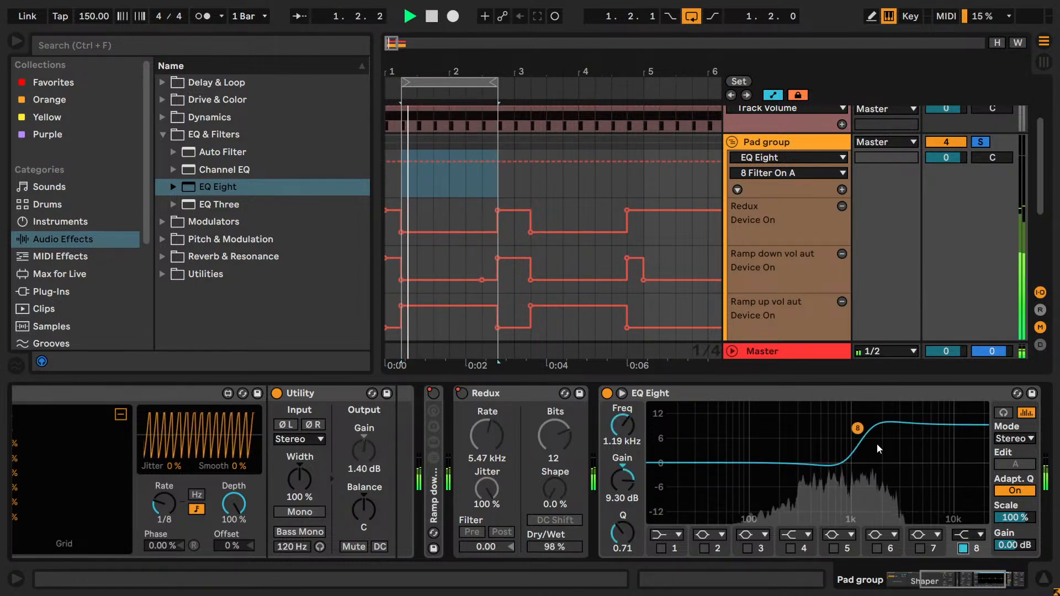
key(space)
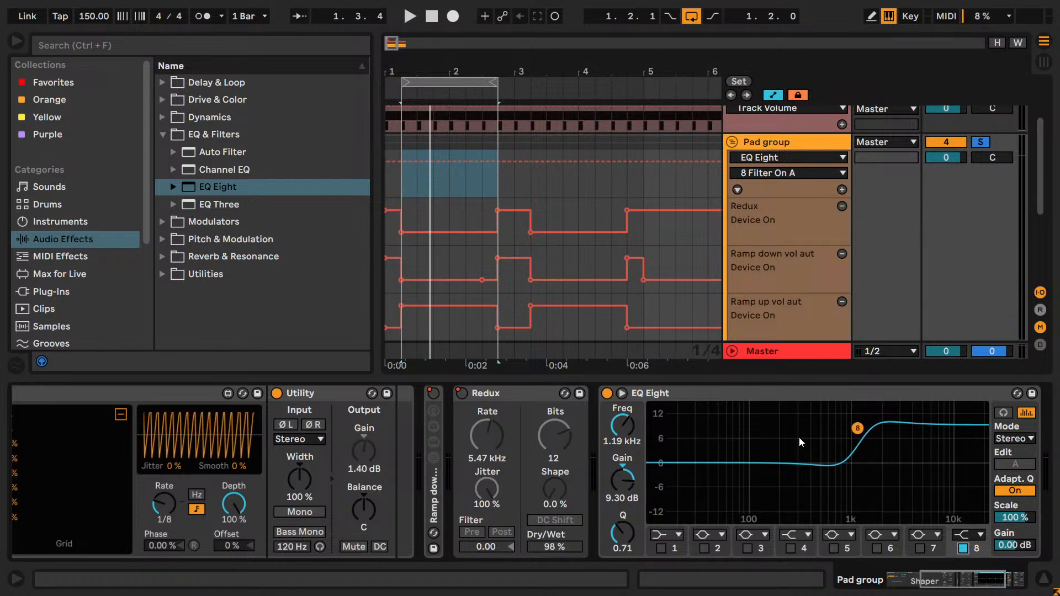
- Show EQ Eight's band 8 on/off automation in a new lane and draw it off wherever the ramp-down rack is on in the four-bar section
right_click(807, 484)
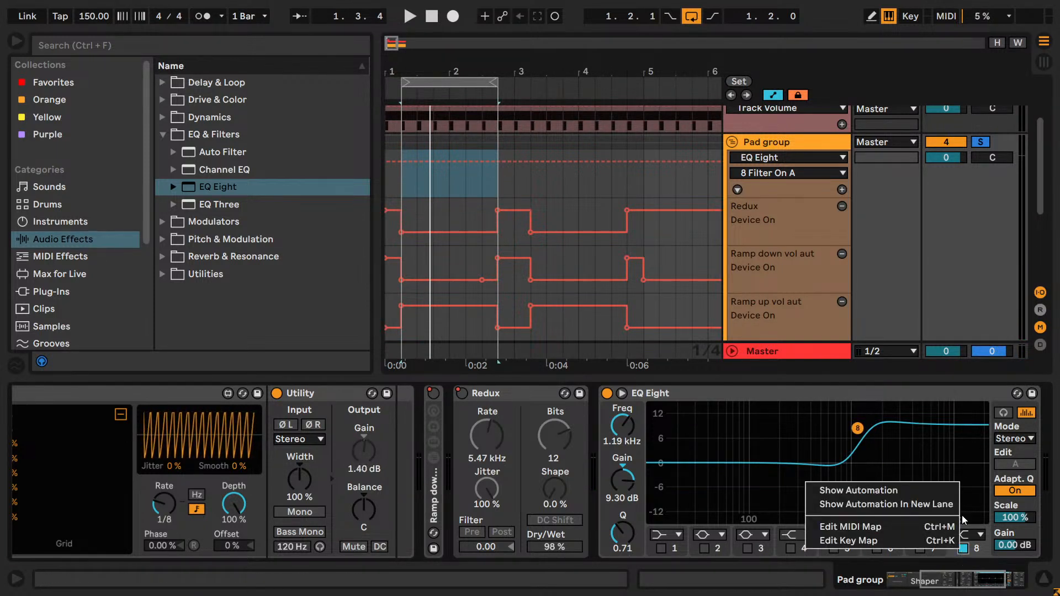
click(877, 502)
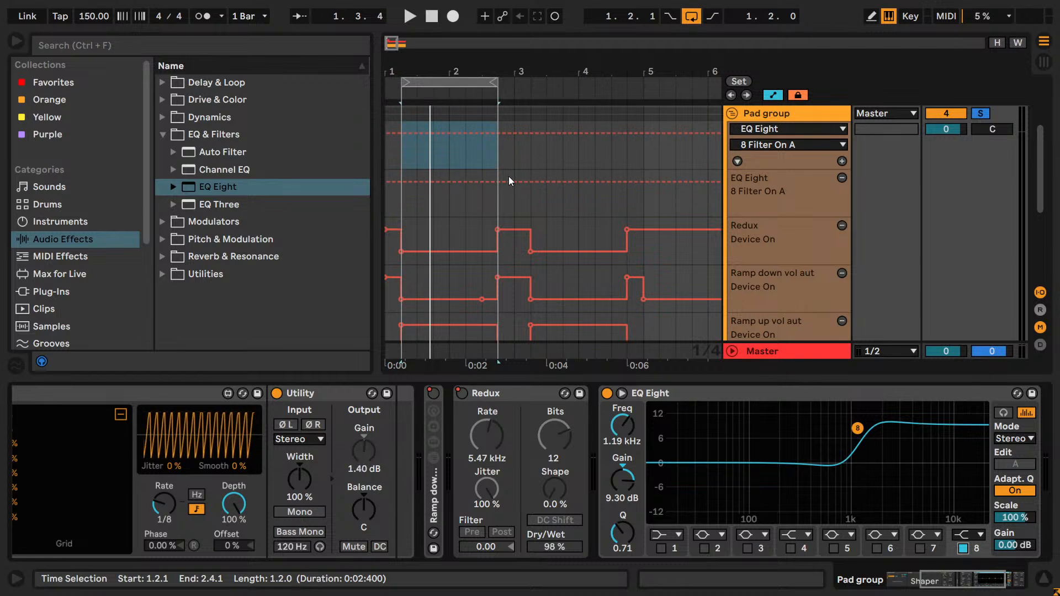
key(v)
key(b)
click(398, 202)
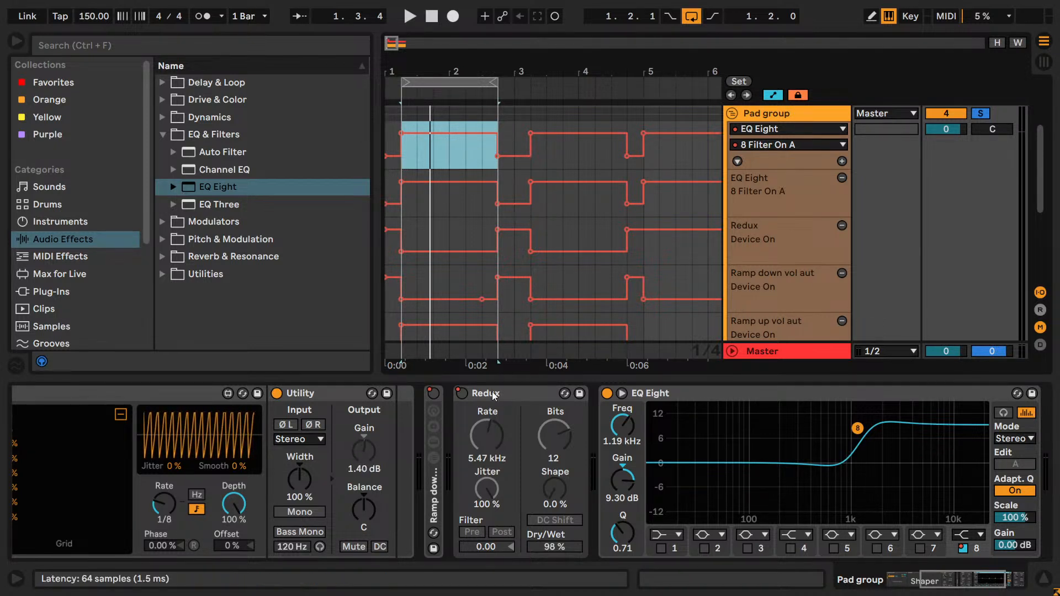
click(513, 221)
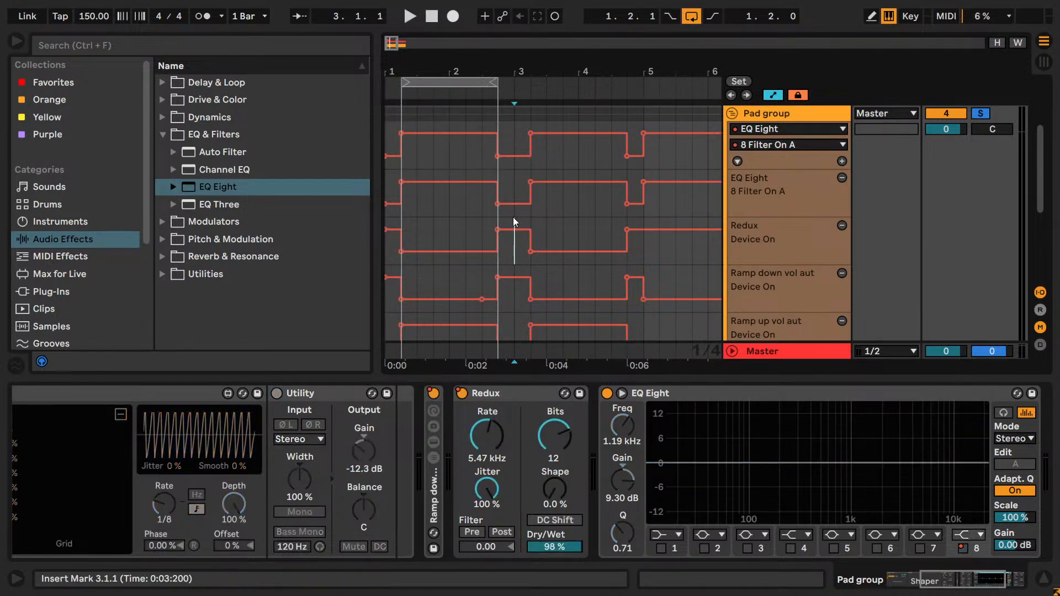
- Loop 1.3.1 to 2.3.1, start playback and solo the Kick track
click(466, 221)
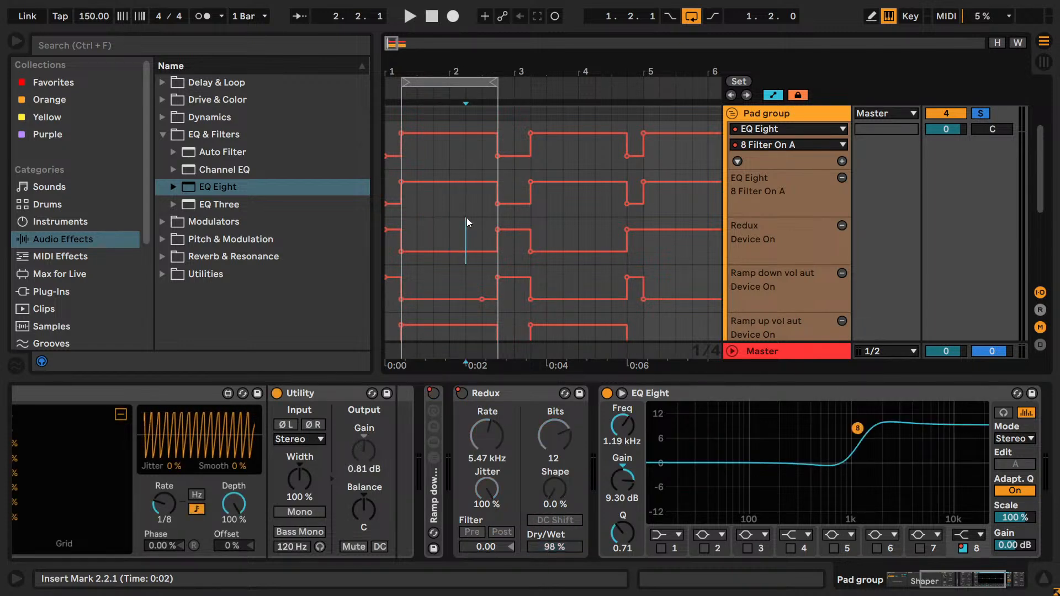
mouse_move(422, 220)
mouse_down()
mouse_move(466, 216)
mouse_move(418, 215)
mouse_up()
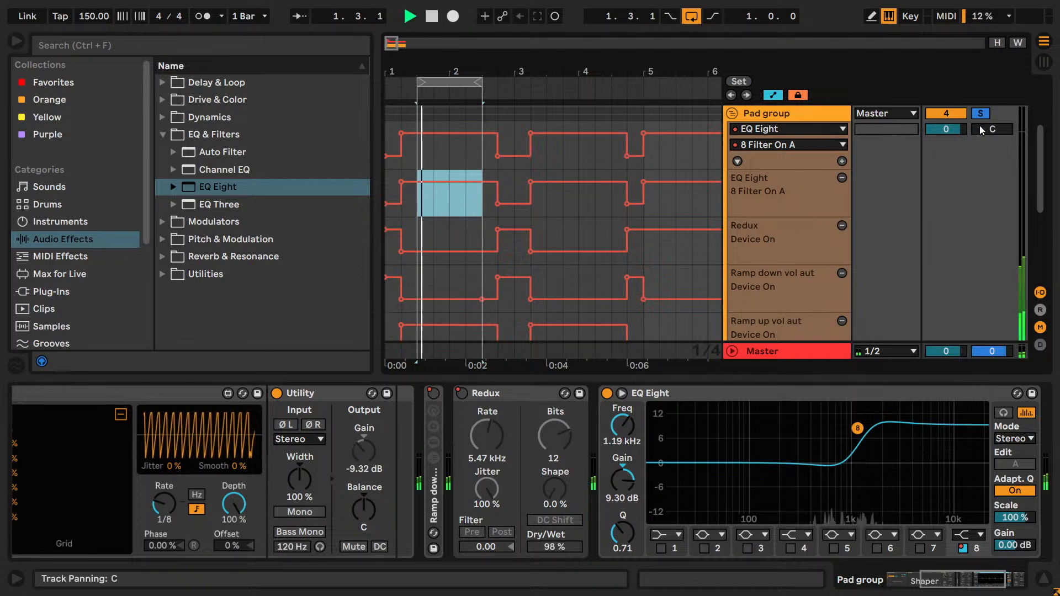
scroll(984, 144, up, 5)
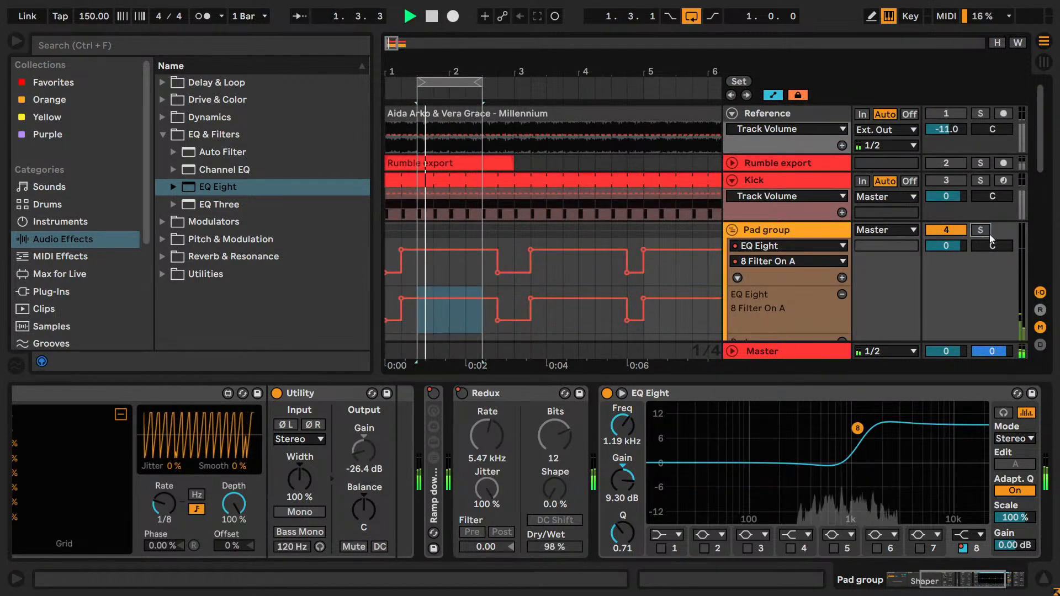
click(982, 181)
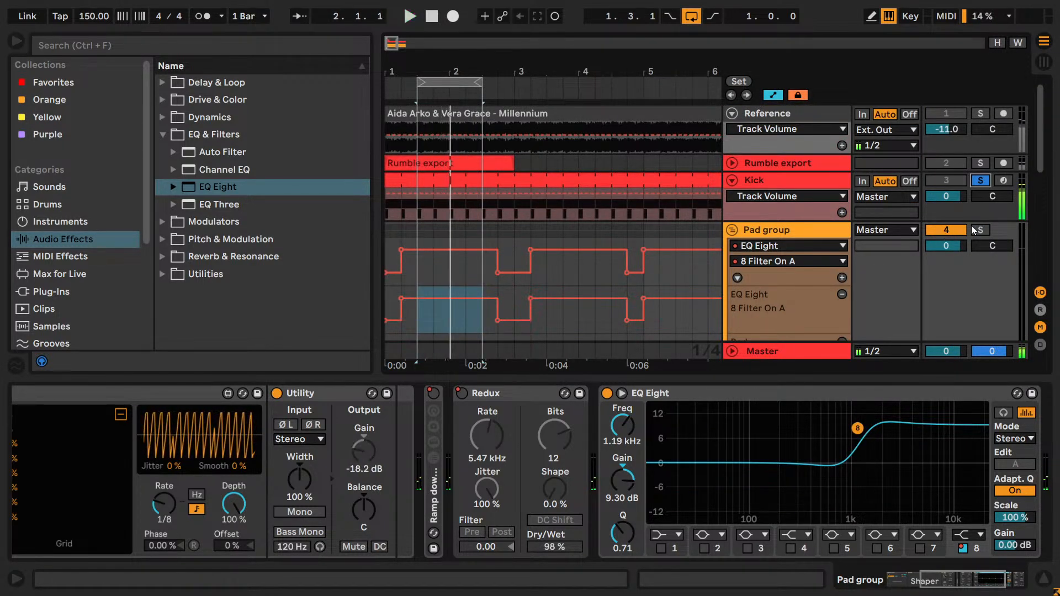
- Expand EQ Eight's display with the browser hidden and set band 8 to 950 Hz with a Q of 0.65
click(622, 393)
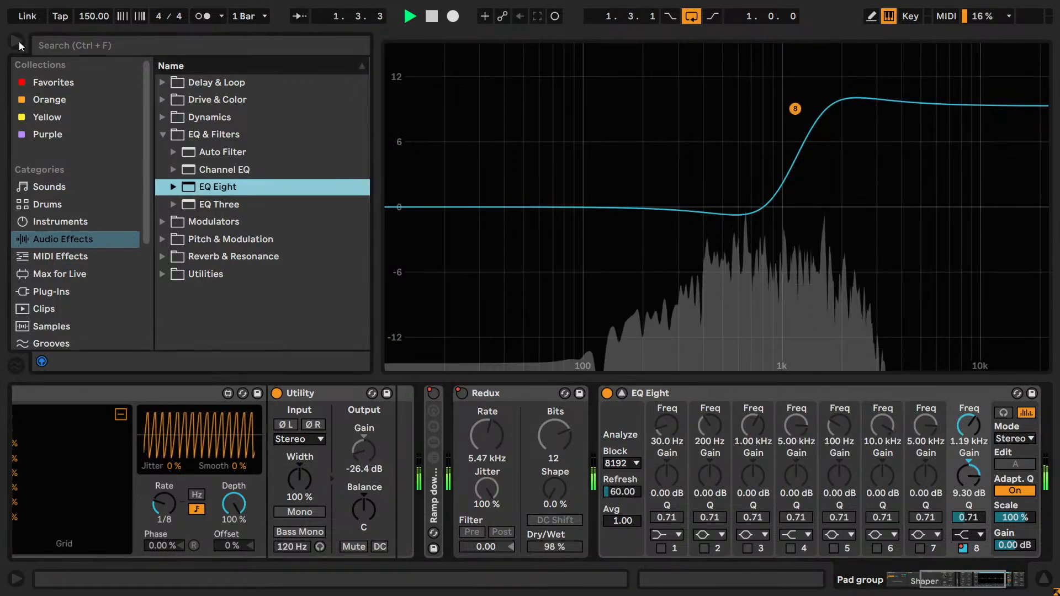
key(ctrl+alt+b)
drag(967, 431, 967, 442)
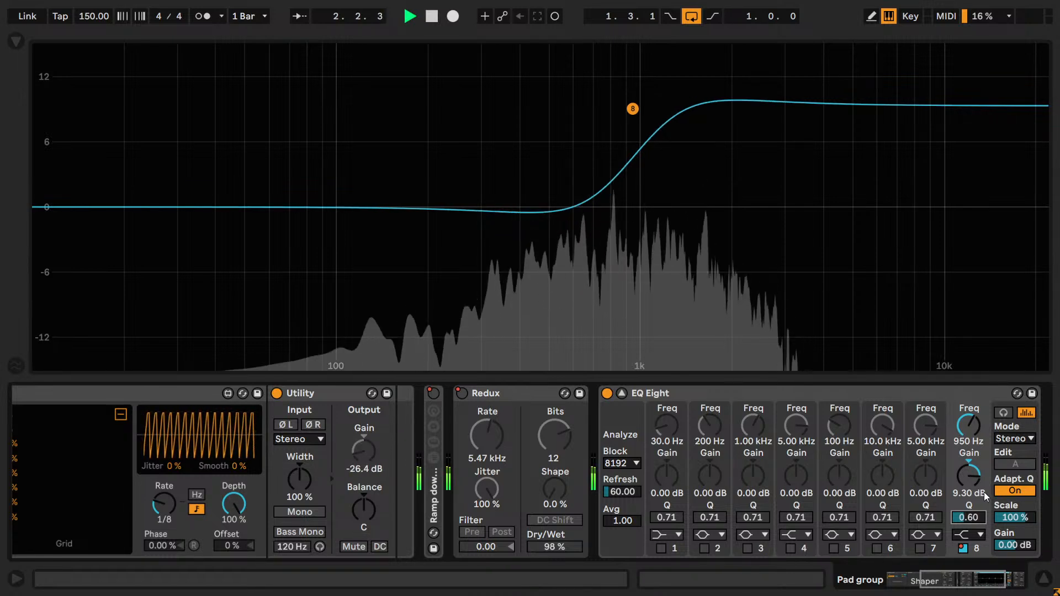
text(4)
key(Return)
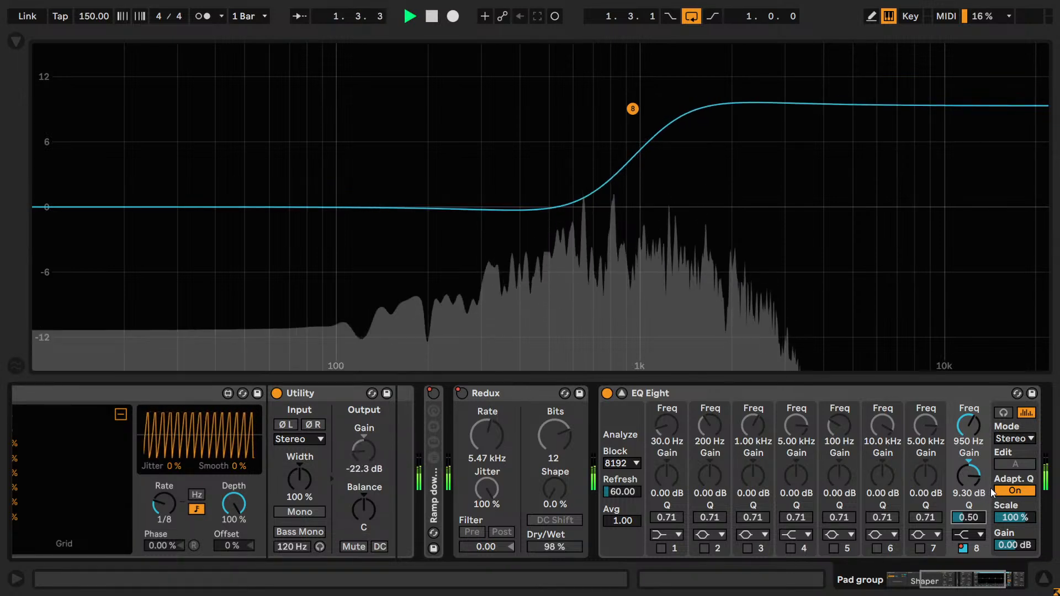
text(.7)
key(Return)
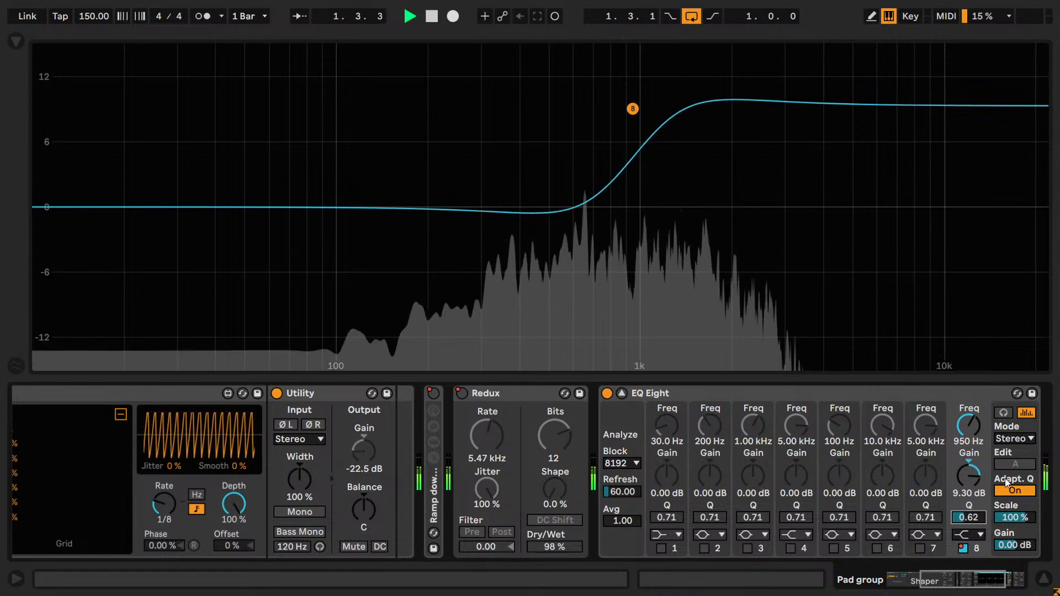
- Lower band 8's gain during playback, fine-tuning it by ear to about 7.80 dB
drag(973, 465, 987, 488)
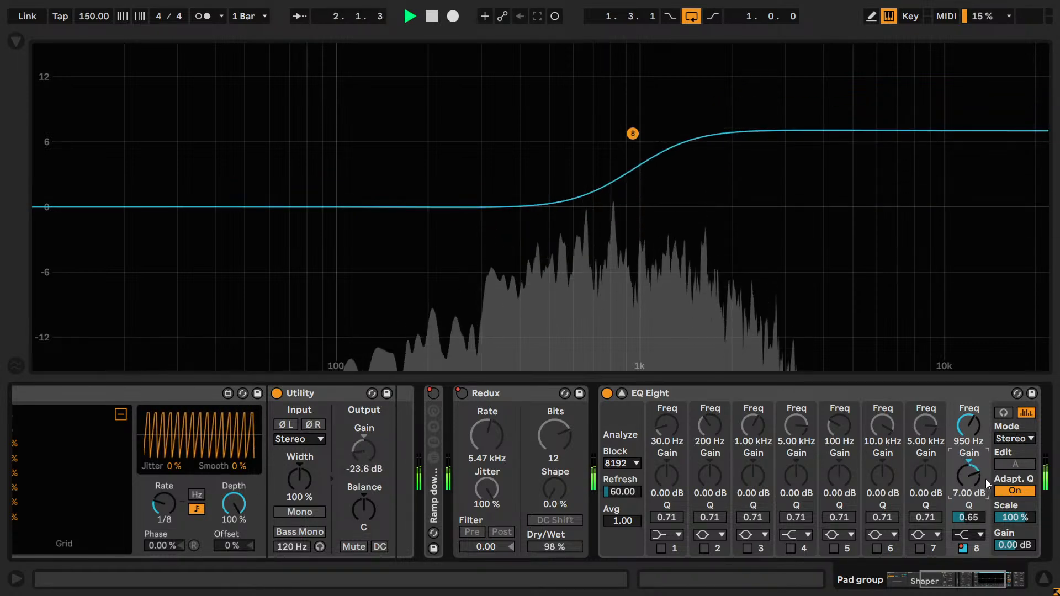
key(Up)
key(Down)
key(Up)
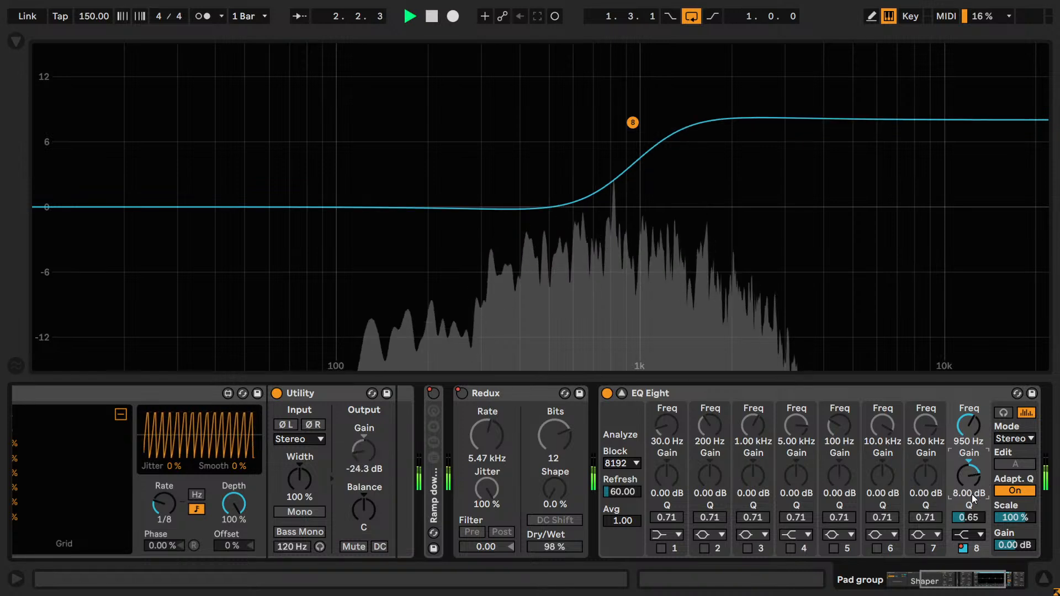
key(Up)
key(Down)
key(Down)
key(Up)
key(shift+Down)
key(shift+Down)
key(shift+Down)
key(shift+Down)
key(shift+Up)
key(shift+Down)
key(shift+Up)
key(shift+Down)
key(shift+Up)
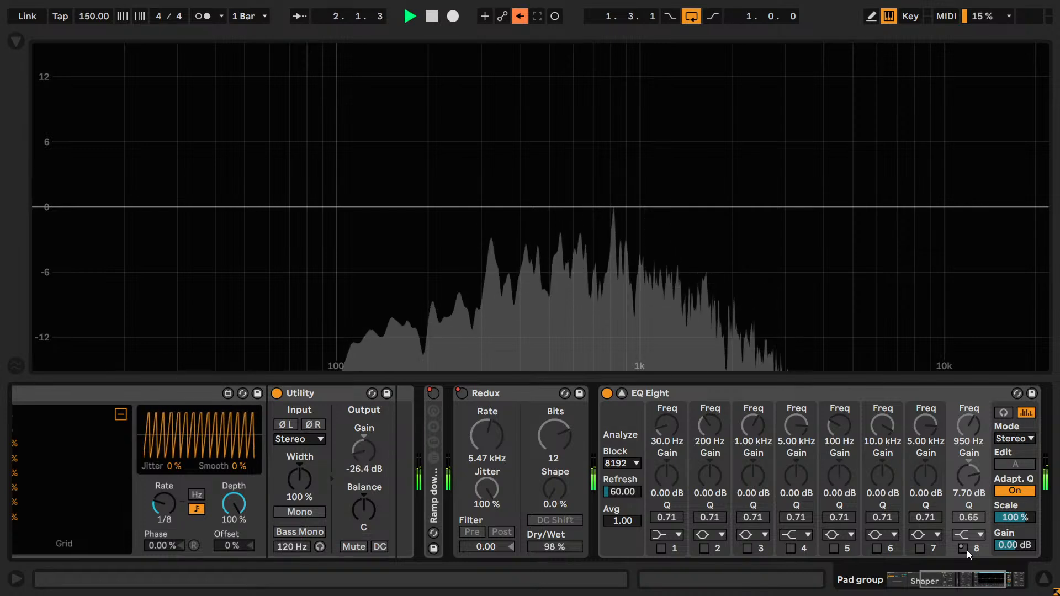
key(shift+Up)
key(shift+Up)
- Compare the loop with band 8 switched off and on, nudging its gain up and down in fine increments
click(965, 550)
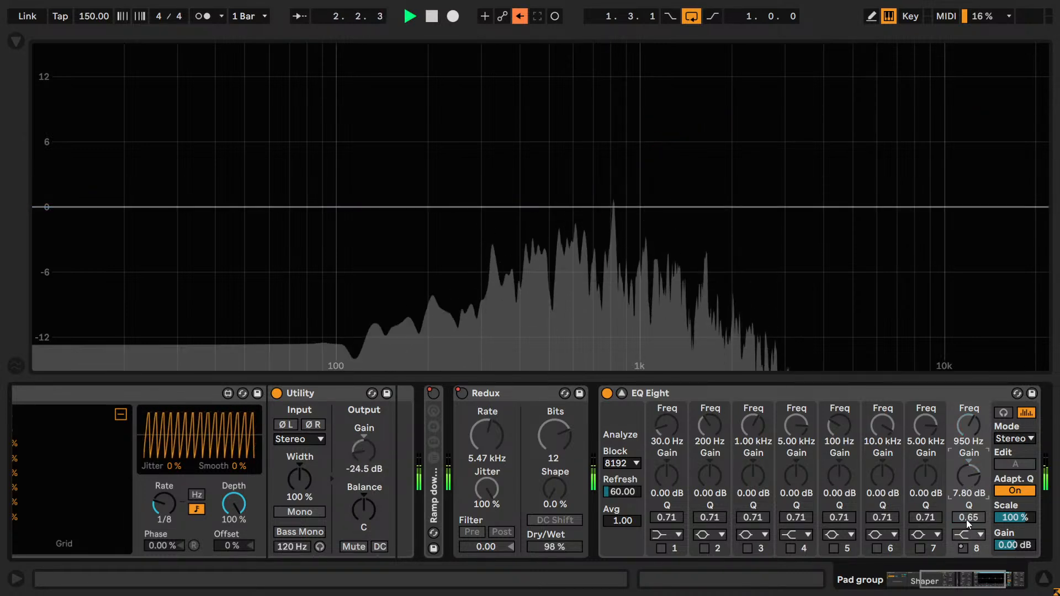
click(962, 549)
click(962, 549)
click(962, 548)
key(shift+Up)
key(shift+Up)
click(962, 549)
click(962, 549)
key(shift+Down)
key(shift+Down)
click(962, 548)
click(963, 548)
key(shift+Up)
key(shift+Up)
click(962, 549)
click(962, 550)
key(shift+Down)
key(shift+Down)
click(963, 550)
click(963, 550)
- Set band 8's gain to 8.00 dB, re-enable the overridden automation and collapse EQ Eight's enlarged display
click(969, 485)
key(shift+Up)
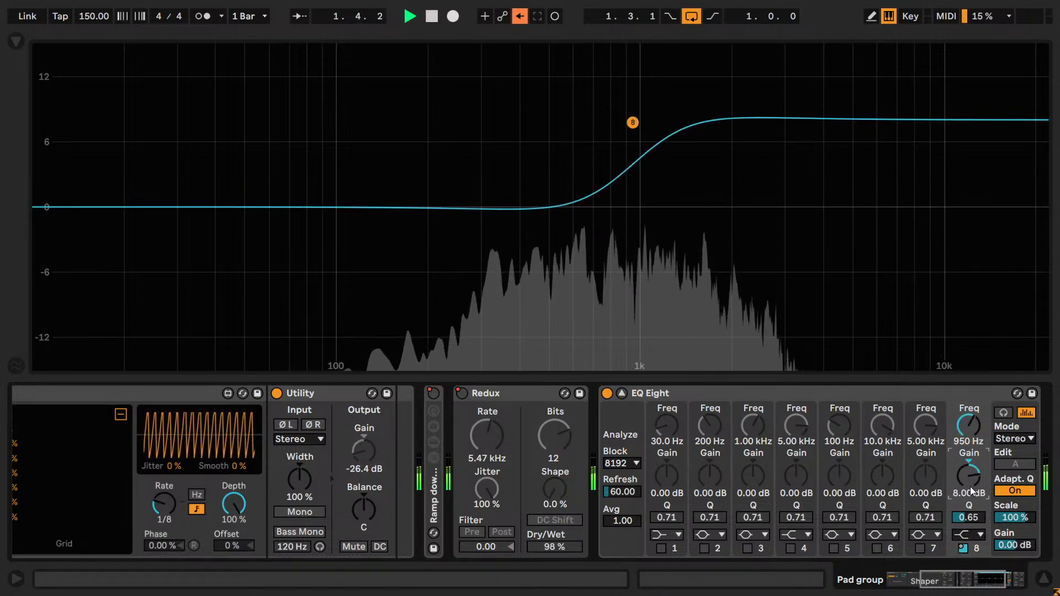
click(519, 15)
click(622, 391)
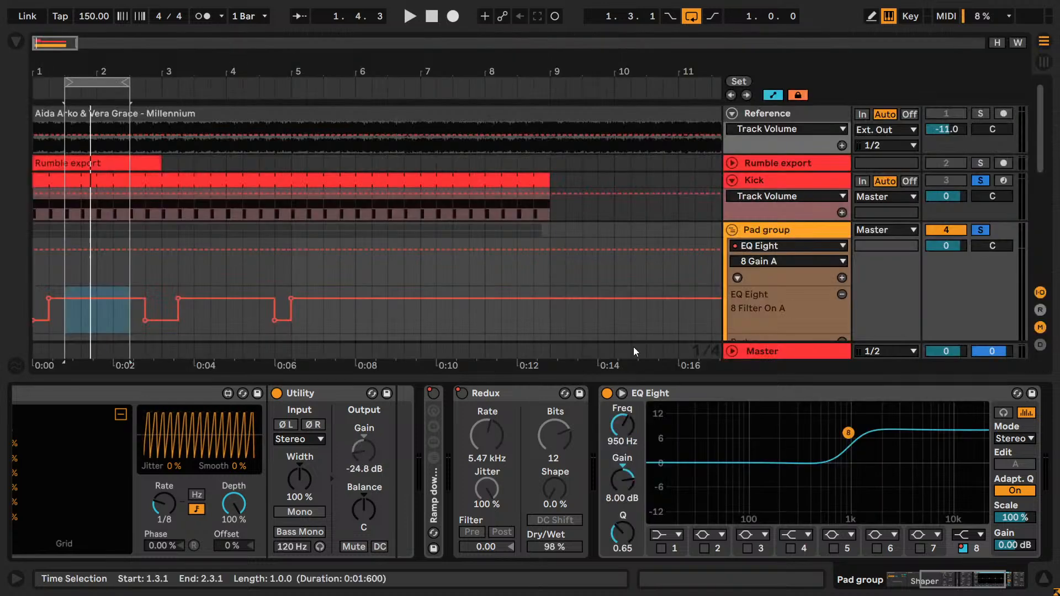
- Loop 1.1.1 to 5.1.1 and play it, toggling the Pad group's solo to compare
drag(64, 82, 2, 82)
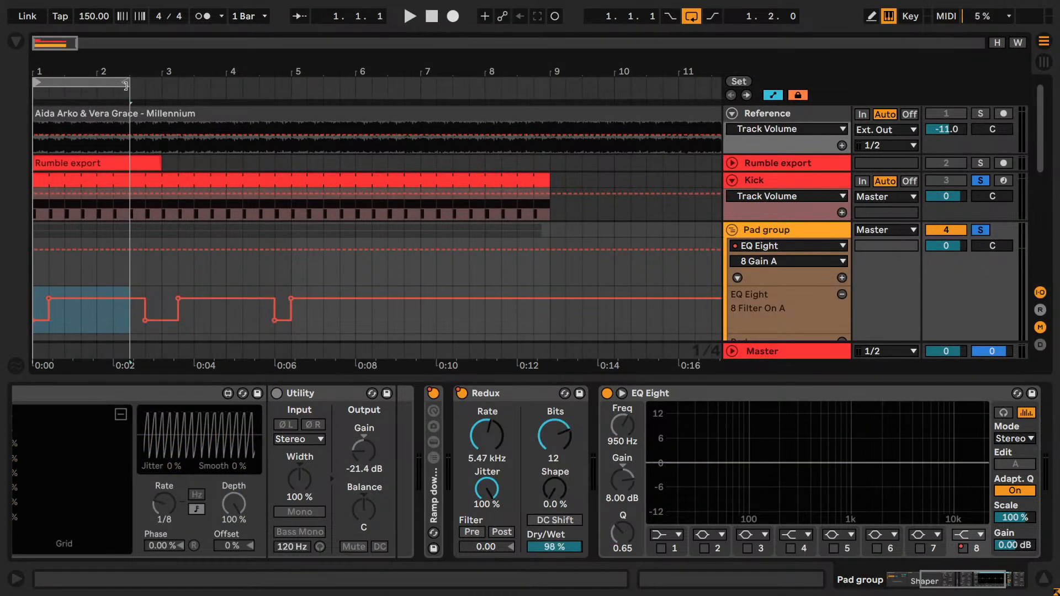
drag(125, 86, 292, 84)
key(space)
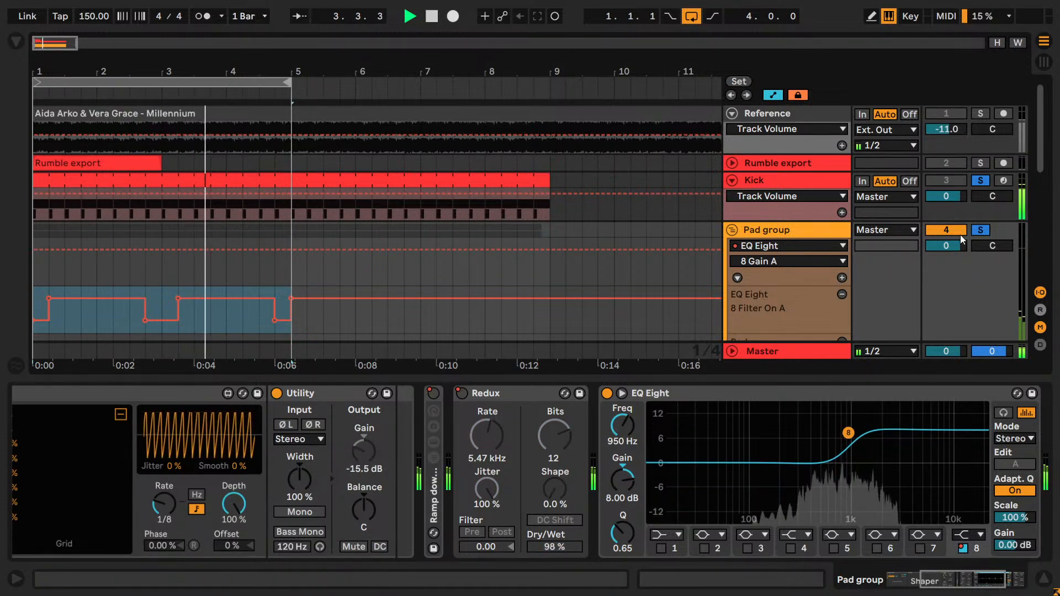
click(980, 231)
click(980, 231)
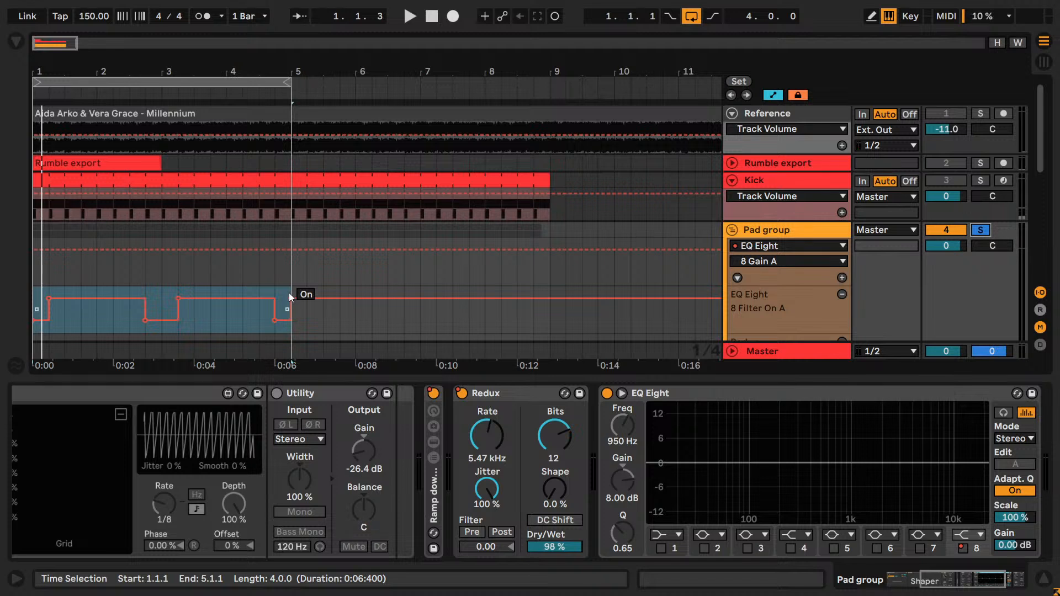
- Loop 2.2.1 to 2.4.1 and listen to the end of the boosted ramp-up section
drag(147, 266, 176, 273)
key(space)
key(space)
drag(159, 82, 135, 106)
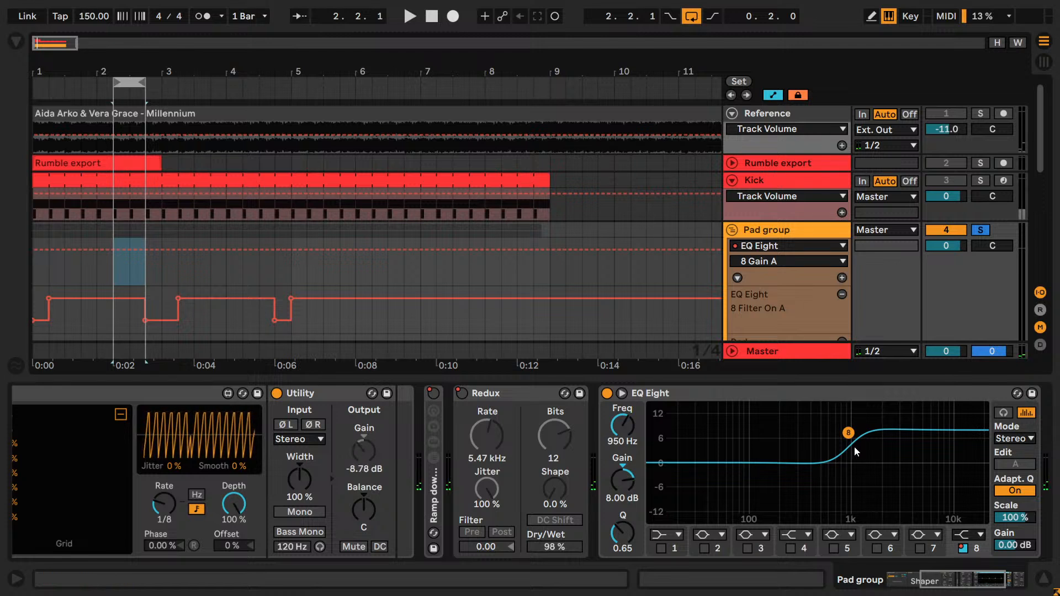
key(space)
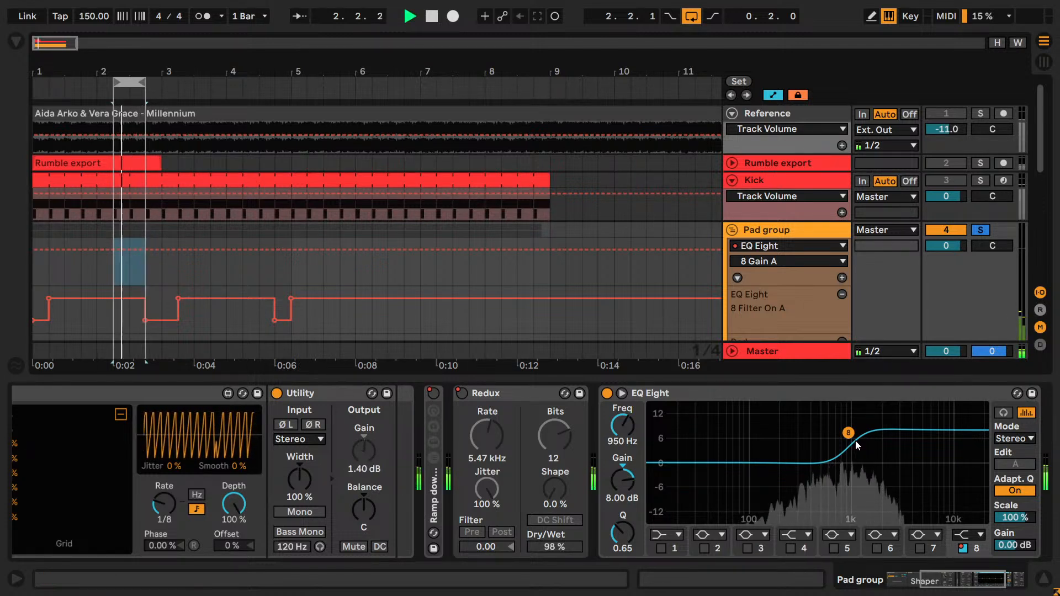
key(space)
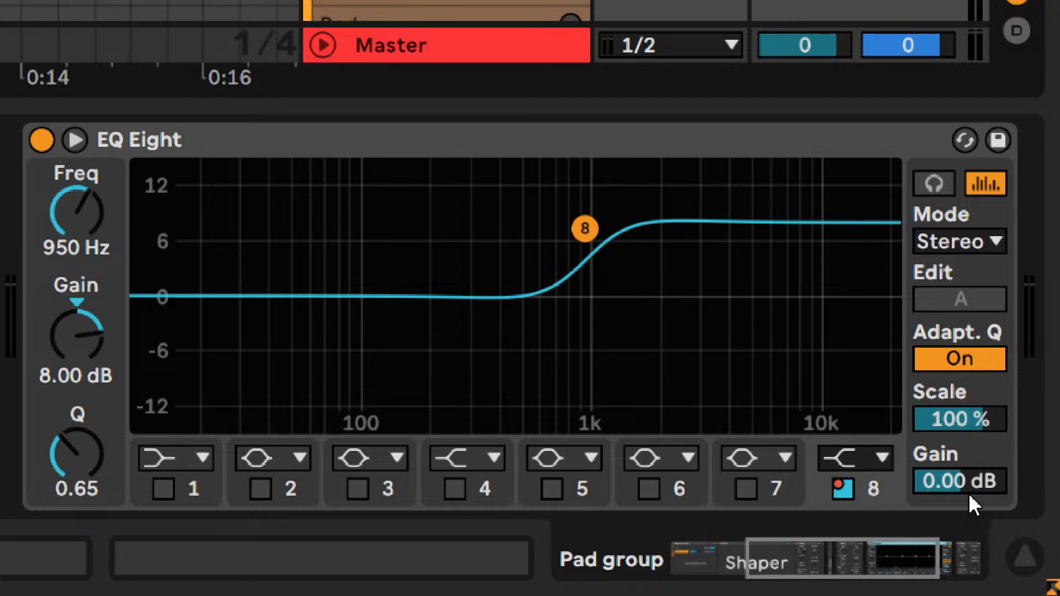
- Show EQ Eight's Device On automation in a new lane and draw it off wherever the ramp-down rack is on
mouse_move(949, 479)
mouse_down()
mouse_move(949, 518)
mouse_move(949, 458)
mouse_up()
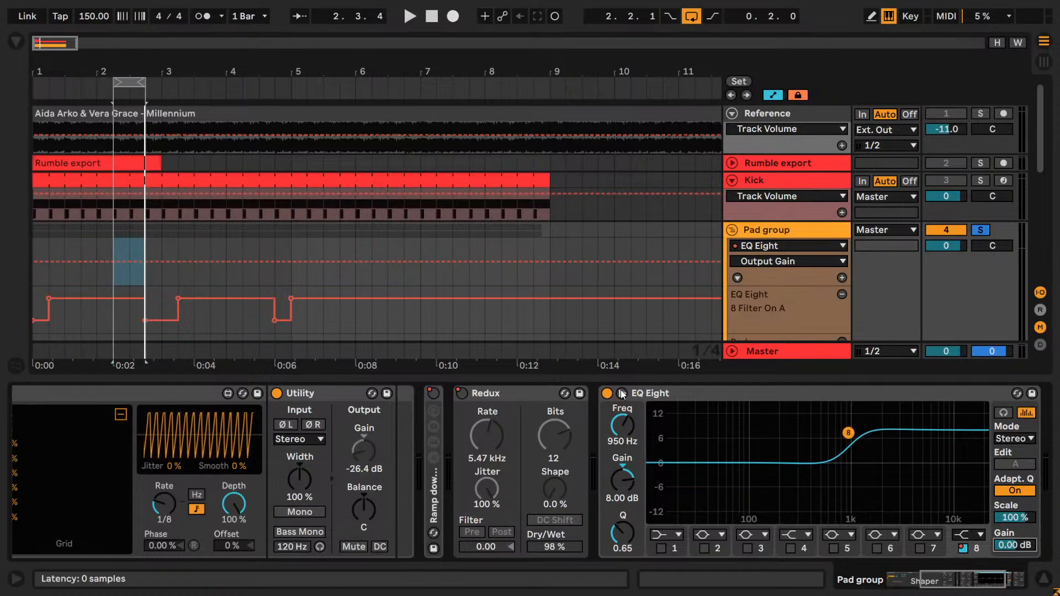
click(607, 394)
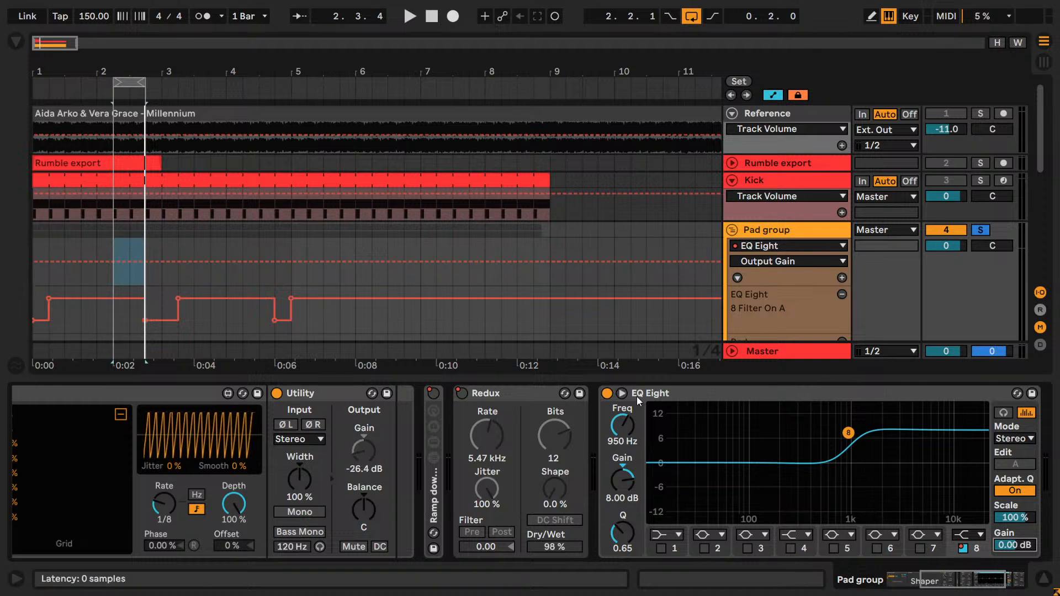
right_click(609, 396)
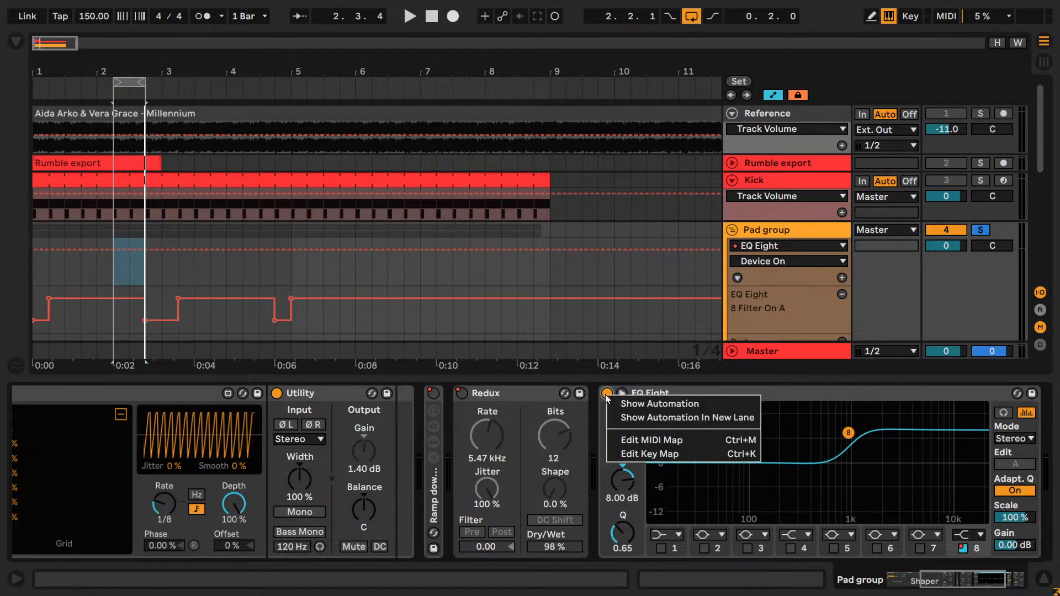
click(647, 422)
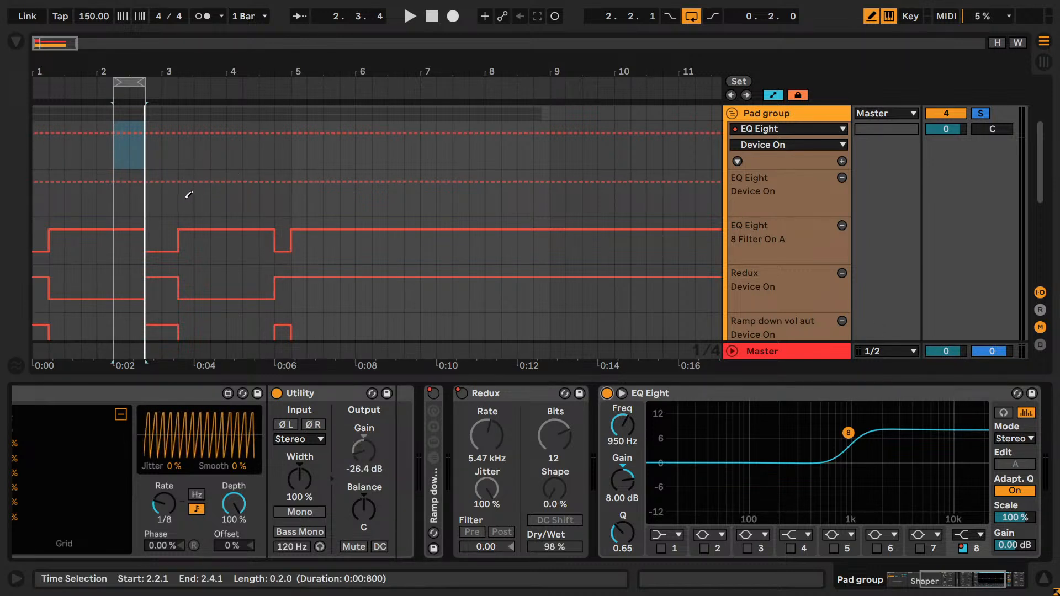
drag(178, 205, 166, 206)
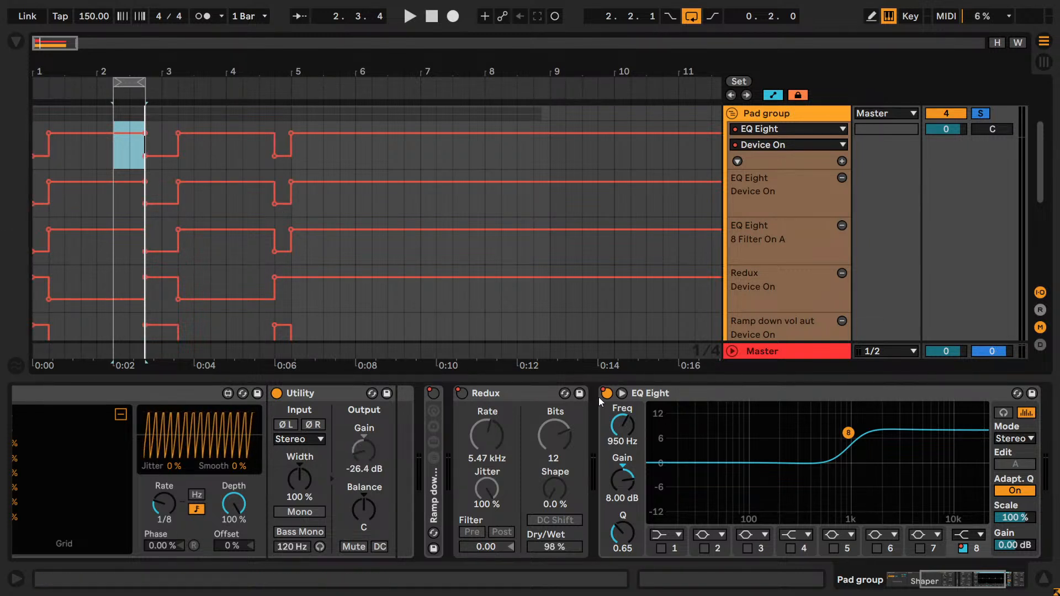
- Delete EQ Eight's 8 Filter On automation and remove its lane from the Pad group
right_click(963, 549)
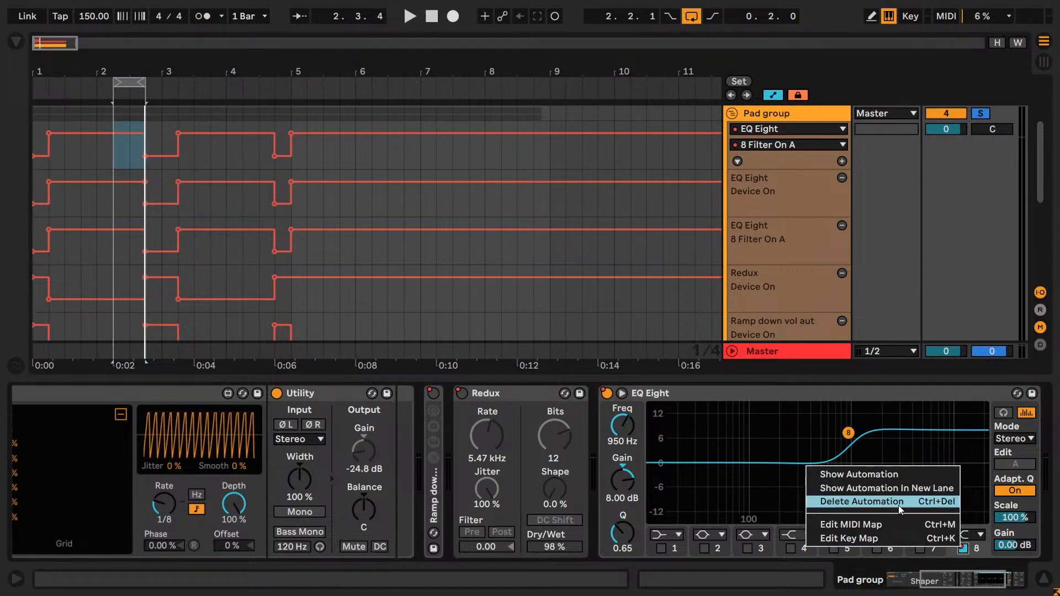
click(899, 506)
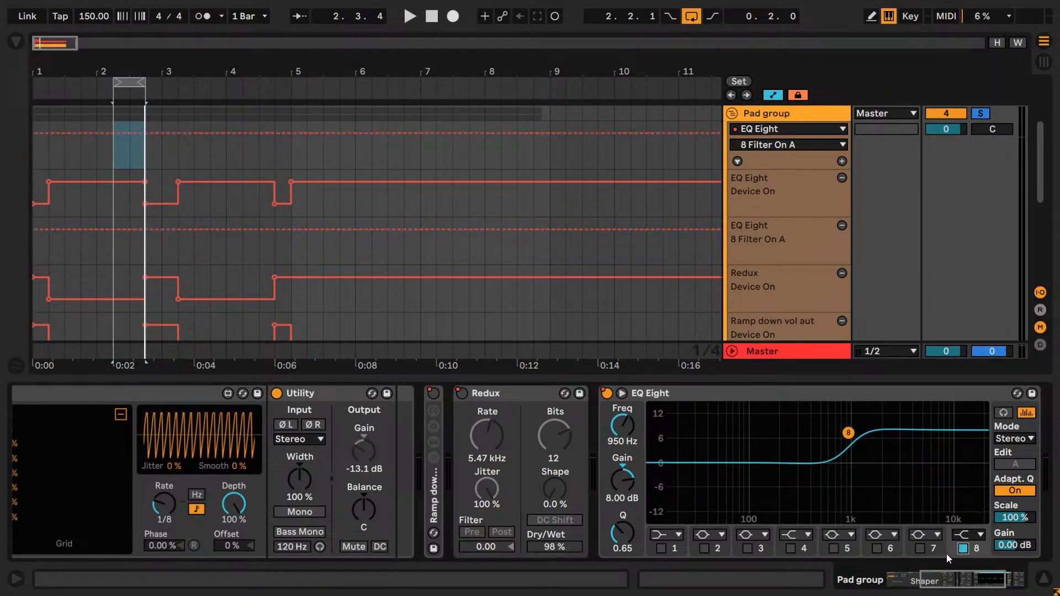
click(842, 229)
- Set EQ Eight's output gain to -2.00 dB
click(1009, 546)
click(1009, 545)
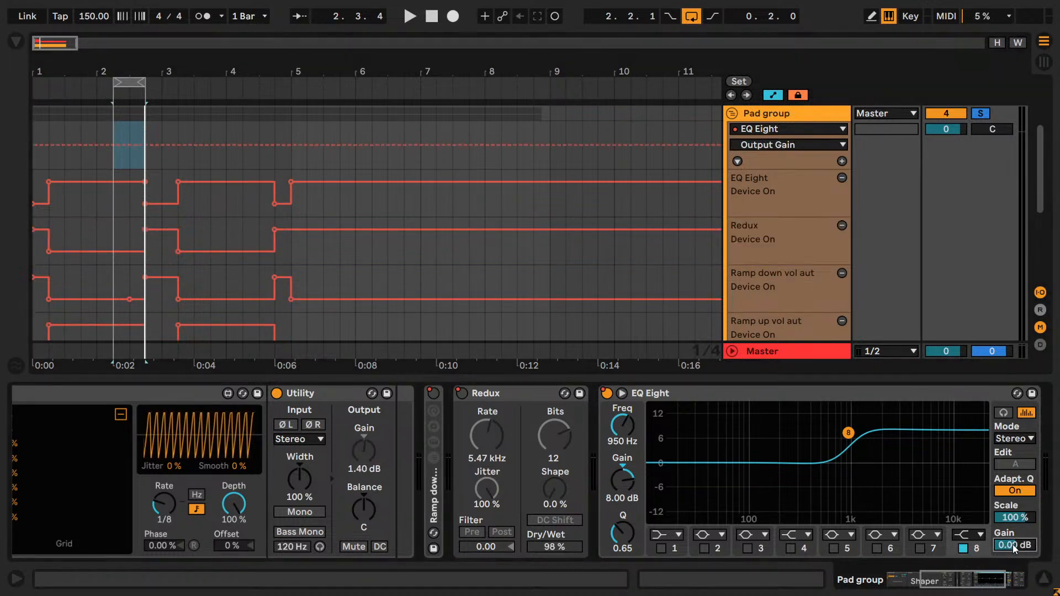
click(128, 195)
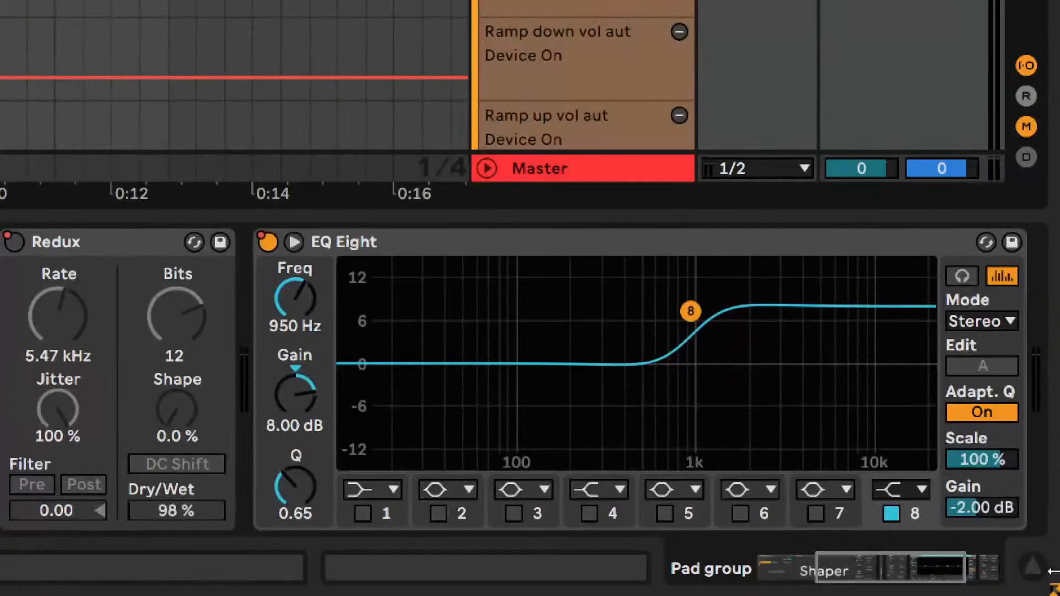
click(992, 510)
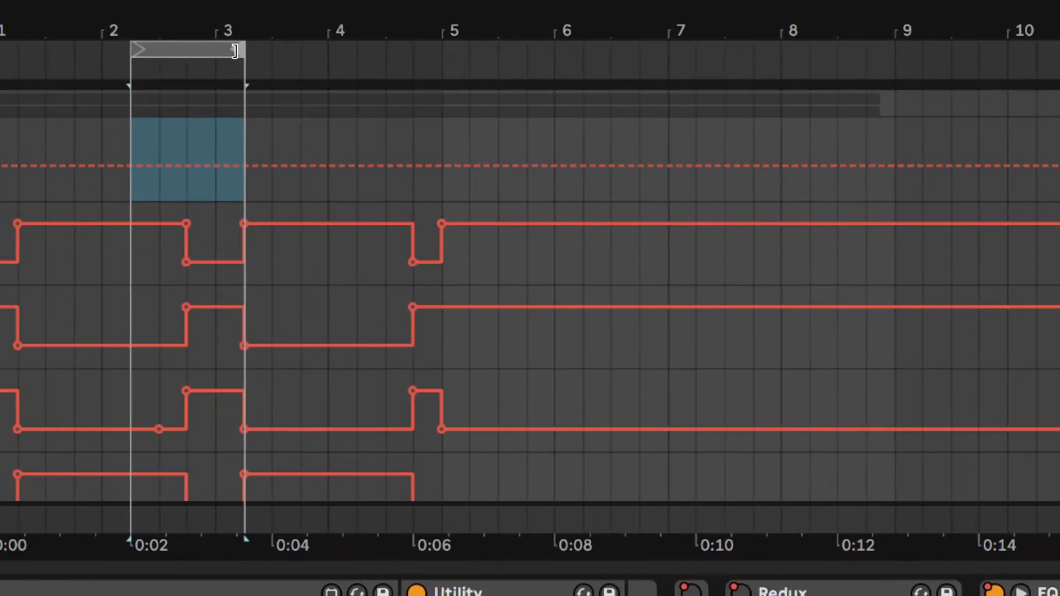
- Adjust the loop to 2.2.1 to 3.2.1, covering the switch from EQ Eight to Redux, and play it
drag(239, 51, 190, 171)
drag(156, 50, 211, 51)
click(210, 224)
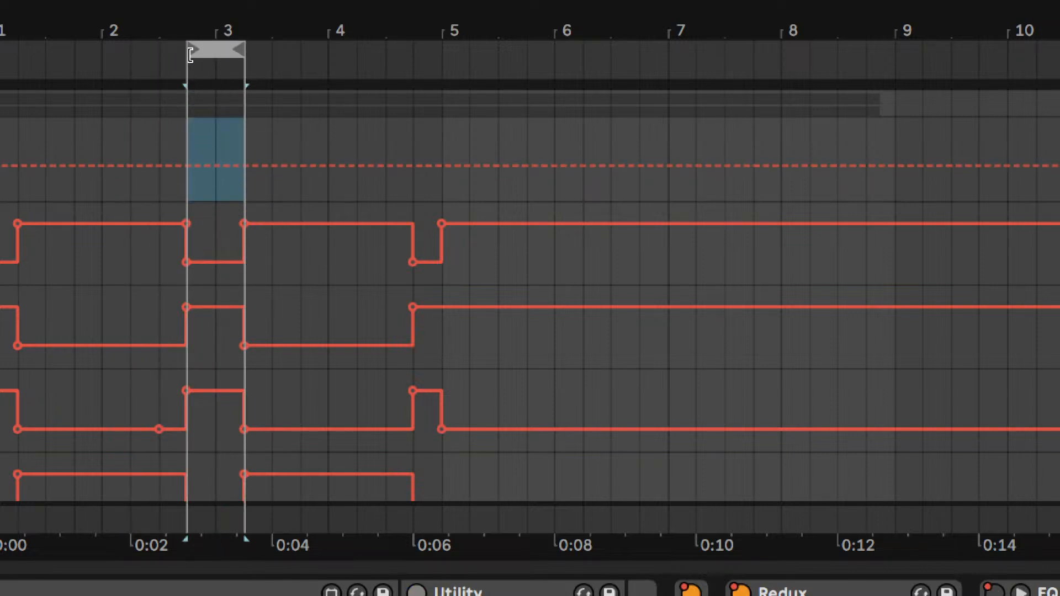
drag(192, 51, 139, 61)
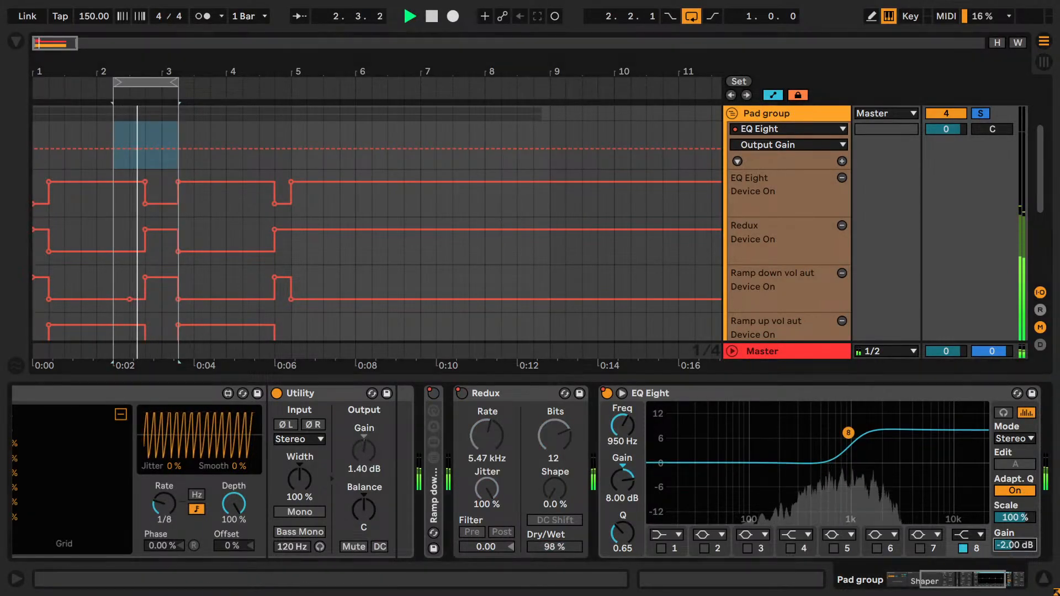
- Balance the two sections during playback by setting EQ Eight's output gain to -1.00 dB
click(1019, 546)
key(Up)
key(Up)
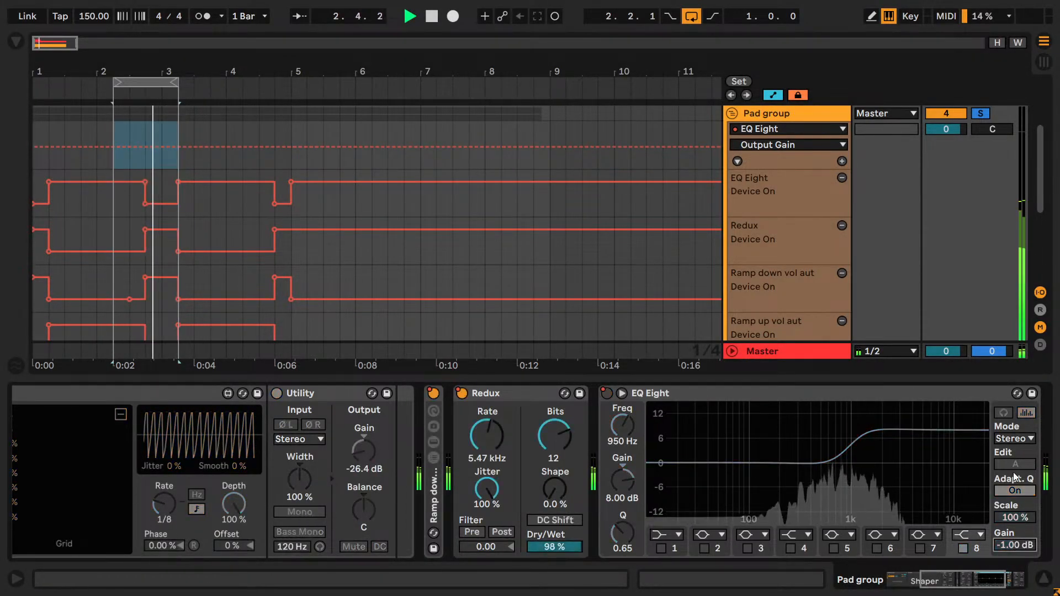
key(Down)
key(Down)
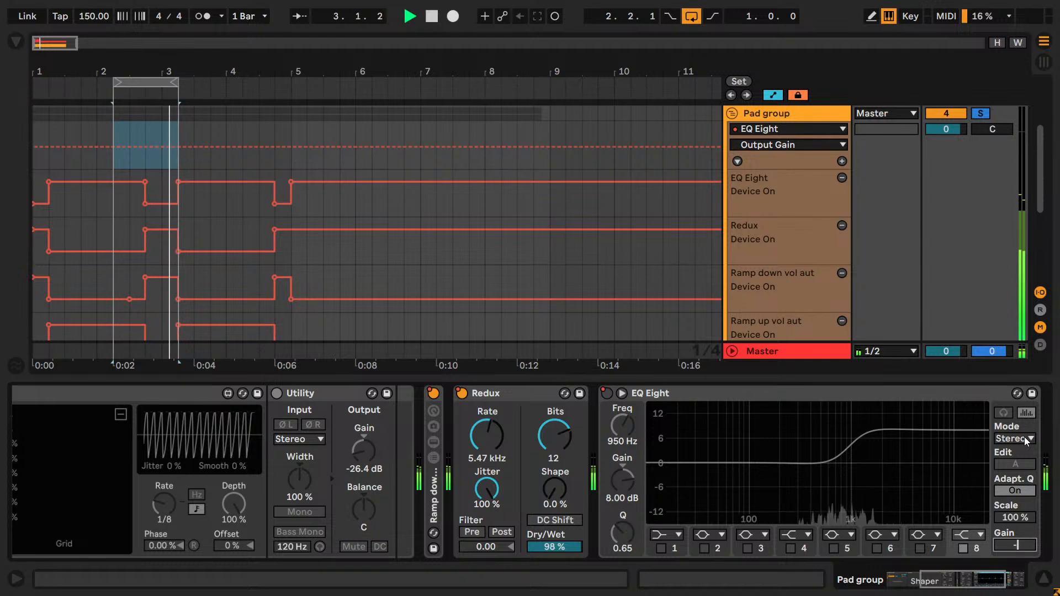
text(1.2)
key(Return)
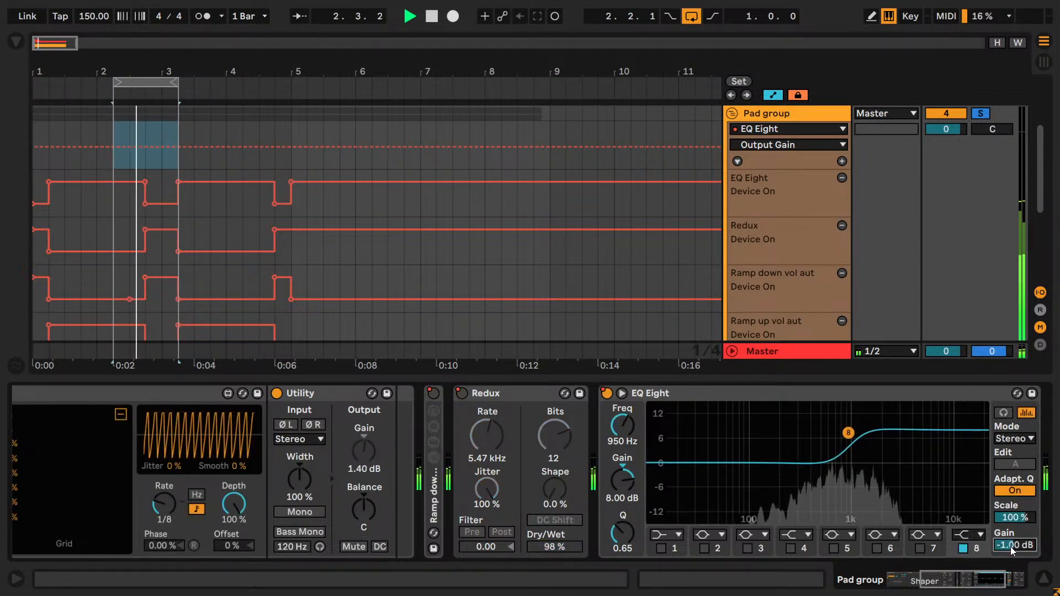
- Set EQ Eight's output gain to -1.20 dB and solo the Kick together with the Pad group for playback
key(space)
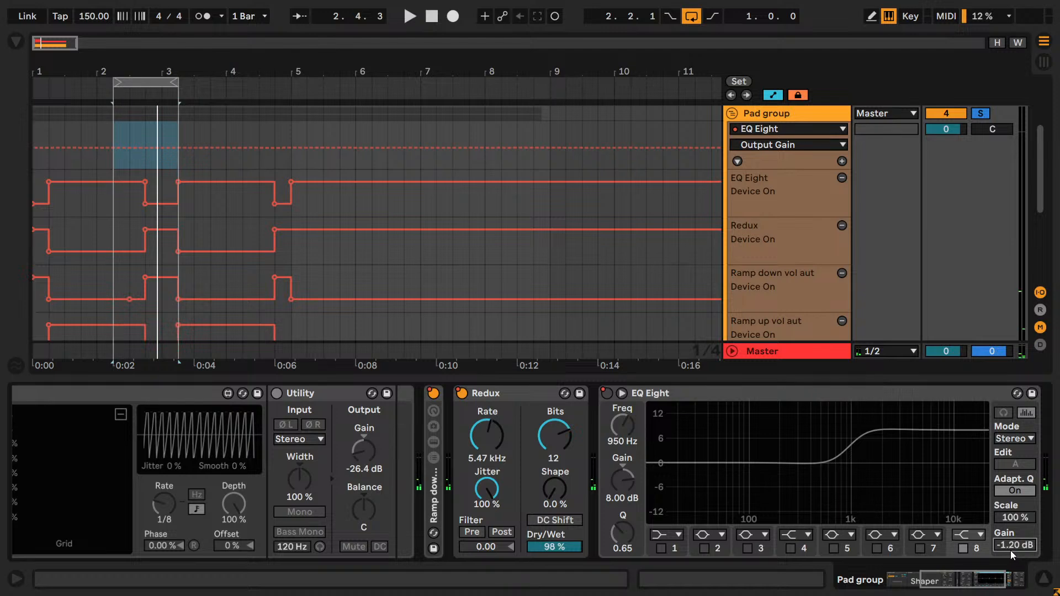
key(space)
scroll(970, 232, up, 3)
key(space)
ctrl+click(981, 181)
key(space)
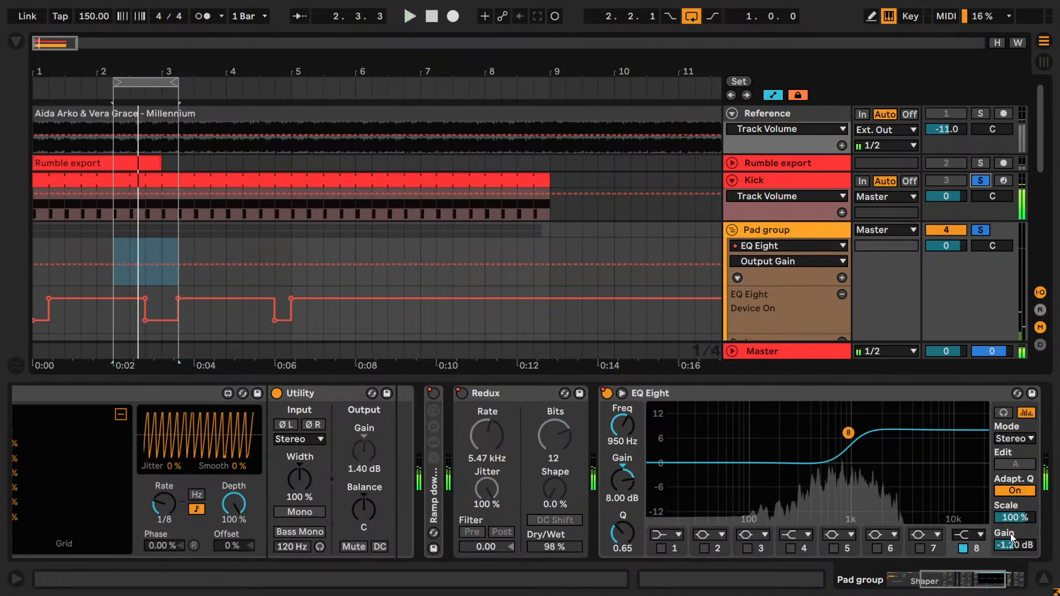
- Fine-tune EQ Eight's output gain against the Kick during looped playback, settling on -1.50 dB
click(1019, 547)
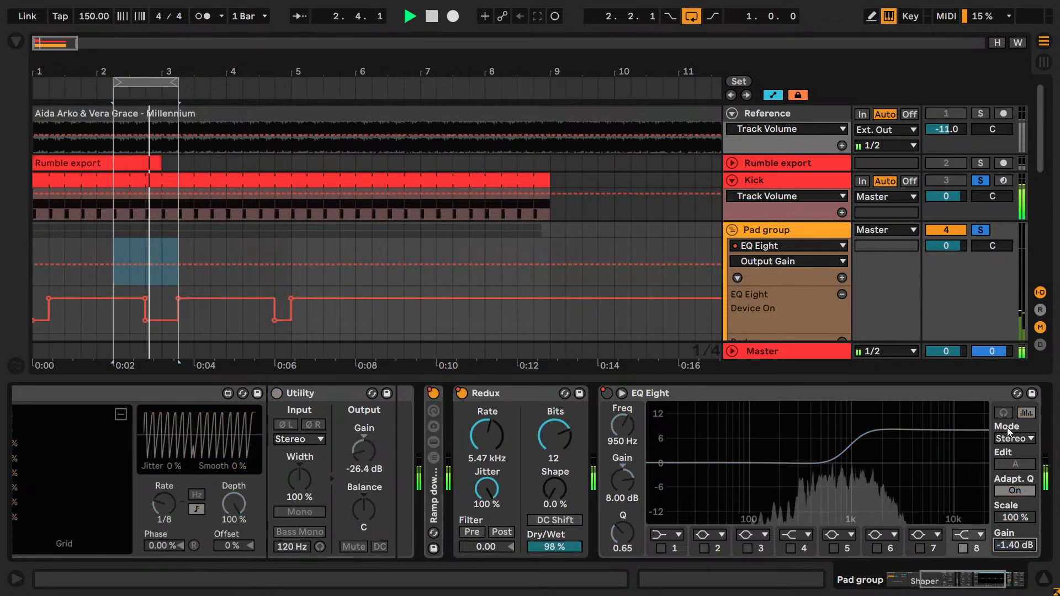
text(-)
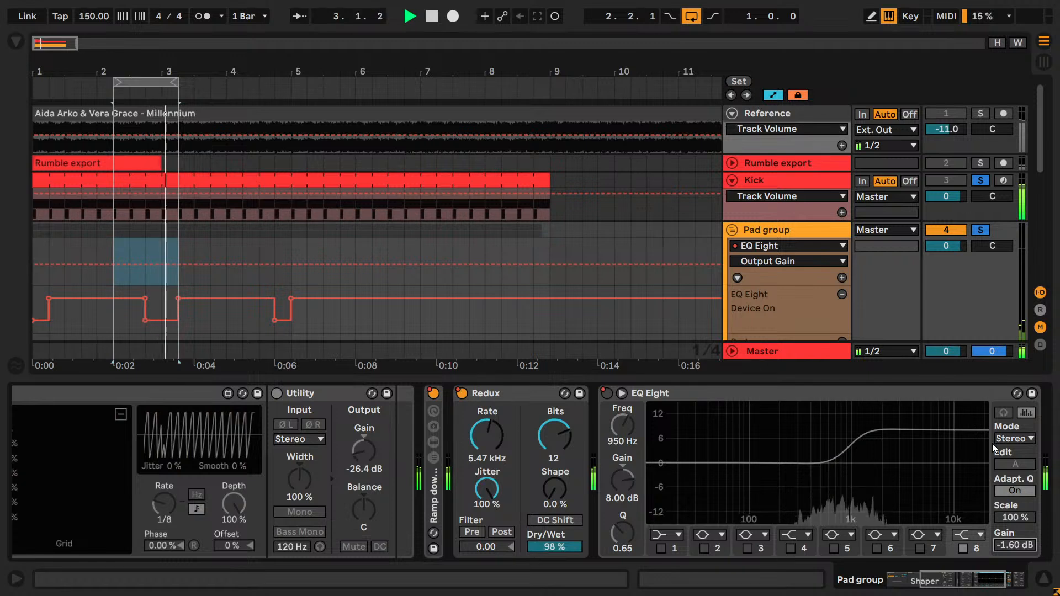
key(space)
text(-1.4)
key(Return)
key(space)
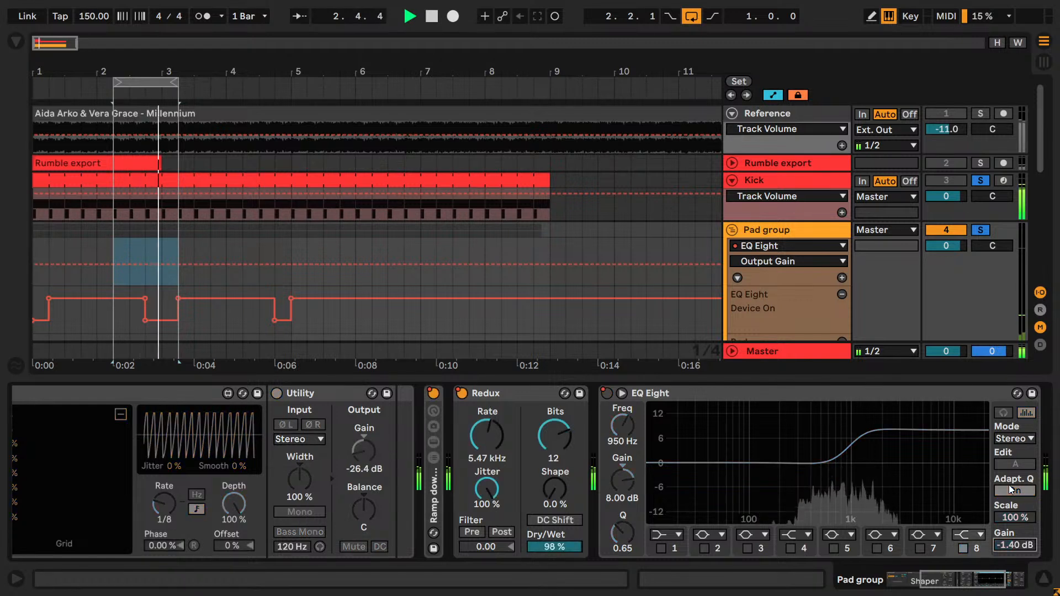
key(Return)
key(space)
key(space)
key(space)
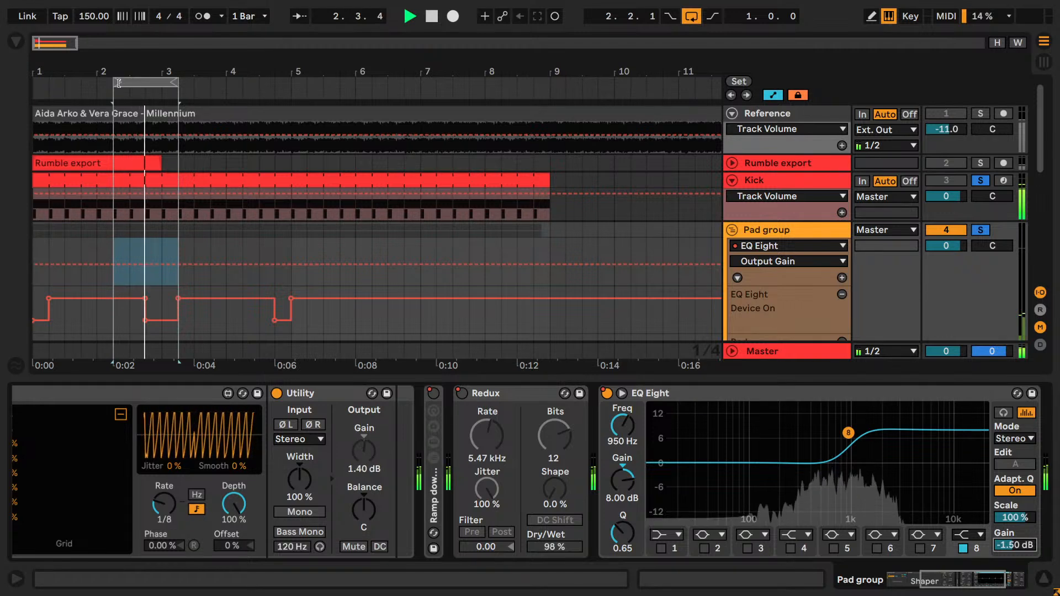
- Extend the loop to four bars, from 1.1.1 to 5.1.1, and play back the alternating sections
drag(119, 82, 35, 83)
drag(178, 83, 291, 84)
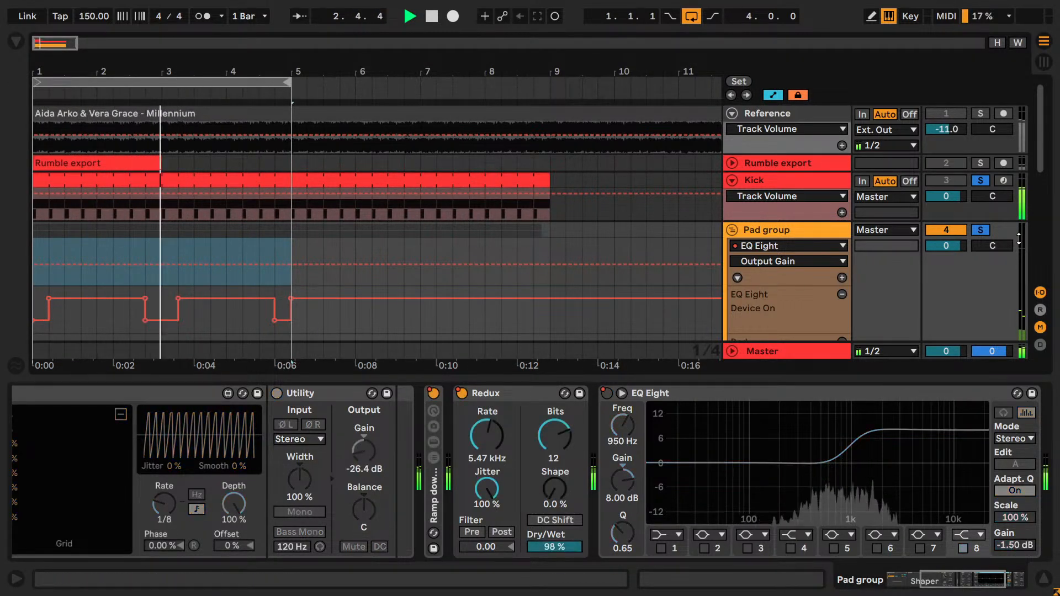
scroll(977, 227, down, 3)
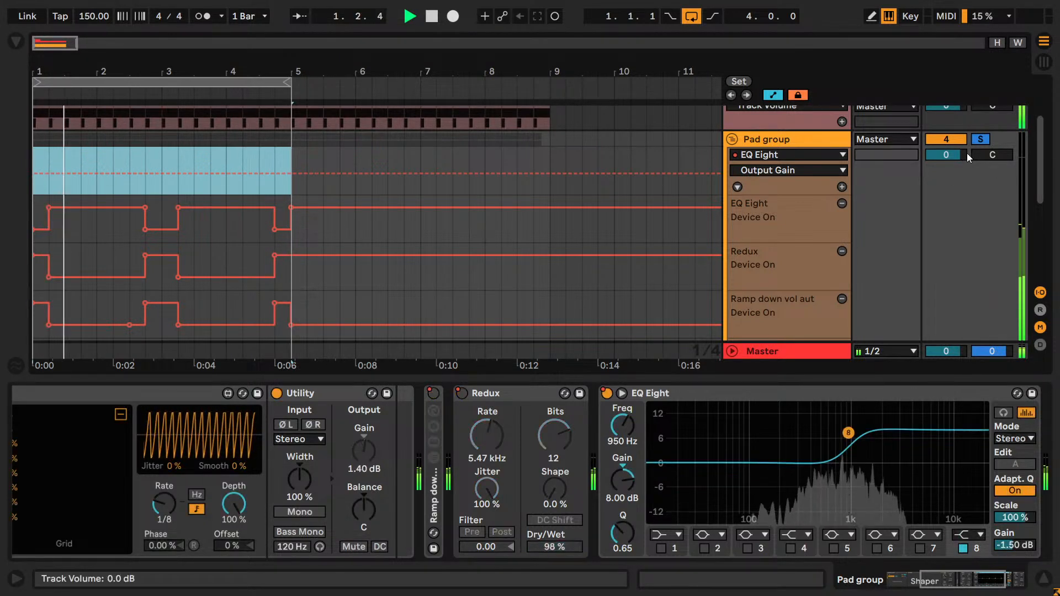
key(space)
- Place the insert mark at 3.1.1 in the Pad group's EQ Eight lane and play from there
click(786, 138)
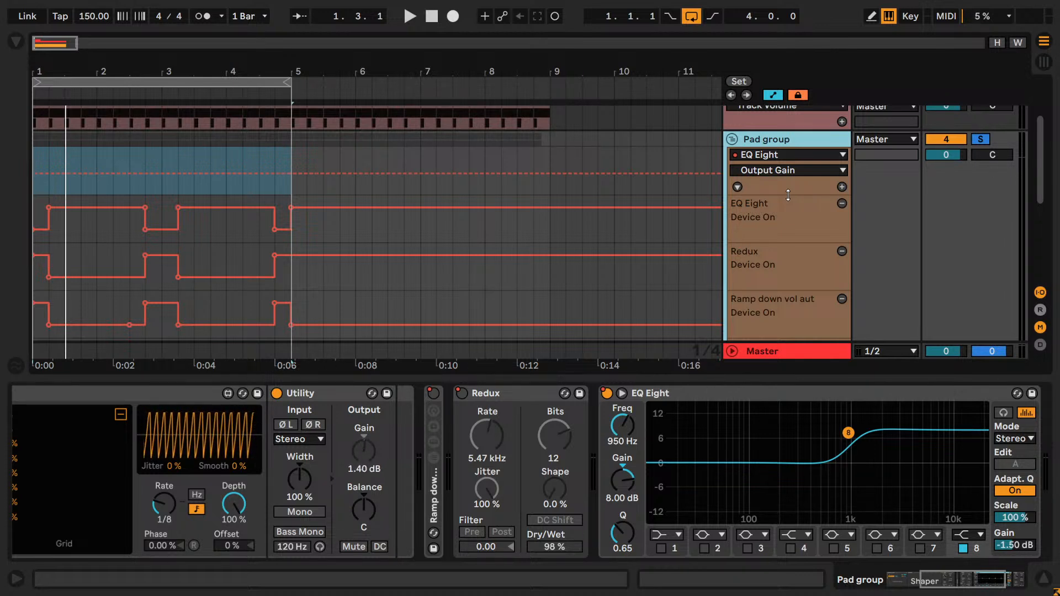
click(163, 241)
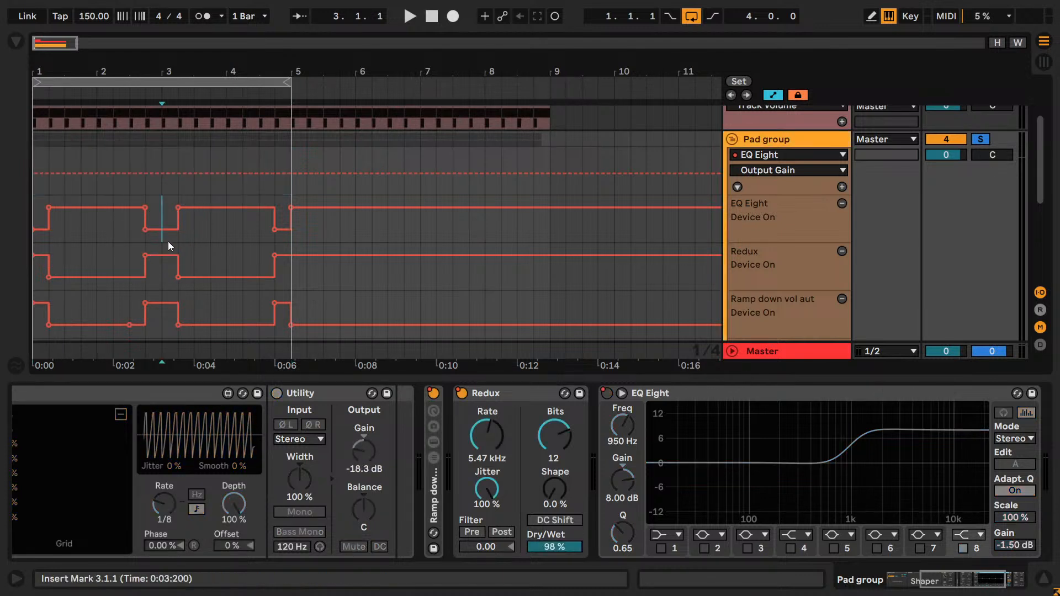
key(space)
key(space)
key(space)
key(space)
- Look through the Pad group's device chain and collapse the Ramp up vol aut rack
click(1025, 586)
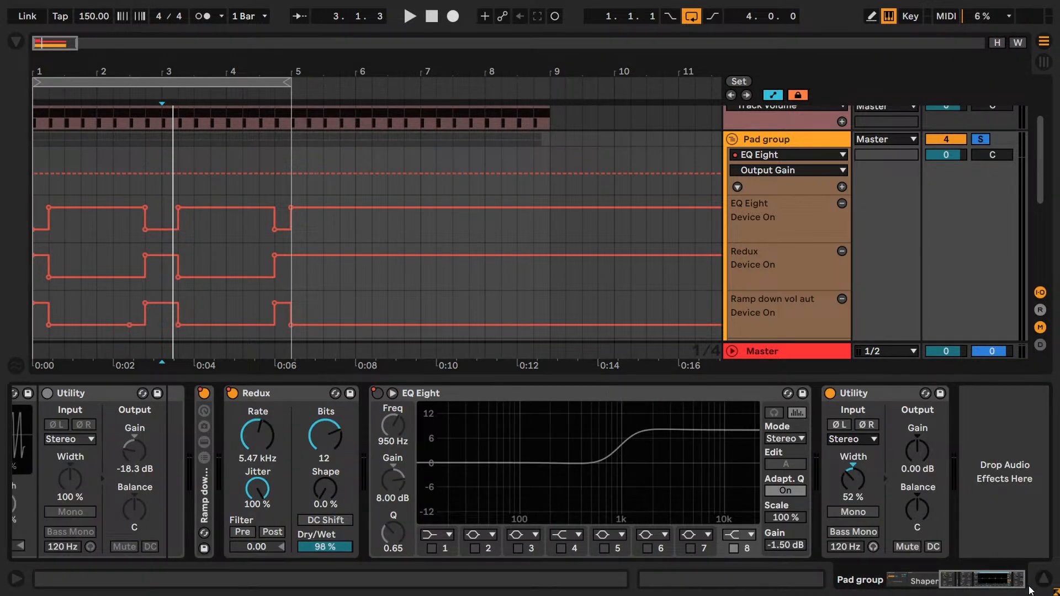
drag(996, 583, 940, 582)
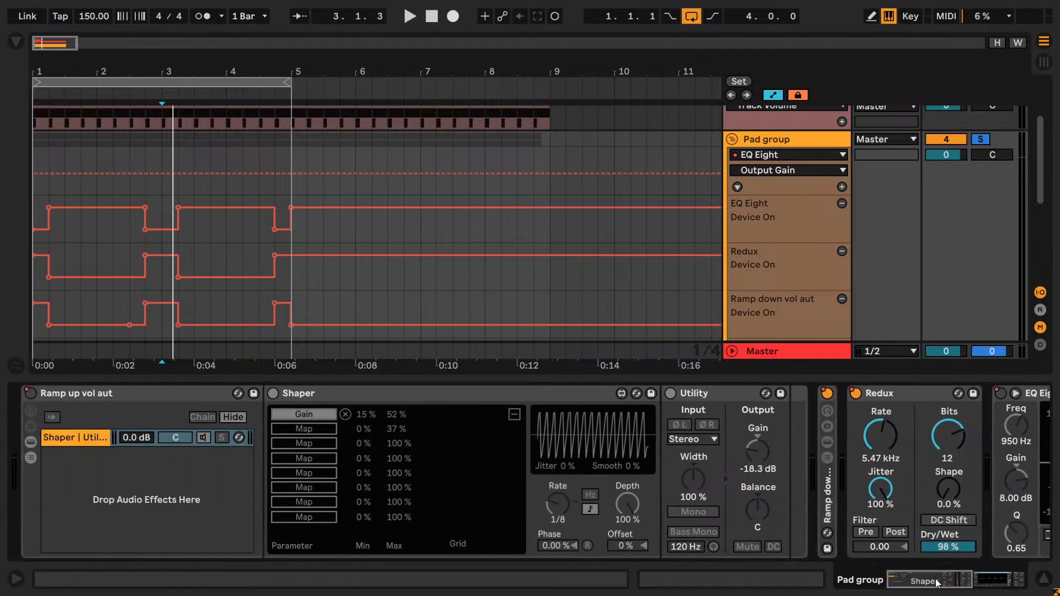
double_click(71, 395)
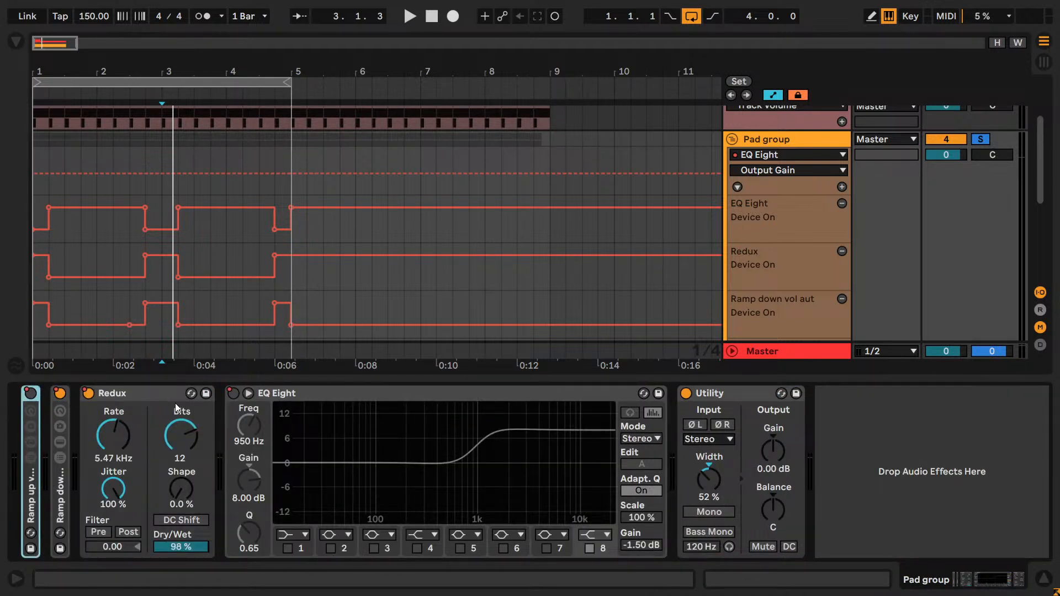
- Search the audio effects for "rev" and insert the Dry + Reverb.adg rack between EQ Eight and Utility
click(16, 41)
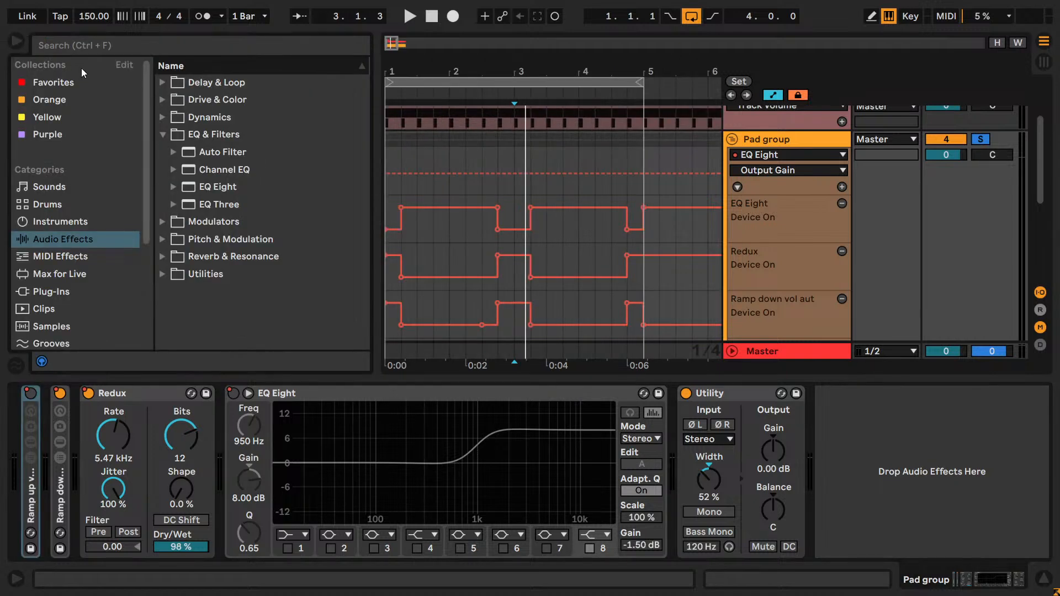
click(115, 51)
text(rev)
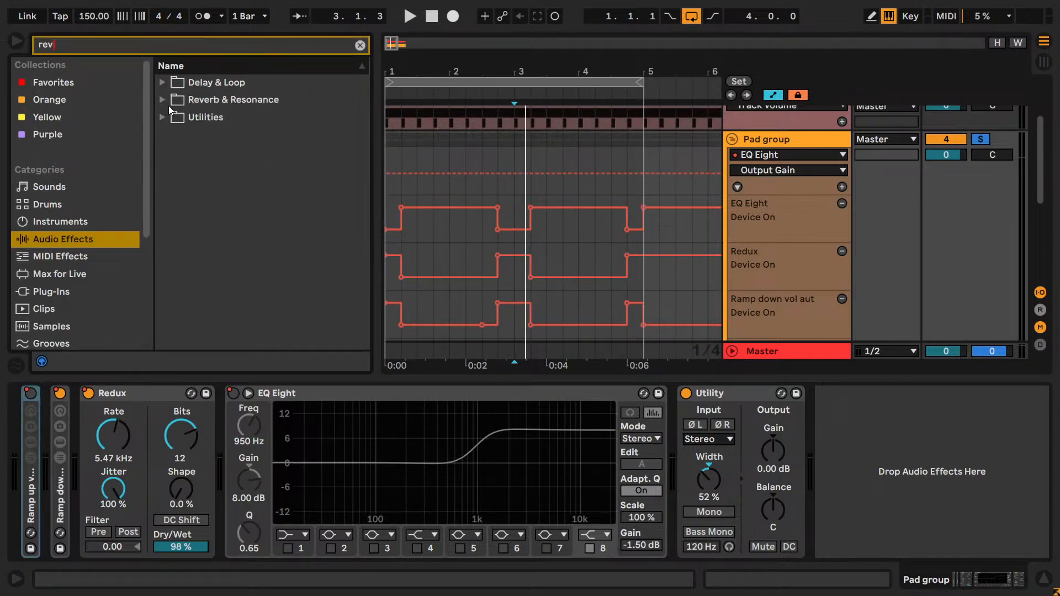
click(160, 116)
click(176, 135)
drag(210, 169, 642, 431)
drag(990, 581, 1010, 582)
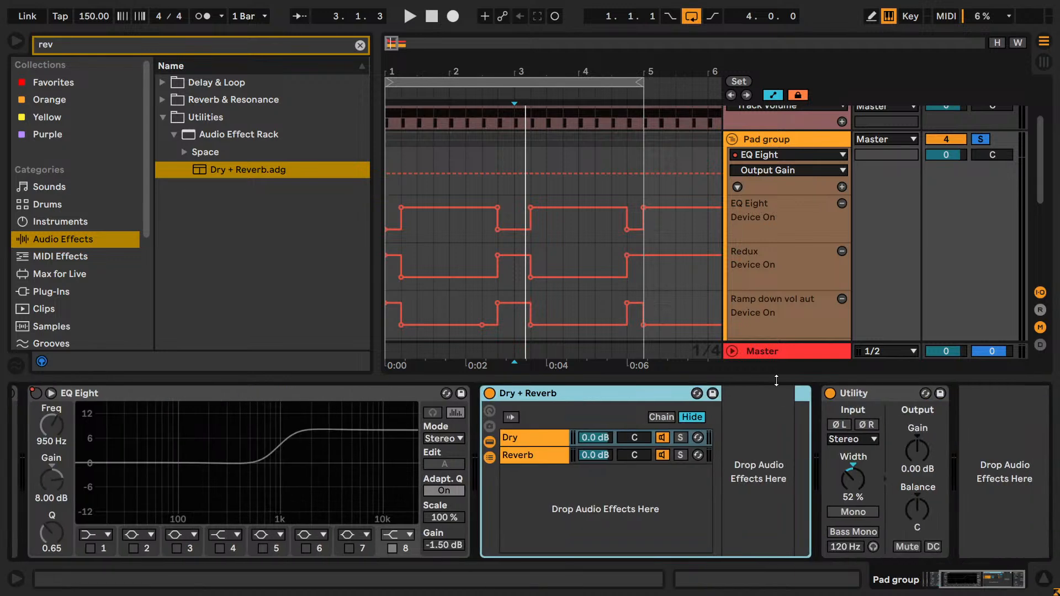
- Move Utility into the rack's Dry chain and replace Reverb with Hybrid Reverb in the Reverb chain
click(524, 451)
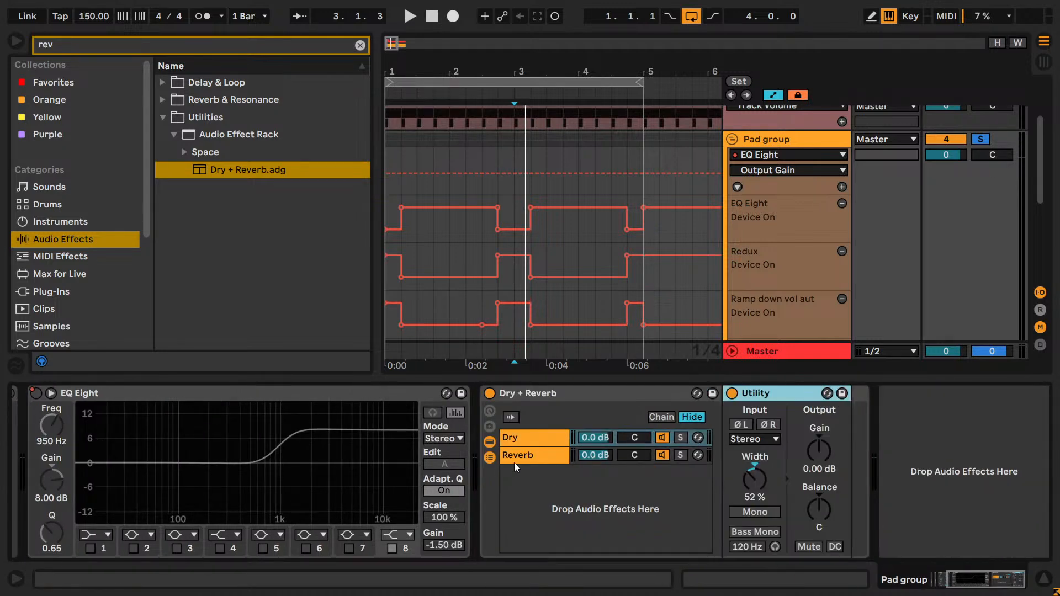
drag(980, 578, 1003, 578)
click(650, 391)
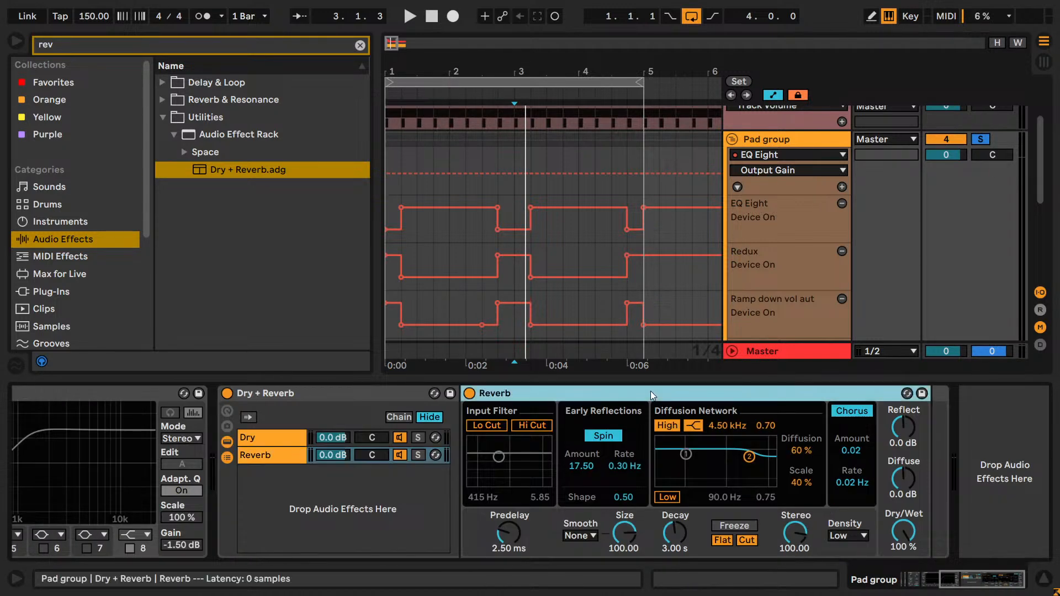
key(Delete)
click(164, 117)
click(162, 100)
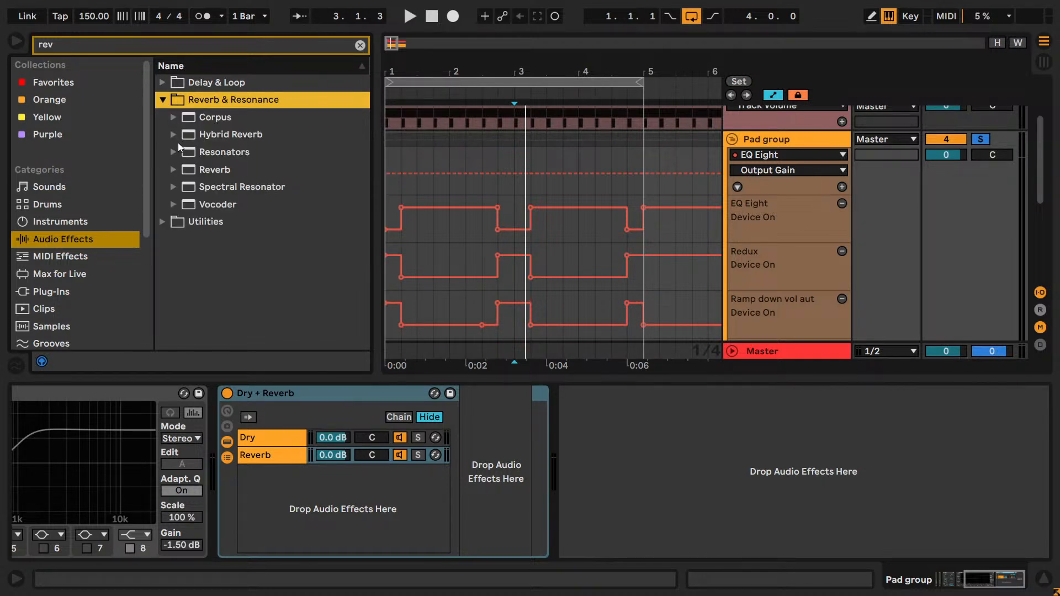
drag(176, 138, 499, 422)
- Switch off Hybrid Reverb's EQ while playing the pads
key(space)
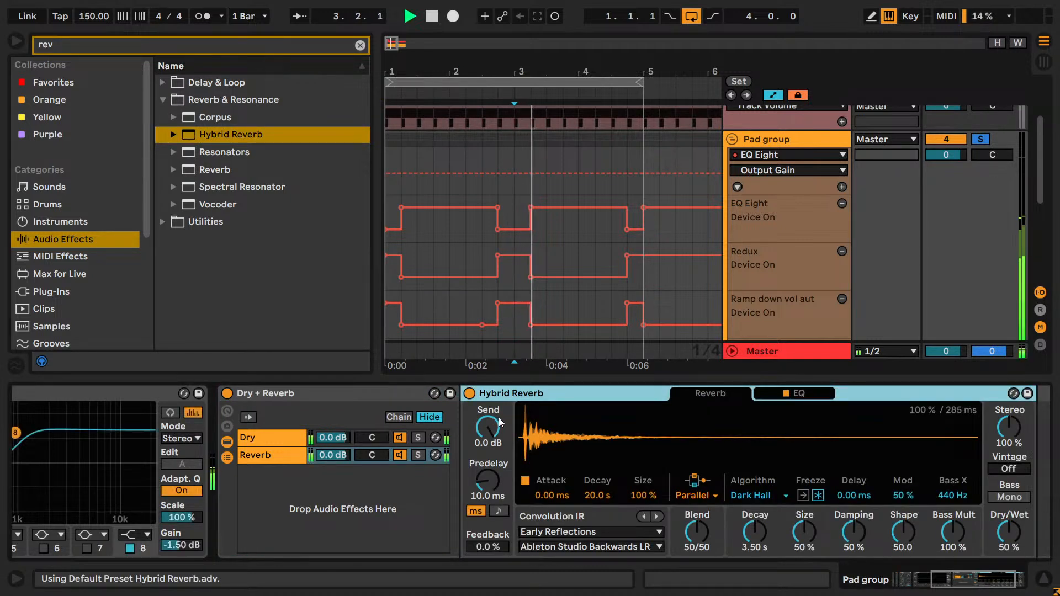
click(785, 394)
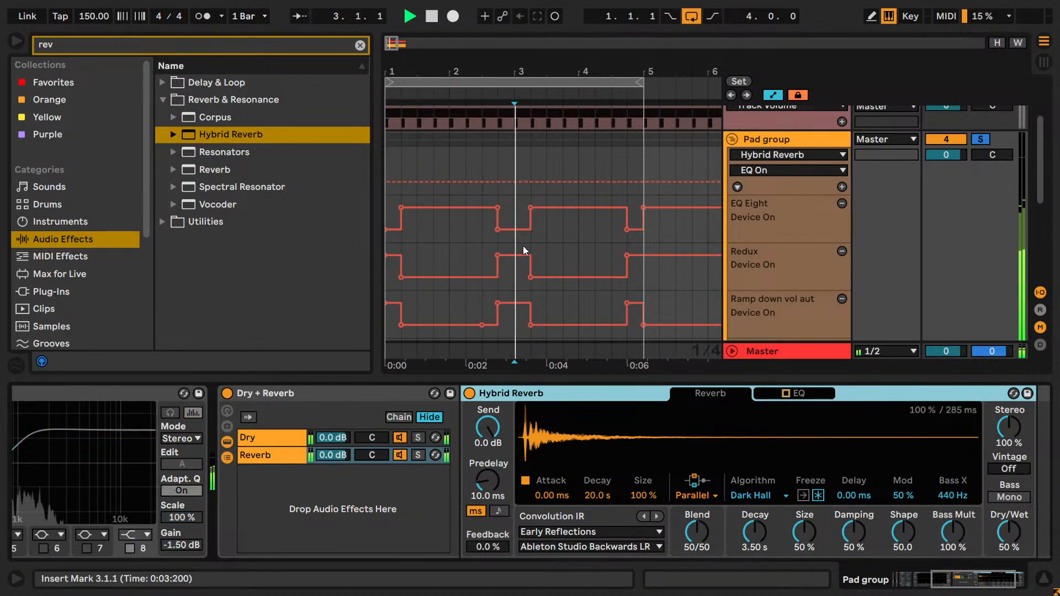
key(space)
- Loop the Redux section from 2.4.1 to 3.2.1 and play it
drag(499, 246, 532, 244)
key(ctrl+l)
key(space)
key(space)
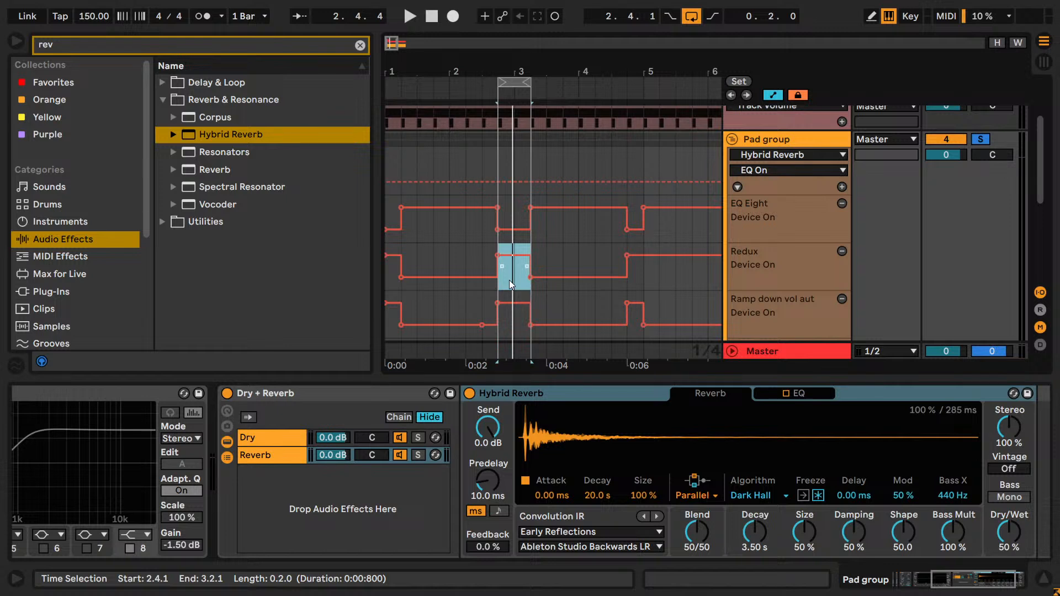
- Set Hybrid Reverb's Dry/Wet to 100% in the Reverb chain and listen to the looped section
click(253, 458)
drag(1007, 545, 1007, 517)
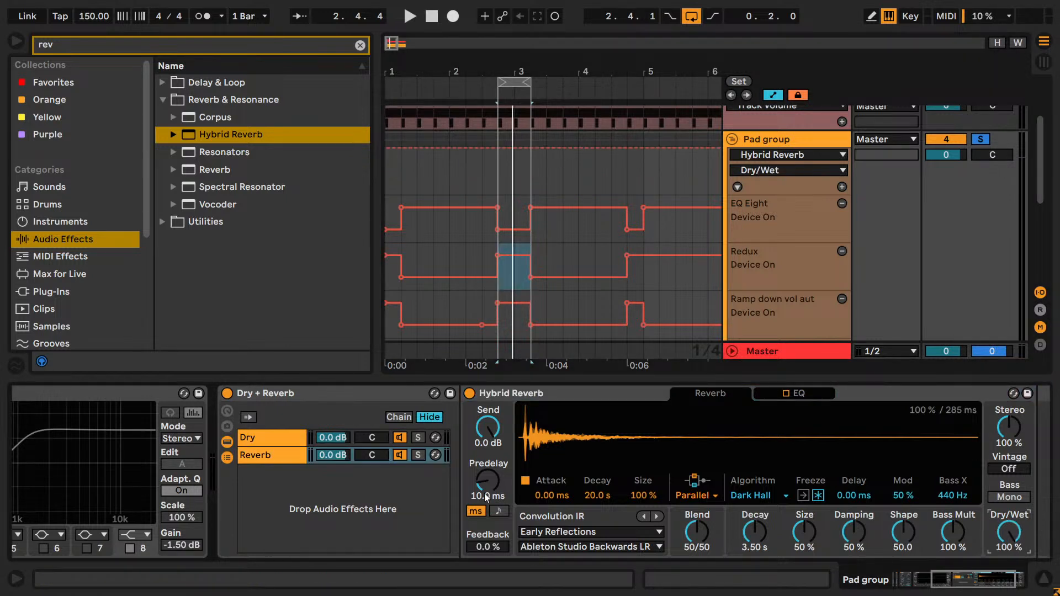
key(space)
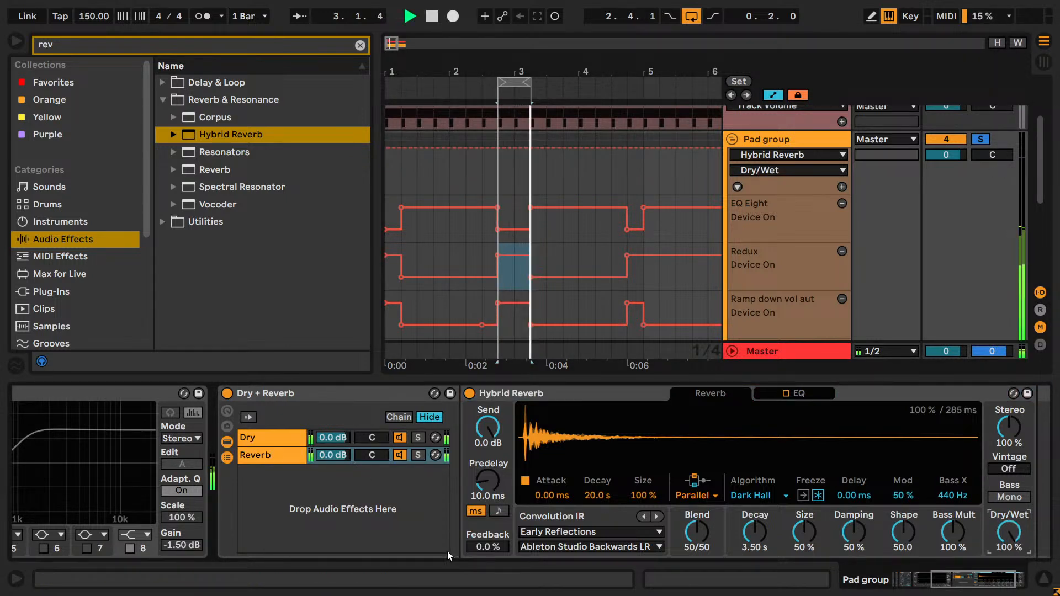
key(space)
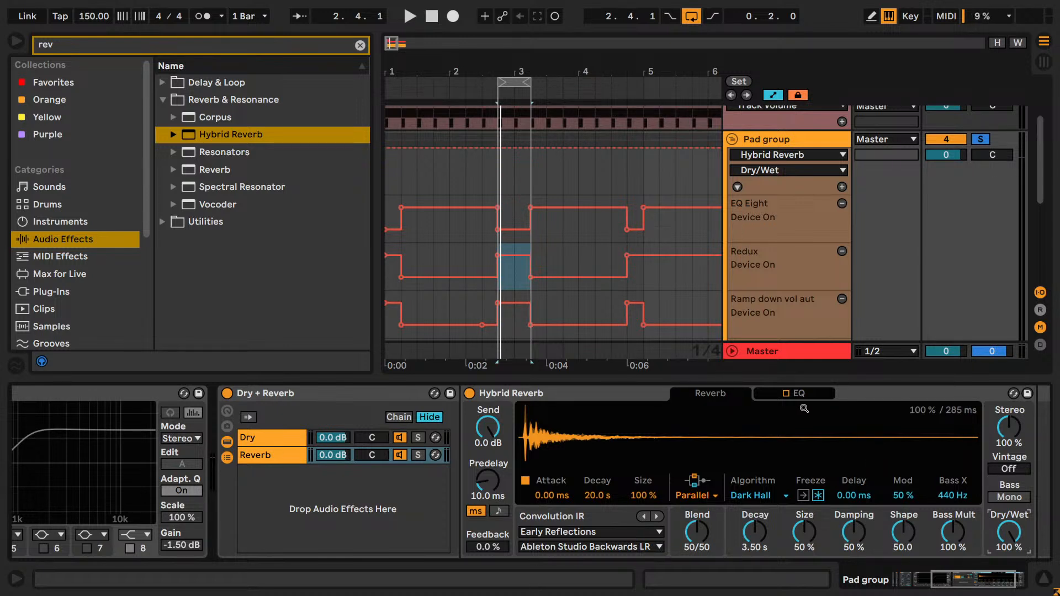
- Play the loop with only the Rumble export soloed for comparison, and clear the solo
key(space)
scroll(936, 246, up, 3)
key(space)
click(981, 180)
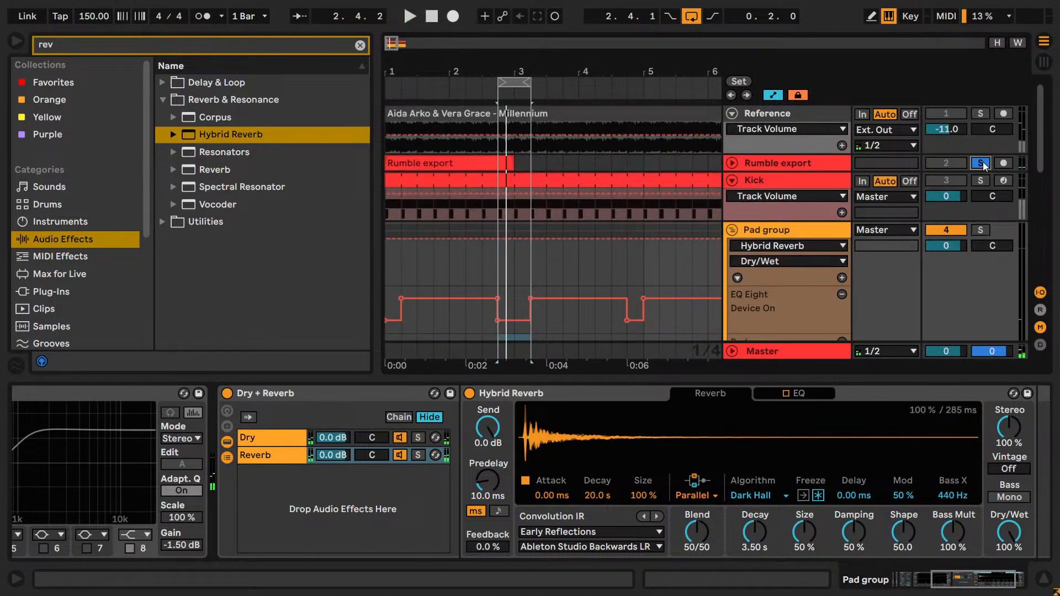
key(space)
key(space)
click(979, 224)
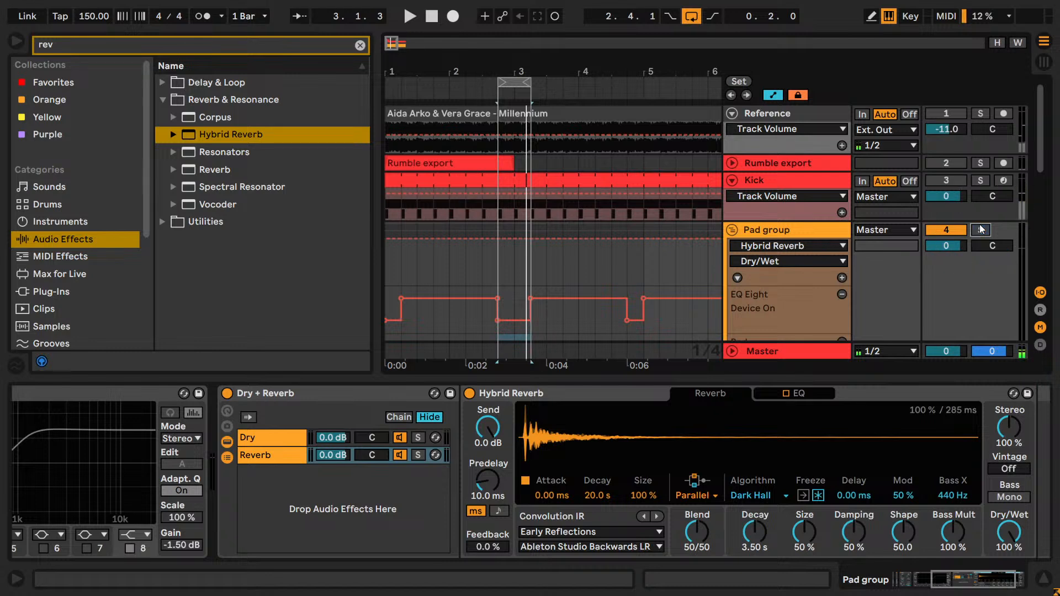
- Play the loop and change Hybrid Reverb's routing from Parallel to Algo
scroll(952, 232, down, 4)
key(space)
scroll(955, 290, down, 4)
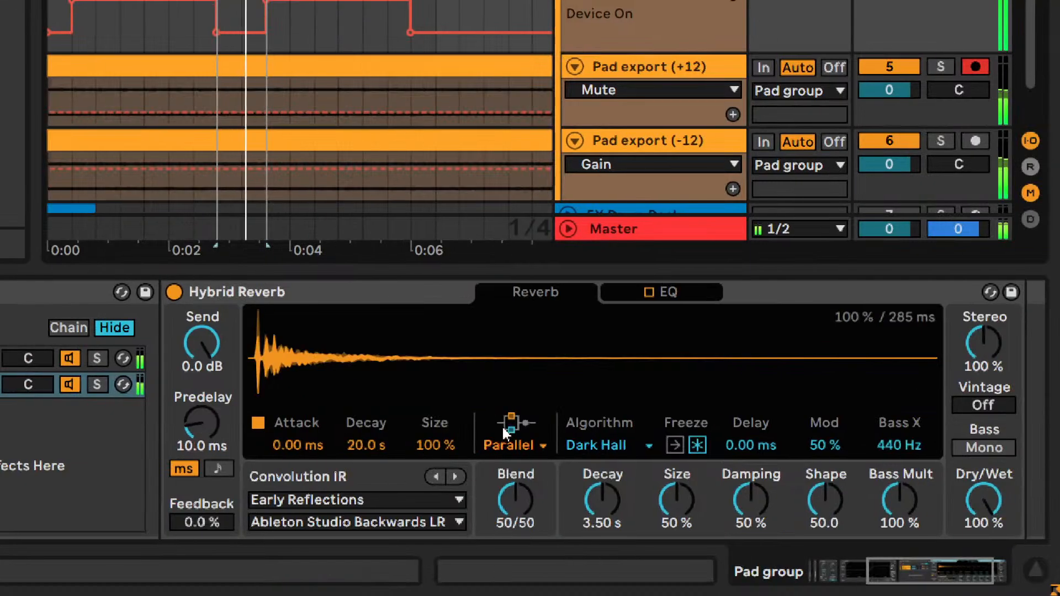
click(640, 517)
click(649, 566)
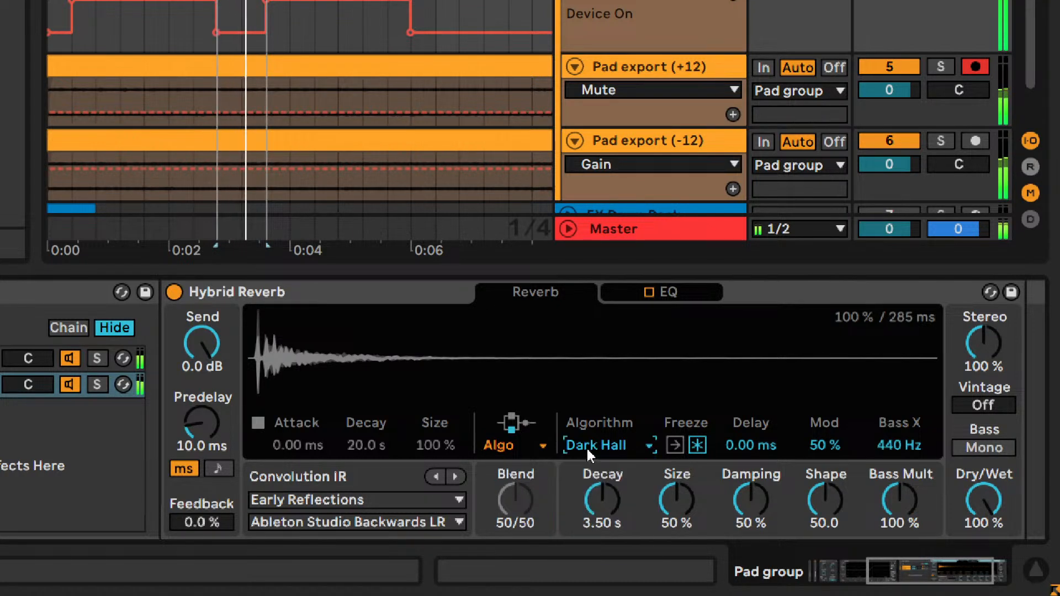
- Choose the Quartz algorithm in Hybrid Reverb and shorten its decay to 1.73 s
scroll(587, 449, down, 1)
scroll(588, 449, up, 1)
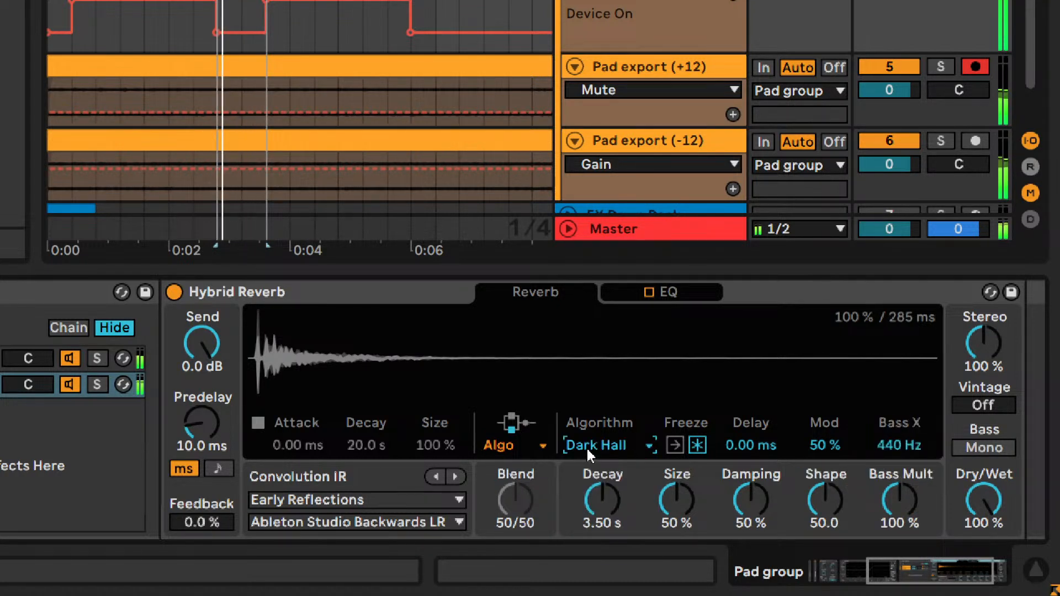
scroll(587, 457, down, 1)
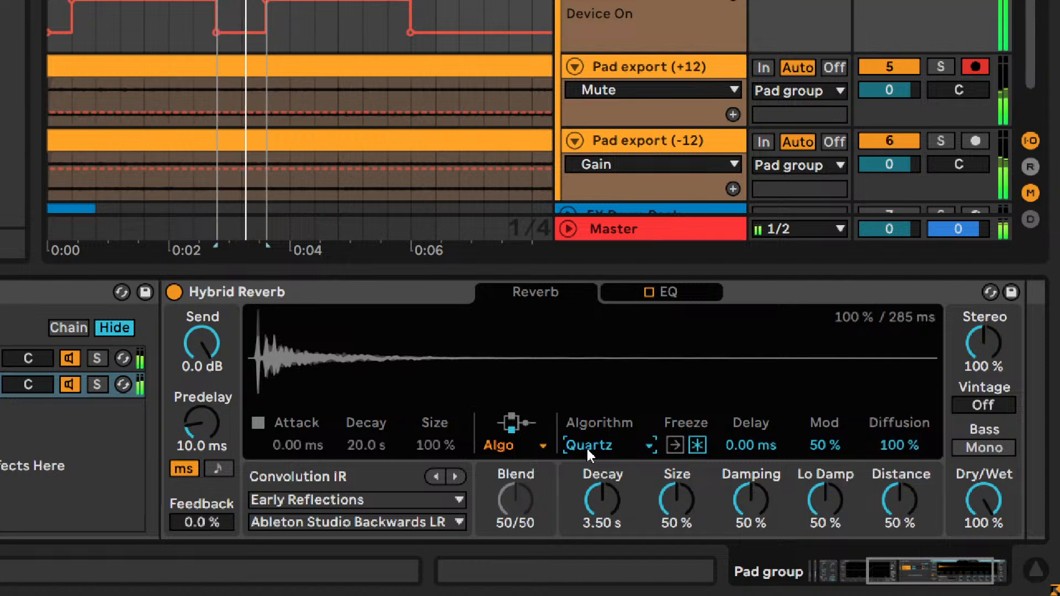
drag(594, 474, 594, 497)
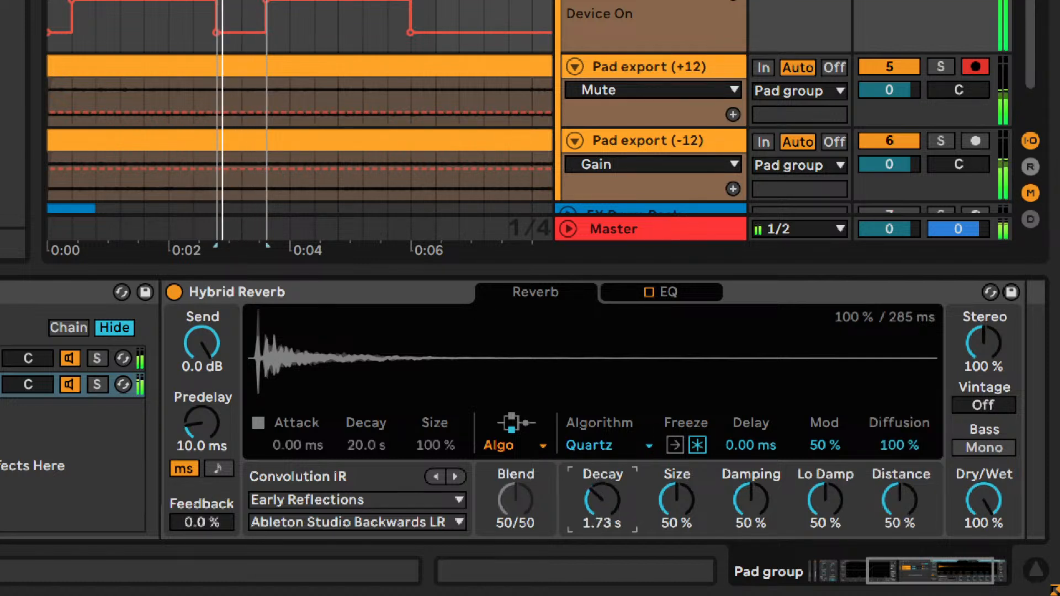
- Try the Shimmer algorithm with its pitch at 6.00 st, and switch back to Quartz
scroll(597, 449, up, 1)
scroll(598, 448, down, 2)
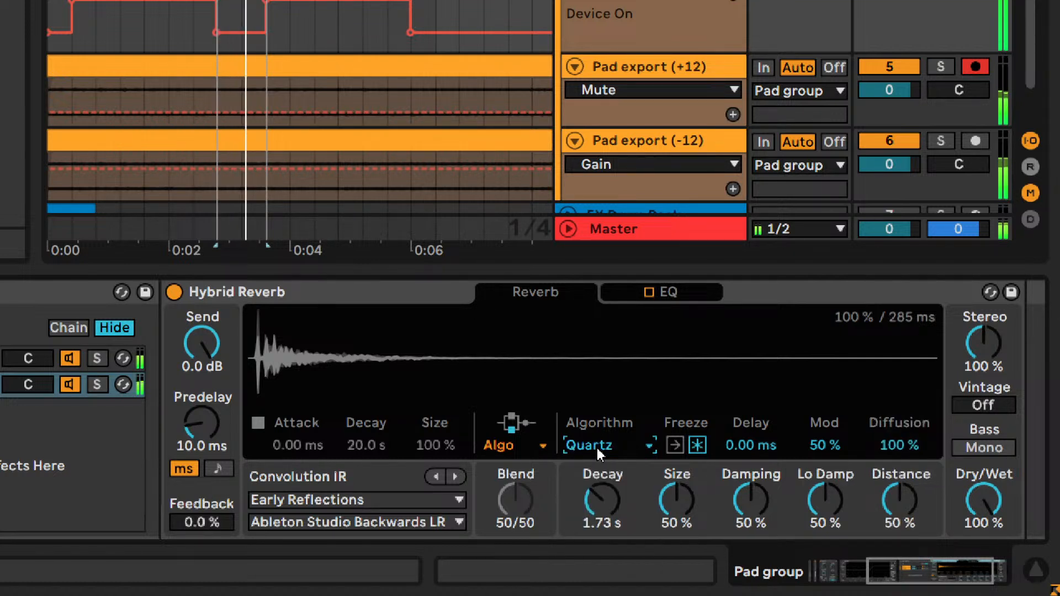
drag(825, 500, 825, 514)
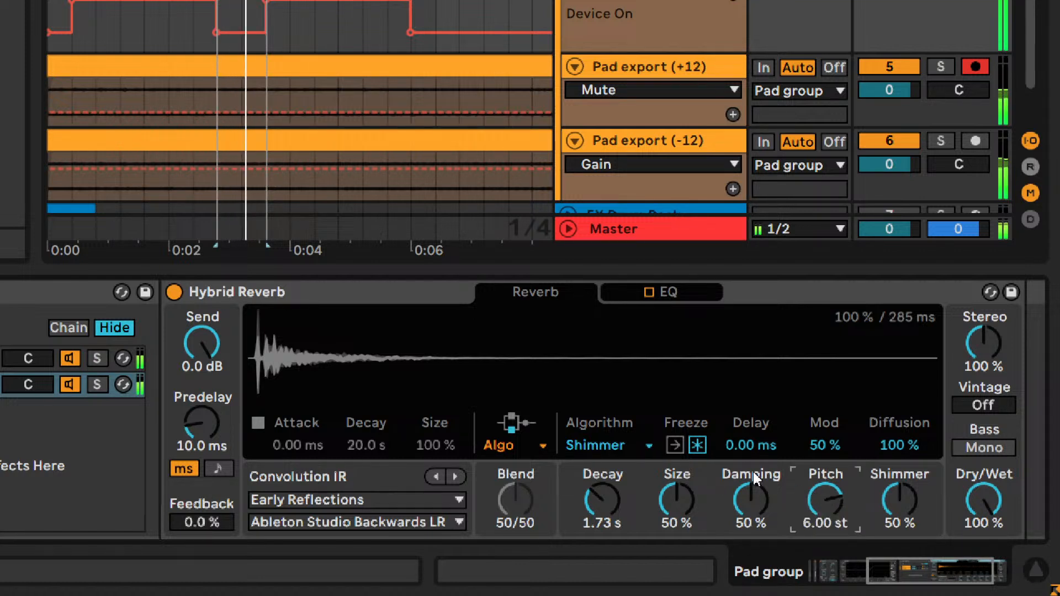
scroll(632, 446, down, 1)
scroll(634, 449, down, 1)
scroll(634, 448, up, 3)
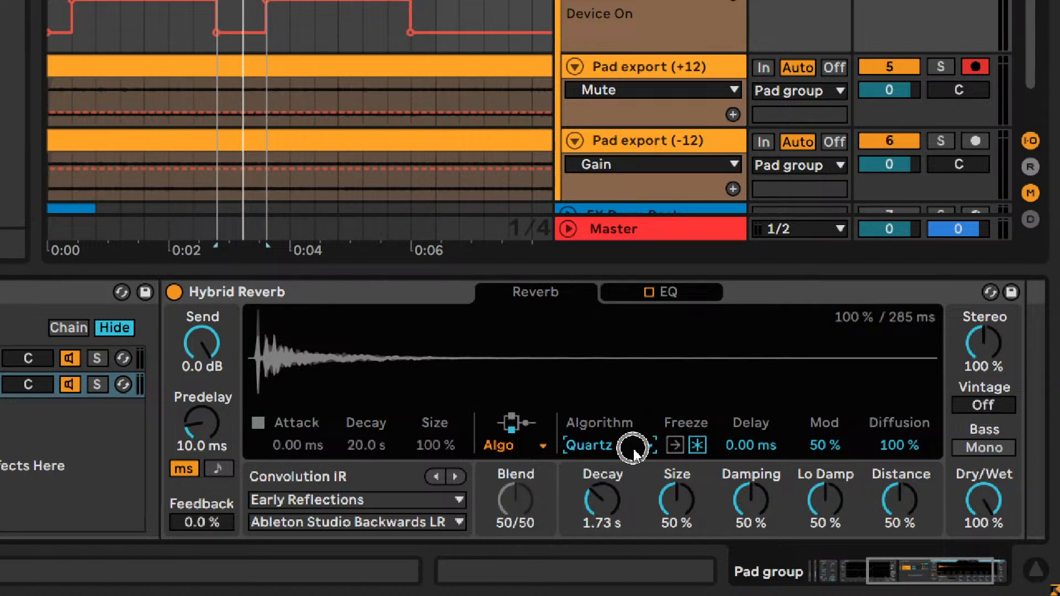
- Switch Hybrid Reverb's routing to Convolution and audition the Early Reflections impulse responses up to Comb Space 1
click(536, 454)
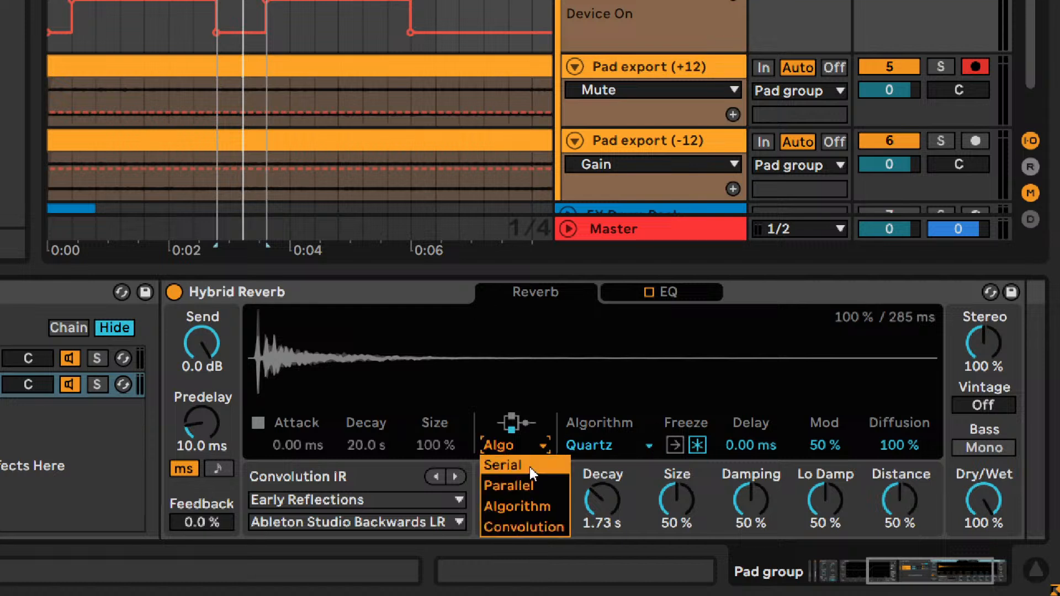
click(530, 525)
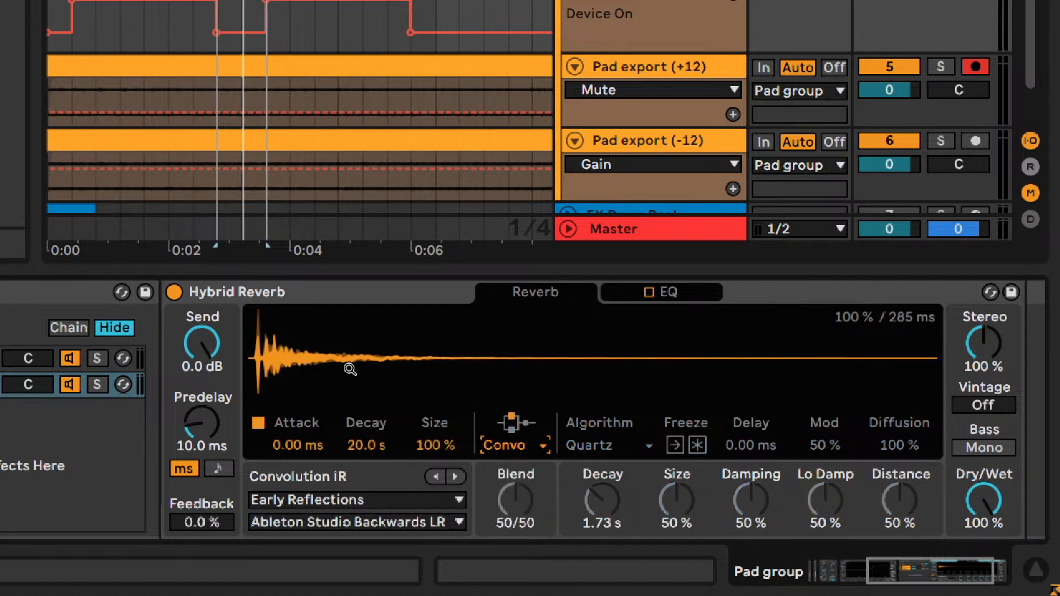
click(454, 480)
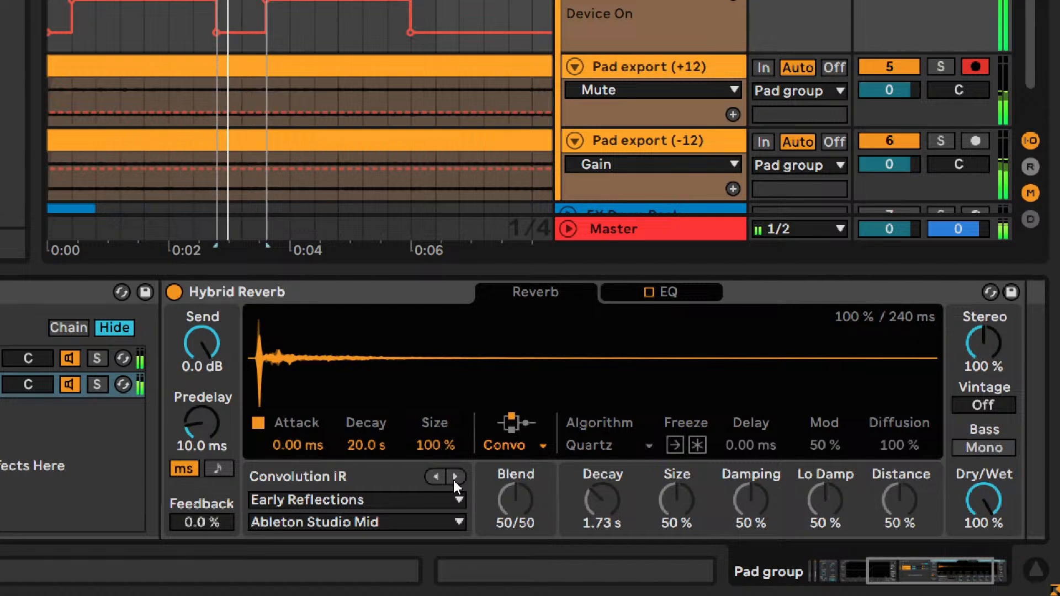
click(454, 480)
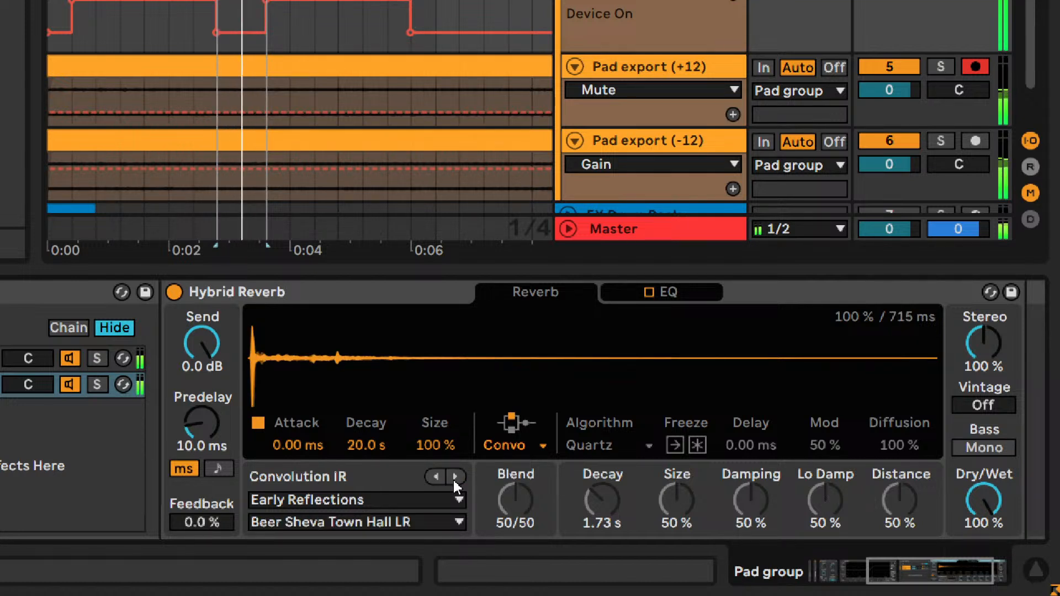
click(454, 479)
click(453, 479)
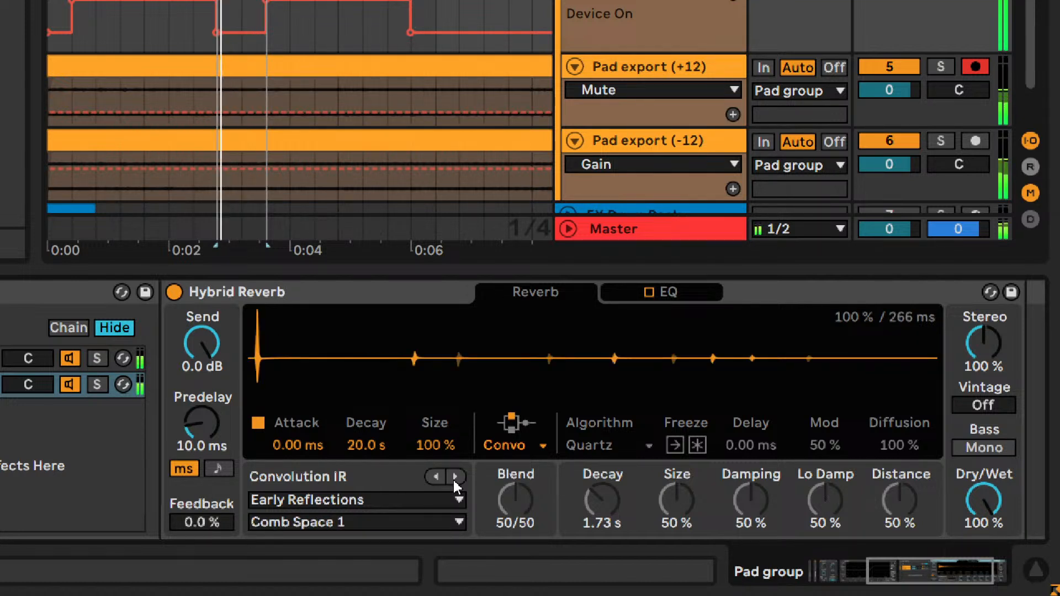
- Choose the Real Places impulse category and step to Cave Art Hall LR with the Pad group temporarily soloed
click(441, 500)
click(337, 318)
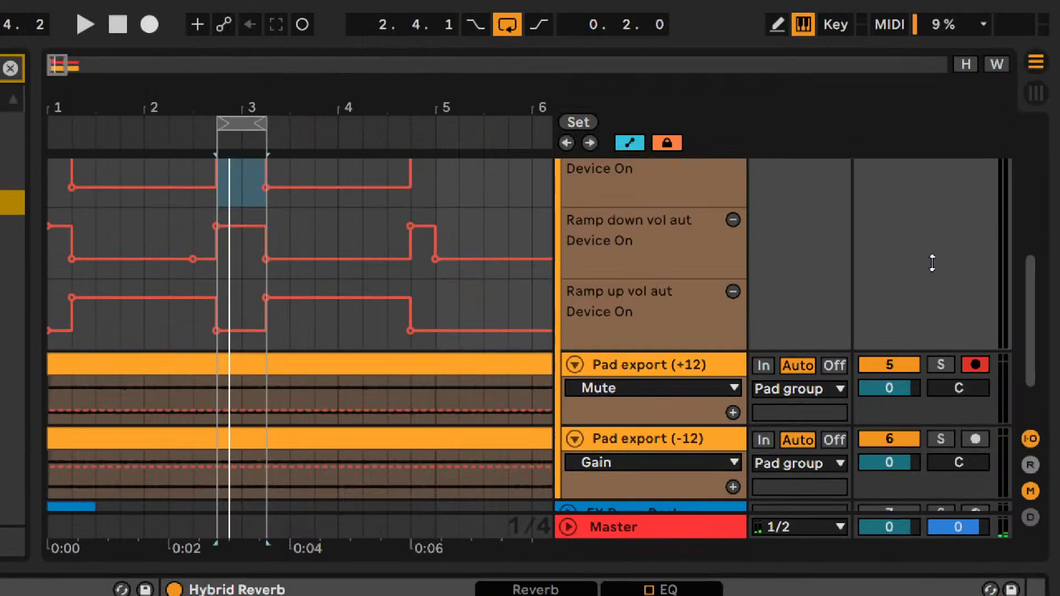
scroll(932, 263, up, 5)
click(934, 208)
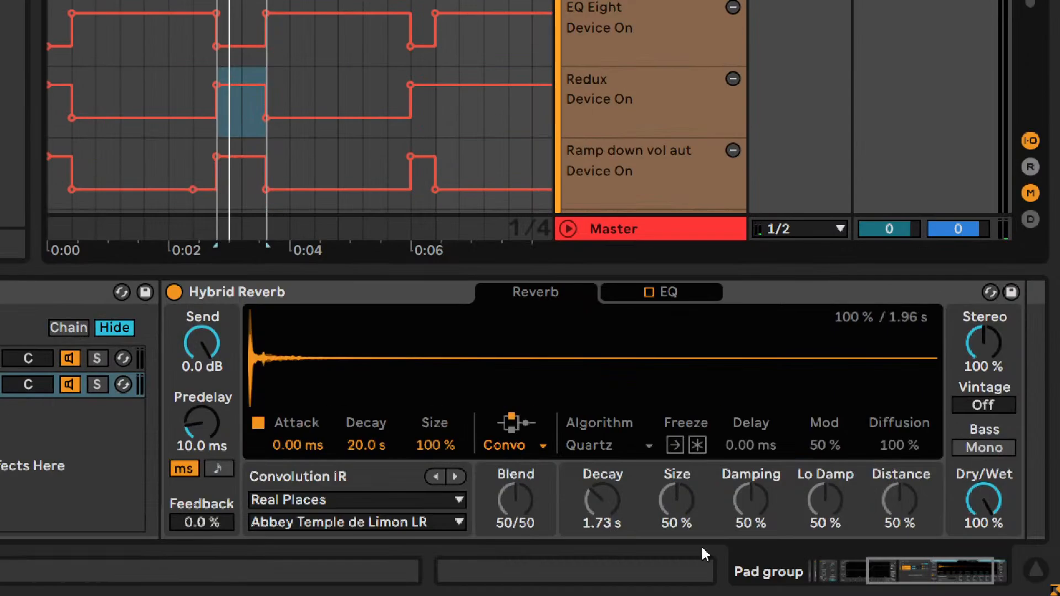
click(455, 477)
click(455, 476)
click(456, 477)
click(456, 477)
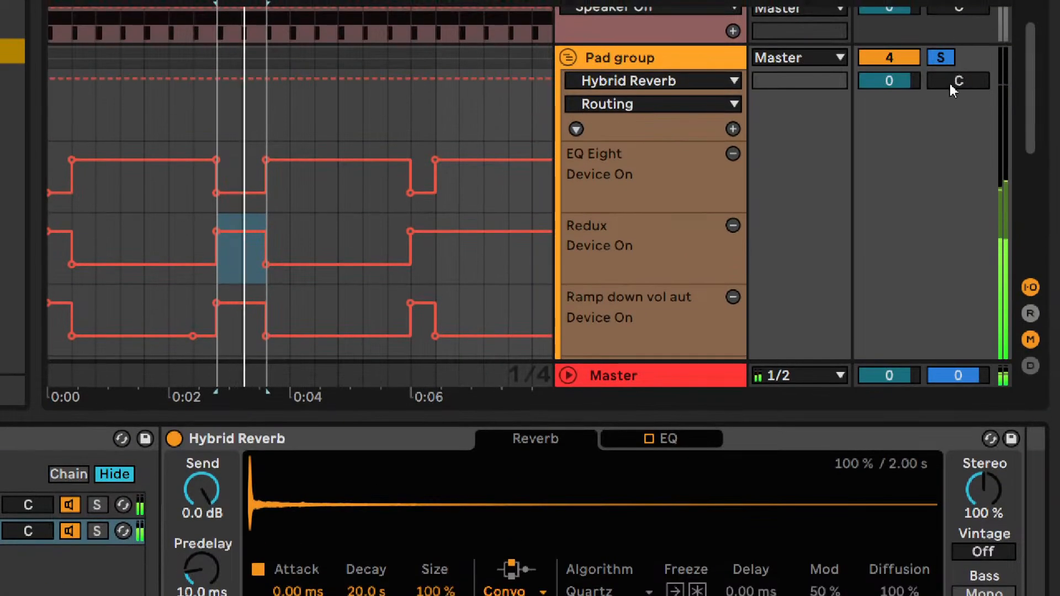
click(939, 57)
- Compare Hybrid Reverb's Algorithm routing briefly with the convolution sound, and return to Convolution
click(502, 446)
click(502, 504)
click(509, 443)
click(515, 524)
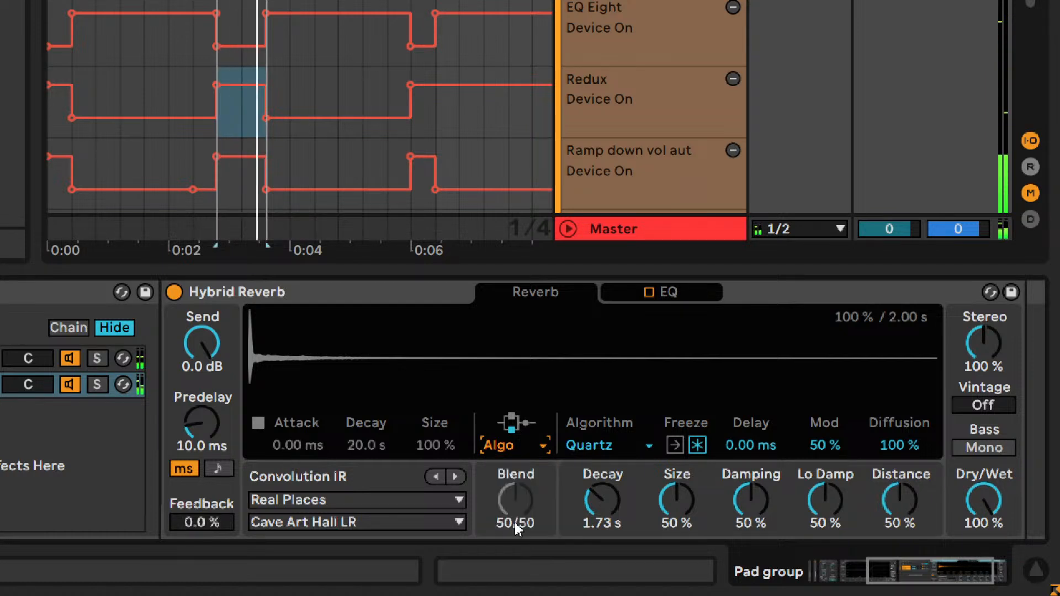
- Audition the Real Places impulse responses from Cave Art Hall LR through to Norlac Cellar LR
click(454, 476)
click(455, 476)
click(454, 476)
click(454, 477)
click(454, 477)
click(454, 476)
click(455, 476)
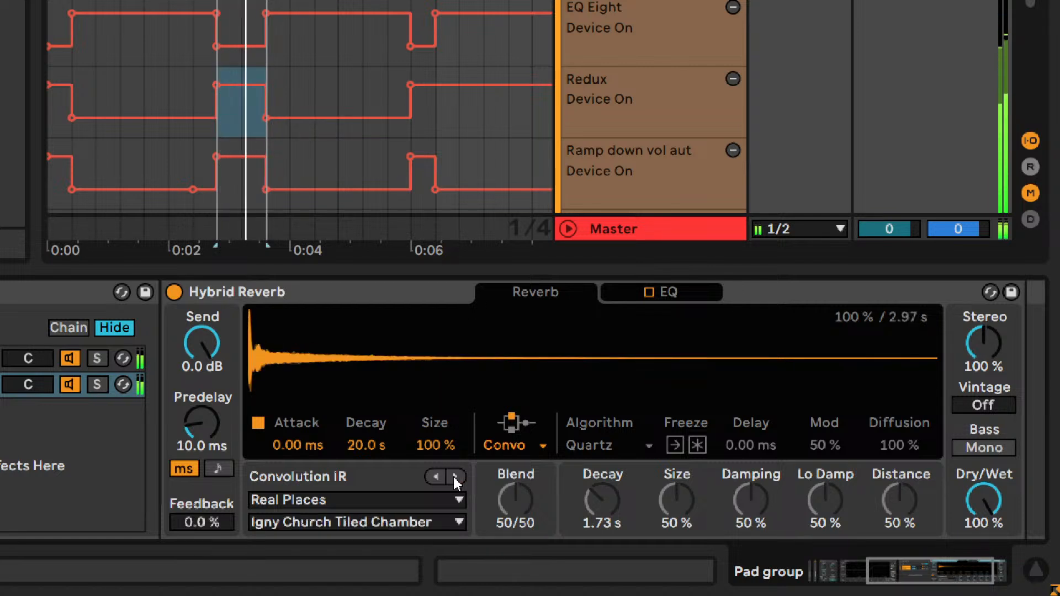
click(454, 477)
click(454, 476)
click(454, 476)
click(454, 476)
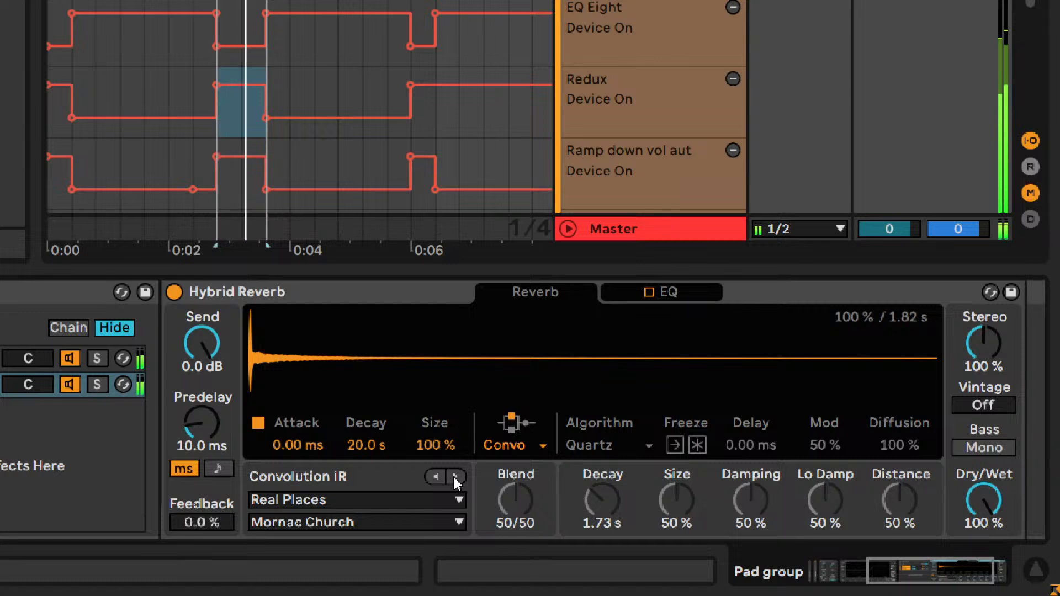
click(455, 476)
click(454, 477)
click(455, 477)
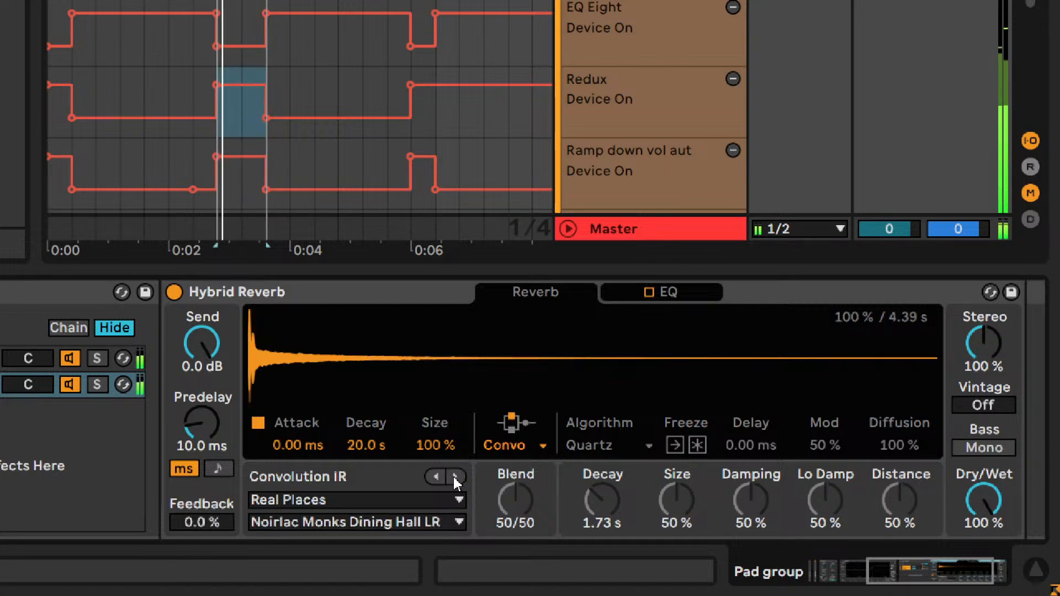
click(454, 476)
click(455, 476)
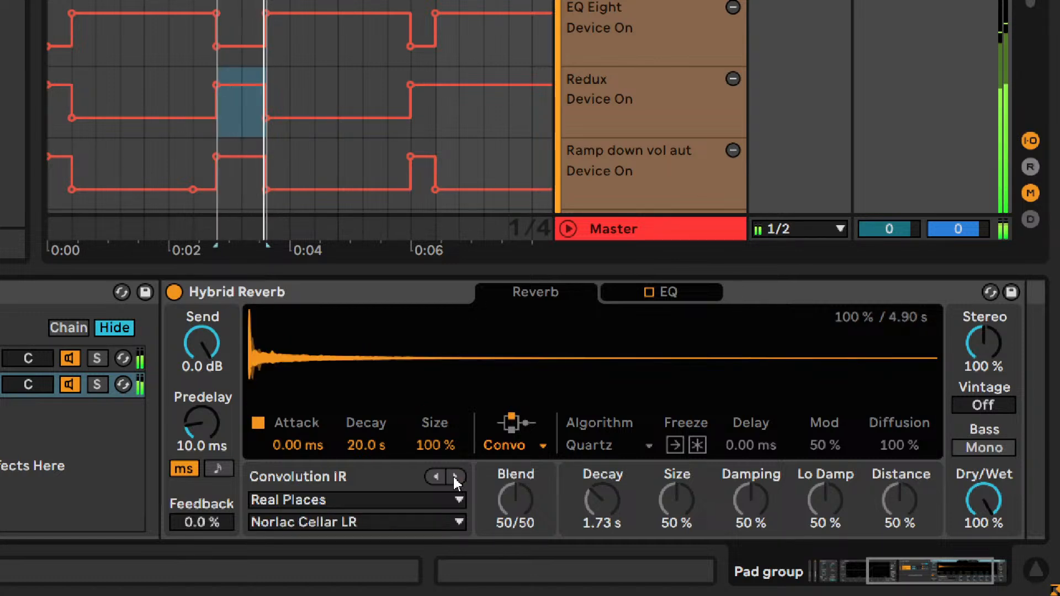
- Select the Cave Art Hall LR impulse response and set the reverb algorithm to Dark Hall
click(441, 520)
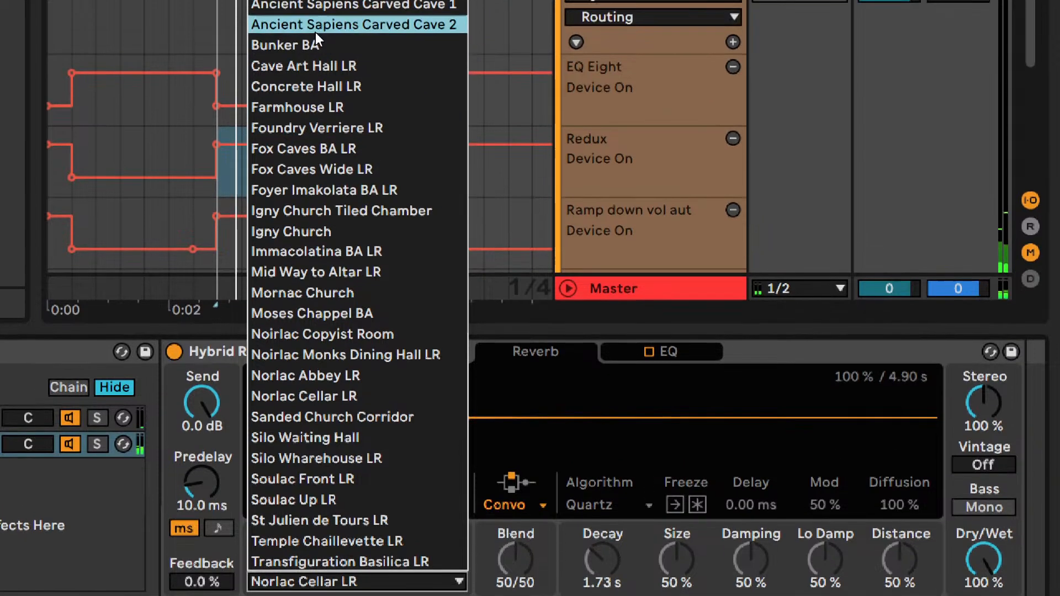
click(310, 66)
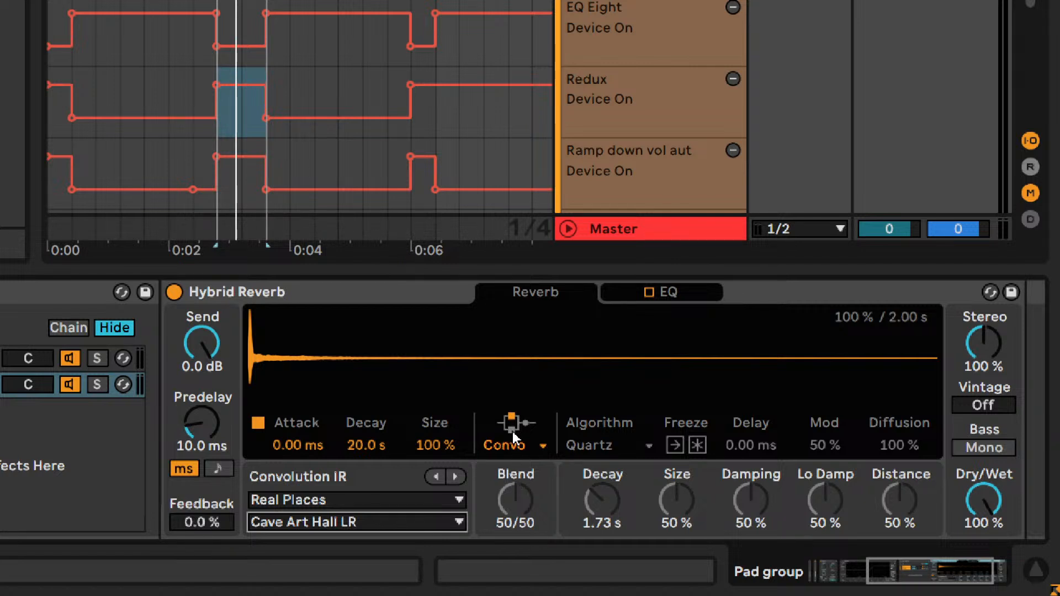
click(605, 443)
click(614, 451)
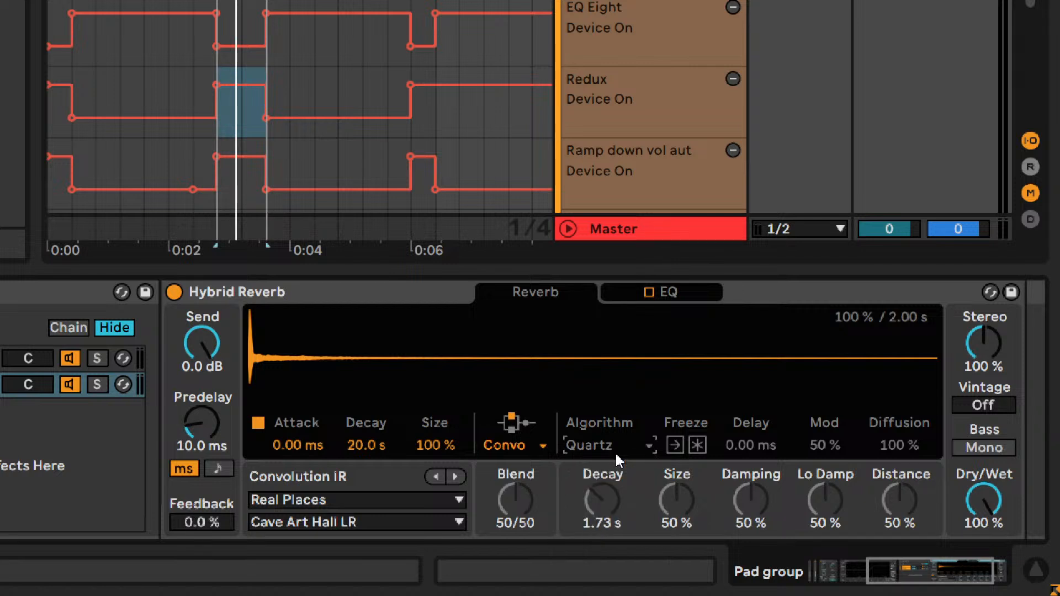
click(617, 453)
click(615, 474)
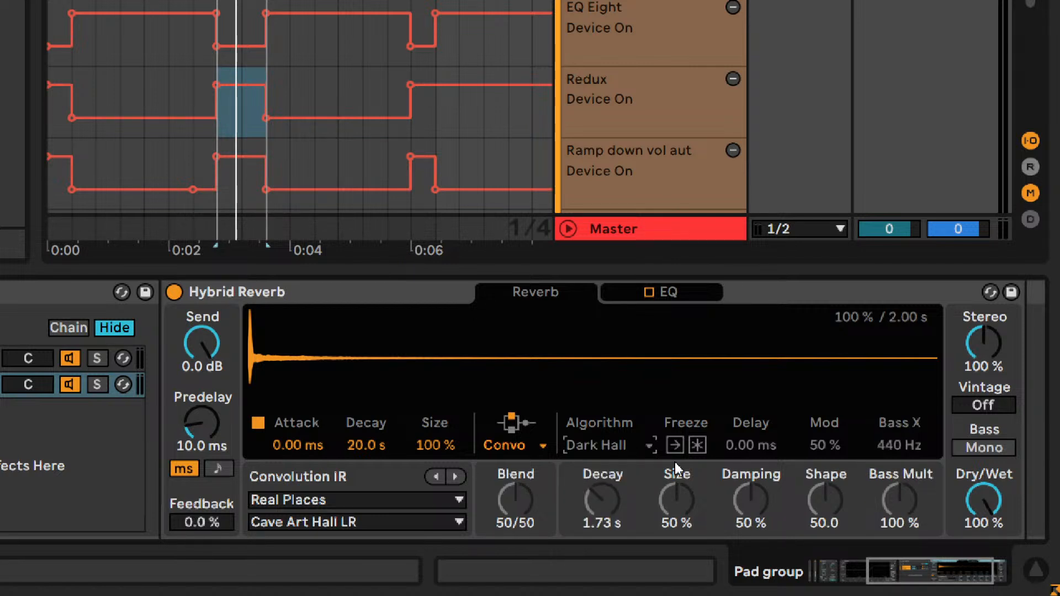
- Raise the convolution attack to 60 ms, and bring it down in small adjustments to 32 ms
drag(936, 566, 853, 558)
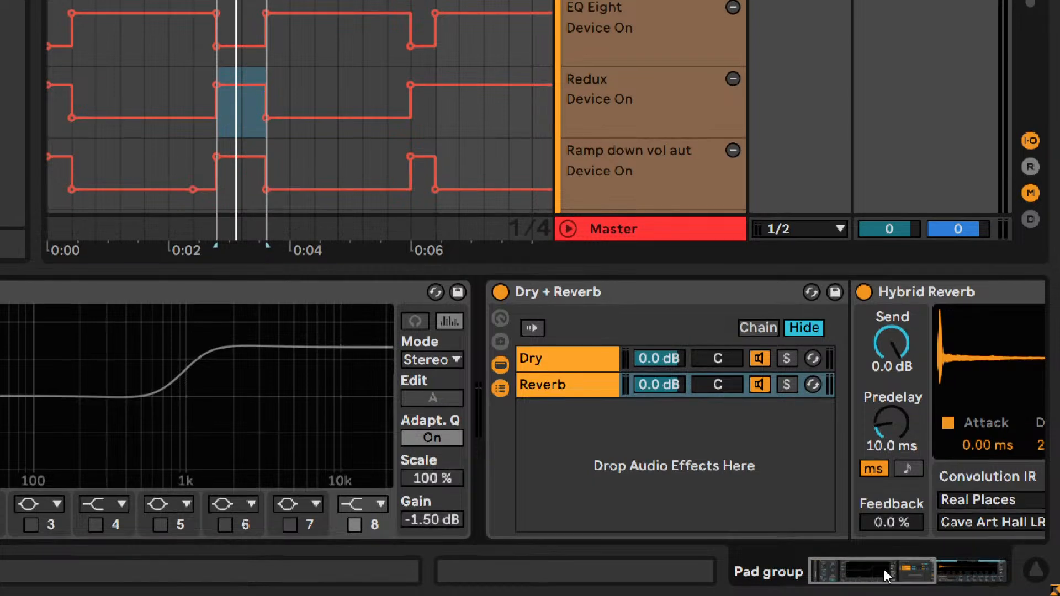
drag(886, 574, 944, 570)
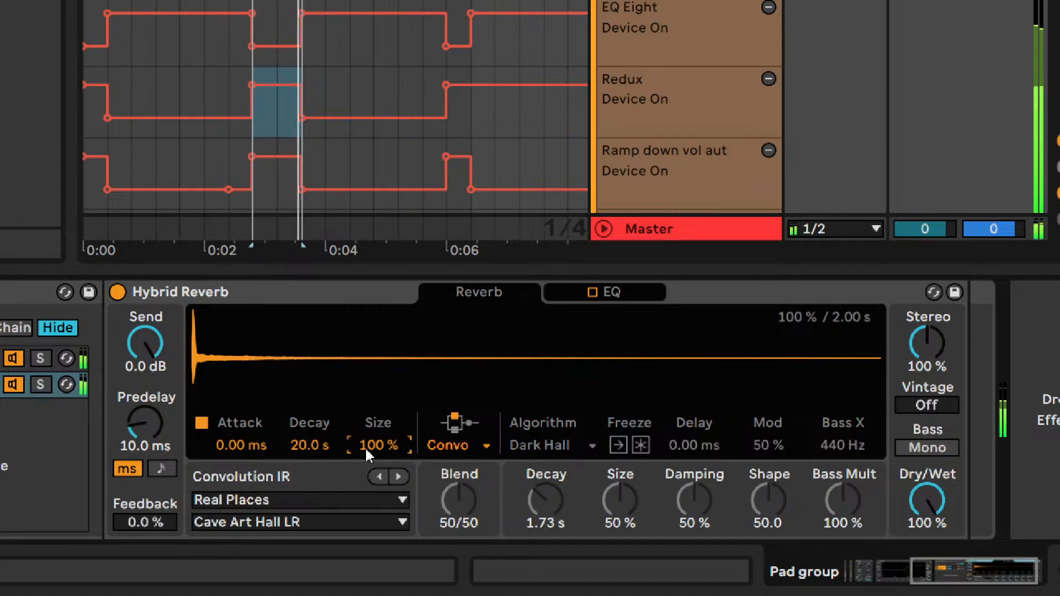
drag(238, 451, 238, 446)
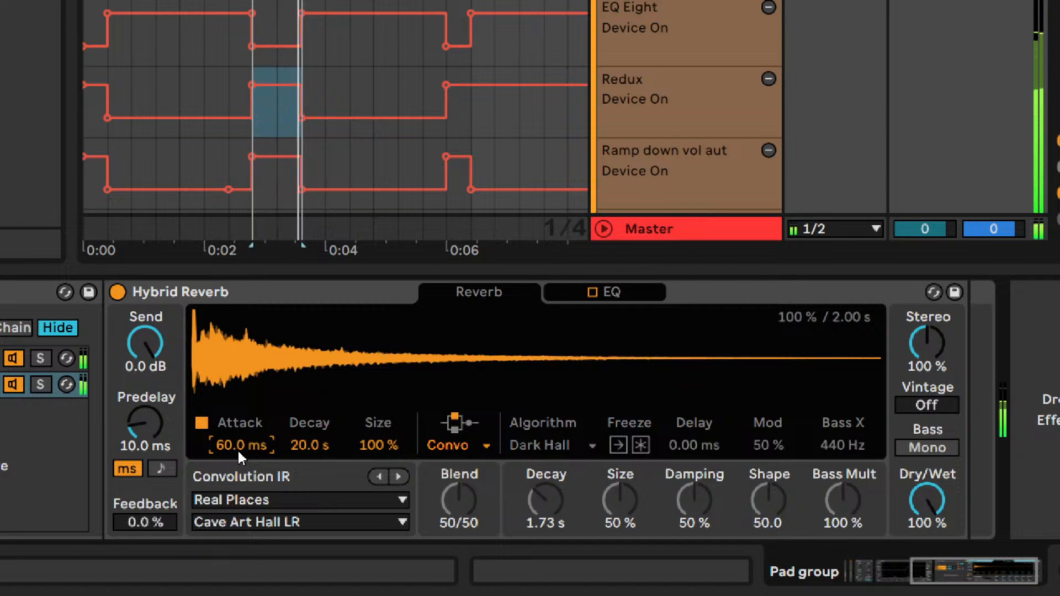
key(Down)
key(Down)
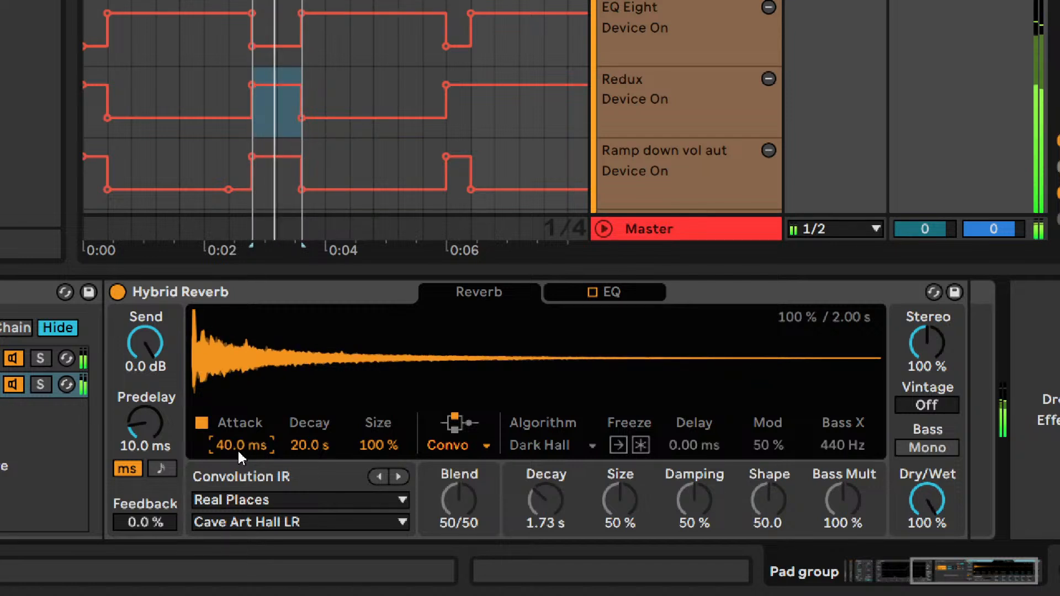
key(Down)
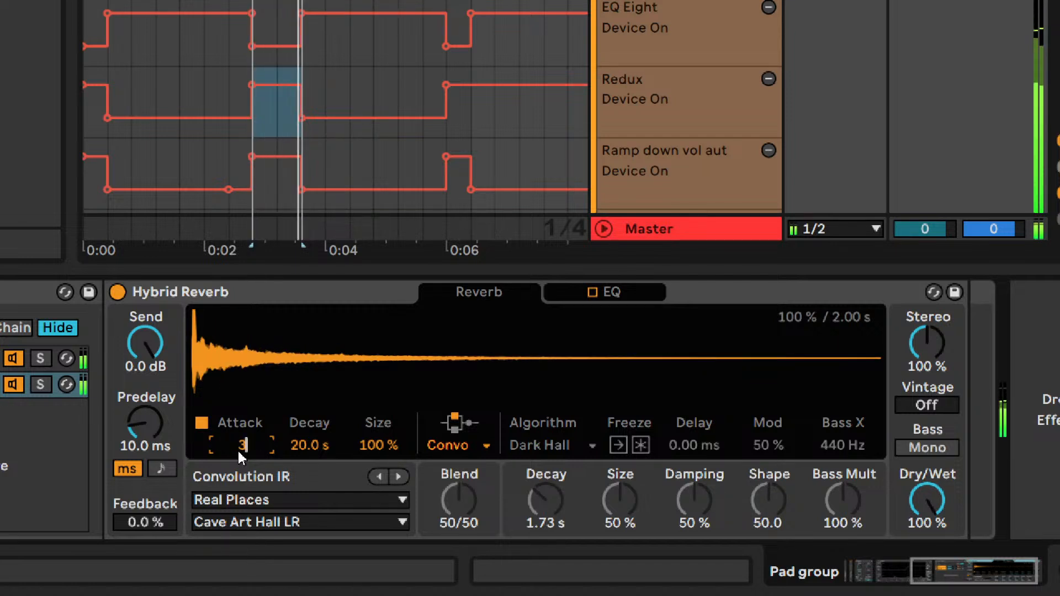
key(Up)
key(Down)
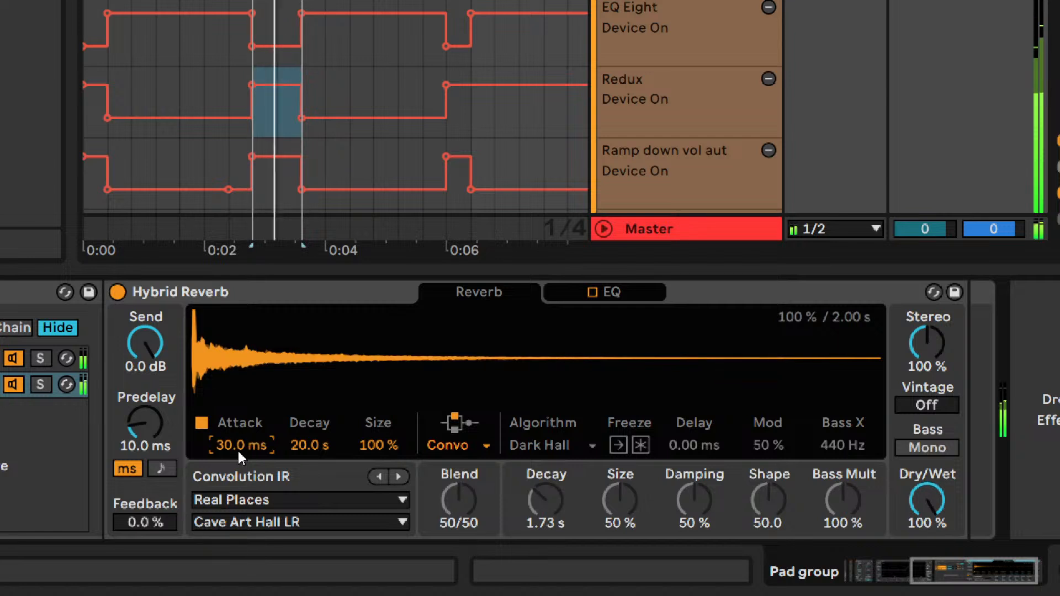
key(Up)
key(Down)
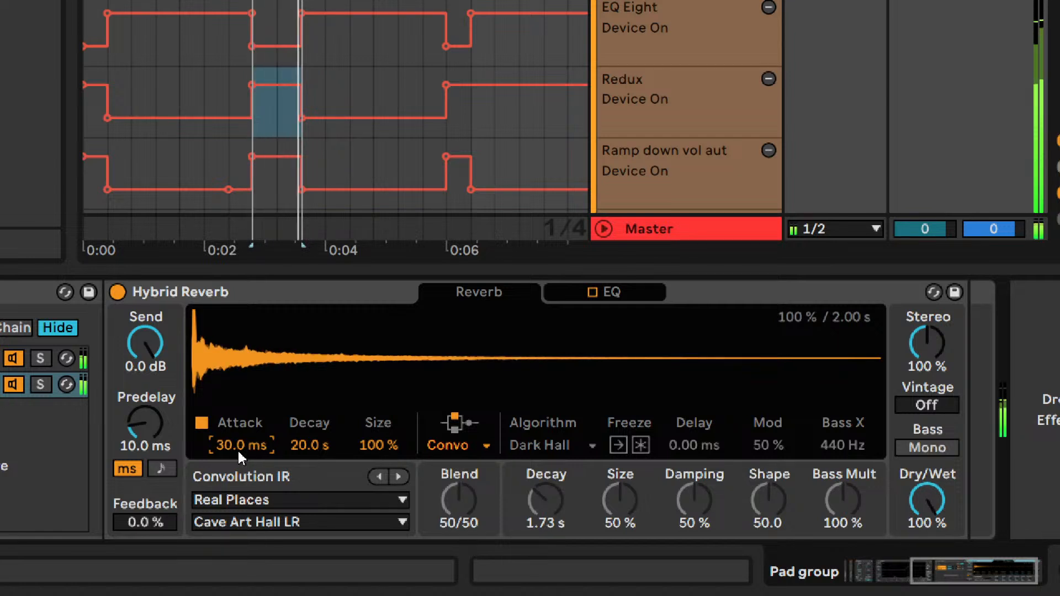
key(Down)
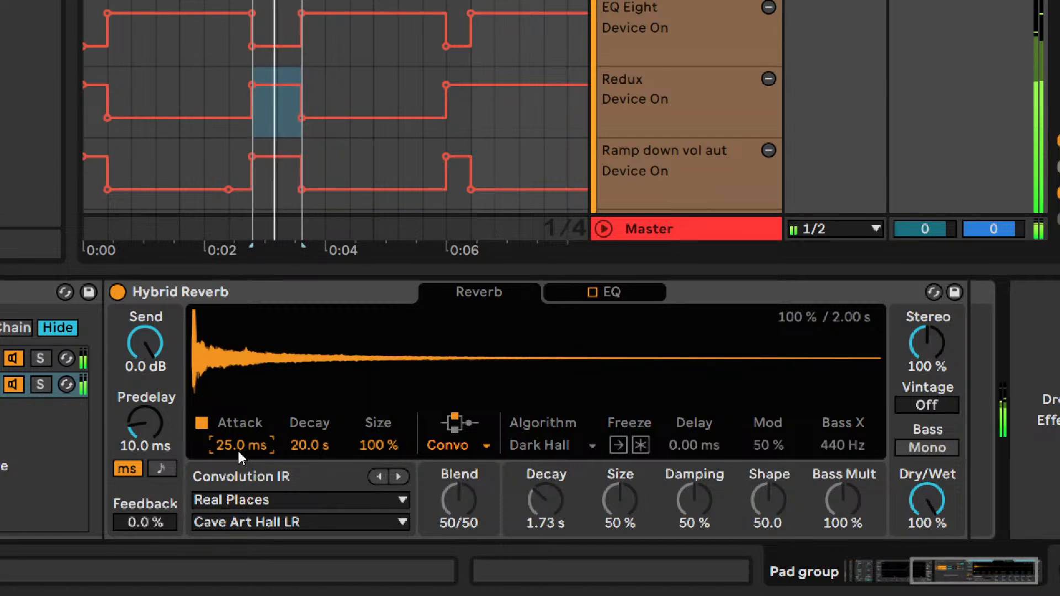
key(Up)
key(Up)
key(Down)
key(Up)
key(Up)
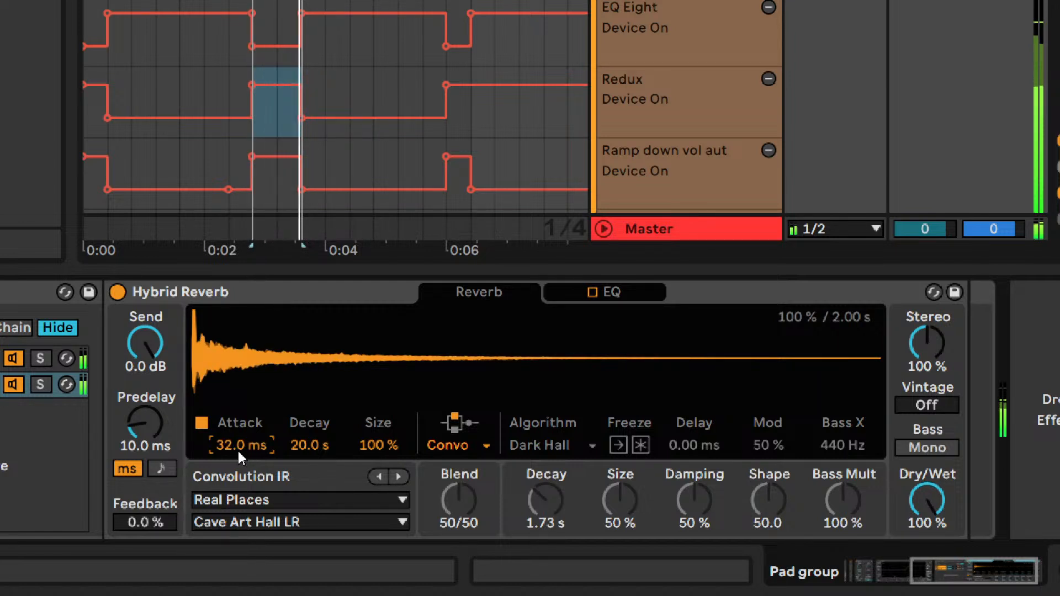
- Compare convolution attack times between 31 and 34 ms and settle on 33 ms
drag(237, 451, 237, 419)
text(32)
key(Return)
text(33)
key(Return)
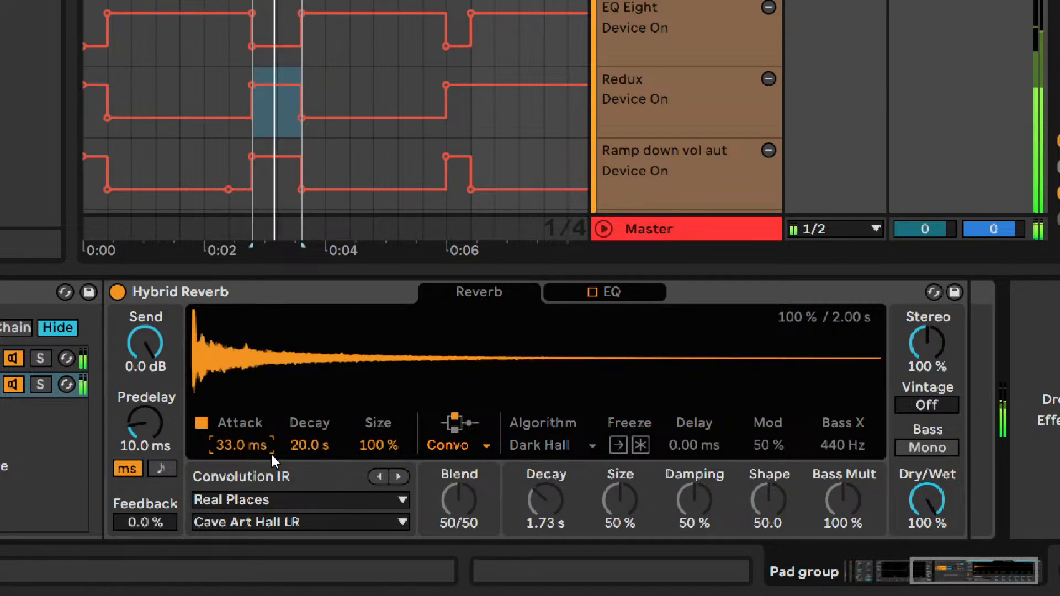
text(32)
key(Return)
text(31)
key(Return)
text(32)
key(Return)
text(33)
key(Return)
text(34)
key(Return)
text(33)
key(Return)
- Try convolution decay times of 1 s, 1.75 s and 2 s
text(1000)
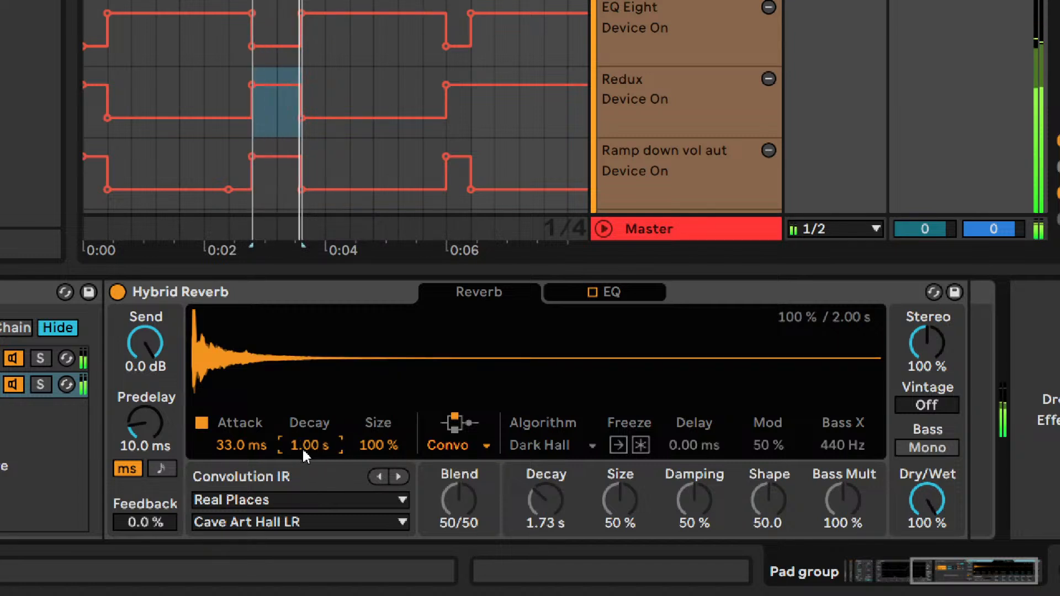
key(Return)
text(1.75)
key(Return)
text(2)
key(Return)
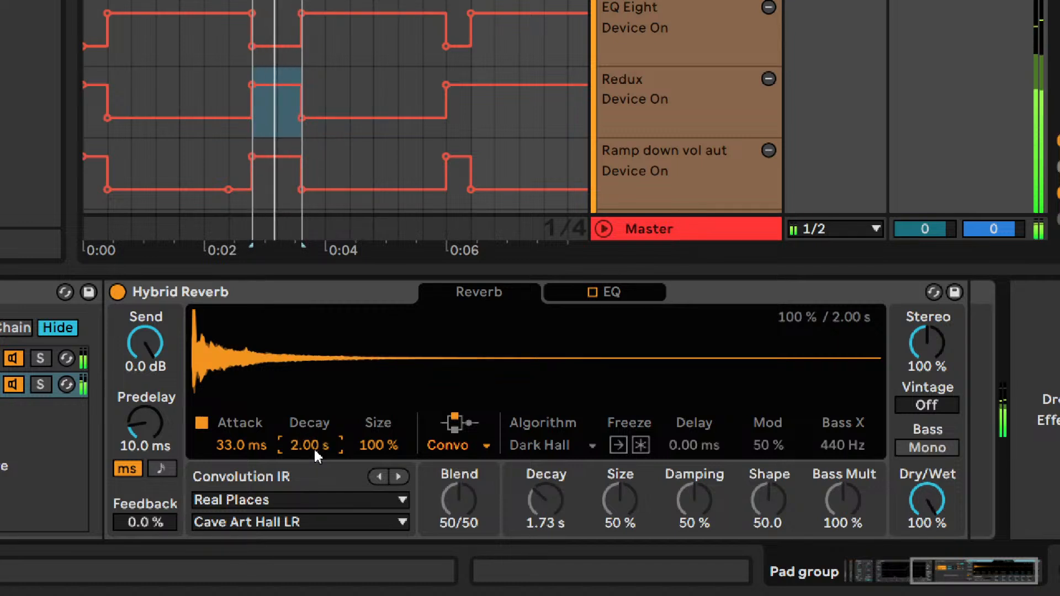
text(175)
key(Return)
- Fine-tune the convolution decay in small increments to 1.42 s
key(Down)
key(Down)
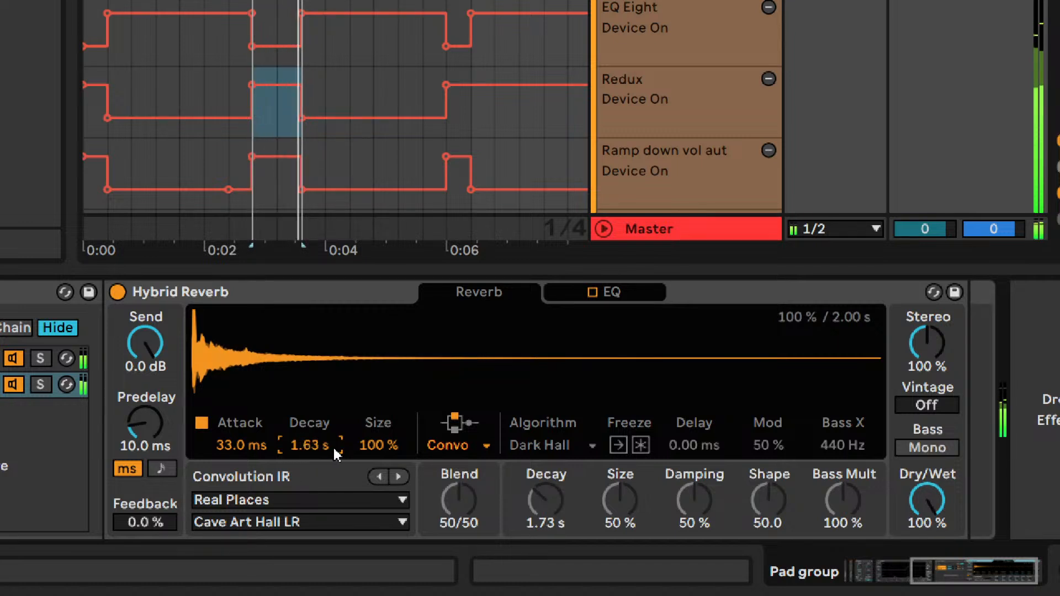
key(Down)
key(Down)
key(Up)
key(Up)
key(Down)
key(Down)
key(Up)
key(Down)
key(Down)
key(Down)
key(Down)
key(Down)
key(Down)
key(Down)
key(Down)
key(Down)
key(Up)
key(Up)
key(Up)
key(Up)
key(Up)
key(Up)
key(Up)
key(Up)
key(Up)
key(Up)
key(Up)
key(Up)
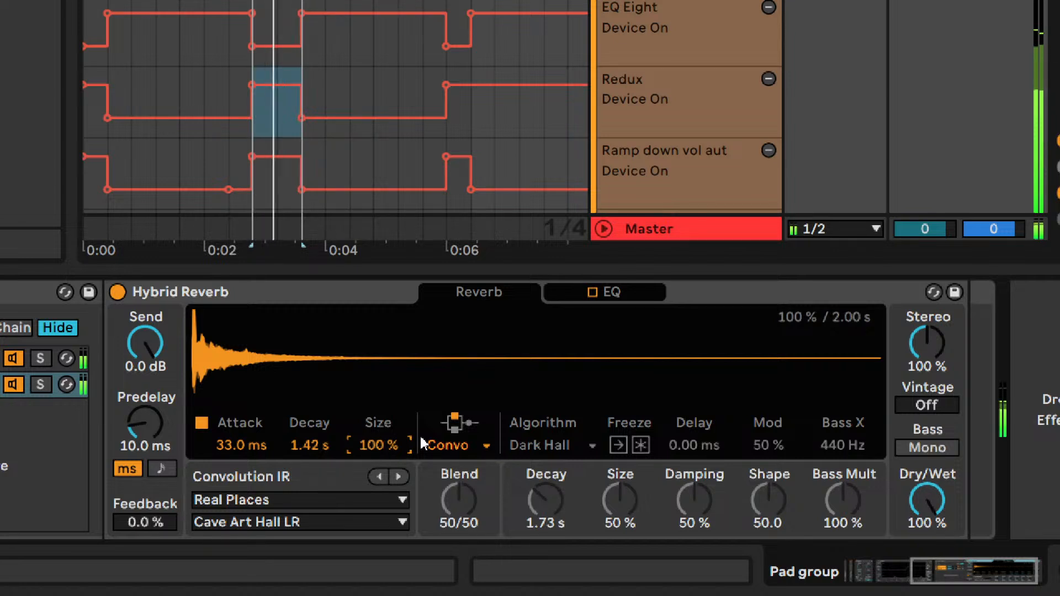
- Try nudging the convolution size and decay up and down, and undo the last change
key(Up)
key(Up)
key(Up)
key(Up)
key(Down)
key(Down)
key(Down)
key(Down)
key(Down)
key(Down)
key(Down)
key(Down)
key(Down)
key(Down)
key(Up)
key(Up)
key(Up)
drag(309, 445, 309, 430)
key(Down)
key(Down)
key(Down)
key(Down)
key(Down)
key(Down)
key(Down)
key(Down)
key(Down)
key(Down)
key(Down)
key(Down)
key(Down)
key(Down)
key(Down)
key(Down)
key(Down)
key(Down)
key(Down)
key(Down)
key(Up)
key(Down)
key(ctrl+z)
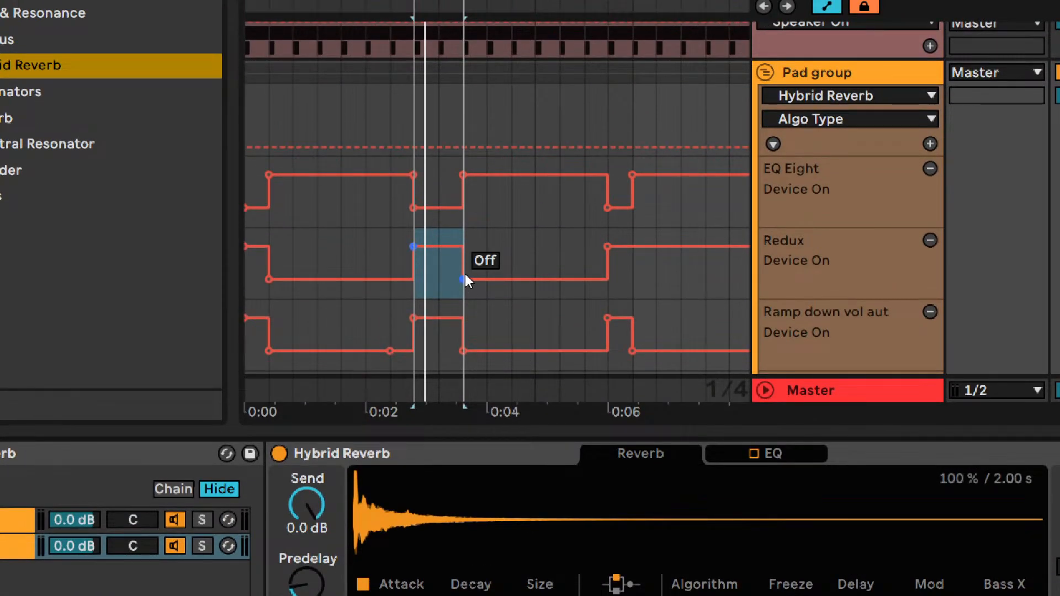
- Play the arrangement from ahead of the loop region to hear the reverb in context, and reselect the loop range
click(340, 264)
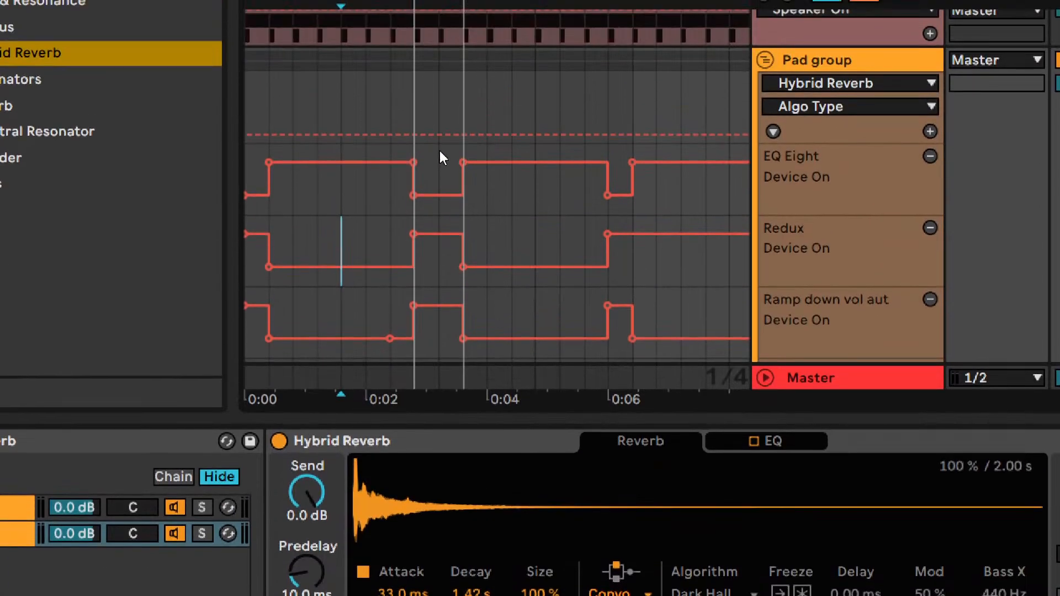
click(289, 97)
key(space)
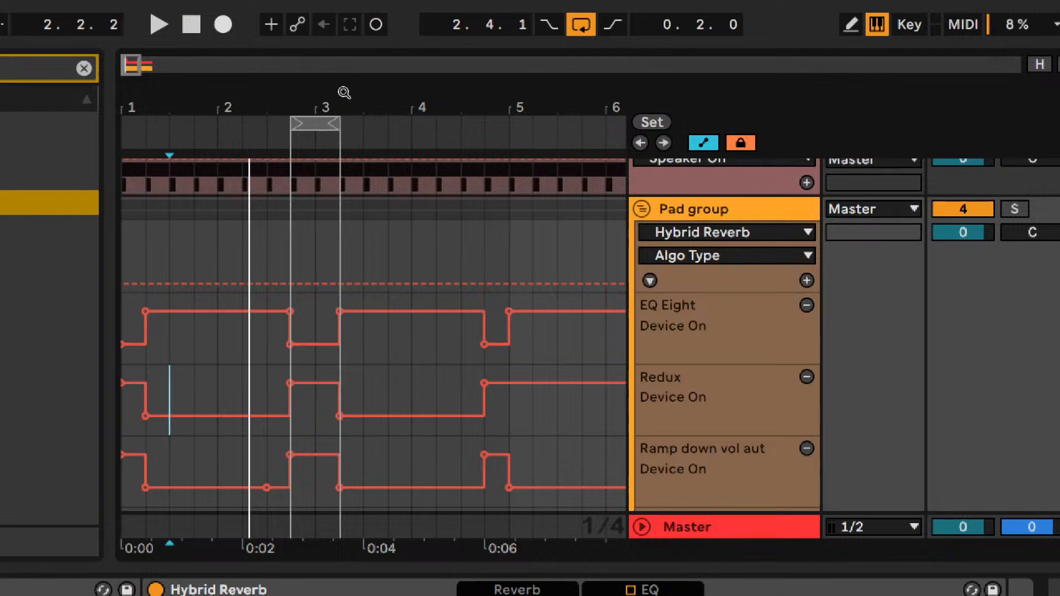
click(329, 121)
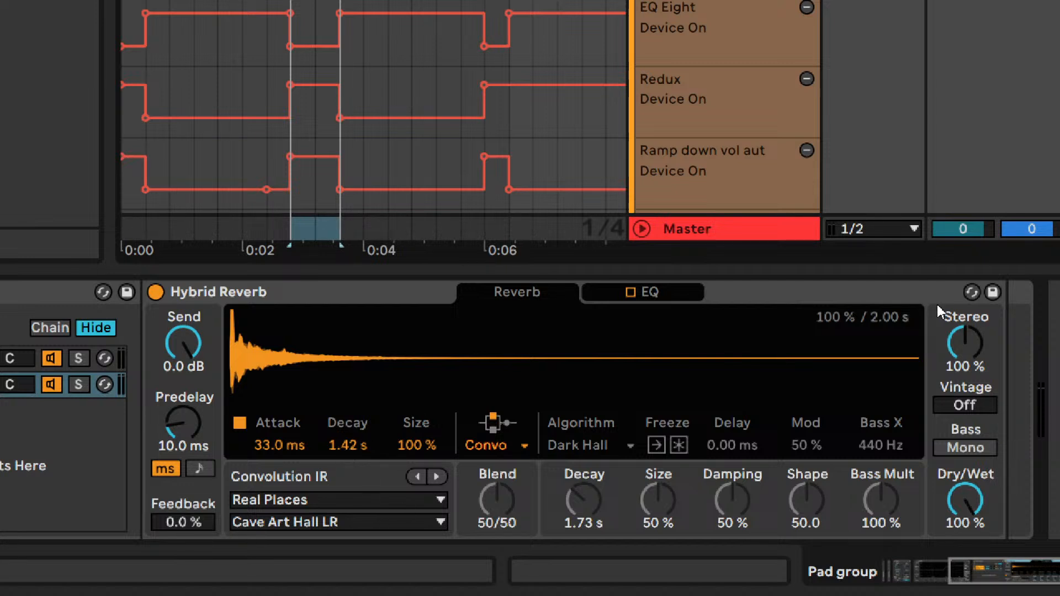
- Loop the selected section and try Hybrid Reverb predelay times of 50, 90, 110 and 70 ms
click(894, 330)
key(space)
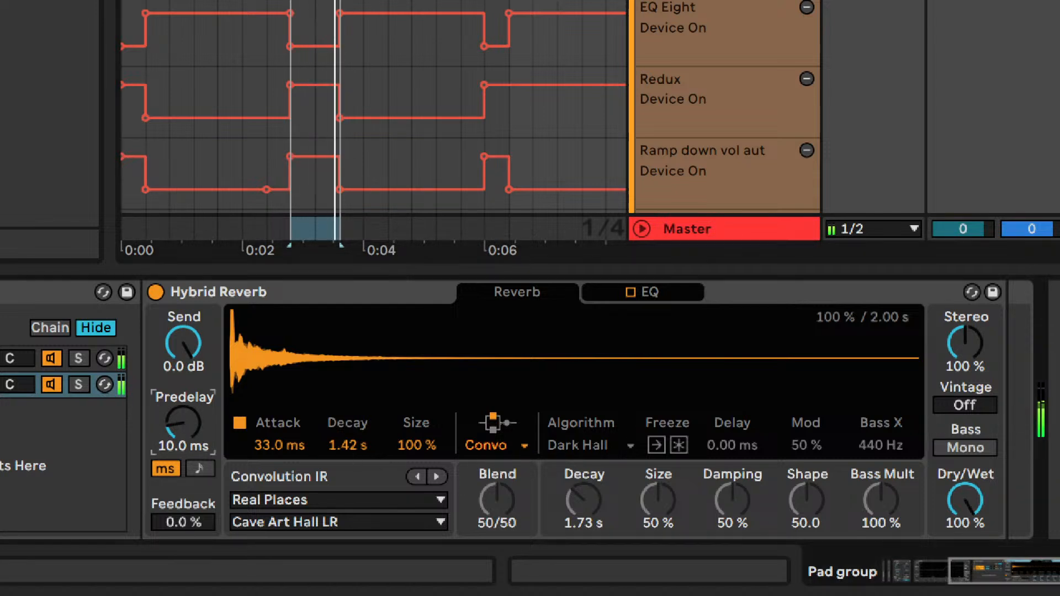
drag(177, 422, 180, 418)
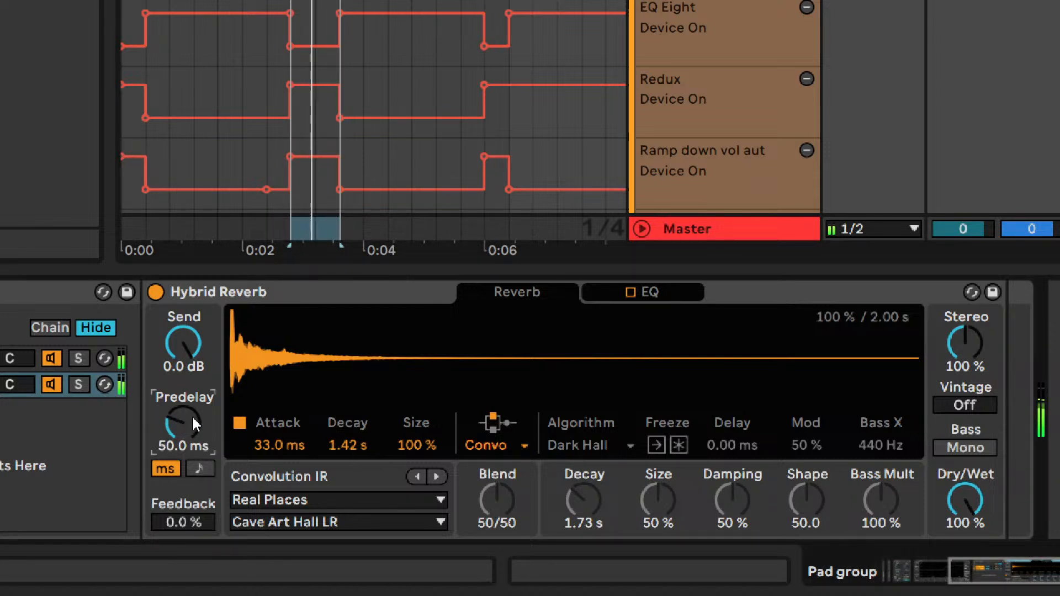
scroll(194, 416, up, 2)
scroll(207, 418, up, 2)
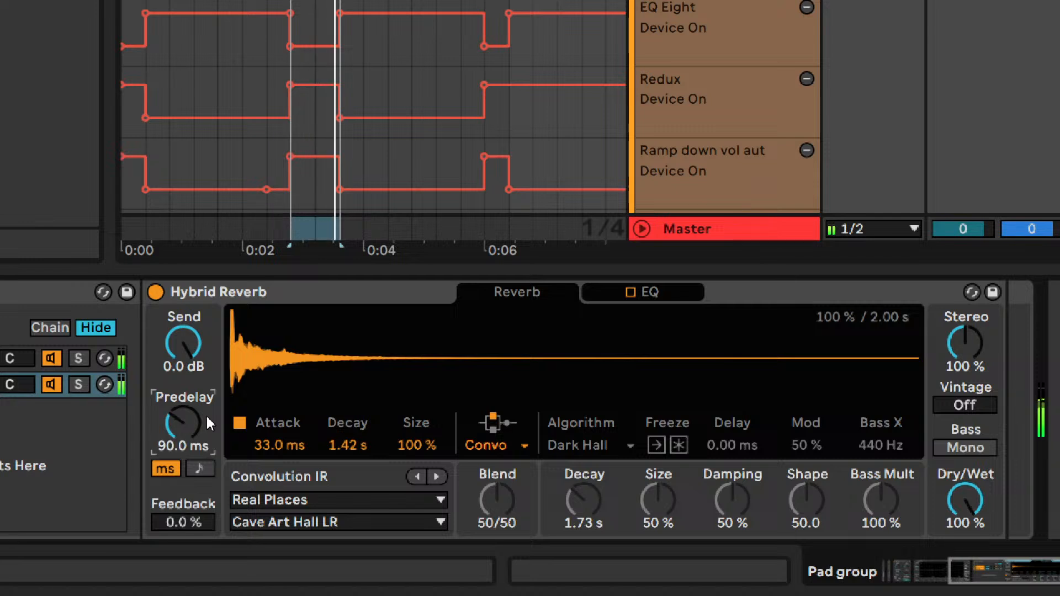
scroll(208, 423, up, 2)
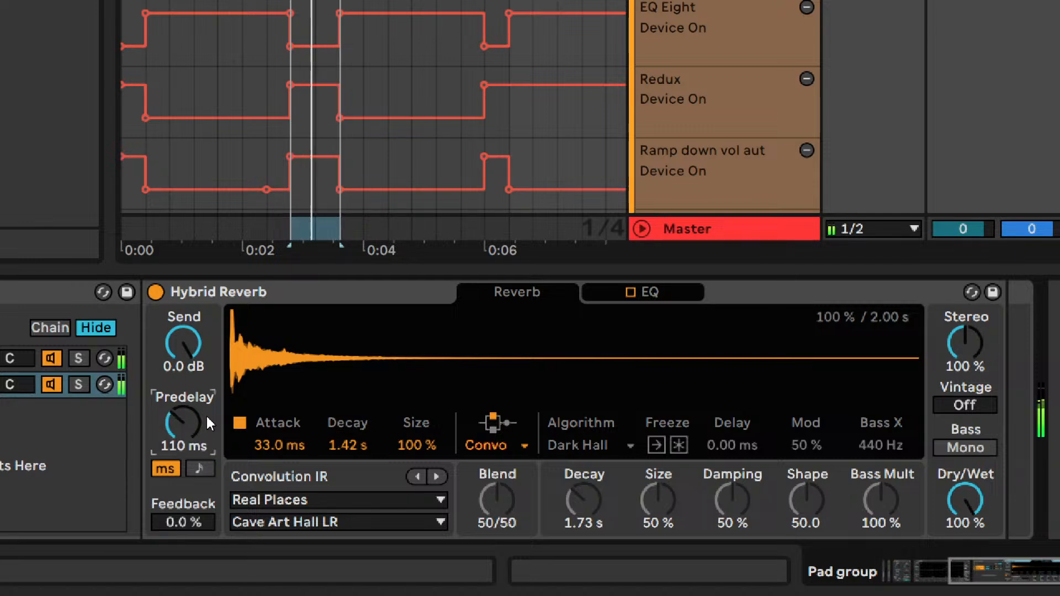
scroll(208, 423, down, 2)
scroll(207, 423, down, 2)
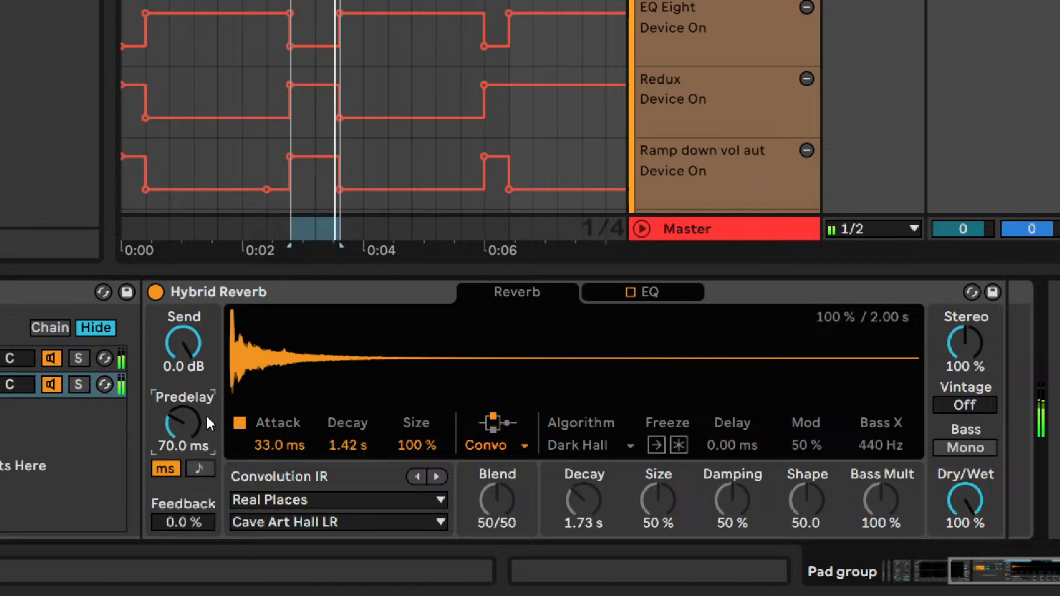
scroll(207, 422, down, 2)
scroll(207, 419, up, 2)
- Try finer predelay times of 60, 62 and 64 ms while the loop plays
text(60)
key(Return)
key(Up)
key(Down)
text(62)
key(Return)
text(64)
key(Return)
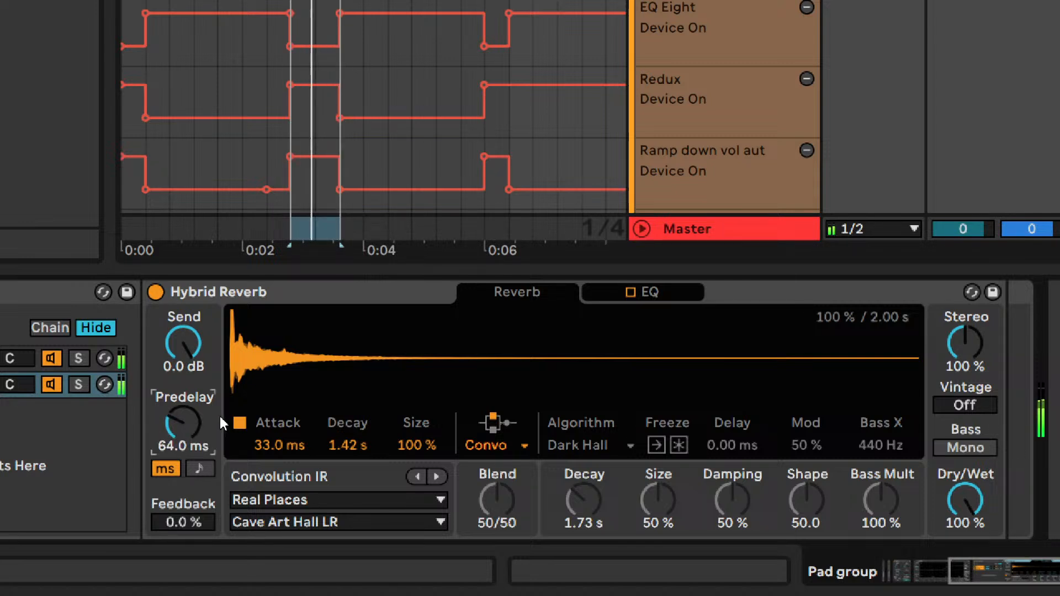
- Compare neighbouring predelay values and set the Hybrid Reverb predelay to 62 ms
text(6)
key(Return)
text(62)
key(Return)
key(Down)
text(63)
key(Return)
key(Down)
- Audition the Hybrid Reverb predelay feedback over the playing loop and set it to 42 %
mouse_move(200, 519)
mouse_down()
mouse_move(200, 460)
mouse_move(200, 524)
mouse_up()
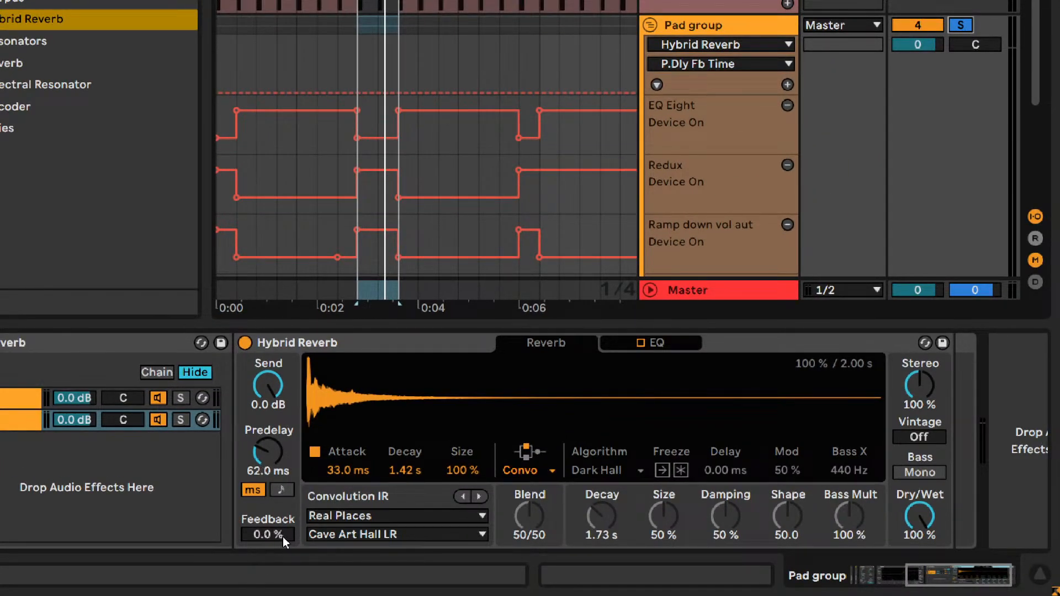
mouse_move(283, 536)
mouse_down()
mouse_move(283, 490)
mouse_move(284, 548)
mouse_up()
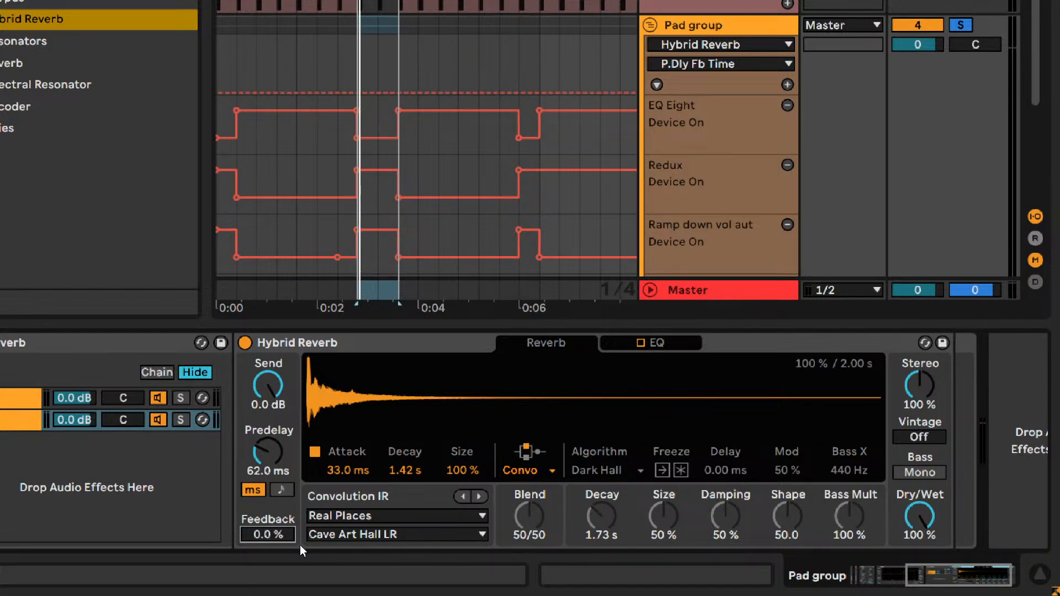
key(space)
drag(276, 542, 276, 527)
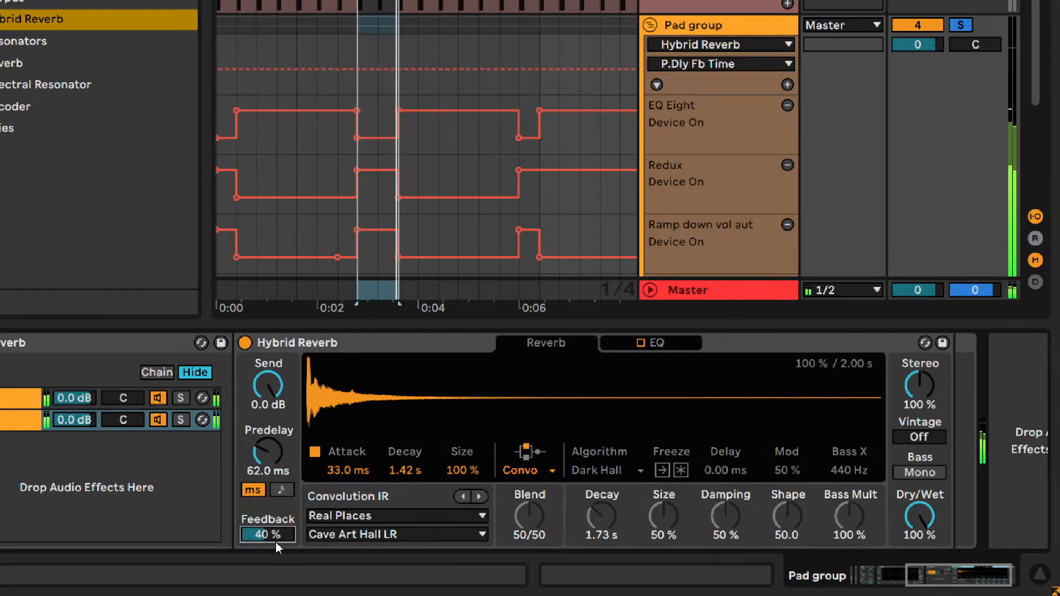
key(Return)
key(ctrl+z)
key(Up)
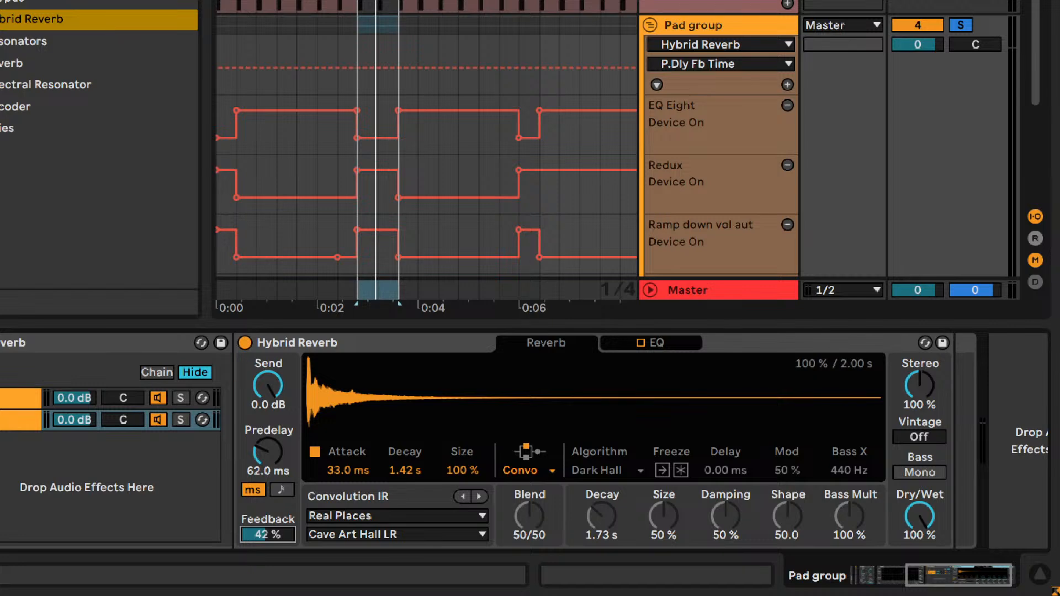
- Examine the Shaper and Utility in the Ramp down vol aut rack, collapse the rack and return to Hybrid Reverb
drag(980, 581, 794, 576)
double_click(70, 477)
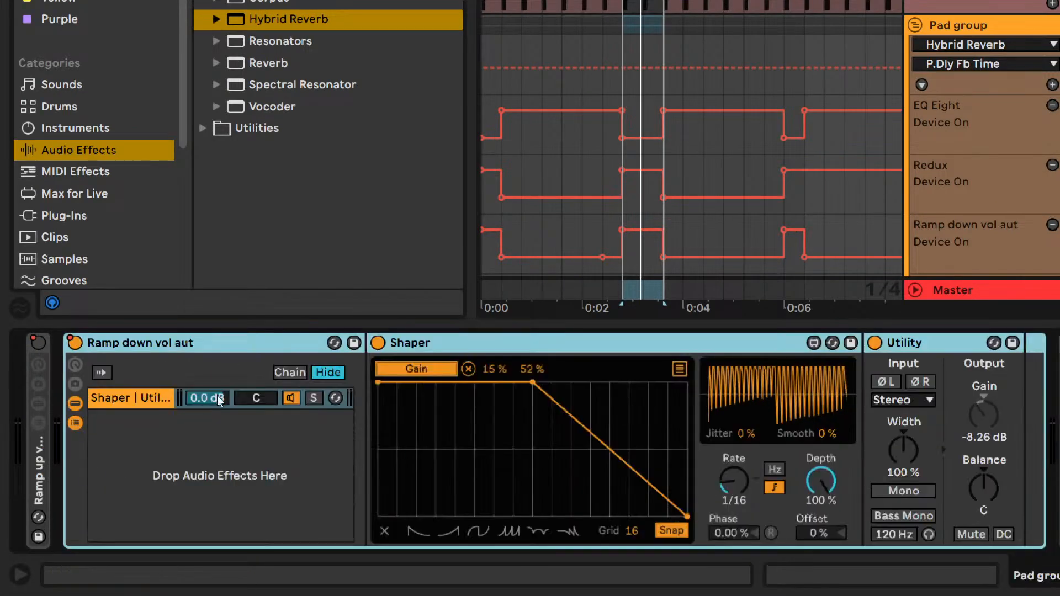
double_click(163, 349)
drag(923, 580, 983, 580)
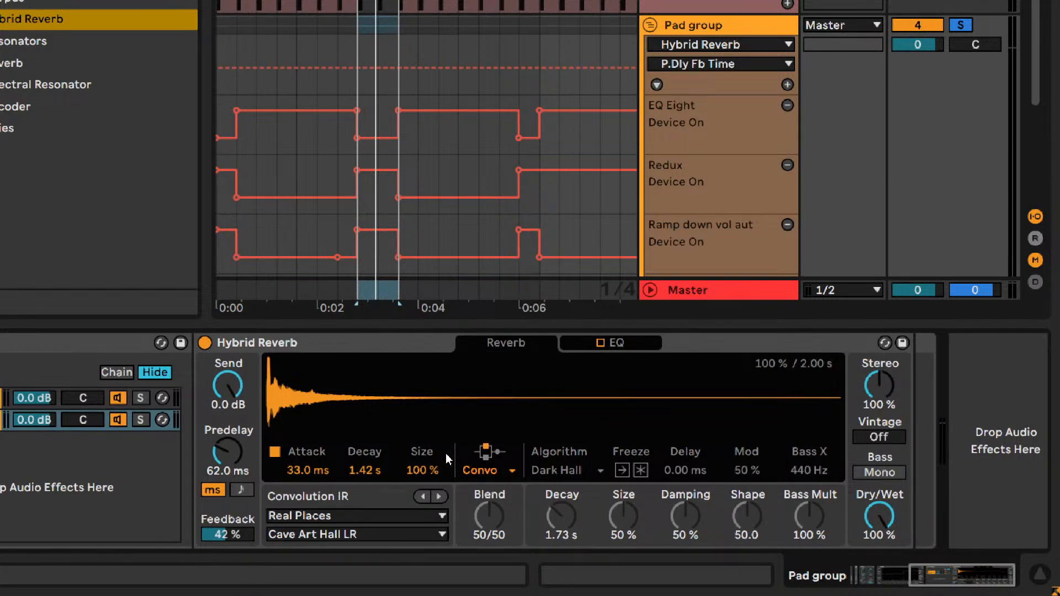
- Examine the Pad export (+12) and Pad export (-12) tracks below the Pad group's automation lanes
click(874, 400)
key(ctrl)
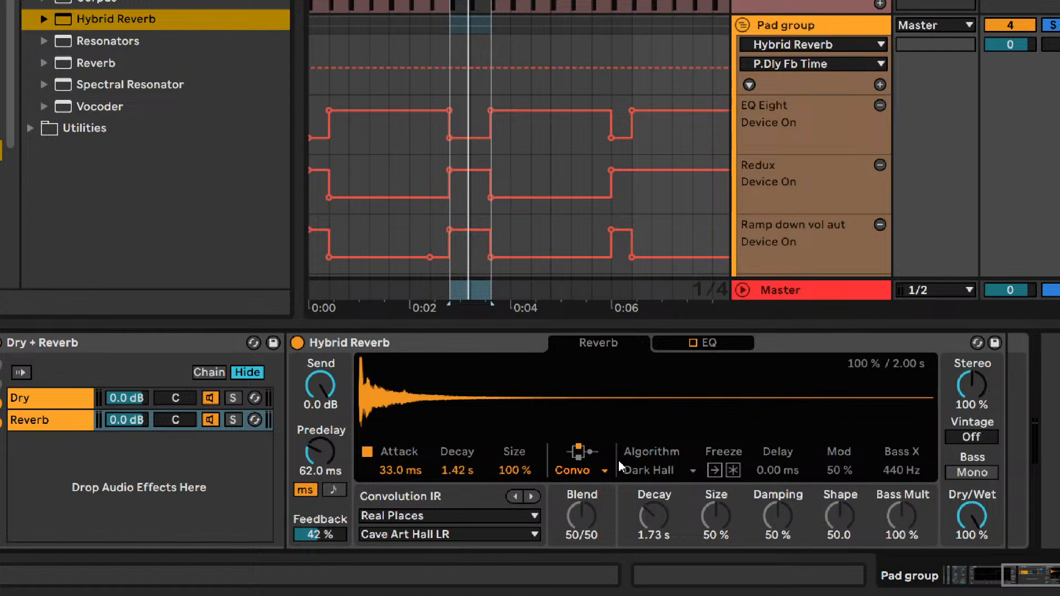
scroll(879, 134, down, 5)
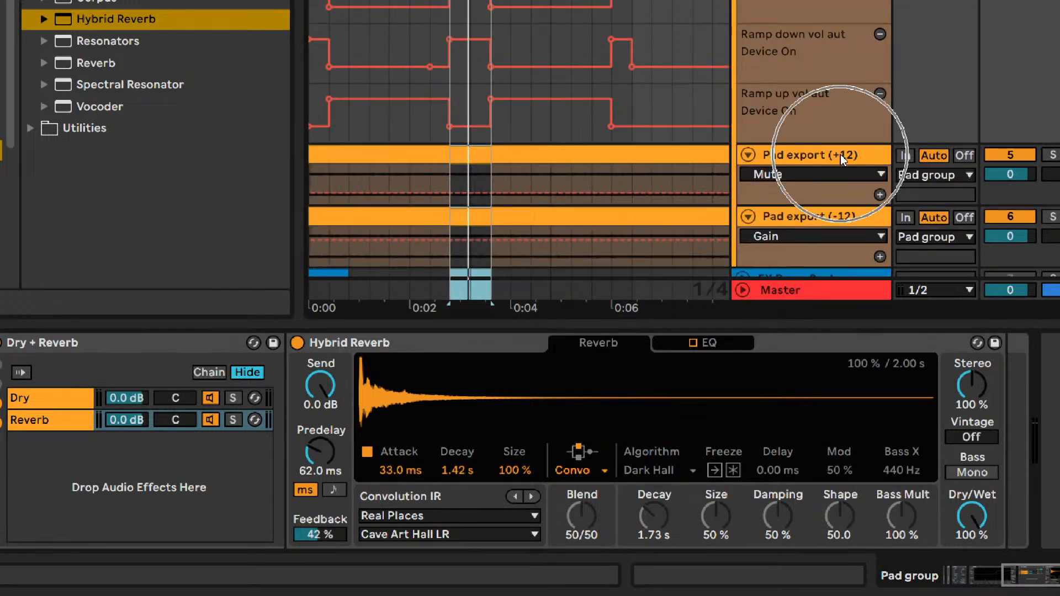
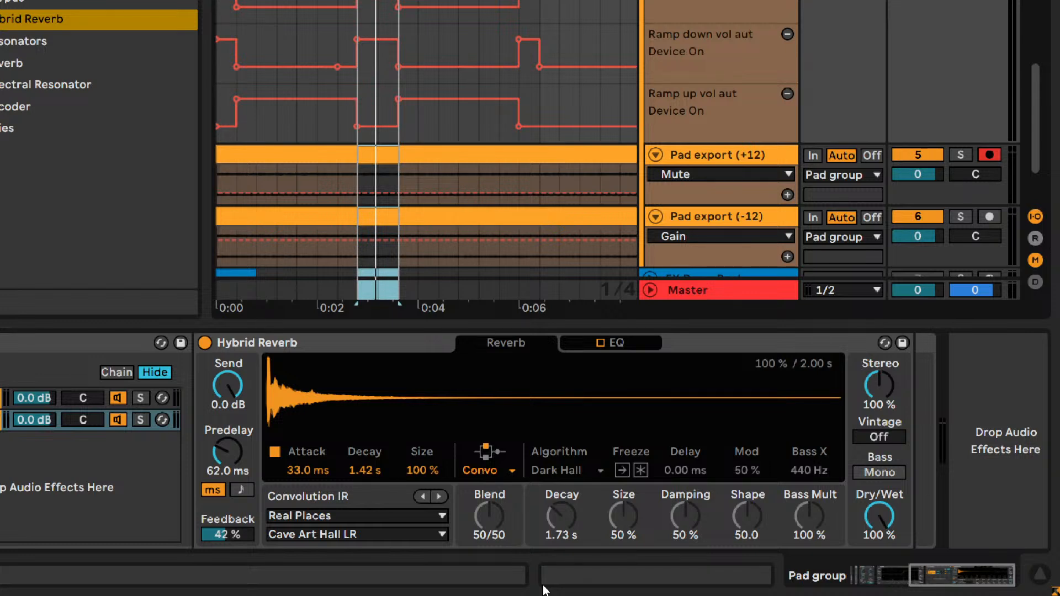
- Audition the Hybrid Reverb stereo width at 40, 50, 60 and 70 % over the playing loop, ending on 60 %
key(space)
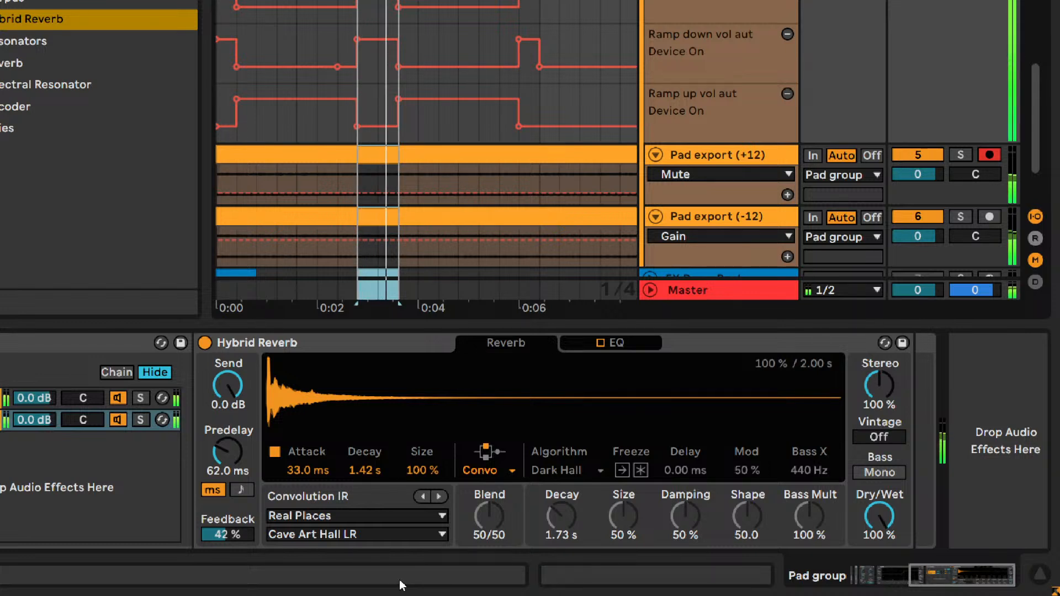
drag(879, 390, 879, 395)
double_click(892, 404)
text(40)
key(Return)
text(50)
key(Return)
text(60)
key(Return)
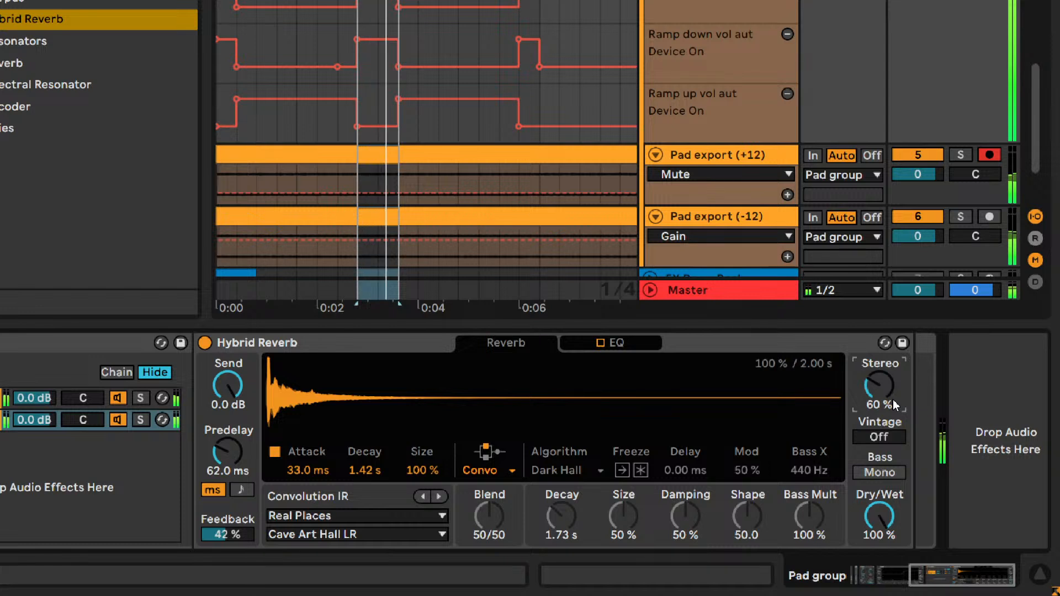
text(70)
key(Return)
text(60)
key(Return)
- Compare neighbouring stereo width values and set the Hybrid Reverb stereo to 64 %
key(Up)
key(Up)
key(Down)
key(Up)
key(Down)
key(Up)
key(Up)
key(Down)
key(Down)
key(Up)
key(Up)
key(Down)
key(Down)
key(Down)
key(Up)
click(891, 440)
key(Up)
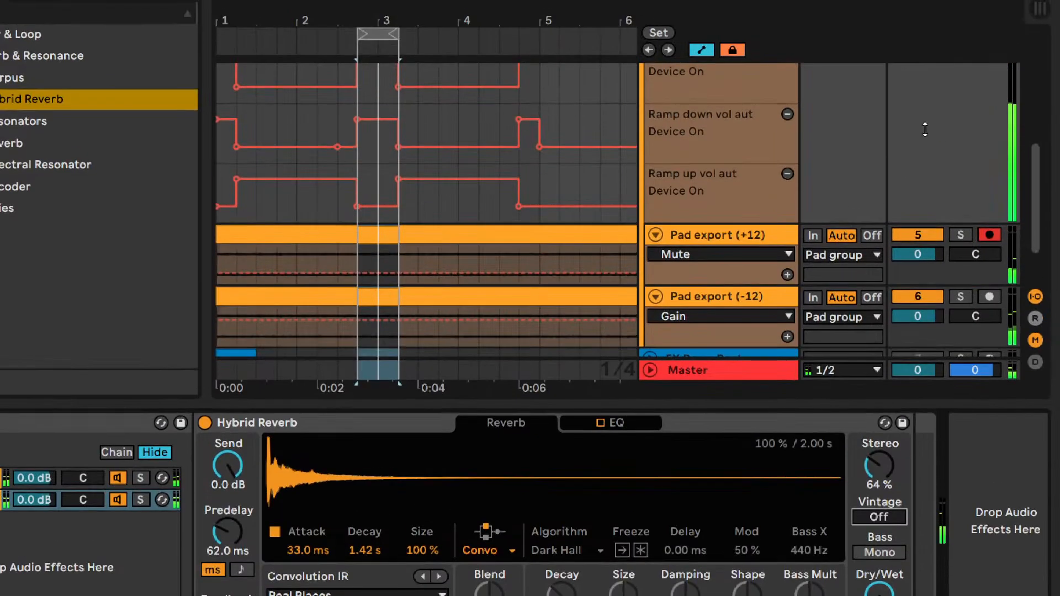
- Deactivate the Reverb chain in the Dry + Reverb rack and select the Dry chain
scroll(919, 179, up, 8)
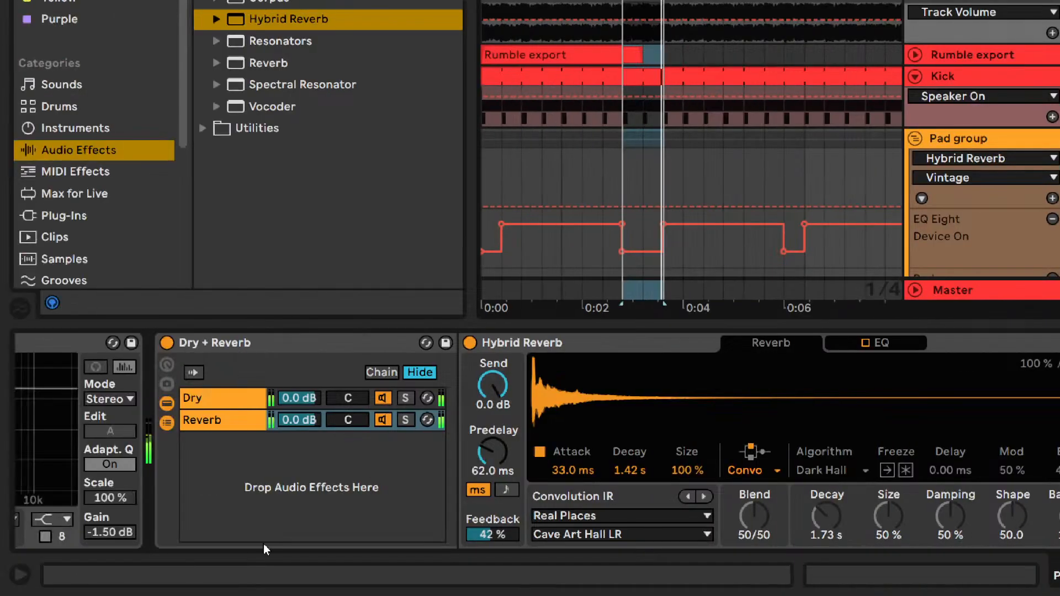
click(382, 420)
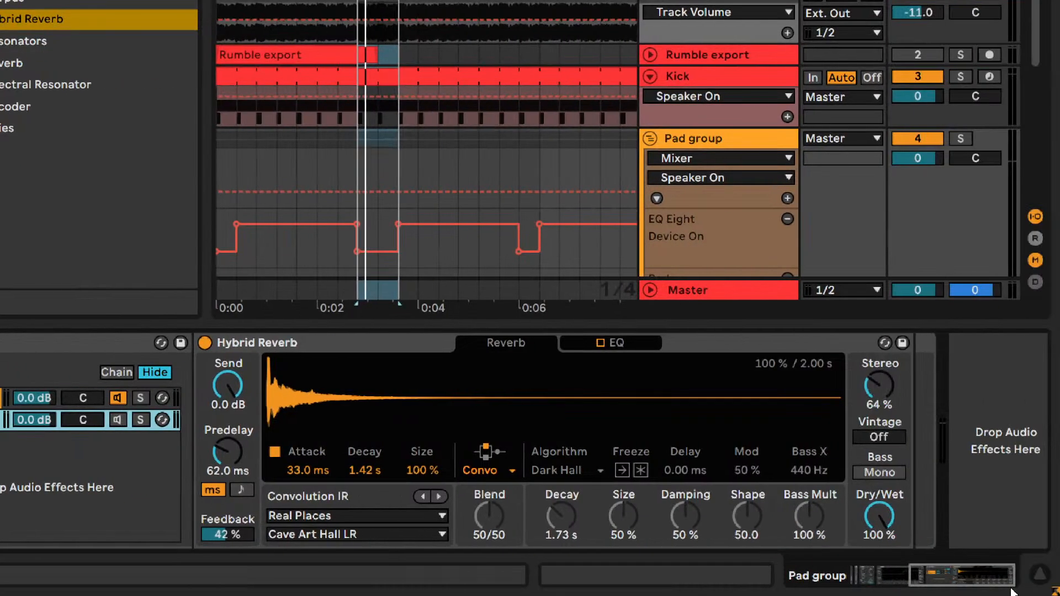
drag(971, 577, 886, 580)
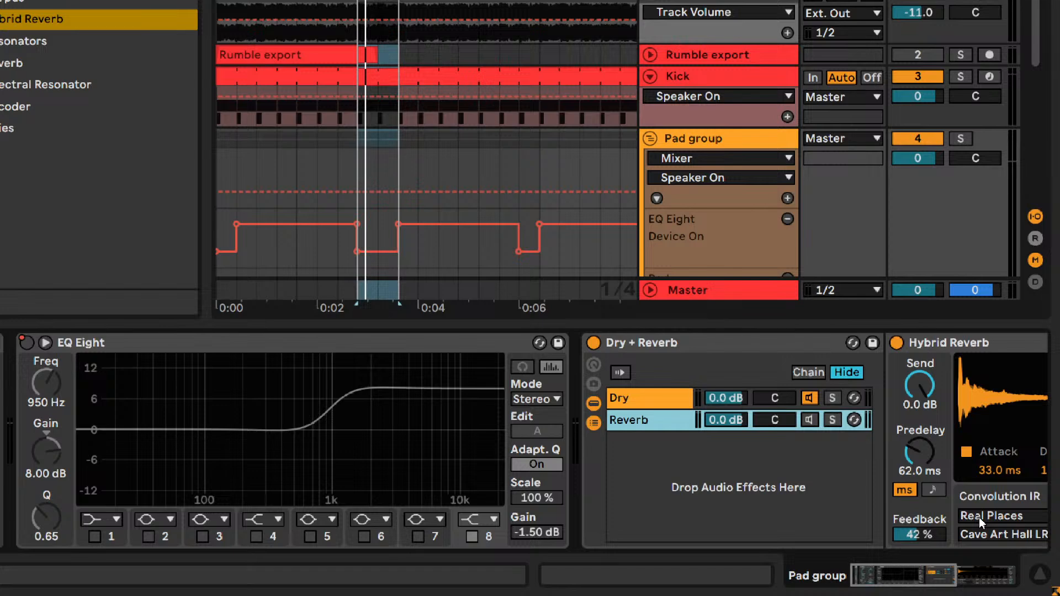
click(686, 398)
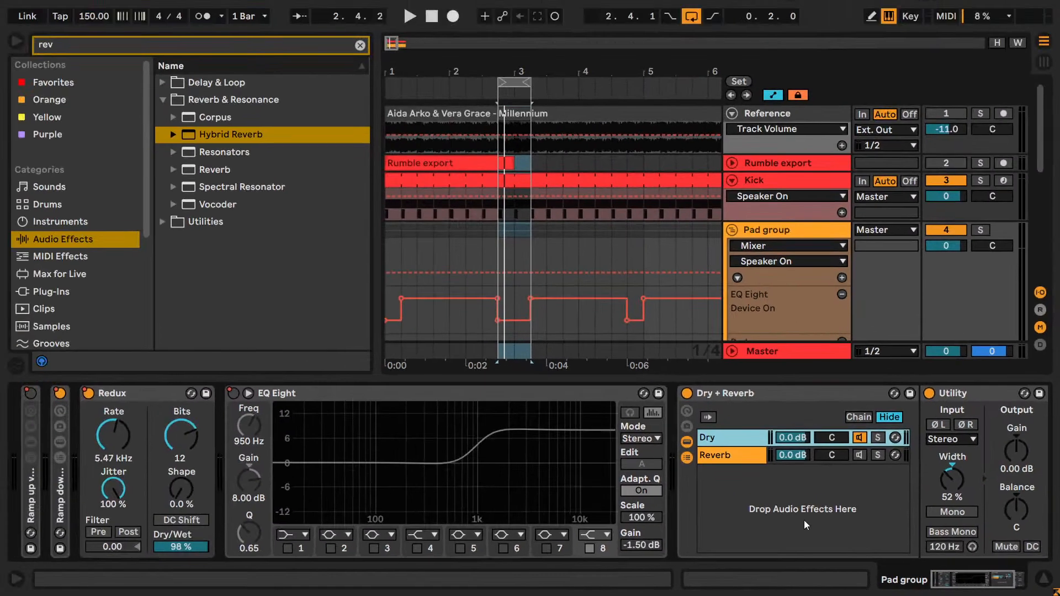
- Clear the device search and locate the Utility device among the audio effect utilities
click(156, 215)
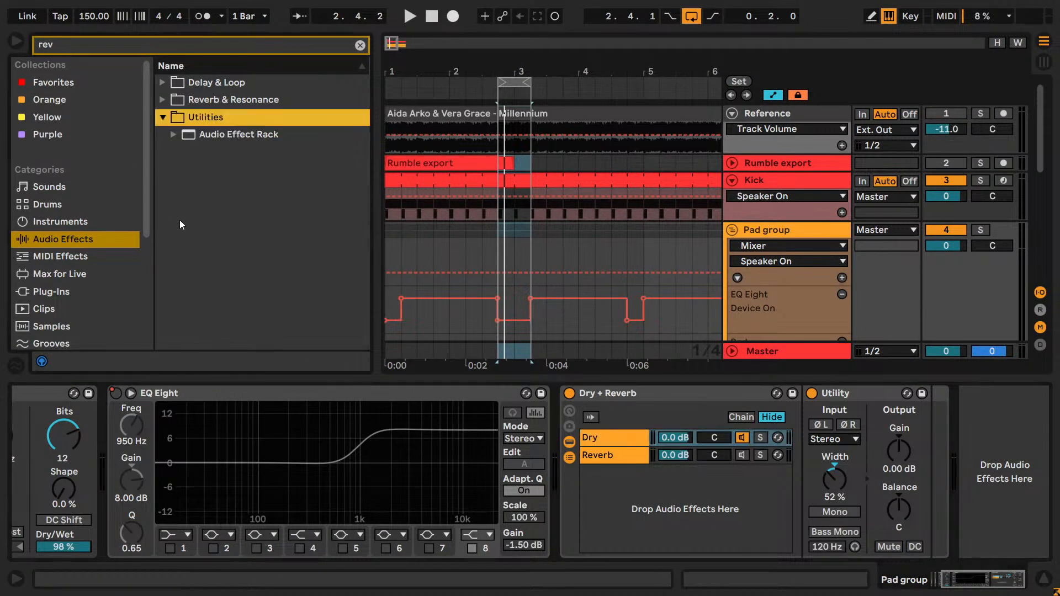
click(174, 134)
click(360, 45)
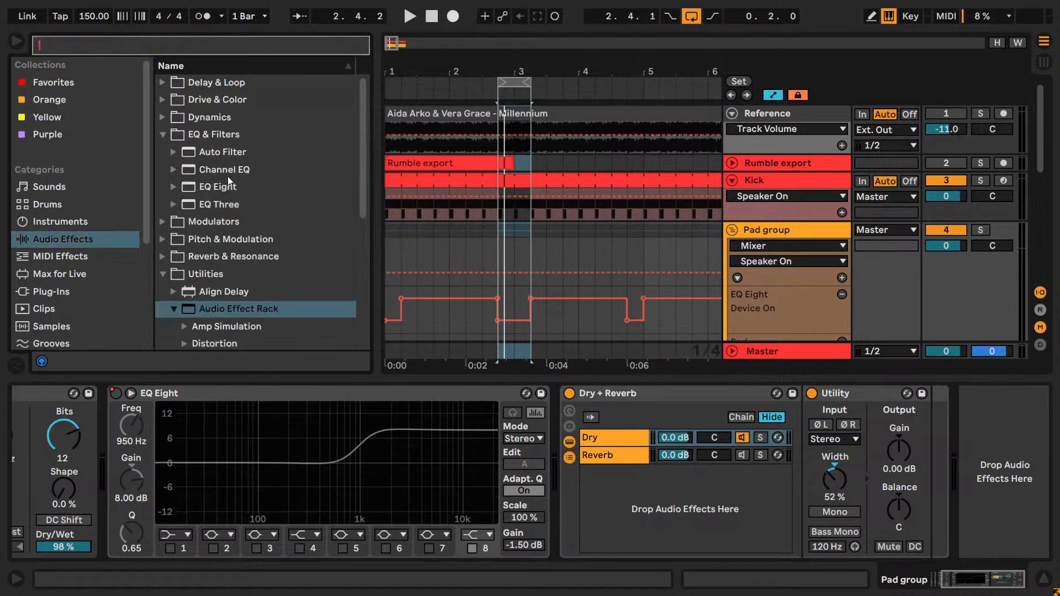
scroll(200, 306, down, 5)
click(172, 339)
scroll(219, 325, down, 3)
scroll(220, 326, up, 3)
- Add a second Utility after the 52 % width Utility on the Dry chain, undoing the first misplaced drop
drag(233, 167, 900, 477)
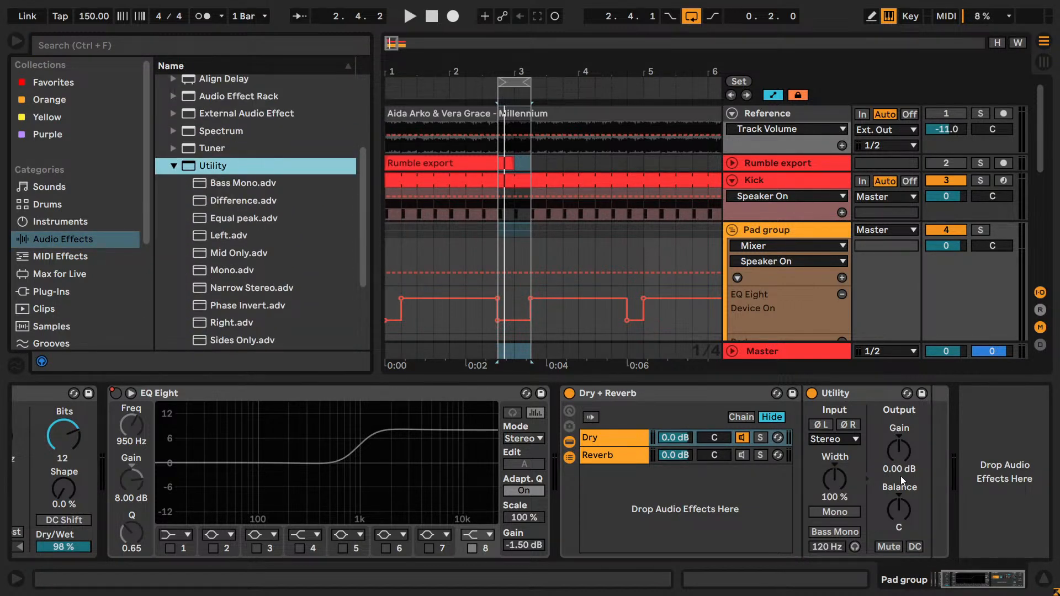
key(ctrl+z)
drag(214, 165, 855, 423)
drag(929, 439, 932, 439)
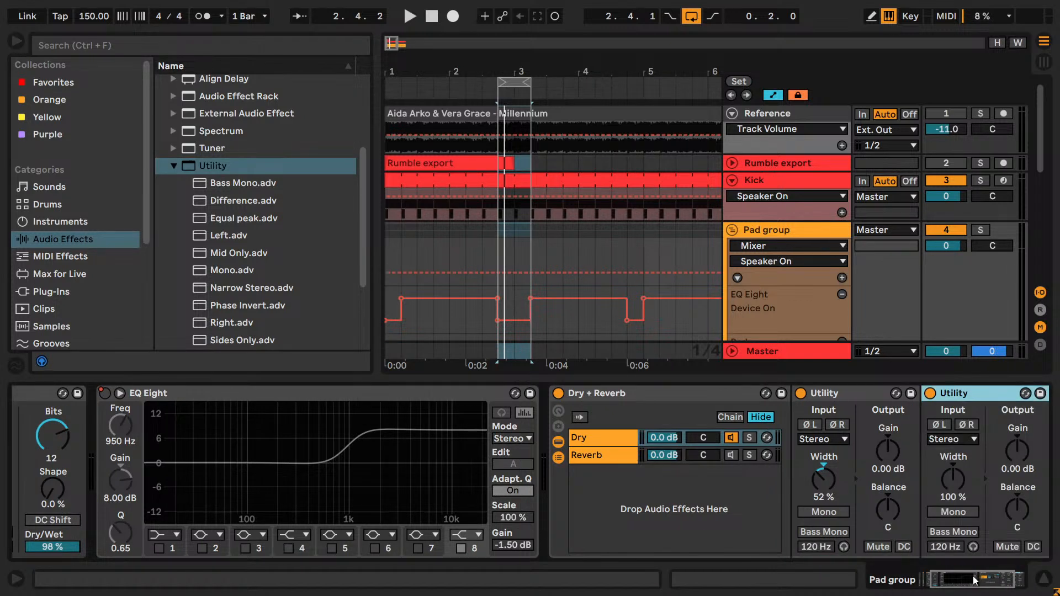
click(541, 437)
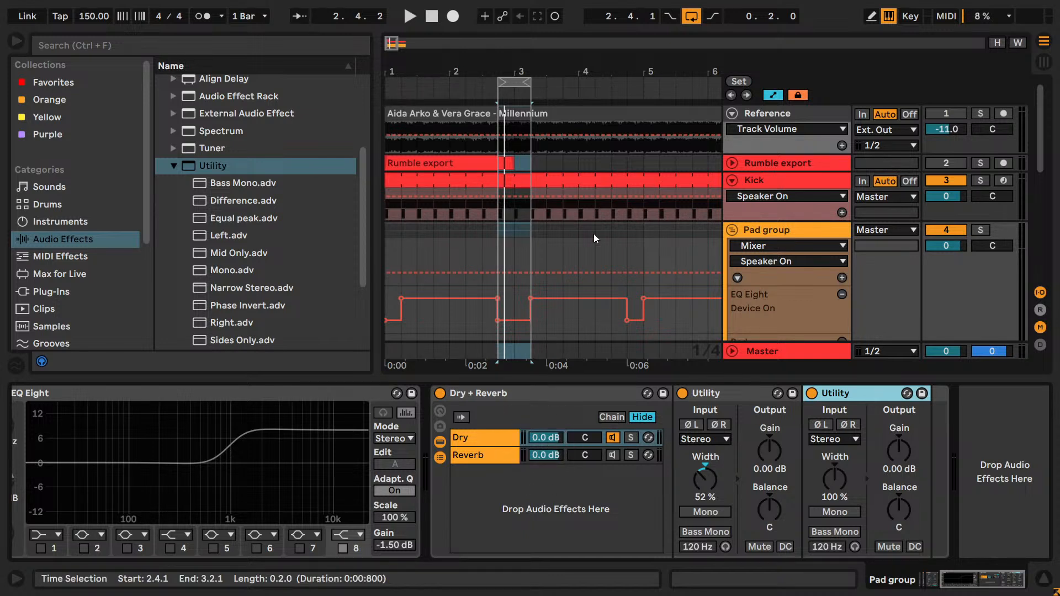
- Play the loop and lower the gain of the Dry chain's second Utility to -3.00 dB
scroll(642, 233, down, 5)
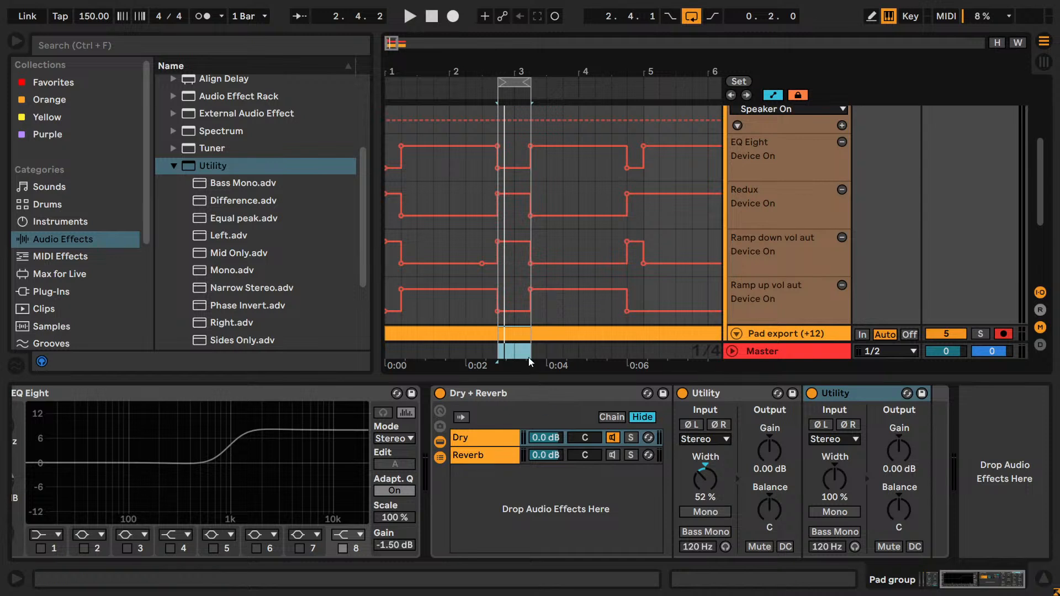
scroll(517, 292, up, 2)
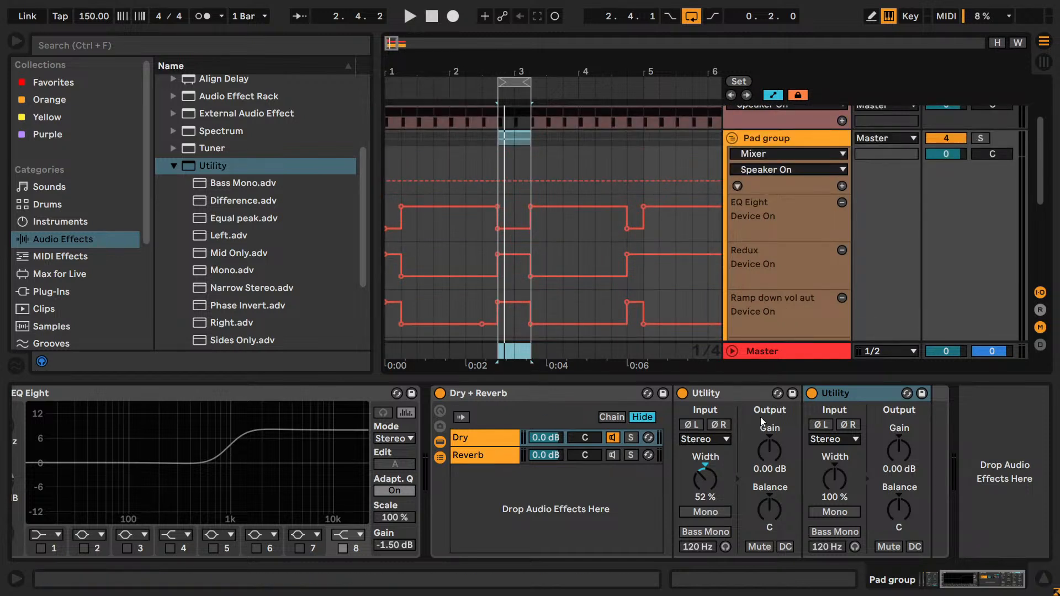
key(space)
drag(898, 450, 942, 459)
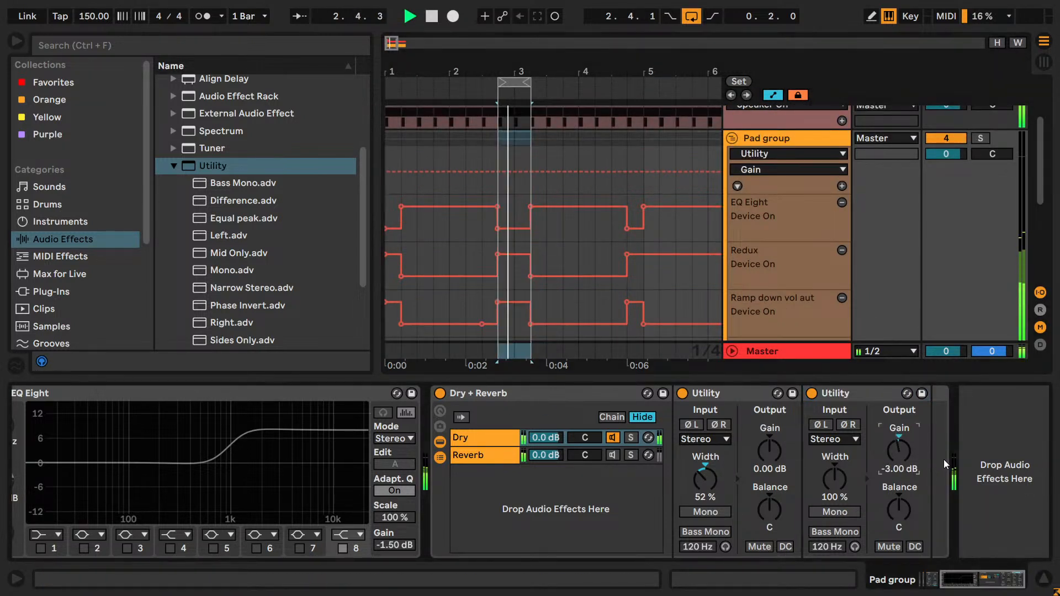
key(Down)
key(Up)
key(Up)
key(Up)
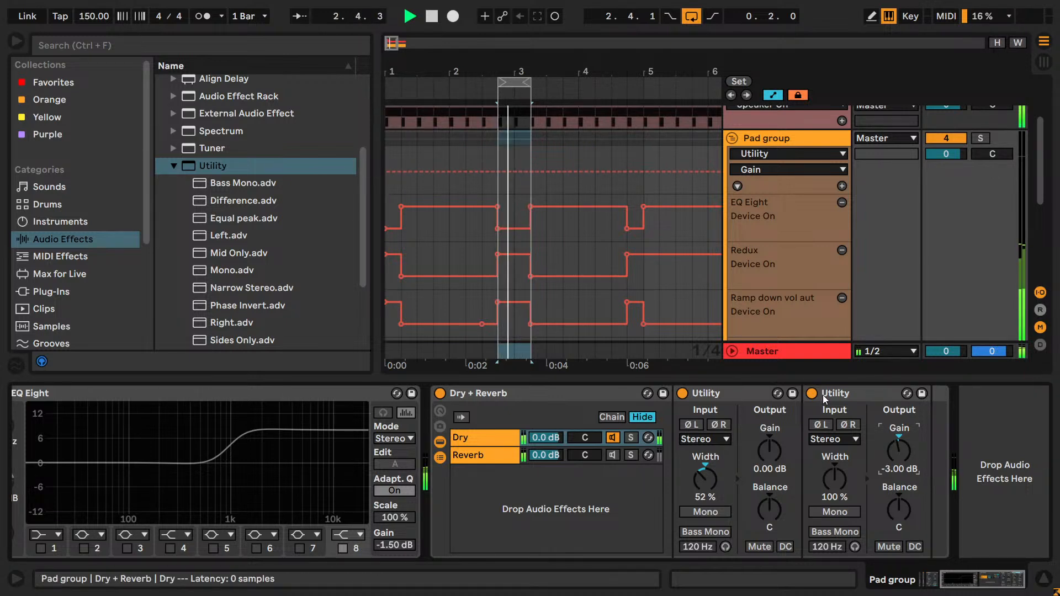
- Fine-tune the second Dry Utility's gain to -1.10 dB by ear and stop playback
key(Up)
key(Down)
key(shift+Down)
key(shift+Down)
key(shift+Down)
key(shift+Up)
key(shift+Up)
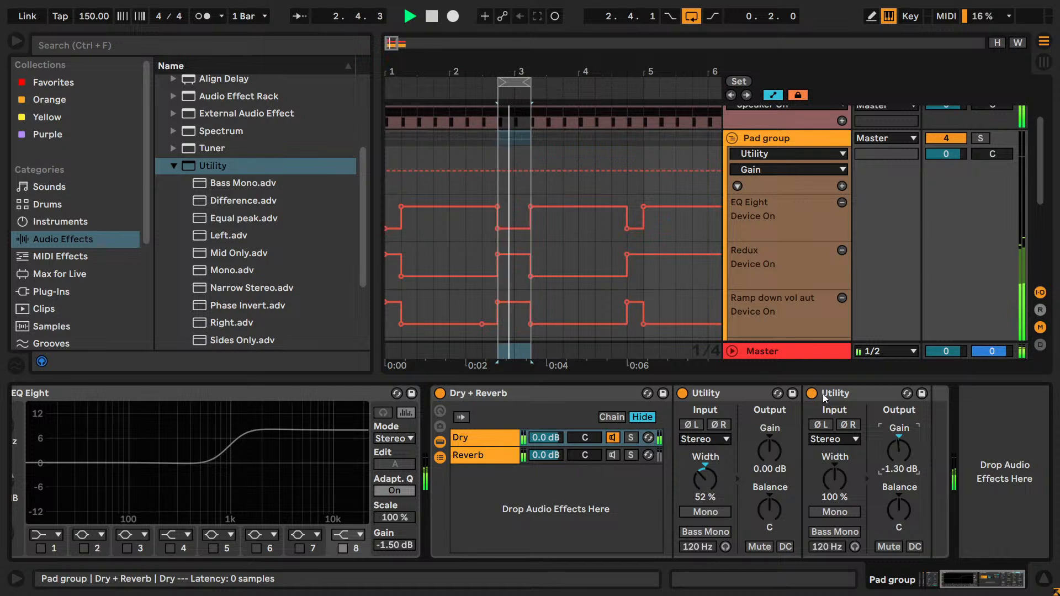
key(shift+Down)
key(shift+Down)
key(shift+Down)
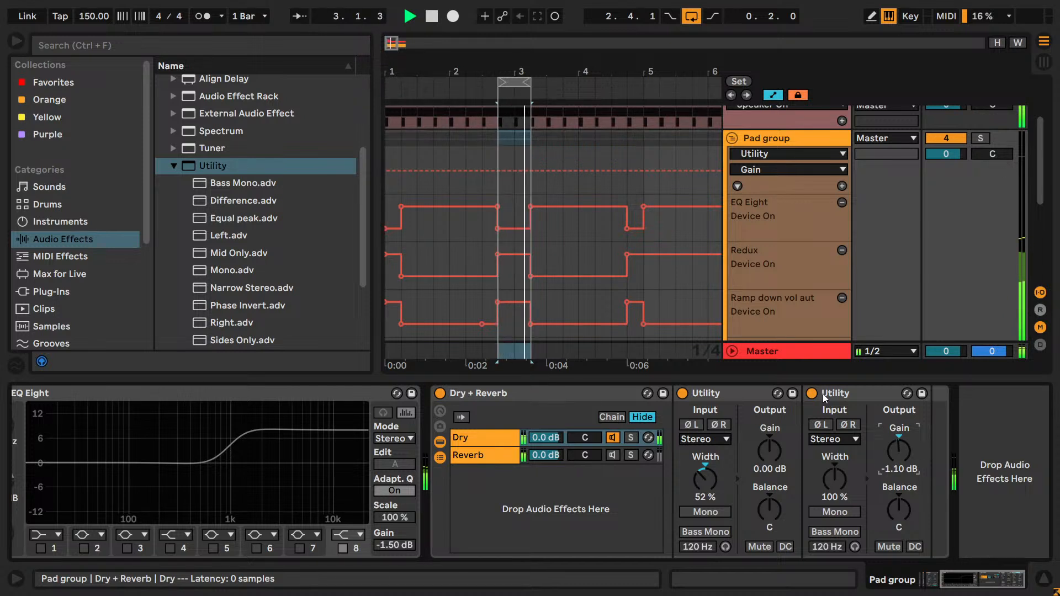
key(shift+Up)
key(shift+Up)
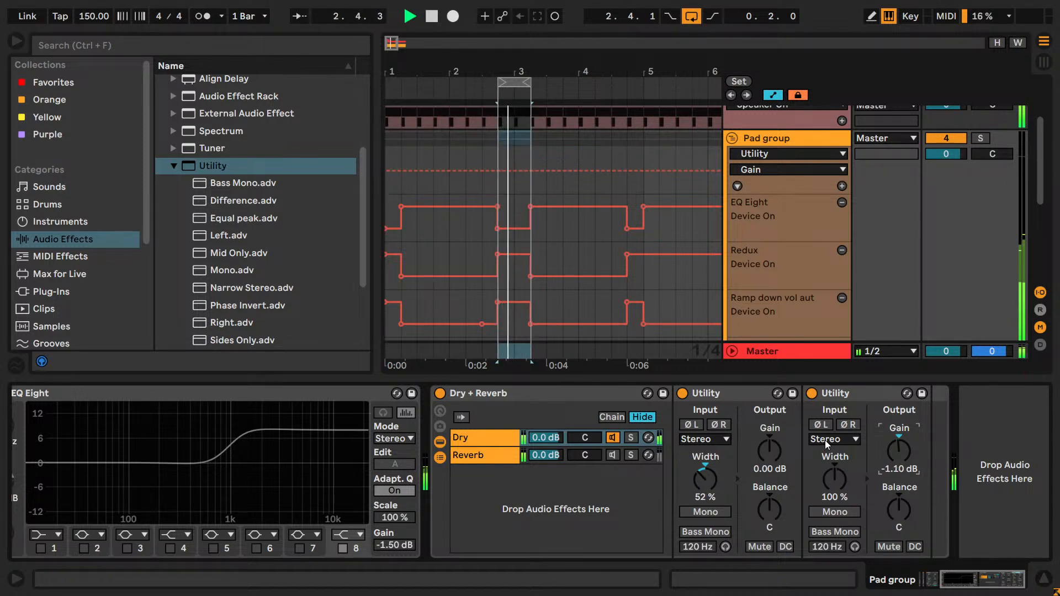
key(shift+Down)
key(space)
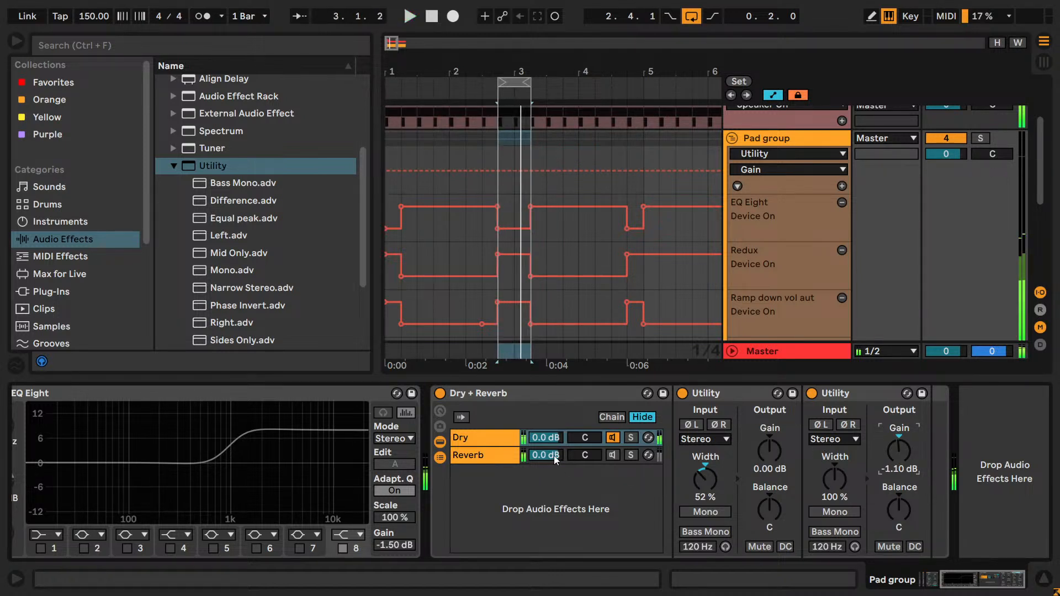
- Reactivate the Reverb chain, add a Utility after Hybrid Reverb and start playback of the loop
click(614, 456)
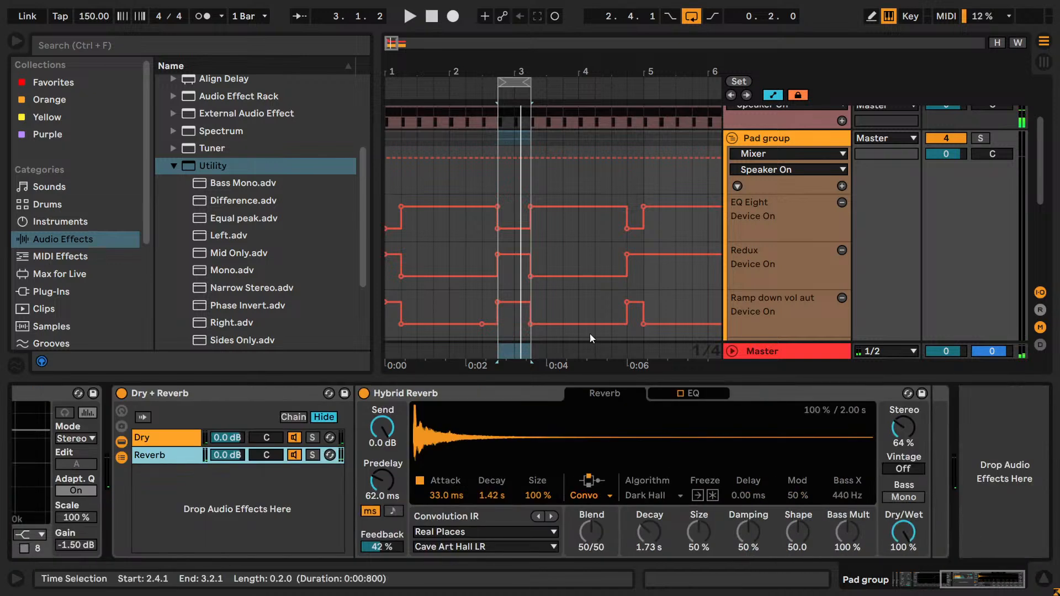
drag(171, 165, 933, 456)
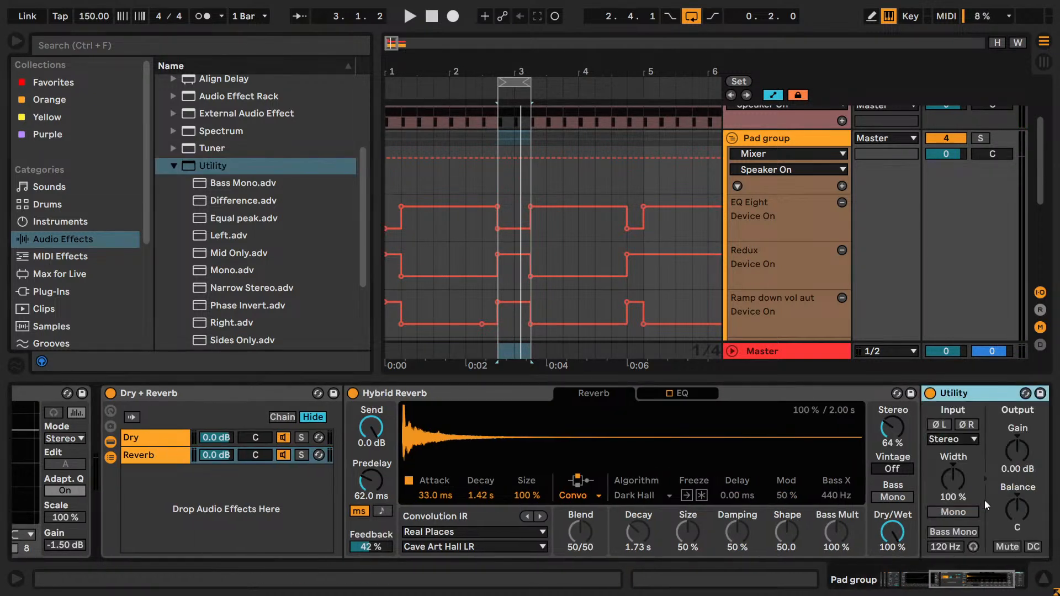
key(space)
drag(995, 583, 1004, 582)
- Set the Reverb chain's Utility gain to -4 dB, lower it to -5 dB and compare with the chain muted
drag(898, 450, 912, 488)
text(-4)
key(Return)
click(890, 551)
click(906, 455)
key(Down)
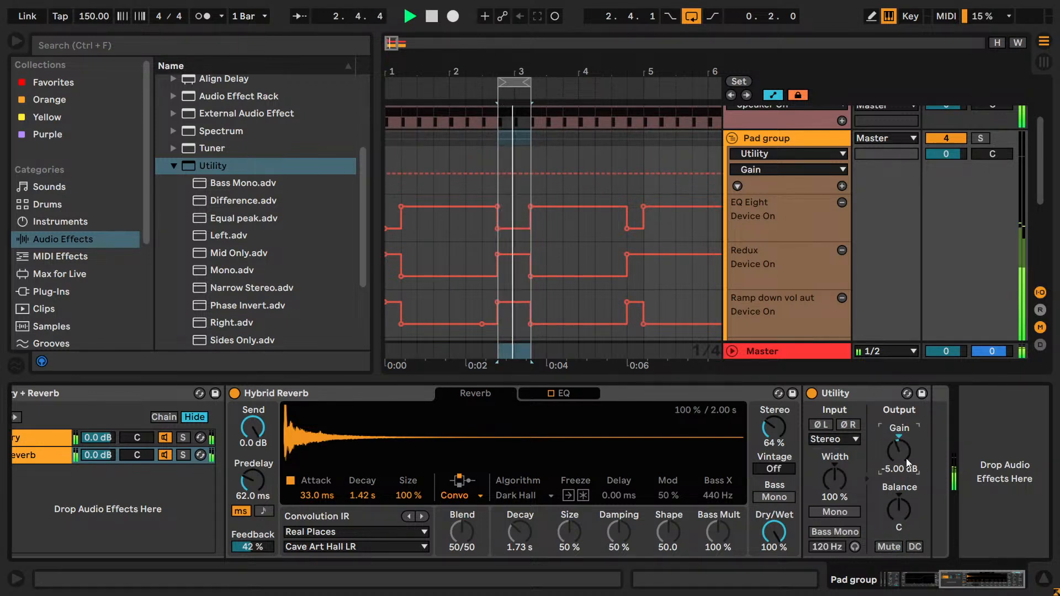
click(902, 546)
click(902, 545)
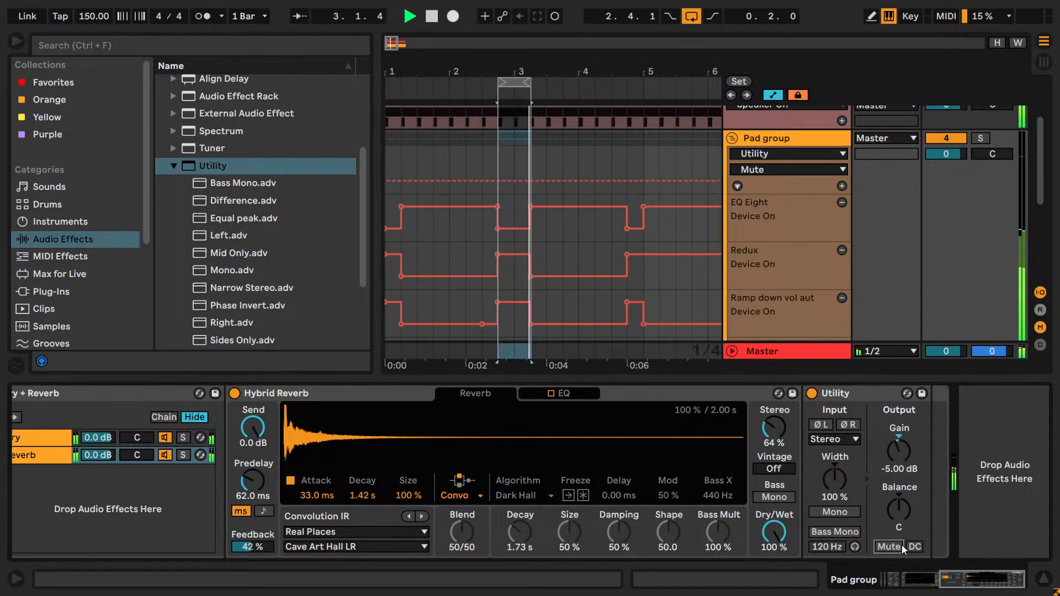
- Adjust the Reverb chain's Utility gain in small steps, toggling its mute to compare the reverb level
click(903, 458)
key(Up)
click(887, 548)
click(887, 547)
click(895, 456)
click(898, 547)
click(898, 548)
click(896, 453)
key(Down)
key(Down)
click(895, 549)
click(895, 548)
- Continue the muted and unmuted comparison and bring the Reverb chain's Utility gain to -4.60 dB
click(896, 453)
key(Down)
key(Down)
click(893, 545)
click(893, 546)
click(896, 456)
key(Down)
key(Down)
click(900, 549)
click(899, 549)
click(899, 456)
key(Up)
key(Up)
key(Up)
key(Up)
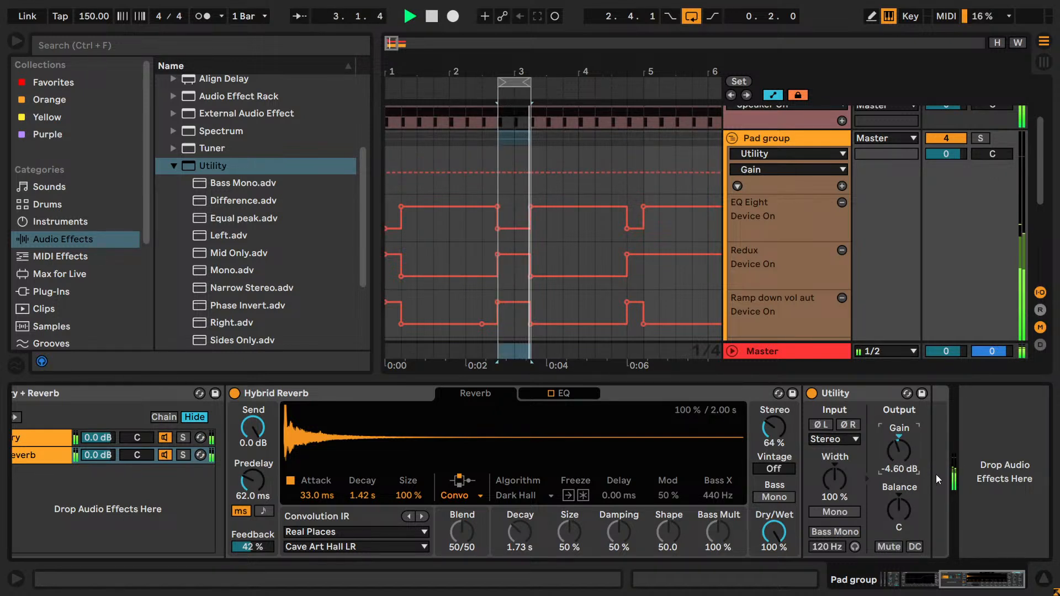
- Compare Utility gains between -4.60 and -4.40 dB on the Reverb chain and set -4.50 dB
key(Down)
key(Down)
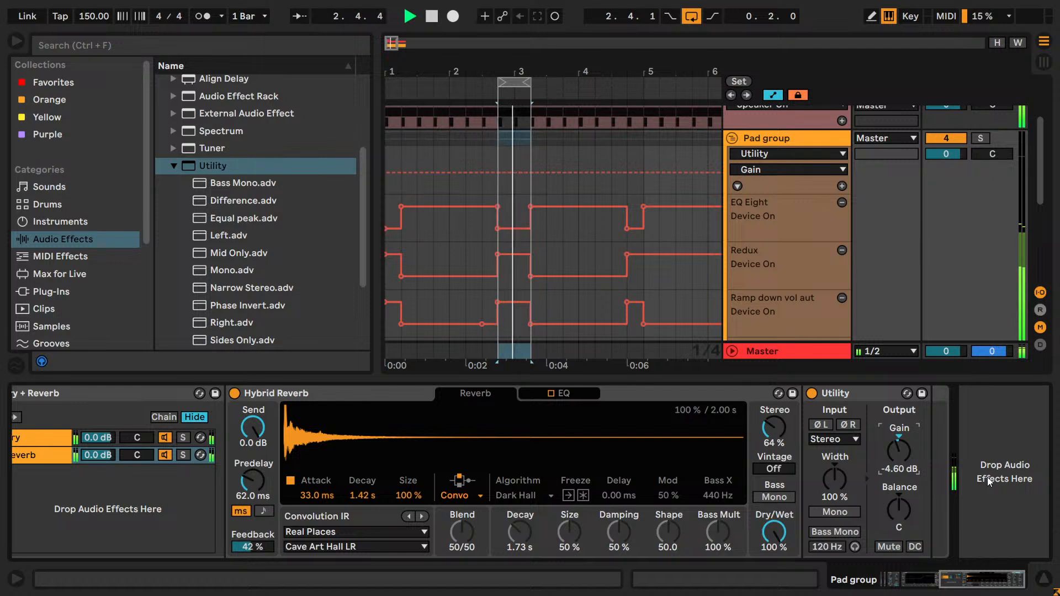
key(Up)
key(Up)
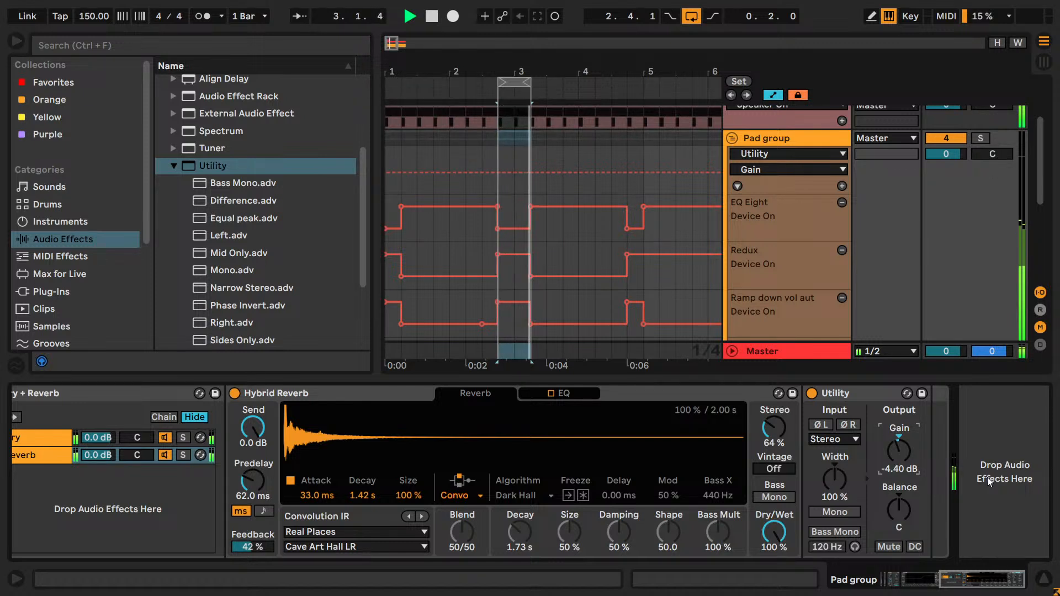
key(Down)
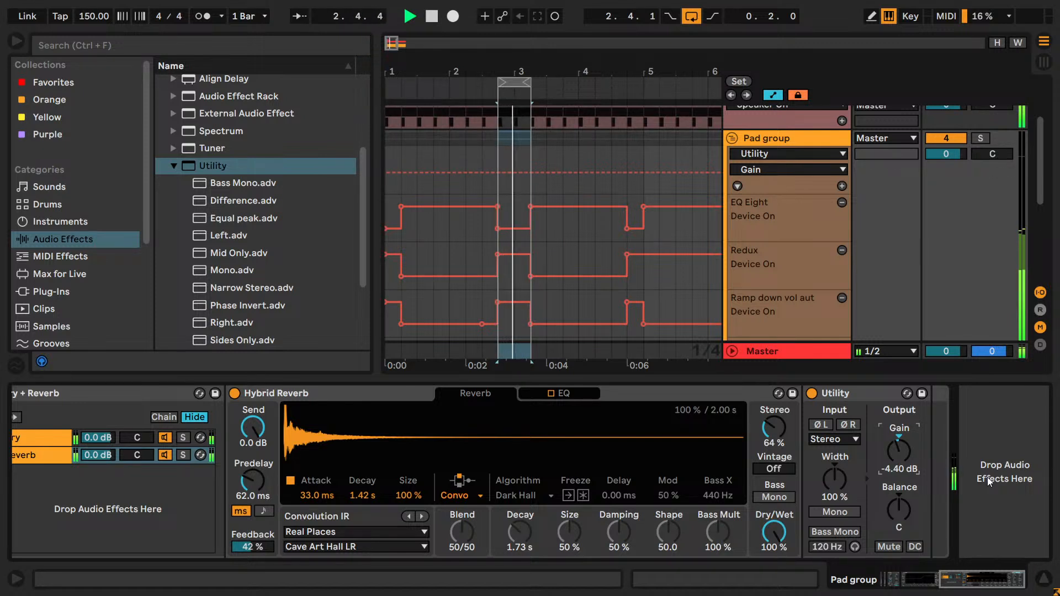
key(Down)
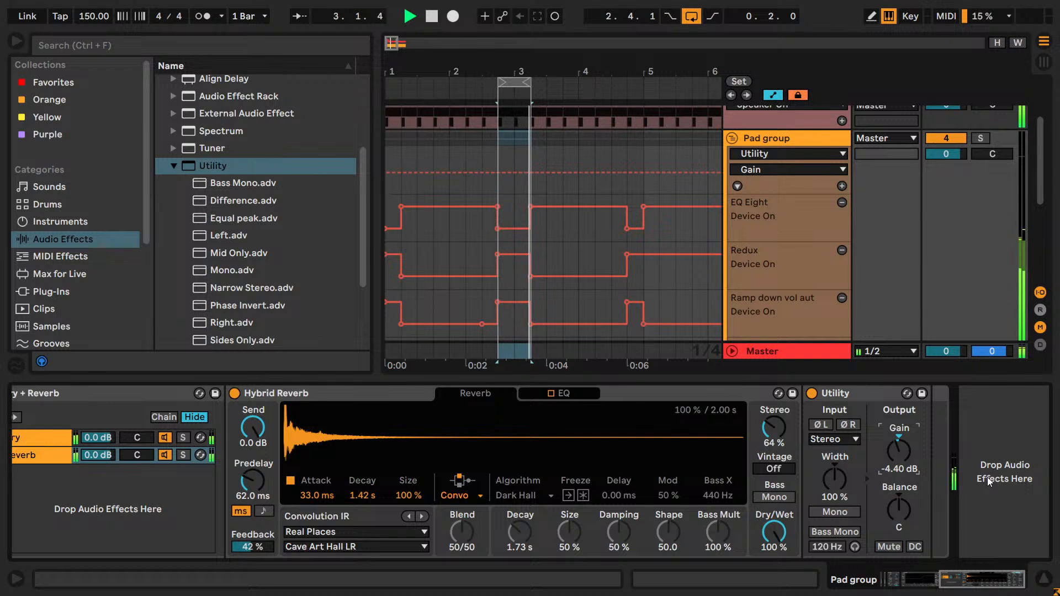
key(Up)
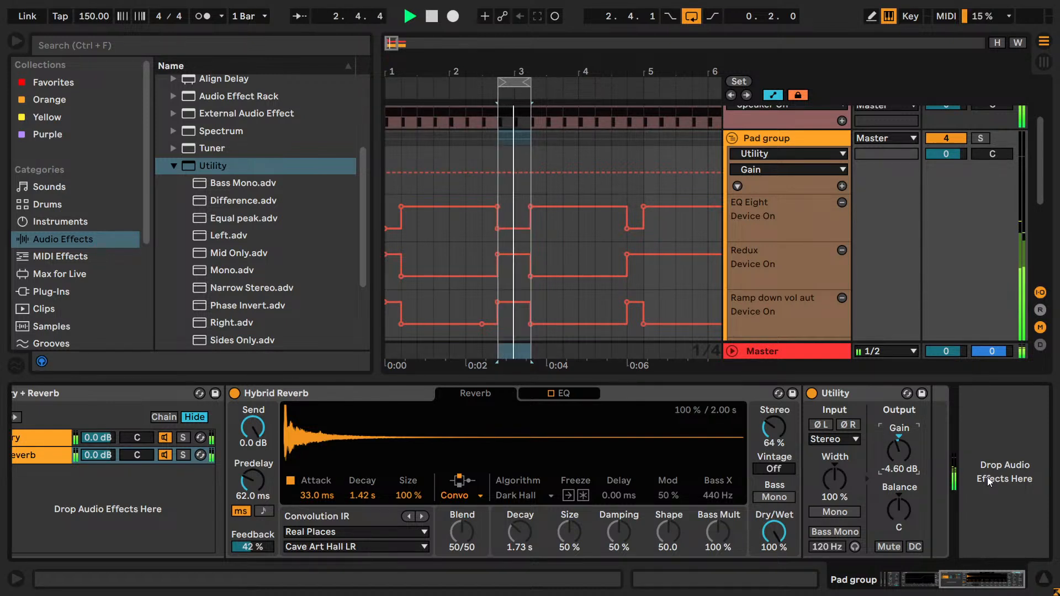
- Loop the half bar starting at 4.1.1 and toggle the Reverb chain's Utility mute to compare
click(574, 190)
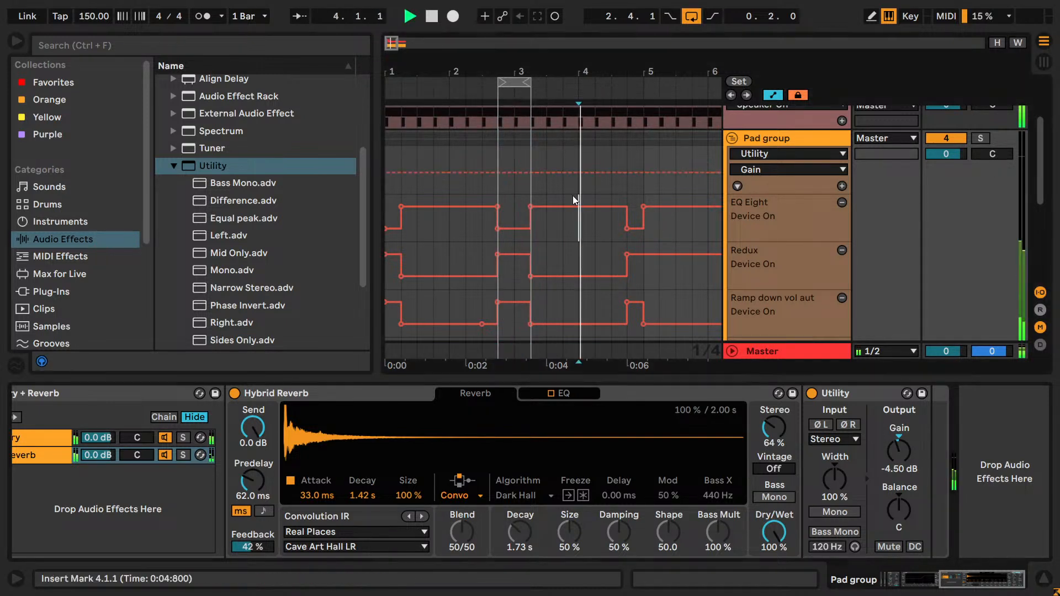
drag(588, 194, 615, 189)
key(ctrl+l)
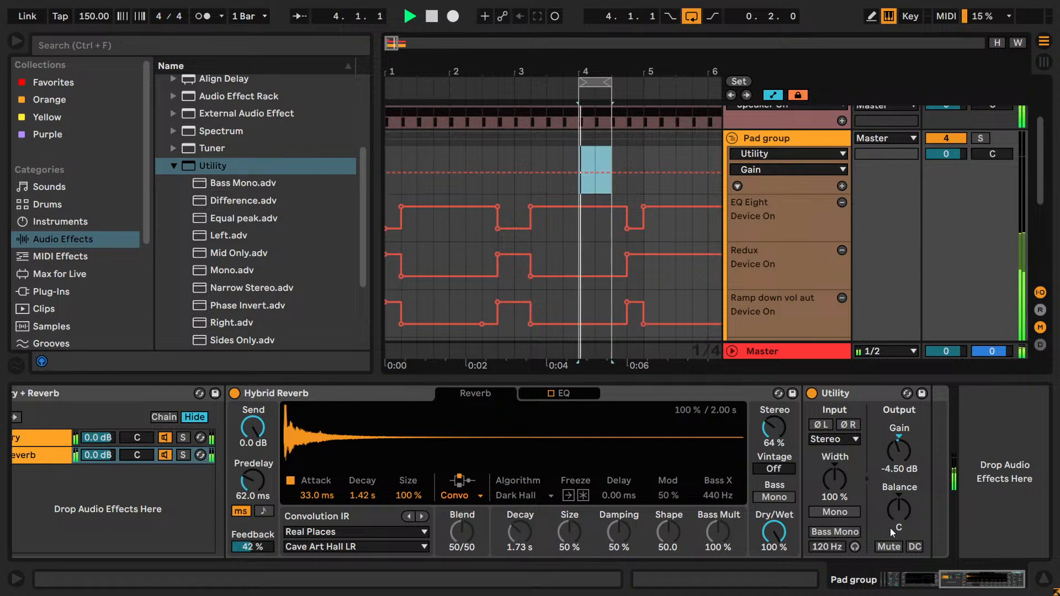
click(889, 548)
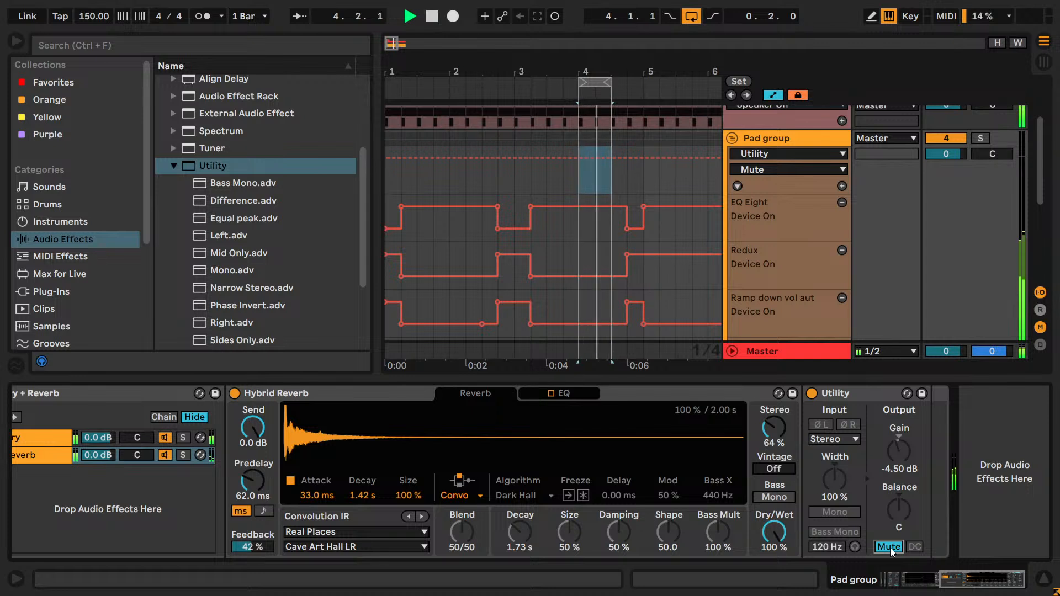
- Try a gain of -13.3 dB on the Reverb chain's Utility, undo it and stop playback
drag(898, 451, 899, 480)
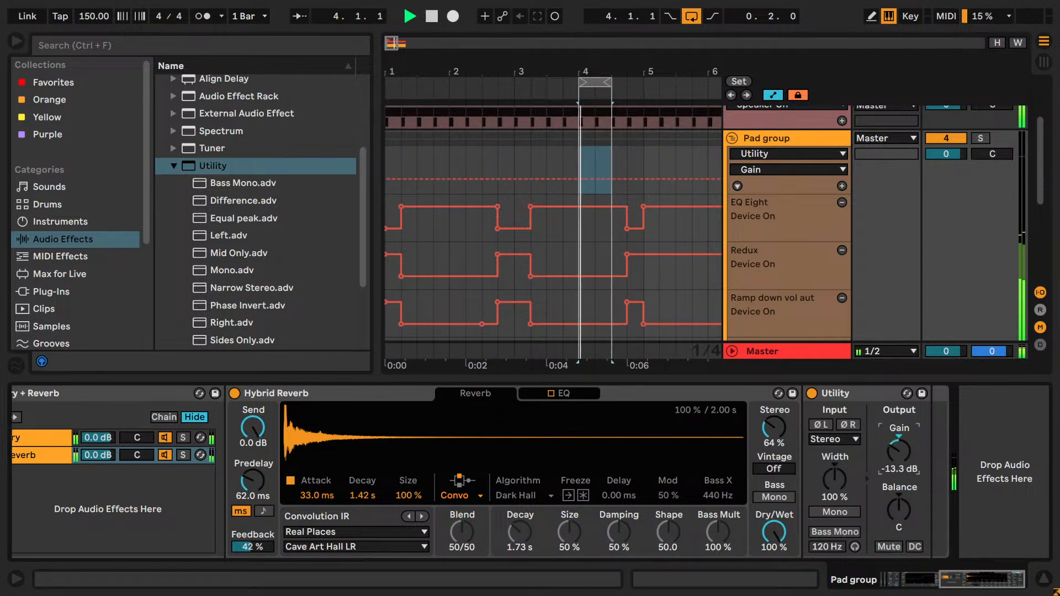
key(ctrl+z)
key(space)
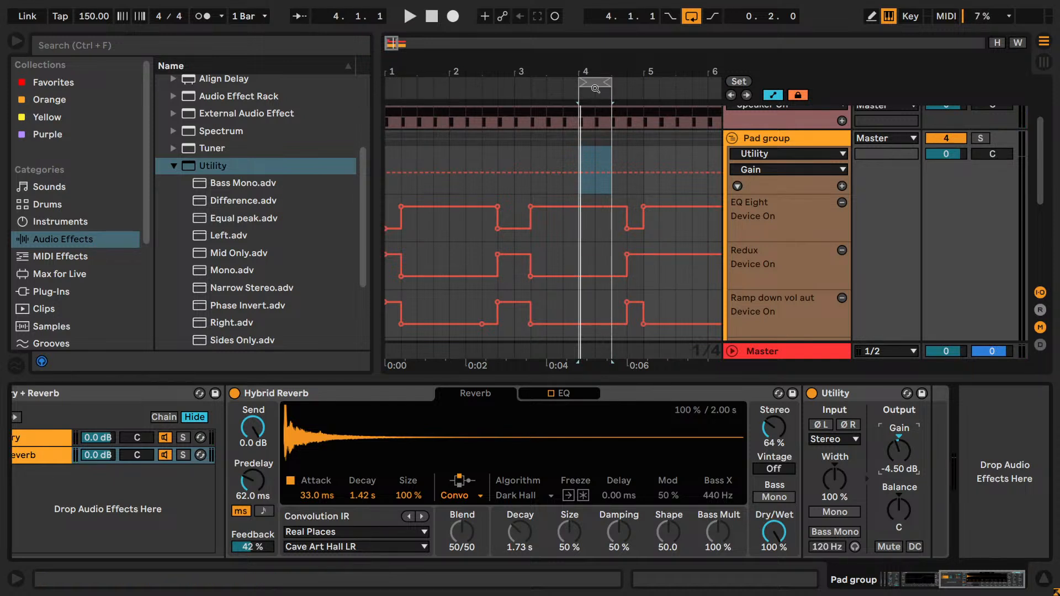
- Loop the half bar starting at 2.4.1 and play it back briefly
drag(611, 81, 531, 81)
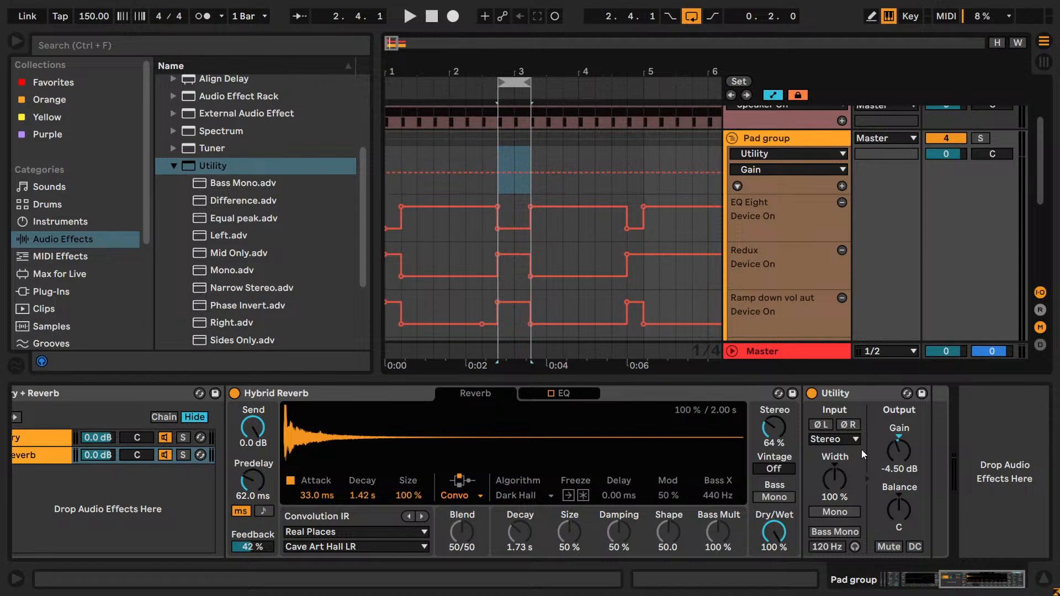
key(space)
key(space)
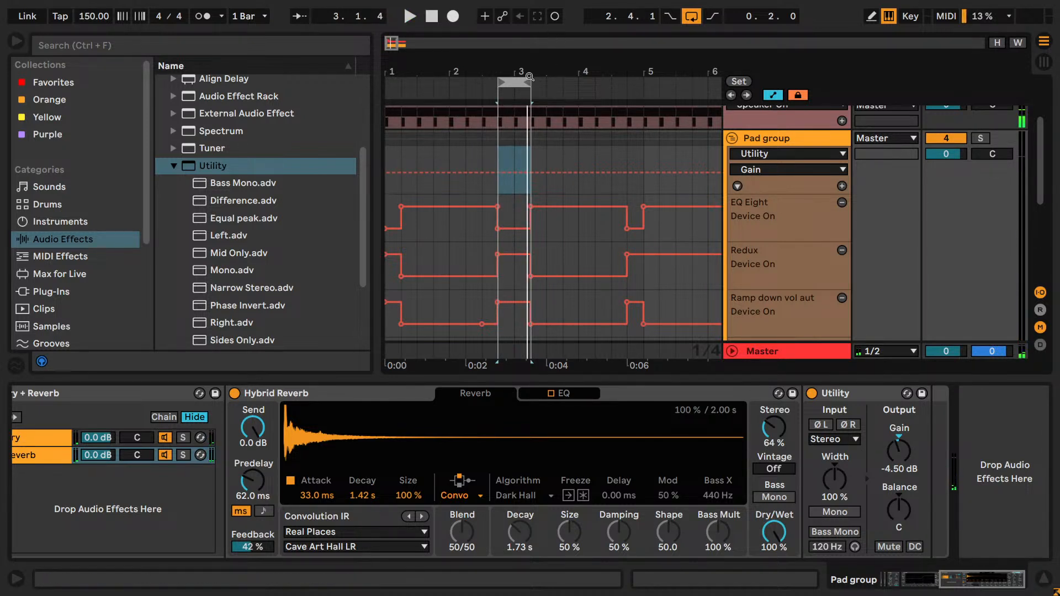
- Loop the half bar starting at 3.3.1 and compare playback with the Reverb chain's Utility unmuted and muted
drag(525, 80, 576, 72)
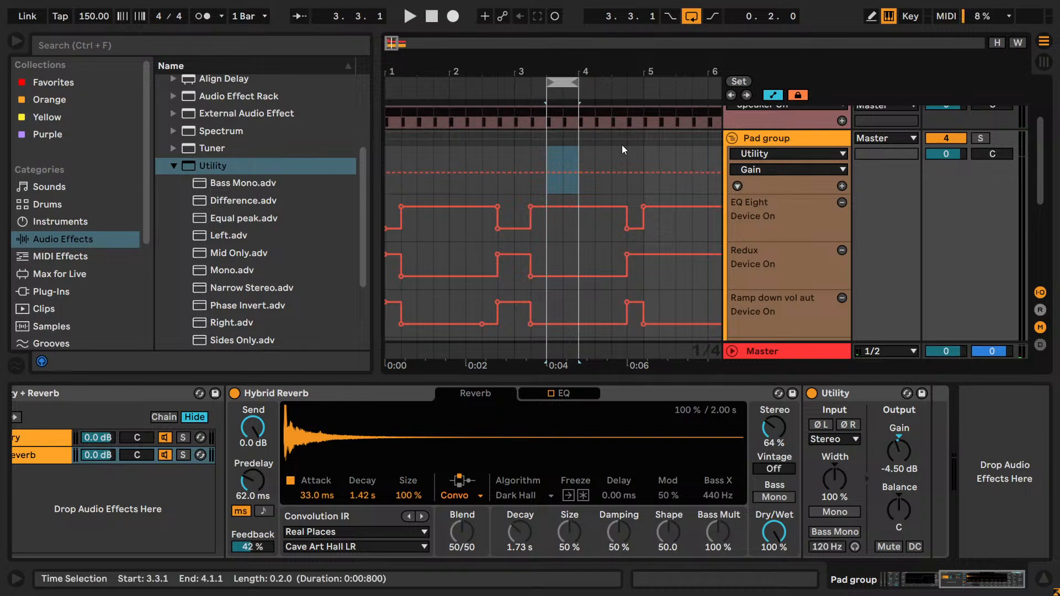
drag(986, 581, 757, 583)
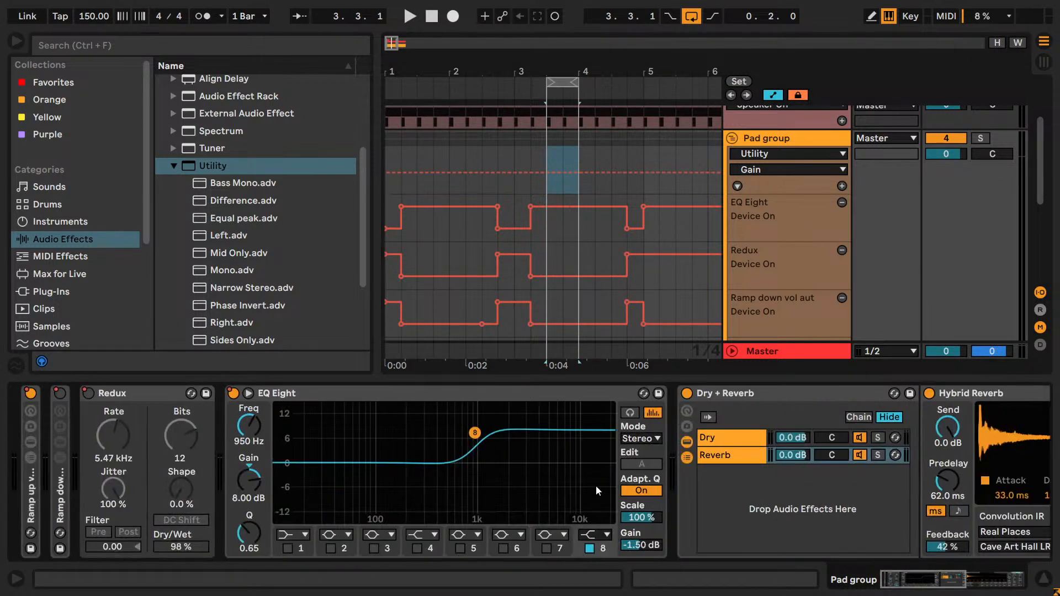
drag(941, 577, 1013, 581)
key(space)
key(space)
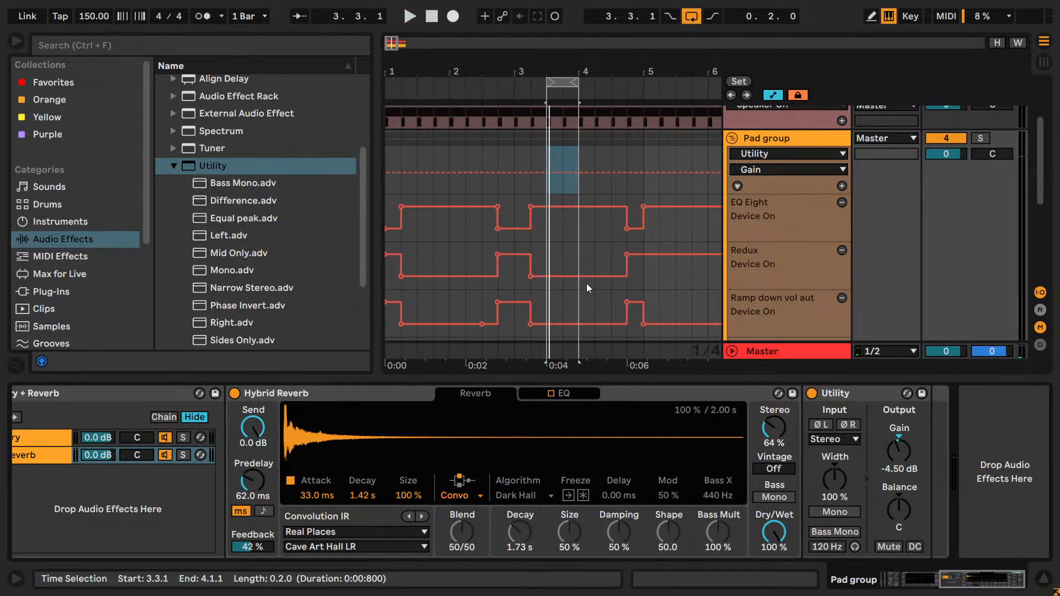
click(887, 546)
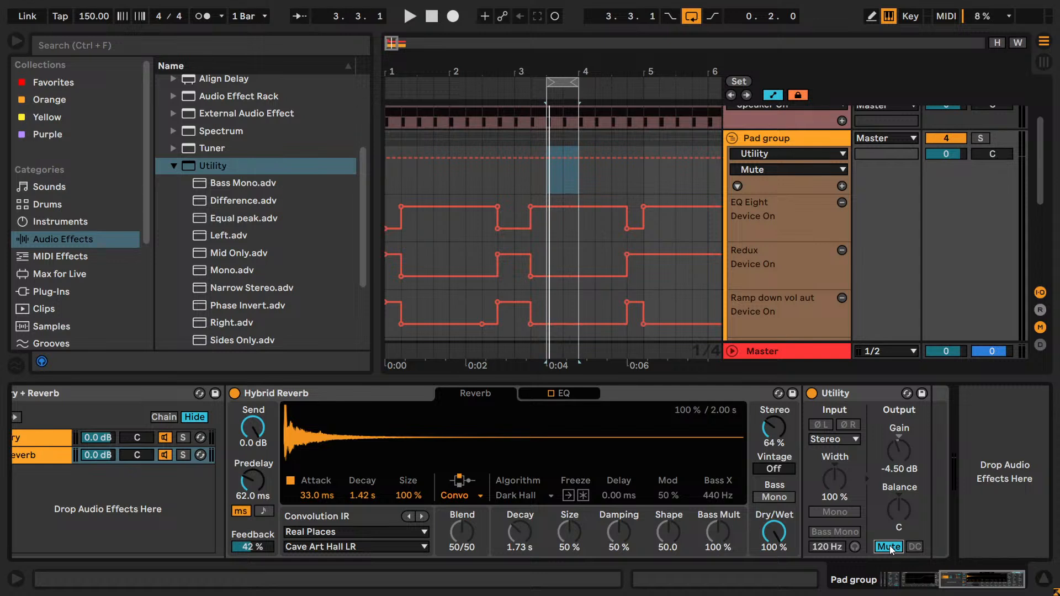
key(space)
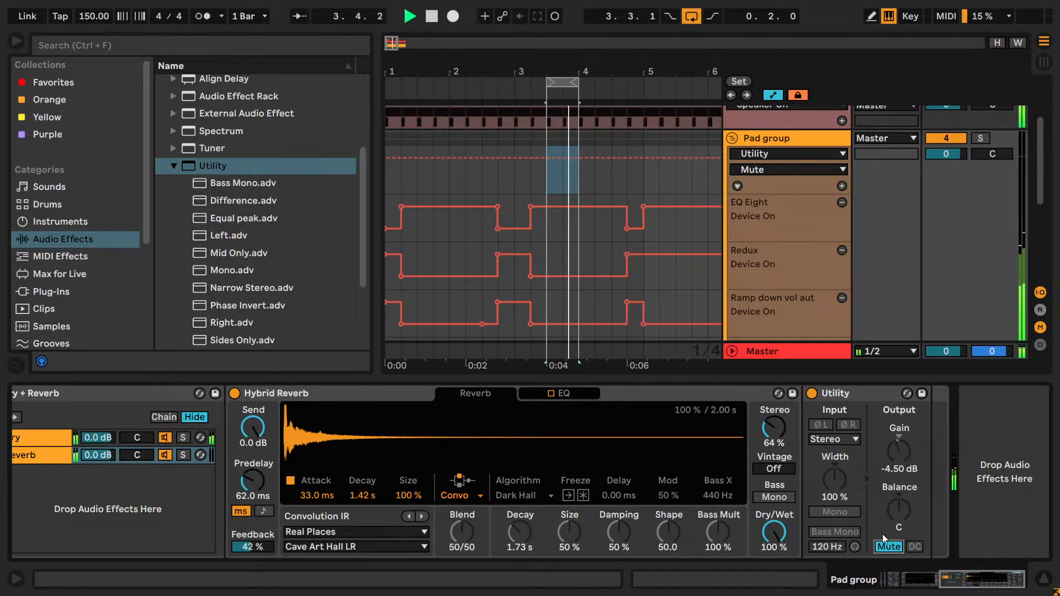
key(space)
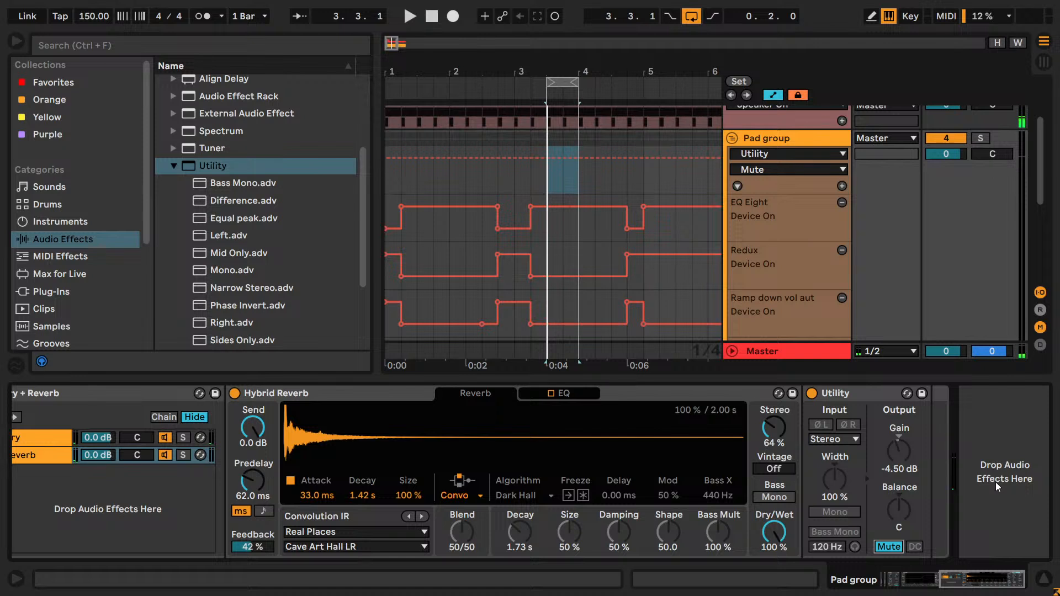
click(899, 545)
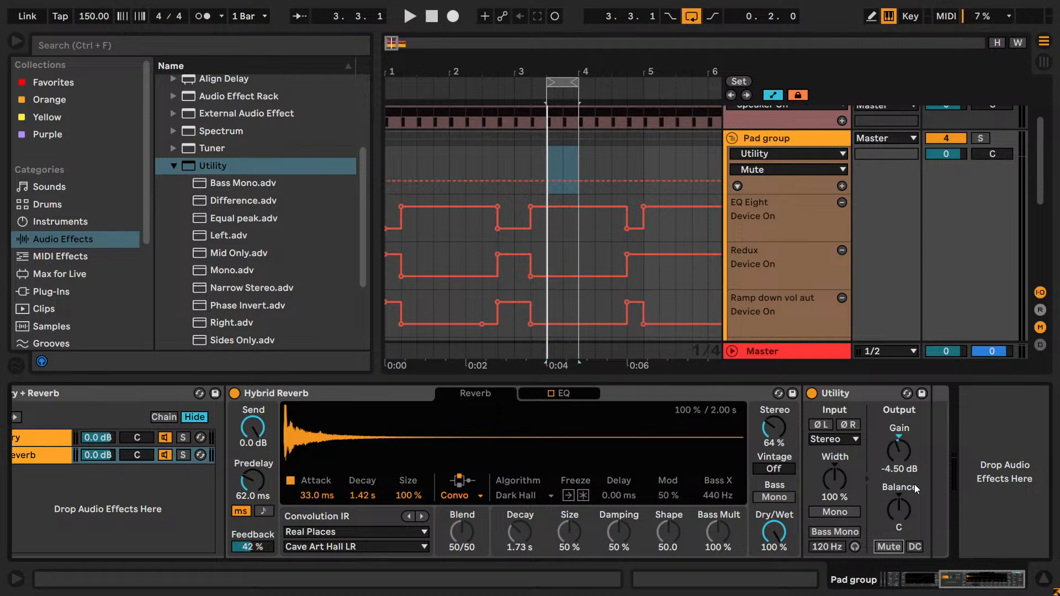
- Show the Reverb chain's Utility gain automation in a new lane of the Pad group
right_click(903, 456)
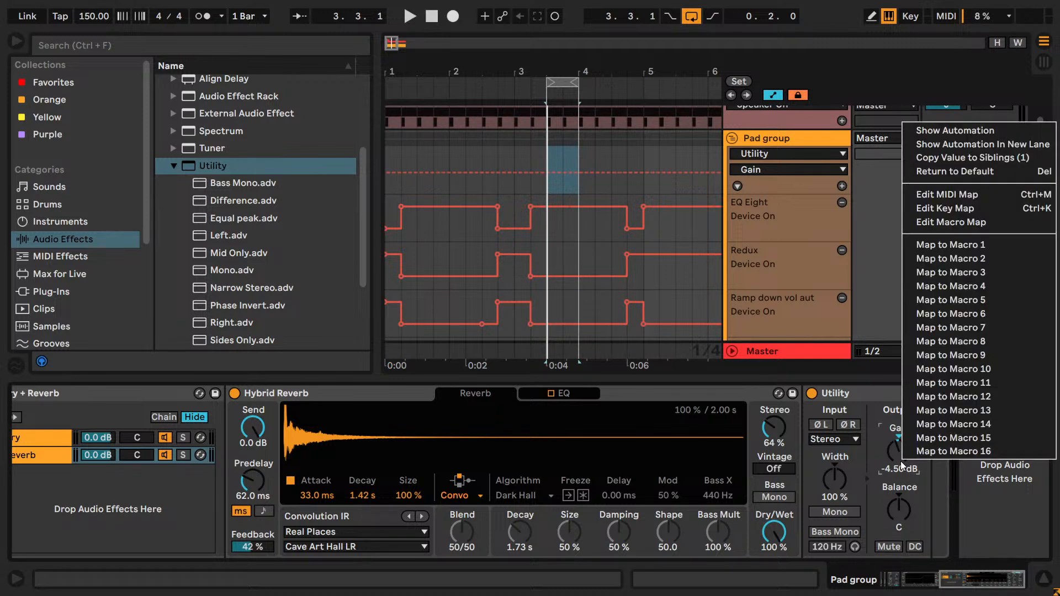
click(951, 145)
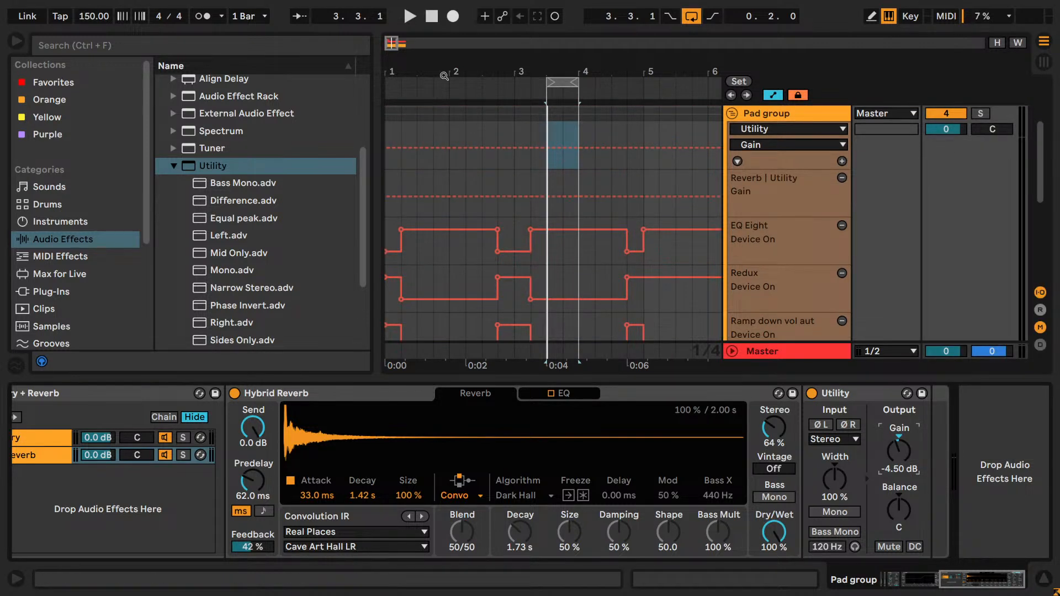
mouse_move(391, 42)
mouse_down()
mouse_move(390, 69)
mouse_move(390, 50)
mouse_up()
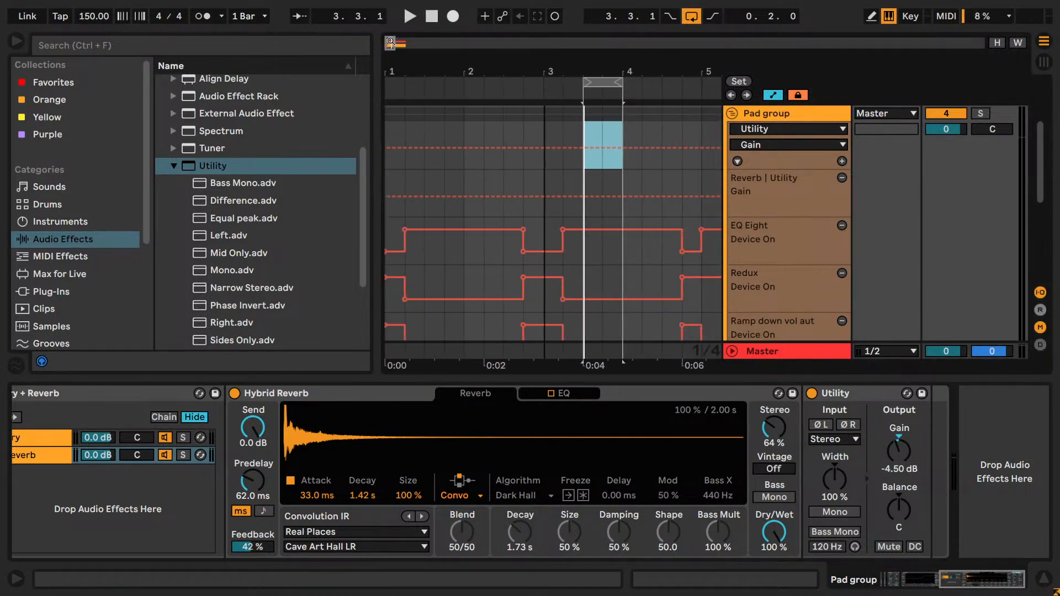
key(ctrl)
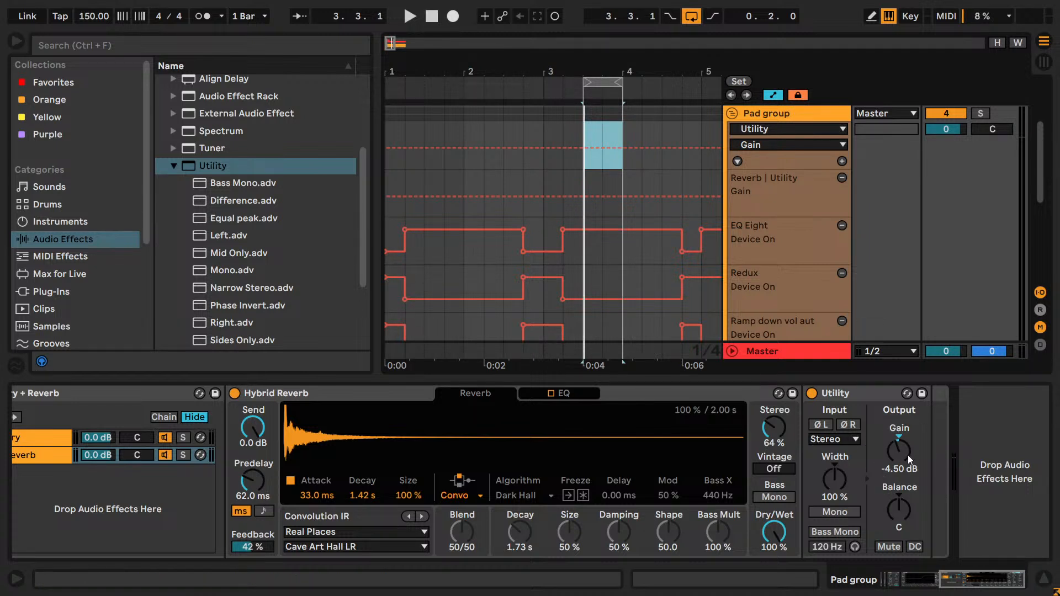
- Draw a dip in the Reverb Utility's gain automation from 3.2.1 to 4.4.1 and remove the extra breakpoints inside it
click(572, 161)
key(b)
key(b)
click(677, 157)
key(b)
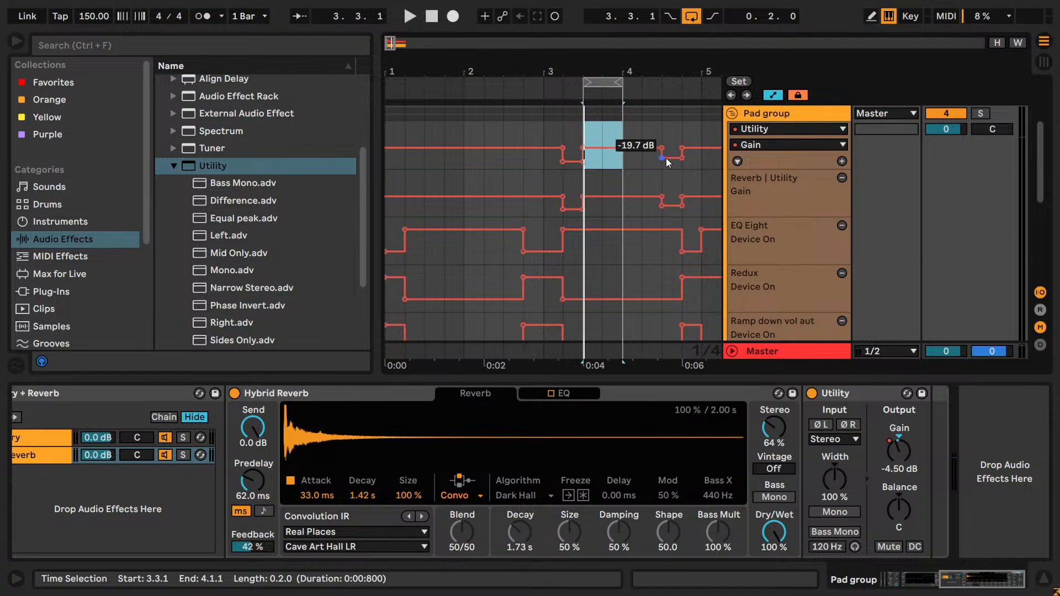
click(582, 148)
click(583, 160)
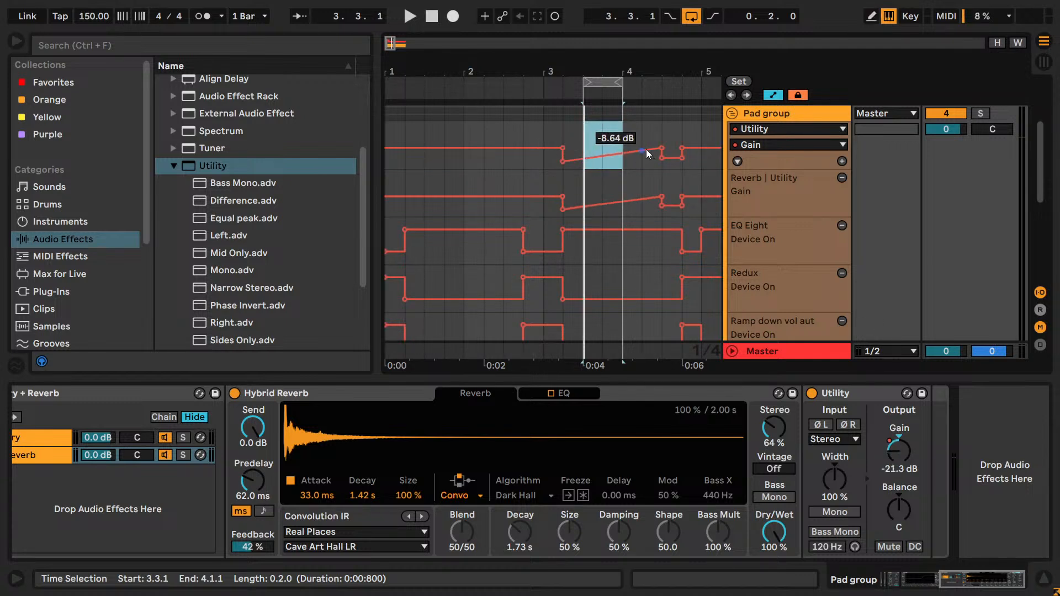
click(662, 148)
click(662, 159)
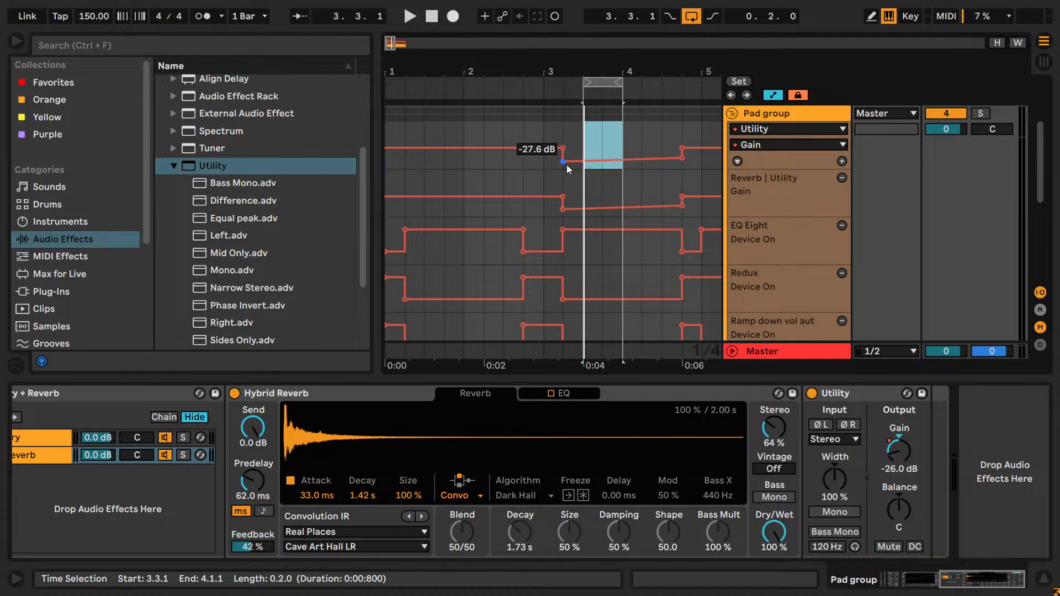
- Set the gain dip's lower breakpoints at 3.2.1 and 4.4.1 to -9 dB
right_click(567, 165)
click(591, 175)
text(-9)
key(Return)
right_click(684, 160)
click(695, 167)
text(-9)
key(Return)
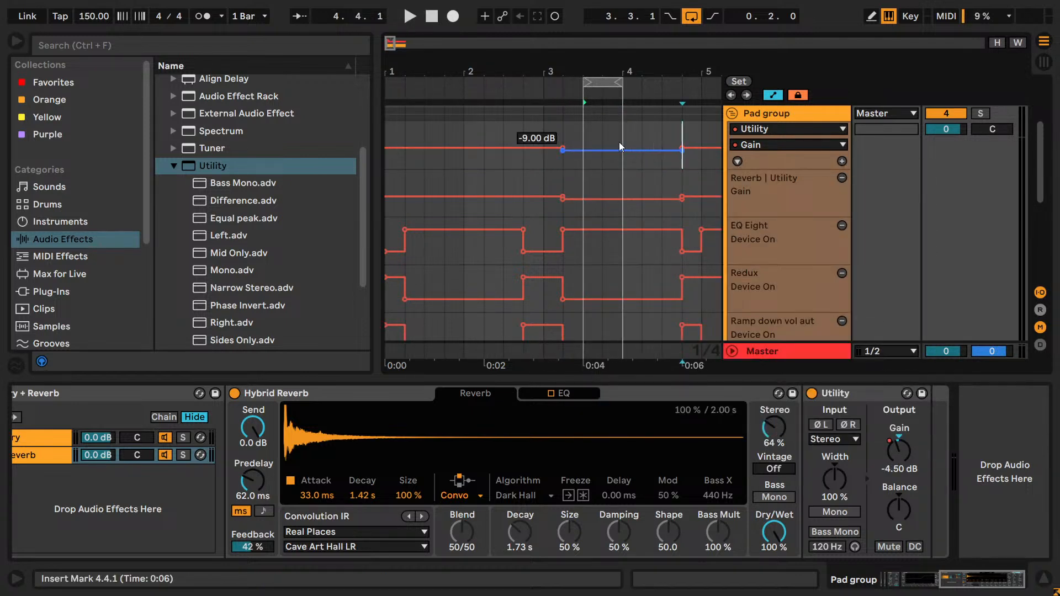
- Try lowering the whole gain dip to -18.9 dB and play the loop
drag(607, 151, 611, 163)
key(ctrl+z)
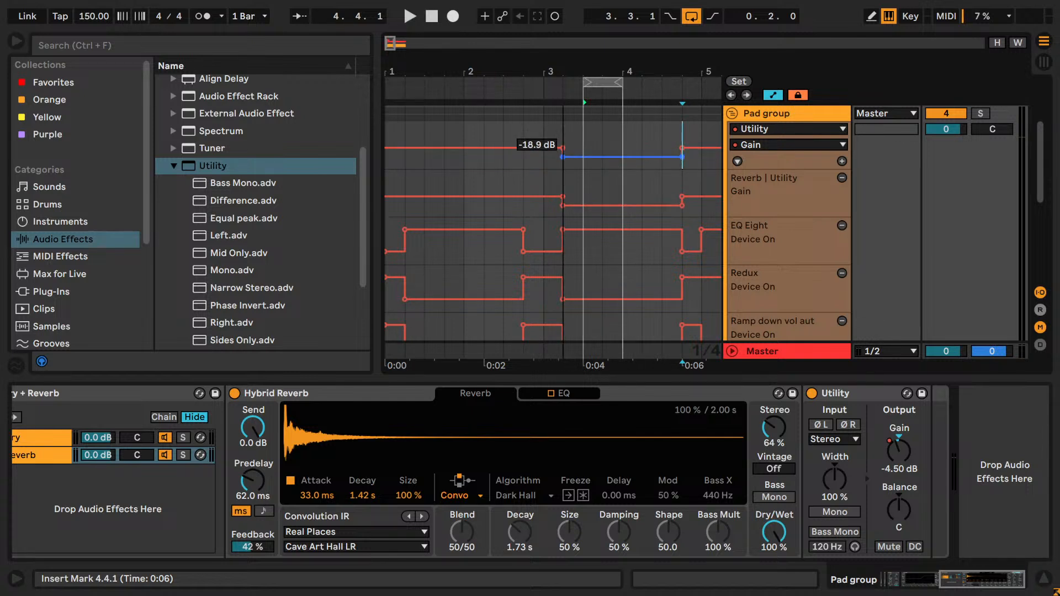
key(space)
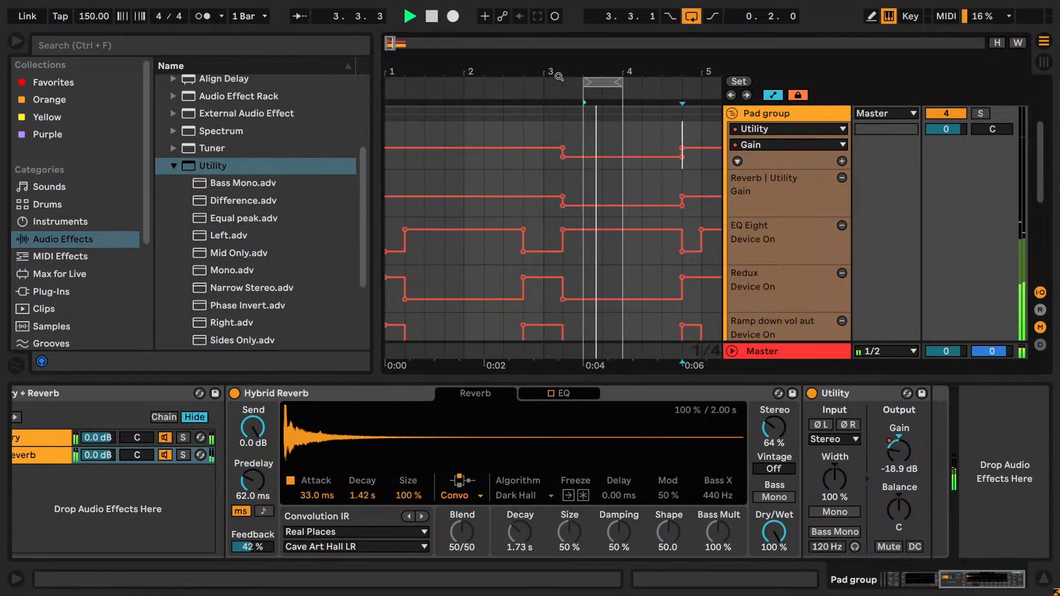
key(space)
- Enlarge the main gain automation lane, raise the dip and set its lower breakpoint at 3.2.1 to -12.6 dB
drag(775, 169, 793, 401)
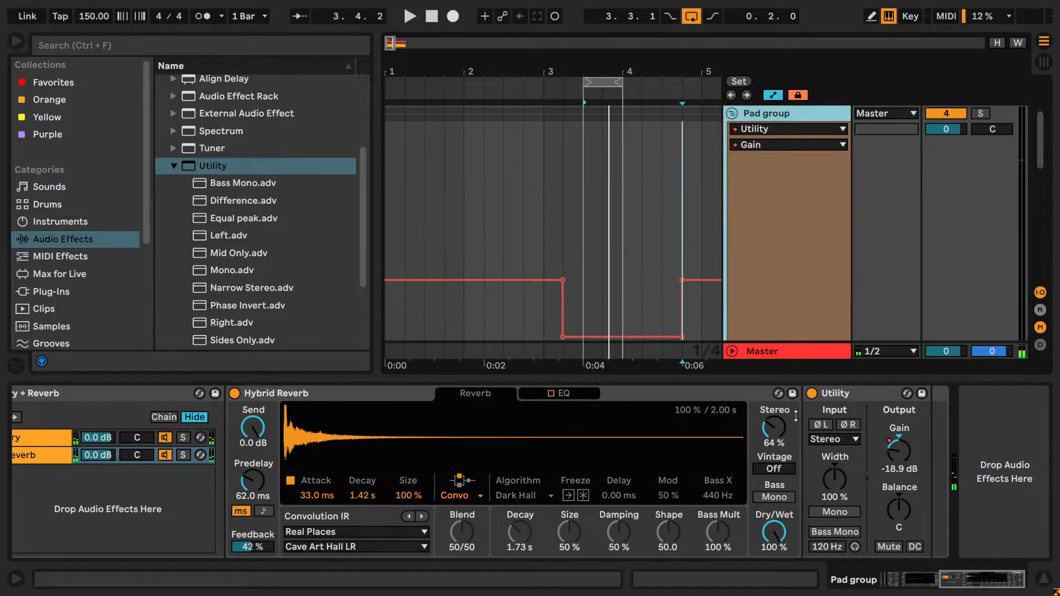
scroll(709, 310, down, 5)
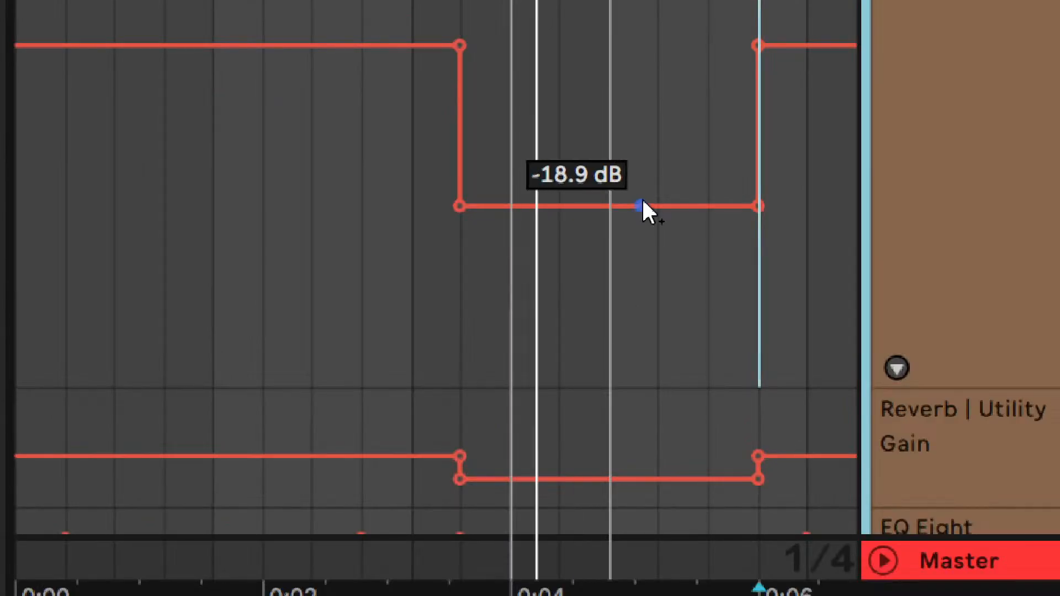
drag(690, 234, 690, 135)
click(460, 136)
right_click(462, 140)
click(489, 150)
text(-12.5)
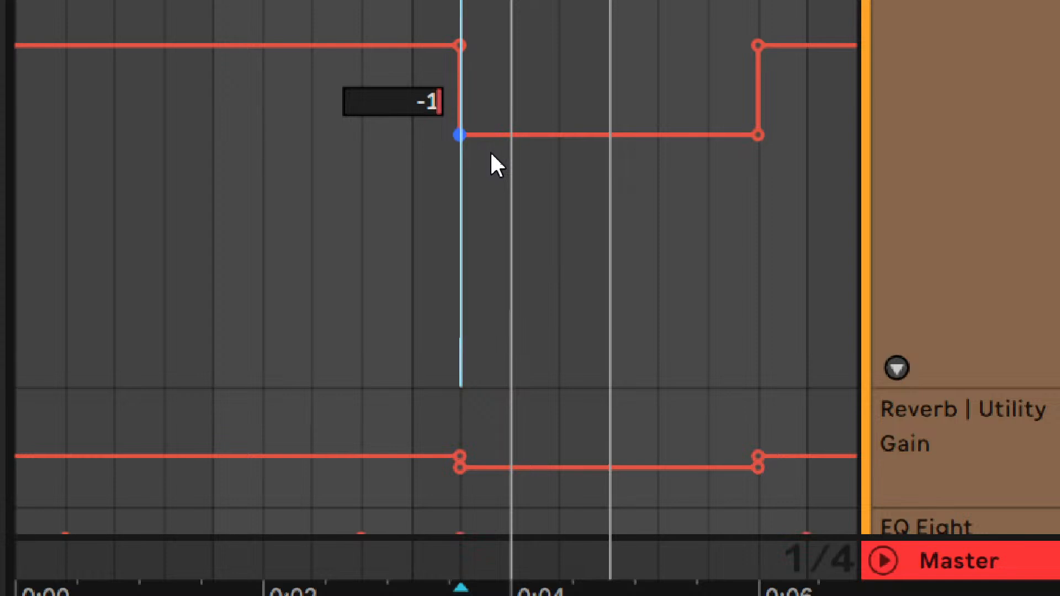
key(Return)
right_click(472, 141)
click(486, 156)
text(-12.6)
key(Return)
- Set the gain dip's lower breakpoint at 4.4.1 to -12.6 dB, after trying -12 dB
right_click(758, 137)
click(771, 153)
text(-12)
key(Return)
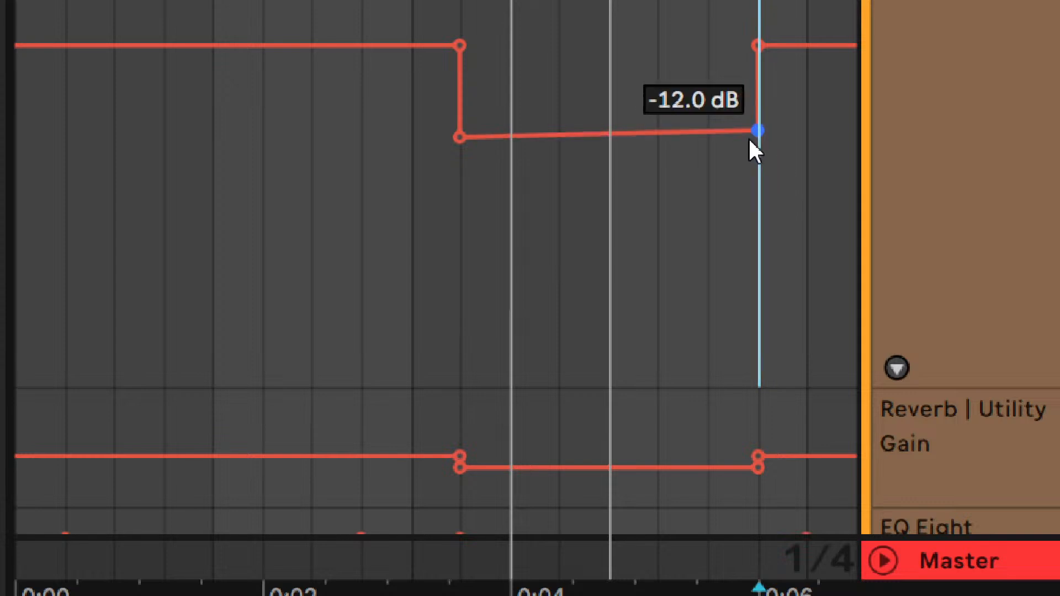
right_click(755, 128)
click(783, 146)
text(-12.6)
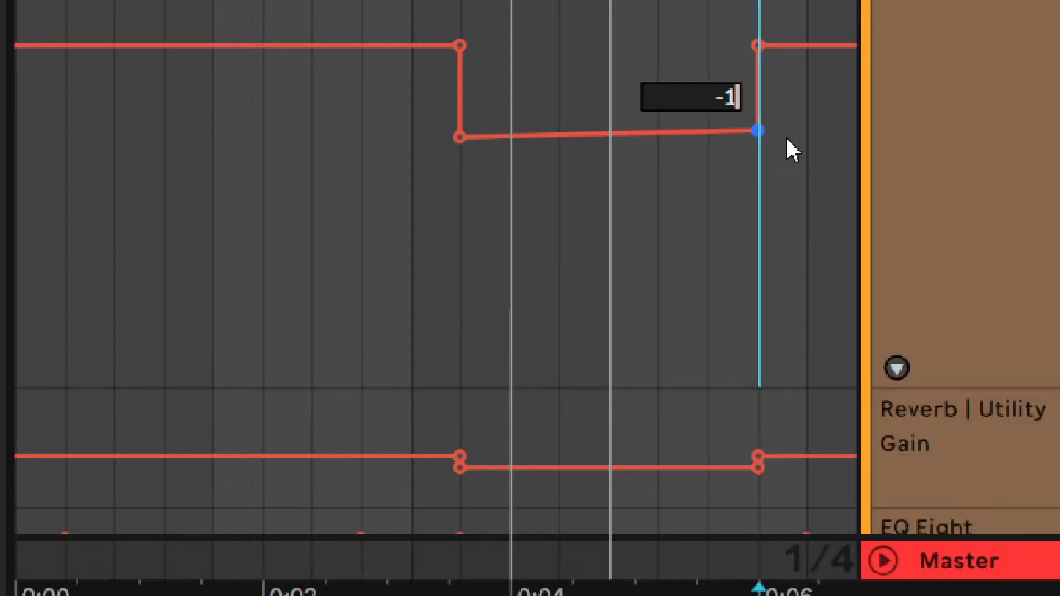
key(Return)
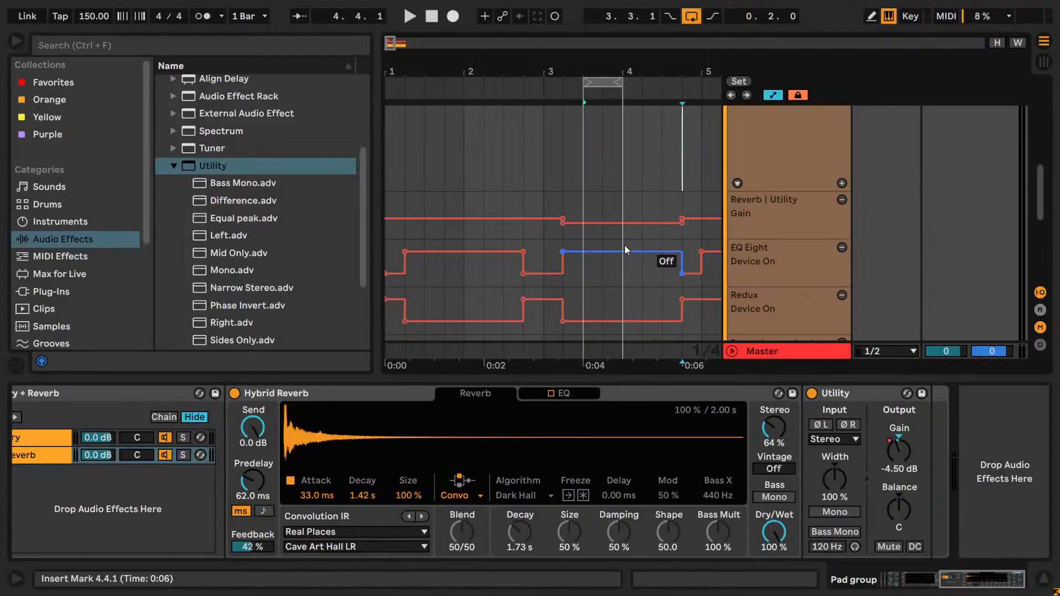
- Copy the Reverb Utility's gain dip spanning 3.2.1 to 4.4.1 and paste it at 1.2.1
mouse_move(595, 78)
mouse_down()
mouse_move(403, 138)
mouse_move(405, 184)
mouse_up()
drag(626, 206, 658, 178)
drag(565, 174, 565, 196)
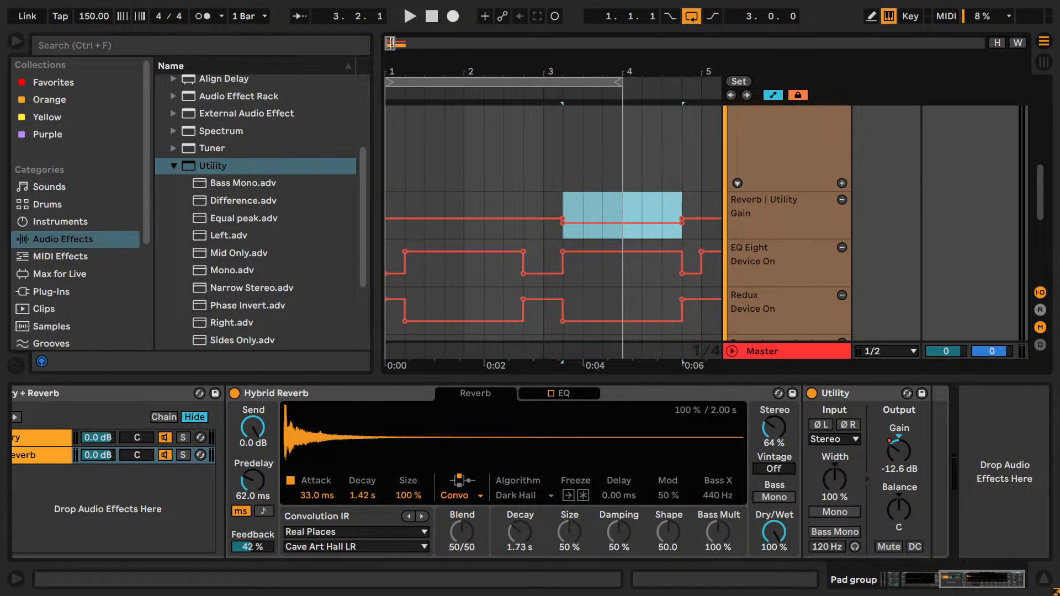
click(407, 202)
key(ctrl+v)
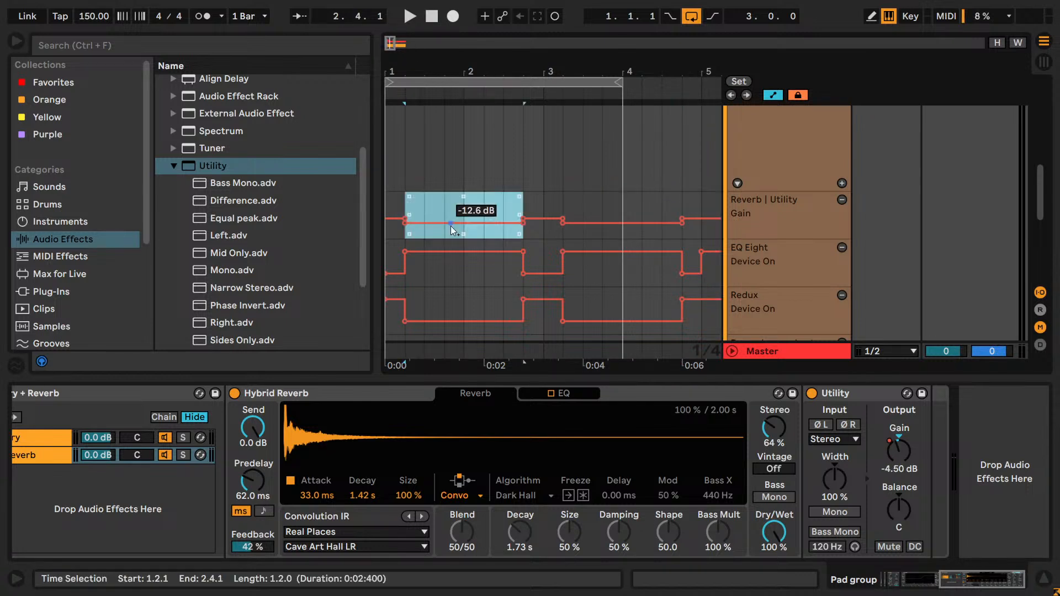
- Set the loop to the four bars from 1.1.1 and shrink the enlarged gain automation lane
drag(389, 45, 389, 41)
drag(558, 82, 623, 87)
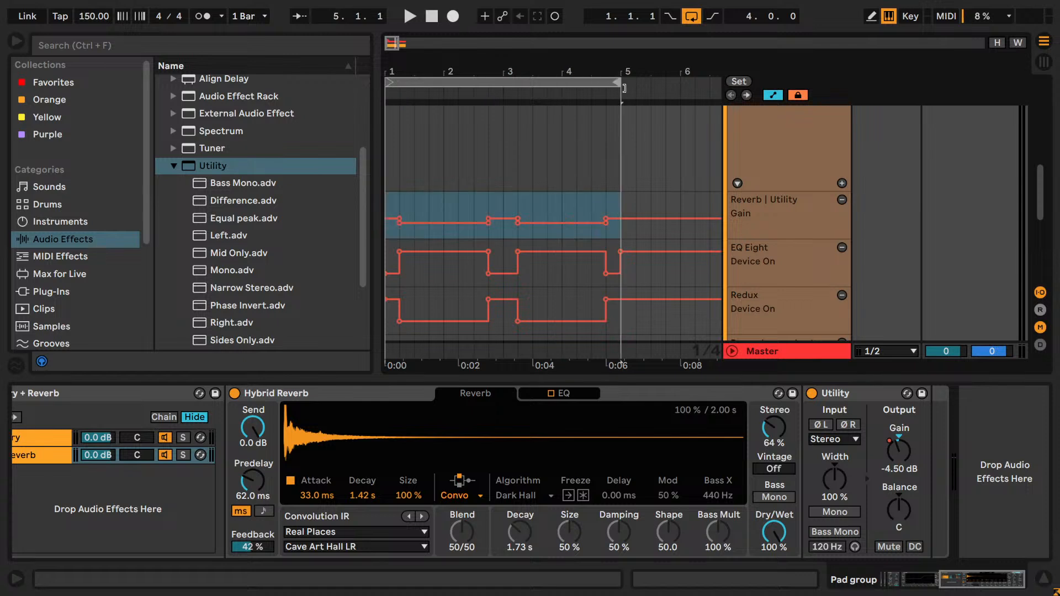
scroll(1005, 283, up, 5)
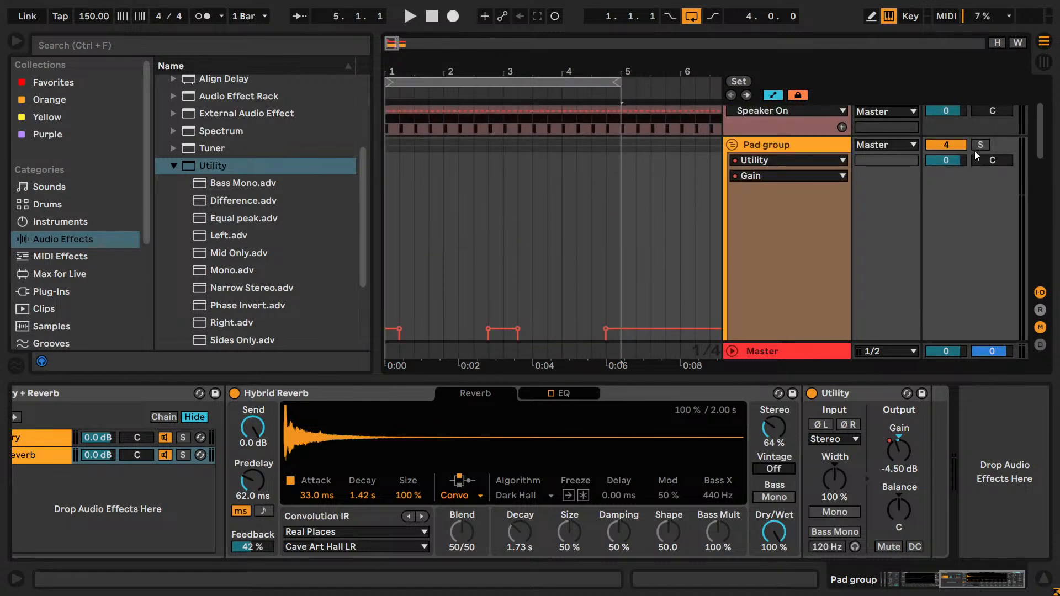
scroll(883, 224, down, 7)
drag(805, 251, 818, 138)
scroll(817, 177, up, 4)
scroll(806, 262, up, 3)
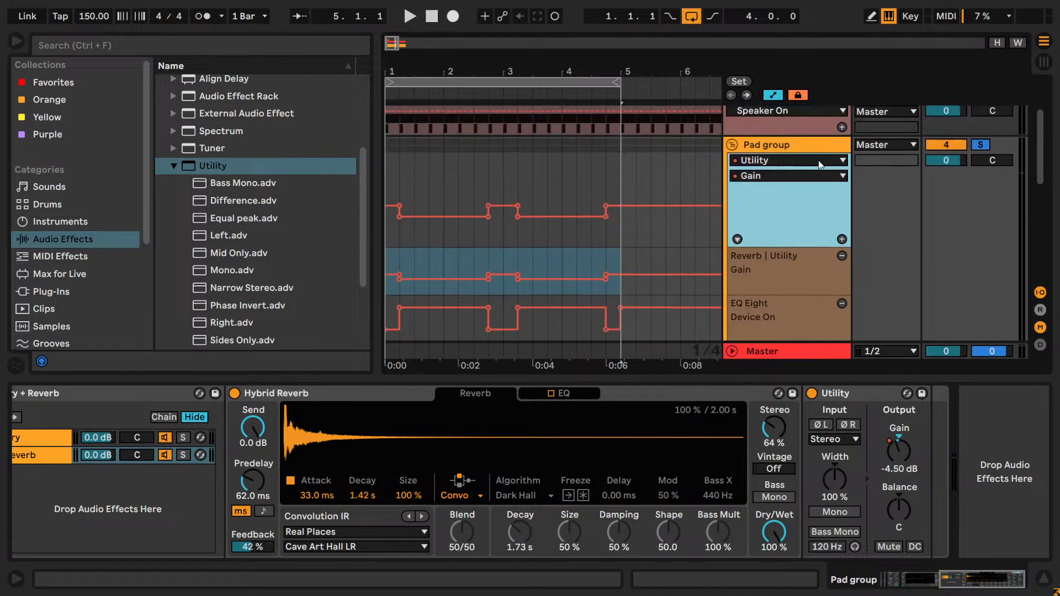
drag(814, 243, 817, 212)
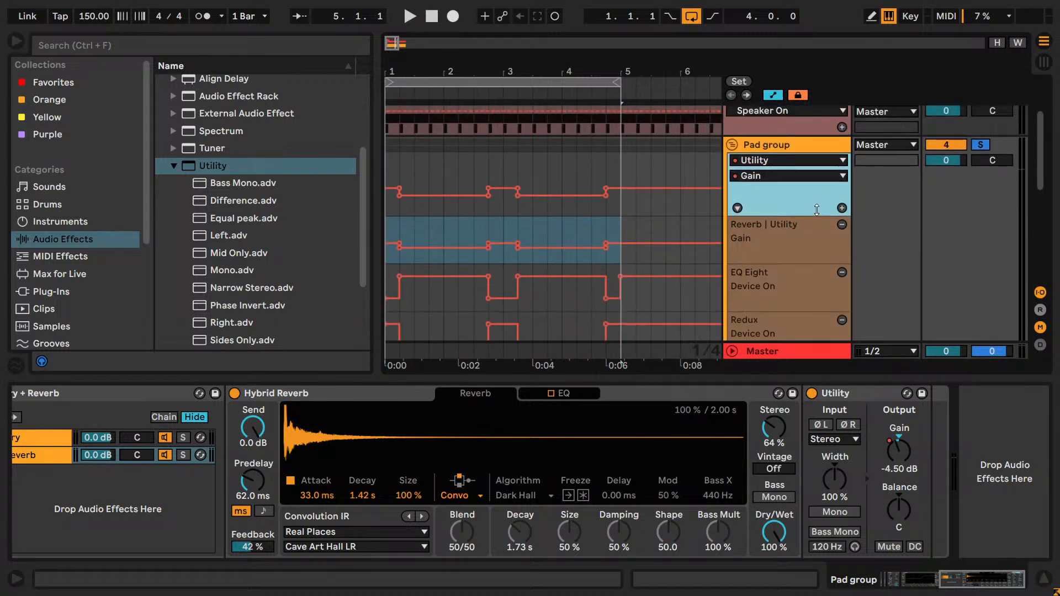
- Play the four-bar loop with the Pad group soloed, unsolo it to hear the full mix, and return to the group's EQ Eight
key(space)
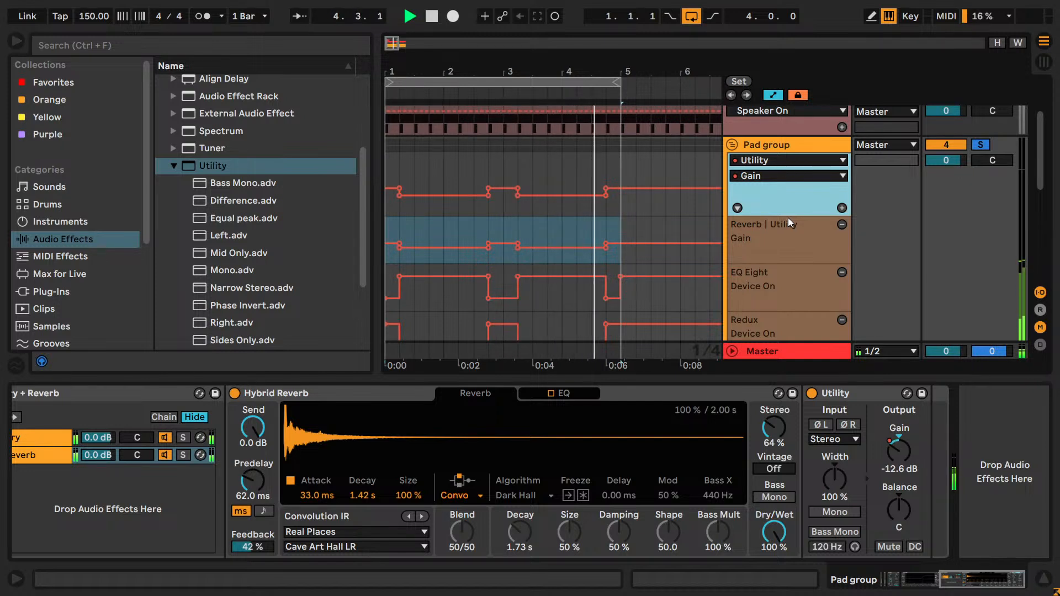
click(980, 145)
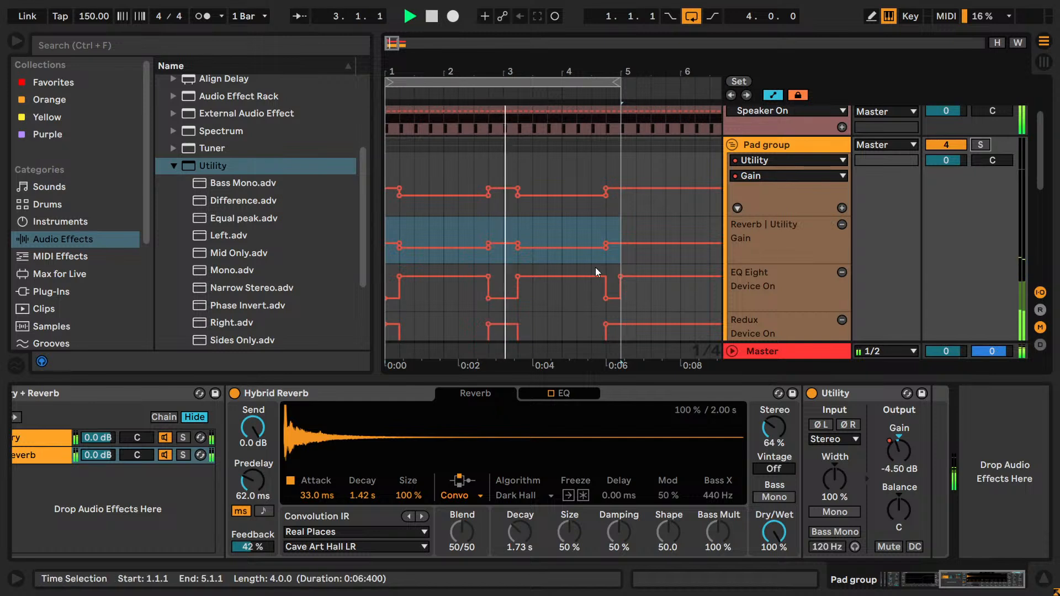
mouse_move(562, 264)
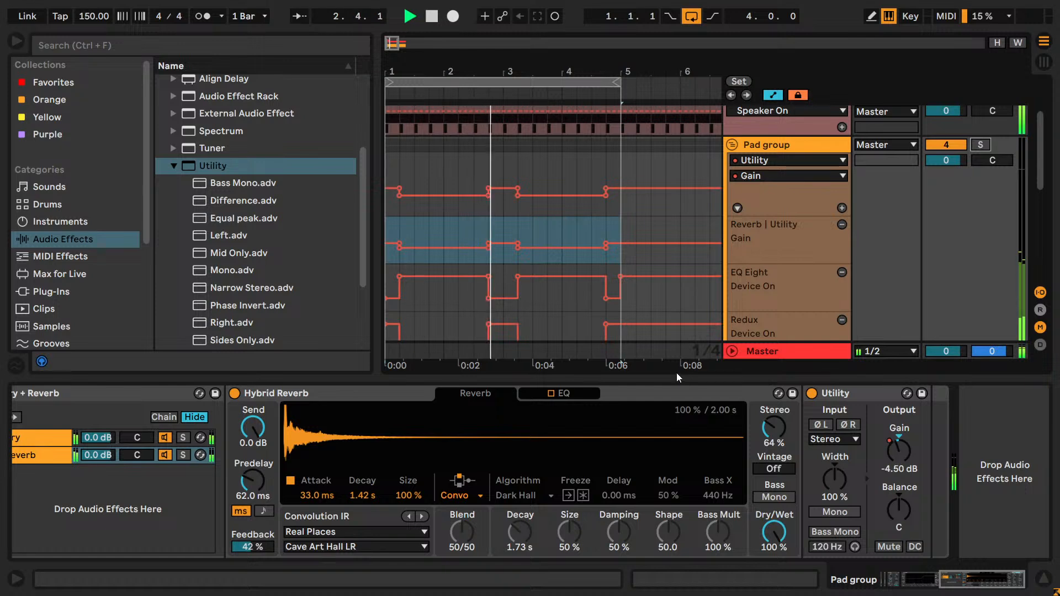
drag(982, 578, 825, 582)
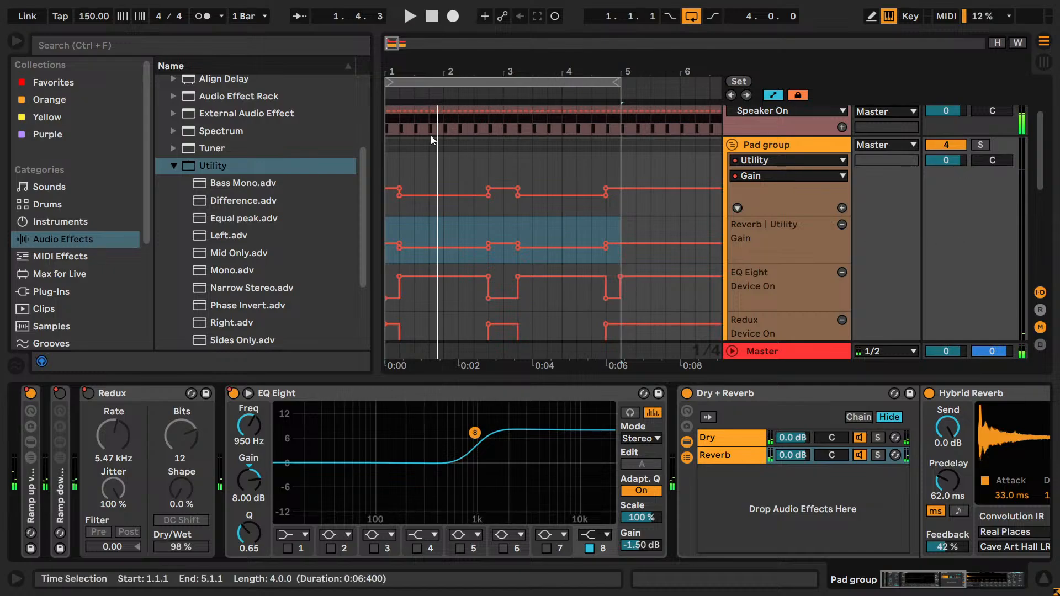
- Add Echo at the end of the Pad group's device chain and switch it off
click(172, 167)
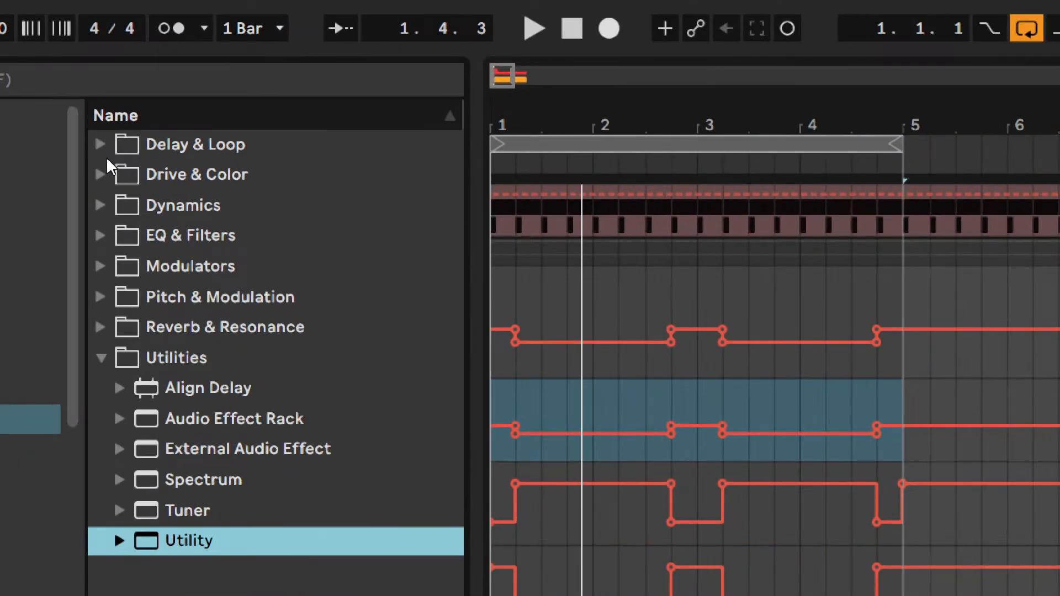
click(101, 142)
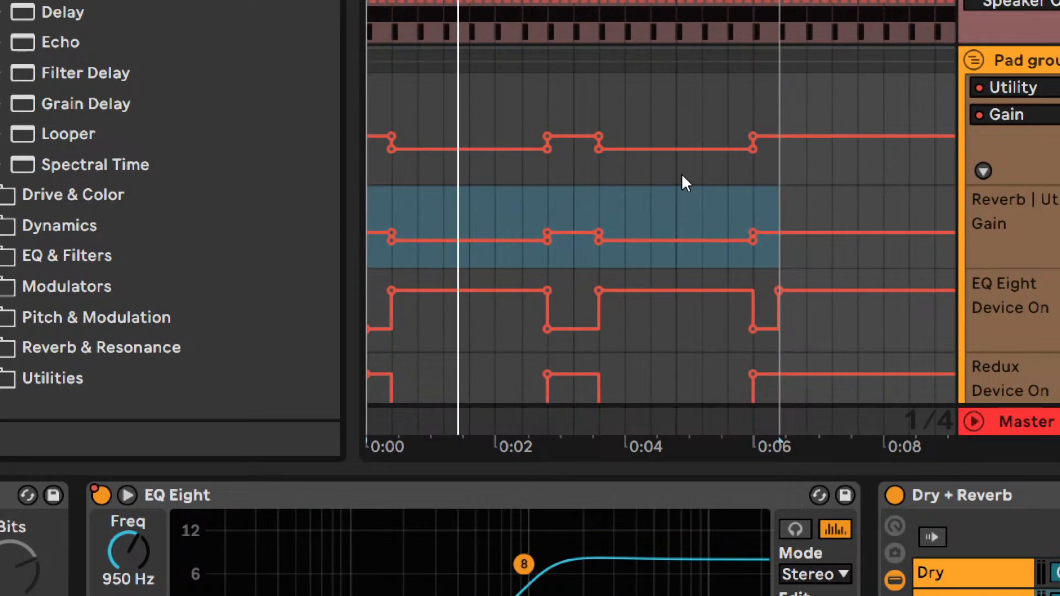
key(ctrl)
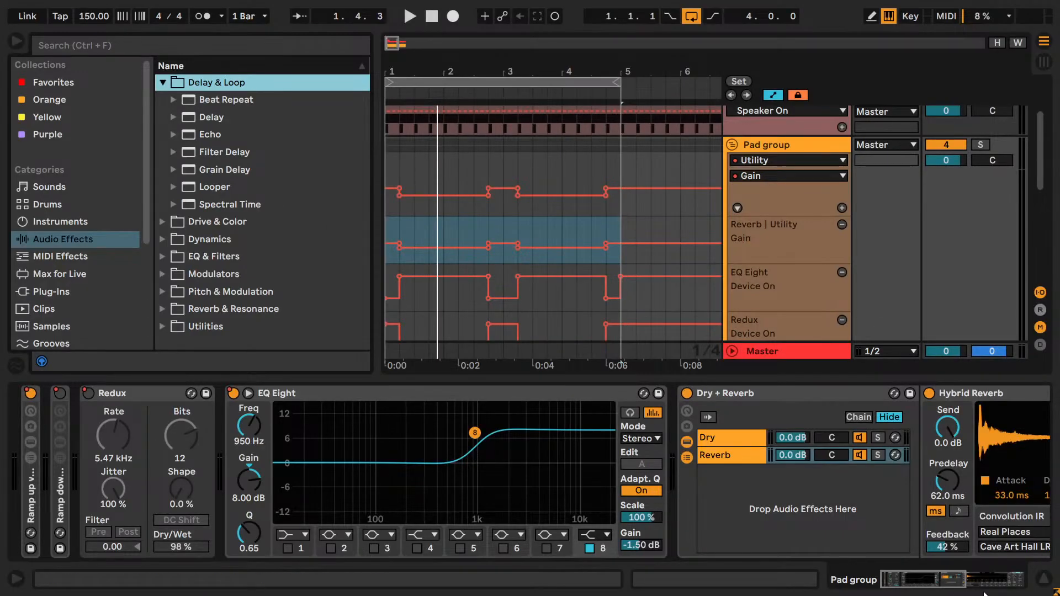
click(948, 585)
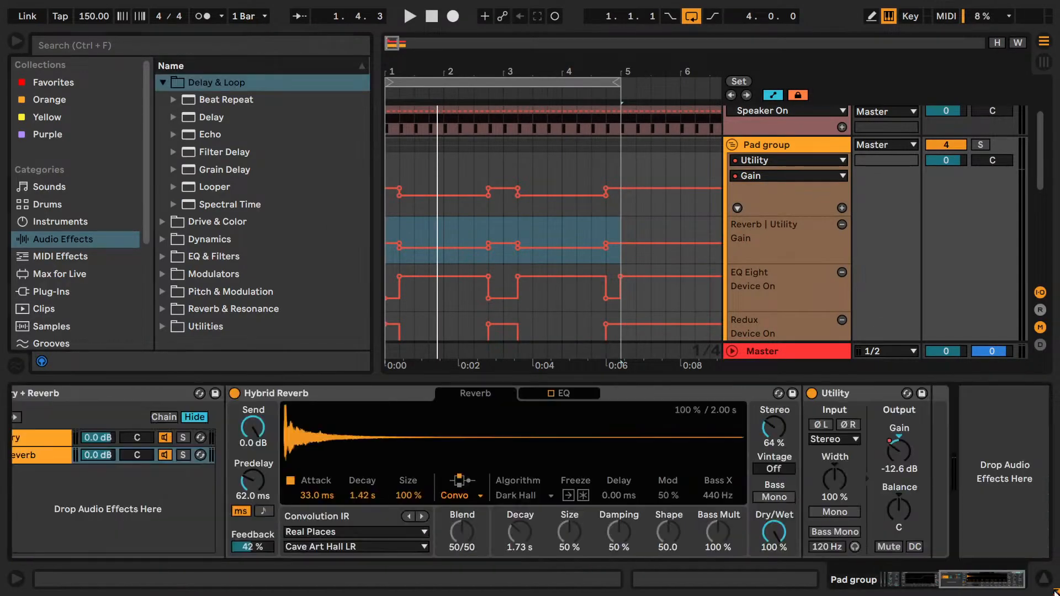
drag(214, 135, 971, 477)
click(579, 393)
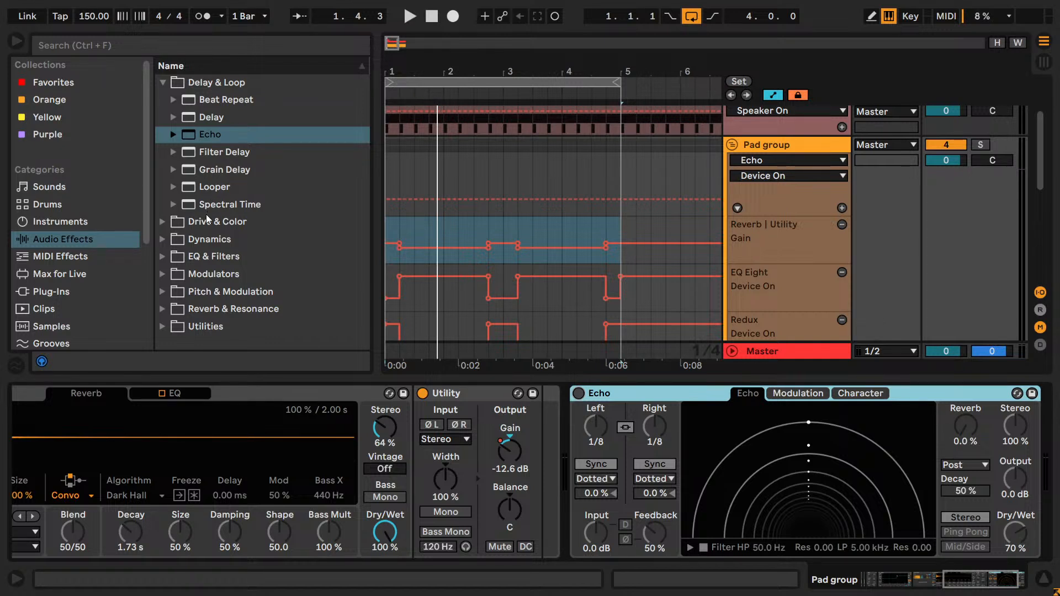
- Add Multiband Dynamics after the Echo on the Pad group and switch it off
click(161, 227)
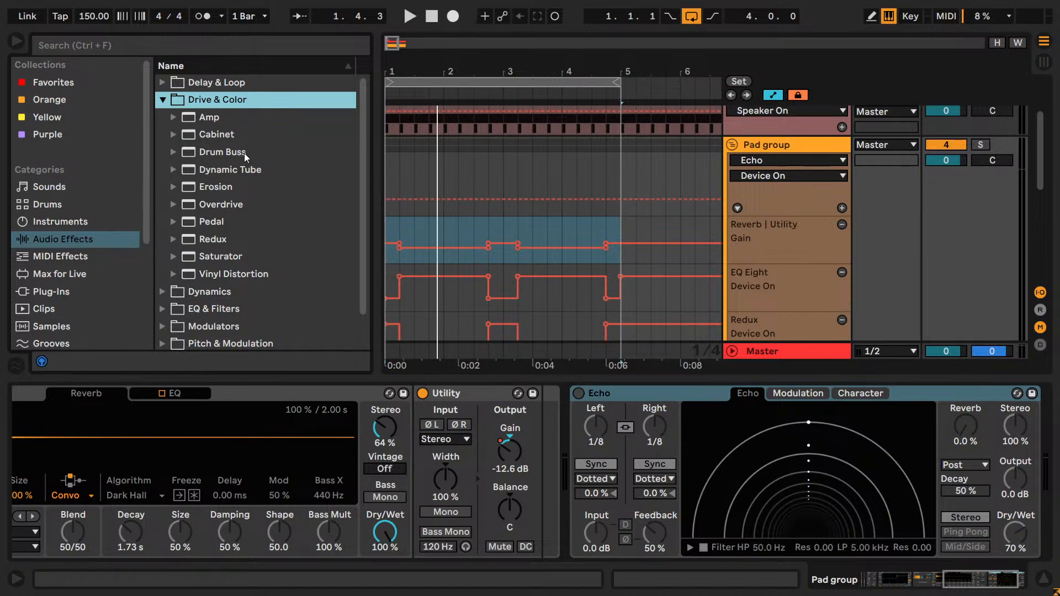
click(162, 100)
click(162, 117)
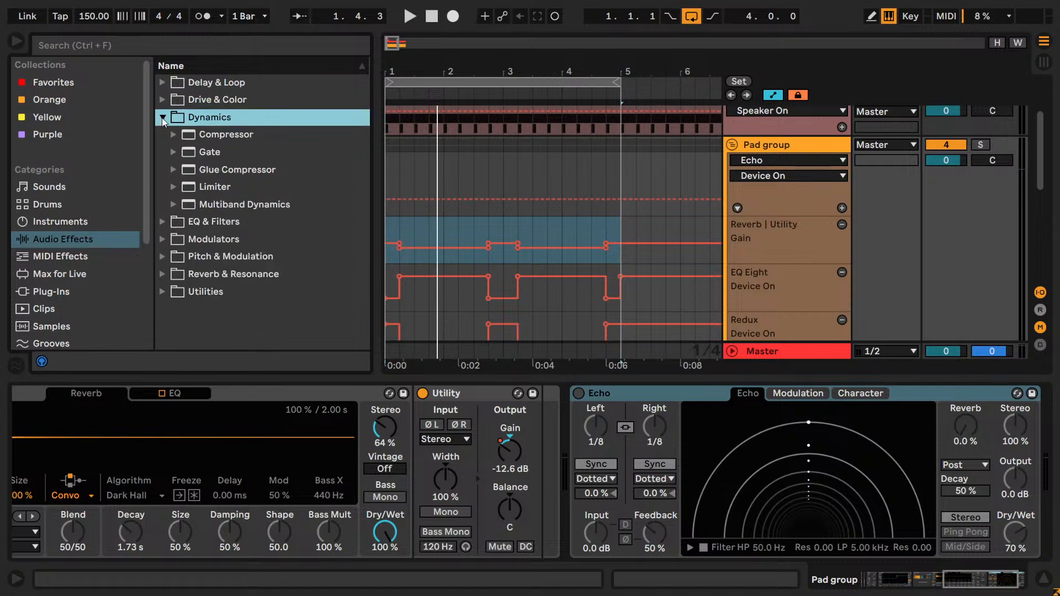
double_click(244, 204)
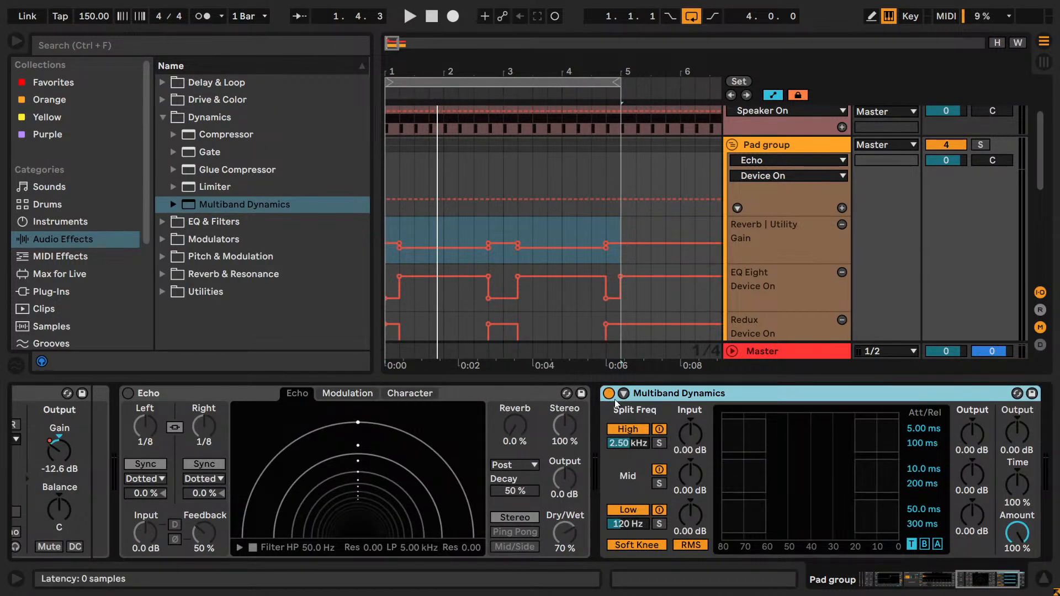
click(608, 393)
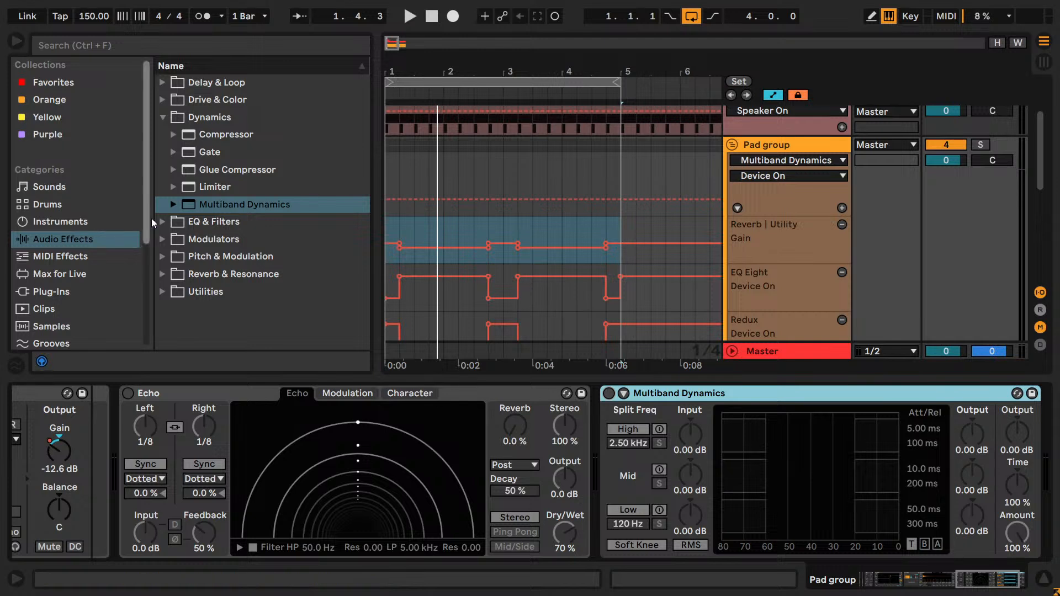
- Add an EQ Eight after Multiband Dynamics at the end of the Pad group's chain
click(161, 118)
click(162, 135)
click(162, 152)
click(162, 152)
click(161, 135)
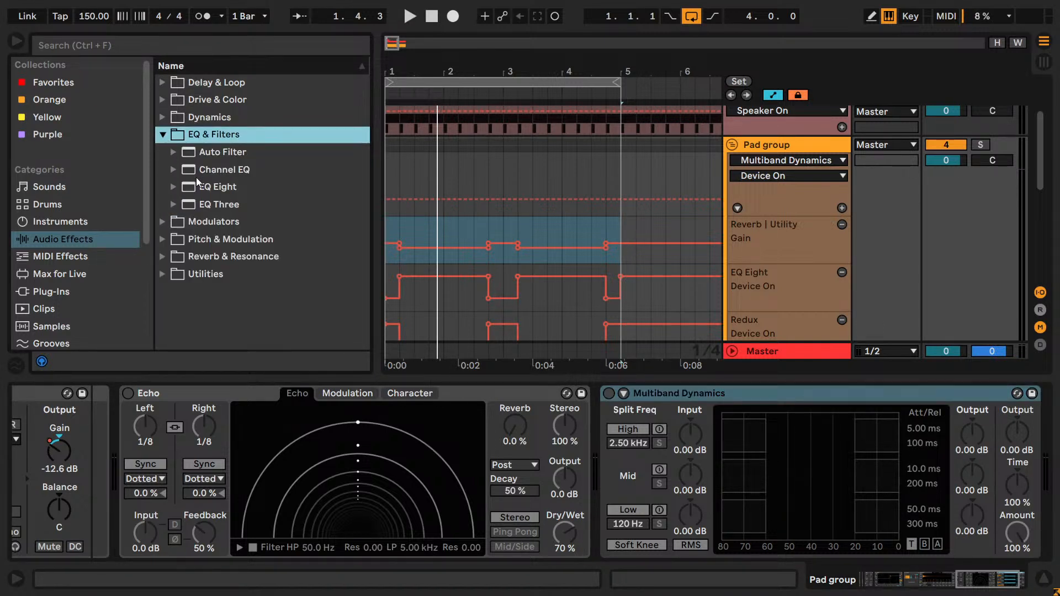
click(200, 171)
drag(226, 192, 945, 411)
- Add a Vocoder to the Pad group's chain and place it between Echo and Multiband Dynamics
click(162, 134)
click(162, 153)
click(162, 153)
click(163, 169)
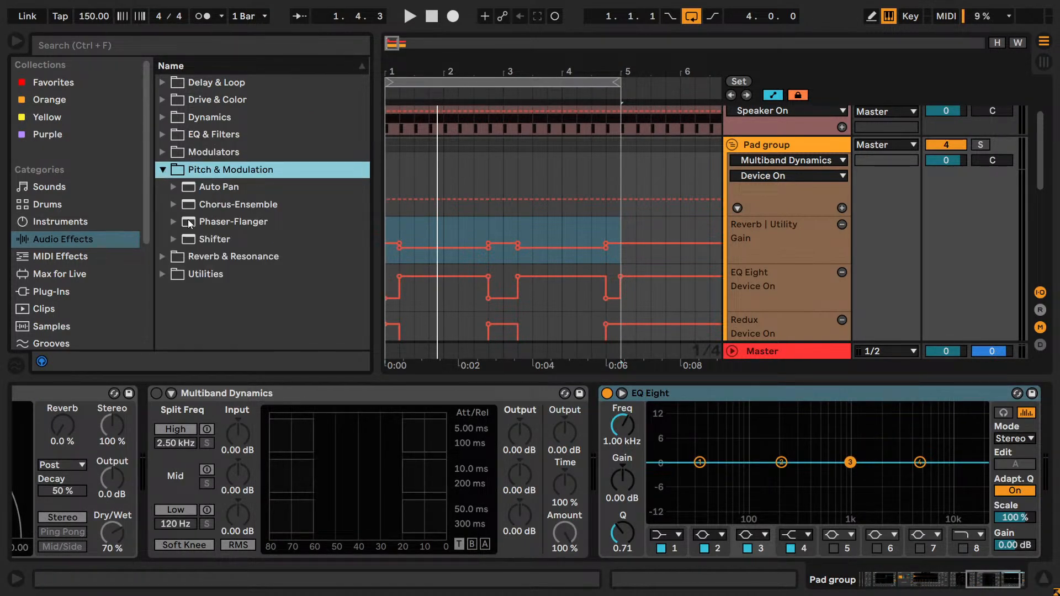
click(163, 256)
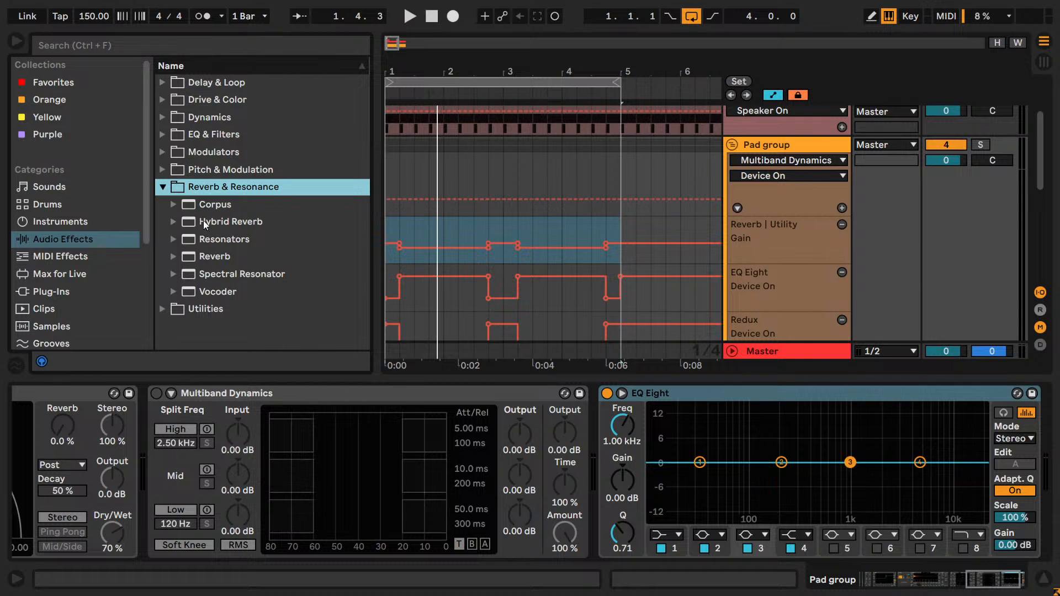
drag(209, 290, 706, 458)
click(163, 309)
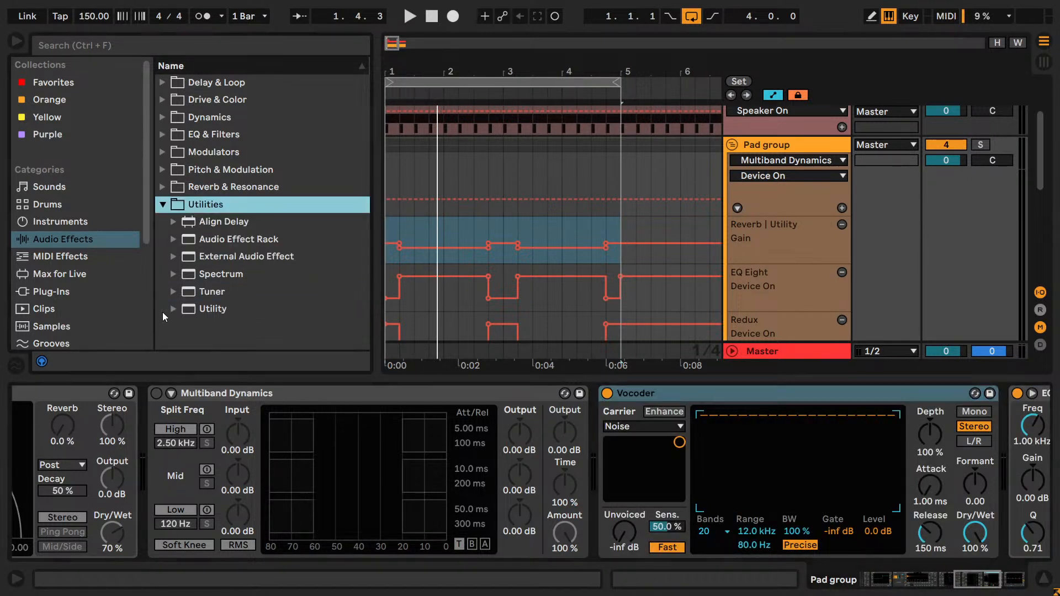
drag(623, 394, 241, 437)
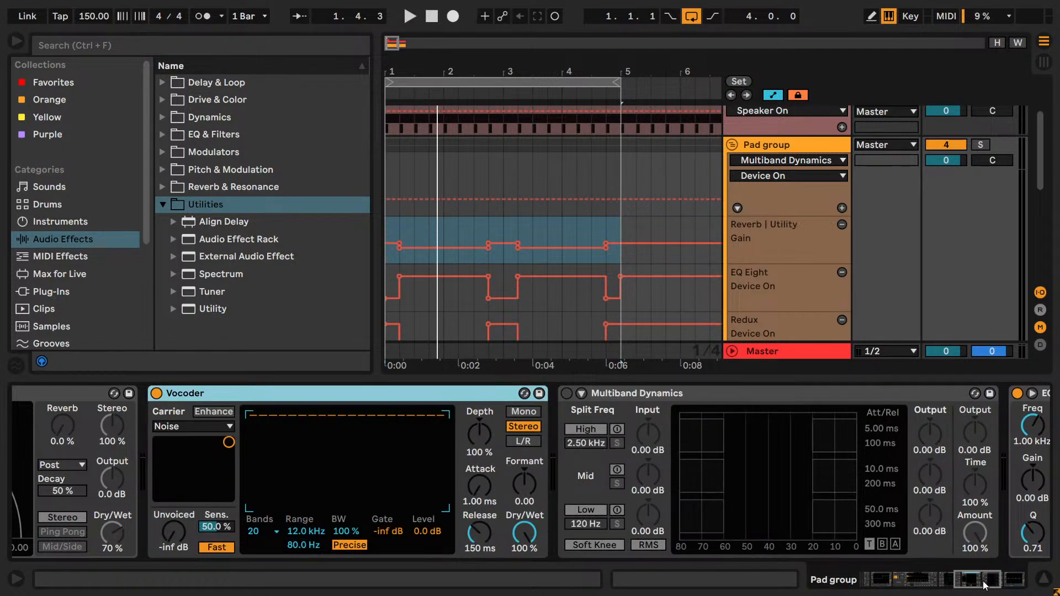
- Loop the section from 1.4.1 to 2.3.1 and start playback
drag(985, 584, 966, 587)
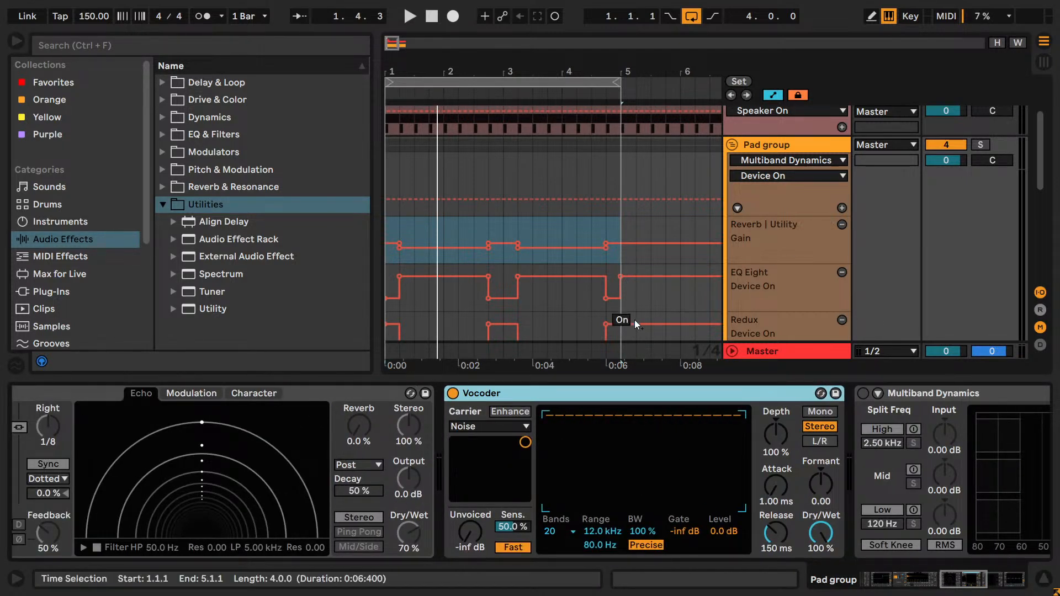
drag(434, 217, 479, 227)
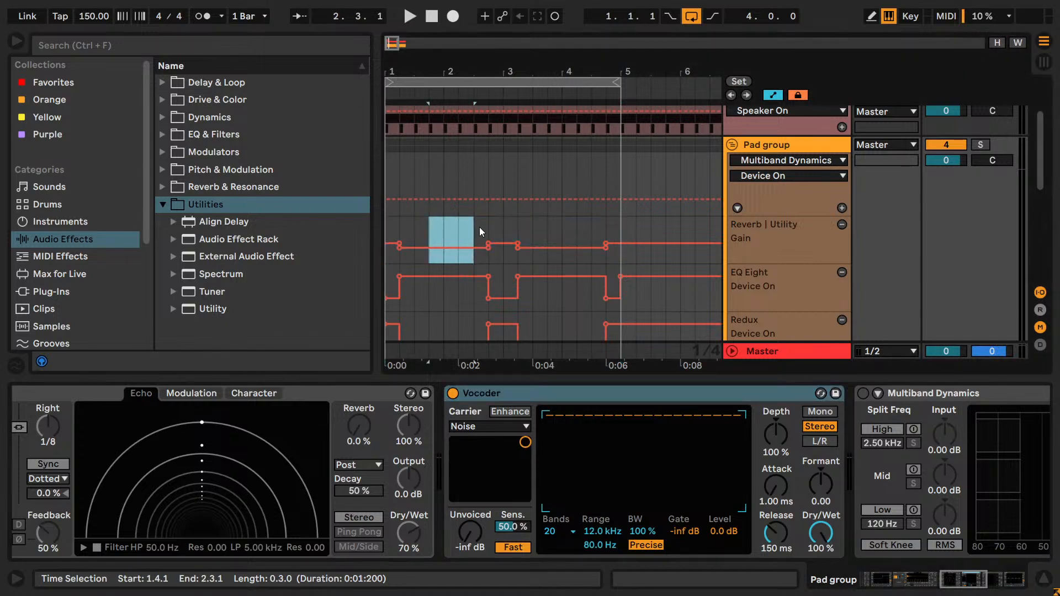
key(ctrl+l)
key(space)
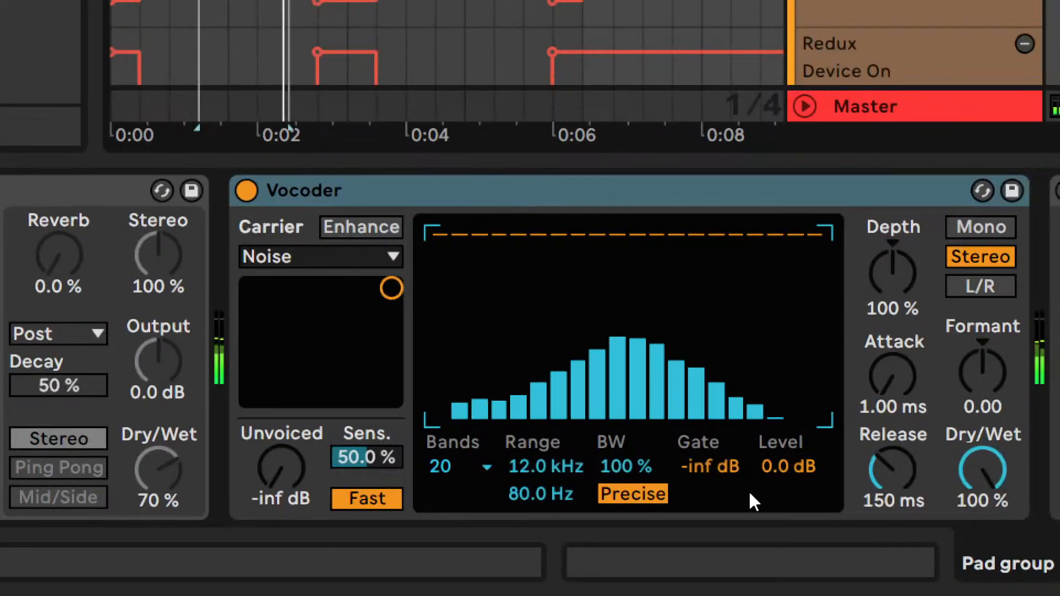
- Set the Vocoder's filter bandwidth to 100% and its Depth to 75%
drag(658, 466, 658, 478)
text(100)
key(Return)
drag(855, 287, 856, 331)
drag(892, 273, 920, 350)
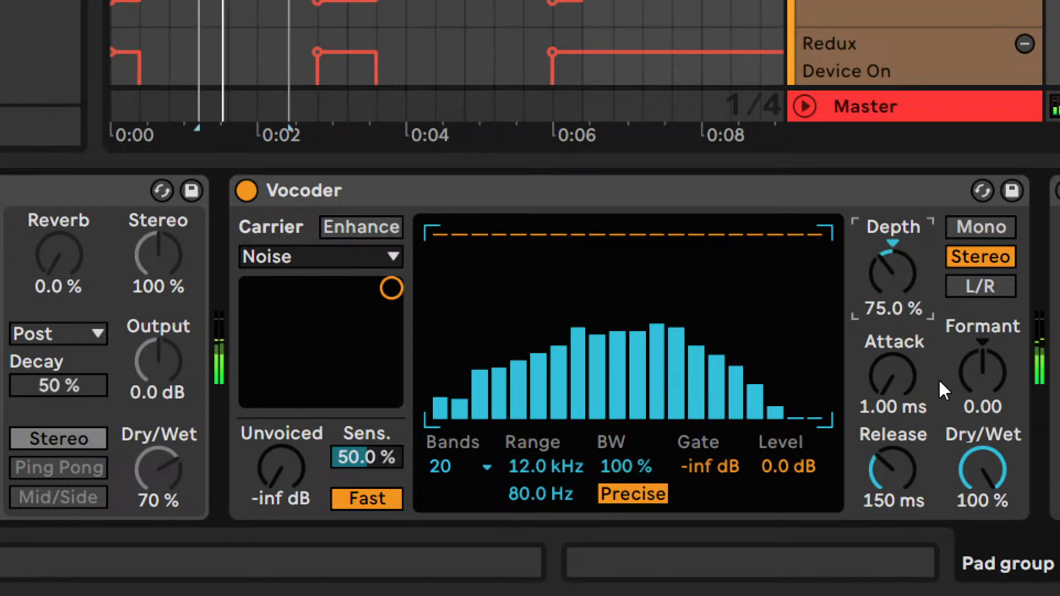
- Reduce the Vocoder to 4 bands and lower its Dry/Wet to 45.5%
drag(440, 467, 446, 486)
key(Down)
key(Down)
key(Down)
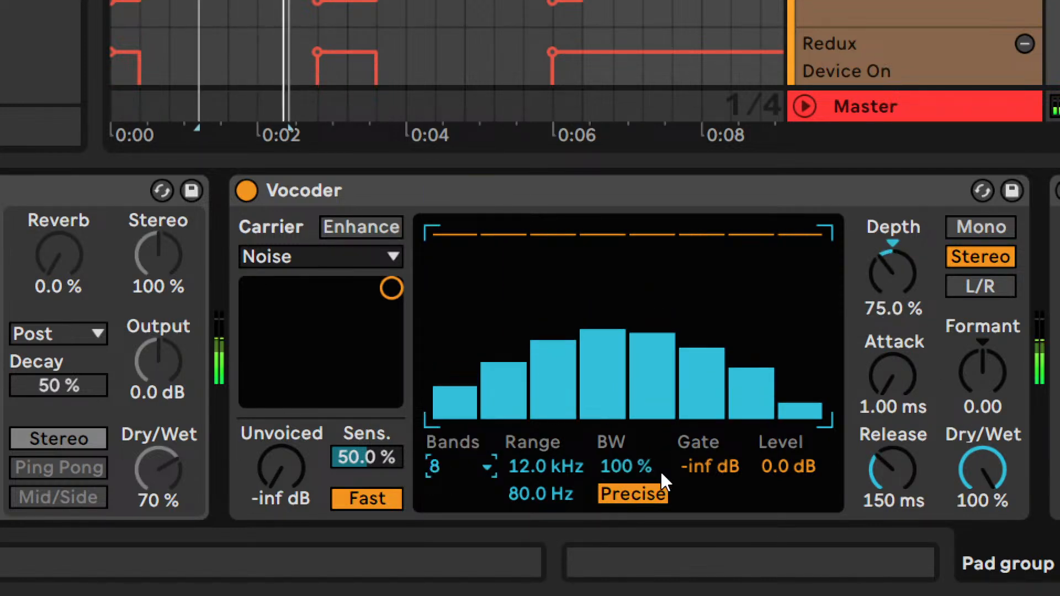
drag(978, 471, 978, 502)
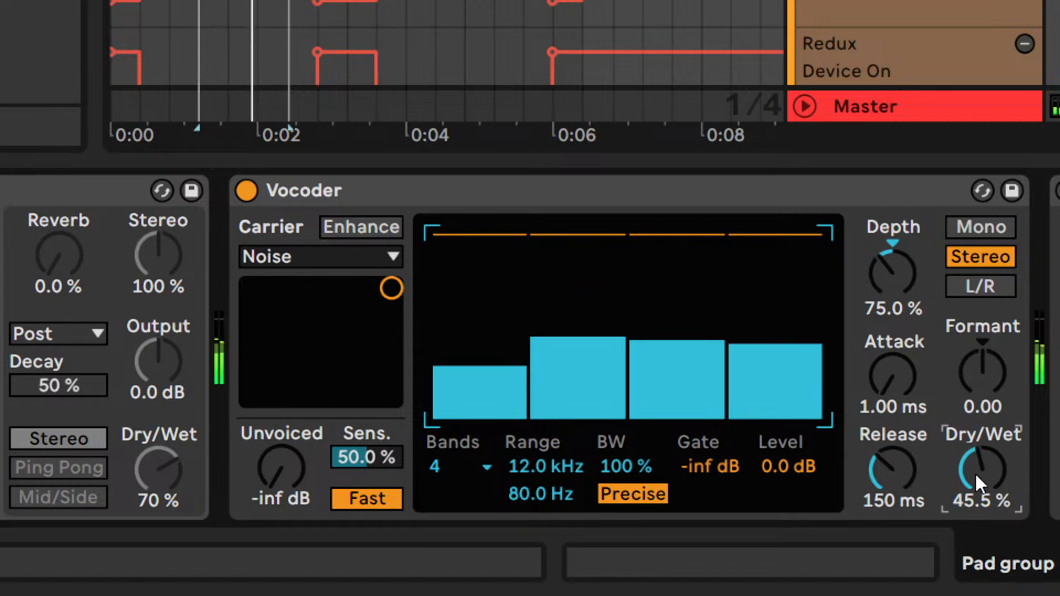
- Compare the Vocoder on and off while lowering its Dry/Wet to 37.5%
click(247, 191)
click(246, 190)
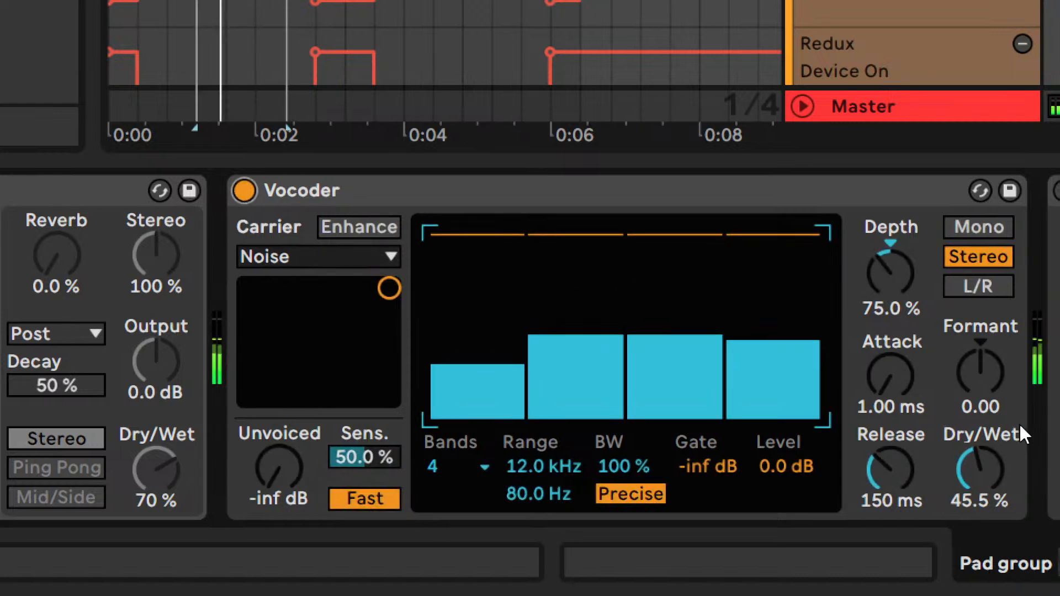
drag(980, 466, 979, 473)
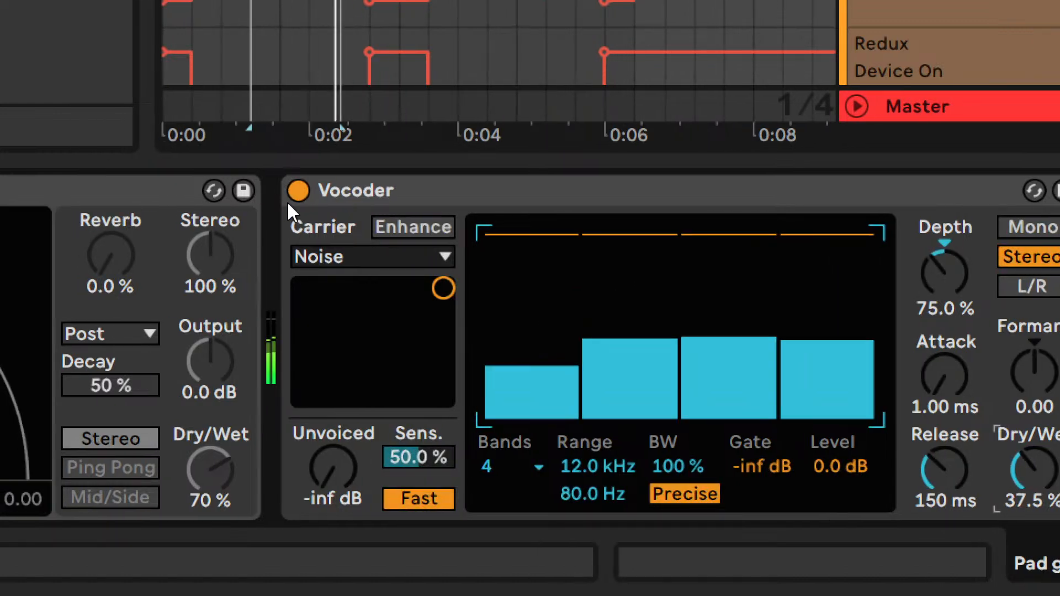
click(246, 190)
click(299, 191)
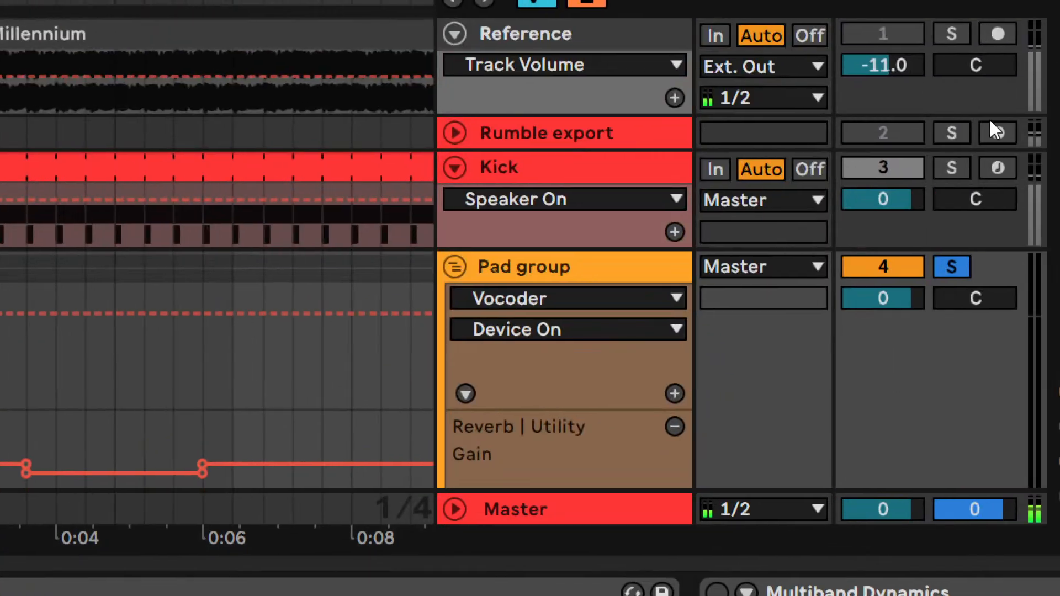
- Solo the Kick together with the Pad group and compare the Vocoder on and off
click(951, 168)
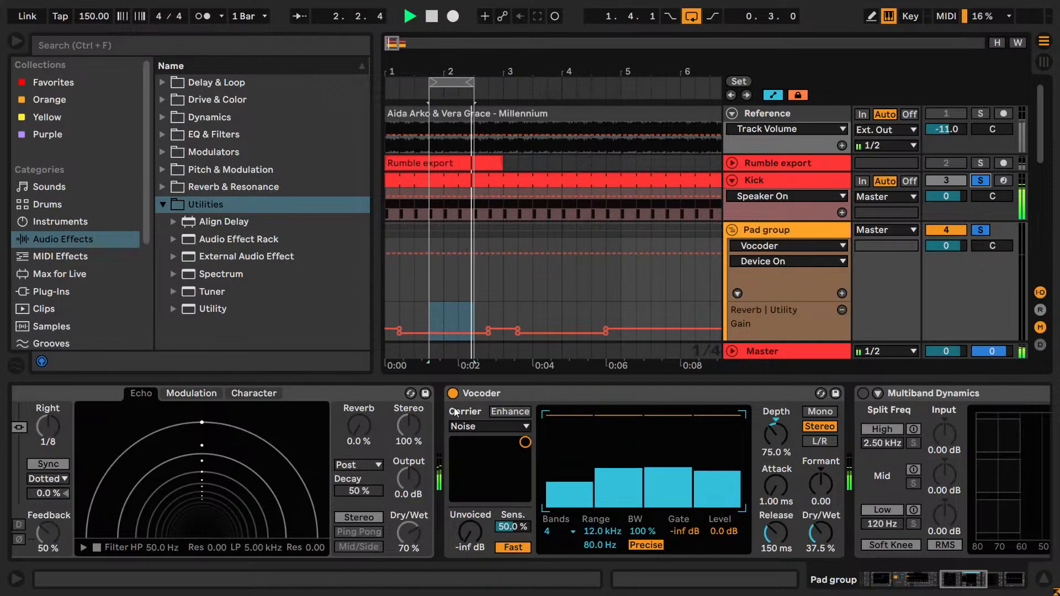
click(452, 393)
click(452, 393)
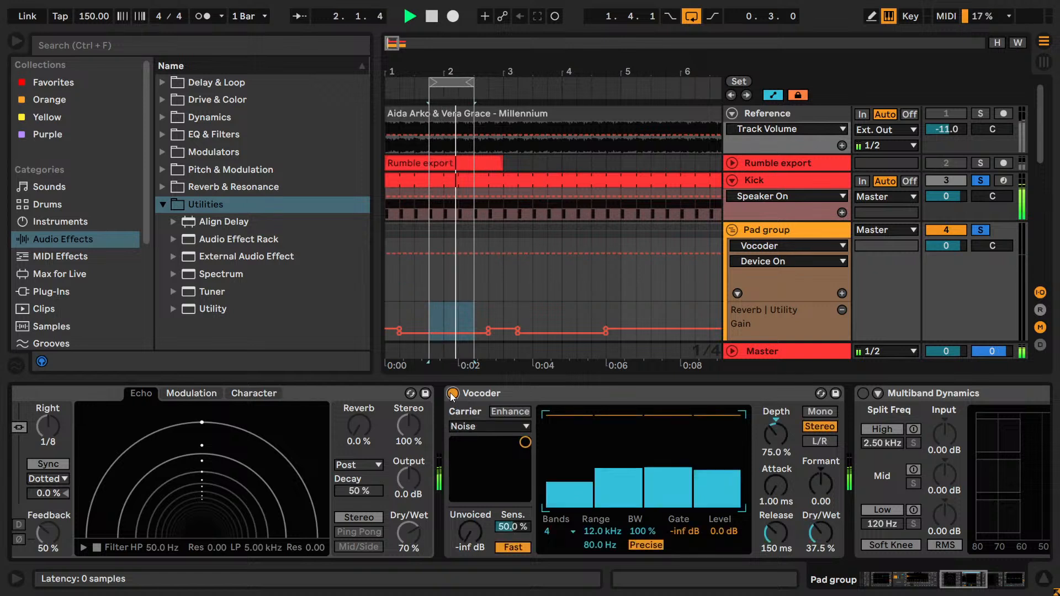
- Lower the Vocoder's Dry/Wet to 25% and try its band, range and bandwidth settings, leaving bandwidth at 100%
drag(829, 547, 829, 557)
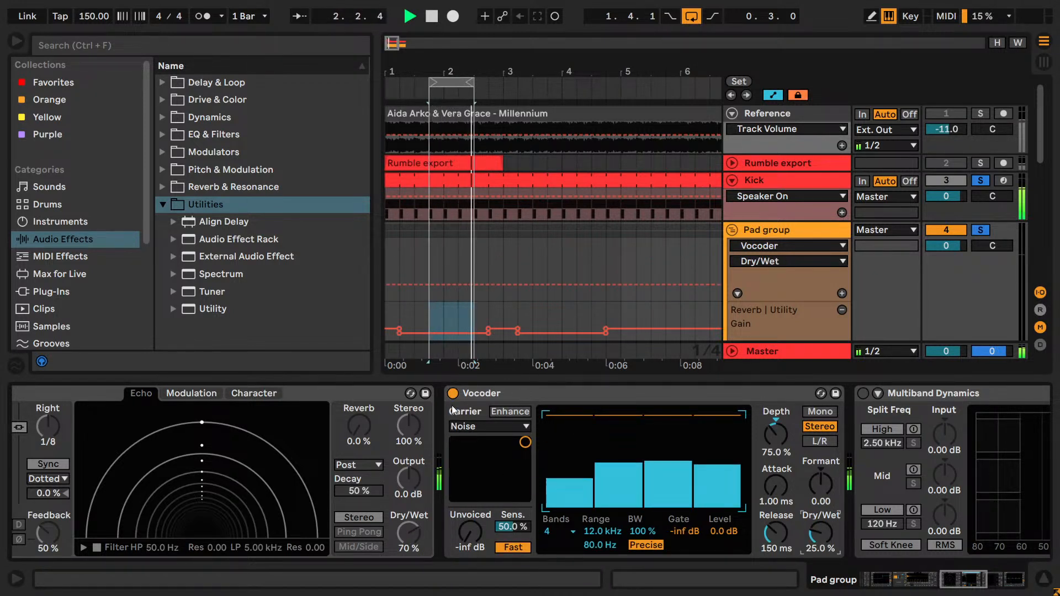
click(562, 535)
click(562, 534)
click(602, 531)
click(608, 545)
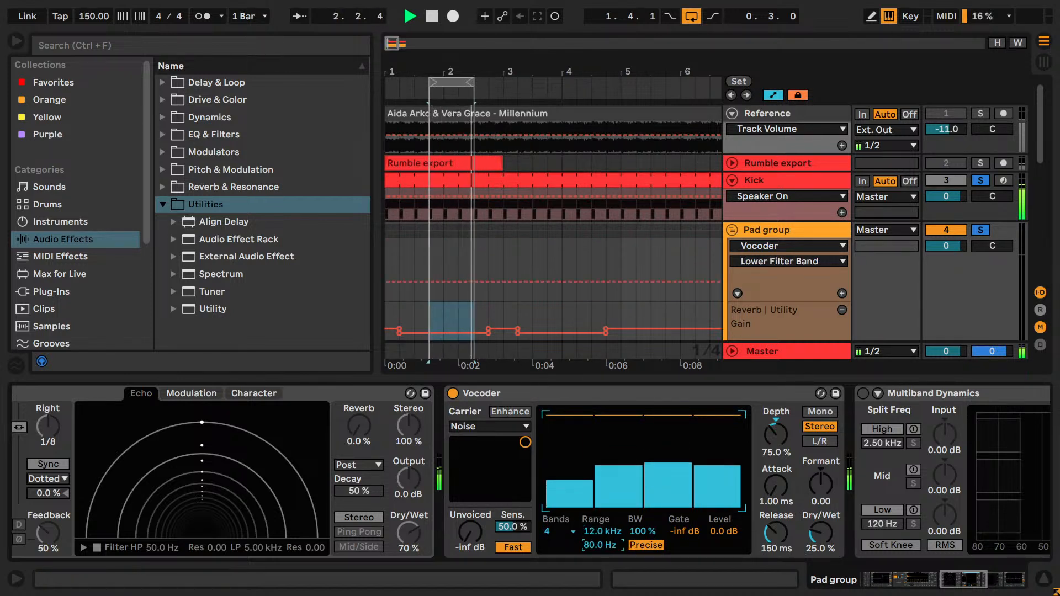
mouse_move(634, 534)
mouse_down()
mouse_move(635, 555)
mouse_move(635, 524)
mouse_up()
key(Delete)
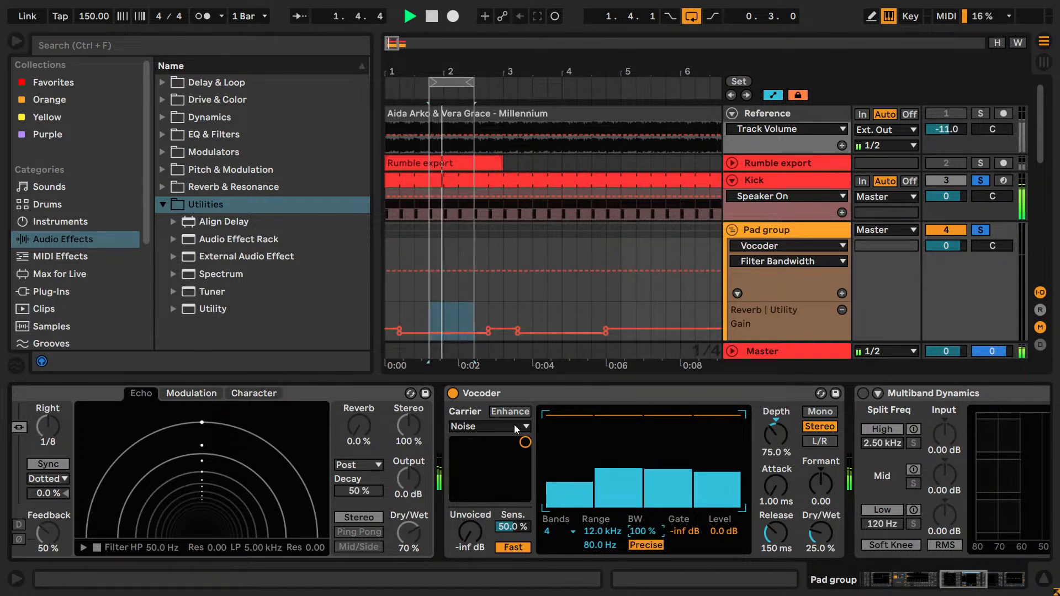
- Extend the loop to one bar from 1.4.1 and compare the Vocoder on and off again
mouse_move(472, 82)
mouse_down()
mouse_move(597, 88)
mouse_move(488, 86)
mouse_up()
click(453, 394)
click(452, 394)
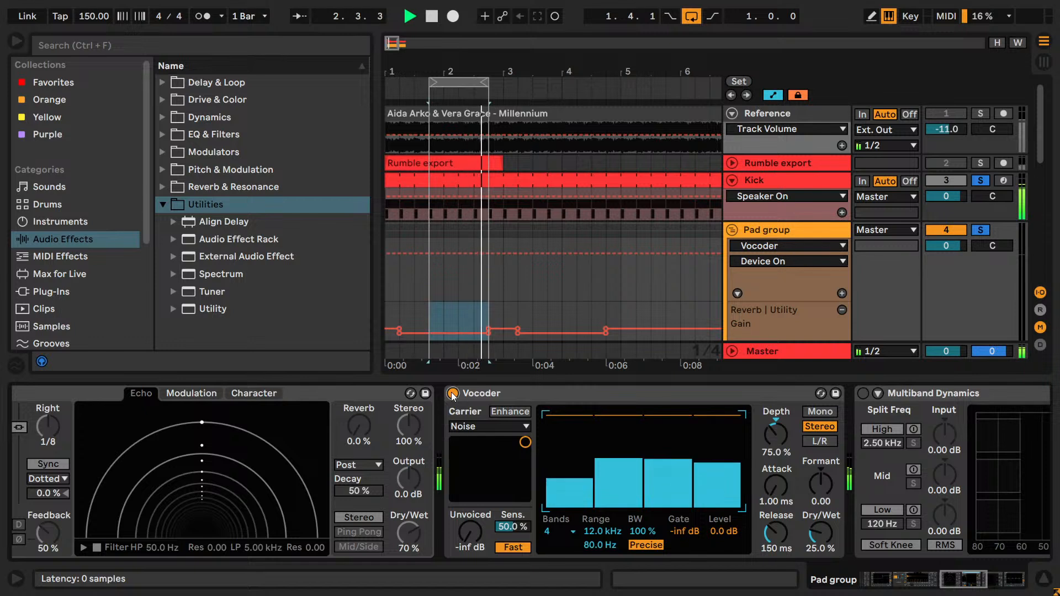
- Try the Vocoder's Enhance option and band levels, comparing the effect on and off
mouse_move(525, 442)
mouse_down()
mouse_move(487, 443)
mouse_move(497, 462)
mouse_move(525, 469)
mouse_move(514, 493)
mouse_move(511, 459)
mouse_move(525, 442)
mouse_up()
click(491, 411)
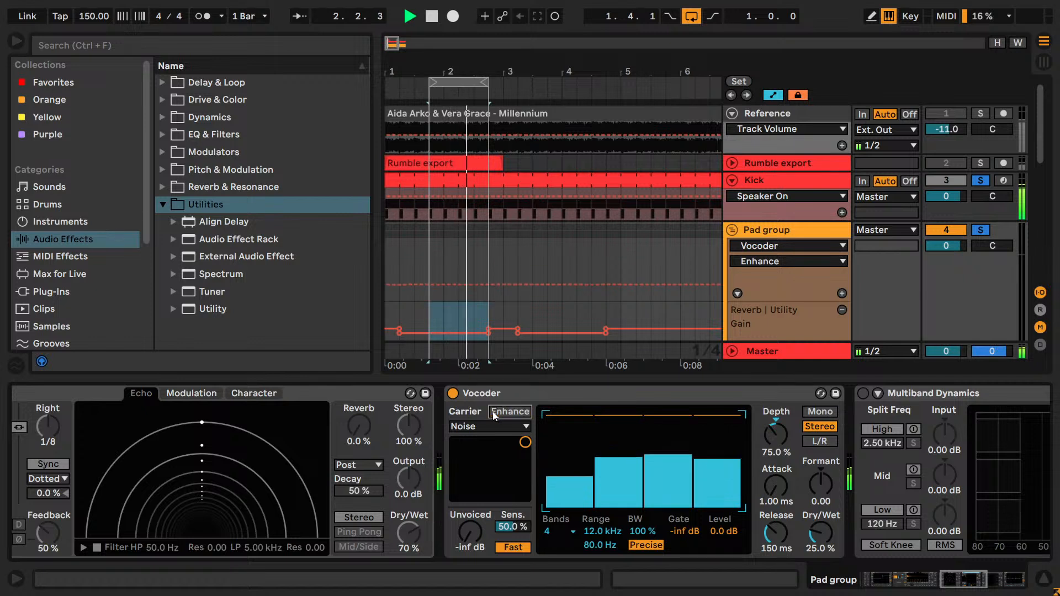
drag(718, 415, 718, 442)
click(453, 393)
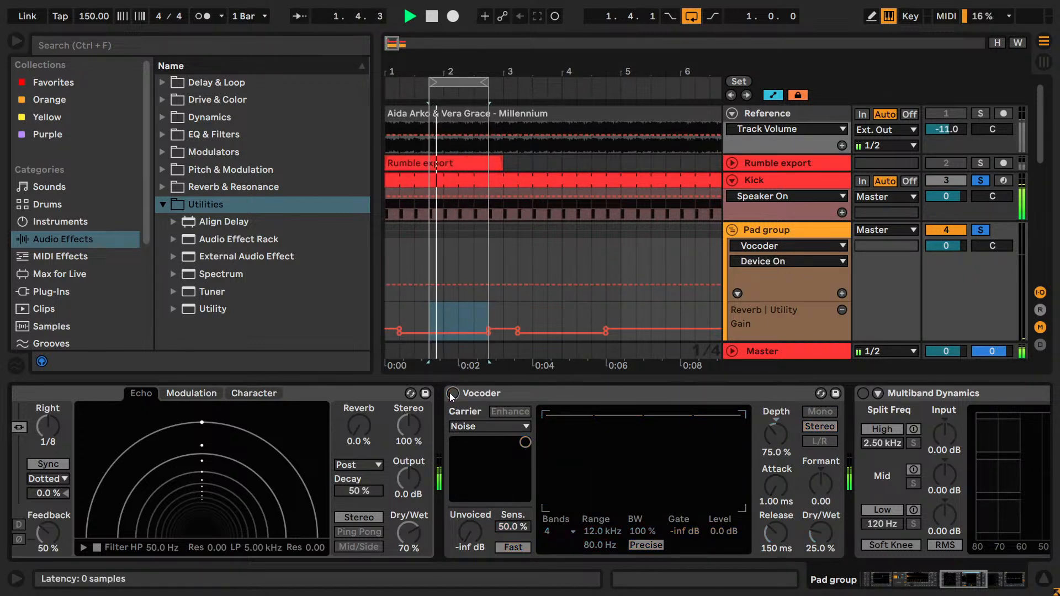
click(453, 393)
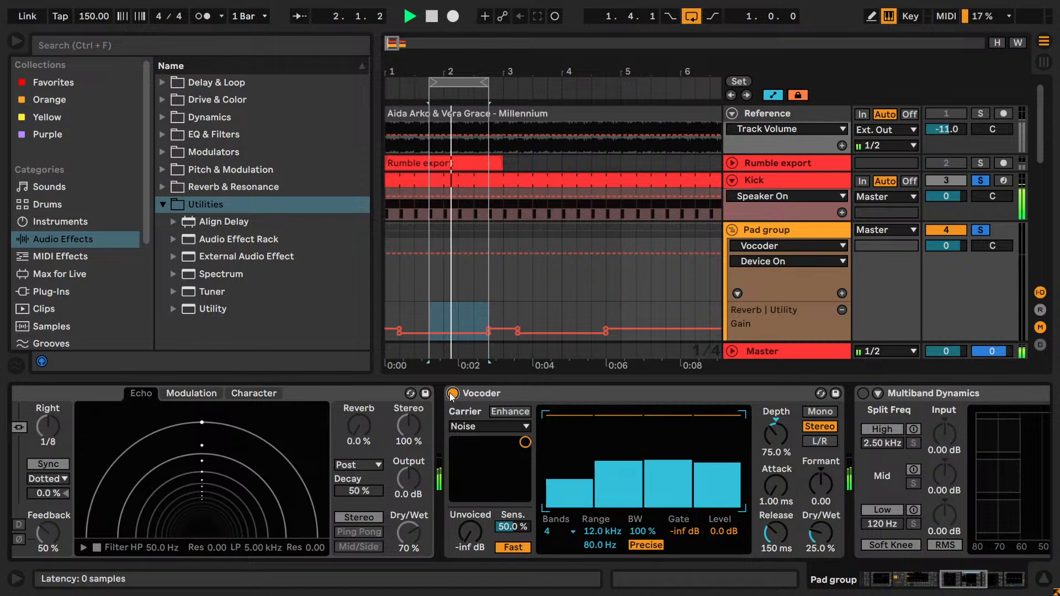
- Switch off the Vocoder, stop playback and delete the Vocoder from the Pad group's chain
click(452, 393)
key(space)
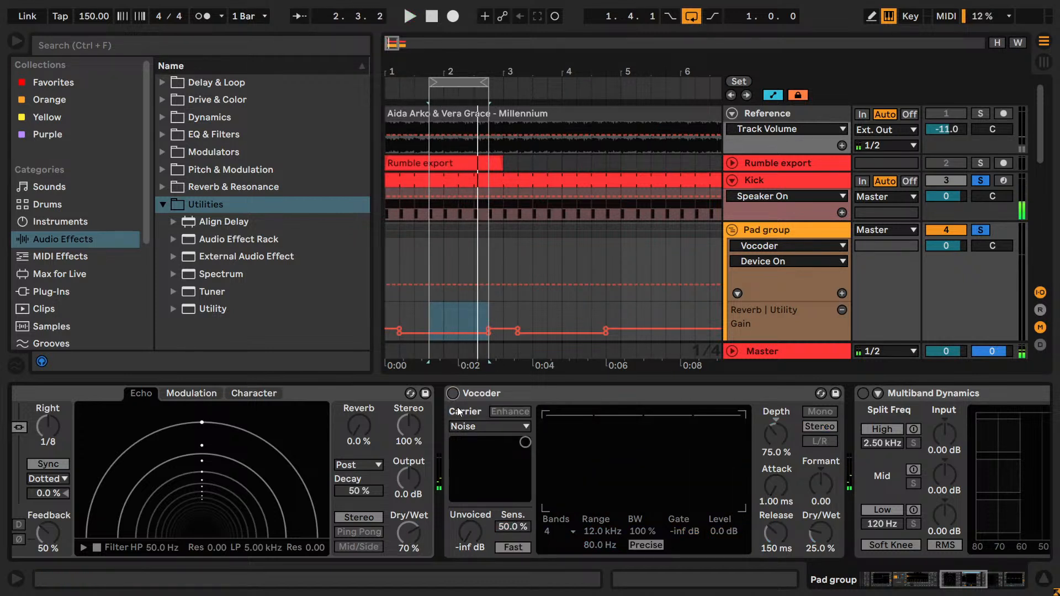
click(473, 286)
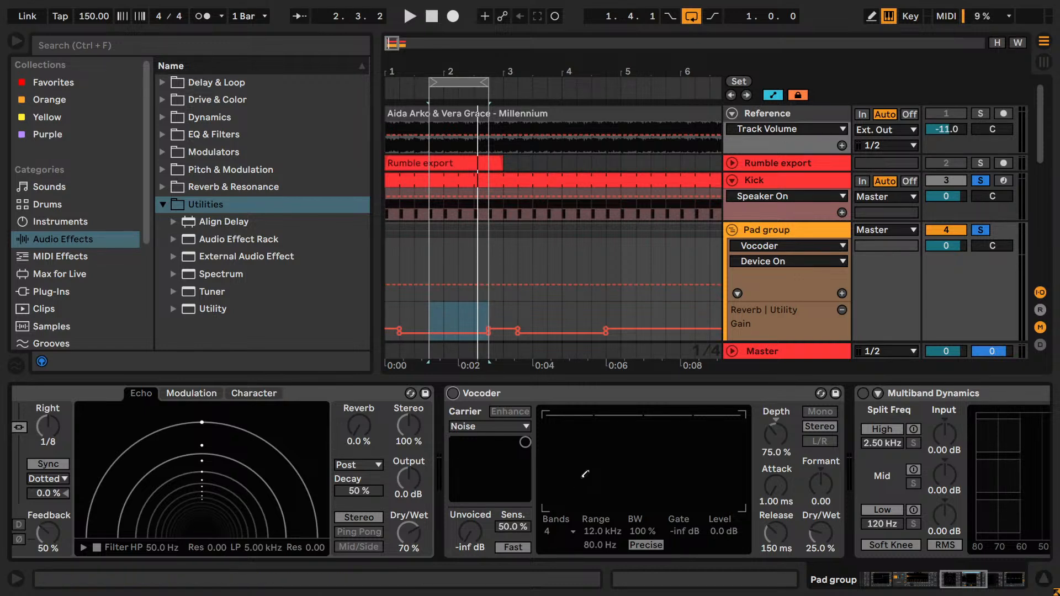
click(575, 400)
key(Delete)
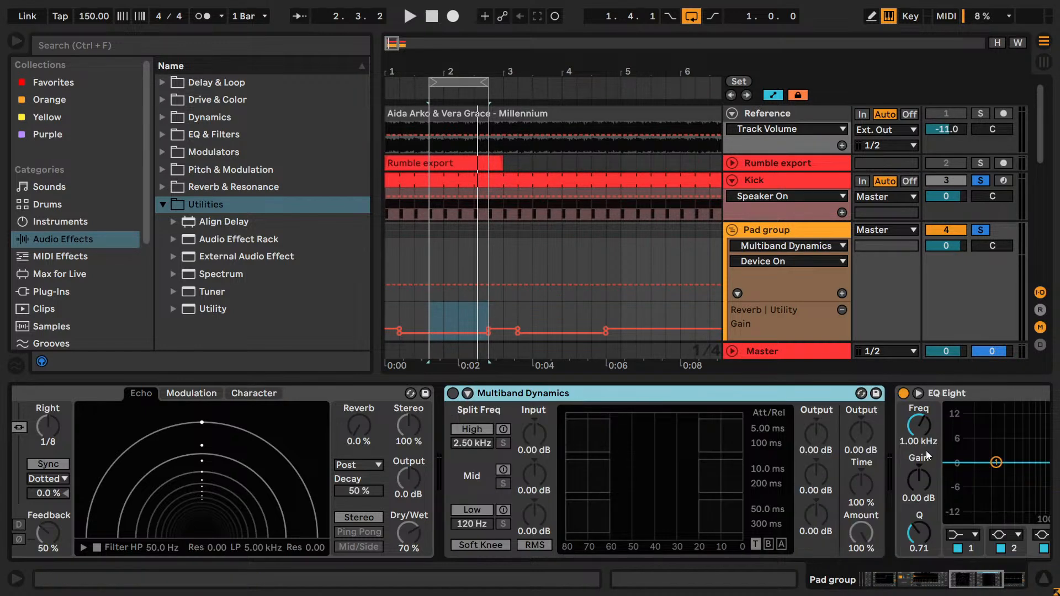
- Switch off the EQ Eight after Multiband Dynamics and move the loop to 2.4.1 with a length of 1.1.0
click(982, 575)
click(515, 393)
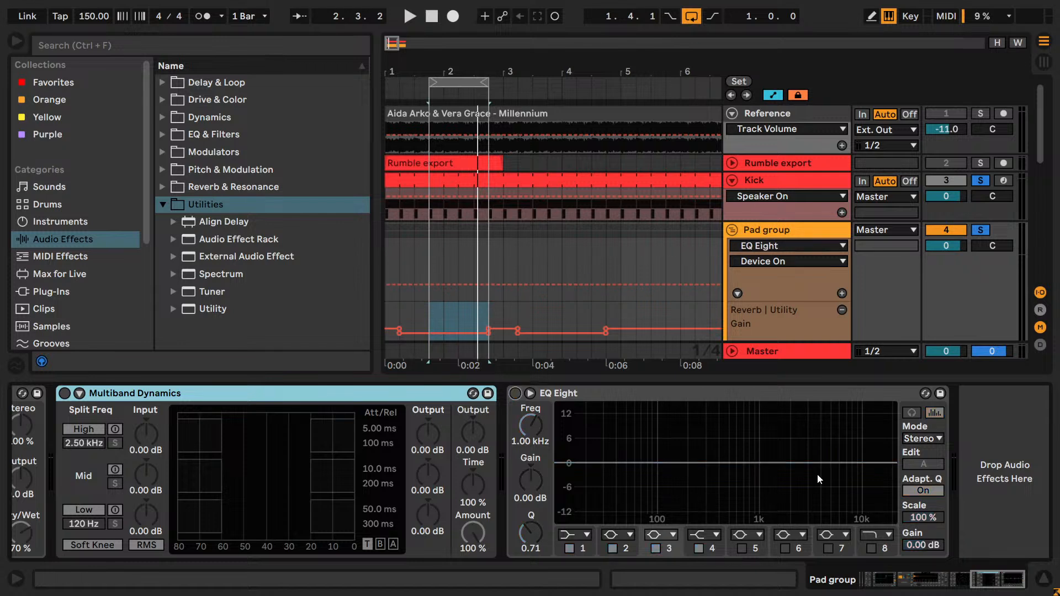
drag(981, 585, 946, 581)
drag(463, 82, 551, 87)
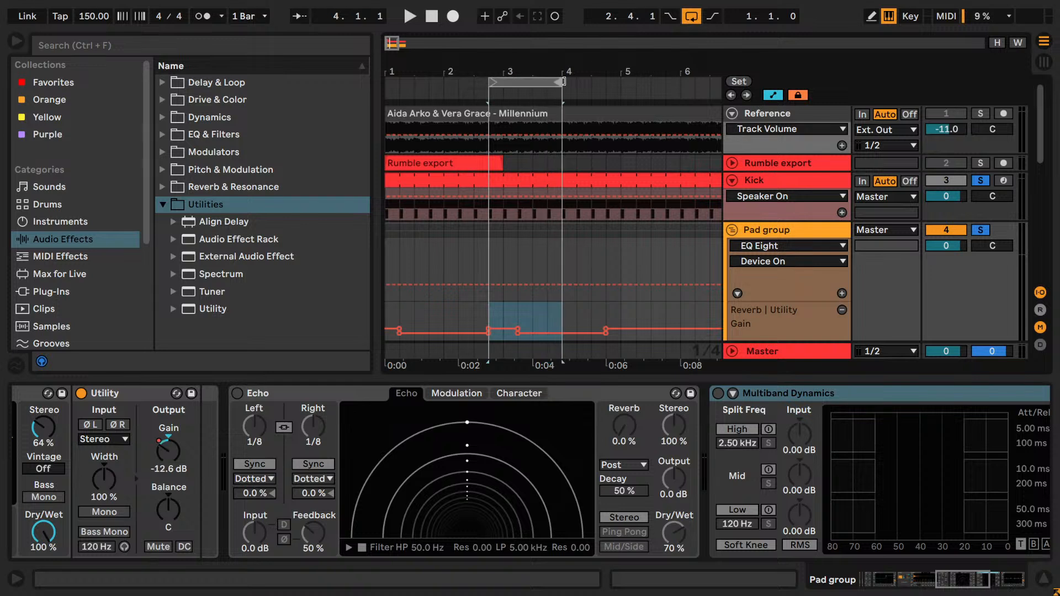
scroll(515, 283, down, 3)
key(ctrl)
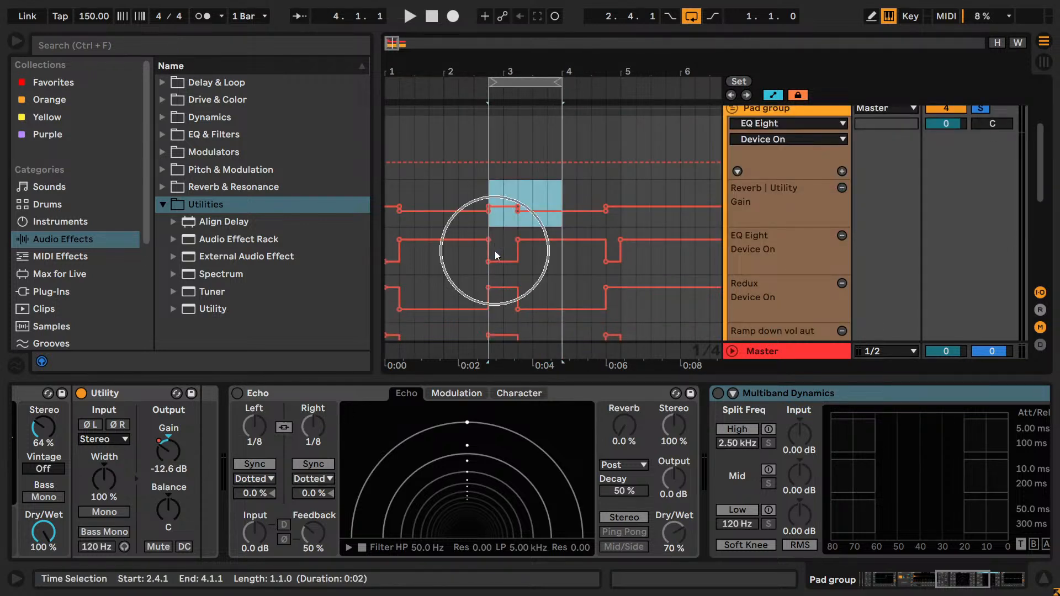
key(ctrl)
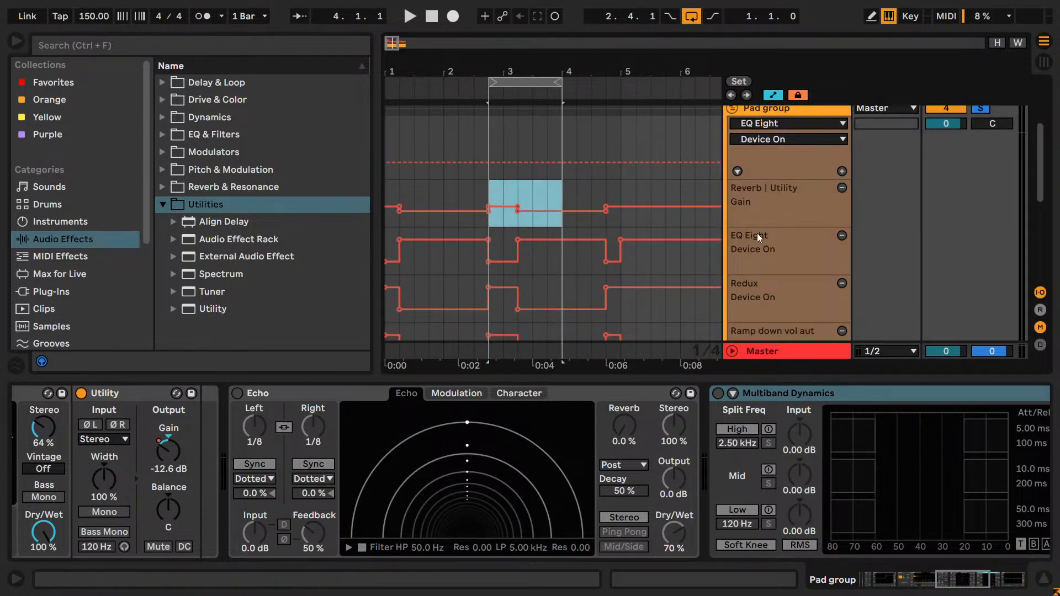
scroll(558, 236, up, 2)
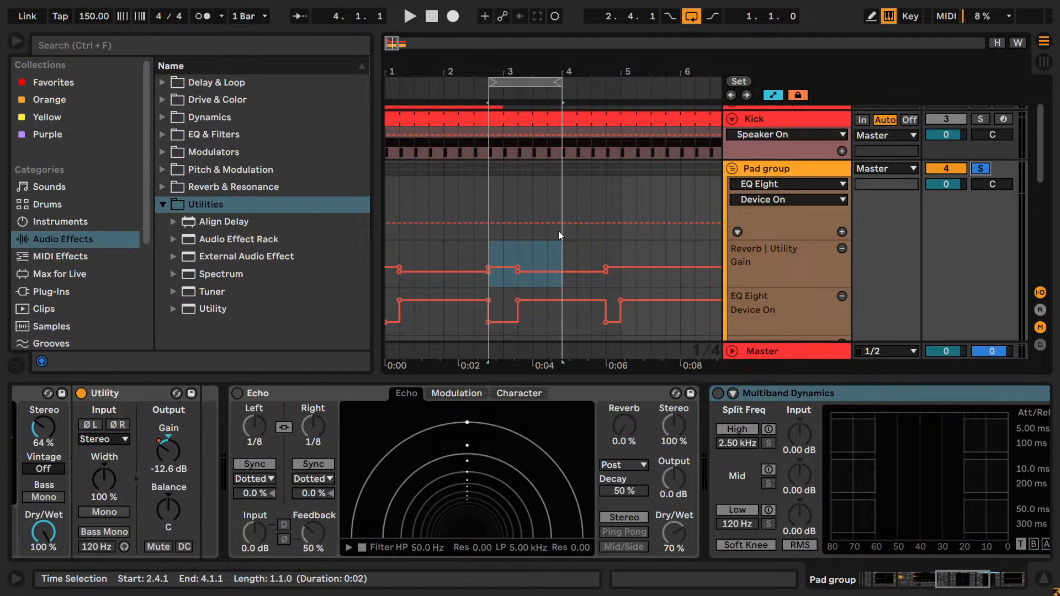
- Play the loop, switch on Echo and set its Dry/Wet to 50%, both delay times to 1/4 and sync mode to Notes
key(space)
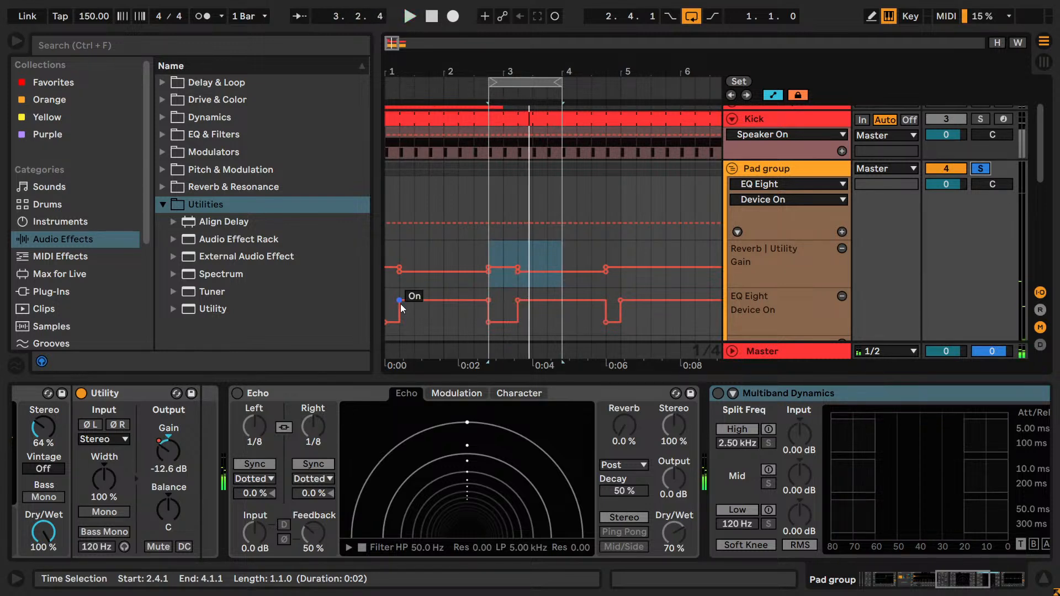
click(237, 393)
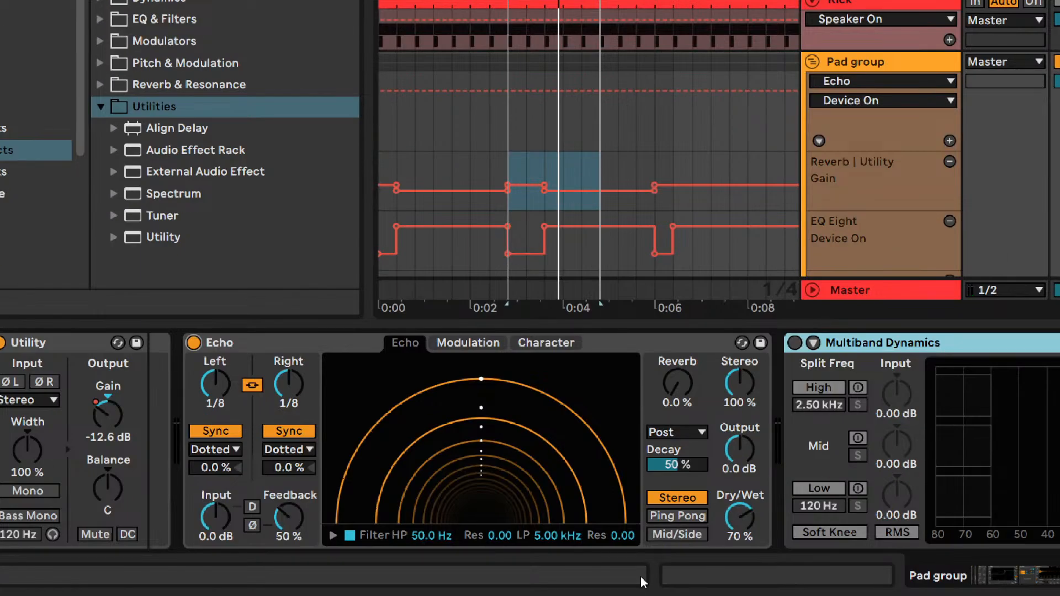
click(739, 522)
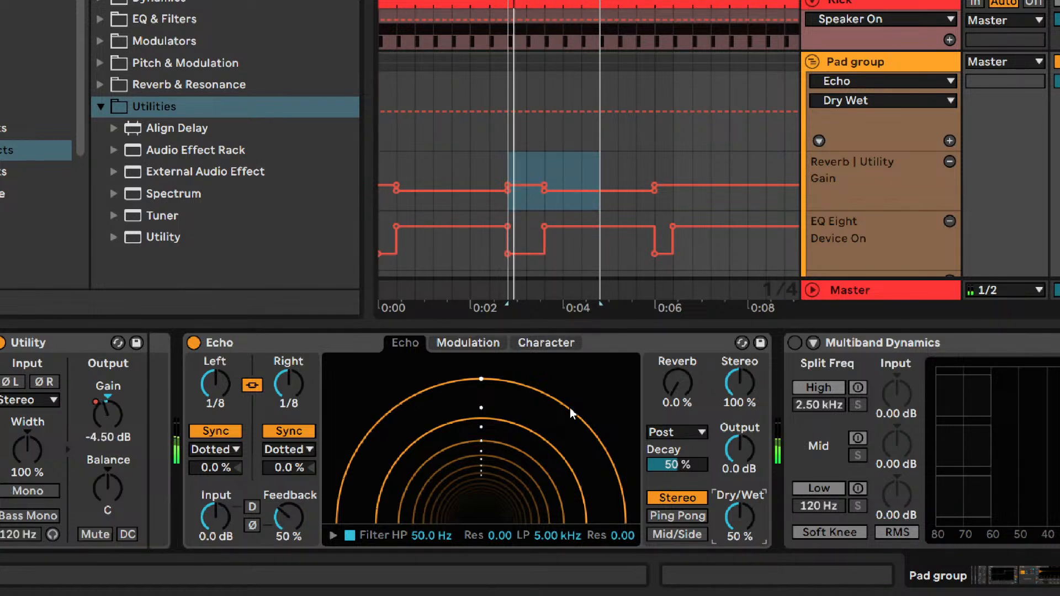
drag(230, 394, 229, 371)
click(227, 448)
click(228, 467)
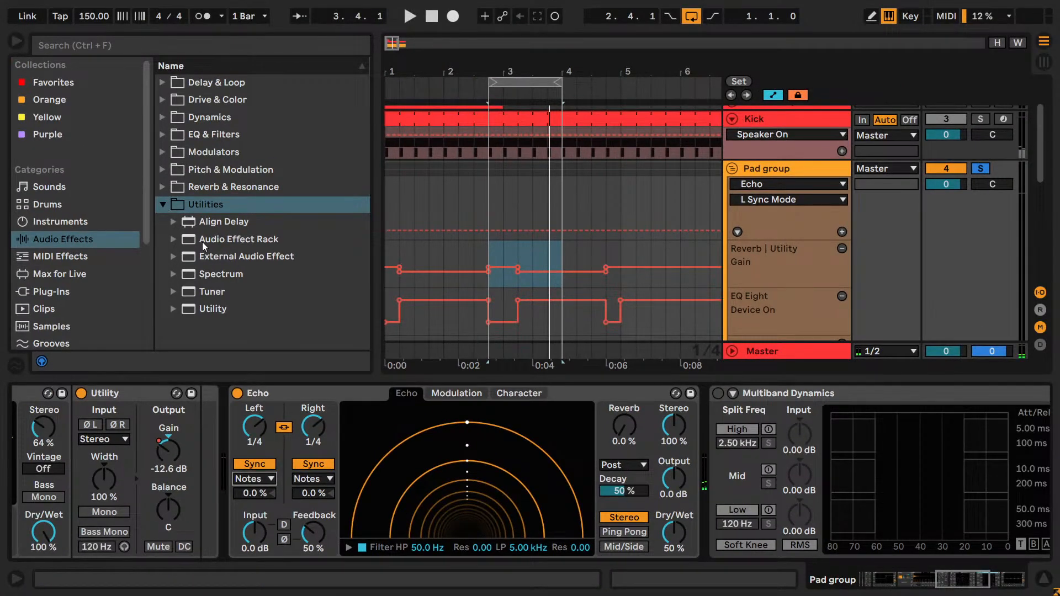
- Insert an Audio Effect Rack before Echo, create a chain named Dry in it and duplicate that chain
drag(202, 242, 272, 465)
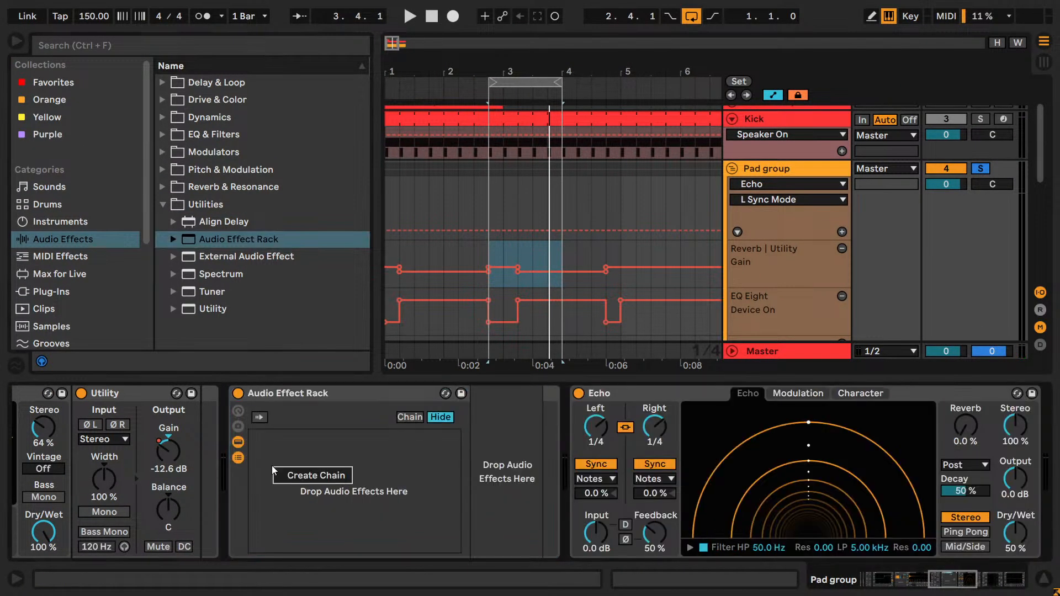
click(297, 485)
key(ctrl+r)
text(Dry)
key(Return)
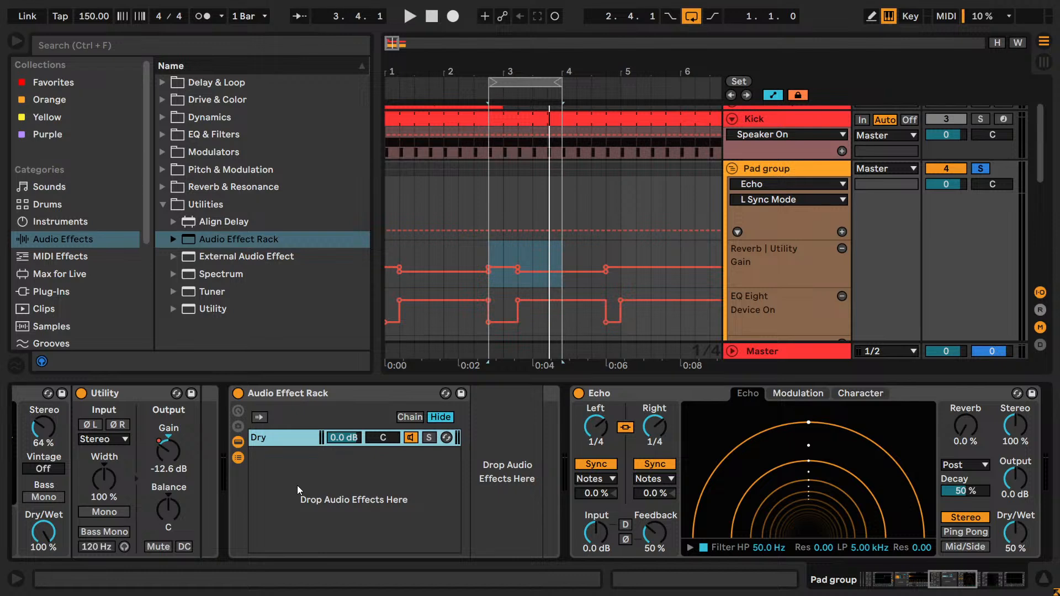
key(ctrl+d)
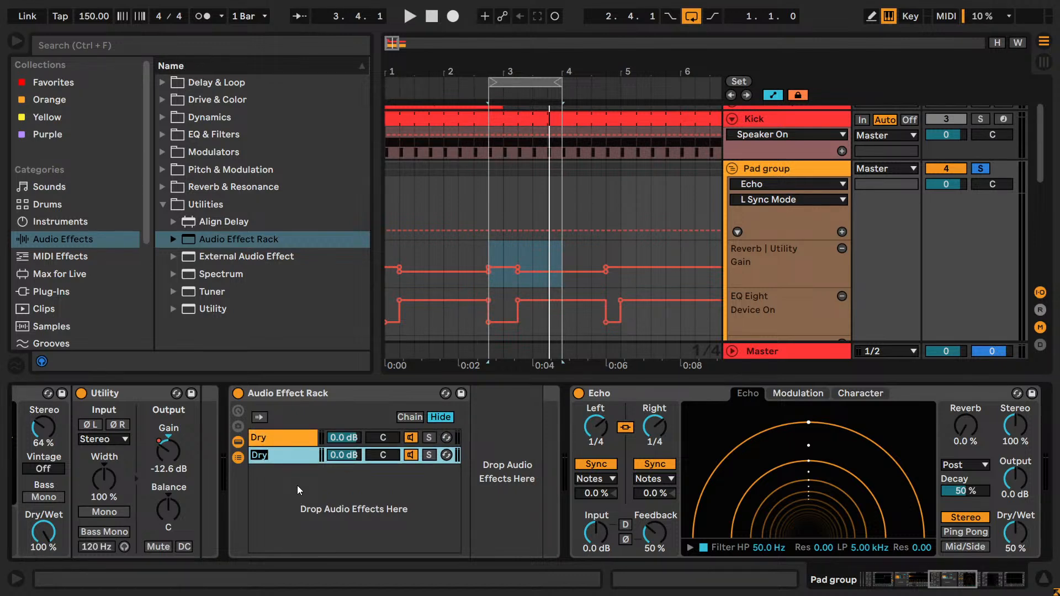
- Delete the new Audio Effect Rack and move the Echo into a new chain of the Dry + Reverb rack
click(647, 399)
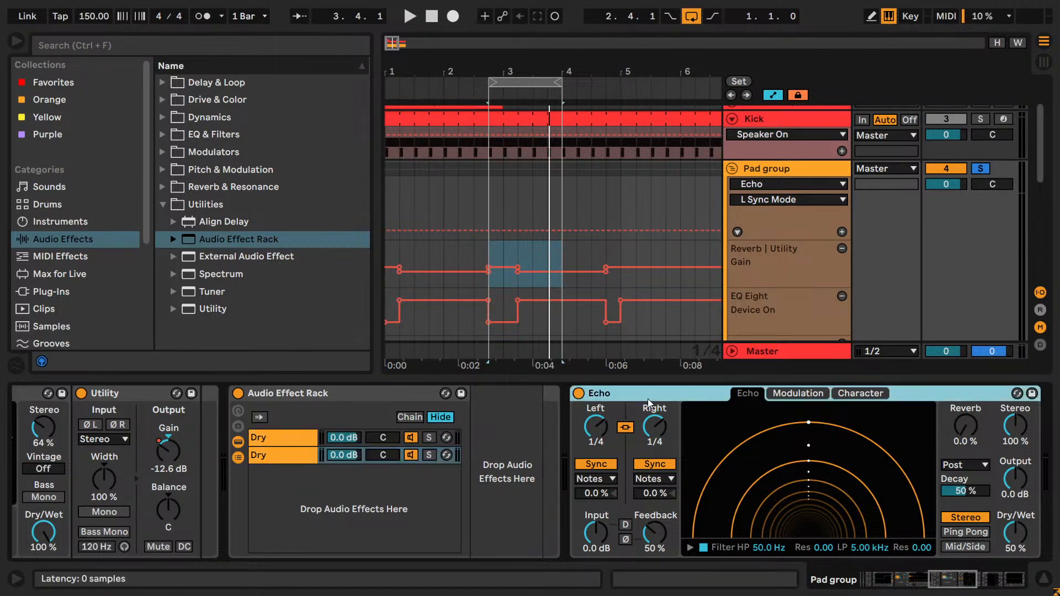
key(Delete)
click(334, 401)
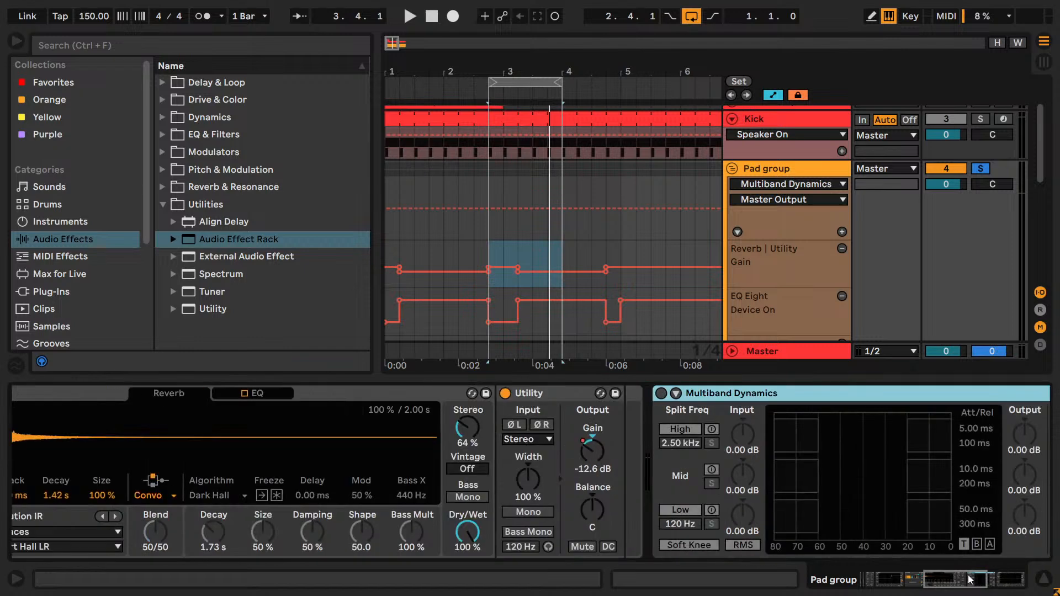
right_click(487, 516)
click(505, 545)
key(ctrl+v)
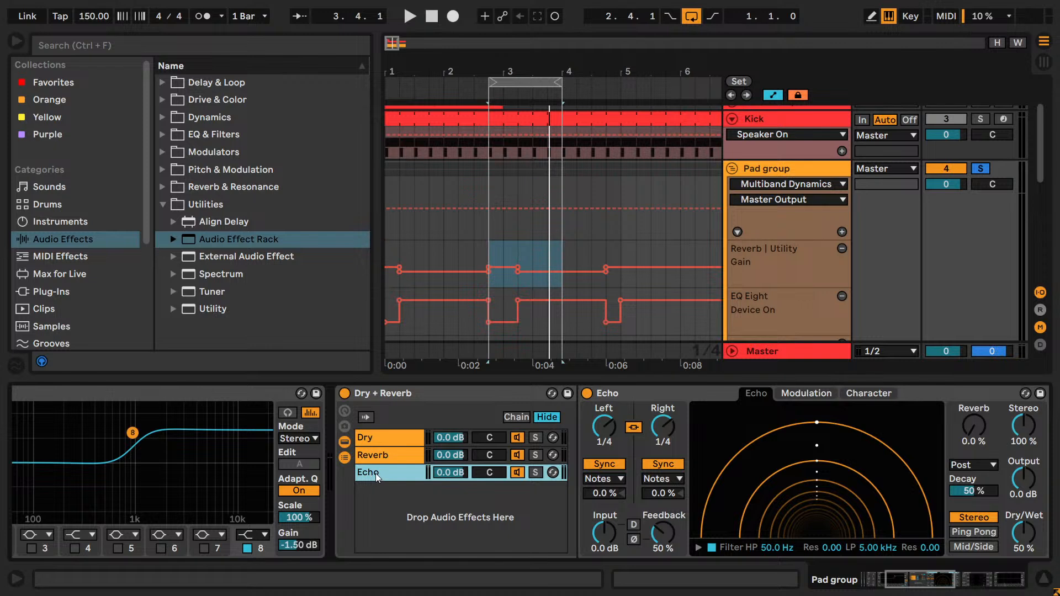
- Rename the Dry + Reverb rack as Reverb + Delay and its Echo chain as Delay
click(425, 398)
text(Reverb)
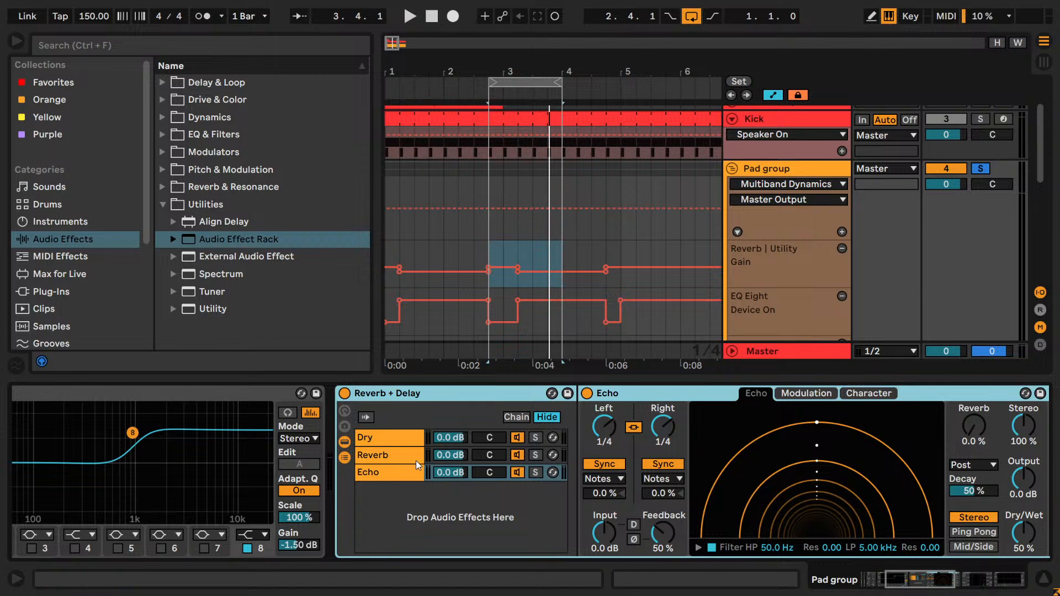
click(399, 474)
key(ctrl+r)
text(Delay)
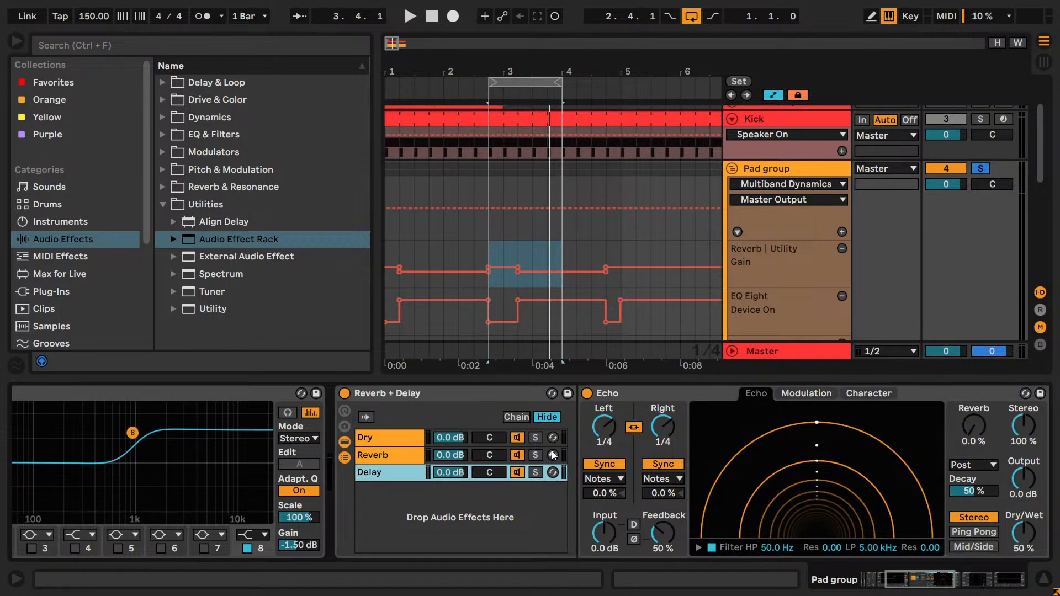
- Audition the Reverb + Delay rack, looping one bar from 2.4.1, and set the Echo's Dry/Wet to 100%
key(space)
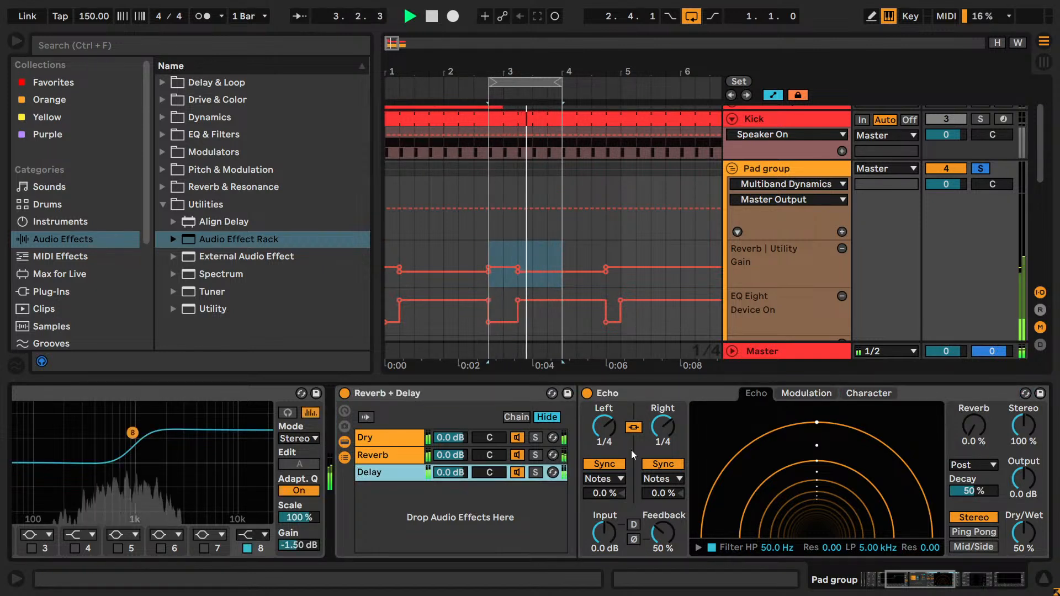
key(space)
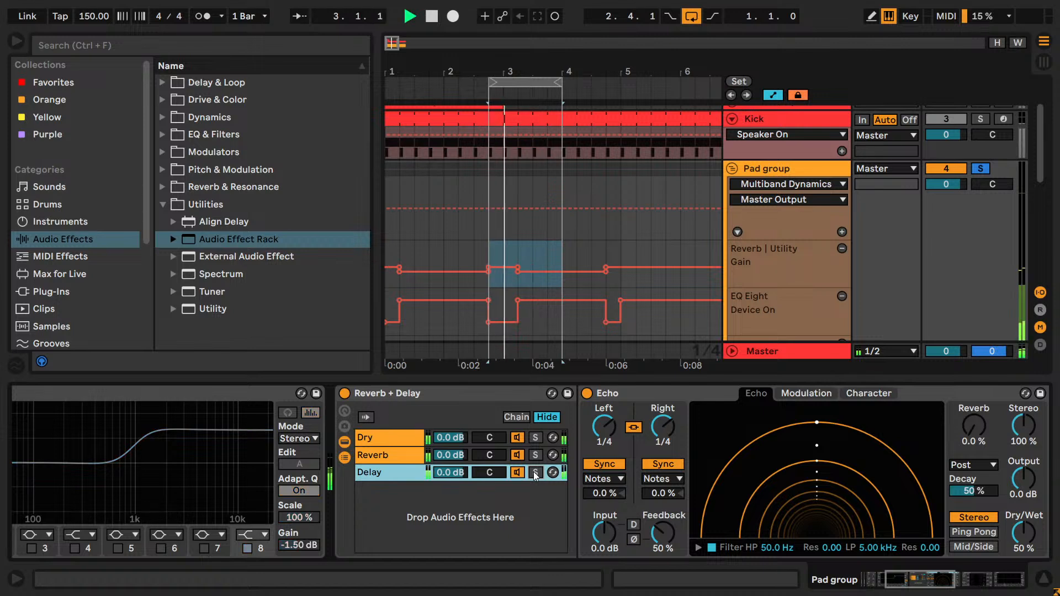
key(space)
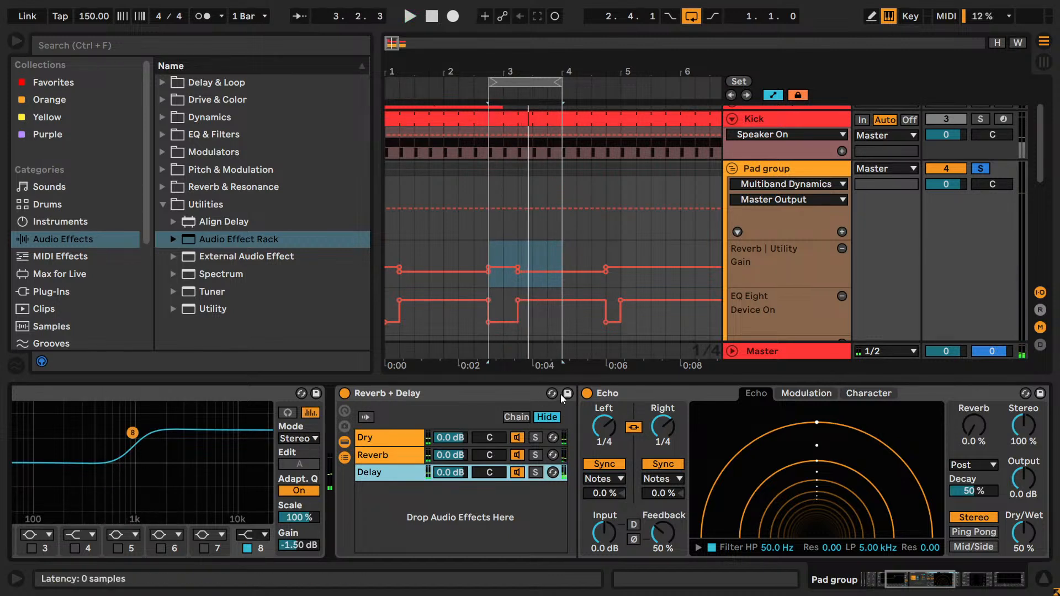
key(space)
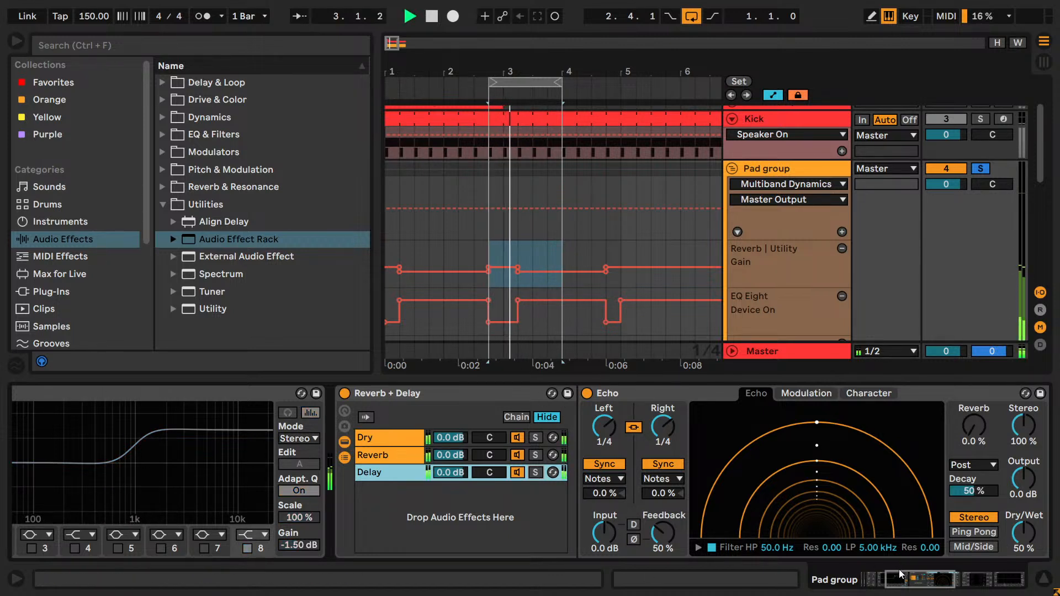
drag(560, 82, 546, 83)
key(space)
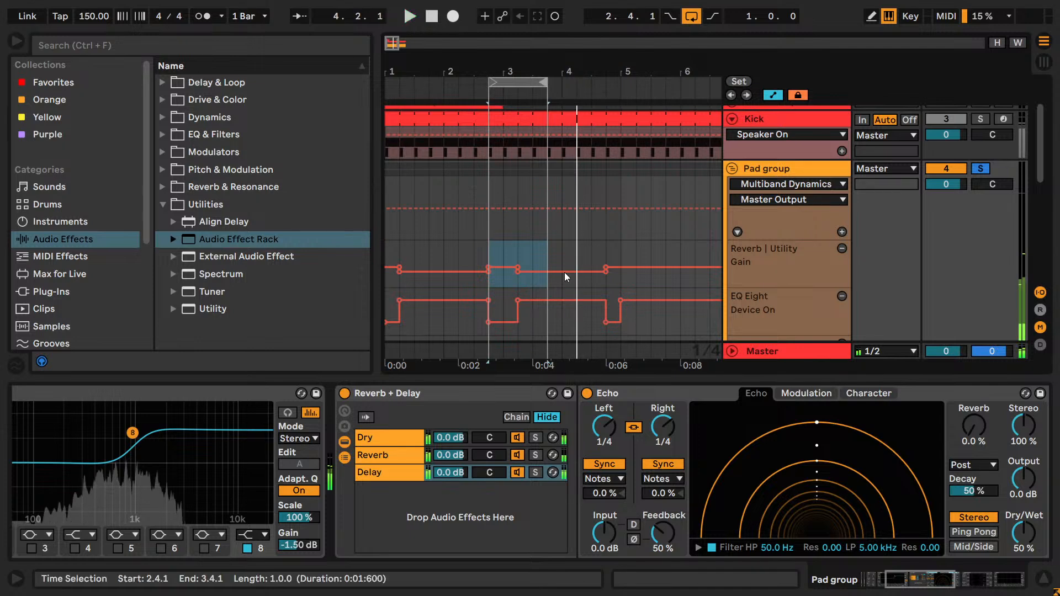
drag(927, 584, 939, 584)
drag(846, 533, 846, 502)
key(space)
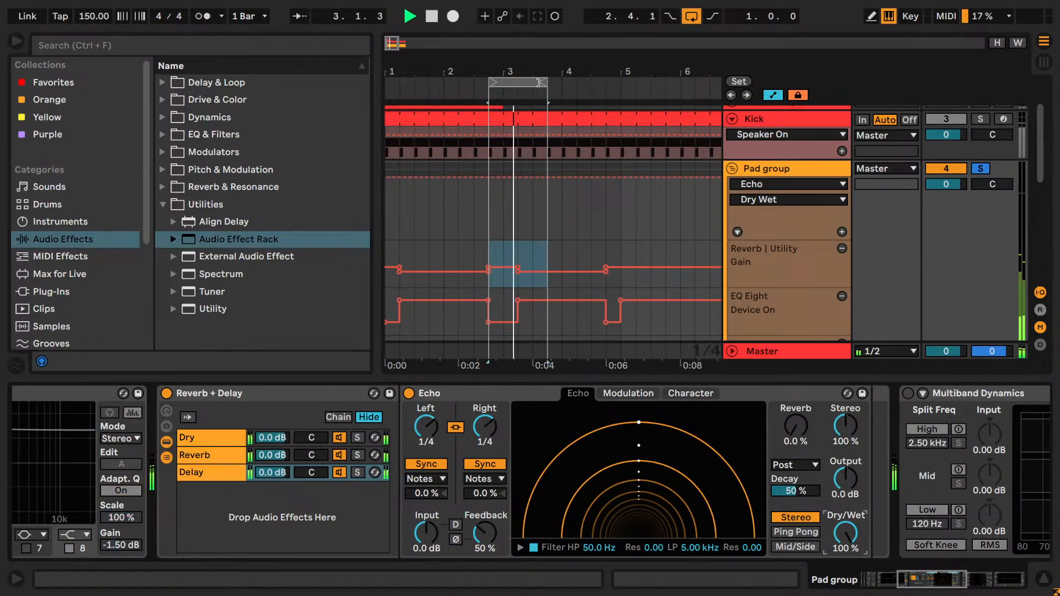
- Try Echo delay times of 1/8 and 1/16 during playback, leaving both sides at 1/2
drag(439, 426, 437, 429)
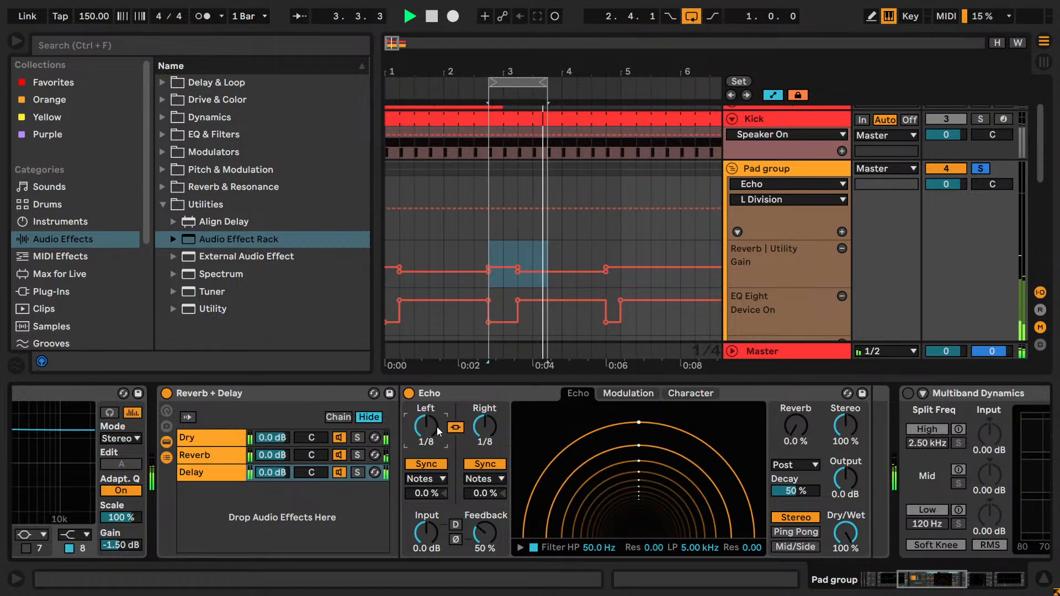
drag(436, 426, 441, 432)
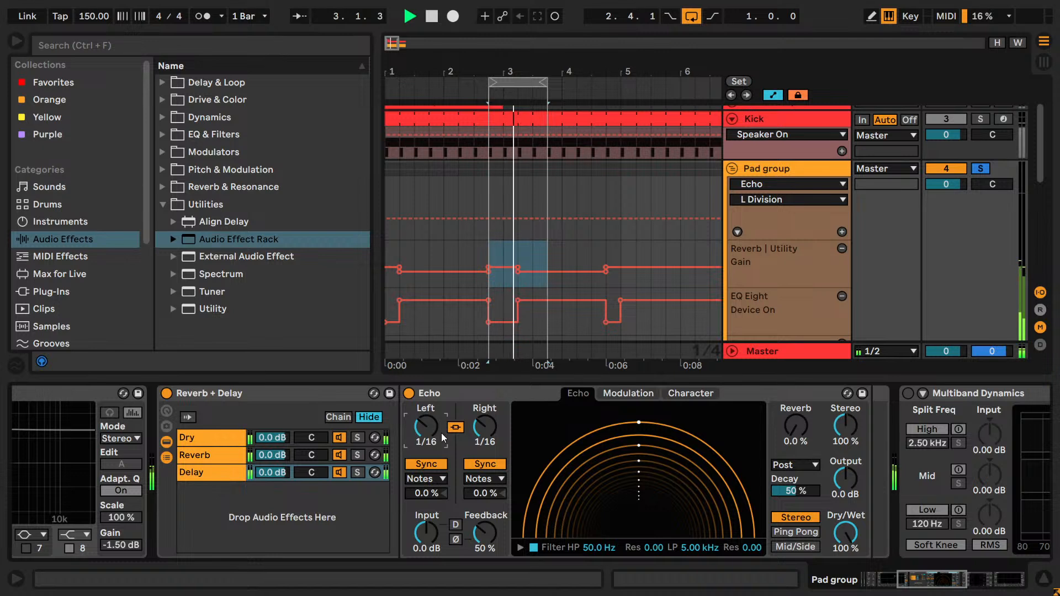
key(Up)
key(Up)
key(Up)
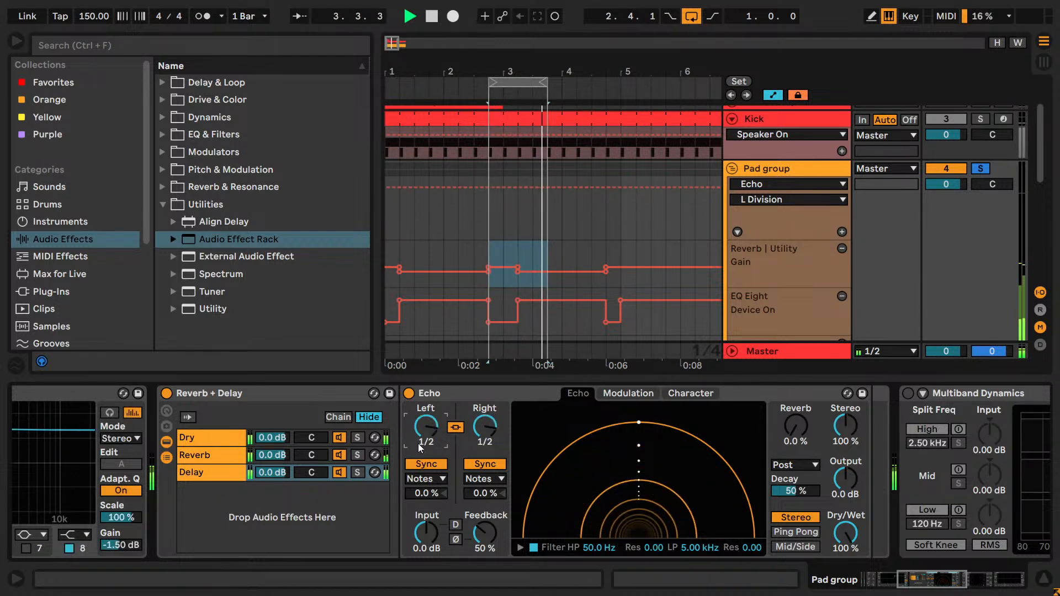
- Try Echo feedback at 100% and 113%, switch the device off and on, and reset feedback to 50%
click(408, 395)
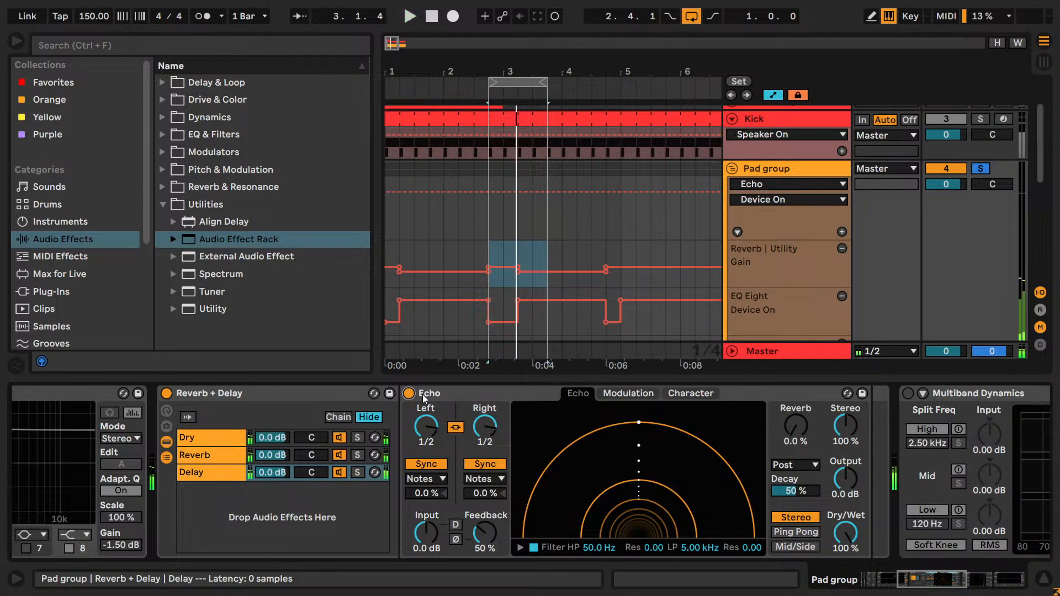
drag(484, 533, 484, 497)
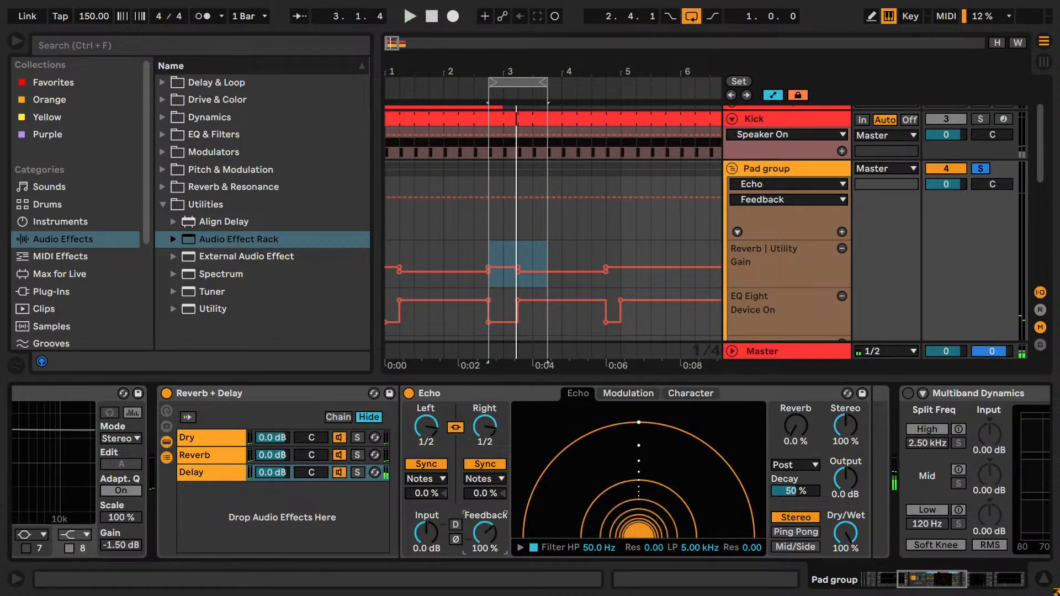
drag(484, 532, 506, 524)
click(407, 395)
click(407, 395)
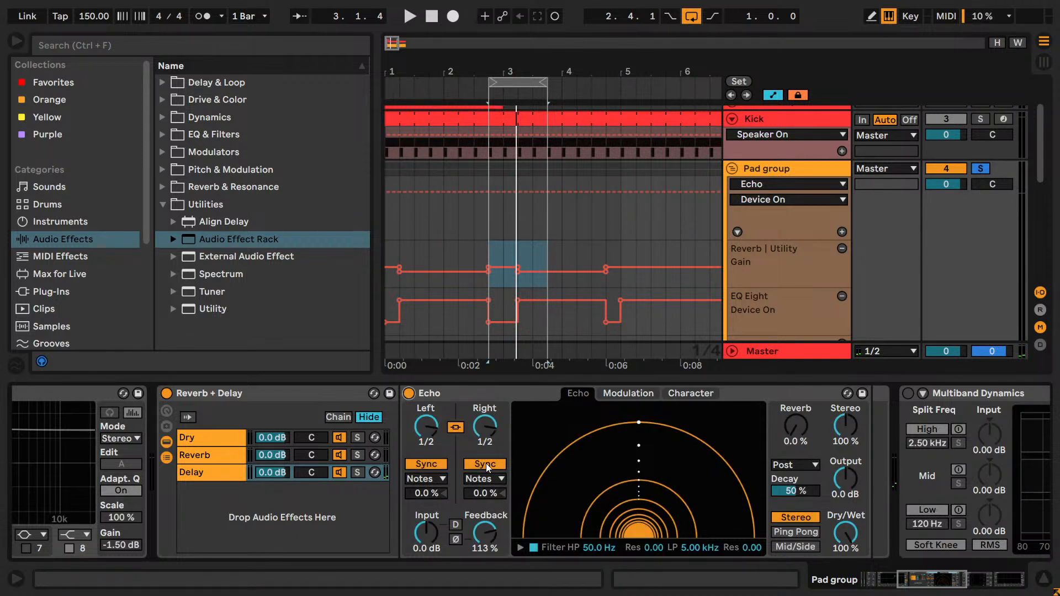
click(490, 525)
key(Delete)
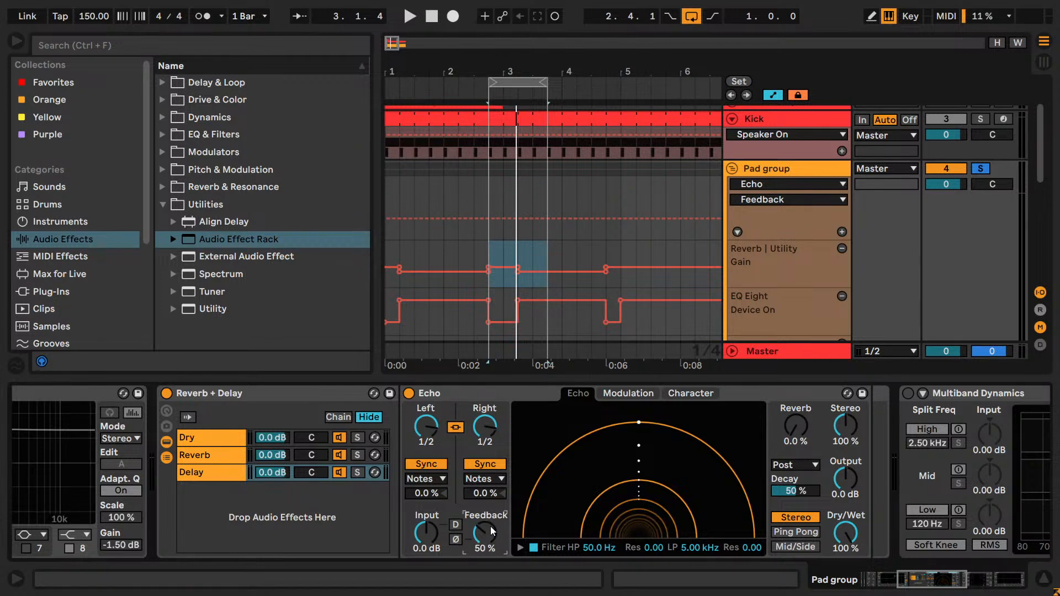
- Set Echo's left and right delay times to 1/4 and replay the loop, toggling the device off and on
key(space)
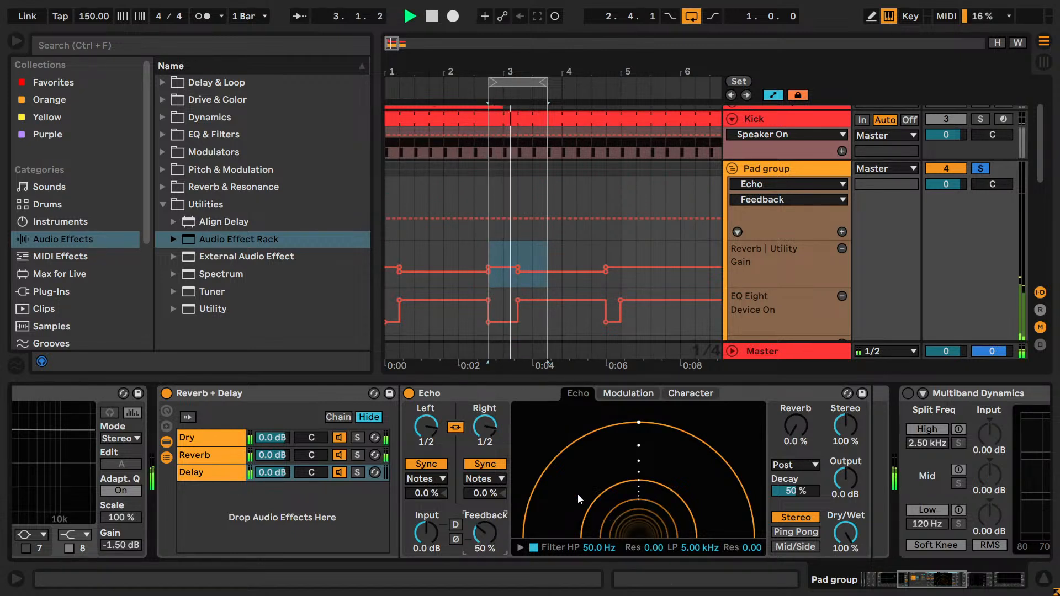
key(space)
drag(426, 426, 427, 441)
click(408, 393)
click(409, 393)
key(space)
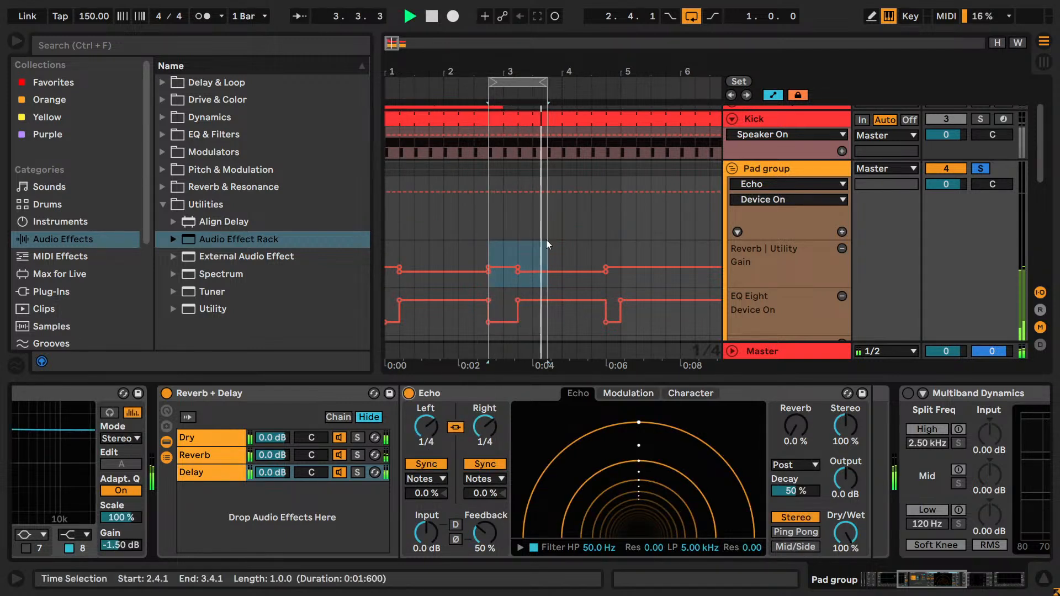
- Extend the loop length to 1.3.0, set Echo's sync mode to Triplet and compare the effect off and on
drag(546, 82, 591, 82)
click(439, 478)
click(436, 488)
click(409, 393)
click(409, 394)
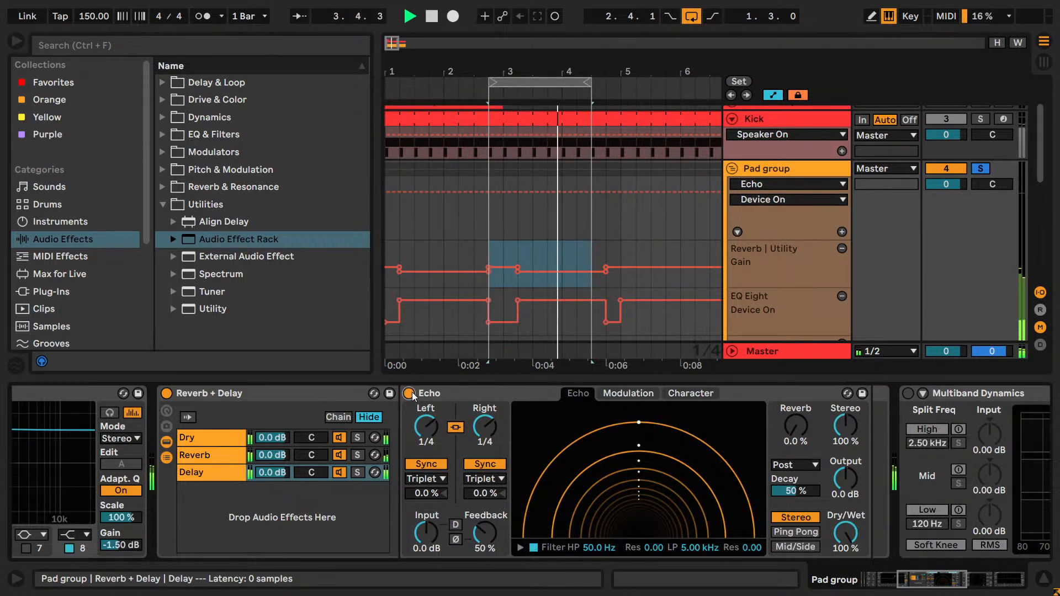
- Set Echo's sync mode to Dotted and replay the loop to compare the effect off and on
click(432, 480)
click(432, 480)
key(space)
key(Down)
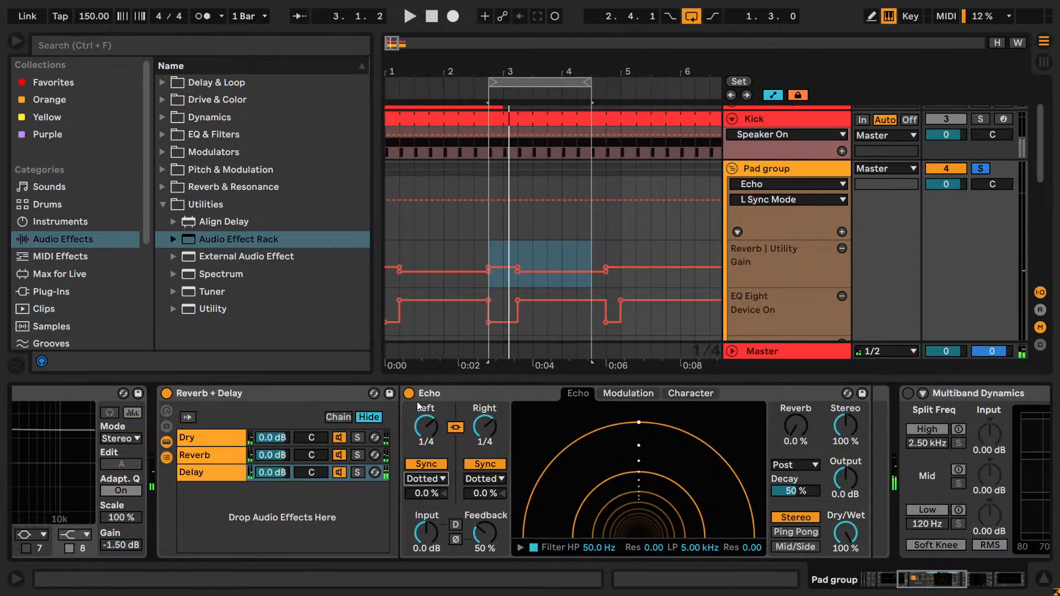
click(409, 395)
click(409, 396)
key(space)
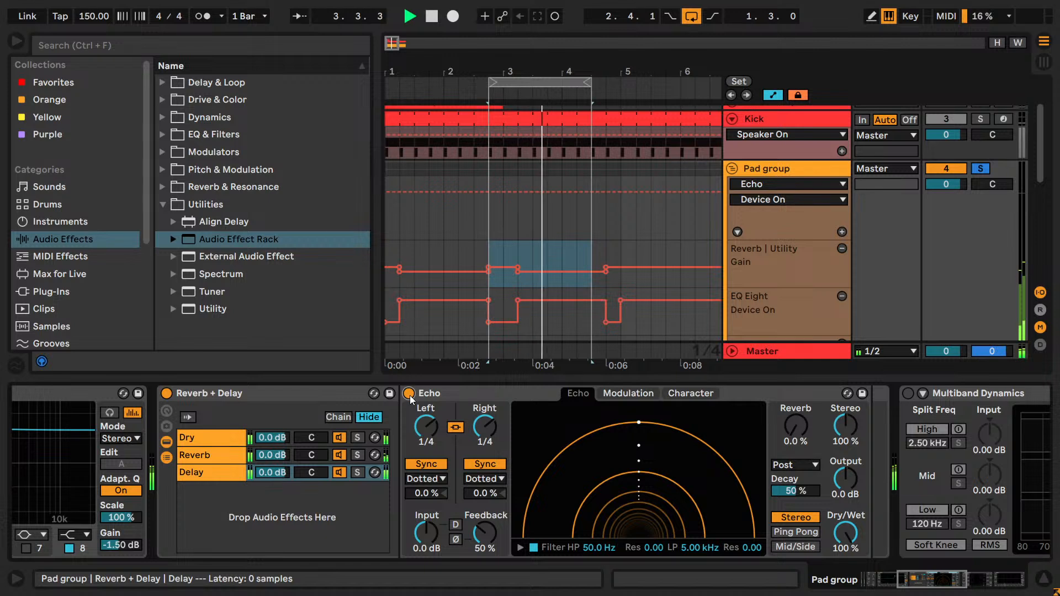
- Try Echo's 16th sync mode, set both channels to Notes and replay the loop
key(space)
double_click(425, 479)
key(Down)
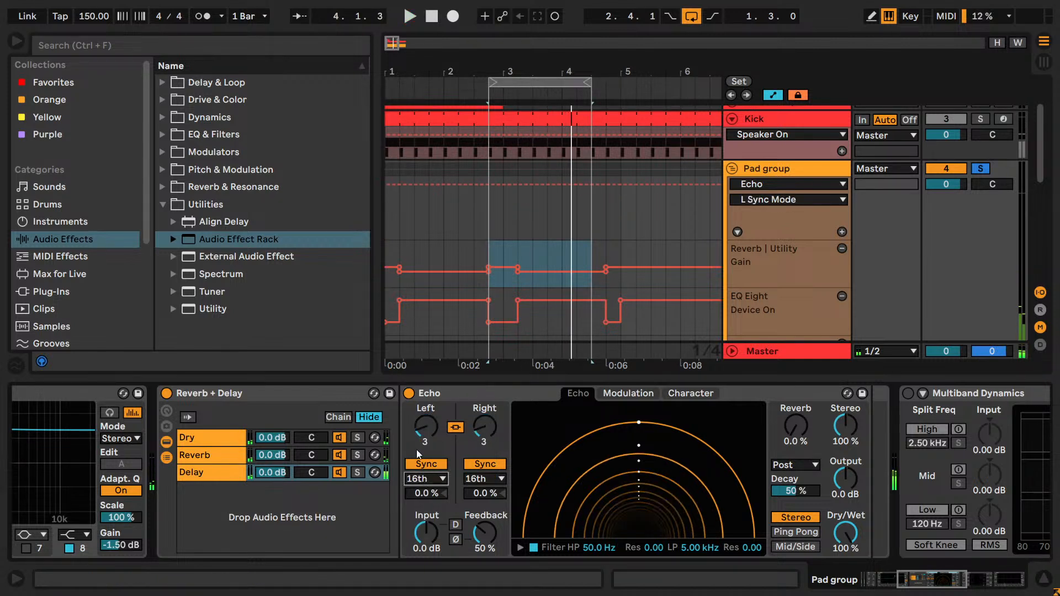
key(Up)
key(Up)
key(Up)
click(417, 395)
key(space)
- Try Echo's linked delay times at 1/8 and play the loop to hear the effect
click(429, 442)
key(space)
key(Down)
click(418, 394)
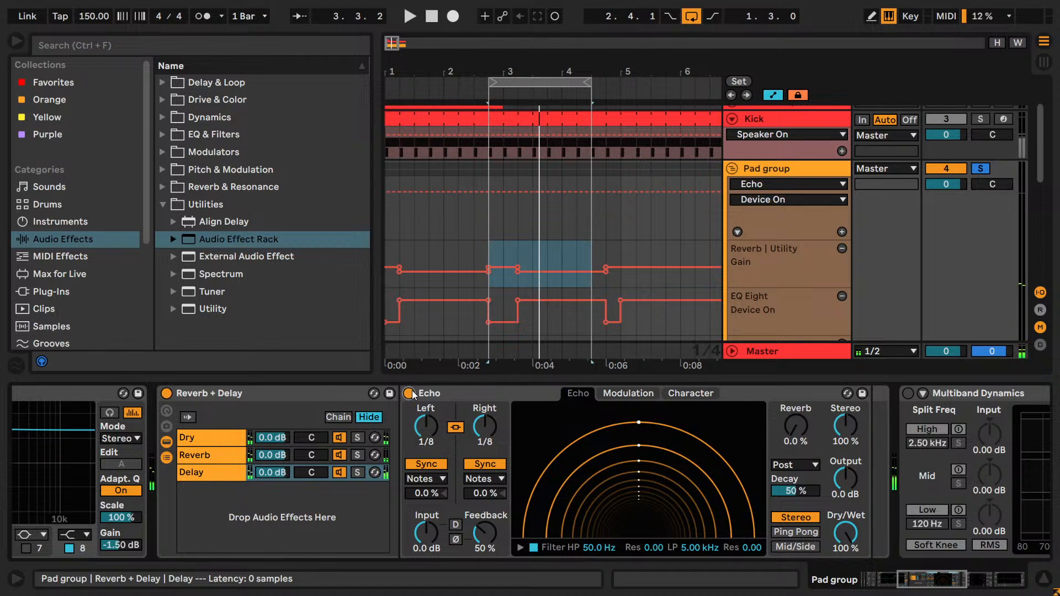
key(space)
- Try Echo's linked delay times at 1/2 and replay the loop, toggling the device
key(space)
click(421, 415)
key(Up)
key(Up)
click(413, 395)
- Set Echo's left and right delay times to 1/4, stop playback and leave the device on
key(space)
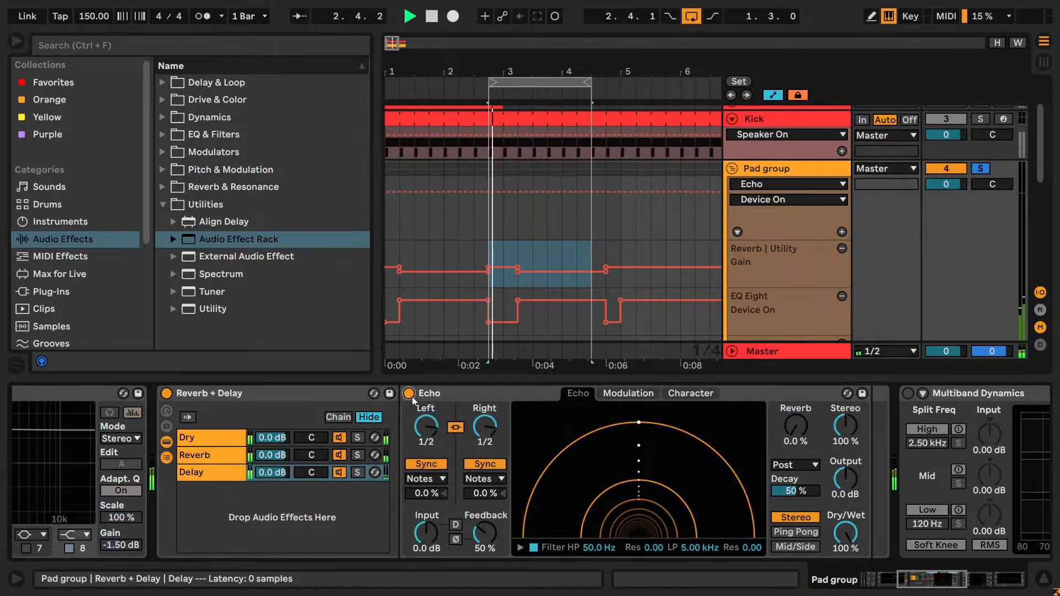
click(422, 423)
key(Down)
key(space)
click(411, 395)
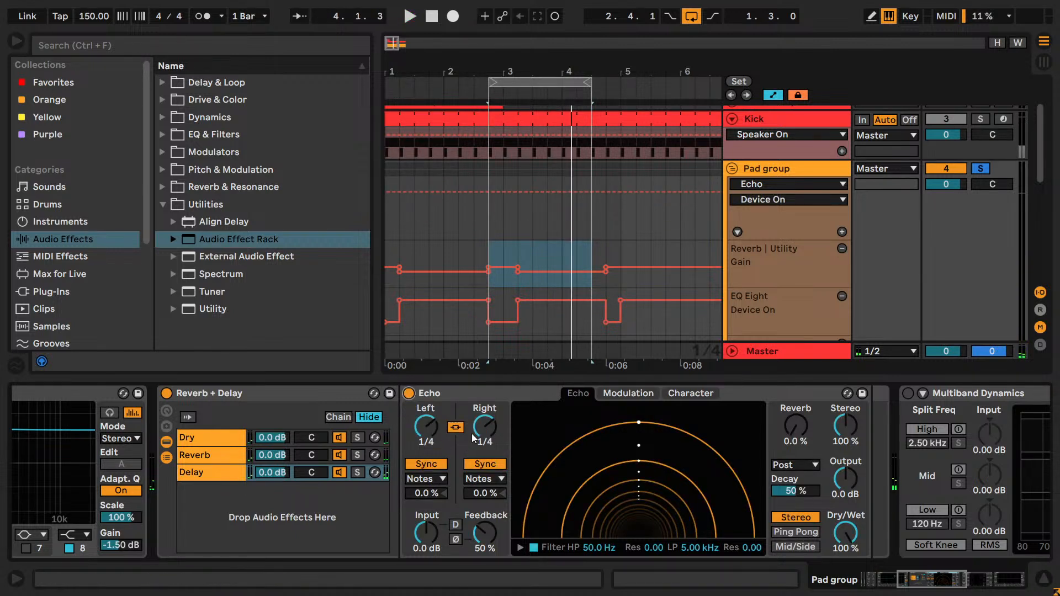
- Unlink Echo's channels, try a Dotted 1/8 delay on the right channel only and play the loop
click(456, 427)
click(485, 427)
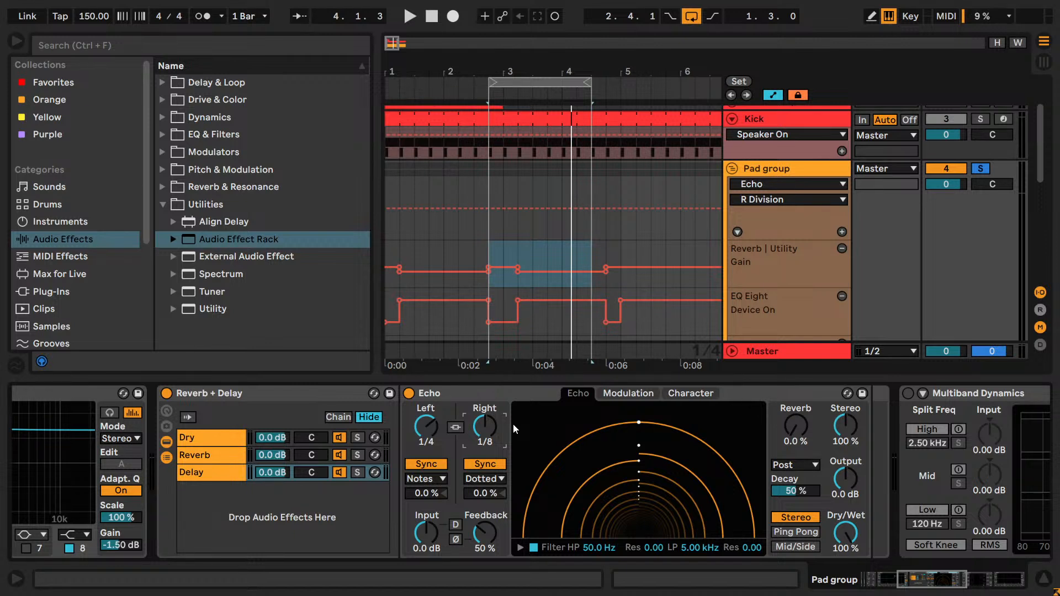
key(space)
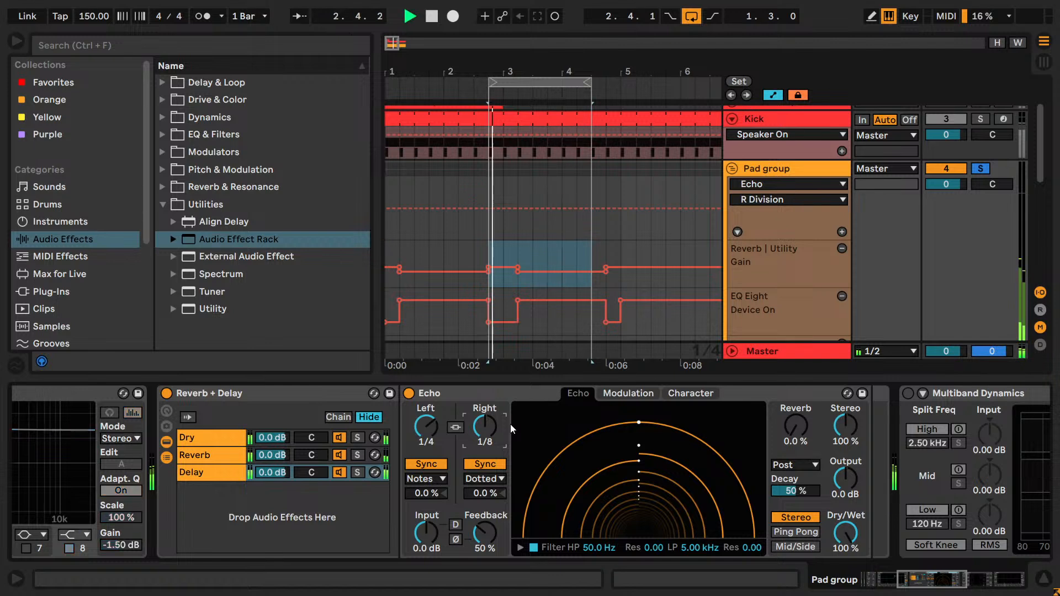
key(space)
- Try a Dotted 1/2 delay on Echo's right channel and replay the loop, toggling the device
drag(483, 426, 483, 415)
key(Up)
click(408, 394)
click(408, 394)
key(space)
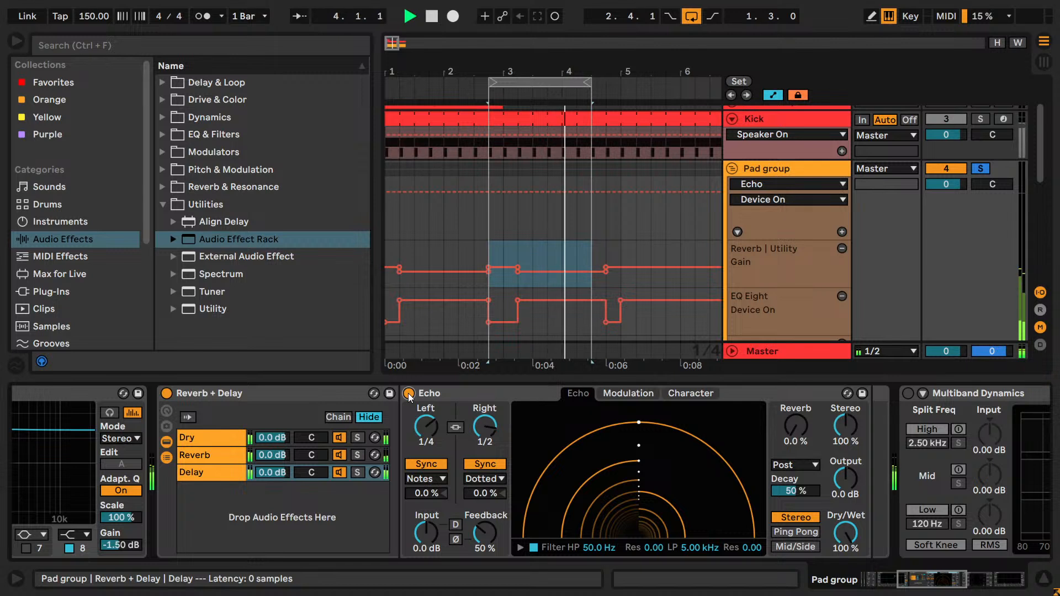
key(space)
- Set Echo's right delay time to 1/4 and link the two channels again
click(488, 431)
drag(487, 429, 493, 450)
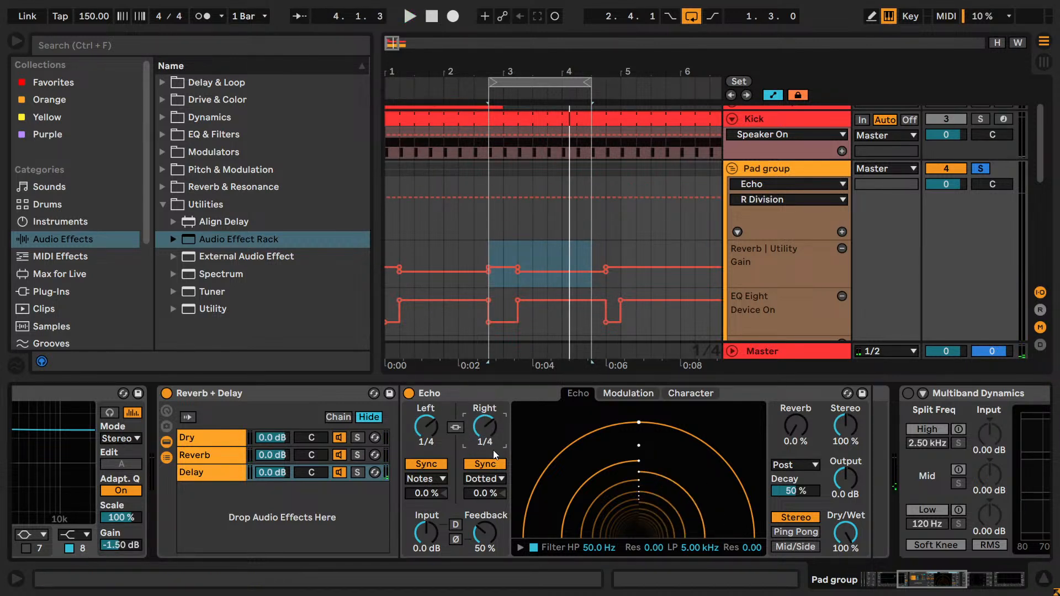
click(455, 427)
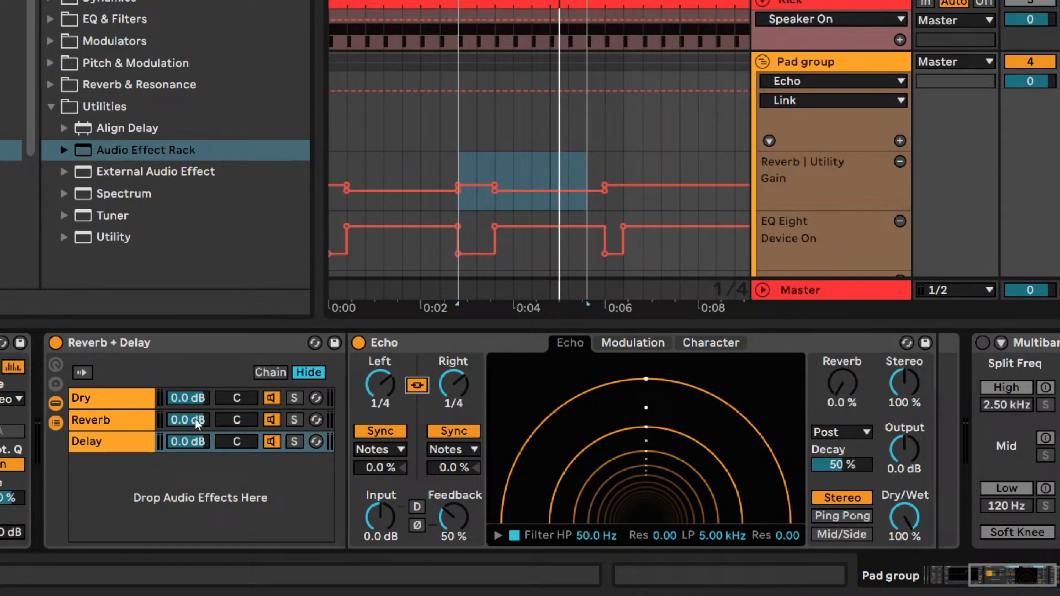
- Compare the Reverb and Delay chains' devices and examine Echo's Modulation and Character settings
click(130, 421)
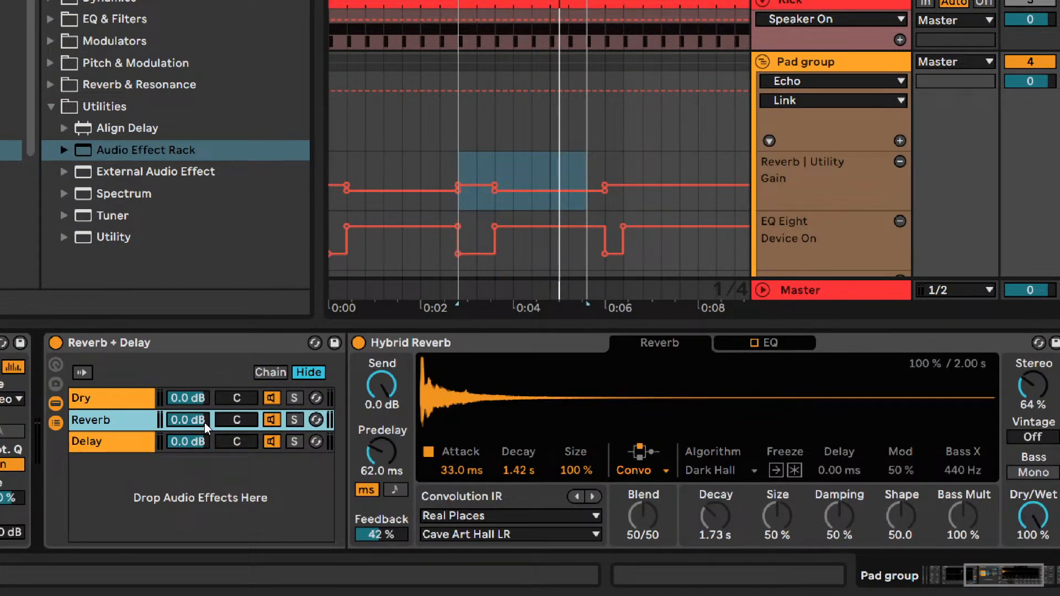
click(147, 445)
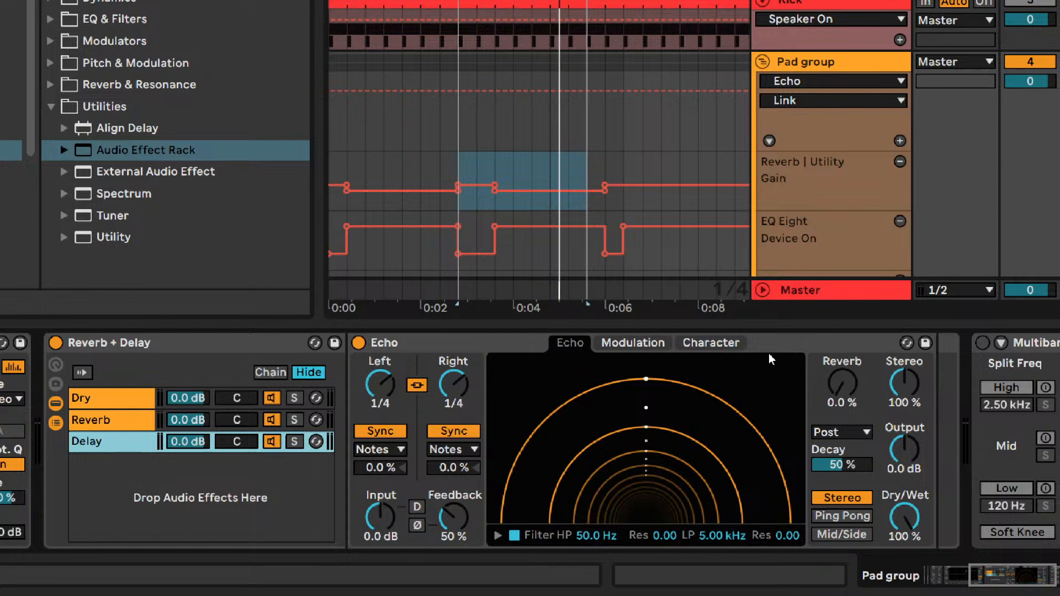
click(658, 343)
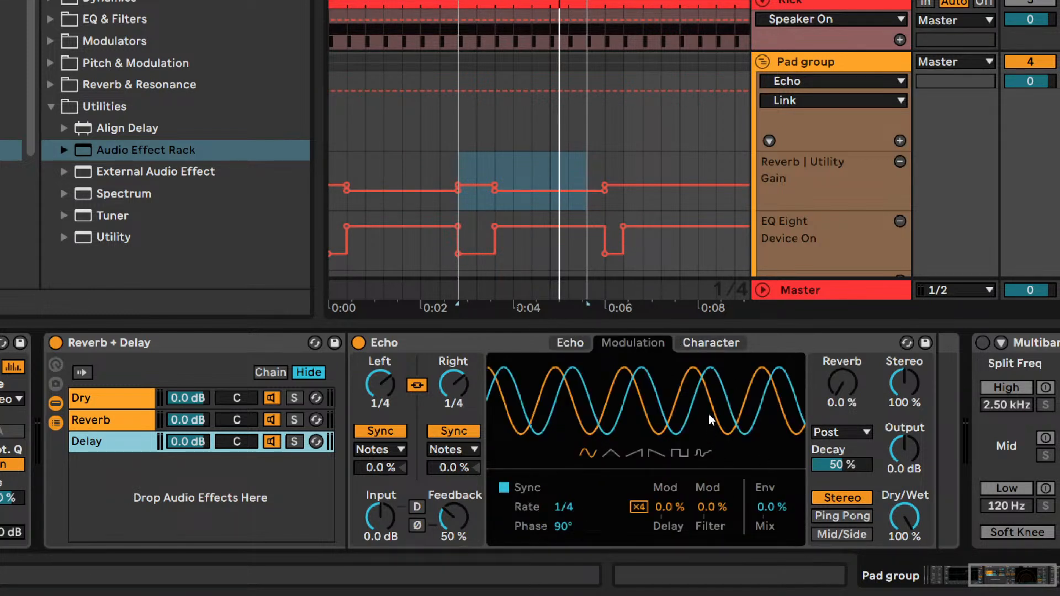
click(713, 356)
click(710, 343)
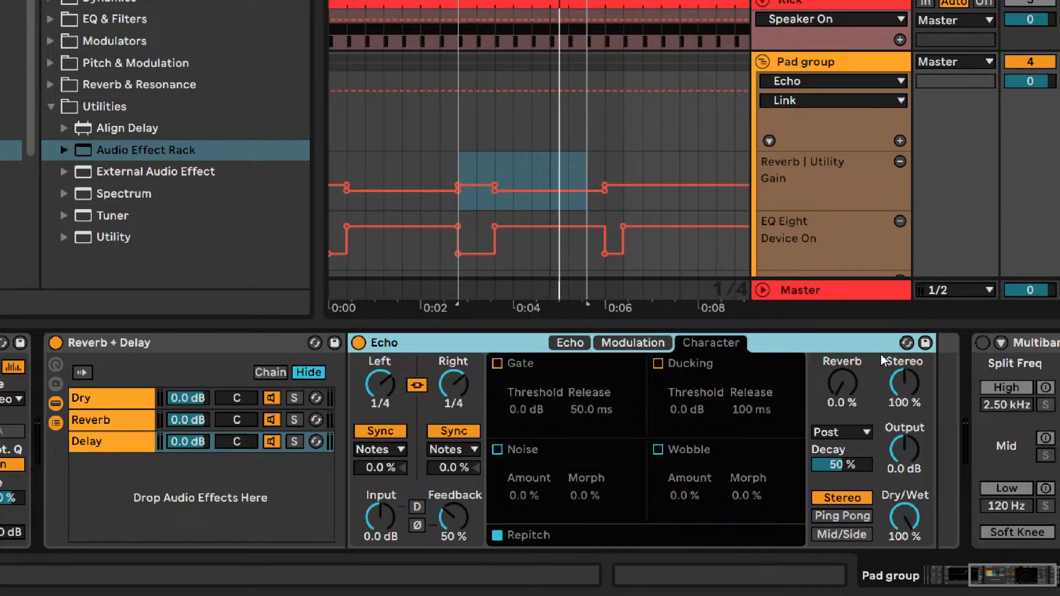
click(570, 343)
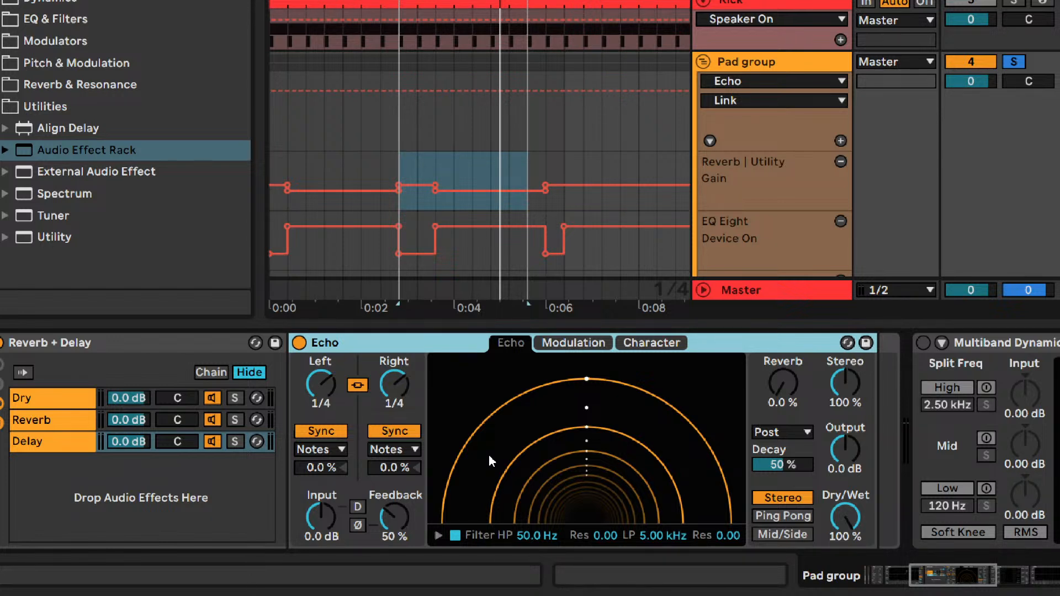
- Extend the loop length to 2.1.0 and set Echo's feedback to 22% while auditioning the loop
key(space)
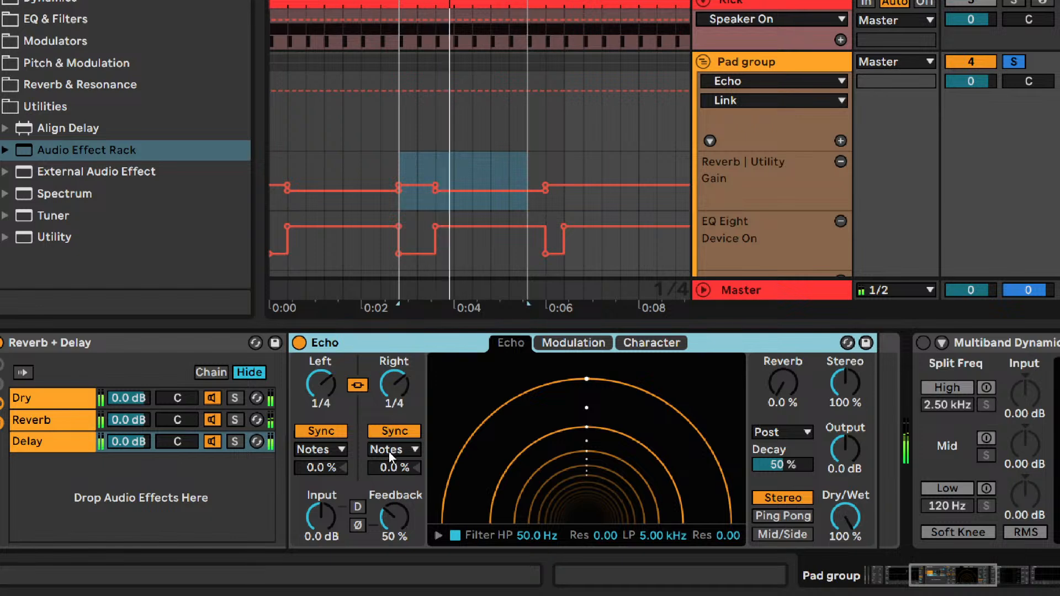
click(388, 521)
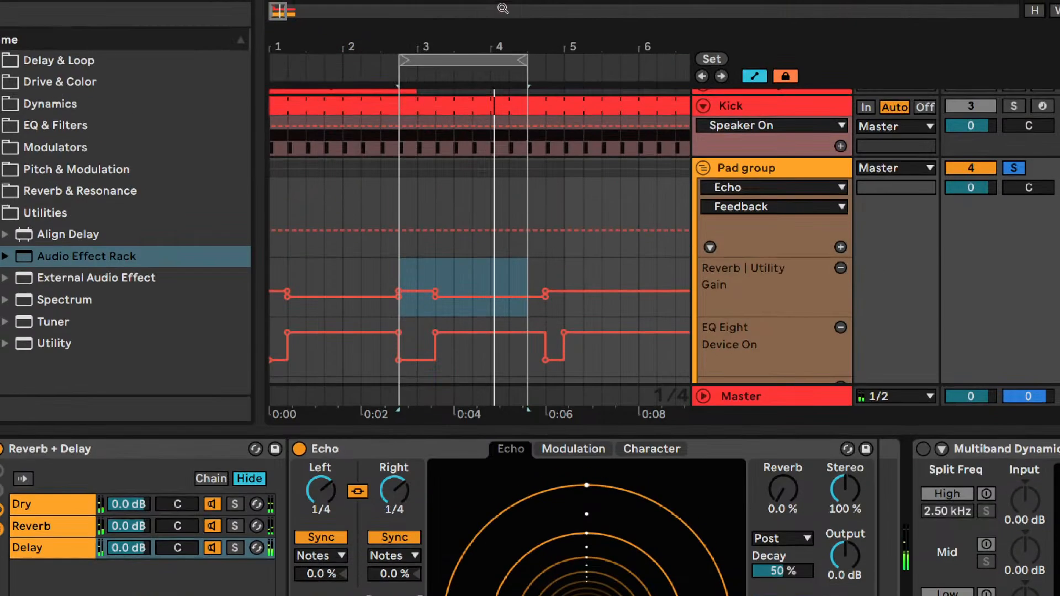
drag(520, 67, 556, 67)
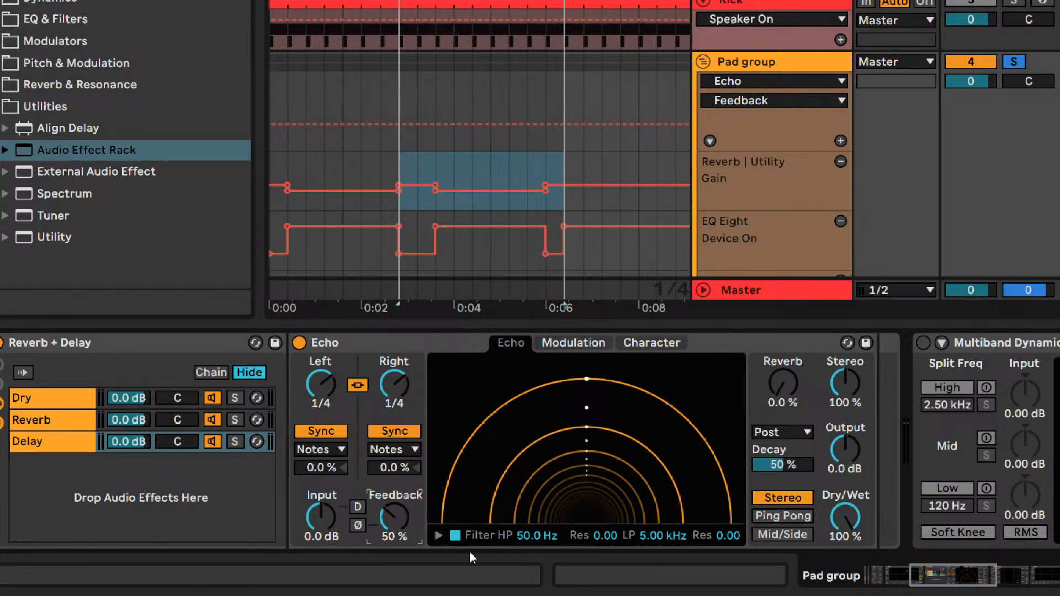
key(space)
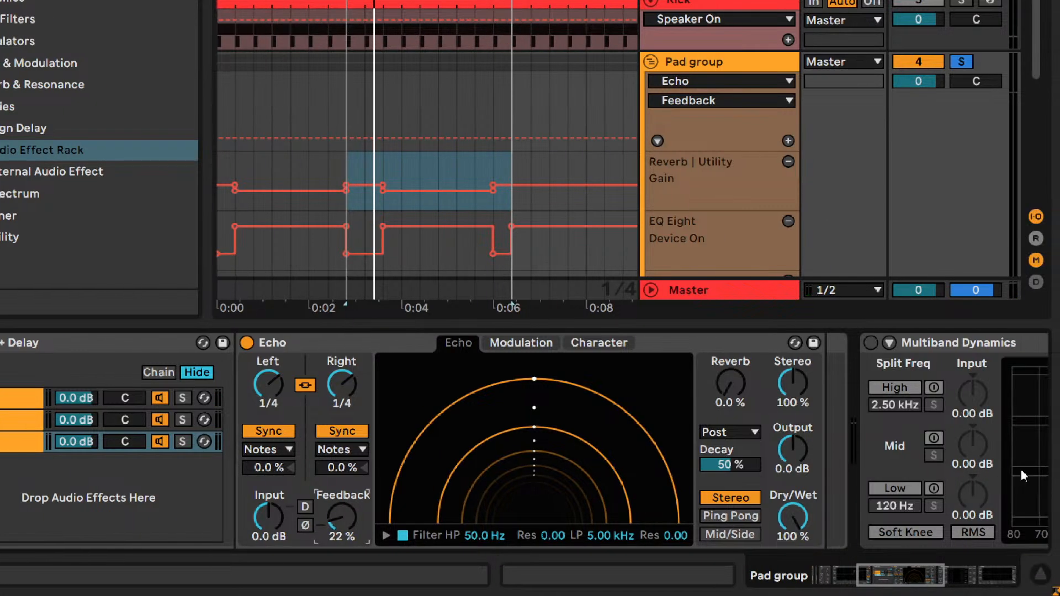
- Compare Echo's Ping Pong and Stereo channel modes, keep Stereo and reduce the stereo width to 22%
click(797, 516)
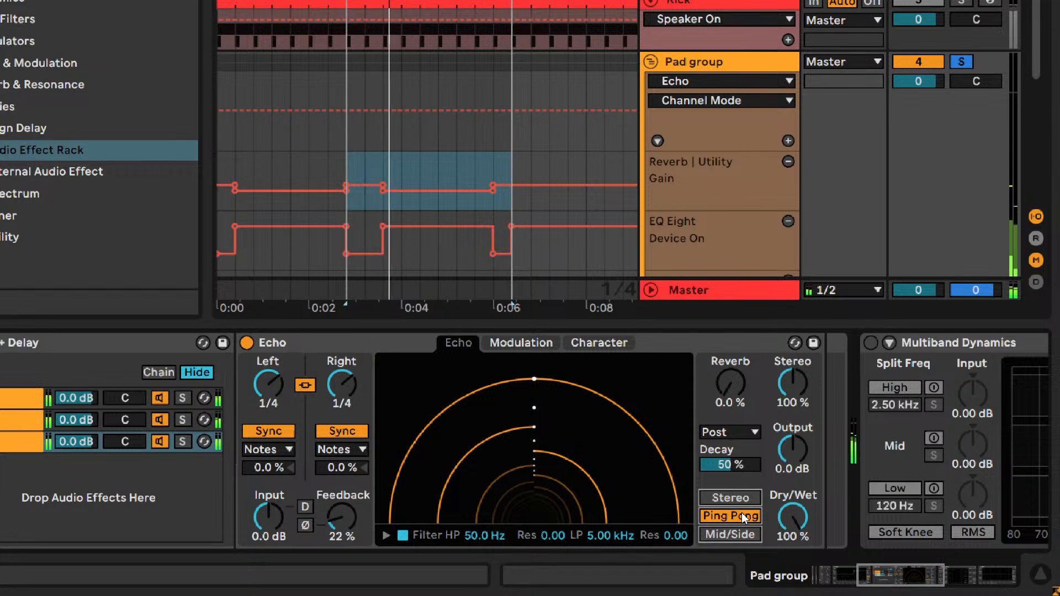
click(735, 500)
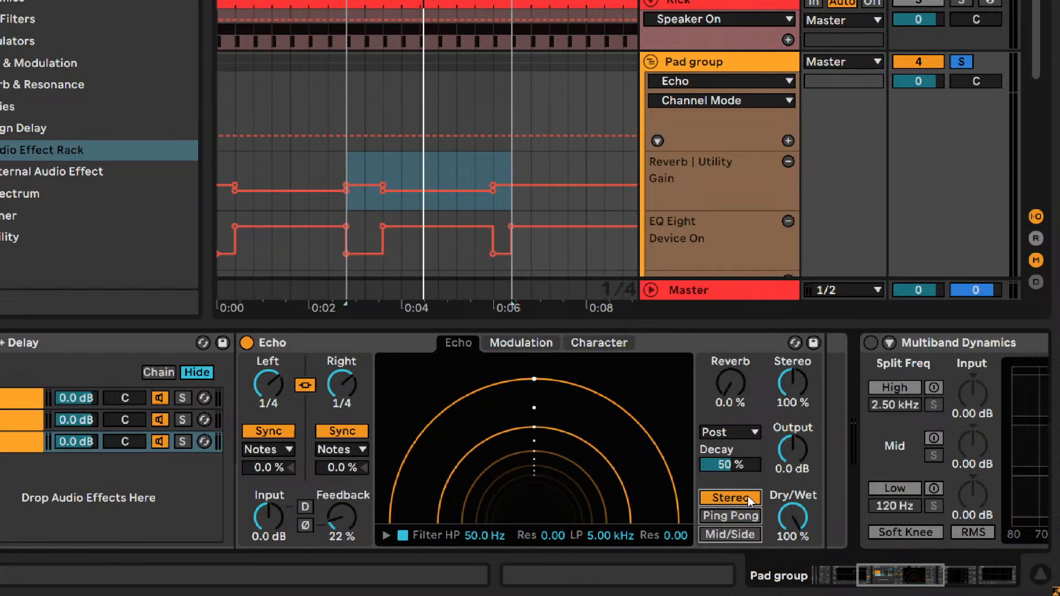
drag(786, 397, 786, 401)
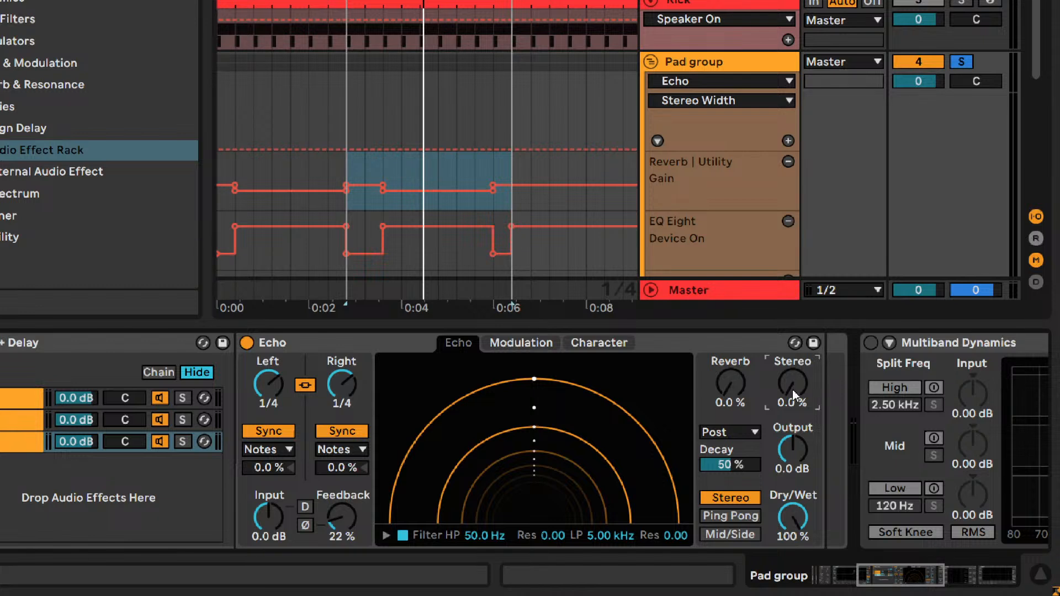
key(space)
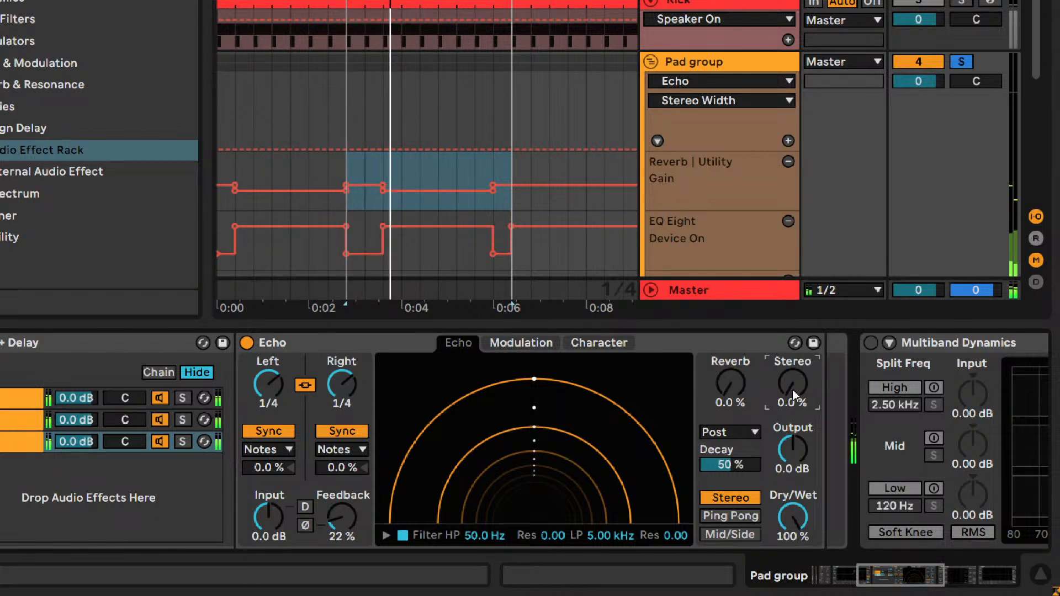
drag(792, 389, 792, 393)
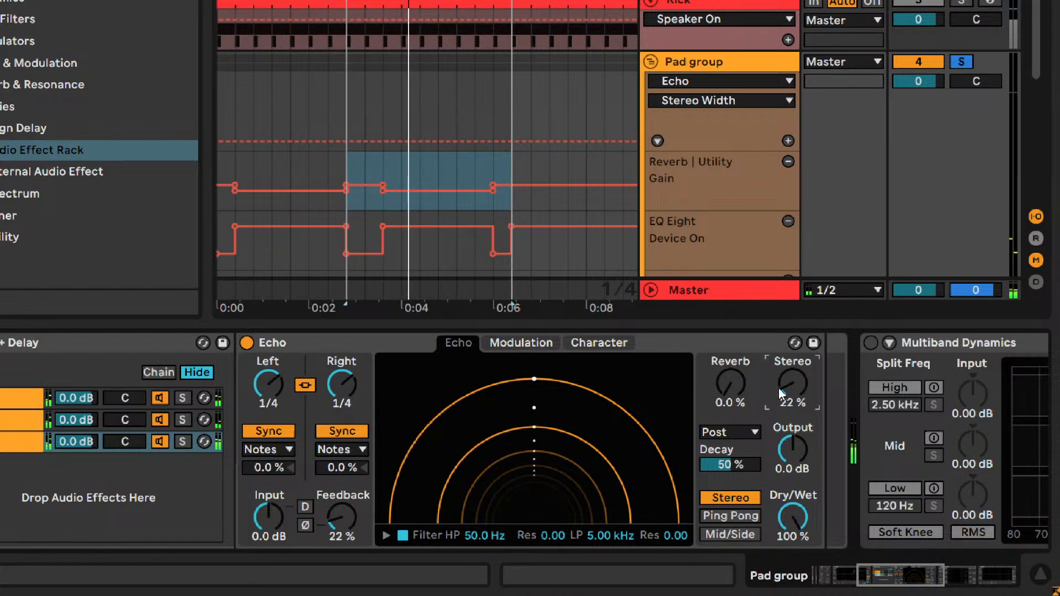
- Review Echo's modulation waveform, gate and ducking options and return to its main delay view
click(518, 343)
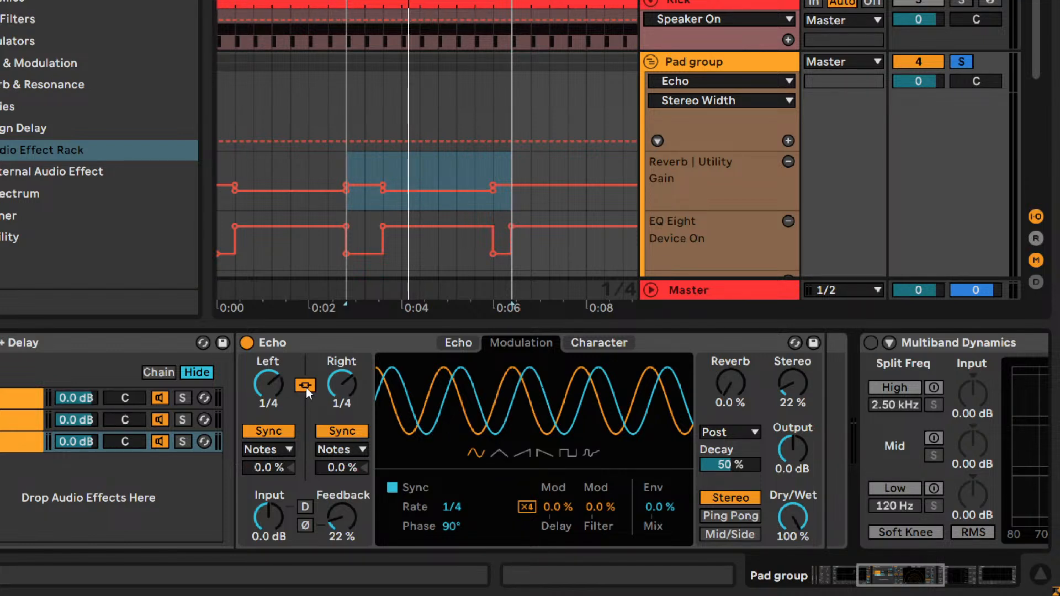
key(ctrl)
click(594, 345)
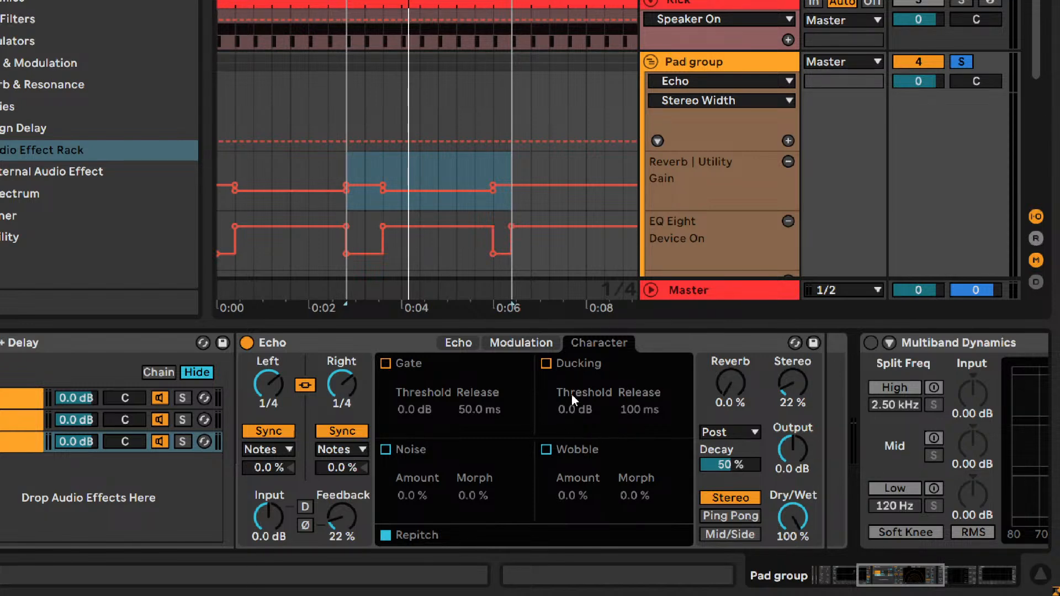
click(455, 342)
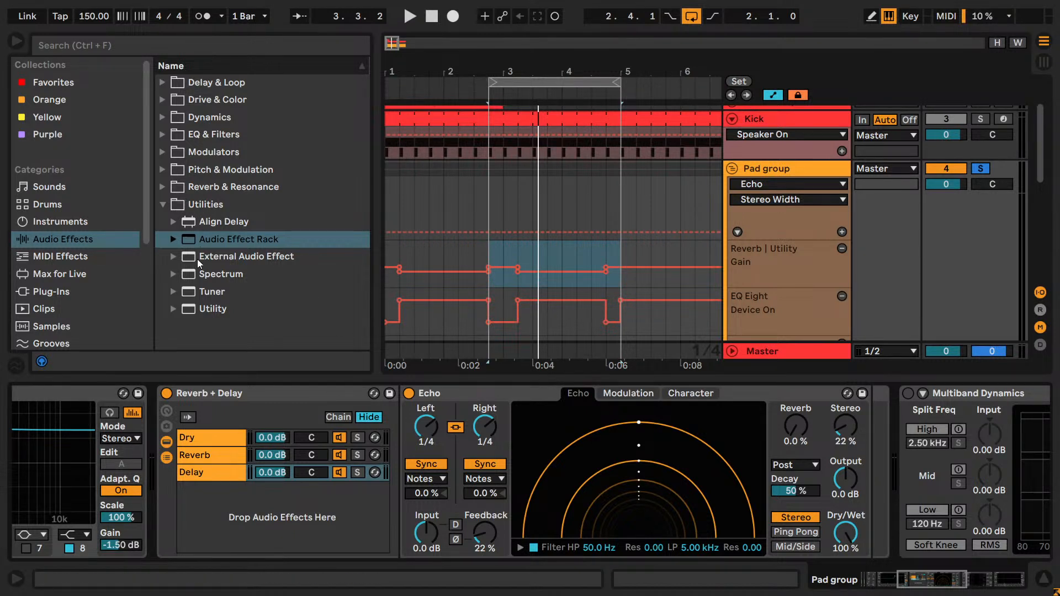
- Expand the EQ & Filters category of audio effects in the browser
click(173, 311)
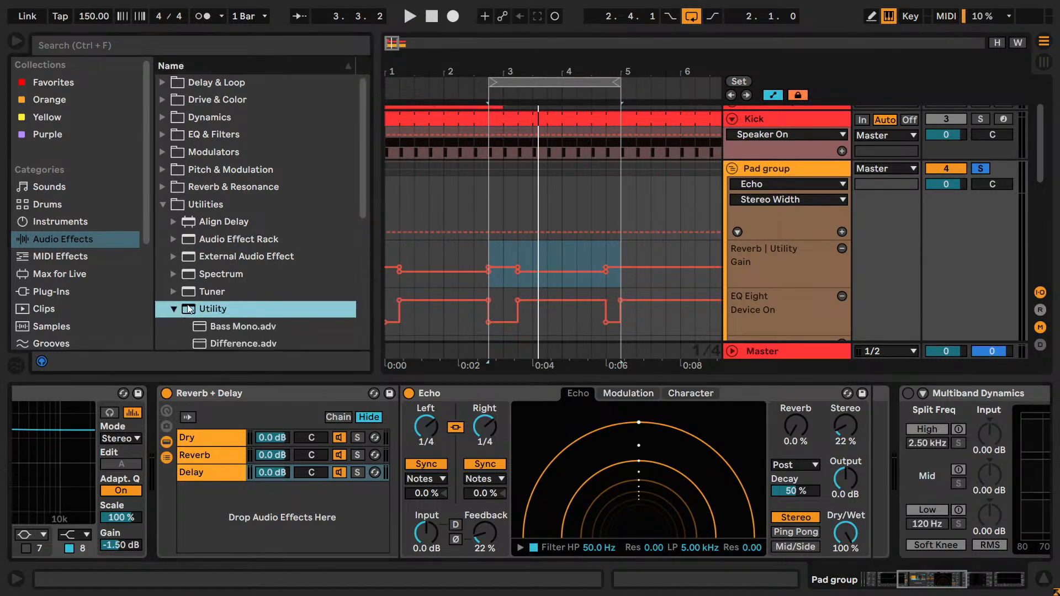
drag(218, 309, 370, 315)
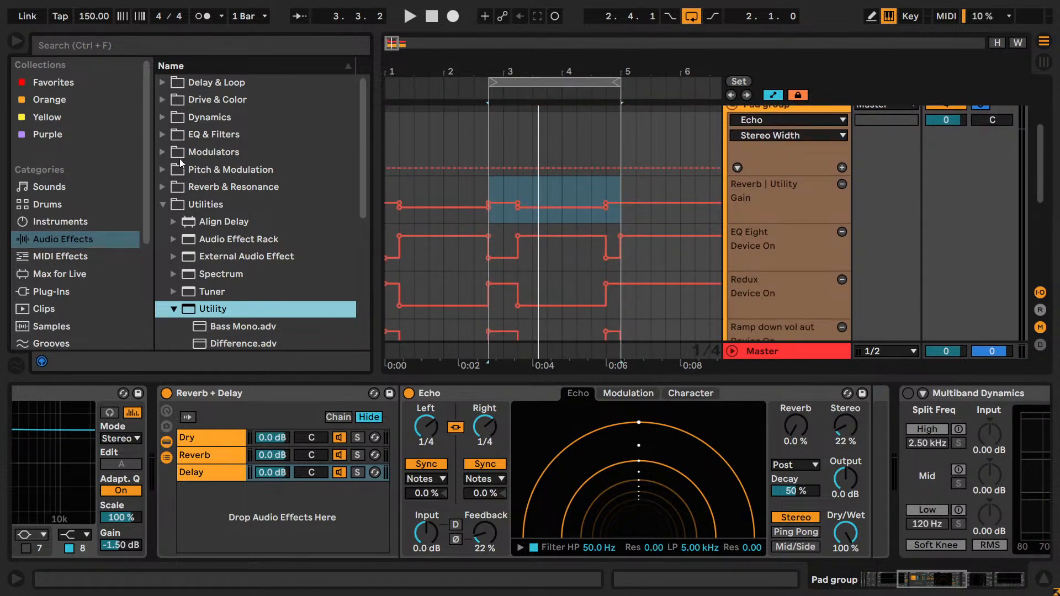
click(163, 134)
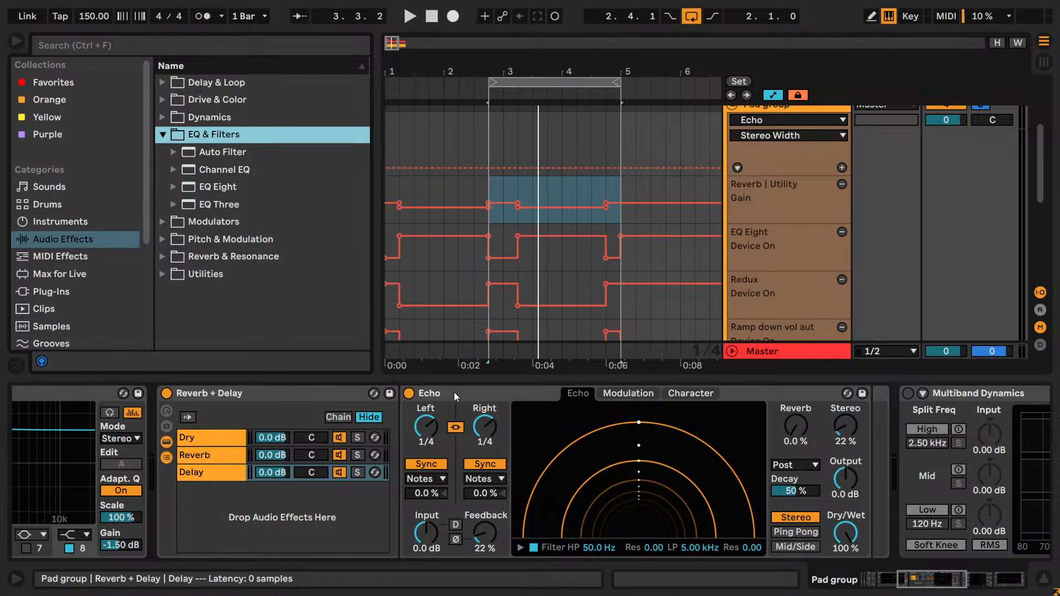
- Reveal Echo's filter curve, switch the built-in filter off and collapse the curve
click(520, 548)
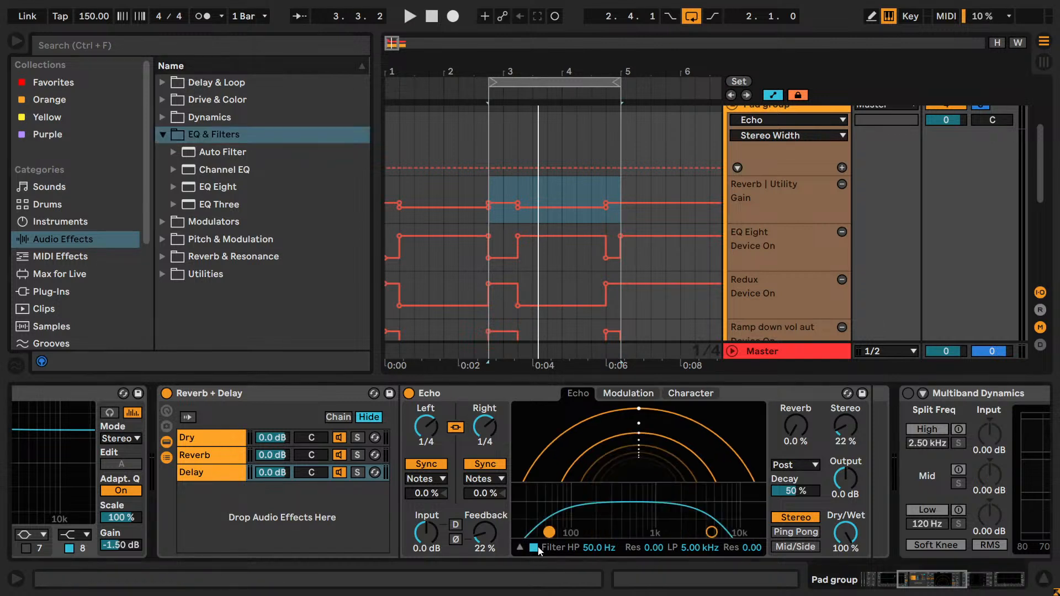
click(566, 549)
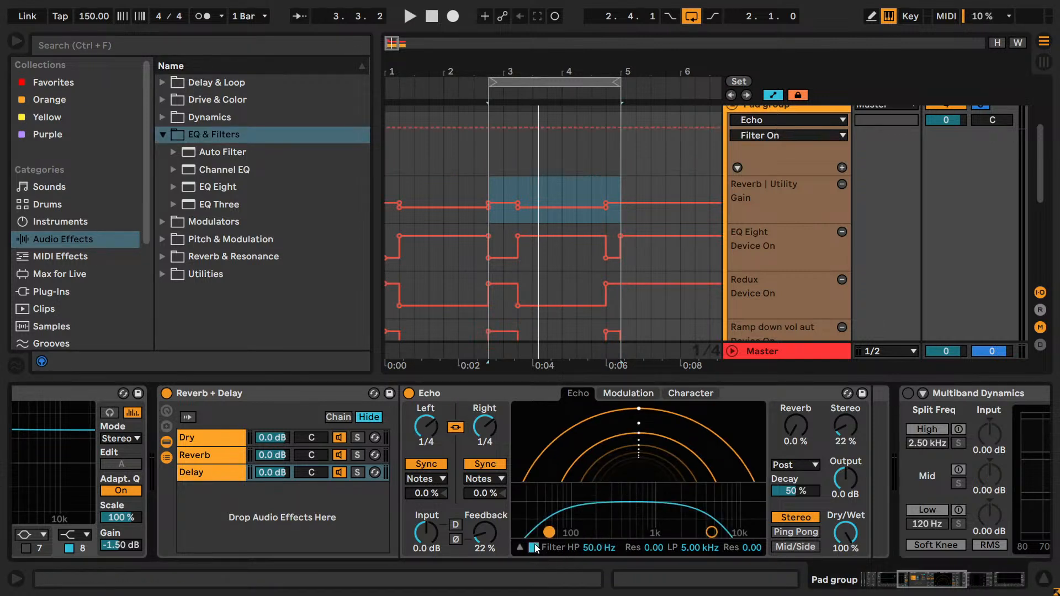
click(521, 549)
- Add an EQ Eight after Echo in the Delay chain and expand its display
drag(206, 189, 865, 449)
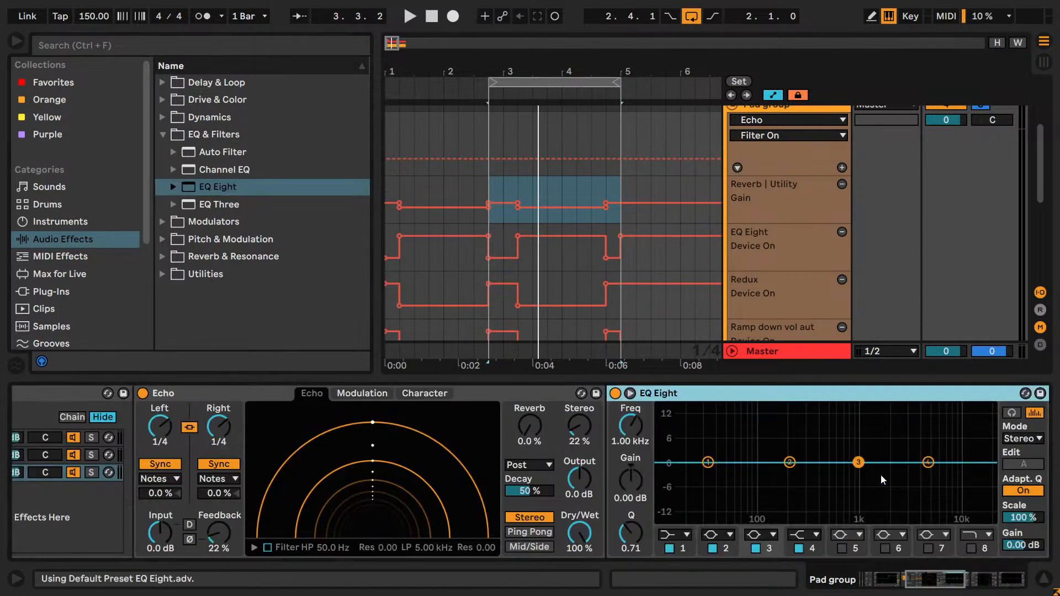
drag(948, 577, 958, 578)
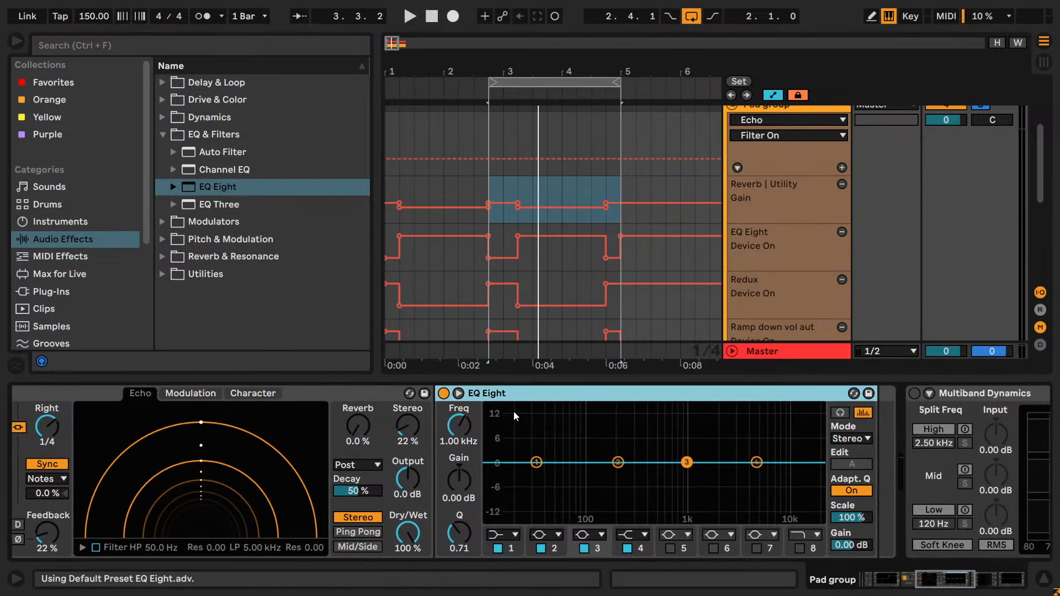
click(457, 393)
- Turn off EQ Eight bands 2, 3 and 4 and change band 1 to the steep low-cut filter
click(545, 554)
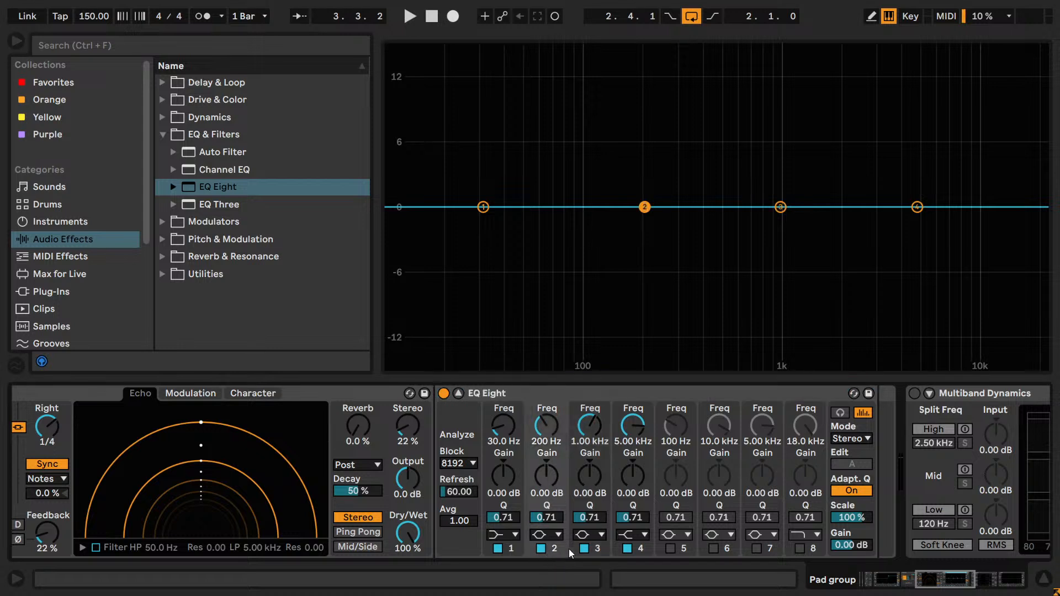
click(584, 548)
click(627, 549)
click(542, 548)
click(503, 534)
click(496, 427)
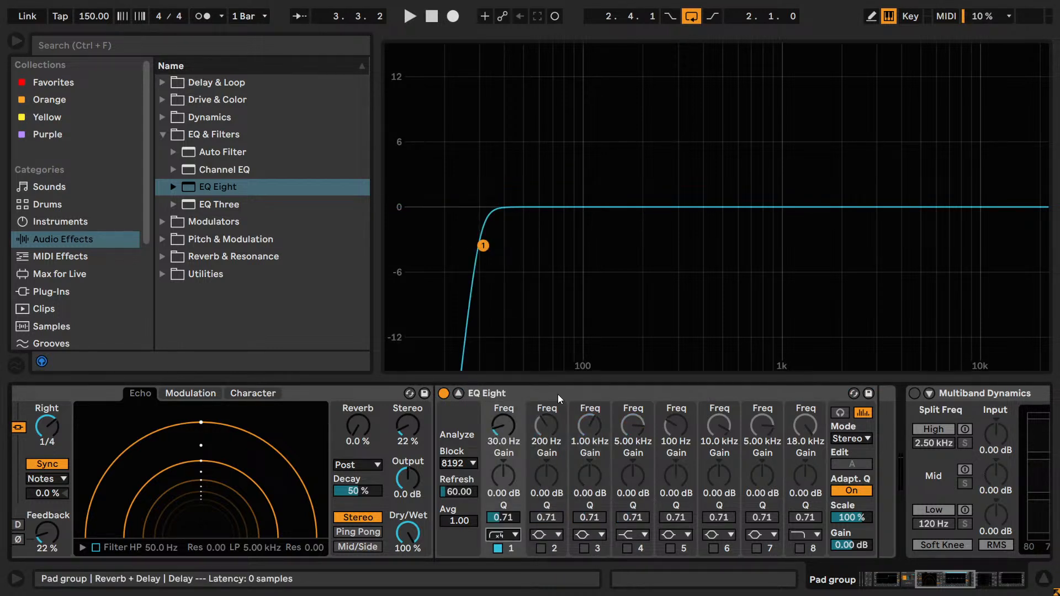
- Raise EQ Eight band 1's low-cut frequency to about 953 Hz during loop playback, collapsing the expanded EQ display on the way
key(space)
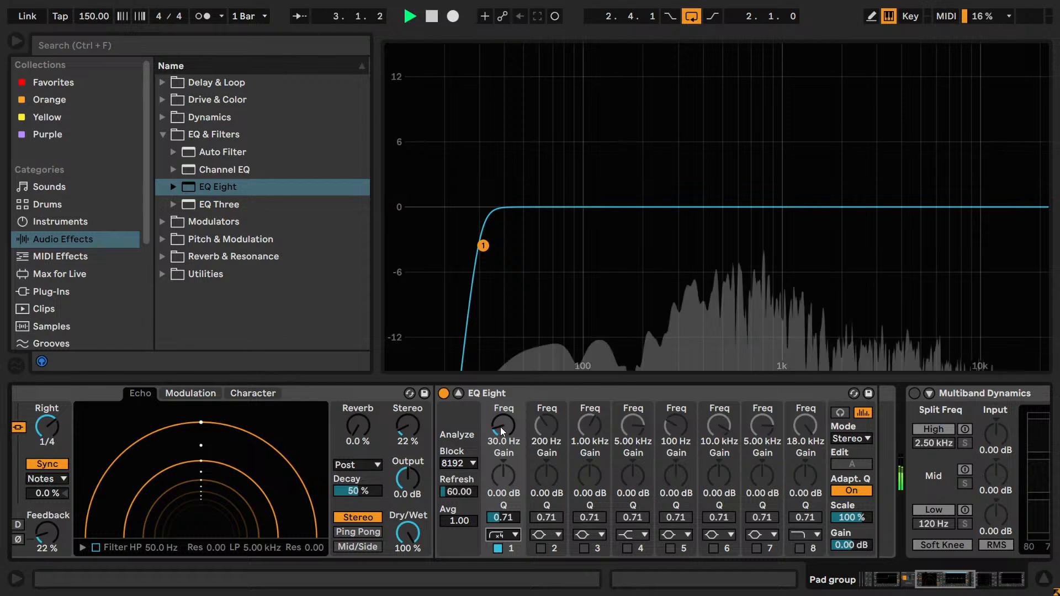
drag(500, 426, 500, 389)
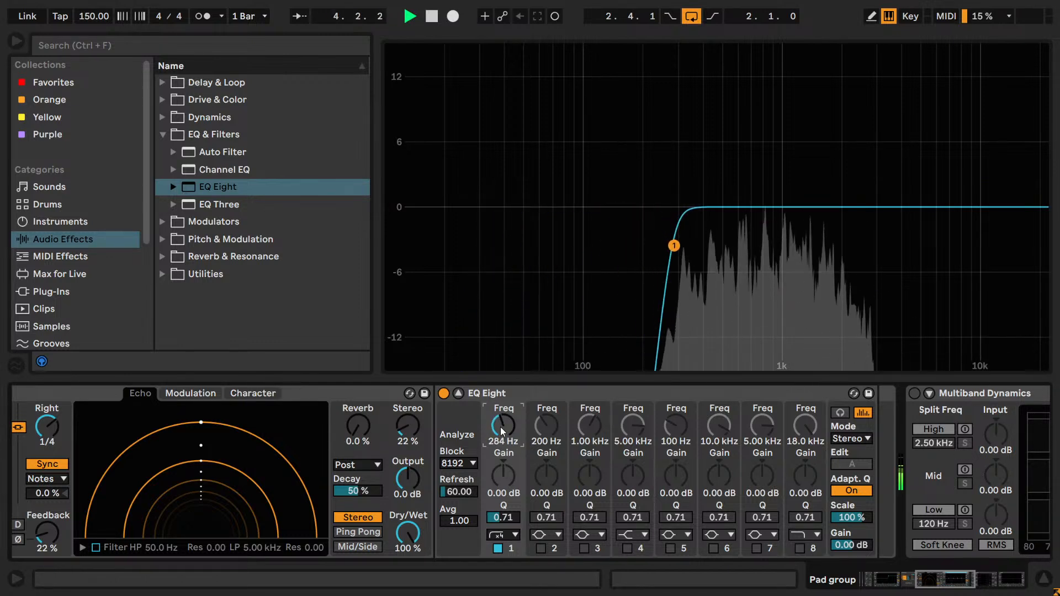
click(458, 393)
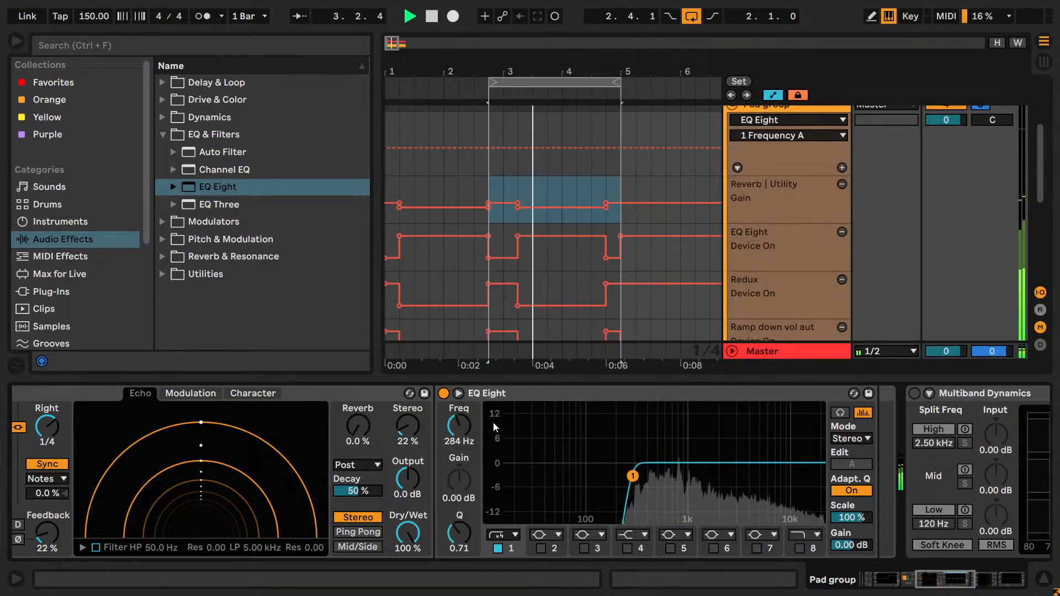
mouse_move(456, 424)
mouse_down()
mouse_move(456, 410)
mouse_move(457, 419)
mouse_up()
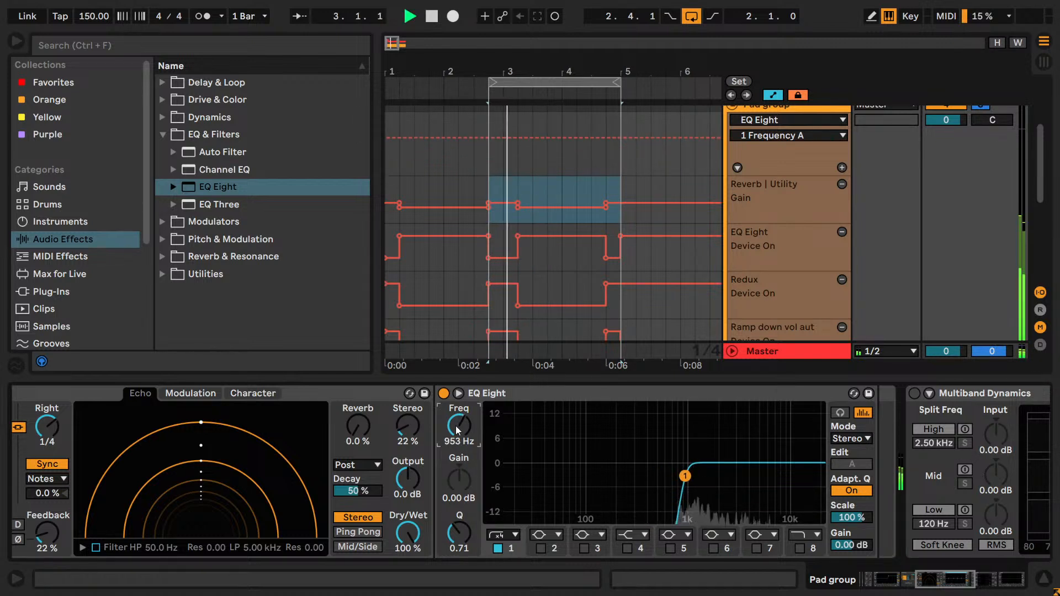
- Expand the EQ Eight display again and fine-tune band 1's low-cut frequency to 865 Hz by ear with the loop playing
click(458, 393)
drag(501, 427, 502, 436)
key(space)
key(space)
key(space)
key(space)
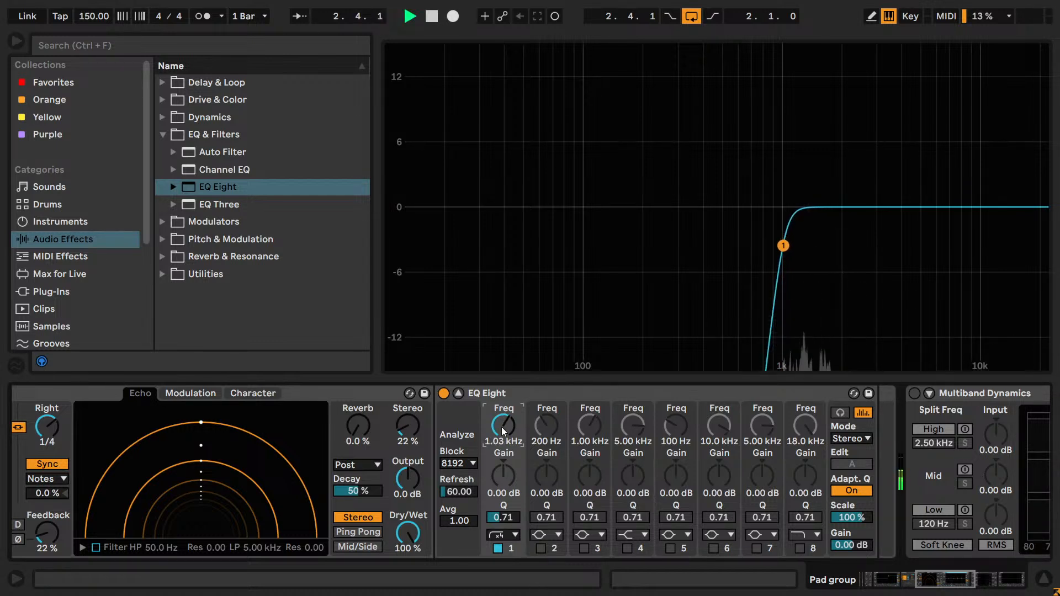
key(space)
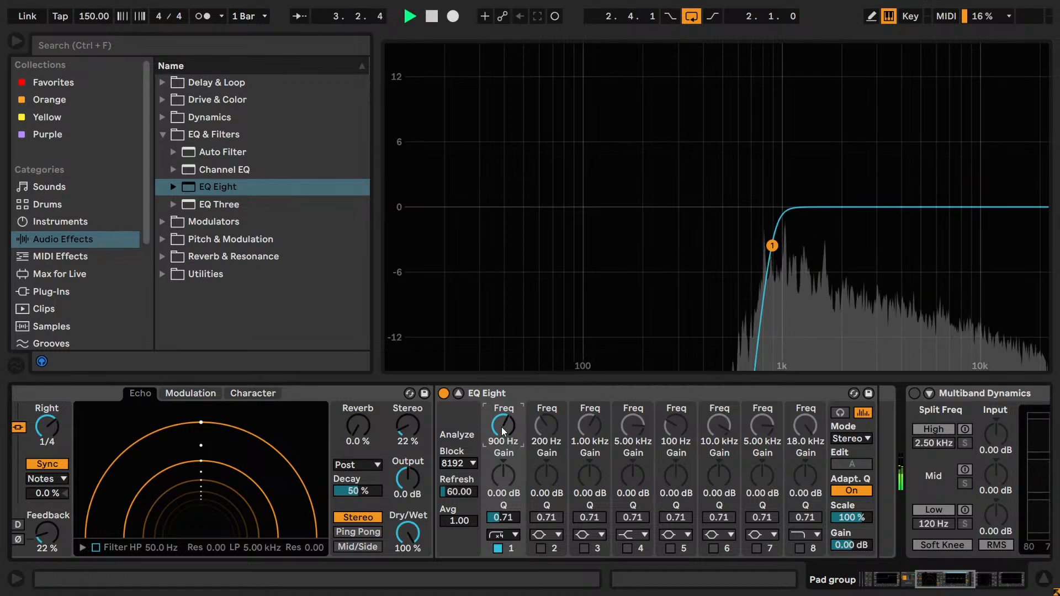
key(space)
drag(501, 426, 501, 428)
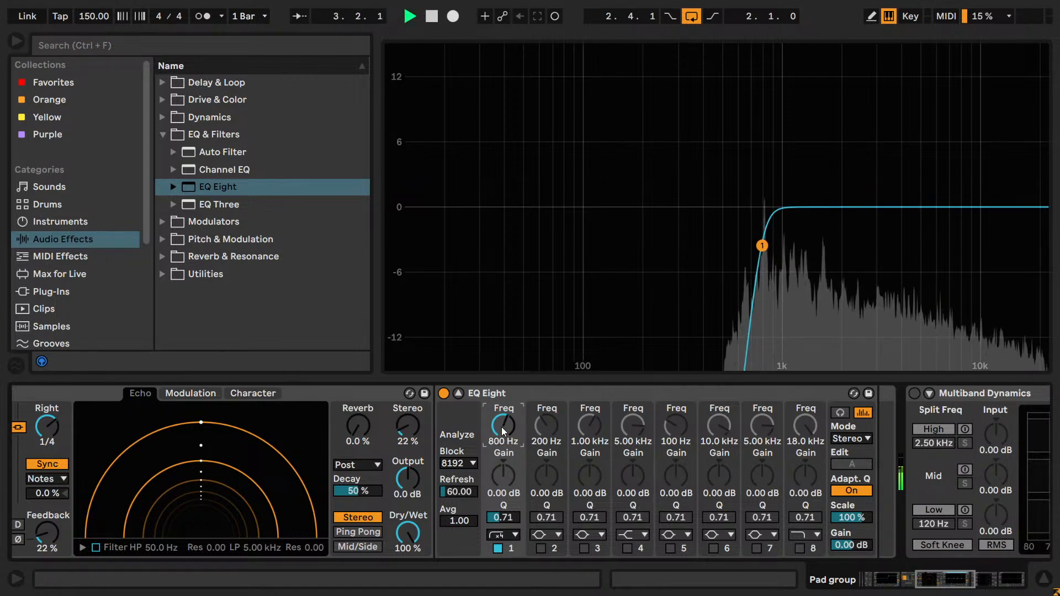
key(space)
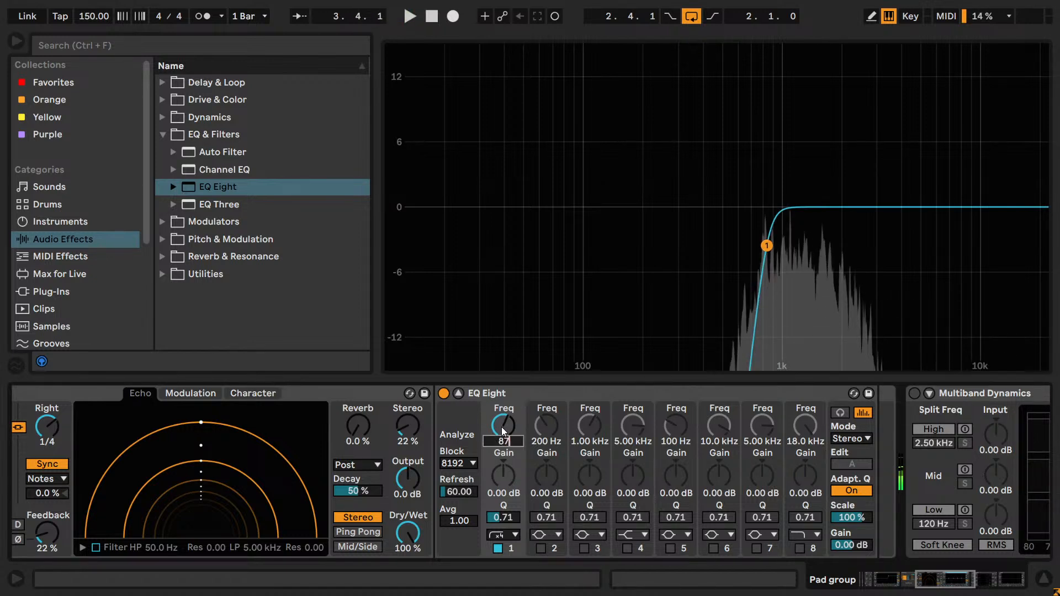
key(Return)
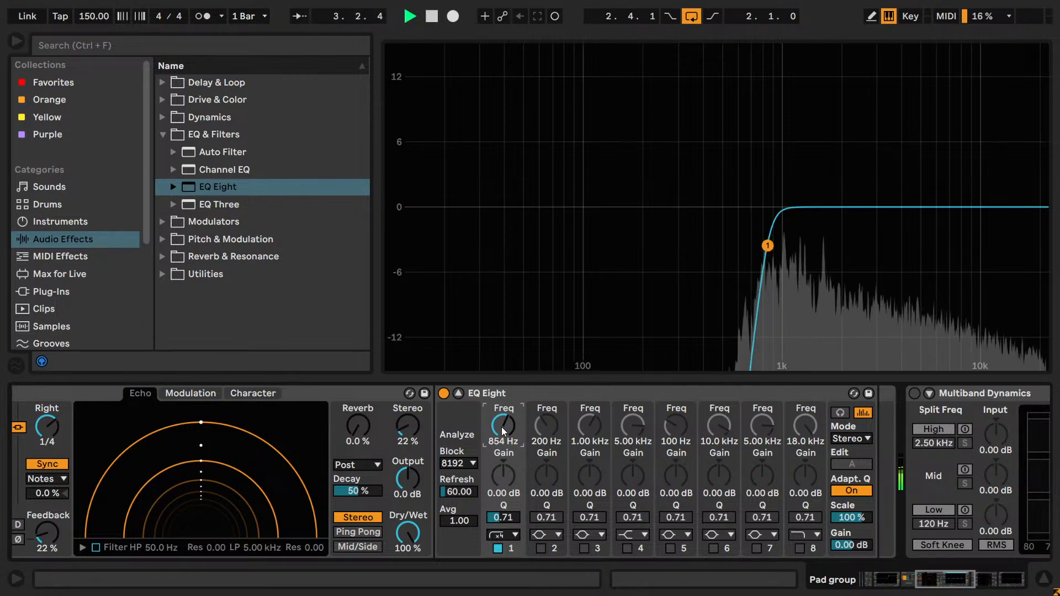
drag(501, 426, 501, 427)
key(space)
- Audition the gentler low-cut shape on band 1 during playback and switch back to the steep low cut to compare
click(502, 534)
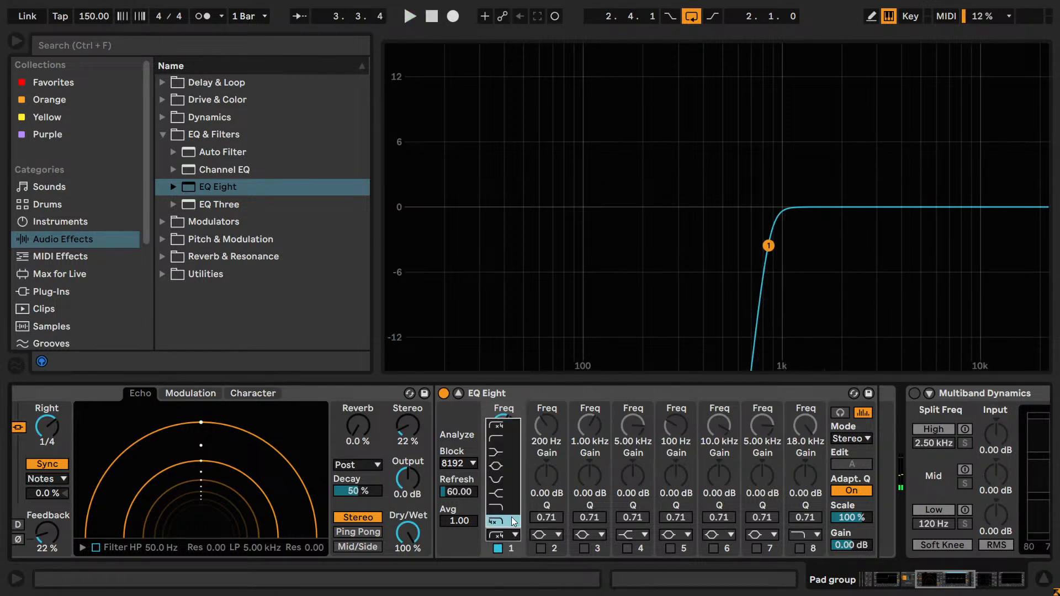
click(520, 458)
key(space)
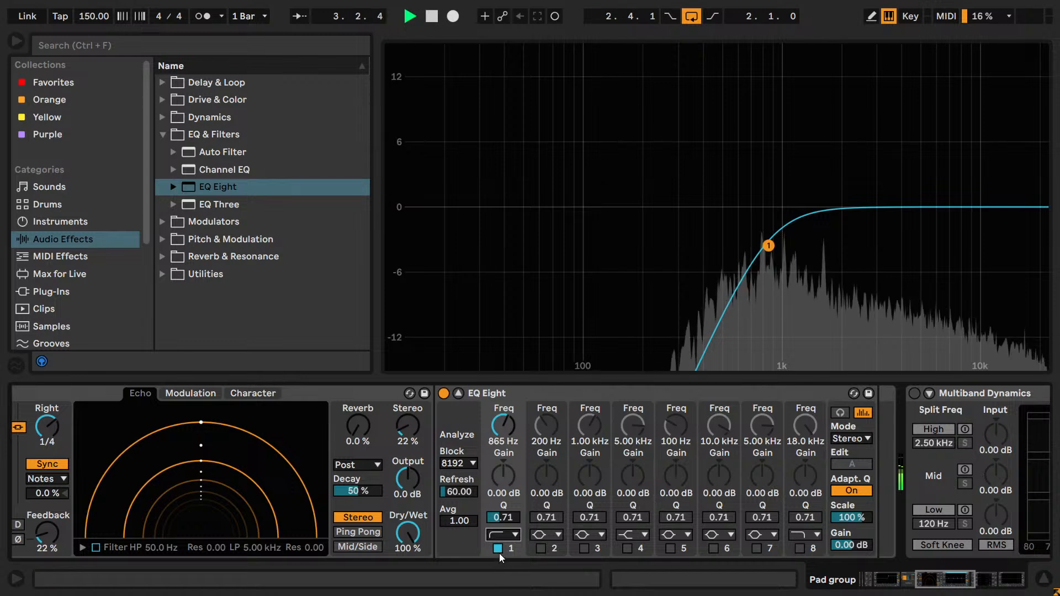
click(496, 535)
click(505, 422)
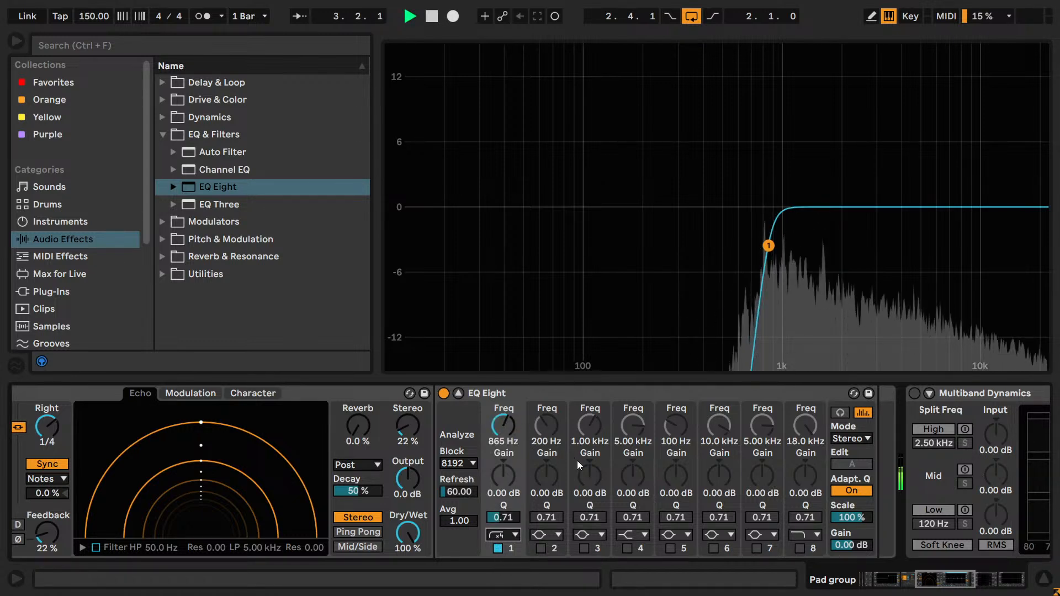
key(space)
- Switch band 1 to the gentler low cut and stack band 2 on it as a second gentle low cut at 865 Hz
click(502, 536)
click(507, 427)
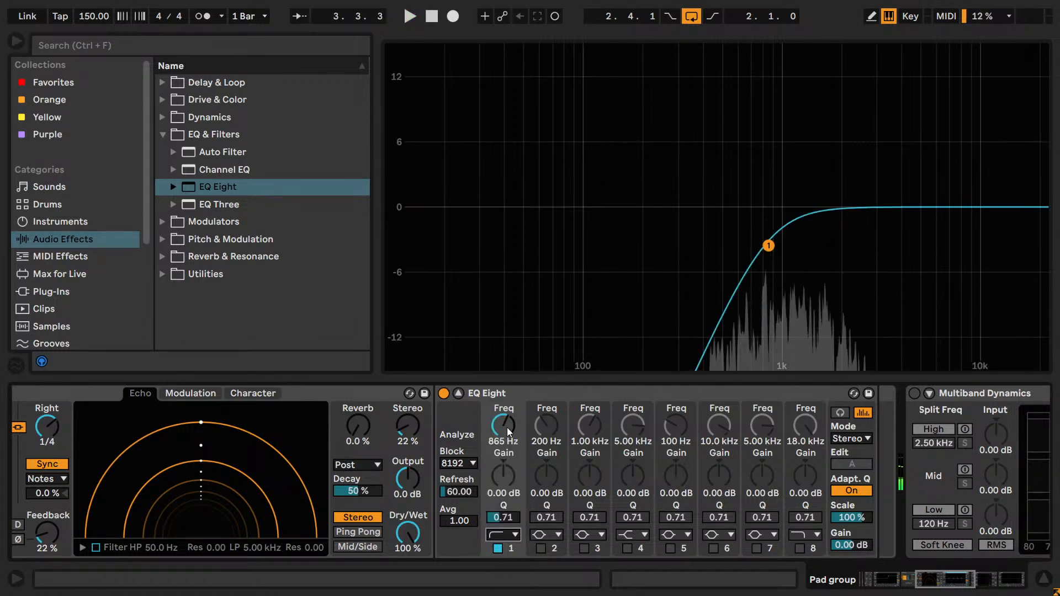
click(546, 441)
click(548, 533)
click(540, 428)
click(541, 548)
click(545, 535)
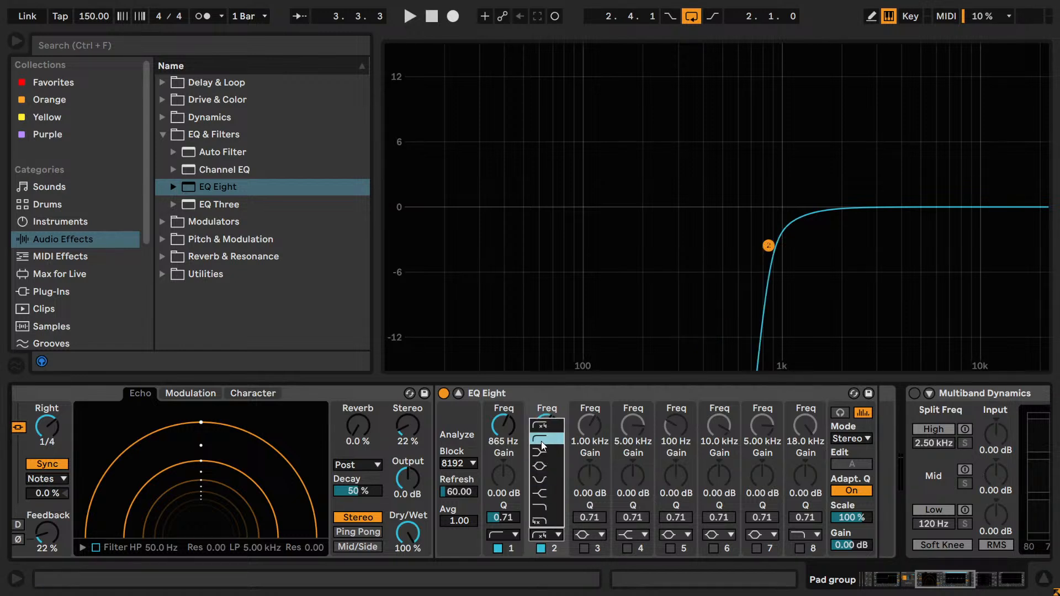
click(541, 446)
- Turn band 2 off and return band 1 to the steep low-cut filter
click(542, 548)
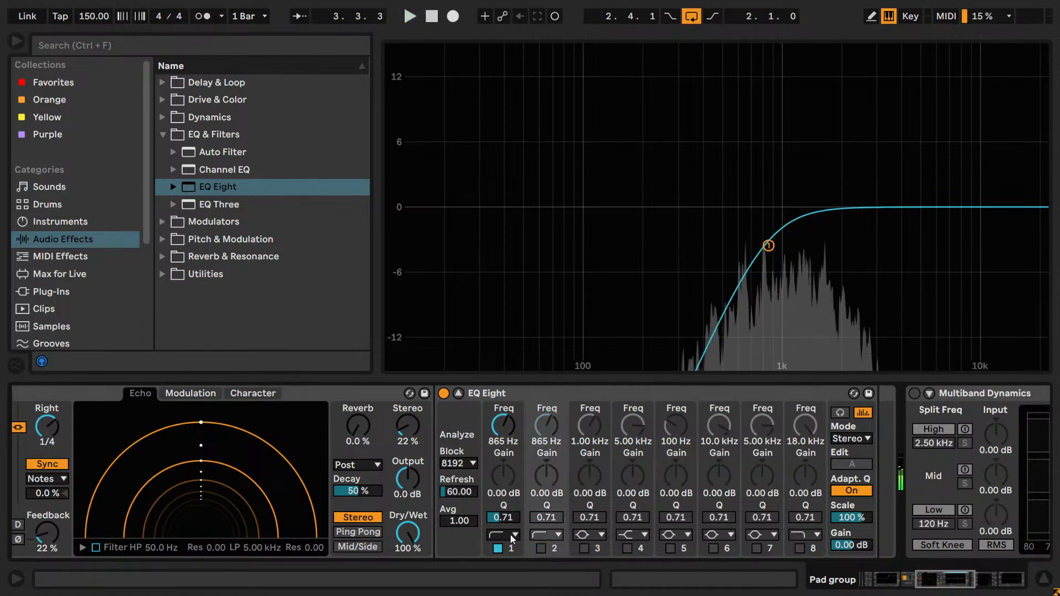
click(513, 535)
click(500, 428)
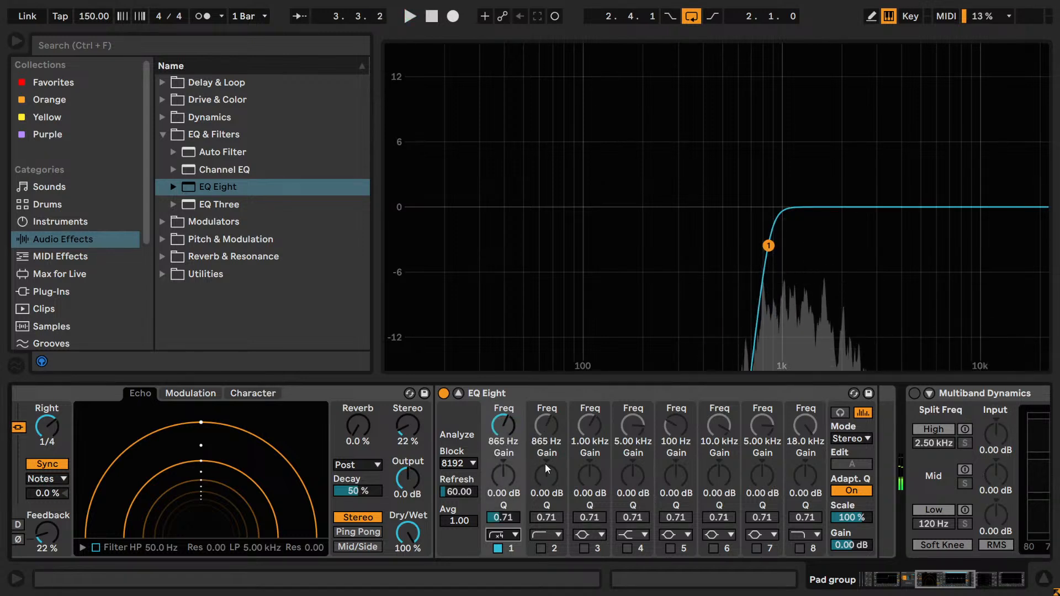
- Turn on band 8, audition its steep high cut swept down near 4 kHz, and choose the gentler high-cut shape
click(798, 546)
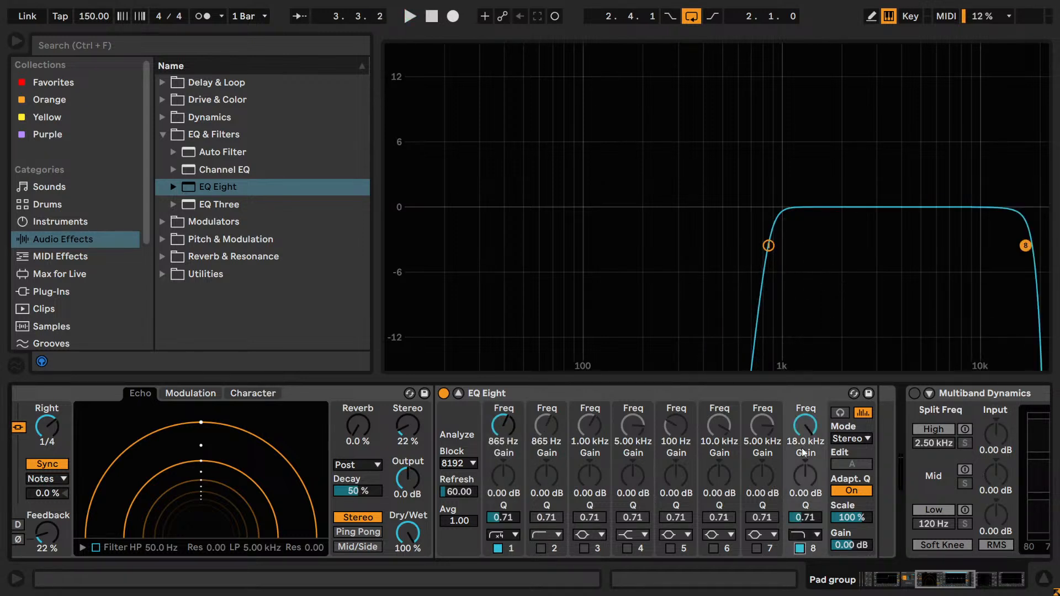
click(802, 534)
click(801, 547)
drag(810, 437, 800, 481)
click(813, 533)
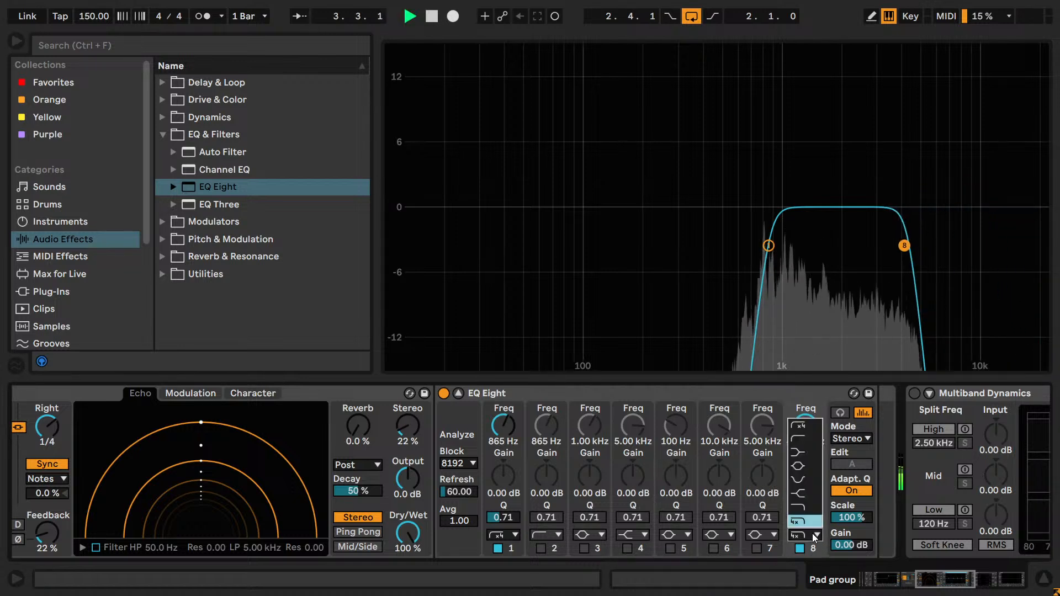
click(805, 508)
- Sweep band 8's high-cut frequency up to 22 kHz and down to about 9.3 kHz while listening to the loop
drag(803, 441, 803, 359)
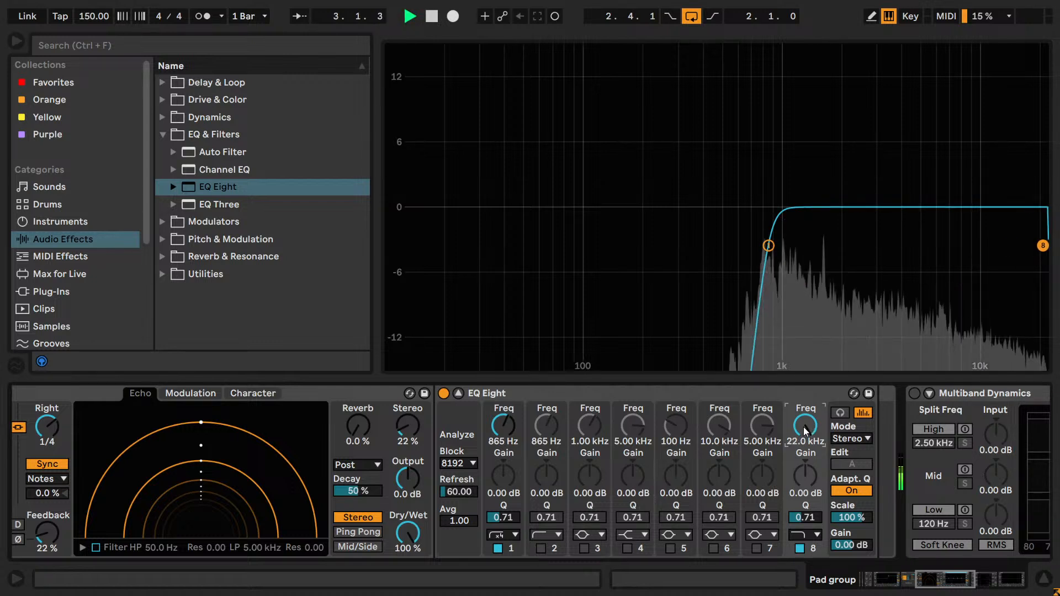
drag(803, 426, 803, 467)
key(space)
key(space)
drag(806, 426, 806, 432)
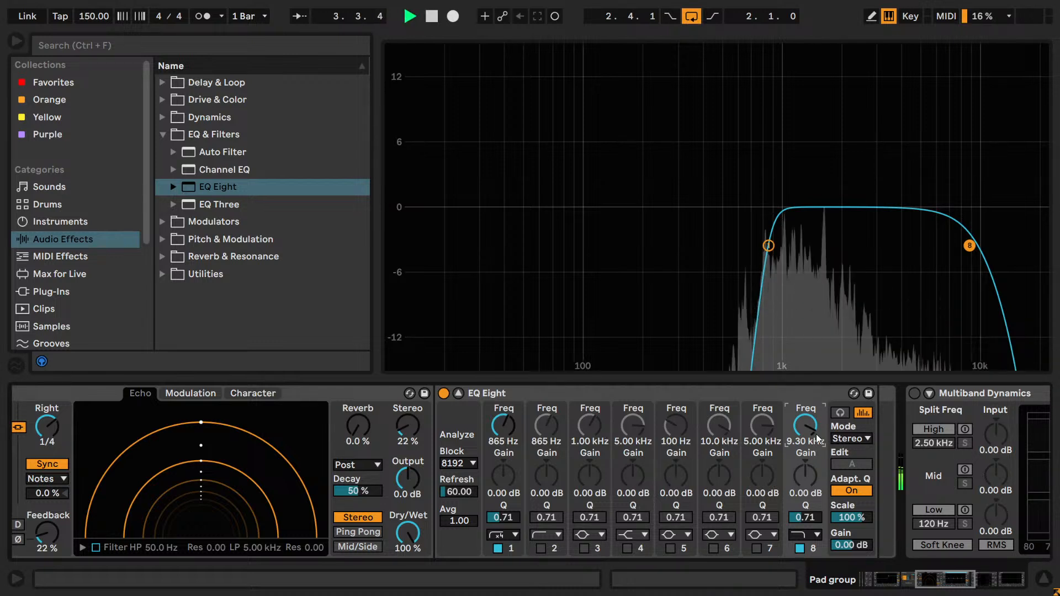
- Set band 8's high-cut frequency to 11 kHz and restart playback
key(space)
text(1100)
key(Return)
text(11000)
key(Return)
key(space)
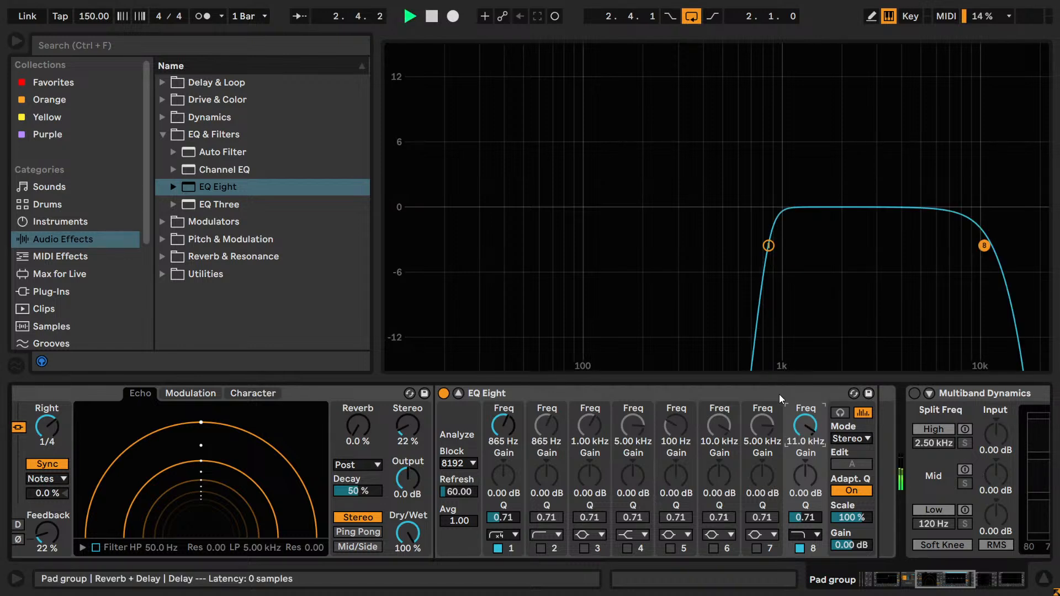
- Nudge band 8's high-cut frequency up and down by ear during playback, settling on 11.2 kHz
key(Up)
key(Up)
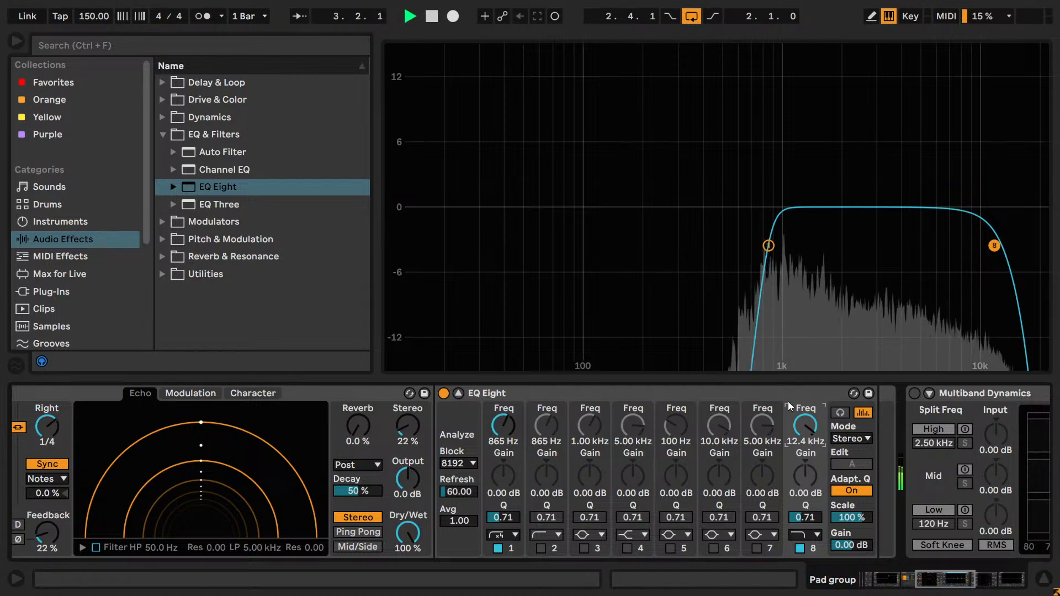
key(Down)
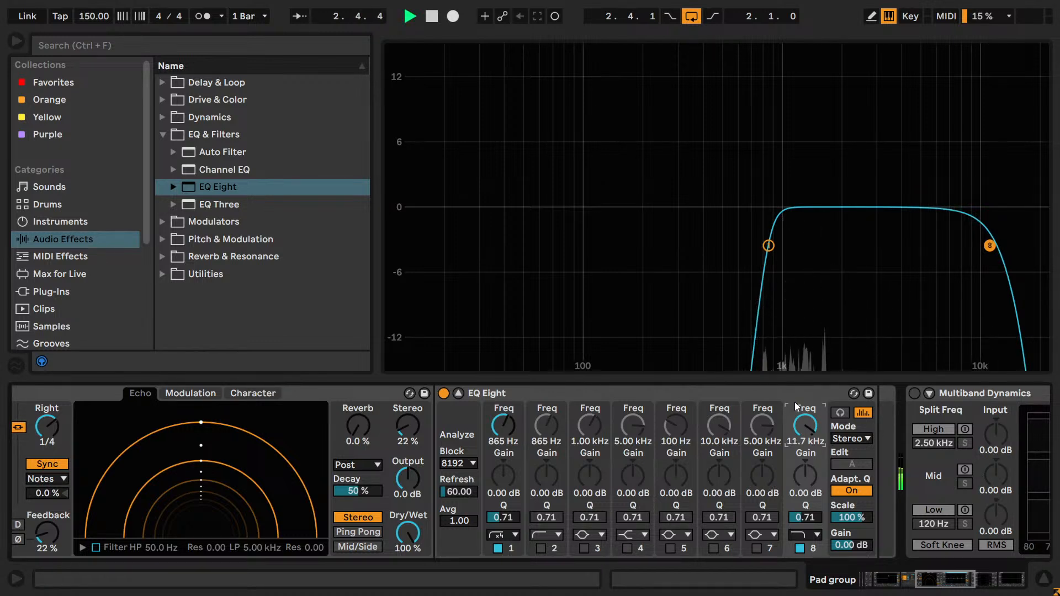
key(Down)
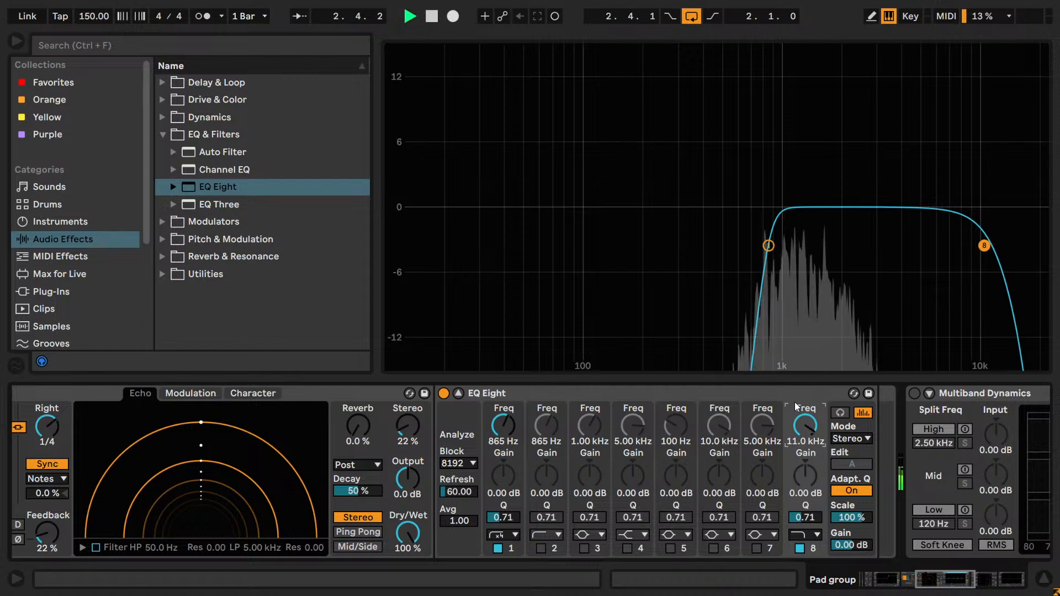
key(Up)
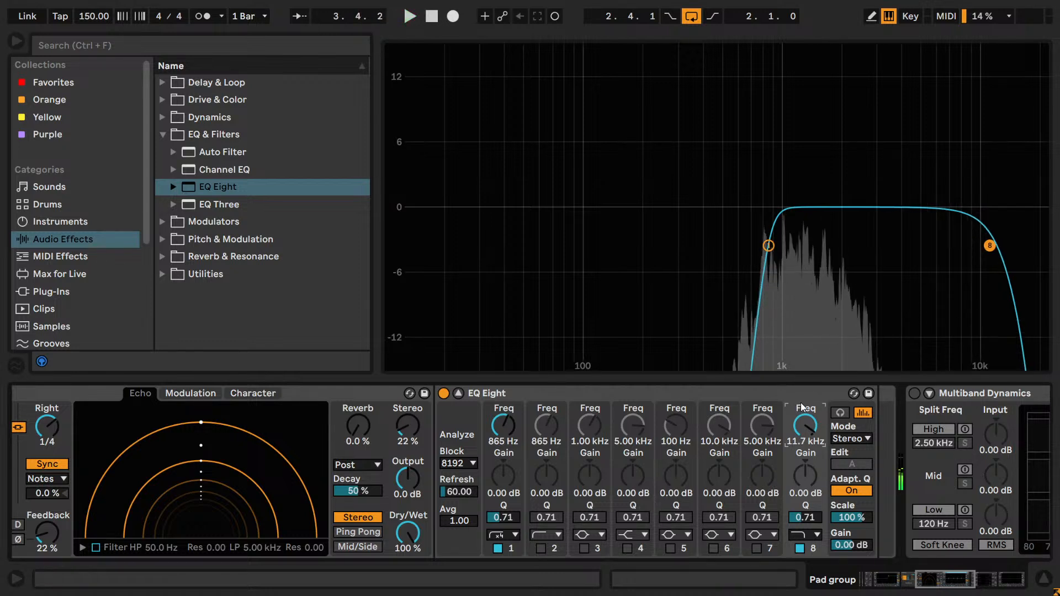
drag(801, 407, 801, 408)
key(space)
key(space)
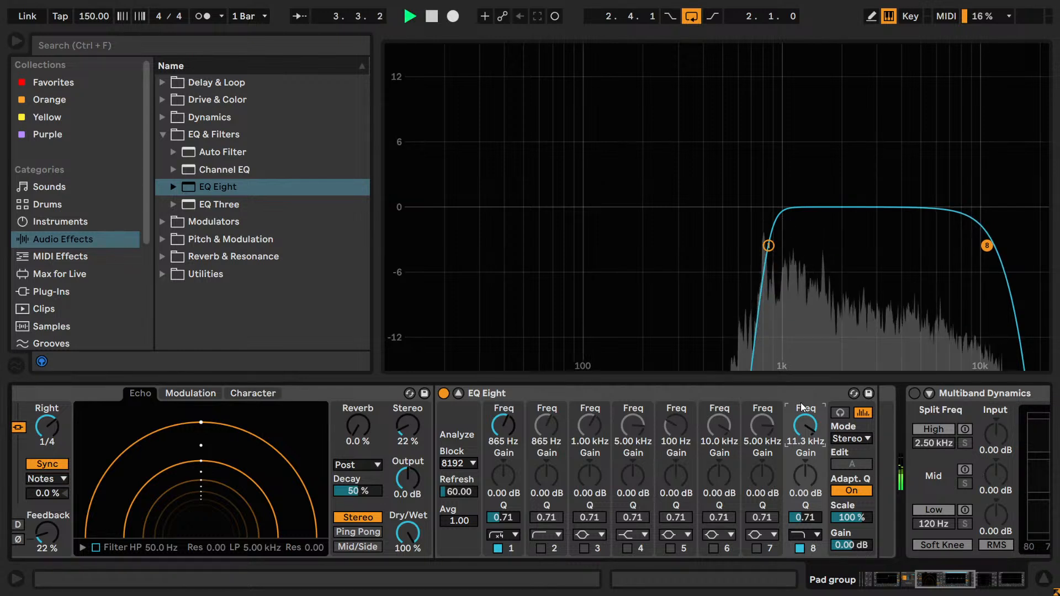
drag(801, 408, 800, 408)
key(space)
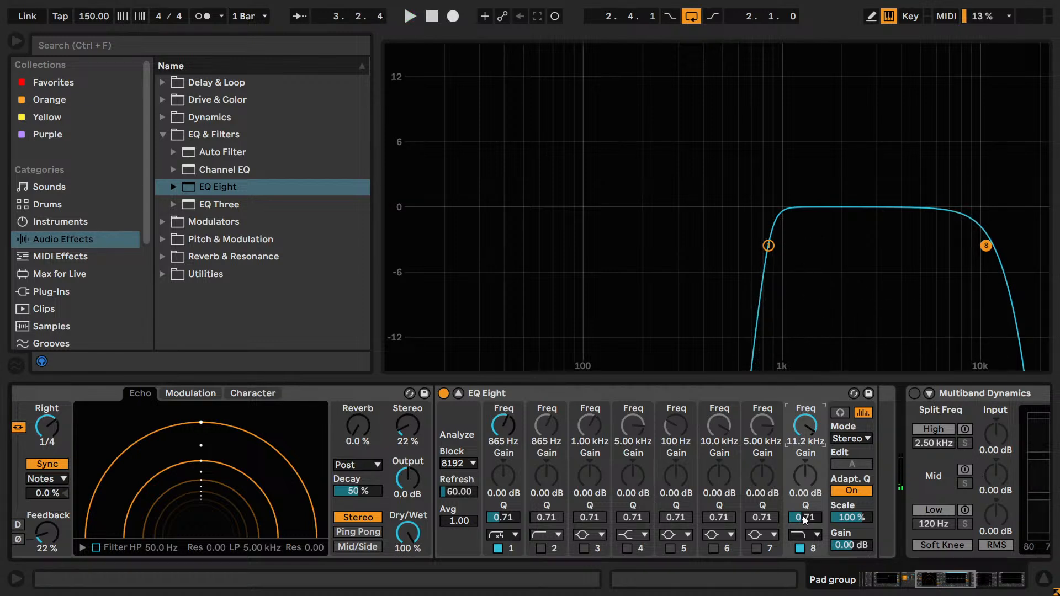
- Set band 7 to the gentler high cut at 11.2 kHz and toggle it on and off to audition the stacked cuts
click(773, 538)
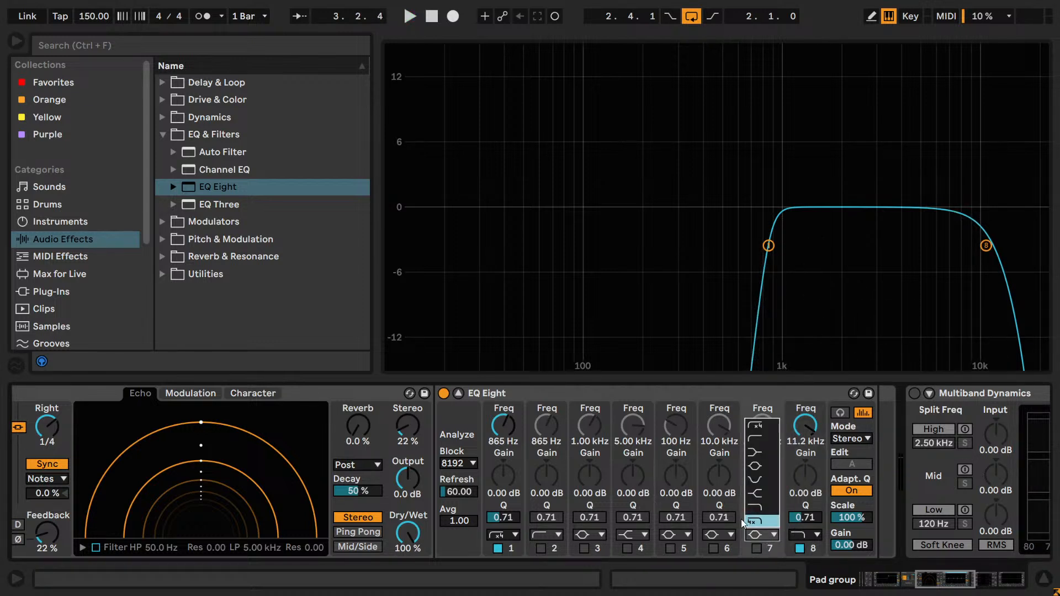
click(753, 507)
key(Return)
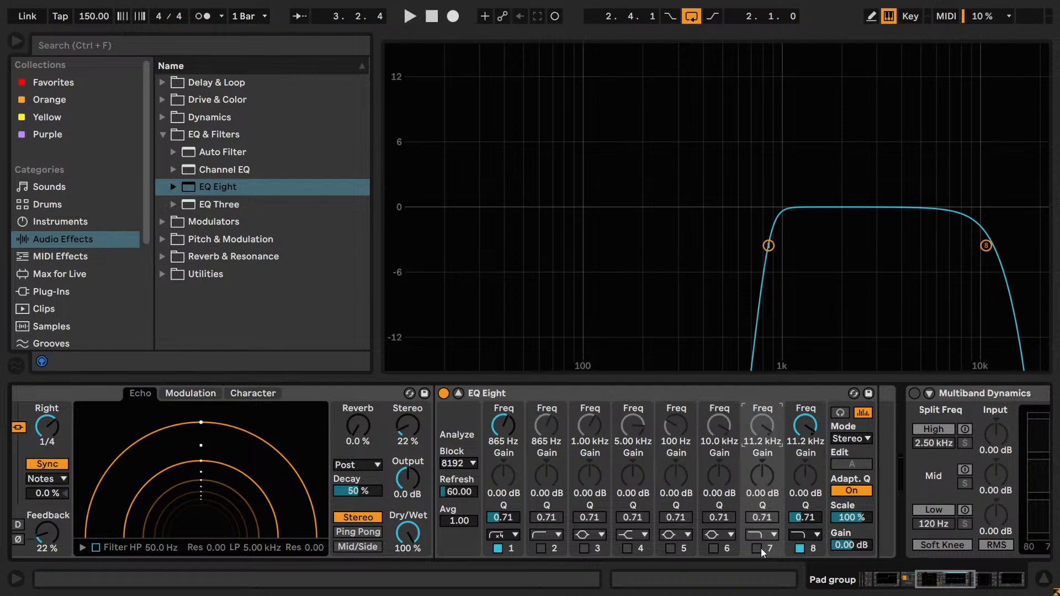
click(758, 548)
key(space)
click(757, 549)
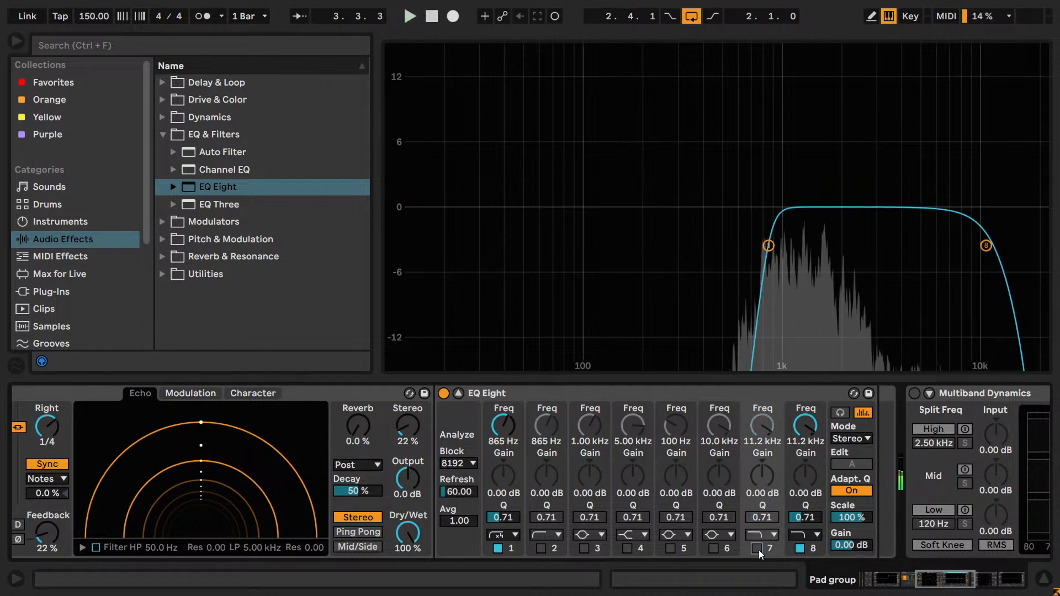
- Compare the steep high cut on band 8 during playback and return the band to the gentler high cut
click(792, 535)
click(798, 521)
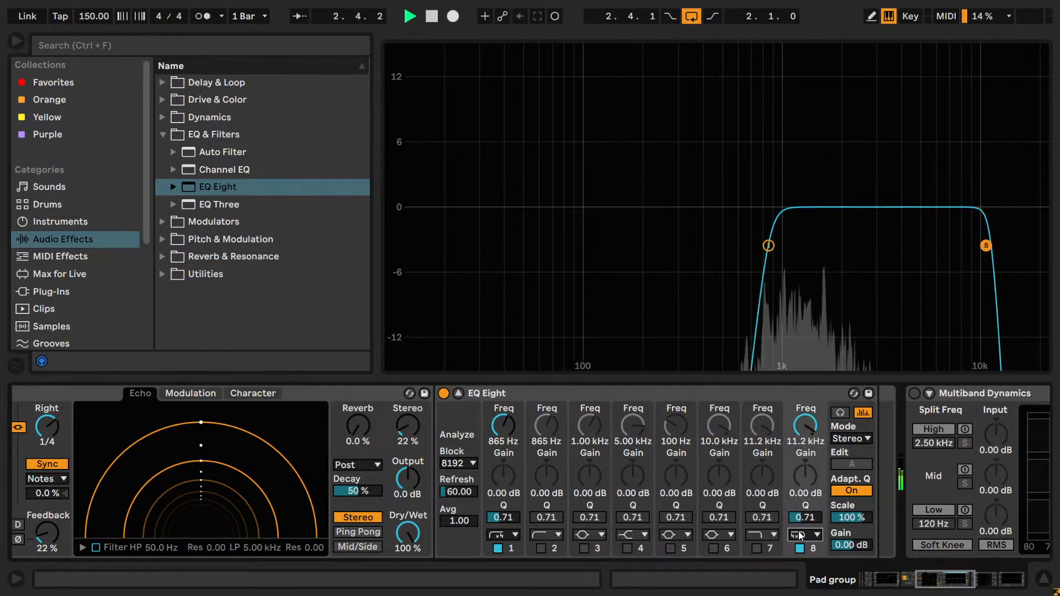
click(798, 533)
click(798, 507)
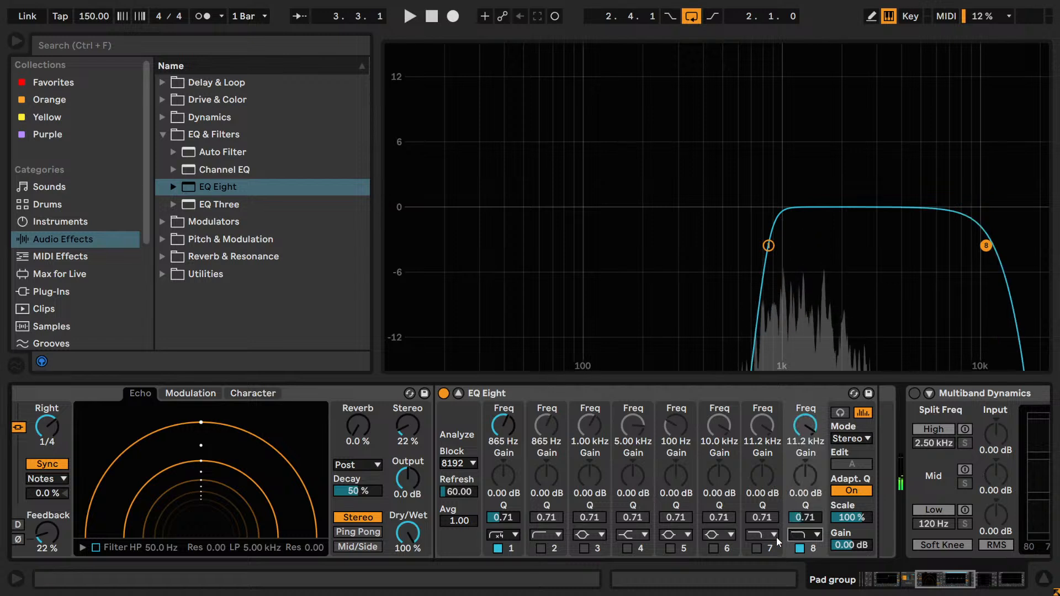
- Reset the inactive band 7's frequency to 5.00 kHz, collapse the expanded EQ Eight display and save the project
double_click(759, 430)
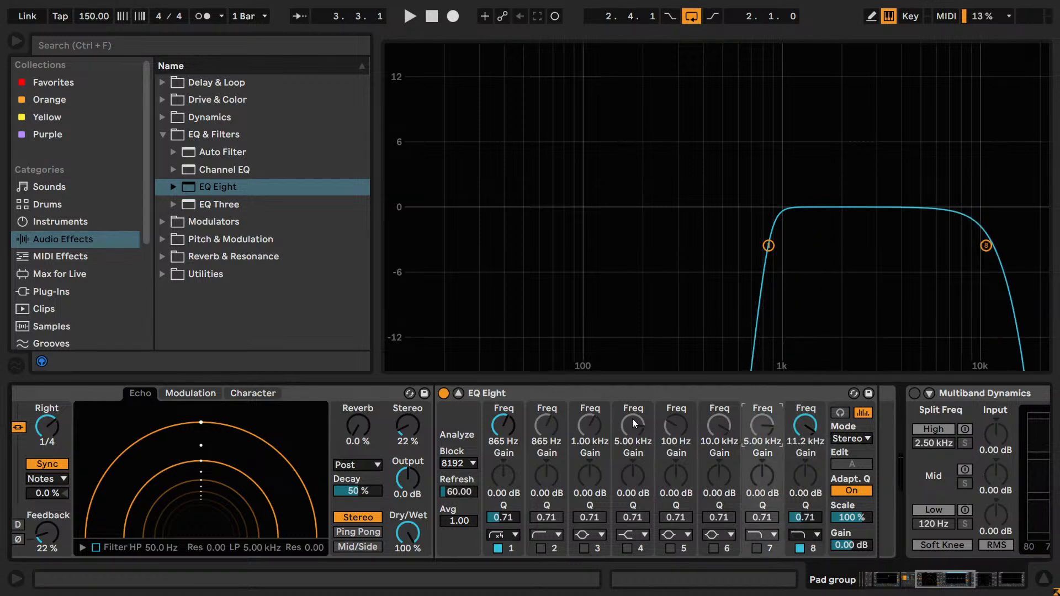
click(459, 393)
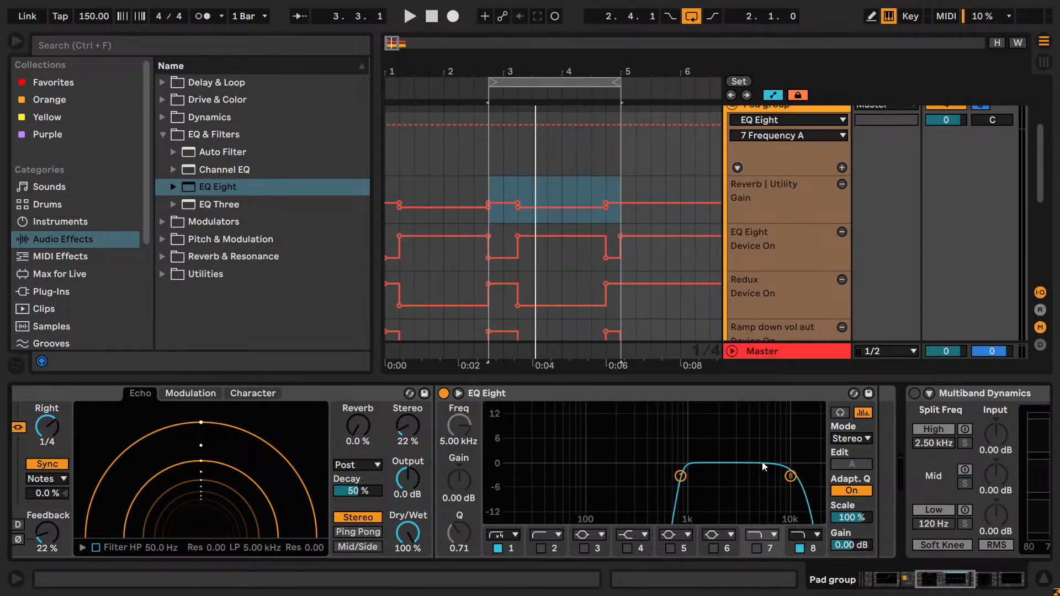
key(ctrl+s)
- Play the loop to hear the Delay chain with the complete Echo and EQ Eight devices in view
mouse_move(945, 576)
mouse_down()
mouse_move(965, 578)
mouse_move(893, 575)
mouse_move(936, 570)
mouse_up()
key(space)
key(space)
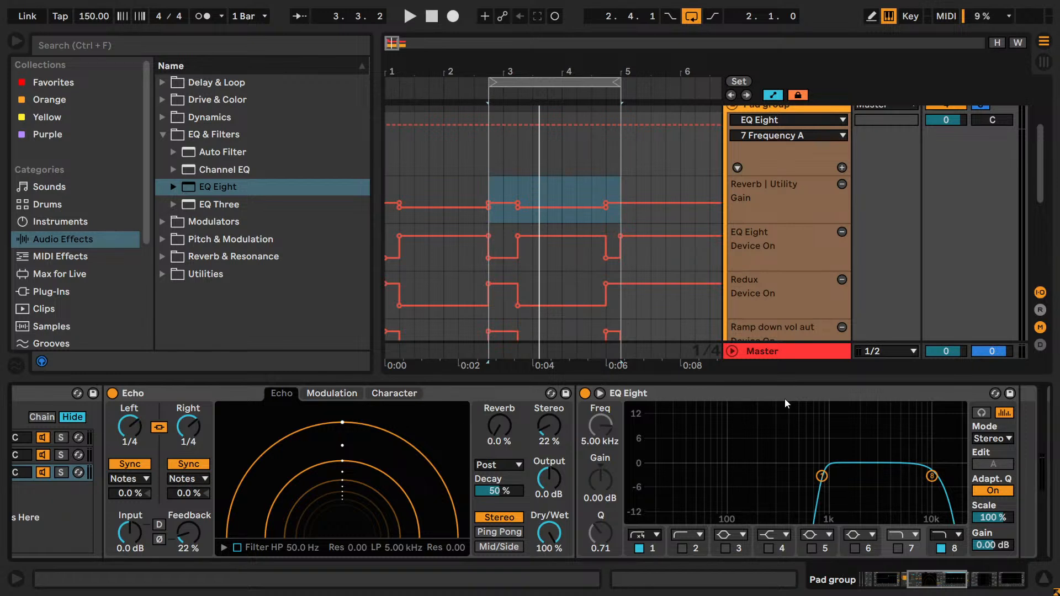
- Solo the Delay chain of the Reverb + Delay rack and play the loop to hear it on its own
scroll(878, 206, up, 2)
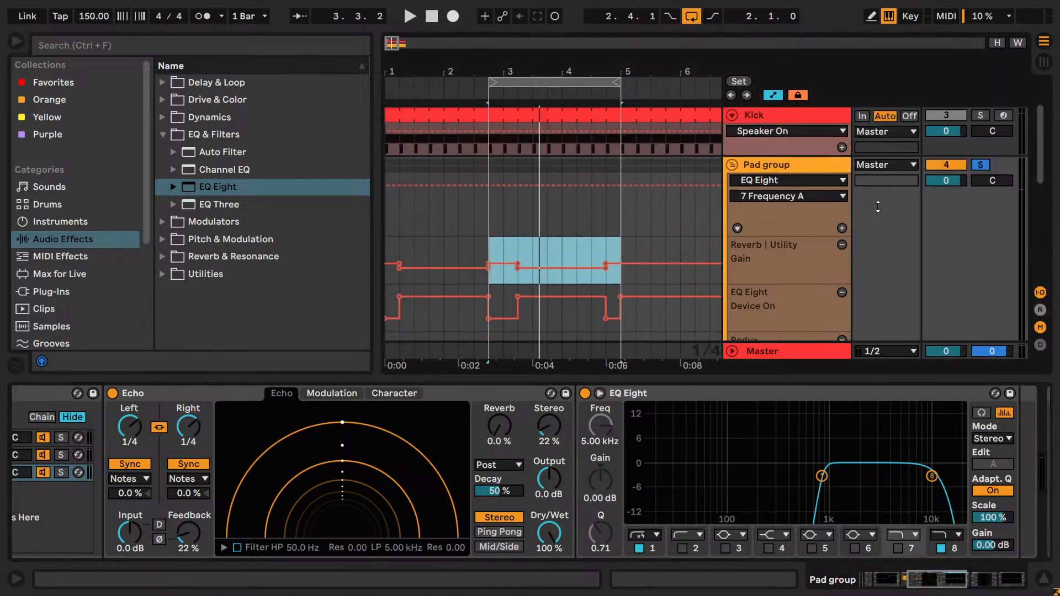
click(81, 474)
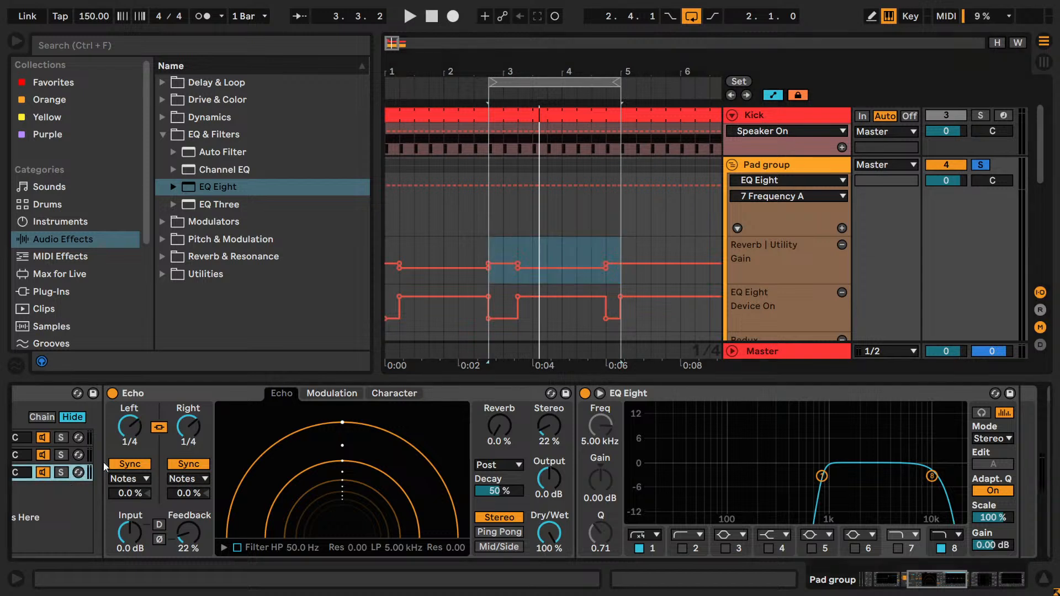
click(61, 473)
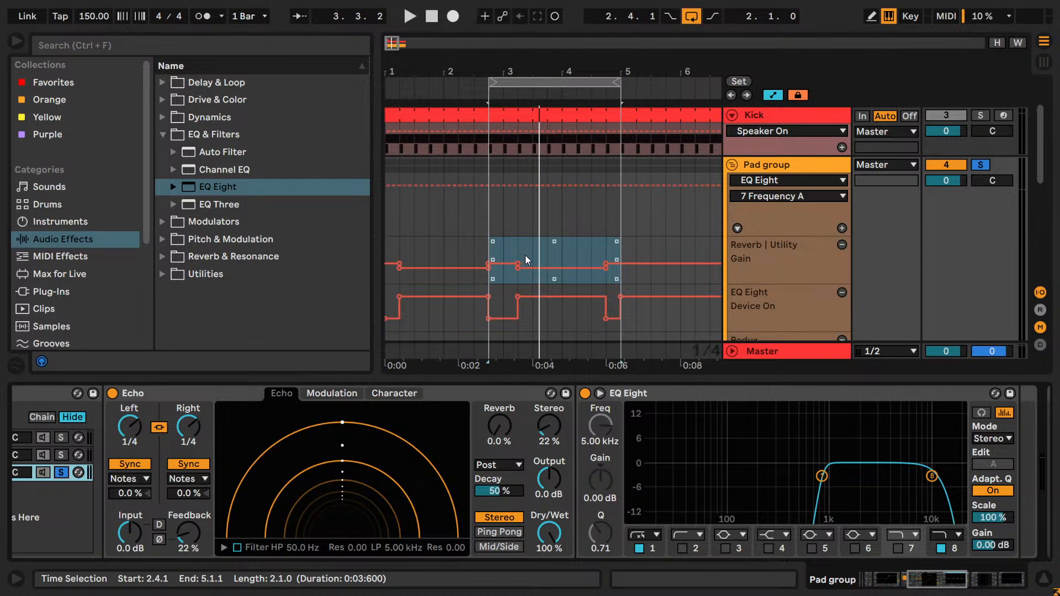
scroll(530, 257, up, 2)
scroll(540, 261, down, 3)
key(space)
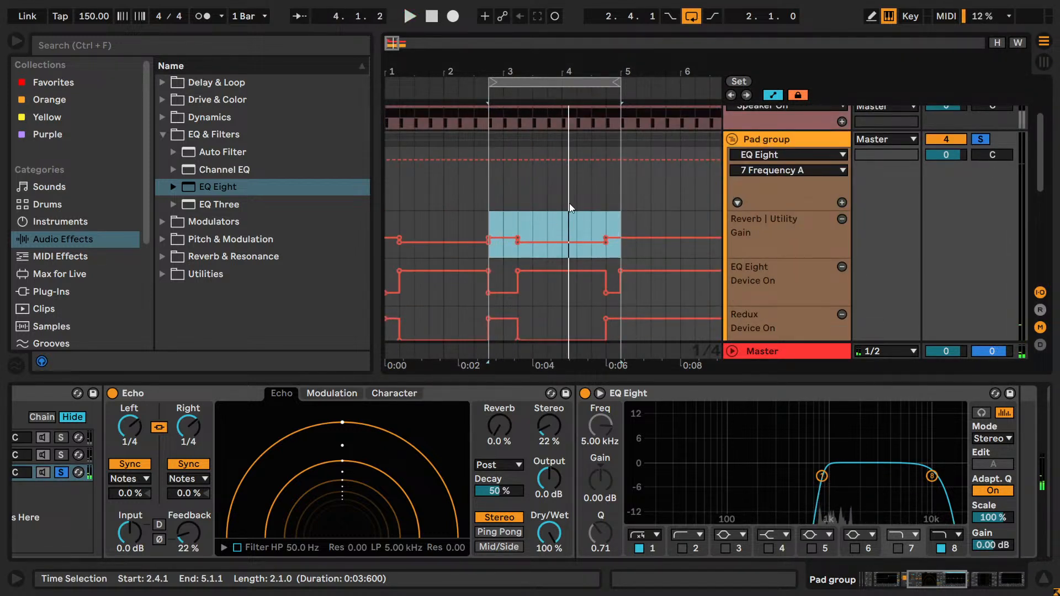
key(ctrl)
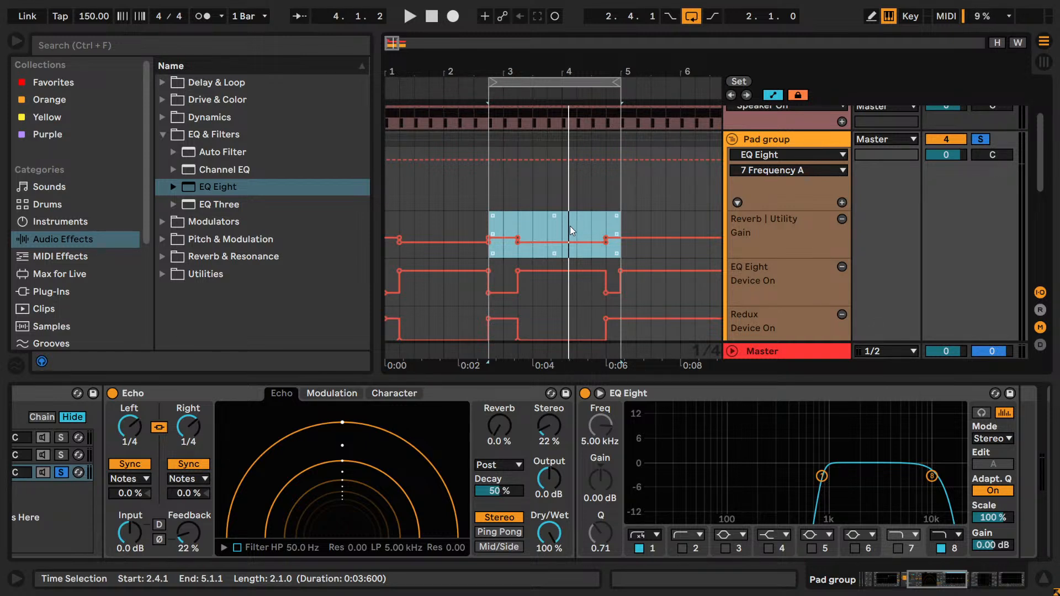
key(space)
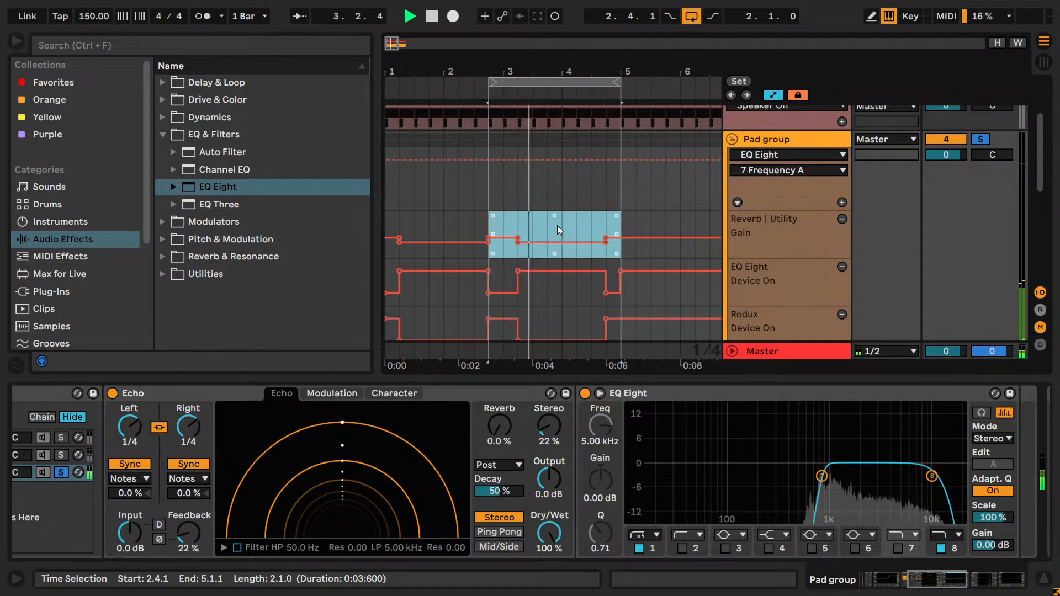
key(space)
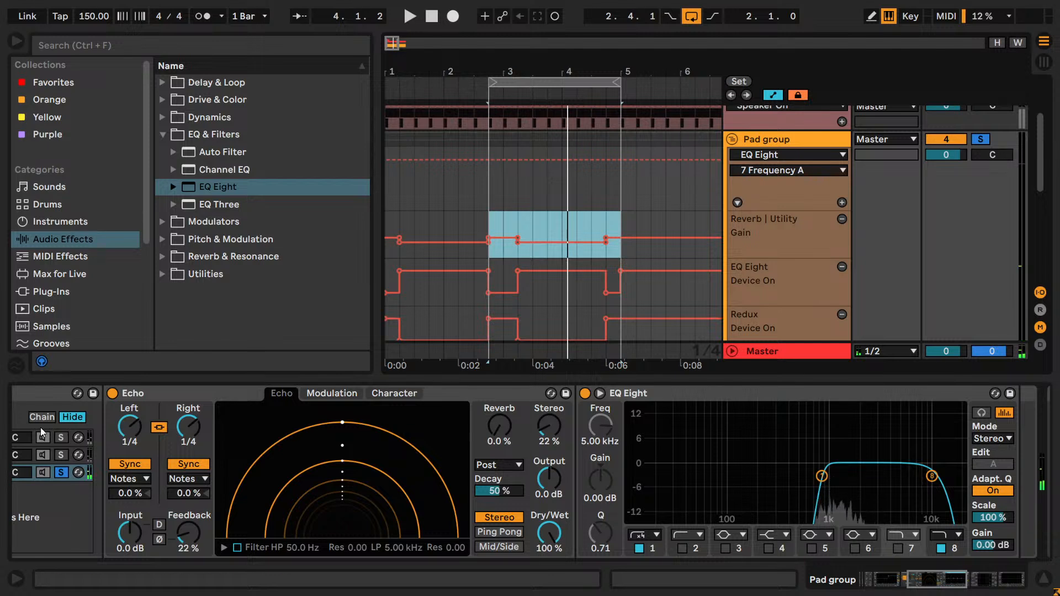
- Draw a segment in the Echo's Device On automation that switches Echo off from about 3.2.1 to 4.2.1
click(112, 395)
click(112, 395)
click(112, 395)
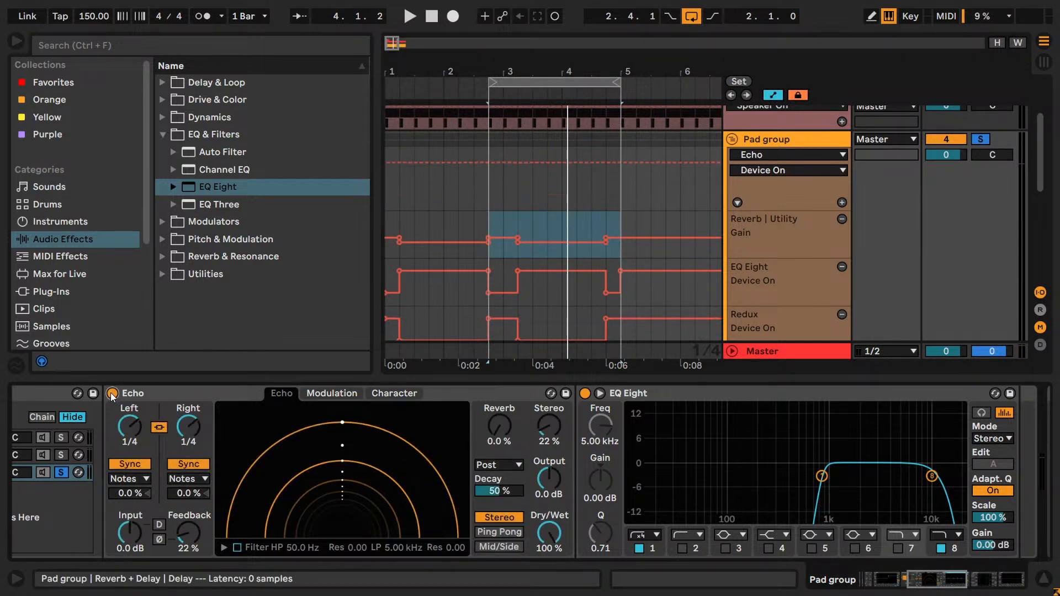
key(v)
key(b)
drag(528, 194, 567, 198)
key(b)
key(b)
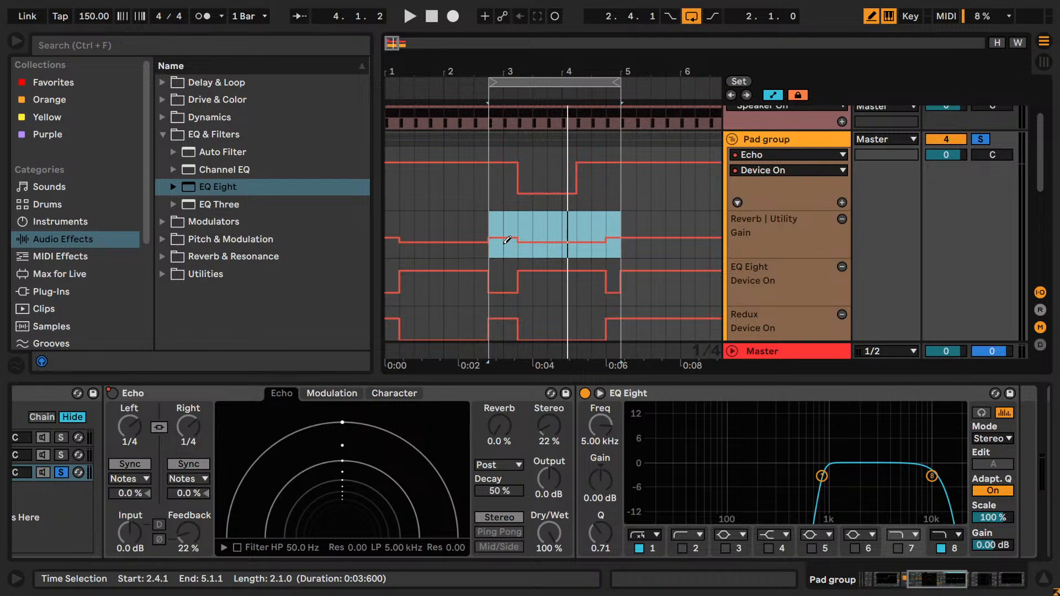
- Play the loop with Echo's automated switch-off and draw the Device On automation back to on throughout
key(space)
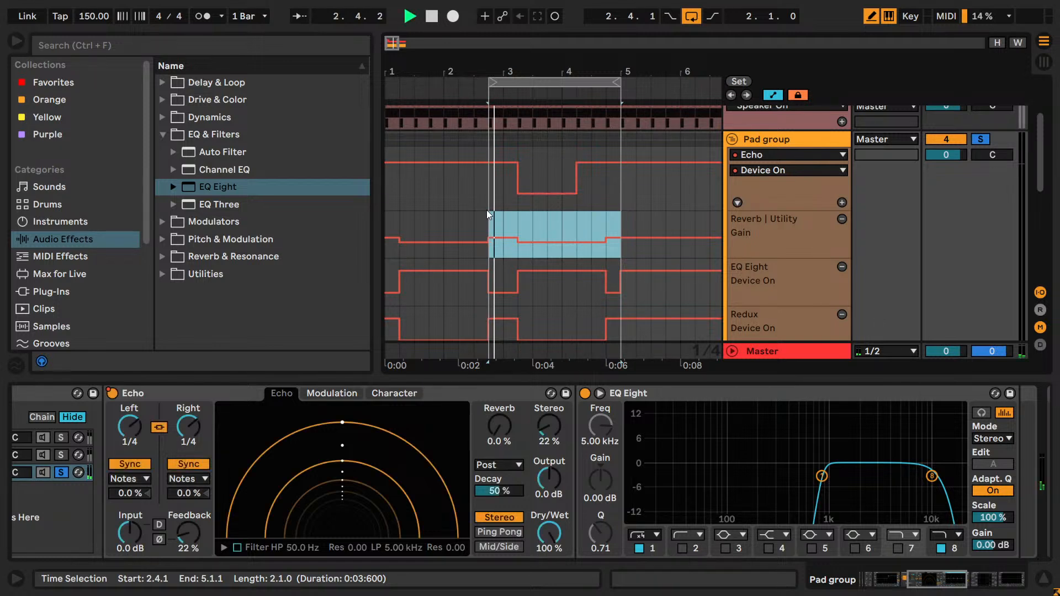
key(space)
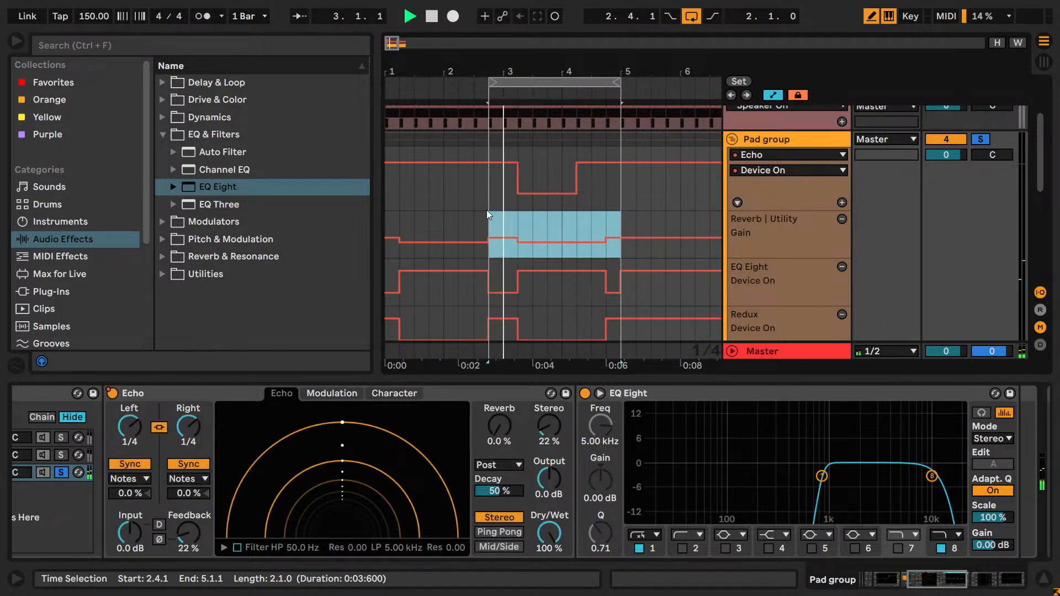
key(space)
key(v)
mouse_move(535, 172)
mouse_down()
mouse_move(598, 119)
mouse_move(536, 115)
mouse_move(527, 145)
mouse_up()
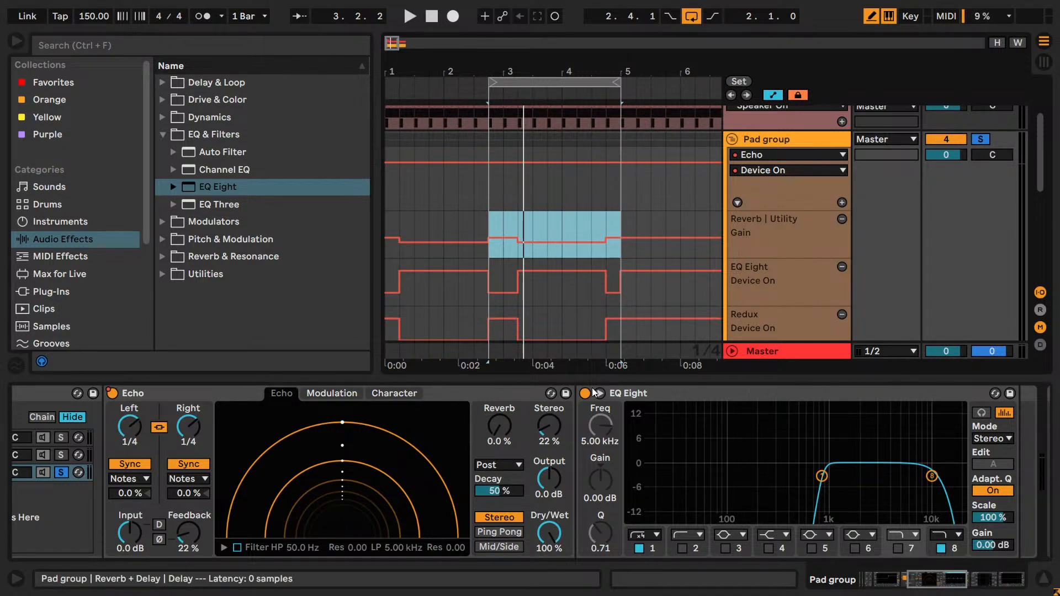
- Play the soloed Delay chain with the arrangement zoomed in around the loop from 2.4.1 to 5.1.1
key(space)
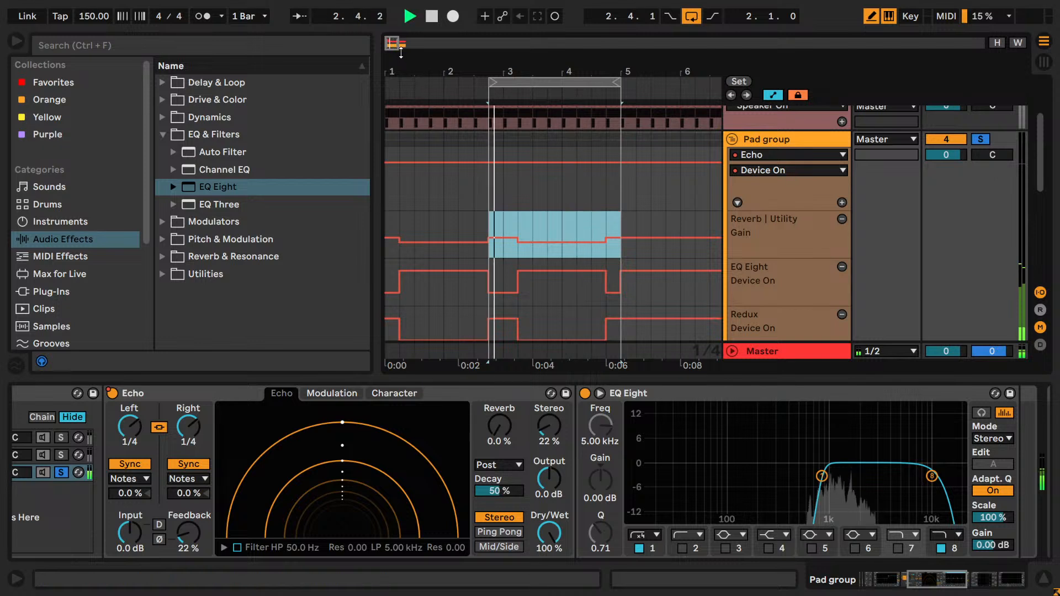
drag(394, 44, 394, 64)
key(space)
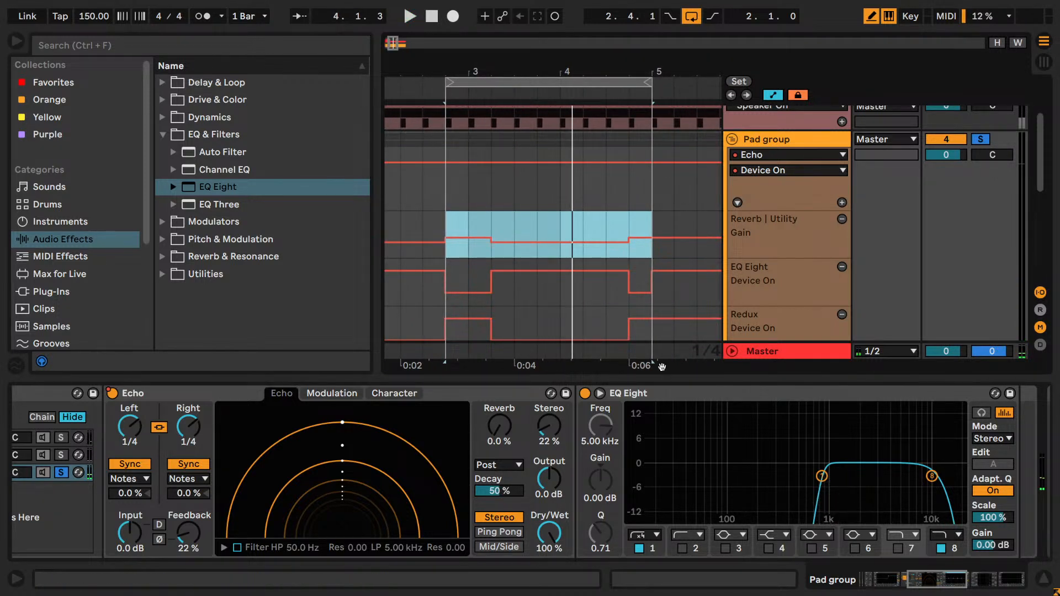
- Locate the Utility device among the audio effects and collapse its list of presets
drag(954, 582, 938, 585)
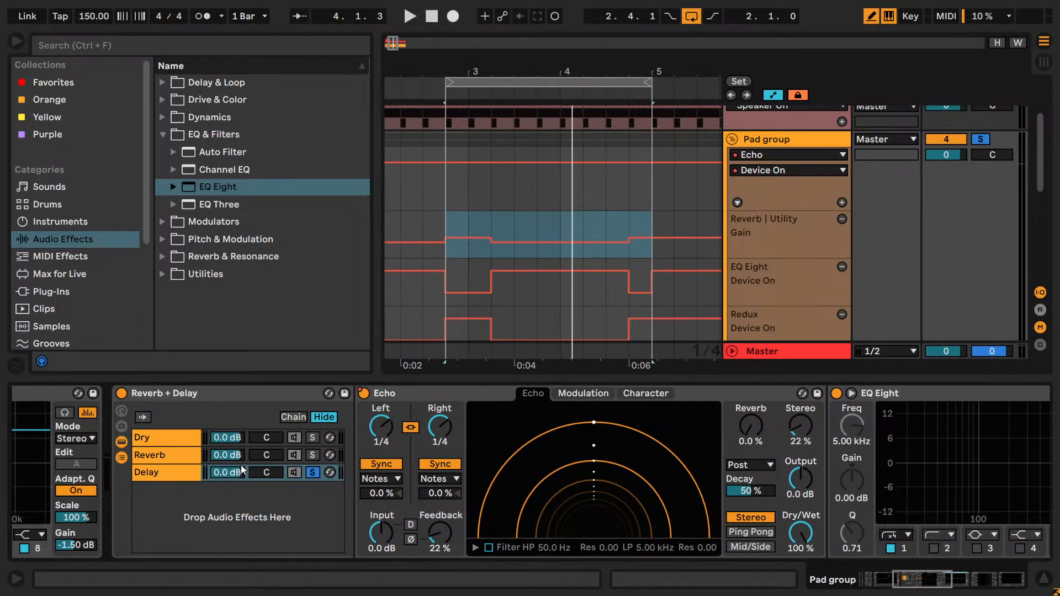
drag(937, 580, 963, 584)
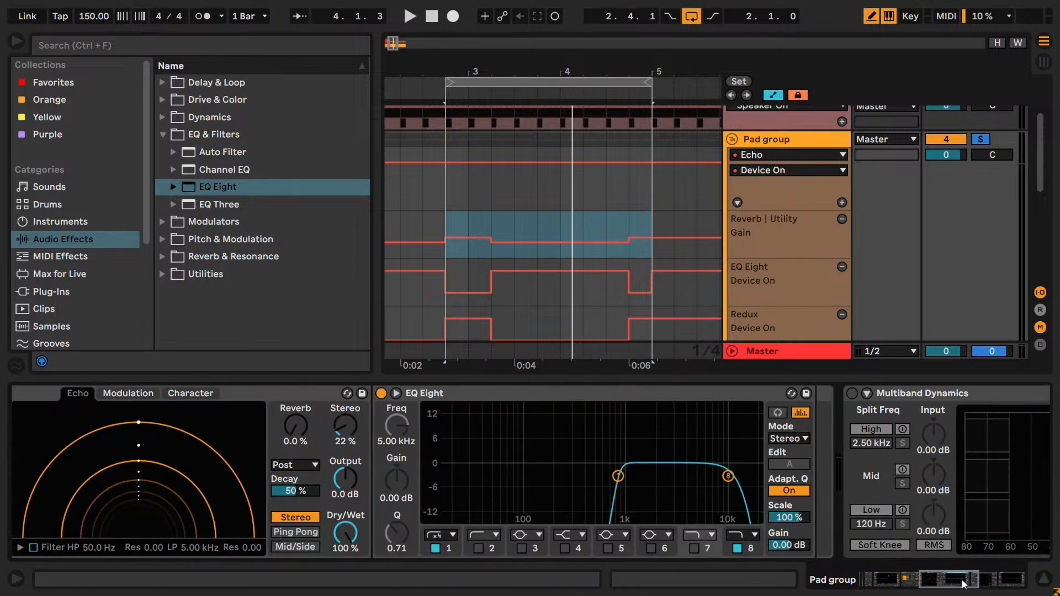
click(164, 276)
scroll(212, 308, down, 5)
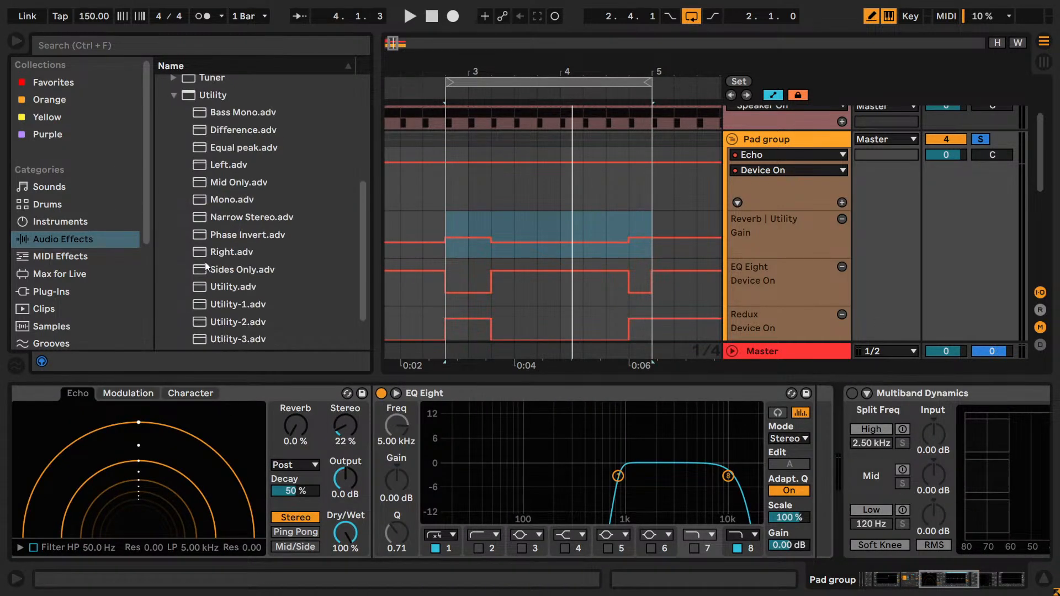
scroll(232, 324, up, 3)
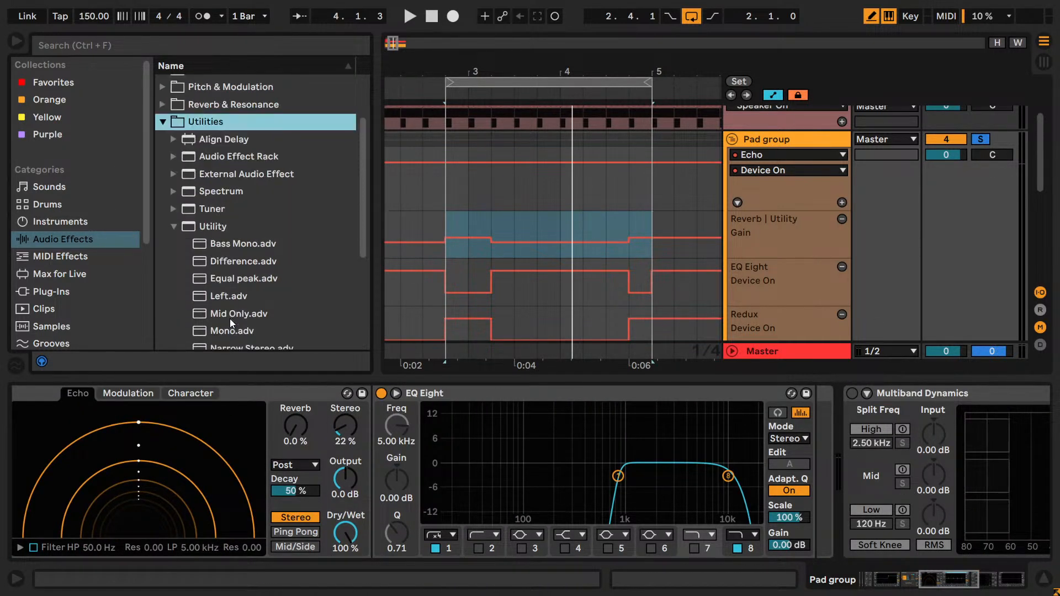
click(182, 228)
drag(948, 580, 923, 575)
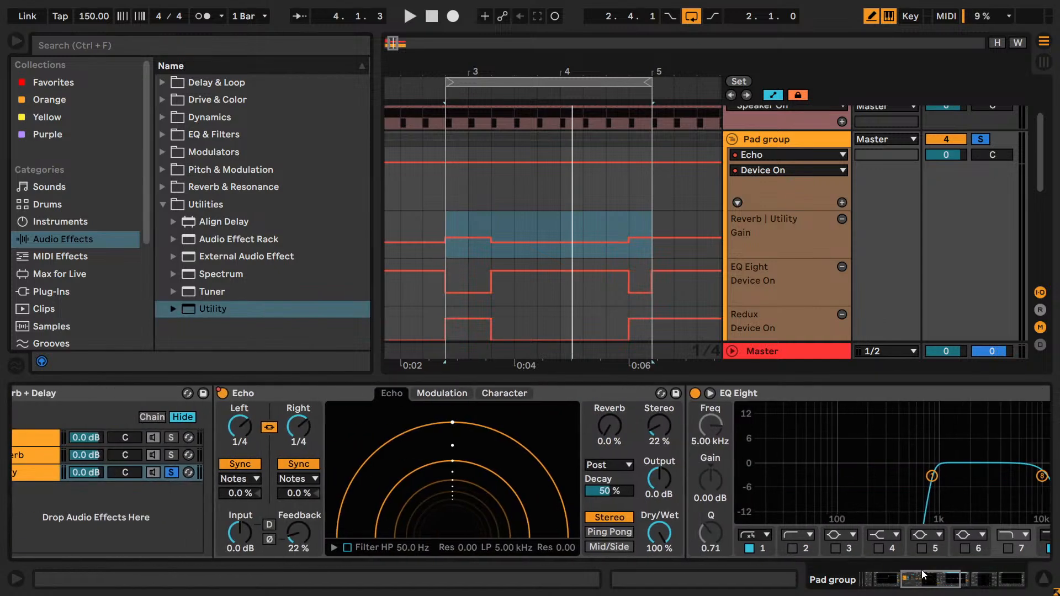
- Switch Echo off and insert a Delay device with its default preset before it in the Delay chain
click(223, 393)
click(162, 82)
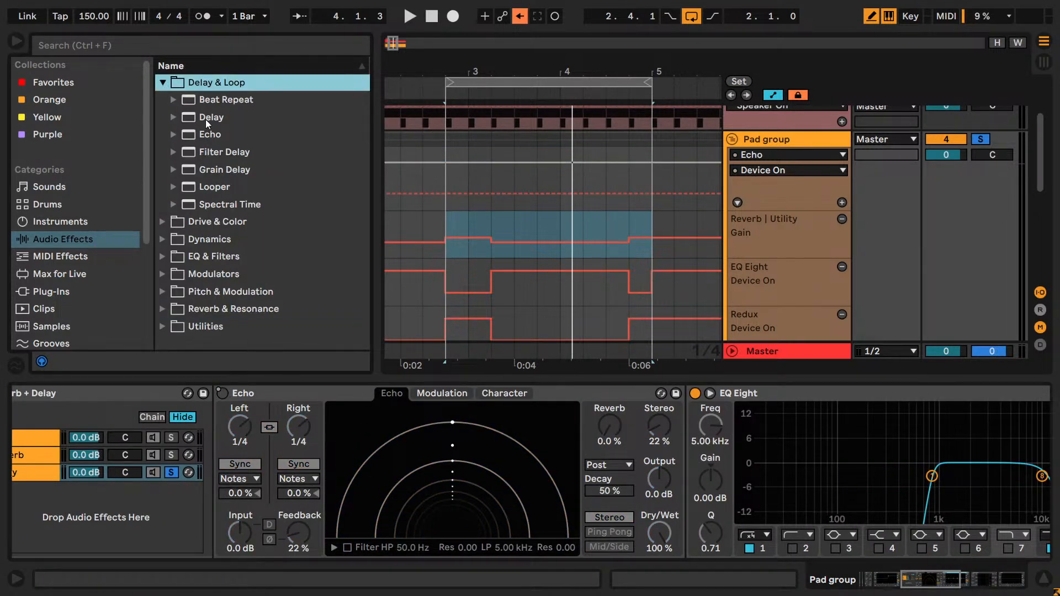
click(208, 118)
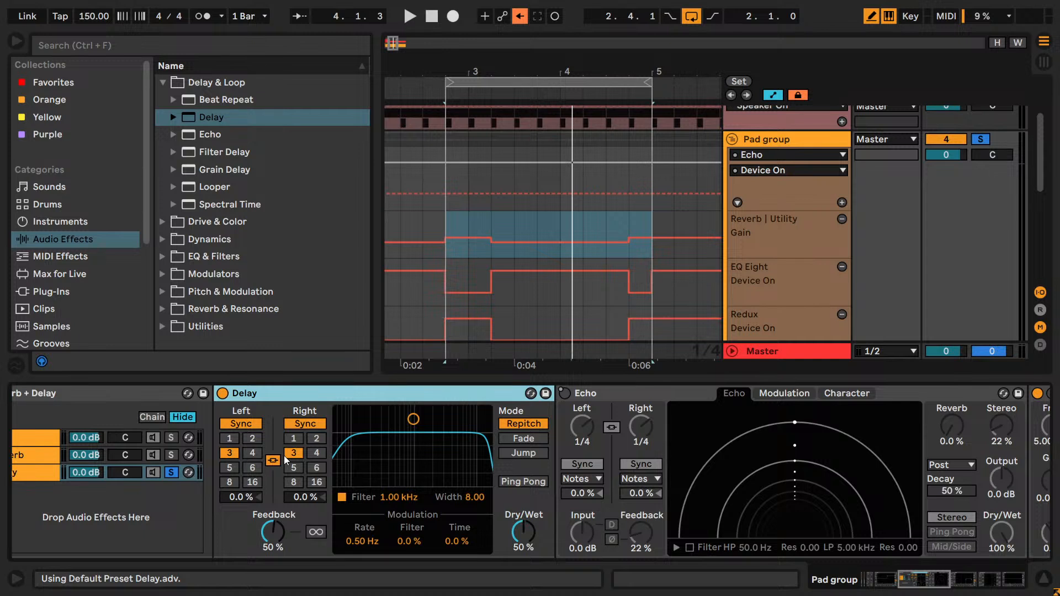
- Compare the loop with the Delay device on and off, and delete that device from the chain
key(space)
click(221, 394)
key(space)
key(space)
key(space)
click(220, 393)
key(space)
key(space)
click(220, 393)
key(space)
key(space)
click(220, 392)
key(Delete)
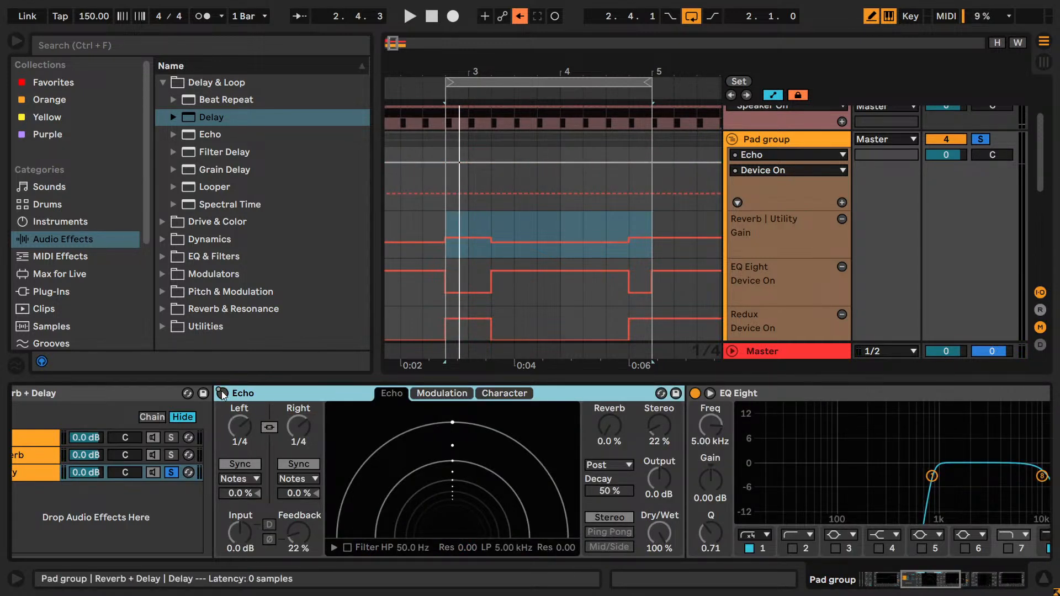
- Re-enable the overridden automation, delete the Echo's Device On automation and switch Echo back on while auditioning the loop
click(517, 16)
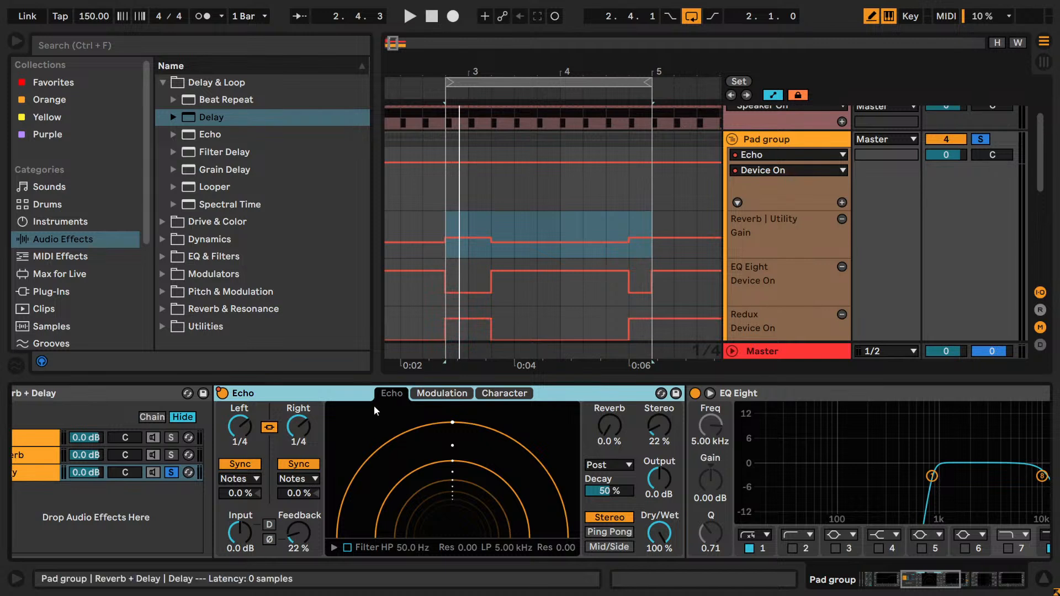
right_click(221, 392)
click(295, 105)
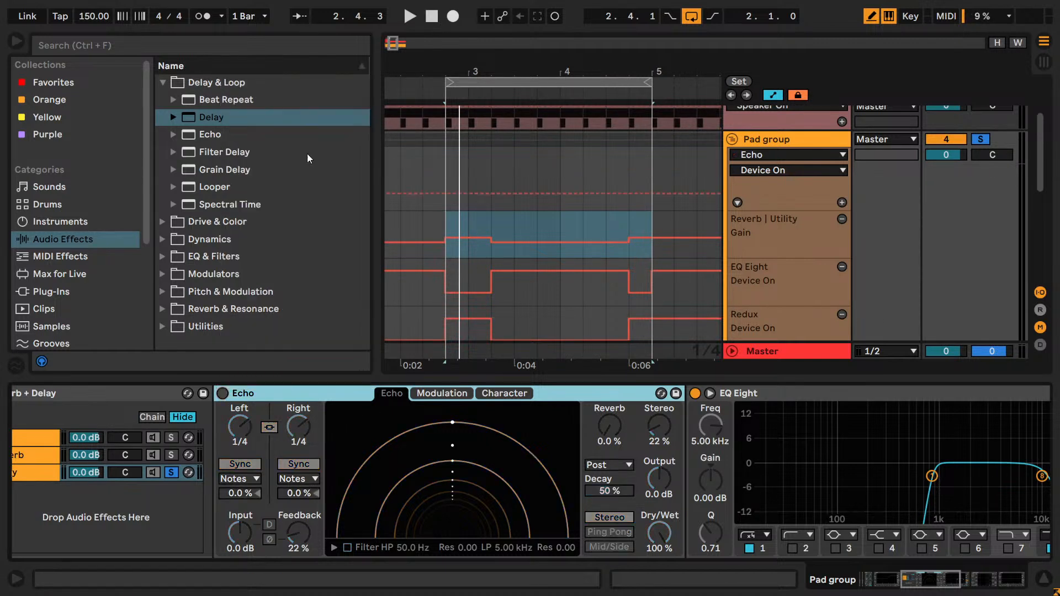
key(space)
click(221, 393)
key(space)
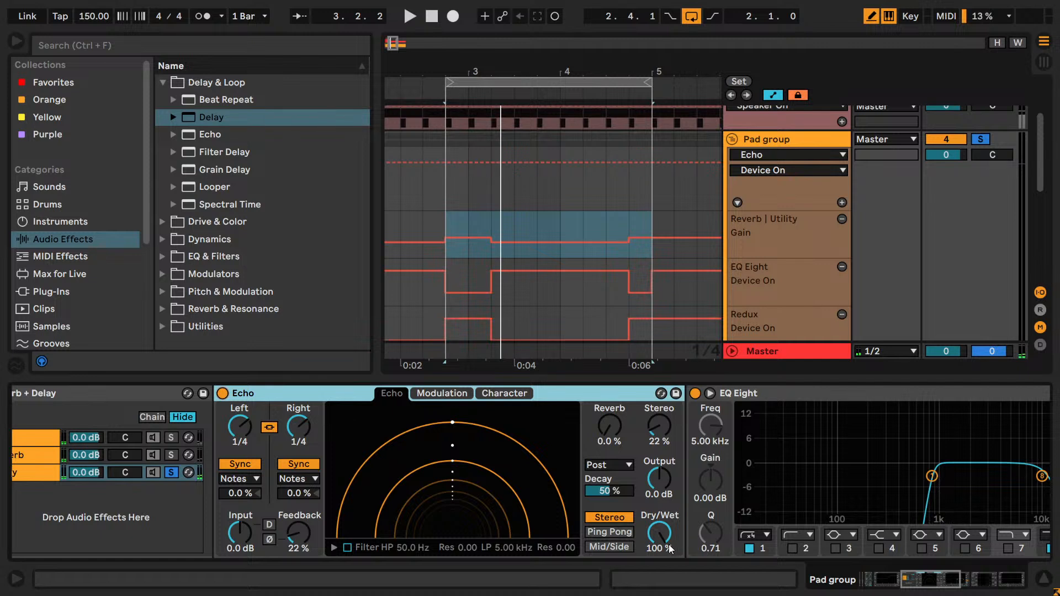
- Play the loop to check the Echo with its Dry/Wet control kept at 100%
key(space)
drag(663, 543, 664, 513)
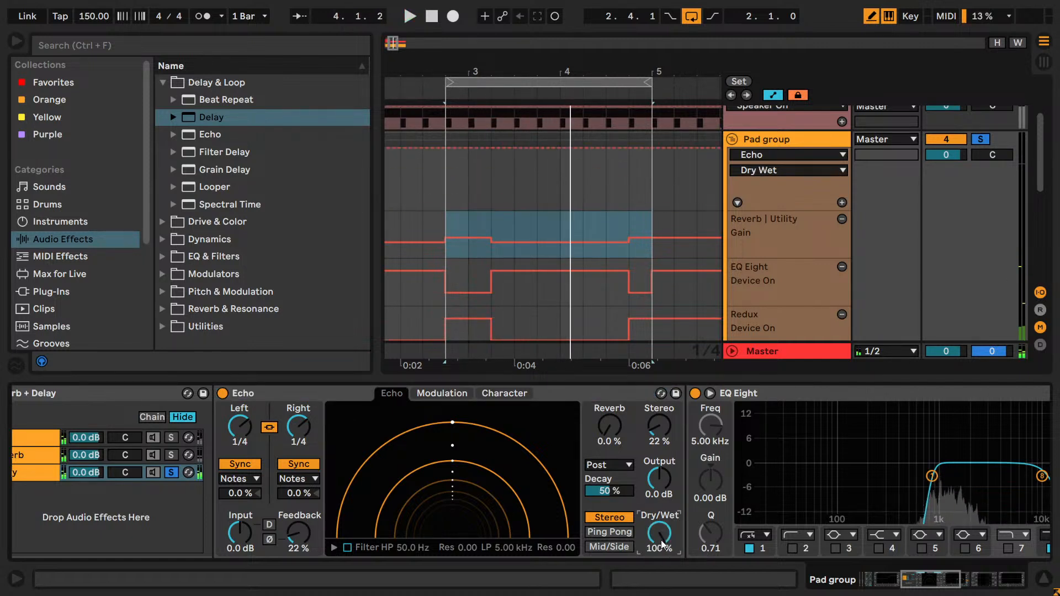
key(space)
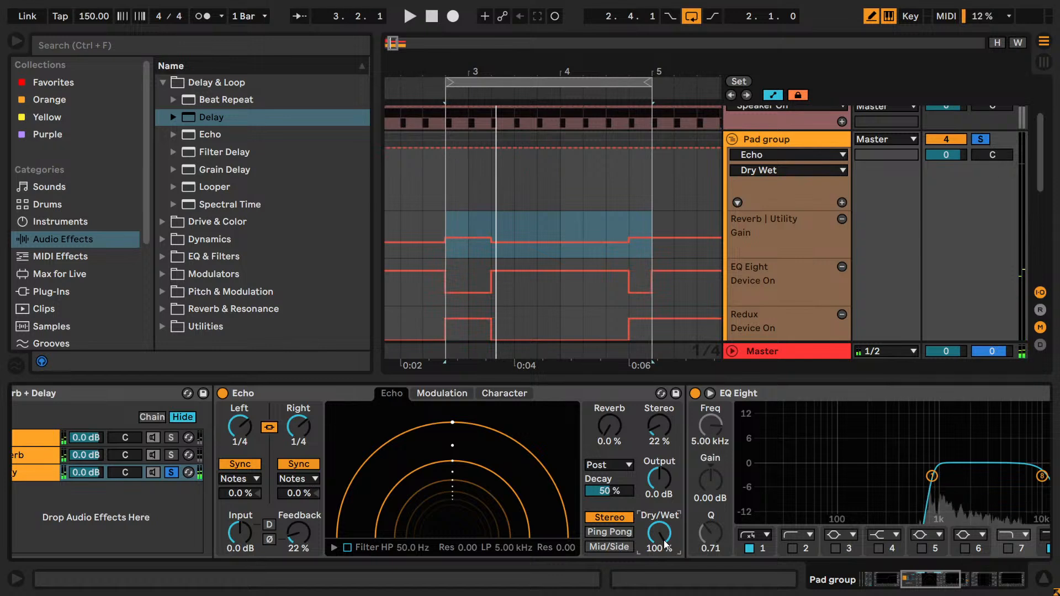
- Add a Utility device after EQ Eight at the end of the Delay chain
click(74, 474)
drag(932, 587, 964, 586)
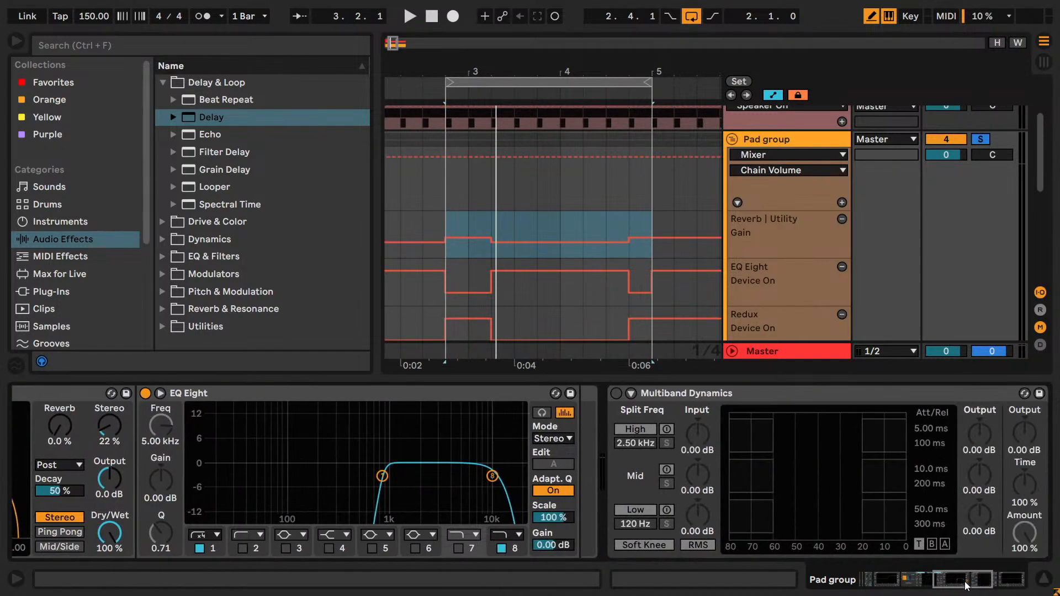
click(171, 329)
drag(190, 309, 562, 448)
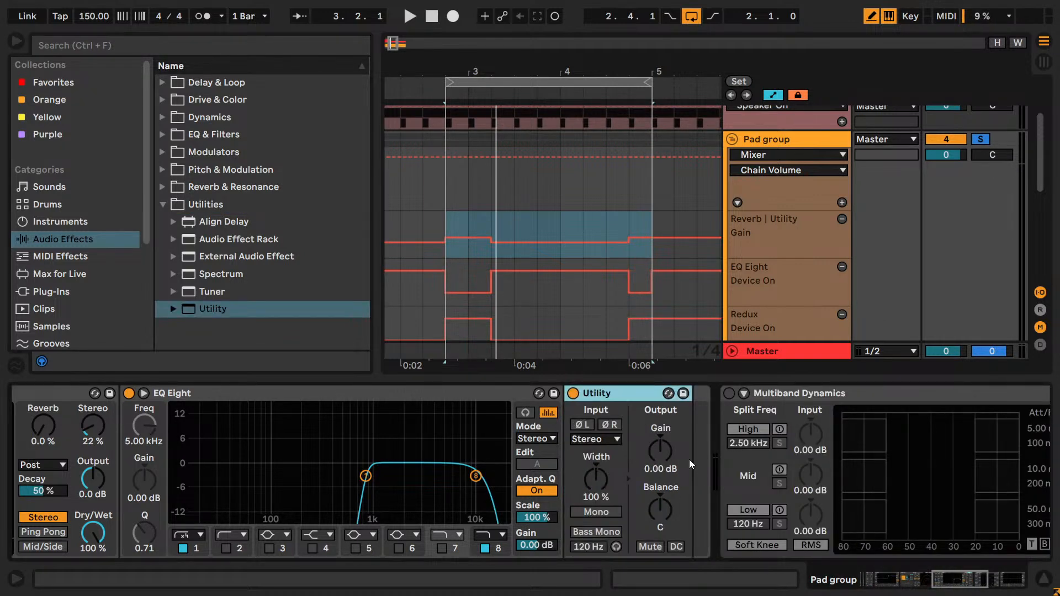
- Automate the Delay chain Utility's Gain in a new lane, ramping from 3.4.1 to -inf dB at 4.1.1 and restoring it at 4.2.1, and audition it
right_click(665, 451)
click(712, 149)
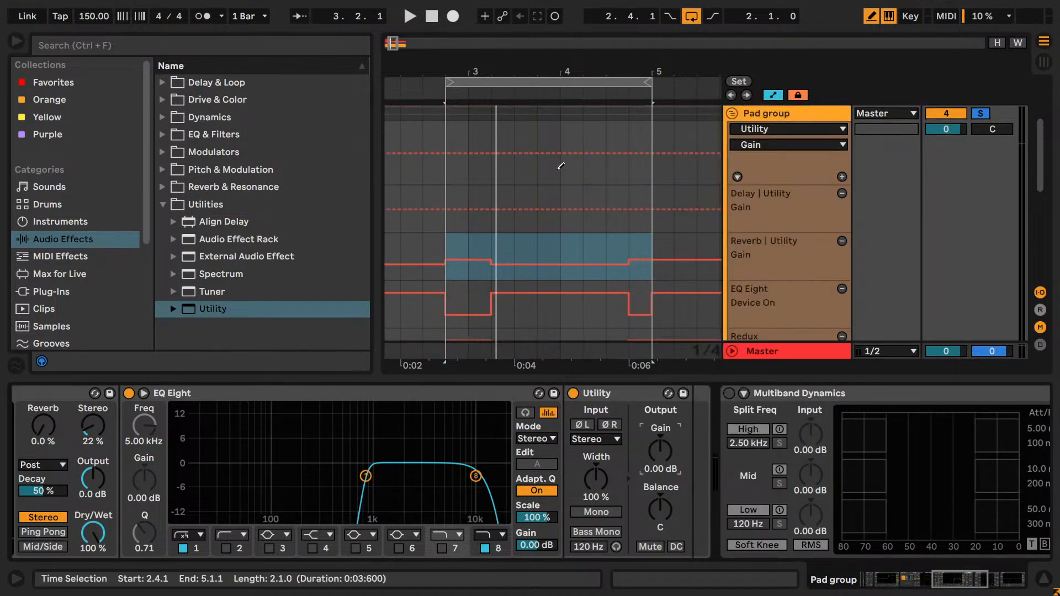
key(b)
key(b)
mouse_move(544, 221)
mouse_down()
mouse_move(553, 244)
mouse_move(564, 231)
mouse_up()
key(b)
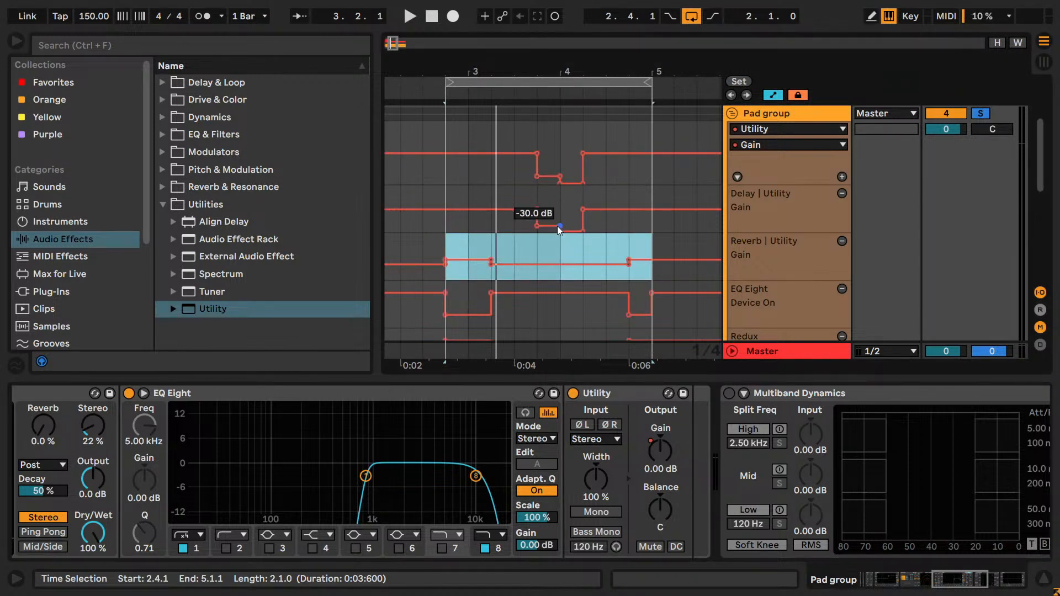
key(space)
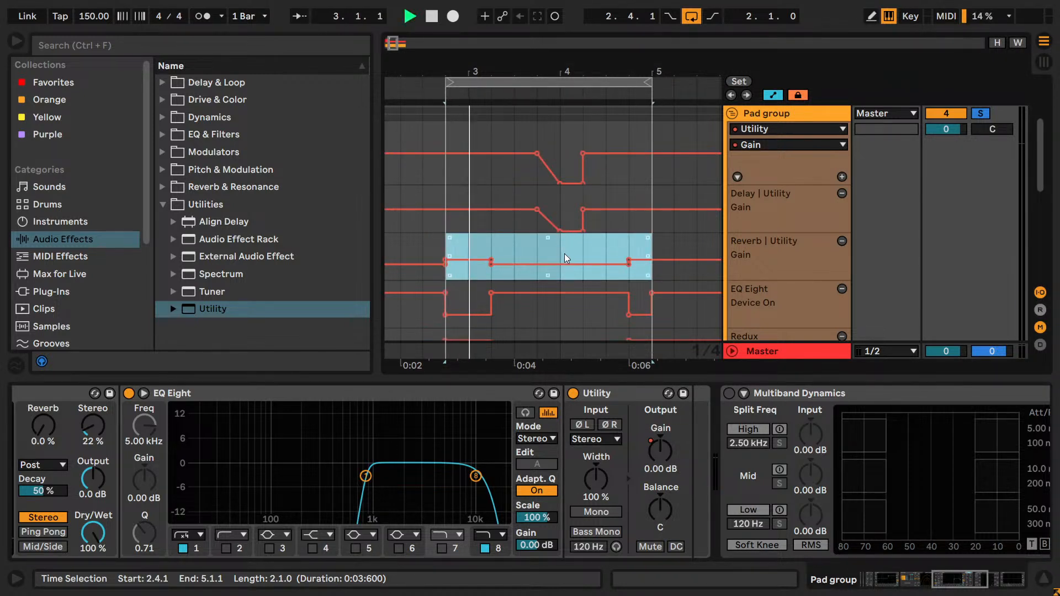
key(space)
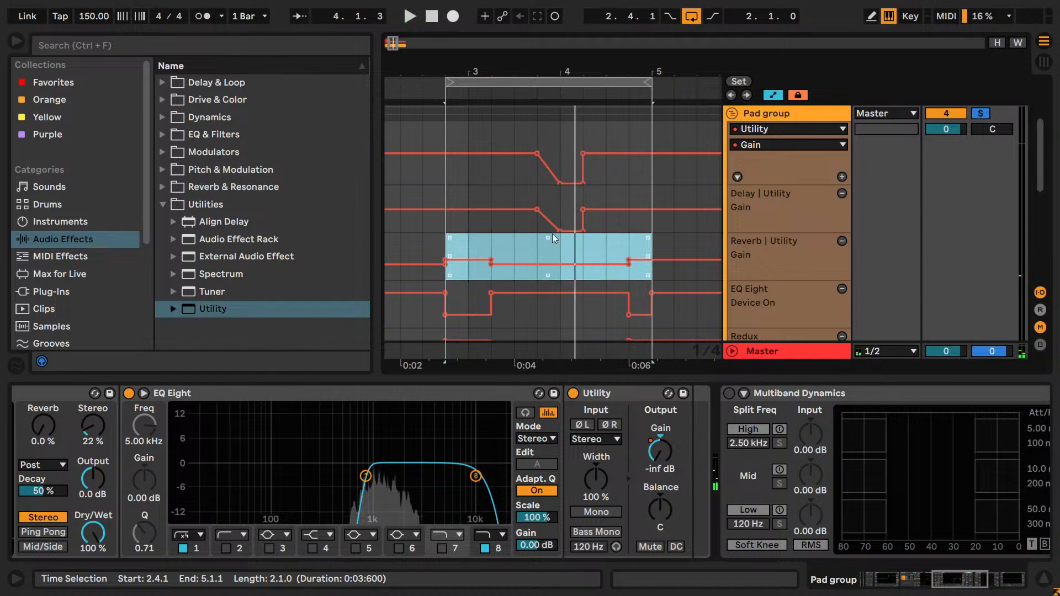
- Solo the Reverb and Dry chains together with the Delay chain and play the loop
click(942, 582)
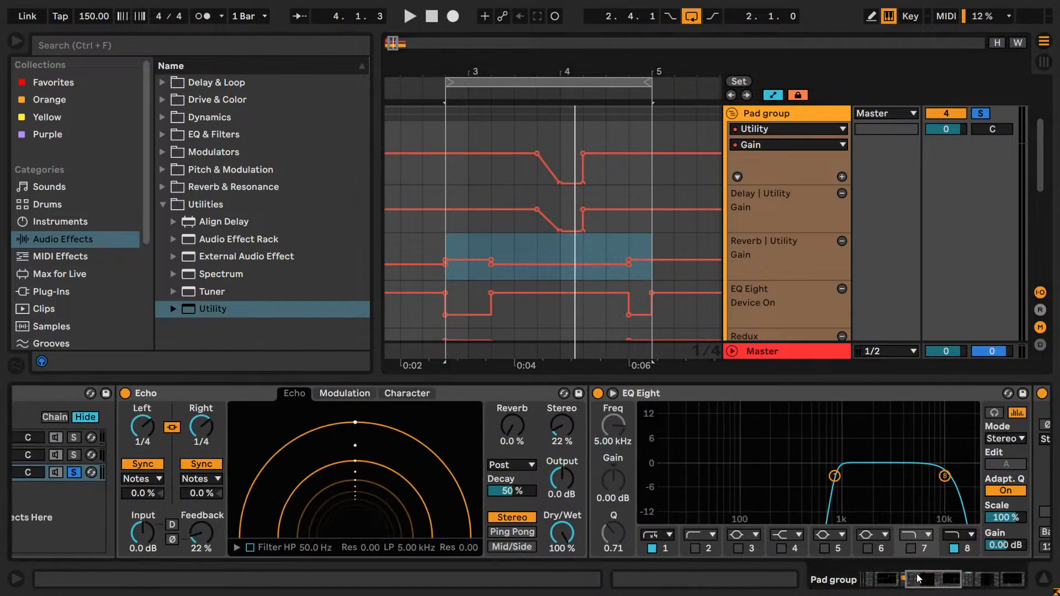
ctrl+click(72, 455)
ctrl+click(73, 437)
key(space)
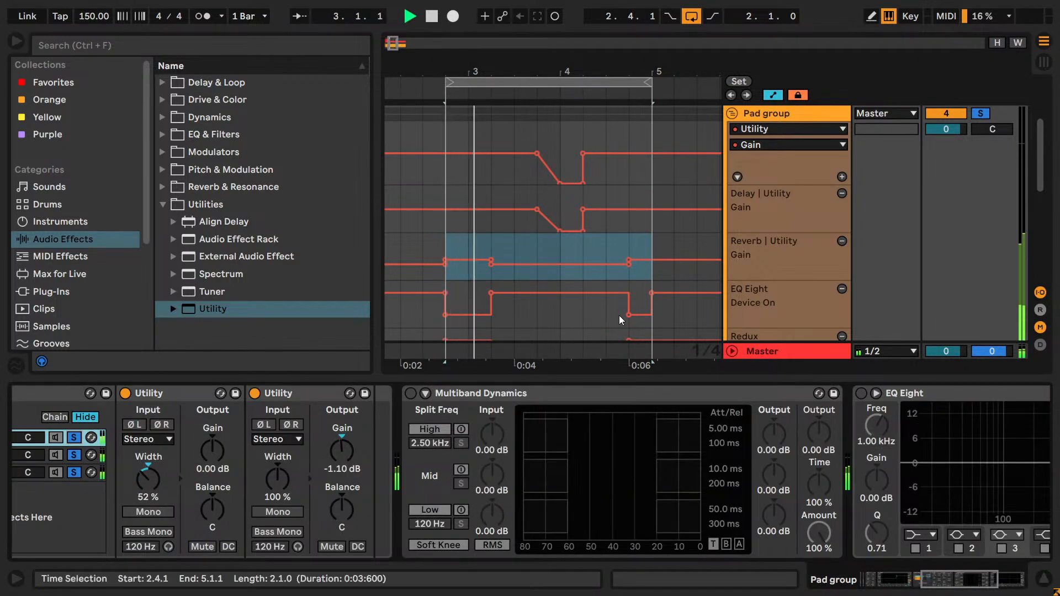
- Extend the Delay chain Utility's -inf dB Gain section so the level is restored at 4.4.1, and play the loop
key(space)
key(b)
drag(596, 231, 624, 230)
drag(619, 182, 594, 183)
key(b)
key(space)
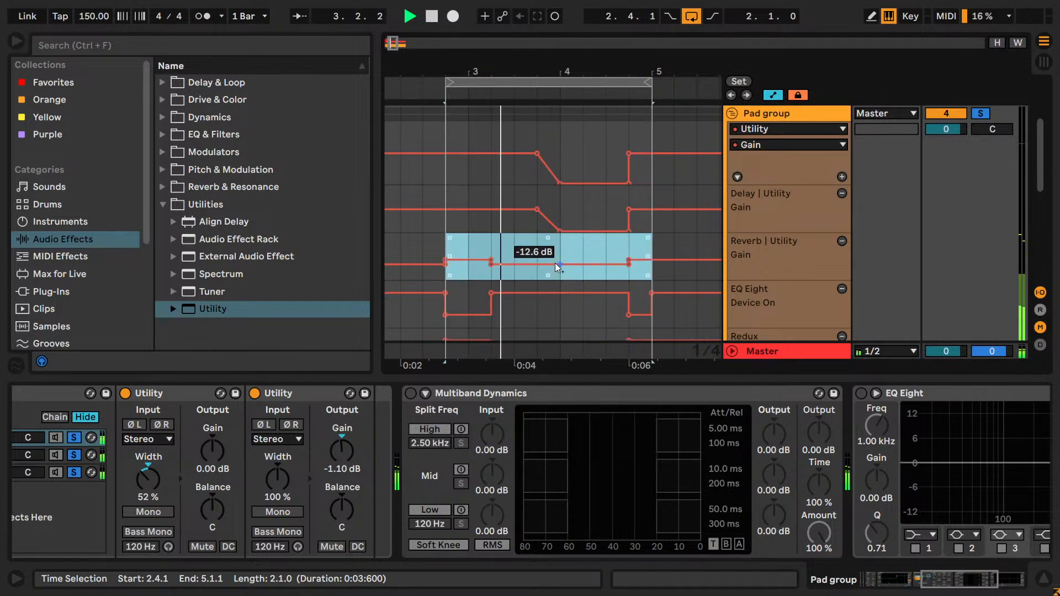
key(space)
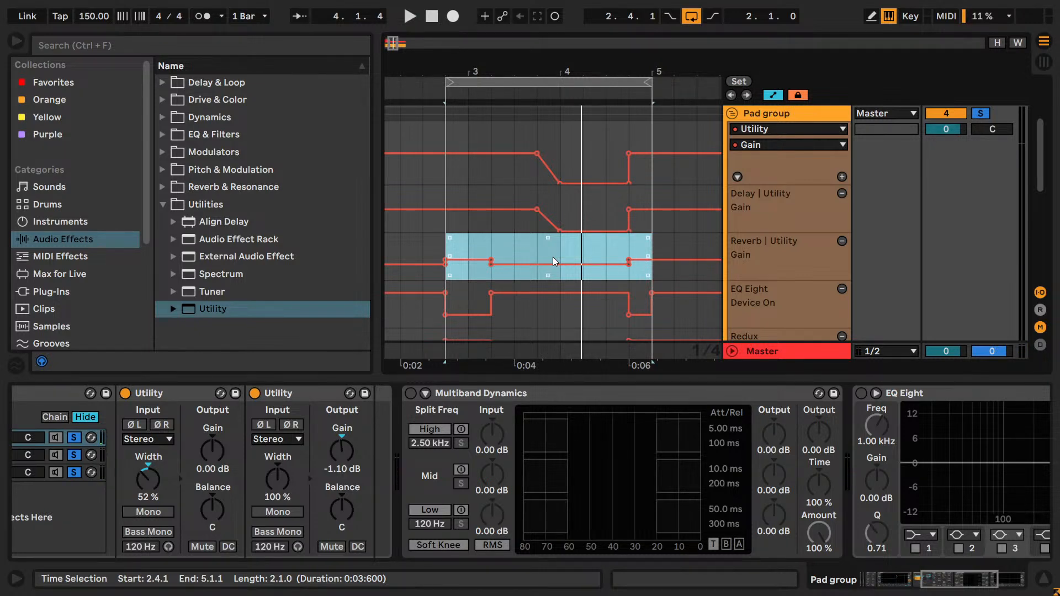
- Turn off solo on the Dry, Reverb and Delay chains of the Reverb + Delay rack and show the Reverb chain's devices
click(870, 577)
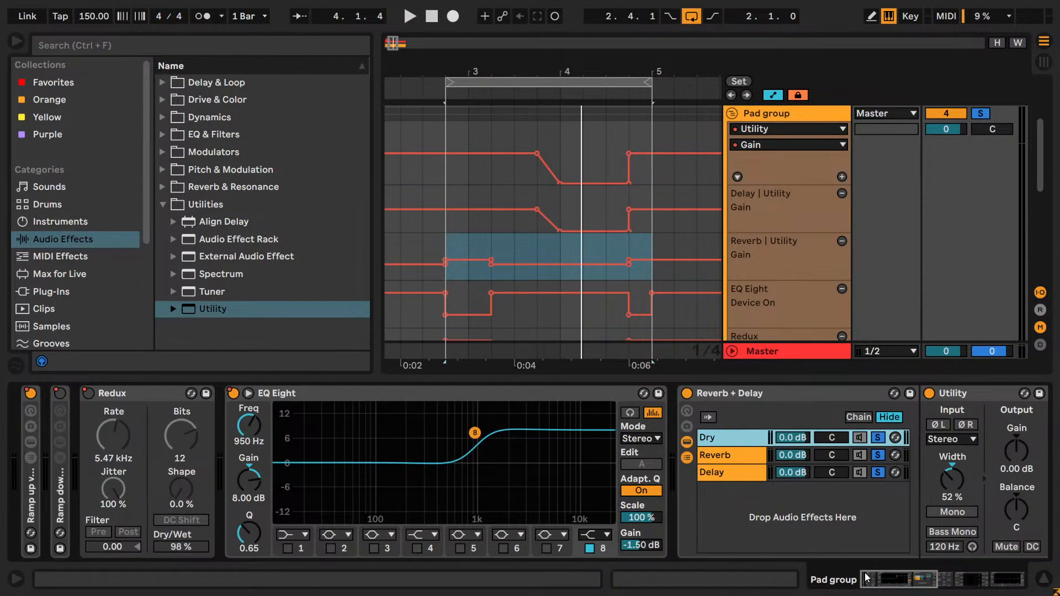
drag(870, 577, 936, 577)
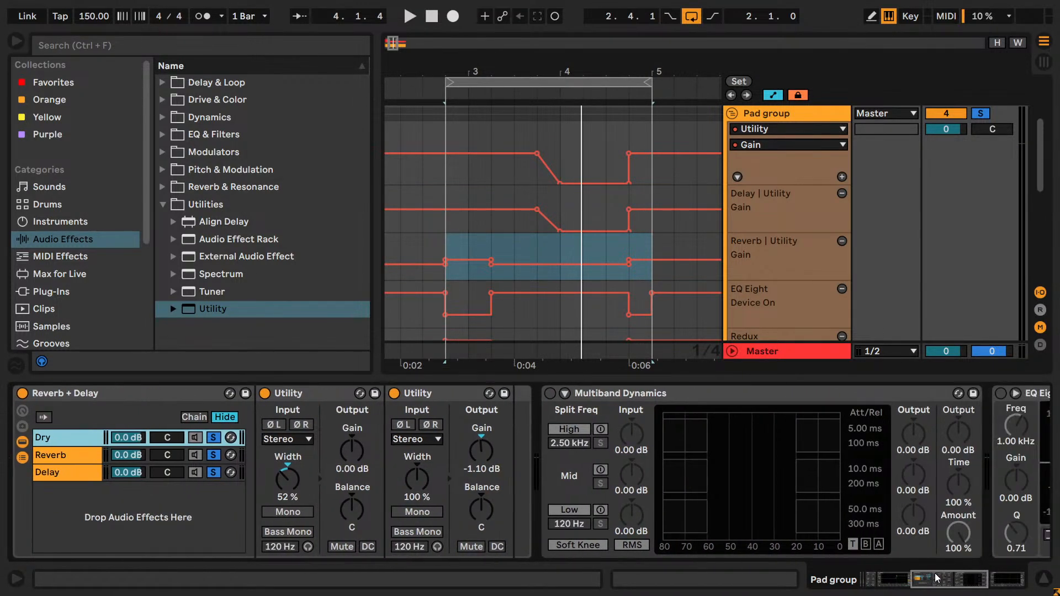
click(215, 456)
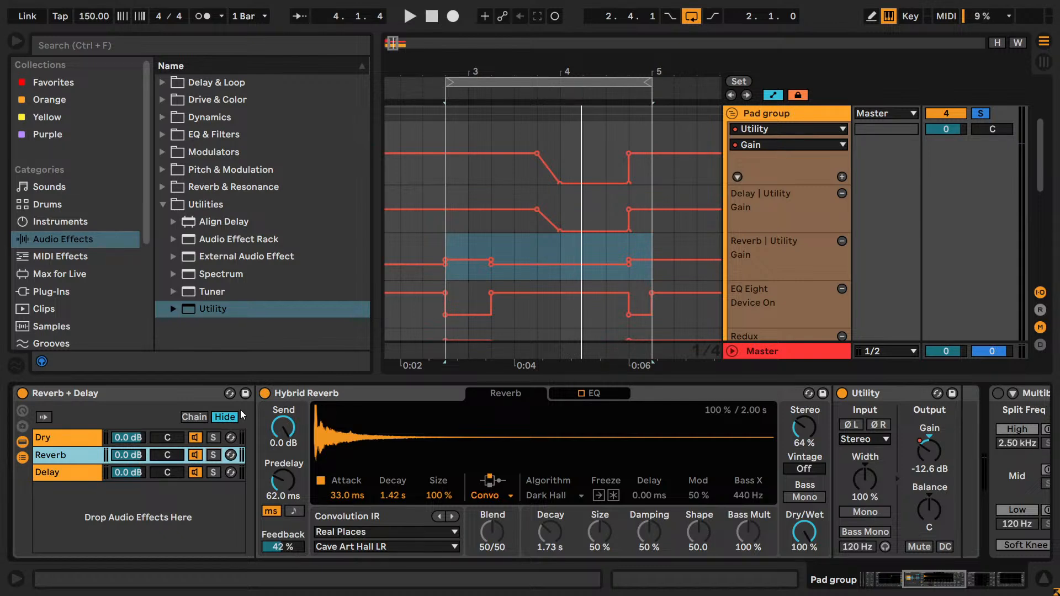
- Delete the Utility device after Hybrid Reverb in the Reverb chain, removing its Gain automation
scroll(568, 216, down, 5)
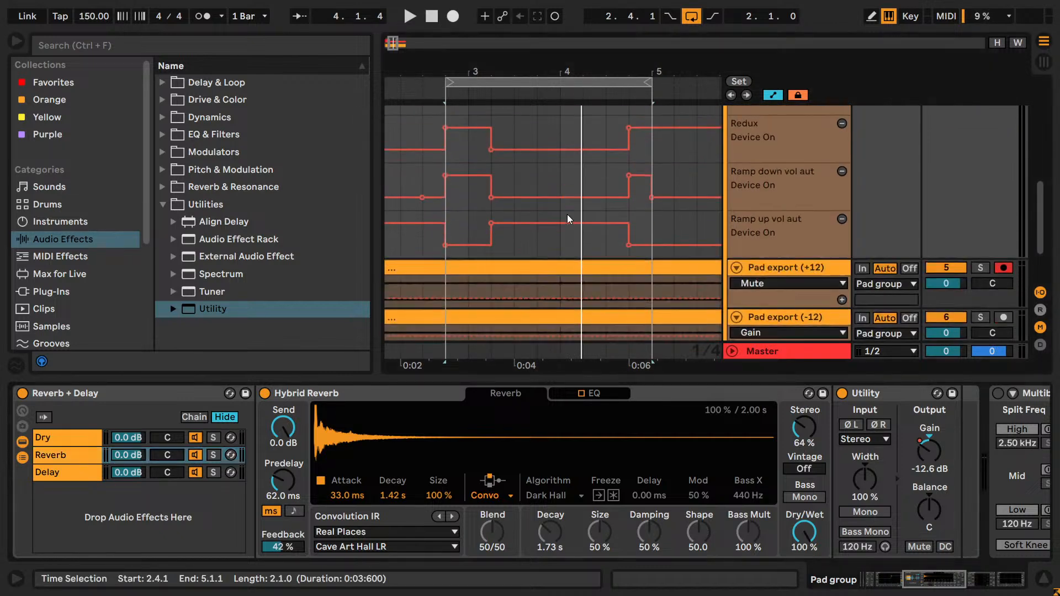
scroll(568, 217, up, 7)
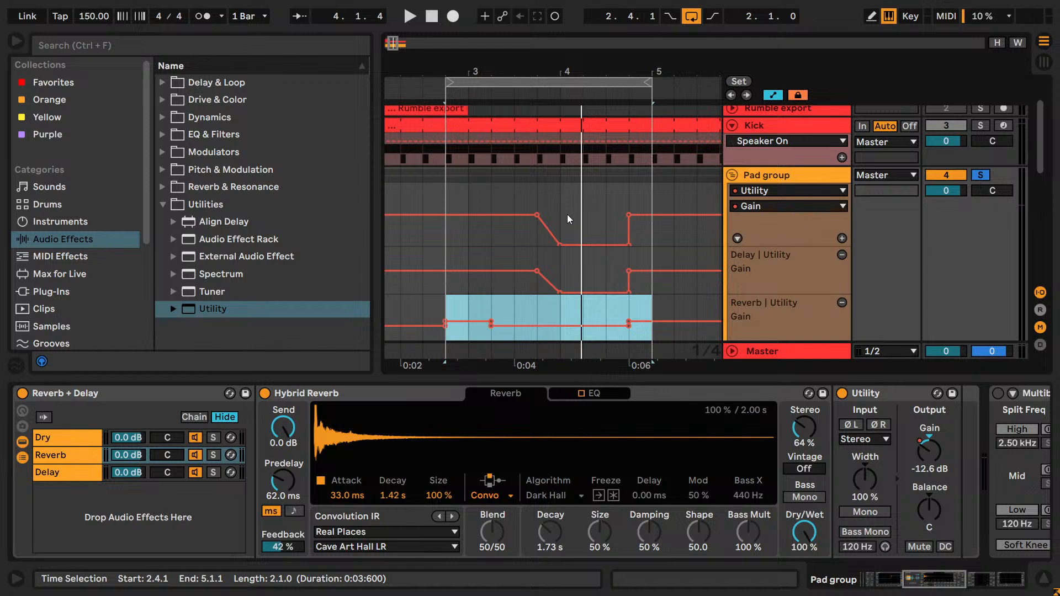
scroll(567, 219, down, 2)
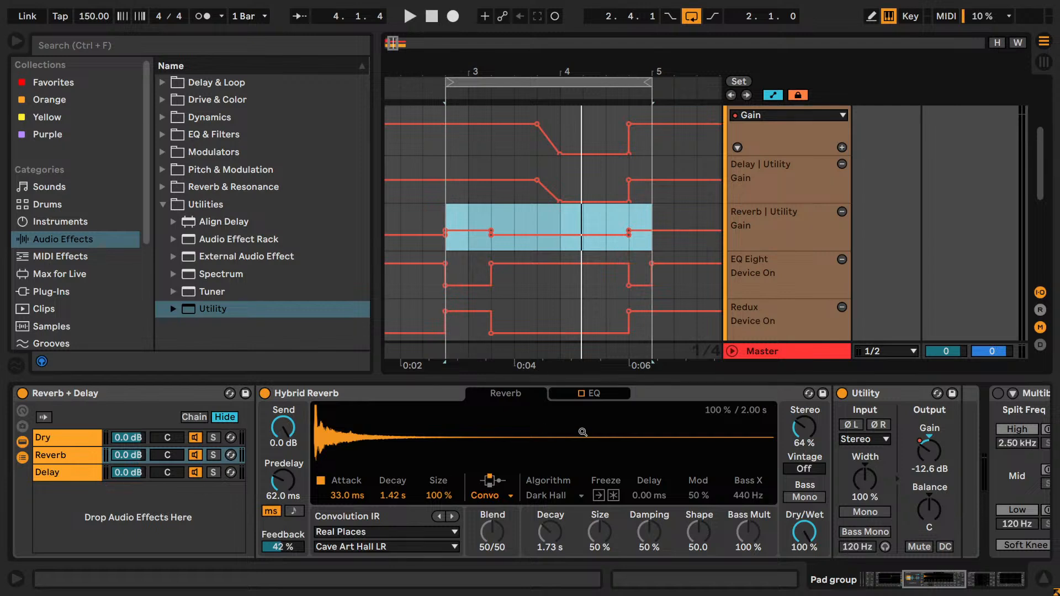
click(934, 575)
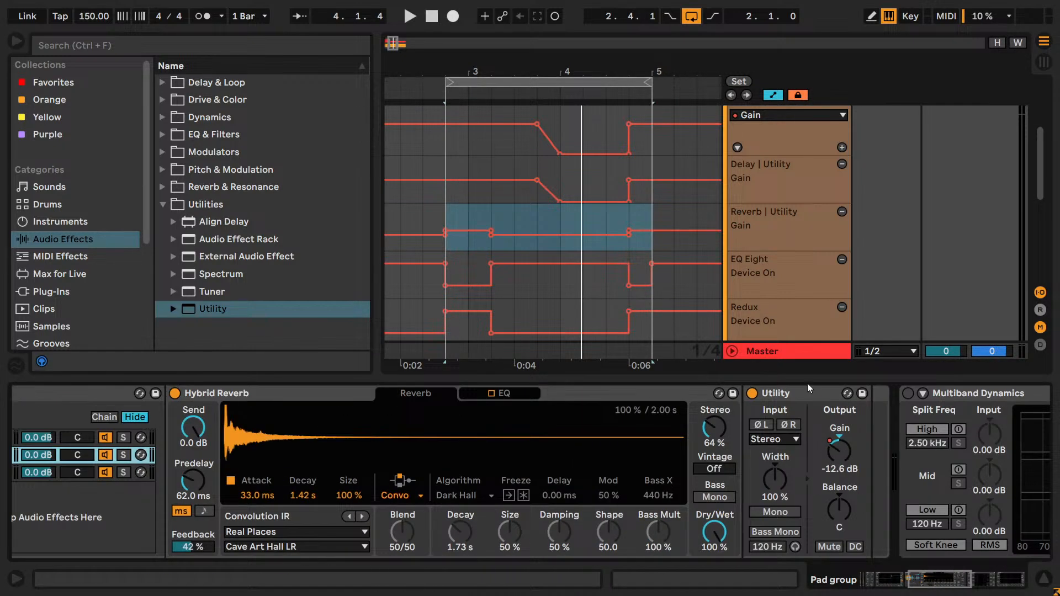
click(807, 389)
key(Delete)
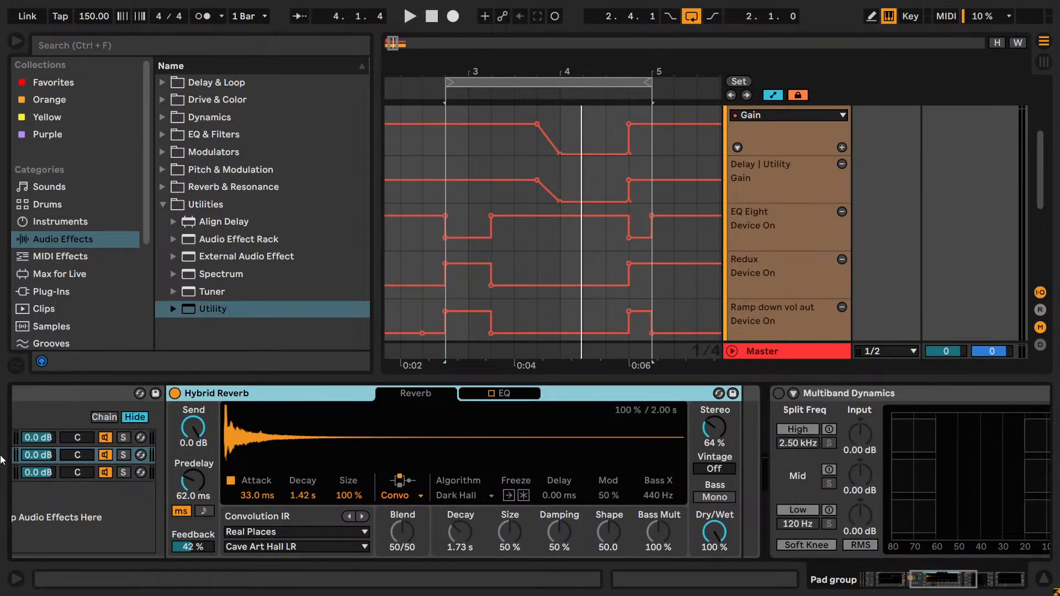
- Turn off the EQ Eight after Echo in the Delay chain and briefly play the loop
click(59, 488)
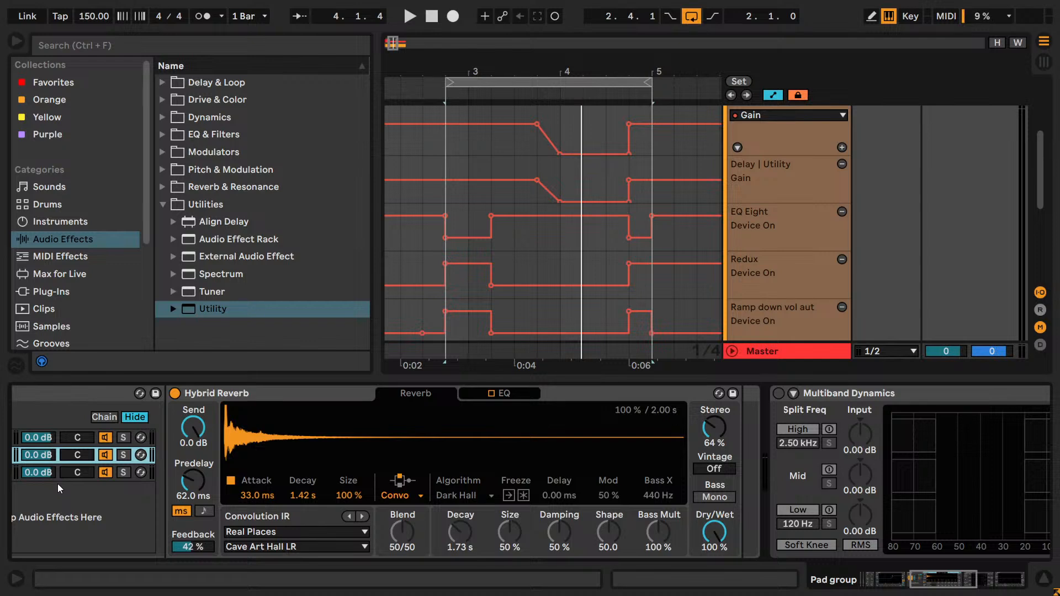
click(59, 479)
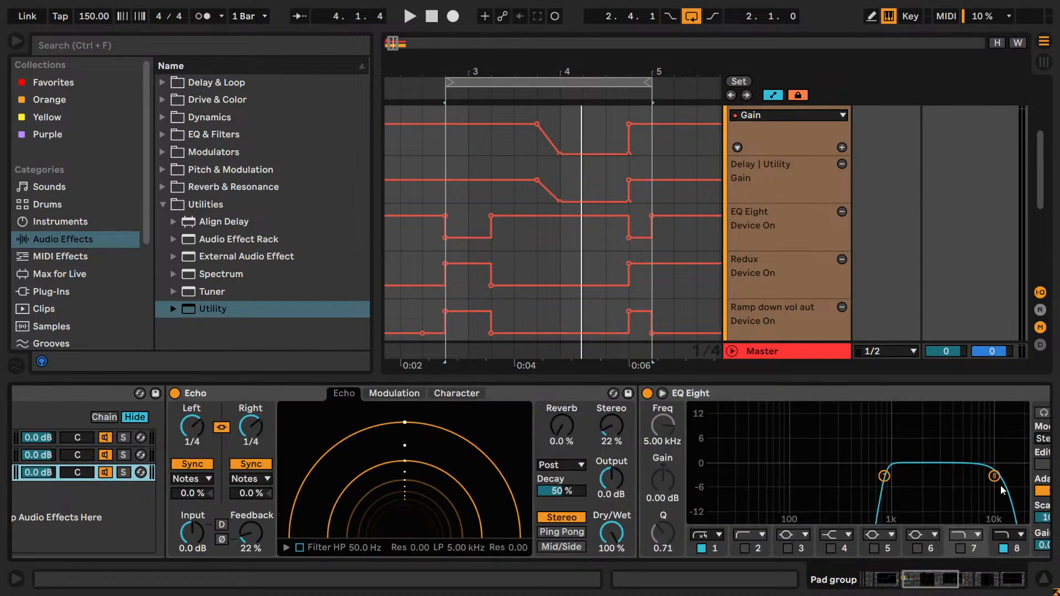
click(647, 394)
key(space)
key(space)
- Solo the Delay chain in the Reverb + Delay rack and play the loop to check the echo
scroll(445, 515, left, 3)
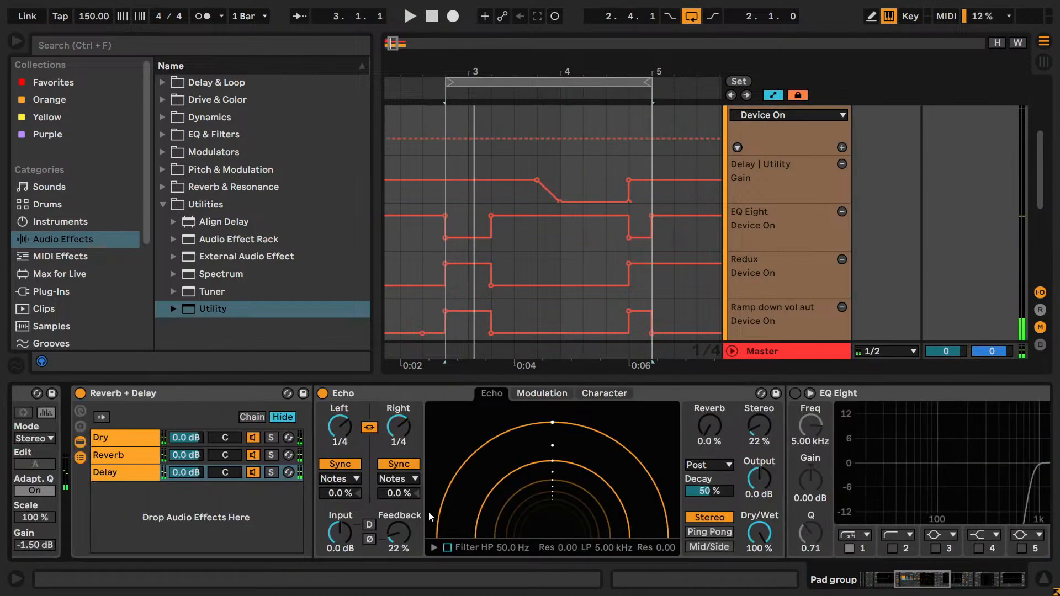
click(270, 472)
key(space)
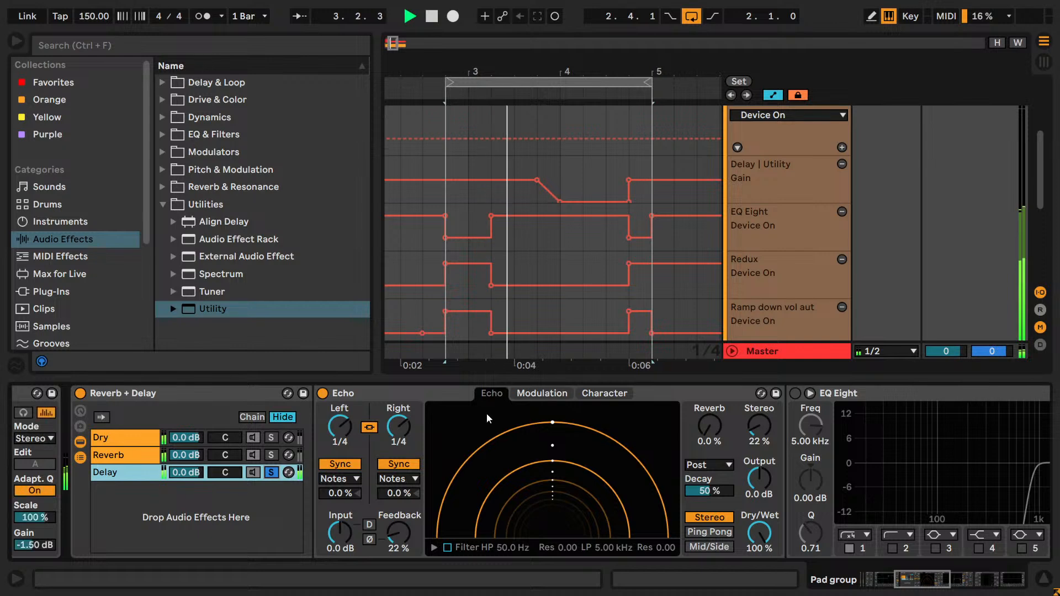
scroll(578, 253, down, 3)
scroll(578, 254, down, 2)
key(space)
key(space)
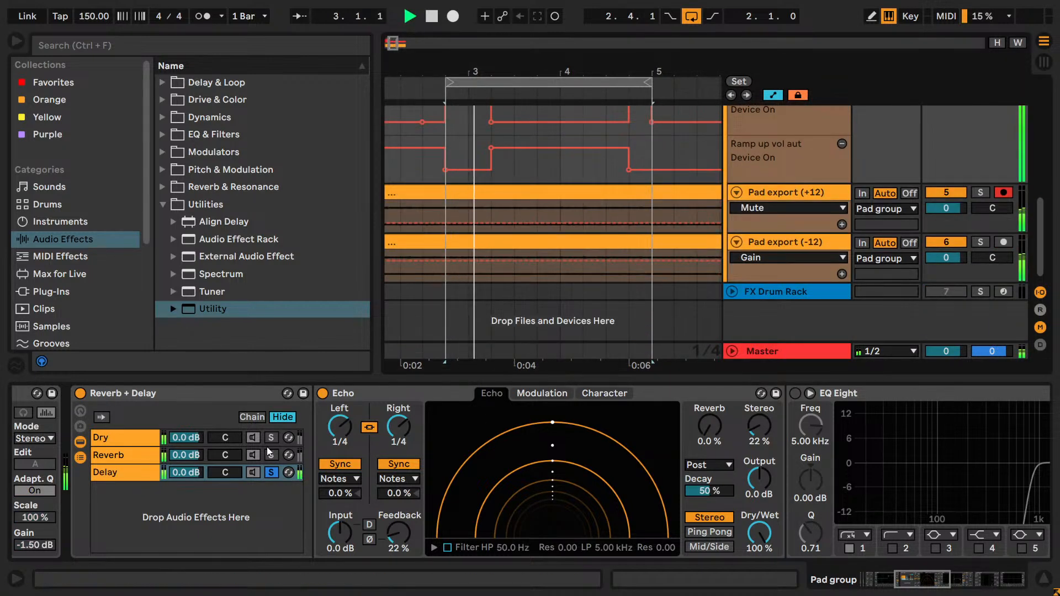
key(space)
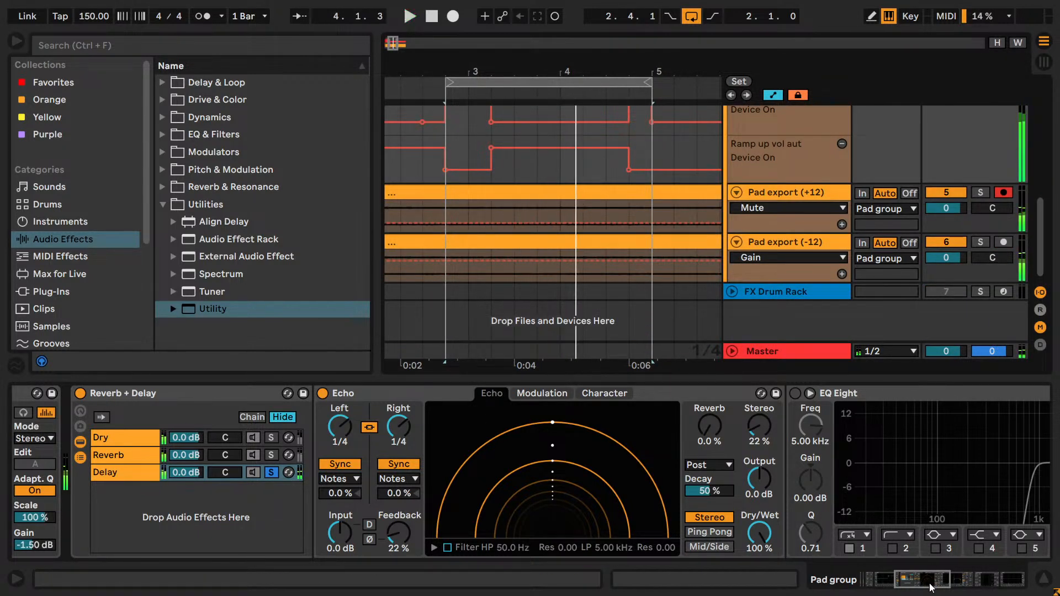
- Delete all breakpoints from the Delay chain Utility's Gain automation and play the loop without them
click(927, 582)
scroll(656, 261, up, 5)
click(560, 235)
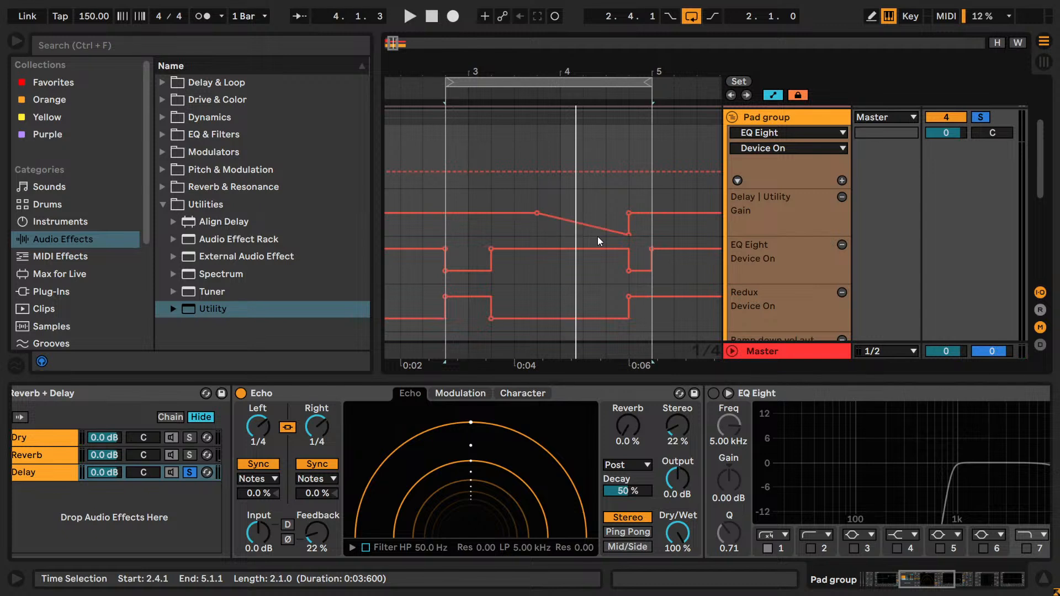
click(629, 235)
click(535, 213)
click(629, 213)
key(space)
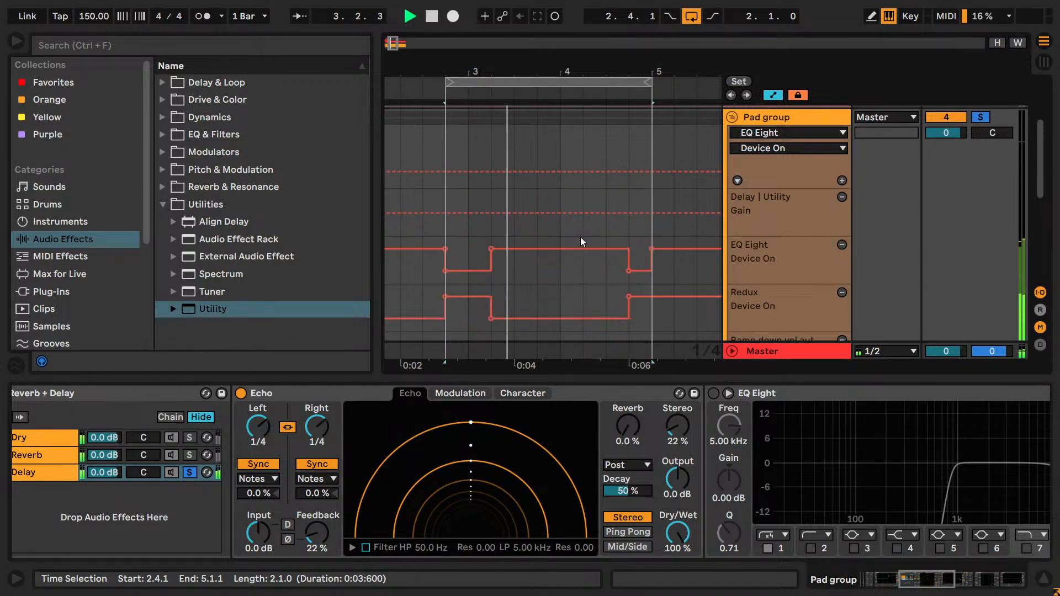
scroll(580, 241, down, 5)
key(space)
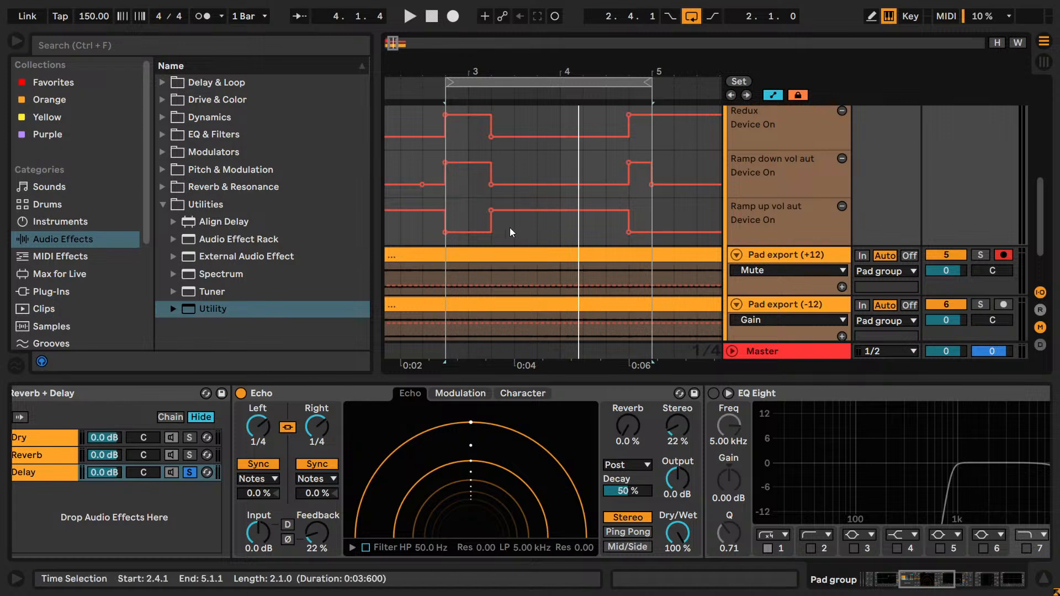
- Split both Pad export clips at 3.2.1 and 4.4.1 and deactivate the sections between those points
click(492, 270)
scroll(511, 293, down, 2)
click(494, 283)
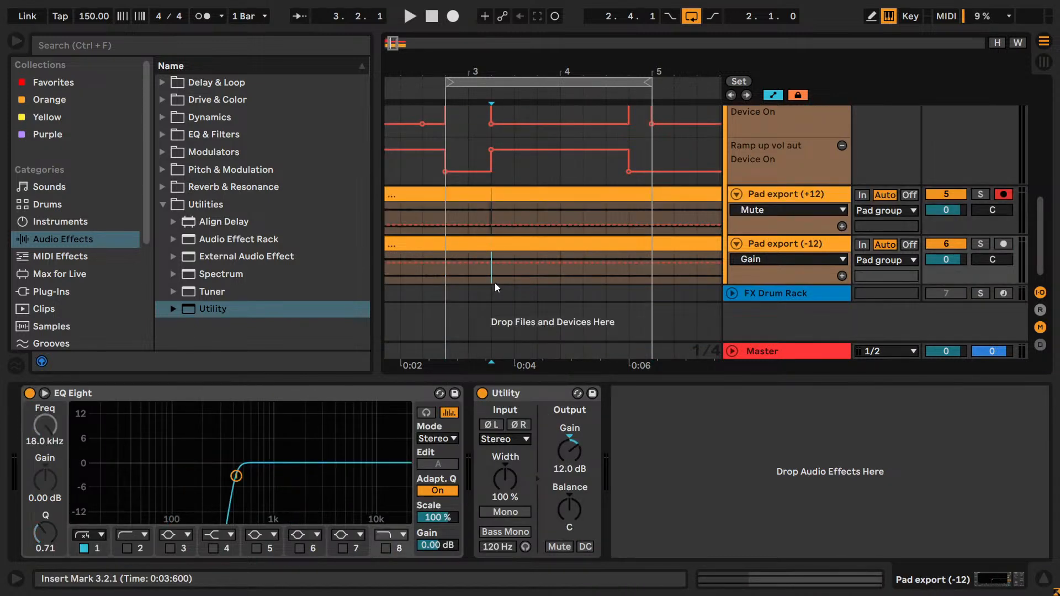
click(608, 214)
click(628, 217)
key(ctrl+e)
click(629, 271)
key(ctrl+e)
click(563, 191)
key(0)
click(569, 243)
key(0)
- Play the Pad group from 2.4.1 to hear the delay tail over the deactivated clip sections
scroll(419, 231, up, 4)
click(446, 222)
key(space)
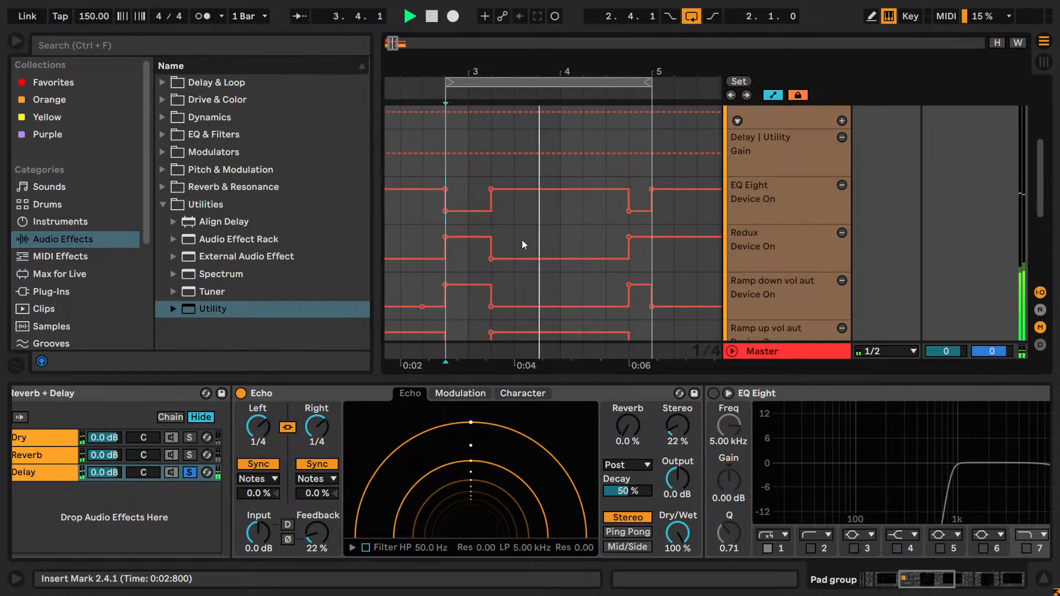
key(space)
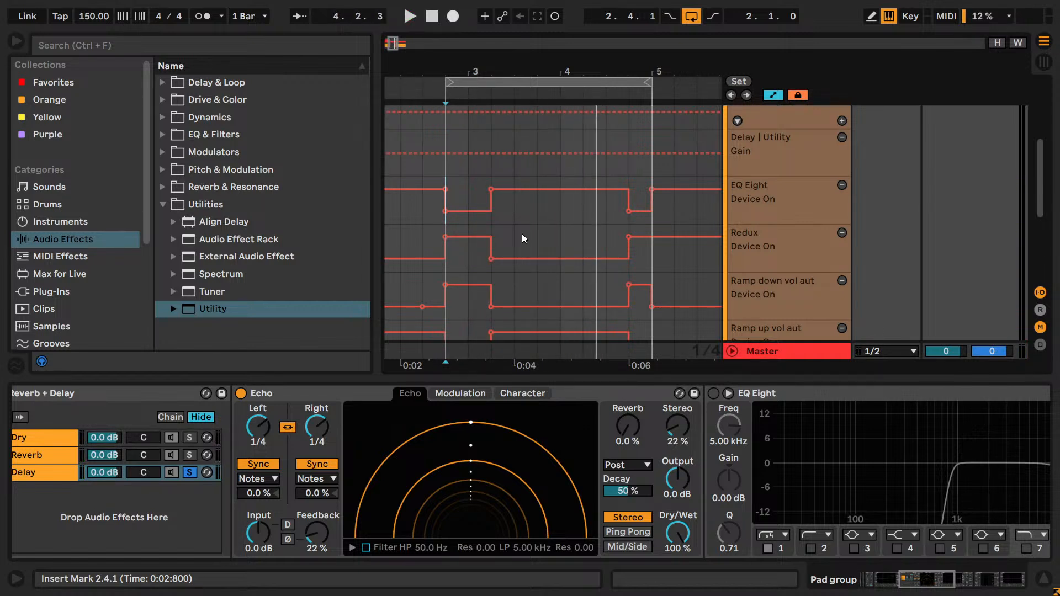
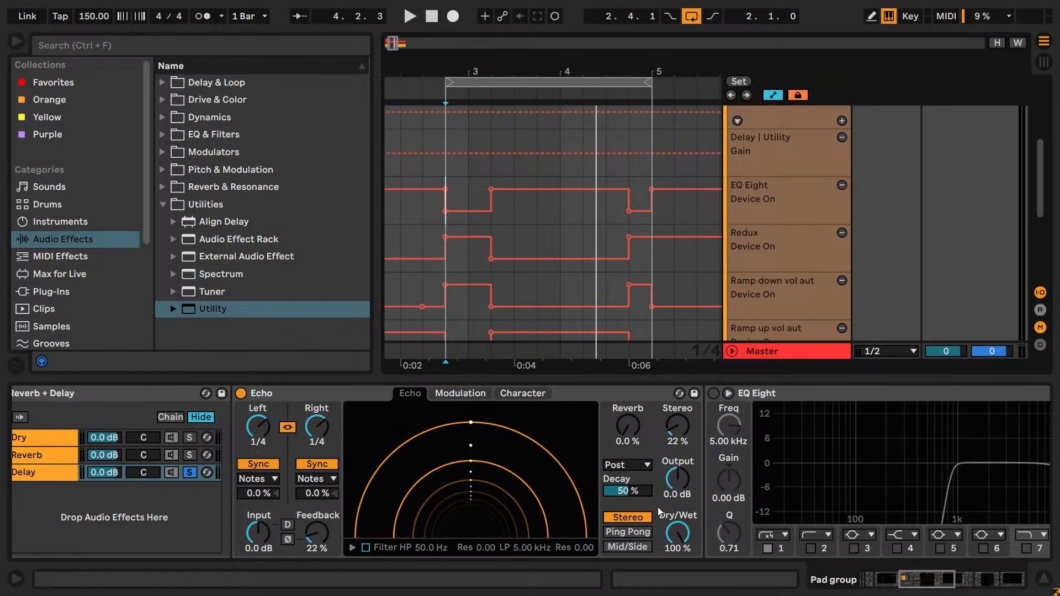
mouse_move(930, 580)
mouse_down()
mouse_move(953, 588)
mouse_move(941, 585)
mouse_up()
scroll(832, 211, up, 3)
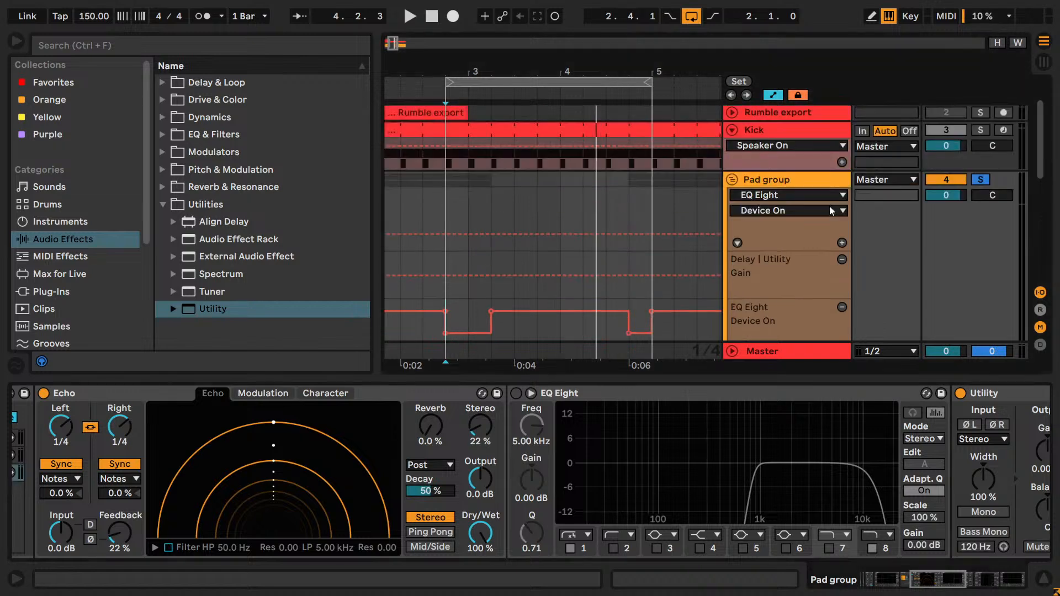
click(790, 182)
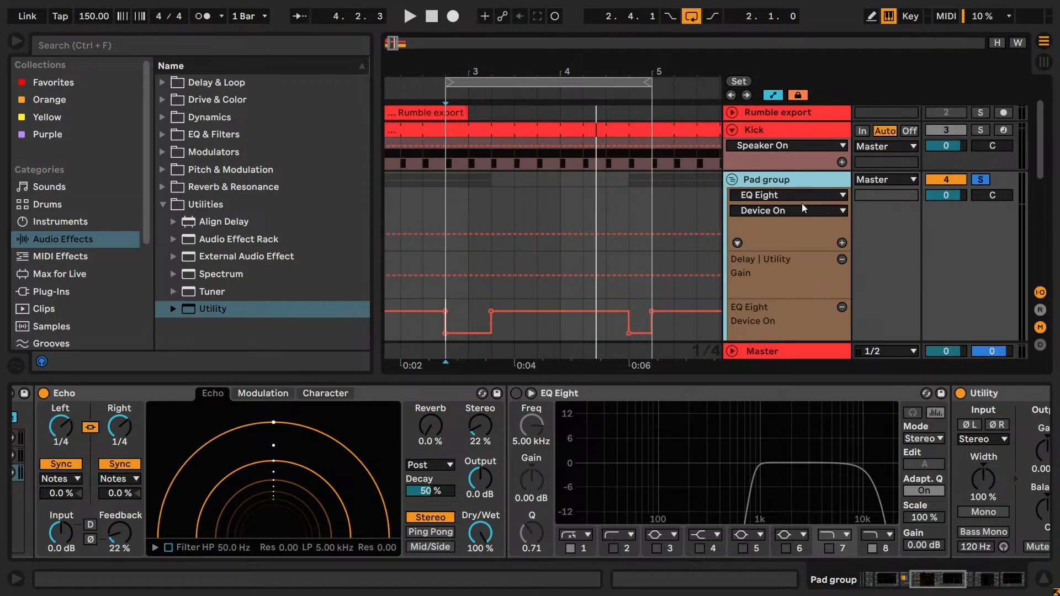
key(ctrl+d)
scroll(807, 223, down, 2)
scroll(806, 224, up, 1)
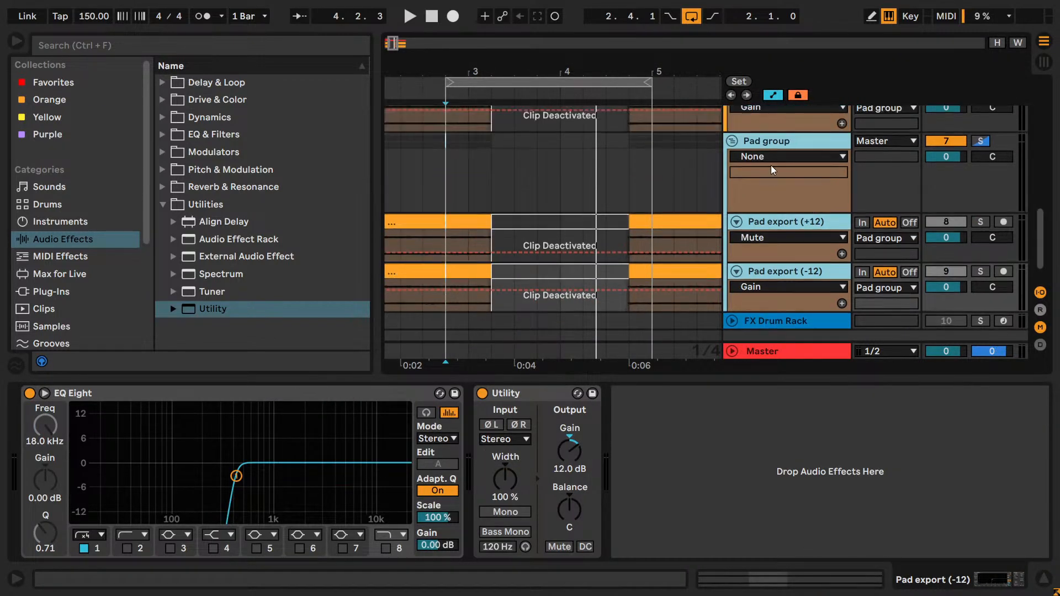
click(765, 140)
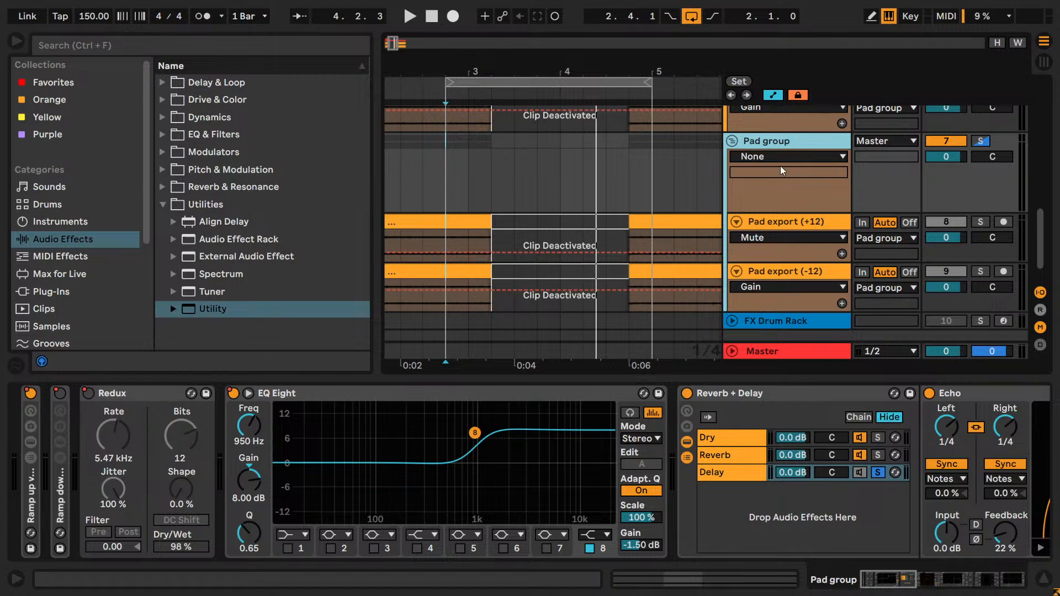
click(742, 158)
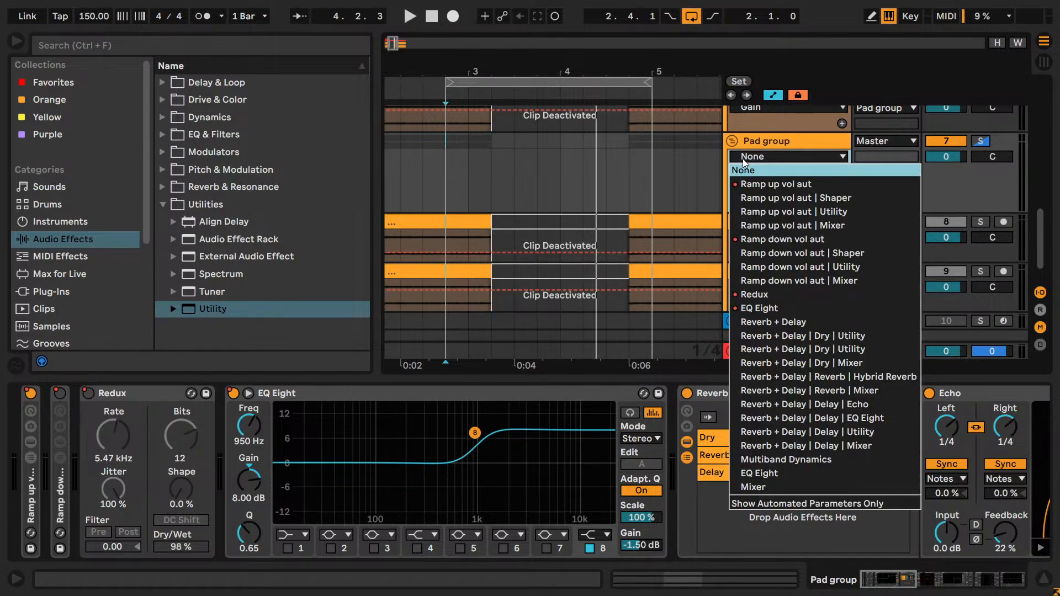
click(743, 158)
drag(722, 169, 697, 169)
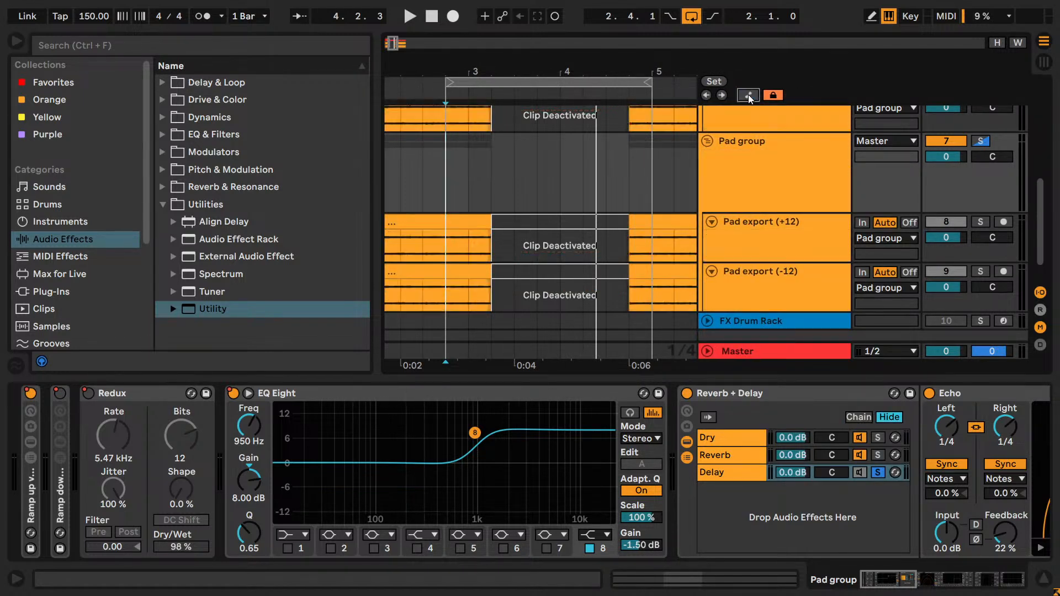
click(790, 145)
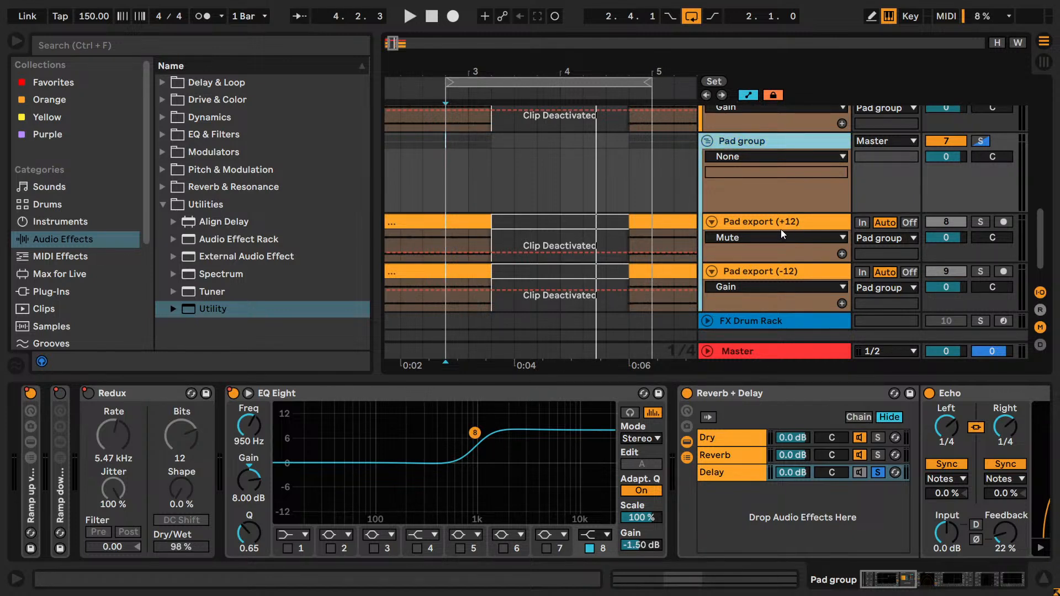
key(Delete)
scroll(768, 259, up, 2)
right_click(769, 256)
click(751, 295)
key(ctrl+z)
scroll(740, 302, up, 3)
right_click(741, 197)
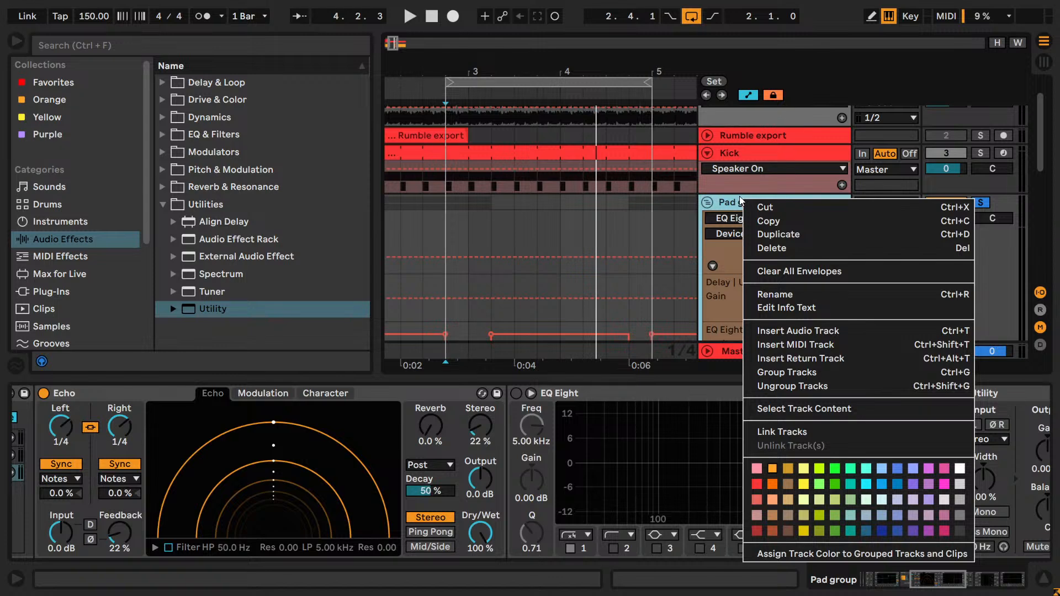
click(732, 201)
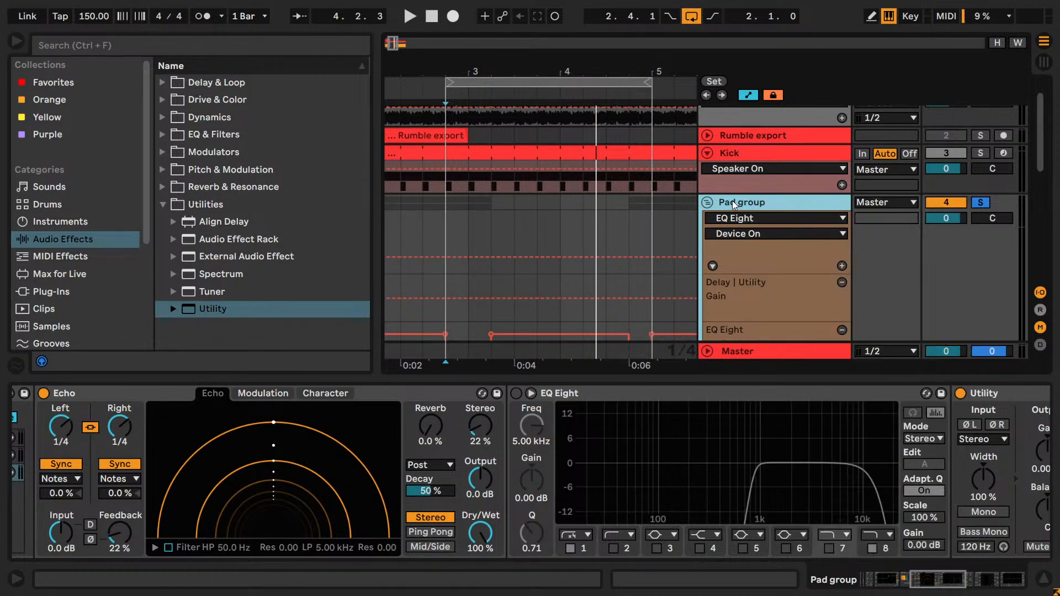
scroll(732, 202, down, 4)
scroll(738, 207, up, 5)
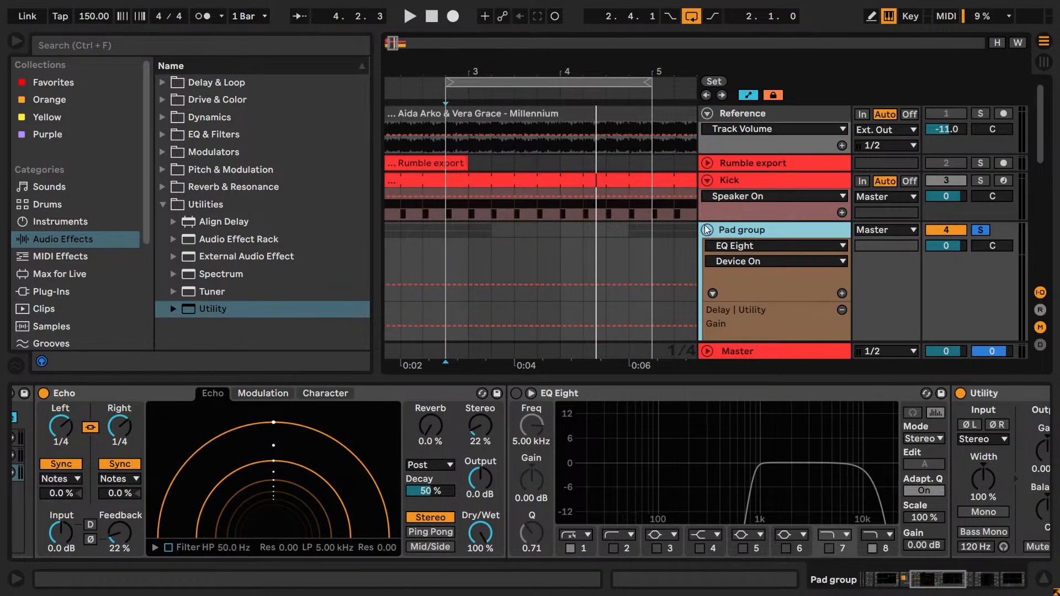
- Insert a new audio track below the FX Drum Rack and name it "Pad delay export"
click(707, 230)
right_click(754, 291)
click(778, 298)
key(ctrl+r)
text(Pad delay export)
key(Return)
- Expand the Pad group and route its audio output to the Pad delay export track
click(694, 225)
click(707, 230)
scroll(825, 225, down, 2)
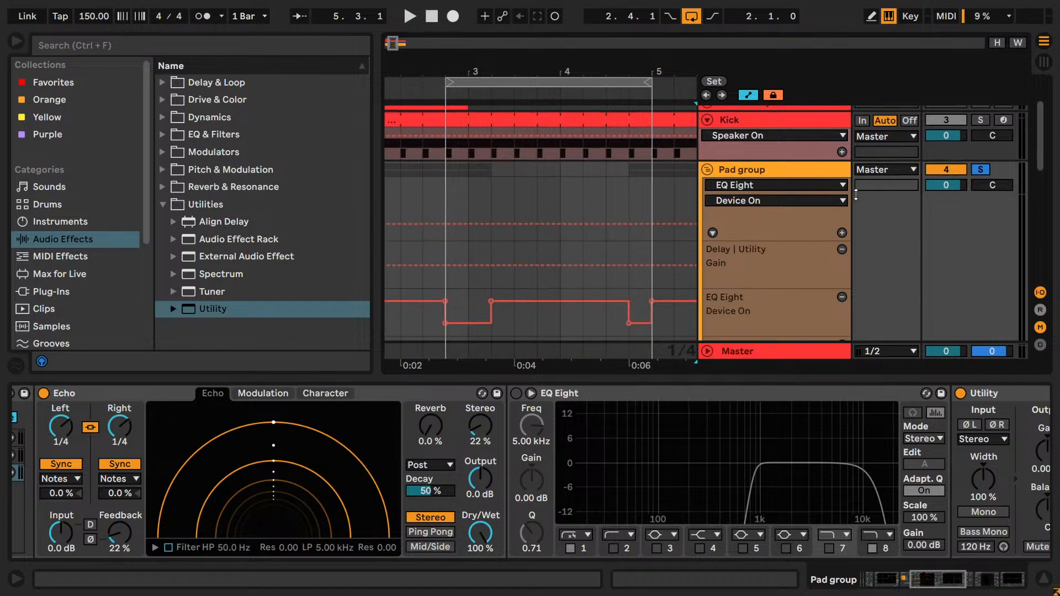
click(868, 170)
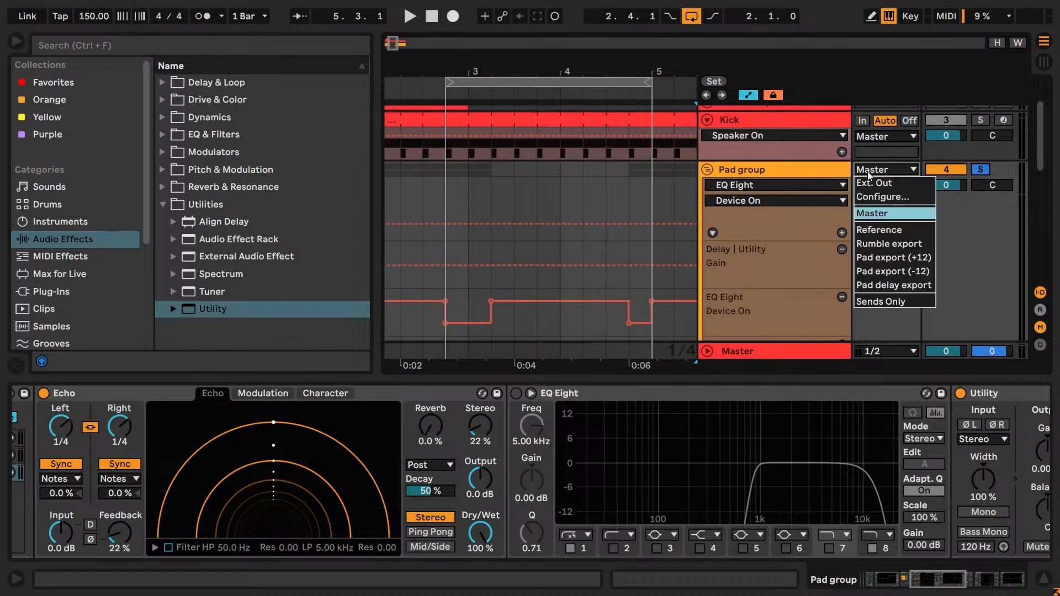
click(885, 285)
- Set the Pad delay export track's monitoring to In and arm the track for recording
scroll(886, 282, down, 5)
scroll(886, 277, up, 1)
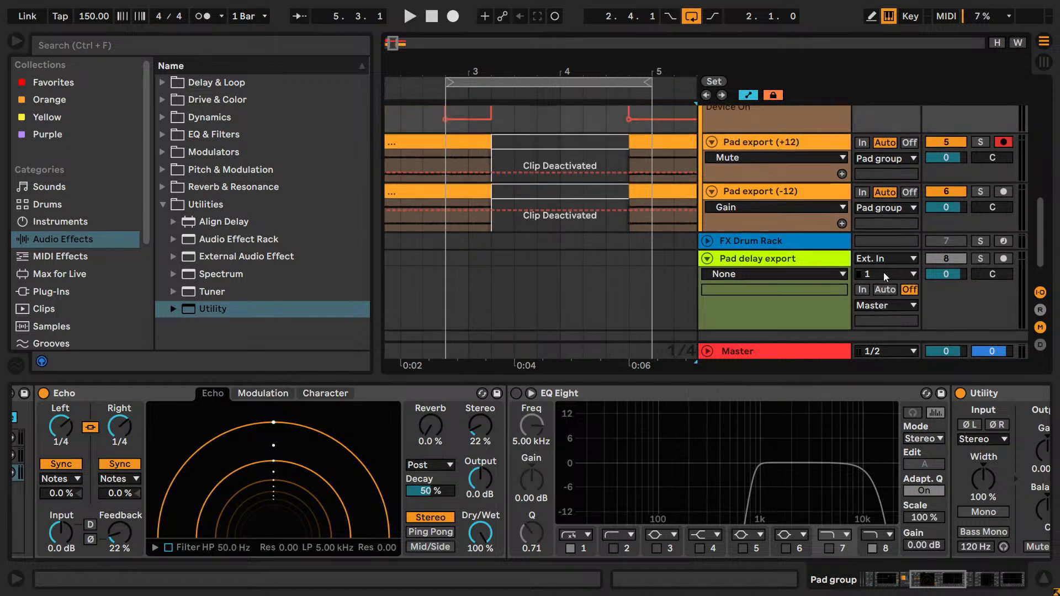
click(862, 289)
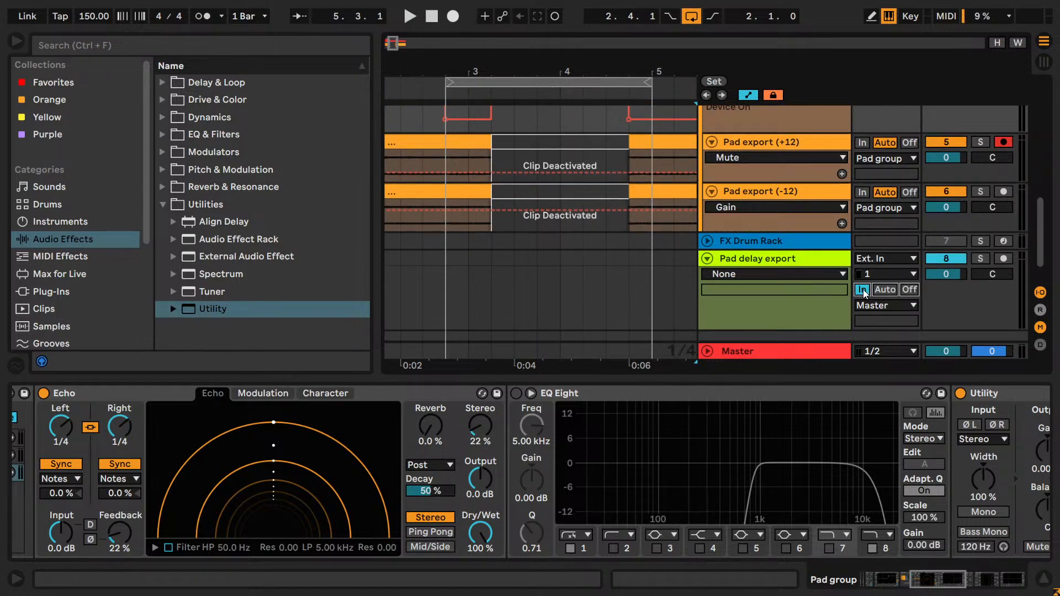
click(1003, 259)
- Record the Pad group's delay output onto Pad delay export from 2.4.1 and trim the recorded clip's end to 4.1.1
click(589, 274)
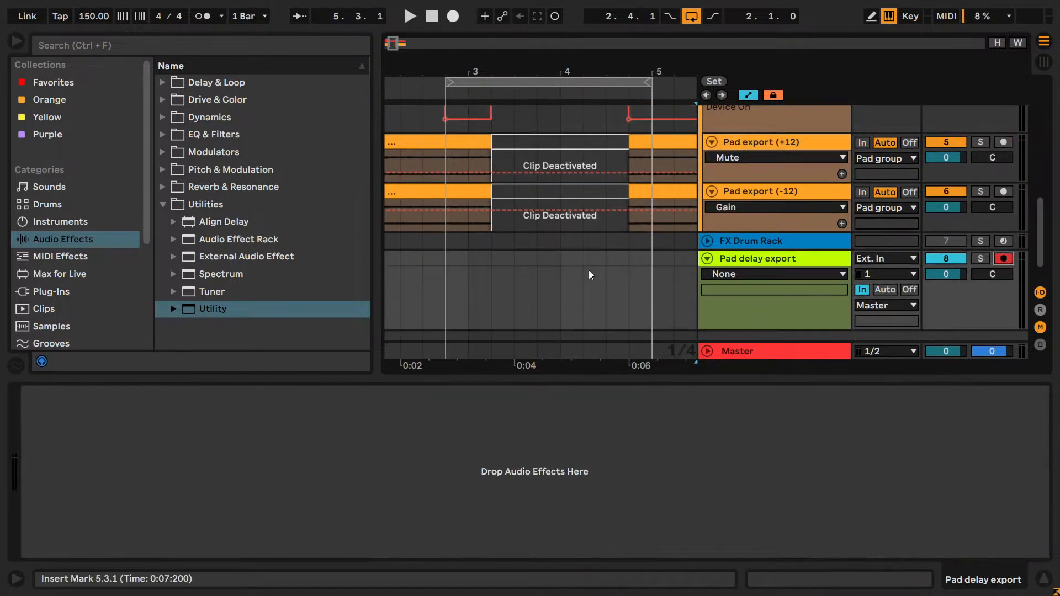
click(455, 283)
click(452, 16)
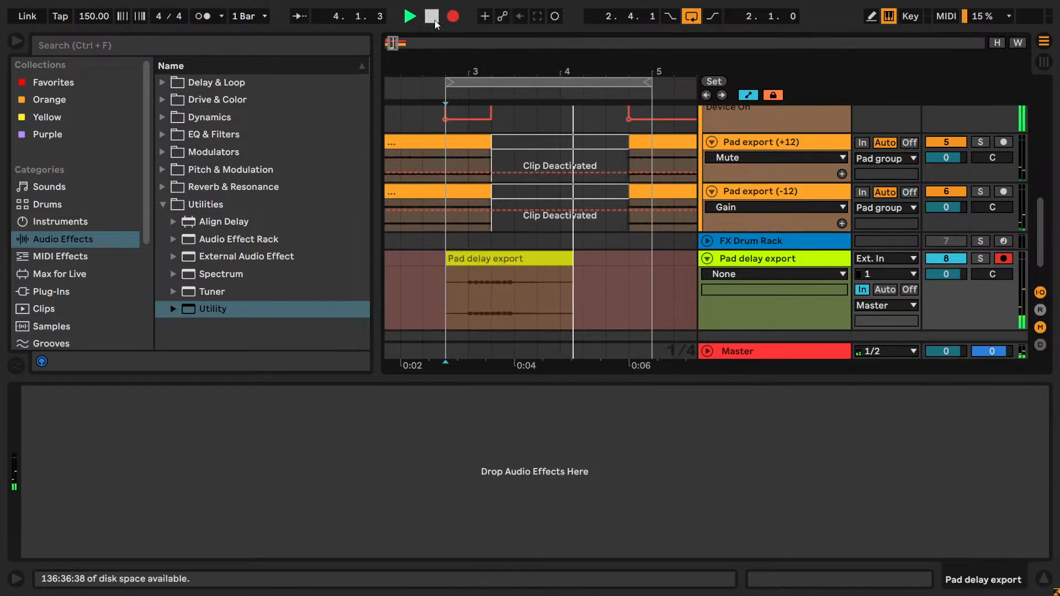
click(432, 17)
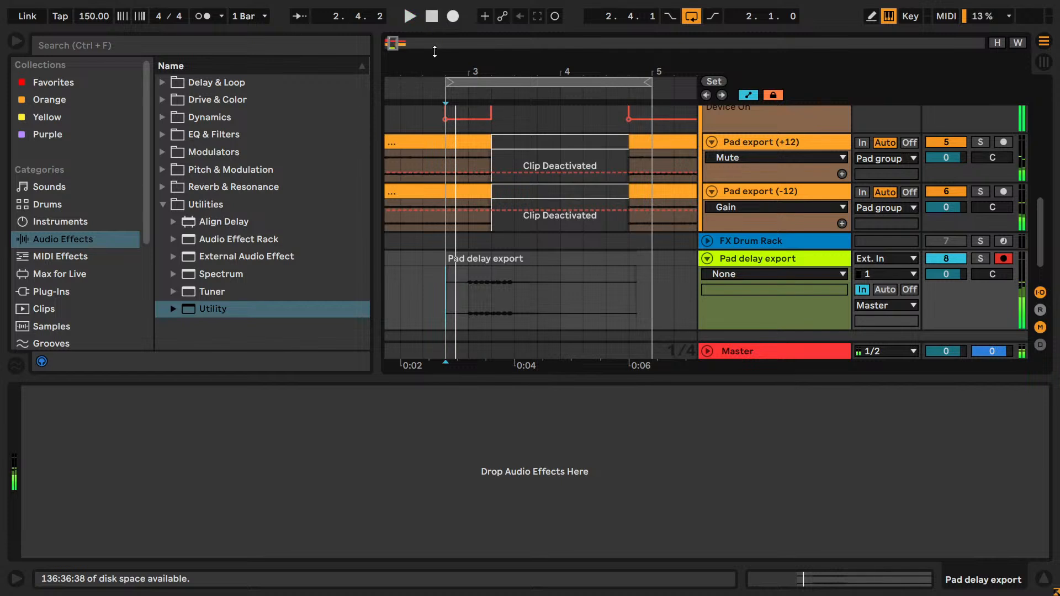
click(474, 300)
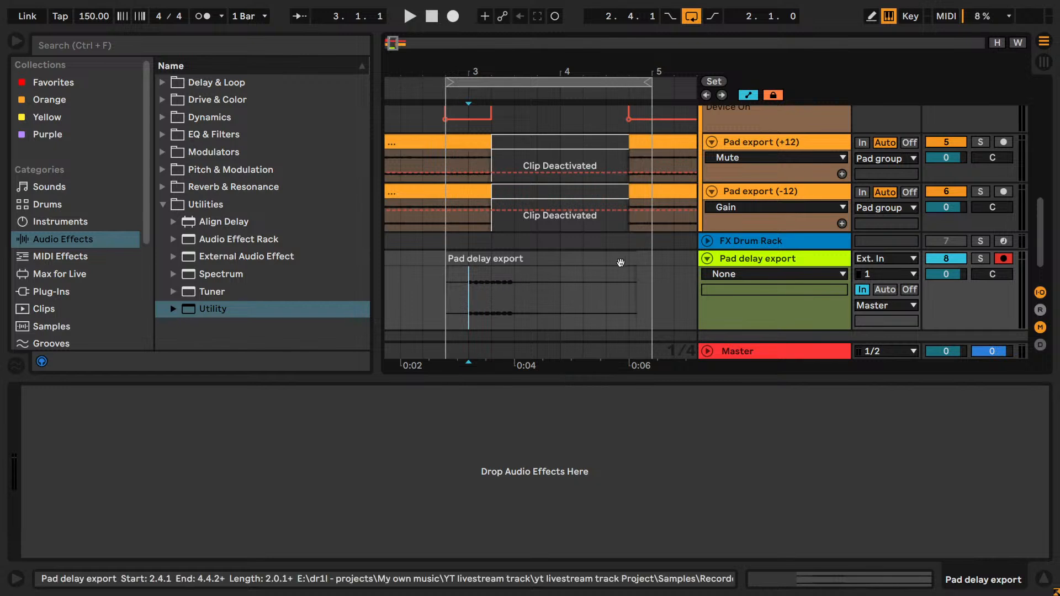
drag(446, 259, 559, 267)
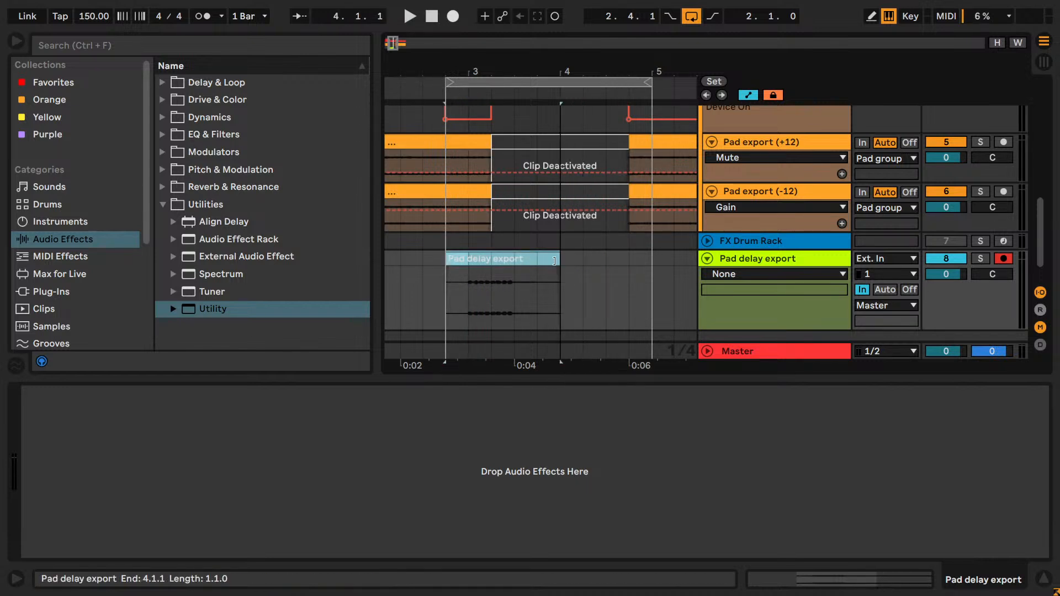
- Set the Pad delay export track's monitoring to Off, route the Pad group's output back to Master and collapse the group
click(903, 291)
scroll(840, 270, up, 5)
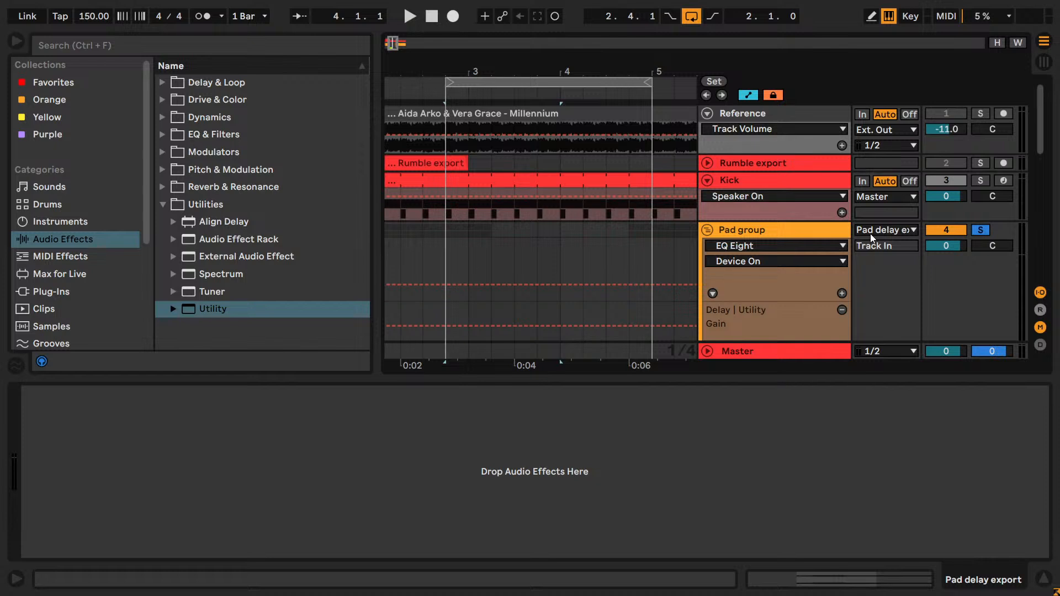
click(870, 231)
click(871, 274)
click(707, 231)
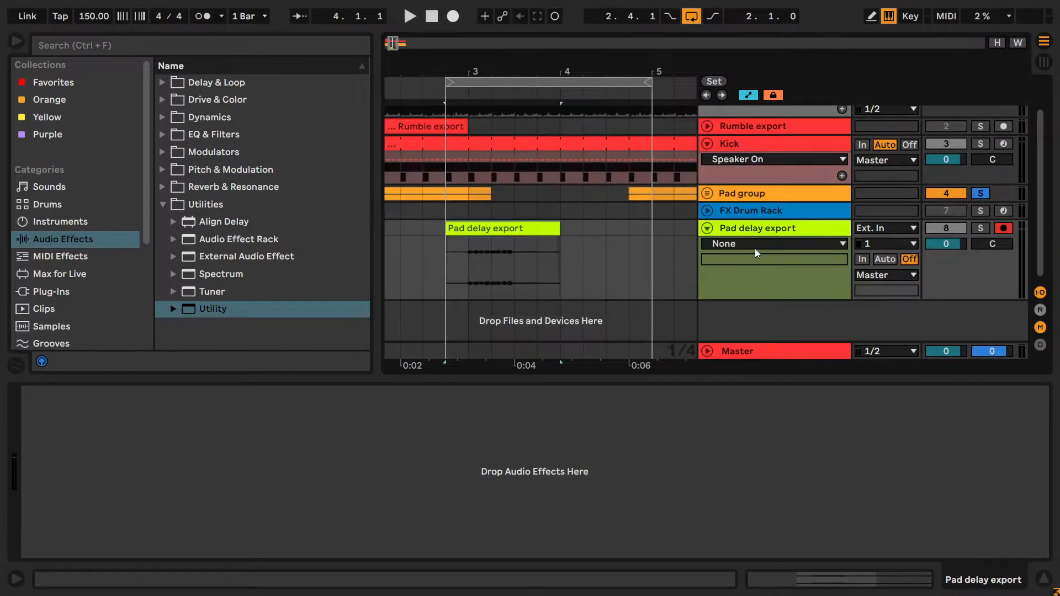
- Solo the Pad delay export track and play the recorded delay clip
click(980, 229)
key(space)
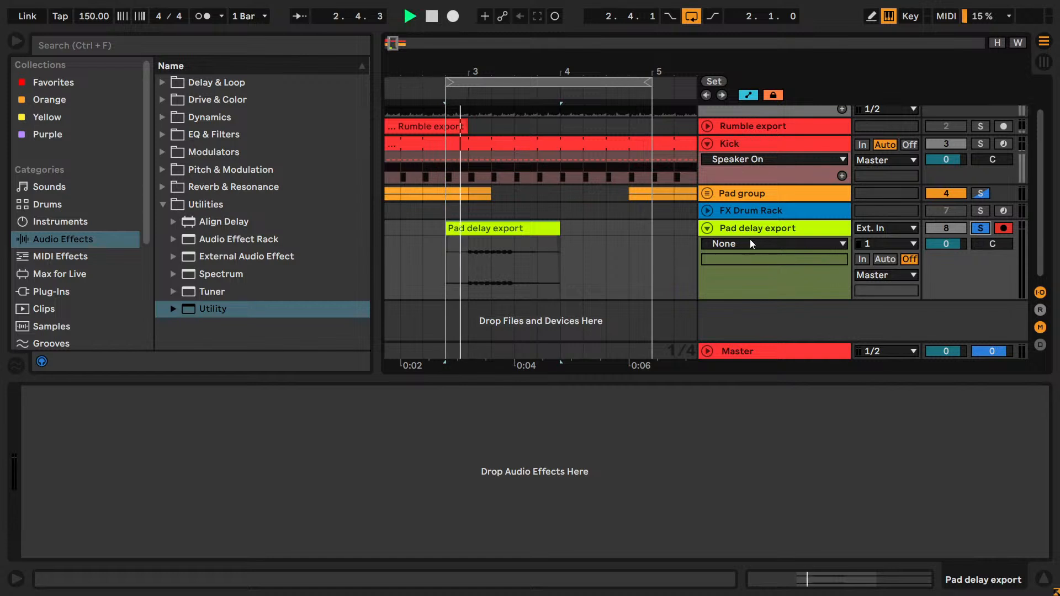
key(space)
- Extend the Pad delay export clip's end to 4.4.1 and play it from 2.4.1
drag(561, 227, 628, 228)
click(445, 260)
key(space)
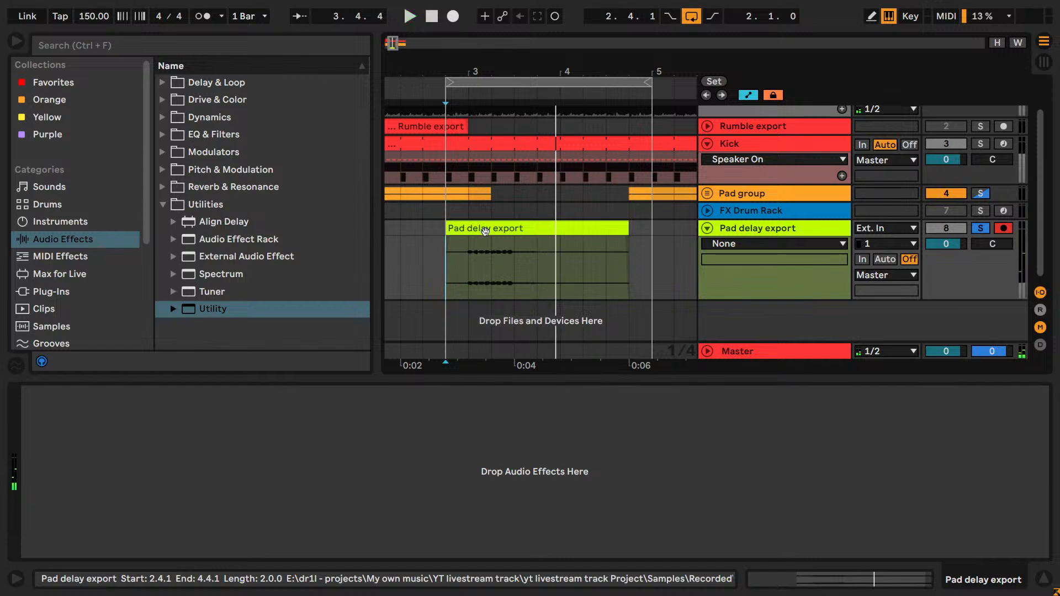
right_click(485, 231)
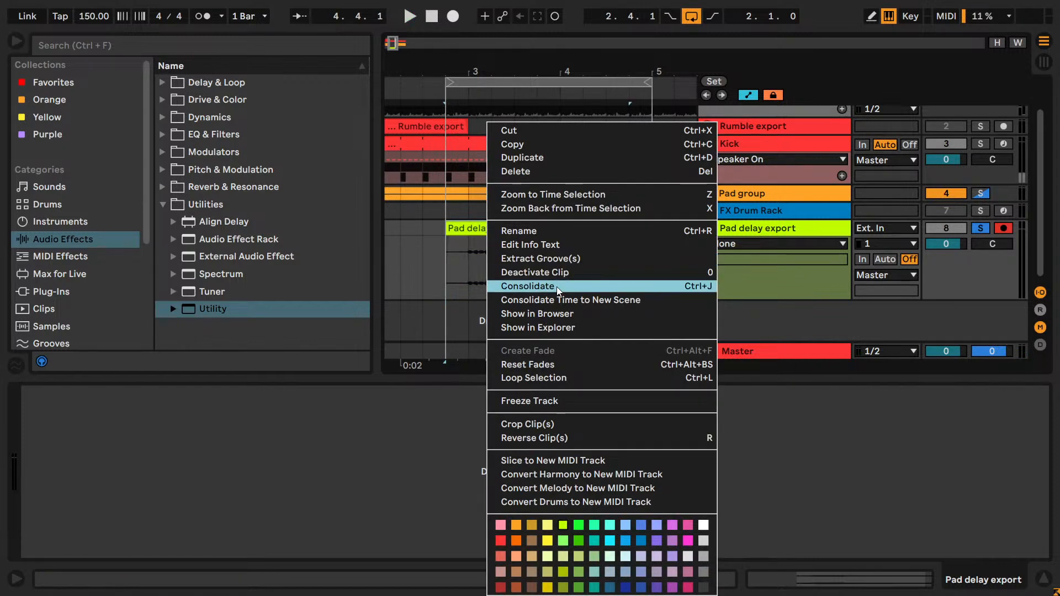
click(462, 329)
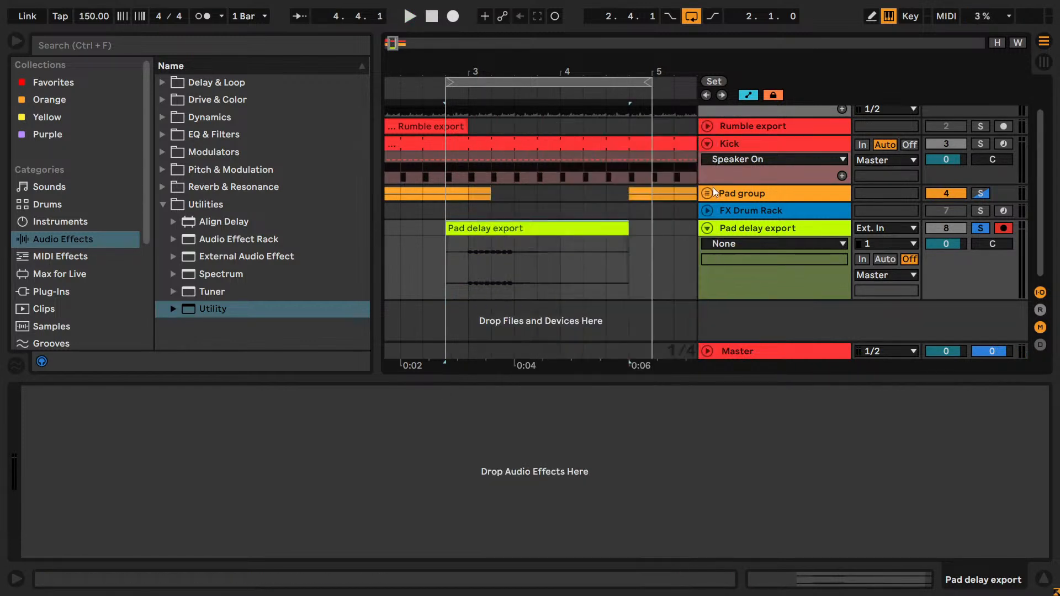
- Expand the Pad group and move the Pad delay export track into it above Pad export (+12)
click(707, 194)
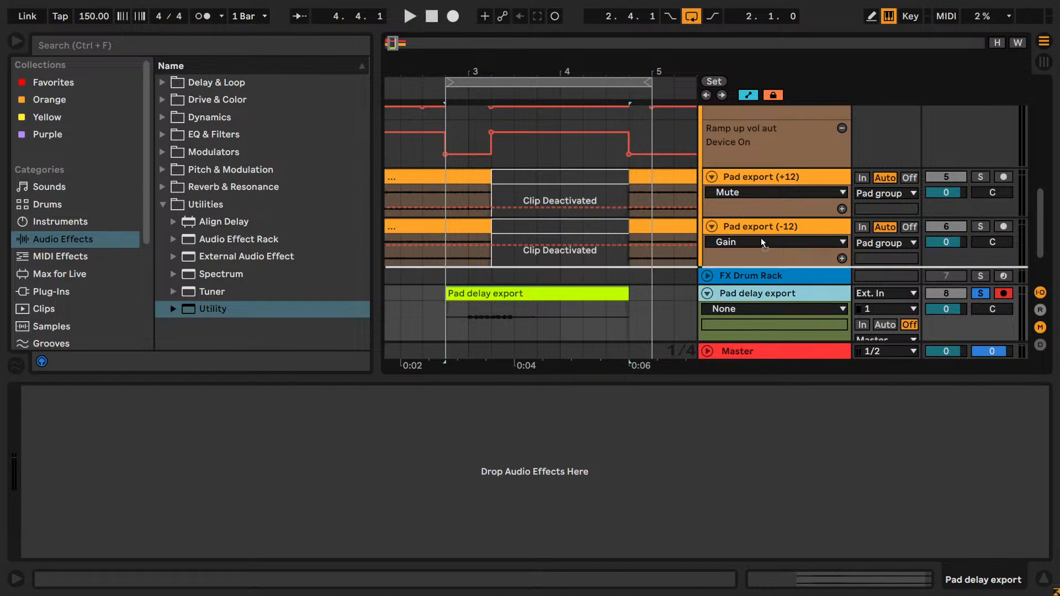
drag(771, 175, 769, 171)
scroll(756, 193, up, 1)
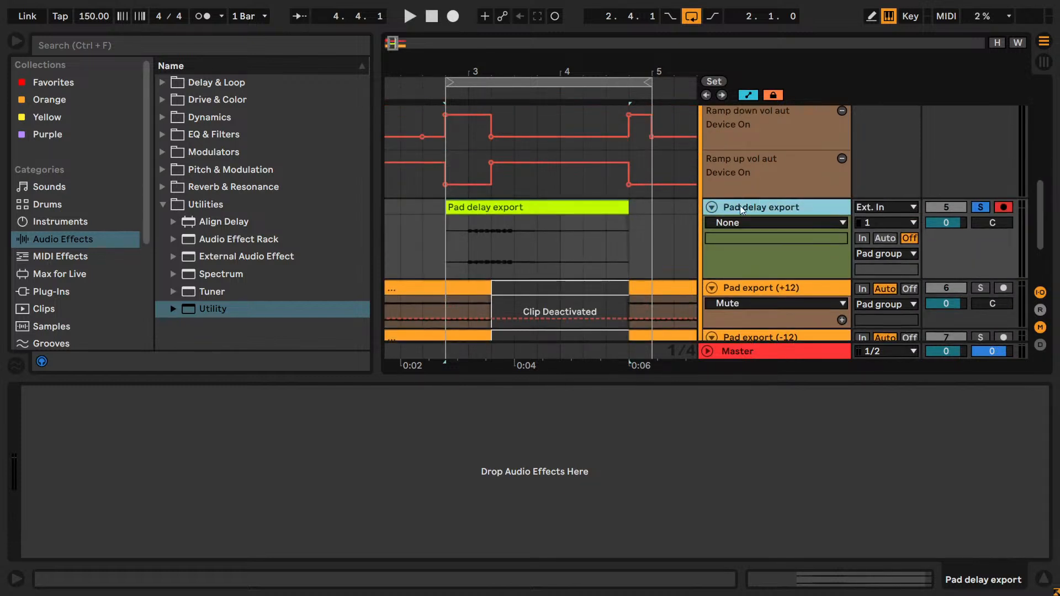
- Rename the Pad delay export track to "Pad delay"
key(ctrl+r)
text(Pad delay)
key(Return)
- Try yellow shades for the Pad delay track's color and settle on a muted amber-gold
right_click(757, 211)
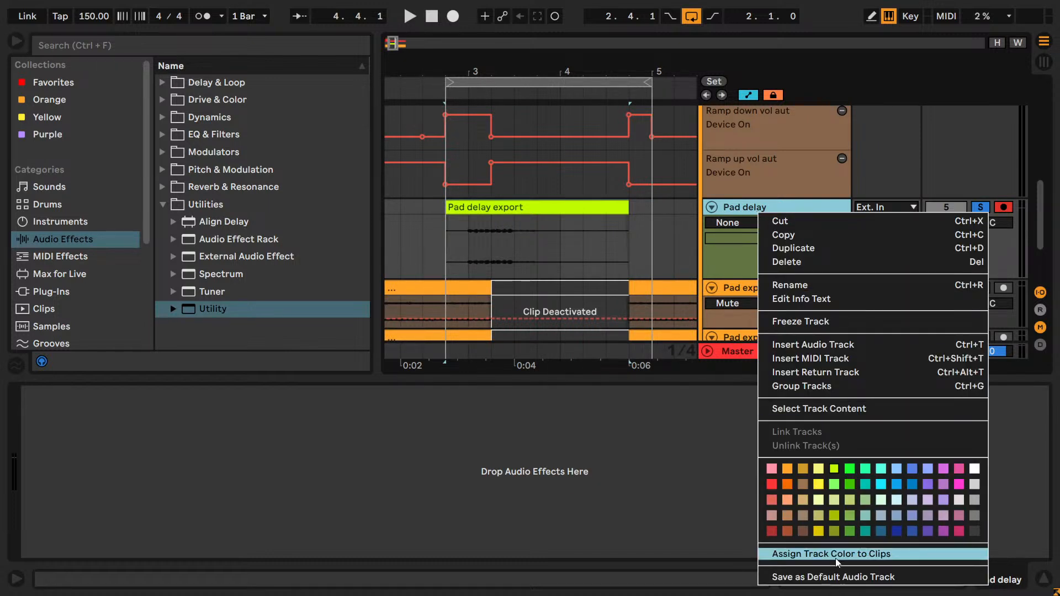
click(817, 484)
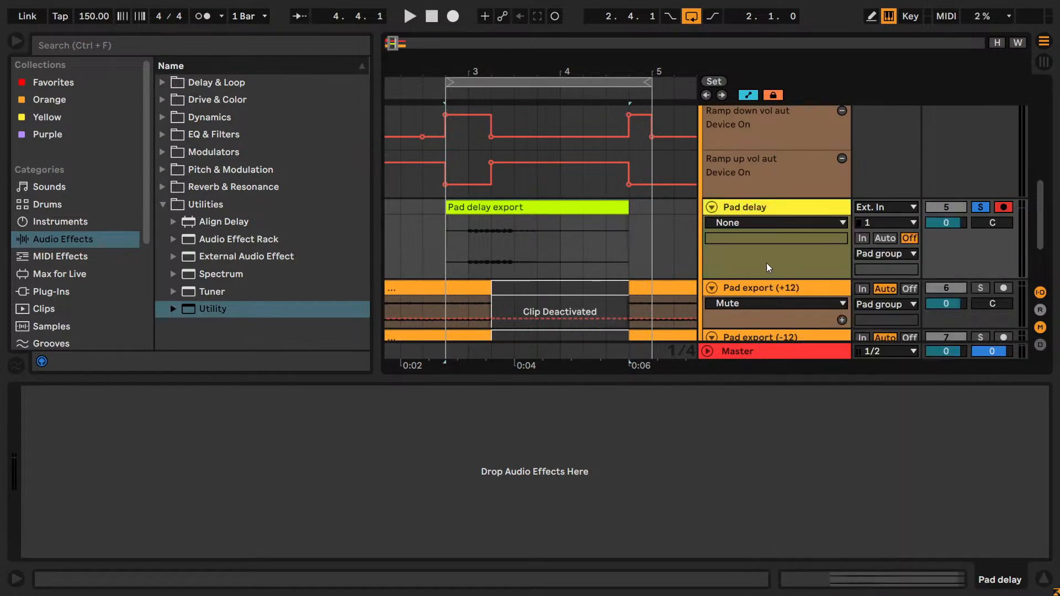
right_click(746, 209)
click(807, 526)
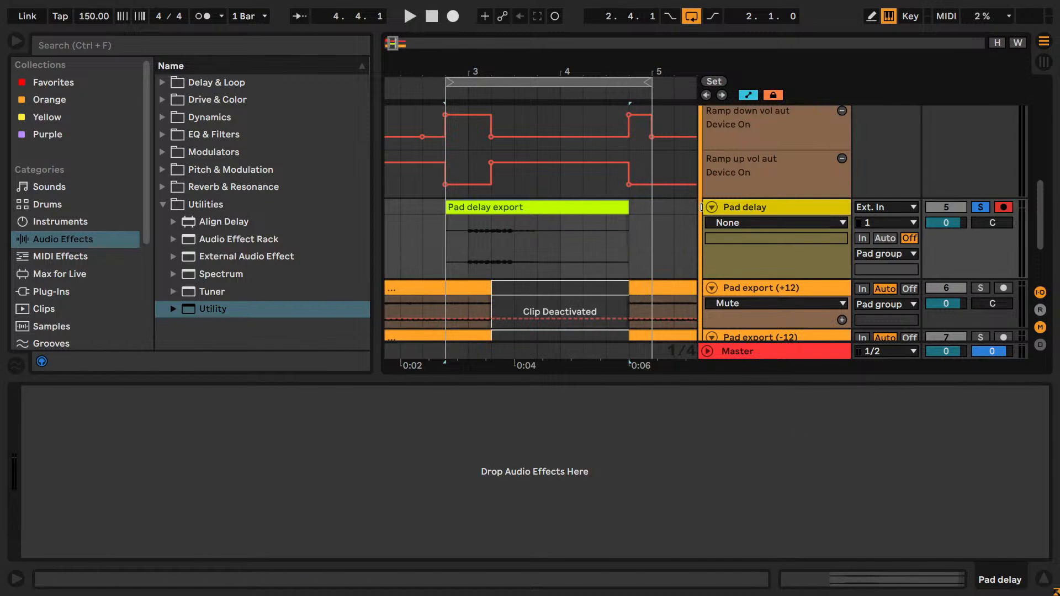
right_click(723, 210)
click(770, 468)
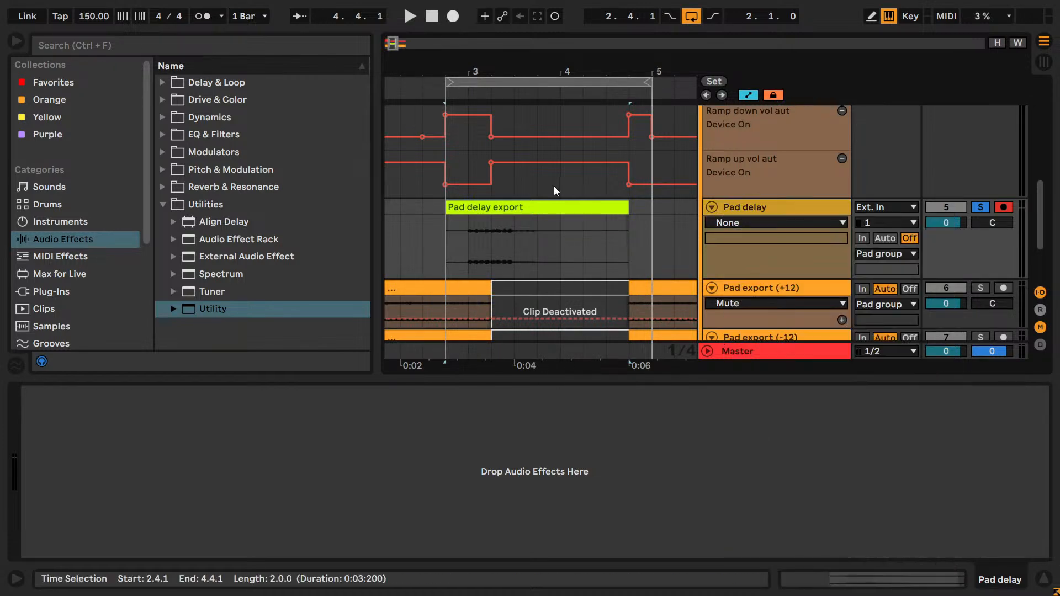
- Recolor the recorded delay clip to match the amber-gold Pad delay track and clear the clip's name
right_click(557, 237)
click(606, 526)
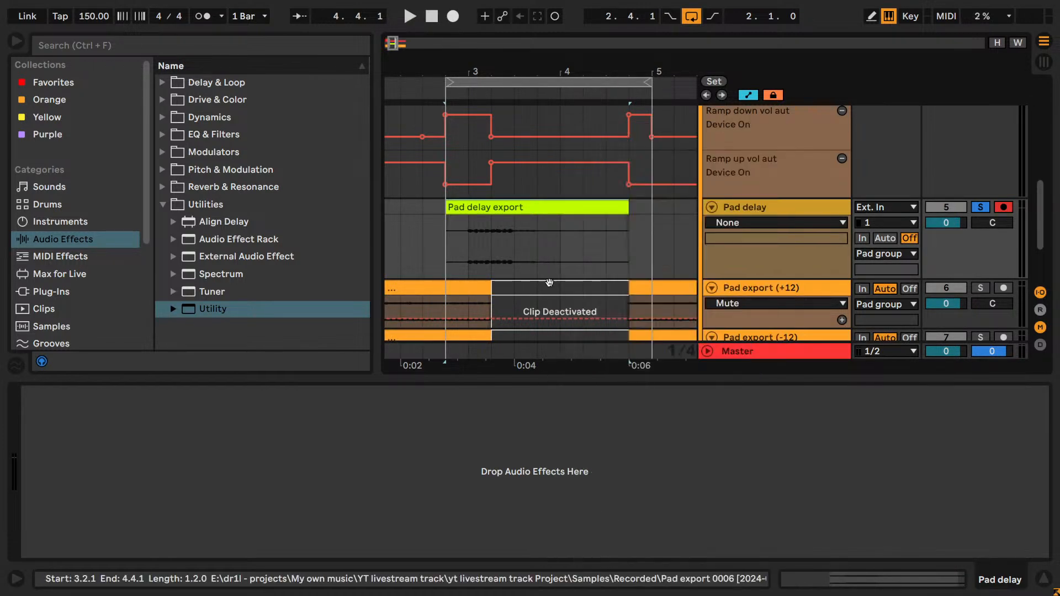
right_click(542, 243)
click(583, 525)
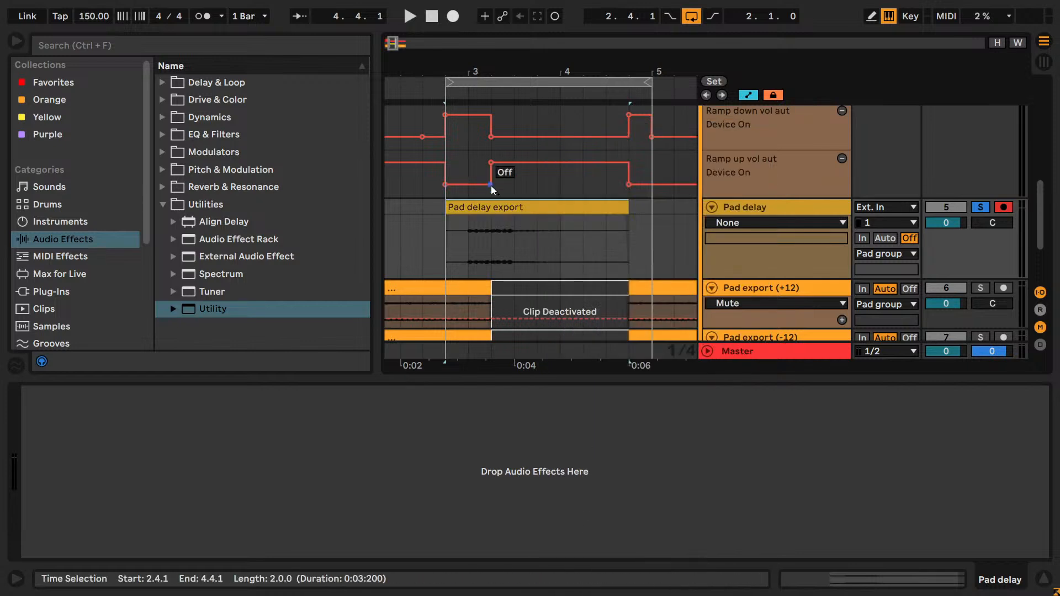
key(ctrl+r)
key(BackSpace)
key(Return)
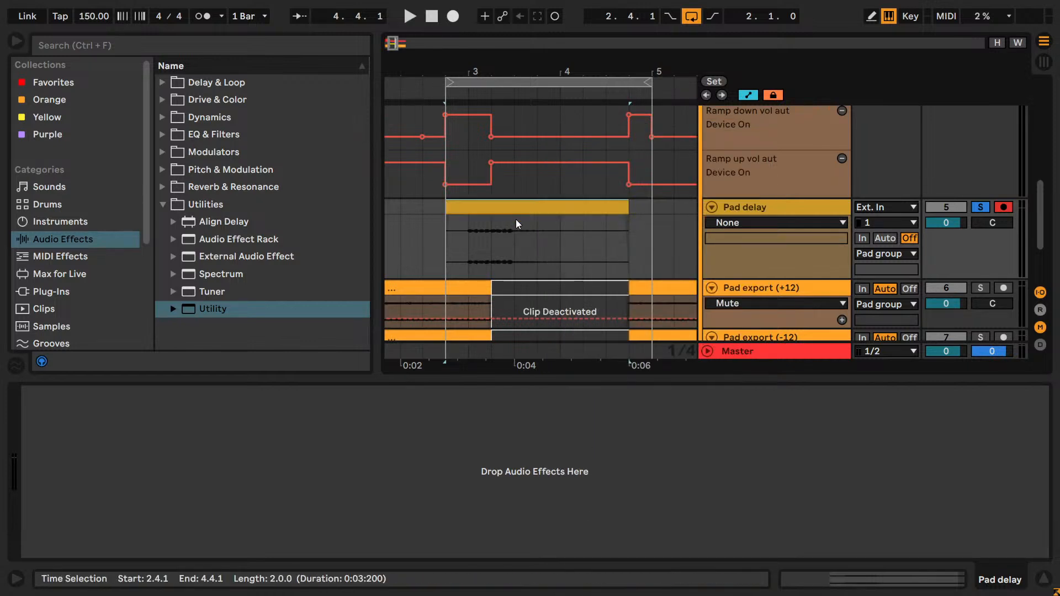
- Reactivate the deactivated sections of the Pad export (+12) and Pad export (-12) clips between 3.2.1 and 4.4.1
click(539, 304)
scroll(538, 298, down, 1)
drag(535, 287, 527, 253)
key(0)
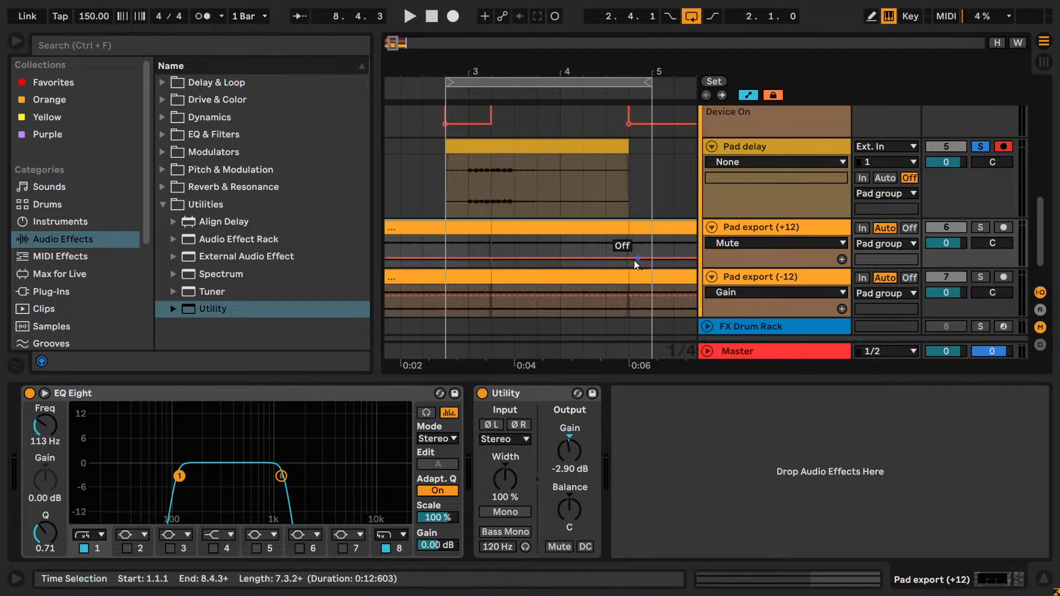
- Consolidate the split clips on Pad export (+12) and Pad export (-12) into one continuous clip per track
key(ctrl+j)
click(463, 280)
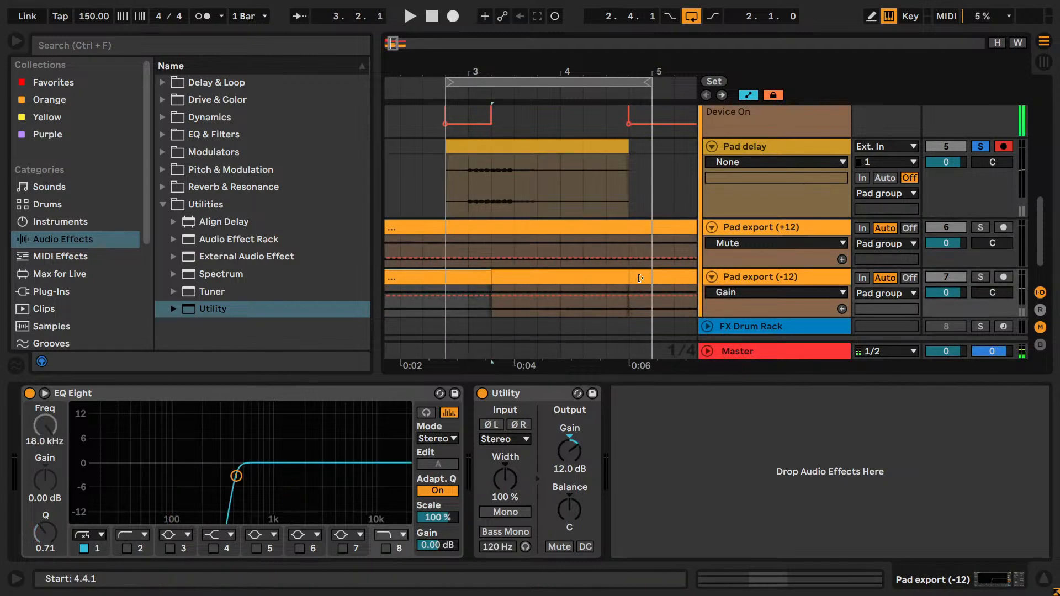
shift+click(638, 277)
key(ctrl+j)
- Select the clip on the soloed Pad delay track and play it from 2.4.1
drag(393, 43, 392, 42)
click(542, 150)
key(space)
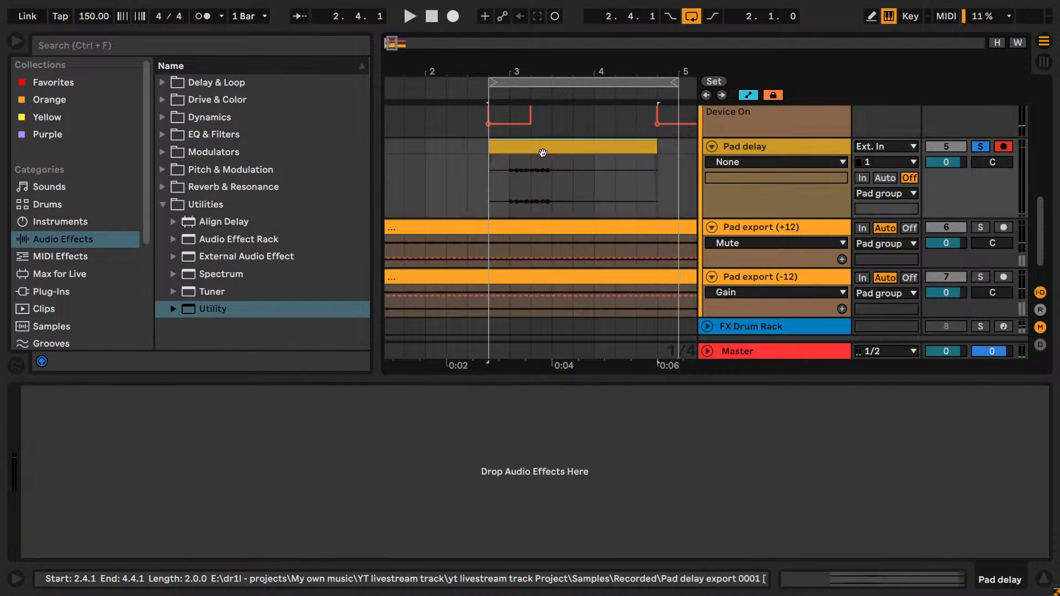
- Recolor the Pad delay track and its clip orange to match the Pad group
right_click(543, 155)
key(Escape)
right_click(741, 147)
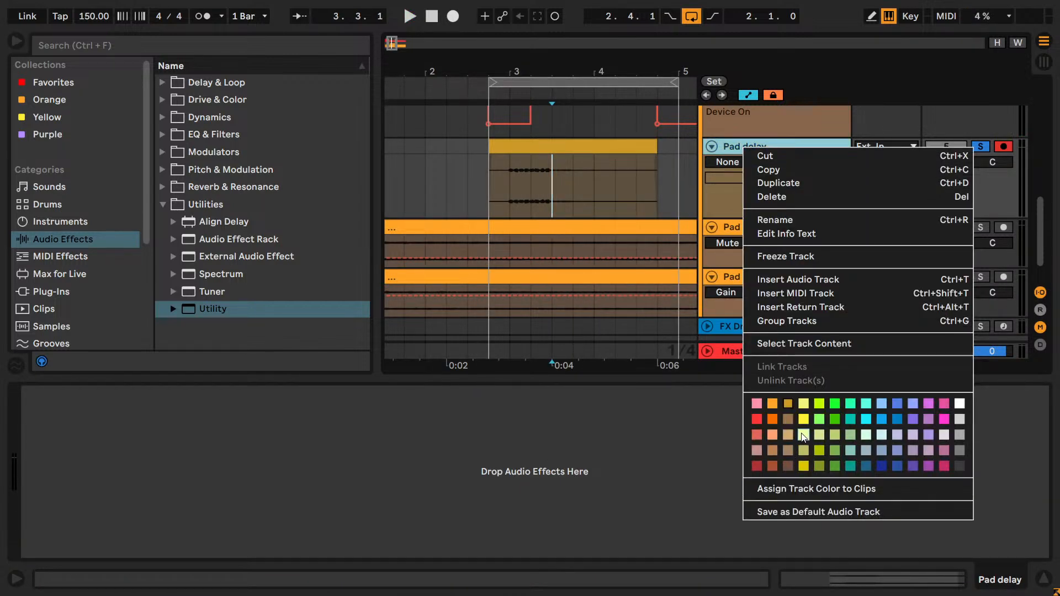
click(774, 405)
right_click(585, 146)
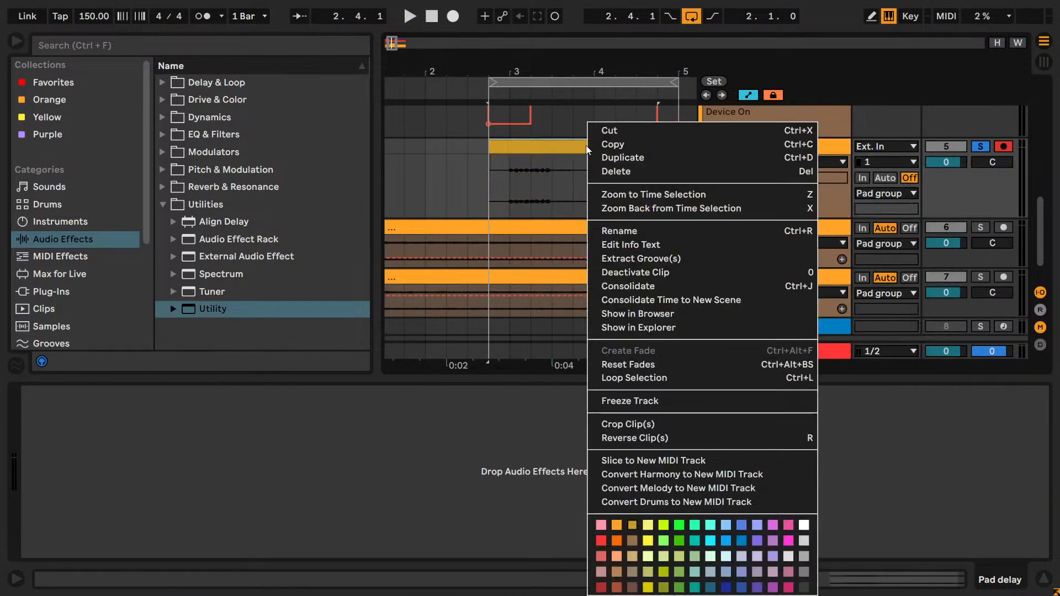
click(619, 526)
- Play the delay clip from 2.4.1 and examine the Pad group's automation lanes and device chain
key(space)
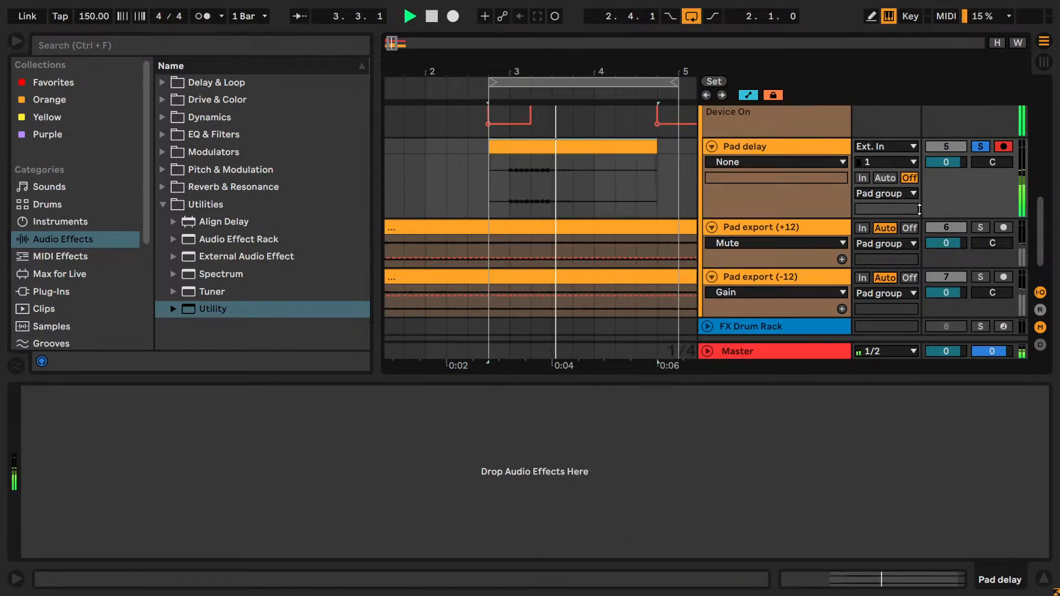
scroll(955, 201, up, 3)
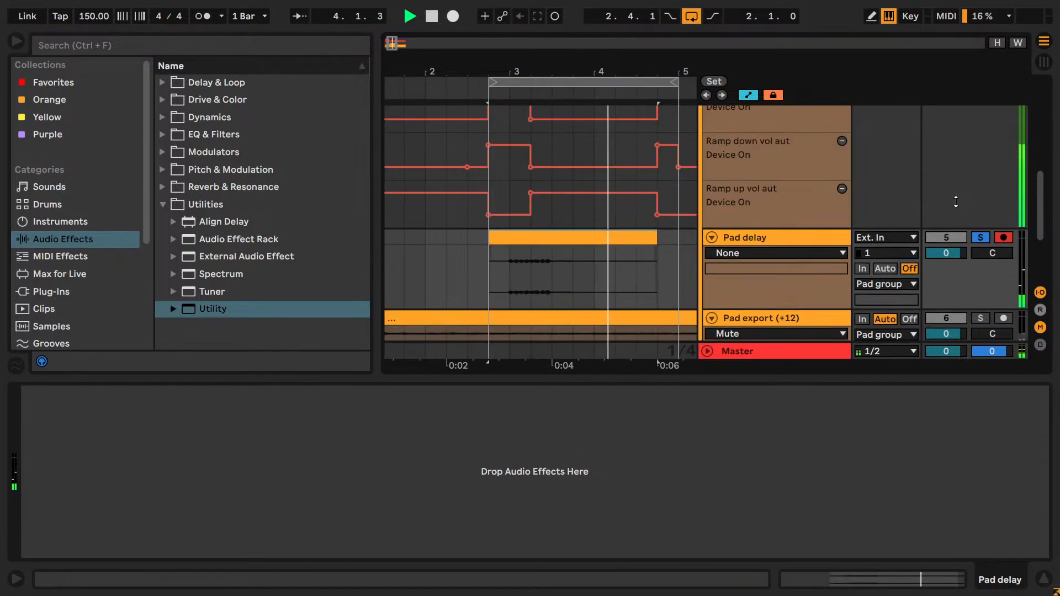
click(490, 288)
scroll(727, 262, up, 6)
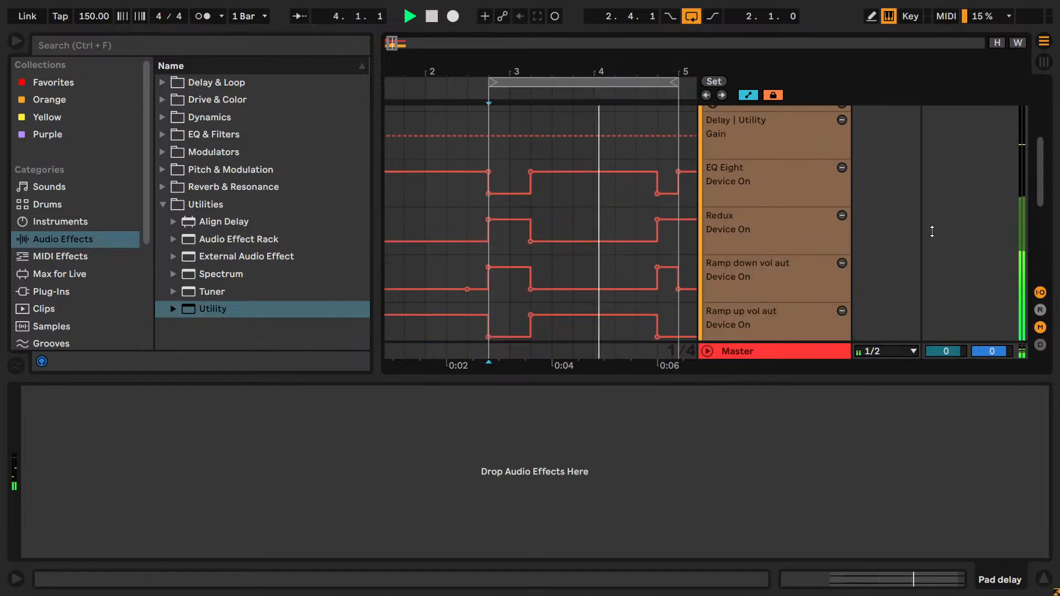
scroll(931, 230, down, 3)
scroll(932, 230, up, 6)
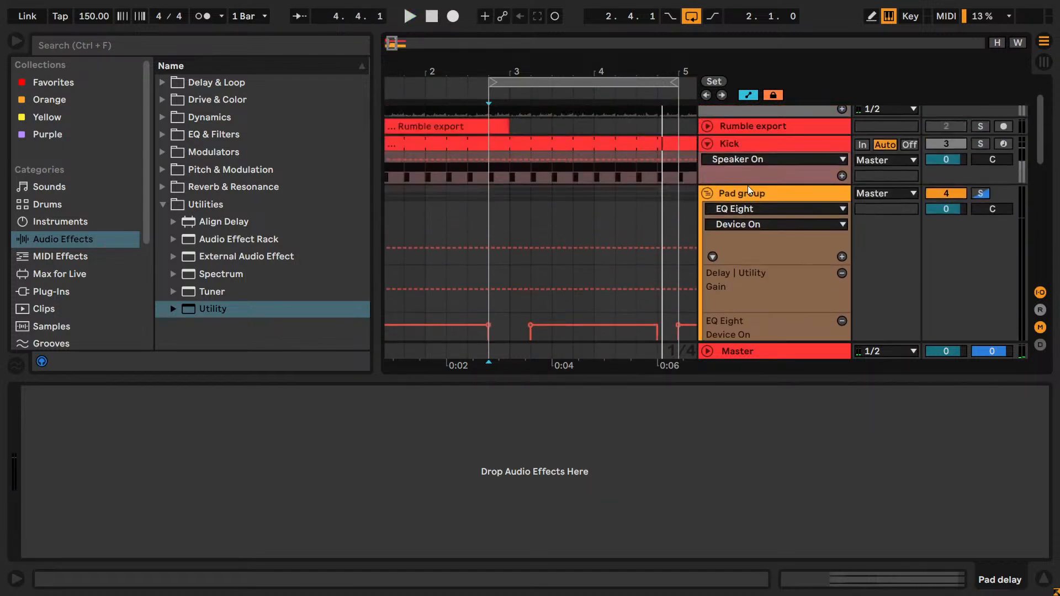
click(753, 194)
scroll(753, 194, down, 3)
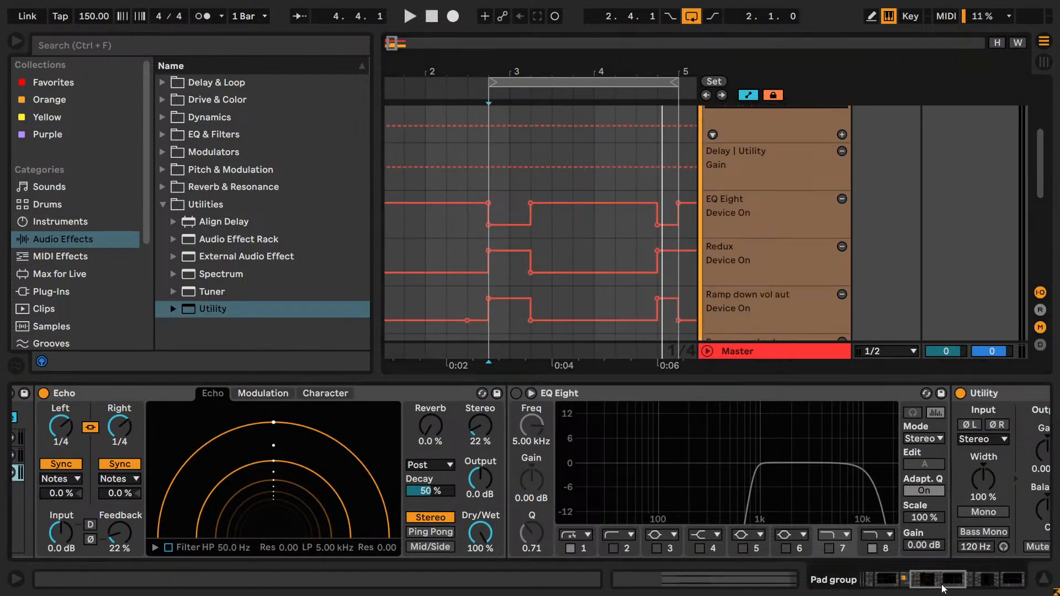
drag(939, 579, 876, 588)
scroll(833, 303, down, 3)
- Move the Pad delay track out of the Pad group, placing it directly above the group, and play the loop
click(813, 270)
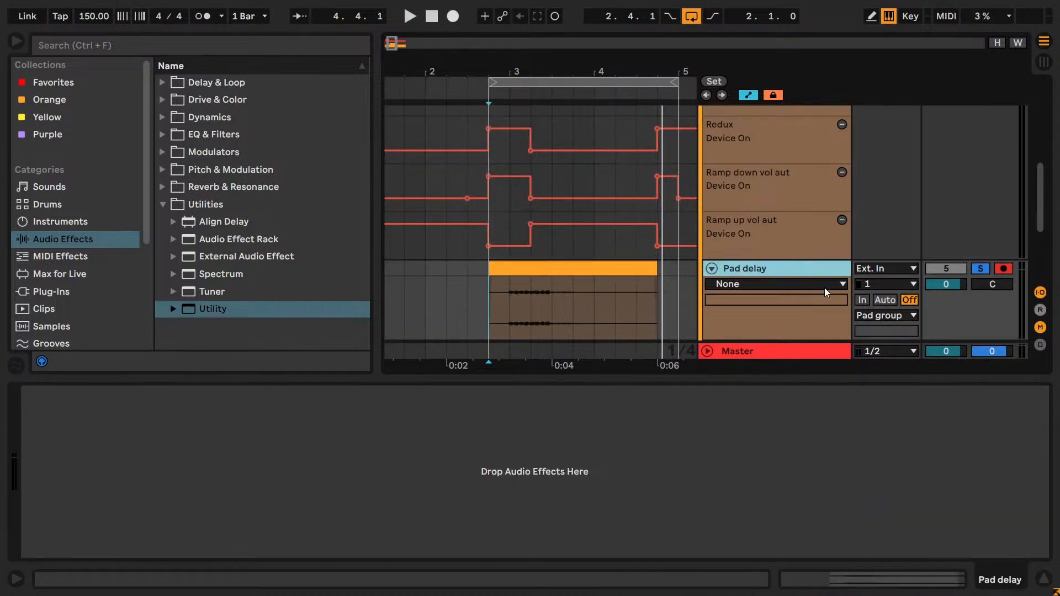
scroll(798, 272, down, 2)
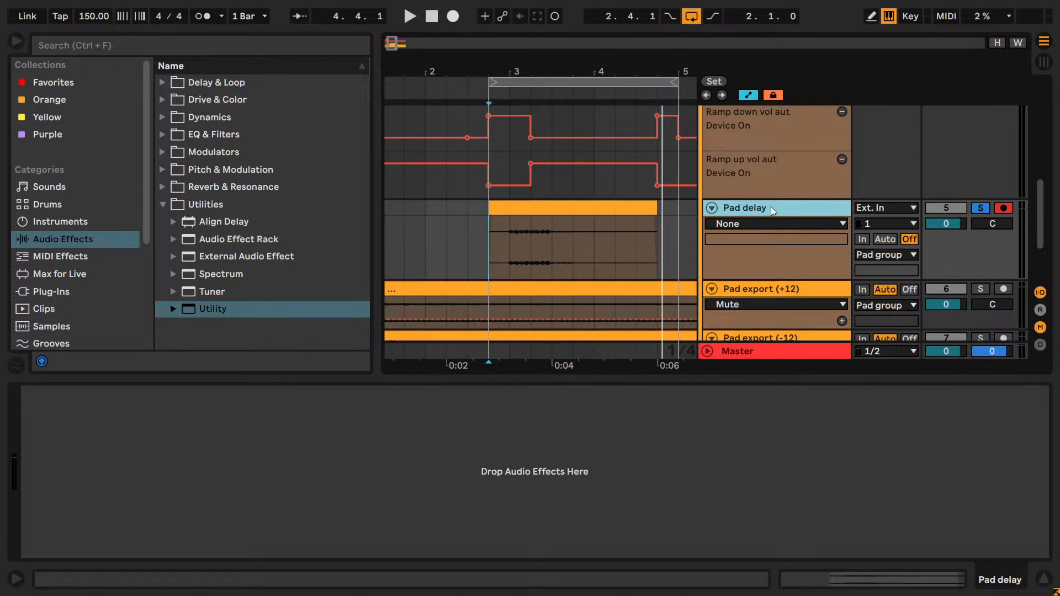
scroll(770, 206, up, 5)
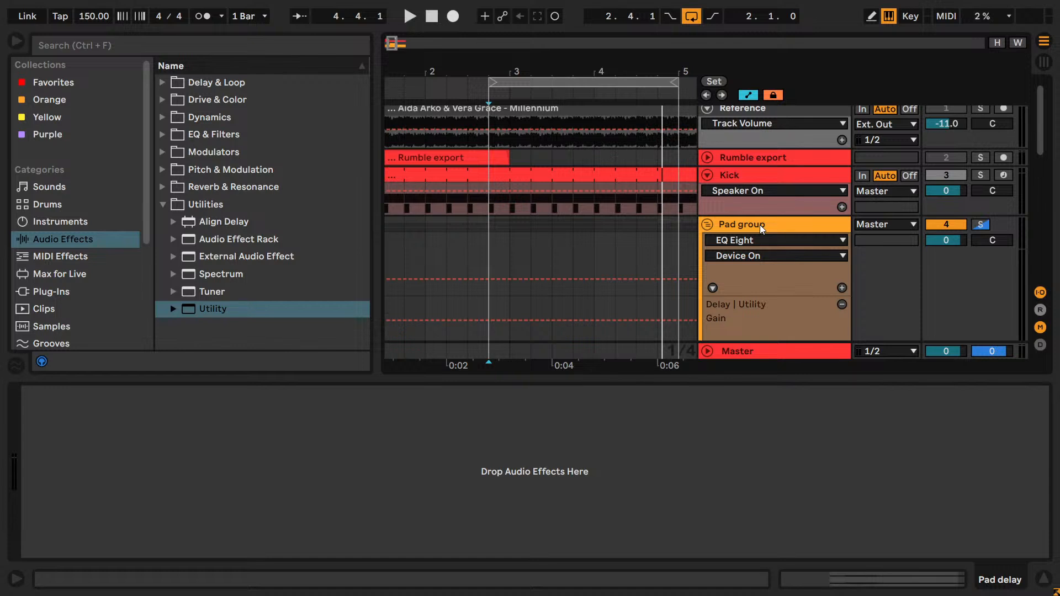
scroll(760, 224, down, 5)
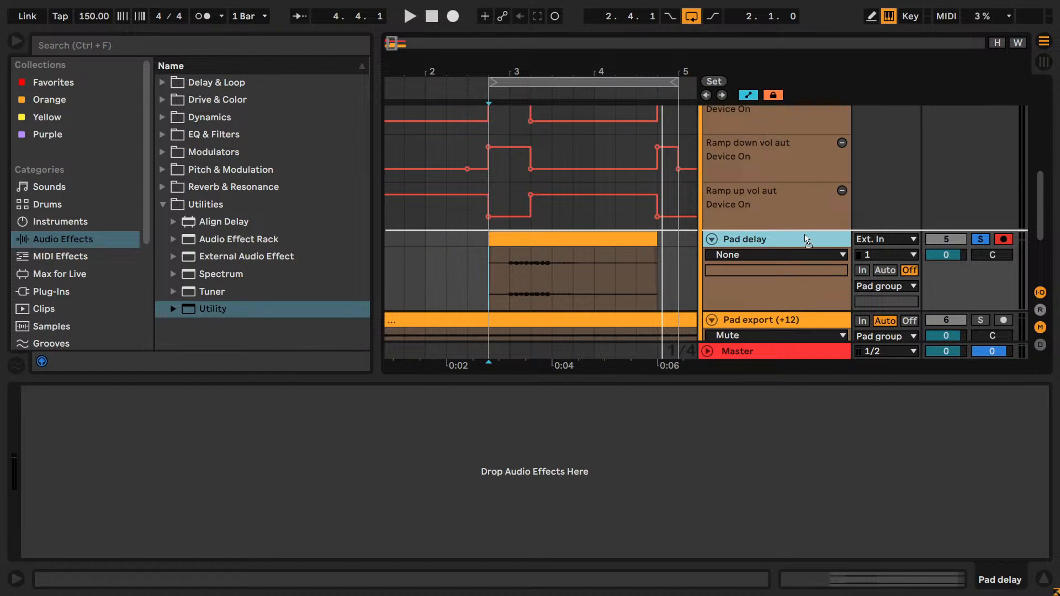
scroll(781, 114, up, 1)
drag(781, 100, 783, 149)
scroll(796, 188, up, 3)
key(space)
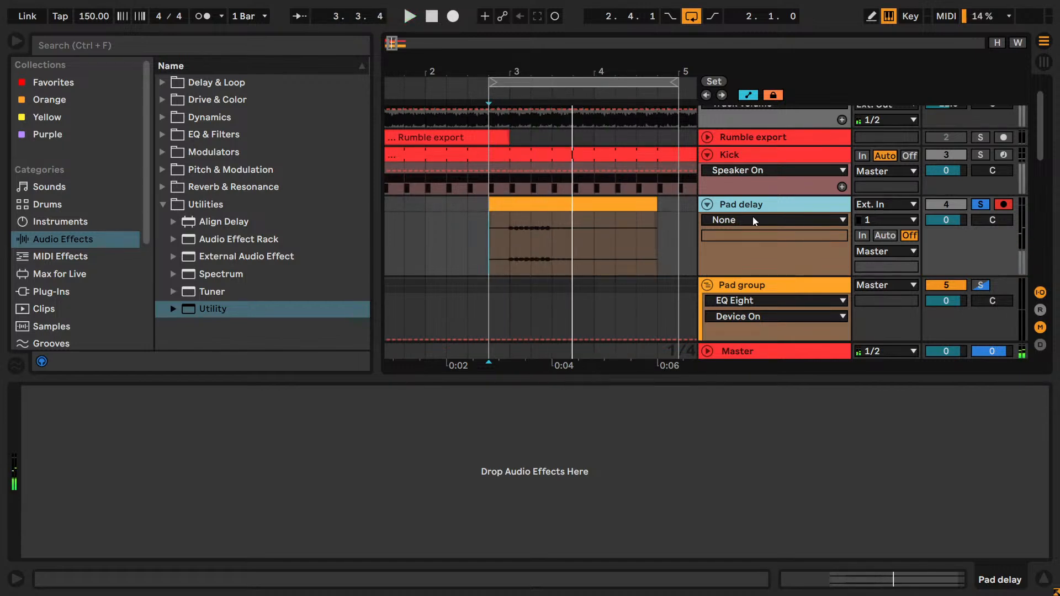
- Group the Pad delay track with the existing Pad group and name the new outer group "Pad group"
click(749, 283)
key(ctrl+g)
click(747, 210)
key(ctrl+r)
text(Pad group)
key(Return)
scroll(746, 290, down, 3)
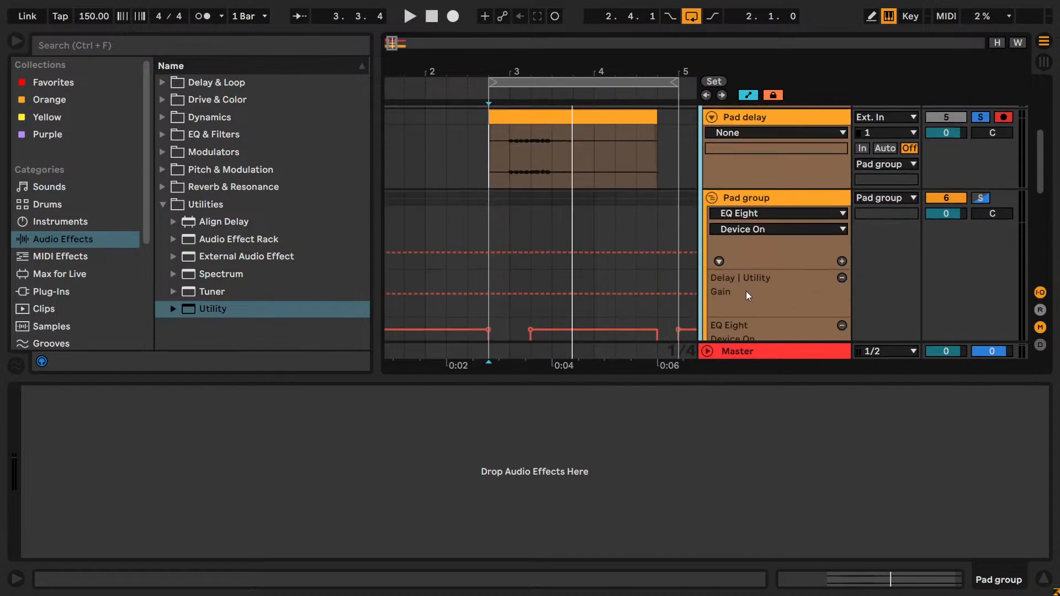
- Rename the inner Pad group as "Delay + Reverb"
click(757, 199)
key(ctrl+r)
key(BackSpace)
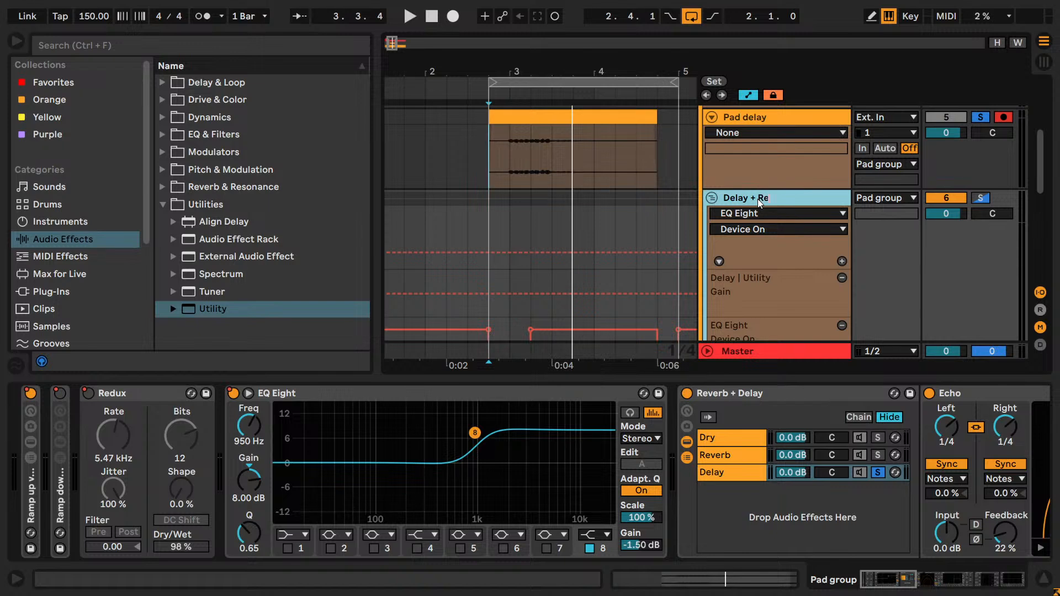
text(Delay + Reverb)
key(Return)
- Solo the Delay + Reverb group during playback, and unsolo and deactivate the Delay chain in its Reverb + Delay rack
key(space)
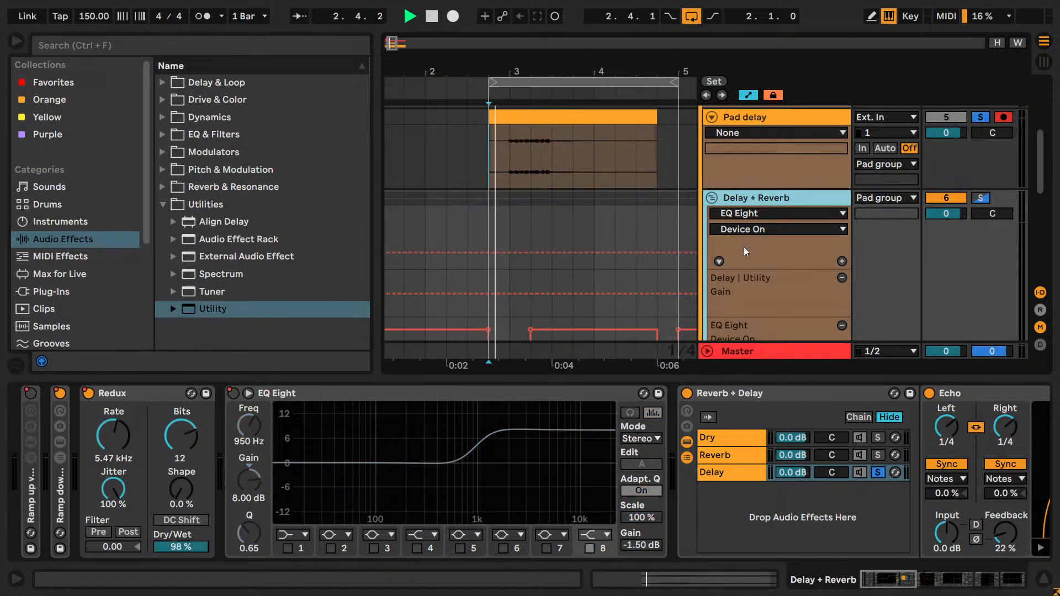
click(980, 198)
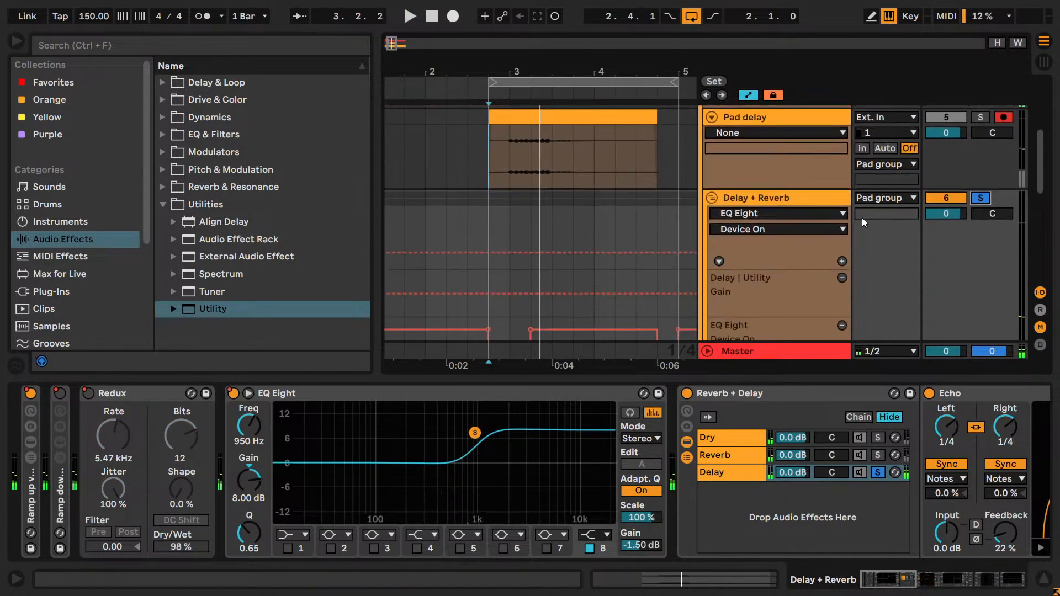
click(877, 472)
click(856, 475)
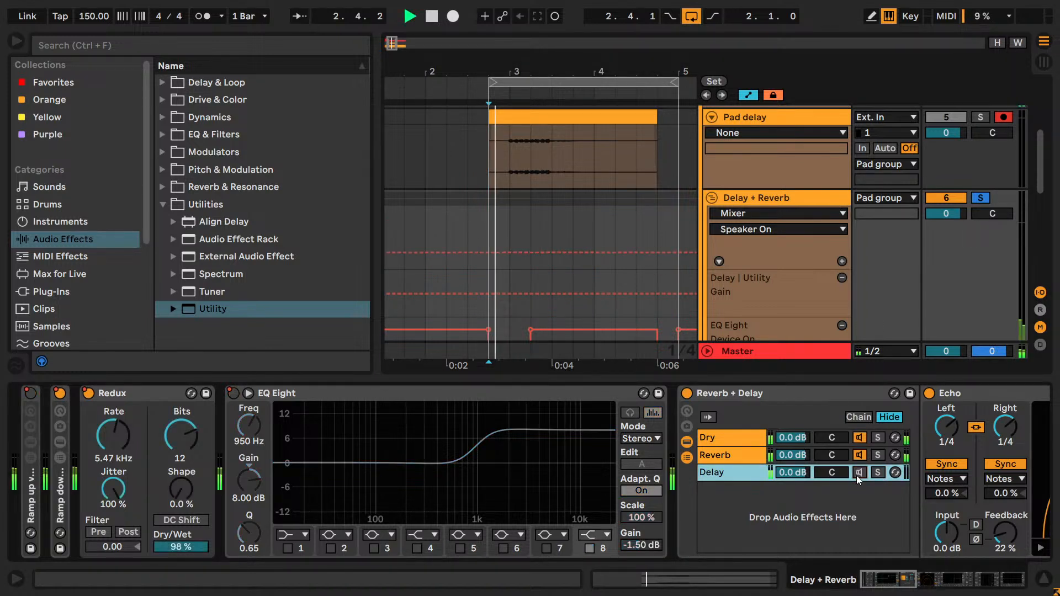
key(space)
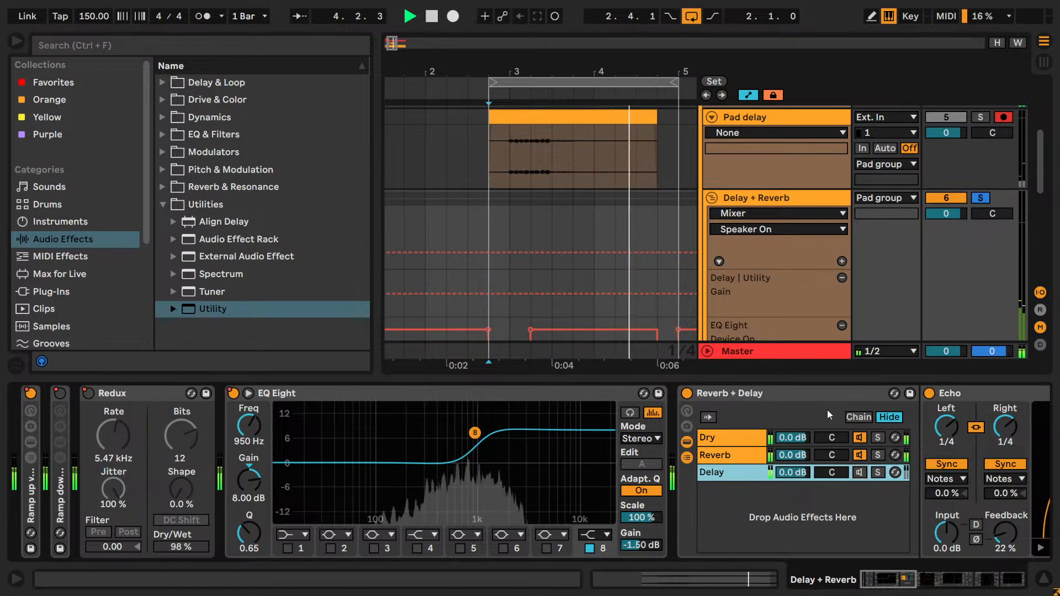
- Compare the device chains of the outer Pad group, the Pad delay track and the Delay + Reverb group
scroll(904, 273, up, 3)
click(760, 143)
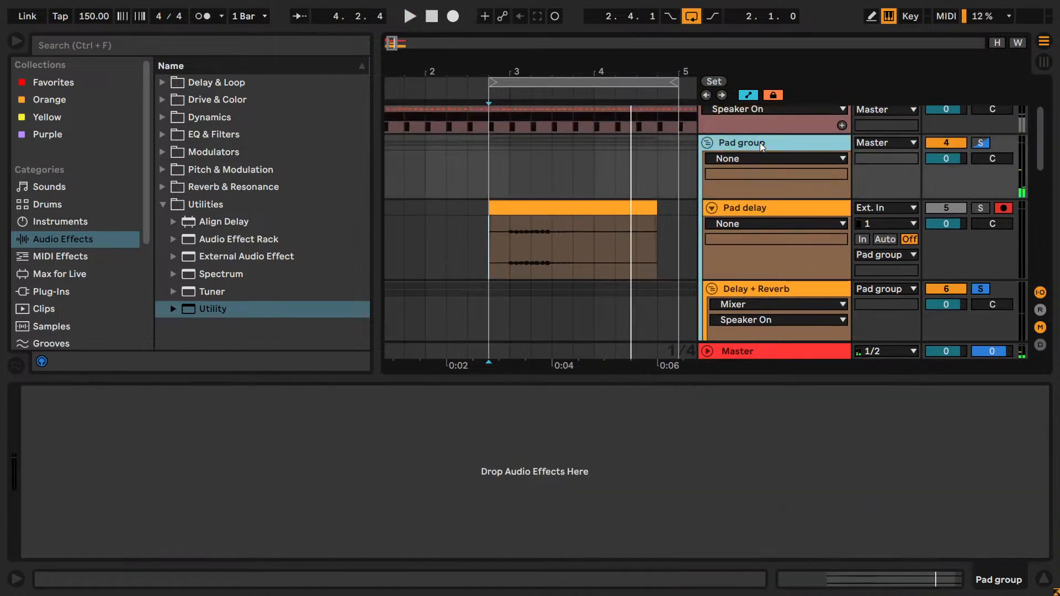
click(775, 206)
scroll(778, 269, down, 5)
scroll(780, 269, down, 2)
scroll(802, 270, up, 5)
click(763, 227)
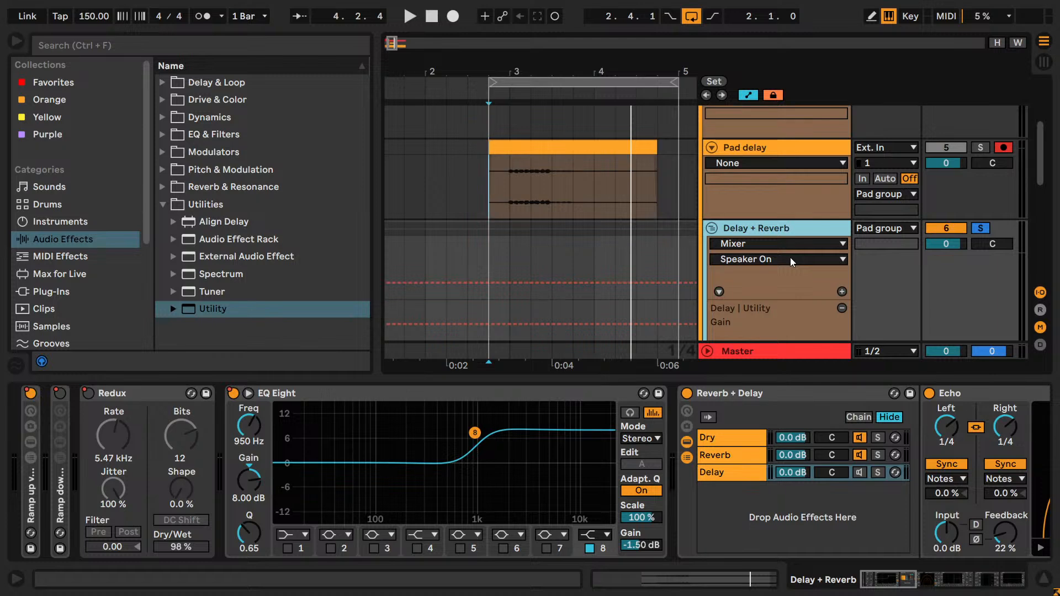
- Play the Delay + Reverb group and examine its Reverb chain's Hybrid Reverb, its automation lanes and the Pad export tracks
key(space)
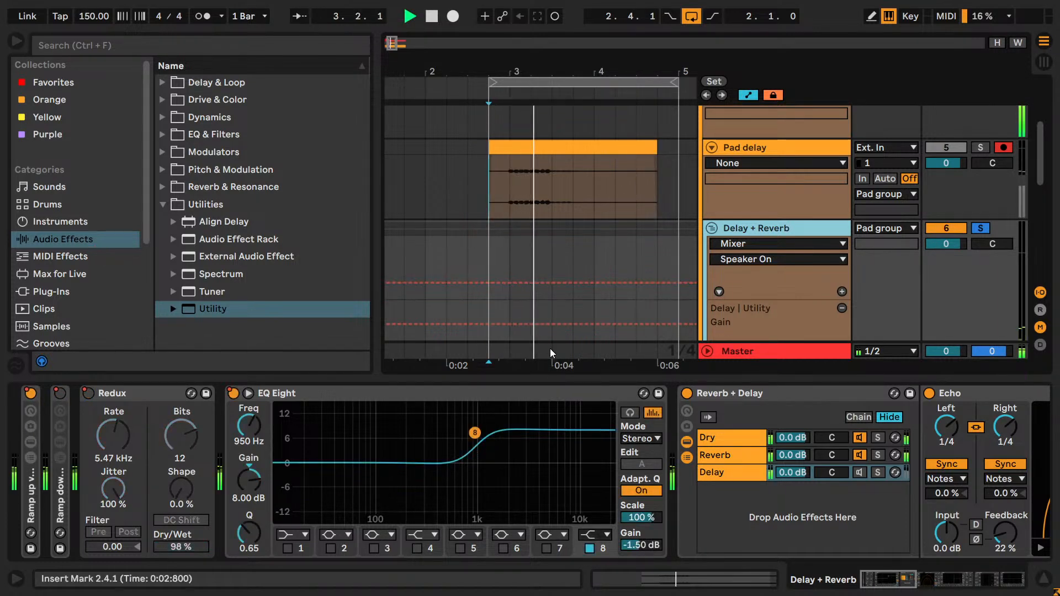
click(742, 456)
drag(886, 580, 927, 587)
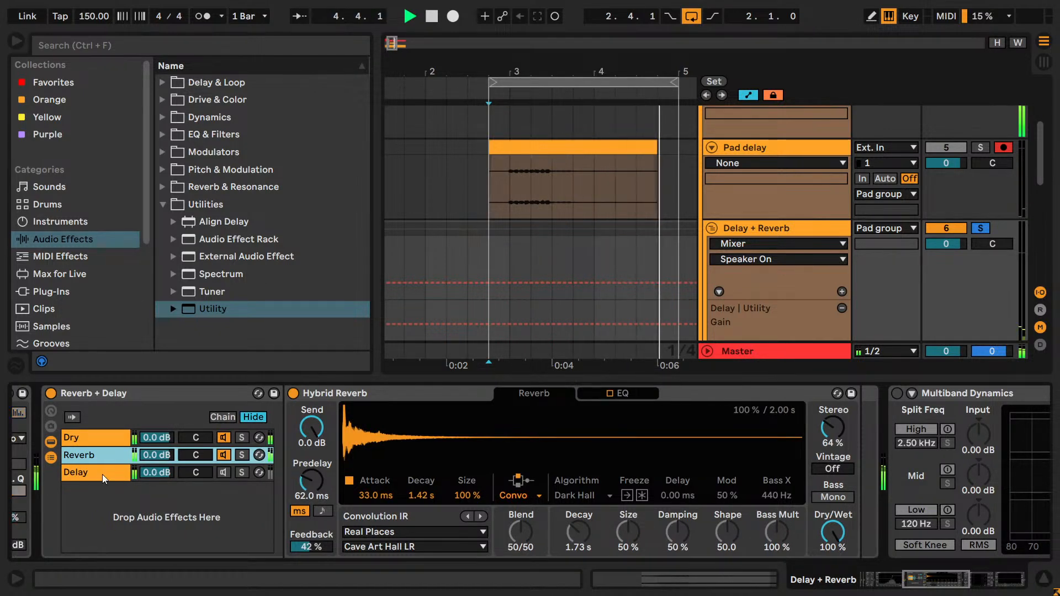
mouse_move(961, 582)
mouse_down()
mouse_move(1013, 584)
mouse_move(940, 583)
mouse_move(946, 575)
mouse_move(966, 588)
mouse_move(909, 588)
mouse_move(939, 582)
mouse_move(948, 594)
mouse_up()
click(403, 472)
click(672, 459)
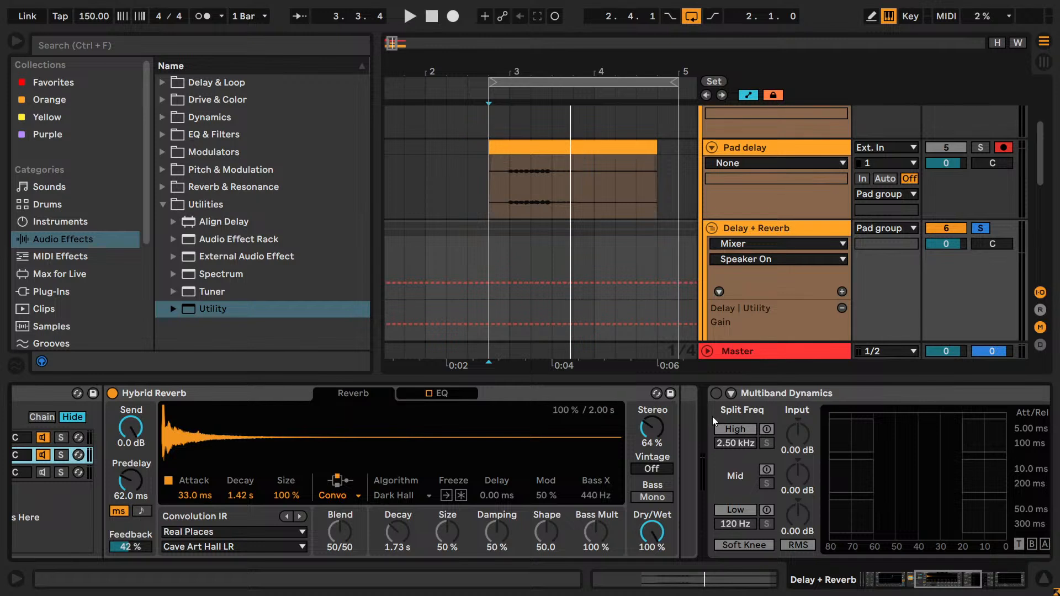
scroll(660, 279, down, 10)
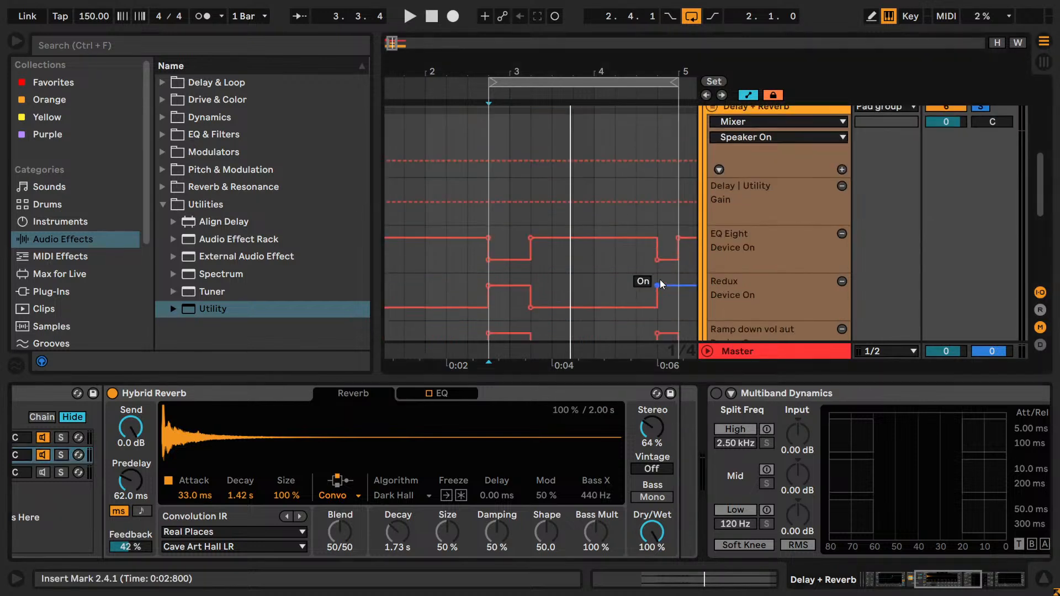
scroll(712, 284, down, 4)
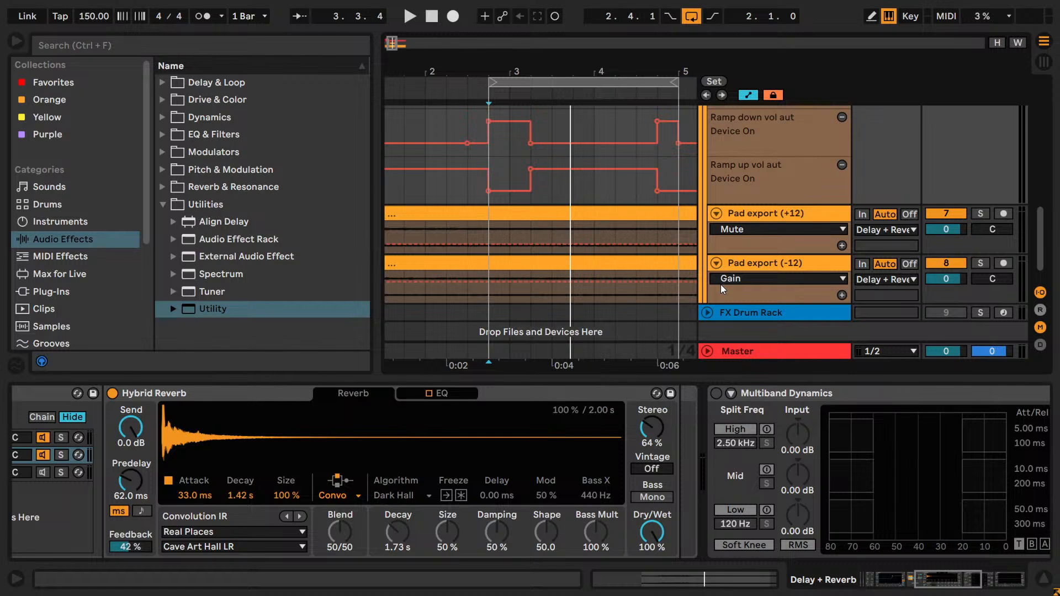
scroll(721, 285, up, 6)
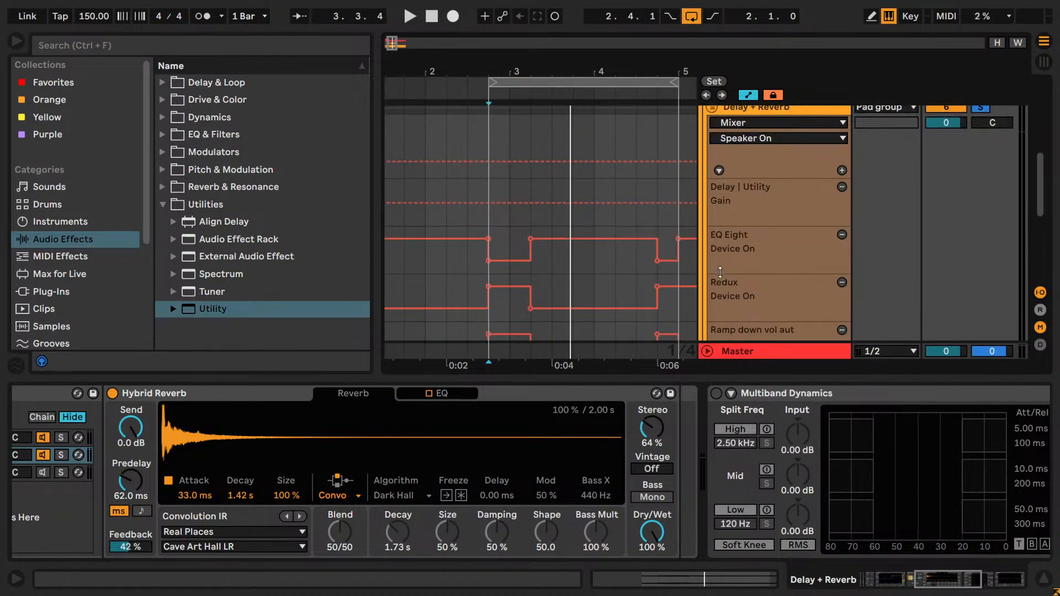
- Save the Live Set under the new name "yt livestream track_bak.als"
key(ctrl+shift+s)
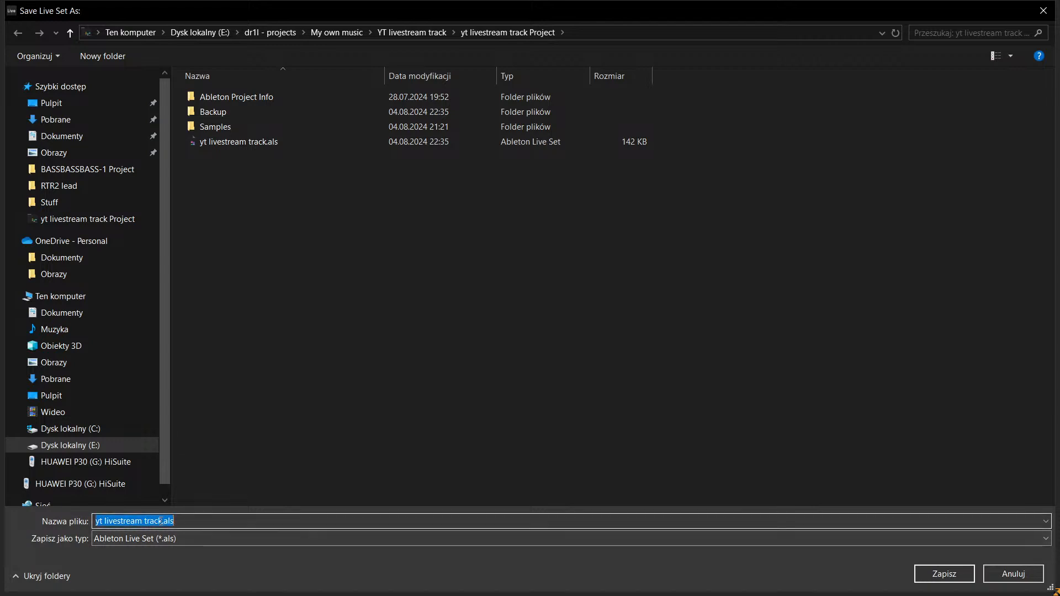
click(164, 521)
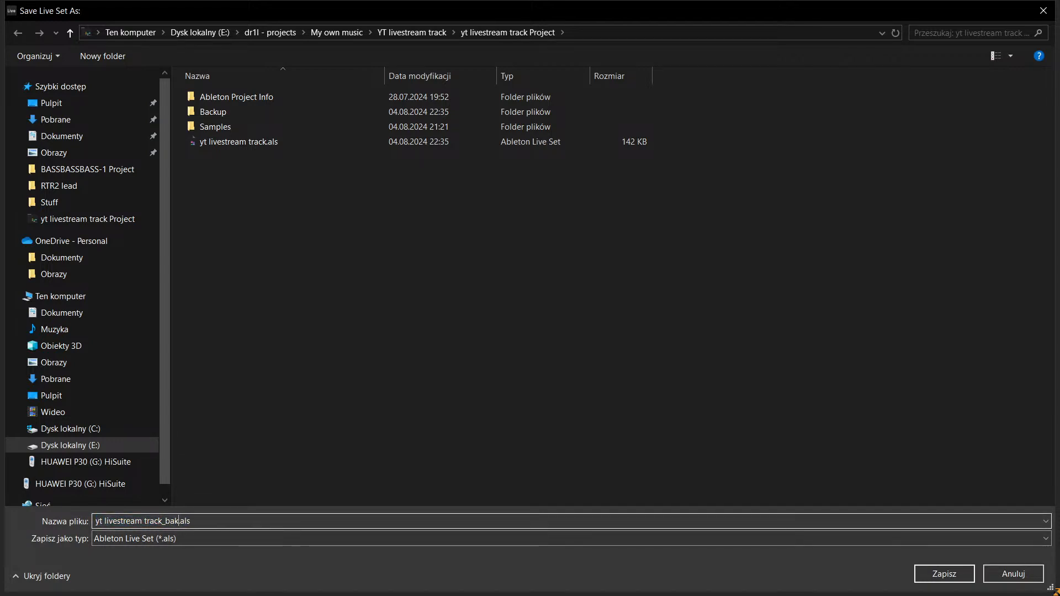
key(Return)
- Undo the nested grouping, the track renaming and the Pad delay recoloring, back to before Pad delay was placed in the Pad group
key(ctrl+z)
key(ctrl+z)
key(ctrl+z)
key(ctrl+z)
key(ctrl+z)
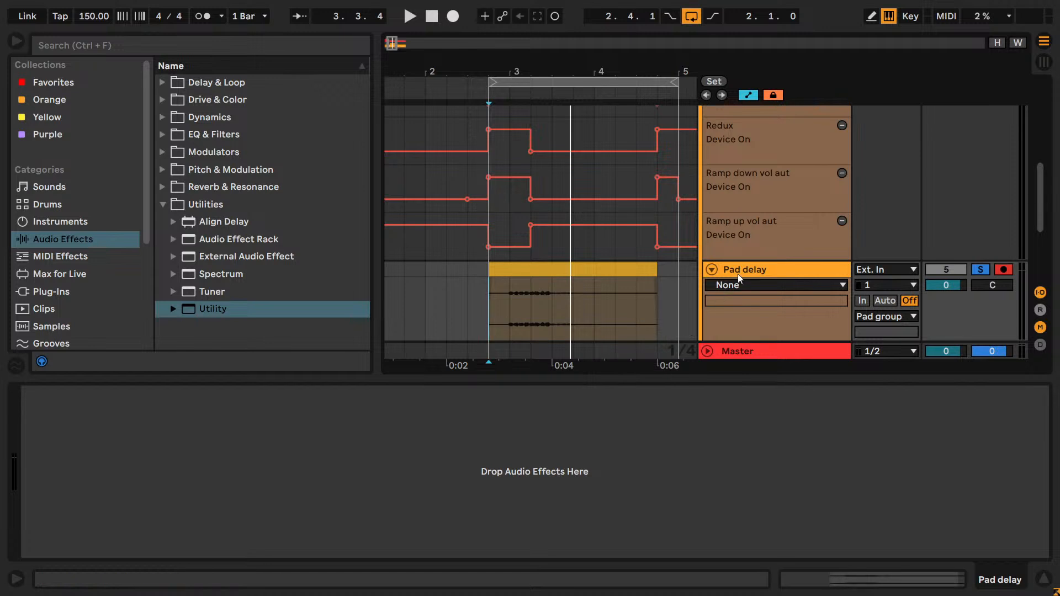
key(ctrl+z)
key(ctrl+z)
key(ctrl+z)
key(ctrl+z)
key(ctrl+z)
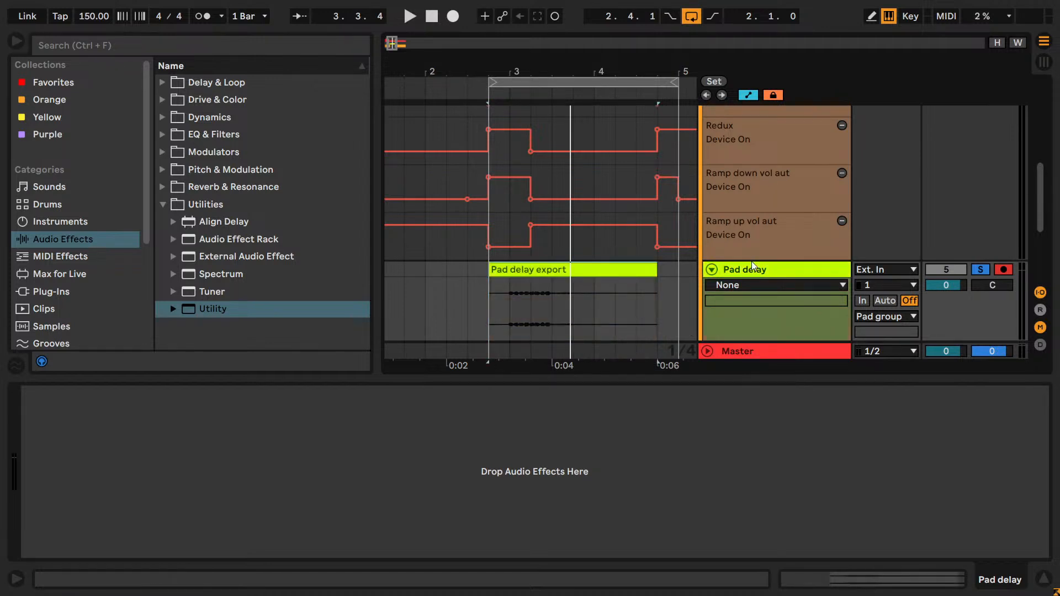
key(ctrl+z)
key(ctrl+z)
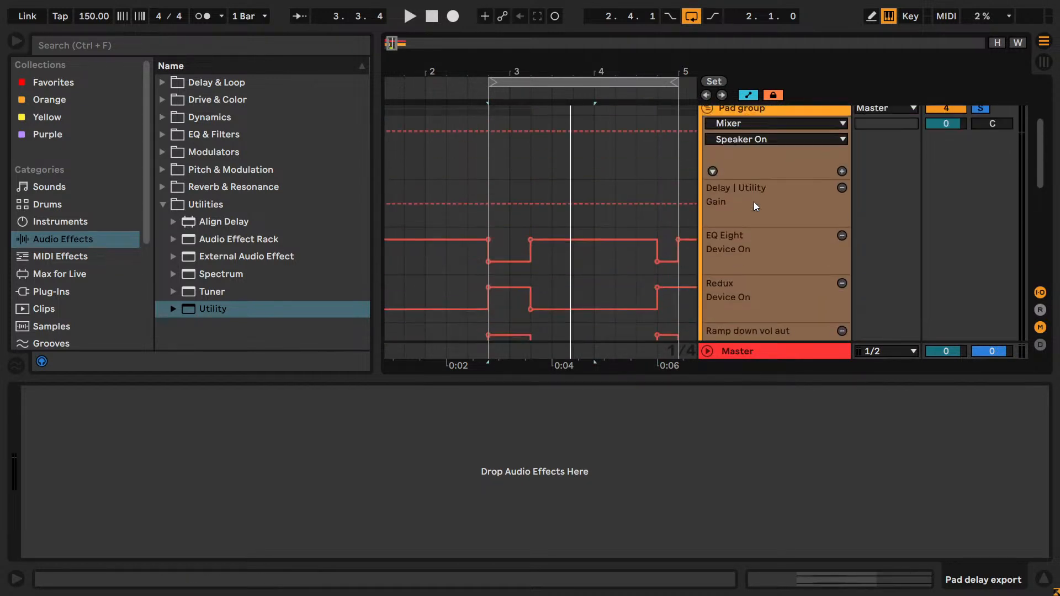
- Check the Pad group's device chain and undo further, reverting the group's output routing from Master to the Pad delay export track
click(734, 116)
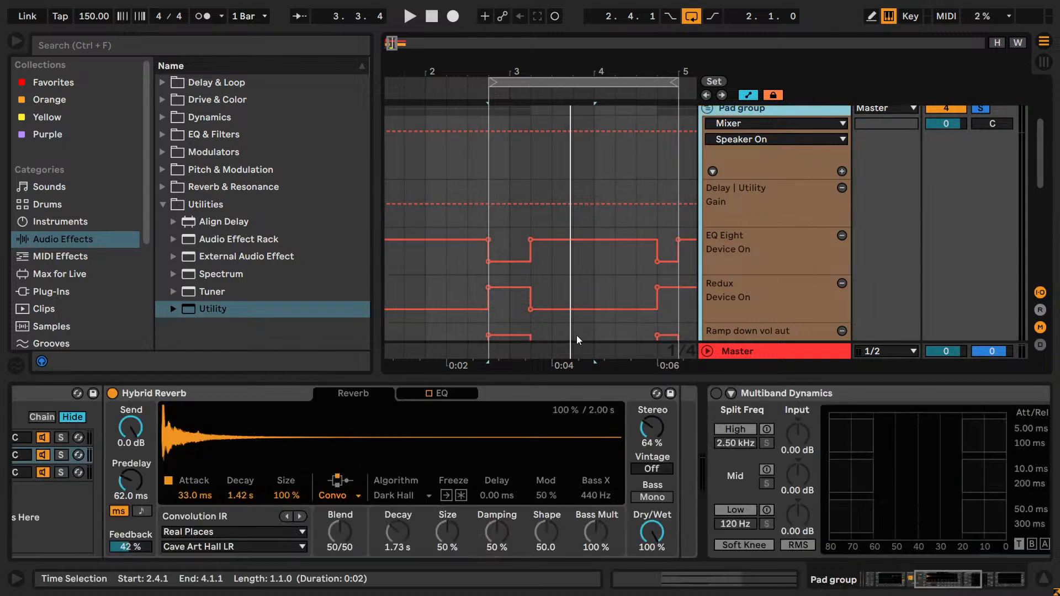
drag(994, 591, 950, 584)
key(ctrl+z)
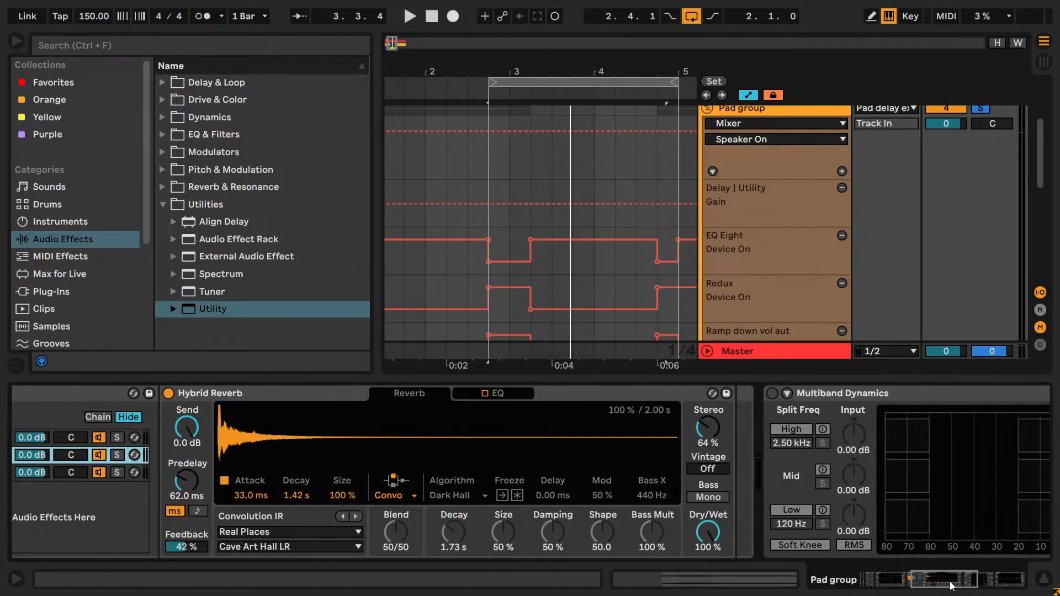
scroll(763, 326, down, 5)
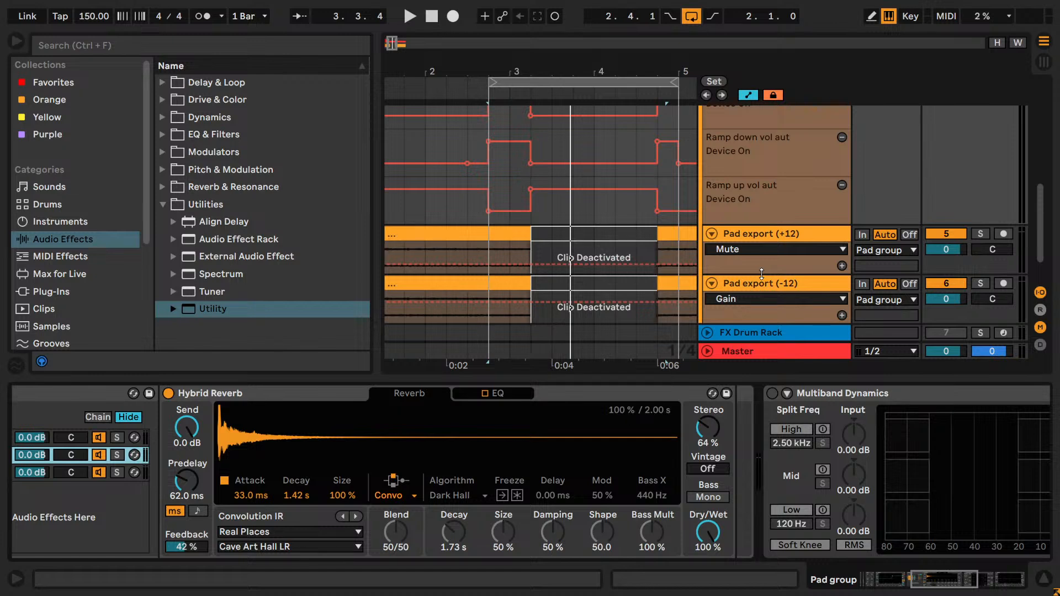
key(ctrl+z)
key(ctrl+z)
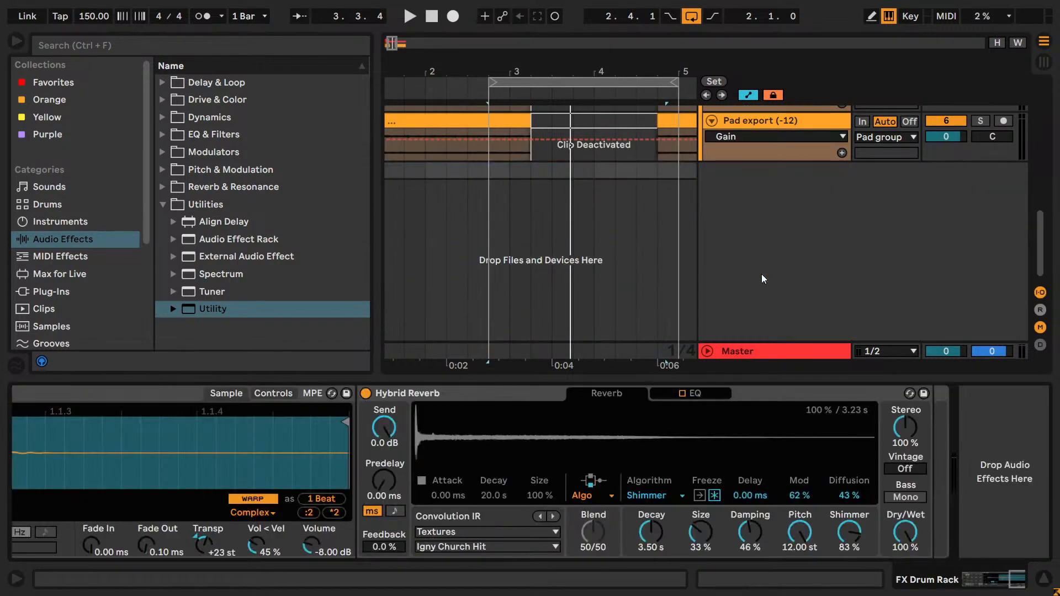
- Undo further until the Pad group's Delay Utility gain automation and the Utility after its Reverb chain's Hybrid Reverb are restored
scroll(775, 200, up, 6)
scroll(769, 182, up, 3)
click(746, 126)
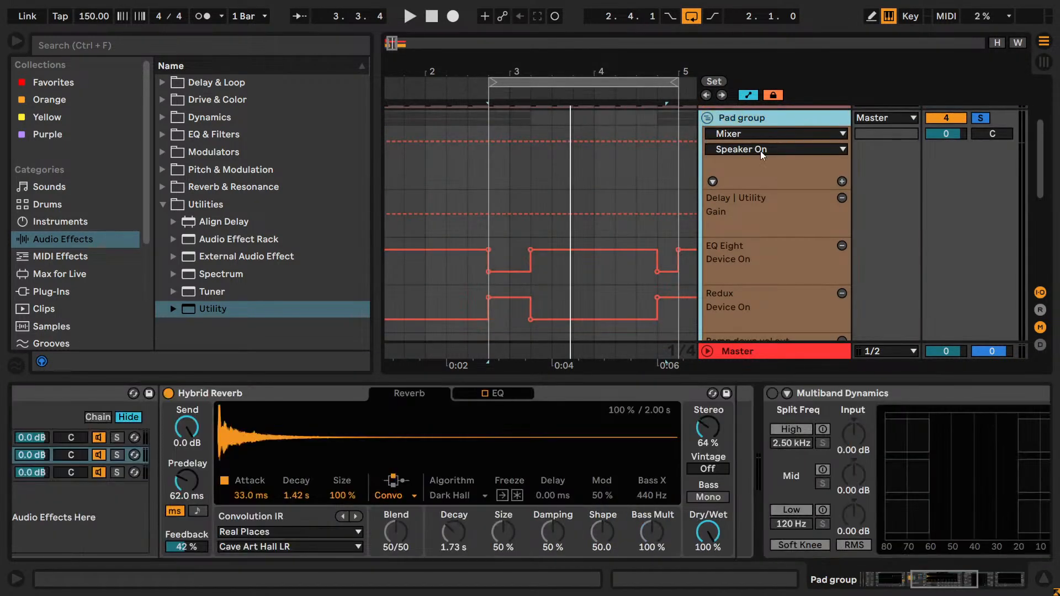
drag(961, 585, 945, 583)
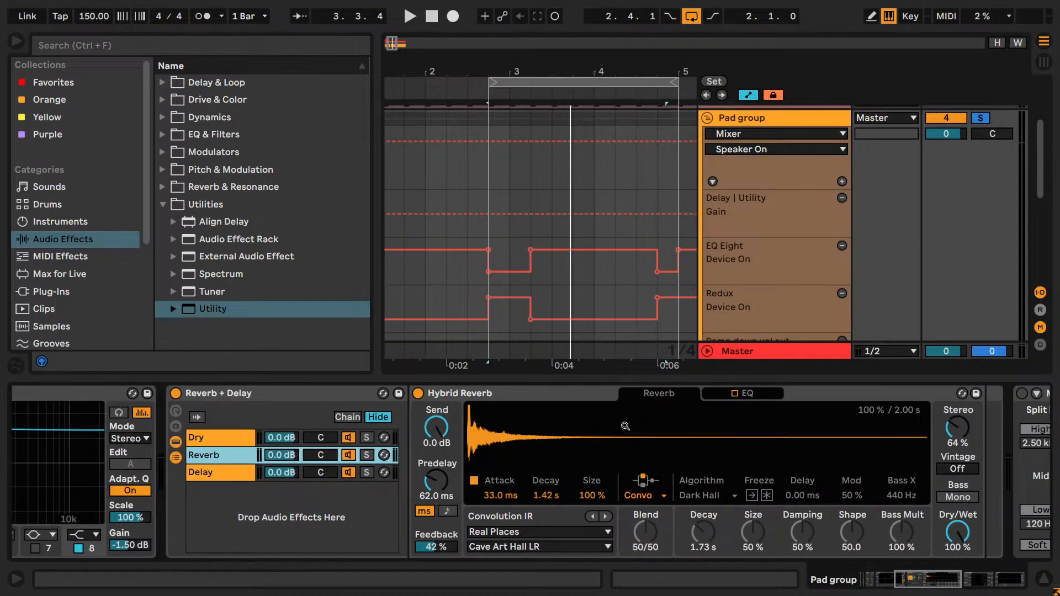
key(ctrl+z)
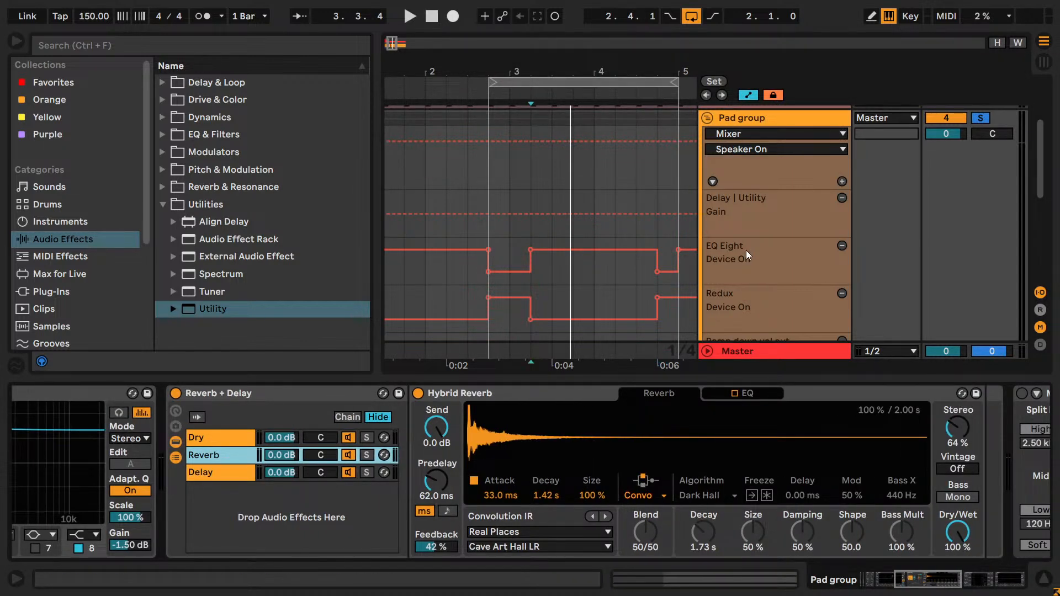
key(ctrl+z)
key(ctrl+z)
key(ctrl+z)
key(ctrl+z)
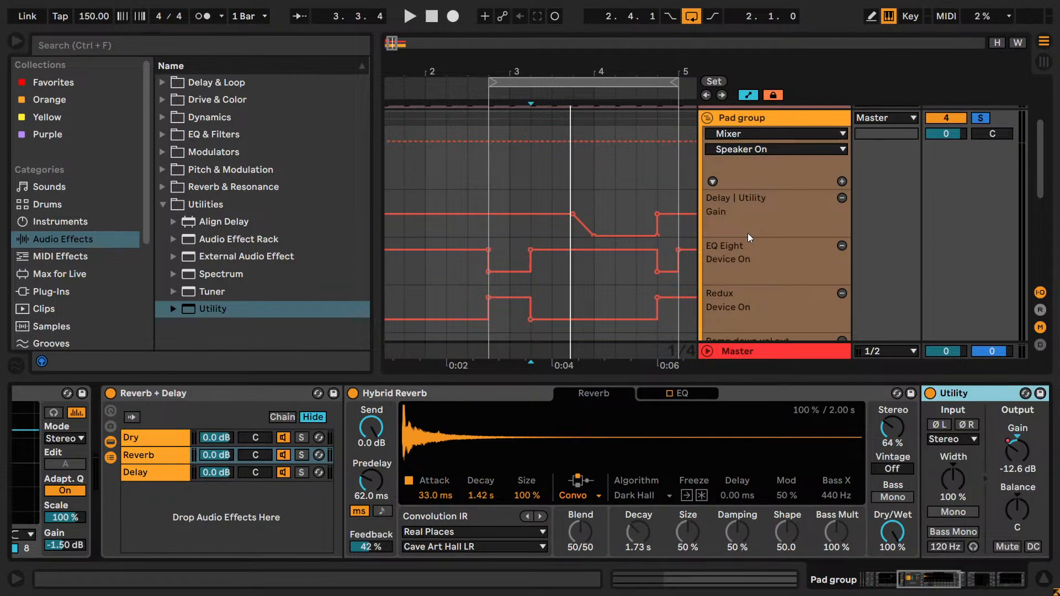
- Play the loop and show the Gain automation of the Reverb chain's Utility on the Pad group
key(space)
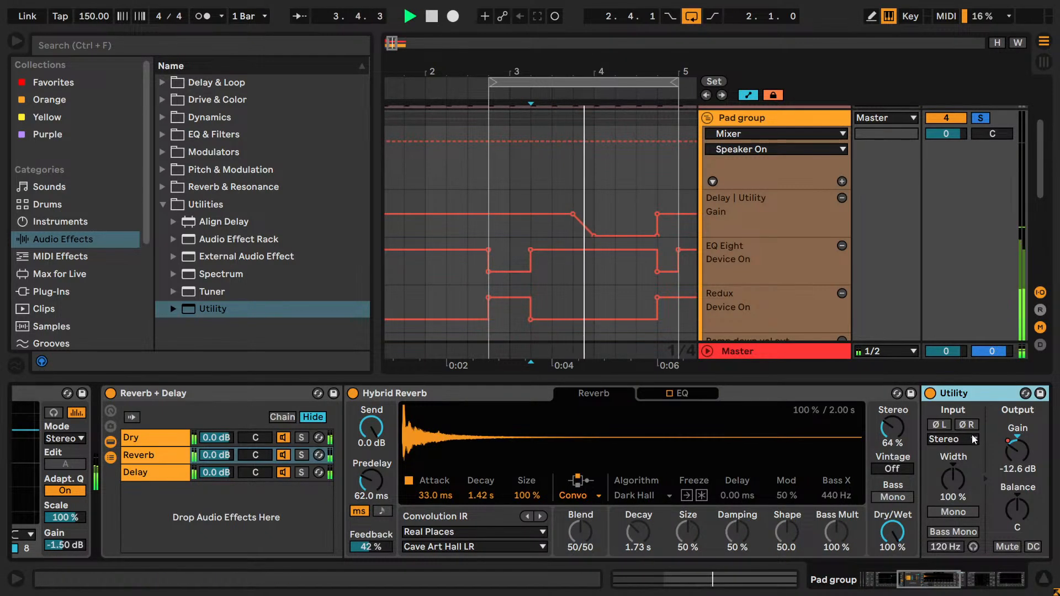
right_click(1018, 452)
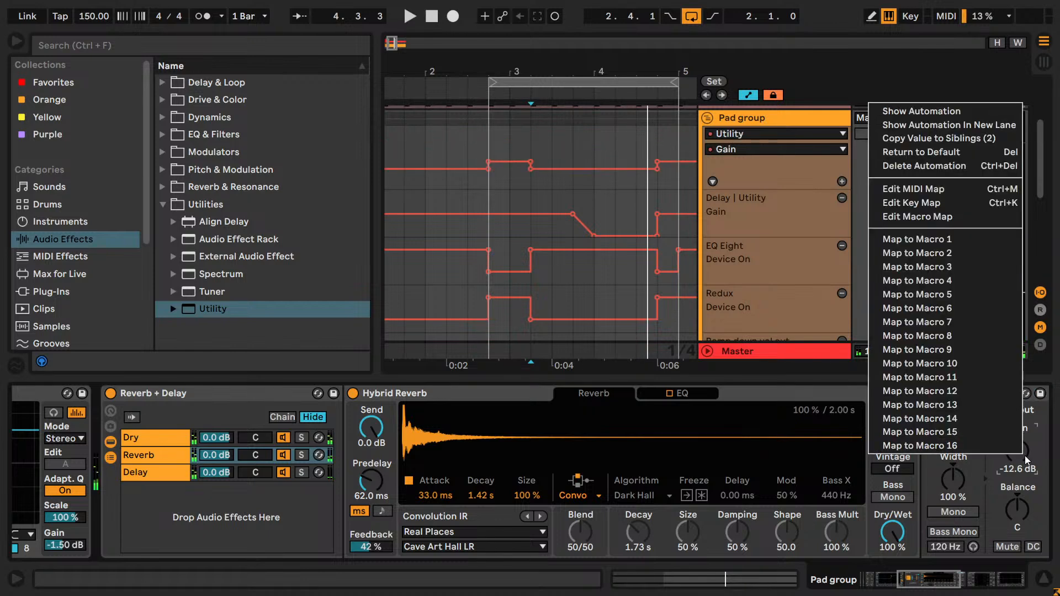
click(889, 109)
scroll(535, 177, up, 3)
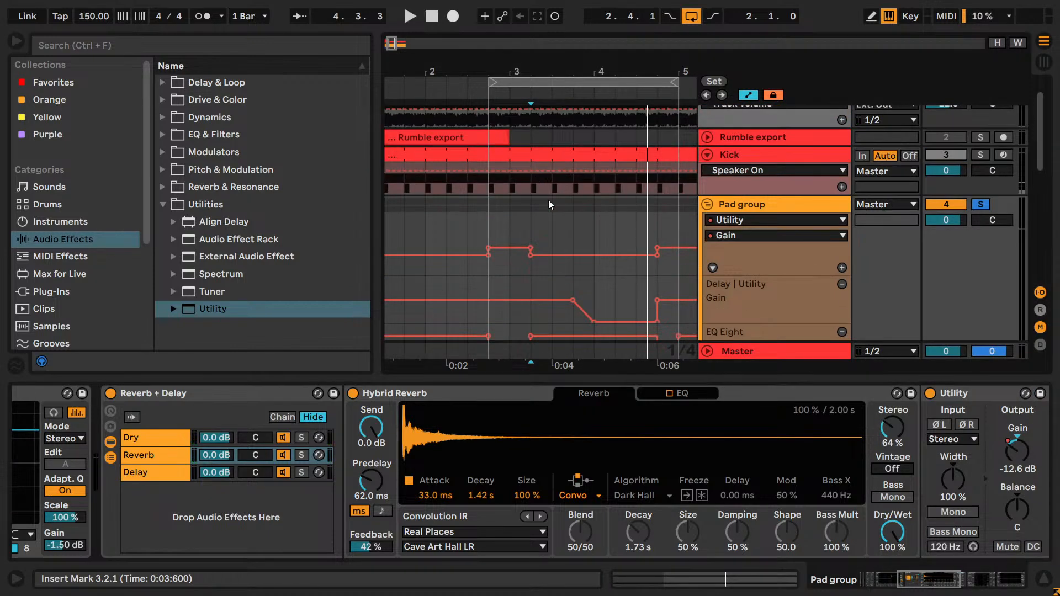
scroll(548, 200, down, 2)
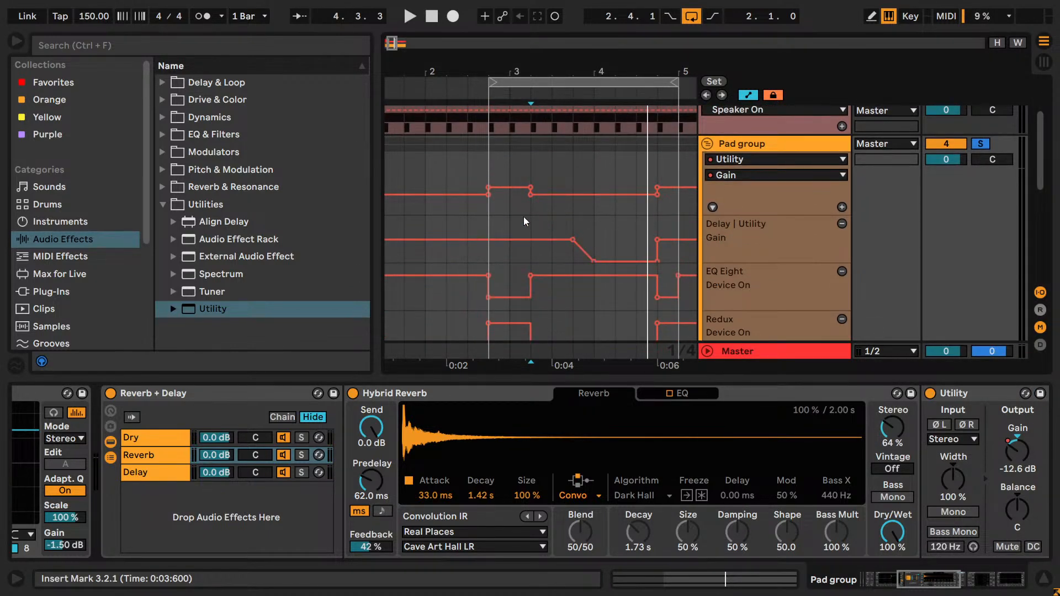
key(space)
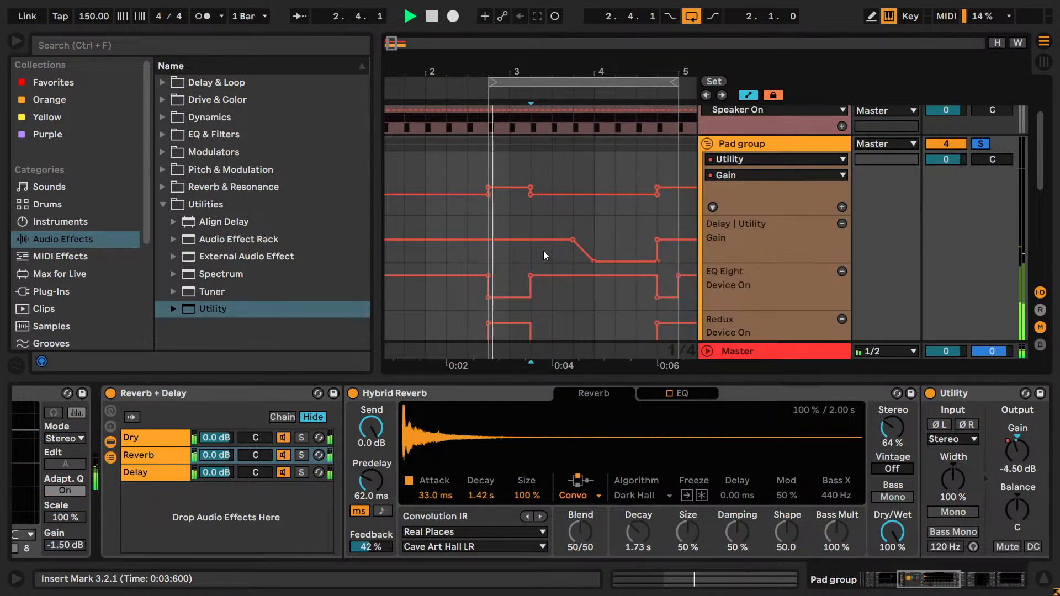
key(space)
- Copy the Pad group track and reopen the original Live Set without saving the changes to "yt livestream track_bak"
click(737, 144)
right_click(736, 144)
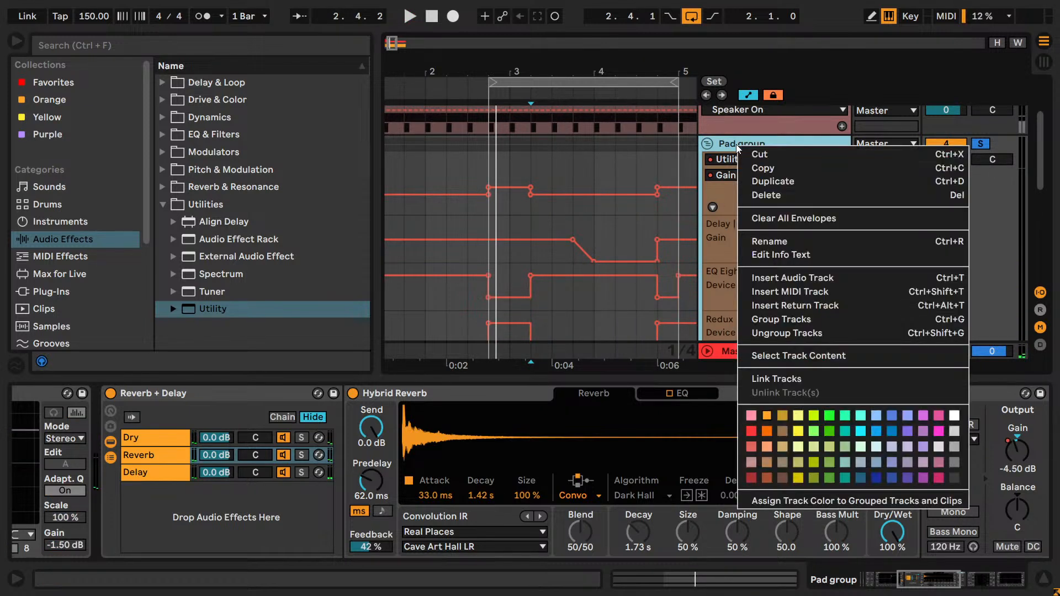
click(755, 169)
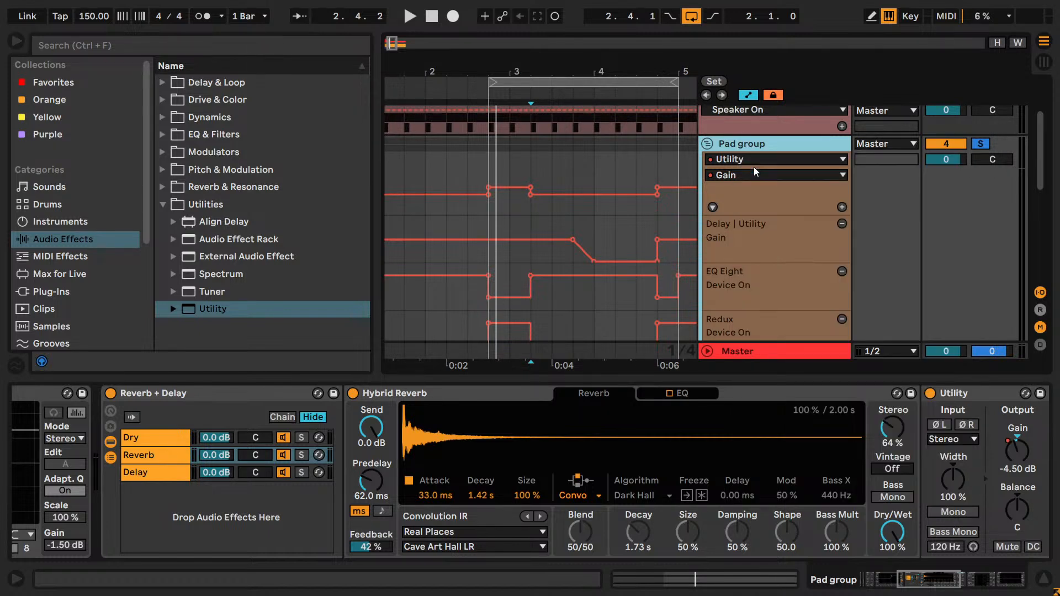
key(ctrl+o)
double_click(275, 157)
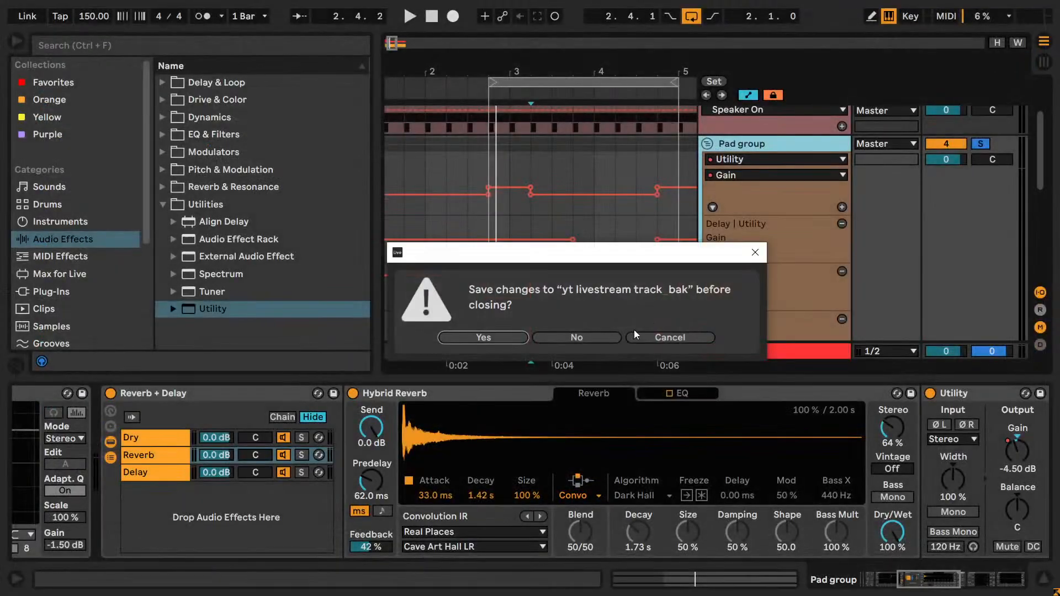
click(609, 337)
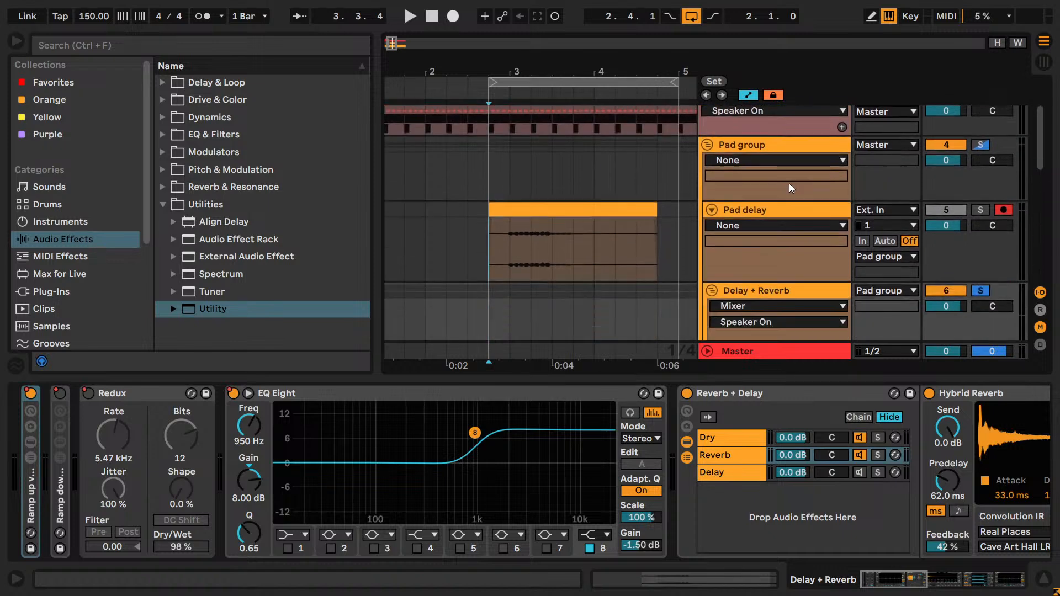
- Paste the copied Pad group with its Pad export tracks beside the FX Drum Rack track
scroll(784, 190, down, 7)
scroll(784, 318, up, 3)
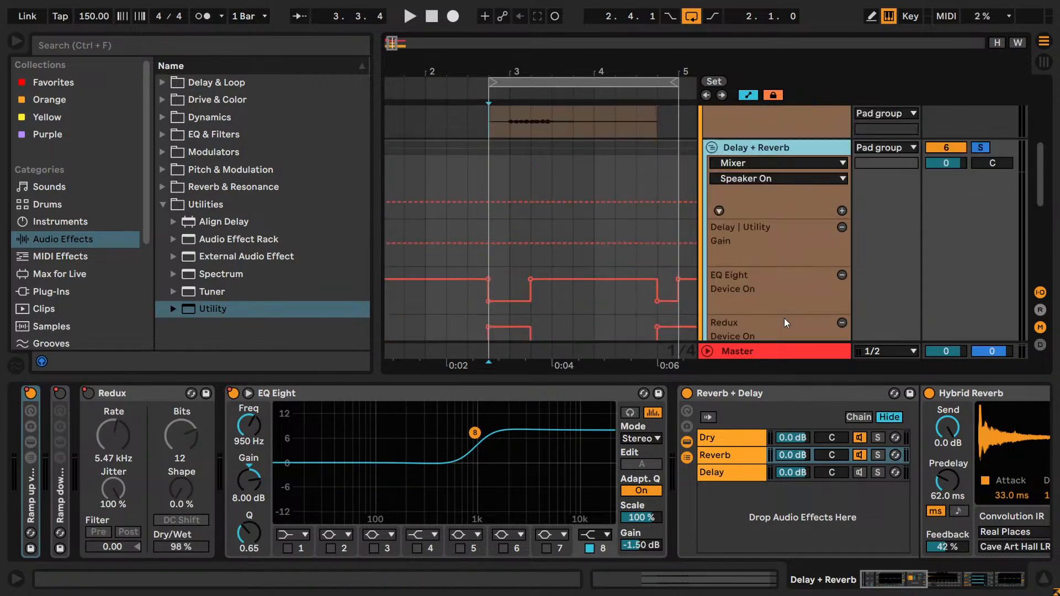
scroll(783, 317, down, 4)
click(762, 297)
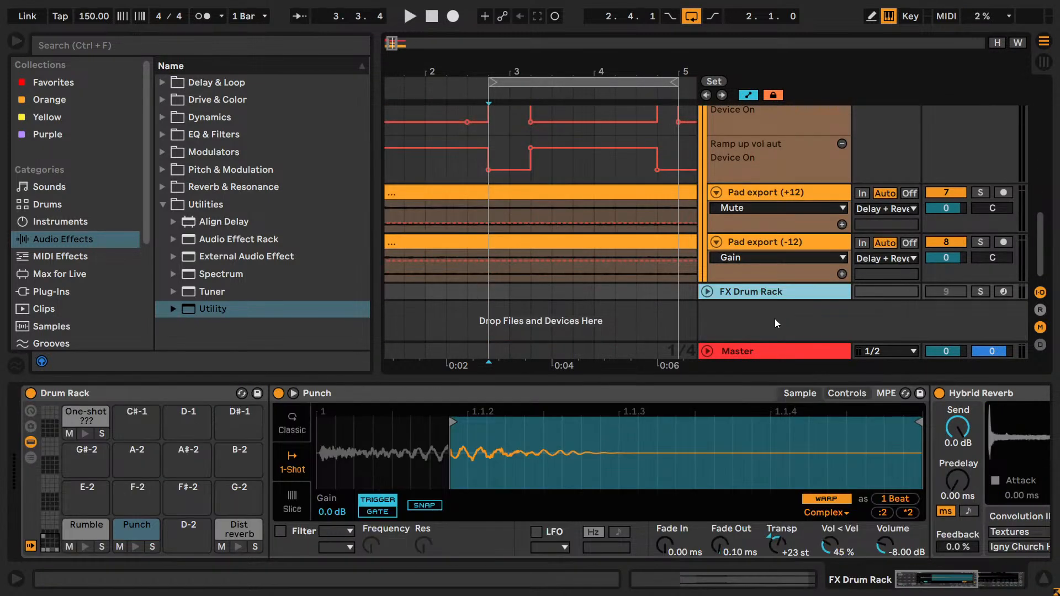
key(ctrl+z)
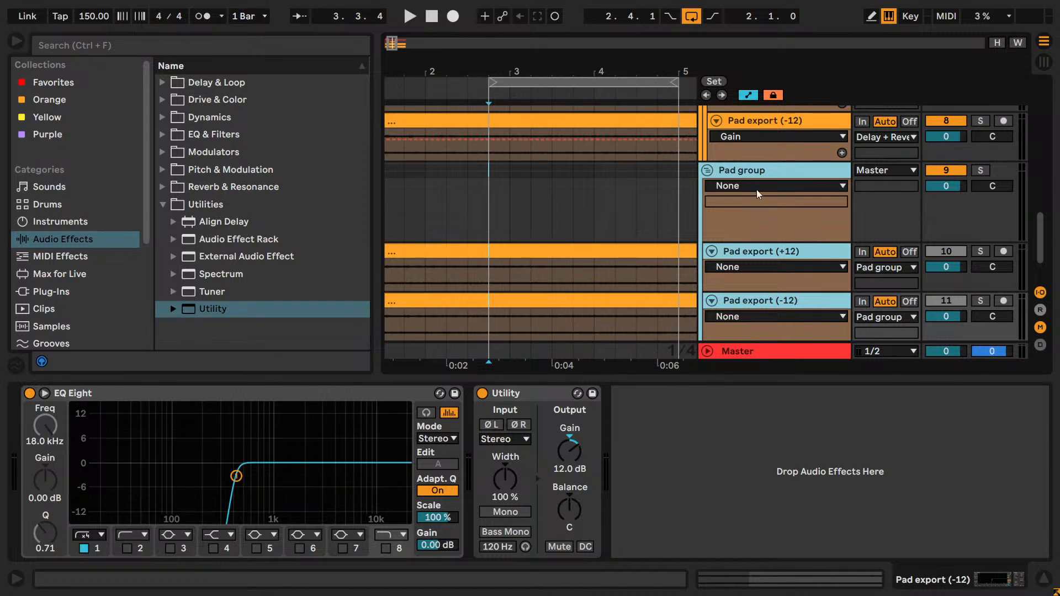
- Copy the Utility following Hybrid Reverb in the pasted Pad group's Reverb chain, and fold that group
click(757, 173)
click(767, 254)
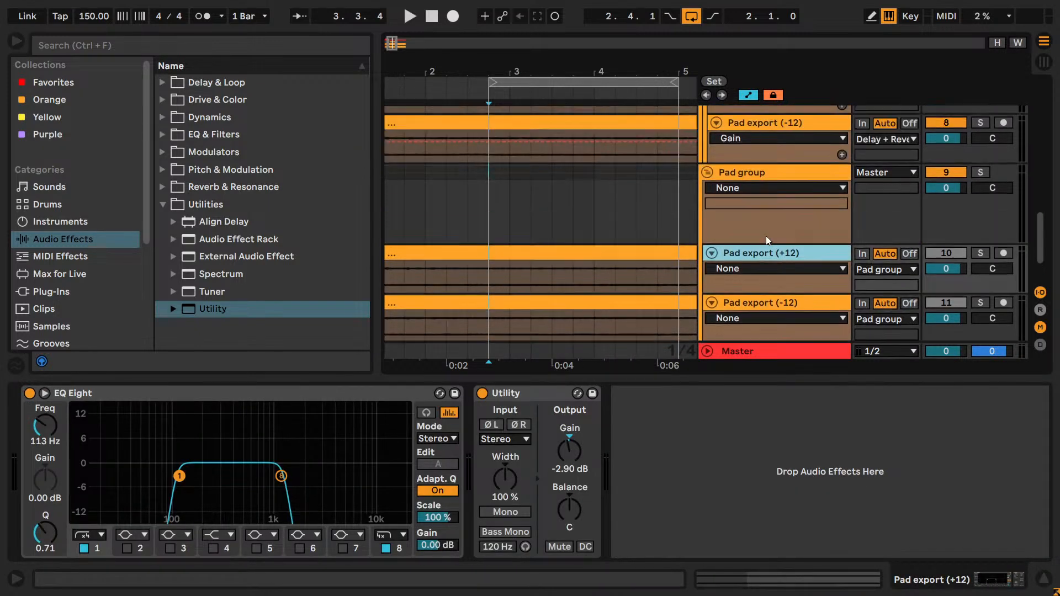
click(748, 171)
click(741, 453)
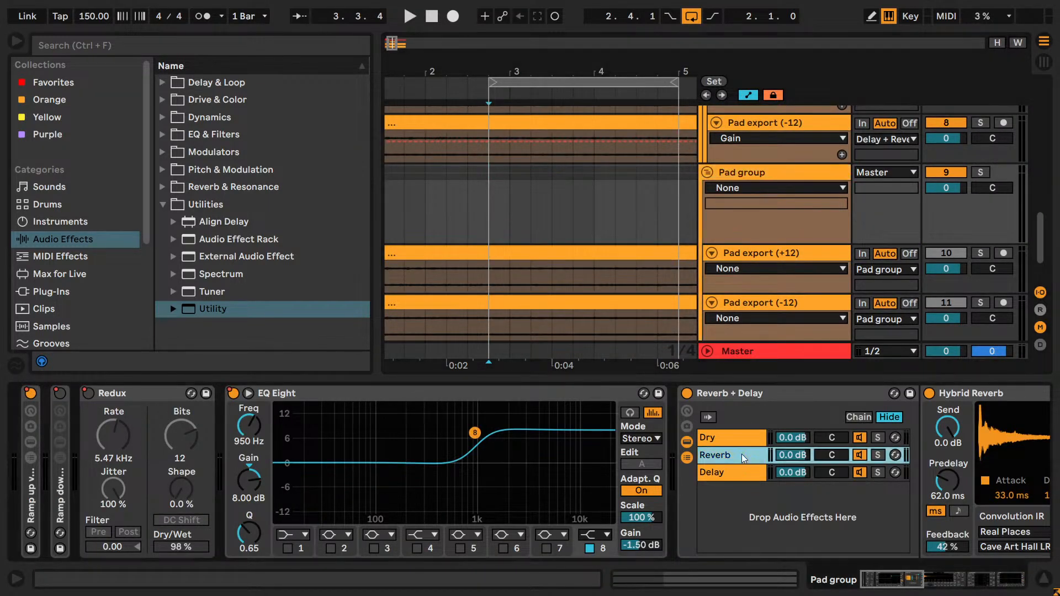
scroll(737, 431, down, 10)
right_click(724, 398)
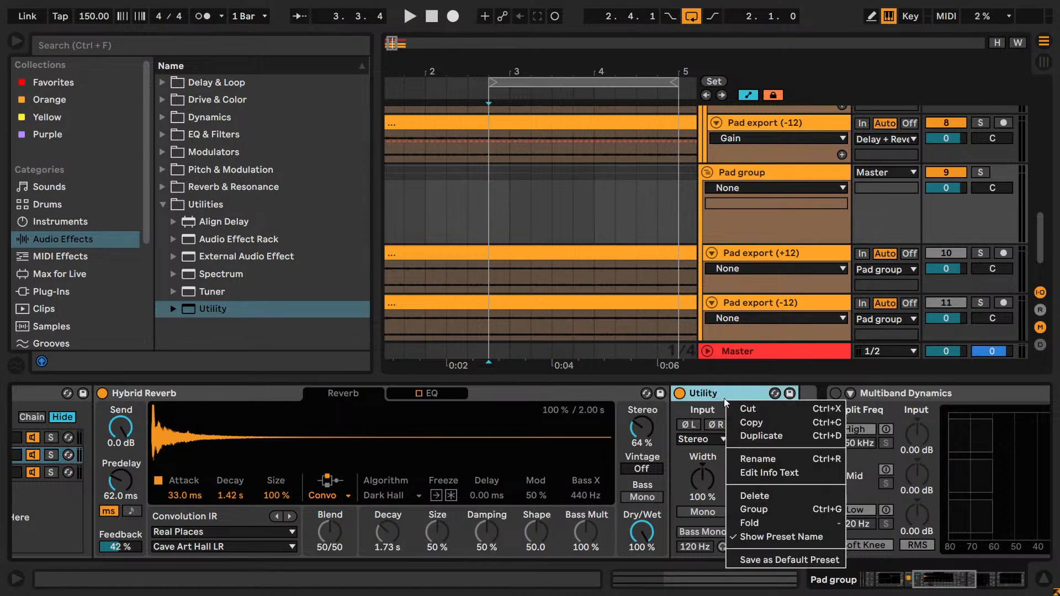
click(750, 422)
scroll(711, 246, up, 2)
click(707, 263)
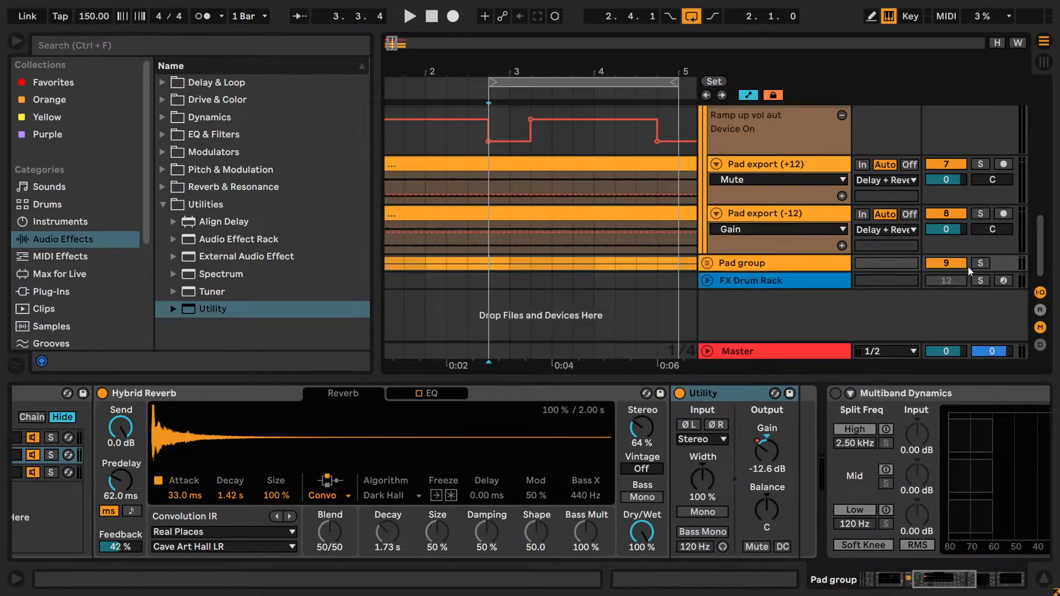
- Paste the Utility after Hybrid Reverb in the Reverb chain of the Delay + Reverb group
scroll(753, 227, up, 5)
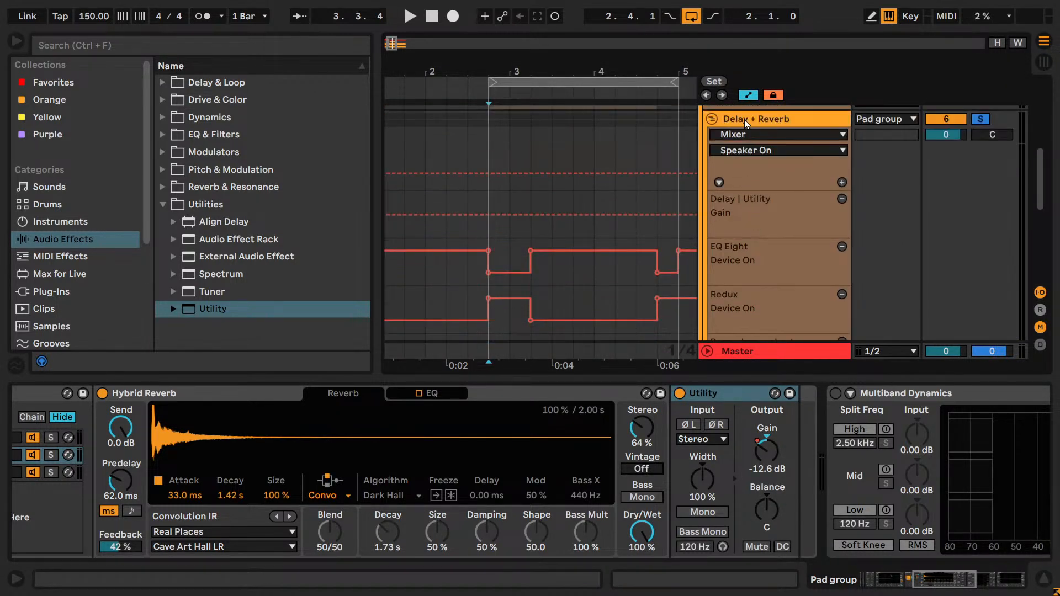
click(743, 119)
click(739, 455)
scroll(866, 555, right, 8)
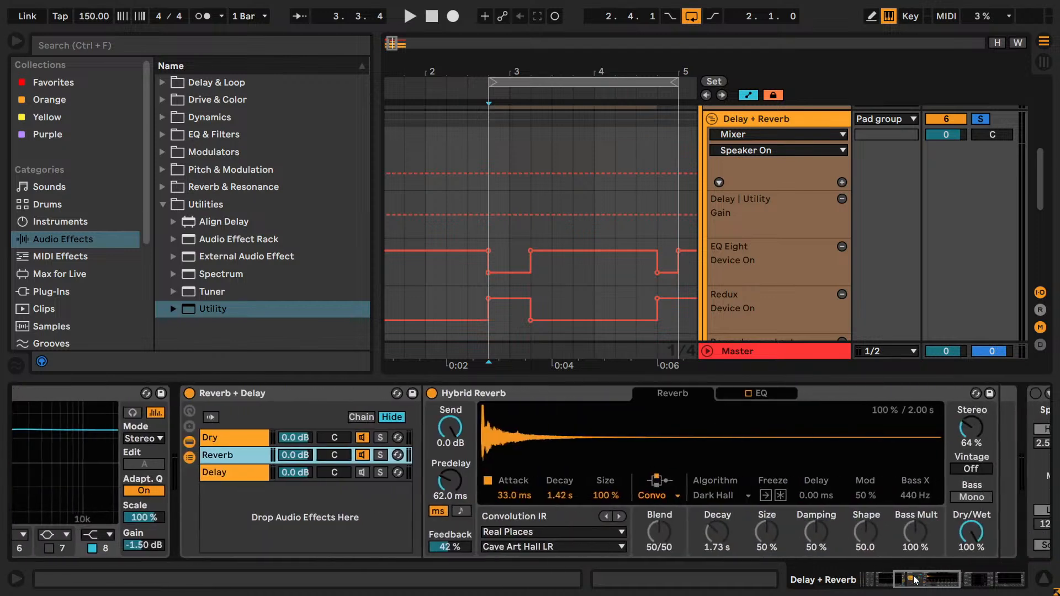
click(812, 497)
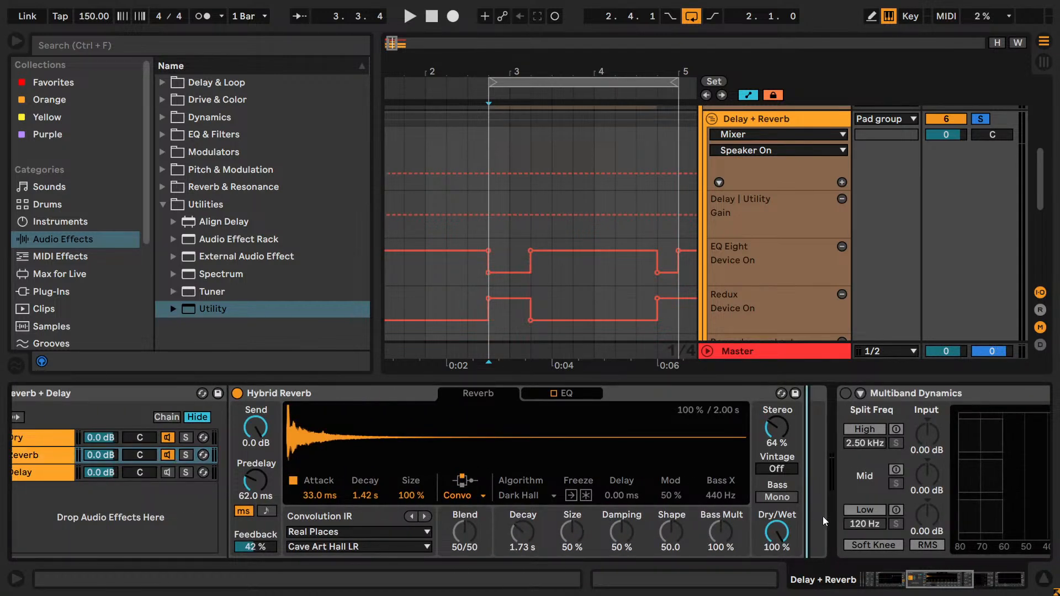
key(Return)
- Play the loop and switch the solo from the Delay + Reverb group to the Pad delay track
key(space)
scroll(867, 200, up, 2)
scroll(816, 184, up, 3)
scroll(816, 184, down, 3)
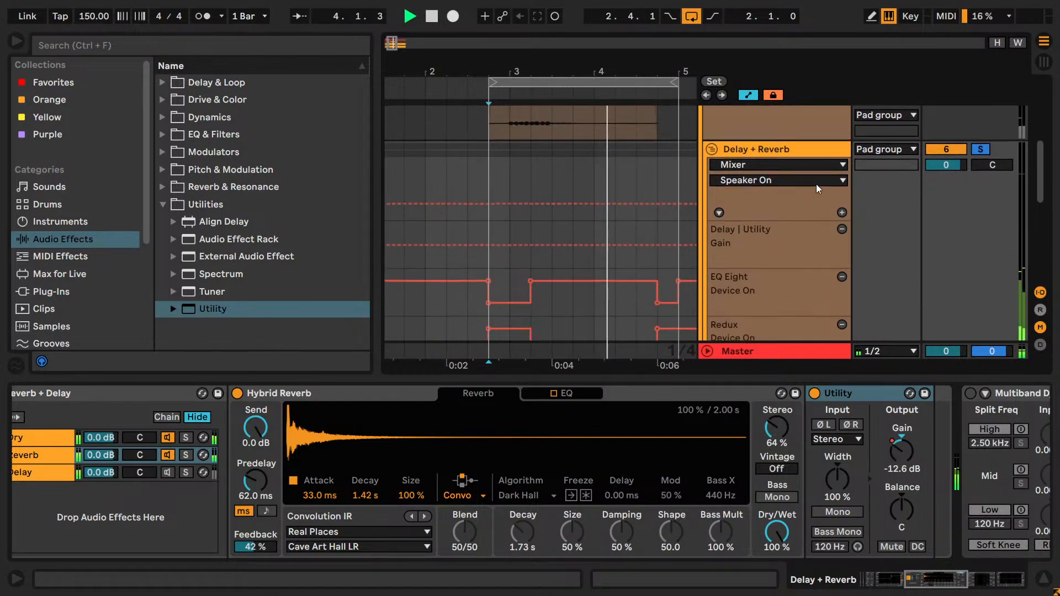
scroll(815, 184, up, 1)
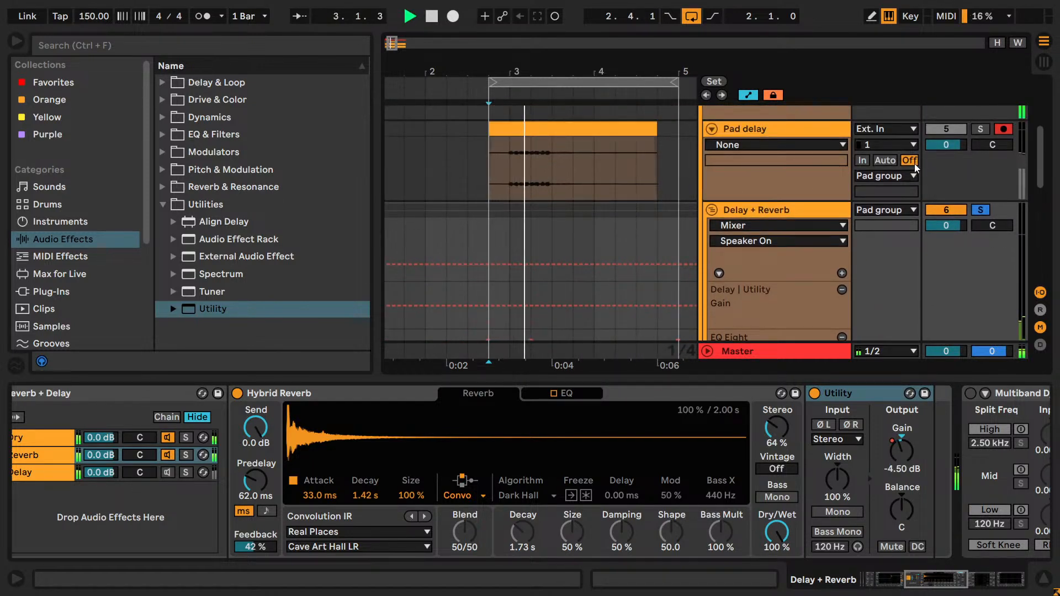
click(979, 133)
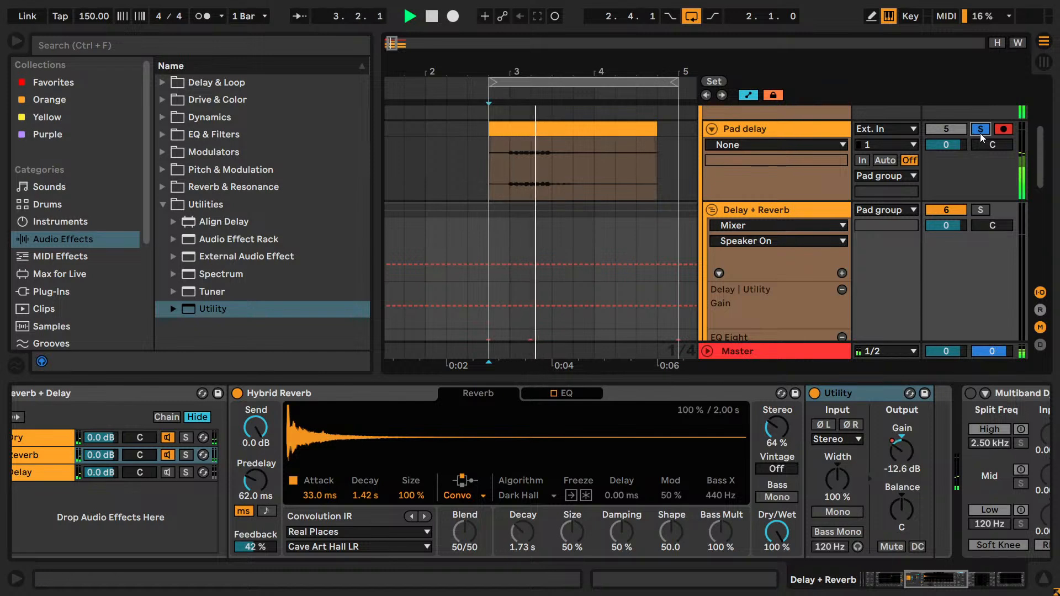
scroll(979, 134, up, 2)
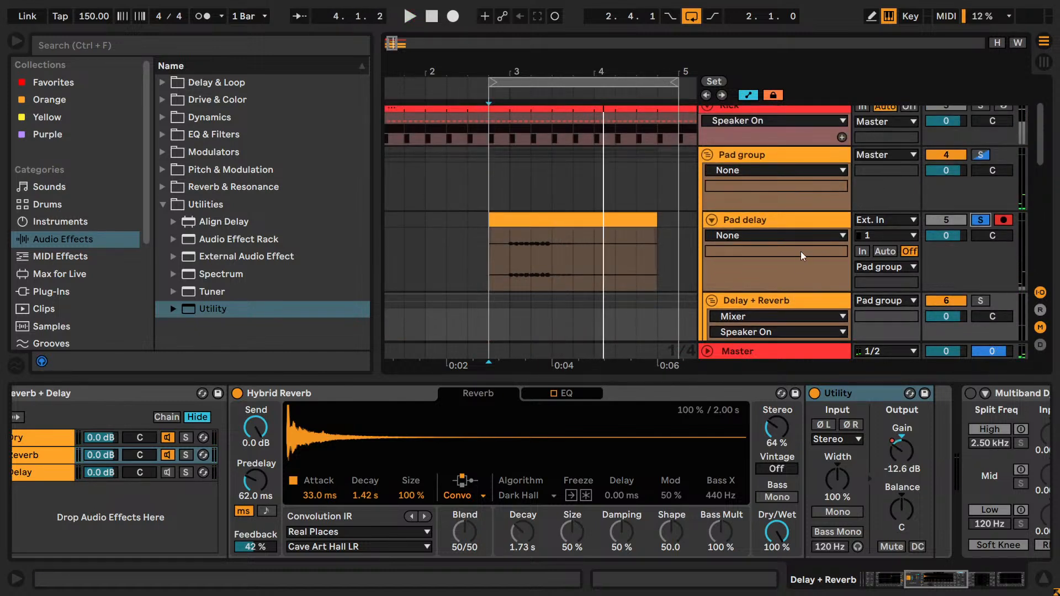
- Delete the pasted Pad group above the FX Drum Rack track
scroll(793, 262, down, 5)
click(780, 276)
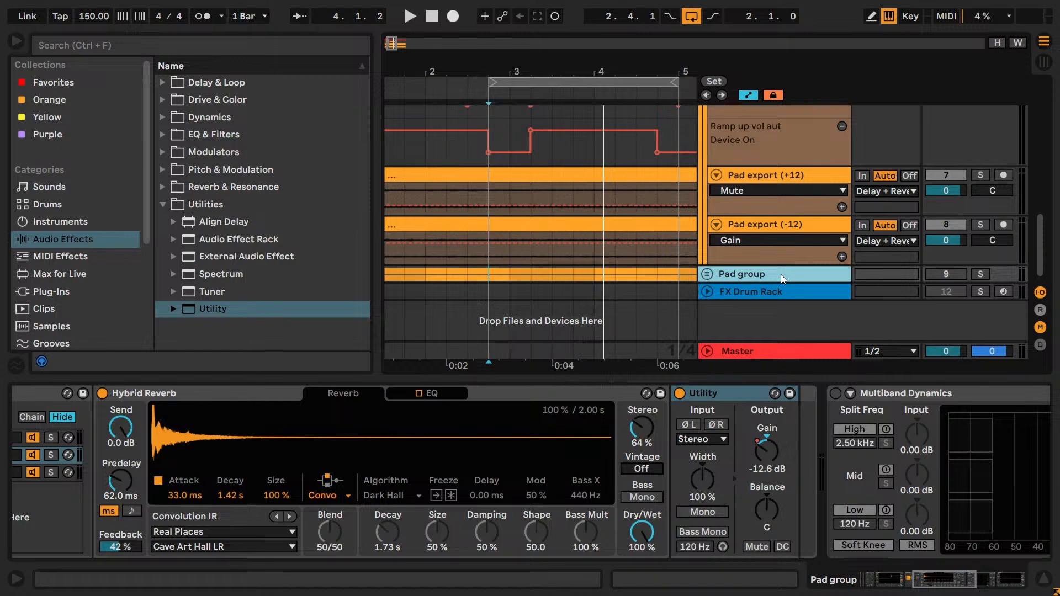
key(Delete)
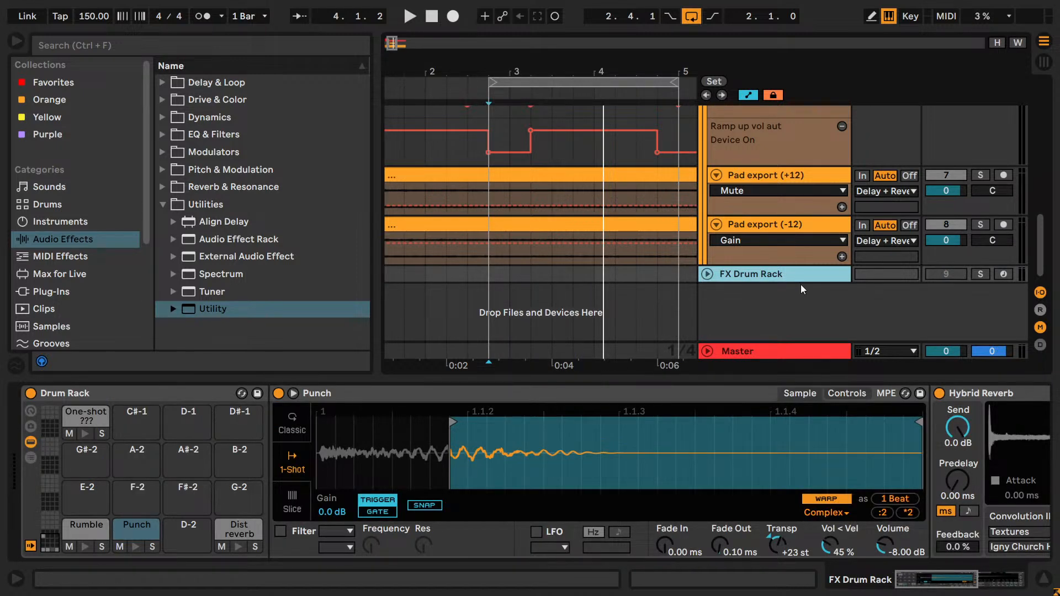
- Hide the device view and fold both Pad export tracks, selecting the Delay + Reverb group's Delay | Utility Gain automation lane
scroll(568, 207, up, 5)
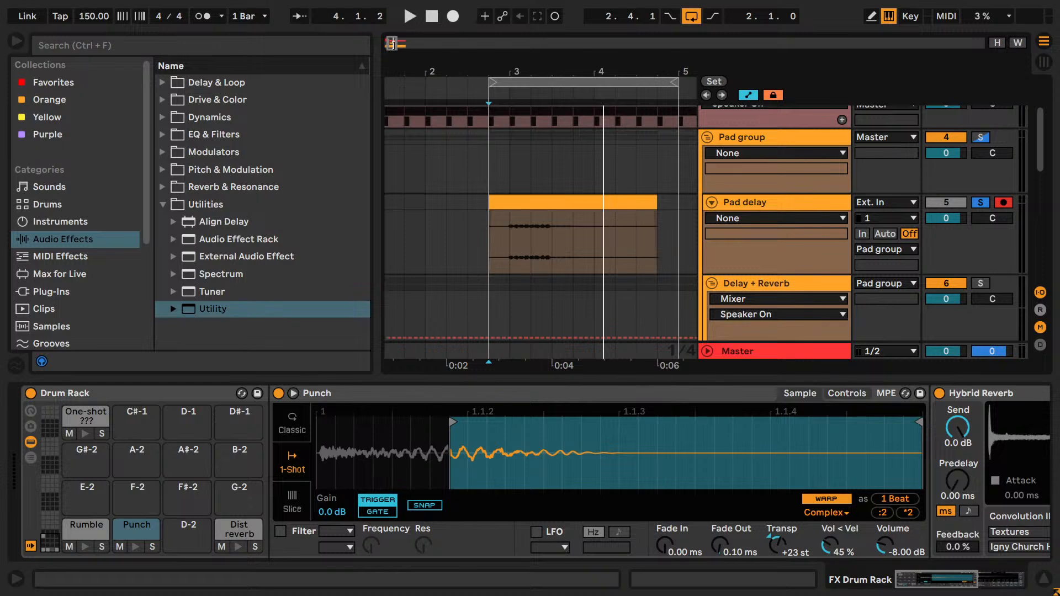
scroll(746, 267, down, 5)
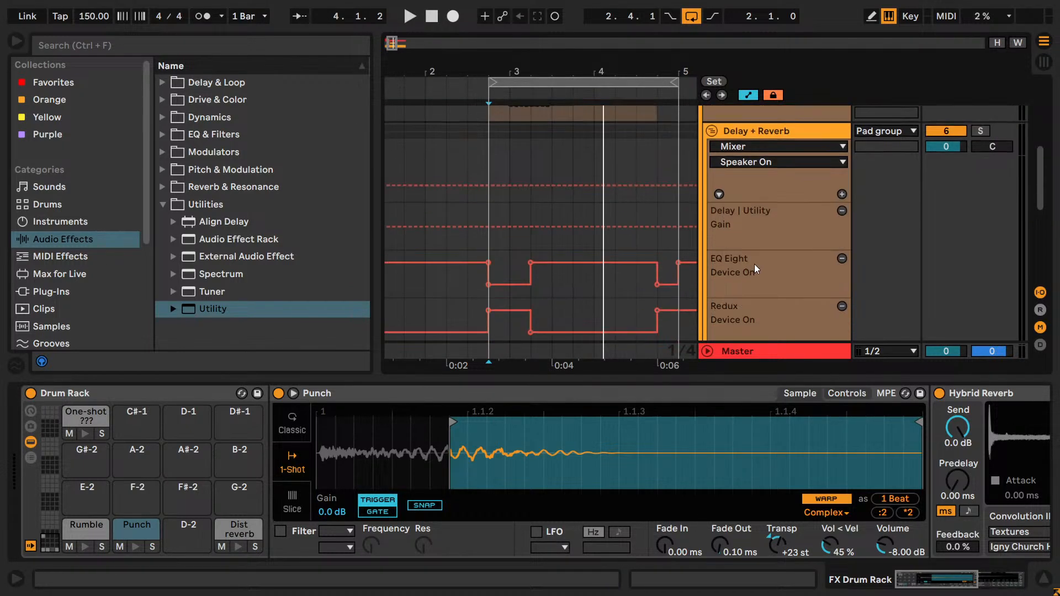
scroll(833, 251, down, 3)
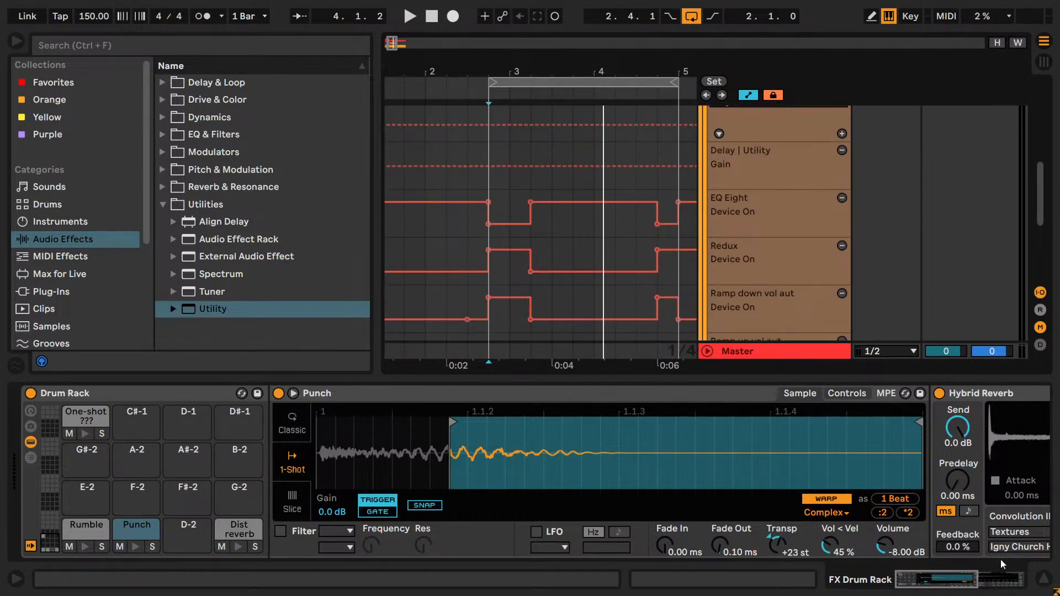
click(1045, 579)
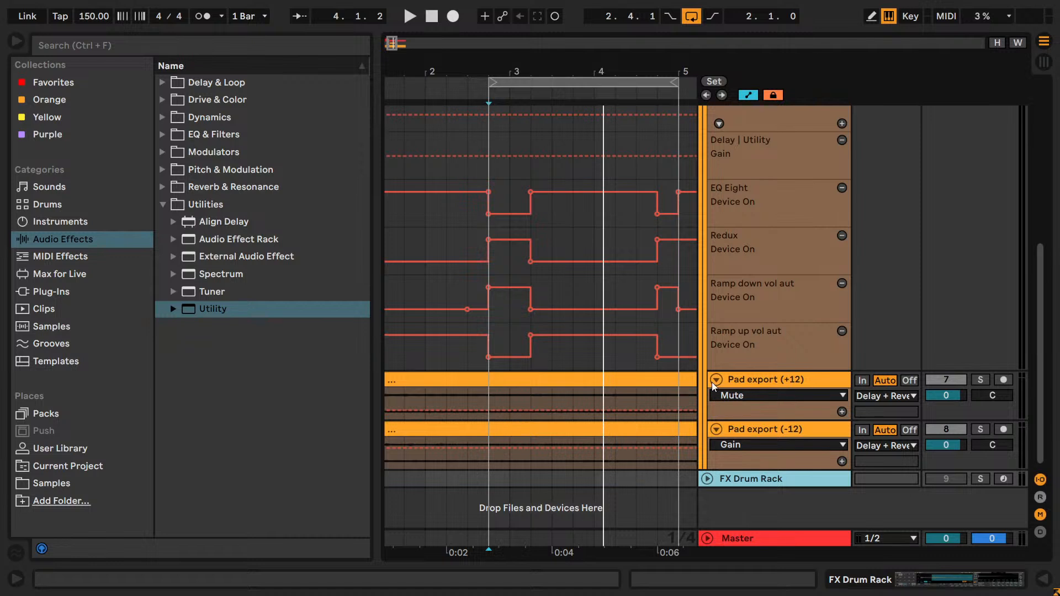
click(716, 380)
click(715, 391)
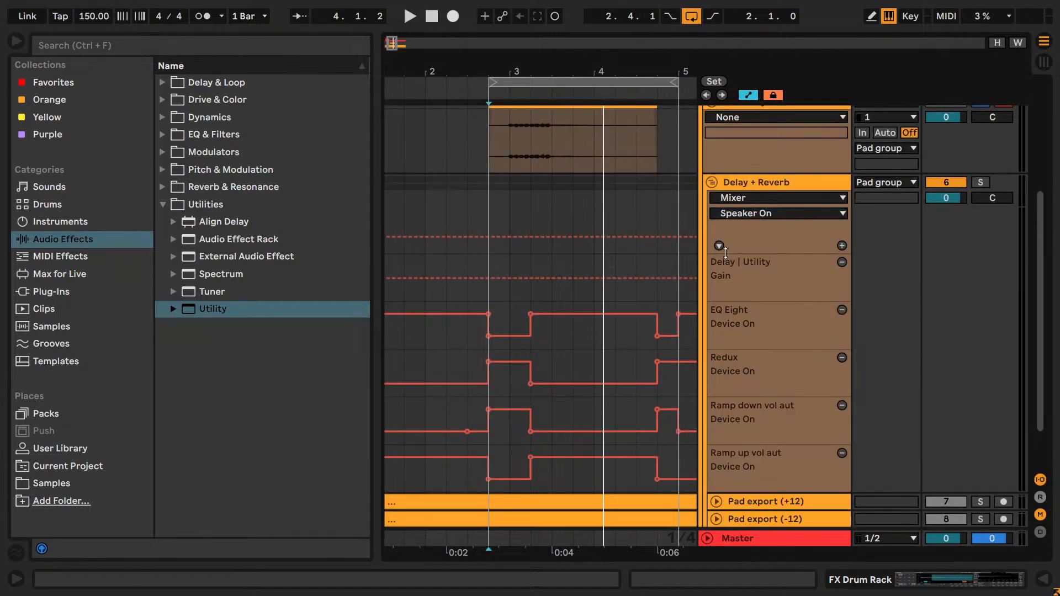
click(773, 290)
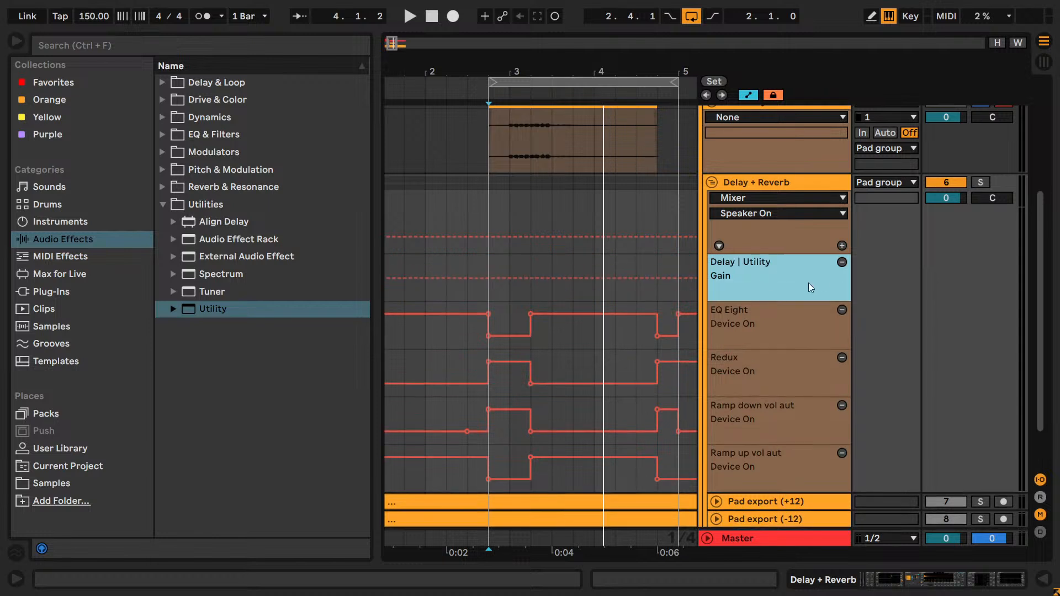
- Remove the Delay | Utility Gain automation lane and reduce the height of the remaining Delay + Reverb automation lanes
click(843, 263)
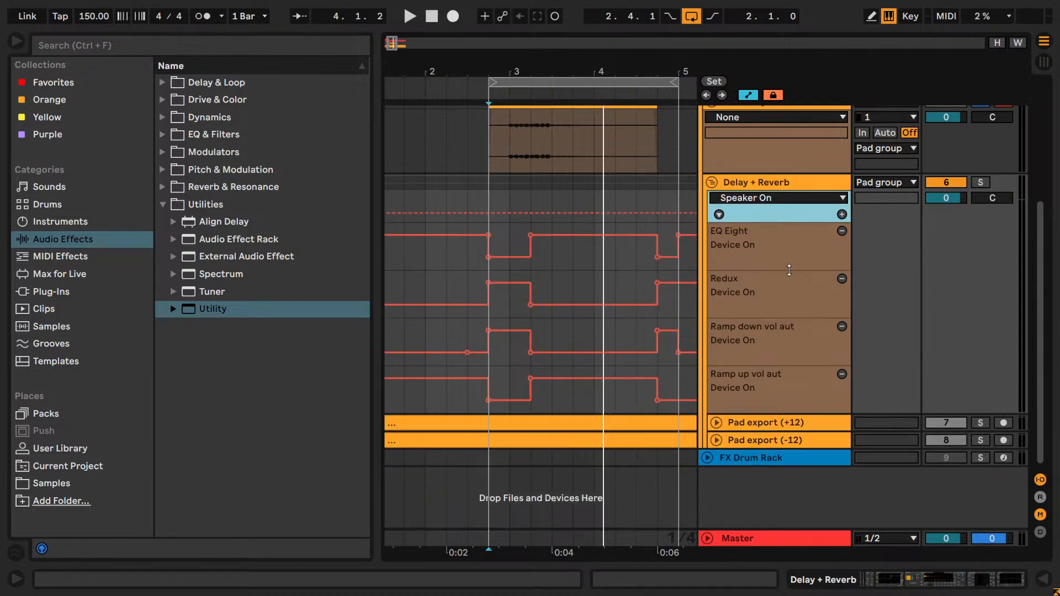
drag(788, 248, 787, 232)
drag(790, 285, 778, 247)
drag(788, 334, 788, 311)
drag(789, 363, 790, 348)
scroll(790, 260, up, 5)
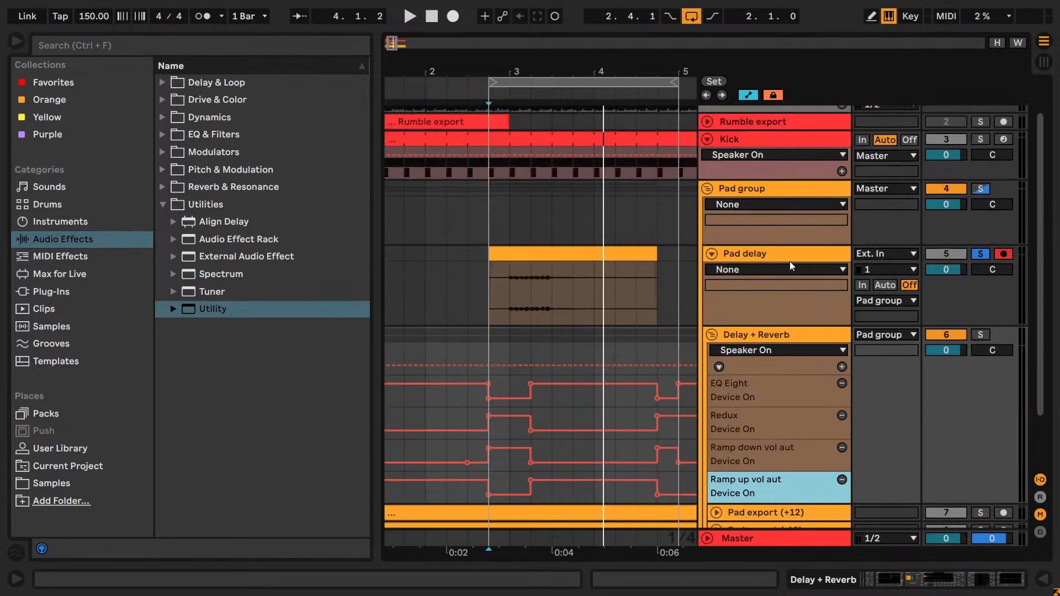
- Reduce the height of the Pad delay and Pad group tracks and start playback
click(756, 302)
drag(756, 303, 760, 306)
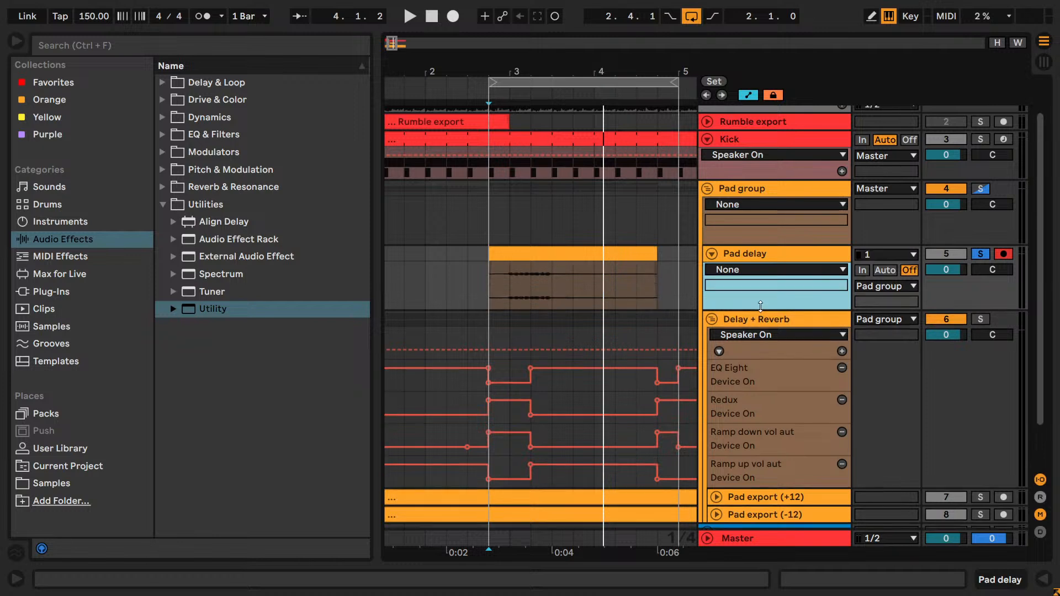
key(space)
drag(744, 243, 742, 211)
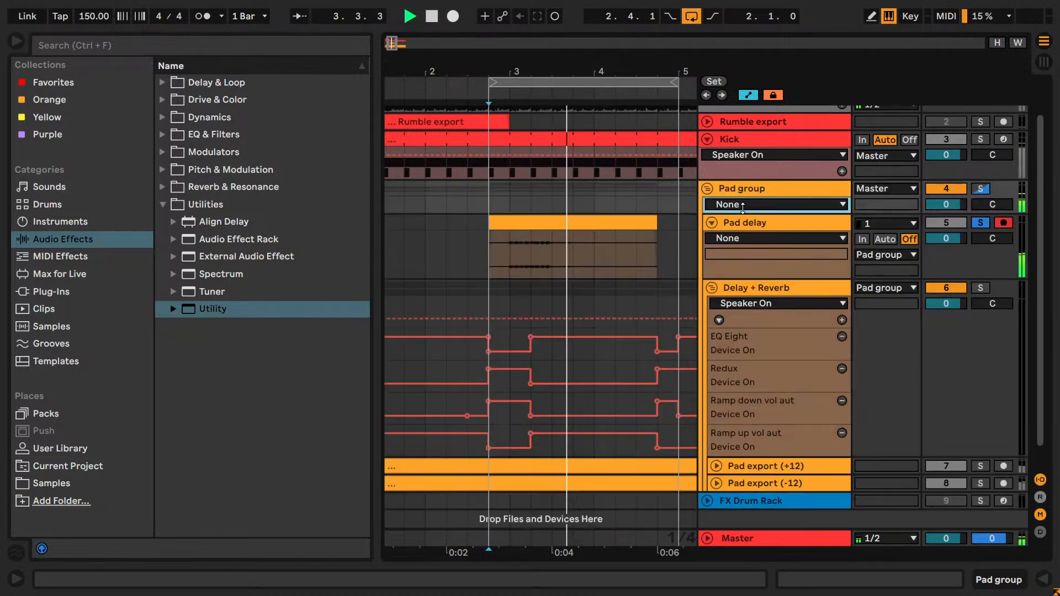
- Audition the loop with different pad tracks soloed, ending with only Pad delay soloed inside the Pad group
click(980, 287)
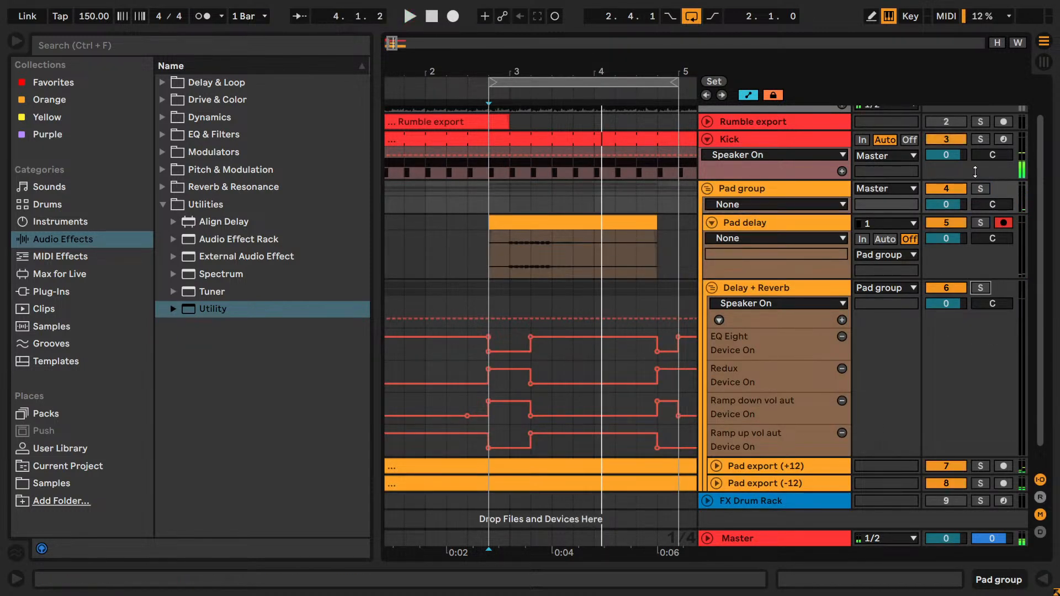
click(980, 188)
key(space)
drag(390, 47, 393, 59)
key(space)
click(979, 226)
key(space)
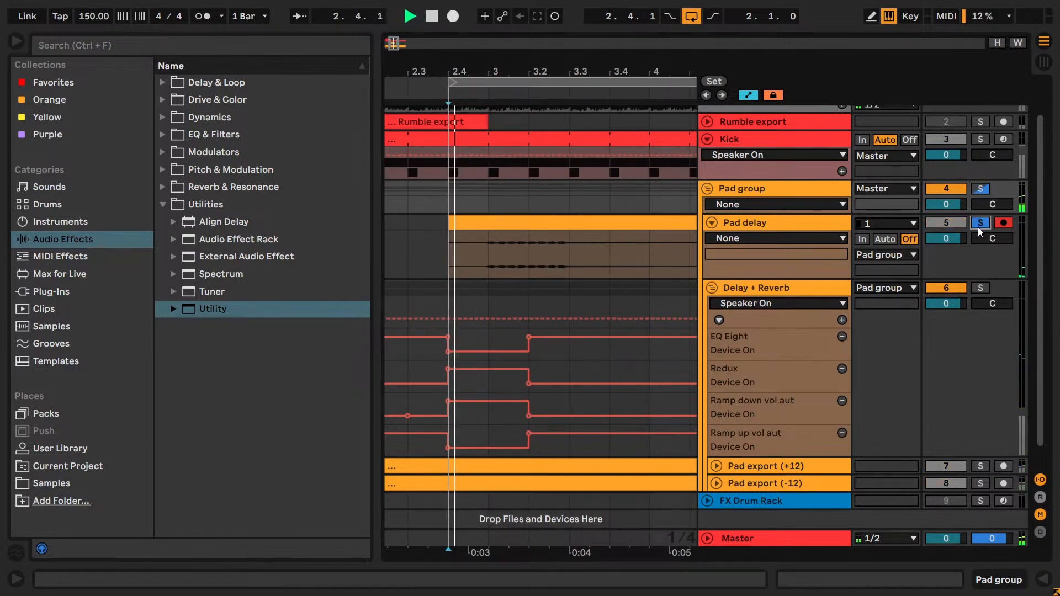
- Split the Pad delay clip at 3.3.1, delete its first part and move the remainder to start at 3.2.1
click(519, 254)
click(568, 261)
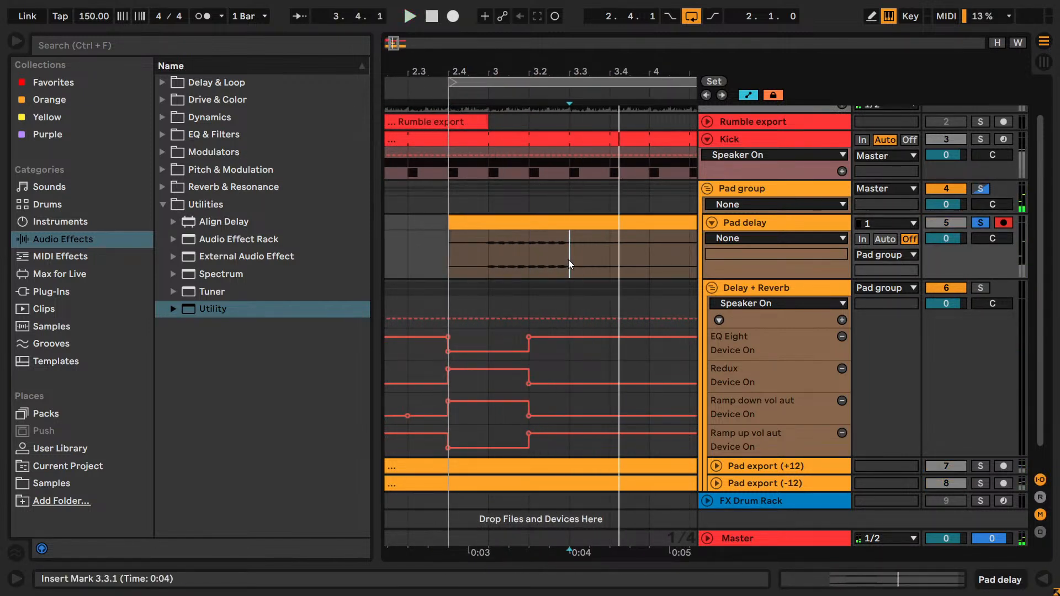
key(space)
key(ctrl+e)
click(537, 223)
key(Delete)
drag(607, 222, 569, 222)
- Solo the Delay + Reverb group alongside Pad delay and trim the end of the Pad delay clip to 4.1.1
key(space)
click(980, 287)
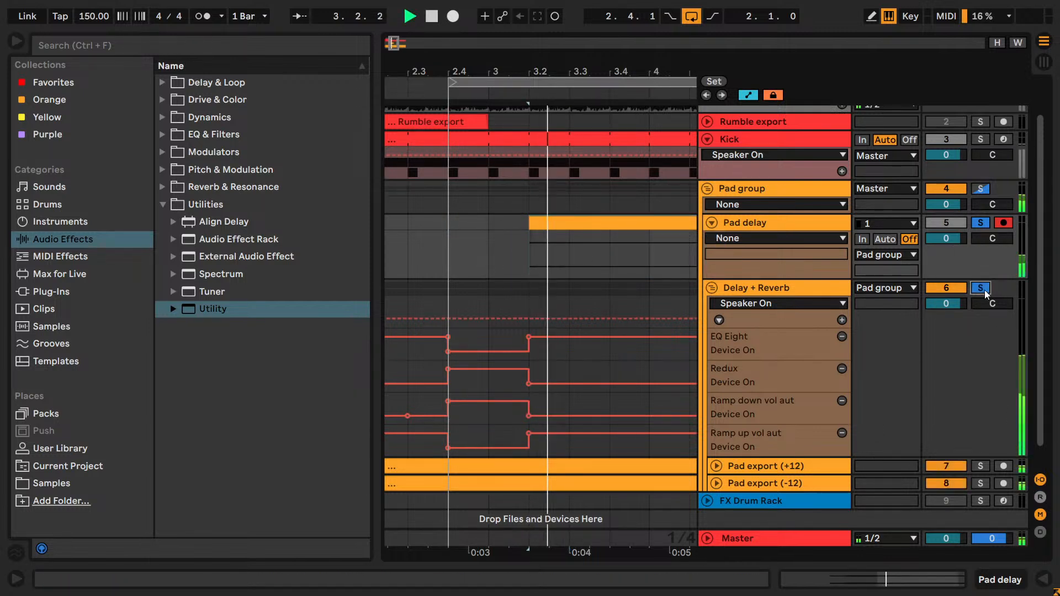
click(465, 272)
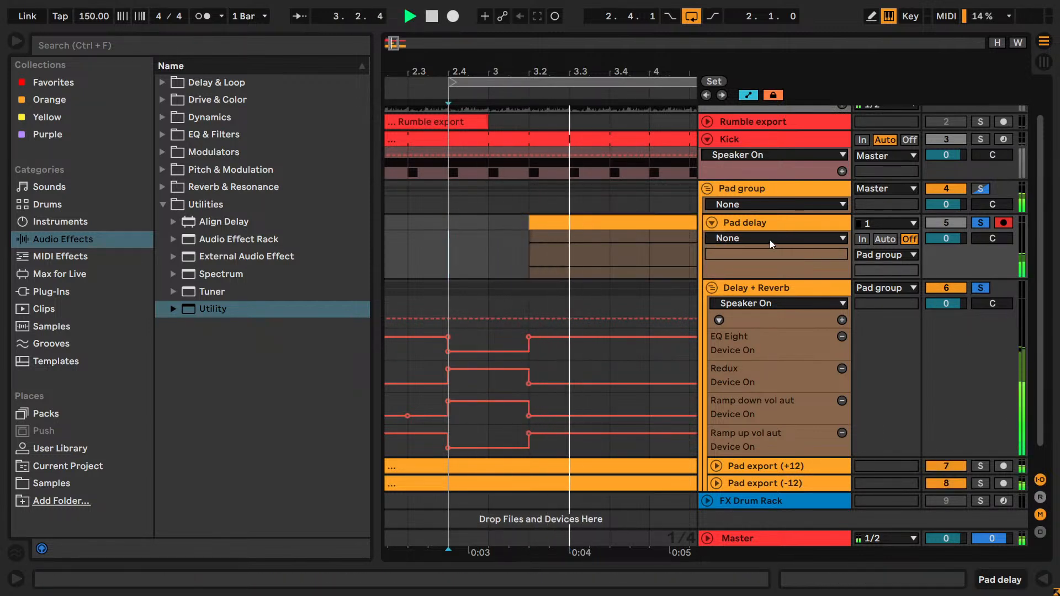
drag(393, 47, 398, 27)
drag(519, 222, 485, 222)
- Set the Pad delay clip's gain to 8 dB while the loop plays, and save the Set
double_click(467, 222)
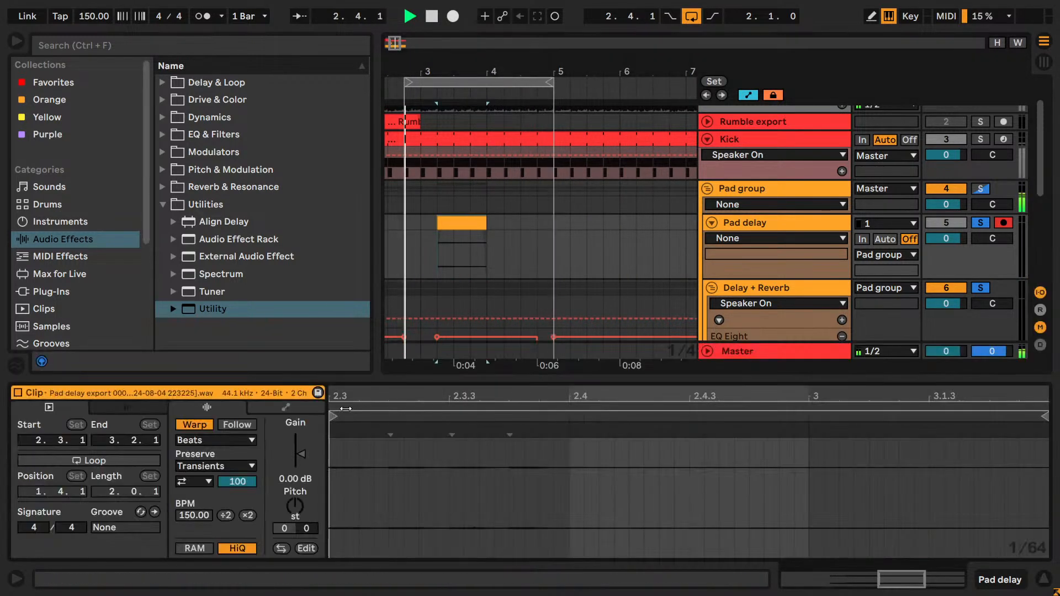
key(space)
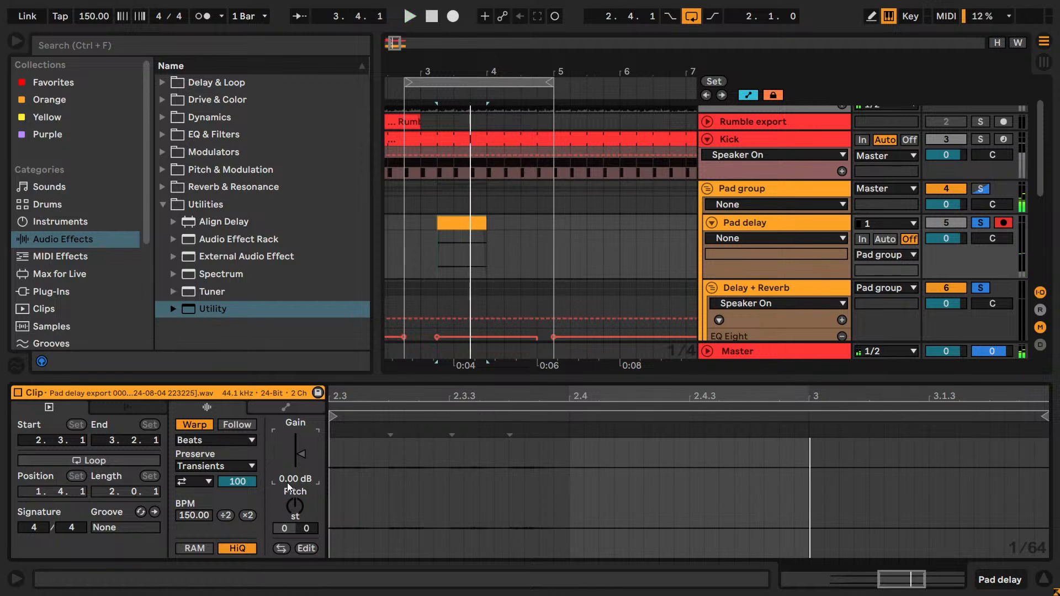
key(space)
click(415, 262)
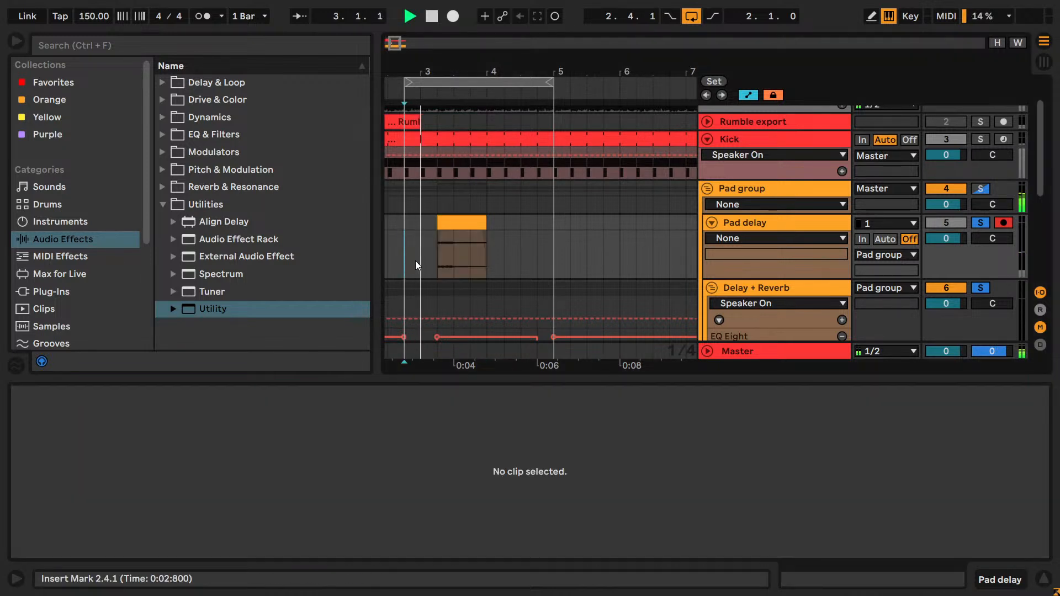
click(445, 219)
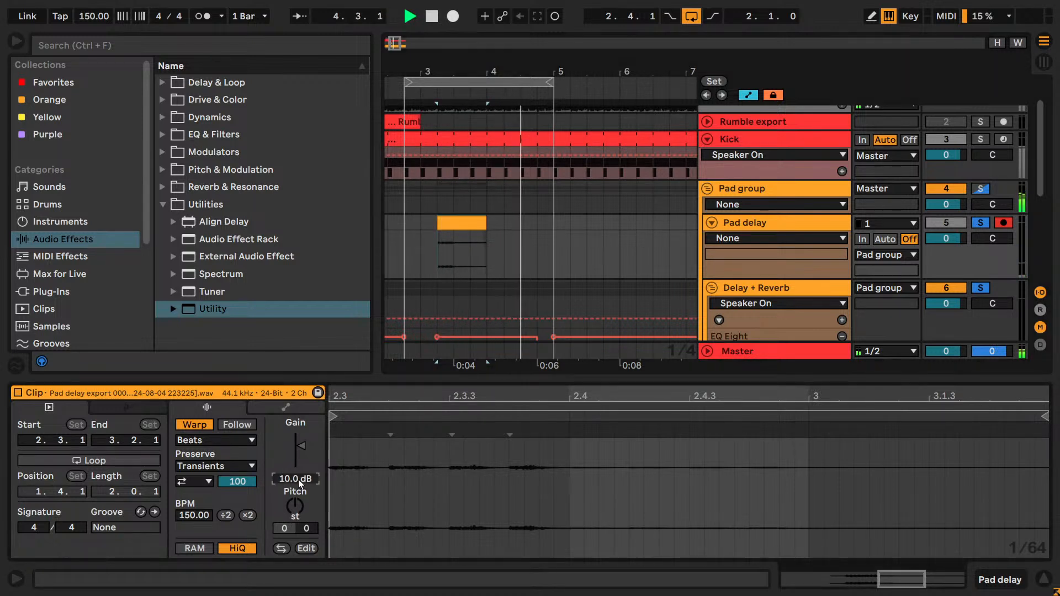
drag(297, 479, 313, 482)
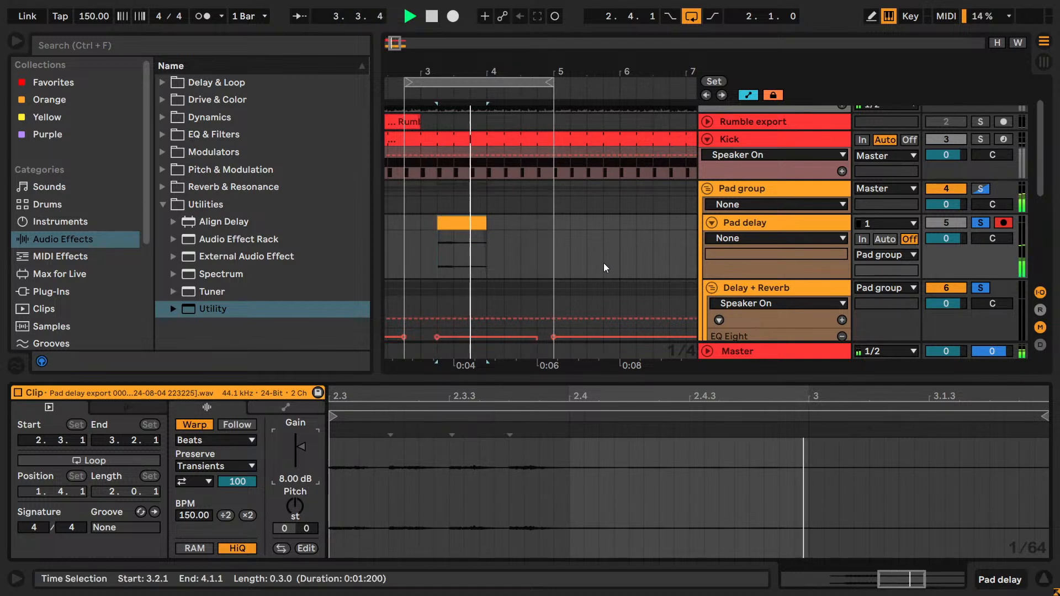
key(ctrl+s)
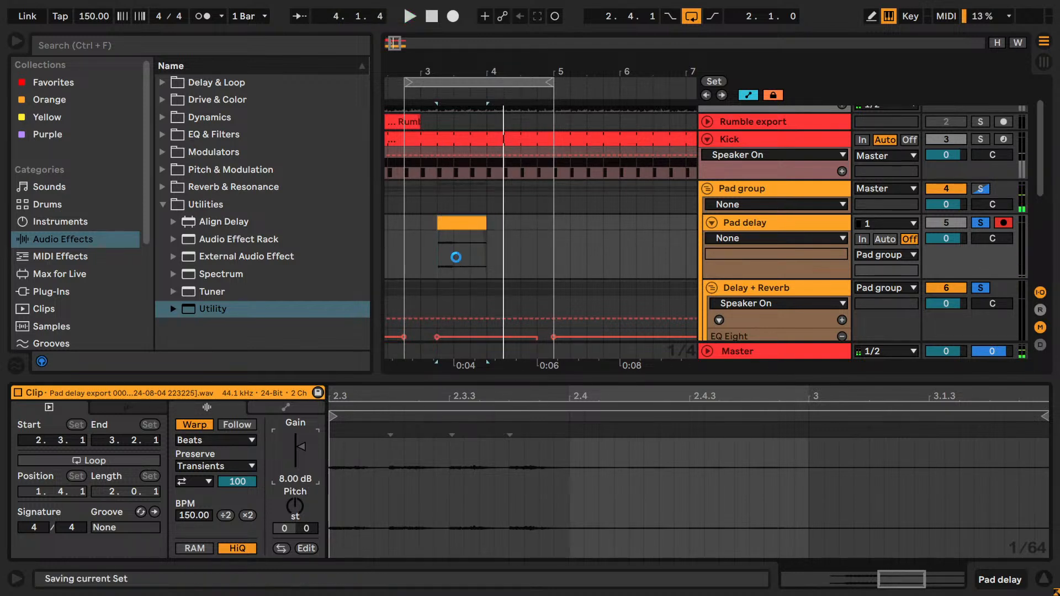
- Move the Multiband Dynamics and EQ Eight from the end of the Delay + Reverb group's device chain to the Pad group
click(740, 193)
click(743, 225)
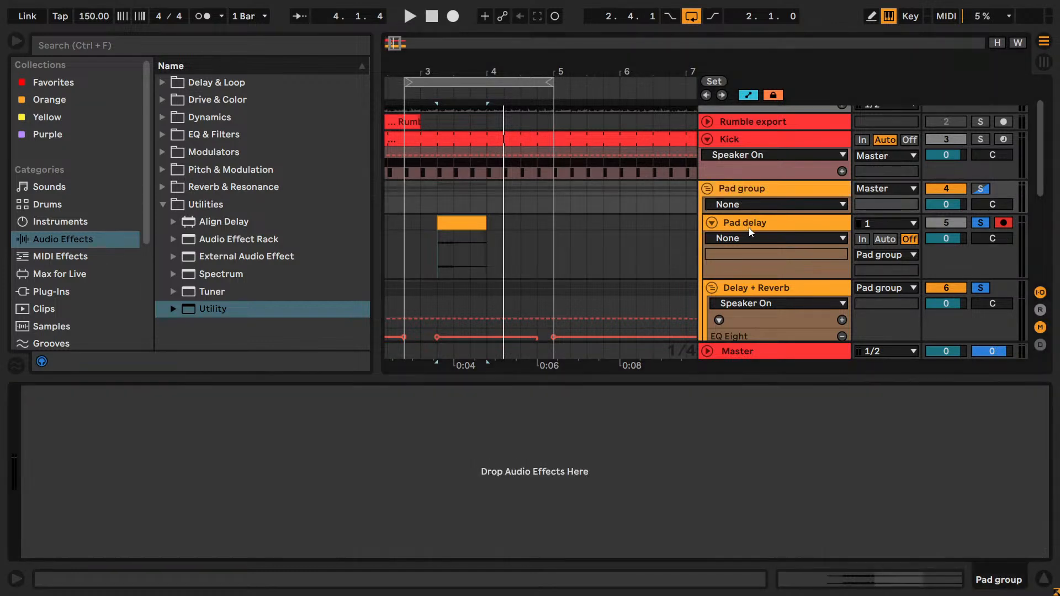
click(753, 292)
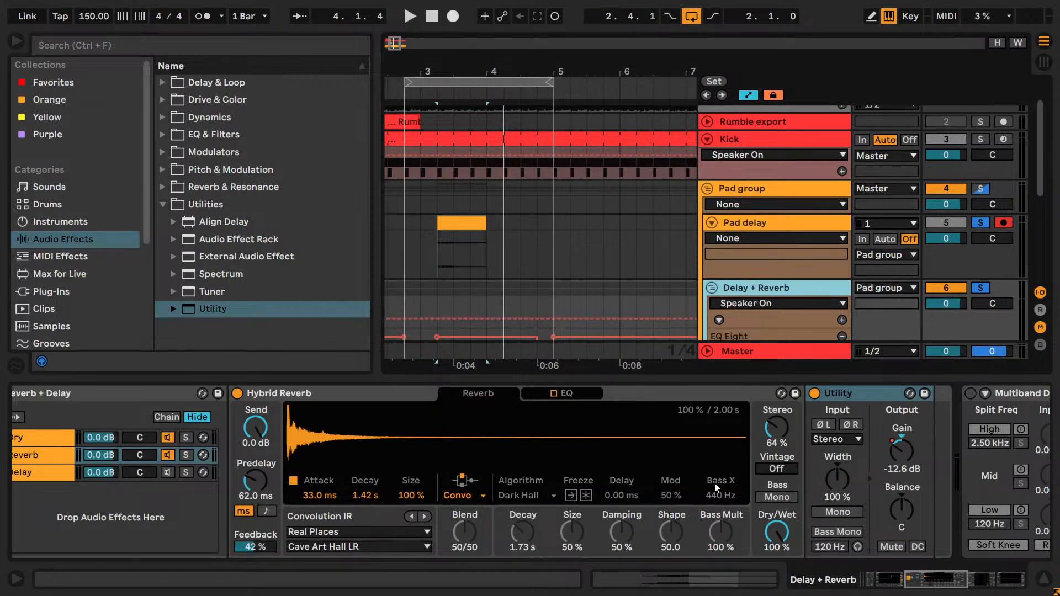
click(793, 223)
click(779, 329)
drag(926, 576, 1007, 580)
click(437, 405)
shift+click(652, 393)
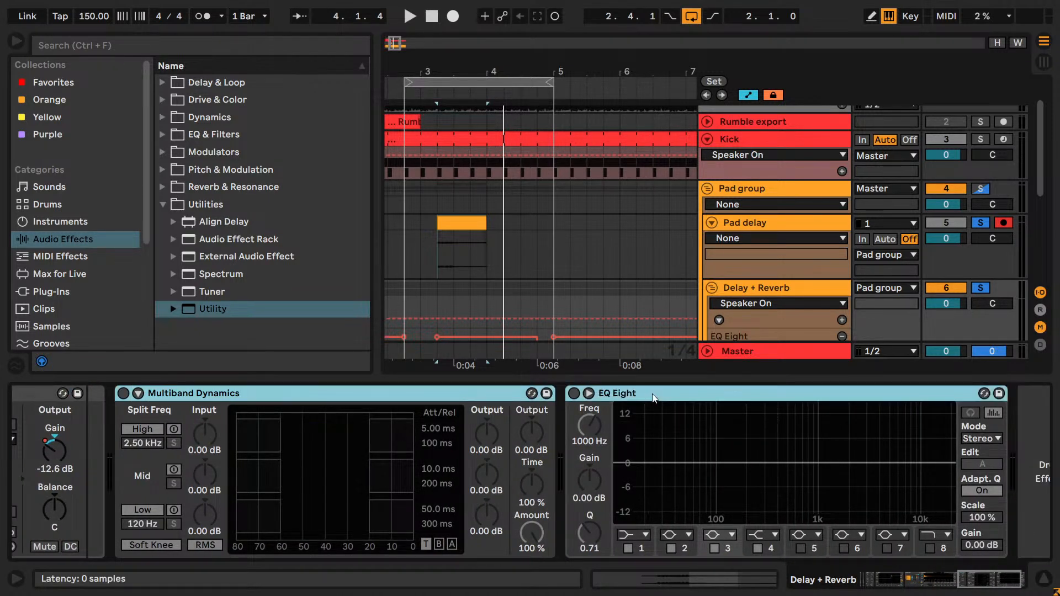
key(Delete)
click(746, 196)
key(ctrl+v)
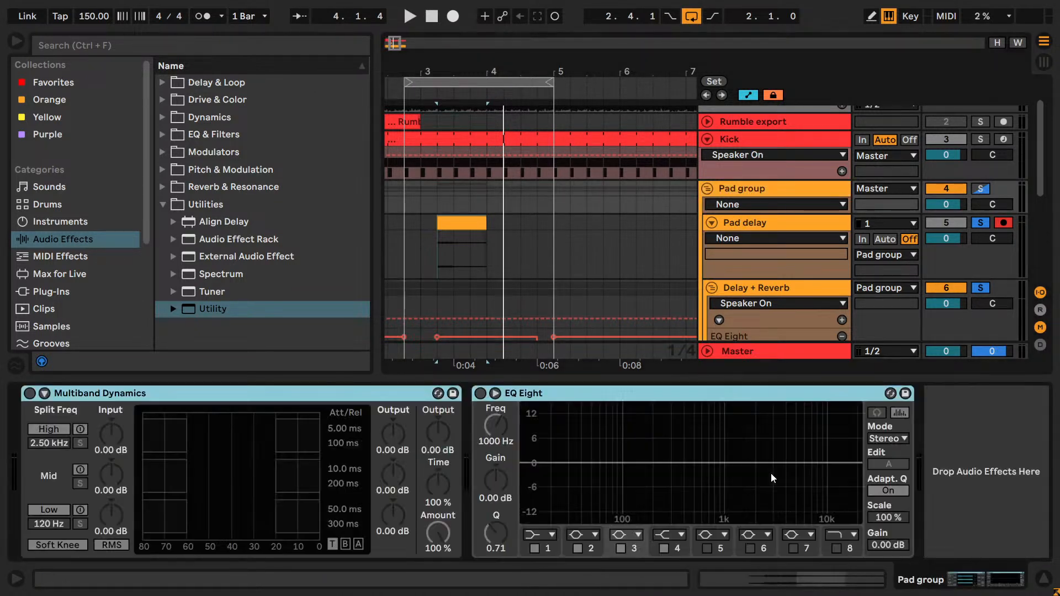
click(790, 191)
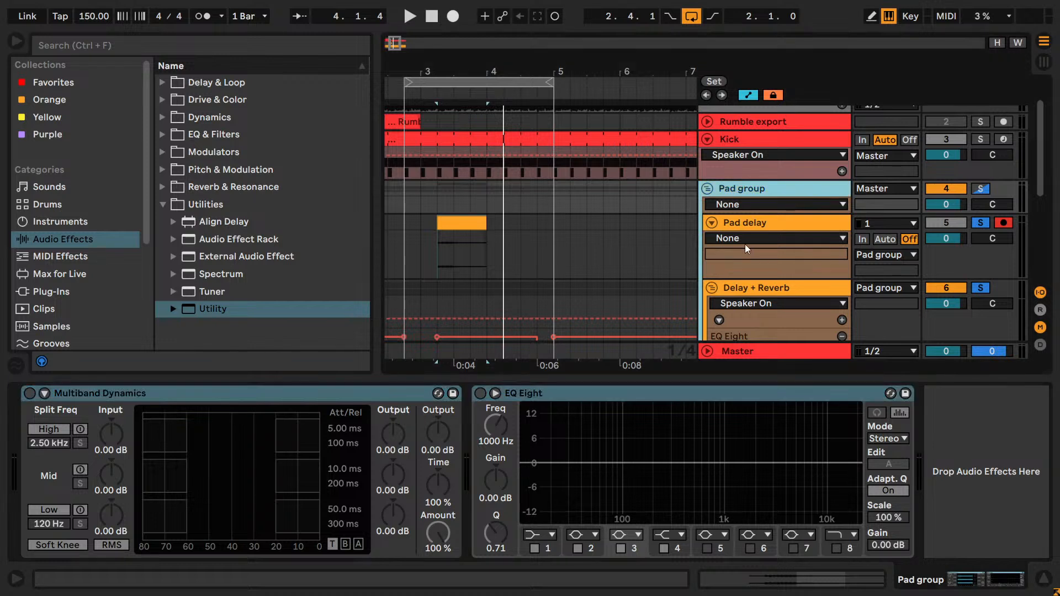
- Rename the Pad delay track as "Pad delay export"
click(720, 225)
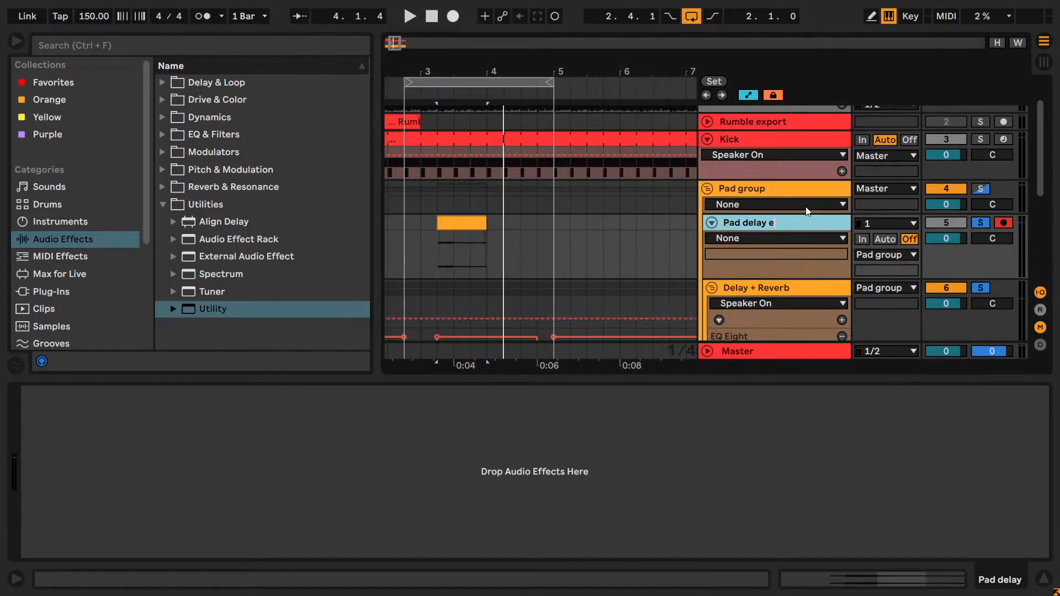
text(rt)
key(Return)
- Play from 2.4.1 and try gains of 9 dB and 8 dB on the Pad delay export clip
scroll(821, 312, down, 3)
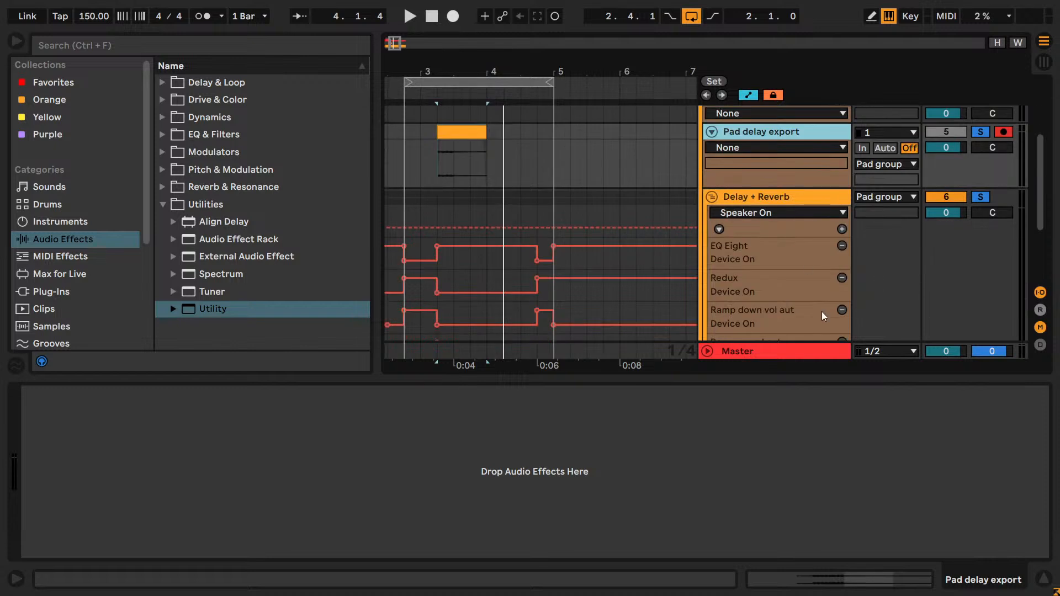
scroll(771, 230, up, 2)
click(404, 224)
key(space)
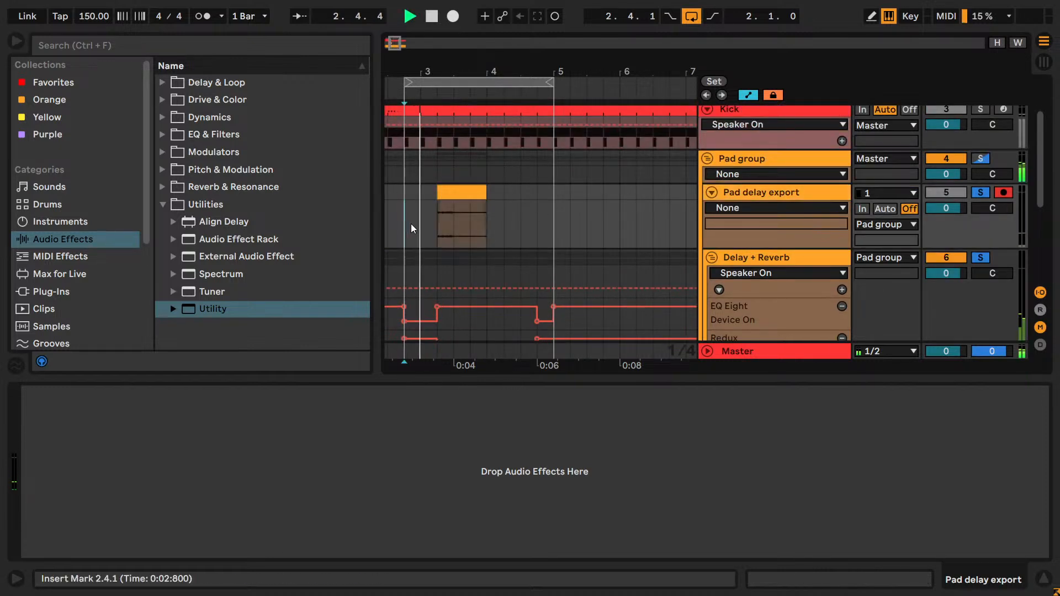
click(458, 193)
double_click(458, 193)
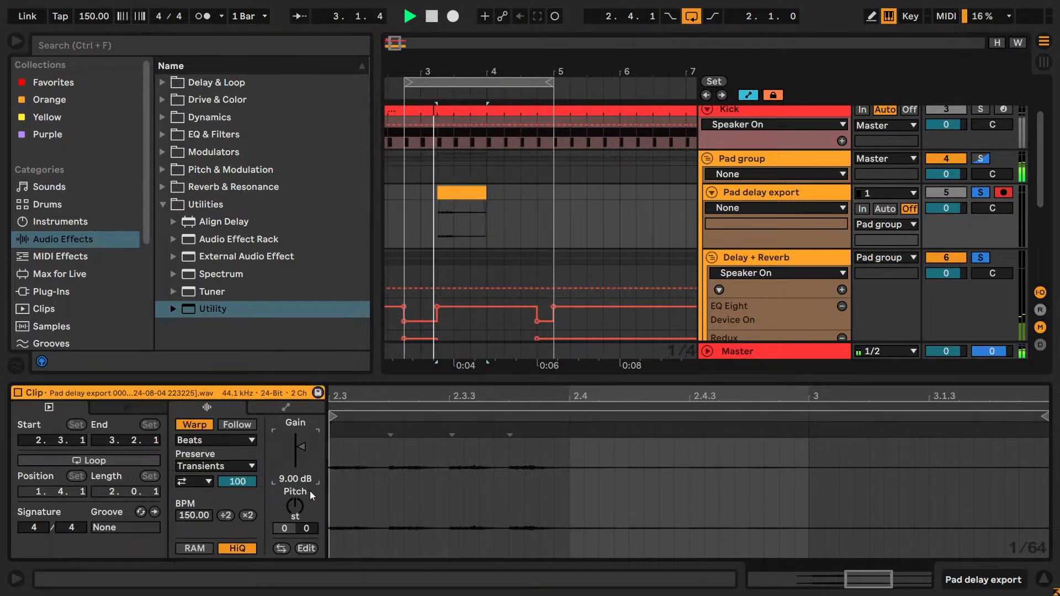
text(8)
key(Return)
- Shorten the loop to end at 4.1.1 and fine-tune the Pad delay export clip's gain to 8.2 dB
drag(552, 83, 486, 84)
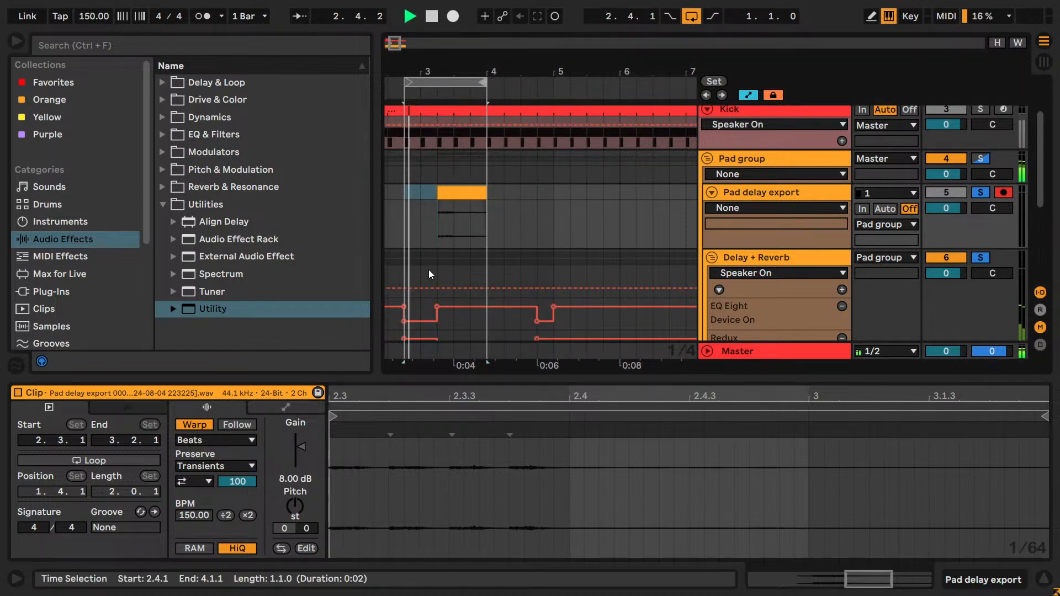
drag(291, 481, 290, 478)
text(8.4)
key(Return)
text(8.2)
key(Return)
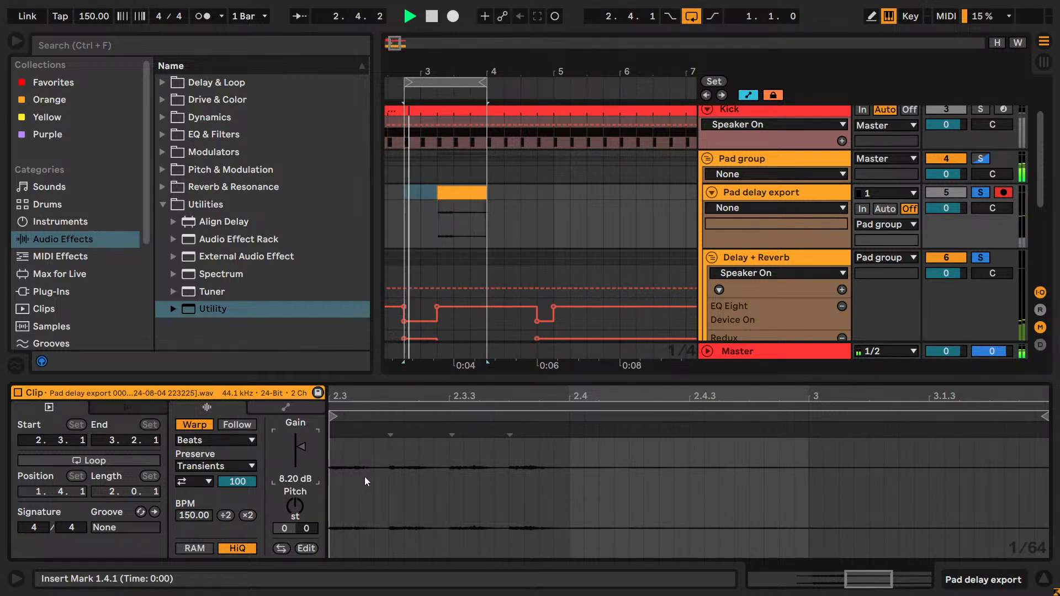
text(8.3)
key(Return)
text(8.2)
key(Return)
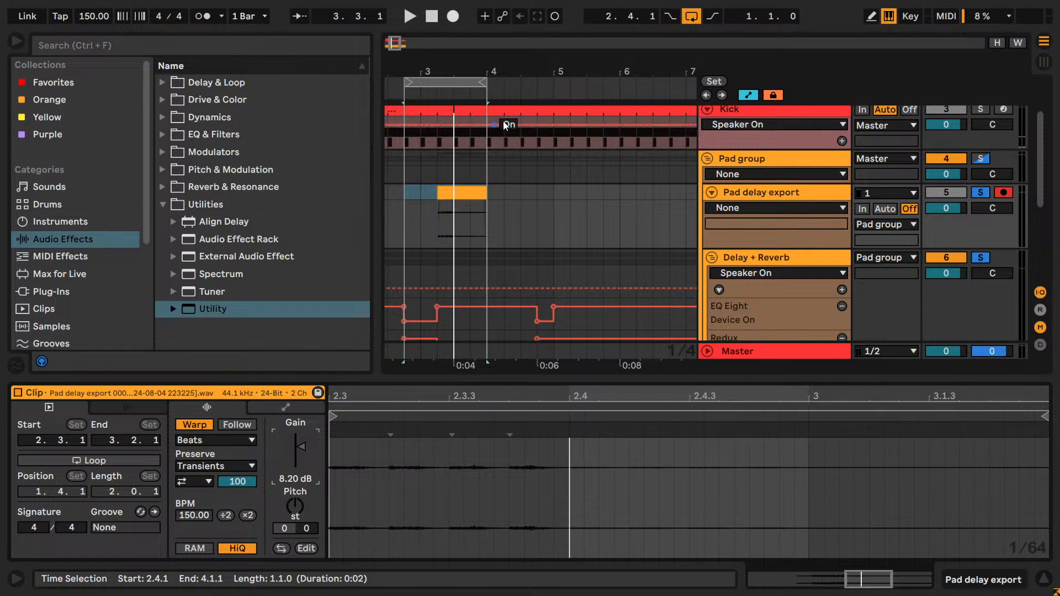
- Turn off the Delay + Reverb group's solo and narrow the browser to widen the arrangement around the first bars
click(986, 257)
drag(396, 47, 393, 46)
drag(378, 130, 266, 113)
drag(285, 44, 286, 46)
scroll(426, 233, down, 3)
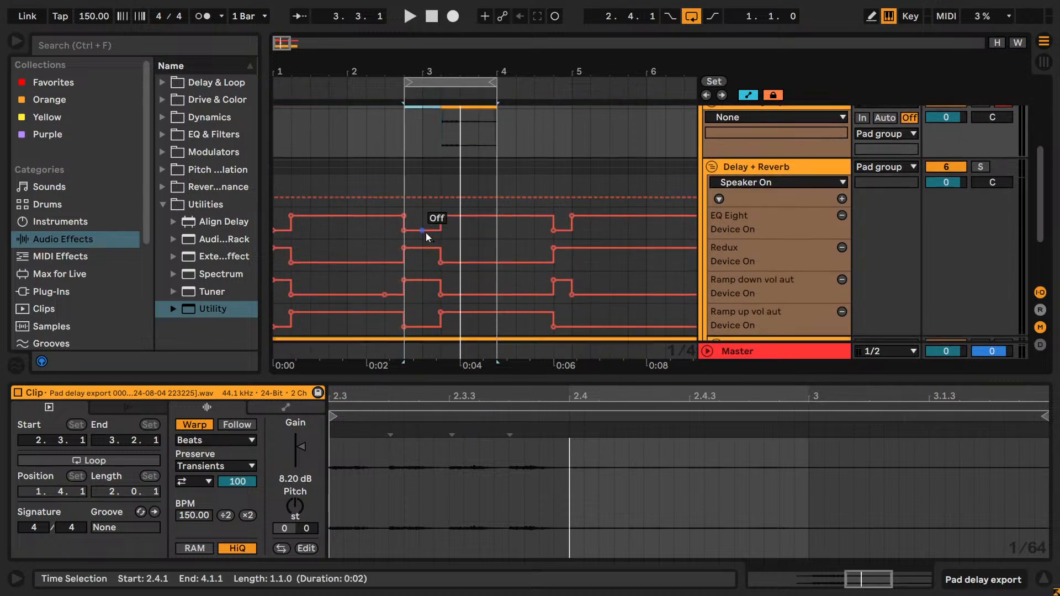
- Copy the Pad delay export clip and paste it on the same track at 1.2.1
scroll(425, 233, up, 2)
click(453, 151)
click(453, 158)
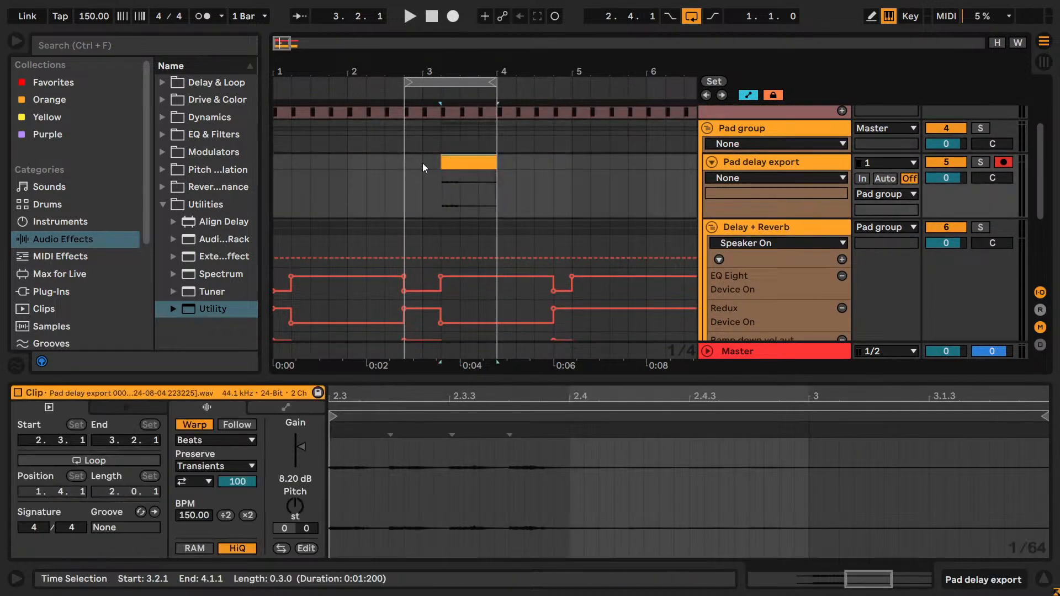
click(308, 180)
key(ctrl+v)
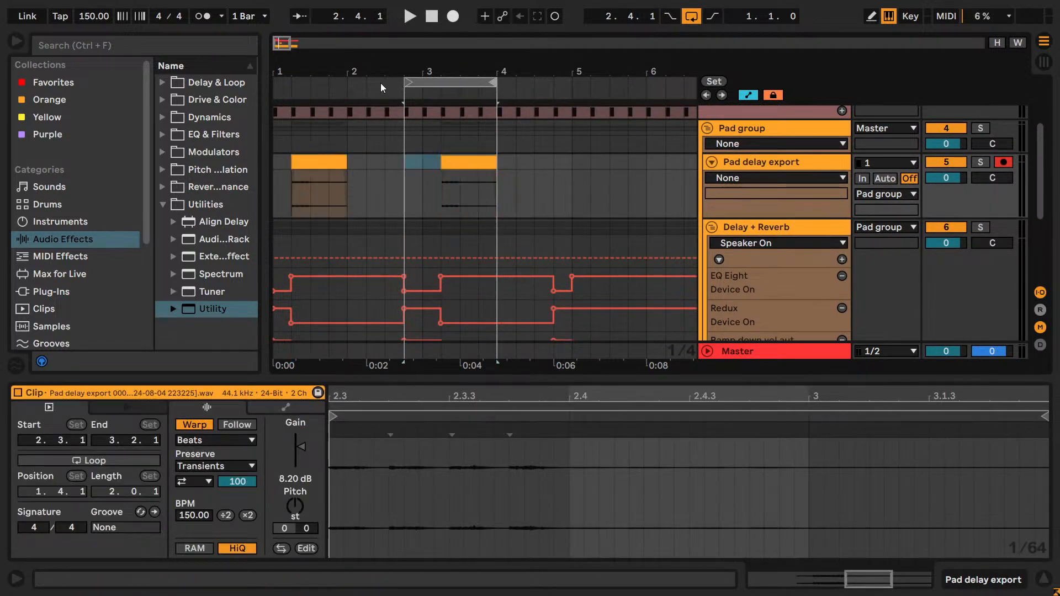
- Extend the loop's start back to 1.1.1 and save the Set
drag(406, 82, 276, 82)
key(ctrl+s)
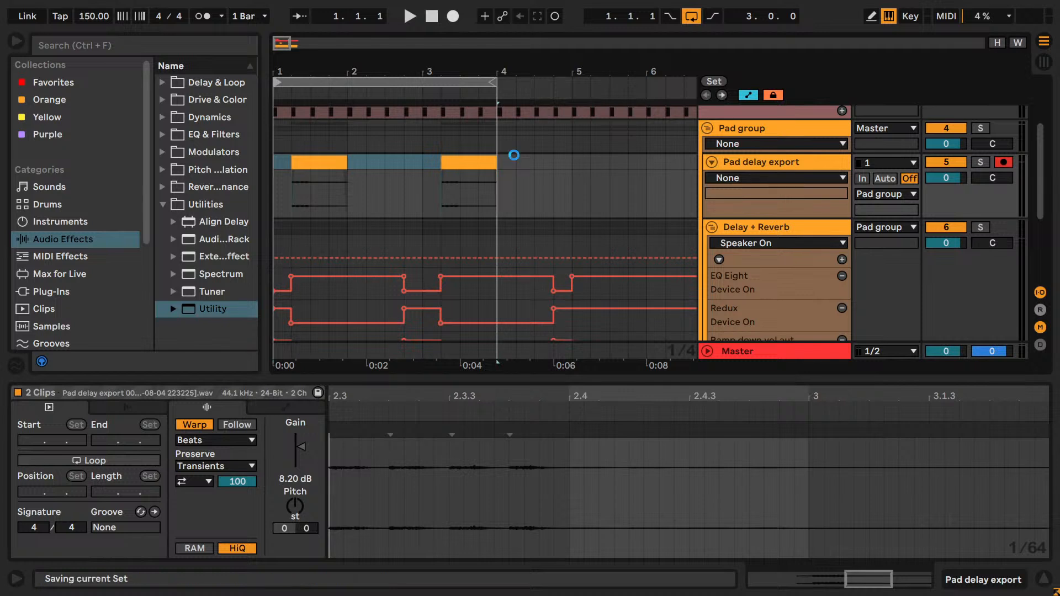
- Play the loop with all the tracks and extend the loop's end to 5.1.1
scroll(674, 239, up, 3)
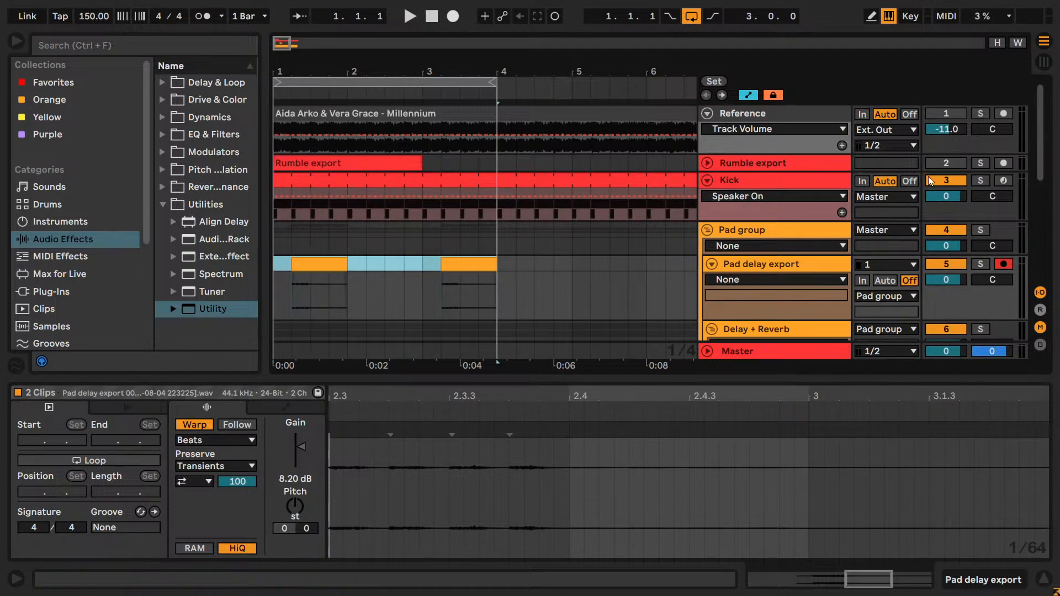
key(space)
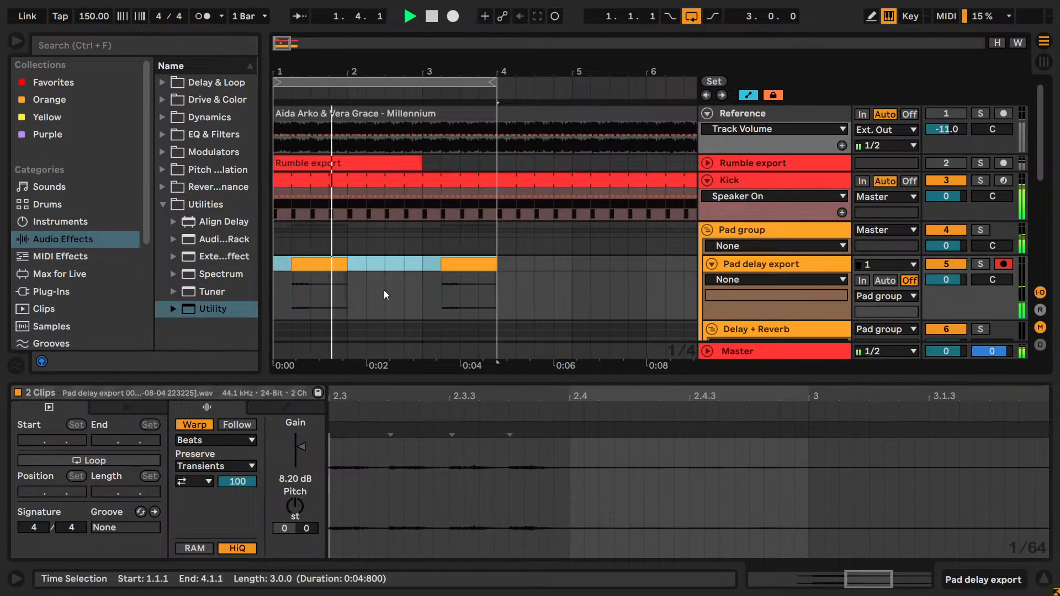
scroll(418, 243, down, 3)
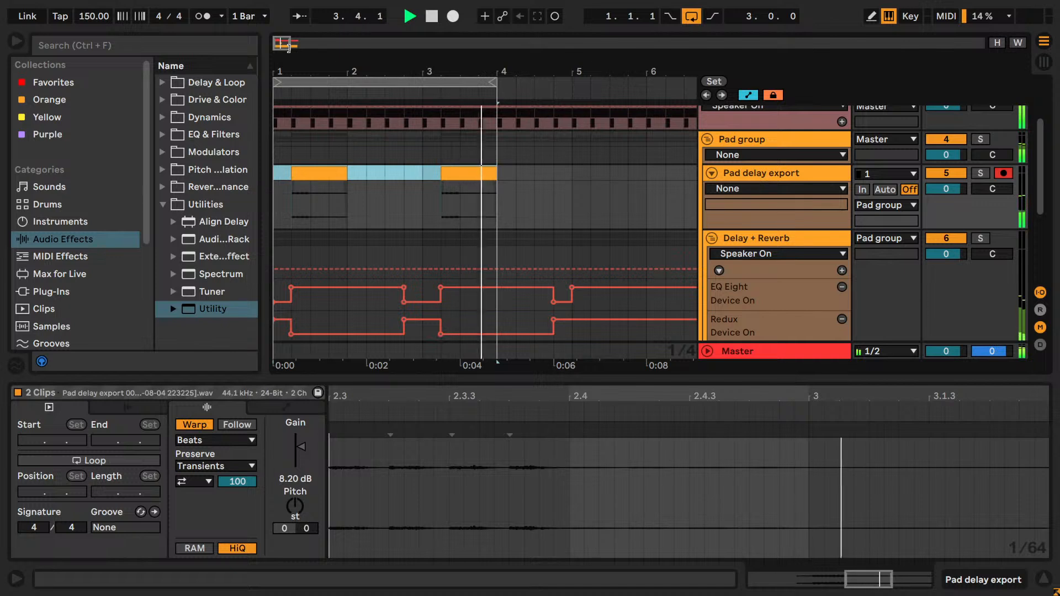
key(space)
drag(493, 80, 568, 78)
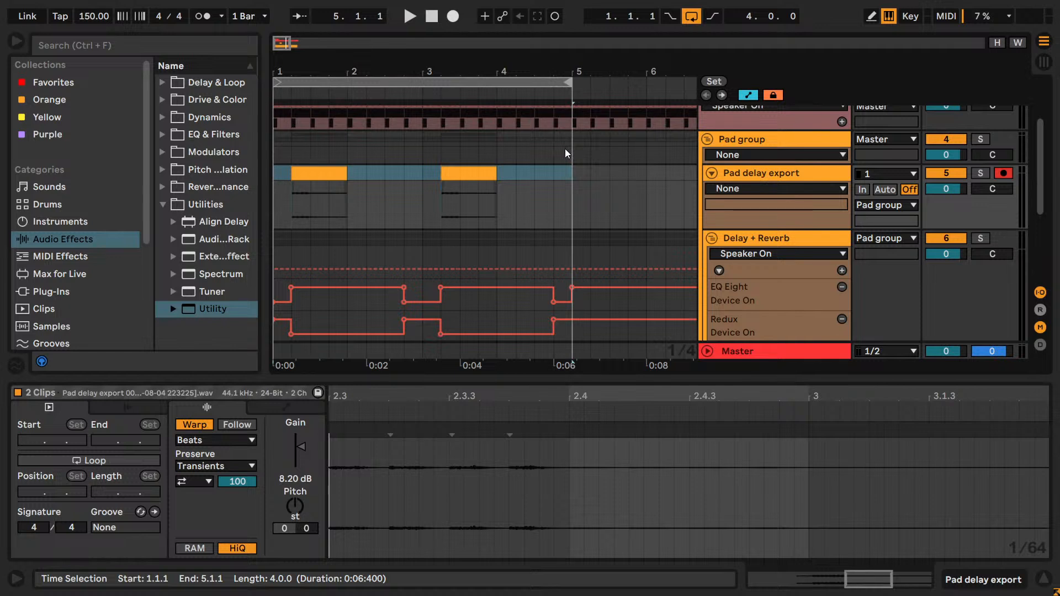
- Cut the switched-off EQ Eight out of the Delay chain of the Reverb + Delay rack on the Delay + Reverb group
key(space)
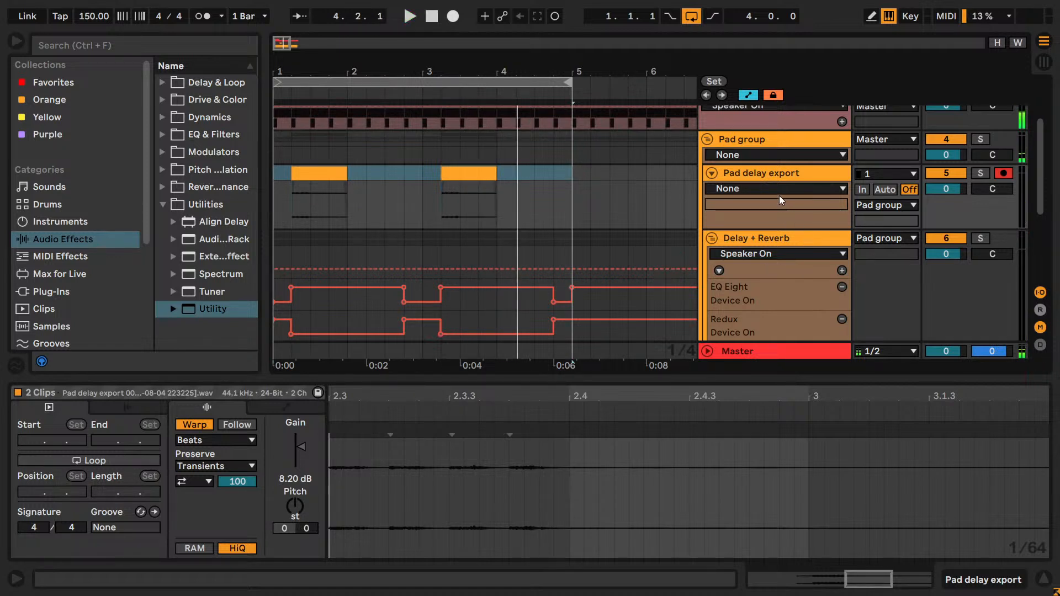
click(788, 214)
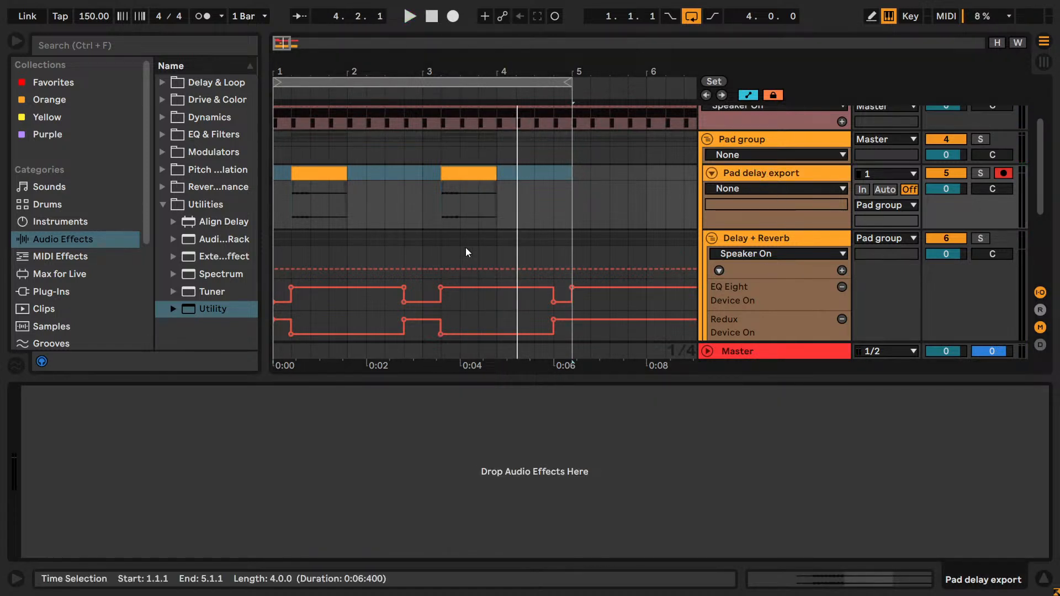
click(826, 237)
click(779, 174)
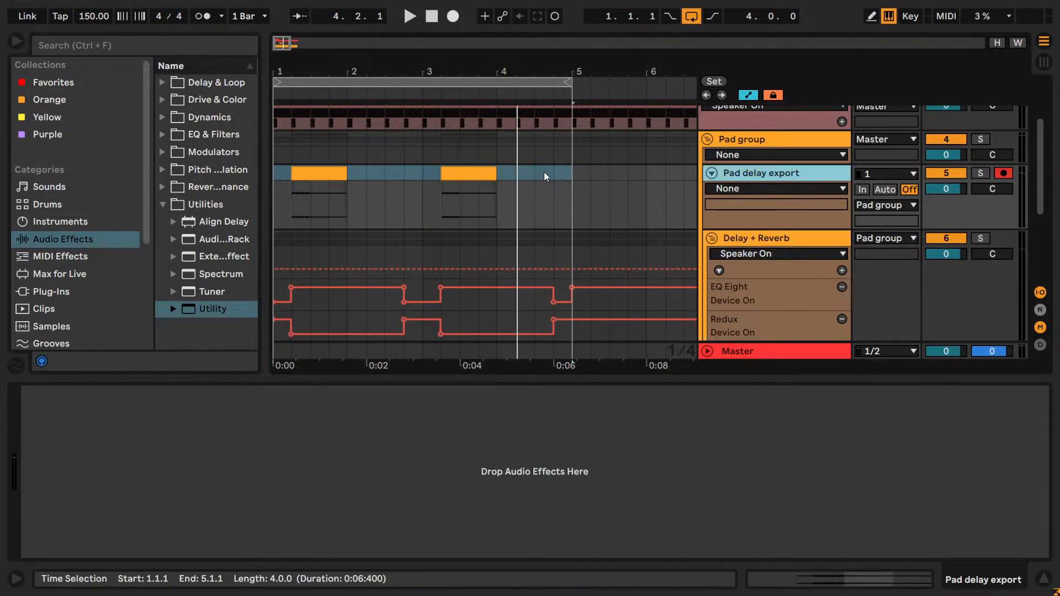
click(783, 237)
scroll(778, 259, down, 5)
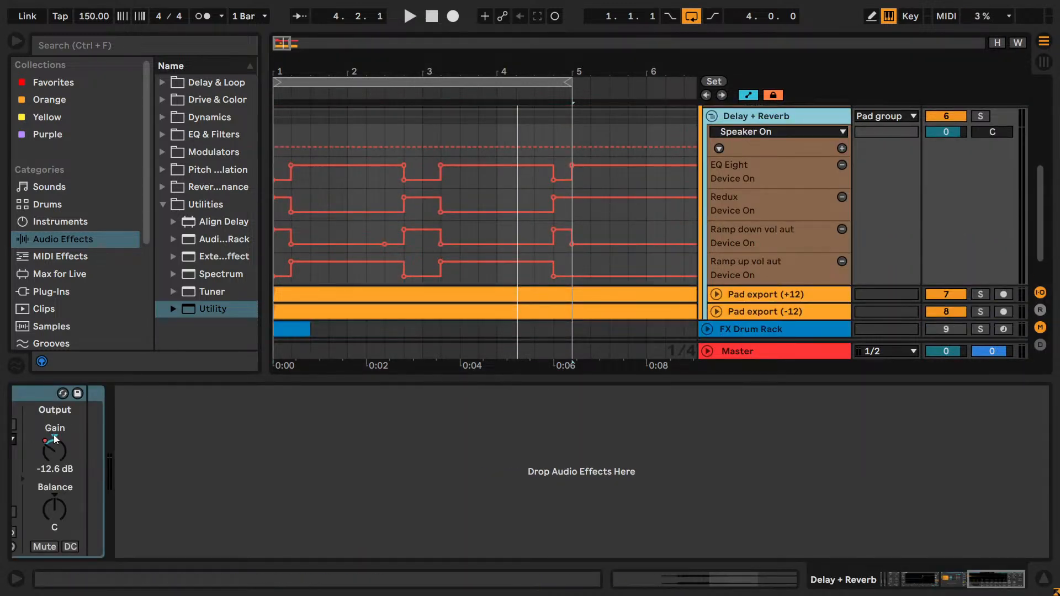
drag(1017, 575, 933, 574)
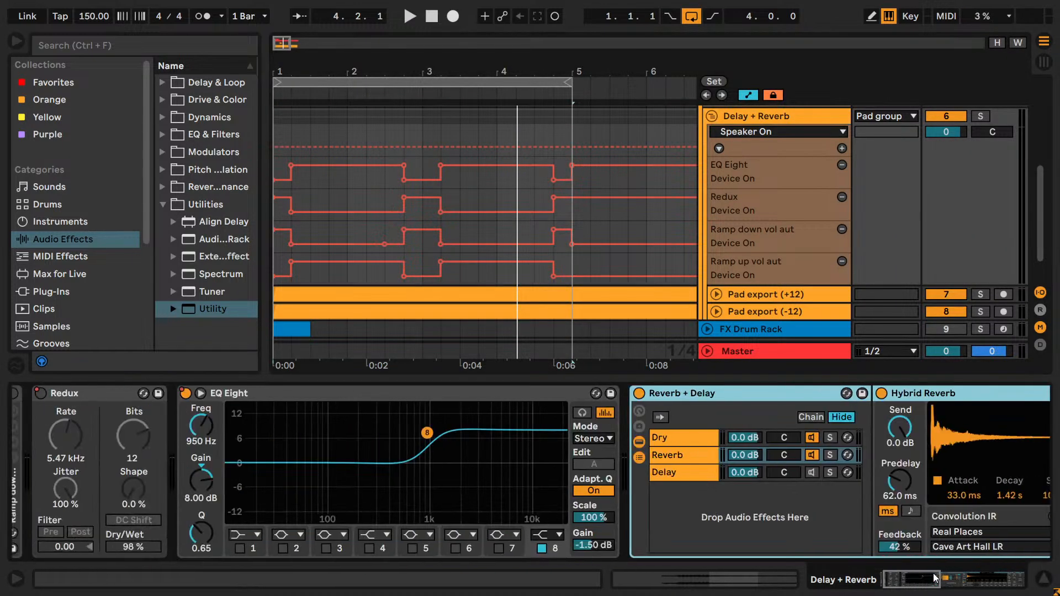
click(695, 470)
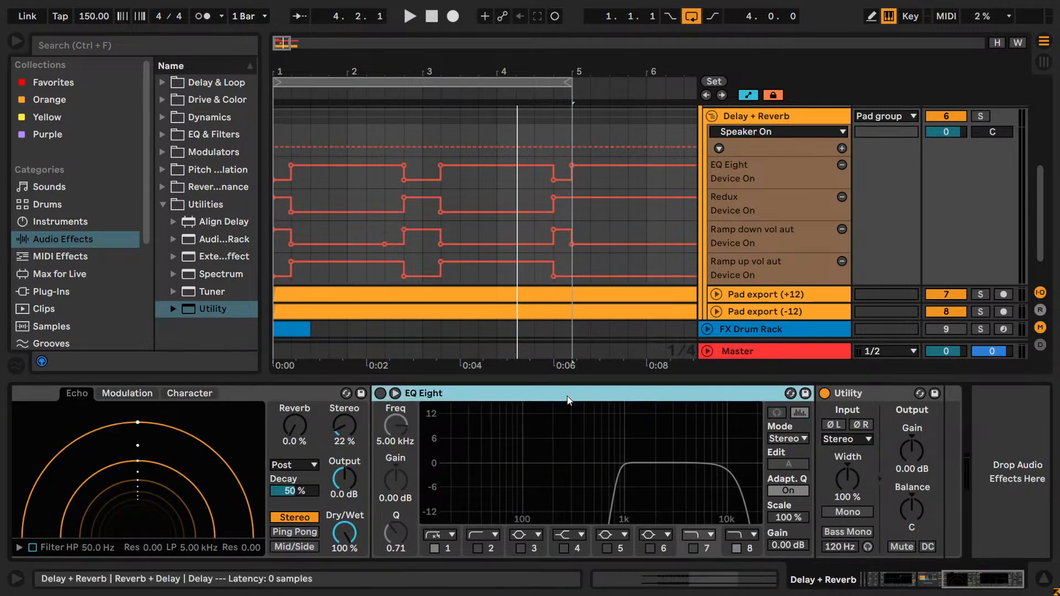
right_click(569, 400)
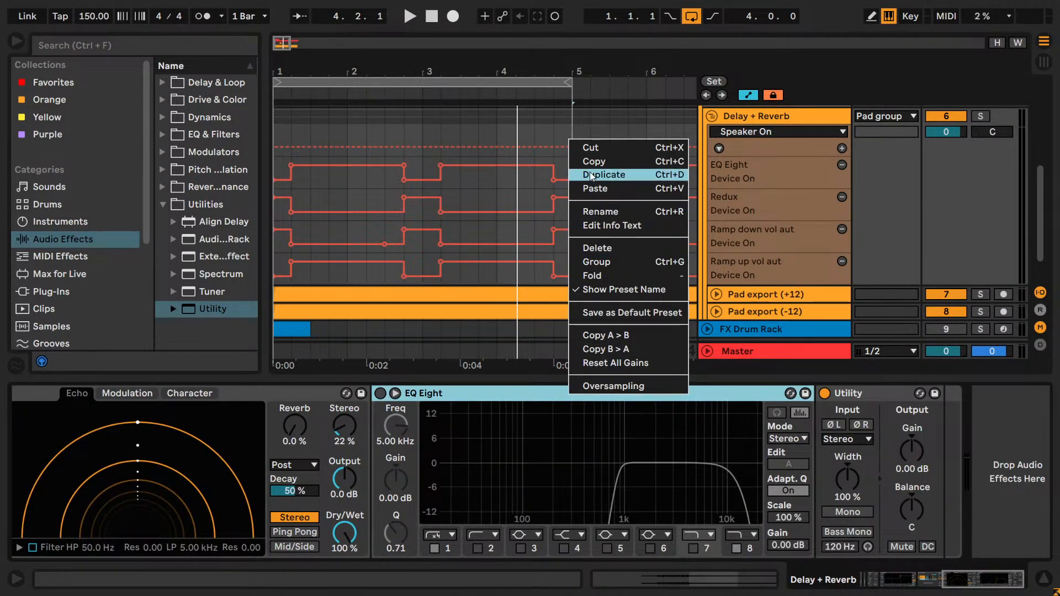
click(591, 147)
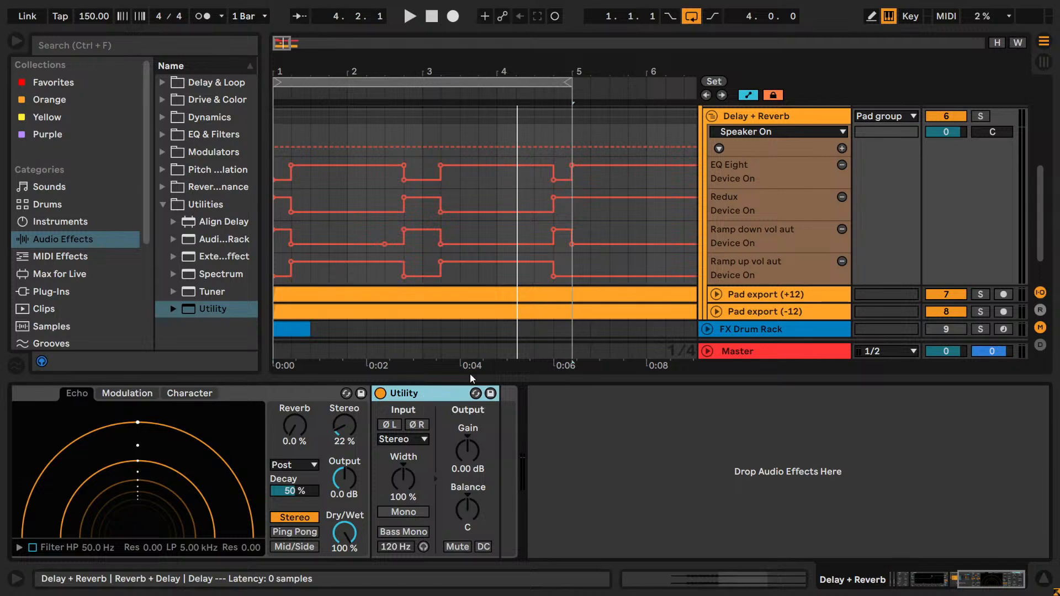
- Paste the cut EQ Eight onto the Pad delay export track, turn it on and play the loop
scroll(856, 229, up, 4)
click(781, 230)
right_click(411, 487)
click(434, 493)
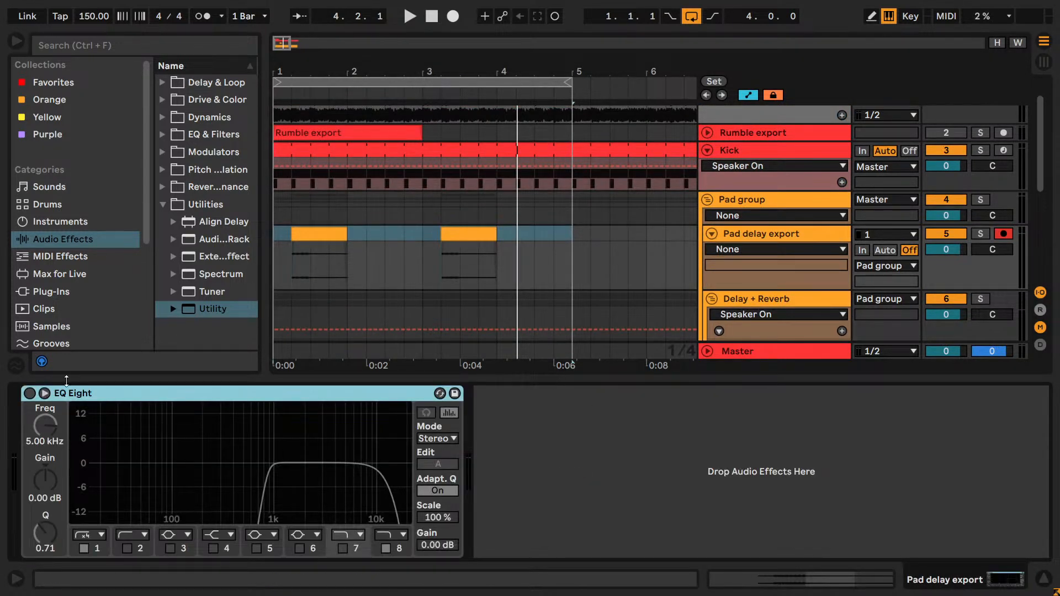
click(29, 394)
key(space)
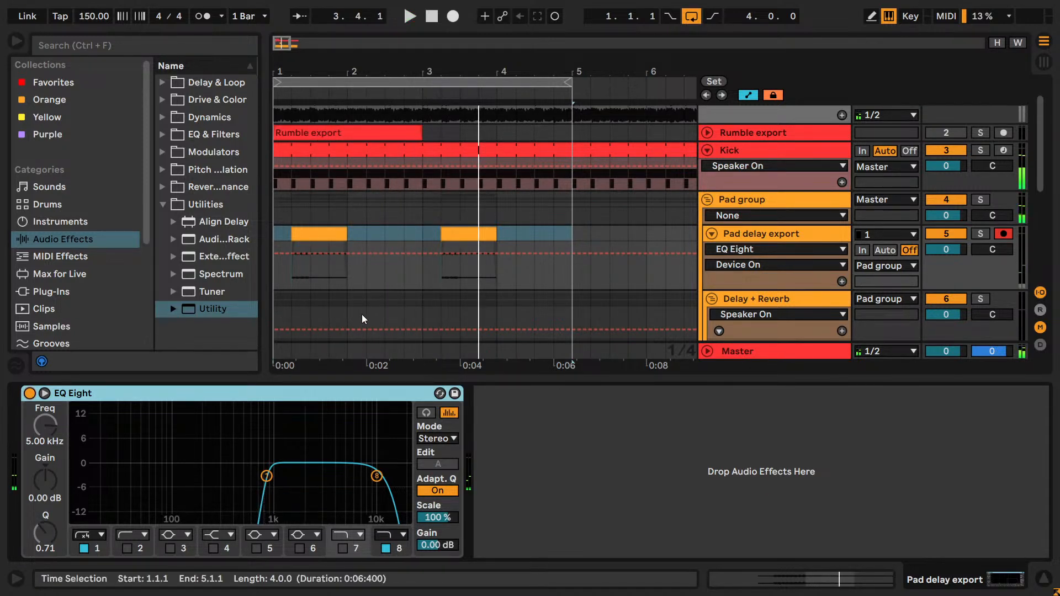
- Add a Utility after the EQ Eight on the Pad delay export track and set its gain to 4.00 dB
drag(179, 307, 555, 498)
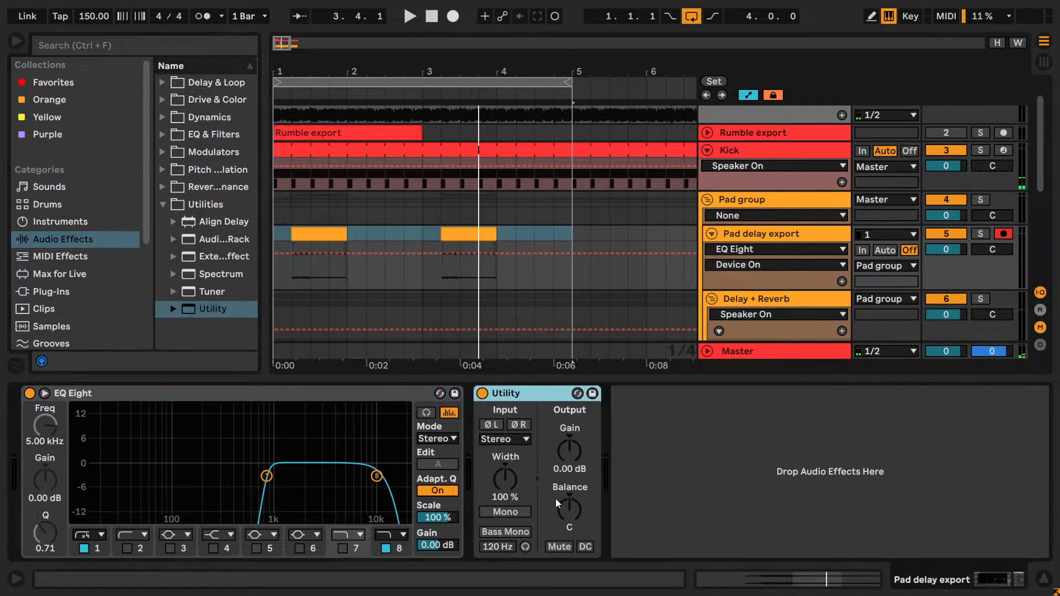
drag(573, 440, 573, 434)
key(space)
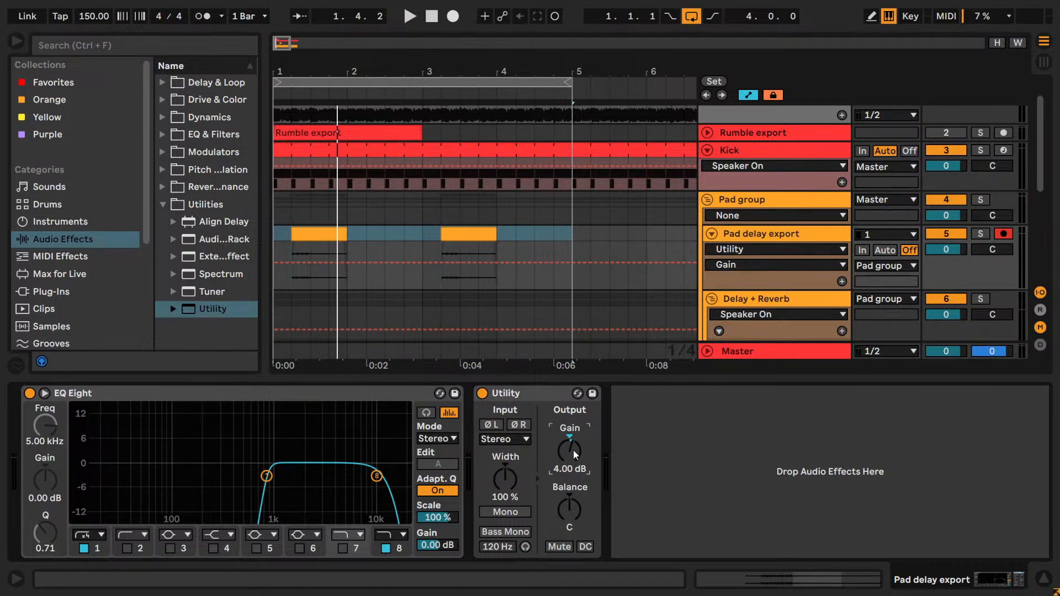
scroll(309, 248, down, 2)
scroll(291, 260, up, 1)
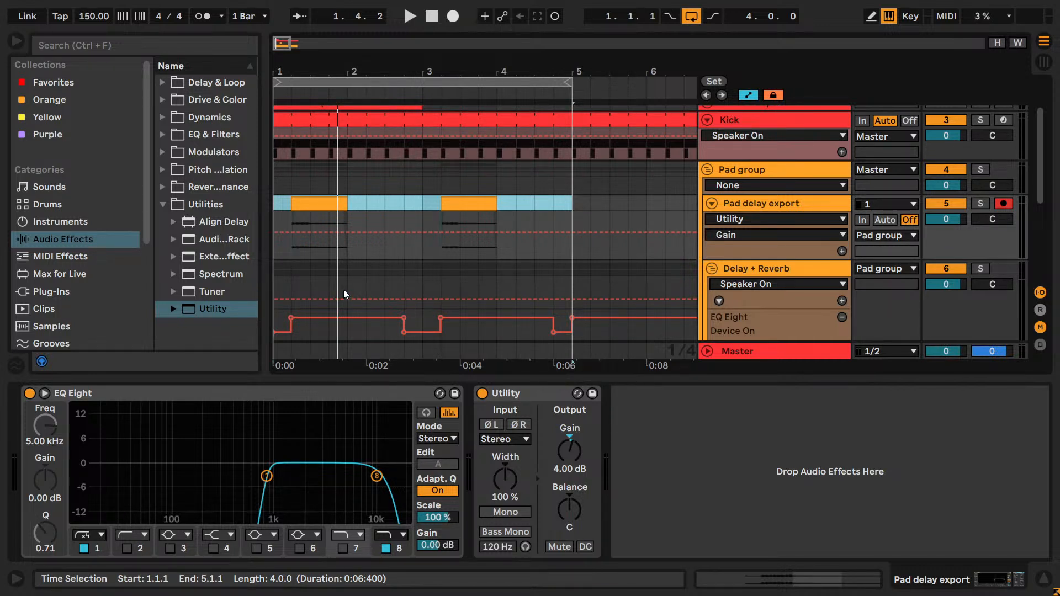
- Fine-tune the Pad delay export Utility's gain between 4.00 and 5.00 dB while the loop plays, and save the Set
key(space)
drag(564, 453, 564, 448)
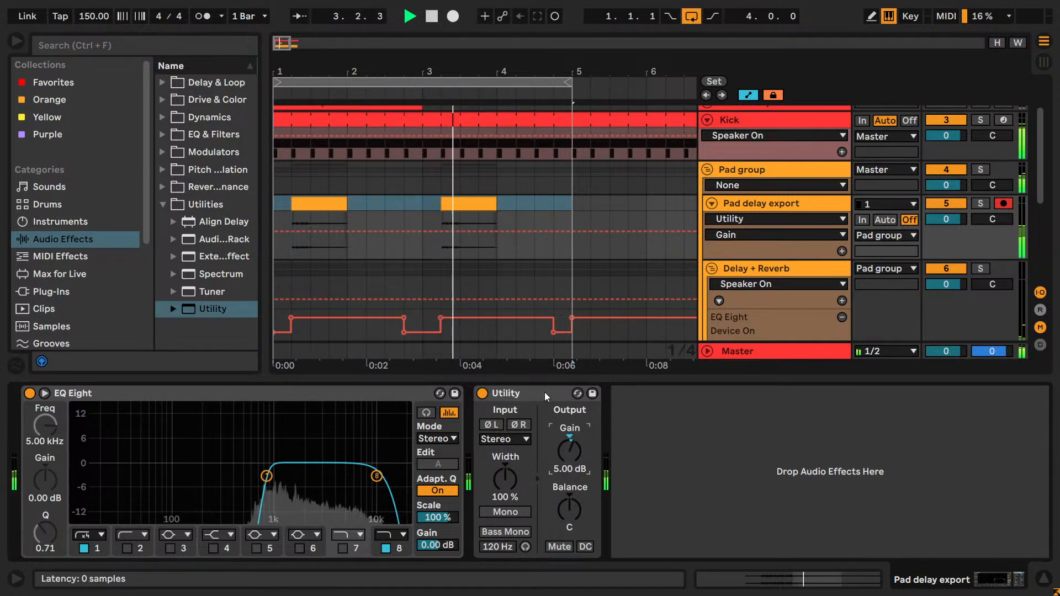
key(Down)
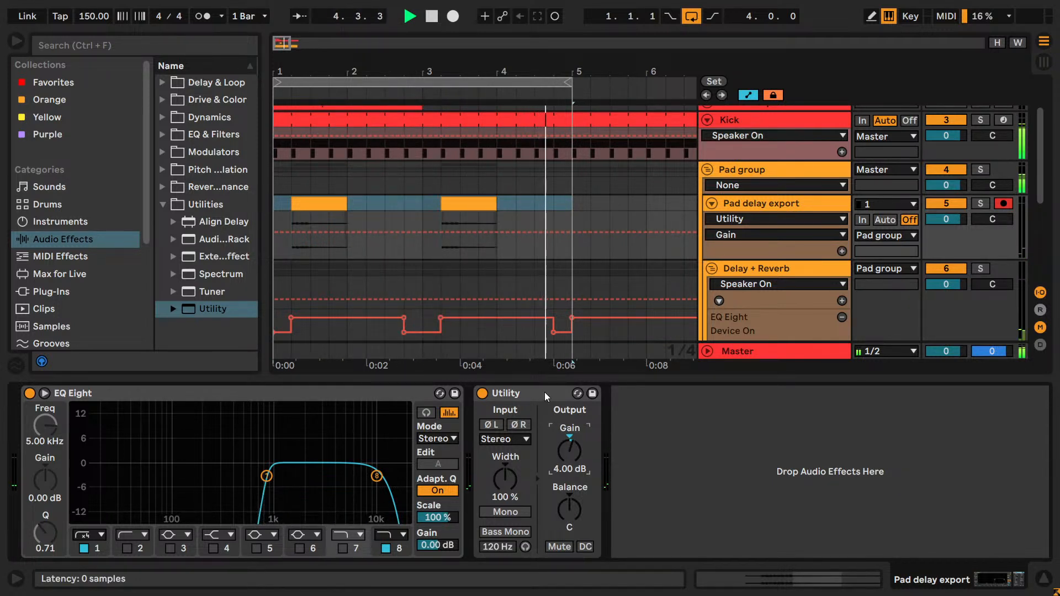
key(Up)
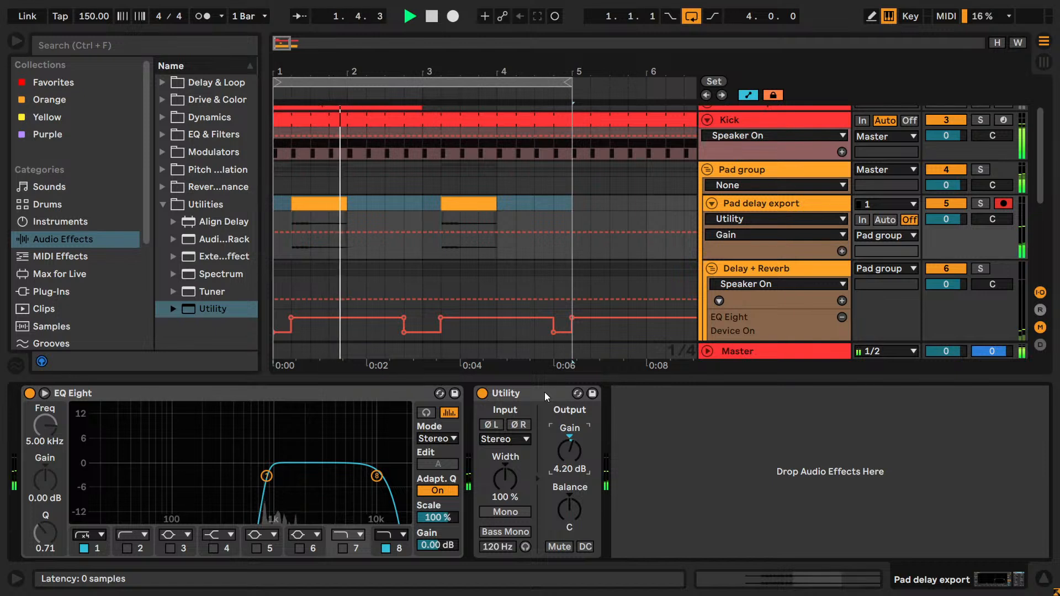
key(Up)
key(Up)
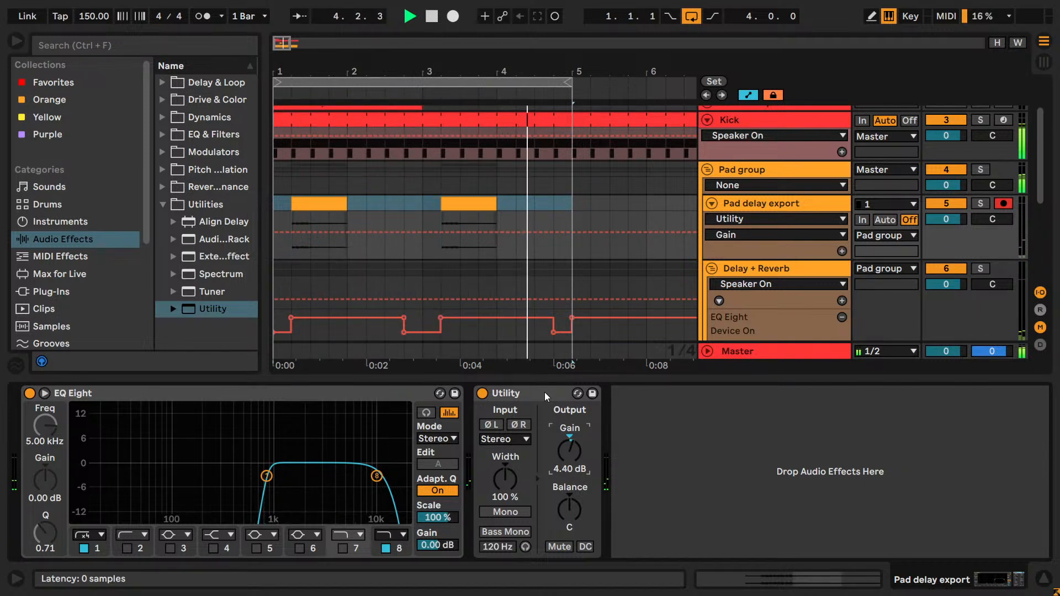
key(Up)
key(Up)
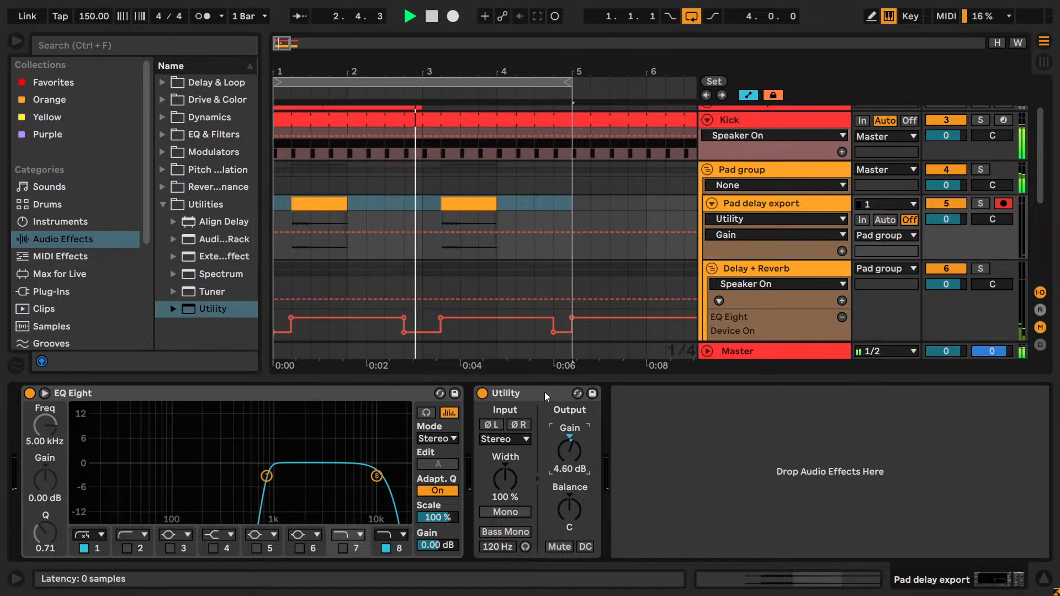
key(Down)
key(Down)
key(space)
key(ctrl+s)
- Solo the Pad group and turn on its Multiband Dynamics and EQ Eight devices
click(746, 174)
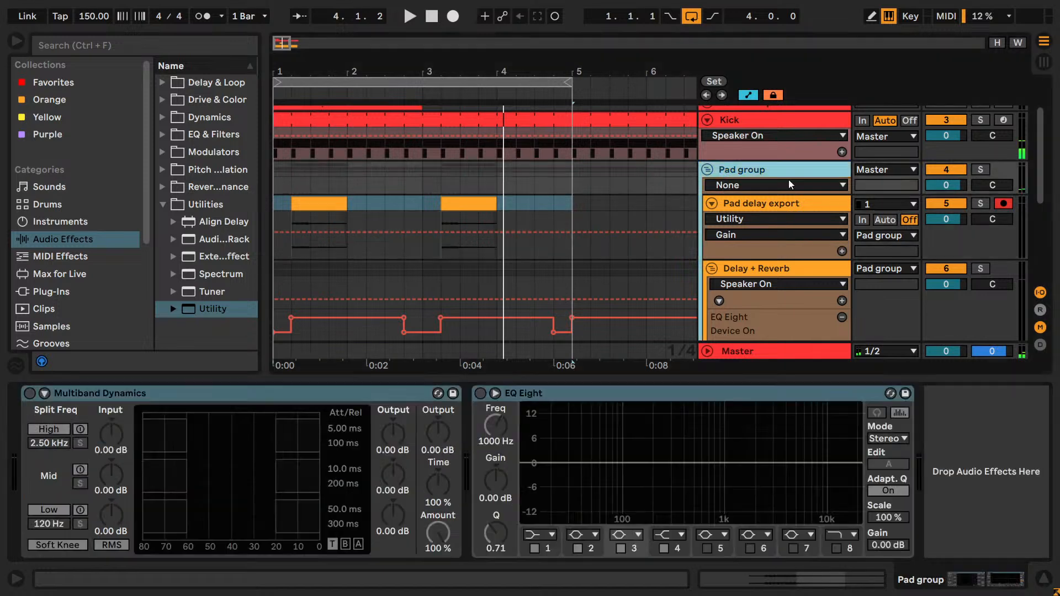
click(983, 170)
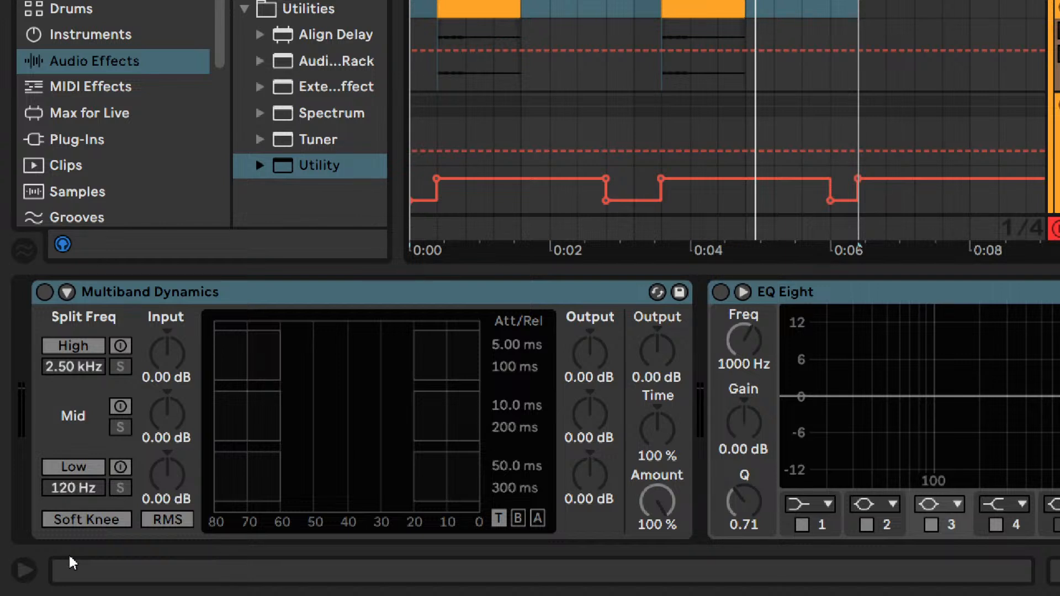
click(44, 292)
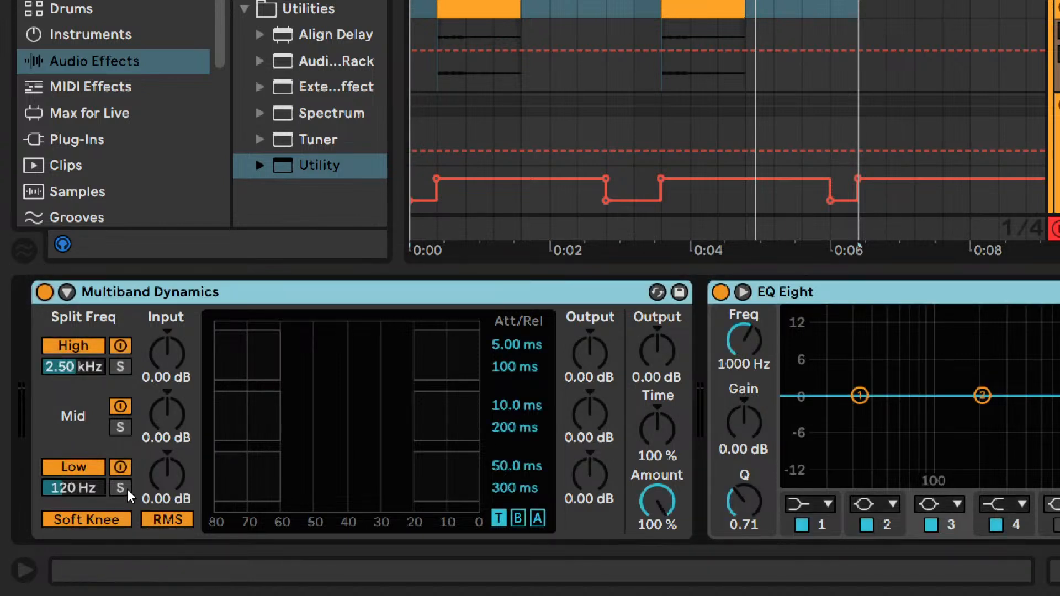
- Turn off Multiband Dynamics' Low band and Soft Knee, choose Peak detection, and solo the High band with its split frequency at 2.40 kHz
click(103, 464)
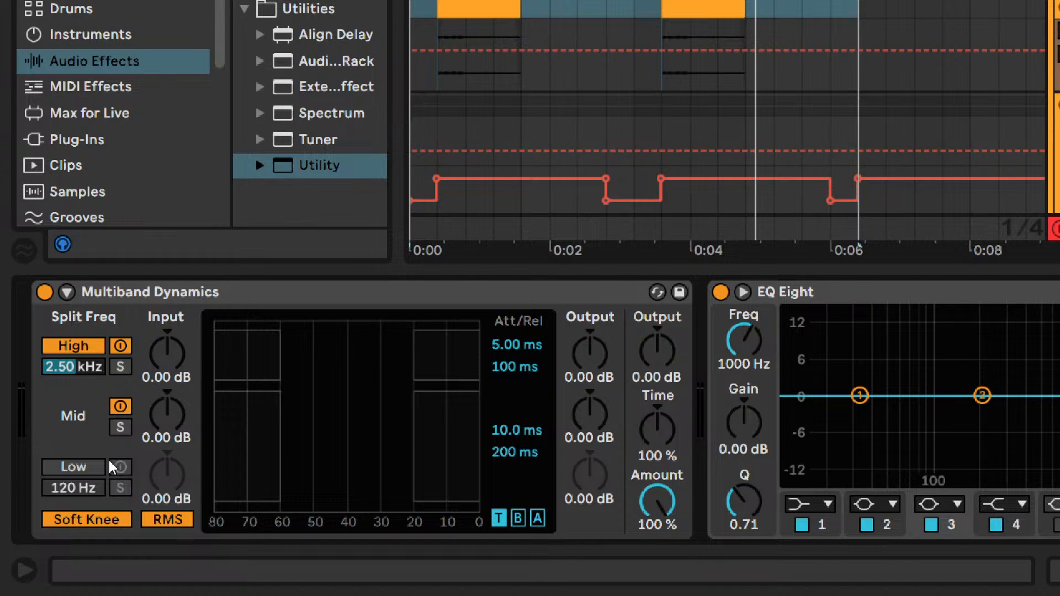
click(115, 521)
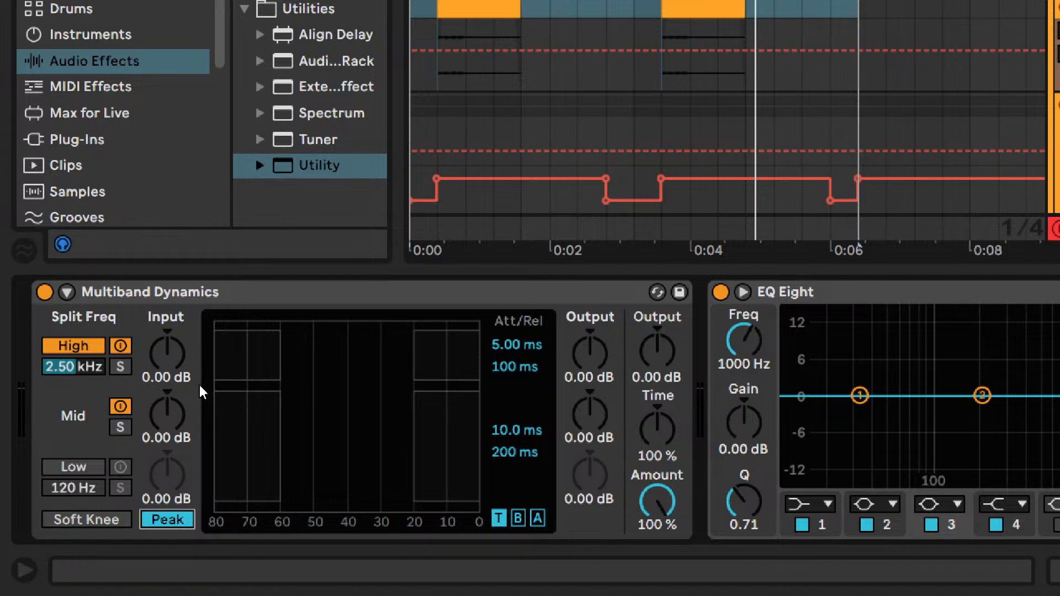
click(120, 366)
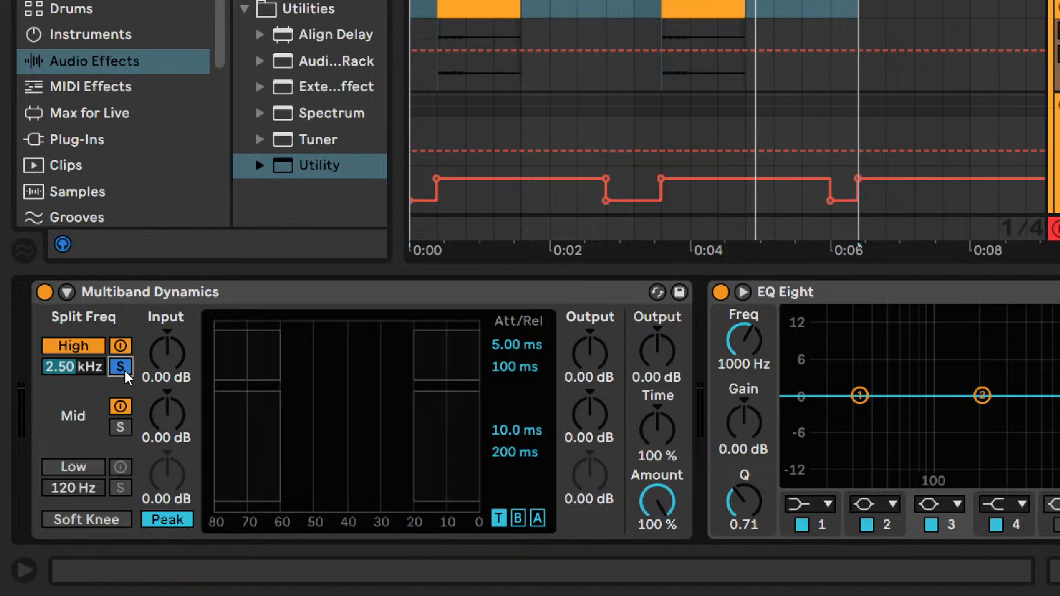
key(space)
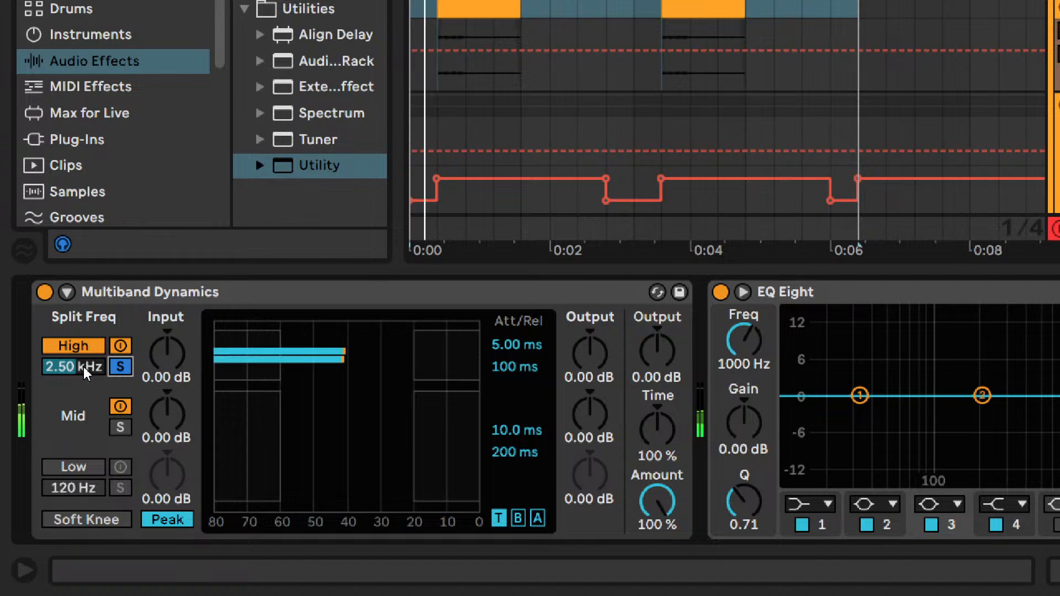
mouse_move(83, 364)
mouse_down()
mouse_move(83, 329)
mouse_move(83, 365)
mouse_up()
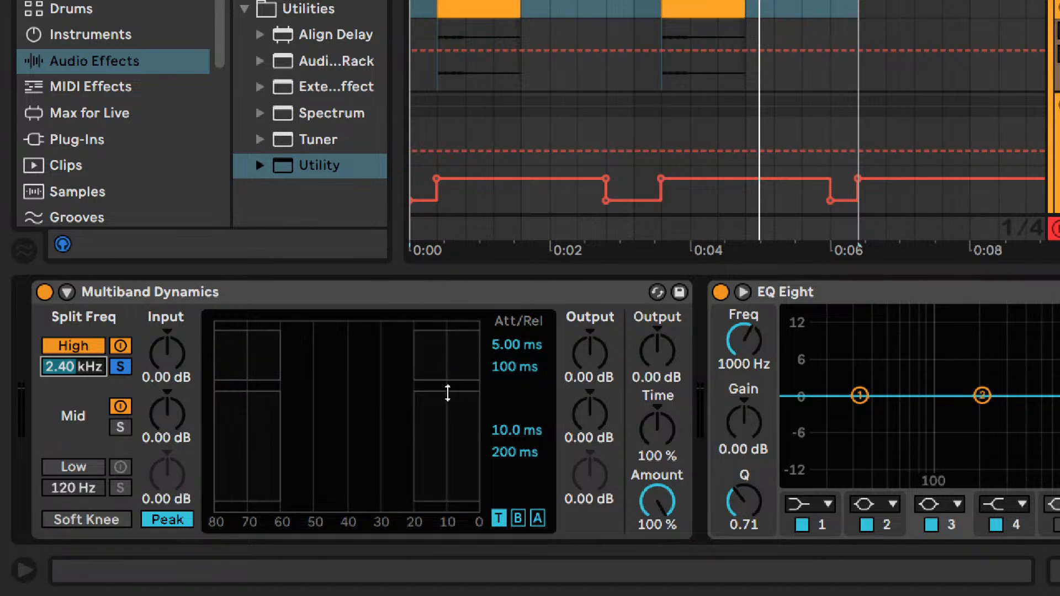
- Compress the High band above a -60.0 dB threshold at a 1:1.66 ratio and raise its output to 10.0 dB
click(537, 518)
drag(435, 361, 435, 404)
drag(519, 372, 542, 365)
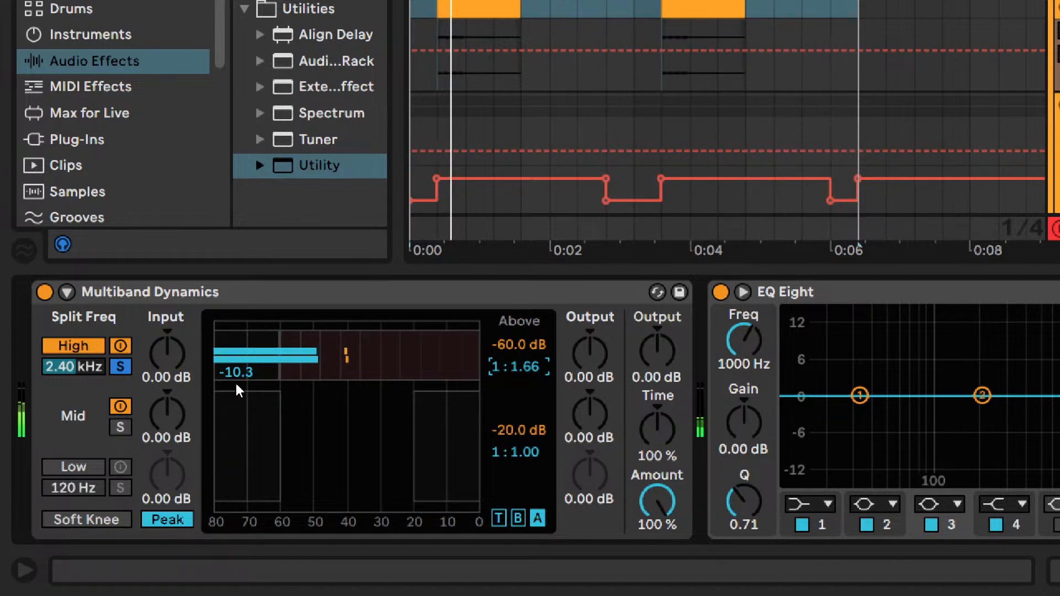
drag(591, 382, 592, 354)
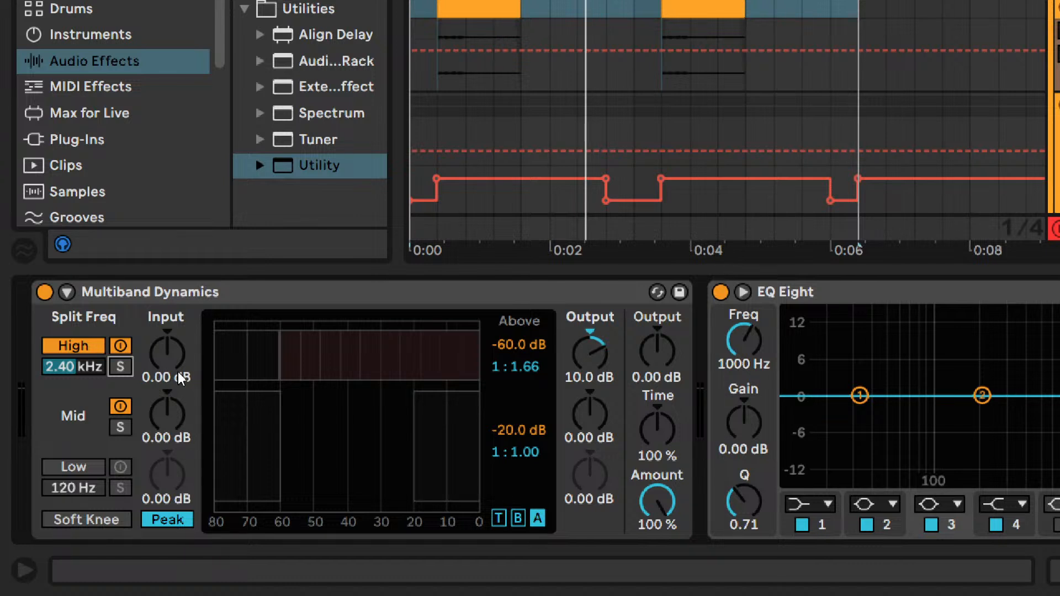
- Play the soloed Pad group and toggle Multiband Dynamics to compare the pads with and without it
key(space)
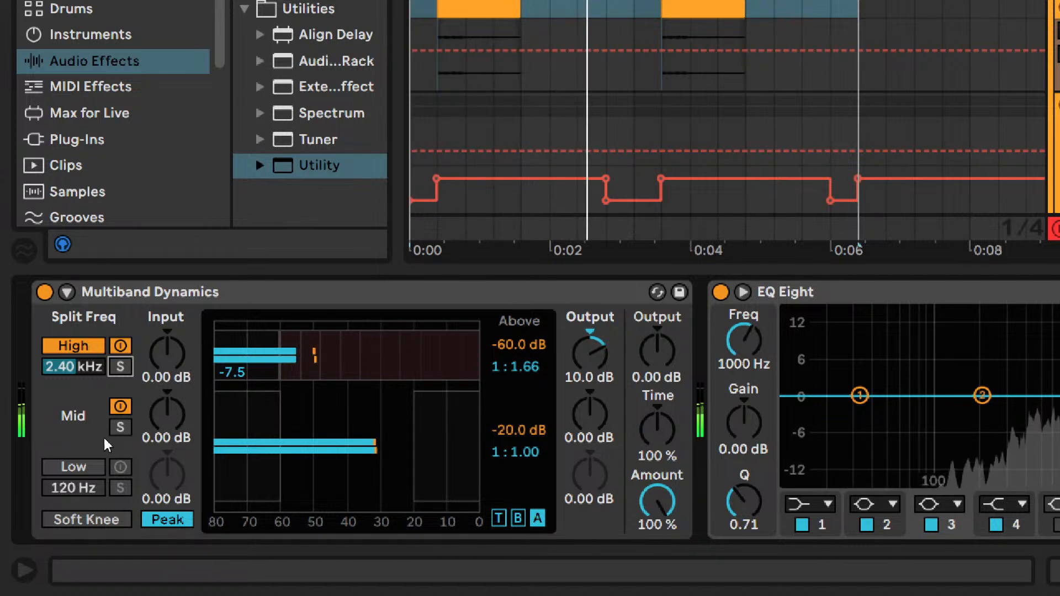
click(45, 292)
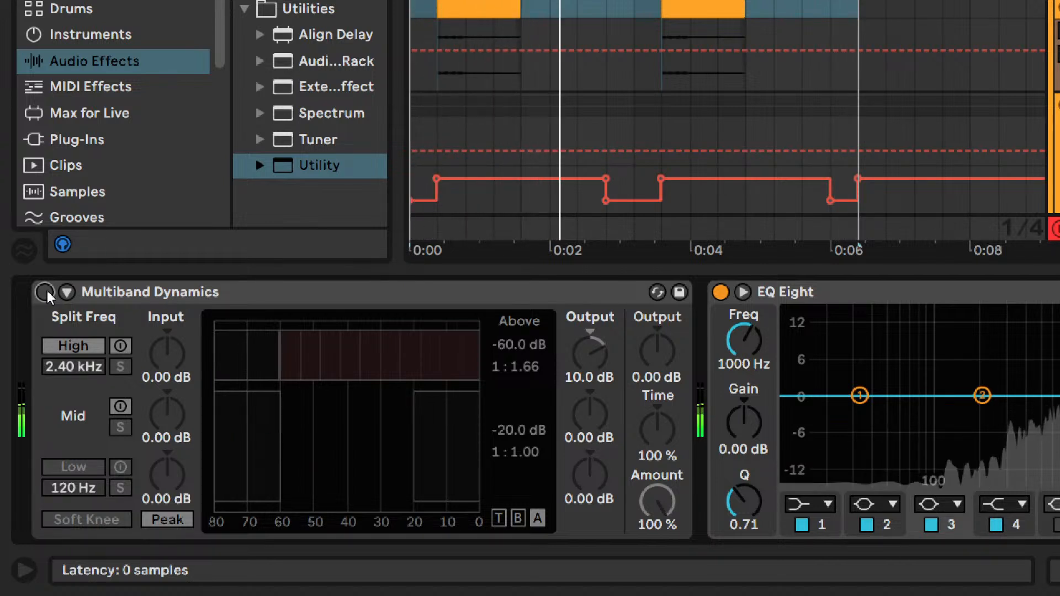
click(46, 294)
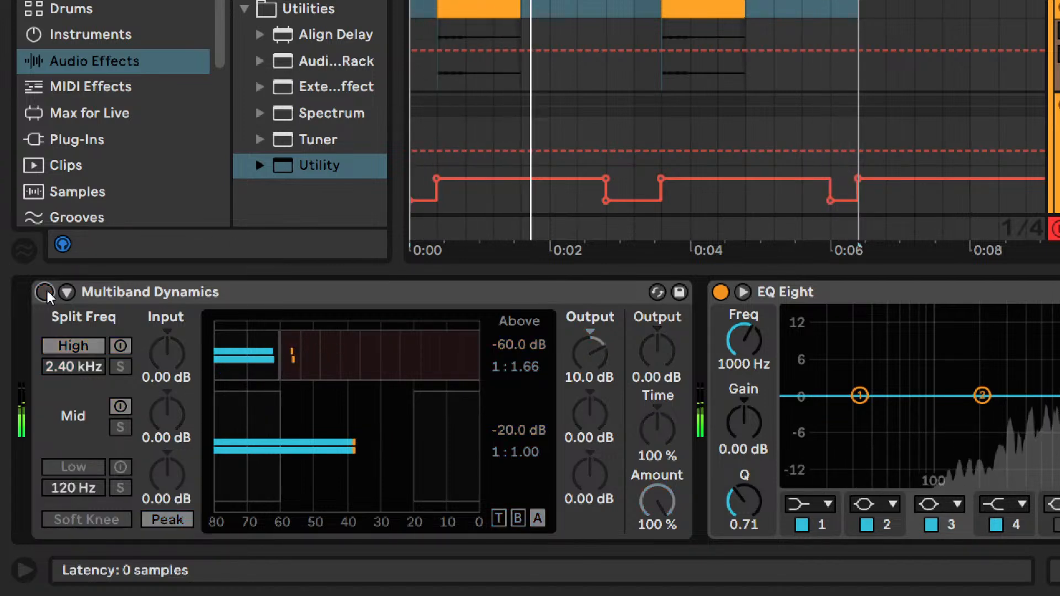
- Turn off the Pad group's solo and toggle Multiband Dynamics during playback to compare its effect in the full mix
scroll(981, 191, up, 3)
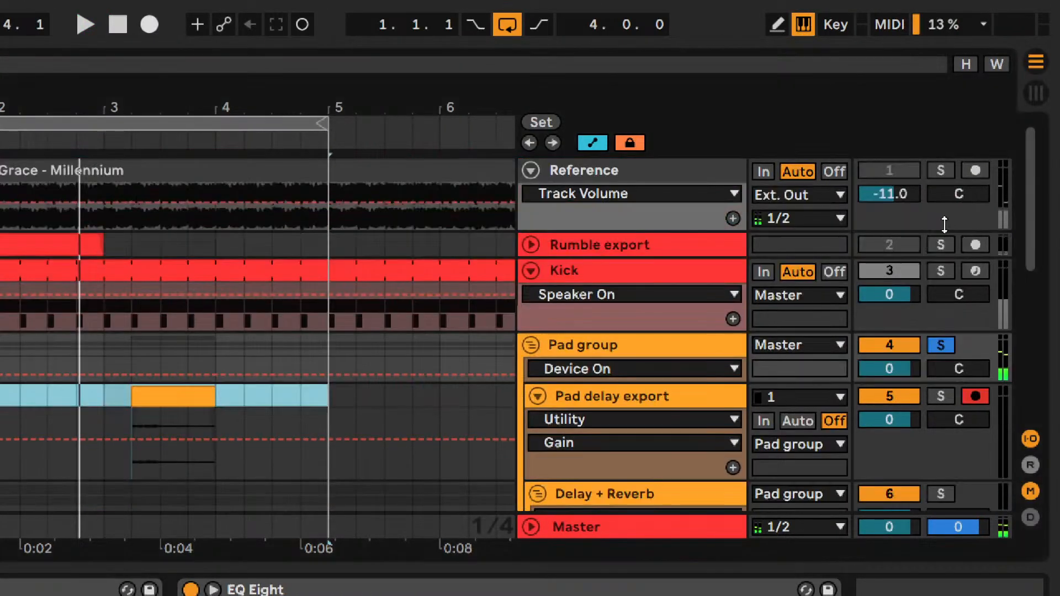
click(941, 243)
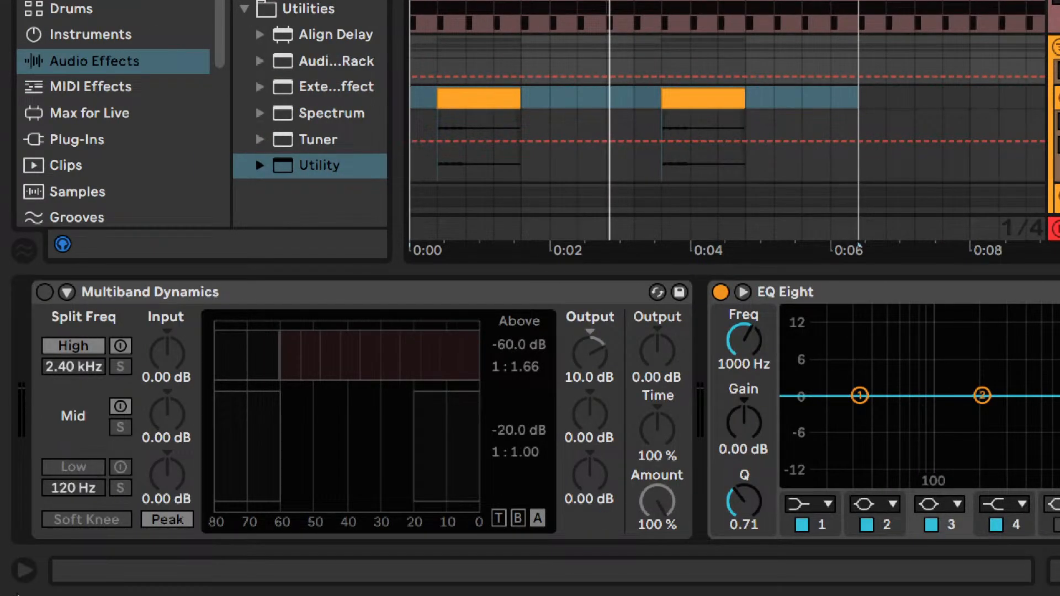
key(space)
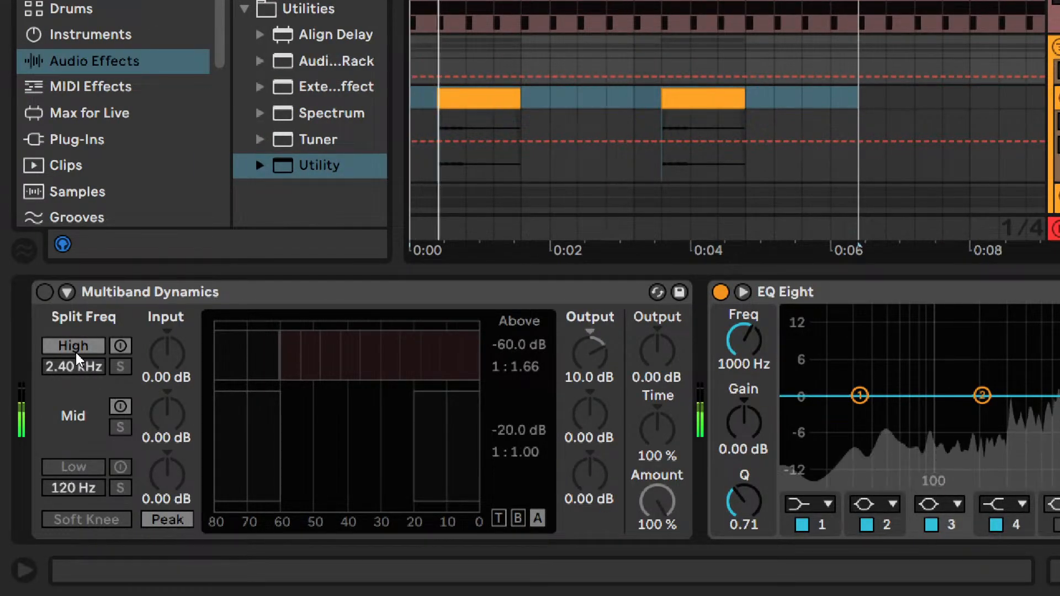
click(45, 293)
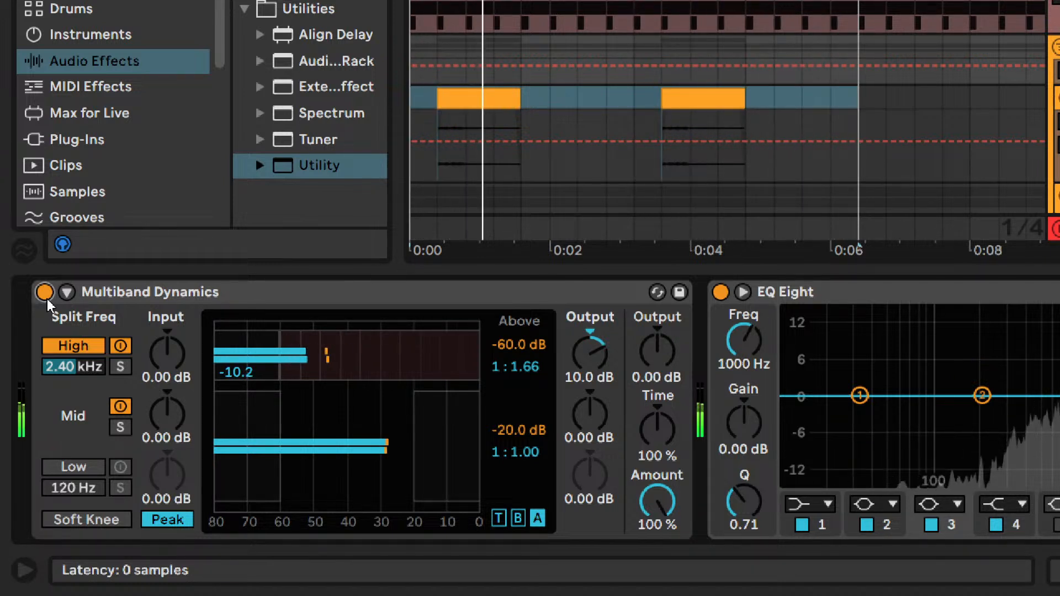
click(47, 298)
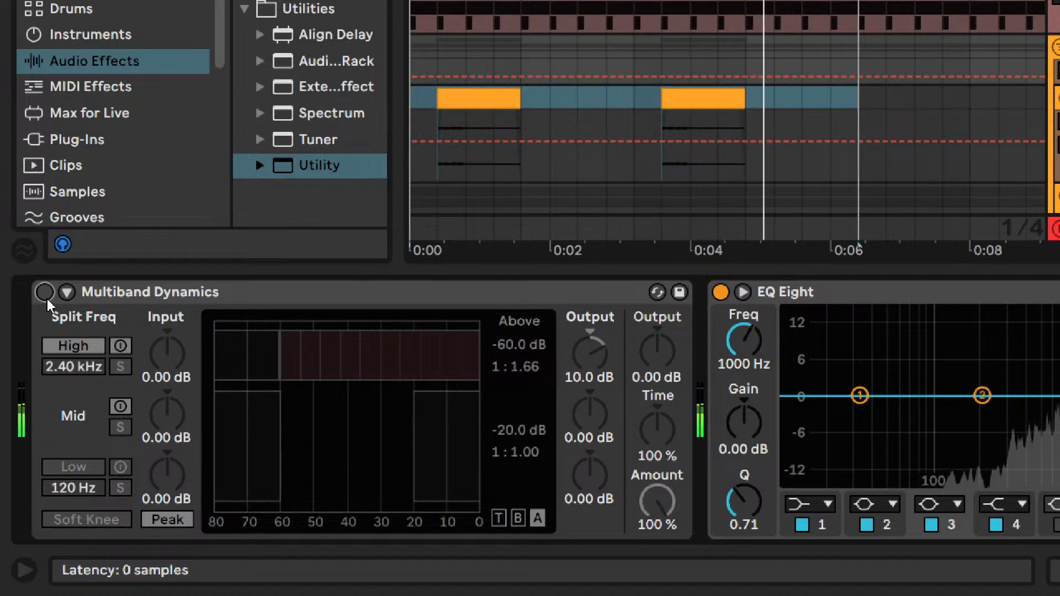
- Turn Multiband Dynamics back on for the Pad group and loop playback from the first pad clip's start to just past its end
click(46, 298)
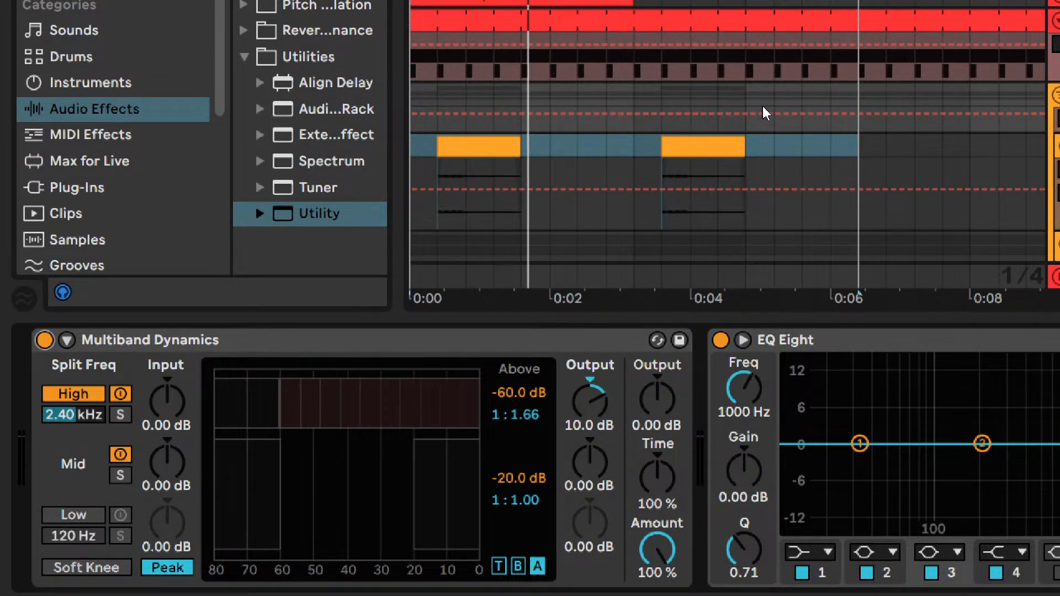
click(469, 178)
drag(446, 165, 498, 163)
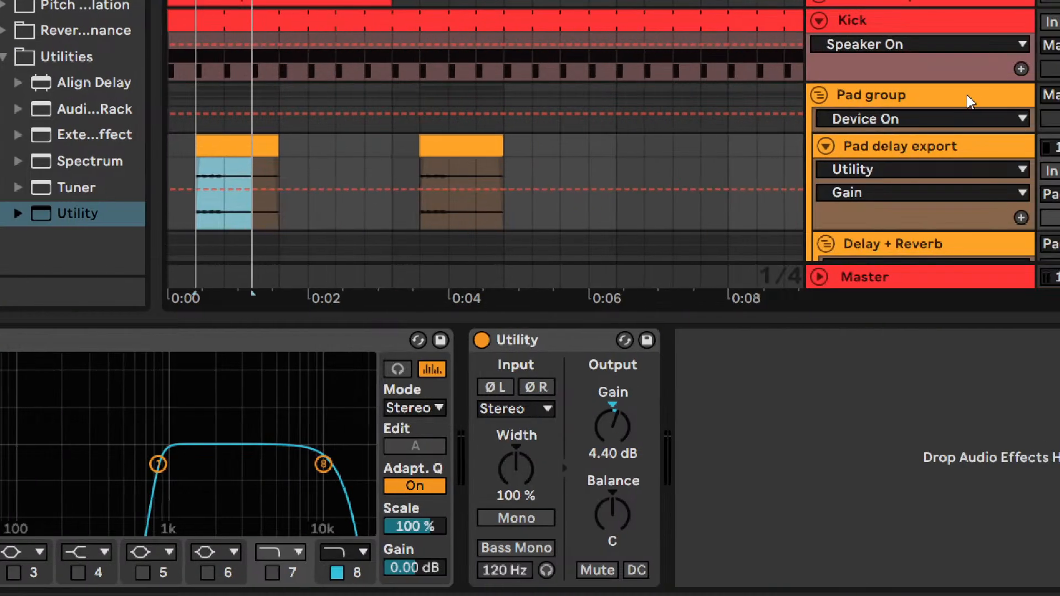
click(965, 96)
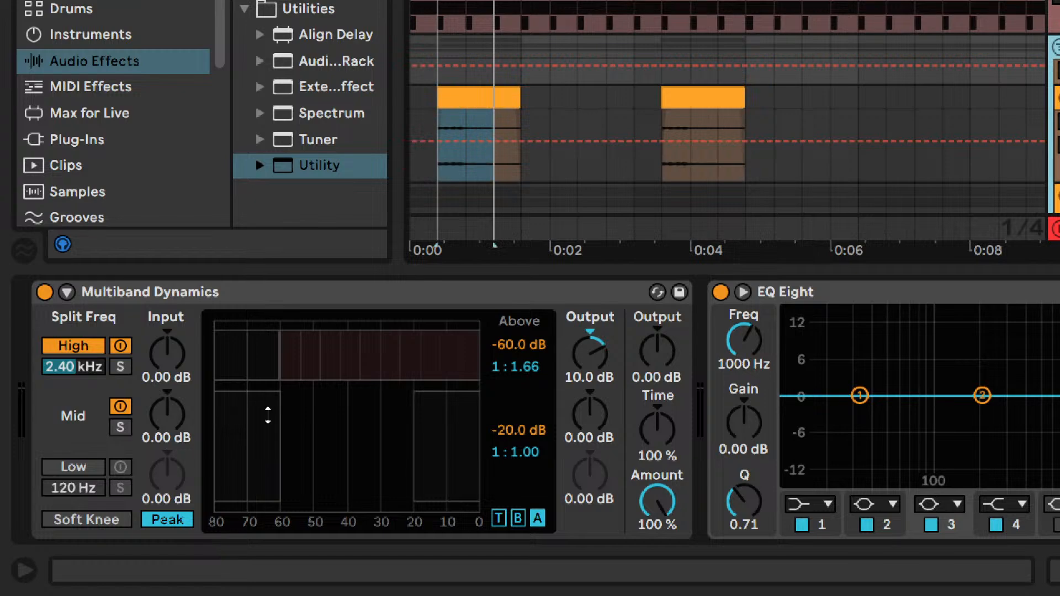
key(space)
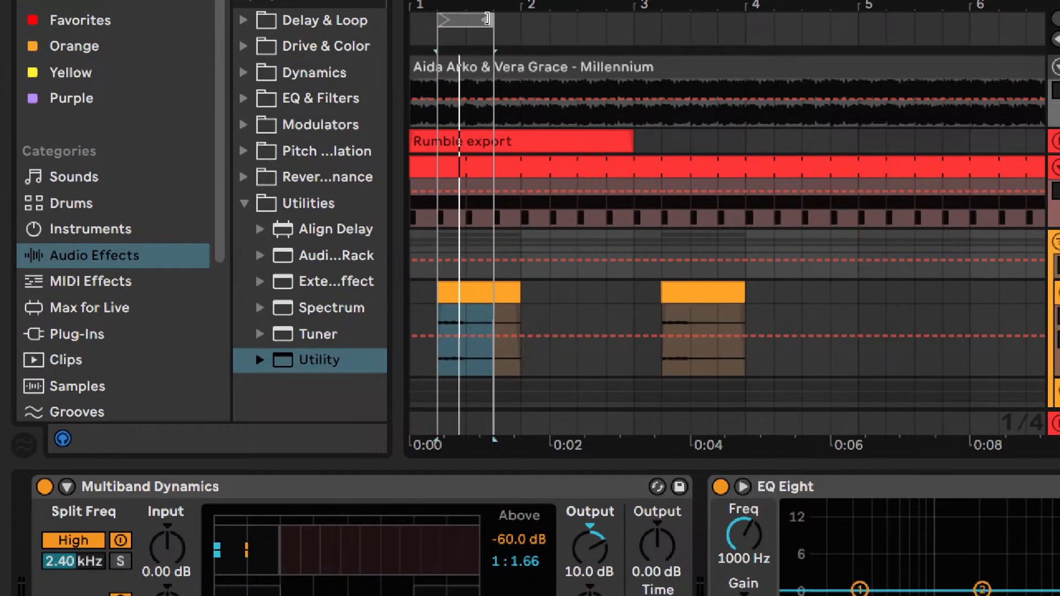
drag(487, 19, 546, 19)
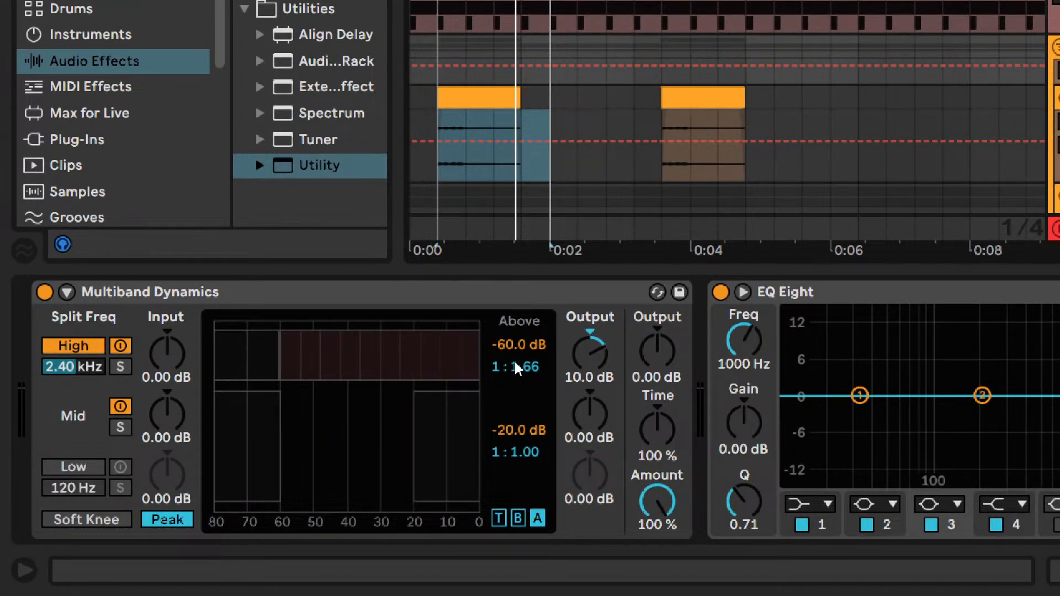
- Set the High band's above-threshold ratio to 1:1.99 and its output to 13.0 dB
drag(538, 379, 537, 379)
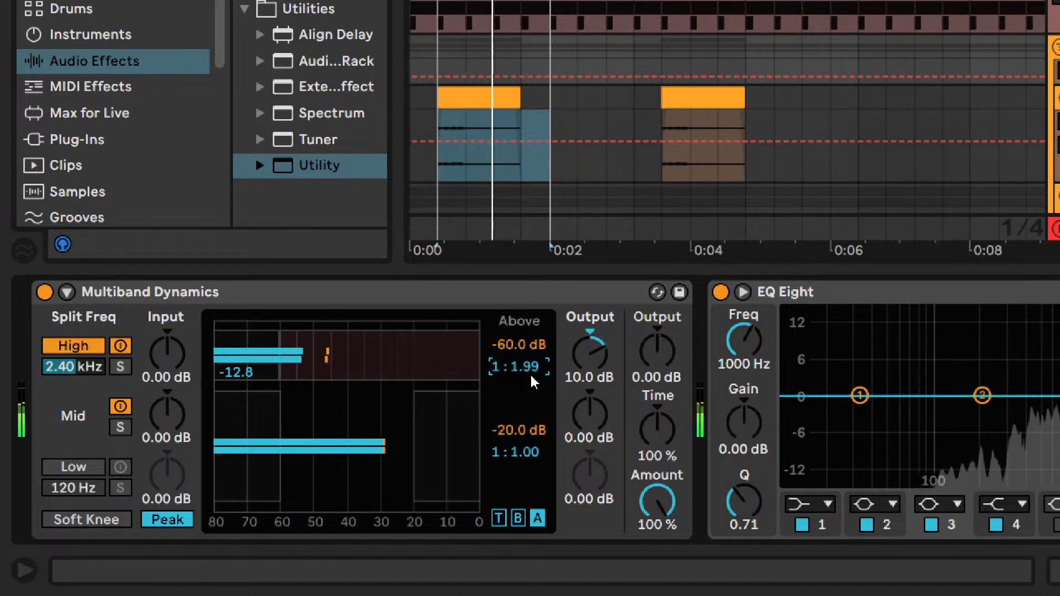
click(582, 356)
text(13)
key(Return)
- Show the bands' attack and release times and set the High band's attack to 26.0 ms after trying 10 to 80 ms during playback
click(500, 518)
click(507, 343)
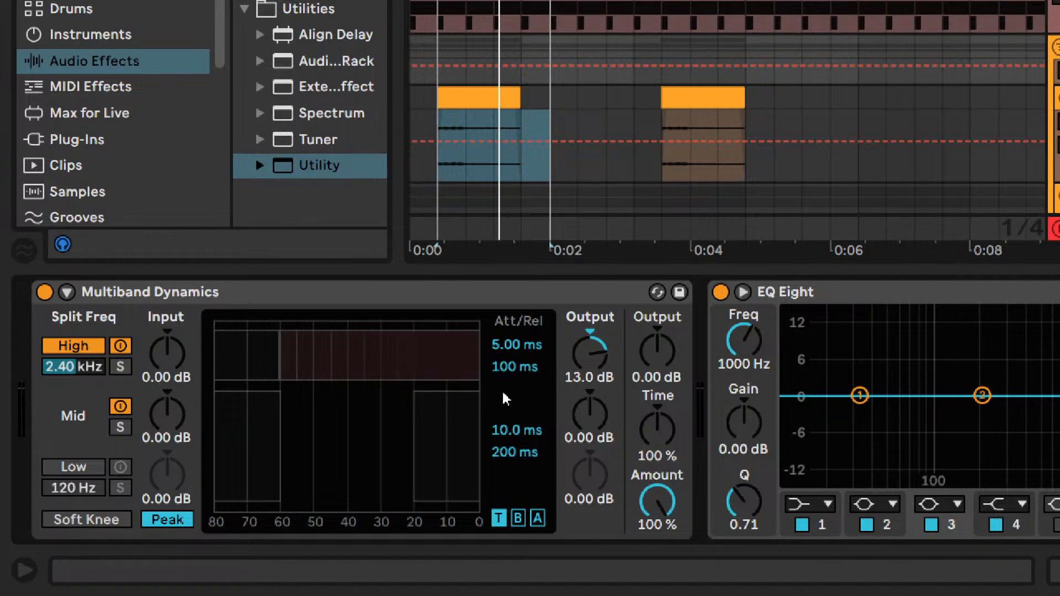
key(space)
click(508, 345)
text(10)
key(Return)
text(20)
key(Return)
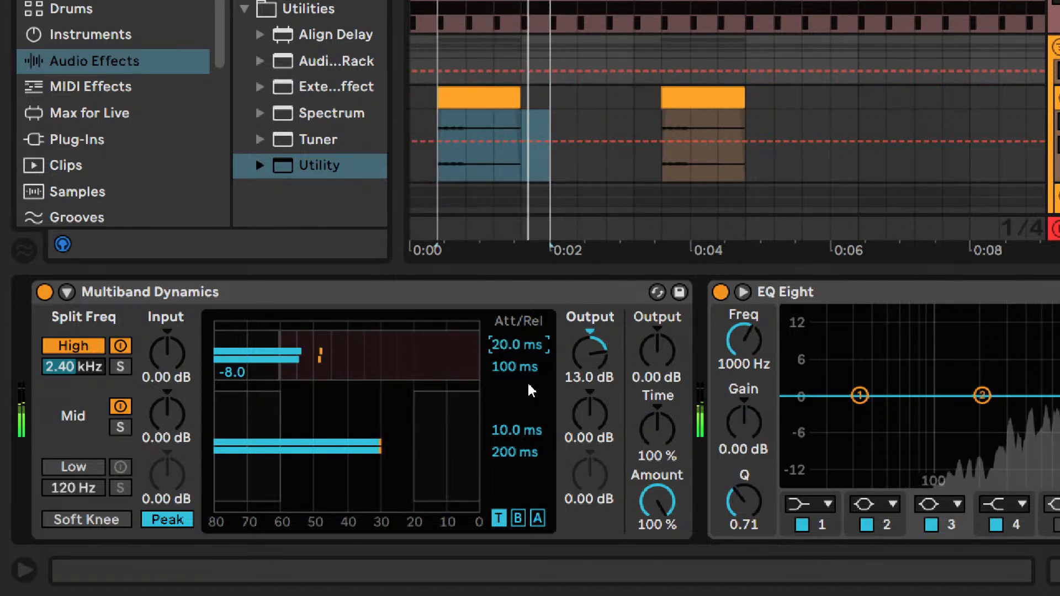
text(40)
key(Return)
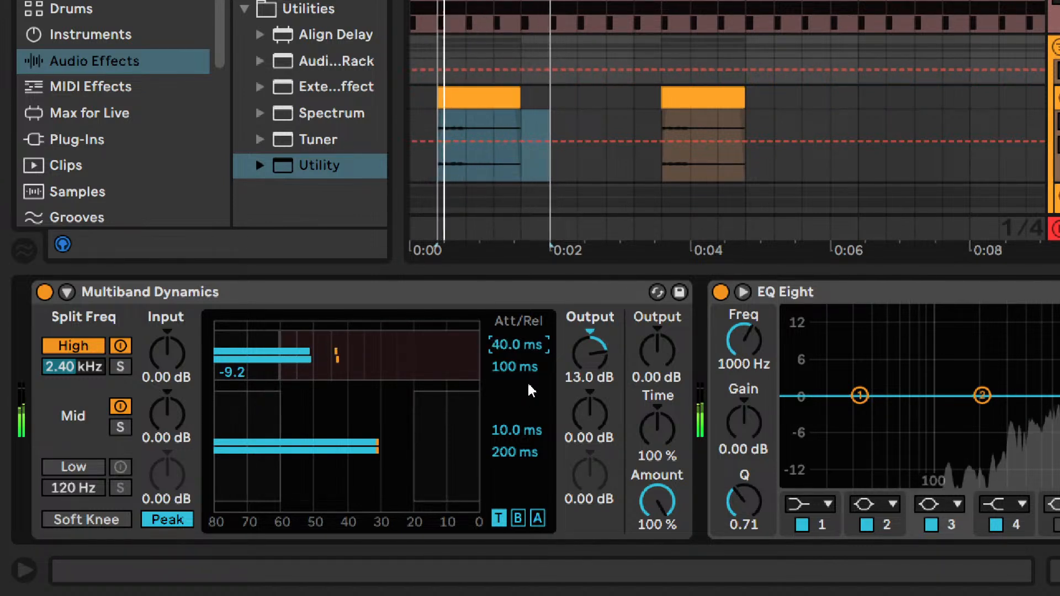
text(50)
key(Return)
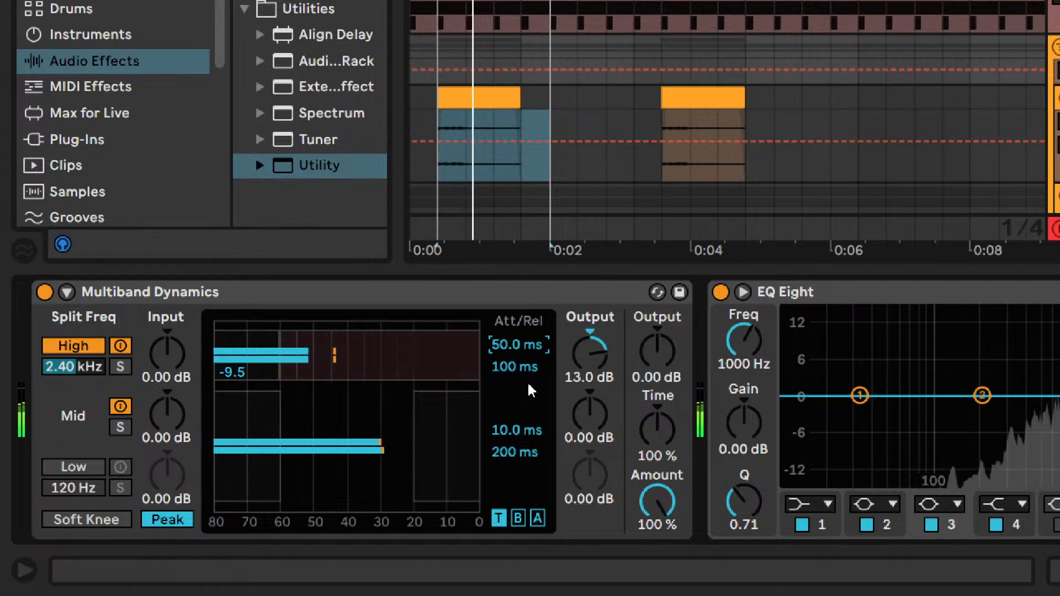
text(80)
key(Return)
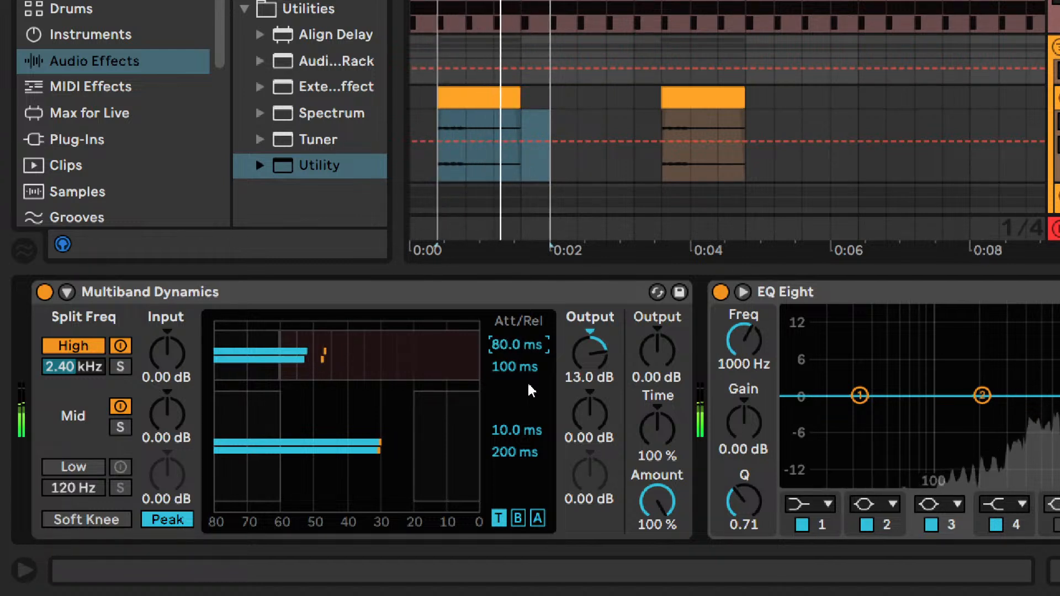
text(60)
key(Return)
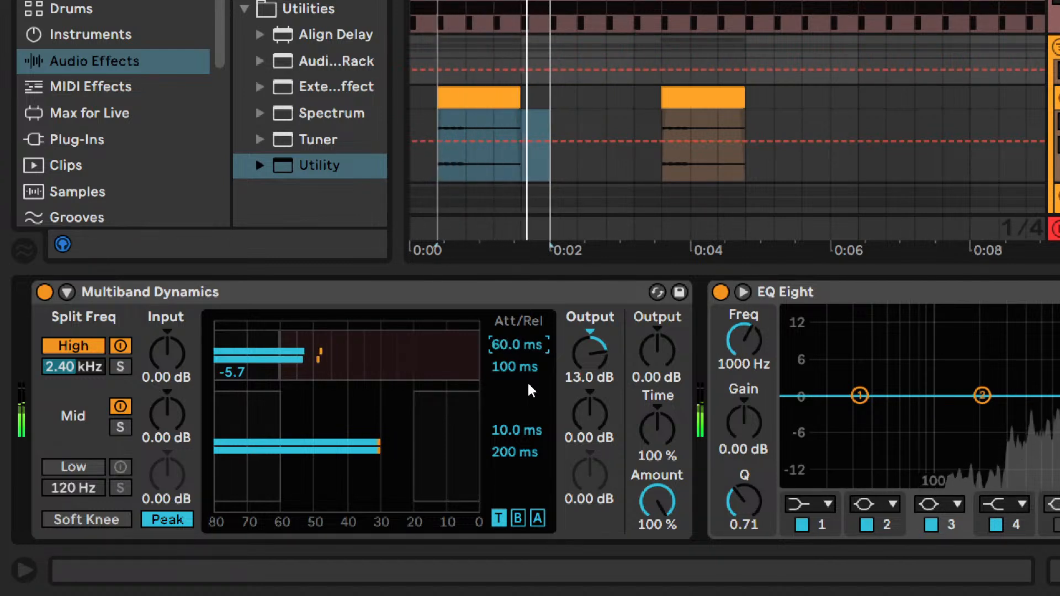
text(30)
key(Return)
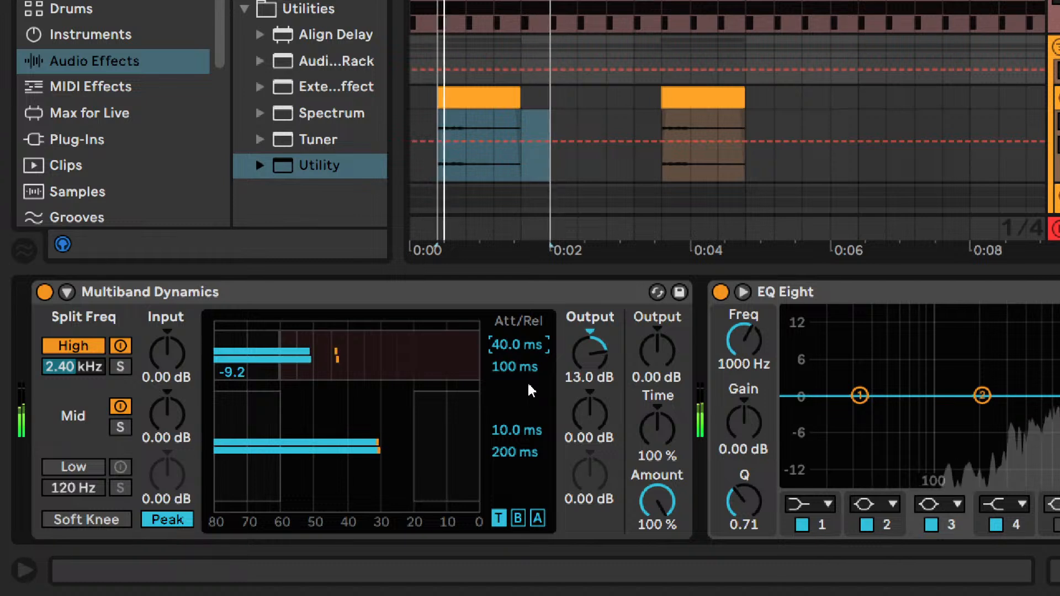
text(20)
key(Return)
text(28)
key(Return)
text(24)
key(Return)
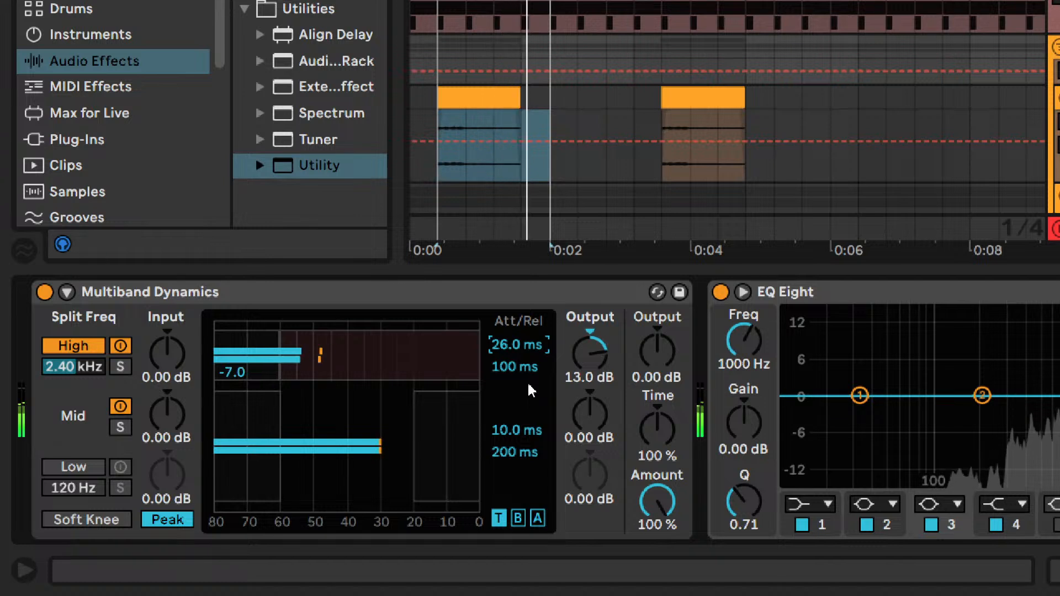
text(28)
key(Return)
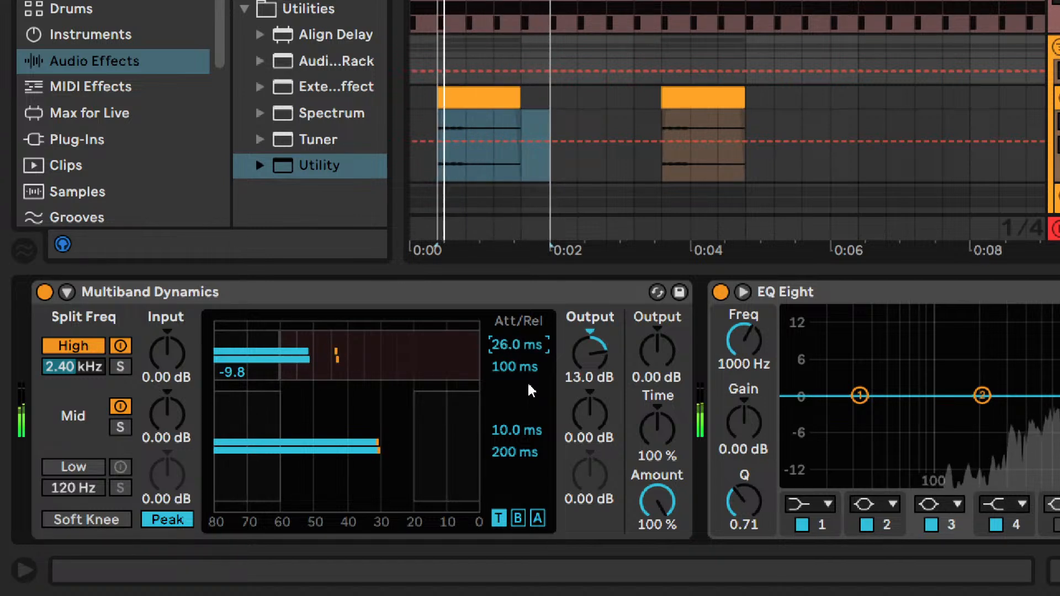
text(26)
key(Return)
text(24)
key(Return)
text(26)
key(Return)
text(25)
key(Return)
text(26)
key(Return)
text(27)
key(Escape)
- Set the High band's release to 23.0 ms after trying times from 10 to 200 ms against the looped pads
click(507, 364)
text(50)
key(Return)
text(10)
key(Return)
text(20)
key(Return)
text(200)
key(Return)
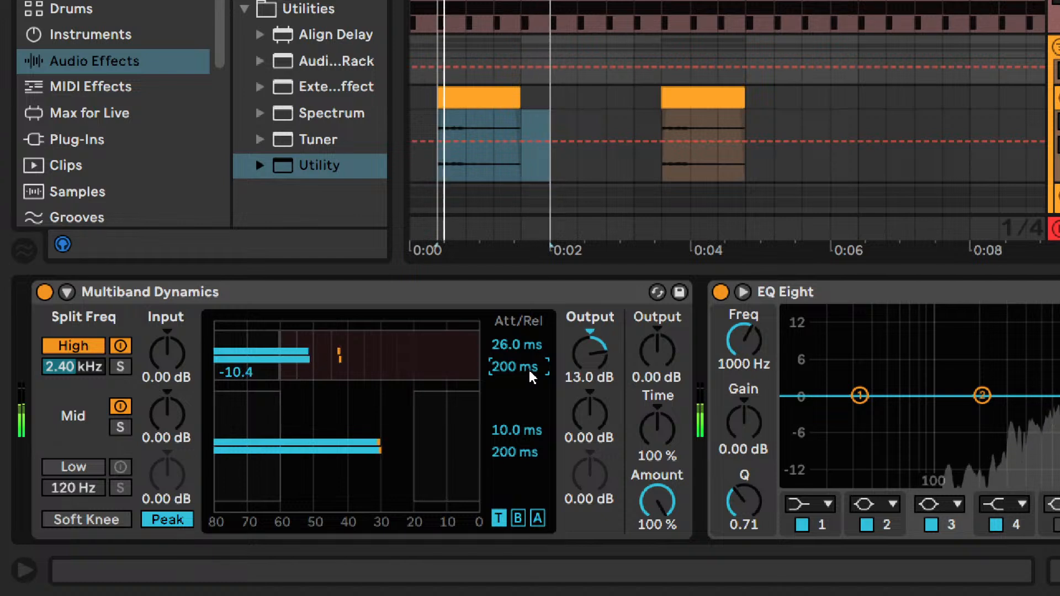
text(100)
key(Return)
text(50)
key(Return)
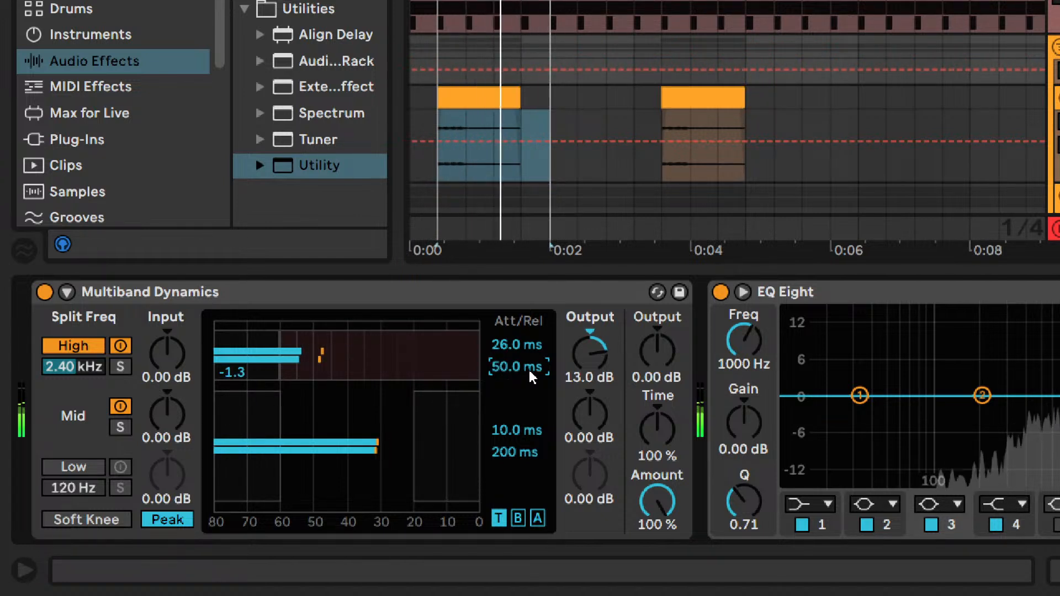
text(40)
key(Return)
text(30)
key(Return)
text(20)
key(Return)
text(24)
key(Return)
text(23)
key(Return)
text(22)
key(Return)
text(23)
key(Return)
text(24)
key(Return)
key(Down)
key(Down)
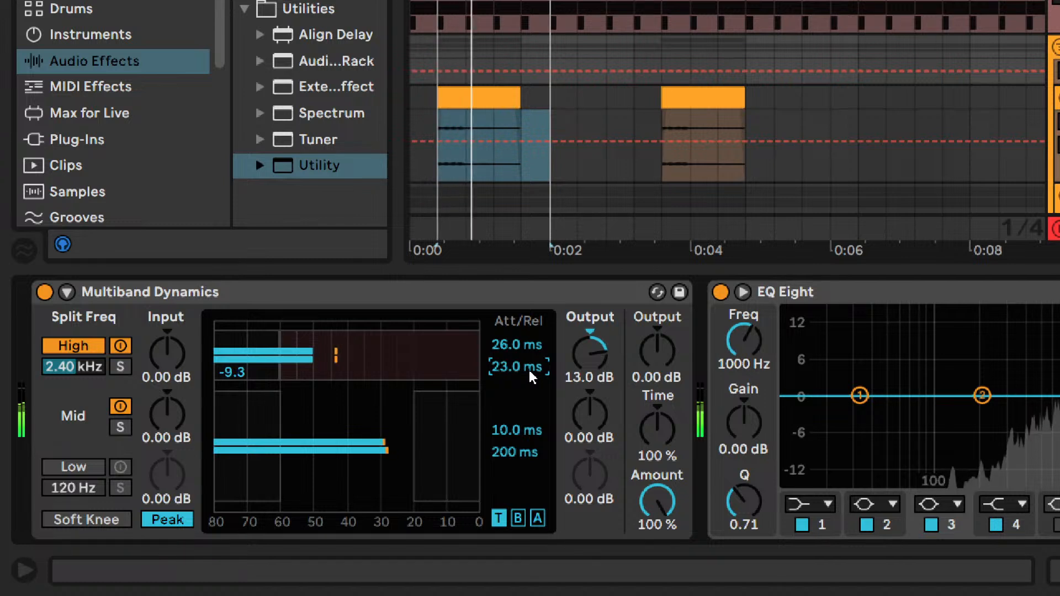
key(Up)
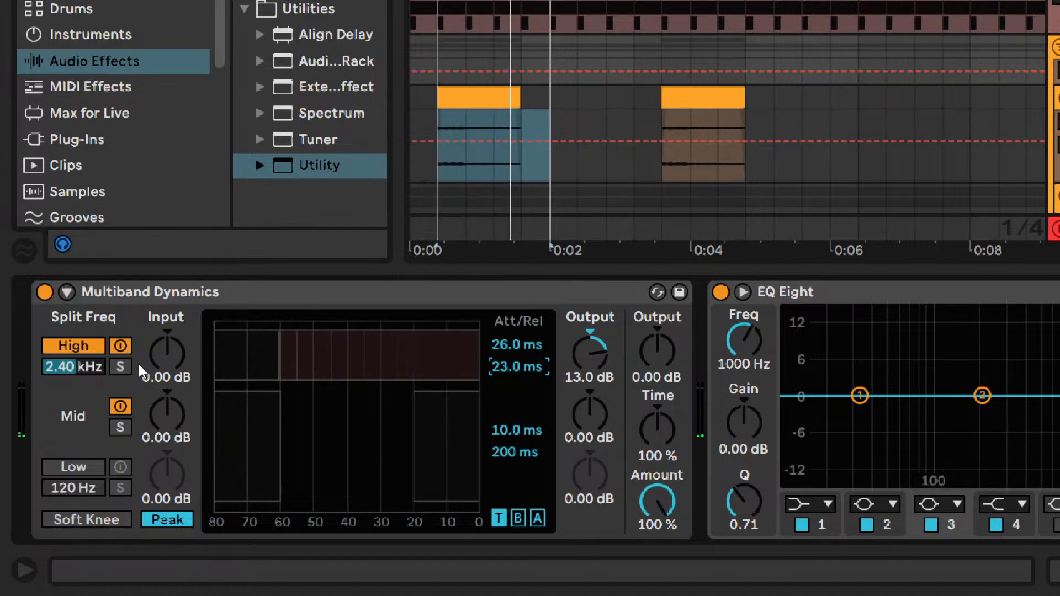
- Solo the High band and set its output to 9.00 dB during loop playback
click(120, 366)
click(482, 371)
key(space)
click(591, 355)
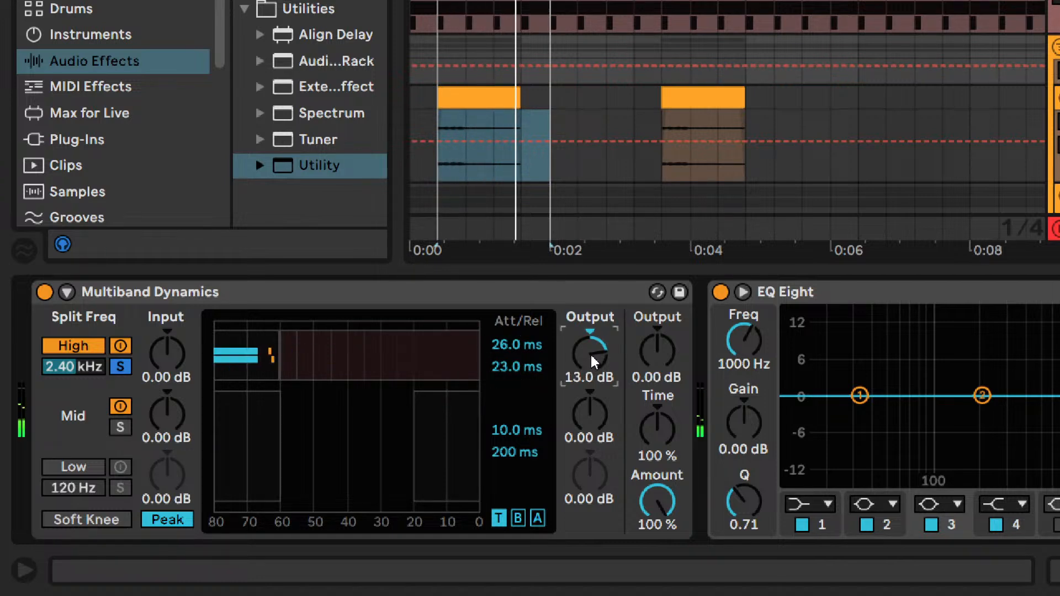
text(9)
key(Return)
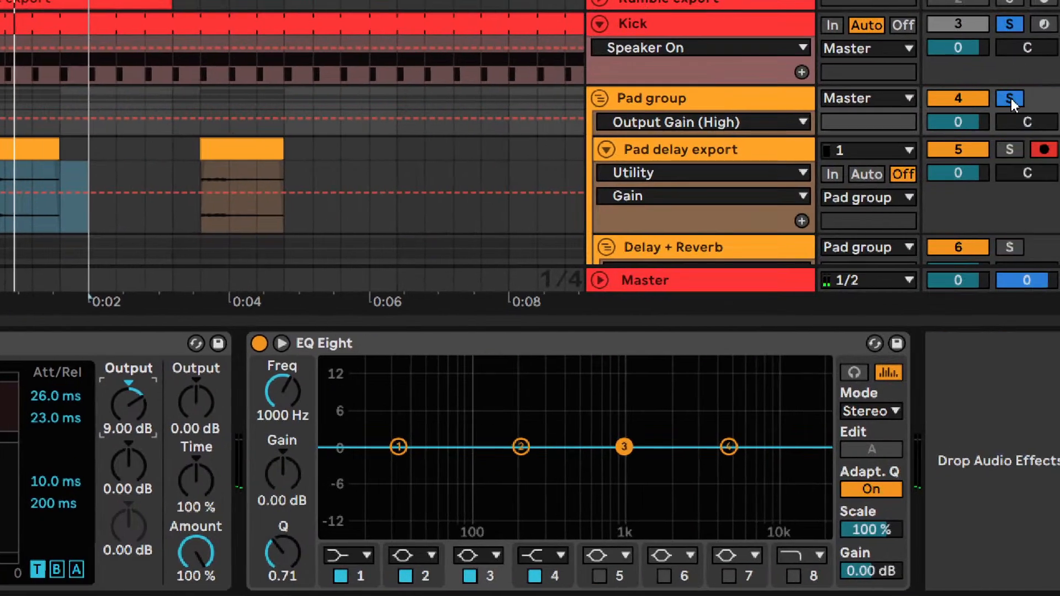
- Toggle the soloed High band's processing during playback to compare it with and without compression
click(1010, 101)
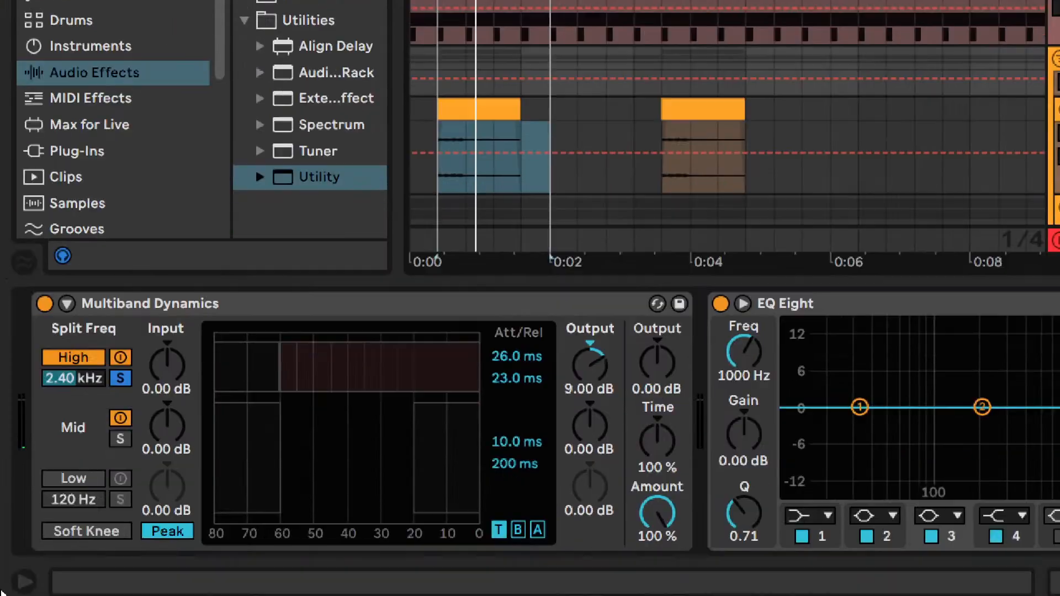
click(120, 347)
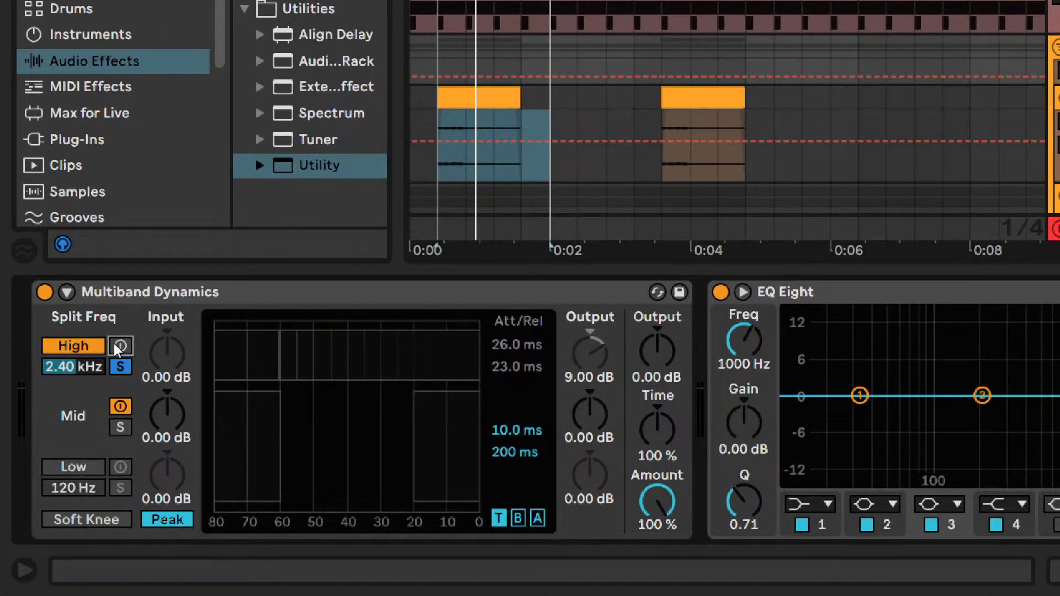
key(space)
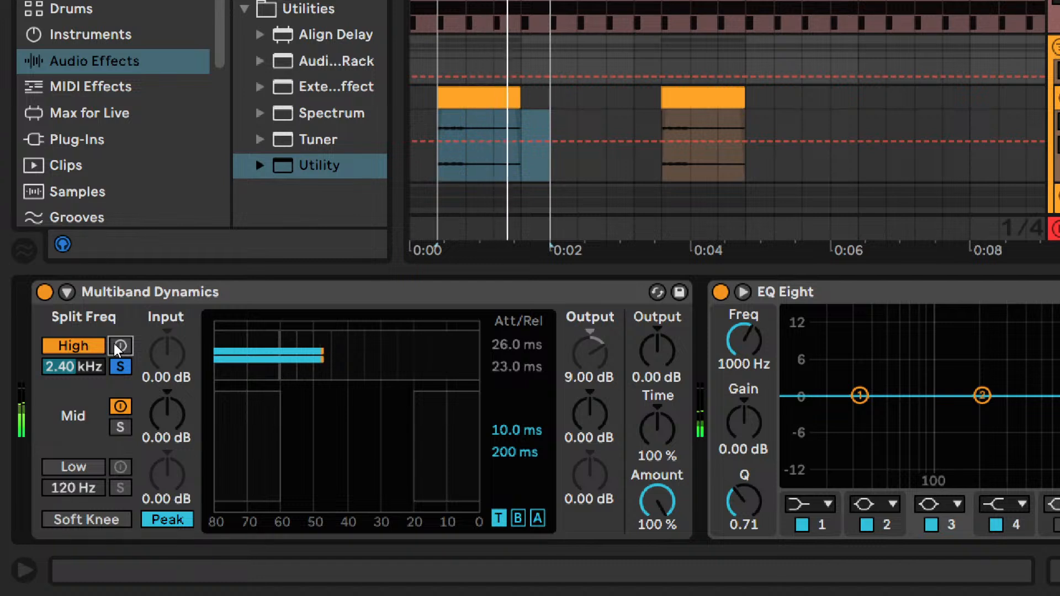
click(114, 344)
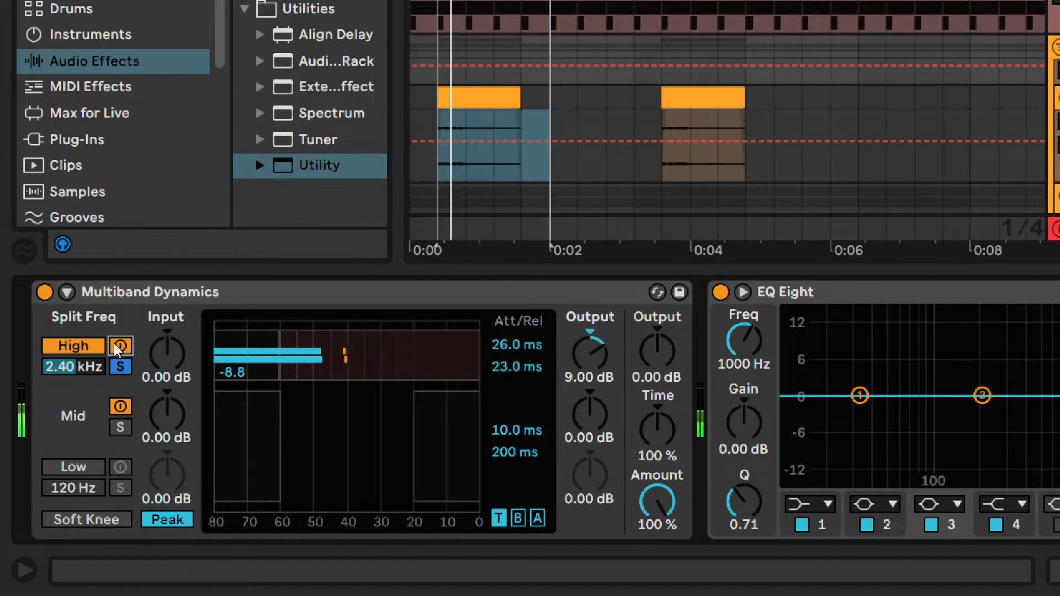
click(114, 344)
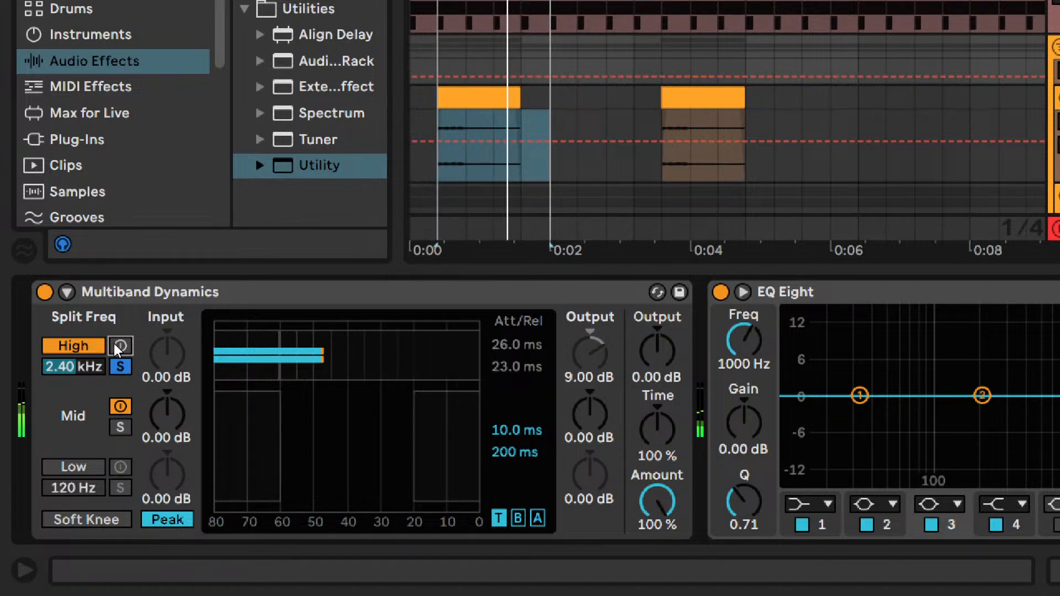
click(114, 343)
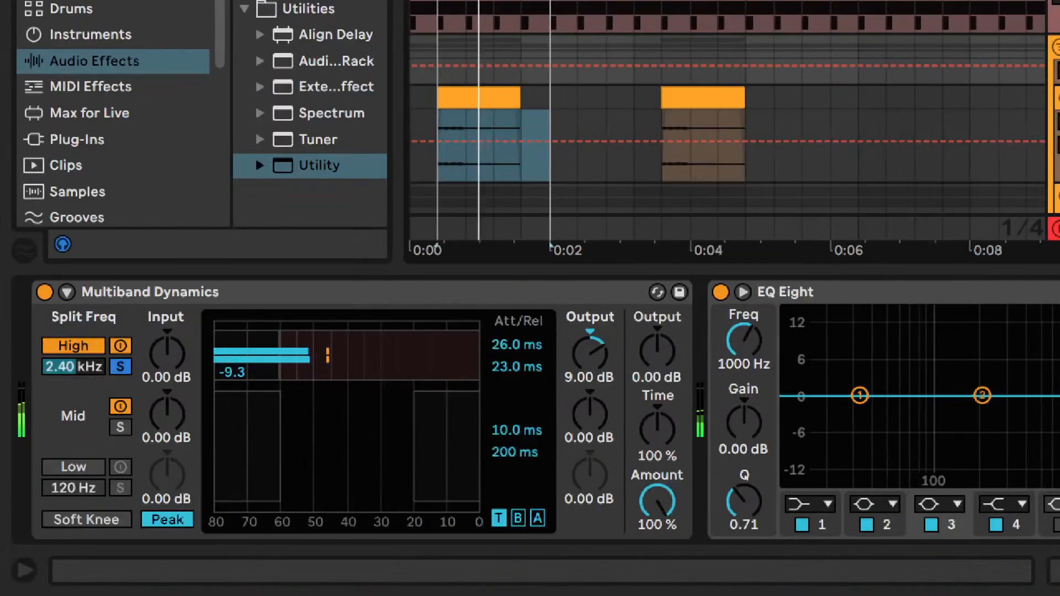
- Turn off the High band's solo and check its processing alongside the Mid band
click(121, 366)
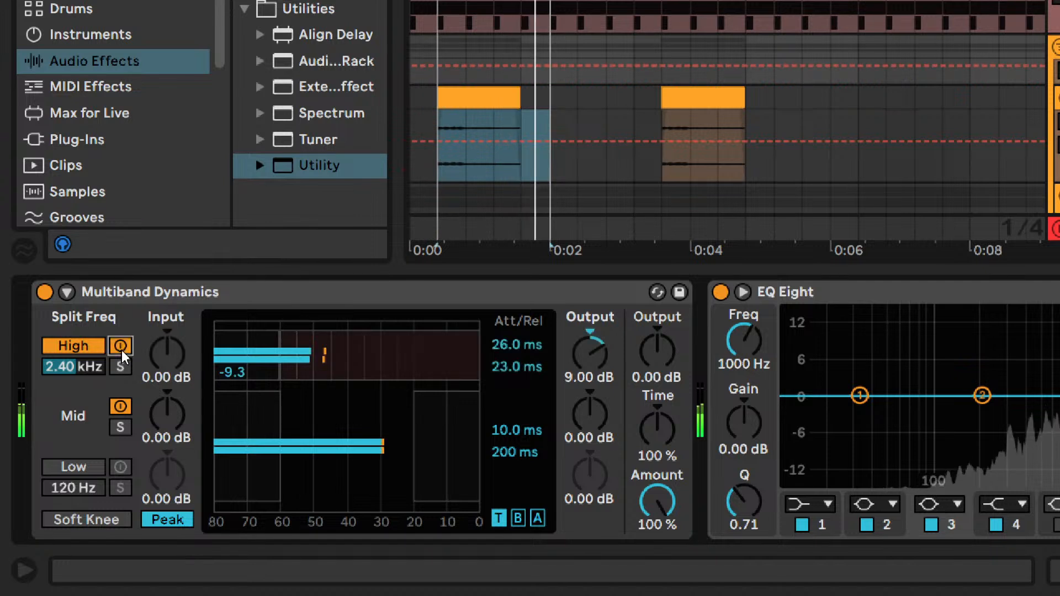
key(Down)
key(Up)
- Set the High band's split frequency to 2.10 kHz after trying values between 1.60 and 2.40 kHz during playback
click(79, 366)
key(Down)
key(Down)
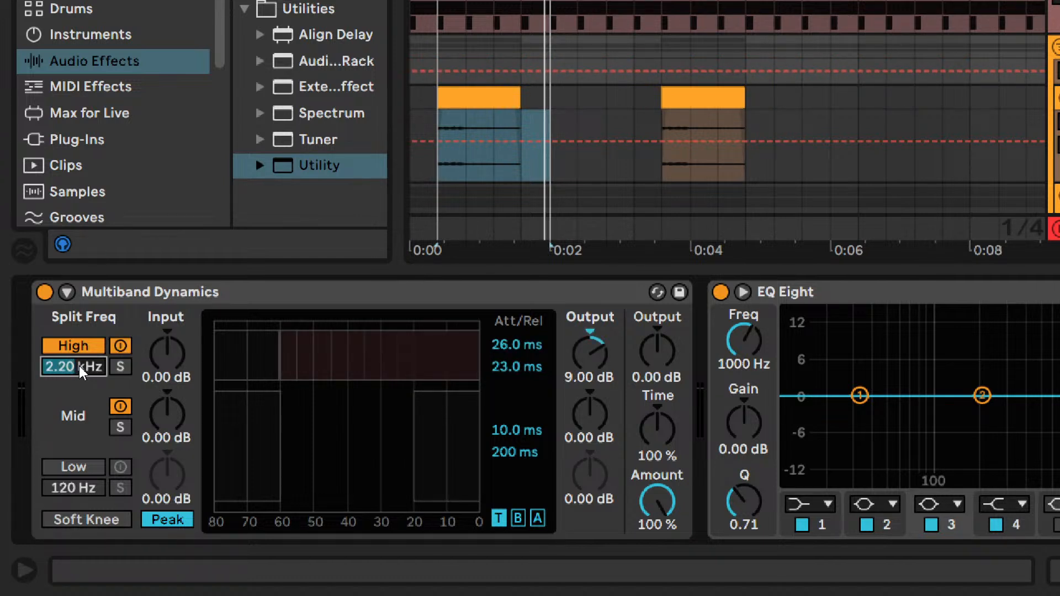
key(space)
text(2000)
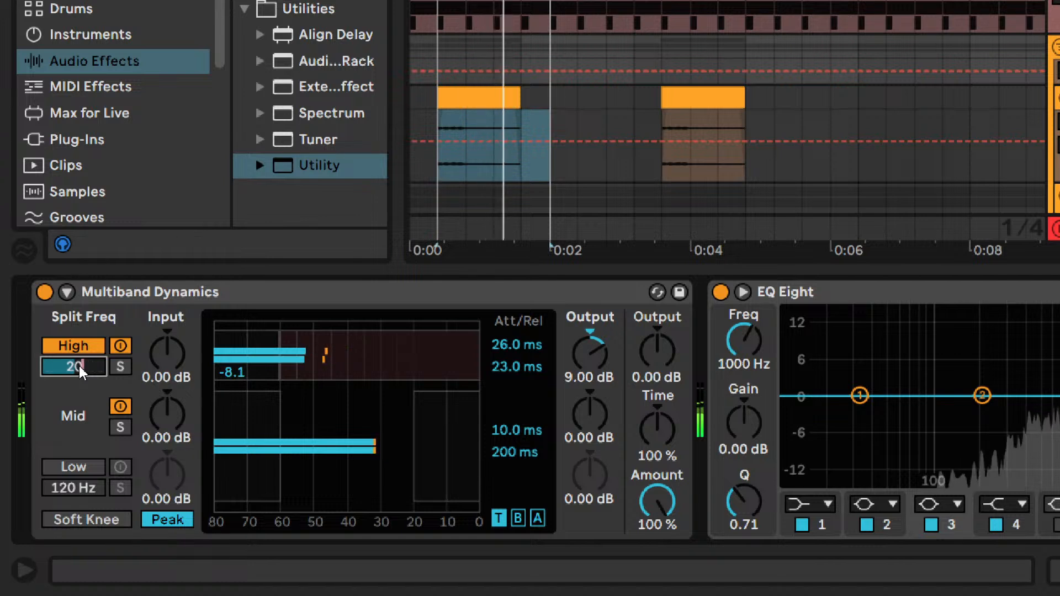
key(Return)
key(Down)
key(Down)
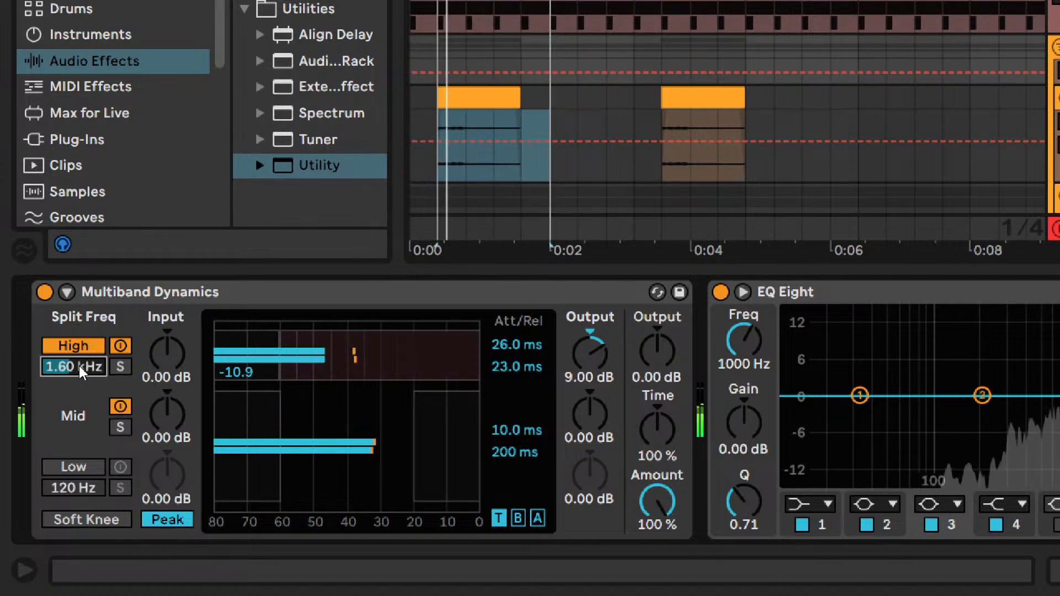
text(2000)
key(Return)
text(2200)
key(Return)
text(2400)
key(Return)
text(2200)
key(Return)
text(2000)
key(Return)
text(2200)
key(Return)
text(2100)
key(Return)
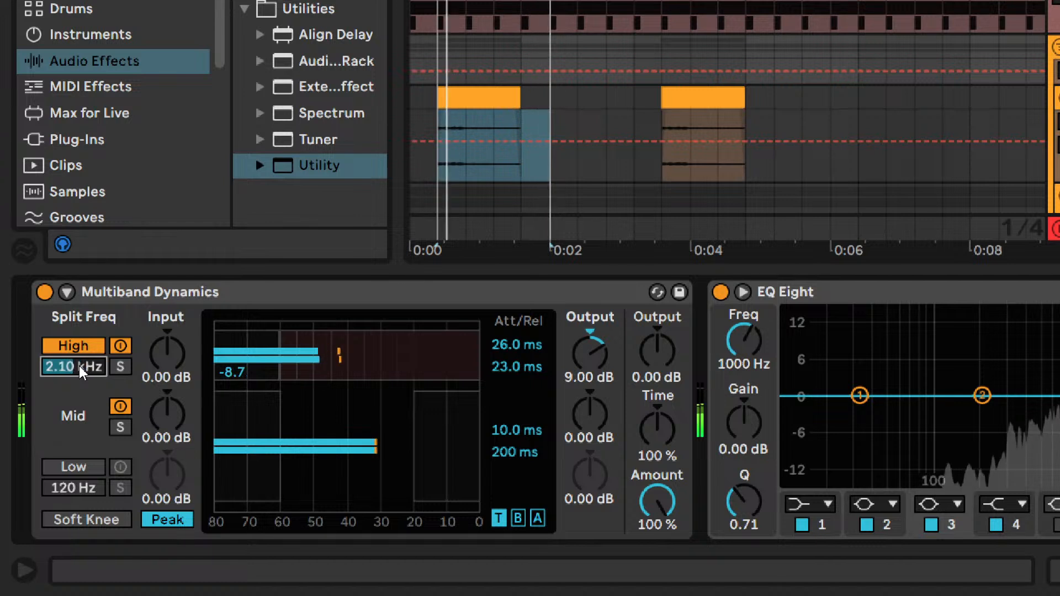
text(2200)
key(Return)
text(2100)
key(Return)
text(2150)
key(Return)
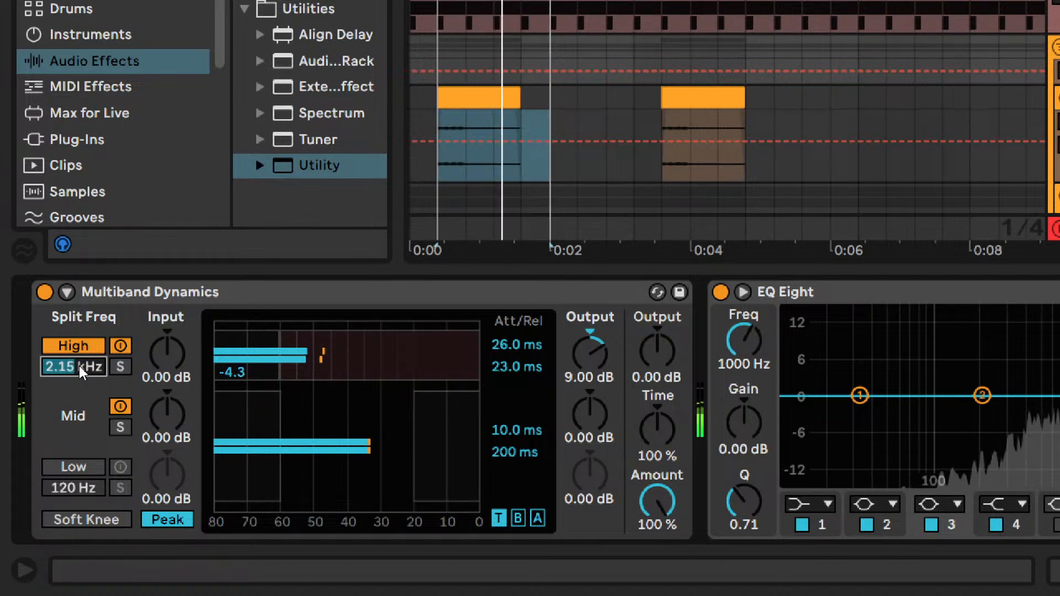
text(2100)
key(Return)
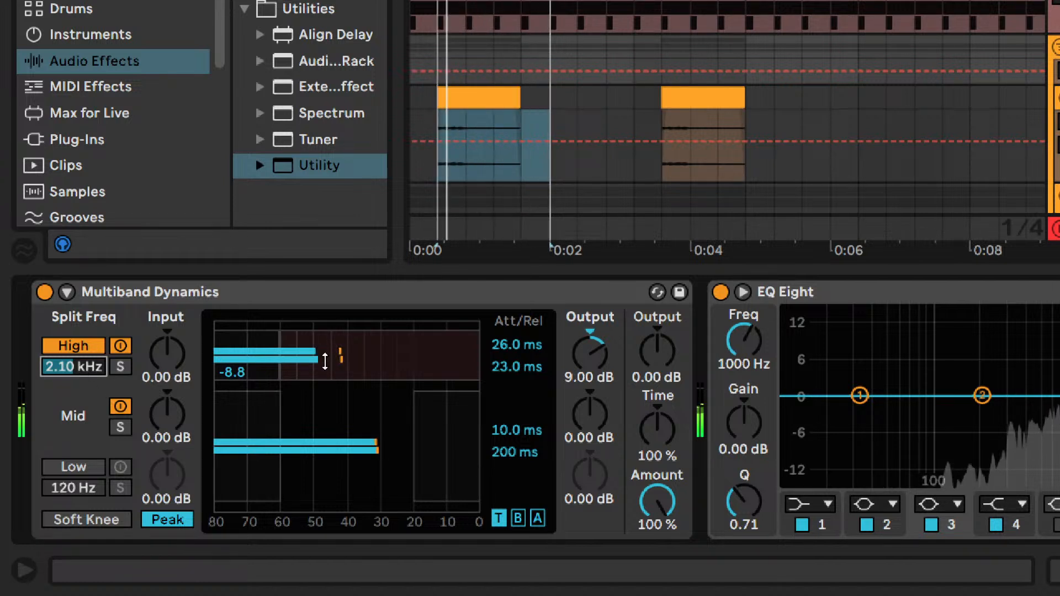
- Raise the High band's attack time to 32.0 ms while the pads play
click(512, 349)
key(Up)
key(Up)
key(Up)
key(Up)
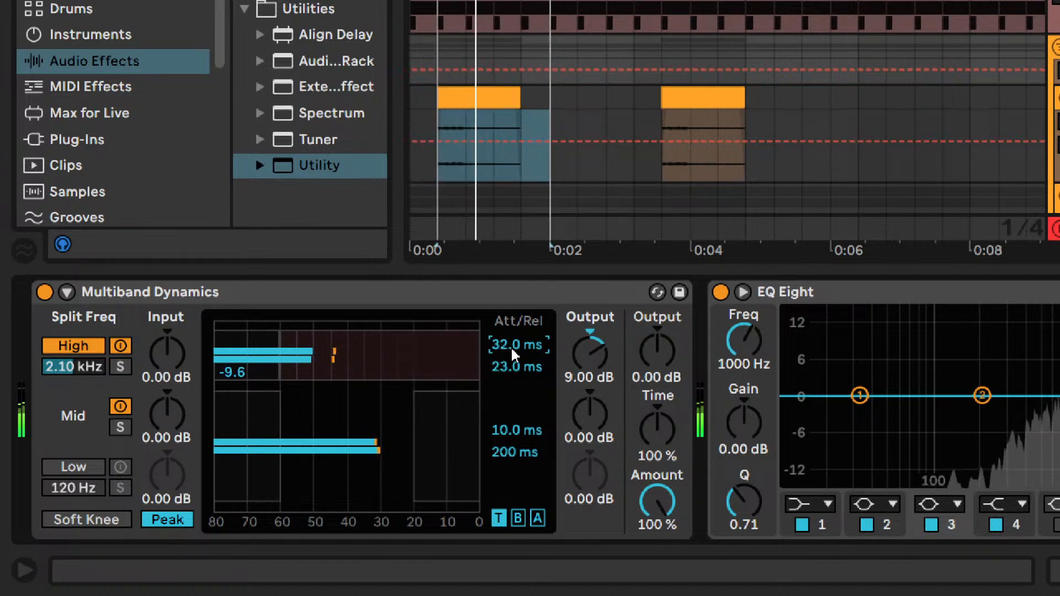
- Set the High band's attack time to 24.0 ms after trying values around 22.0 to 26.0 ms during playback
key(Down)
key(Down)
key(Down)
key(Down)
key(Down)
key(Down)
key(Down)
key(Down)
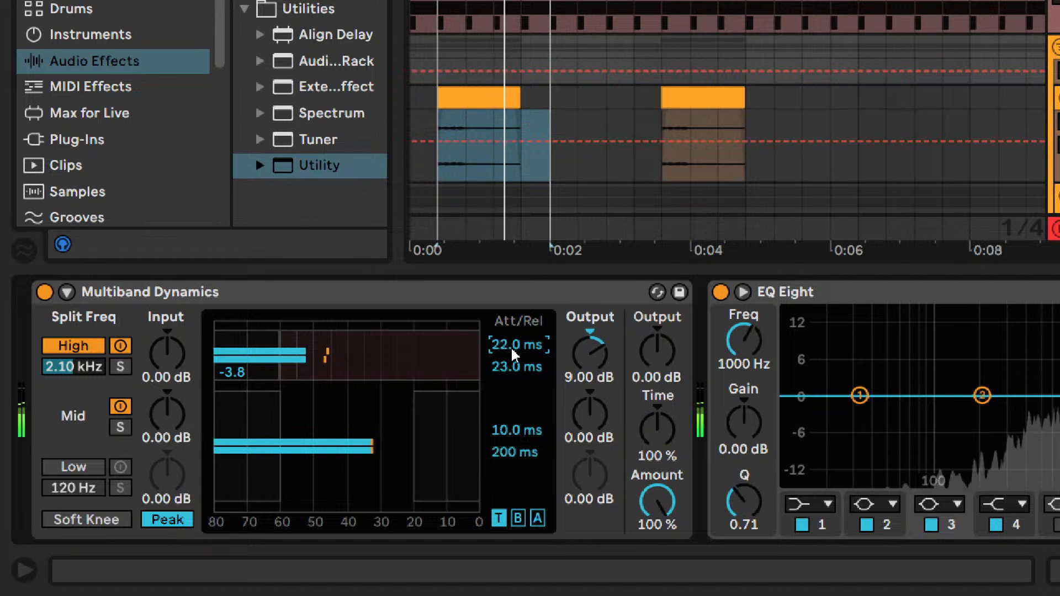
key(Up)
key(Up)
key(Up)
key(Up)
key(Up)
key(Up)
key(Up)
key(Up)
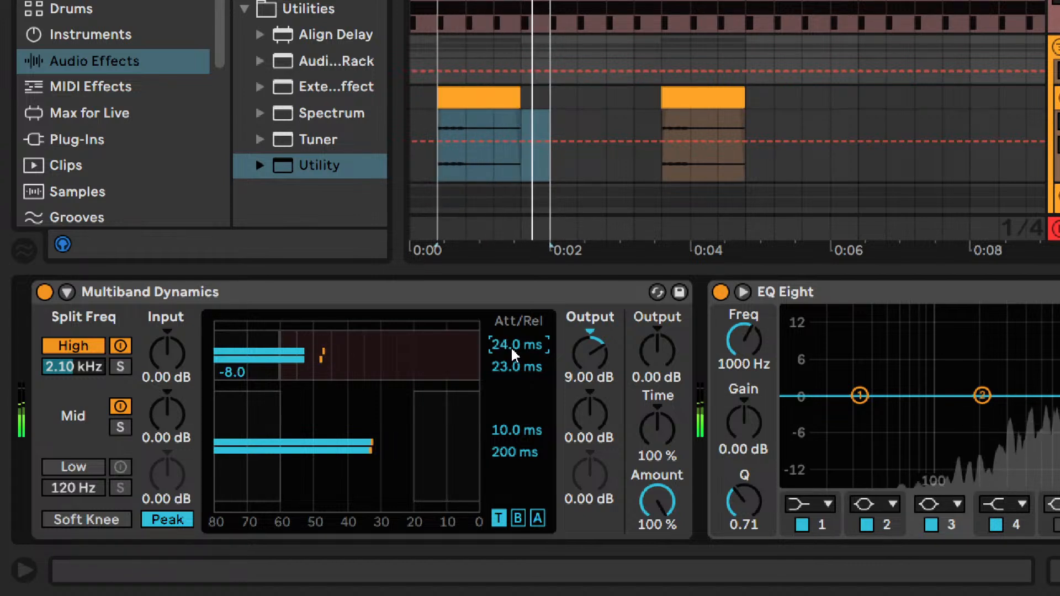
key(Down)
key(Down)
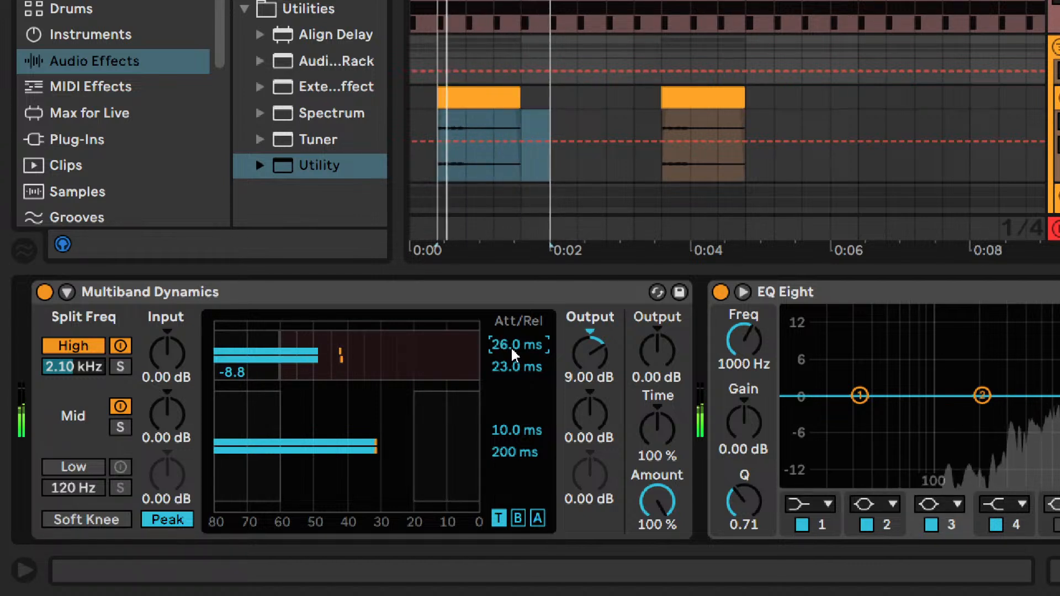
key(Up)
key(Up)
key(Down)
- Set the High band's release time to 22.0 ms after trying values from 18.0 to 26.0 ms during playback
click(505, 369)
key(Up)
key(Up)
key(Up)
key(Up)
key(Up)
key(Up)
key(Up)
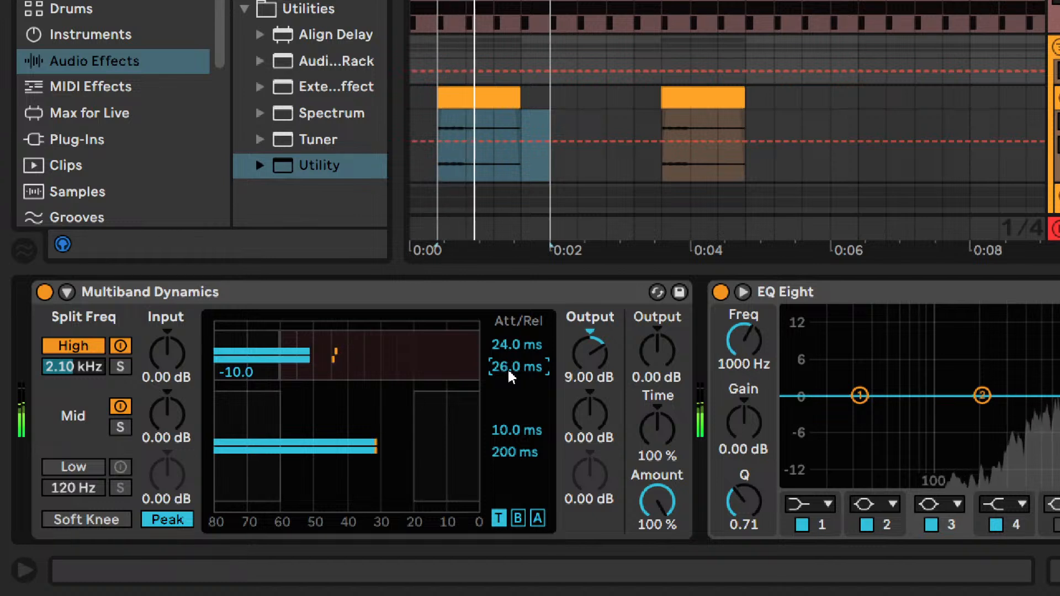
key(Down)
key(Down)
key(Down)
key(Down)
key(Down)
key(Down)
key(Down)
key(Down)
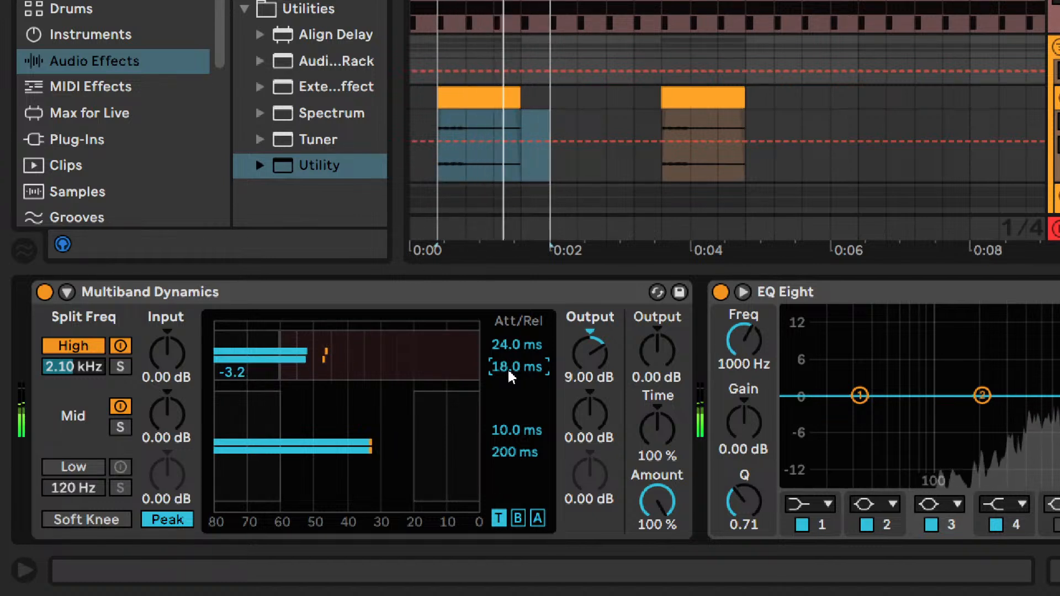
key(Up)
key(Up)
key(Up)
key(Up)
key(Up)
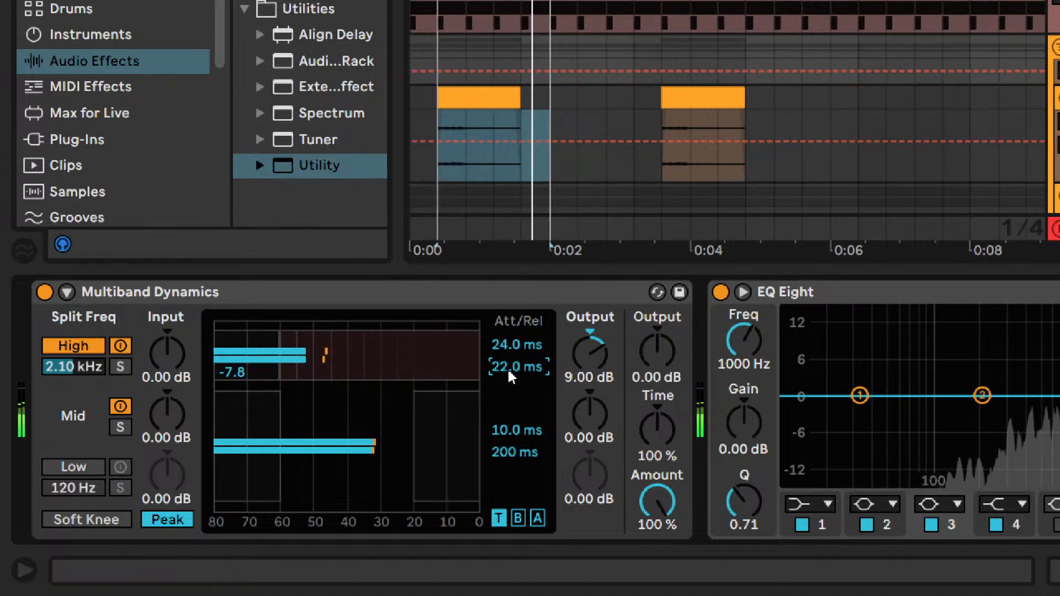
- Display the Above threshold settings and compare the pads with High band processing off and on during playback
click(537, 518)
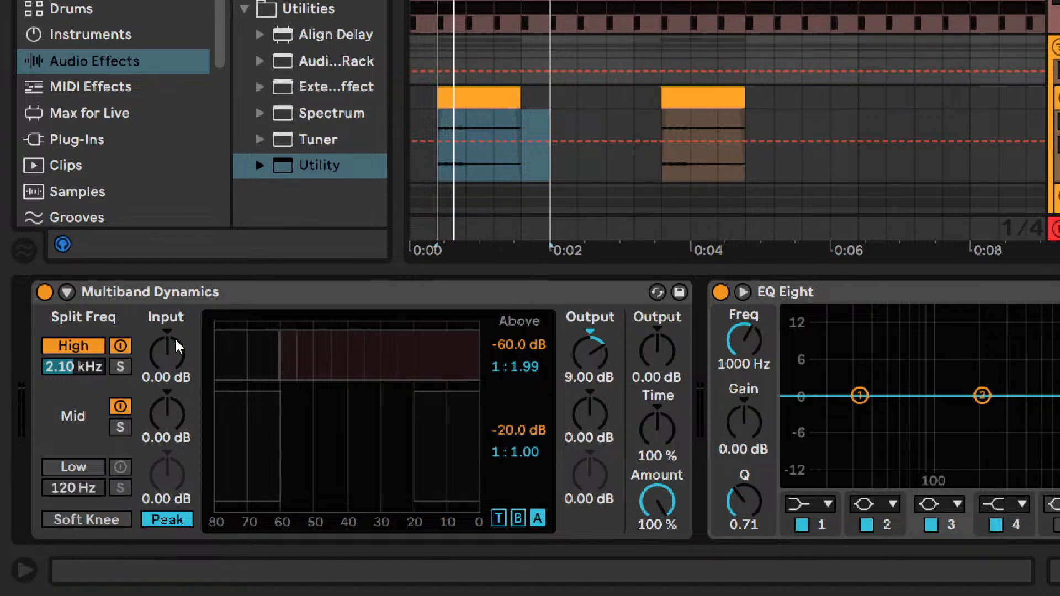
key(space)
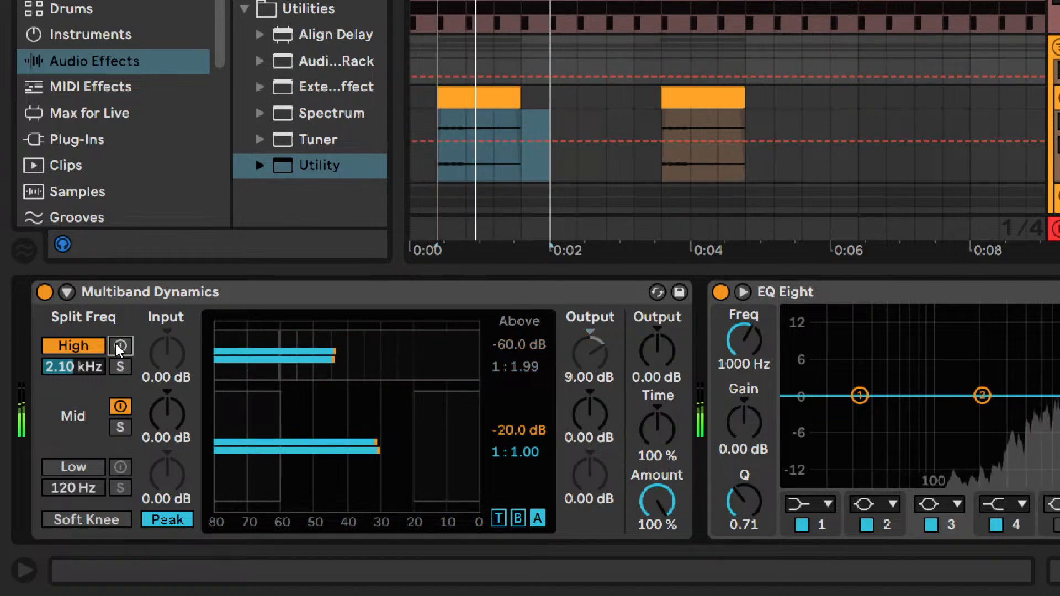
click(120, 347)
click(120, 347)
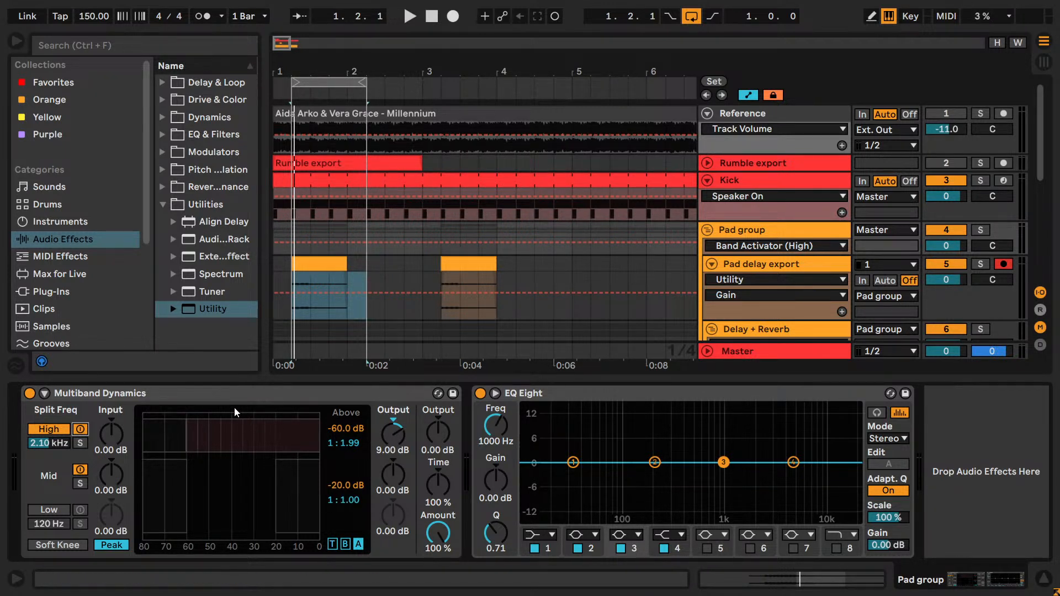
- Duplicate the Pad group's Multiband Dynamics device and map both on/off switches to key K so the two versions alternate
click(221, 393)
key(ctrl+d)
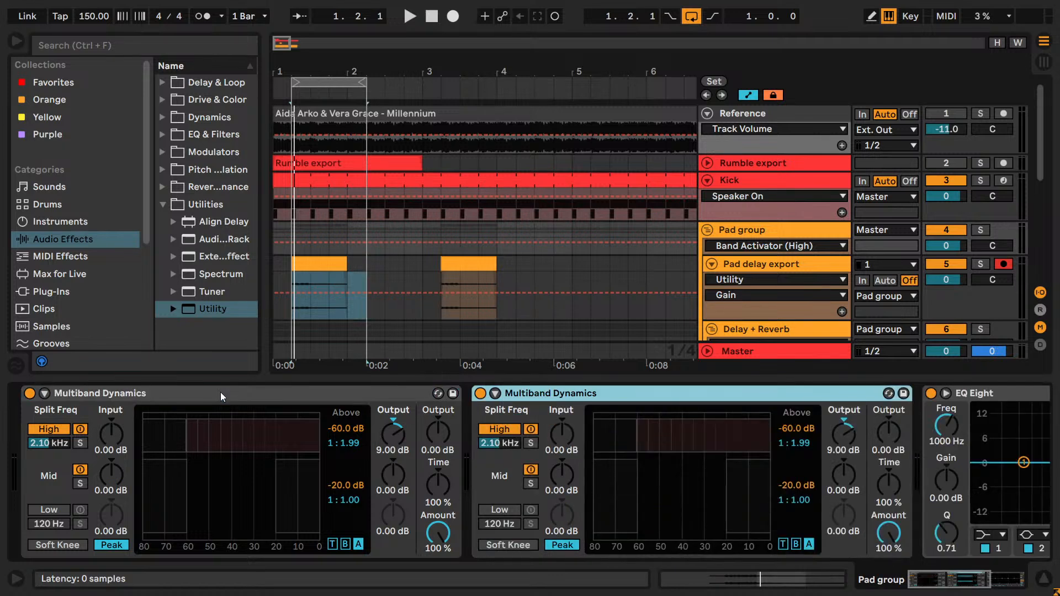
key(ctrl+k)
click(30, 393)
key(k)
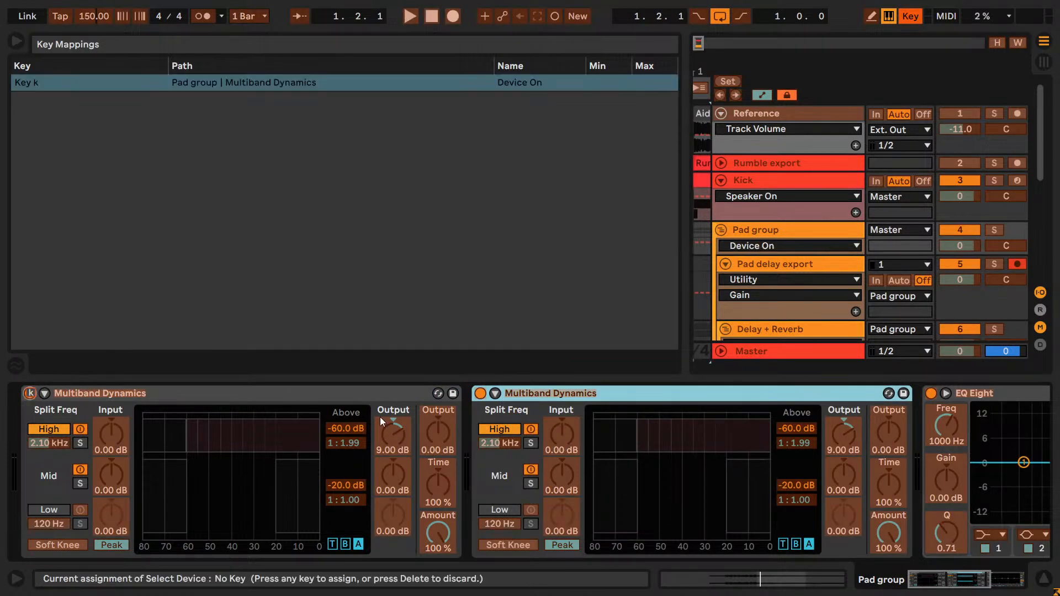
key(ctrl+k)
click(480, 393)
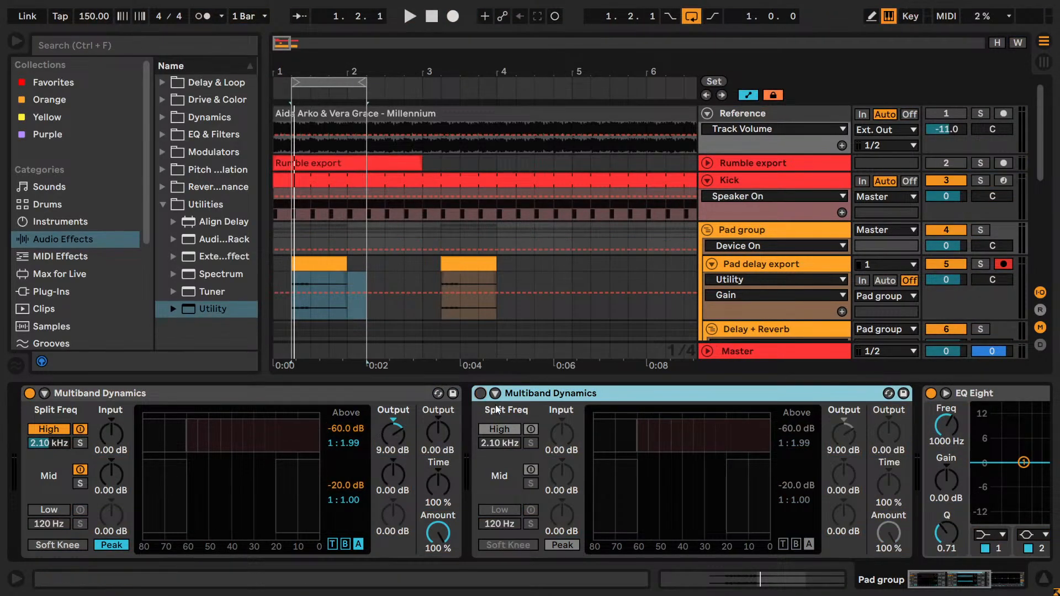
key(k)
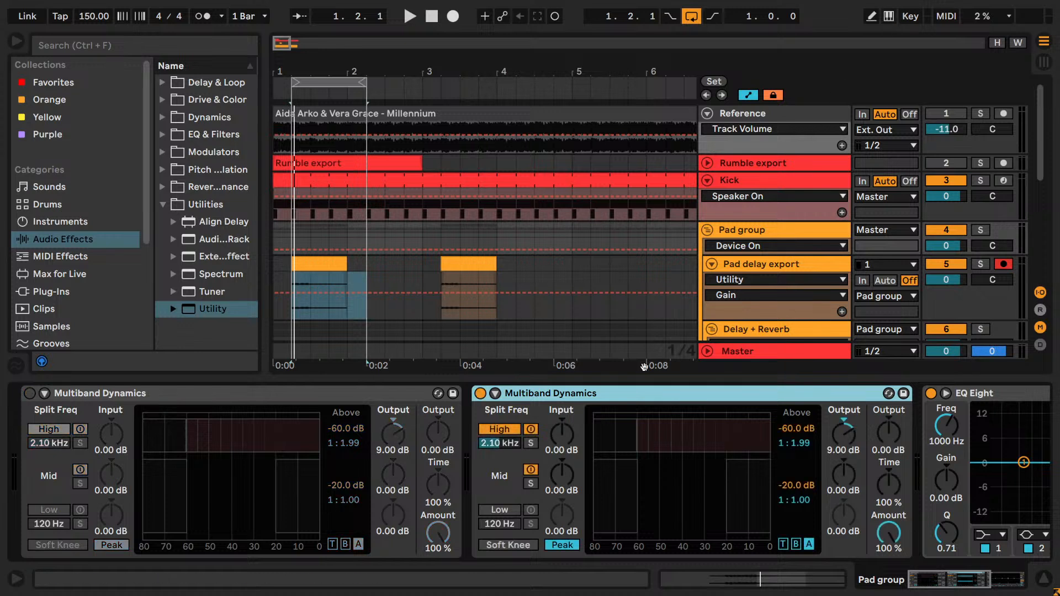
- Raise the High band's above ratio to 1:3.32 in the duplicated Multiband Dynamics and play the loop
drag(793, 448, 806, 452)
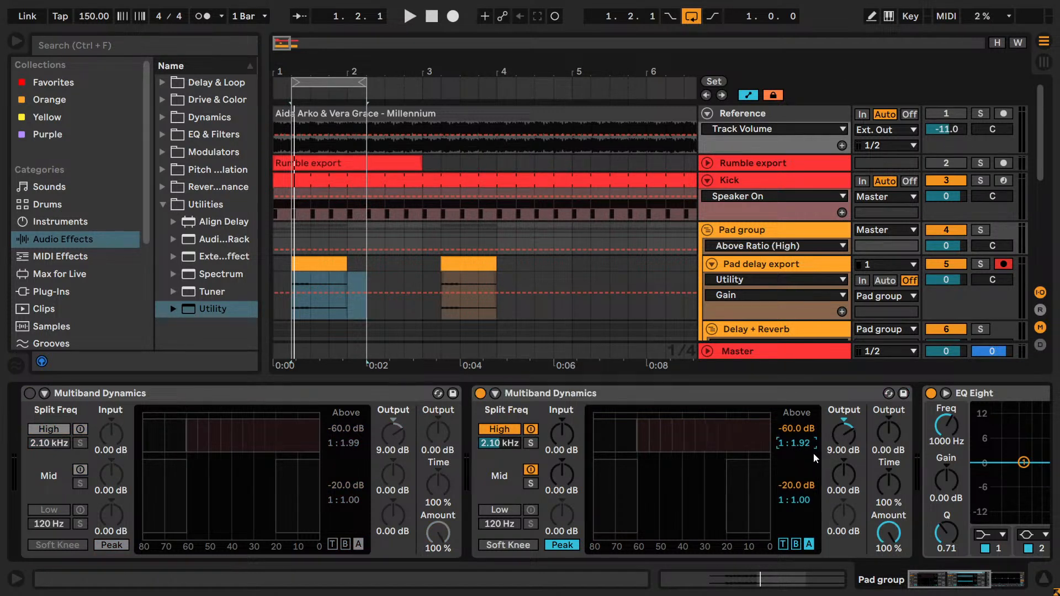
key(Up)
key(Up)
key(Up)
key(Up)
key(Up)
key(Up)
key(Up)
key(Up)
key(Up)
key(Up)
key(Up)
key(Up)
key(Up)
key(Up)
key(Up)
key(Up)
key(Up)
key(Up)
key(Up)
key(Up)
key(space)
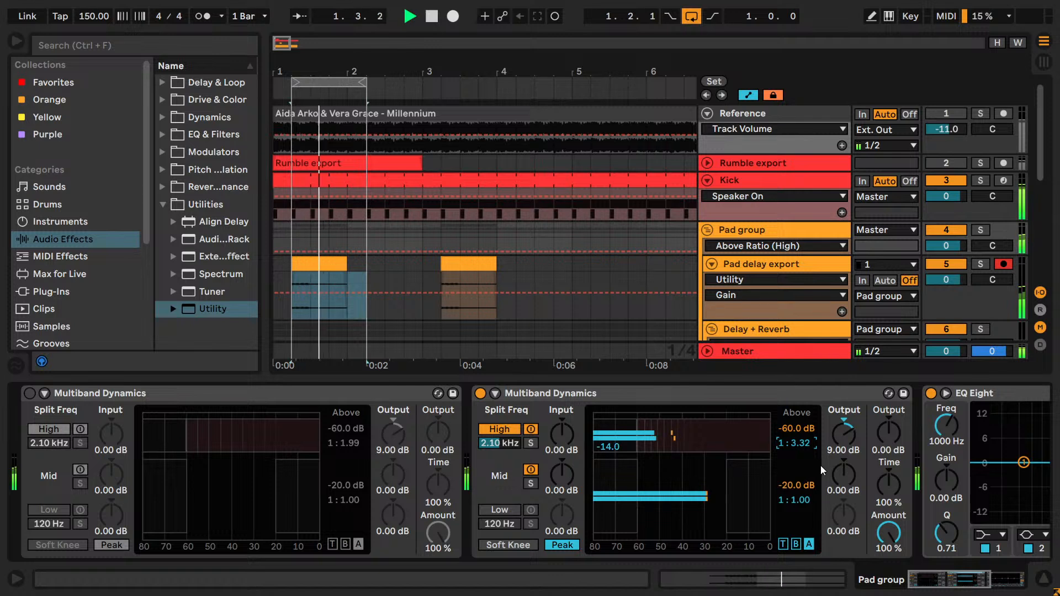
- Set the duplicate's High band output to 14.0 dB and switch back to the original Multiband Dynamics
click(847, 442)
text(14)
key(Return)
key(a)
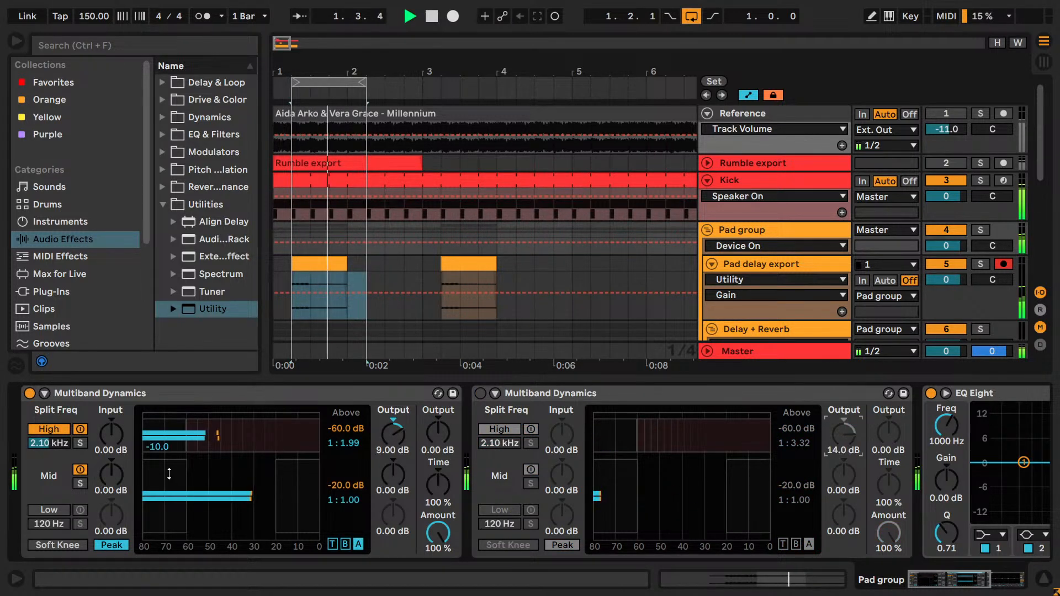
- Stop playback, set the original device's High band output to 10.0 dB, and switch to the duplicate
key(space)
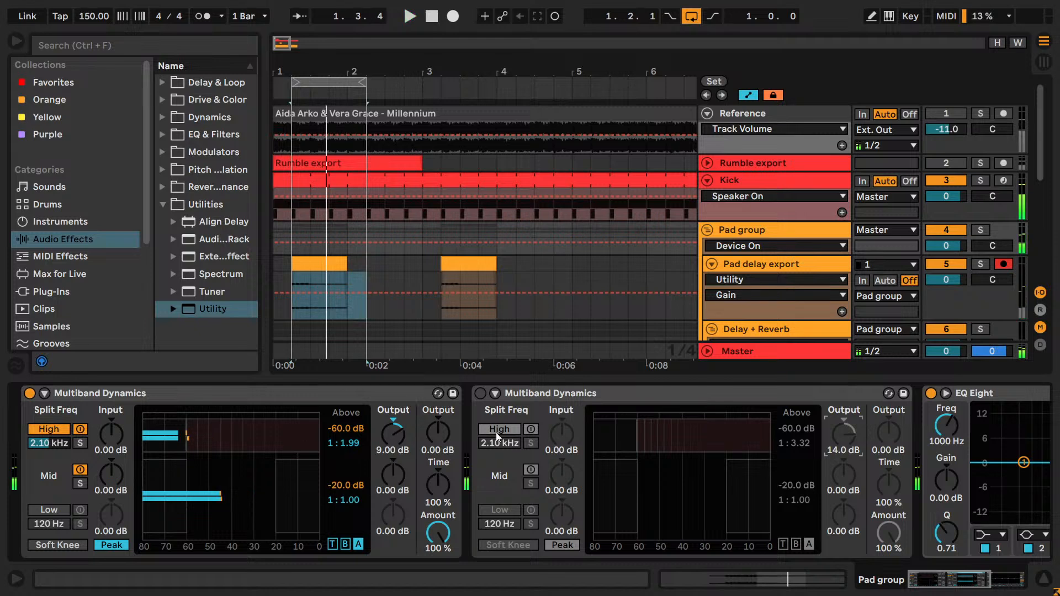
click(400, 432)
text(10)
key(Return)
key(a)
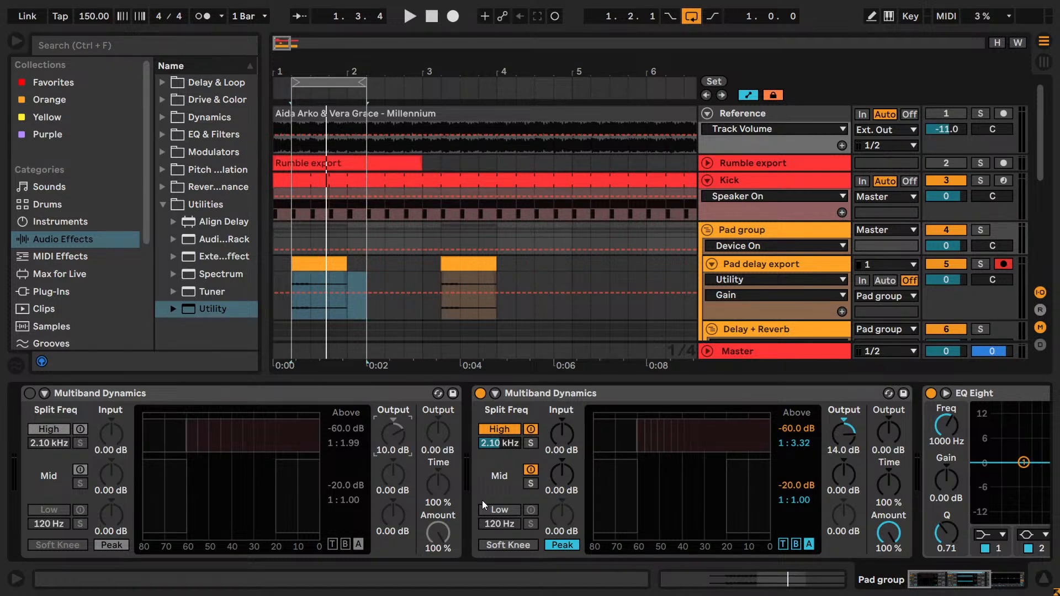
- Alternate between the original and duplicated Multiband Dynamics during playback to compare the two compression settings
key(space)
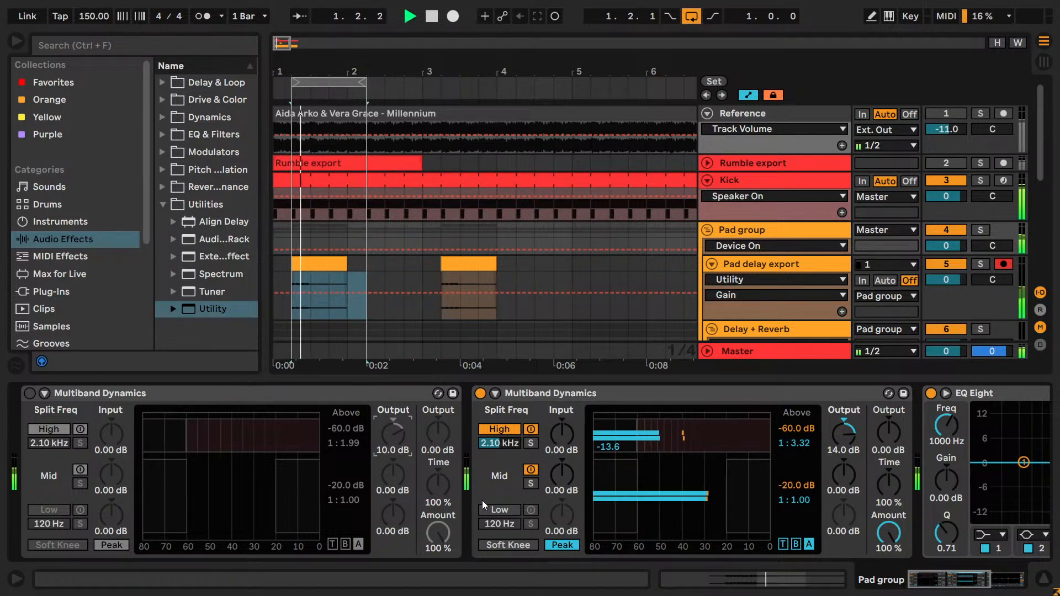
key(a)
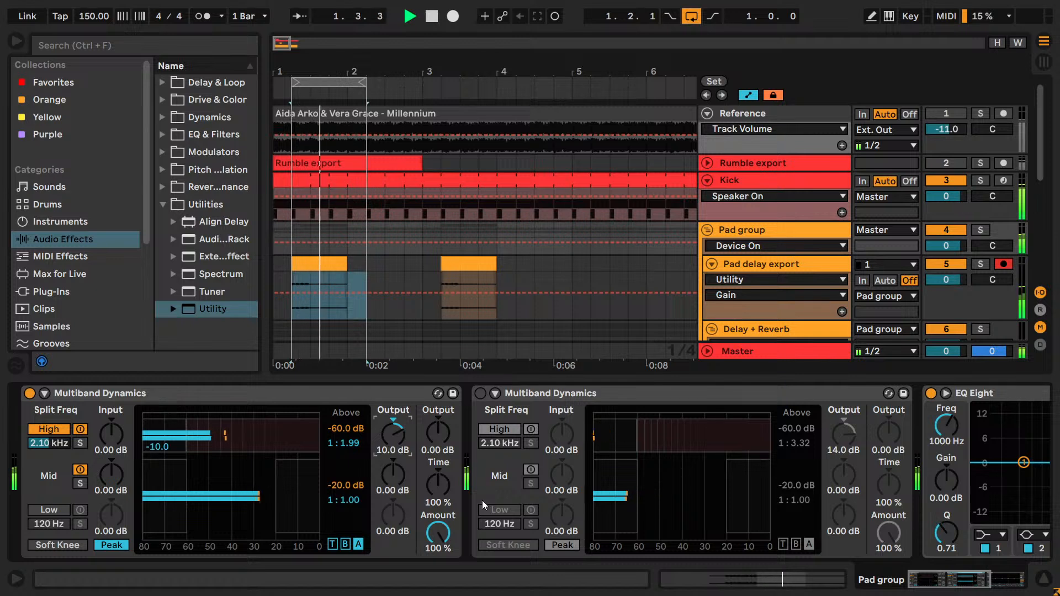
key(a)
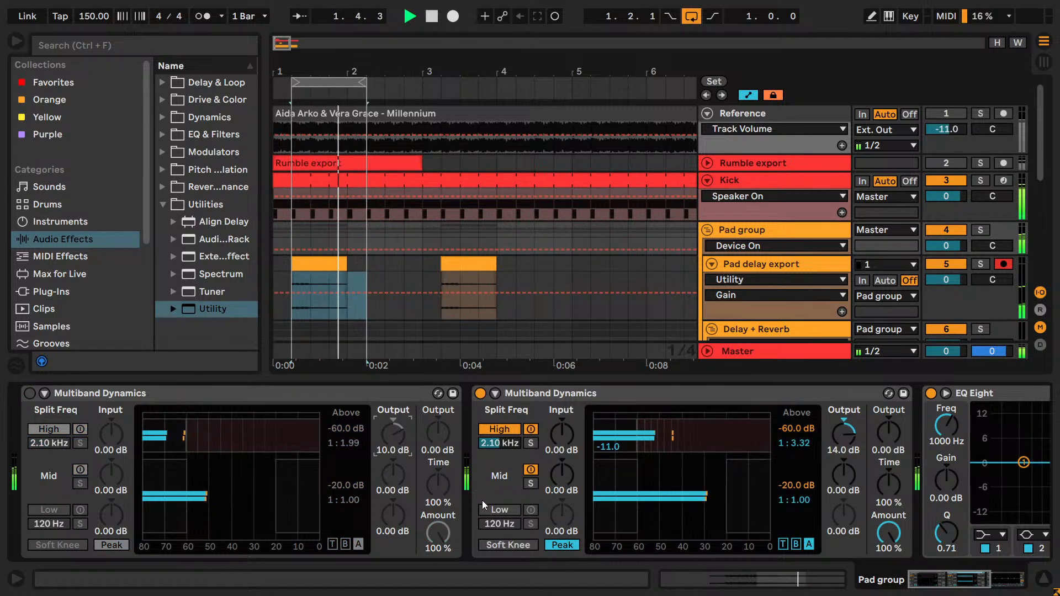
key(a)
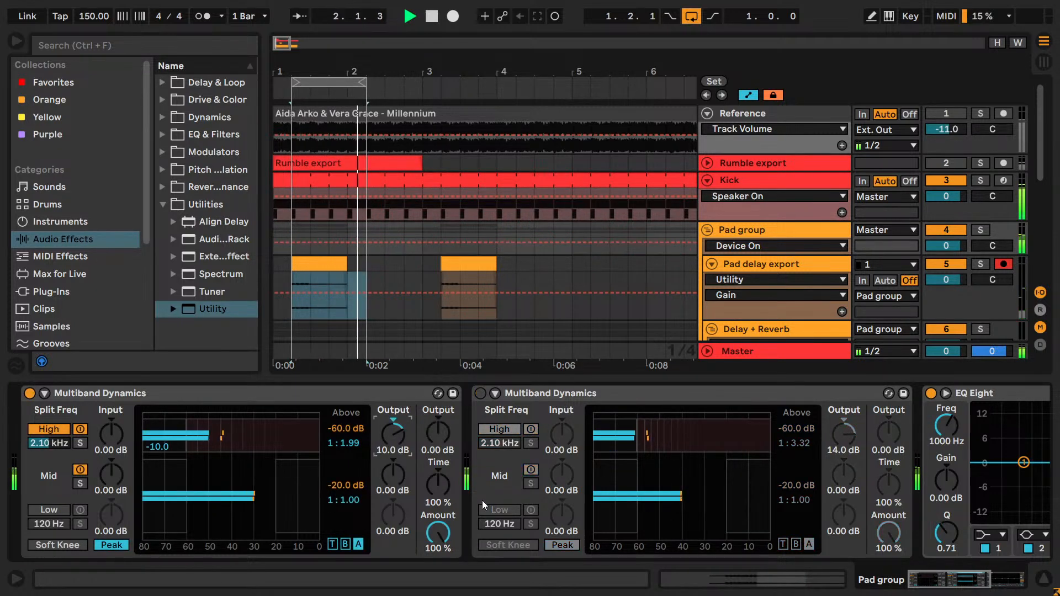
key(space)
key(a)
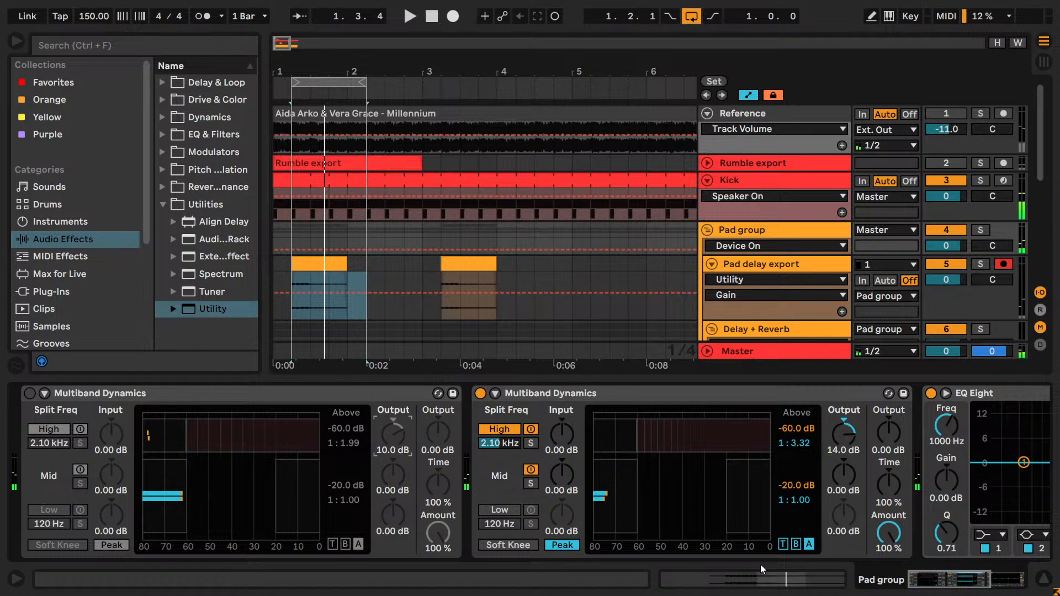
- Lower the duplicate's High band above ratio to 1:2.62 and play the loop
click(795, 443)
key(Down)
key(Down)
key(Down)
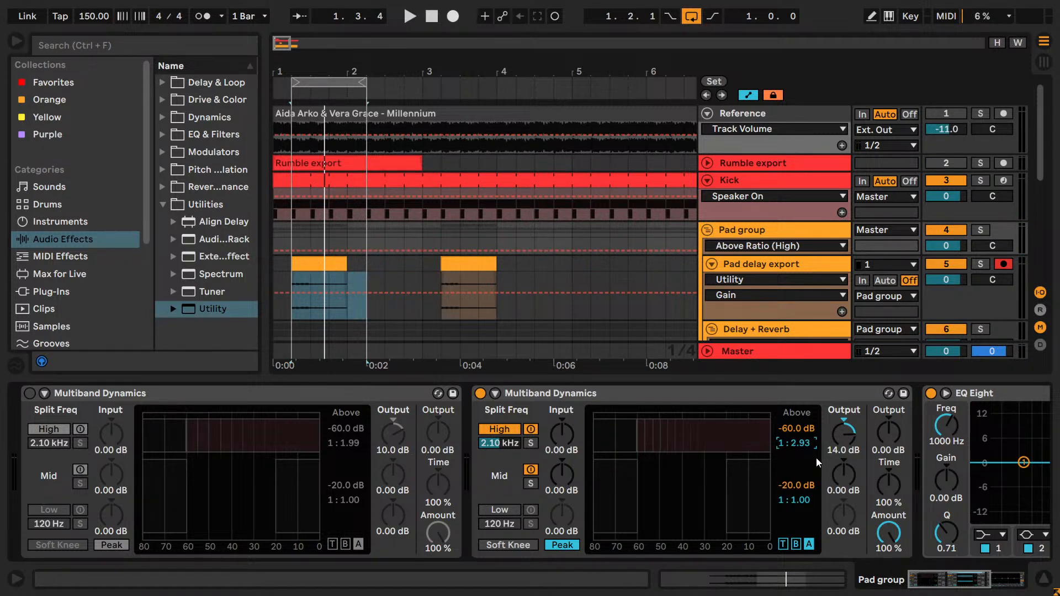
key(Down)
key(Down)
key(Down)
key(space)
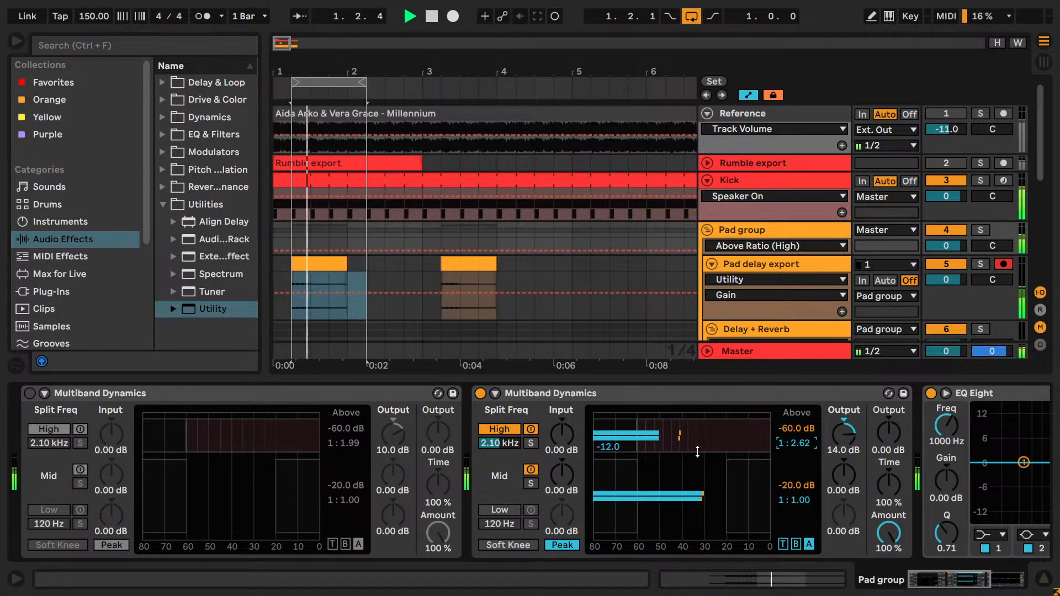
- Set the duplicate's High band output to 12.4 dB and compare it with the original device during playback
click(856, 441)
text(12.4)
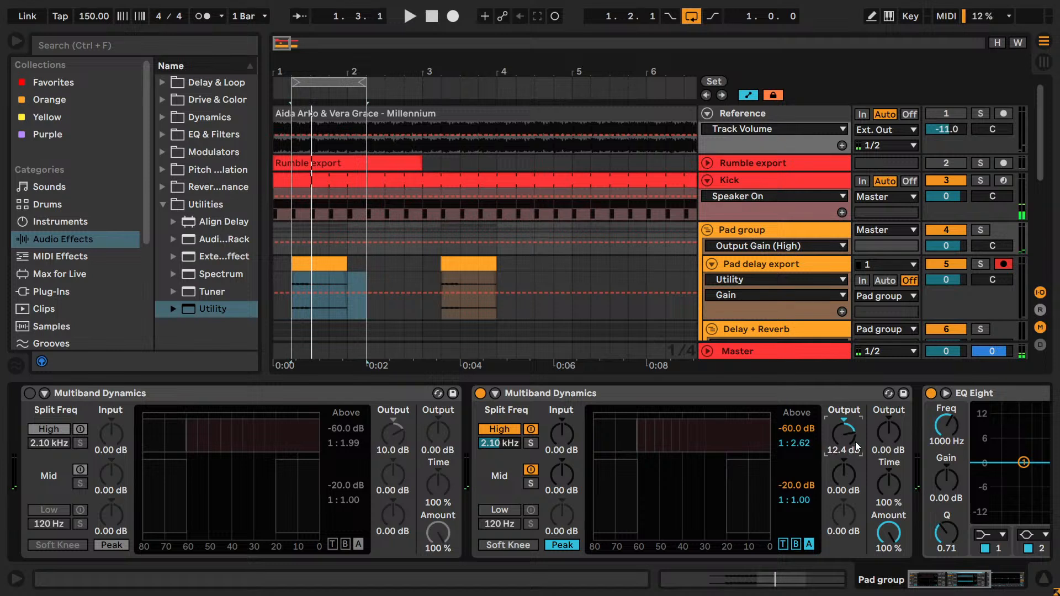
text(0)
key(space)
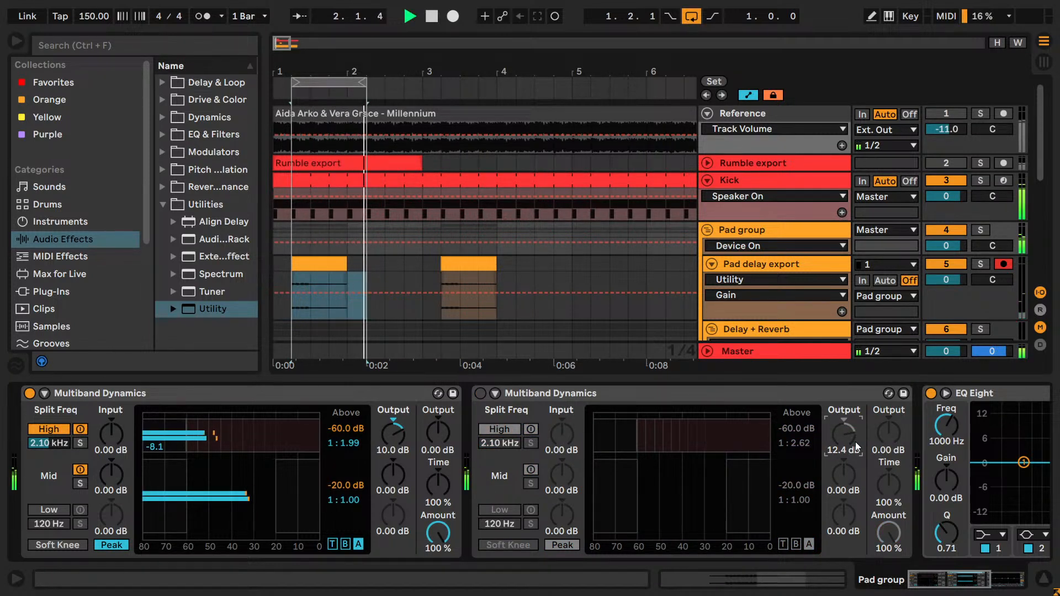
key(0)
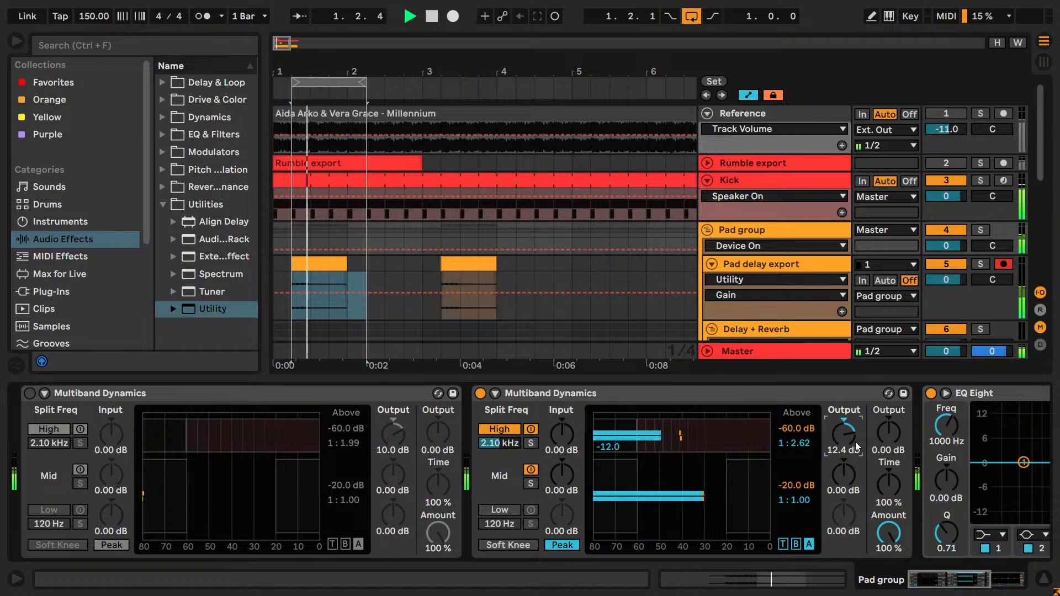
key(0)
key(0)
key(space)
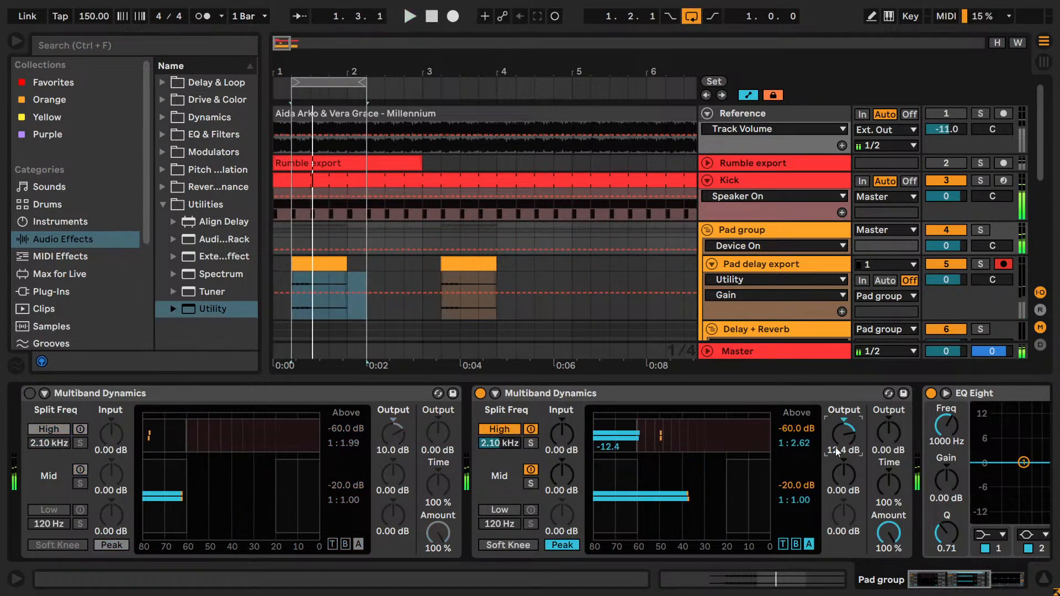
- Lower the duplicate's High band above ratio to 1:2.37 and listen to it briefly
click(809, 446)
drag(809, 446, 811, 454)
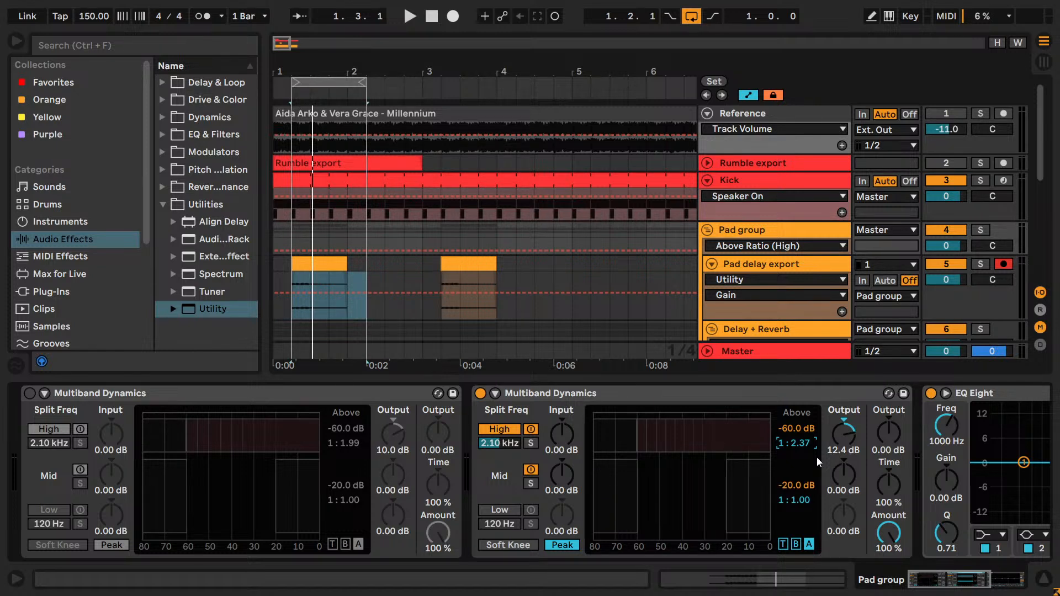
key(space)
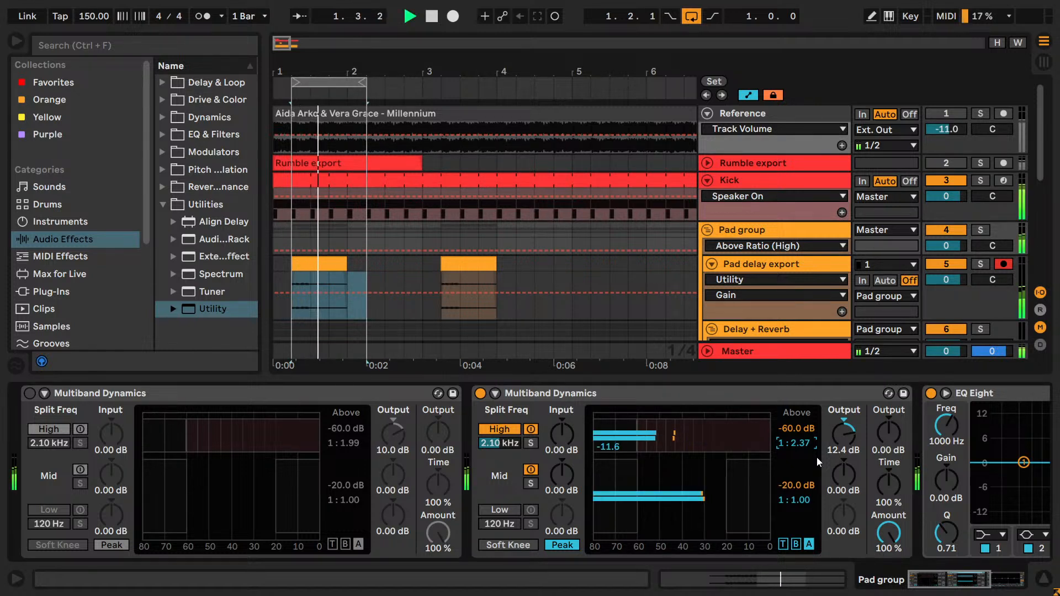
key(space)
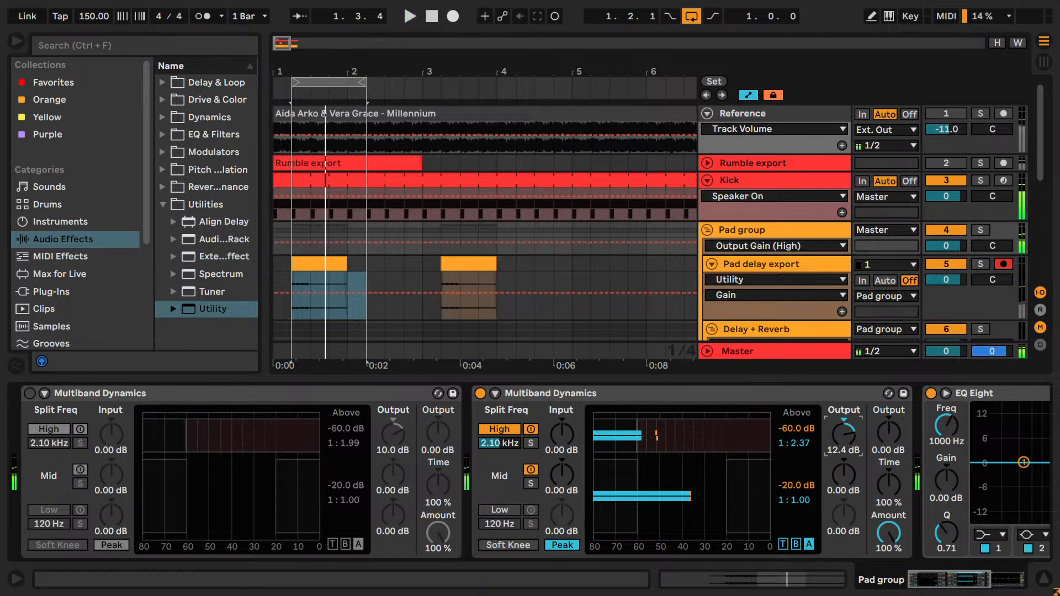
- Set the duplicate's High band output to 11.6 dB and alternate between both Multiband Dynamics devices during playback
click(842, 440)
key(space)
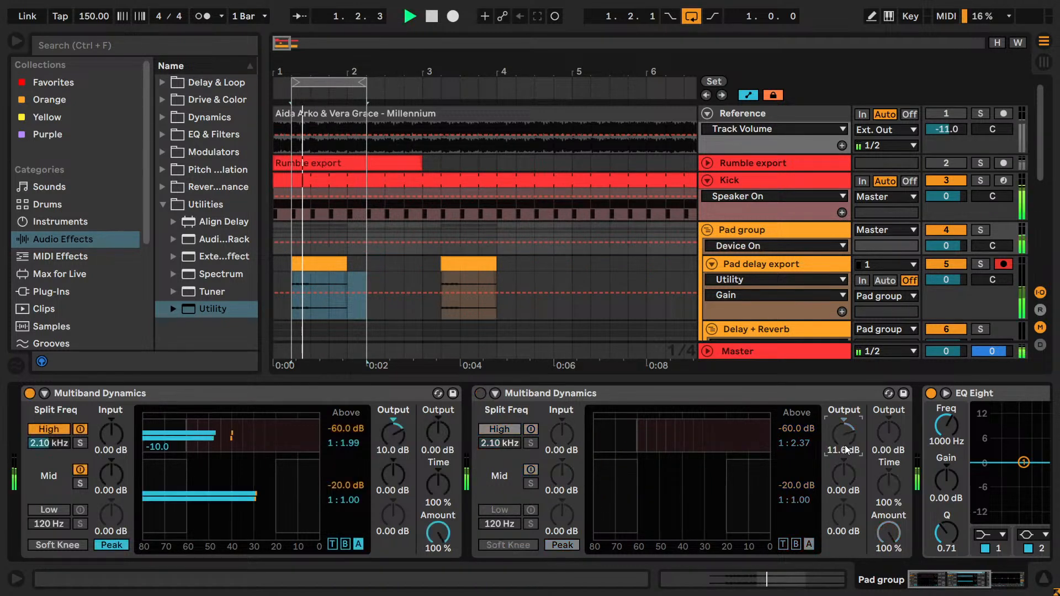
key(0)
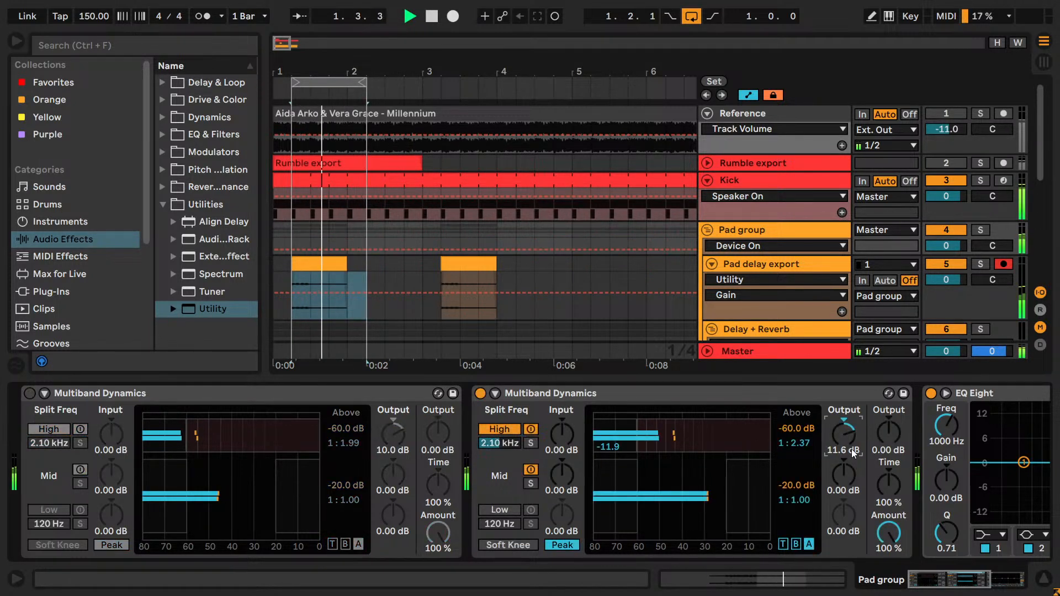
key(0)
key(0)
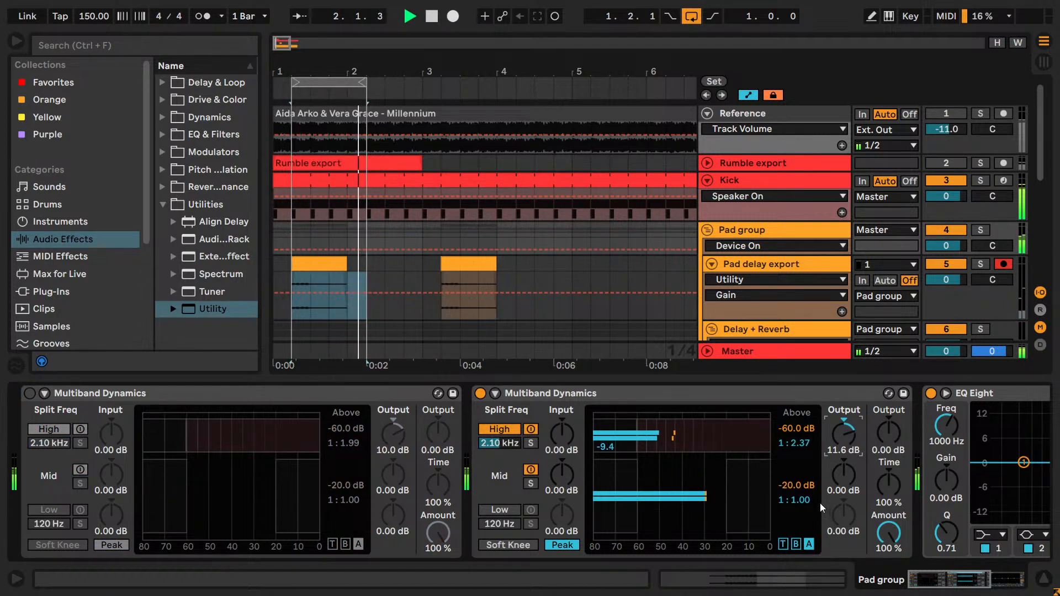
- Switch back to the original Multiband Dynamics, set its High band above ratio to 1:2.17 and play the loop
key(0)
key(space)
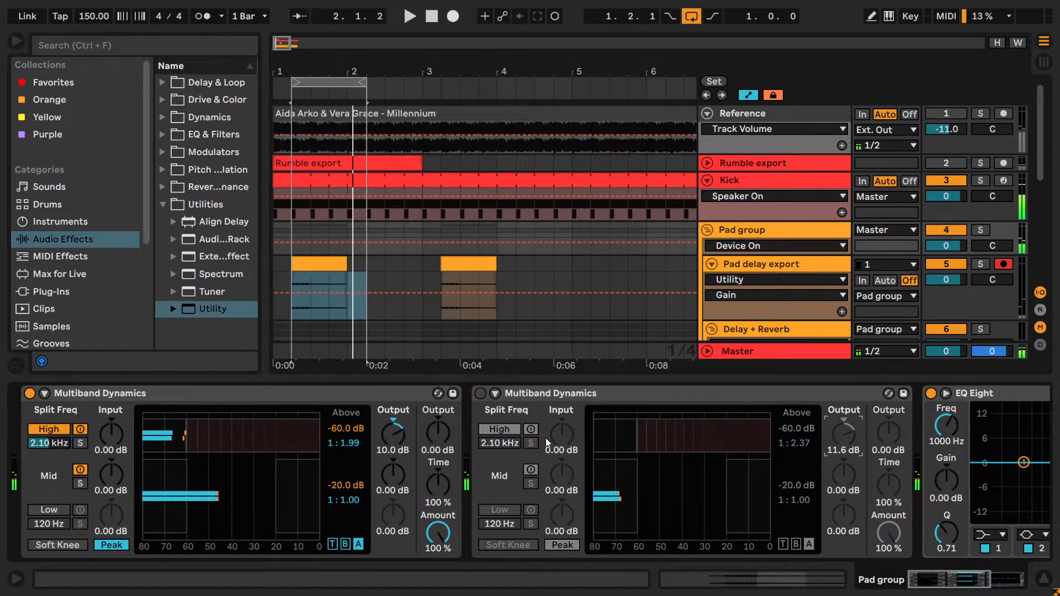
click(360, 441)
key(Down)
key(Down)
key(Down)
key(Down)
key(Up)
key(Up)
key(Up)
key(Up)
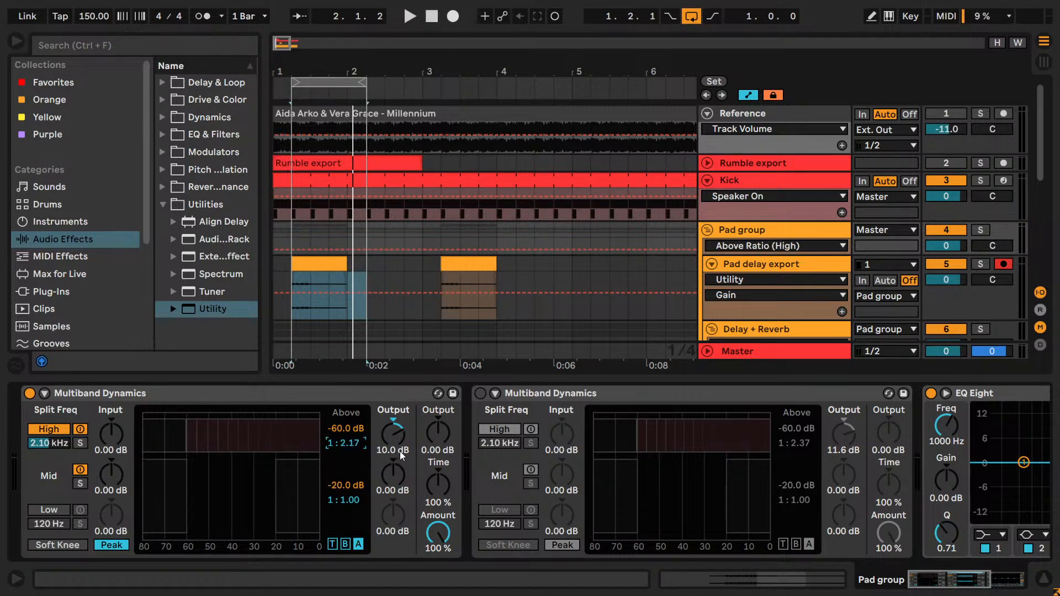
key(Down)
key(Down)
key(Down)
key(space)
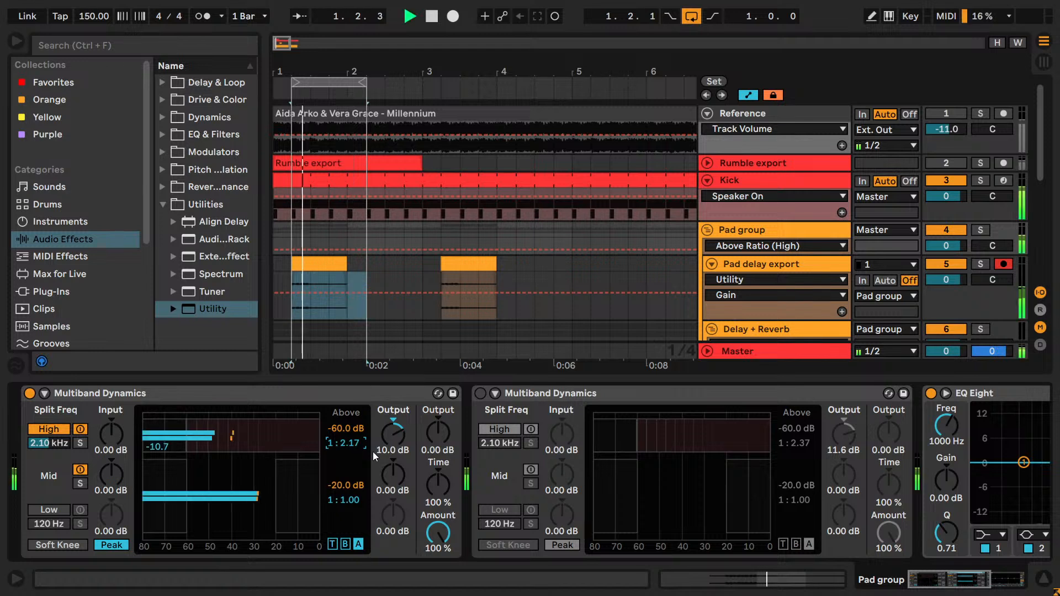
- Set the original device's High band output to 10.8 dB and compare it with the duplicate during playback
key(space)
click(390, 433)
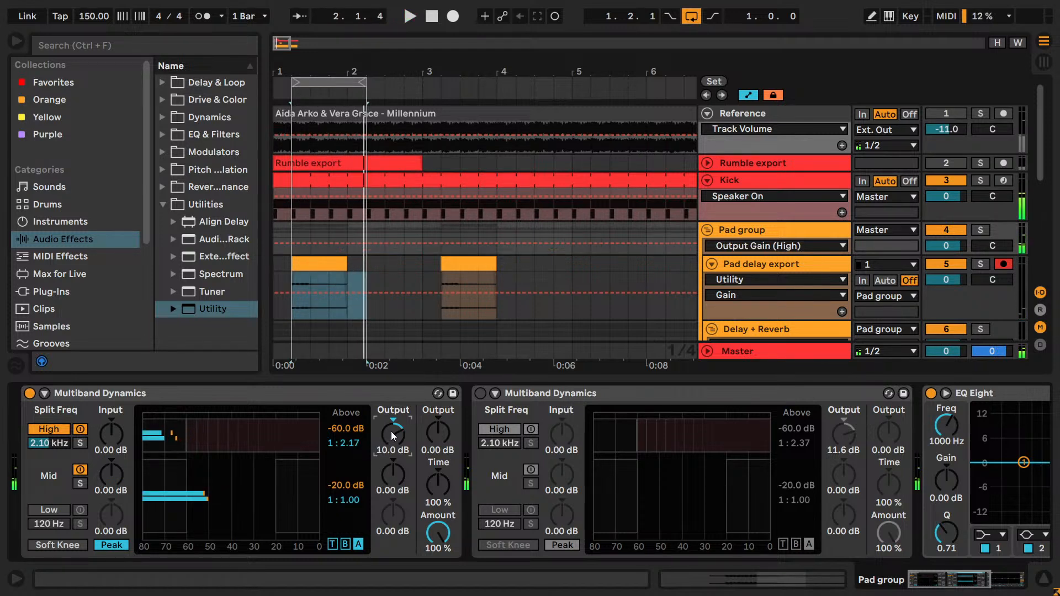
key(0)
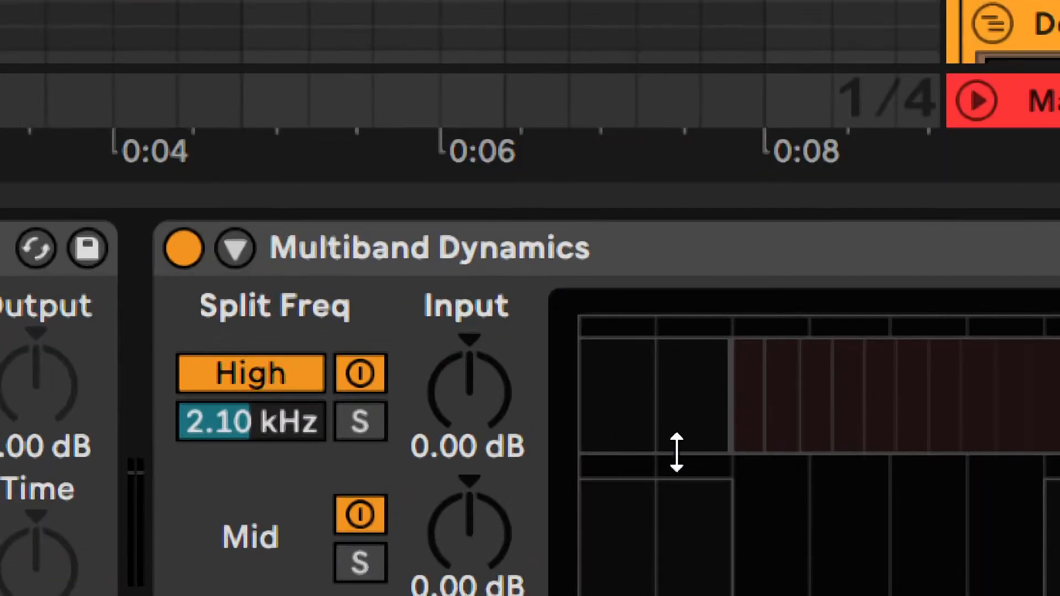
click(609, 442)
key(space)
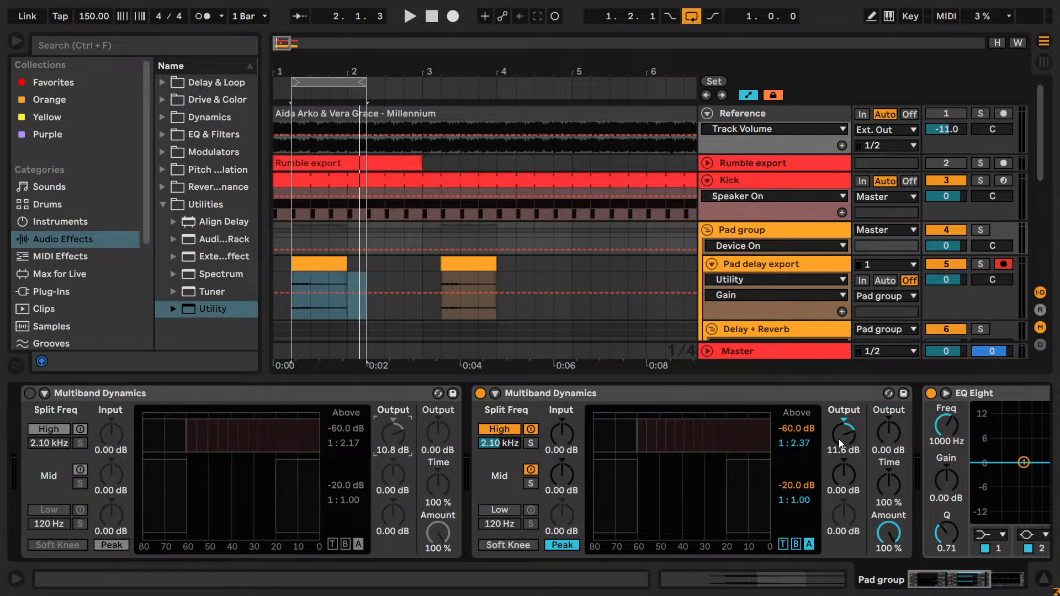
key(space)
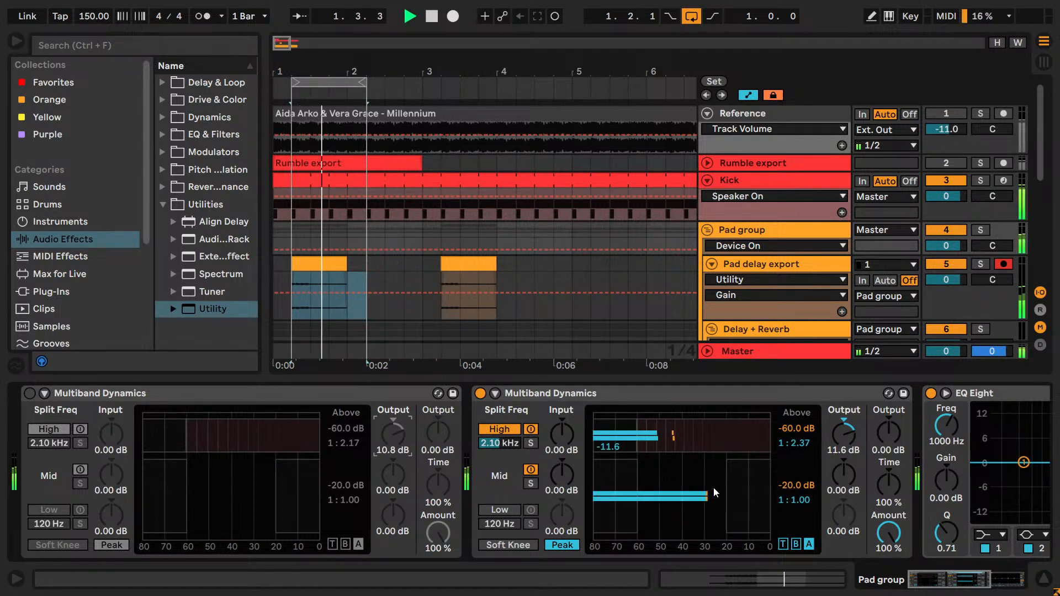
key(a)
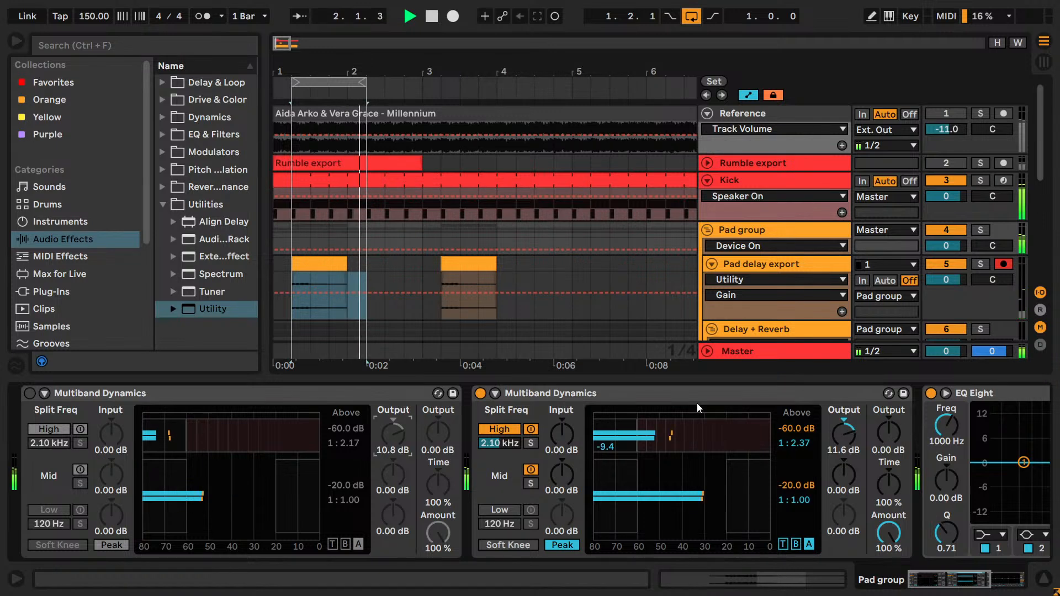
key(a)
- Lower the duplicate's High band above ratio to 1:2.08 and listen to the loop
drag(795, 443, 816, 461)
key(space)
key(Down)
key(Down)
key(Down)
key(Down)
key(Down)
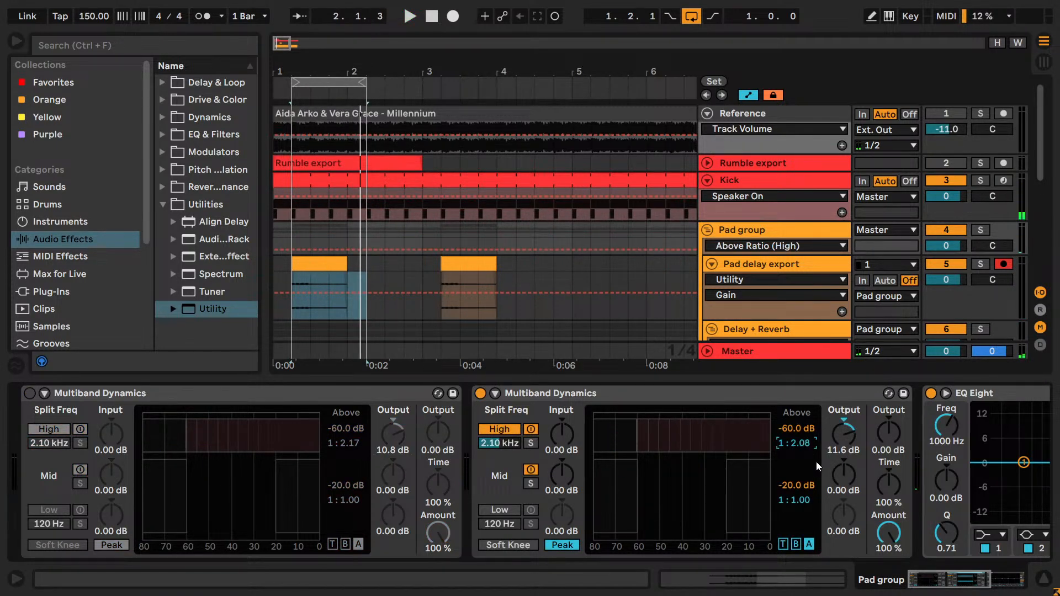
key(Down)
key(Down)
key(Left)
click(803, 445)
key(Up)
key(Up)
key(space)
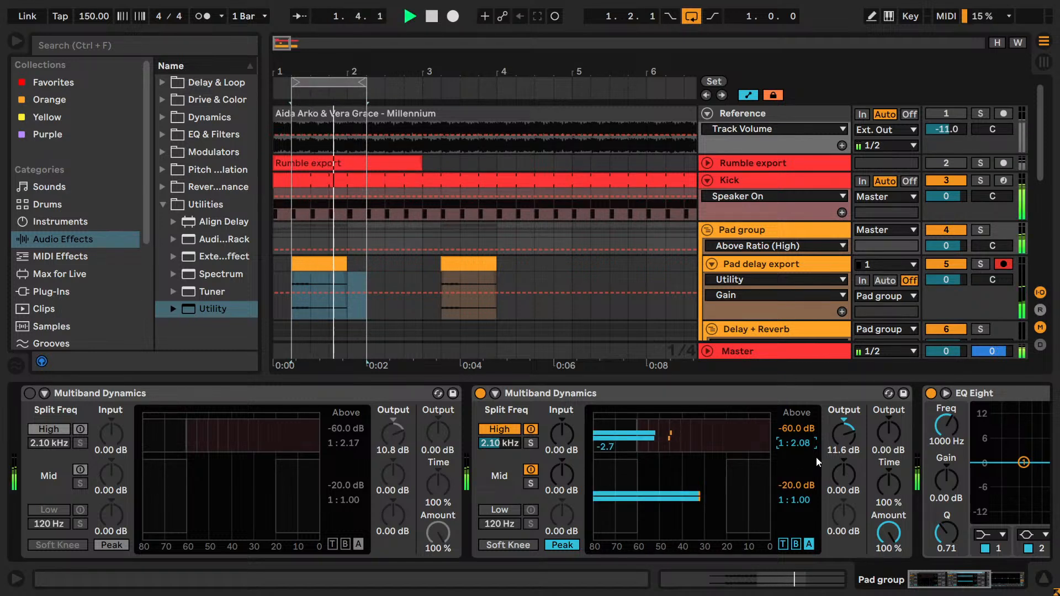
- Set the duplicate's High band output to 10.4 dB and play the loop
key(space)
click(853, 446)
text(10.4)
key(Return)
key(space)
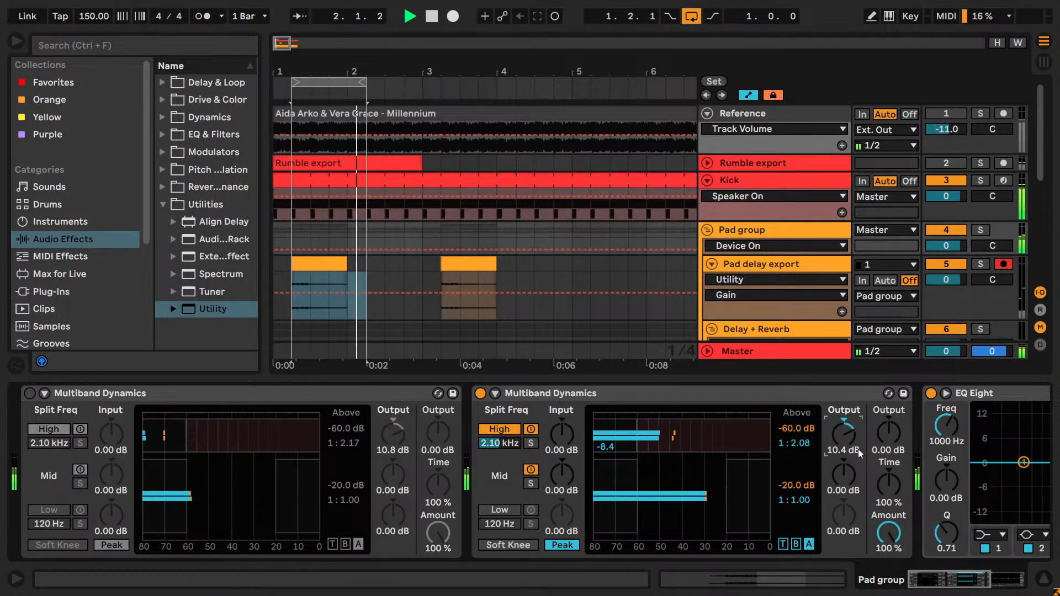
- Delete the duplicate Multiband Dynamics and keep the original device active on the Pad group
click(524, 396)
key(Delete)
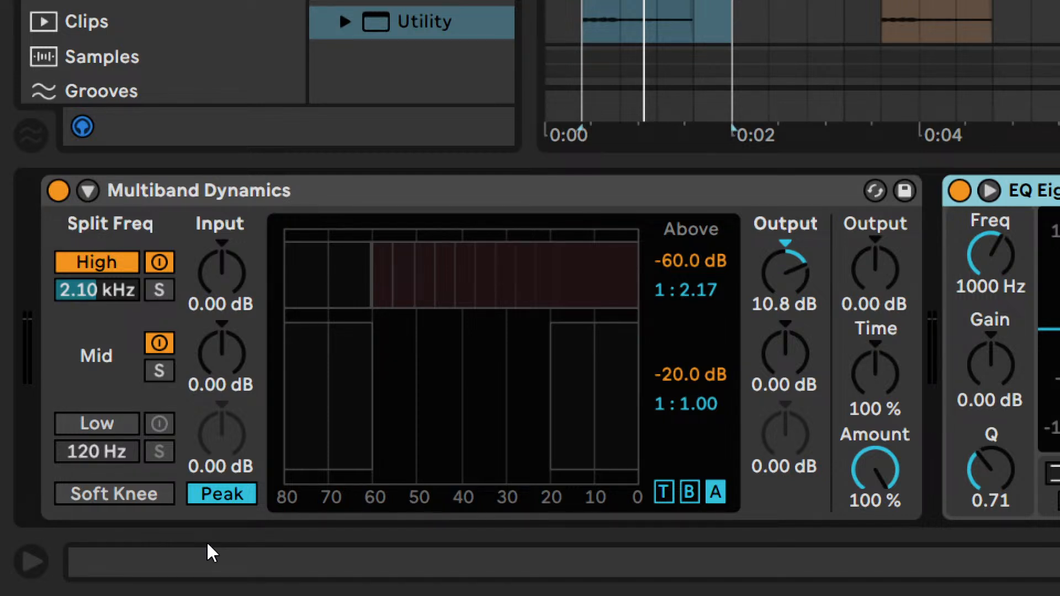
- Check the remaining device's attack and release times, audition the High band soloed, and return to the above threshold and ratio settings
click(664, 492)
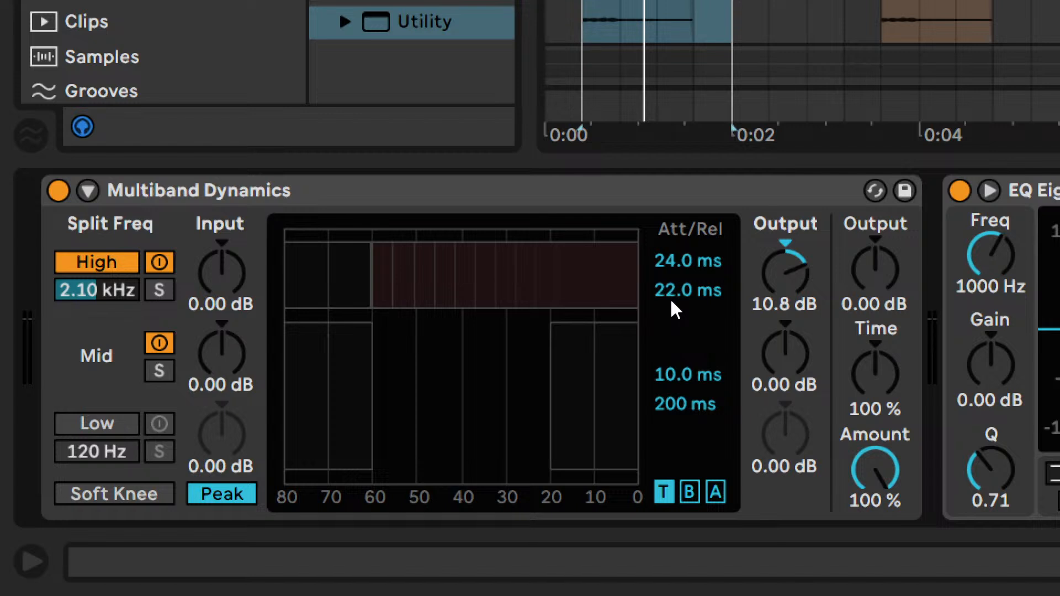
click(118, 284)
key(space)
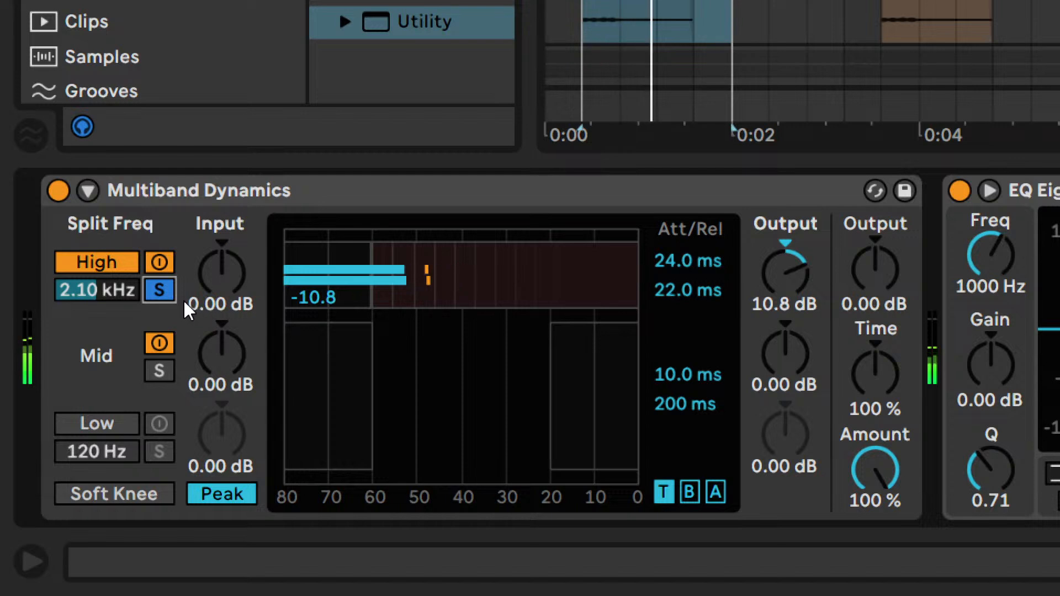
click(159, 289)
key(space)
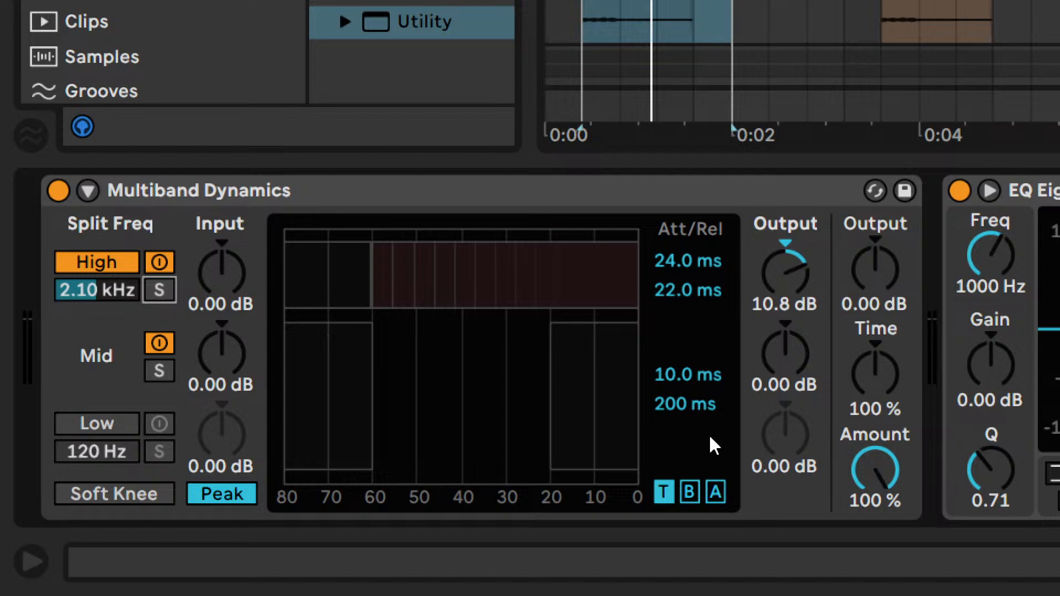
click(713, 486)
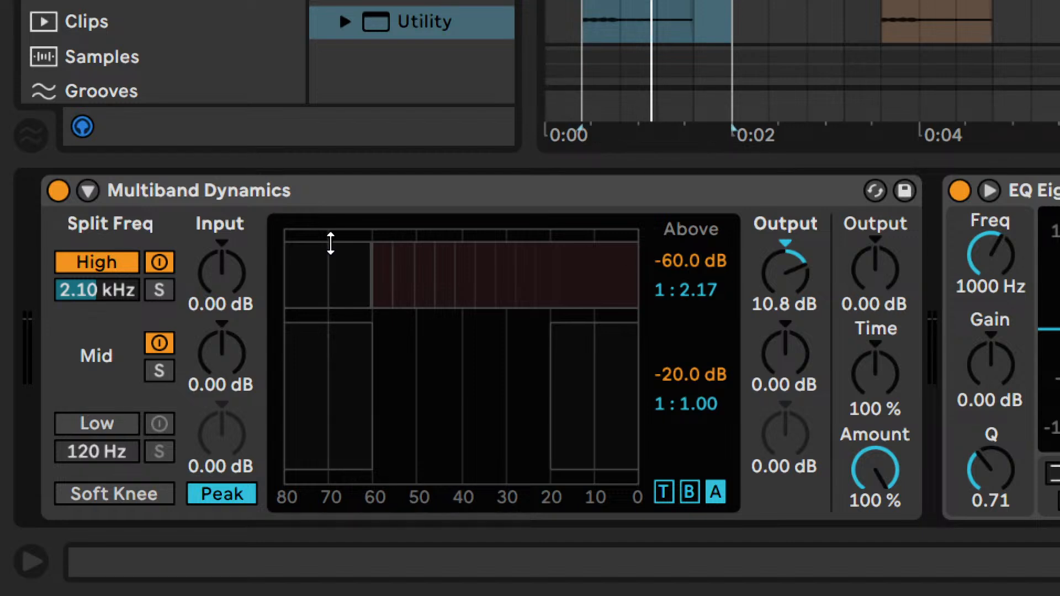
- Bypass Multiband Dynamics on the Pad group and show the Gain automation of the Utility in the Delay + Reverb track's Reverb chain
click(58, 190)
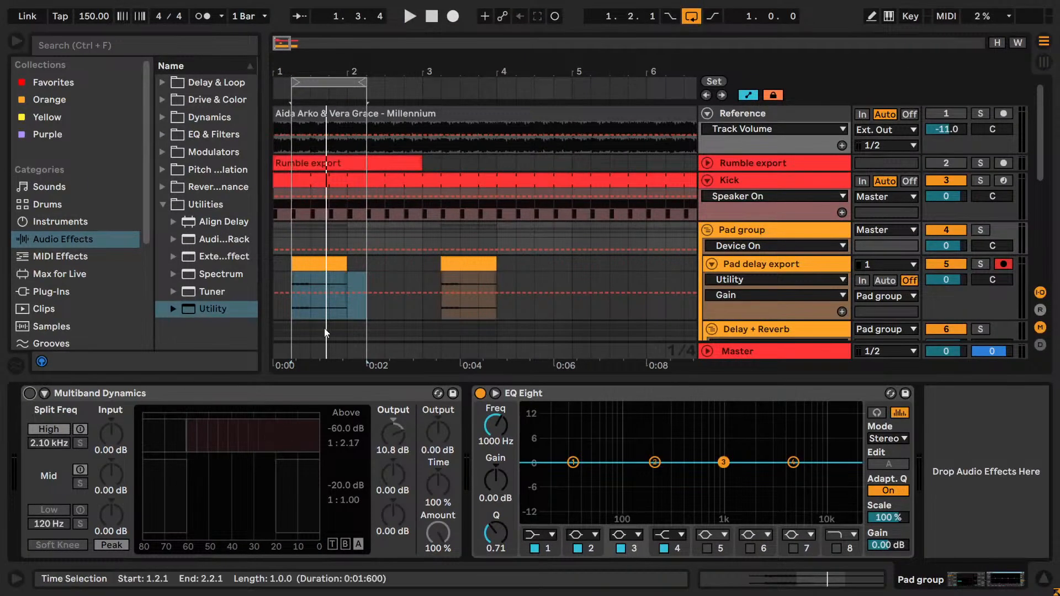
scroll(750, 256, down, 4)
click(757, 209)
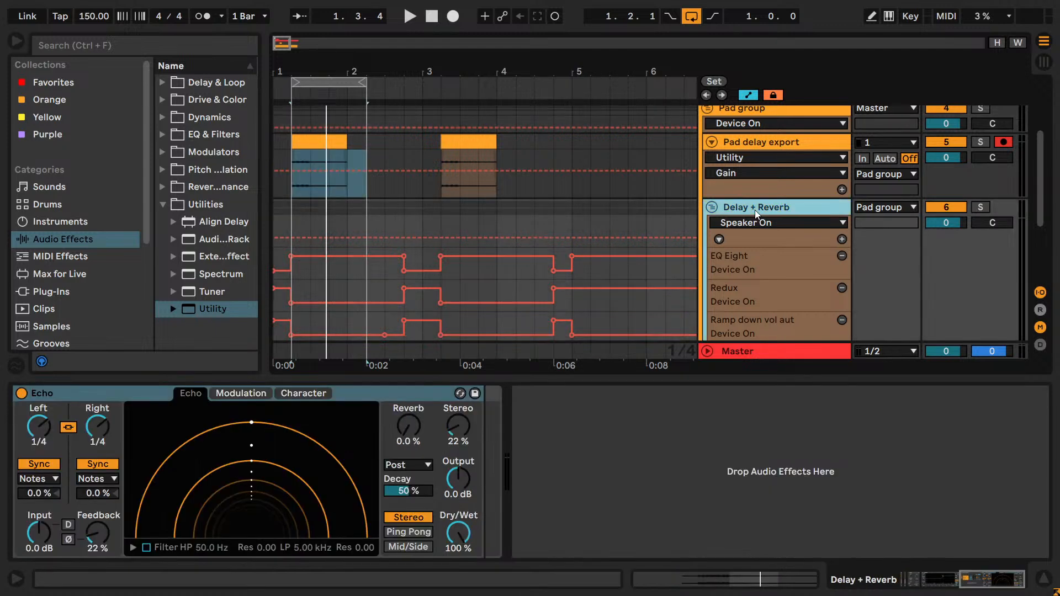
click(992, 590)
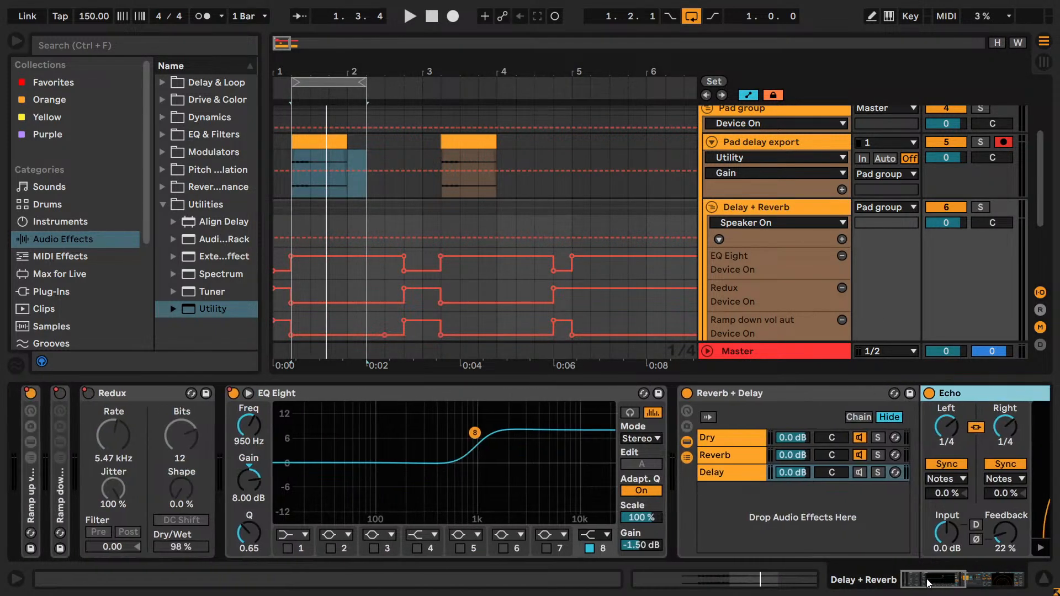
click(753, 456)
scroll(882, 543, right, 5)
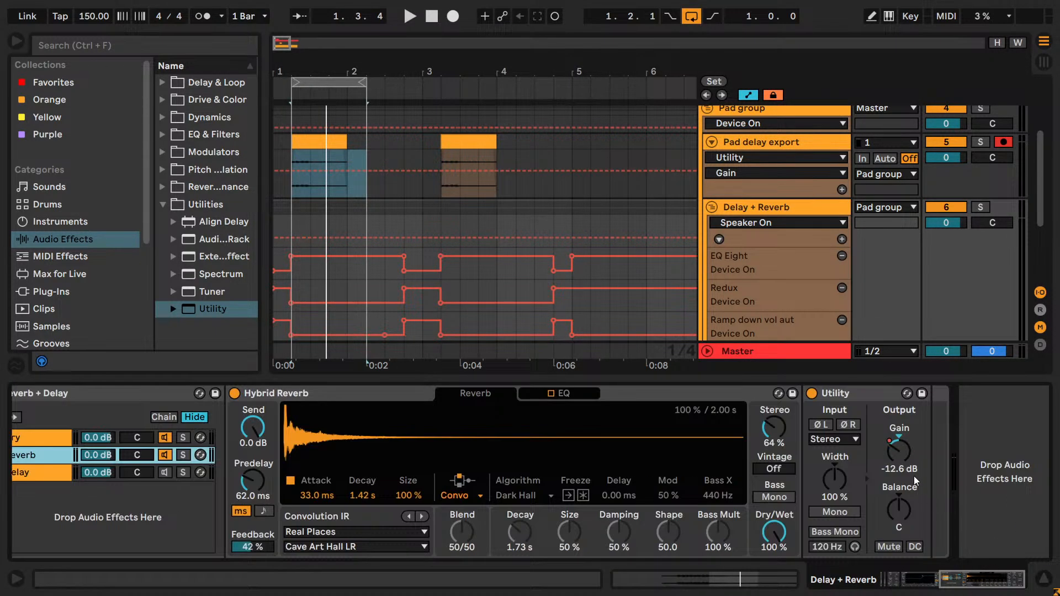
right_click(894, 452)
click(910, 107)
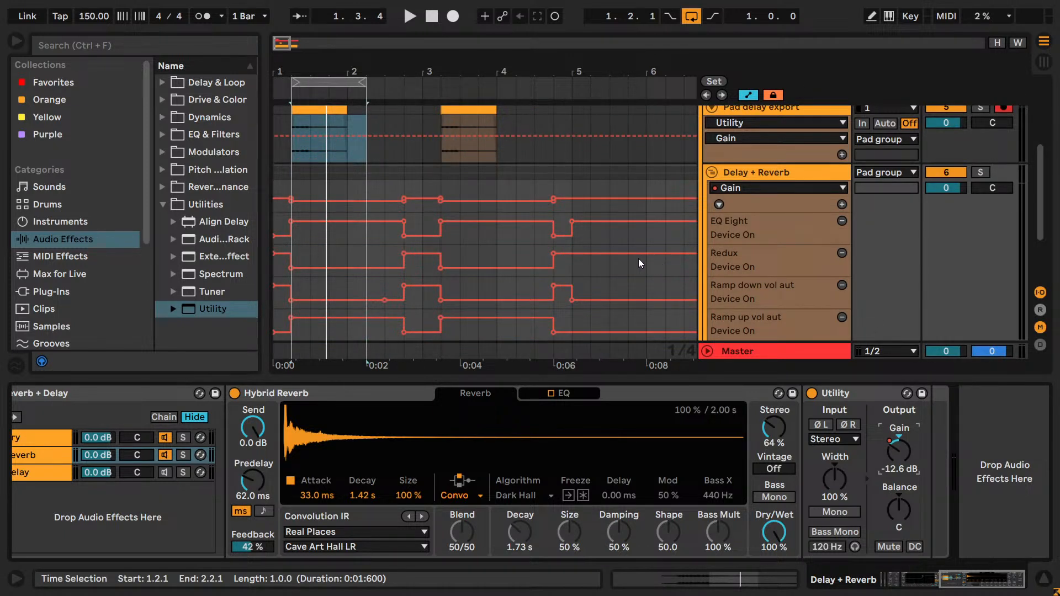
- Rename the Utility device after Hybrid Reverb to "Reverb vol aut"
click(841, 393)
key(ctrl+r)
text(Reve)
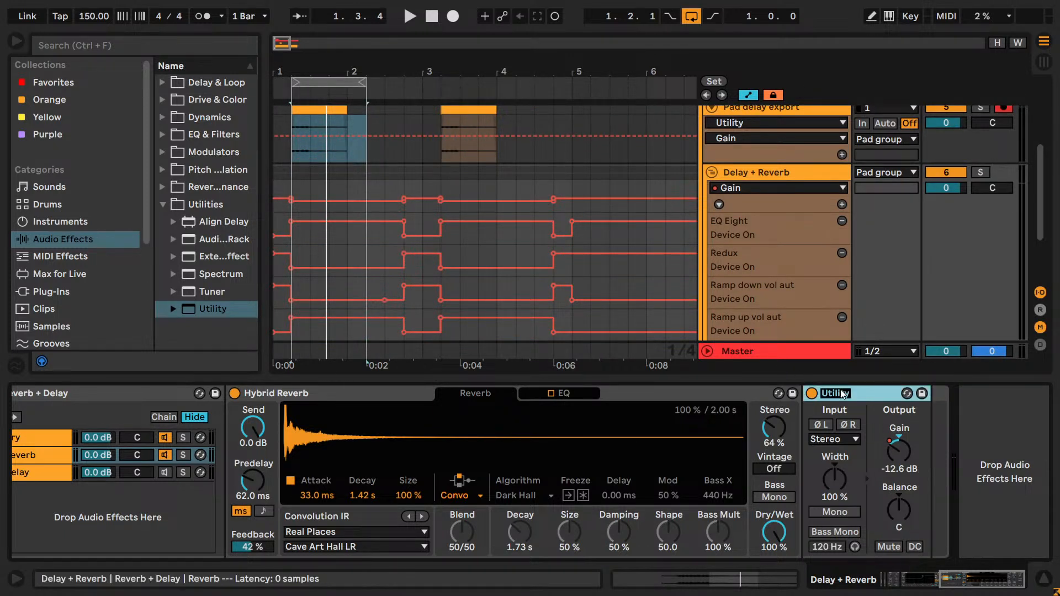
text(rb vol aut)
- Show the Reverb vol aut Gain automation in a new lane under the Delay + Reverb track
scroll(773, 308, down, 2)
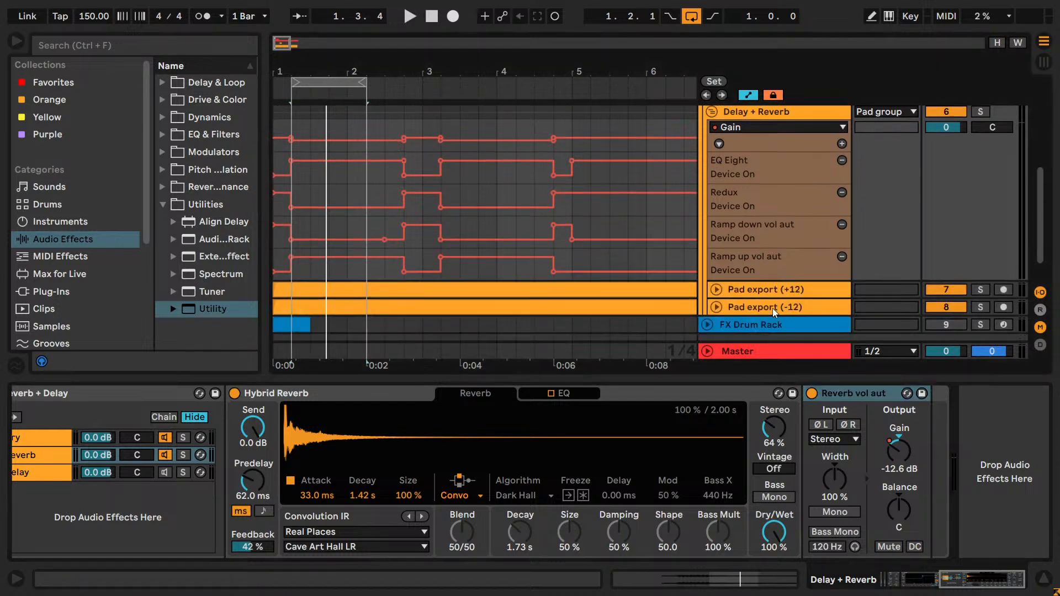
right_click(900, 449)
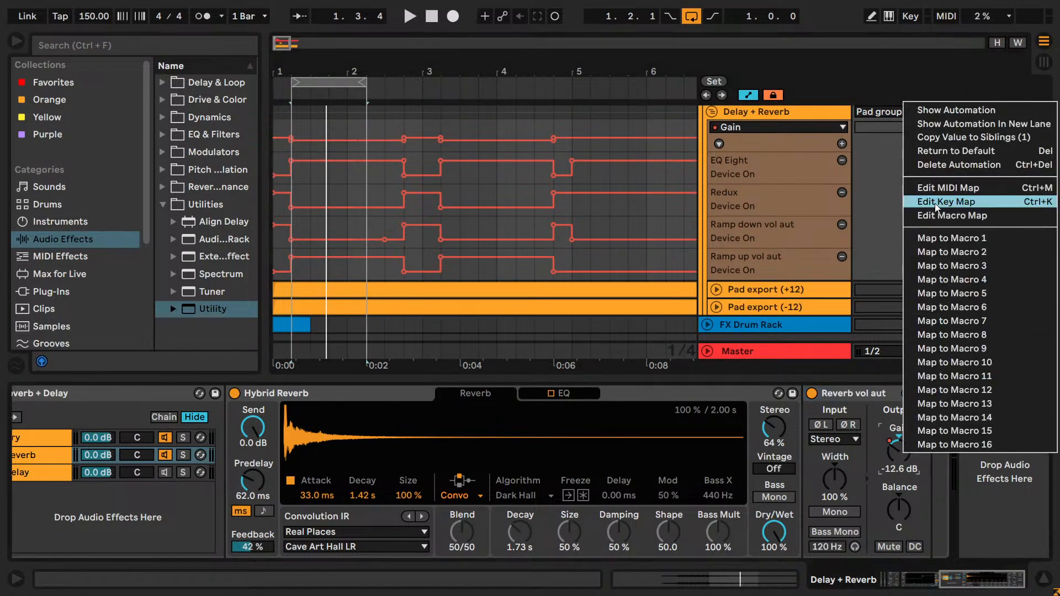
click(933, 124)
scroll(824, 182, up, 1)
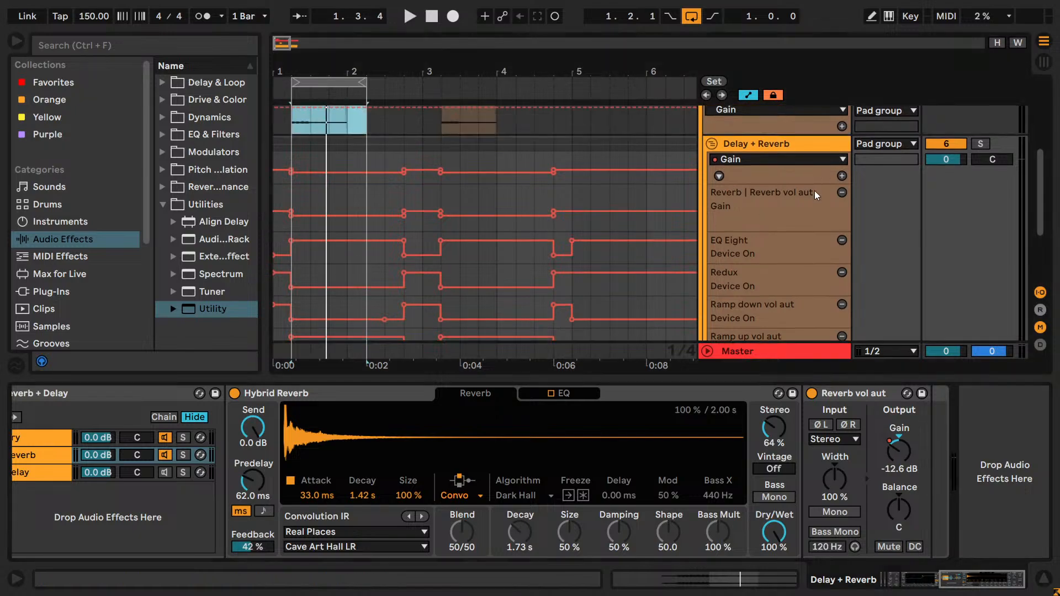
- Examine the Reverb vol aut Gain automation points and select the stretch from 3.2.1 to 4.4.1
click(794, 227)
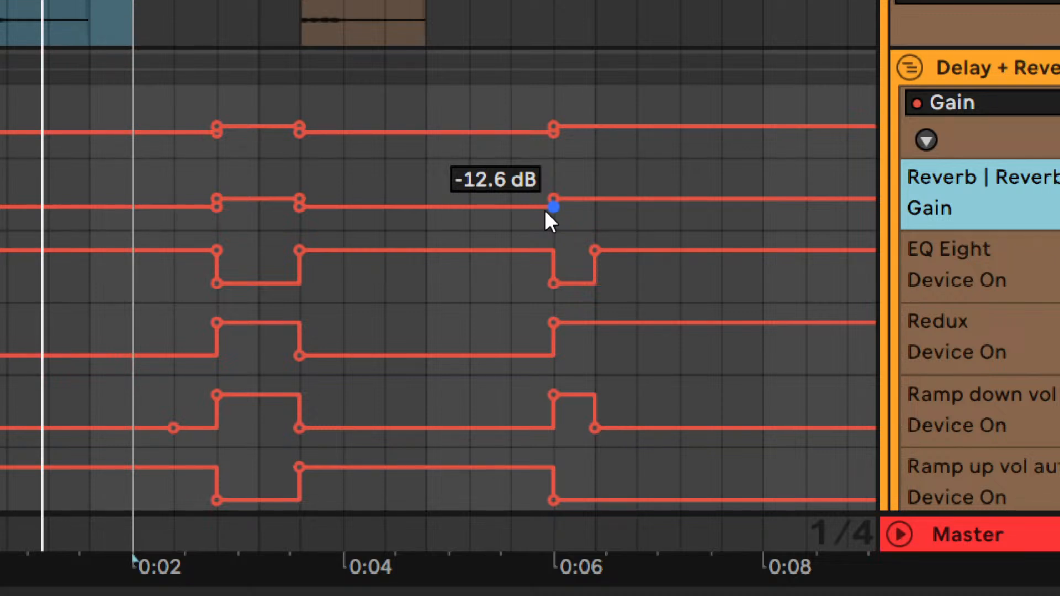
drag(324, 173, 553, 165)
click(460, 174)
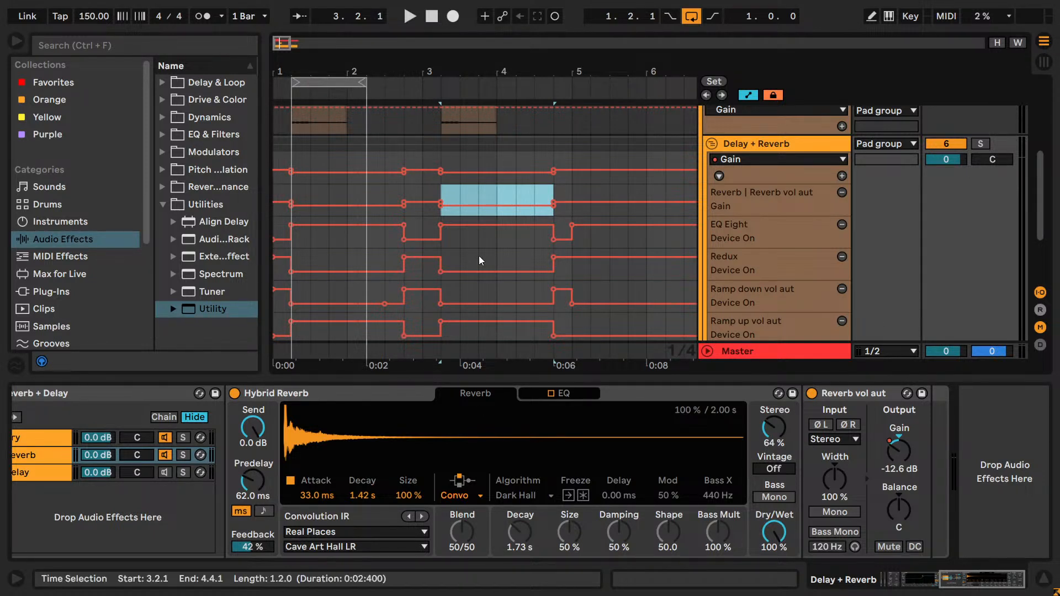
click(477, 200)
- Re-enable Multiband Dynamics on the Pad group
scroll(479, 199, up, 4)
click(731, 168)
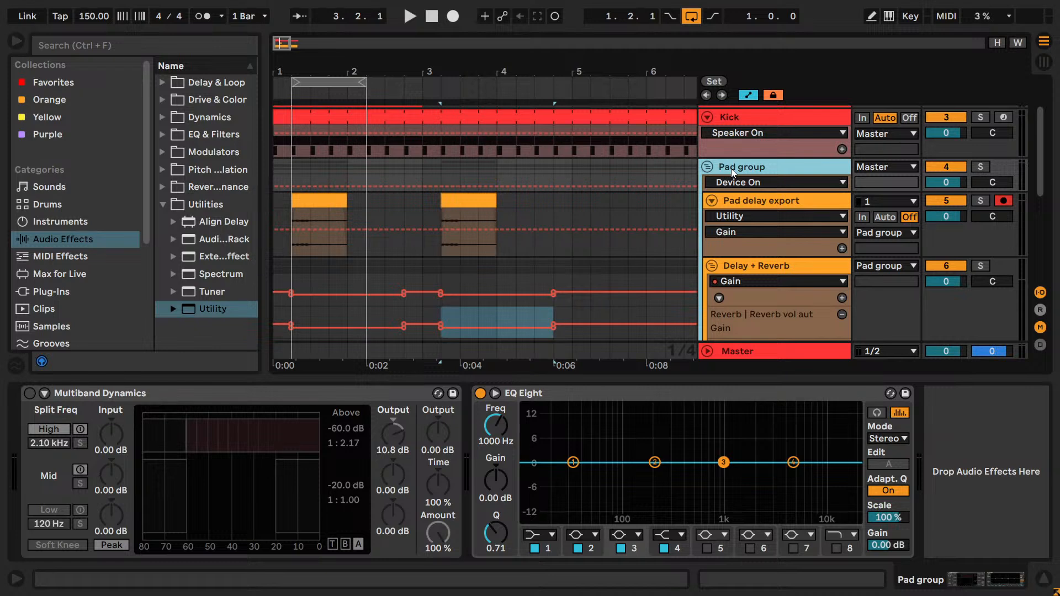
click(29, 393)
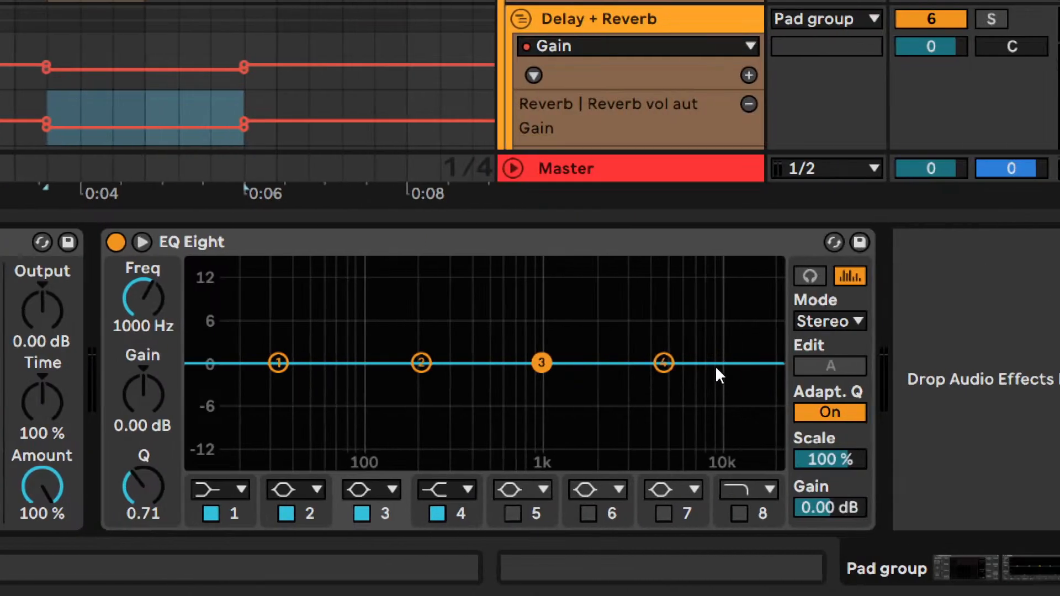
- Try a 10.0 dB boost at 1.70 kHz with EQ Eight band 4 on the Pad group, and undo it
drag(664, 363, 581, 298)
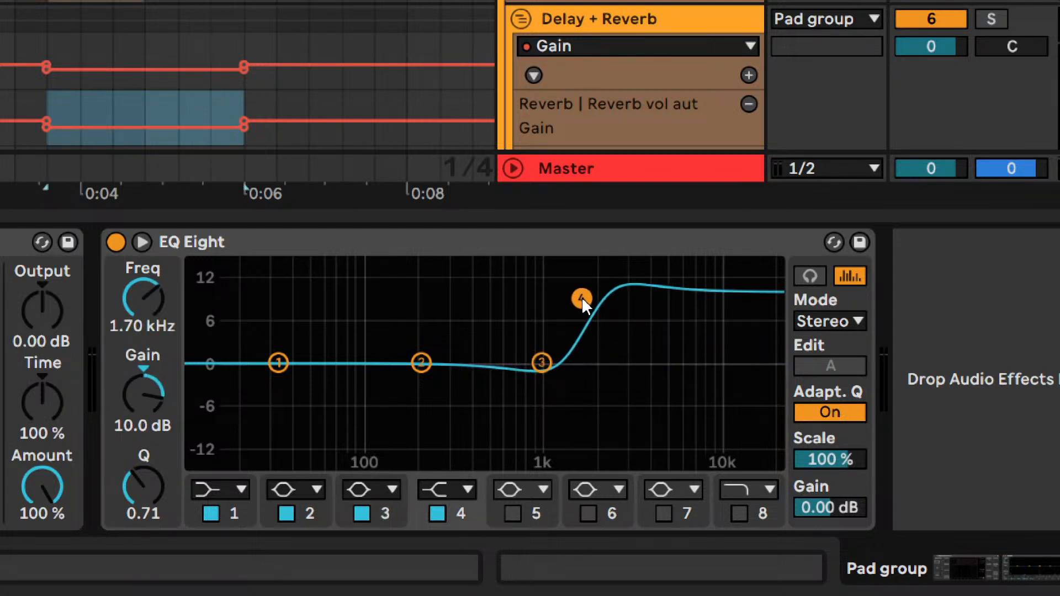
key(ctrl+z)
- Save the set and loop four bars from 1.1.1 while comparing the sound with Multiband Dynamics off and on
key(ctrl+s)
key(space)
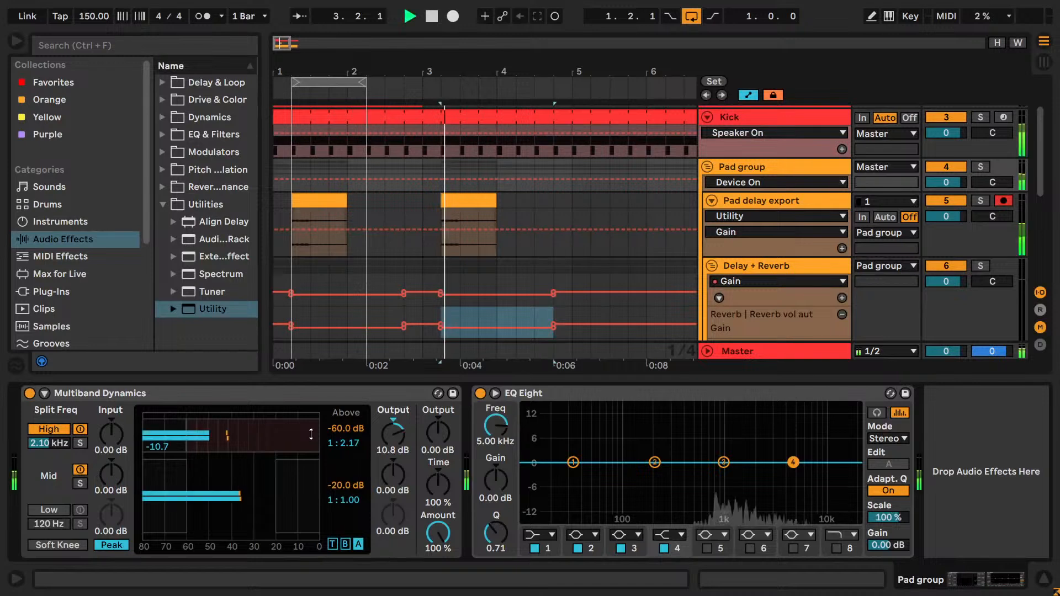
drag(315, 82, 553, 77)
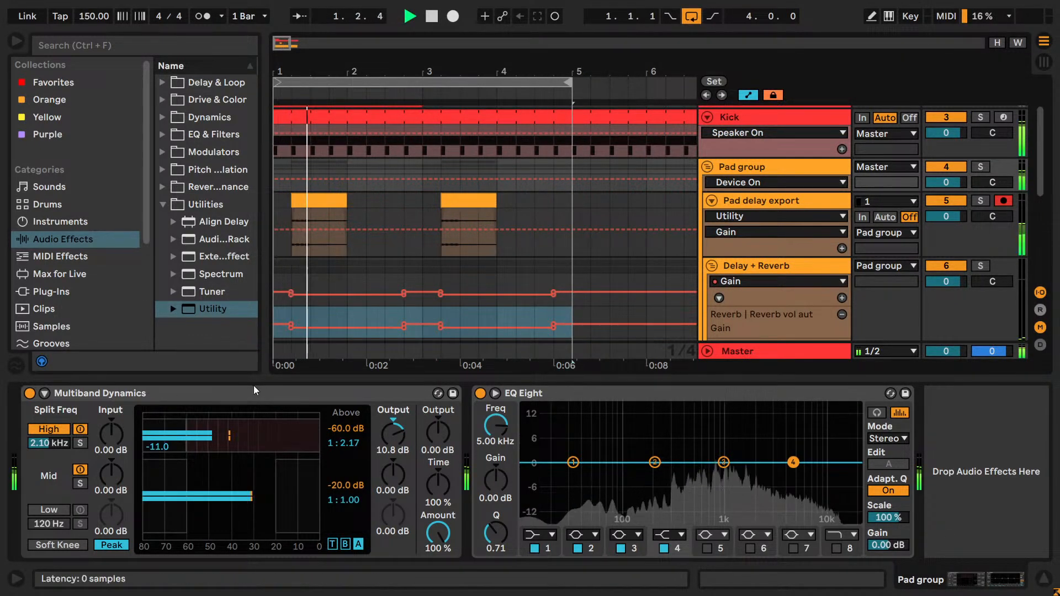
click(29, 393)
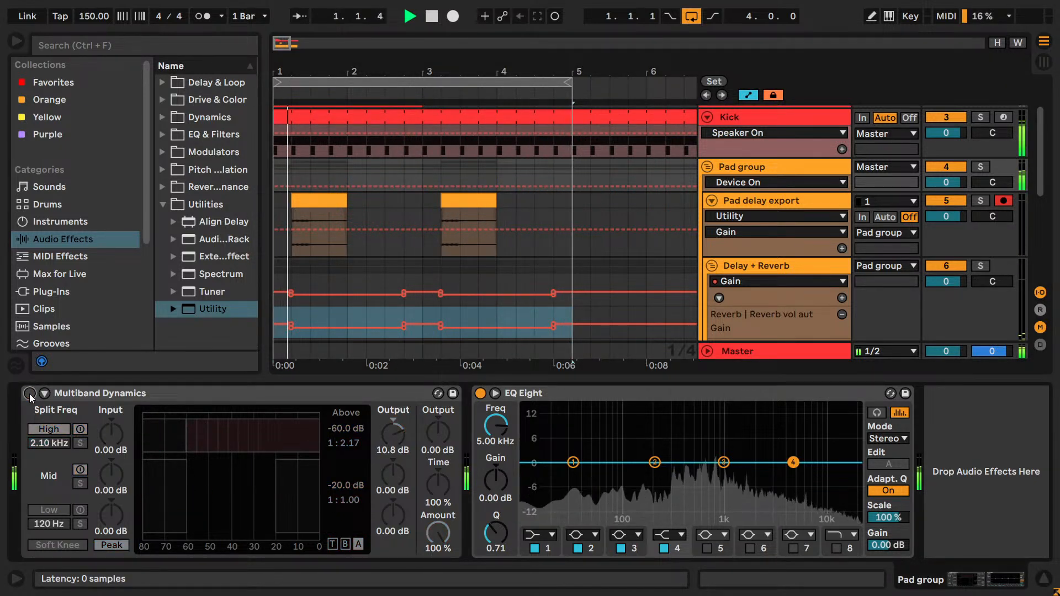
click(29, 393)
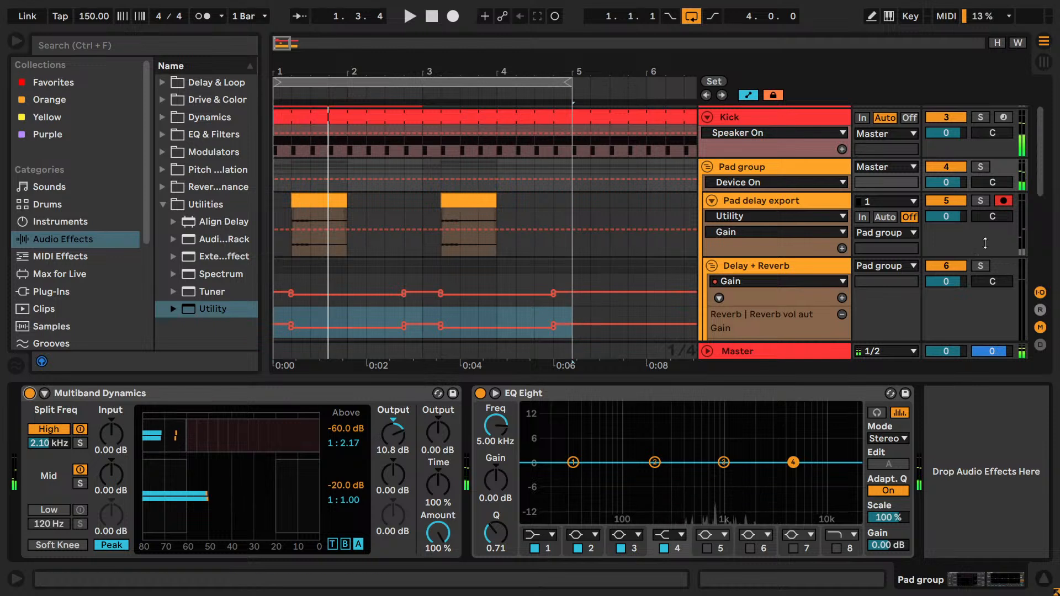
- Hide the browser and check EQ Eight's enlarged display before returning to the arrangement
click(494, 393)
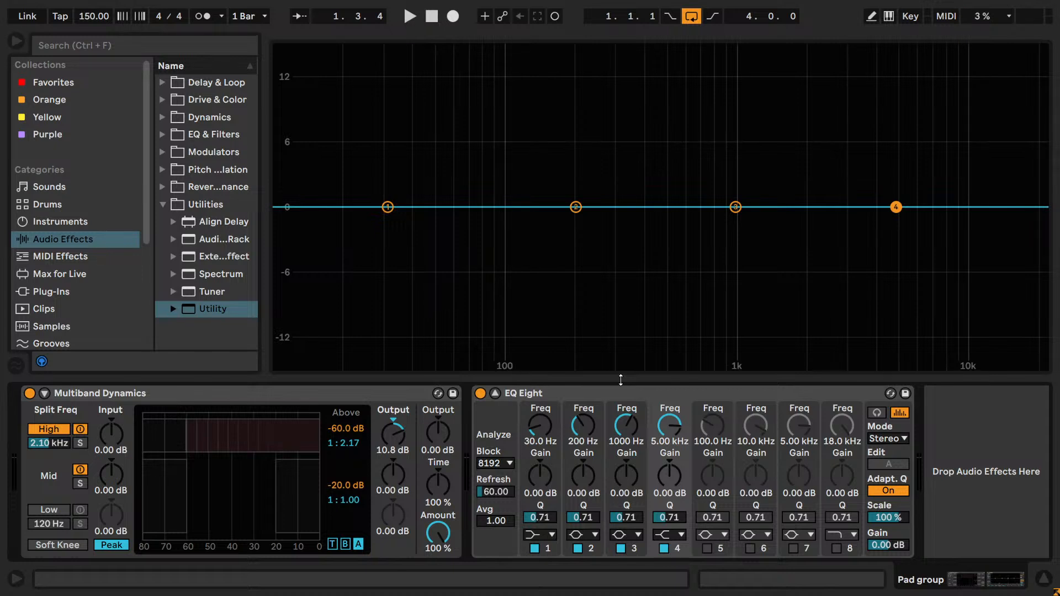
click(24, 47)
click(23, 45)
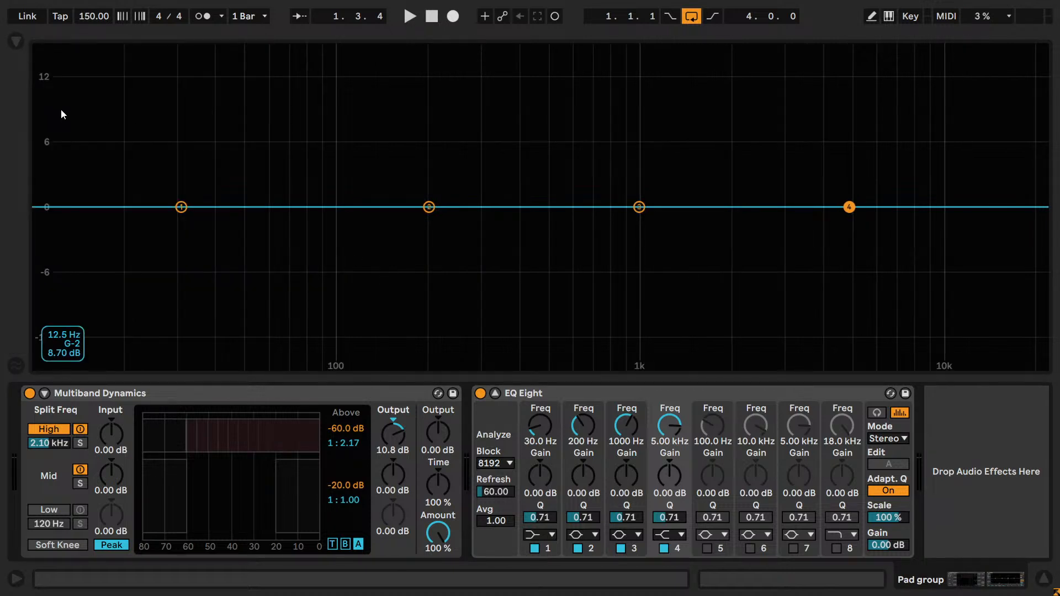
click(495, 393)
- Loop 2.4.1 to 3.2.1 on the Delay + Reverb track and open the Pad group's EQ Eight in its enlarged display
drag(164, 268, 203, 270)
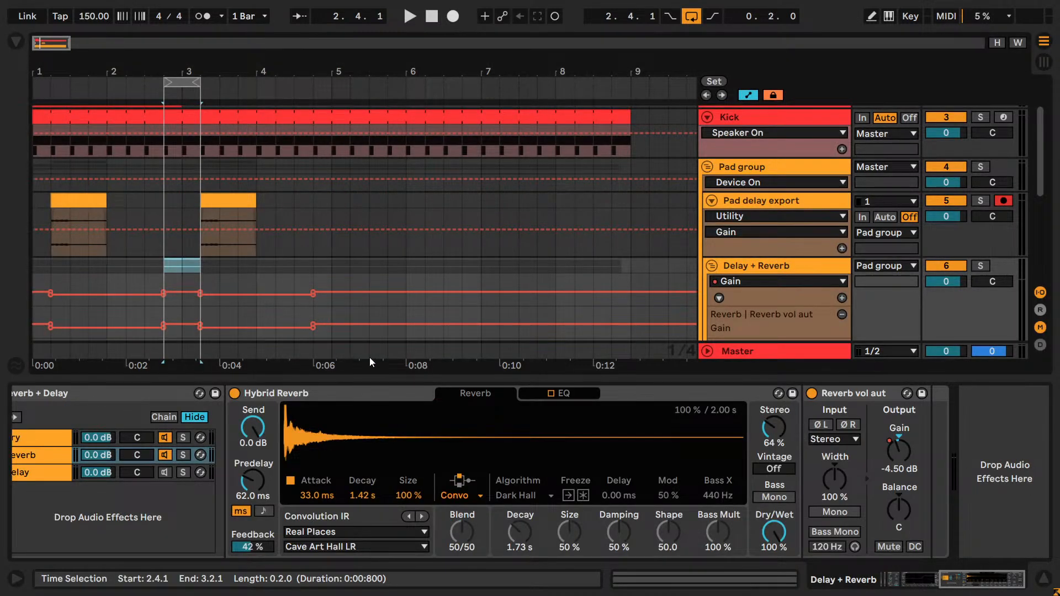
key(space)
click(750, 167)
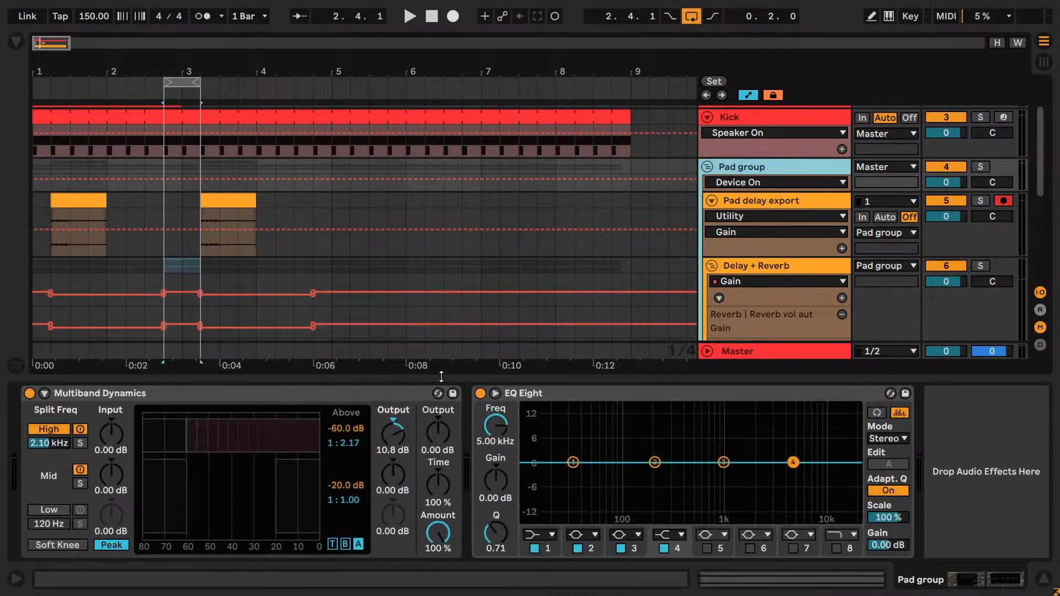
click(494, 393)
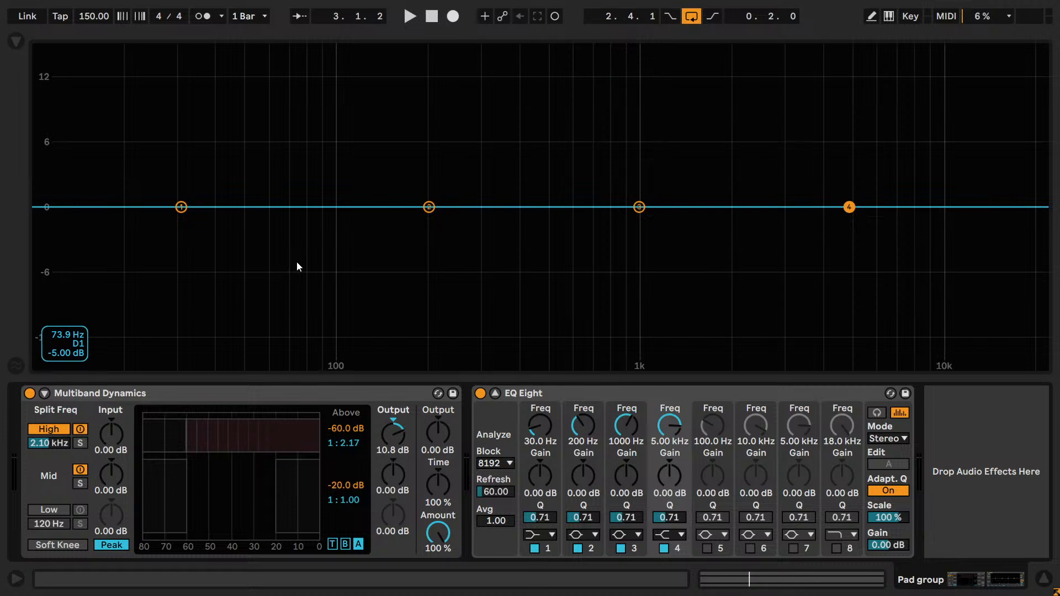
- Disable bands 2, 3 and 4 in the Pad group's EQ Eight
click(578, 548)
click(621, 548)
click(663, 548)
- Make EQ Eight band 1 a steep x4 low cut at 120 Hz while the loop plays
click(540, 535)
click(534, 425)
key(space)
mouse_move(536, 425)
mouse_down()
mouse_move(536, 346)
mouse_move(537, 415)
mouse_move(536, 396)
mouse_move(536, 405)
mouse_up()
text(120)
key(Return)
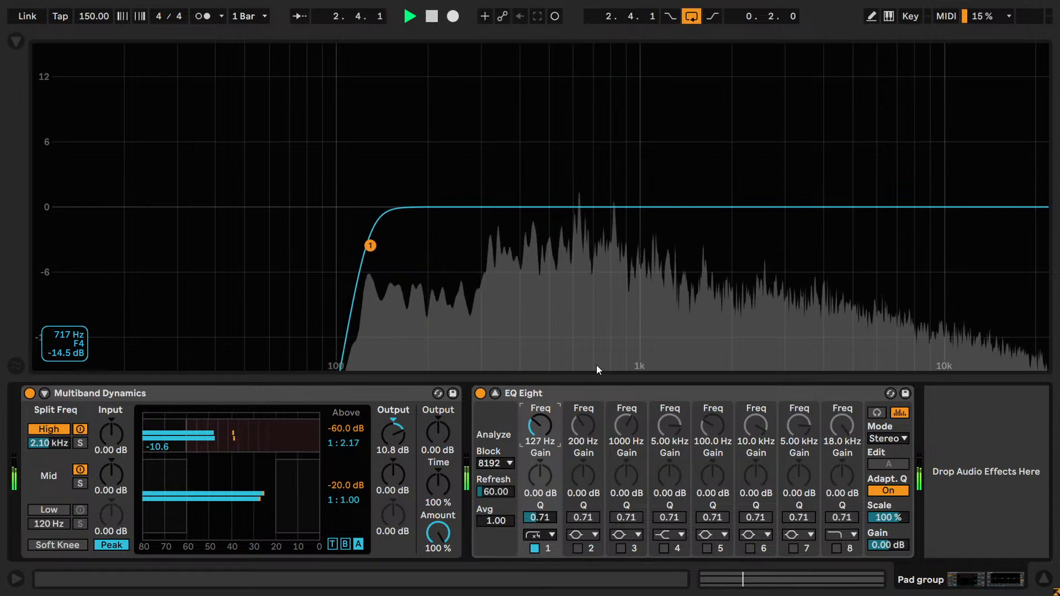
- Try a Q of 0.60 on EQ Eight band 1, and compare the steep low cut with the gentler low cut
scroll(549, 519, up, 5)
scroll(551, 522, down, 10)
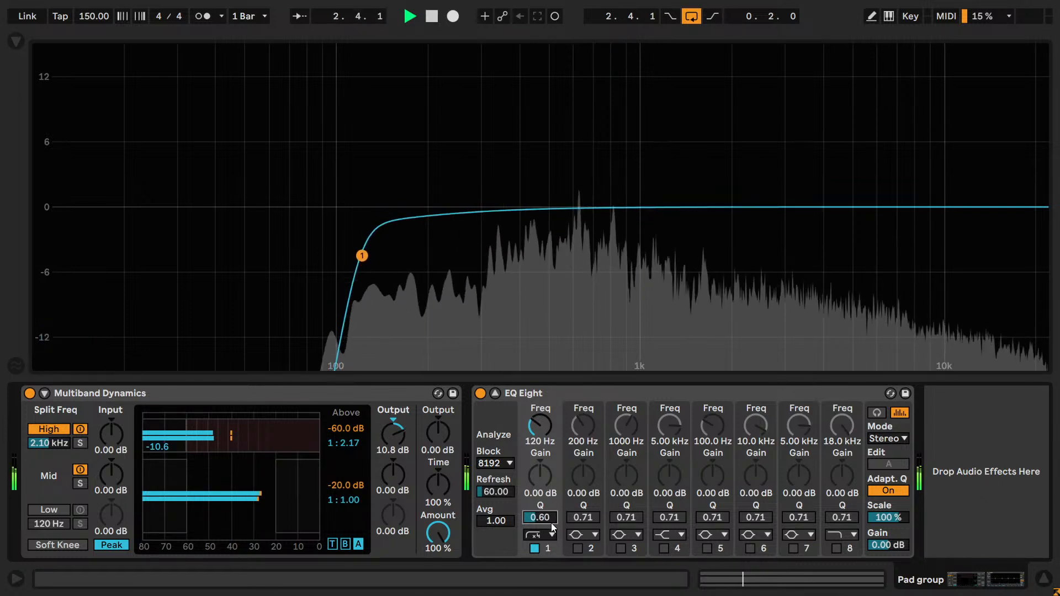
click(550, 534)
click(545, 536)
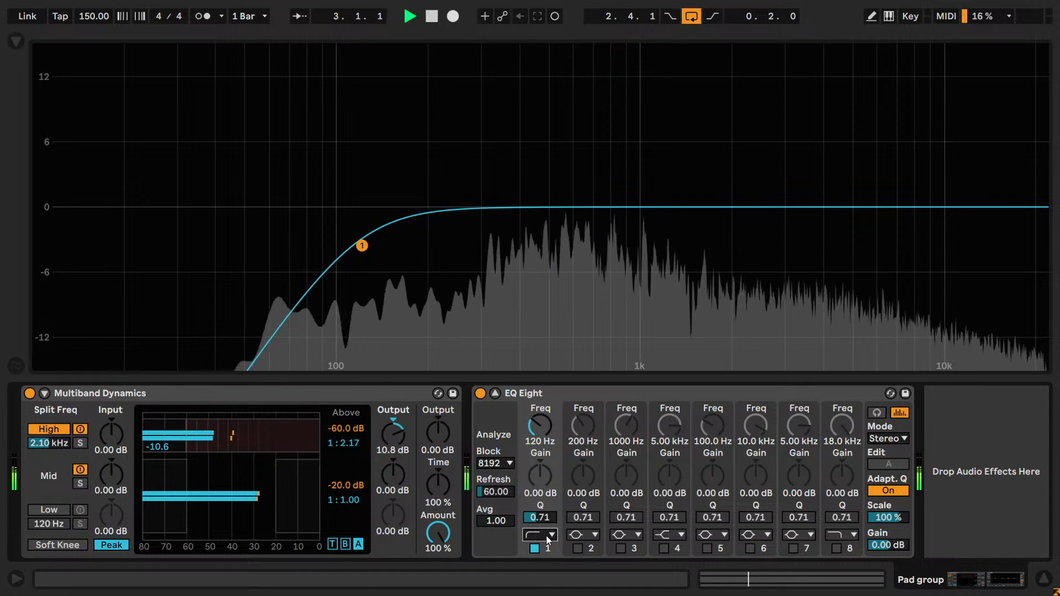
key(ctrl+z)
click(545, 536)
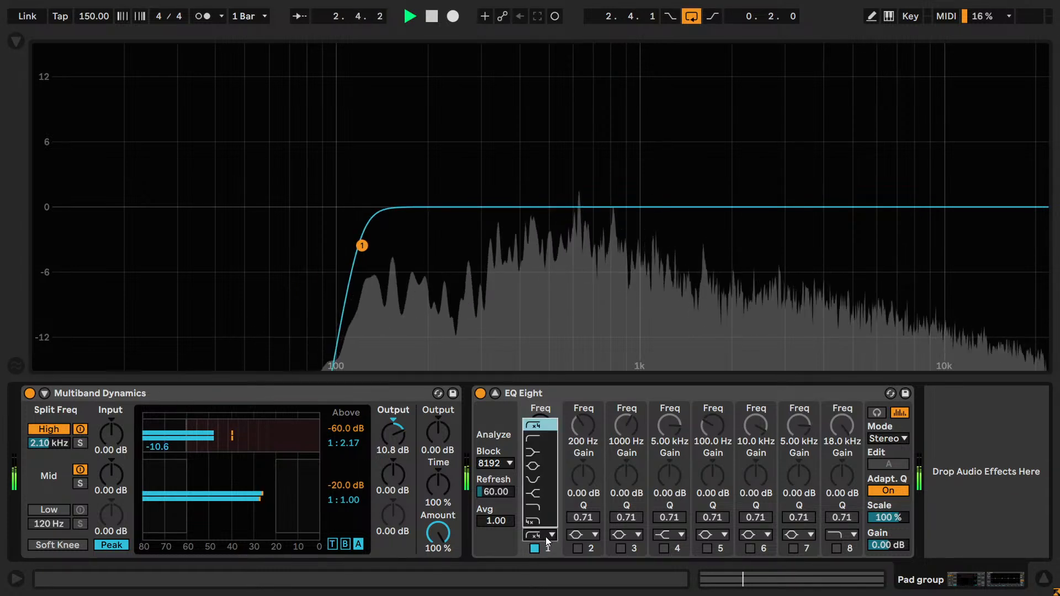
click(555, 543)
- Try a second gentle low cut at 120 Hz on EQ Eight band 2 by switching it on and off
click(583, 534)
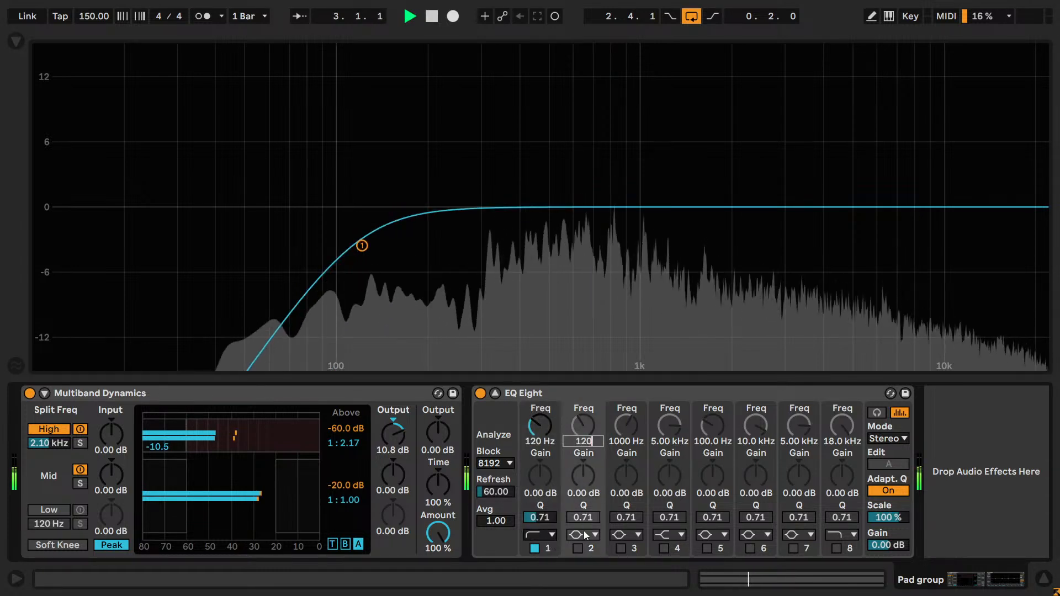
click(578, 440)
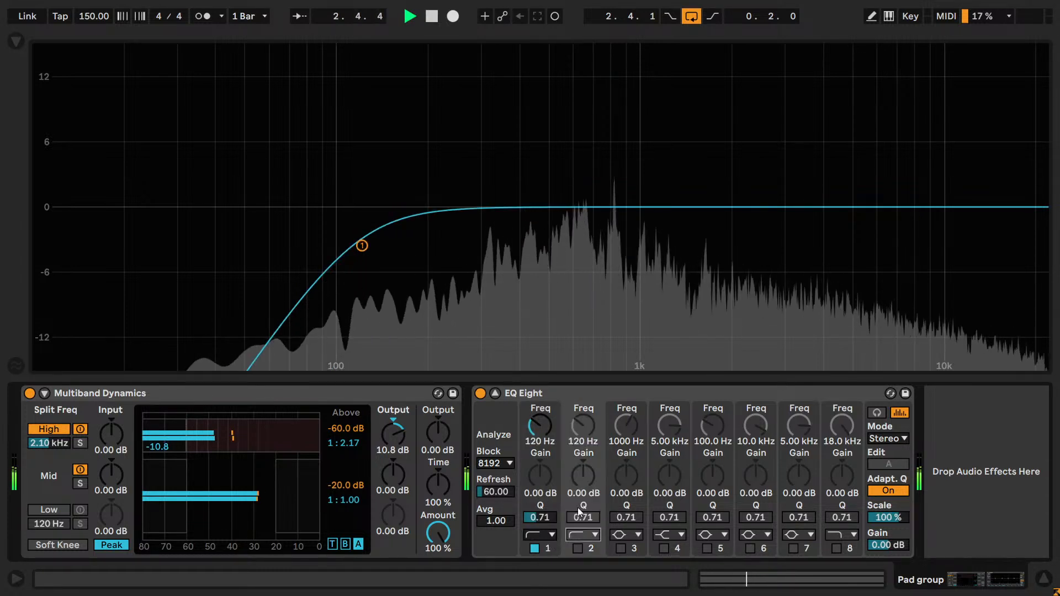
click(577, 548)
click(579, 551)
- Return EQ Eight band 1 to the steep x4 low cut and keep its frequency at 120 Hz
click(555, 537)
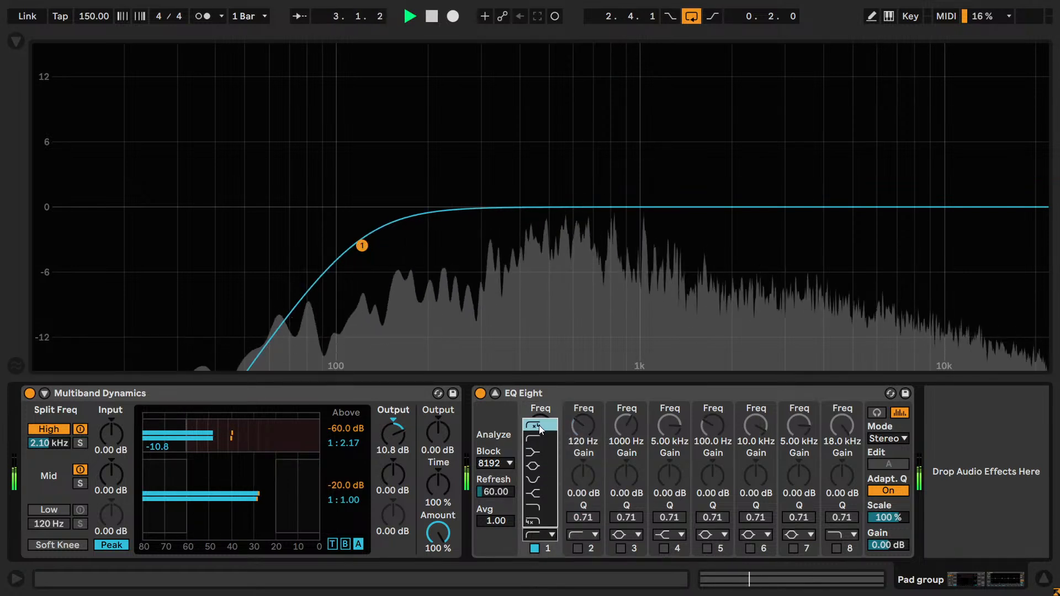
click(538, 428)
drag(544, 442, 543, 428)
drag(551, 430, 557, 428)
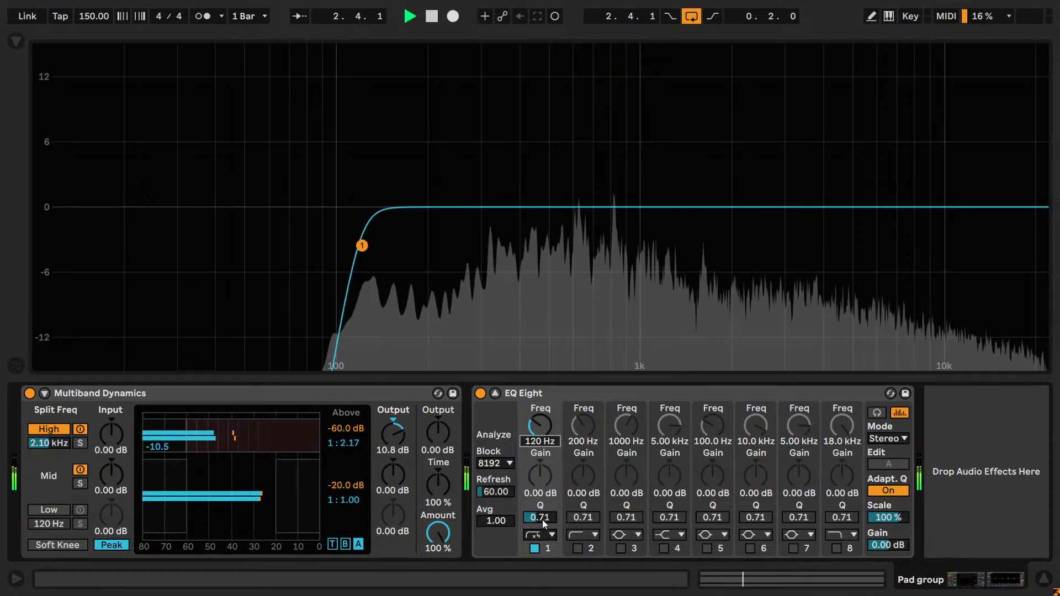
- Nudge band 1's frequency up and down around 120 Hz by ear, settle on 120 Hz, stop playback and close the enlarged display
key(Down)
key(Up)
key(Up)
key(Up)
key(Down)
key(Down)
key(Down)
key(Up)
key(space)
click(496, 394)
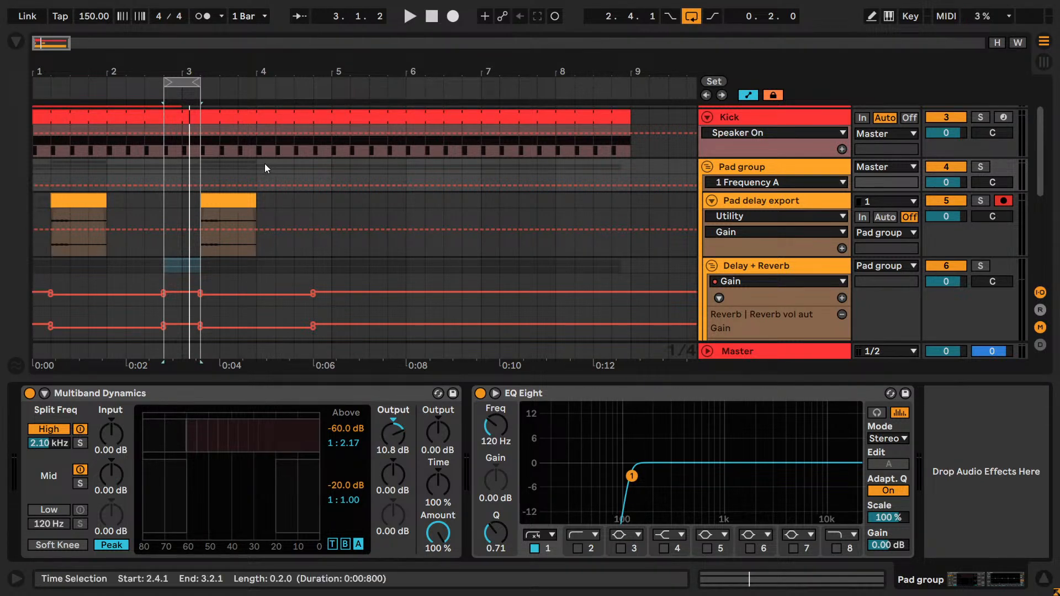
- Set the arrangement loop to four bars, from 1.1.1 to 5.1.1
drag(164, 82, 33, 82)
drag(197, 82, 180, 83)
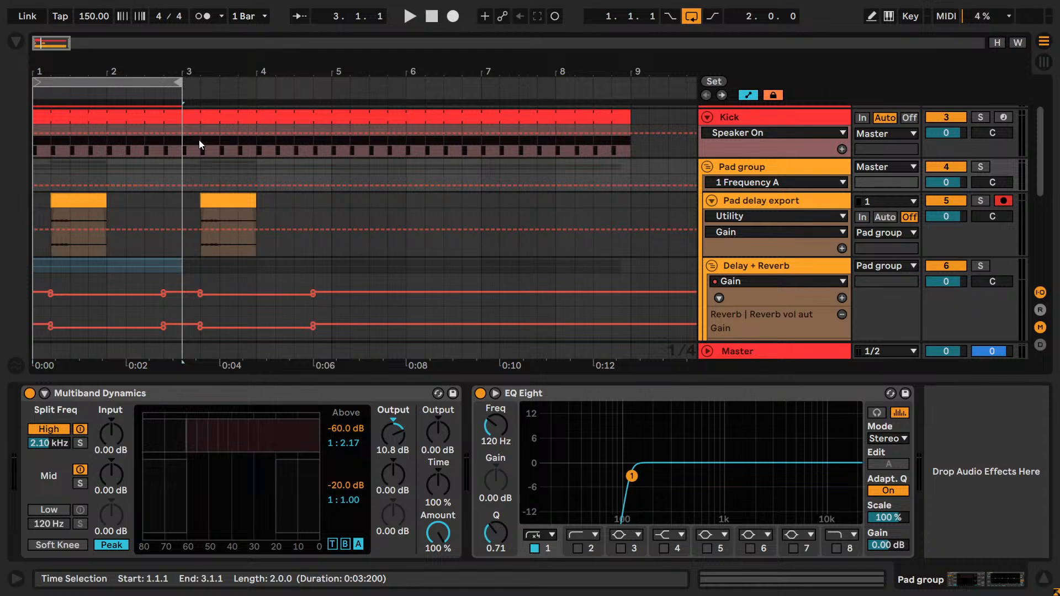
drag(186, 101, 332, 102)
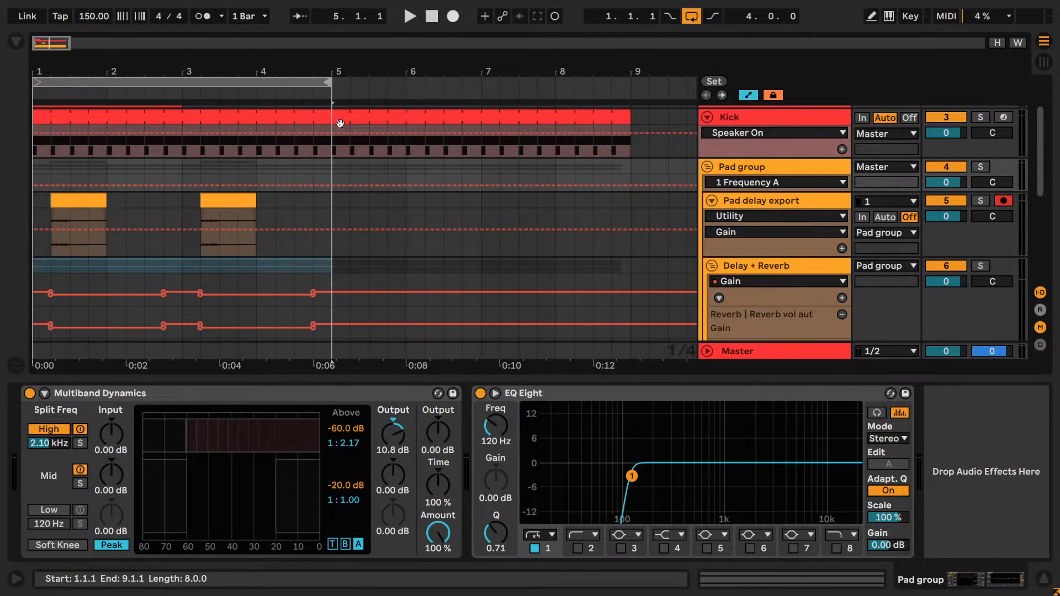
drag(49, 43, 43, 64)
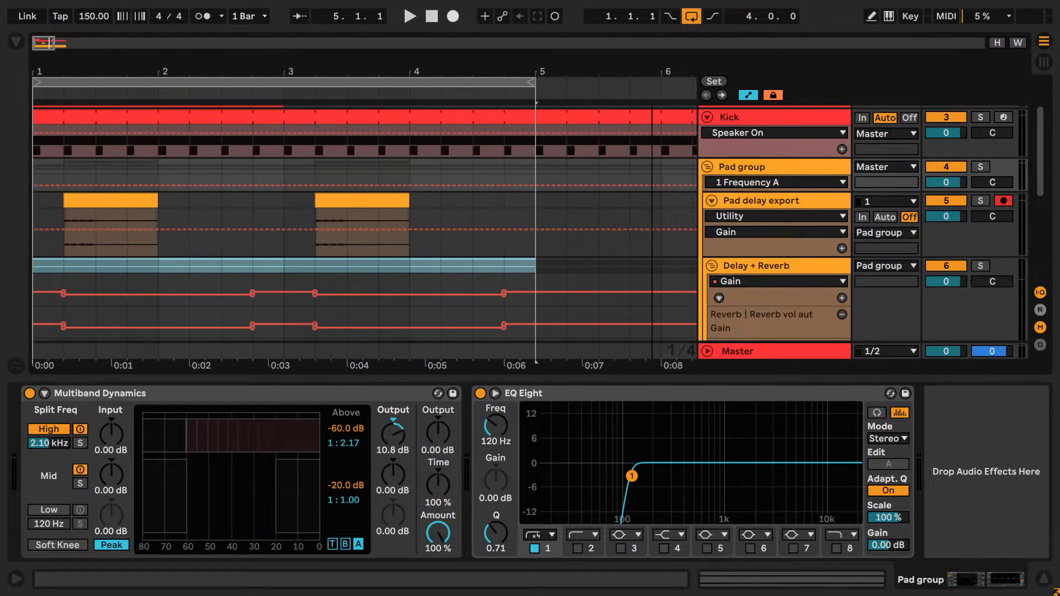
- Solo the Kick track, show the info box and bring its Audio Effect Rack and the Punch chain's EQ Eight into view
click(736, 121)
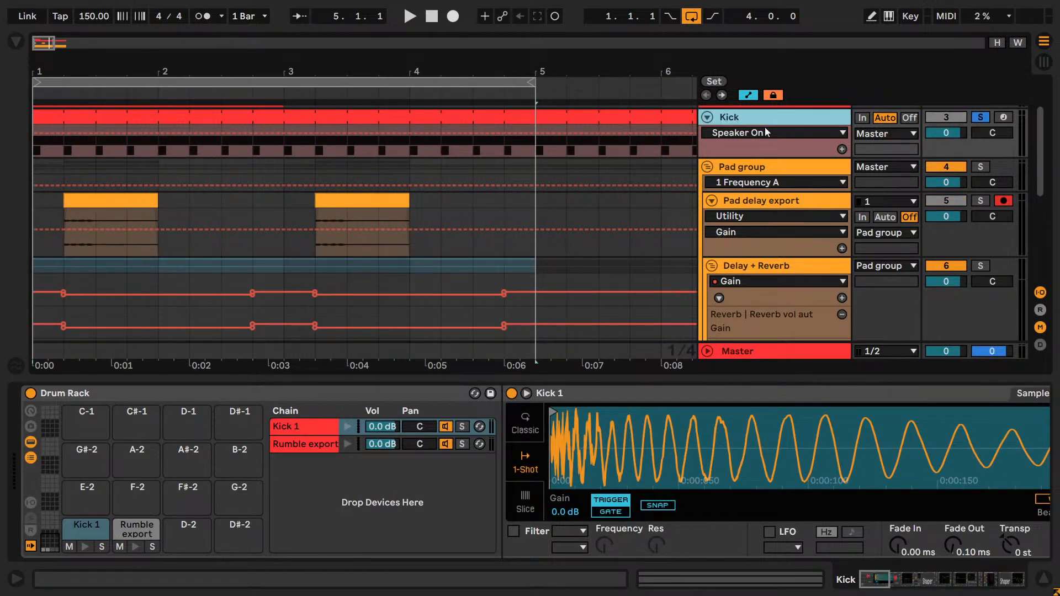
key(shift+slash)
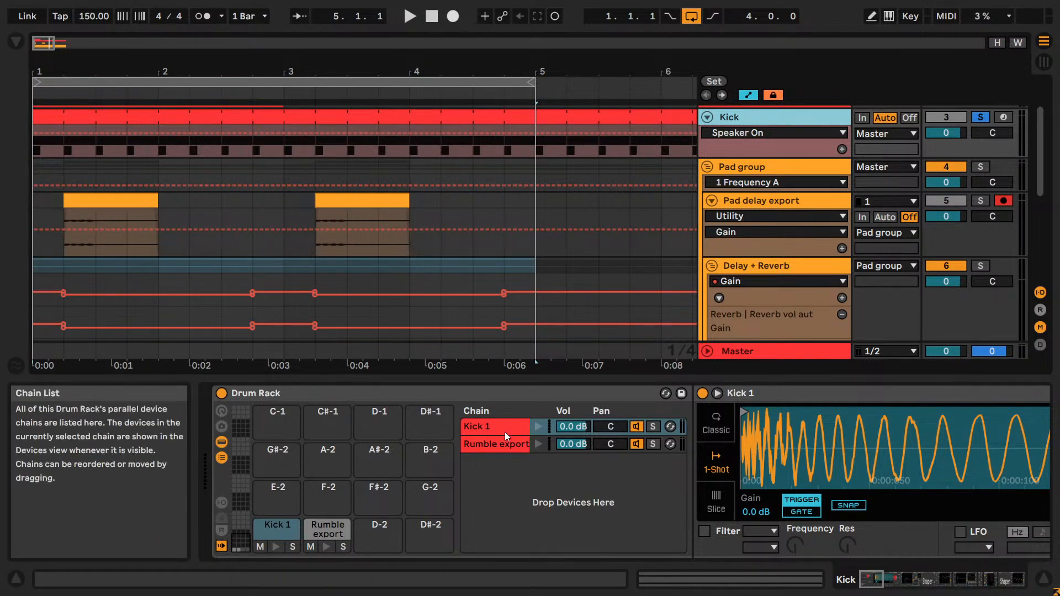
drag(875, 582, 901, 580)
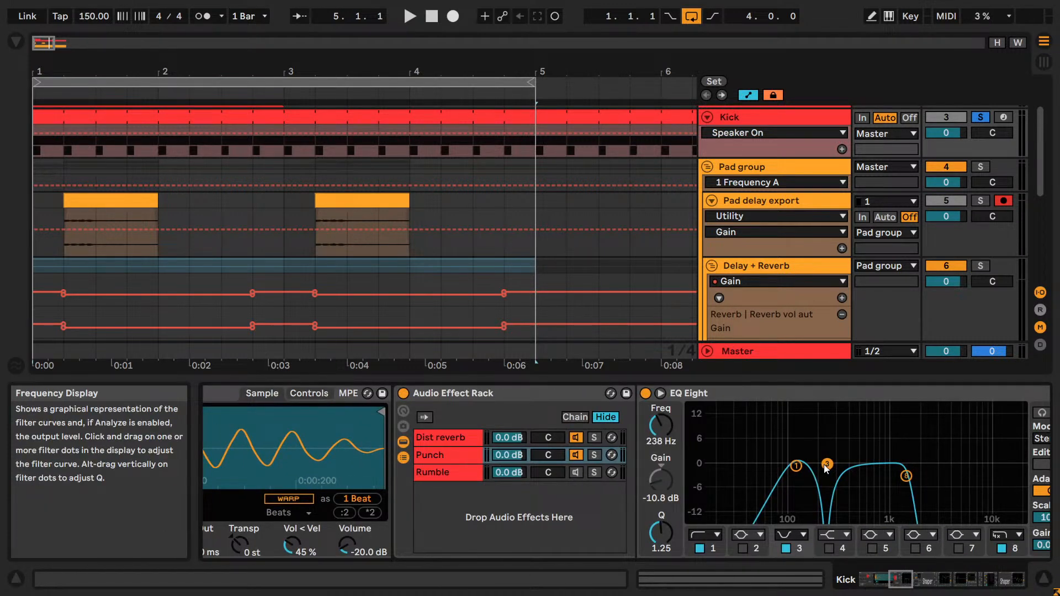
- Play the kick and compare its sound with band 3 of the Punch chain's EQ Eight switched off and on
key(space)
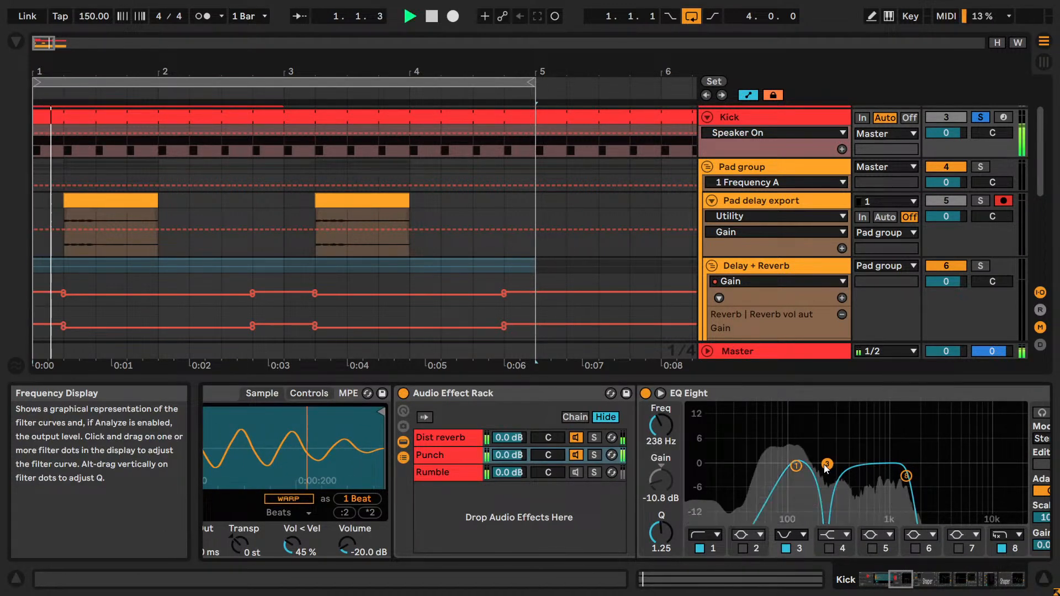
click(786, 548)
click(786, 548)
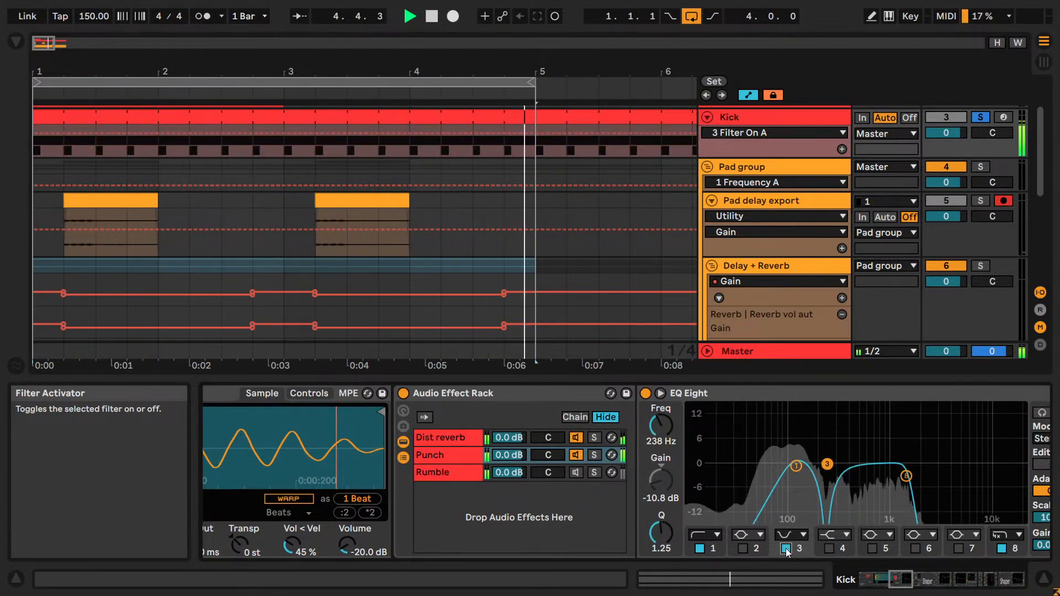
click(786, 550)
click(786, 549)
key(space)
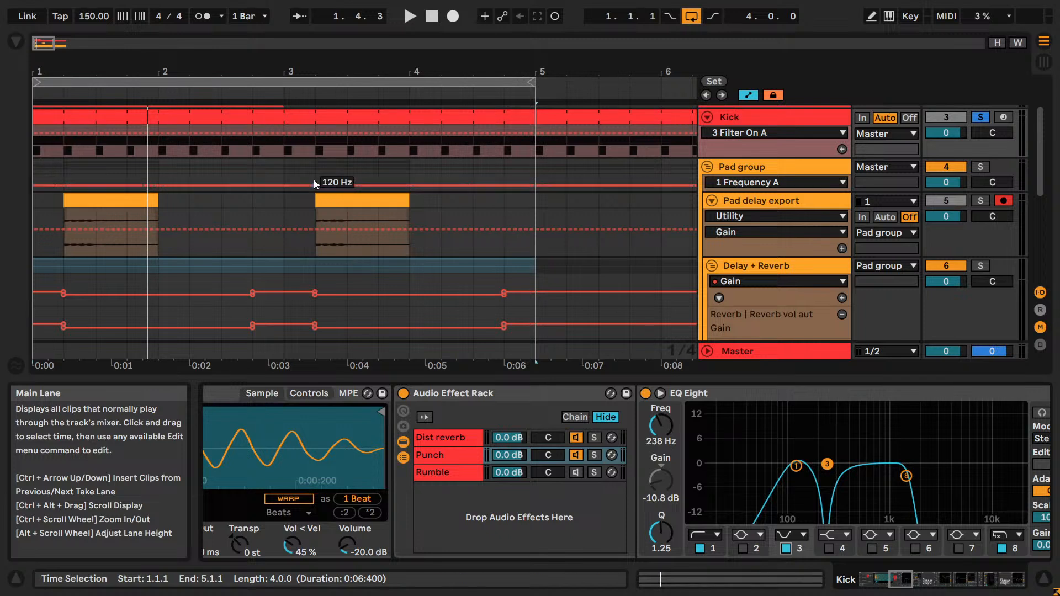
- Audition the Punch and Dist reverb chains in the kick's Audio Effect Rack by soloing them during short playbacks
click(269, 113)
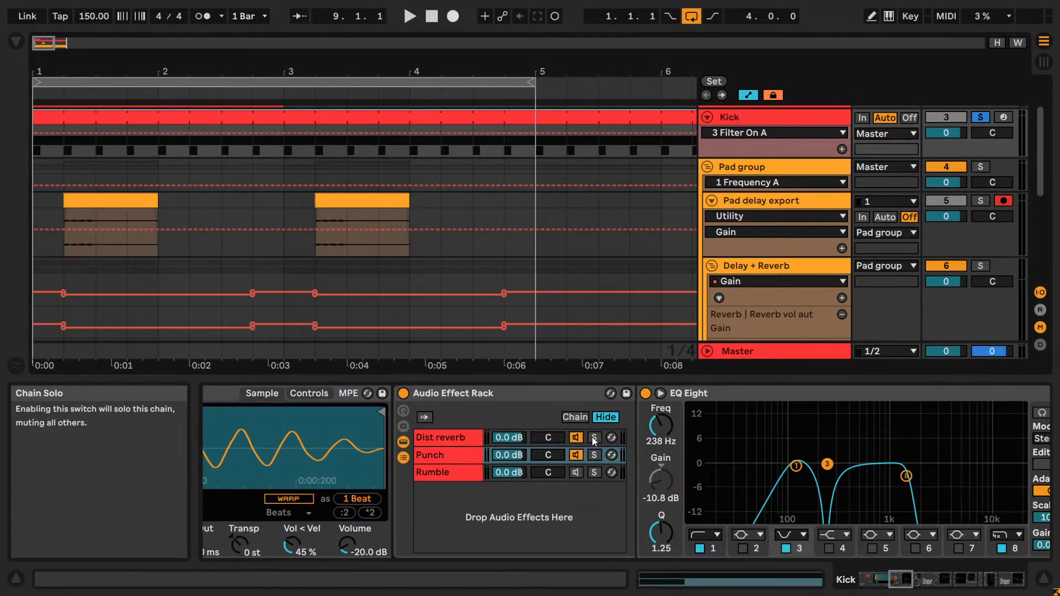
click(594, 454)
key(space)
key(space)
click(598, 441)
key(space)
key(space)
click(598, 441)
key(space)
key(space)
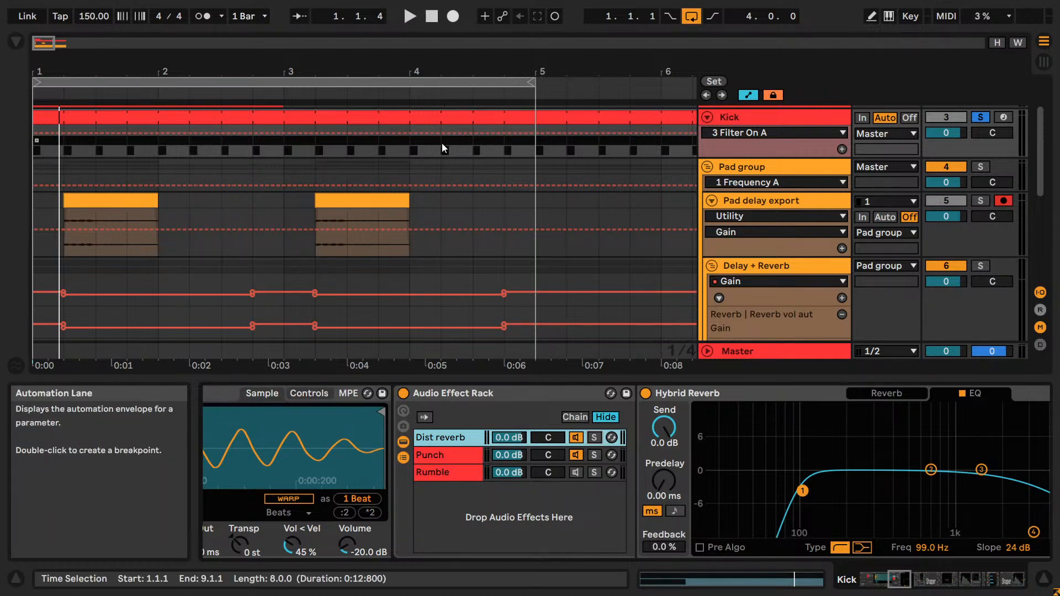
- Split the Kick clip at bar 3 and open the notes of the first two-bar part
click(438, 118)
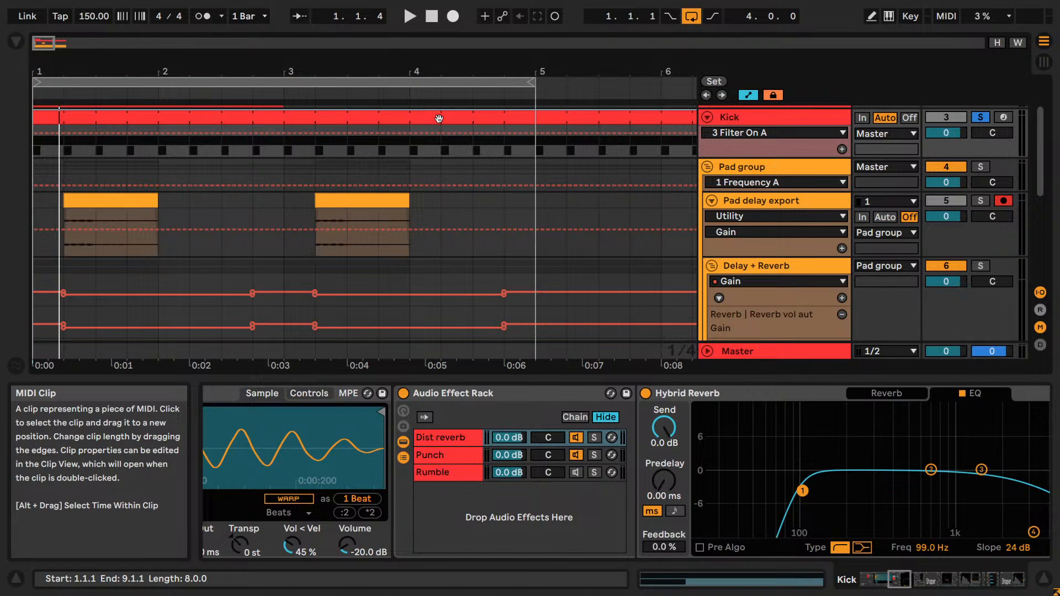
click(285, 148)
key(ctrl+e)
double_click(257, 117)
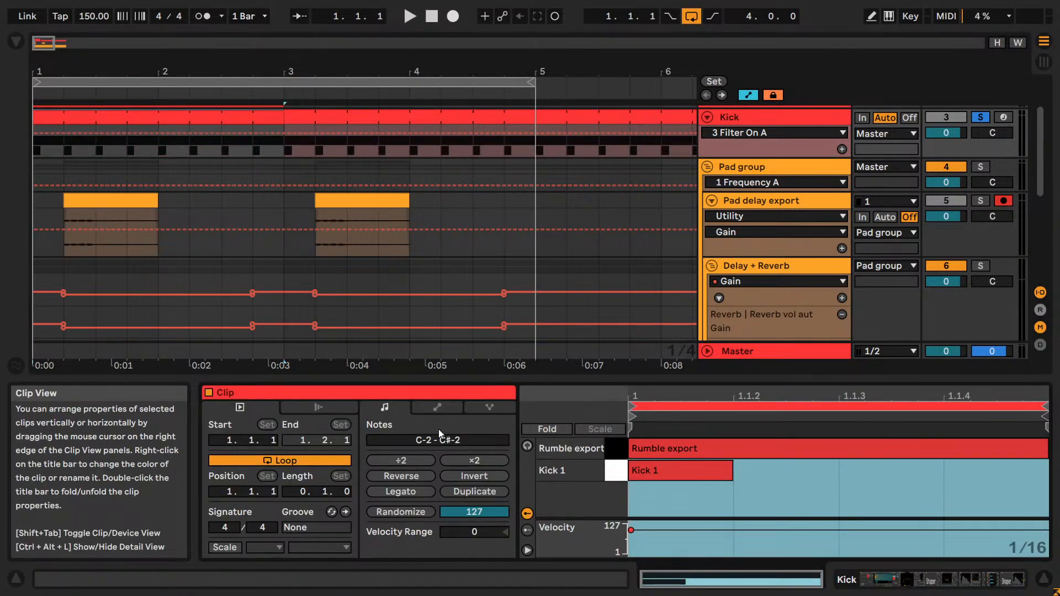
- Turn off the kick clip's loop and extend the clip so that it ends at 3.1.1
click(298, 462)
click(302, 440)
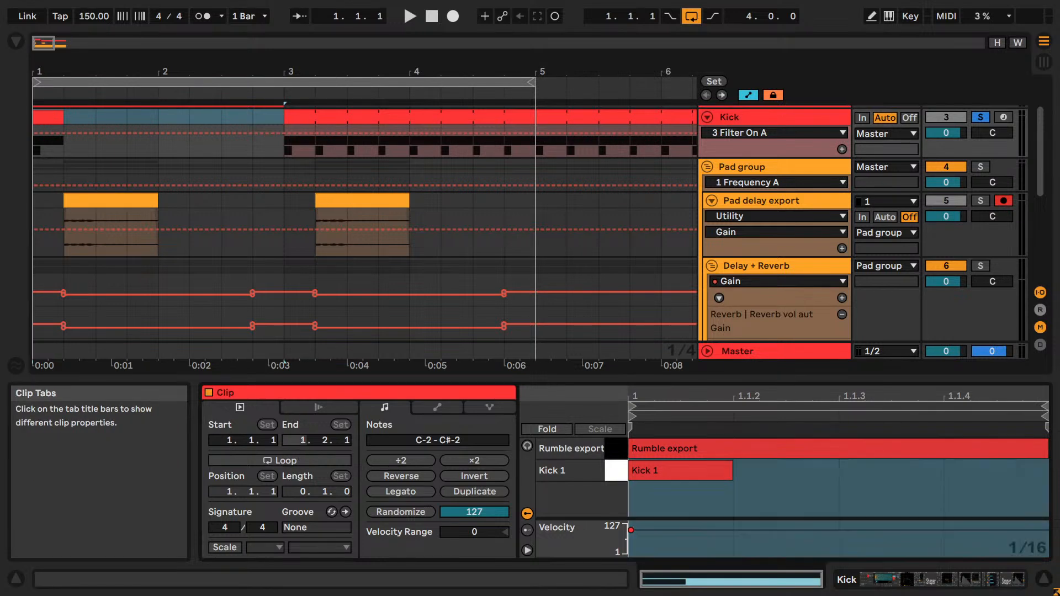
text(2)
key(Return)
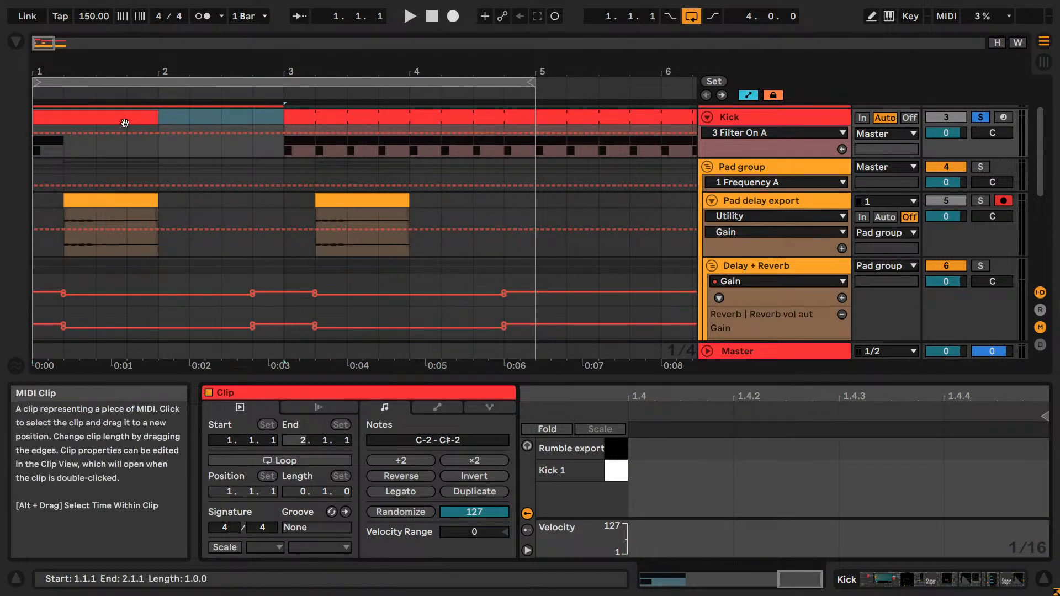
drag(161, 121, 274, 117)
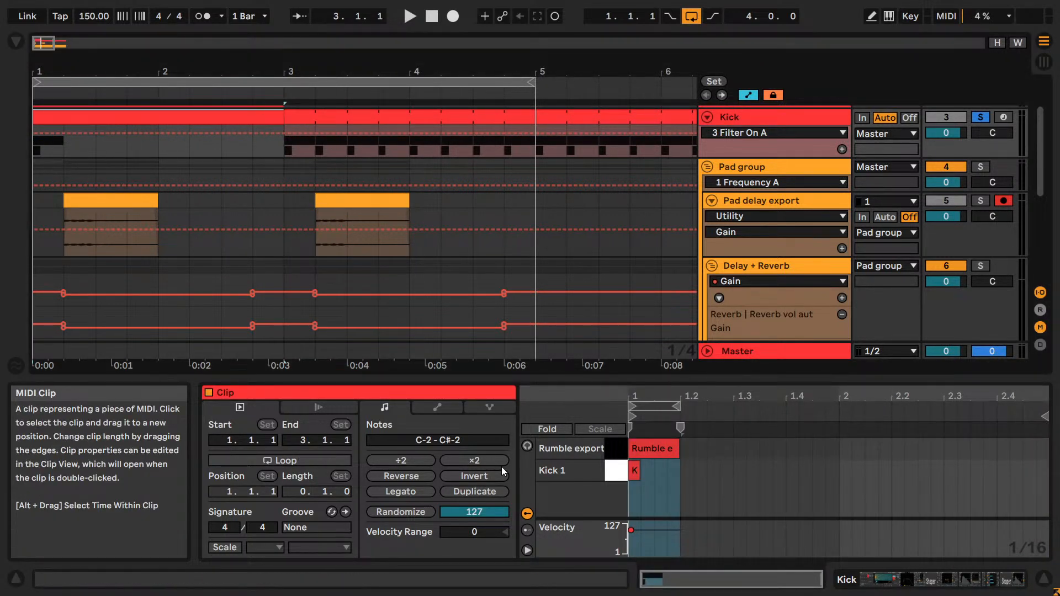
- Duplicate the first beat's Rumble export and Kick 1 notes until every beat of the two bars is filled
drag(677, 493, 641, 448)
key(ctrl+d)
key(ctrl+d)
key(ctrl+d)
key(ctrl+d)
key(ctrl+d)
key(ctrl+d)
key(ctrl+d)
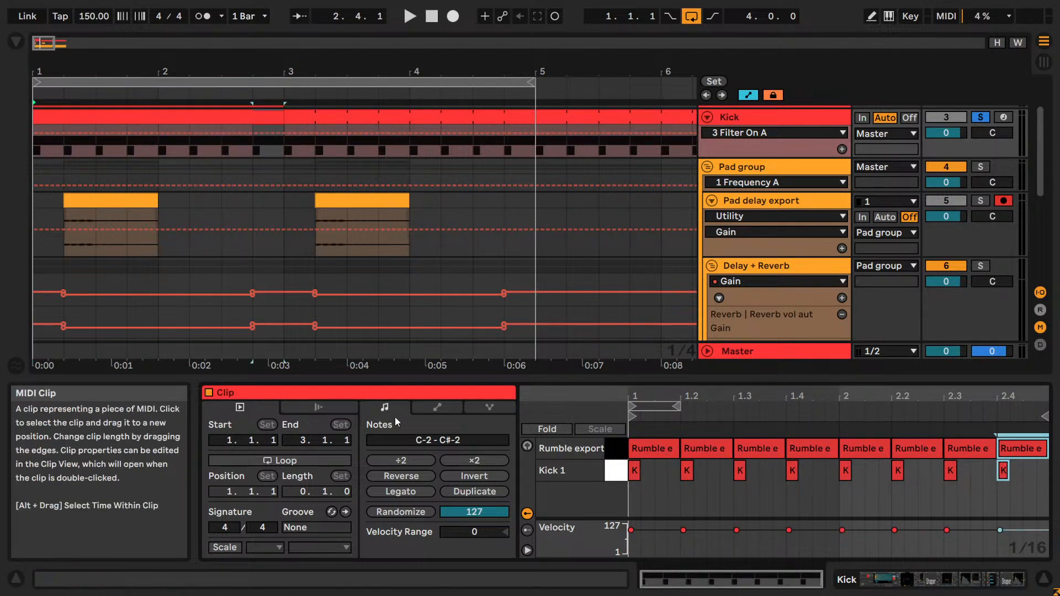
- Turn the clip loop back on with a length of 2.0.0 and extend the Kick clip to bar 5
click(327, 460)
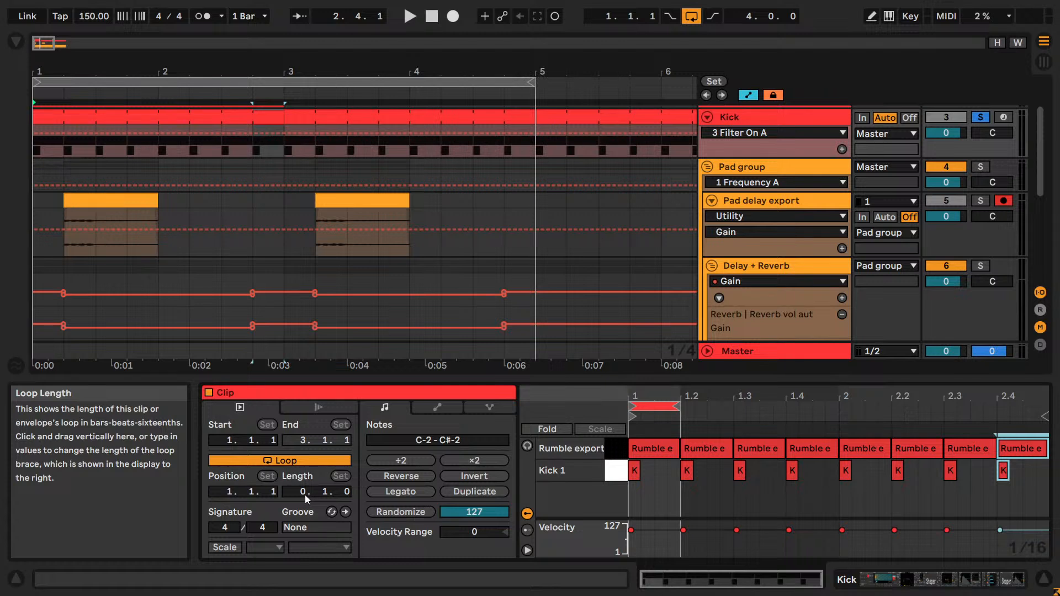
drag(307, 496, 315, 493)
drag(282, 117, 536, 117)
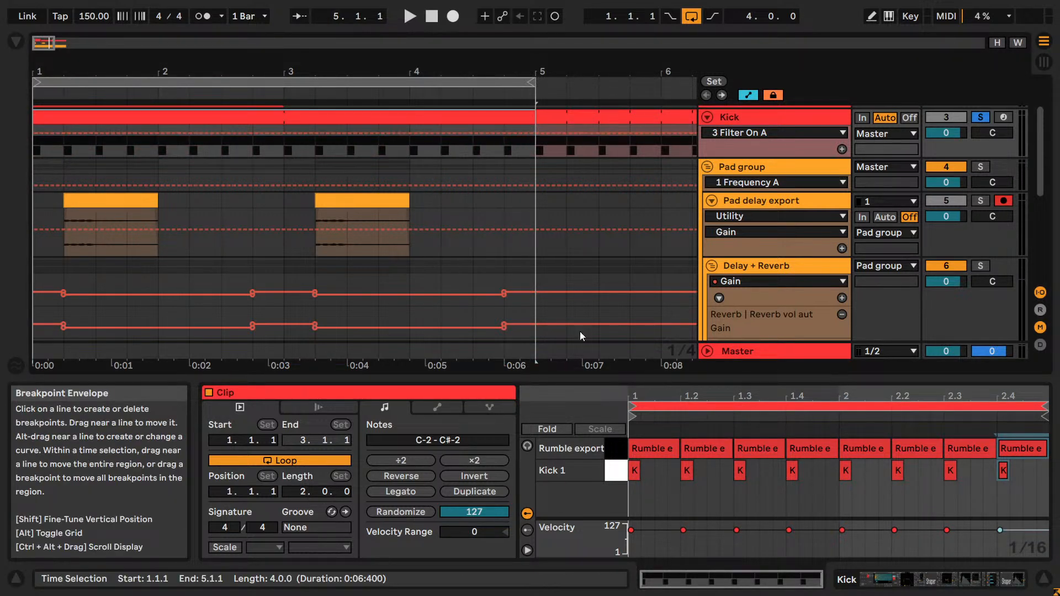
- Enlarge the note editor, deactivate all Rumble export notes and play the kick clip with only the Kick 1 notes
key(space)
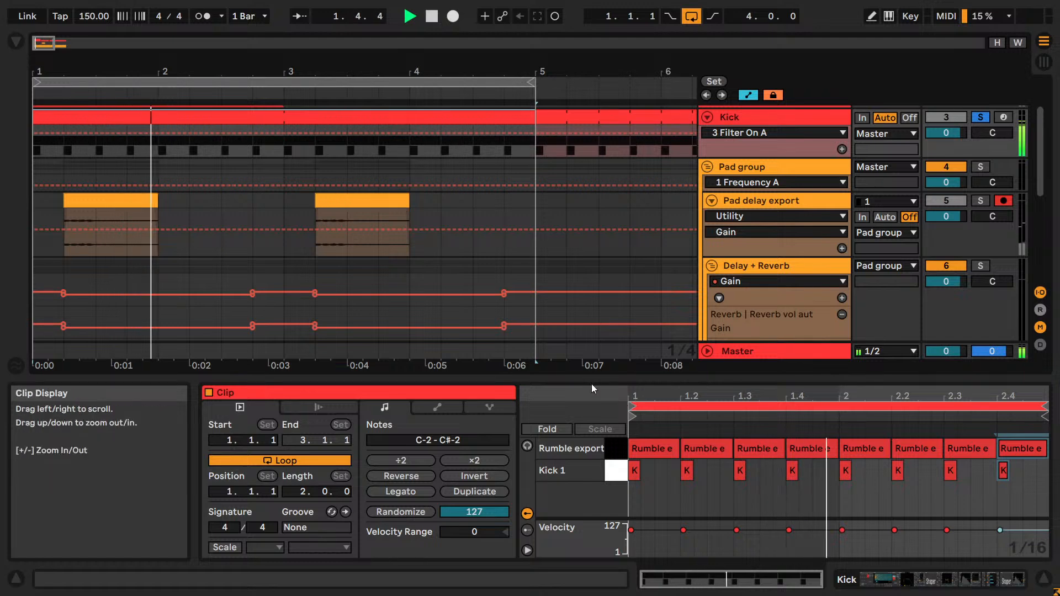
drag(593, 386, 527, 69)
click(469, 205)
key(space)
key(0)
key(space)
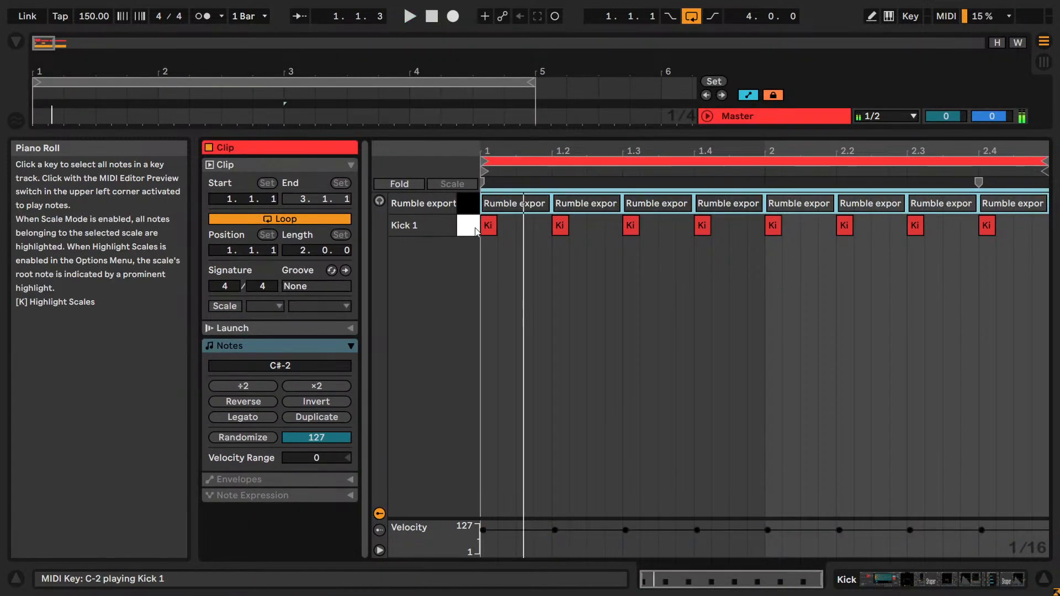
click(475, 231)
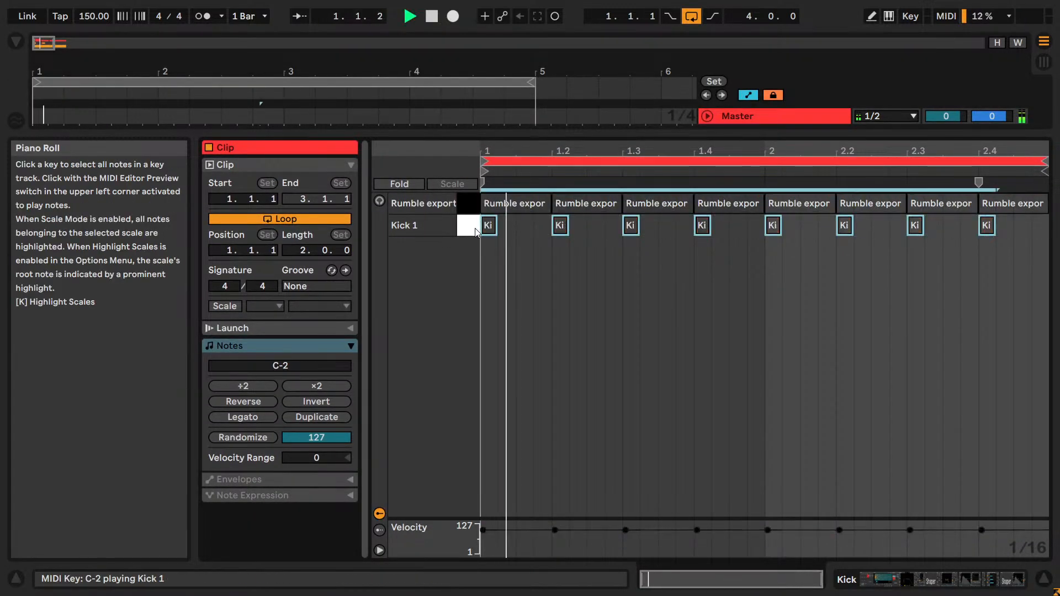
click(600, 293)
key(space)
mouse_move(713, 149)
mouse_down()
mouse_move(712, 180)
mouse_move(713, 145)
mouse_up()
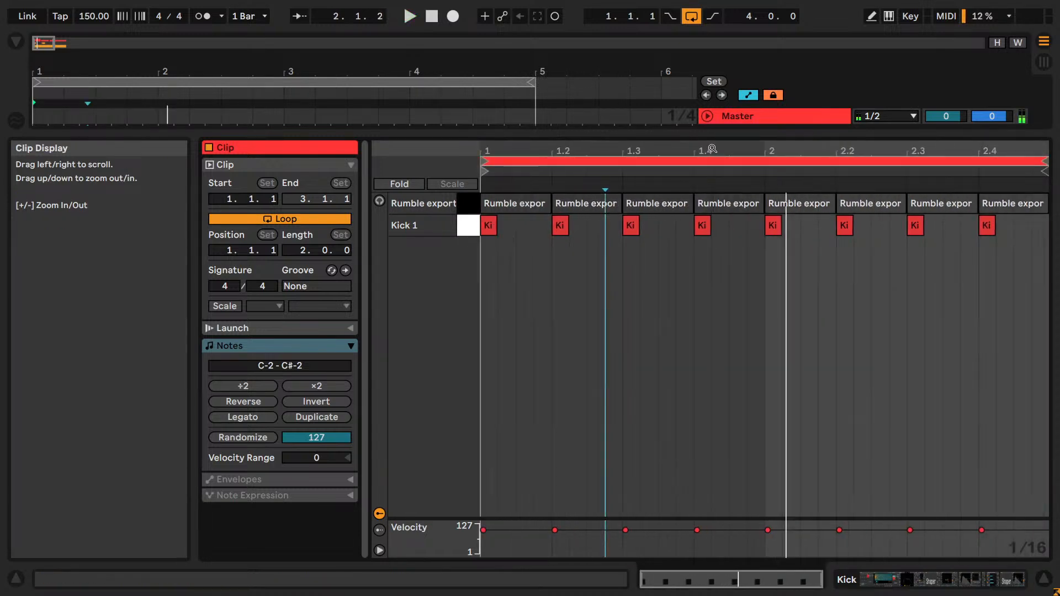
- Hide the info box, make the arrangement taller again and set the note editor's fixed grid to 1/32
key(shift+slash)
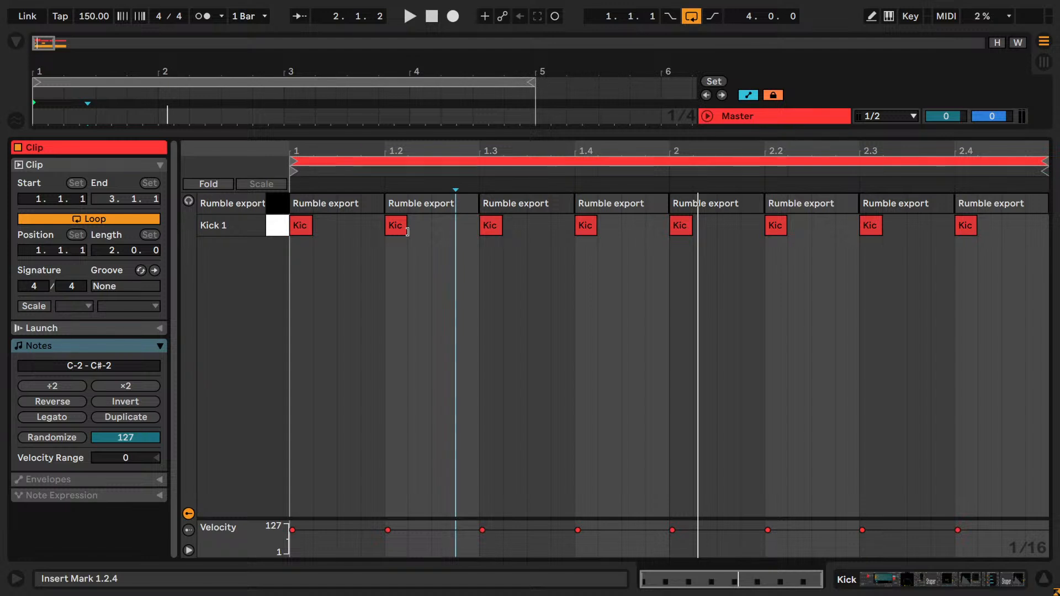
drag(678, 133, 678, 248)
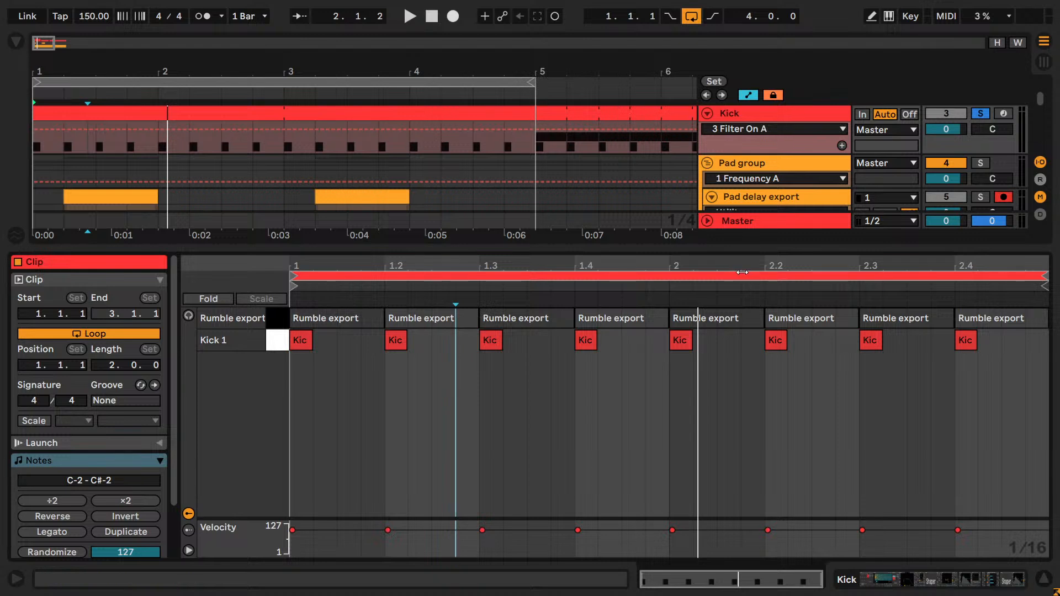
right_click(724, 390)
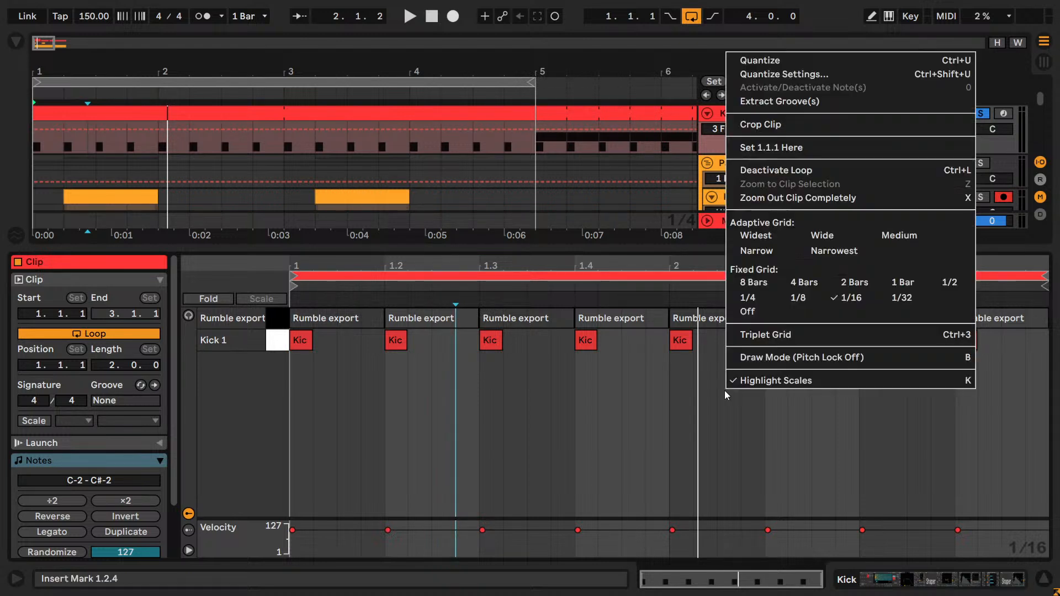
click(880, 303)
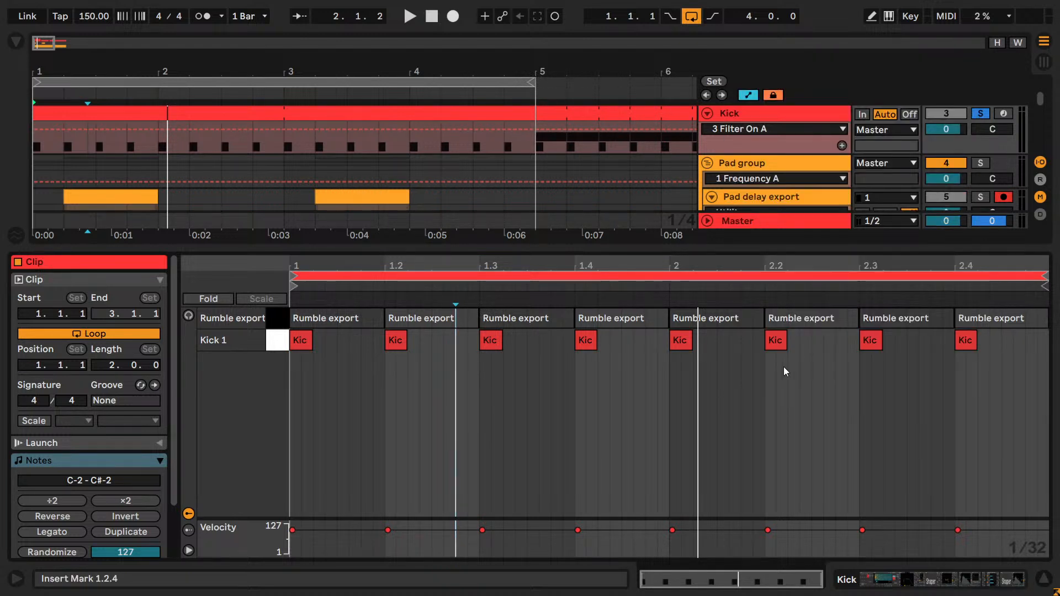
- Solo the Pad group together with the Kick, zoom in on the second bar's first kick and set the adaptive grid to Narrowest
click(980, 163)
key(space)
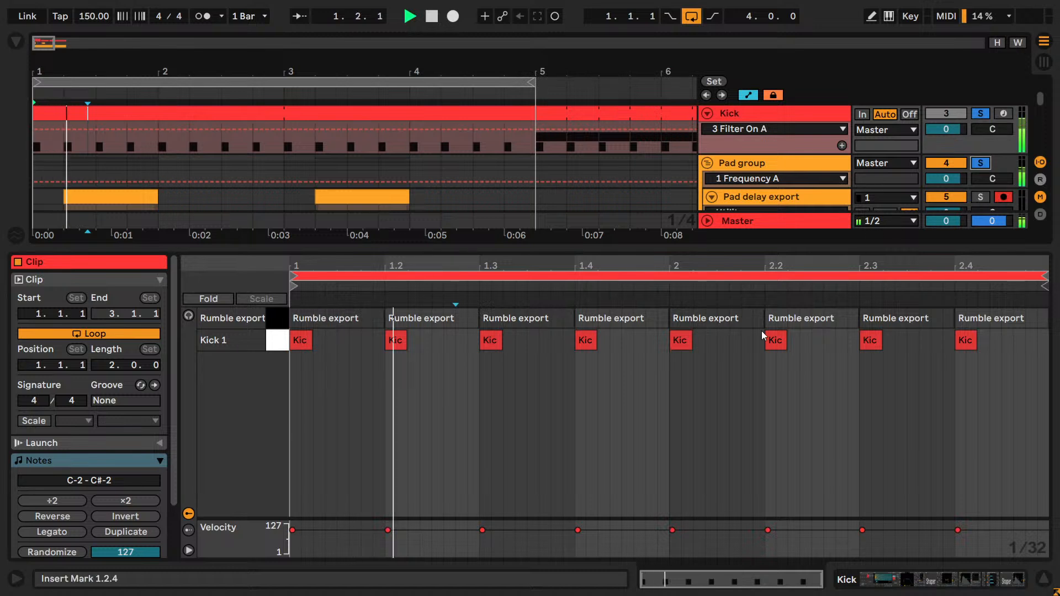
drag(715, 263, 668, 385)
right_click(668, 385)
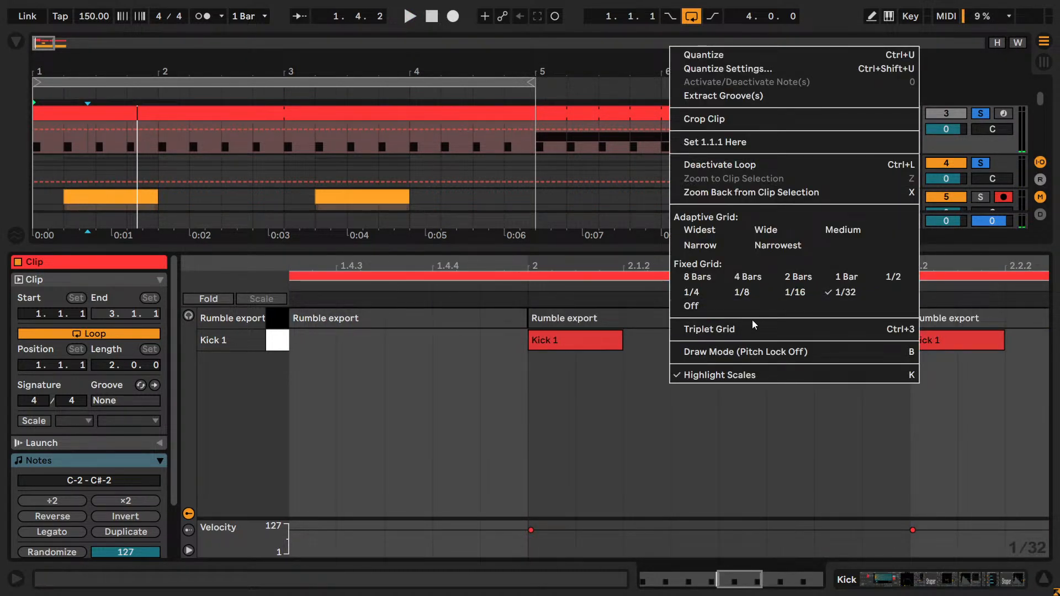
click(774, 246)
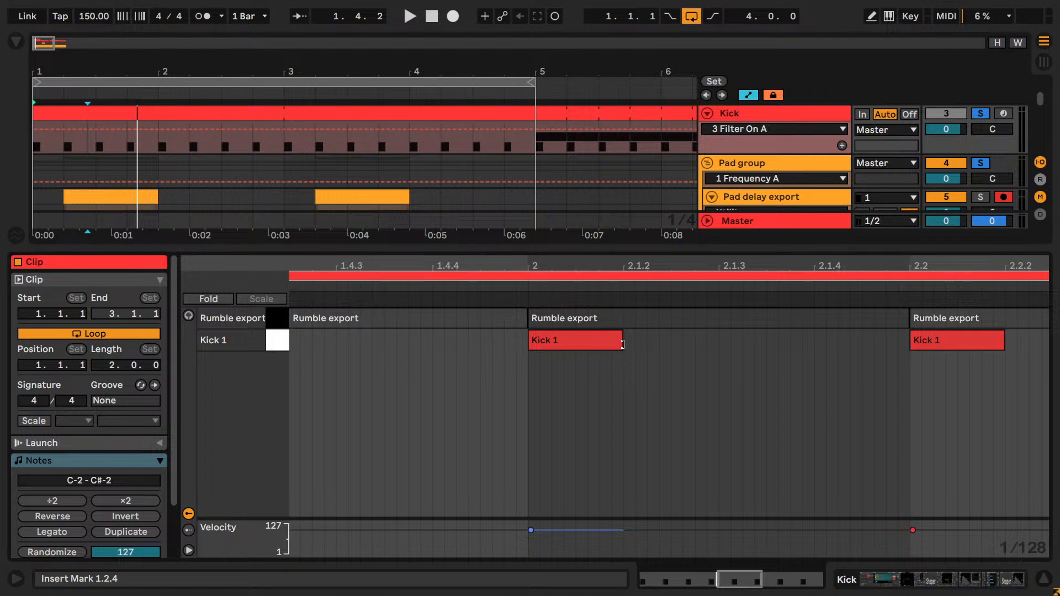
- Shorten the kick note at bar 2 to a quarter of its length and duplicate it into a run of five notes
drag(620, 344, 552, 345)
key(ctrl+d)
key(ctrl+d)
key(ctrl+d)
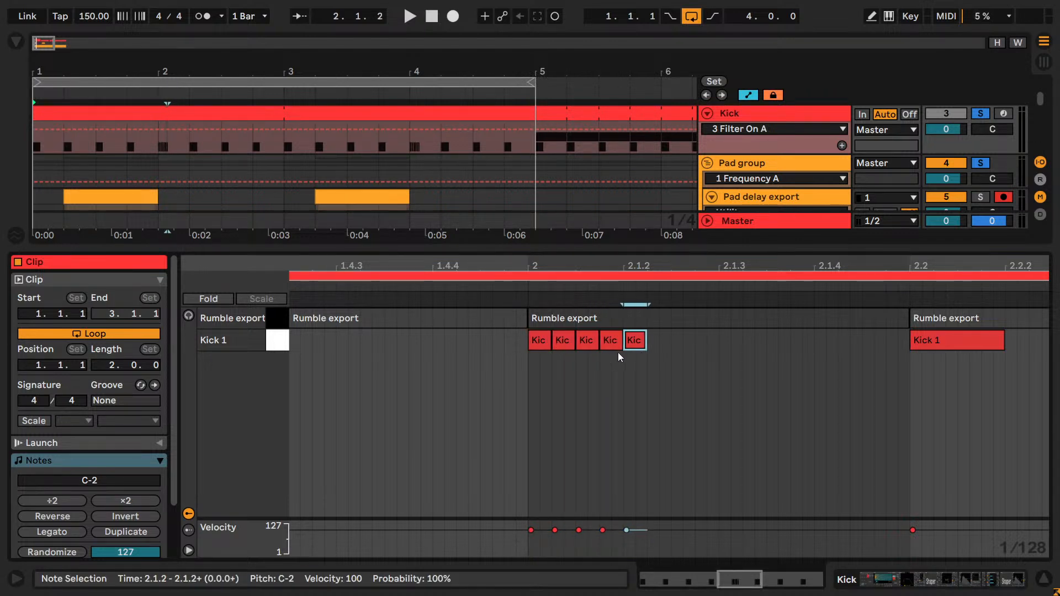
- Try doubling the length of the run's fifth kick note and duplicating it up to 2.1.4
drag(646, 343, 671, 338)
key(ctrl+d)
key(ctrl+d)
key(ctrl+d)
key(ctrl+d)
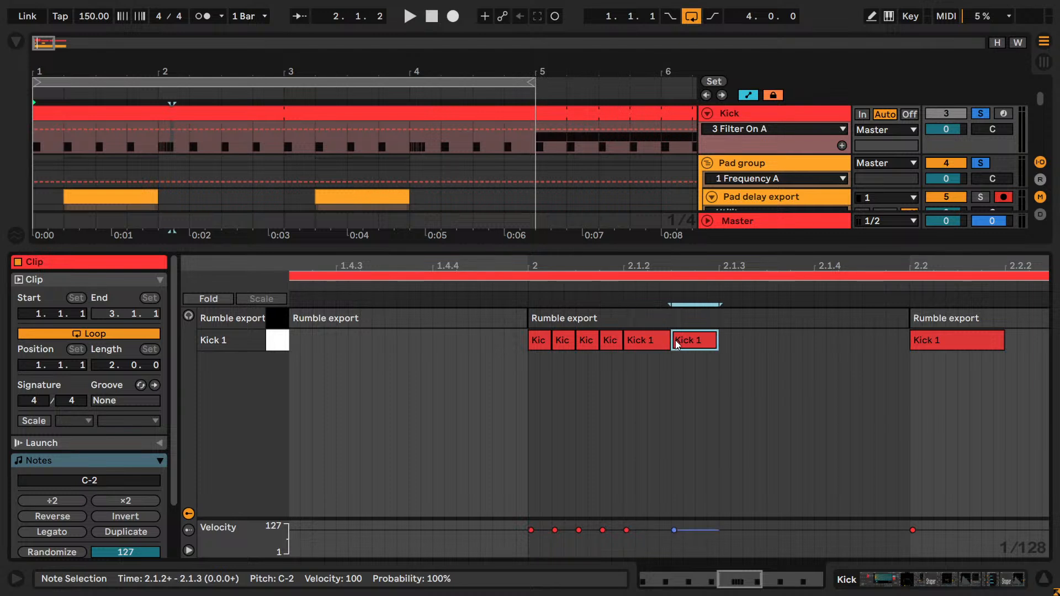
- Play the kick roll and move the arrangement loop start to 2.1.1, keeping its end at bar 5
key(space)
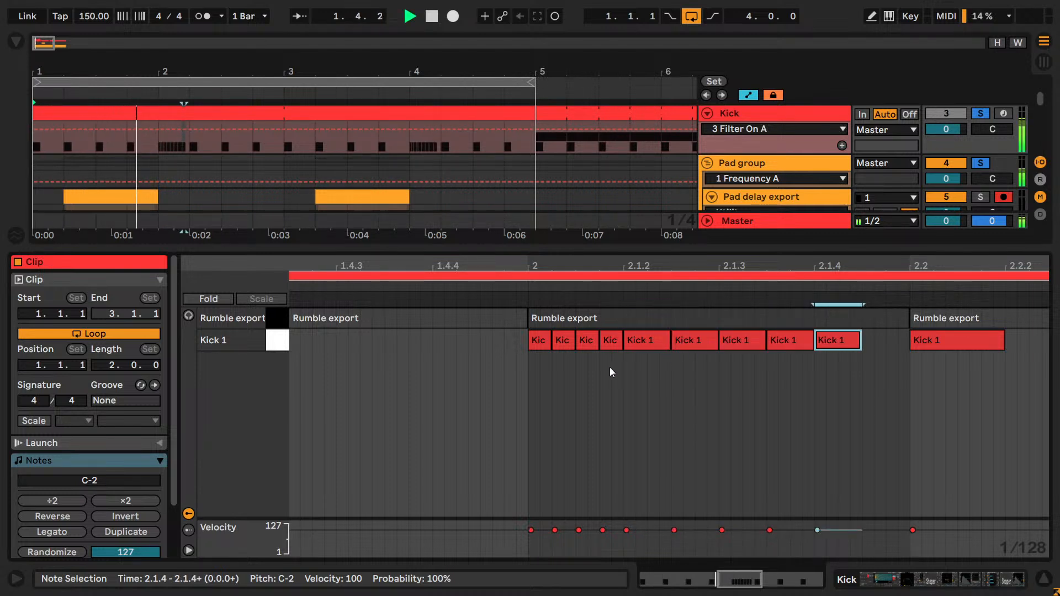
key(space)
key(space)
drag(35, 82, 161, 82)
- Delete the longer kick notes from the roll, keep the four short ones and play the loop
key(space)
drag(595, 368, 543, 325)
drag(861, 381, 541, 350)
key(Delete)
key(space)
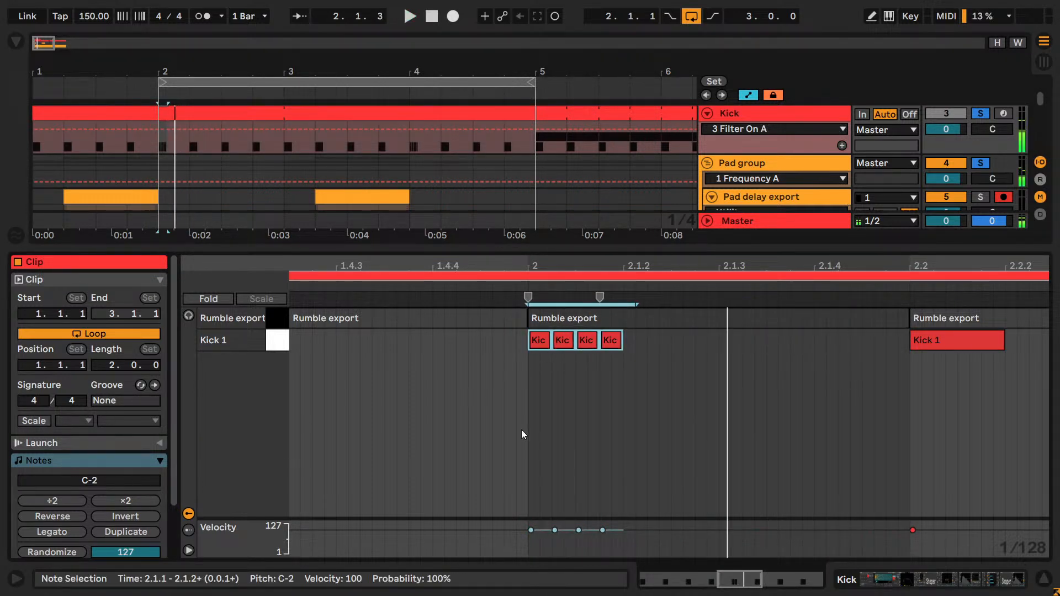
- Double the roll to eight kick notes and stretch it with ×2 until it fills the beat from 2.1.1 to 2.2
key(ctrl+d)
drag(746, 375, 546, 343)
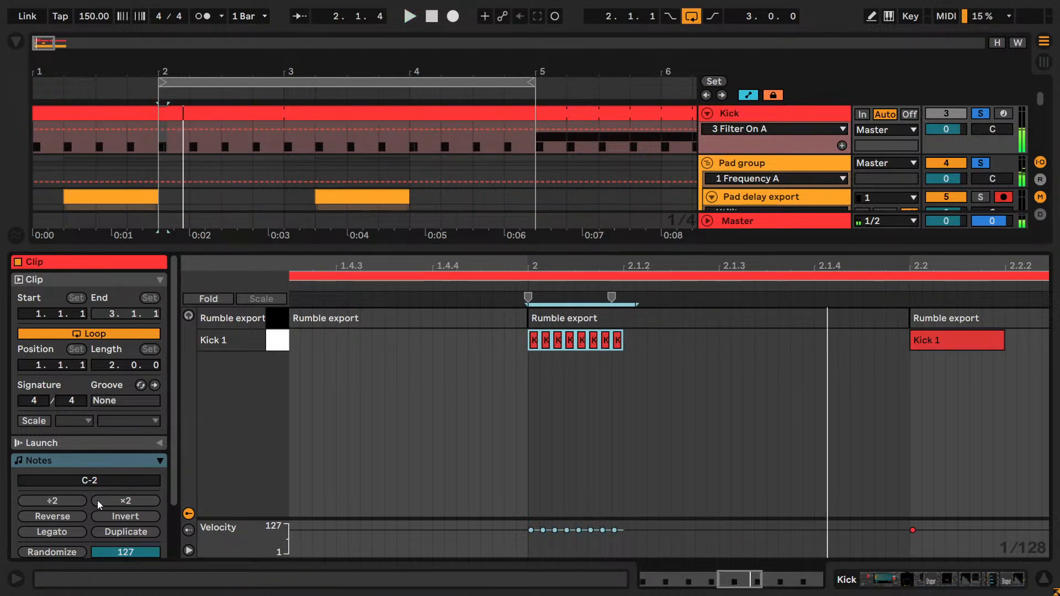
click(113, 500)
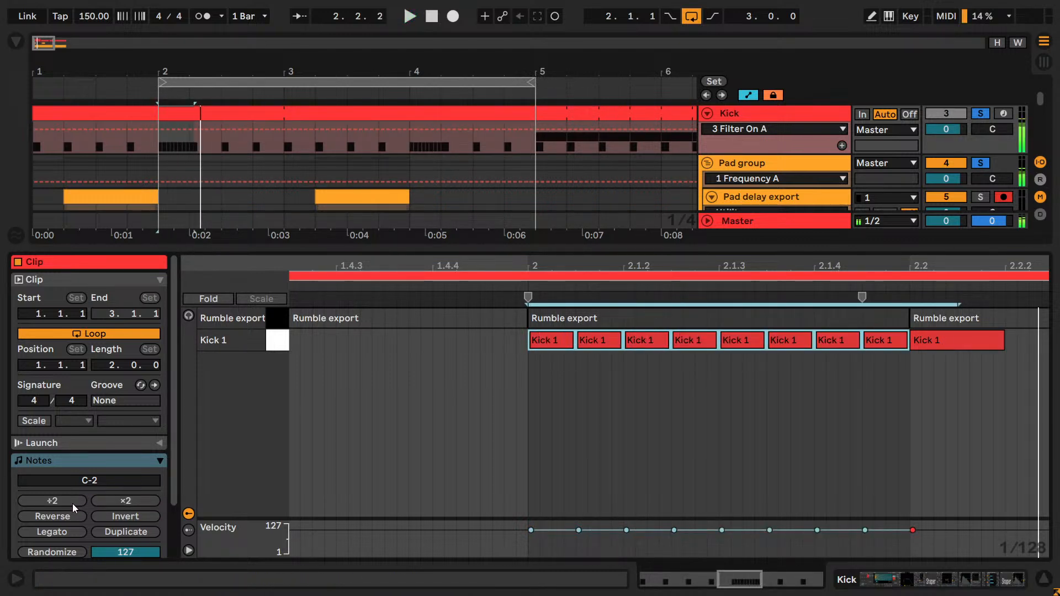
- Delete the roll's last four kick notes from 2.1.3 on, replay the loop and select the last remaining note
click(839, 408)
drag(865, 370, 733, 334)
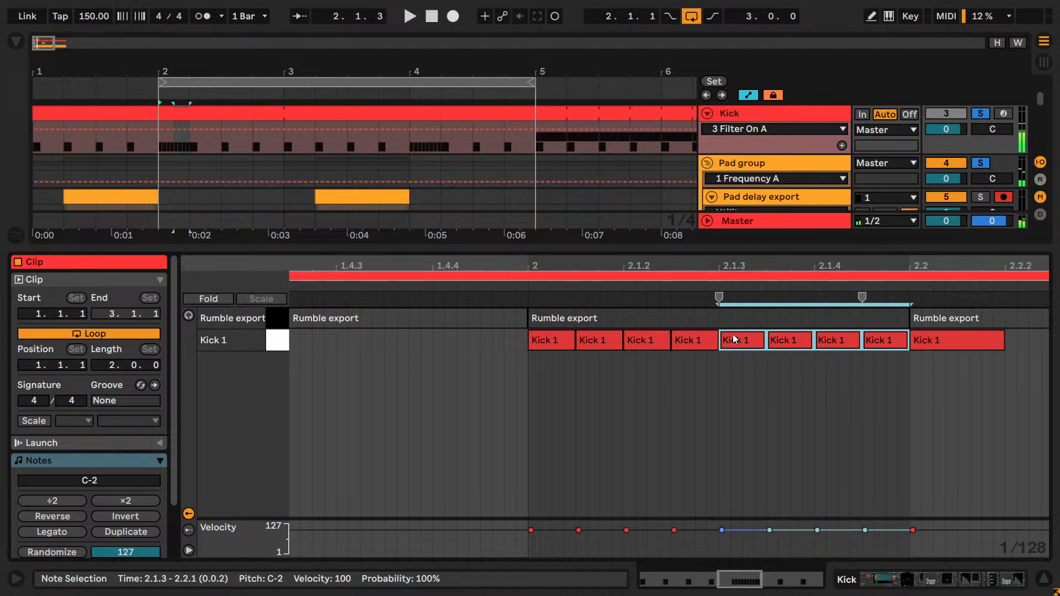
key(Delete)
key(space)
click(704, 347)
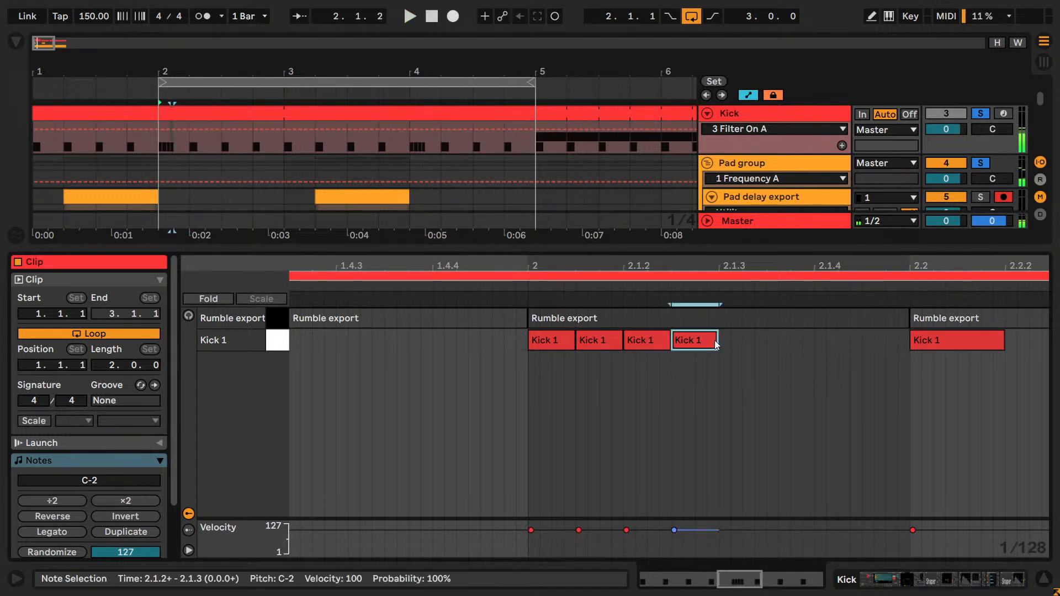
- Try an extra kick note just after 2.1.3, play the roll and remove the note
click(732, 348)
double_click(775, 338)
key(space)
key(space)
double_click(772, 342)
key(space)
key(space)
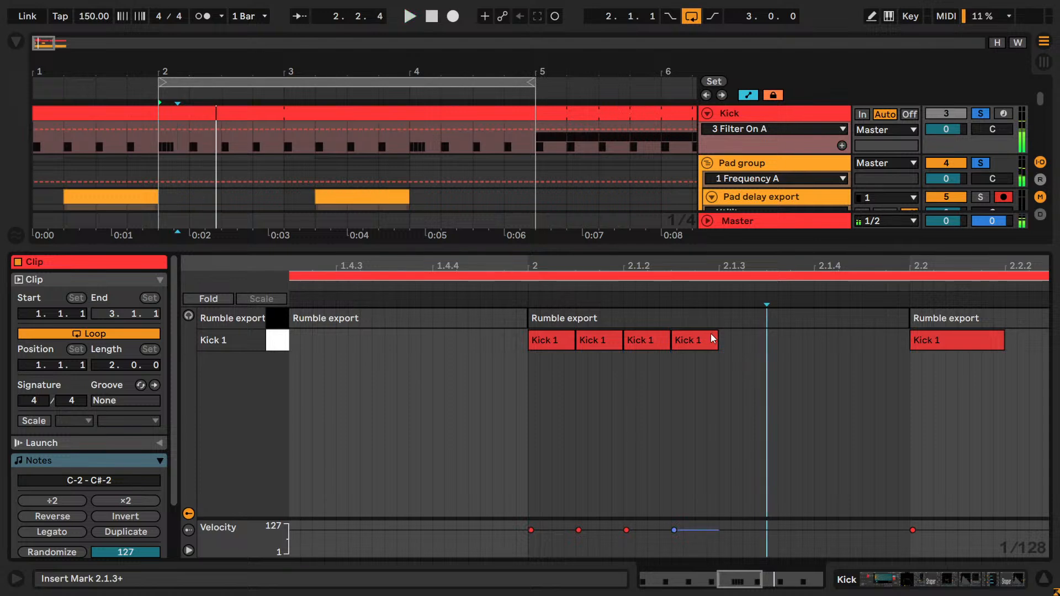
- Show the Kick 1 device chain, open the Punch chain up to its Shaper rack and play the roll
key(shift+Tab)
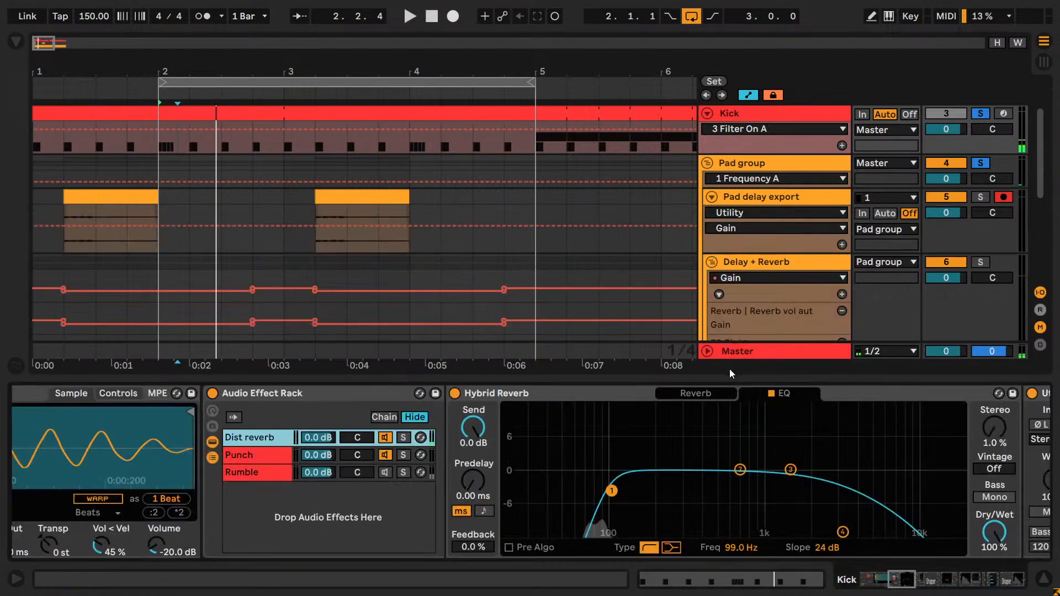
click(281, 461)
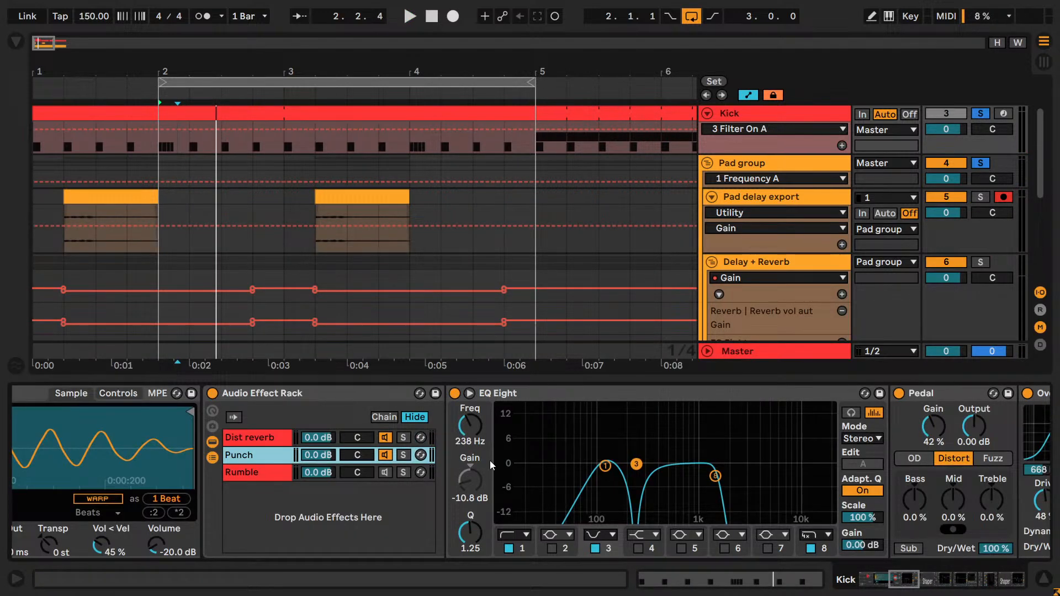
drag(911, 581, 931, 582)
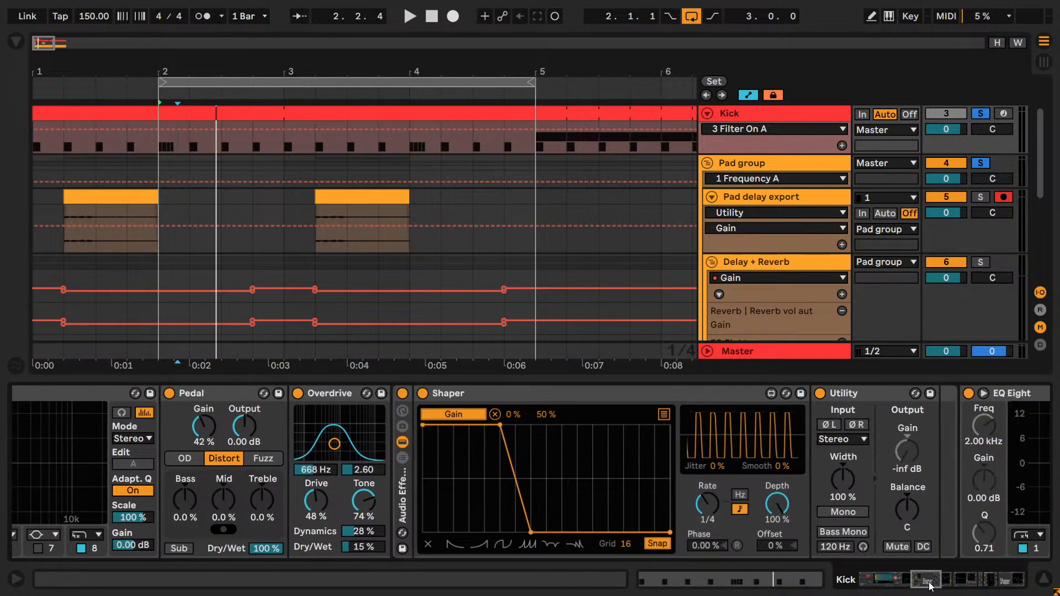
key(space)
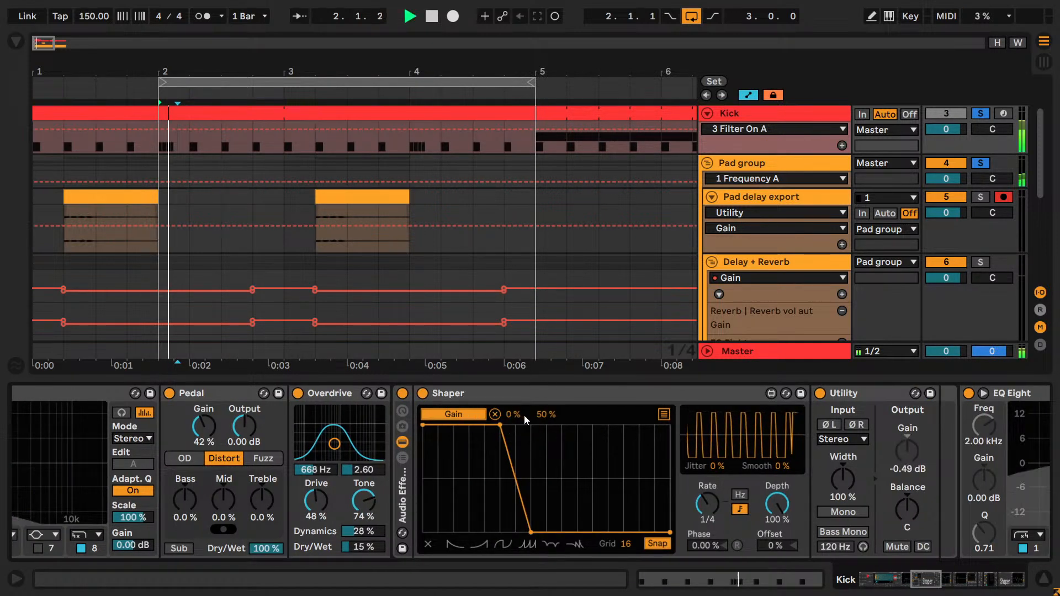
key(space)
- Compare the kick roll with the Shaper and Utility rack of the Punch chain bypassed and active
click(402, 393)
key(space)
key(space)
key(space)
key(space)
key(space)
- Replay the roll with the Shaper and Utility rack active and switch that rack off
key(space)
key(space)
click(402, 392)
key(space)
key(space)
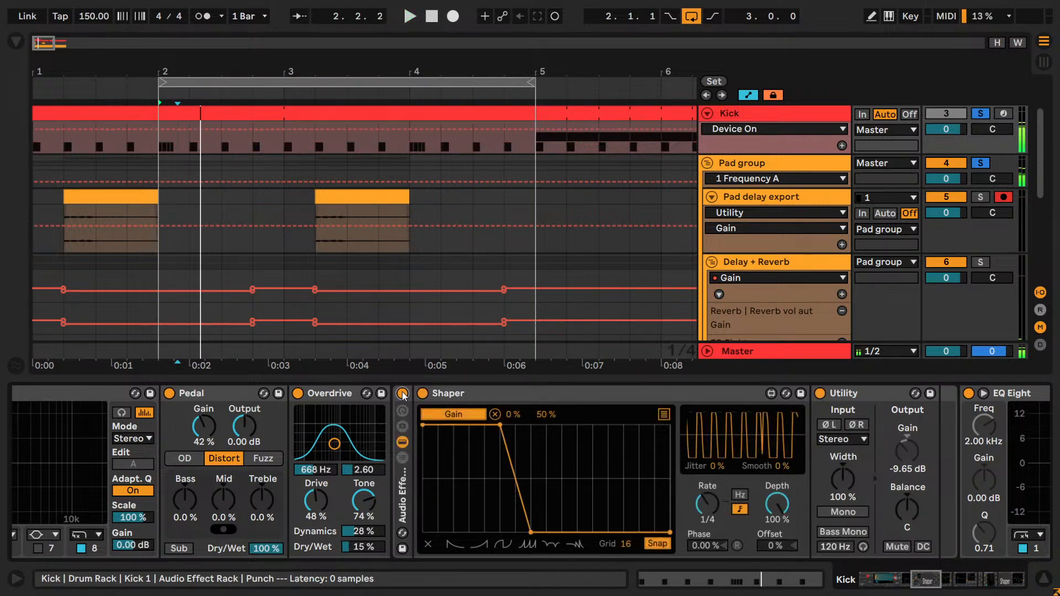
key(space)
key(space)
key(space)
key(space)
key(space)
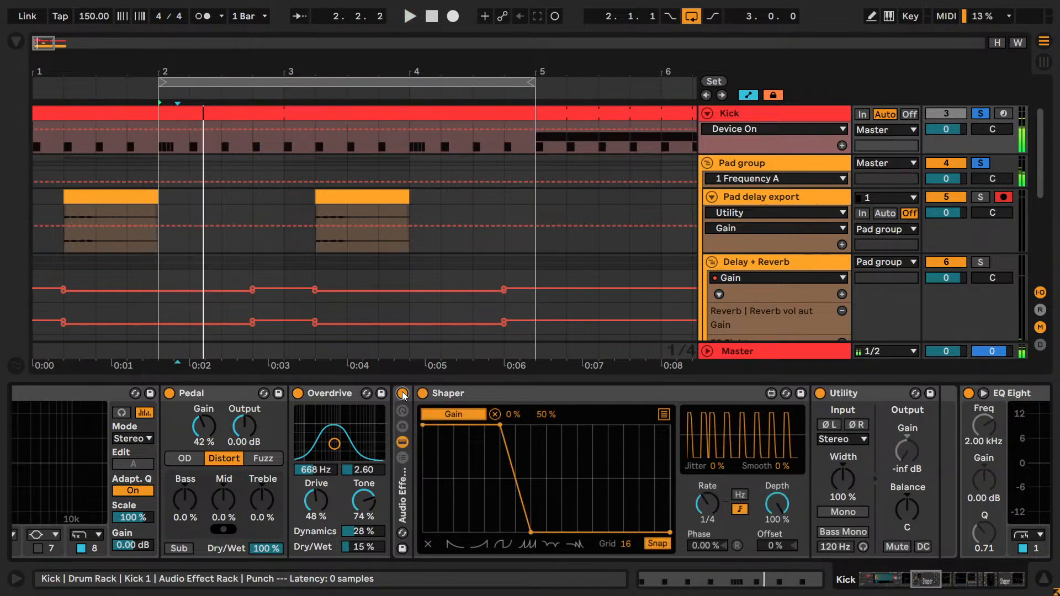
click(403, 393)
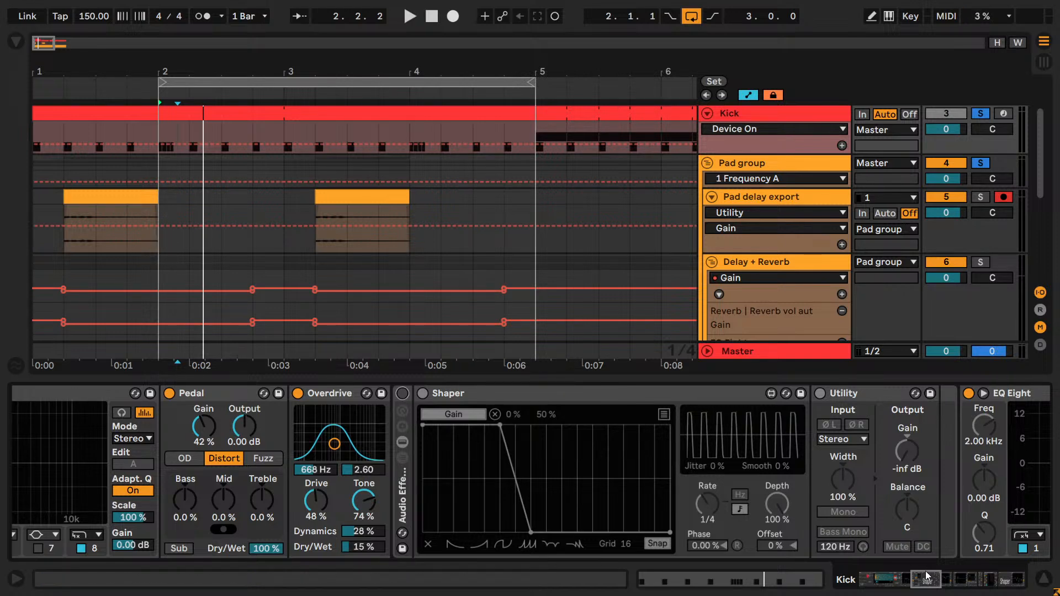
- Show the Device On automation of the Punch chain's Shaper and Utility rack in a new Kick track lane
drag(929, 574, 892, 576)
click(913, 457)
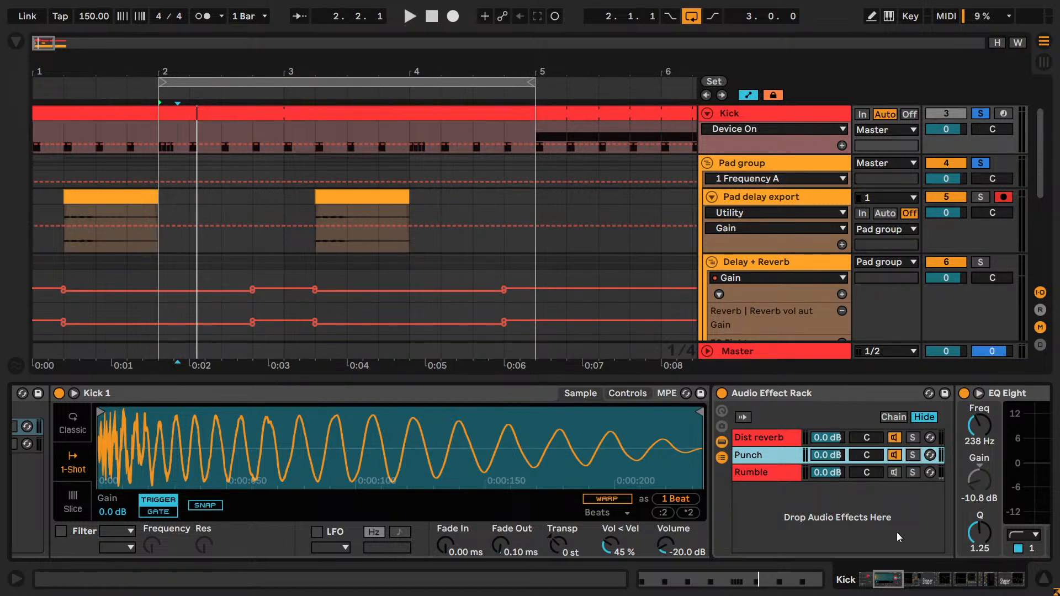
drag(894, 575, 935, 584)
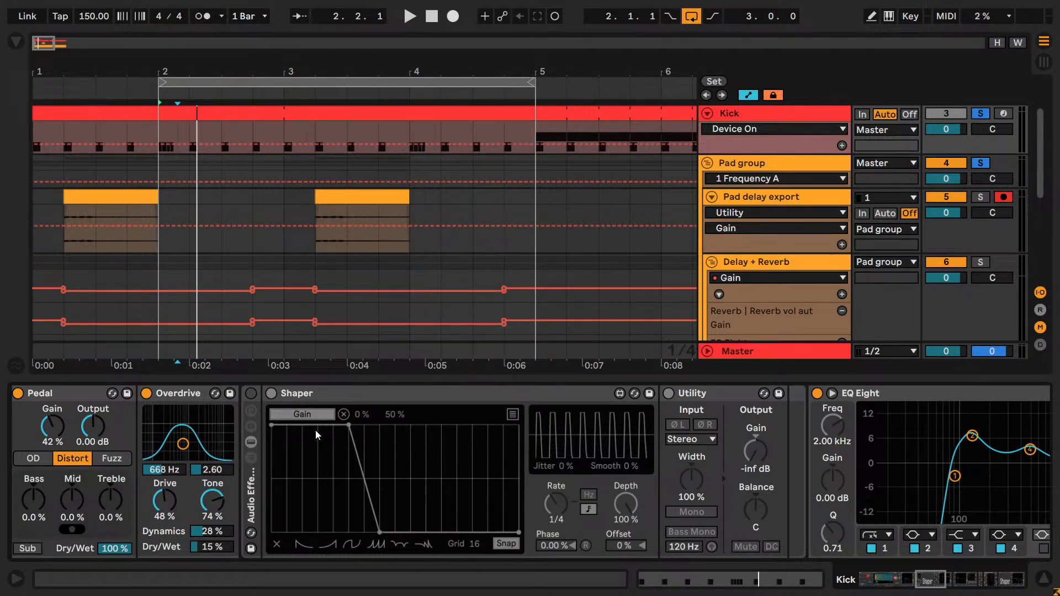
right_click(254, 395)
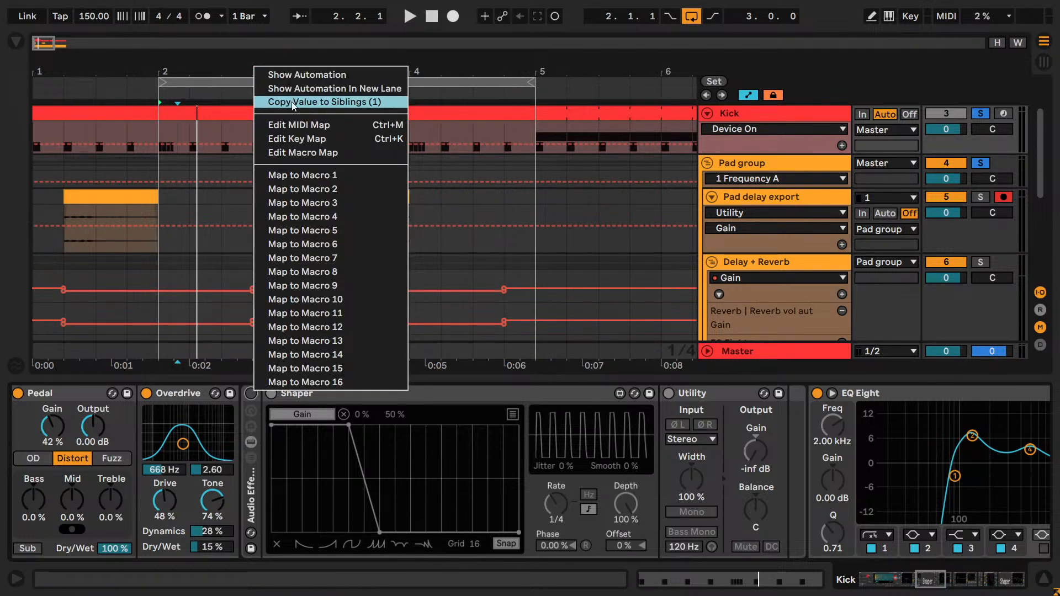
click(286, 75)
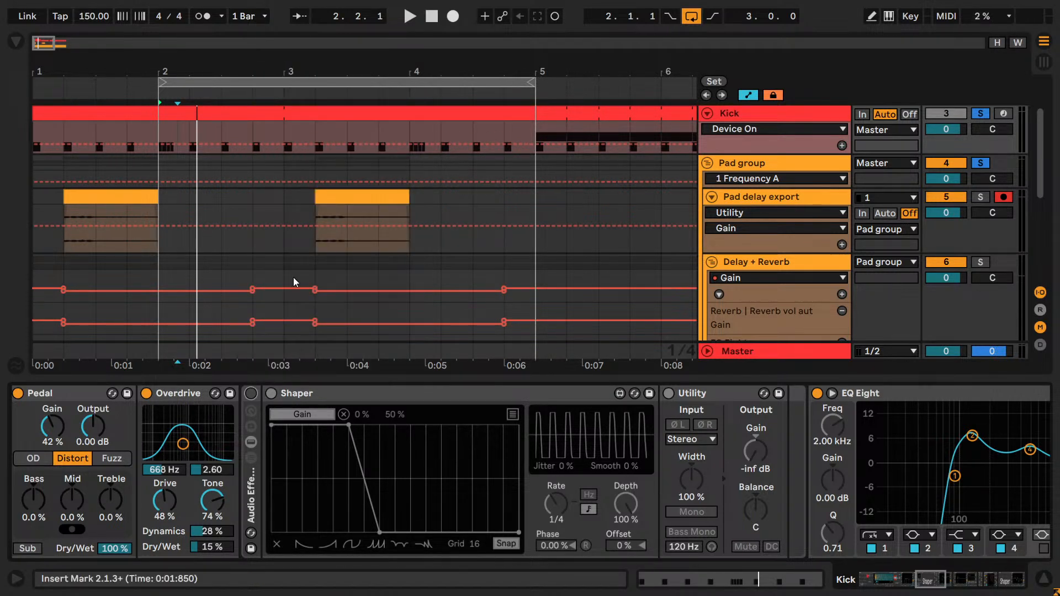
right_click(251, 393)
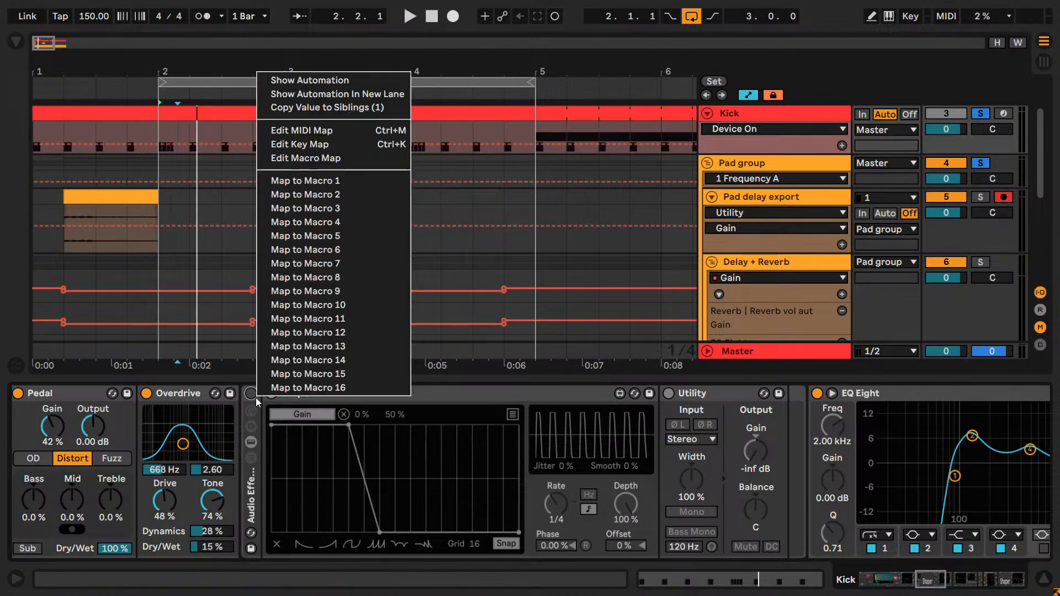
click(281, 93)
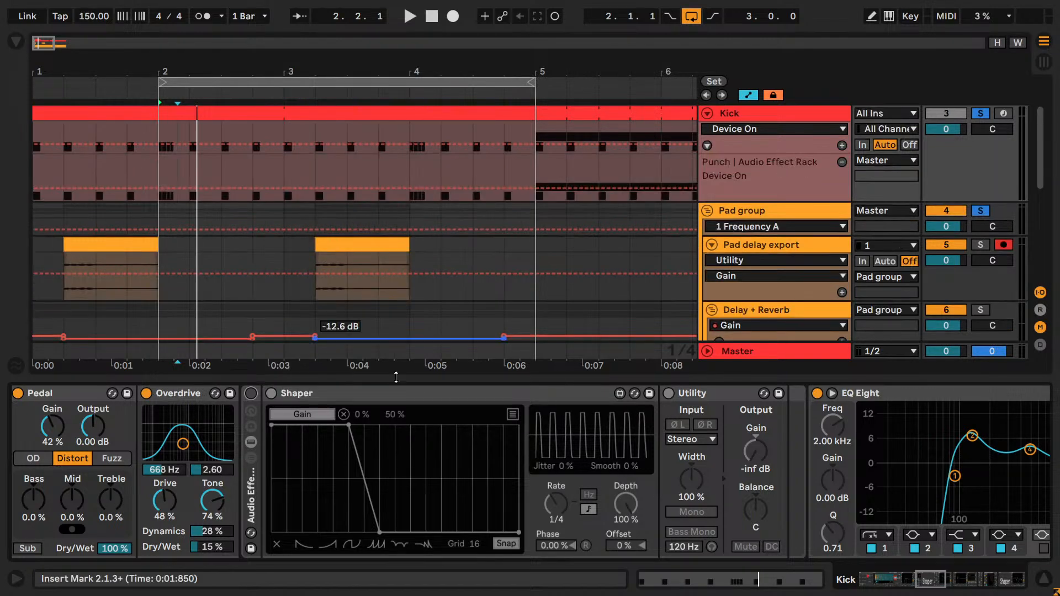
- Unfold the Shaper and Utility rack and rename it "Punch vol aut"
double_click(246, 458)
click(282, 396)
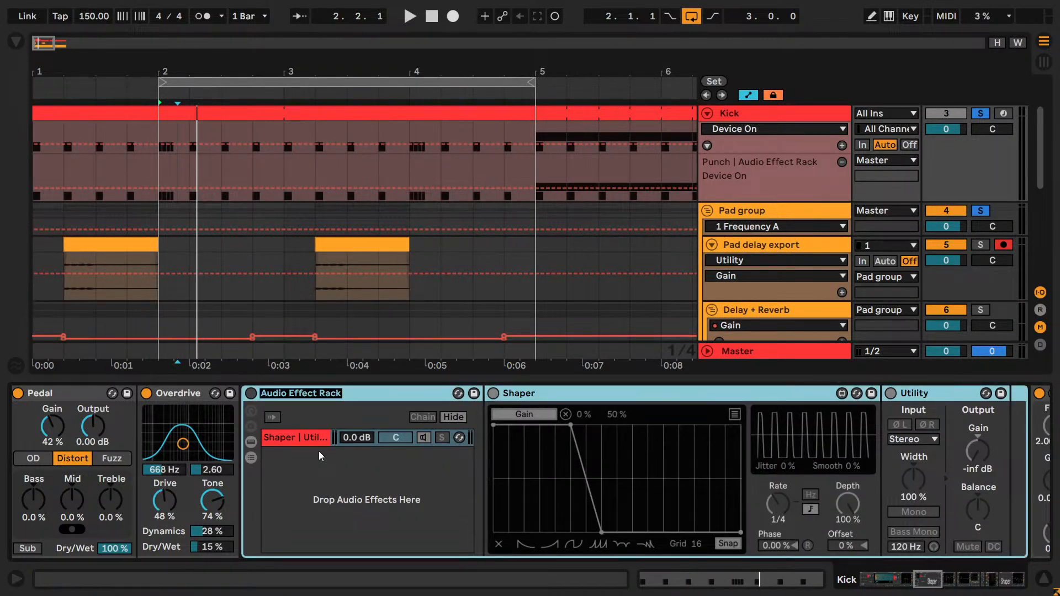
text(Shortening the)
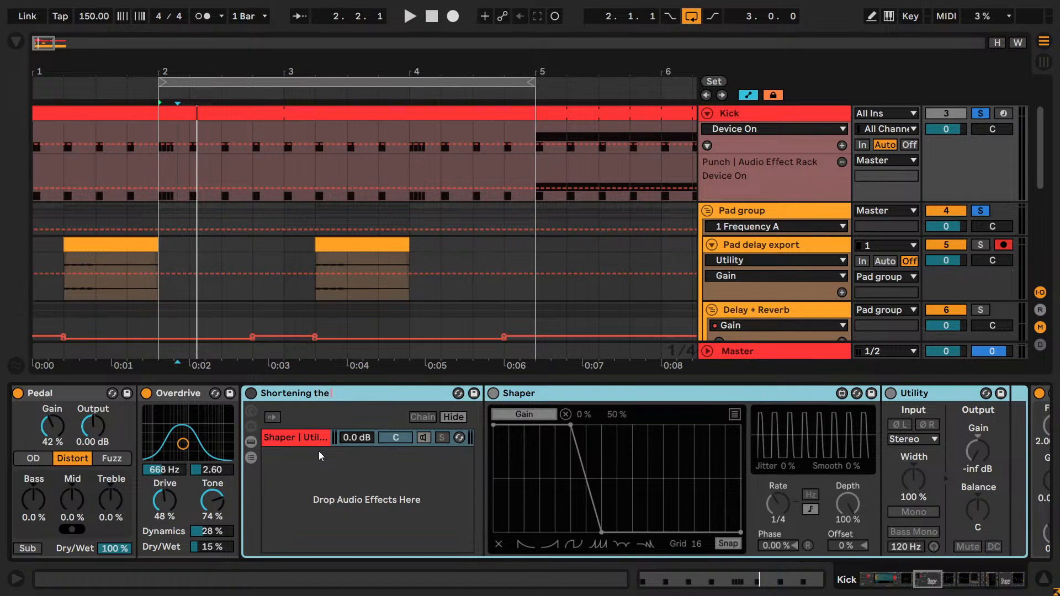
key(BackSpace)
key(BackSpace)
key(BackSpace)
key(BackSpace)
key(BackSpace)
key(BackSpace)
key(BackSpace)
key(BackSpace)
key(BackSpace)
key(BackSpace)
key(BackSpace)
key(BackSpace)
key(BackSpace)
key(BackSpace)
text(Kick)
key(BackSpace)
key(BackSpace)
key(BackSpace)
key(BackSpace)
text(Punch vol aut)
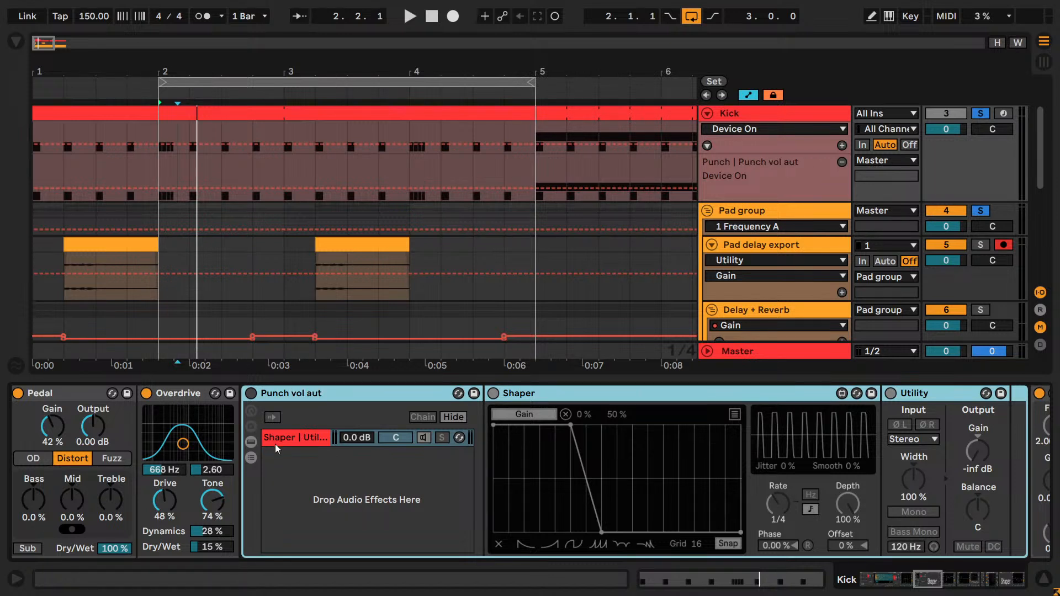
- Switch the Punch vol aut rack on, draw its Device On automation as off from 2.1 to 2.2 and play it
key(space)
key(space)
click(252, 394)
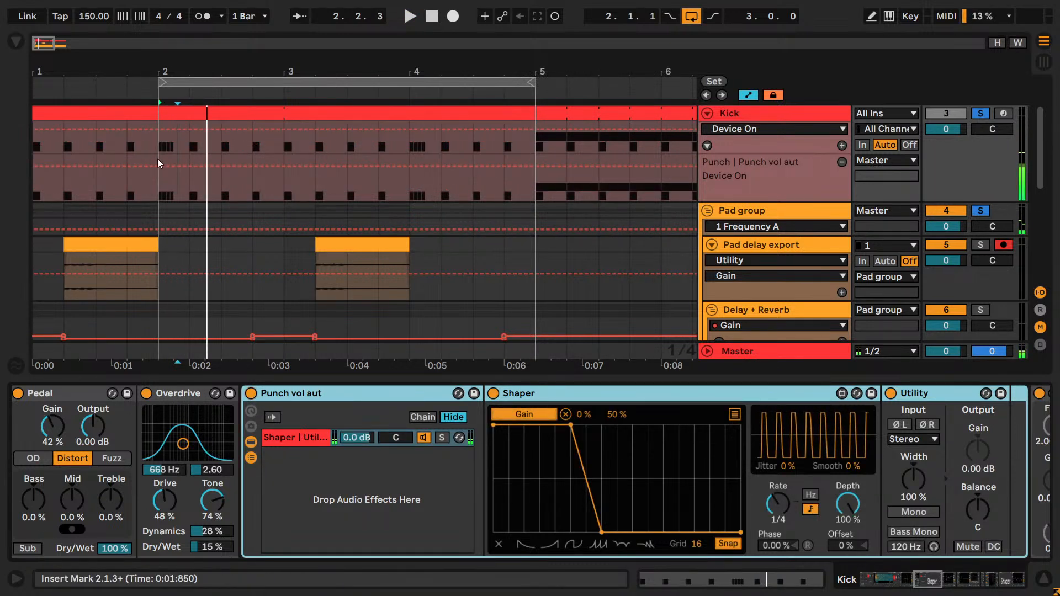
key(b)
click(174, 189)
drag(69, 68, 91, 115)
key(space)
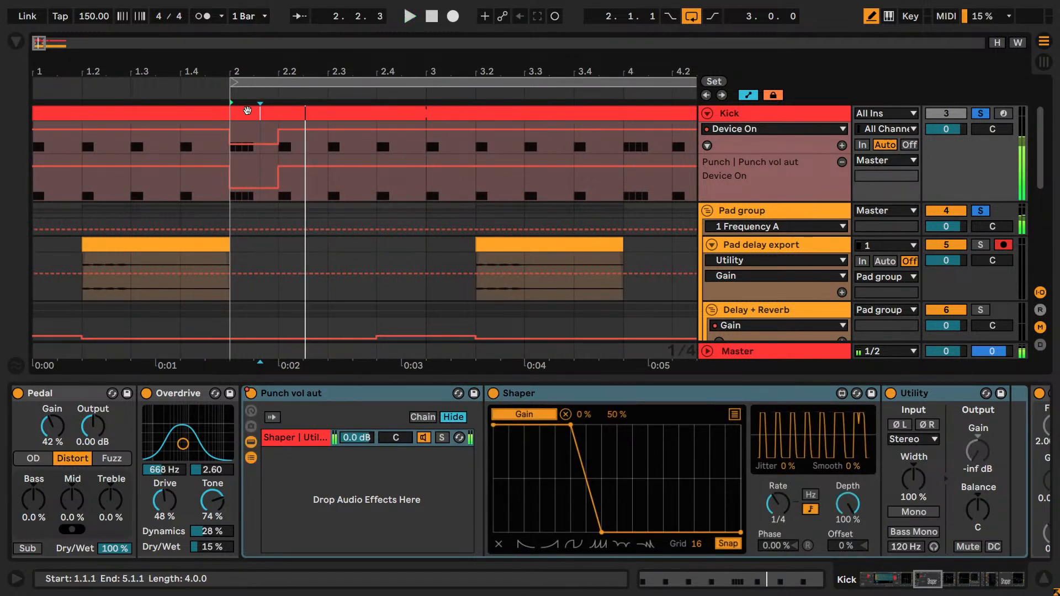
key(space)
- Open the kick clip and duplicate the four short kick notes so the roll continues from 2.1.3 to 2.2
double_click(246, 111)
drag(705, 289, 773, 303)
drag(780, 400, 672, 346)
key(ctrl+d)
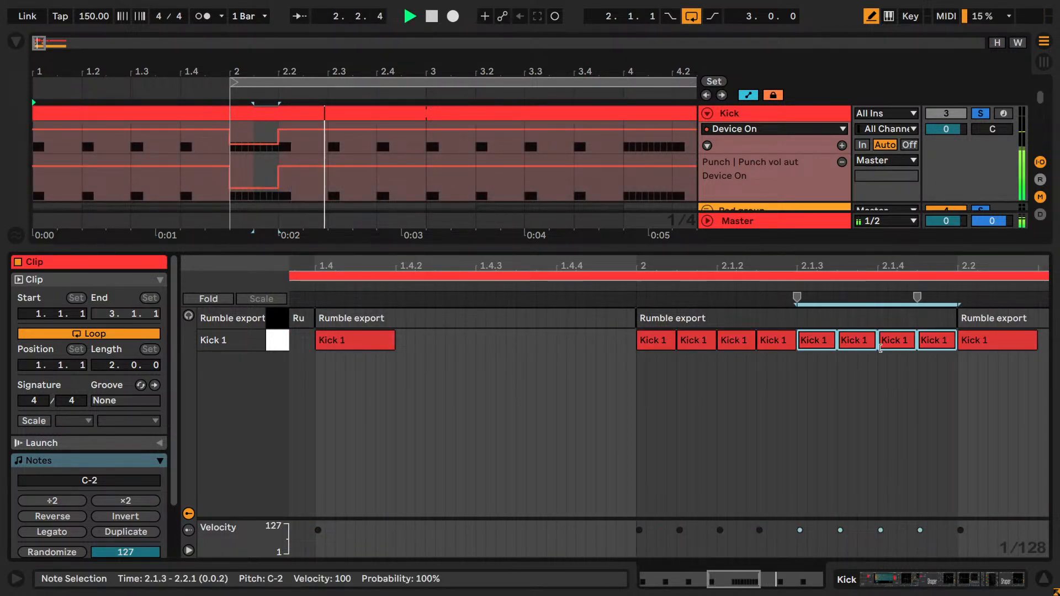
key(space)
- Set the kick clip's note grid to fixed 1/16 triplets
click(889, 369)
right_click(820, 340)
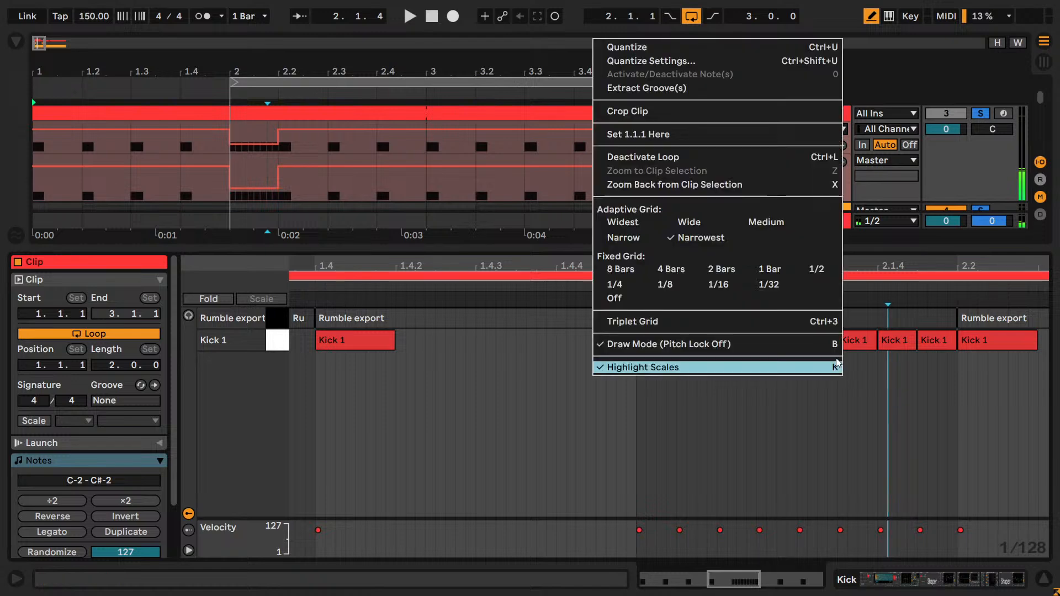
click(811, 321)
right_click(849, 388)
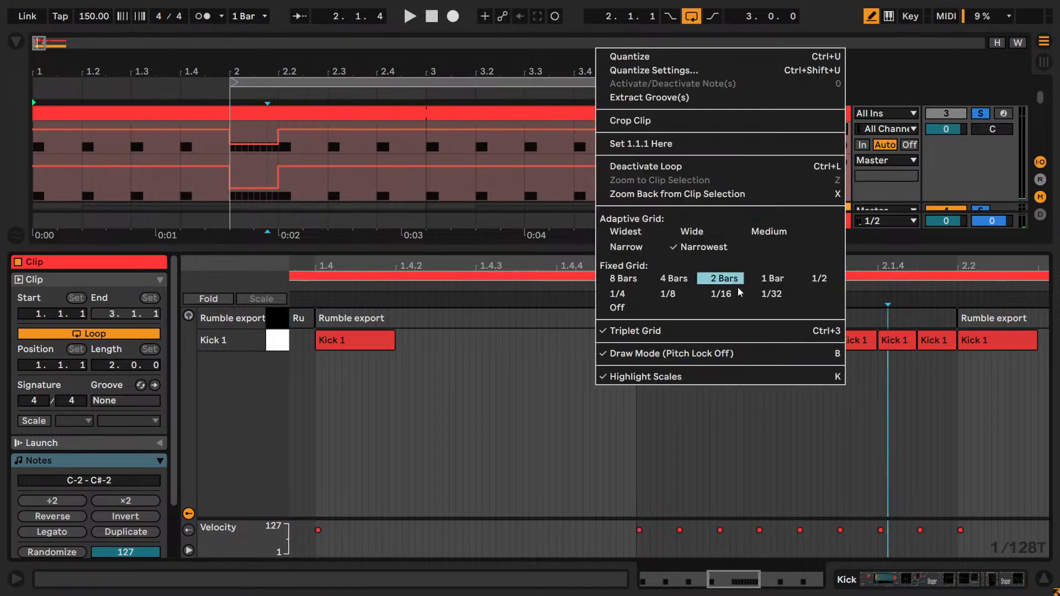
click(667, 293)
right_click(823, 391)
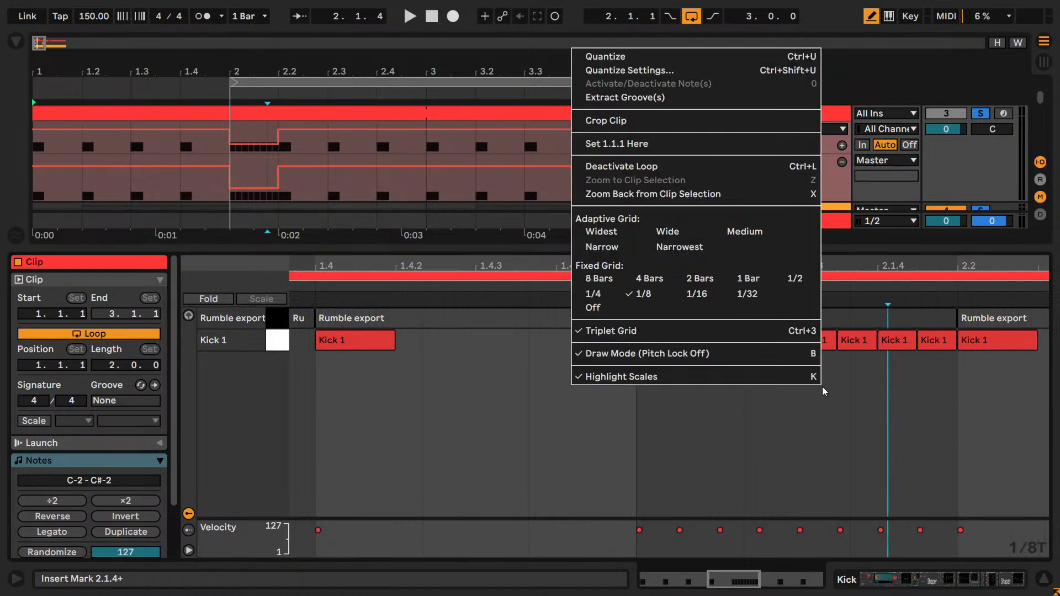
click(697, 294)
- Replace the roll's last four kicks with three 1/16 triplet notes from 2.1.3 to 2.2 and play it
drag(835, 344, 851, 342)
key(ctrl+d)
key(ctrl+d)
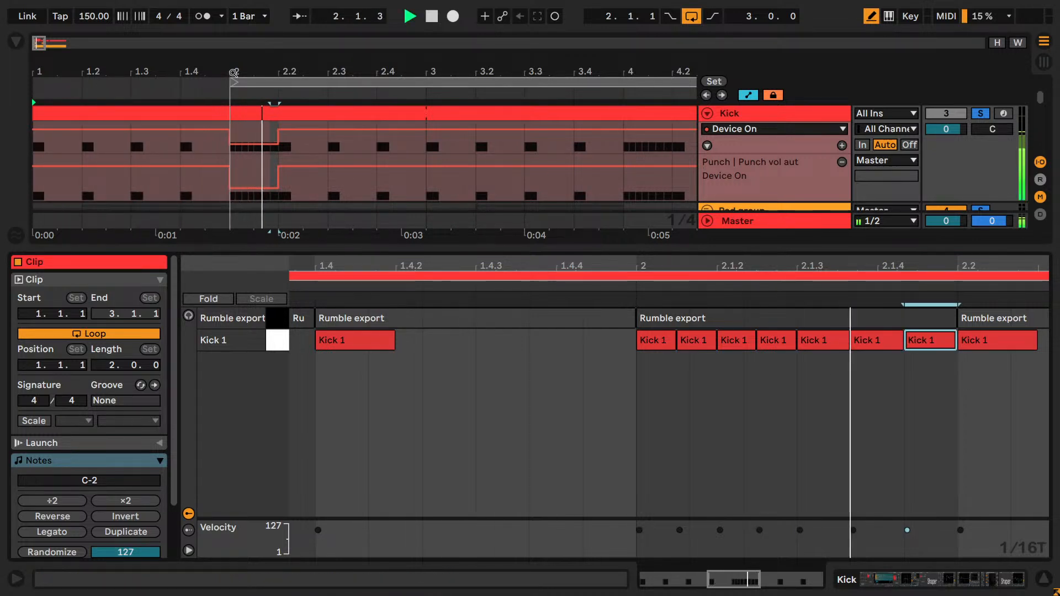
key(space)
- Set the clip's fixed grid to 1/32 triplets, play the roll and turn off draw mode
right_click(892, 376)
click(834, 420)
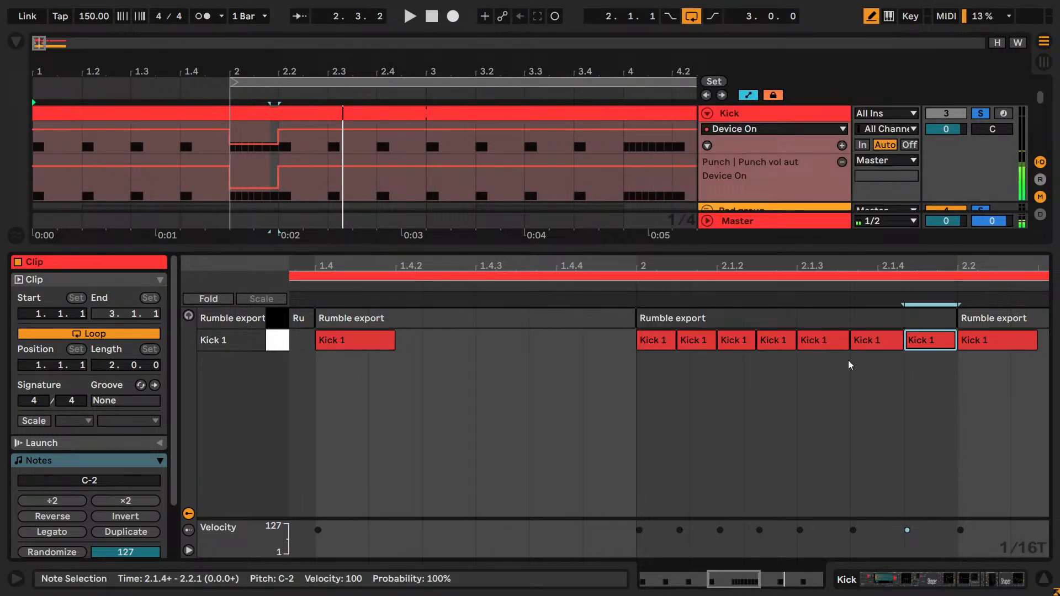
right_click(845, 395)
click(771, 304)
key(space)
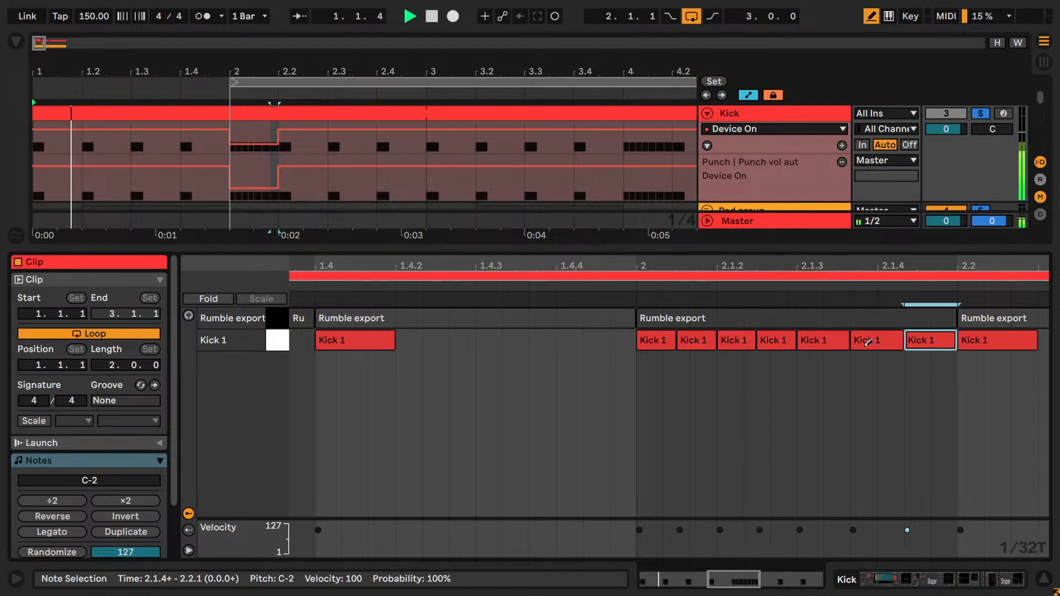
key(b)
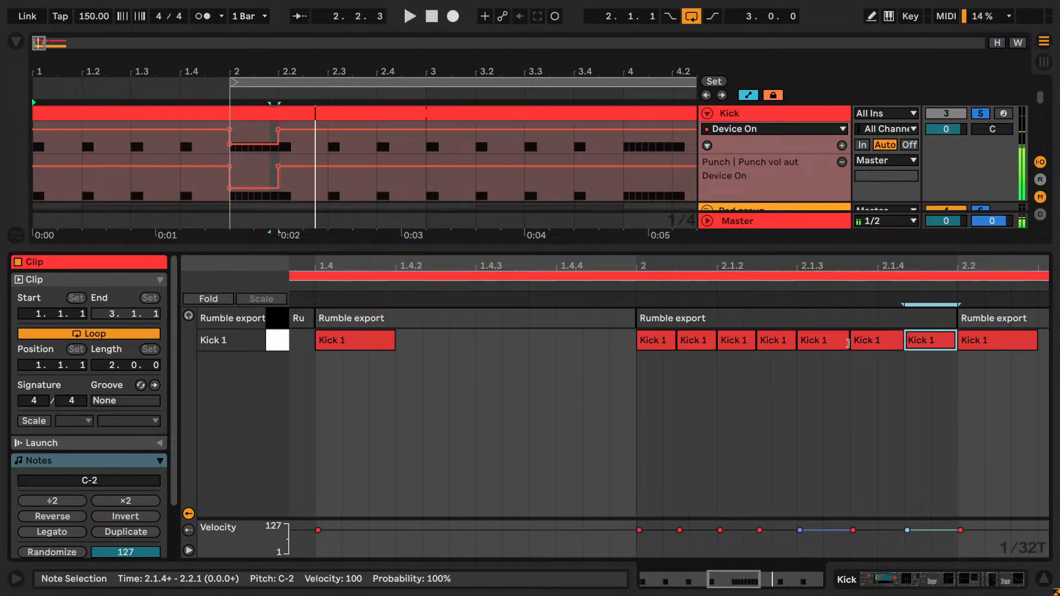
- Turn the three triplet kicks into two 1/16 notes starting at 2.1.3 and 2.1.4 and play the roll
drag(848, 340, 824, 343)
click(899, 342)
key(ctrl+z)
click(864, 346)
drag(848, 342, 879, 342)
key(space)
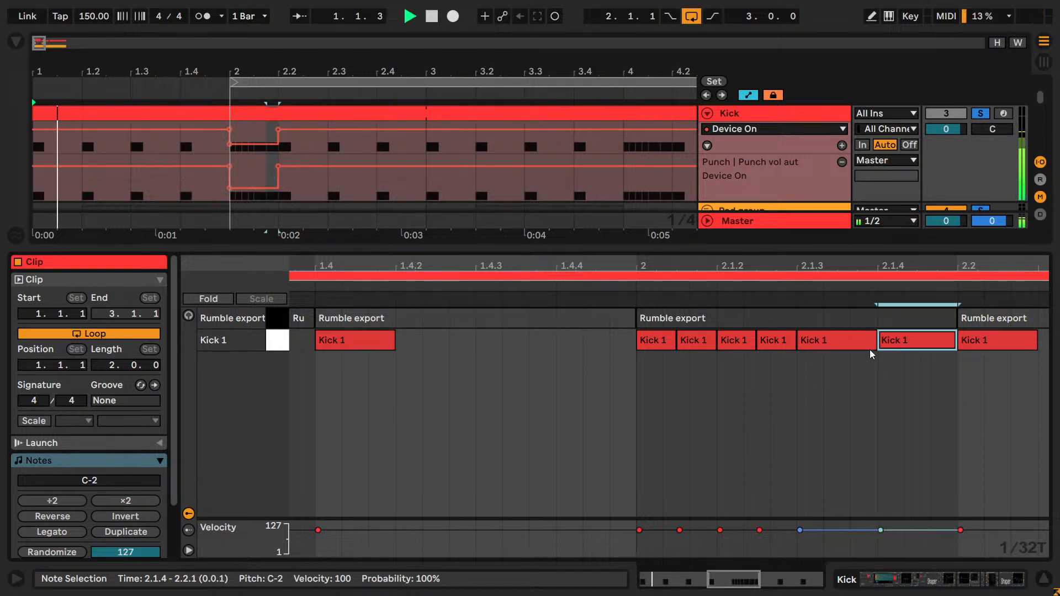
- Play the arrangement from 1.4.1 and from the loop start to check the kick roll
click(199, 158)
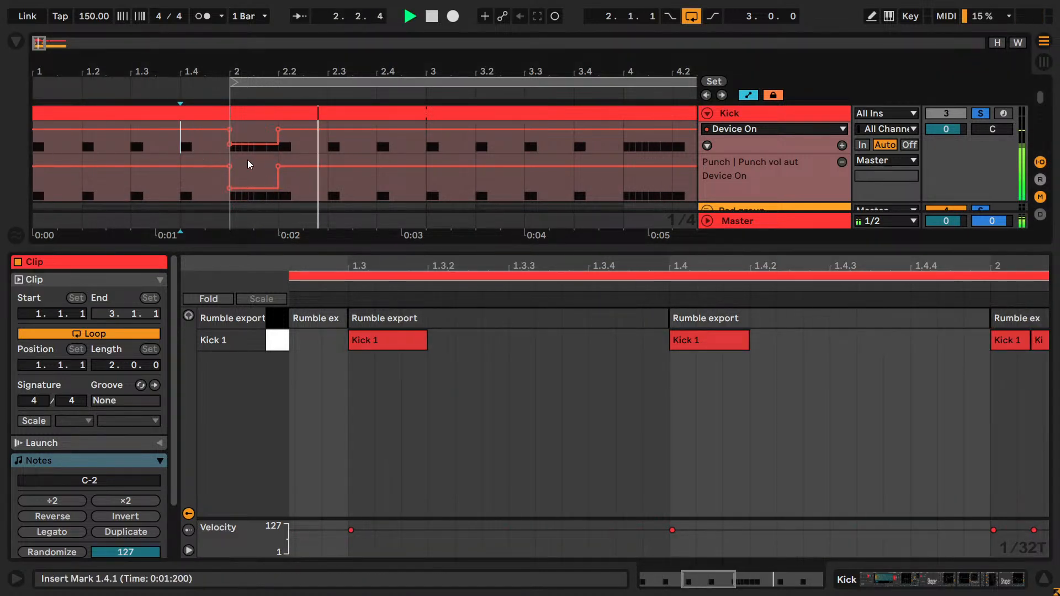
key(space)
key(space)
click(254, 83)
key(space)
click(342, 114)
key(space)
- Try halving the roll's first two kick notes with ÷2 and duplicating them, and undo the changes
scroll(707, 393, up, 5)
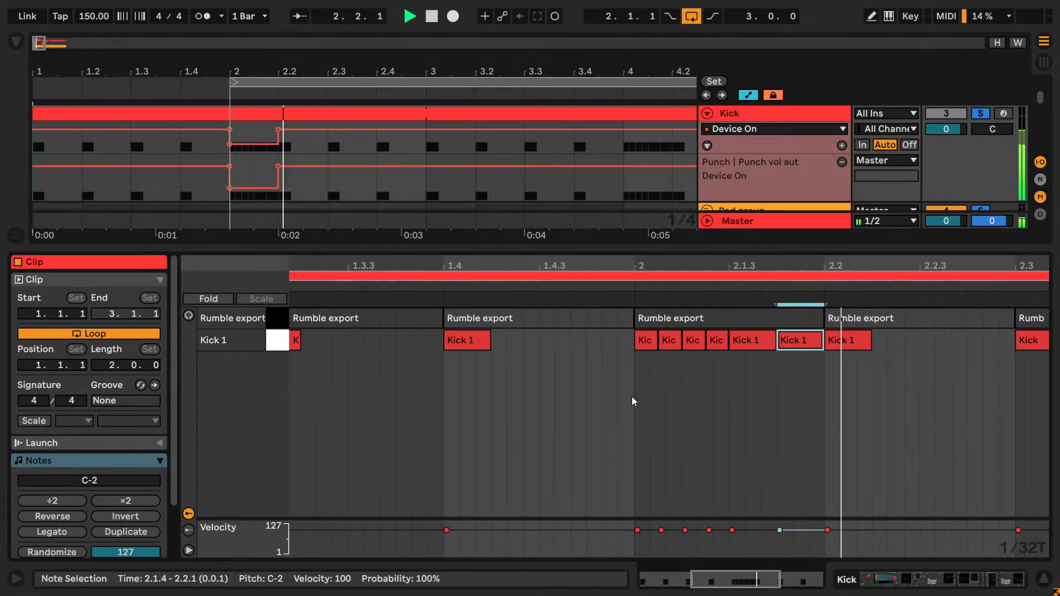
drag(627, 401, 666, 342)
click(52, 500)
key(ctrl+d)
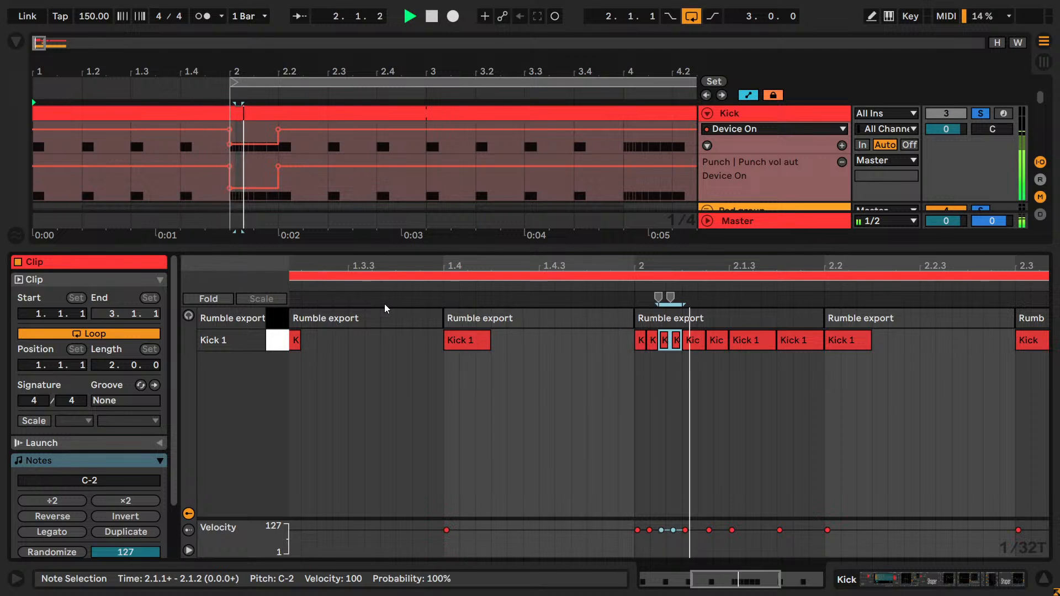
key(ctrl+z)
key(ctrl+z)
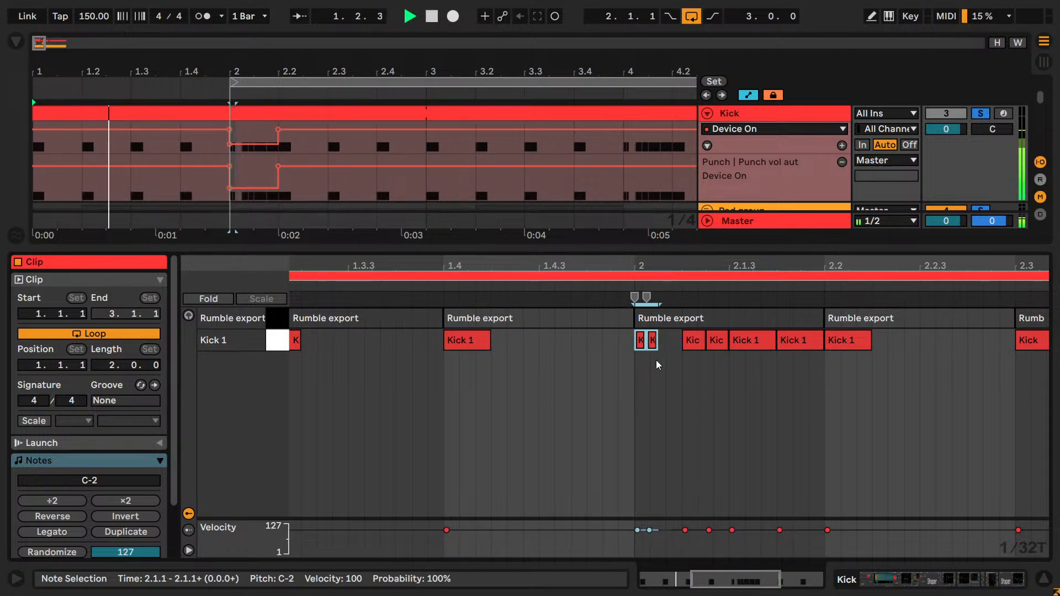
key(space)
- Try splitting the roll's fourth kick into two half-length notes, play it and undo the changes
click(716, 340)
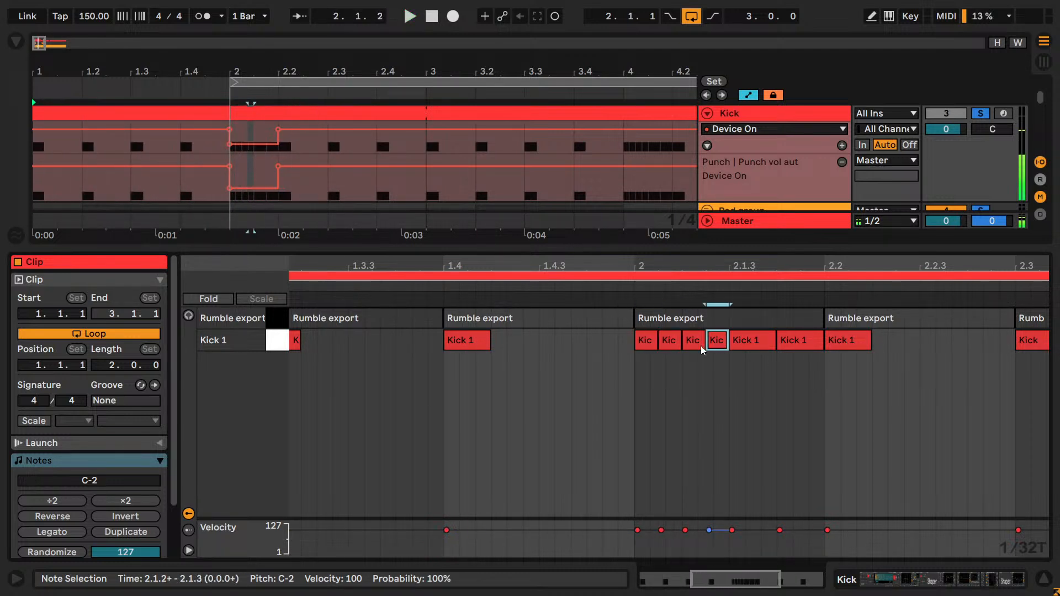
key(ctrl+d)
key(space)
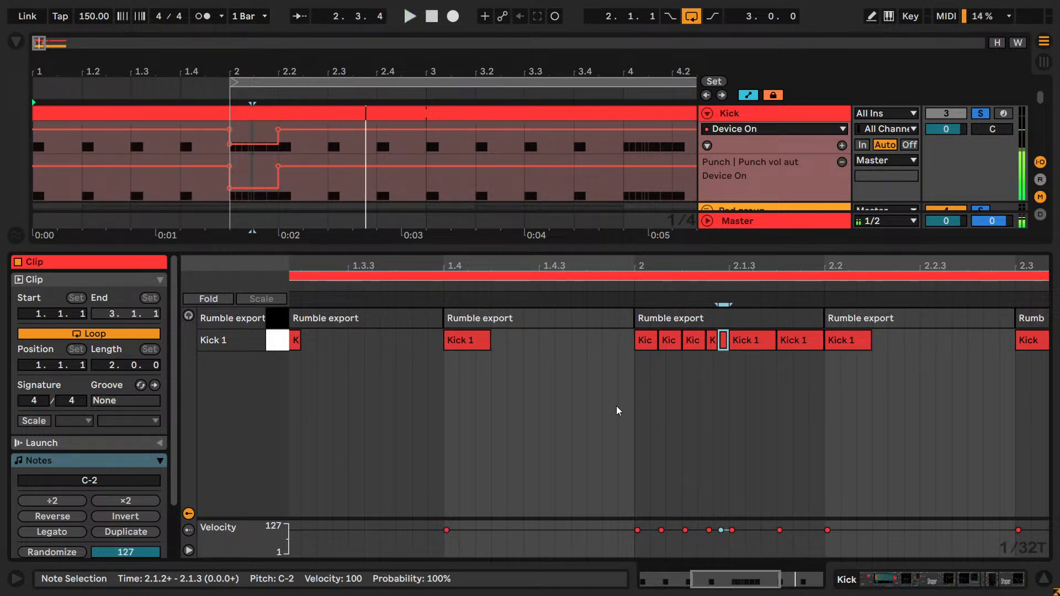
key(ctrl+z)
key(ctrl+z)
- Halve the roll's third kick note with ÷2, duplicate it to fill the gap and play the roll
click(696, 344)
key(space)
click(55, 501)
key(ctrl+d)
key(space)
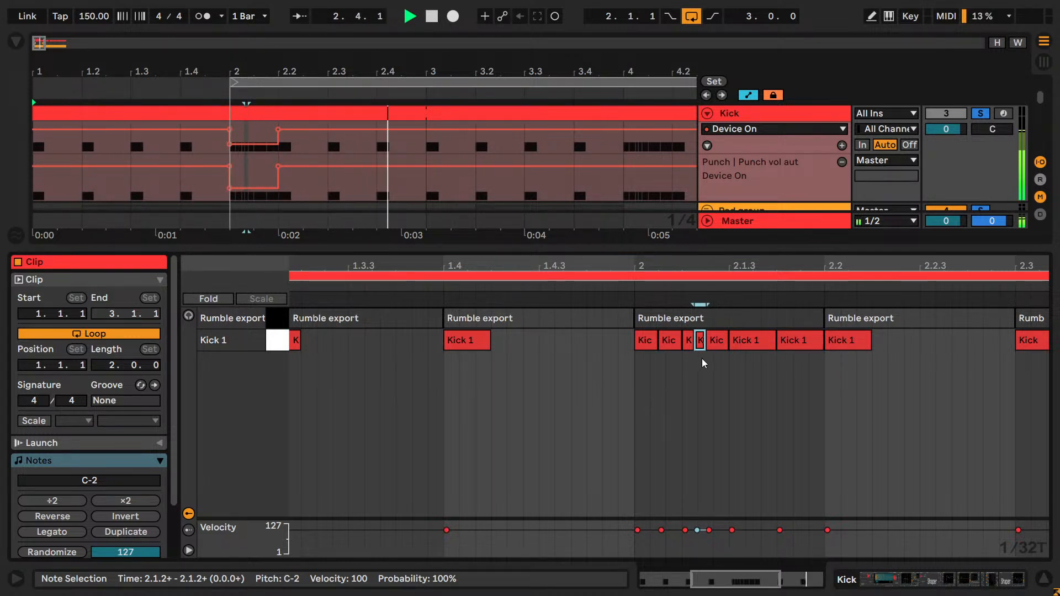
- Try halving the roll's second kick note with ÷2 and duplicating it, play the result and undo the changes
click(677, 346)
key(space)
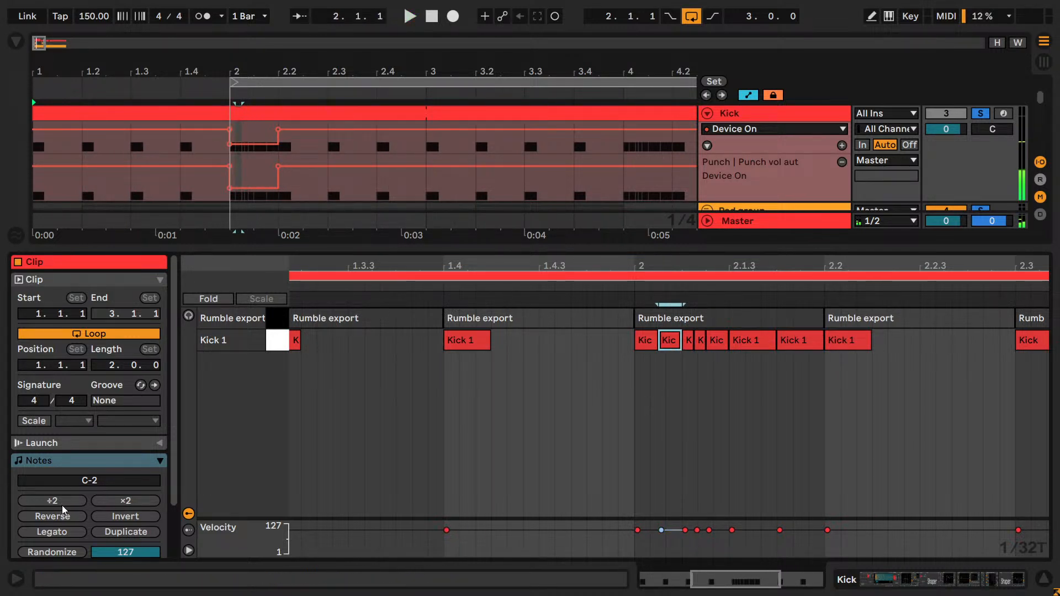
key(ctrl+d)
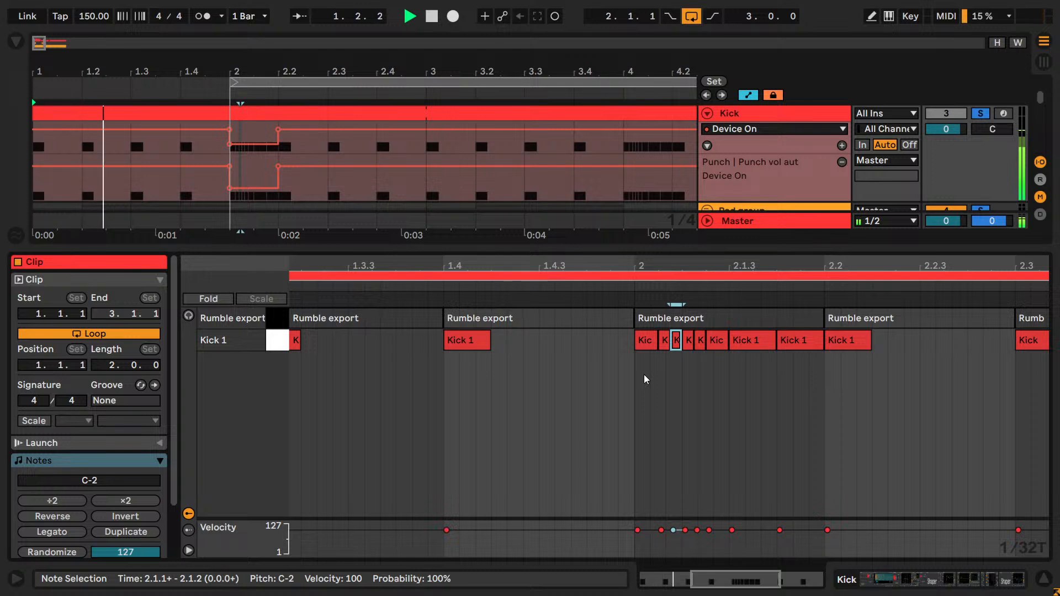
key(ctrl+z)
key(ctrl+z)
key(space)
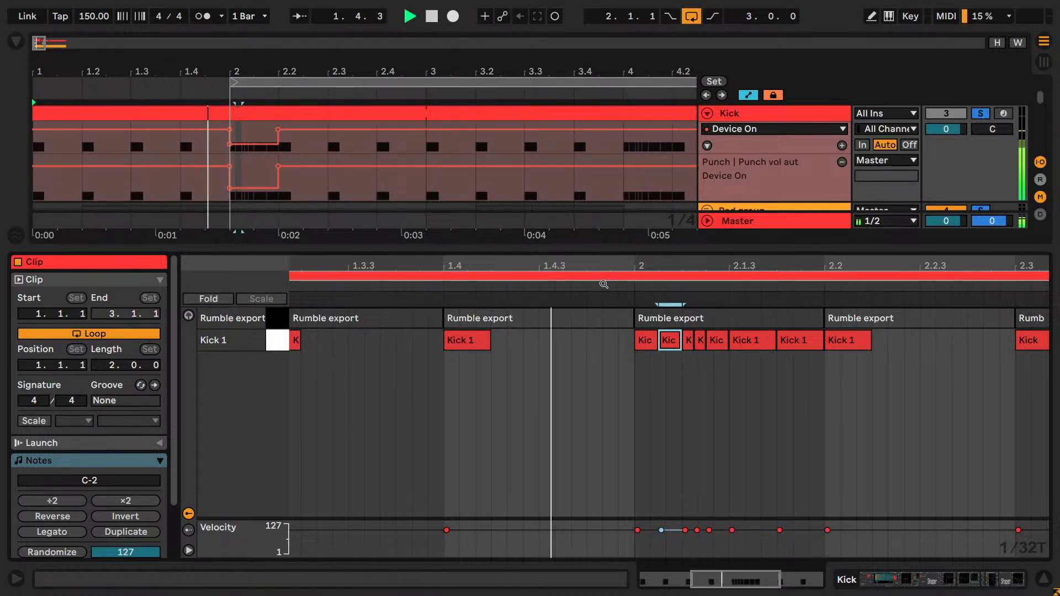
- Add a kick note at 2.4.3 in the first kick clip and play the arrangement
key(space)
click(414, 116)
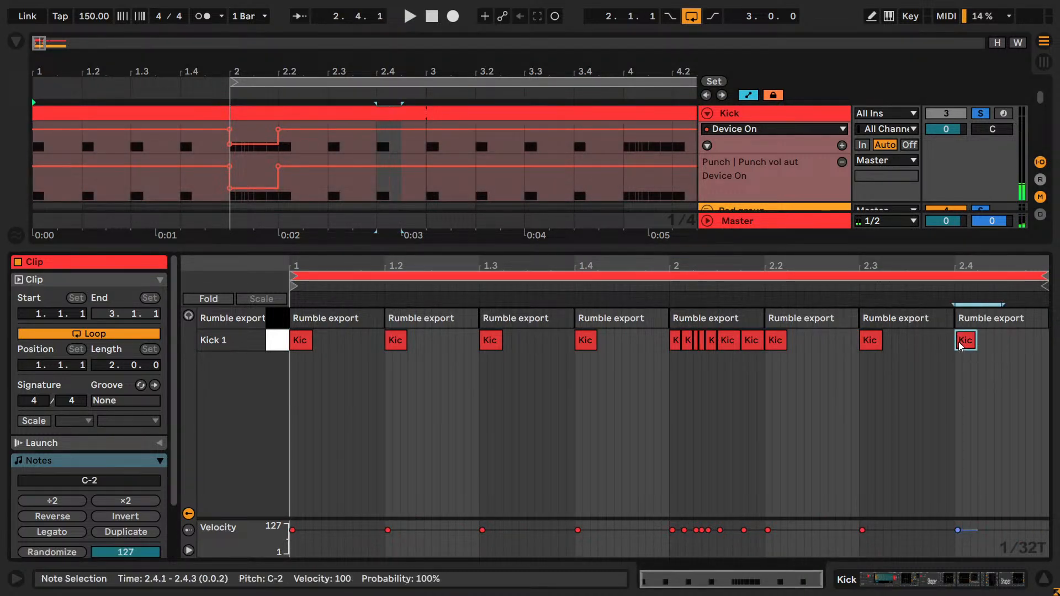
double_click(1010, 340)
key(space)
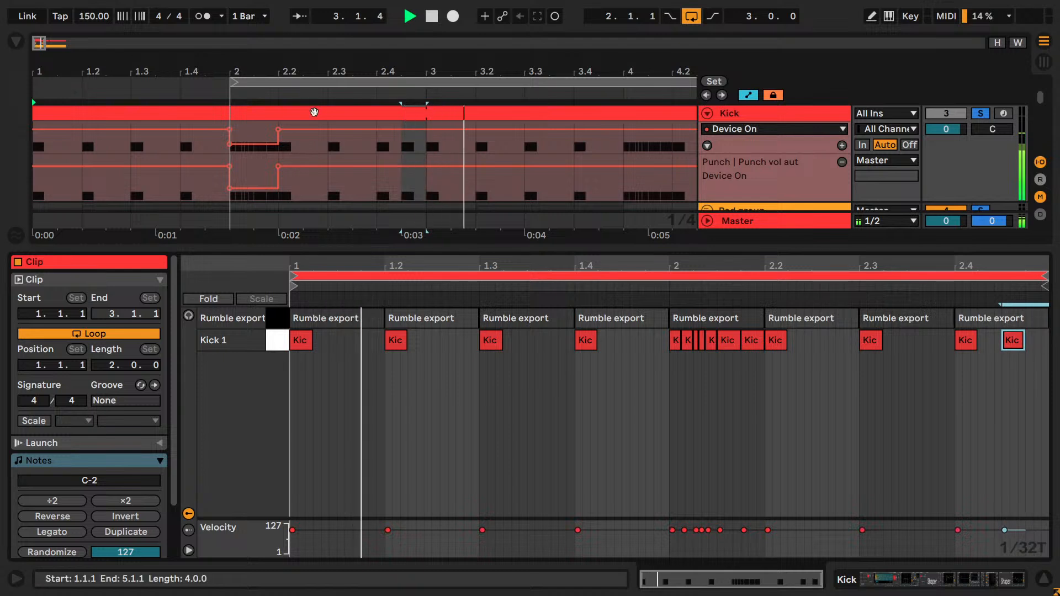
- Draw the Punch vol aut Device On automation off across beats 2.4, 4.1 and 4.4, and play the arrangement
key(space)
key(b)
click(406, 190)
key(space)
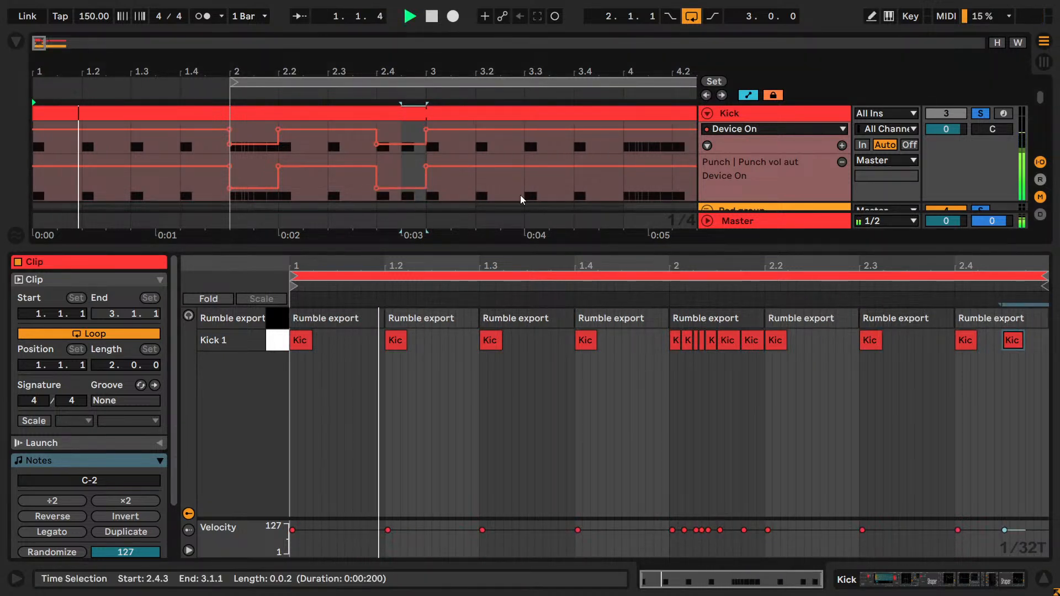
drag(253, 50, 253, 32)
key(b)
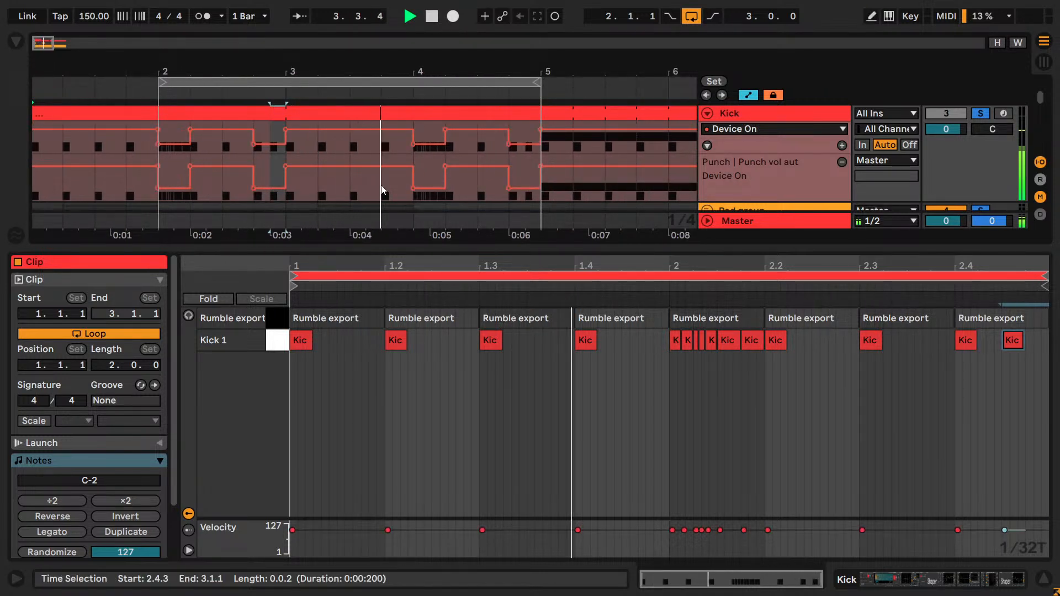
key(space)
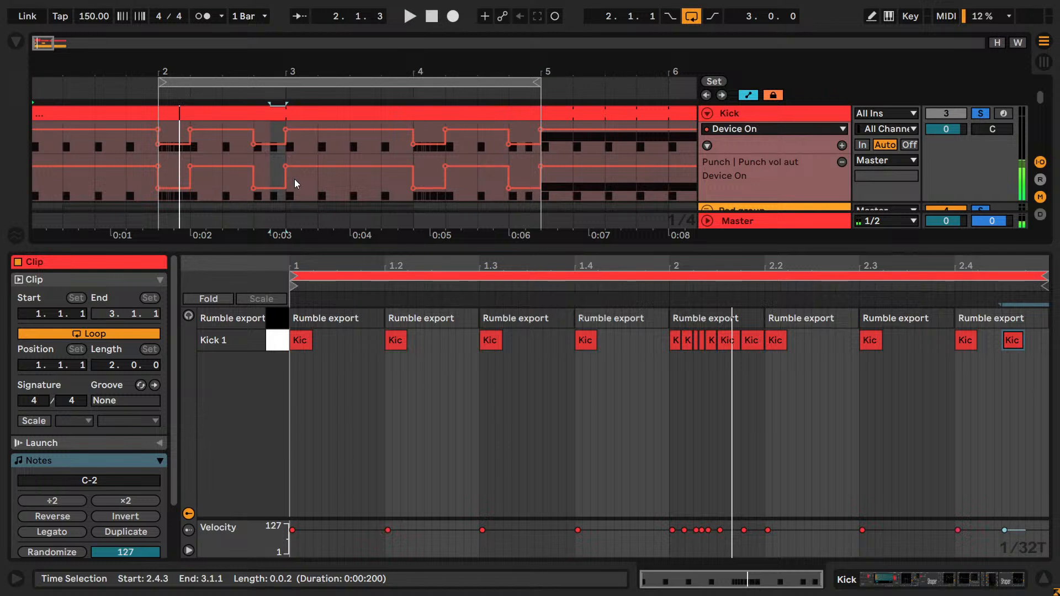
- Open the kick clip spanning bars 3 to 5 and delete all kick notes in its second bar
click(312, 117)
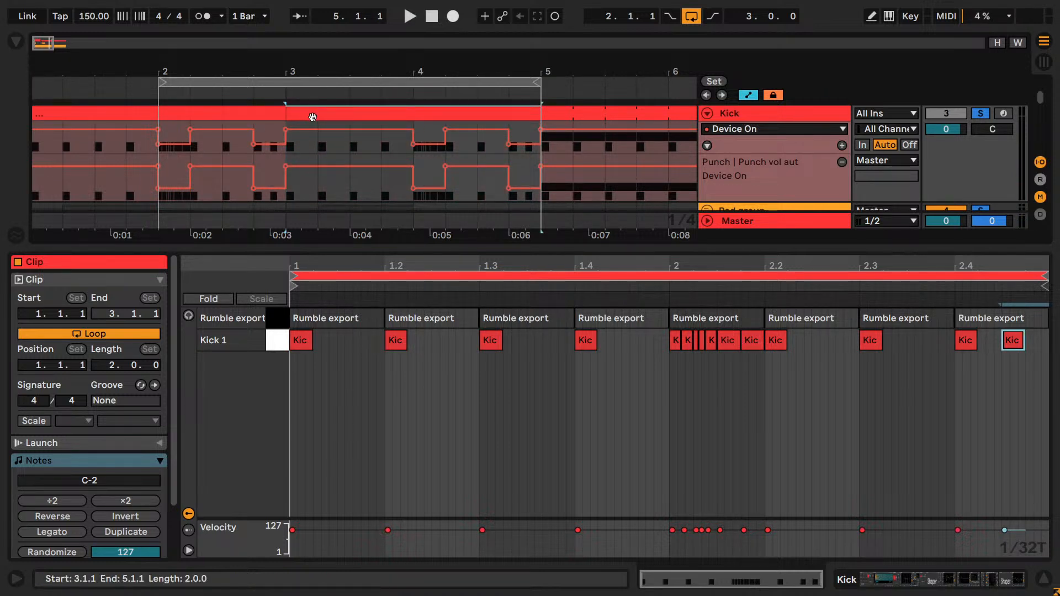
key(shift+Tab)
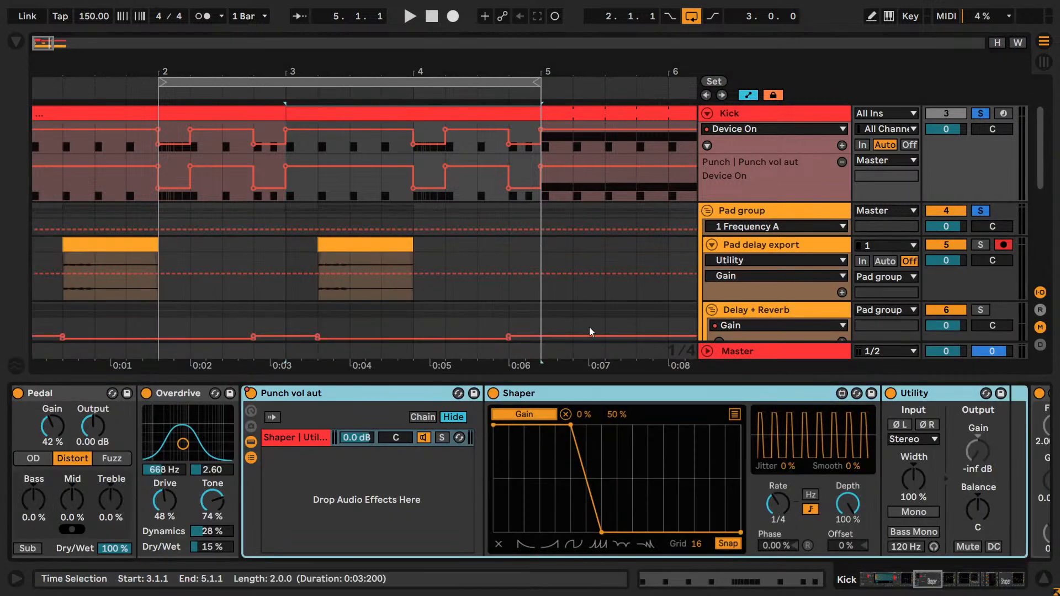
key(shift+Tab)
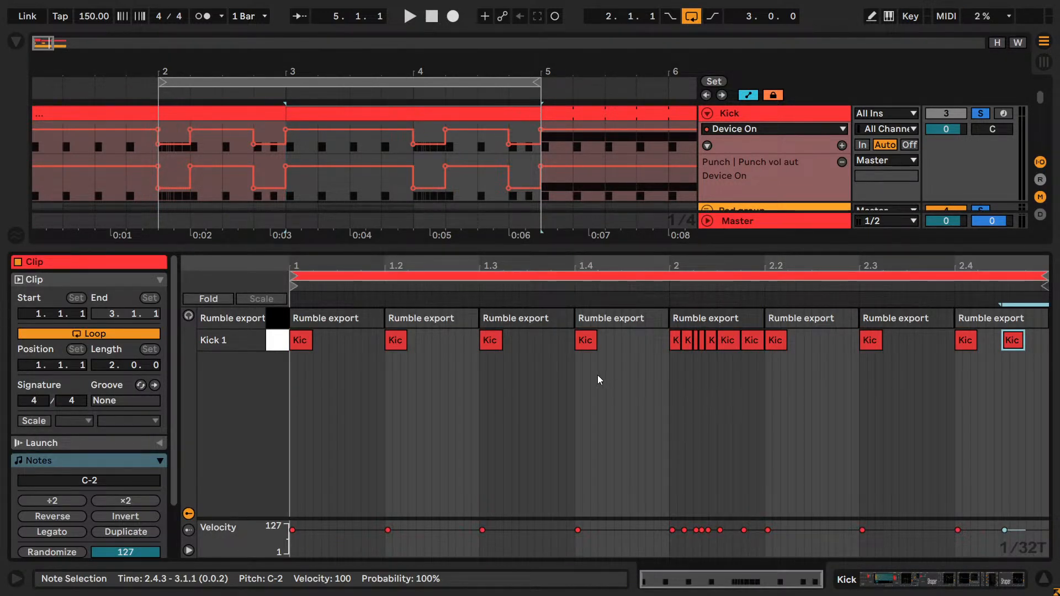
click(286, 121)
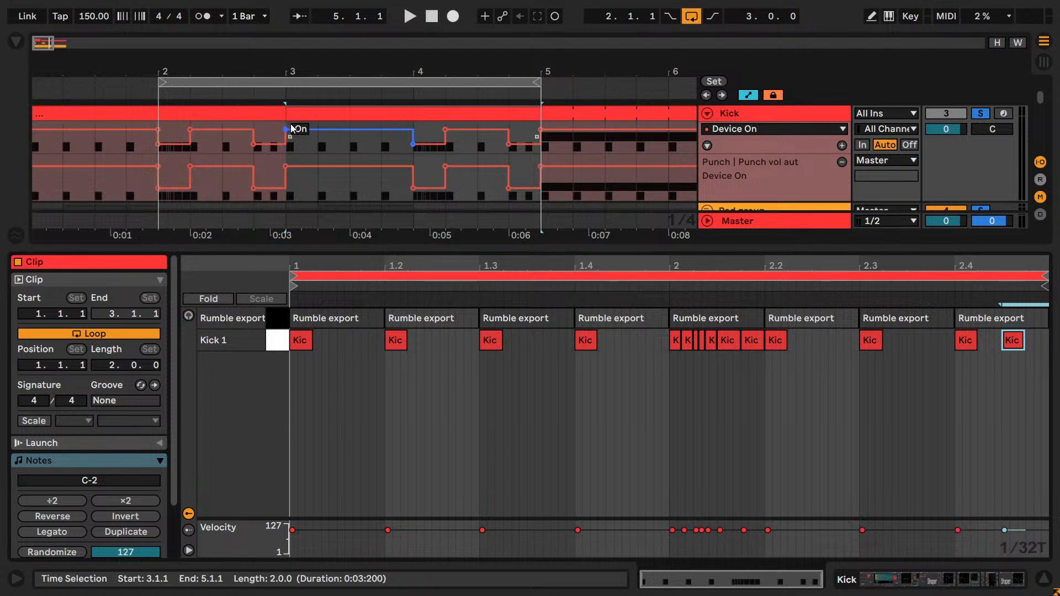
drag(843, 395, 674, 345)
key(Delete)
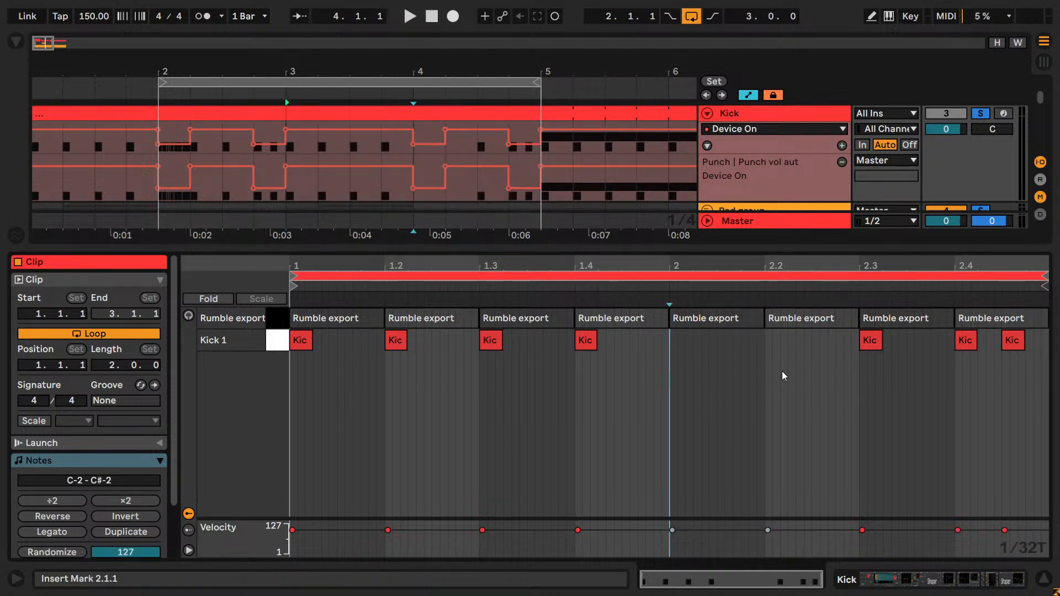
drag(1042, 378, 830, 348)
key(Delete)
- Duplicate the clip's four first-bar kick notes into its second bar and play the arrangement
drag(668, 371, 289, 335)
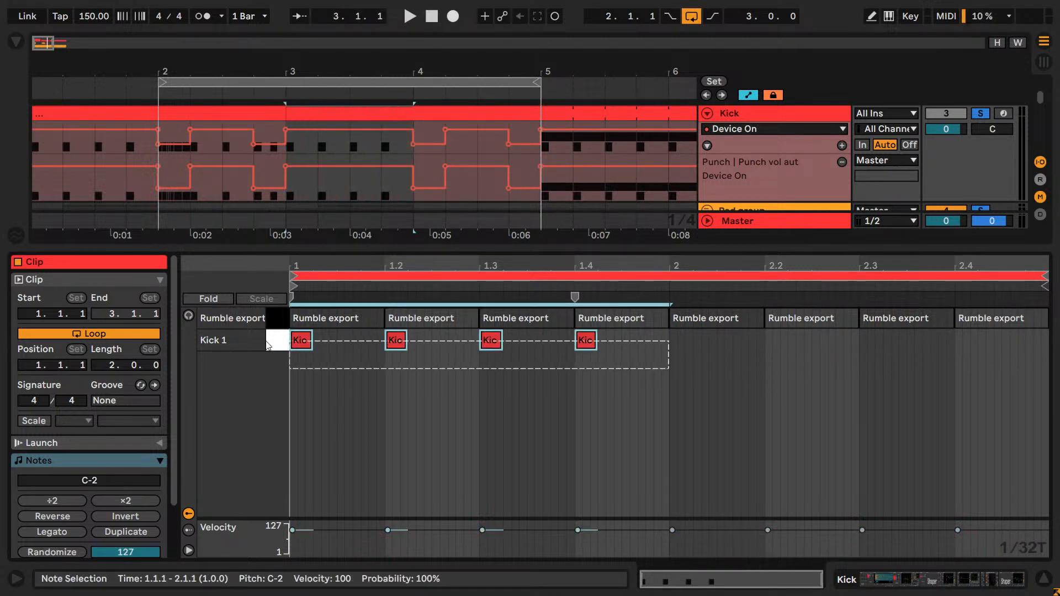
key(ctrl+f)
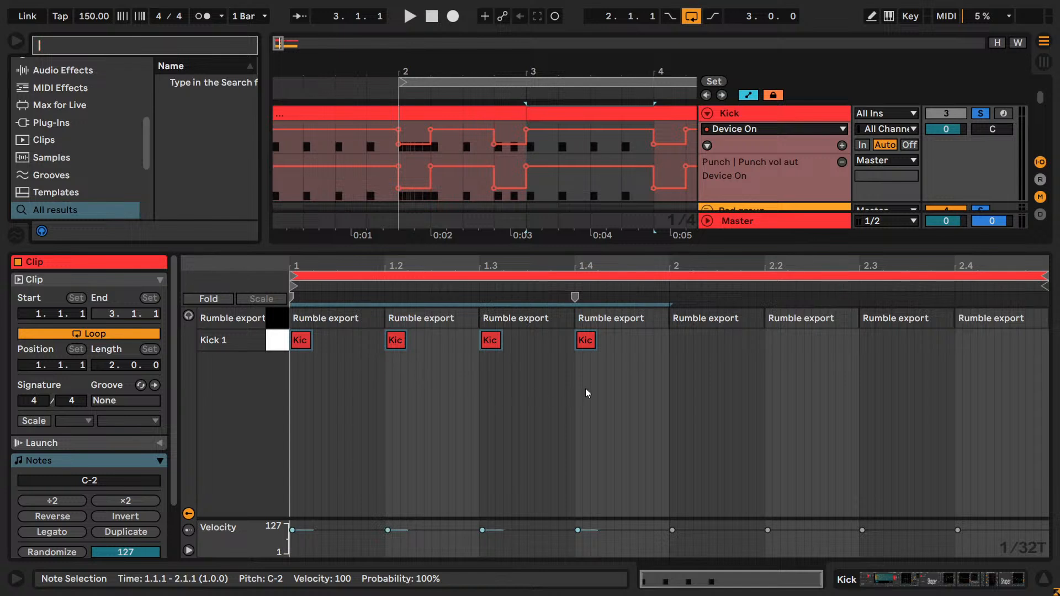
click(662, 377)
drag(671, 370, 294, 339)
key(ctrl+d)
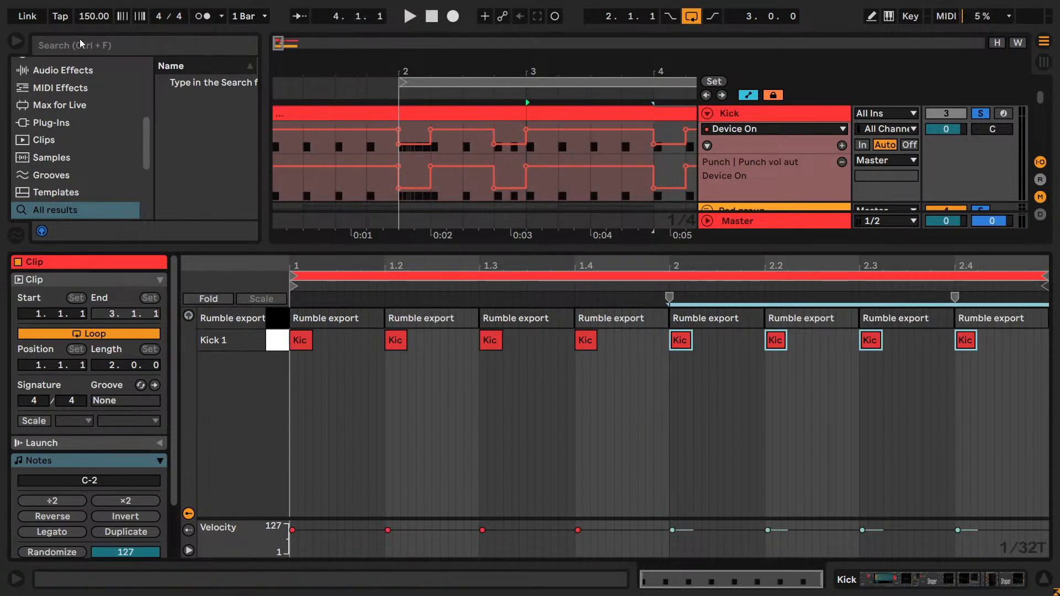
click(16, 40)
key(space)
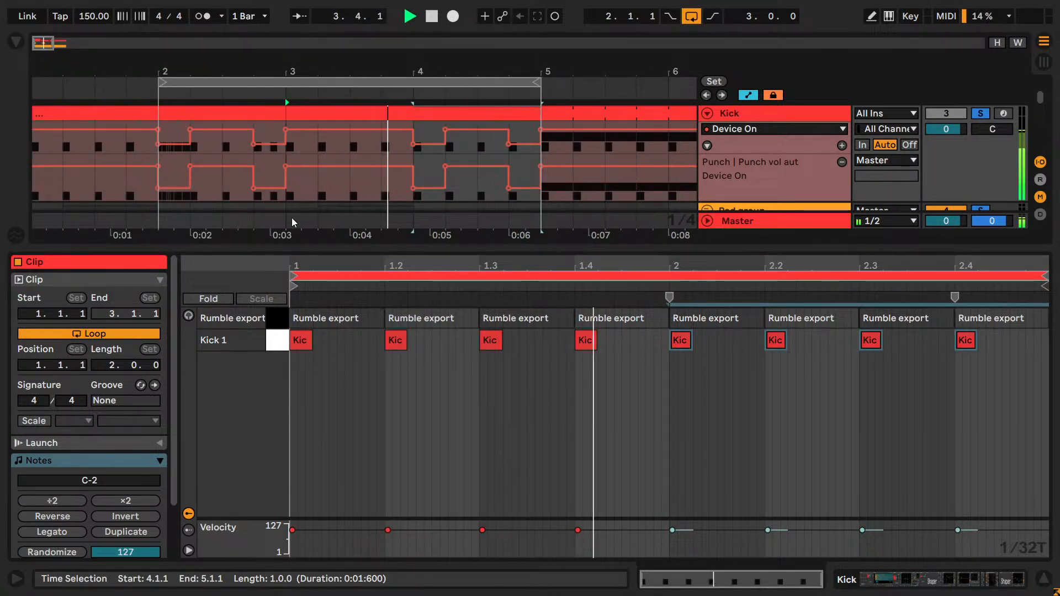
- Draw the Punch vol aut Device On automation fully on across bar 4 and save the set
key(b)
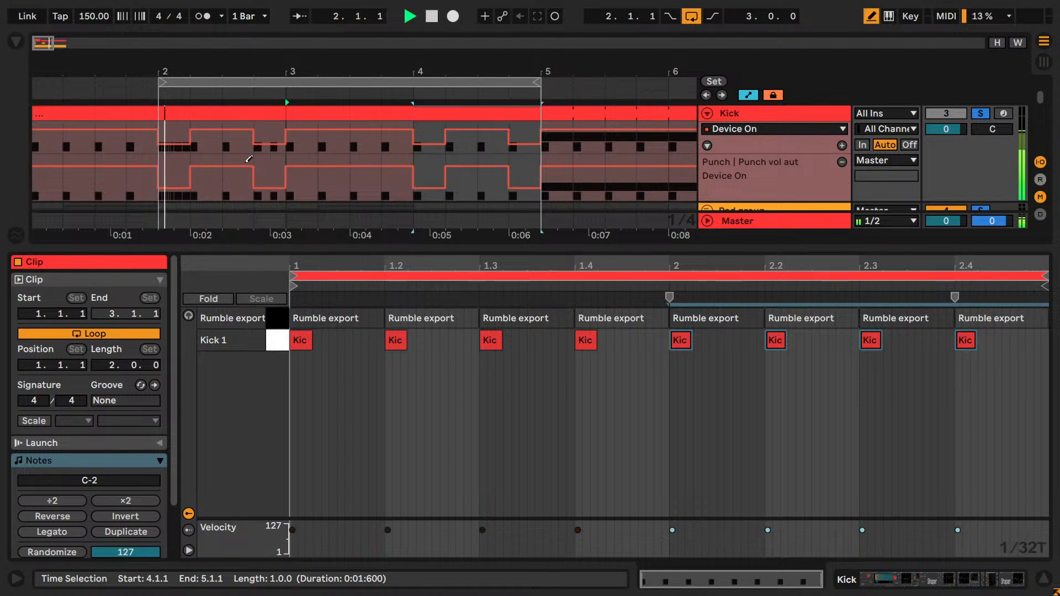
drag(426, 161, 525, 158)
key(b)
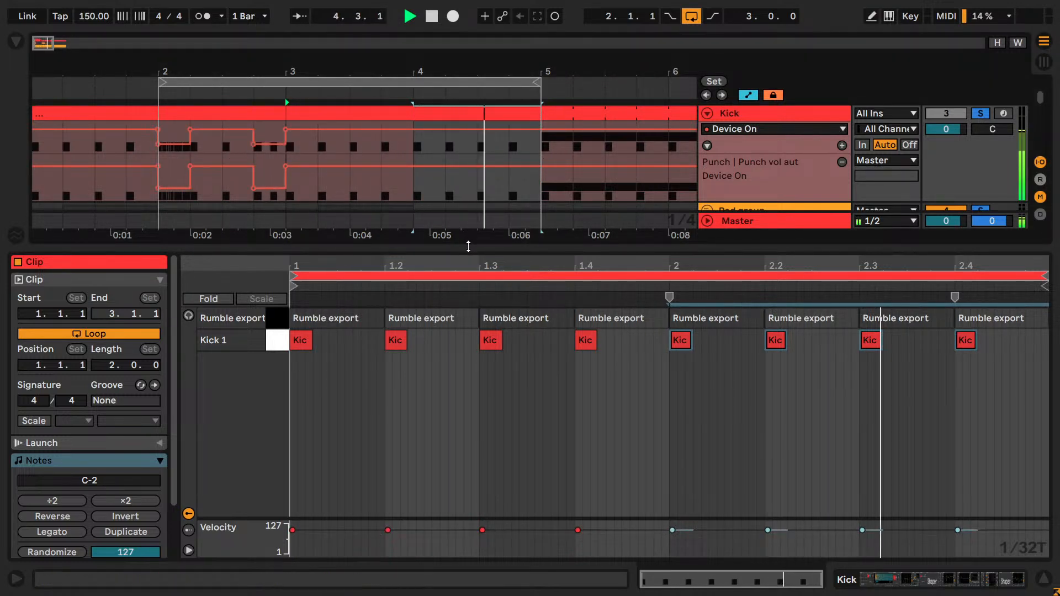
key(ctrl+s)
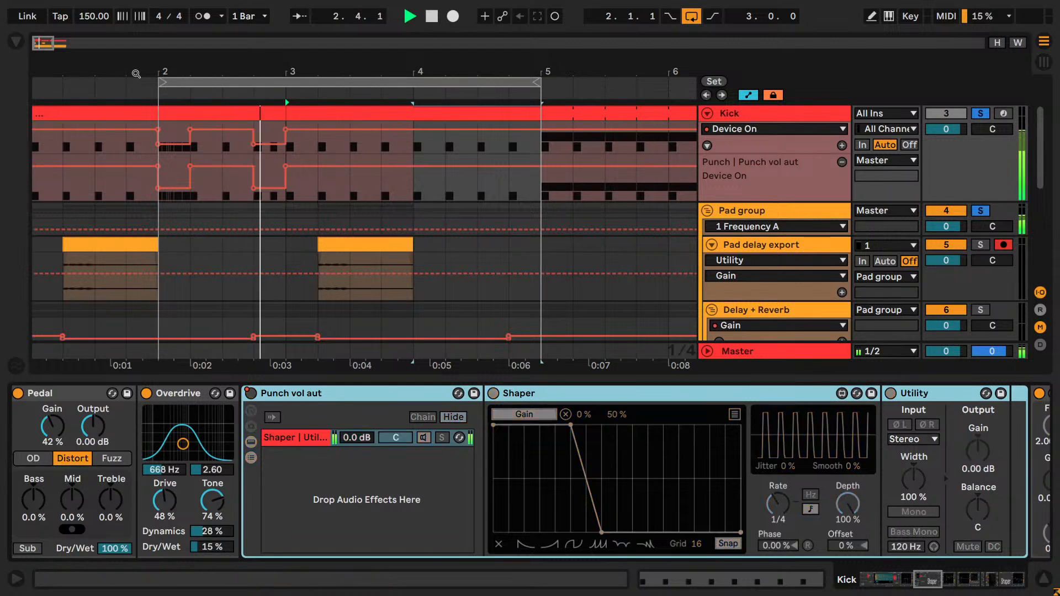
- Stop playback and set the arrangement loop to the first four bars, starting at 1.1.1
key(space)
click(127, 114)
key(ctrl+l)
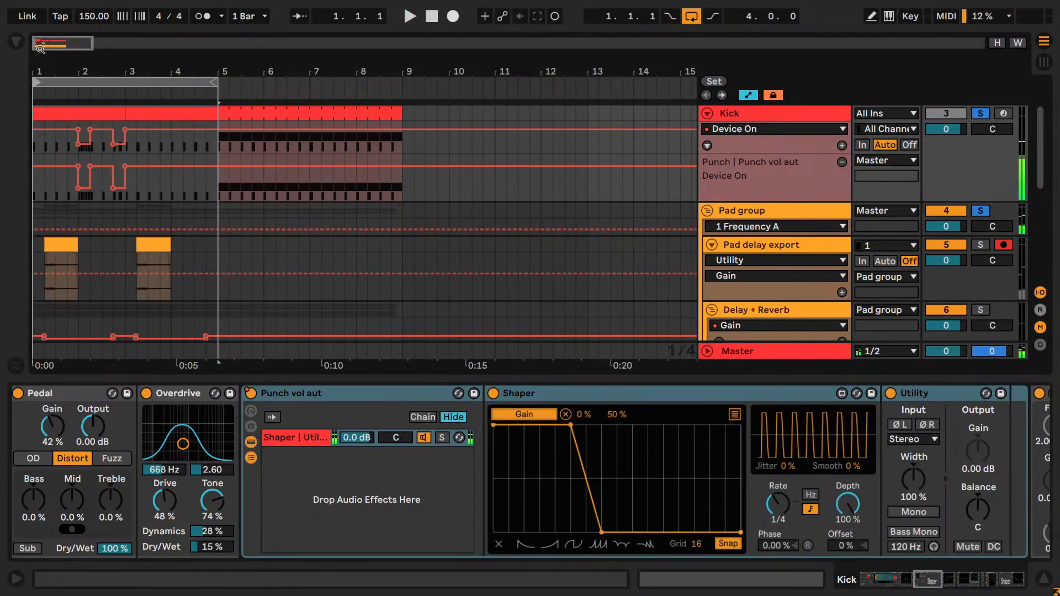
key(plus)
key(plus)
key(plus)
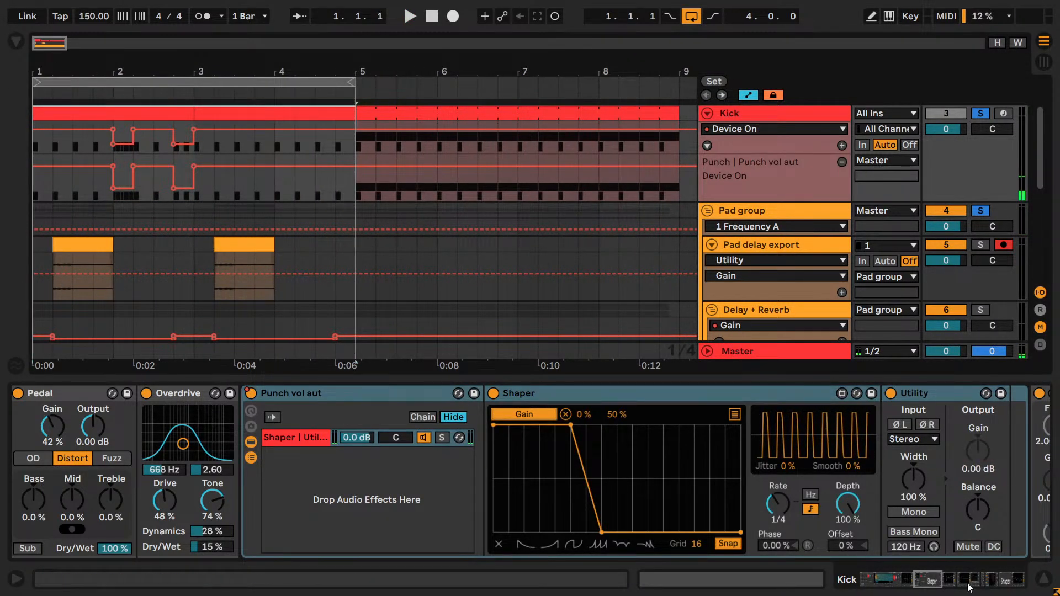
- Clear the Kick and Pad group solos, activate the Kick track, play briefly and show its Drum Rack
drag(931, 573, 861, 572)
key(space)
click(980, 113)
click(947, 113)
key(space)
- Solo the Rumble export chain in the Drum Rack, play it and clear the solo
key(space)
click(795, 108)
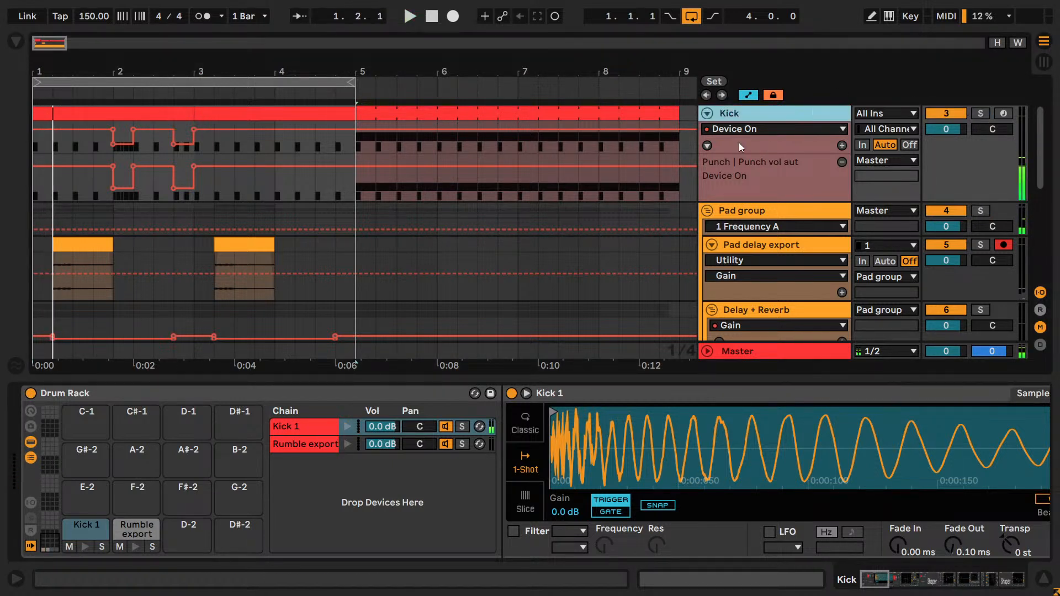
click(462, 444)
key(space)
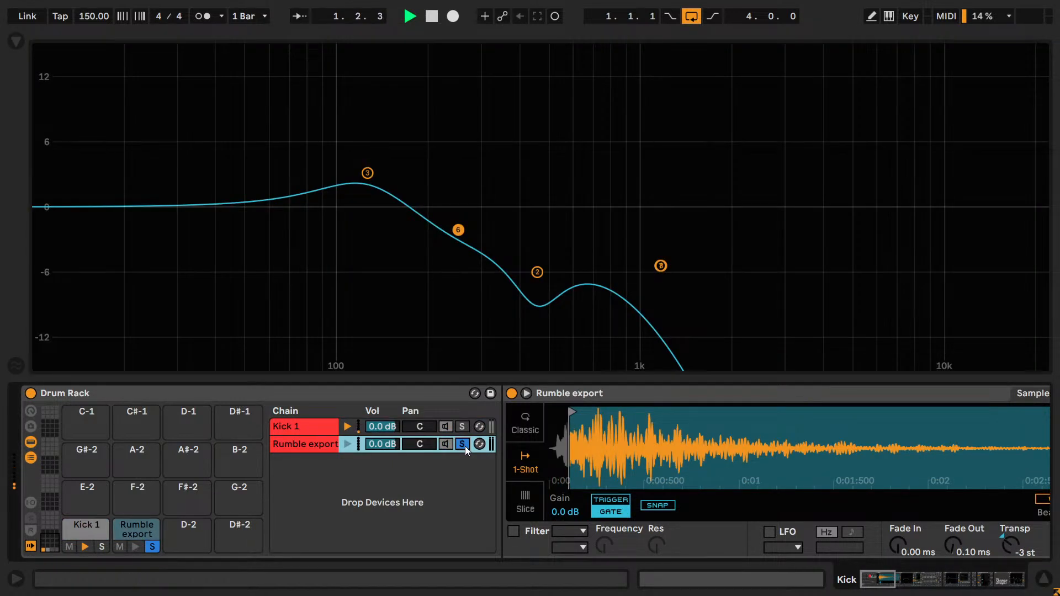
click(465, 446)
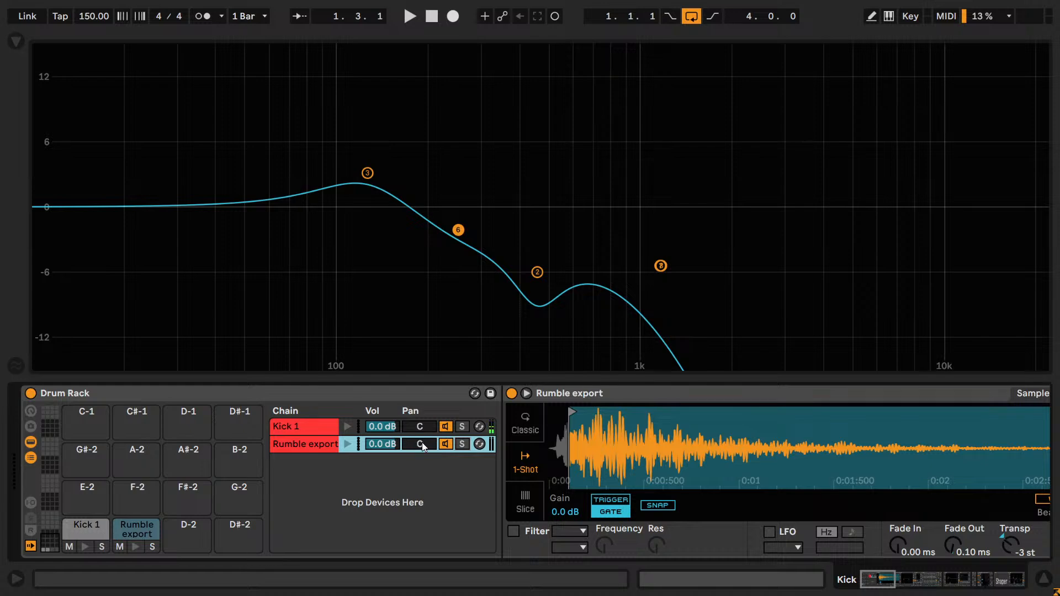
- Select the muted Rumble export notes in the kick clip spanning bars 3 to 5 and reactivate them
key(shift+Tab)
click(330, 114)
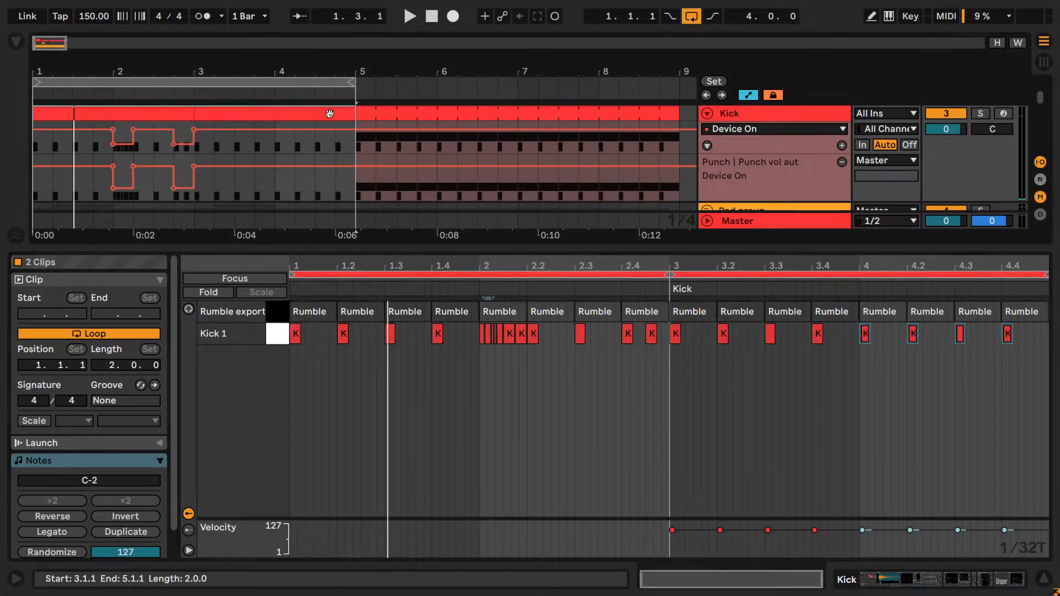
key(shift+Tab)
key(shift+Tab)
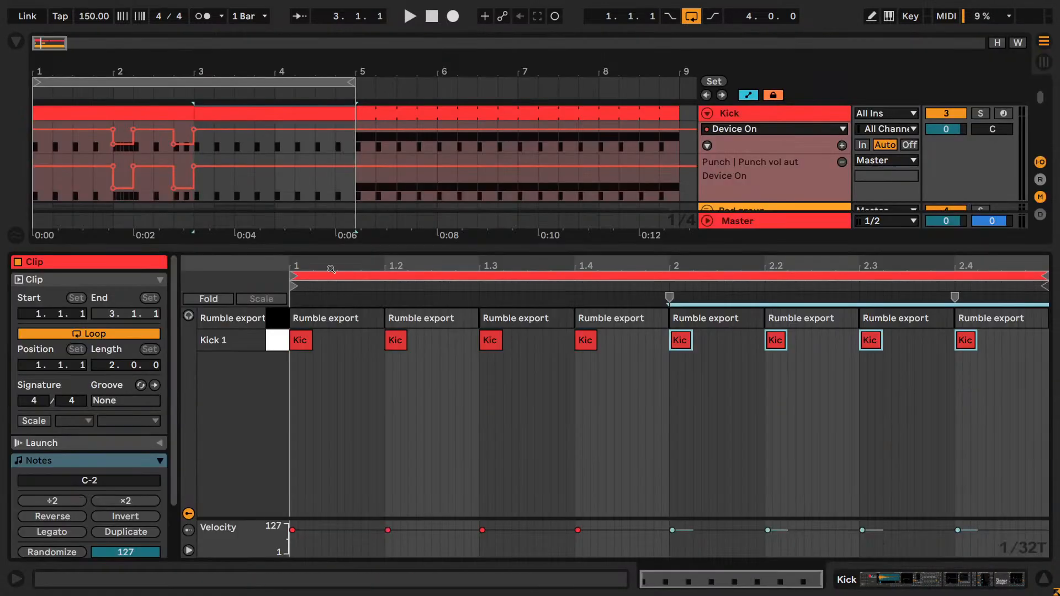
click(279, 315)
key(shift+Tab)
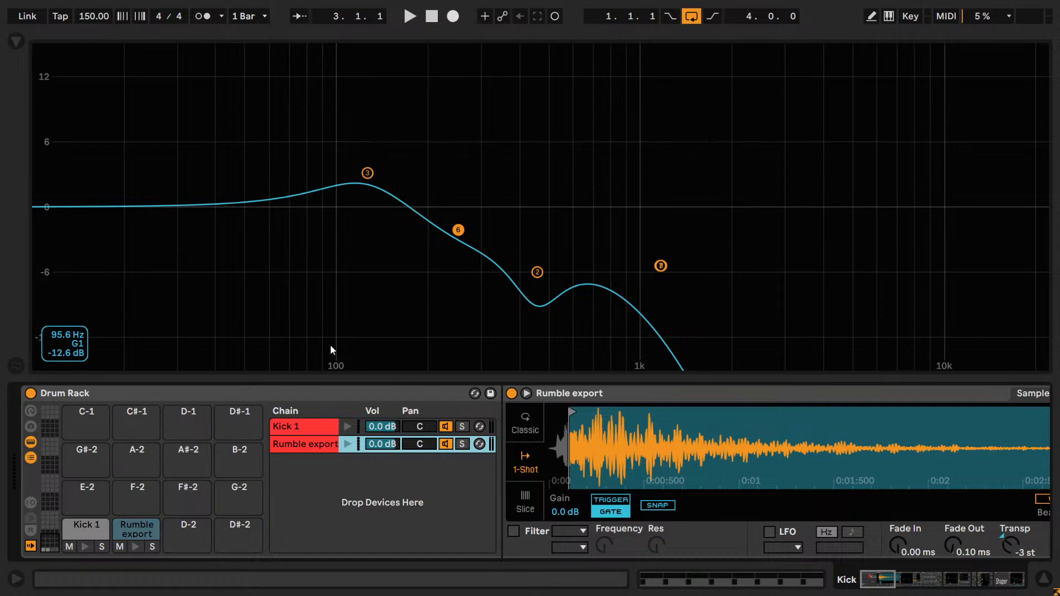
- Play the kick with the rumble while checking the Rumble export sample in its enlarged view, and stop playback
key(space)
click(526, 393)
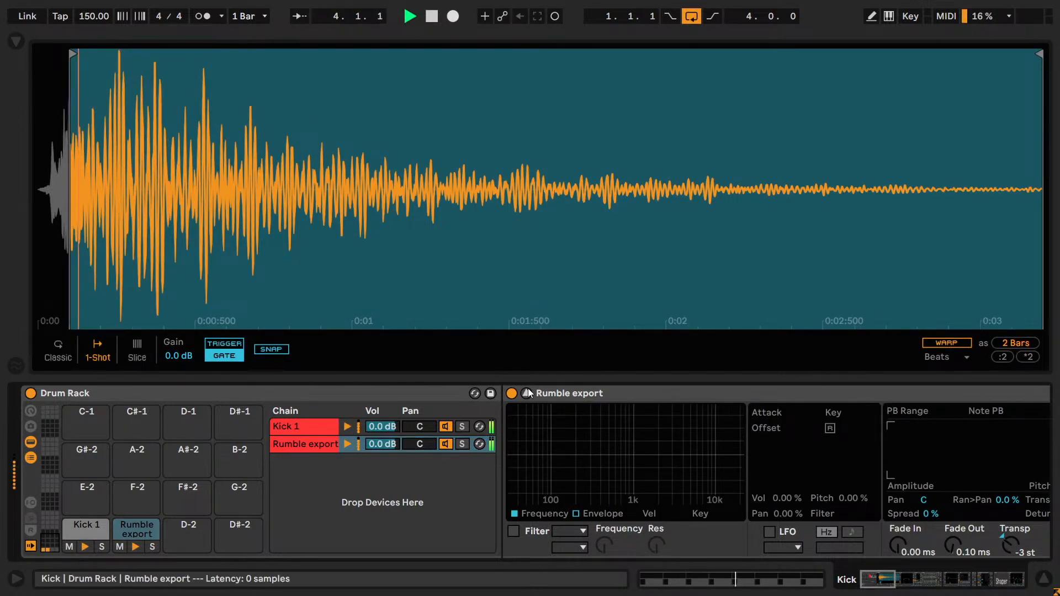
click(526, 393)
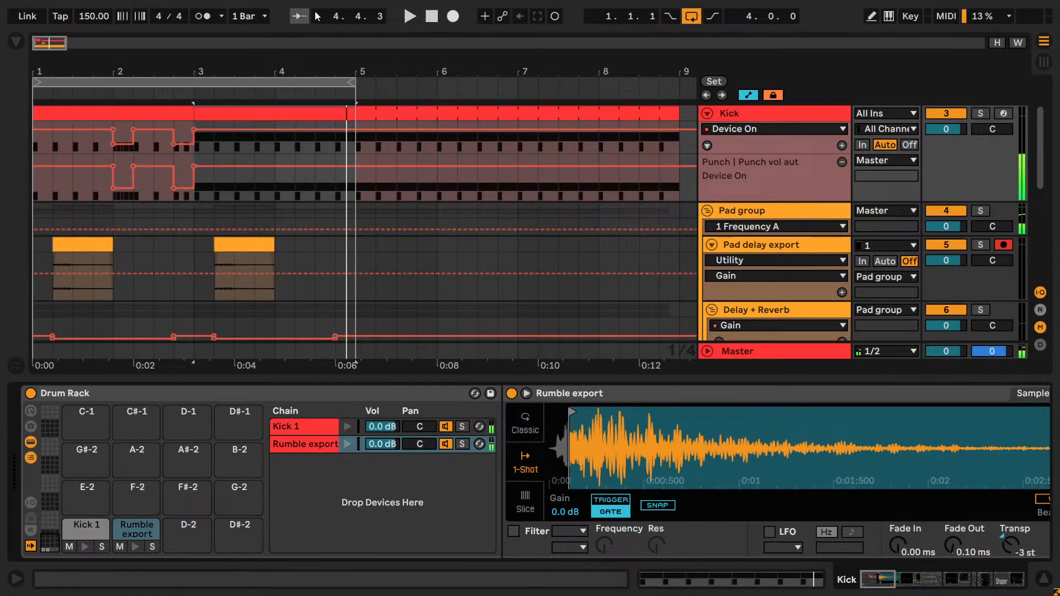
click(432, 19)
- Extend the arrangement loop to eight bars, ending at 9.1.1, and play its start
drag(349, 84, 684, 92)
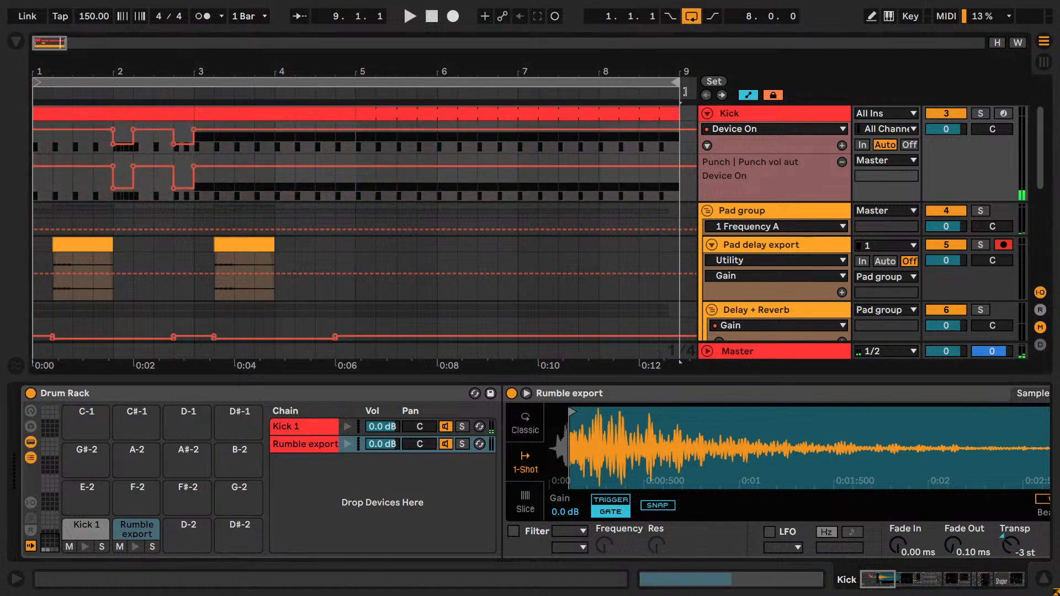
key(space)
scroll(487, 204, down, 2)
key(space)
scroll(488, 204, up, 3)
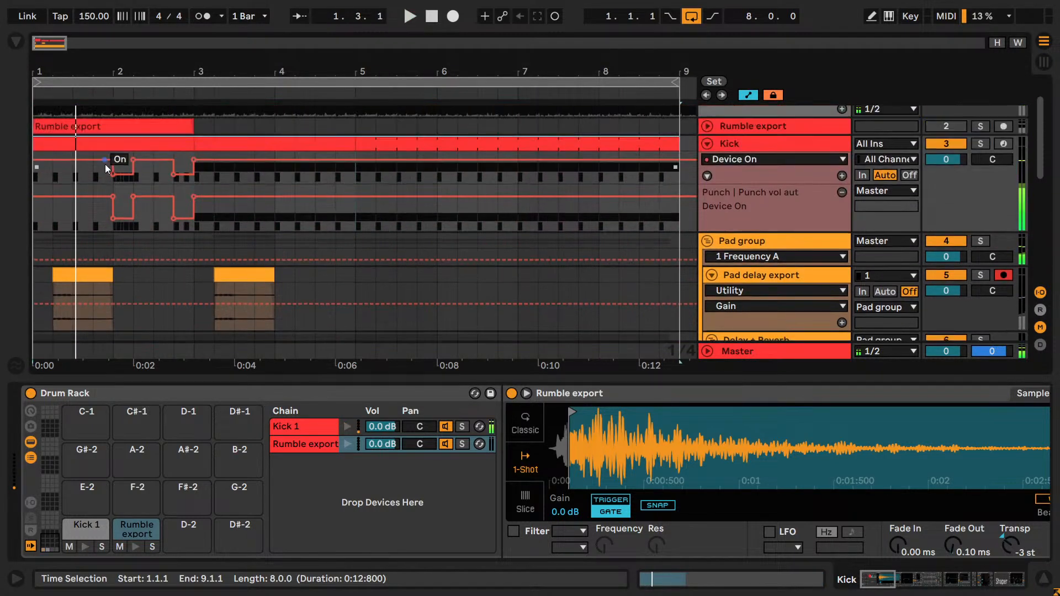
- Select the Rumble export notes in the kick clip spanning bars 1 to 3 and reactivate them
click(105, 145)
double_click(105, 145)
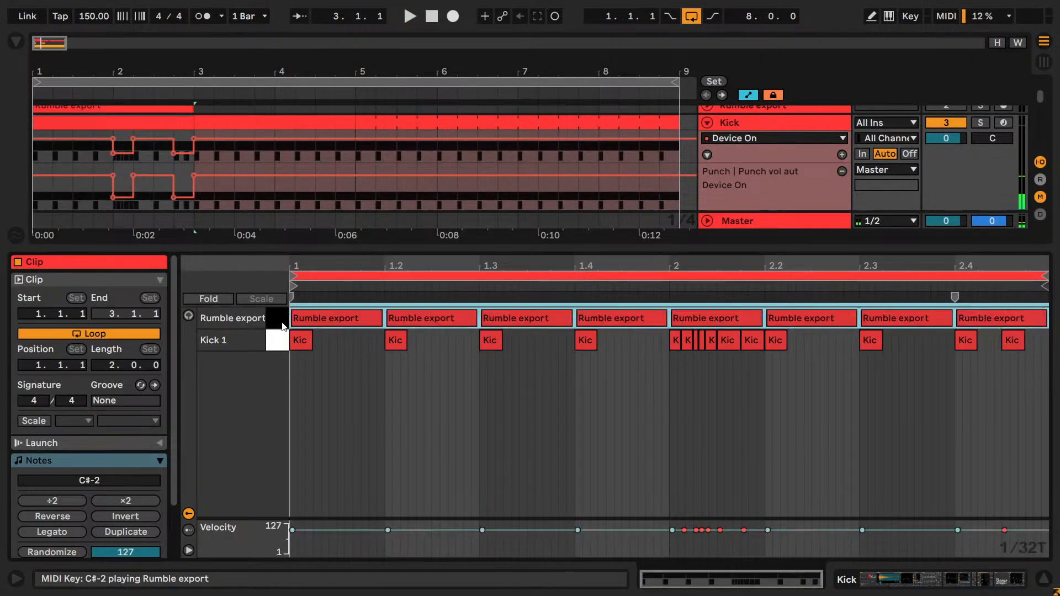
key(shift+Tab)
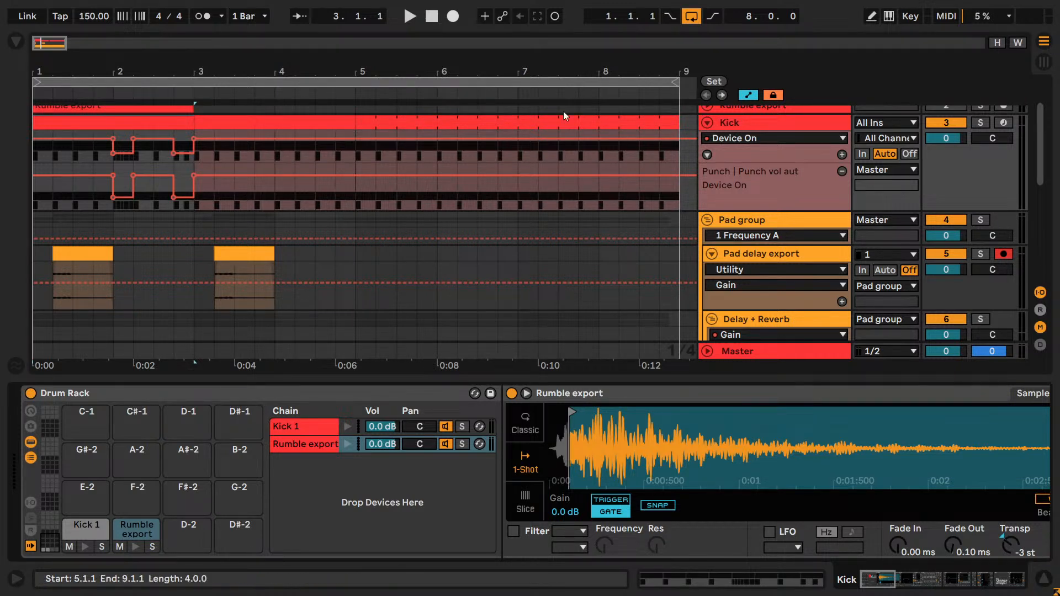
- Shorten the arrangement loop to four bars, ending at 5.1.1, and play it
drag(684, 81, 355, 81)
scroll(408, 177, down, 5)
scroll(408, 177, up, 5)
key(space)
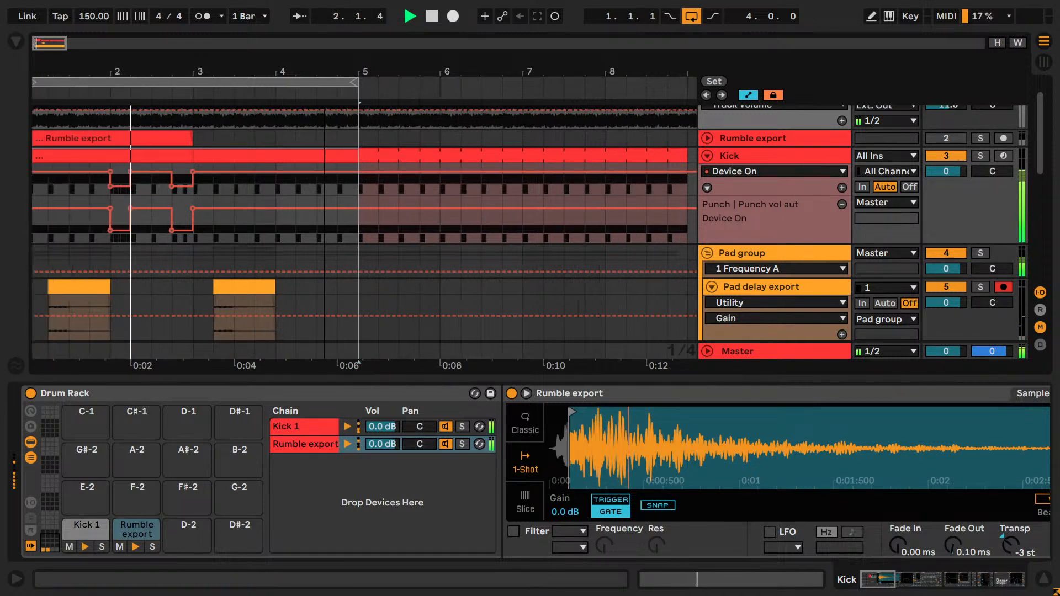
- Solo the Kick track and play its roll from 2.1.1, and stop playback
scroll(36, 104, up, 3)
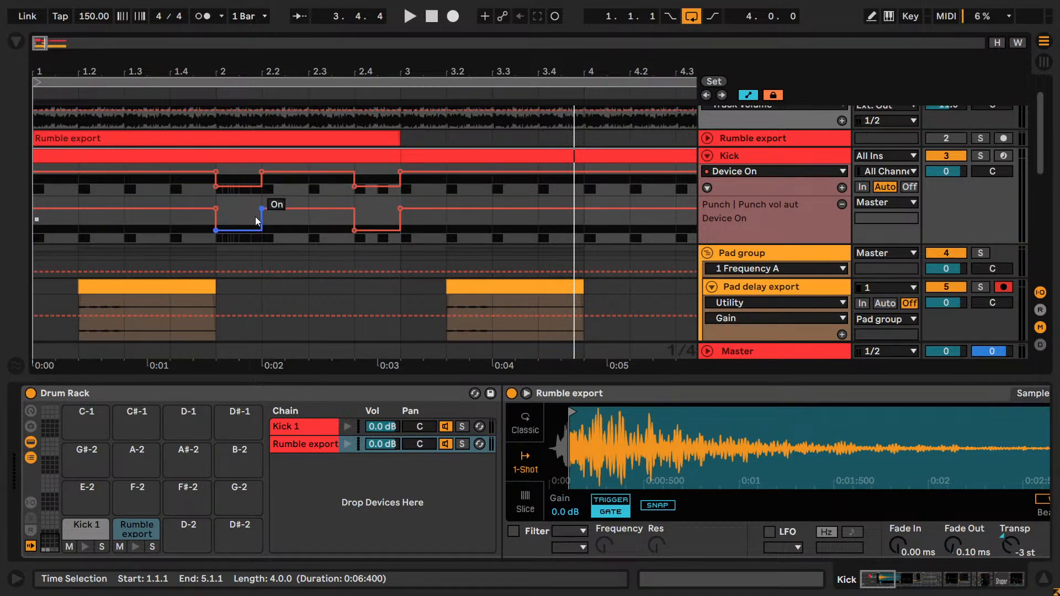
click(980, 156)
click(216, 202)
key(space)
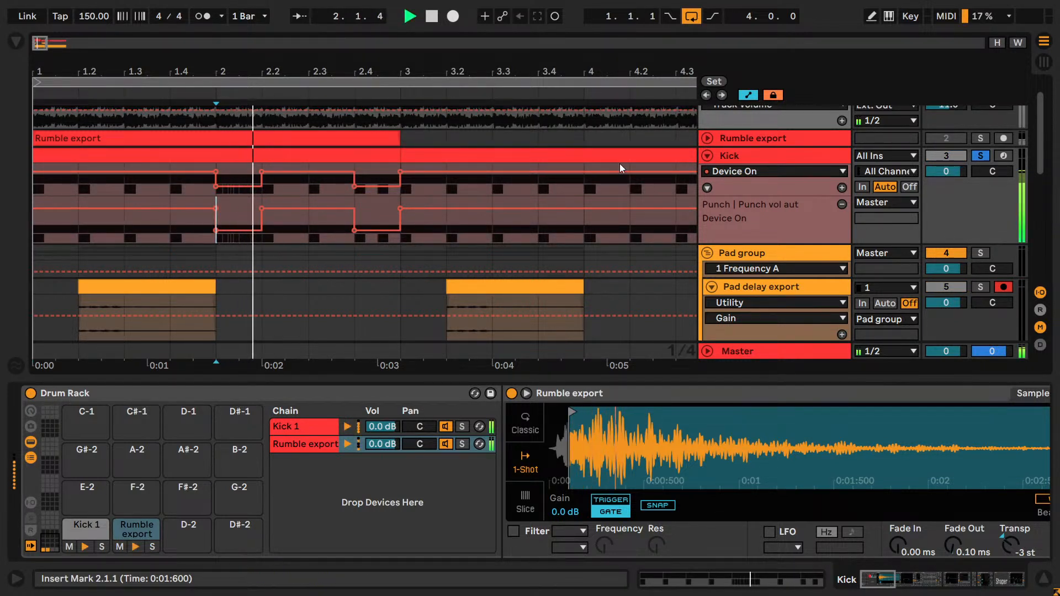
key(space)
- Deactivate the Rumble export notes at 2.1.1 and 2.4.1 in the kick clip spanning bars 1 to 3
double_click(246, 157)
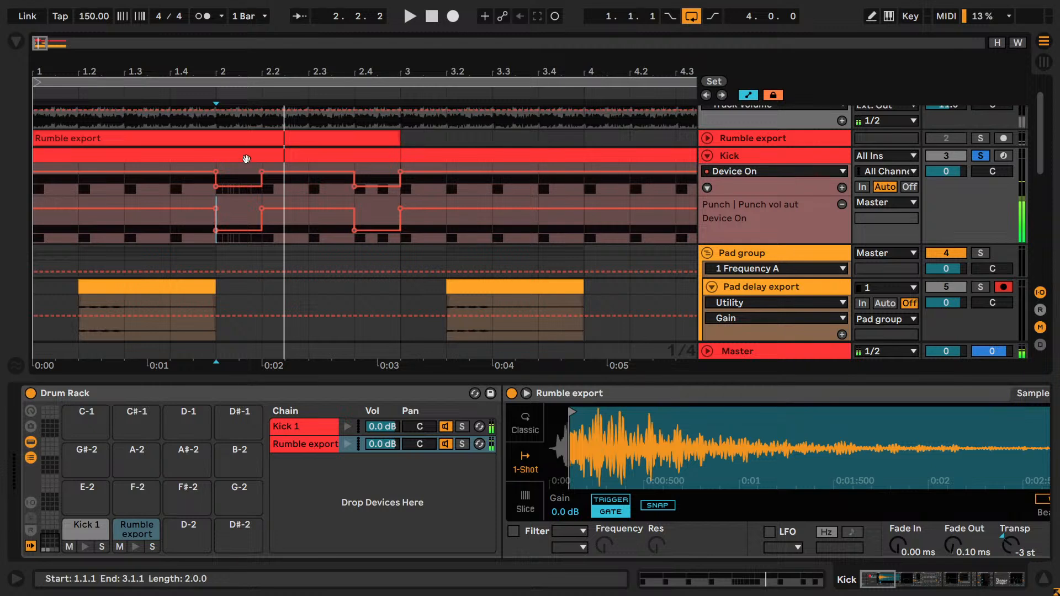
click(605, 380)
click(693, 318)
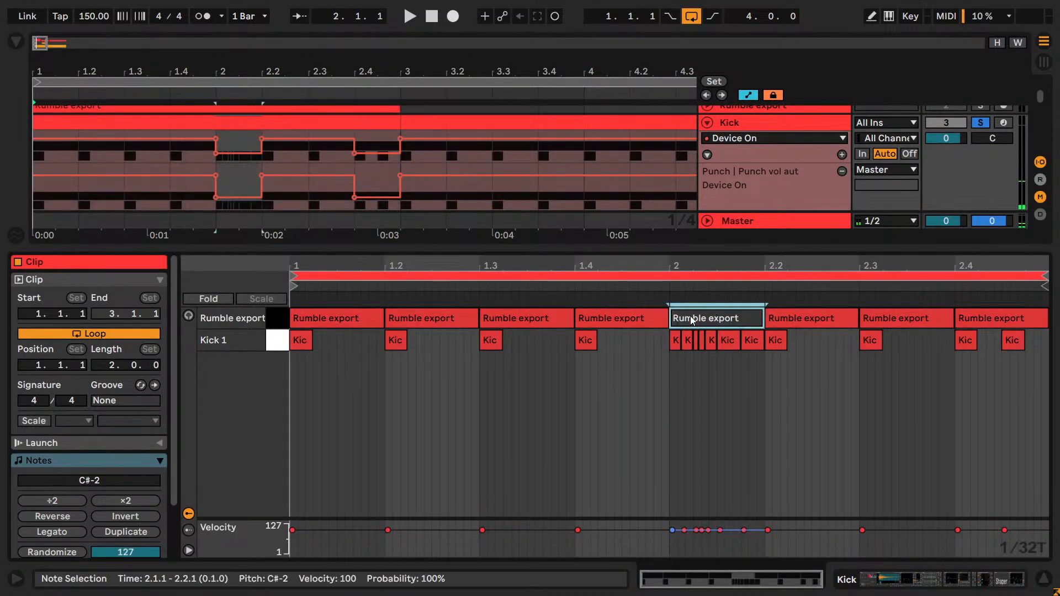
click(967, 321)
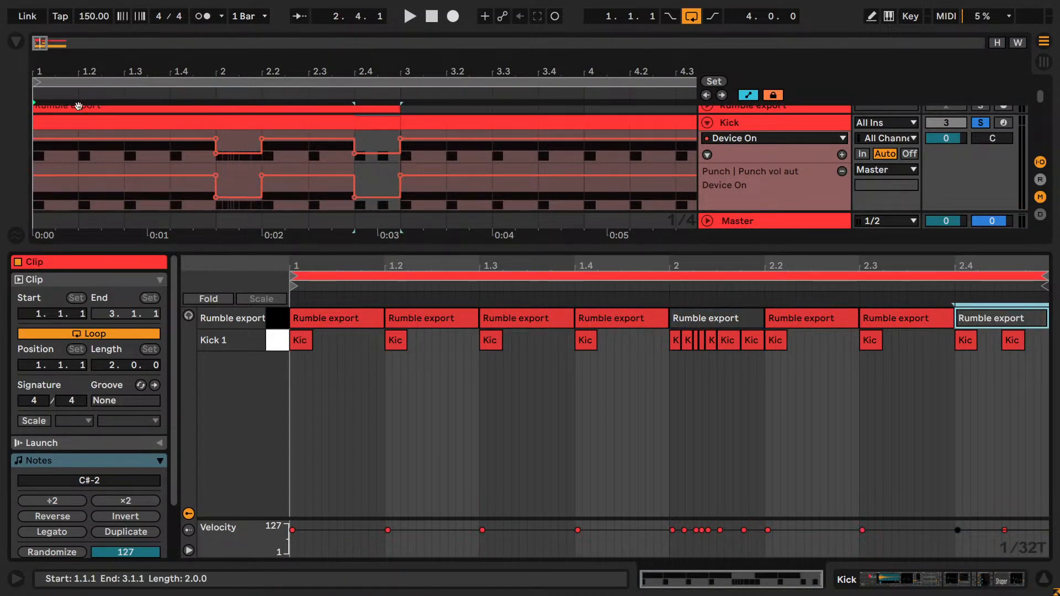
- Play the soloed kick clip from the start and unsolo the Kick track
click(436, 19)
key(space)
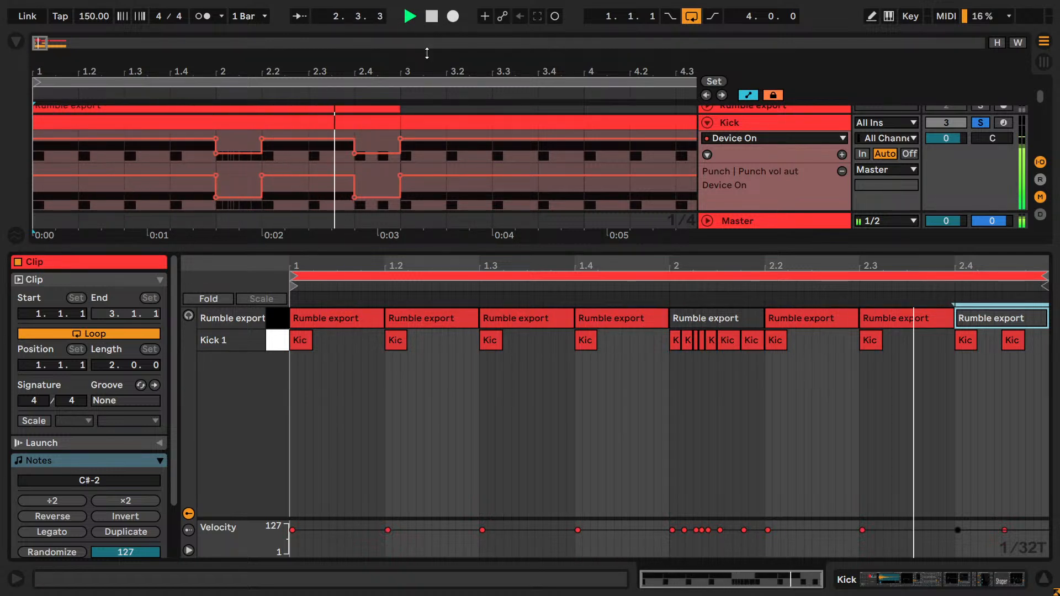
click(982, 124)
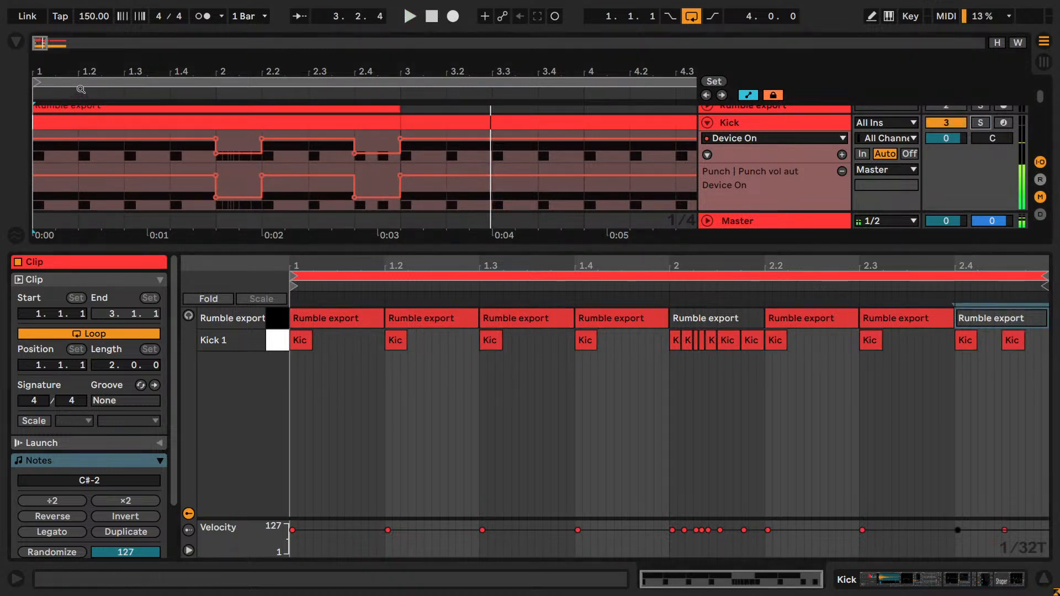
- Loop the first kick clip, extend the arrangement loop to four bars ending at 5.1.1, and play it
drag(88, 92, 83, 66)
click(72, 119)
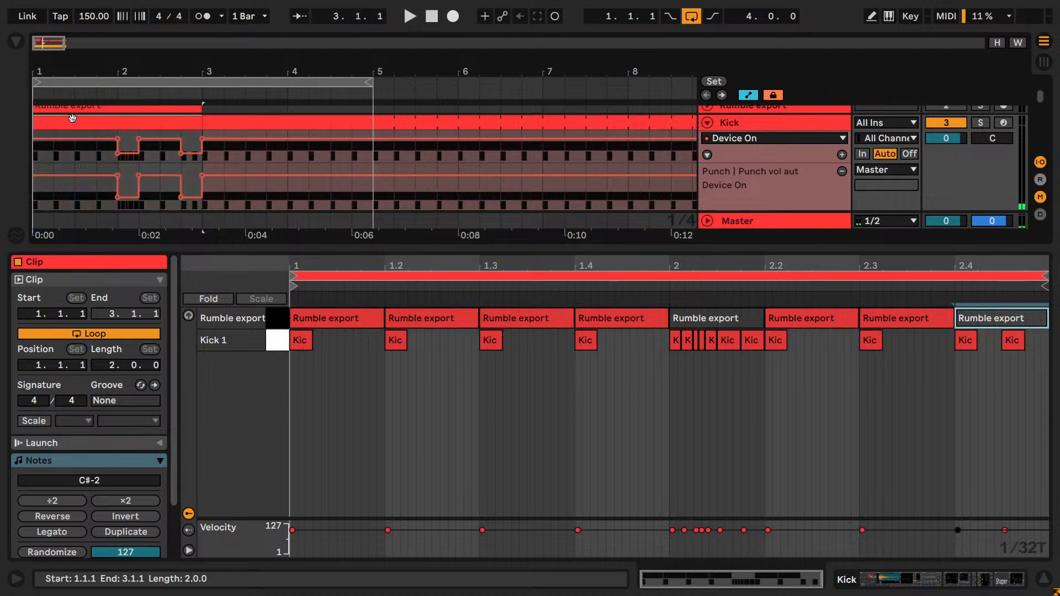
key(ctrl+l)
key(ctrl+l)
key(ctrl+l)
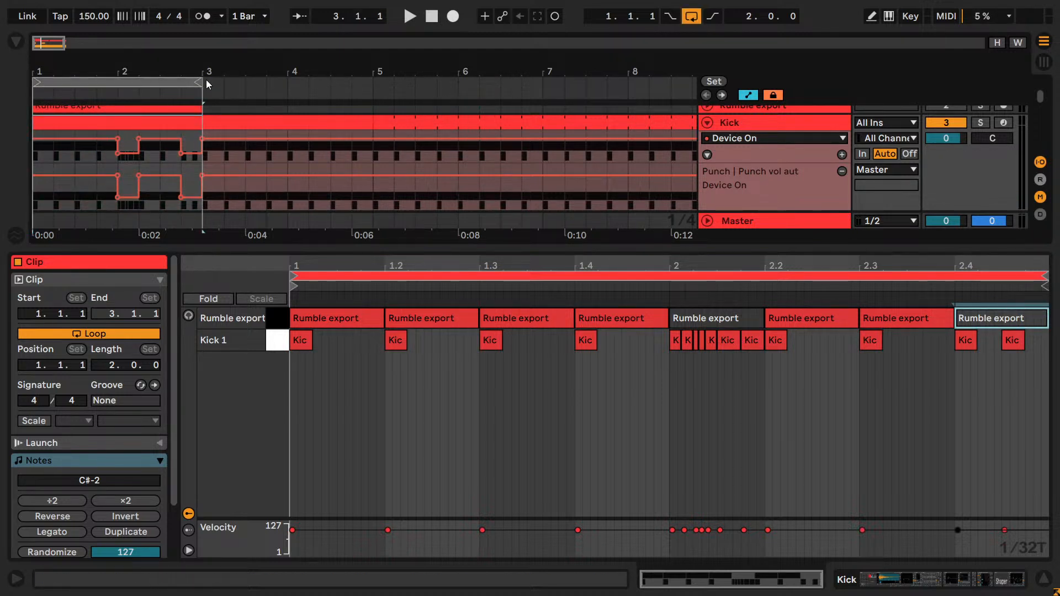
drag(200, 81, 373, 81)
key(space)
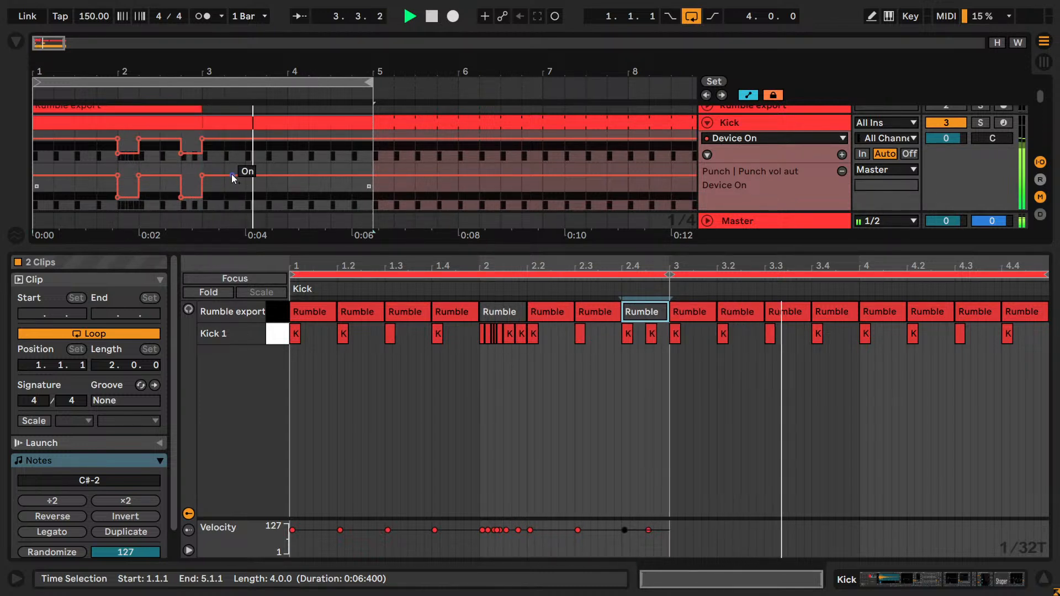
click(128, 131)
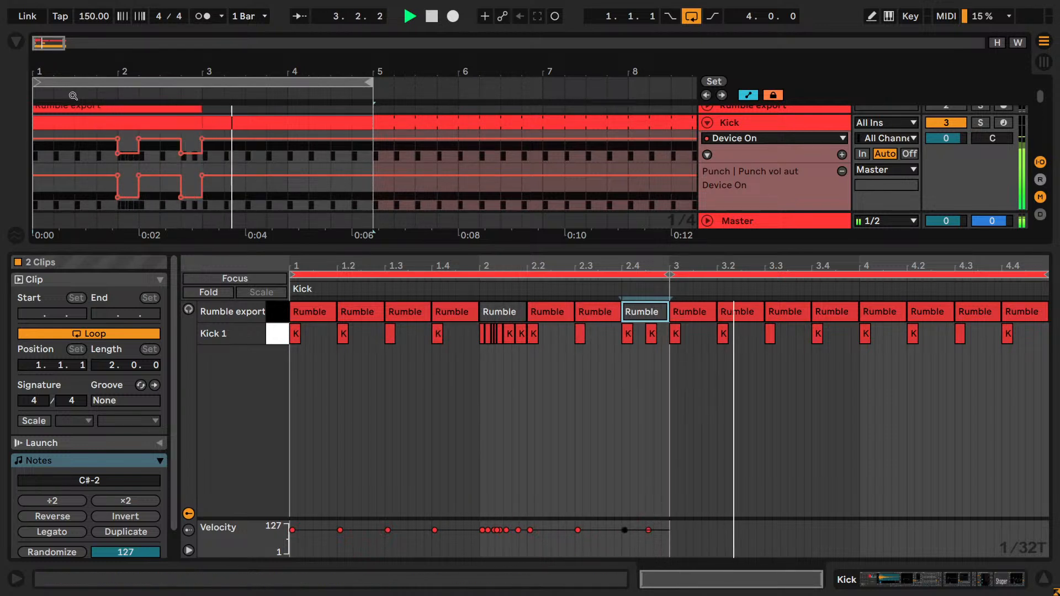
- Reactivate the Rumble export note at 2.1.1 in the kick clip and save the set
drag(50, 43, 49, 50)
drag(227, 234, 227, 253)
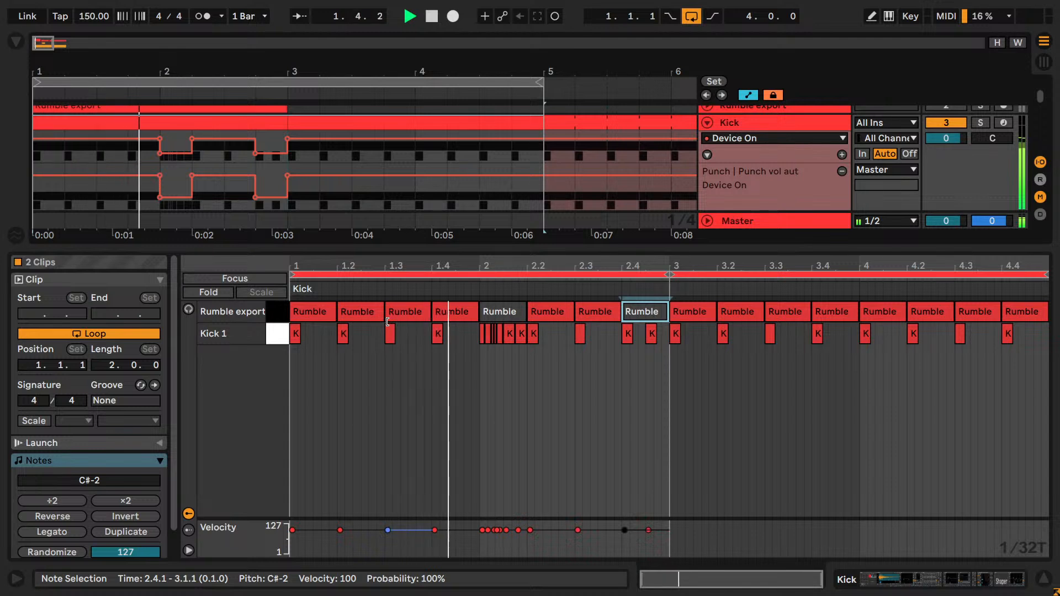
click(498, 319)
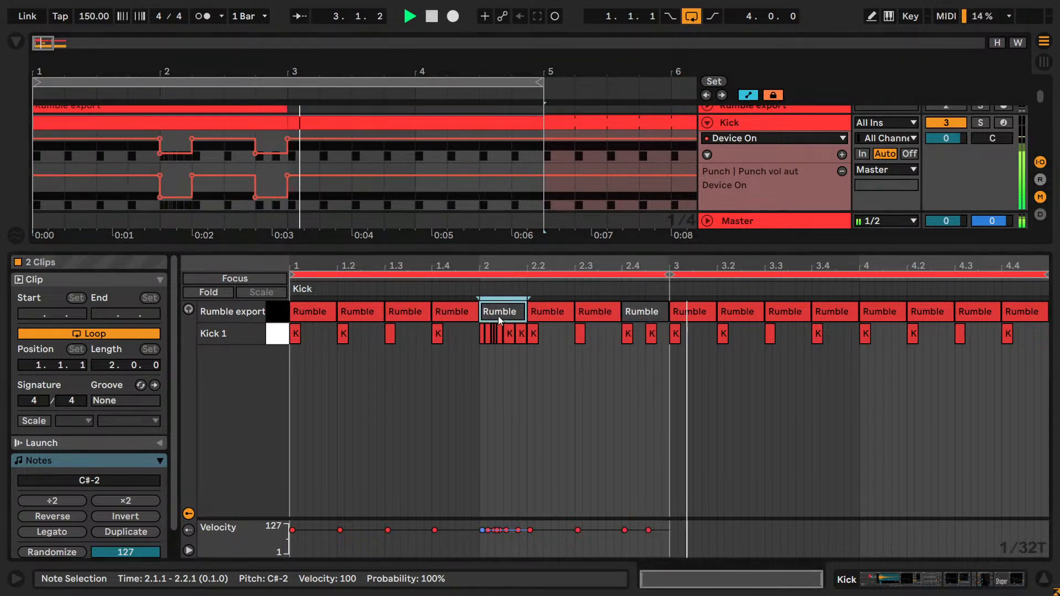
key(ctrl+s)
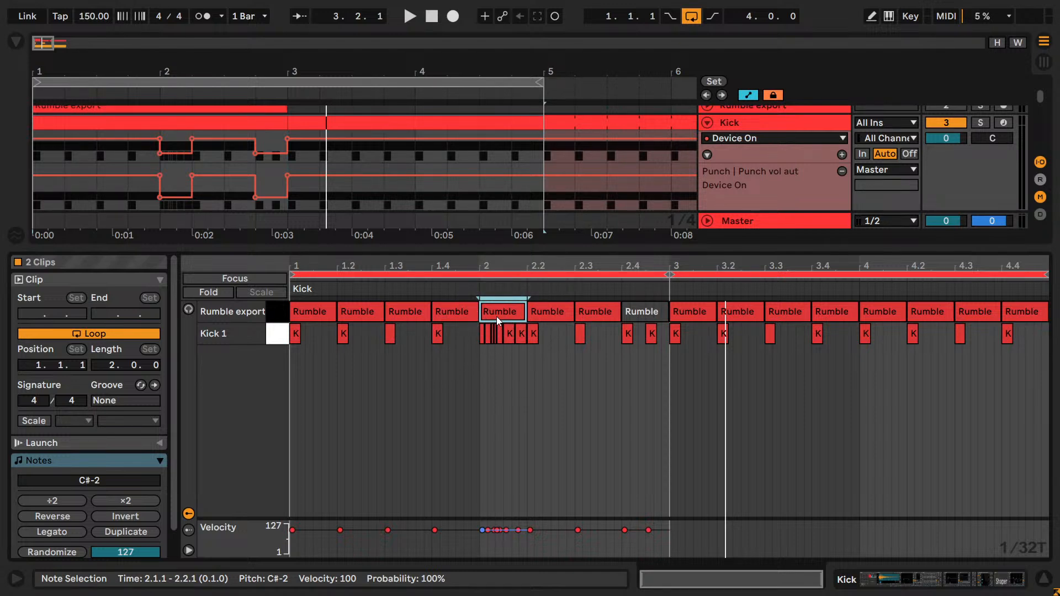
- Display the devices of the Kick 1 chain as far as the EQ Eight that follows the Utility
key(shift+Tab)
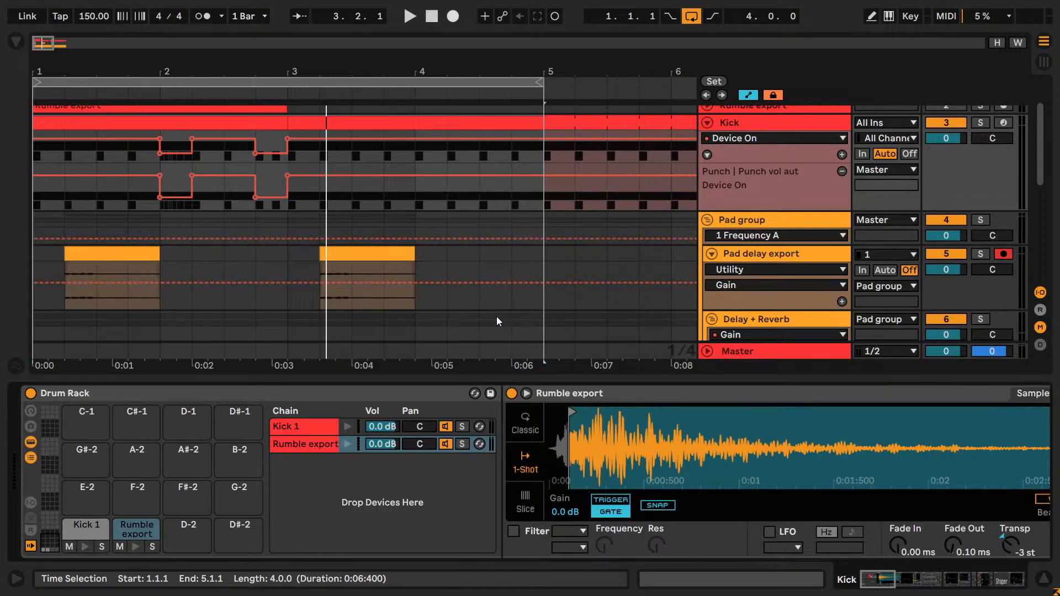
click(296, 426)
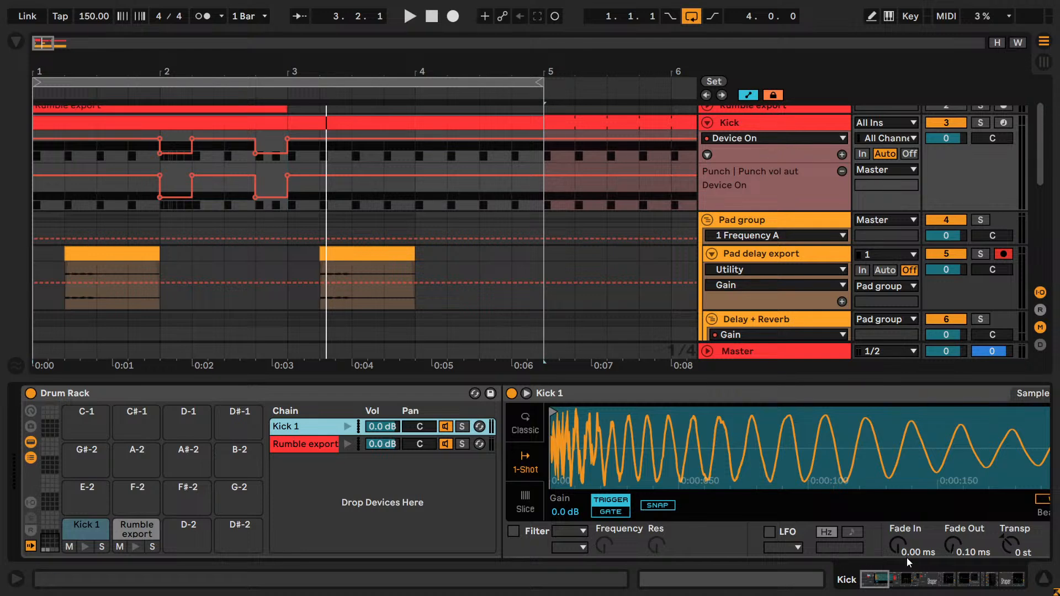
click(913, 590)
drag(914, 590, 950, 593)
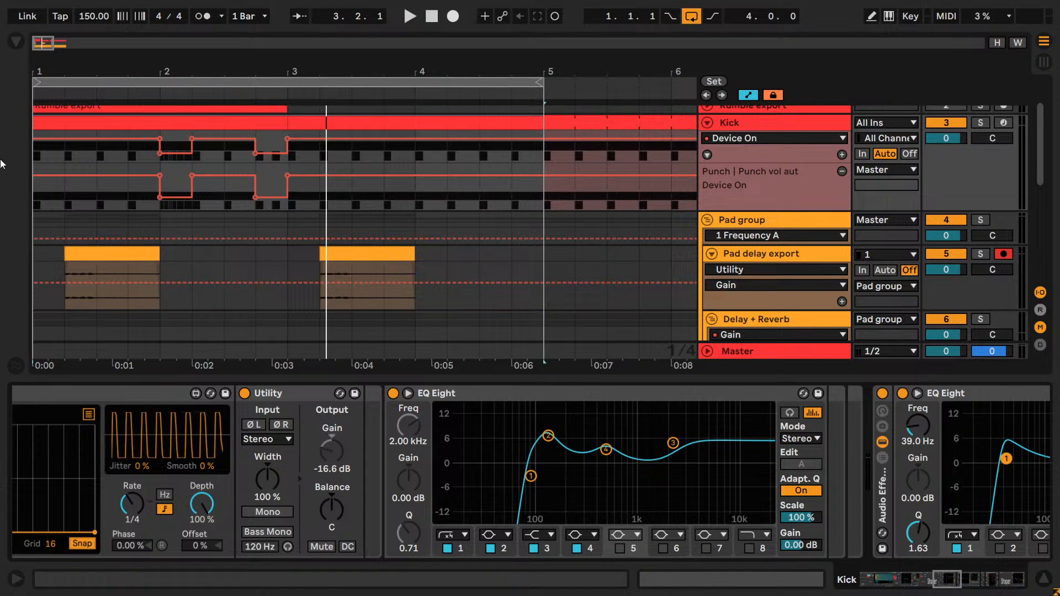
- Add an EQ Eight from the EQ & Filters audio effects directly after the existing EQ Eight in the Kick track's Punch chain
click(15, 43)
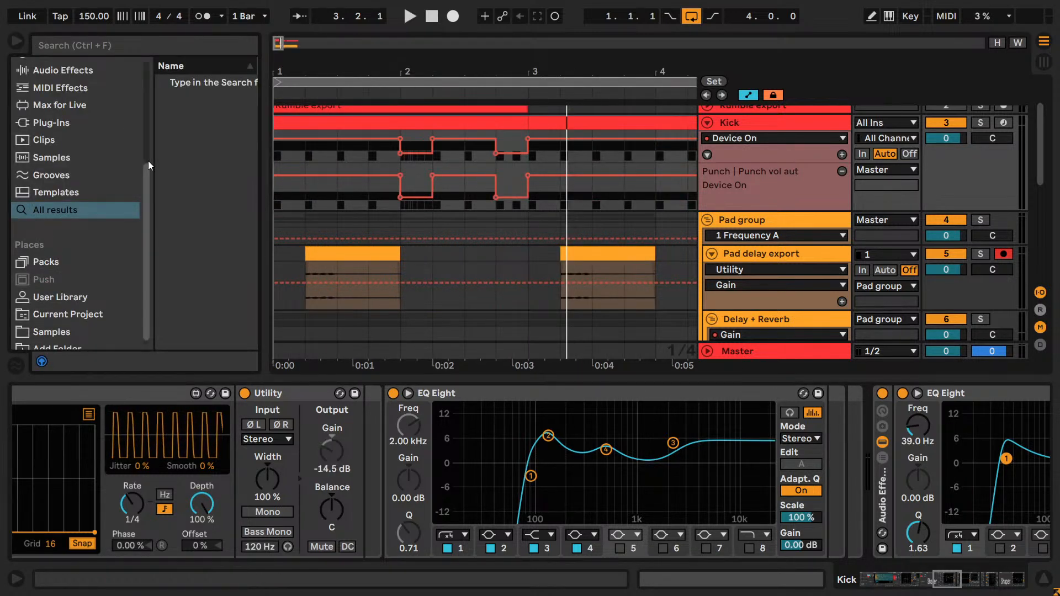
drag(266, 198, 333, 197)
click(40, 89)
scroll(41, 88, up, 3)
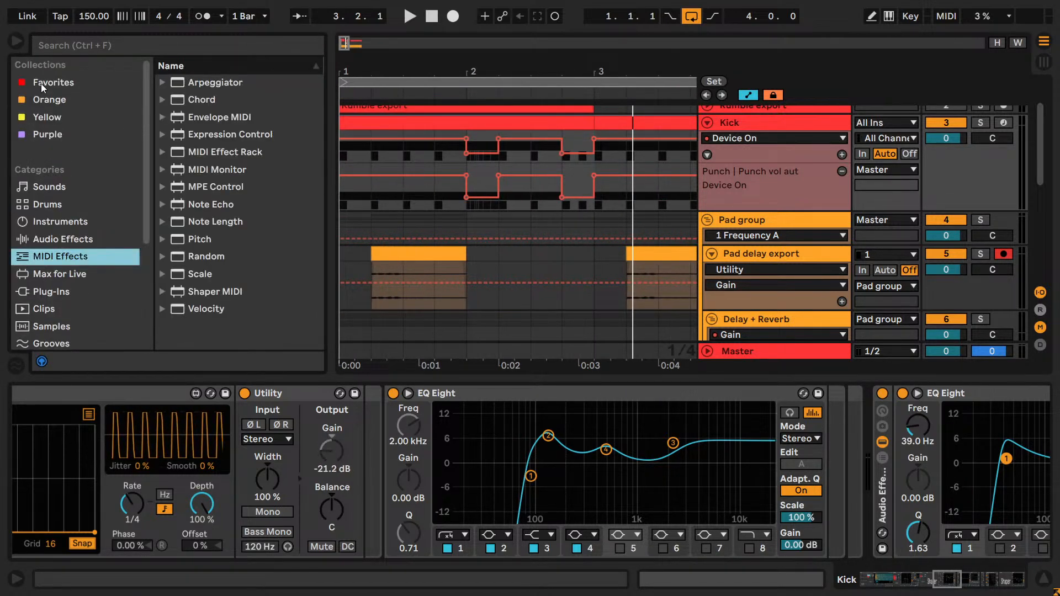
click(61, 239)
click(214, 134)
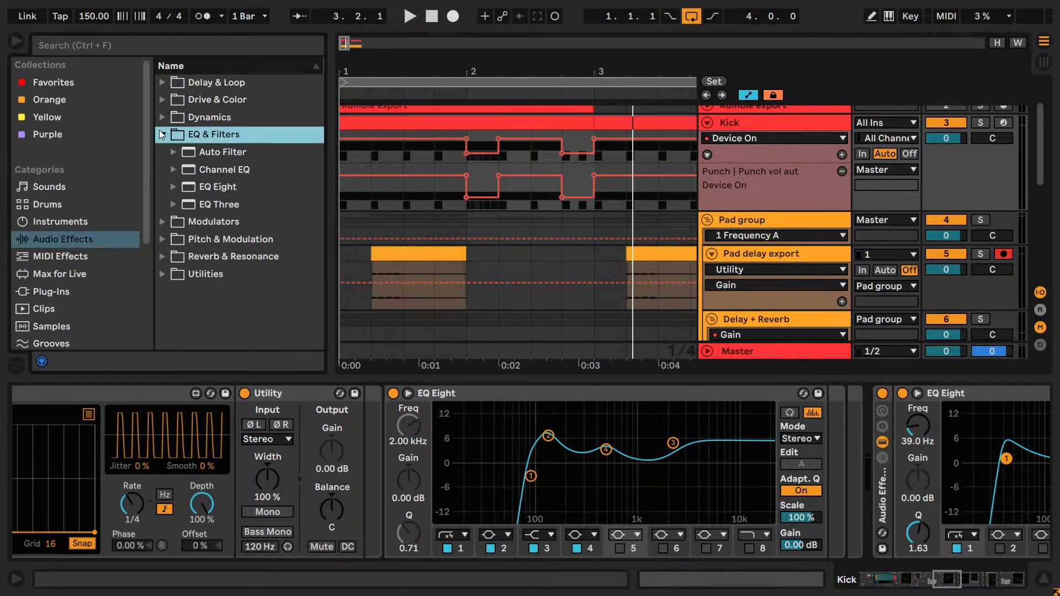
click(217, 186)
click(782, 445)
drag(780, 441, 844, 471)
- Rename the newly added EQ Eight as "HPF for glitch"
key(ctrl+r)
text(HPF)
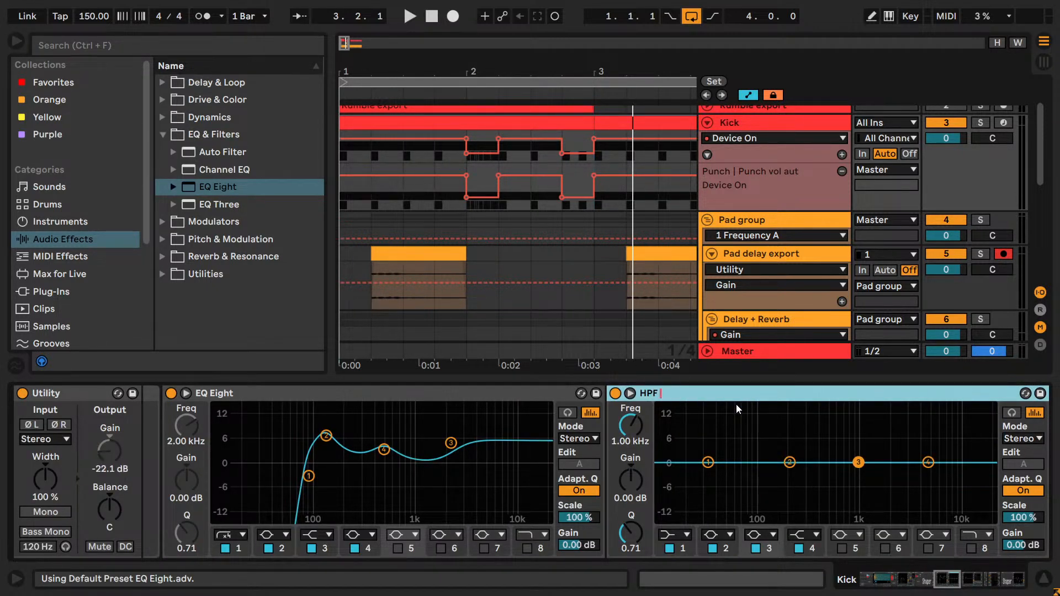
text( for glitch)
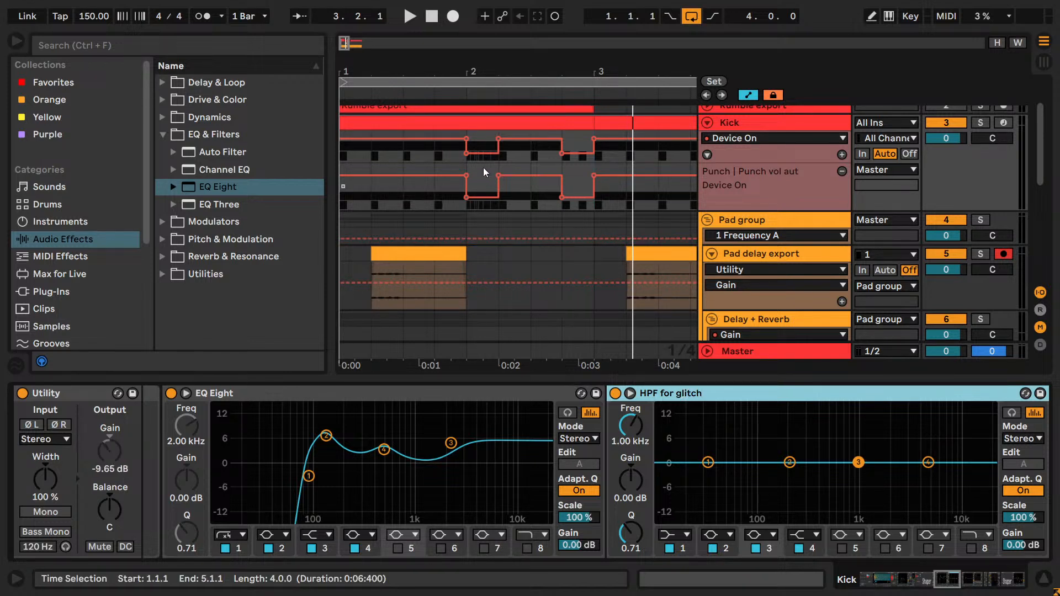
- Show the Device On automation of HPF for glitch in a new lane on the Kick track
click(481, 152)
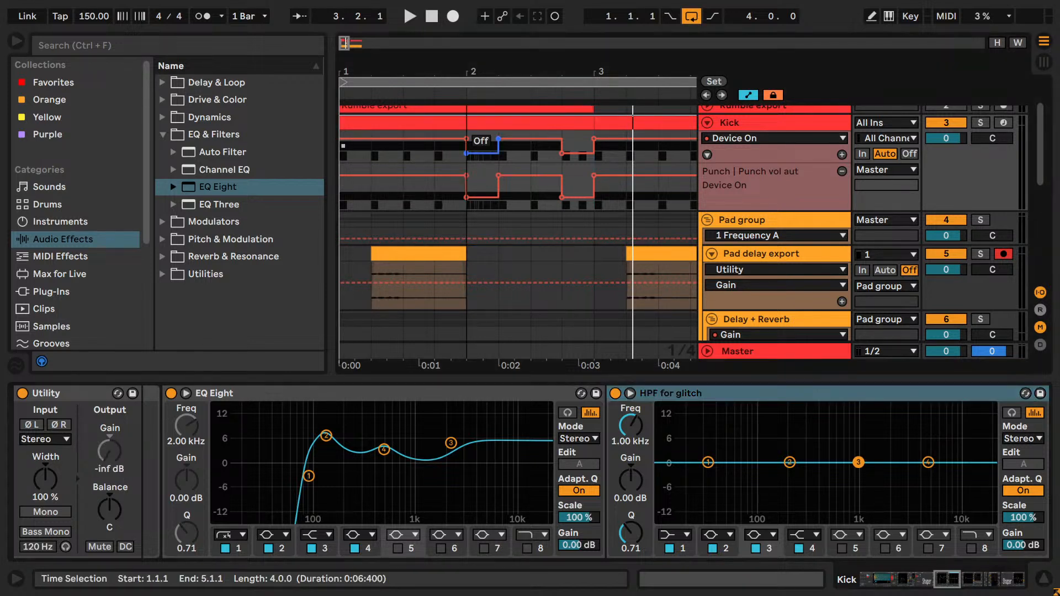
right_click(612, 404)
click(680, 88)
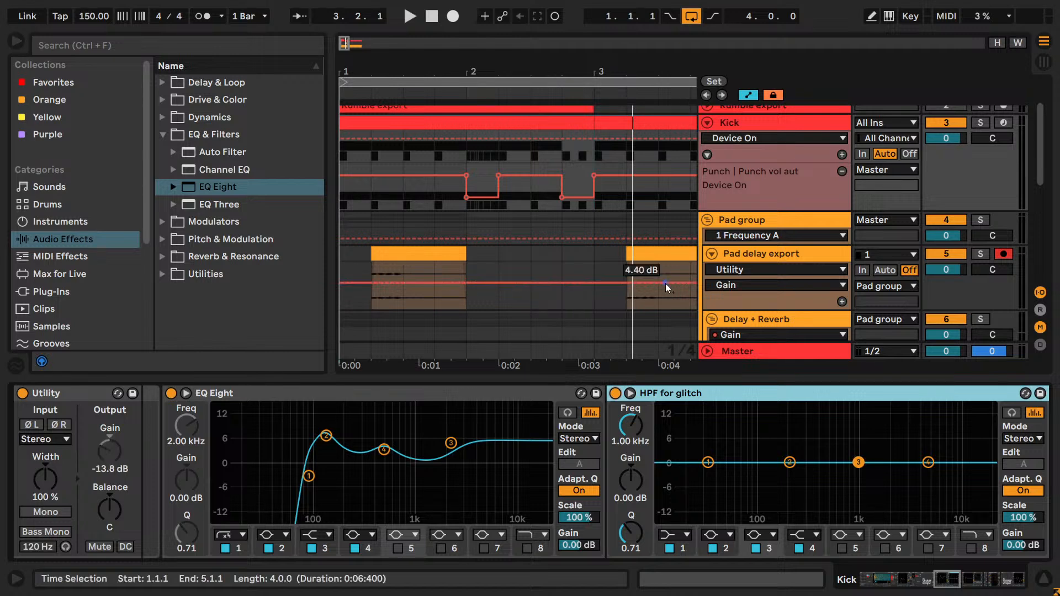
right_click(615, 393)
click(617, 109)
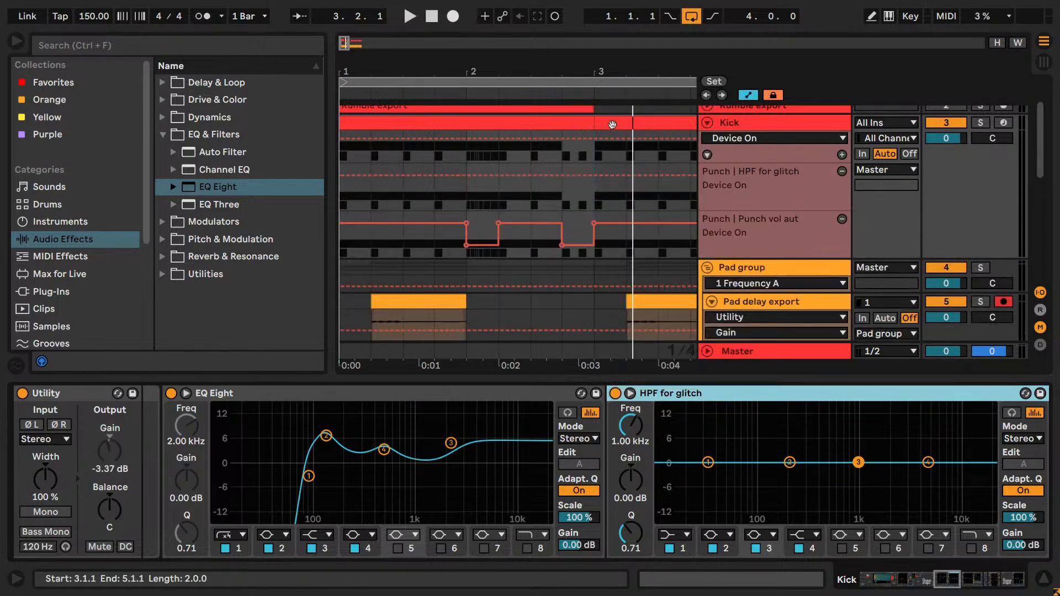
key(b)
click(480, 166)
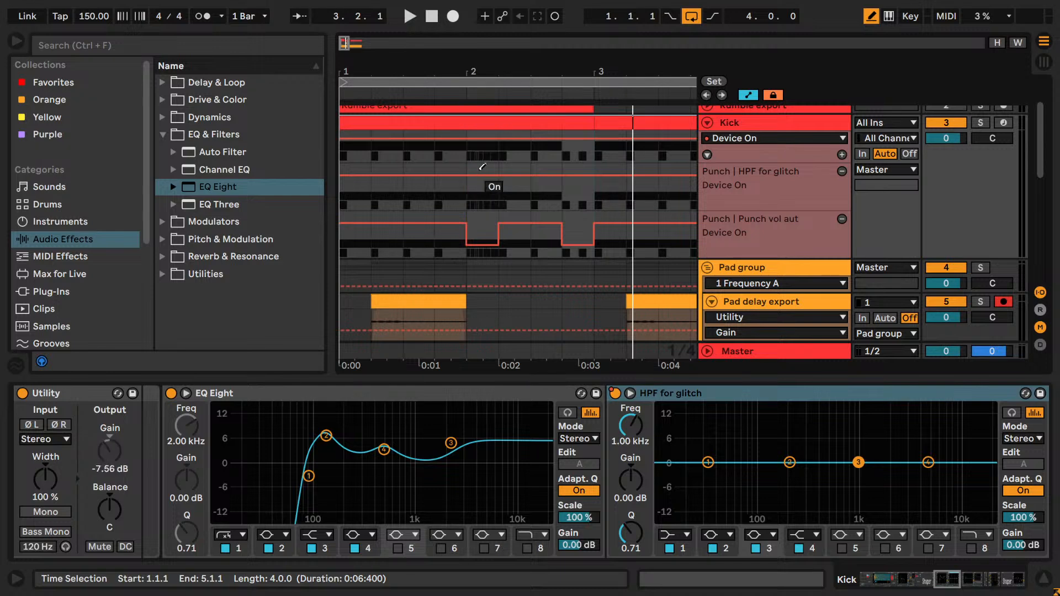
click(615, 394)
click(489, 172)
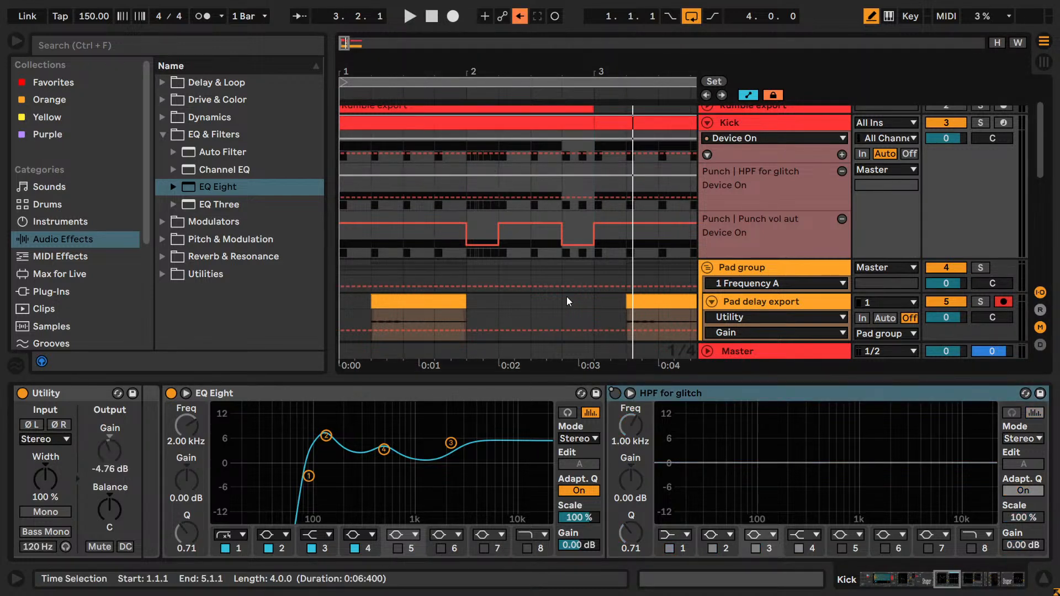
click(519, 16)
right_click(615, 394)
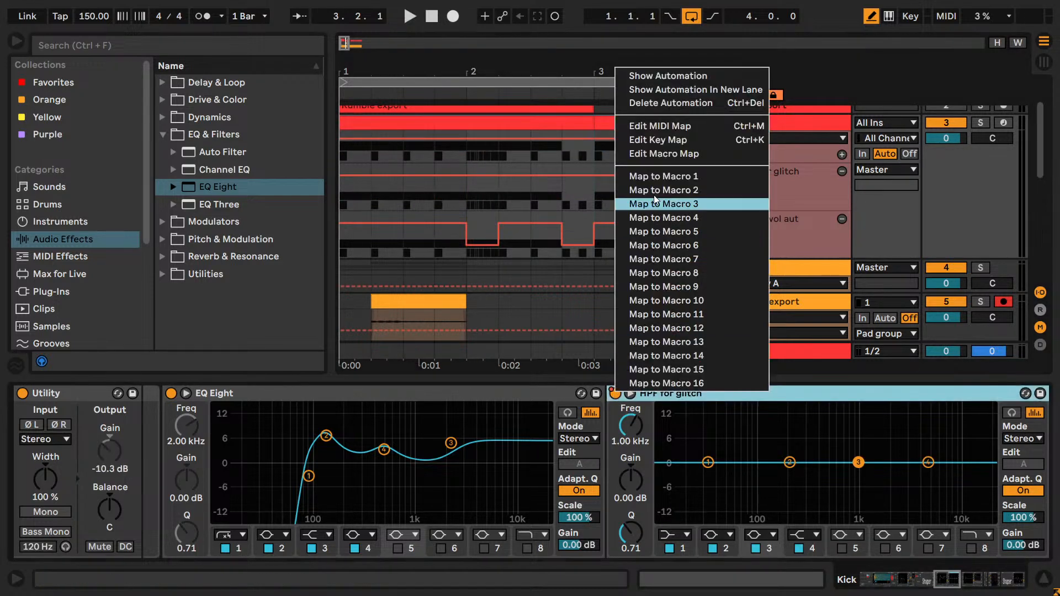
click(671, 103)
- Switch HPF for glitch off and draw its Device On automation as On only from 2.1.1 to 2.2.1
right_click(615, 404)
right_click(616, 391)
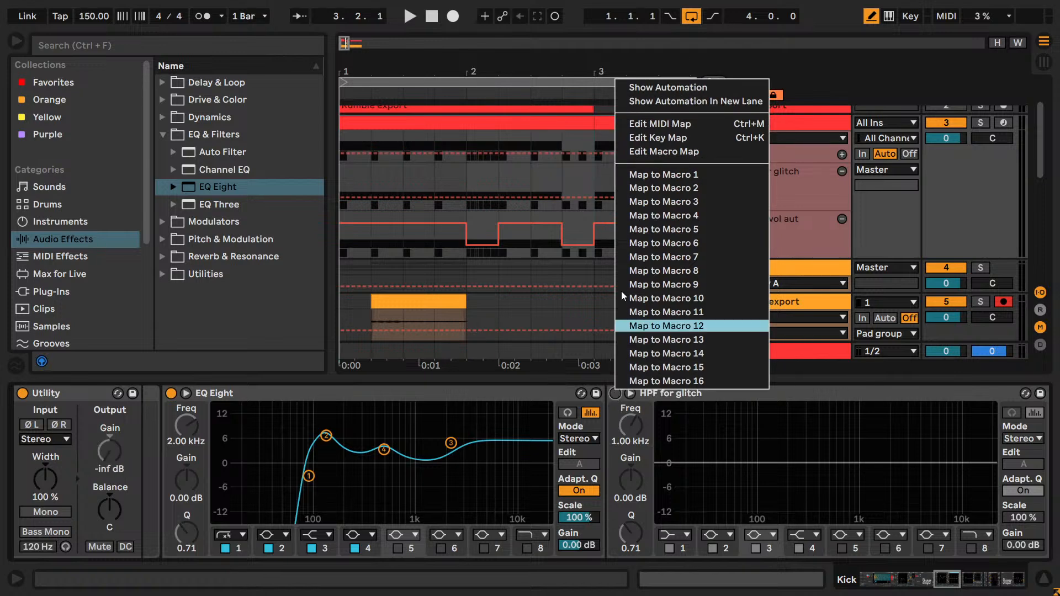
click(629, 88)
key(b)
click(476, 178)
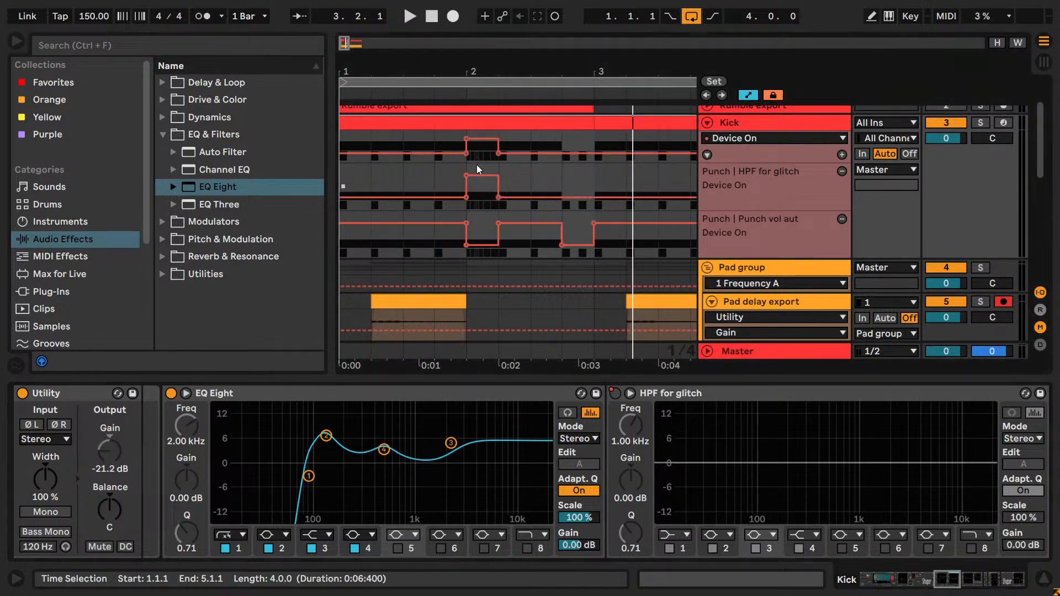
- Set the arrangement loop to the kick roll from 2.1.1 to 2.2.1, play it and stop playback
drag(492, 208, 471, 210)
key(ctrl+l)
key(space)
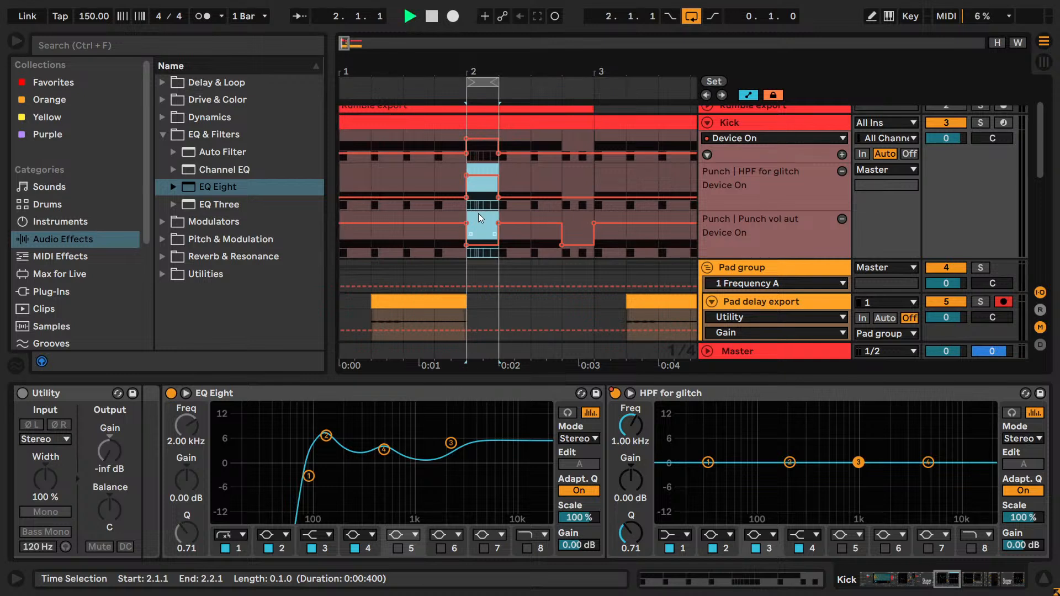
scroll(971, 164, up, 2)
key(space)
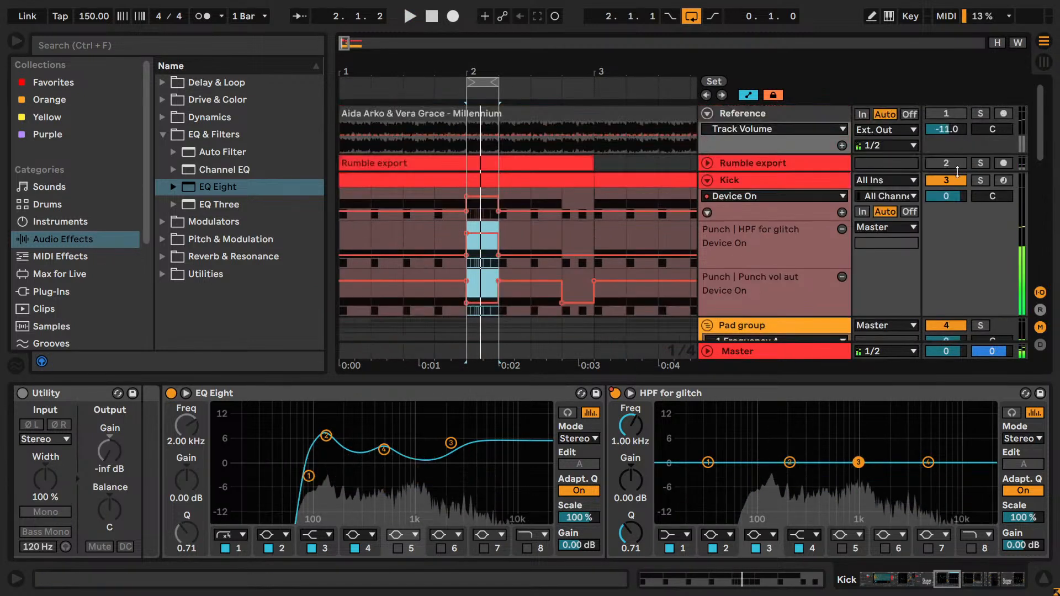
- Turn off bands 2, 3 and 4 of HPF for glitch and solo the Kick track
key(ctrl)
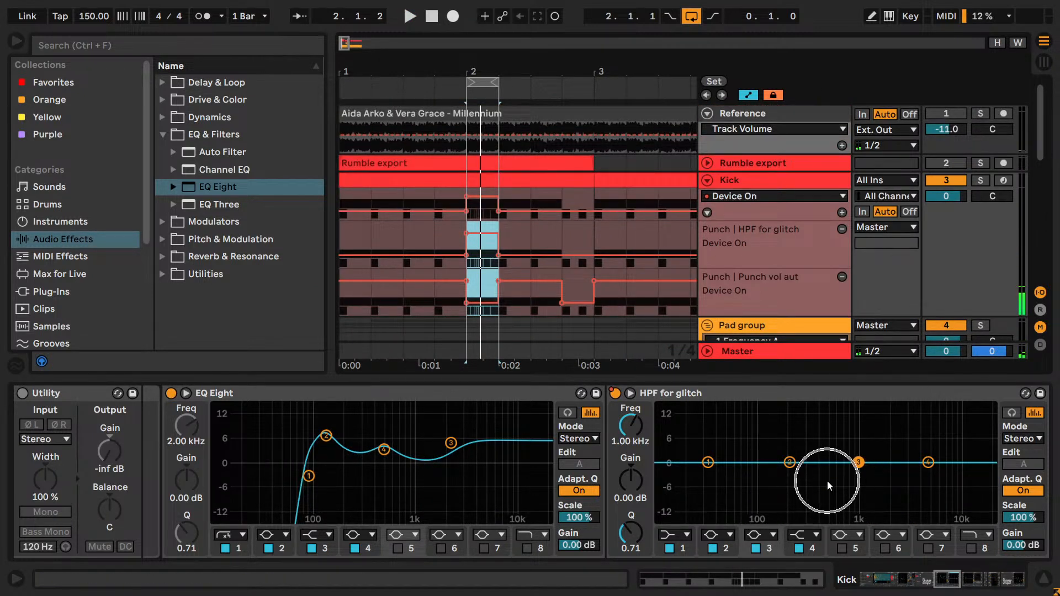
click(799, 548)
click(756, 548)
click(713, 548)
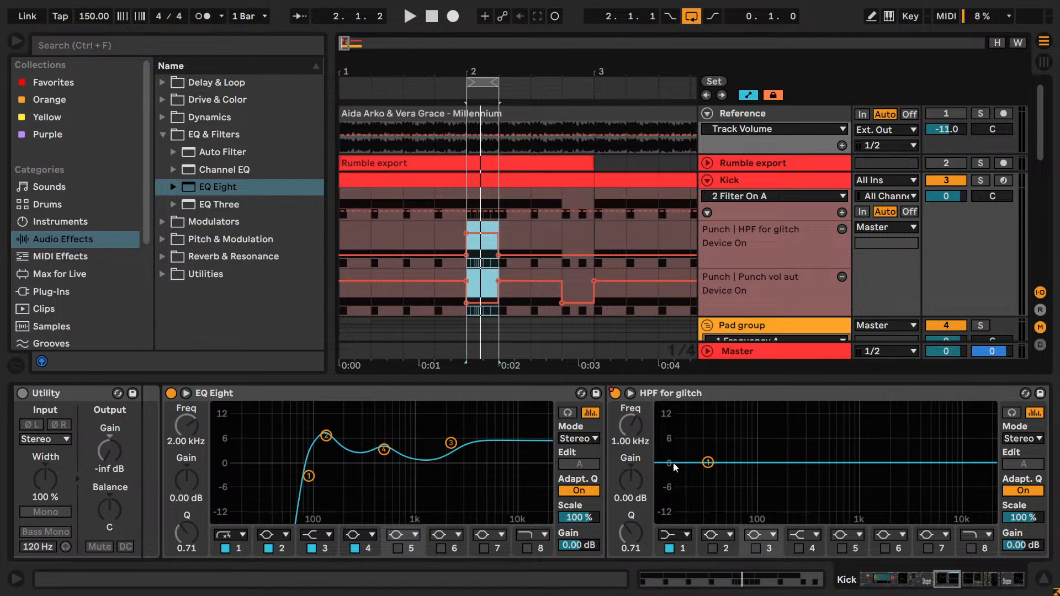
click(984, 179)
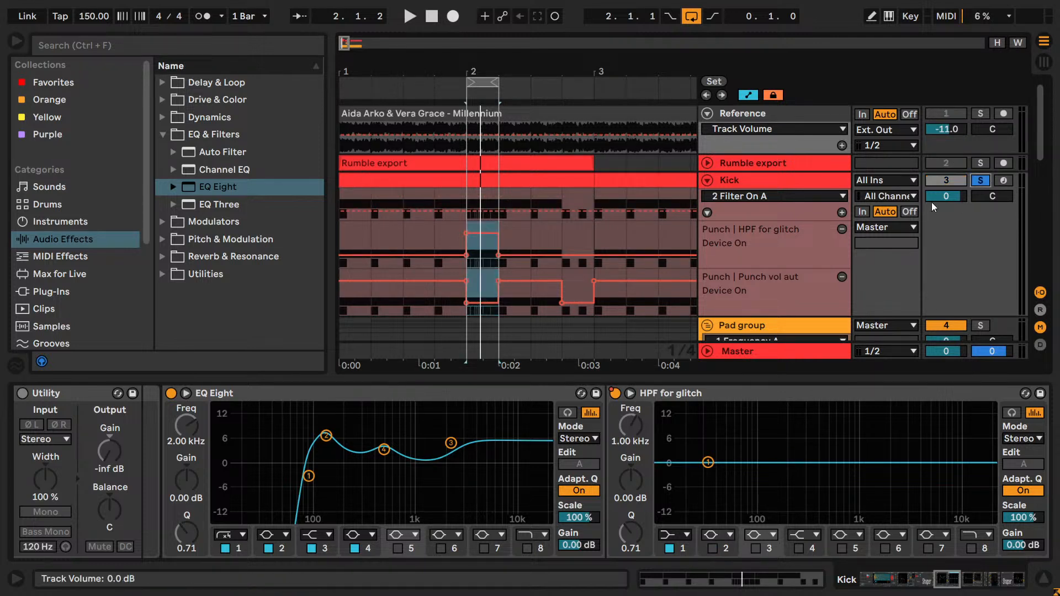
- Inspect the start of the Rumble export sample in the Kick track's Drum Rack, and reselect the Kick 1 chain
click(630, 393)
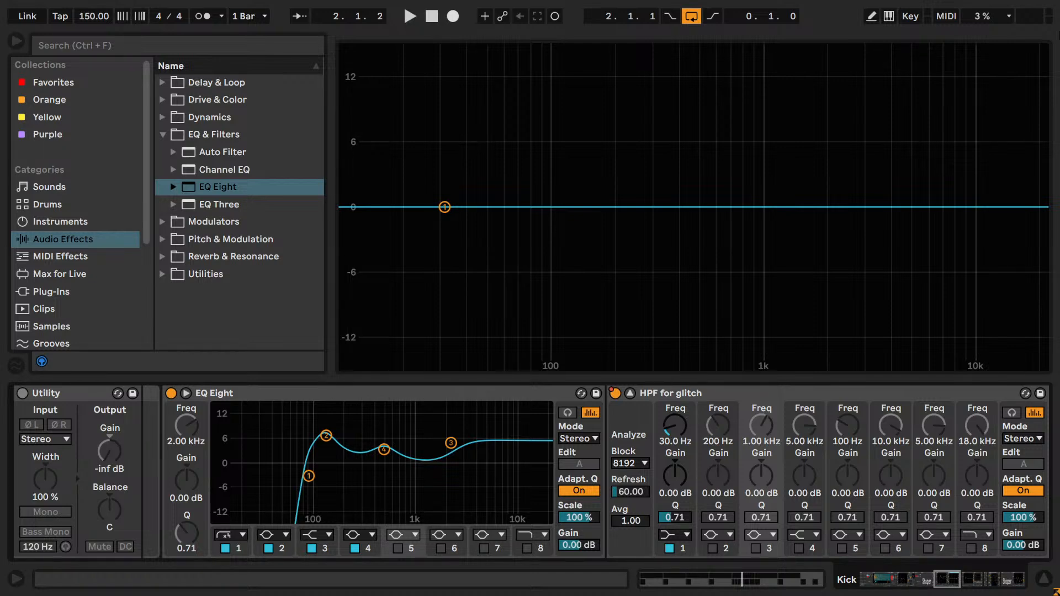
drag(958, 577, 833, 580)
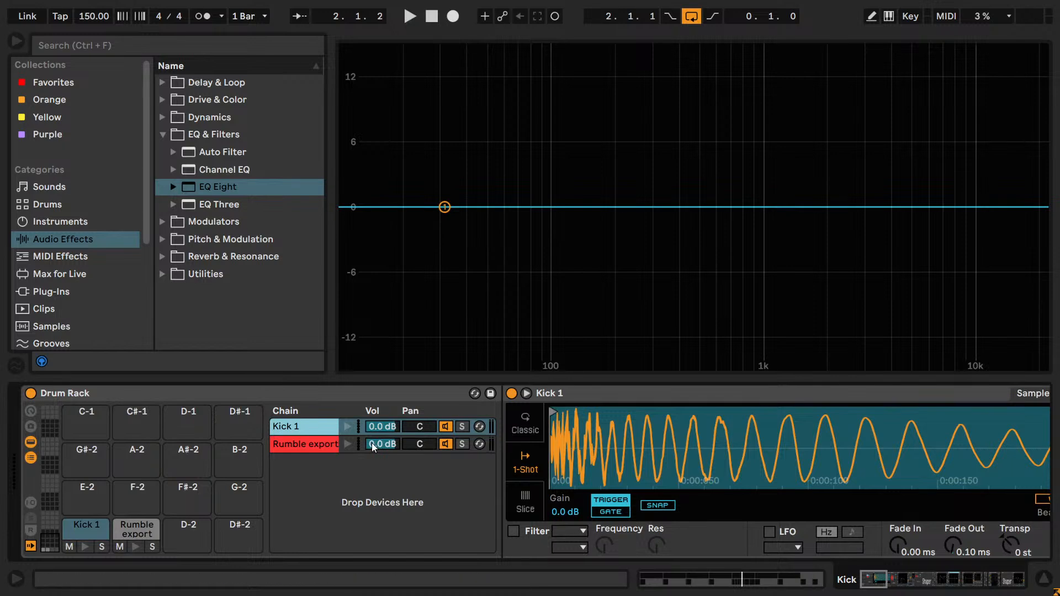
click(325, 445)
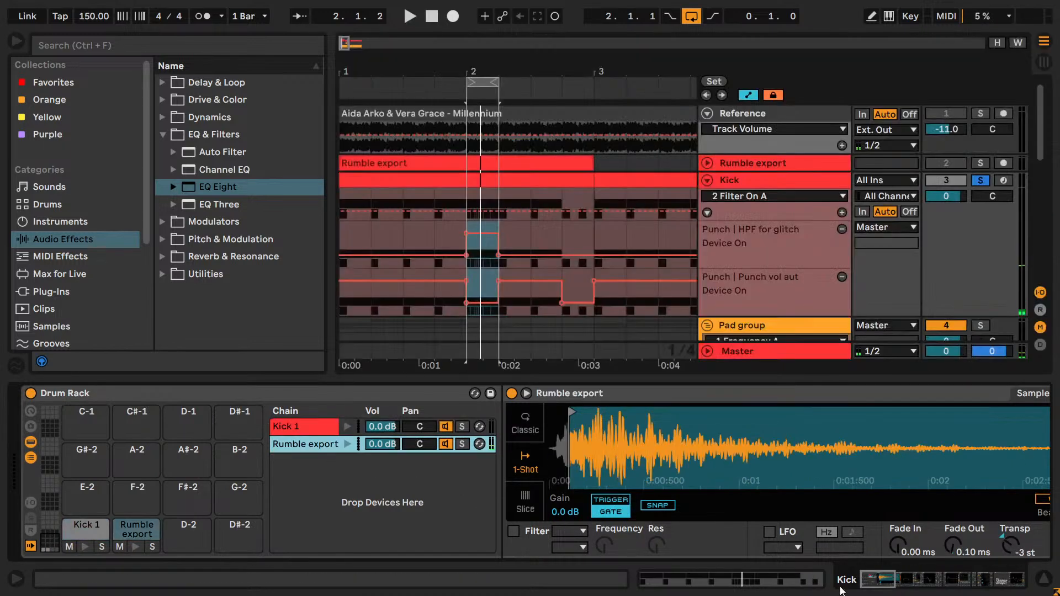
drag(891, 591, 881, 571)
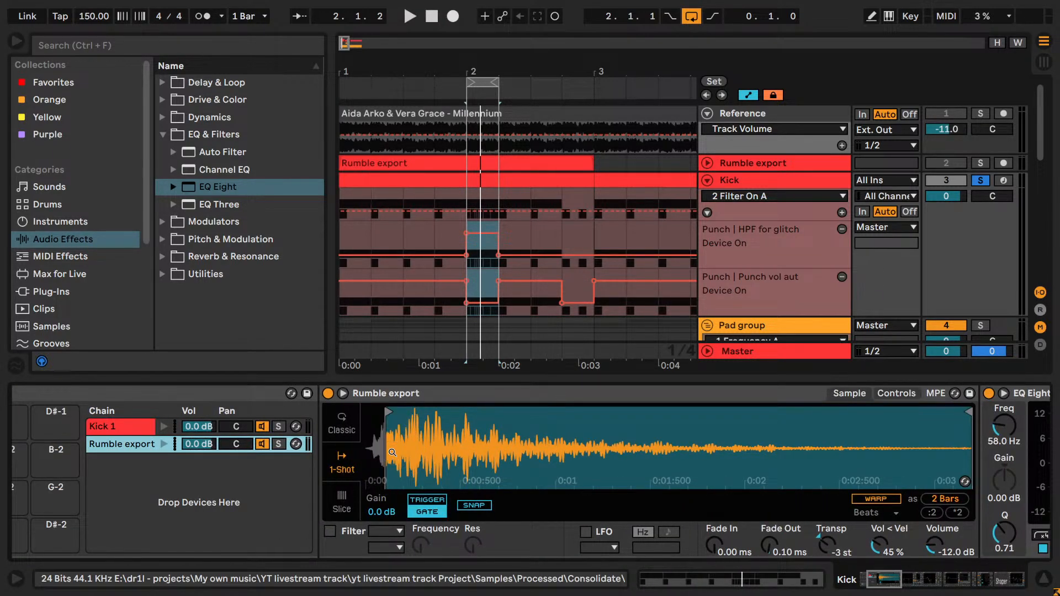
drag(392, 437, 392, 469)
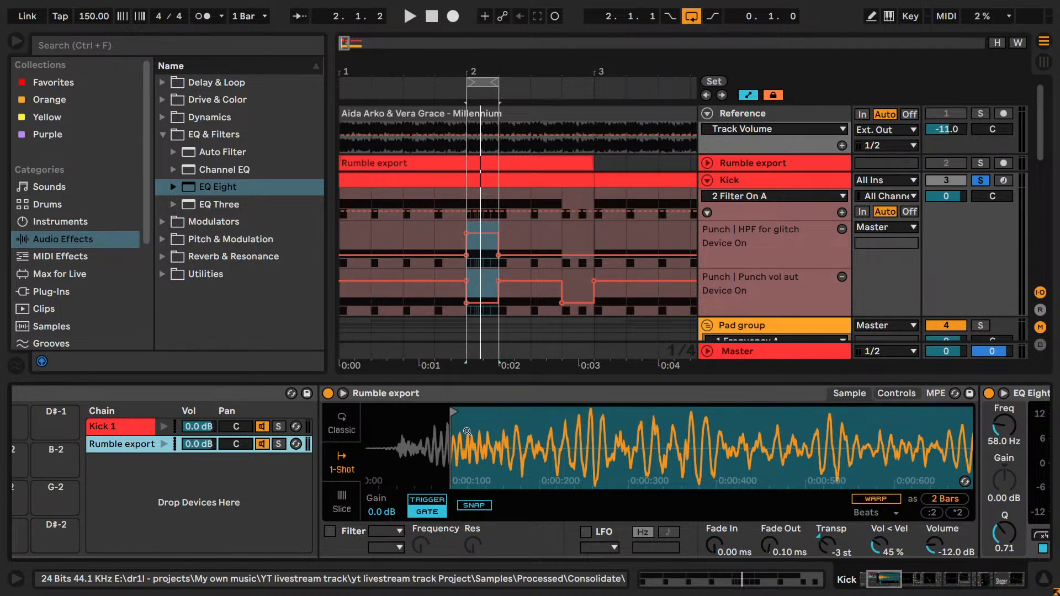
click(137, 426)
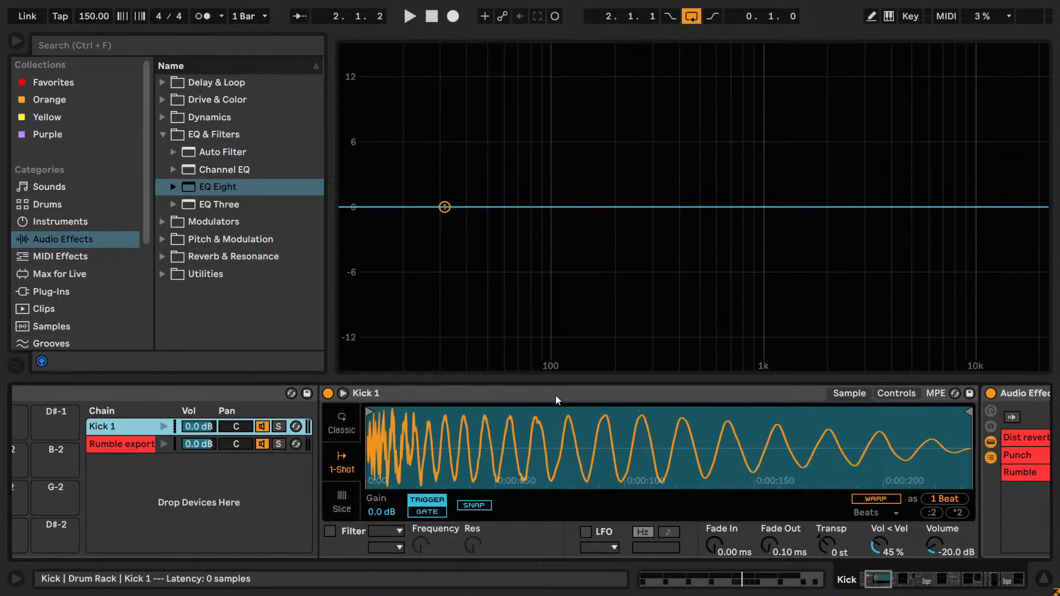
- Set band 1 of HPF for glitch to the steep (×4) low cut and raise its frequency to 159 Hz during playback
drag(881, 579, 955, 588)
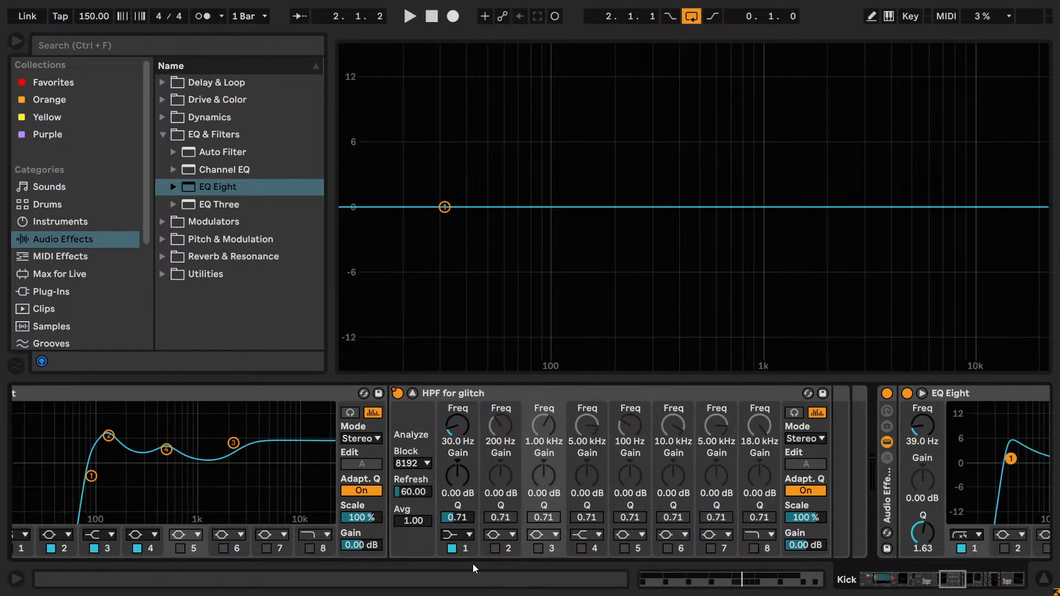
click(458, 533)
click(463, 425)
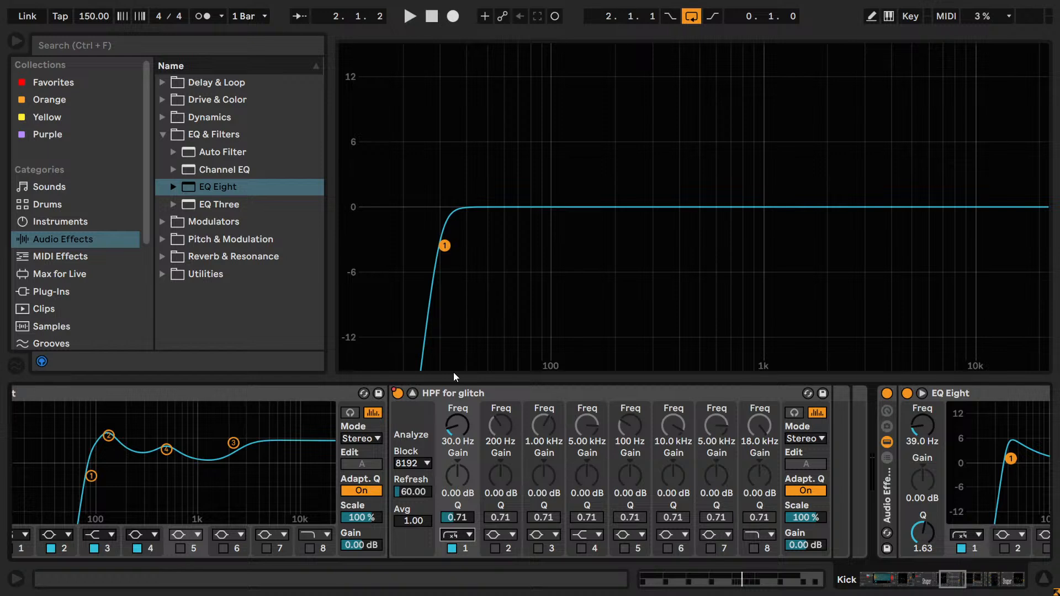
key(space)
drag(457, 426, 459, 556)
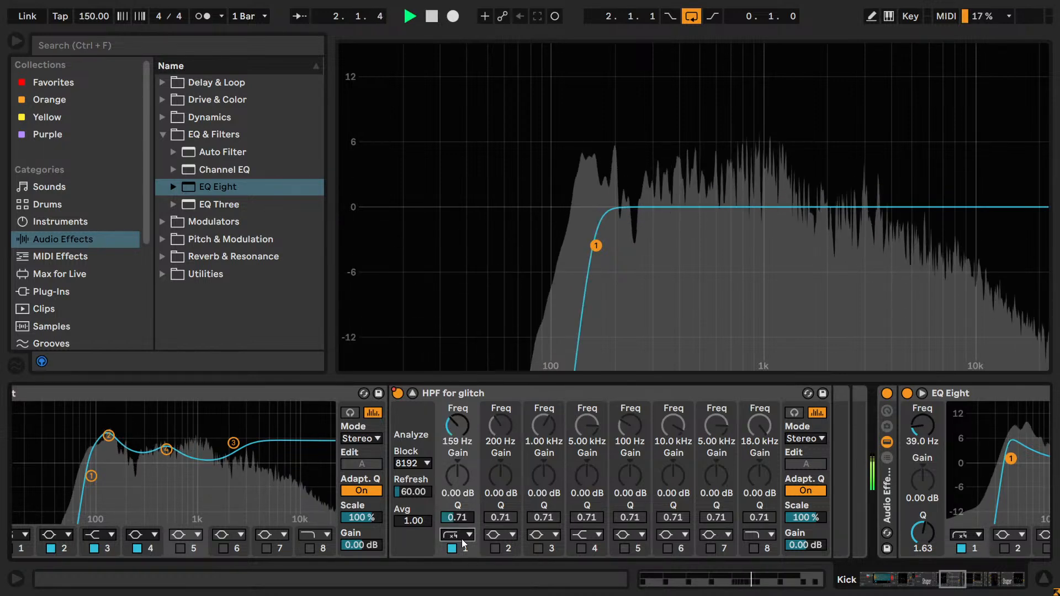
- Try a gentler low cut on band 1 with band 2 as a 159 Hz low cut, and revert to the steep curve and 200 Hz
click(458, 538)
click(452, 442)
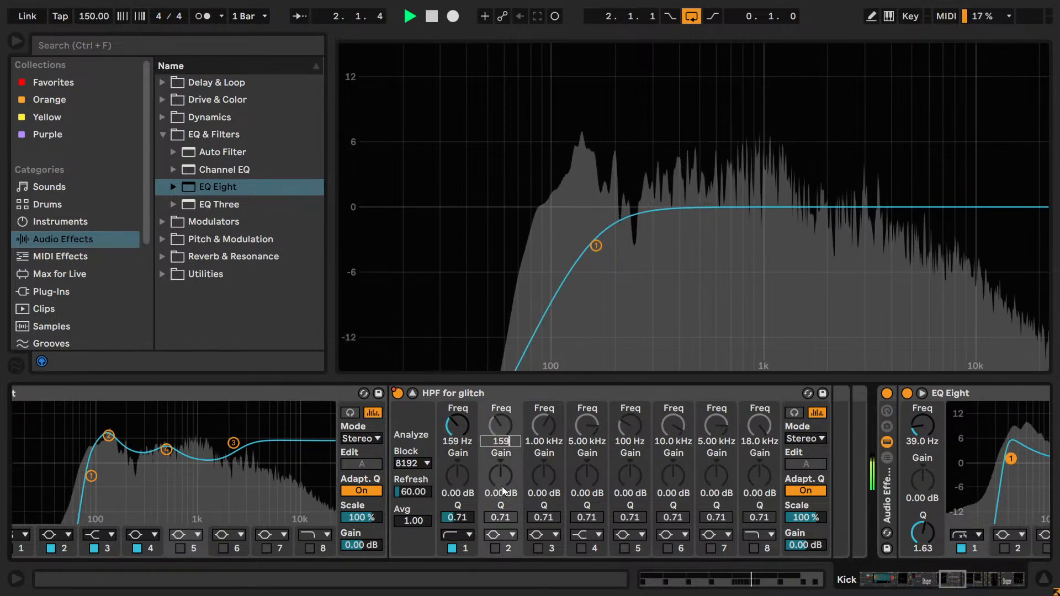
click(497, 534)
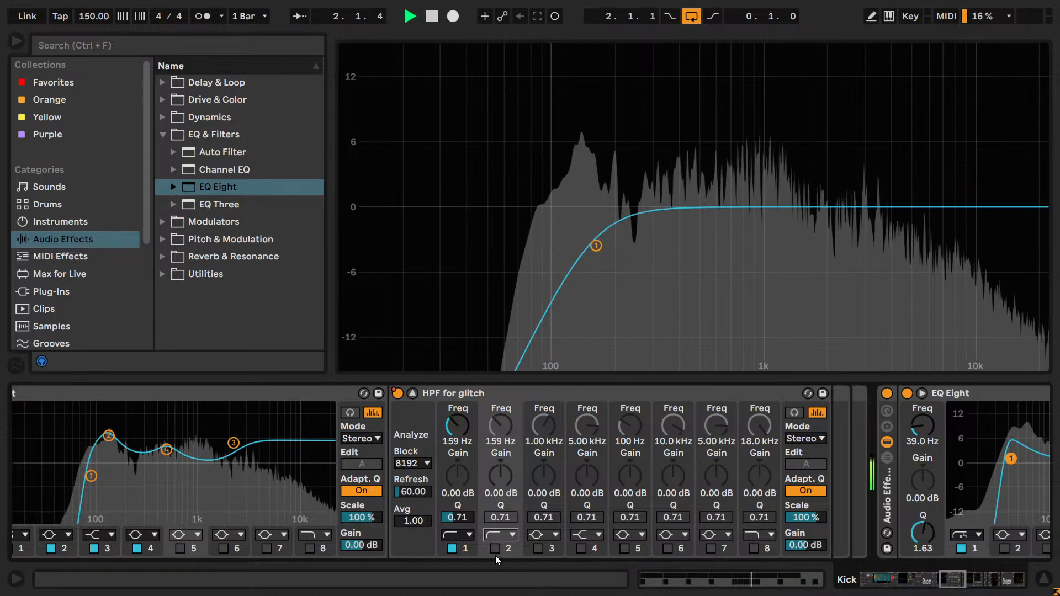
click(462, 538)
click(458, 428)
drag(458, 431, 478, 433)
key(space)
double_click(491, 425)
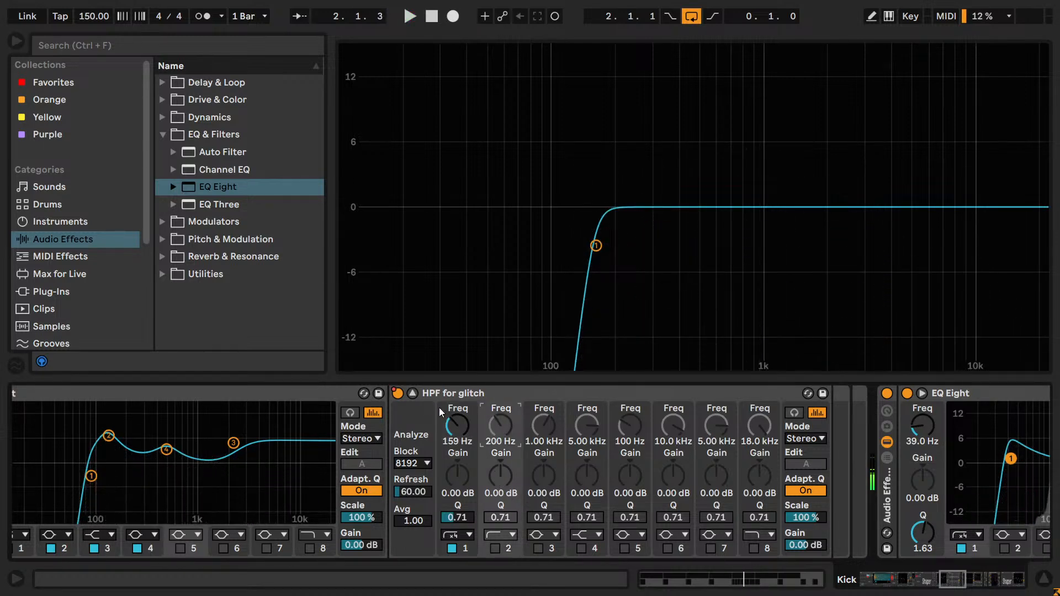
- Collapse the expanded HPF for glitch display and play the Kick track with the loop extended from 1.1.1 to 5.1.1
click(415, 395)
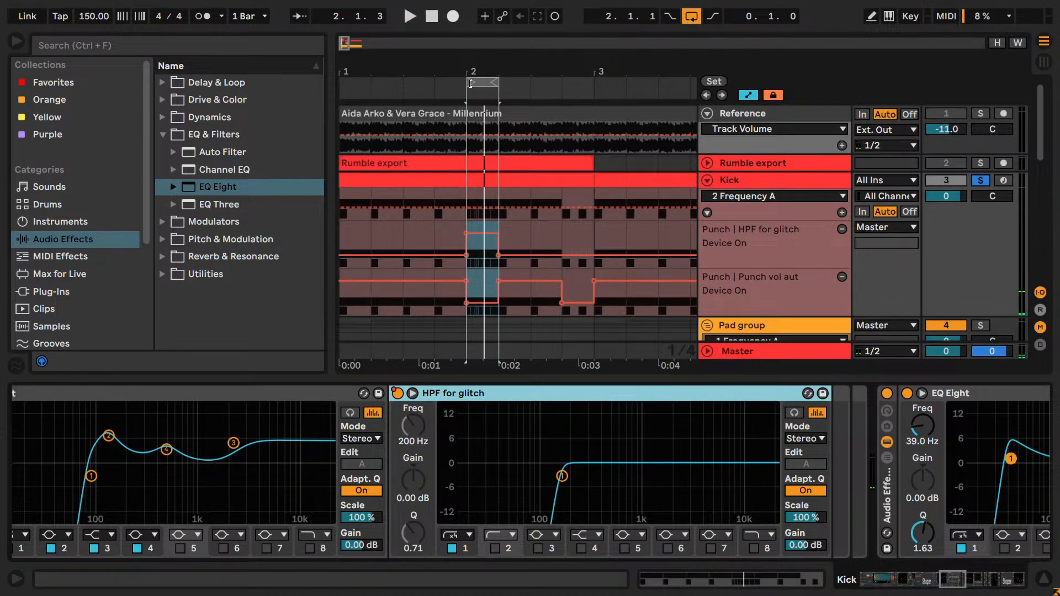
drag(470, 83, 339, 83)
key(space)
drag(499, 83, 658, 82)
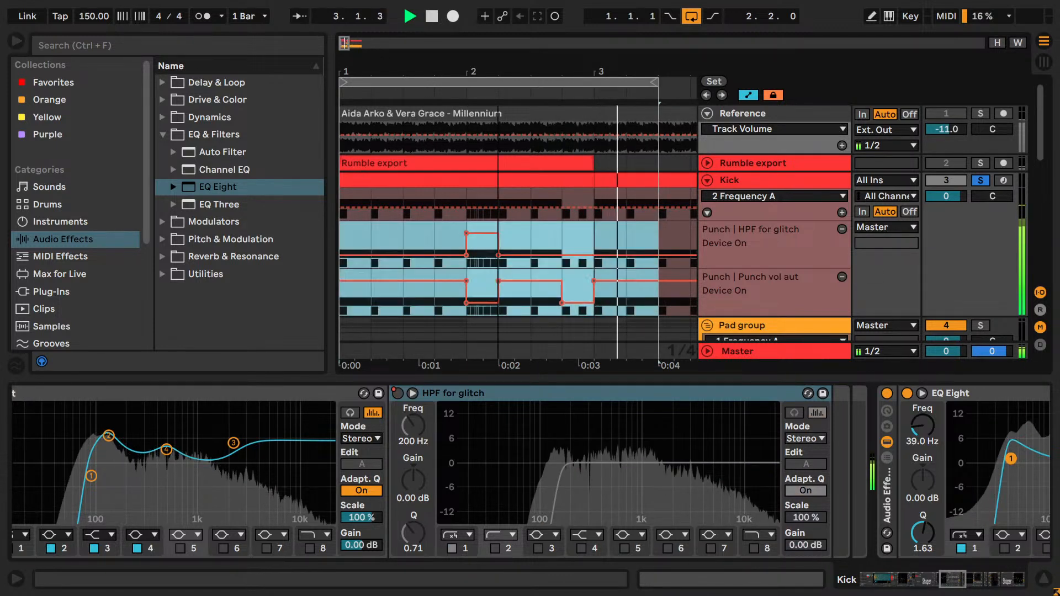
drag(469, 72, 469, 54)
drag(531, 83, 648, 83)
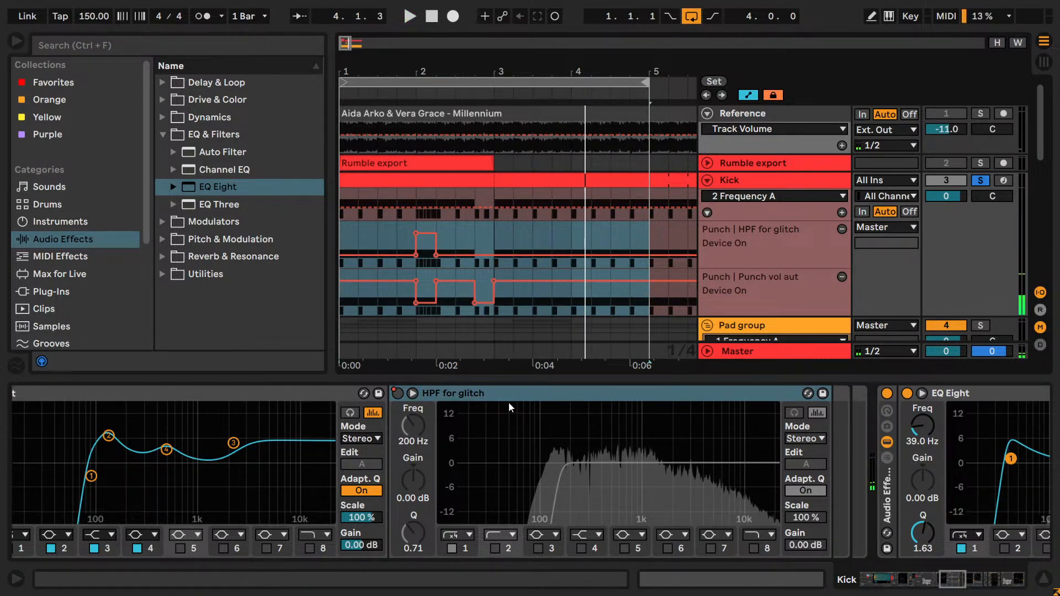
- Loop the kick roll from 2.1.1 to 2.2.1 and compare it with band 3 of the Punch chain's EQ Eight off and on
scroll(595, 250, down, 2)
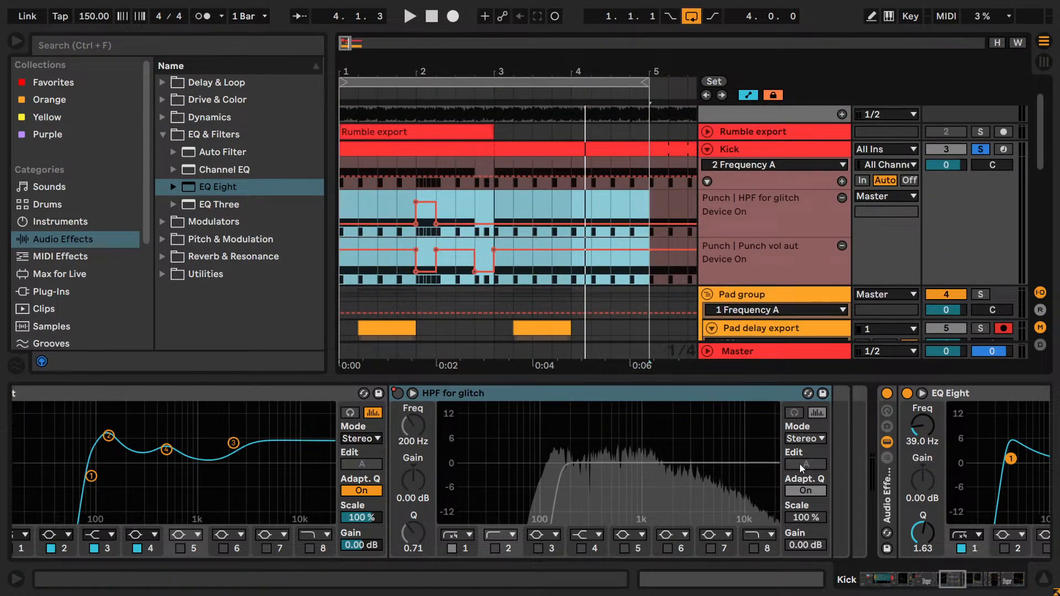
drag(957, 581, 938, 582)
drag(943, 584, 897, 583)
click(775, 549)
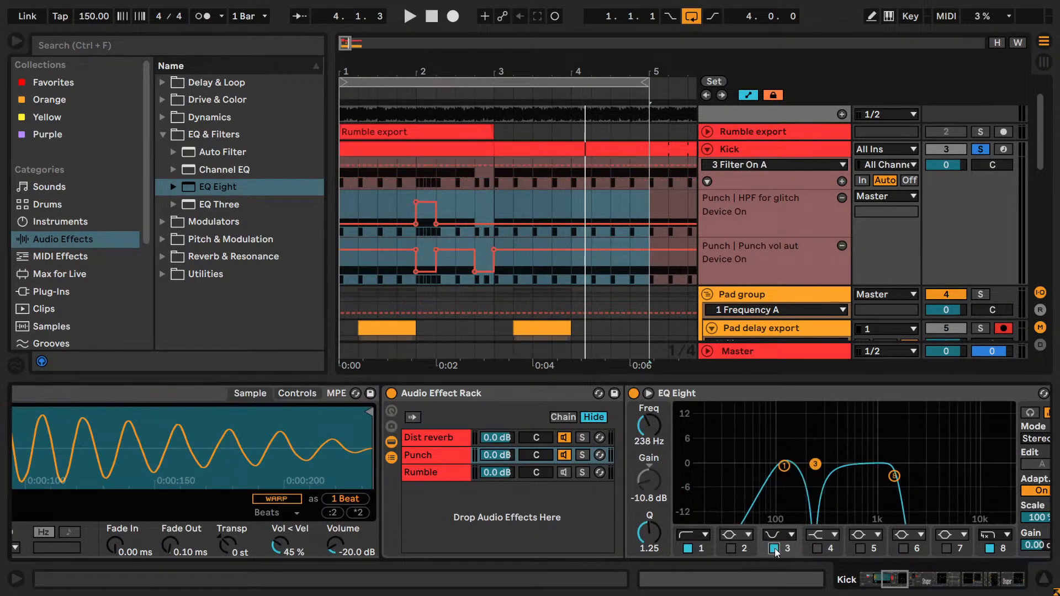
drag(422, 181, 432, 182)
key(ctrl+l)
key(space)
click(776, 548)
click(773, 549)
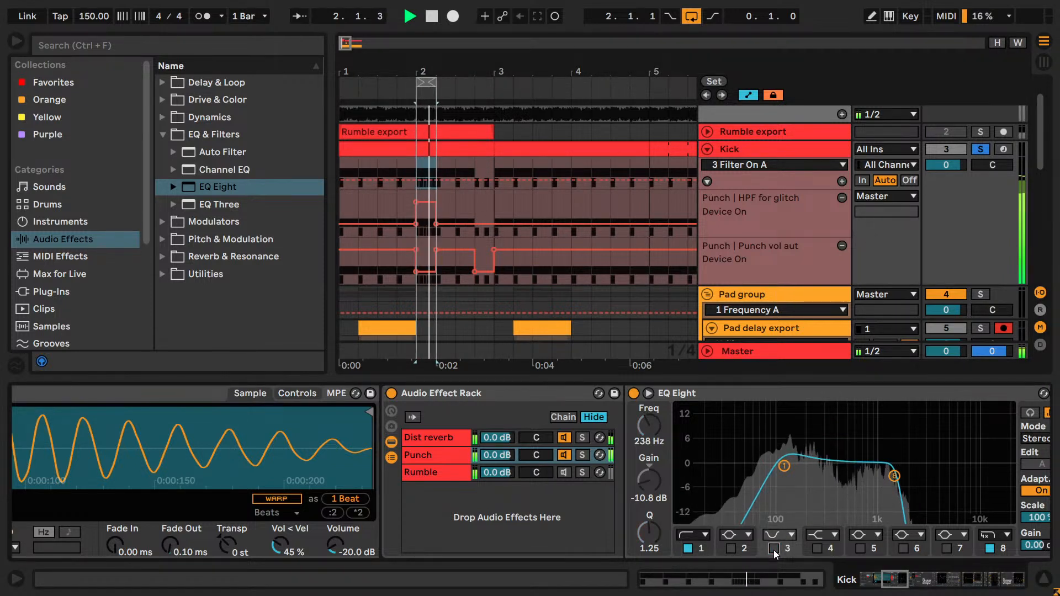
- Show the Punch EQ Eight's 3 Filter On A automation in a new lane and draw it Off at 2.1.1–2.2.1 and 2.4.1–3.1.1
right_click(771, 221)
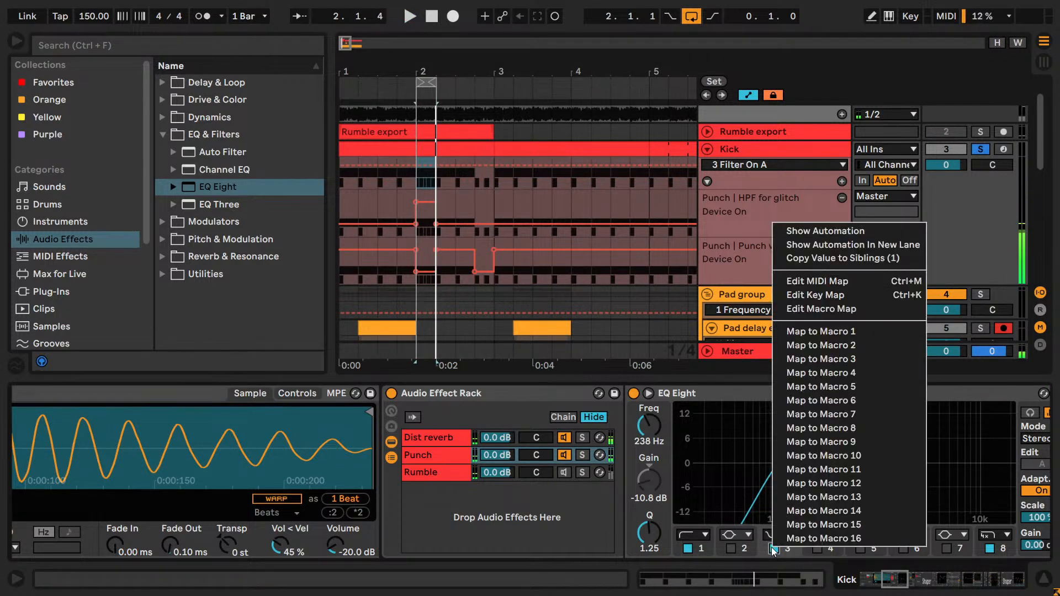
click(804, 229)
right_click(792, 549)
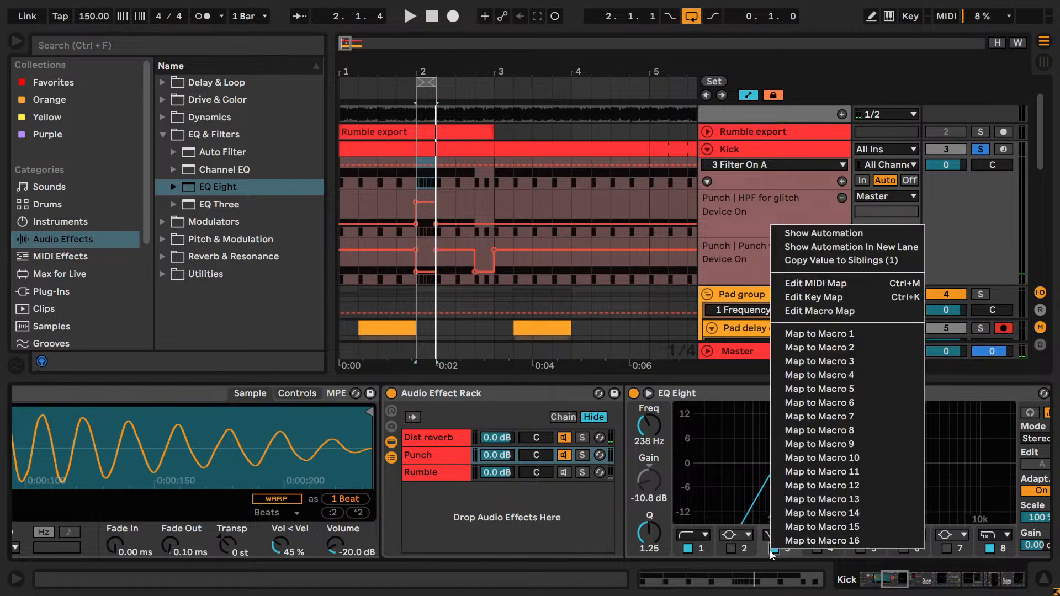
click(806, 245)
key(b)
click(426, 179)
click(489, 210)
- Set the loop from 1.1.1 to 3.1.1, play it, and redraw the 3 Filter On A automation as On from 2.4.1 to 3.1.1
drag(417, 83, 342, 84)
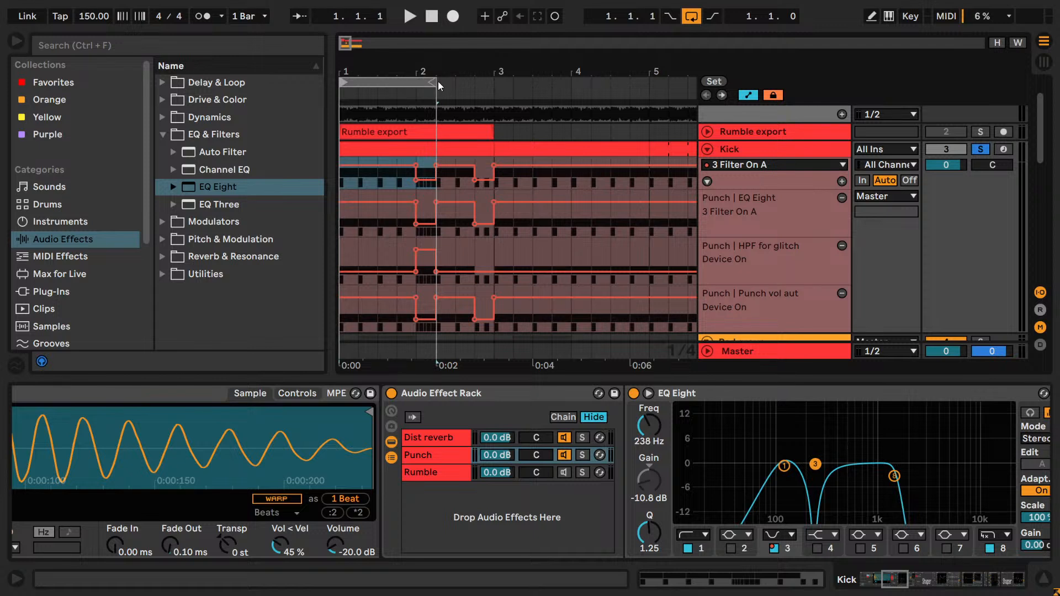
drag(434, 82, 493, 83)
key(space)
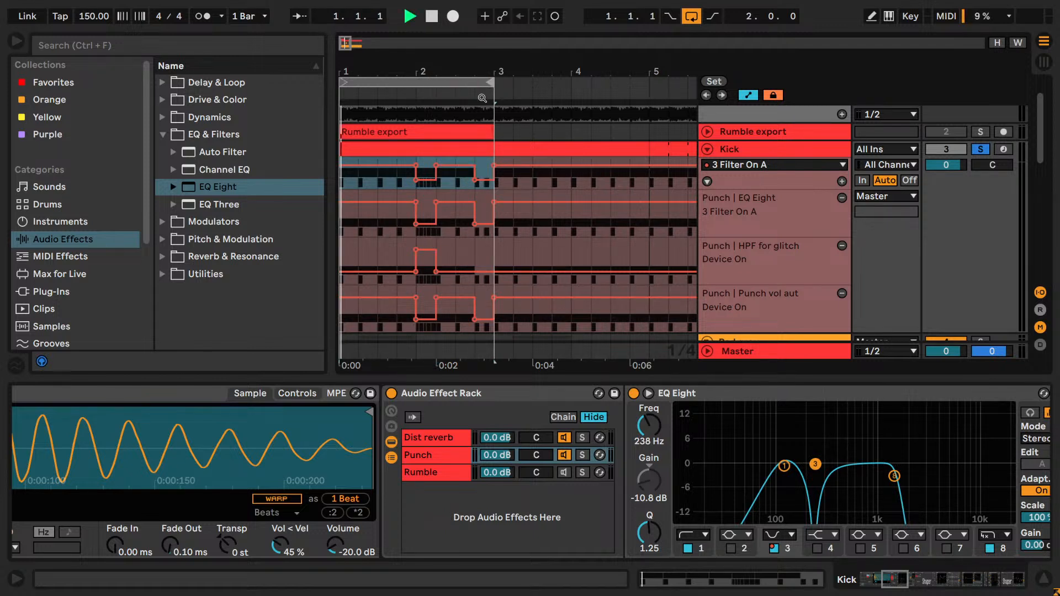
key(b)
click(486, 202)
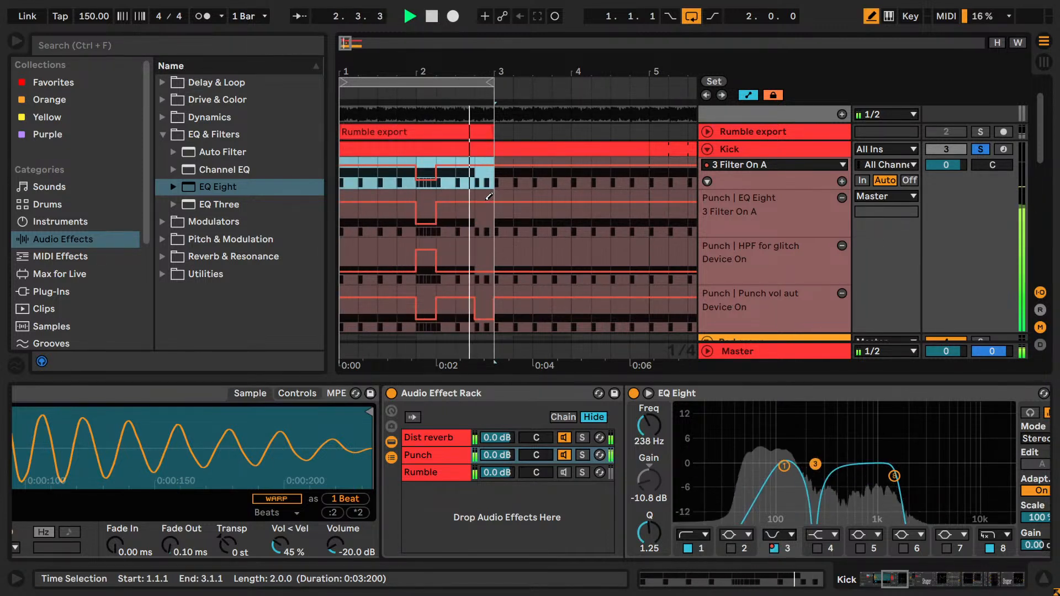
- Try the 3 Filter On A automation as Off at 2.4.1 instead of 2.1.1, restore it to Off at 2.1.1 only, and stop playback
click(426, 203)
click(431, 226)
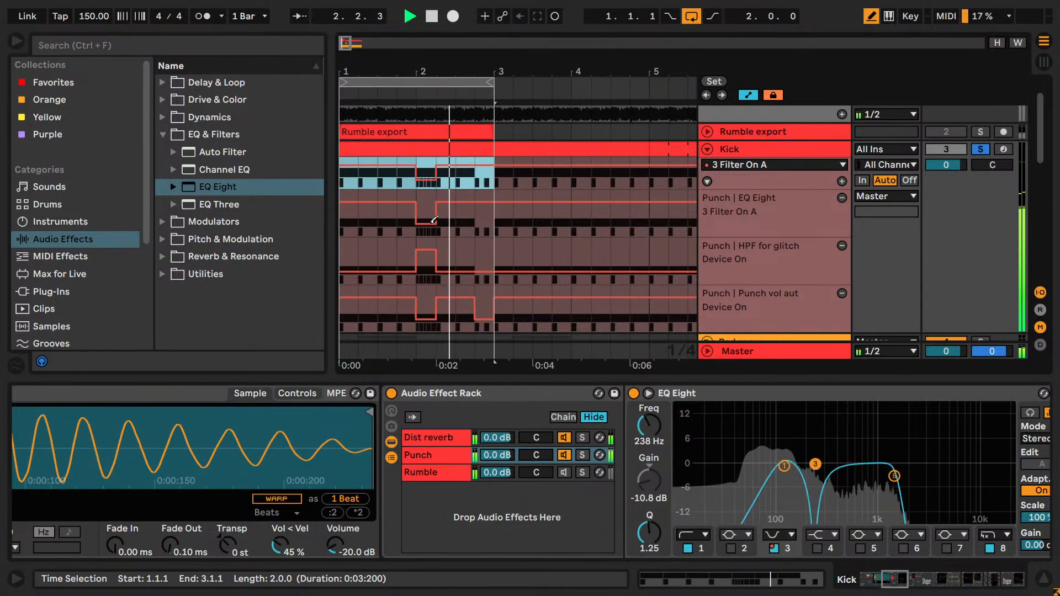
key(ctrl+z)
click(487, 223)
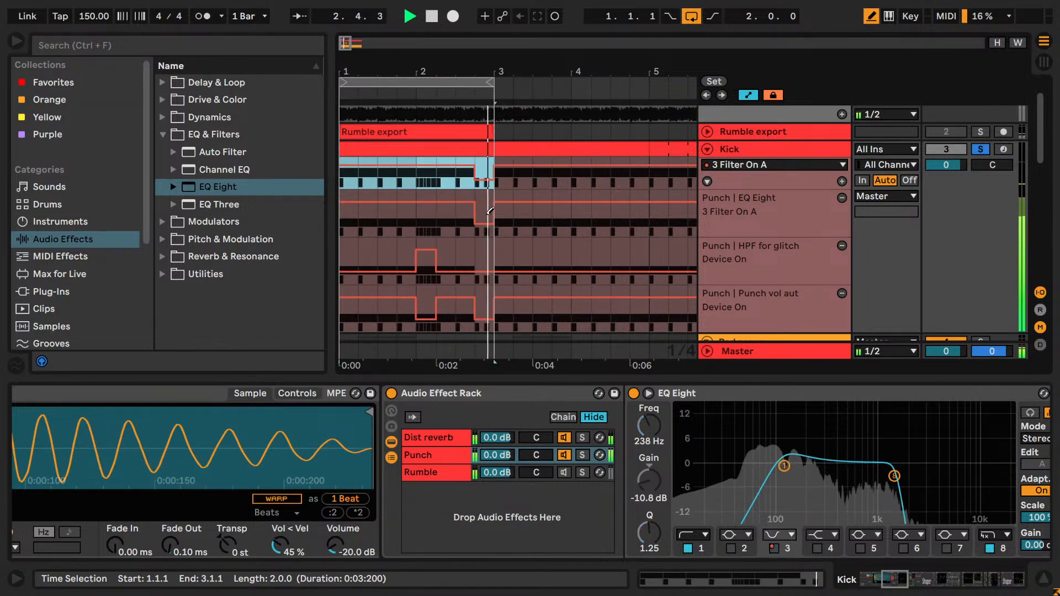
click(429, 222)
key(space)
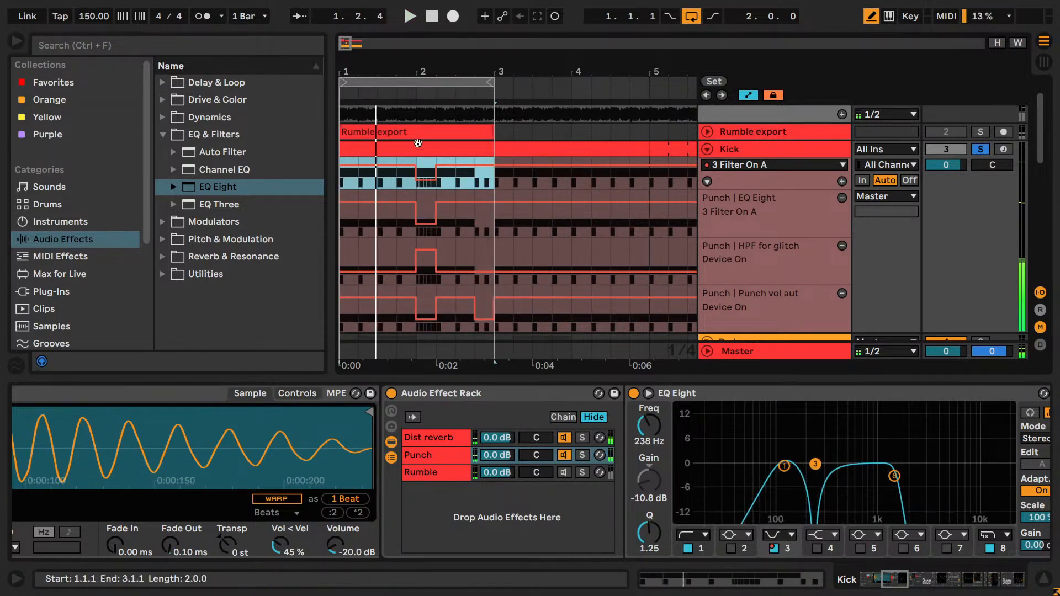
- Hide the browser and turn off Draw Mode
drag(346, 47, 366, 45)
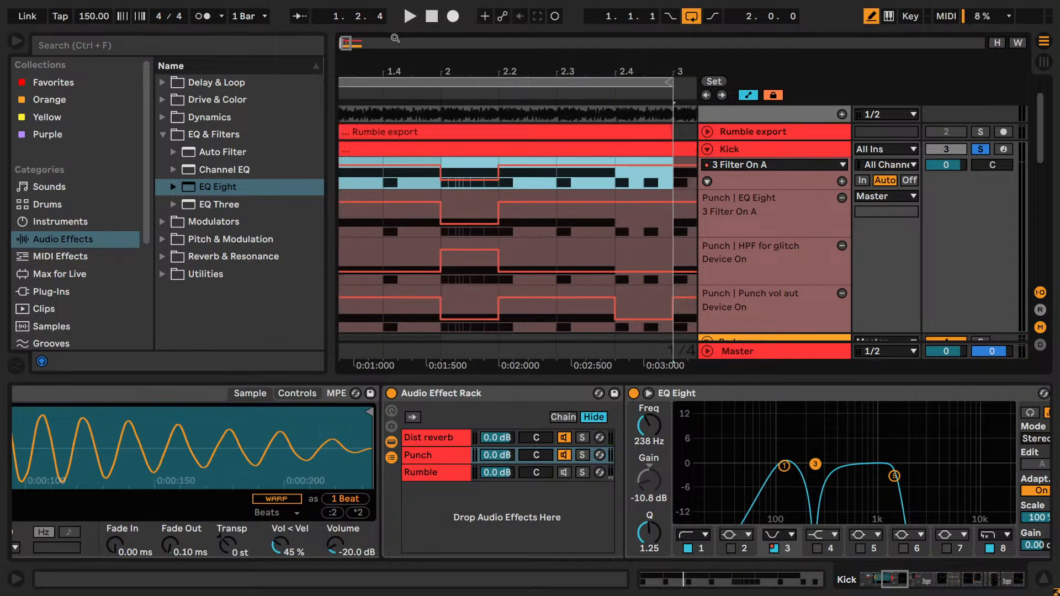
click(8, 38)
key(b)
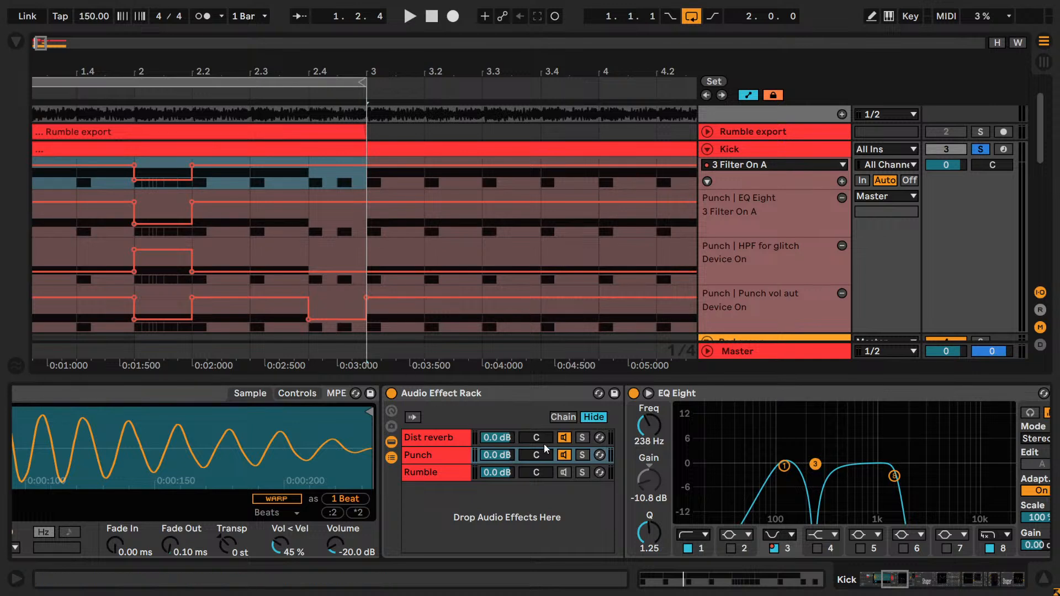
- Solo the Punch chain in the Audio Effect Rack and mute the Rumble export chain in the Drum Rack
click(581, 456)
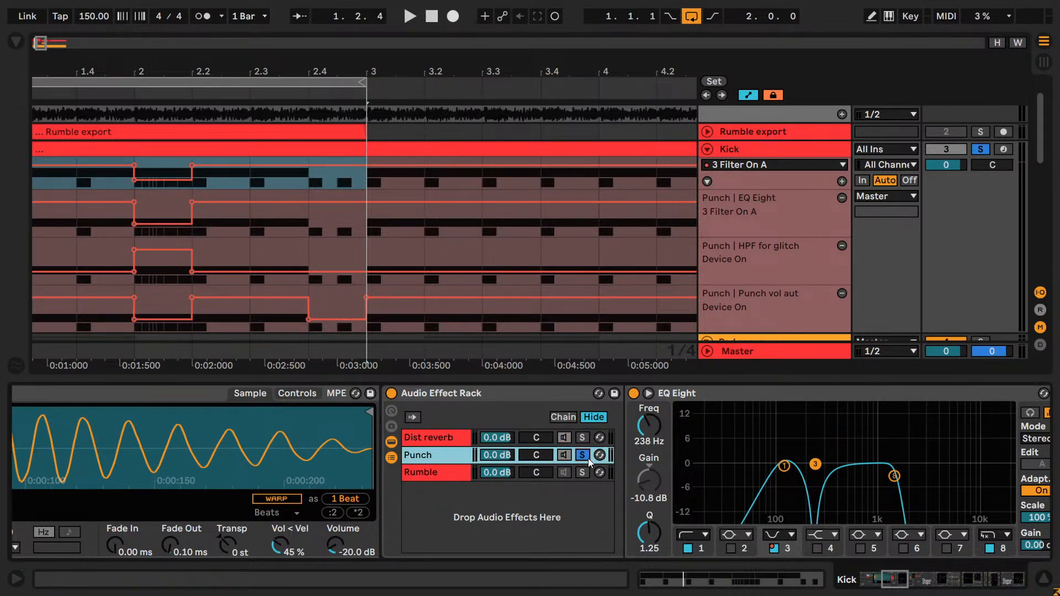
scroll(417, 475, left, 5)
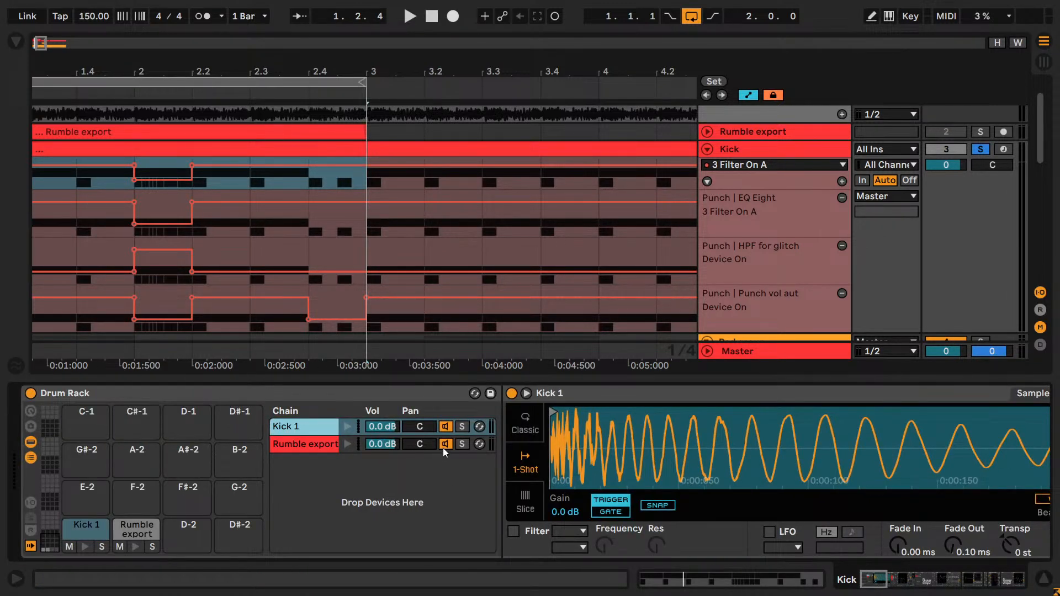
click(443, 447)
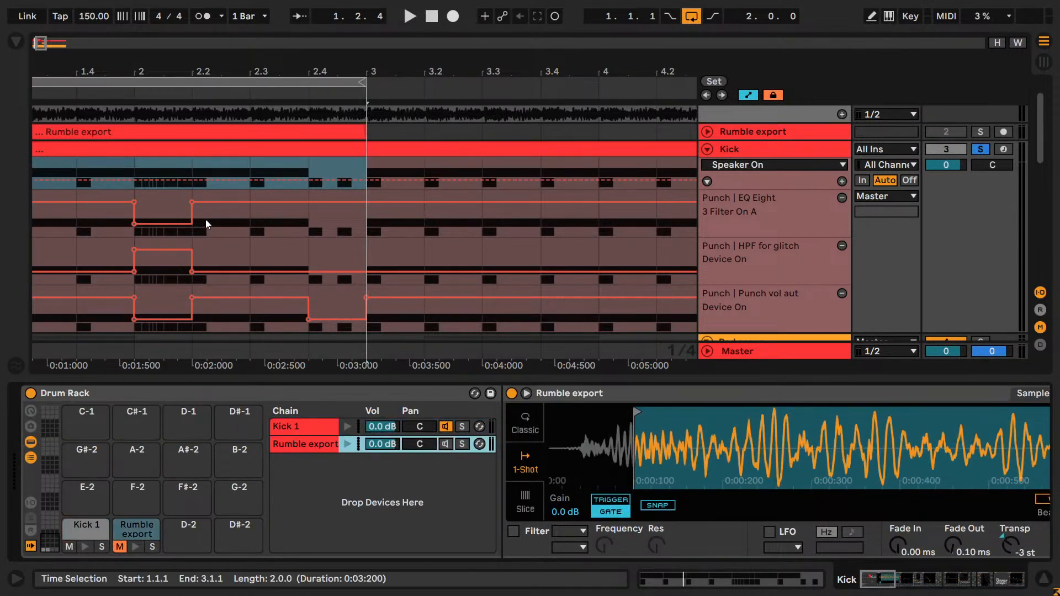
- Check the notes of the Kick clip's roll, play the Kick track from 2.1.1, and select the Kick 1 chain
double_click(150, 151)
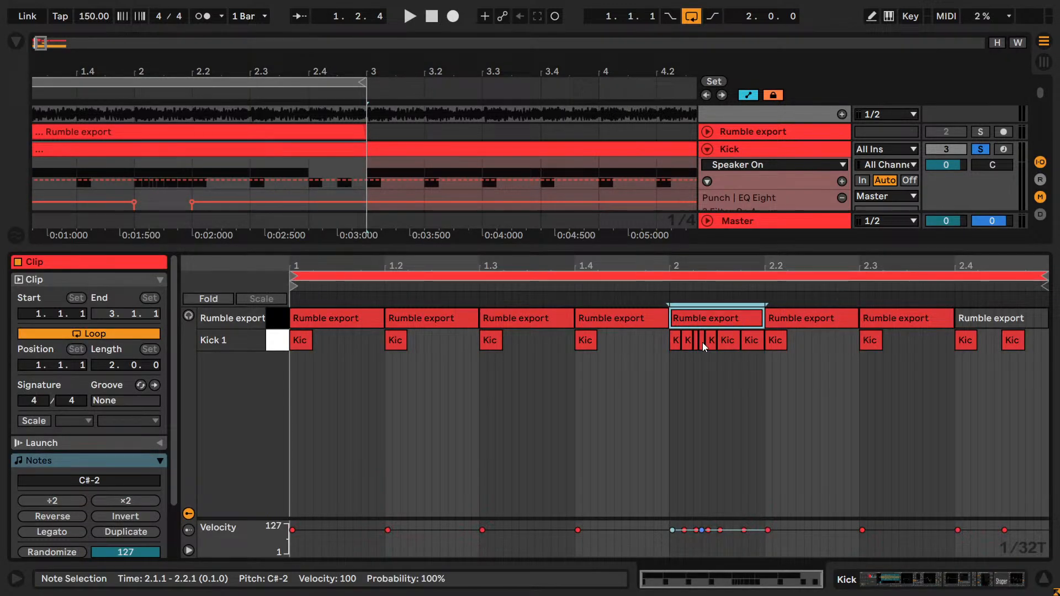
key(shift+Tab)
click(138, 170)
key(space)
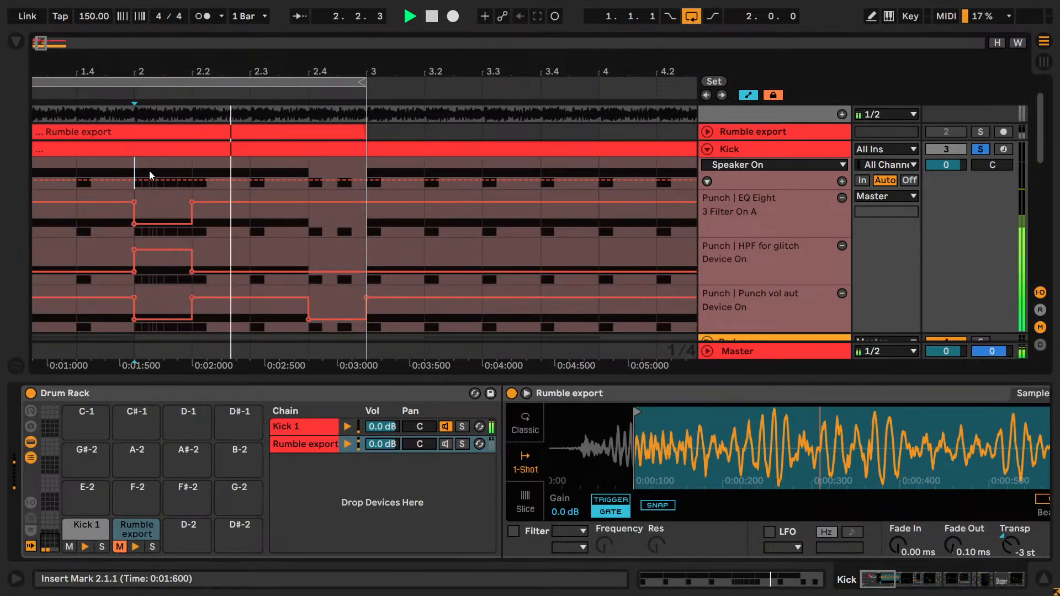
key(space)
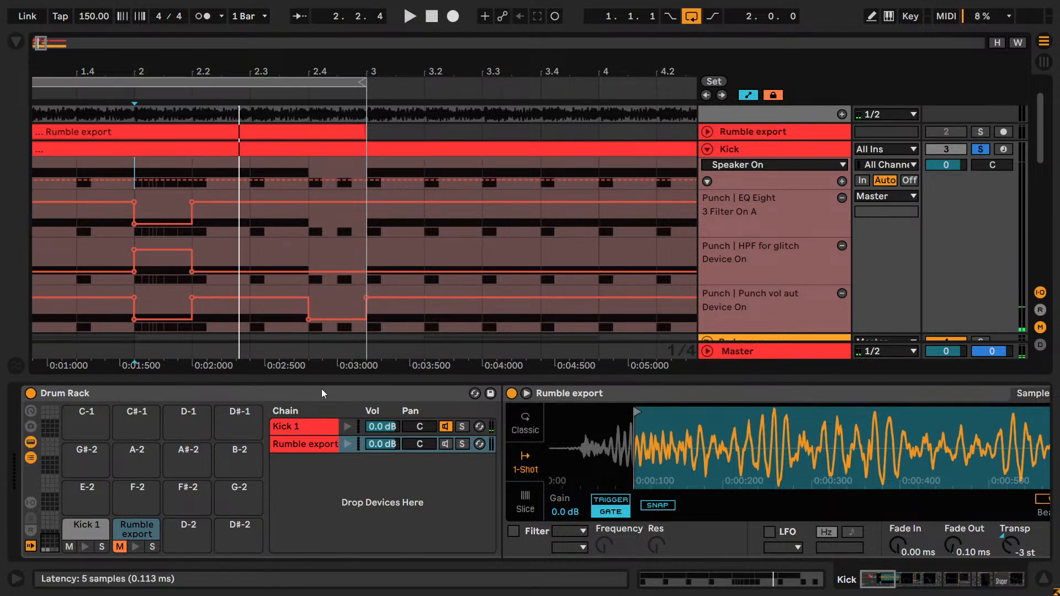
click(316, 429)
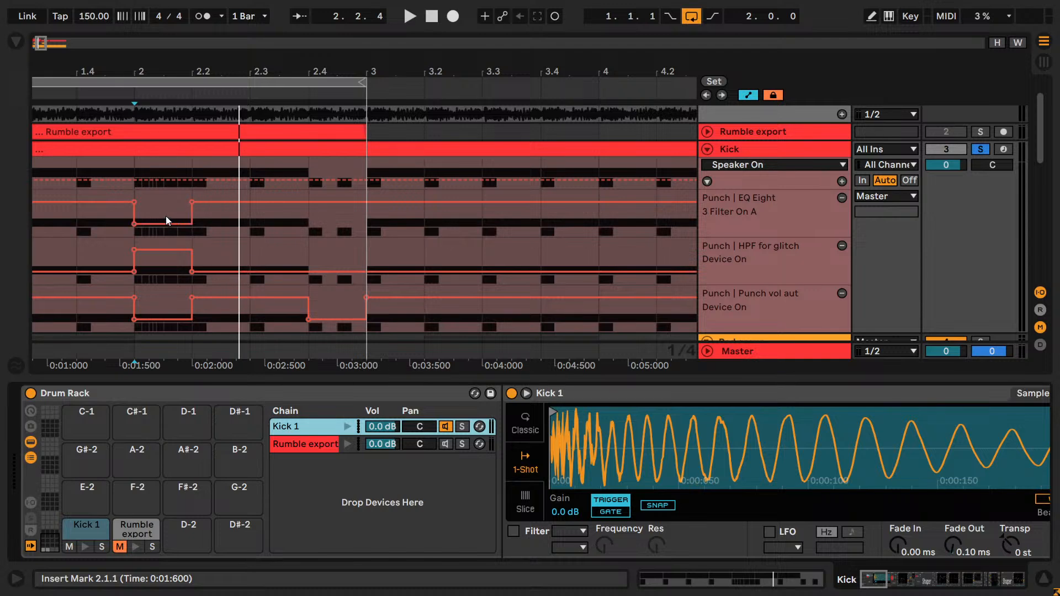
- Examine the HPF for glitch, EQ Eight and Pedal devices in the Kick track's device chain
scroll(166, 220, down, 3)
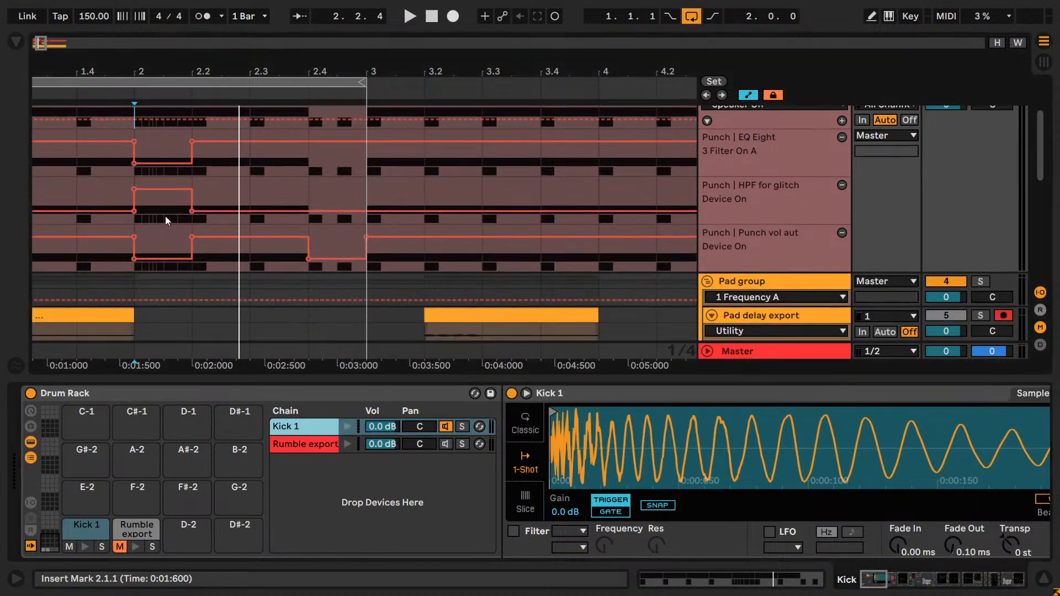
drag(871, 578, 946, 588)
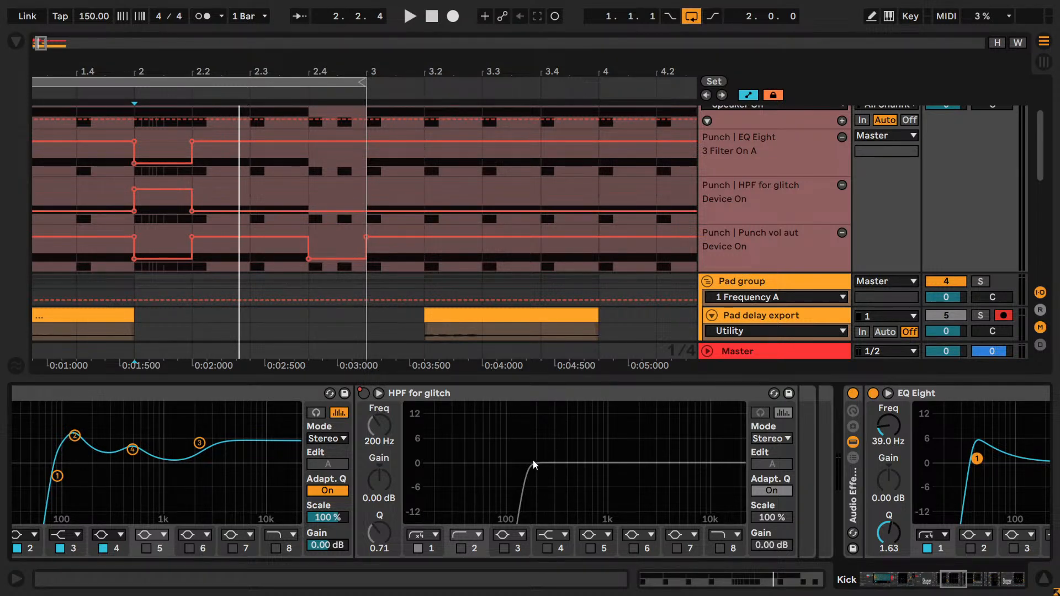
drag(950, 581, 897, 577)
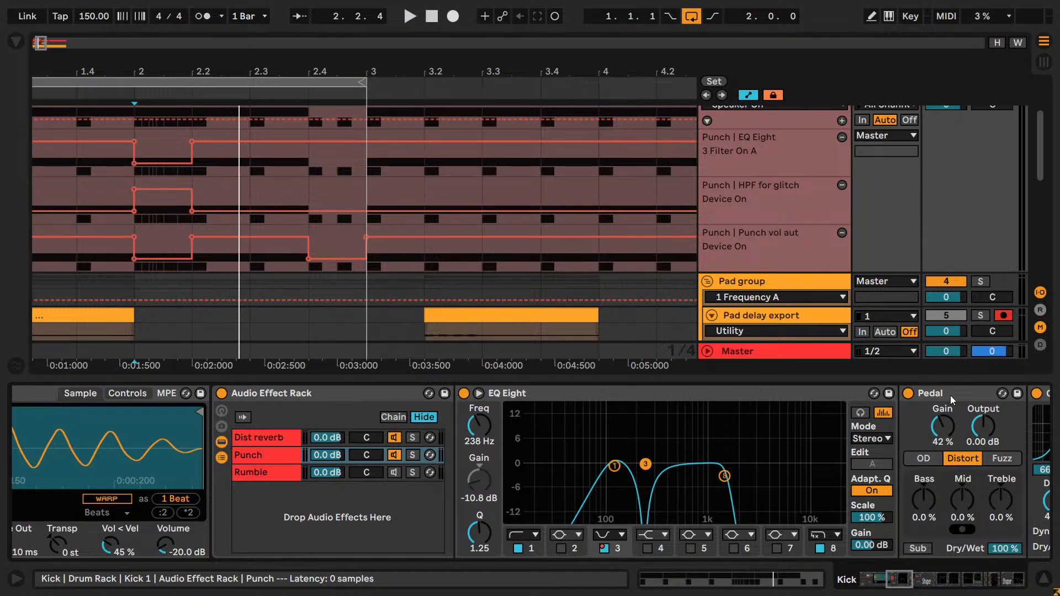
- Unsolo the Kick track and loop the four bars from 1.1.1 to 5.1.1
scroll(73, 80, up, 3)
drag(43, 47, 46, 19)
drag(195, 81, 372, 269)
drag(38, 43, 40, 39)
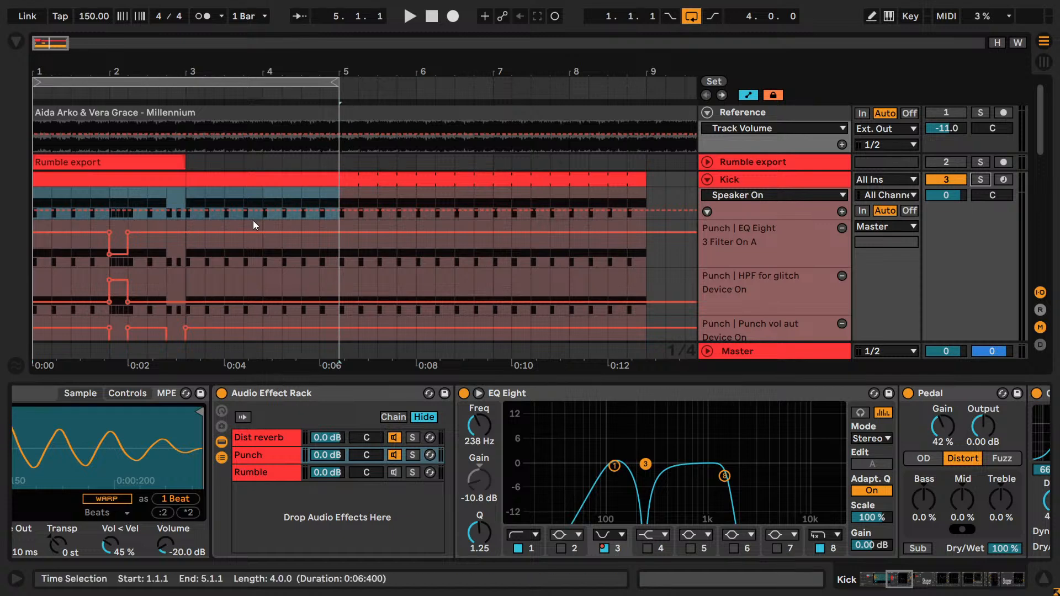
scroll(287, 234, down, 5)
scroll(287, 233, down, 3)
key(ctrl)
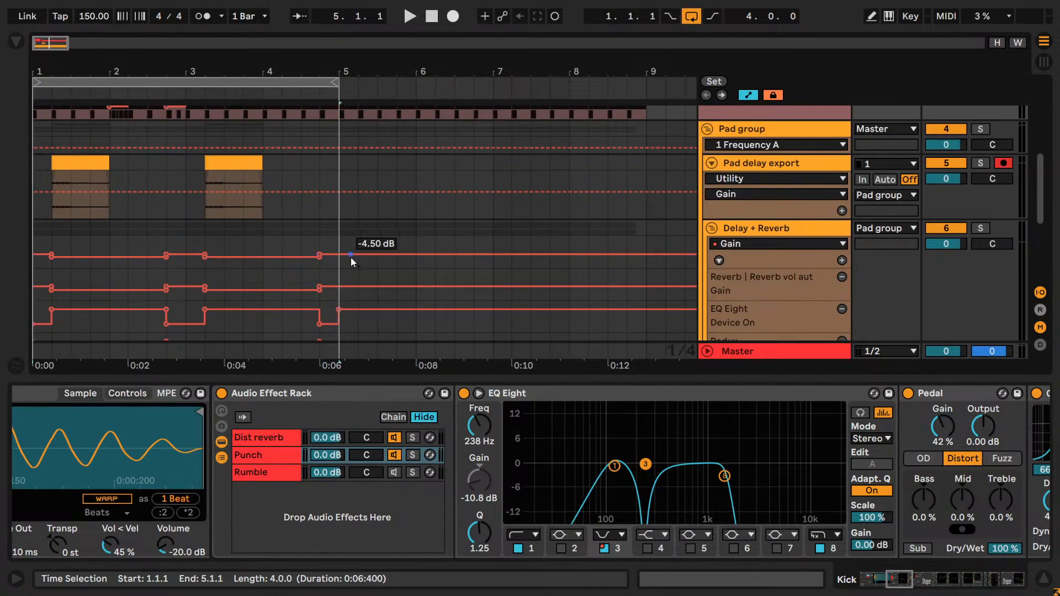
scroll(351, 258, up, 5)
scroll(350, 257, up, 3)
- Reactivate the Rumble export chain in the Kick track's Drum Rack and play the loop to hear it
key(space)
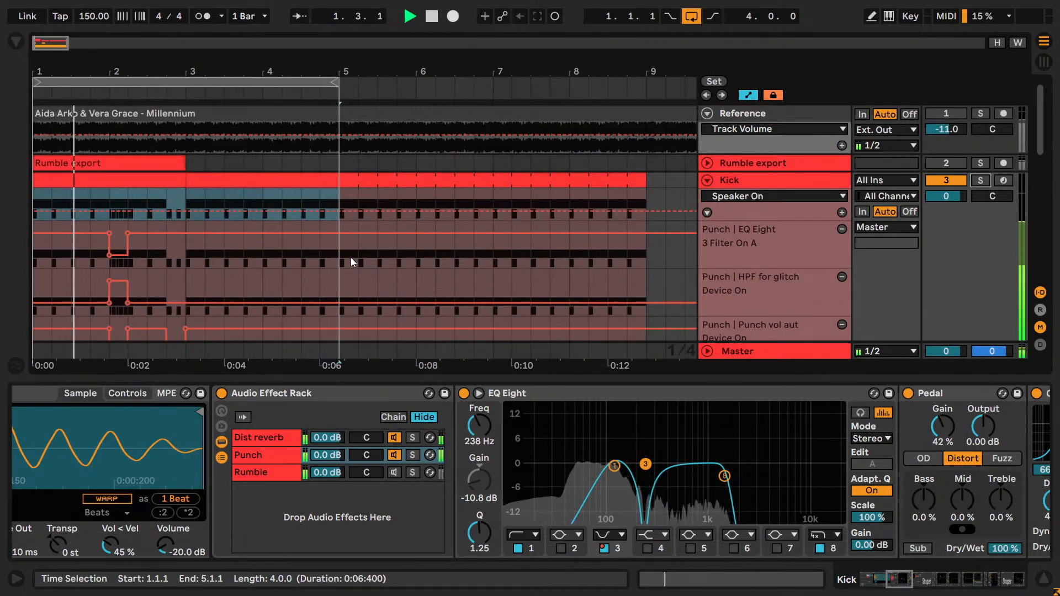
scroll(513, 456, left, 5)
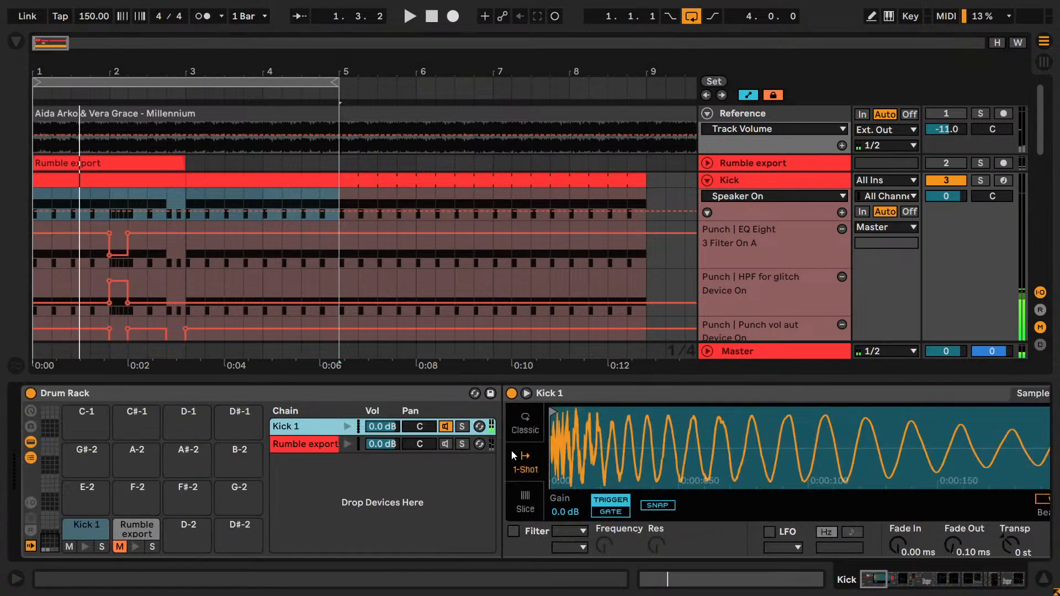
click(446, 445)
scroll(551, 270, down, 2)
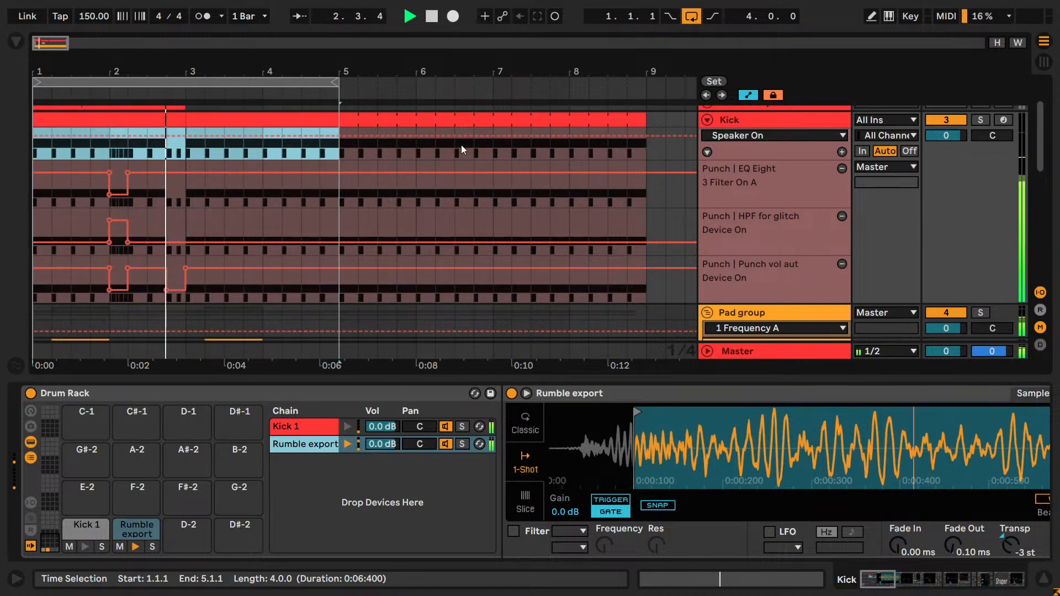
key(space)
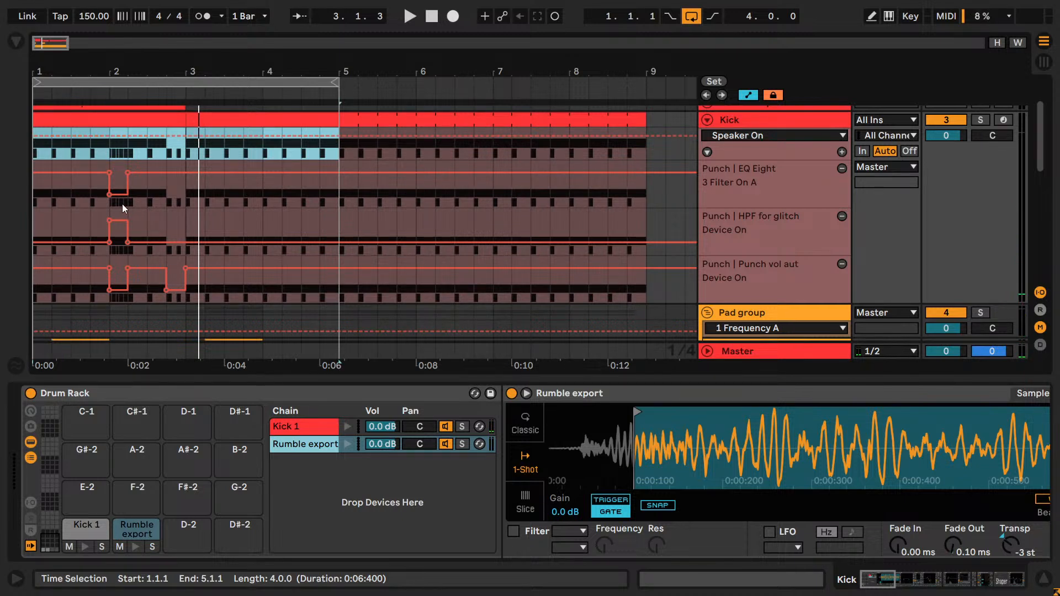
- Solo the FX Drum Rack track and audition its One-shot??? pad
drag(35, 48, 40, 104)
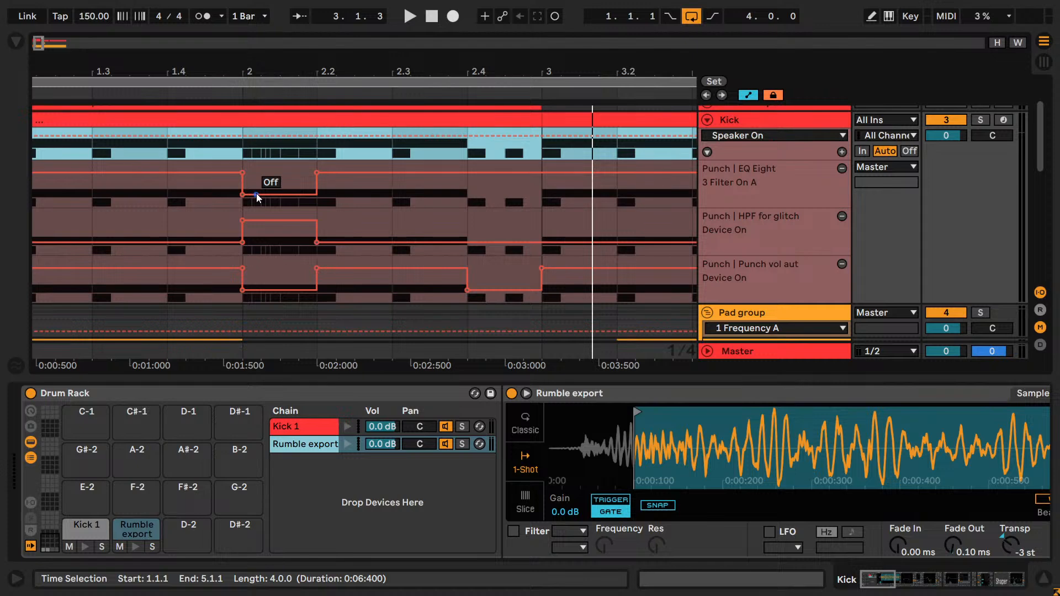
scroll(786, 177, up, 3)
scroll(775, 215, down, 5)
click(775, 219)
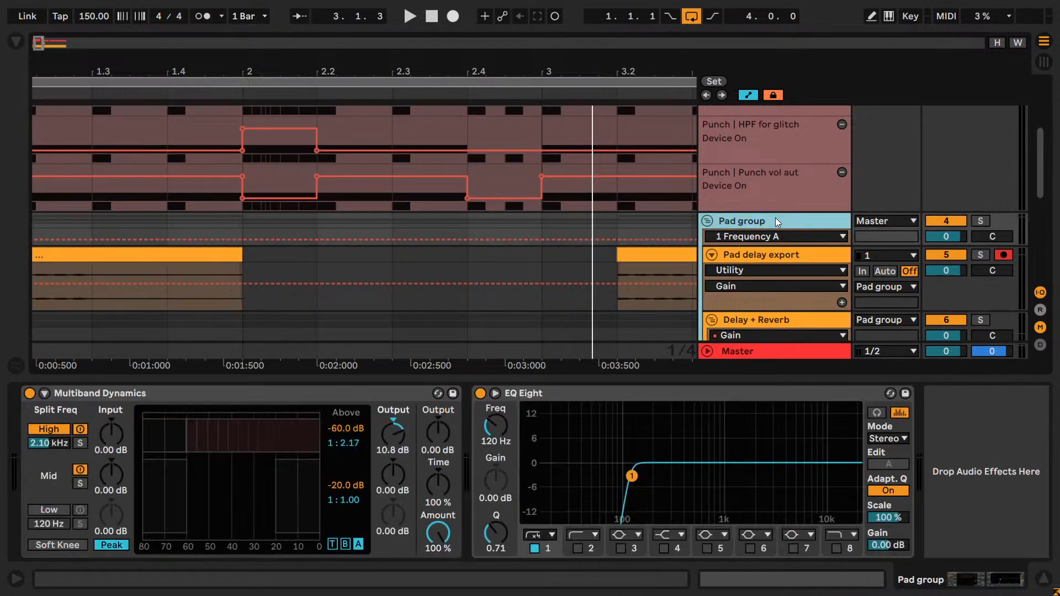
scroll(775, 219, down, 5)
click(756, 294)
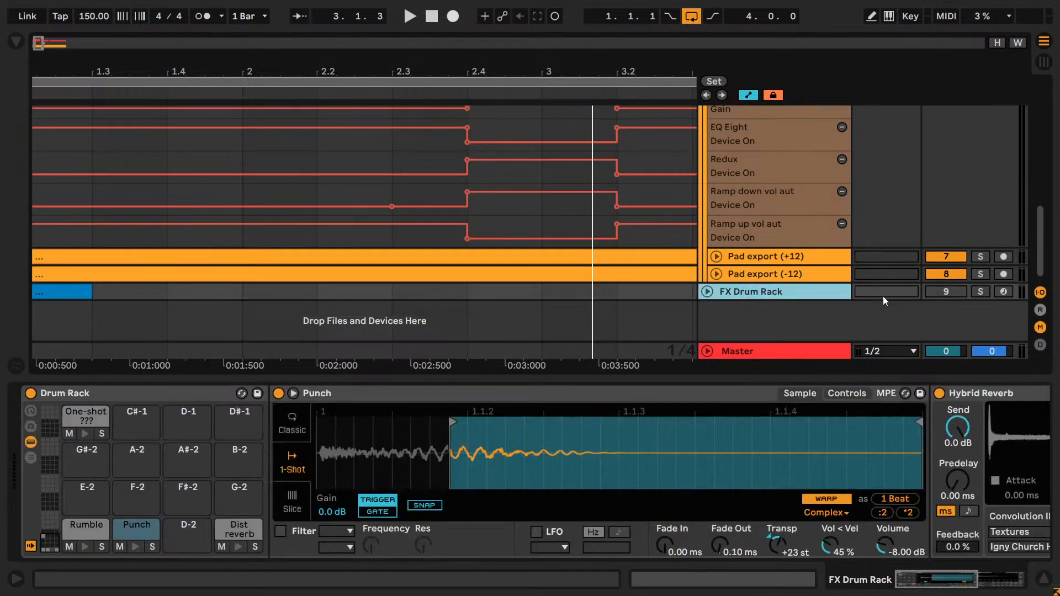
click(981, 292)
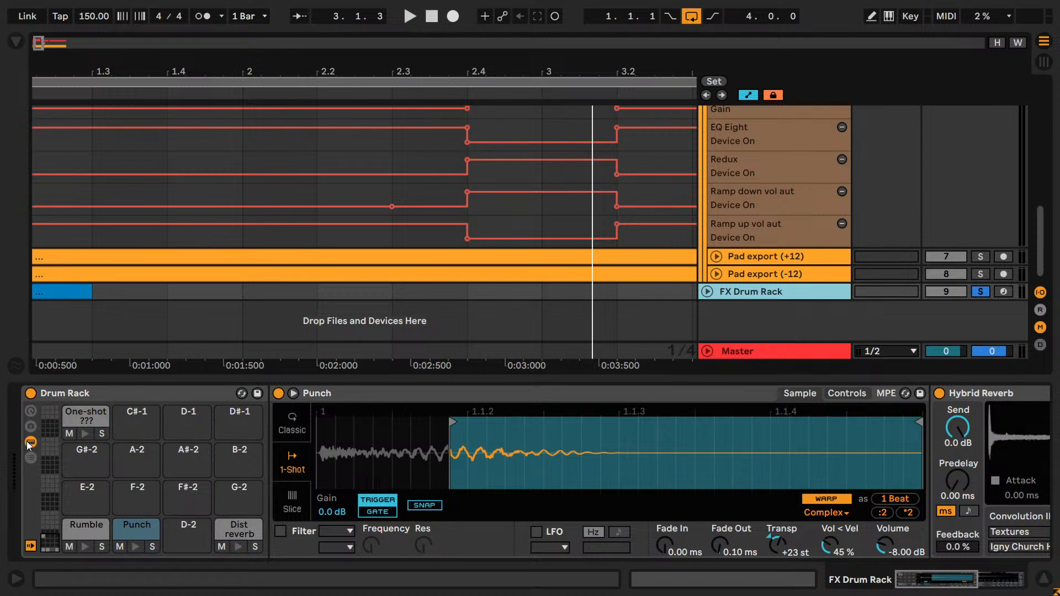
click(87, 421)
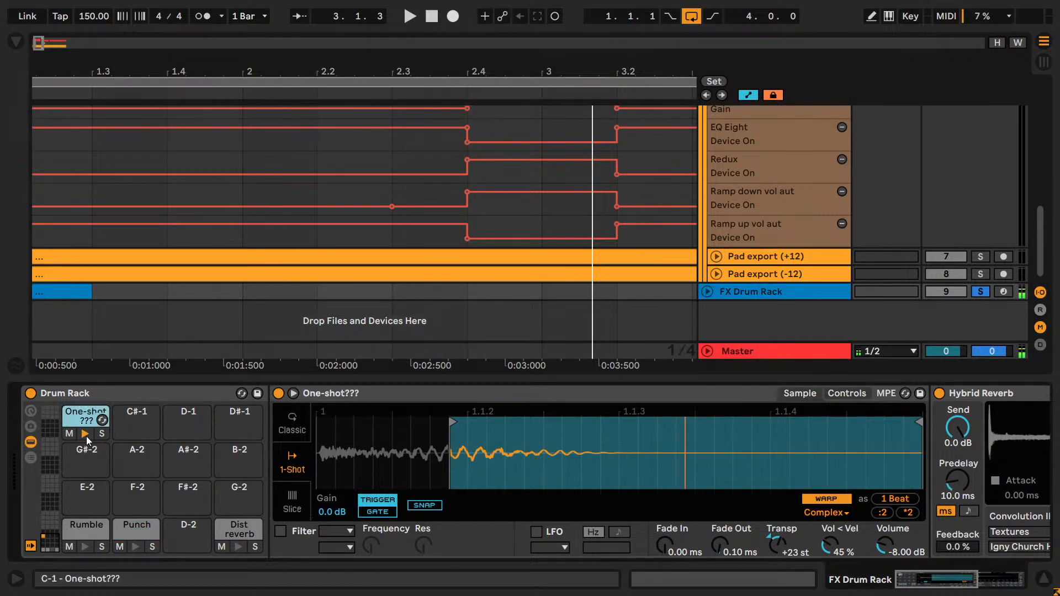
- Unsolo the FX Drum Rack track, play the loop from 1.1.1 and trigger the One-shot??? pad over it
drag(35, 43, 35, 18)
click(42, 293)
key(space)
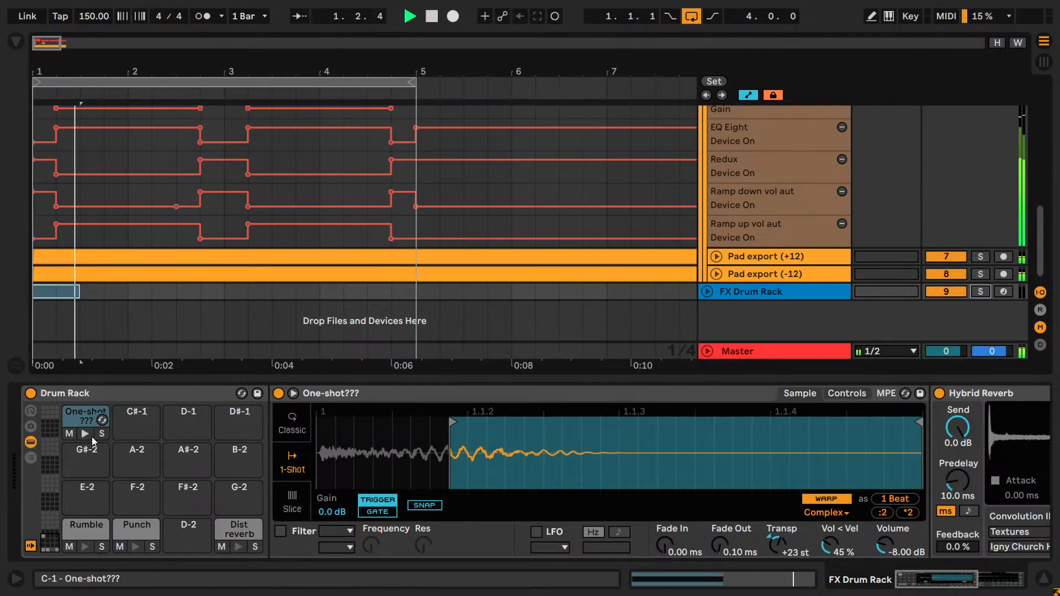
click(89, 436)
key(space)
key(space)
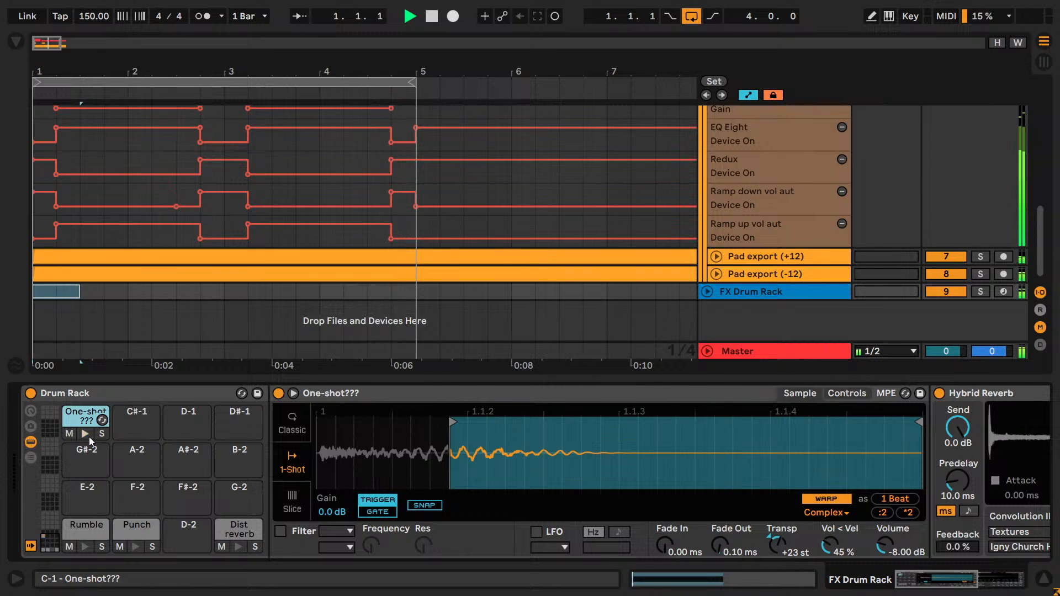
- Deactivate the FX Drum Rack track and save the Live set
key(space)
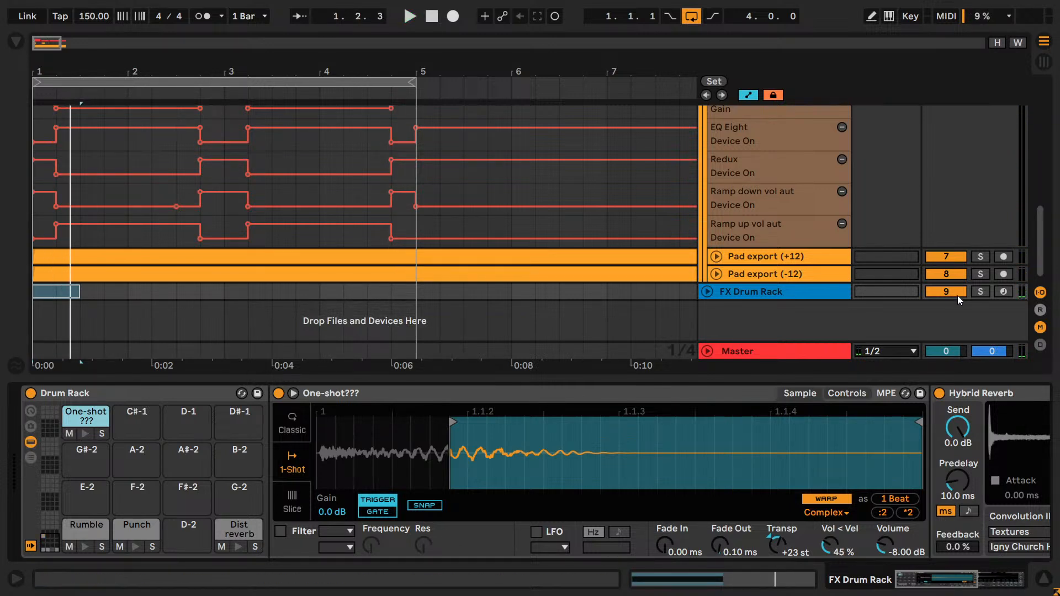
key(ctrl+s)
scroll(759, 216, up, 10)
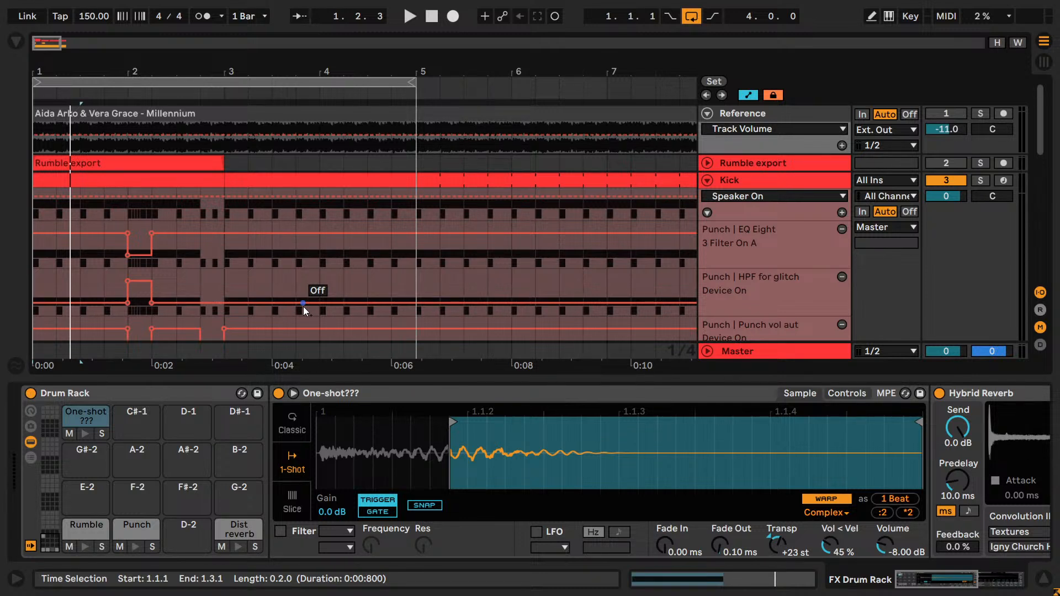
- Play the four-bar loop and check the devices on the Master, FX Drum Rack and Pad export (-12) tracks
drag(37, 42, 38, 35)
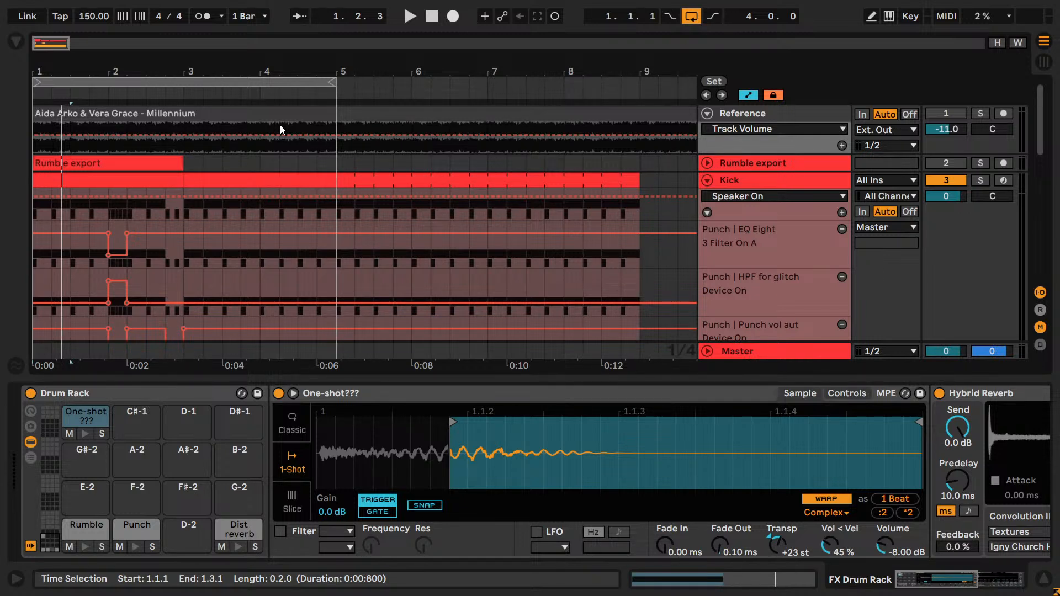
key(space)
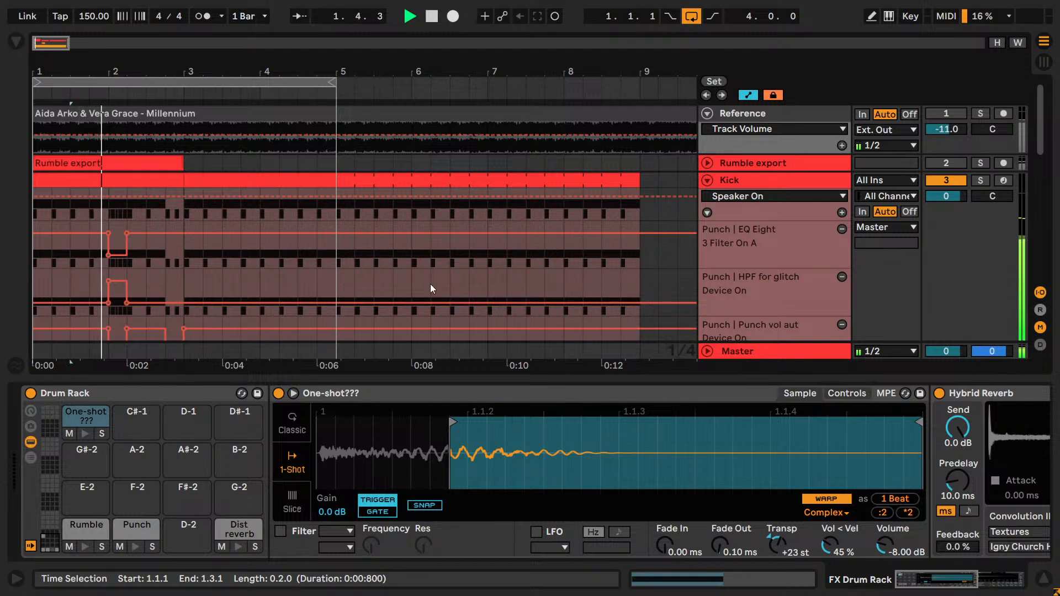
scroll(806, 245, down, 3)
scroll(804, 247, down, 6)
click(795, 351)
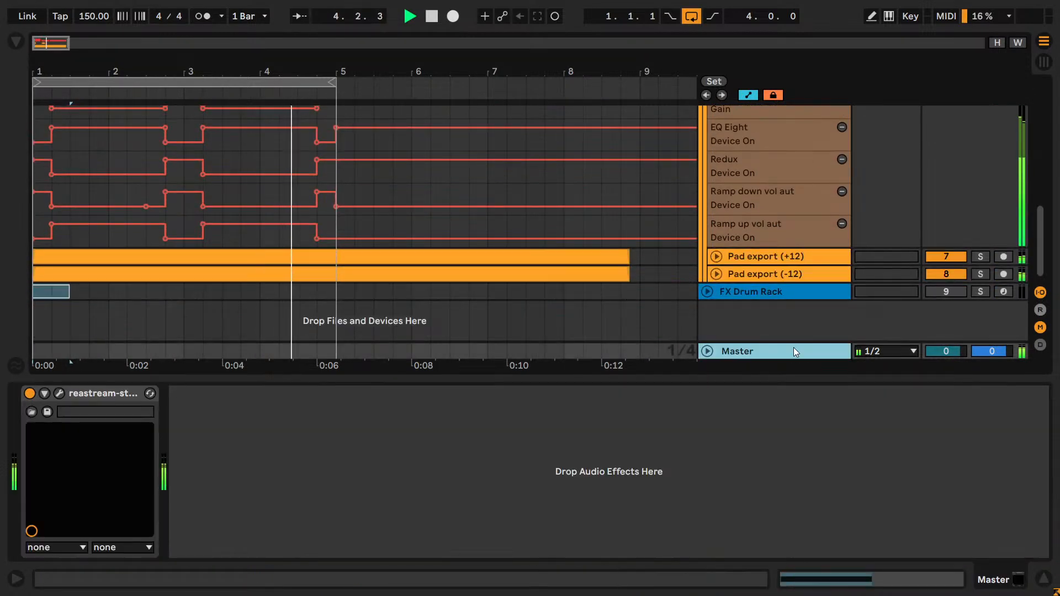
click(783, 290)
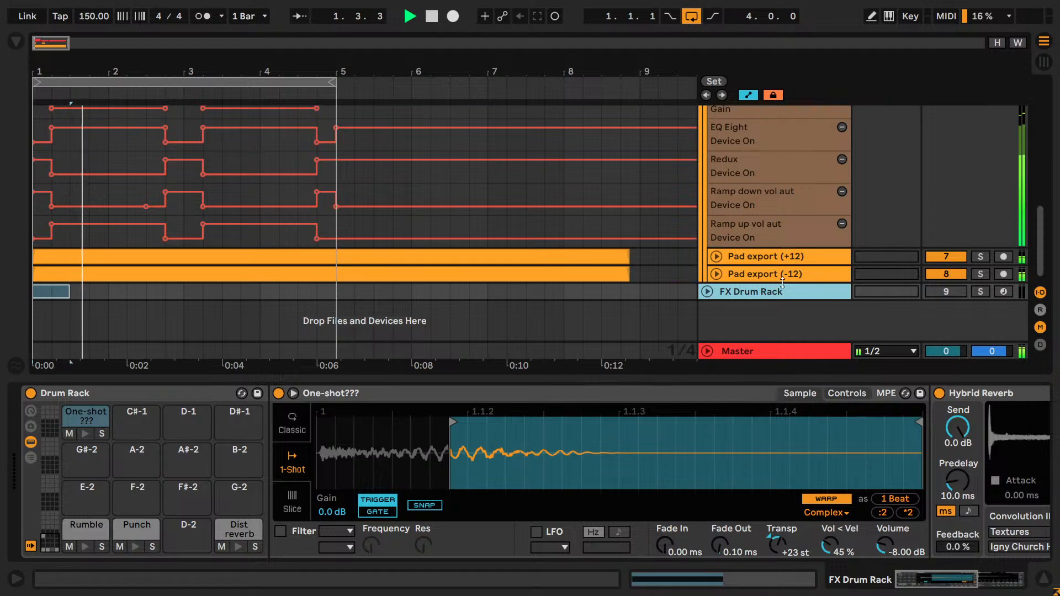
click(782, 279)
scroll(782, 280, up, 6)
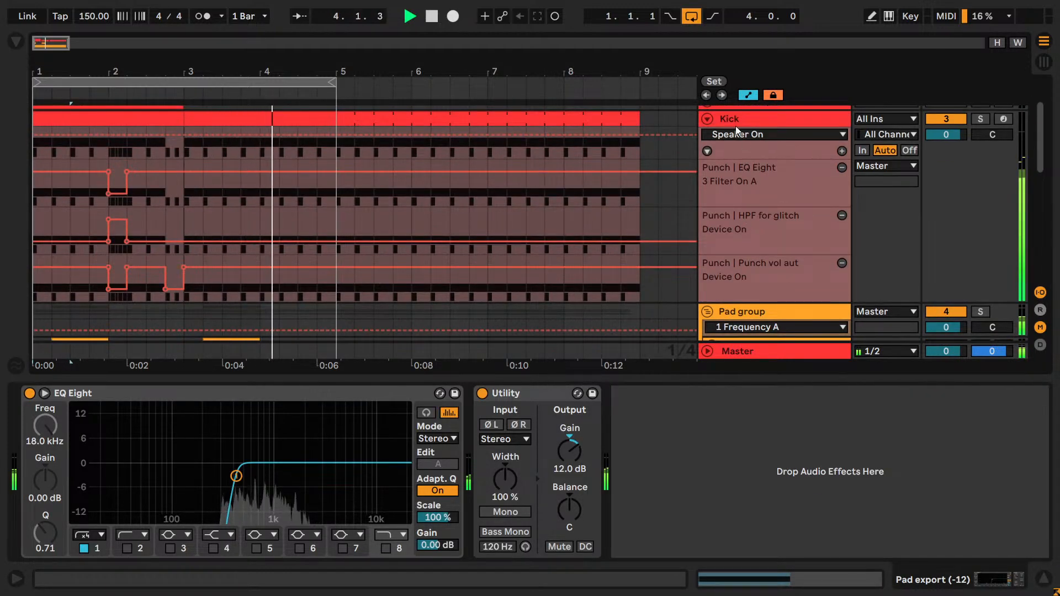
- Watch the HPF for glitch EQ on the Kick track respond to its automation during playback, and stop the loop
click(728, 273)
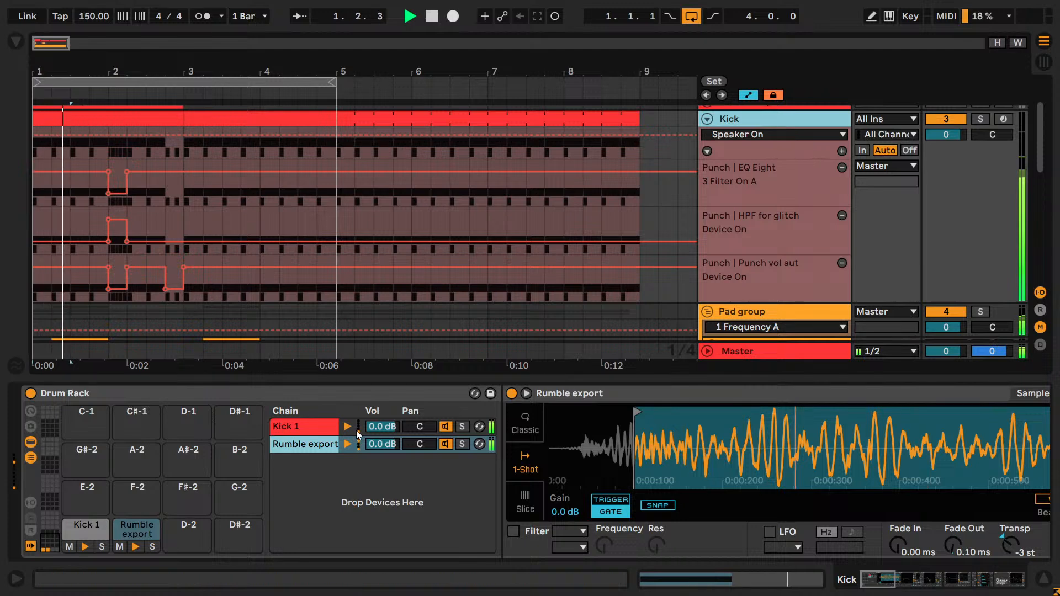
drag(864, 585, 962, 584)
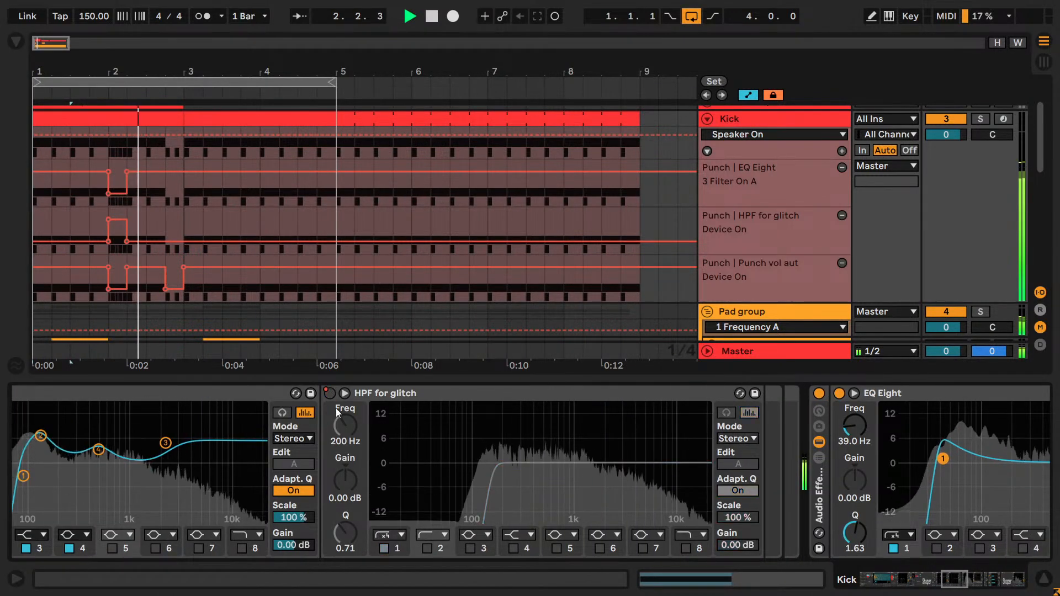
click(345, 394)
click(345, 394)
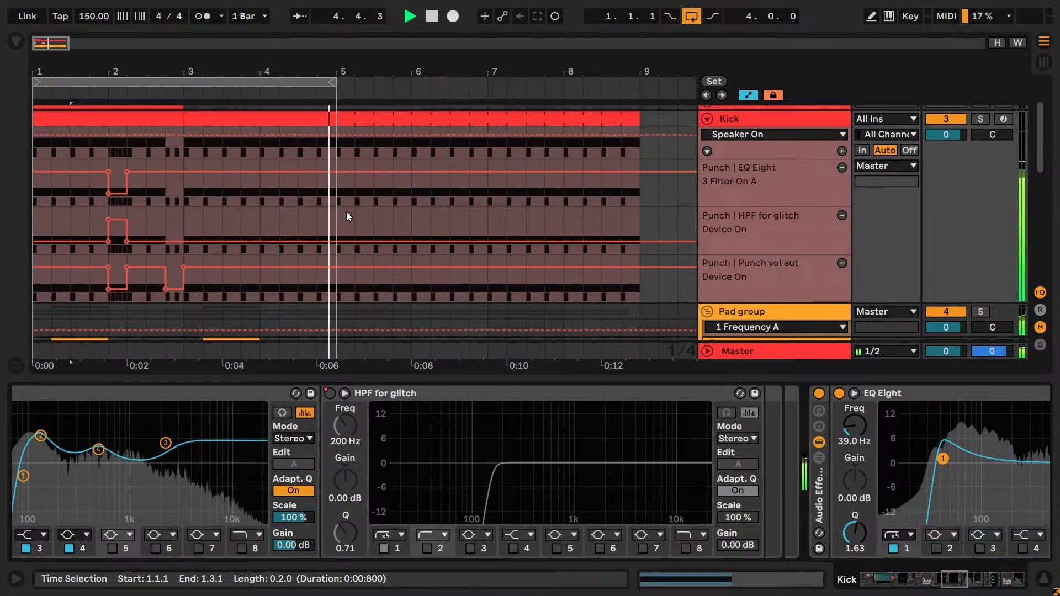
key(F11)
key(F11)
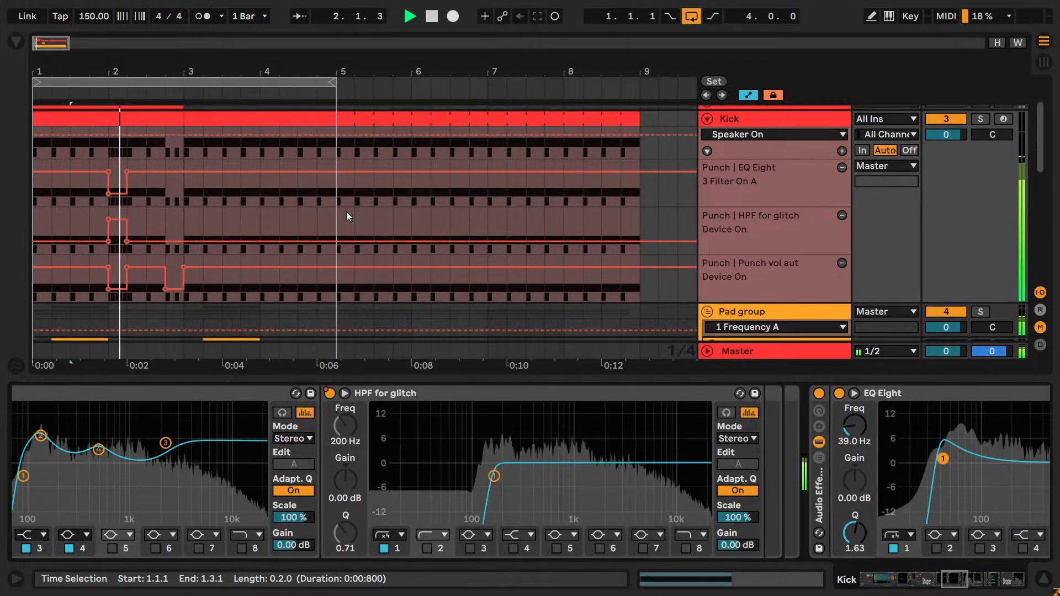
key(space)
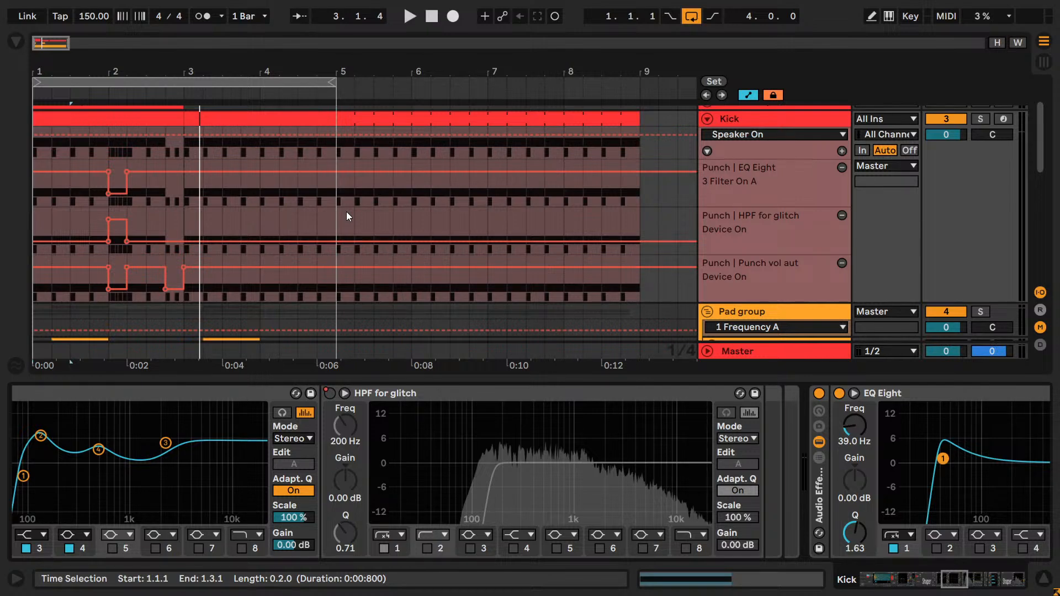
- Bring up the list of open windows to switch away from the Live set
key(alt+Tab)
key(alt+Tab)
key(alt+Tab)
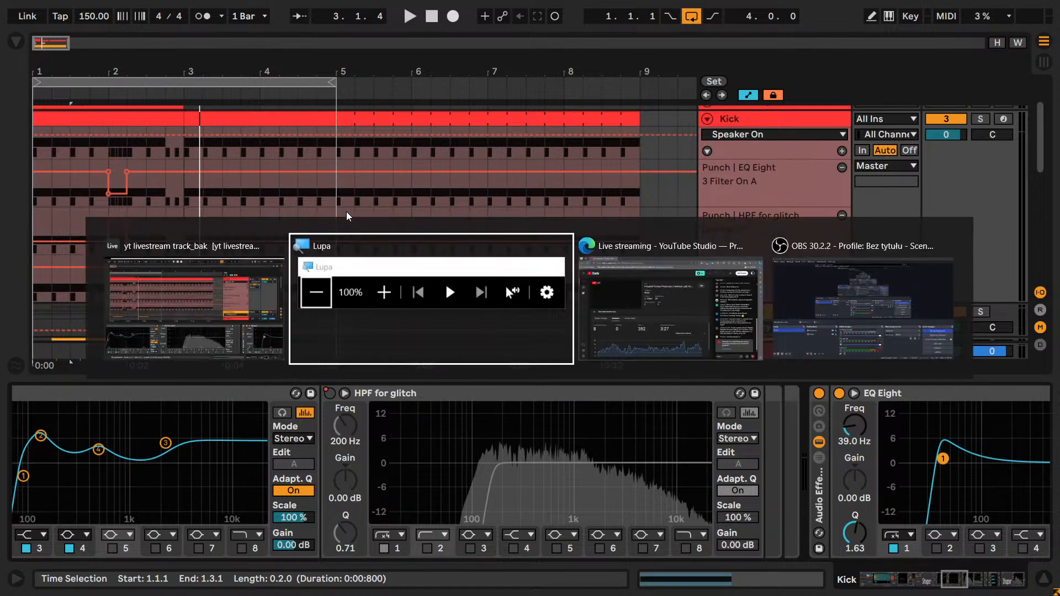